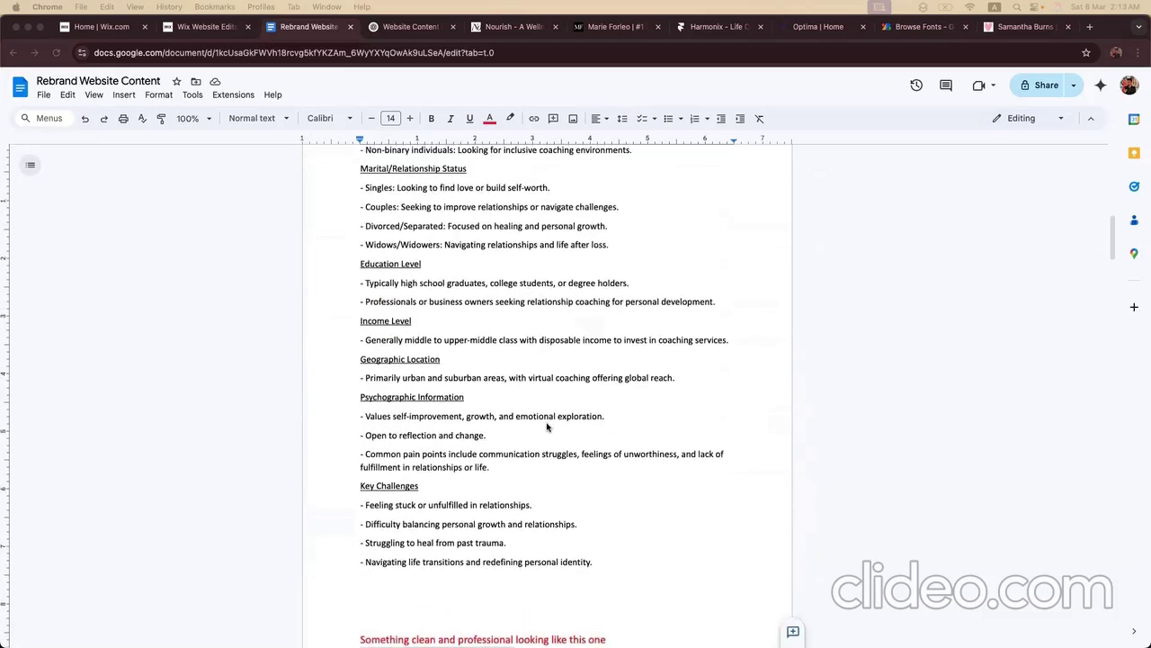
Step: Skim the Rebrand Website Content document, covering website colors, target audience and the copy for each page
scroll(547, 427, "up", 1)
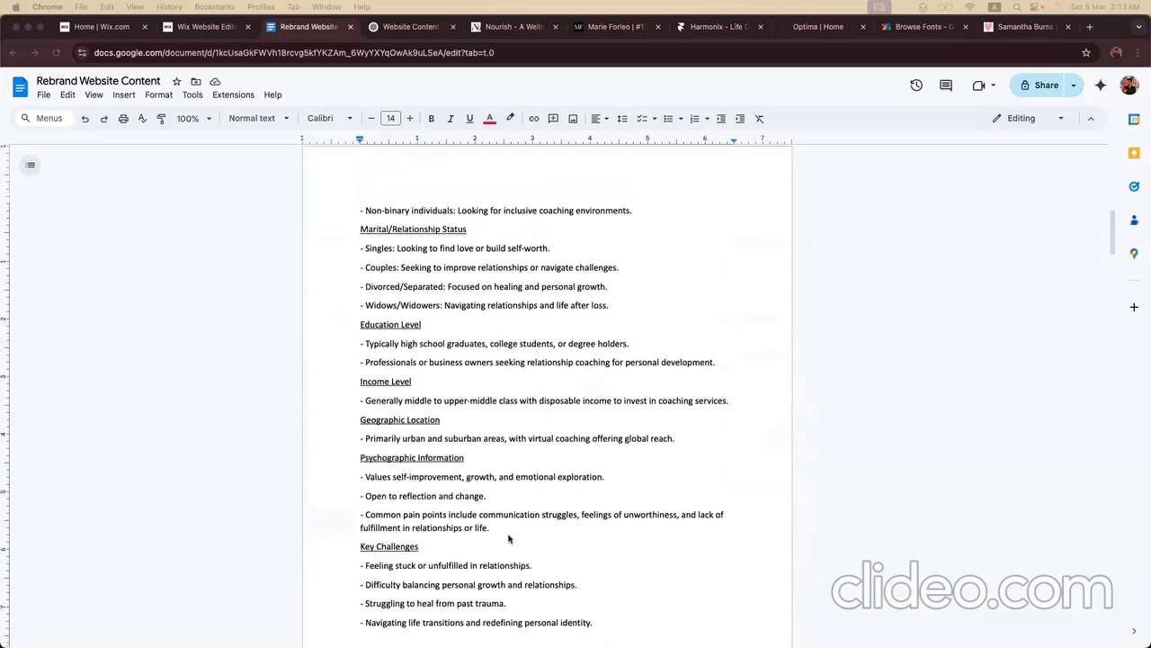
scroll(508, 538, "up", 10)
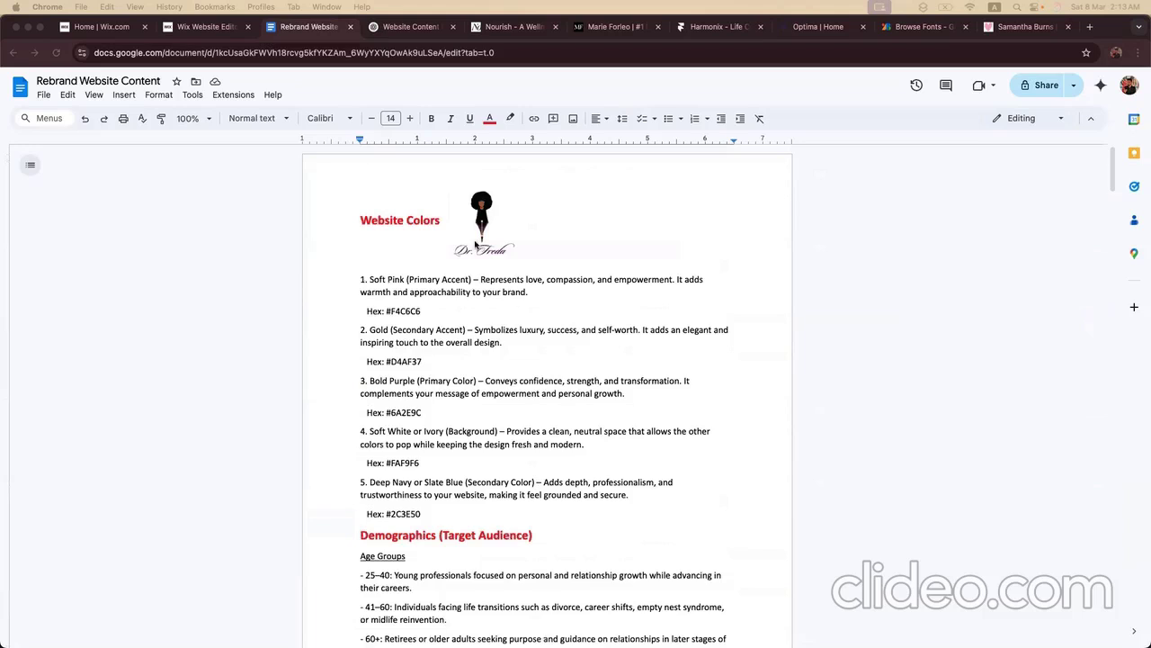
scroll(392, 260, "down", 20)
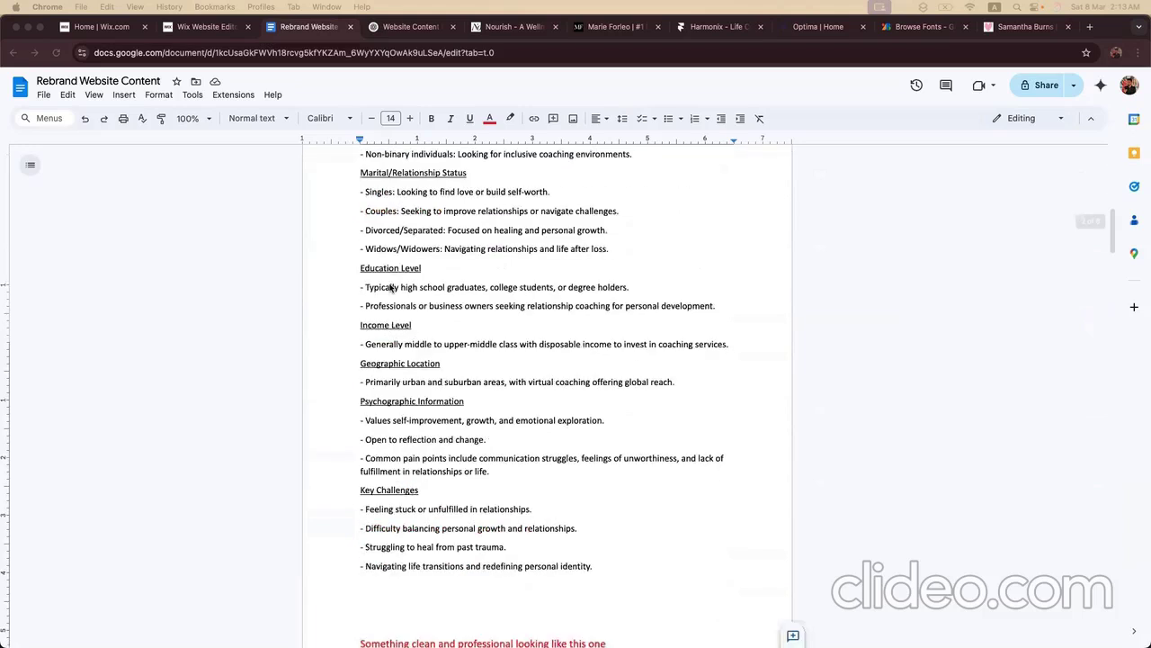
scroll(390, 286, "down", 10)
scroll(390, 286, "up", 10)
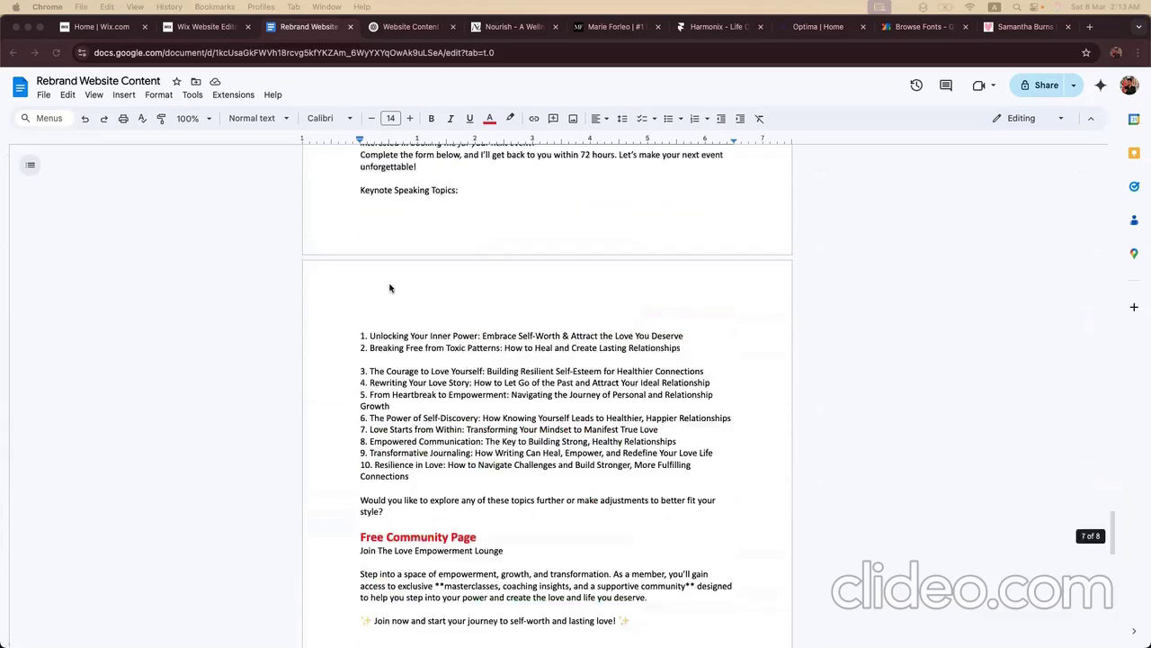
scroll(389, 286, "up", 20)
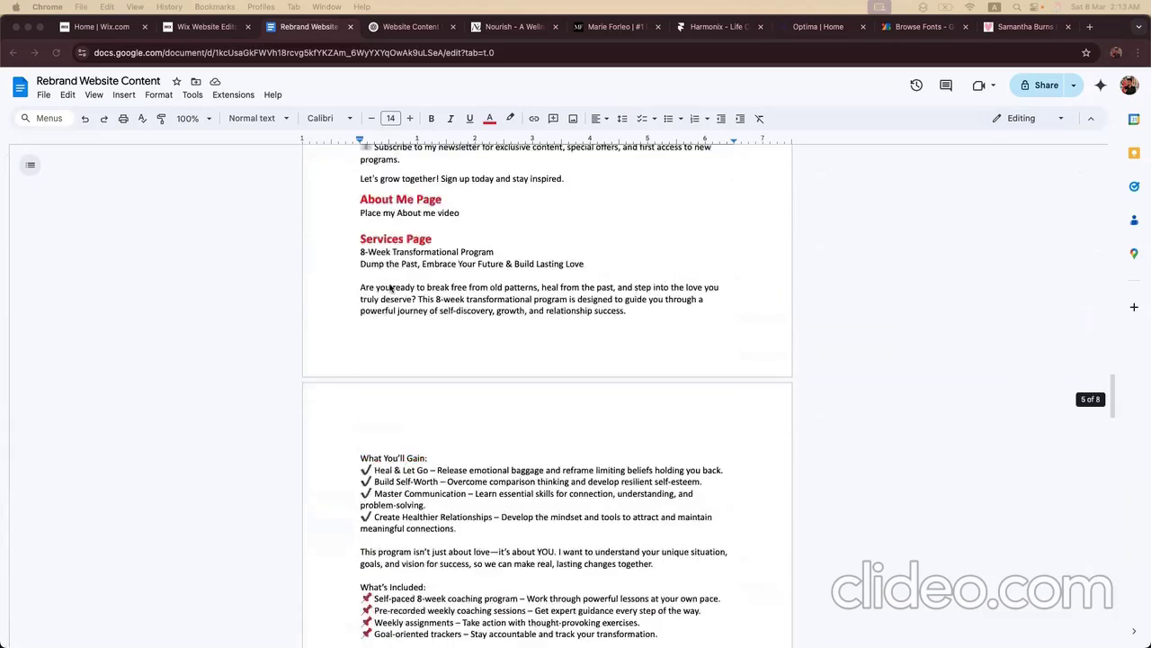
scroll(390, 286, "up", 15)
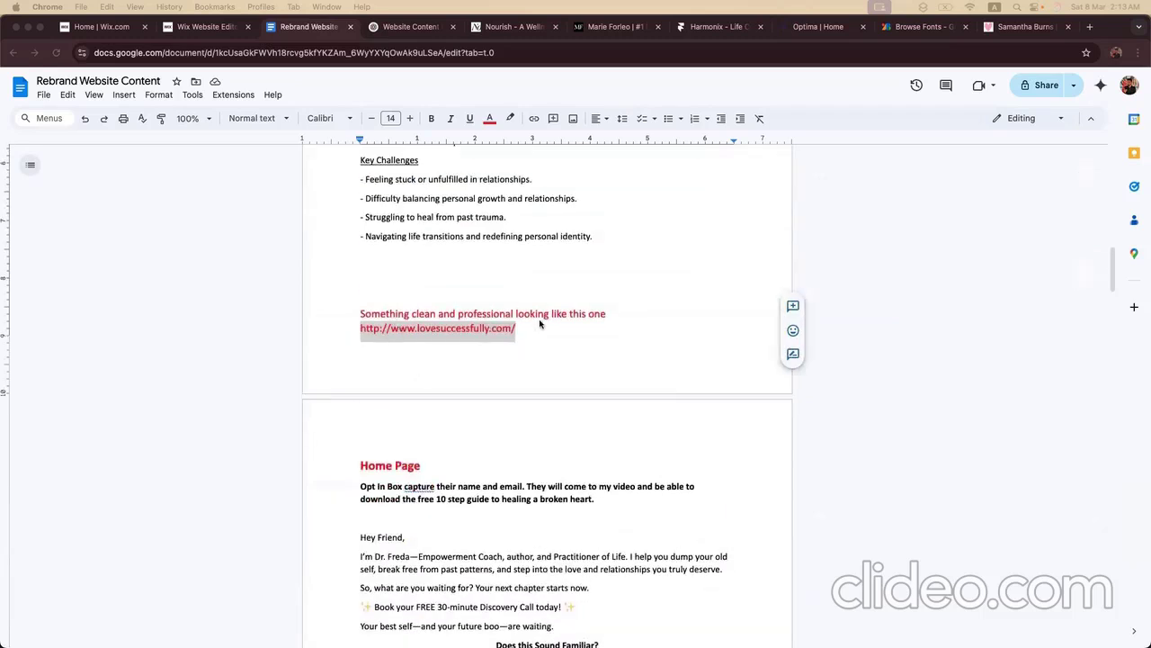
triple_click(462, 329)
left_click(515, 332)
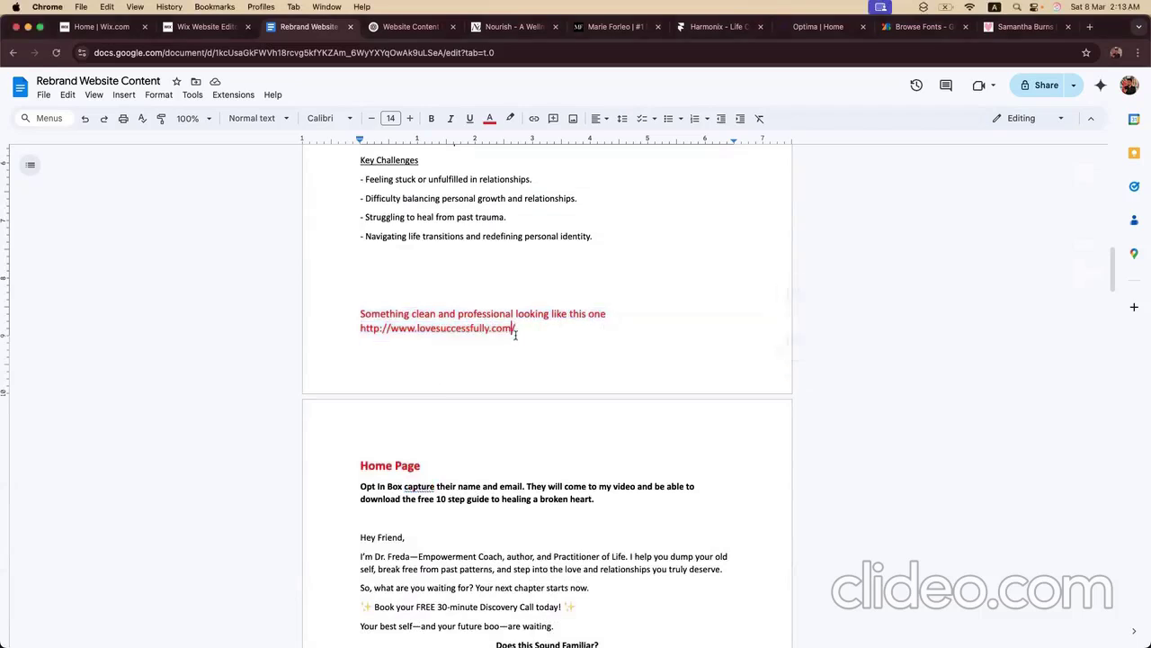
left_click_drag(516, 331, 362, 334)
key("super+c")
key("super+t")
key("super+v")
key("Return")
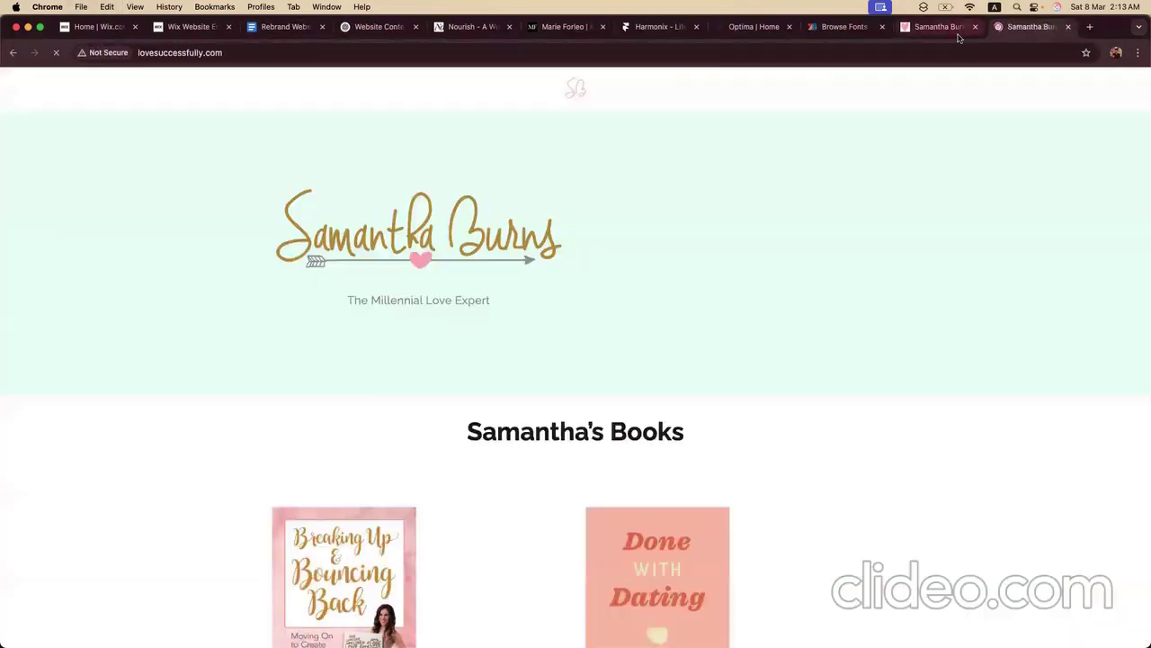
left_click(956, 36)
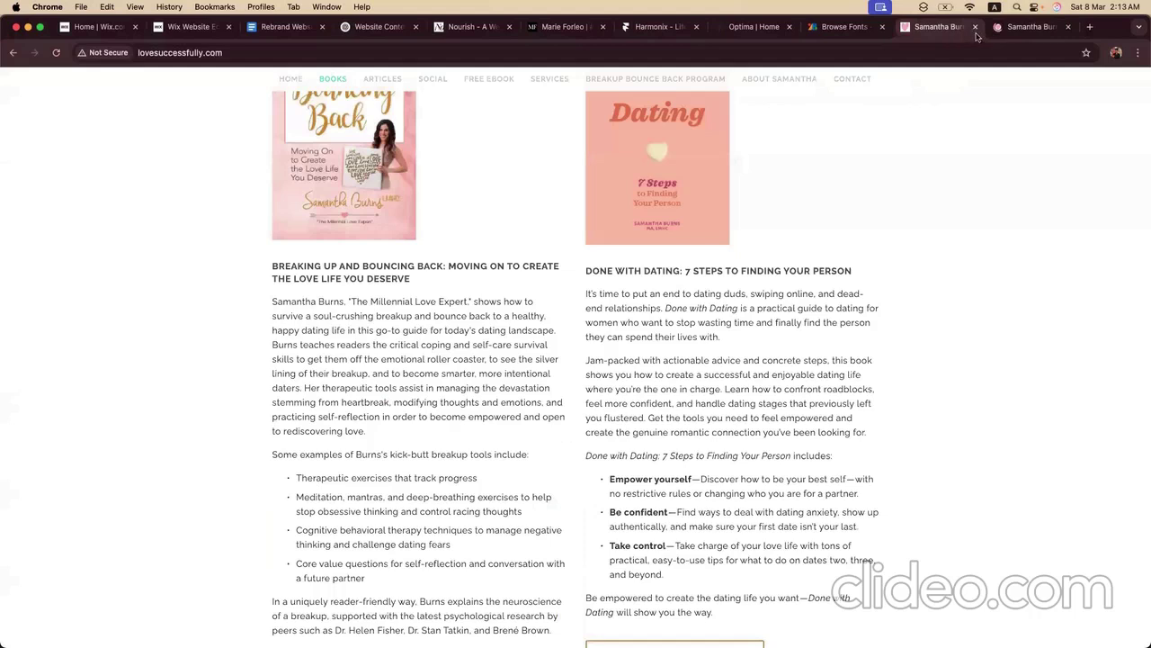
left_click(976, 28)
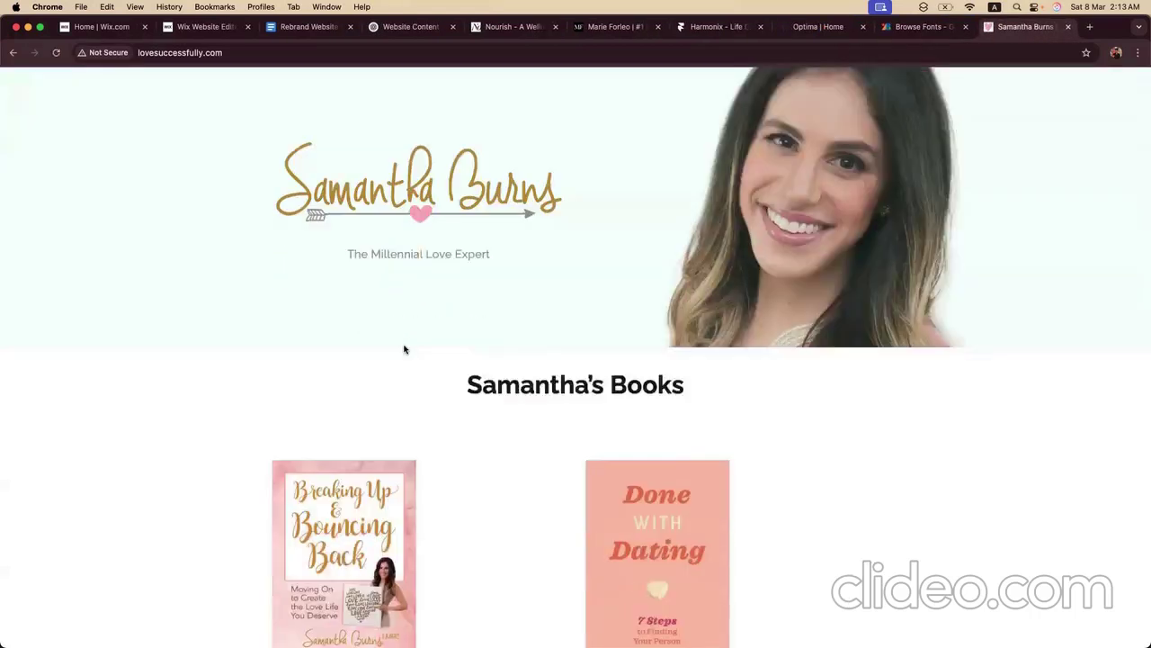
Step: Examine the lovesuccessfully.com home page from hero banner to footer, including its books and free ebook sections
scroll(404, 349, "down", 20)
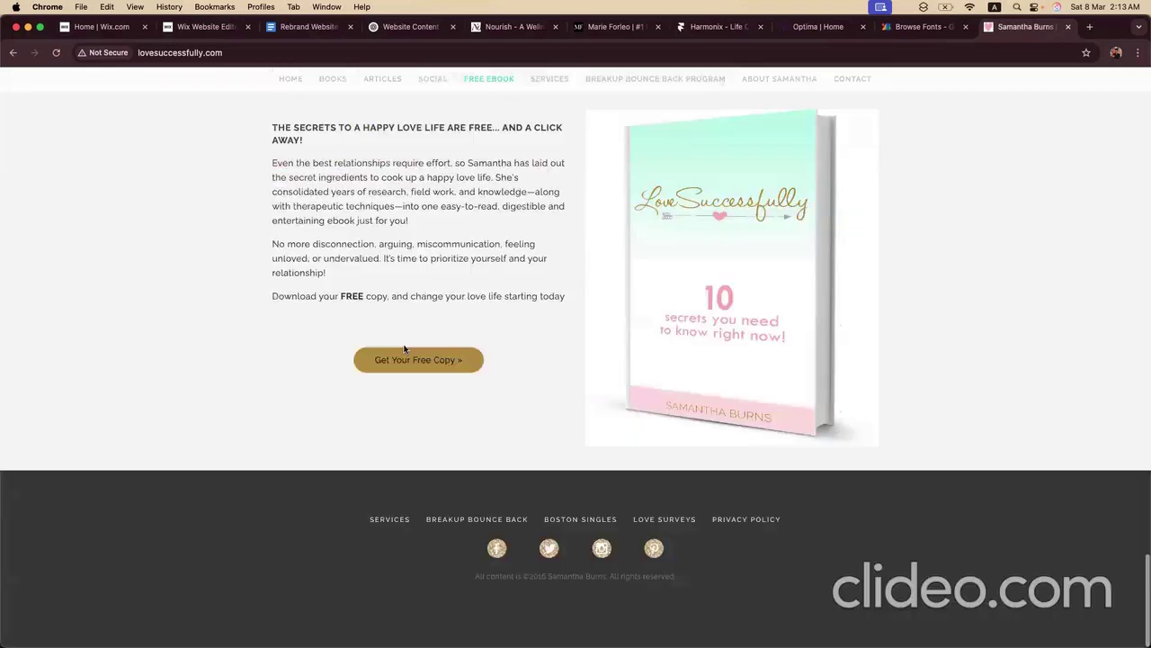
scroll(404, 347, "up", 20)
scroll(486, 297, "down", 1)
scroll(446, 385, "down", 15)
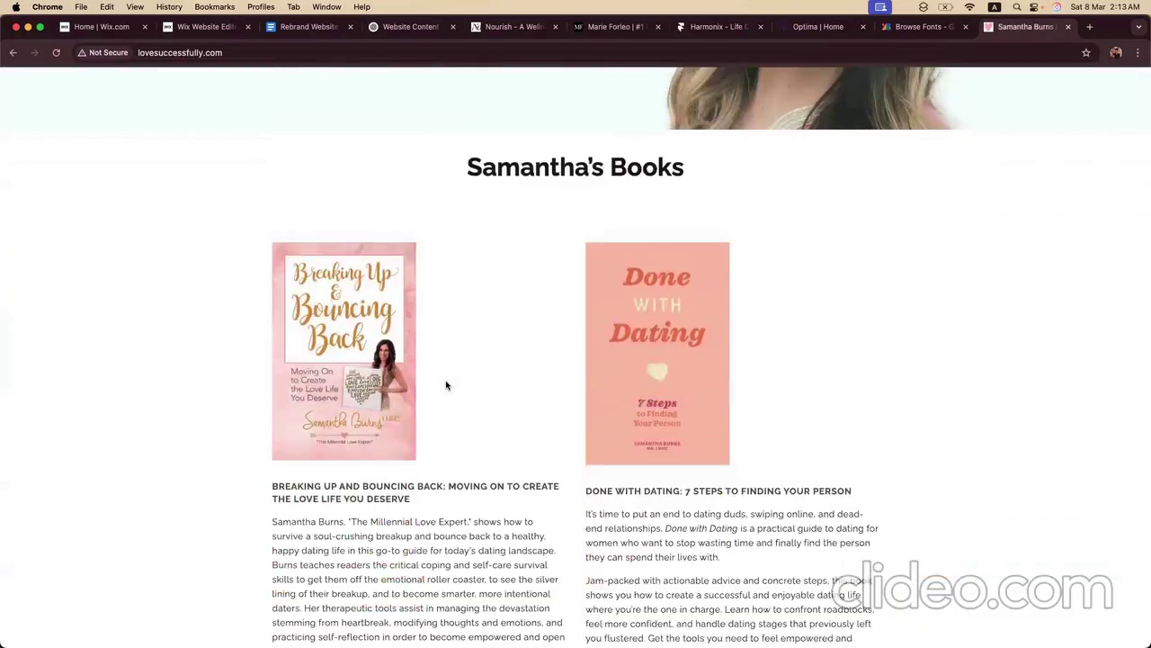
scroll(446, 385, "down", 15)
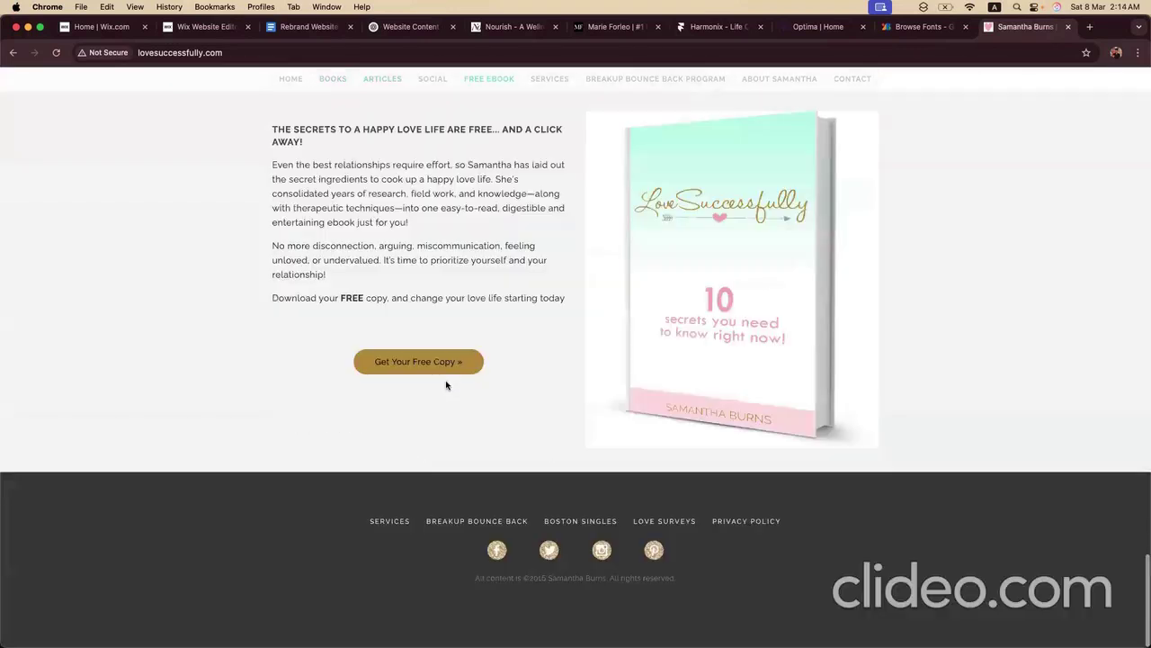
left_click(409, 27)
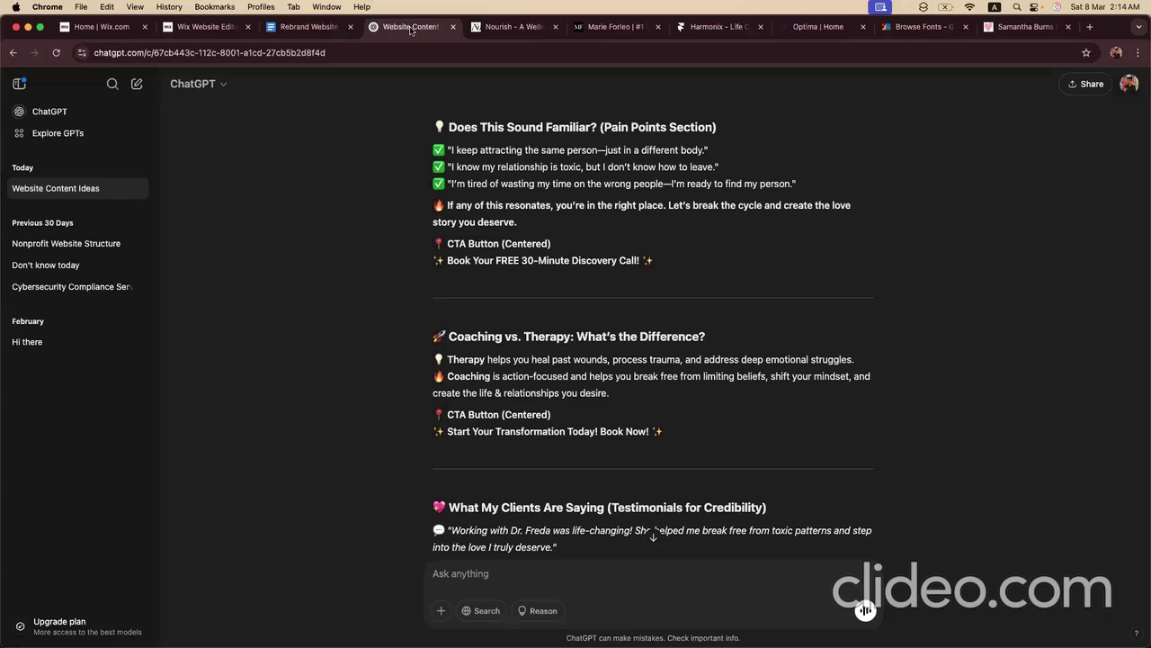
left_click(1015, 29)
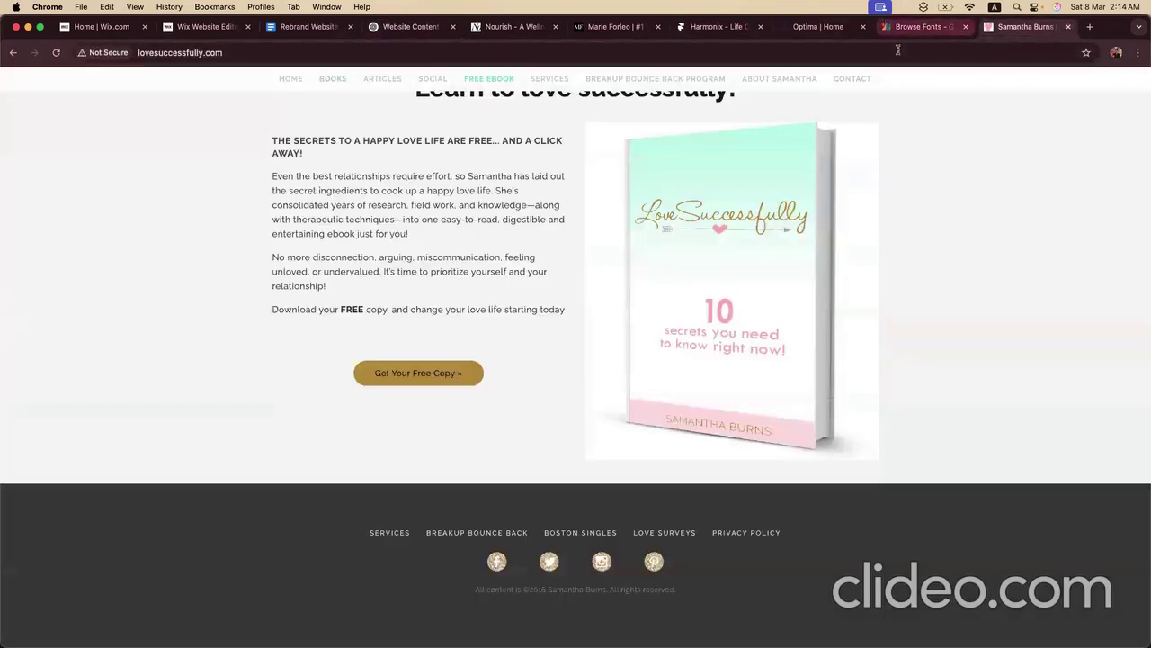
scroll(581, 185, "up", 15)
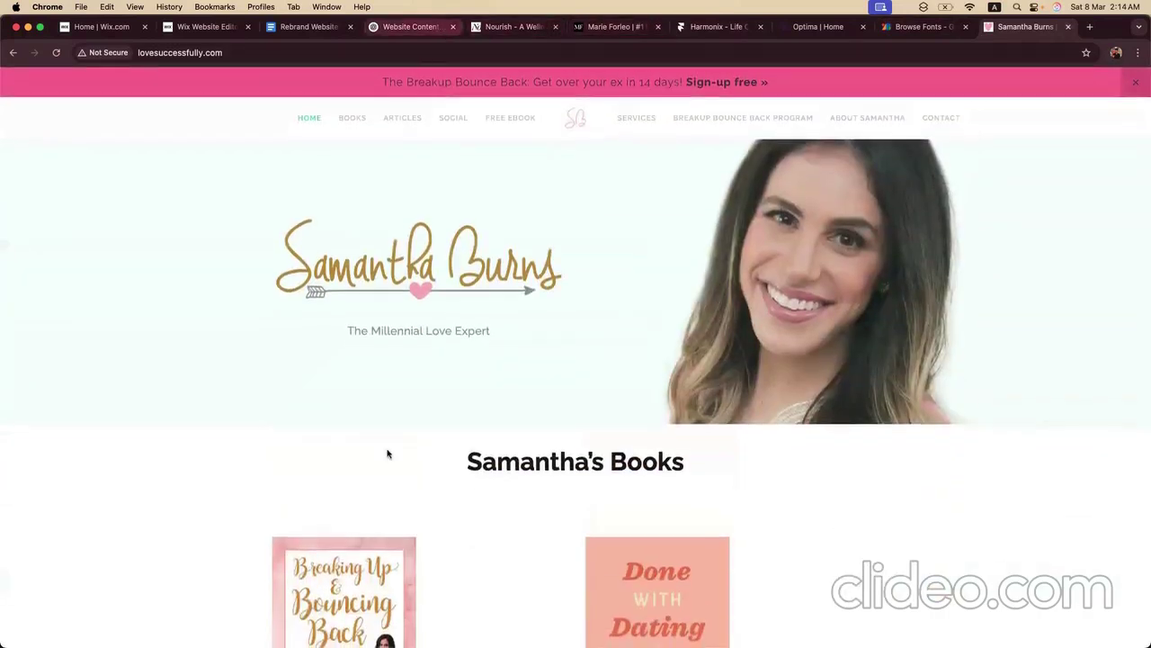
Step: Switch to the Rebrand Website Content document and examine the opt-in box, greeting and discovery call copy under Home Page
left_click(300, 29)
scroll(412, 359, "down", 15)
scroll(412, 359, "up", 10)
scroll(412, 359, "up", 5)
scroll(379, 482, "down", 5)
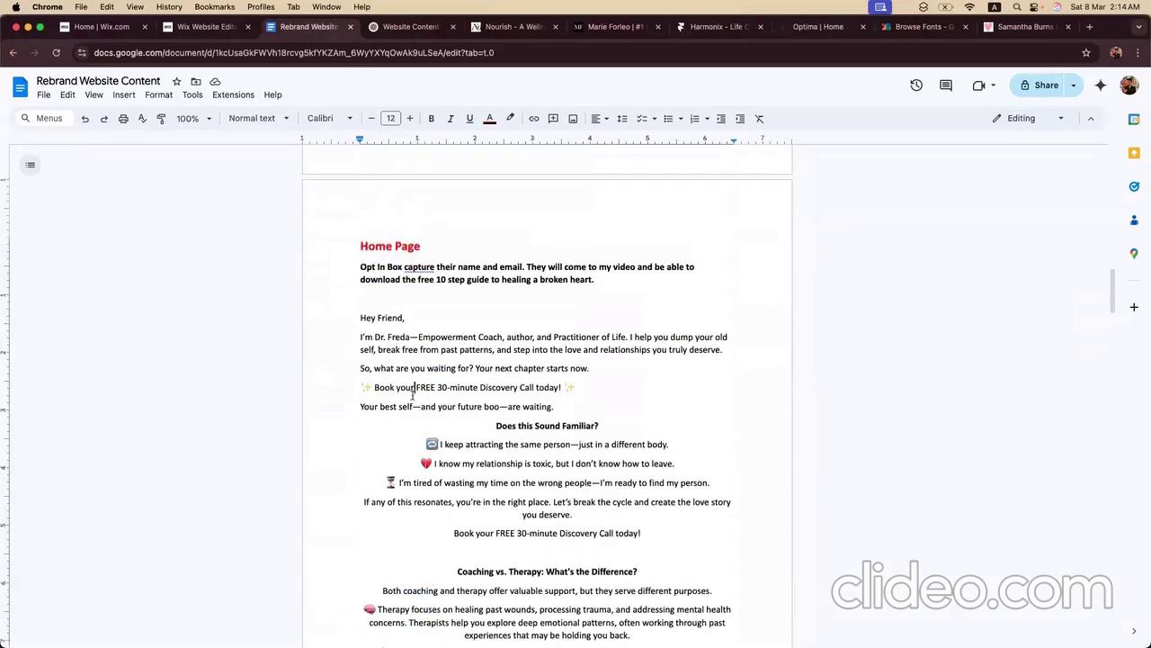
scroll(426, 450, "down", 9)
scroll(426, 450, "up", 7)
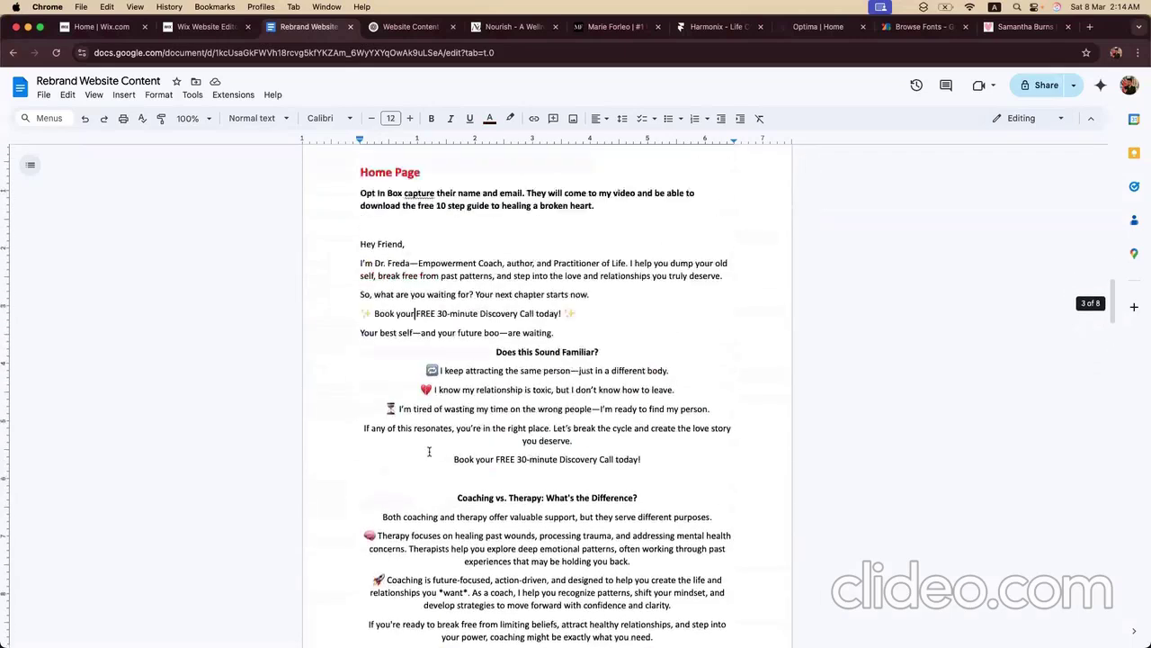
scroll(429, 452, "up", 3)
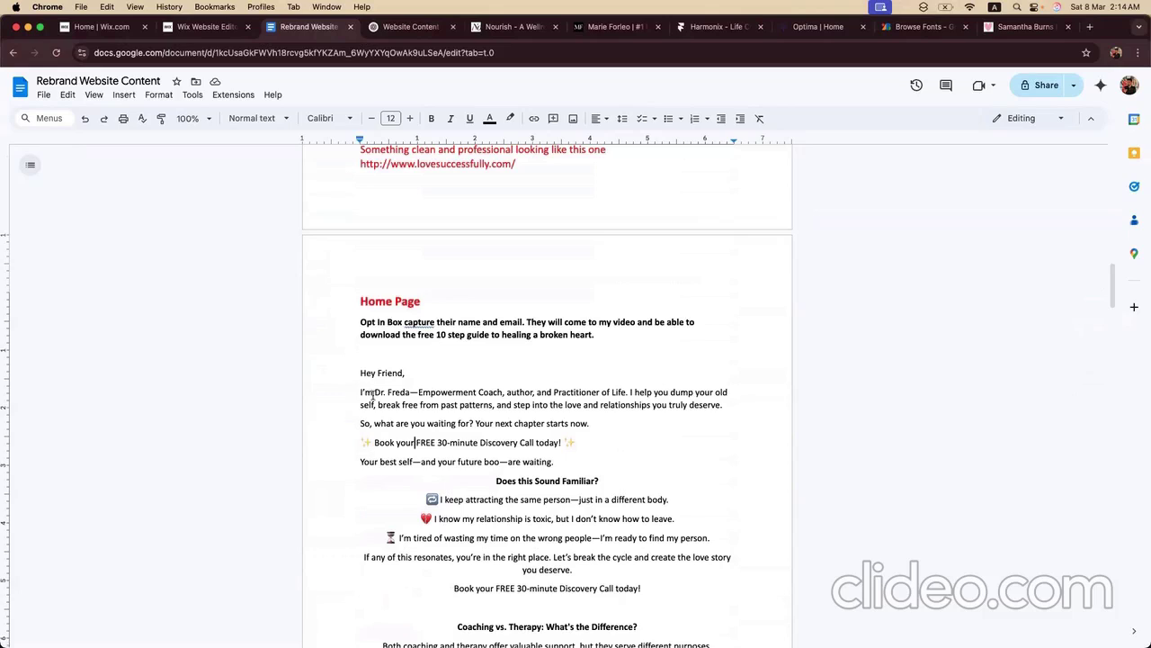
scroll(405, 399, "down", 1)
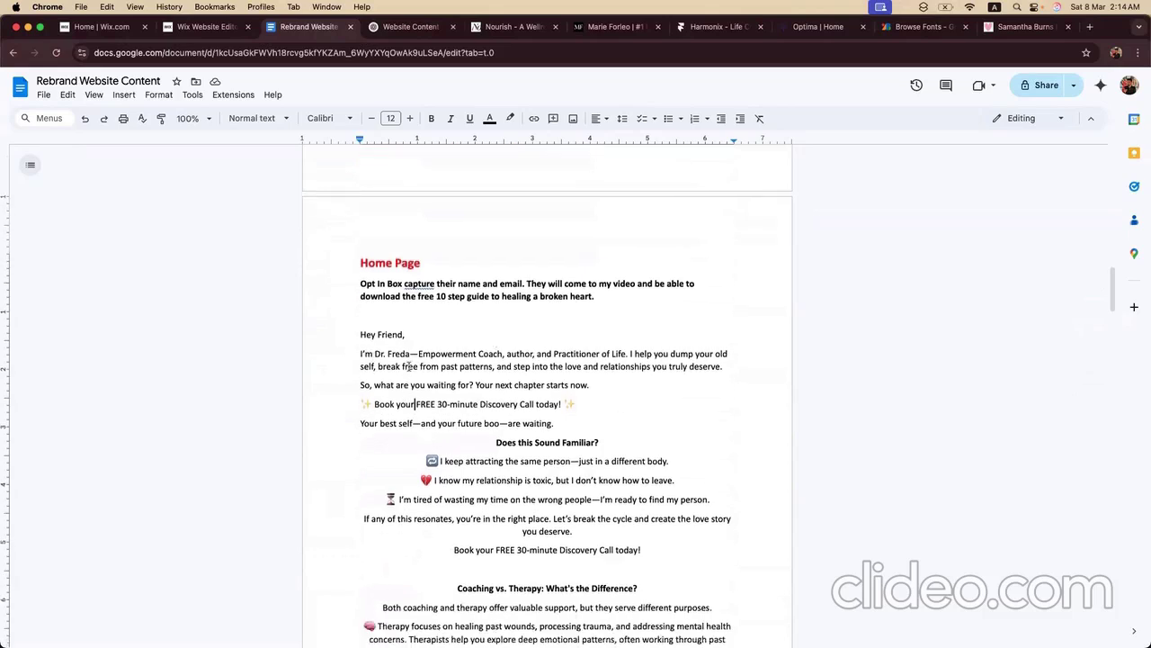
Step: Read the Home Page sections on pain points, Coaching vs. Therapy, and client testimonials in the document
right_click(391, 404)
scroll(391, 403, "down", 2)
left_click(375, 414)
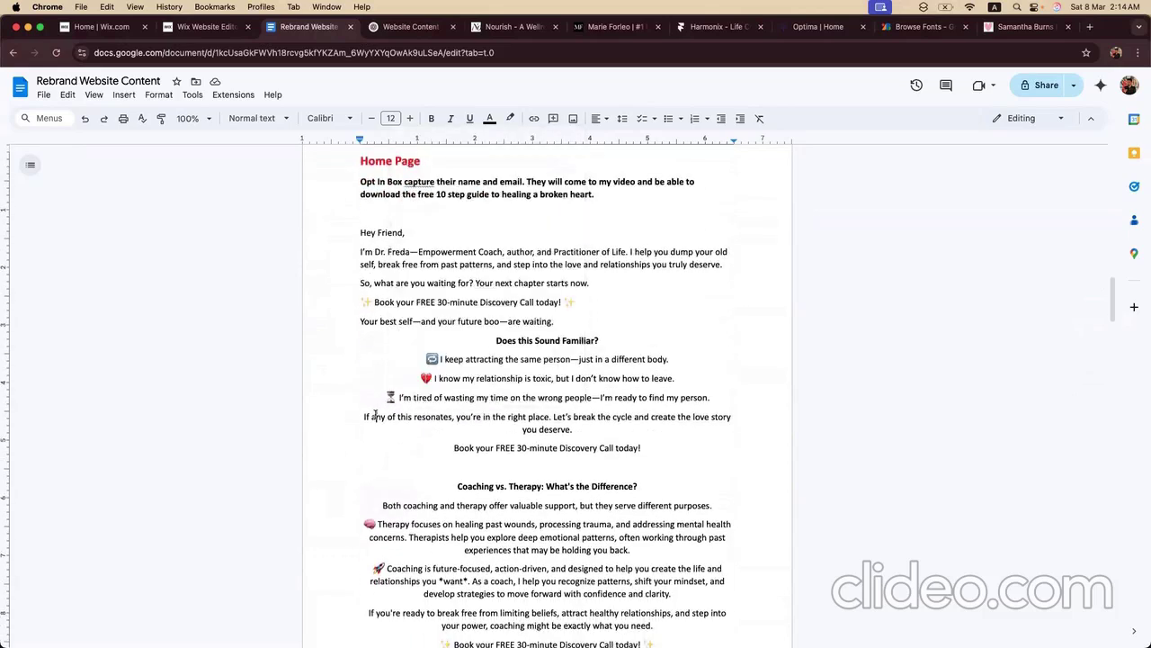
scroll(413, 454, "down", 5)
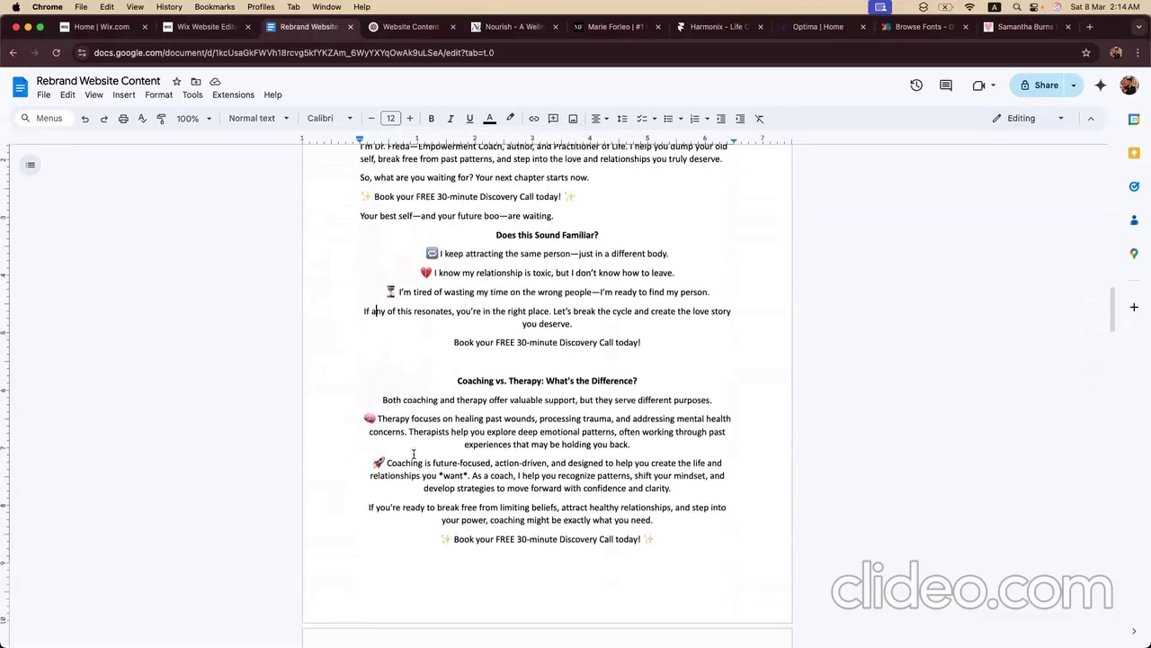
scroll(414, 455, "down", 10)
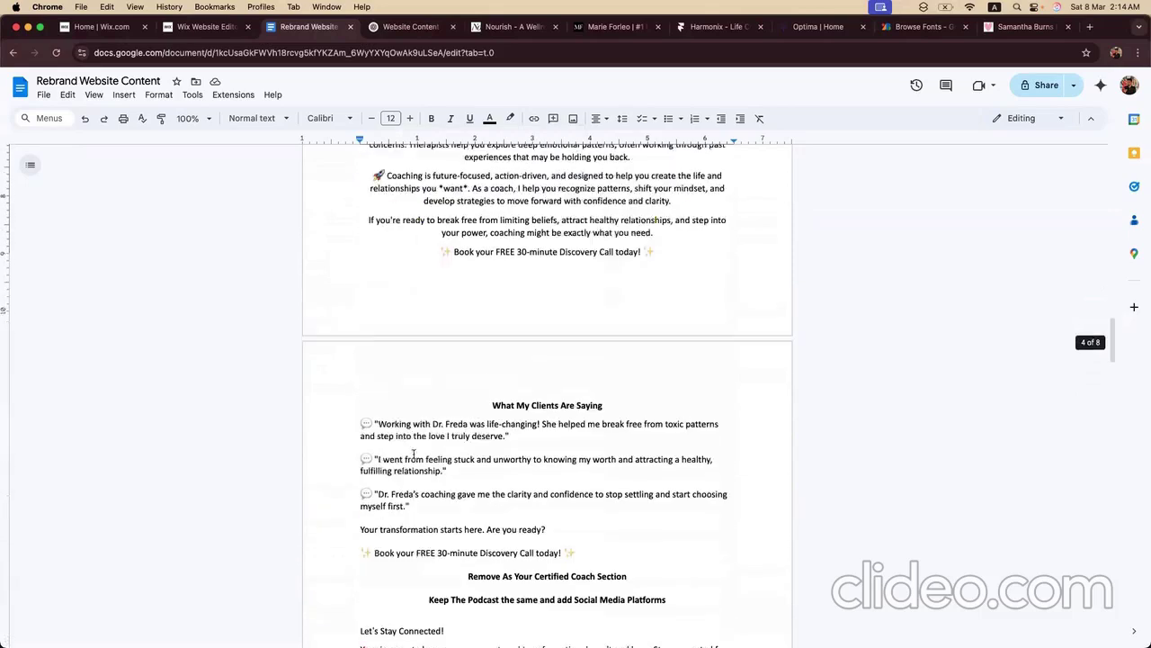
scroll(413, 454, "down", 4)
scroll(413, 454, "up", 15)
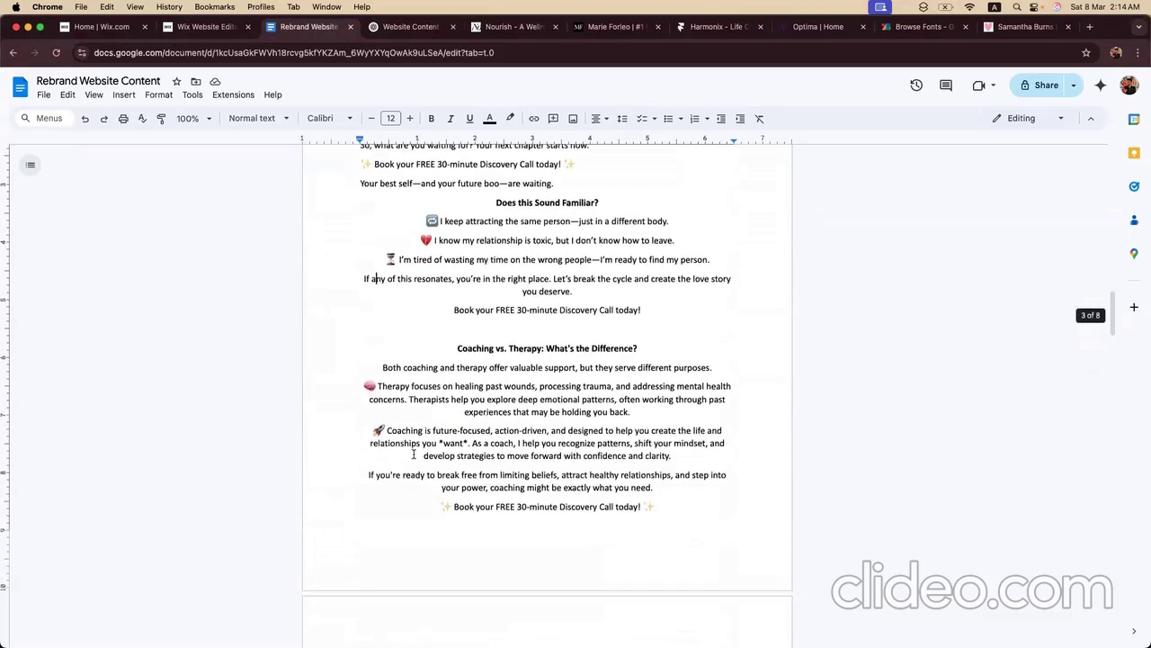
scroll(414, 455, "up", 2)
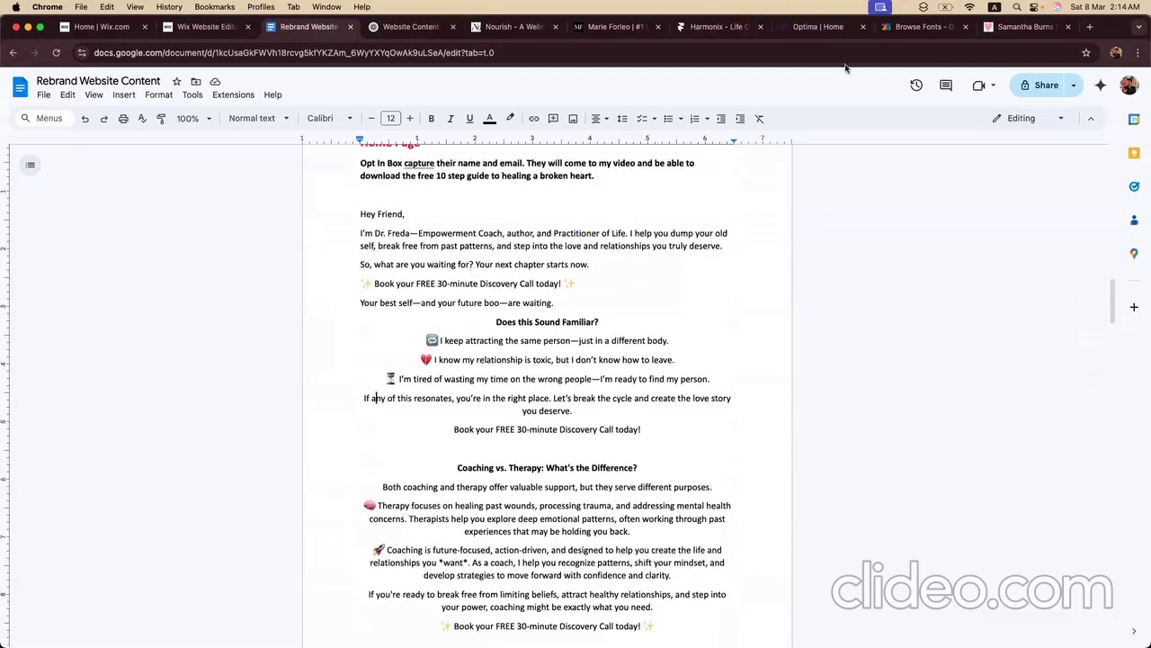
Step: Return to the lovesuccessfully.com tab and study its hero, books and video section layout as a design reference
left_click(1025, 26)
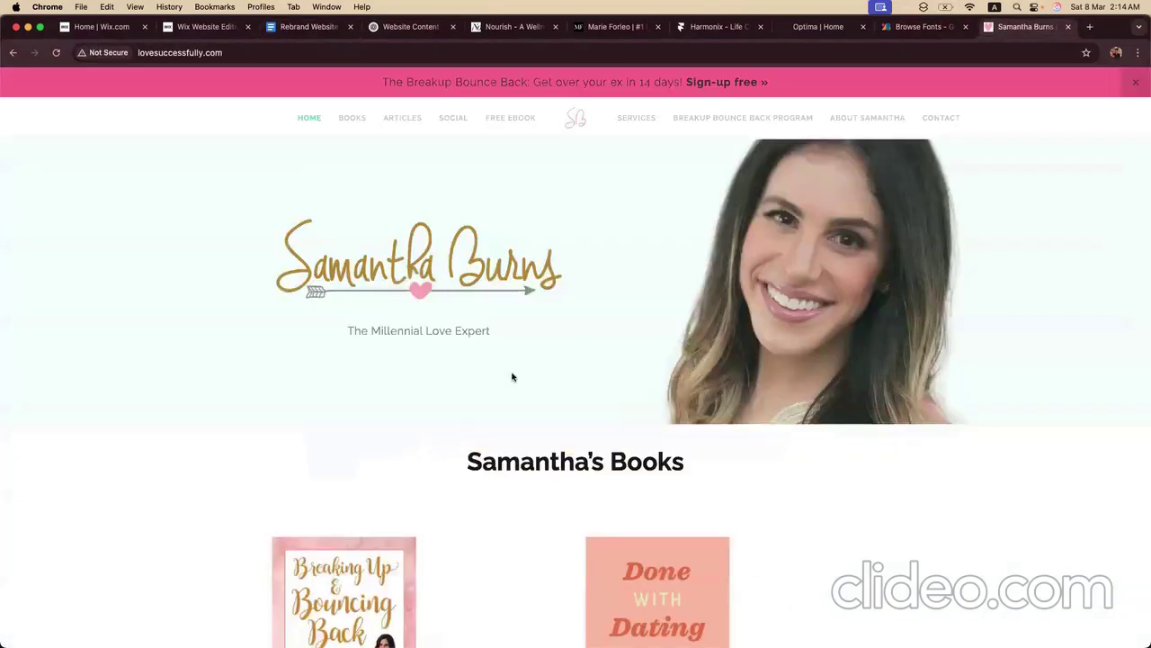
scroll(512, 377, "down", 20)
scroll(512, 377, "up", 20)
scroll(512, 377, "down", 6)
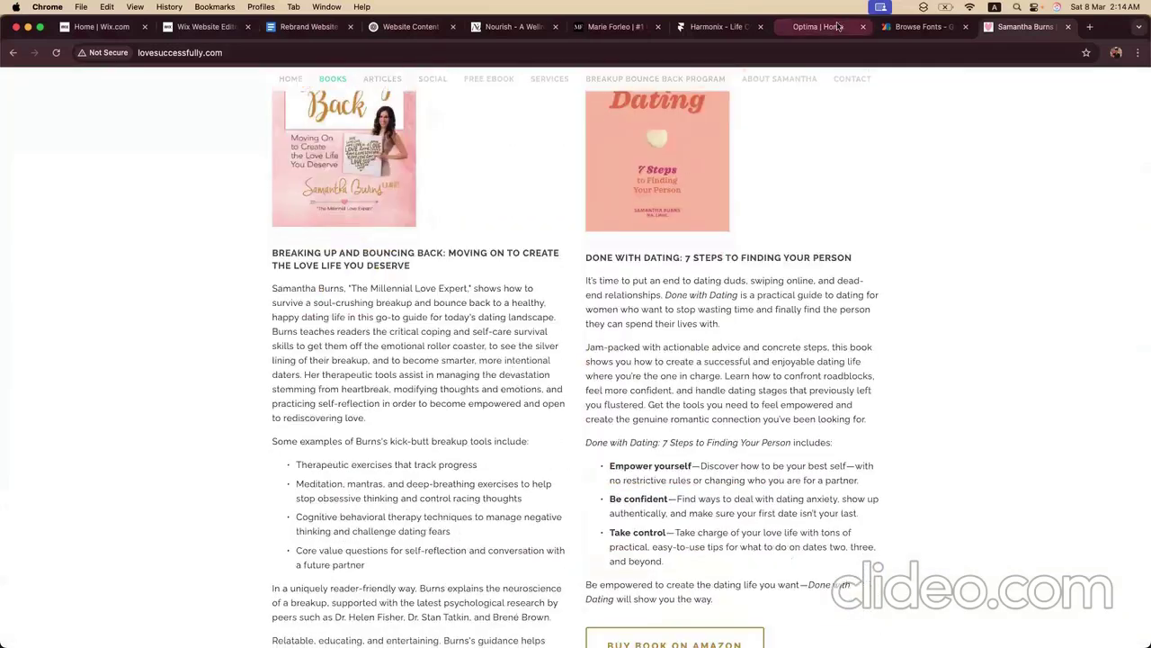
left_click(407, 26)
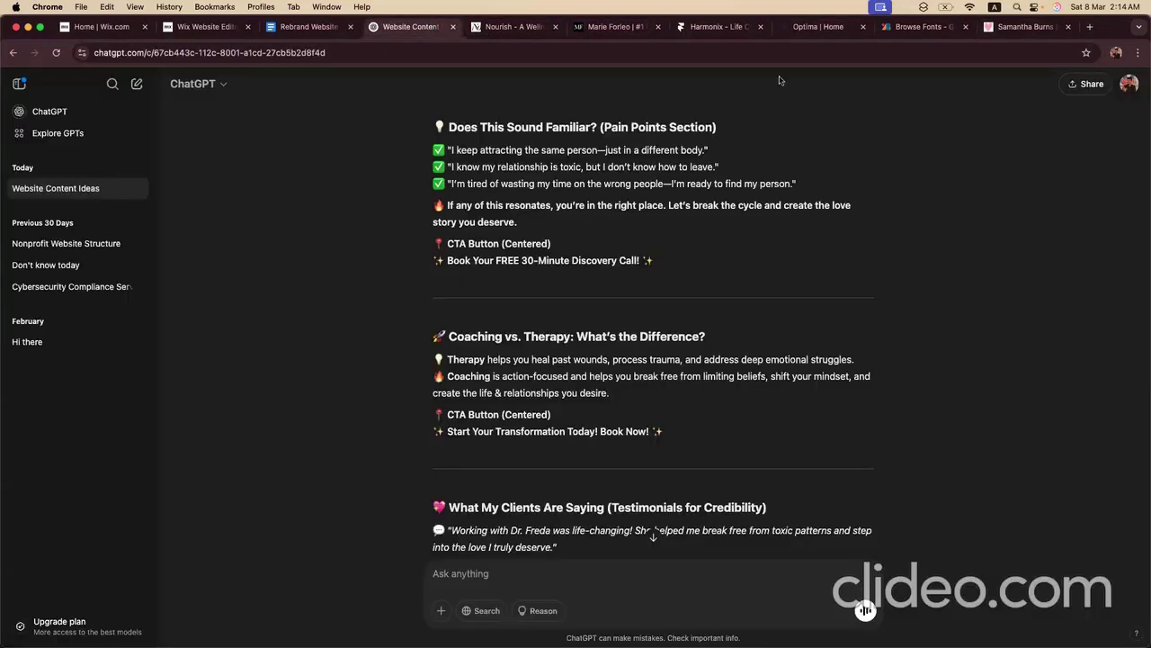
left_click(1017, 27)
scroll(538, 495, "down", 5)
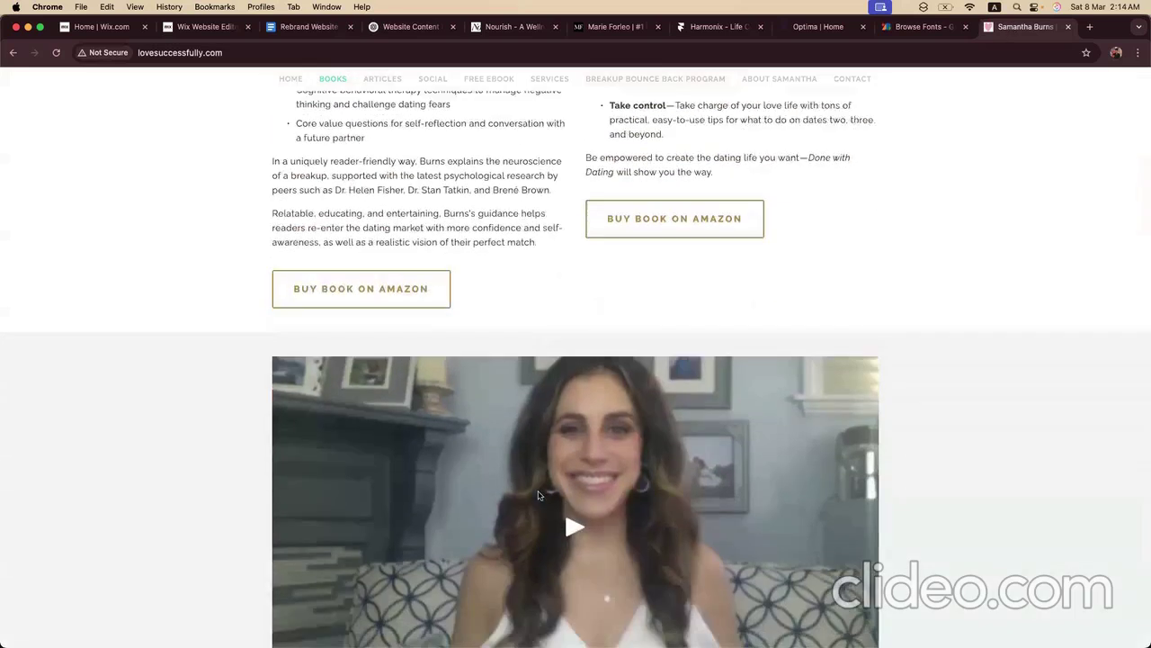
scroll(538, 495, "up", 15)
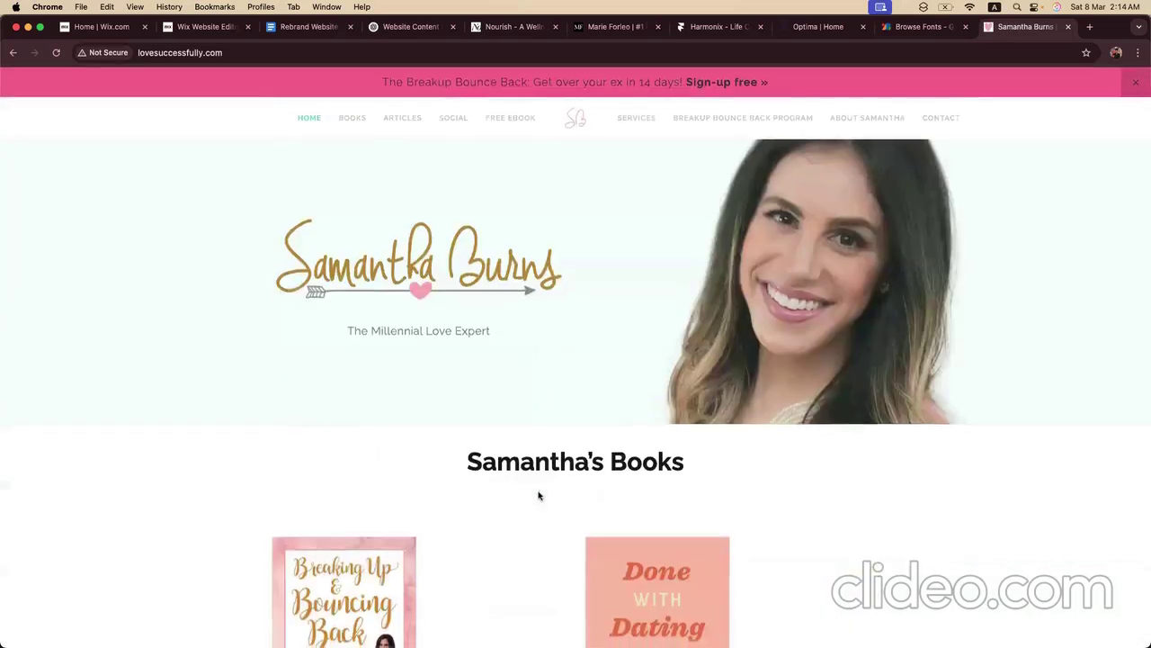
scroll(538, 496, "down", 5)
scroll(585, 405, "up", 5)
Step: Recheck the Home Page copy in the Rebrand Website Content document, then switch to the Website Content Ideas conversation in ChatGPT
left_click(411, 28)
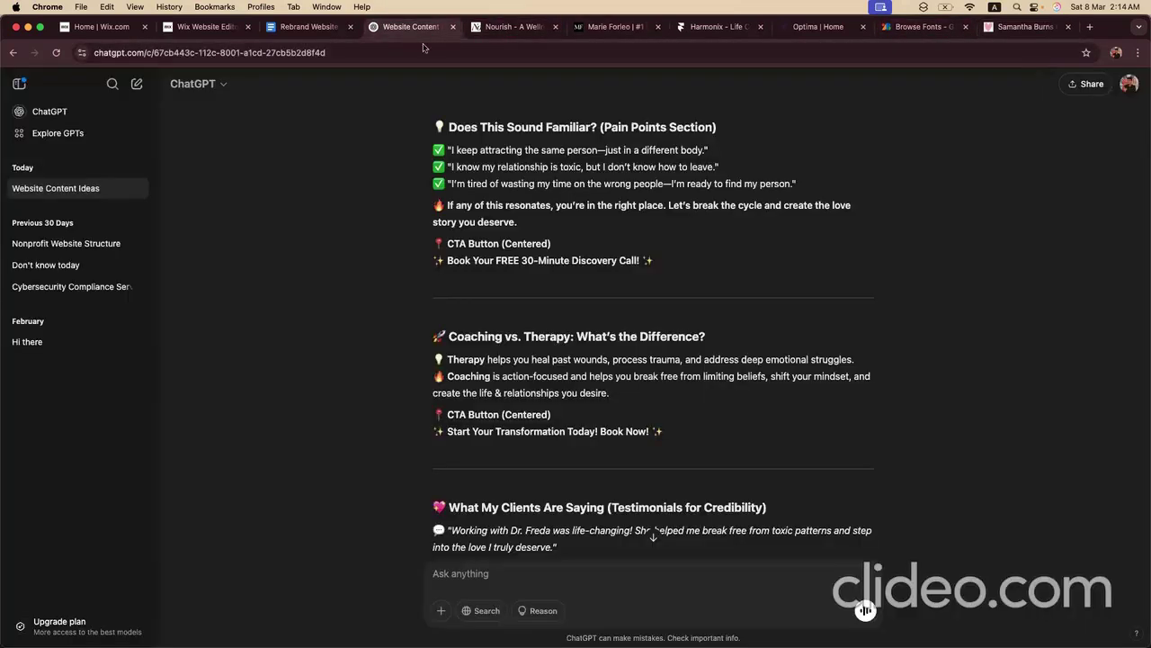
left_click(303, 32)
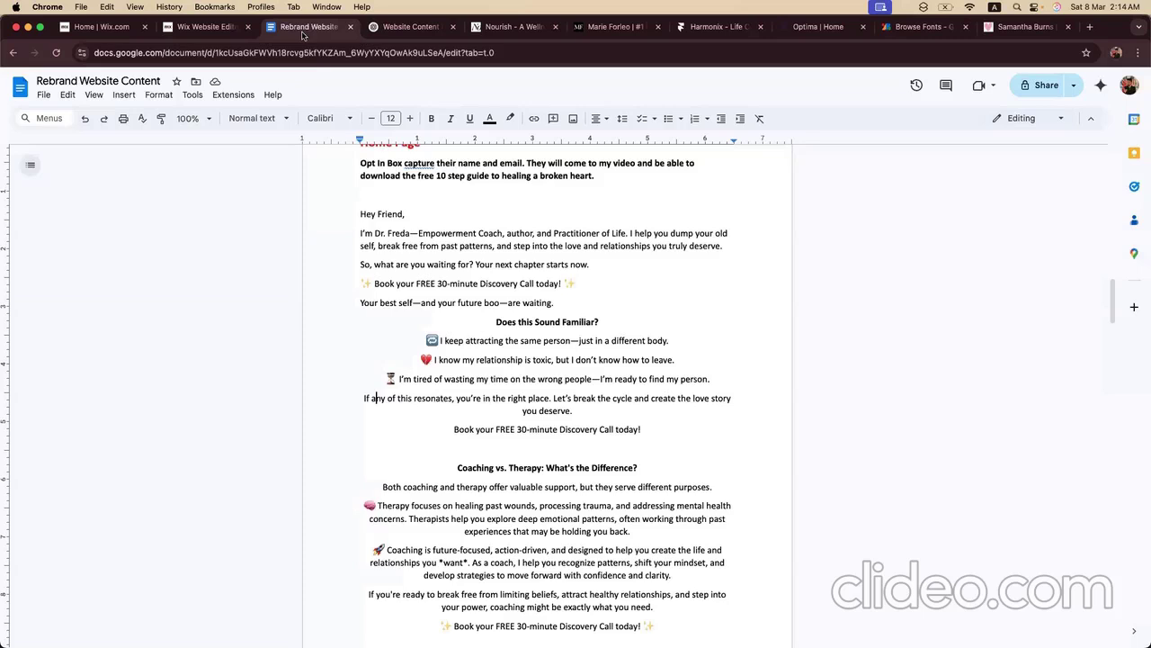
scroll(407, 292, "up", 3)
scroll(406, 292, "down", 3)
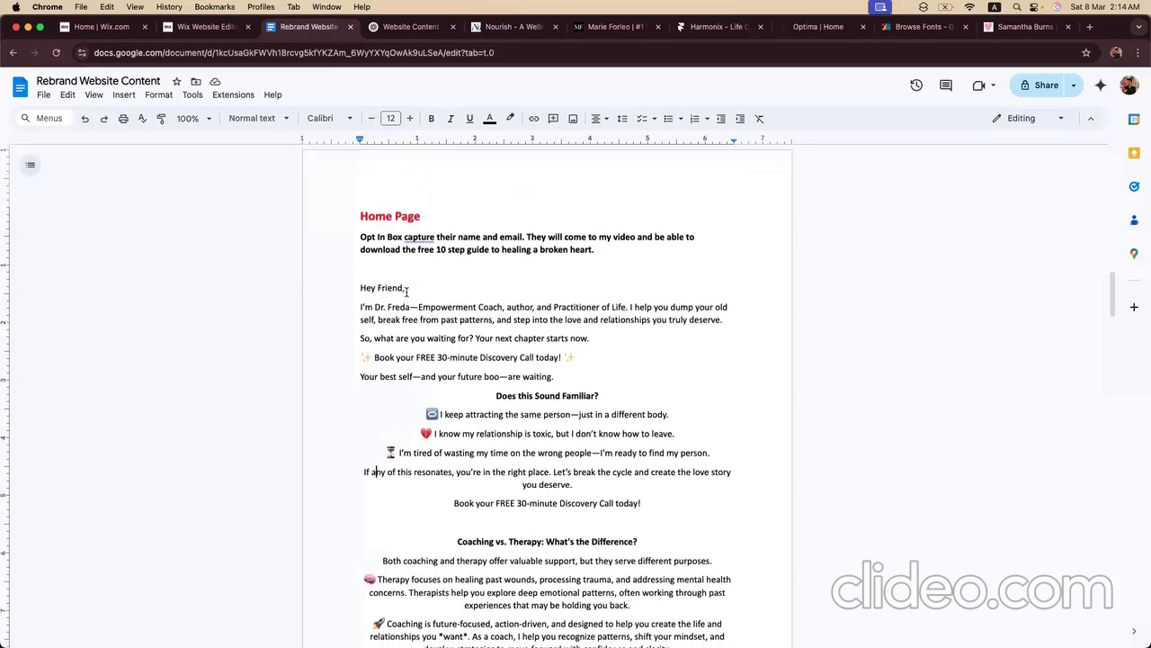
scroll(364, 237, "down", 1)
scroll(365, 236, "up", 2)
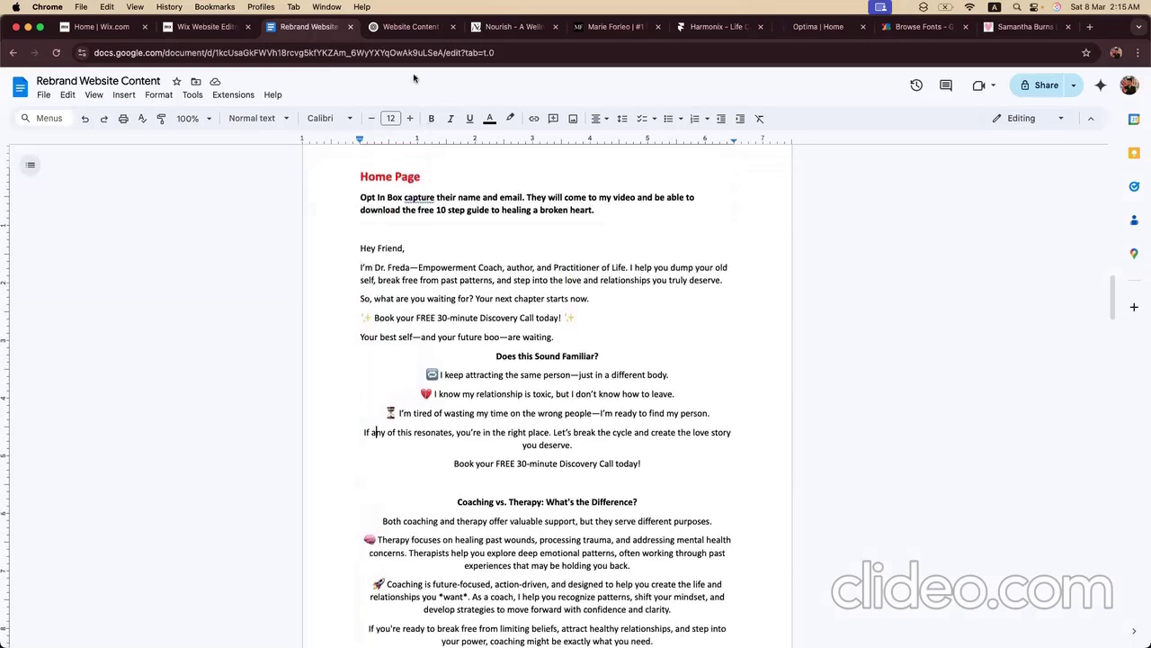
left_click(402, 28)
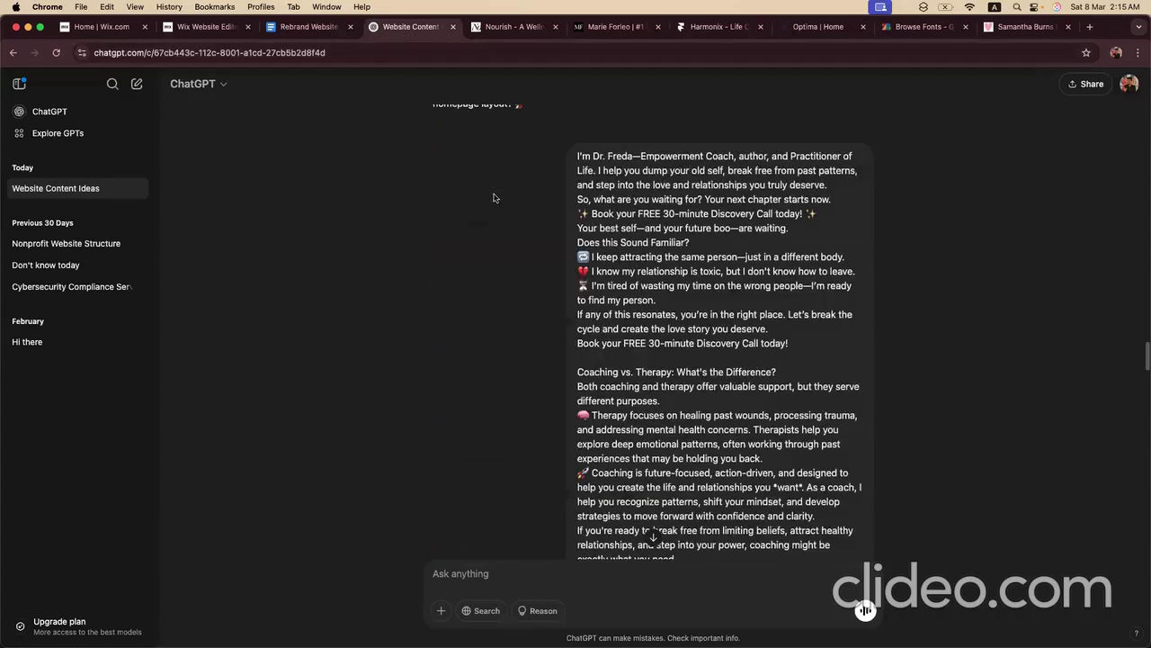
Step: Look through the ChatGPT conversation from the website suggestions and site types down to the suggested high-converting landing page layout
scroll(493, 197, "down", 3)
scroll(494, 197, "down", 15)
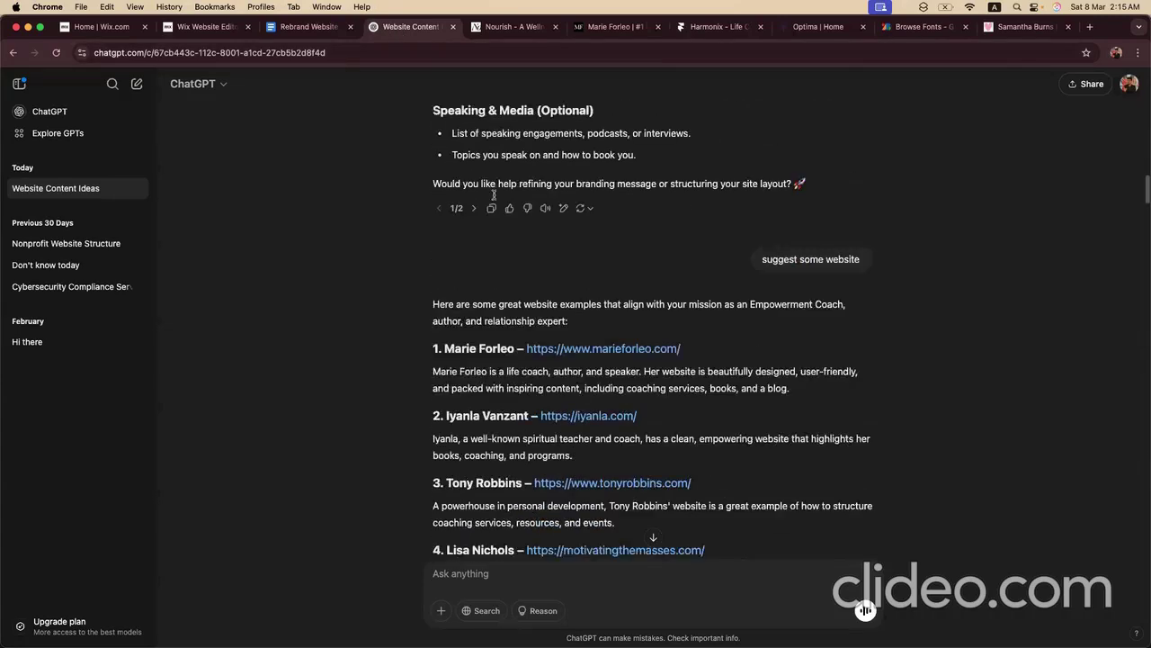
scroll(494, 197, "down", 10)
scroll(494, 197, "down", 15)
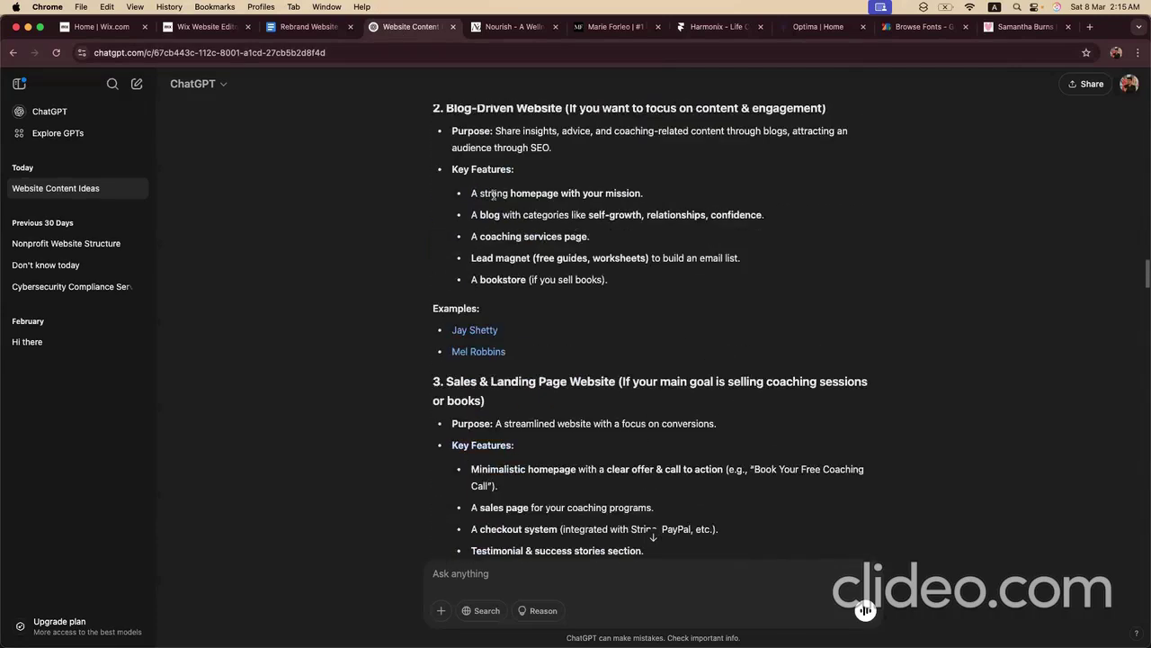
scroll(493, 197, "down", 15)
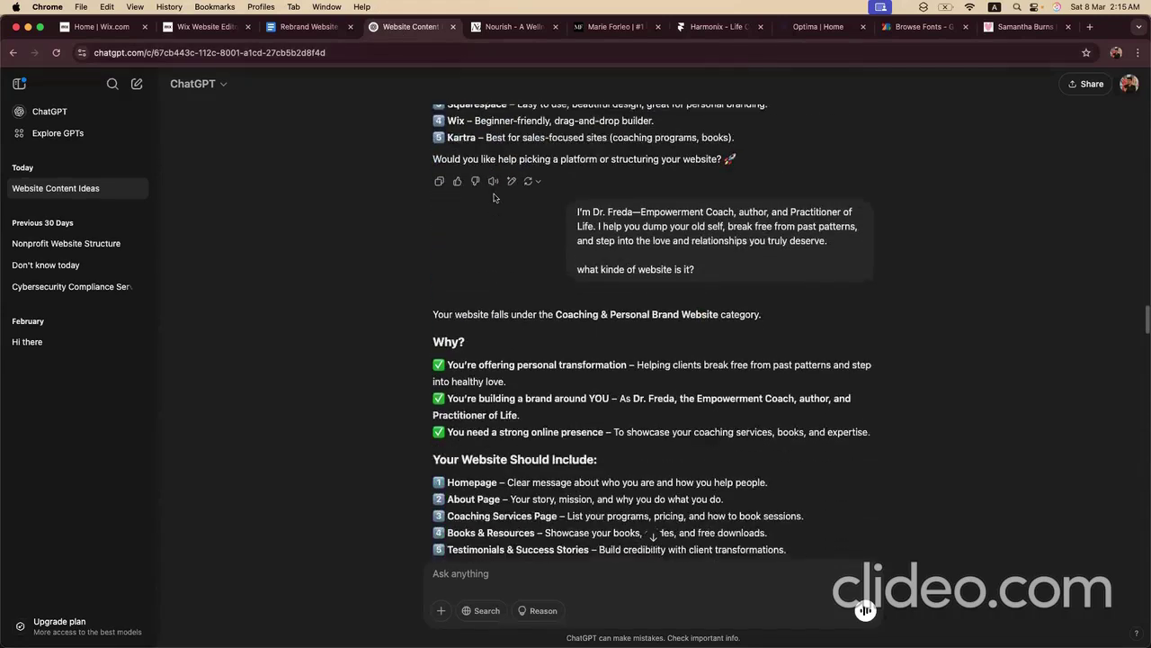
scroll(494, 197, "down", 12)
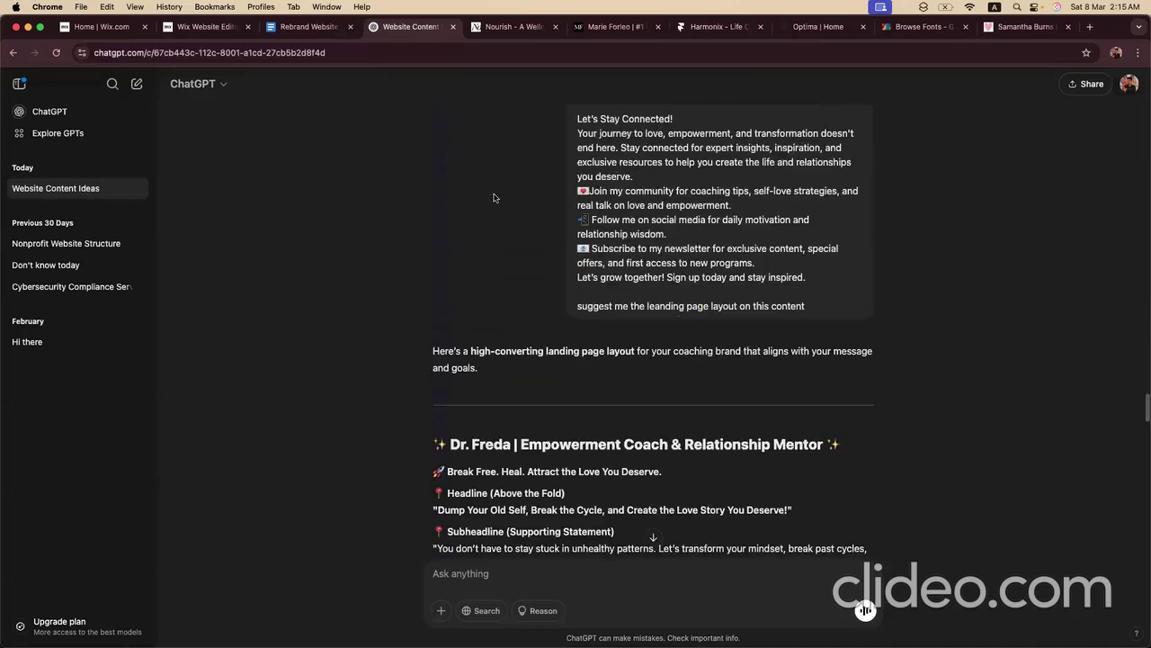
scroll(494, 197, "up", 12)
scroll(494, 197, "up", 4)
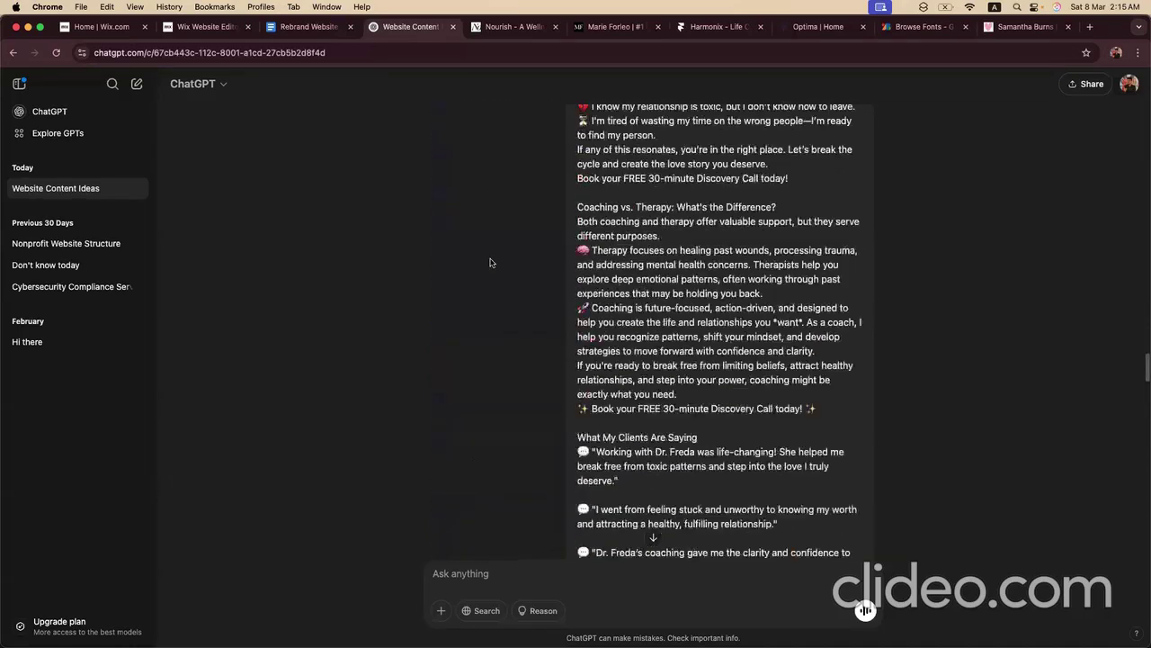
scroll(491, 263, "down", 12)
scroll(491, 263, "up", 1)
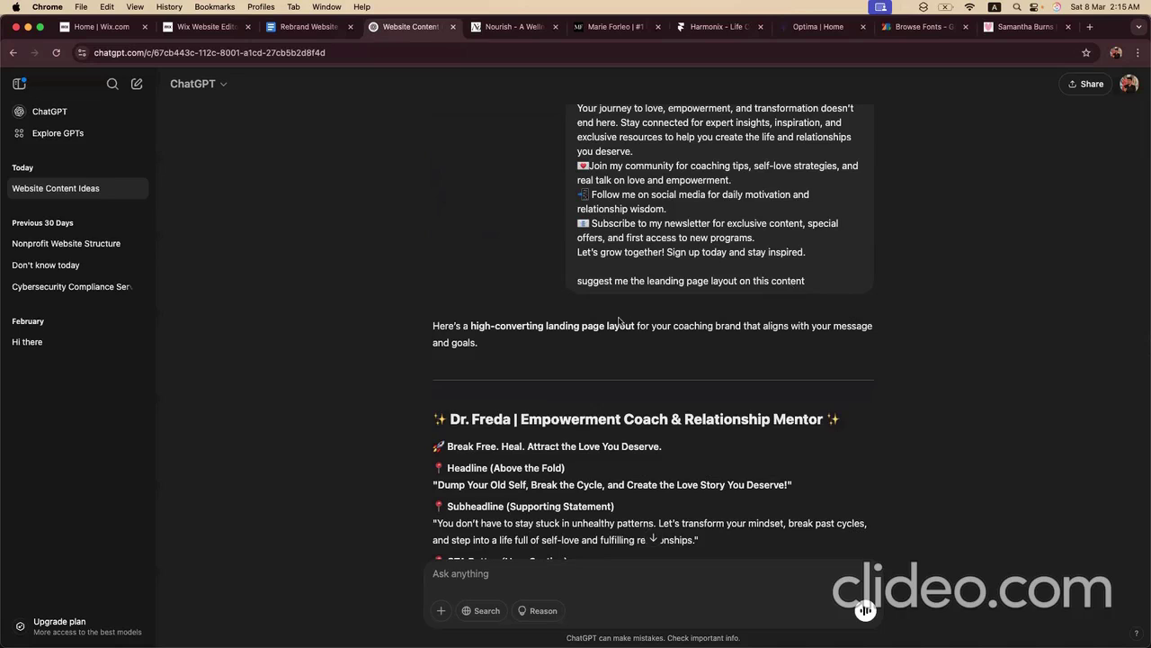
scroll(619, 321, "down", 3)
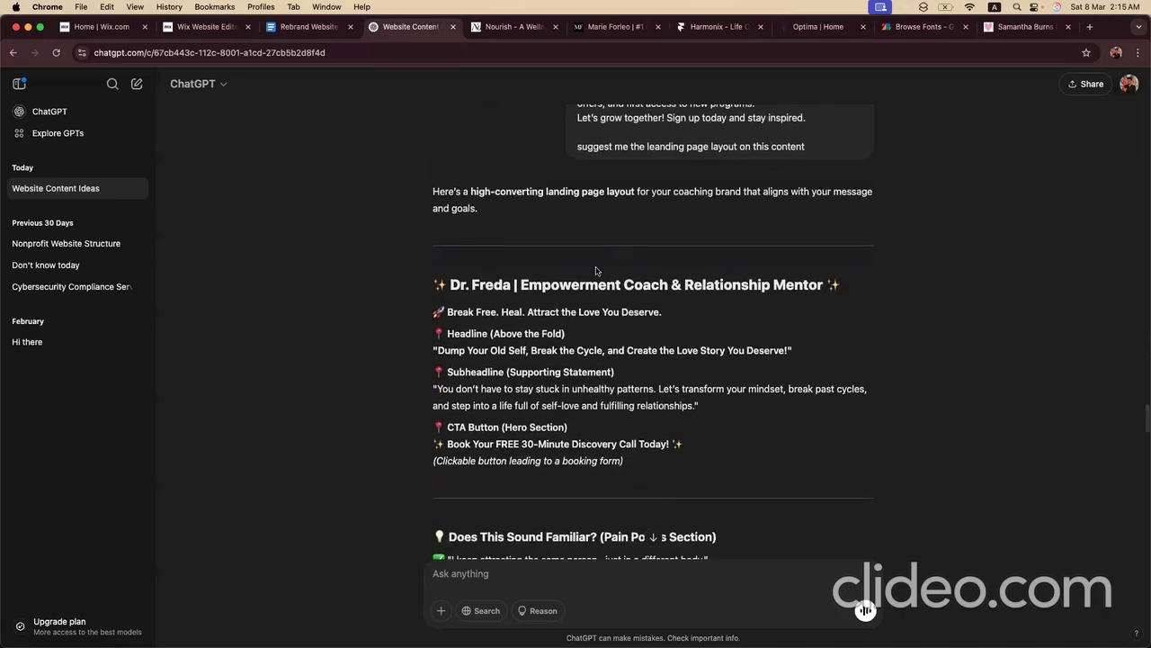
Step: Compare the Home Page copy in the Rebrand Website Content document with the suggested layout and return to the ChatGPT conversation
left_click(322, 24)
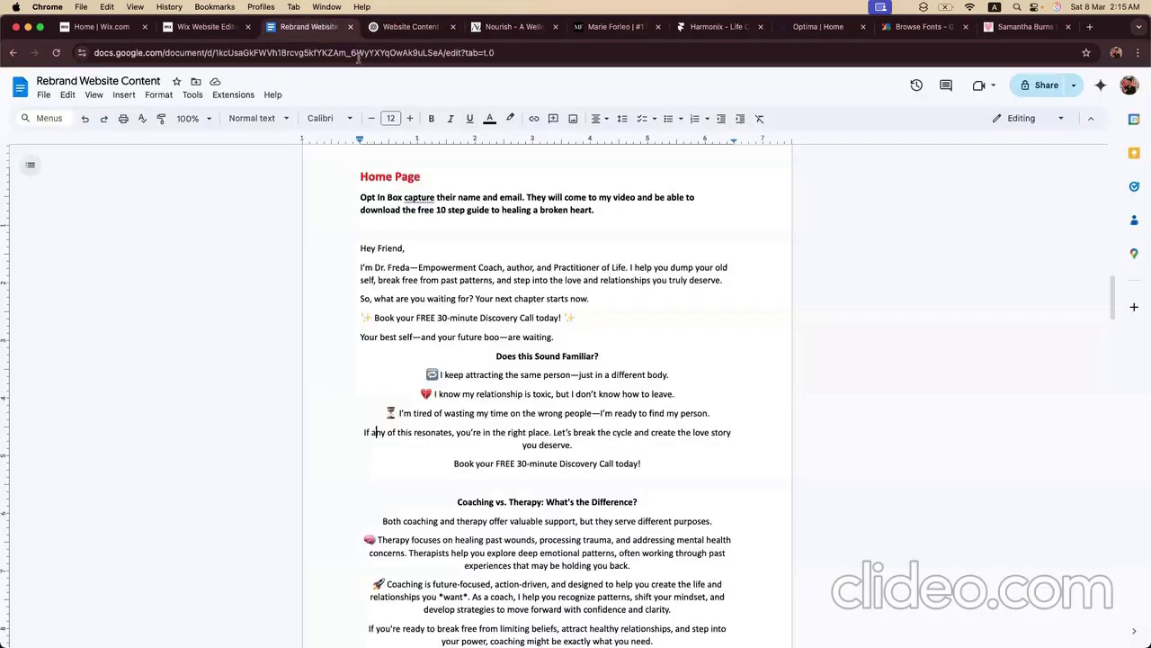
scroll(486, 256, "down", 3)
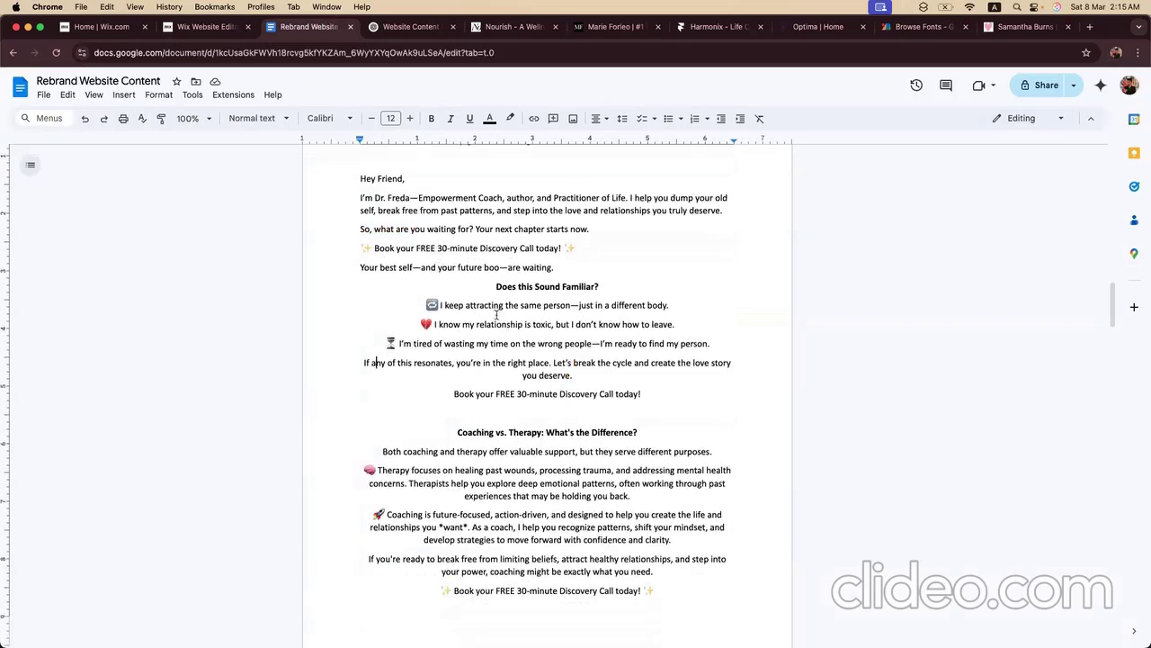
left_click(396, 27)
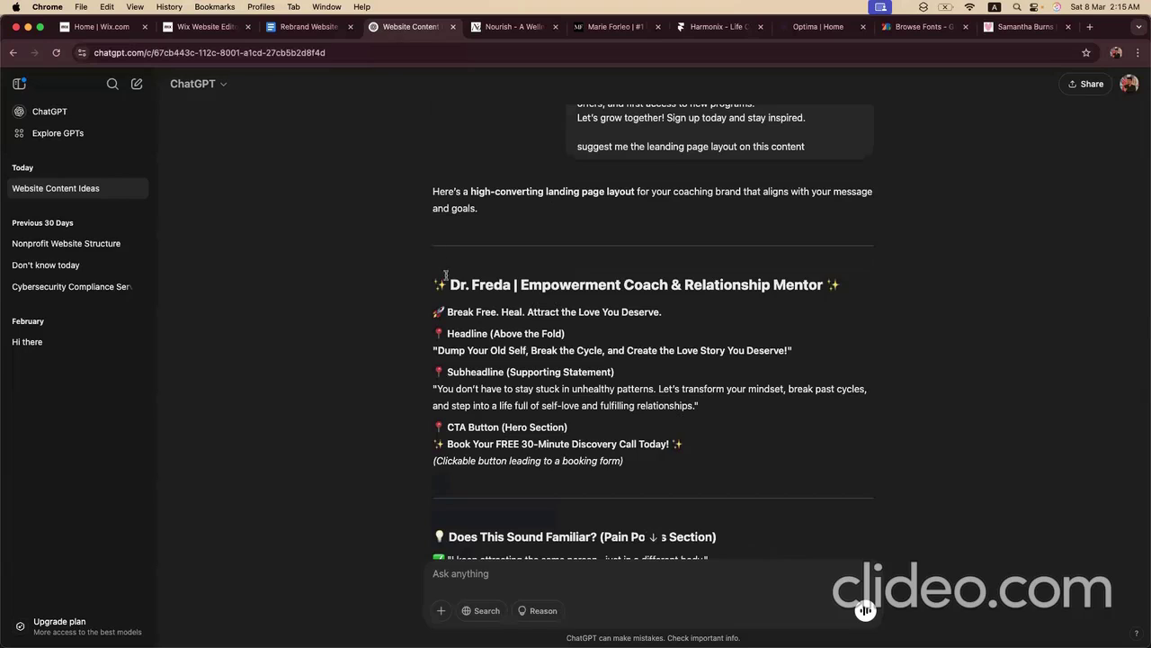
Step: Read the suggested hero title, headline, subheadline and CTA button, along with the Does This Sound Familiar? pain points section
scroll(490, 308, "down", 2)
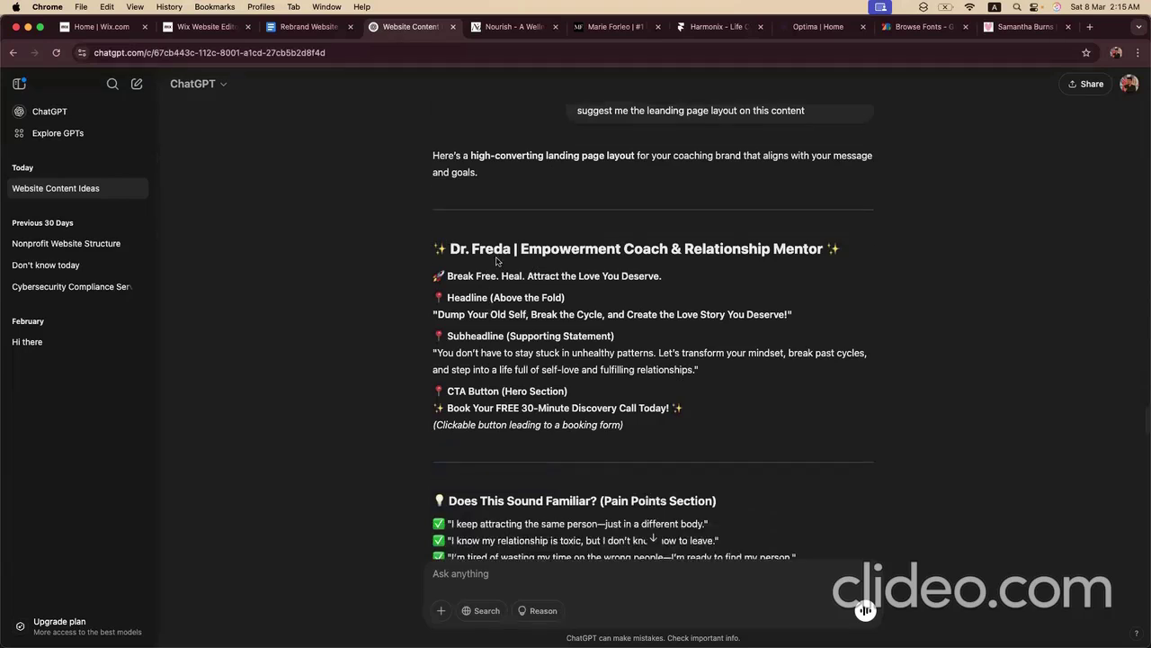
left_click_drag(443, 249, 813, 253)
left_click(449, 307)
left_click_drag(447, 298, 494, 300)
left_click_drag(437, 350, 461, 351)
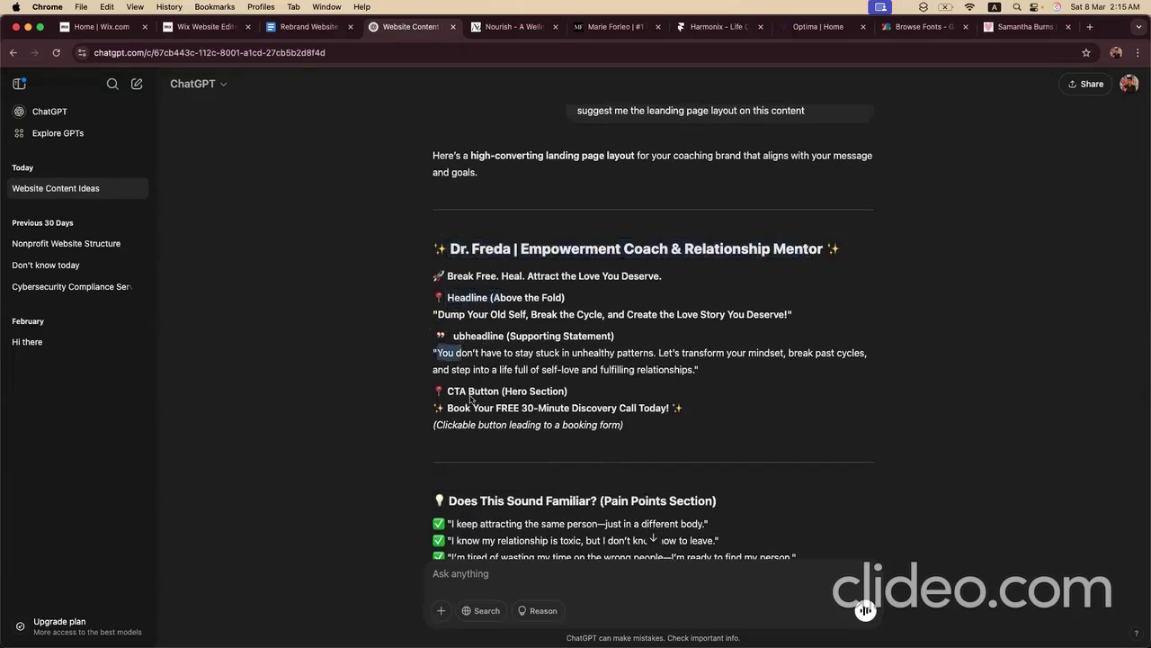
left_click(491, 420)
scroll(491, 411, "down", 3)
scroll(496, 387, "down", 3)
scroll(497, 387, "up", 2)
scroll(496, 387, "down", 2)
scroll(496, 388, "up", 2)
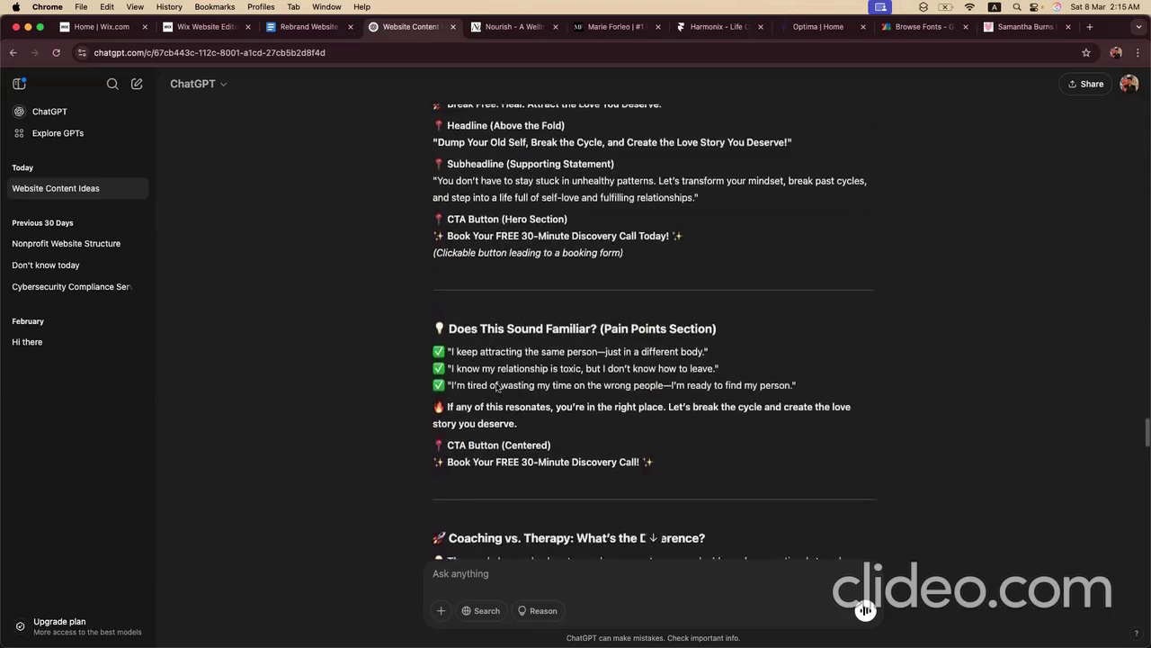
scroll(497, 387, "up", 5)
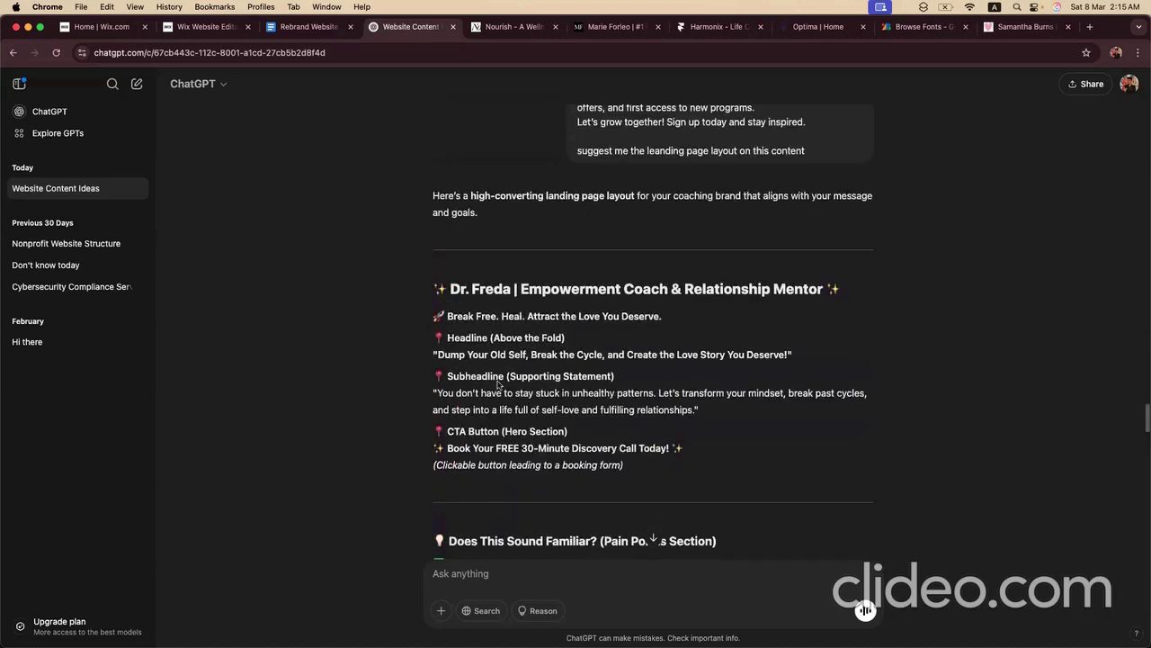
Step: Review the Rebrand Website Content document from the Home Page opt-in text through the testimonials, podcast and Let's Stay Connected copy
left_click(309, 27)
scroll(387, 232, "up", 3)
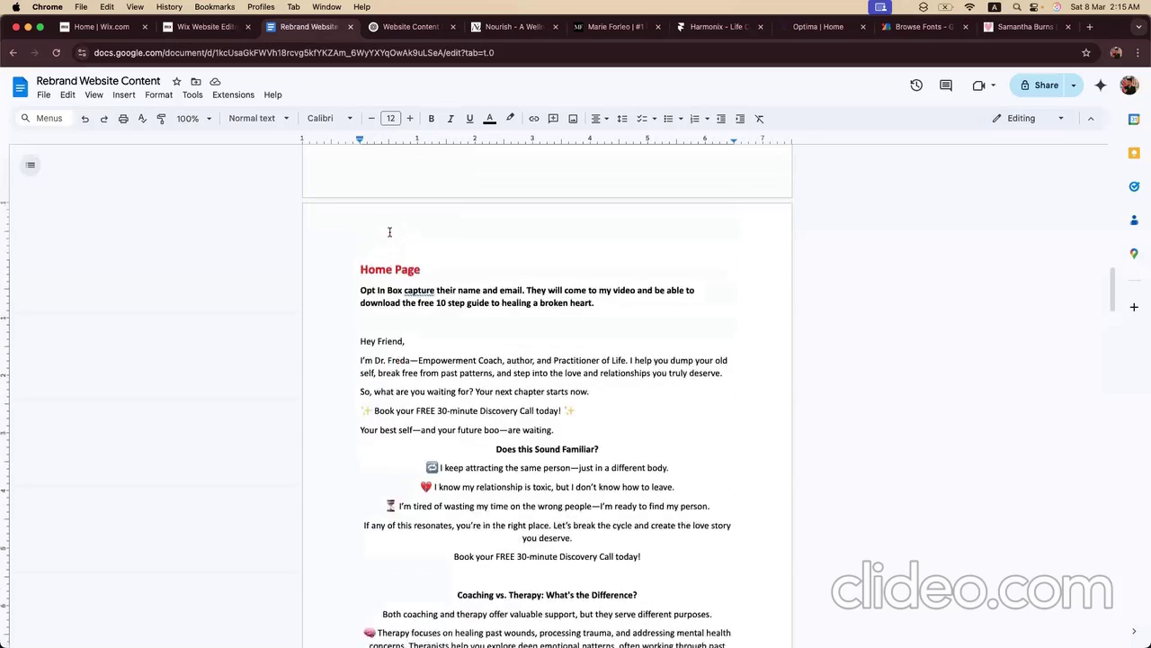
scroll(445, 407, "down", 10)
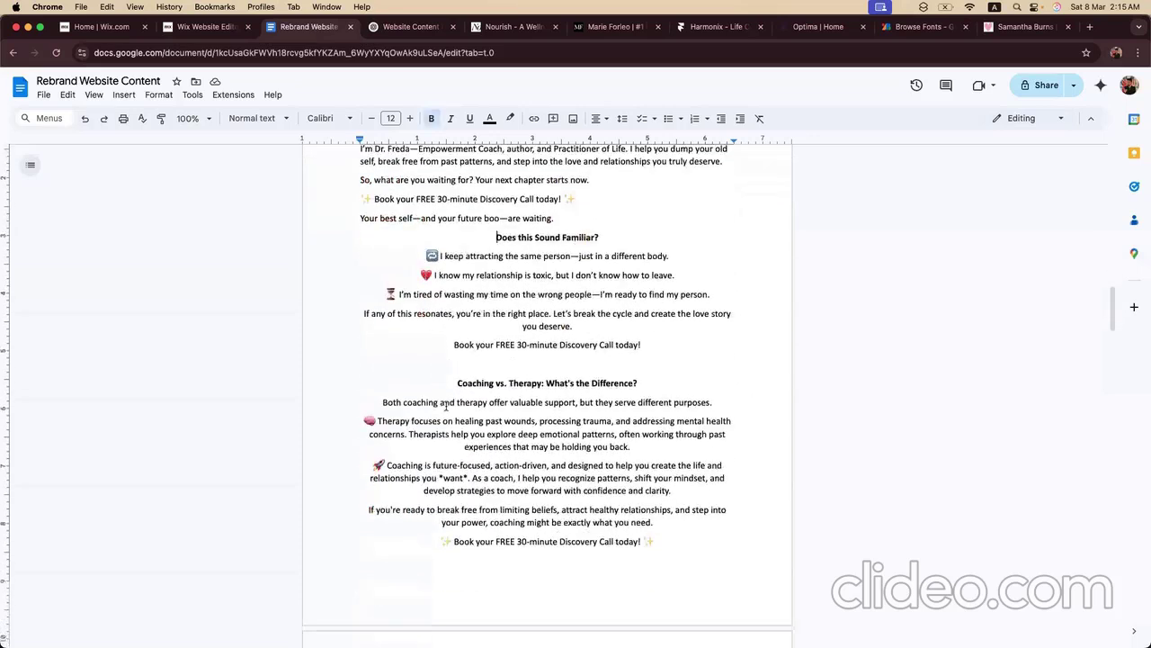
scroll(445, 407, "up", 5)
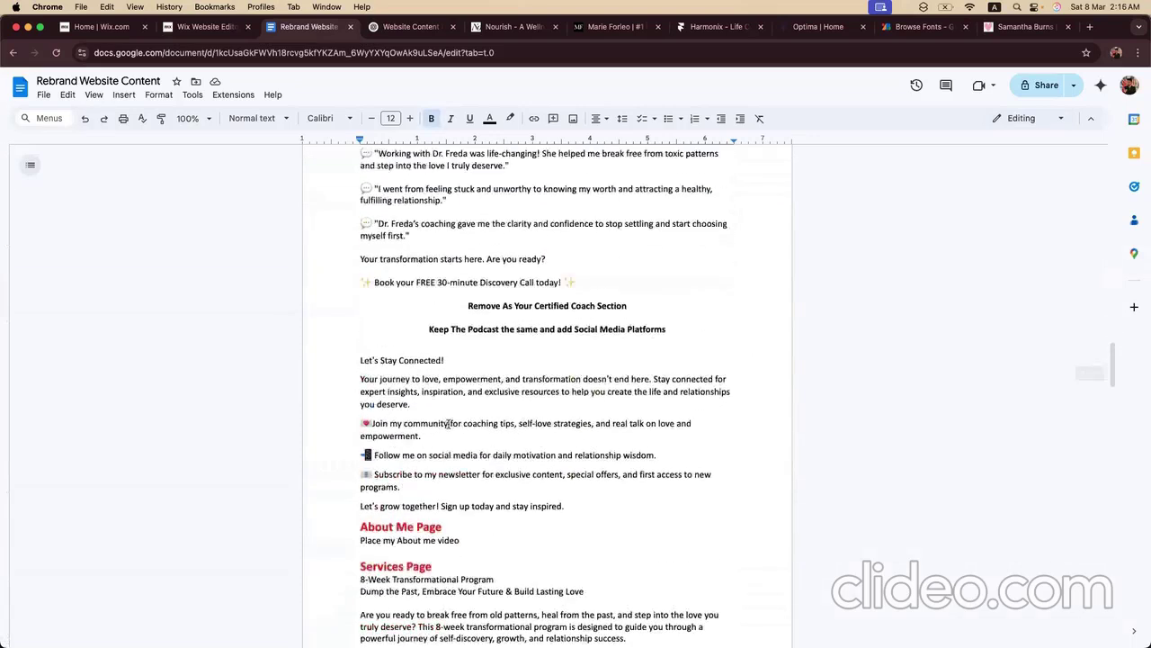
Step: Return to the ChatGPT conversation and examine the full landing page layout, from the hero to the final call-to-action
left_click(425, 27)
scroll(466, 249, "down", 2)
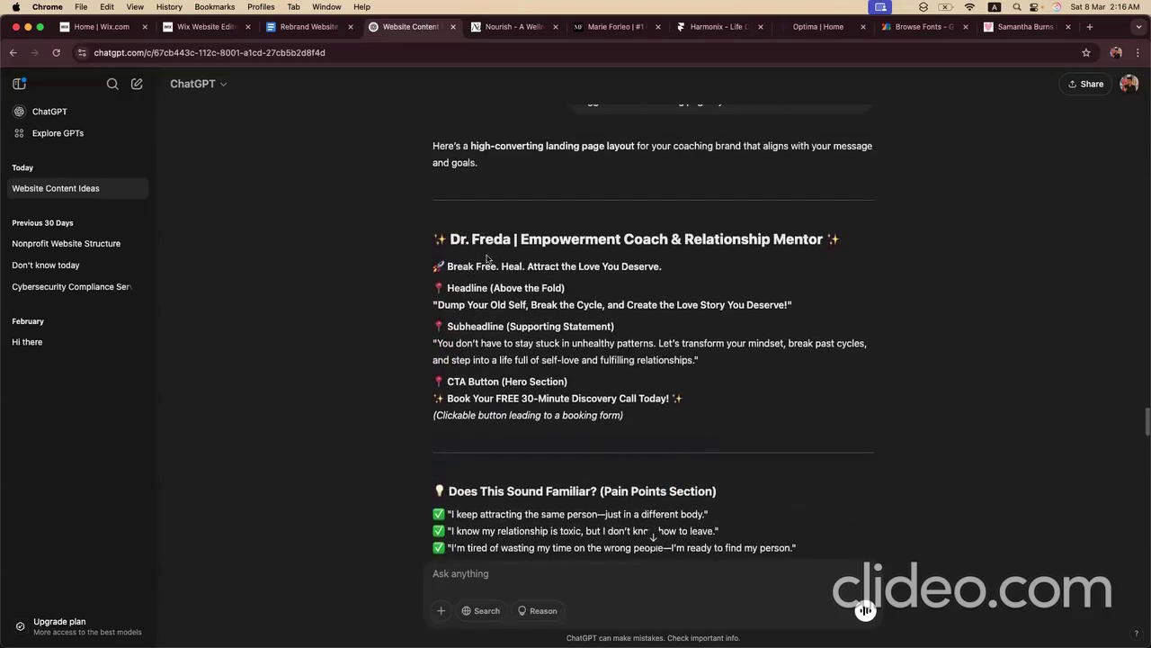
scroll(477, 319, "down", 4)
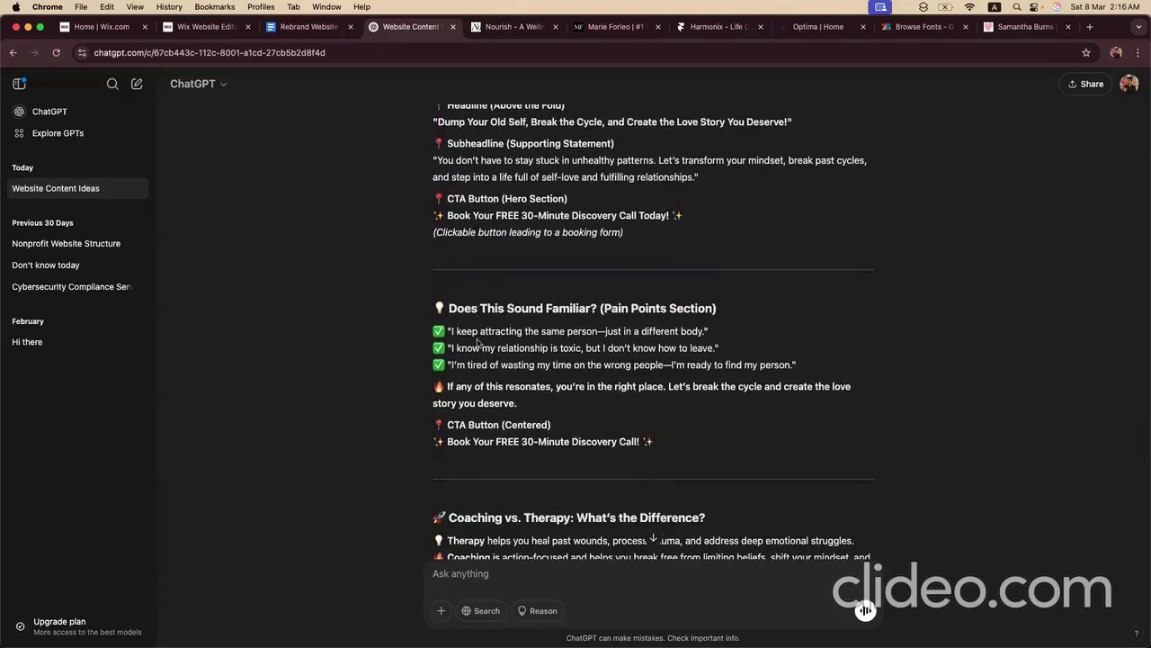
scroll(477, 342, "up", 1)
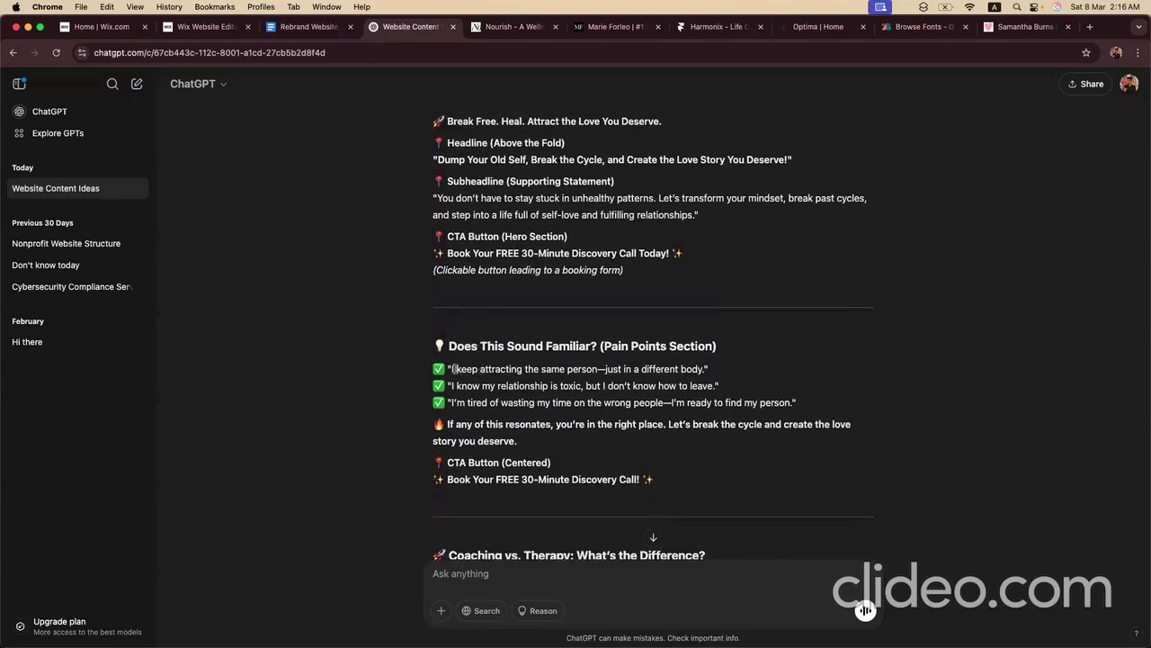
scroll(488, 421, "down", 20)
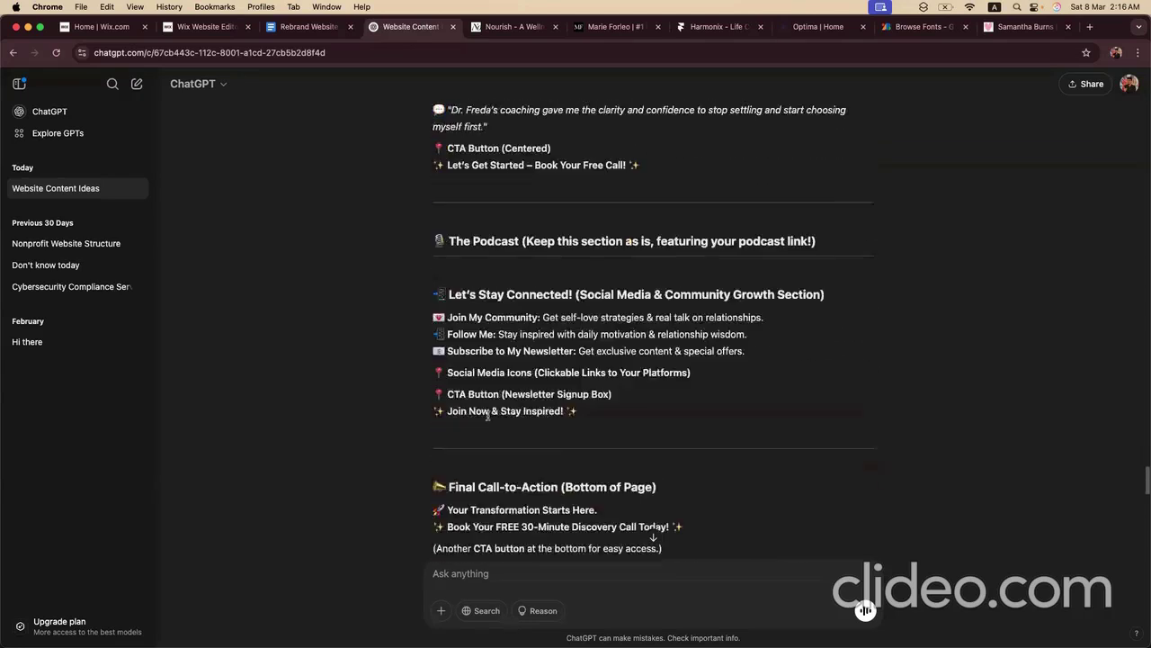
scroll(488, 420, "down", 7)
scroll(488, 420, "up", 10)
scroll(488, 420, "up", 15)
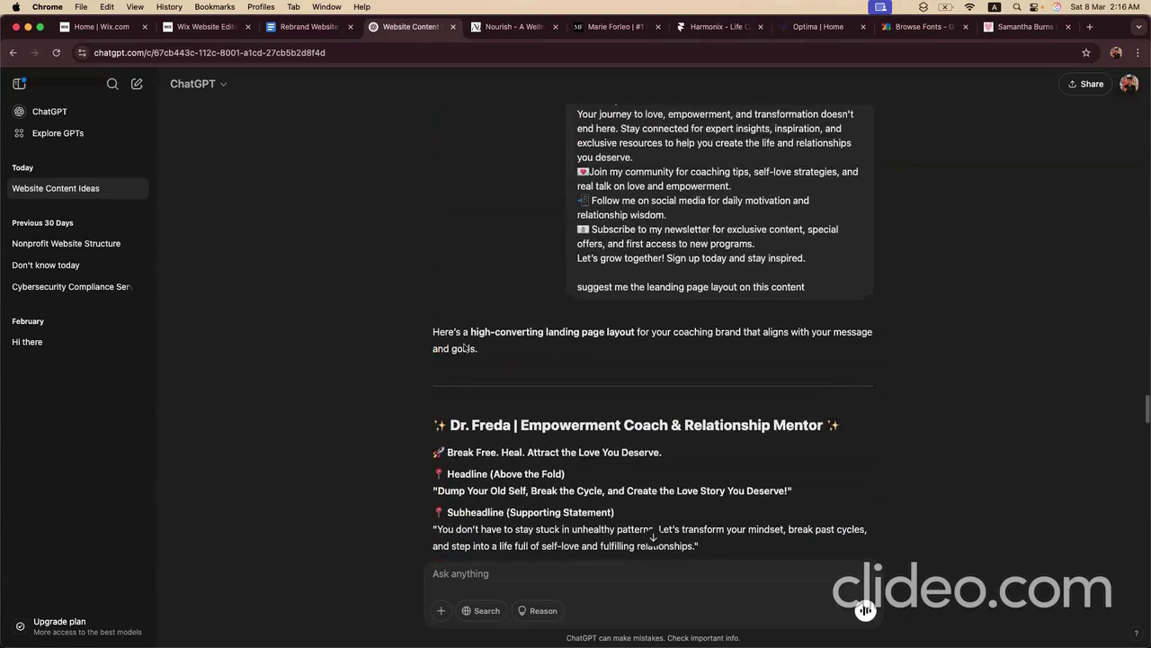
Step: Switch to the Wix Editor, look over the current HOME page, and open the live site to examine its homepage
left_click(196, 27)
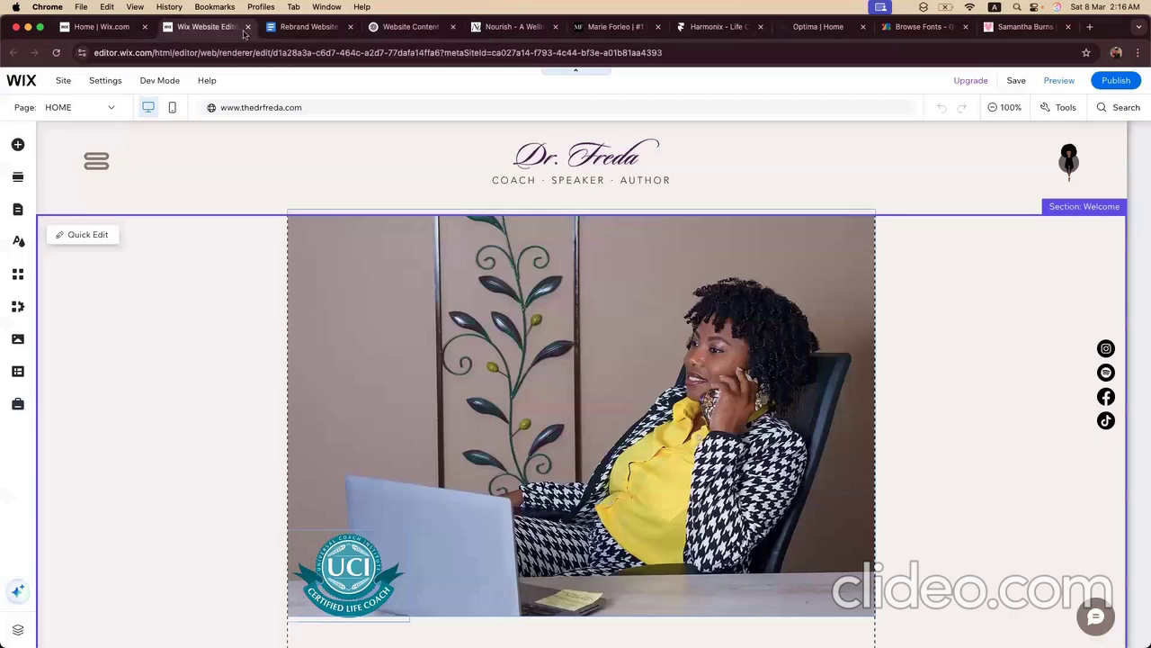
scroll(308, 401, "down", 1)
scroll(307, 402, "down", 15)
scroll(308, 398, "up", 20)
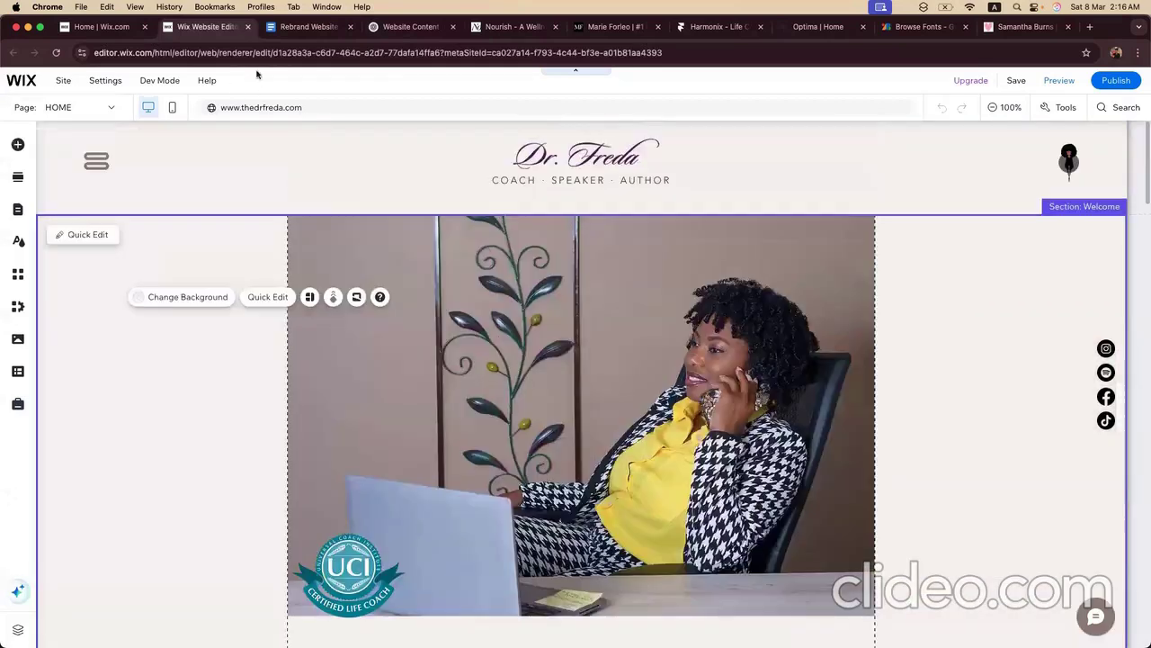
left_click(242, 108)
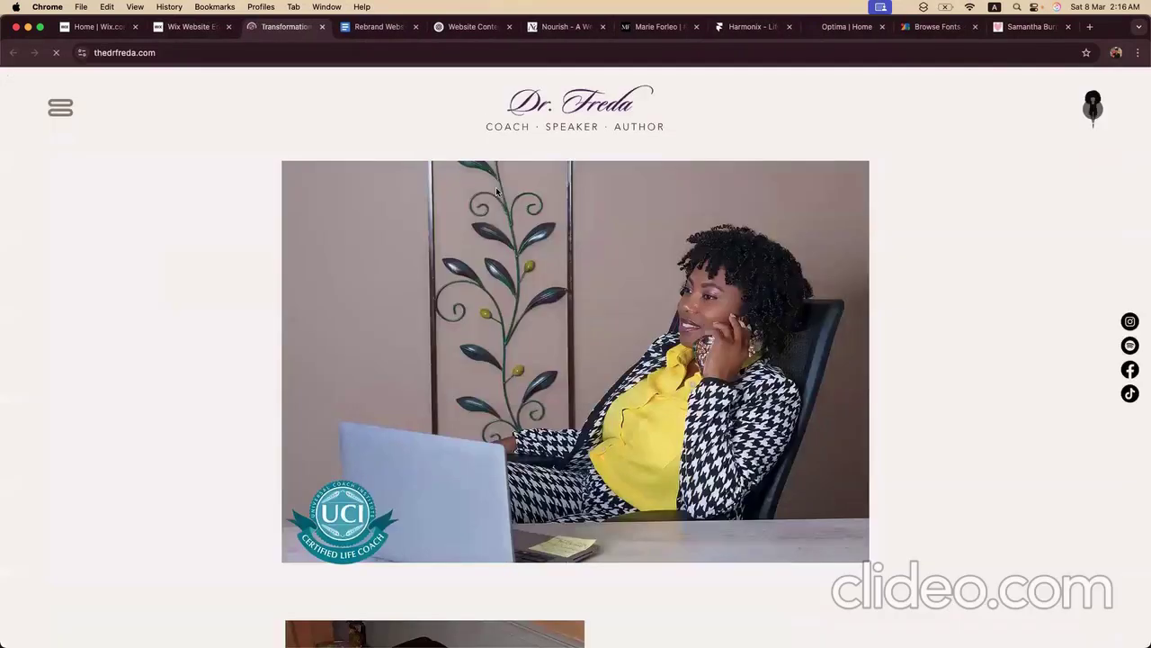
scroll(496, 186, "down", 15)
scroll(497, 193, "up", 20)
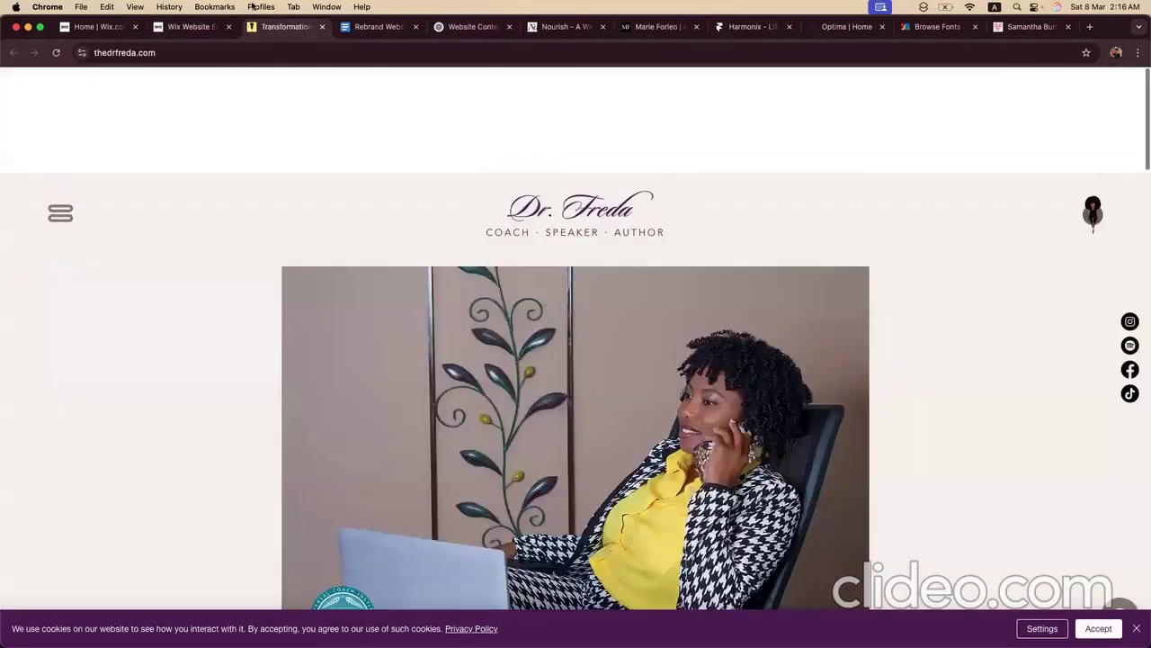
Step: Return to the Wix Editor and open the list of site pages
left_click(187, 27)
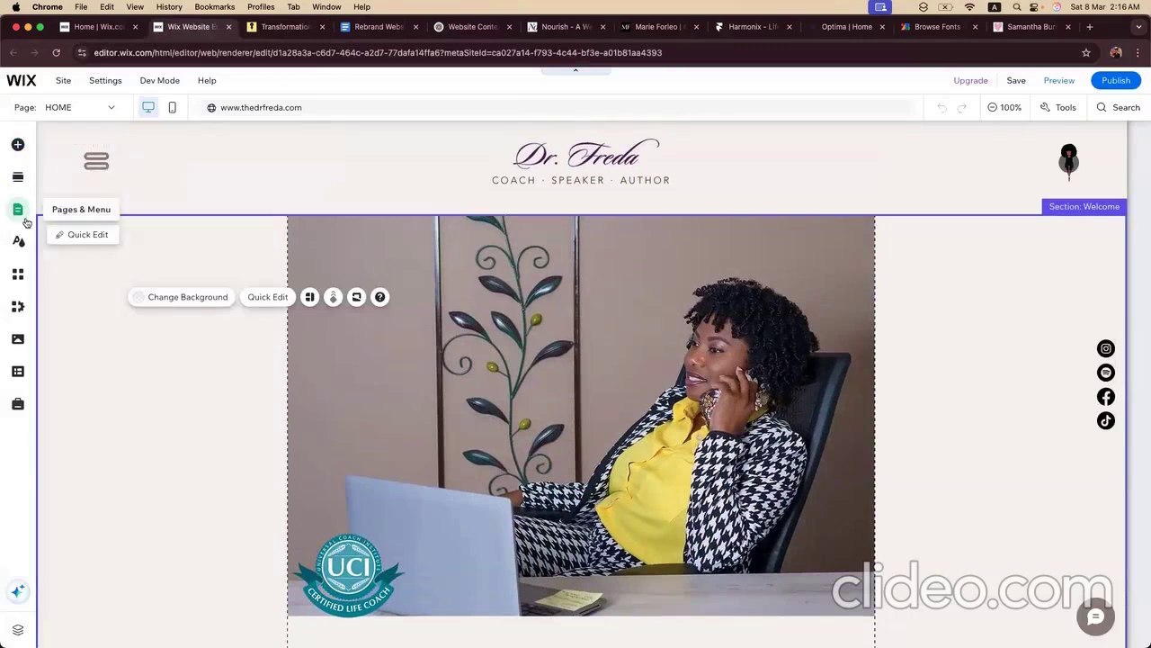
left_click(25, 219)
left_click(26, 216)
left_click(25, 214)
left_click(23, 215)
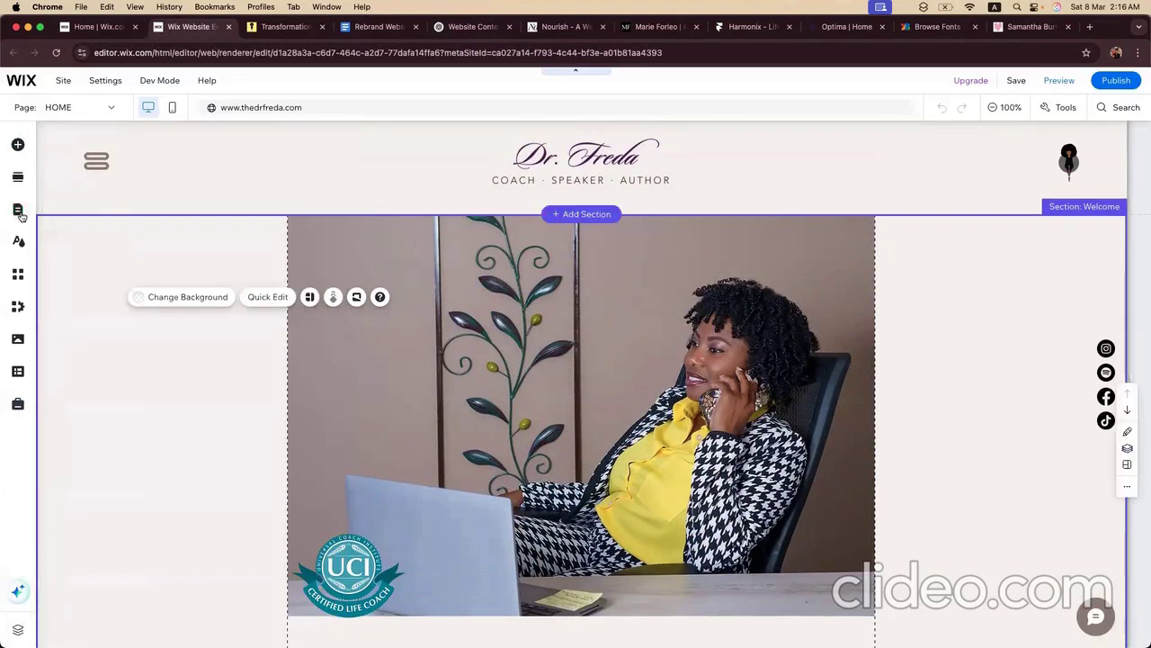
left_click(21, 215)
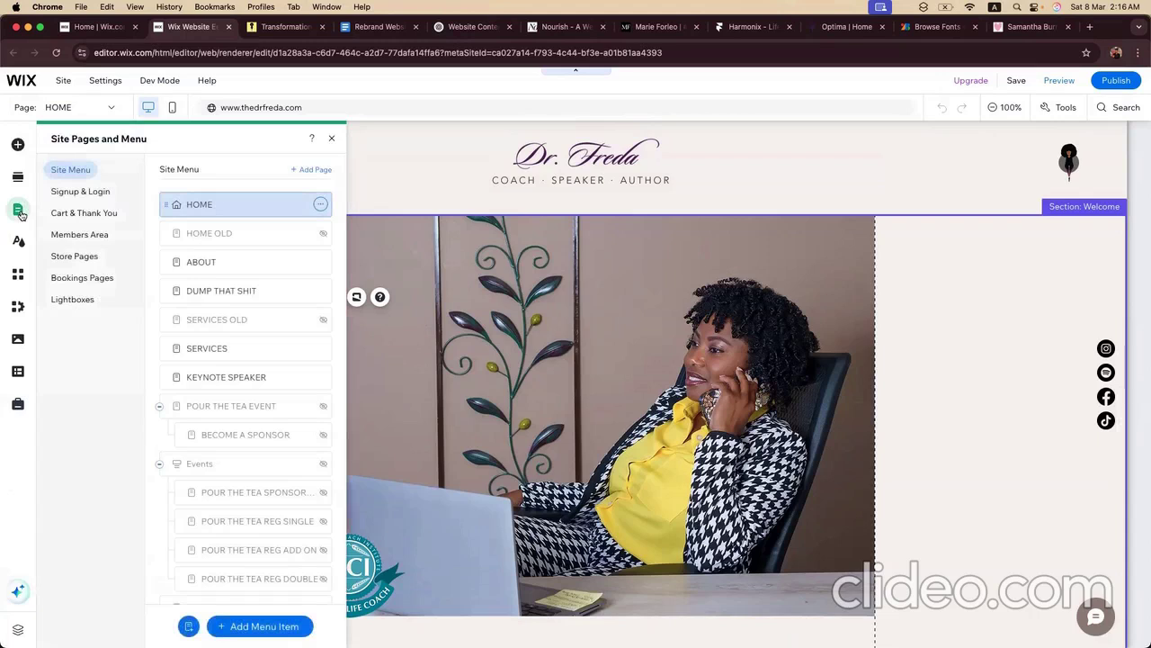
left_click(18, 215)
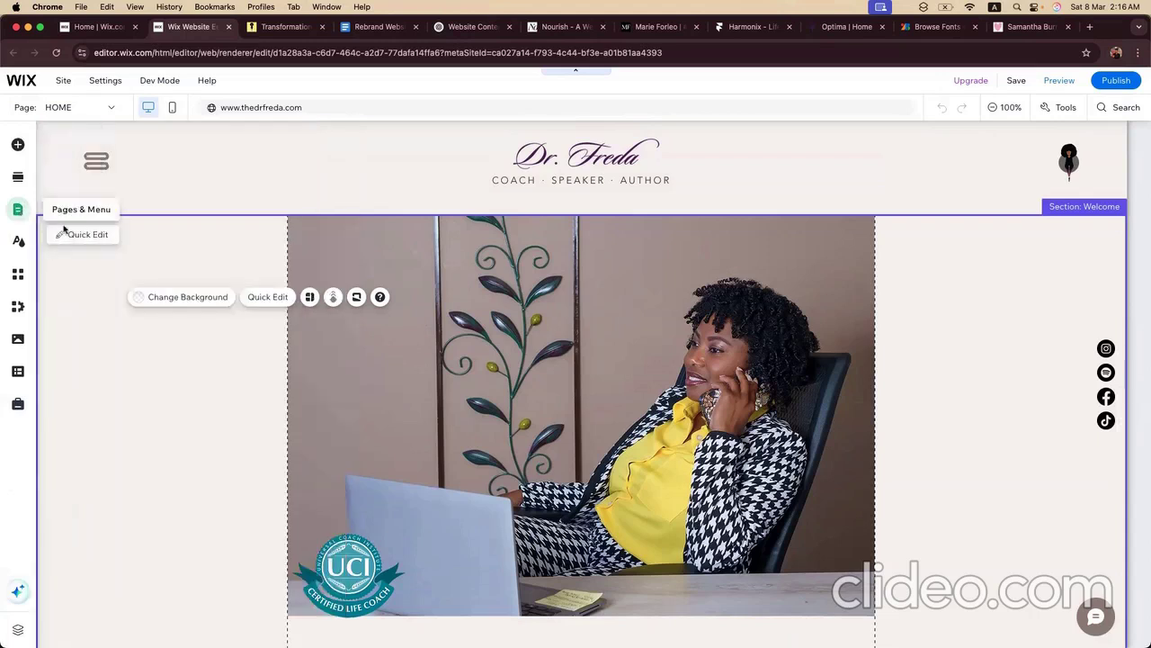
left_click(16, 214)
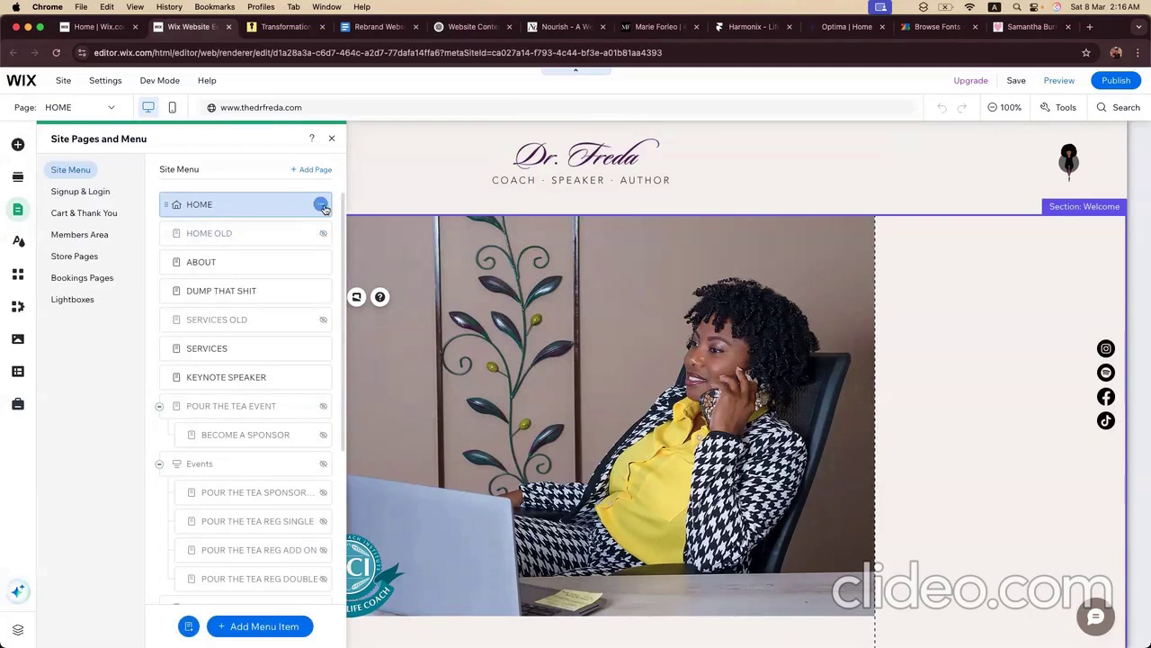
Step: Open the HOME OLD page for a look and return to the HOME page
left_click(321, 205)
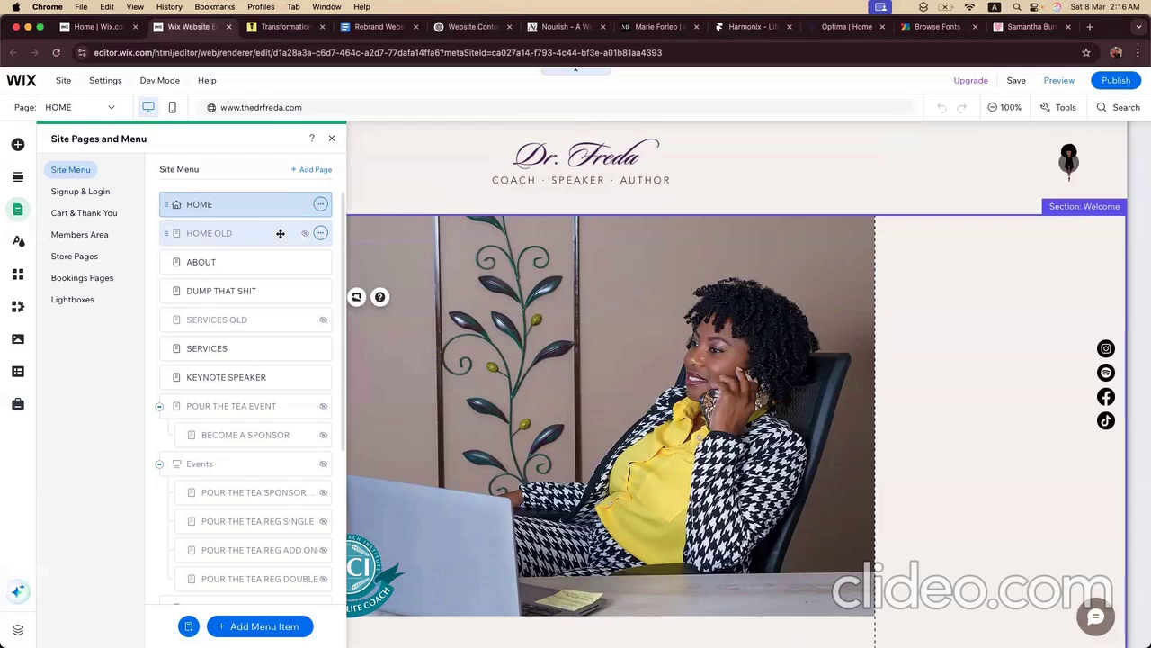
left_click(280, 233)
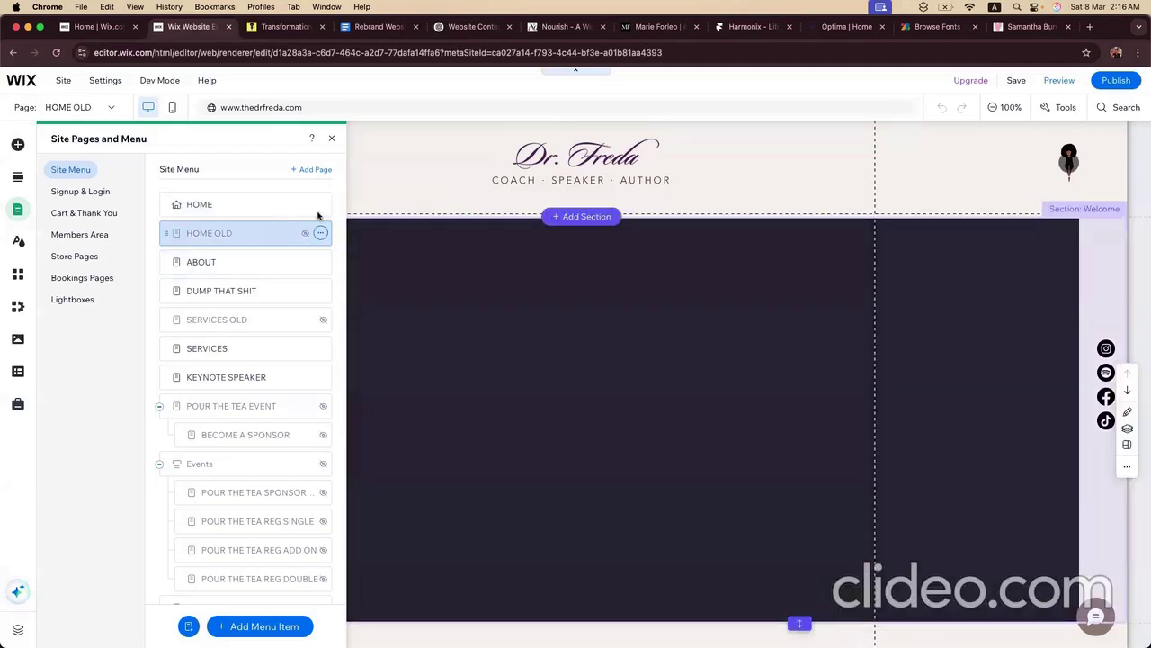
left_click(239, 205)
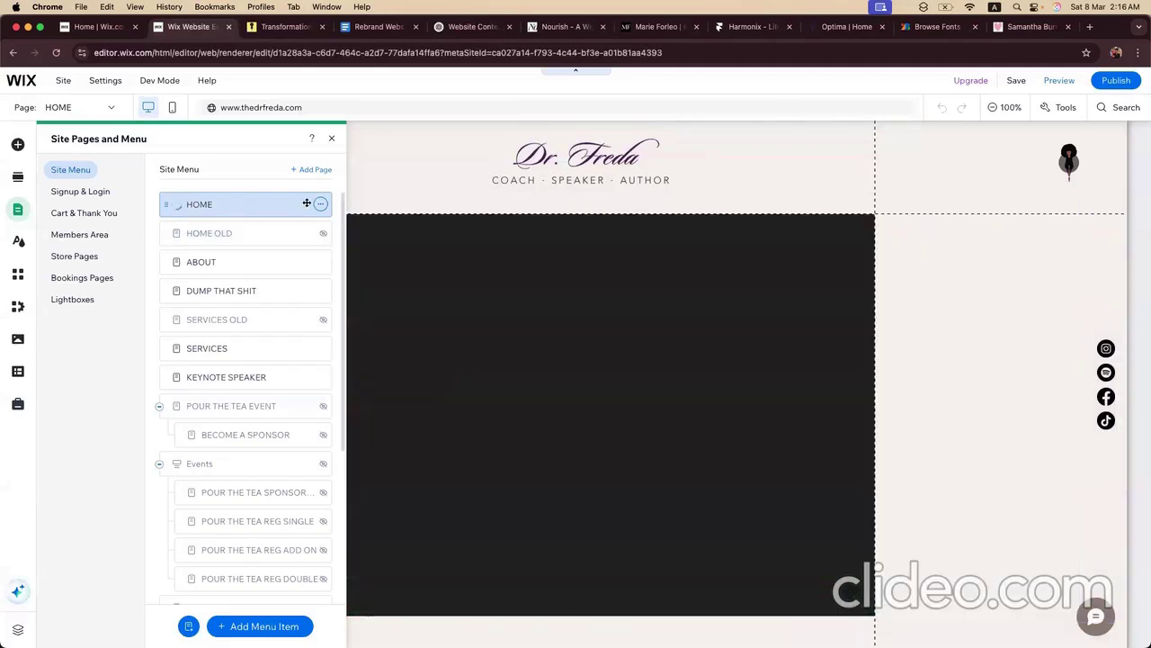
Step: Duplicate the HOME page, name the copy HOME 2.0, and close the list of site pages
left_click(323, 205)
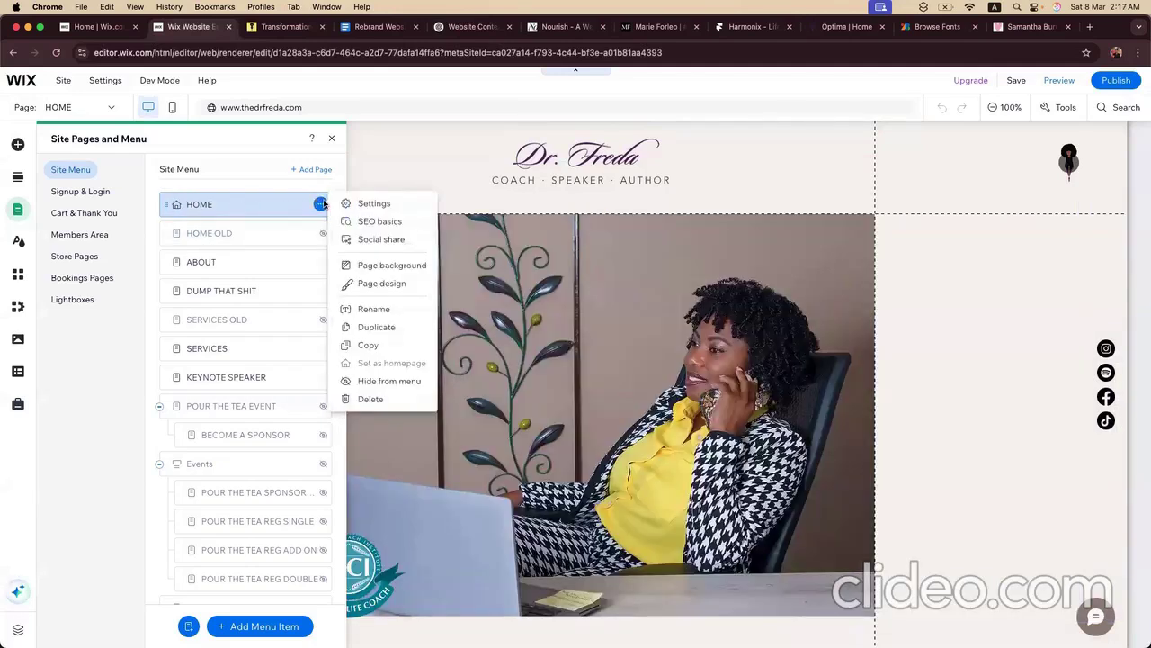
left_click(375, 327)
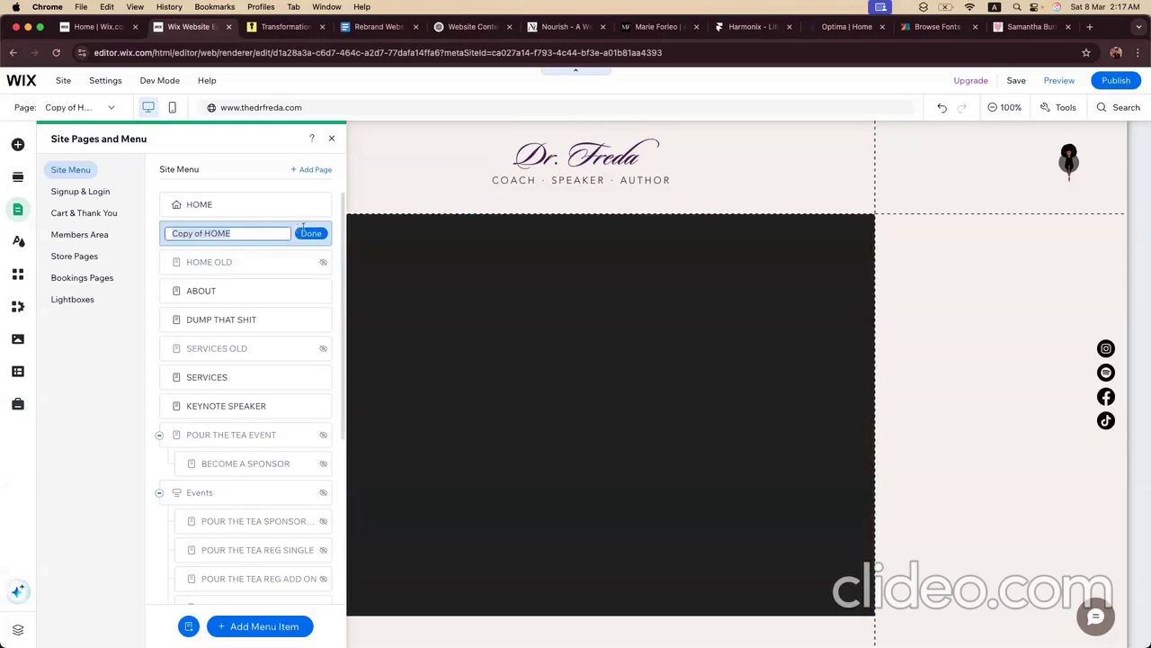
left_click(202, 233)
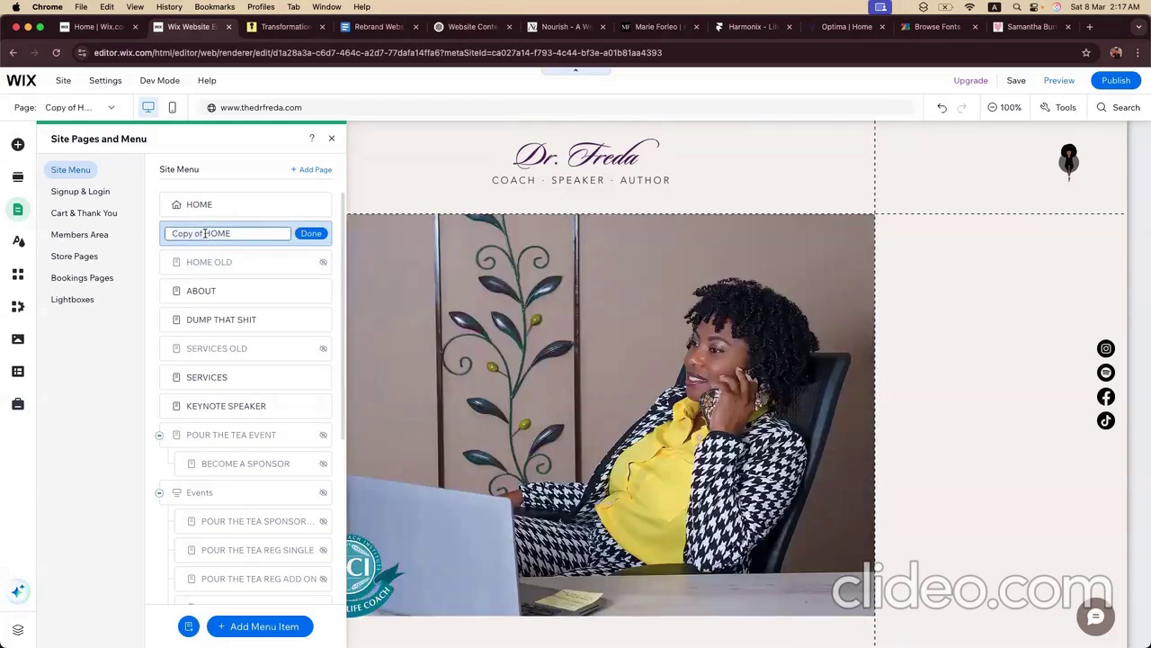
key("BackSpace")
key("BackSpace")
key("BackSpace")
key("BackSpace")
key("BackSpace")
key("BackSpace")
key("BackSpace")
key("BackSpace")
left_click(306, 234)
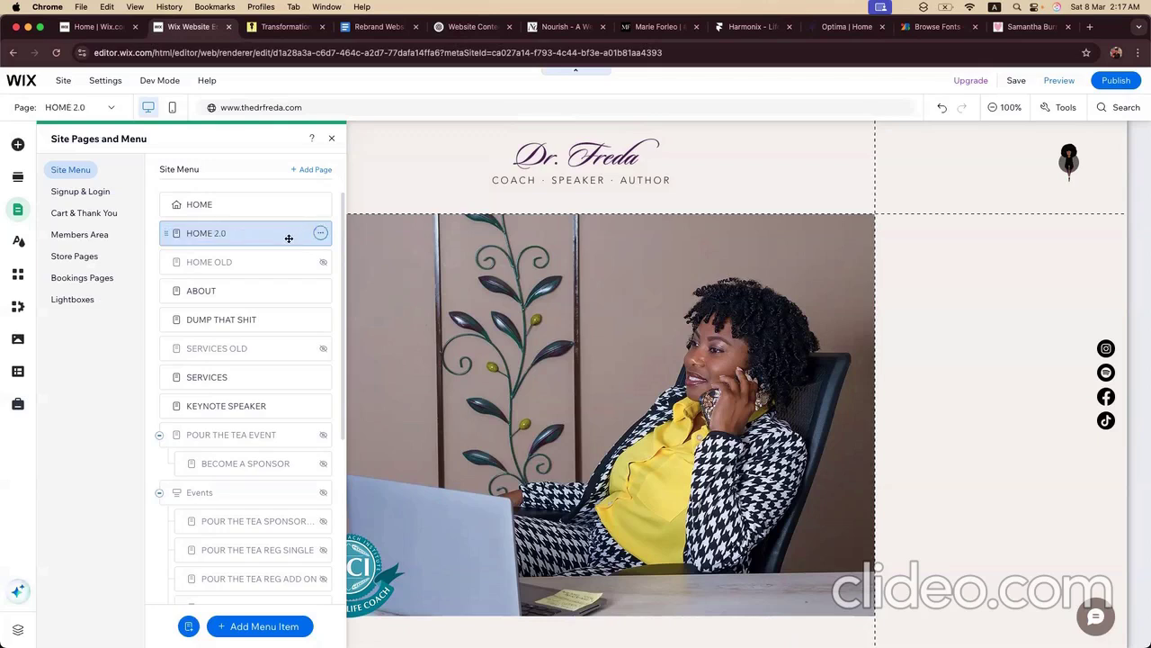
left_click(476, 205)
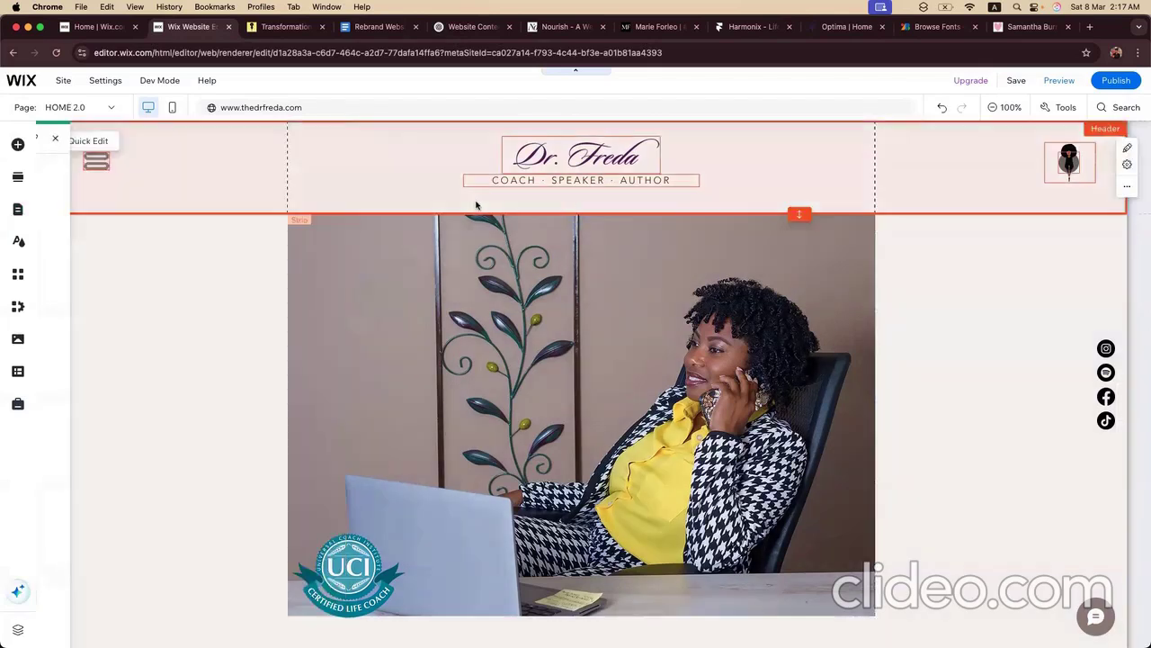
Step: Switch to the ChatGPT conversation and re-examine the suggested landing page sections, from the headline to the final call-to-action and conversion features
left_click(459, 27)
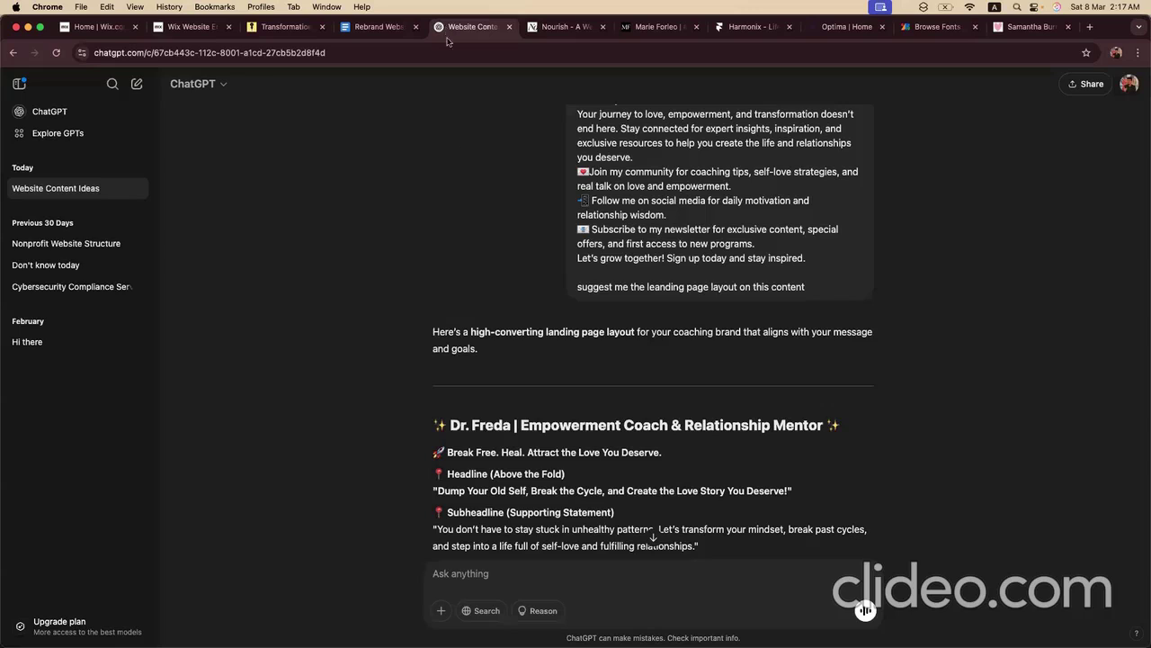
scroll(437, 206, "down", 20)
scroll(437, 205, "up", 15)
scroll(437, 201, "up", 10)
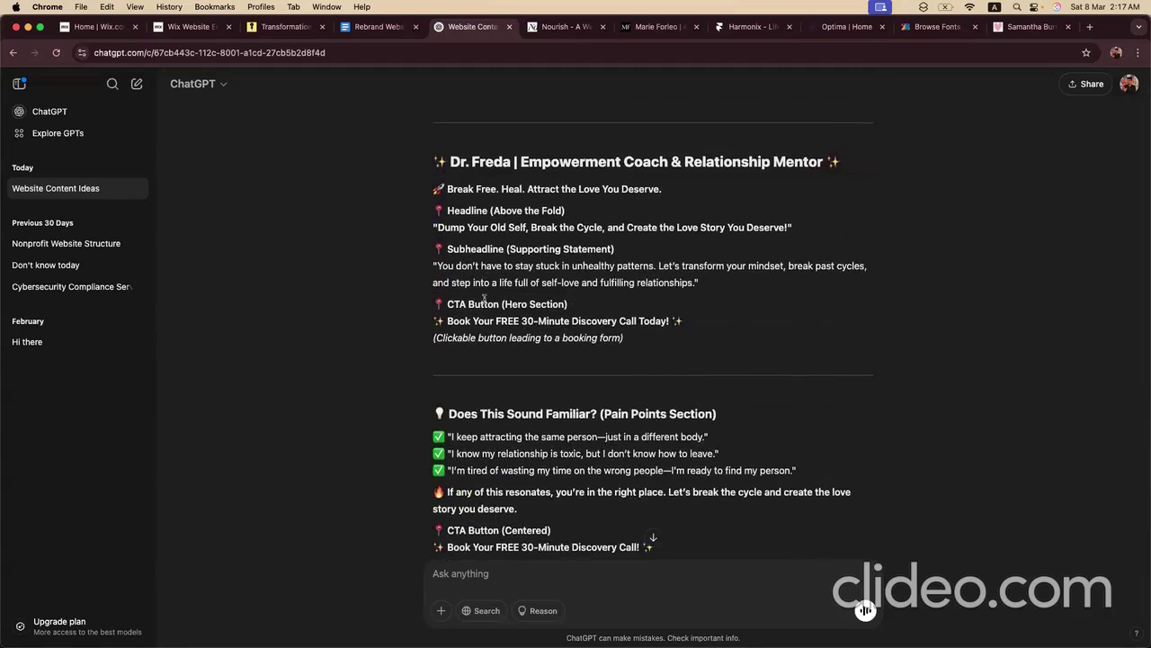
scroll(472, 399, "down", 4)
scroll(490, 381, "down", 10)
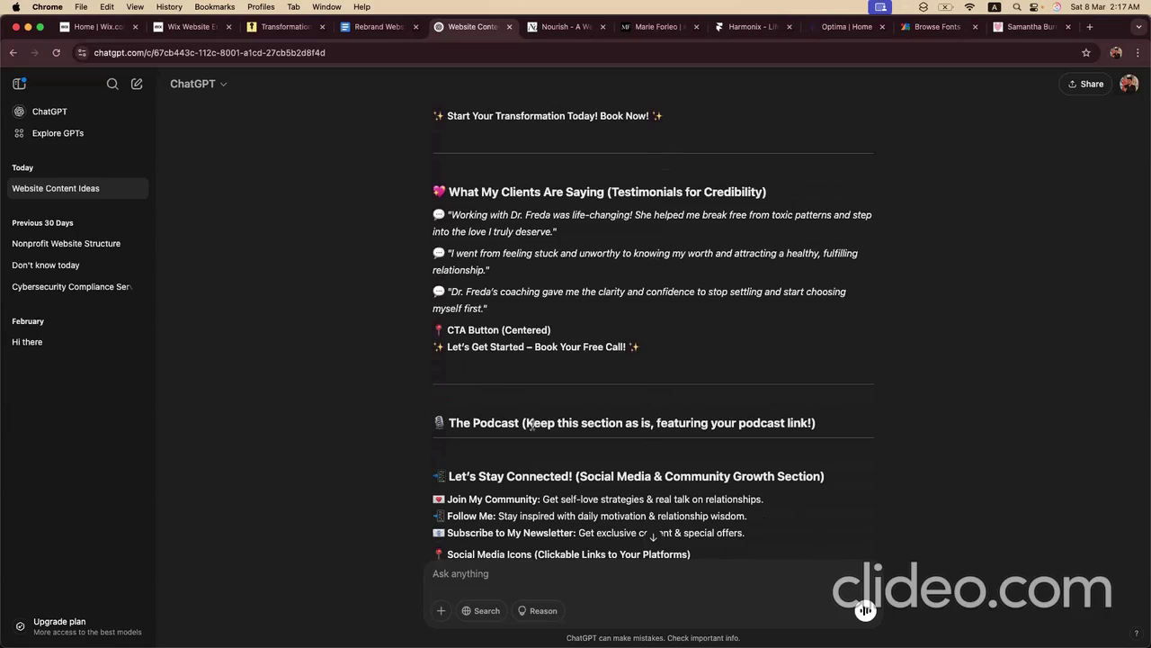
scroll(516, 459, "down", 2)
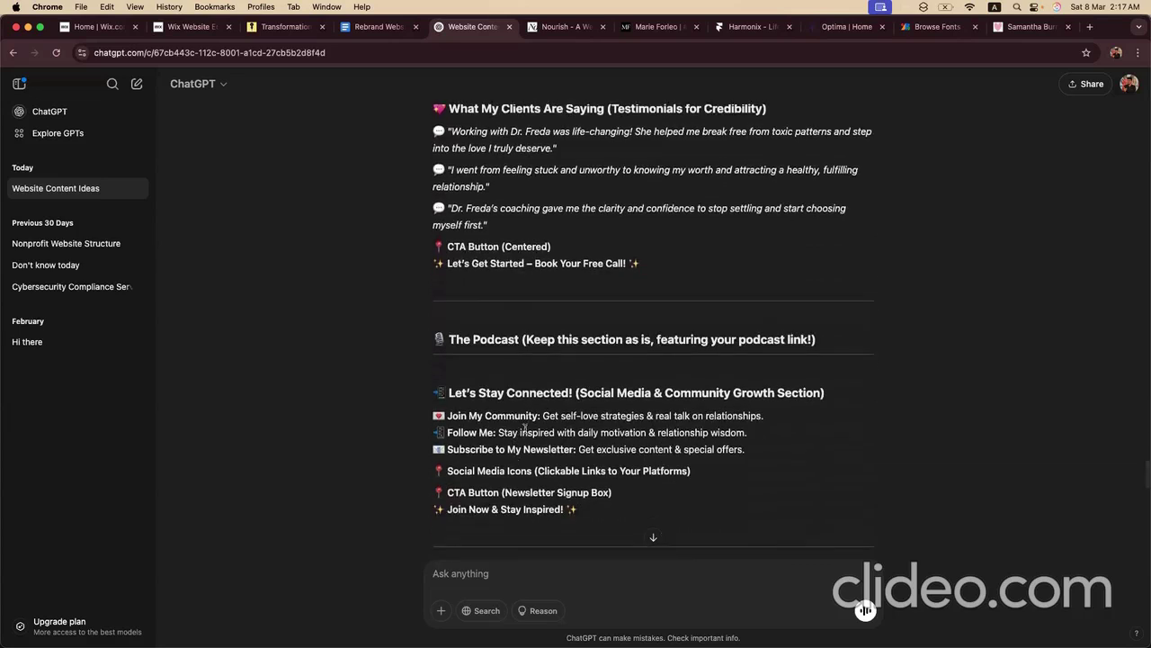
scroll(512, 333, "up", 8)
scroll(512, 333, "down", 17)
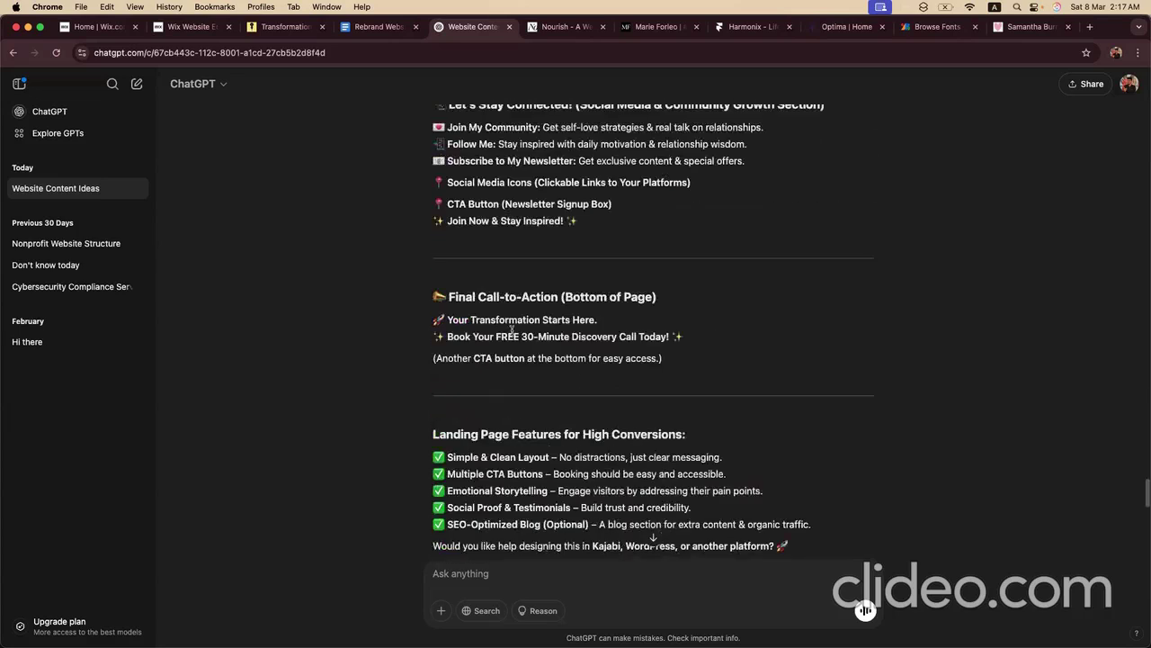
scroll(513, 335, "up", 10)
scroll(512, 334, "up", 2)
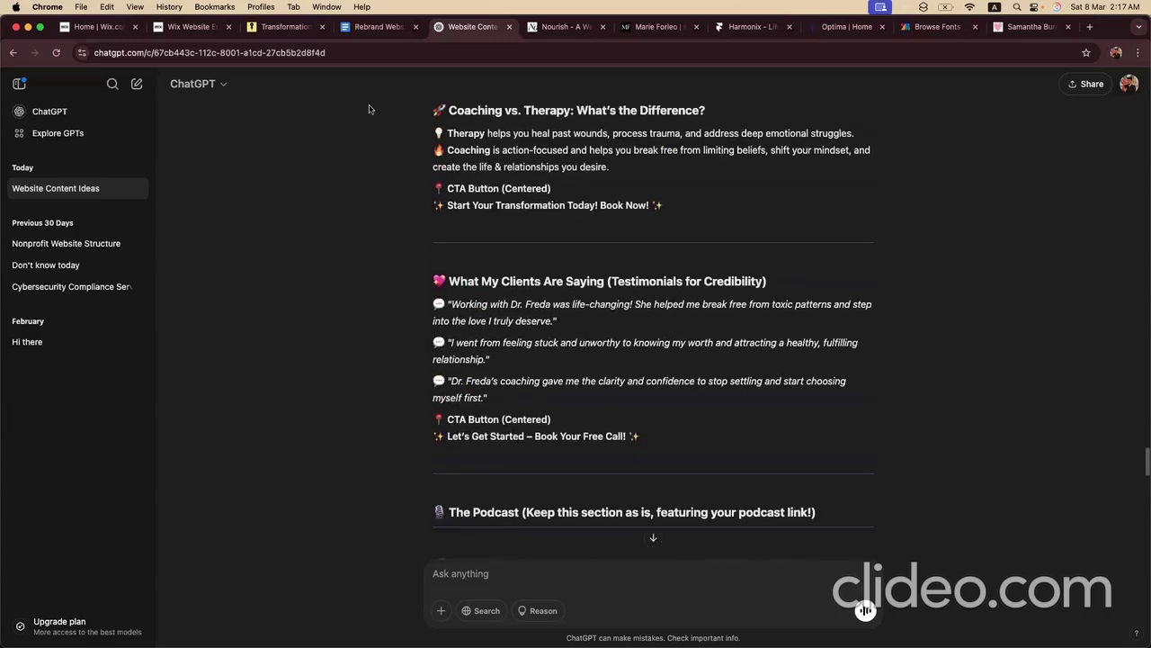
Step: Check the Home Page copy in the Rebrand Website Content document and return to the ChatGPT conversation
left_click(378, 27)
scroll(461, 215, "up", 4)
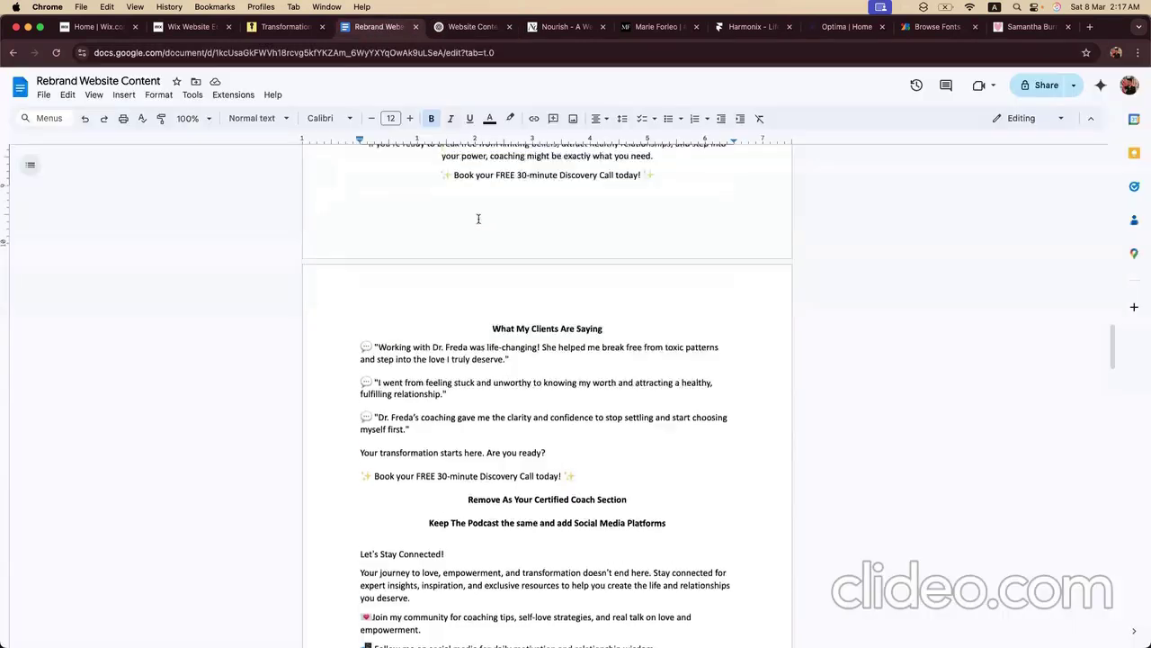
scroll(479, 219, "up", 13)
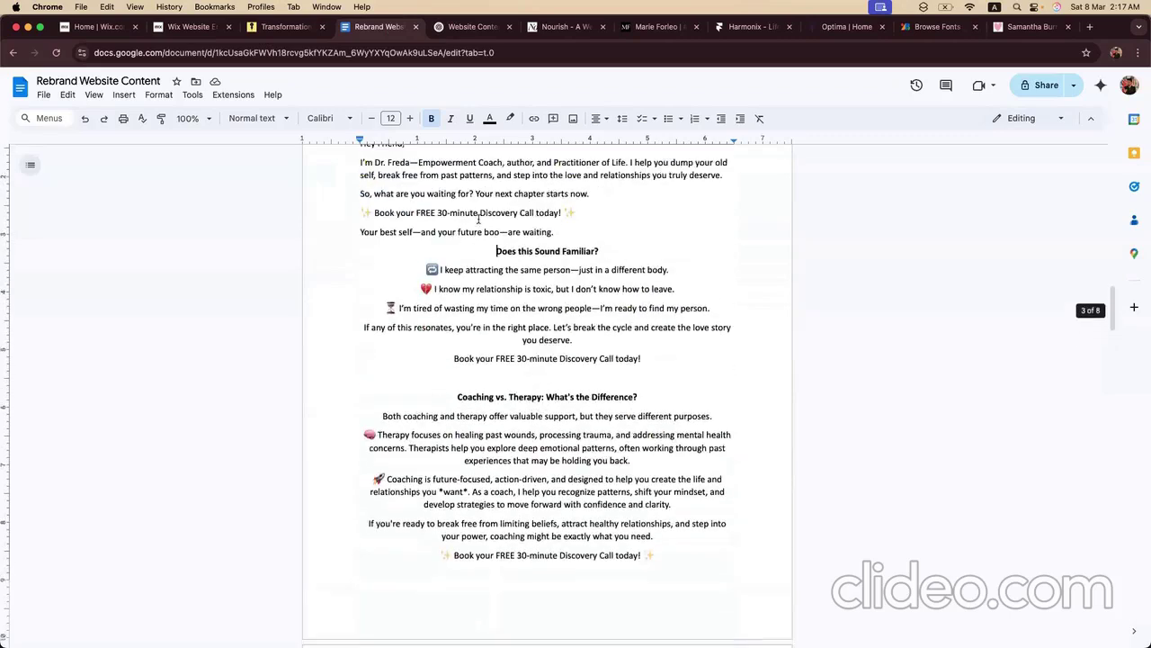
scroll(478, 219, "down", 4)
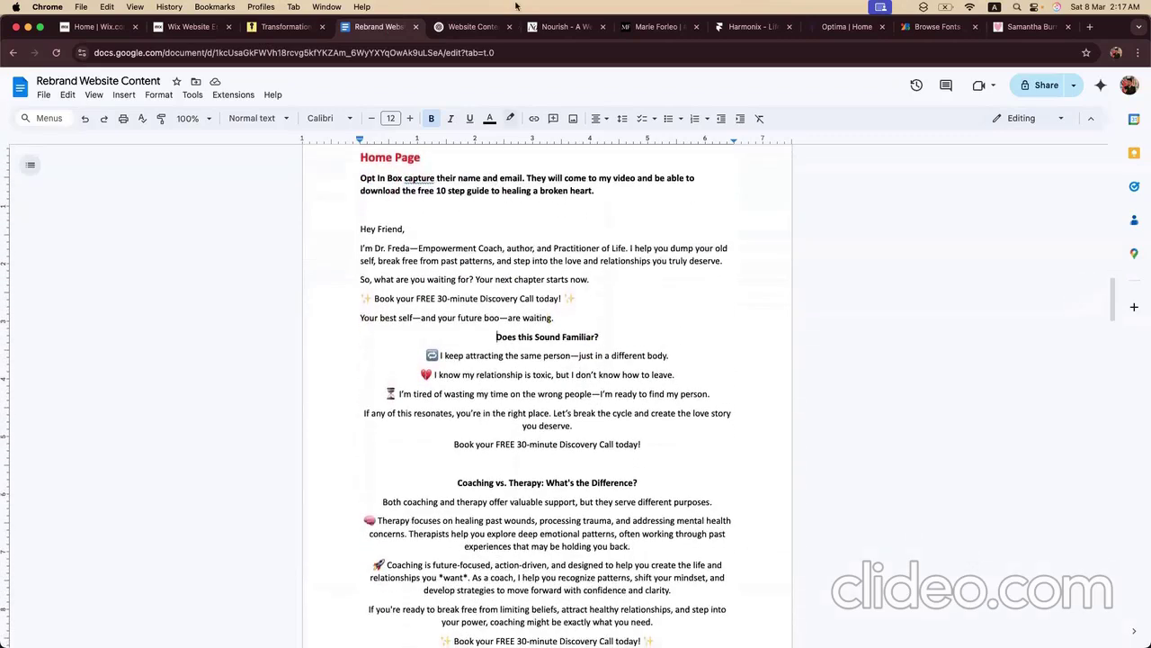
left_click(458, 34)
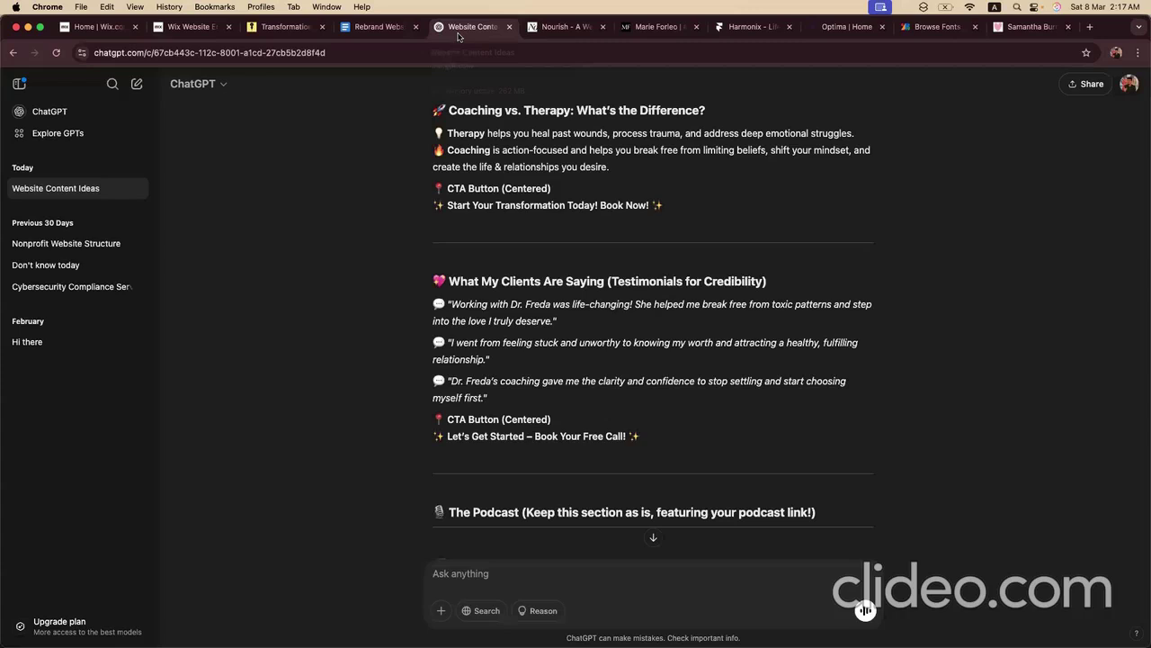
Step: Switch to the Wix Editor and look over the HOME 2.0 page's hero image strip and the "Hey friend" introduction
left_click(216, 30)
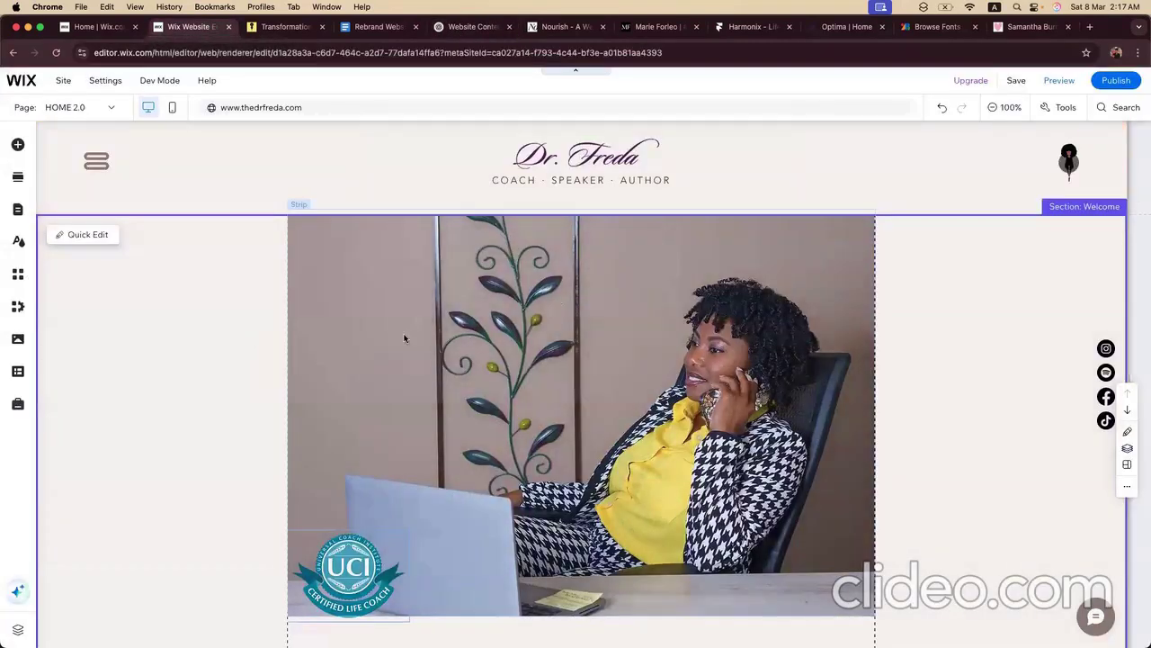
left_click(390, 298)
scroll(443, 452, "down", 5)
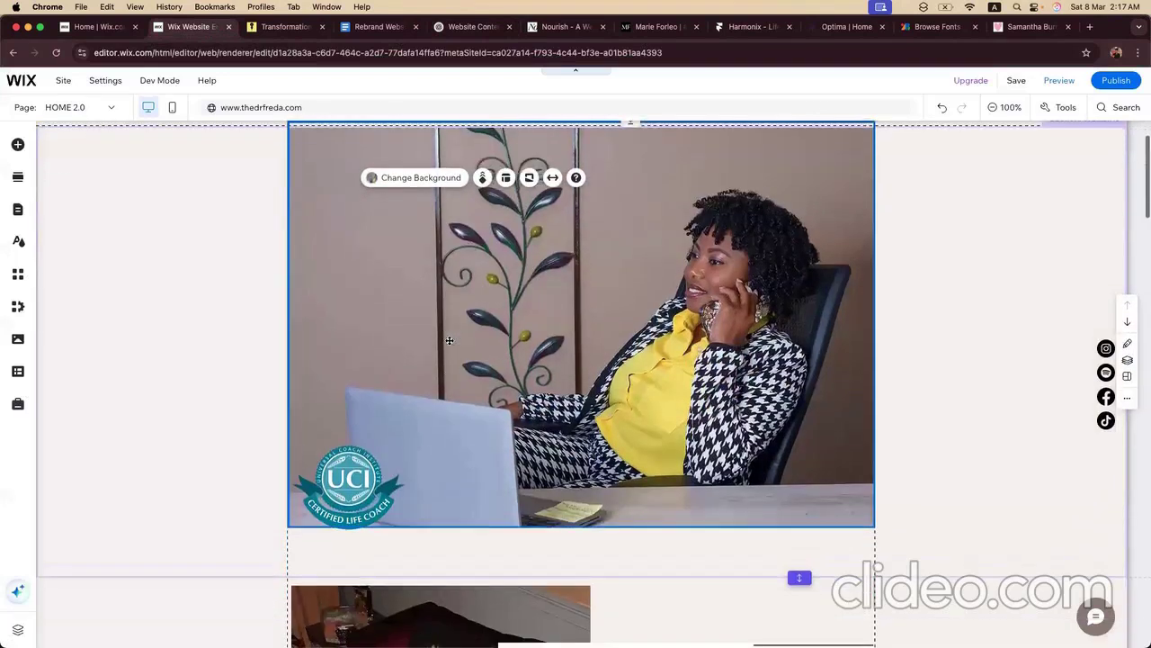
scroll(443, 452, "down", 10)
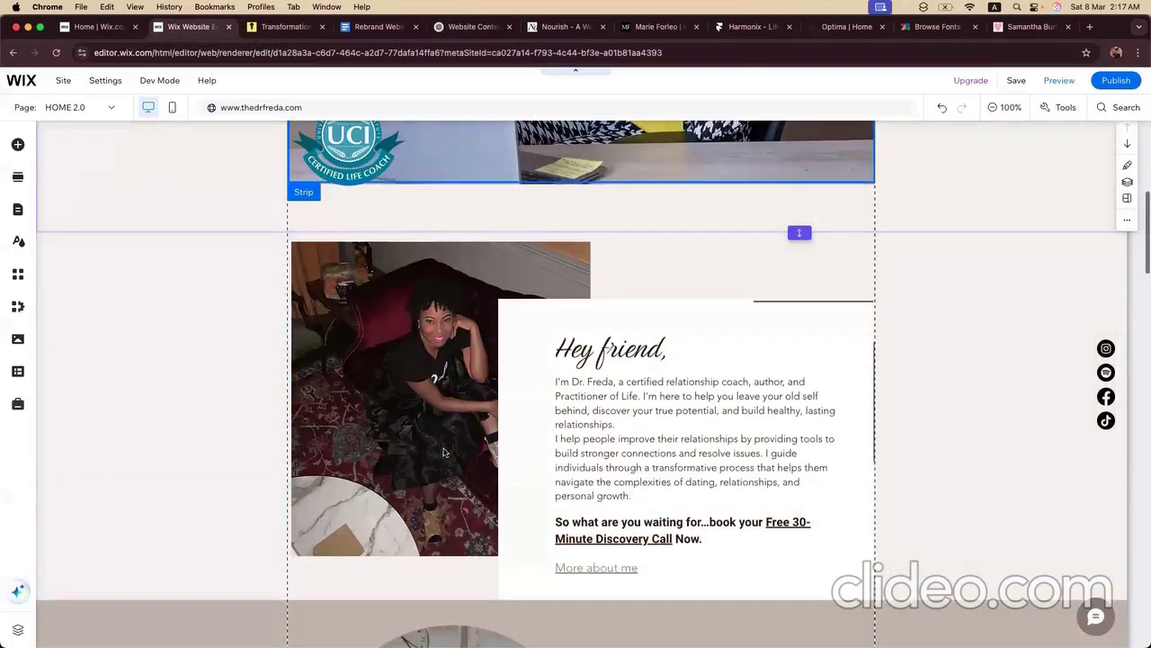
scroll(443, 452, "up", 15)
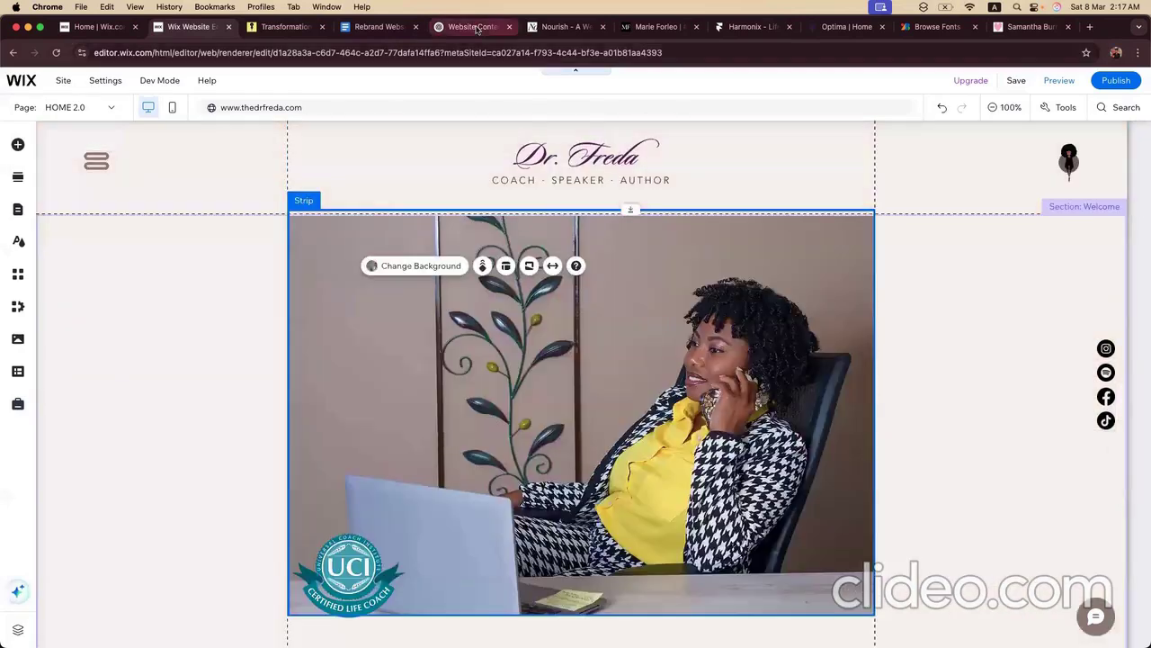
Step: Switch to the Rebrand Website Content document and examine the Website Colors section with its brand colors and hex codes
left_click(469, 27)
left_click(375, 28)
scroll(428, 303, "up", 5)
scroll(428, 303, "up", 5)
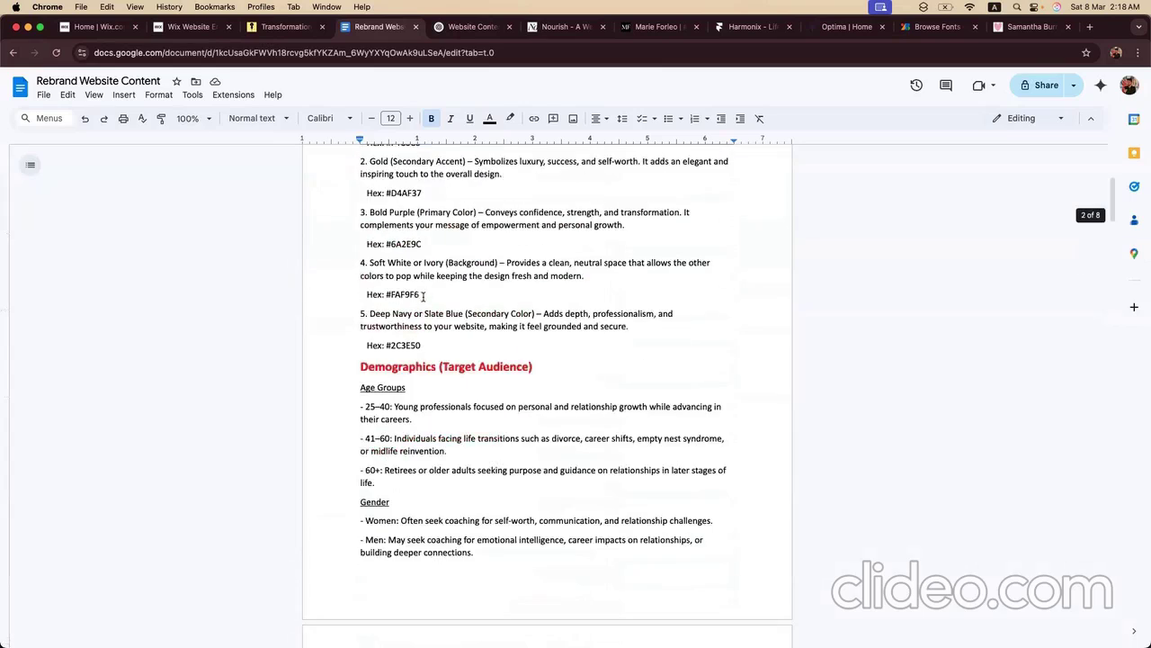
scroll(422, 296, "up", 3)
left_click_drag(360, 220, 403, 227)
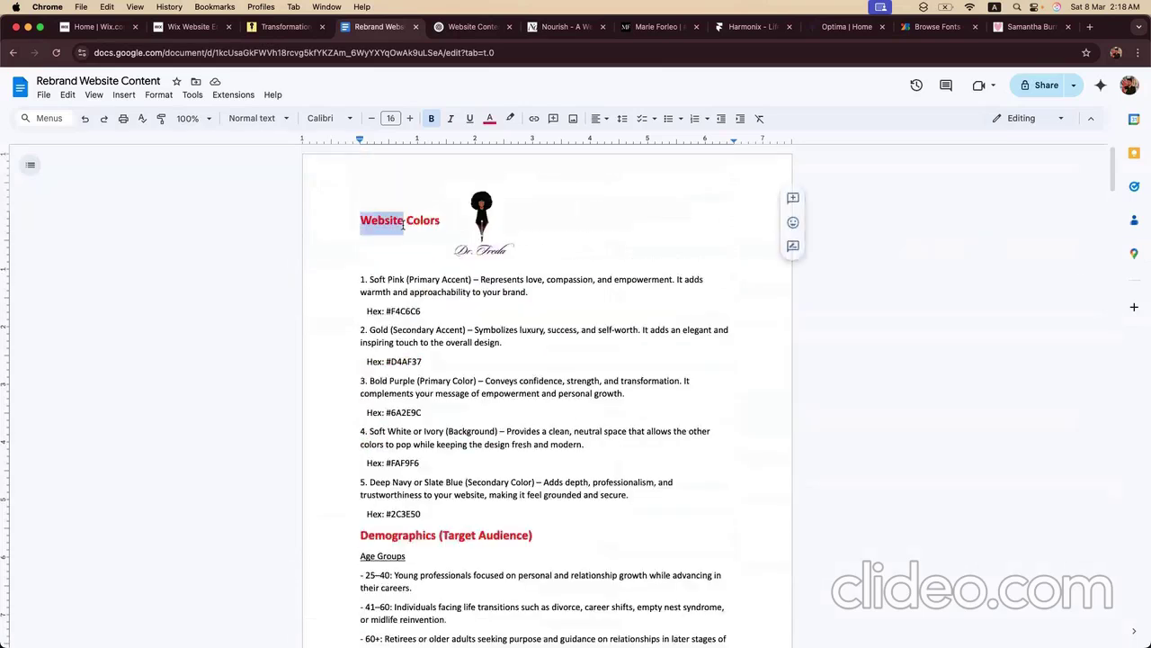
left_click(381, 312)
scroll(420, 374, "down", 2)
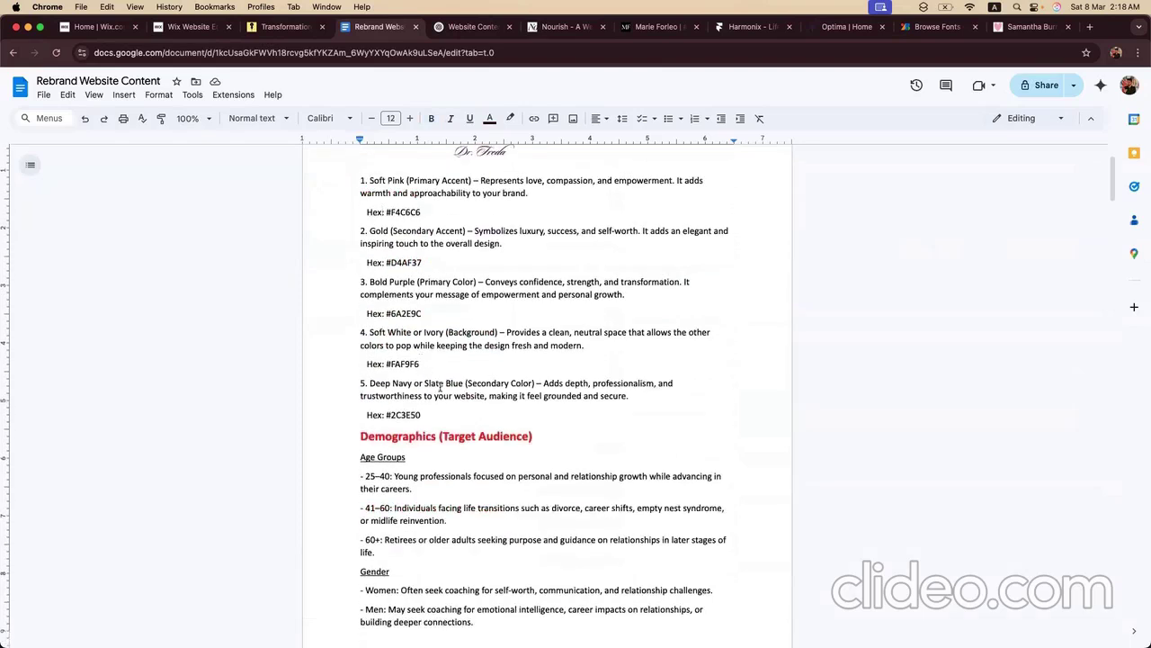
Step: Read the Demographics (Target Audience) section, from the age groups through the key challenges, and return to the start of the document
scroll(436, 373, "down", 3)
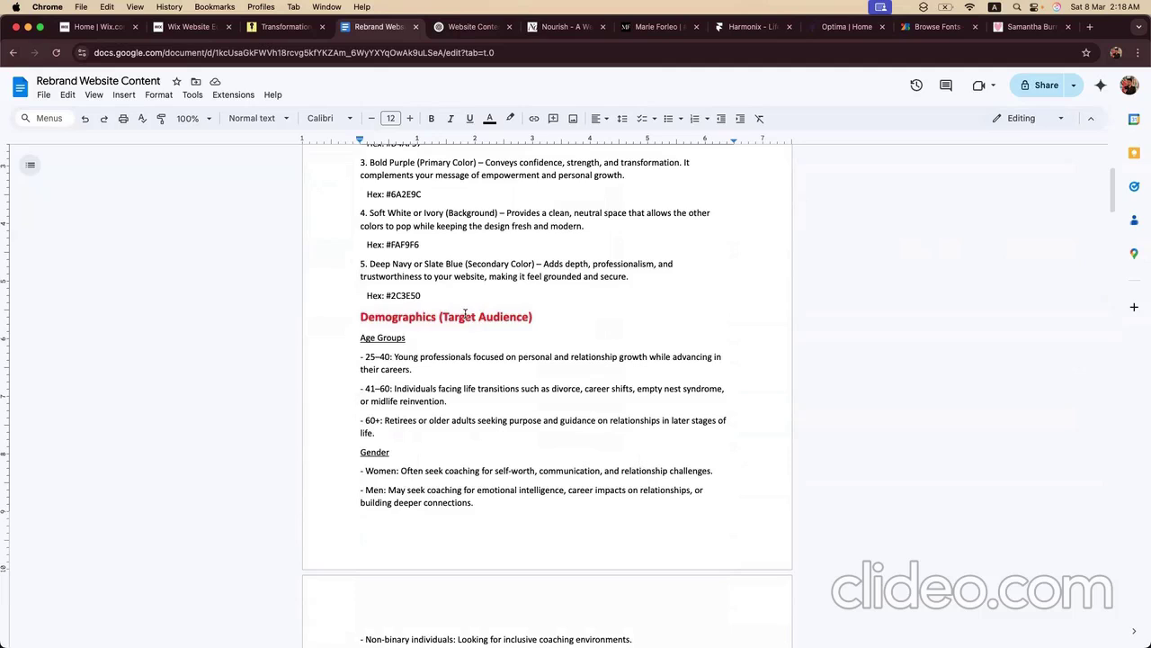
scroll(434, 373, "down", 2)
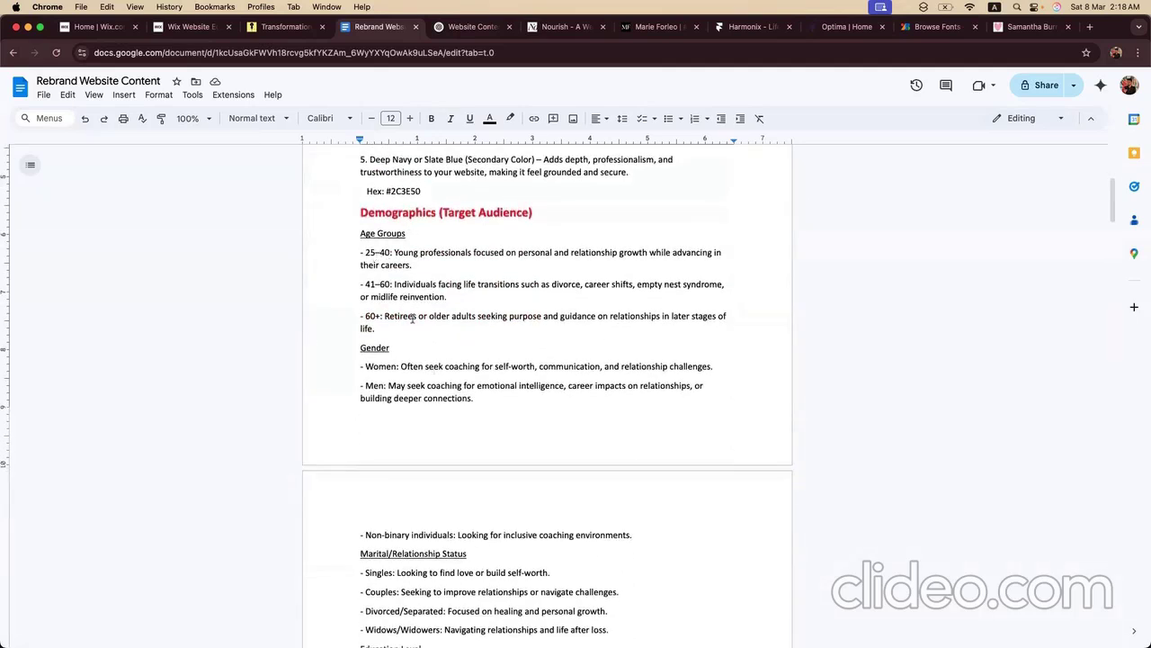
scroll(413, 317, "down", 1)
scroll(409, 355, "down", 3)
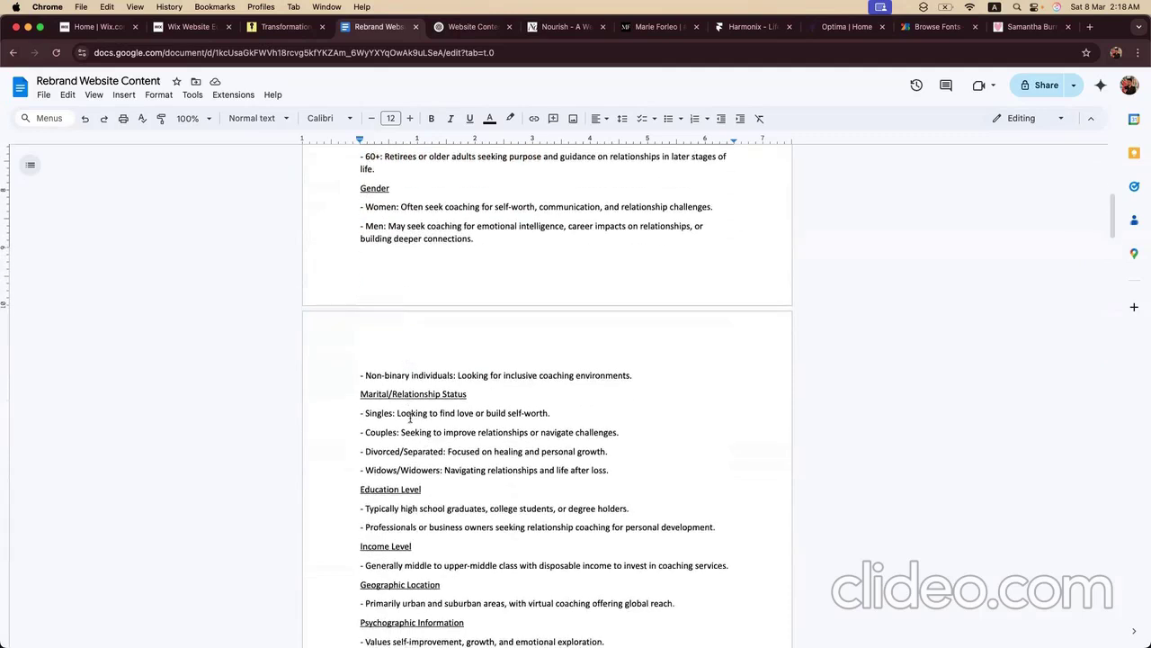
scroll(408, 331, "up", 4)
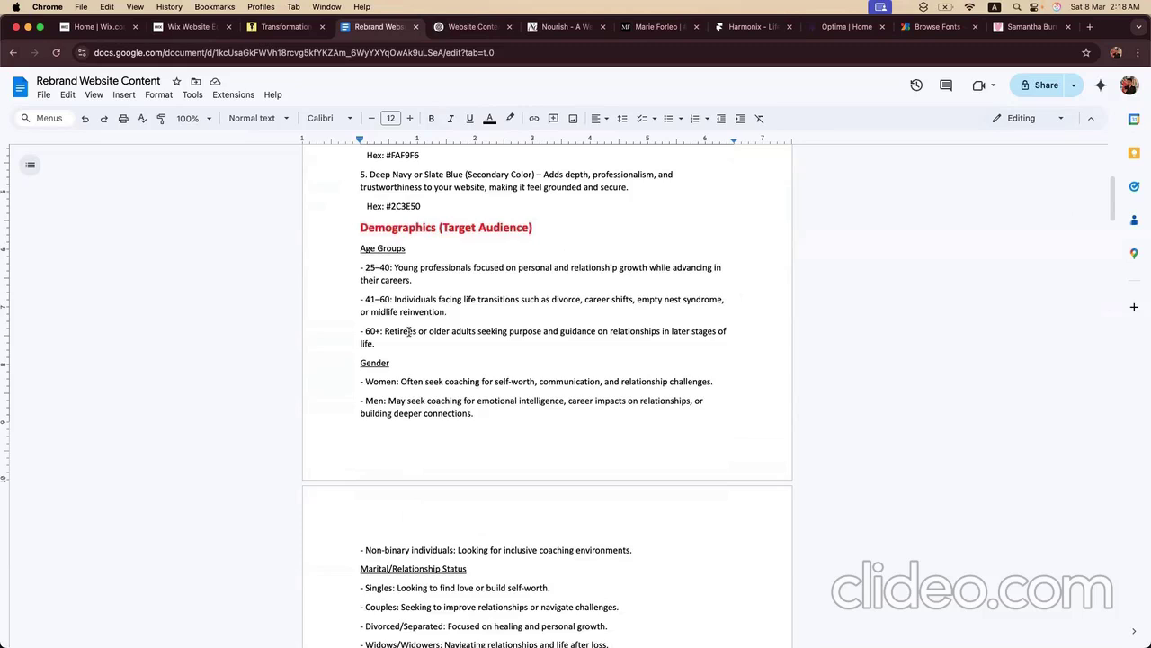
scroll(409, 331, "down", 6)
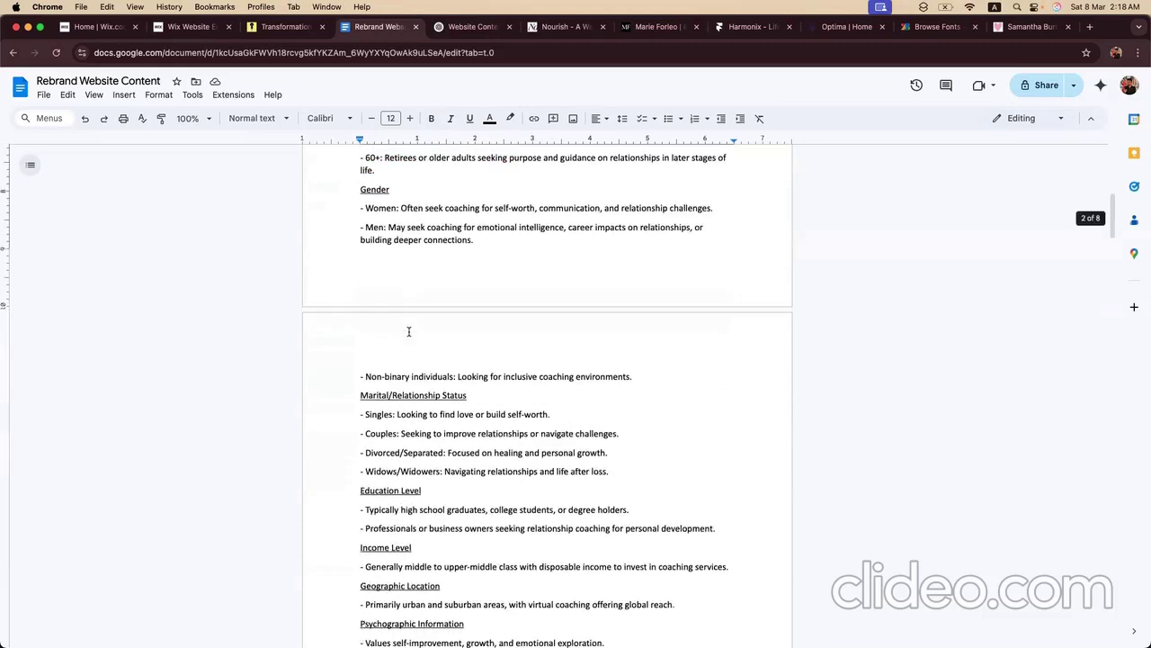
scroll(409, 332, "down", 3)
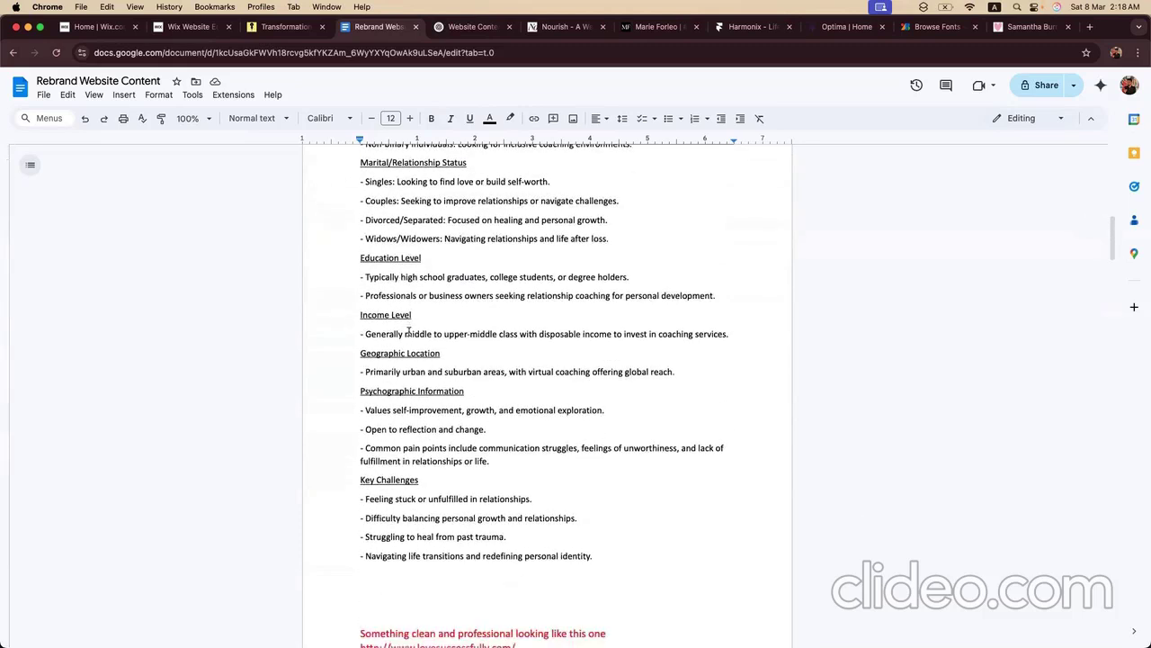
scroll(409, 330, "down", 1)
scroll(409, 331, "up", 8)
scroll(408, 331, "up", 4)
scroll(407, 360, "down", 1)
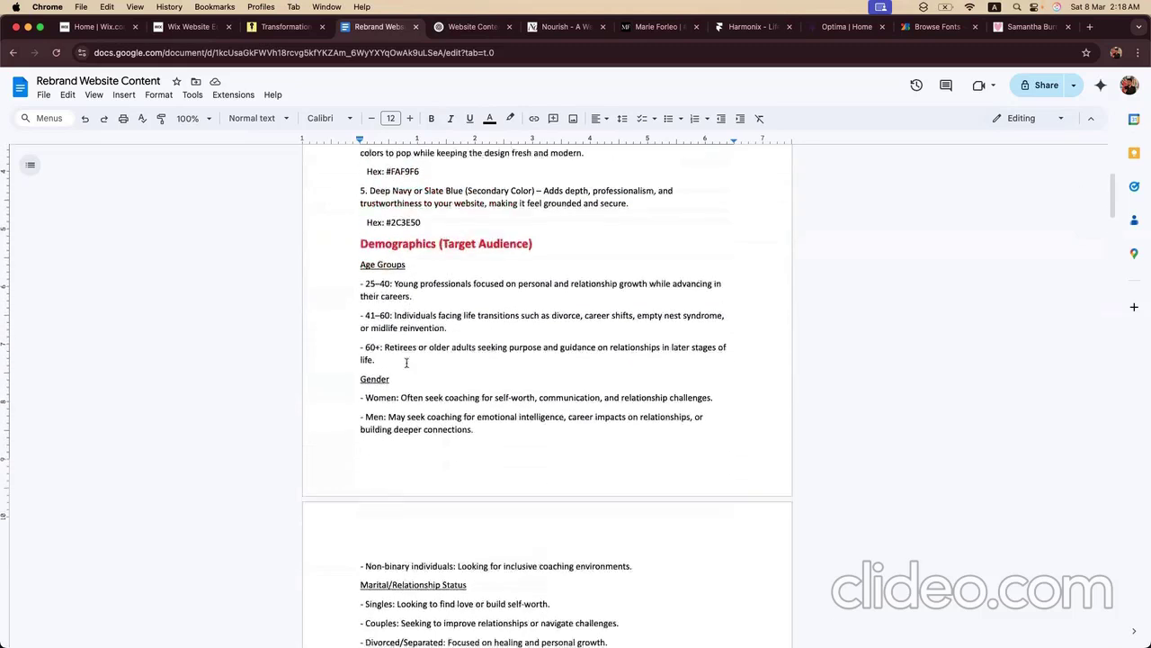
scroll(407, 363, "down", 1)
scroll(407, 363, "down", 5)
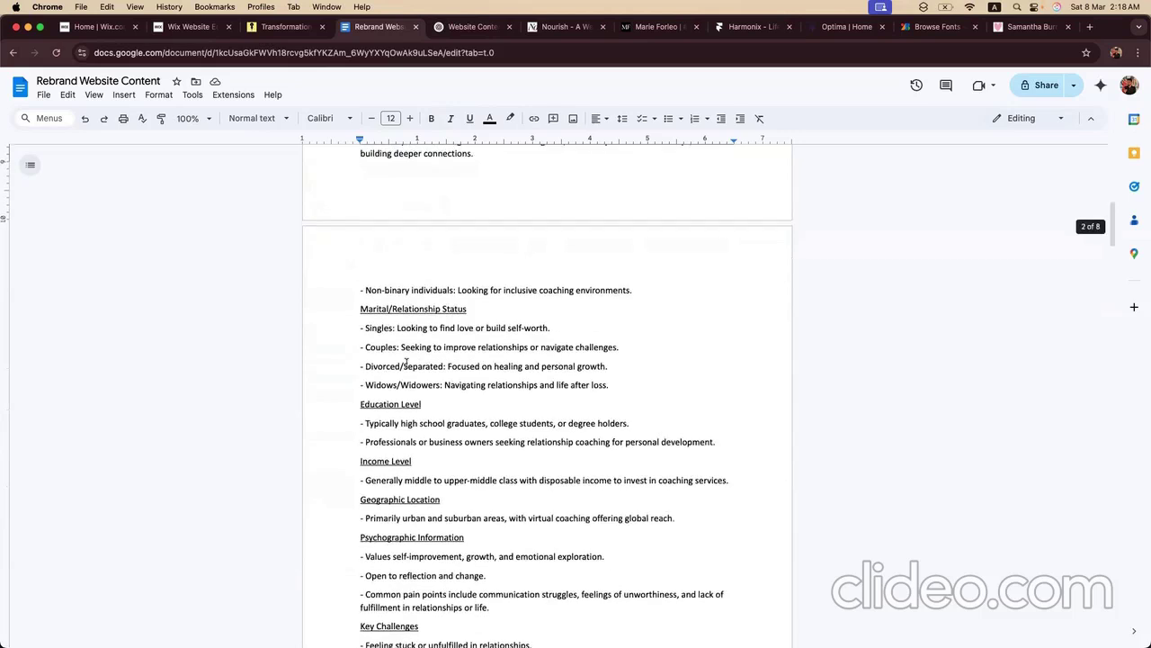
scroll(407, 363, "up", 3)
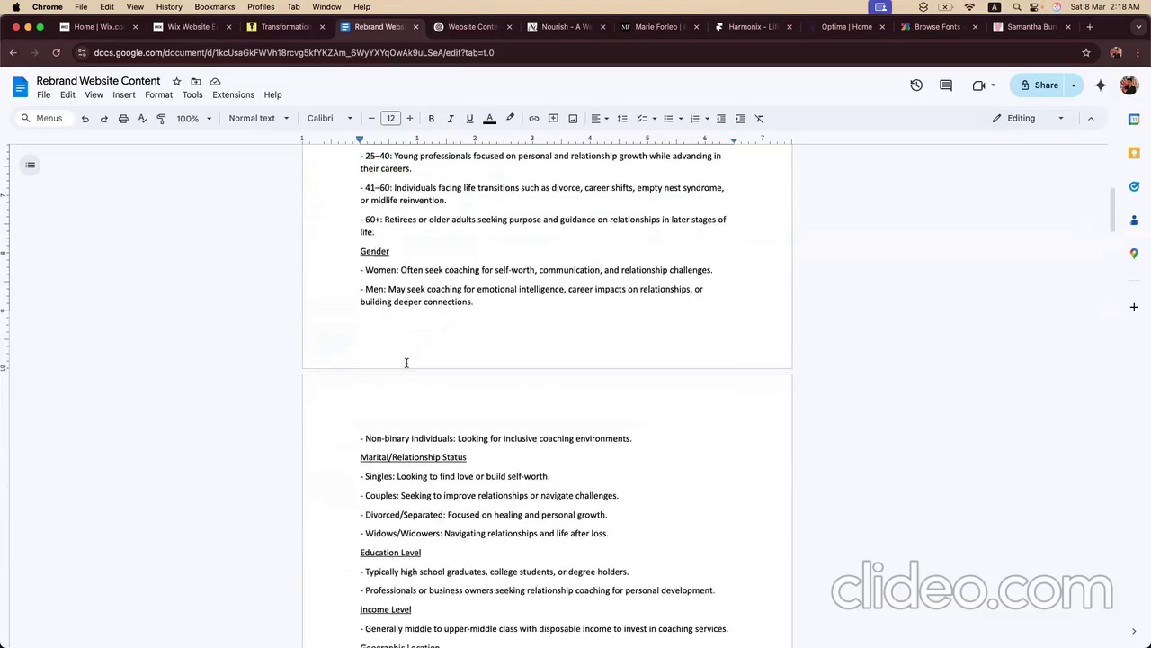
scroll(406, 362, "down", 13)
scroll(406, 362, "down", 6)
scroll(407, 362, "up", 20)
scroll(406, 362, "up", 3)
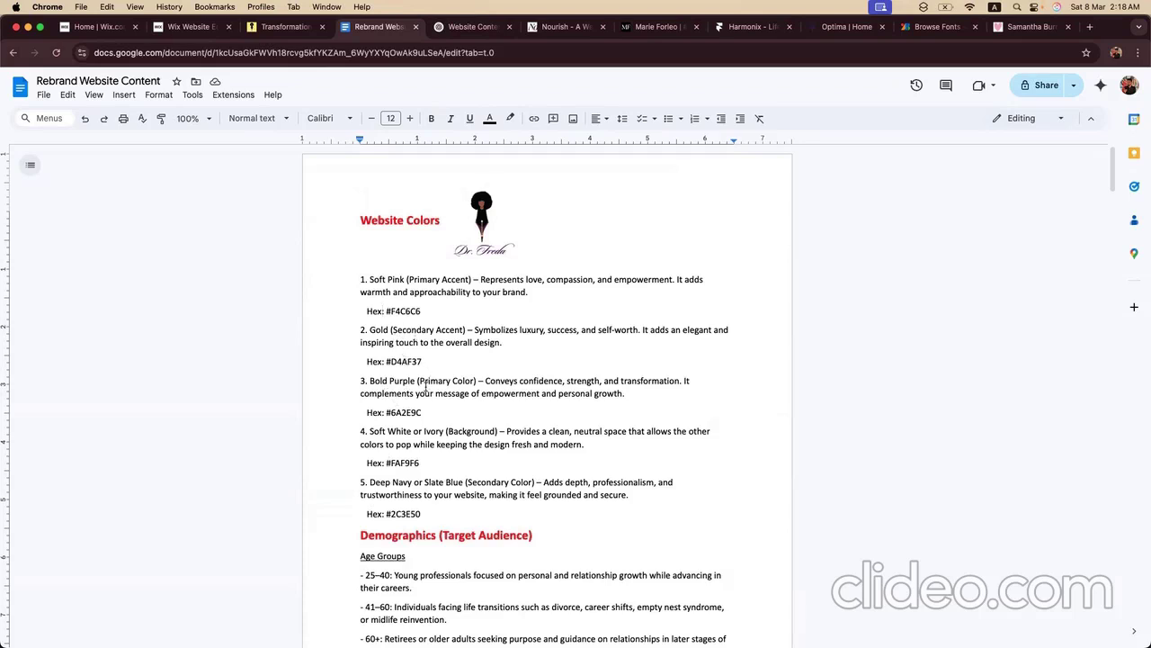
Step: Switch to the Wix Editor, add a blank section above the Welcome section of HOME 2.0, and make it taller
left_click(286, 26)
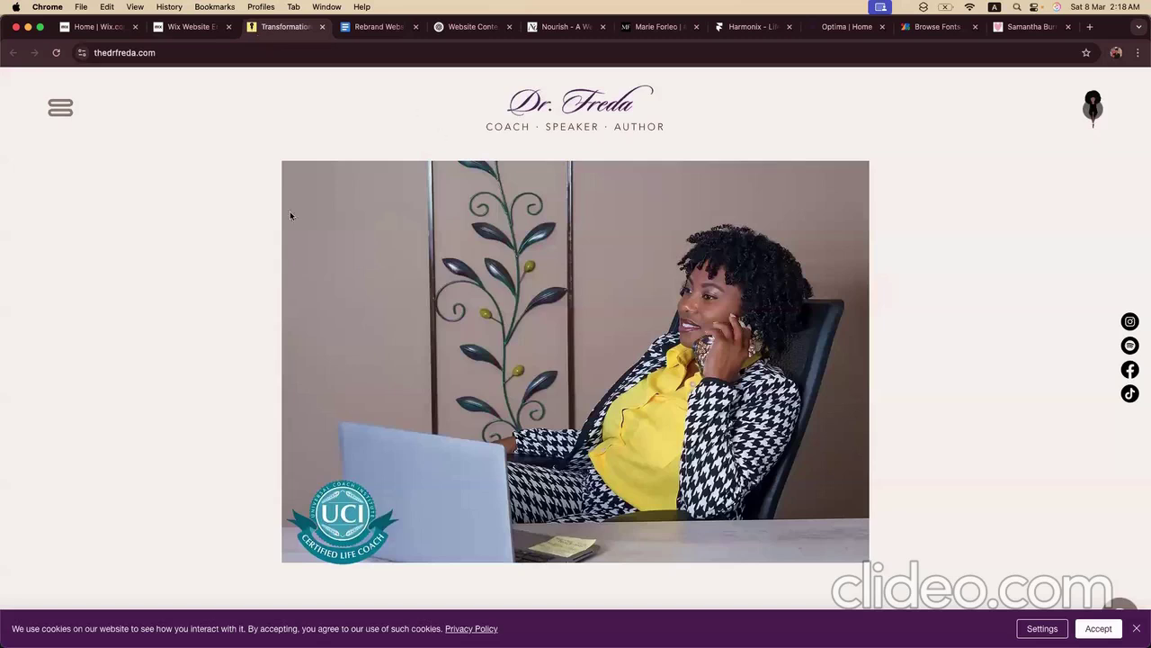
left_click(186, 28)
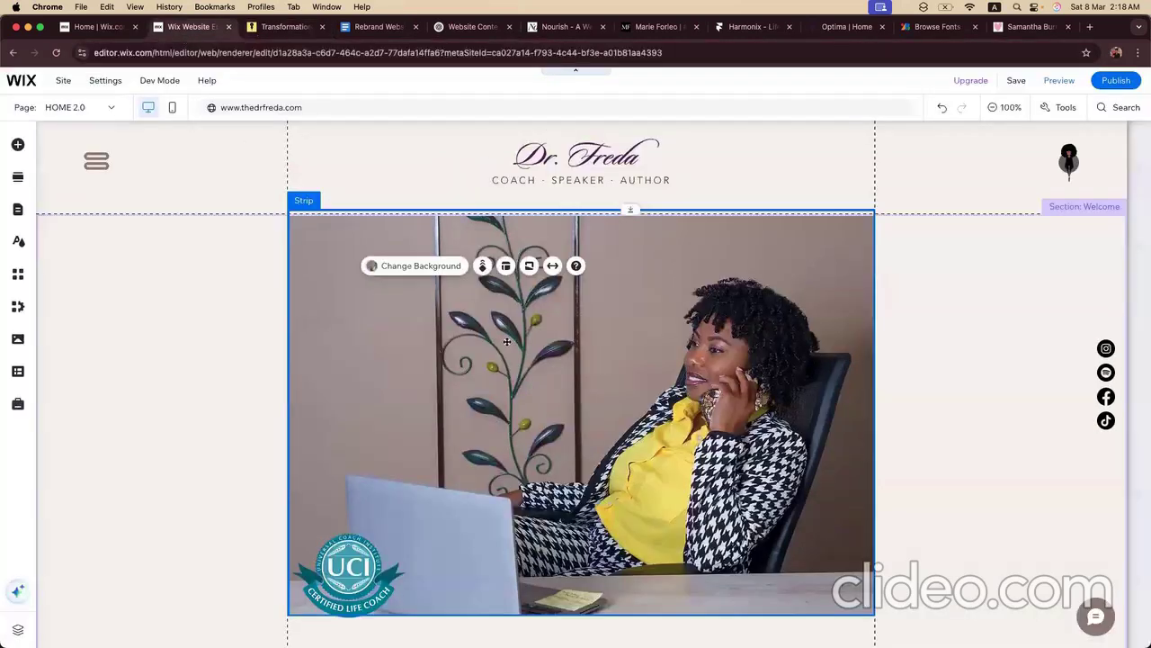
left_click(162, 368)
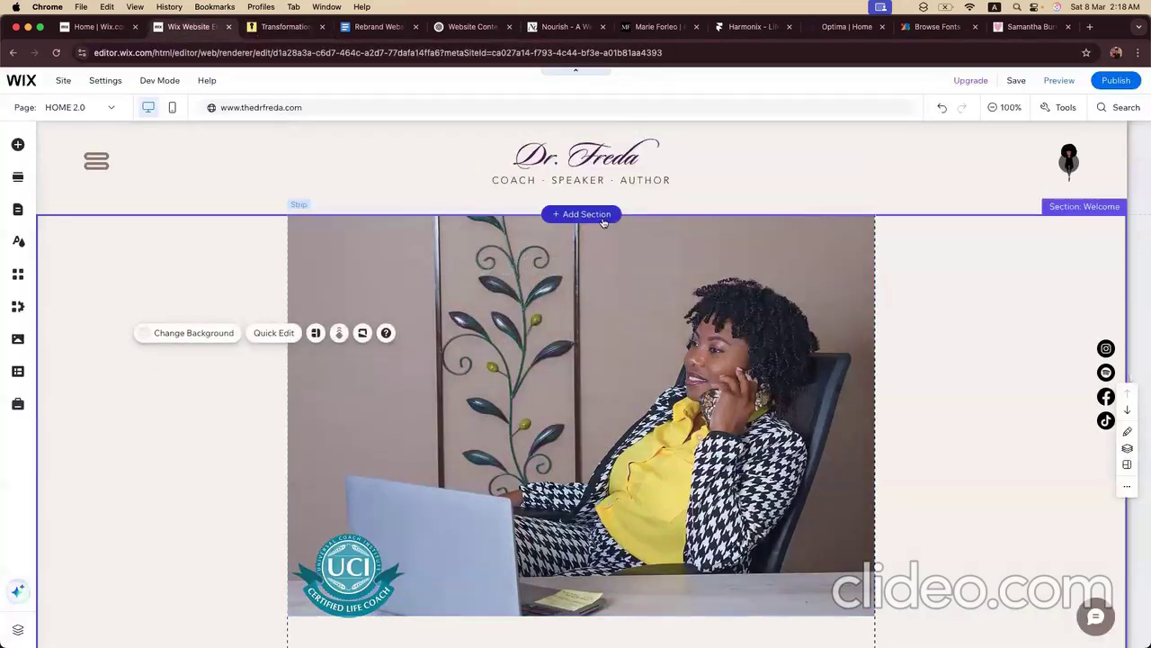
left_click(586, 213)
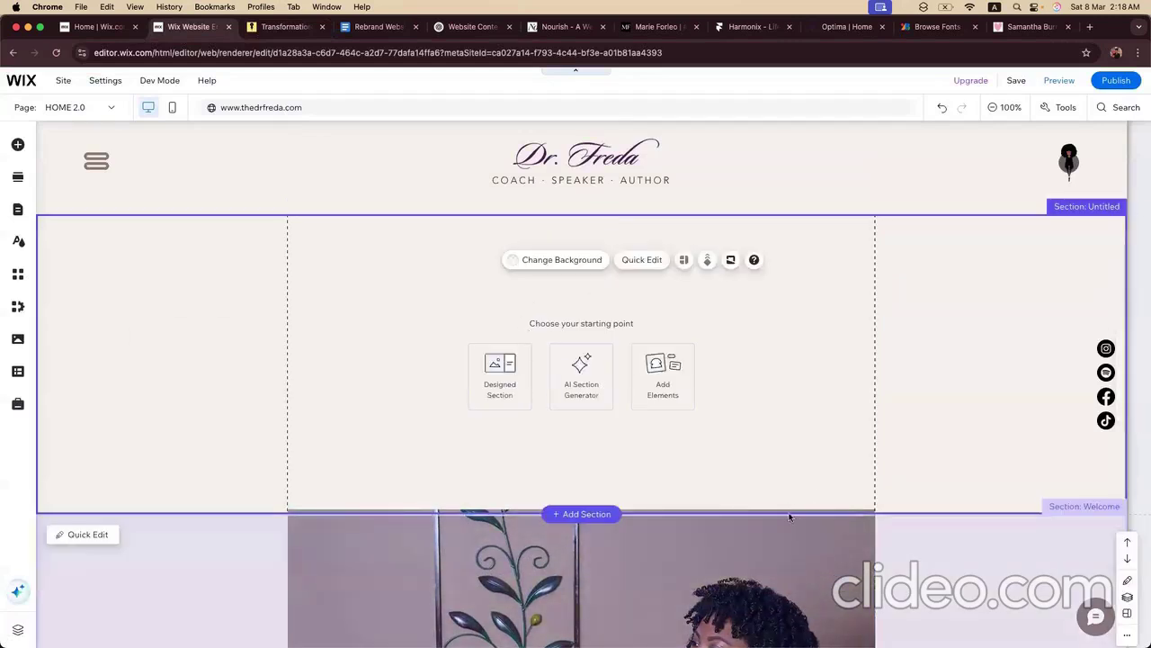
left_click_drag(789, 514, 788, 616)
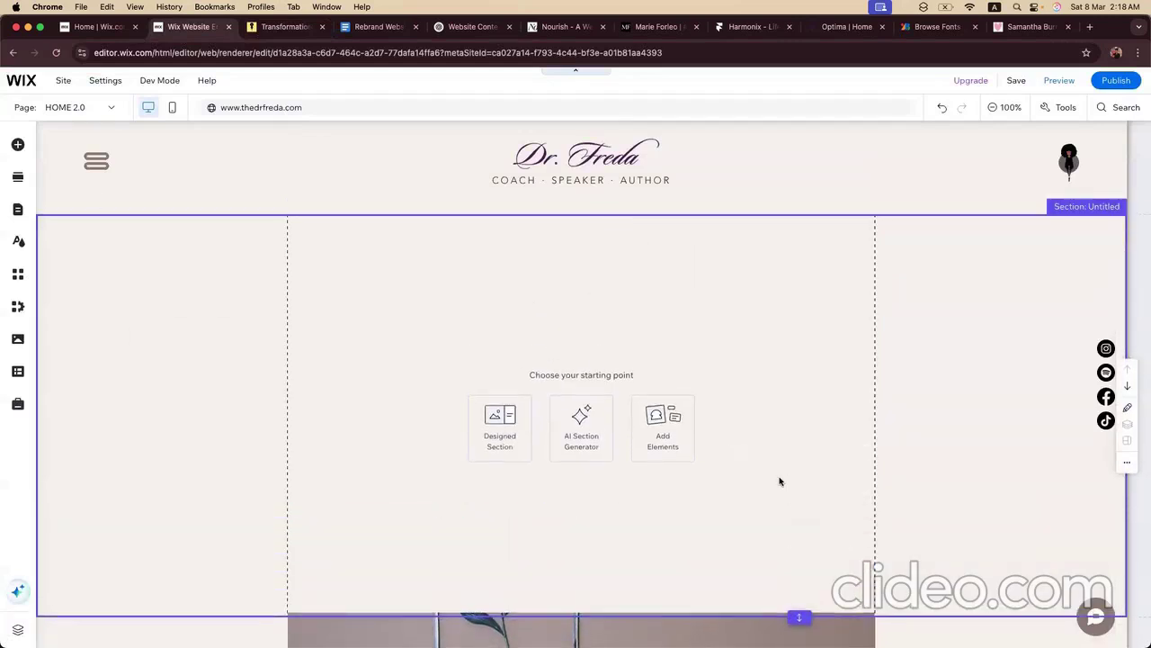
Step: Switch to the Nourish reference website and examine its full-width hero and the sections below it
left_click(378, 27)
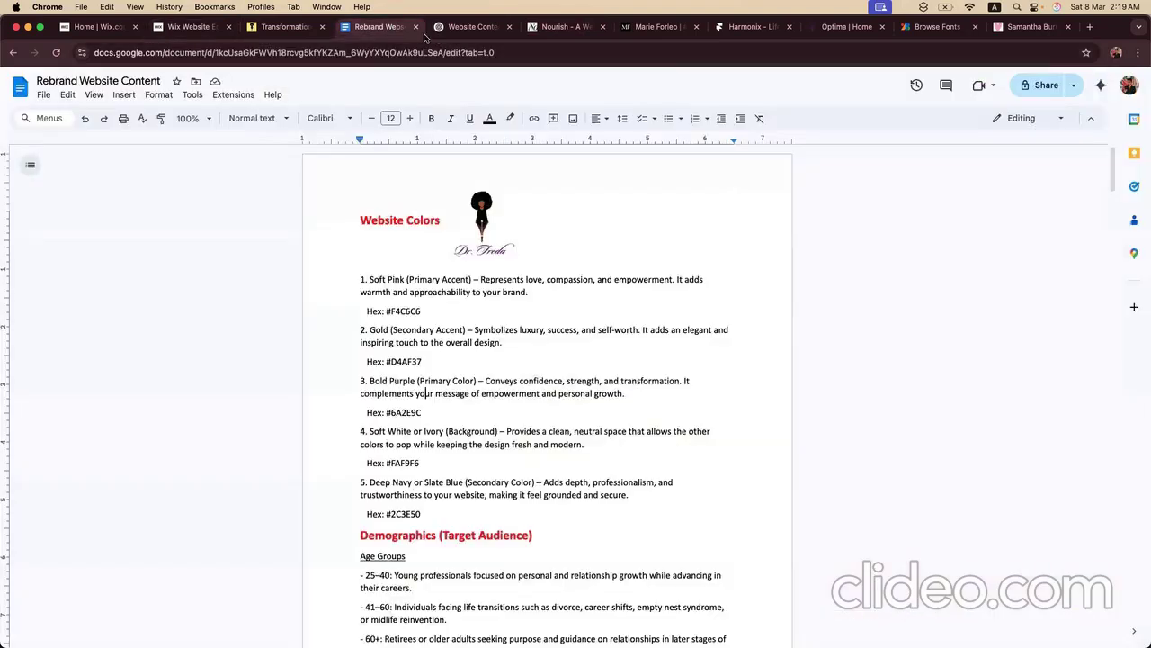
left_click(466, 31)
left_click(537, 32)
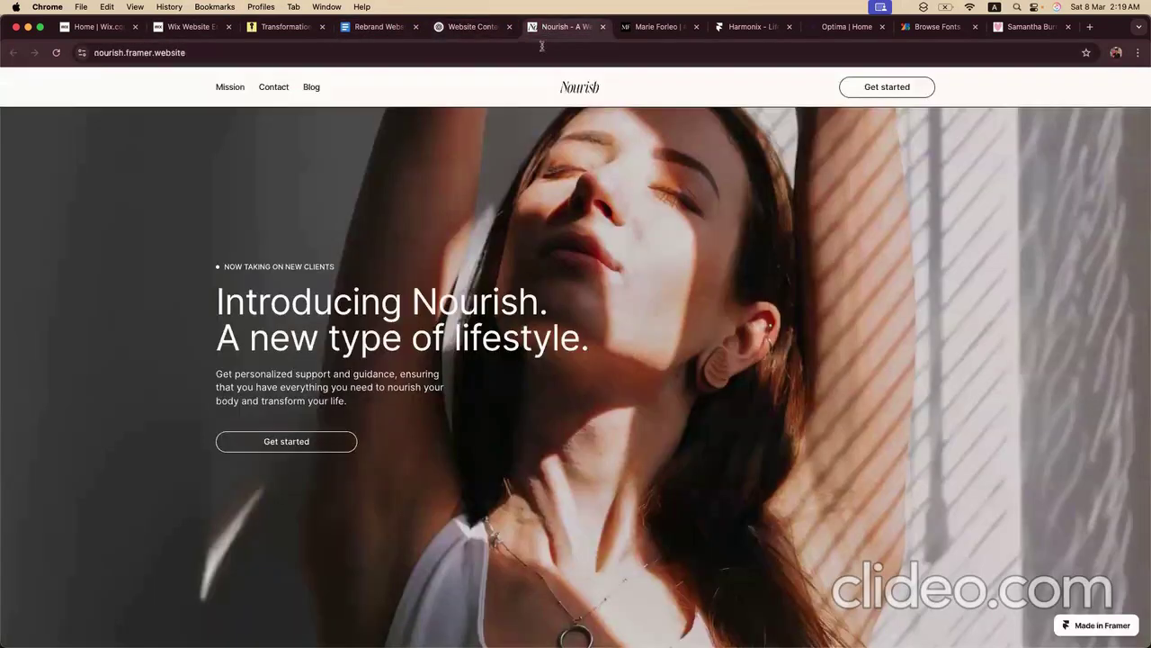
scroll(462, 247, "down", 15)
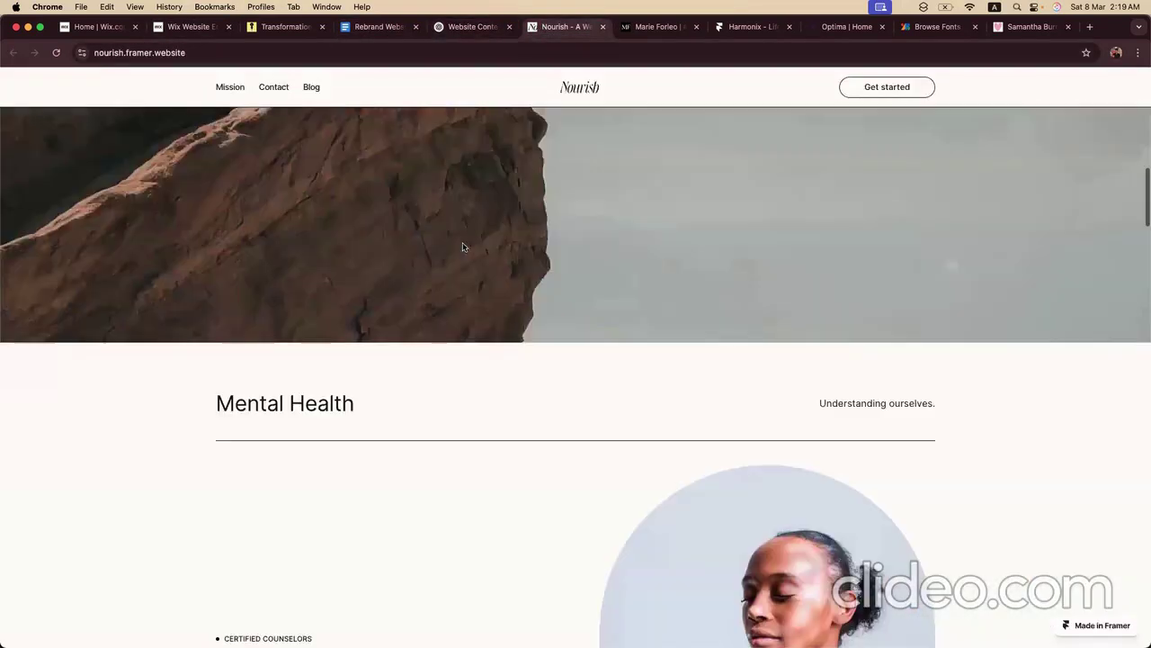
scroll(464, 244, "up", 15)
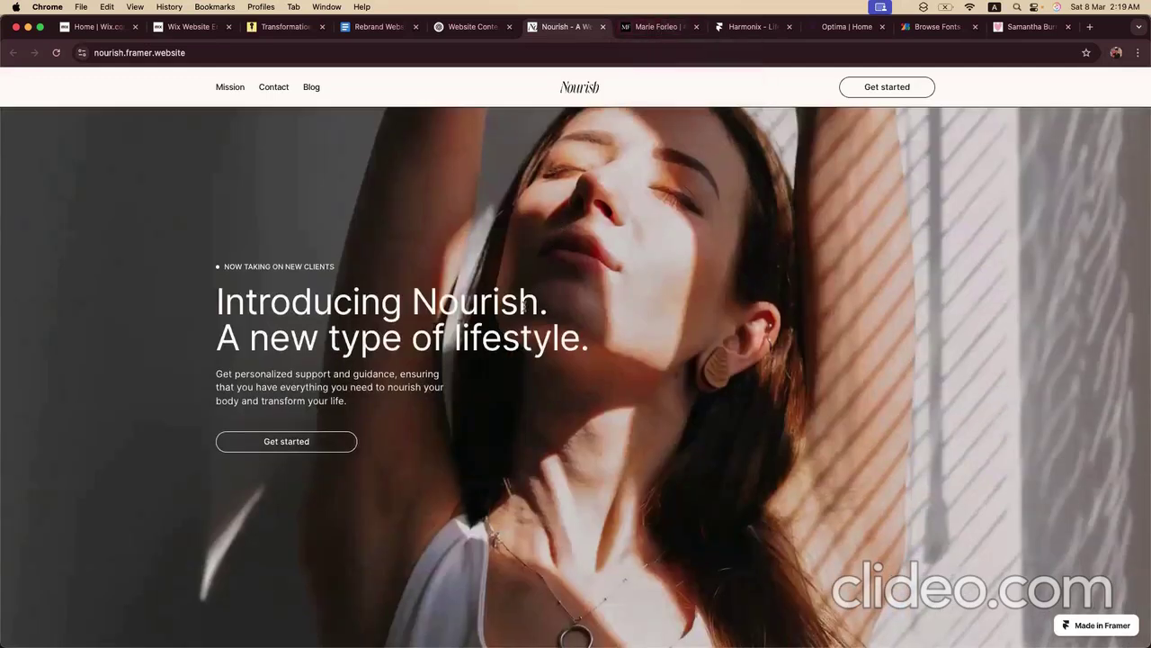
scroll(546, 276, "down", 2)
scroll(546, 276, "up", 2)
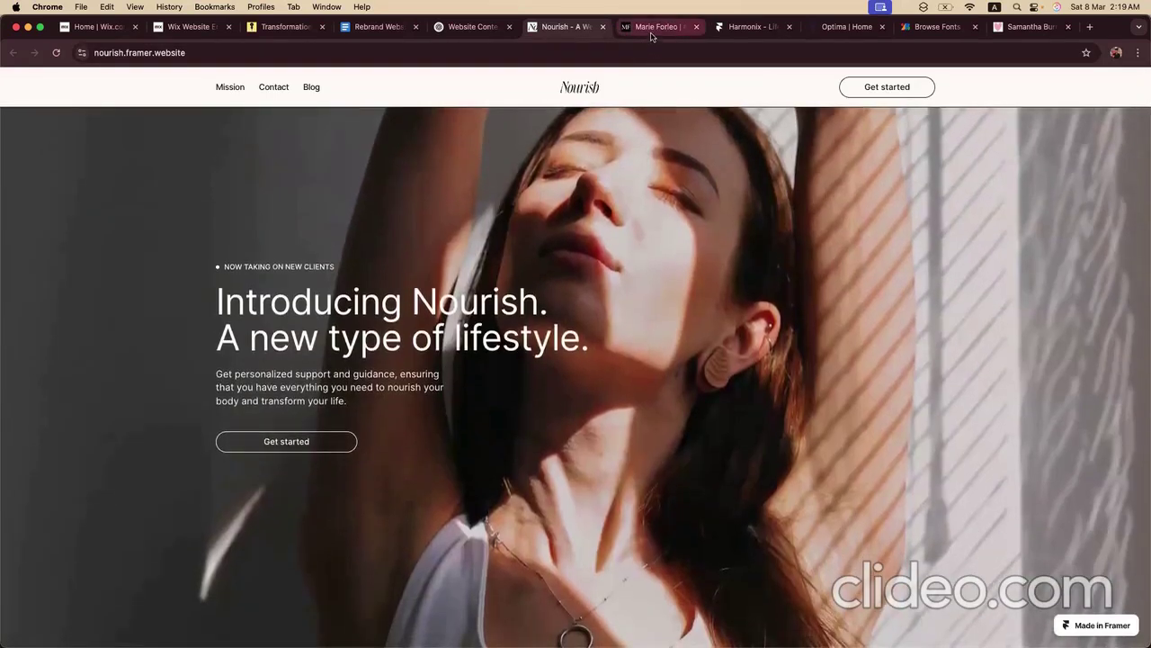
Step: Compare the hero and section layouts of the Marie Forleo, Harmonix and Optima reference websites
left_click(652, 34)
scroll(585, 216, "down", 10)
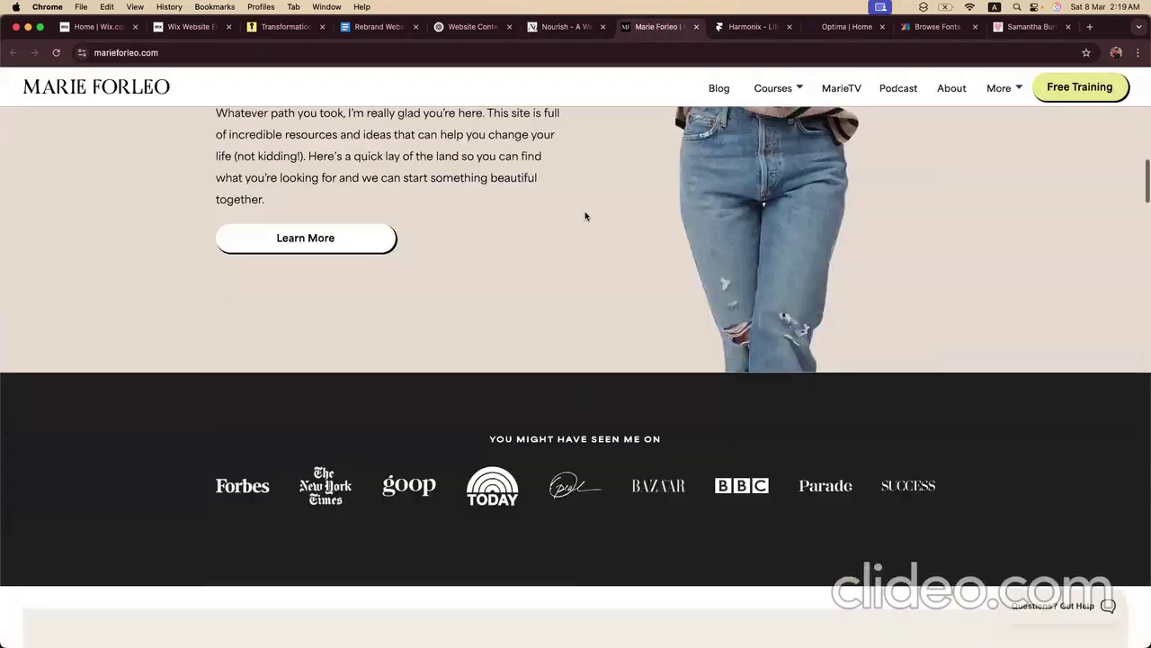
scroll(586, 216, "up", 10)
left_click(739, 27)
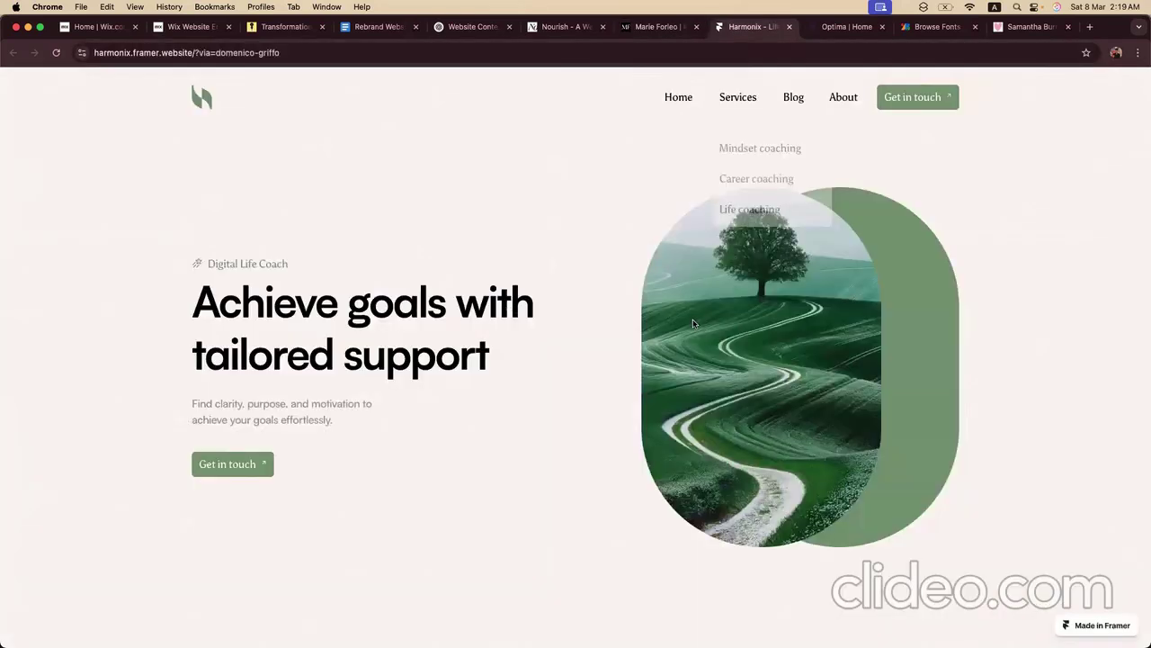
scroll(692, 322, "down", 10)
left_click(847, 27)
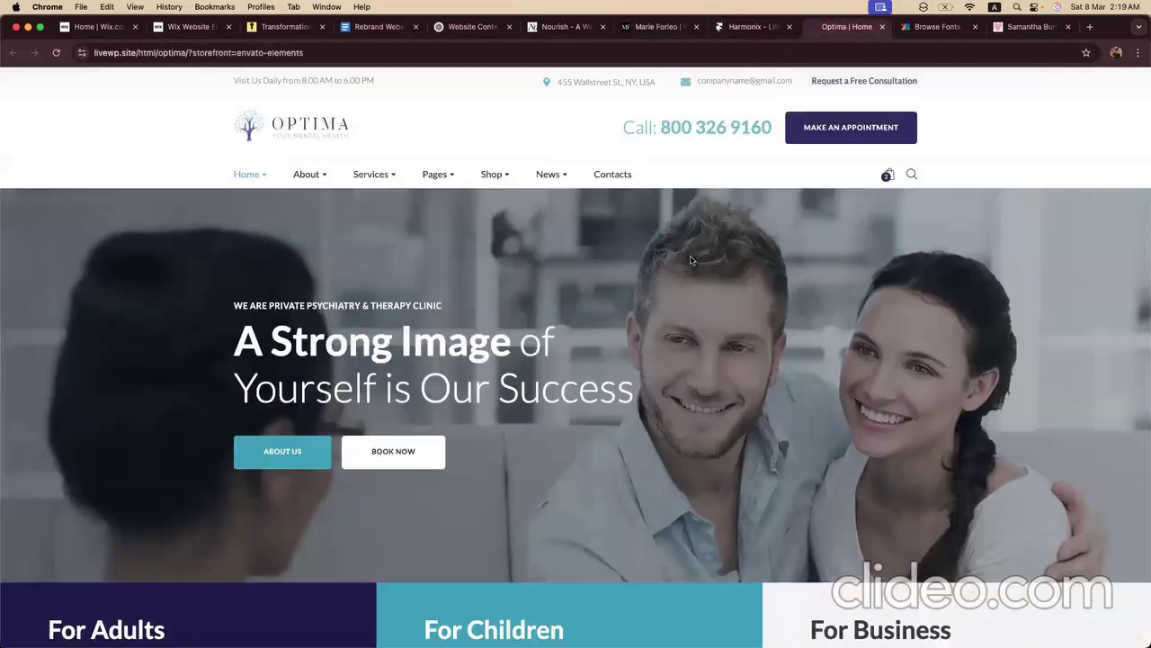
scroll(690, 257, "down", 10)
scroll(690, 257, "up", 10)
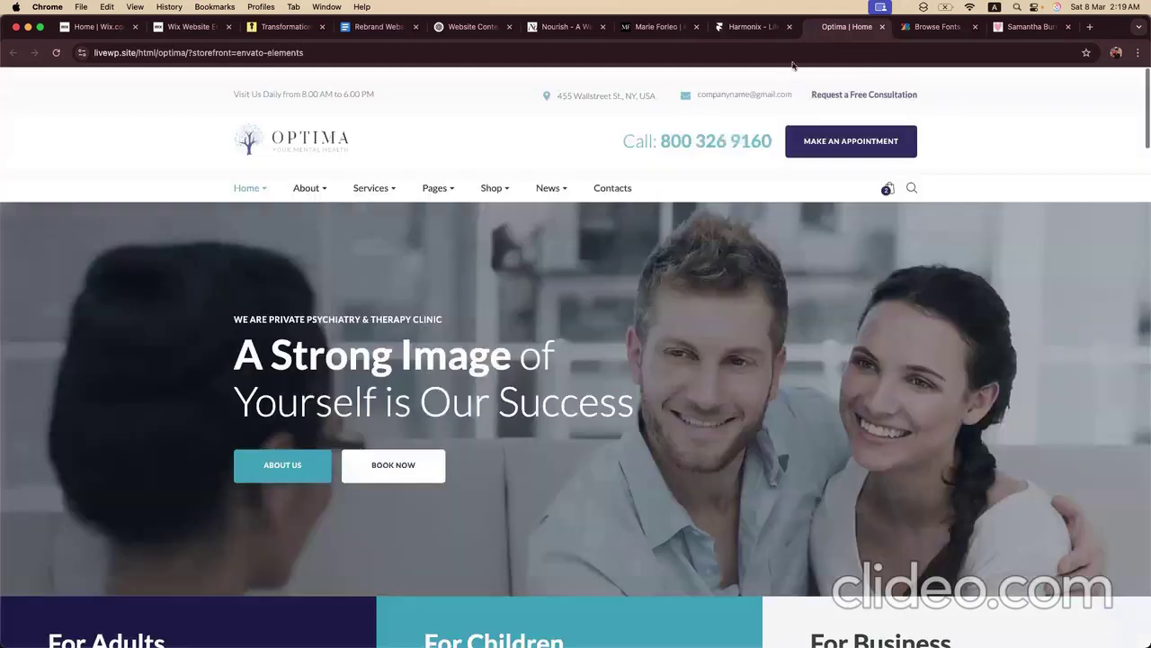
Step: Review the hero headline, subheadline and CTA in ChatGPT's home page layout, then return to the Wix Editor
left_click(733, 27)
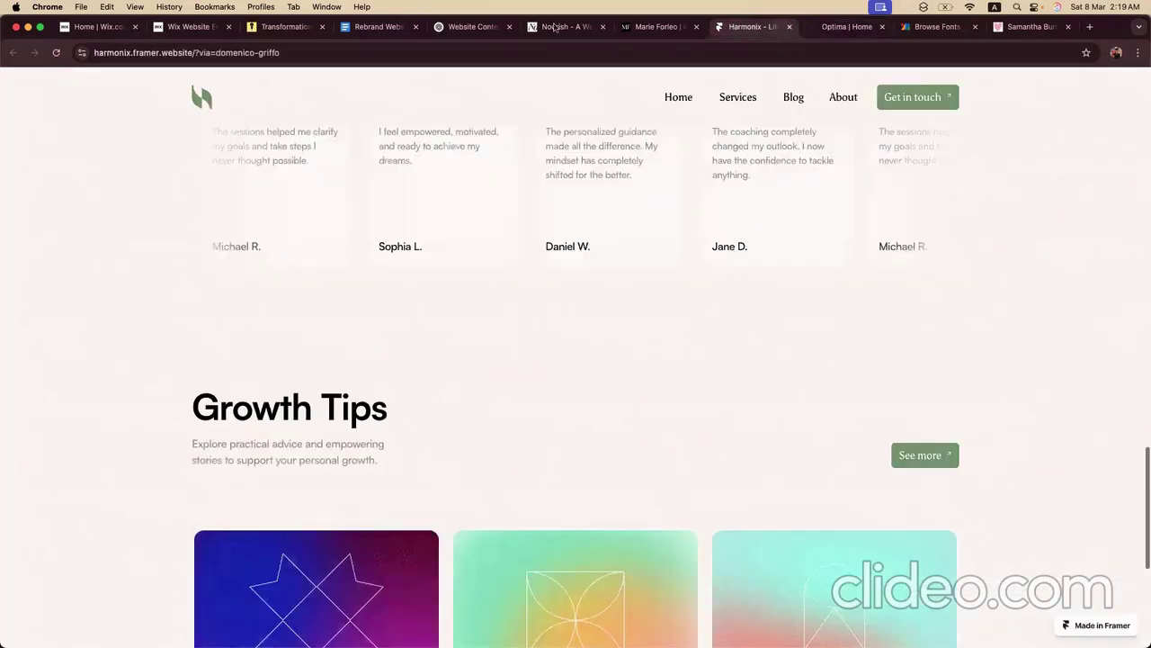
left_click(656, 30)
left_click(558, 29)
left_click(483, 34)
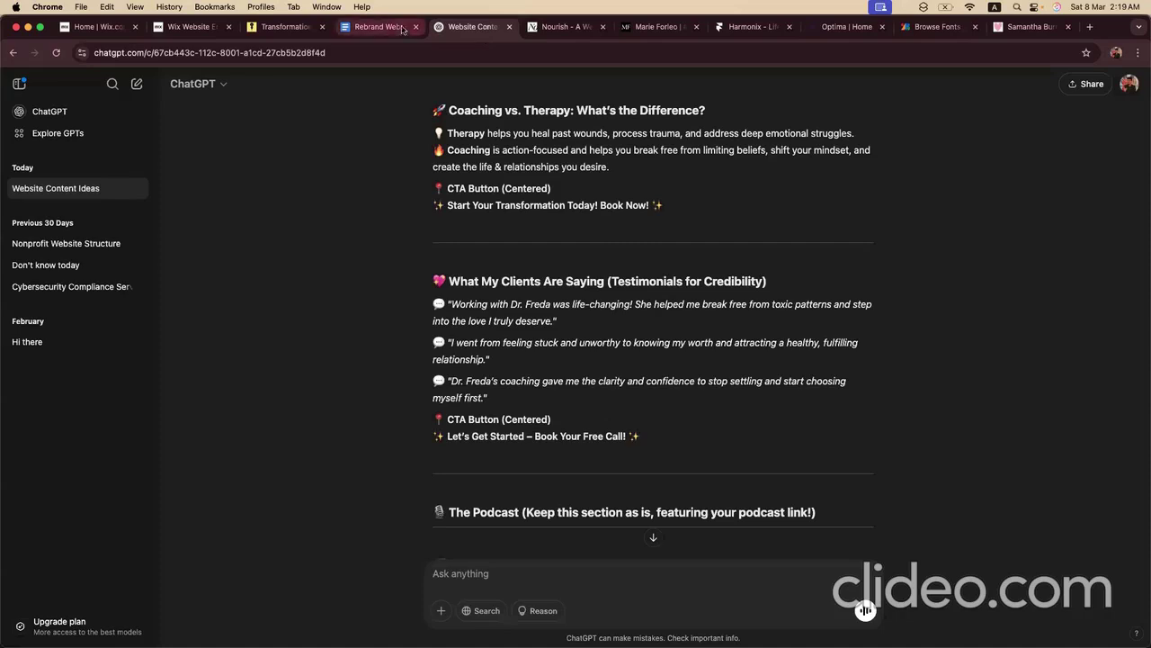
scroll(409, 143, "up", 8)
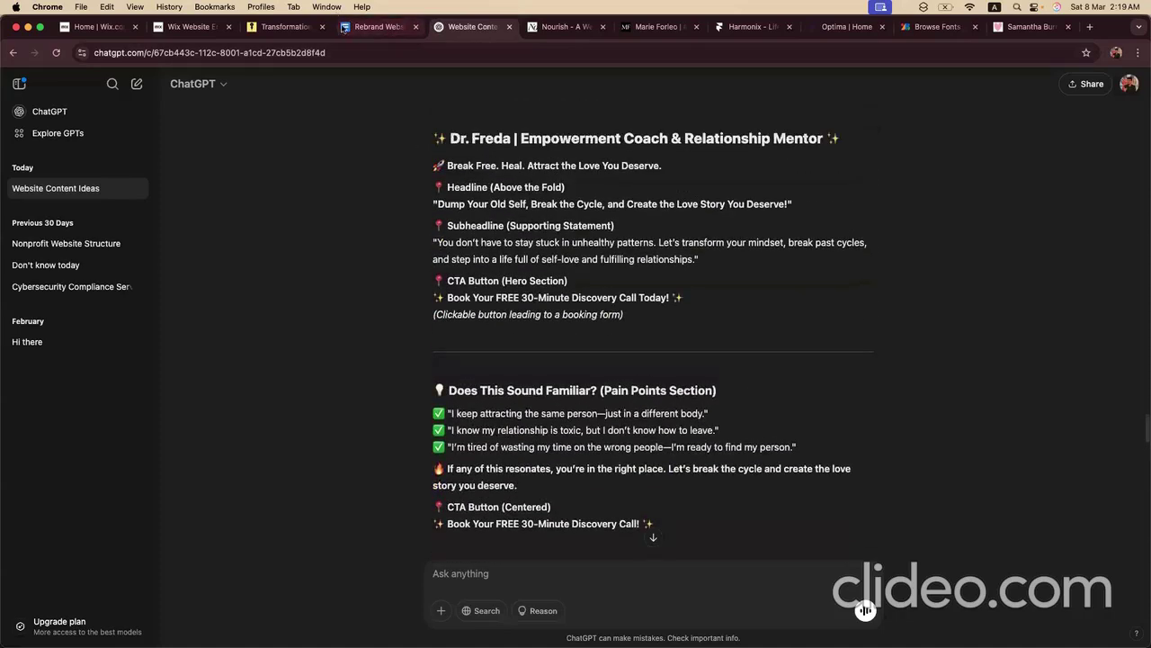
left_click(283, 27)
left_click(189, 27)
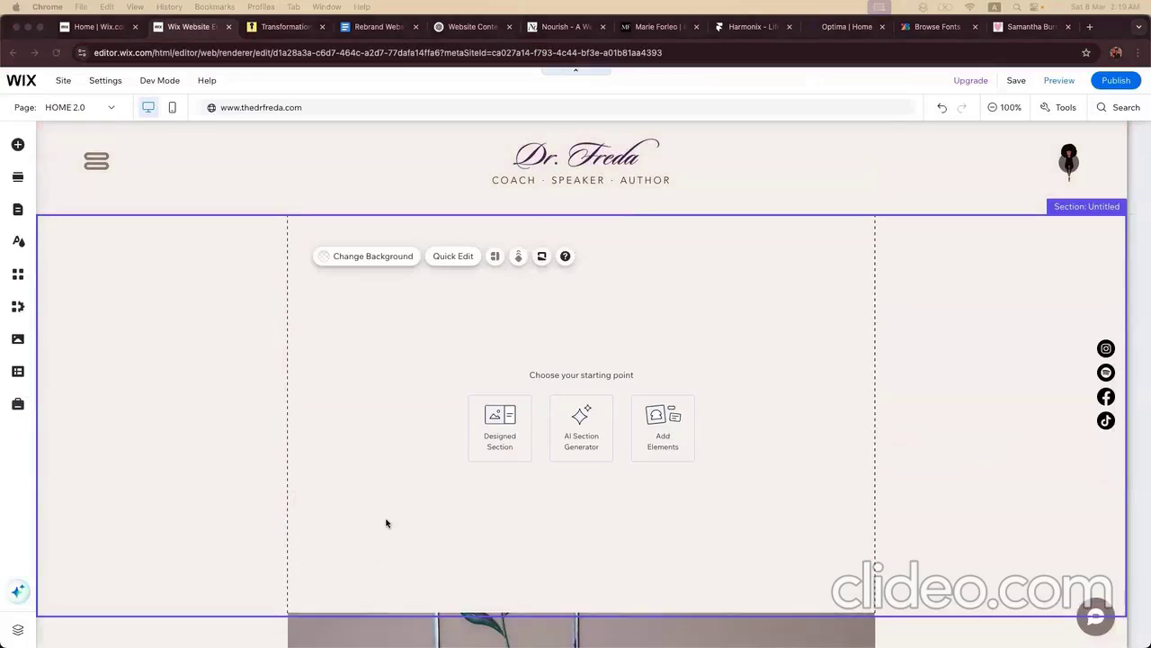
Step: Set the new blank section's background color to white
left_click(360, 257)
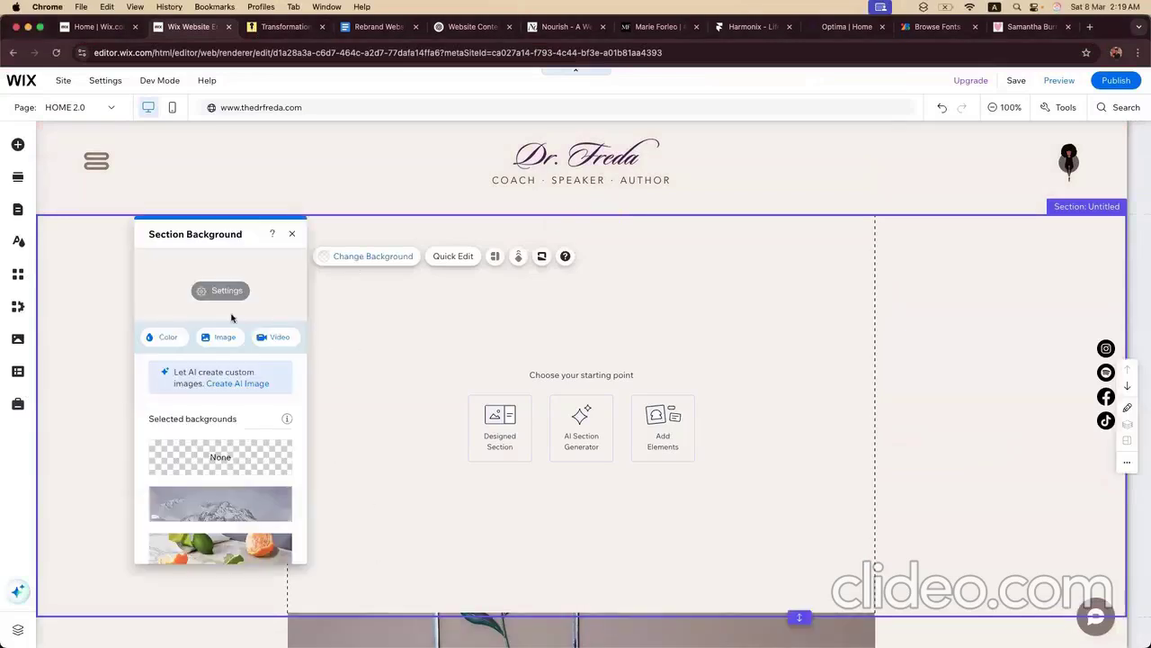
left_click(160, 336)
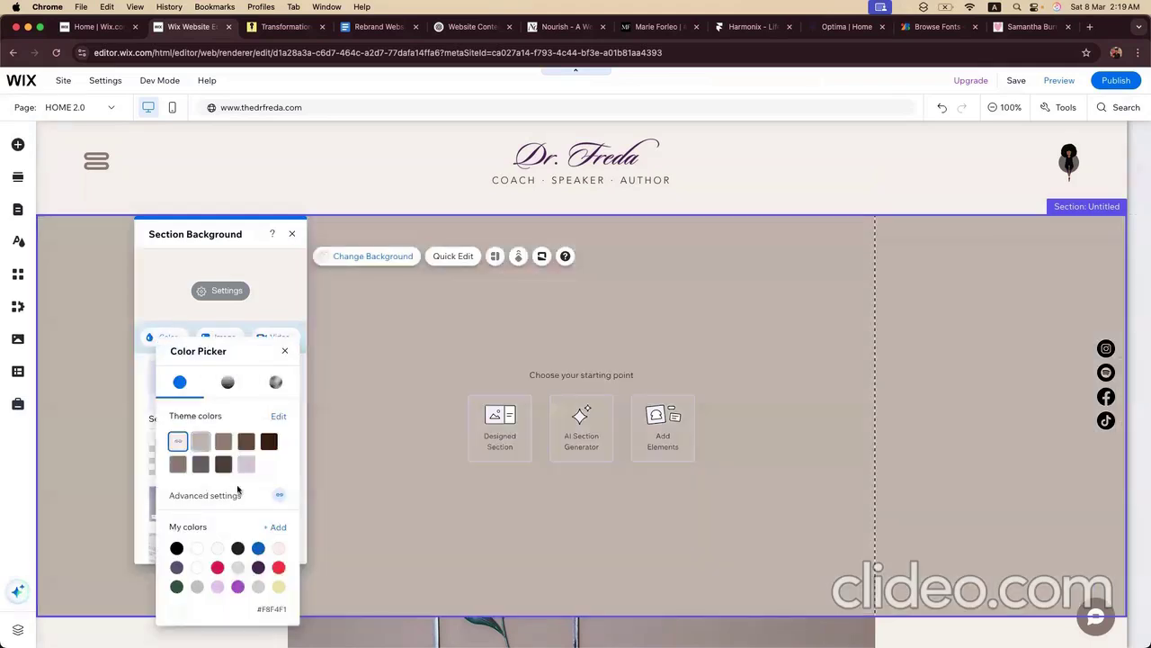
left_click(197, 548)
left_click(433, 469)
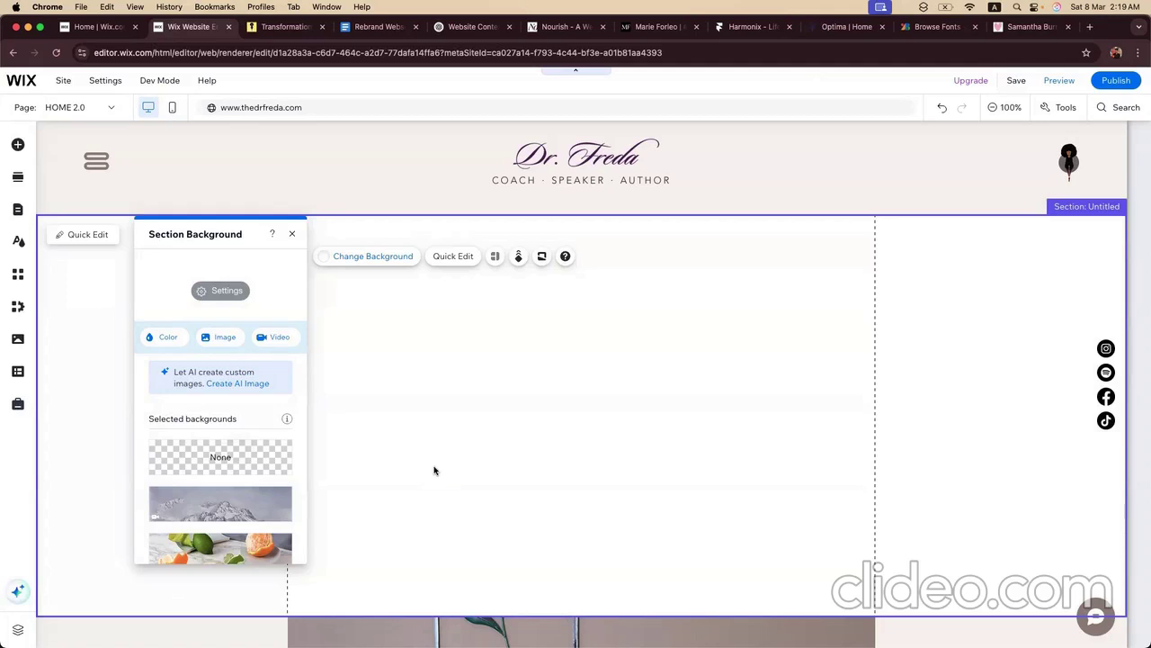
left_click(291, 233)
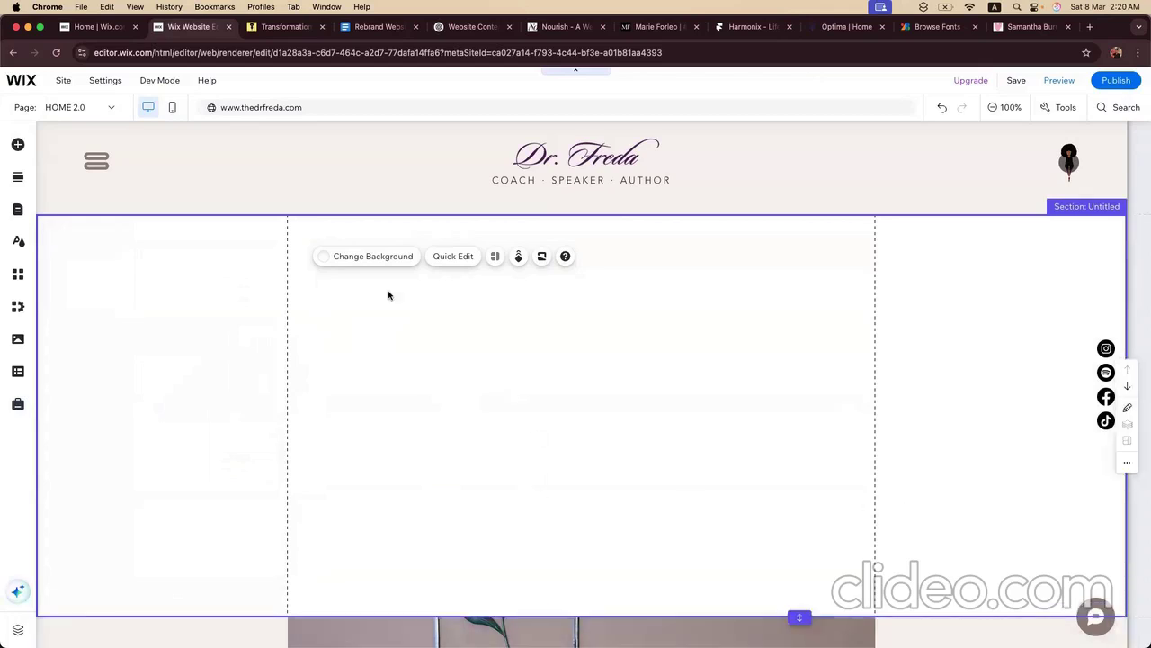
left_click(17, 208)
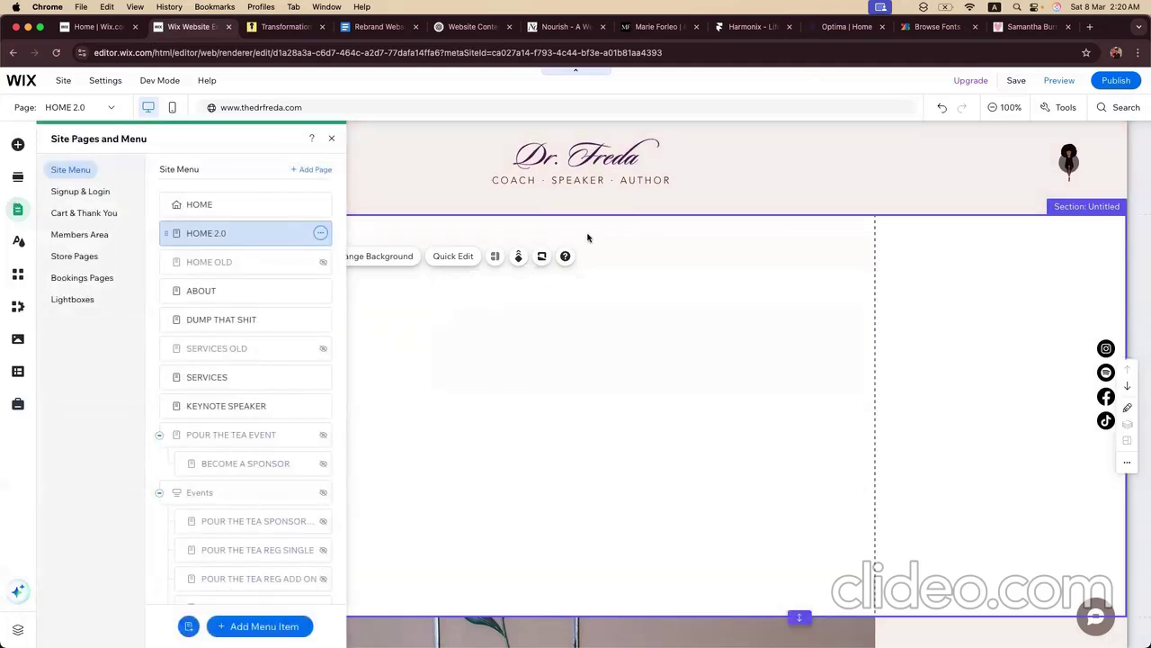
left_click(590, 238)
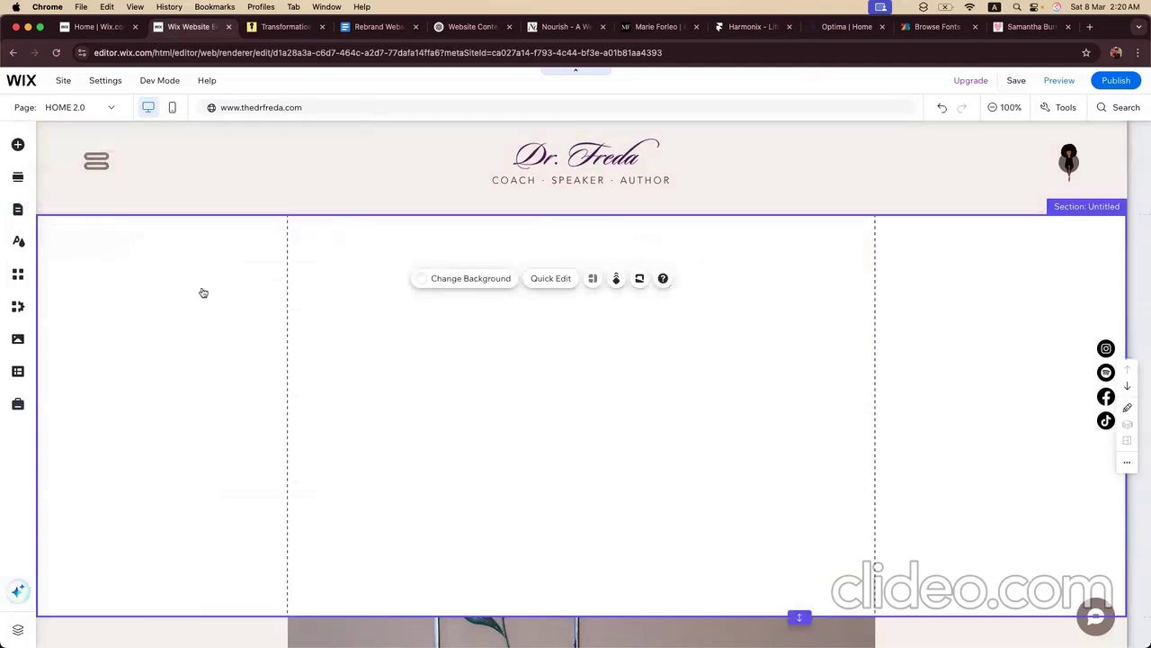
left_click(19, 212)
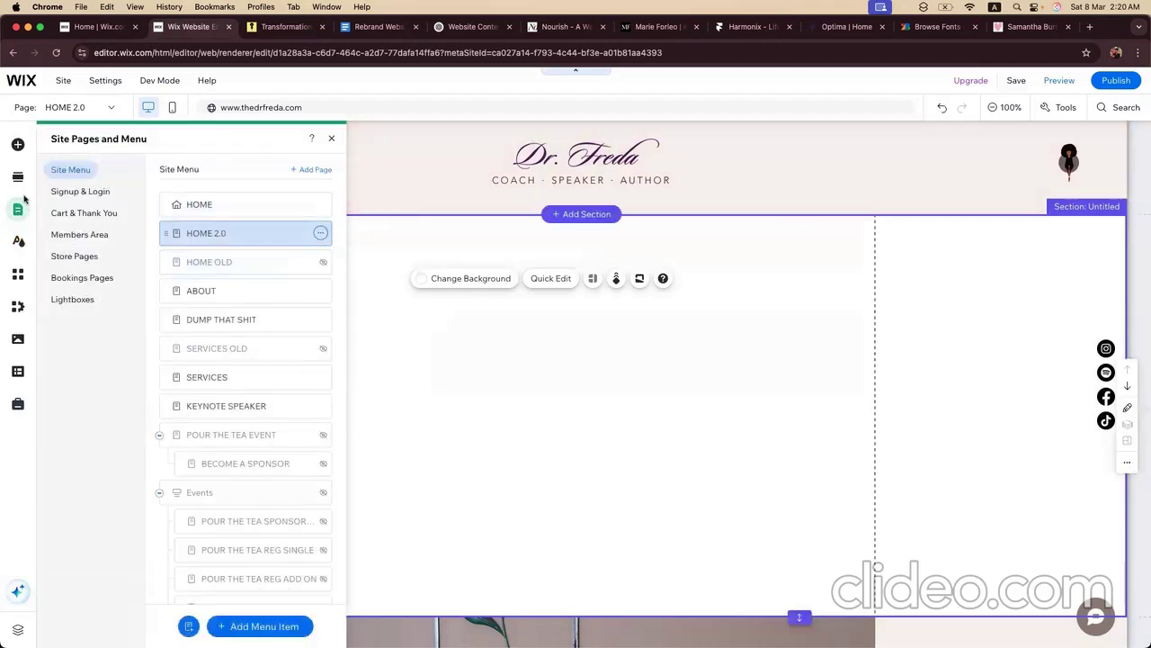
Step: Set the blank section's background image to GMC00030_edited.jpg from the Site Files
left_click(460, 281)
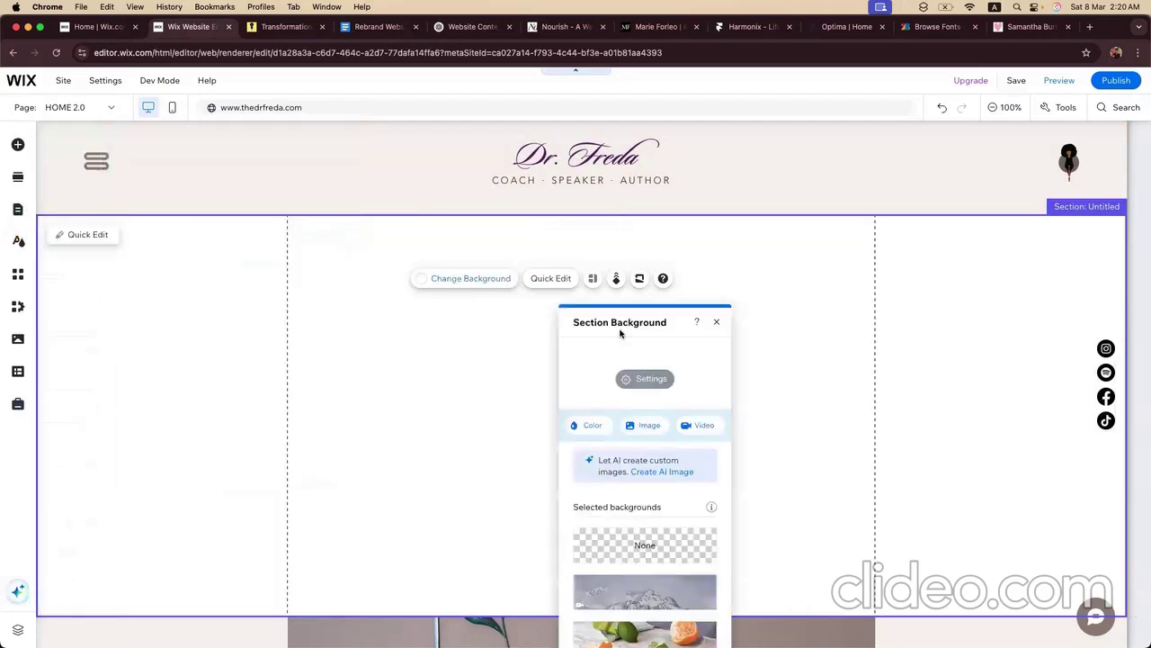
left_click(646, 424)
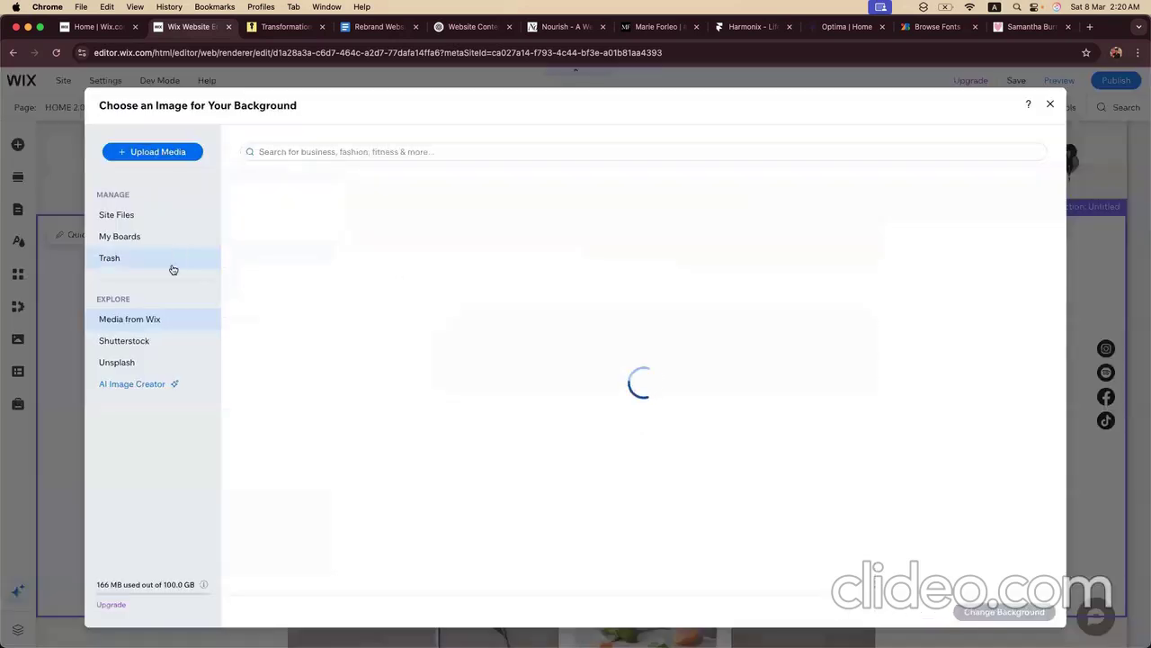
left_click(142, 215)
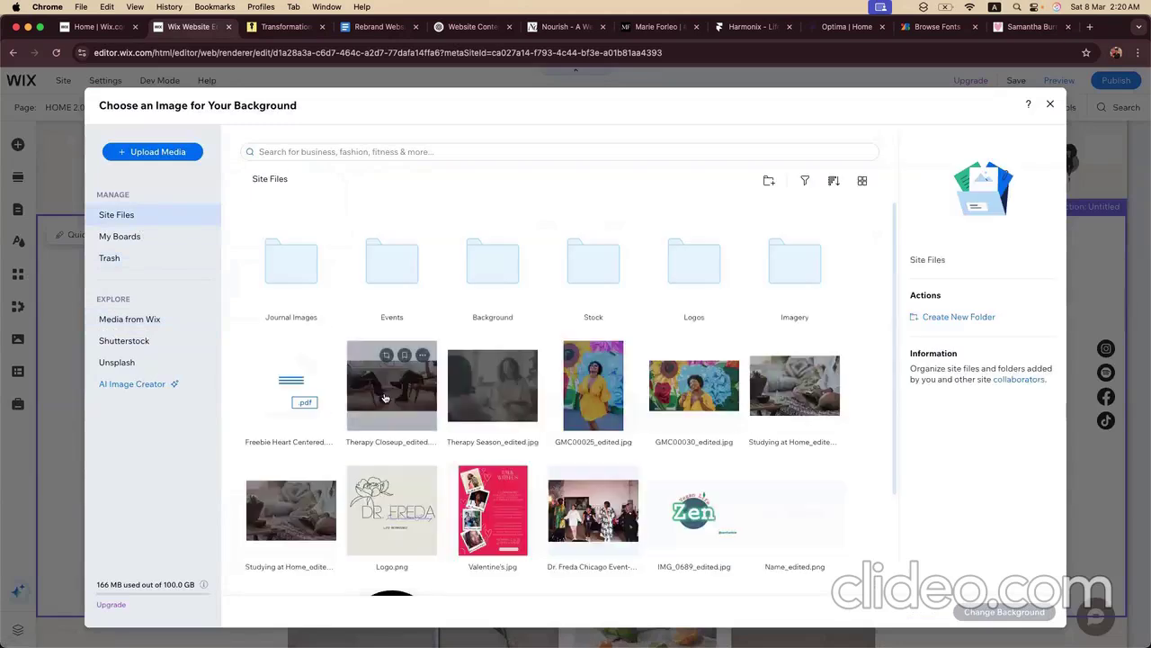
scroll(506, 450, "down", 3)
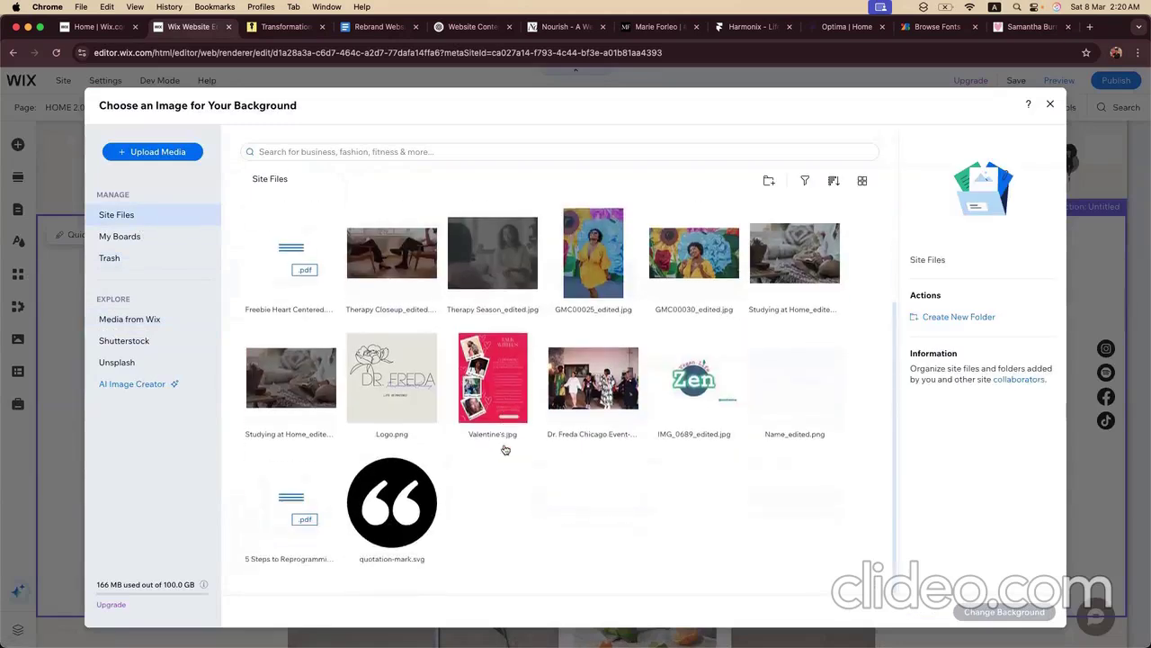
scroll(474, 522, "up", 3)
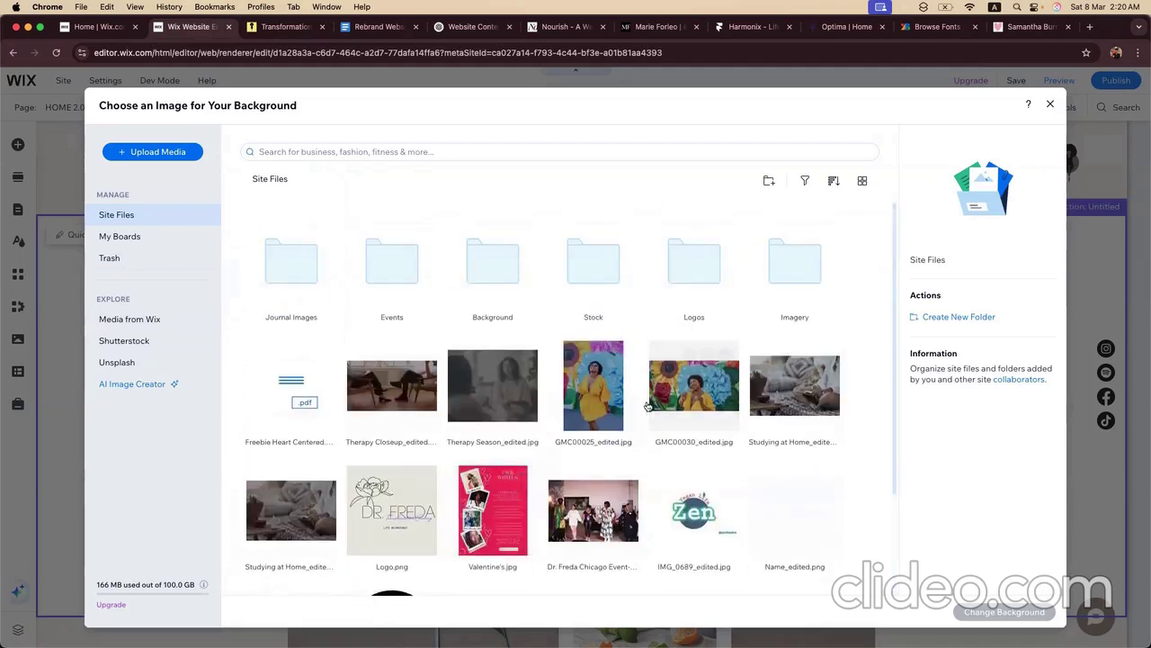
left_click(694, 396)
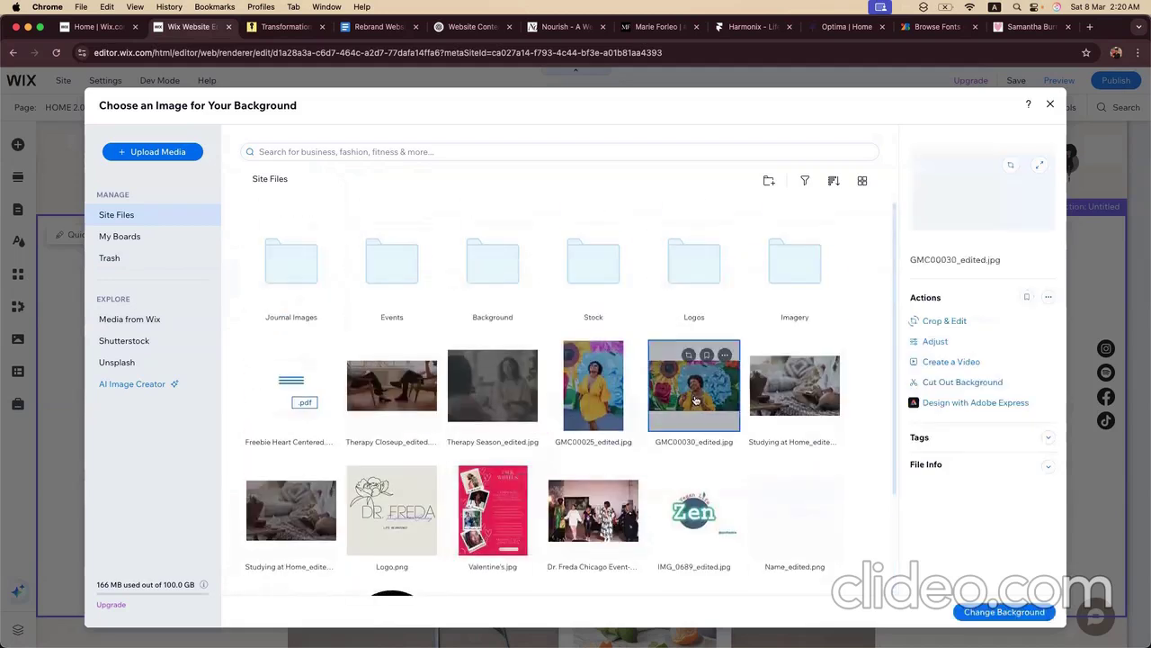
left_click(998, 611)
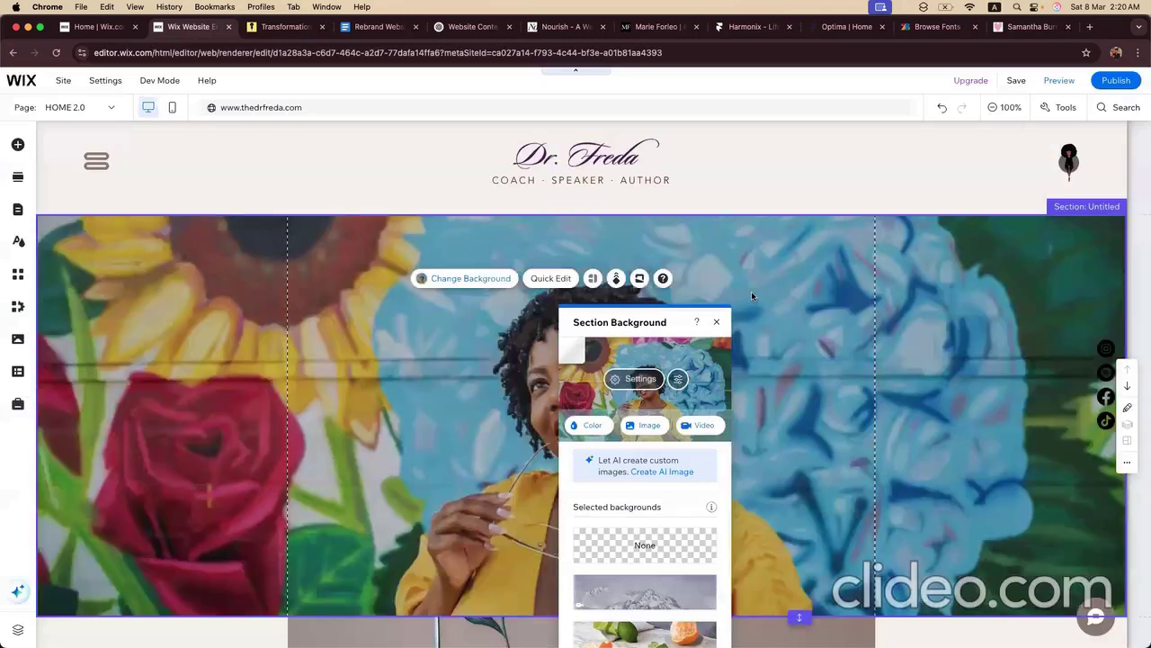
left_click(717, 320)
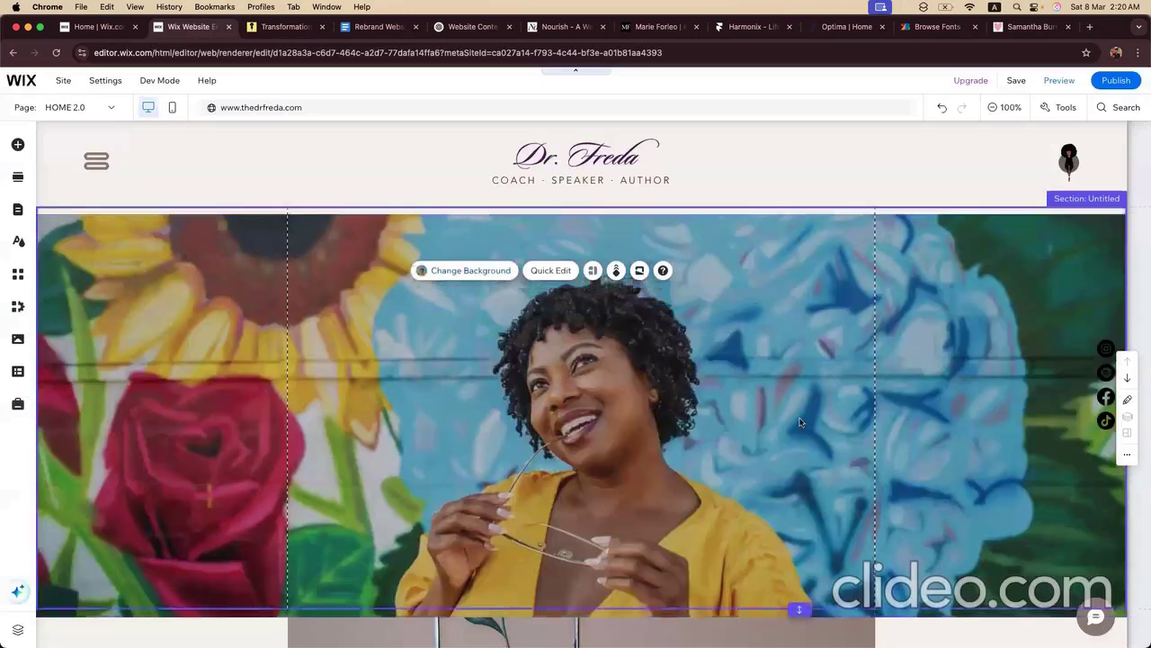
Step: Increase the height of the section with the mural portrait background to about 811 px
scroll(801, 422, "down", 3)
left_click_drag(799, 430, 799, 514)
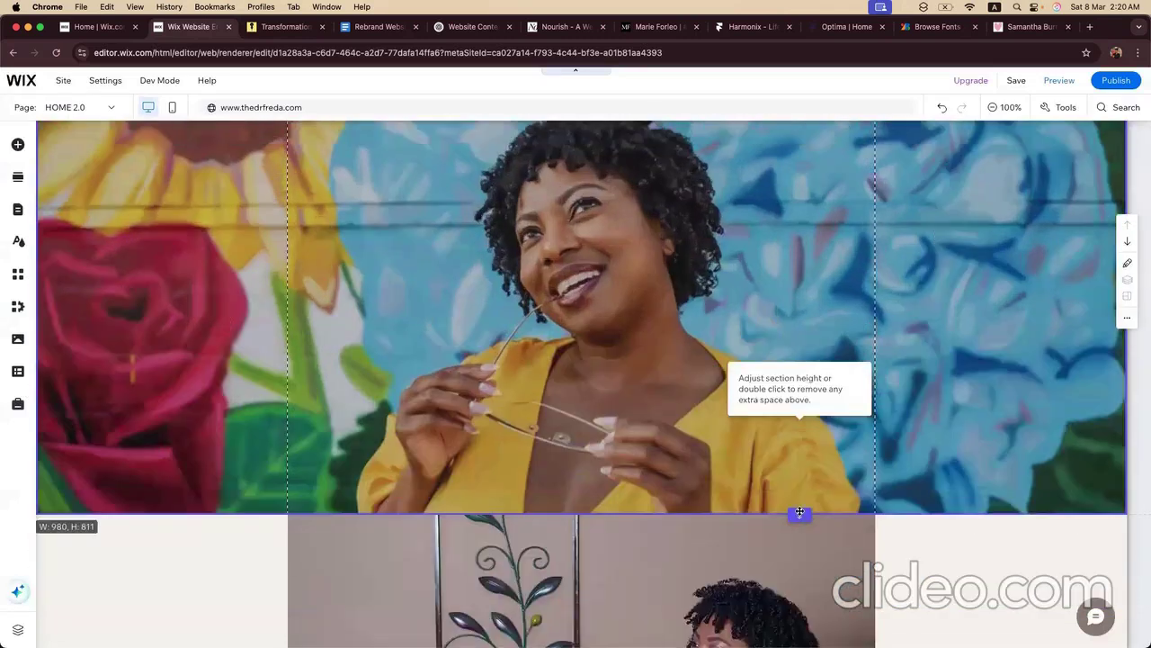
scroll(699, 363, "up", 5)
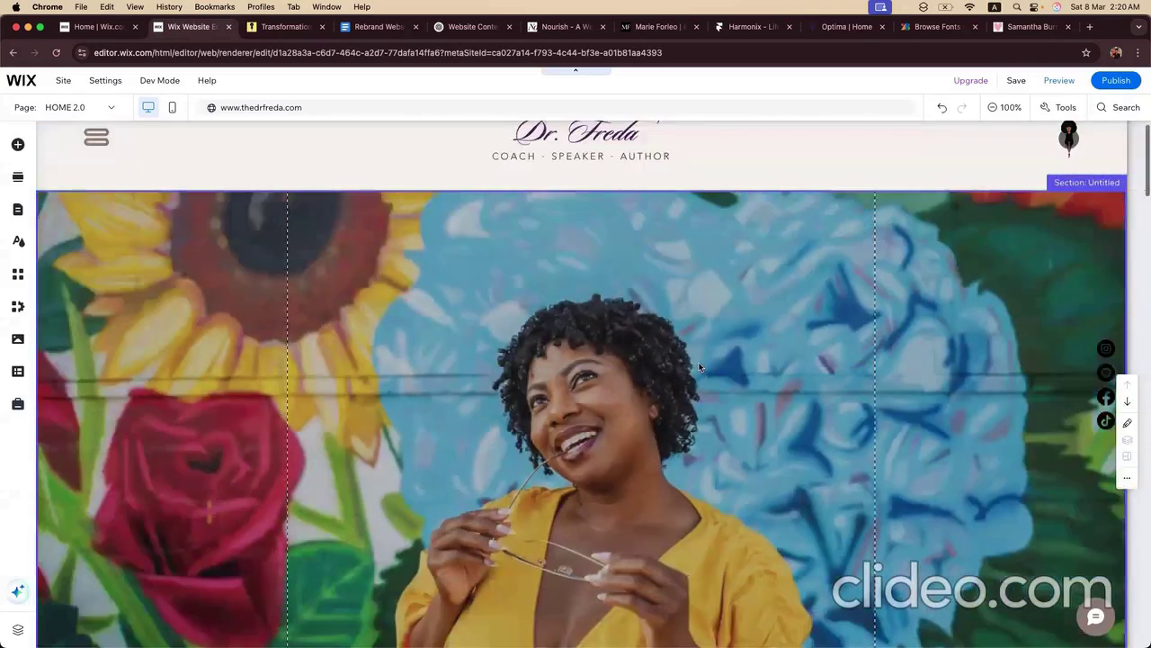
Step: Switch to the Rebrand Website Content document and examine the introduction text under Home Page
scroll(700, 365, "down", 2)
scroll(700, 365, "up", 1)
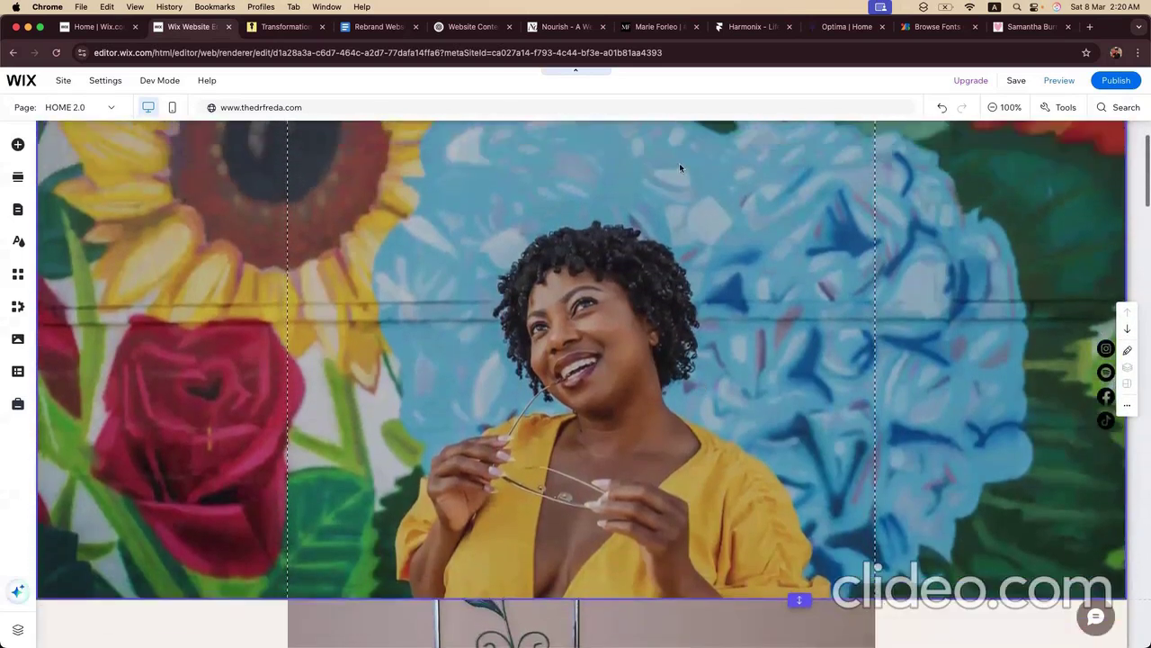
left_click(344, 27)
scroll(385, 349, "down", 8)
scroll(385, 349, "down", 15)
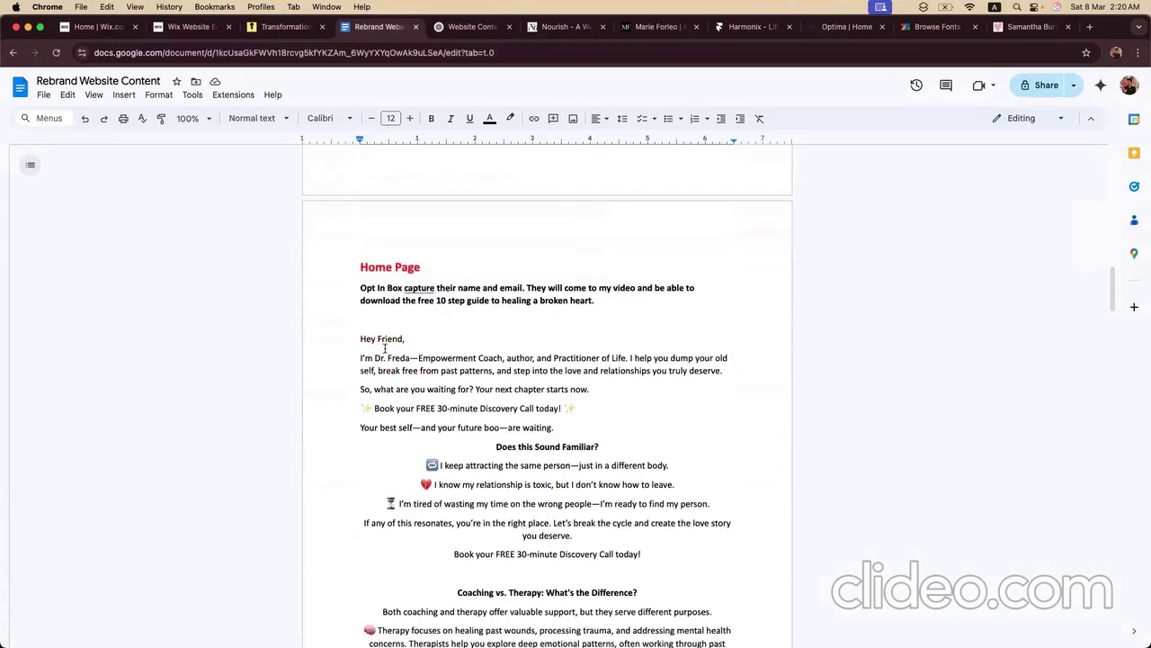
left_click_drag(357, 361, 593, 395)
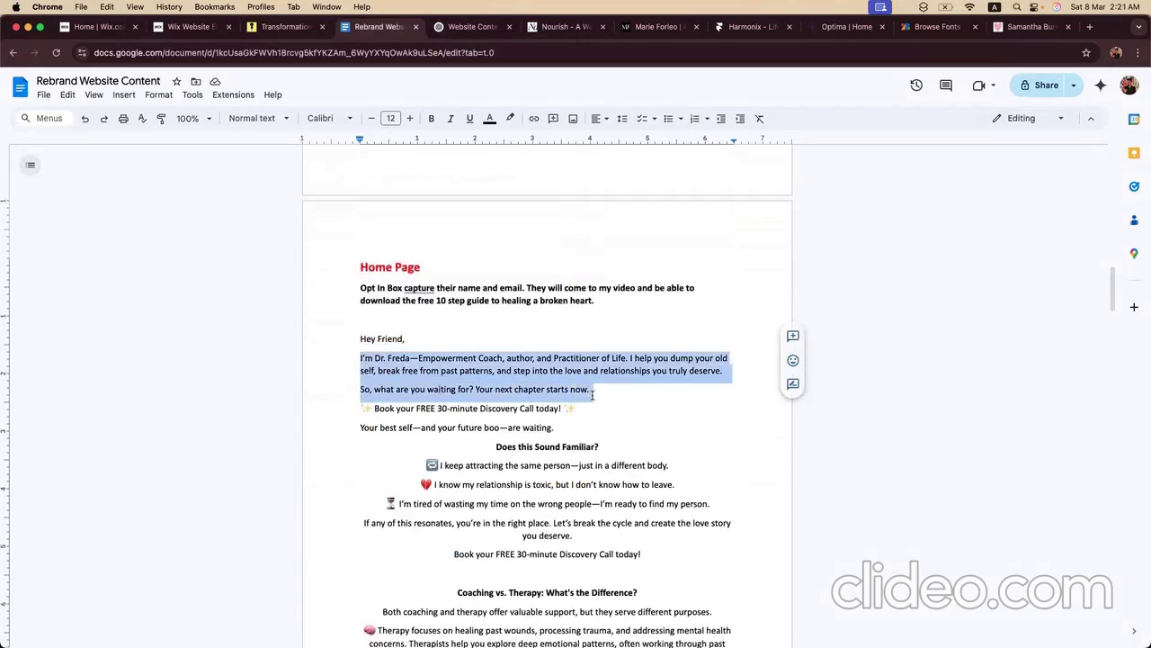
left_click_drag(593, 396, 455, 217)
scroll(421, 139, "down", 2)
left_click(488, 208)
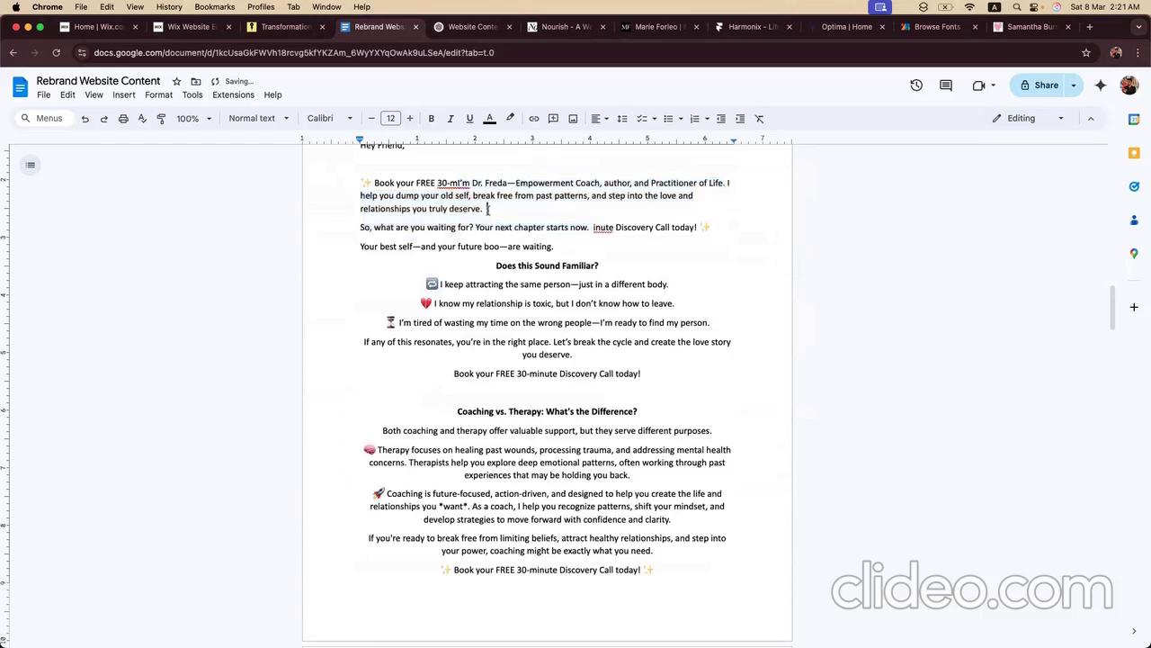
key("super+z")
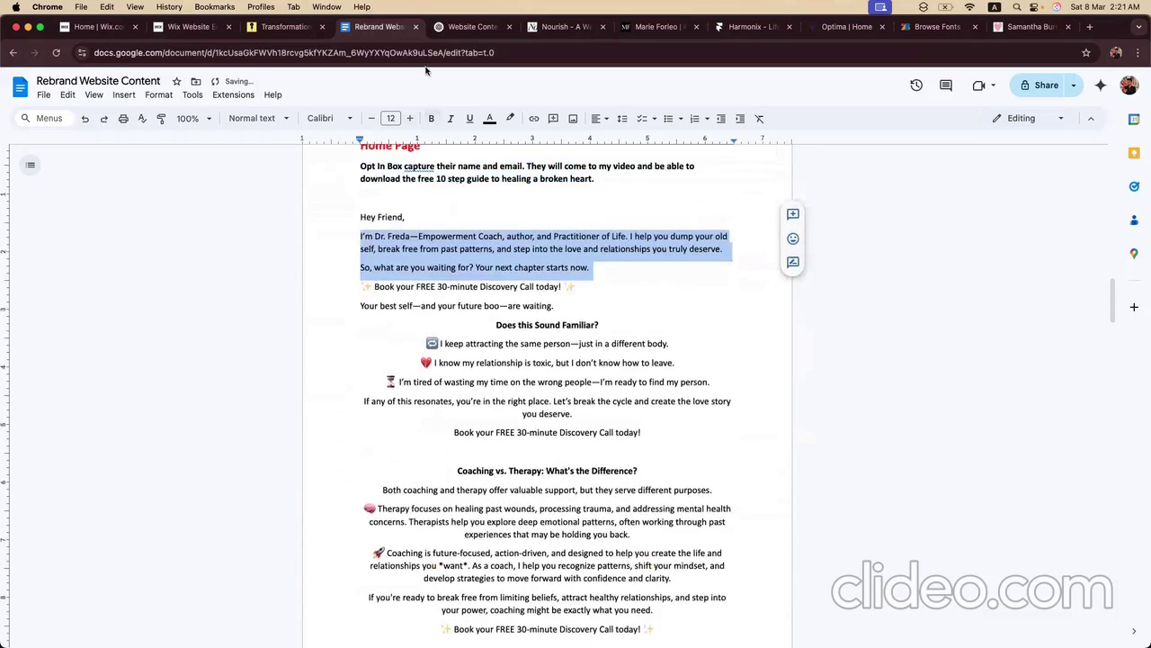
Step: Switch to ChatGPT and compare its suggested hero headline and subheadline with the document's introduction
left_click(464, 30)
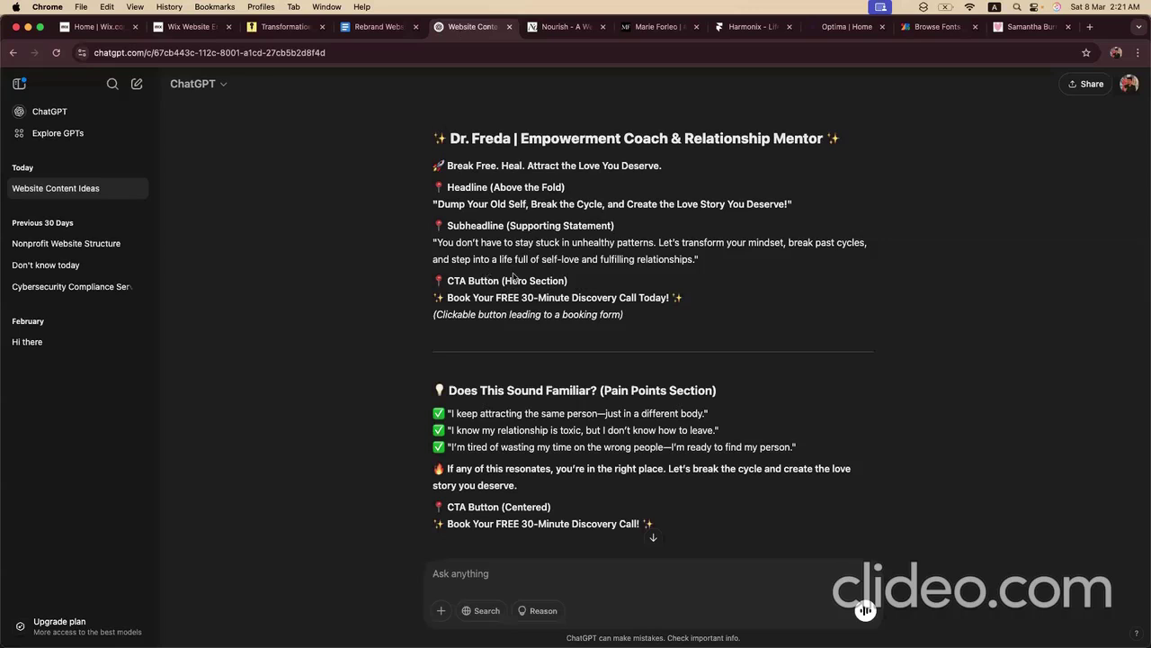
scroll(506, 207, "up", 8)
scroll(494, 310, "down", 5)
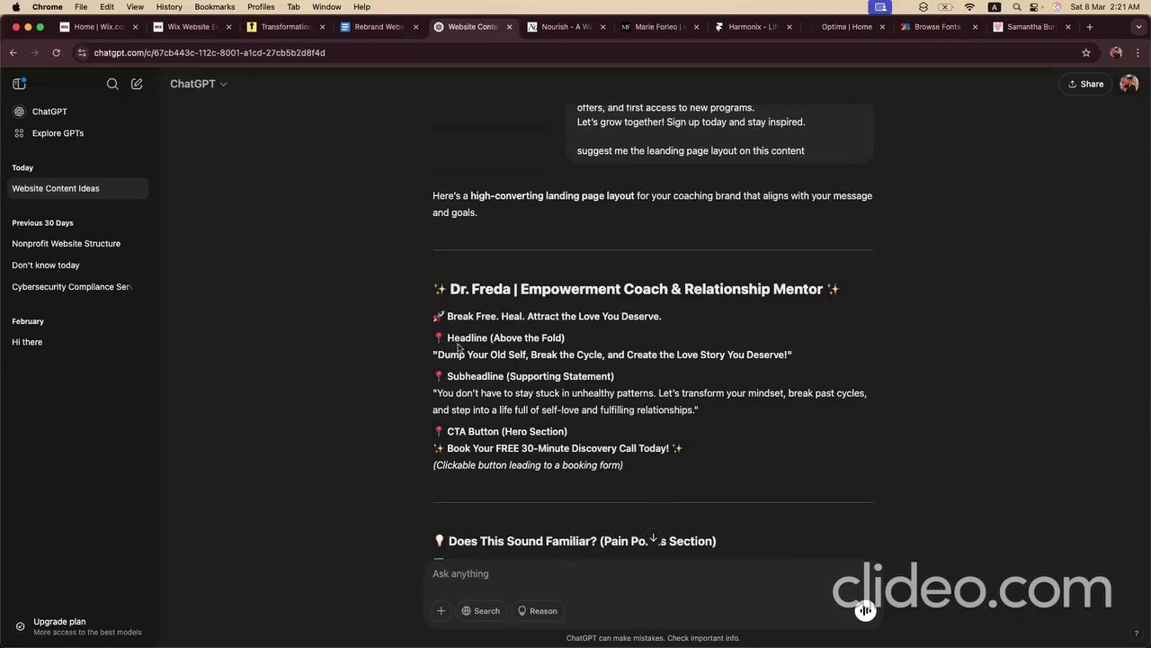
left_click_drag(434, 353, 737, 367)
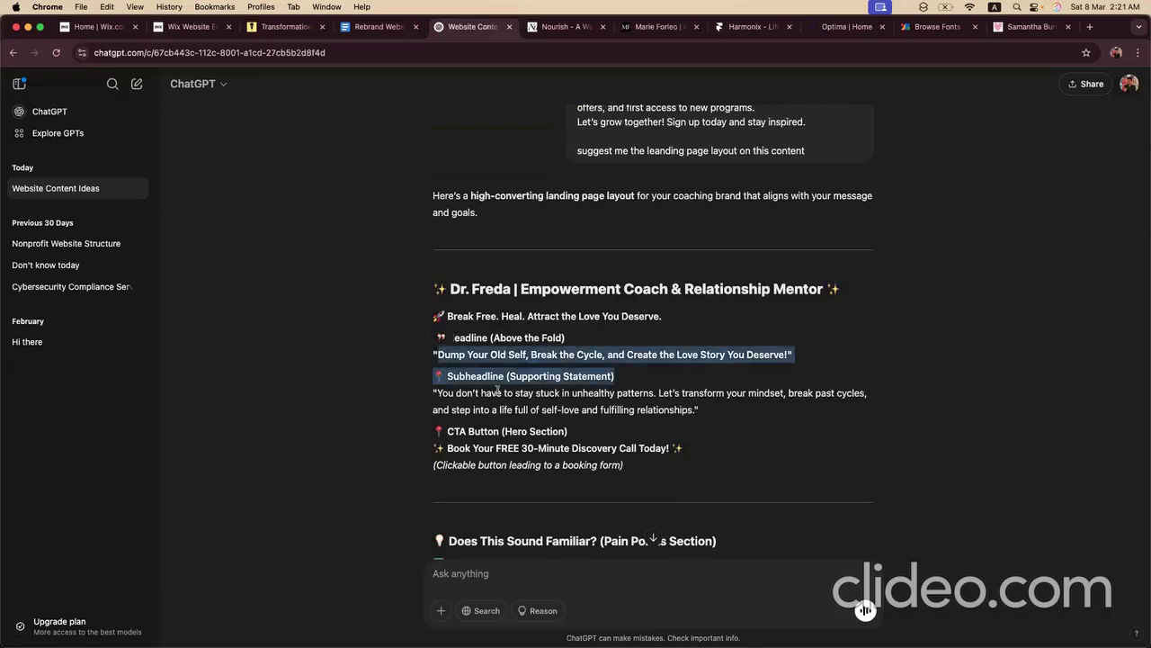
left_click_drag(429, 399, 711, 420)
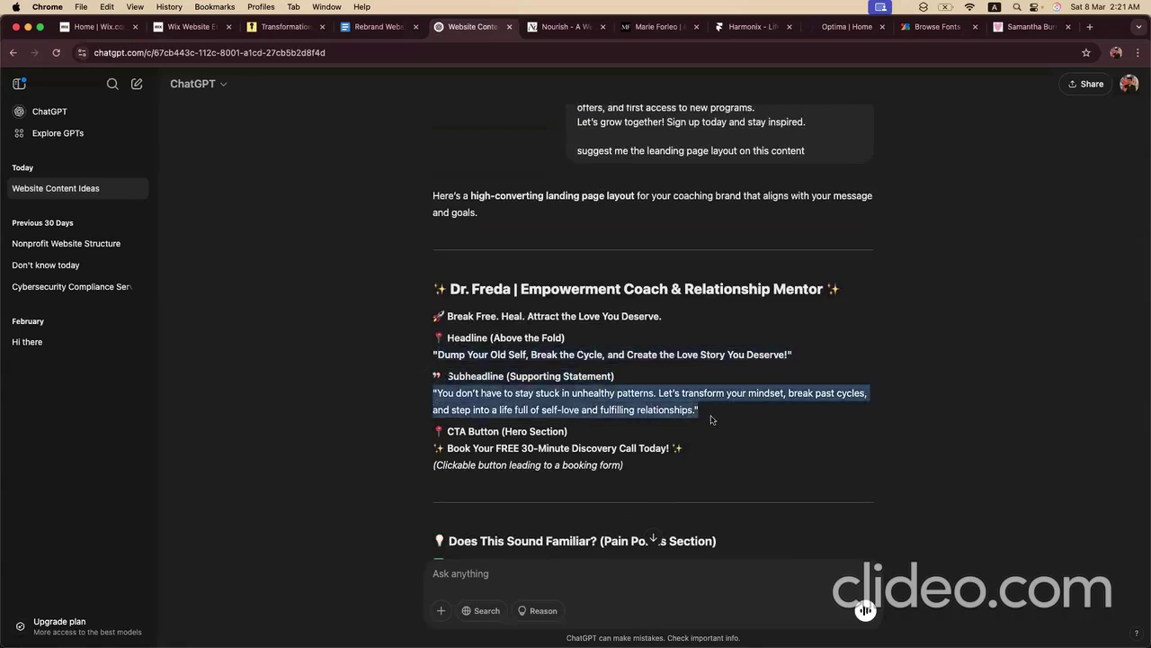
Step: Copy the introduction's first sentence, ending in "Empowerment Coach, author, and Practitioner of Life.", from the rebrand document and return to the Wix Editor
left_click(392, 29)
left_click(391, 257)
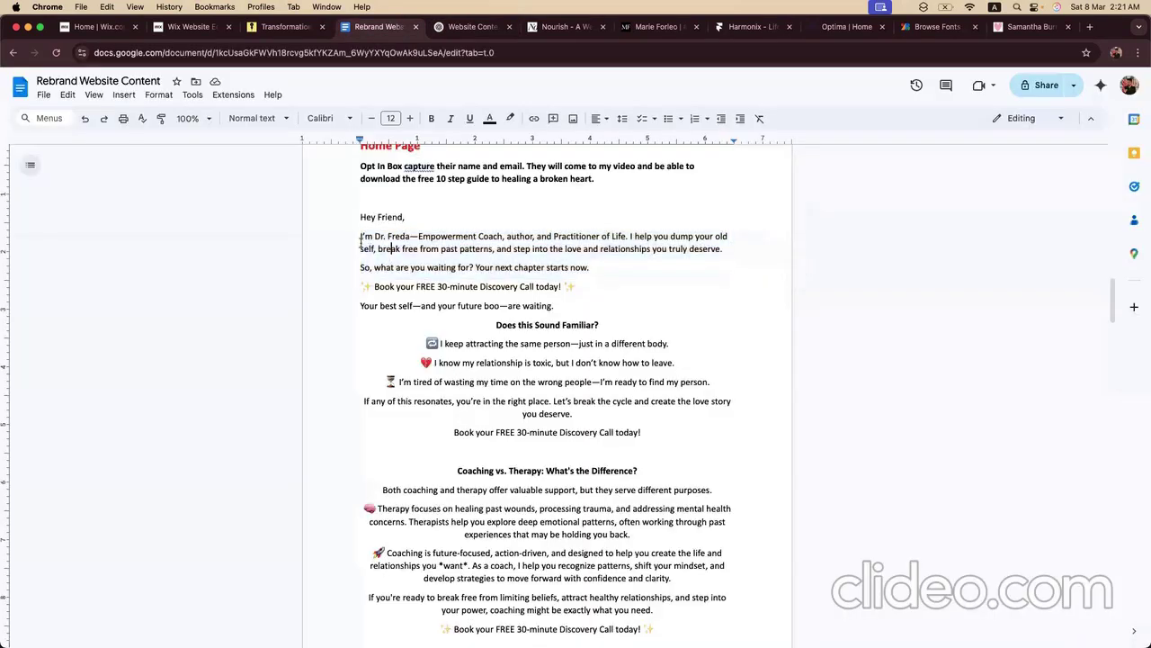
left_click_drag(361, 237, 622, 239)
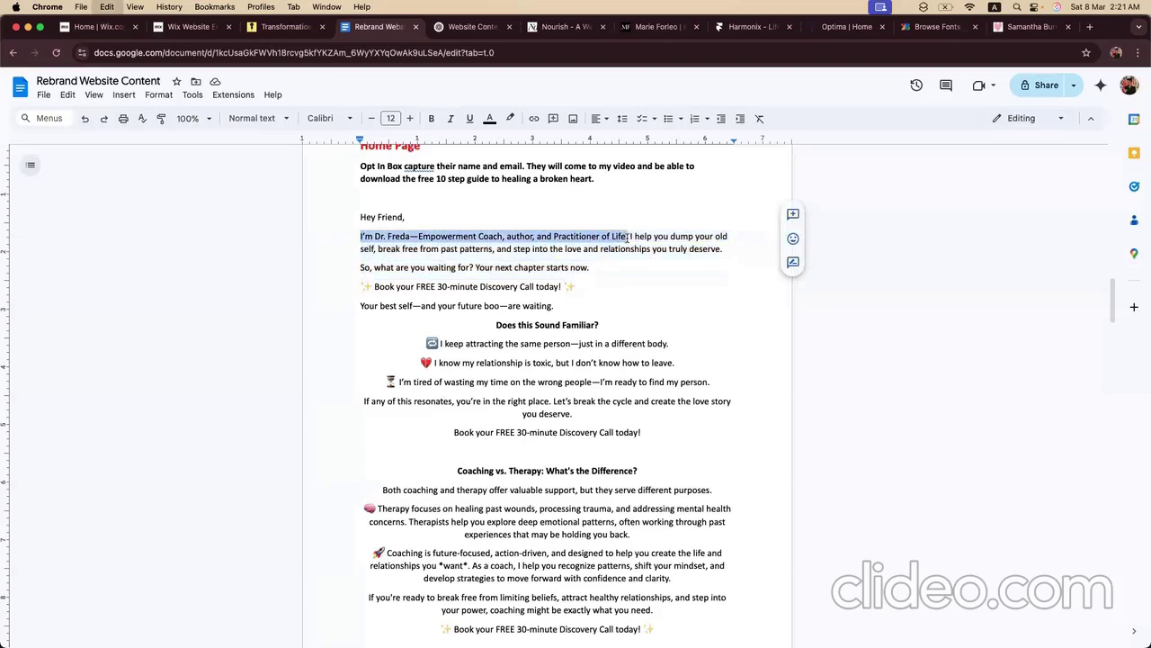
left_click(189, 26)
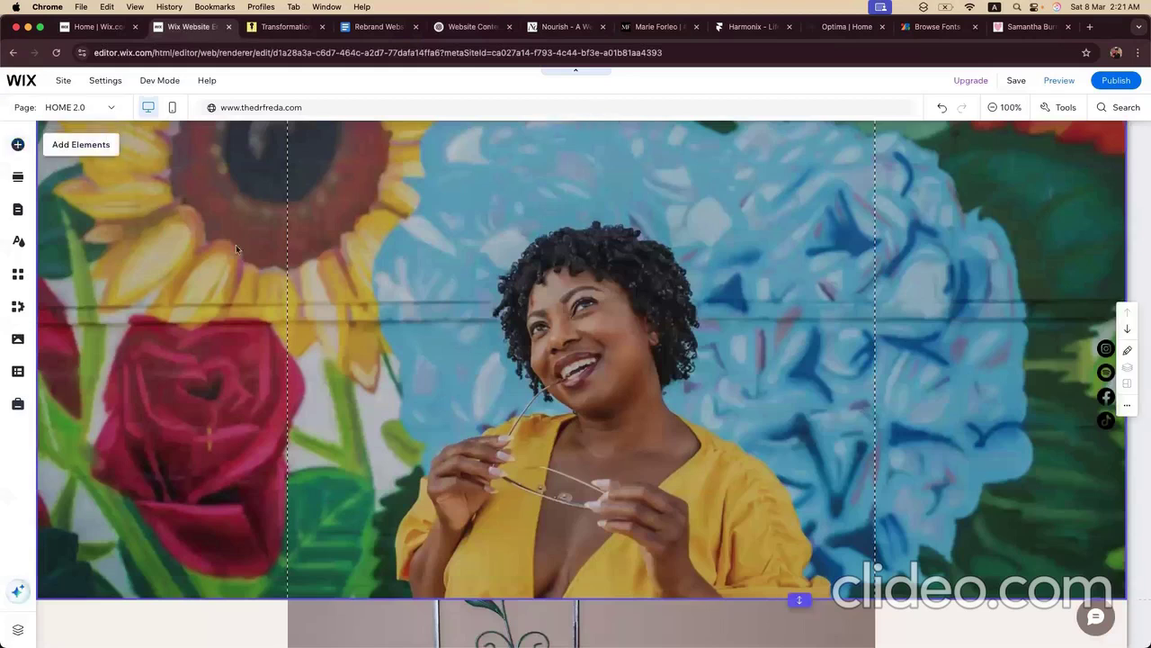
Step: Add a Heading 2 text element over the upper part of the hero image and replace its text with the copied introduction sentence
left_click(16, 146)
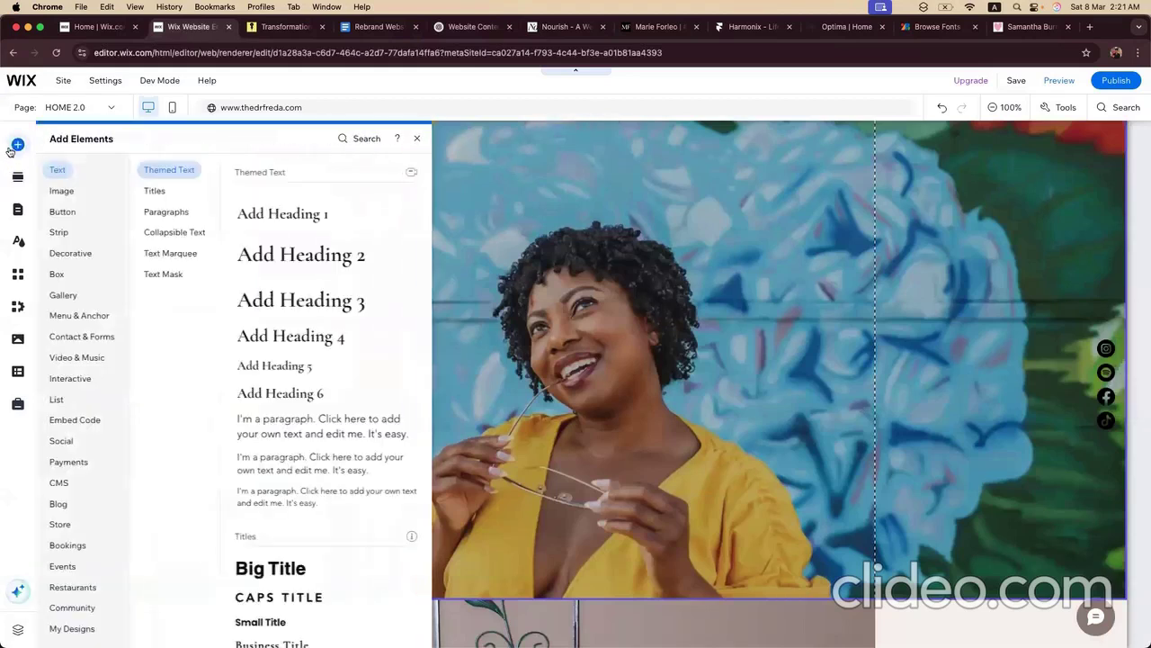
left_click(335, 273)
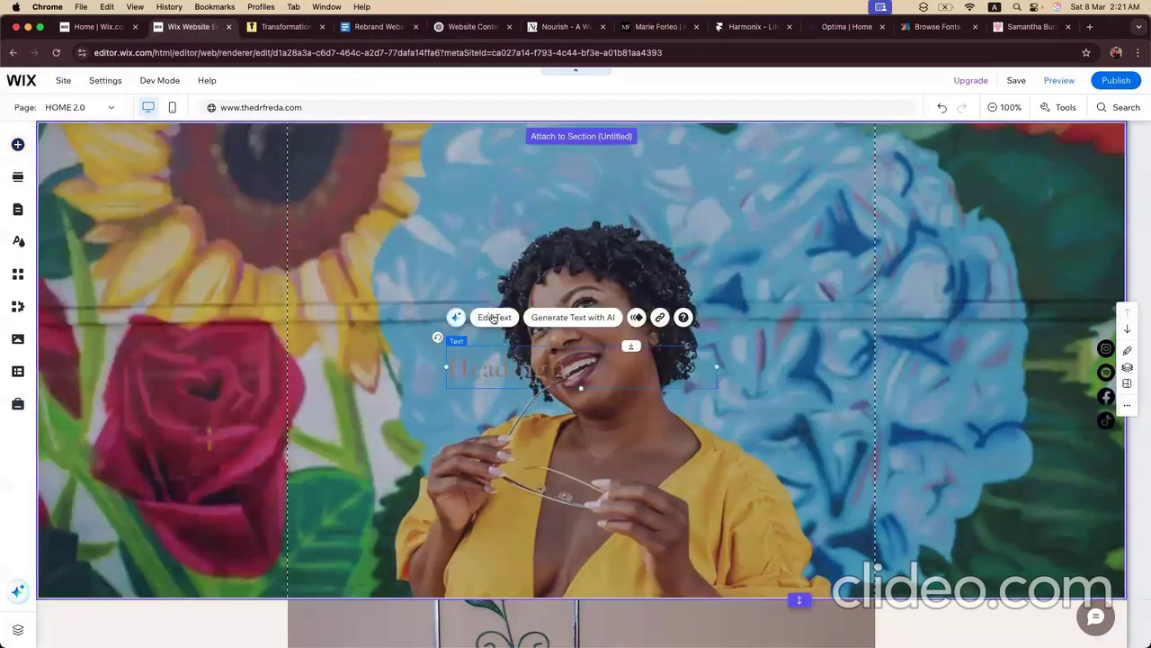
left_click(519, 382)
left_click(498, 351)
left_click_drag(498, 351, 428, 251)
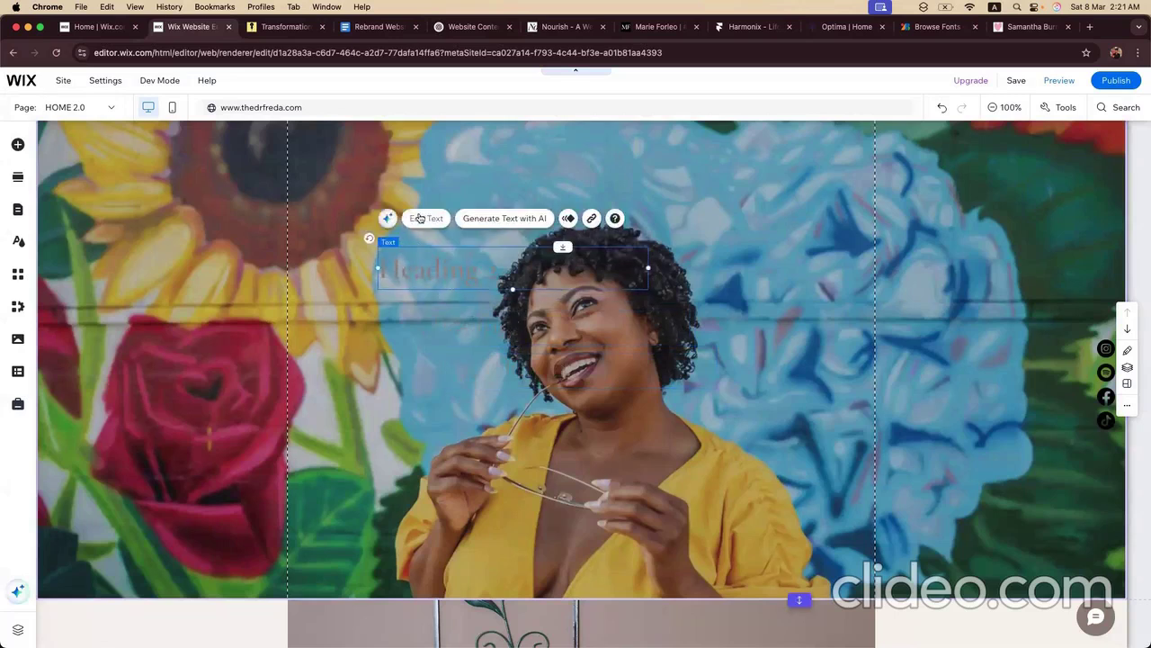
left_click(420, 217)
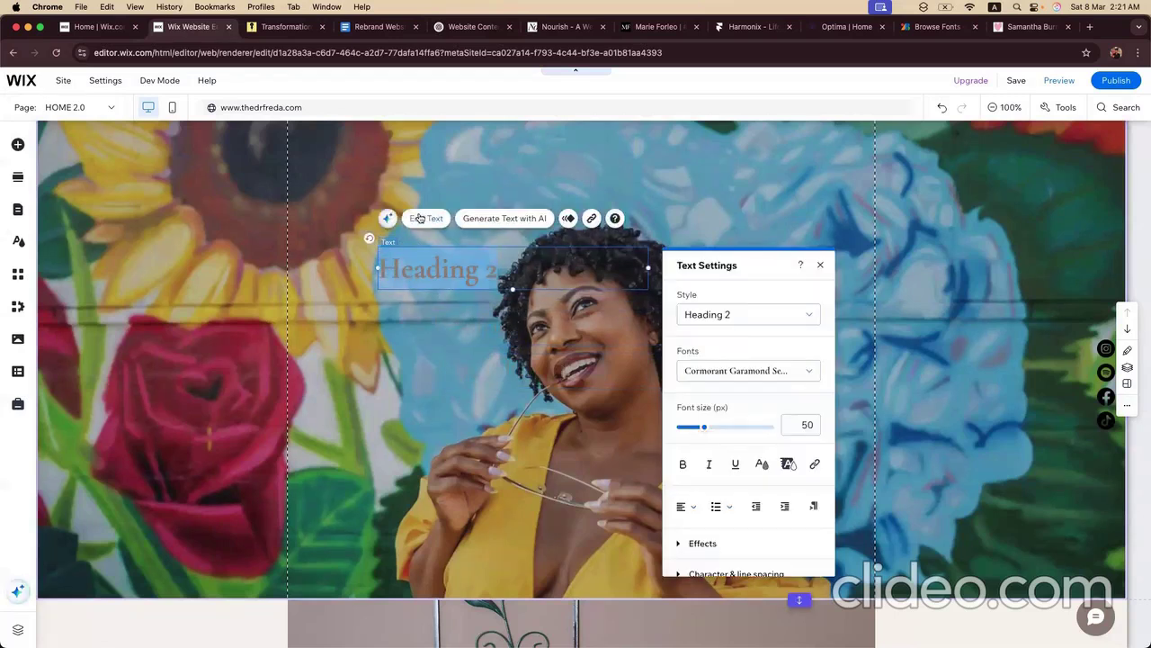
key("super+v")
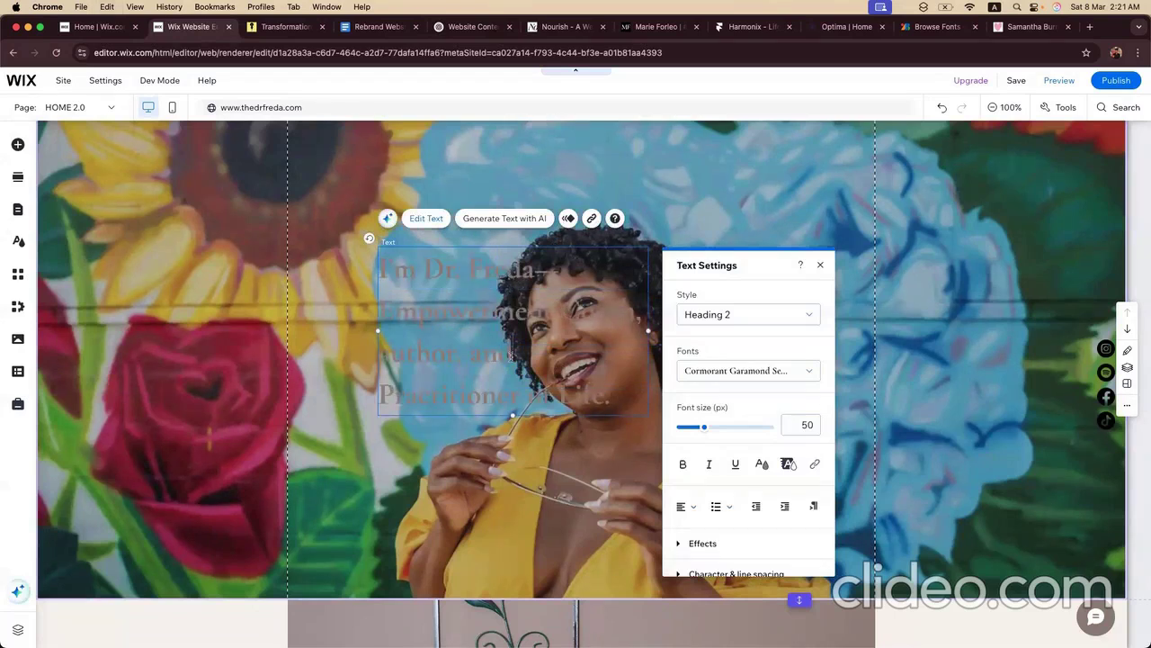
Step: Set the hero heading's font size to 42 px and its text color to white (#FFFFFF)
key("super+a")
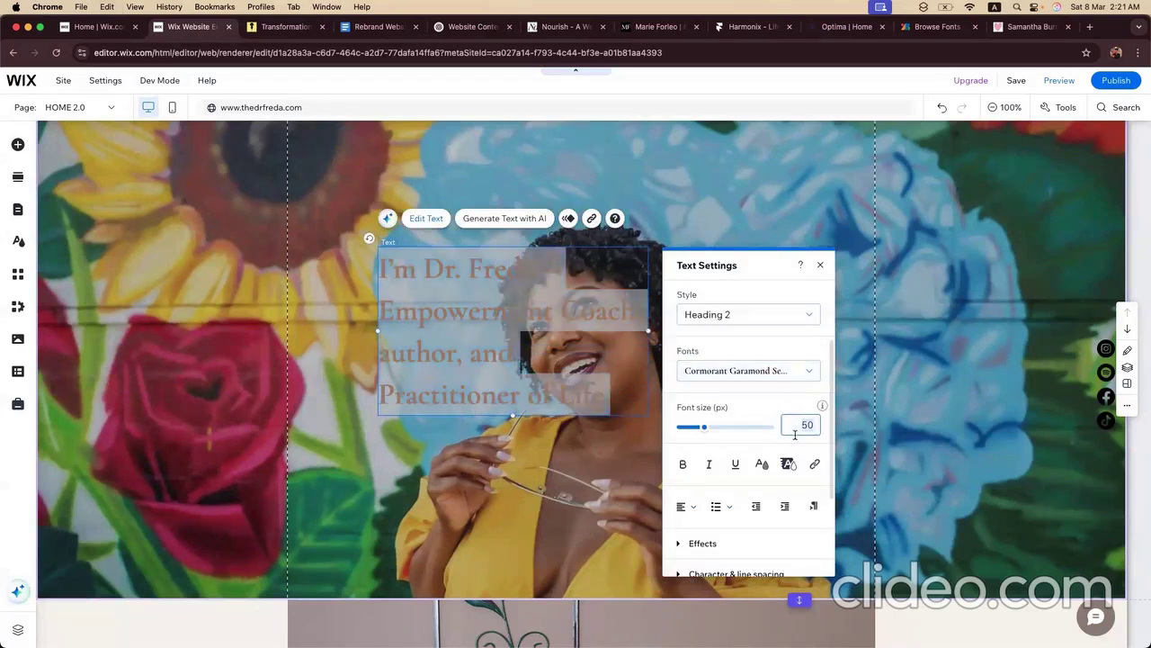
type("42")
key("Return")
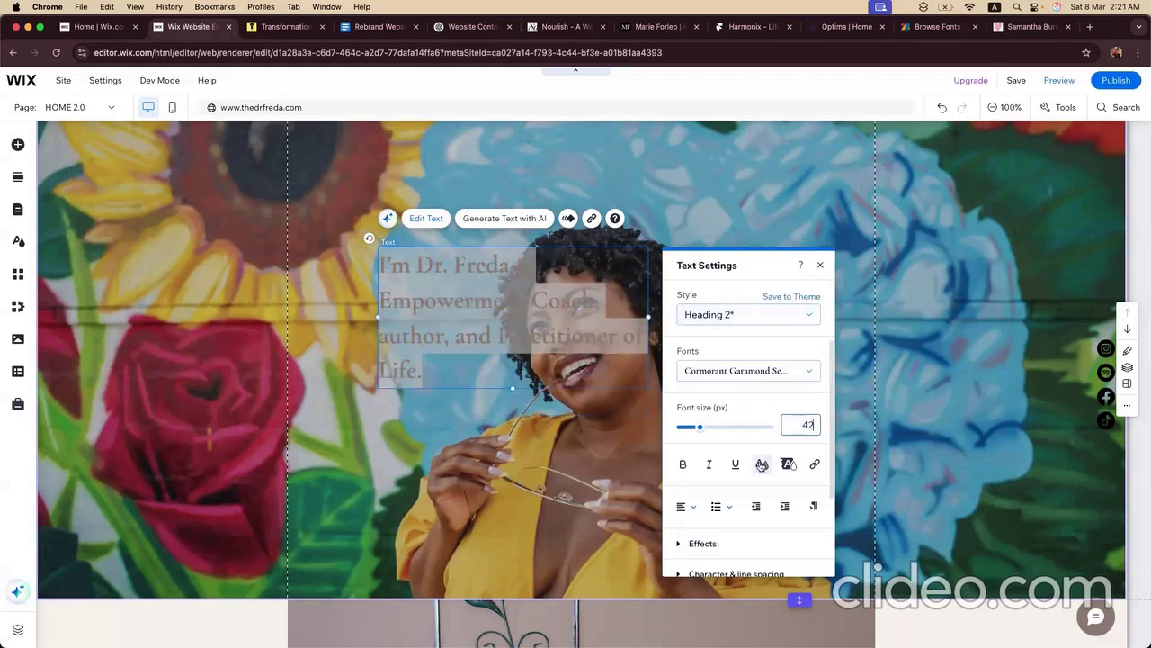
left_click(762, 463)
left_click(675, 469)
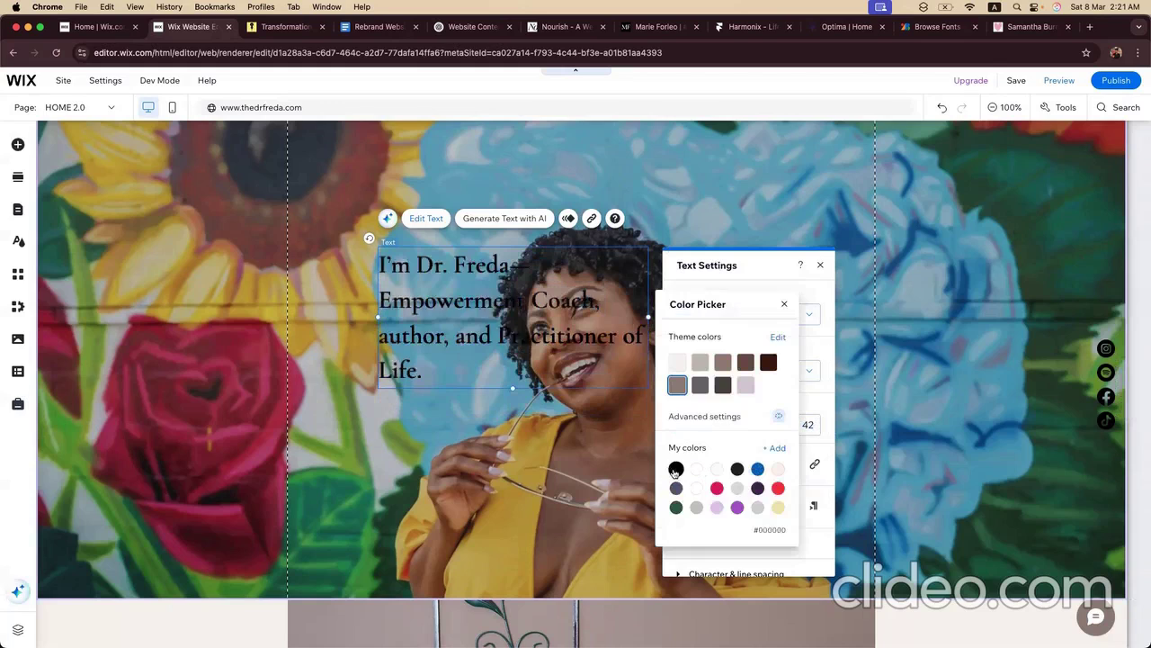
left_click(676, 469)
left_click(696, 469)
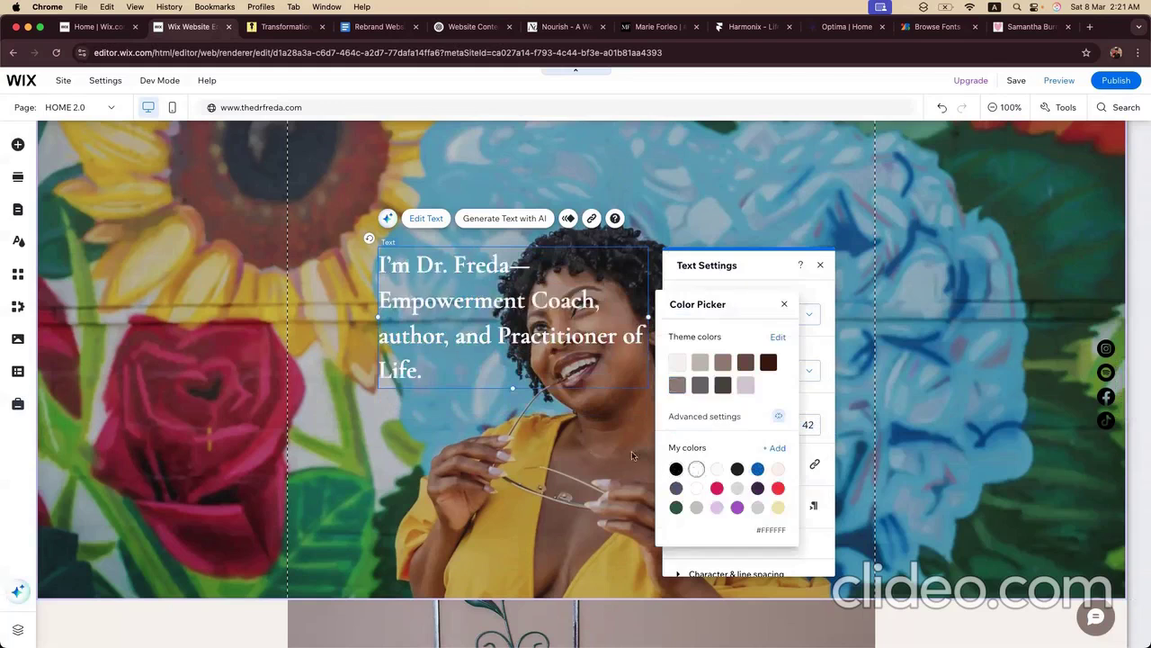
left_click(516, 438)
left_click(515, 437)
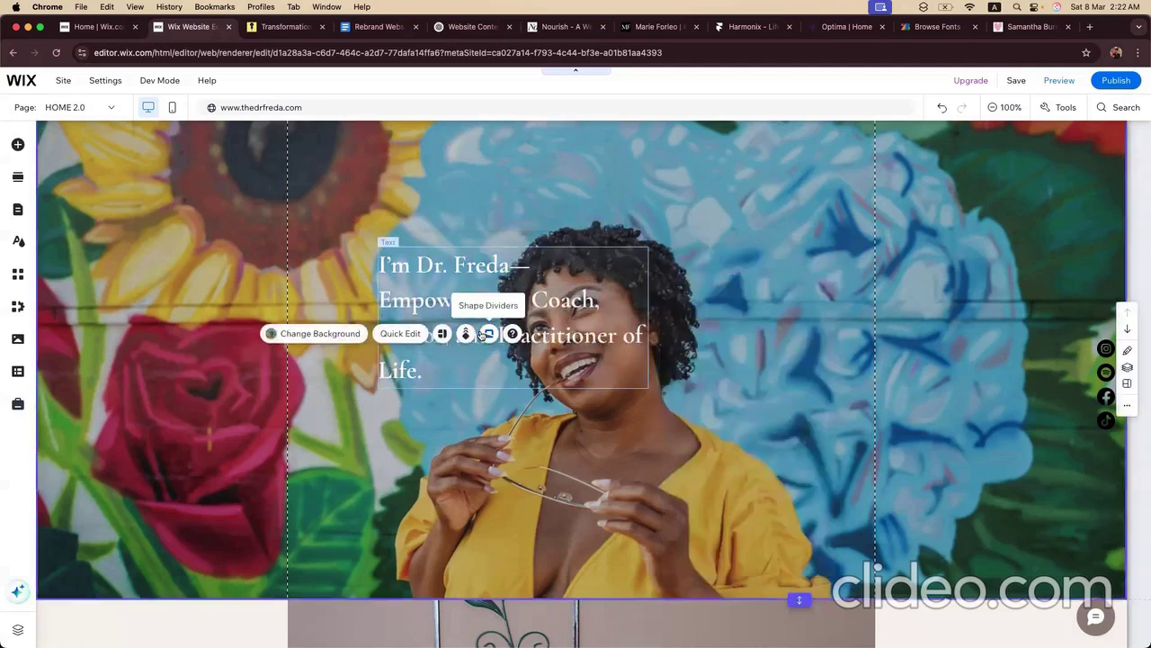
Step: Widen the hero heading's text box so the sentence fits on two lines
left_click(605, 275)
left_click_drag(648, 315, 754, 312)
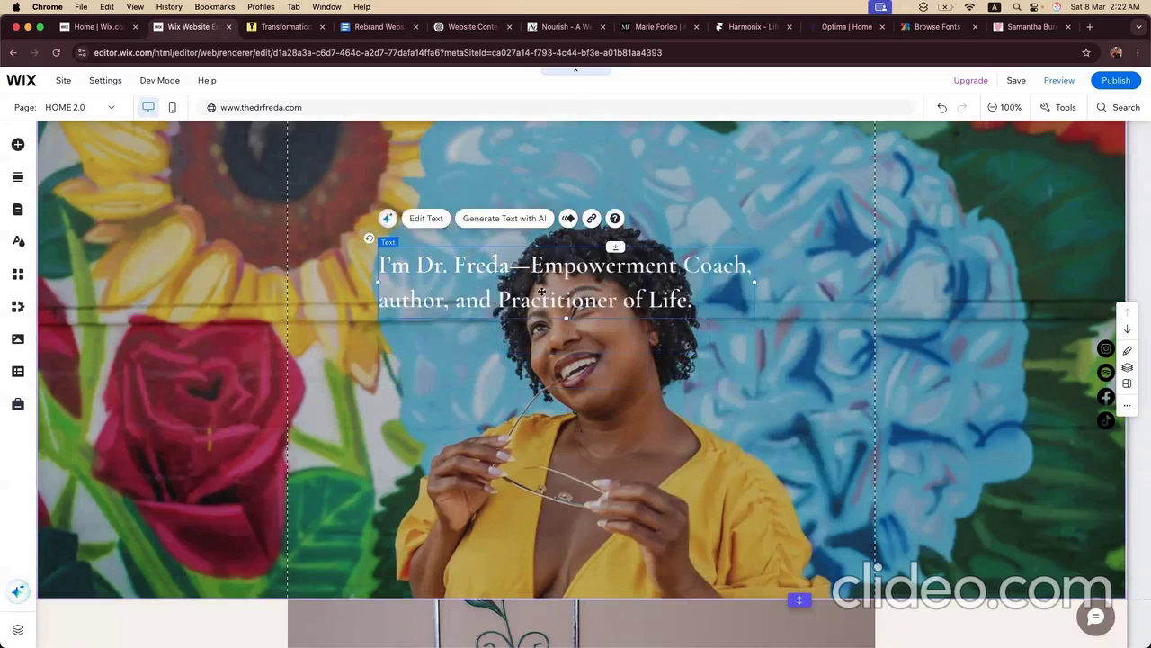
left_click(609, 396)
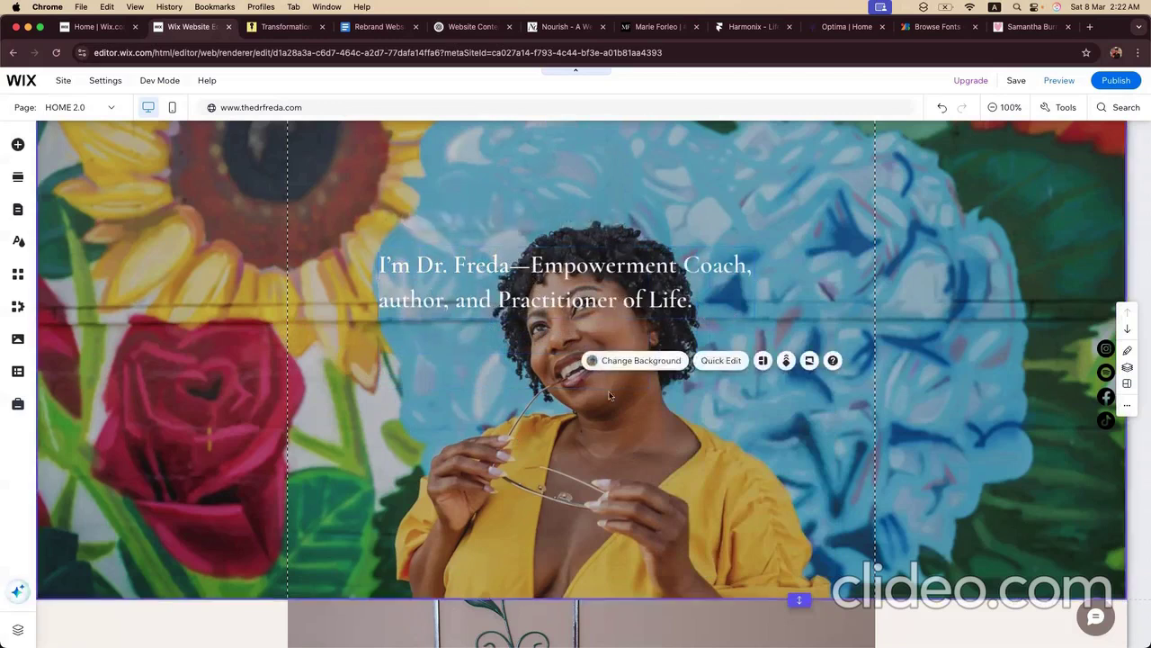
Step: Darken the hero section's background by setting the color behind the image to black and the image opacity to 40%
left_click(358, 271)
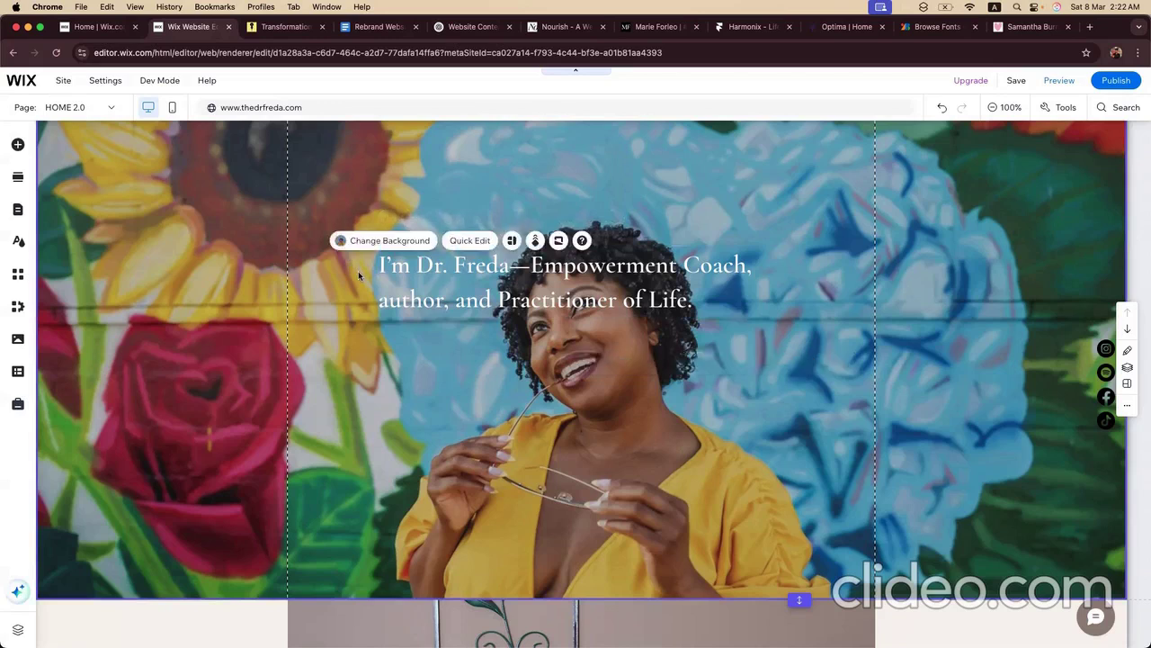
left_click(392, 240)
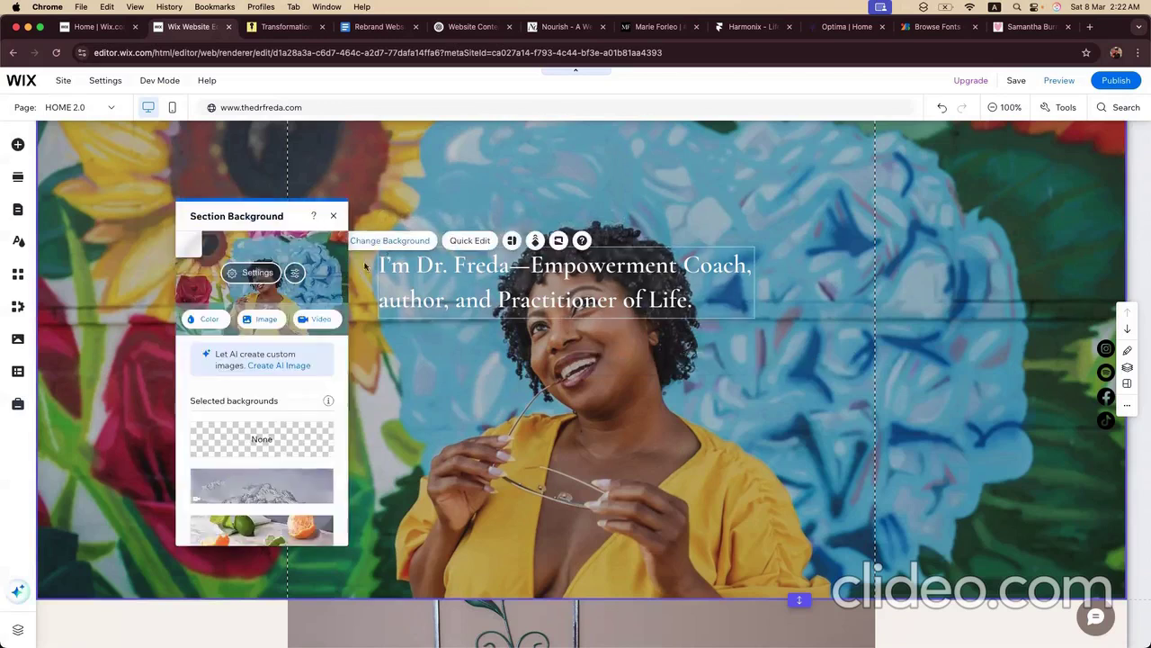
left_click(257, 273)
left_click(326, 347)
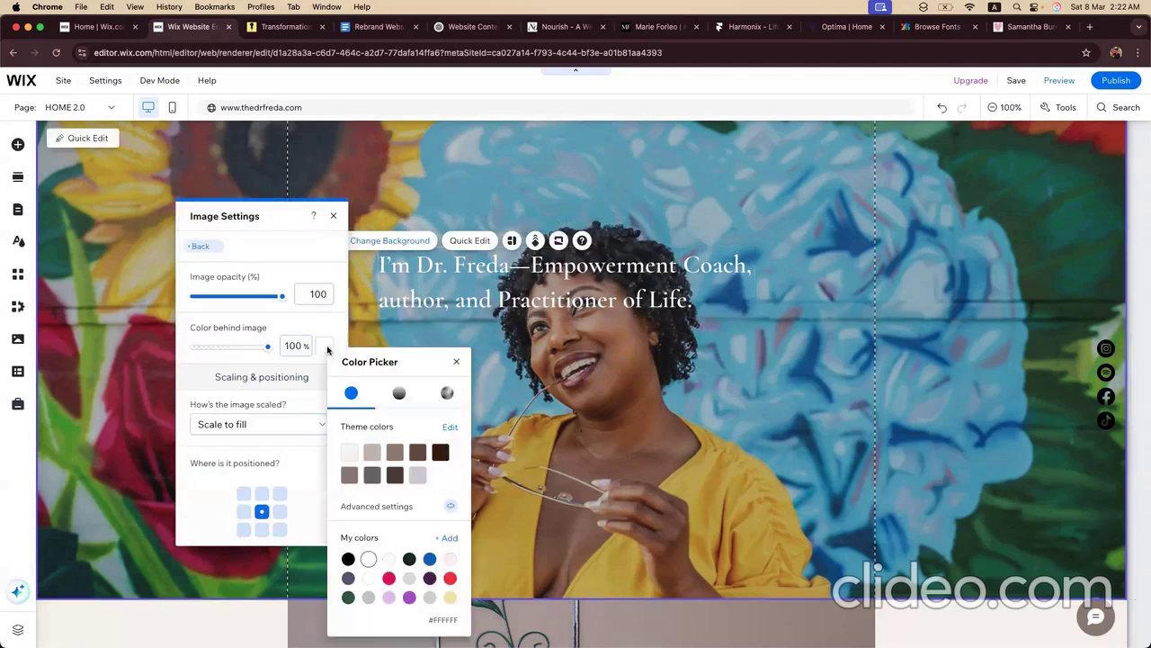
left_click(348, 558)
left_click_drag(282, 297, 229, 301)
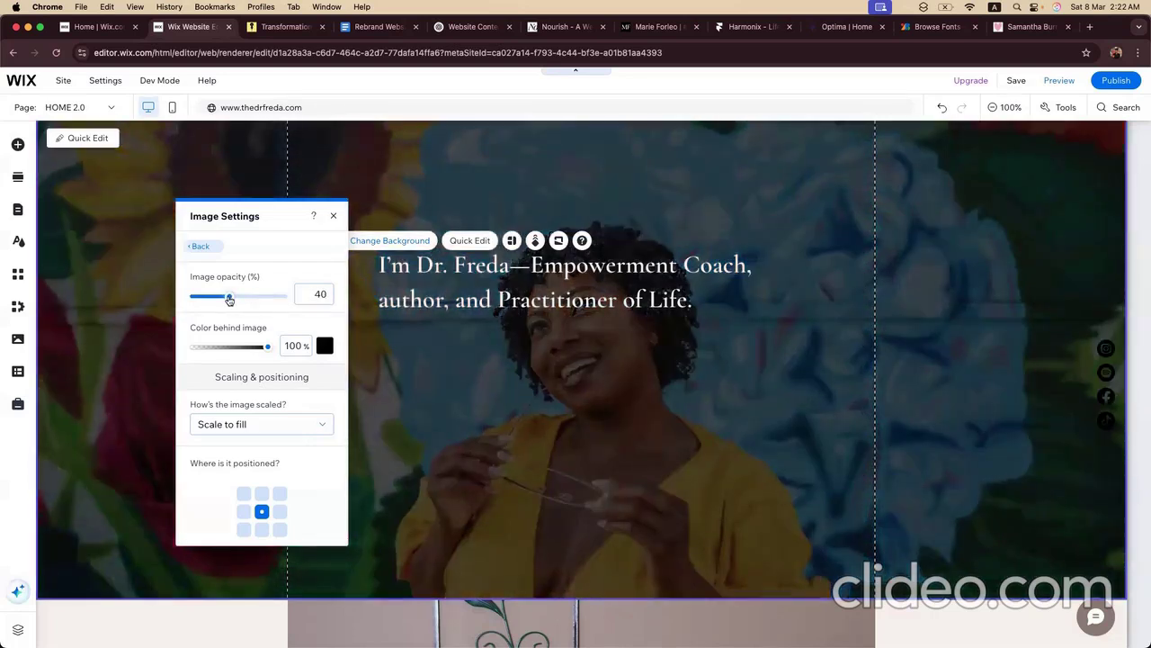
Step: Apply text effect C to the hero heading
left_click(390, 306)
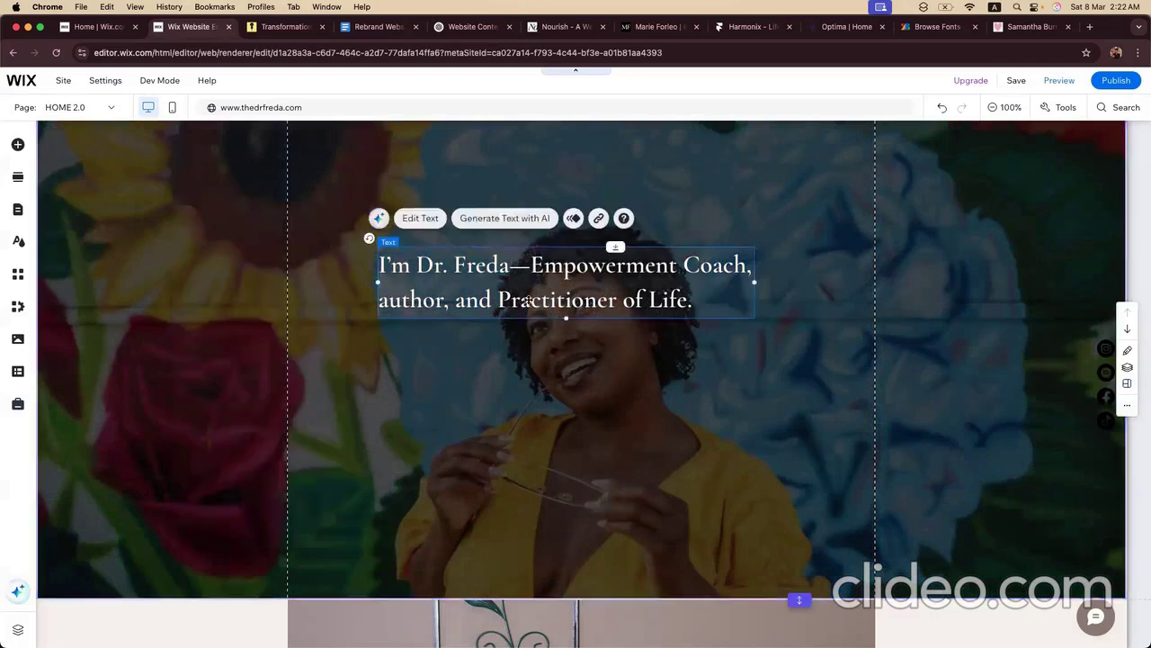
left_click(428, 219)
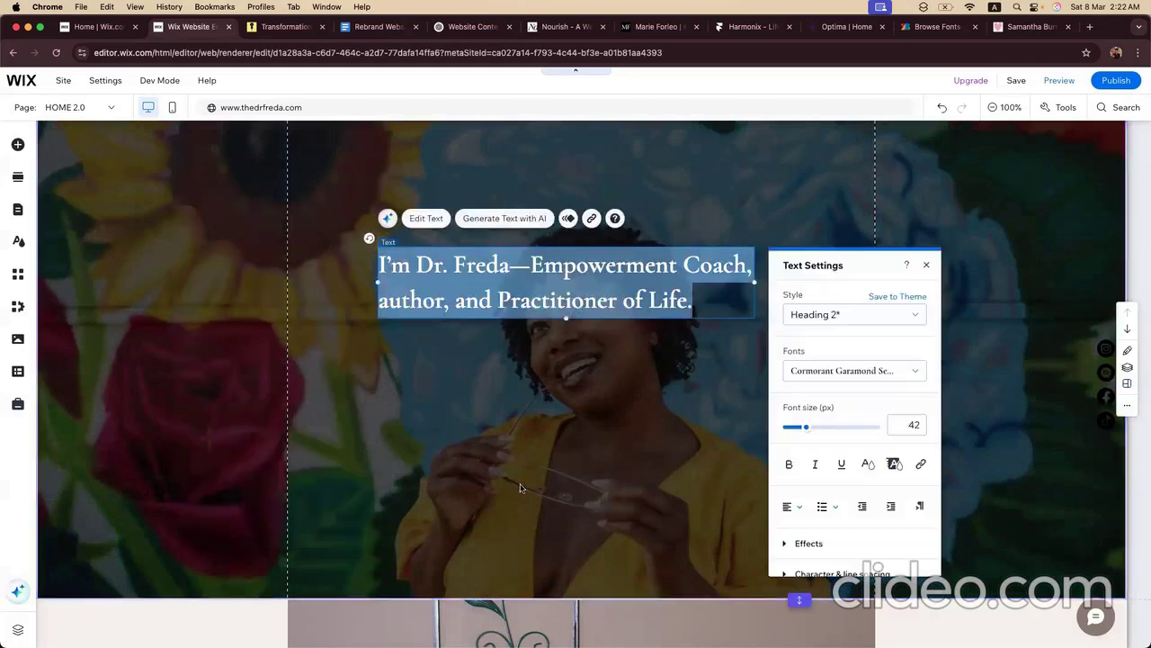
scroll(810, 486, "down", 2)
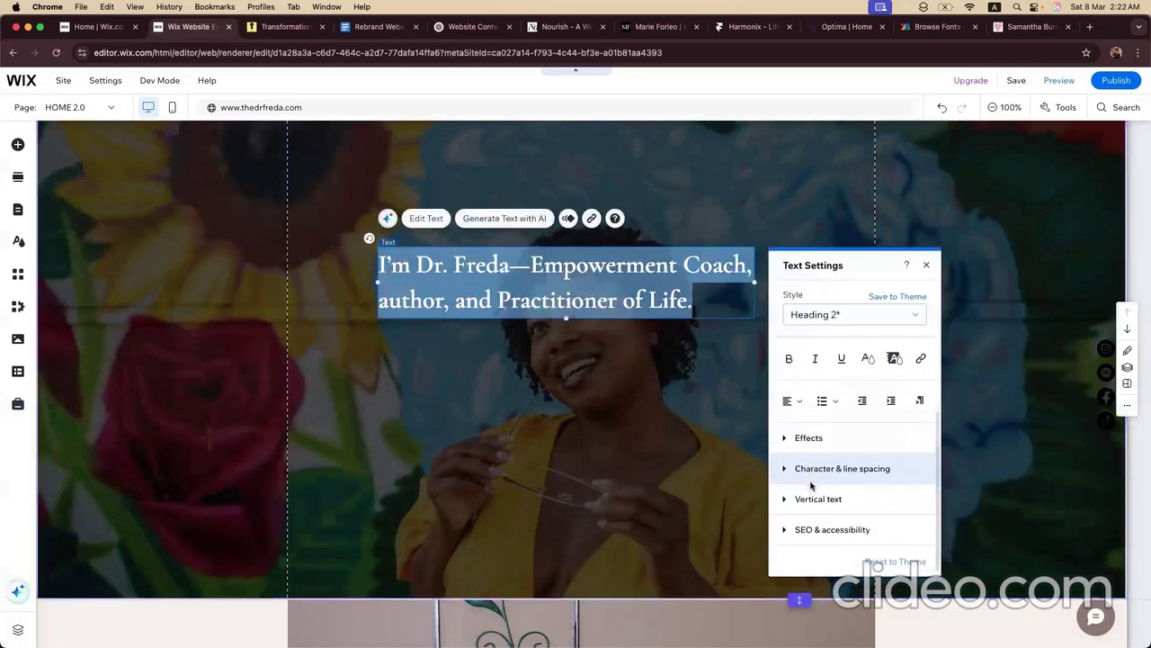
left_click(786, 438)
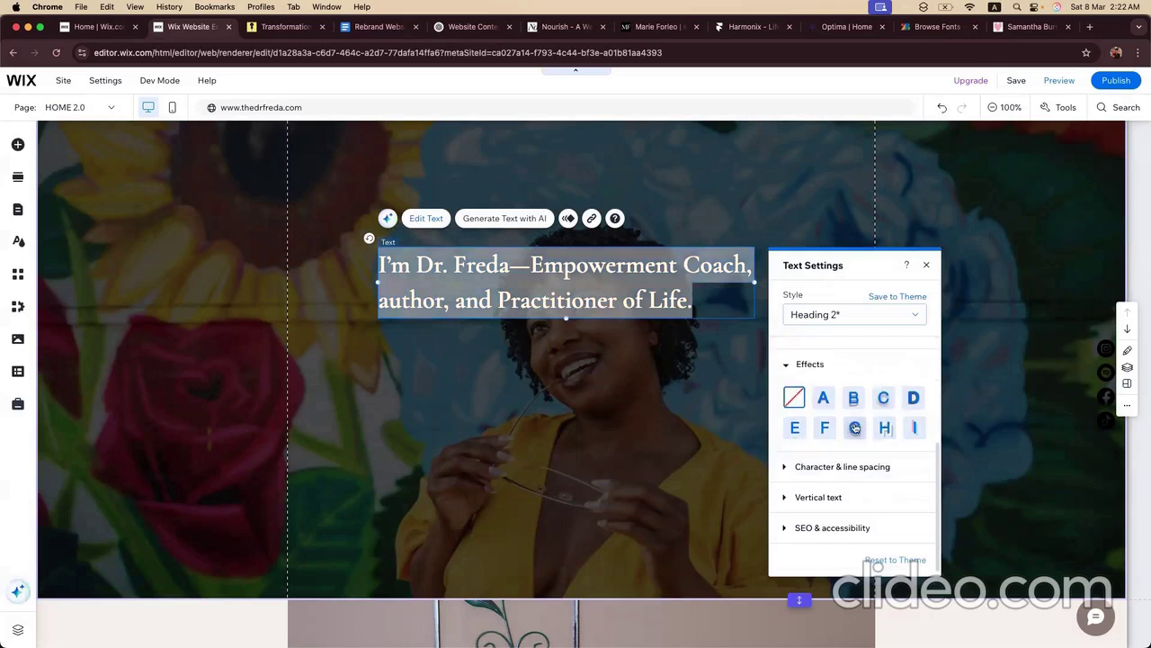
left_click(884, 400)
left_click(488, 390)
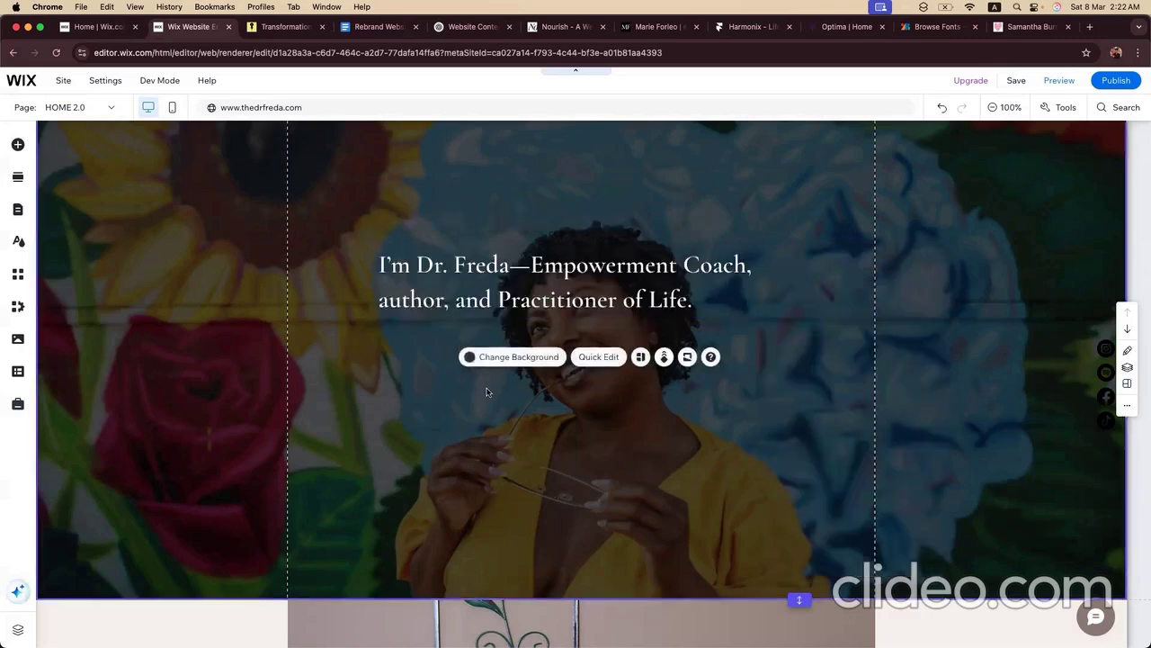
Step: Move the hero heading up within the hero section so it sits above the portrait's head
left_click(618, 273)
left_click_drag(618, 272, 622, 188)
scroll(557, 297, "up", 2)
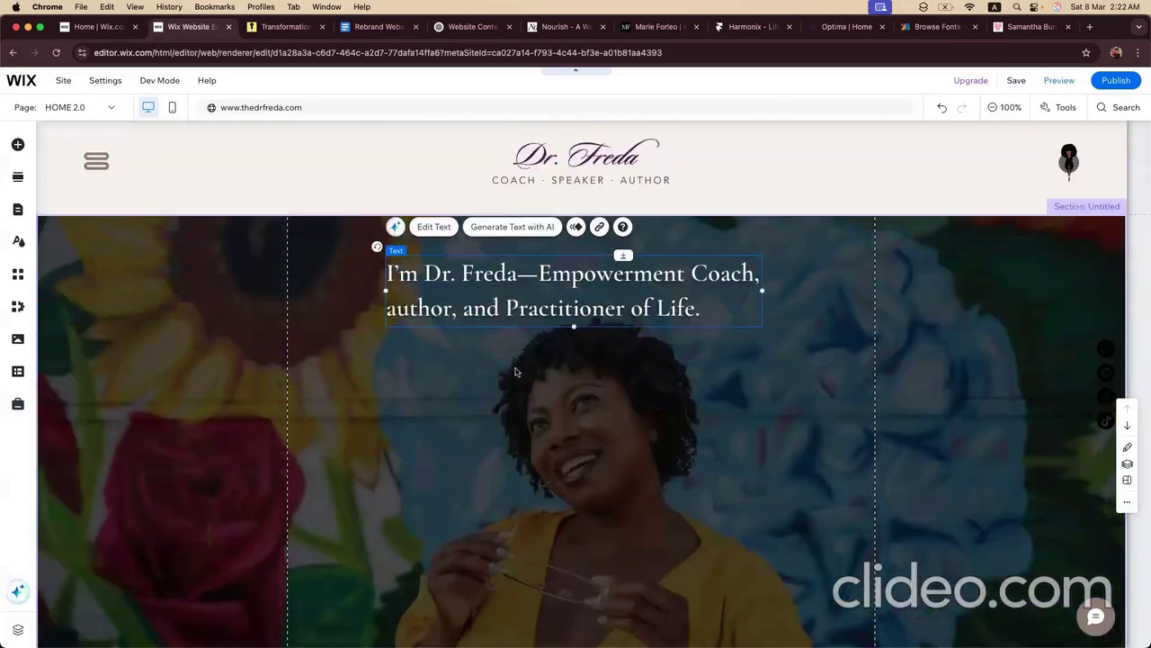
left_click(429, 231)
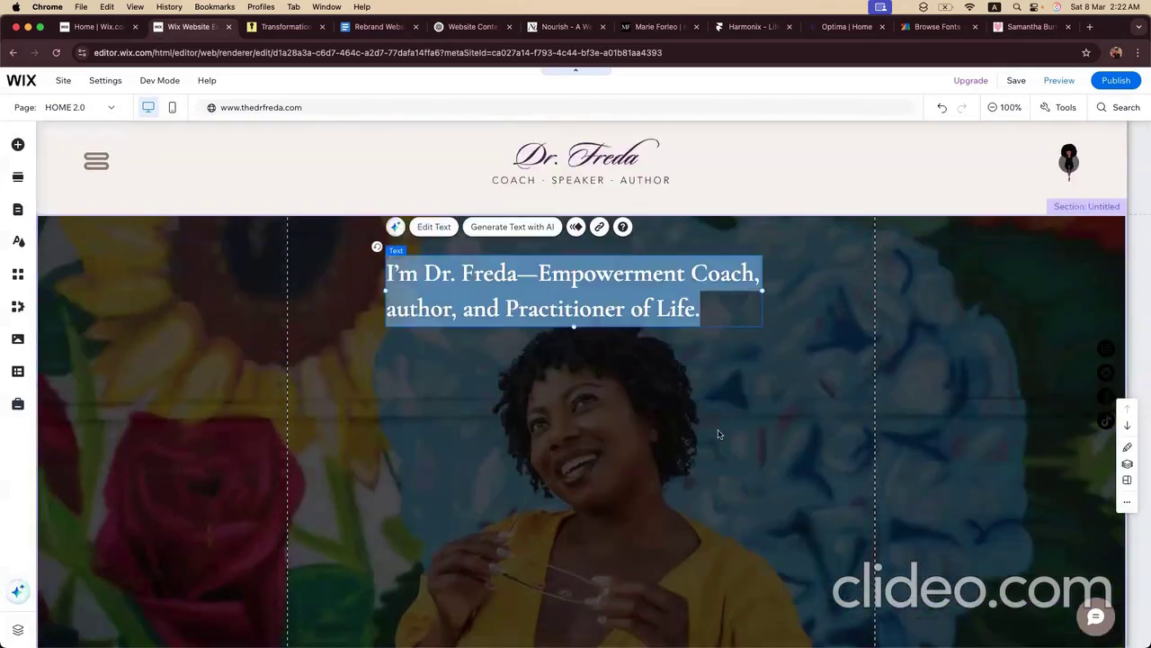
left_click(875, 472)
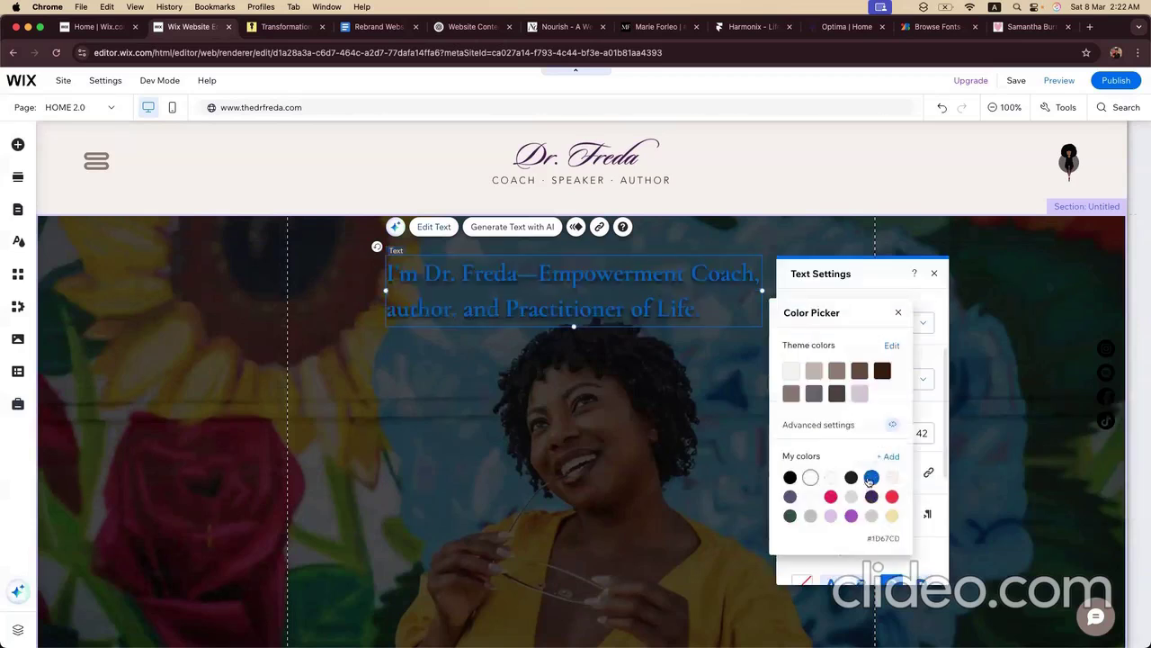
left_click(547, 430)
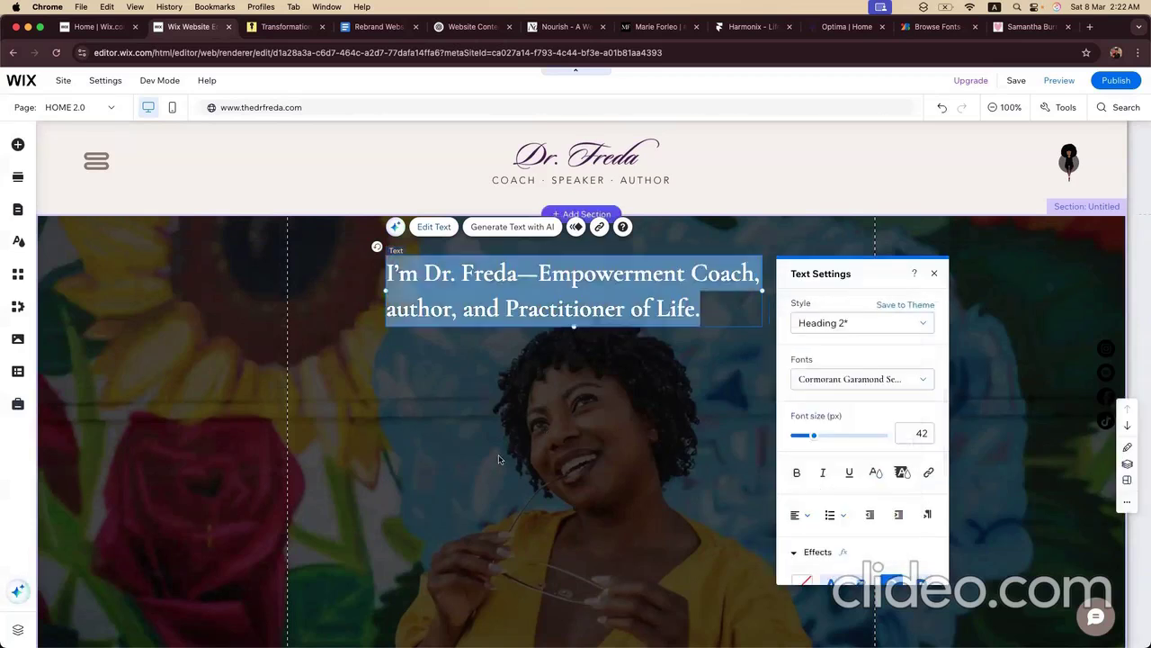
left_click(548, 437)
Step: Set the hero heading's font size to 48 px and widen its text box so the sentence fits on two lines
left_click(553, 302)
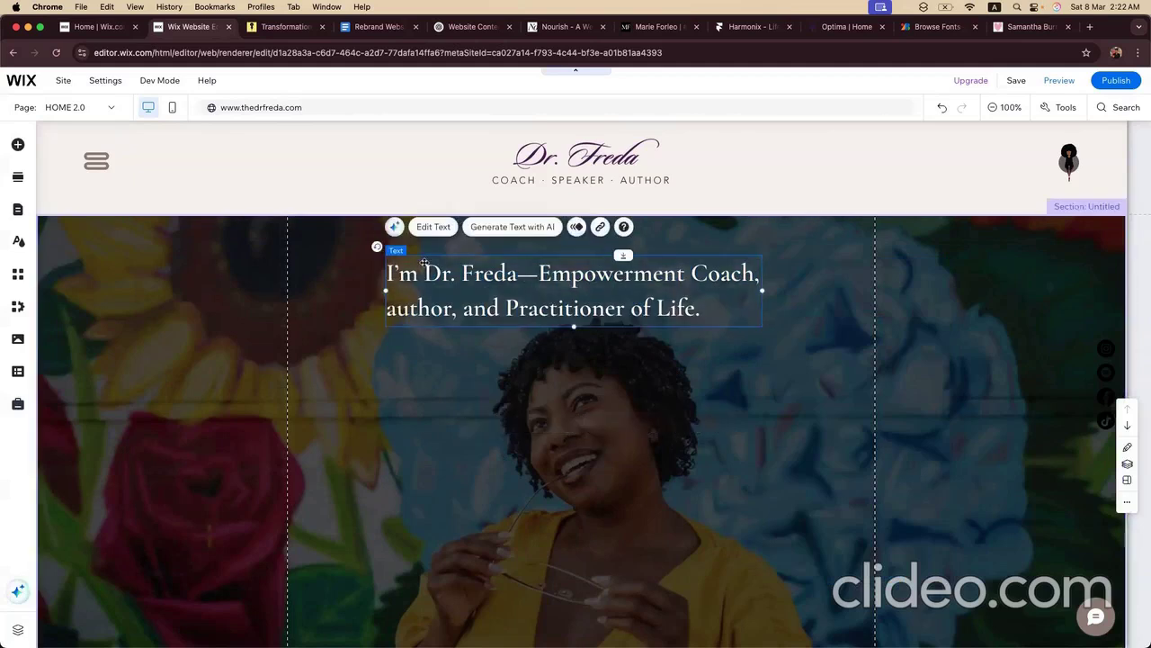
left_click(423, 230)
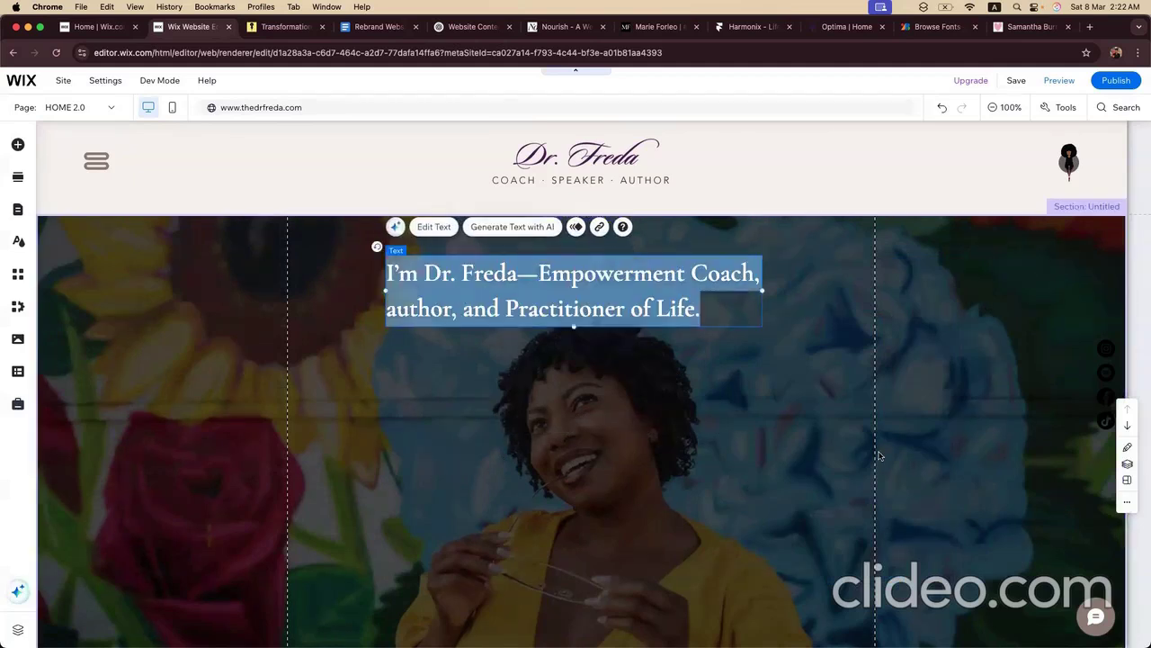
left_click(905, 433)
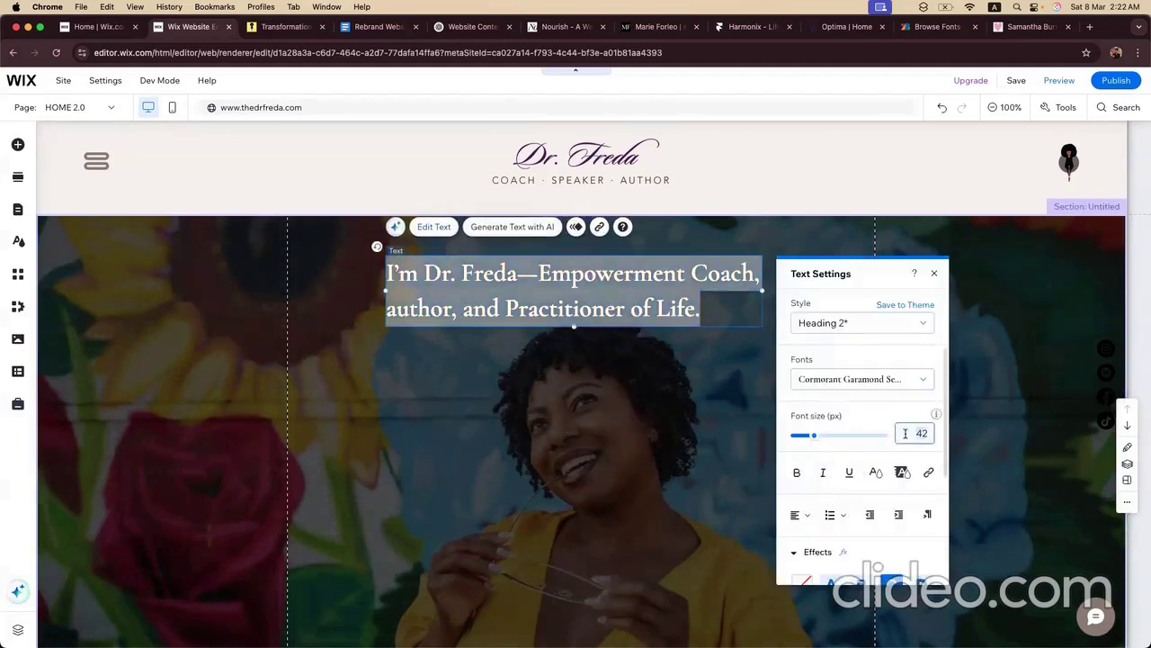
type("48")
left_click(709, 405)
left_click(542, 335)
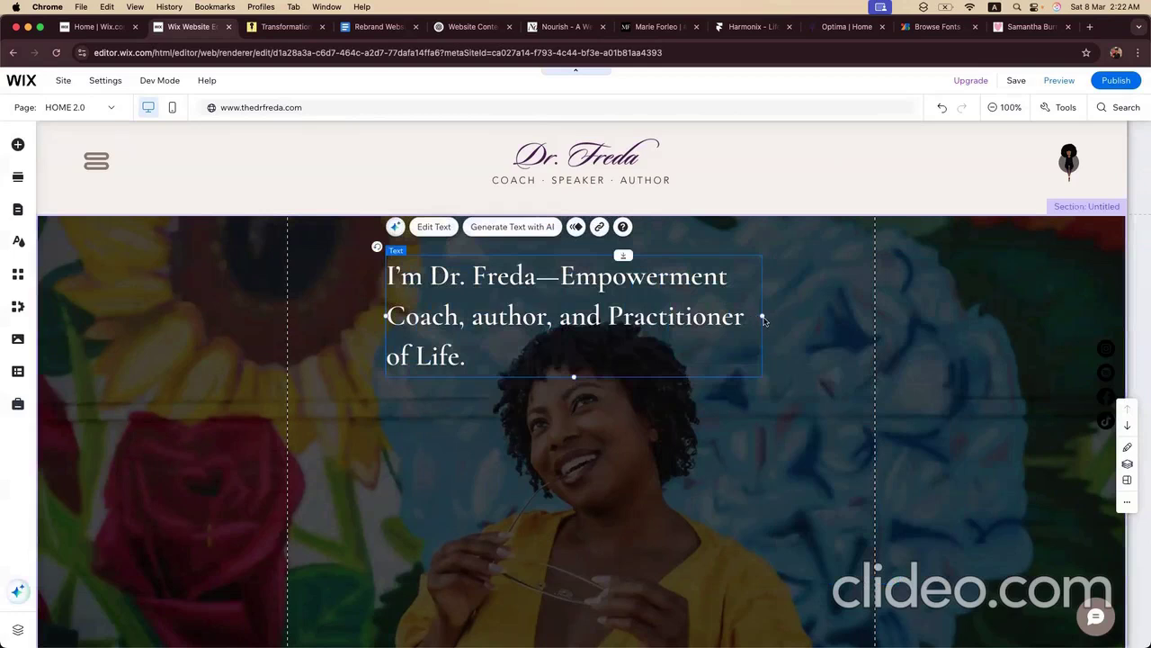
left_click_drag(785, 317, 836, 327)
left_click(654, 406)
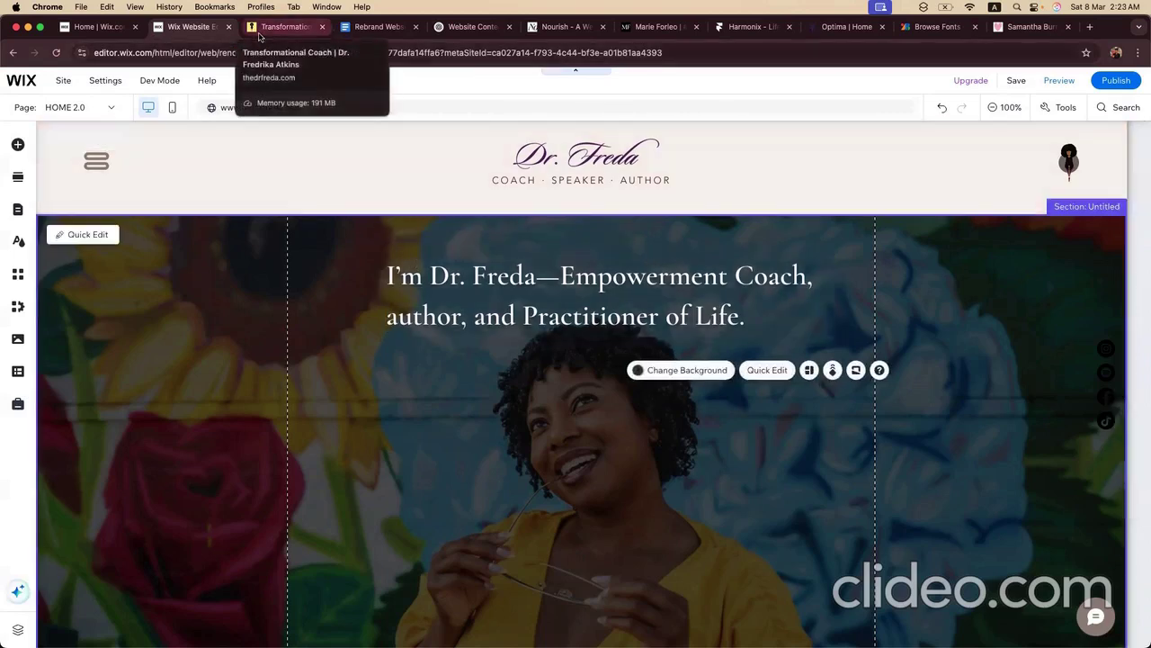
Step: Copy the text from "I help you dump your old self" through "Your next chapter starts now." in the Rebrand Website Content document
left_click(376, 26)
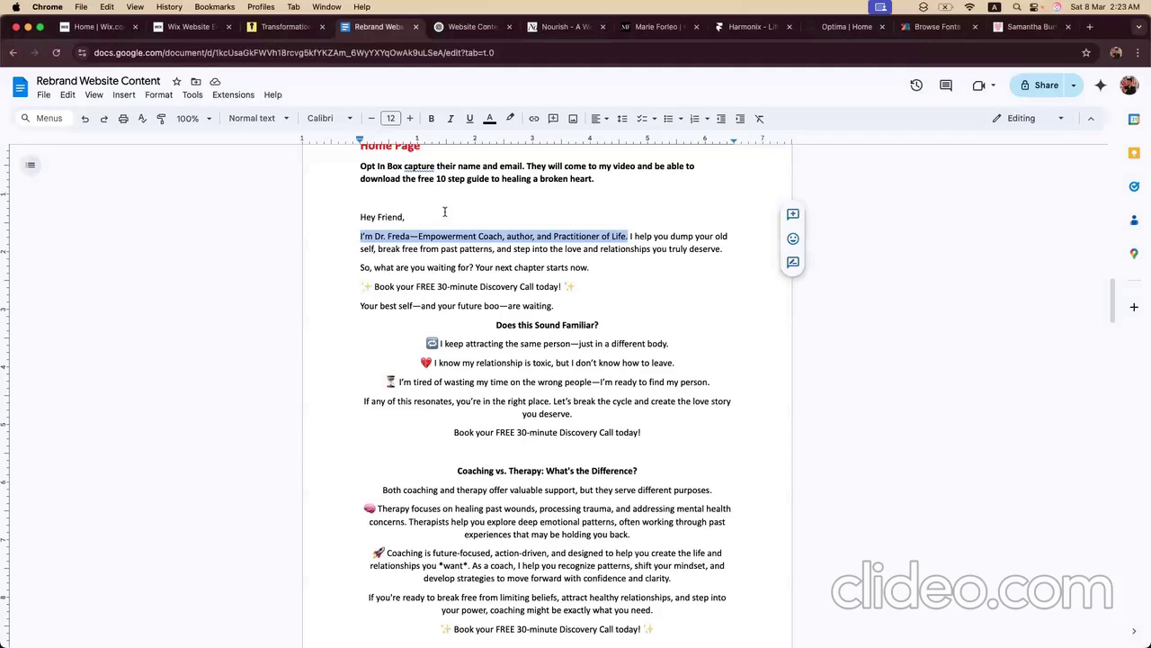
left_click(629, 236)
left_click_drag(629, 237, 666, 265)
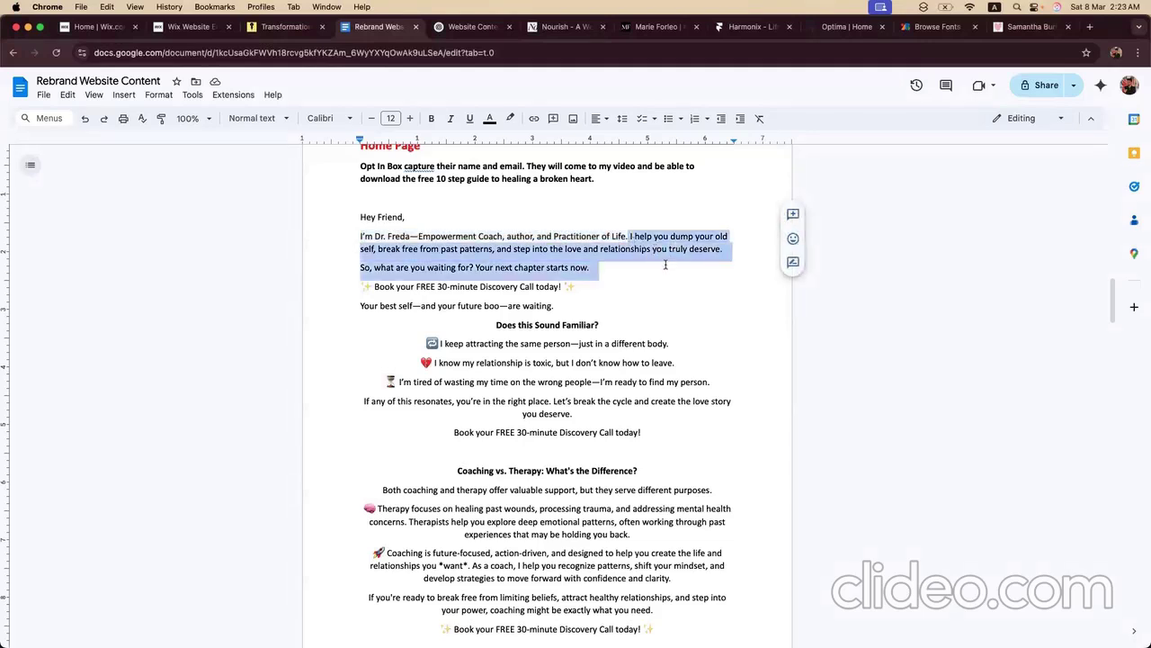
Step: Back in the Wix editor, add an Avenir Light paragraph below the hero heading and replace its text with the copied text
left_click(184, 28)
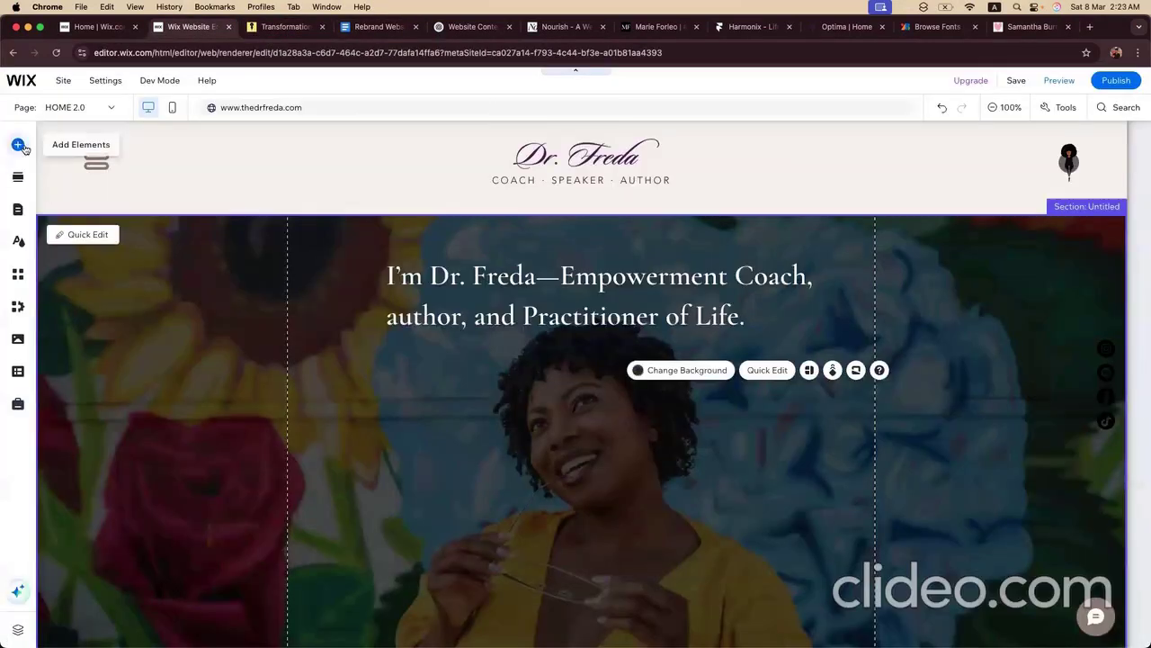
left_click(18, 145)
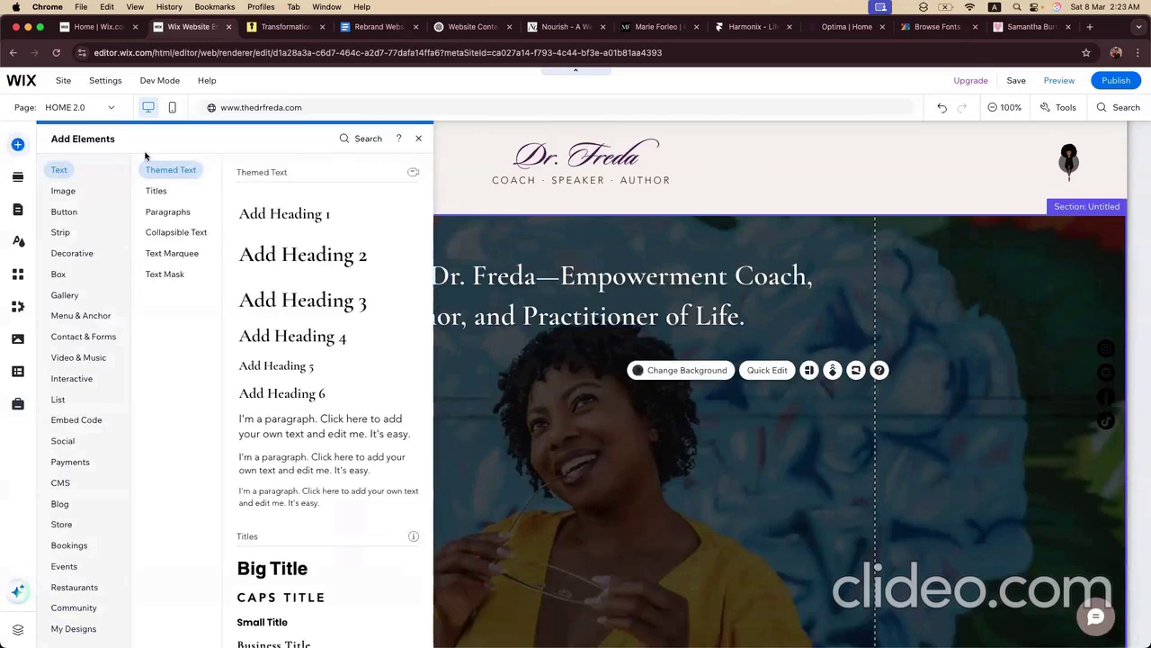
left_click(184, 212)
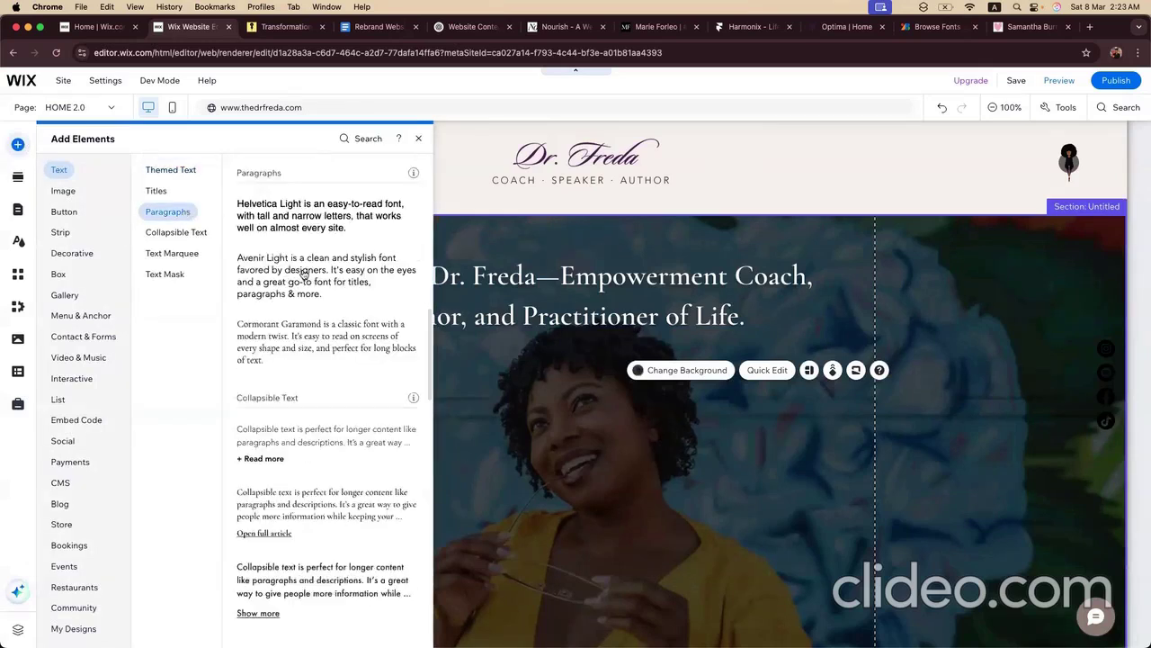
left_click_drag(304, 273, 557, 447)
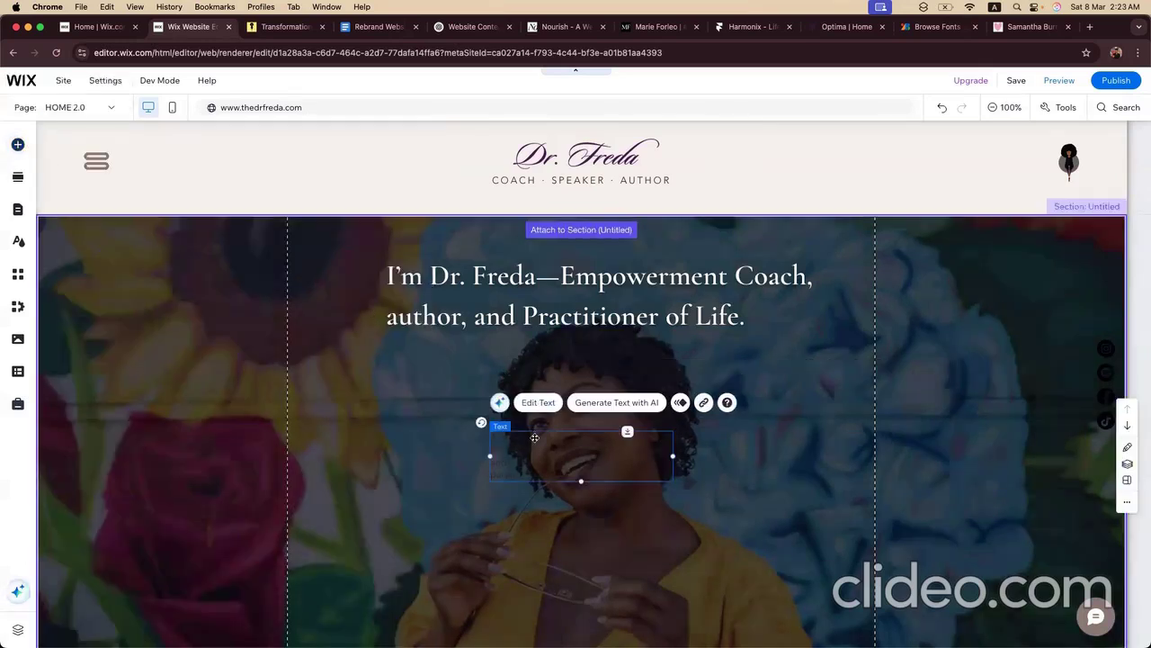
left_click(537, 403)
left_click(580, 453)
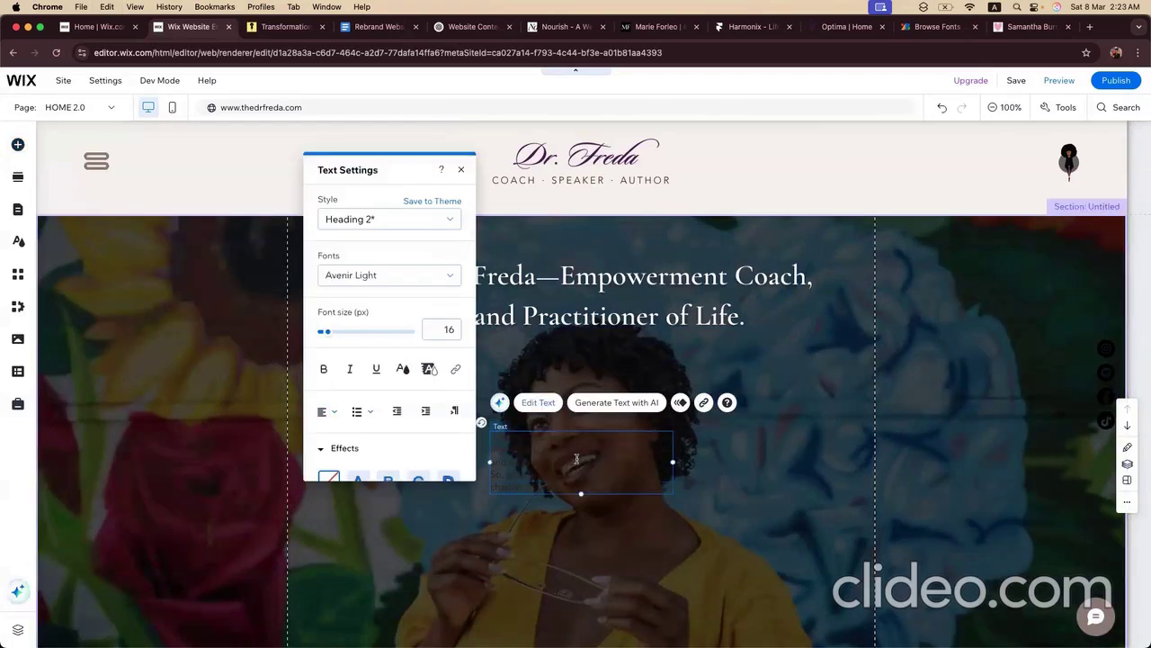
Step: Set the text color of the entire new hero paragraph to white
key("super+a")
left_click(402, 371)
left_click(338, 378)
left_click(787, 424)
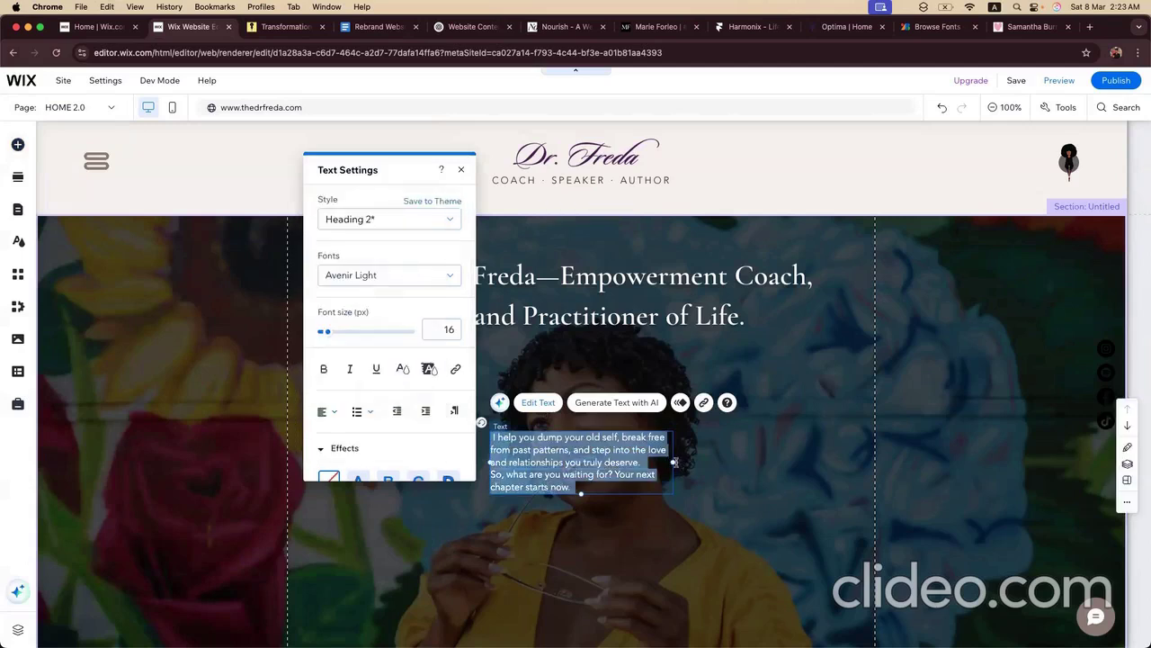
Step: Widen the hero paragraph's text box so its text fits on three lines
left_click(674, 462)
left_click(674, 462)
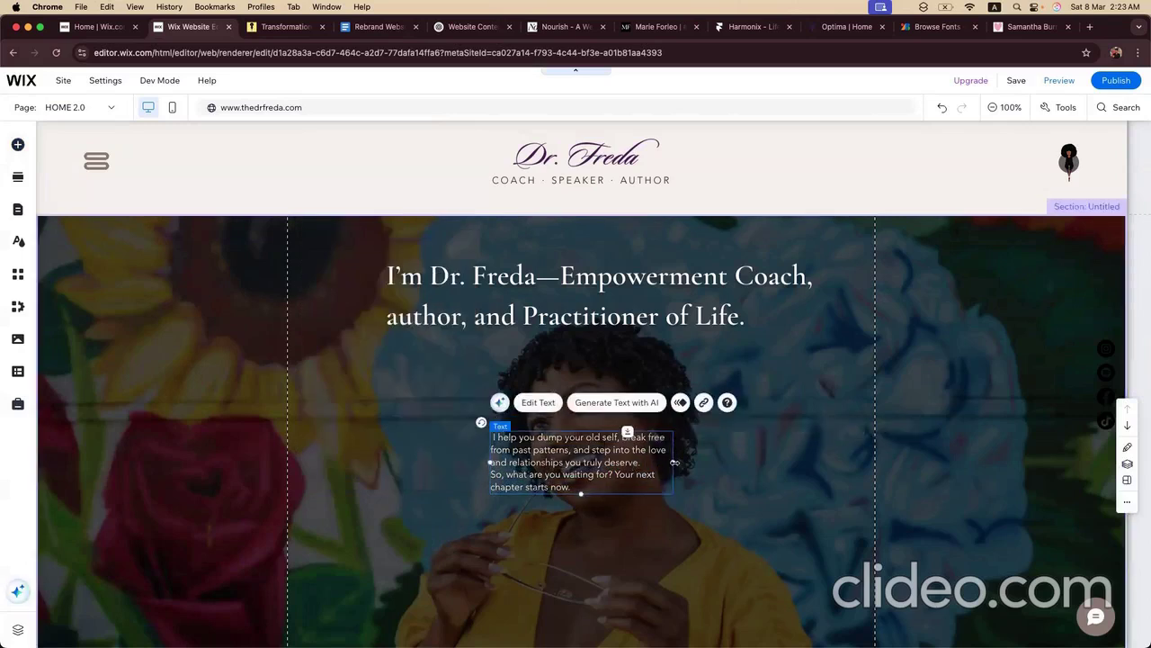
left_click_drag(674, 462, 844, 450)
Step: Preview several fonts for the hero paragraph and apply Helvetica
left_click(550, 403)
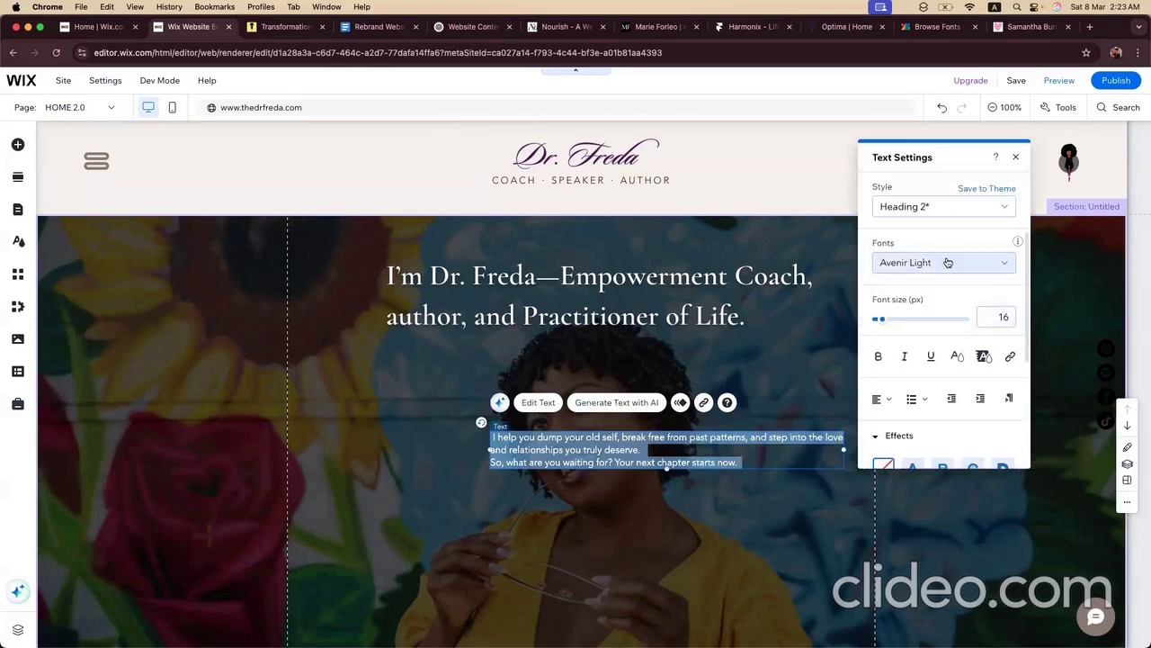
left_click(947, 262)
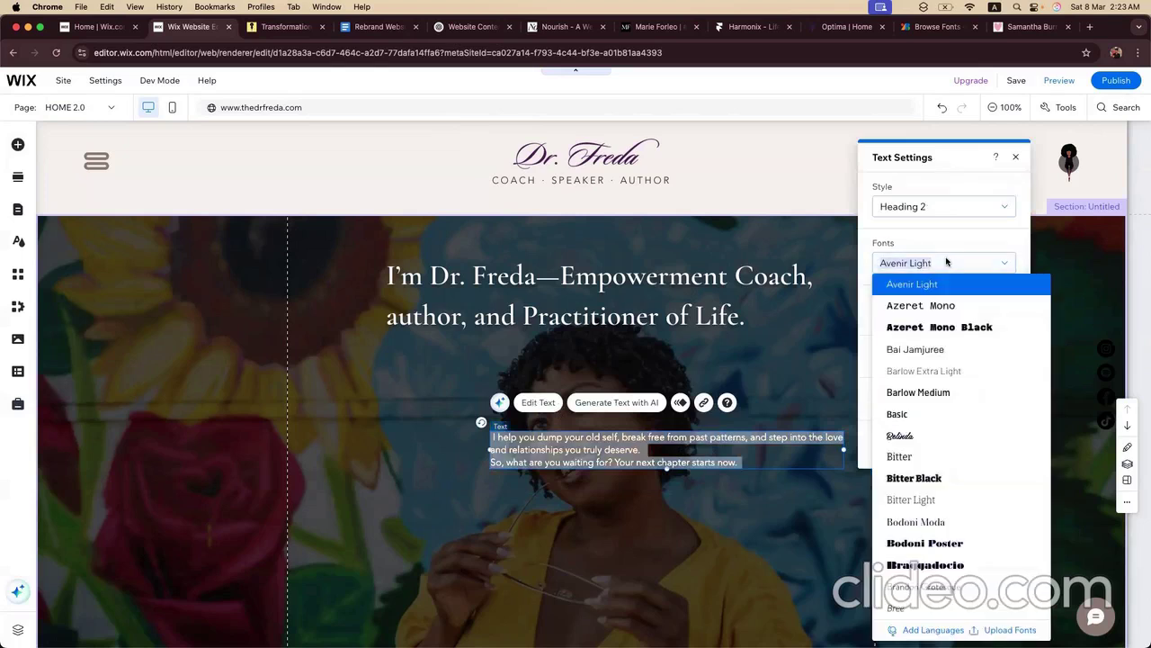
type("la")
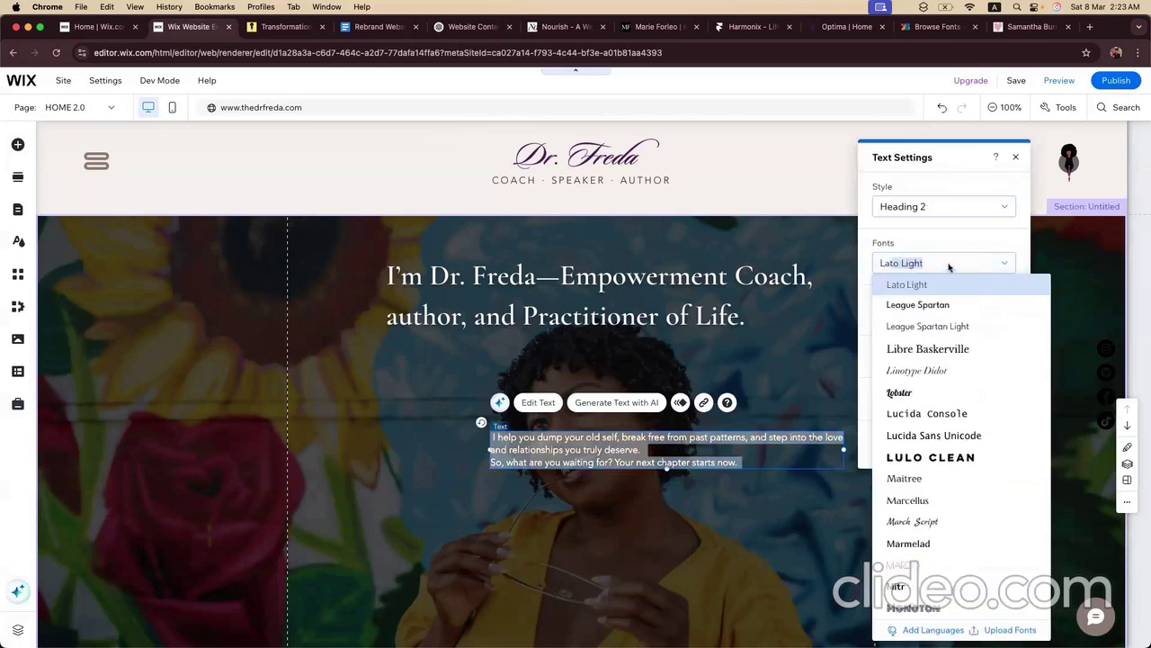
scroll(944, 316, "up", 1)
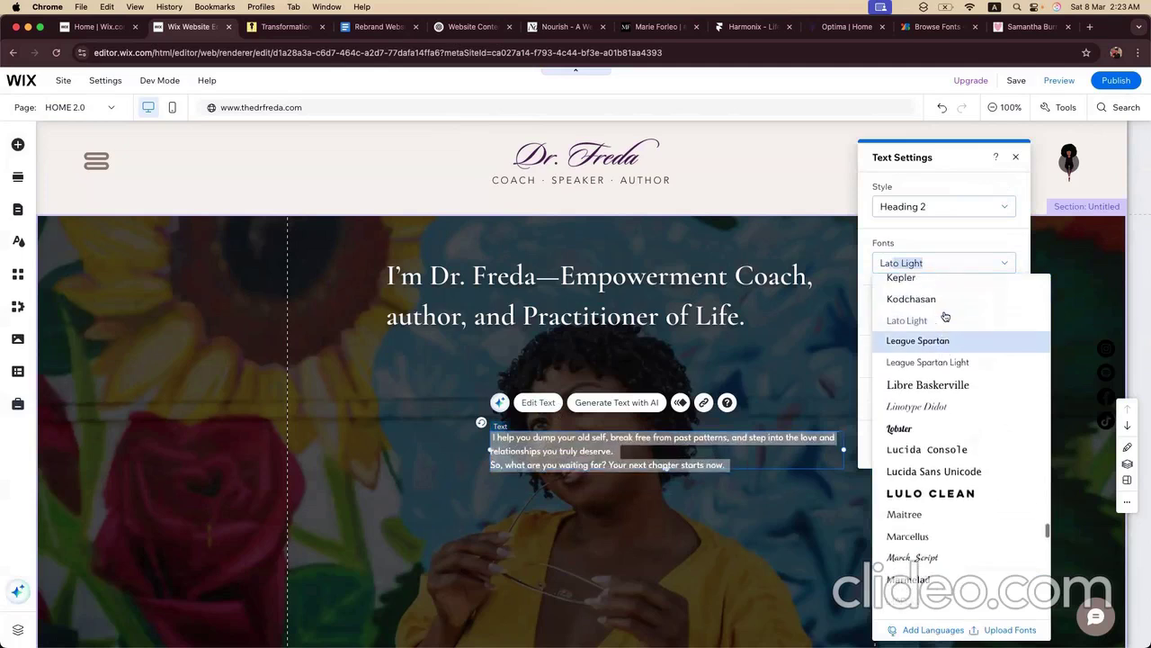
scroll(945, 316, "up", 2)
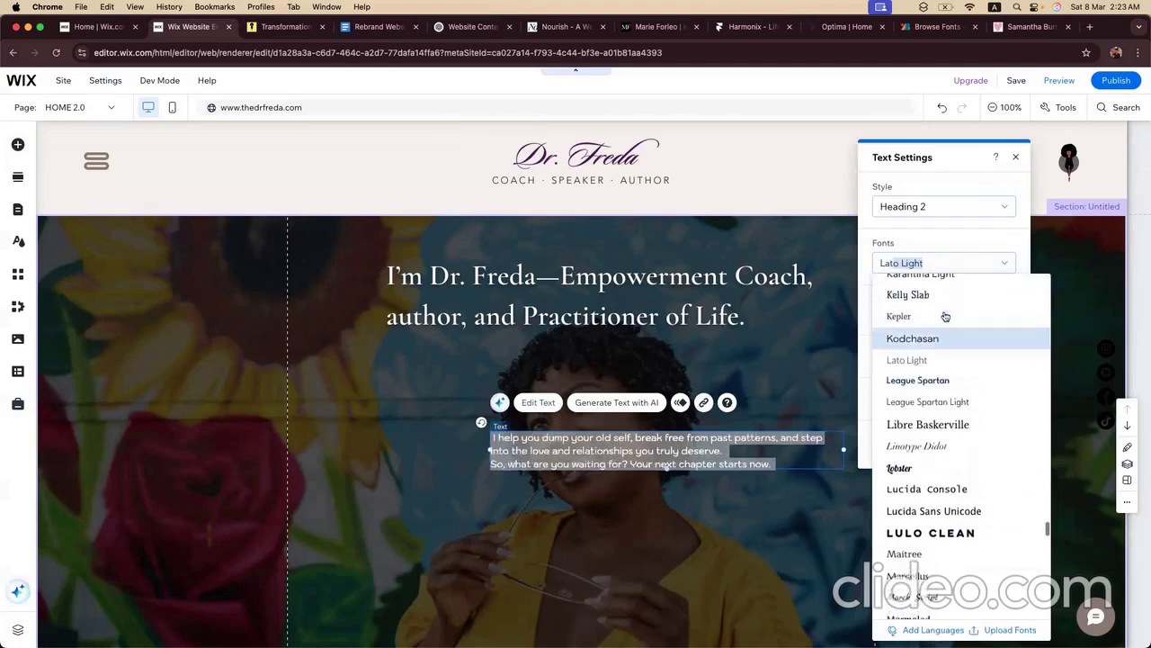
scroll(925, 382, "up", 1)
scroll(924, 383, "down", 3)
scroll(925, 383, "up", 2)
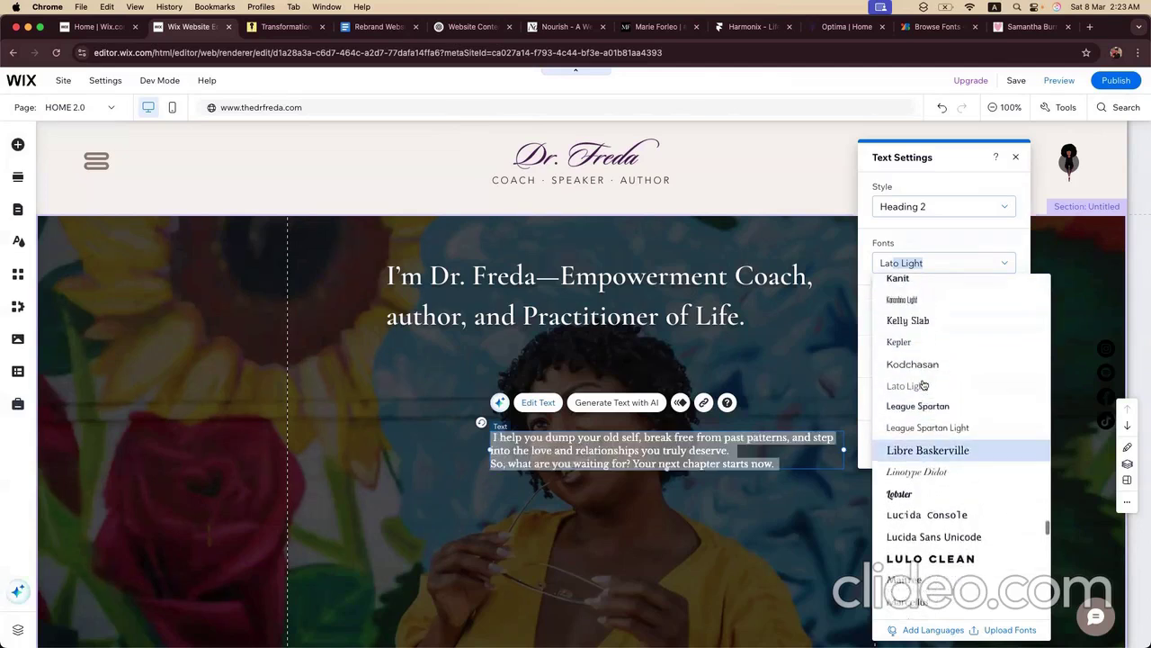
scroll(924, 383, "up", 5)
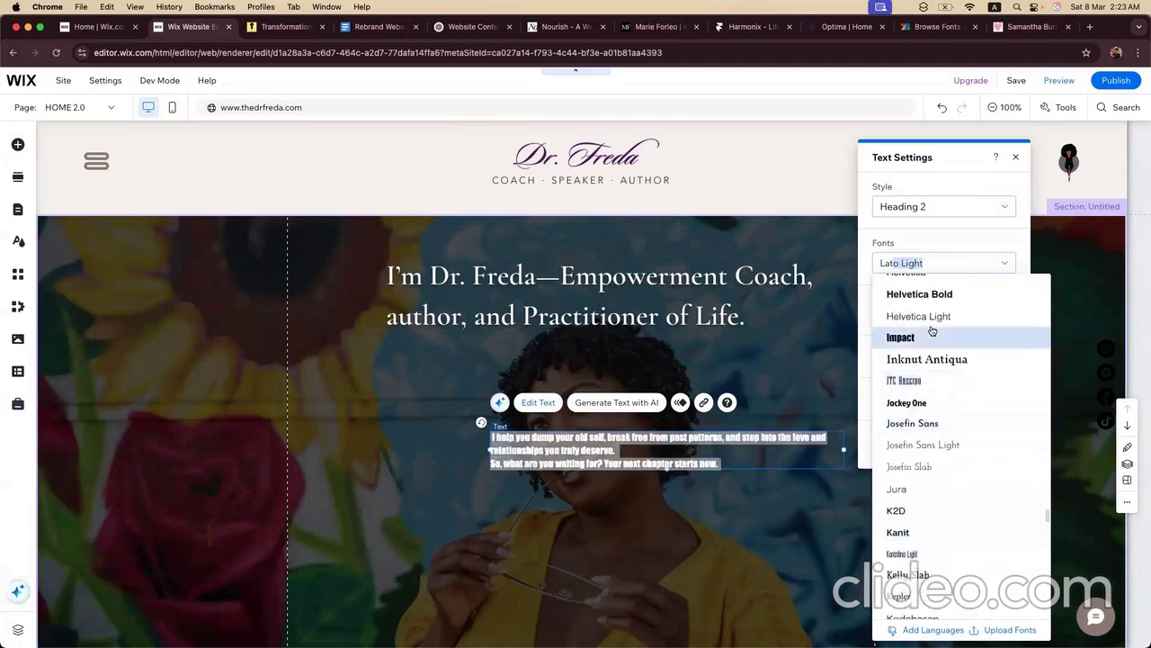
scroll(932, 331, "up", 1)
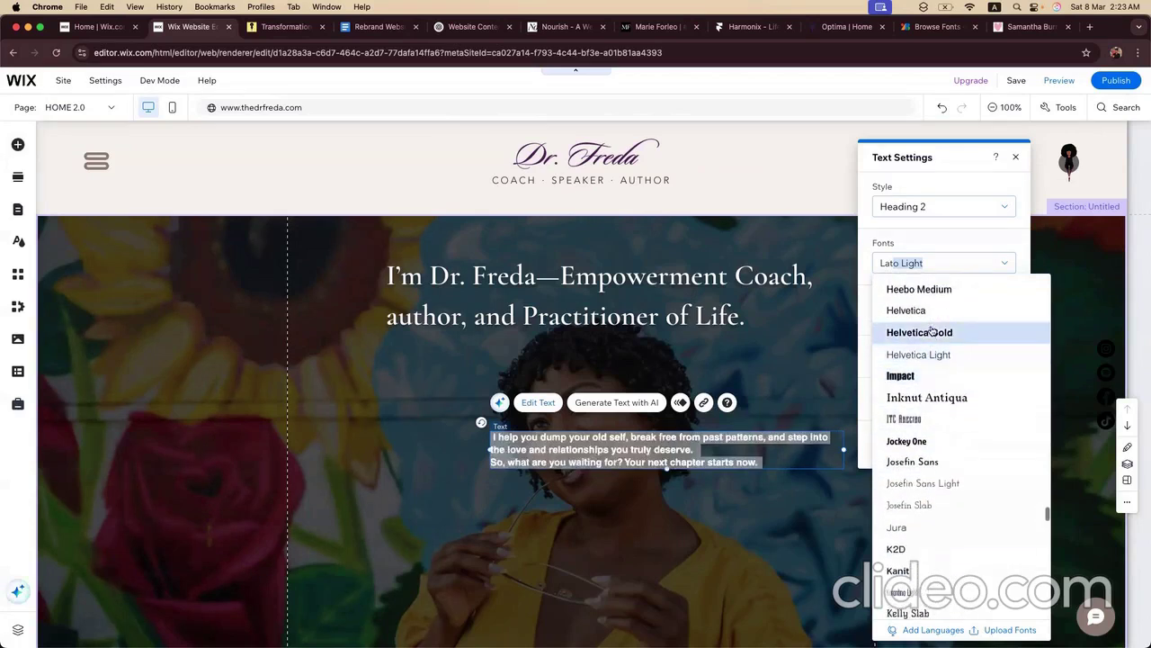
left_click(932, 314)
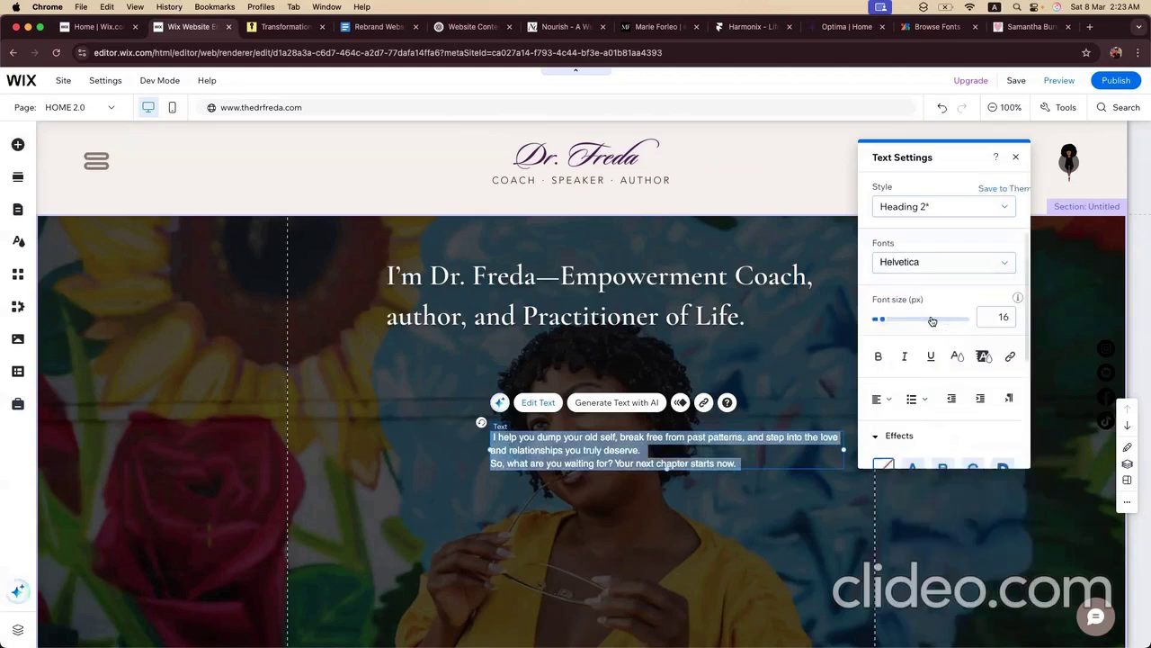
Step: Set the hero paragraph's font to Montserrat Regular
left_click(933, 262)
type("Mos")
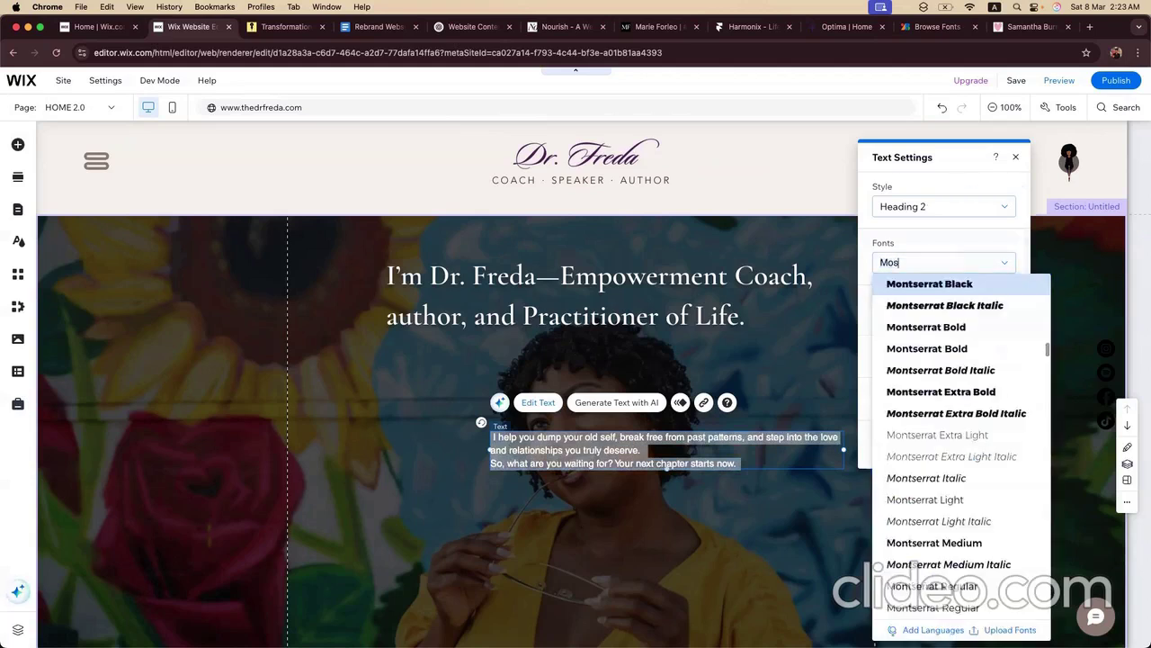
scroll(938, 326, "up", 3)
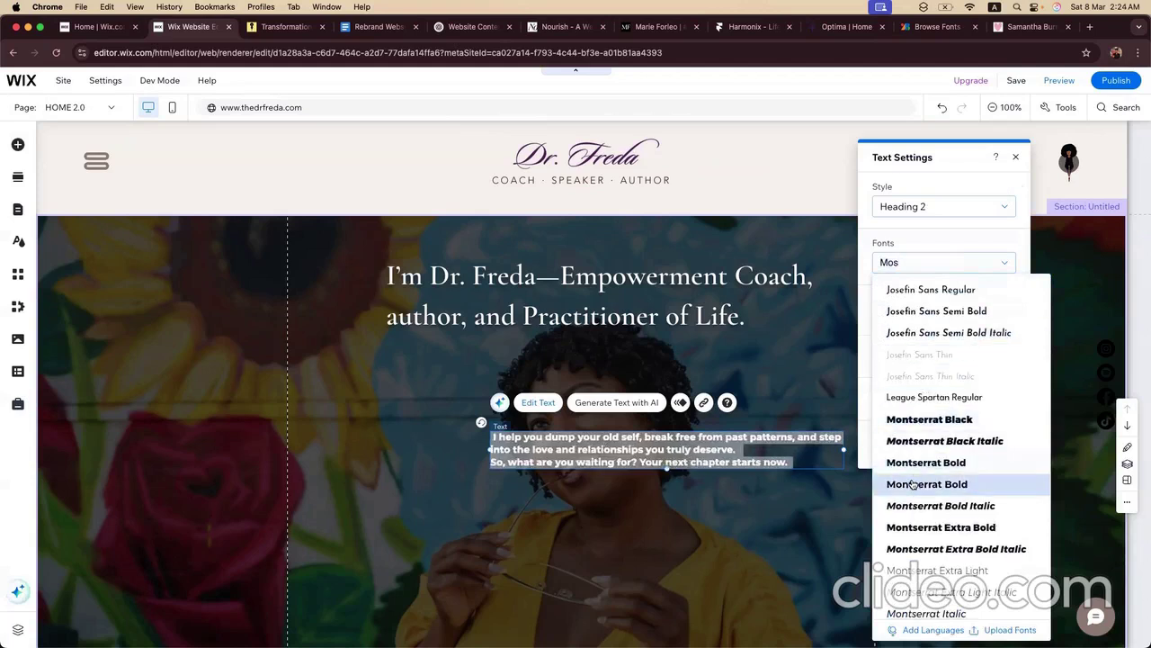
scroll(913, 486, "down", 2)
scroll(924, 553, "down", 2)
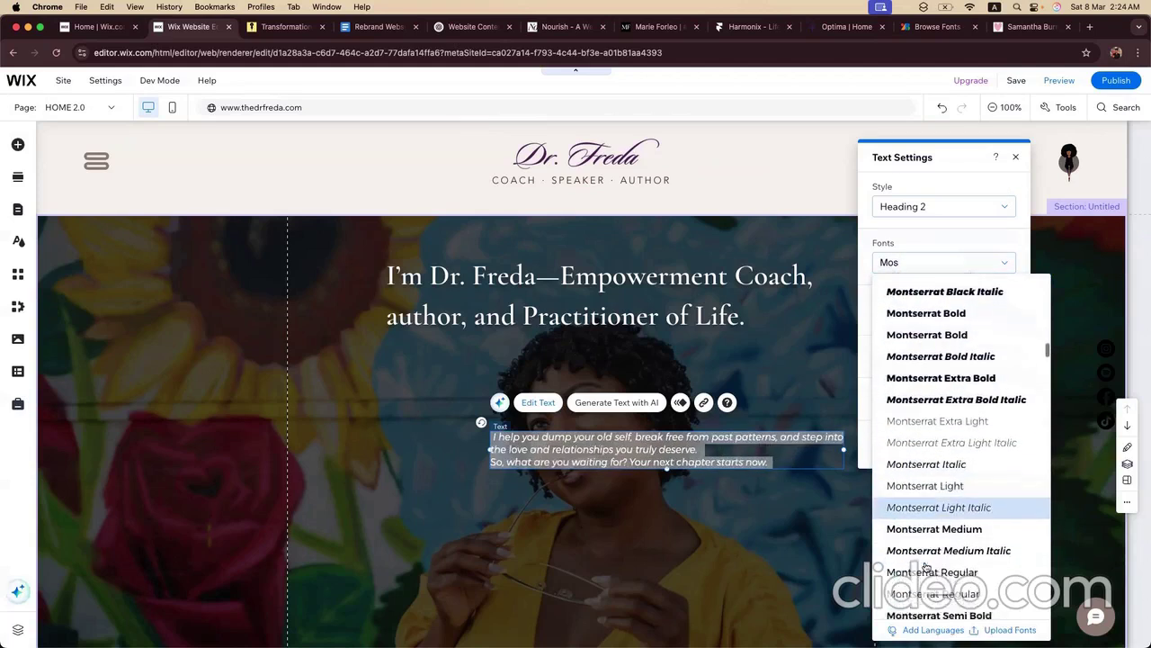
left_click(926, 569)
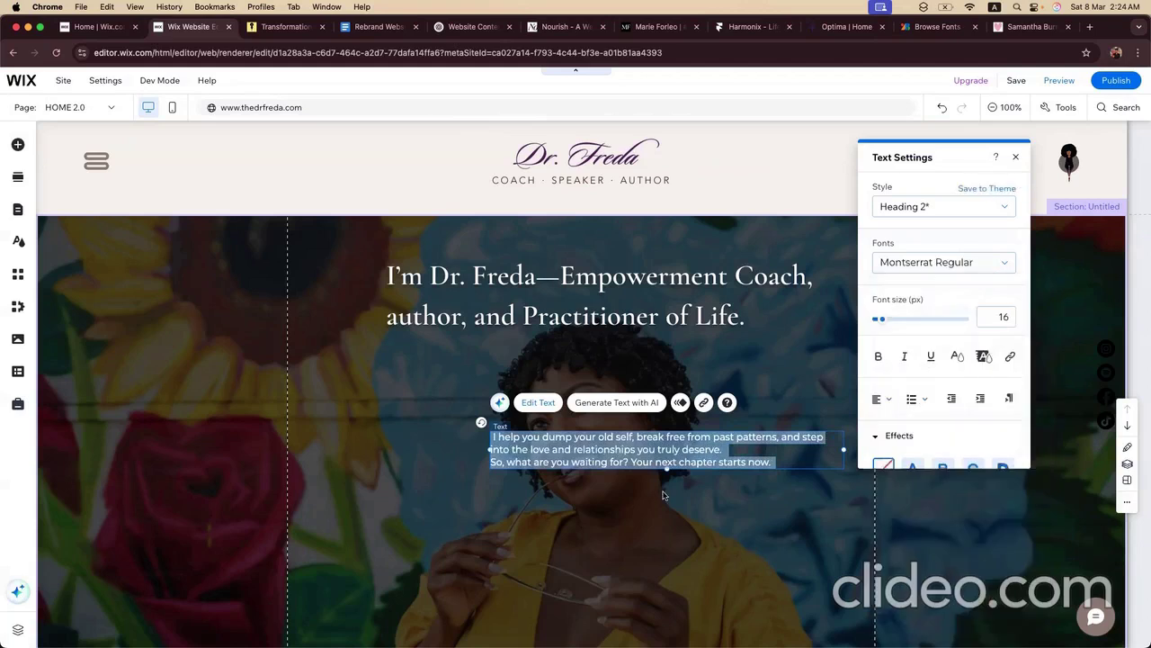
left_click(731, 388)
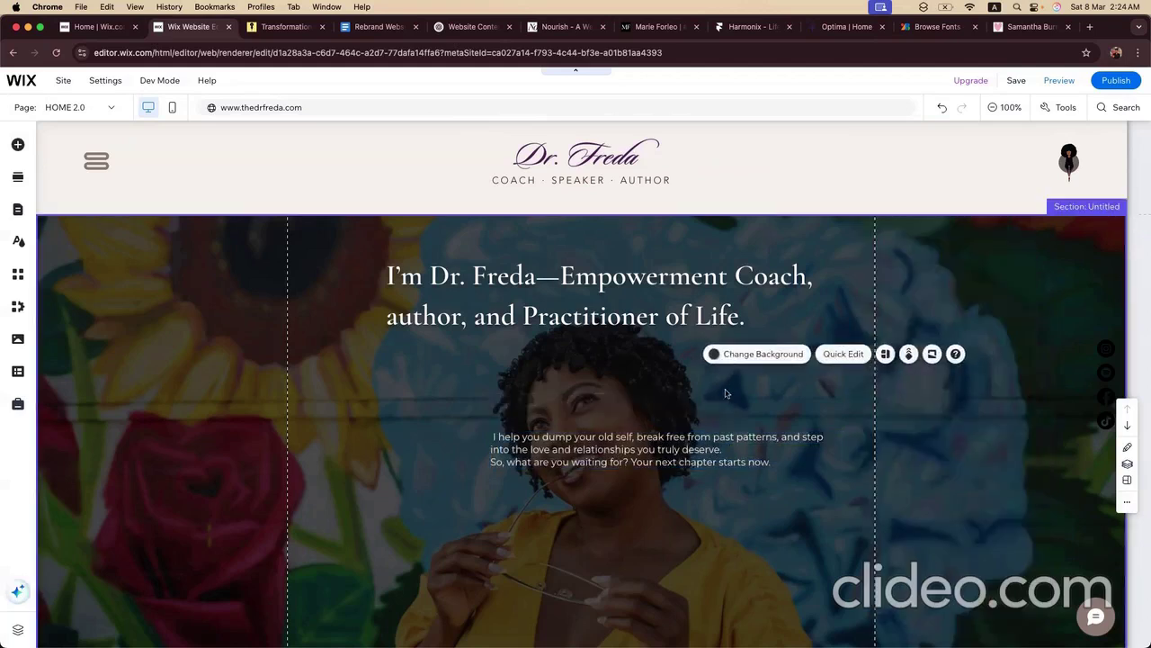
Step: Set the hero paragraph's font size to 18 px
left_click(545, 456)
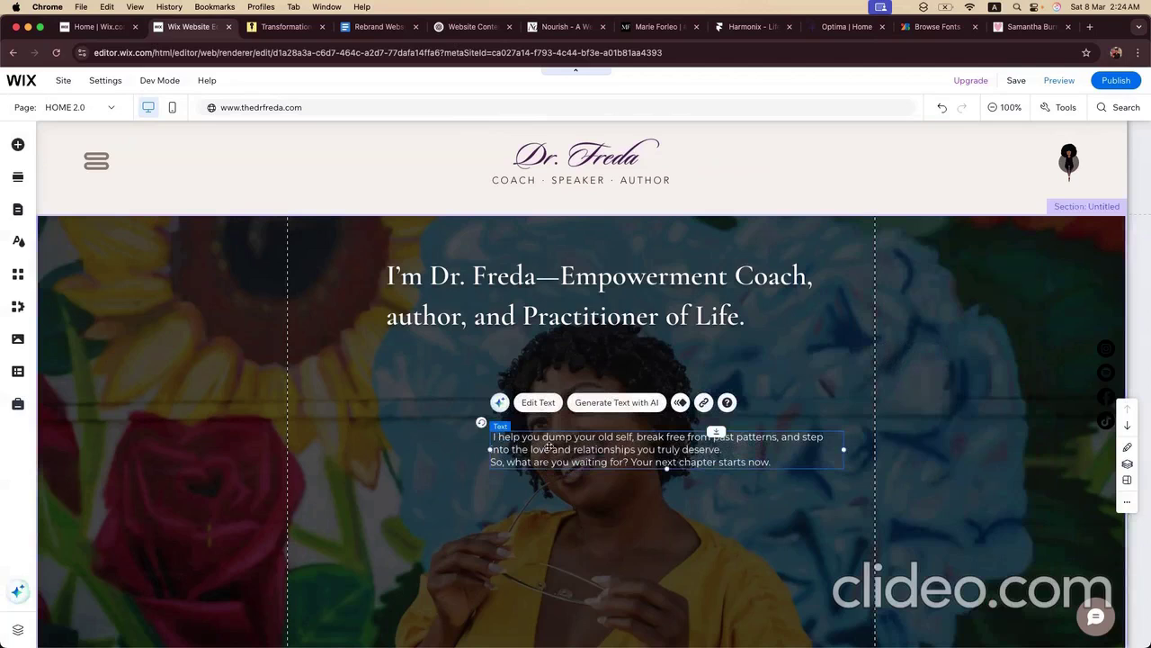
left_click(540, 402)
double_click(1000, 317)
type("18")
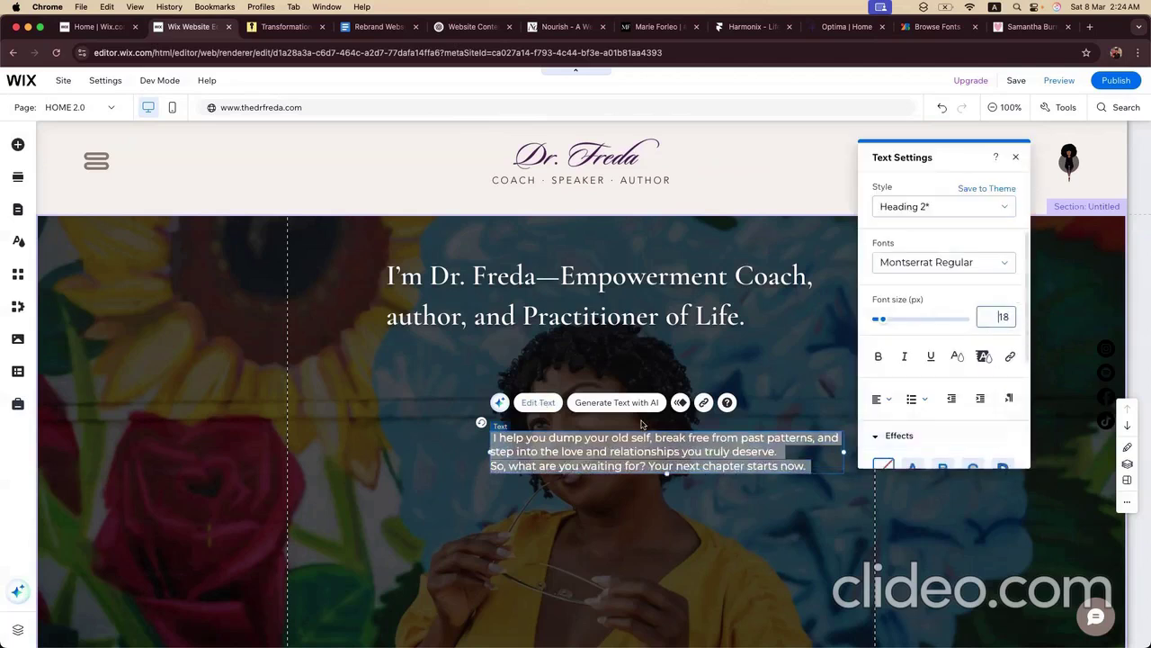
left_click(612, 451)
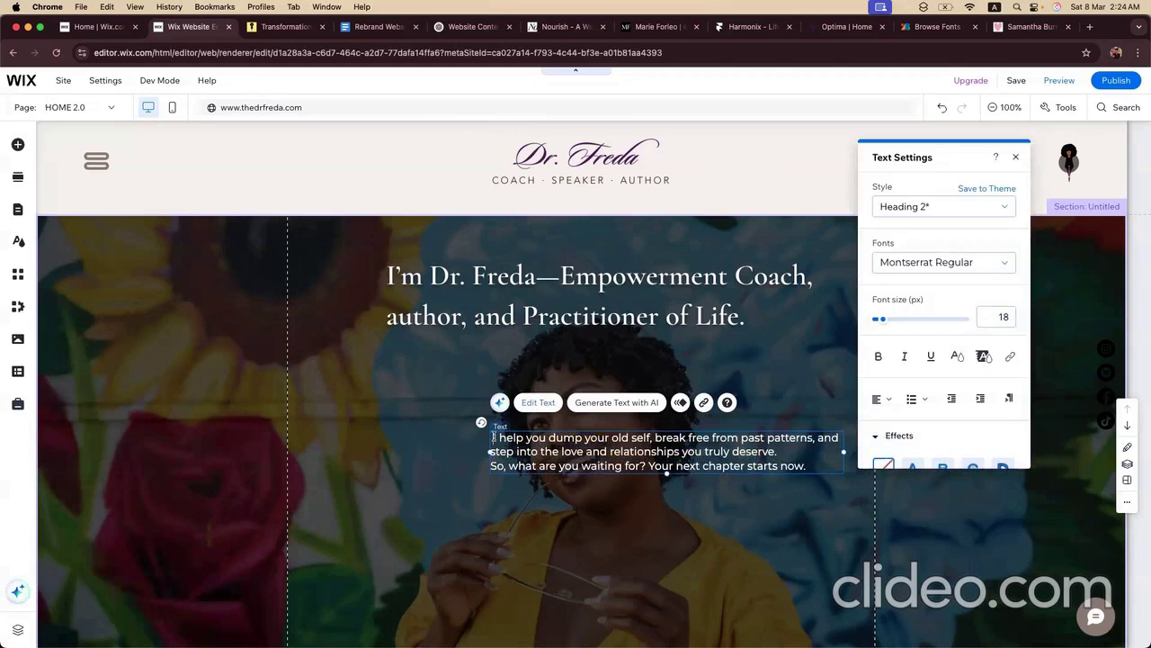
Step: Remove the leading space from the hero paragraph and place the paragraph directly below the heading
key("BackSpace")
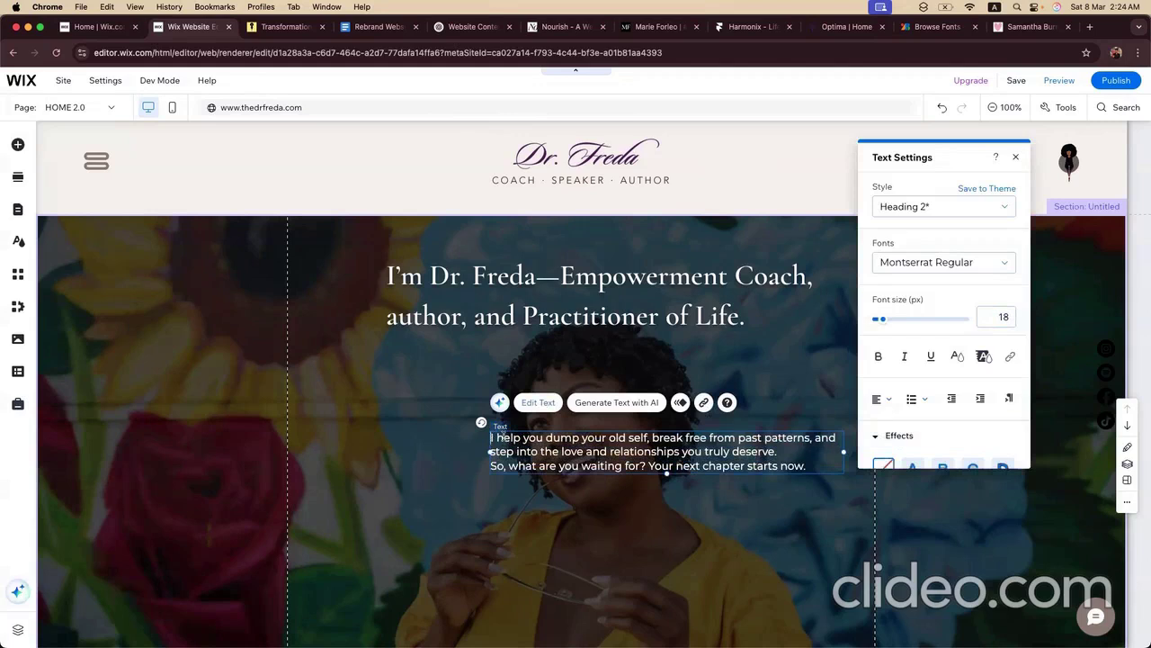
left_click(632, 507)
left_click(543, 465)
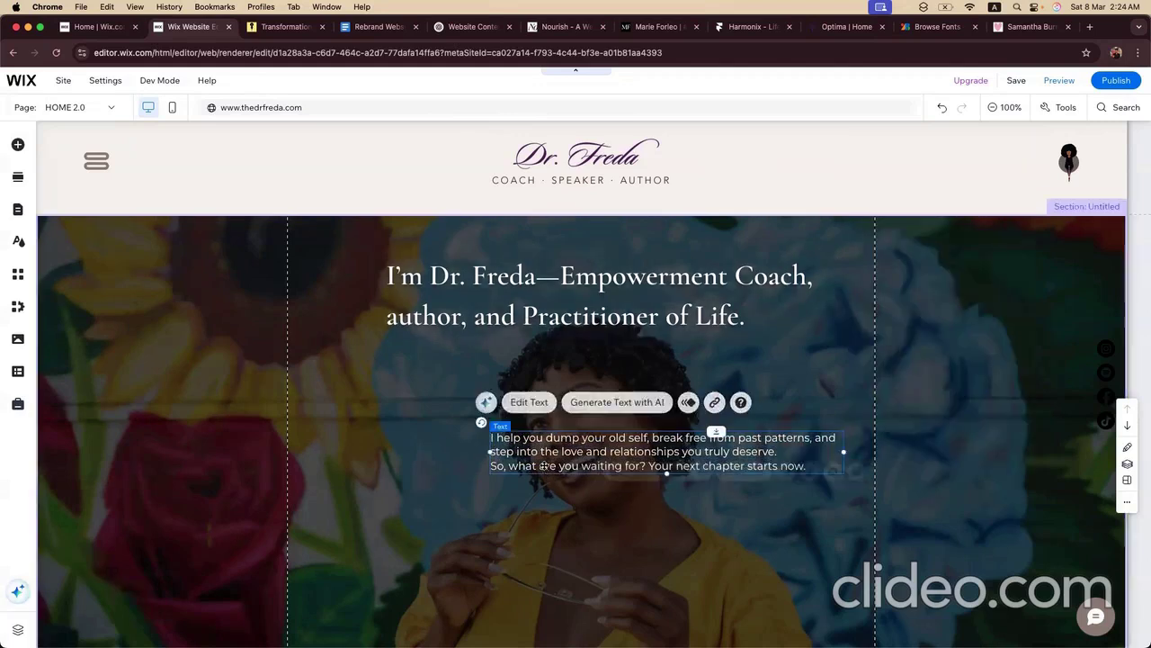
left_click_drag(544, 465, 431, 370)
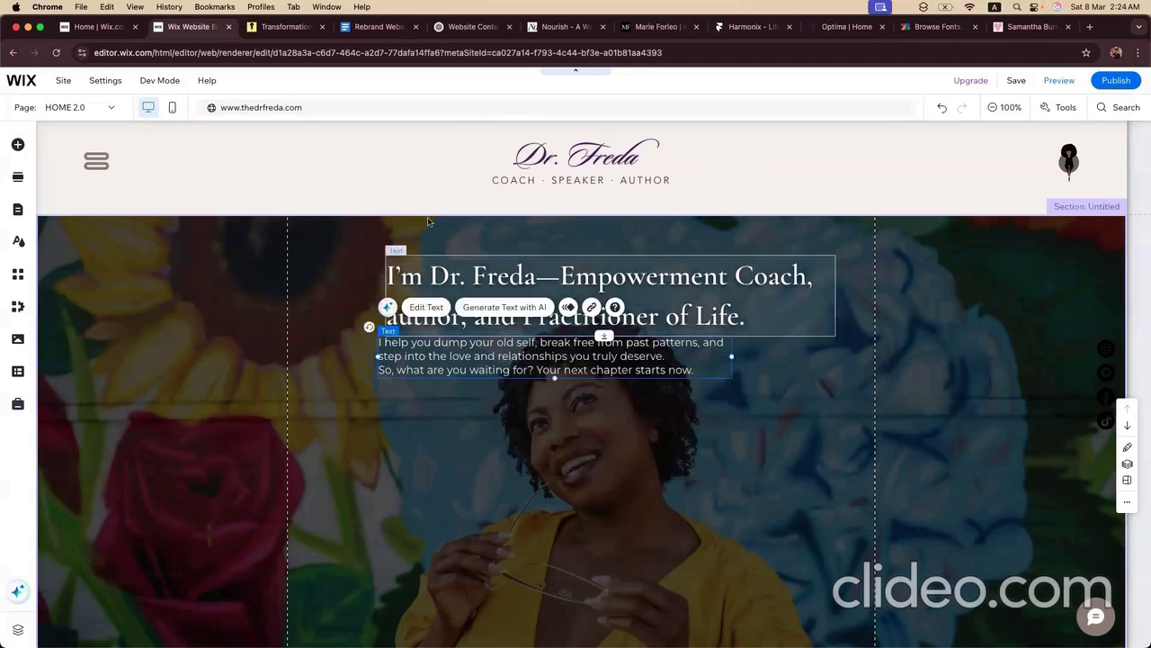
Step: Compare the call-to-action wording in the rebrand document with the CTA button suggestion in the ChatGPT landing page layout
left_click(284, 28)
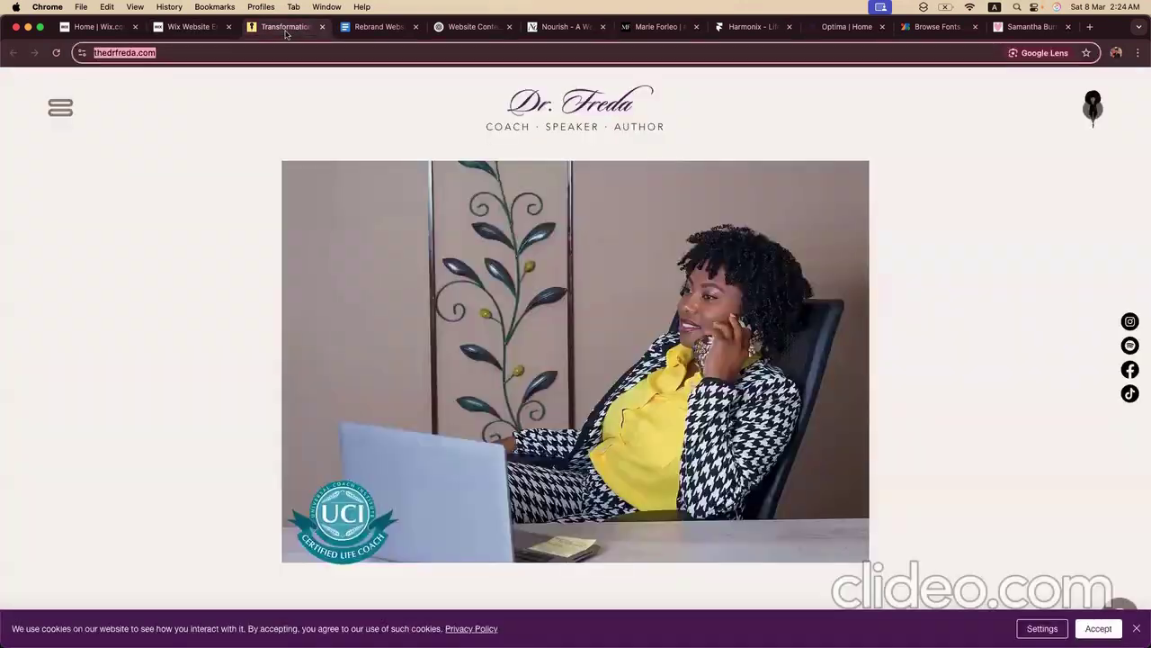
left_click(369, 28)
left_click_drag(370, 286, 467, 289)
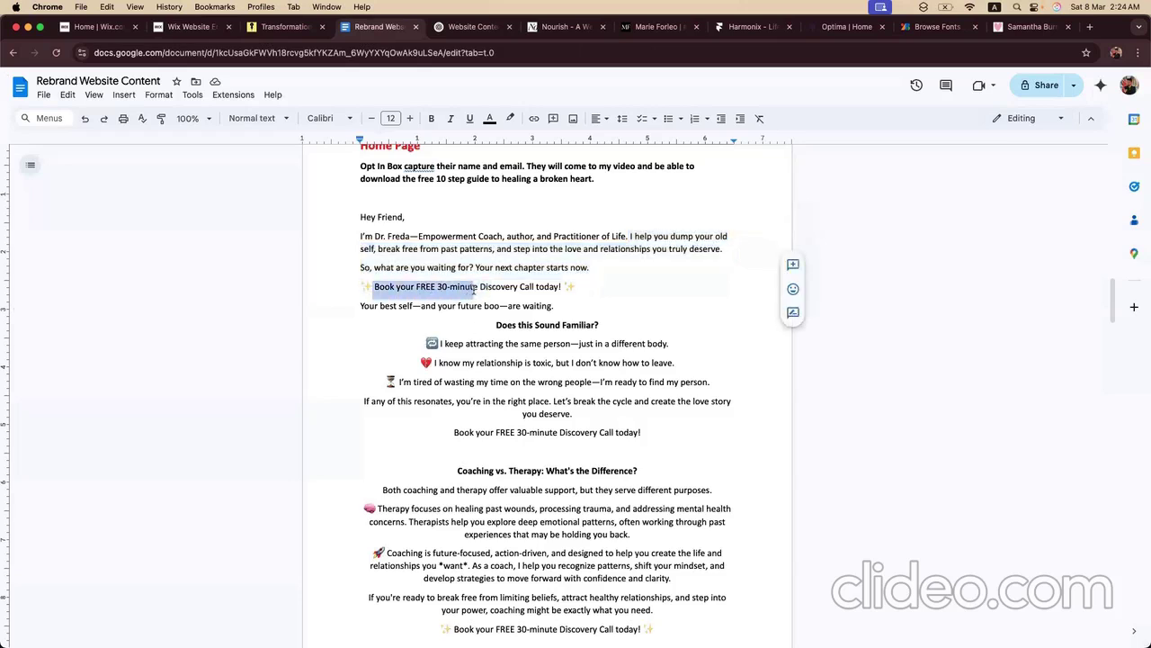
triple_click(526, 284)
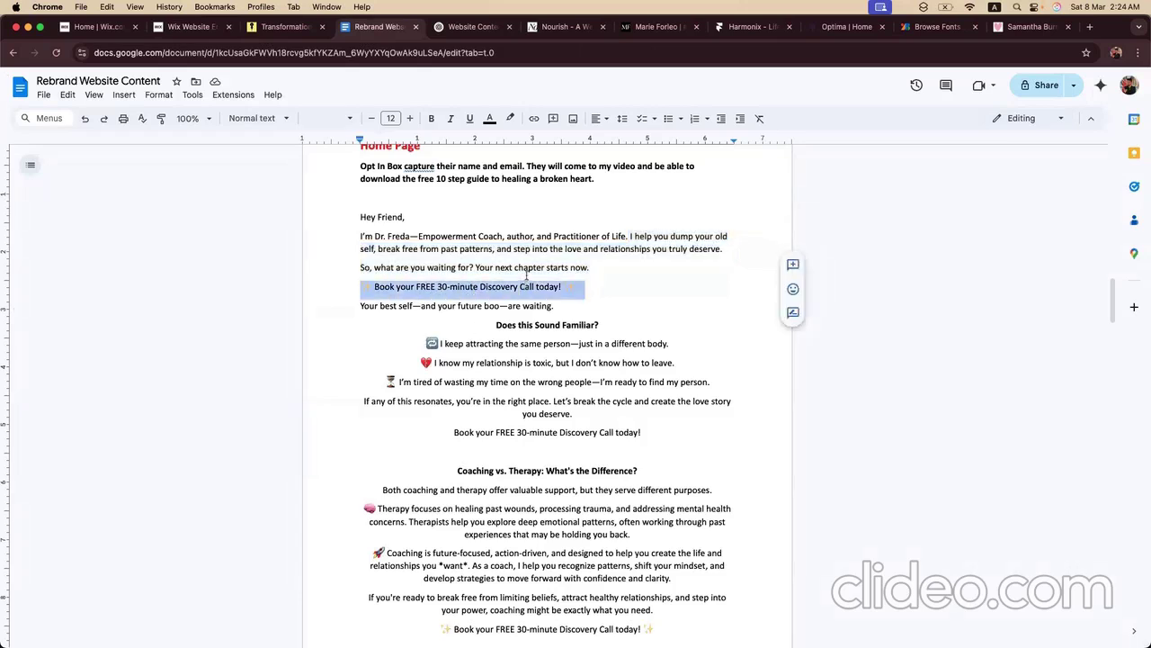
left_click(468, 27)
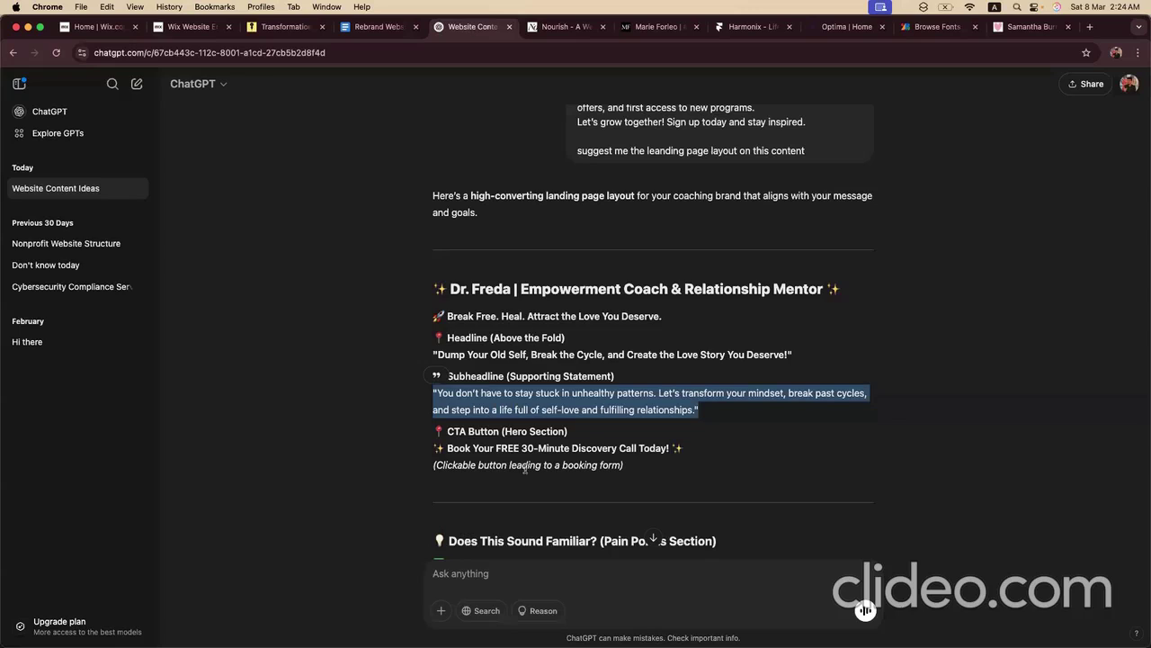
left_click_drag(442, 447, 486, 453)
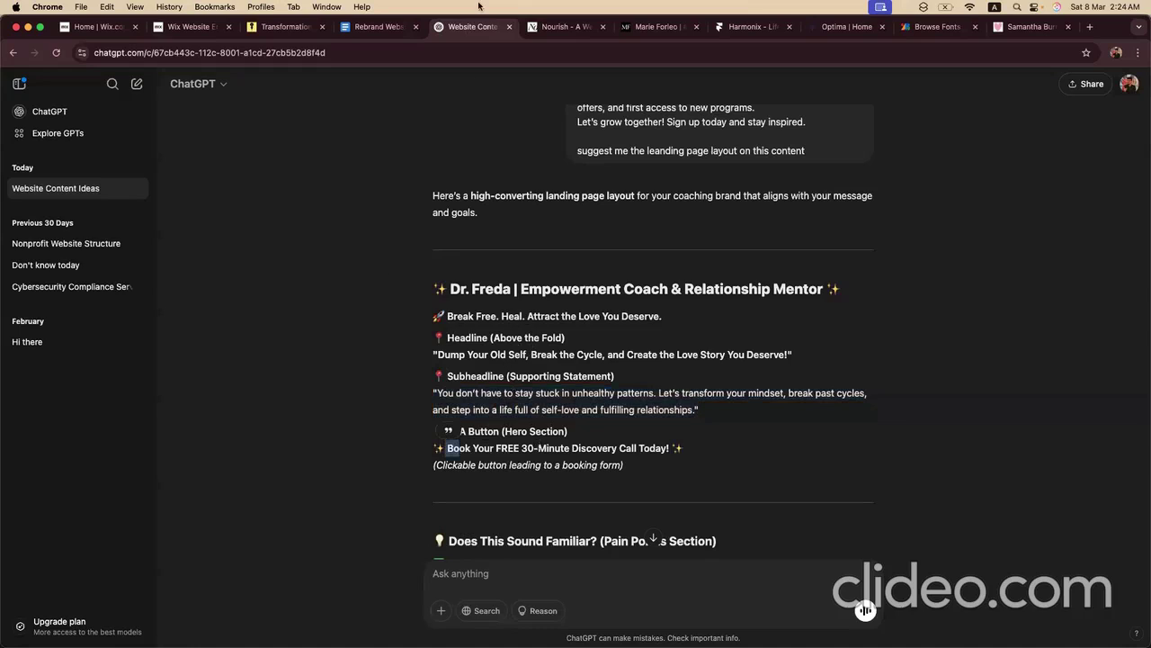
left_click(378, 26)
Step: Return to the Wix editor and add the first themed button to the hero section below the paragraph
left_click(192, 26)
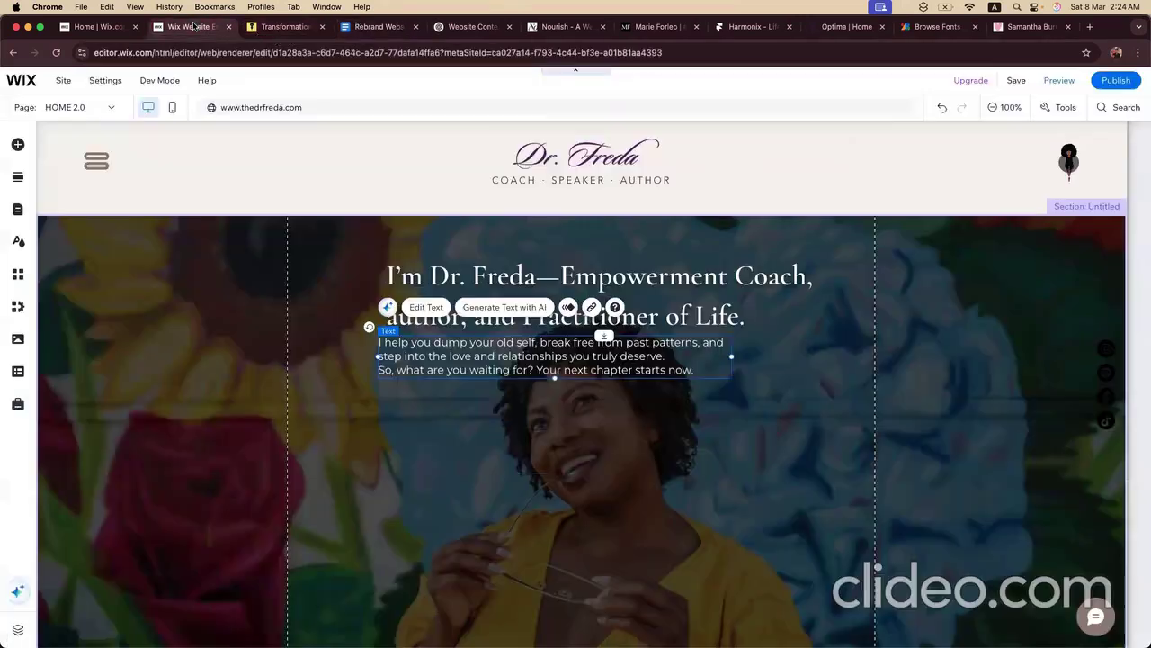
left_click(20, 142)
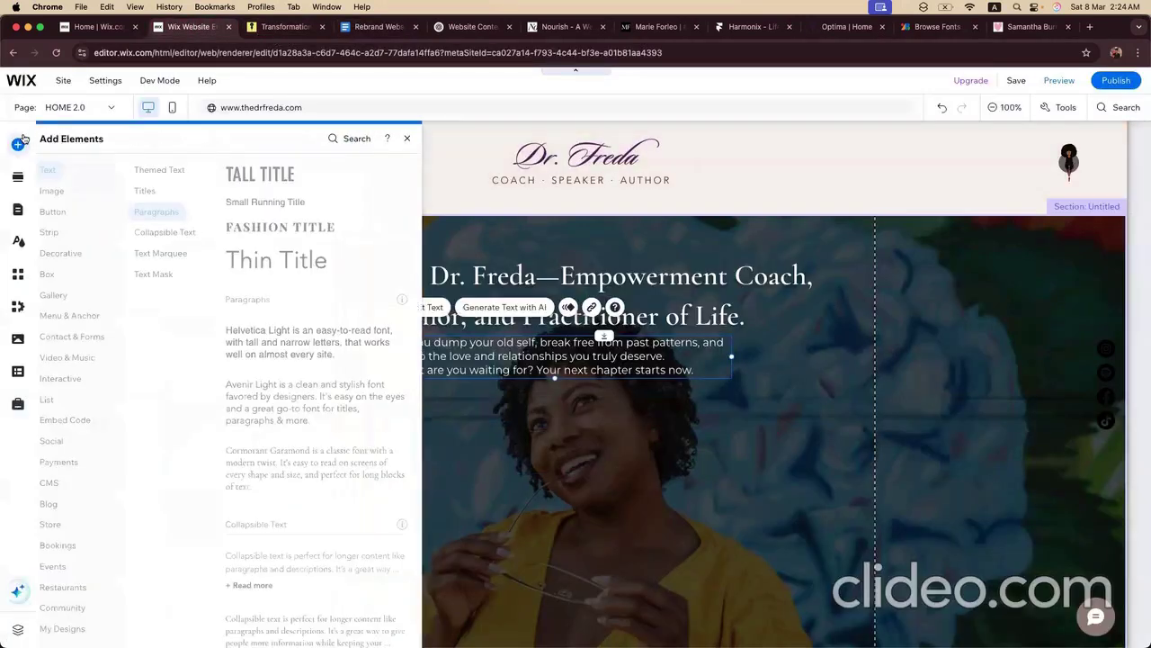
left_click(70, 214)
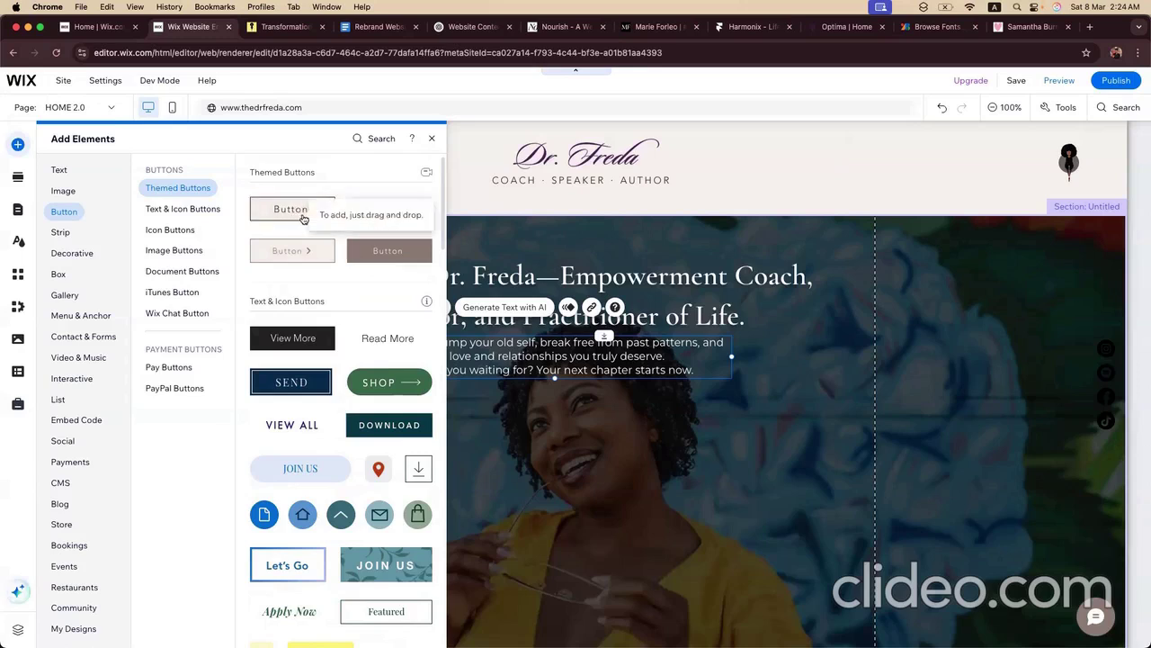
left_click_drag(303, 218, 580, 455)
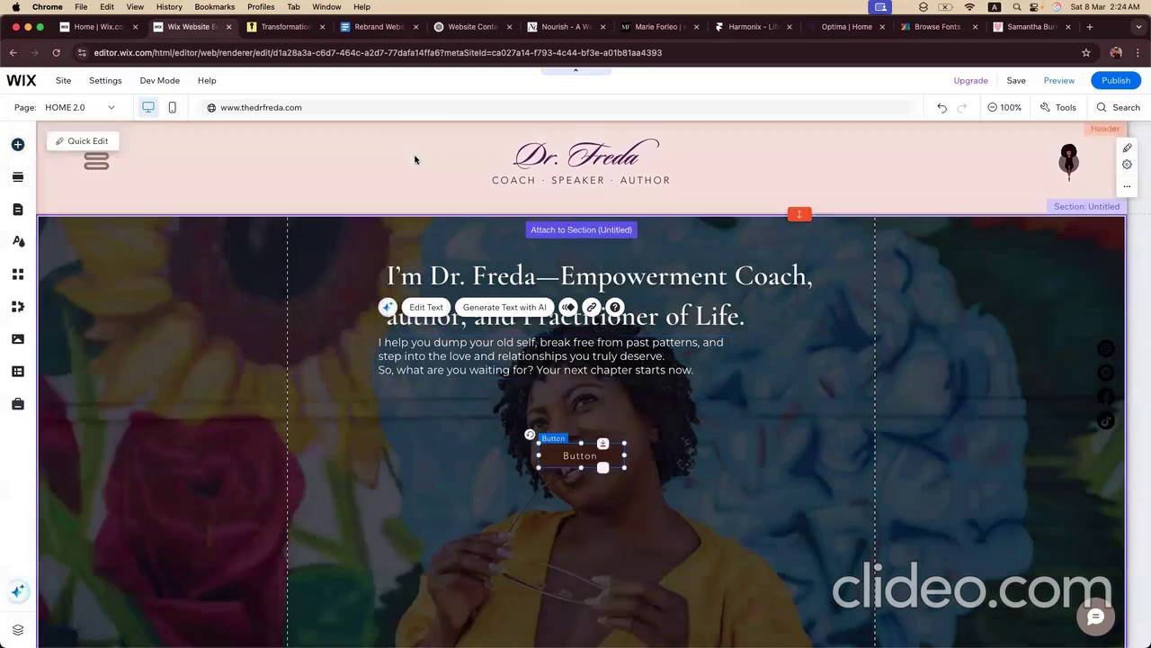
Step: Copy "Book your FREE 30-minute Discovery Call today!" from the rebrand document and move the live site's browser tab after the ChatGPT tab
left_click(365, 27)
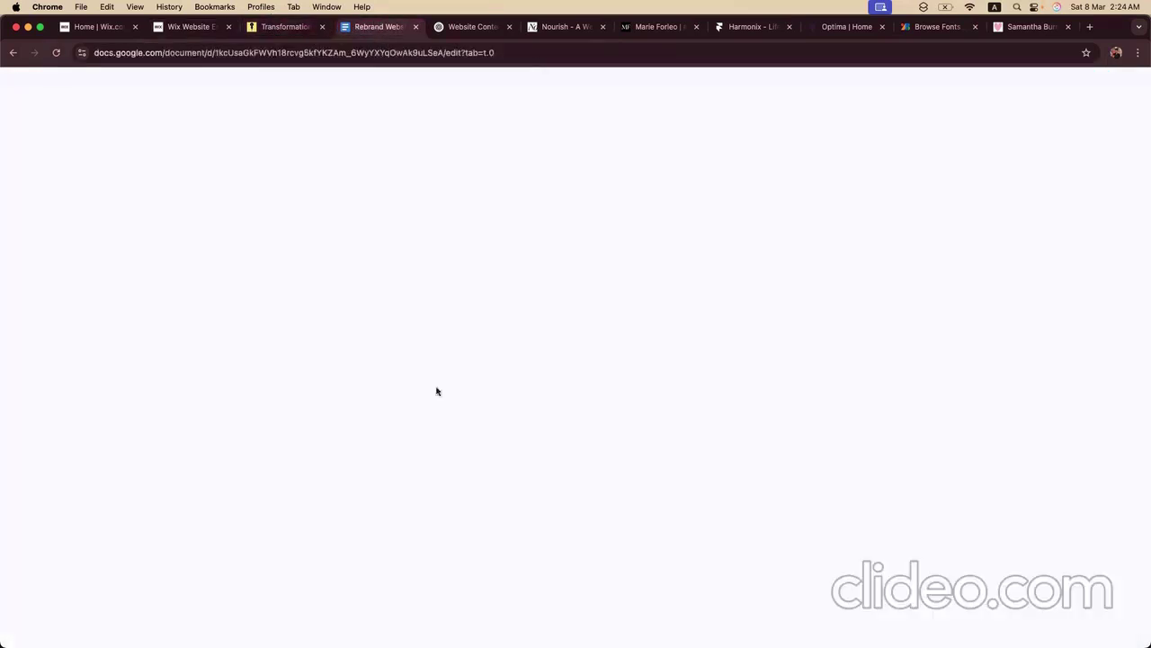
left_click(373, 286)
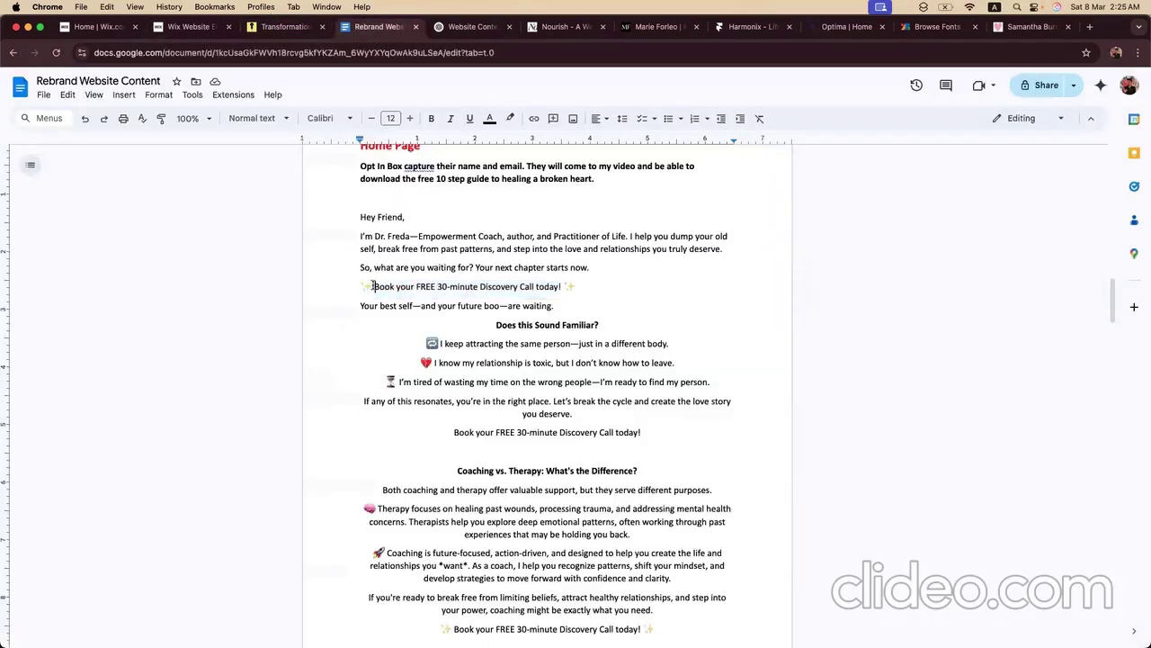
left_click_drag(372, 286, 561, 287)
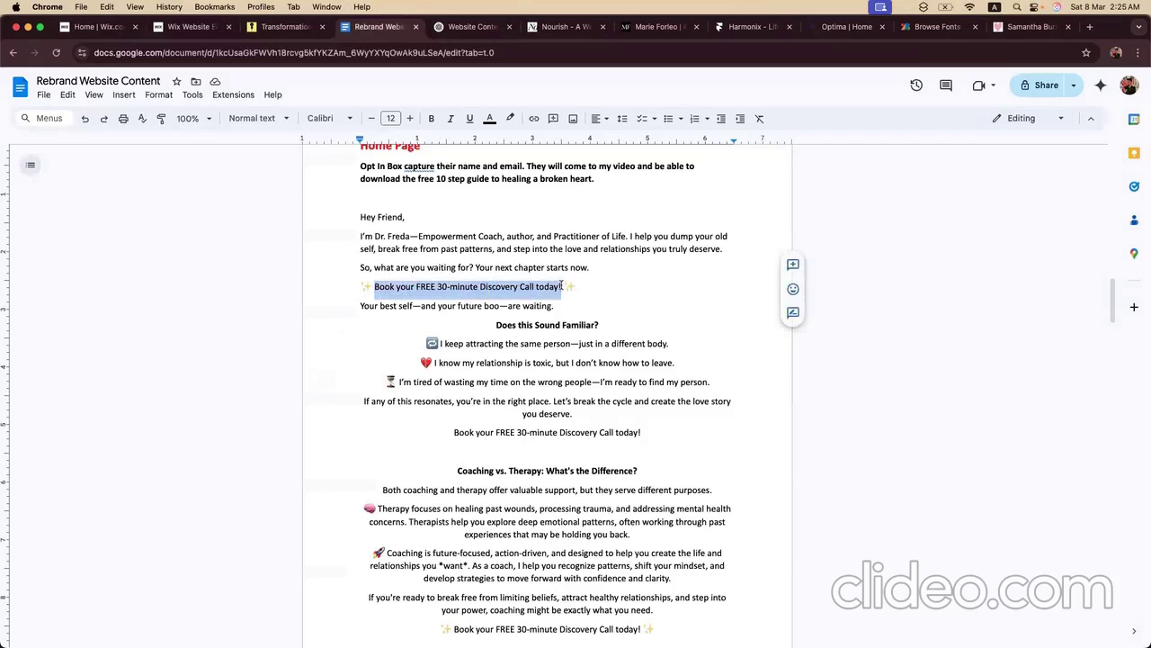
left_click(281, 27)
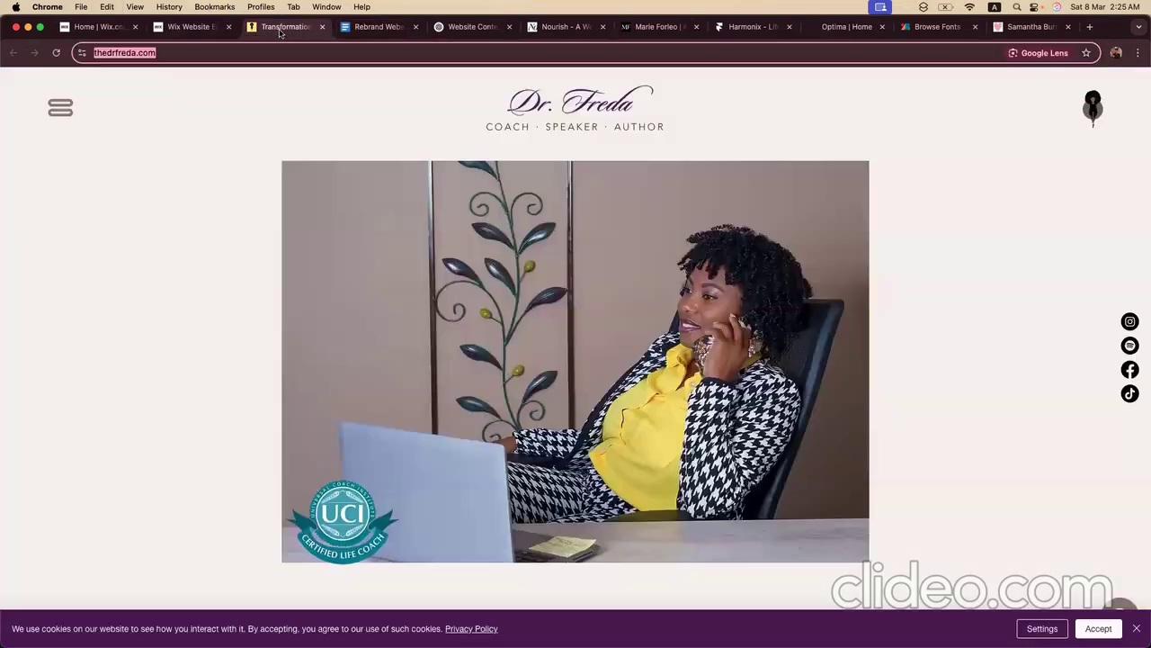
left_click_drag(252, 26, 459, 27)
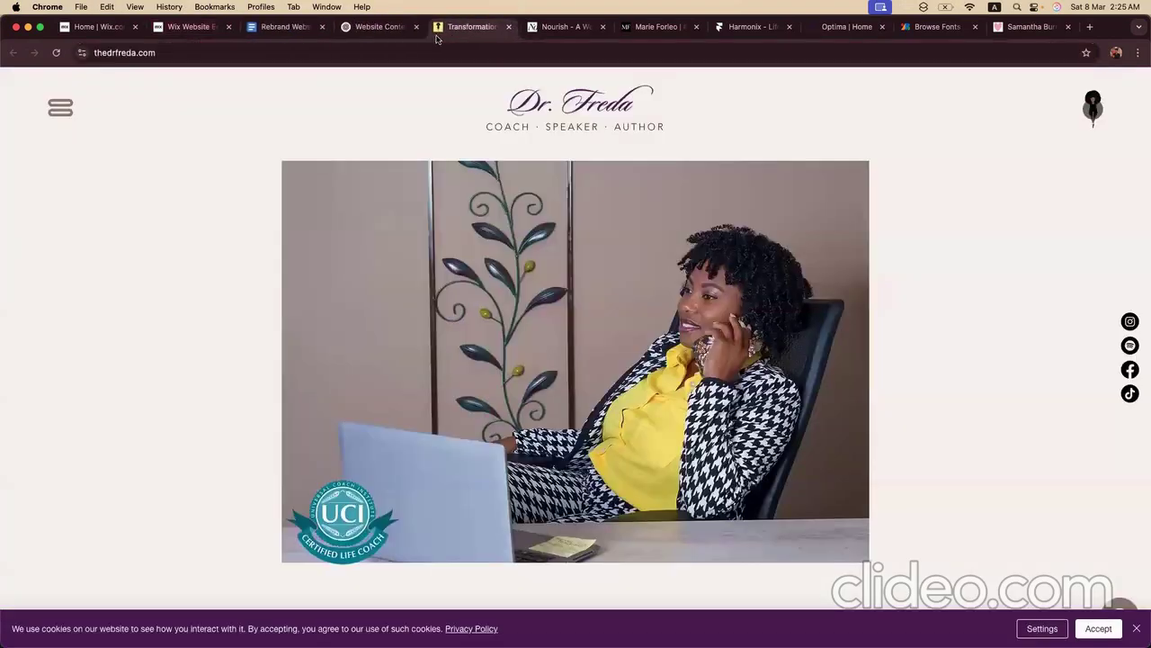
Step: Set the new hero button's text to "Book your FREE 30-minute Discovery Call today!" in the Wix editor
left_click(167, 27)
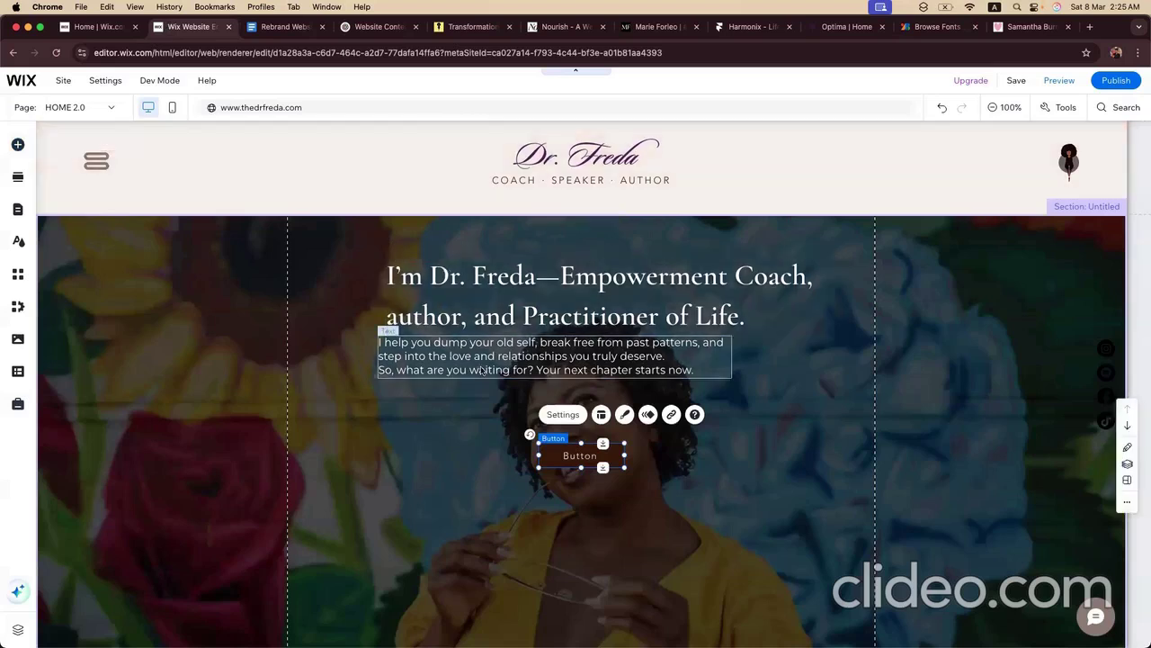
left_click(551, 415)
left_click(435, 402)
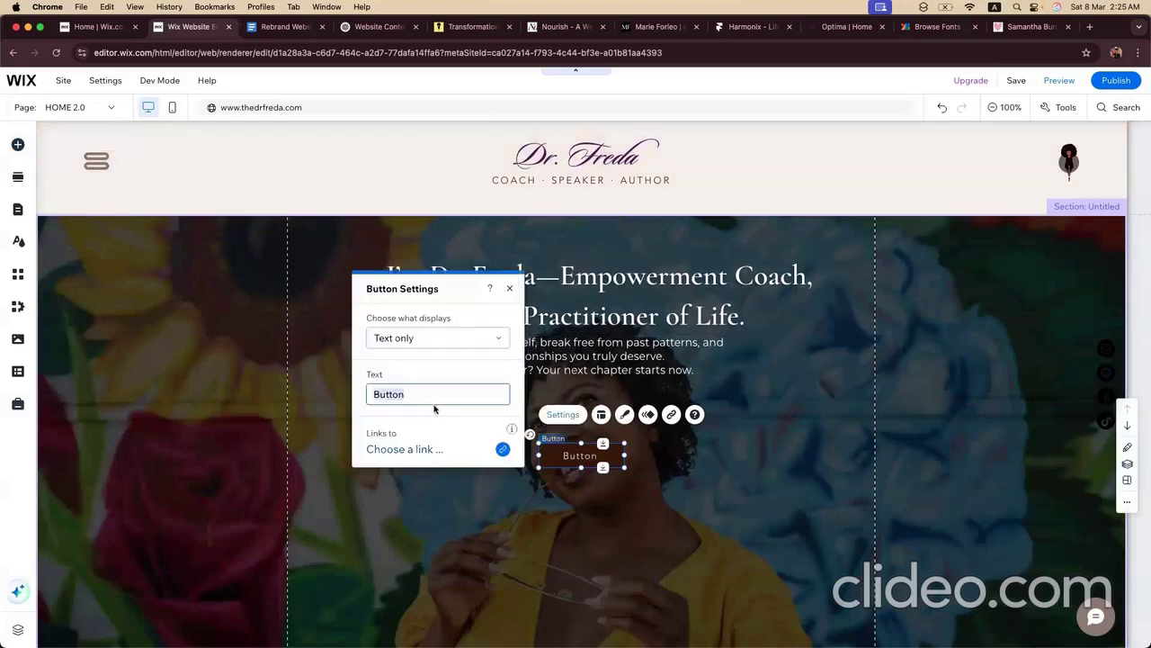
left_click(435, 396)
double_click(435, 396)
key("super+v")
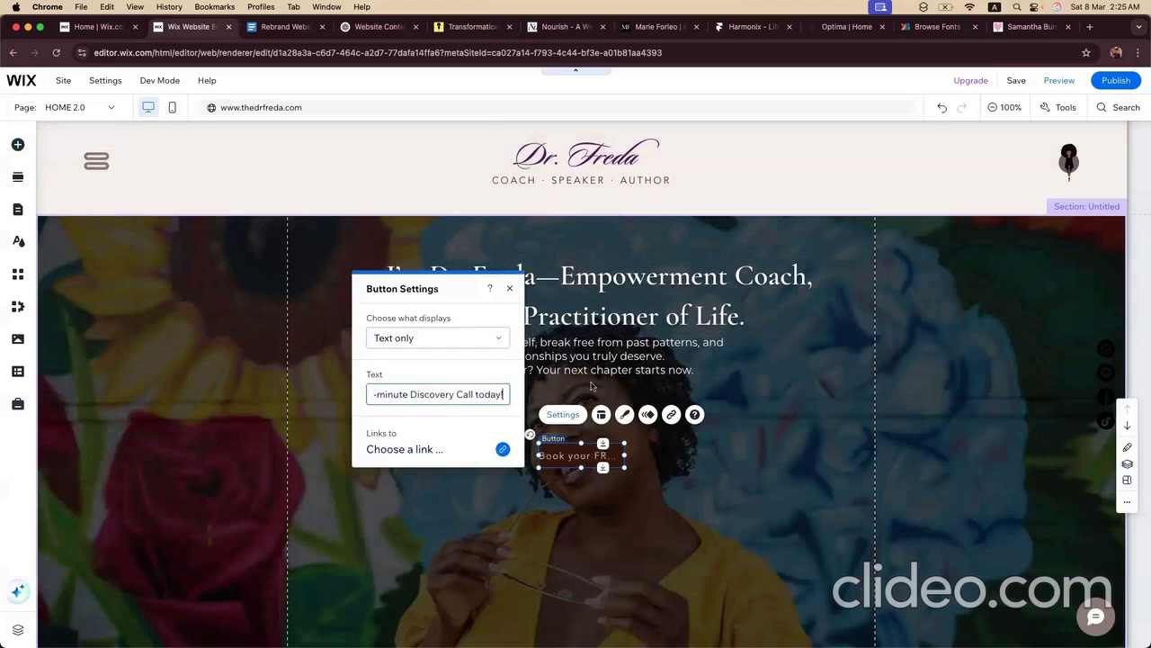
left_click(694, 468)
Step: Widen the hero button on both sides so its full label fits on one line
left_click(578, 453)
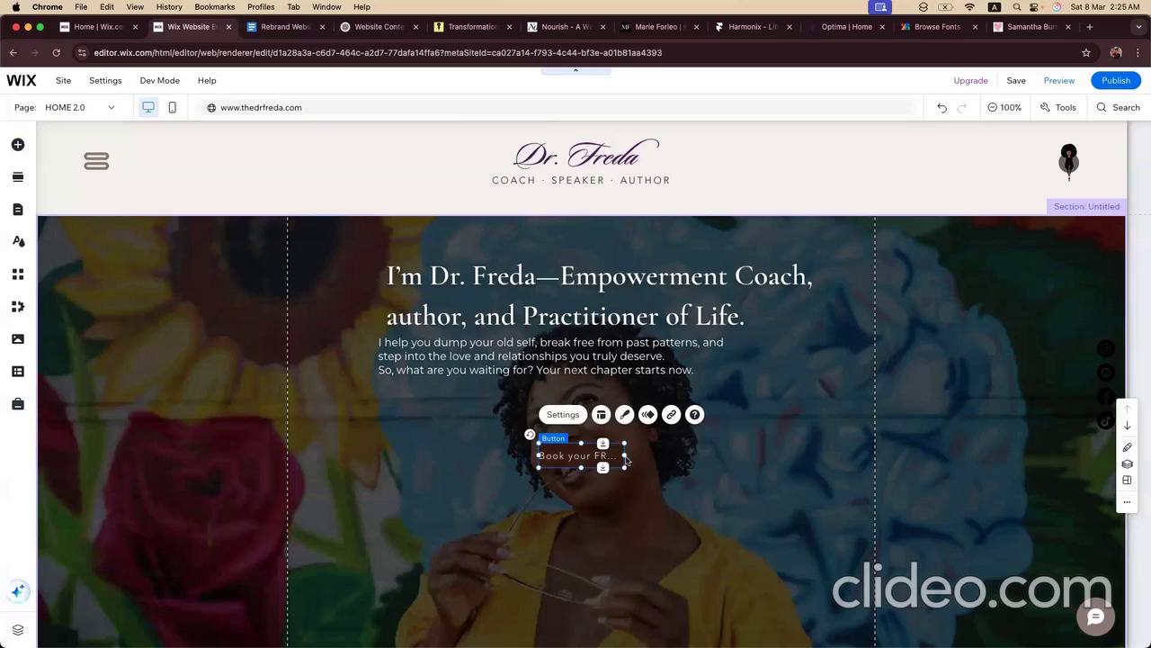
left_click_drag(623, 456, 791, 468)
left_click_drag(536, 456, 488, 456)
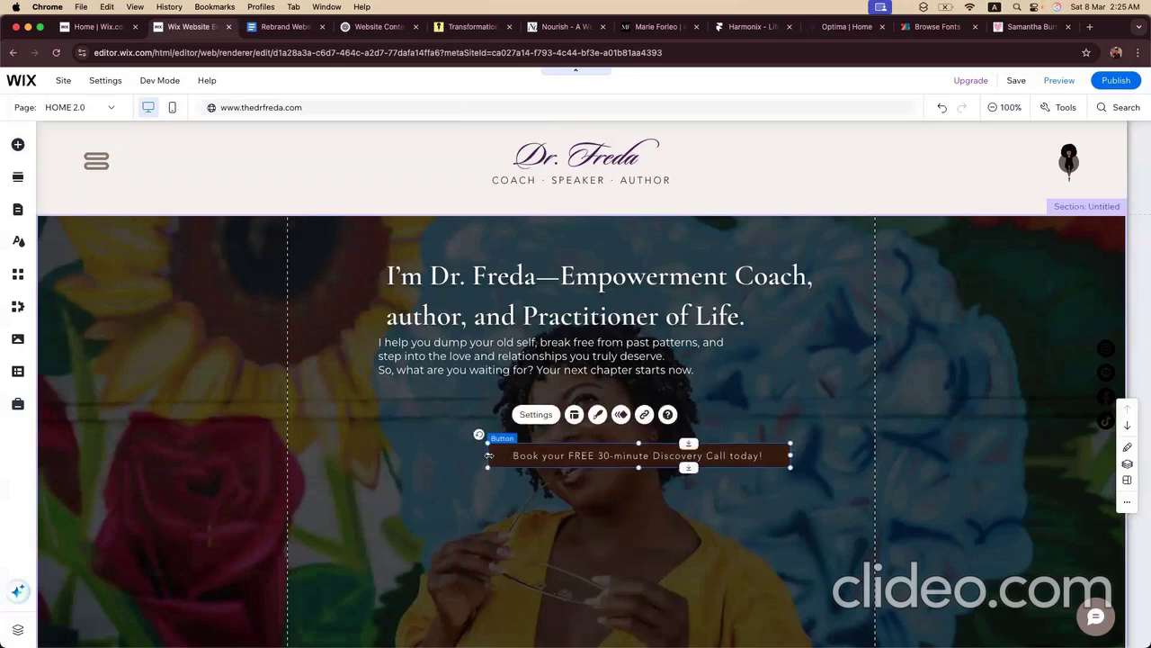
left_click(765, 441)
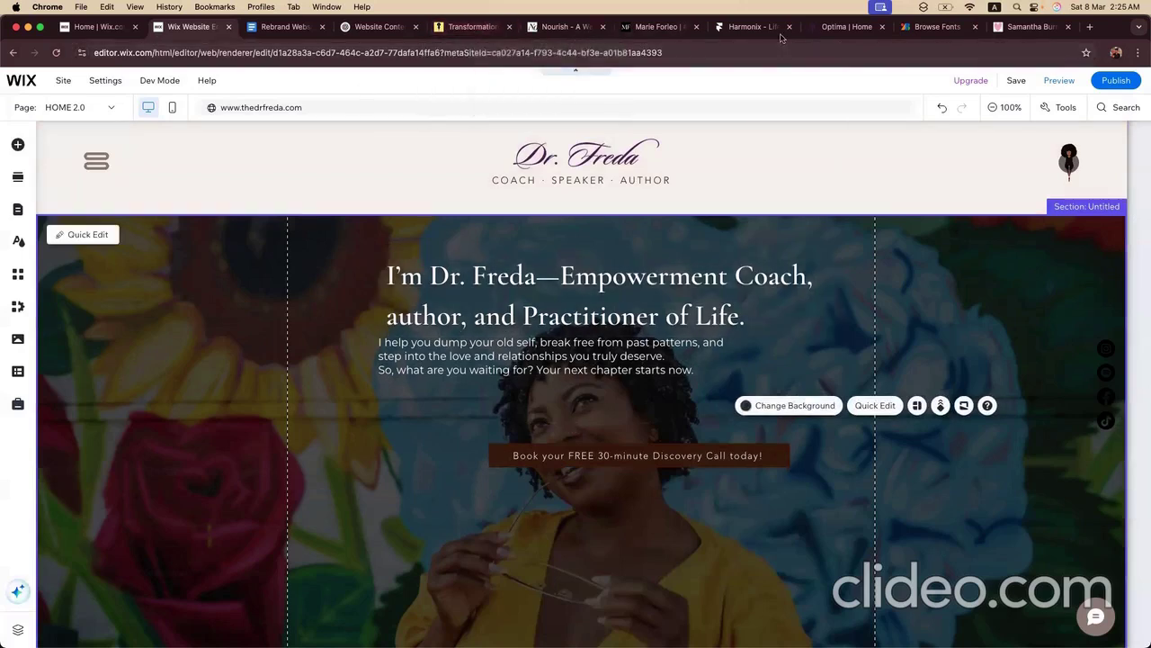
Step: Review the lovesuccessfully.com reference site's home page, including its hero and book sections, for design ideas
left_click(1017, 27)
scroll(488, 354, "down", 1)
scroll(416, 405, "up", 1)
scroll(675, 357, "down", 7)
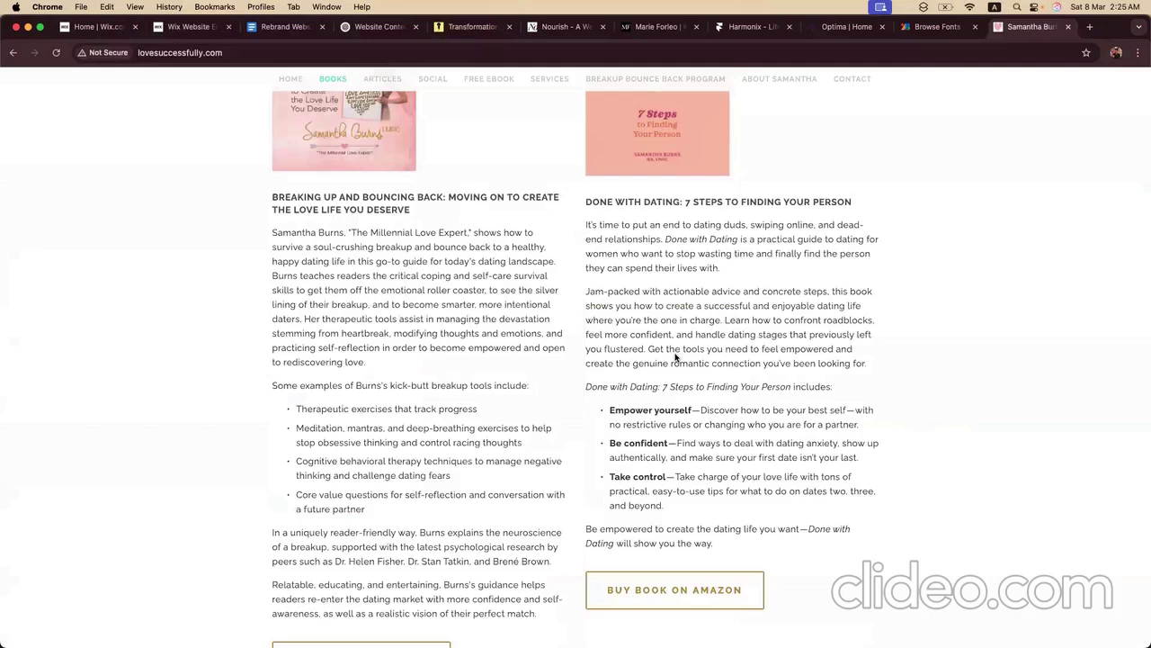
scroll(675, 357, "up", 5)
scroll(676, 357, "up", 2)
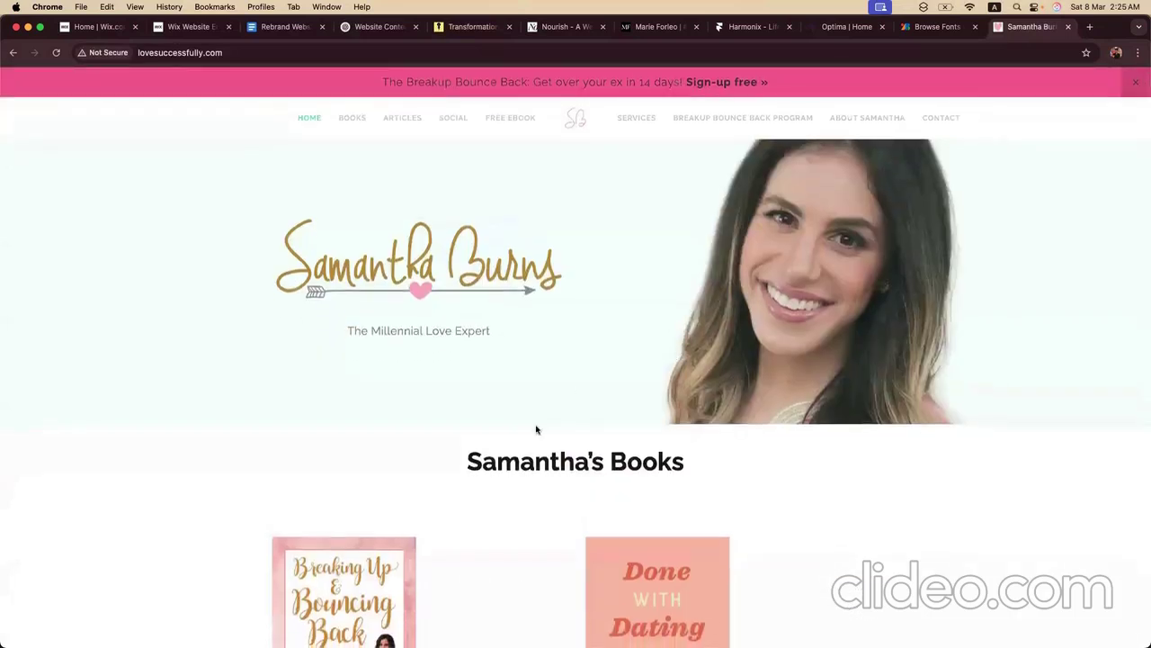
scroll(536, 429, "down", 3)
scroll(536, 429, "down", 10)
scroll(602, 306, "up", 15)
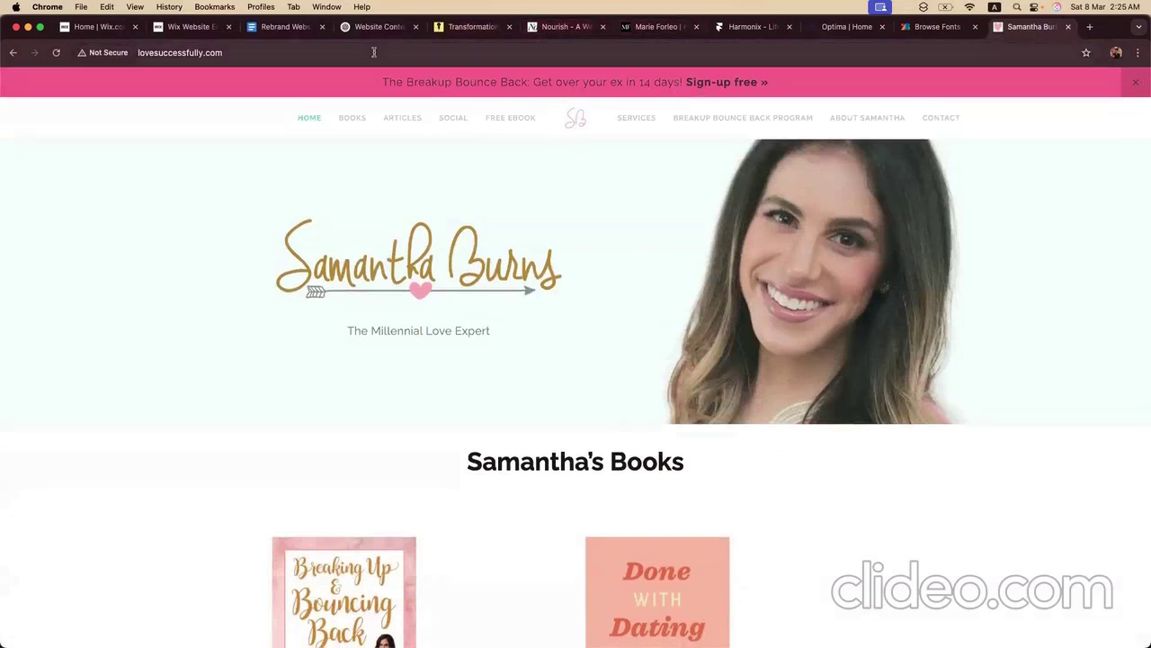
Step: Return to the Wix editor and shift the hero button left so it sits beneath the paragraph
left_click(293, 27)
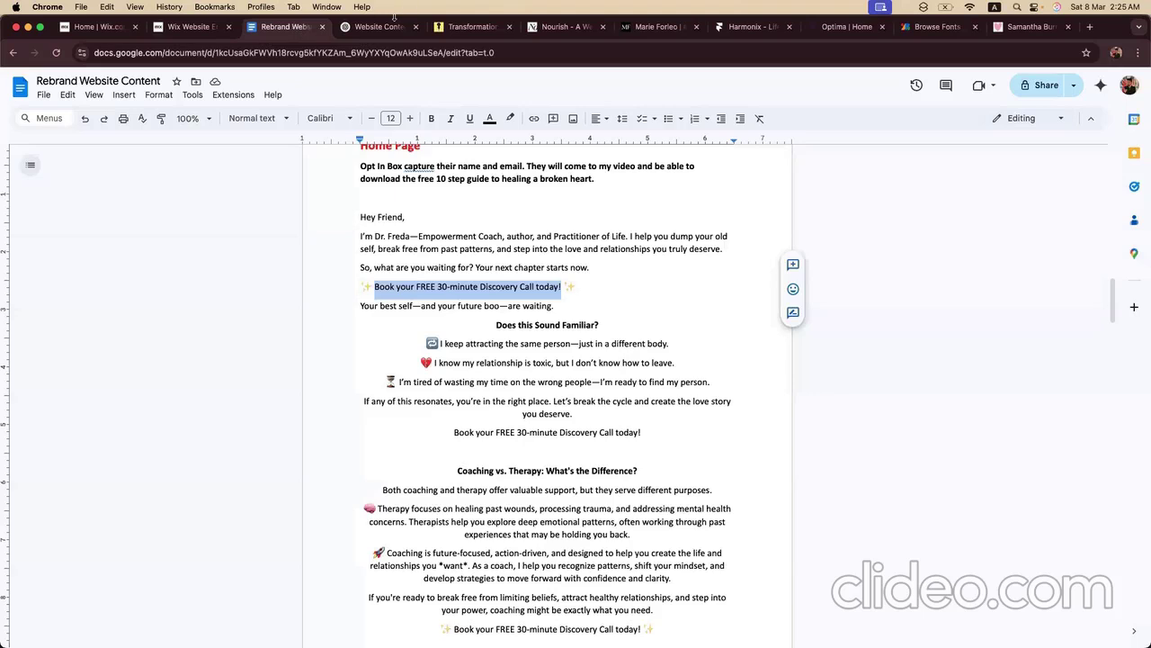
left_click(382, 27)
left_click(191, 27)
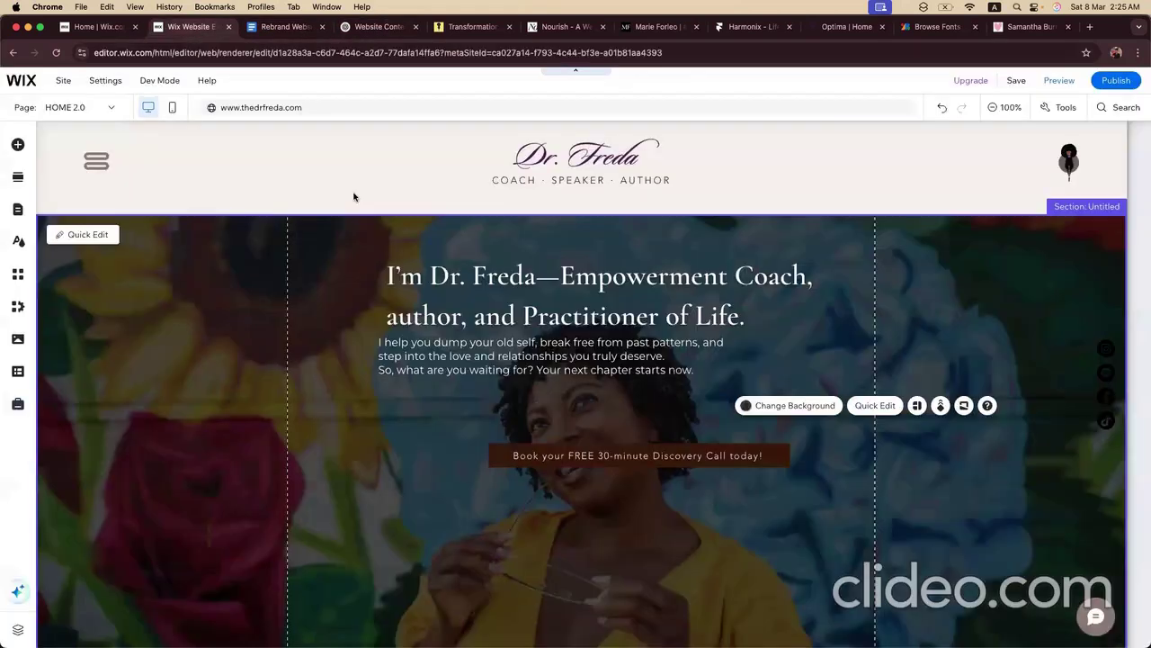
left_click(494, 366)
left_click(494, 481)
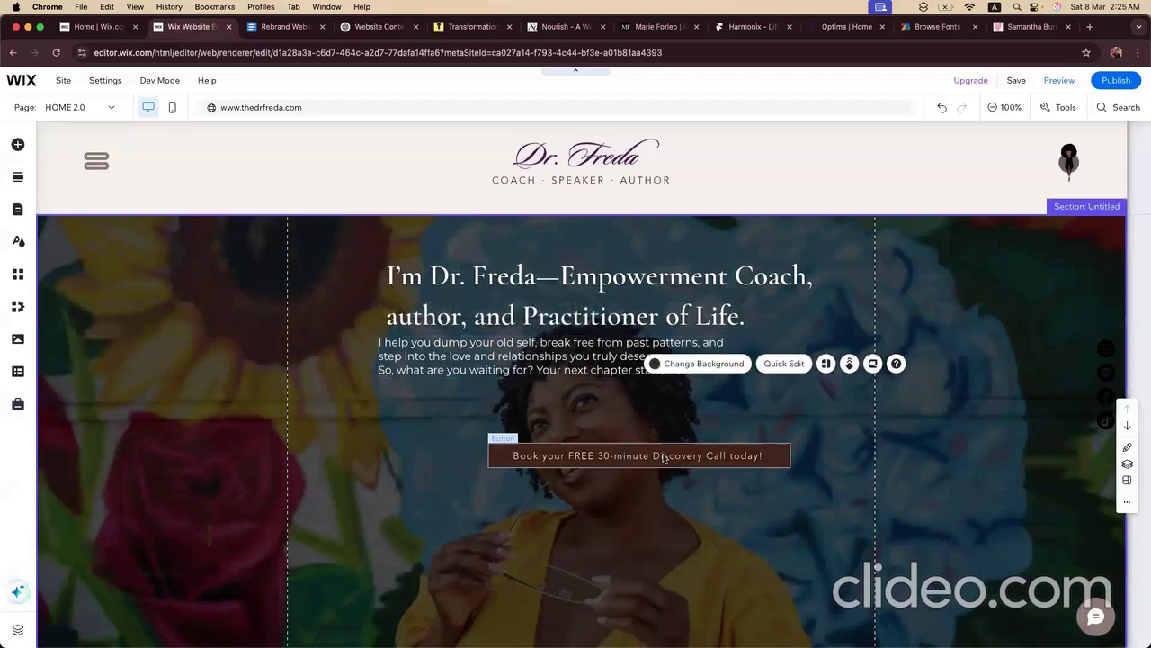
left_click(664, 455)
left_click_drag(663, 455, 591, 459)
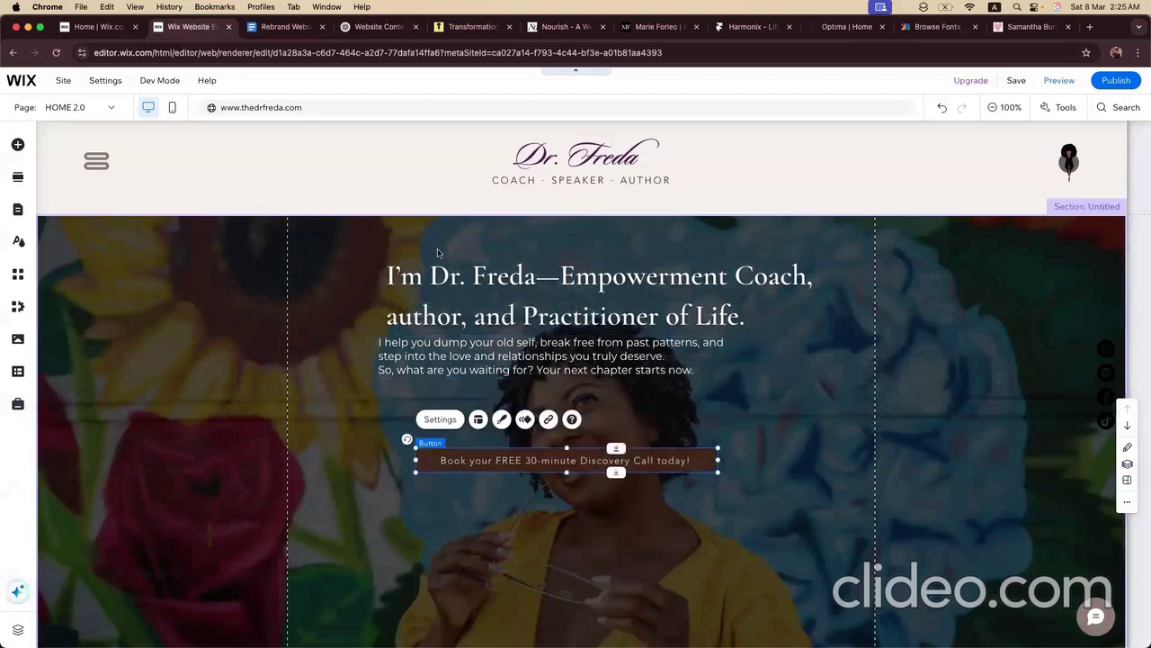
Step: Copy the Gold secondary accent hex code #D4AF37 from the Website Colors list in the rebrand document
left_click(378, 27)
left_click(270, 27)
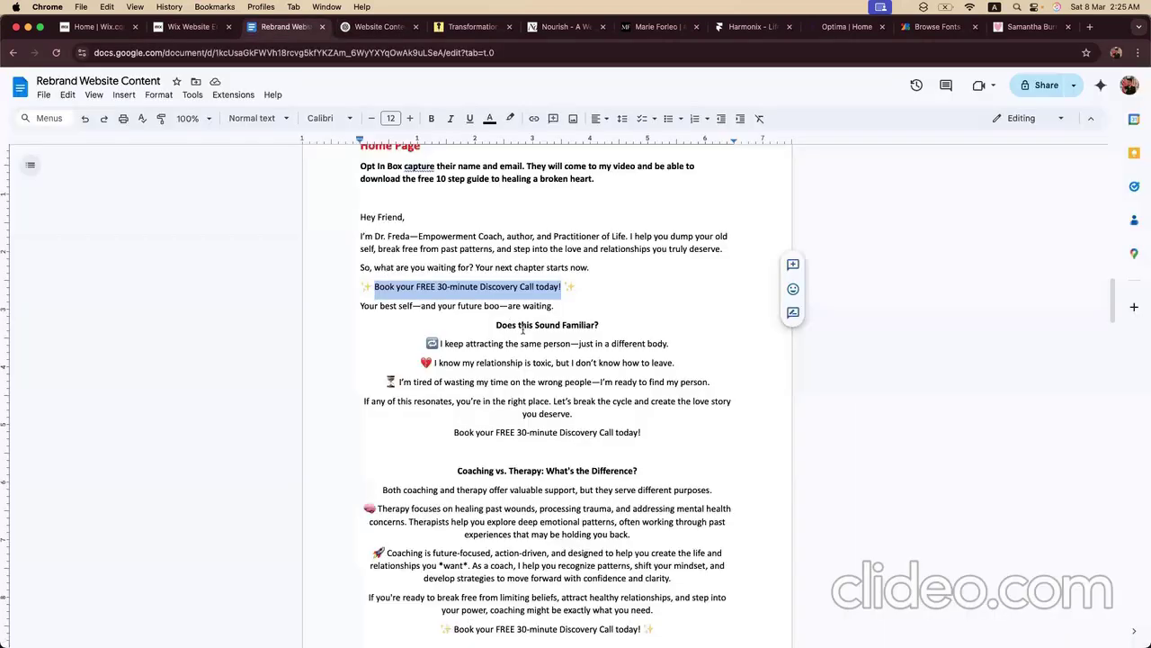
scroll(522, 329, "up", 20)
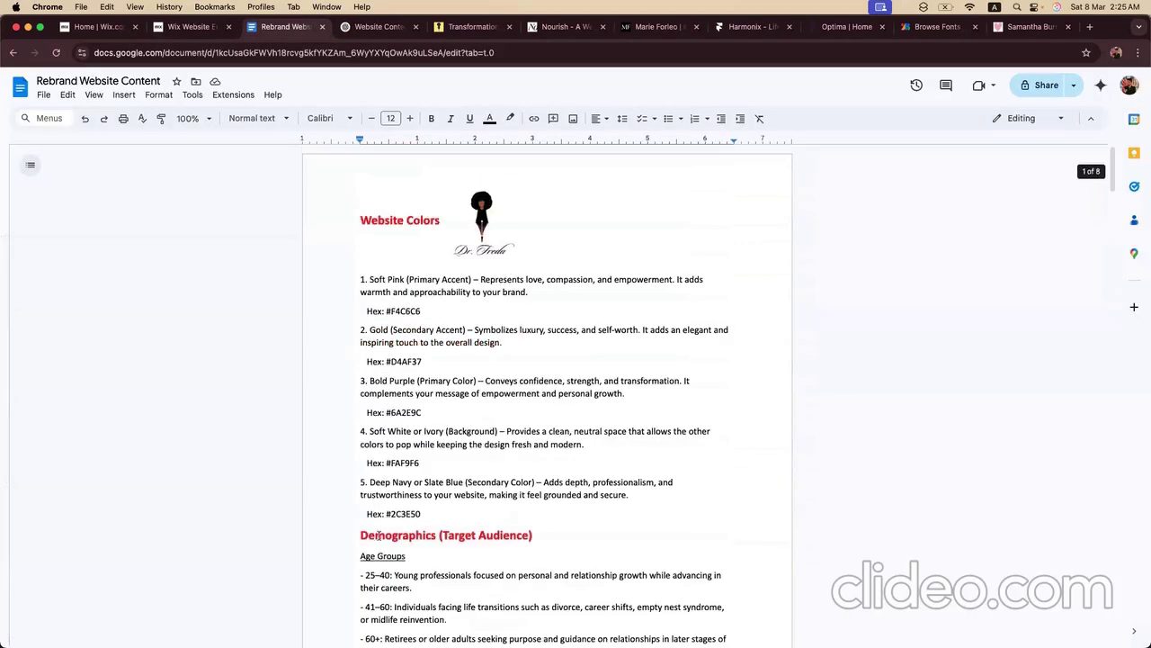
left_click(387, 362)
left_click_drag(387, 362, 422, 361)
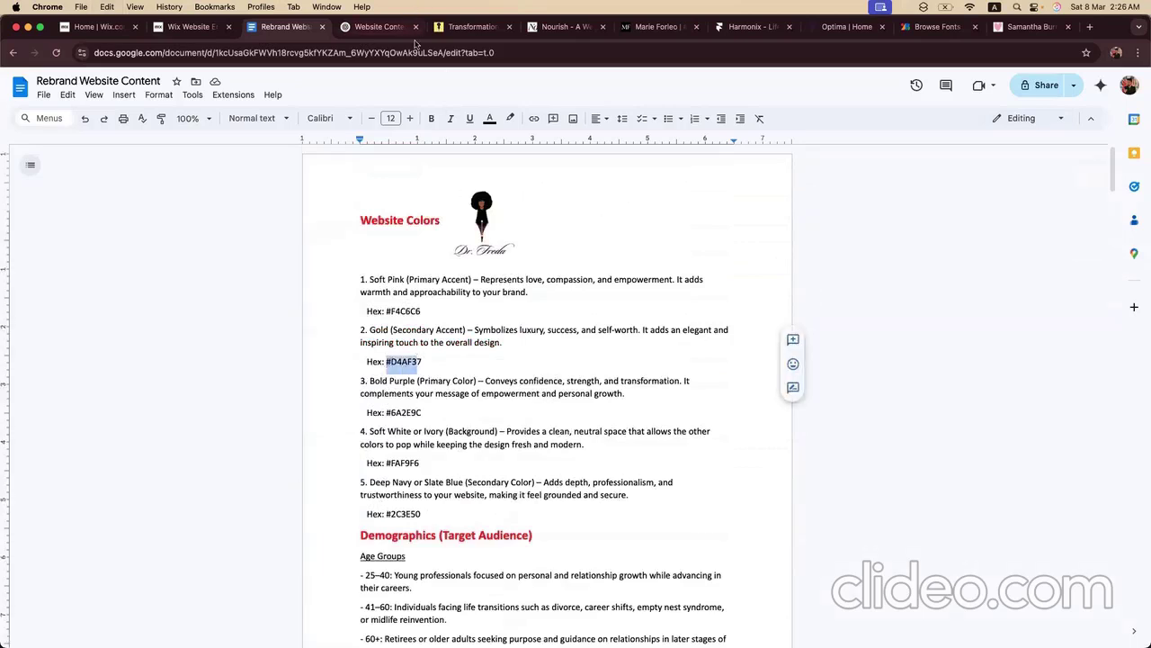
double_click(432, 359)
left_click_drag(389, 361, 424, 360)
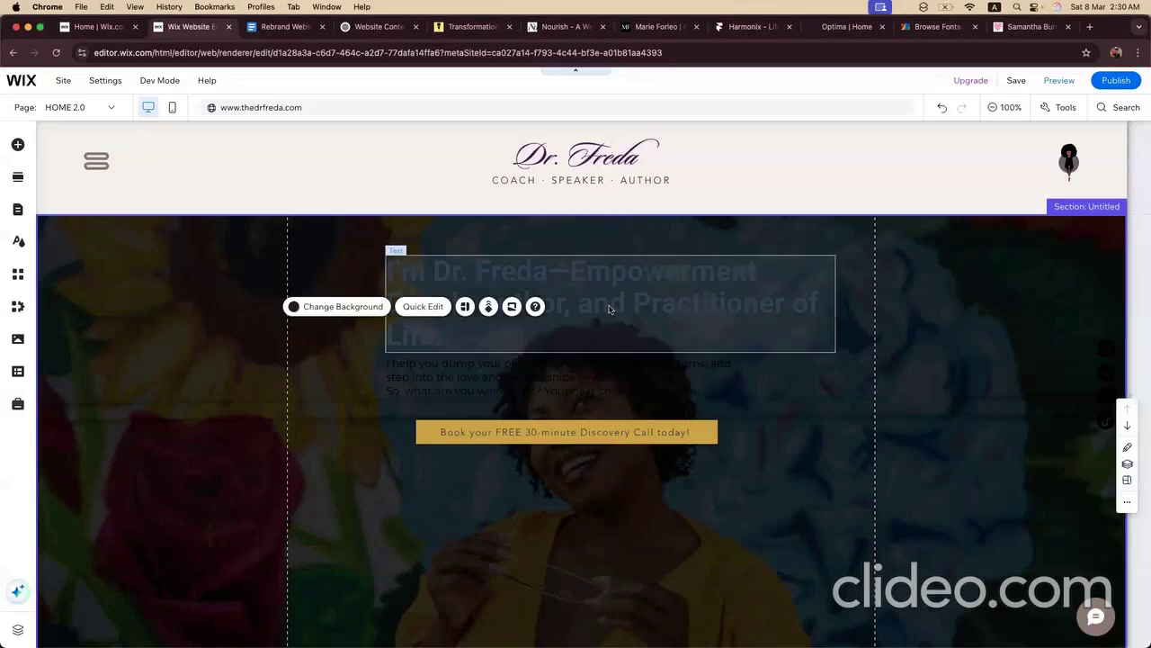
left_click(608, 307)
left_click(259, 367)
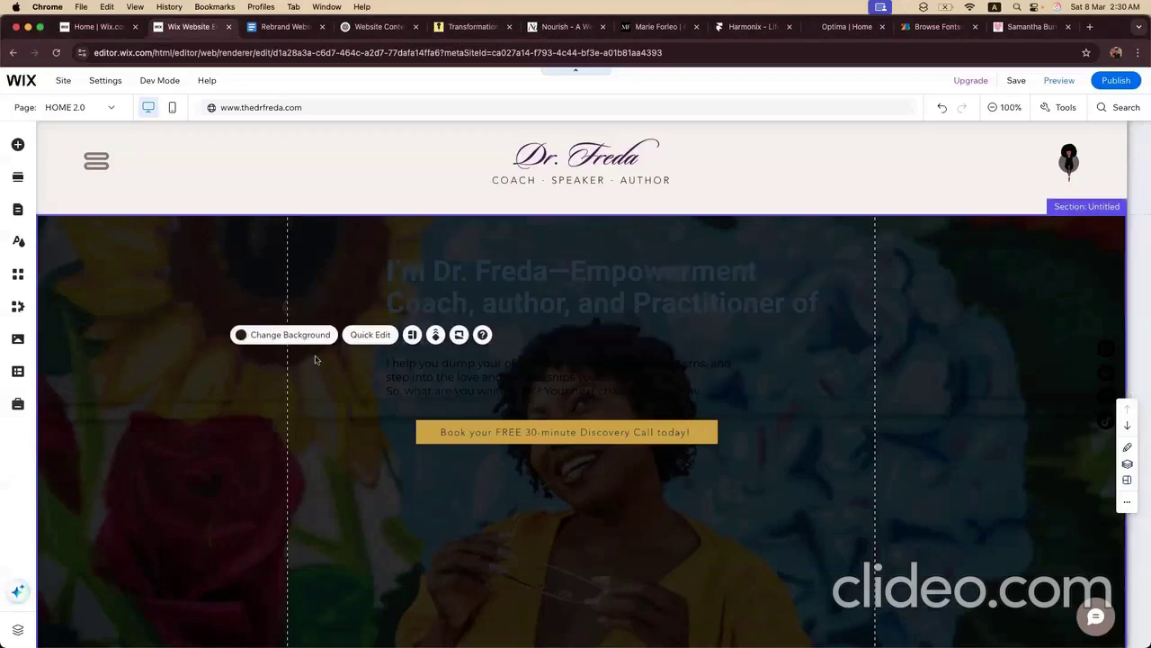
Step: Set the color behind the hero section's background image to white #FFFFFF
left_click(297, 343)
left_click(160, 372)
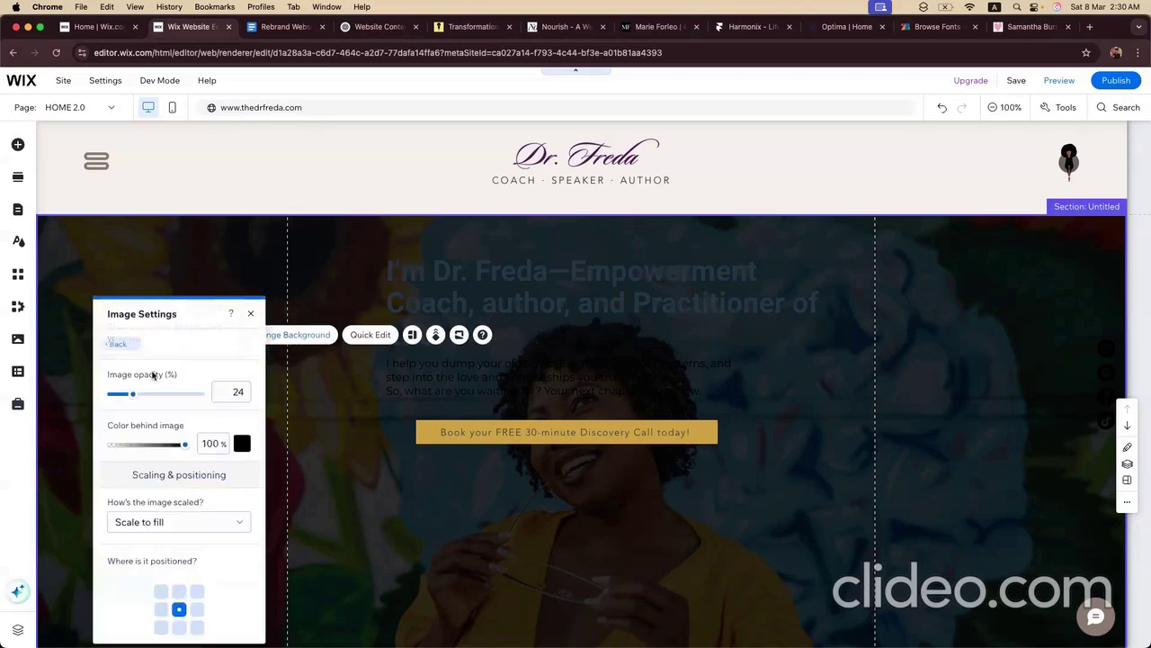
left_click(245, 444)
left_click(283, 570)
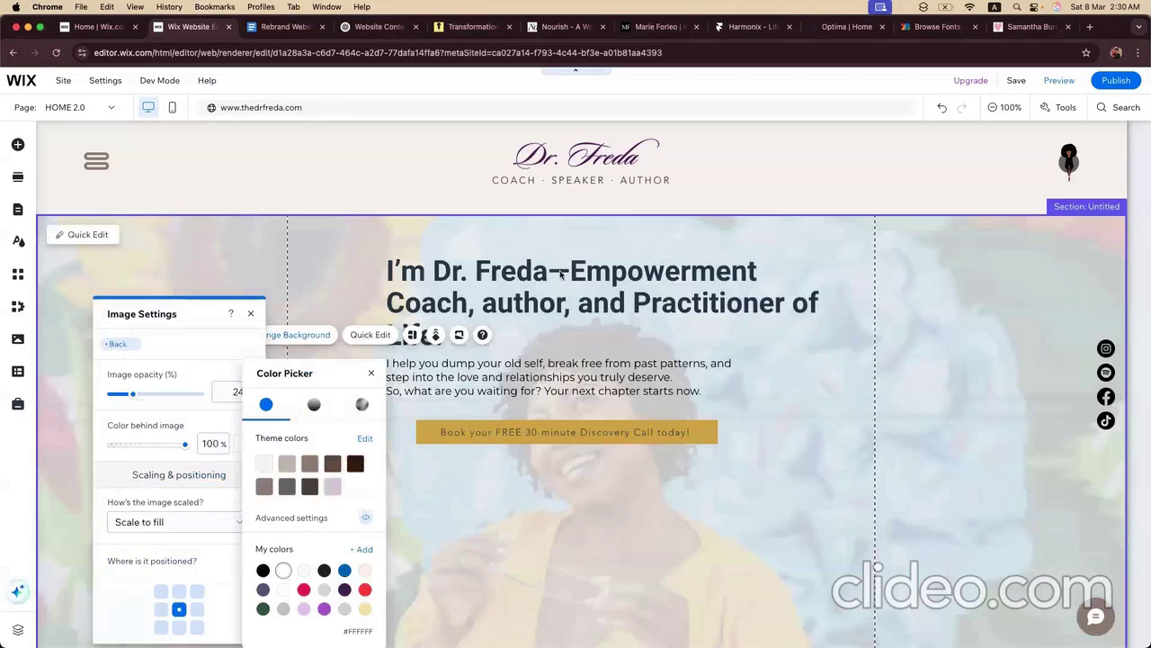
left_click(272, 301)
left_click(501, 277)
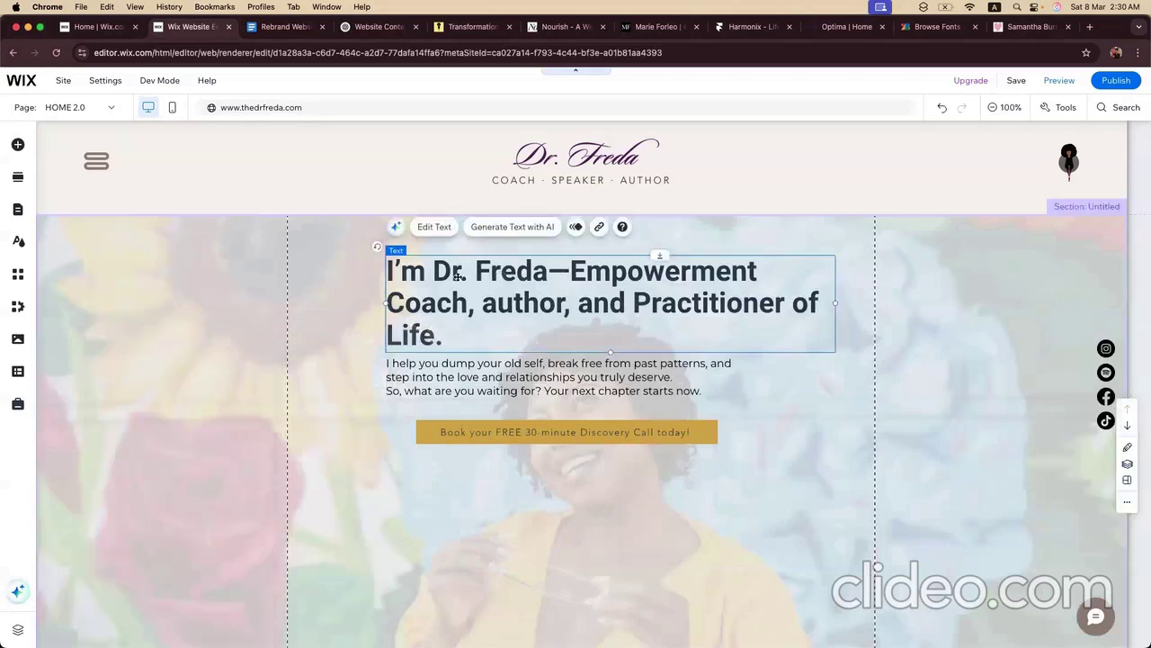
left_click(436, 227)
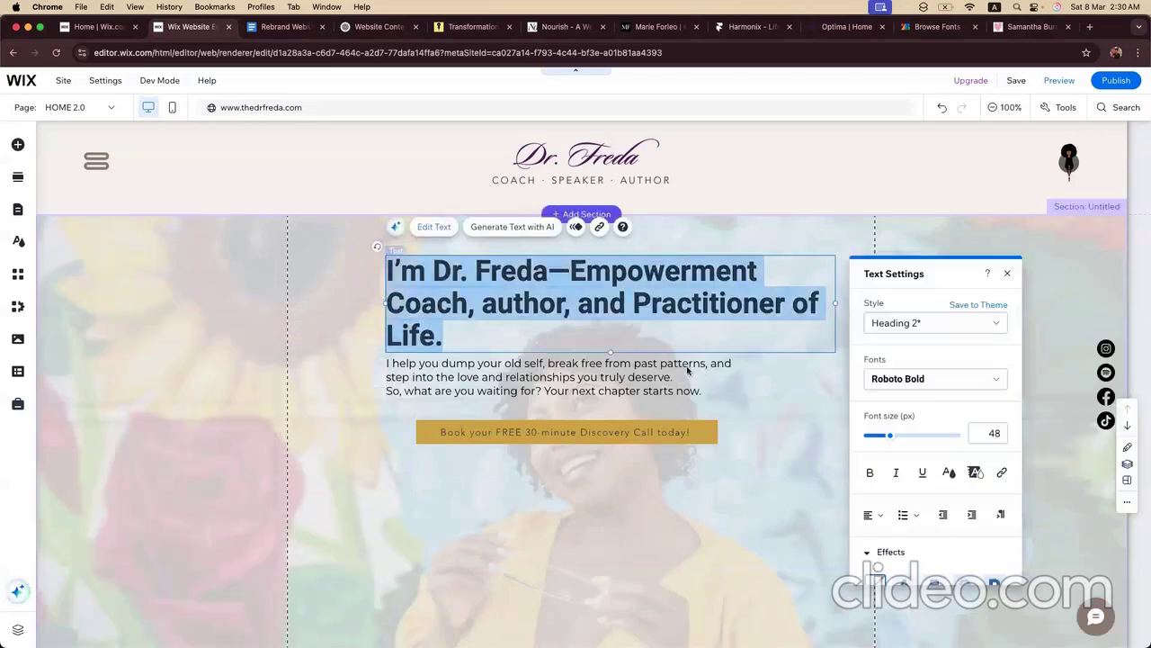
left_click(371, 330)
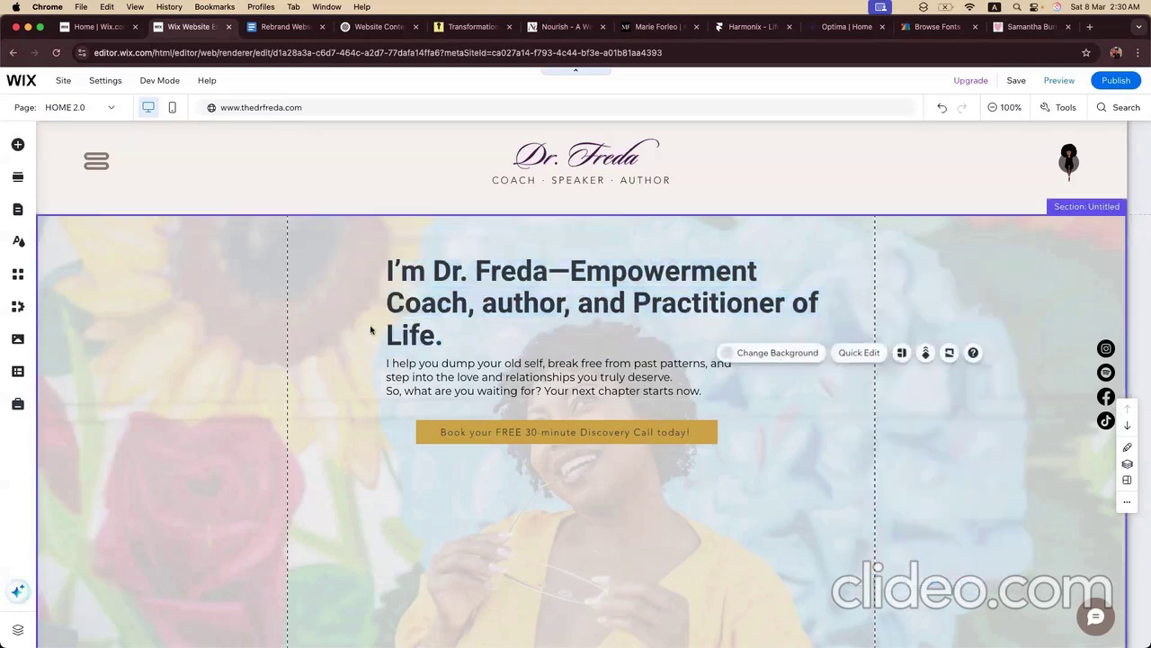
Step: Review the Coaching vs. Therapy section on the live thedrfreda.com site and the landing page layout suggestions in ChatGPT
left_click(438, 33)
scroll(423, 338, "down", 10)
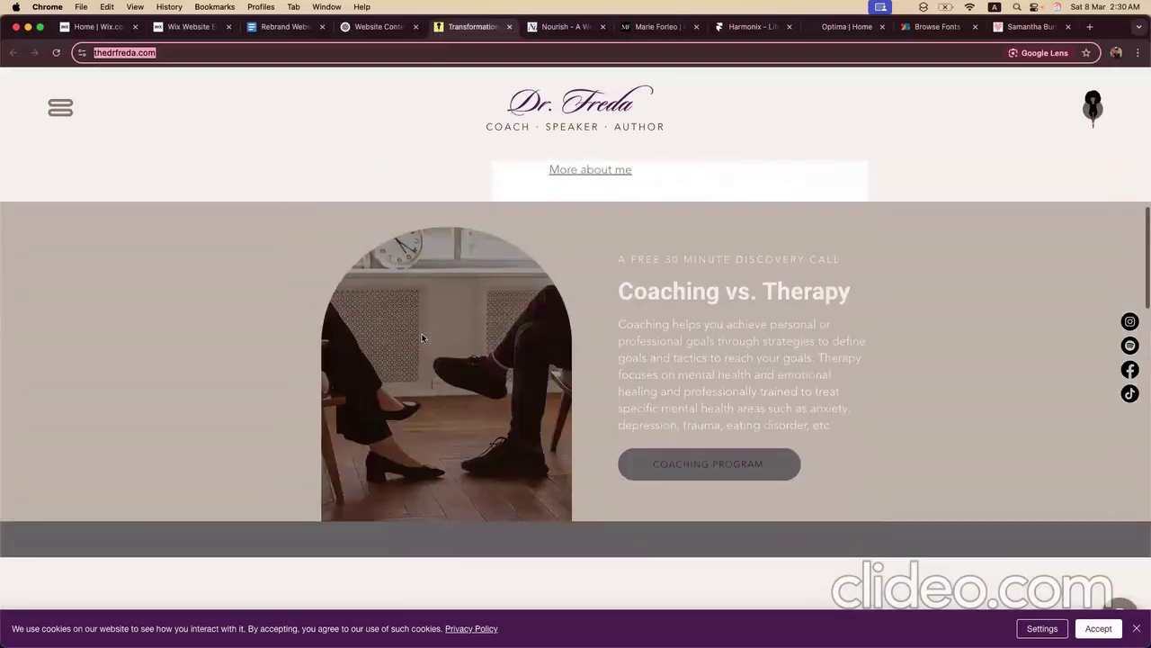
left_click(625, 288)
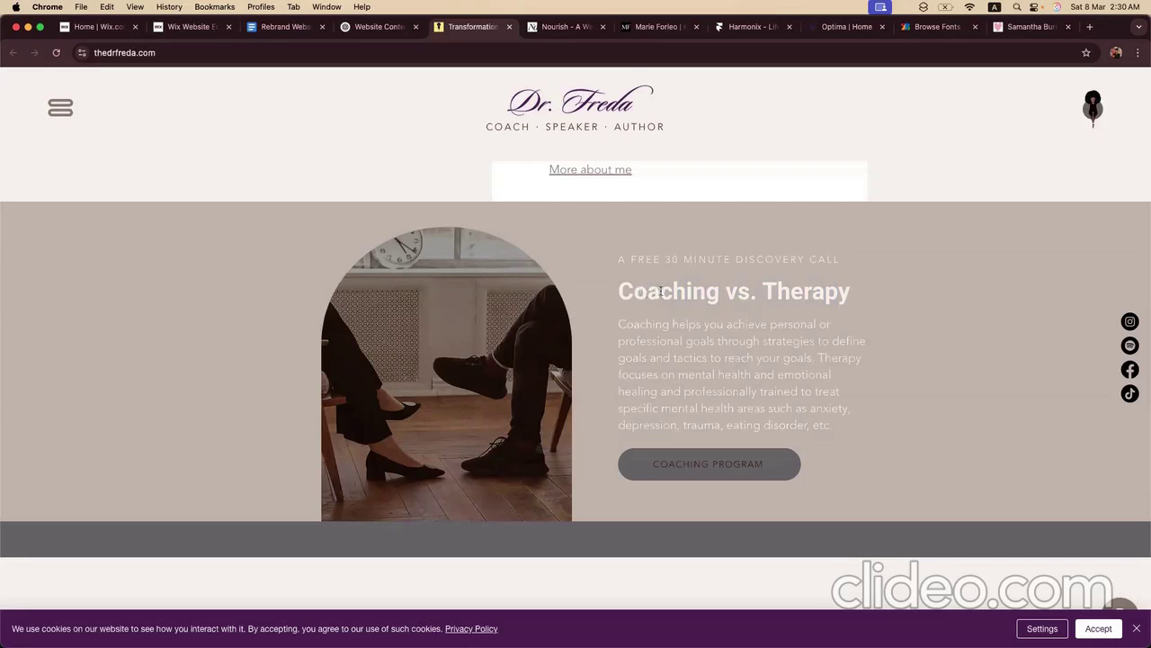
left_click_drag(613, 293, 790, 287)
left_click_drag(661, 297, 540, 281)
left_click(372, 25)
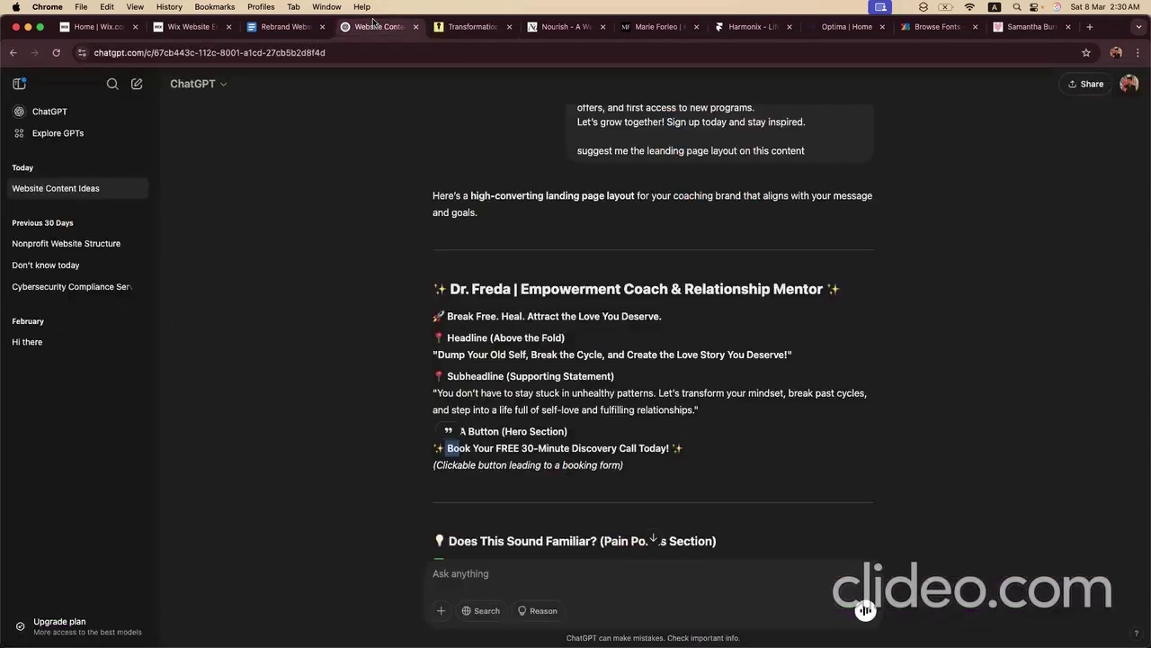
Step: In the Wix editor, open the hero heading's text color choices and copy the Deep Navy hex #2C3E50 from the rebrand document
left_click(190, 26)
left_click(581, 294)
left_click(433, 226)
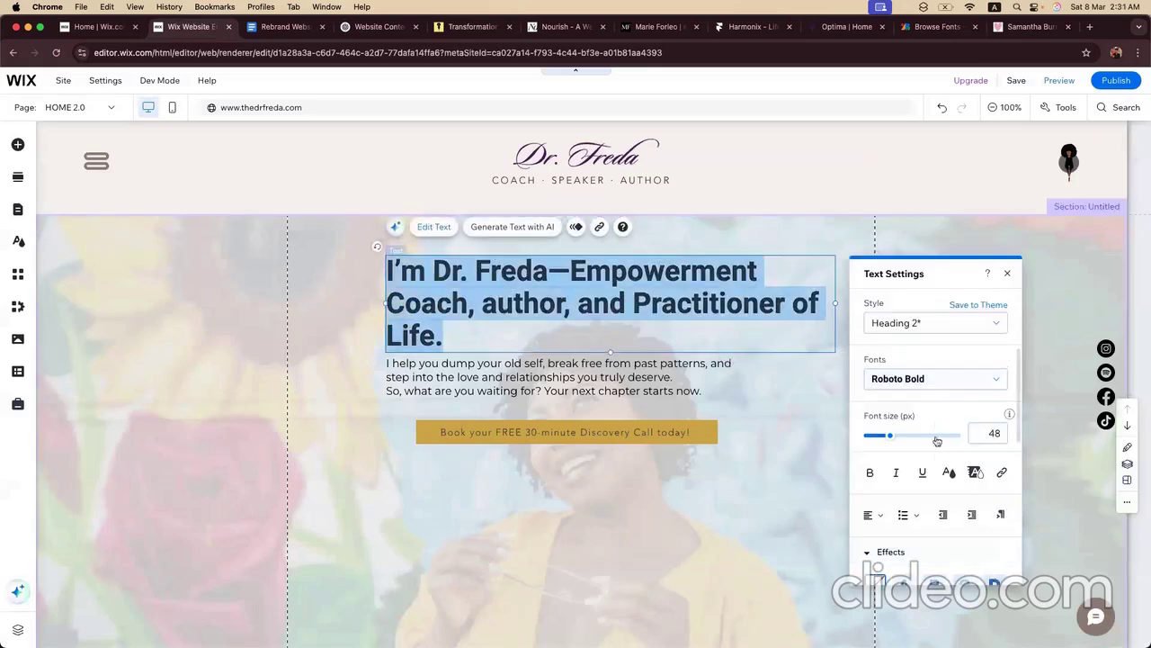
left_click(949, 472)
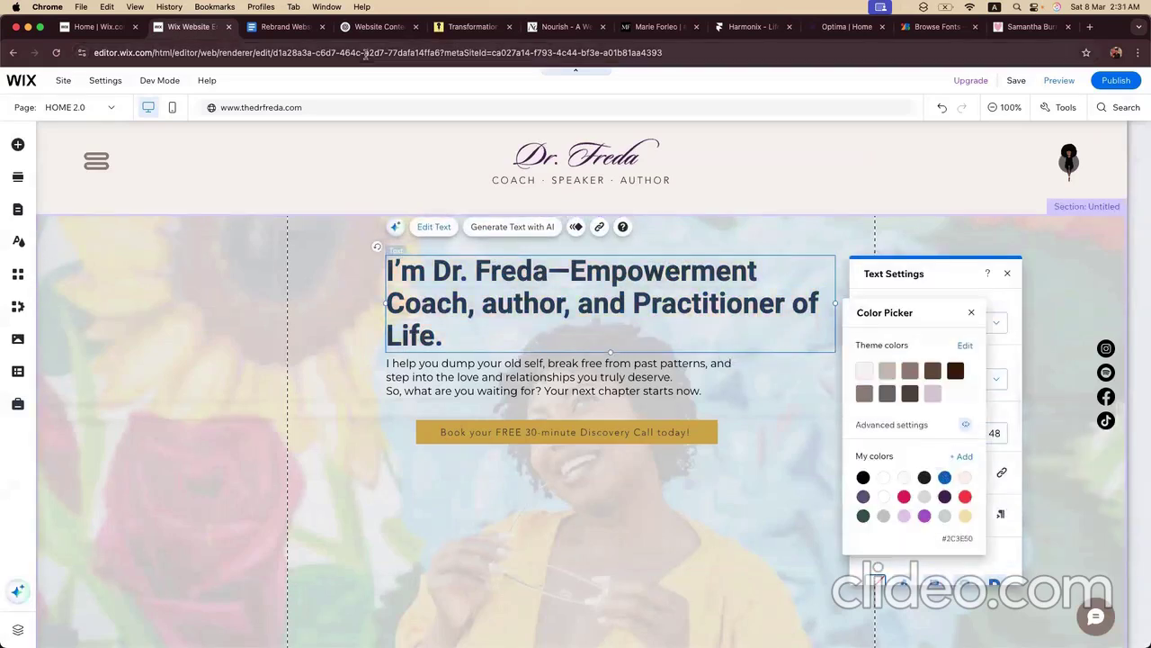
left_click(260, 24)
left_click(394, 444)
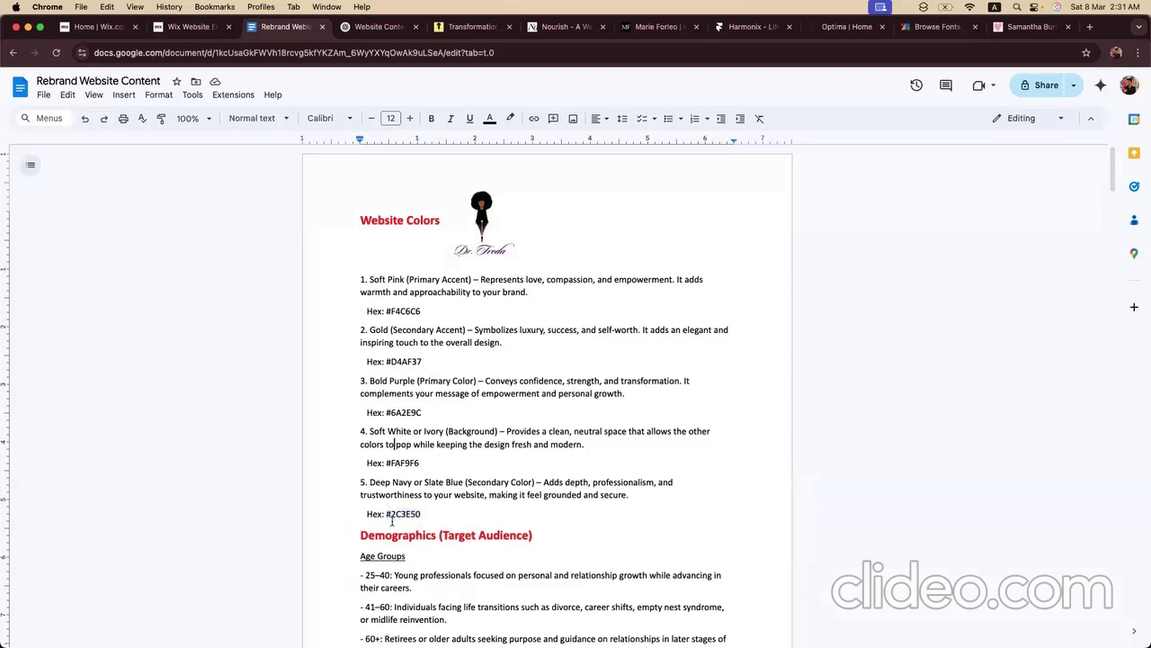
left_click_drag(387, 513, 423, 513)
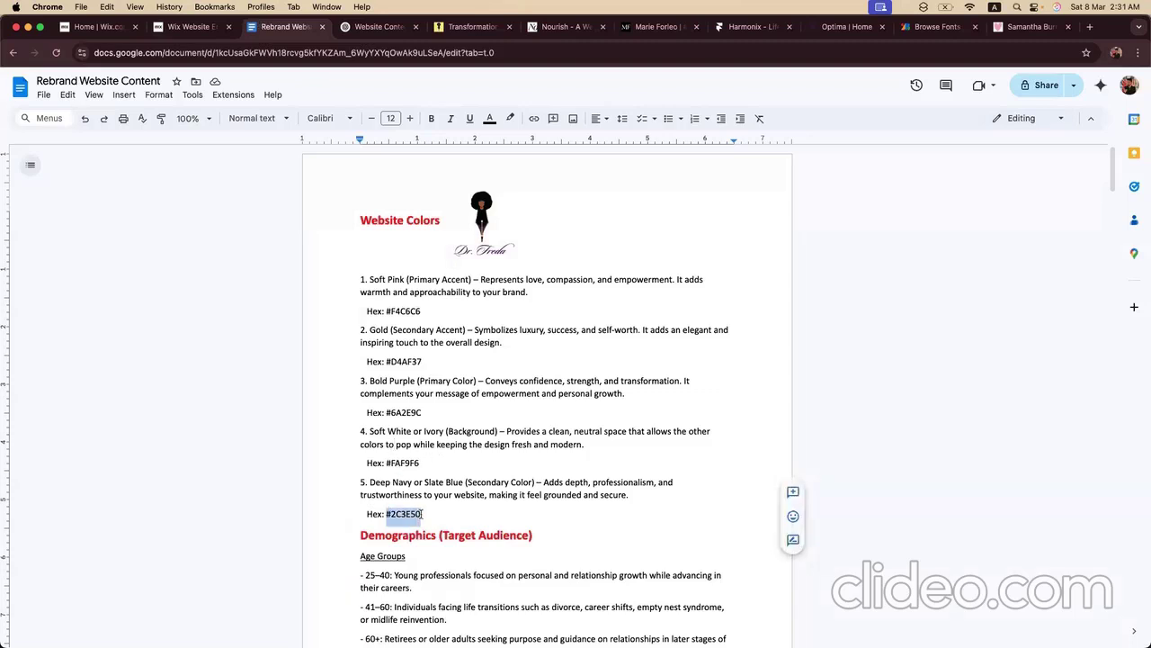
Step: Return to the Wix editor and apply #2C3E50 as a custom text color to the hero heading
left_click(222, 25)
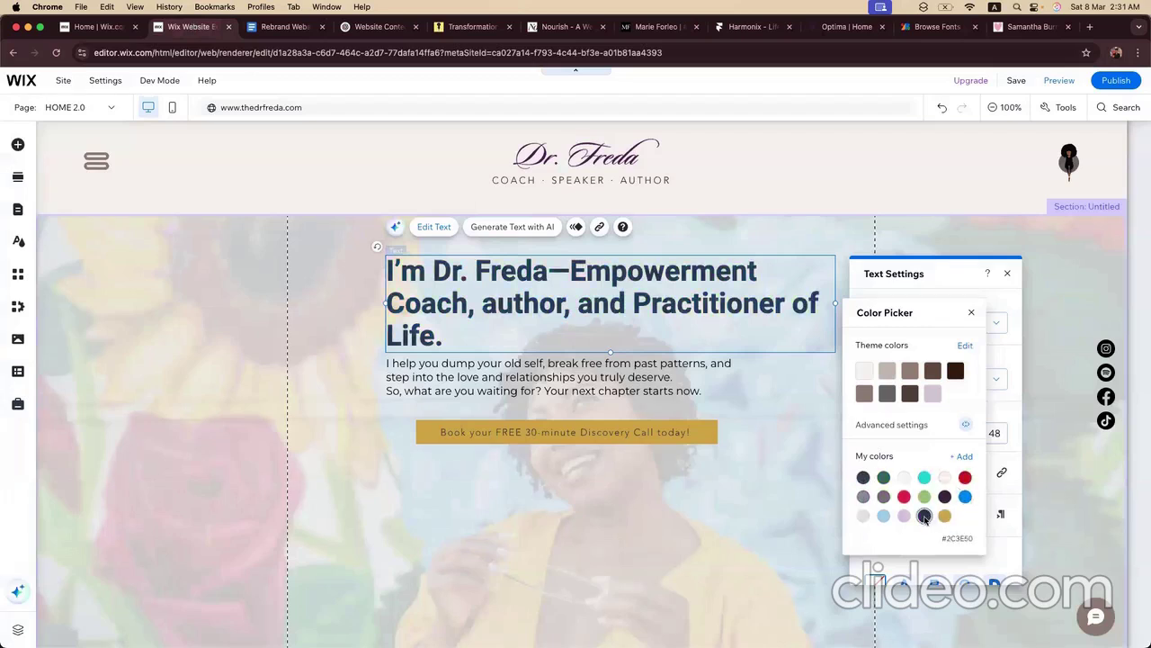
scroll(924, 512, "up", 3)
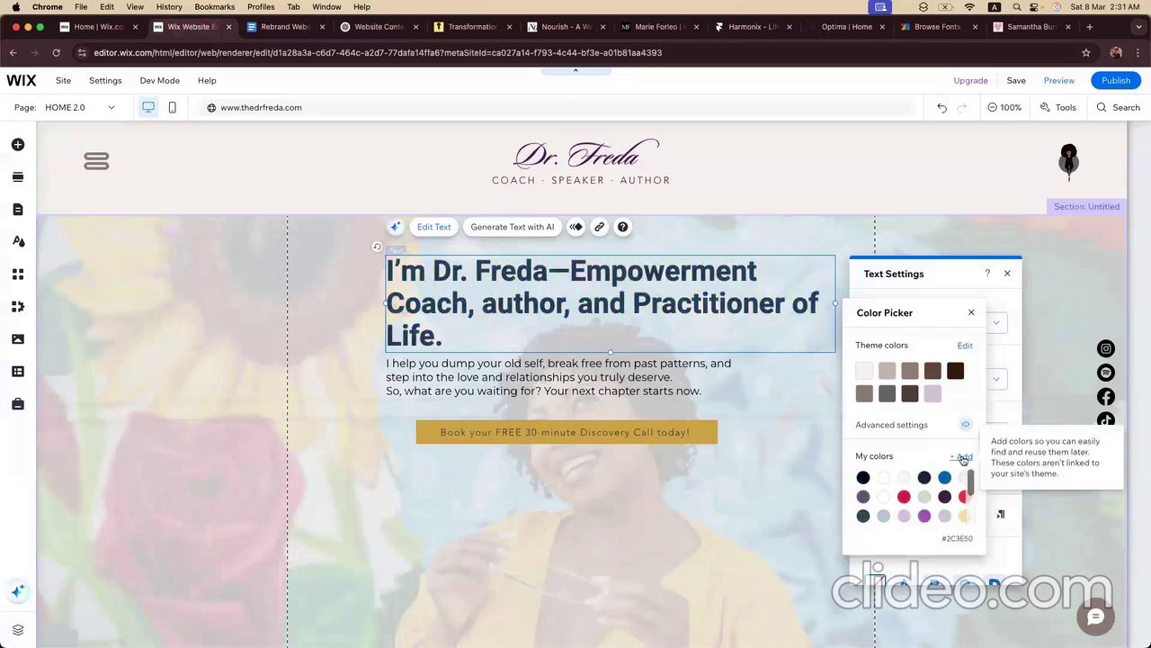
left_click(962, 457)
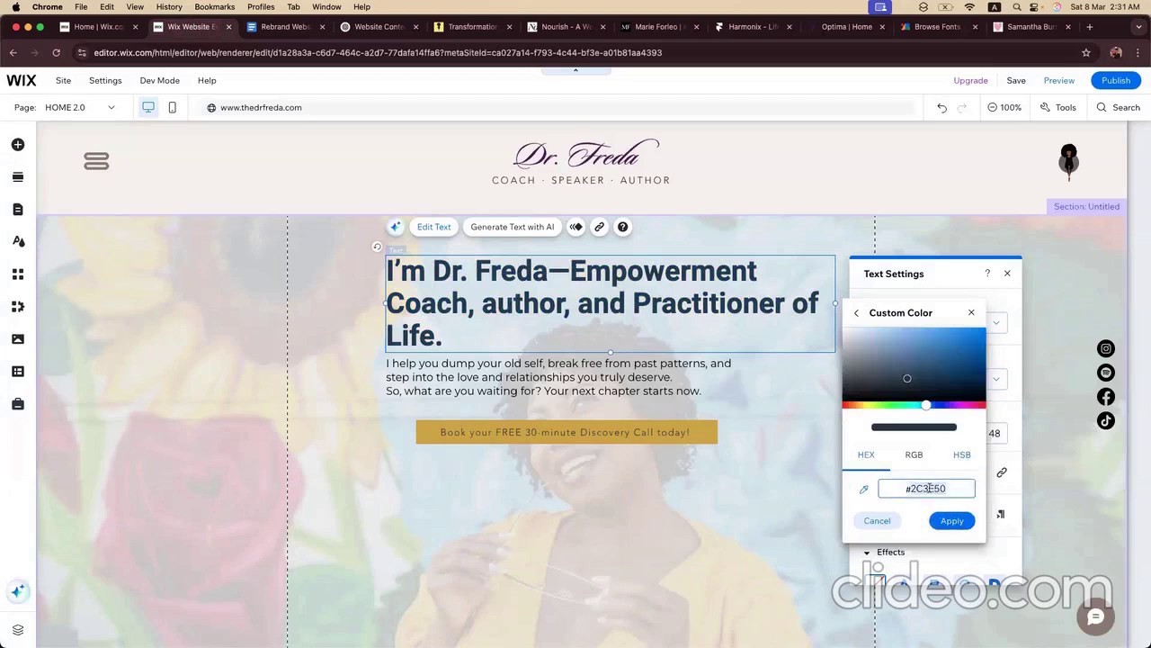
left_click(952, 520)
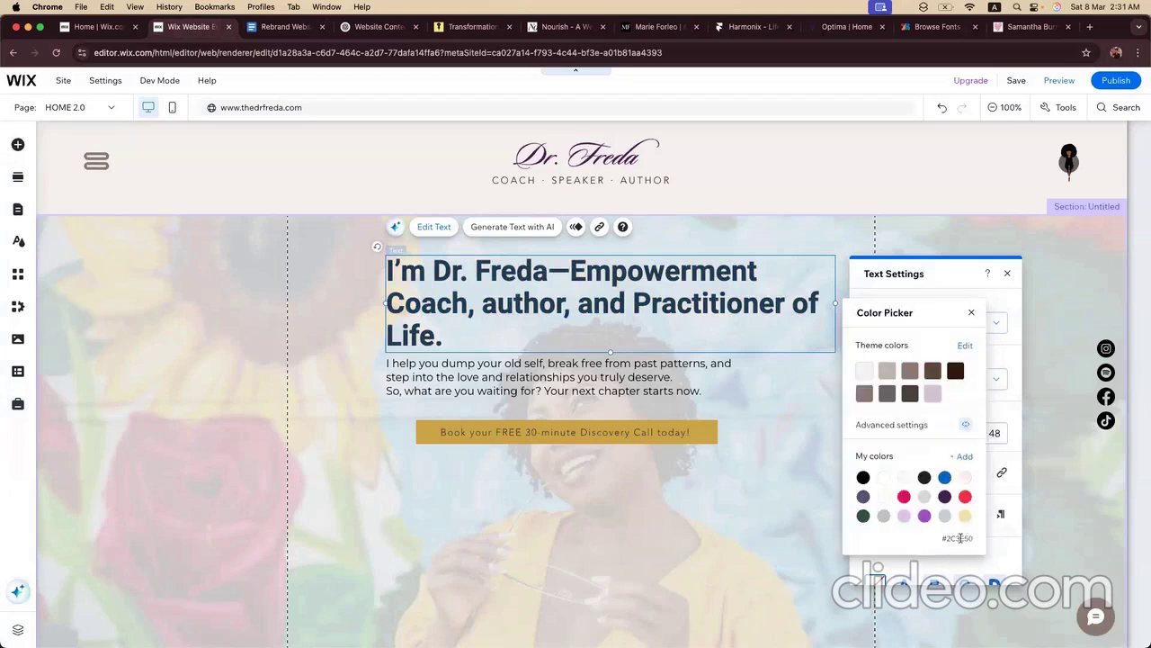
left_click(817, 429)
left_click(817, 429)
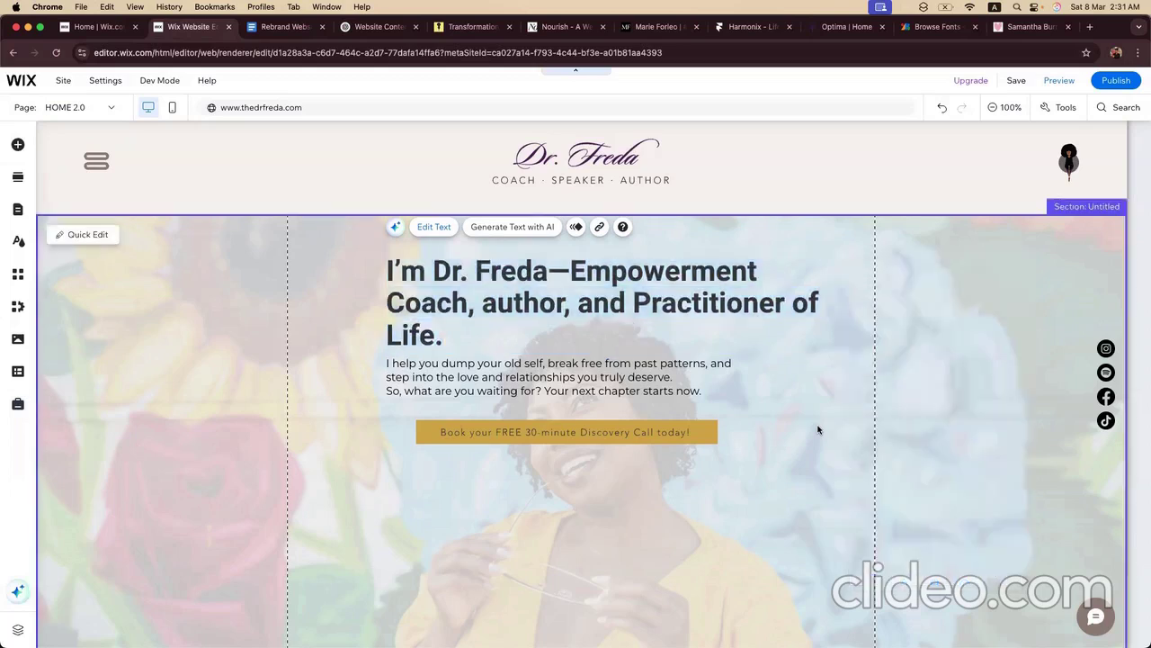
Step: Check the hero paragraph's text settings and select the call-to-action button below it
left_click(605, 371)
double_click(478, 360)
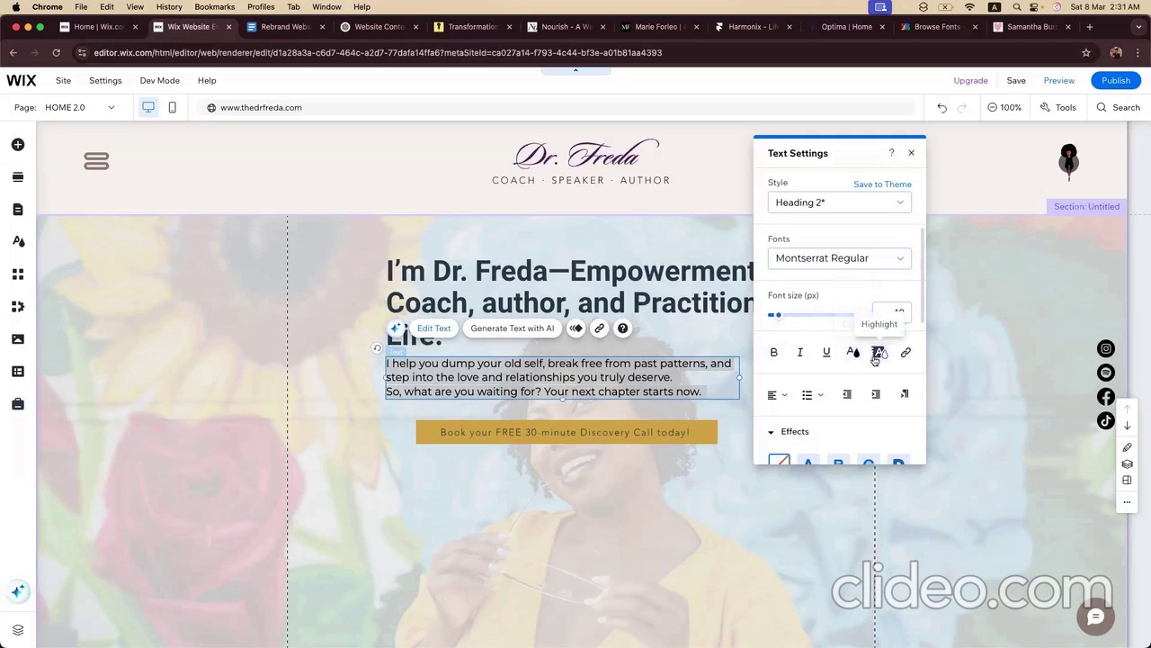
left_click(477, 439)
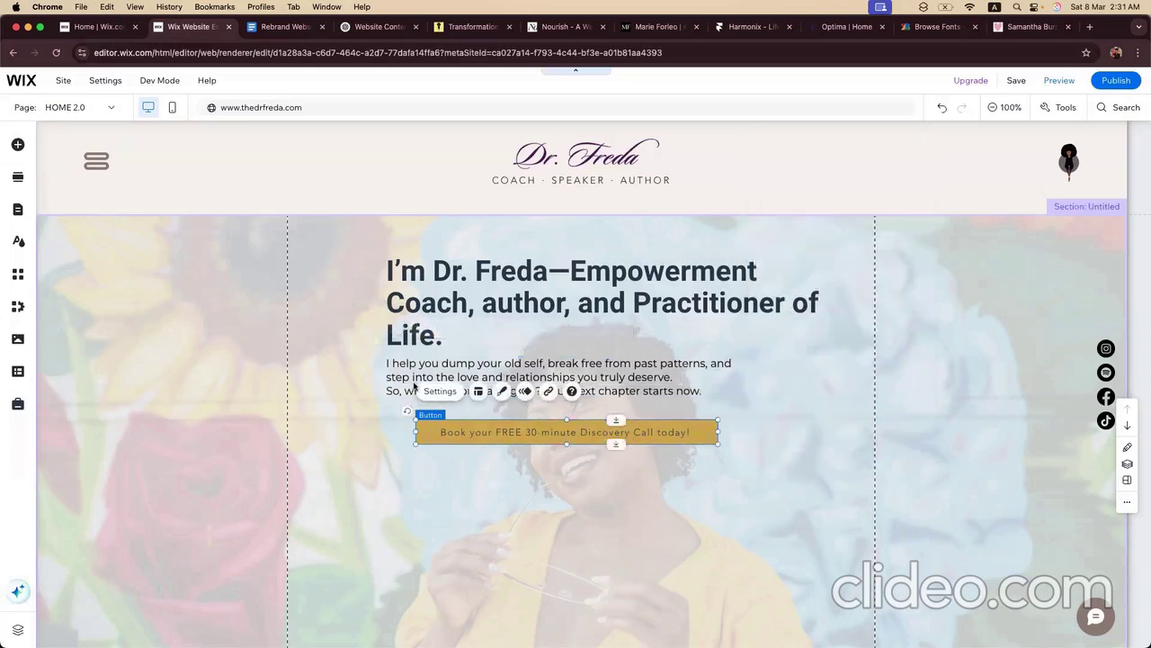
Step: Glance at the rebrand document's color list, return to the Wix editor and set the hero button's label font to Montserrat Regular
left_click(266, 32)
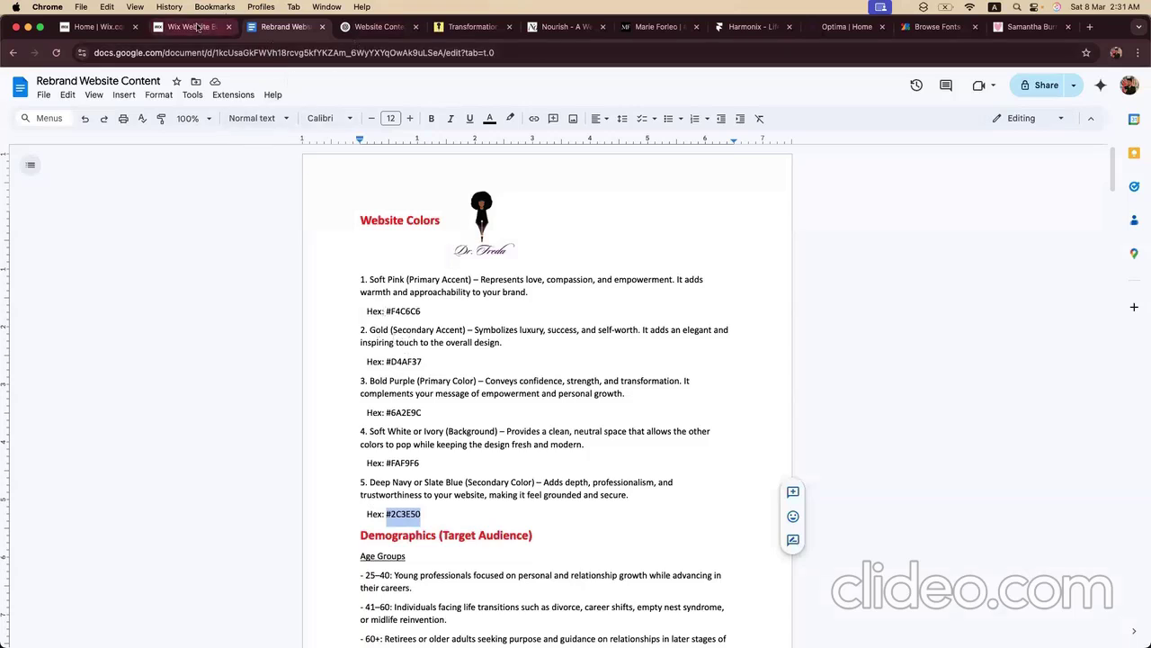
left_click(198, 27)
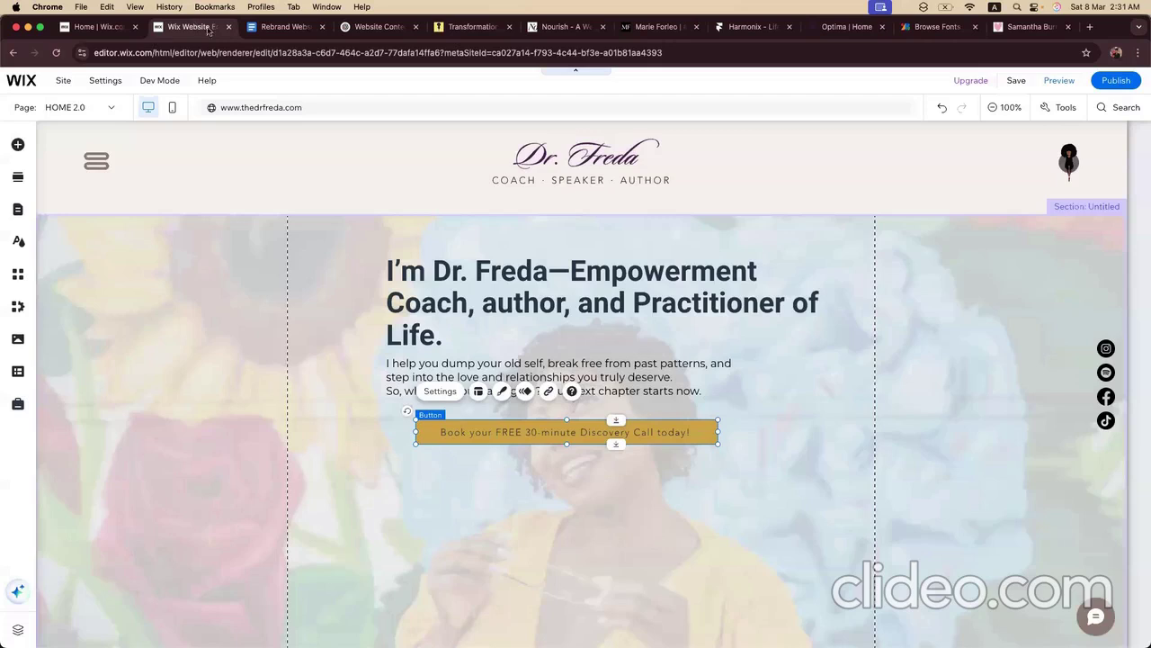
left_click(501, 392)
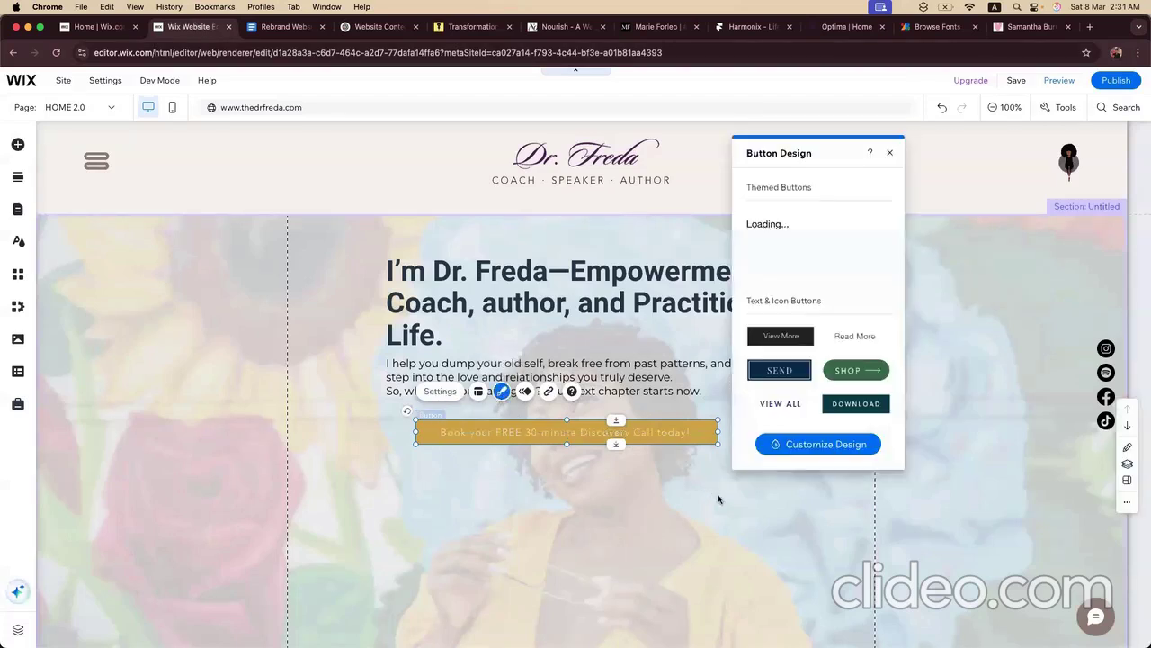
left_click(797, 445)
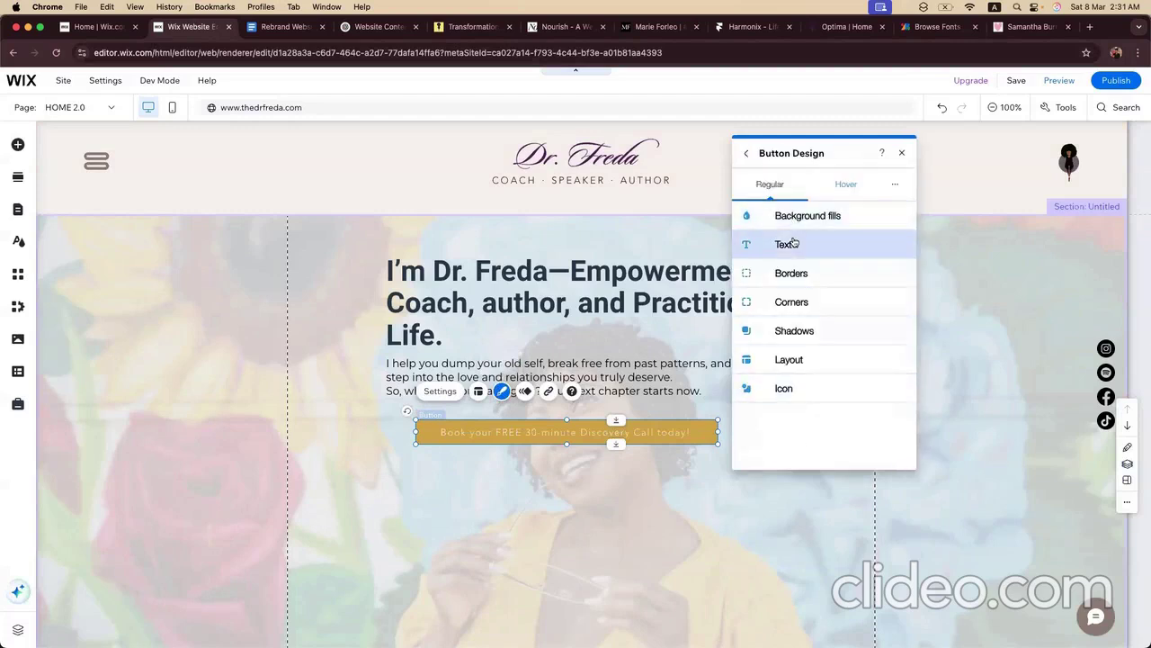
left_click(794, 239)
left_click(821, 341)
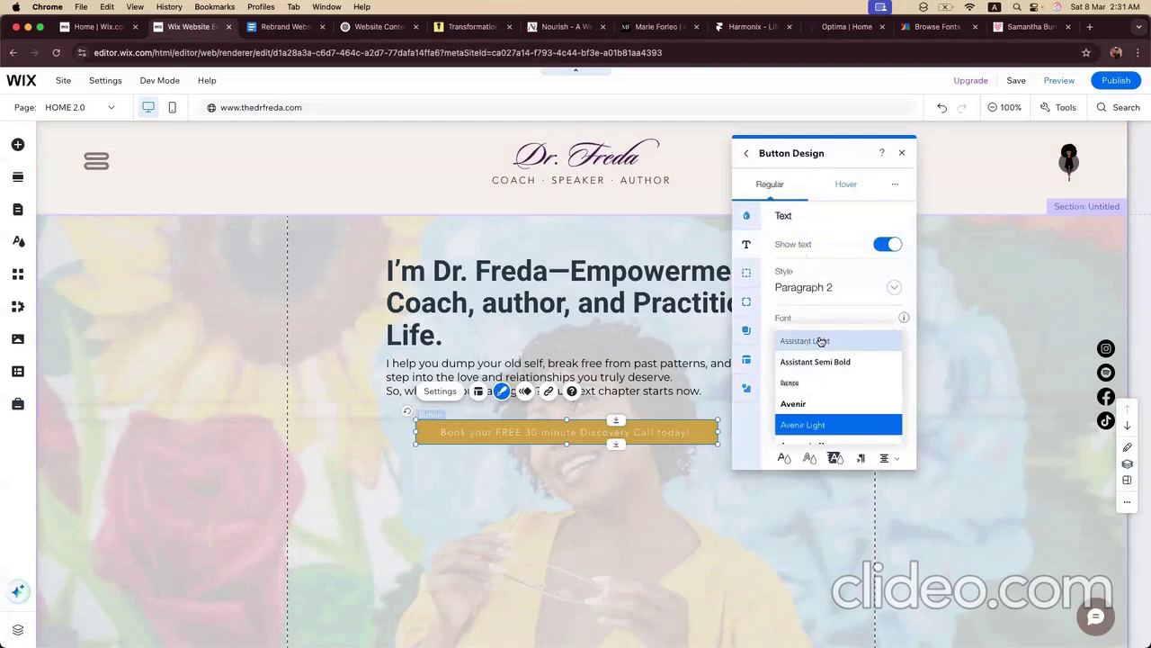
scroll(821, 360, "down", 10)
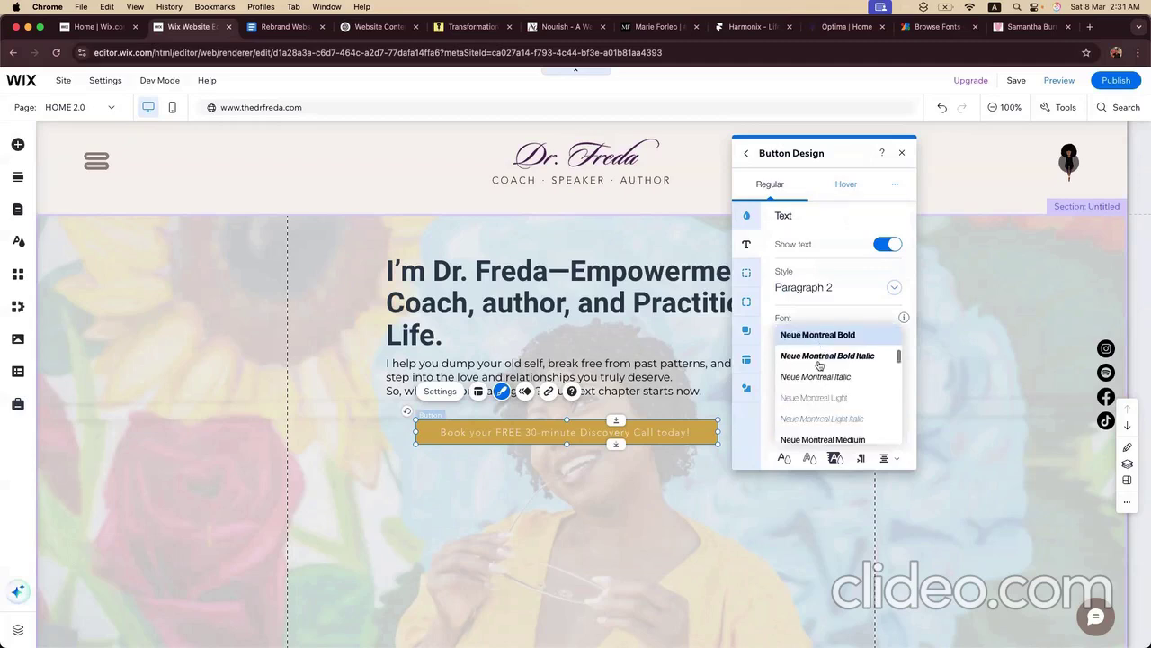
scroll(818, 372, "down", 5)
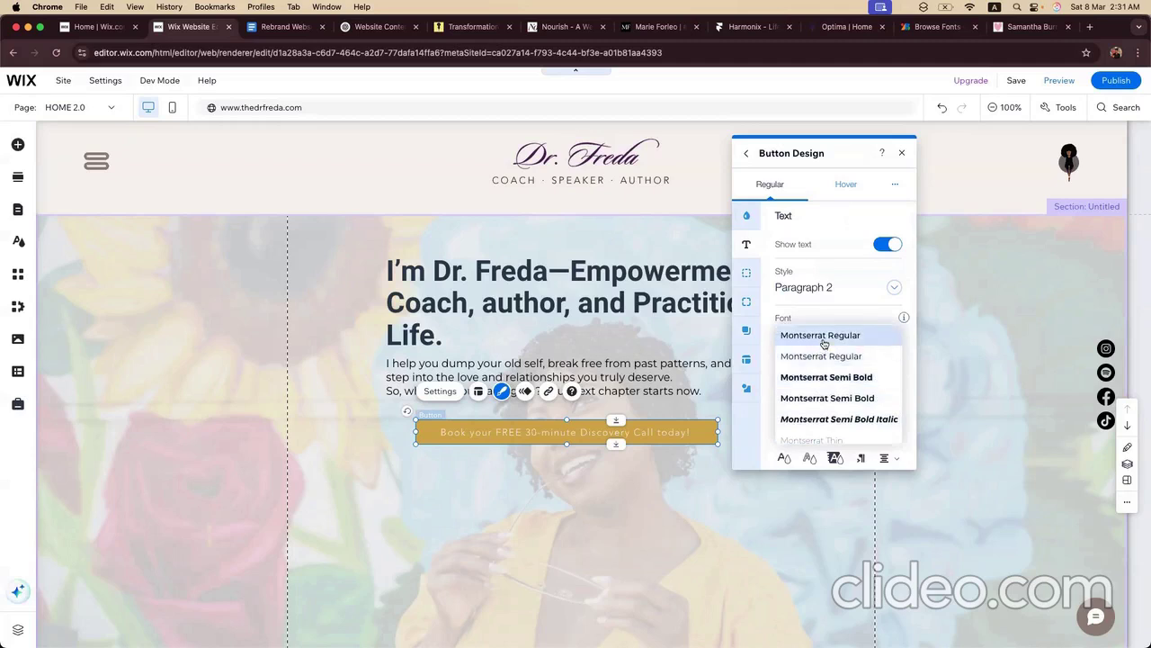
left_click(823, 340)
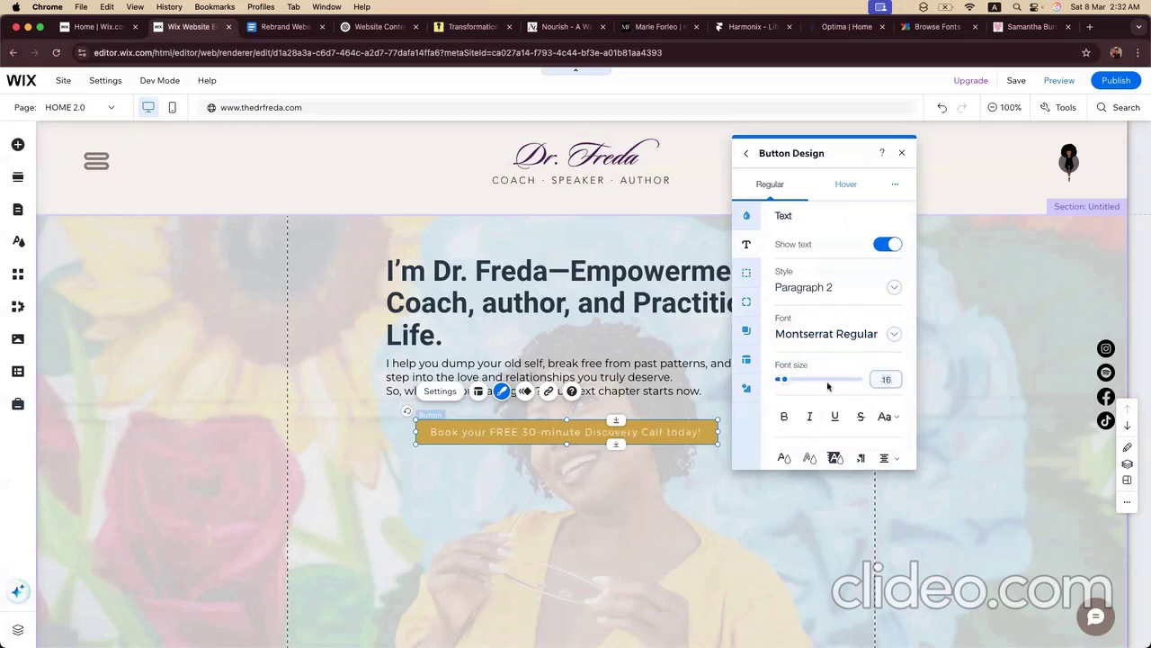
Step: Compare the hero button's regular and hover state designs
left_click(835, 185)
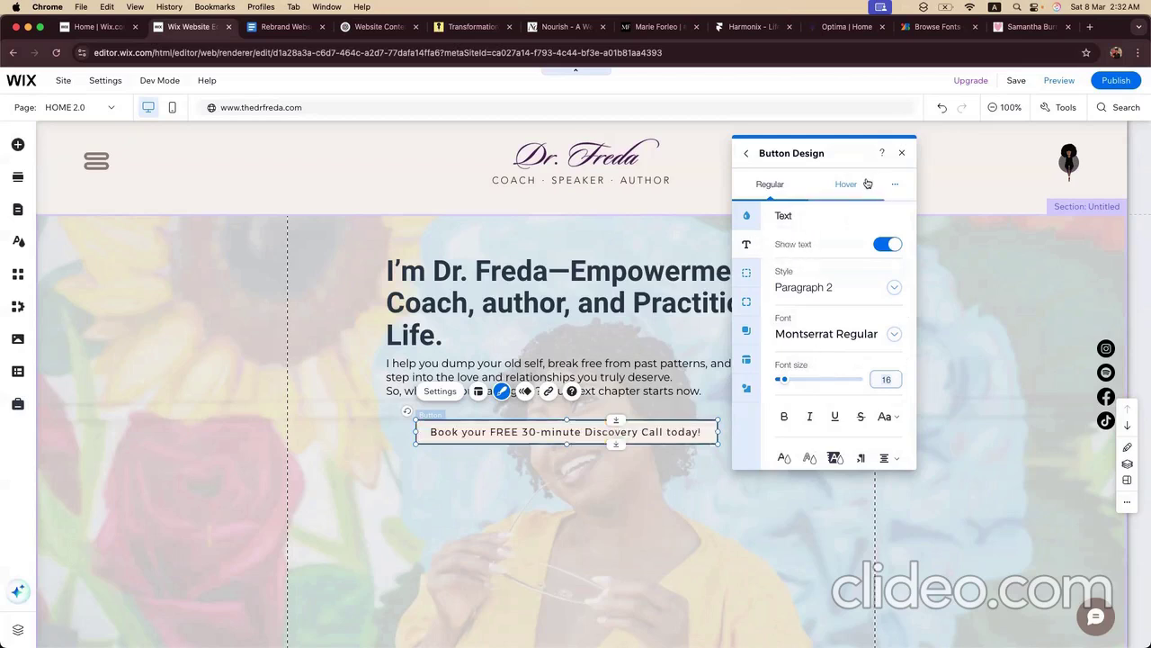
left_click(765, 189)
left_click(845, 183)
left_click(771, 189)
left_click(817, 190)
left_click(763, 189)
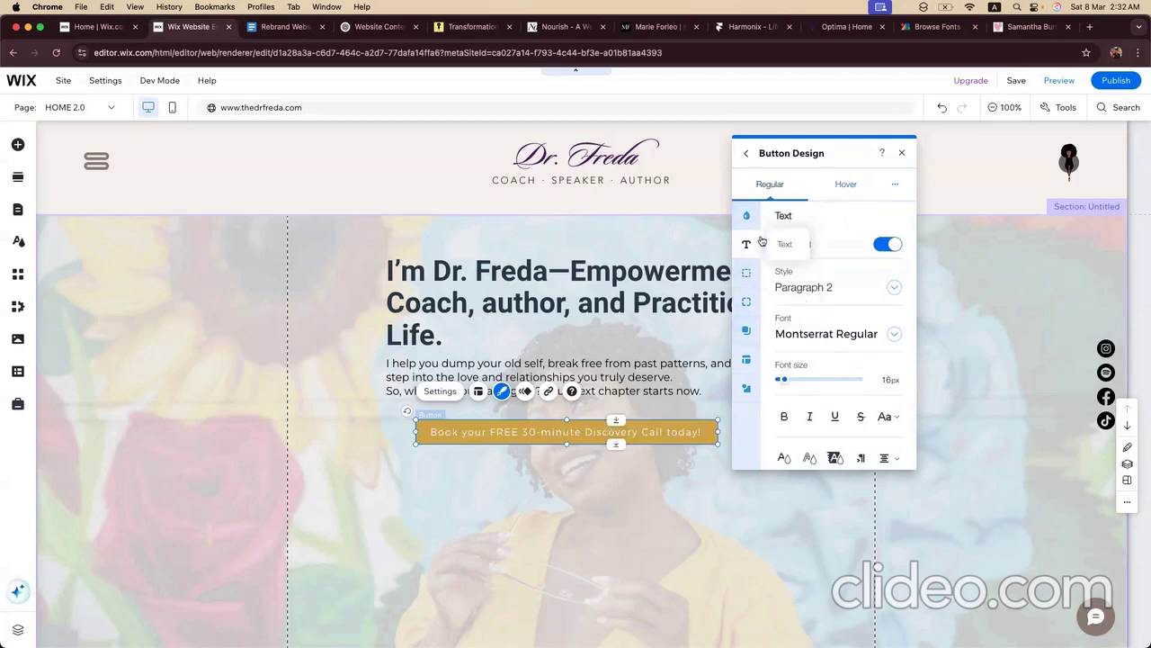
Step: Set the hero button's label color in the hover state to gold #D4AF37
left_click(846, 183)
scroll(816, 379, "down", 2)
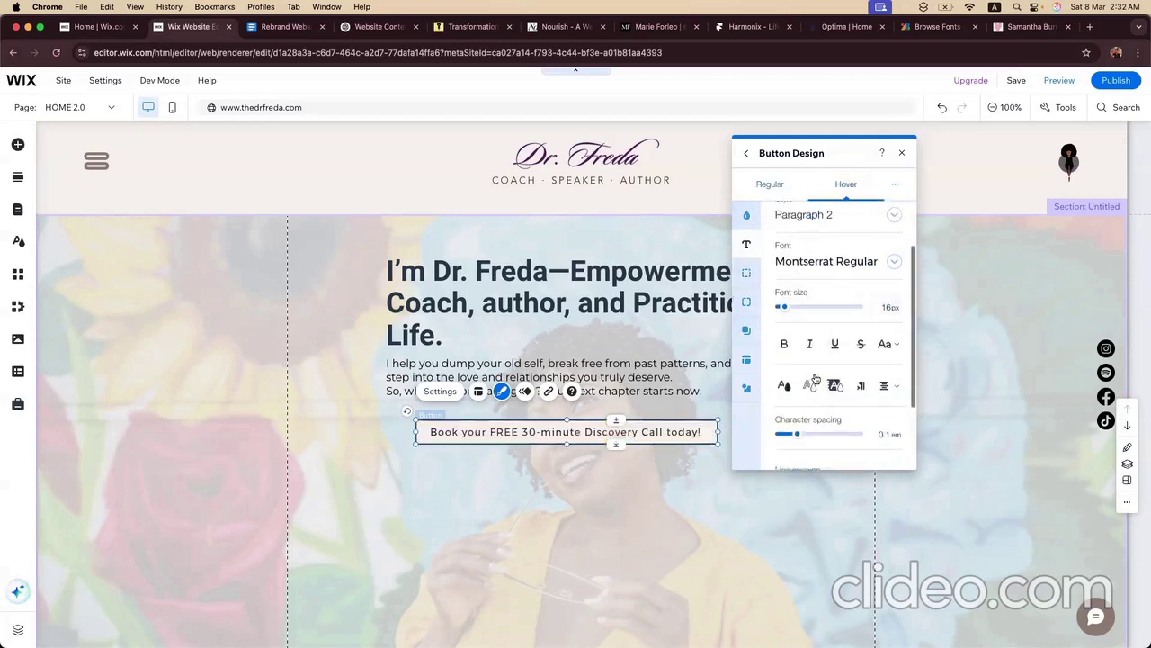
scroll(814, 379, "down", 1)
left_click(784, 349)
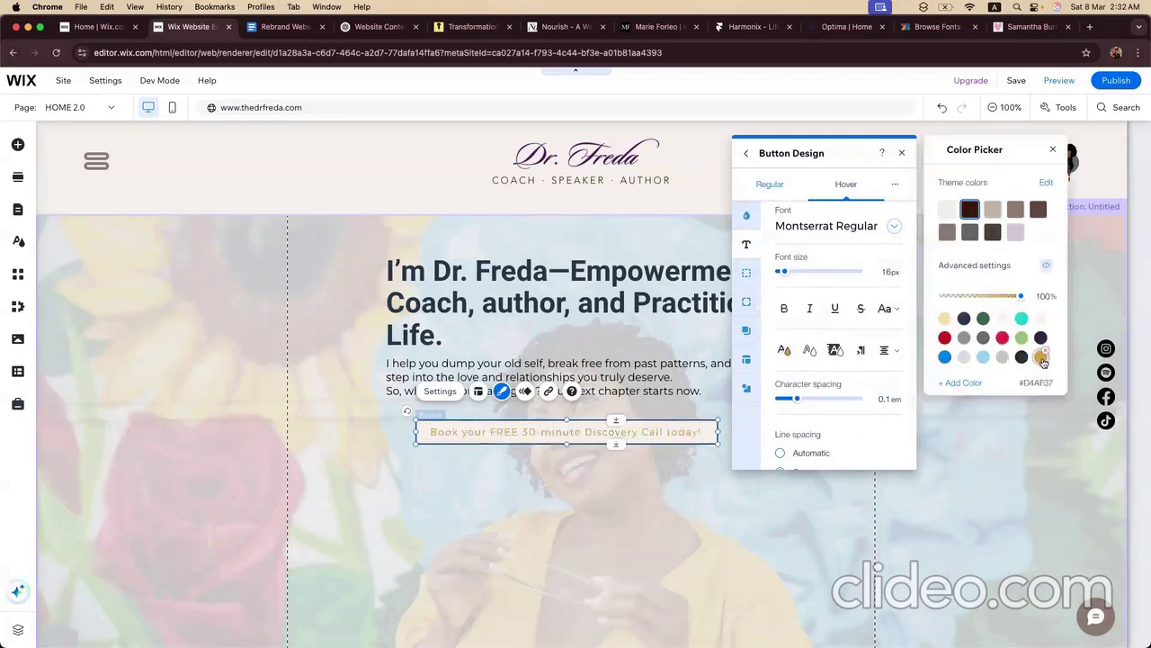
left_click(1041, 357)
Step: Set the hero button's background fill in the hover state to white #FFFFFF
left_click(745, 216)
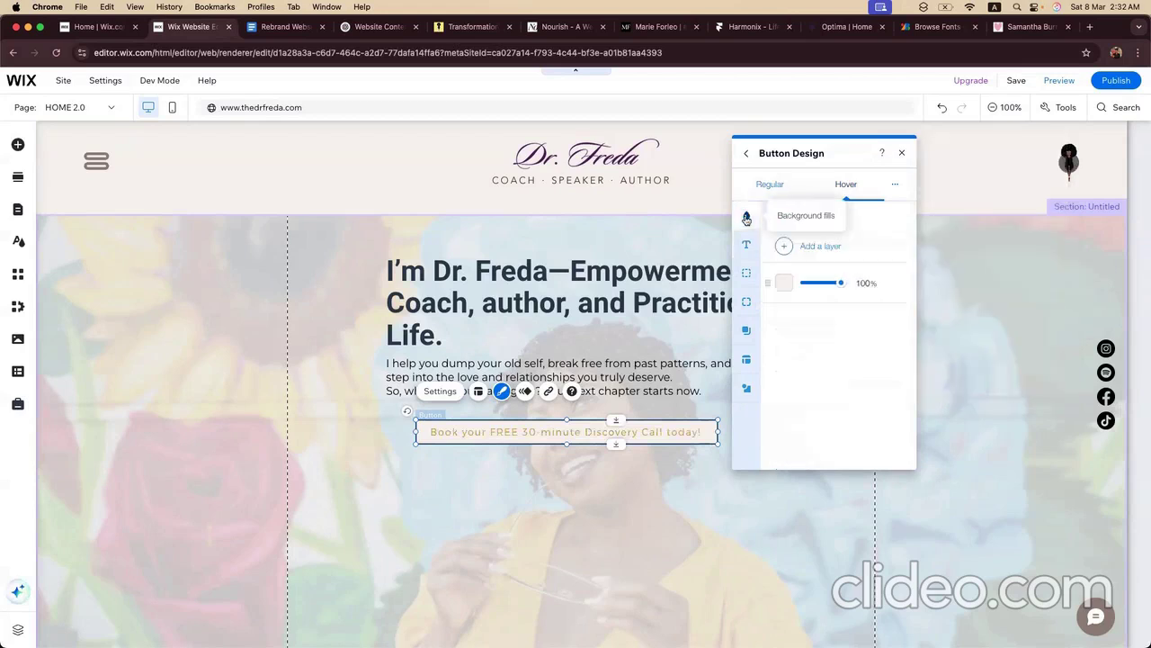
left_click_drag(839, 284, 867, 301)
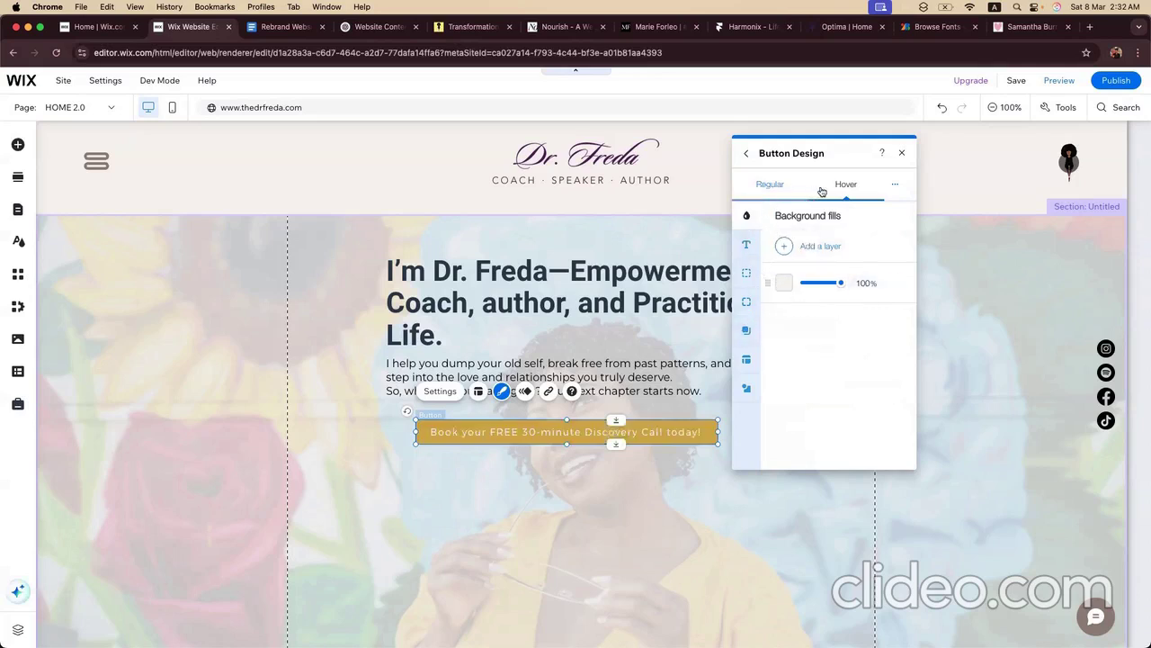
left_click(781, 285)
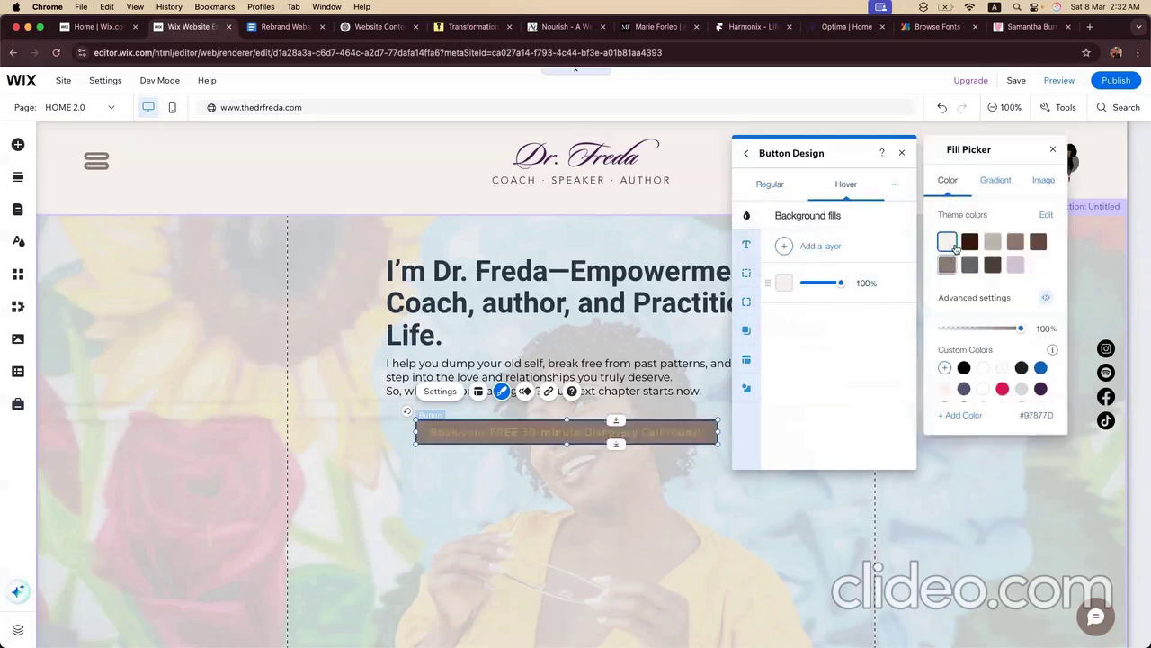
left_click(984, 370)
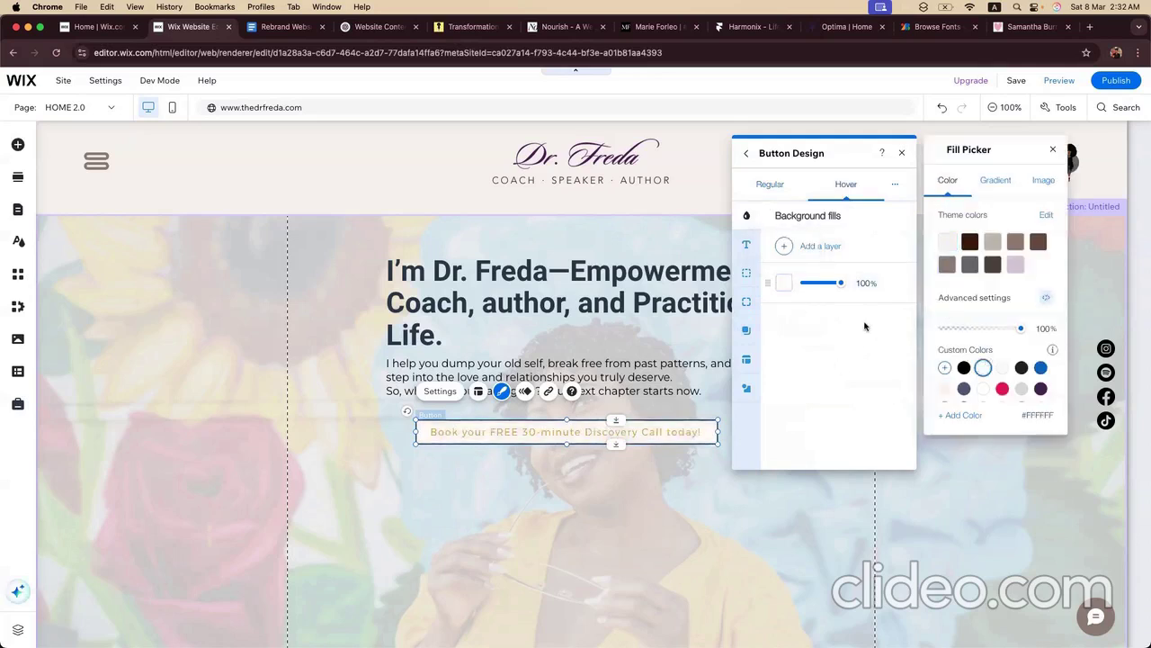
Step: Set the hero button's border color in the hover state to gold #D4AF37
left_click(866, 326)
left_click(746, 303)
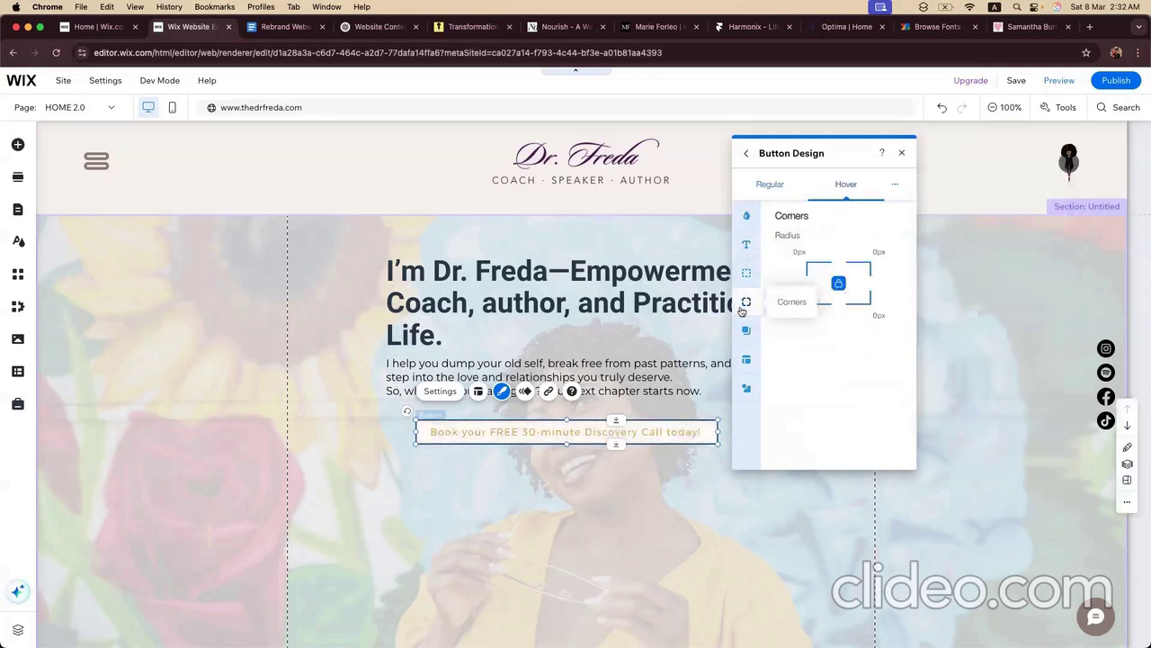
left_click(746, 331)
left_click(747, 272)
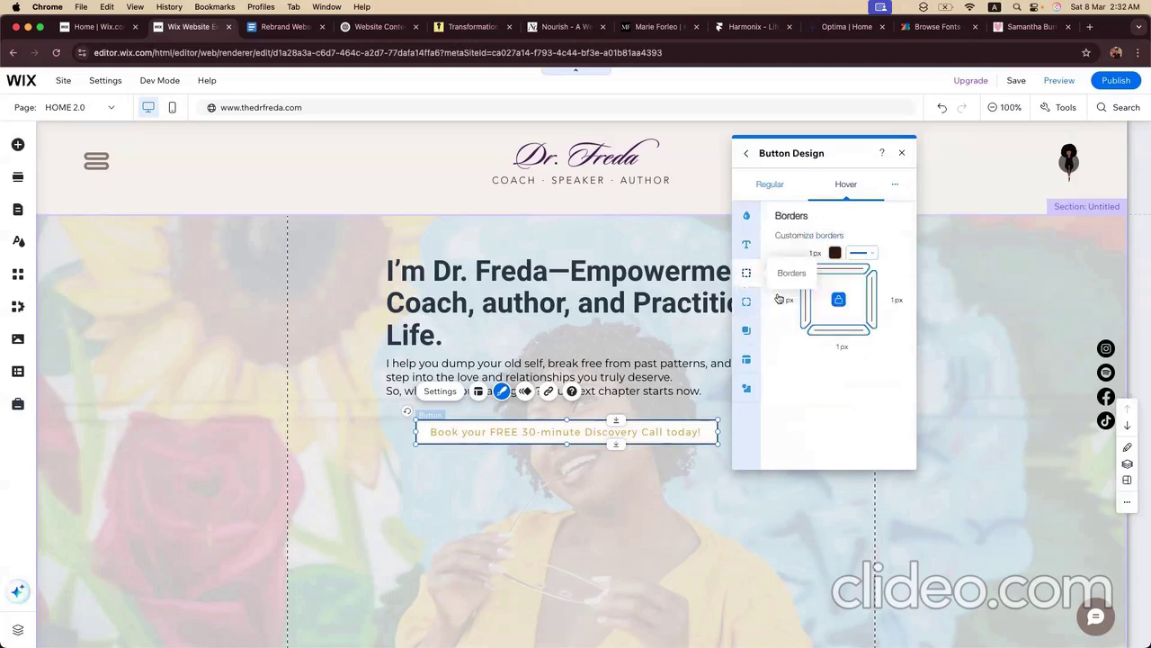
left_click(836, 254)
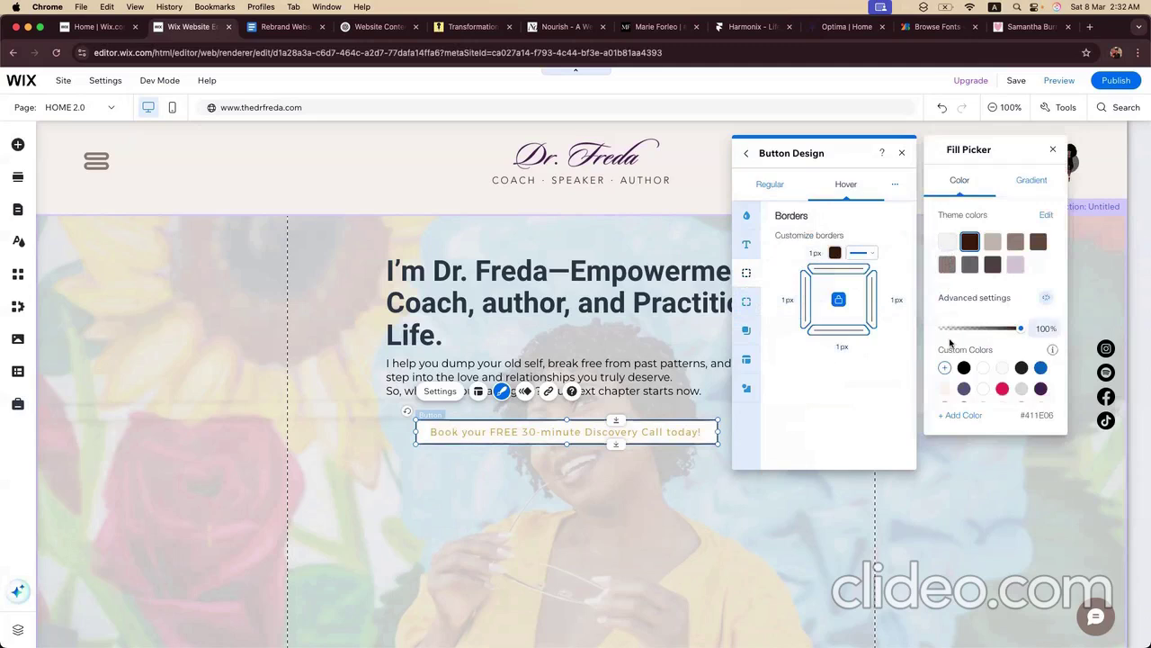
scroll(950, 341, "down", 2)
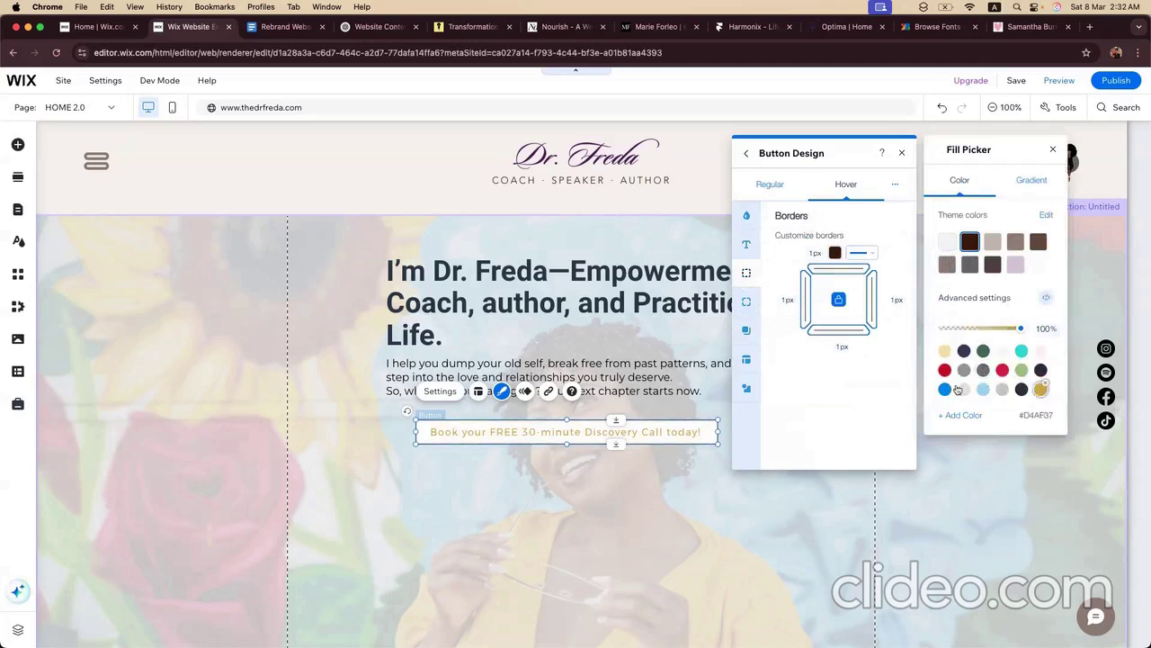
left_click(869, 394)
Step: Round all four corners of the hero button's regular state to a 4px radius
left_click(770, 189)
left_click(746, 300)
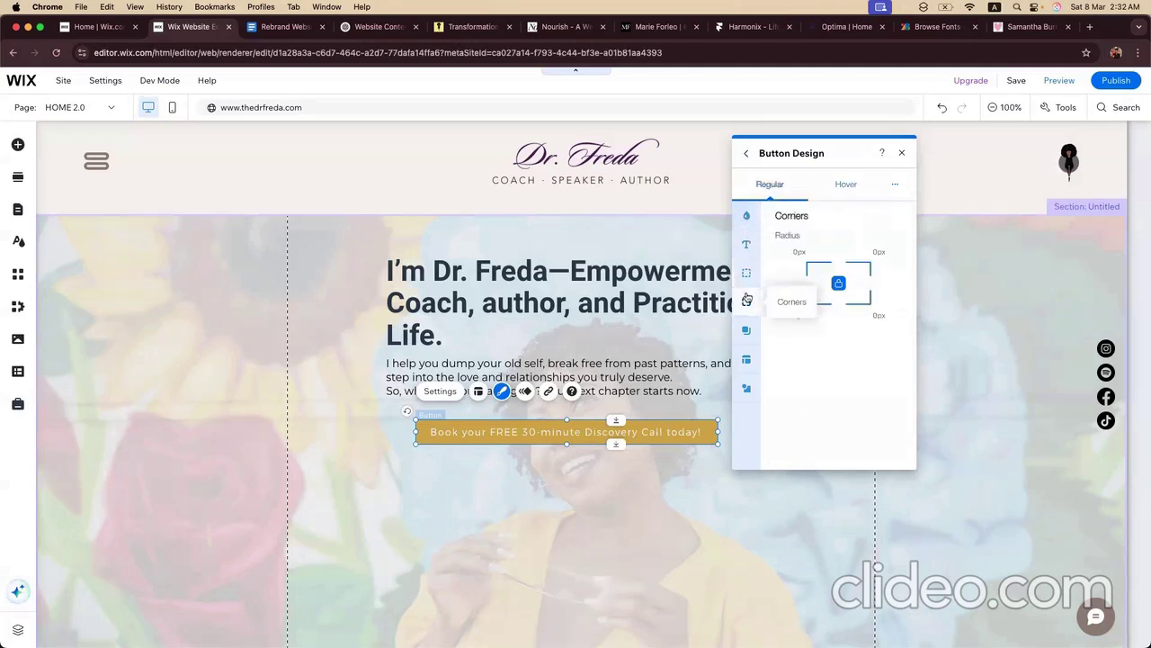
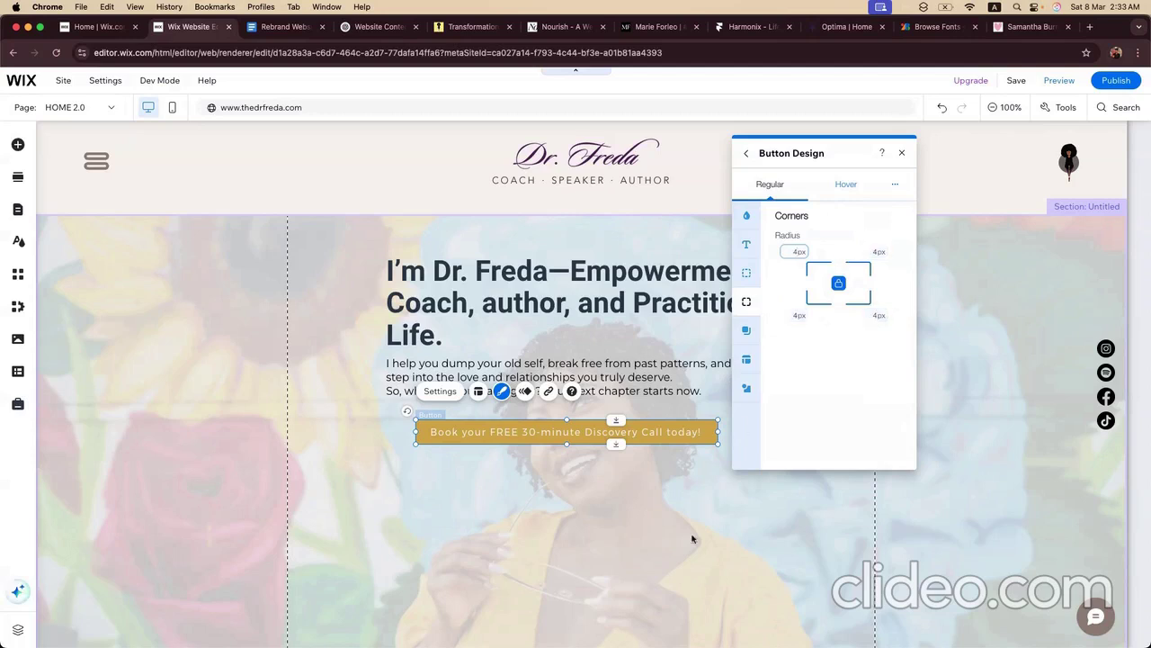
left_click(694, 539)
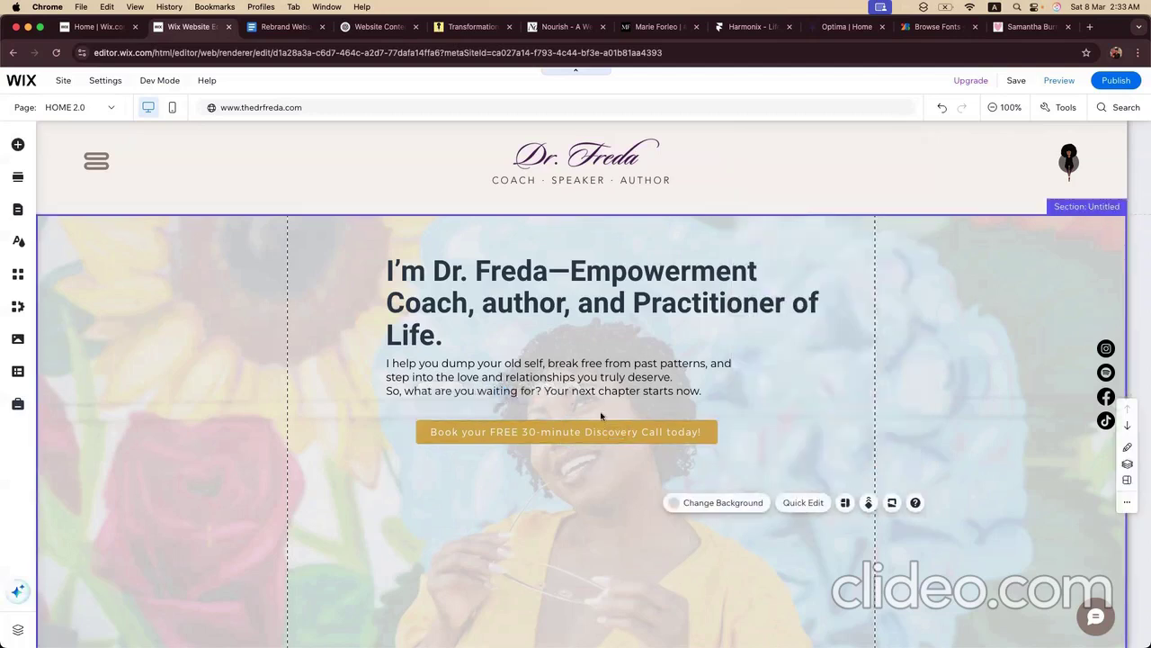
Step: Reopen the hero button's custom design to check its hover state, and close it again
left_click(586, 433)
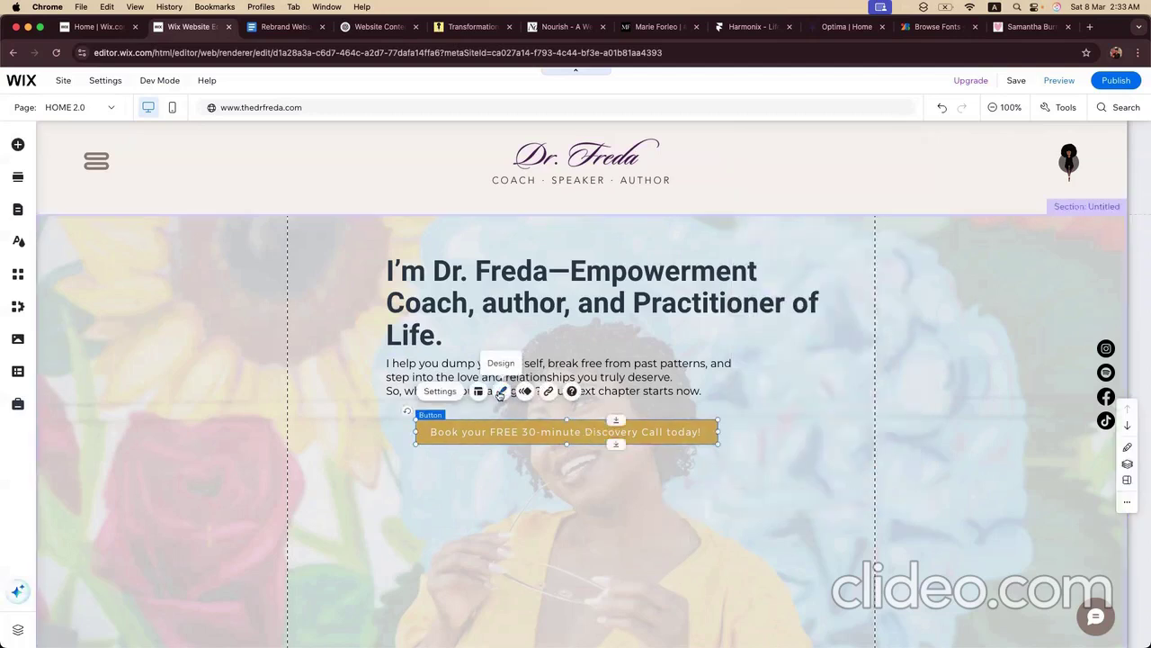
left_click(500, 393)
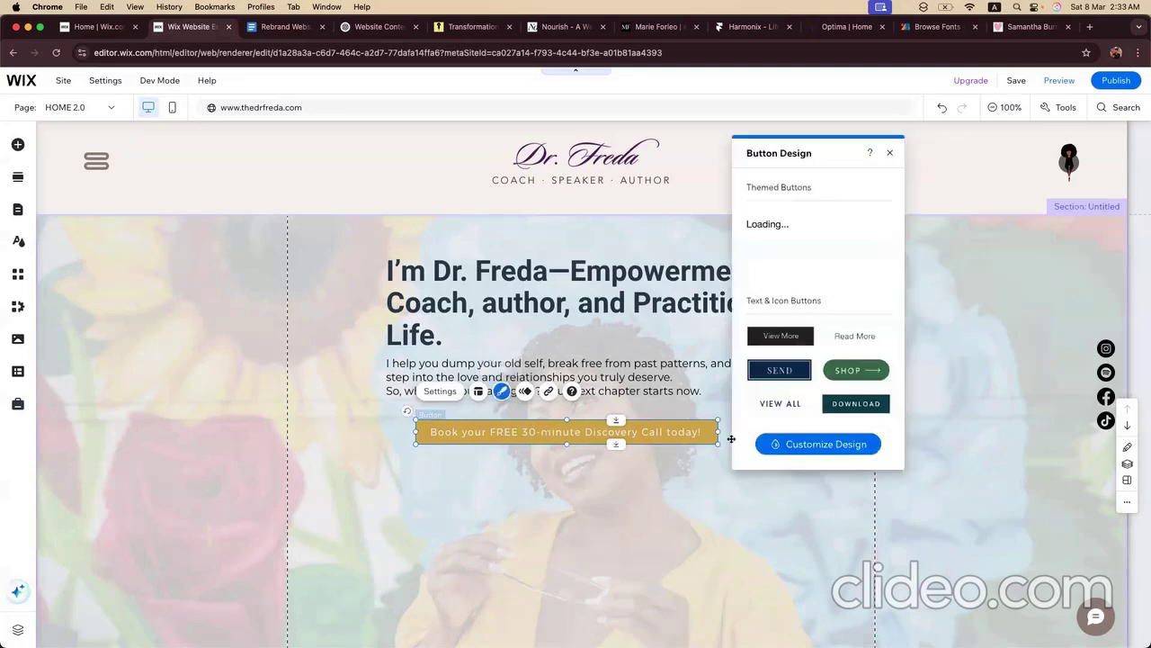
left_click(803, 446)
left_click(844, 186)
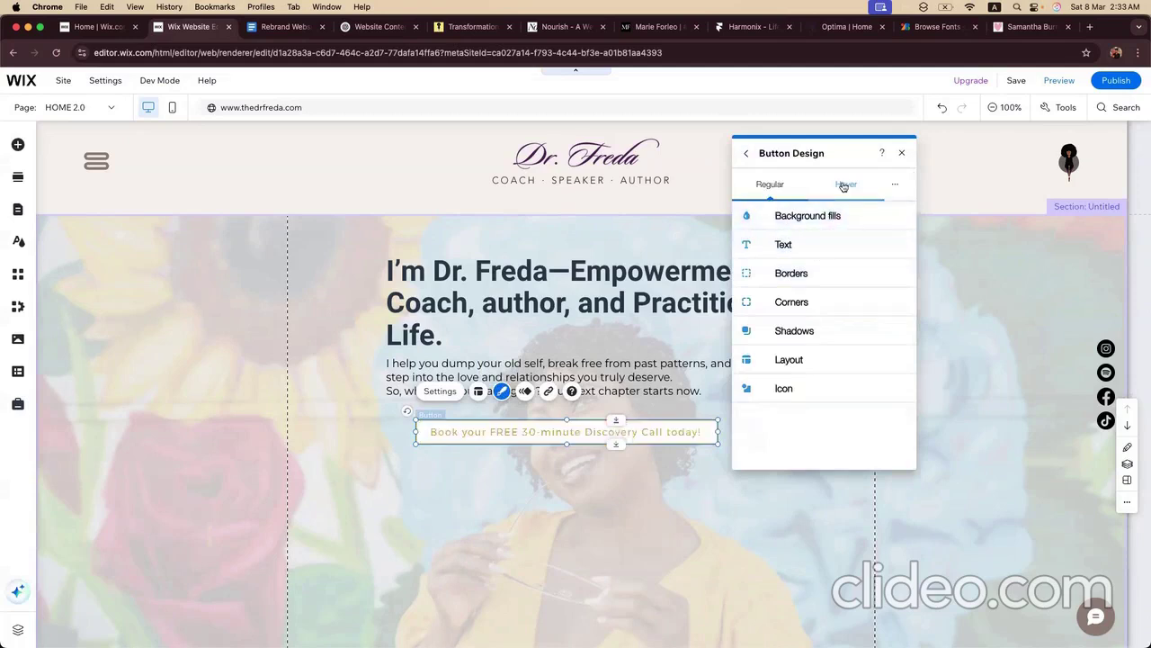
left_click(844, 186)
left_click(901, 153)
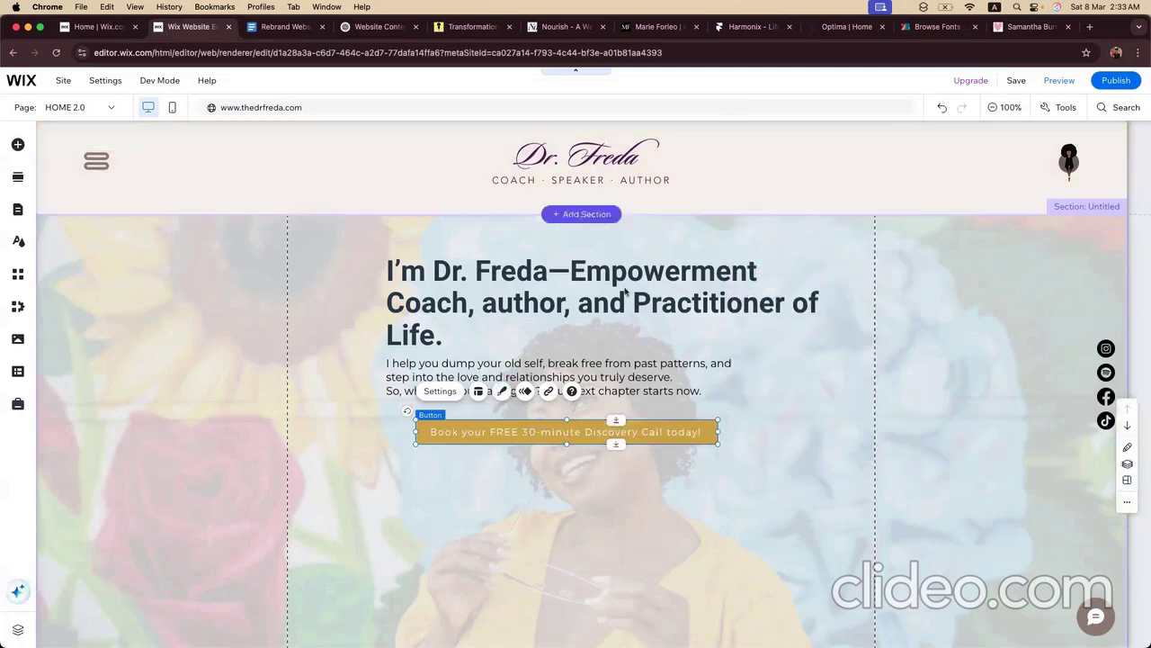
Step: Shift the hero heading slightly to the left and center-align its text
left_click(620, 288)
scroll(586, 419, "down", 3)
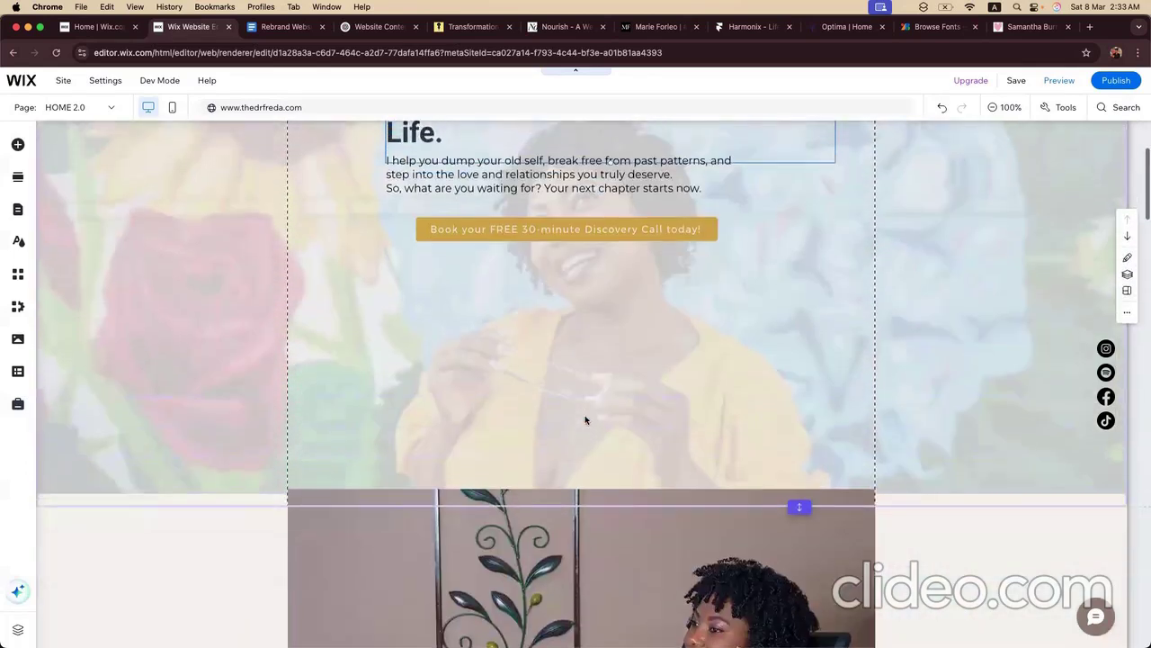
scroll(586, 419, "up", 1)
left_click_drag(455, 177, 433, 179)
left_click(414, 276)
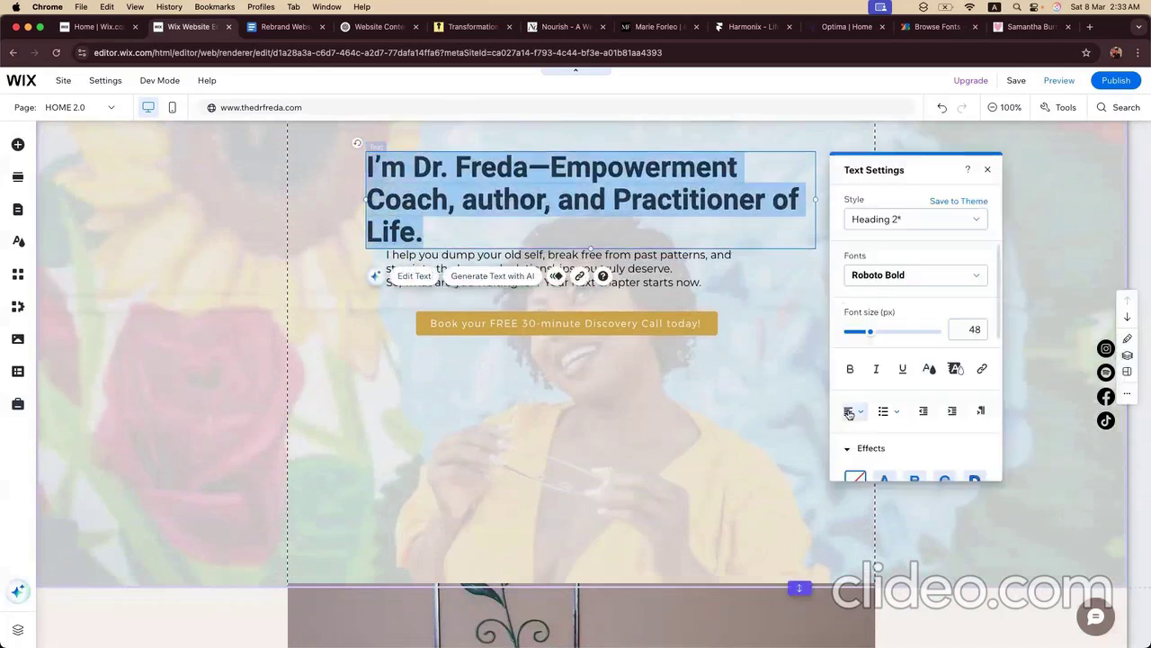
left_click(848, 413)
left_click(855, 438)
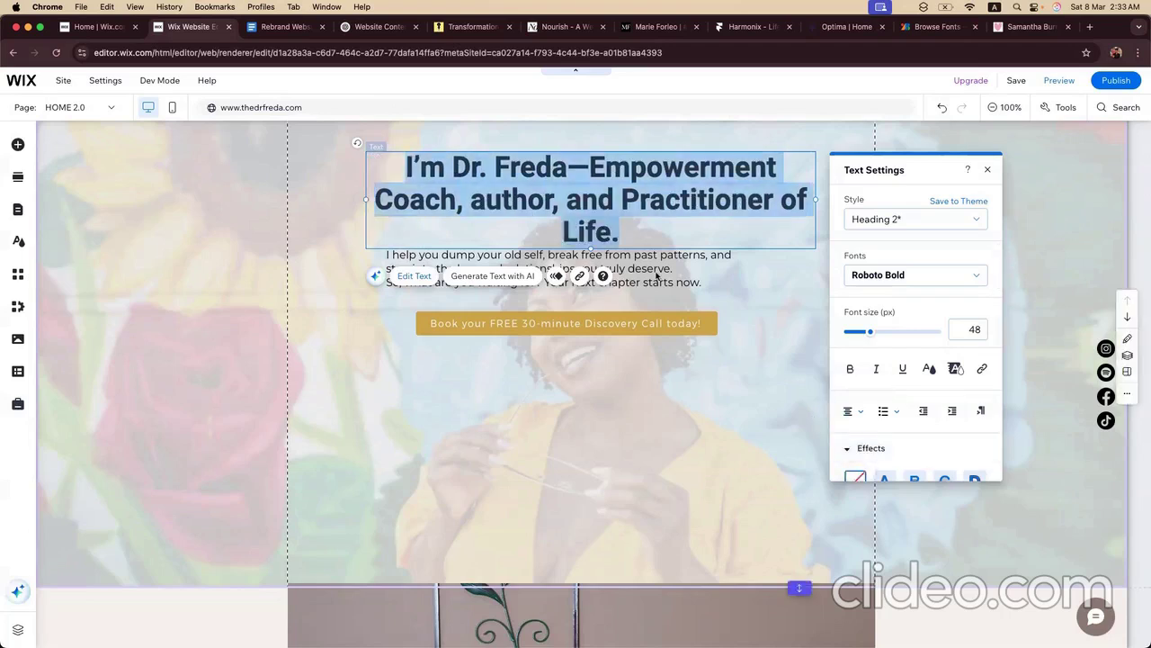
Step: Center-align the text of the hero paragraph below the heading
left_click(656, 276)
left_click(433, 219)
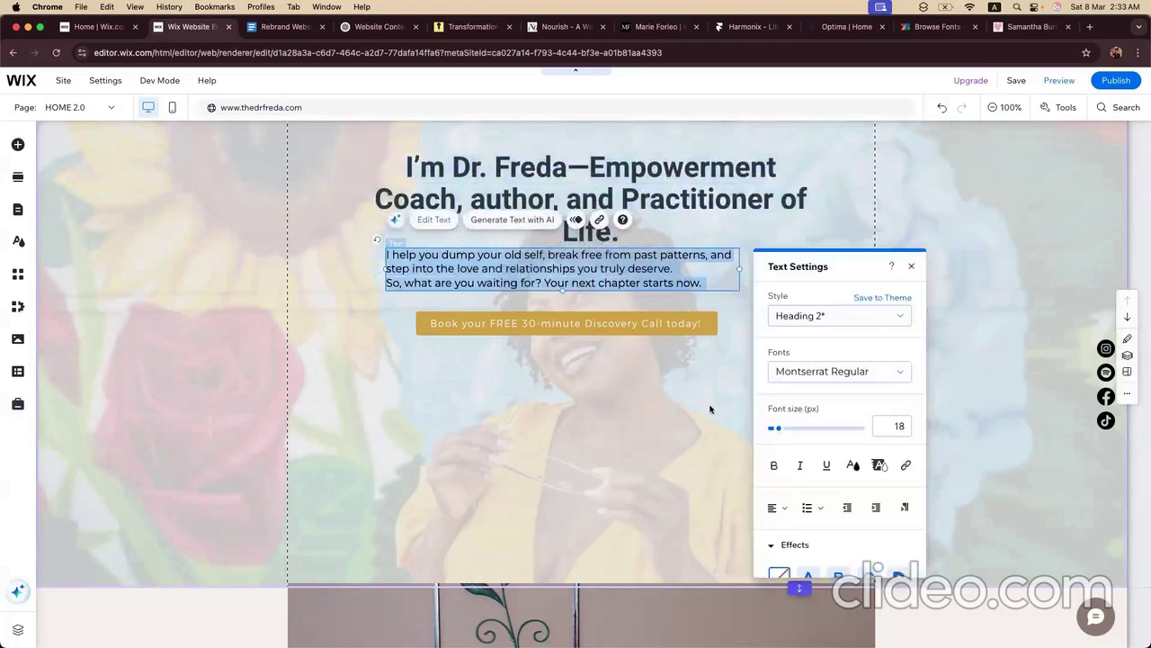
left_click(780, 507)
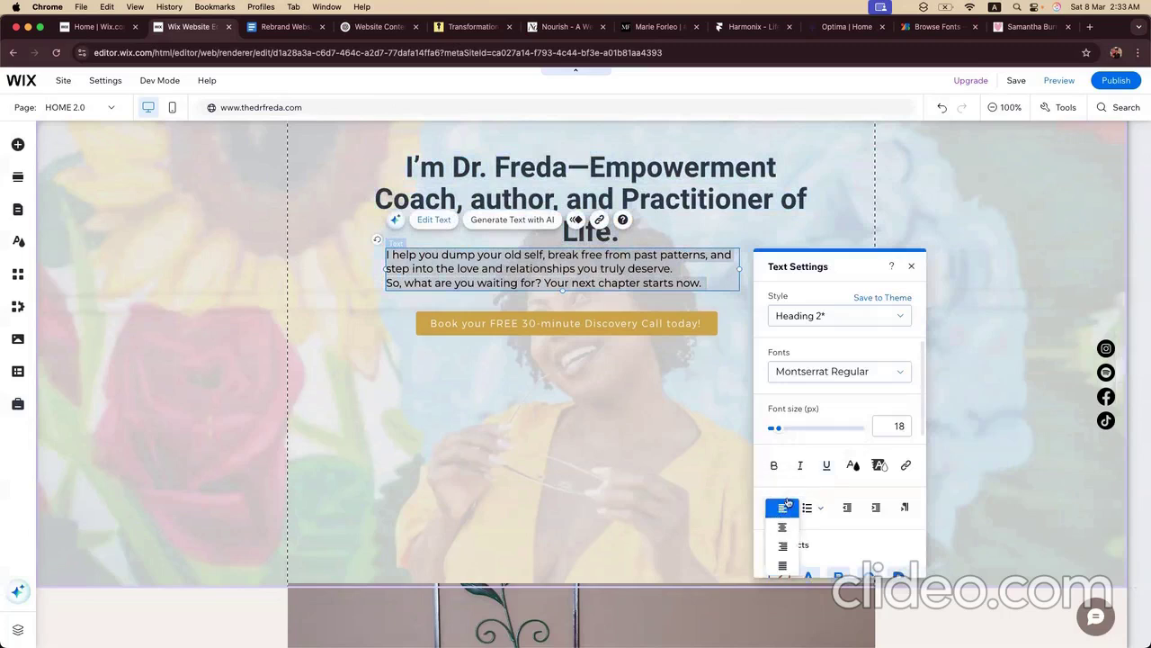
left_click(782, 526)
left_click(589, 400)
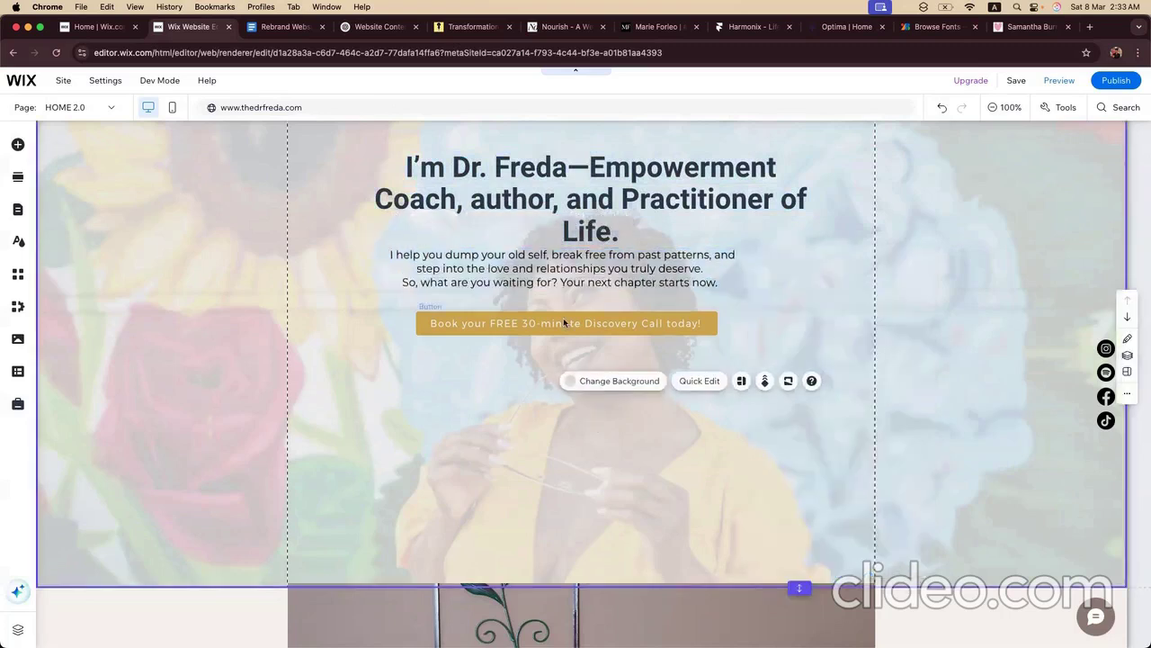
Step: Widen the hero heading's text box to the right so the heading wraps onto two lines
scroll(715, 312, "up", 2)
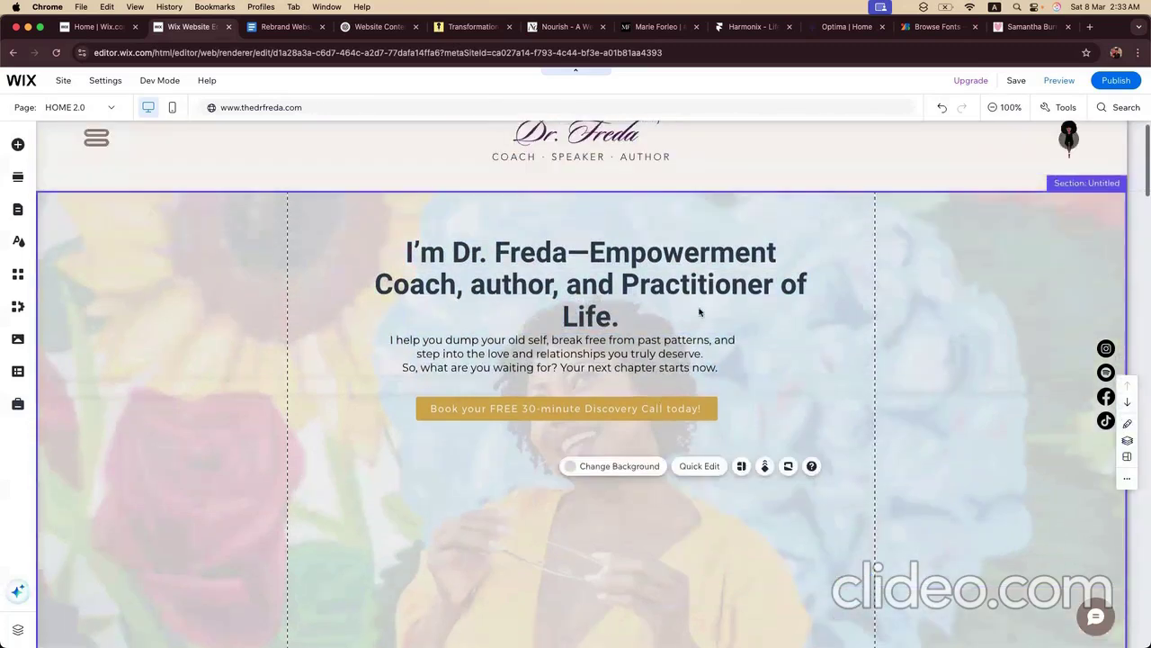
left_click(609, 286)
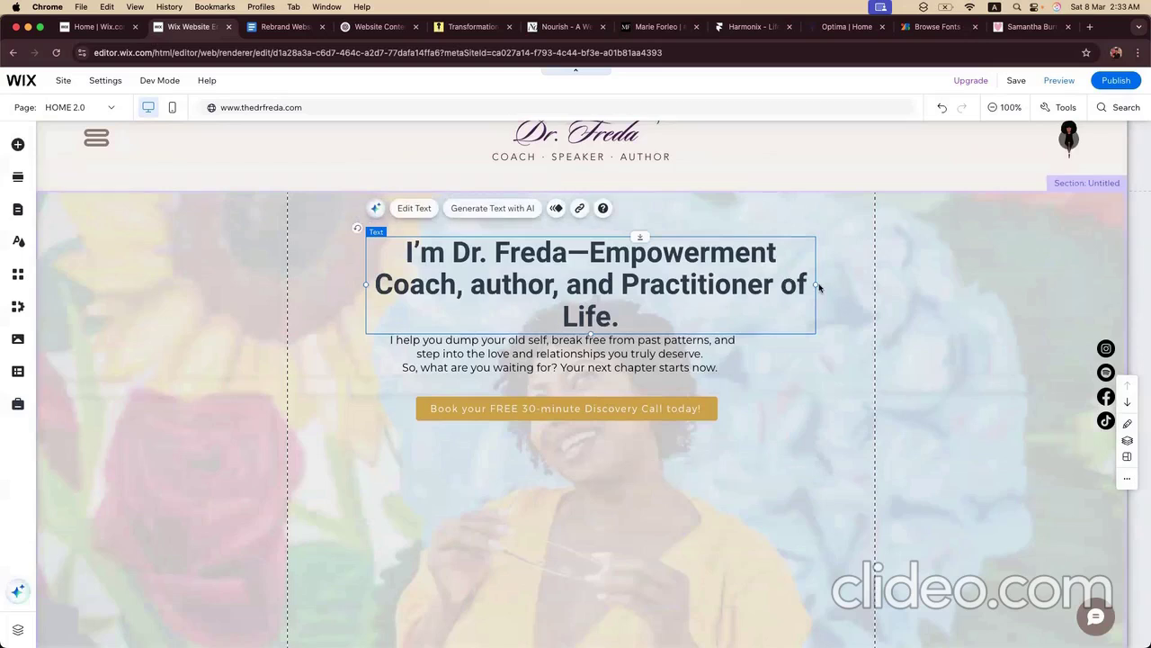
left_click_drag(817, 285, 882, 286)
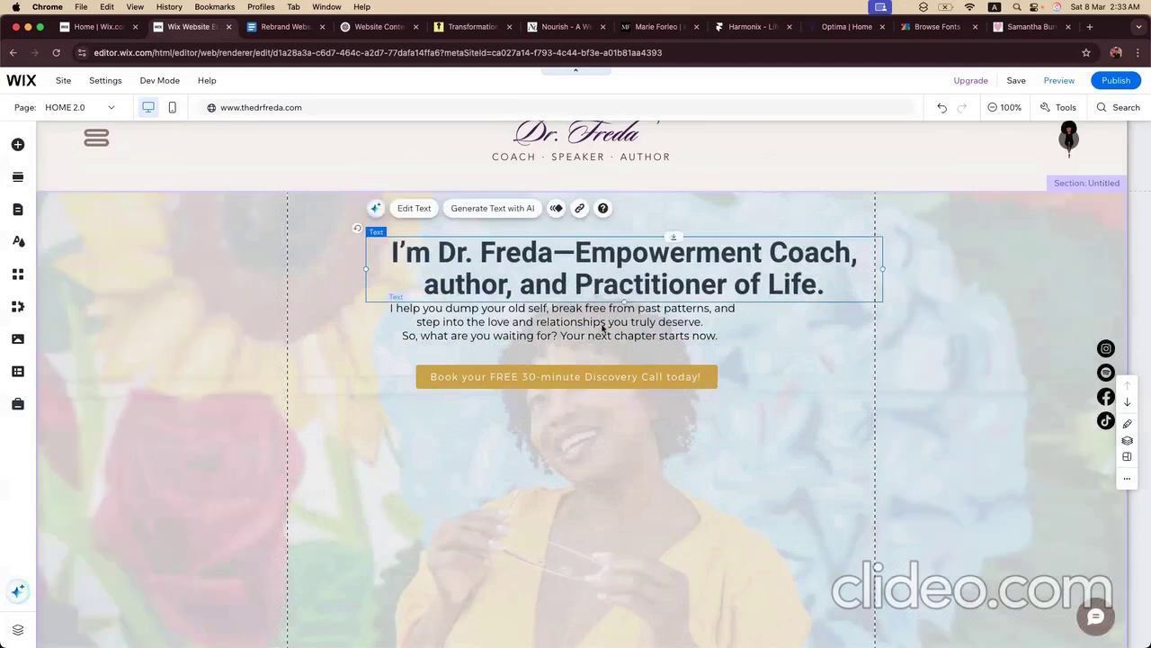
Step: Align the hero heading, paragraph and button to a common center and distribute them evenly in the vertical direction
left_click(602, 329)
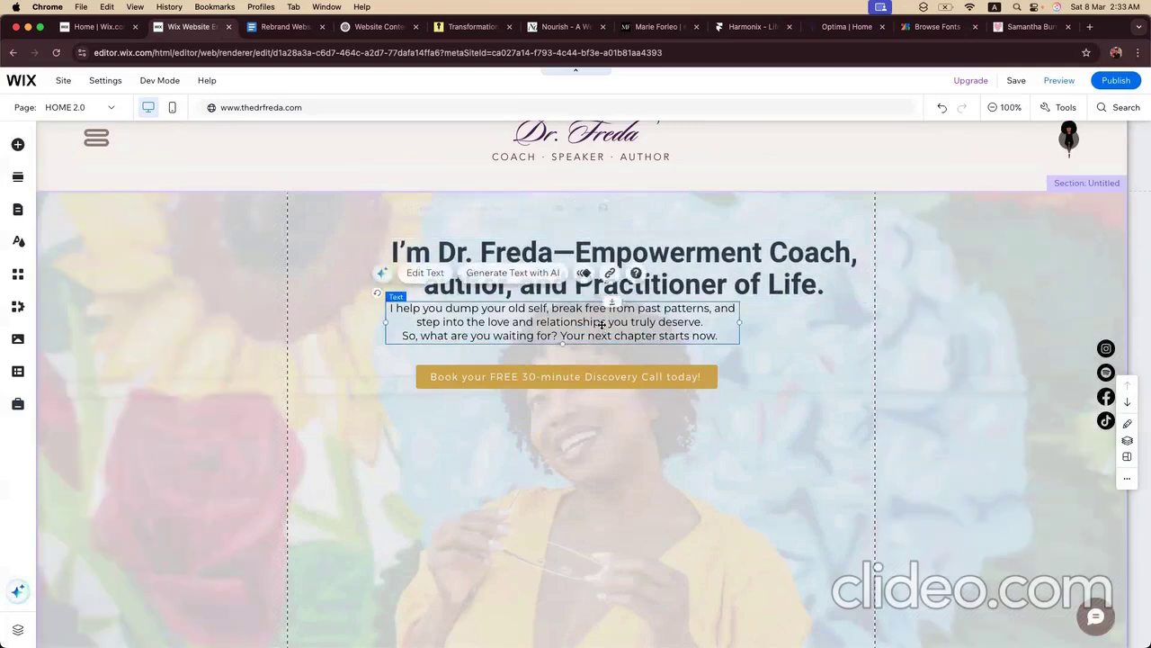
left_click(720, 295, "shift")
left_click(671, 378, "shift")
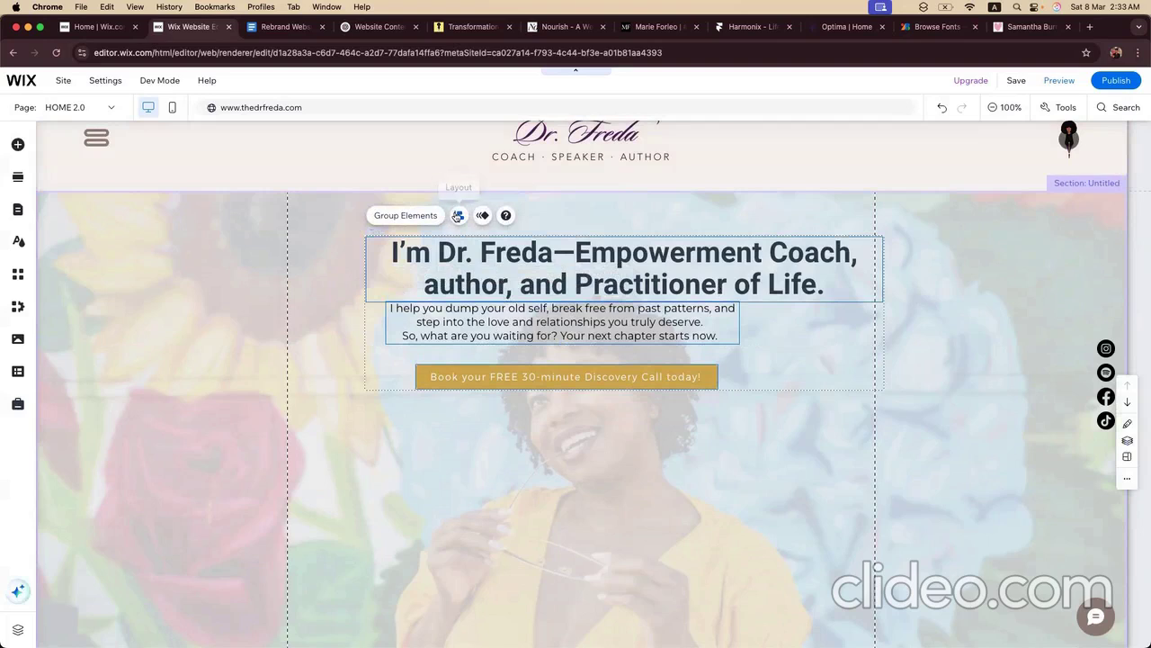
left_click(459, 215)
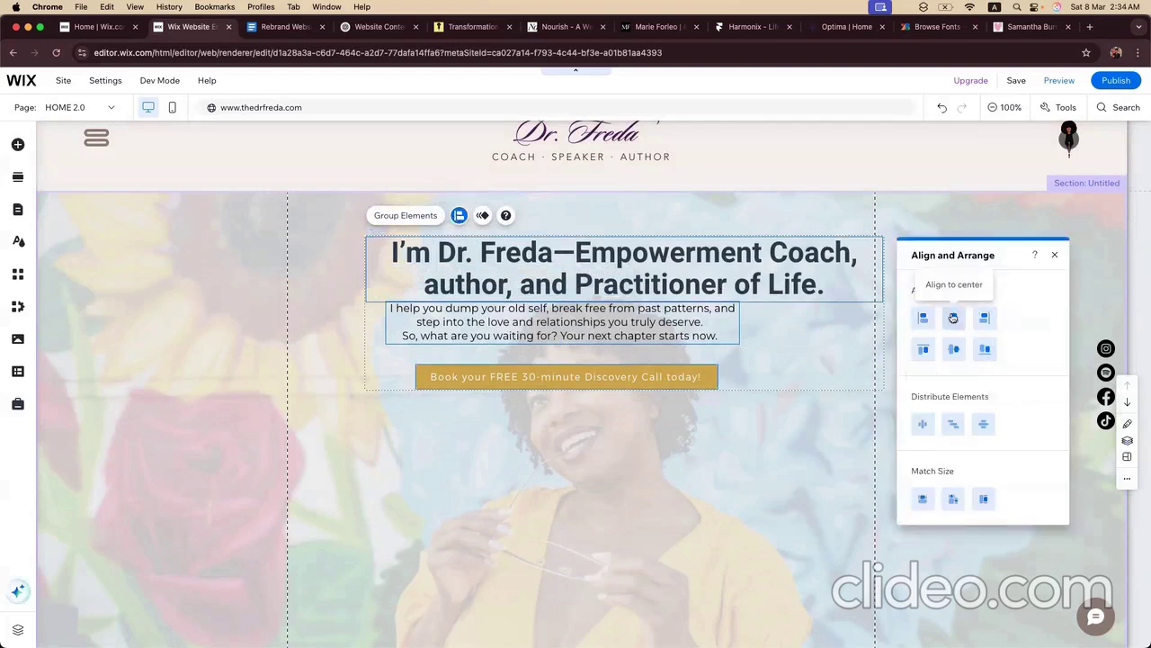
left_click(953, 318)
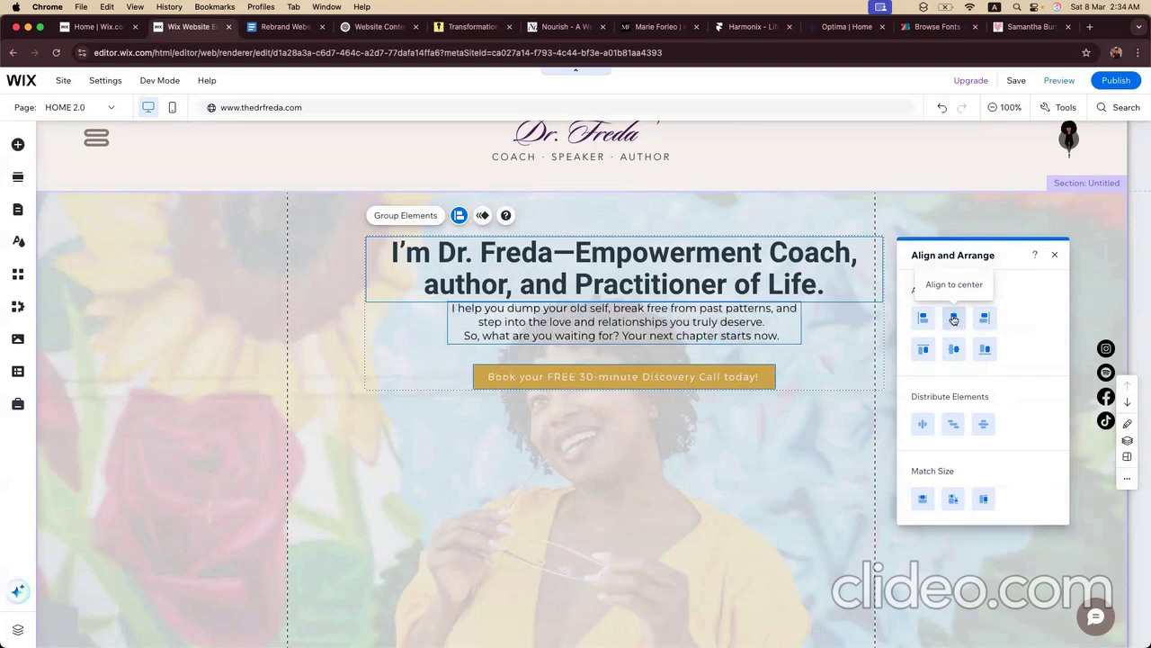
left_click(984, 424)
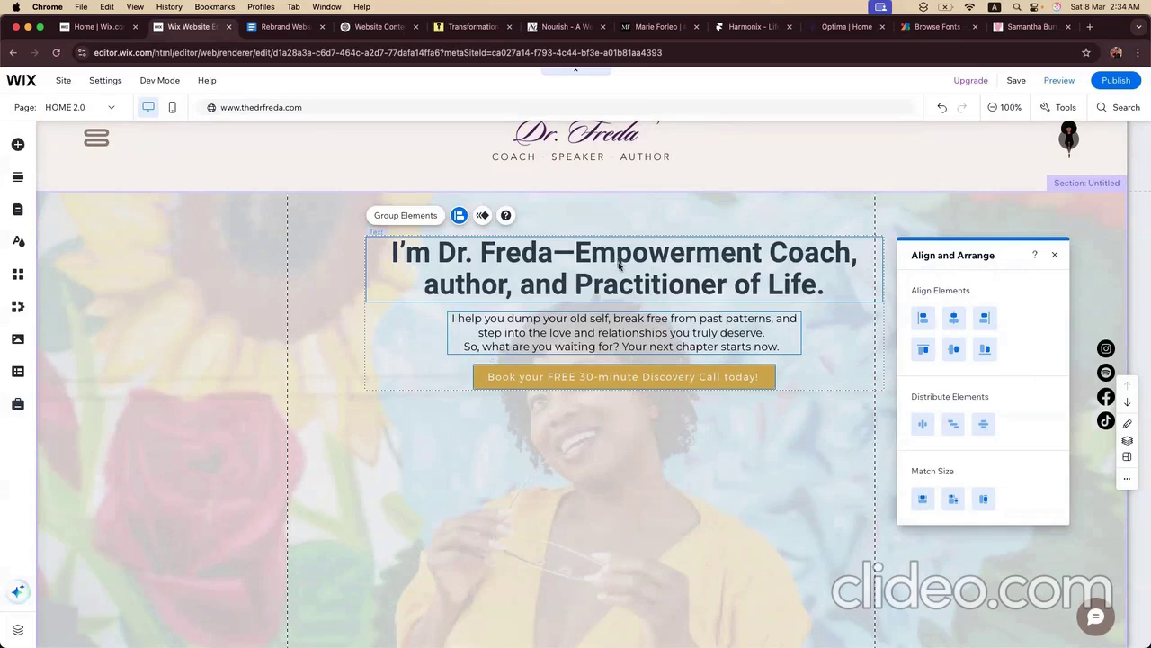
left_click(620, 232)
mouse_move(546, 277)
left_mouse_down()
mouse_move(532, 276)
mouse_move(574, 252)
left_mouse_up()
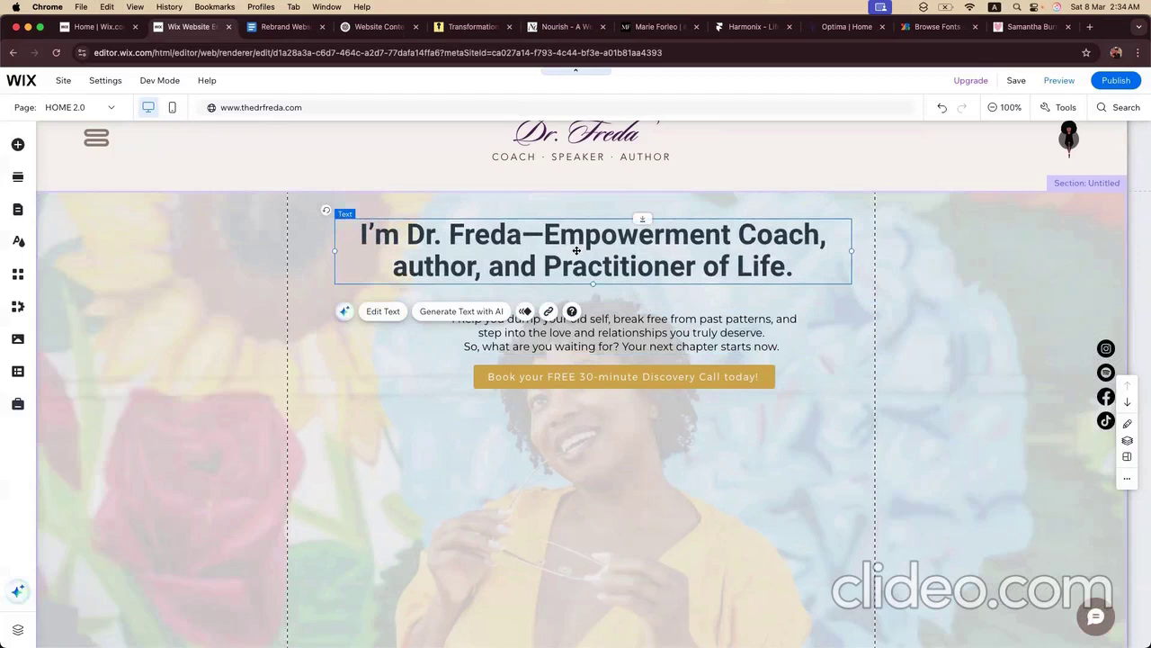
left_click(617, 446)
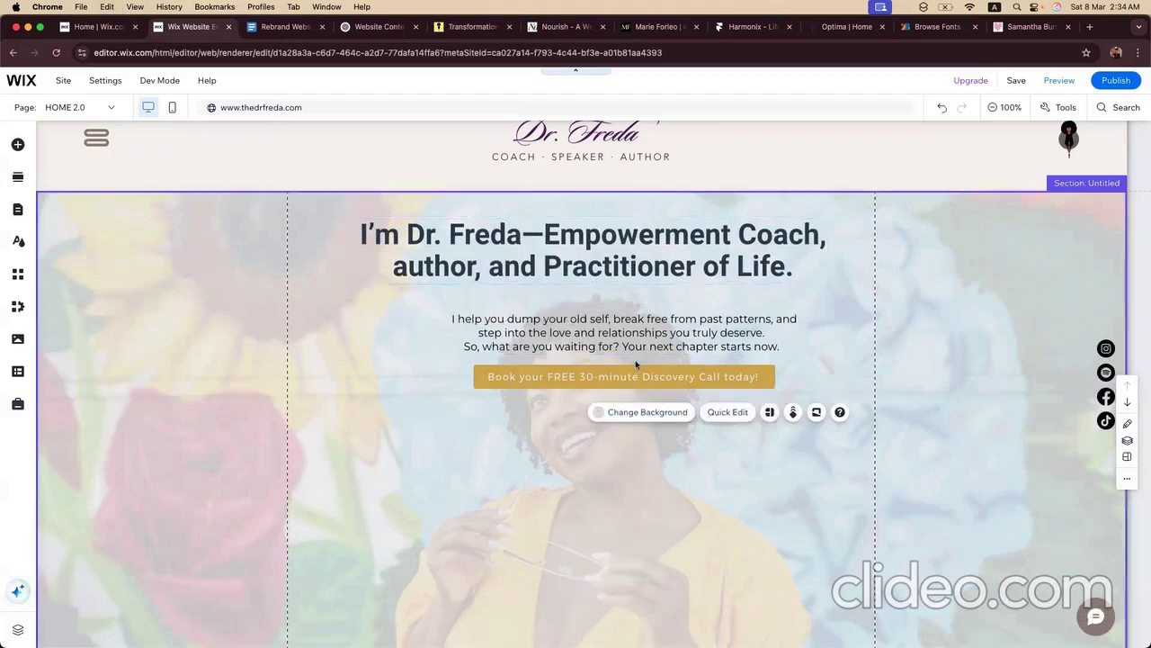
key("super+z")
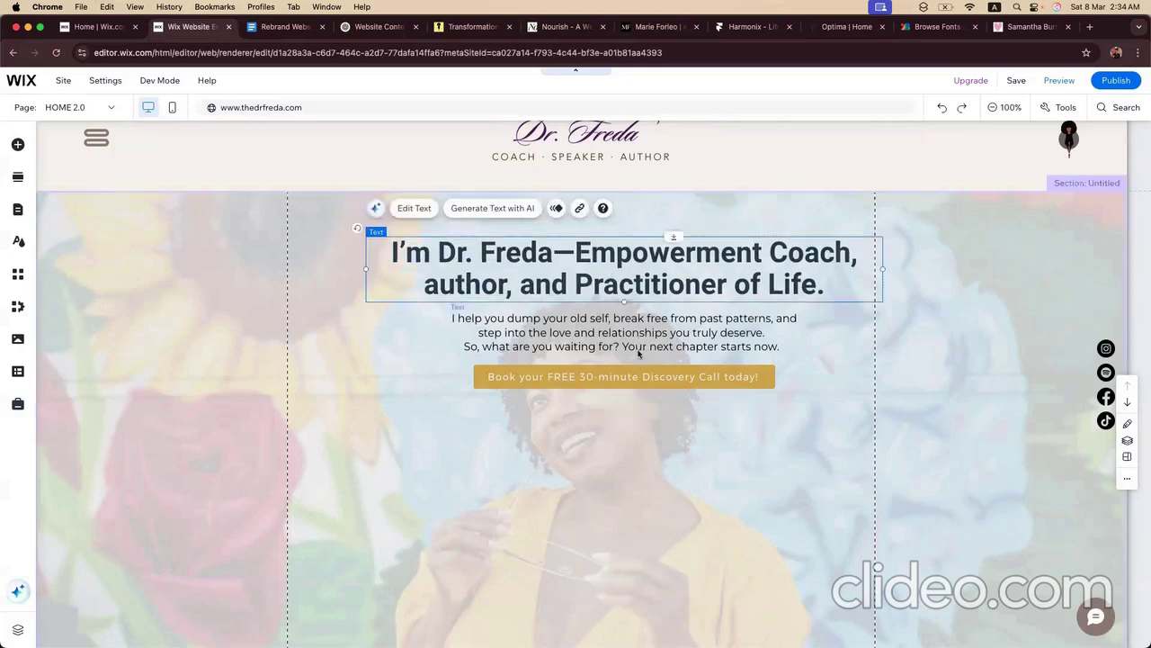
Step: Move the hero heading, paragraph and button together lower and to the horizontal center of the section
left_click(639, 353, "shift")
left_click(634, 378, "shift")
scroll(580, 458, "down", 3)
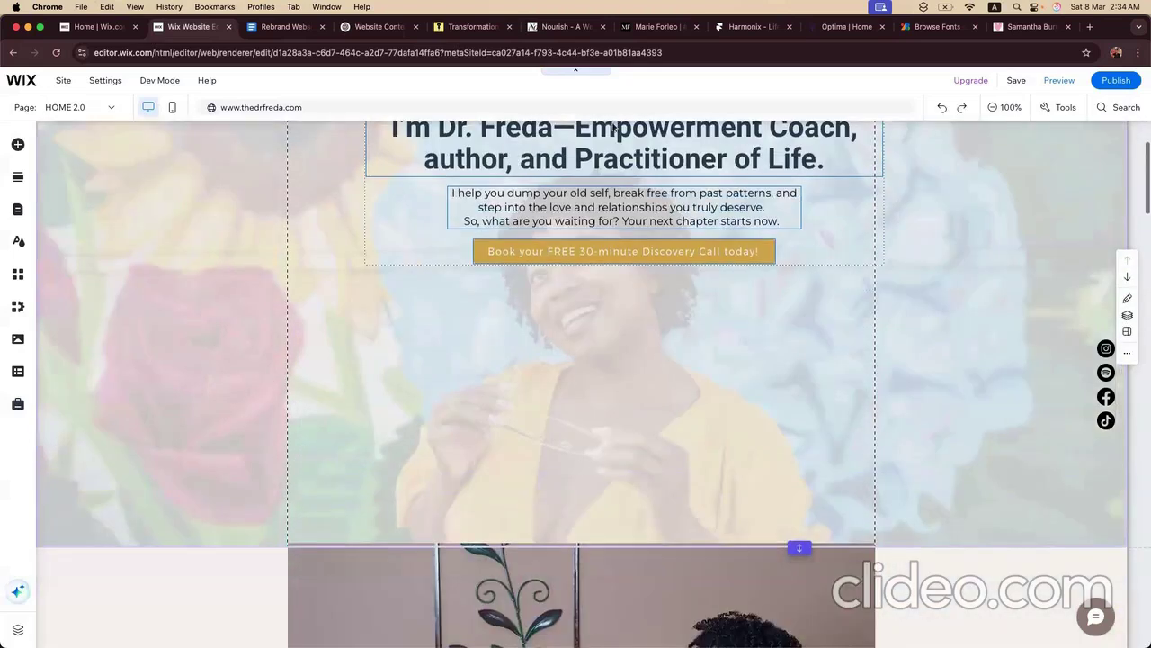
left_click_drag(591, 195, 572, 271)
left_click(912, 265)
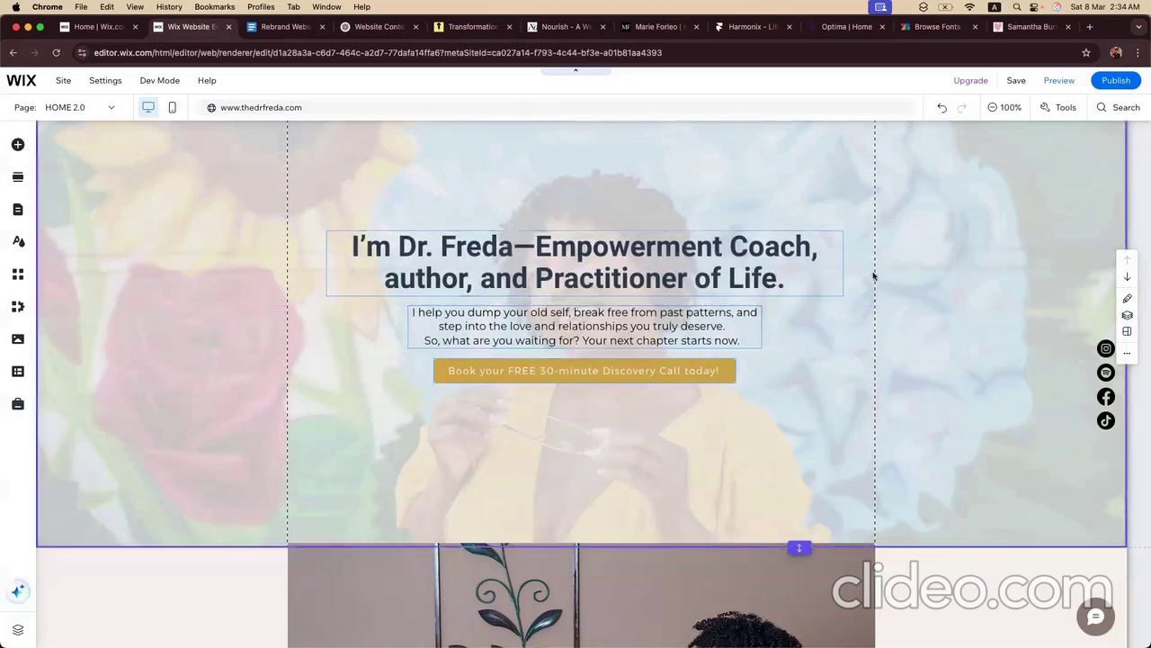
Step: Shorten the hero section from its lower edge to a height of about 730 pixels
scroll(738, 309, "up", 3)
scroll(773, 387, "down", 3)
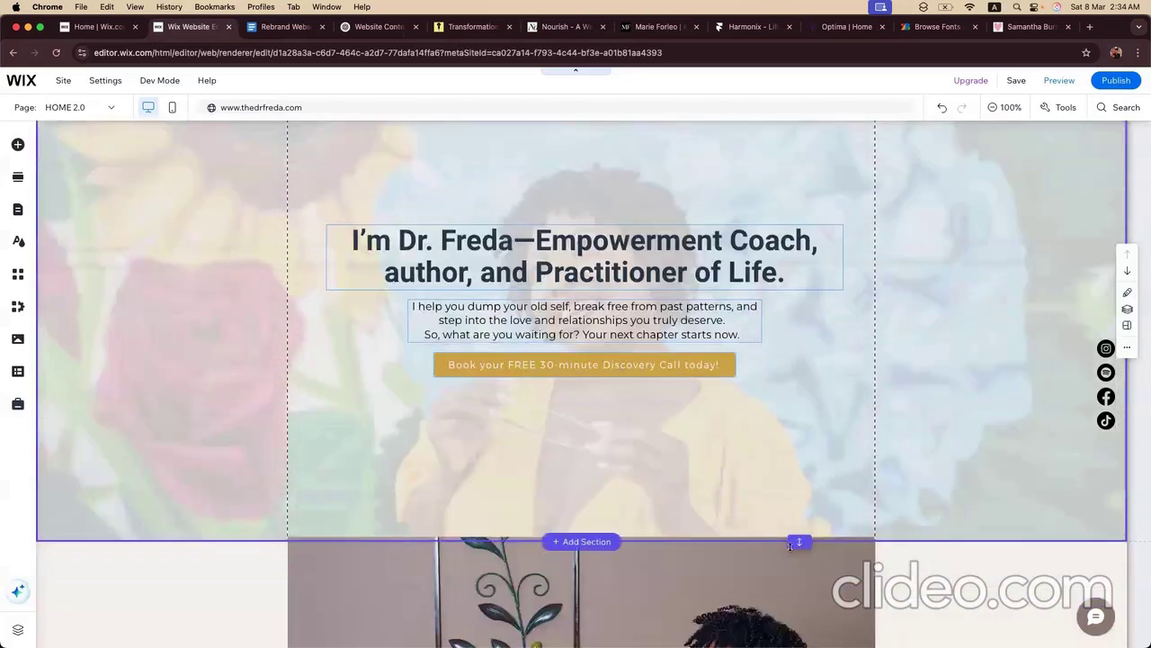
left_click_drag(799, 523, 799, 497)
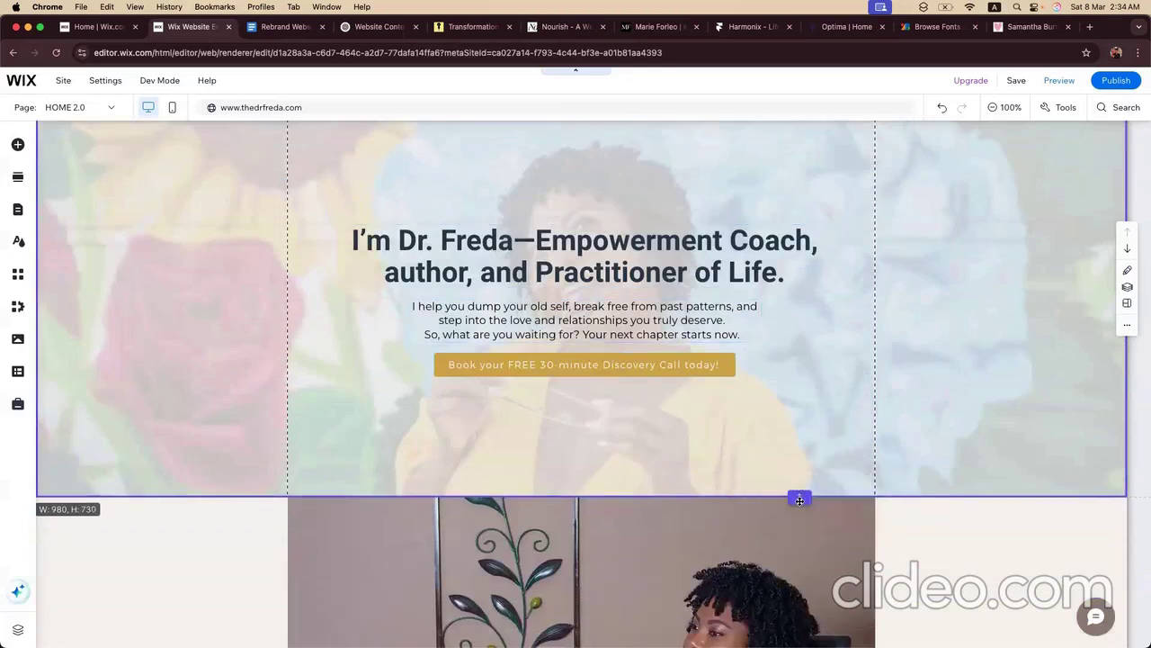
scroll(742, 459, "up", 2)
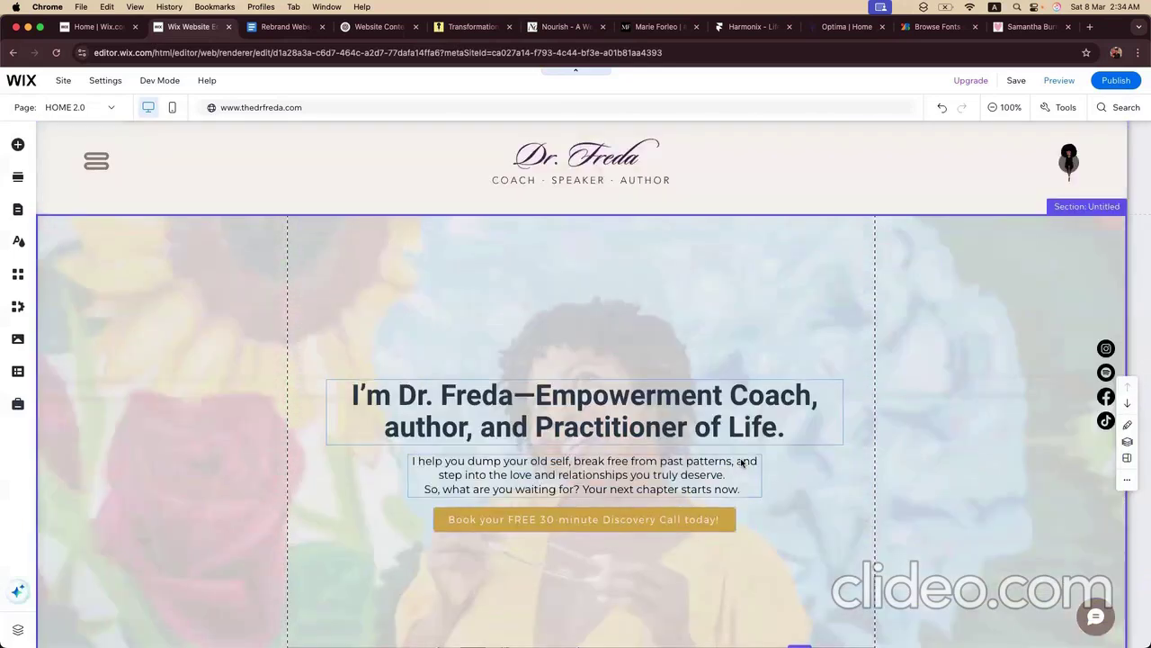
Step: Move the photo strip in the Welcome section slightly down so that it clears the hero section's lower edge
scroll(664, 387, "down", 1)
scroll(683, 422, "down", 2)
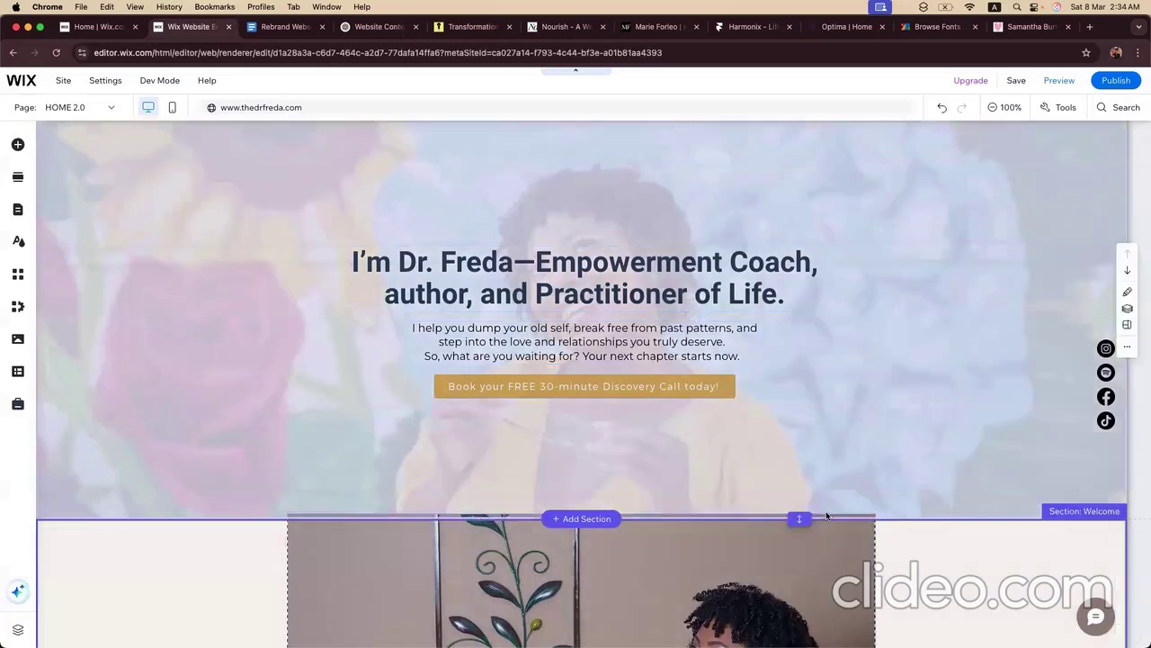
scroll(825, 516, "down", 2)
left_click(826, 511)
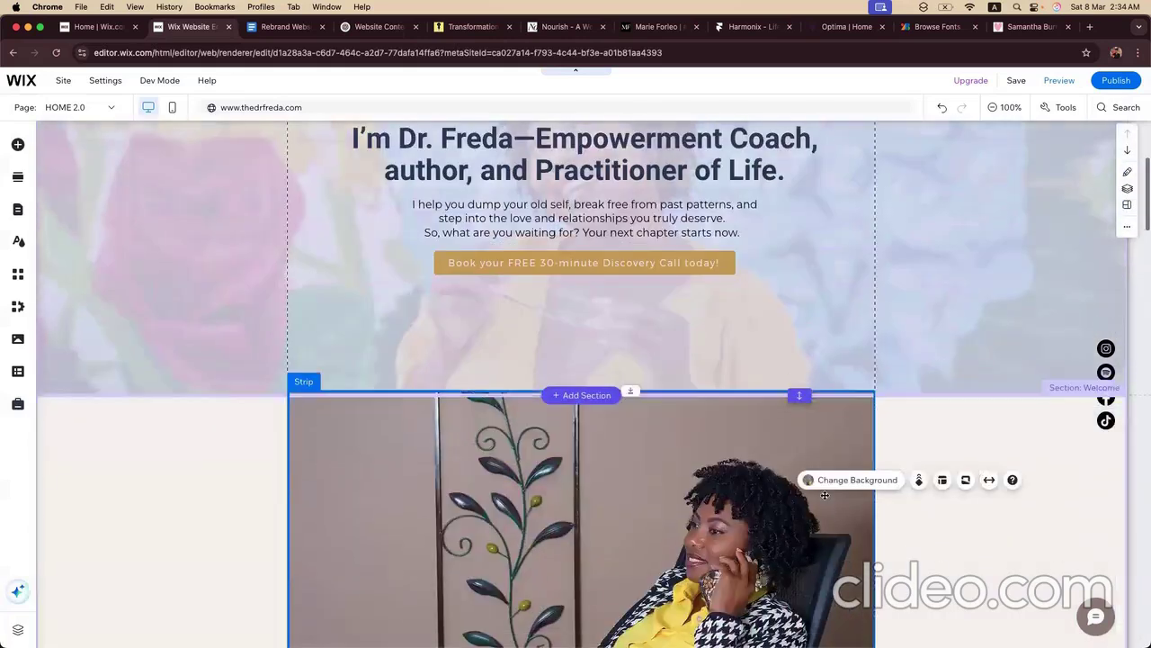
left_click_drag(826, 511, 822, 509)
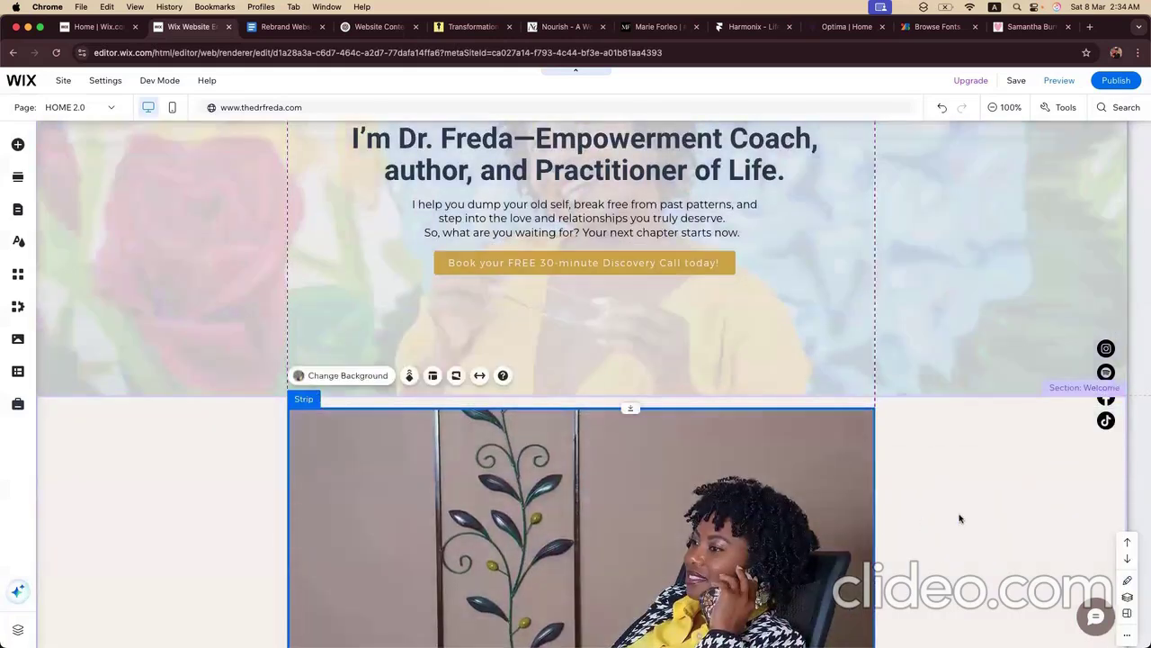
Step: Move the hero heading, paragraph and button together slightly higher, keeping them horizontally centered in the section
scroll(776, 411, "up", 3)
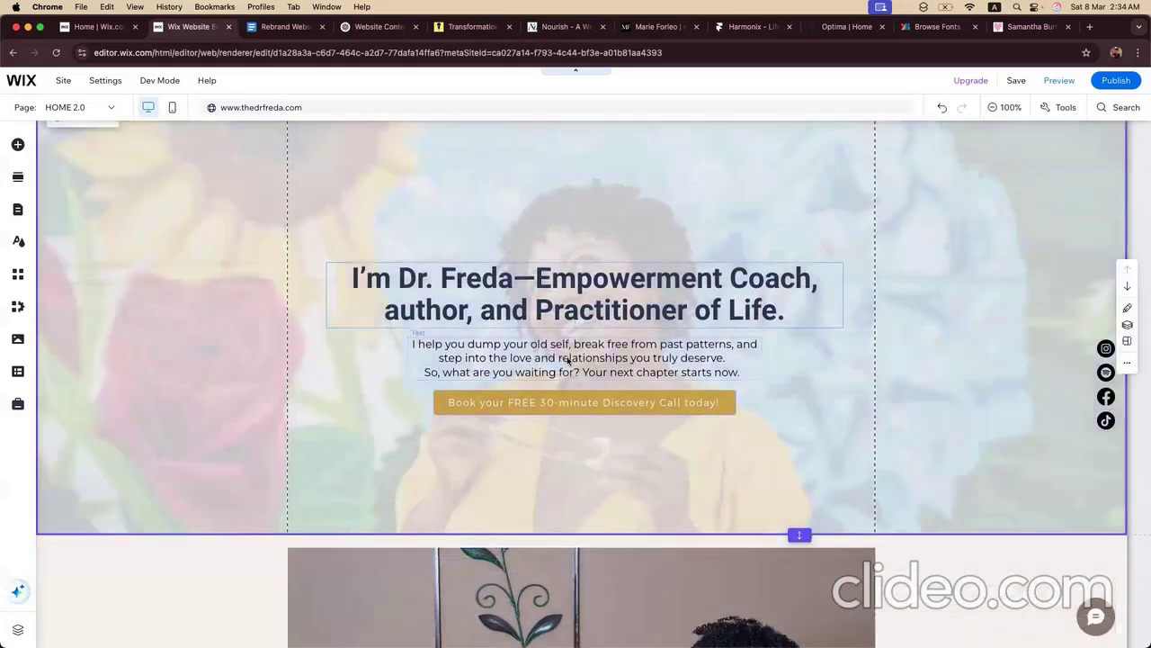
scroll(569, 359, "up", 2)
scroll(568, 360, "up", 1)
left_click(563, 407)
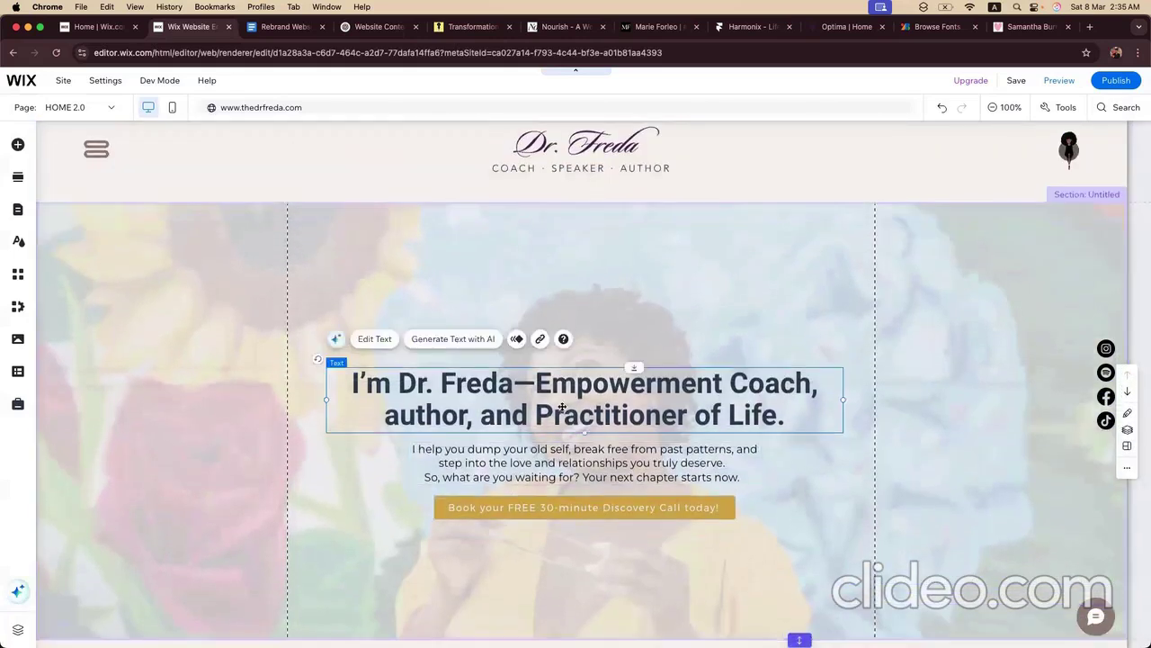
left_click(574, 459, "shift")
left_click(585, 507, "shift")
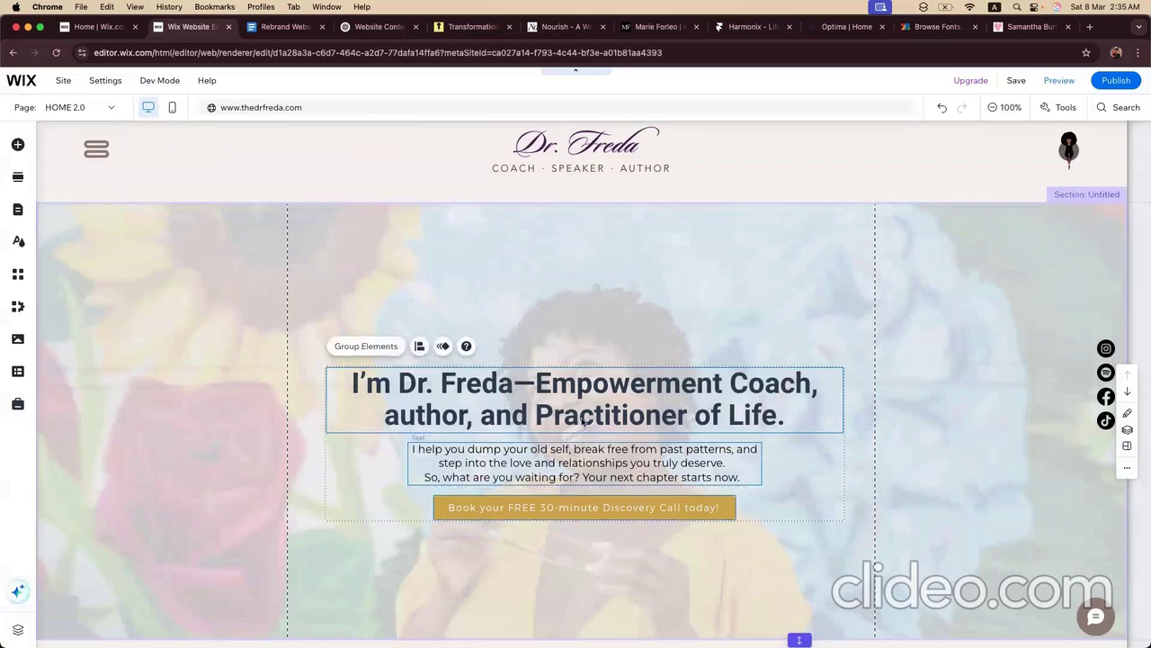
left_click_drag(579, 412, 578, 385)
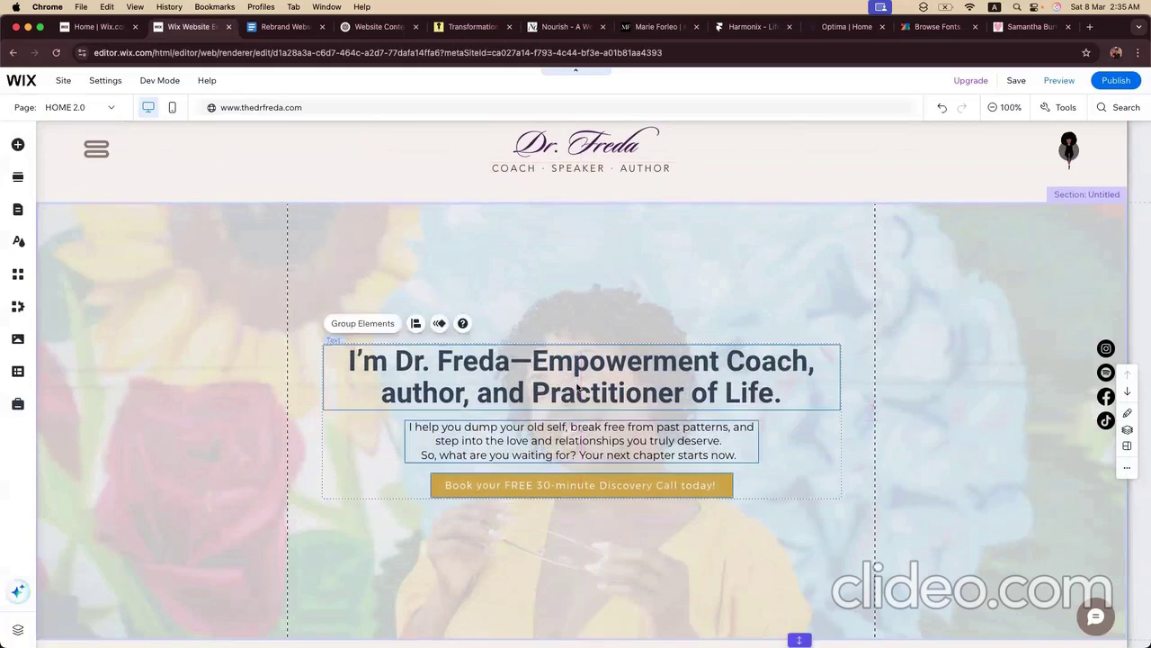
left_click(735, 295)
Step: Preview the desktop page to check the hero section's layout and return to the editor
scroll(734, 316, "down", 2)
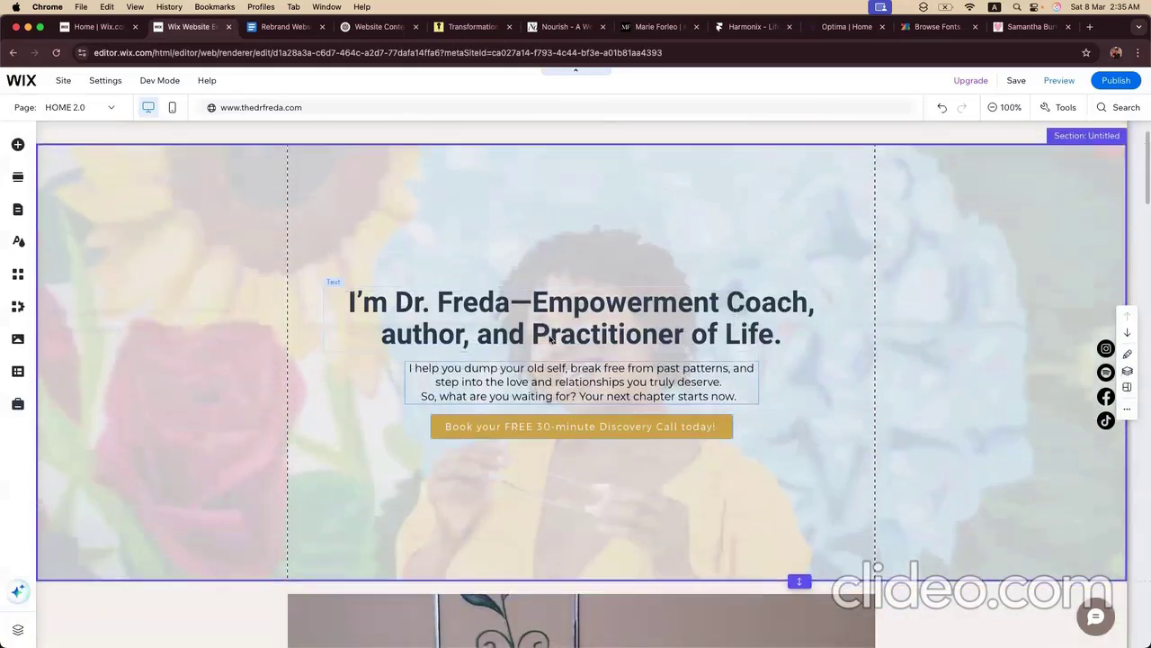
left_click(1060, 81)
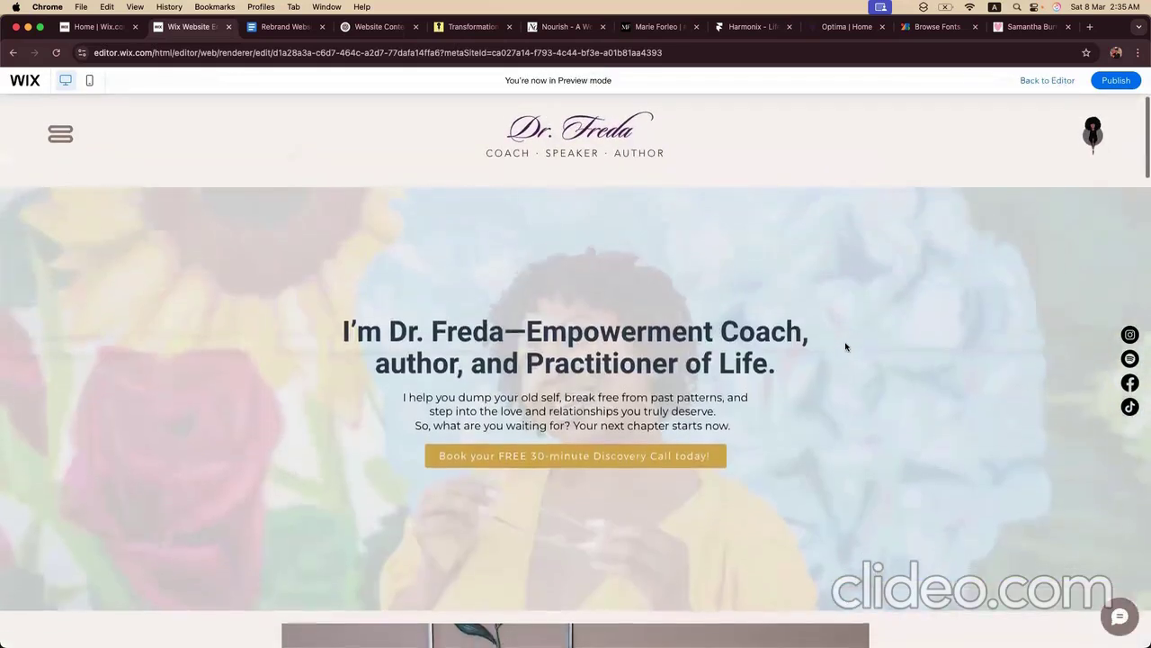
scroll(846, 346, "down", 2)
scroll(846, 346, "up", 4)
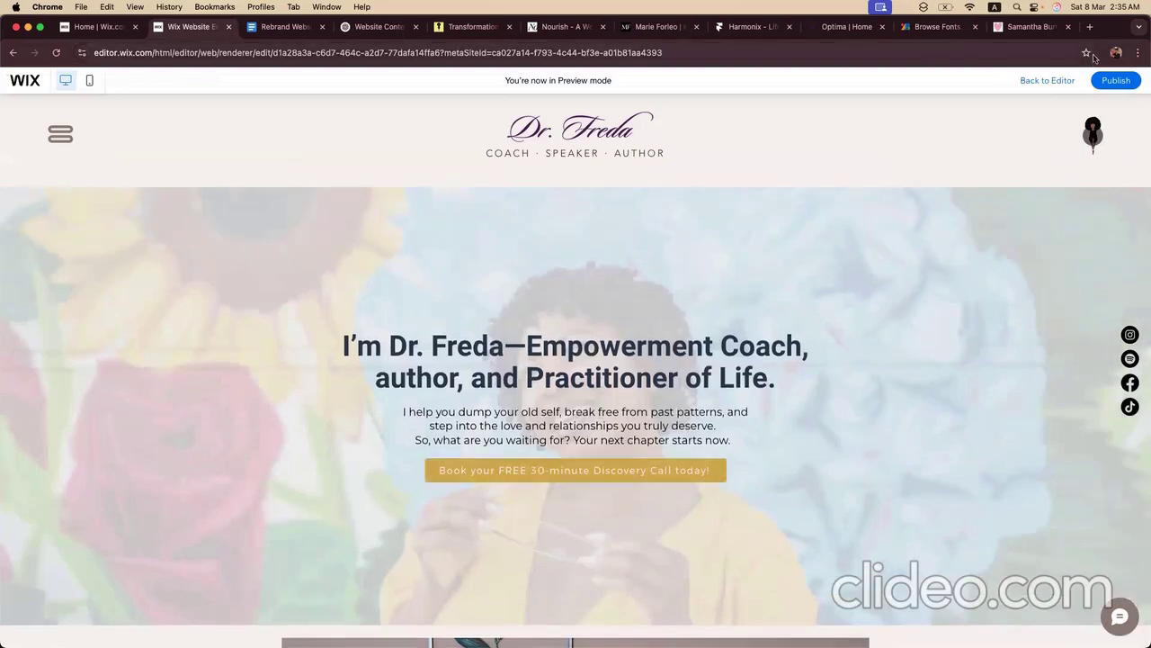
left_click(1070, 81)
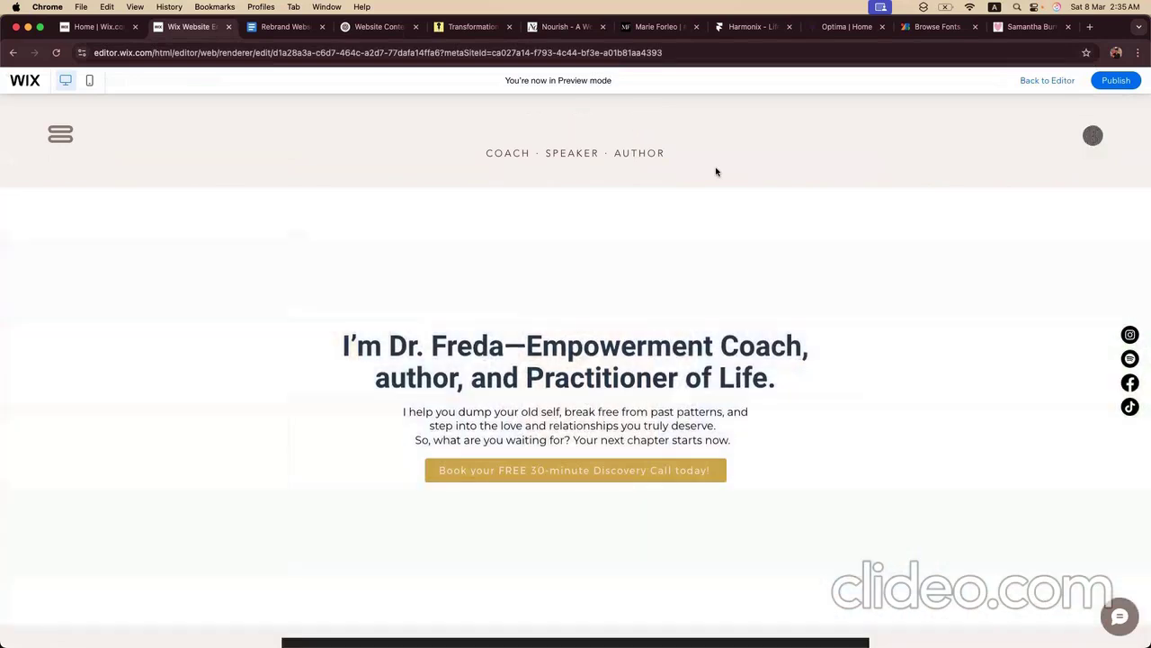
Step: Move the hero paragraph and button lower to widen the gap below the heading, with extra space between paragraph and button
scroll(657, 359, "down", 1)
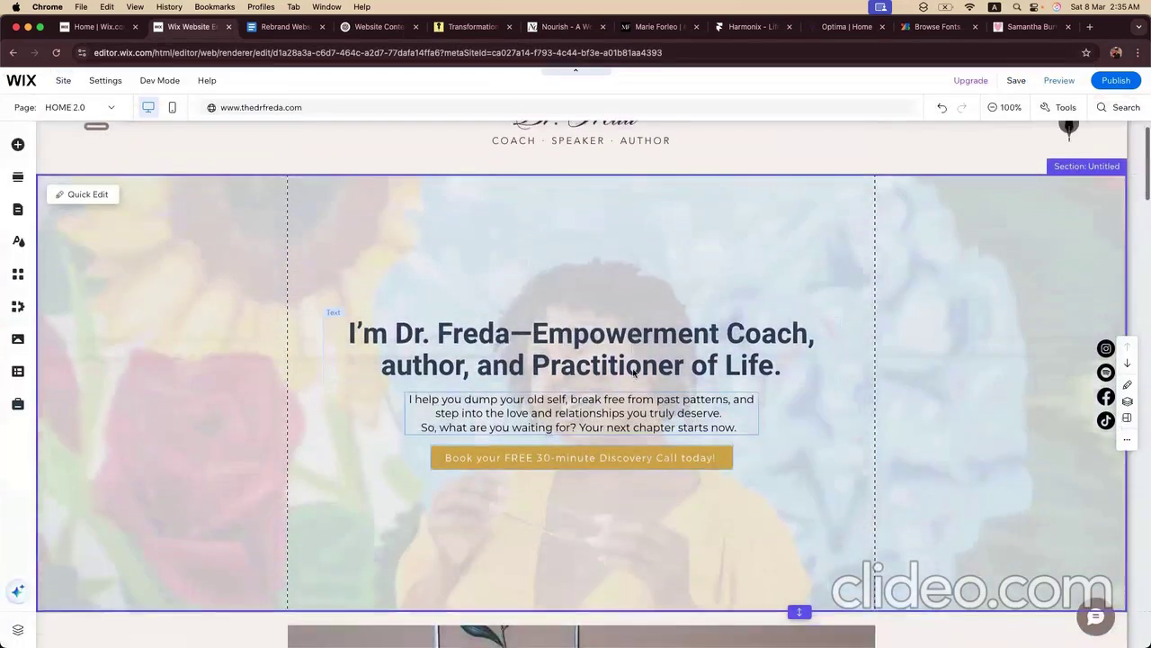
left_click(621, 408)
left_click(627, 452, "shift")
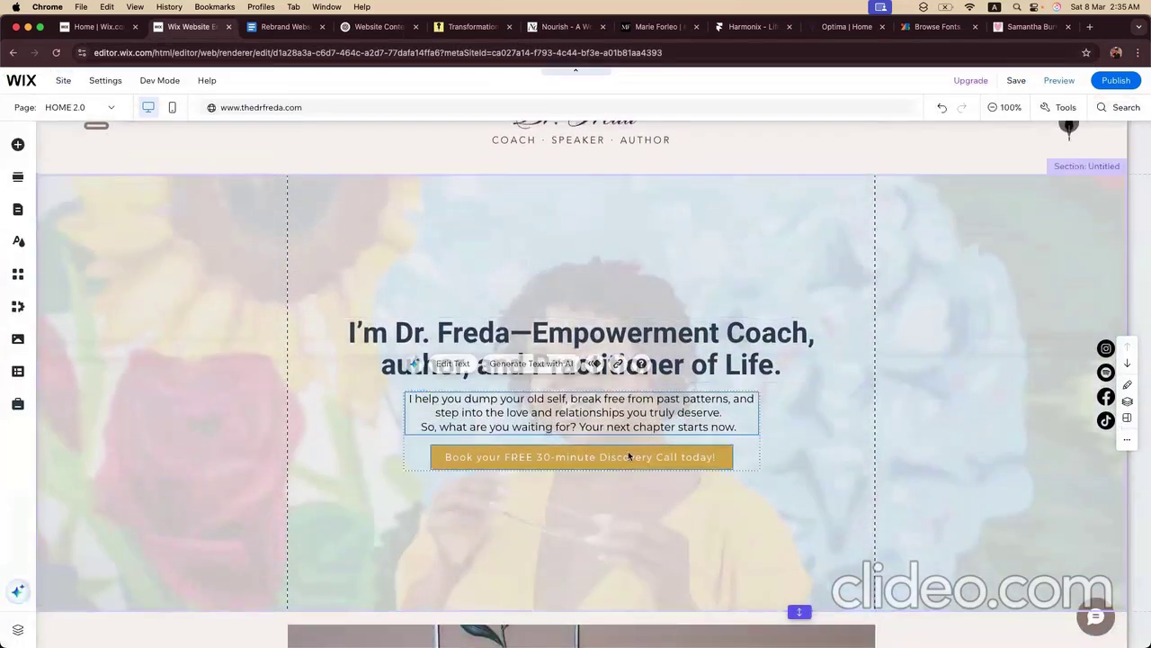
left_click_drag(605, 422, 606, 434)
left_click(585, 473)
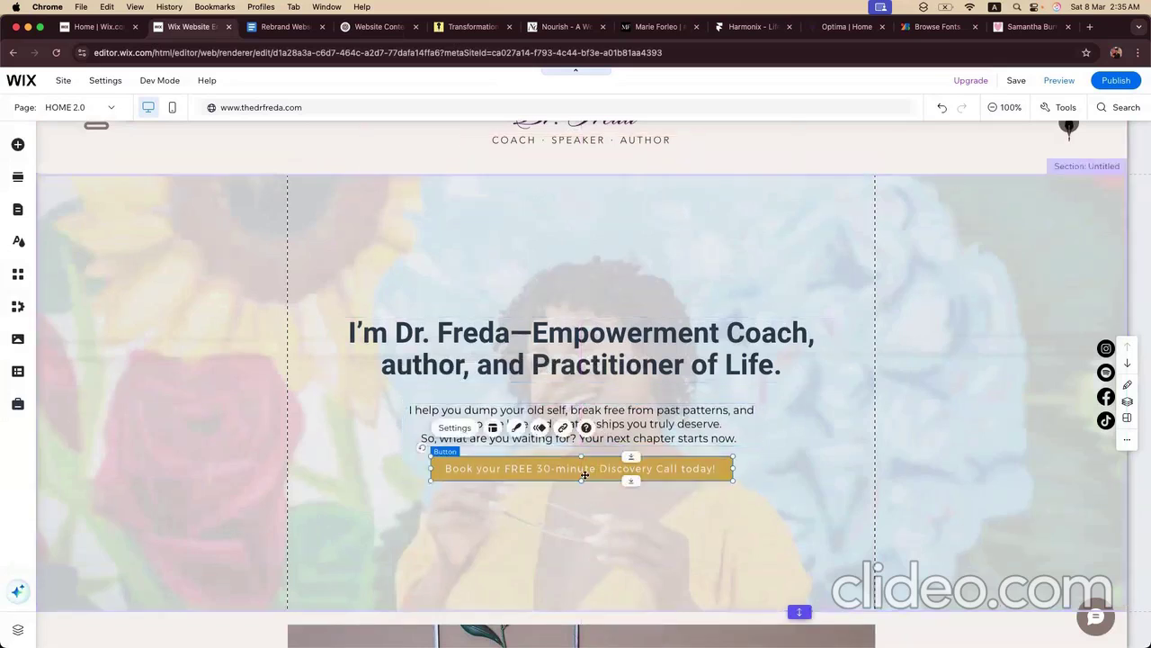
left_click_drag(584, 484, 586, 482)
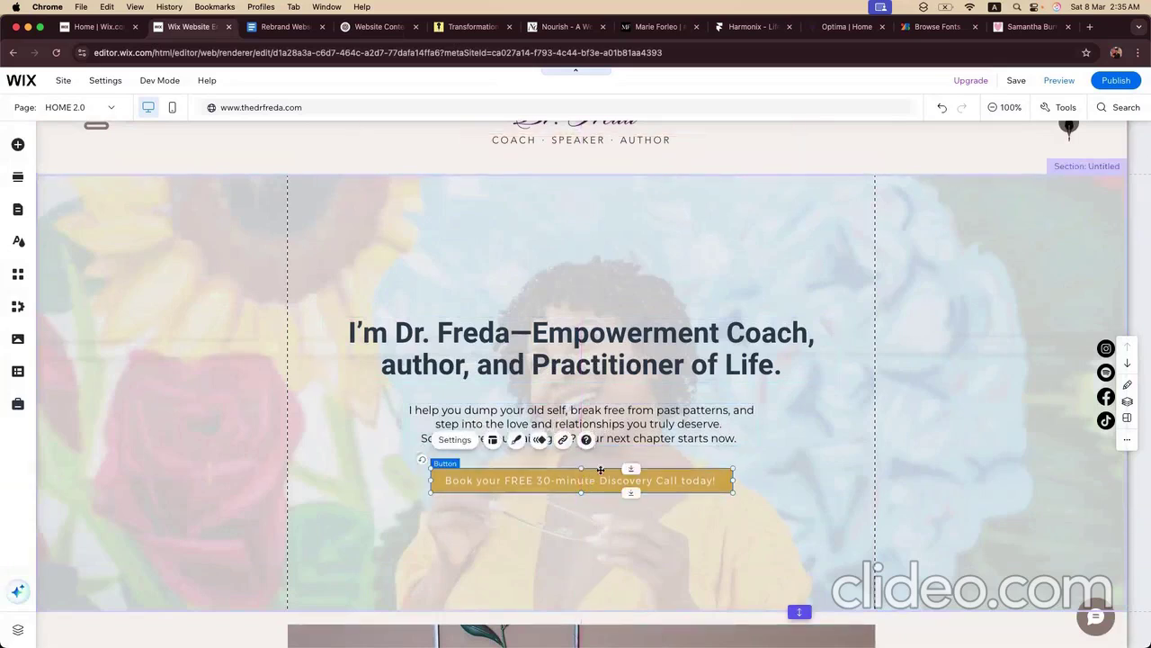
Step: Distribute the hero heading, paragraph and button evenly in the vertical direction and group the three elements
left_click(649, 364, "shift")
left_click(540, 423, "shift")
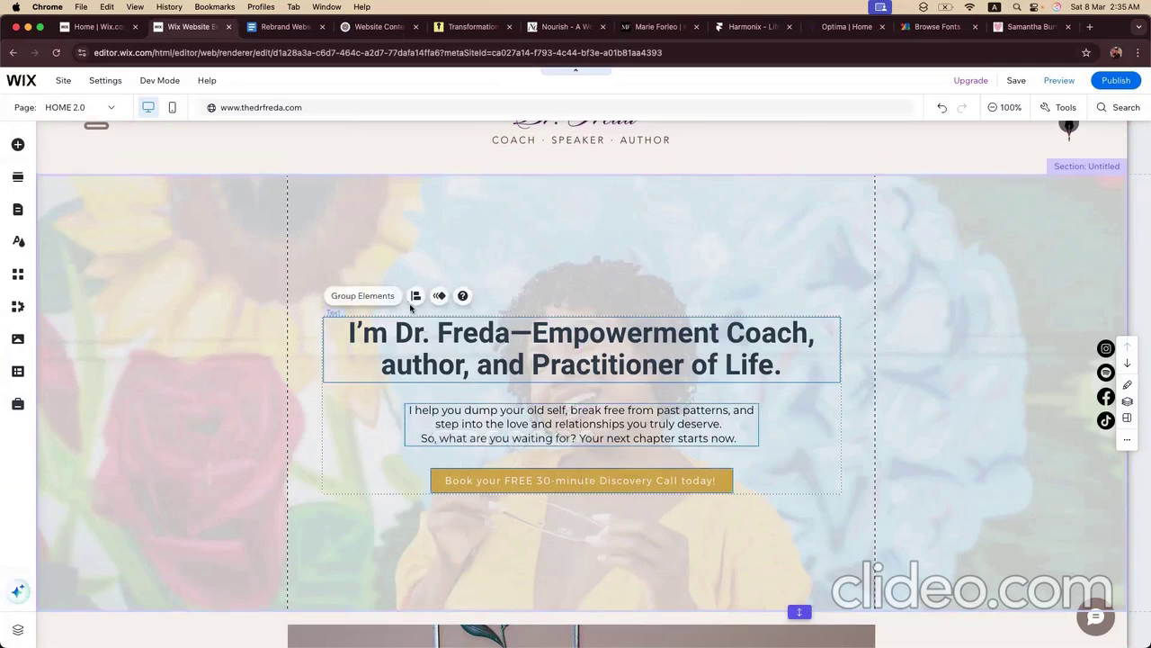
left_click(415, 296)
left_click(881, 504)
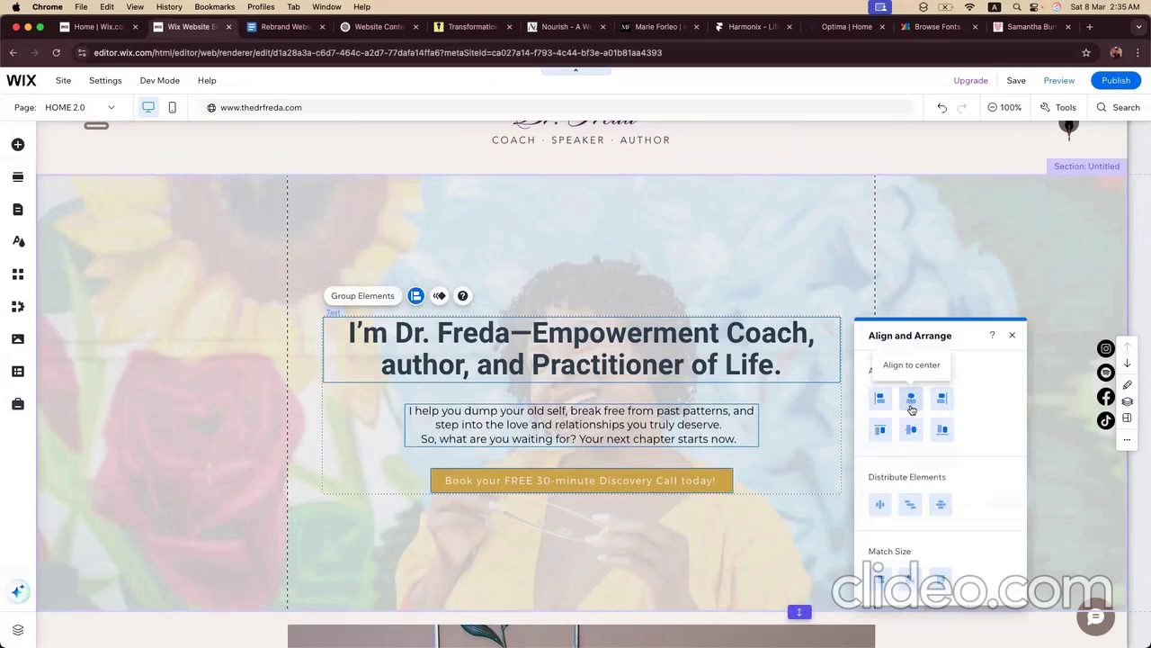
left_click(394, 296)
left_click(558, 258)
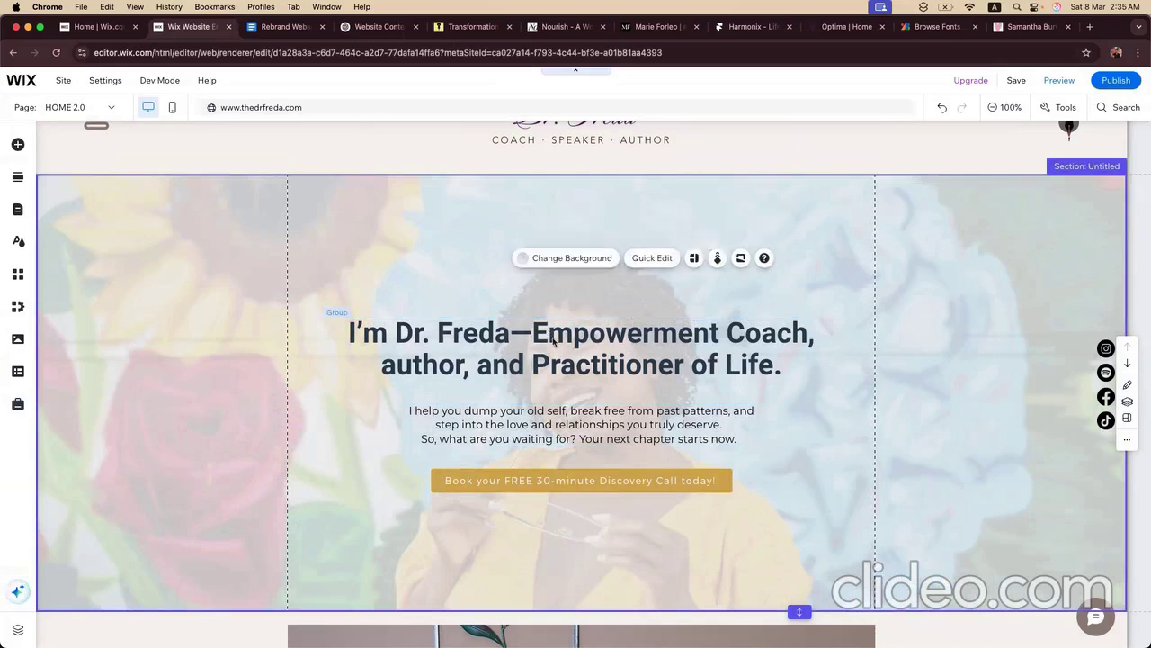
Step: In the mobile version, reduce the hero heading's font size by two steps and set the paragraph's font size to 16 px
left_click(176, 114)
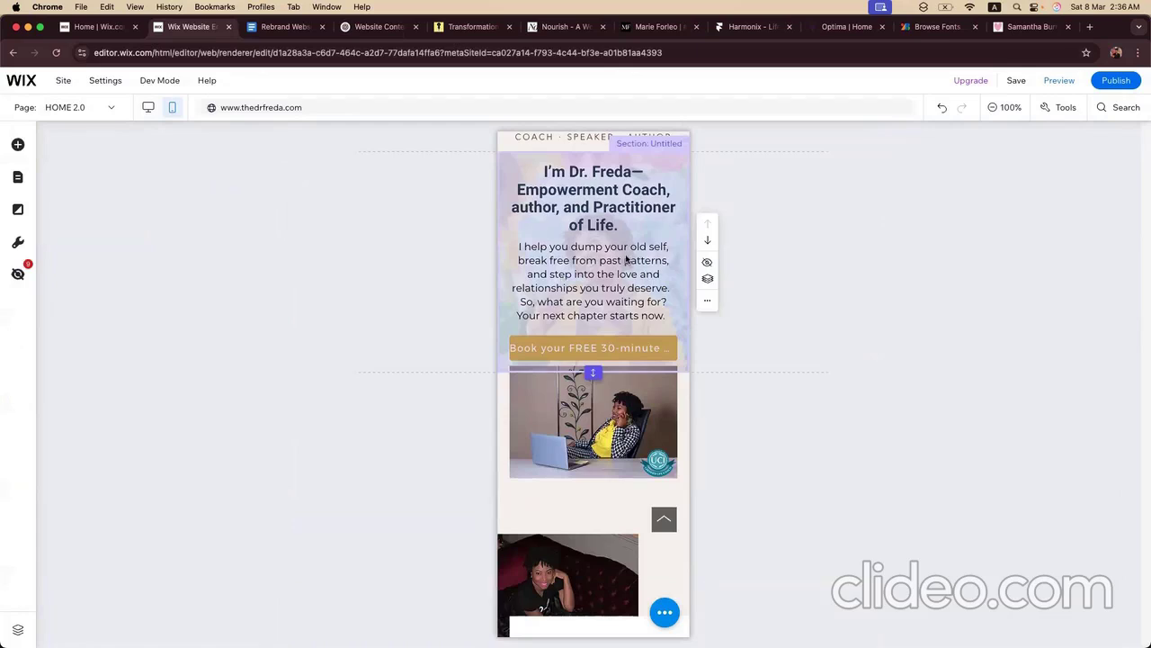
scroll(627, 259, "up", 1)
left_click(585, 243)
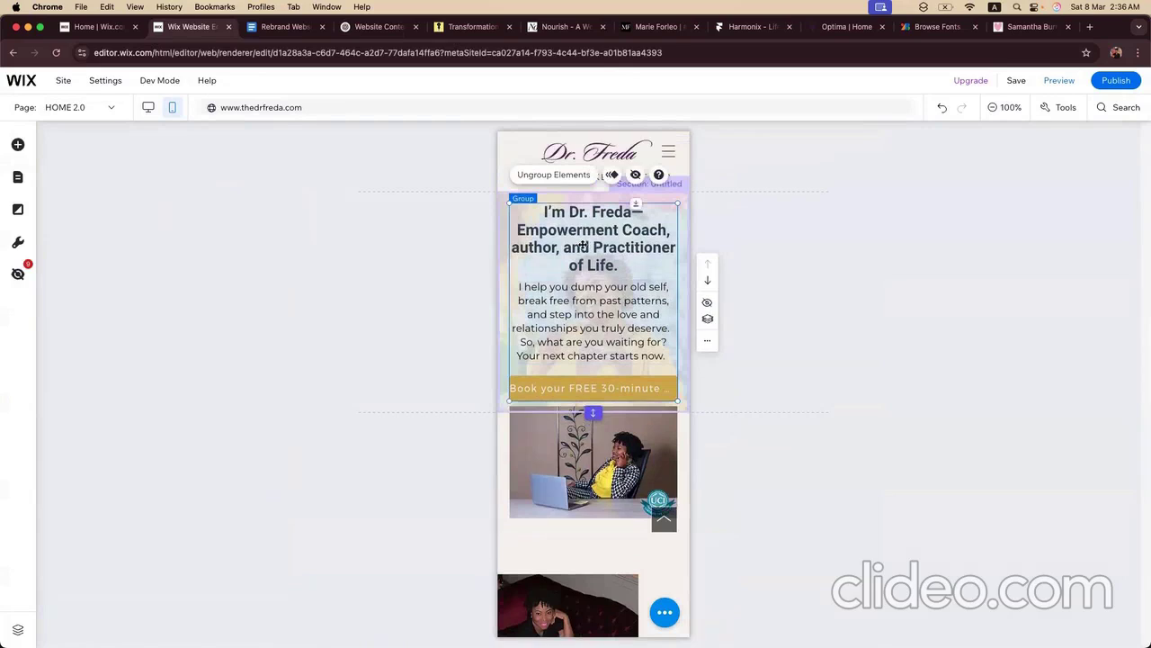
left_click(582, 245)
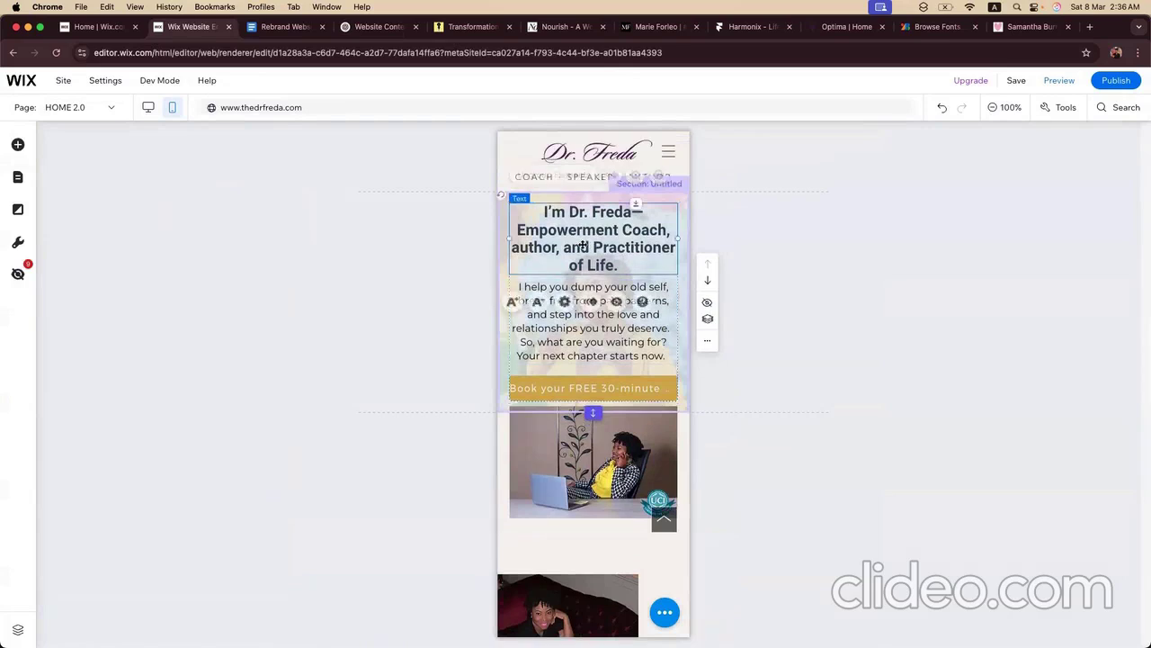
left_click(540, 303)
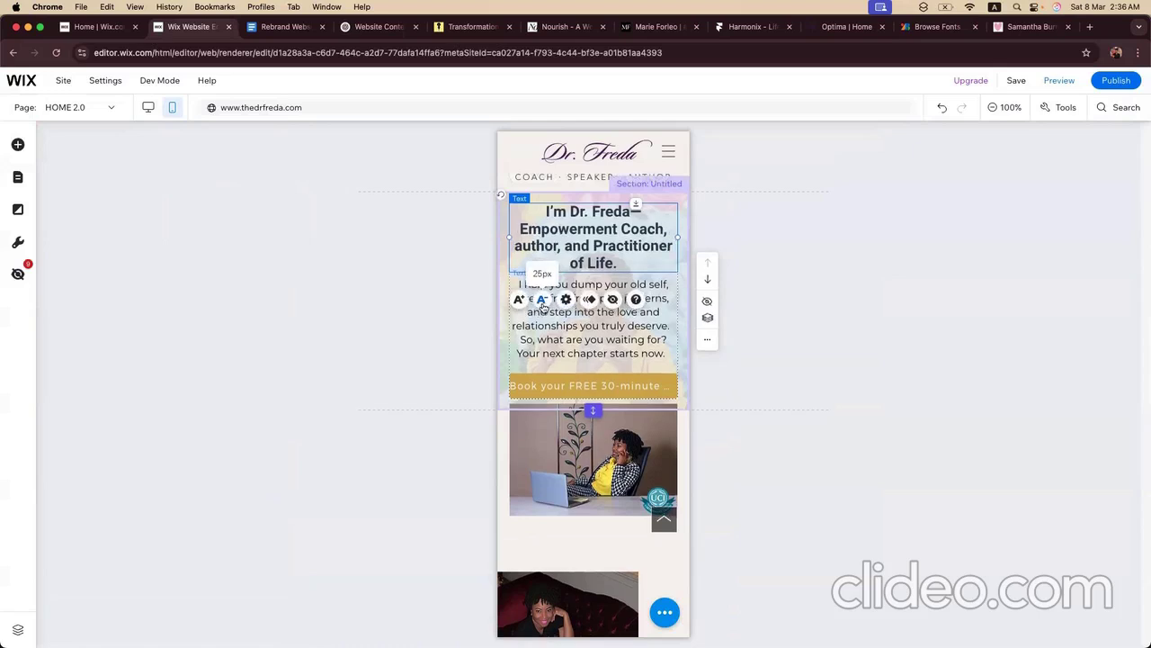
left_click(543, 304)
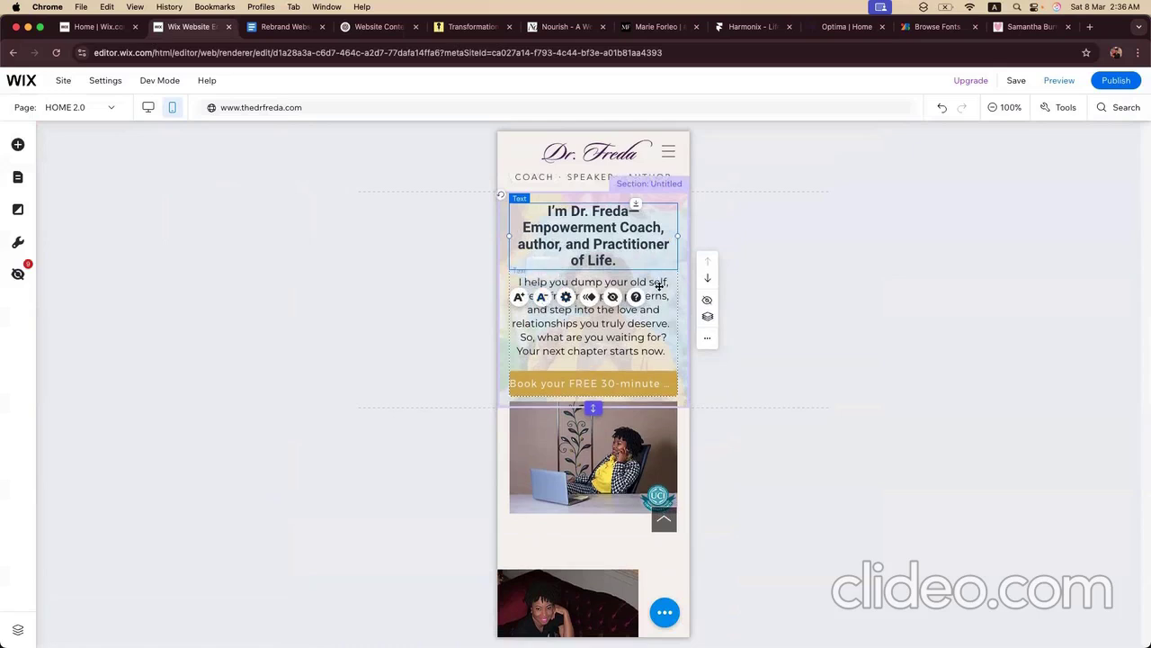
left_click(572, 285)
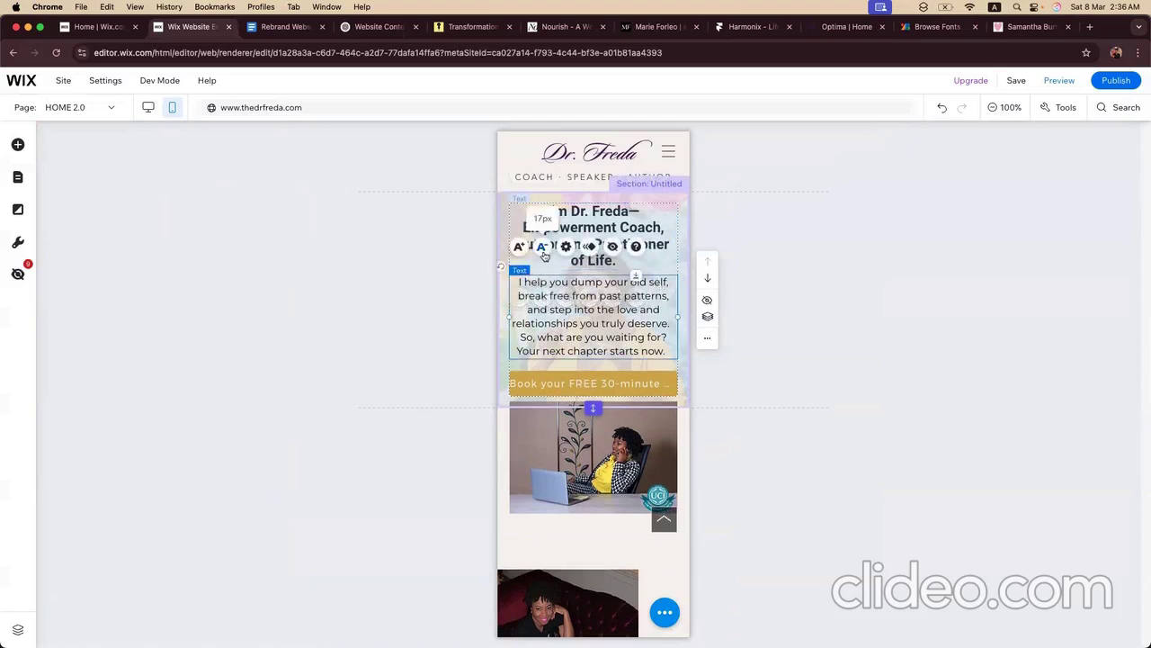
left_click(543, 254)
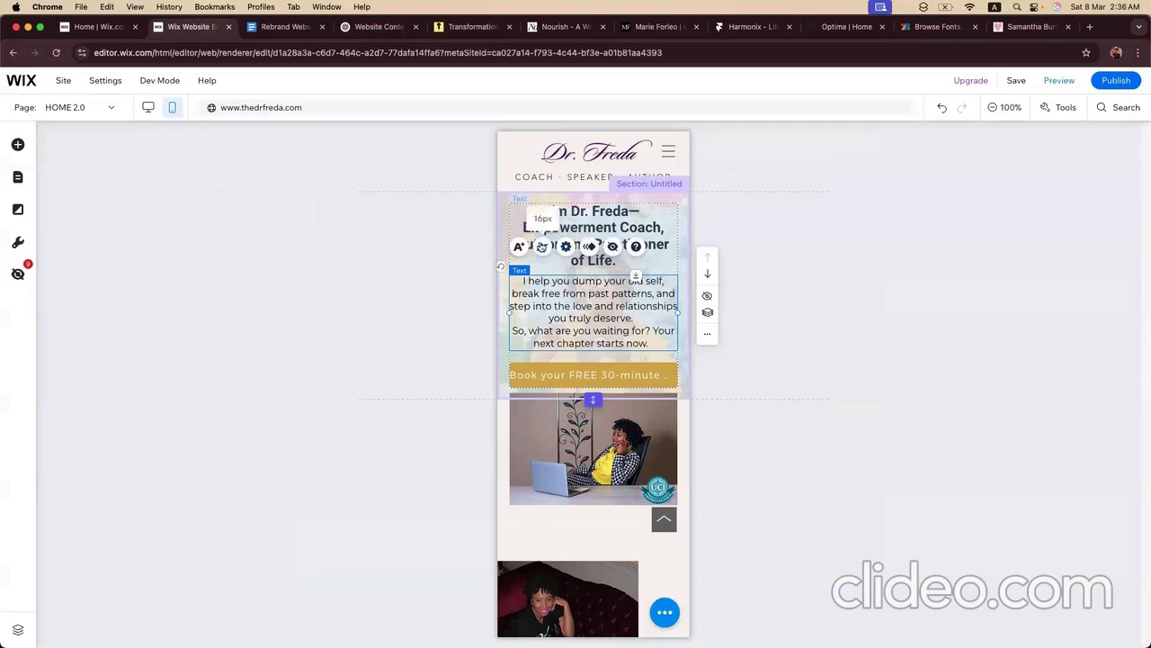
Step: Reduce the font size of the mobile hero button's text to 10 px in its regular design
left_click(589, 373)
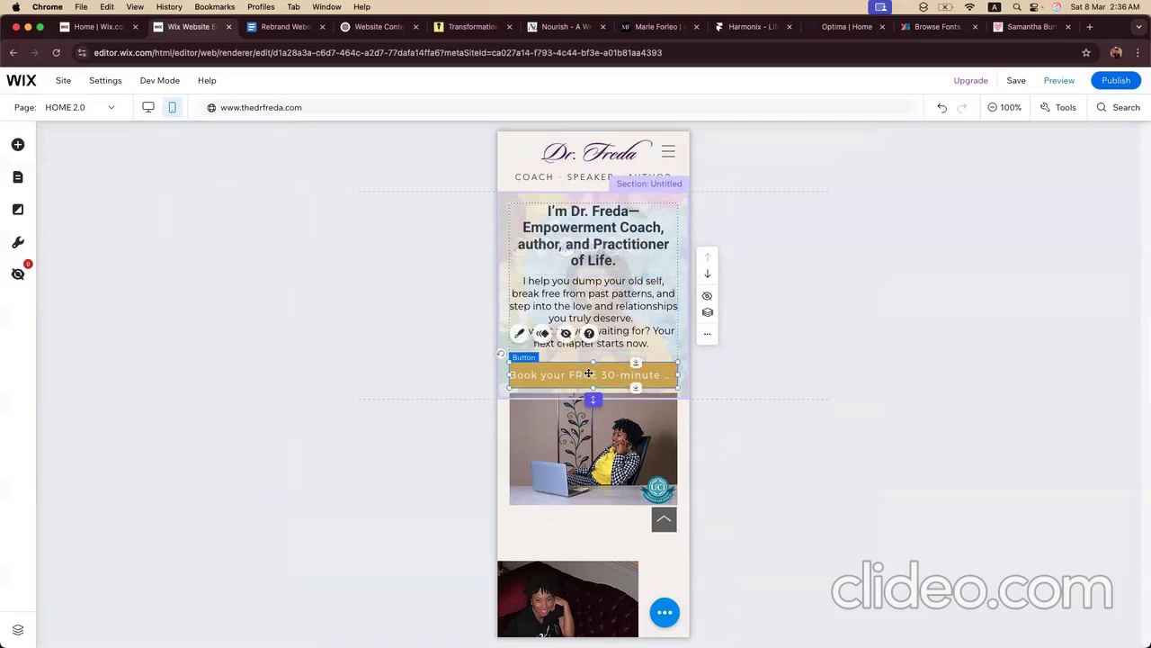
left_click(520, 333)
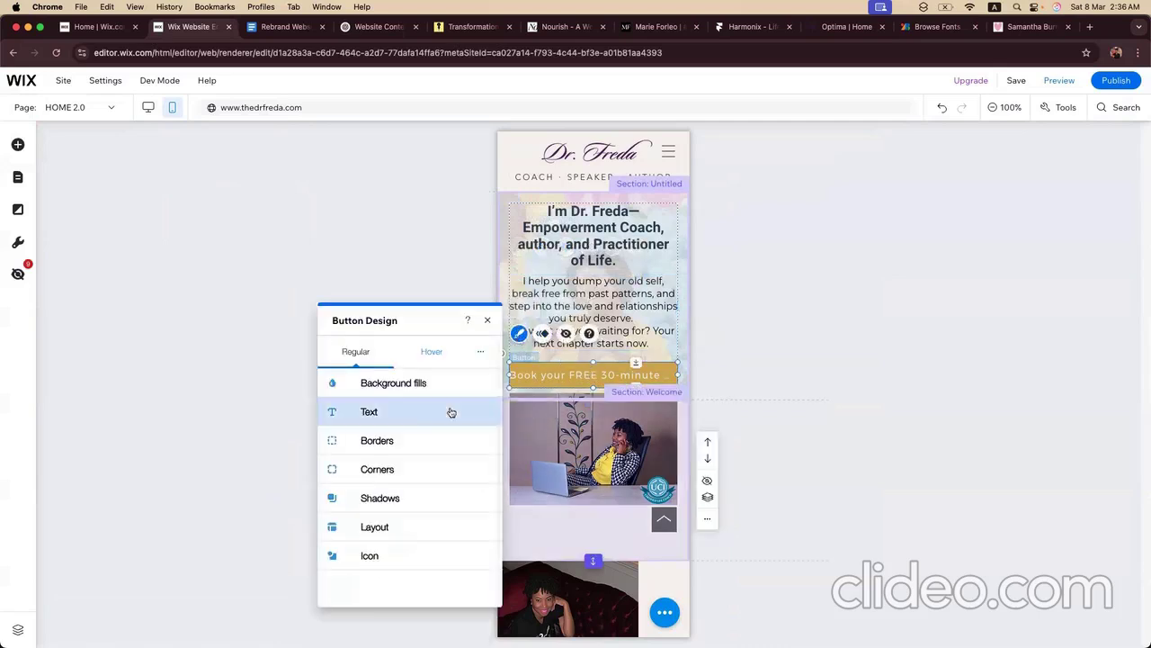
left_click(432, 412)
scroll(468, 501, "down", 1)
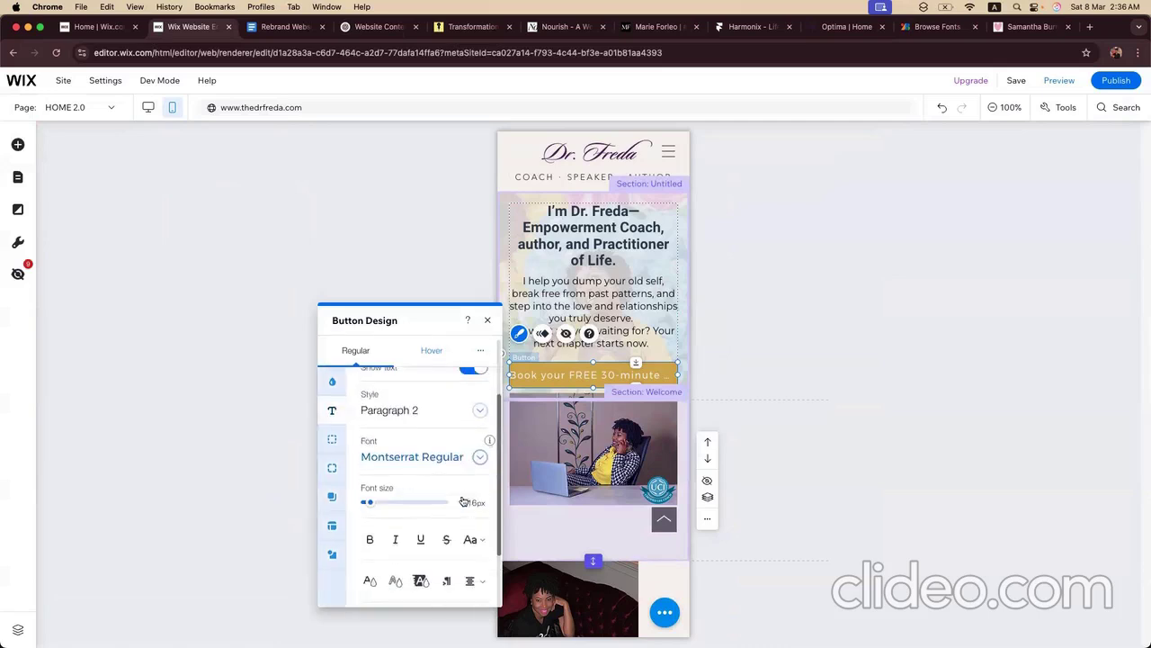
key("Down")
key("Down")
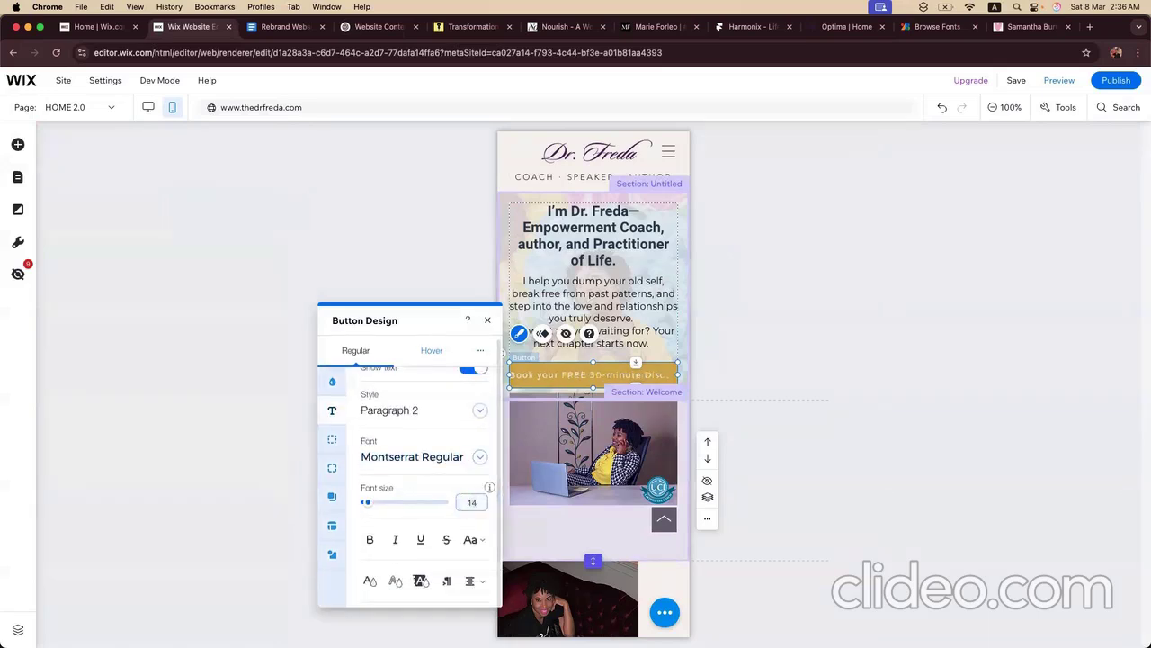
key("Down")
key("Down")
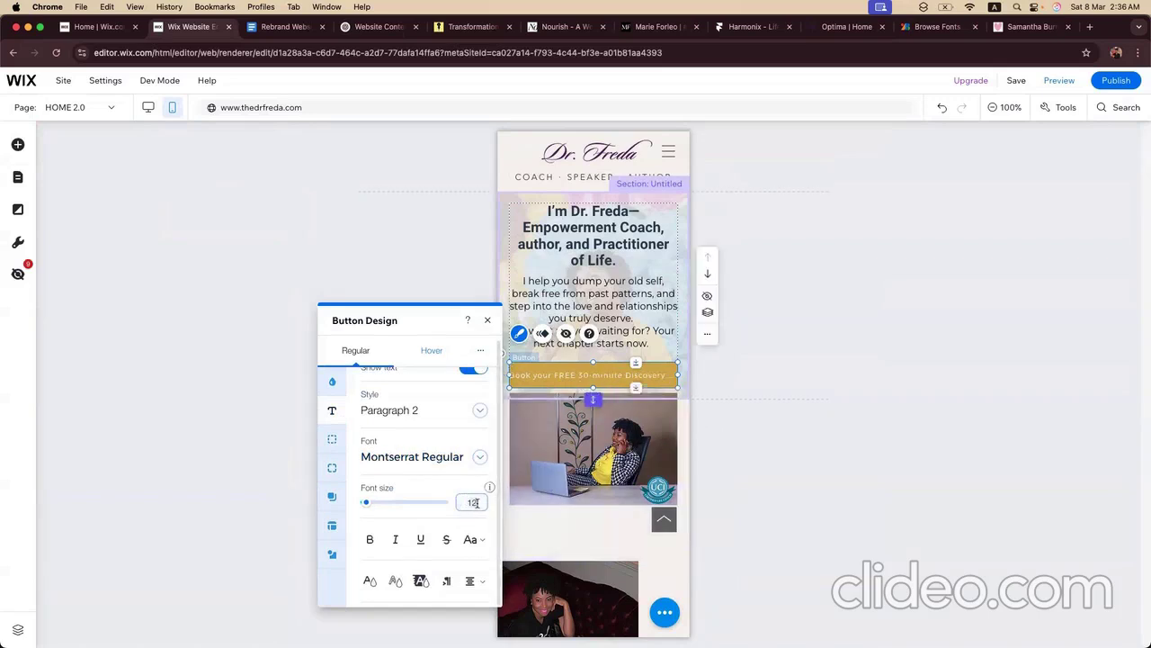
key("Down")
key("Down")
left_click(487, 321)
Step: Widen the mobile hero button on both sides so its full label fits, and center it in the section
left_click_drag(509, 374, 507, 375)
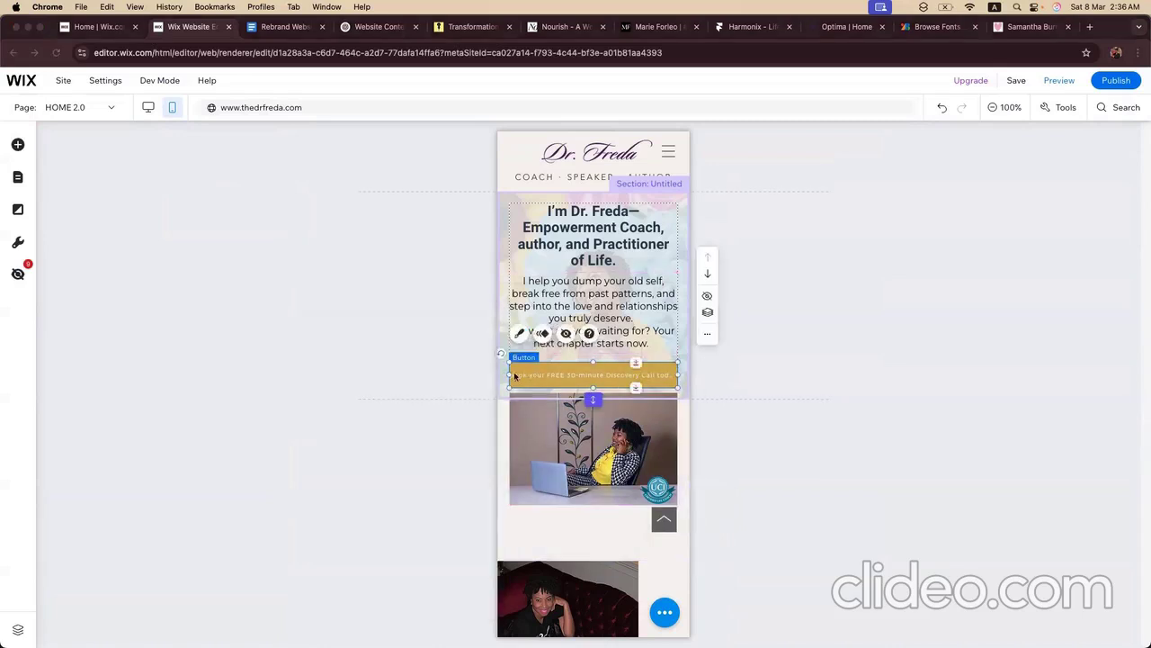
key("super+Tab")
left_click(97, 328)
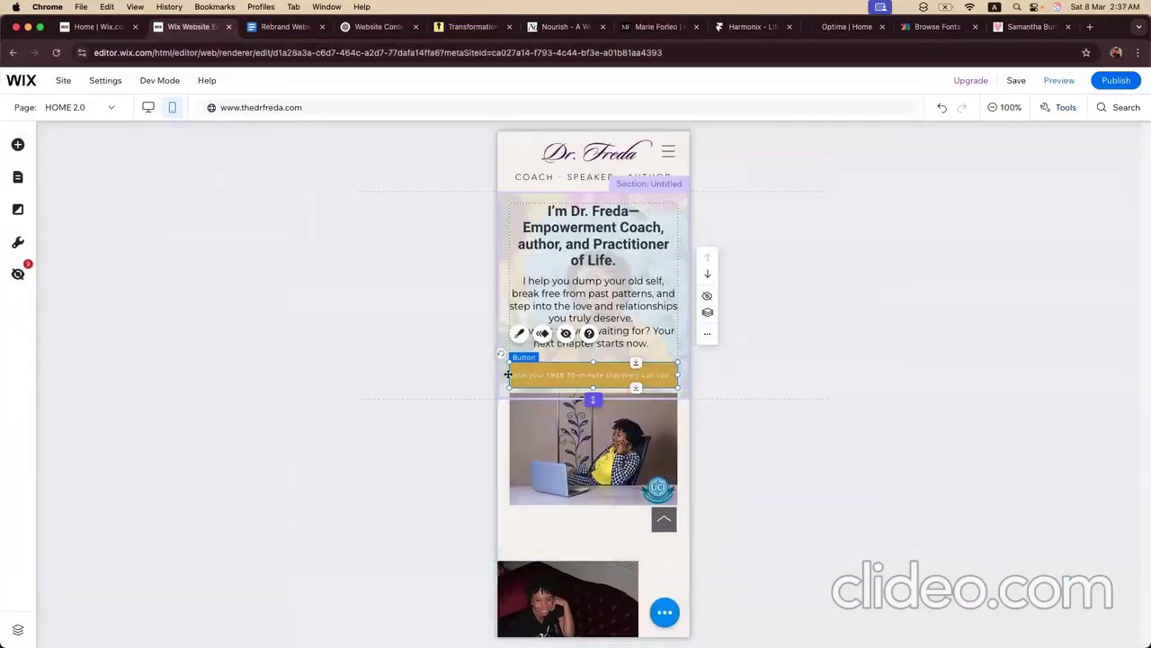
left_click_drag(508, 374, 504, 374)
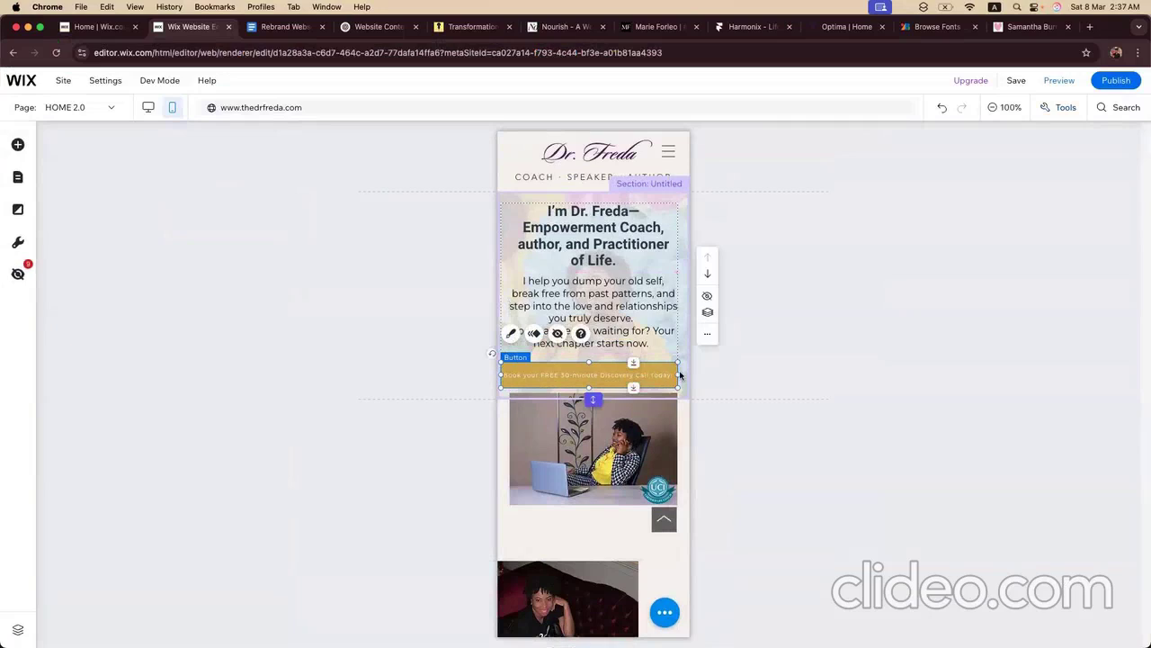
left_click_drag(679, 374, 683, 377)
left_click_drag(602, 374, 604, 375)
Step: Reduce the font size of the mobile hero paragraph to 14 px
left_click(551, 335)
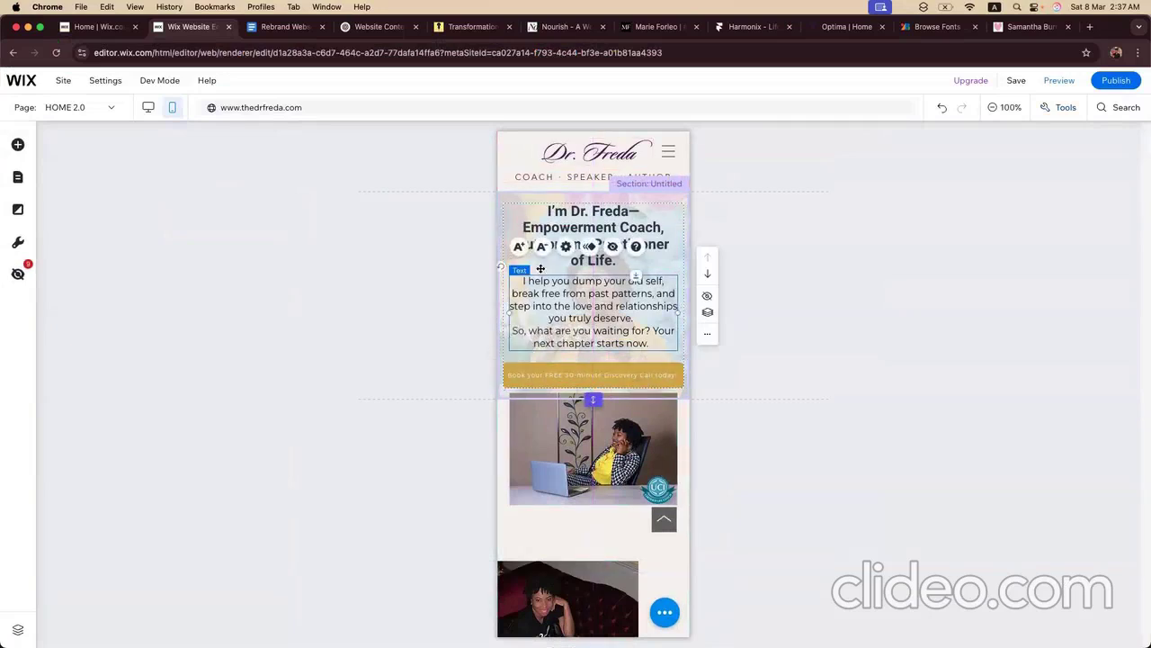
left_click(541, 246)
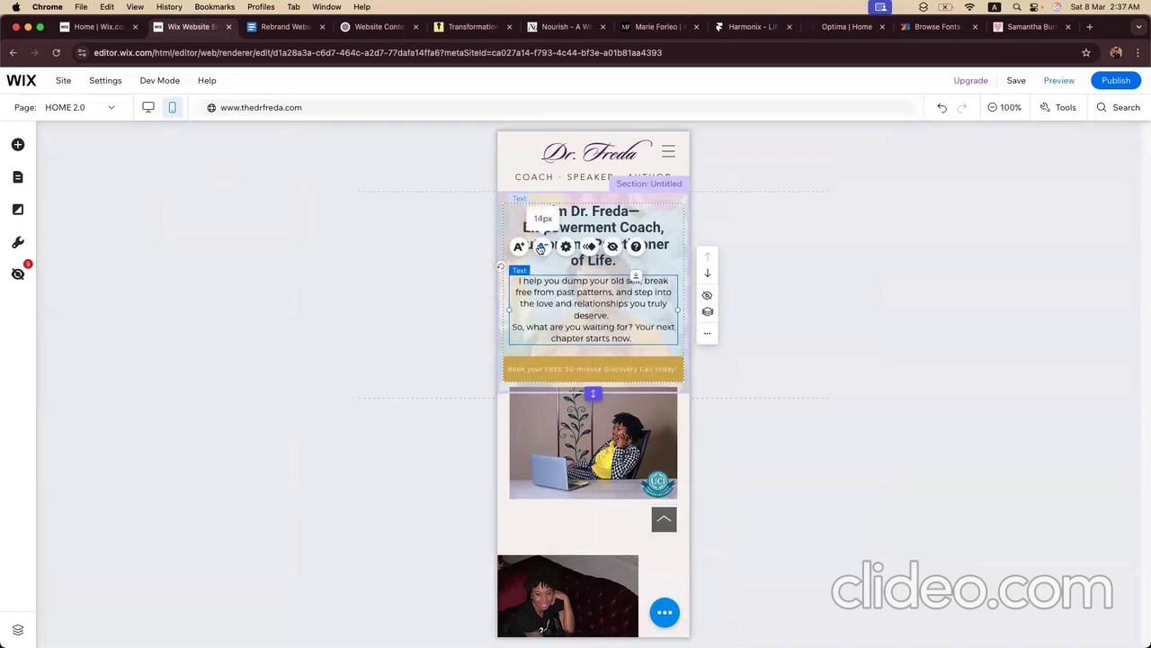
Step: Widen the mobile hero heading on both sides to 304 px and reduce its font size so the text fits on three lines
left_click(549, 243)
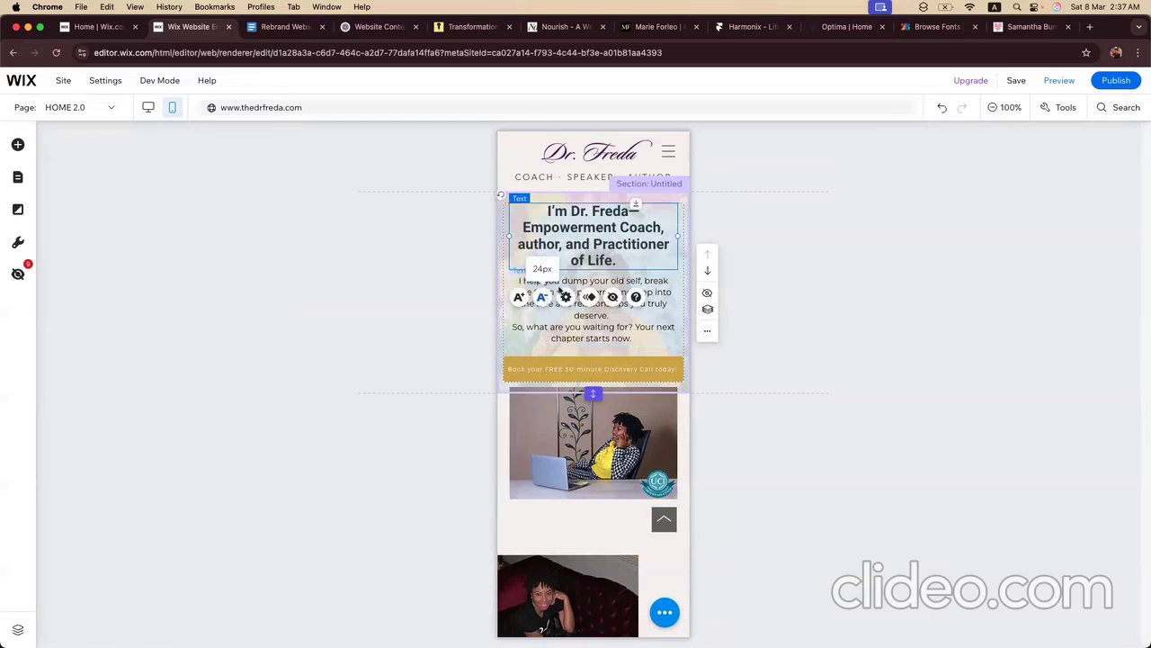
left_click(684, 236)
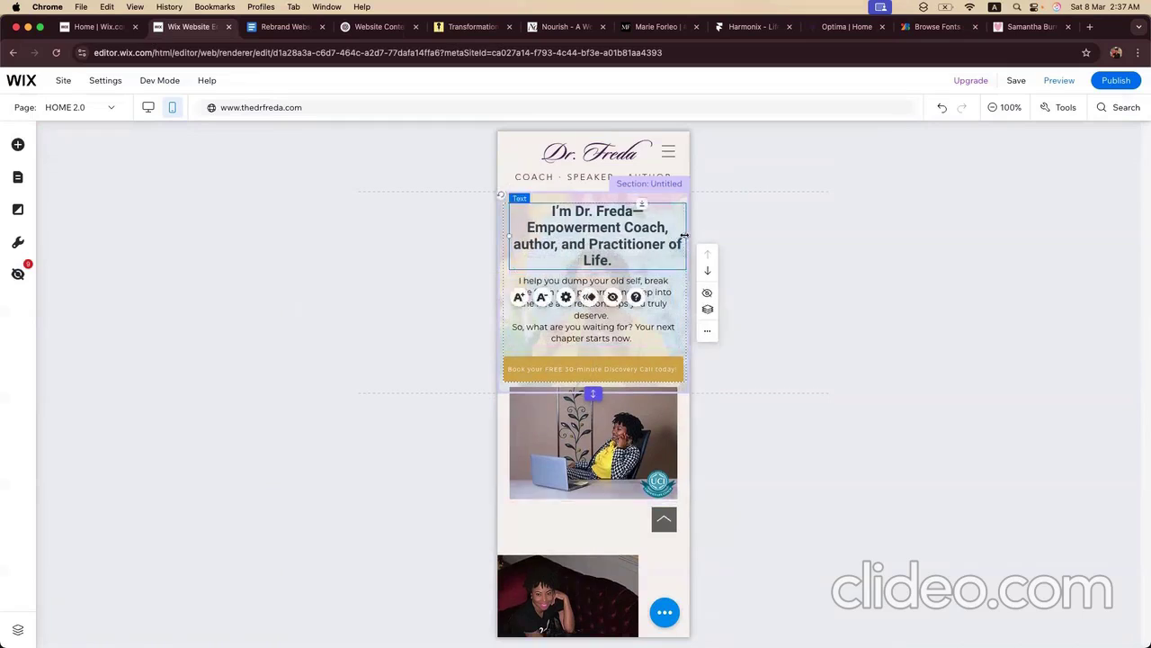
left_click_drag(509, 236, 505, 236)
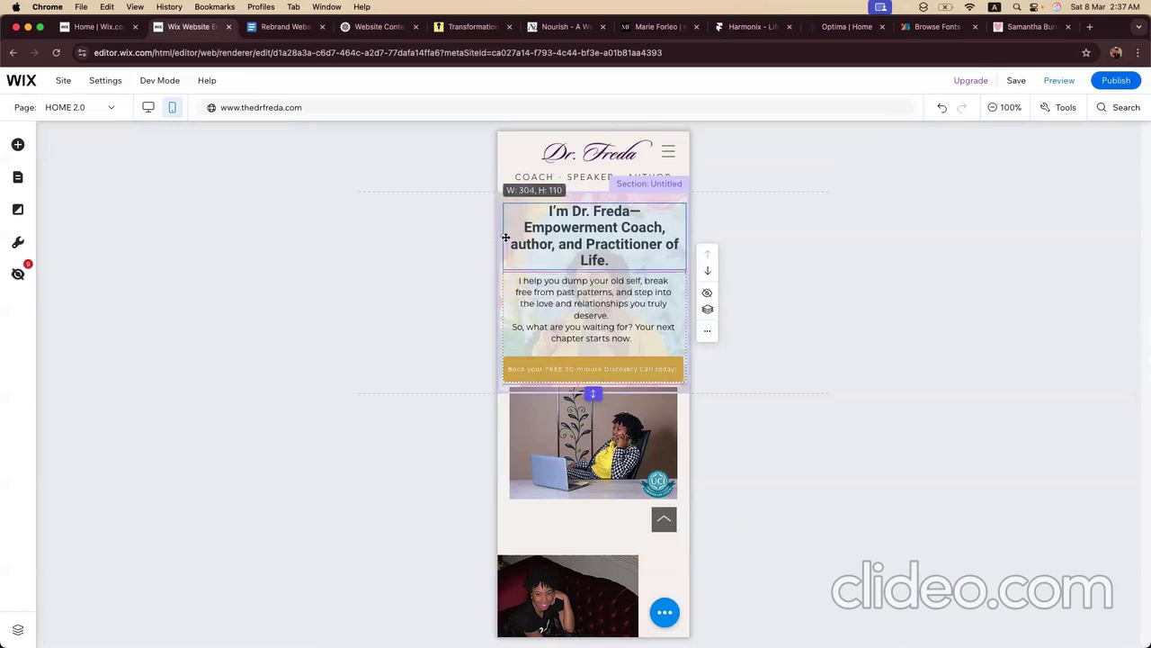
left_click(537, 294)
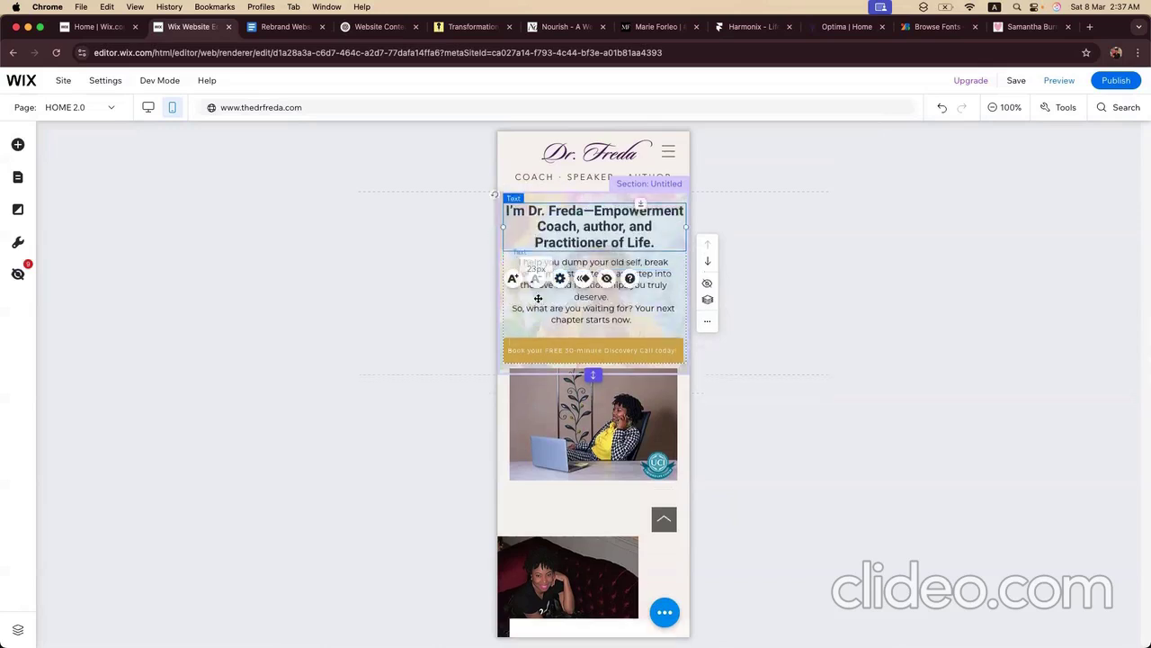
left_click(536, 278)
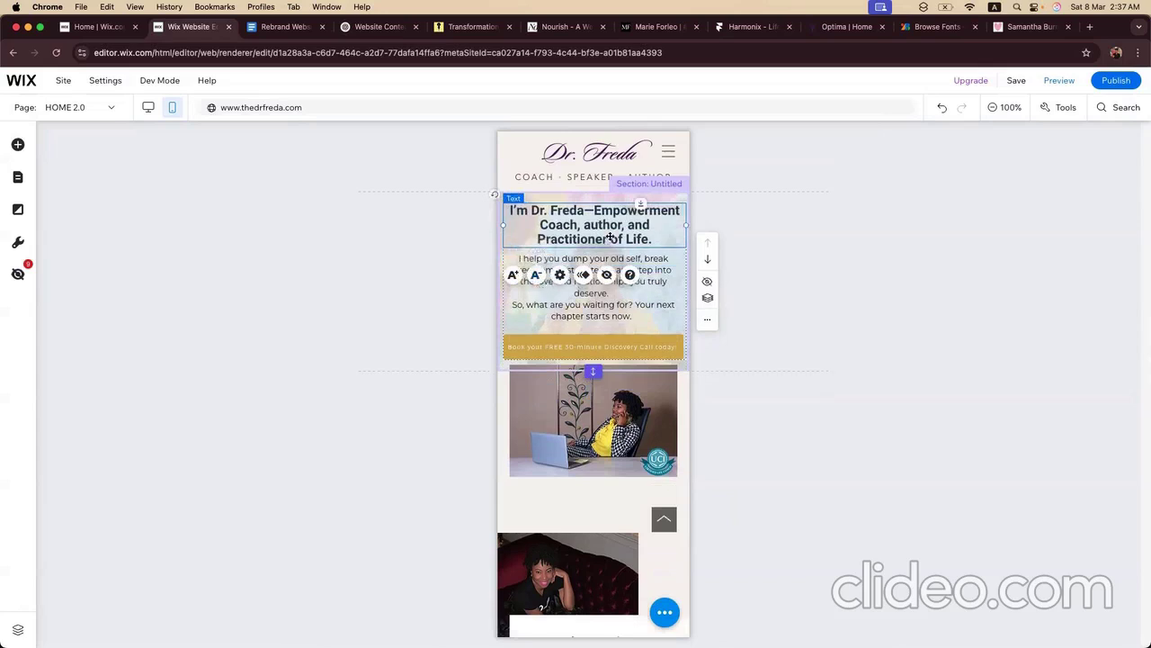
left_click(450, 272)
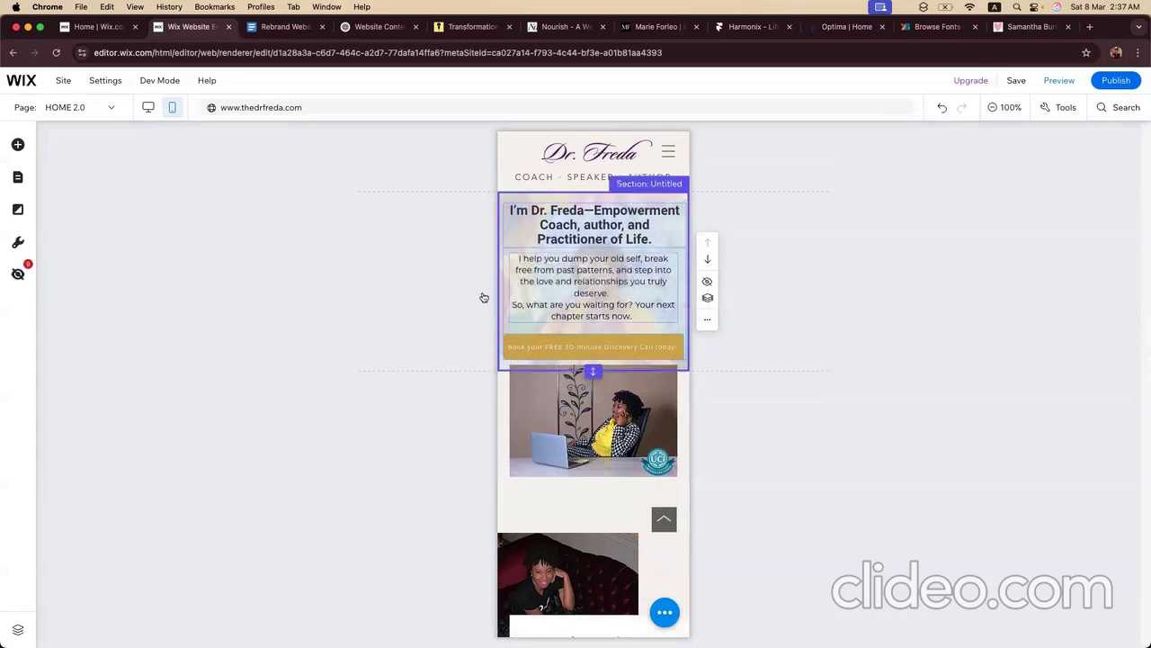
Step: Extend the mobile hero section below its button and move the laptop photo down, leaving a small gap beneath the section
left_click_drag(593, 371, 594, 399)
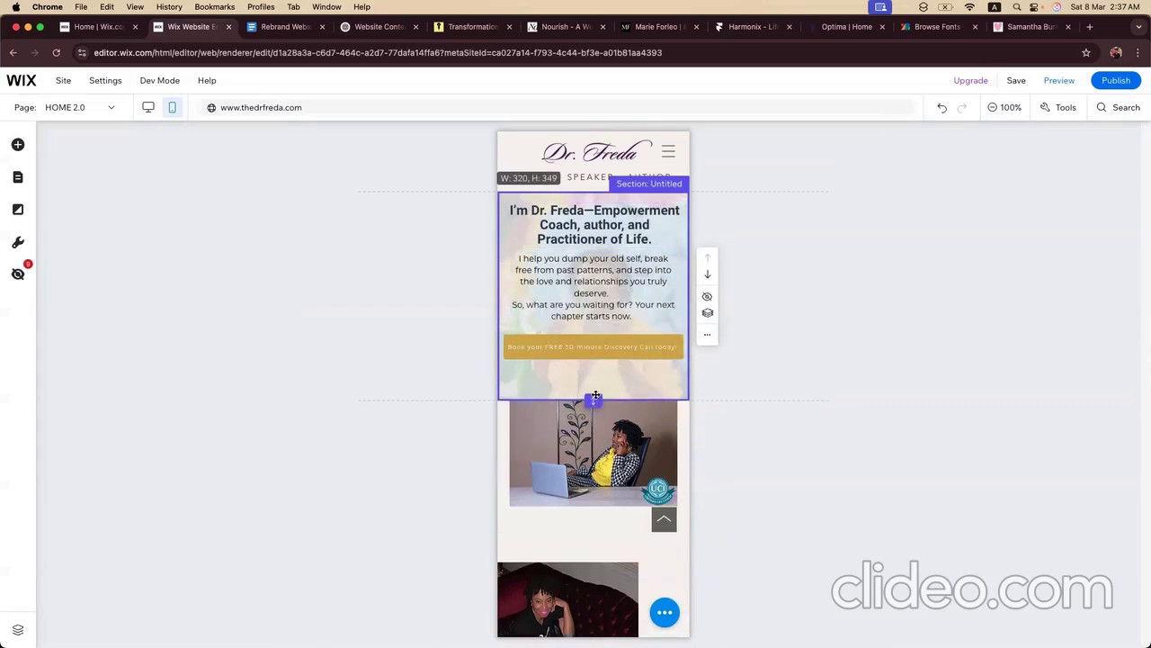
left_click(596, 450)
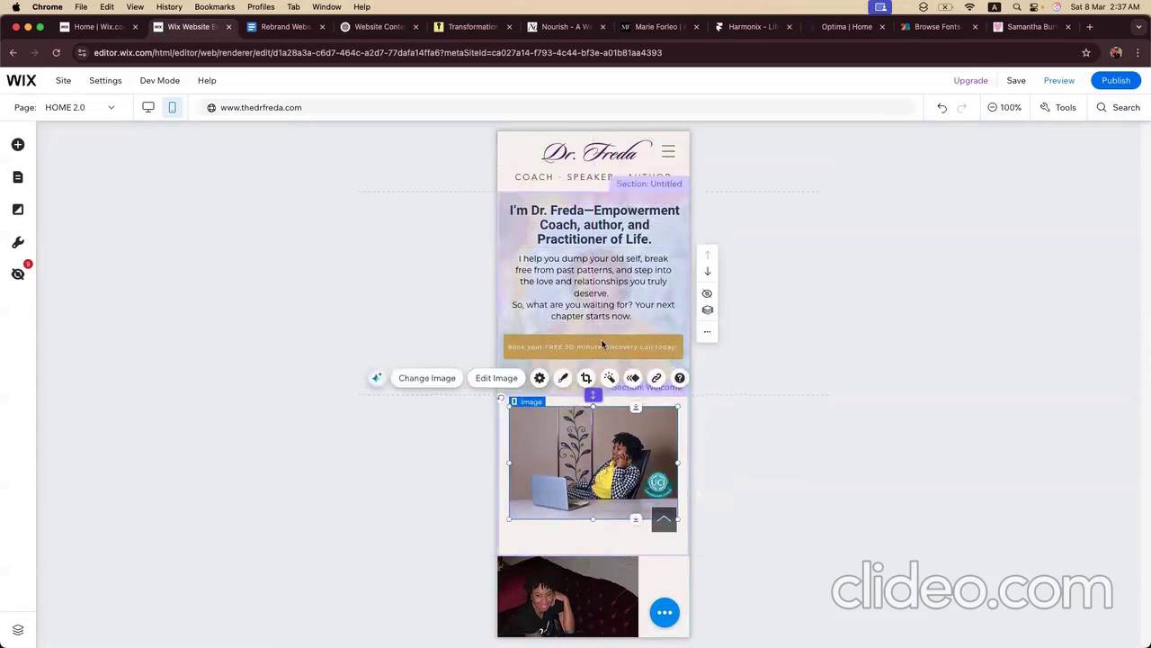
Step: Shift the mobile hero section's button, paragraph and heading slightly lower, keeping them stacked in the same order
left_click(591, 351)
left_click_drag(589, 292, 595, 307)
left_click(590, 244)
left_click_drag(590, 241, 590, 237)
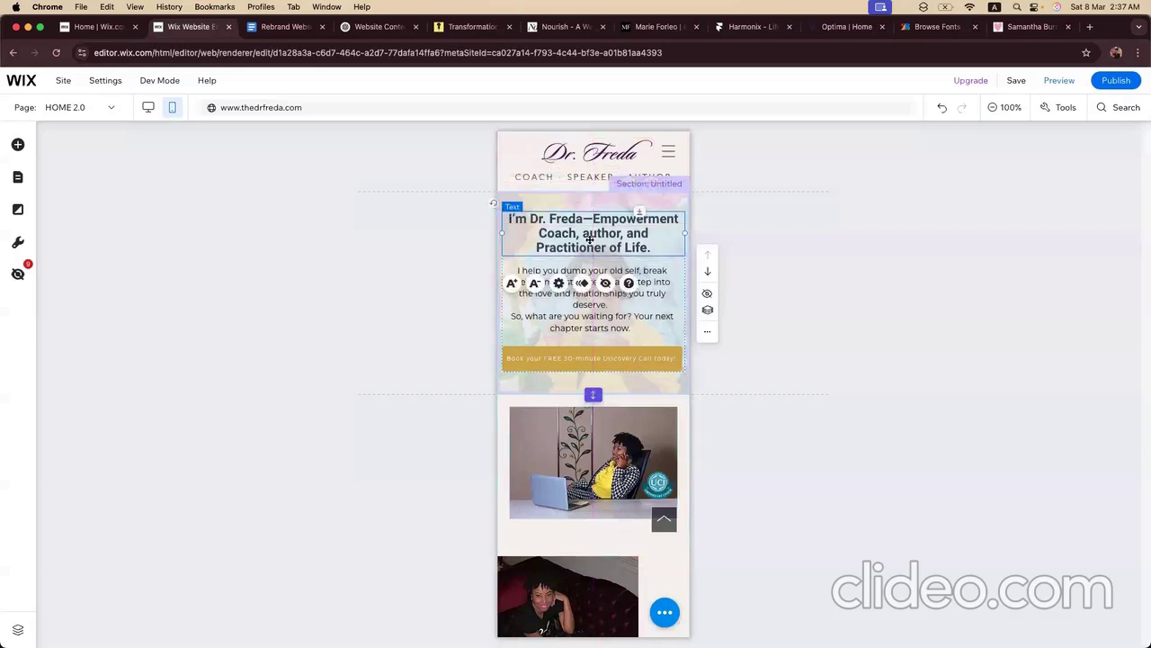
left_click(337, 407)
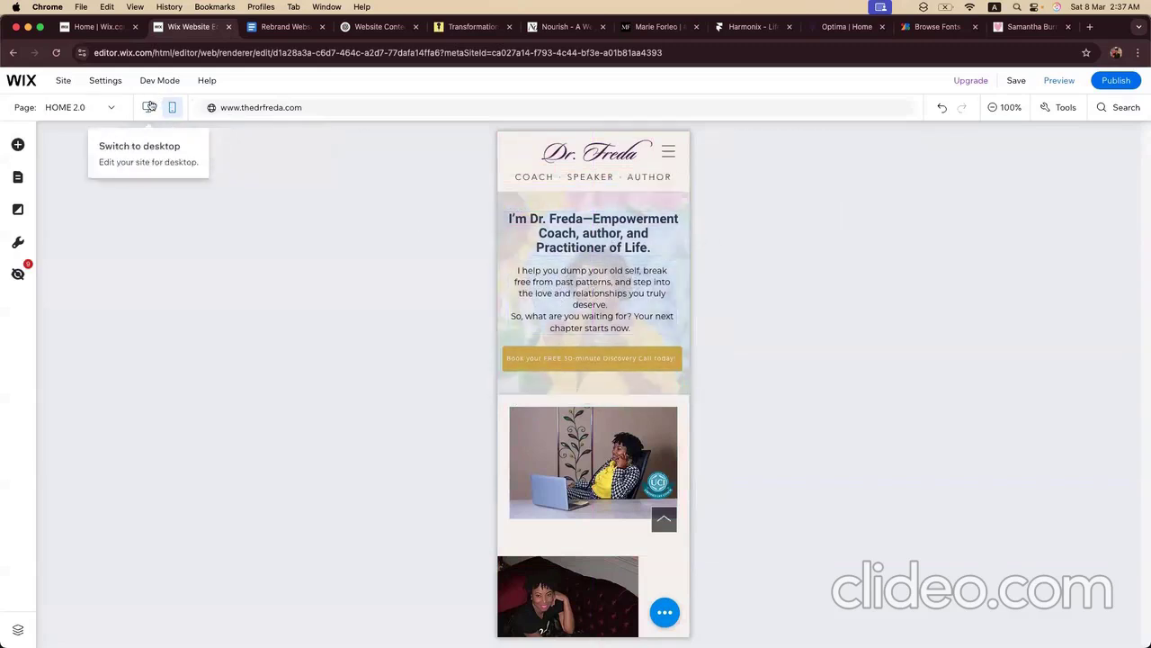
Step: Switch to the Rebrand Website Content document and check the Home Page line "So, what are you waiting for? Your next chapter starts now."
left_click(282, 28)
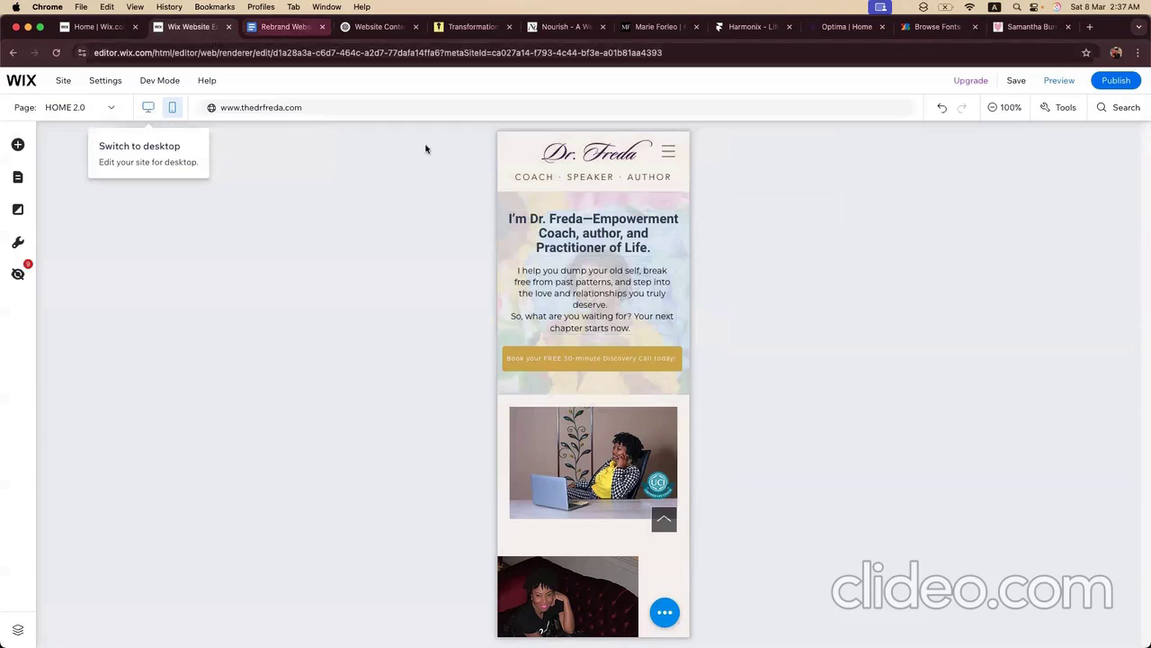
scroll(424, 435, "down", 20)
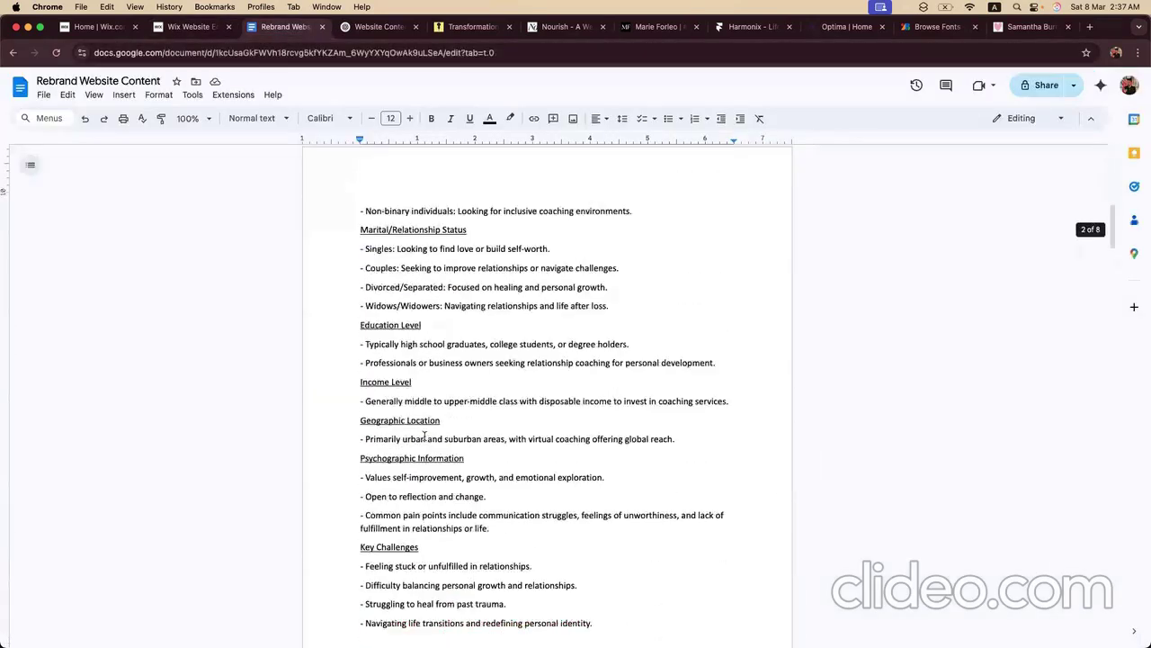
scroll(424, 435, "down", 1)
left_click(395, 325)
left_click_drag(361, 326, 590, 332)
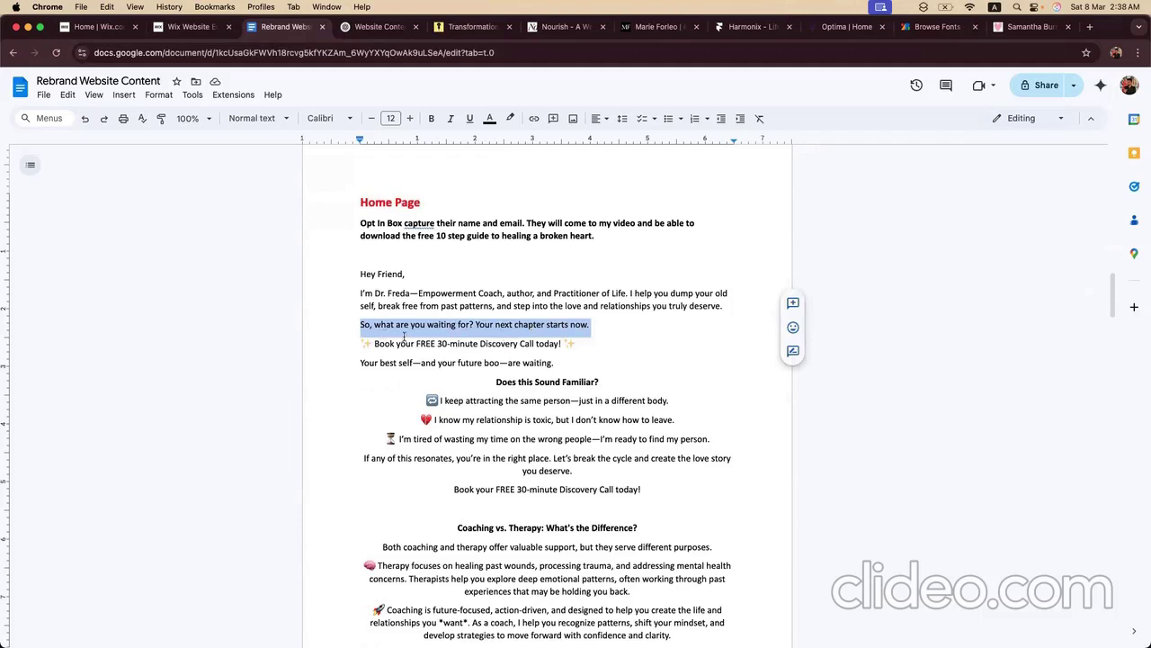
left_click(477, 324)
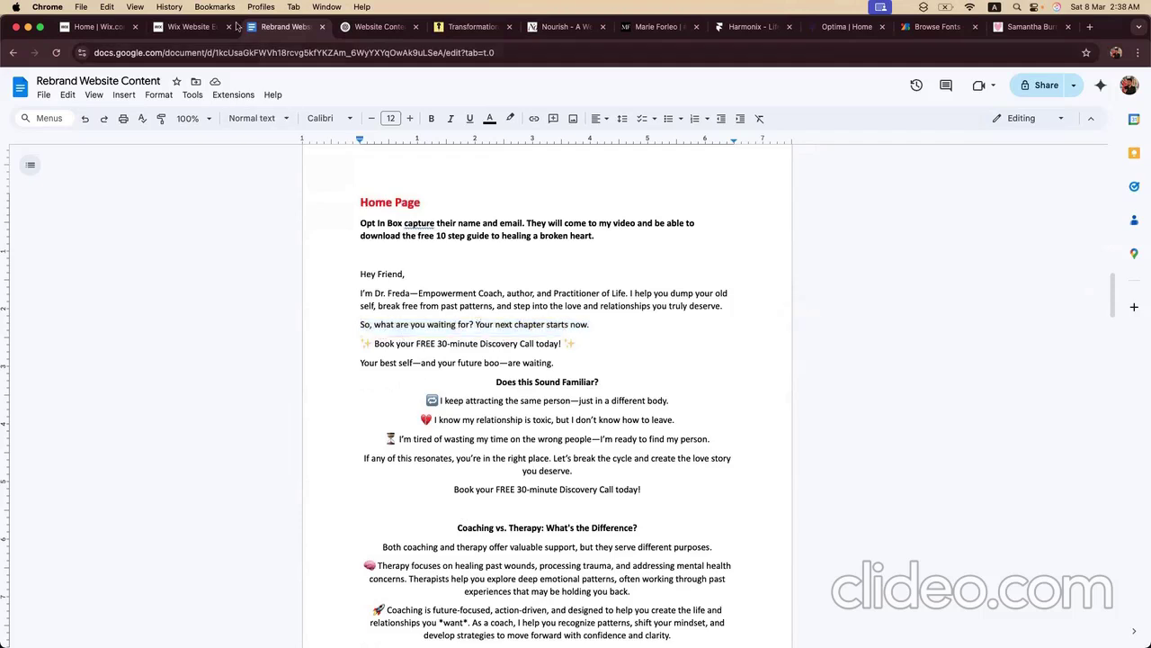
Step: Back in the Wix desktop editor, bold the hero paragraph's line "So, what are you waiting for? Your next chapter starts now."
left_click(192, 27)
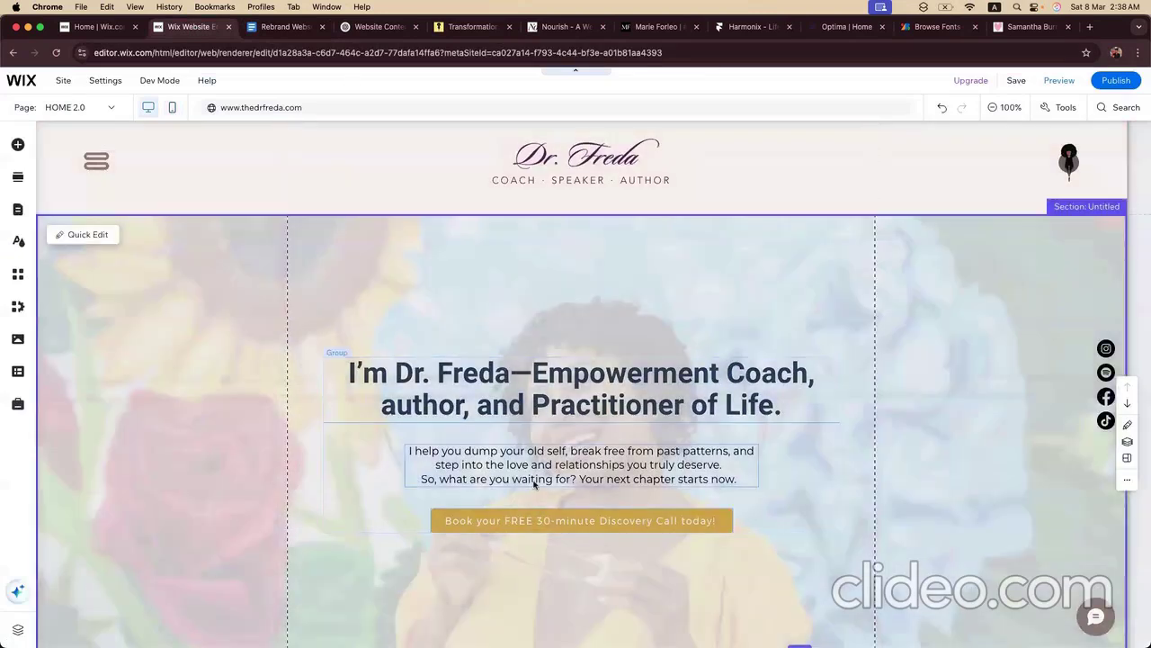
left_click(534, 484)
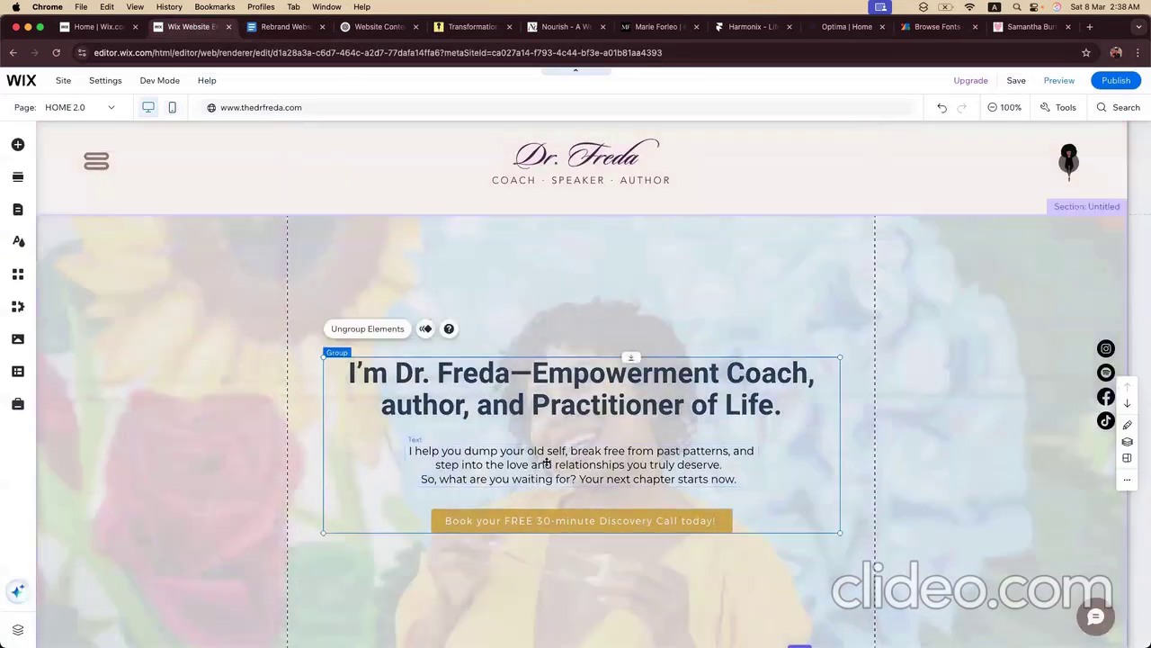
left_click(546, 462)
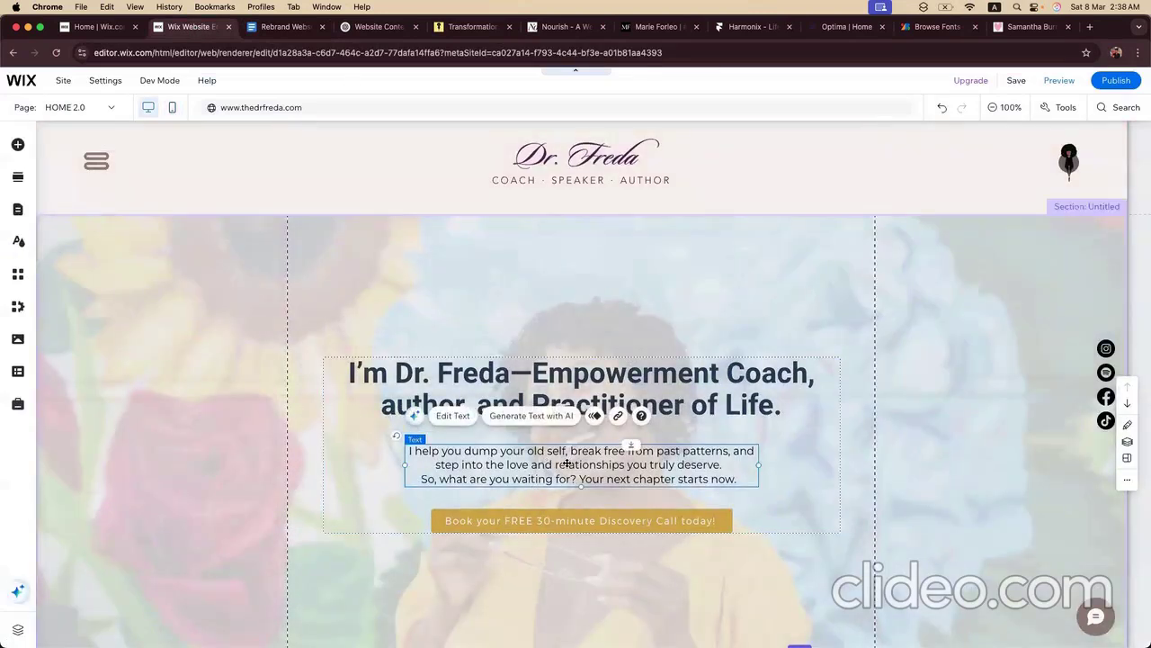
left_click(452, 417)
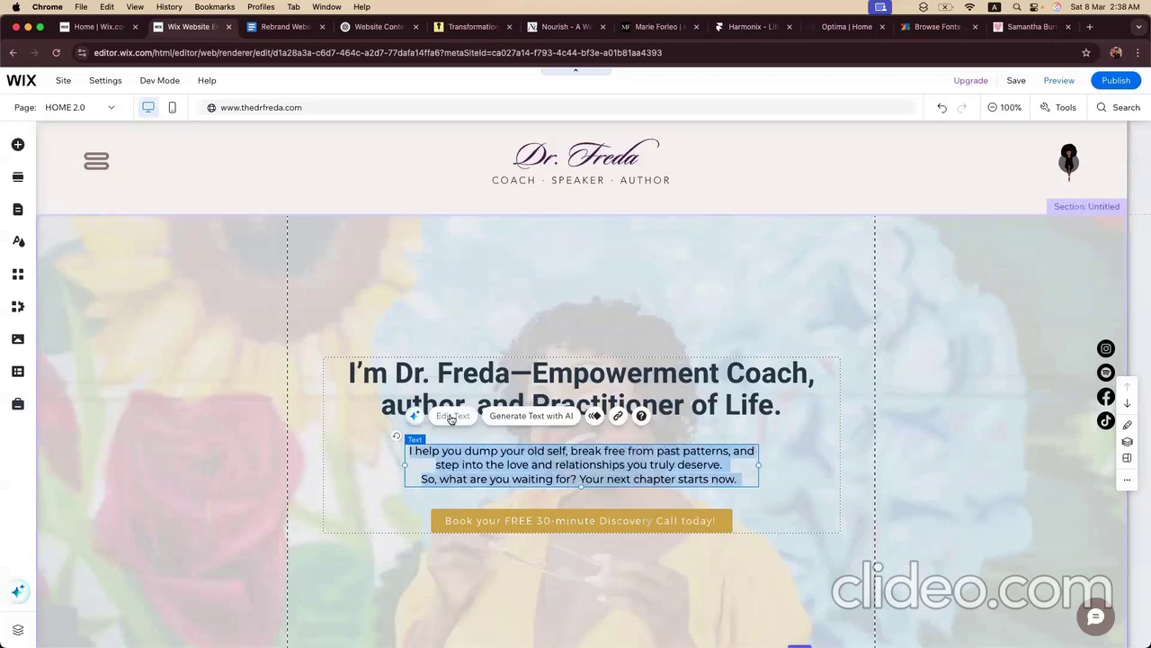
left_click(482, 478)
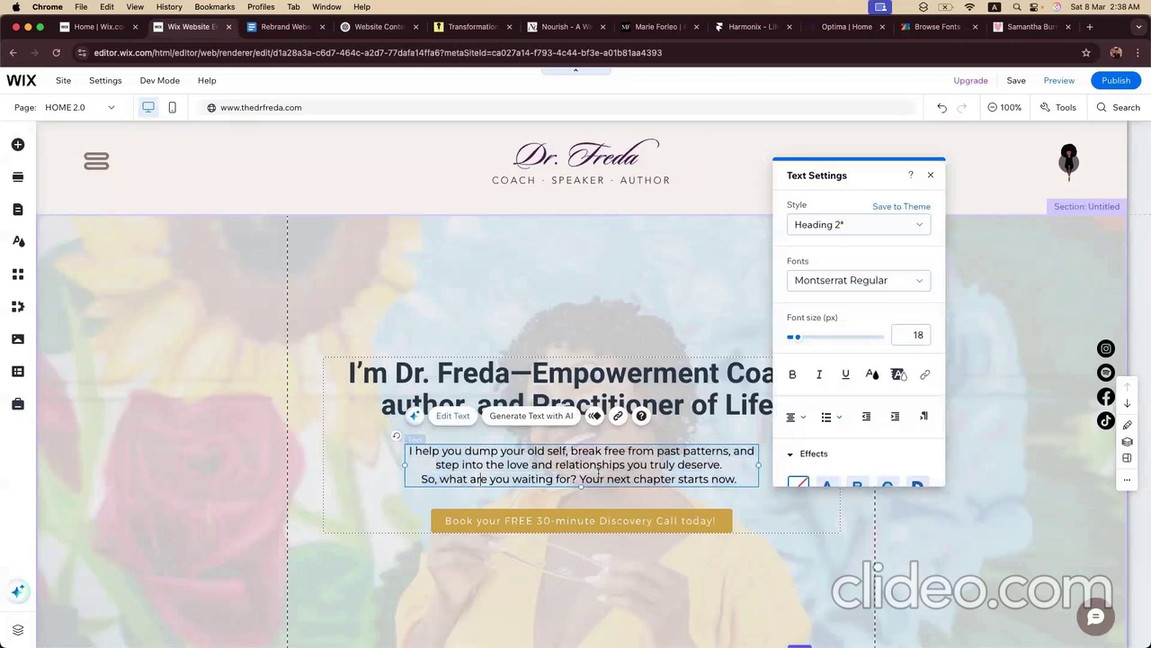
left_click_drag(420, 478, 742, 480)
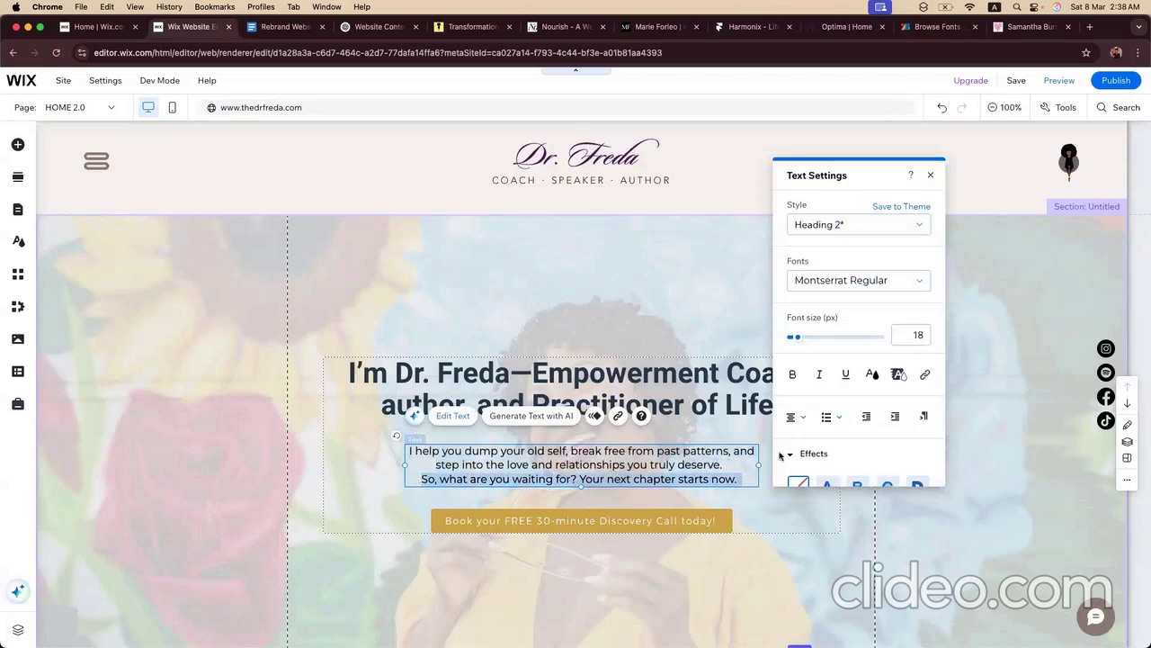
left_click(792, 375)
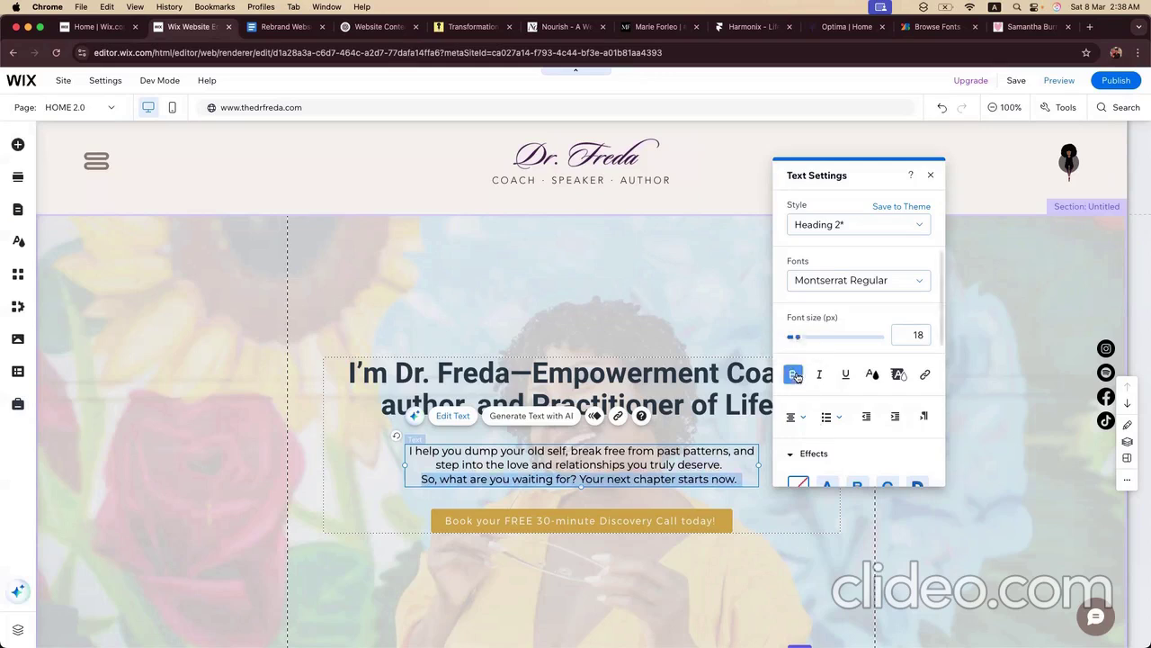
Step: Insert a blank line between "relationships you truly deserve." and the bold closing line of the hero paragraph
left_click(743, 461)
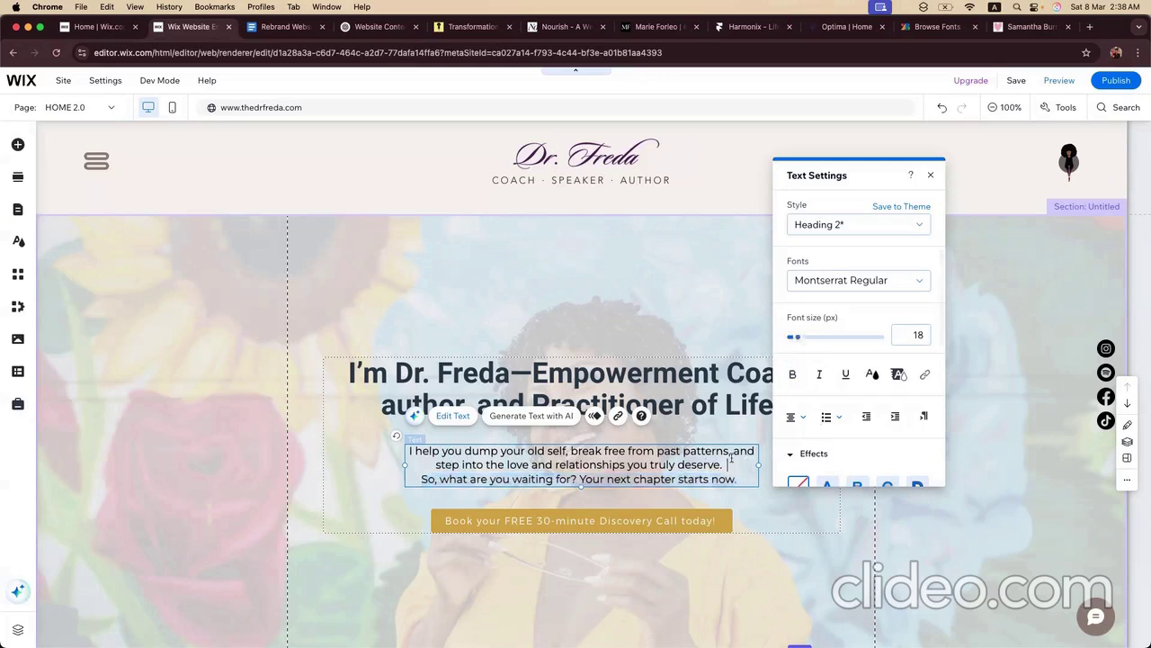
key("Return")
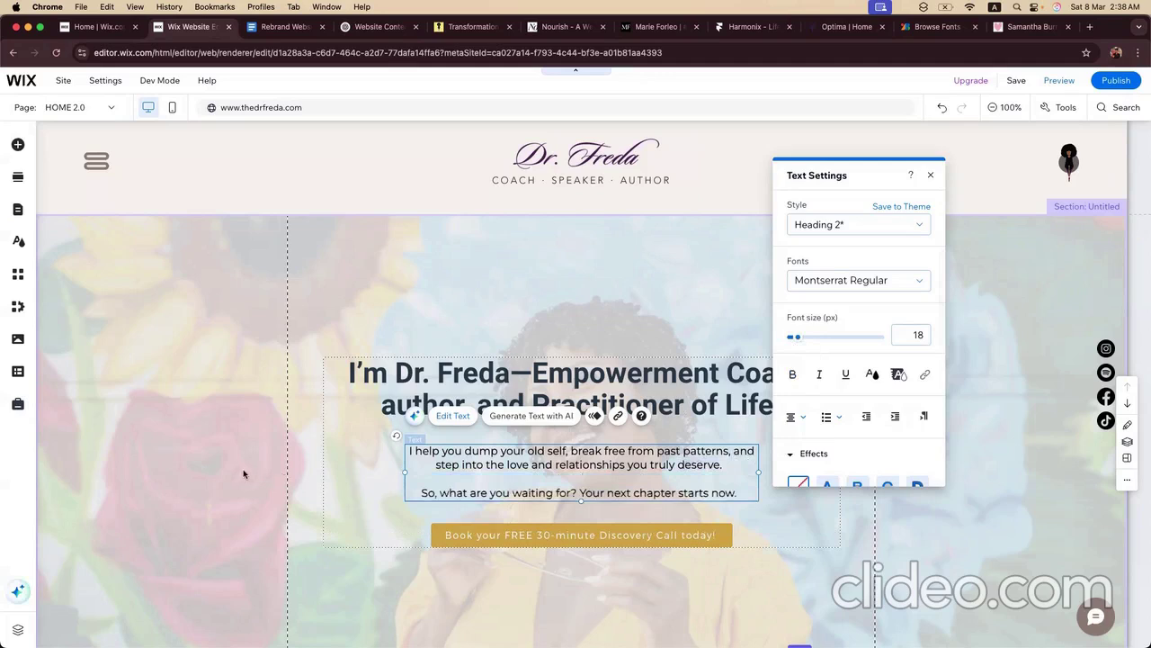
left_click(244, 471)
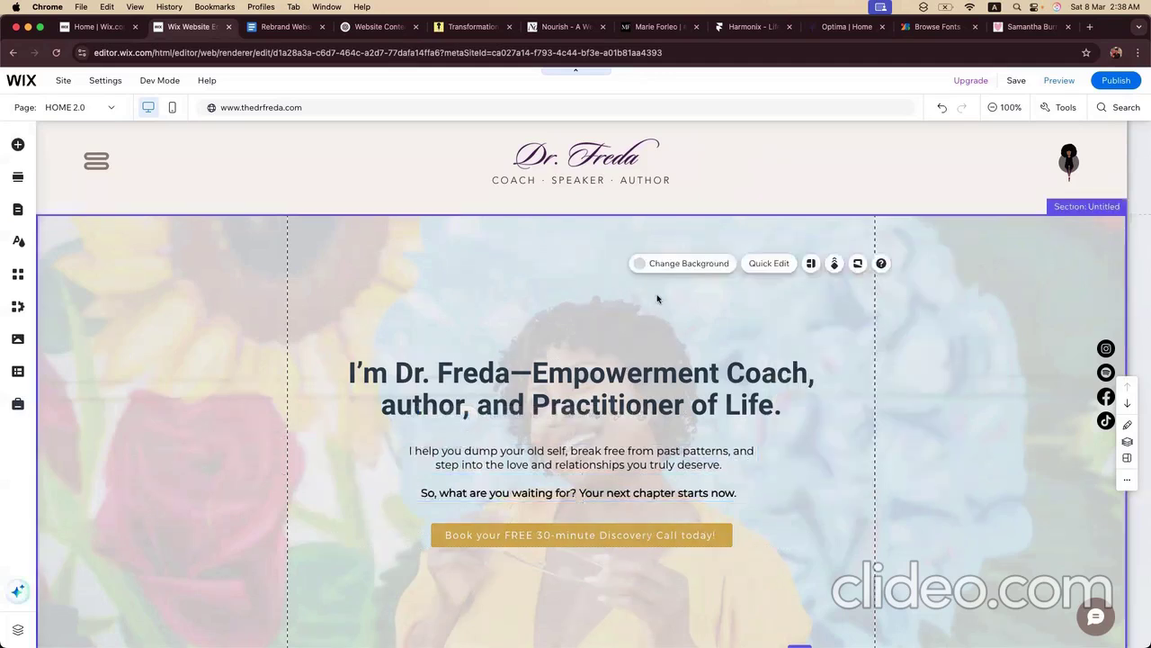
Step: Move the grouped heading, paragraph and button slightly up within the desktop hero section
scroll(629, 351, "down", 3)
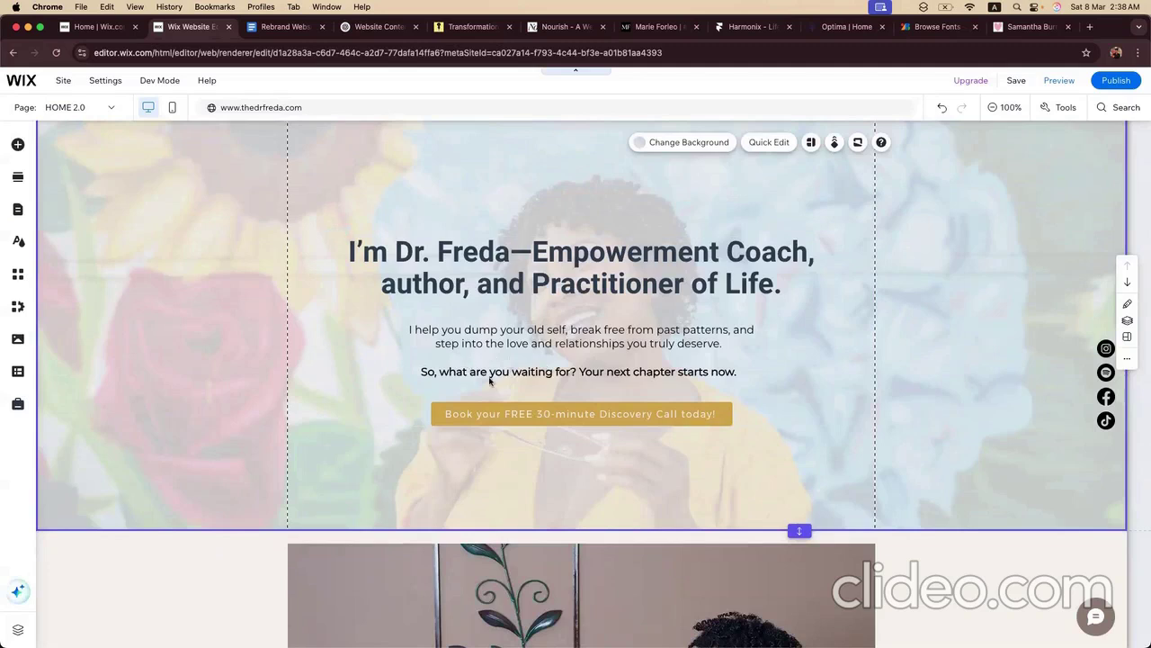
left_click(620, 380)
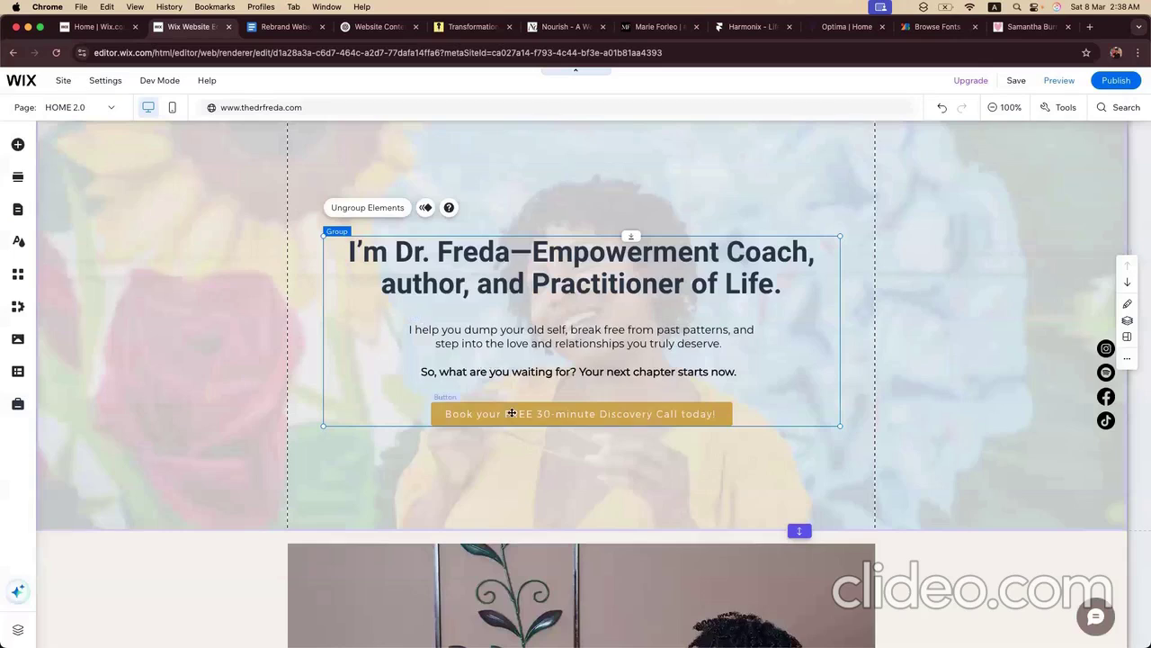
left_click(579, 420)
left_click(892, 351)
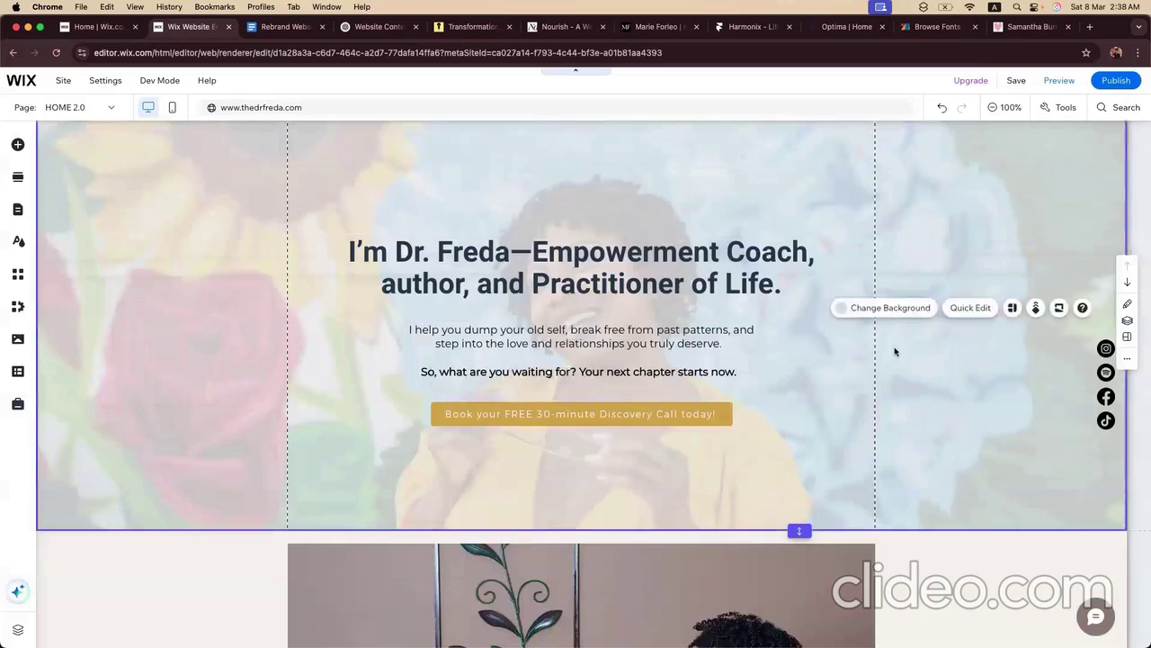
scroll(895, 351, "up", 2)
left_click_drag(576, 368, 574, 347)
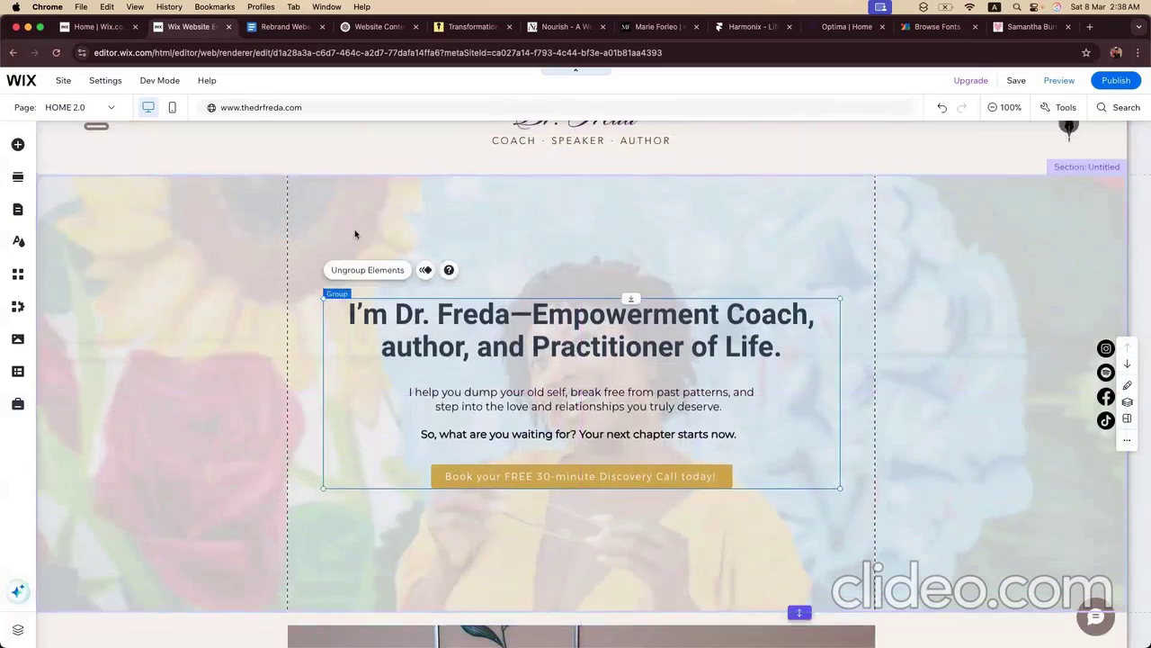
left_click(355, 232)
Step: In the mobile layout, extend the hero section's height to about 403 and move the grouped text and button slightly down
left_click(174, 109)
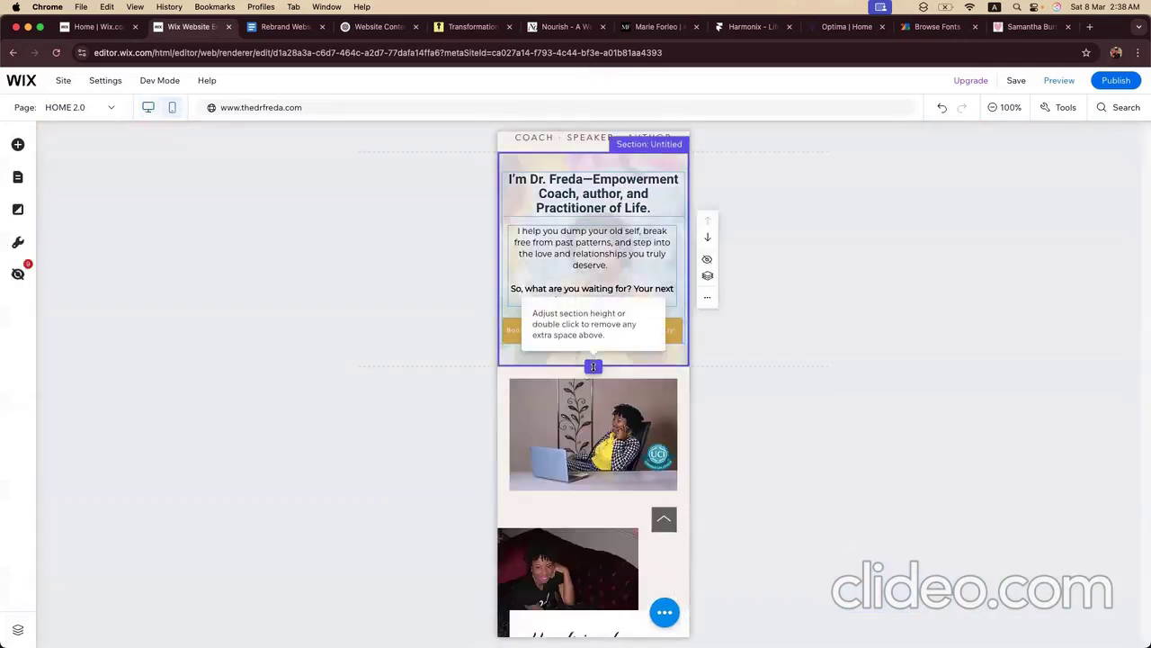
left_click_drag(593, 366, 590, 393)
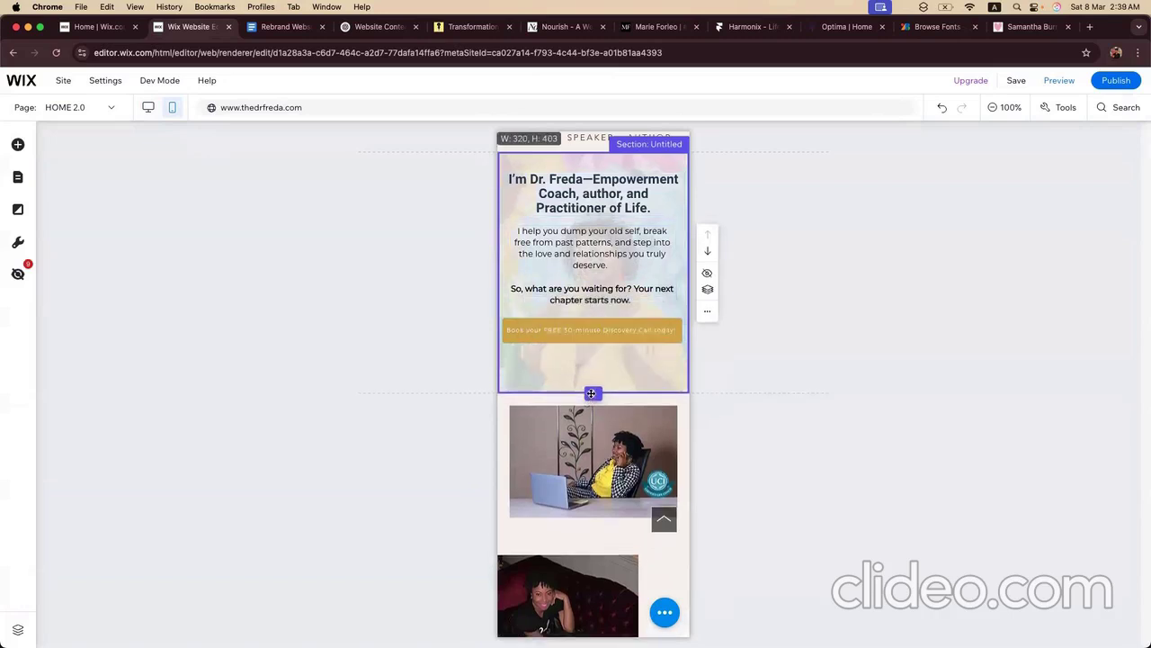
left_click(592, 207)
left_click_drag(592, 208, 585, 224)
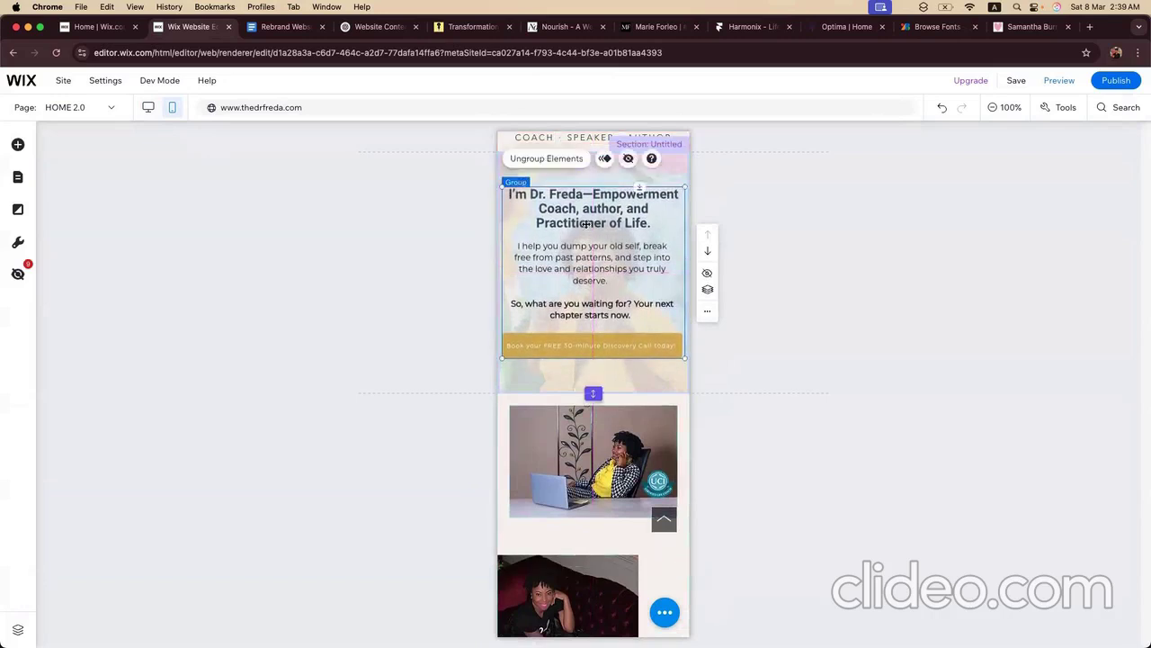
left_click(383, 249)
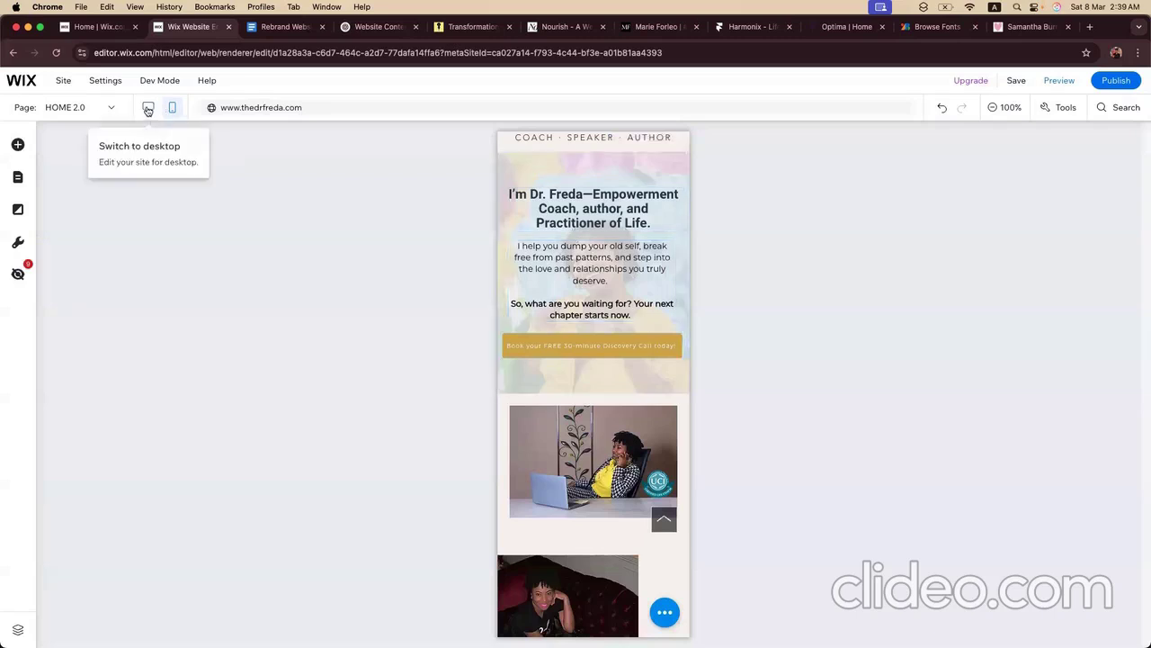
Step: Return to the desktop layout and preview the hero section, ending back in the editor
left_click(148, 111)
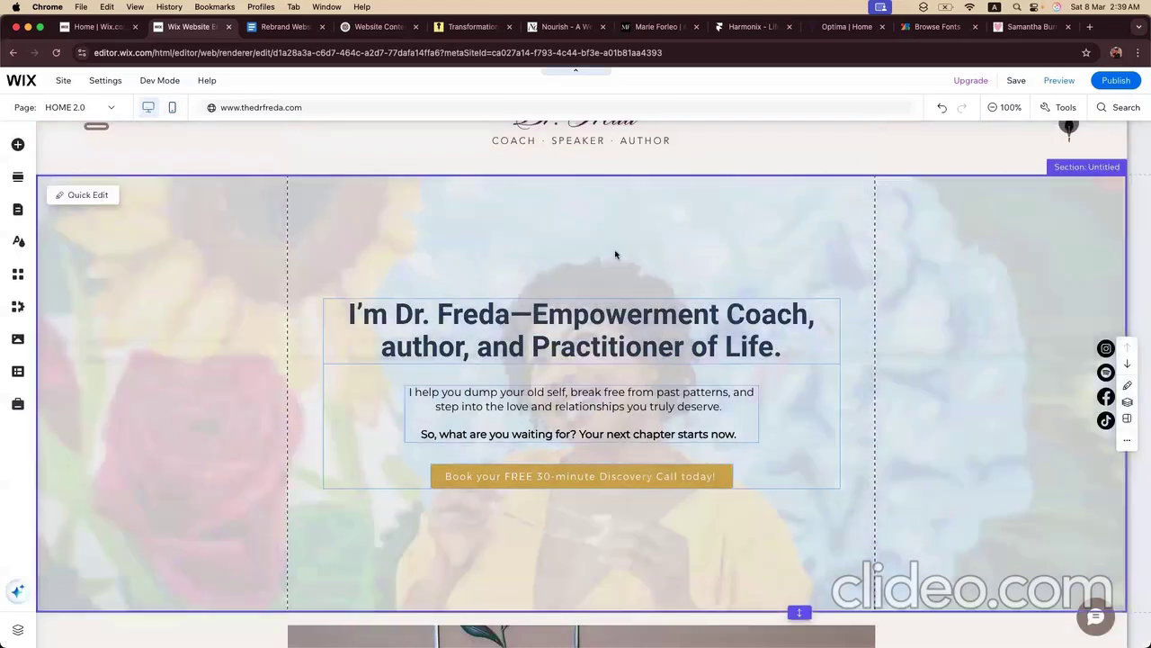
left_click(1065, 81)
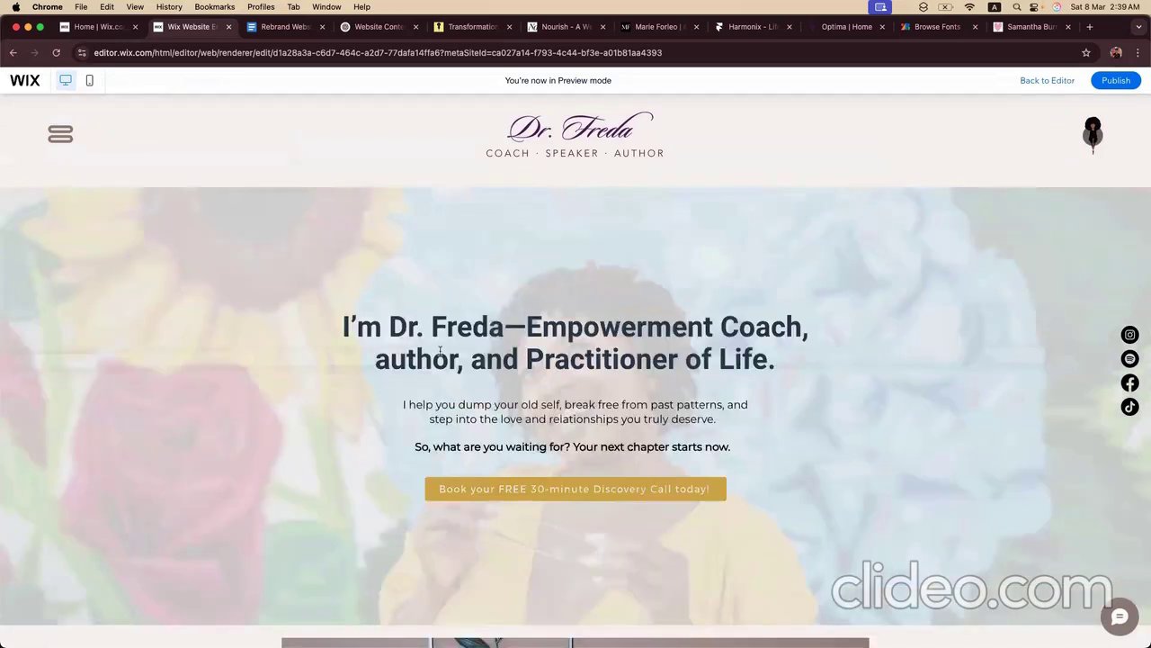
left_click(1050, 80)
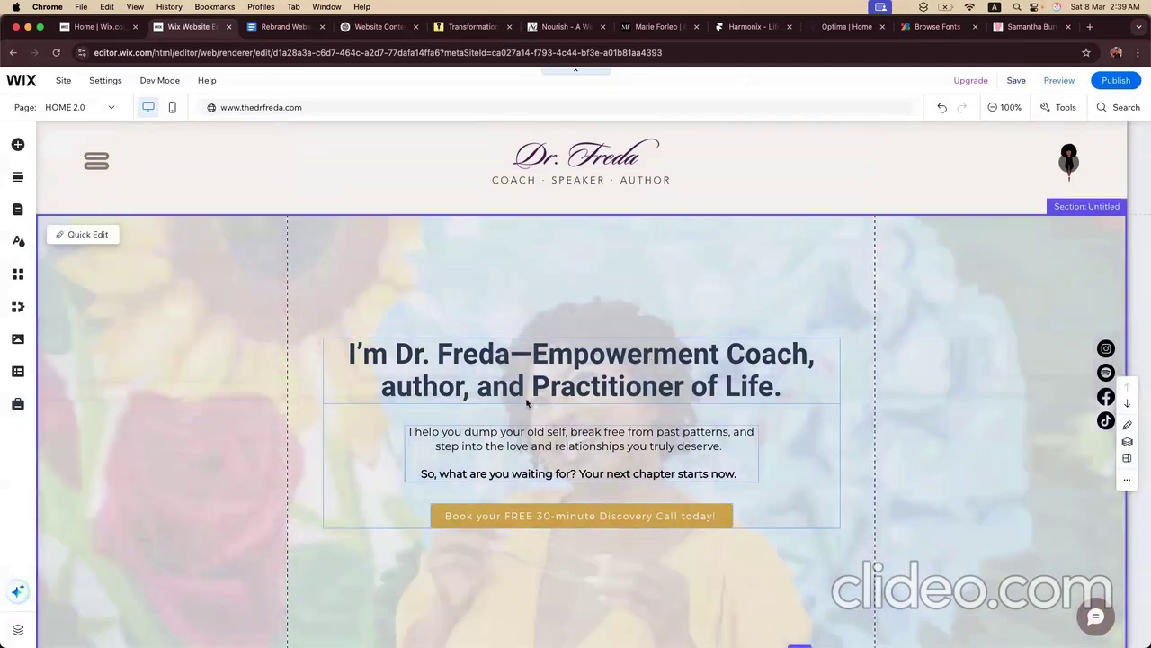
Step: Apply the Float entrance animation to the hero heading
left_click(529, 402)
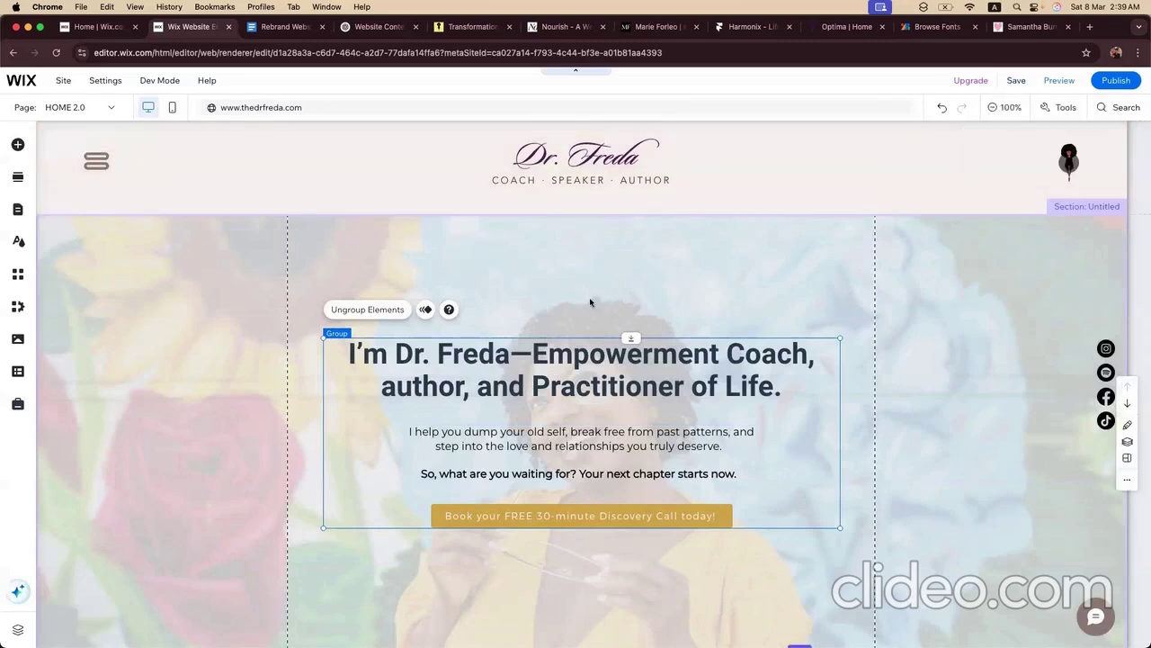
left_click(506, 375)
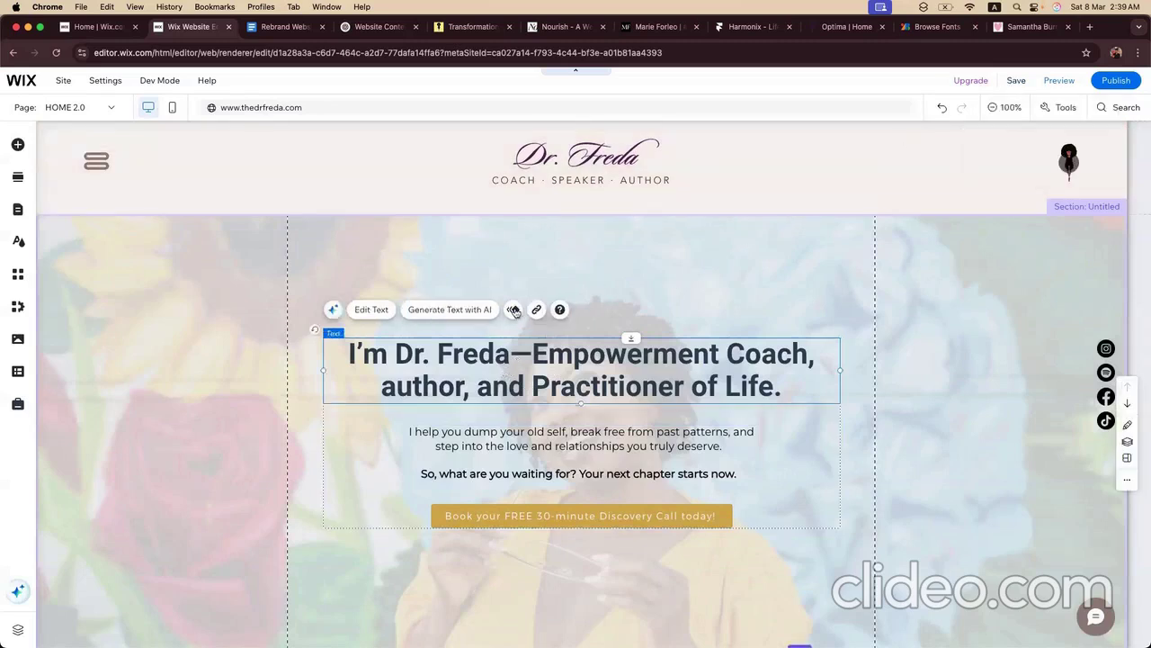
left_click(512, 310)
scroll(890, 293, "down", 3)
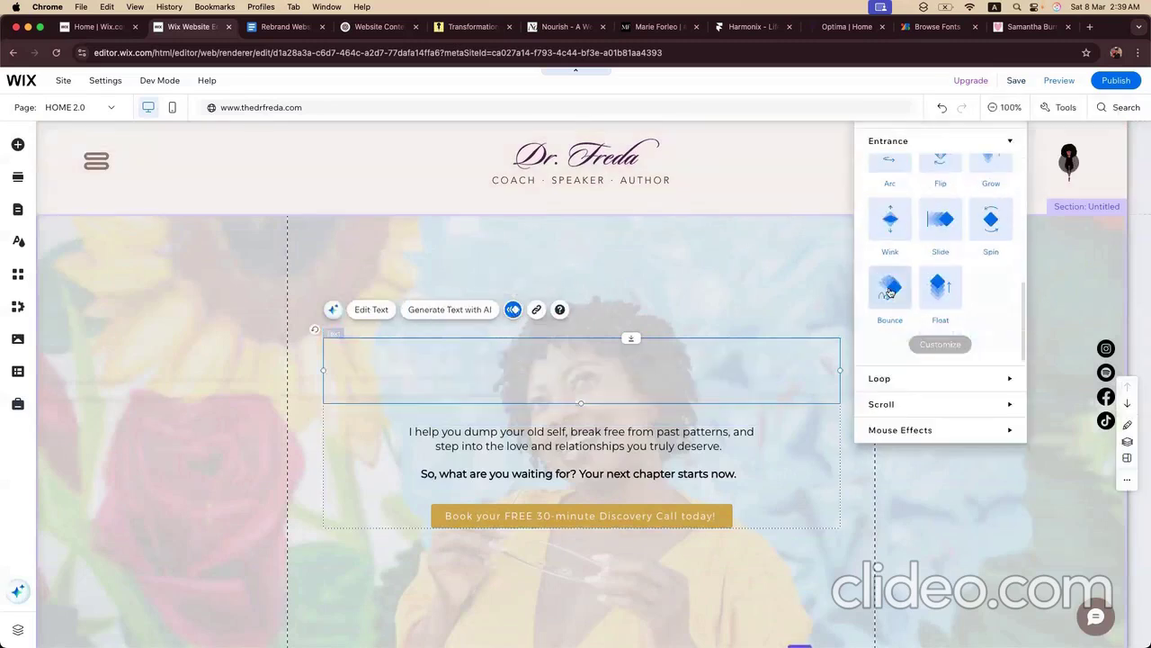
left_click(938, 291)
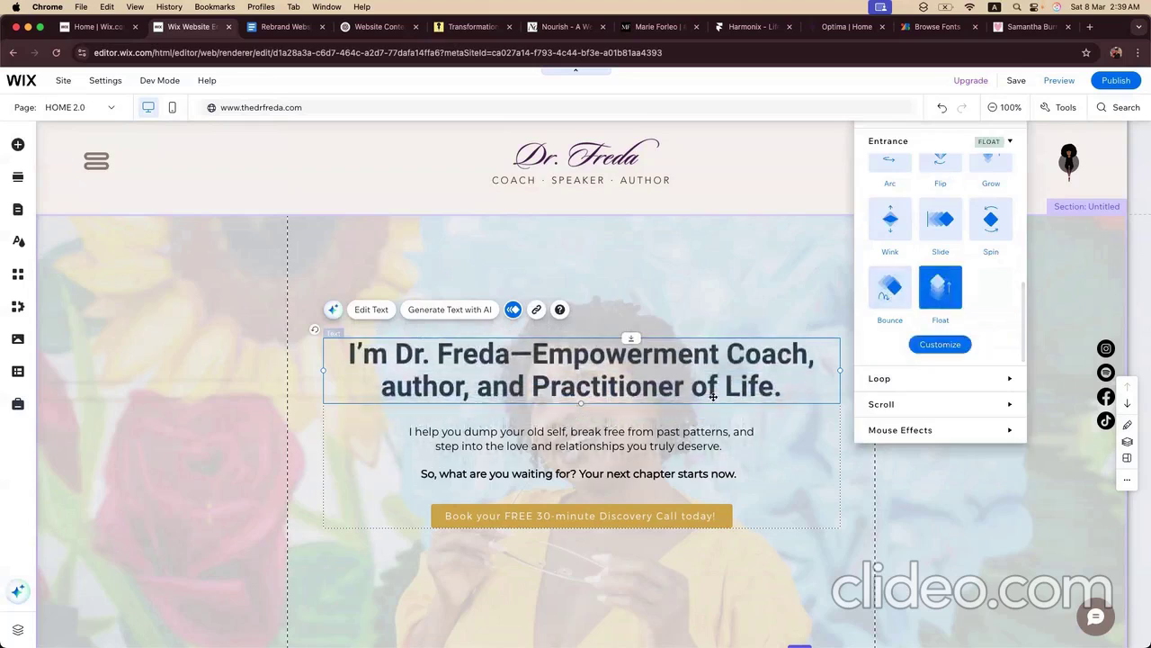
Step: Apply the Float entrance animation to the hero paragraph below the heading
left_click(636, 448)
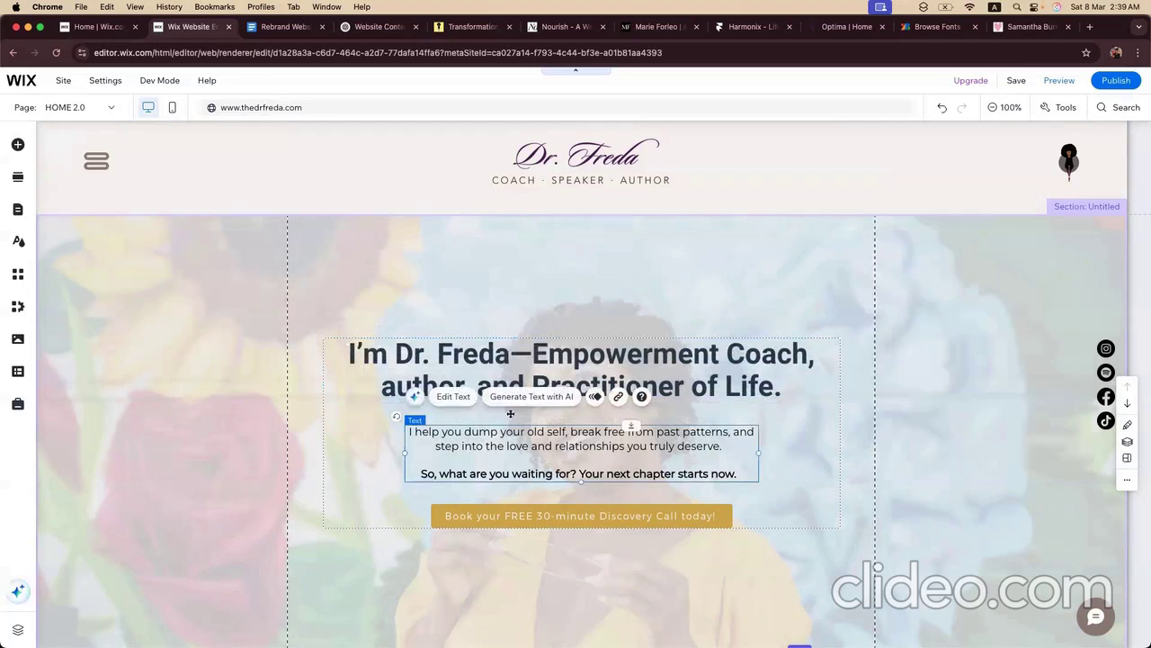
left_click(597, 400)
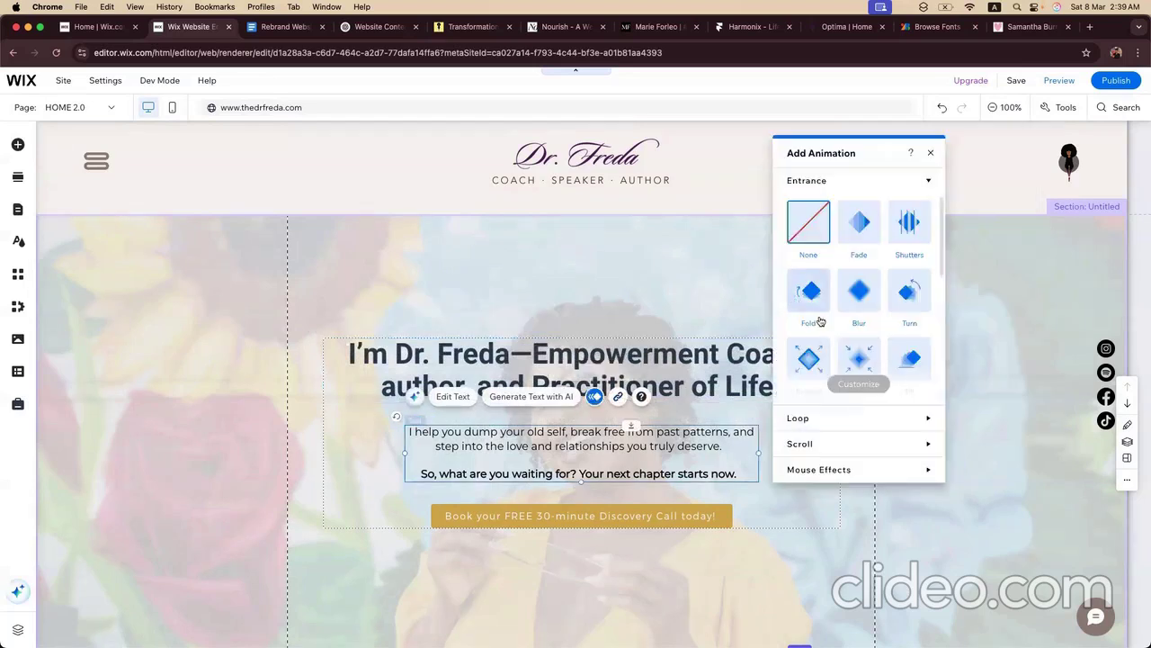
scroll(821, 322, "down", 3)
left_click(856, 324)
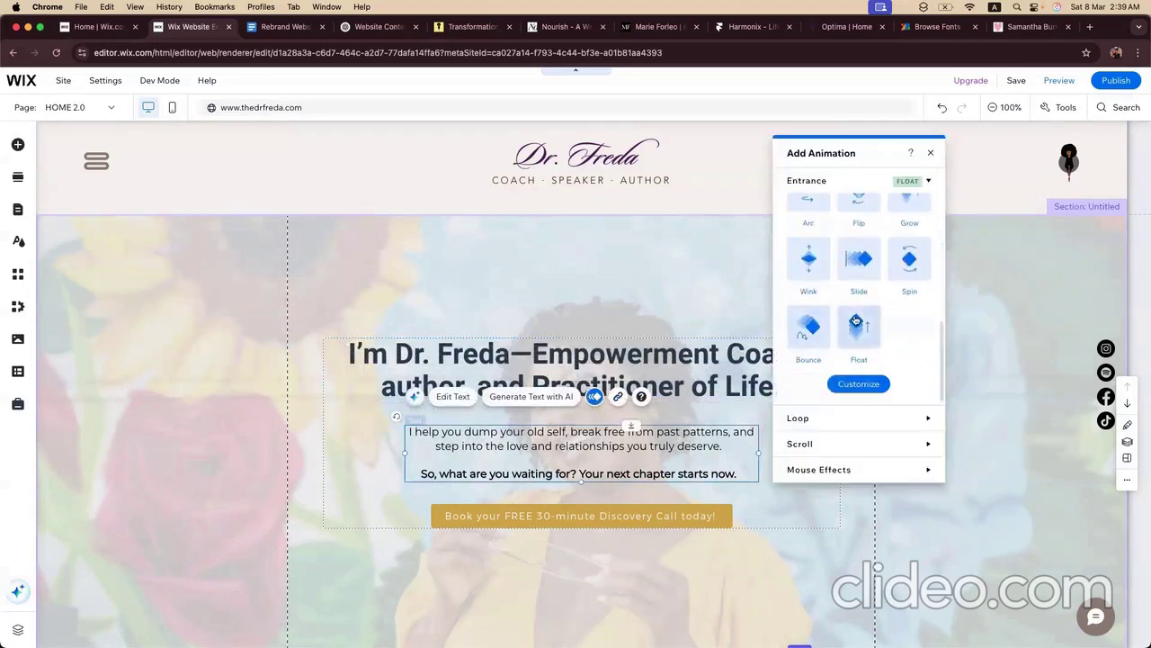
Step: Apply the Float entrance animation to the hero section's discovery call button
left_click(598, 519)
left_click(540, 474)
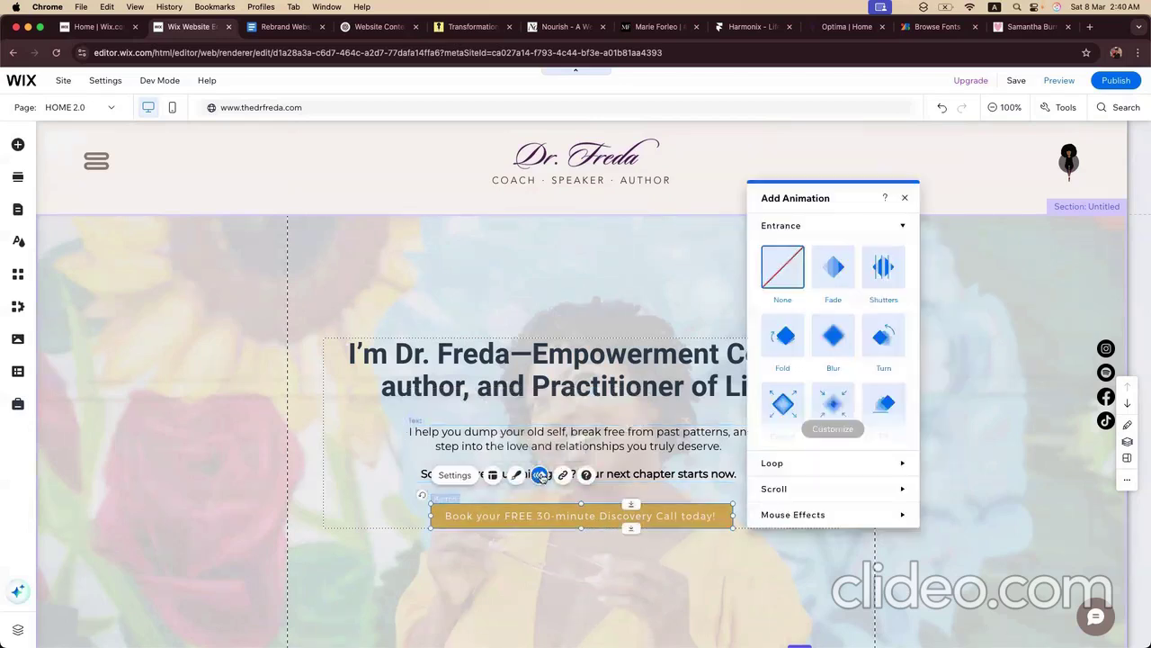
scroll(790, 380, "down", 2)
scroll(792, 382, "down", 3)
left_click(832, 396)
left_click(944, 378)
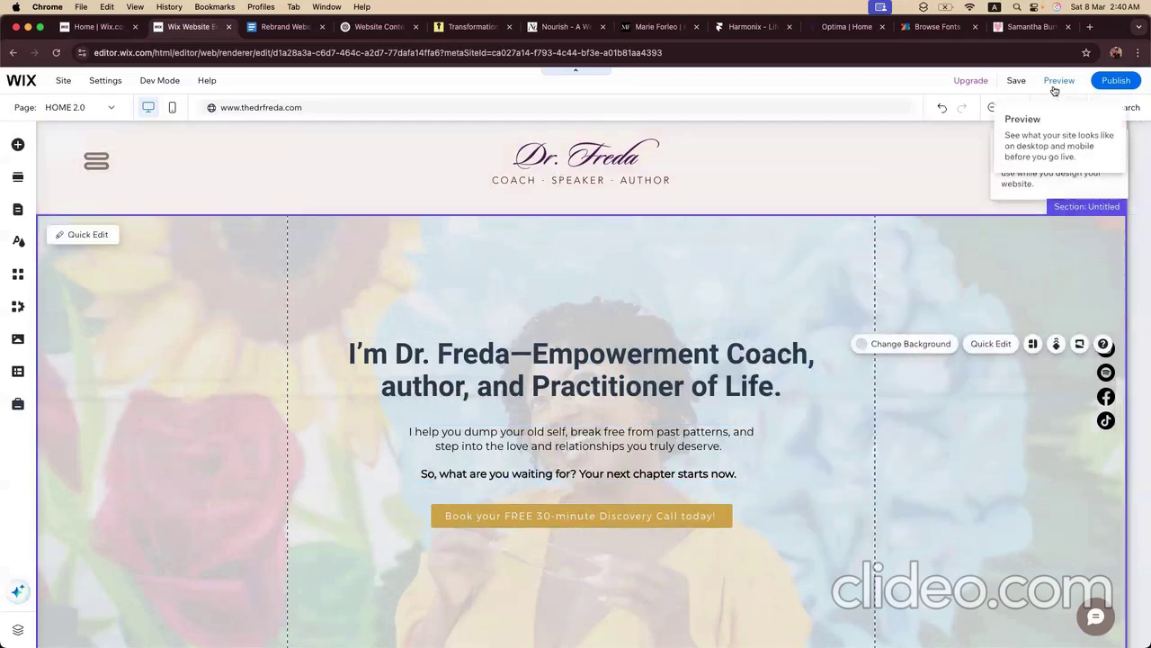
Step: Preview the hero section with its entrance animations, then return to the editor
left_click(1057, 81)
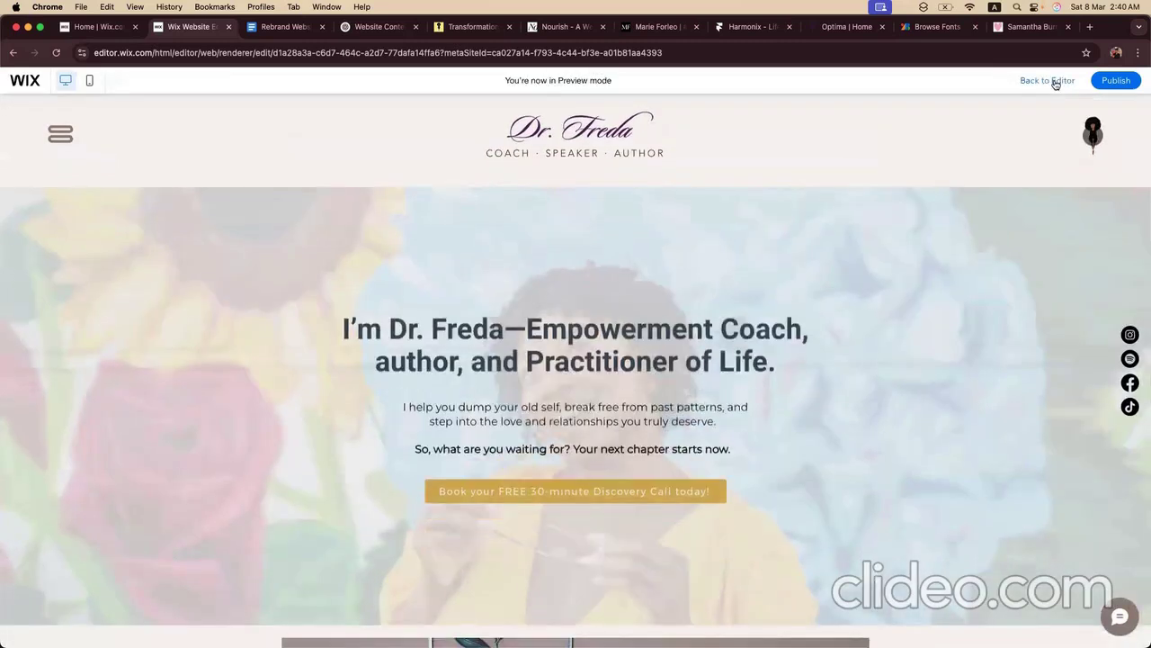
left_click(1049, 81)
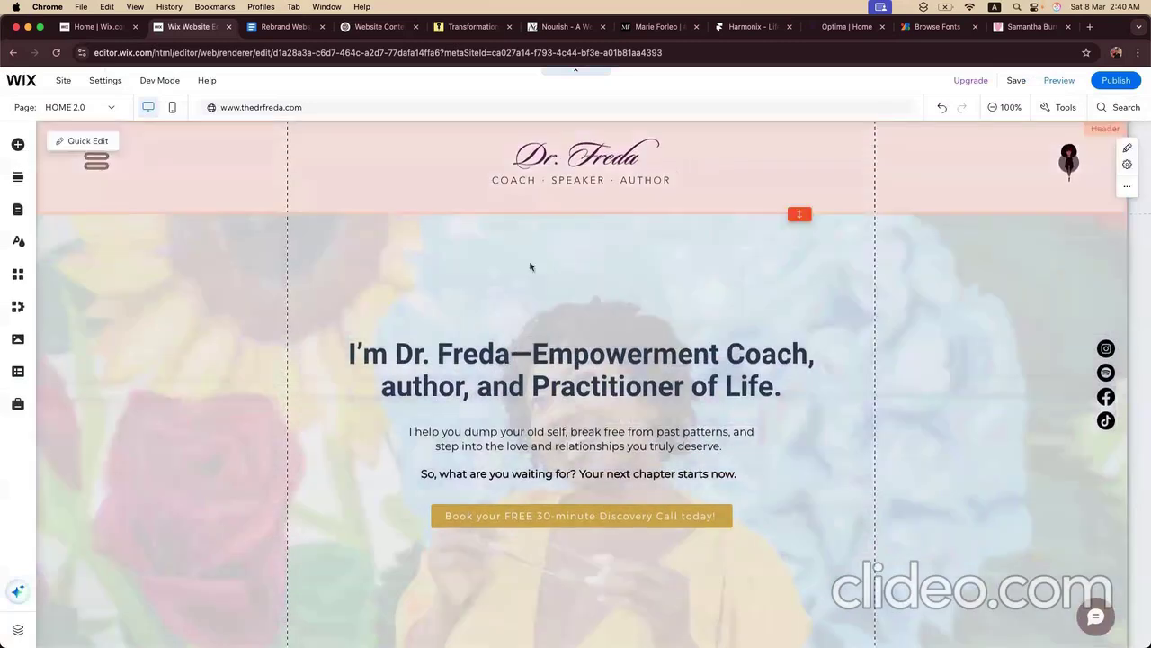
scroll(465, 123, "down", 2)
scroll(465, 123, "up", 2)
Step: Rename the untitled section below the header as Hero
left_click(1121, 211)
left_click(1120, 208)
type("Hero")
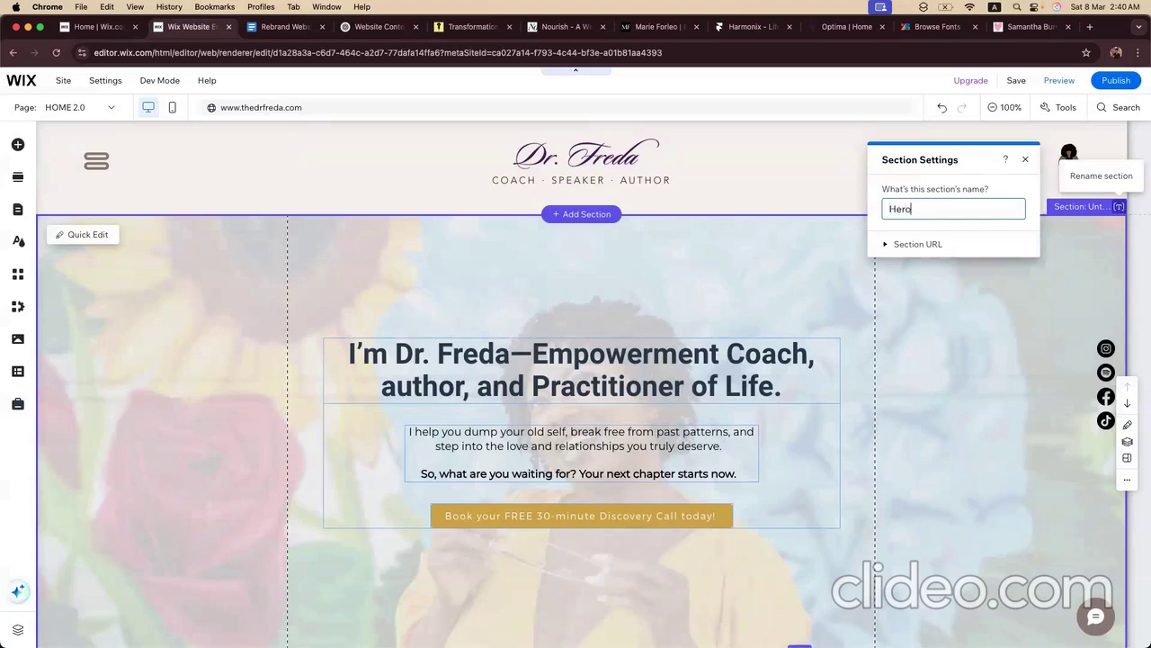
key("Return")
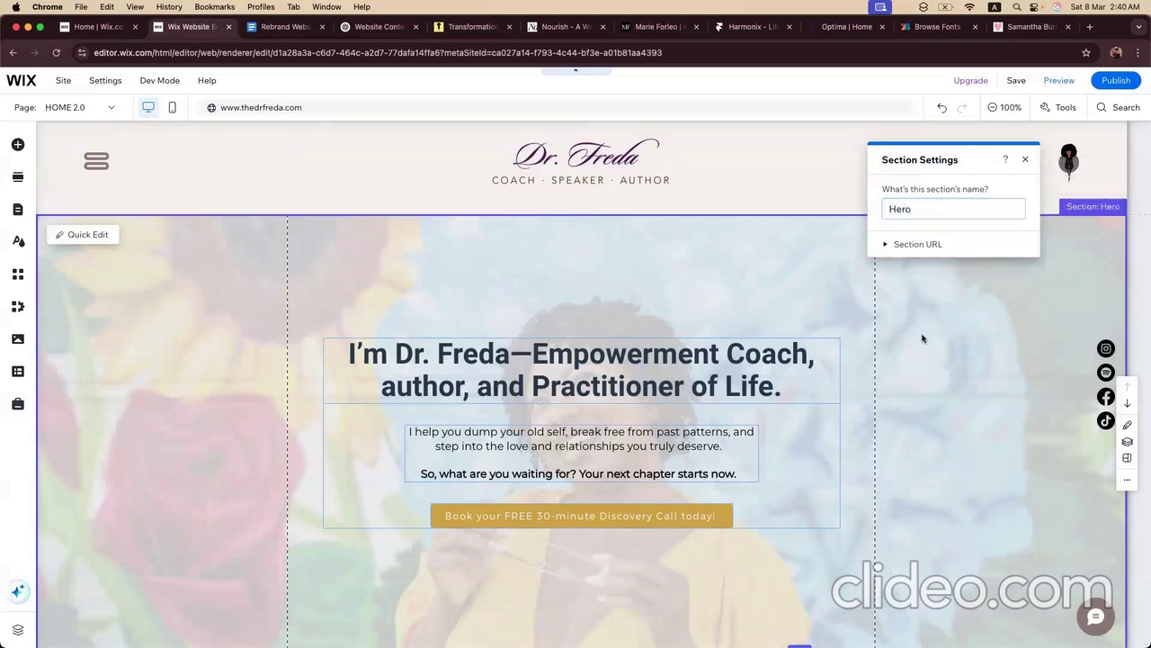
Step: Look over the hero section, then switch to ChatGPT and review the three pain points in its "Does This Sound Familiar?" layout suggestion
scroll(590, 340, "down", 1)
scroll(589, 340, "down", 3)
scroll(539, 306, "up", 3)
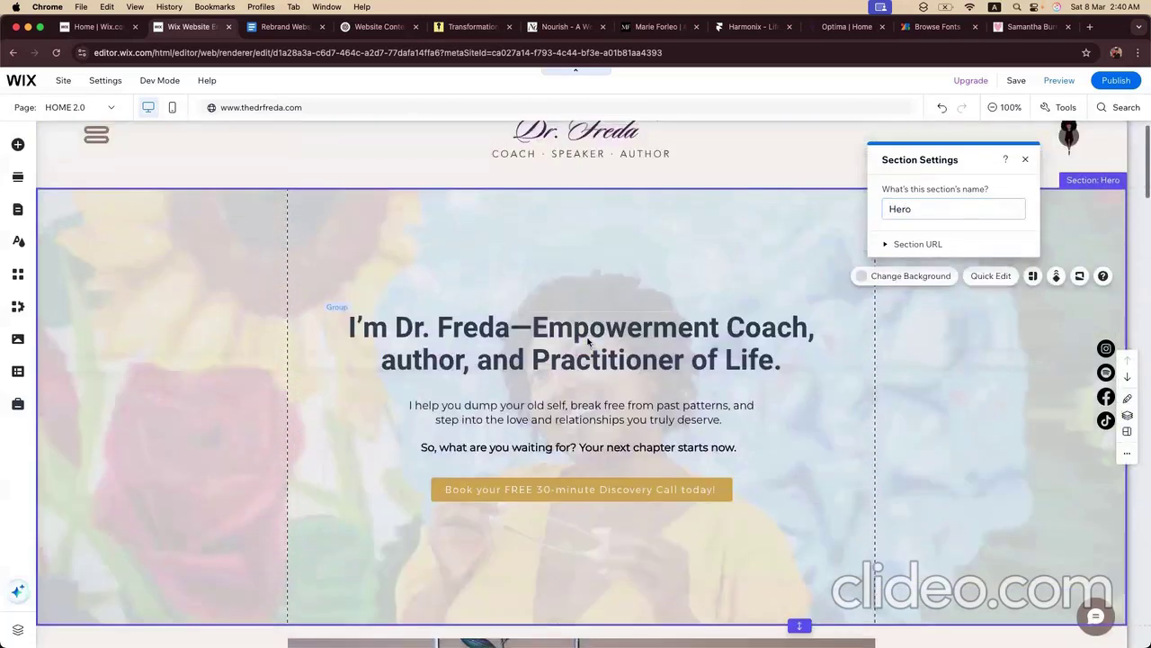
scroll(484, 277, "down", 3)
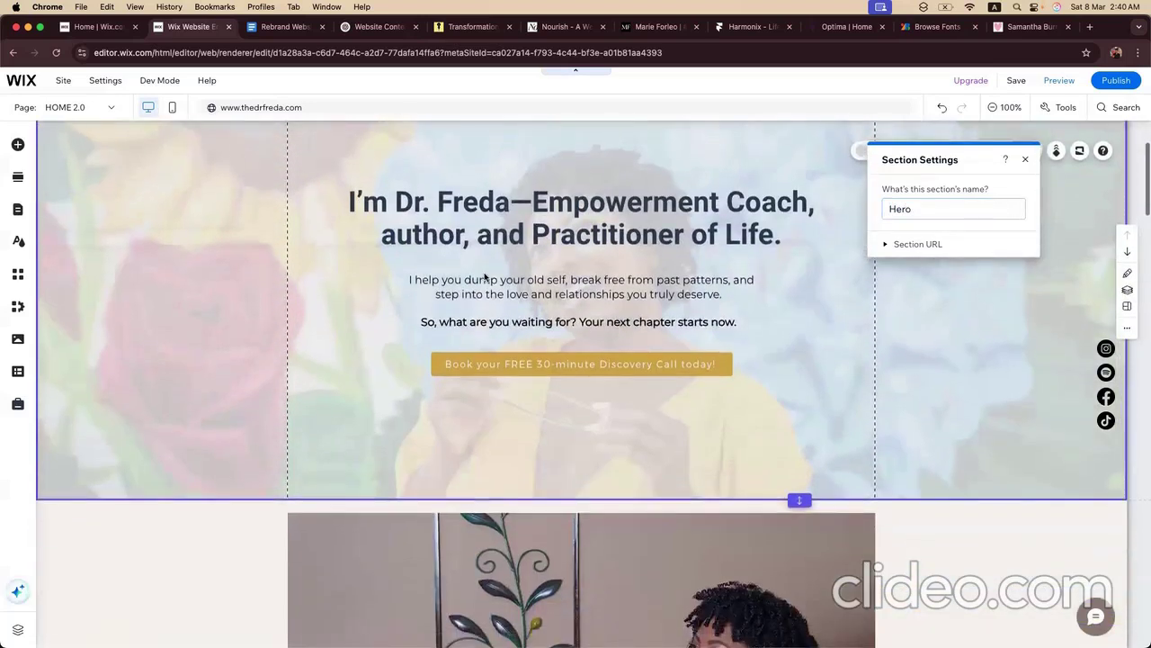
scroll(484, 277, "up", 4)
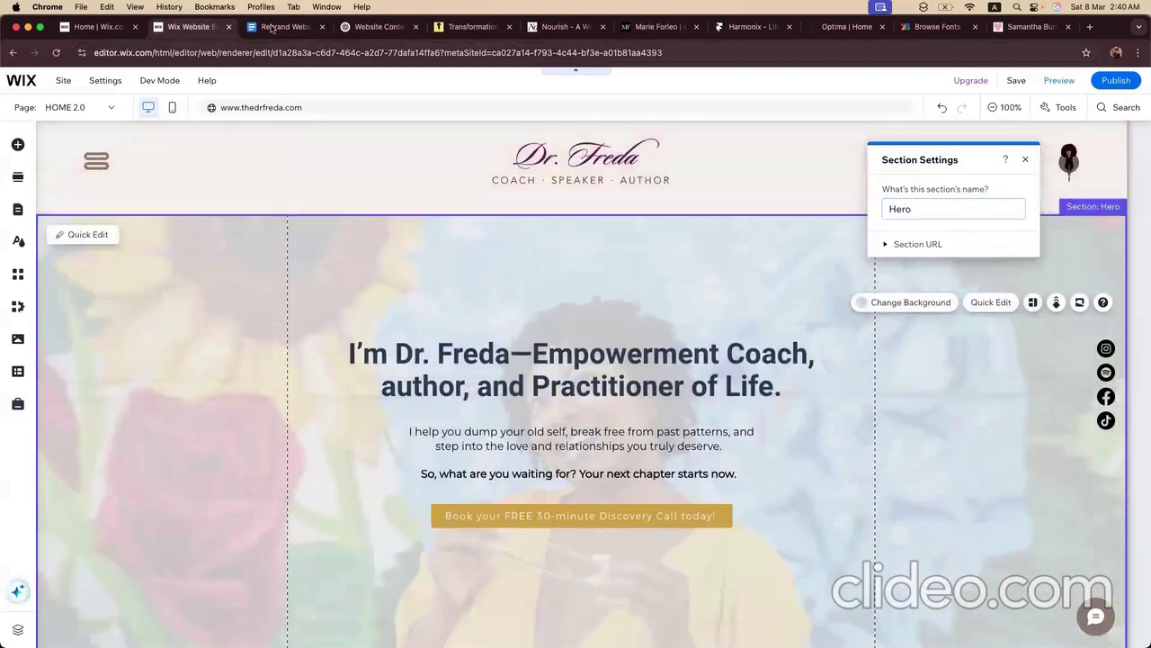
key("ctrl+Tab")
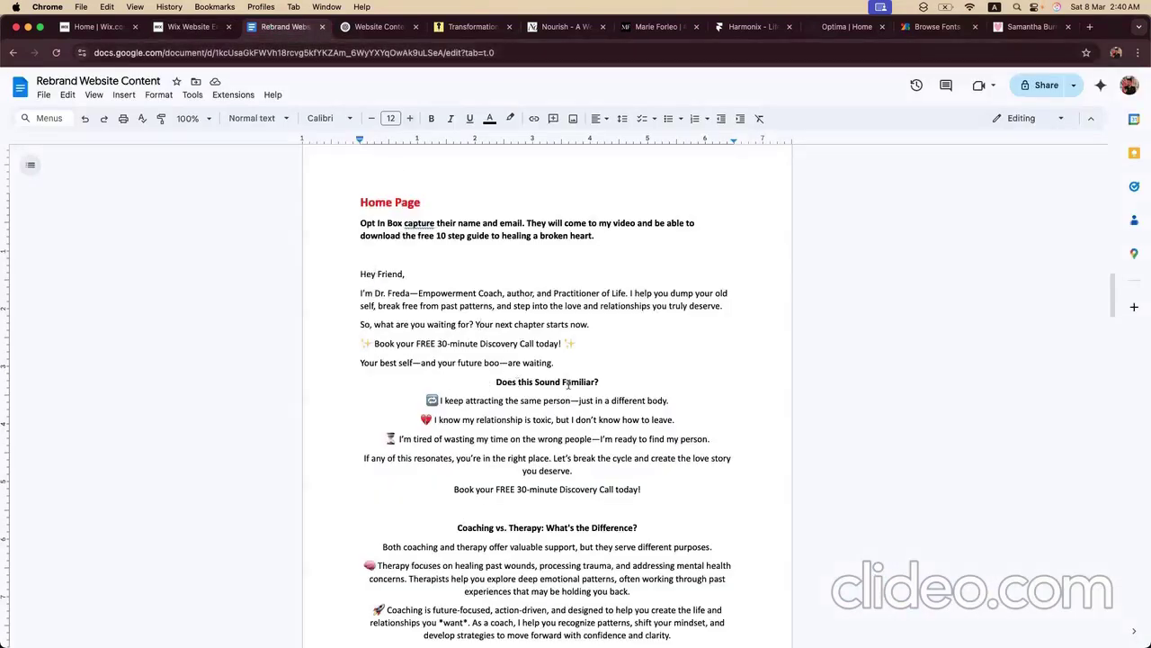
key("ctrl+Tab")
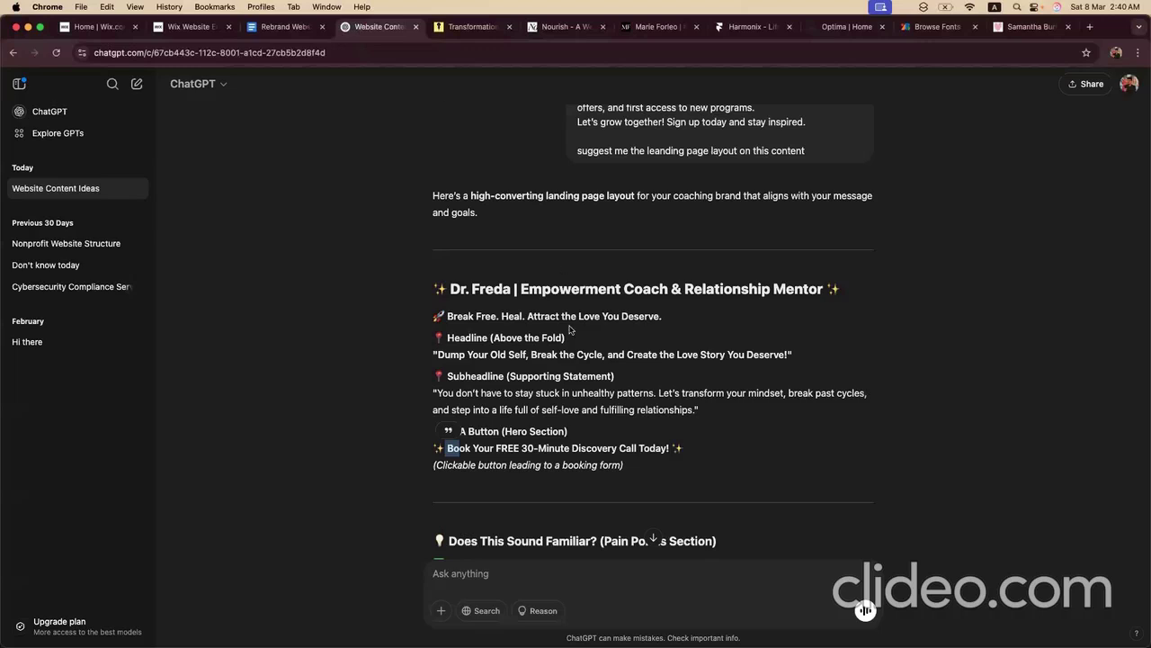
scroll(549, 385, "down", 5)
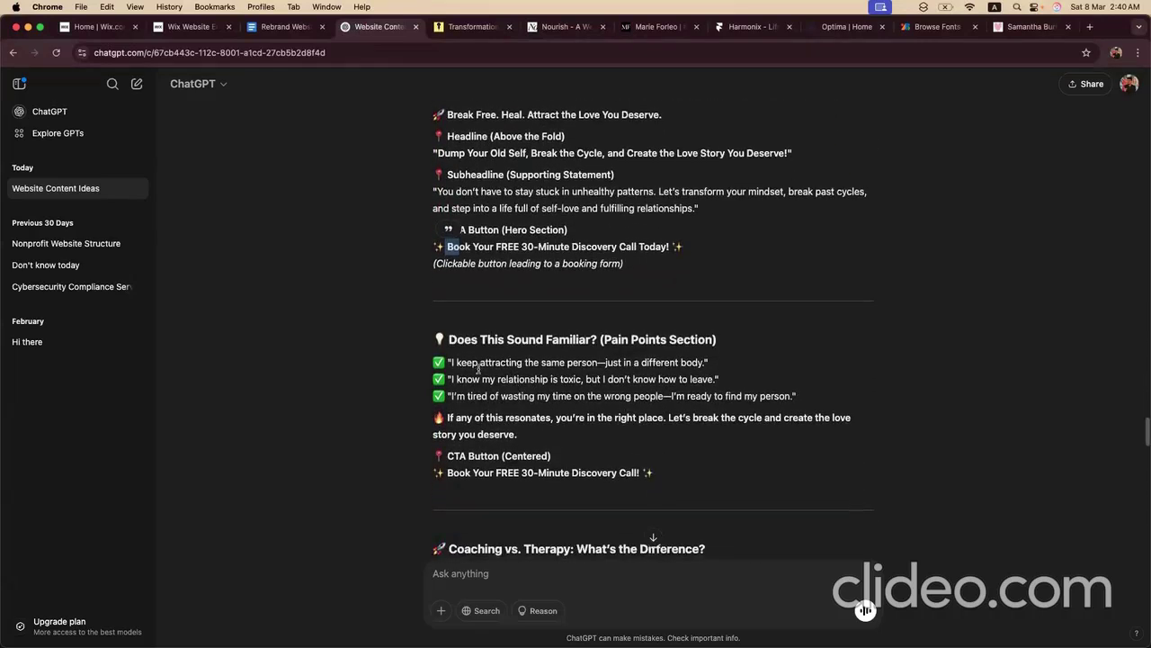
scroll(471, 350, "down", 1)
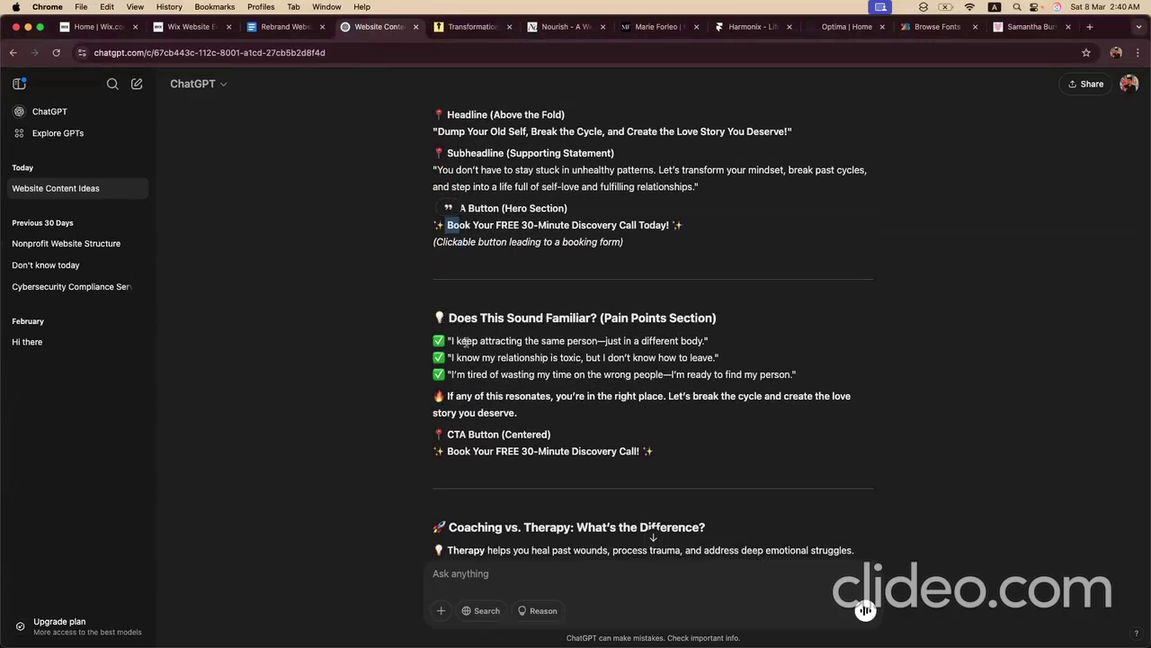
left_click_drag(448, 340, 815, 374)
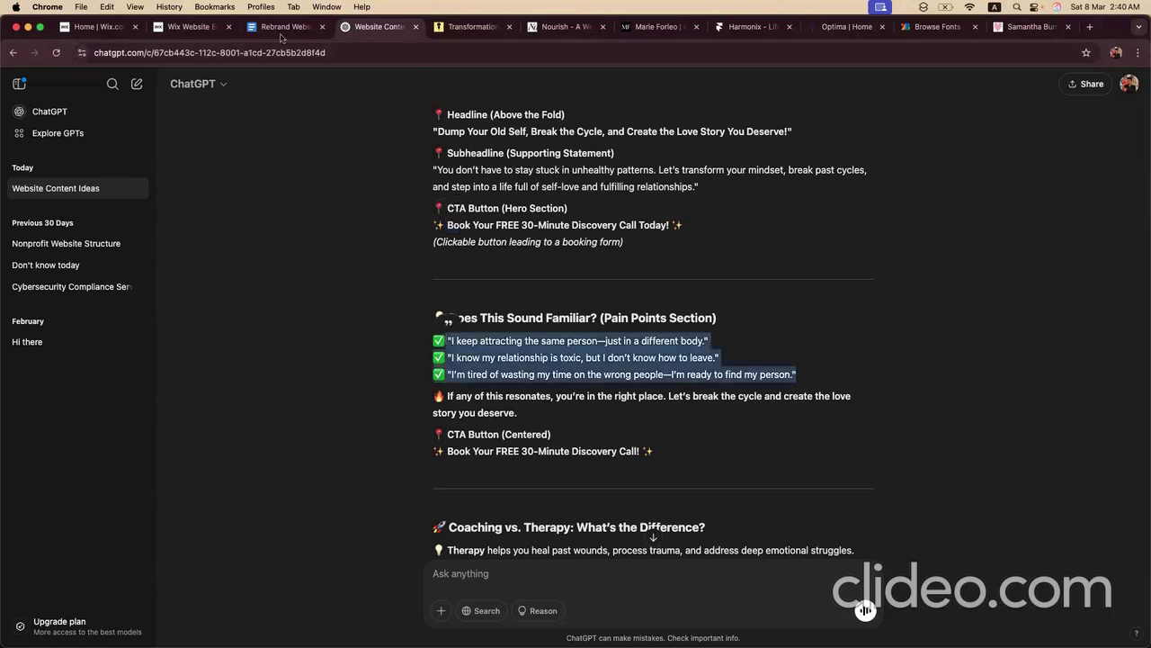
Step: Switch to the Rebrand Website Content document and review the pain points and booking line under "Does this Sound Familiar?"
left_click(258, 29)
scroll(443, 342, "down", 2)
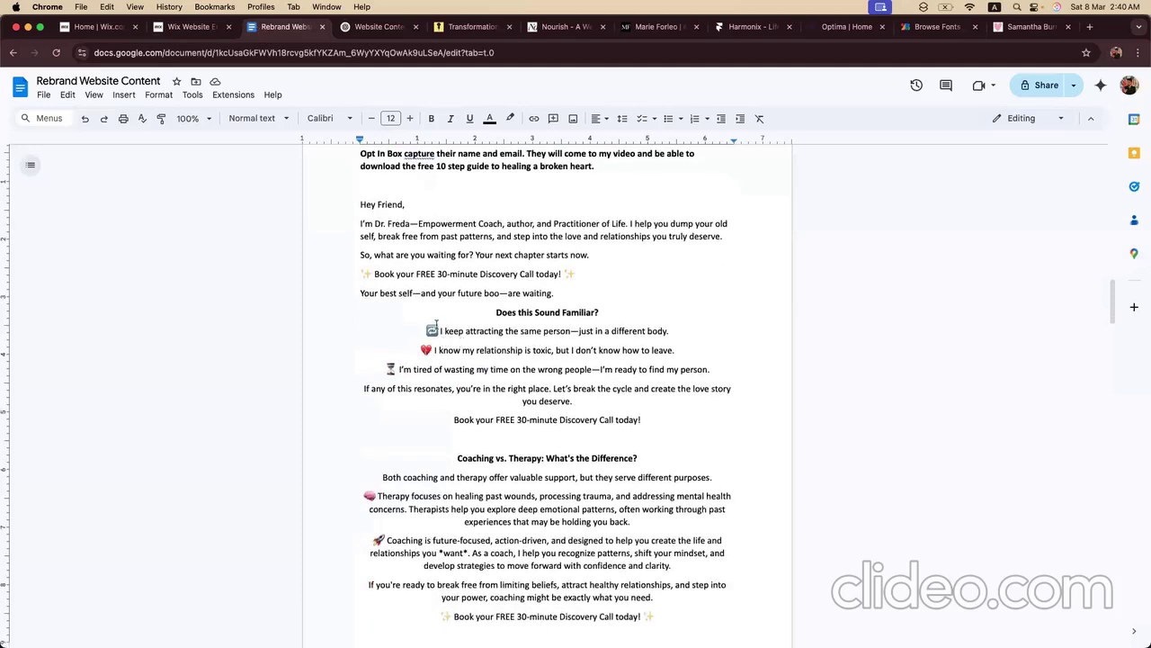
left_click_drag(708, 369, 426, 331)
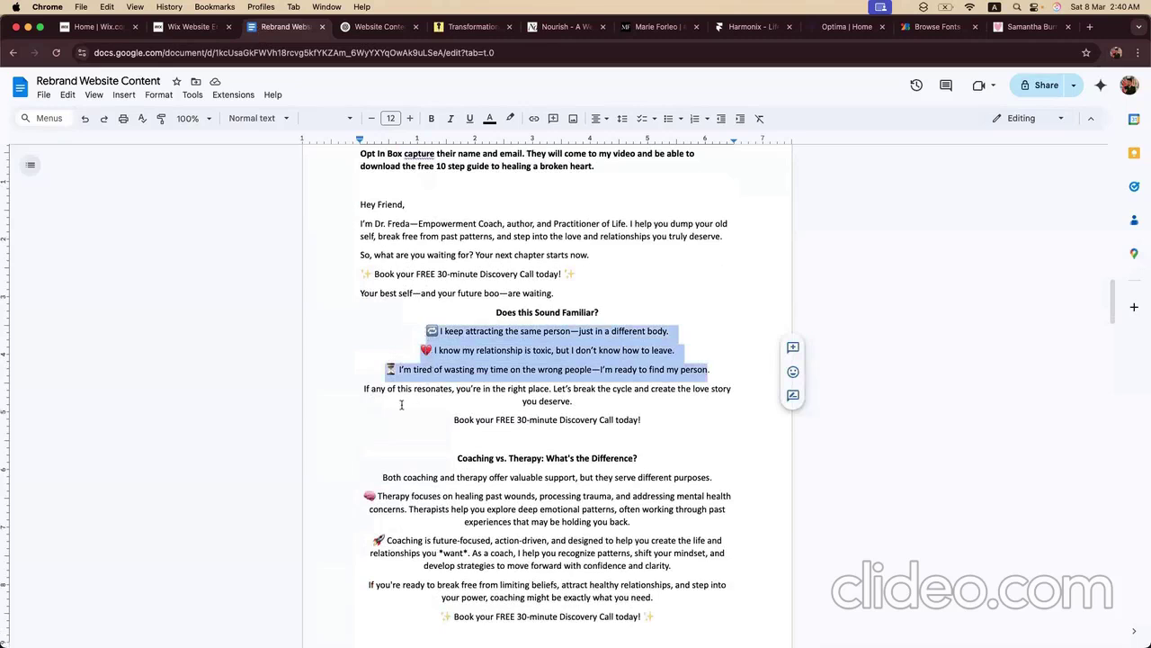
left_click(530, 396)
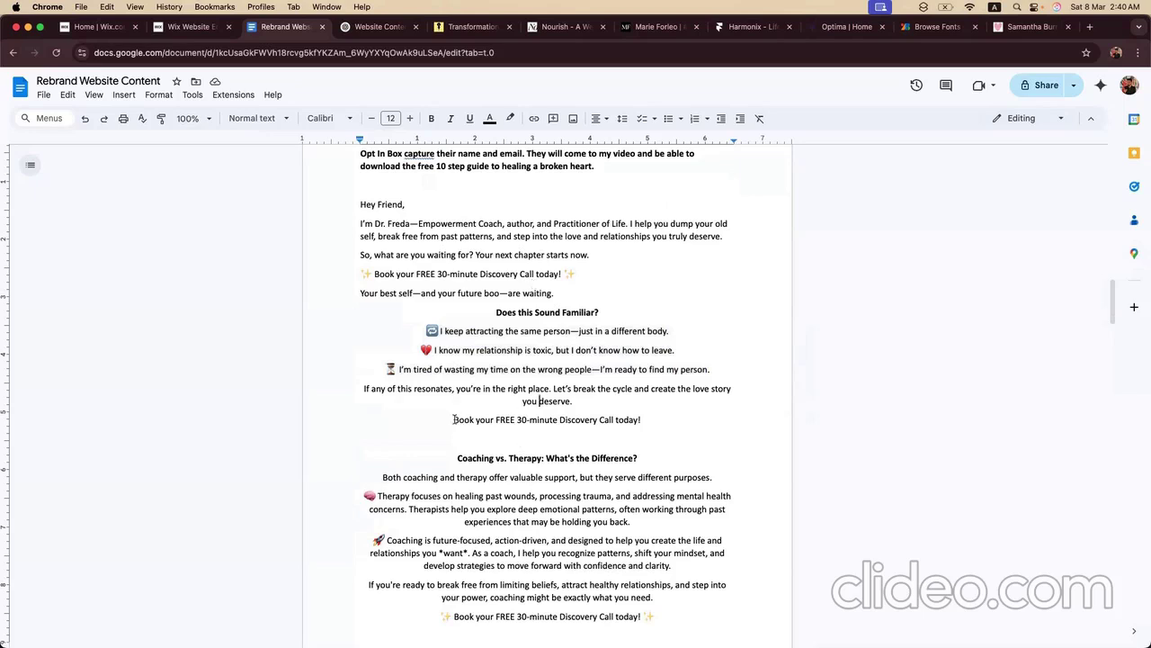
left_click_drag(454, 419, 649, 419)
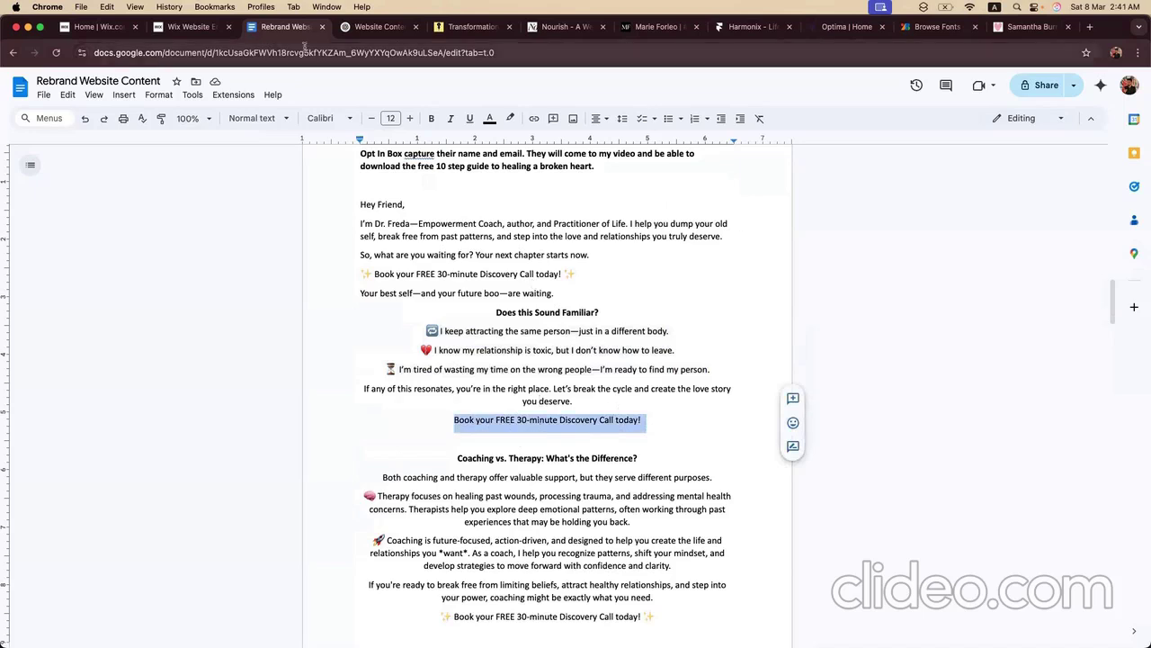
Step: Return to the Wix editor, add a blank section below Hero and extend its height to about 785
left_click(186, 26)
scroll(368, 252, "down", 5)
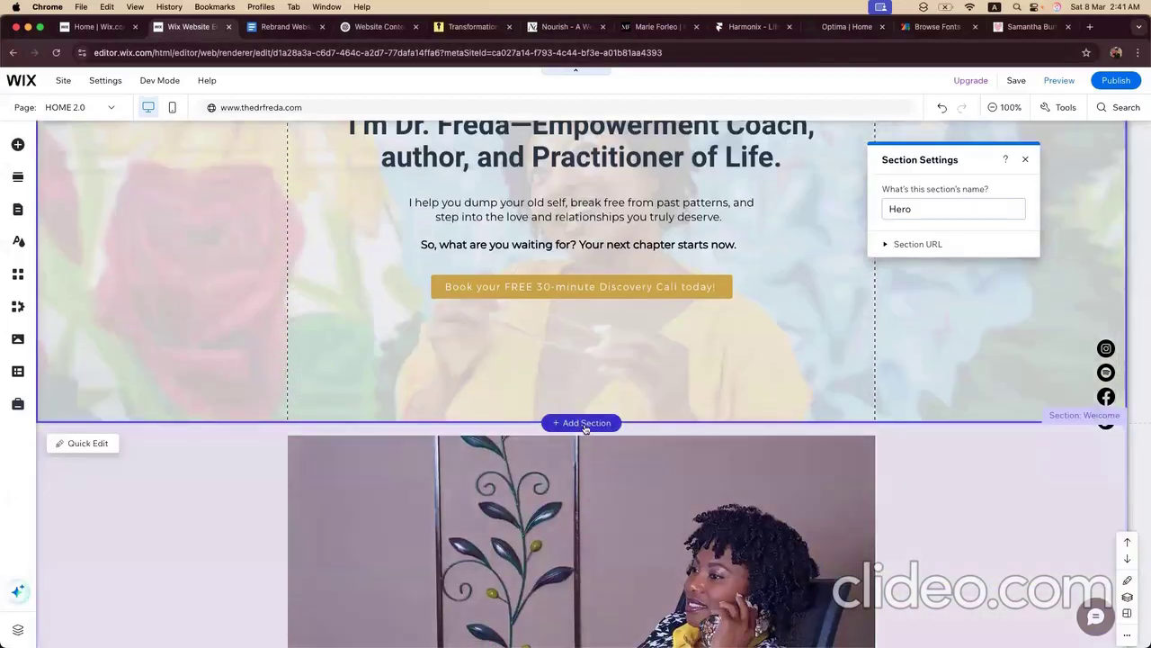
left_click(584, 423)
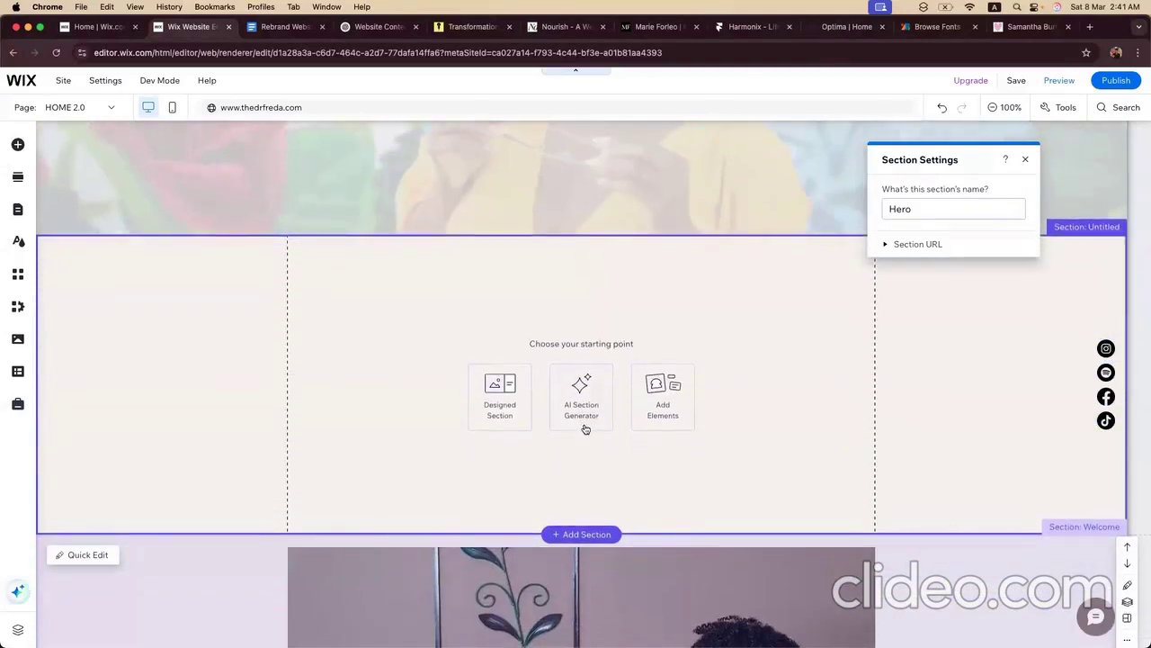
scroll(776, 459, "down", 3)
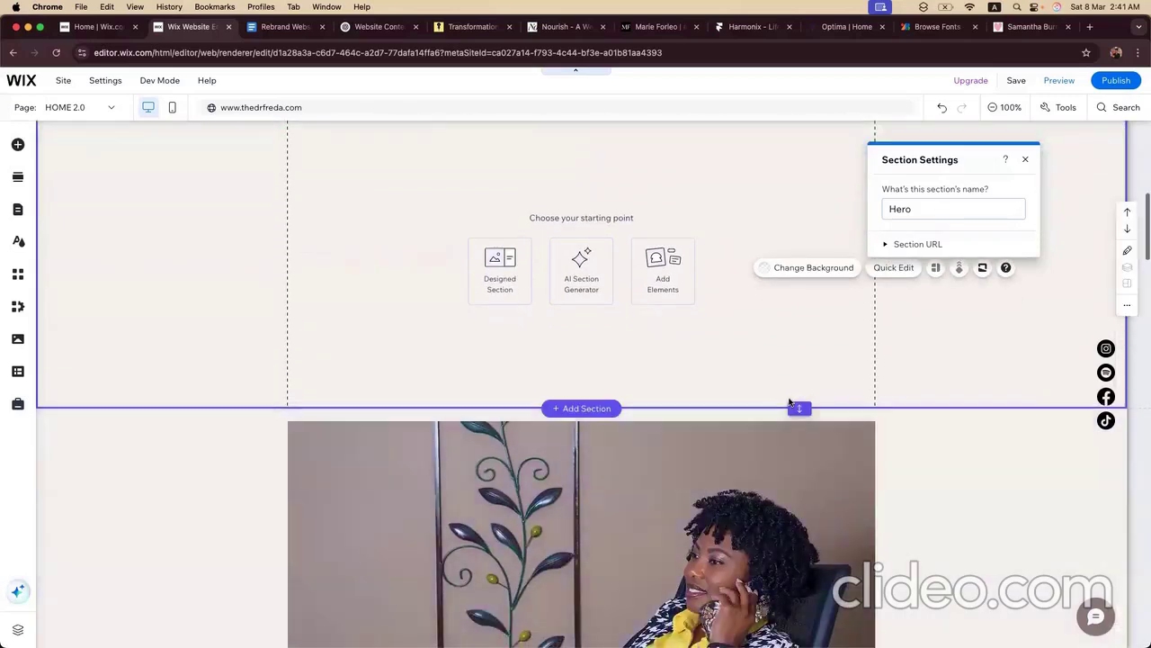
left_click_drag(791, 406, 797, 578)
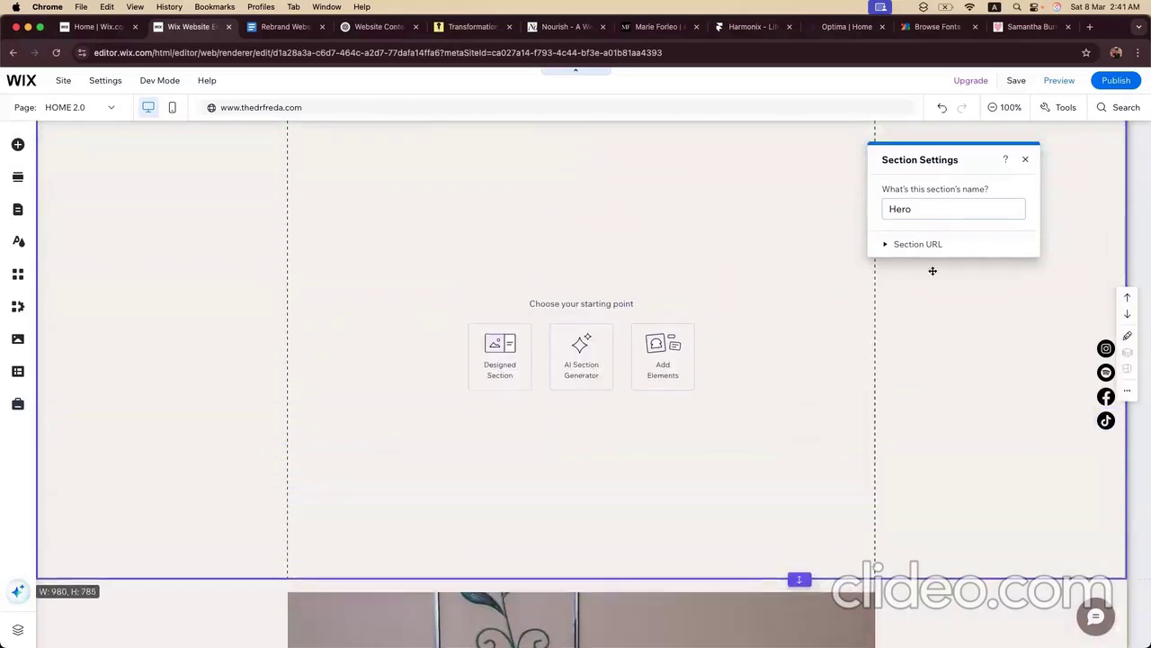
left_click(1025, 160)
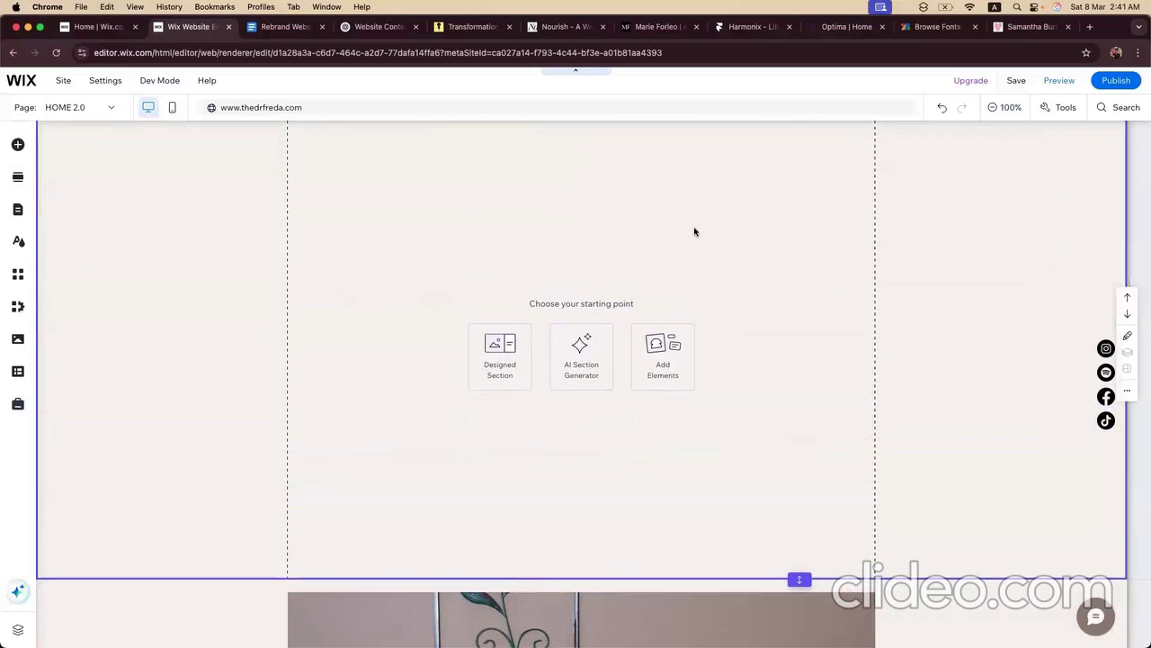
Step: Set the new blank section's background color to white (#FFFFFF)
left_click(701, 197)
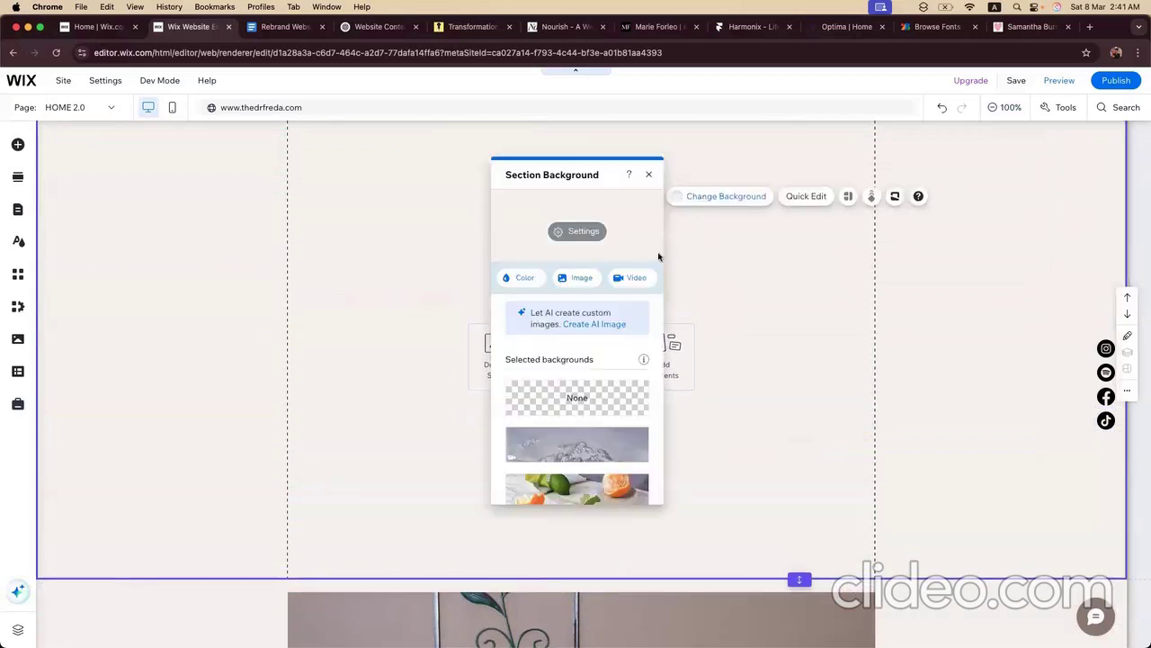
left_click(515, 281)
left_click(555, 497)
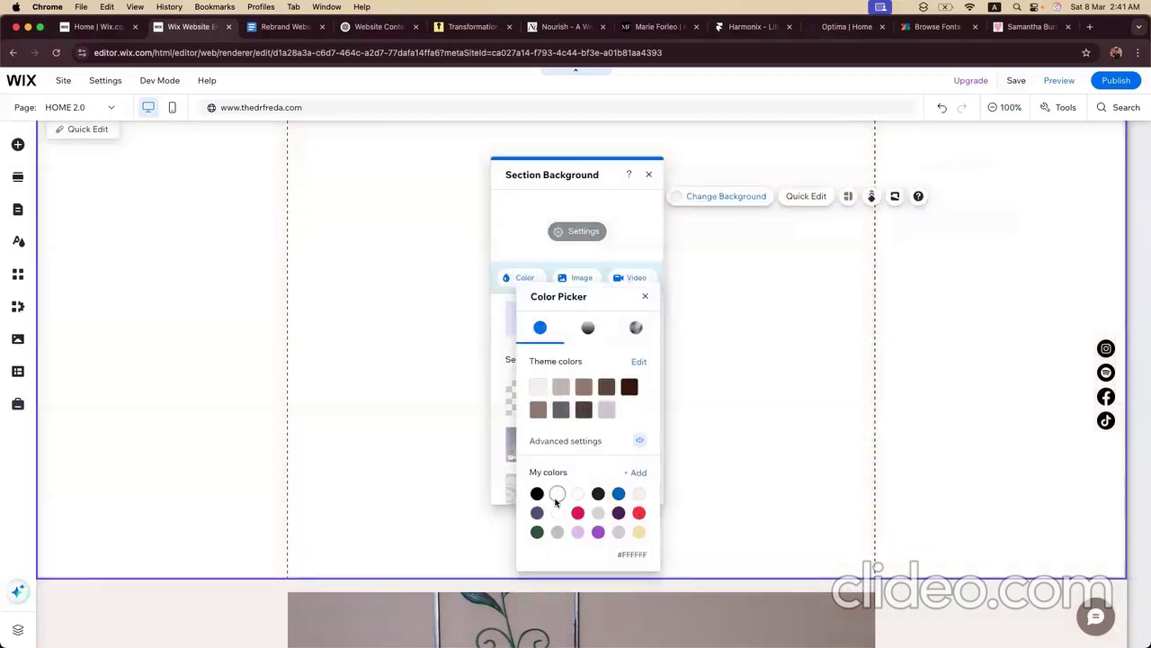
left_click(306, 382)
left_click(649, 174)
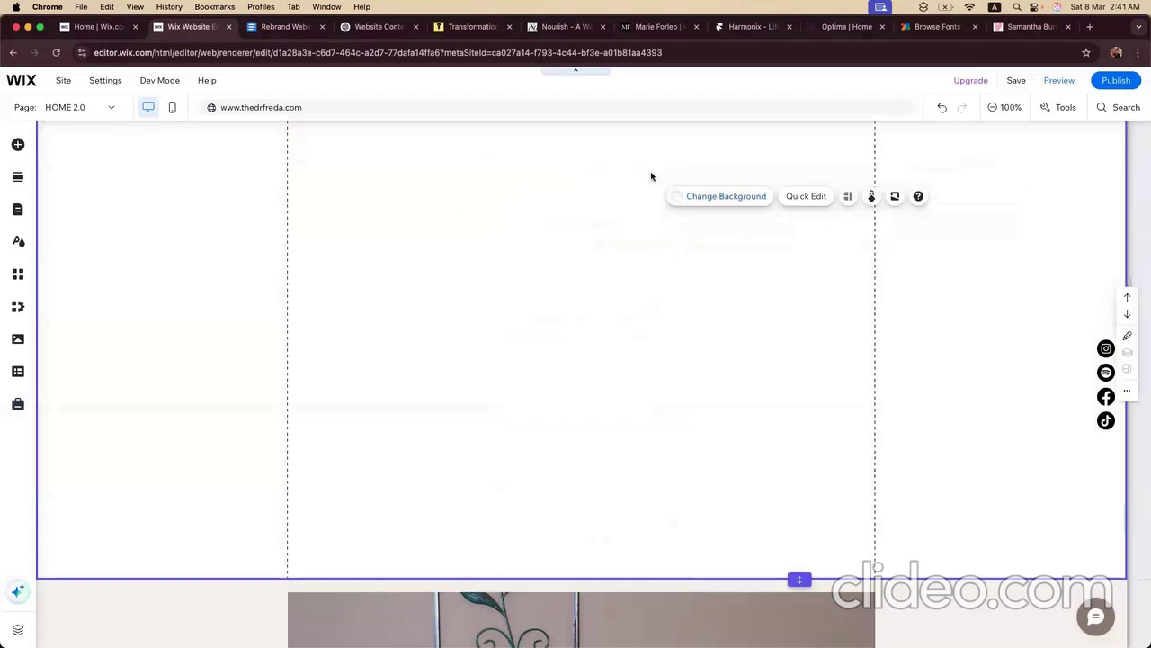
Step: Compare the hero with the white section and recheck the pain points copy in the content document and ChatGPT, ending back in Wix
scroll(606, 309, "up", 5)
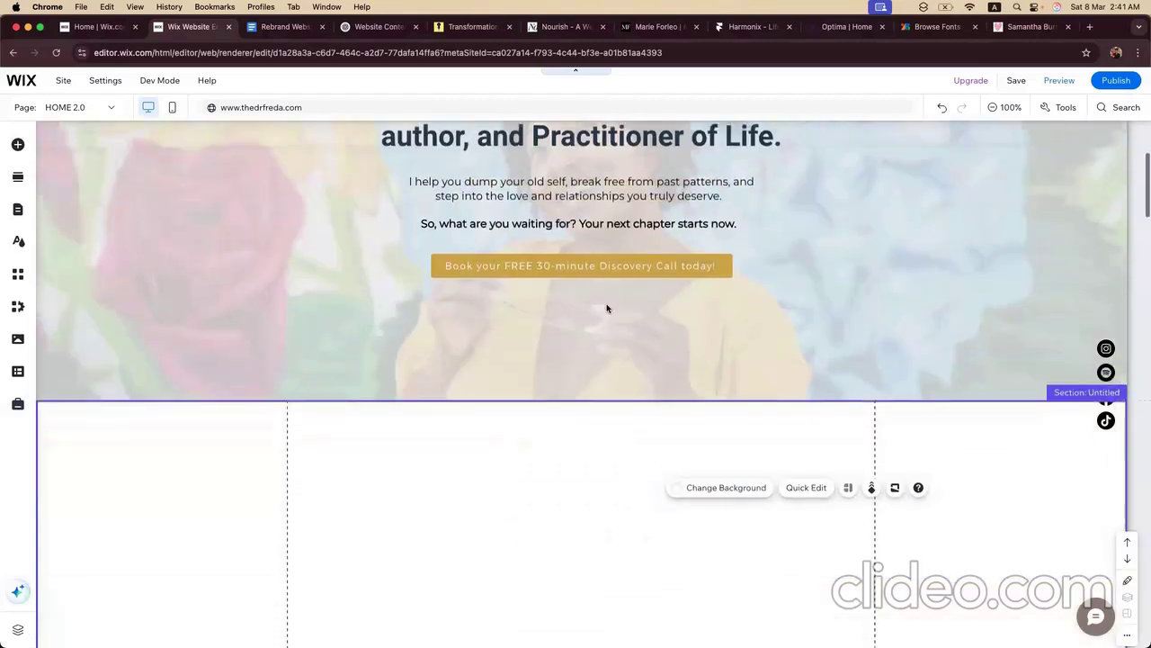
scroll(607, 309, "up", 5)
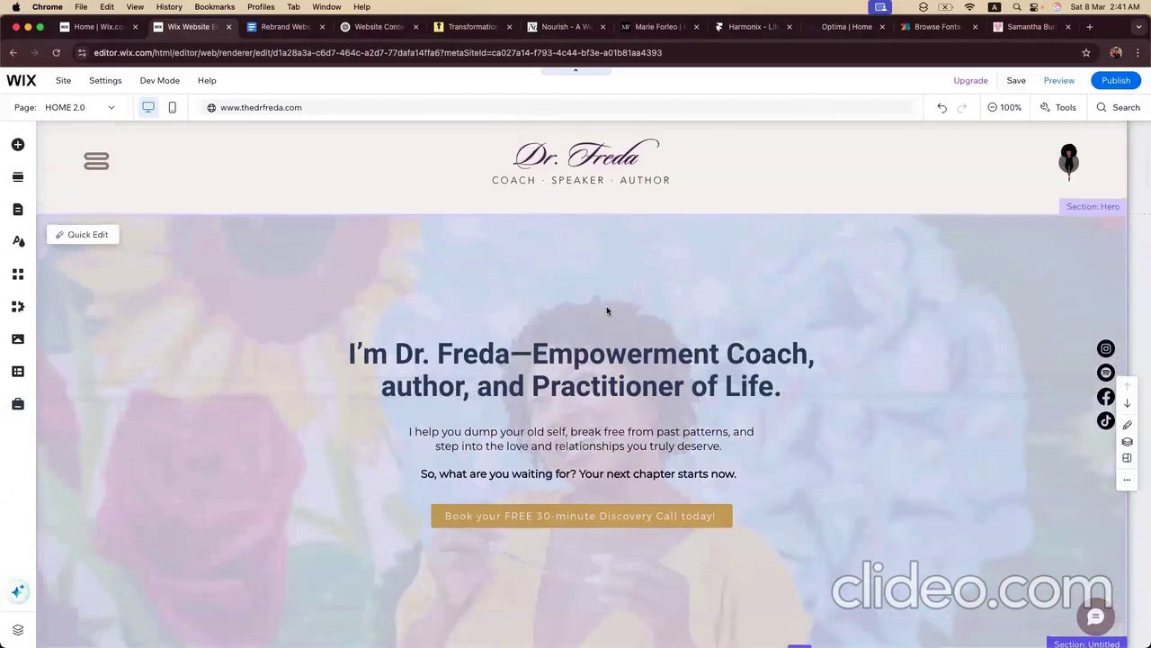
scroll(606, 310, "down", 4)
scroll(606, 310, "down", 5)
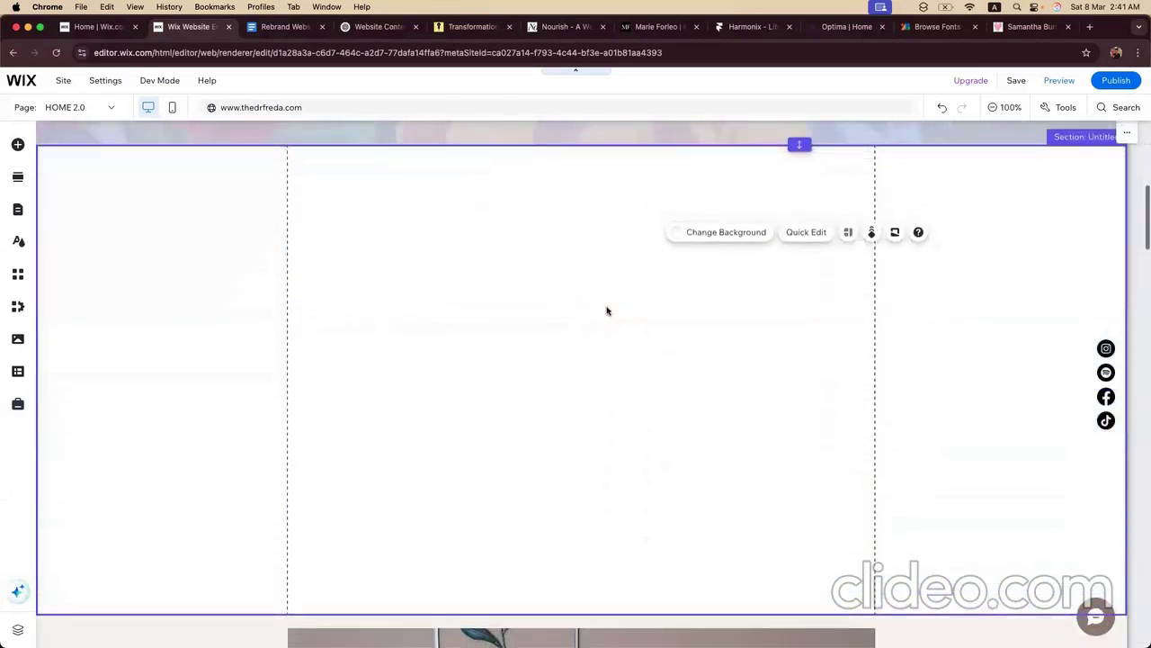
left_click(273, 35)
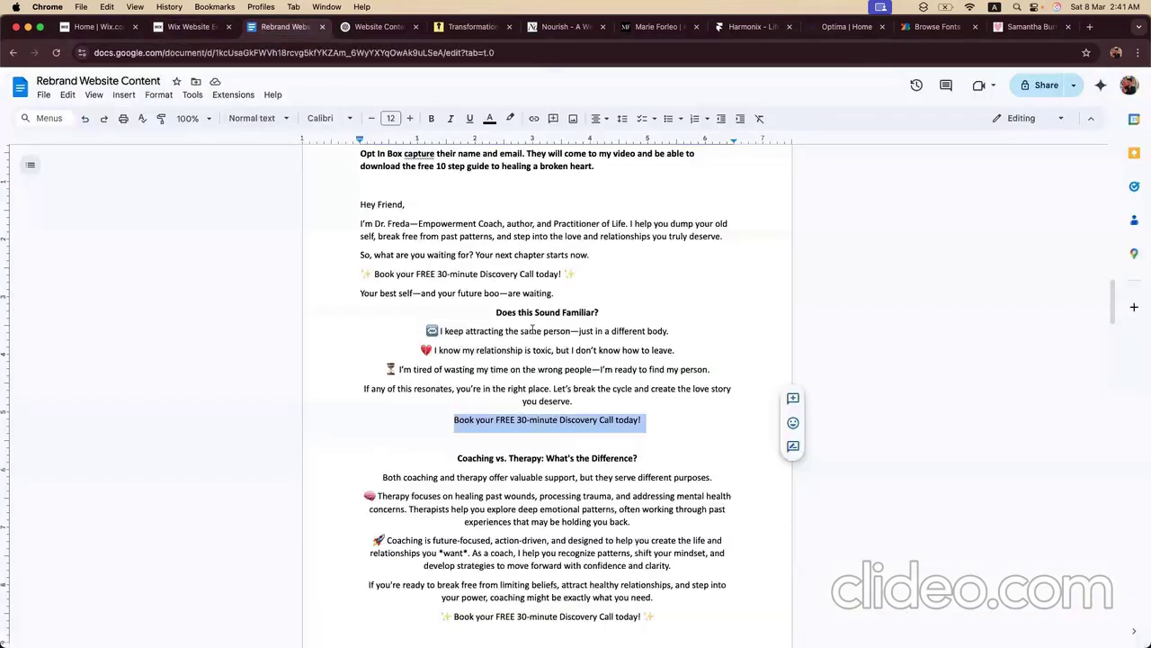
left_click(377, 26)
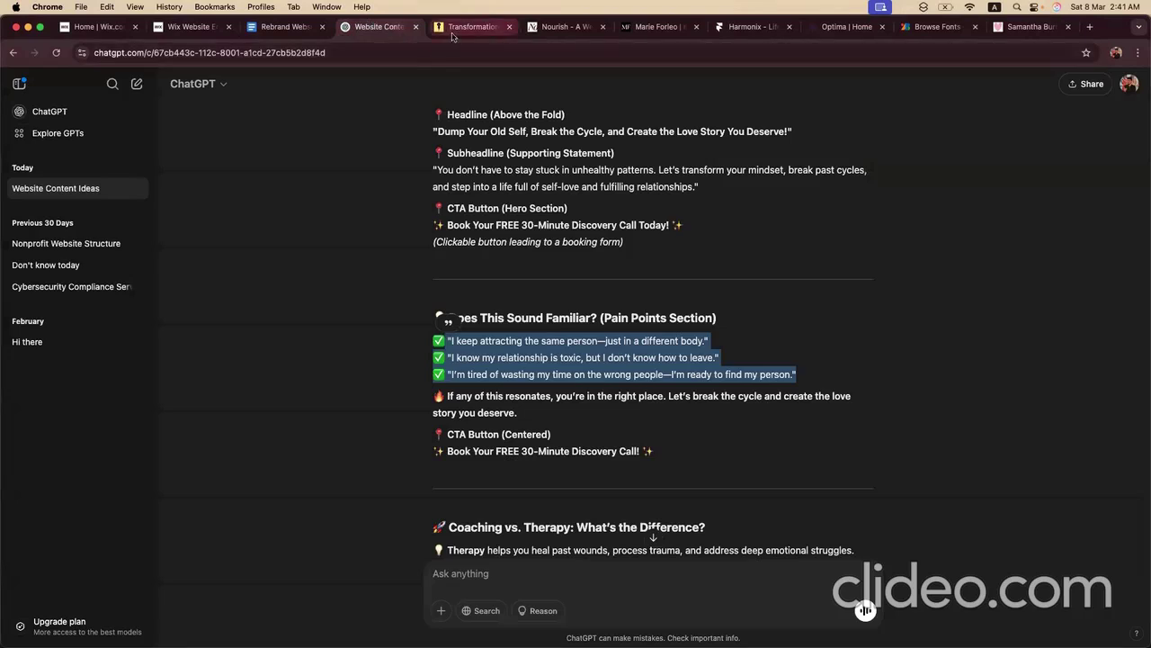
left_click(184, 27)
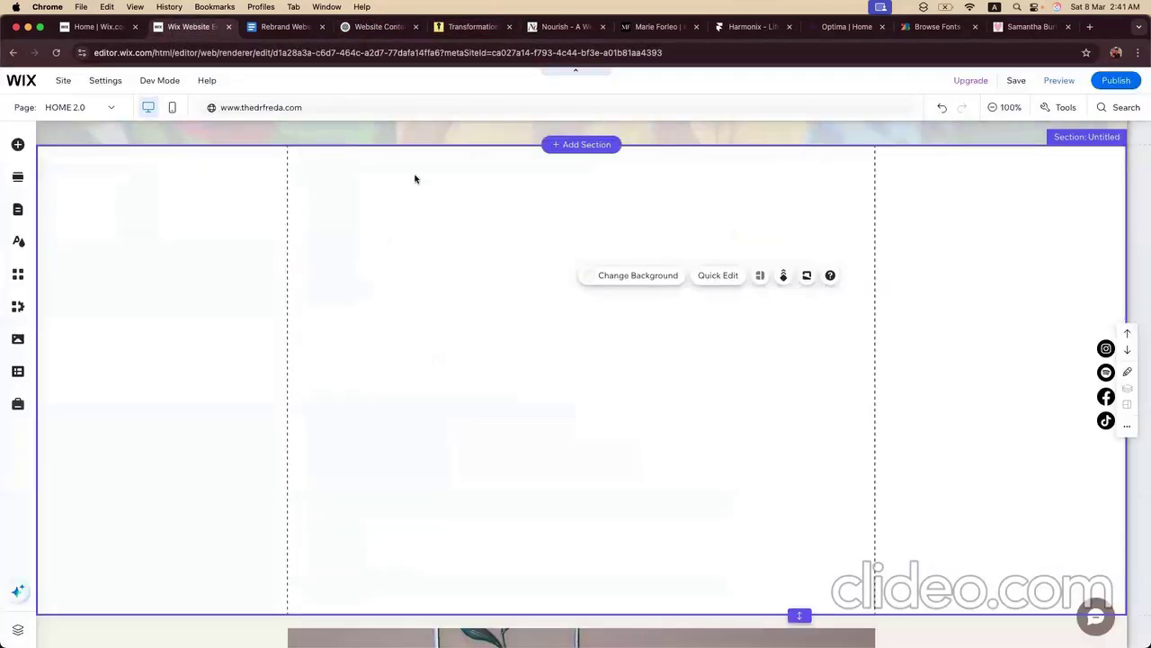
Step: Add a blank full-width strip to the white section below the hero
left_click(18, 144)
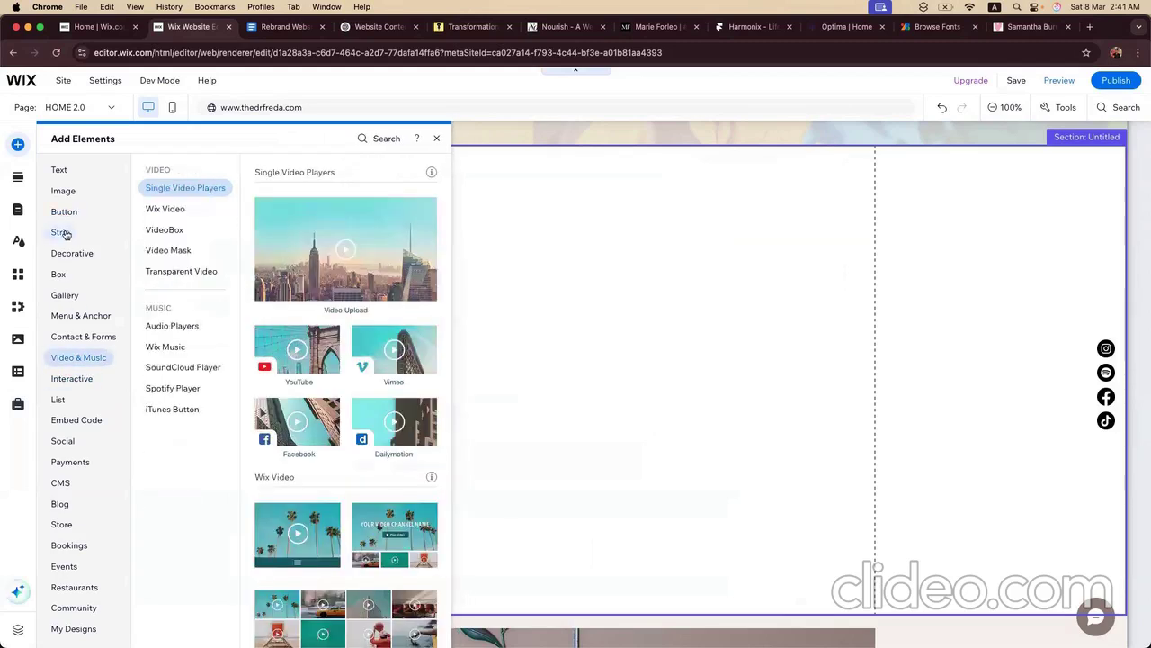
mouse_move(76, 232)
left_click(314, 291)
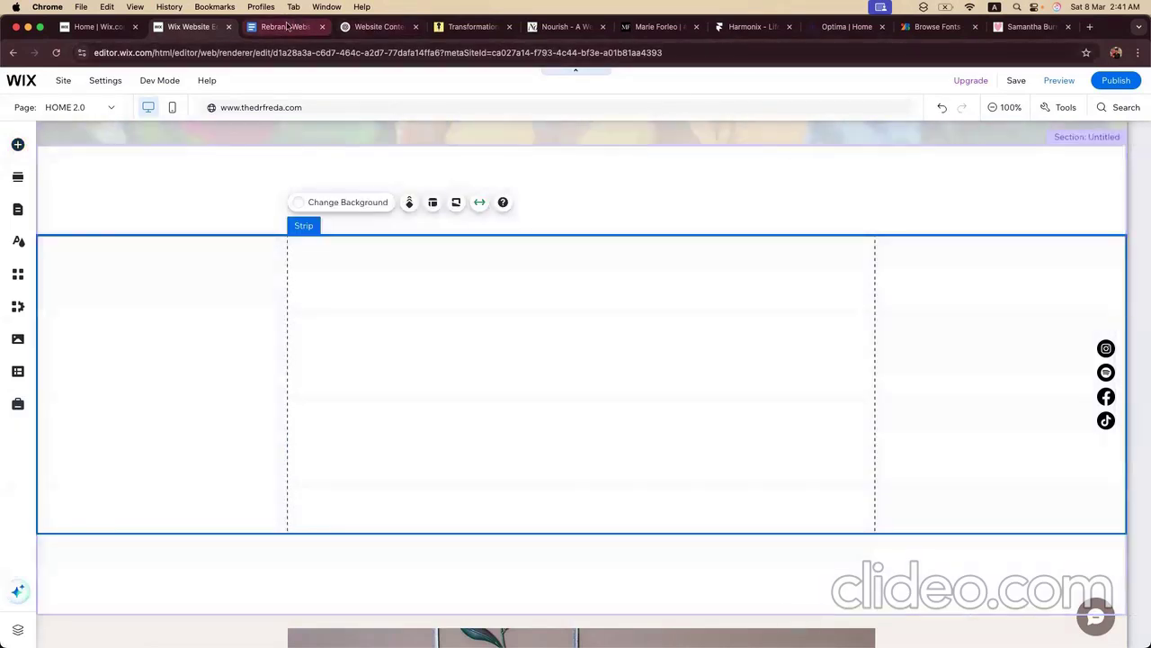
Step: Copy "Pain Points" from the ChatGPT outline and use it in Wix as the name of the blank white section
key("ctrl+Tab")
key("ctrl+Tab")
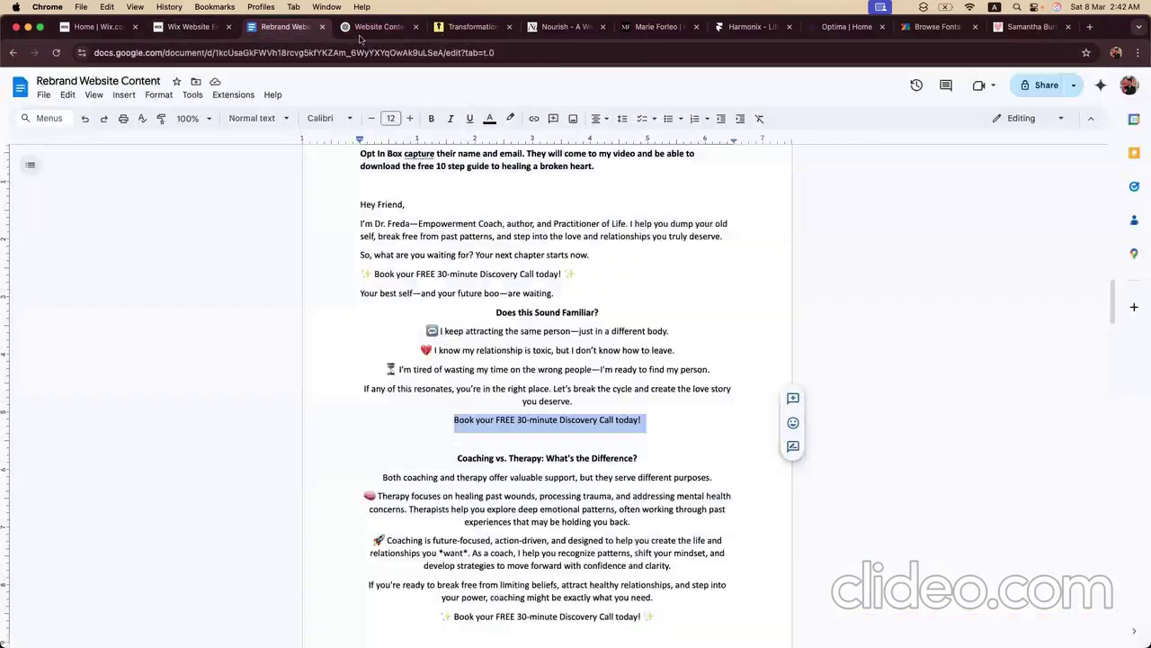
left_click(620, 312)
left_click_drag(601, 317, 666, 311)
key("super+c")
left_click(269, 27)
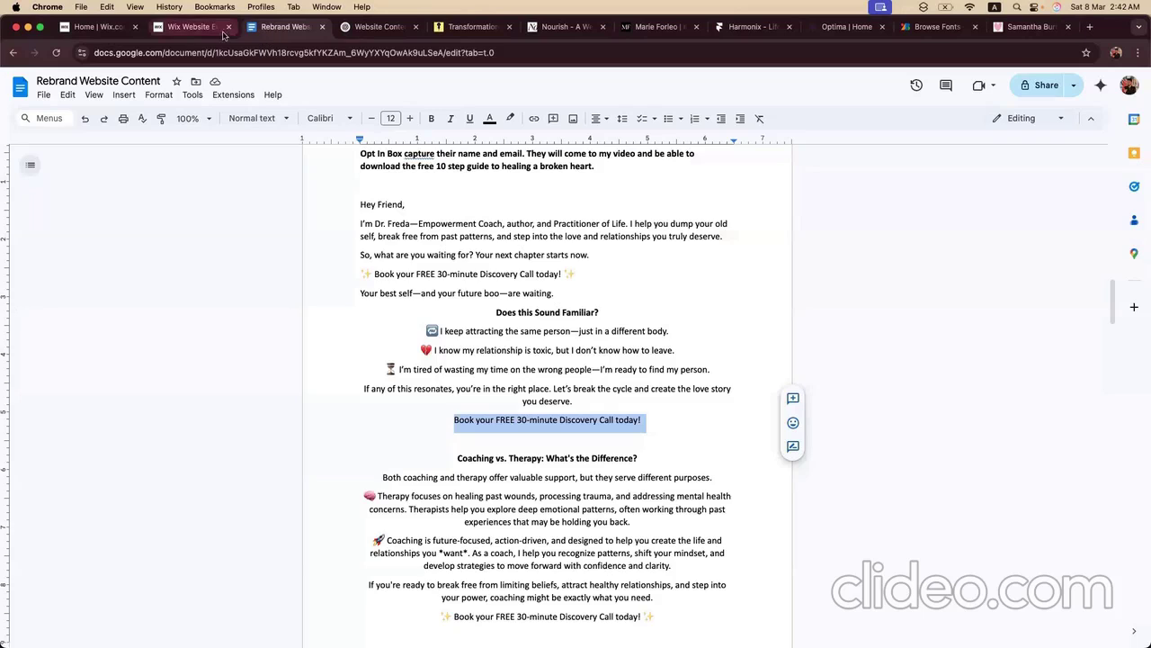
left_click(224, 34)
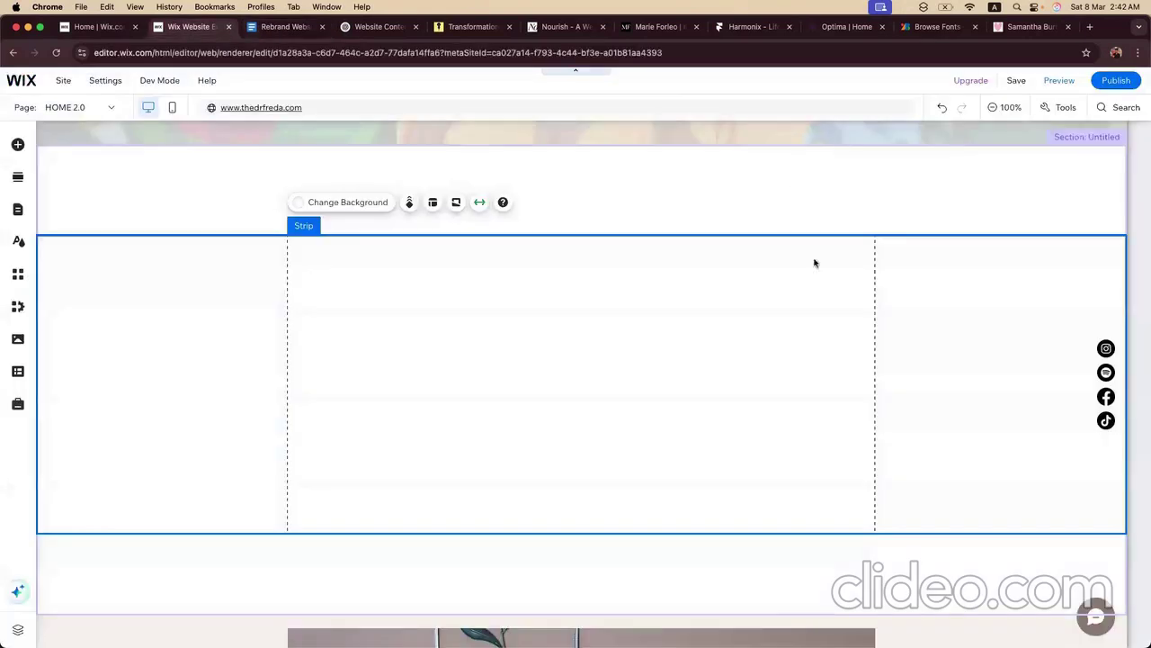
left_click(1112, 140)
key("super+v")
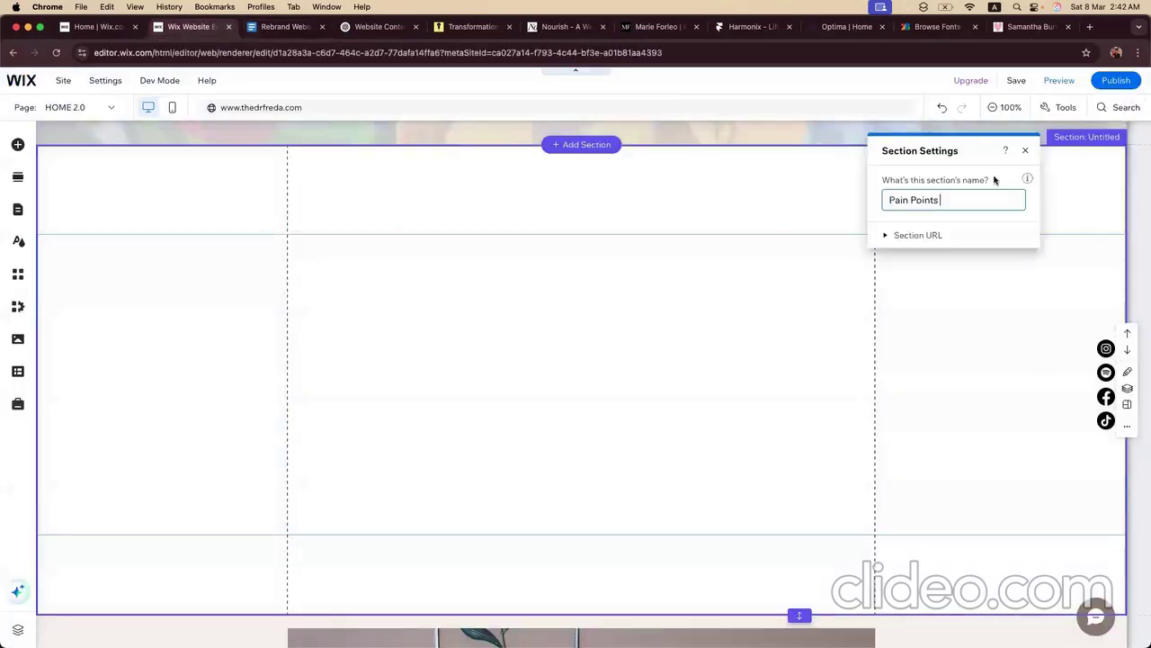
key("Return")
Step: Add a second column to the strip in the Pain Points section
left_click(393, 483)
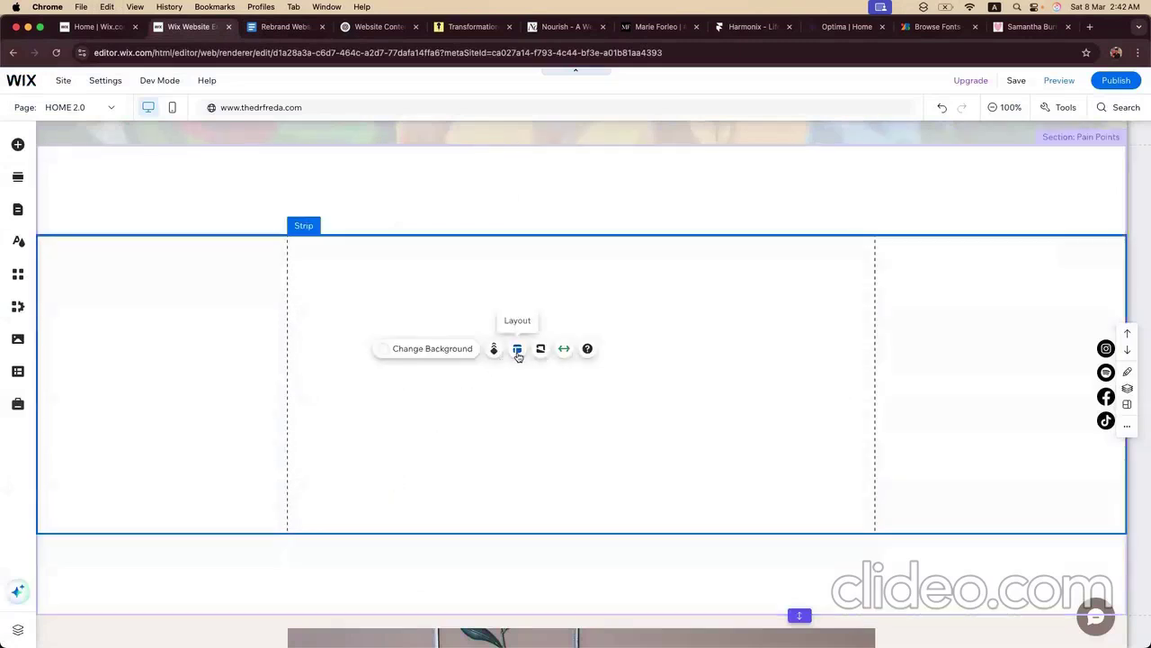
left_click(517, 354)
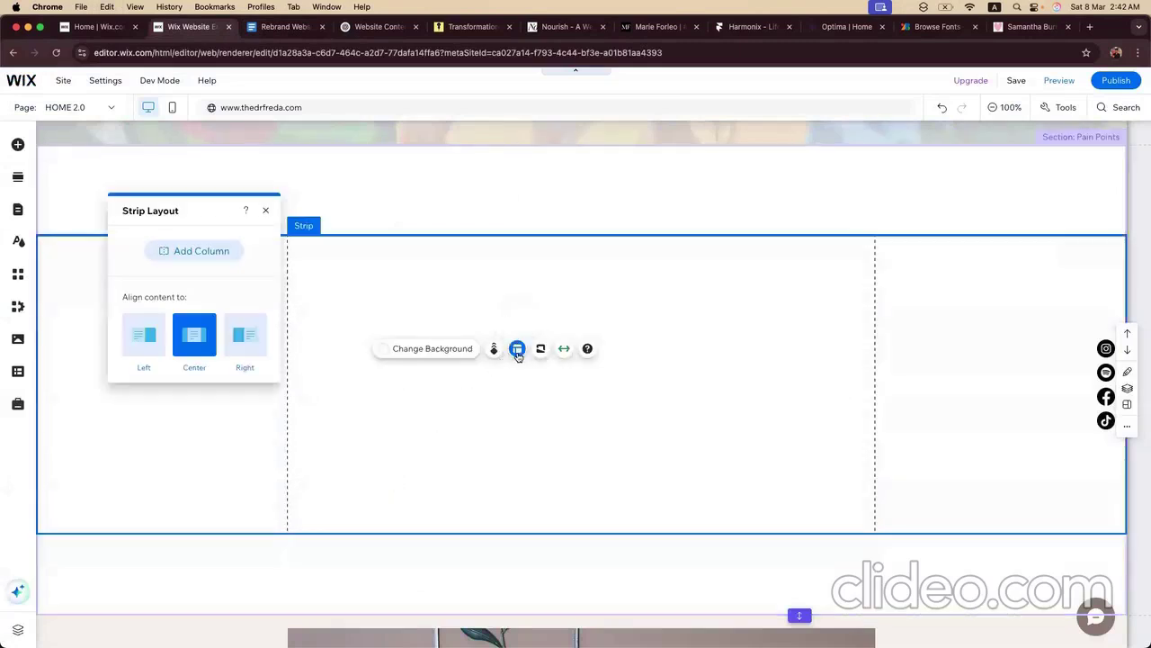
left_click(189, 250)
left_click(697, 309)
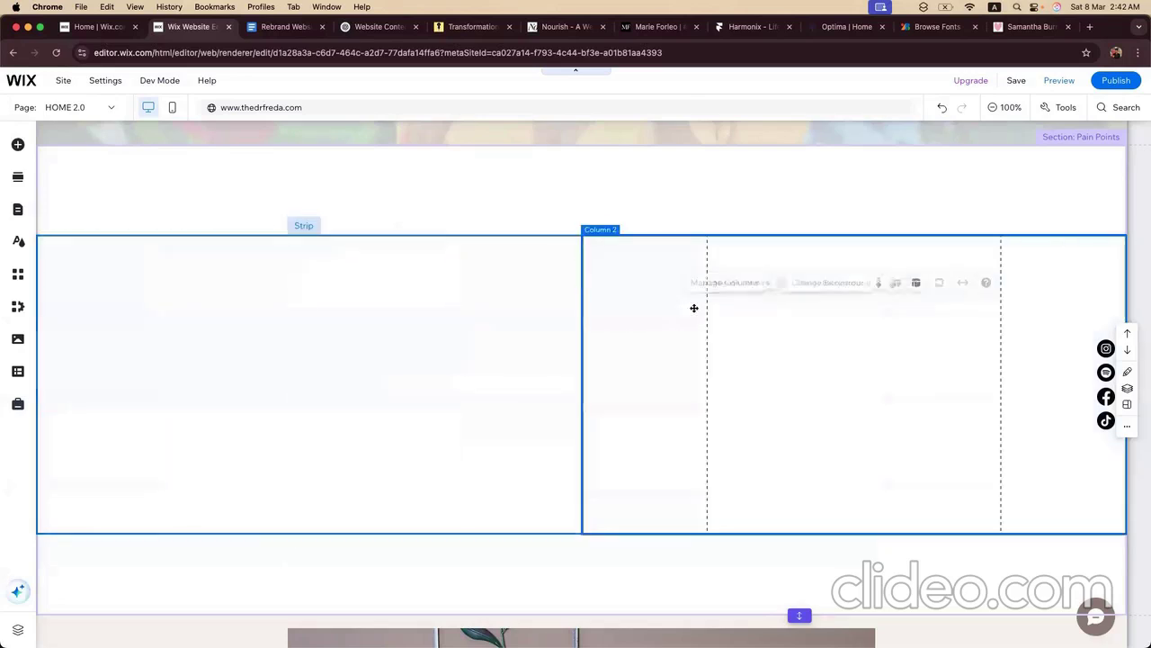
Step: Move the two-column strip up flush with the upper edge of the Pain Points section
left_click_drag(560, 290, 563, 245)
left_click(101, 26)
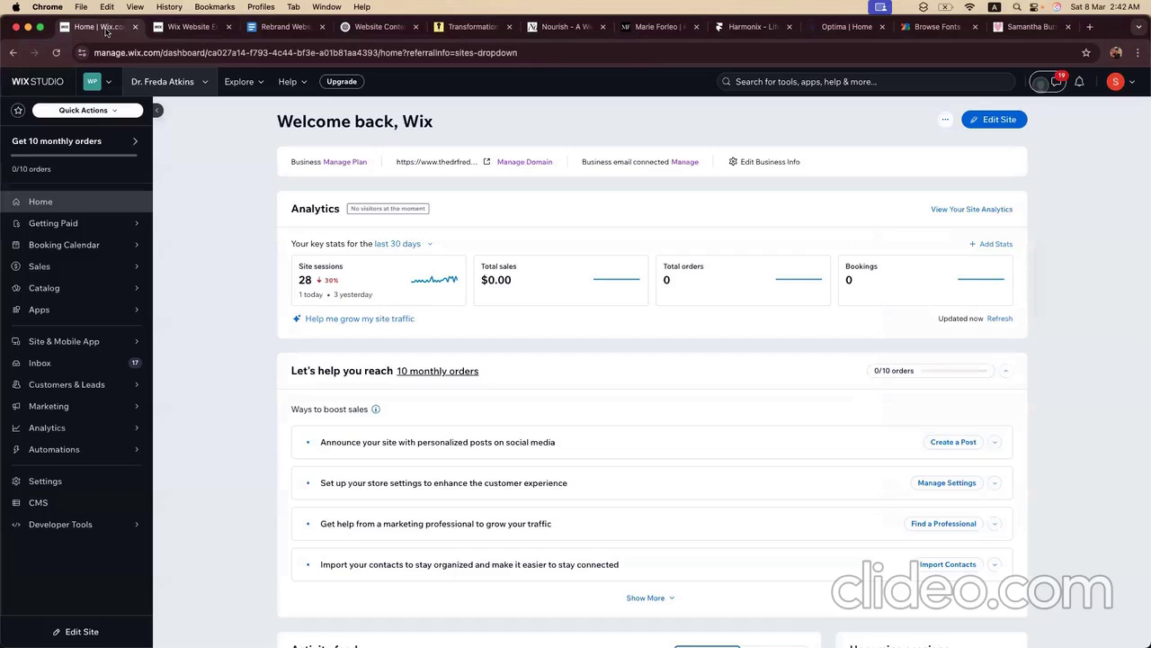
left_click(194, 26)
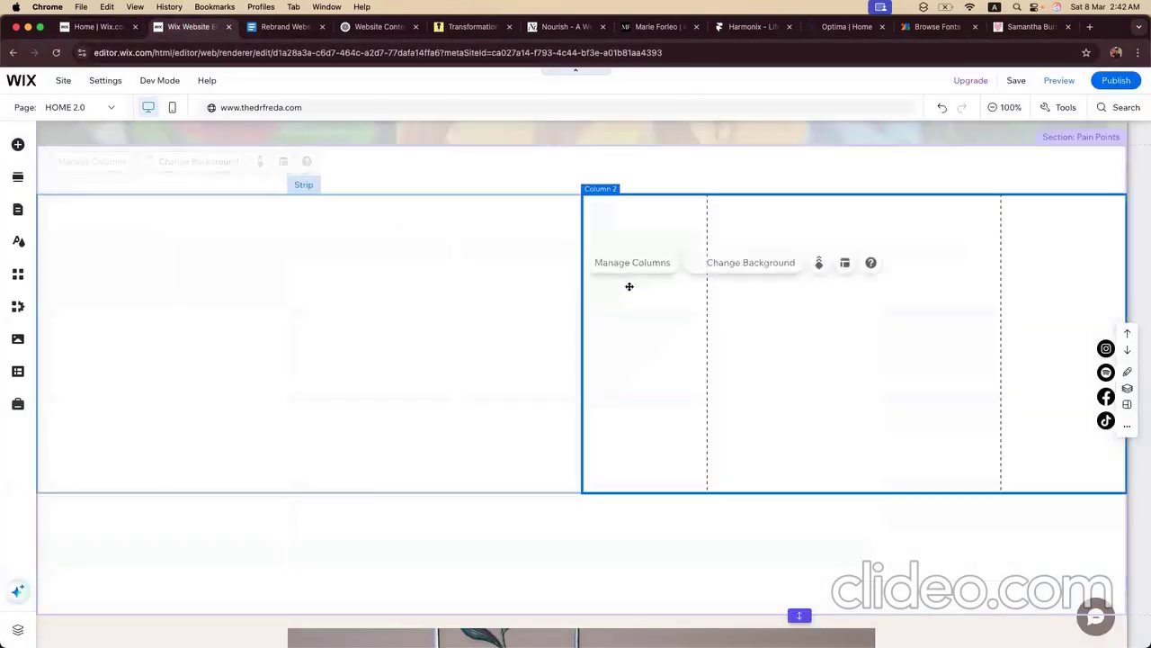
left_click_drag(630, 270, 630, 252)
scroll(648, 303, "up", 2)
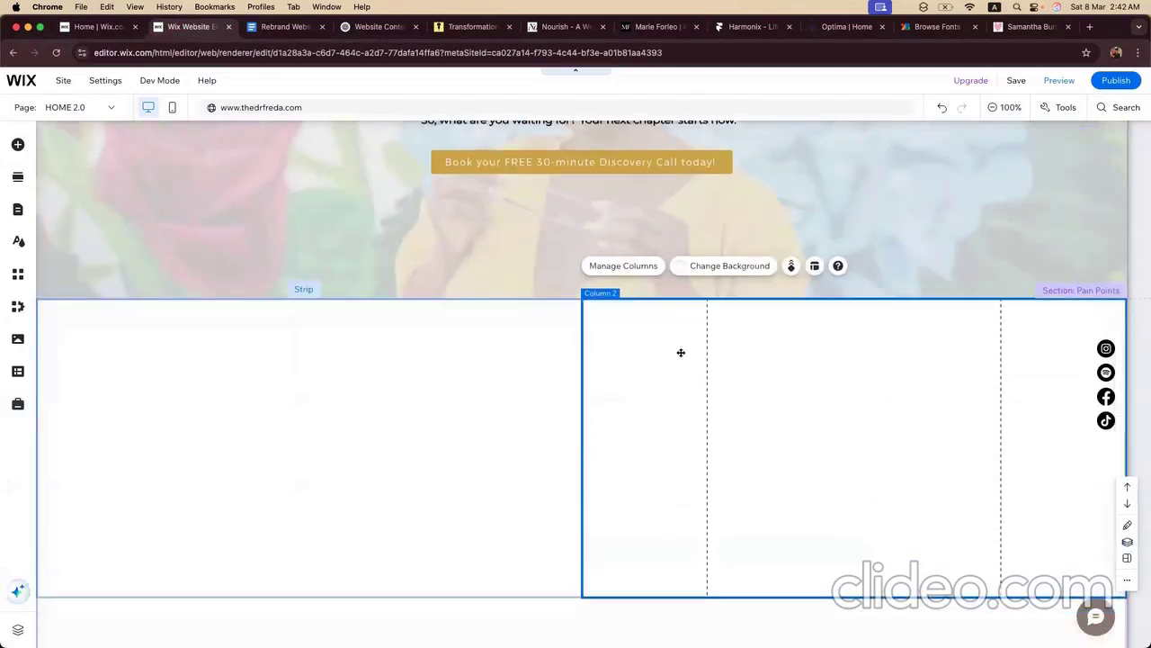
Step: Review the "Does this Sound Familiar?" copy in the content document and the ChatGPT outline, then return to the Wix editor
left_click(419, 421)
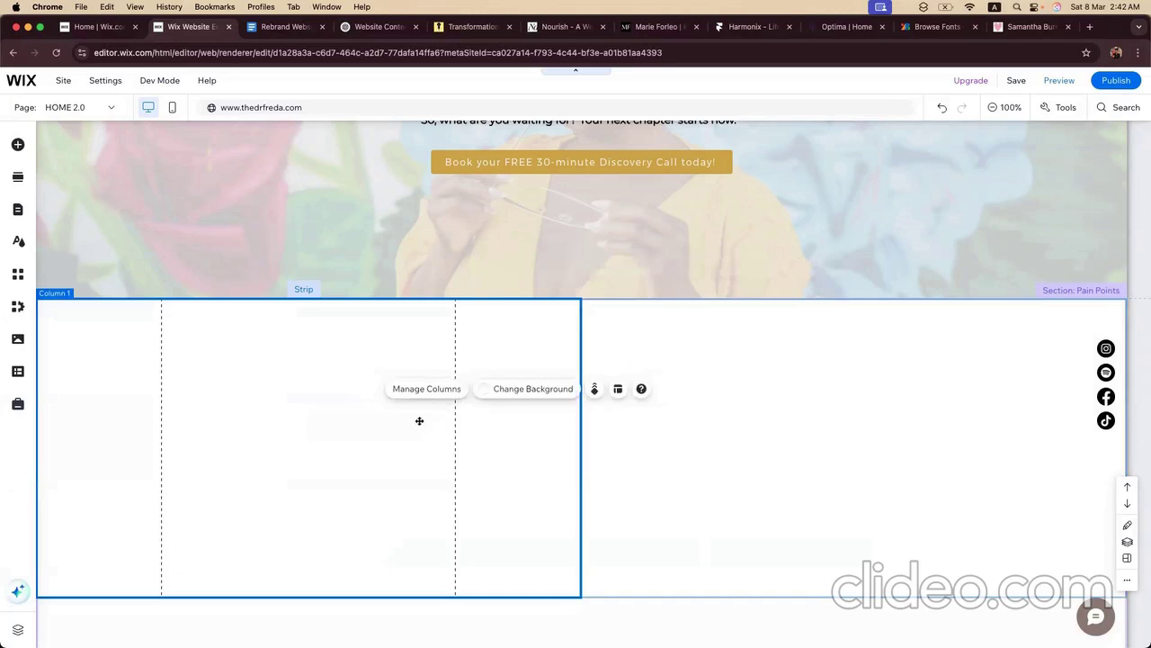
left_click(286, 26)
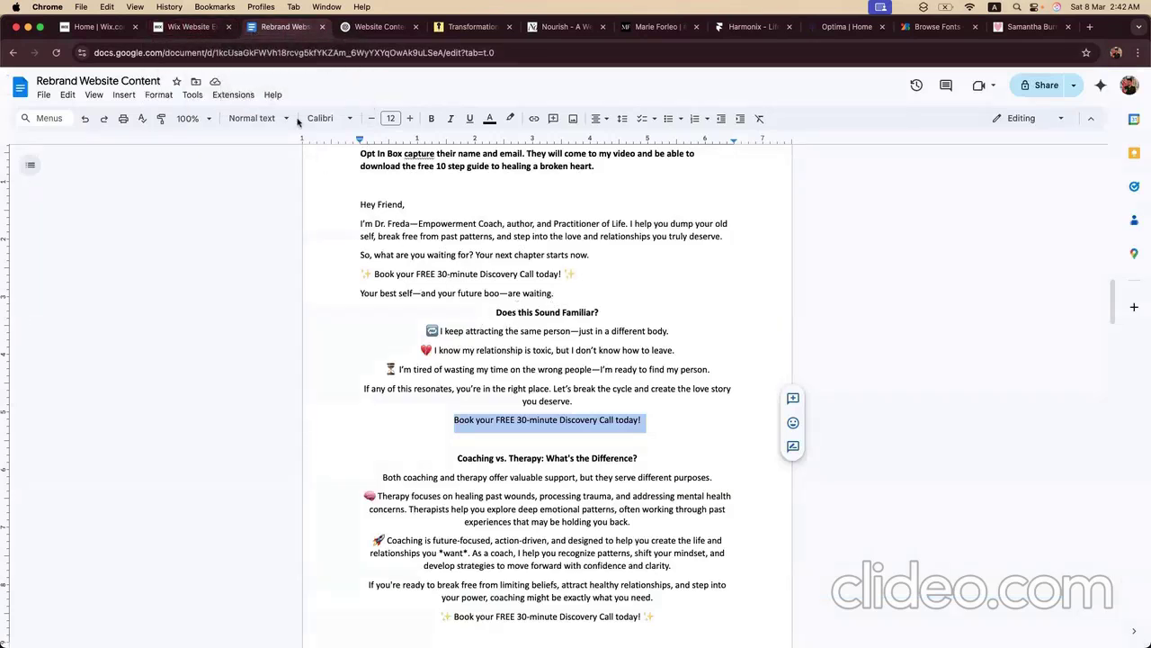
left_click(377, 26)
left_click(464, 324)
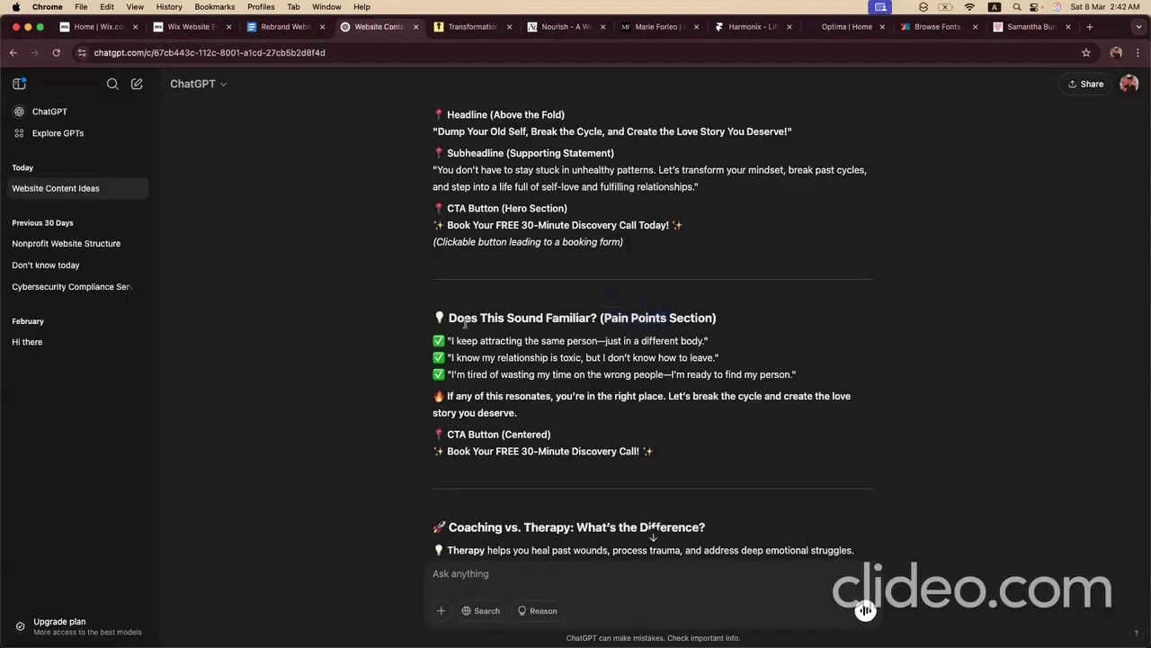
left_click(258, 28)
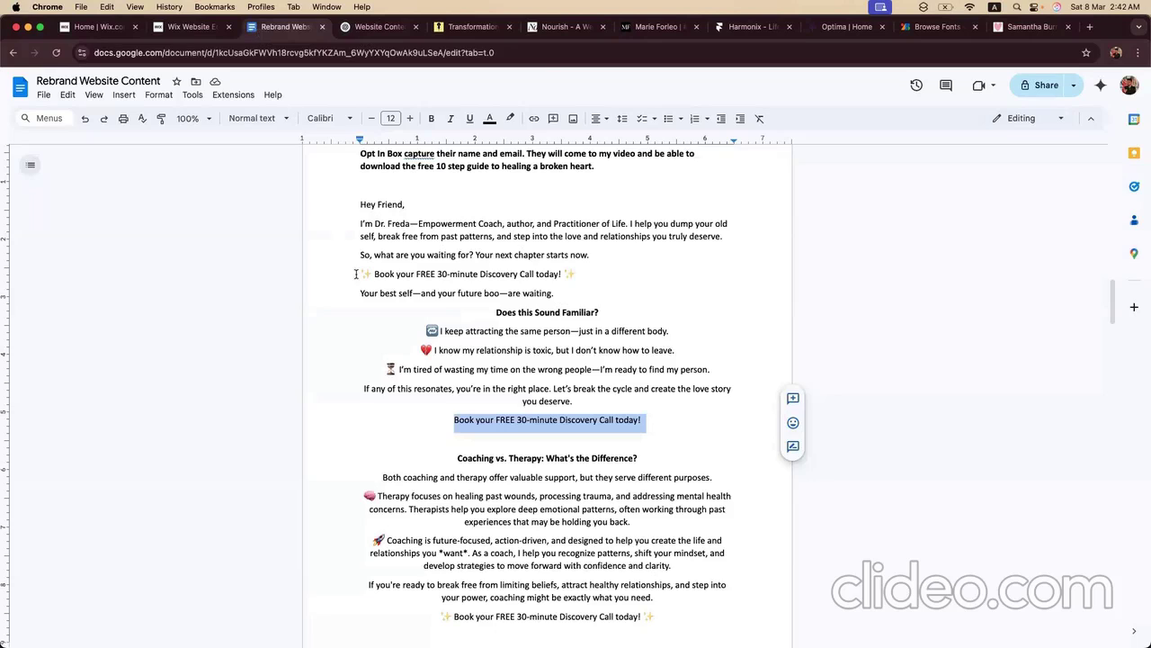
left_click(189, 26)
Step: Copy the grouped heading, paragraph and booking button from the hero section
scroll(378, 286, "up", 3)
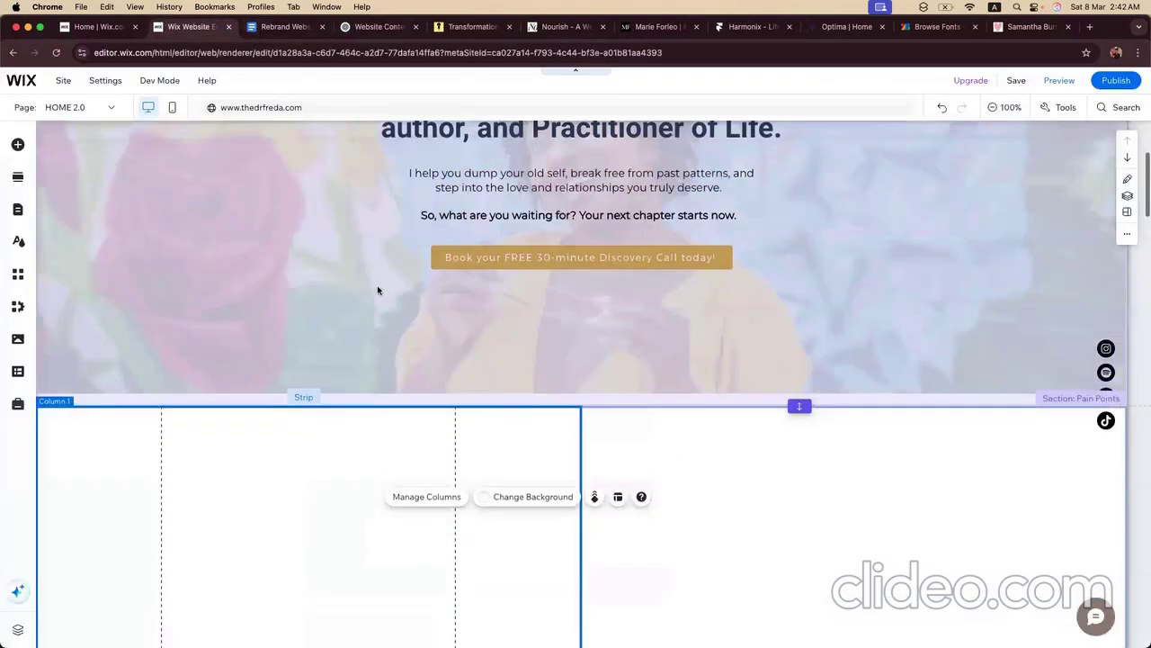
scroll(398, 364, "up", 1)
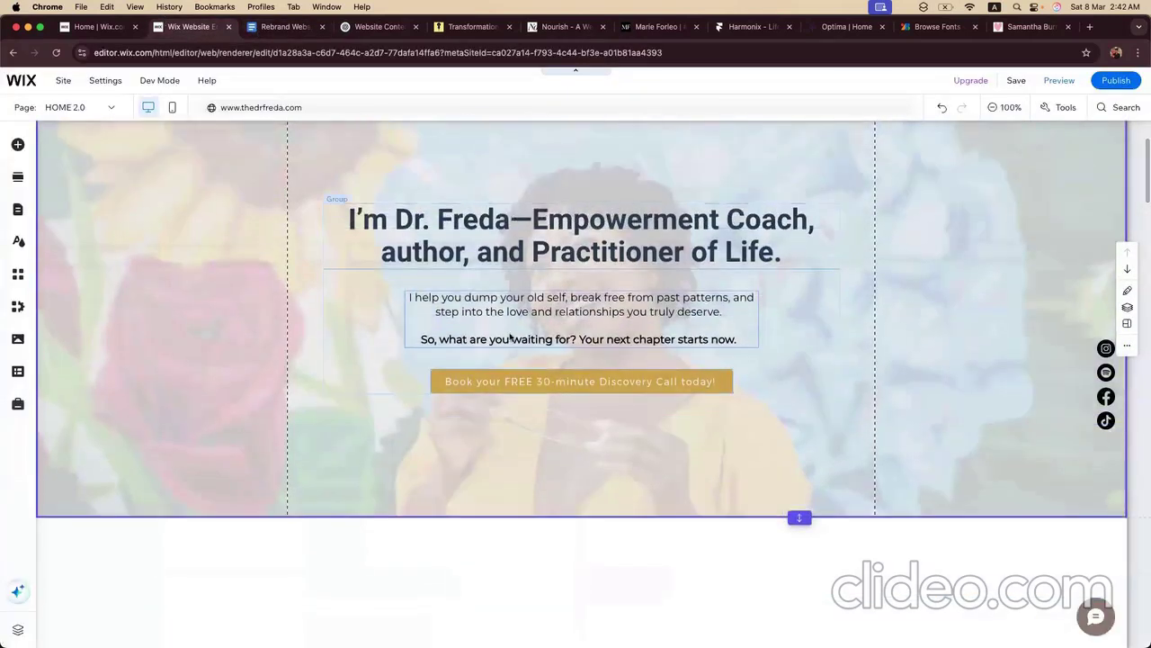
left_click(511, 334)
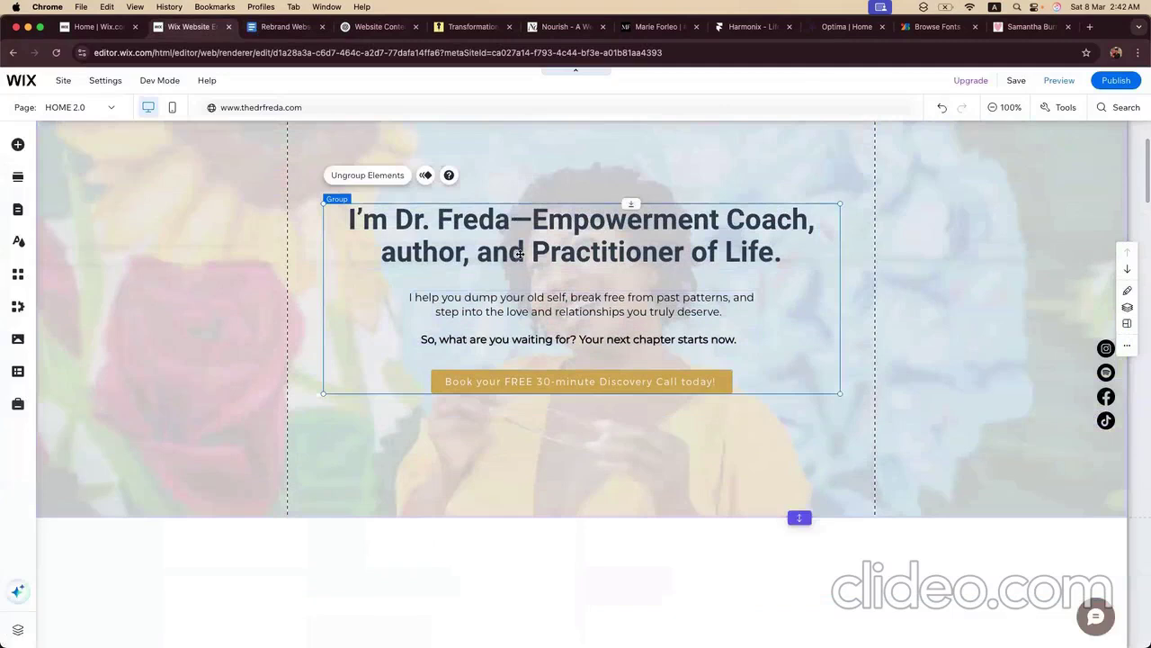
left_click(531, 186)
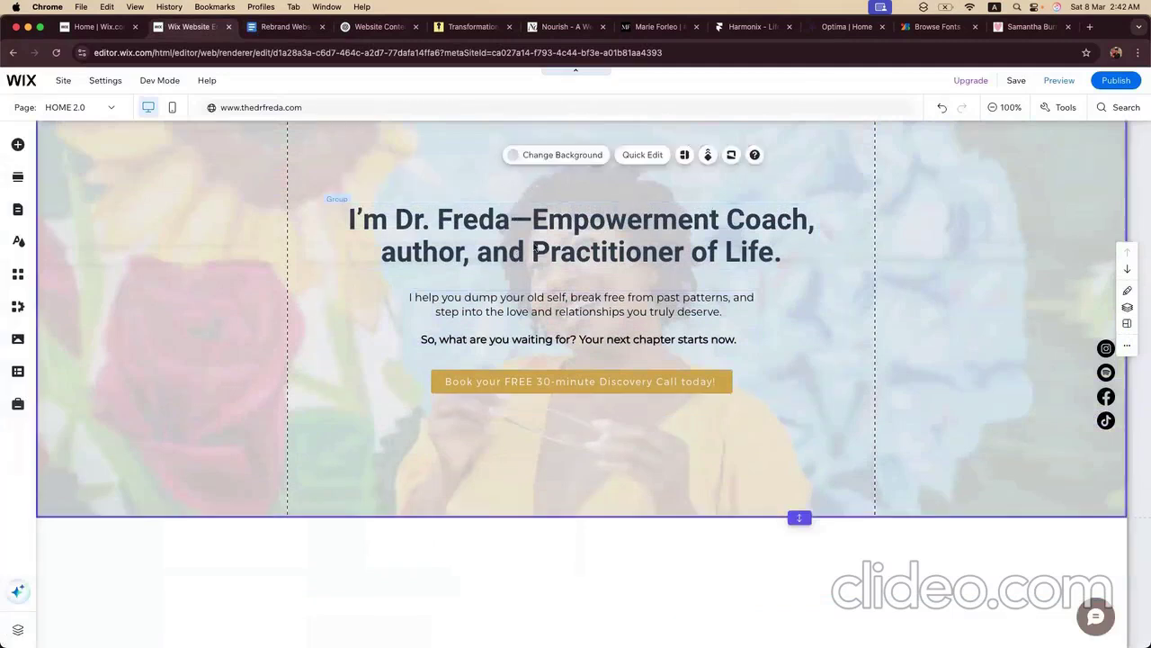
left_click(528, 228)
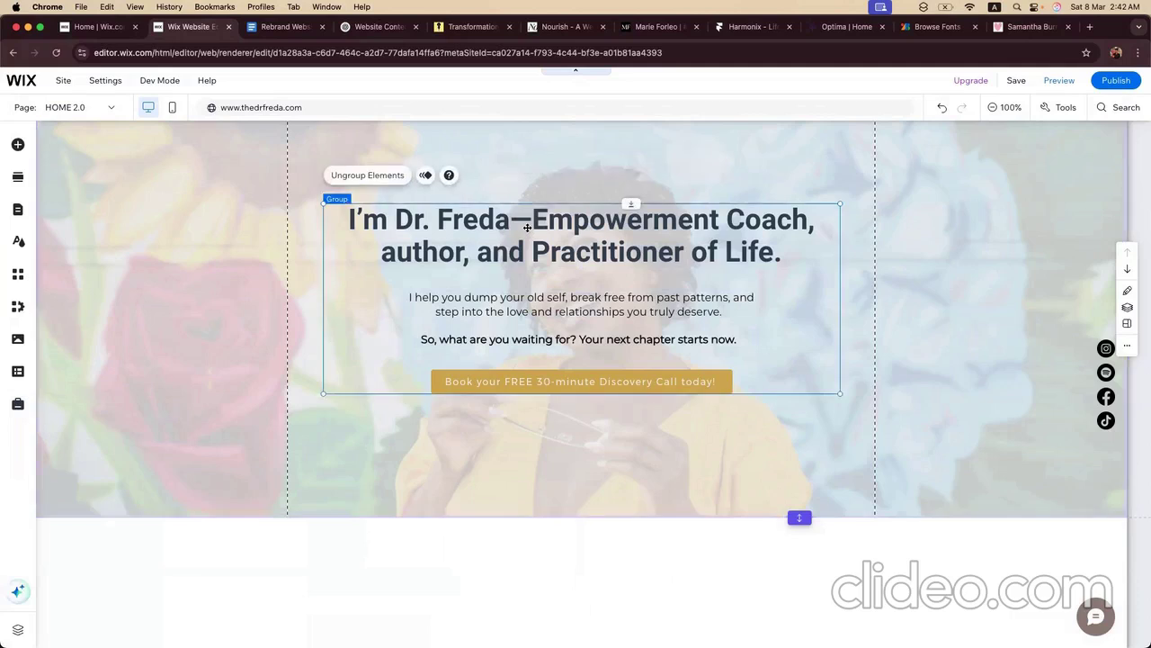
right_click(527, 227)
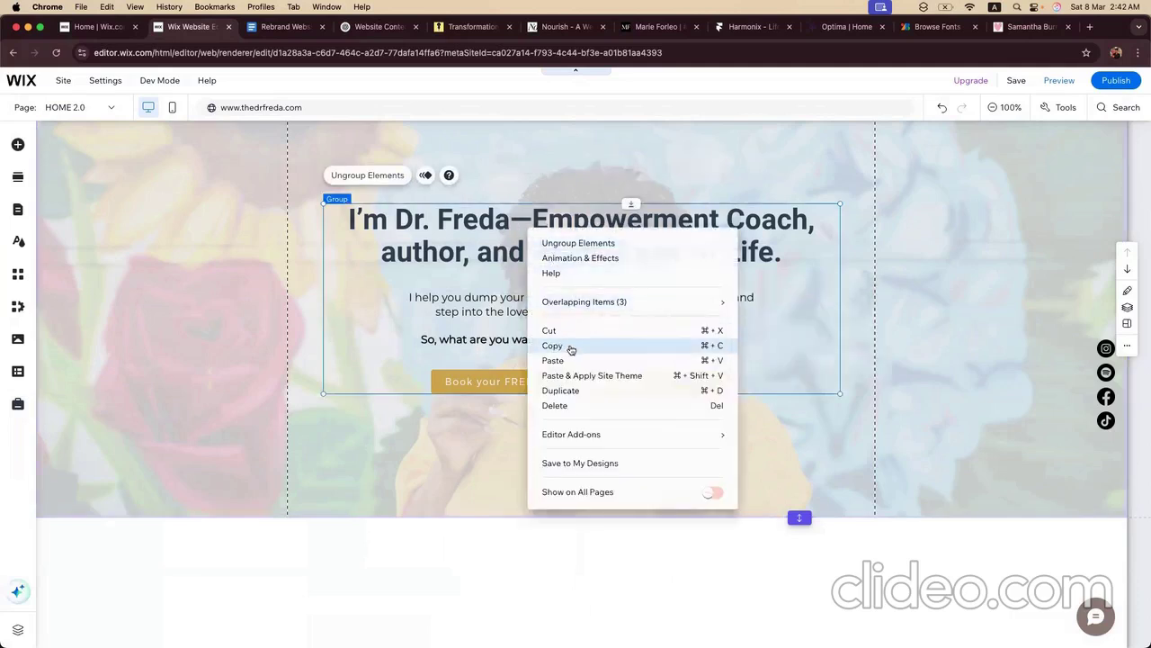
left_click(568, 348)
Step: Paste the copied hero group into the Pain Points section and position it within the strip's first column
scroll(516, 402, "down", 1)
scroll(516, 402, "down", 5)
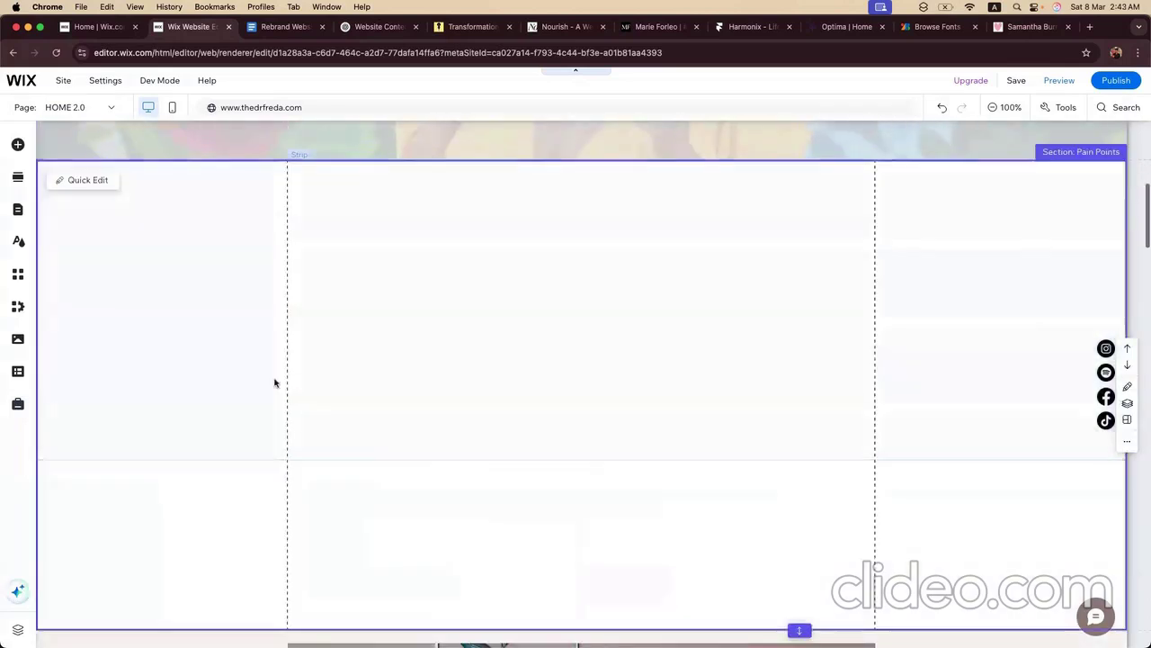
left_click(170, 293)
right_click(160, 261)
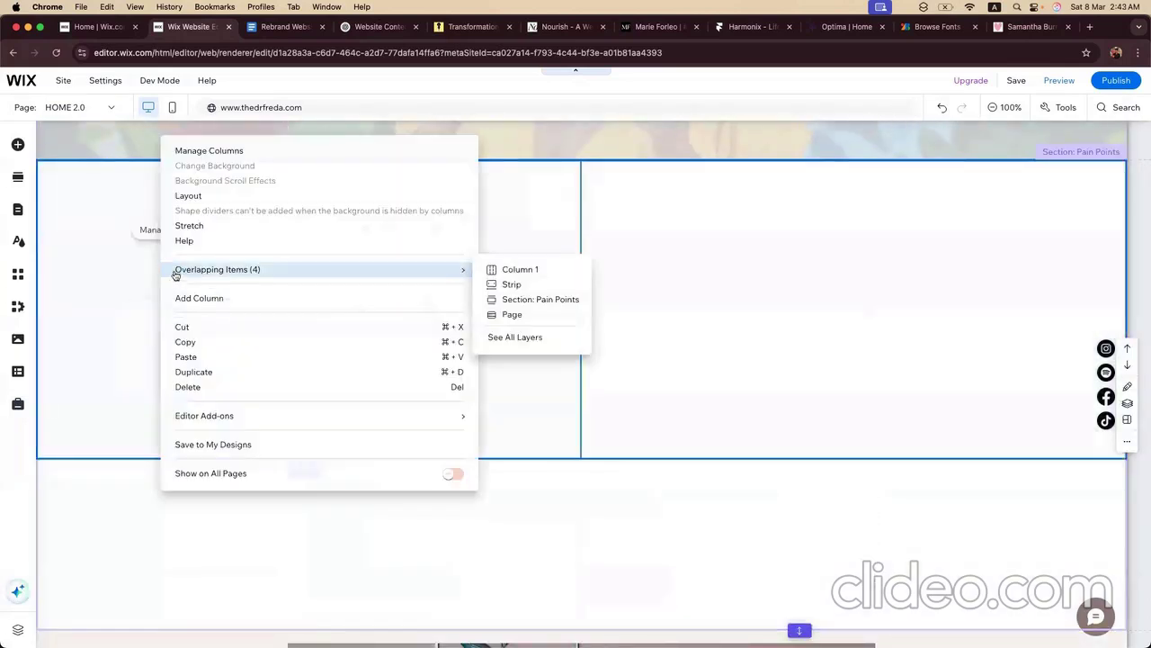
left_click(186, 357)
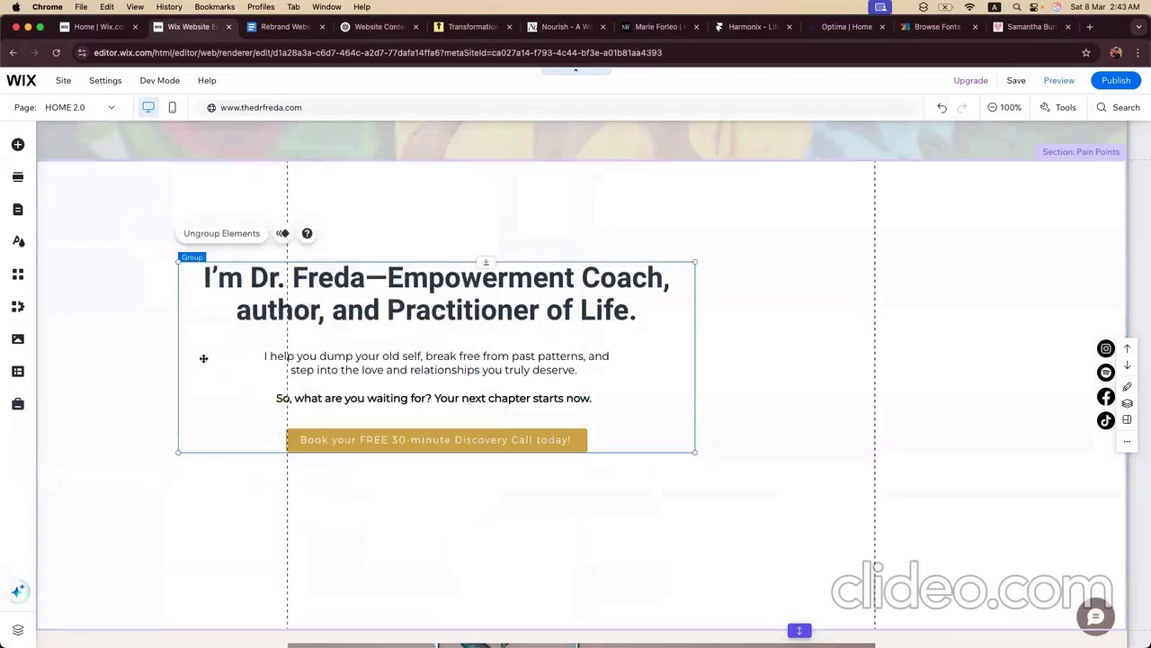
left_click_drag(230, 277, 105, 252)
left_click(326, 203)
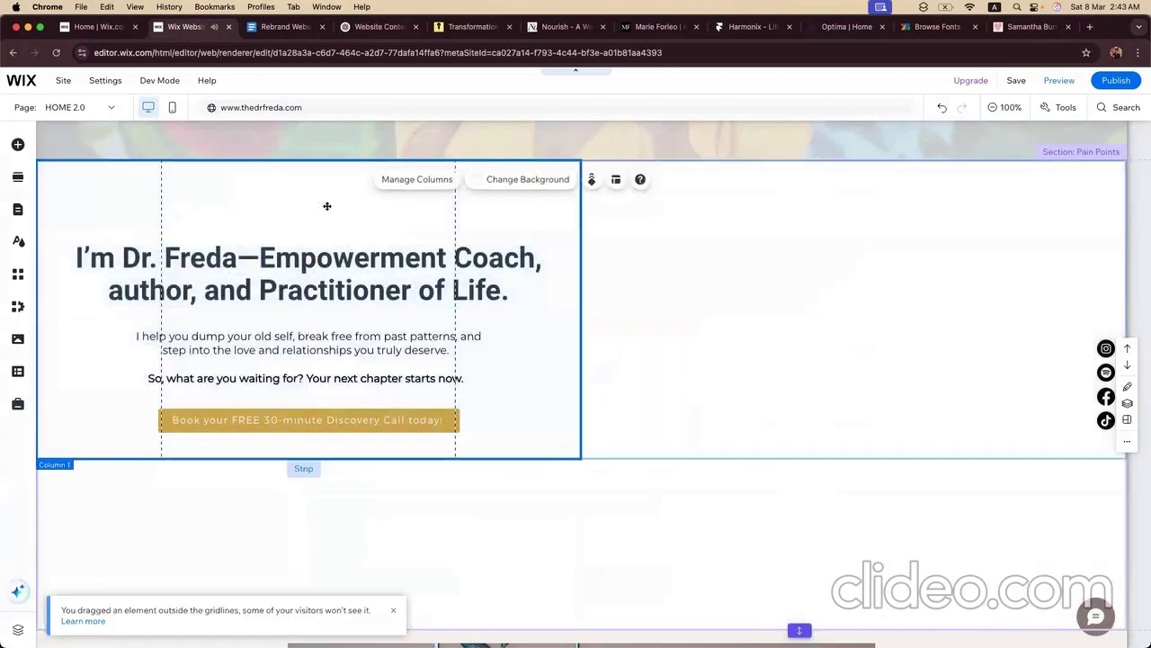
Step: Replace the pasted group's heading with "Does this Sound Familiar?" copied from the Rebrand Website Content document
left_click(281, 29)
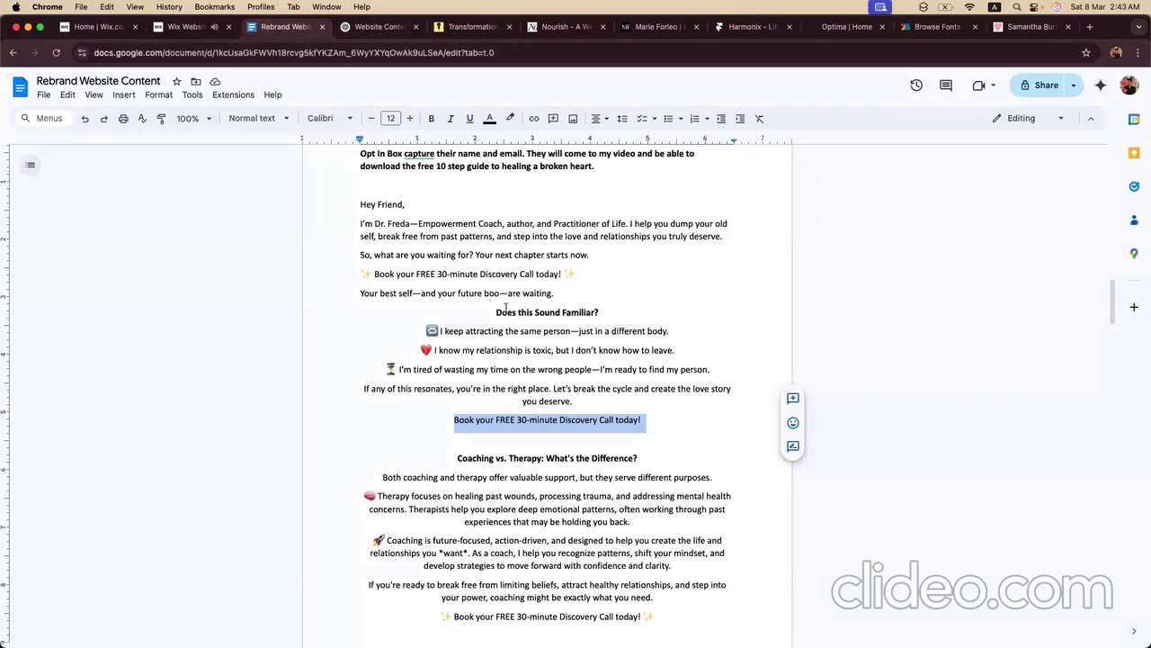
left_click_drag(496, 312, 603, 307)
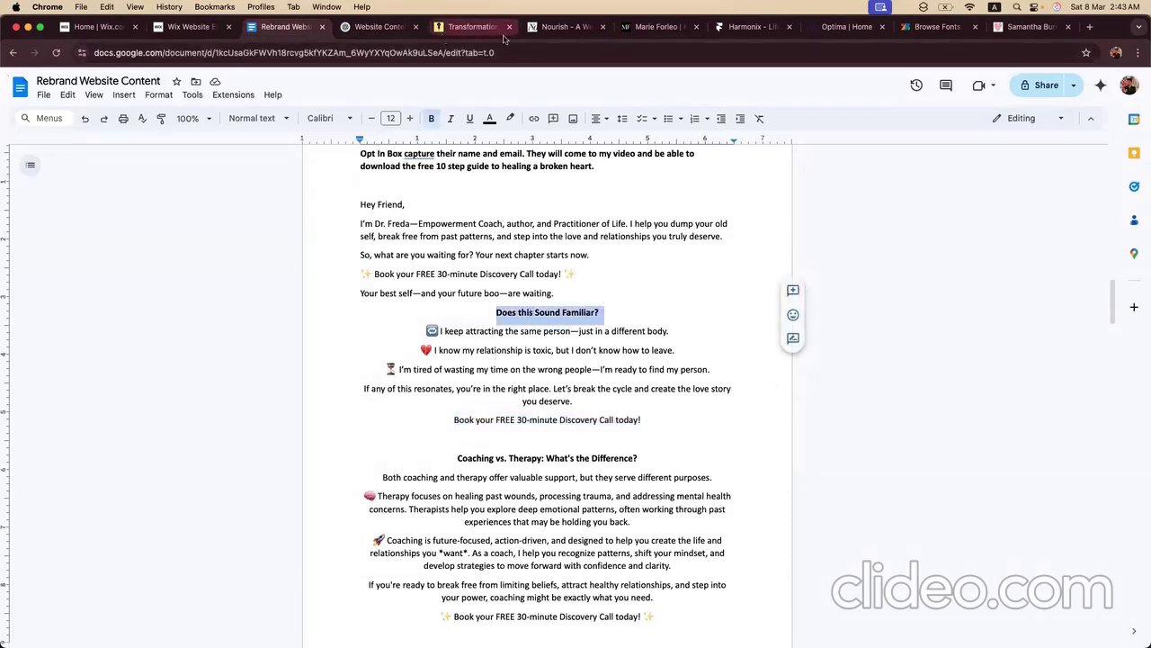
left_click(165, 31)
left_click(216, 293)
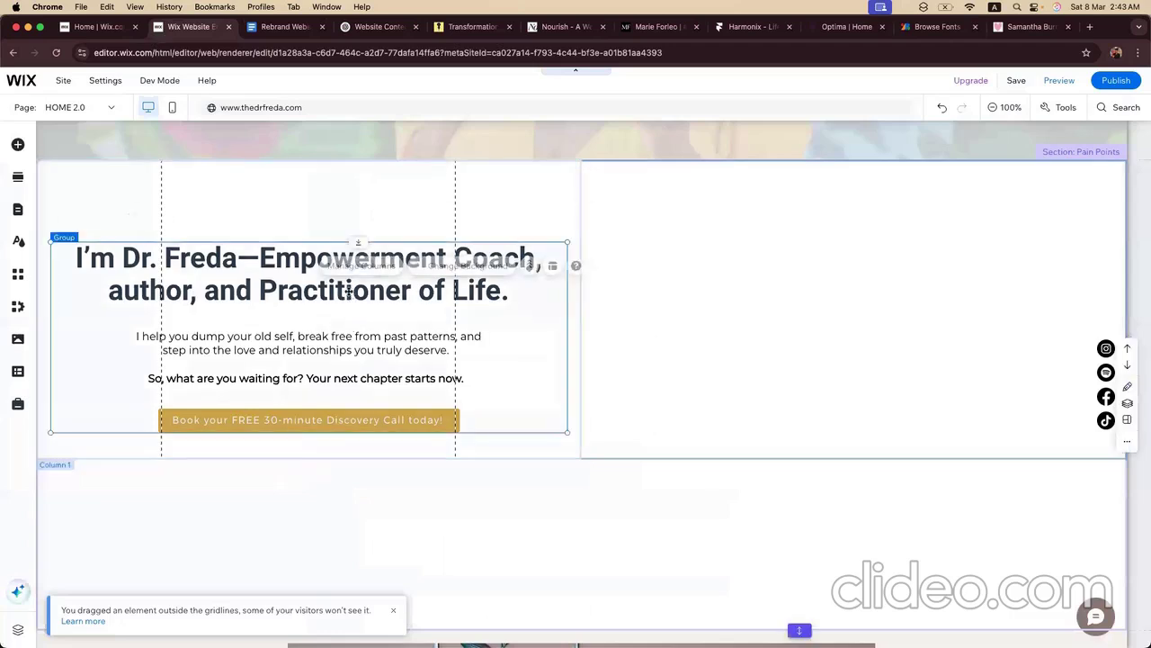
left_click(216, 292)
double_click(216, 292)
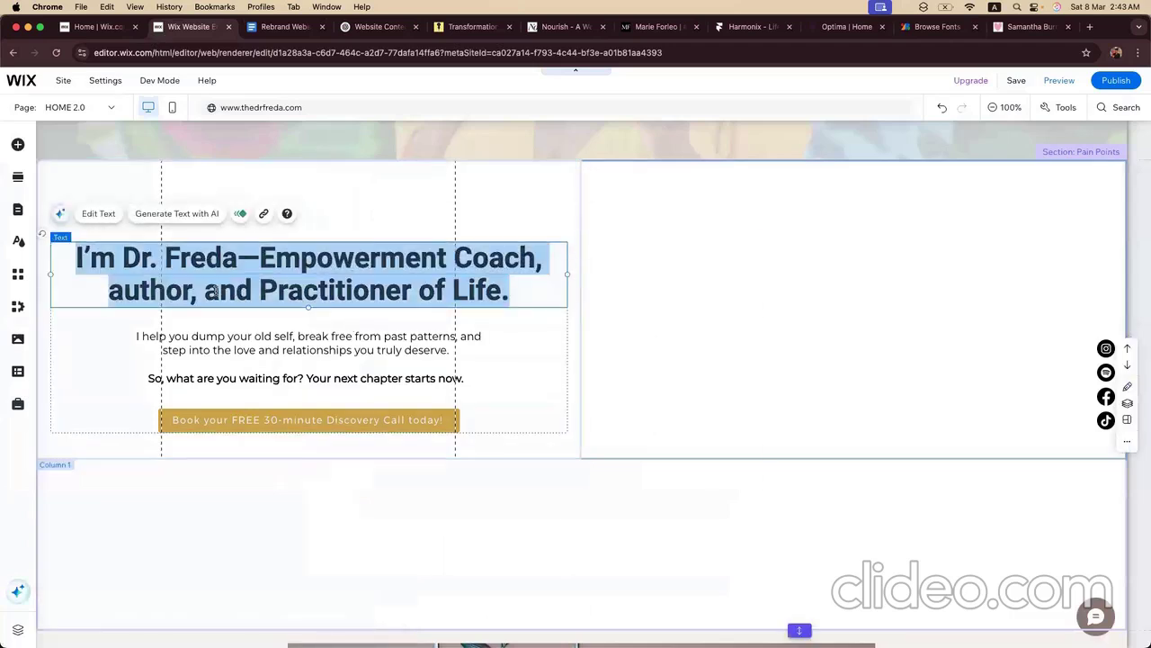
key("super+v")
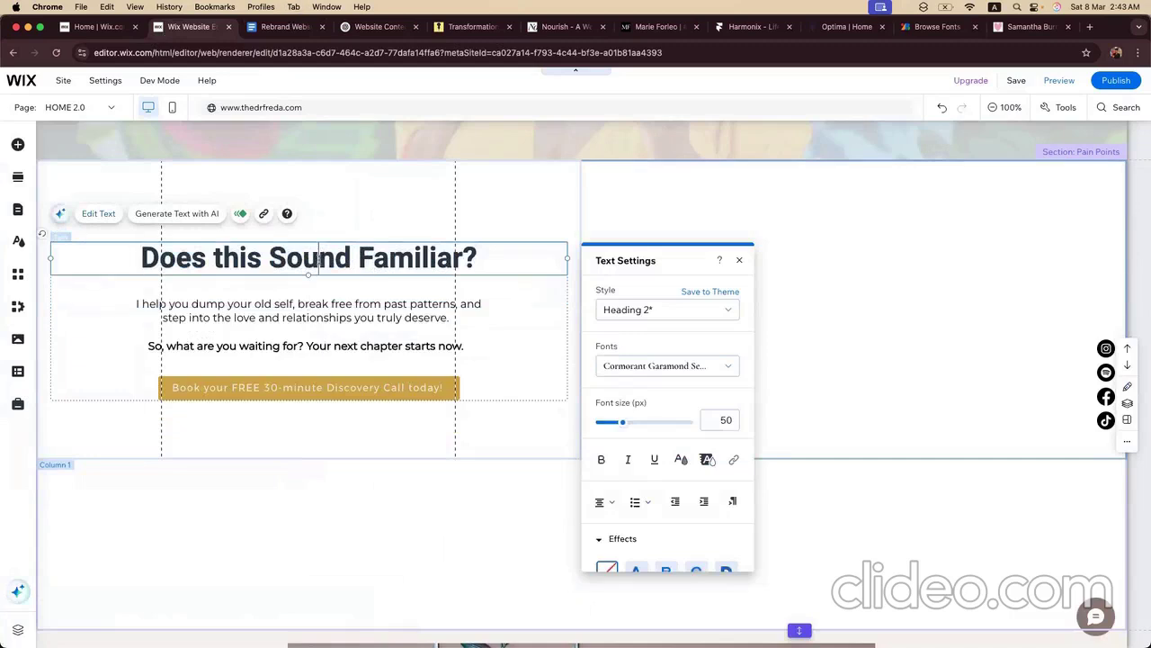
Step: Left-align the "Does this Sound Familiar?" heading text
left_click(608, 502)
left_click(609, 483)
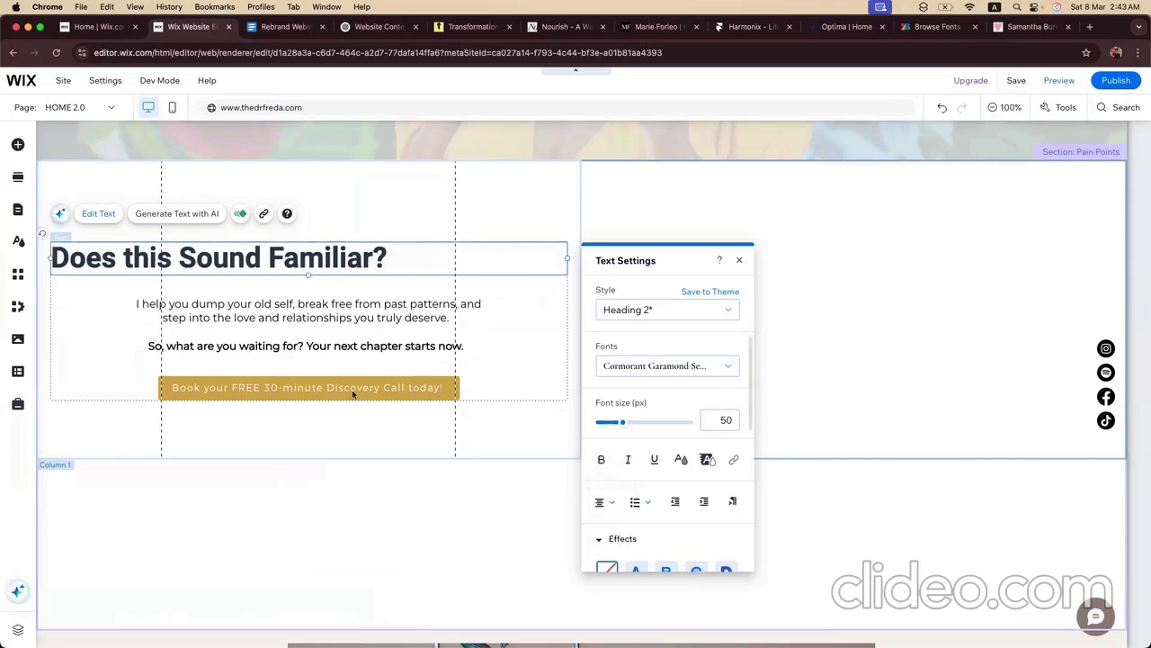
left_click(306, 313)
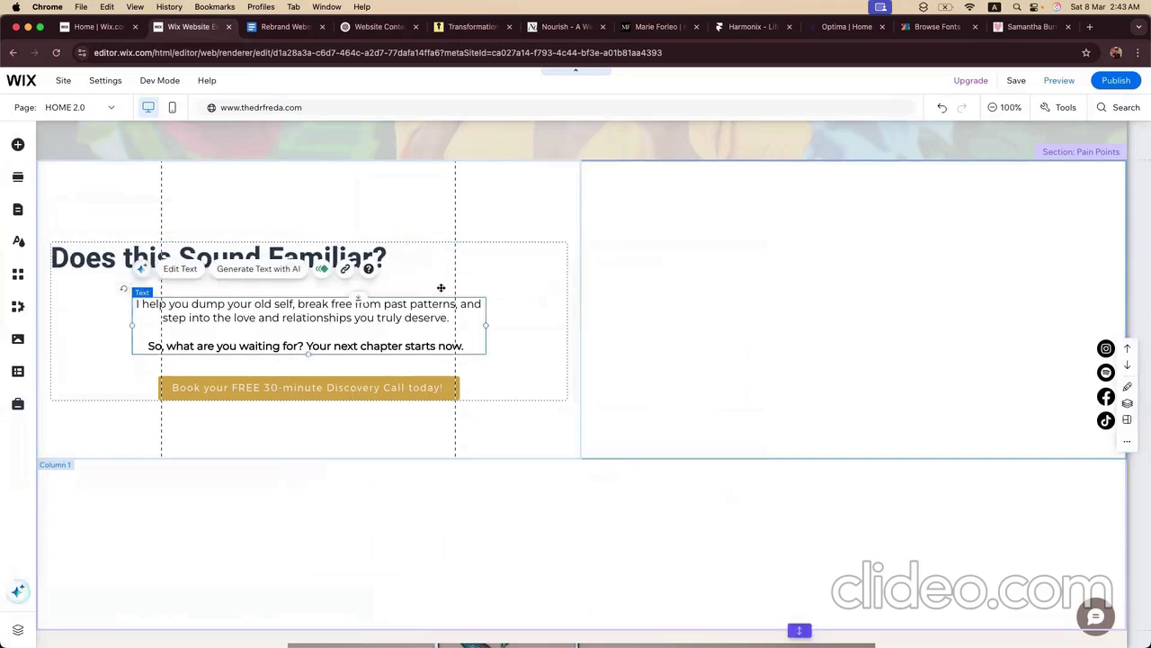
left_click(432, 223)
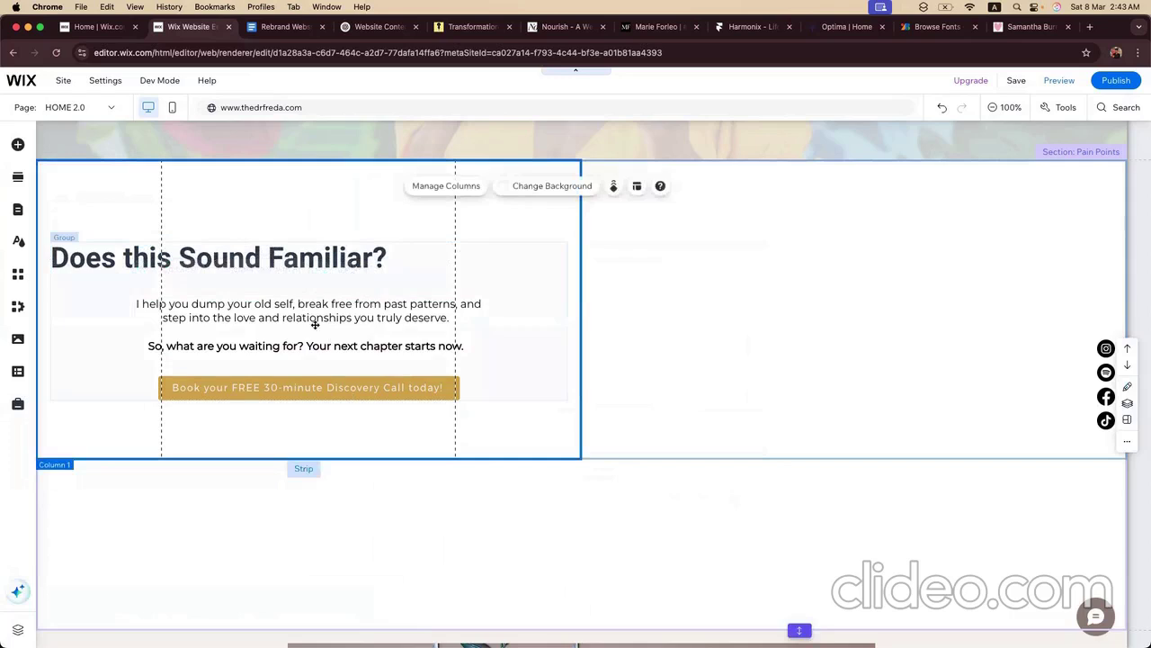
Step: Ungroup the pasted heading, paragraph and button, and shift the paragraph left and closer beneath the heading
left_click(115, 262)
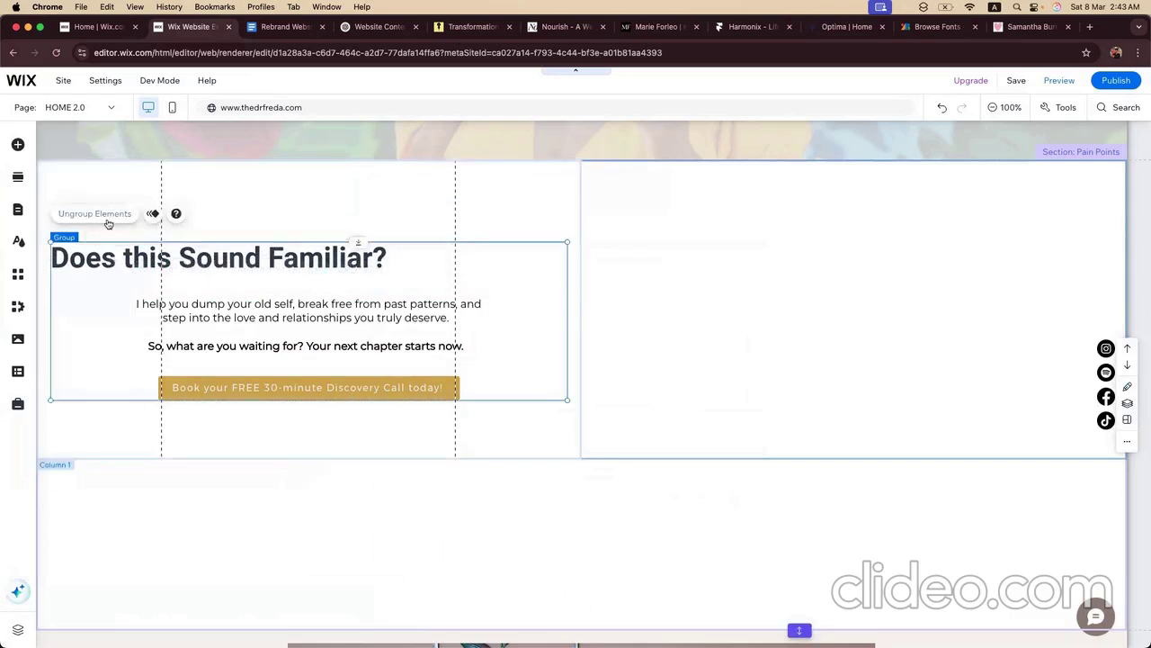
left_click(378, 208)
left_click_drag(216, 316, 162, 309)
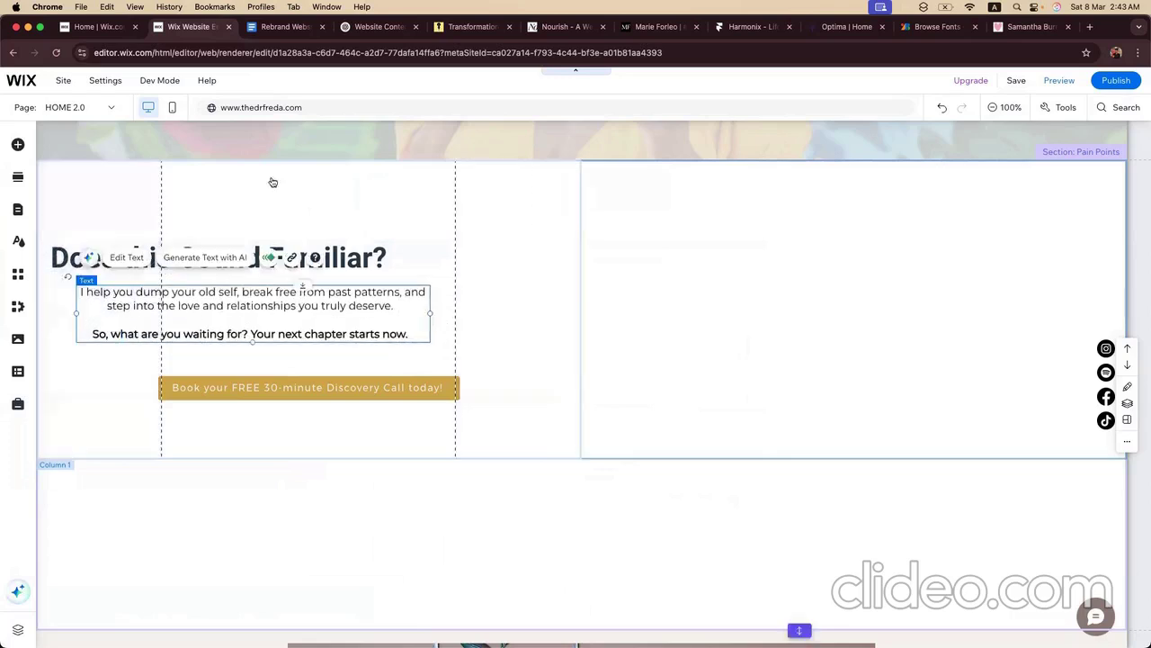
Step: Replace the Pain Points paragraph with "I keep attracting the same person—just in a different body." copied from the Rebrand Website Content document
key("ctrl+Tab")
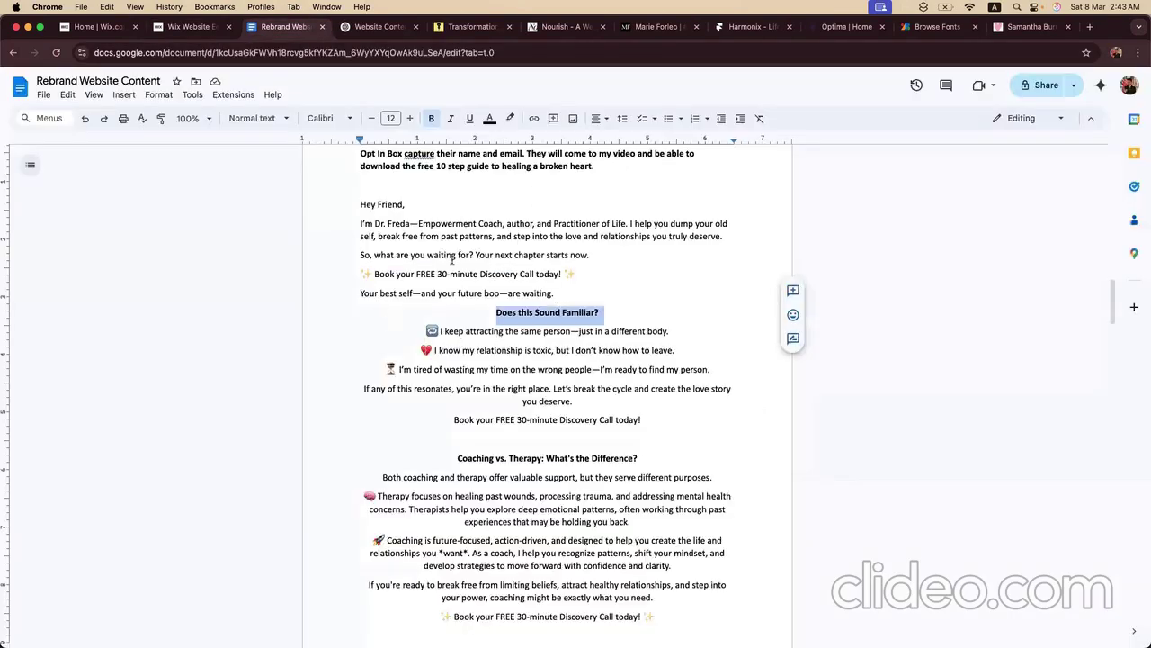
left_click(364, 34)
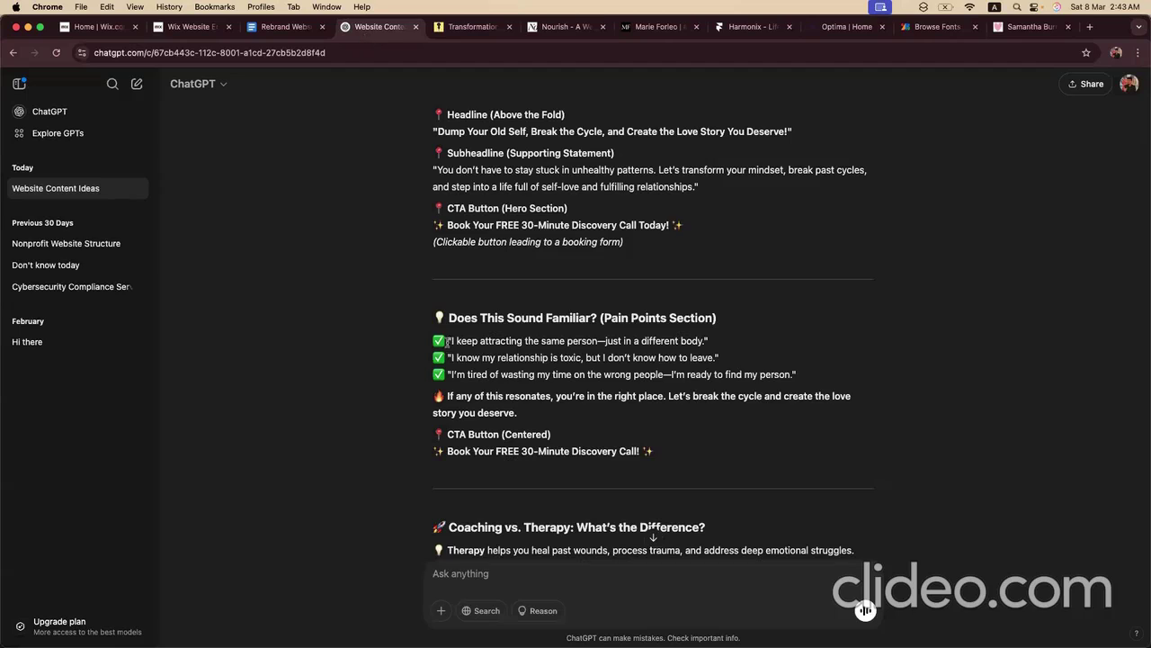
left_click_drag(451, 341, 705, 341)
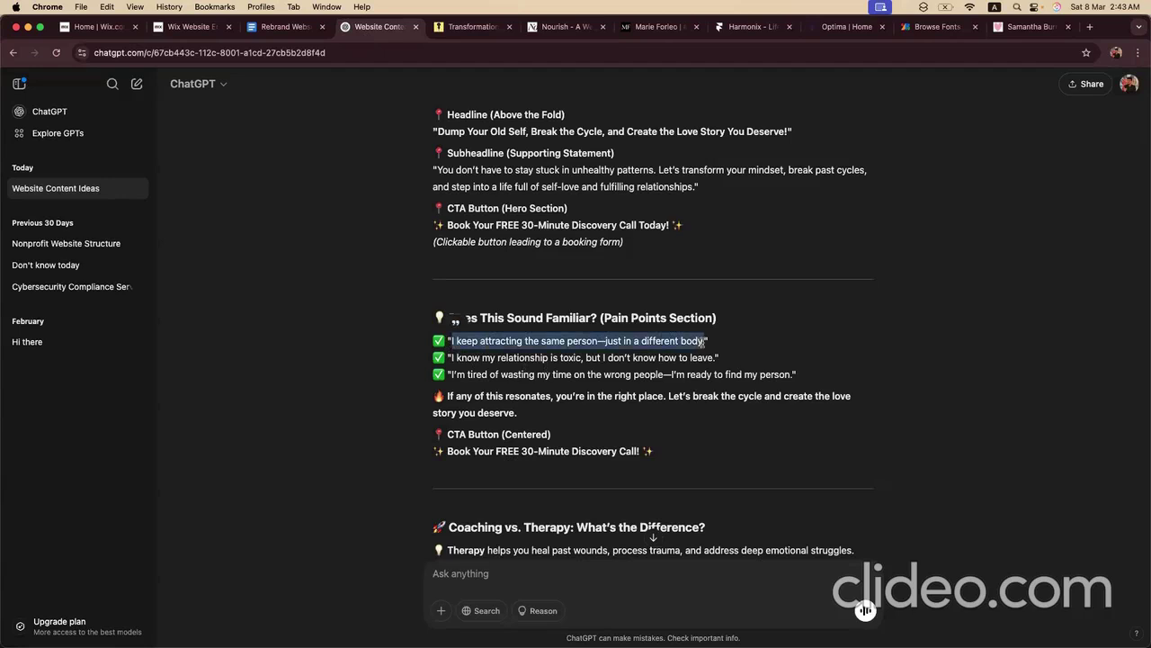
left_click(272, 36)
left_click(441, 331)
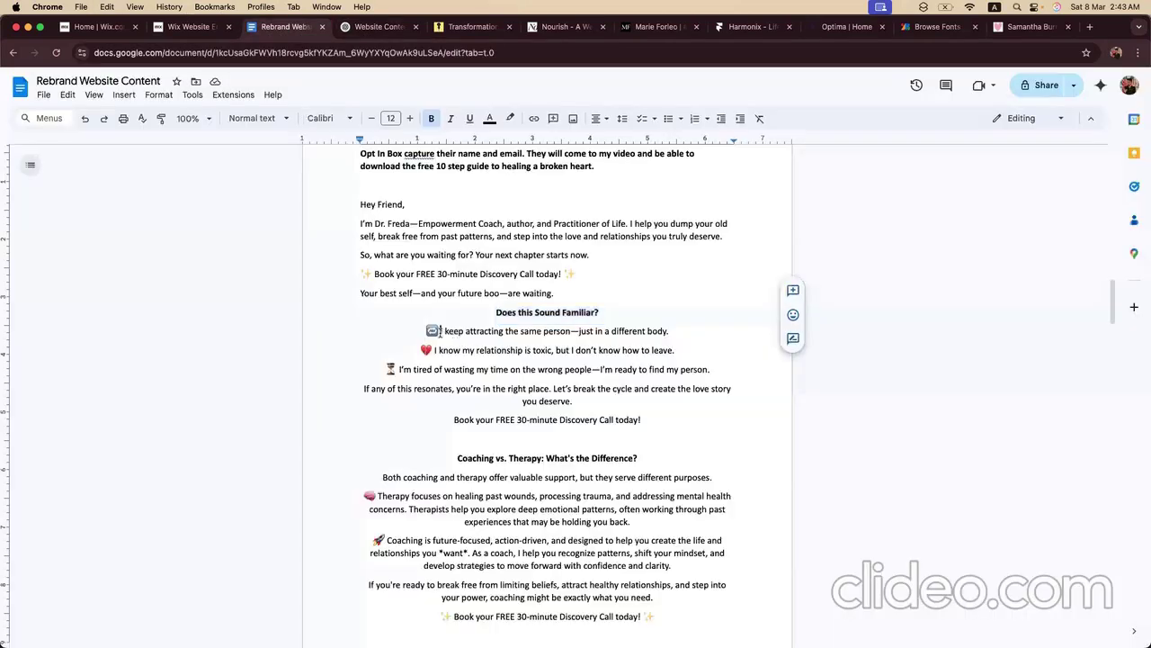
left_click_drag(441, 331, 671, 335)
key("super+c")
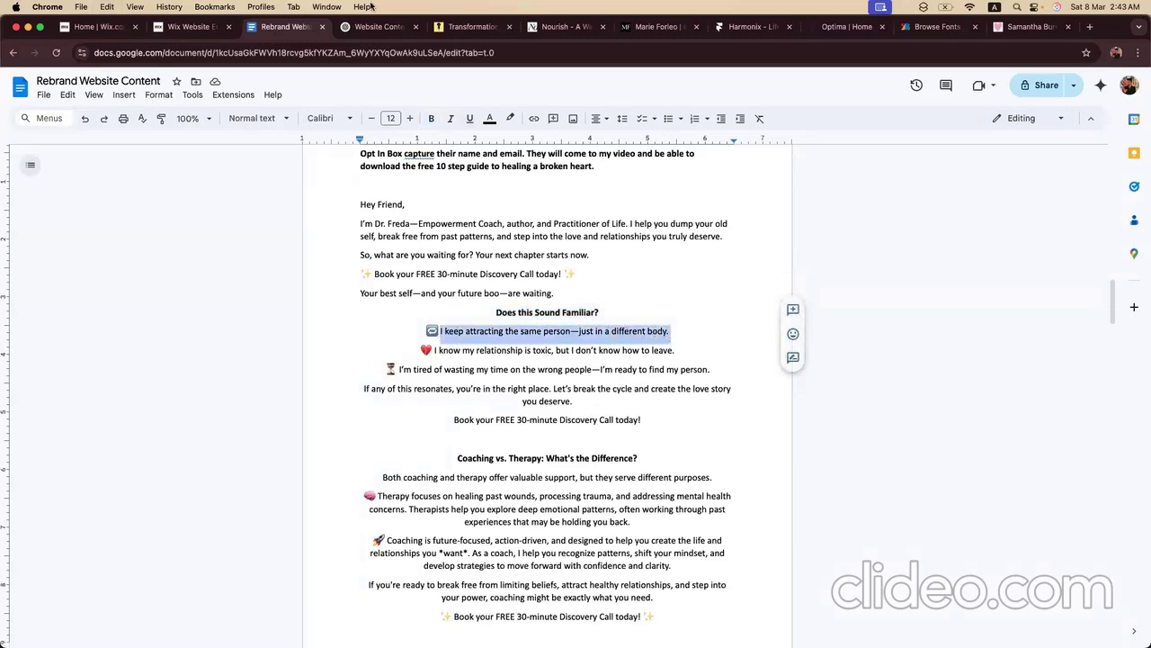
left_click(189, 26)
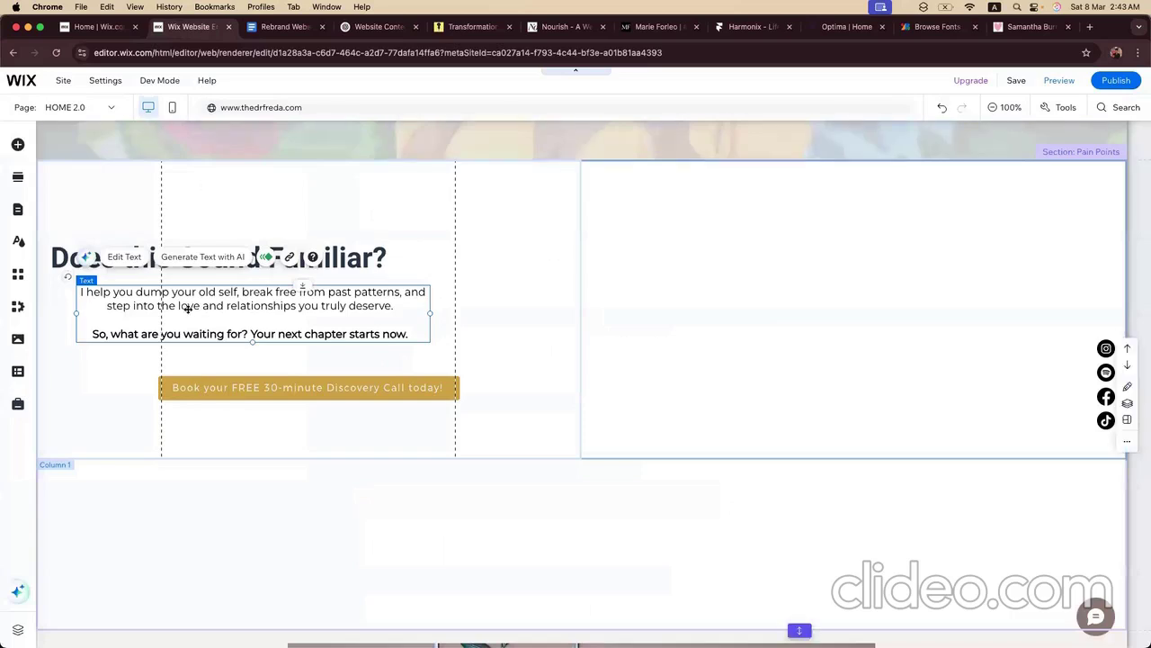
left_click(126, 258)
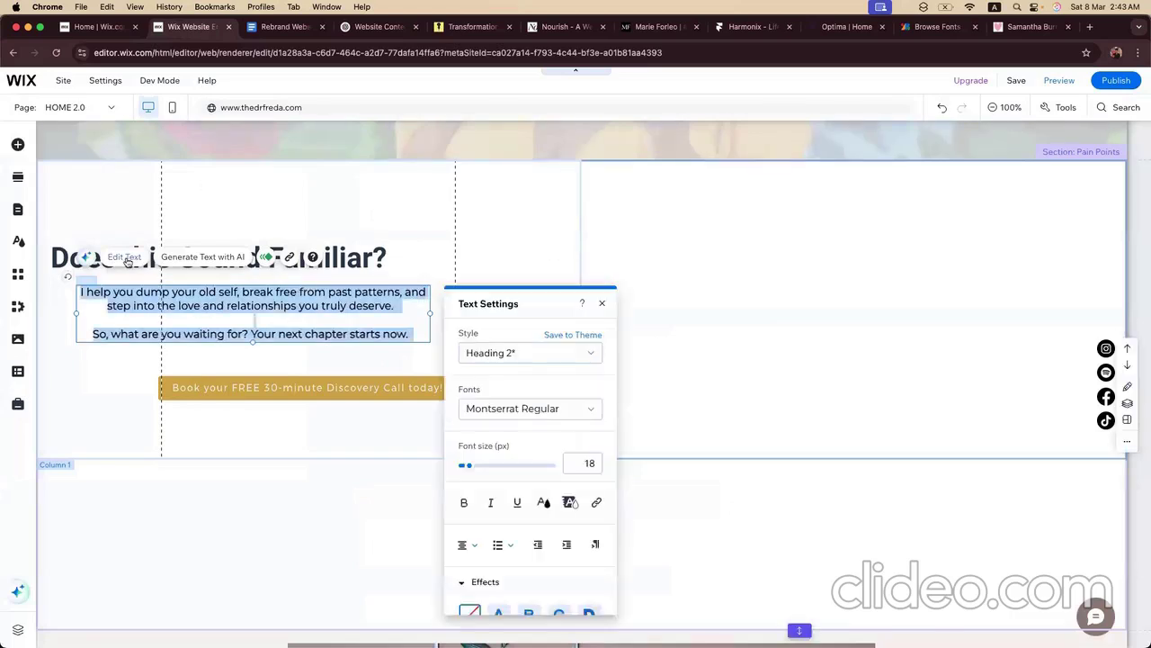
key("super+v")
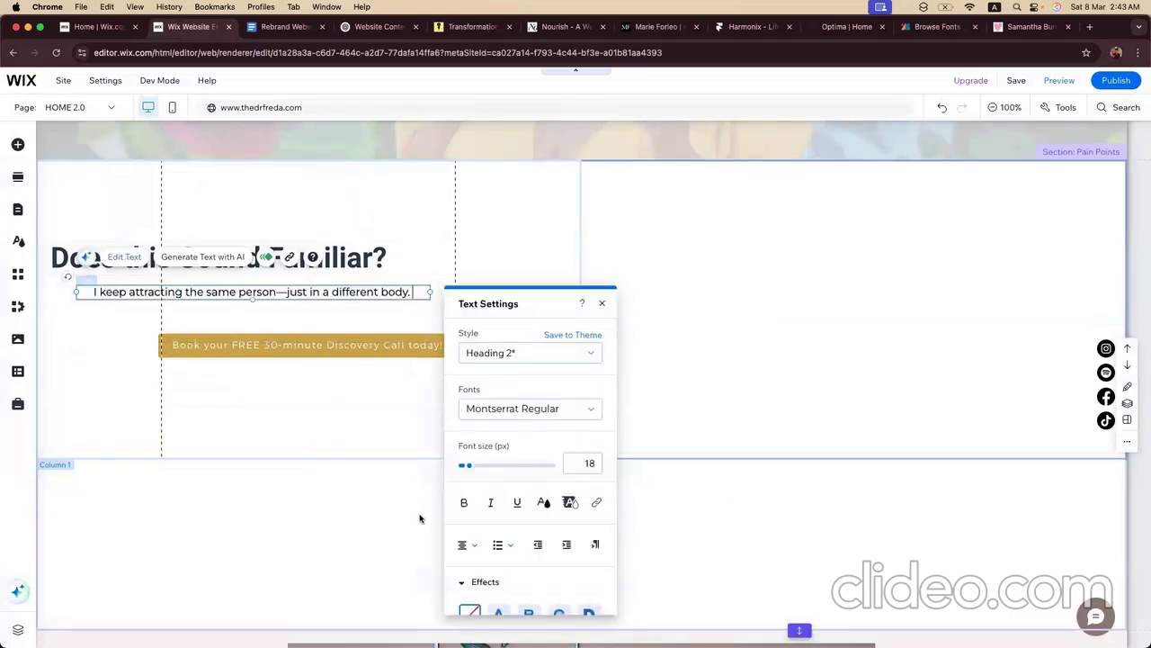
Step: Left-align the "I keep attracting the same person" paragraph text
left_click(466, 544)
left_click(473, 527)
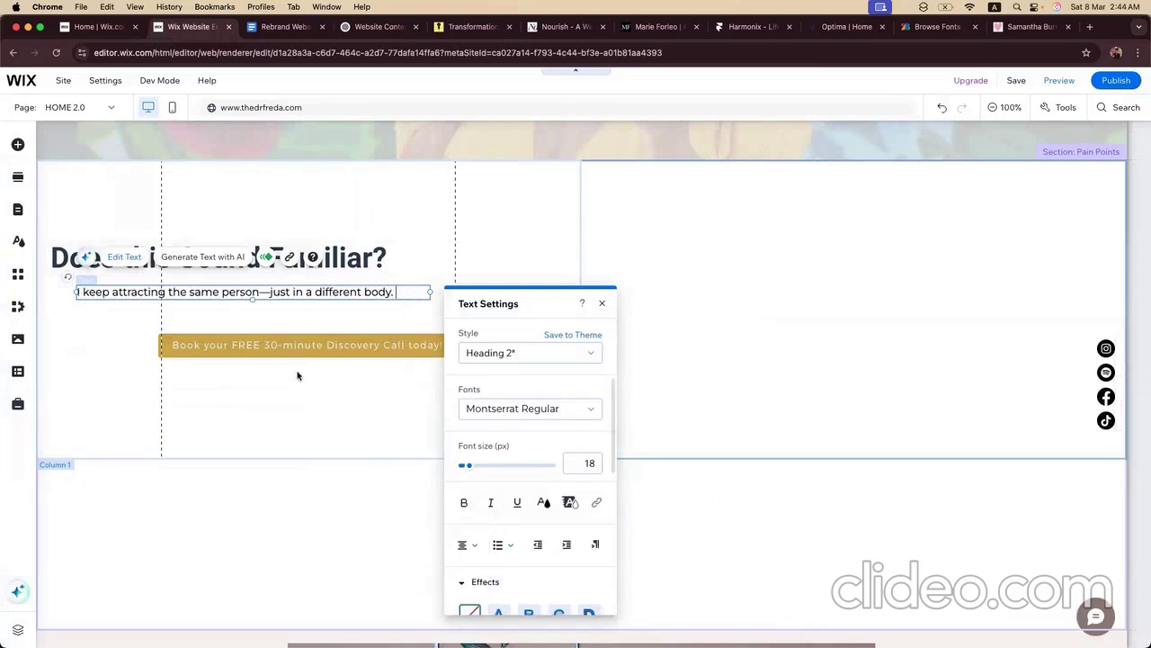
left_click(297, 377)
left_click(254, 292)
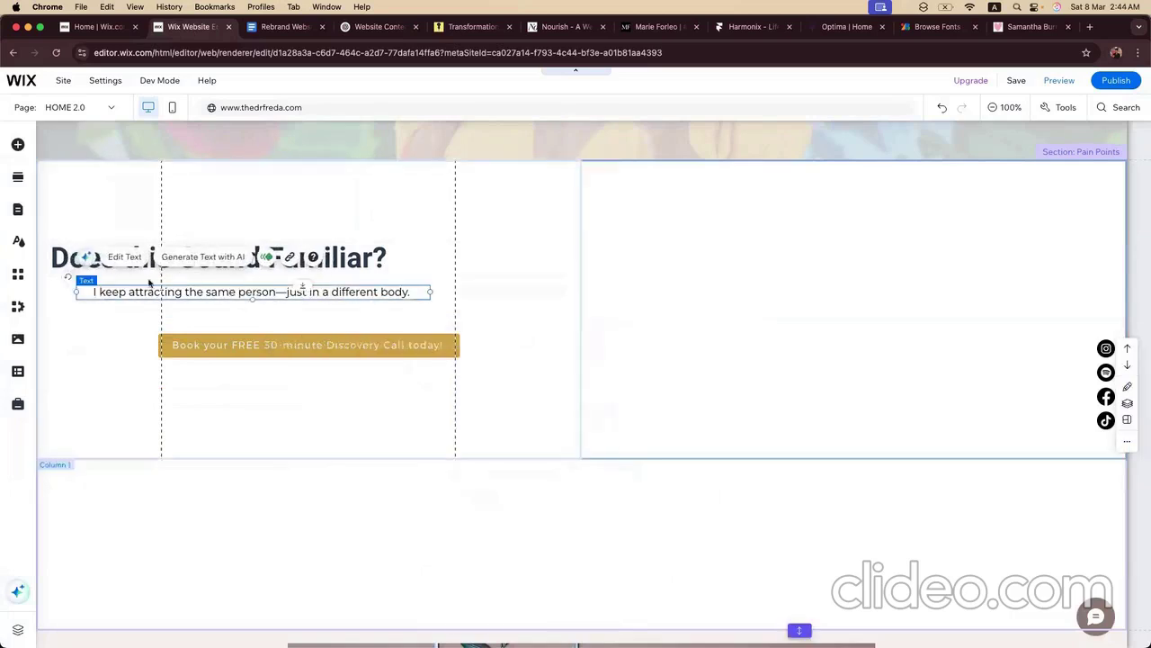
left_click(254, 292)
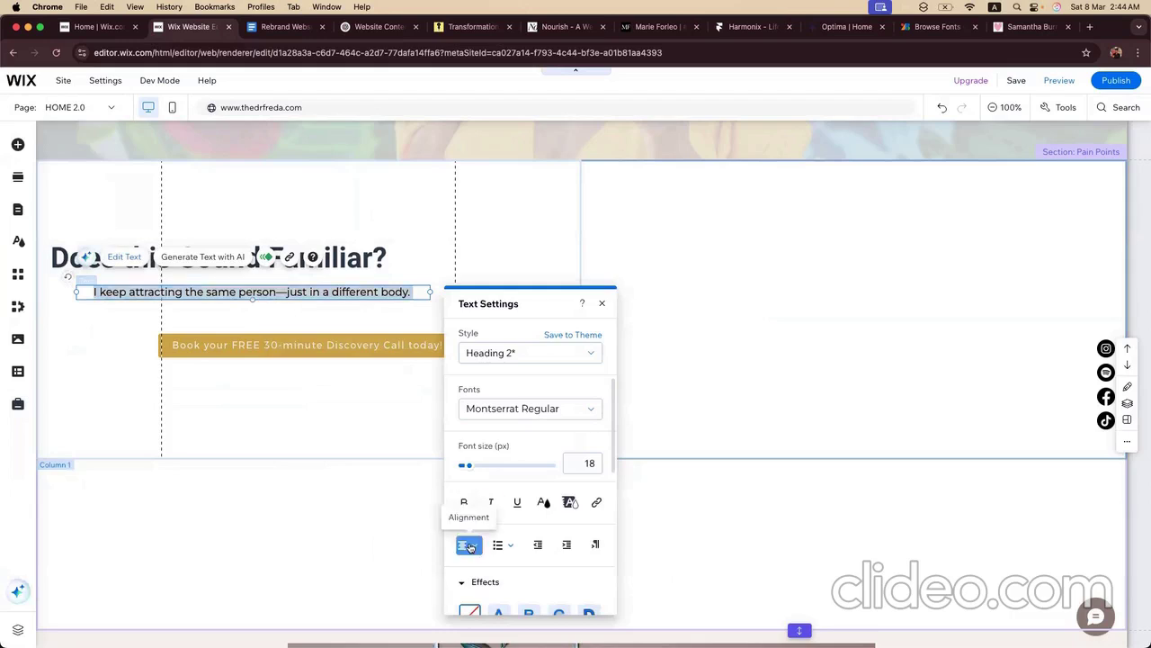
left_click(466, 544)
left_click(474, 529)
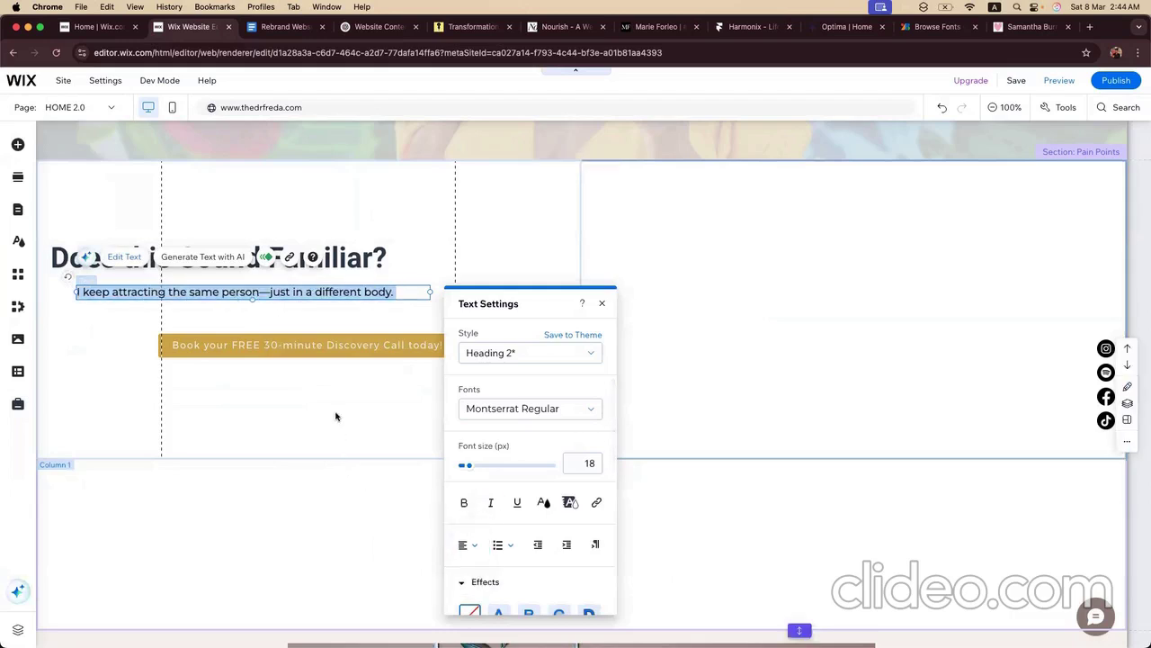
Step: Move the Discovery Call button further down and to the left, leaving more space beneath the paragraph
left_click(316, 380)
left_click(310, 345)
left_click_drag(310, 346, 241, 408)
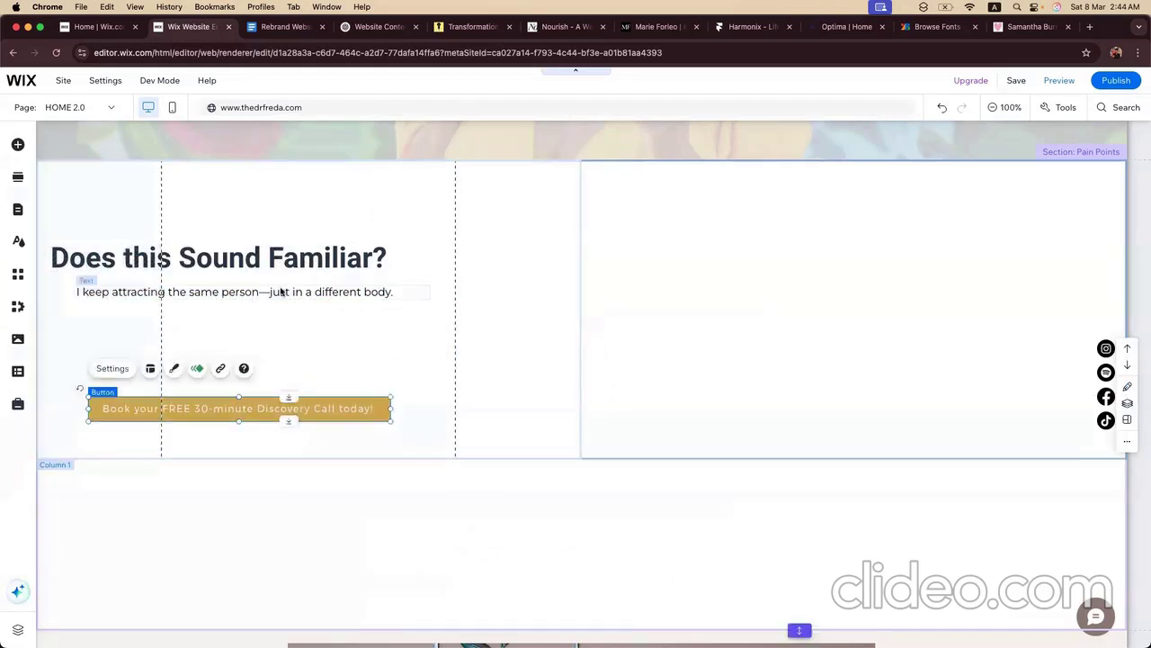
Step: Narrow the "Does this Sound Familiar?" heading's text box and shift it right within the first column
left_click(270, 292)
left_click(408, 258)
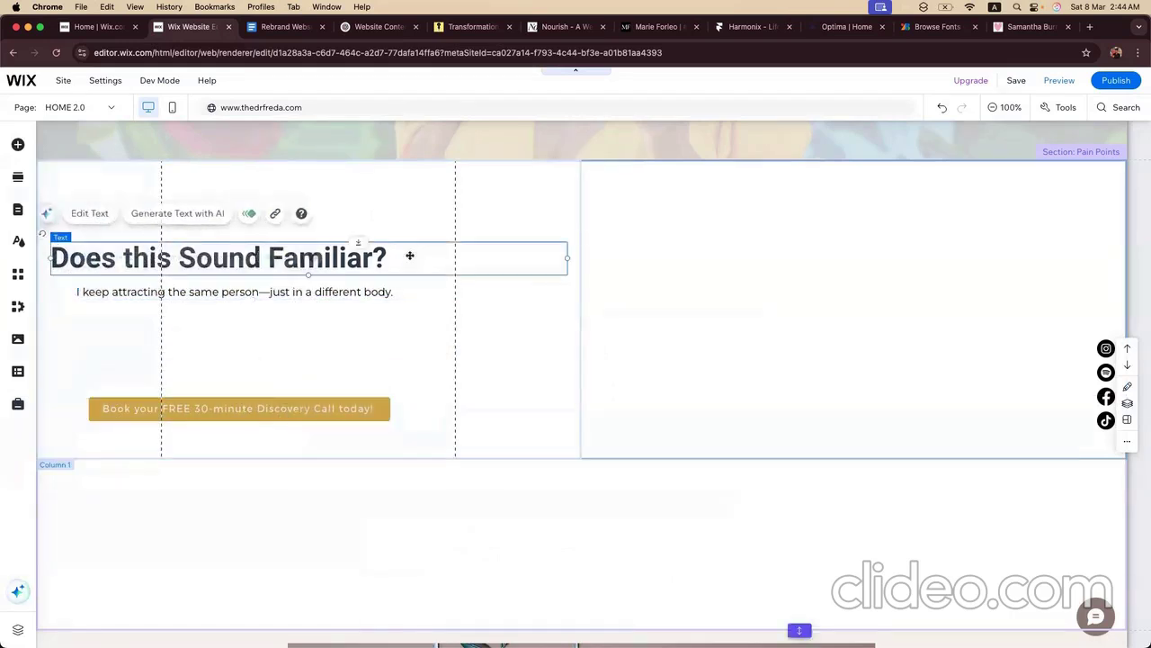
left_click_drag(567, 260, 419, 258)
left_click_drag(240, 261, 292, 258)
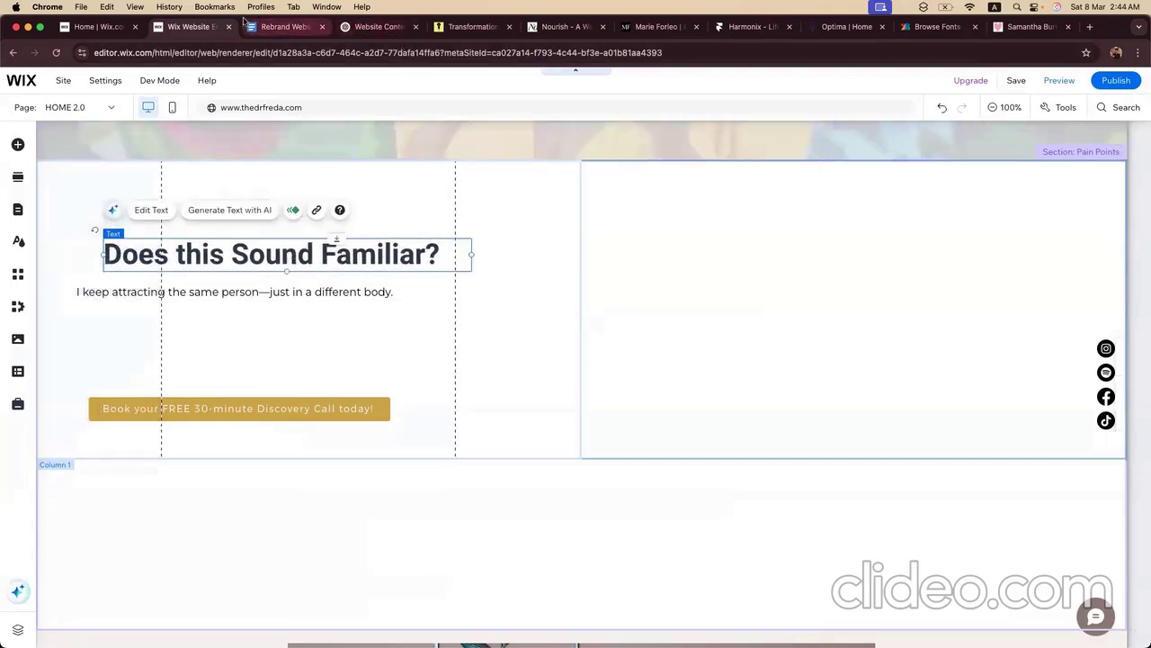
Step: Shift the pain-point paragraph right and slightly down so its box's right edge lines up with the heading's
left_click(257, 293)
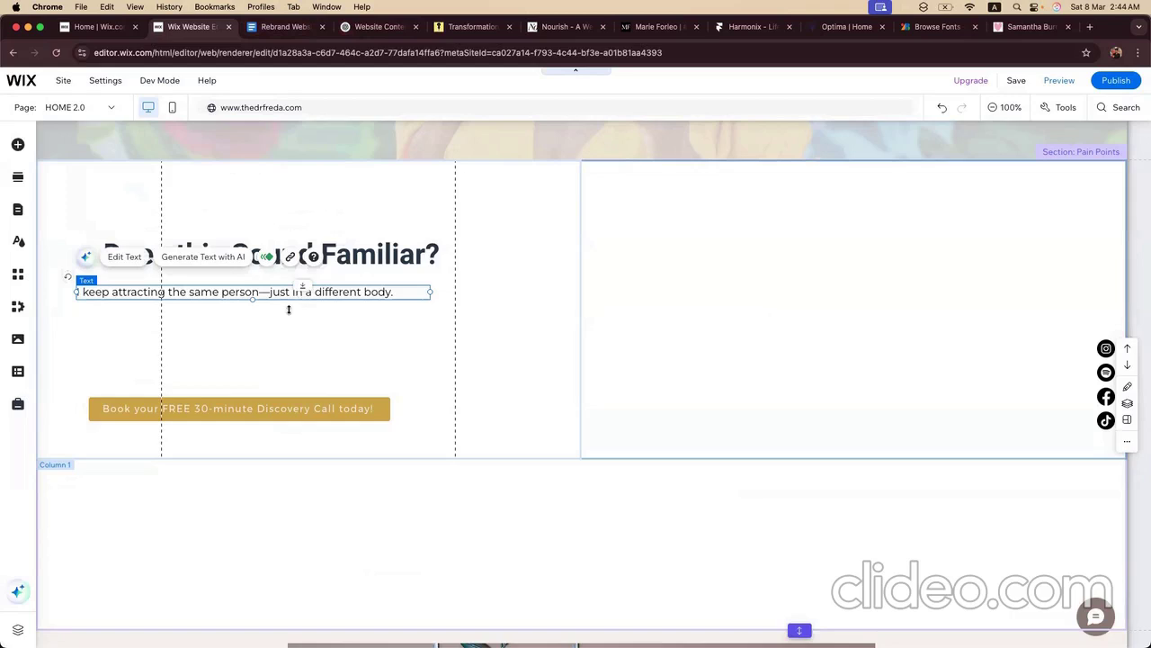
left_click_drag(289, 309, 290, 296)
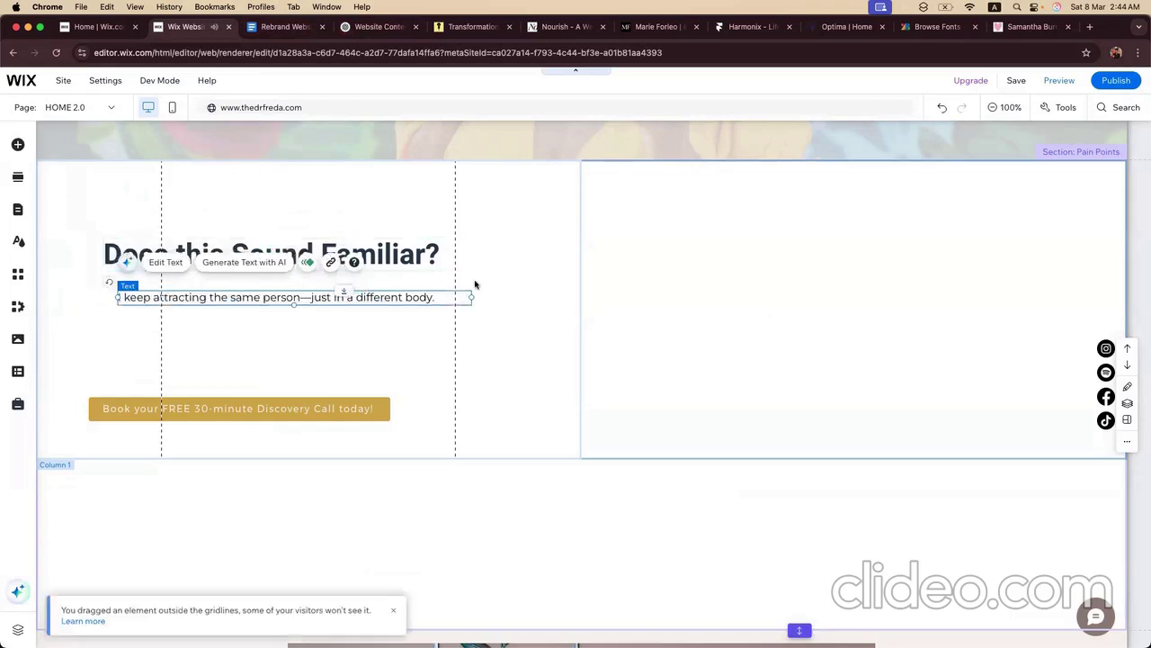
left_click(473, 285)
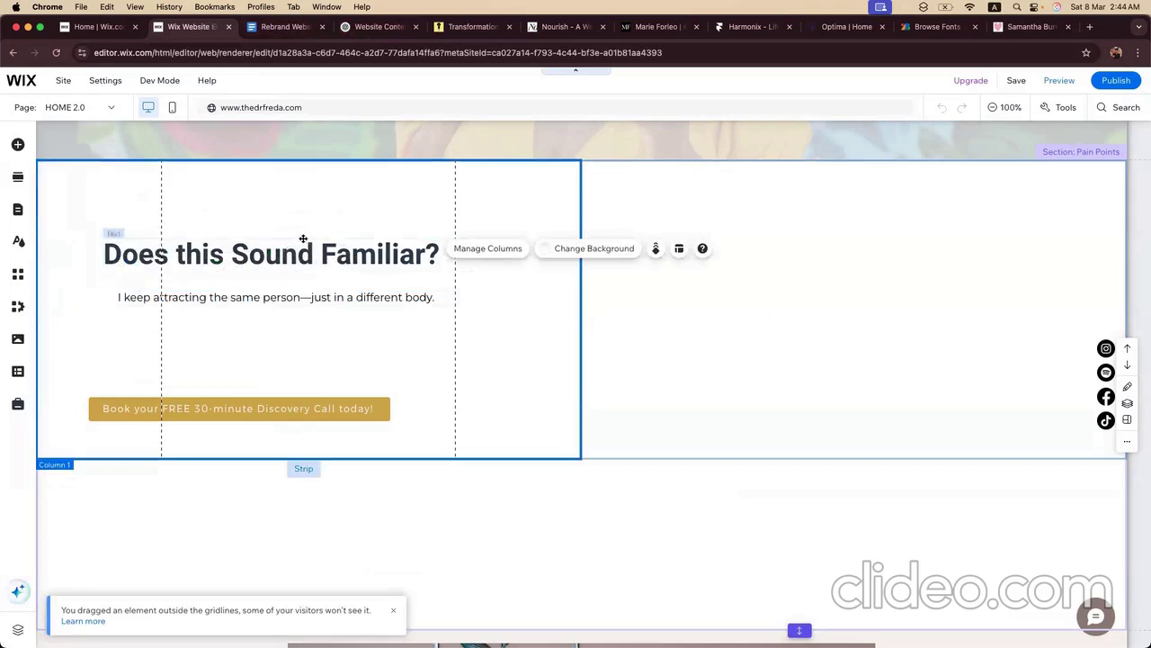
Step: Open the SVG Repo website in a new browser tab
left_click(275, 34)
left_click(191, 25)
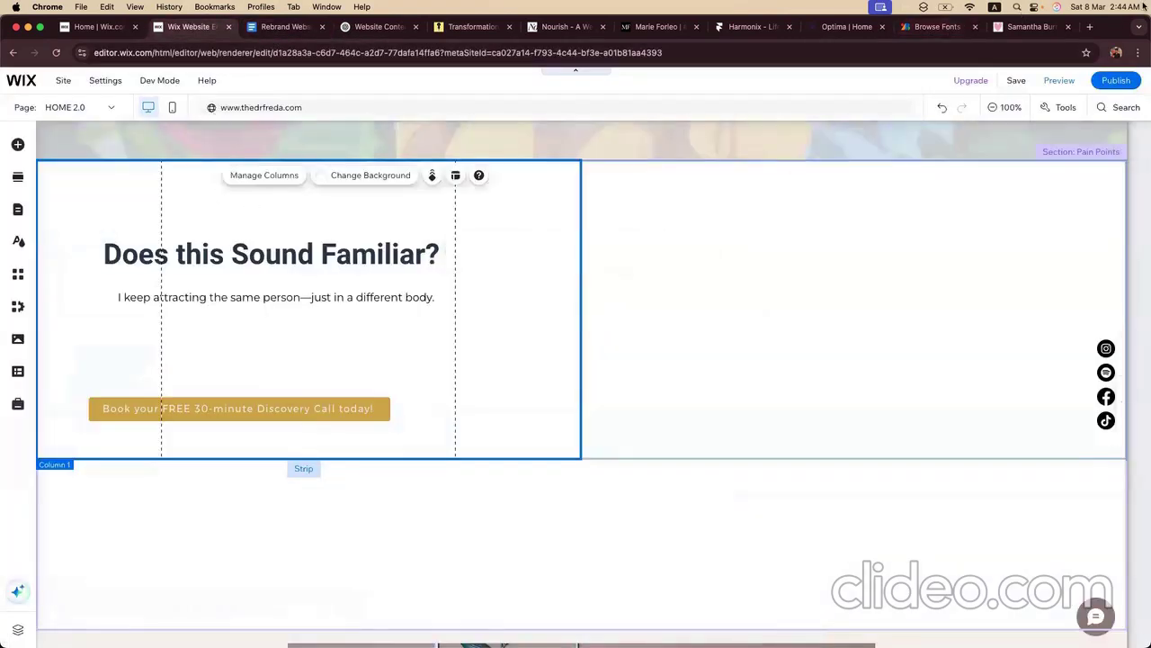
left_click(1088, 27)
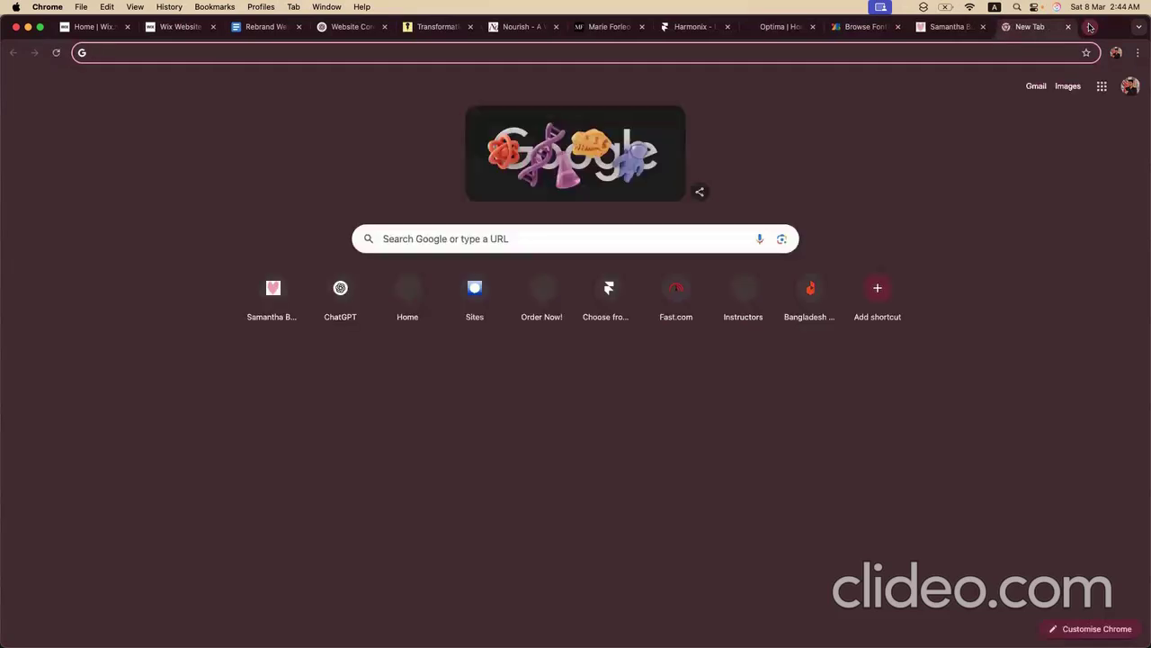
type("svg ")
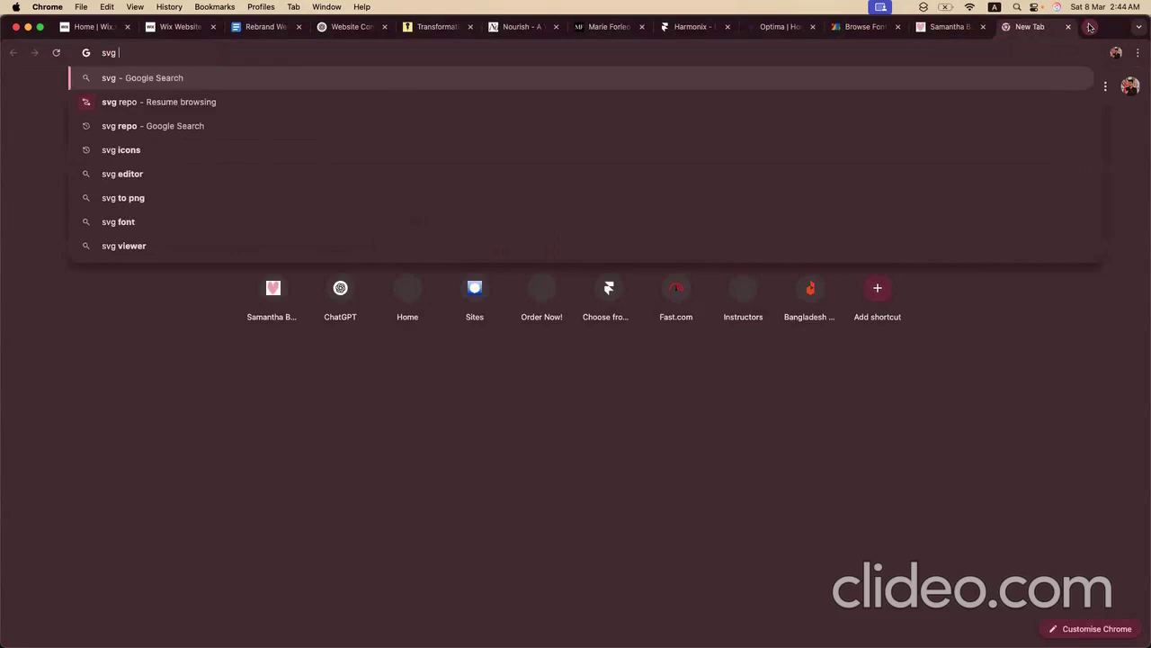
type("repo")
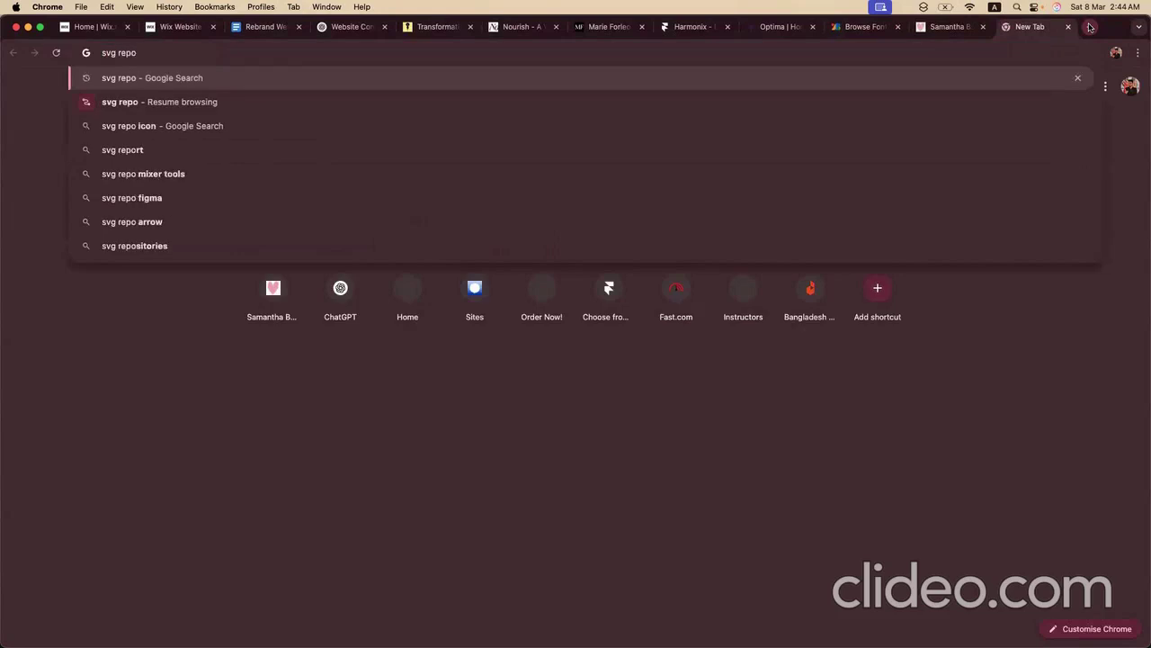
key("Return")
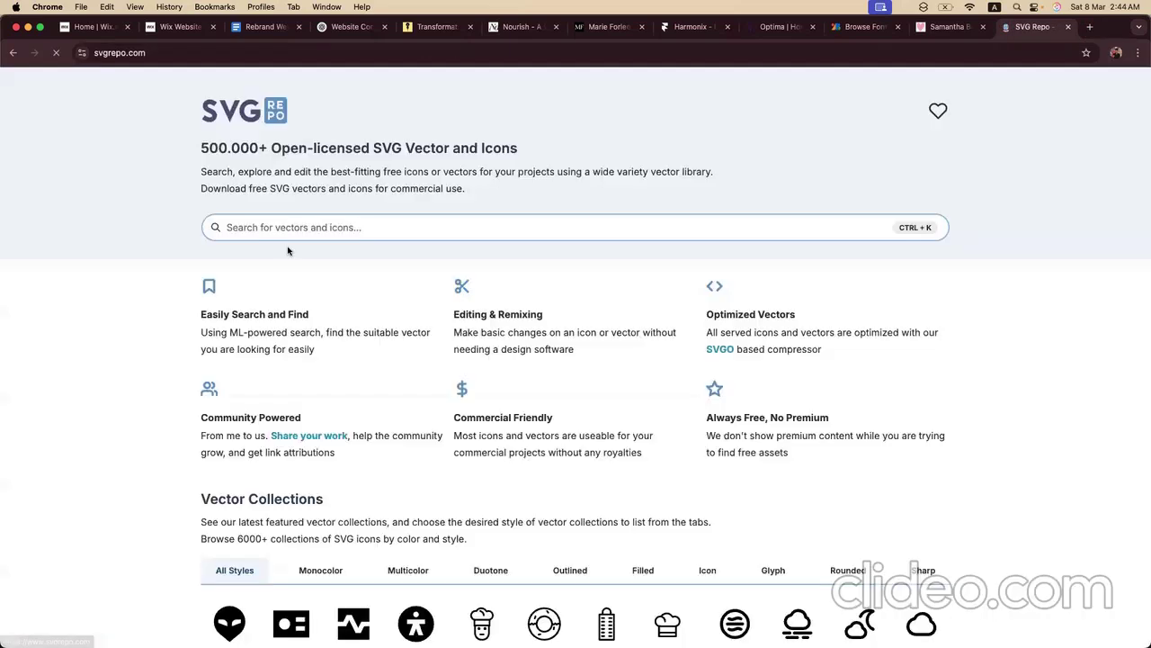
Step: Search SVG Repo for "check mark" and open the Check Mark Circle 2 icon for vector editing
left_click(287, 229)
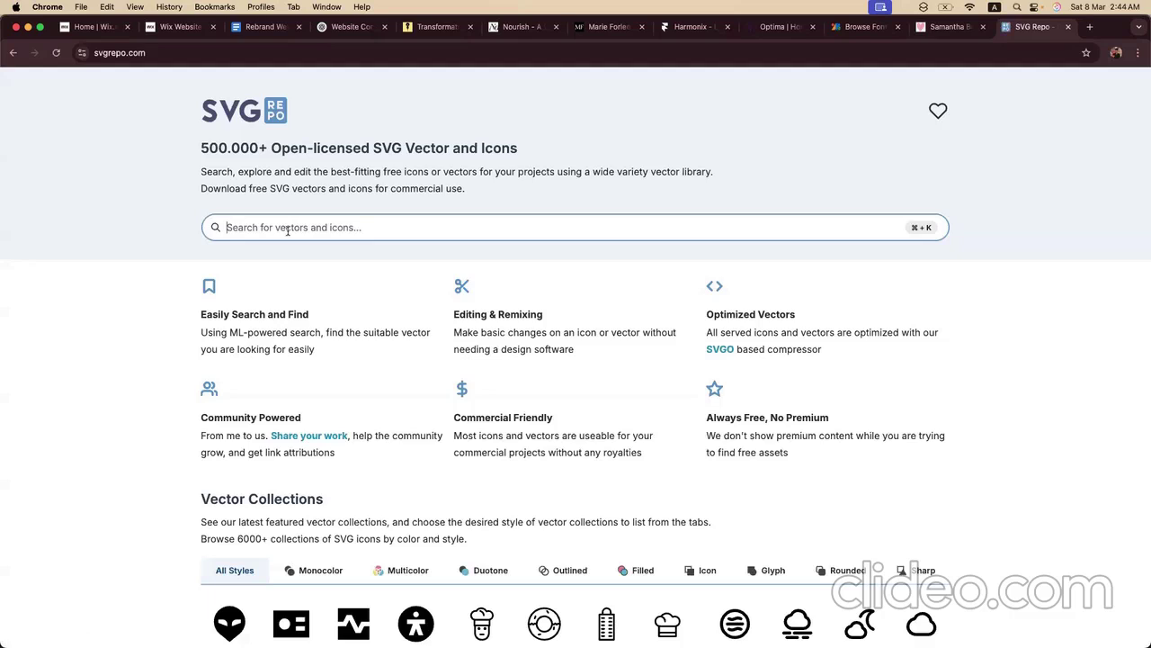
type("che")
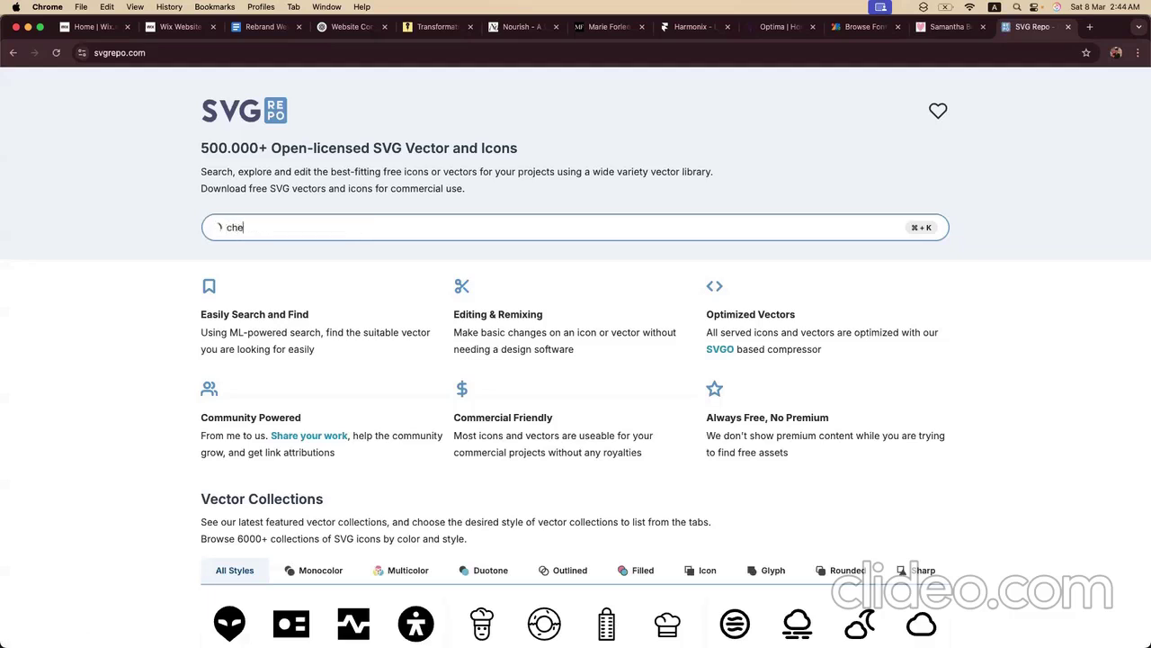
type("ck mark")
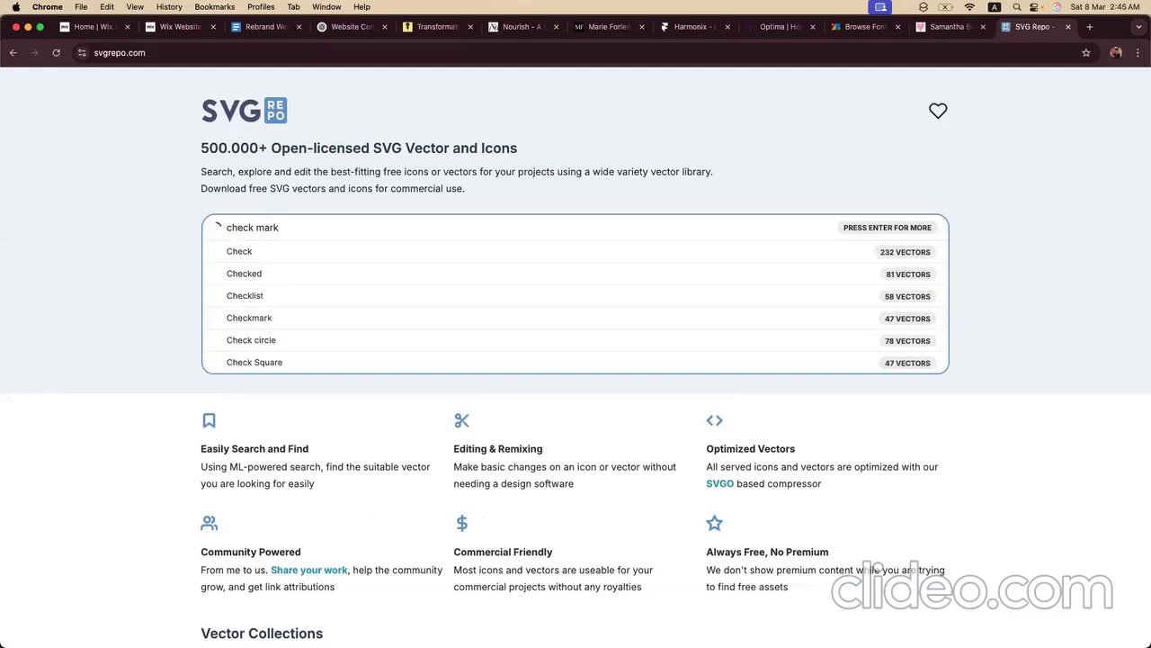
key("Return")
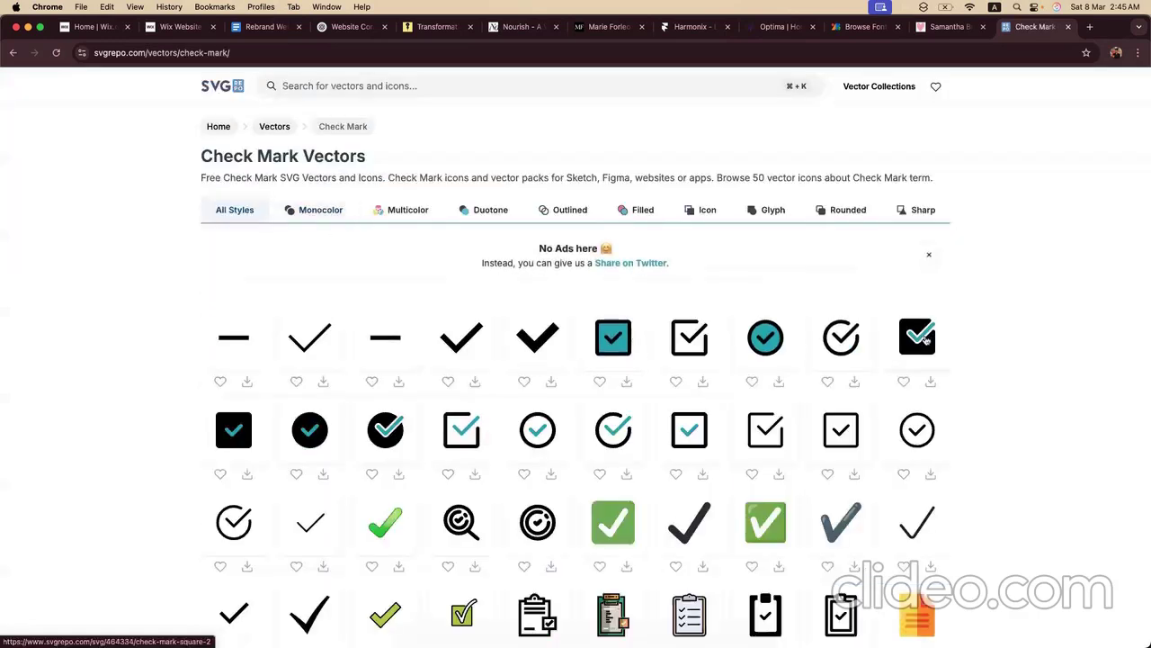
left_click(379, 430)
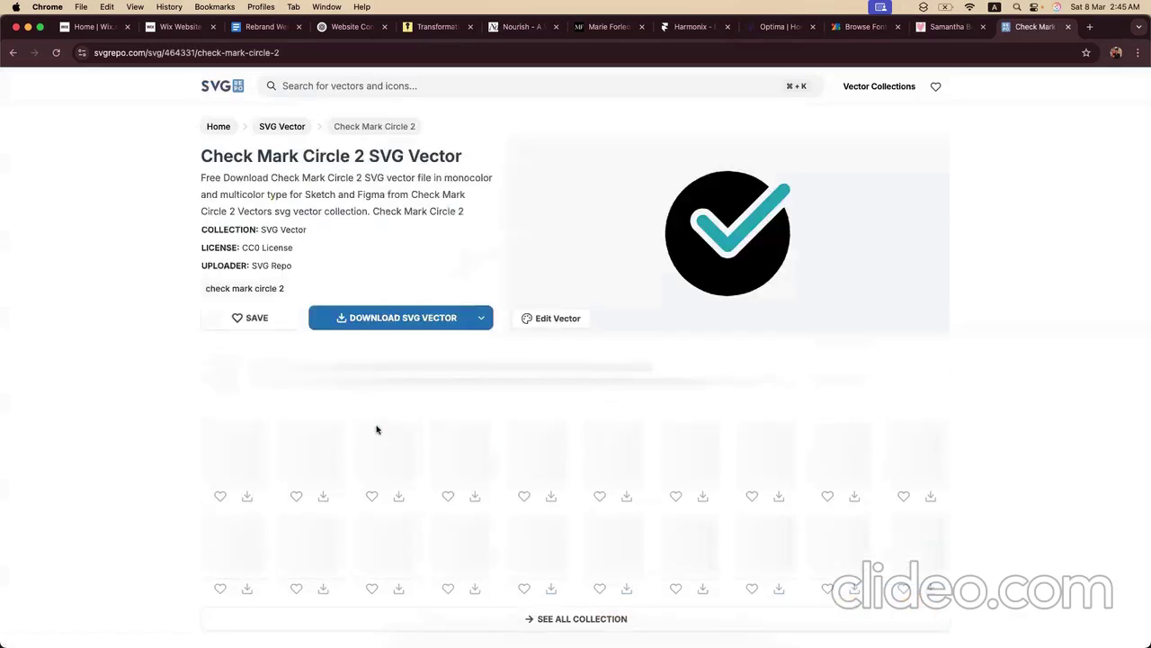
left_click(542, 319)
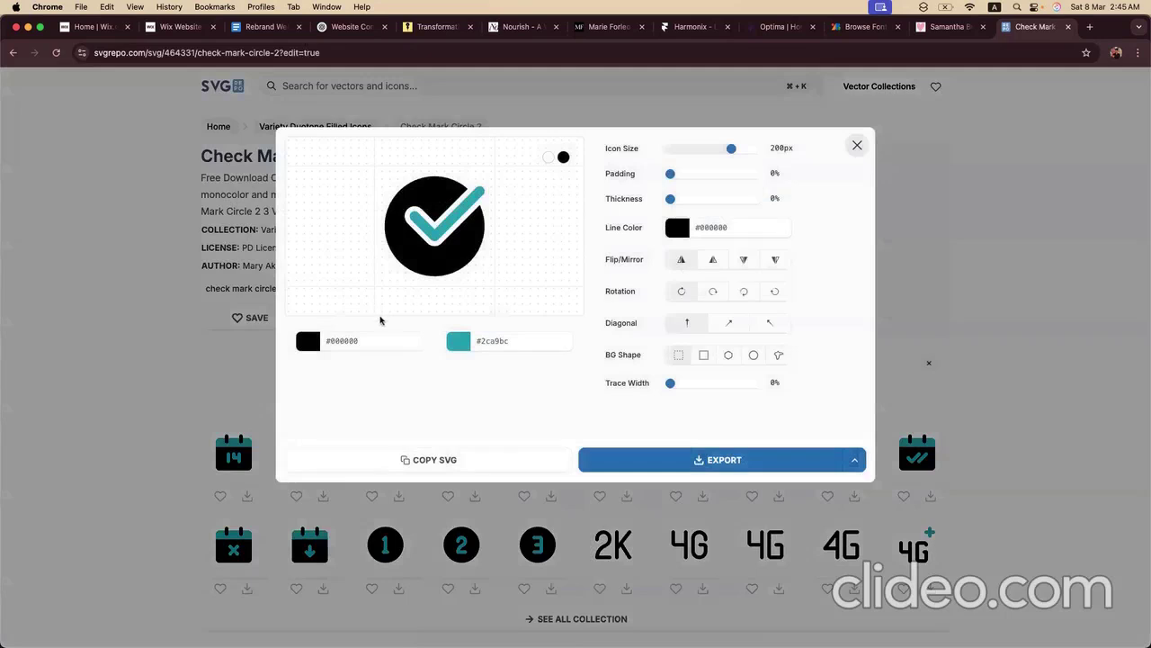
Step: Copy the gold secondary accent hex code #D4AF37 from the Rebrand Website Content document and return to the SVG Repo icon editor
left_click(256, 26)
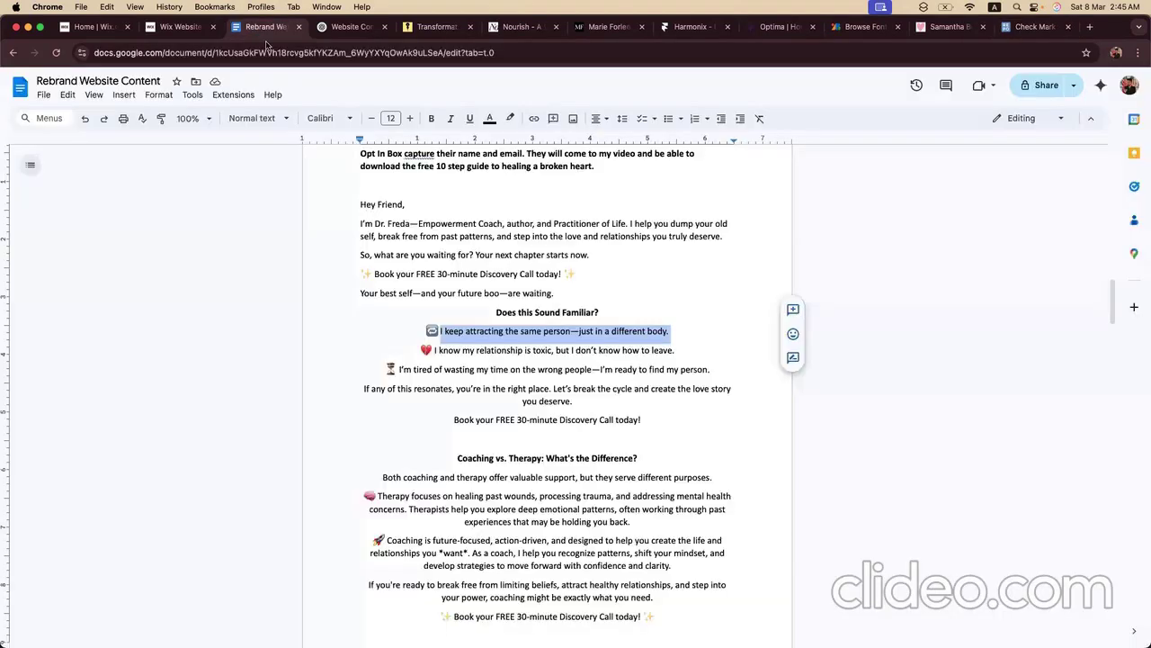
scroll(409, 283, "up", 15)
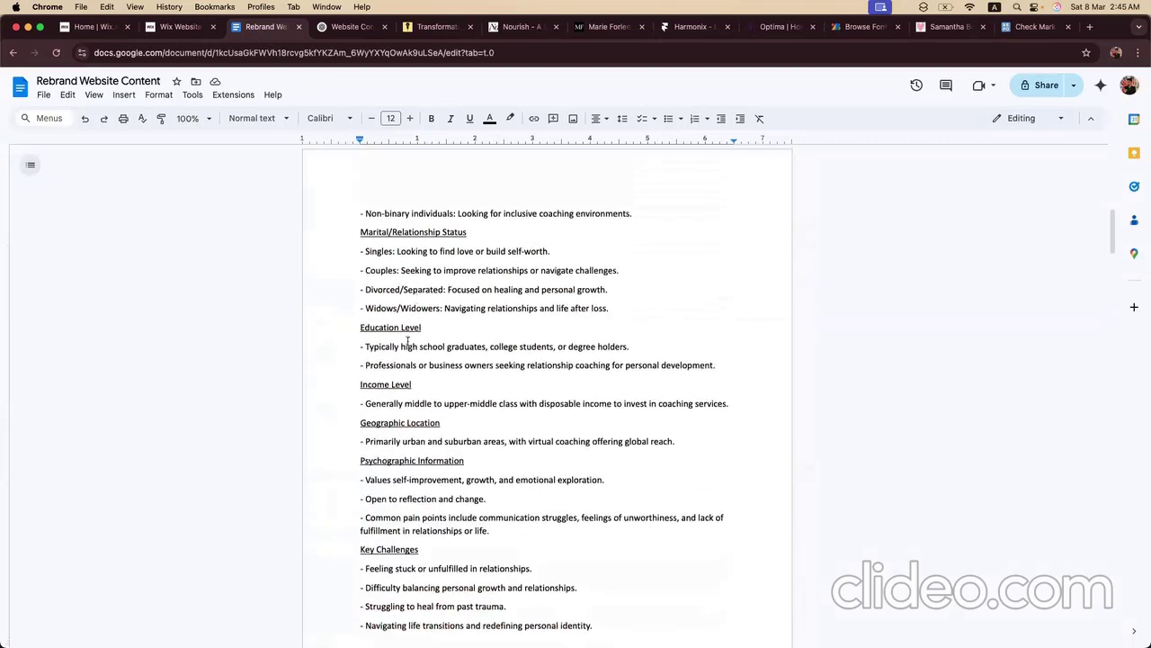
scroll(394, 298, "up", 10)
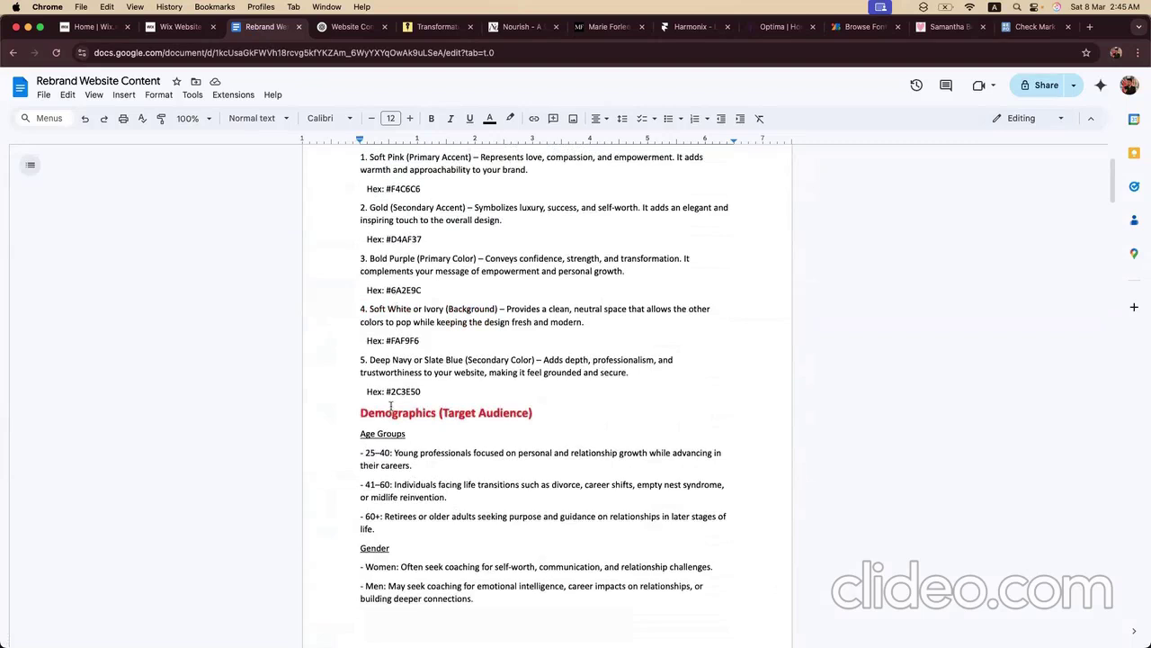
left_click(387, 392)
scroll(387, 306, "up", 1)
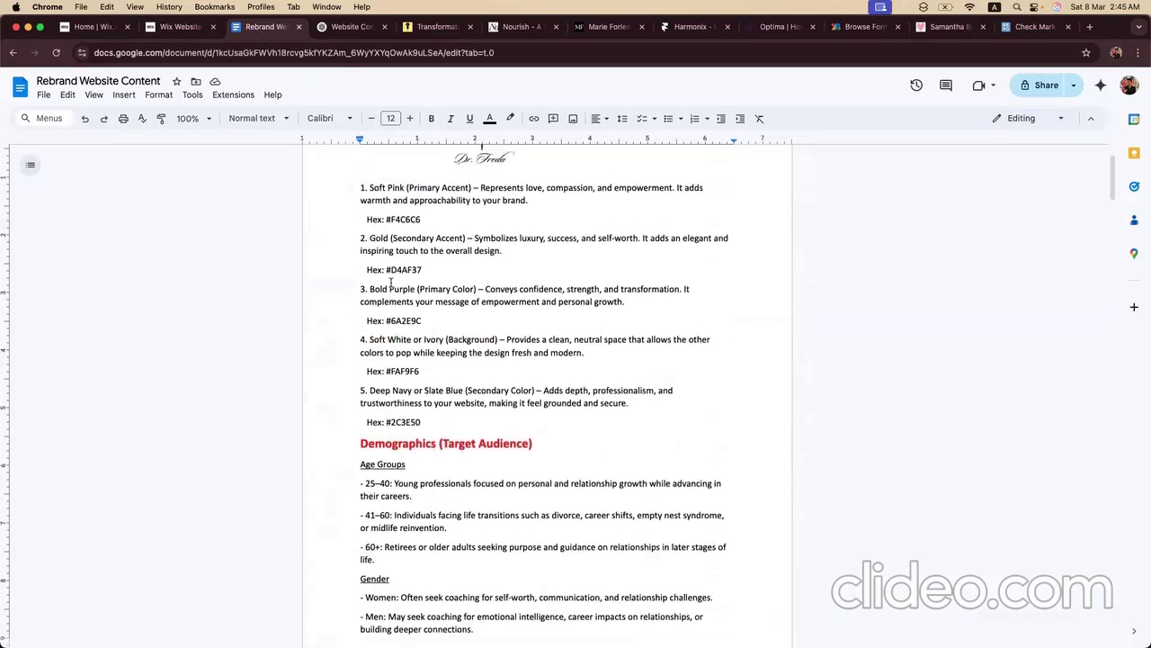
left_click_drag(386, 290, 425, 290)
key("super+c")
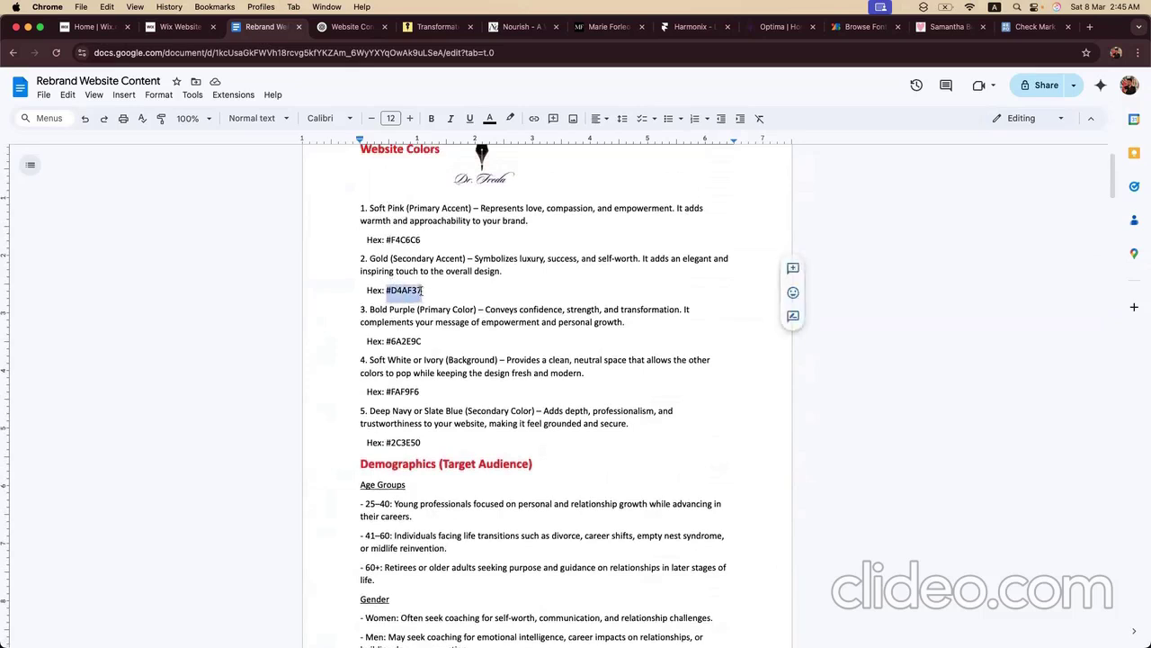
left_click(1025, 29)
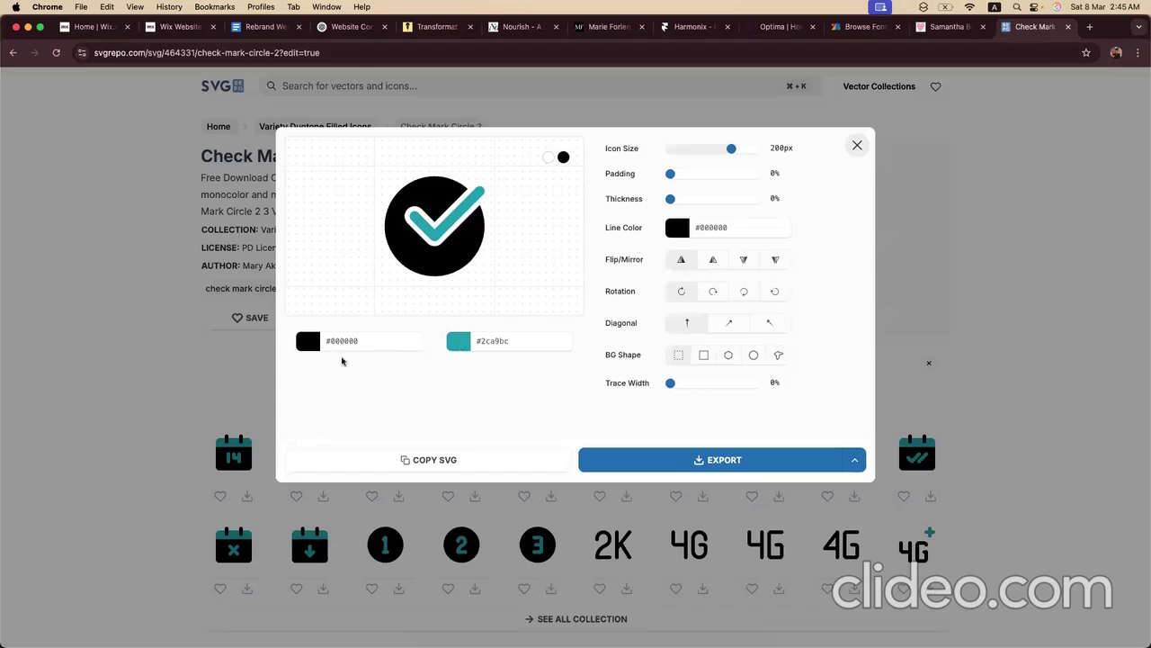
Step: Set the check mark icon's circle colour to the gold hex #D4AF37
left_click(334, 346)
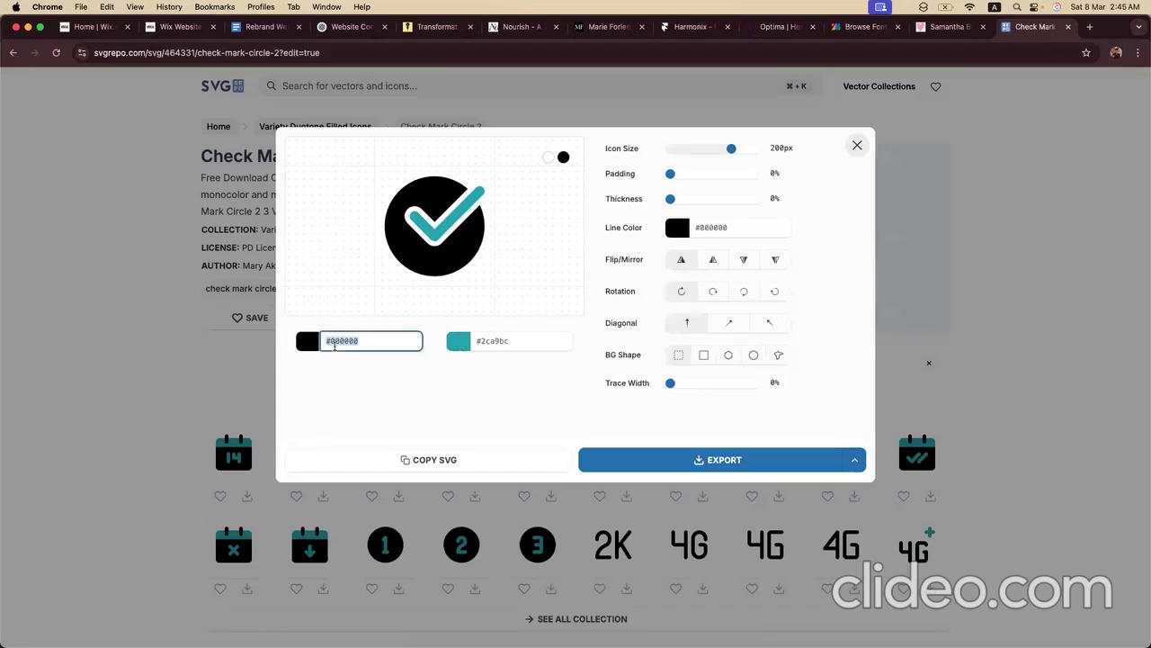
key("super+v")
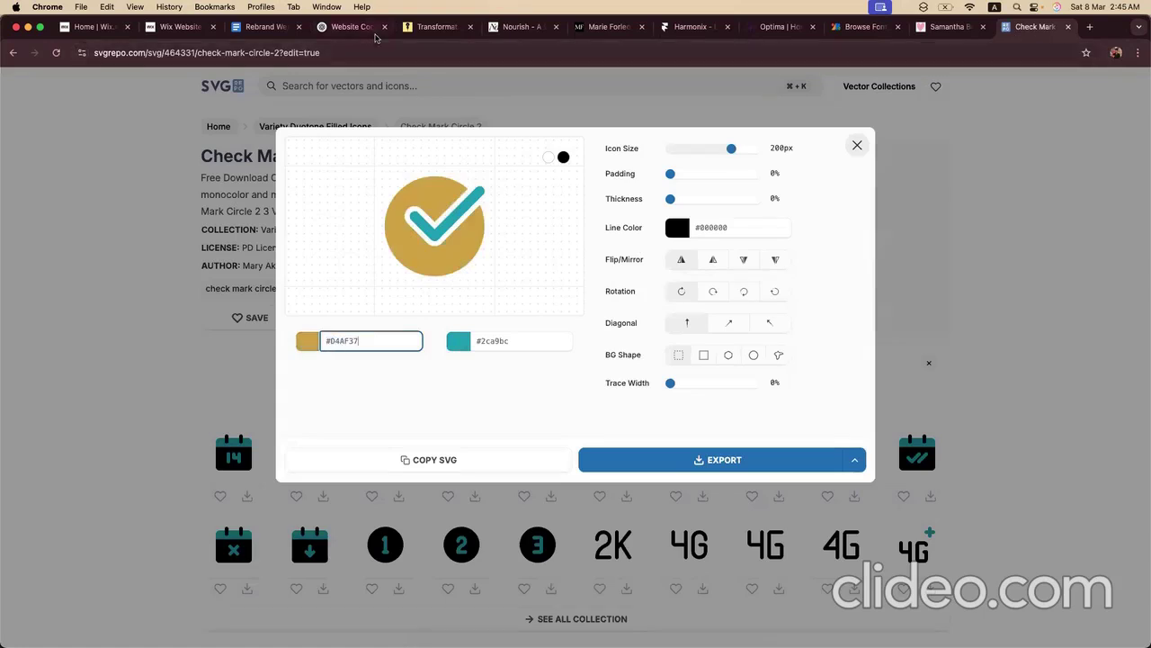
Step: Copy the soft pink hex #F4C6C6 from the Rebrand Website Content document and apply it to the icon's tick
left_click(435, 27)
left_click(265, 27)
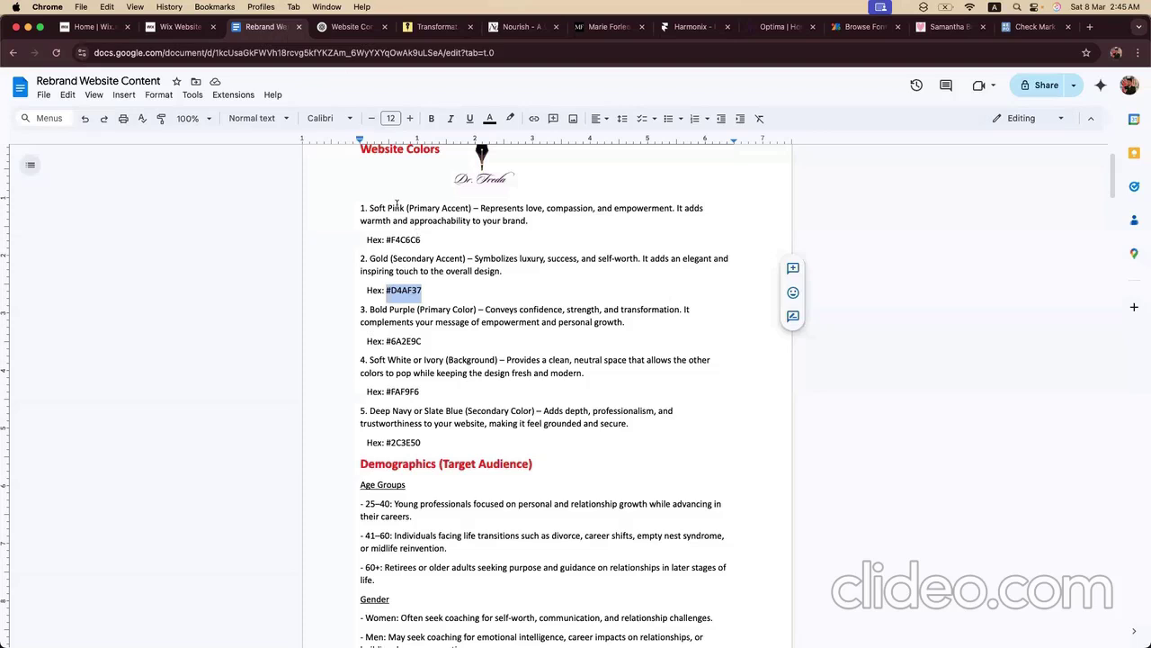
left_click_drag(387, 239, 424, 240)
key("super+c")
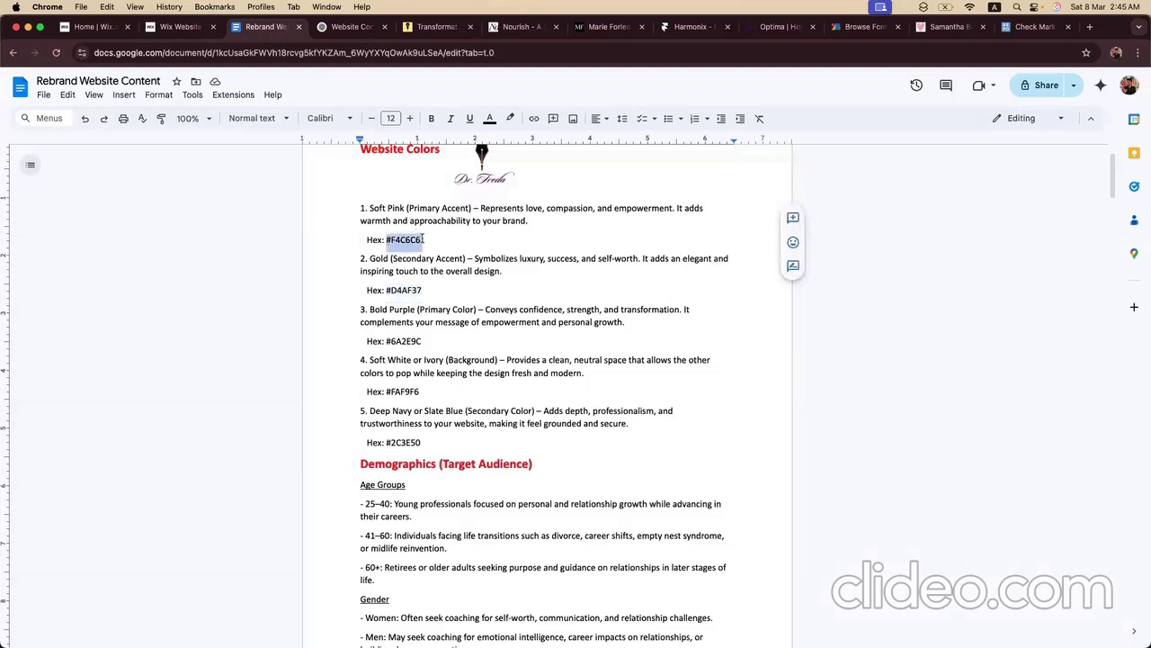
left_click(1020, 33)
left_click(504, 340)
double_click(504, 340)
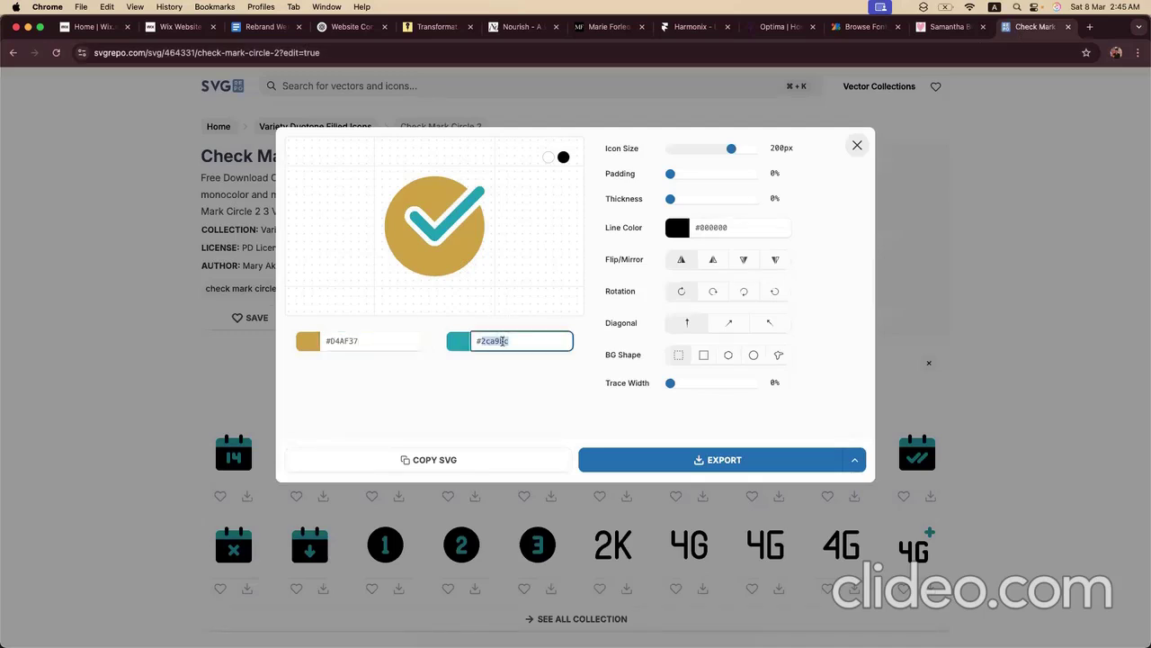
key("super+v")
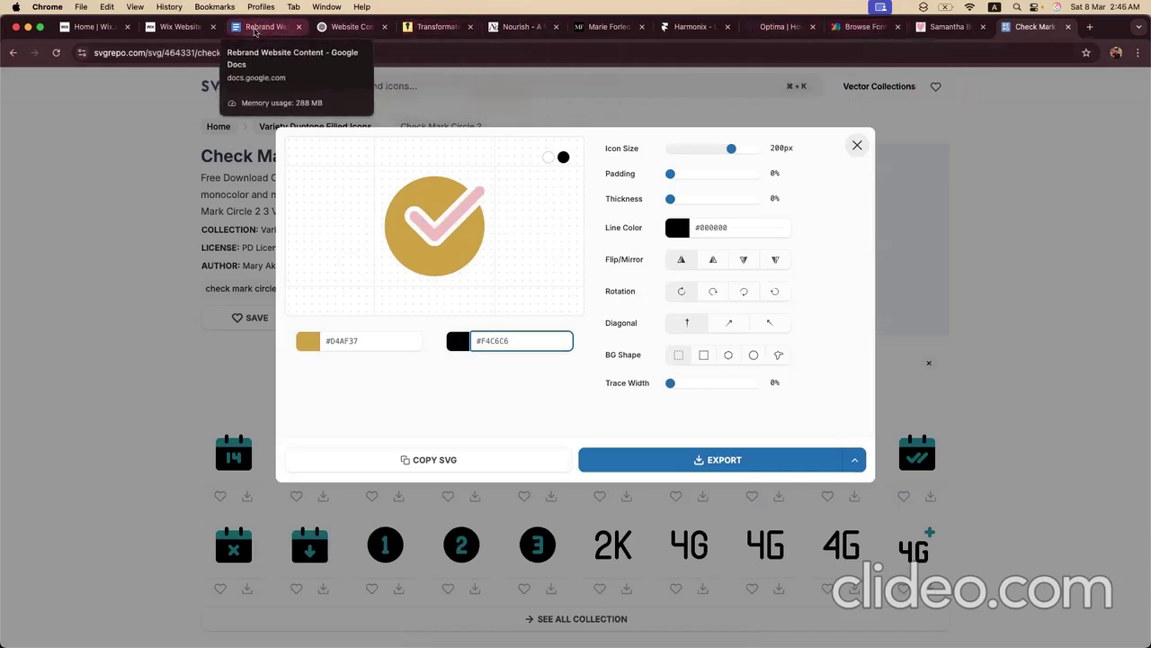
Step: Recolour the icon's tick with the bold purple hex #6A2E9C from the Rebrand Website Content document and export the icon
left_click(254, 29)
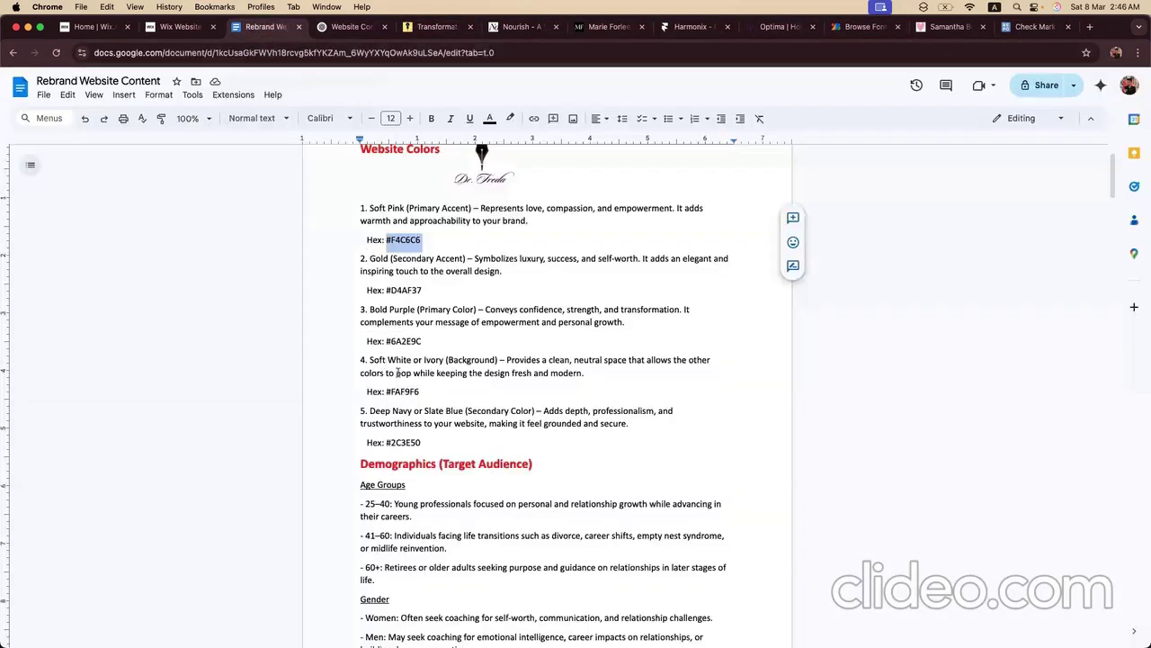
left_click_drag(386, 342, 427, 343)
key("super+c")
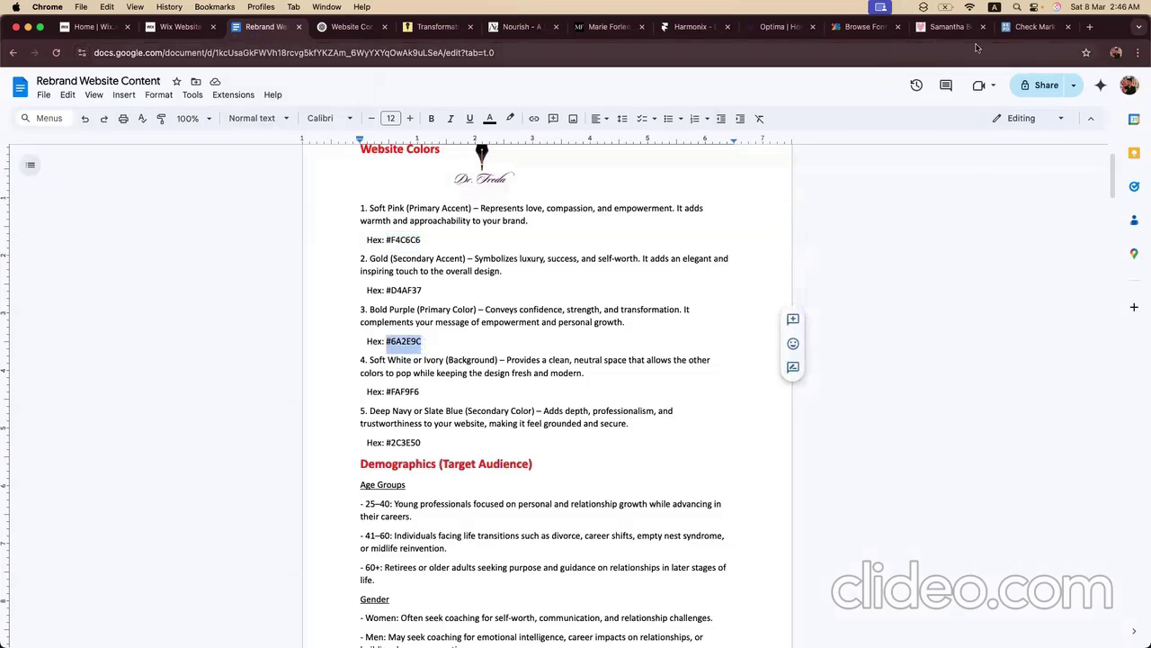
left_click(1008, 36)
triple_click(493, 341)
key("super+v")
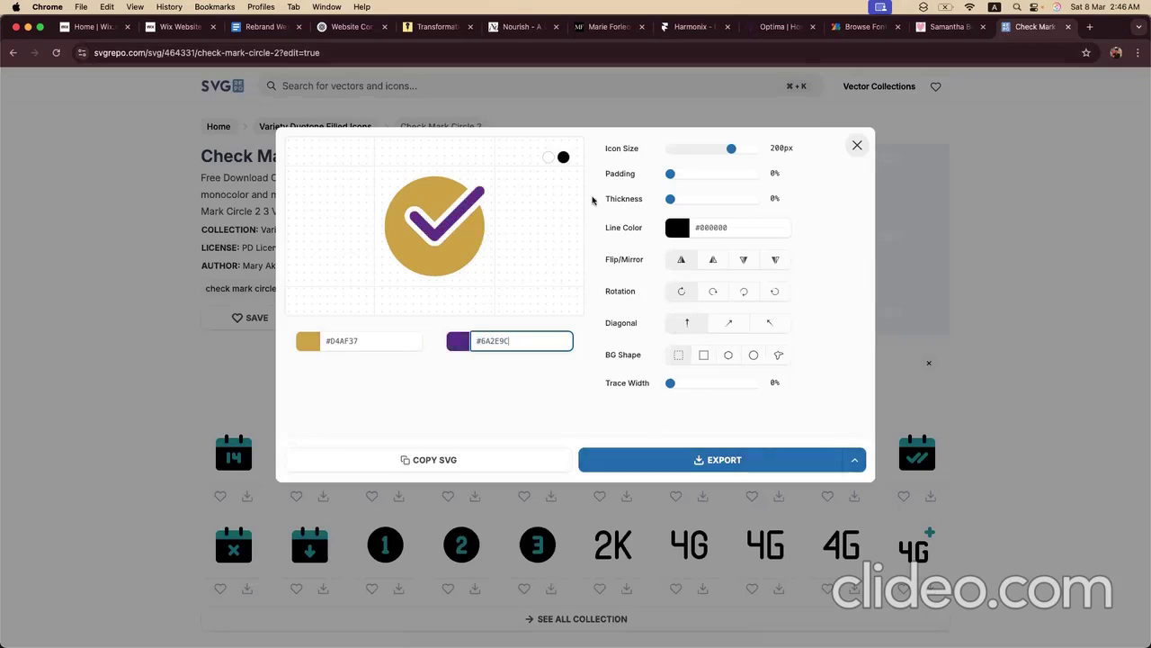
left_click(612, 458)
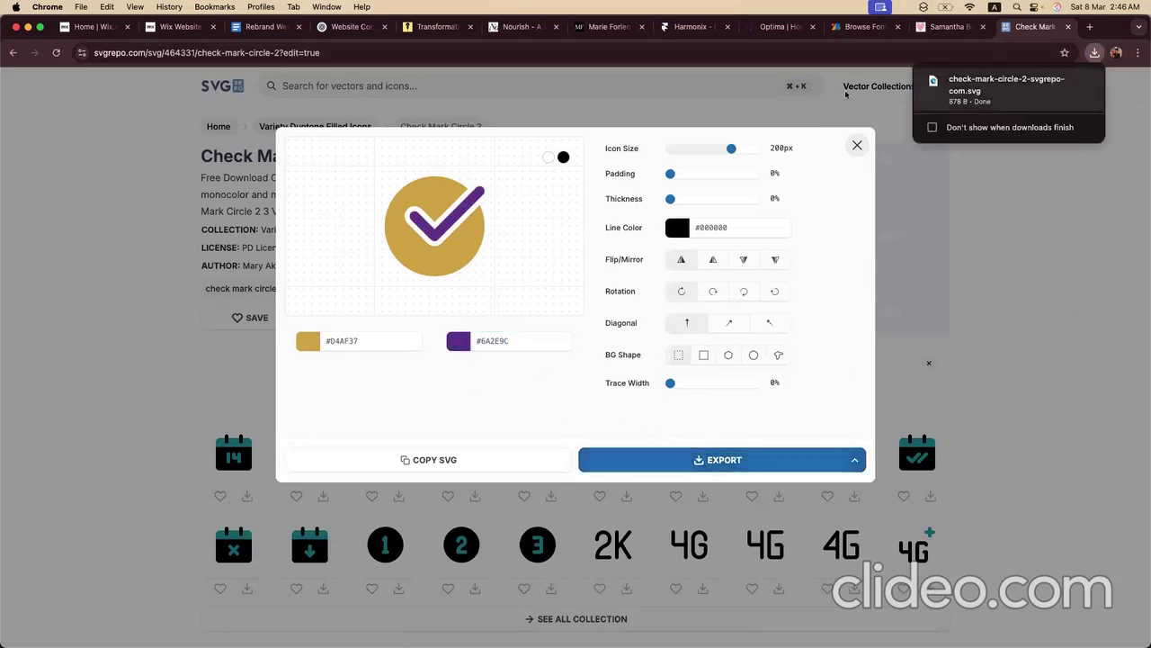
Step: Switch to the Wix editor, upload the downloaded check-mark-circle-2-svgrepo-com.svg as an image and add it to the page
left_click(261, 27)
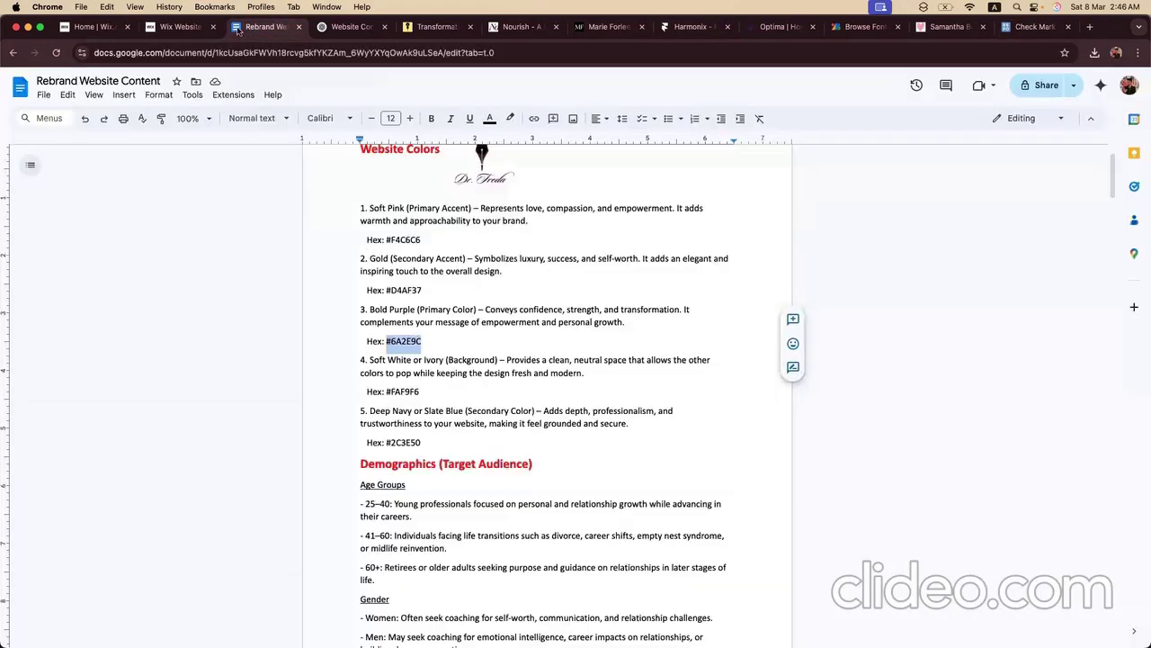
left_click(191, 28)
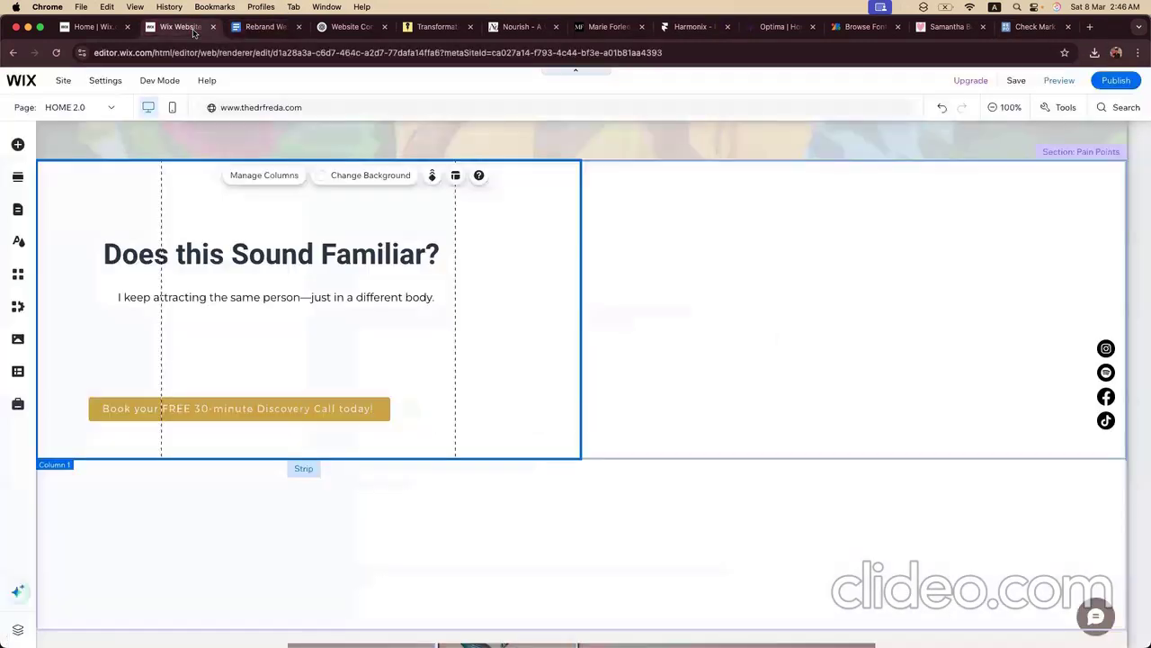
left_click(18, 145)
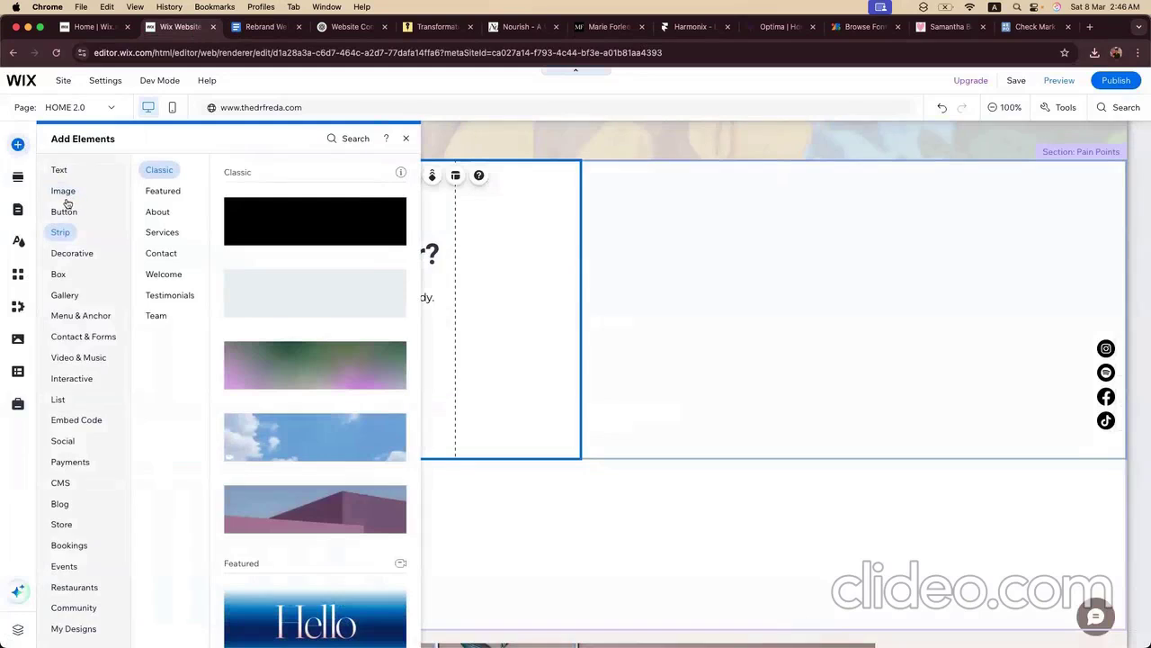
left_click(64, 189)
left_click(343, 270)
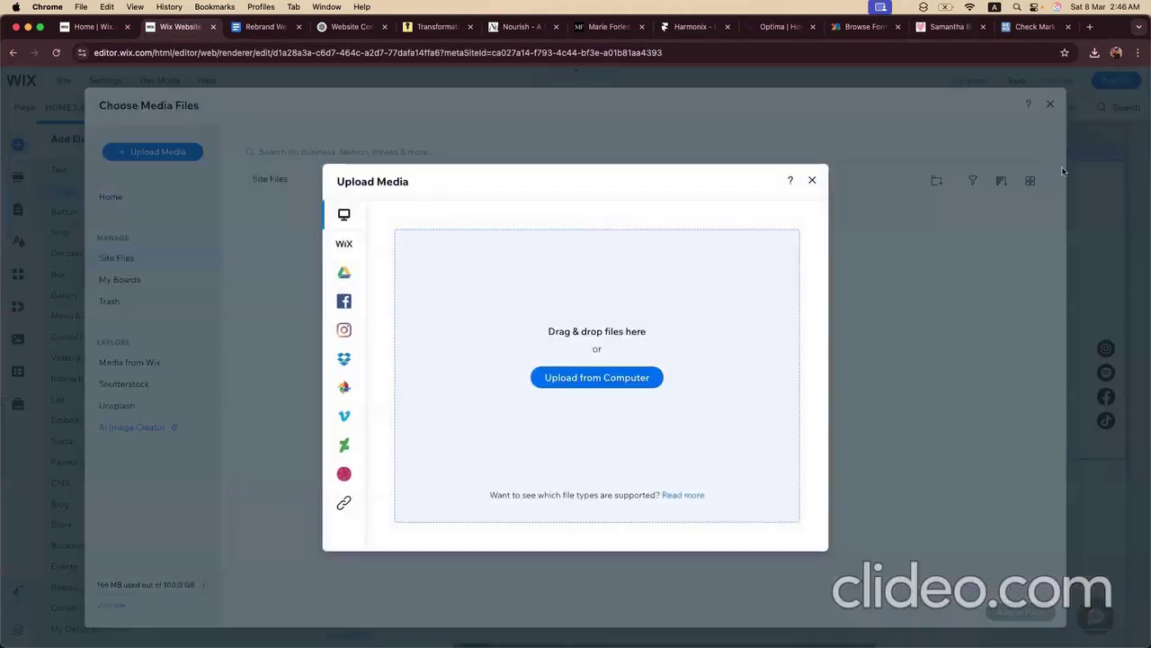
left_click(1095, 52)
left_click_drag(992, 115, 586, 310)
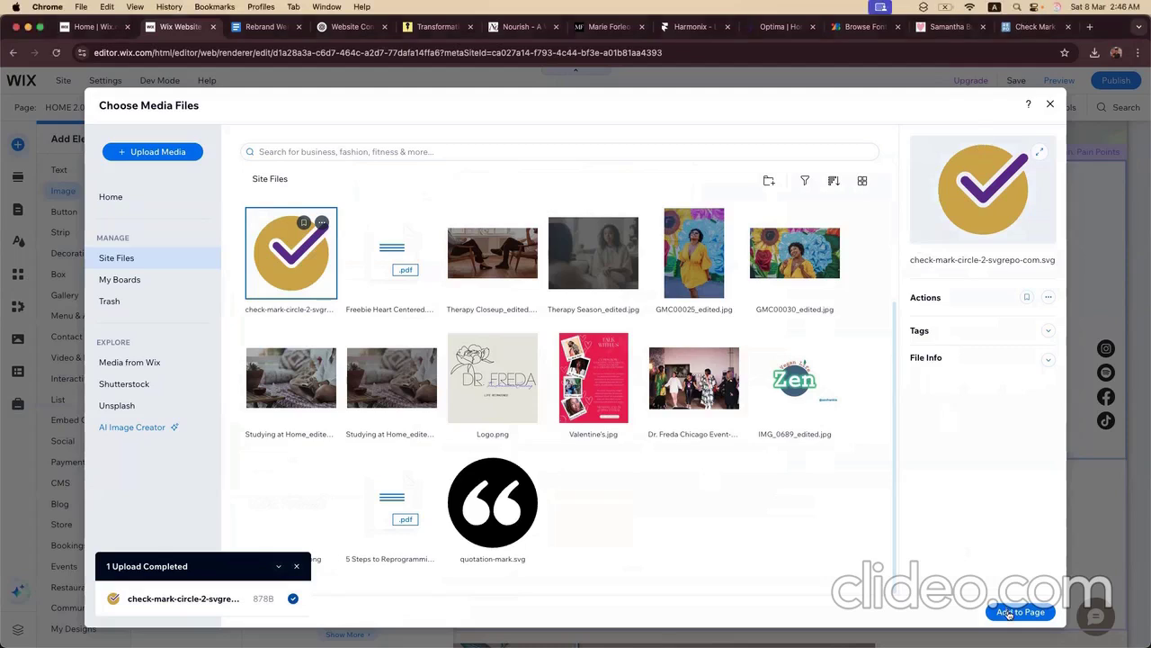
left_click(1008, 612)
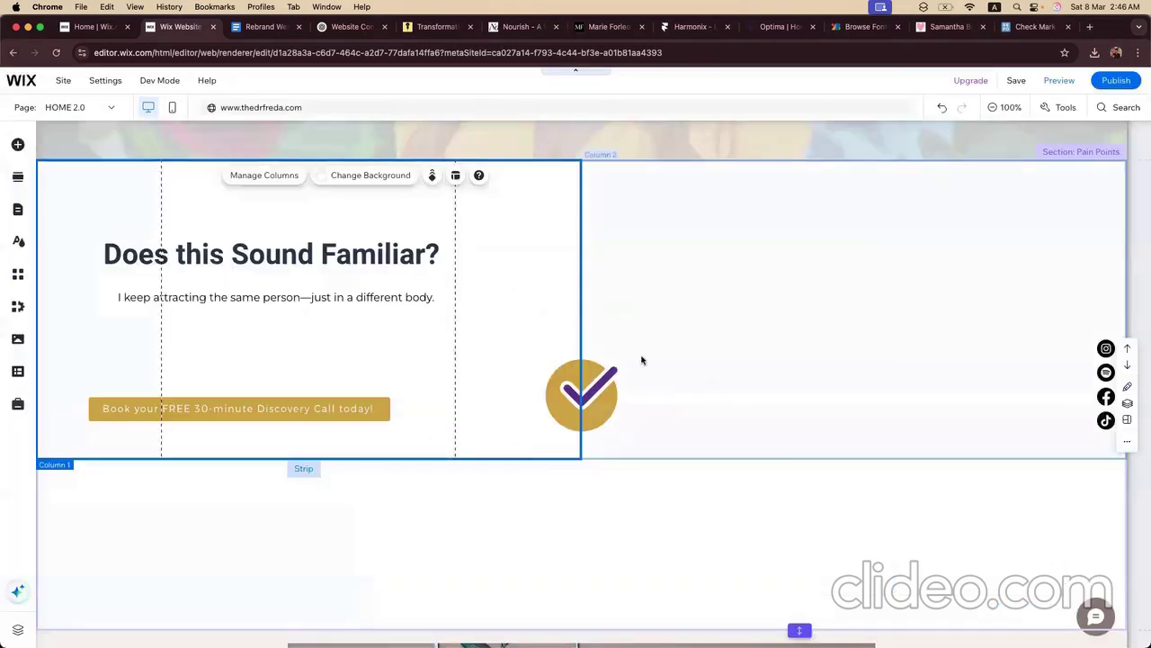
Step: Shrink the check mark icon to bullet size and place it just before the pain-point sentence under the heading
left_click_drag(582, 401, 140, 253)
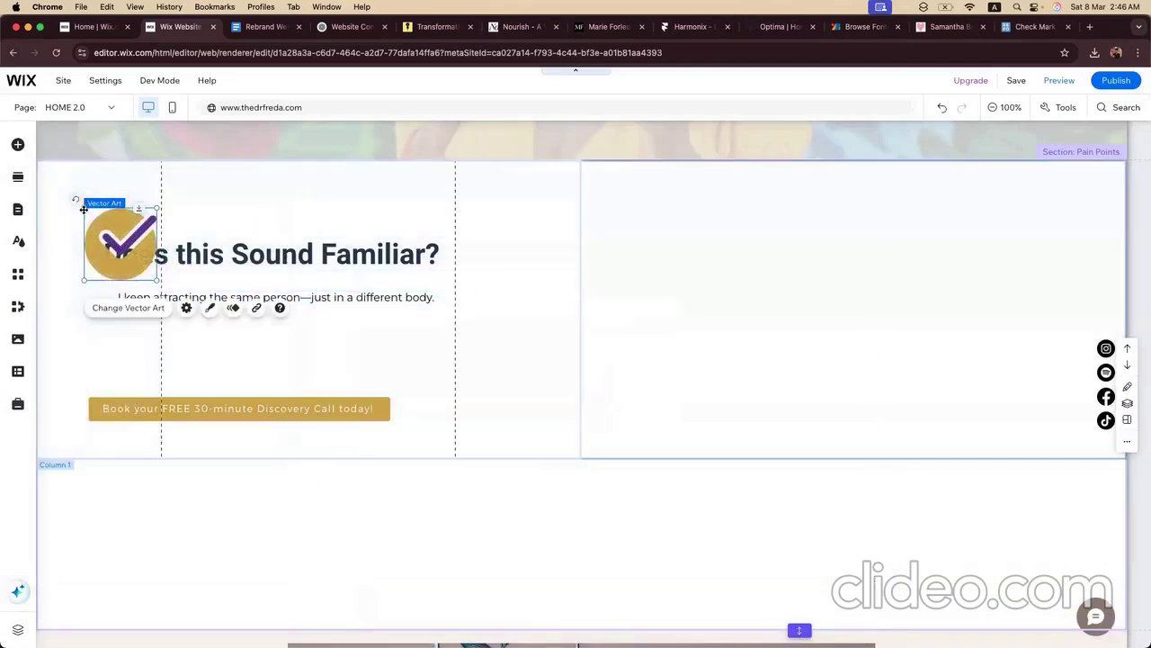
mouse_move(85, 212)
left_mouse_down()
mouse_move(148, 270)
mouse_move(95, 298)
left_mouse_up()
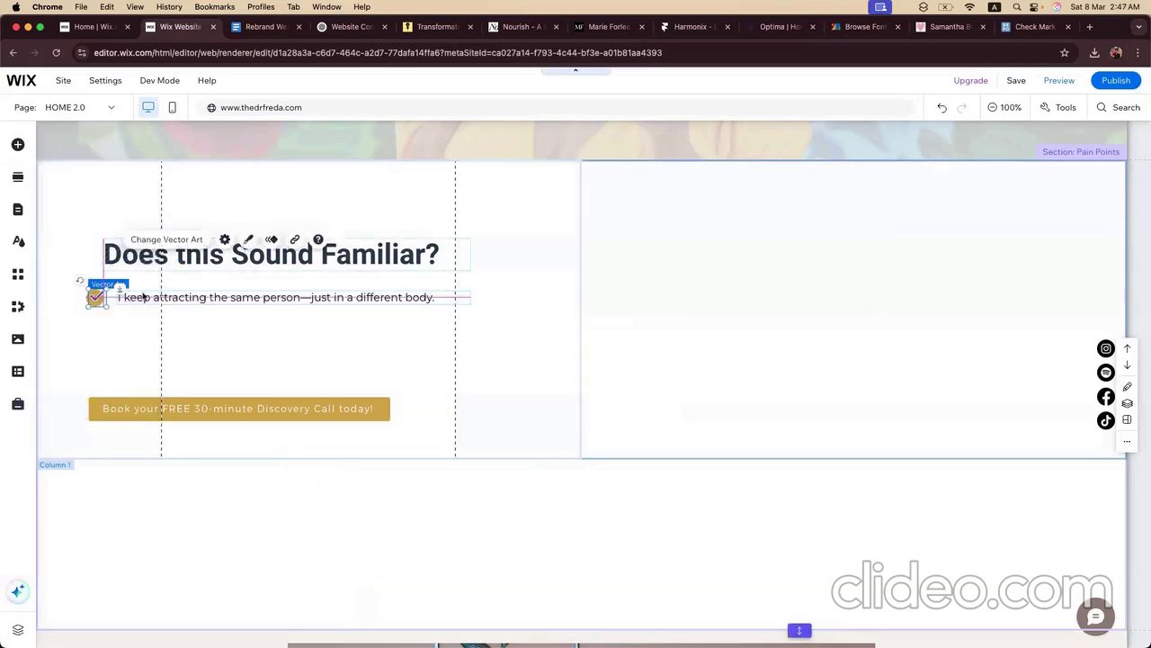
Step: Set the pain-point sentence to 16 px bold and narrow its text box closer to the text
left_click(223, 301)
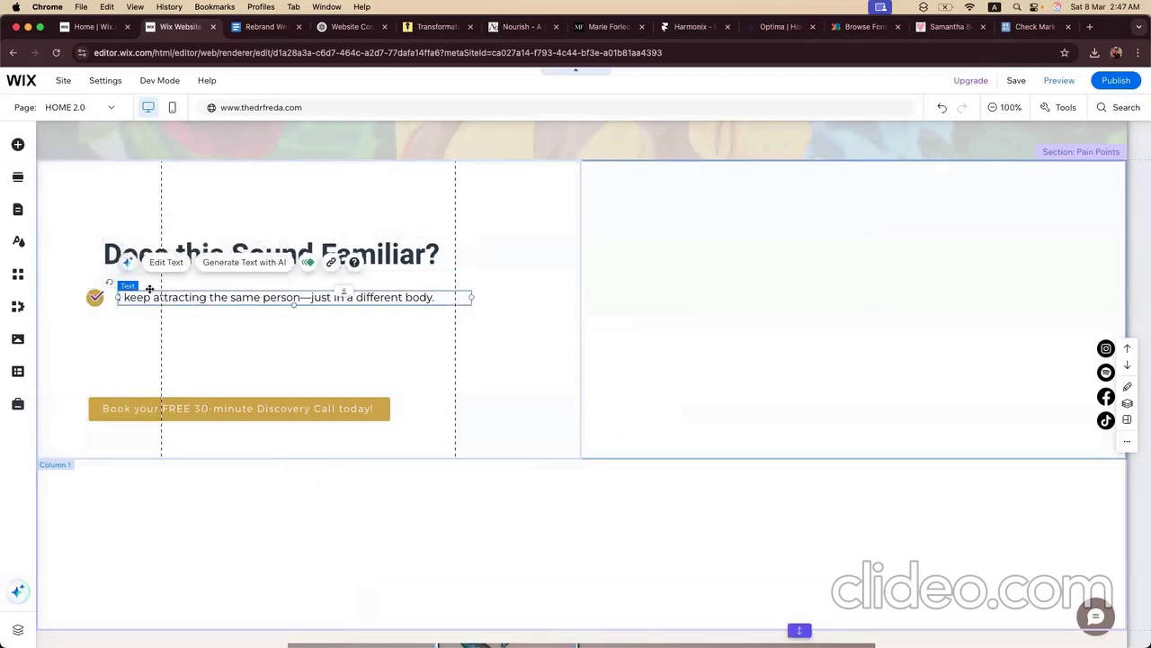
left_click(167, 263)
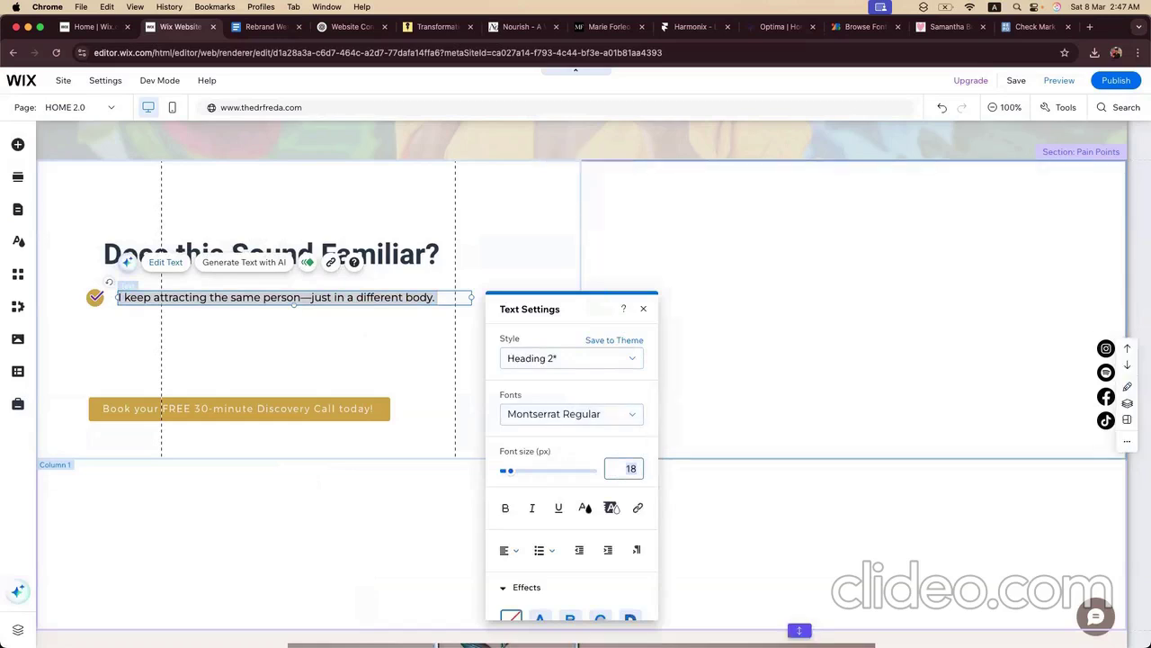
type("16")
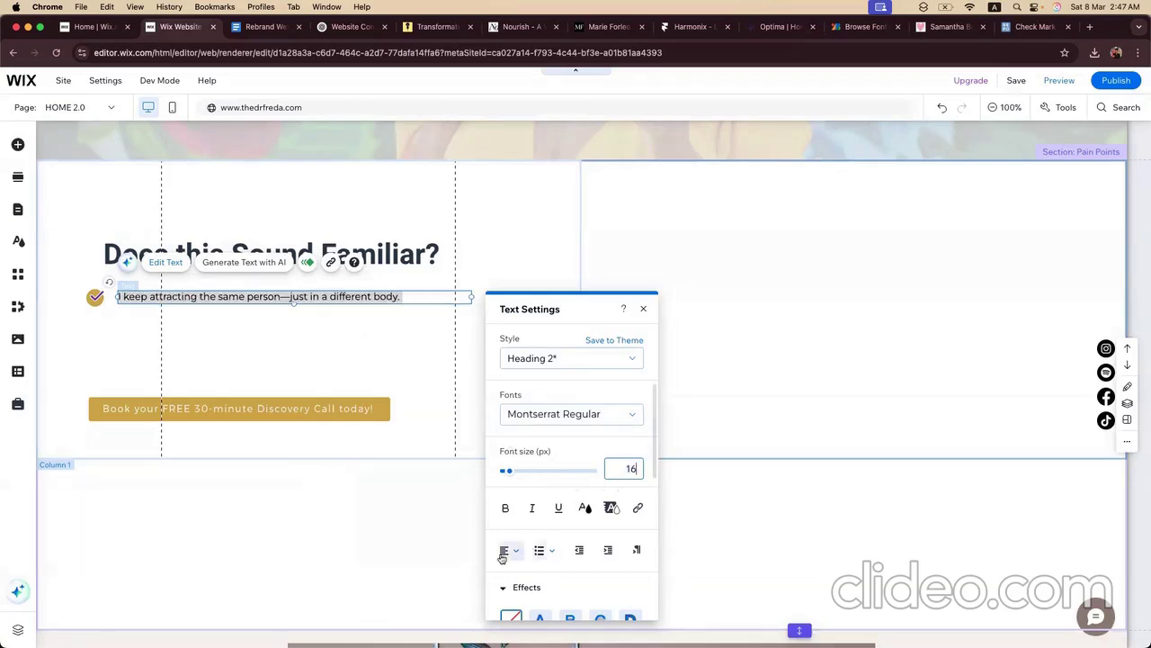
left_click(505, 507)
left_click(315, 365)
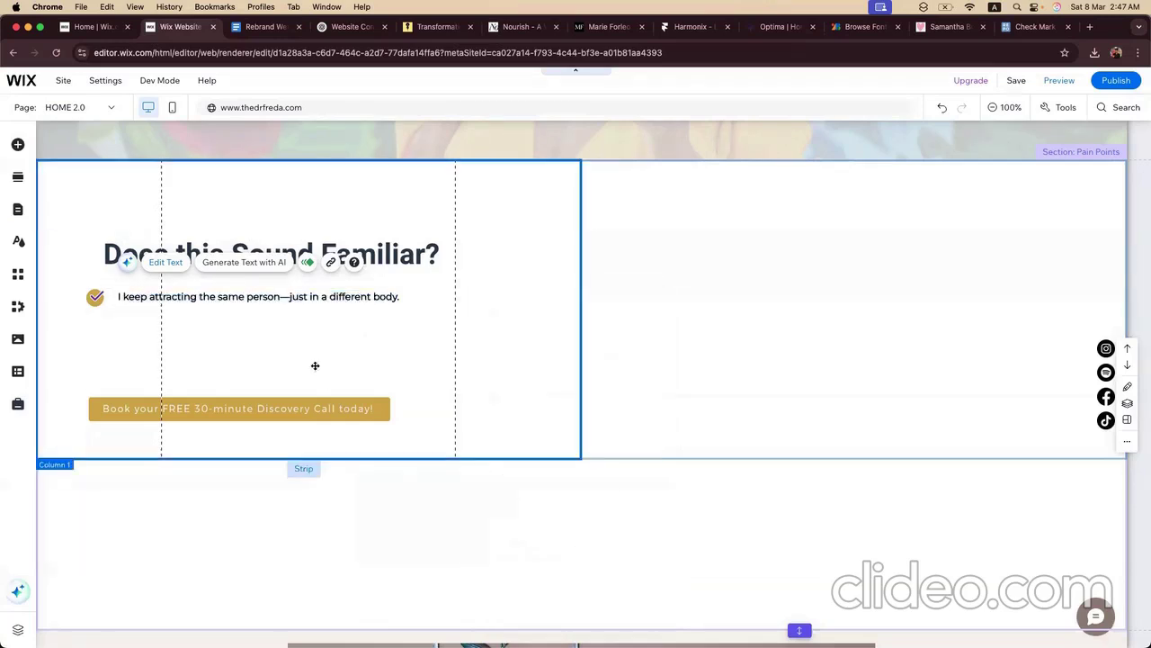
left_click(158, 297)
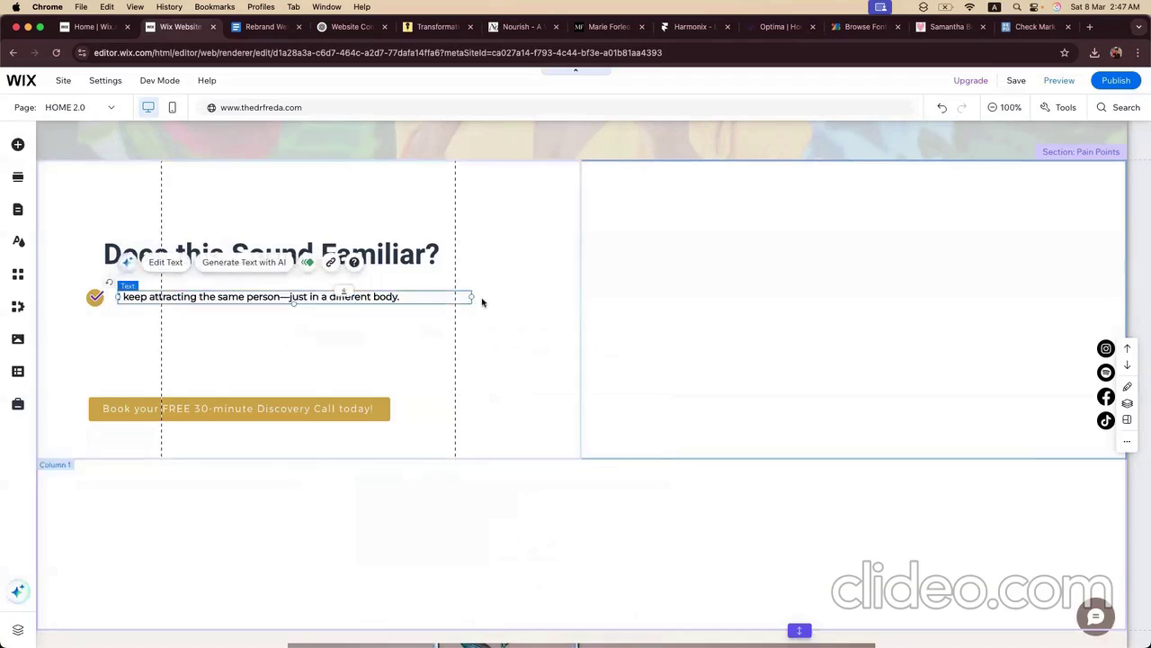
left_click_drag(473, 297, 435, 298)
Step: Colour the pain-point sentence with the near-black swatch from the saved site colours
left_click(166, 261)
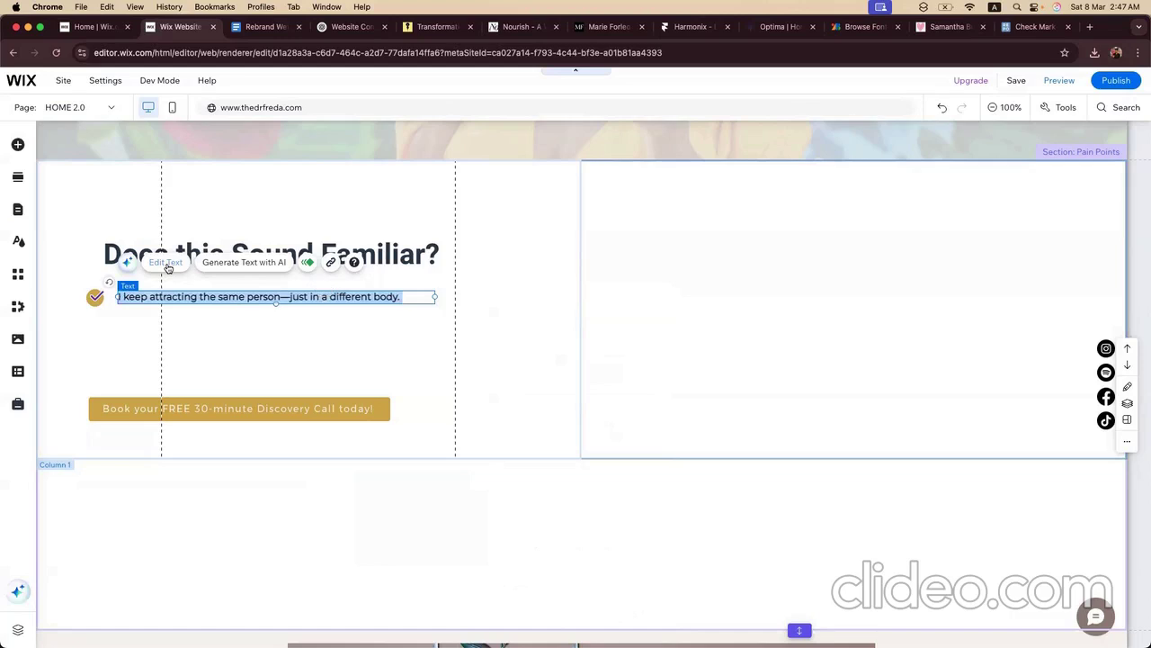
left_click(549, 507)
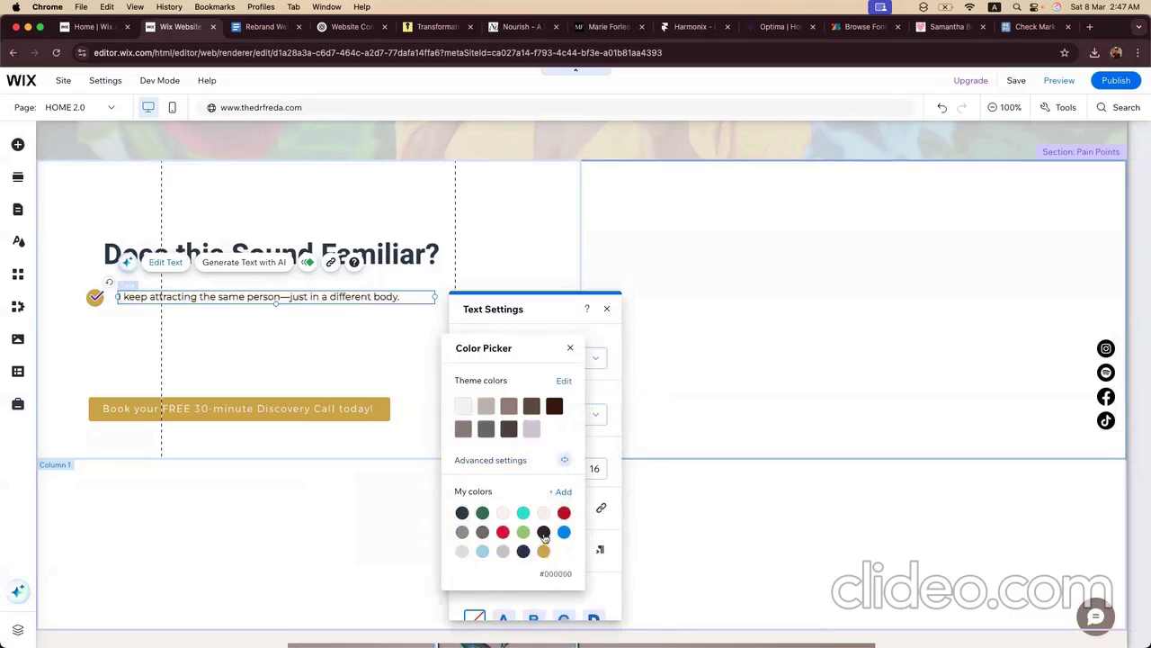
scroll(504, 538, "up", 3)
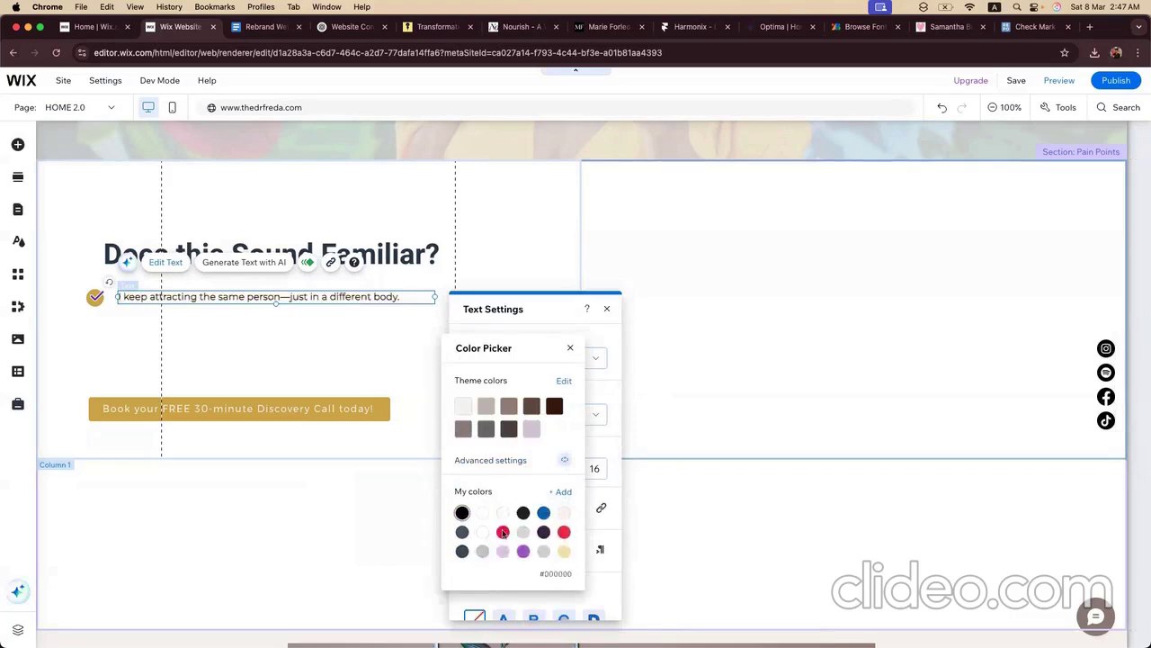
left_click(522, 516)
left_click(338, 358)
left_click(334, 354)
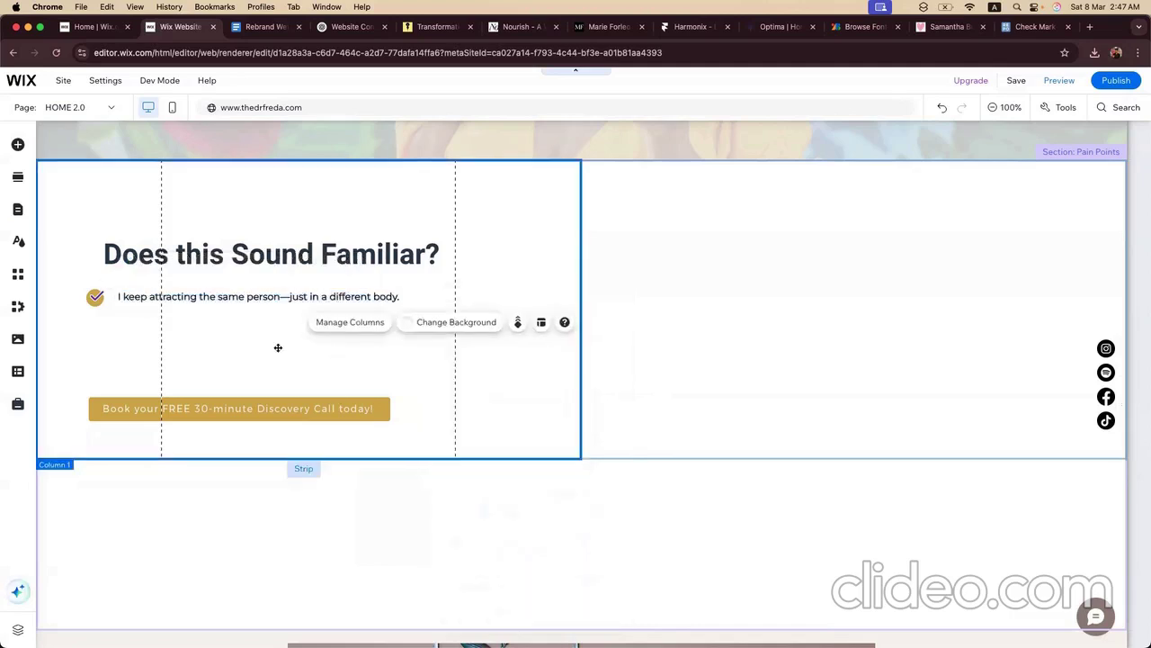
Step: Align the check mark icon and the pain-point sentence on their vertical middles and group them
left_click(221, 295)
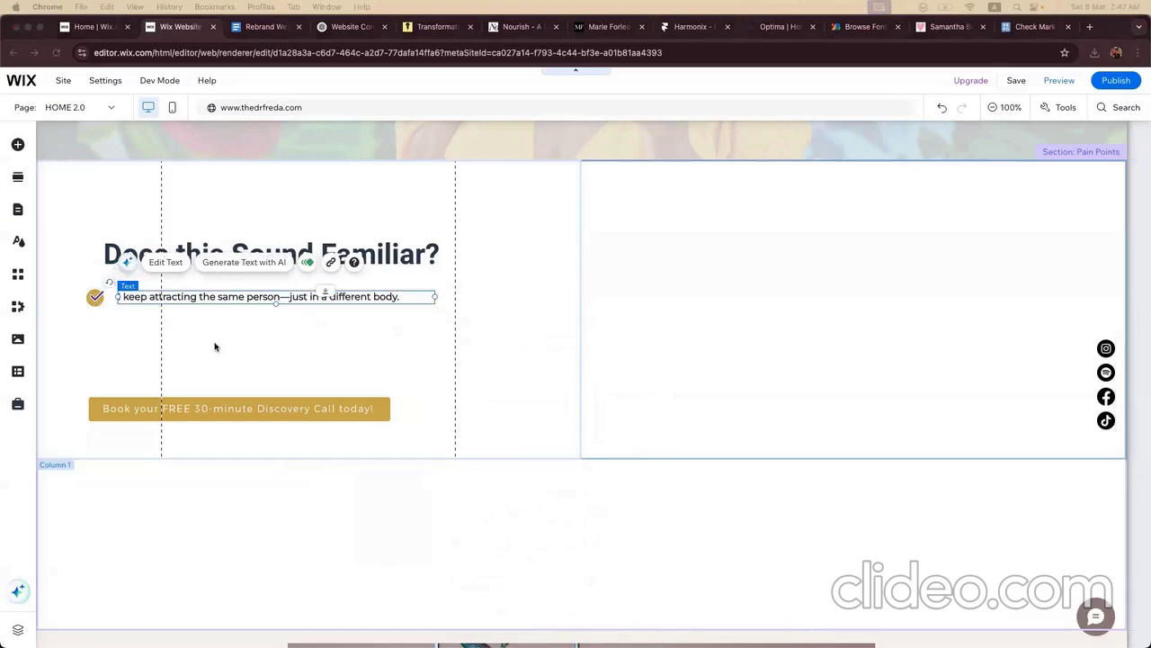
left_click(95, 301)
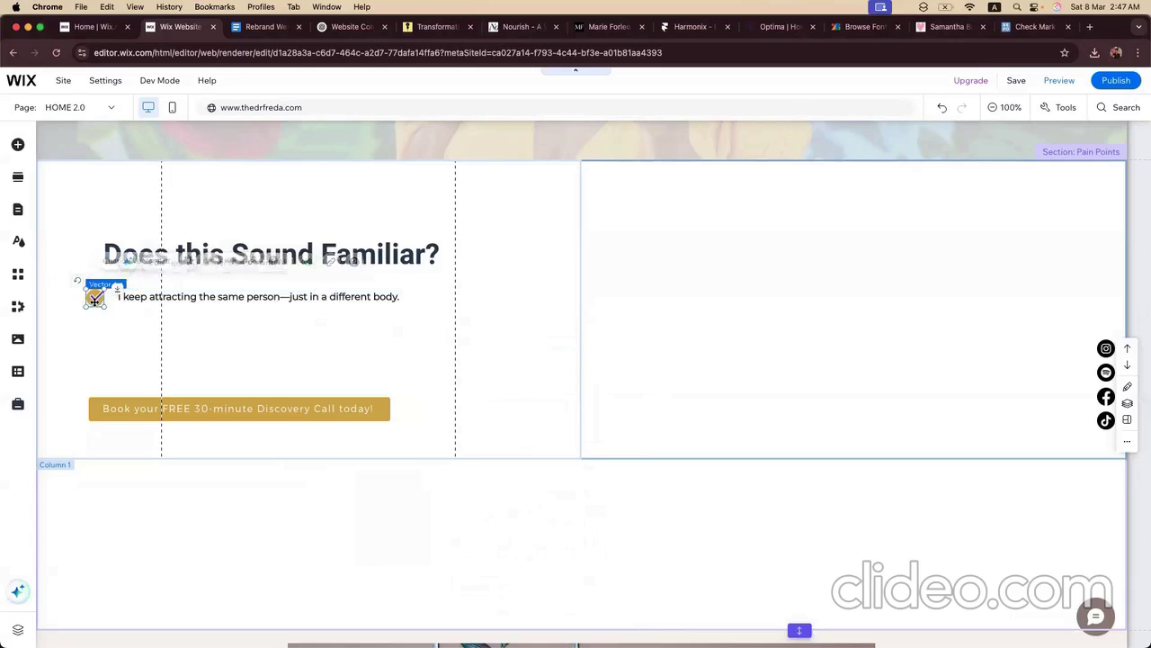
left_click(142, 304, "shift")
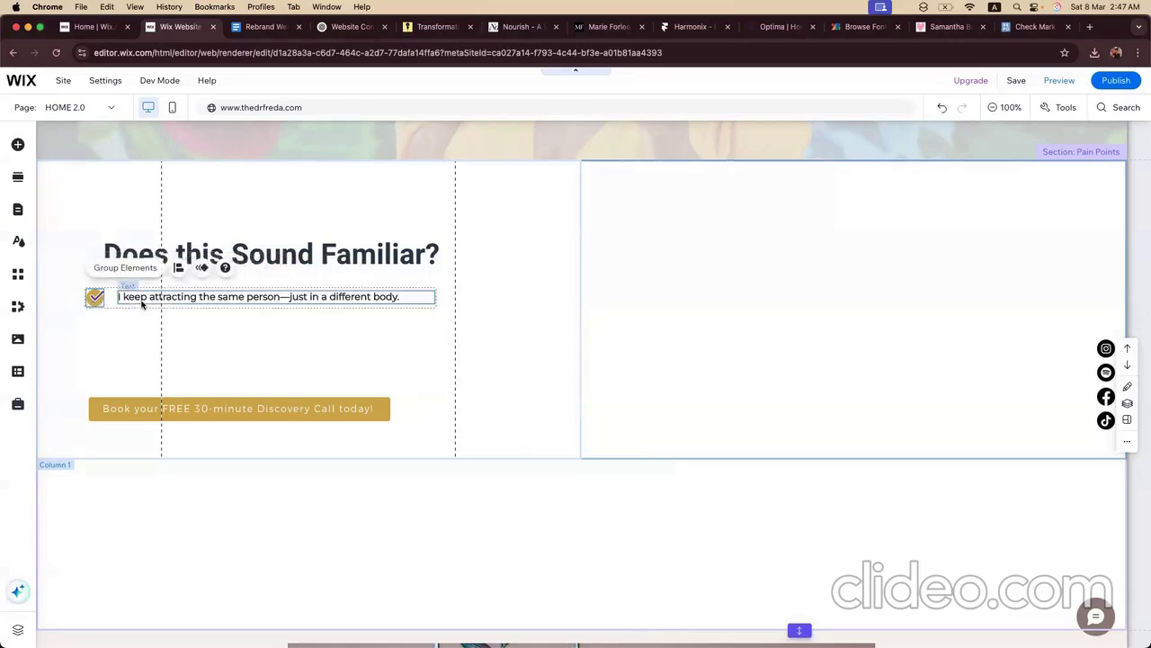
left_click(179, 267)
left_click(504, 402)
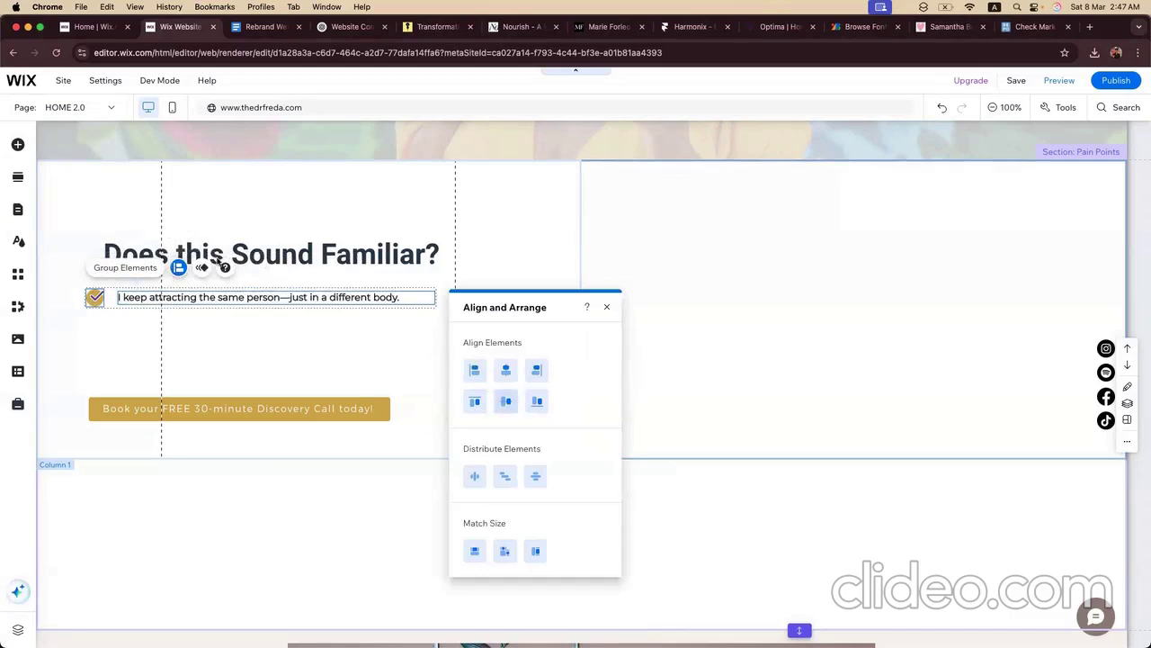
left_click(143, 270)
Step: Move the sentence closer to the check mark inside the group and slightly narrow the group from its right edge
left_click(177, 310)
left_click(165, 296)
left_click(164, 296)
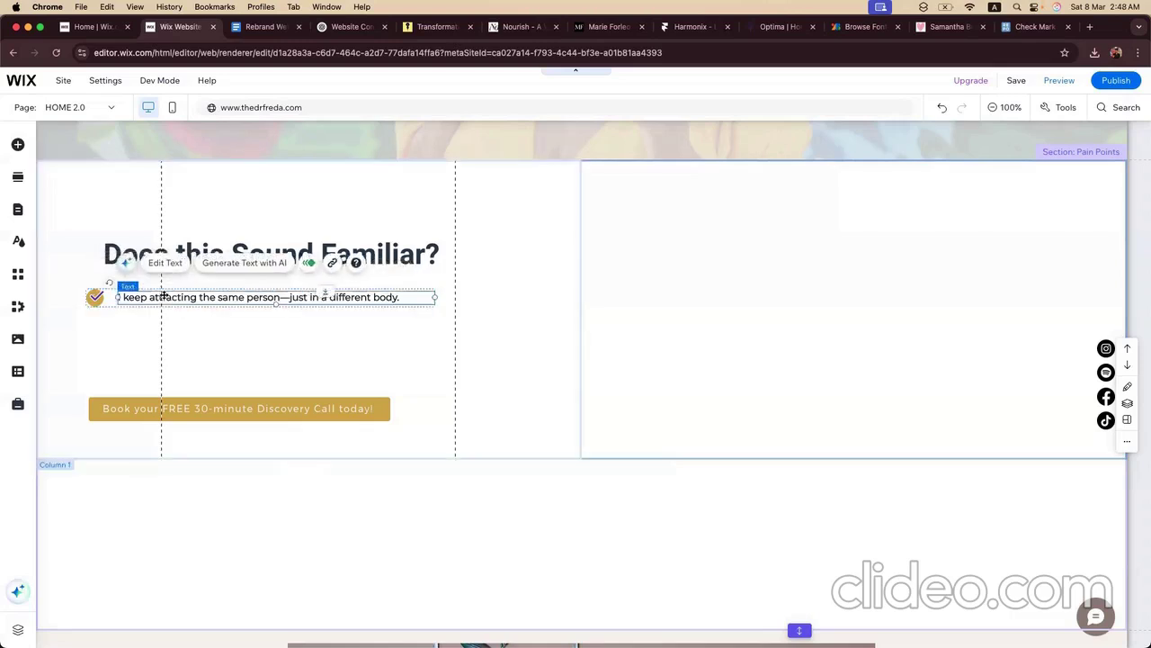
left_click_drag(161, 296, 152, 298)
left_click(207, 326)
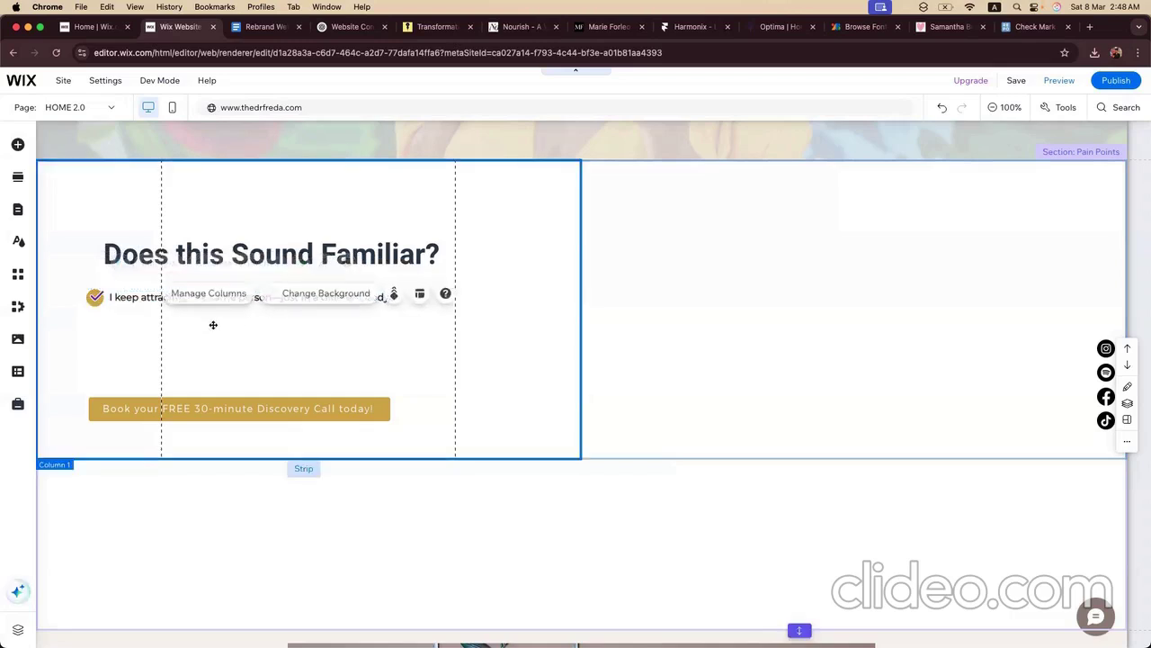
left_click(337, 292)
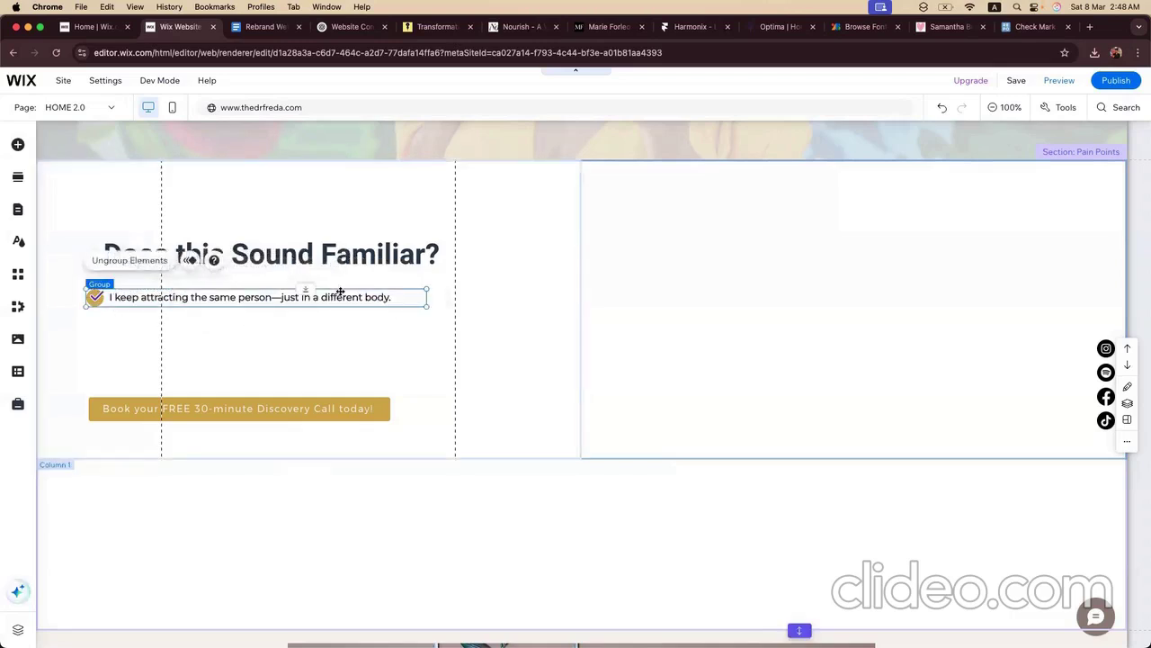
left_click_drag(426, 297, 415, 294)
left_click(249, 325)
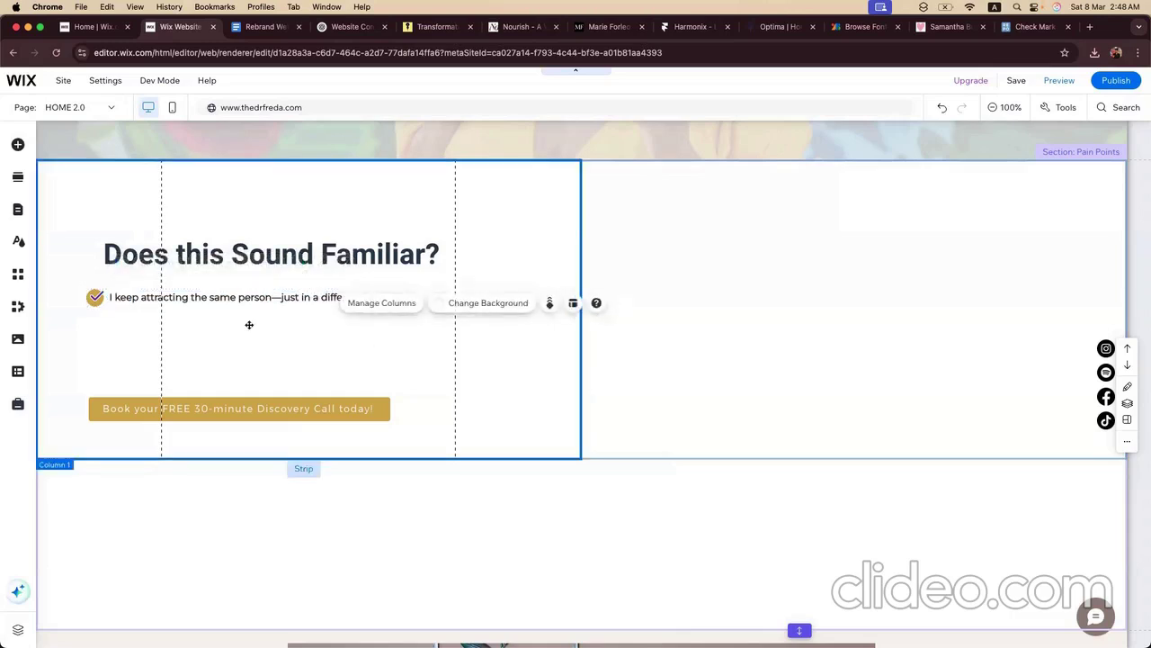
Step: Shift the grouped check mark and pain-point sentence to the right beneath the "Does this Sound Familiar?" heading
left_click(137, 299)
left_click_drag(144, 299, 172, 299)
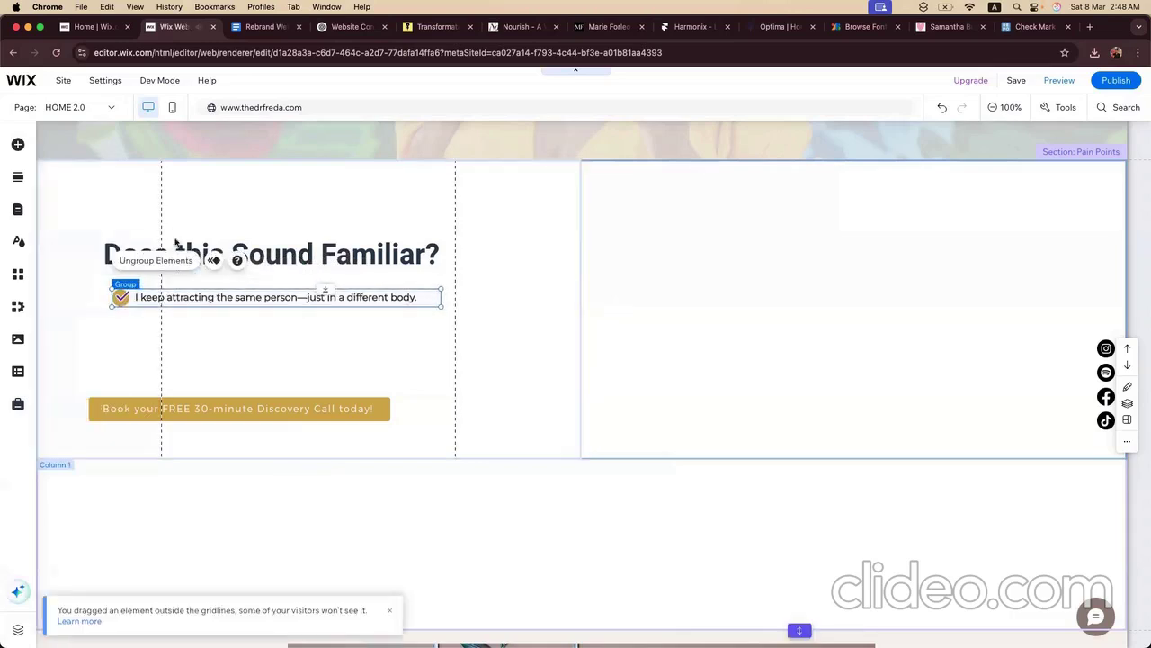
Step: In the mobile layout's Pain Points section, move the check mark icon to the left margin under the heading
left_click(169, 108)
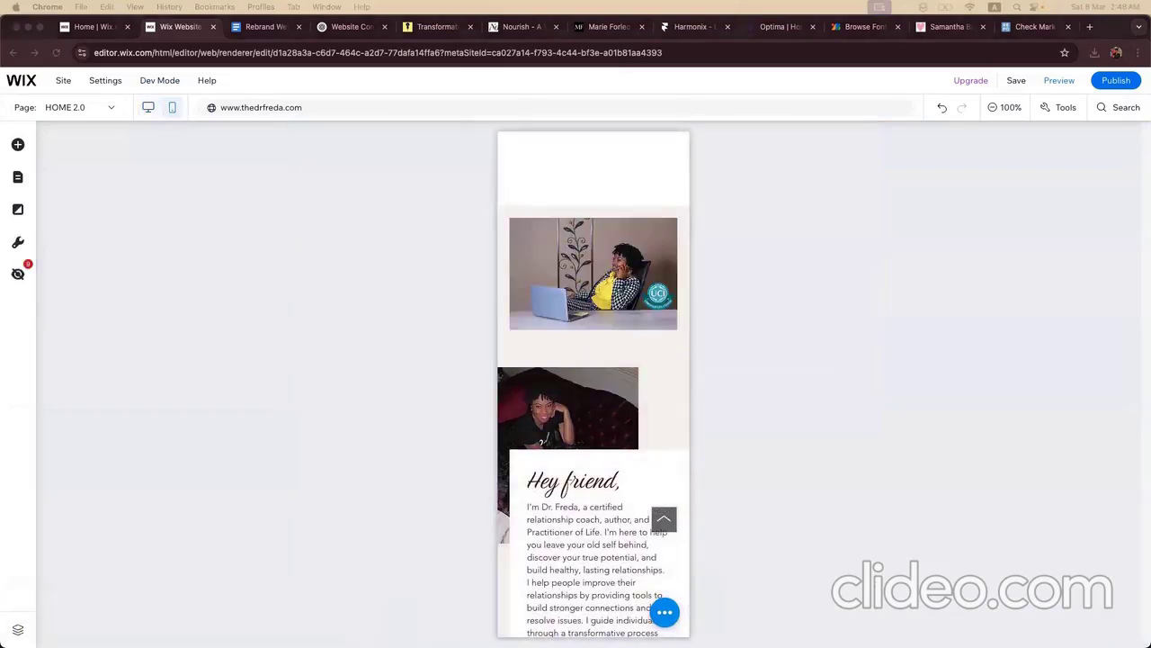
scroll(545, 445, "up", 5)
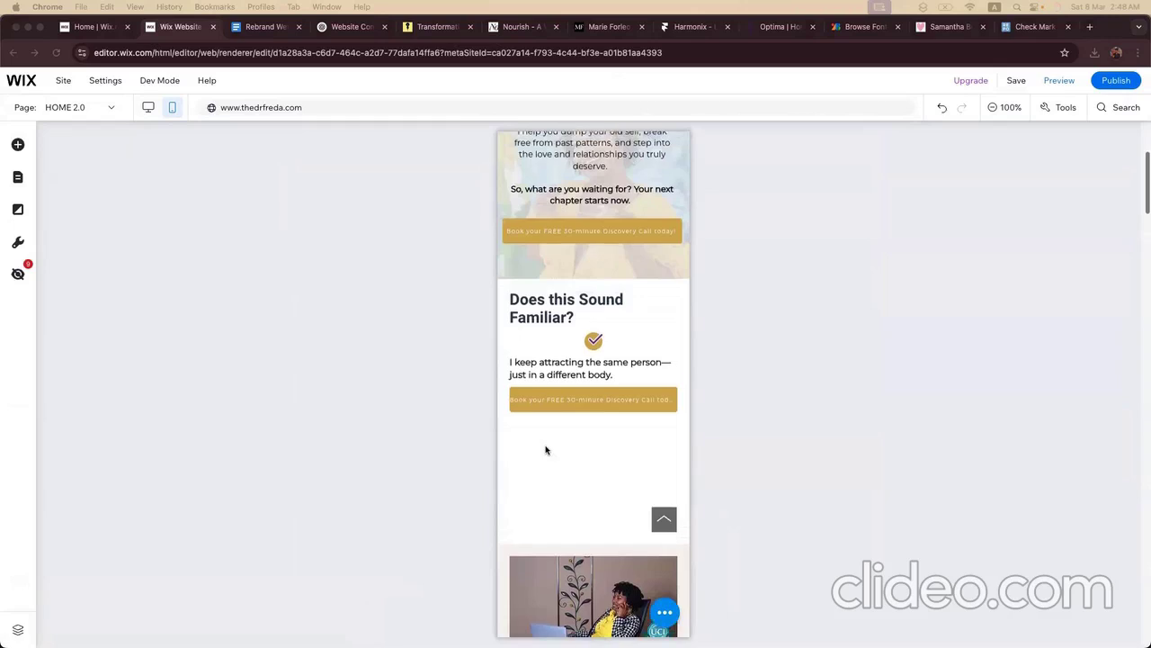
left_click(600, 352)
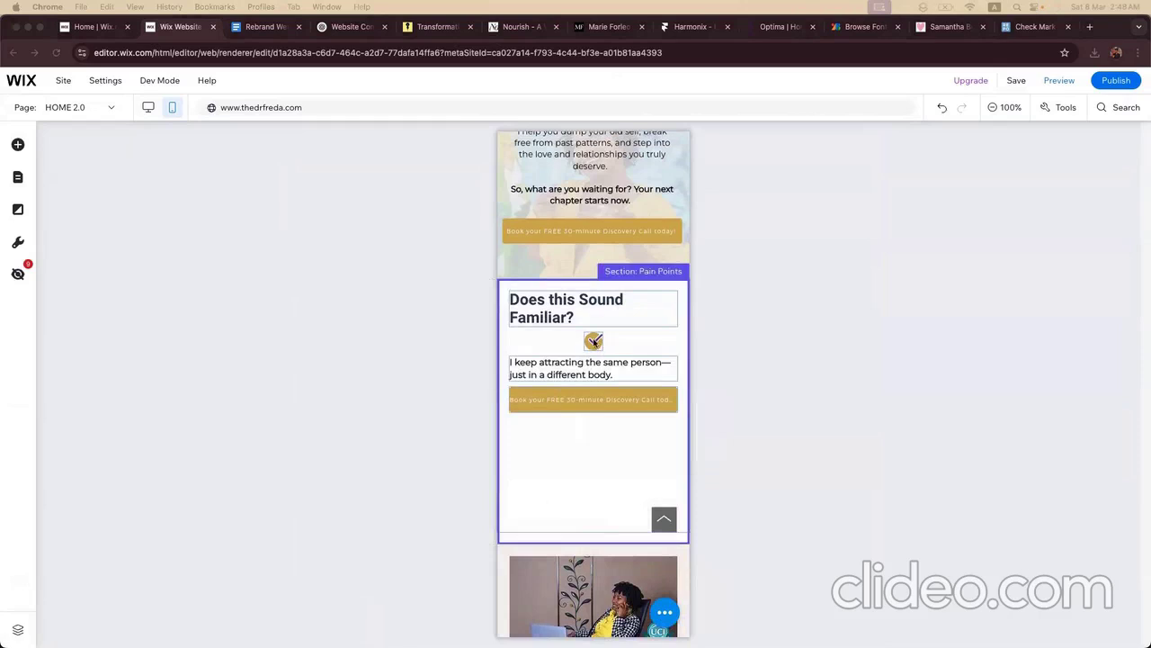
left_click(548, 351)
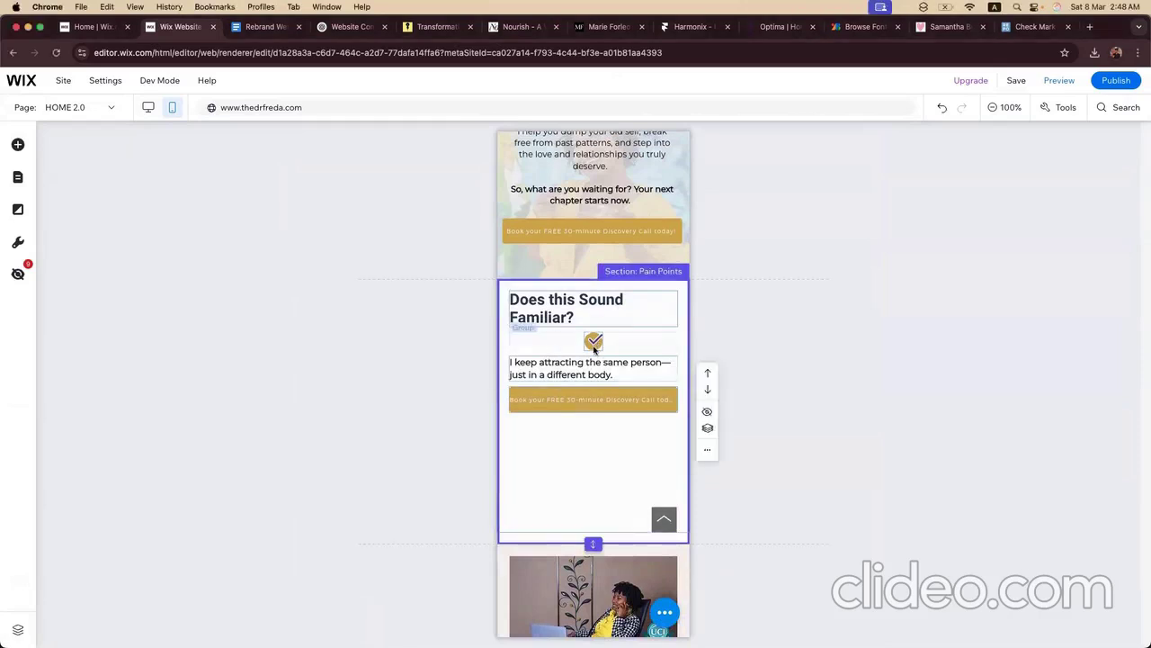
left_click(594, 345)
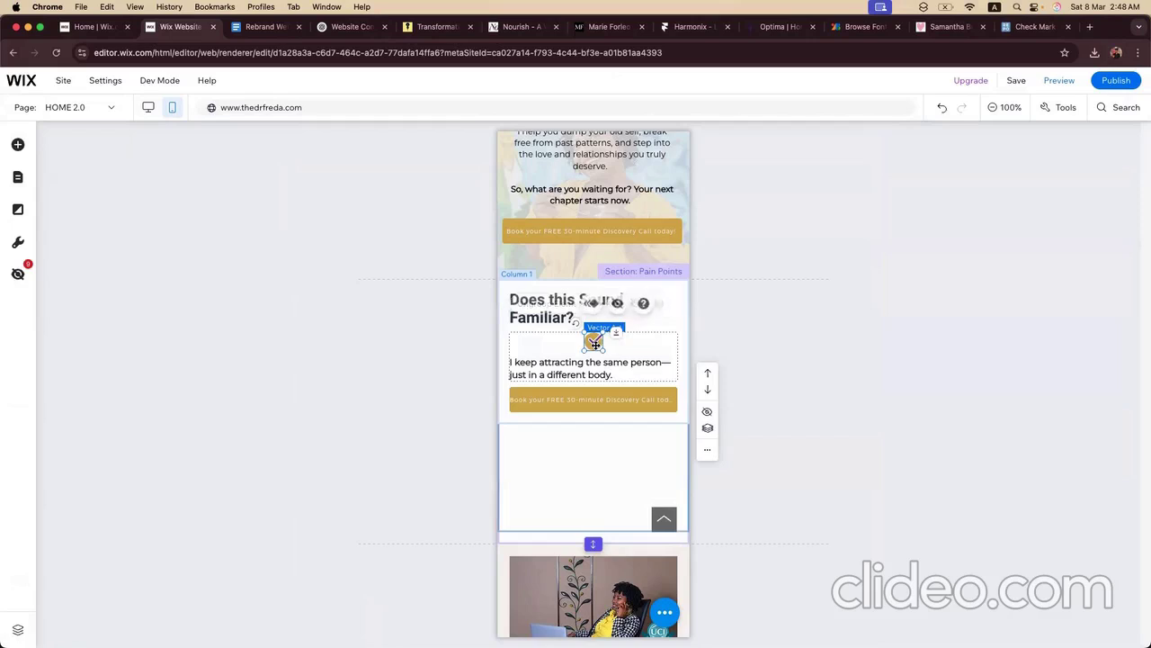
left_click_drag(594, 345, 558, 341)
Step: Place the mobile pain-point sentence beside the check mark, narrow its text box to fit the screen and slightly reduce the text size
left_click(531, 369)
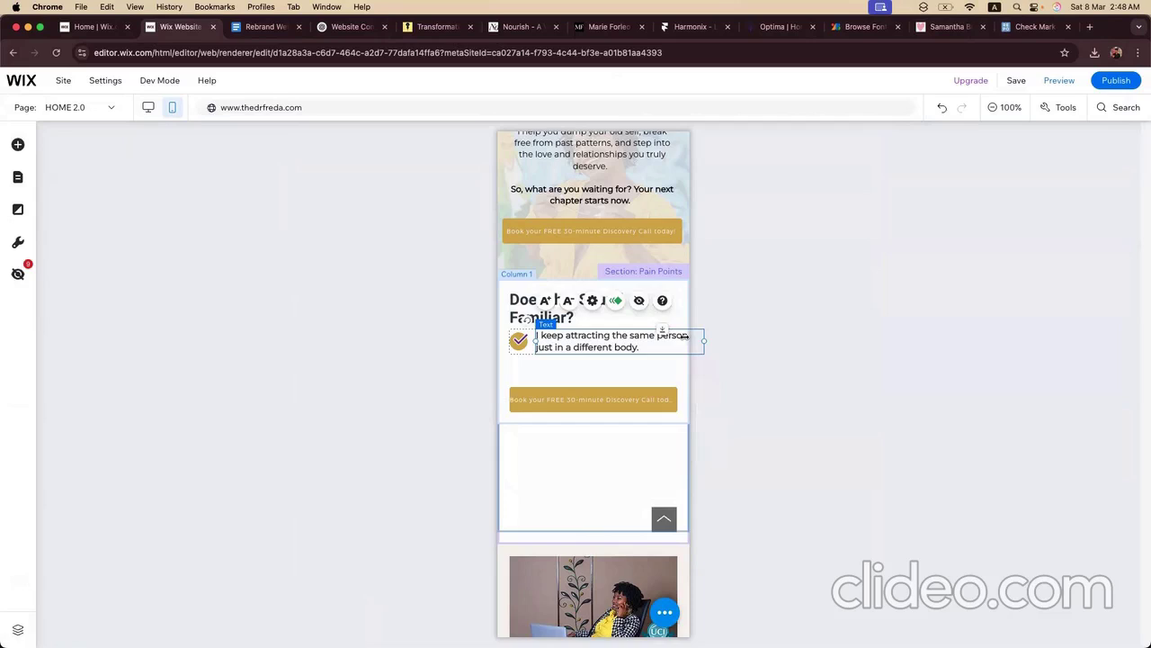
left_click_drag(680, 340, 682, 341)
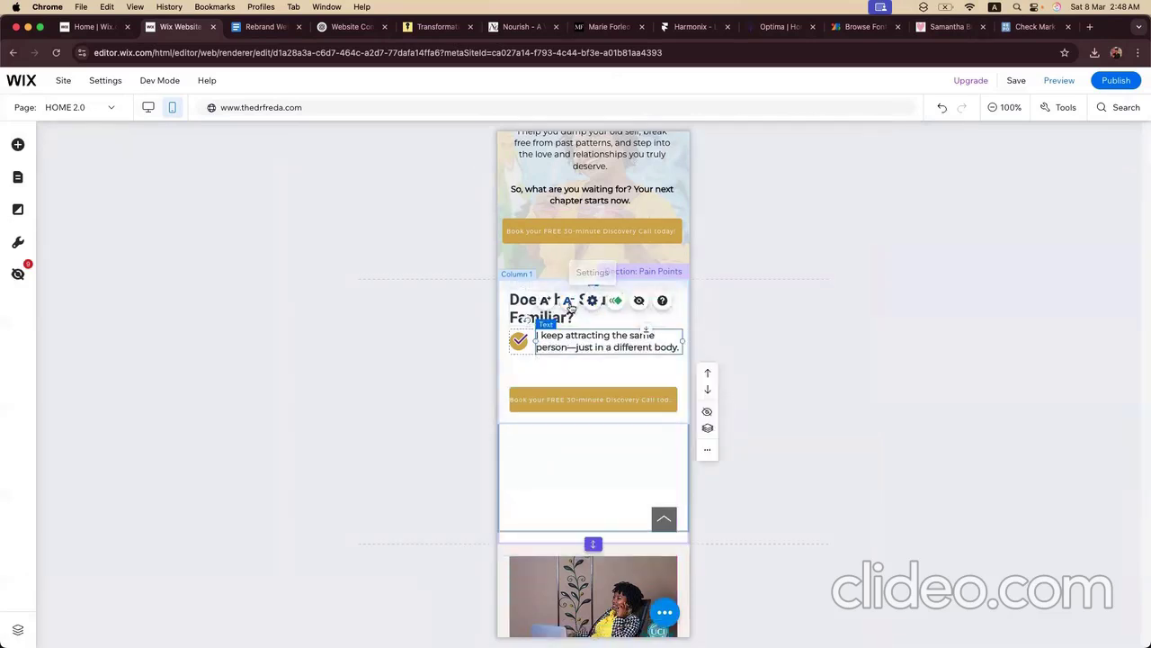
left_click(569, 373)
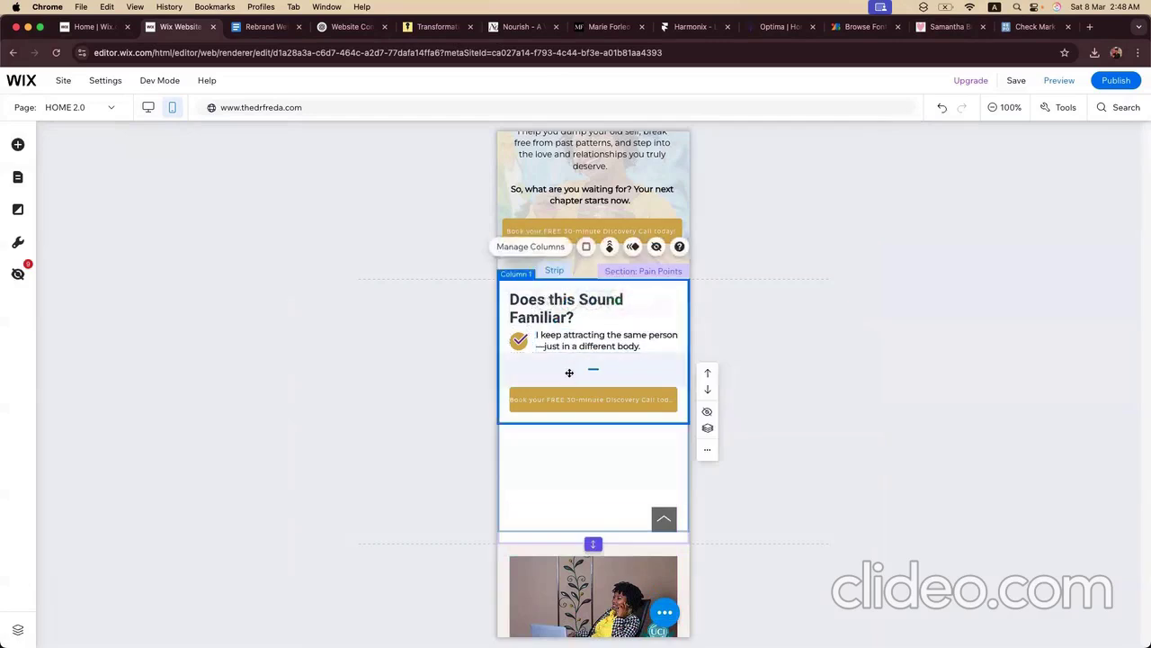
Step: Move the mobile check mark and sentence group slightly down, away from the heading
left_click(386, 396)
left_click(536, 352)
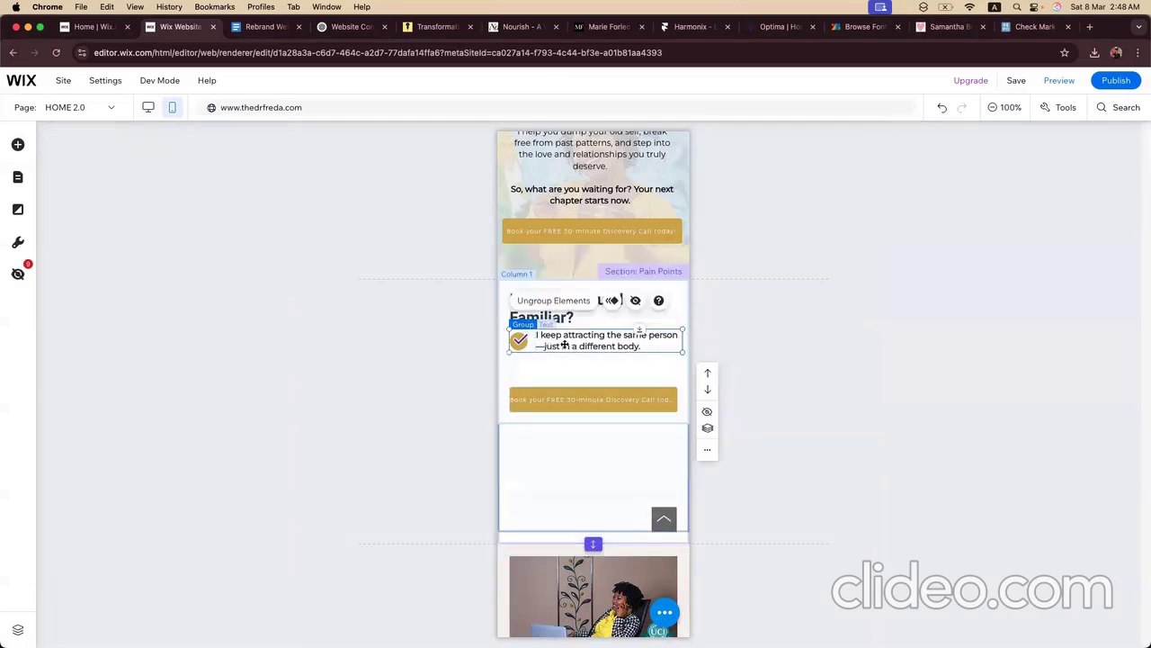
left_click_drag(565, 346, 565, 352)
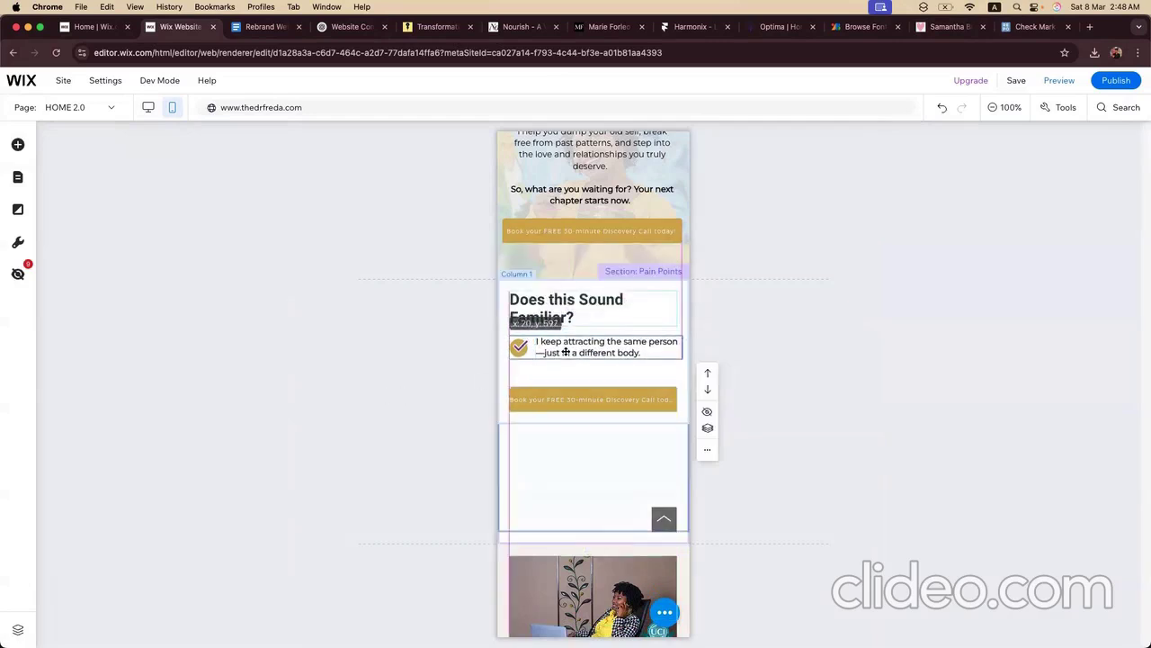
left_click(454, 387)
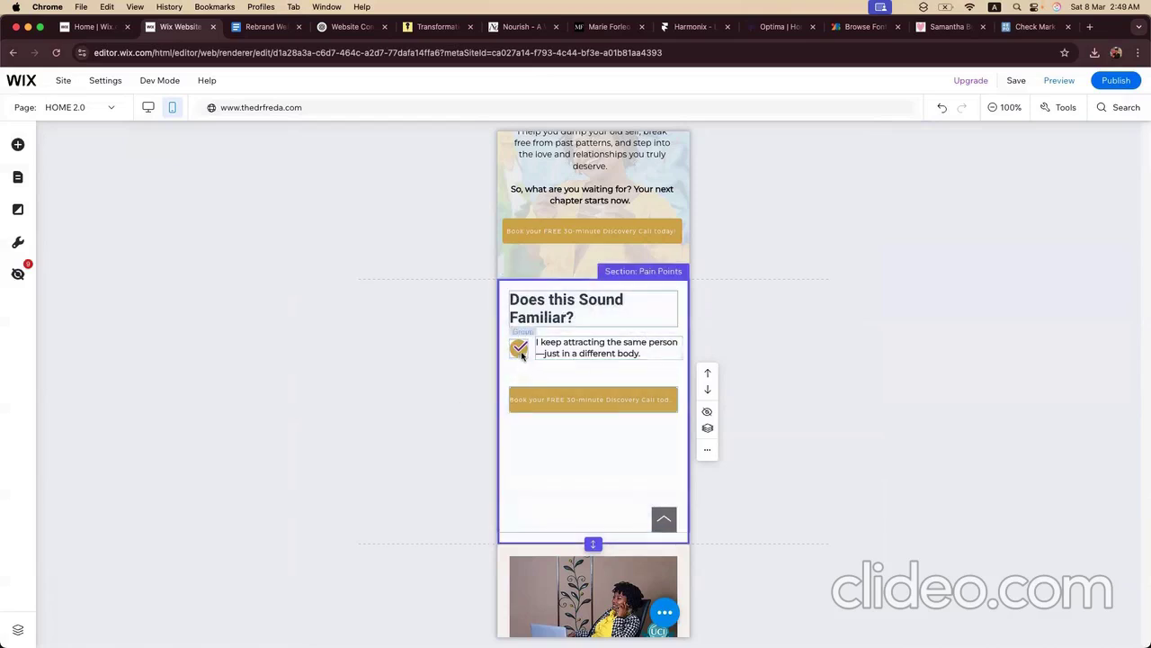
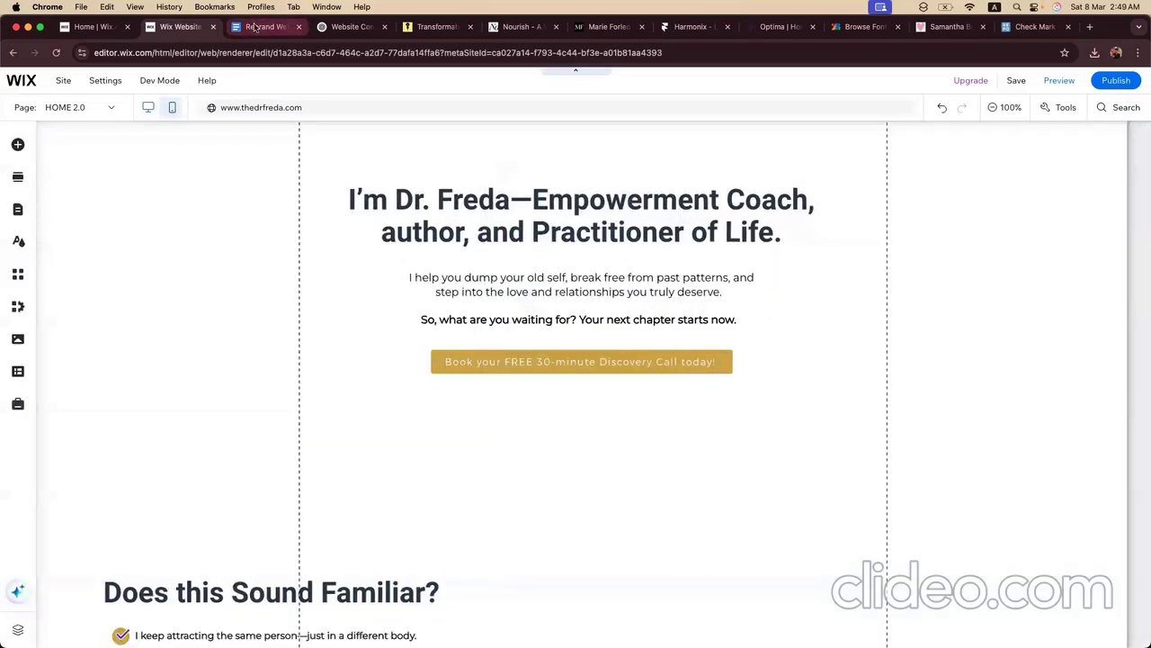
Step: Switch to the Rebrand Website Content document and review the statements under "Does this Sound Familiar?"
left_click(255, 27)
scroll(390, 319, "down", 20)
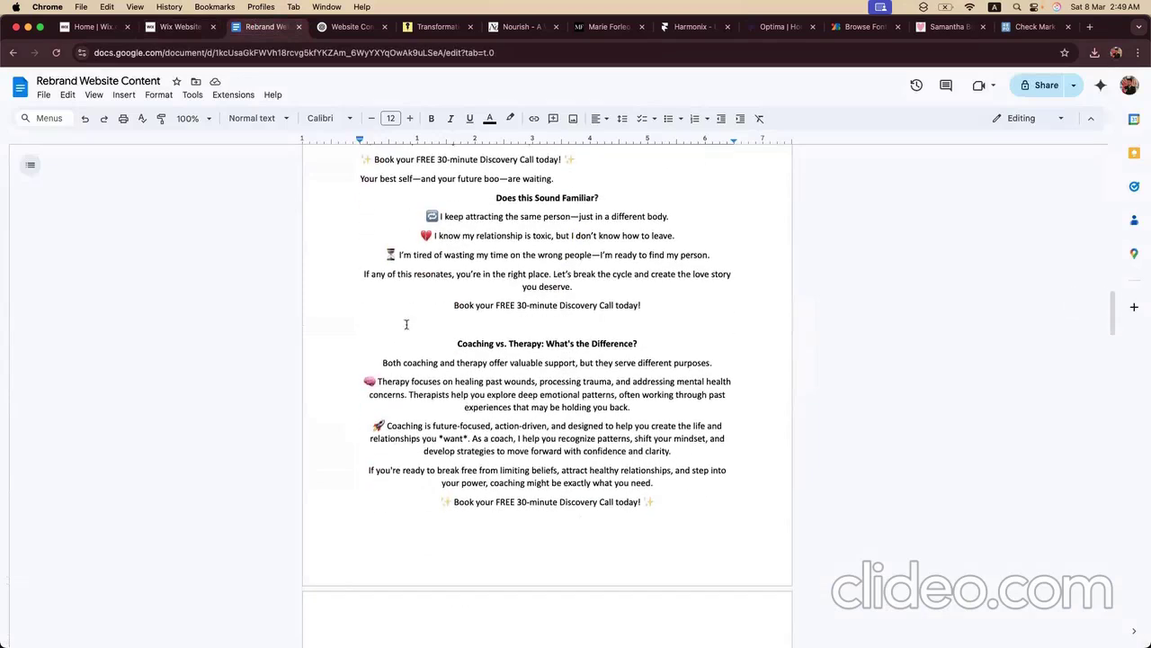
scroll(405, 324, "up", 2)
scroll(459, 258, "down", 1)
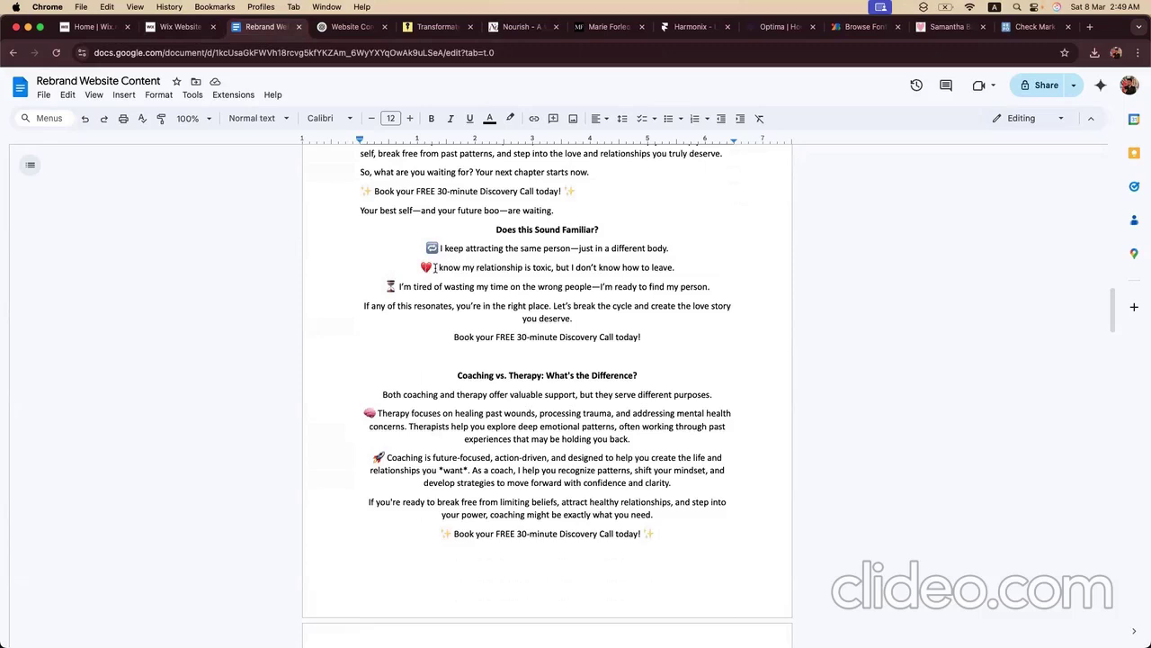
left_click_drag(440, 248, 501, 267)
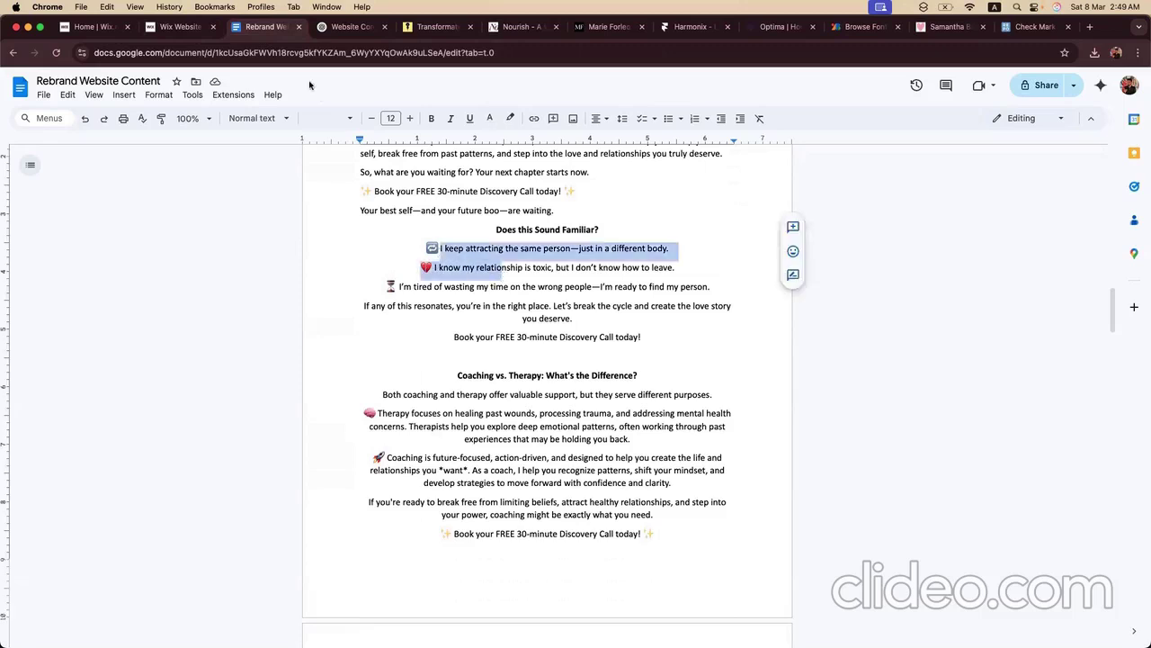
Step: Back in the Wix desktop layout, duplicate the check mark statement group and place the copy directly below the original
left_click(180, 27)
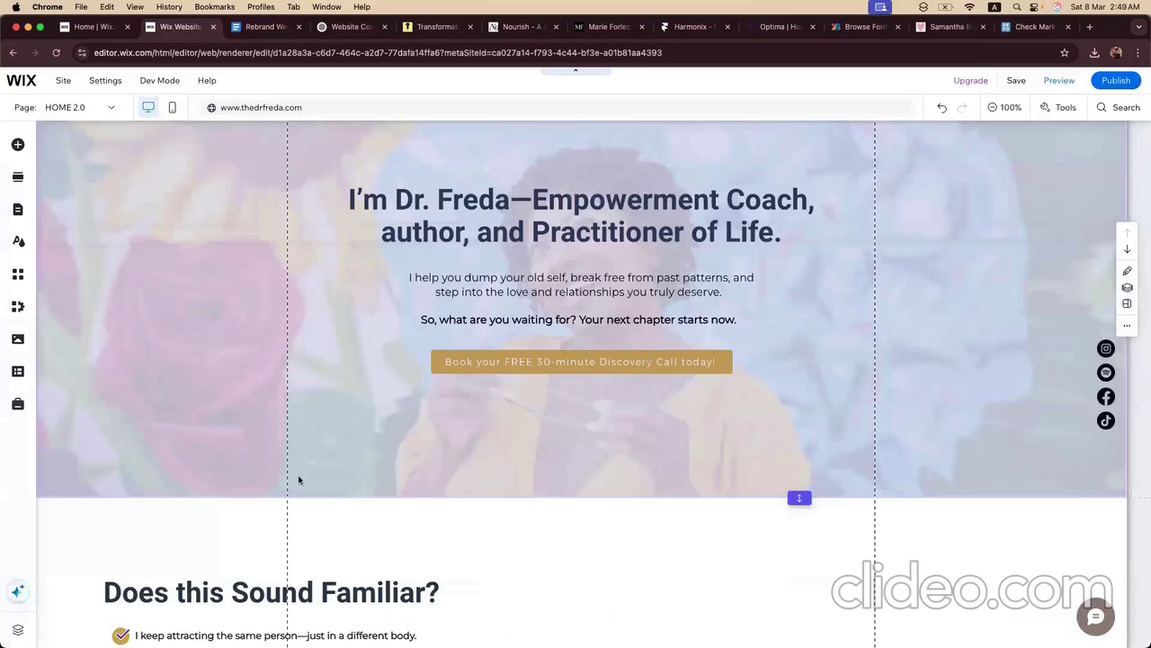
scroll(299, 480, "down", 3)
left_click(248, 444)
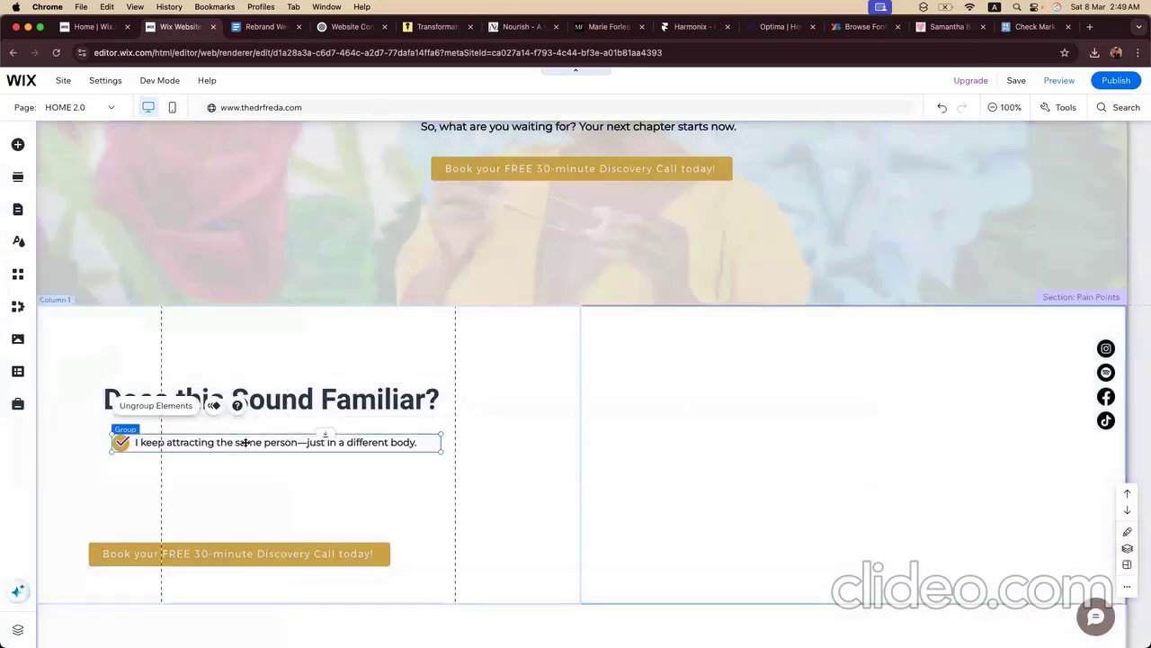
left_click_drag(246, 443, 184, 476)
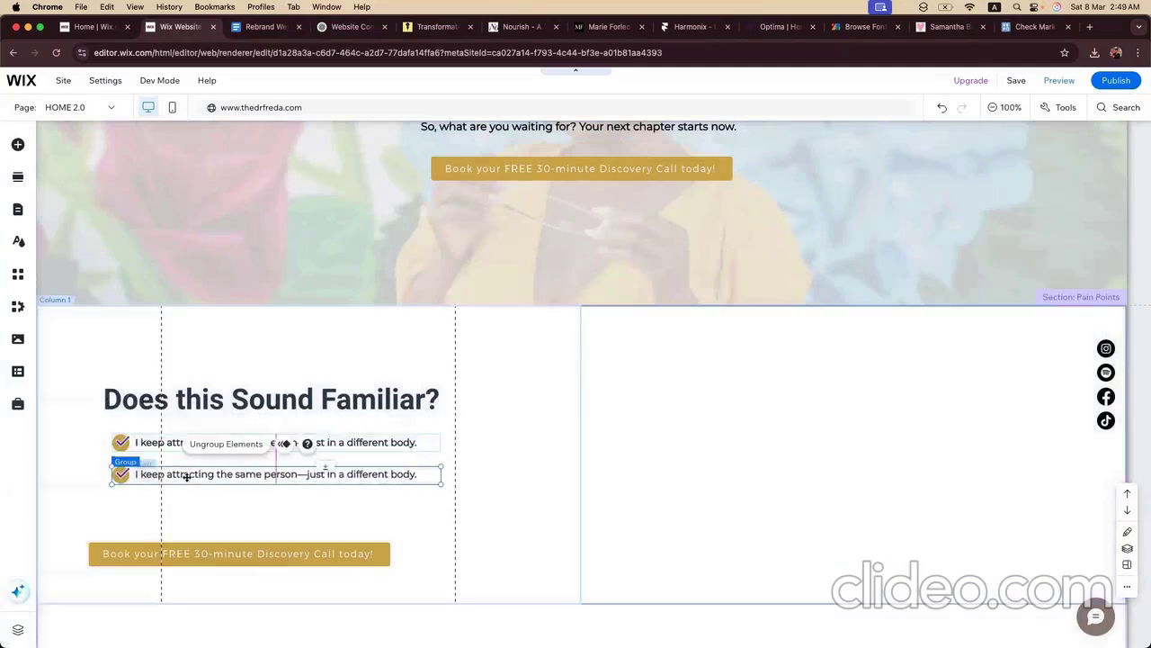
Step: Check how the two check mark statements stack in the mobile layout, and return to the desktop layout
left_click(173, 110)
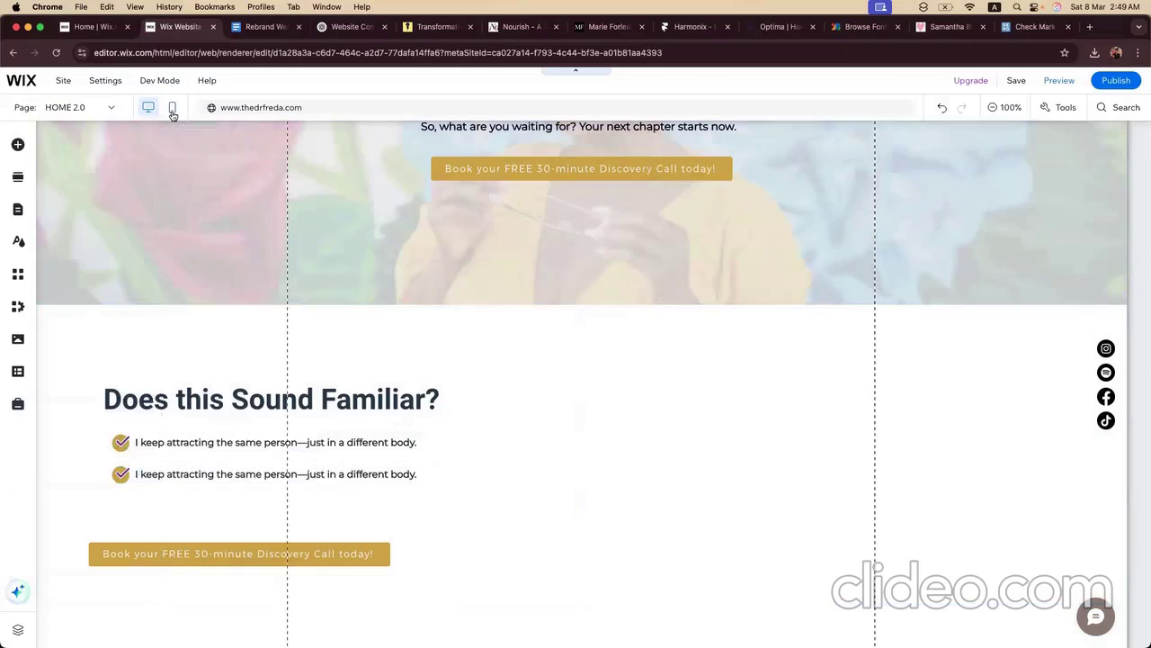
left_click(173, 112)
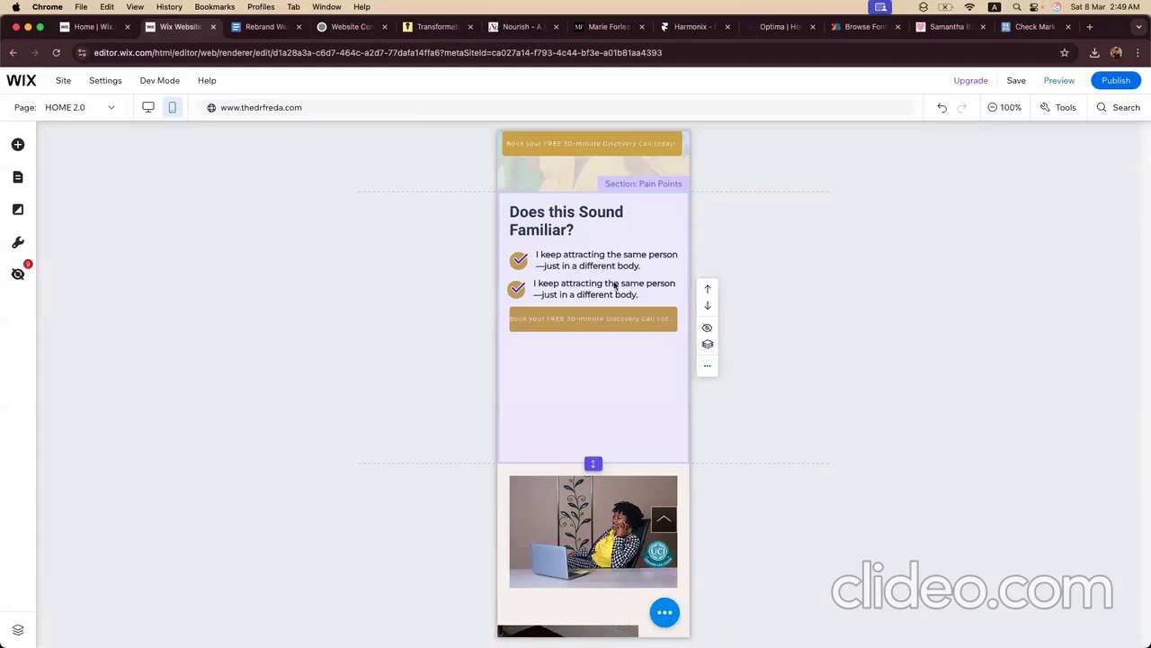
left_click(233, 177)
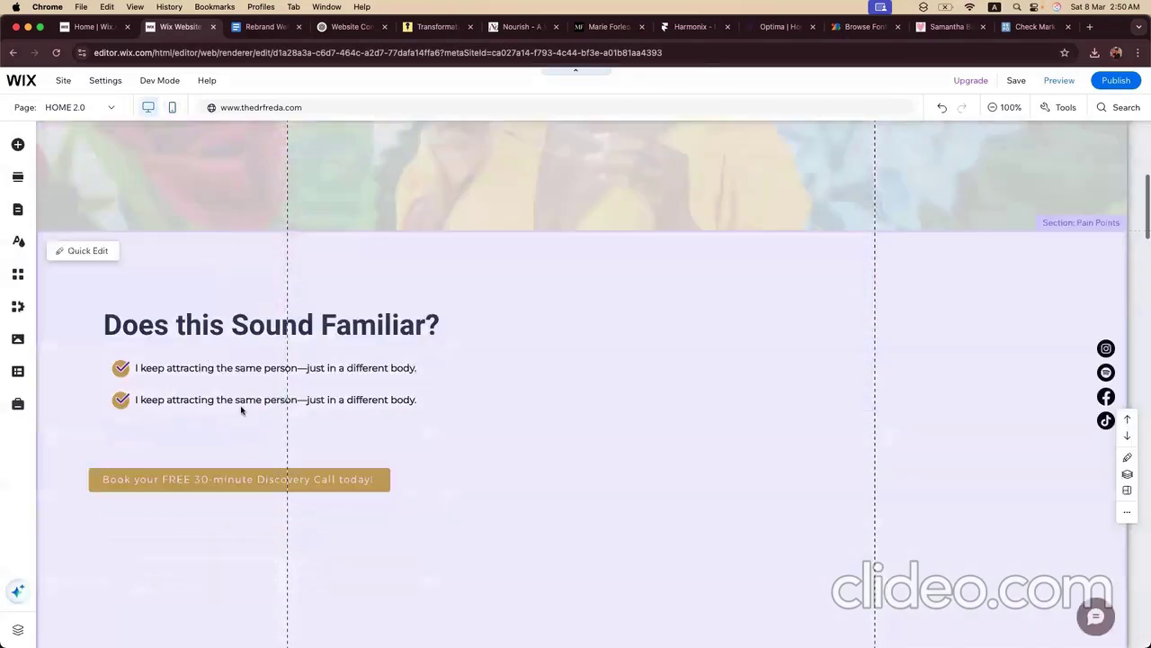
Step: Paste a third check mark statement group and place it below the second, in line with the other two
left_click(206, 367)
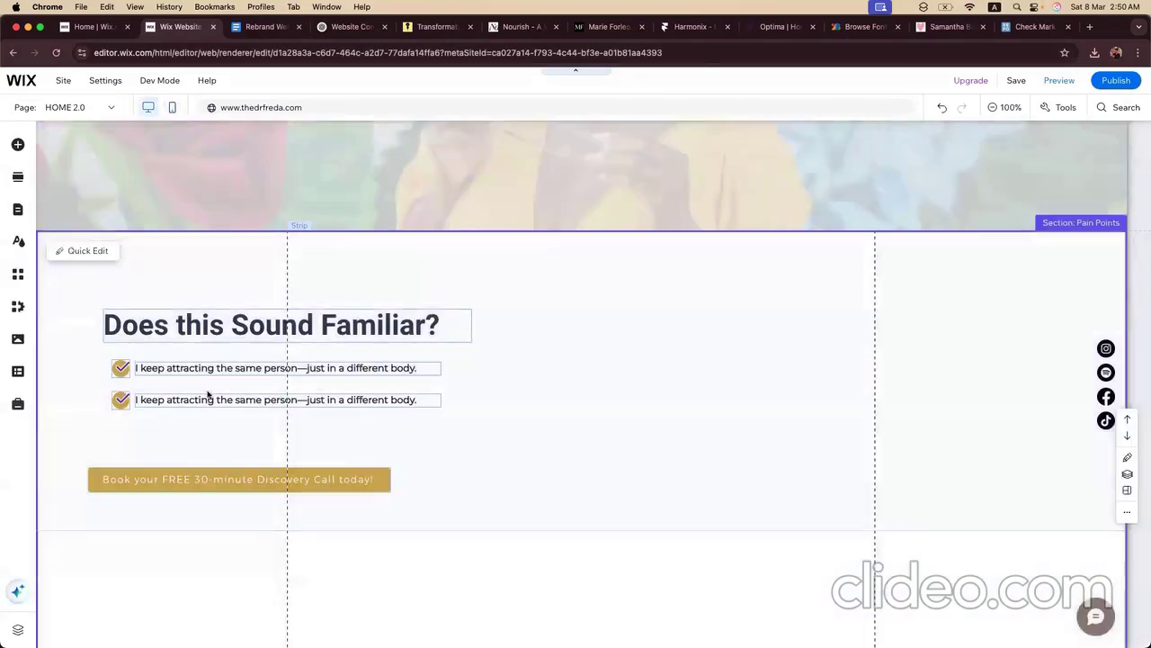
left_click(207, 400)
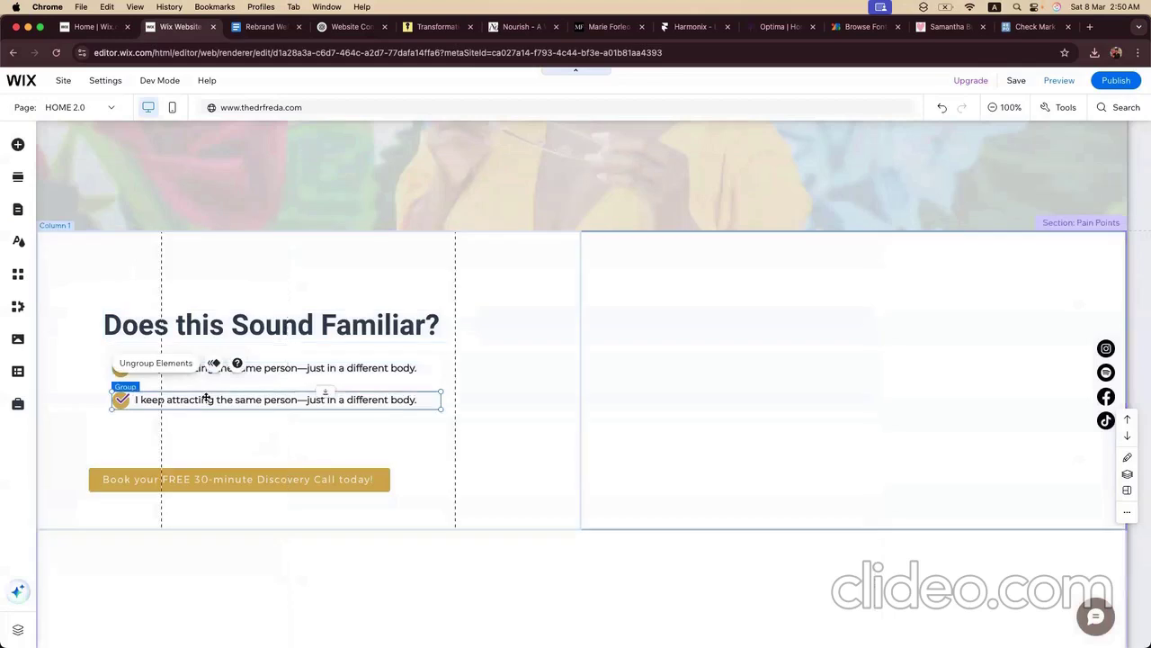
key("ctrl+v")
left_click_drag(279, 412, 135, 431)
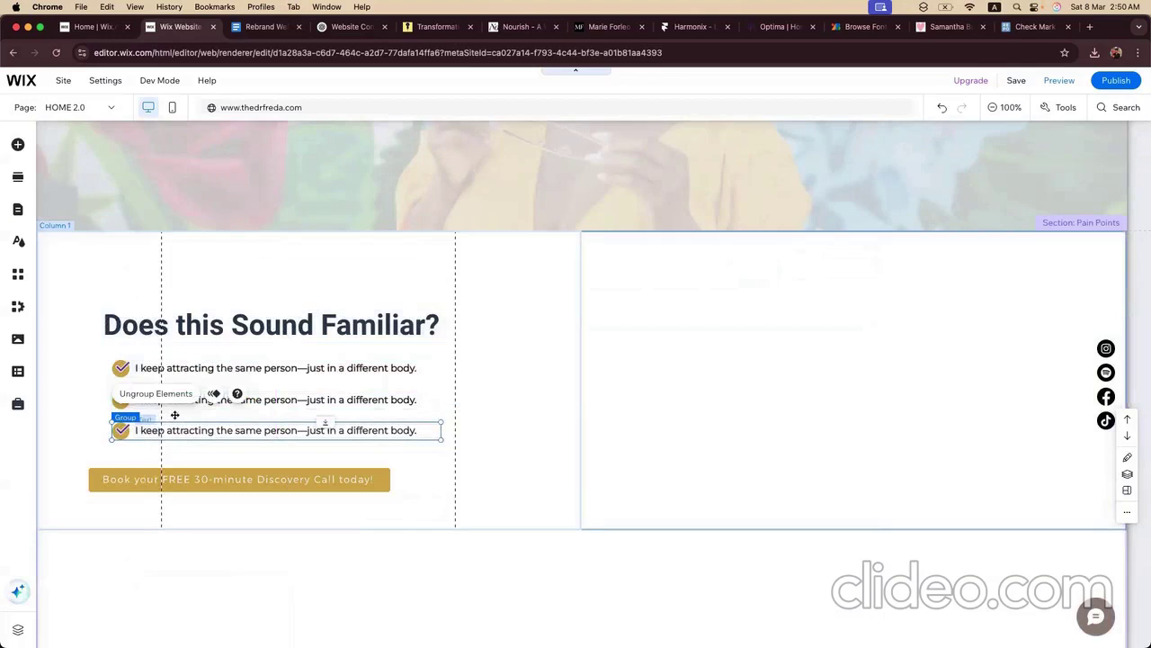
Step: Distribute the three check mark statement groups evenly in the vertical direction
left_click(288, 368, "shift")
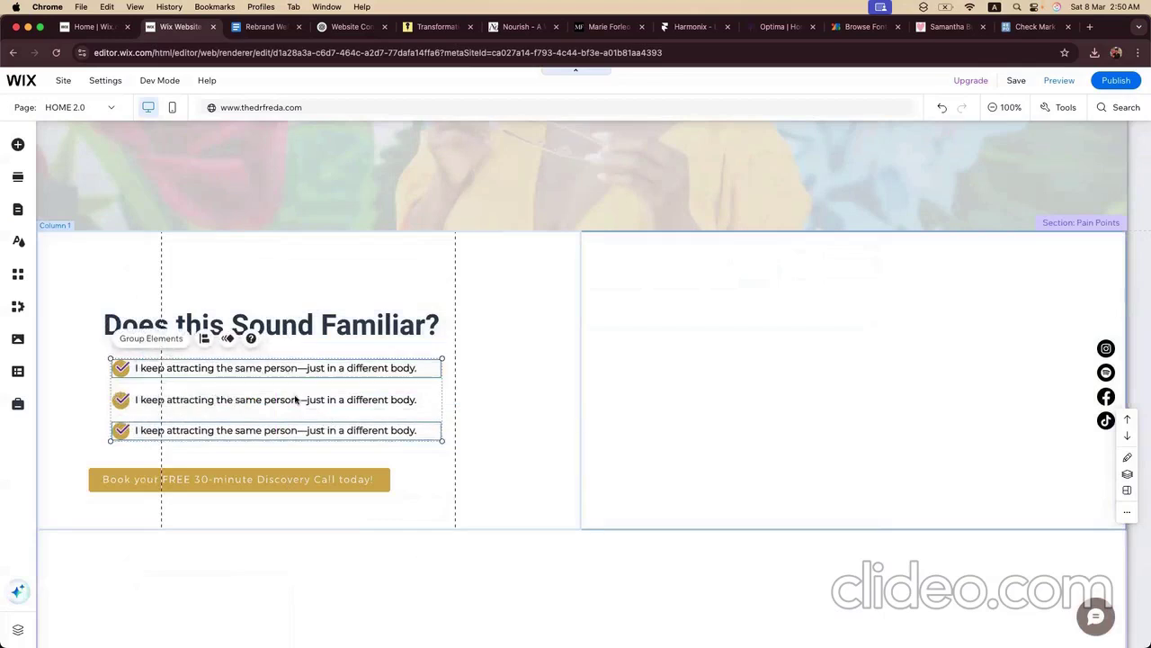
left_click(206, 338)
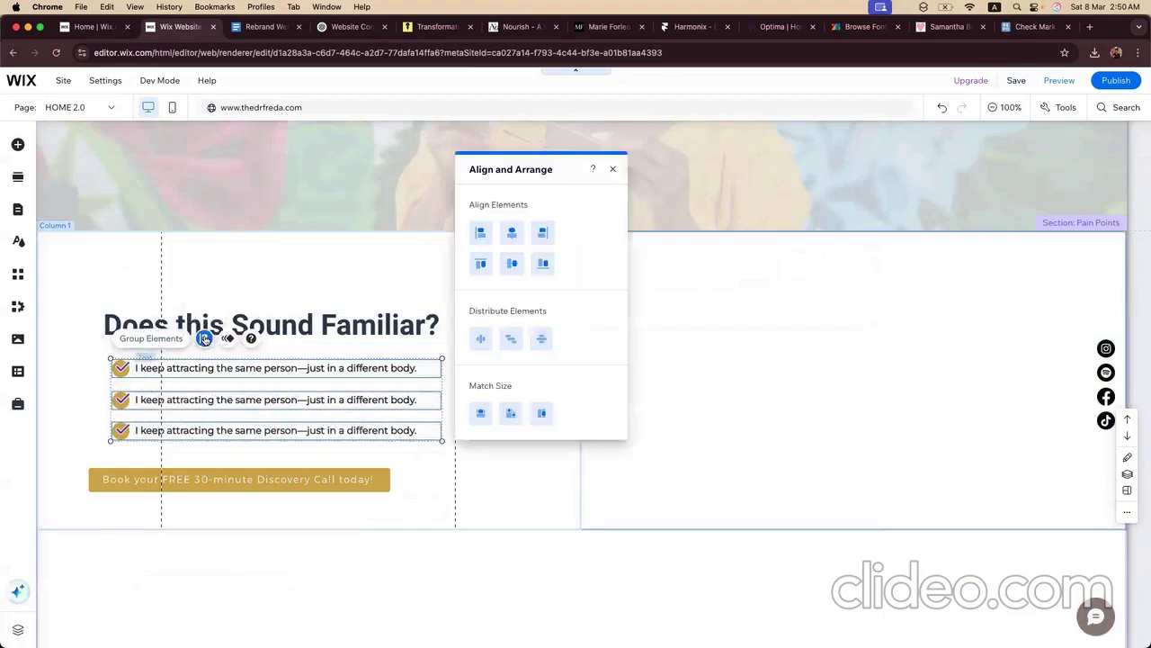
left_click(542, 340)
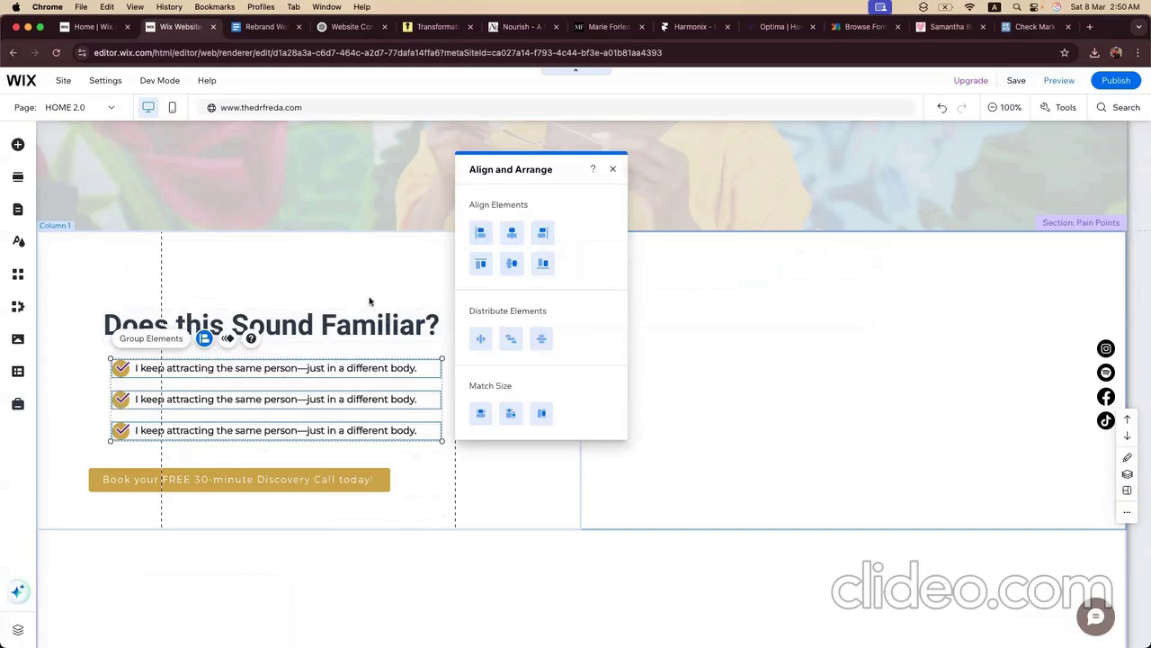
Step: Align the heading, the three check mark groups and the Discovery Call button to their left edges
left_click(346, 329, "shift")
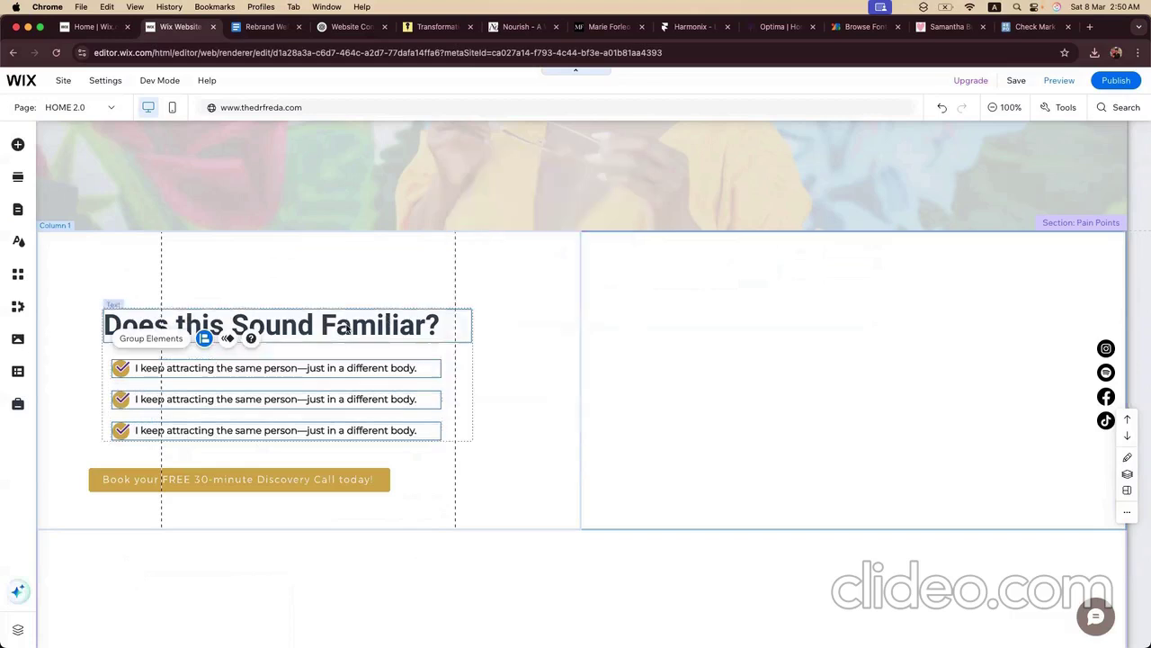
left_click(322, 481, "shift")
left_click(181, 288)
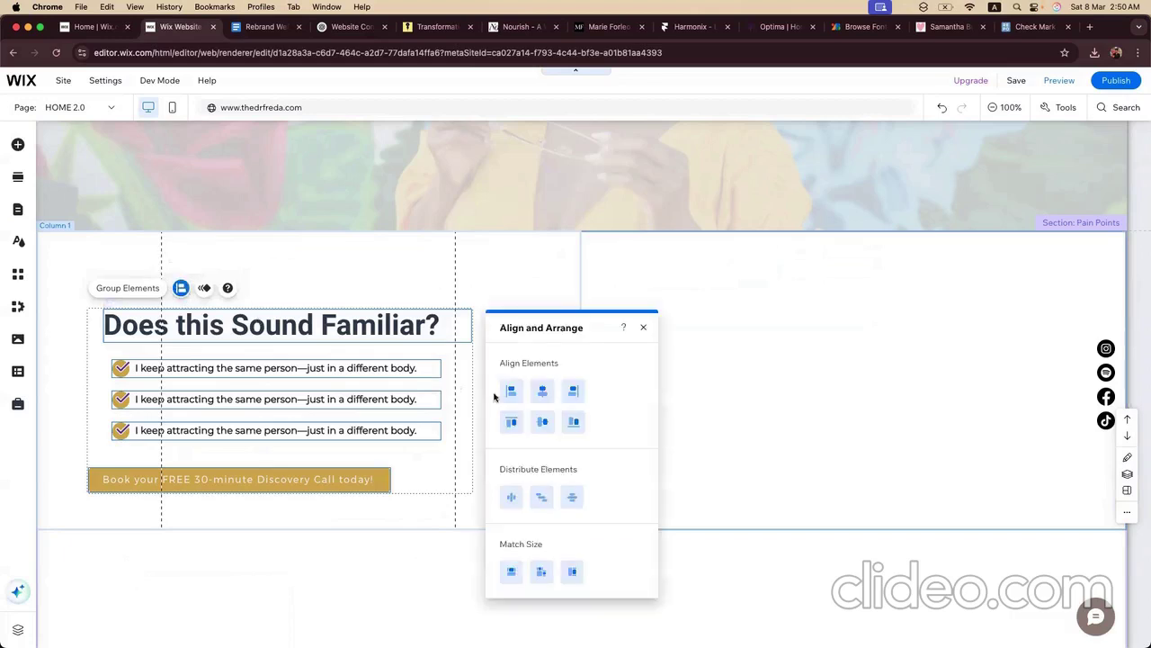
left_click(510, 395)
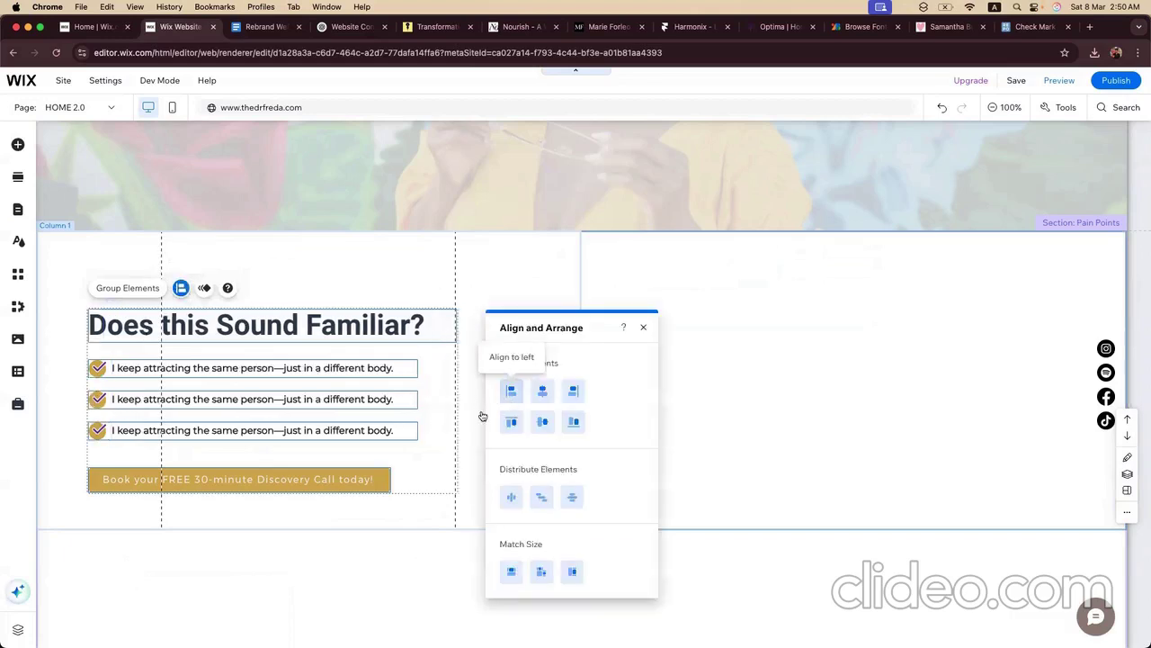
Step: Move the aligned heading, statements and button together to the right and slightly up within the first column
left_click_drag(241, 326, 275, 304)
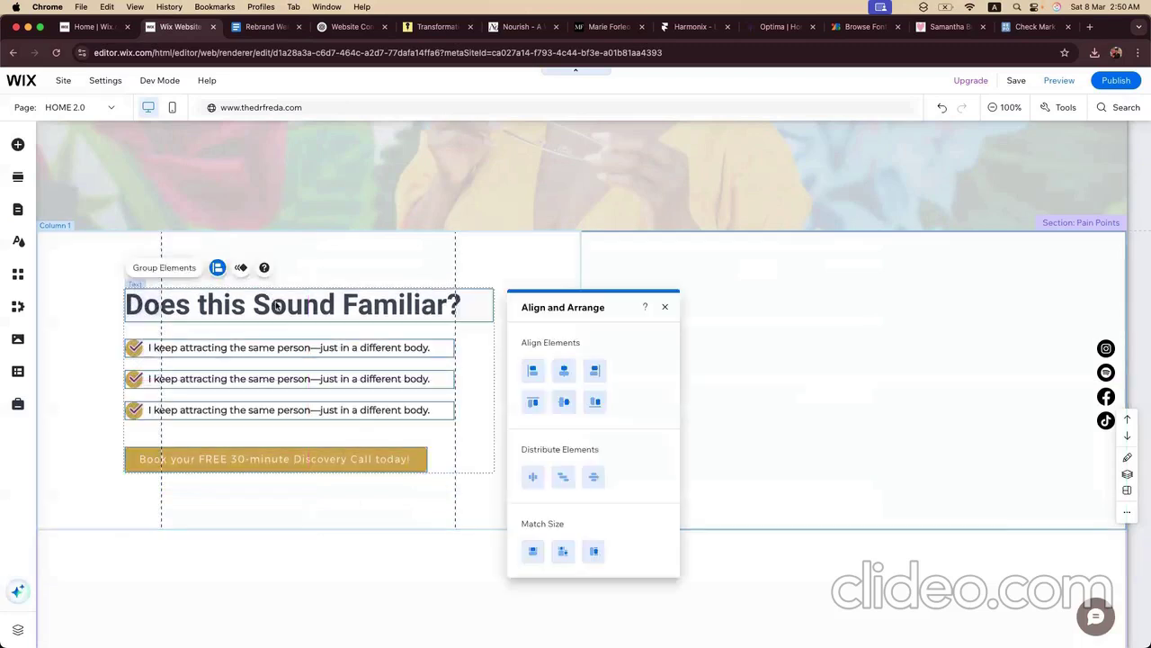
left_click(497, 266)
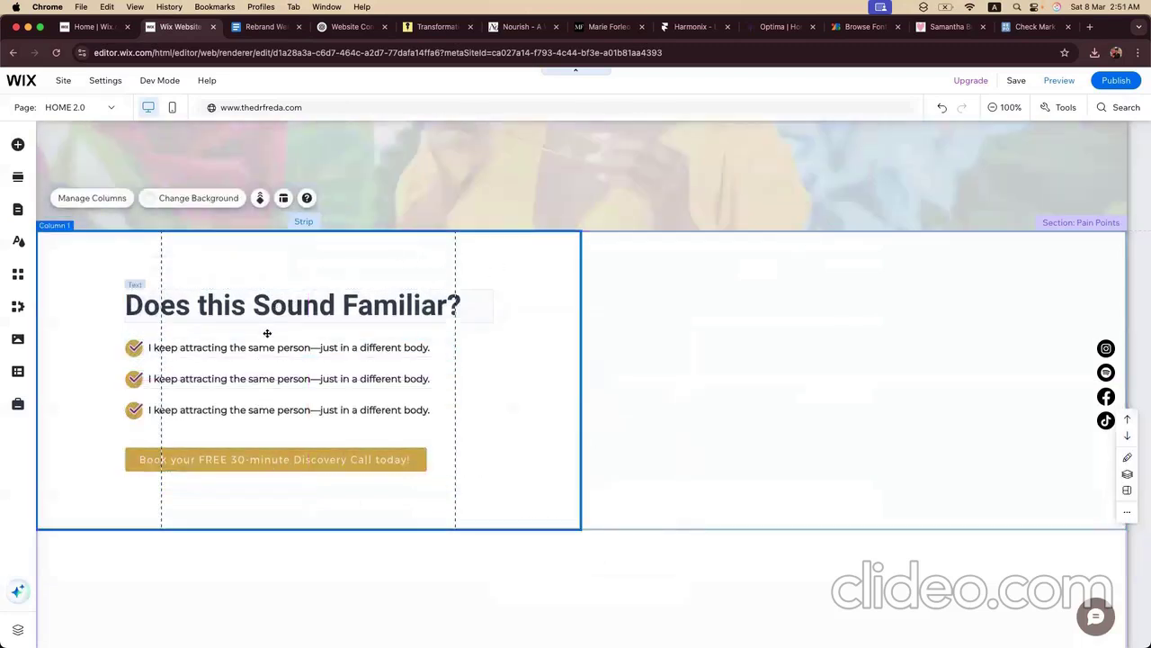
Step: Copy the statement "I know my relationship is toxic, but I don't know how to leave." from the Rebrand Website Content document in Google Docs
left_click(305, 463)
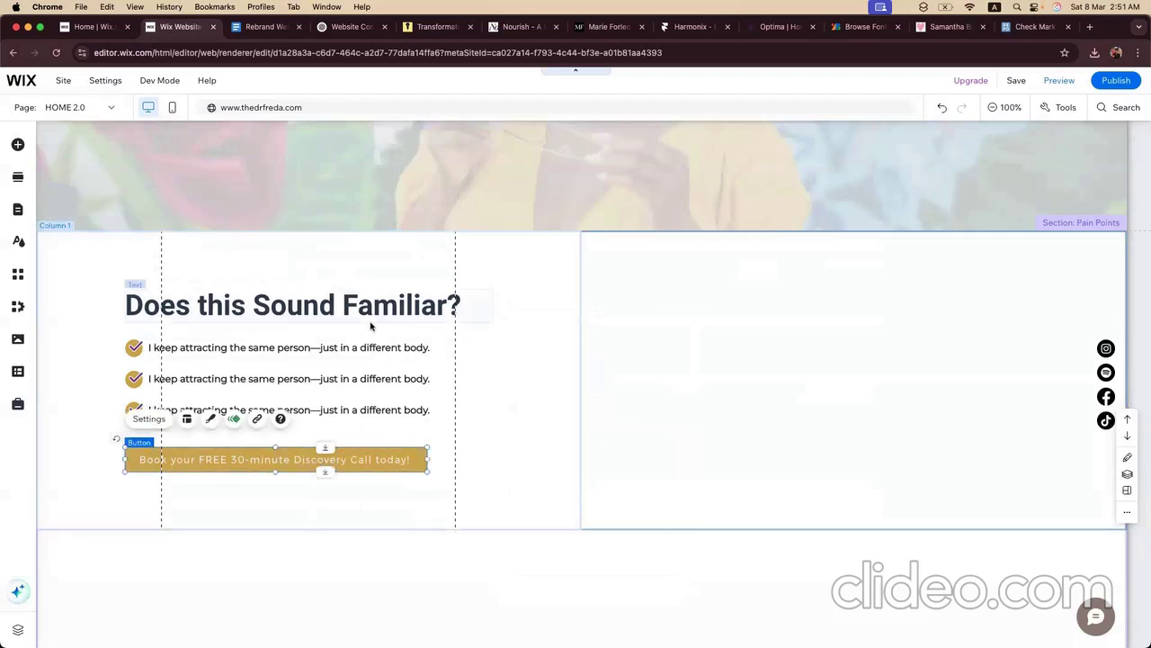
left_click(341, 351)
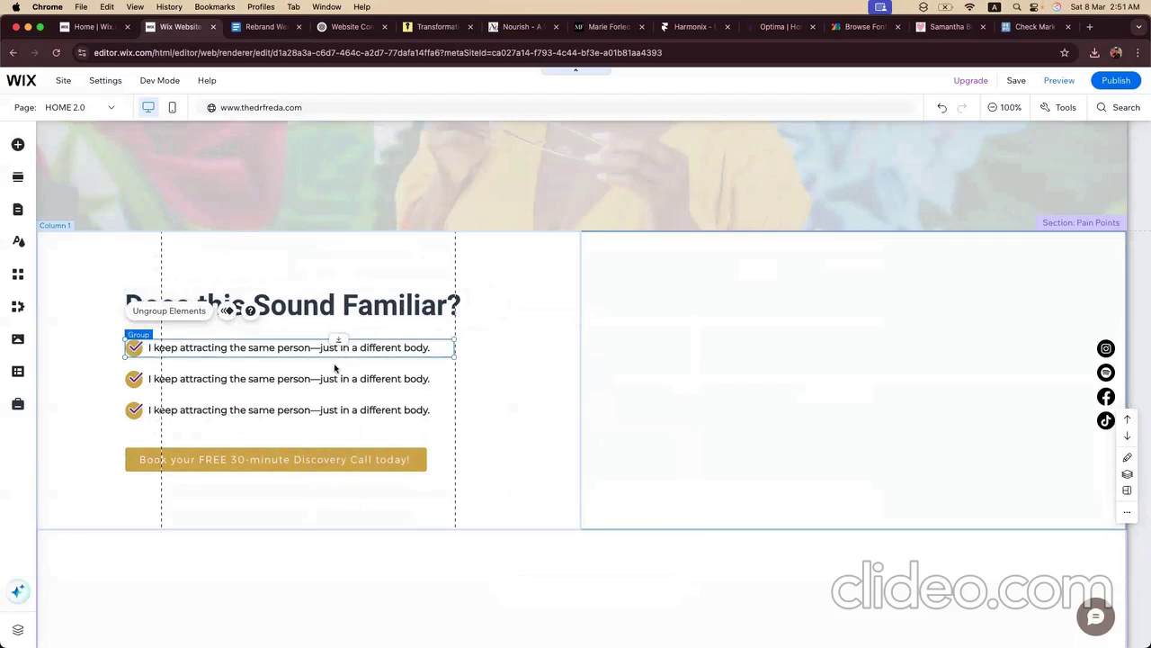
left_click(266, 27)
left_click(508, 293)
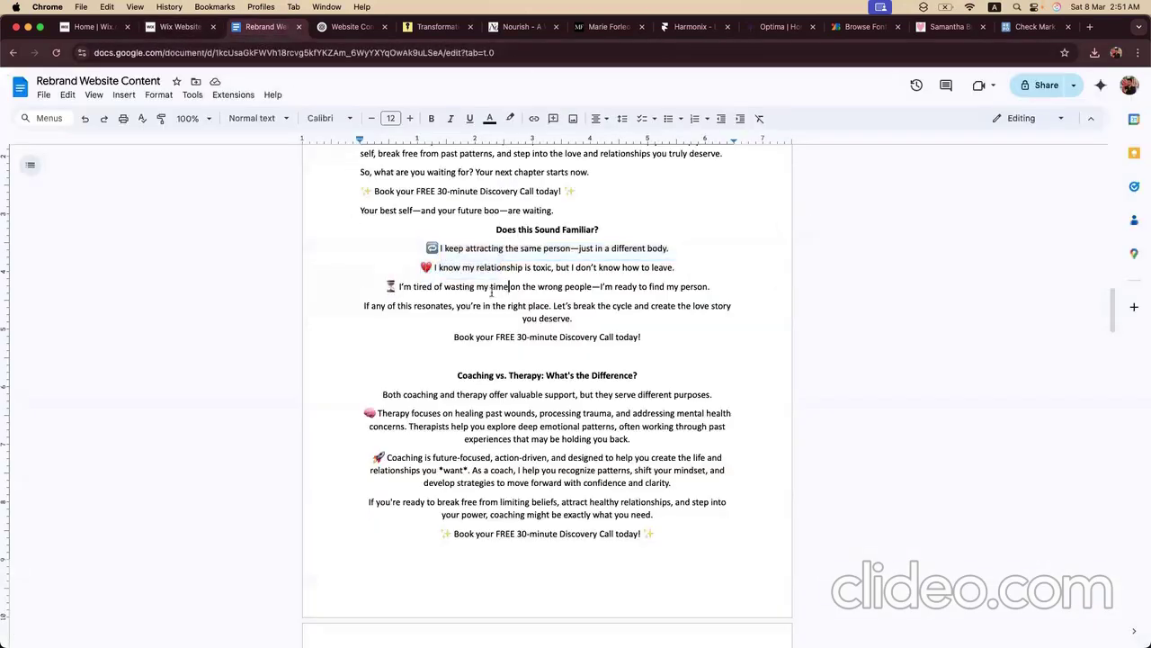
left_click_drag(432, 267, 672, 278)
key("super+c")
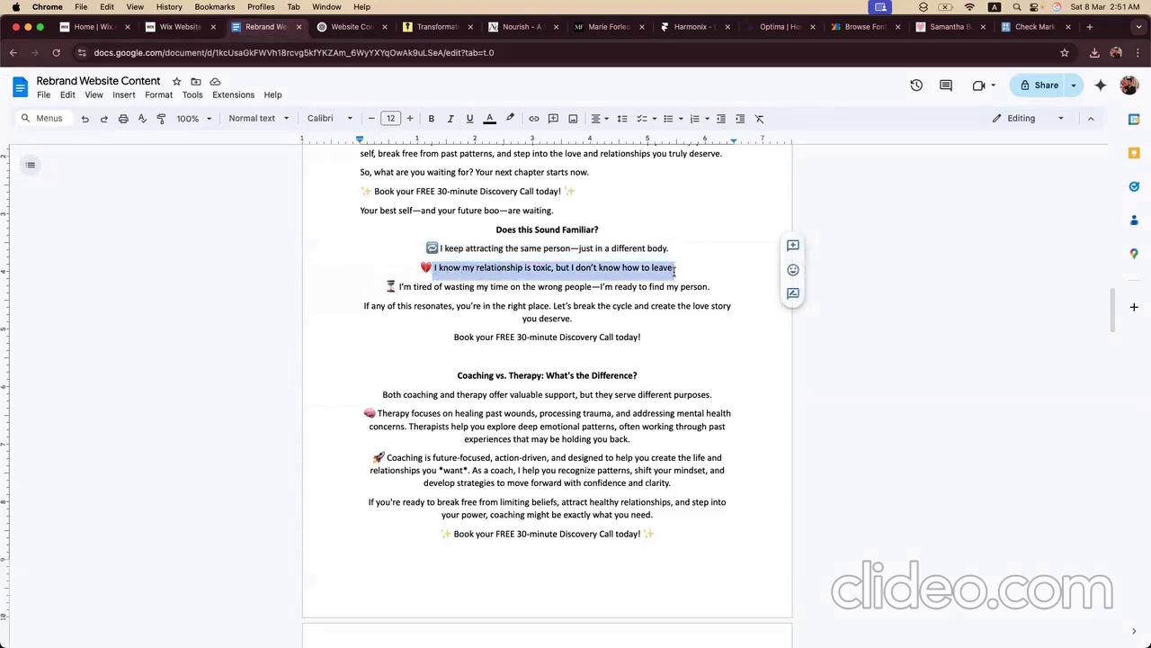
left_click(352, 27)
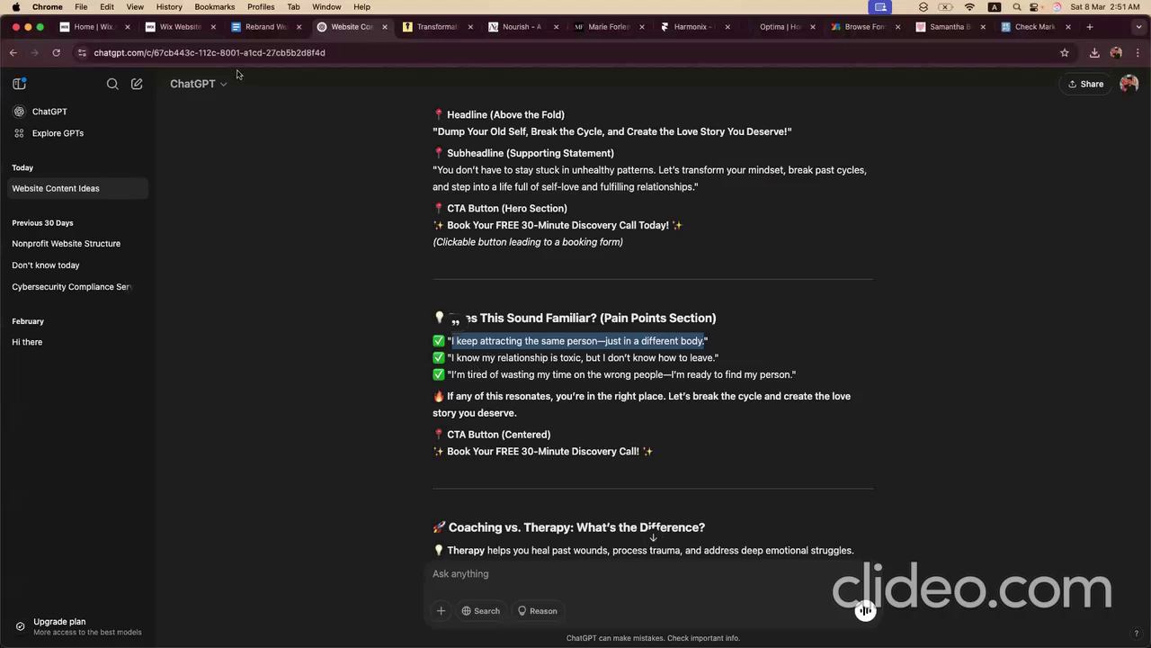
left_click(268, 29)
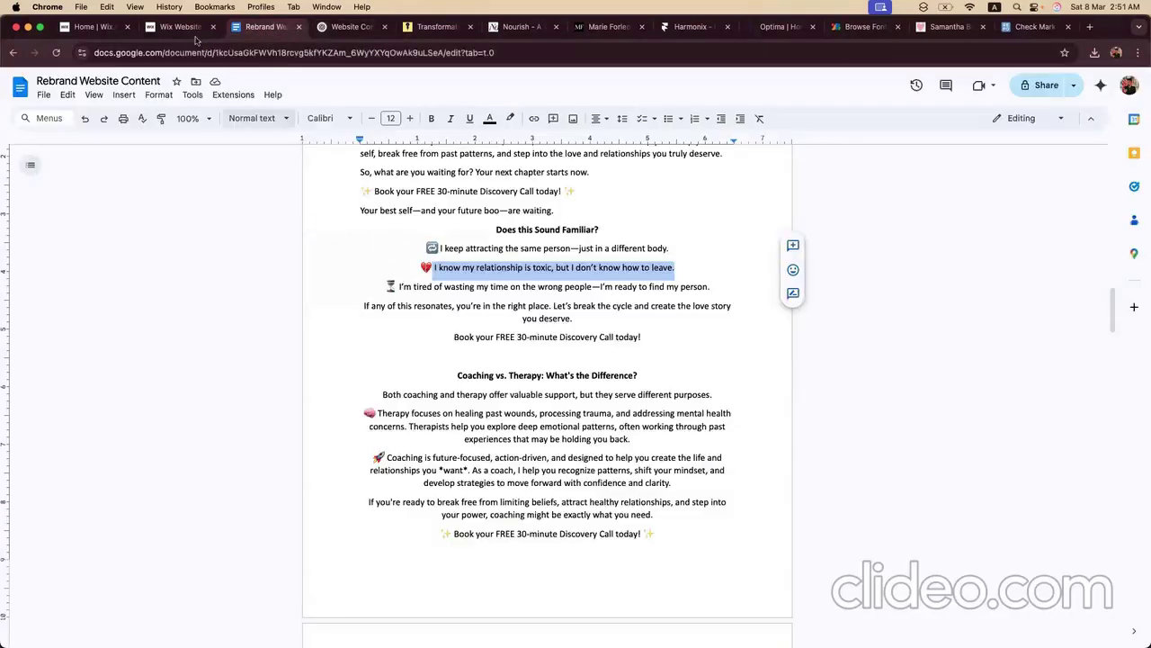
Step: In the Wix editor, replace the second check mark statement with the copied "I know my relationship is toxic, but I don't know how to leave."
left_click(185, 27)
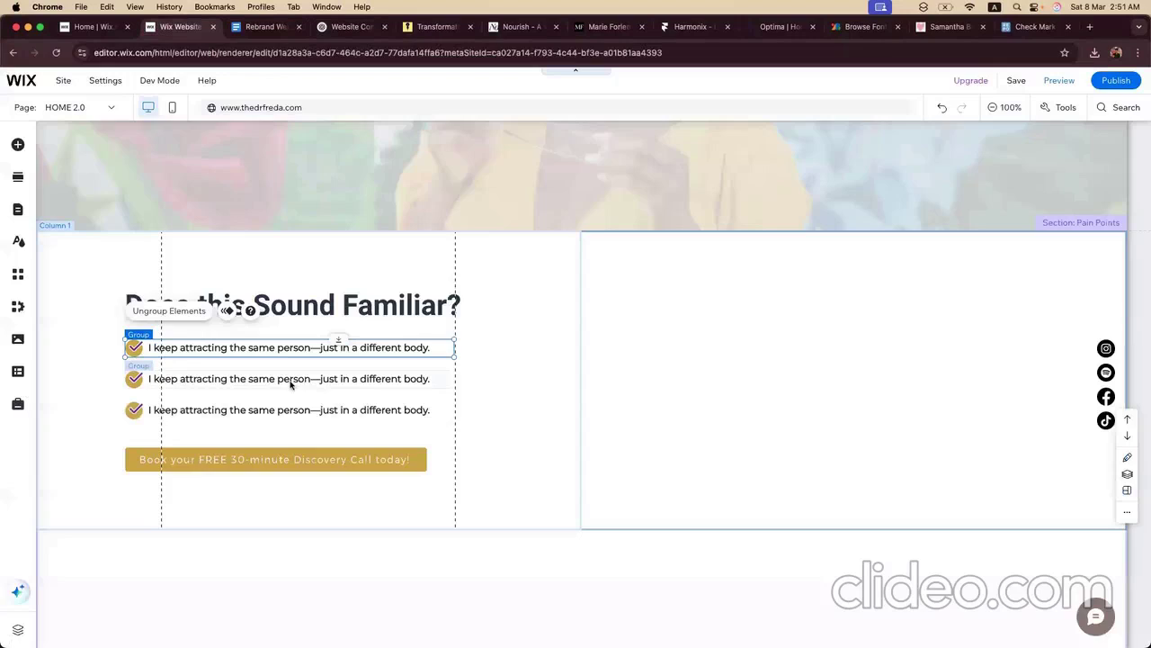
left_click(290, 384)
left_click(288, 383)
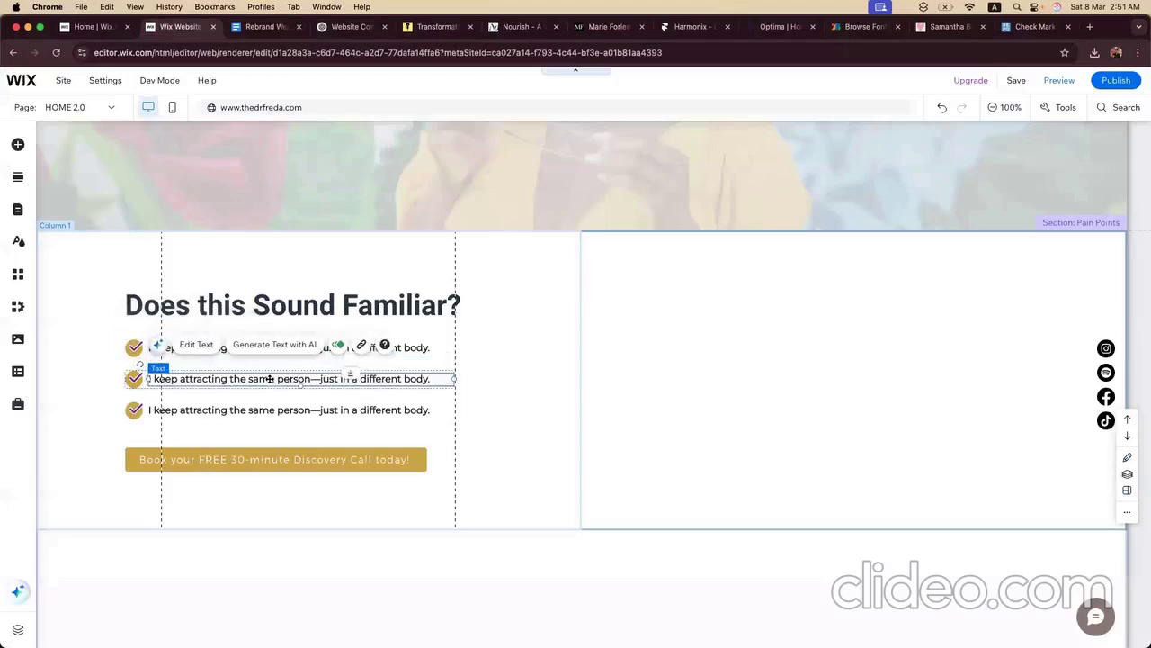
left_click(205, 345)
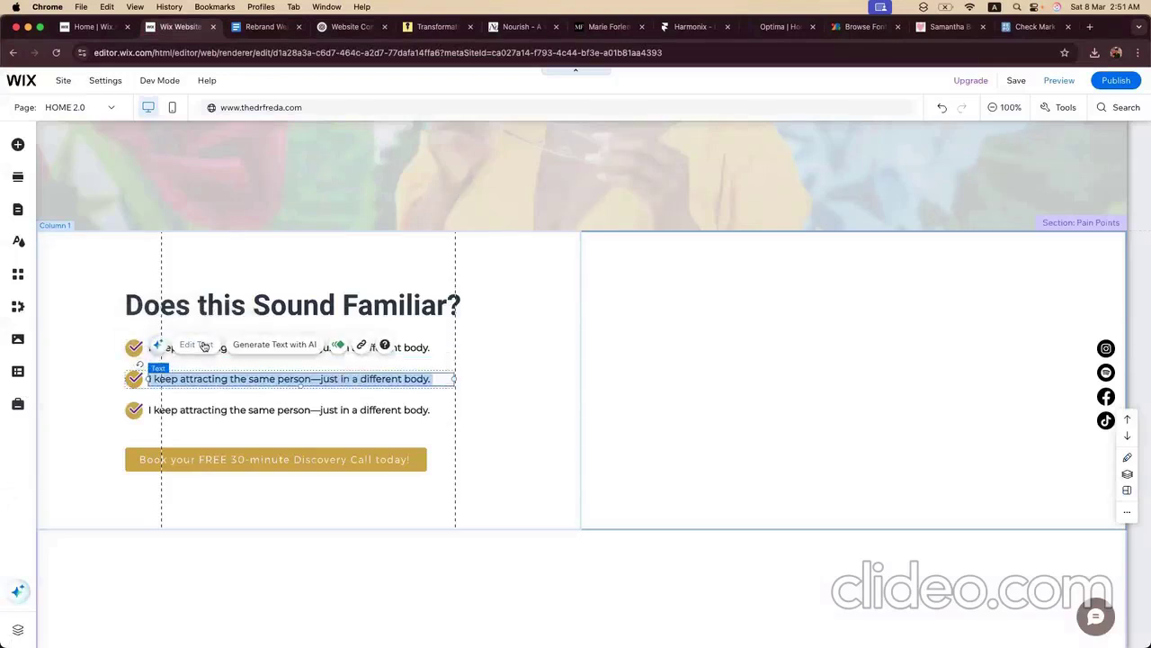
key("super+v")
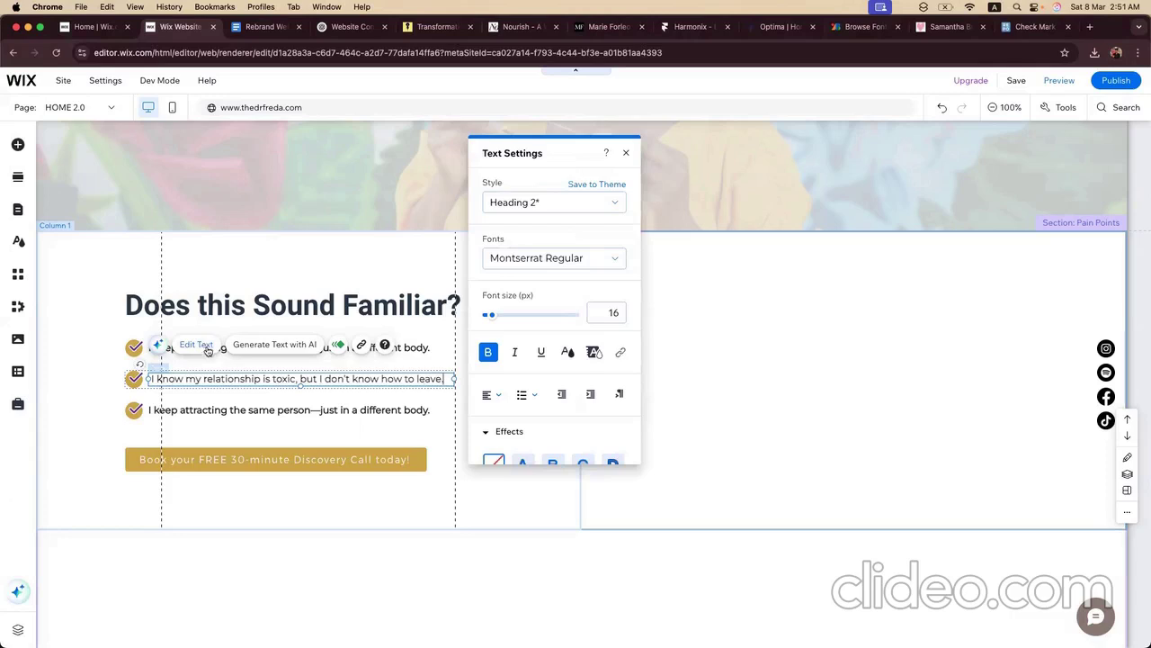
left_click(248, 405)
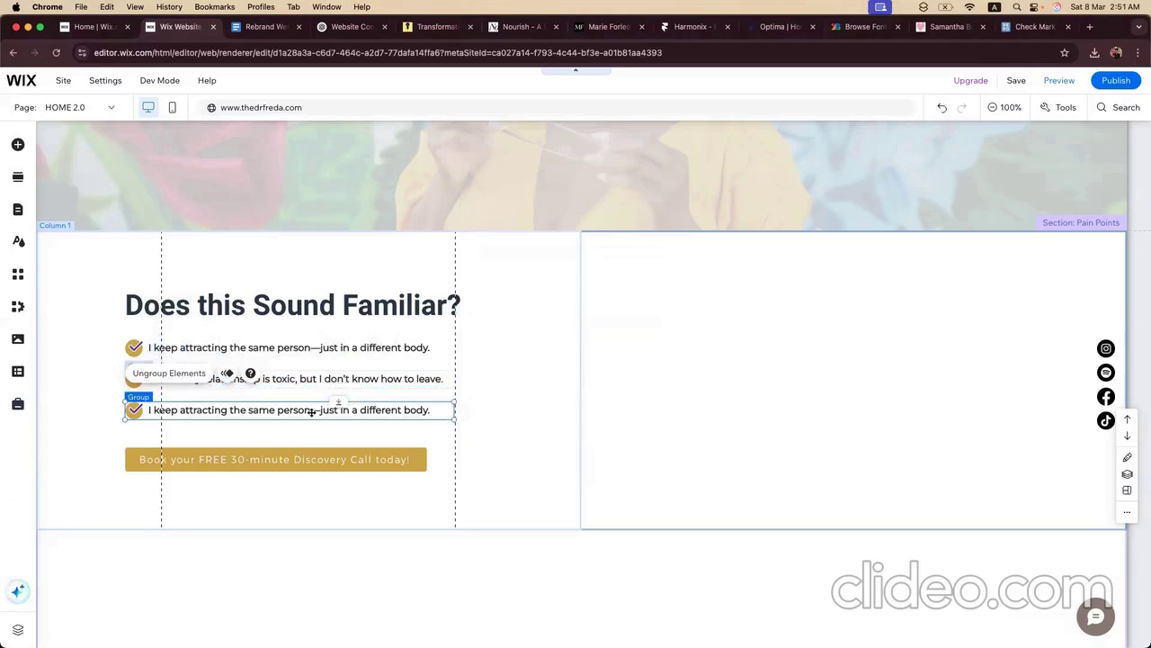
left_click(270, 379)
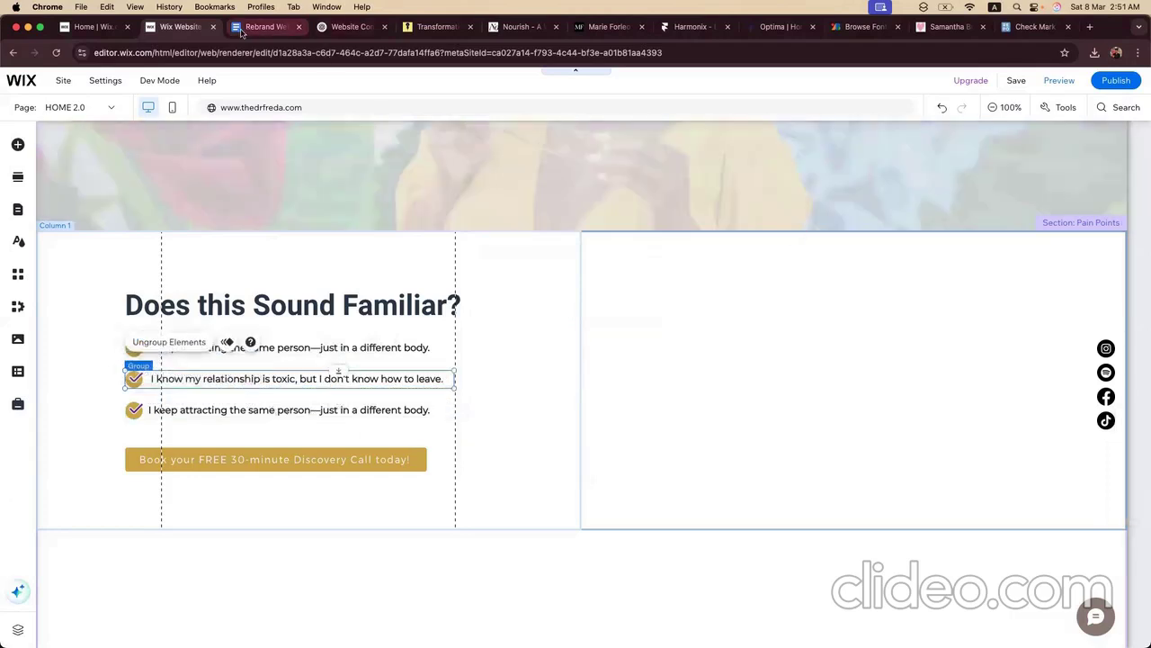
Step: Copy "I'm tired of wasting my time on the wrong people—I'm ready to find my person." from the Rebrand Website Content document in Google Docs
left_click(261, 26)
left_click_drag(393, 286, 711, 284)
key("super+c")
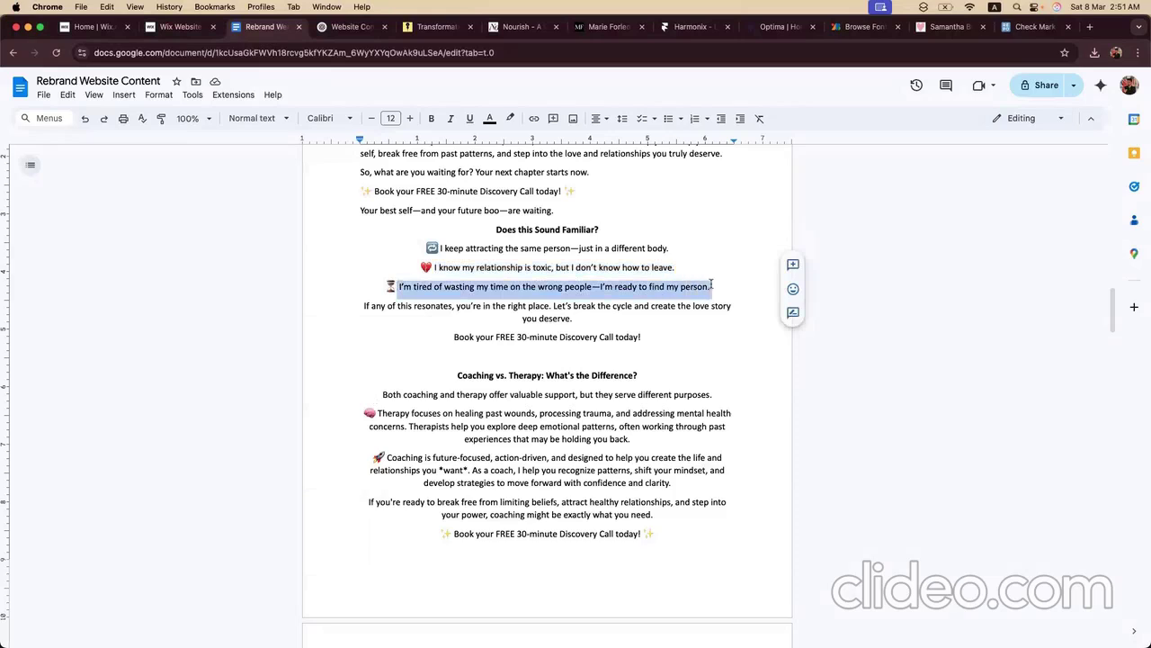
Step: Back in Wix, replace the third check mark statement with "I'm tired of wasting my time on the wrong people—I'm ready to find my person."
left_click(169, 27)
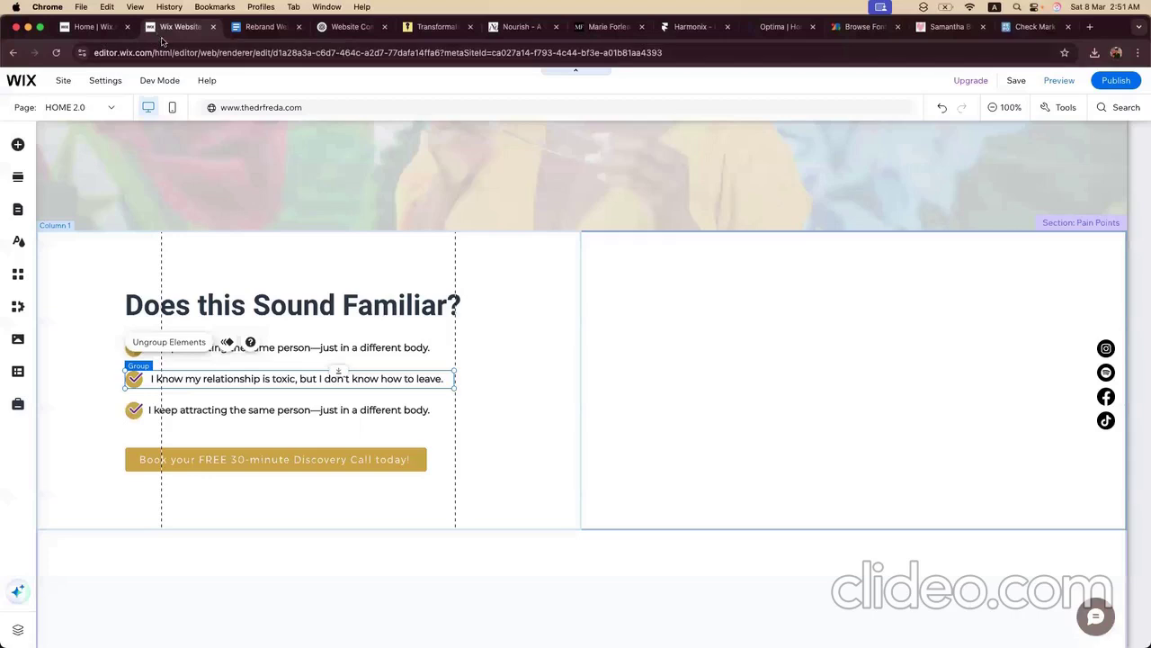
left_click(308, 403)
left_click(284, 410)
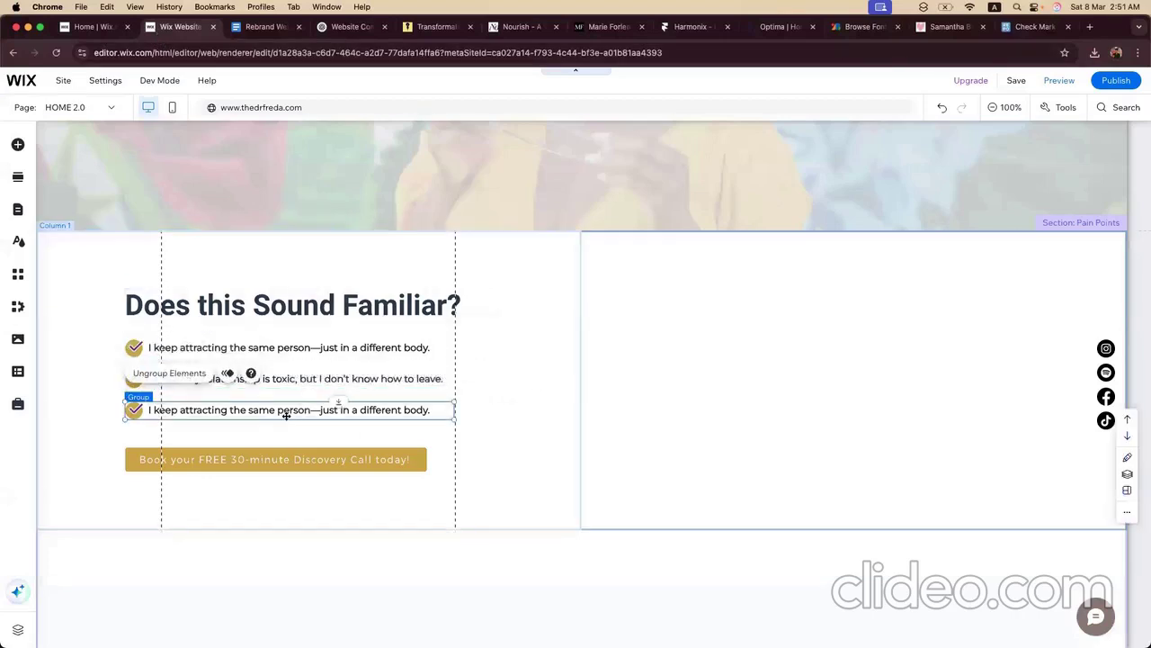
left_click(284, 411)
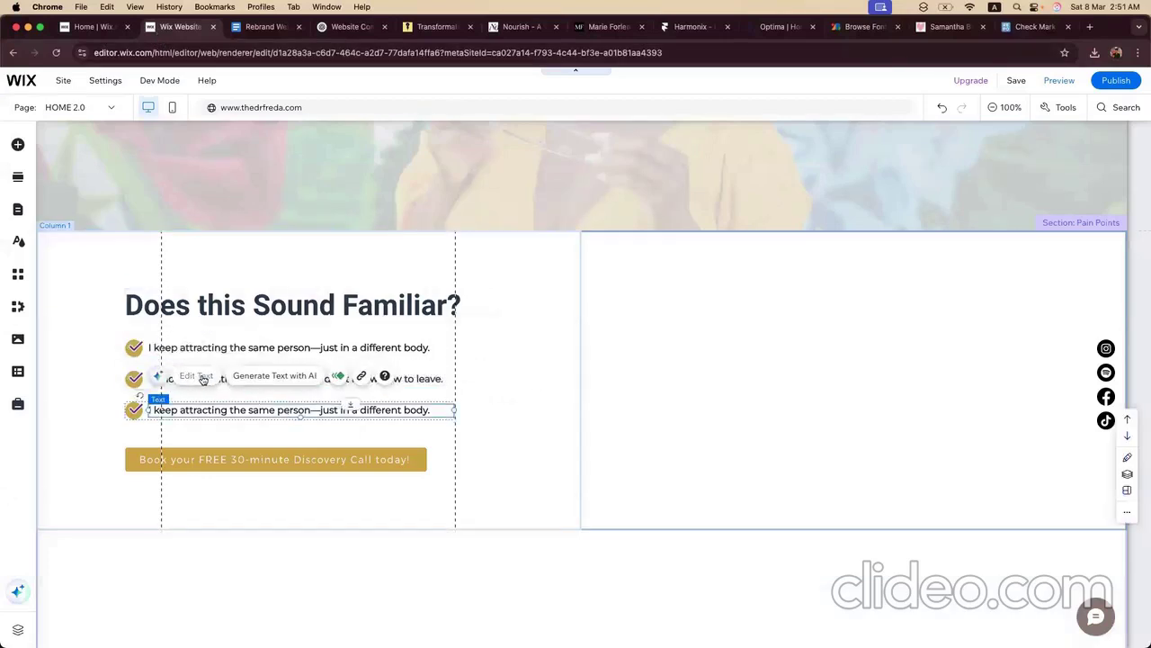
left_click(204, 377)
key("super+v")
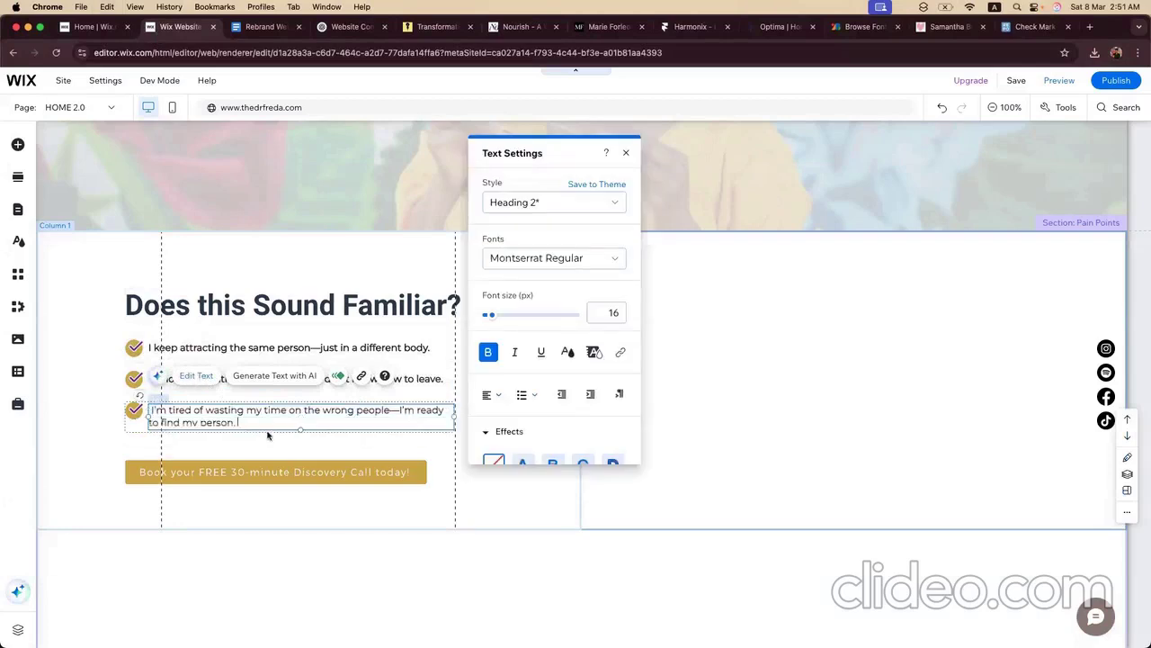
left_click(250, 447)
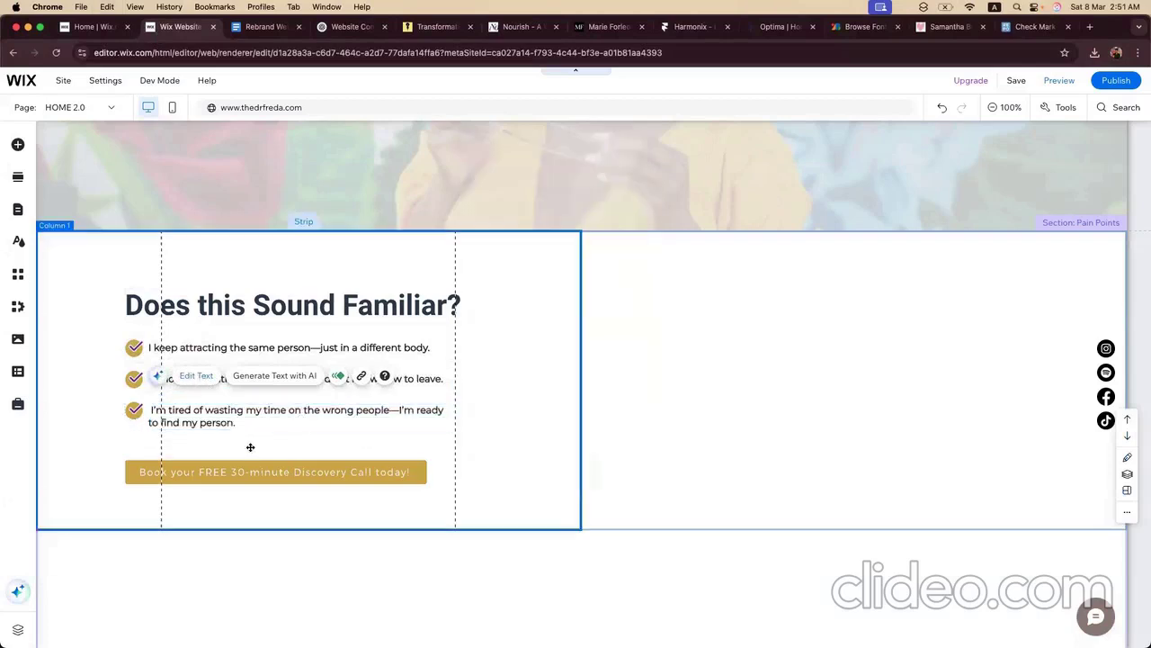
Step: Delete the extra space at the start of the third check mark statement
left_click(151, 412)
double_click(153, 412)
left_click(153, 412)
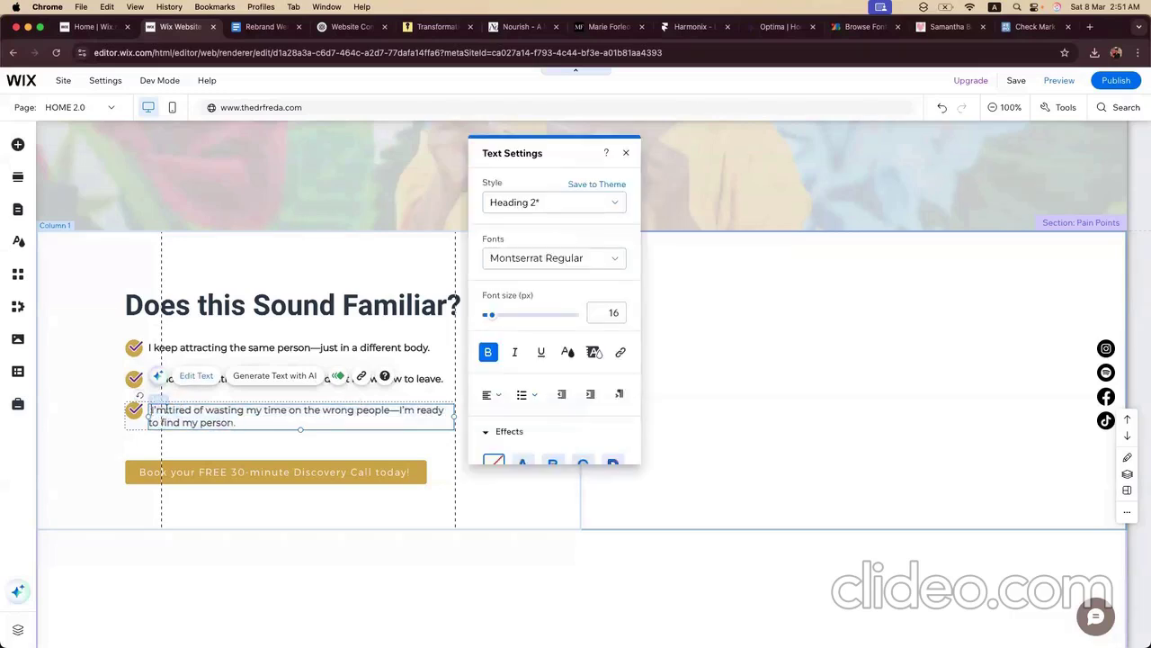
key("BackSpace")
left_click(223, 443)
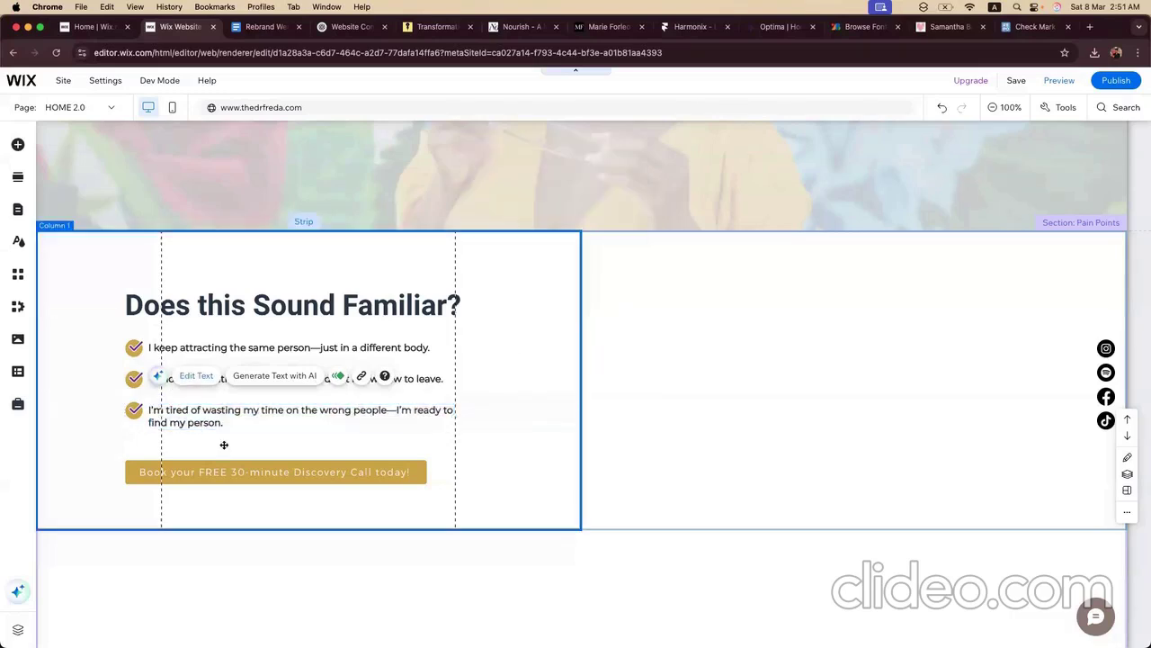
Step: Move the third statement's text slightly up within its group
left_click(174, 412)
left_click(175, 412)
left_click_drag(176, 413, 181, 415)
left_click(426, 393)
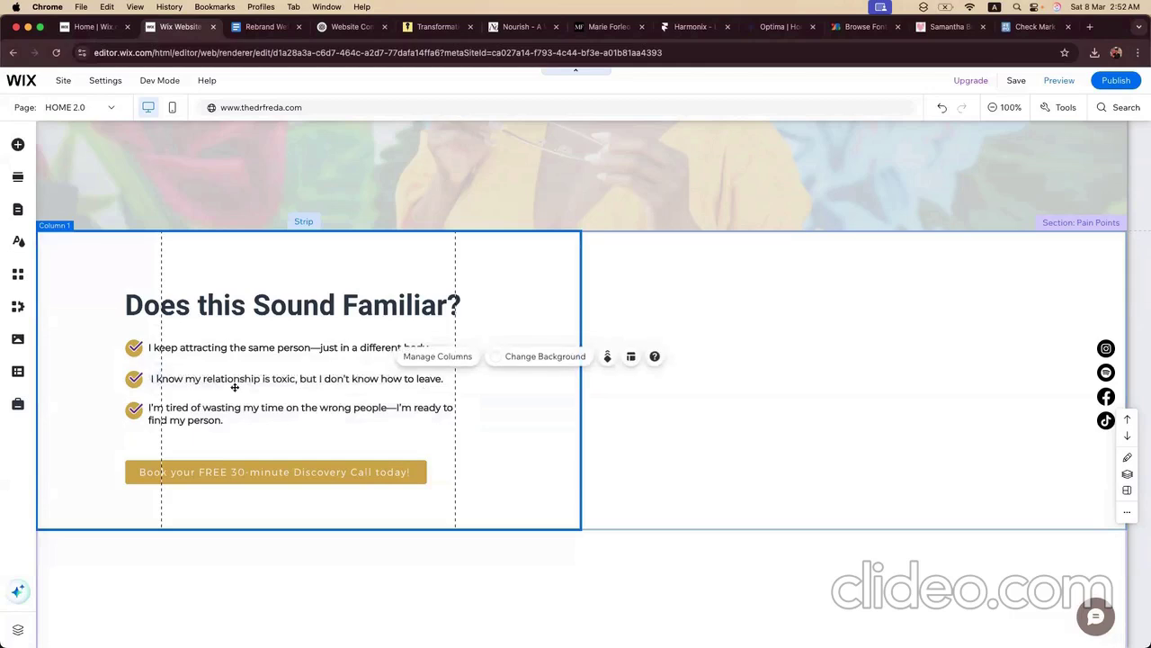
Step: Align the third statement's check mark and its two-line text to their vertical middle
left_click(160, 378)
left_click(161, 378)
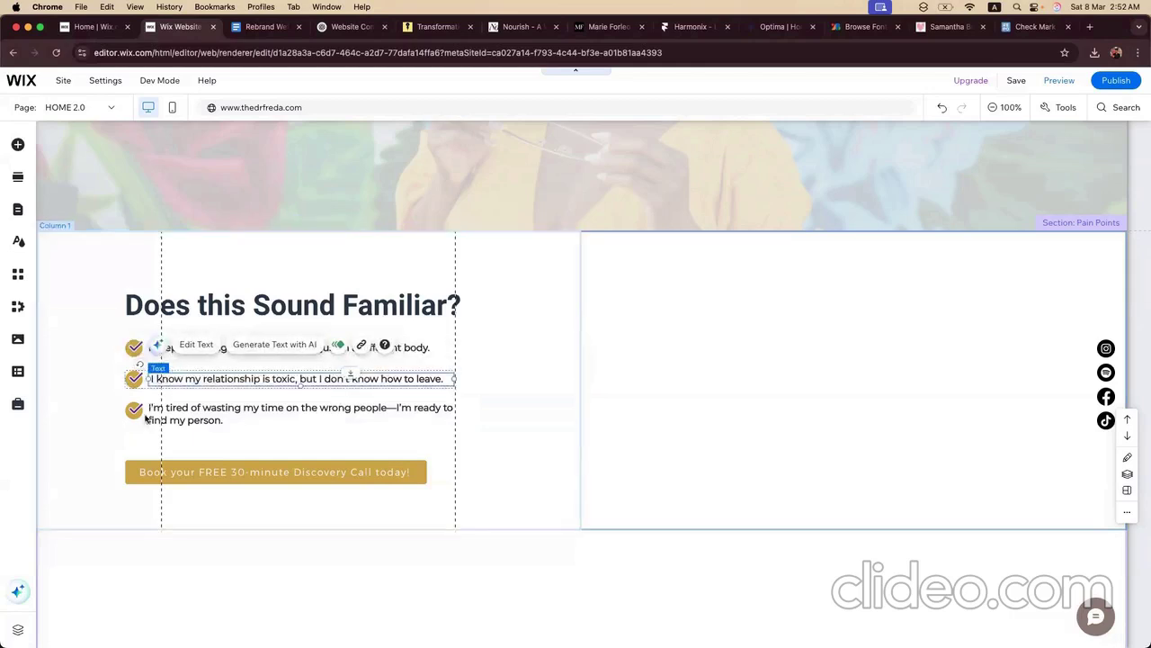
left_click(135, 411)
left_click(135, 411)
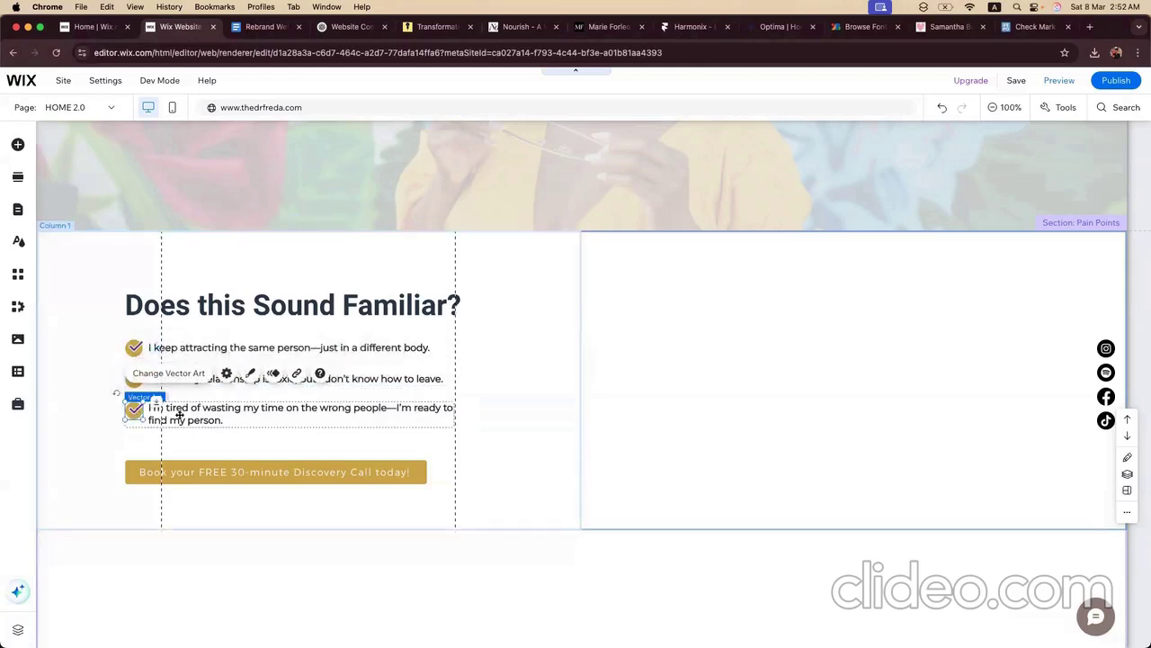
right_click(136, 411)
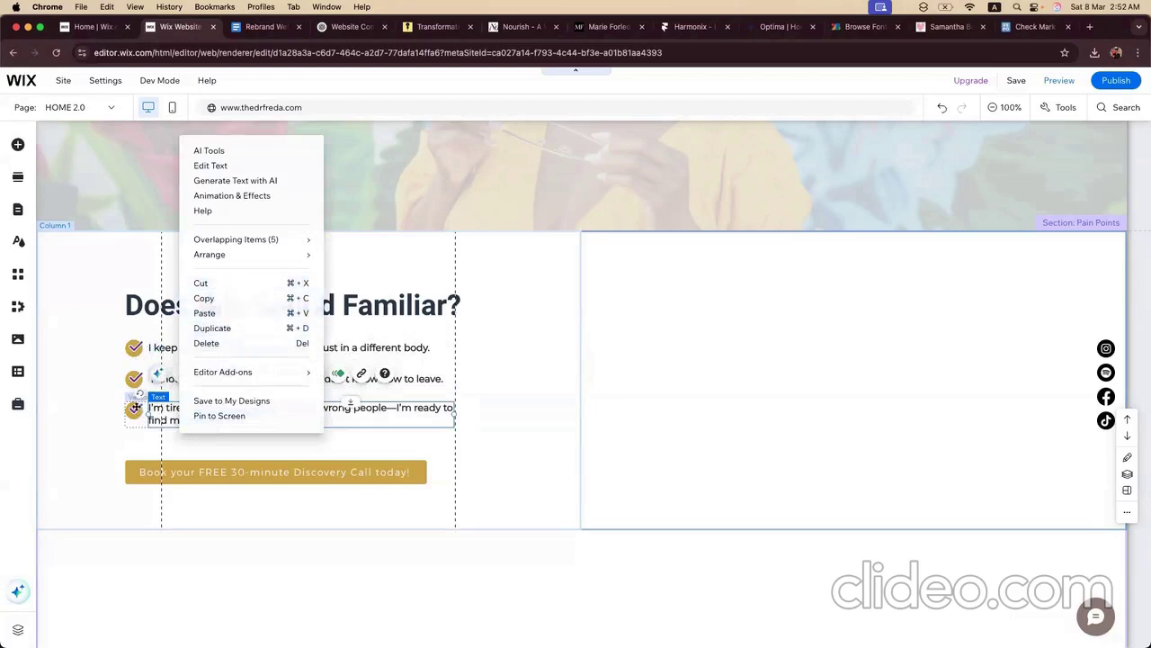
left_click(134, 411, "shift")
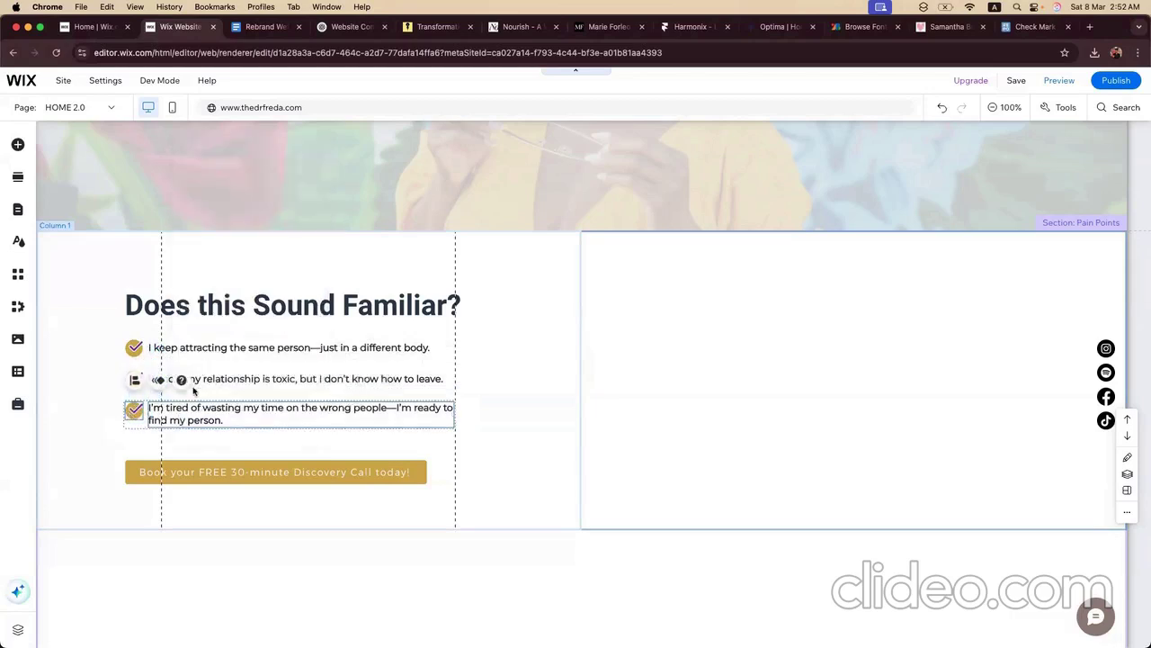
left_click(136, 380)
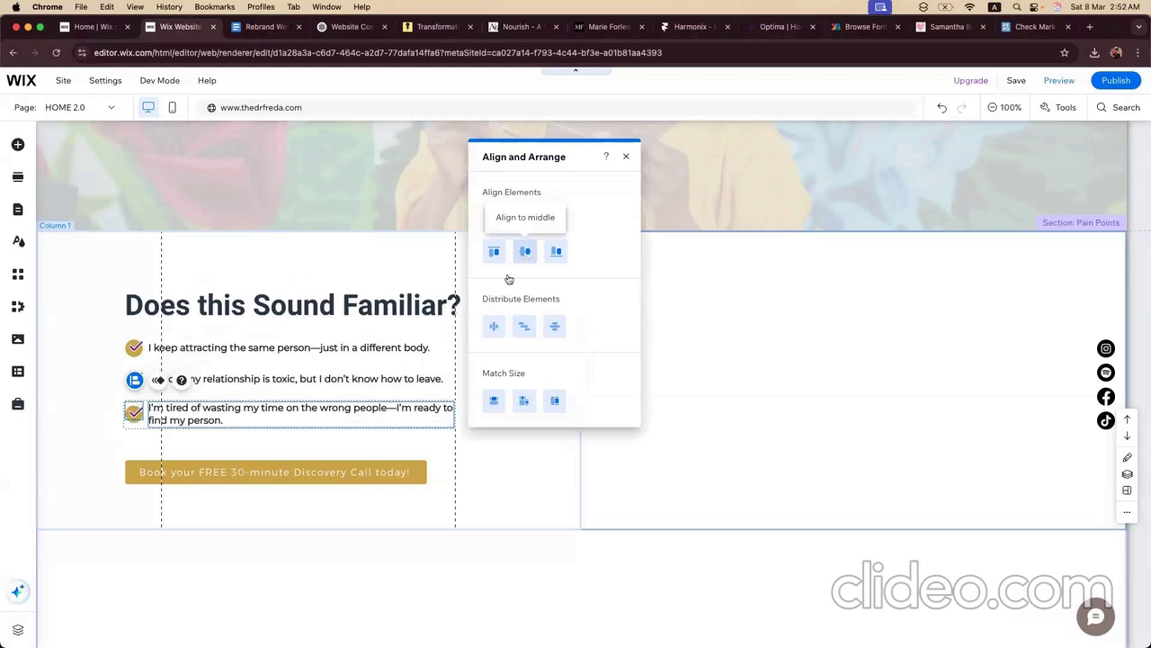
left_click(524, 253)
left_click(302, 447)
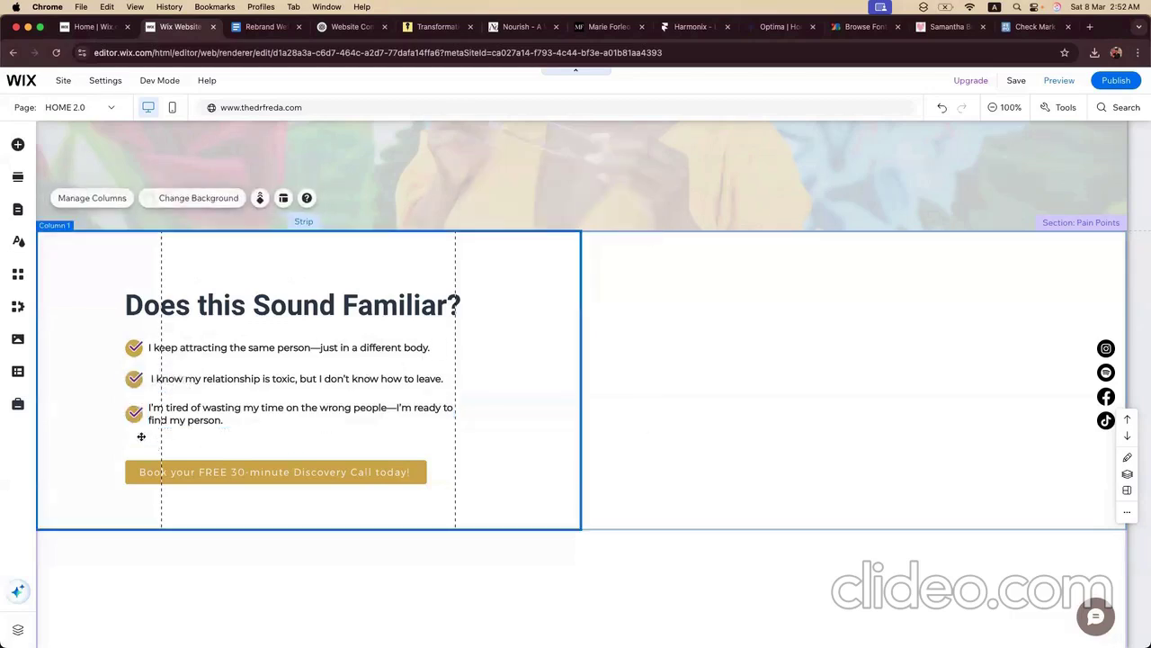
Step: Select all three check mark statement groups and open their alignment and distribution options
left_click(208, 415)
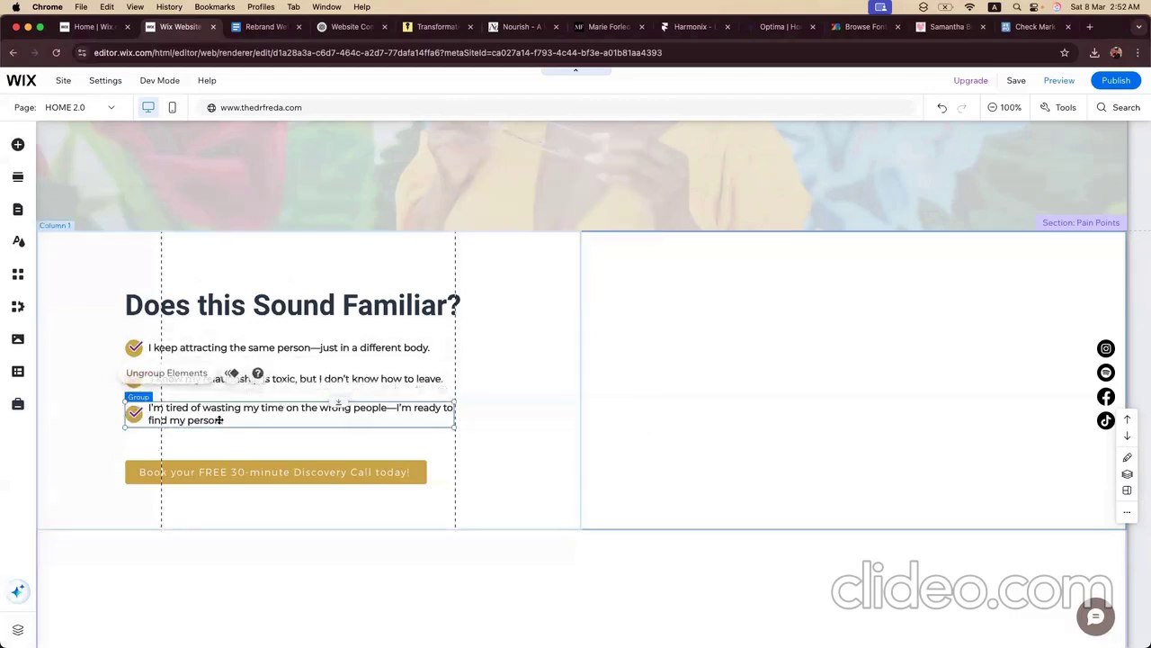
left_click(358, 378, "shift")
left_click(162, 345, "shift")
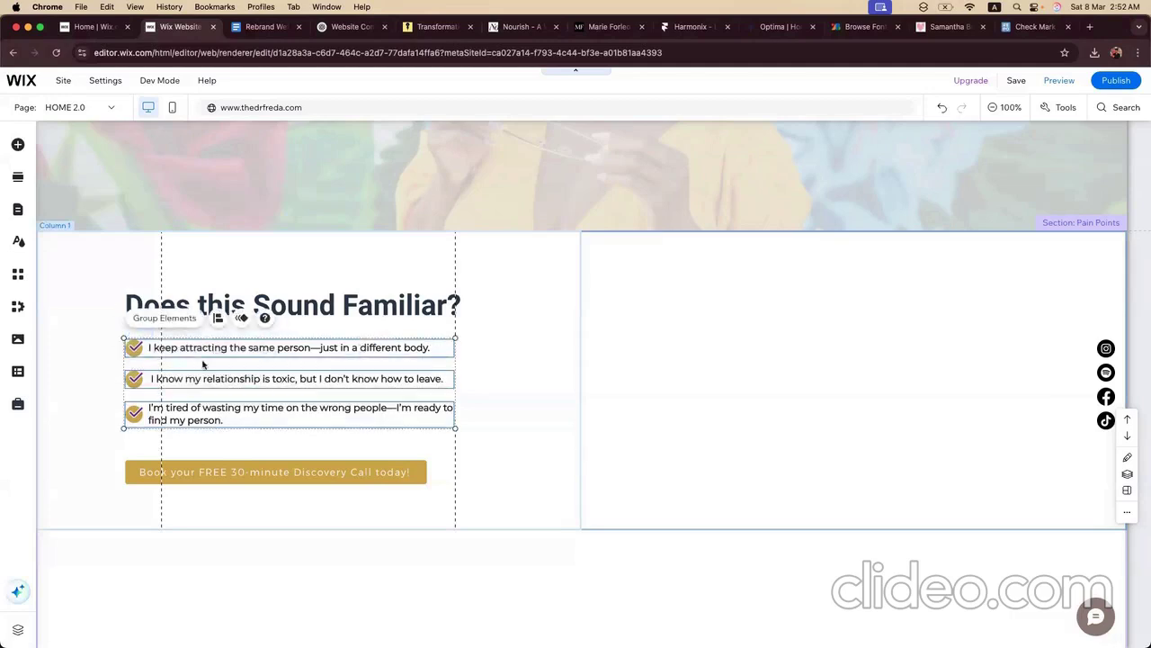
left_click(218, 319)
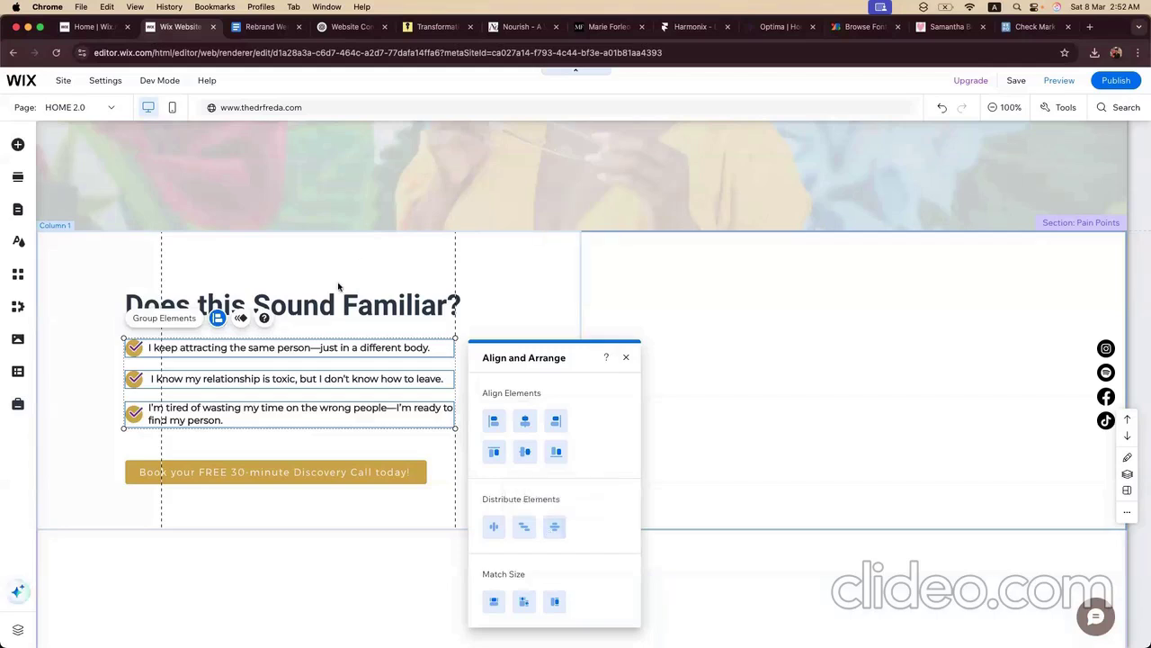
left_click(304, 263)
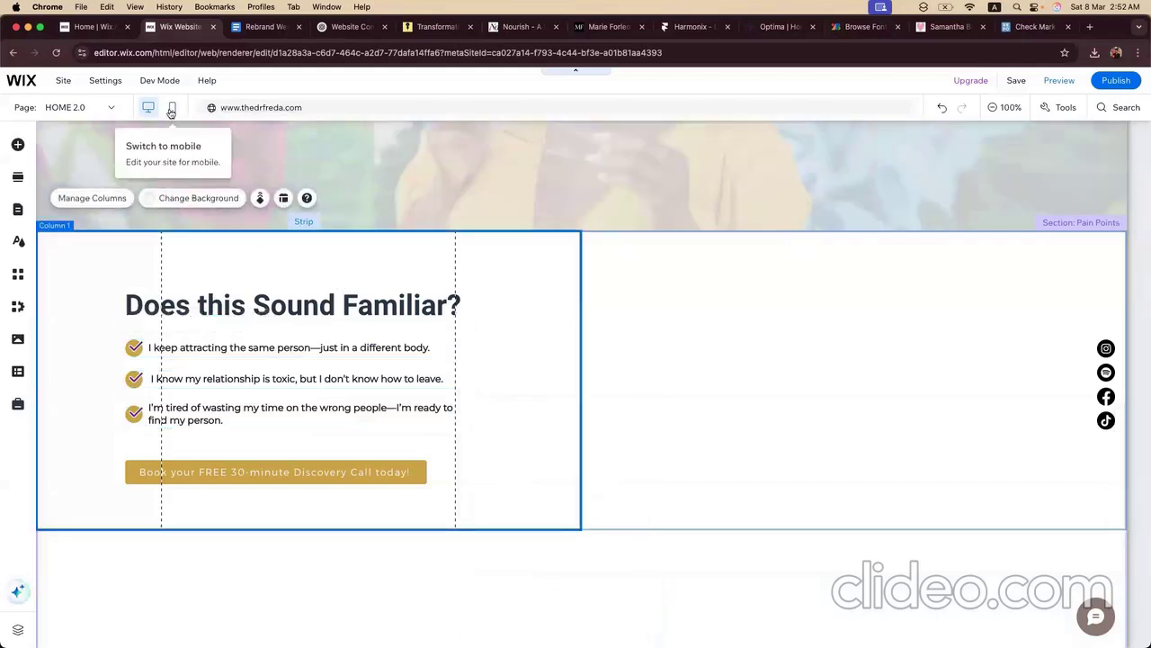
Step: Switch the editor to the mobile version and bring the Pain Points section into view
left_click(171, 108)
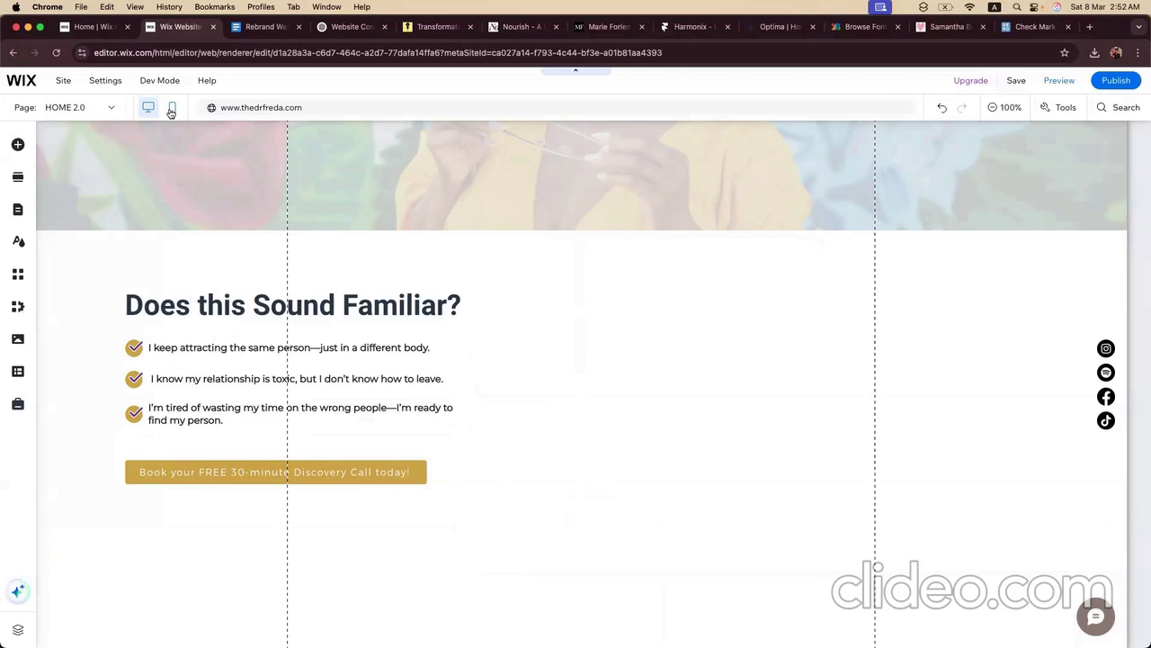
left_click(171, 111)
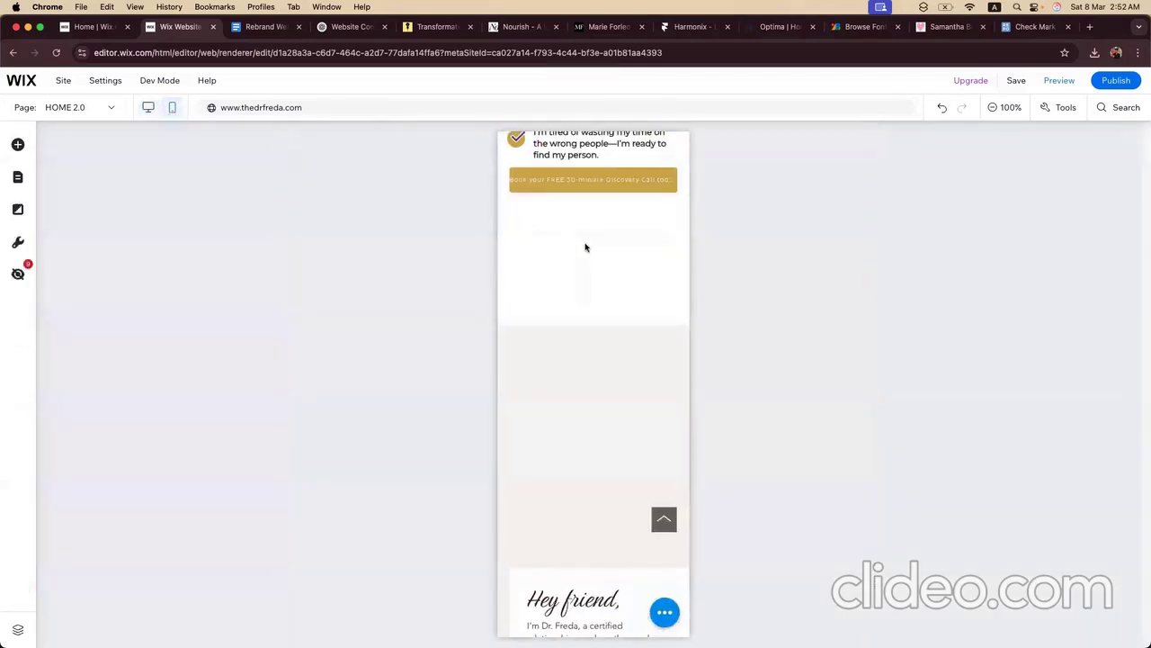
scroll(584, 247, "up", 3)
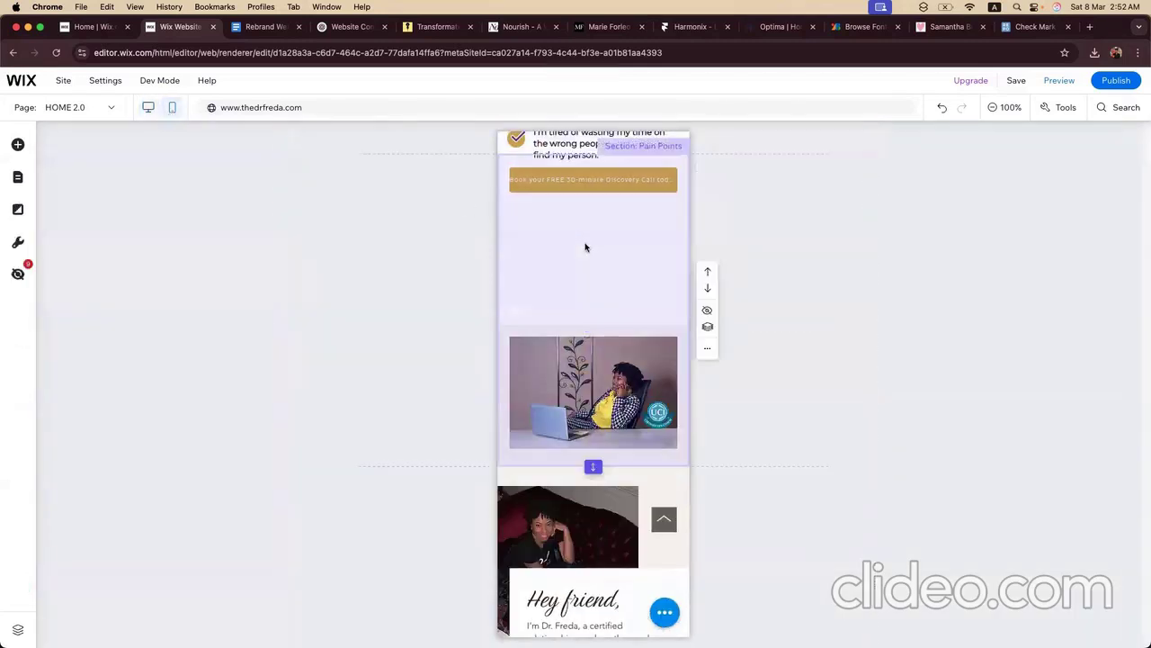
scroll(584, 247, "up", 1)
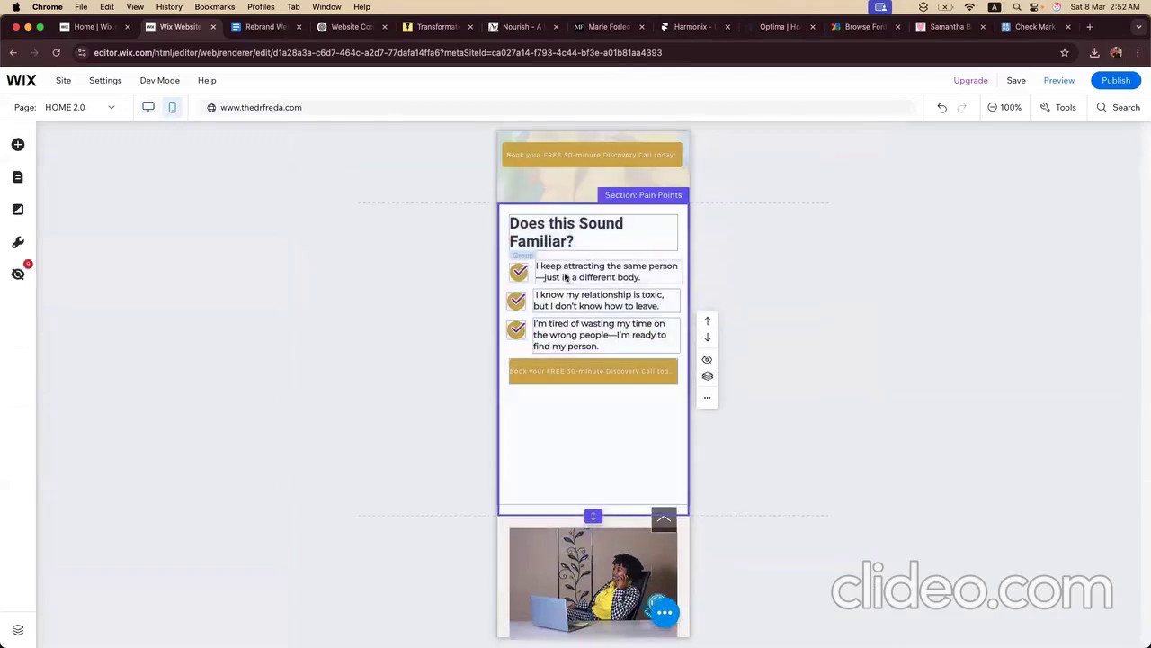
Step: Align the three check mark statement groups to each other's left edge in the mobile Pain Points section
left_click(565, 278)
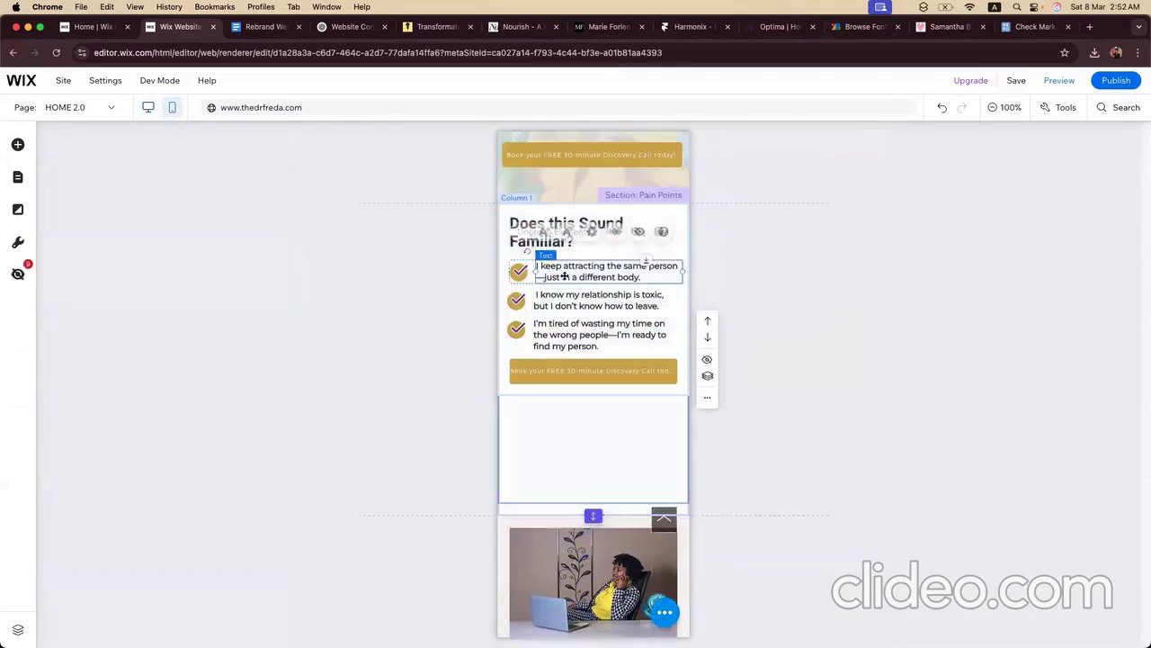
left_click(565, 276)
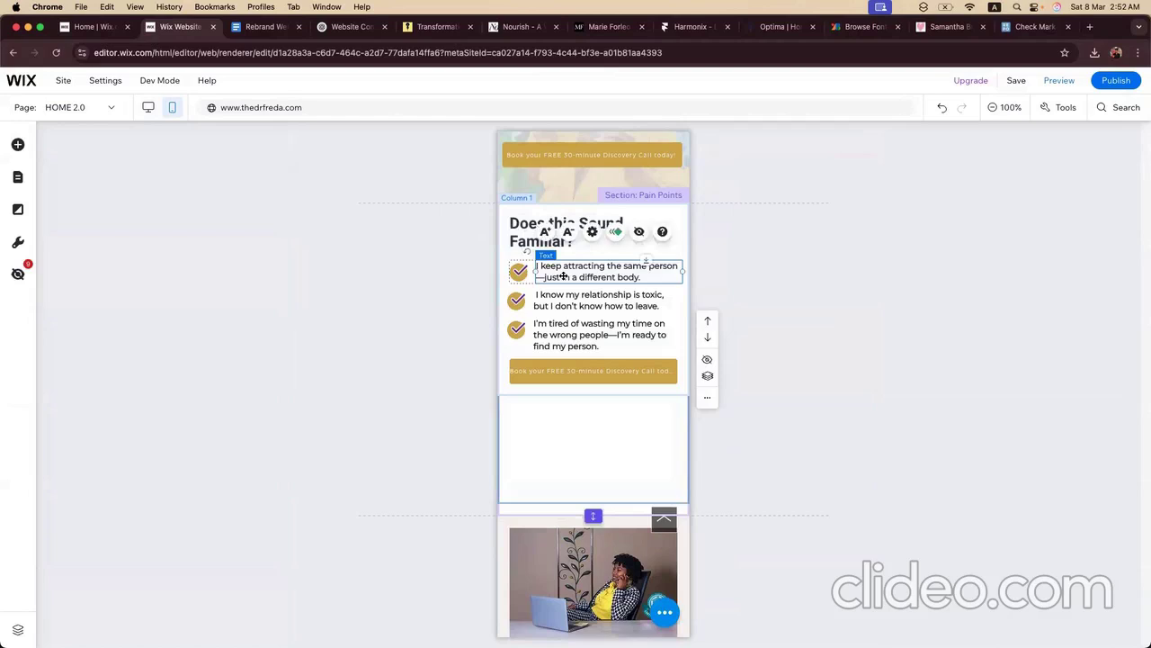
left_click(463, 335)
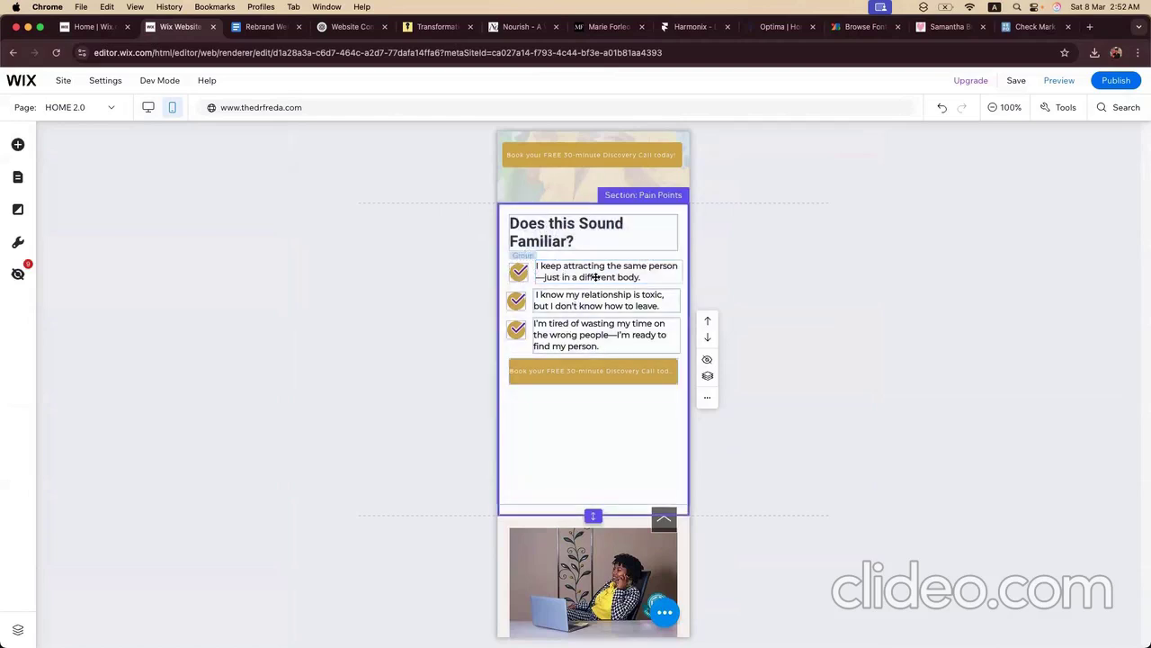
left_click(592, 280)
left_click(582, 306, "shift")
left_click(576, 334, "shift")
left_click(517, 240)
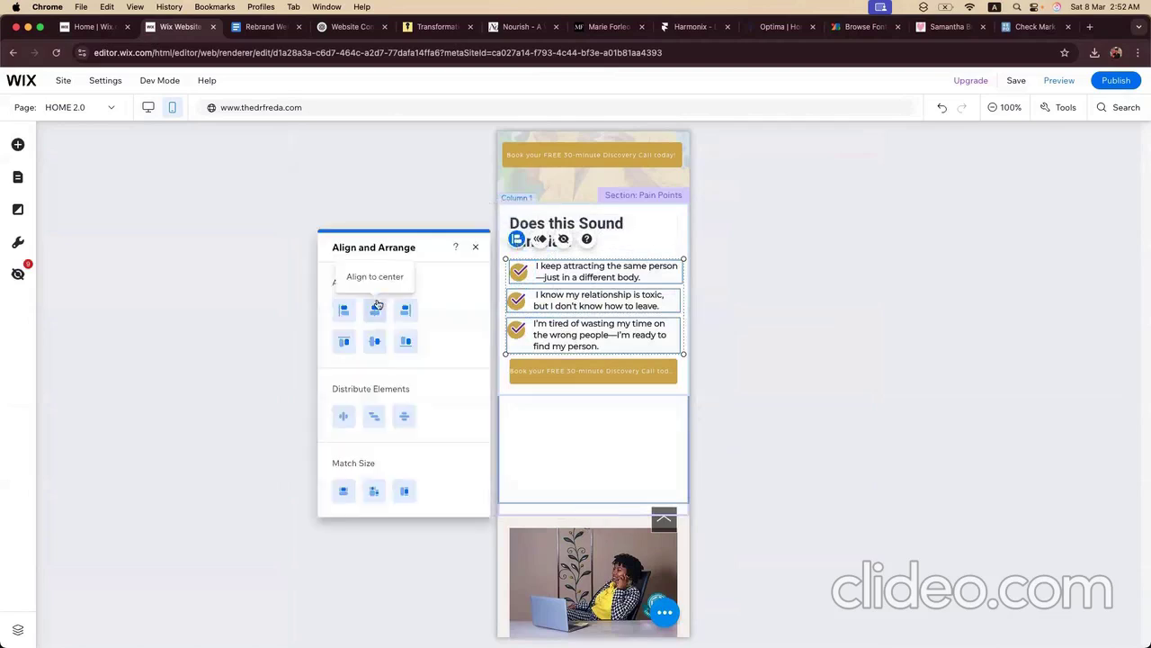
left_click(342, 309)
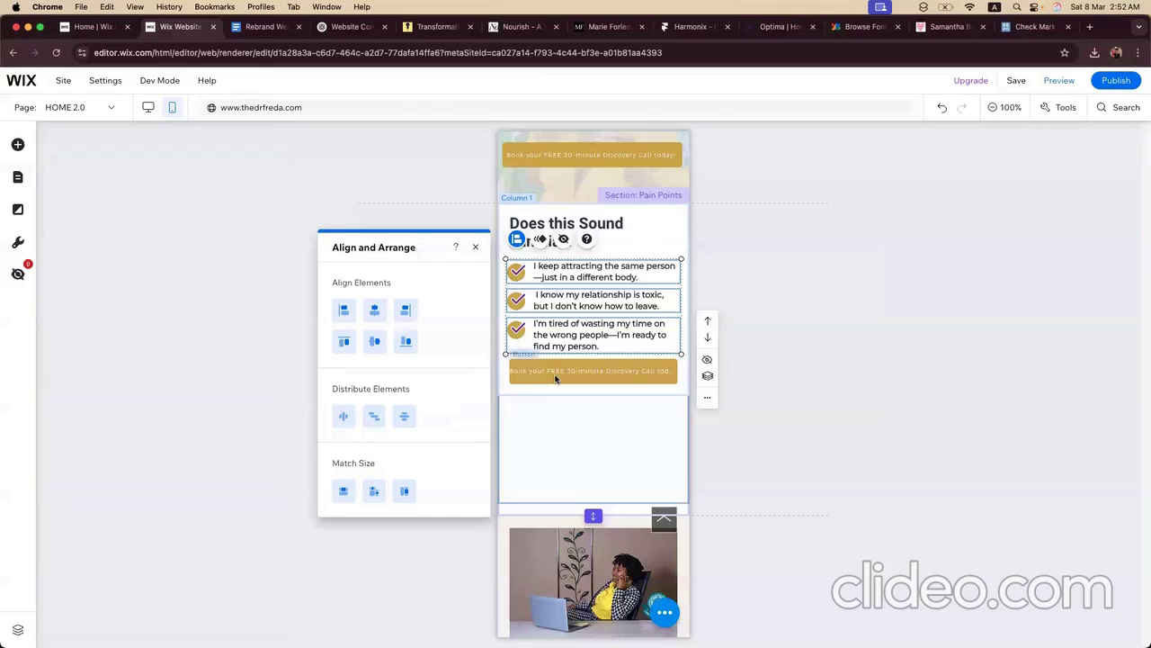
Step: Widen the mobile Pain Points call-to-action button to about 300 px on both sides so its whole label fits
left_click(516, 370)
left_click_drag(508, 371, 504, 376)
left_click_drag(678, 370, 624, 370)
left_click(432, 388)
left_click(626, 373)
Step: Set the mobile column's spacing to 30 px below the button and 25 px above the heading
left_click(598, 389)
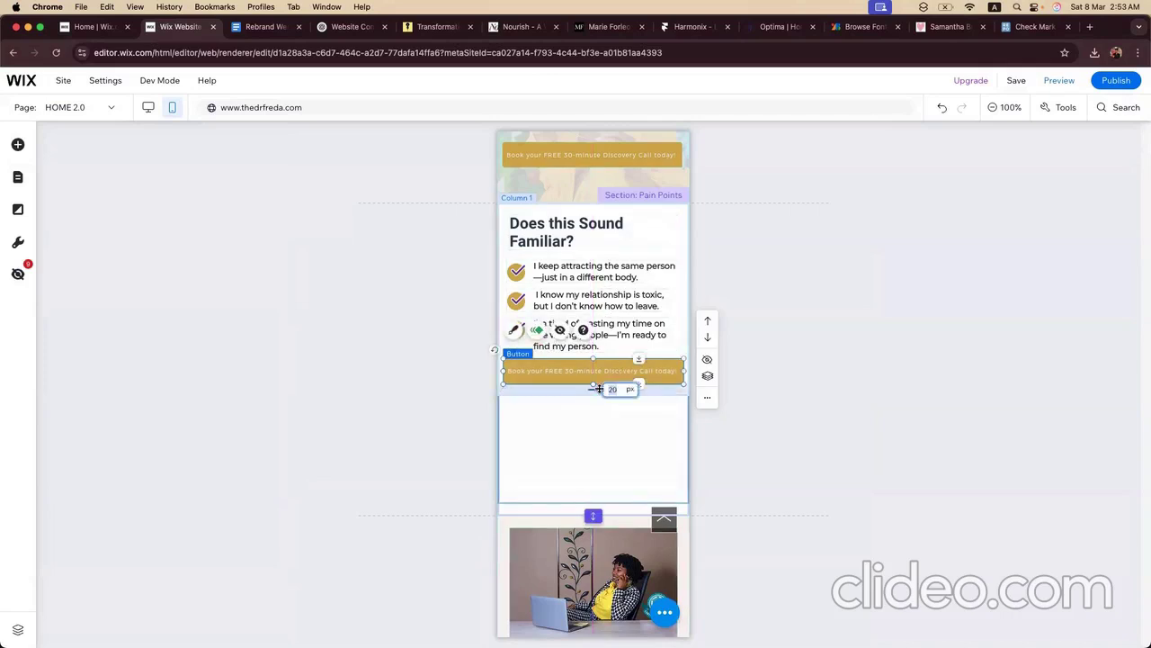
type("30")
key("Return")
left_click(601, 211)
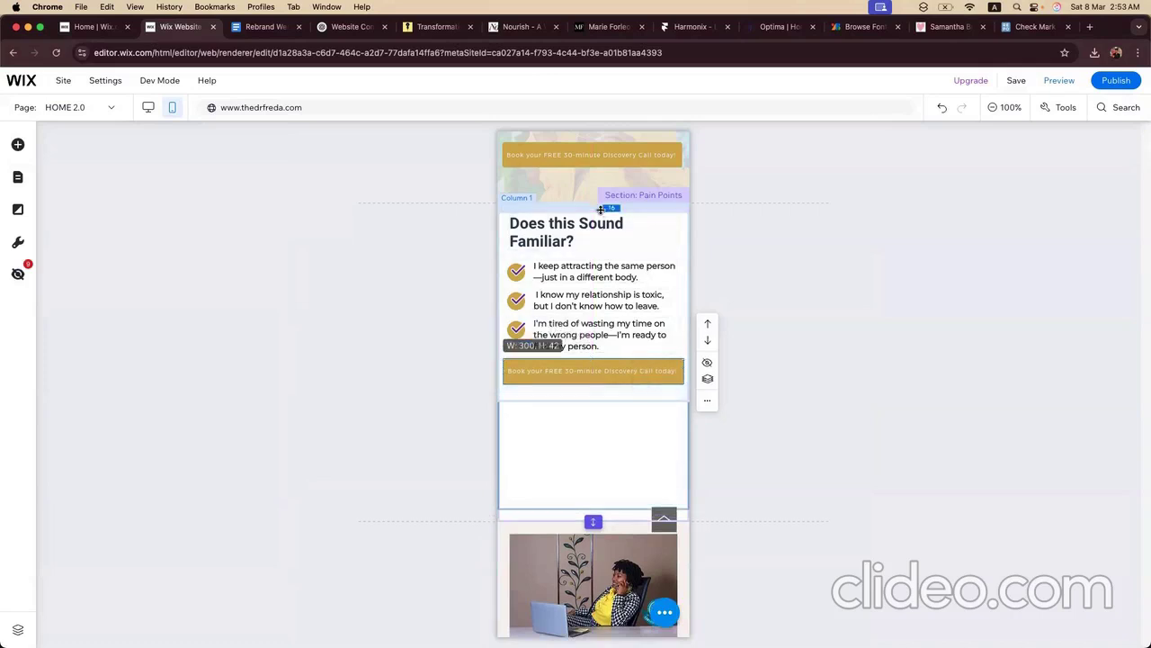
type("25")
key("Return")
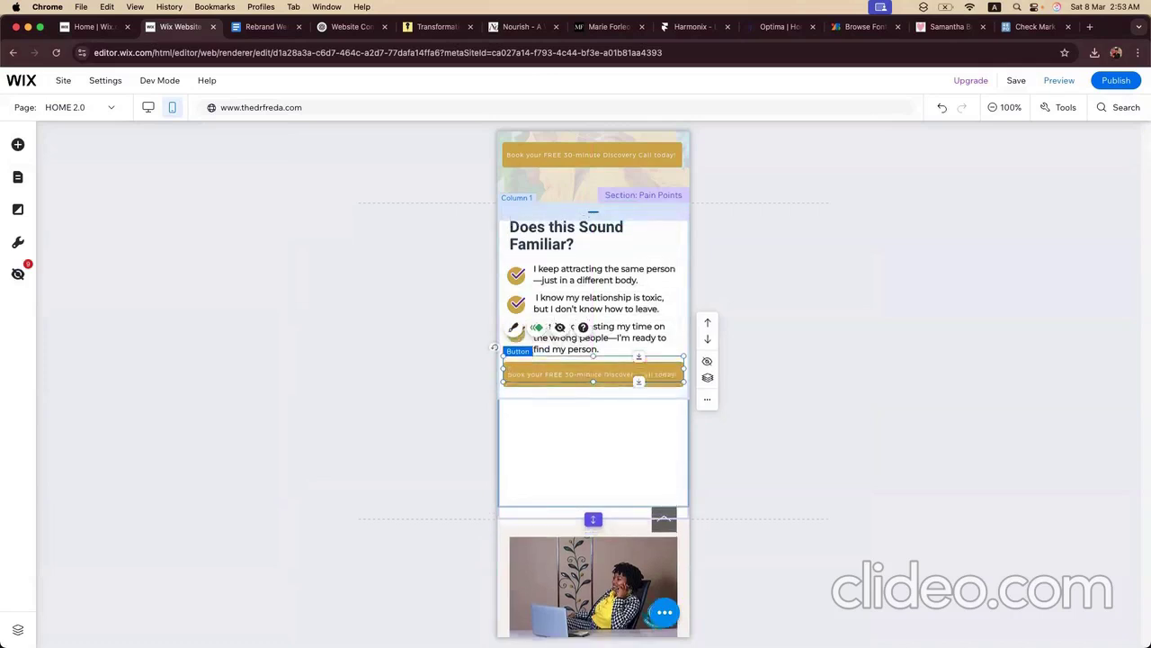
left_click(433, 274)
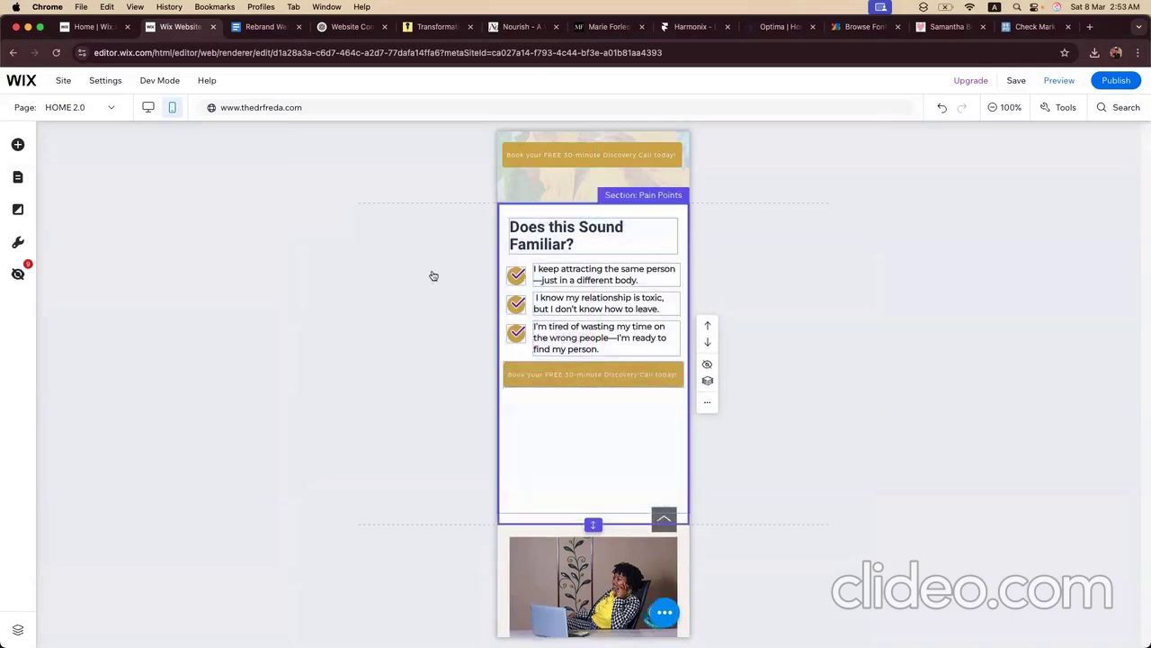
Step: Return to the desktop version, select the empty second column in Pain Points, and browse the site's image files
left_click(147, 101)
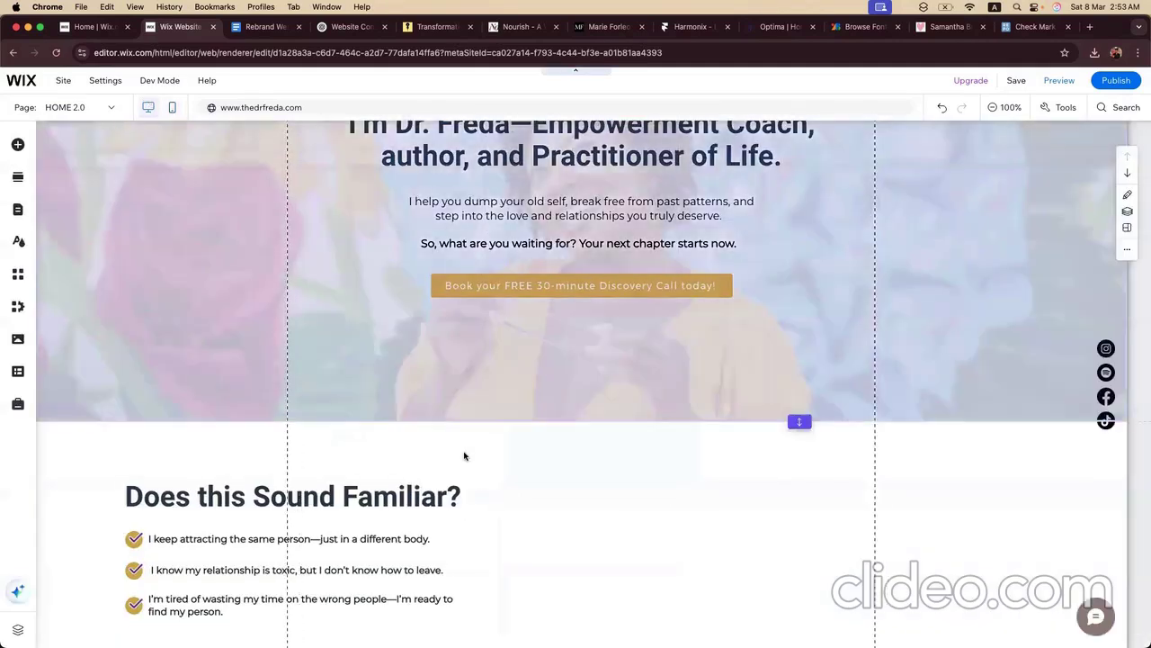
scroll(465, 450, "down", 2)
left_click(680, 480)
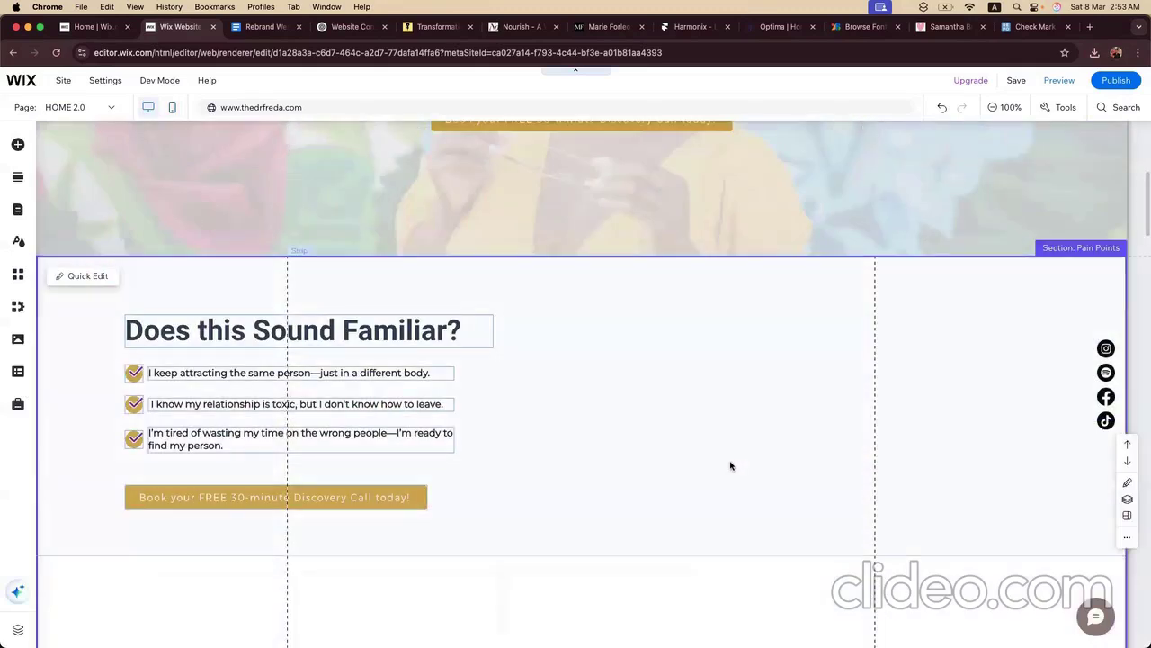
left_click(18, 145)
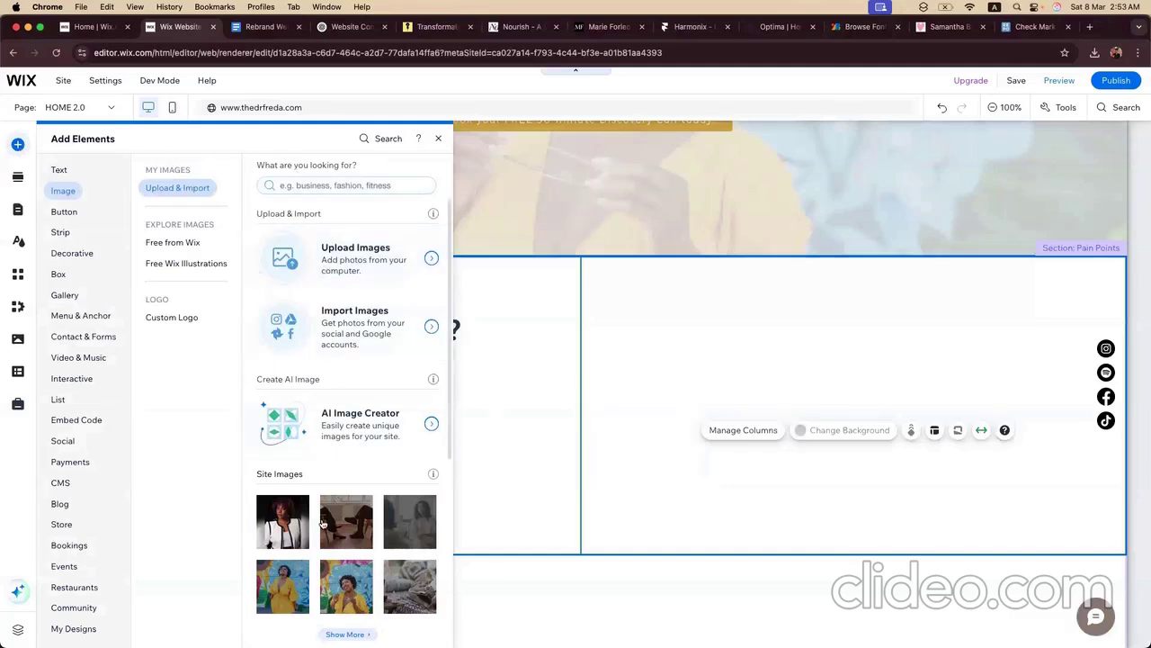
scroll(322, 525, "down", 1)
left_click(346, 581)
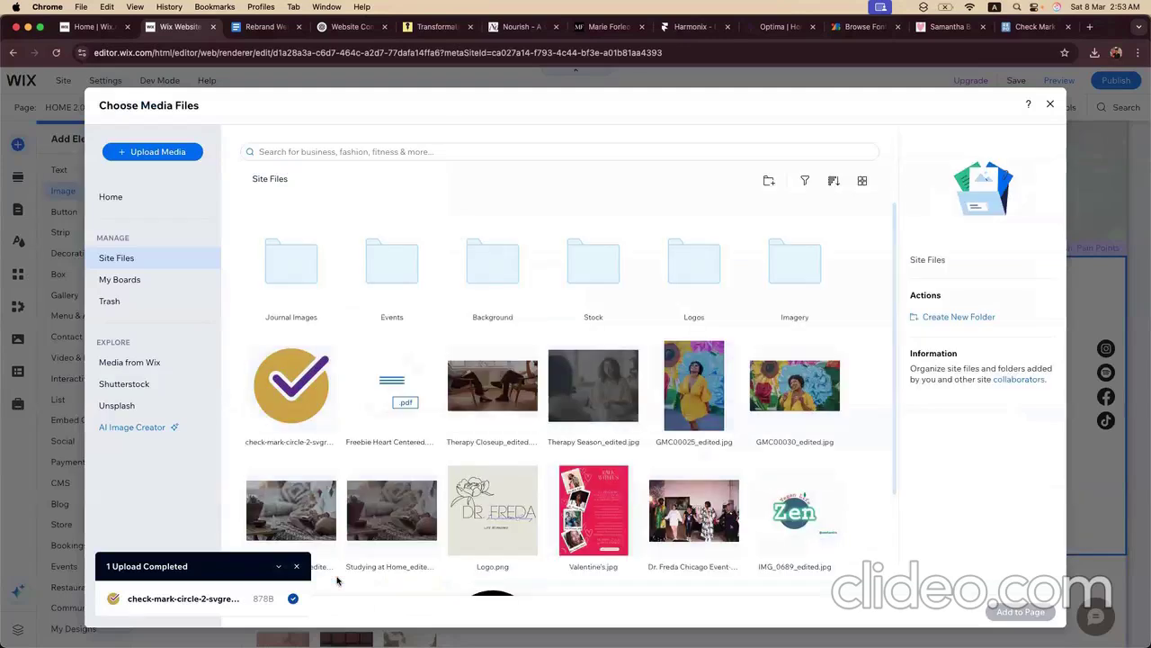
scroll(478, 491, "down", 1)
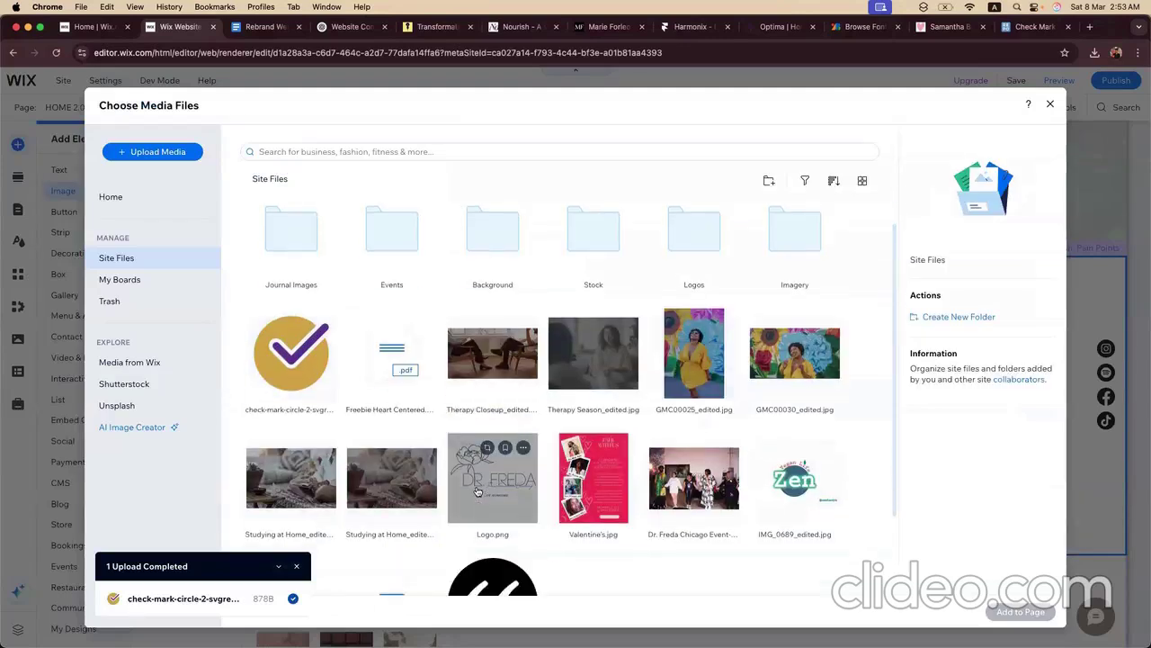
scroll(477, 491, "up", 1)
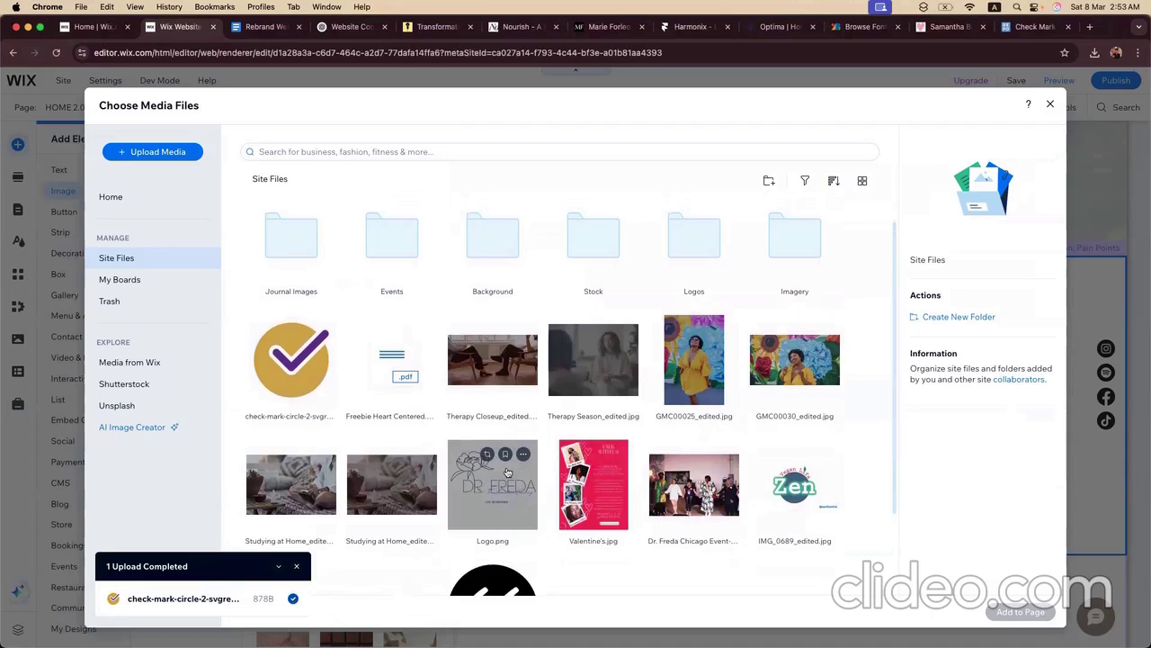
scroll(540, 369, "down", 3)
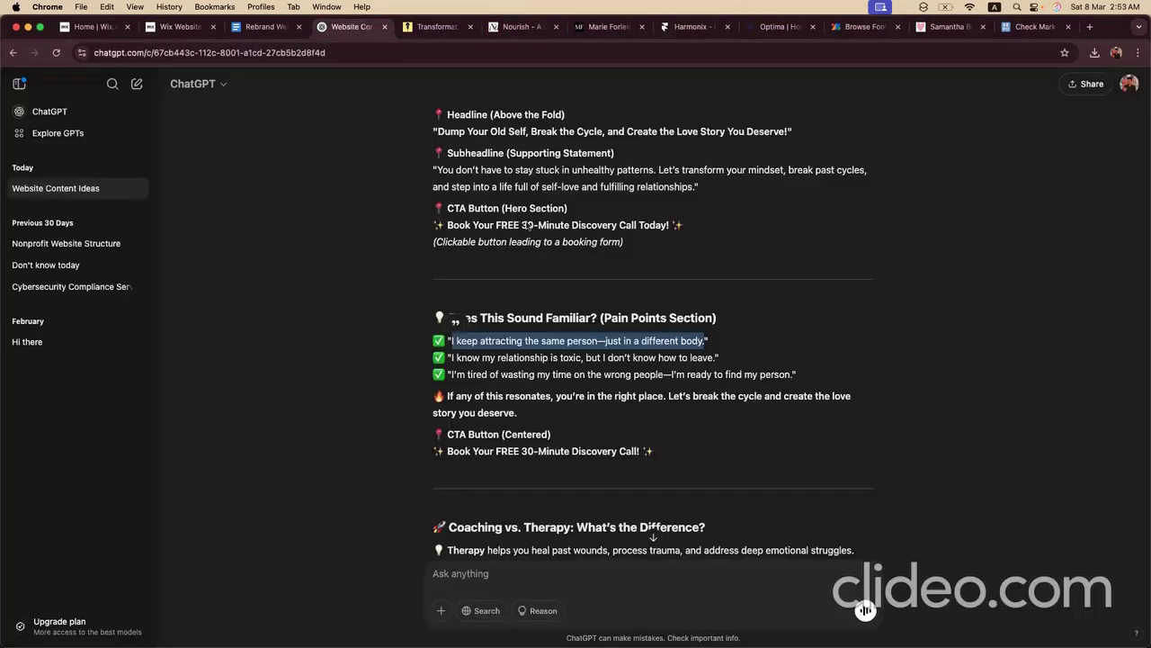
Step: Switch to the ChatGPT website content conversation and copy the words "Relationship Mento" for an image search
scroll(528, 225, "up", 4)
left_click_drag(685, 397, 819, 391)
key("super+c")
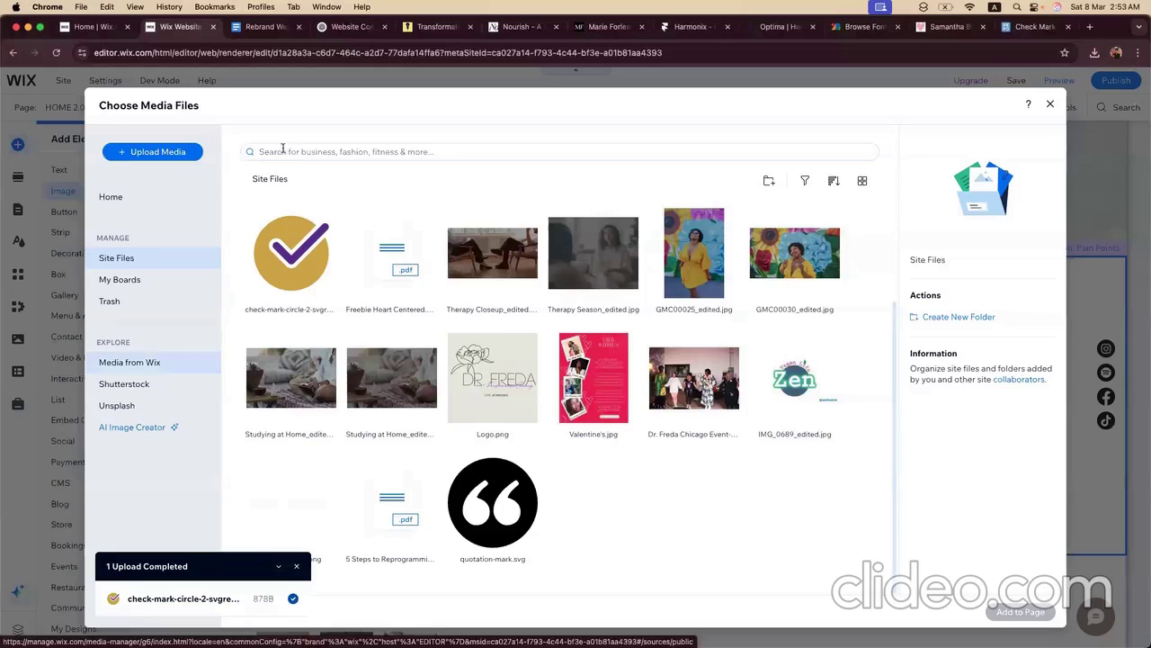
Step: Search Media from Wix in the Wix editor for "Relationship Mentor" and look through the images
left_click(283, 152)
type("Relationship Mento")
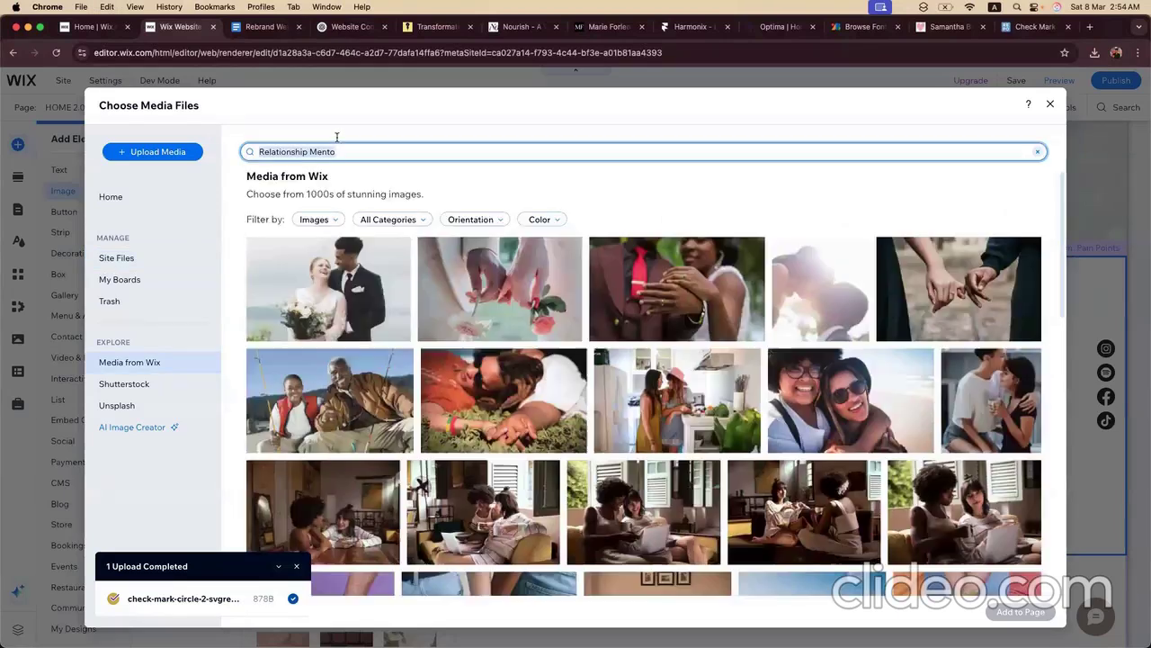
left_click(342, 149)
type("r")
key("Return")
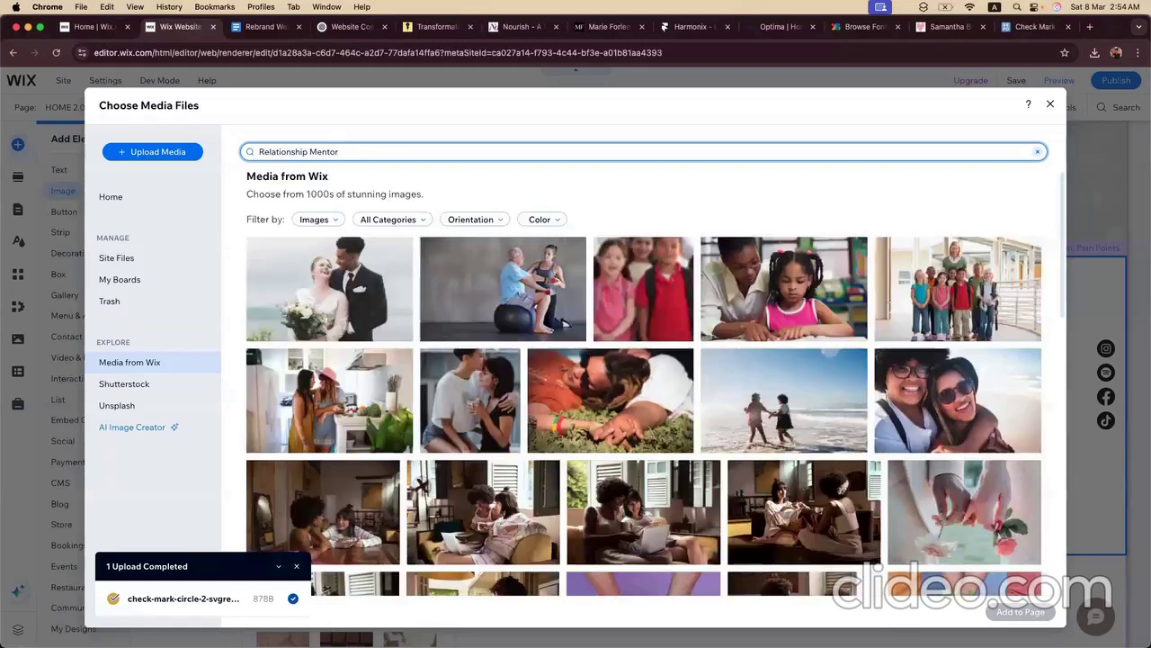
scroll(409, 248, "down", 2)
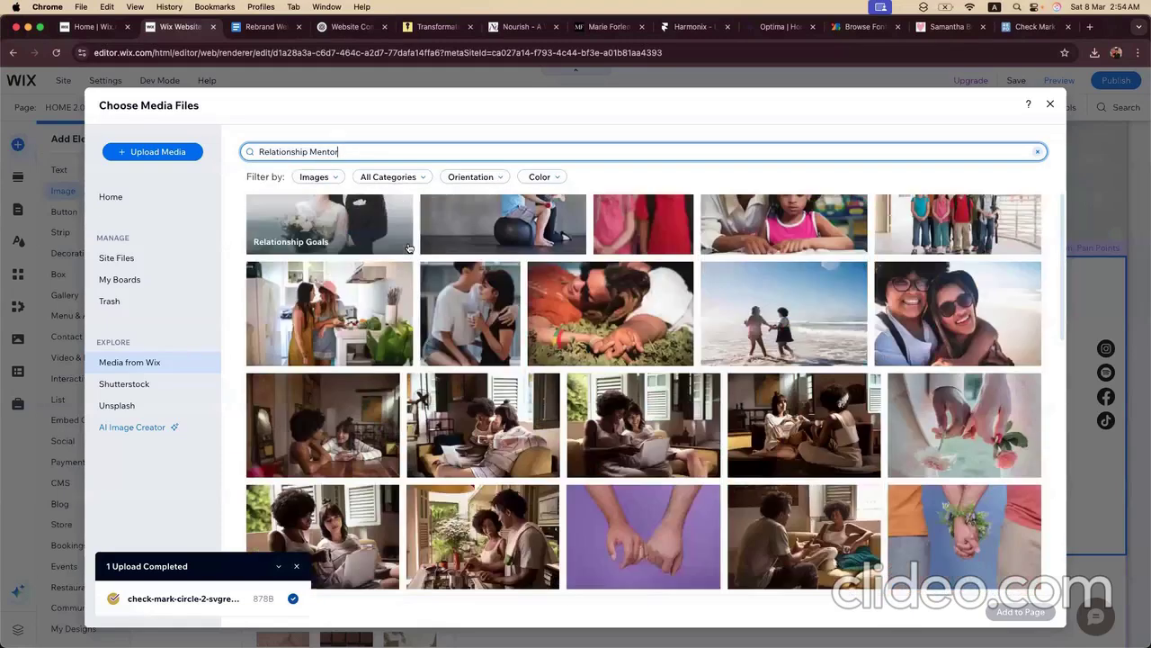
scroll(410, 248, "down", 4)
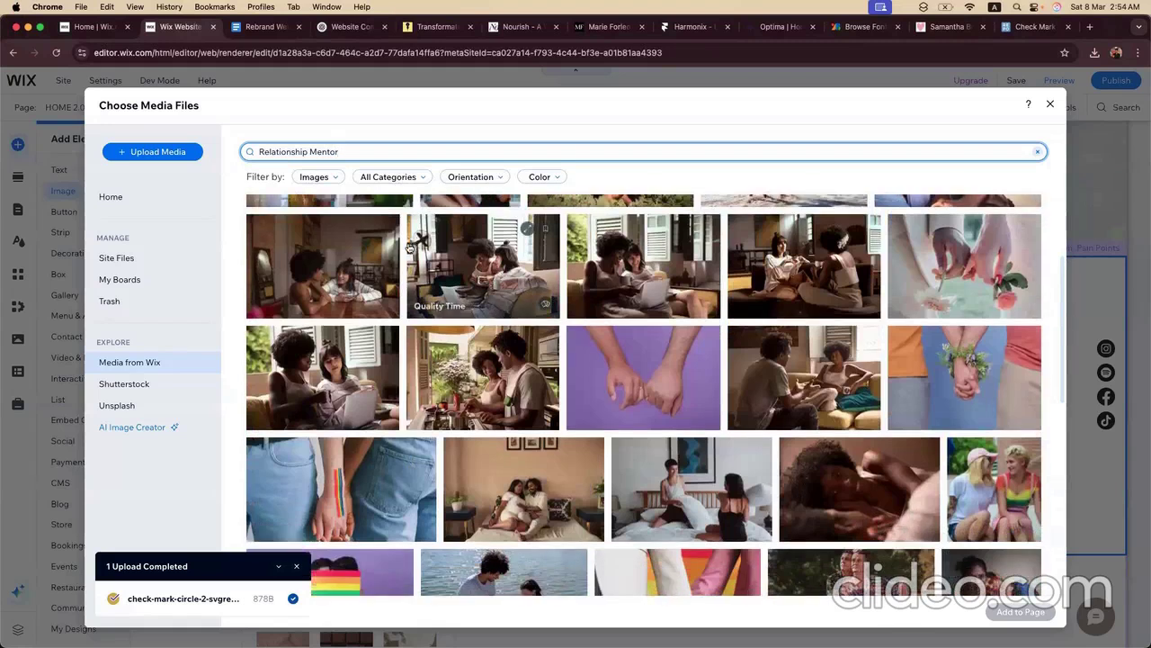
scroll(409, 249, "down", 3)
scroll(415, 345, "down", 3)
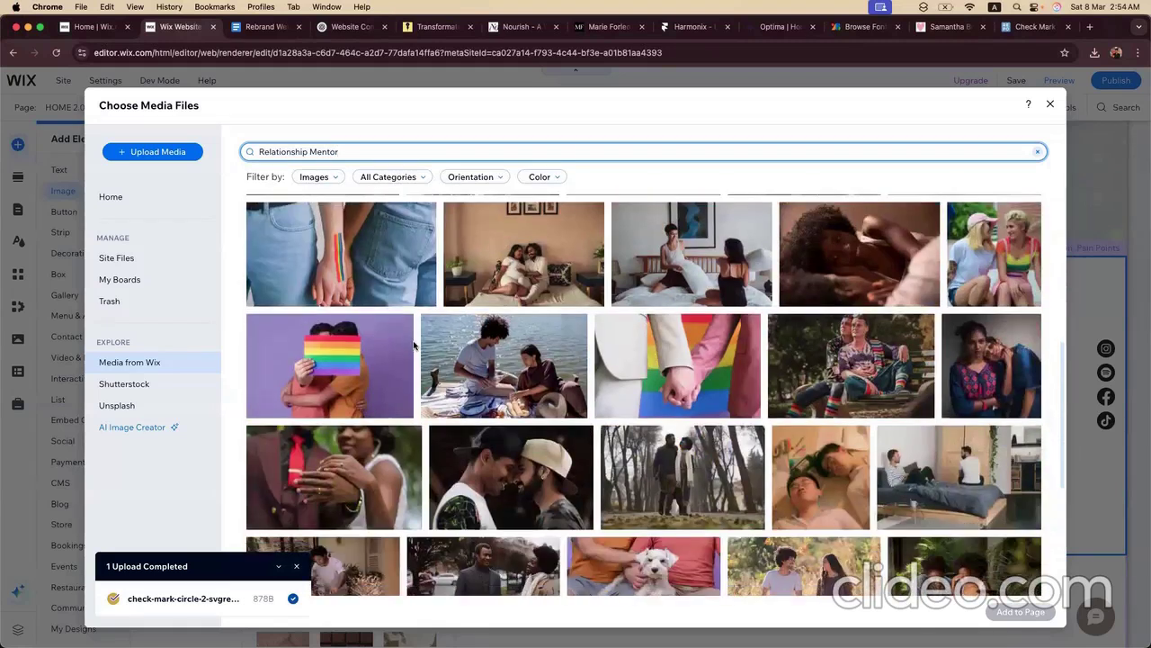
scroll(415, 344, "up", 3)
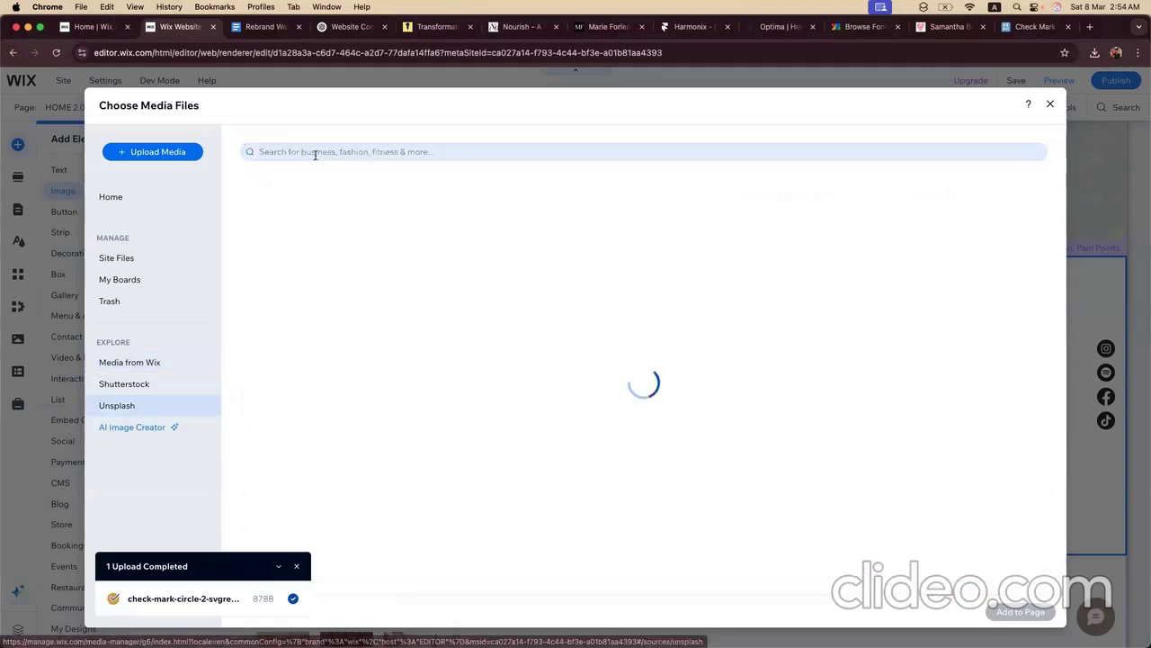
Step: Search Unsplash for "Relationship Mento" and look through the photos for a suitable couple image
left_click(315, 153)
key("super+v")
key("Return")
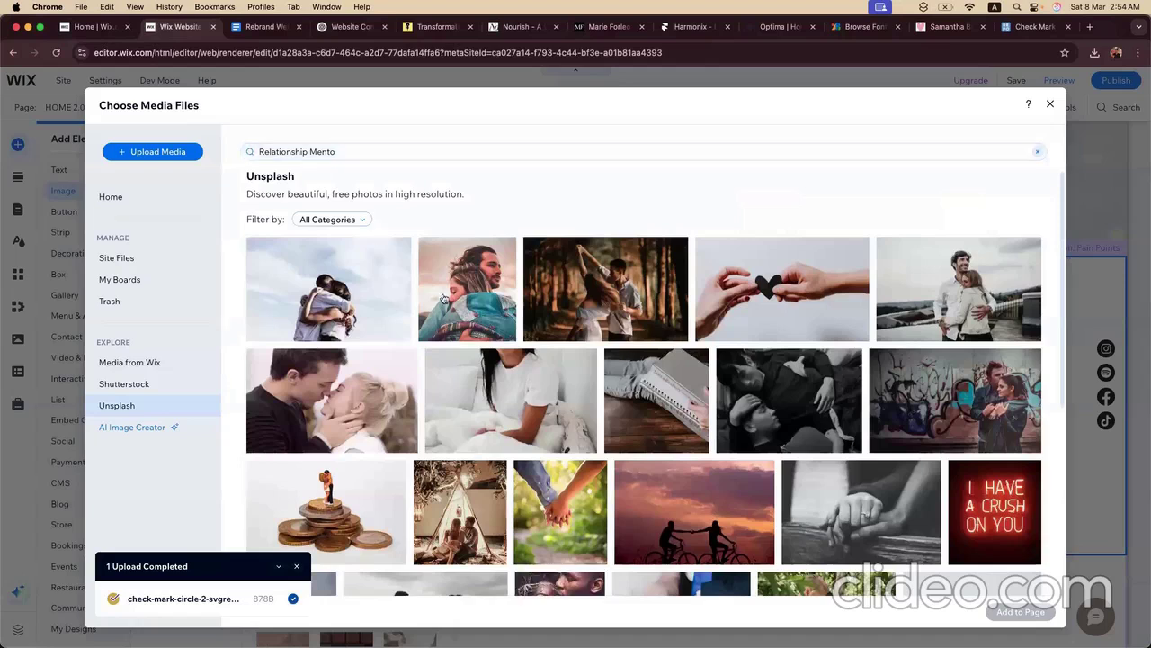
mouse_move(444, 304)
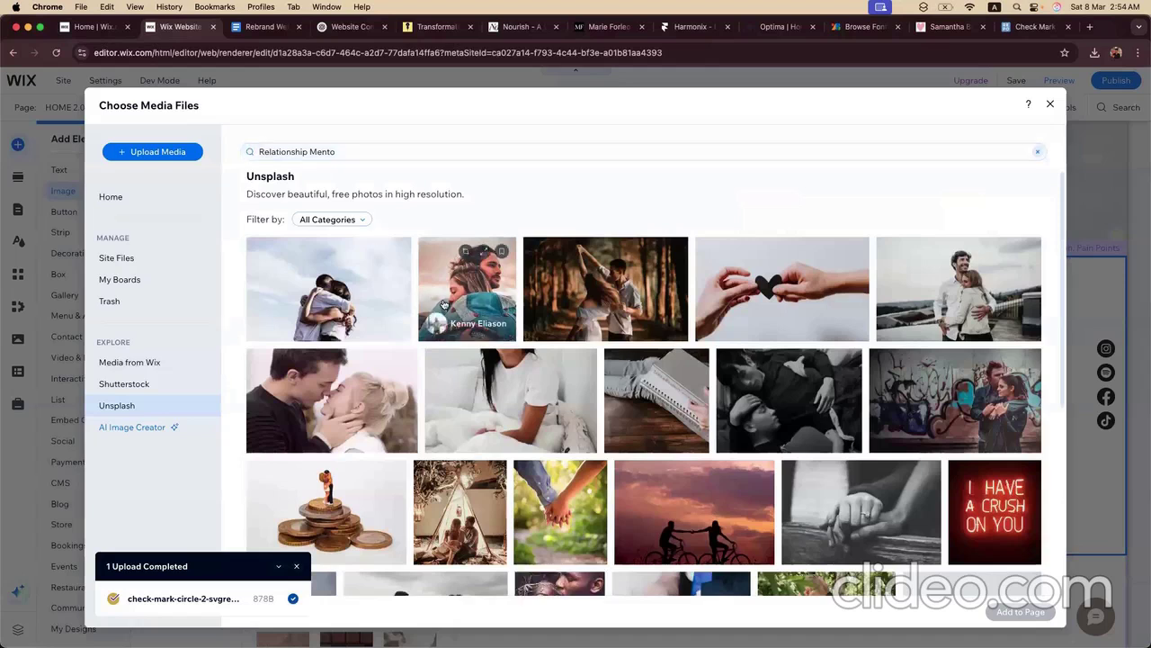
scroll(443, 304, "down", 3)
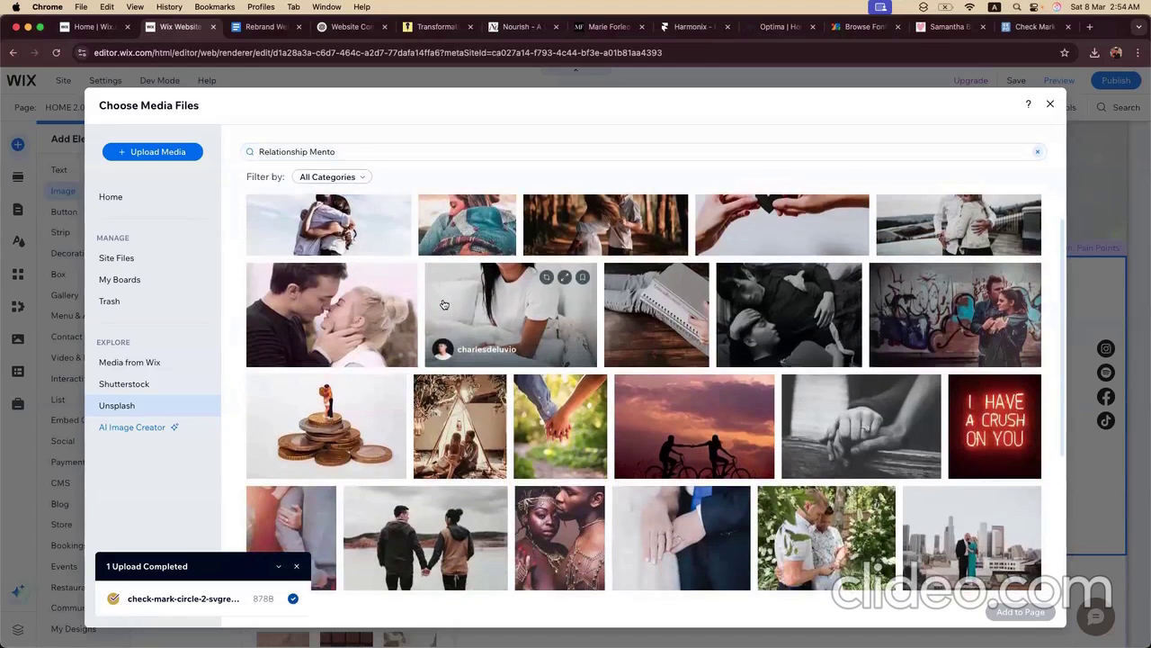
scroll(446, 315, "down", 5)
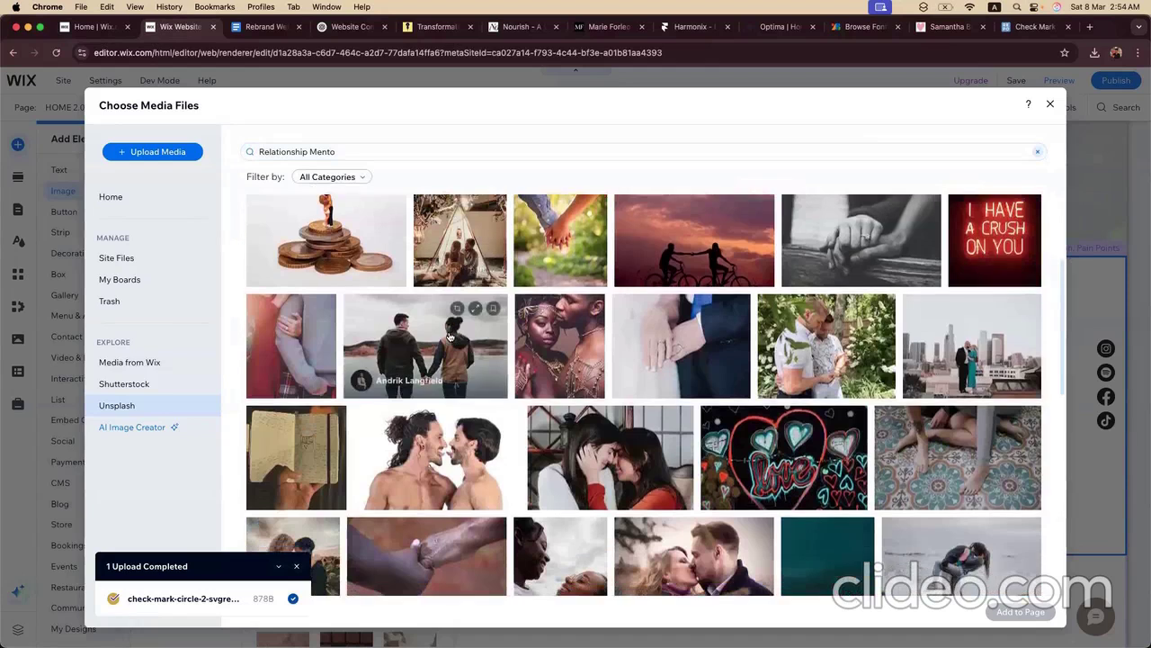
scroll(450, 336, "down", 1)
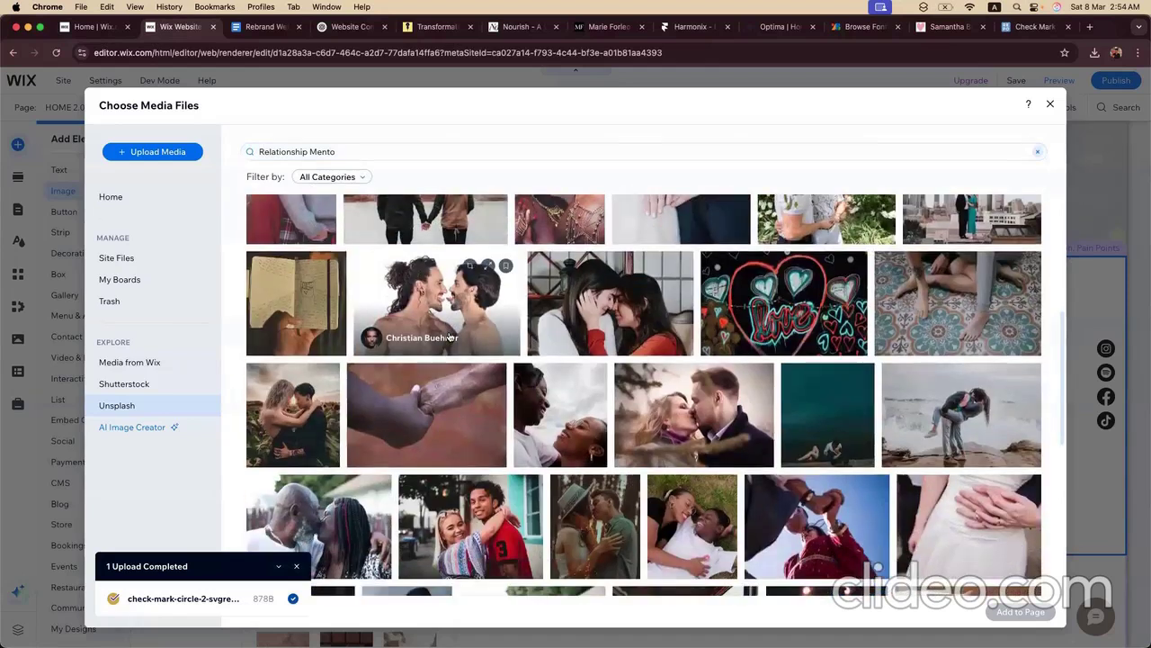
scroll(450, 336, "up", 5)
Step: Repeat the "Relationship Mentor" search in Media from Wix and add the "Young Couple at Home" image to the page
left_click(149, 374)
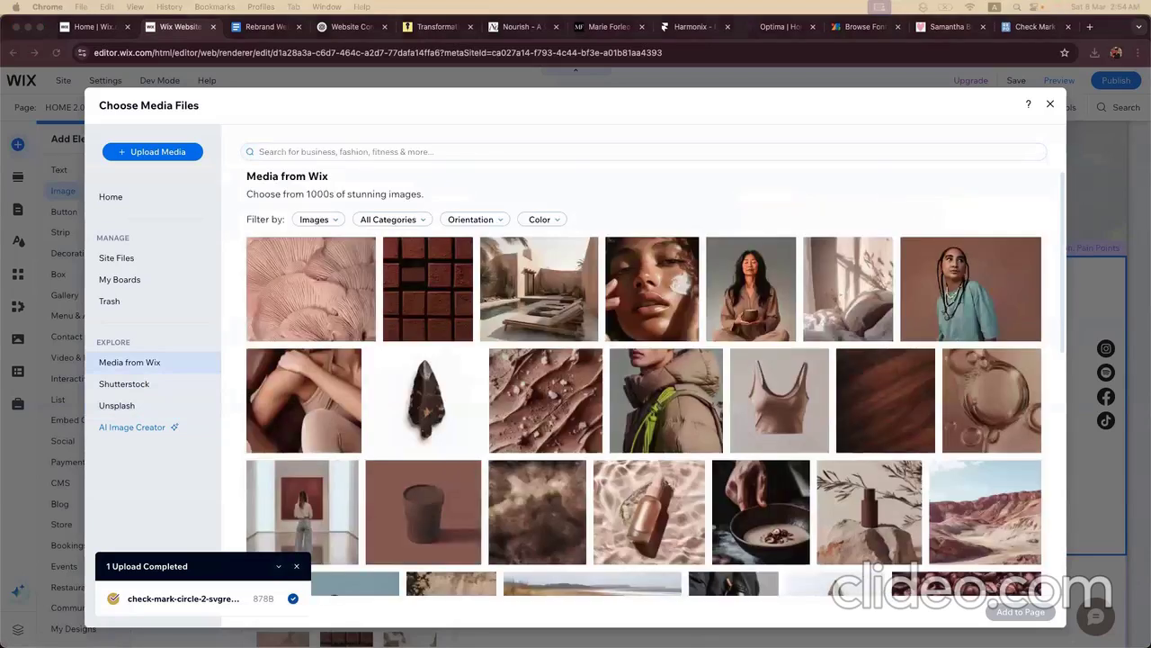
left_click(519, 148)
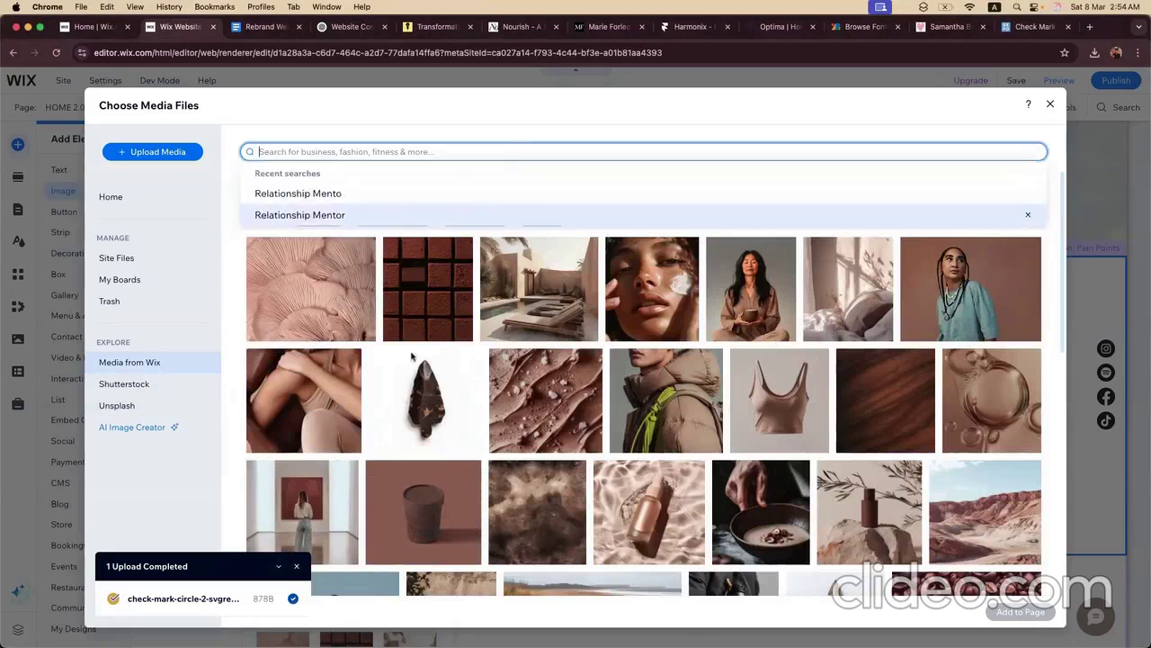
key("Return")
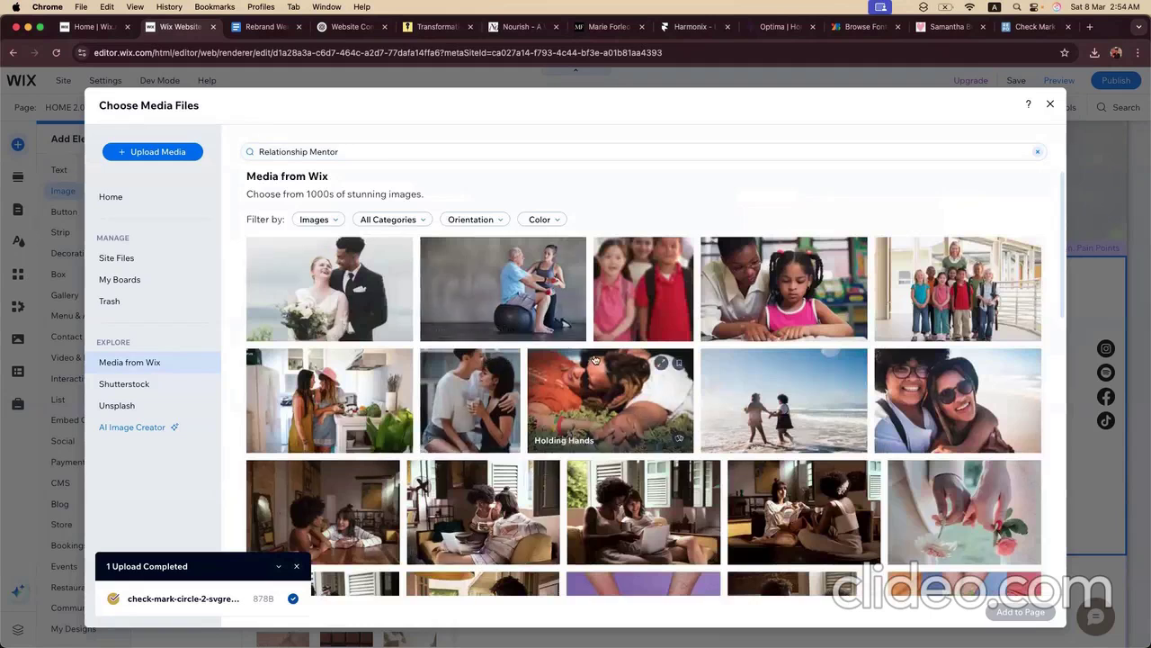
scroll(695, 333, "down", 3)
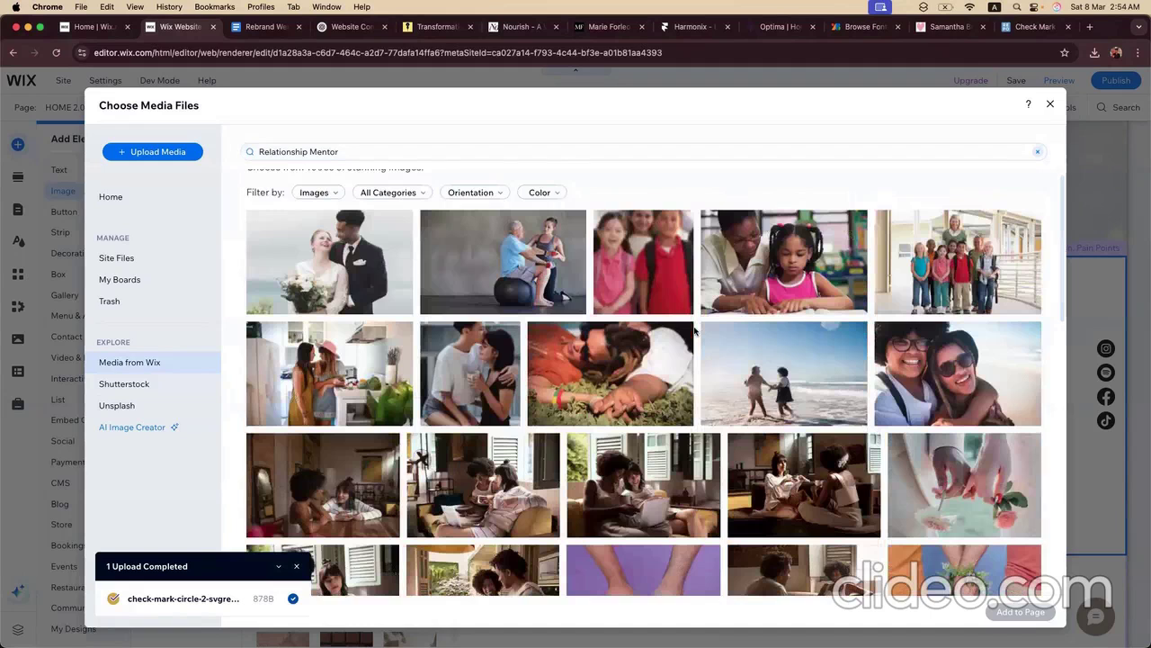
scroll(695, 333, "down", 3)
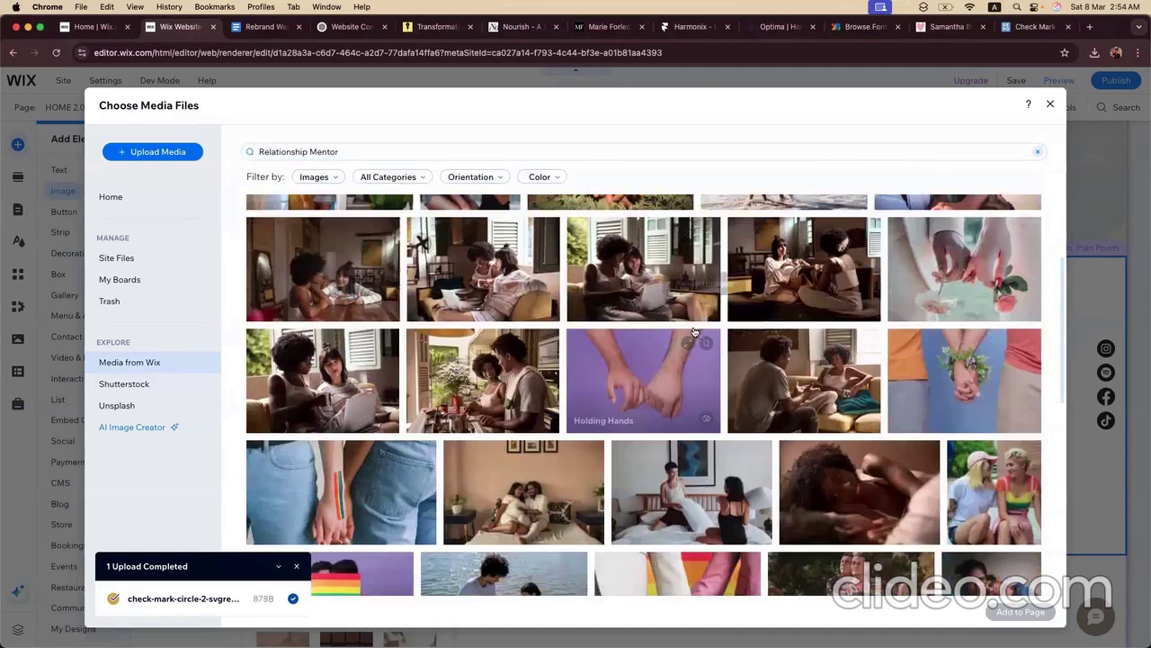
left_click(791, 376)
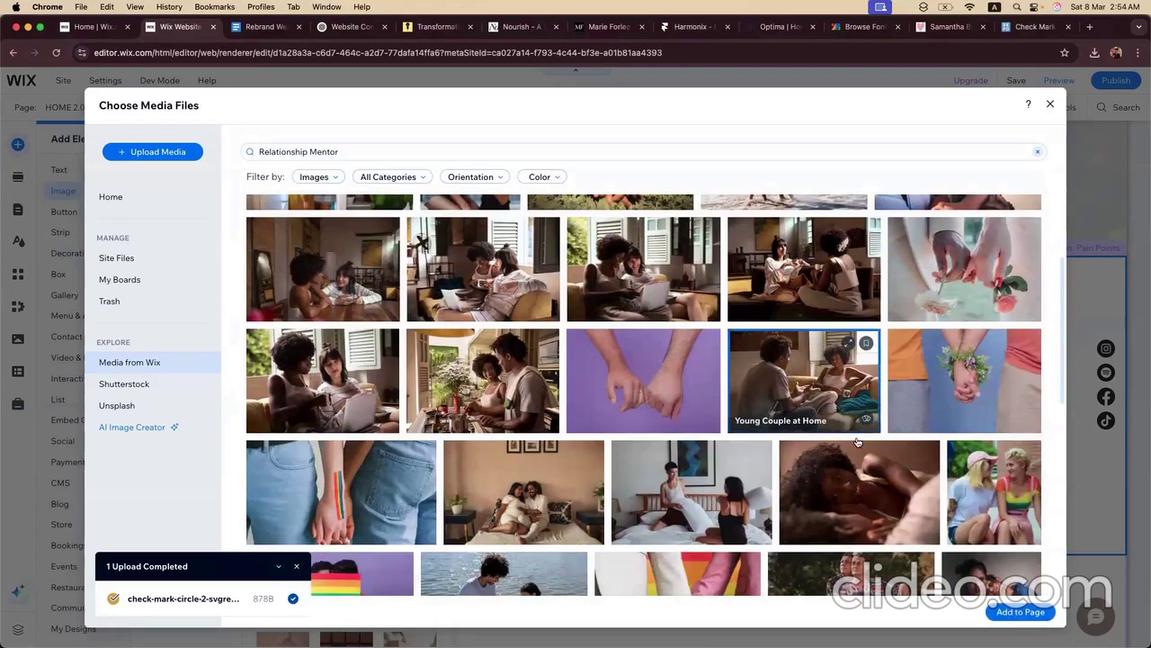
left_click(1023, 618)
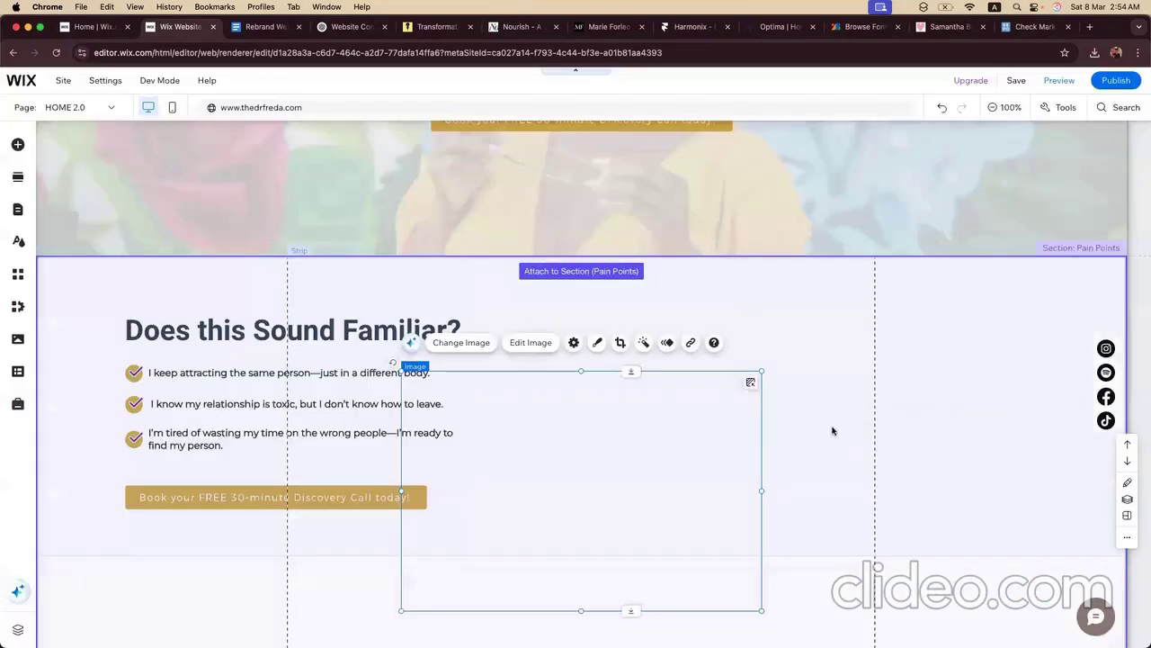
Step: Centre the couple image in the section's second column and give it the third custom frame preset with a border width of 0 px
left_click_drag(652, 463, 821, 378)
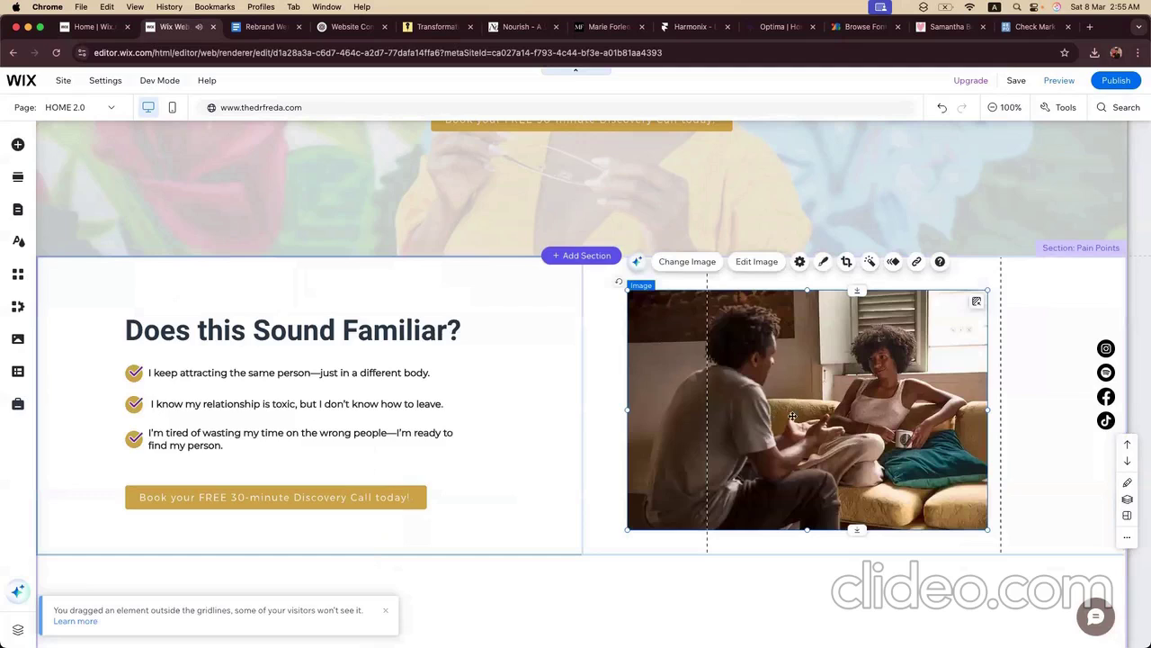
mouse_move(798, 417)
left_mouse_down()
mouse_move(854, 423)
mouse_move(810, 396)
mouse_move(782, 411)
left_mouse_up()
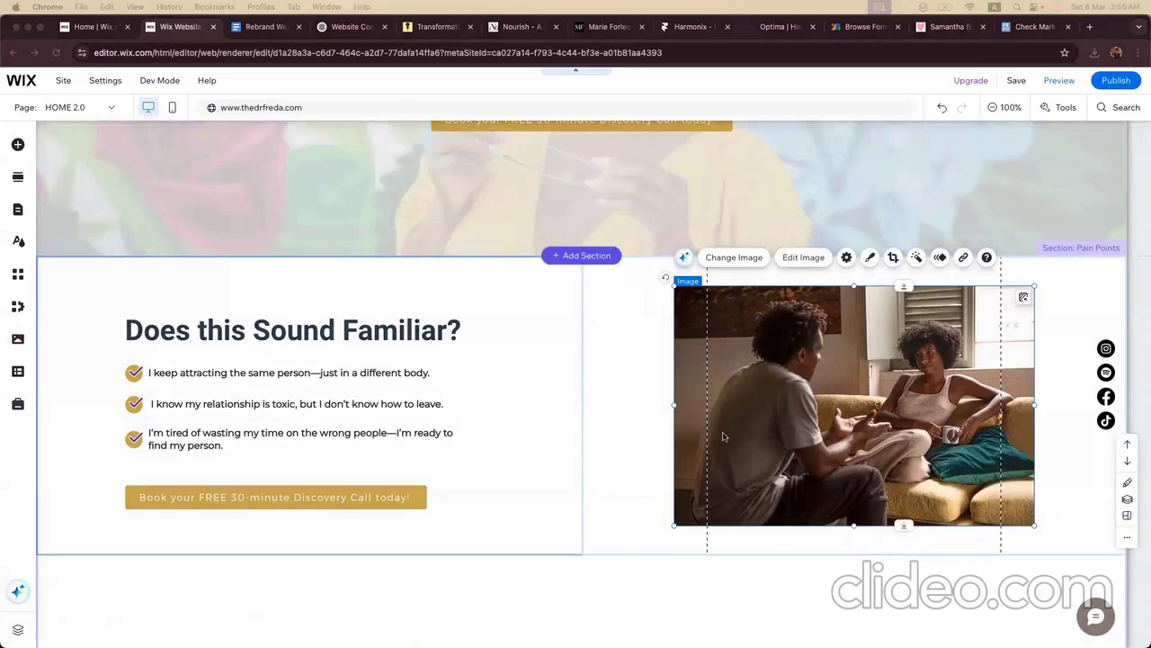
left_click(870, 258)
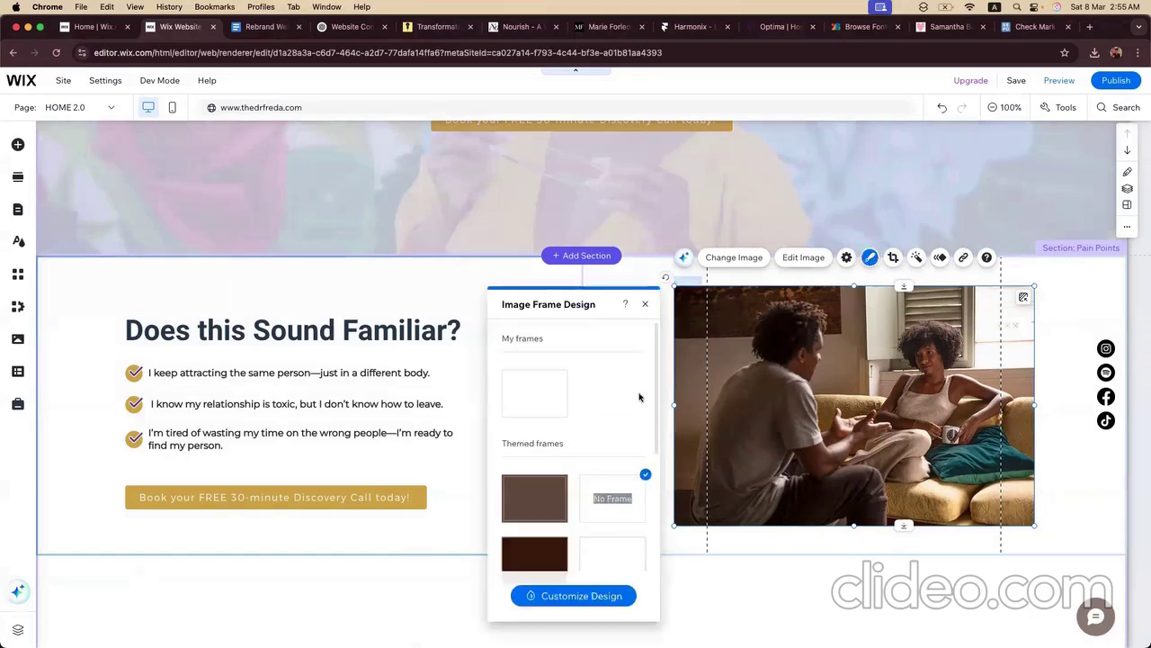
left_click(553, 596)
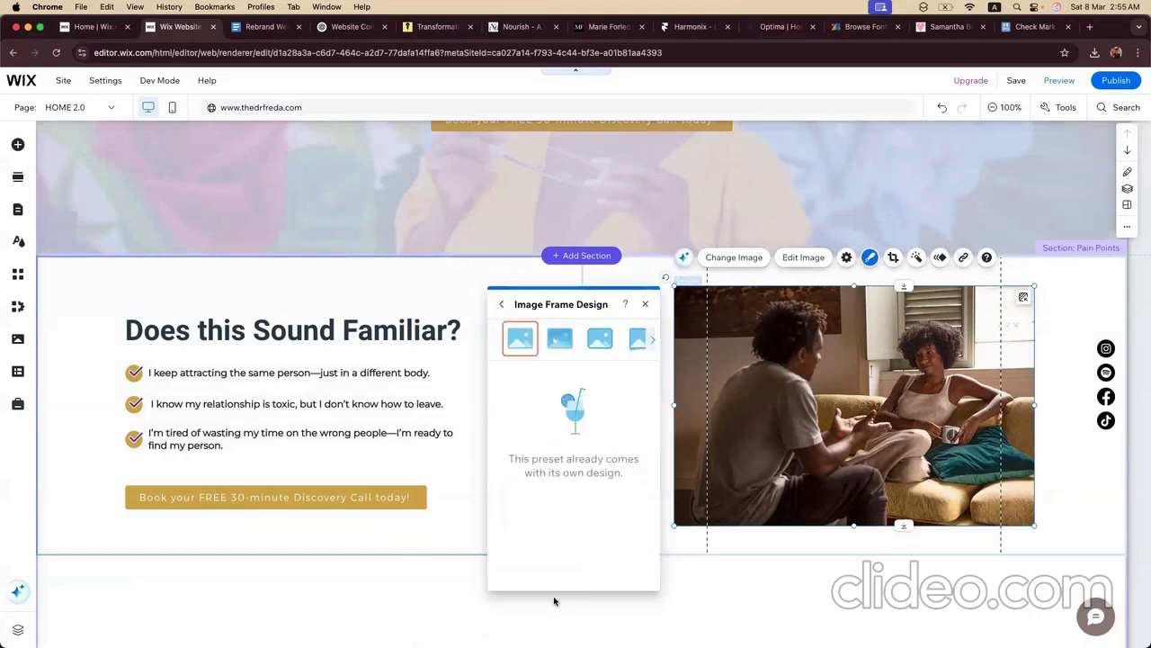
left_click(599, 339)
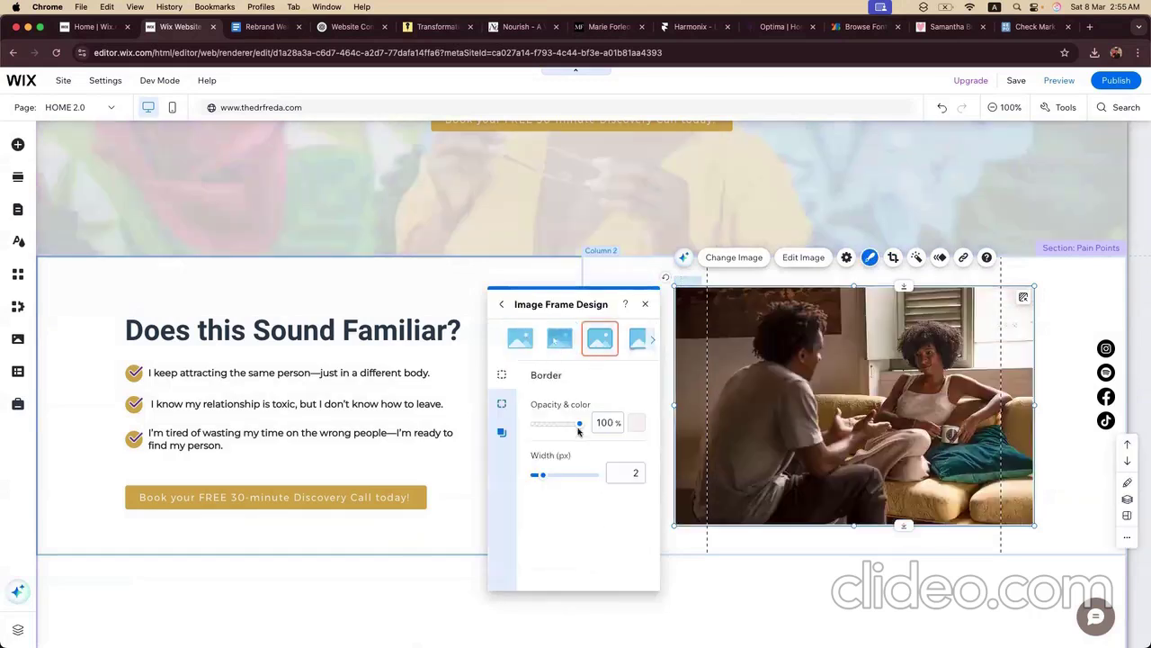
left_click(640, 472)
left_click(504, 430)
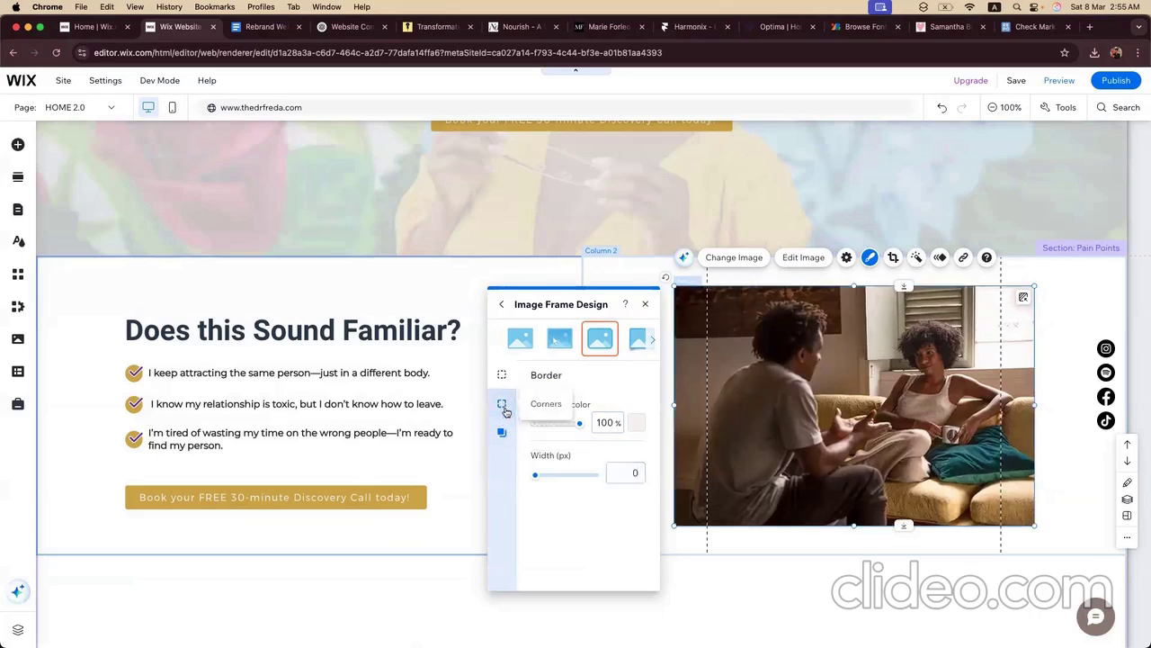
Step: Set the corner radius of the couple image's frame to 4 px on all corners
left_click(502, 403)
left_click(543, 419)
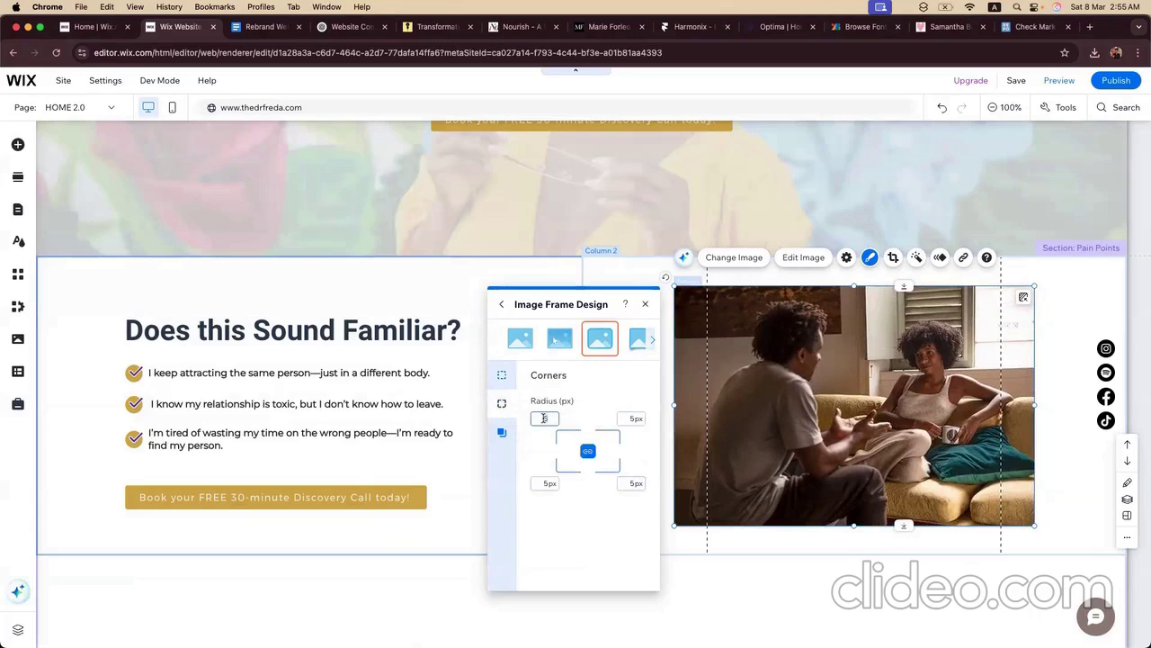
type("4")
key("Return")
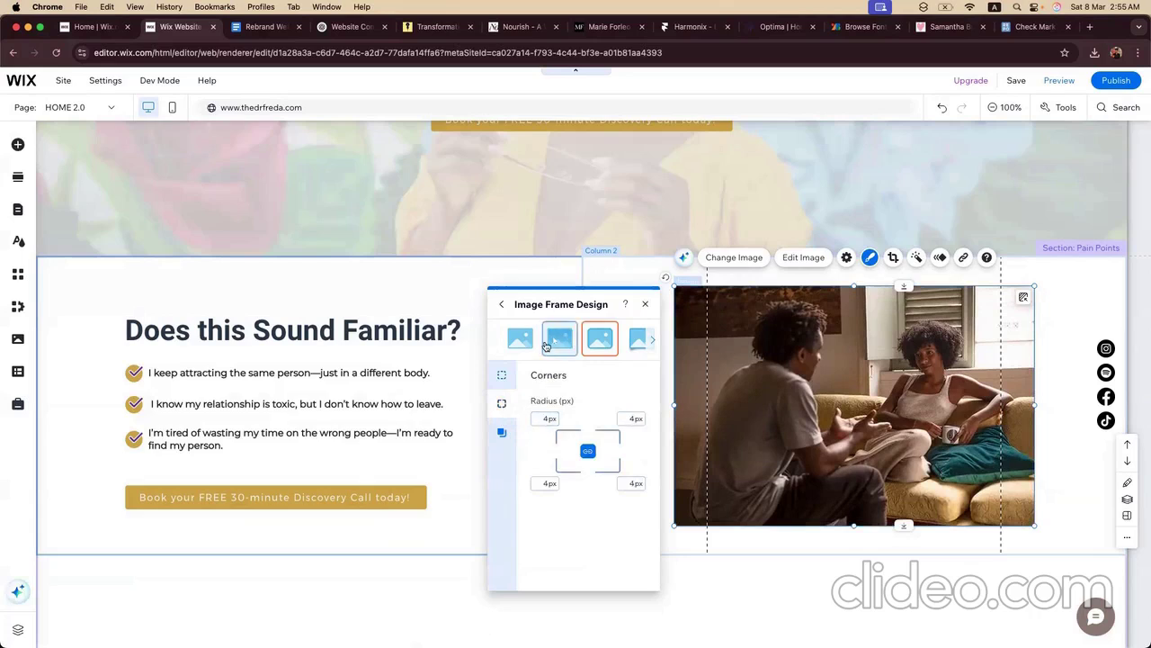
left_click(501, 304)
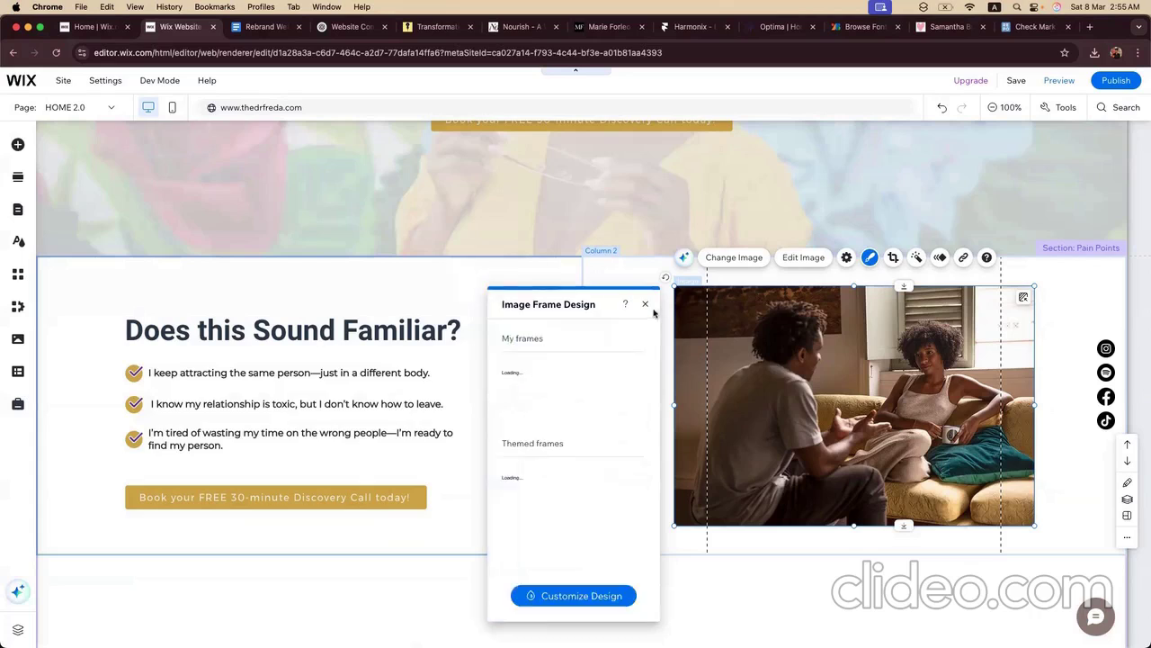
left_click(646, 305)
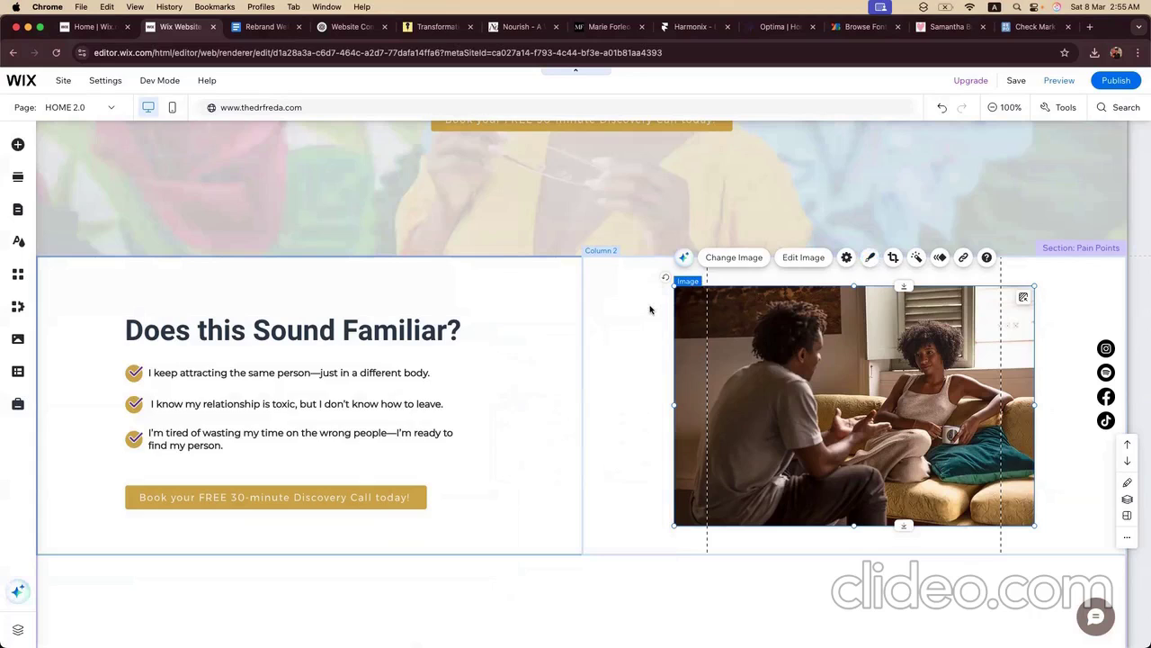
left_click(669, 367)
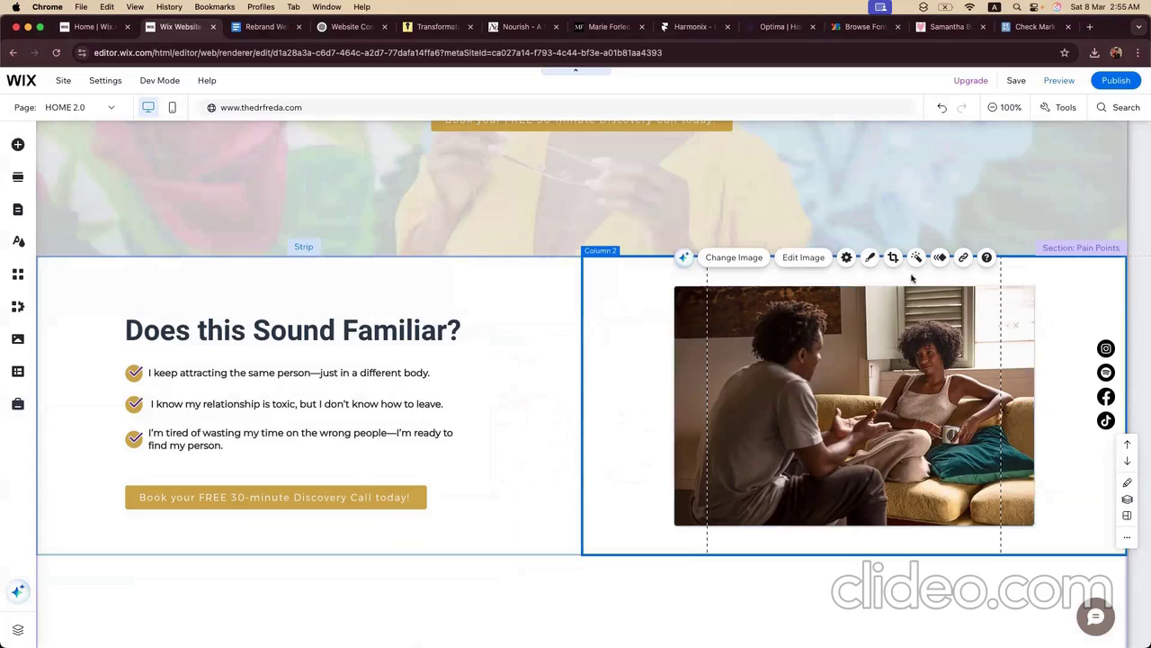
Step: Turn off the shadow in the couple image's frame design
left_click(868, 258)
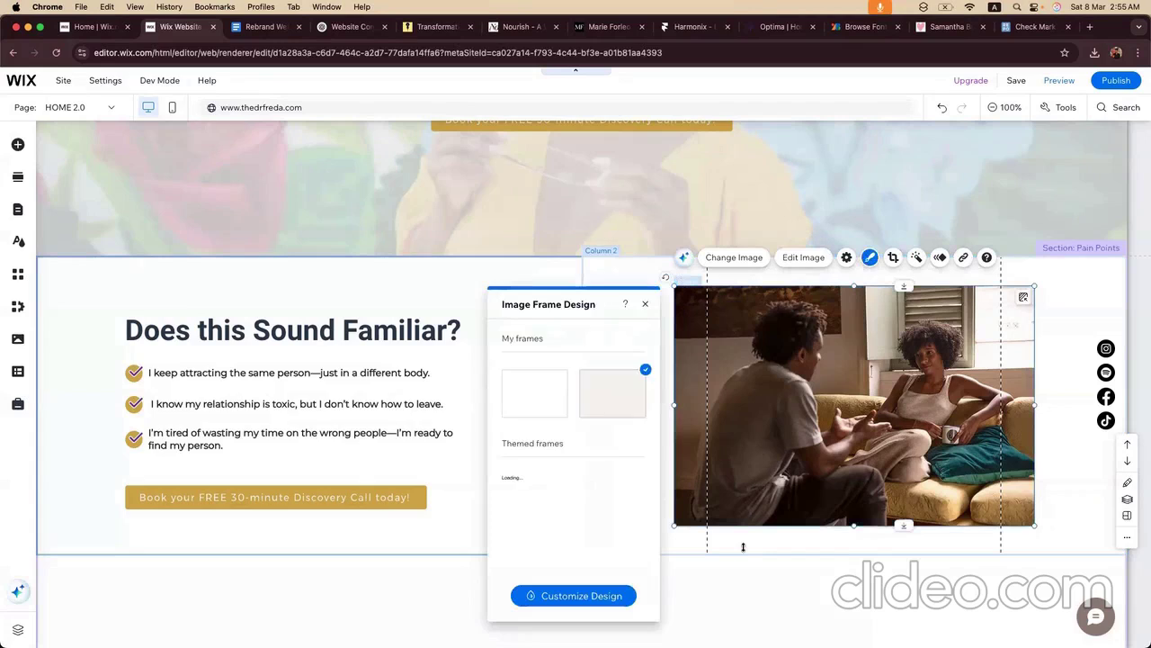
left_click(578, 596)
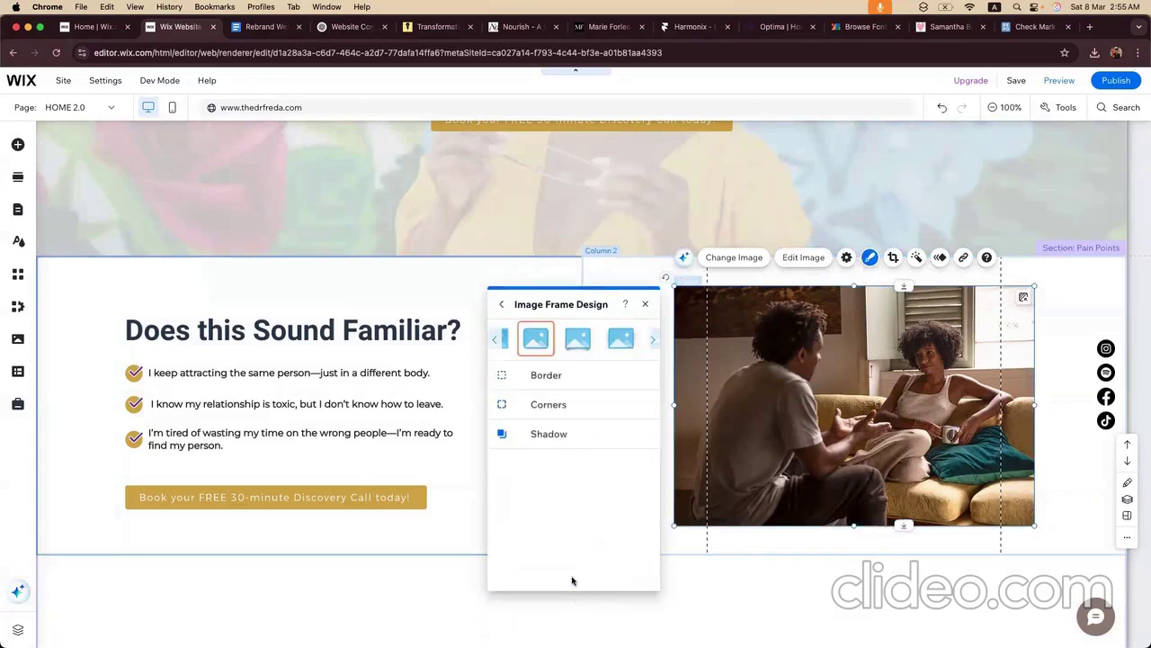
left_click(546, 434)
left_click(629, 410)
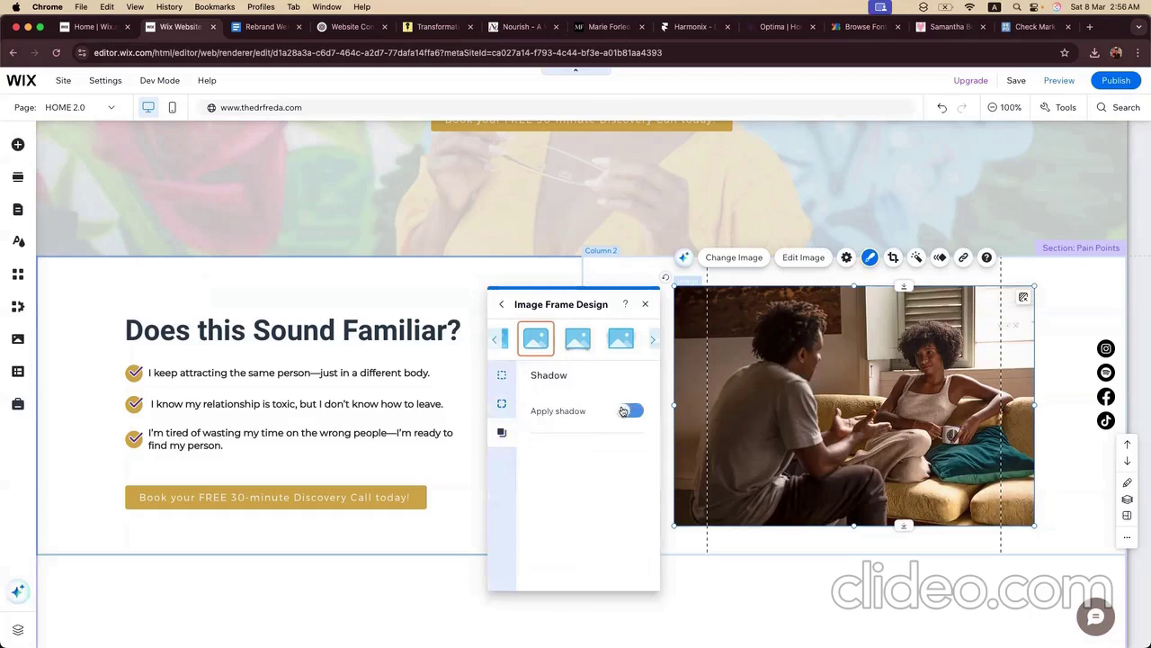
left_click(376, 558)
left_click(676, 627)
scroll(640, 455, "down", 2)
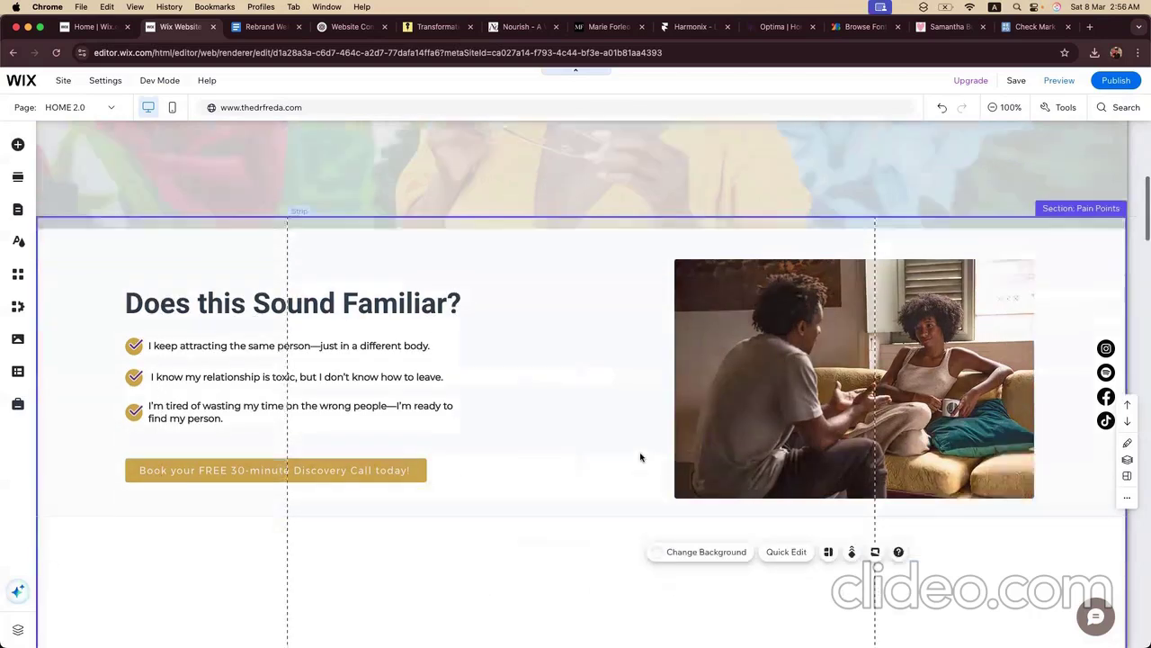
left_click(707, 430)
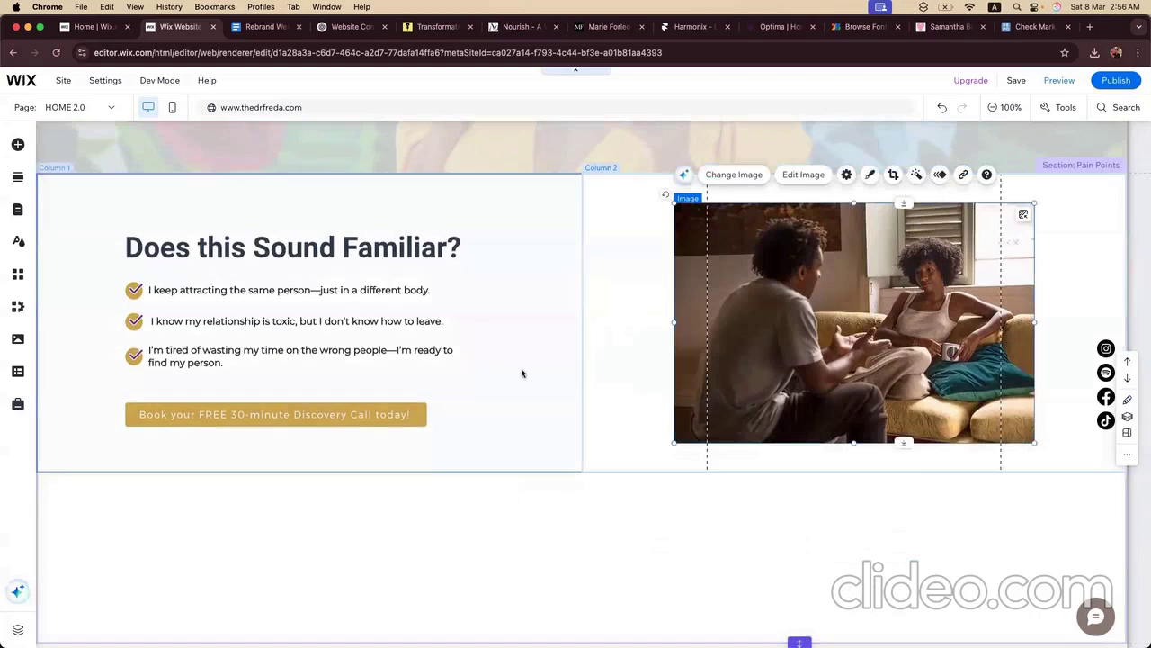
left_click(609, 503)
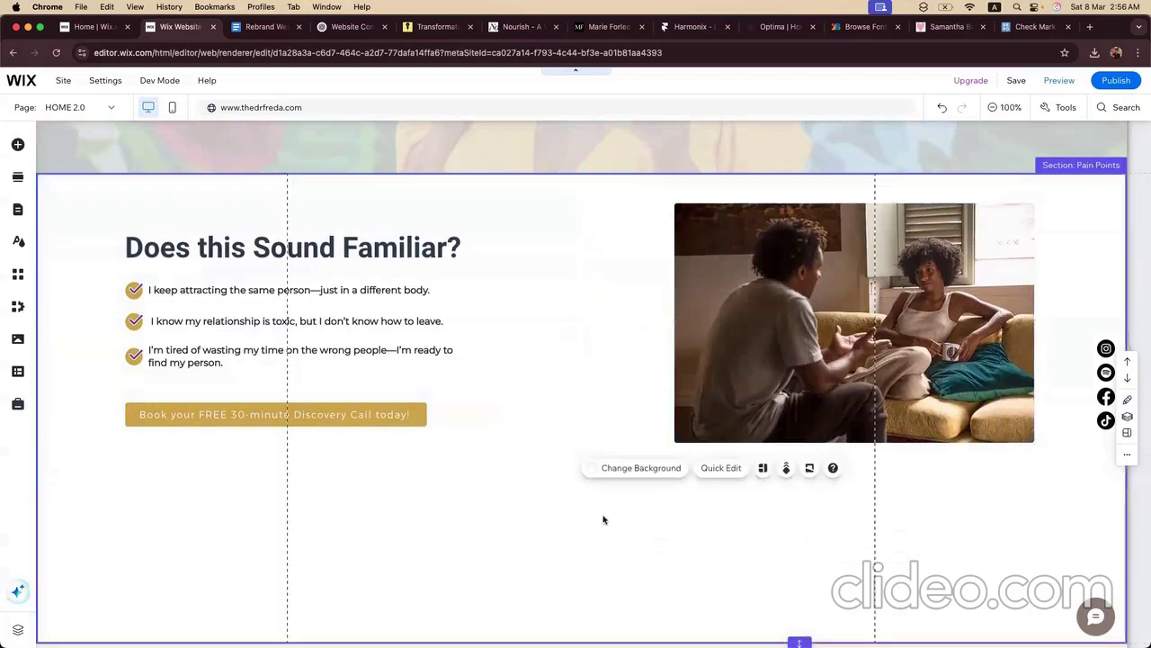
scroll(558, 606, "up", 2)
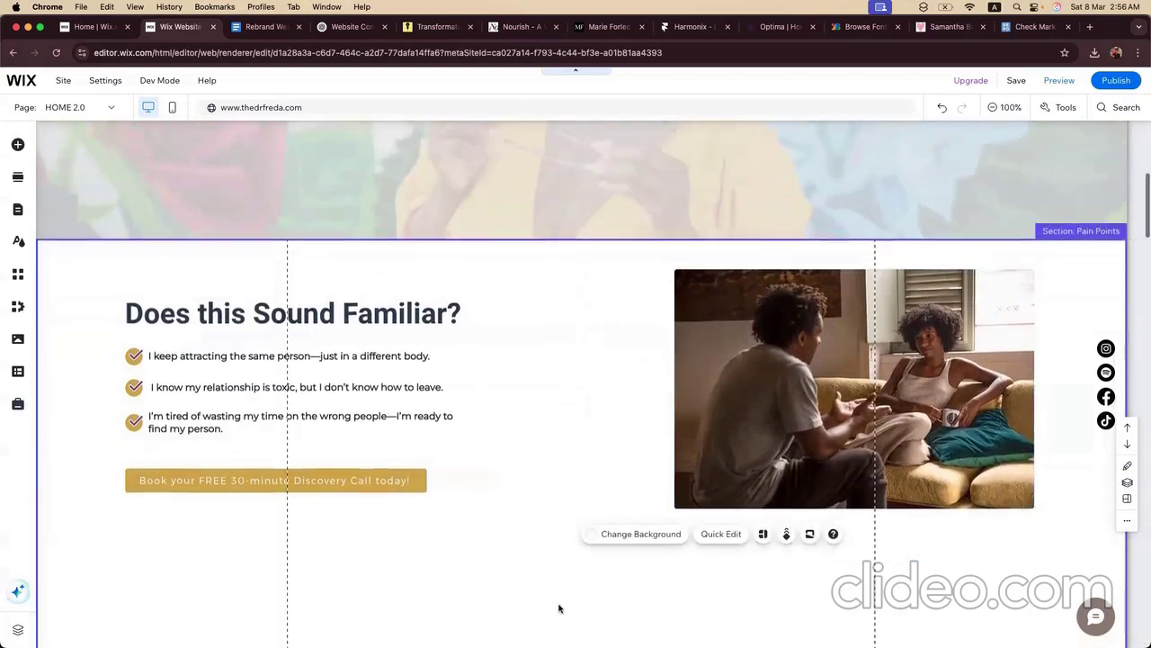
left_click(745, 467)
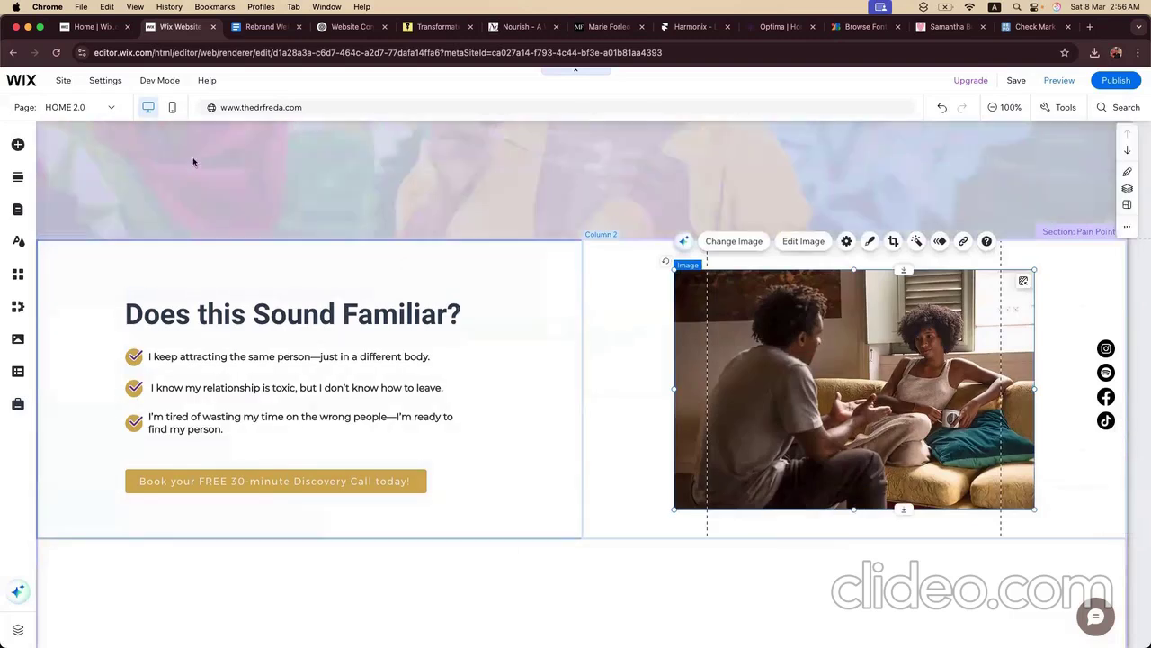
left_click(257, 357)
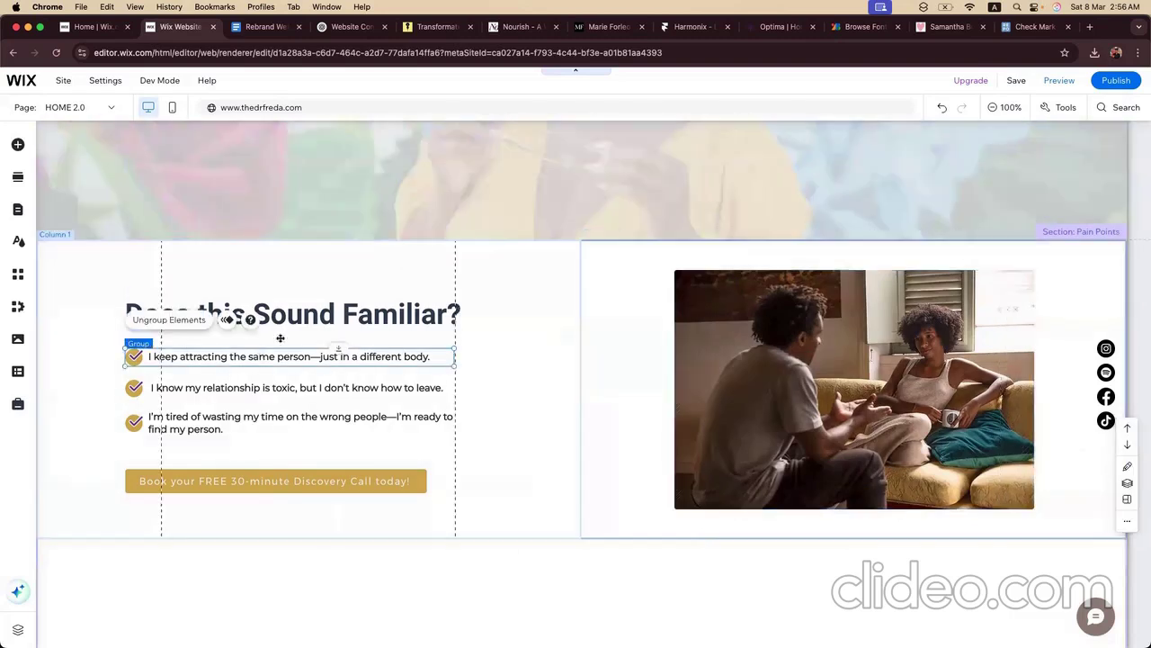
Step: Give the "Does this Sound Familiar?" heading a Slide entrance animation coming from the left and preview it
left_click(331, 308)
left_click(315, 270)
left_click(595, 331)
left_click(593, 384)
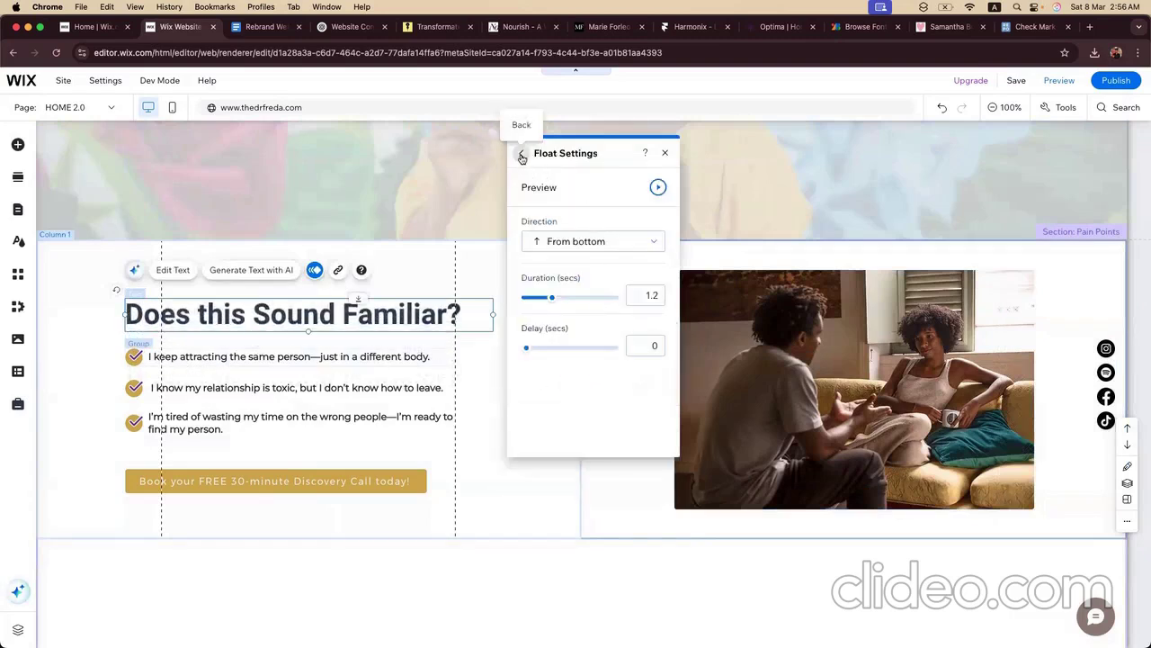
left_click(521, 153)
left_click(595, 261)
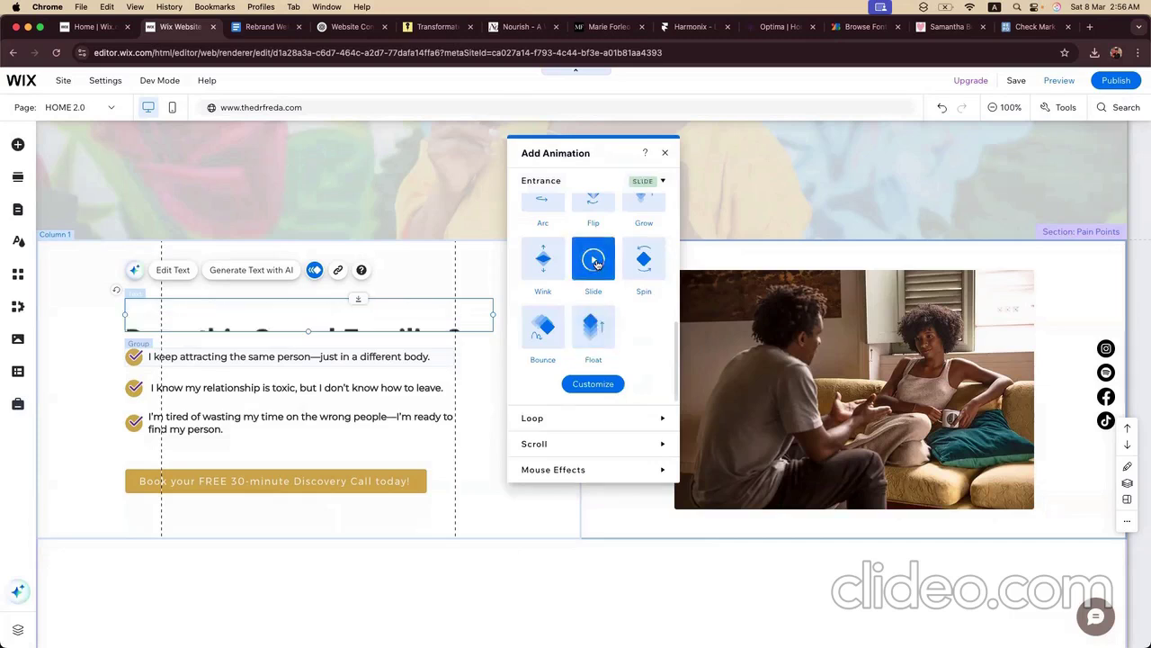
left_click(595, 384)
left_click(599, 299)
left_click(599, 232)
left_click(659, 188)
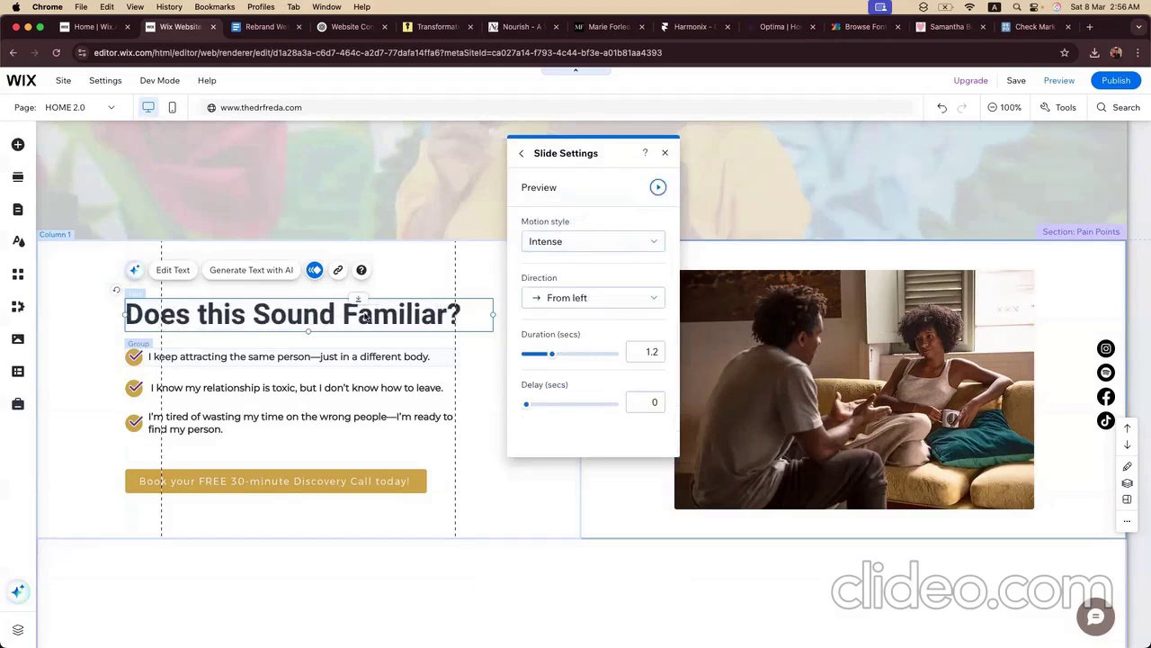
Step: Apply a Slide entrance animation from the left to the three checkmark statement groups together and preview it
left_click(328, 356)
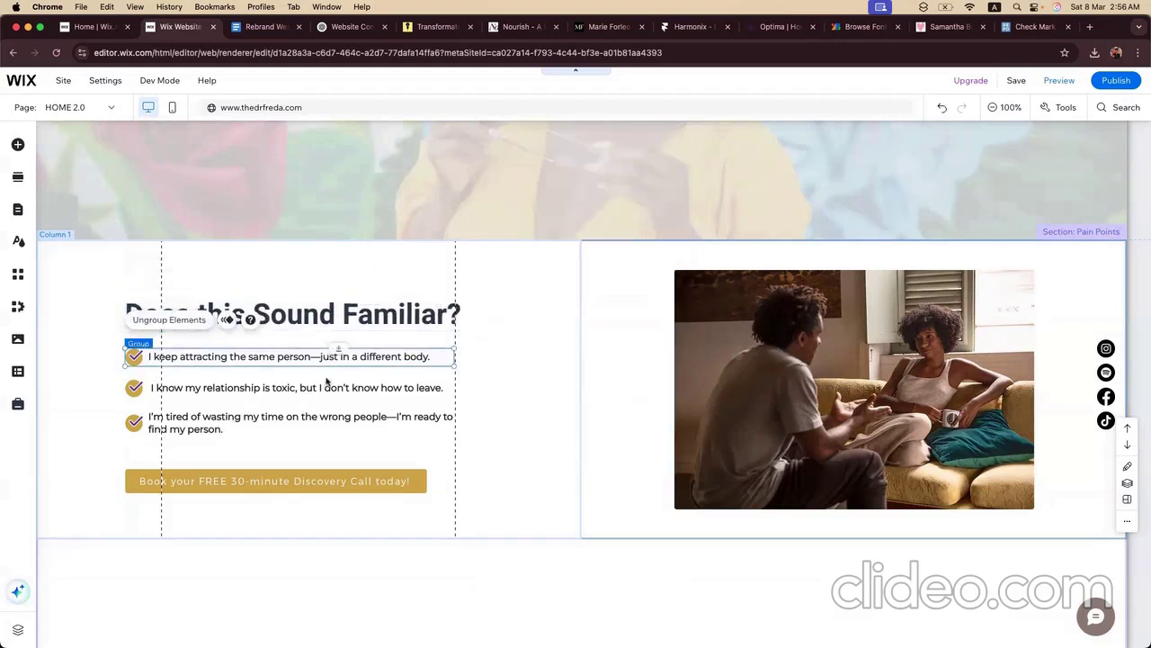
left_click(327, 387, "shift")
left_click(391, 418, "shift")
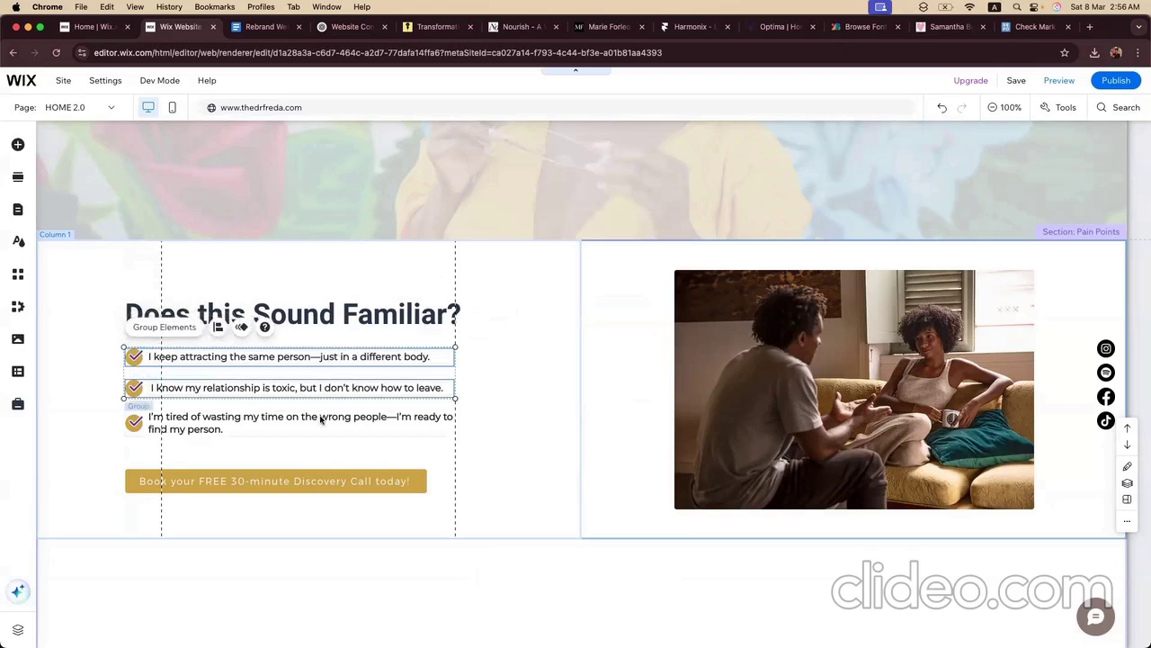
left_click(240, 327)
scroll(606, 313, "down", 3)
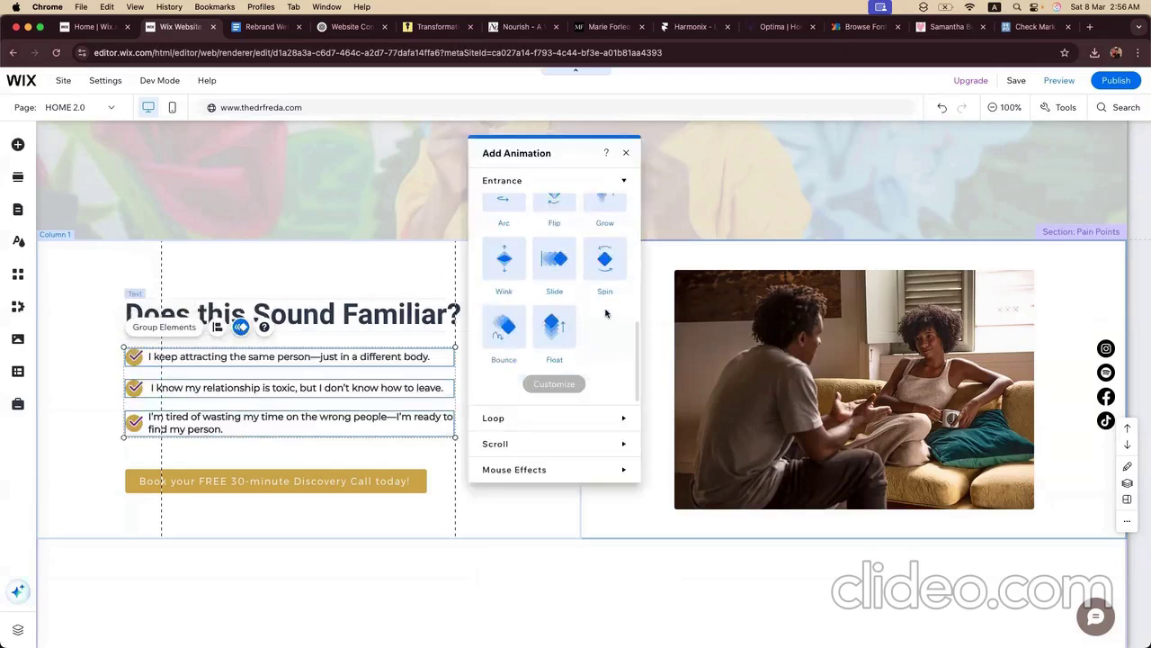
left_click(554, 265)
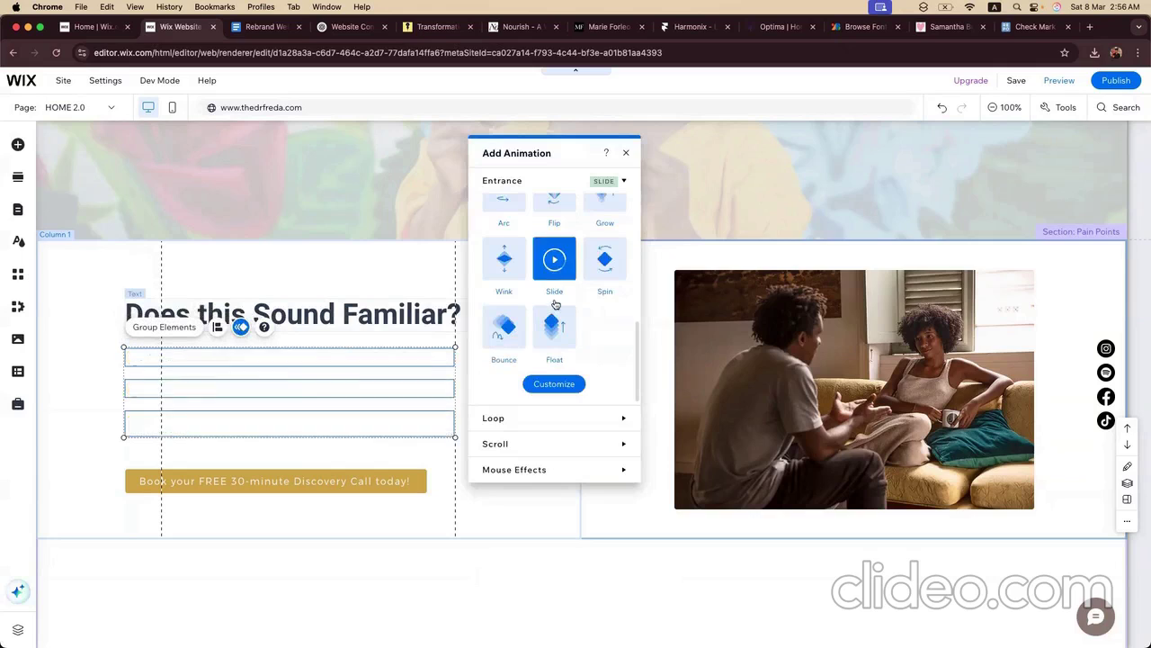
left_click(554, 383)
left_click(545, 300)
left_click(540, 230)
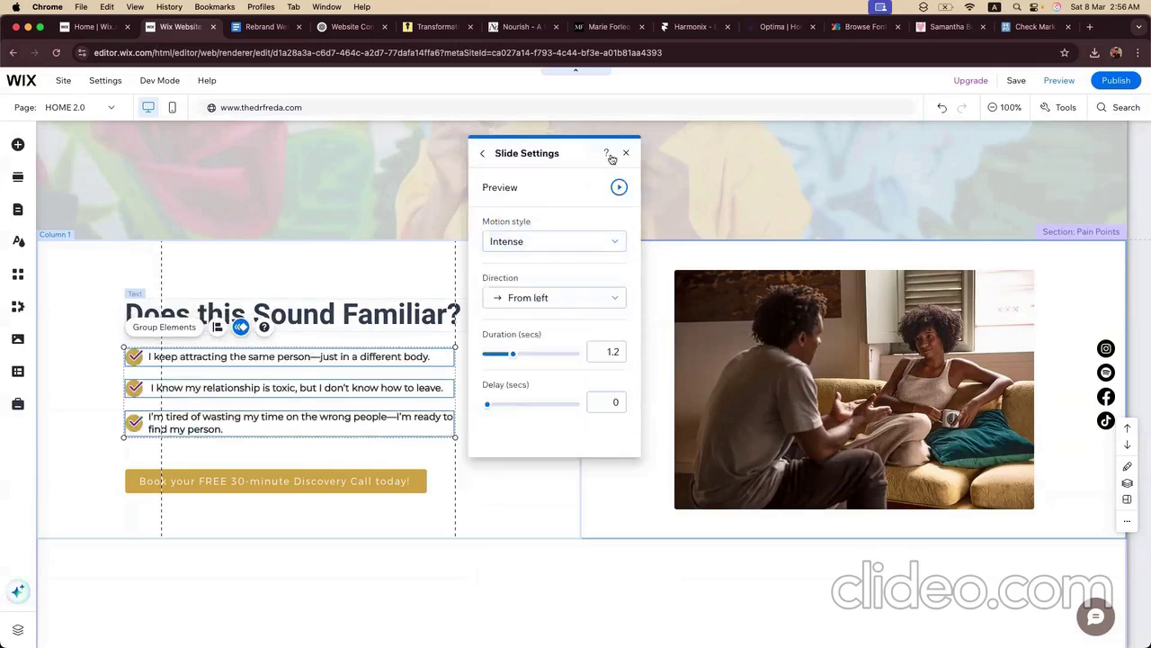
left_click(619, 187)
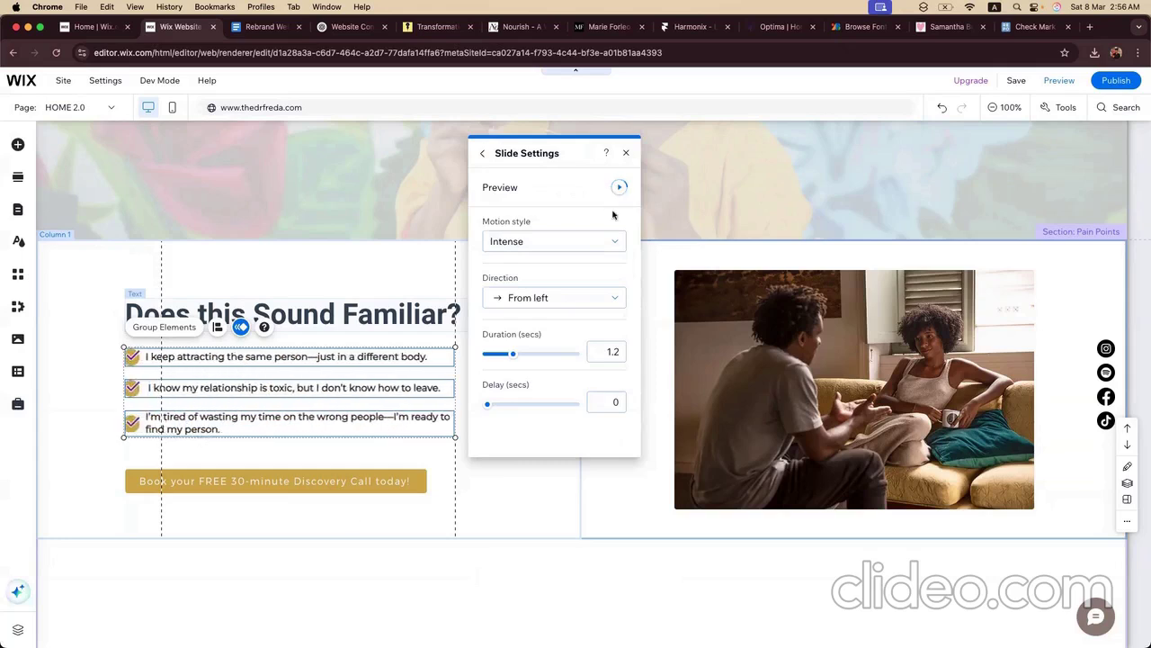
Step: Set the discovery call button's Float entrance animation to come from the left and preview it
left_click(309, 477)
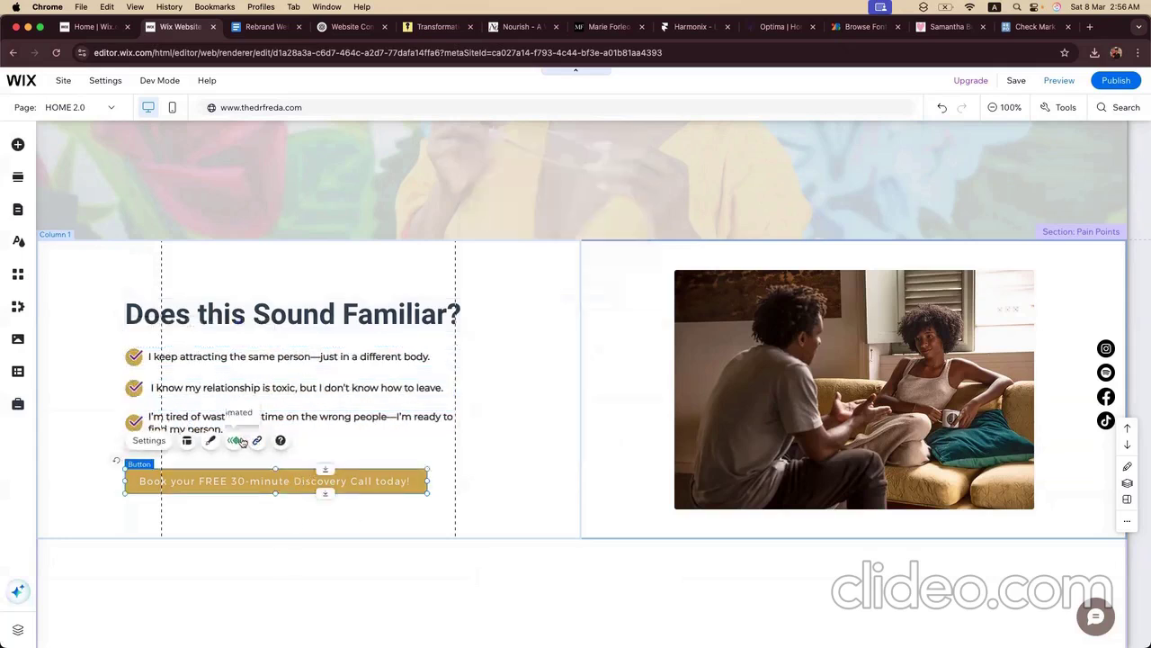
left_click(236, 439)
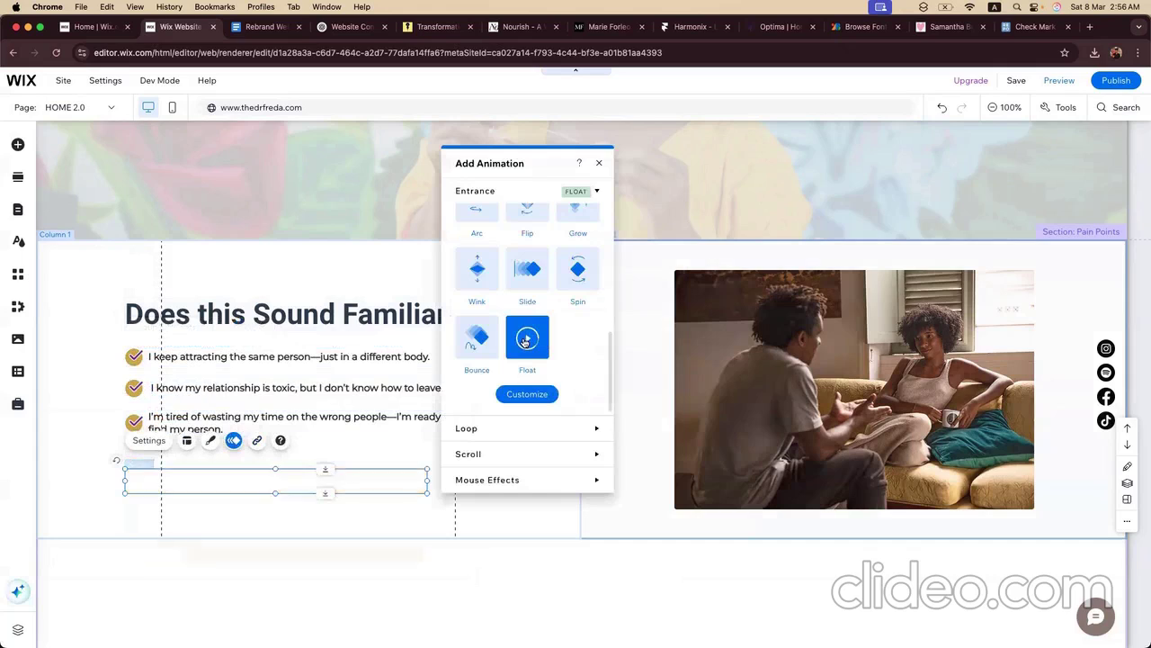
left_click(527, 393)
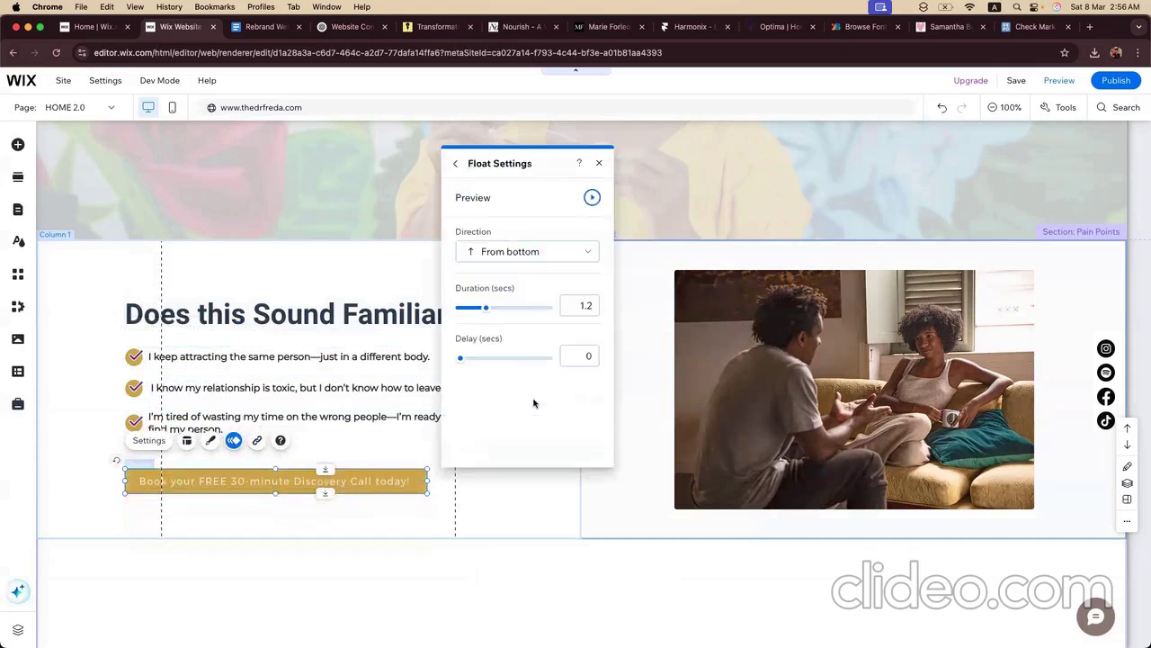
left_click(575, 259)
left_click(548, 189)
left_click(592, 199)
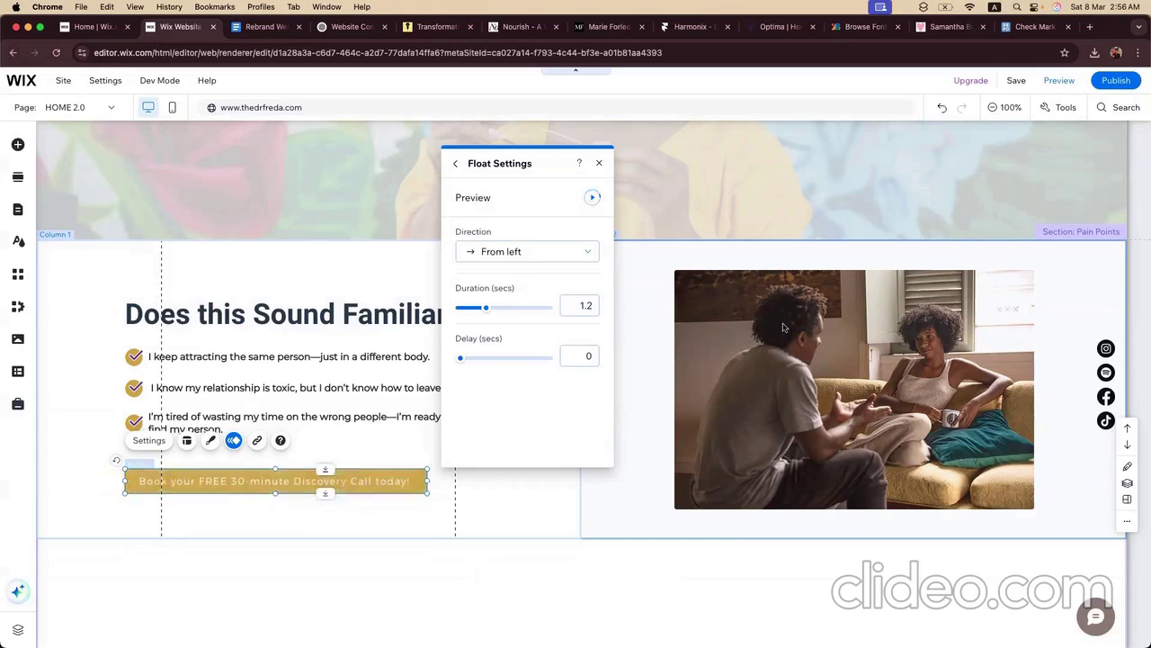
Step: Give the couple image a Slide entrance animation coming from the right and preview it
left_click(814, 347)
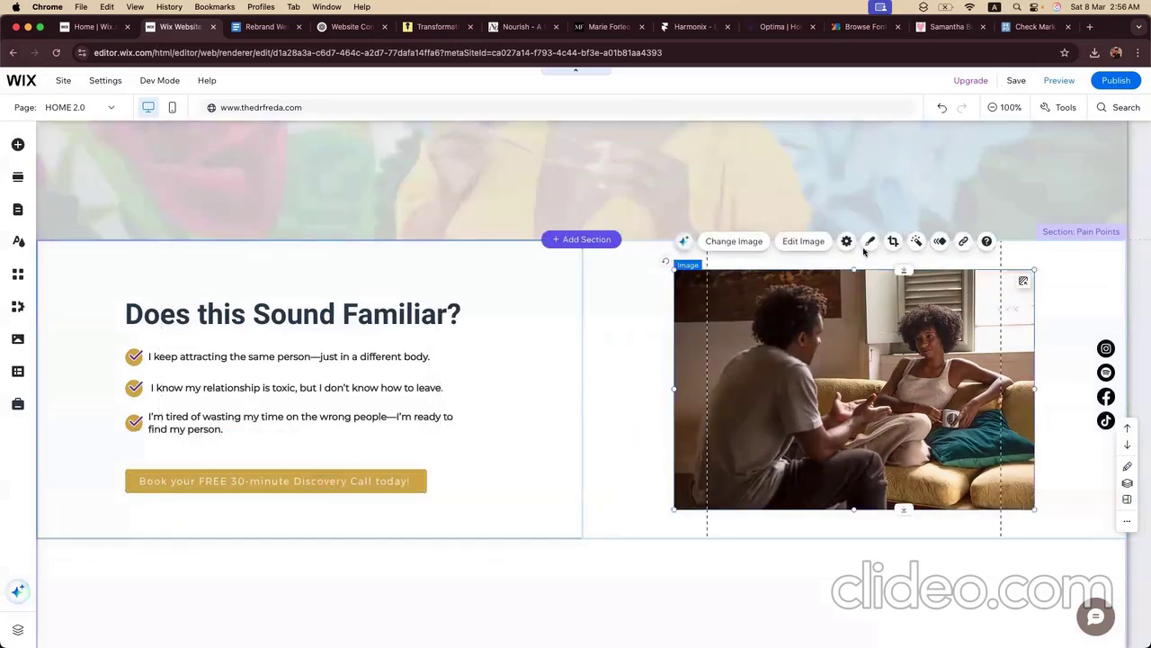
left_click(940, 241)
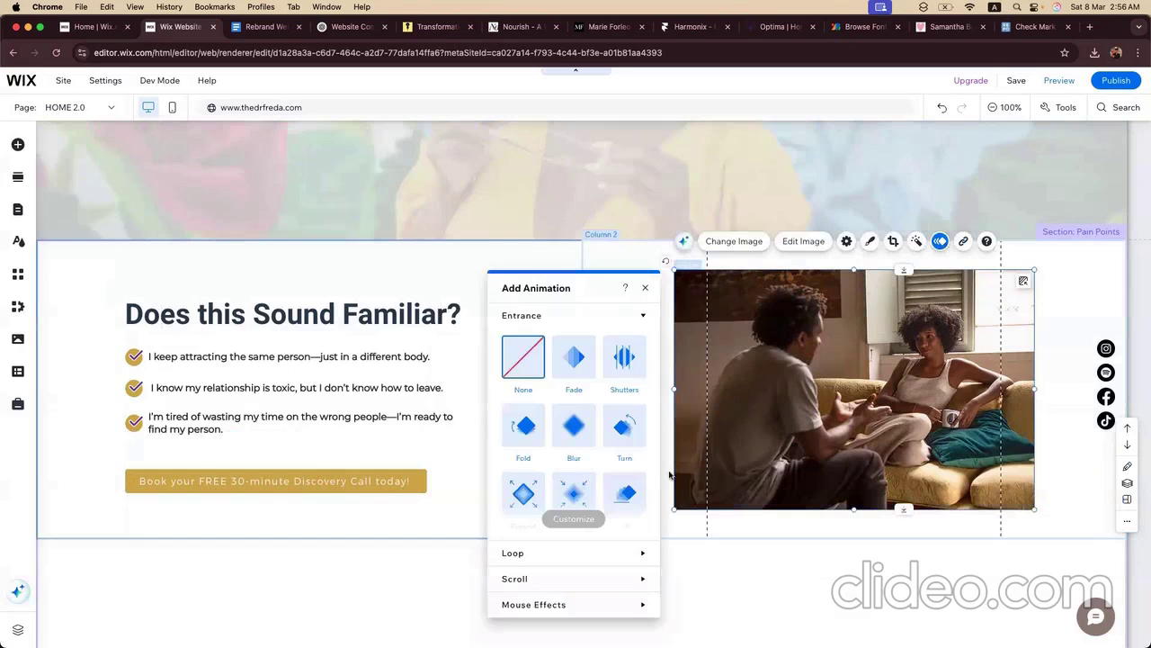
scroll(574, 458, "down", 3)
left_click(574, 394)
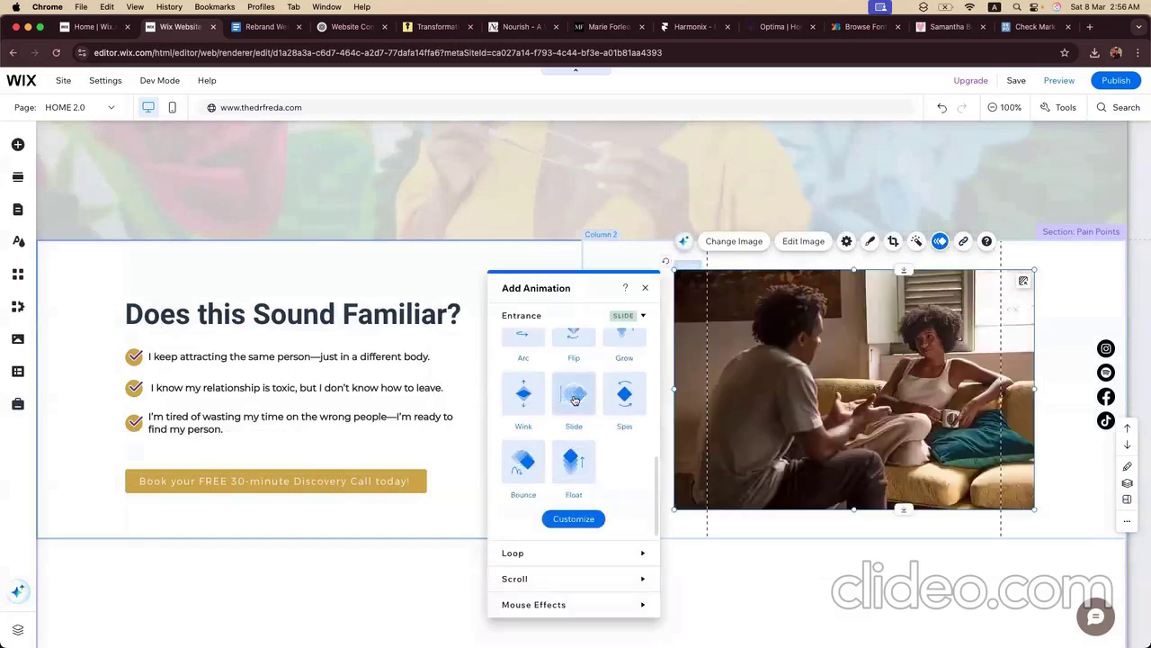
left_click(574, 518)
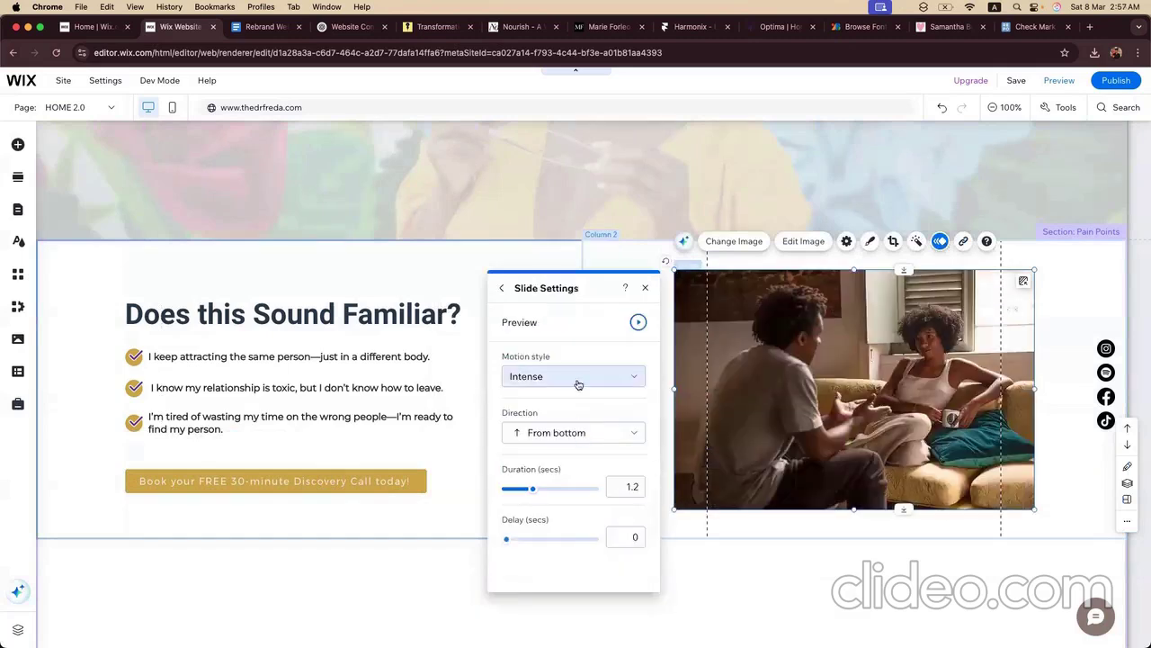
left_click(569, 433)
left_click(574, 388)
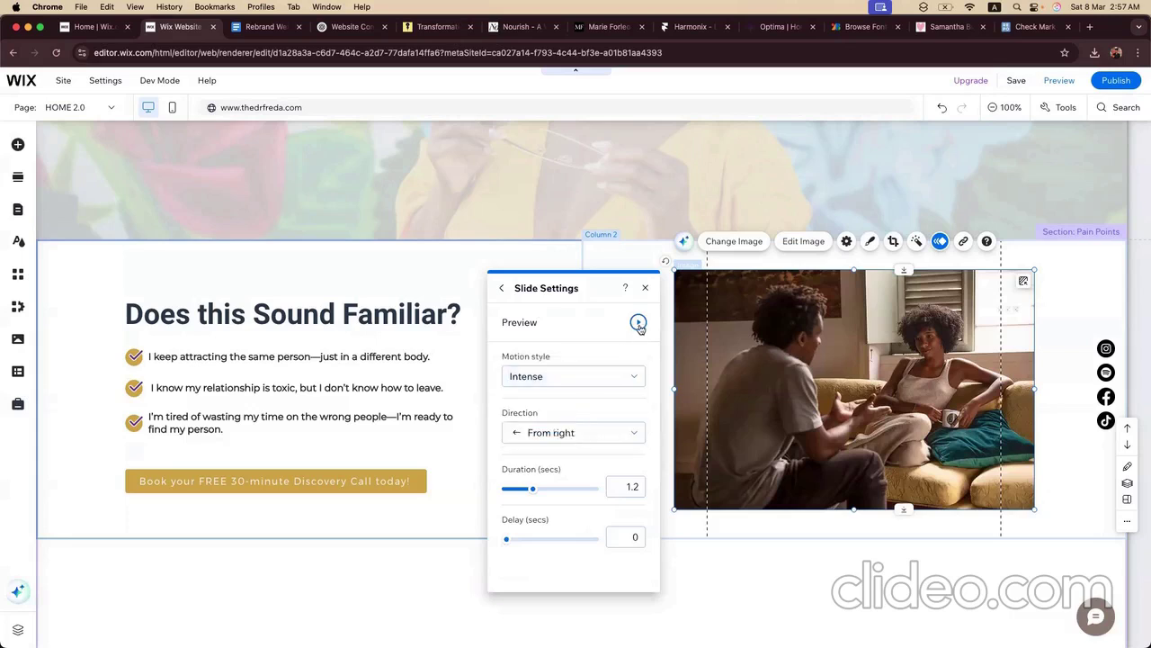
left_click(639, 324)
left_click(578, 270)
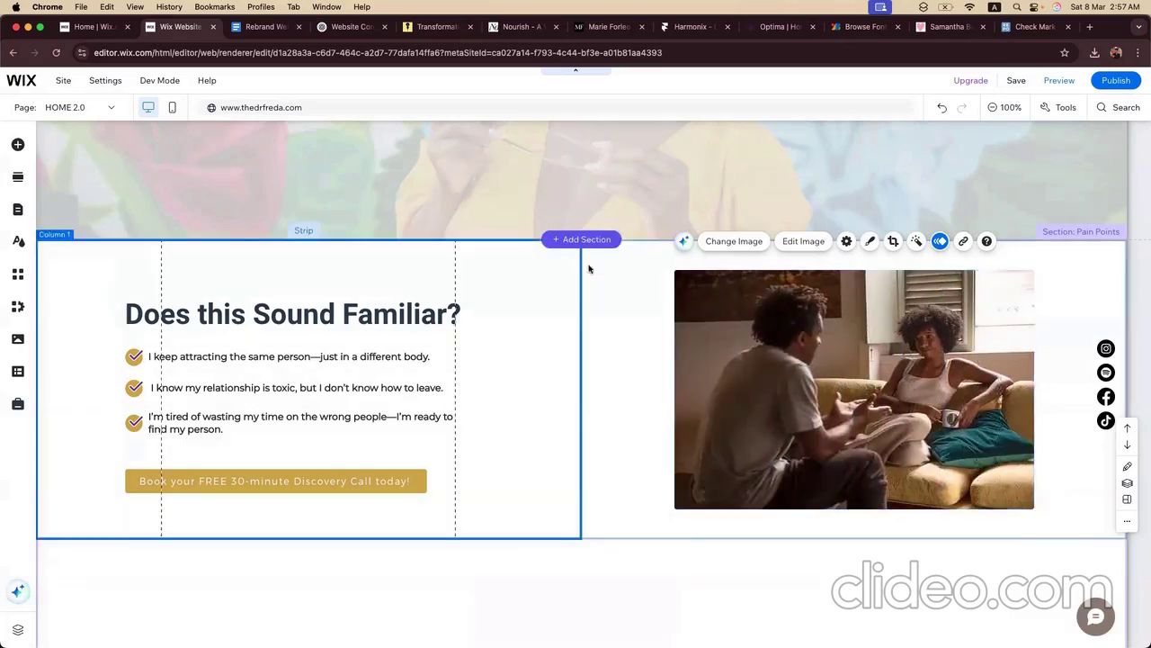
Step: Switch to the mobile layout and reduce the text size of the "Does this Sound Familiar?" heading by one increment
scroll(603, 280, "up", 1)
left_click(173, 107)
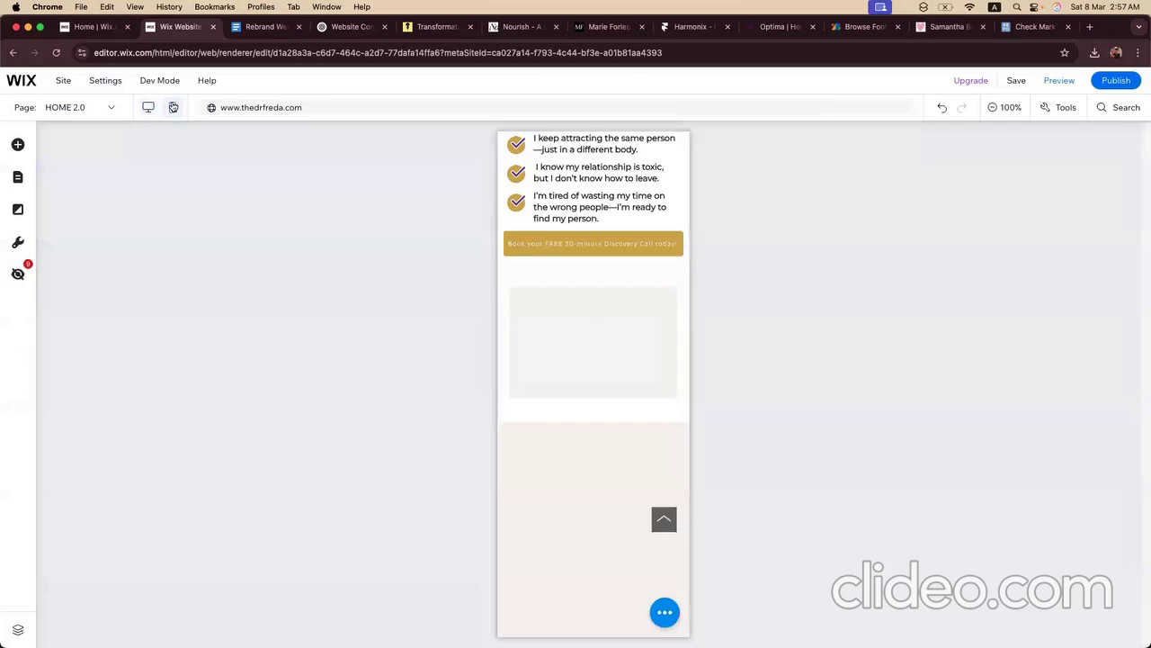
left_click(599, 307)
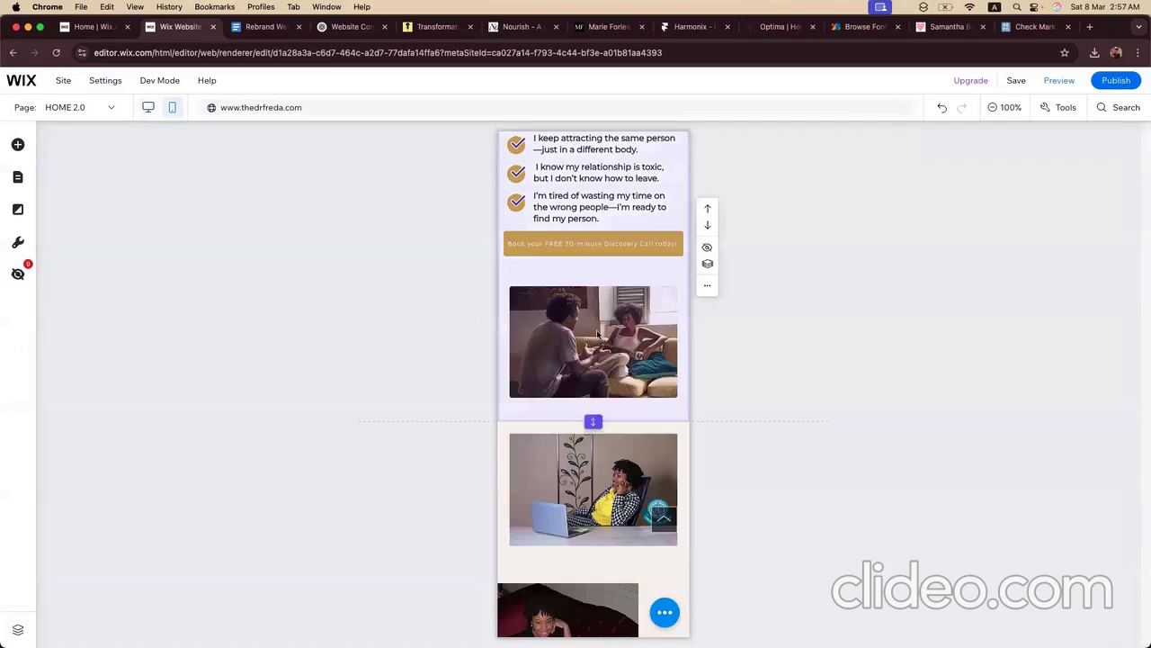
scroll(596, 334, "up", 3)
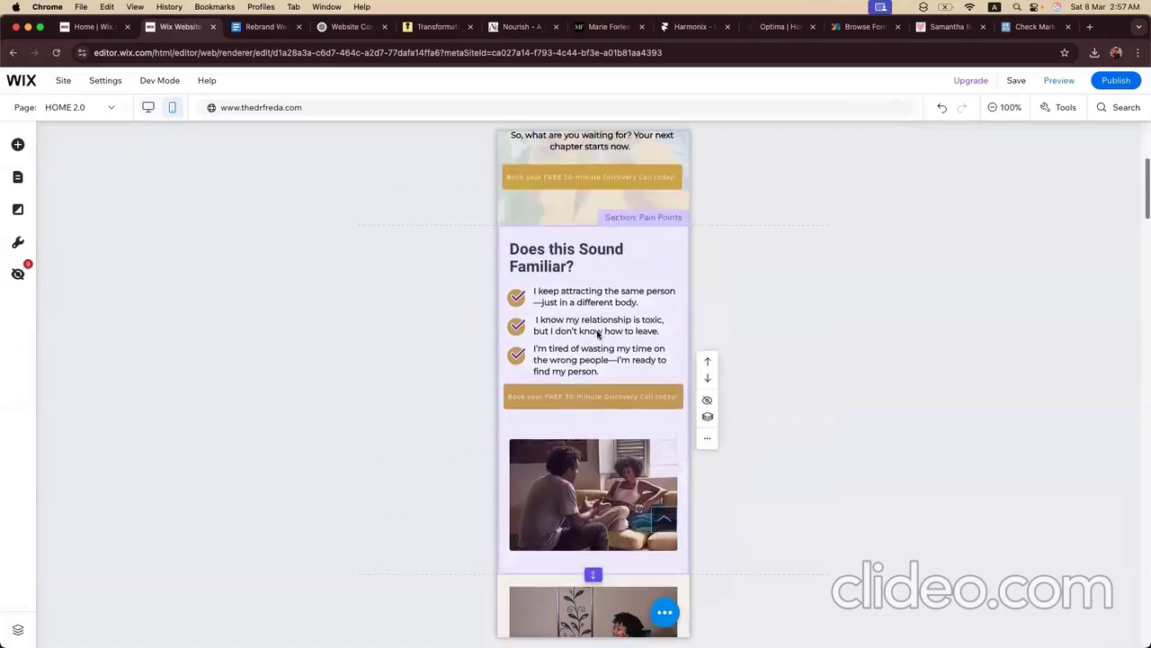
left_click(592, 275)
left_click(592, 272)
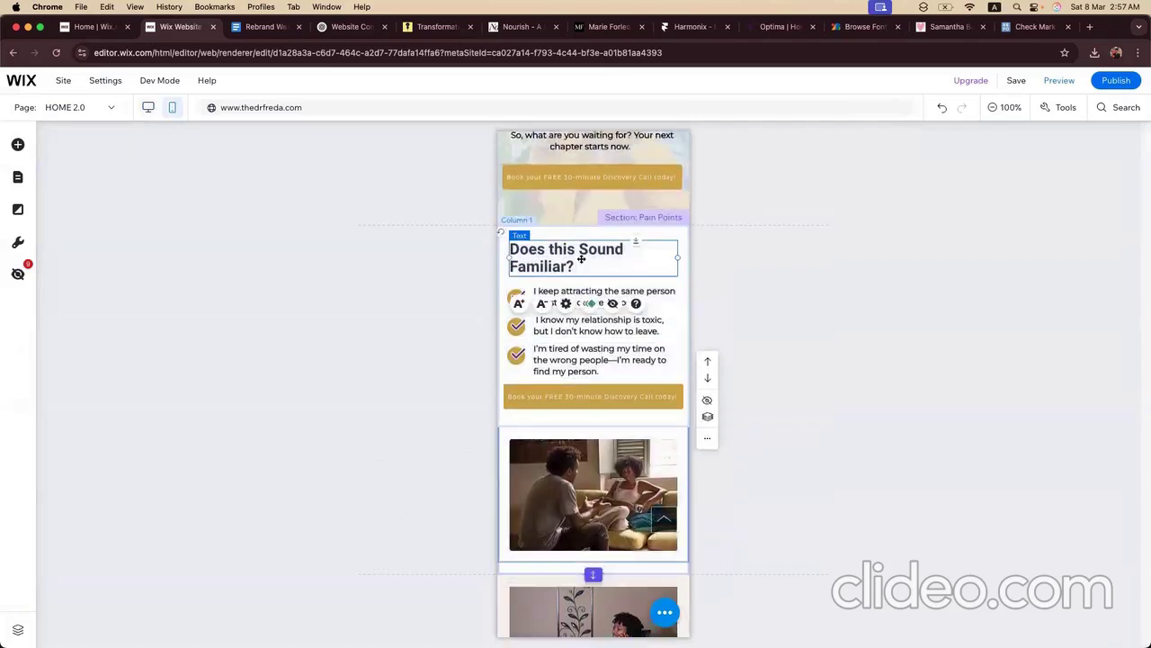
left_click(542, 304)
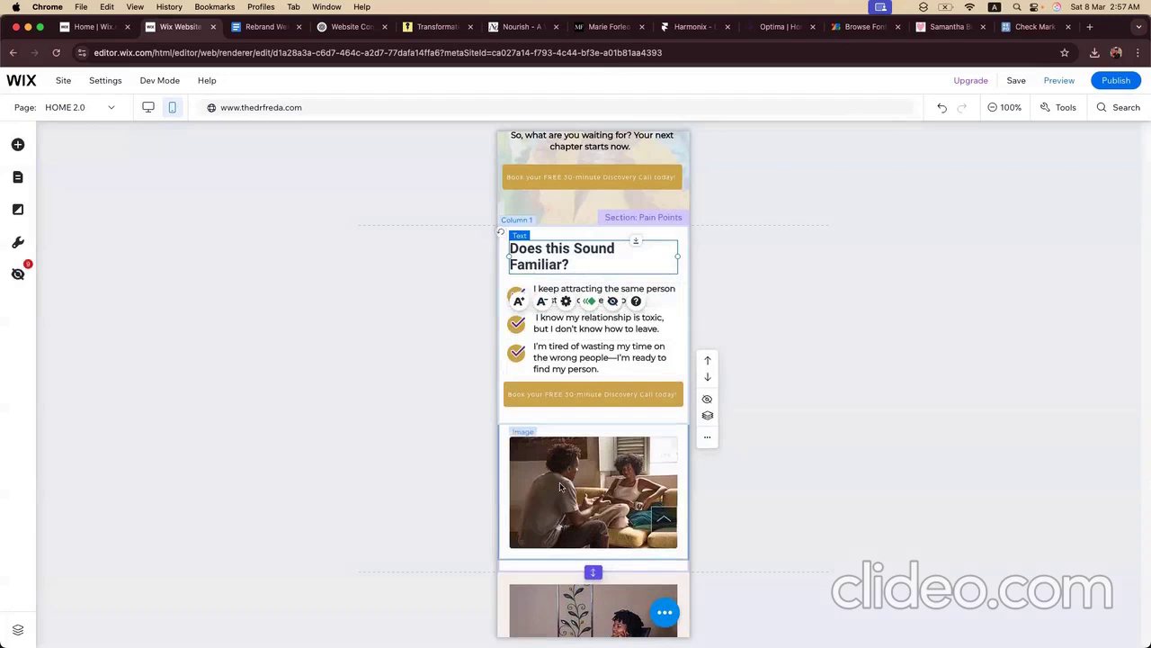
Step: Try moving the Pain Points section above the Hero section in the mobile layout, and undo the move
left_click(424, 489)
left_click(504, 433)
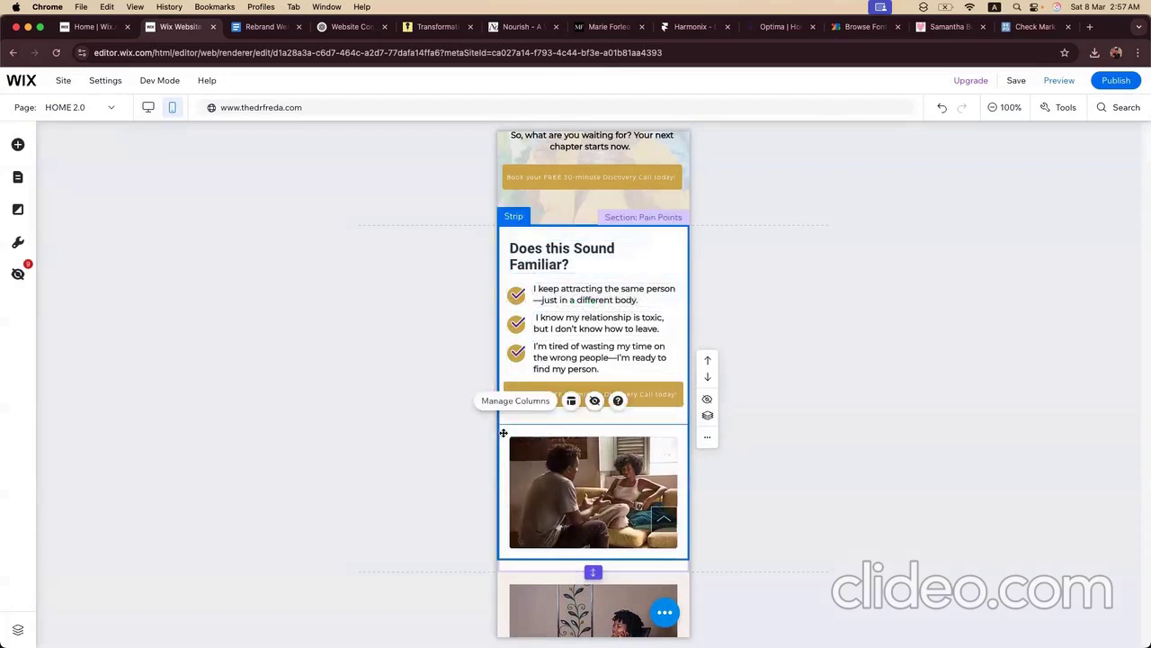
left_click(549, 432)
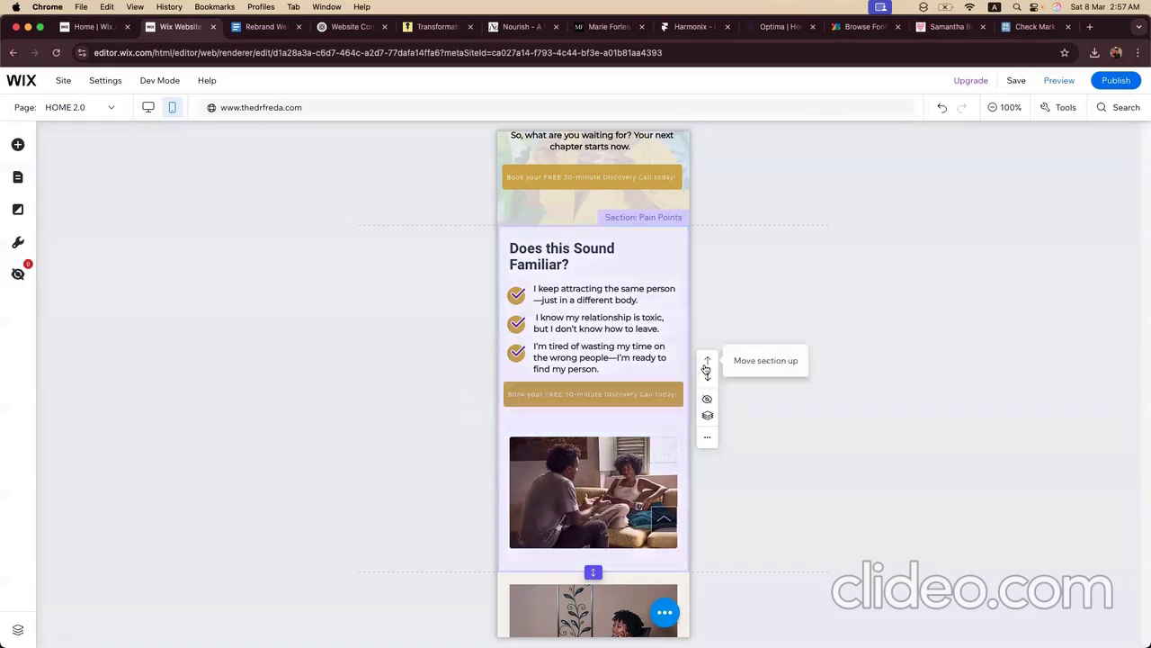
left_click(707, 364)
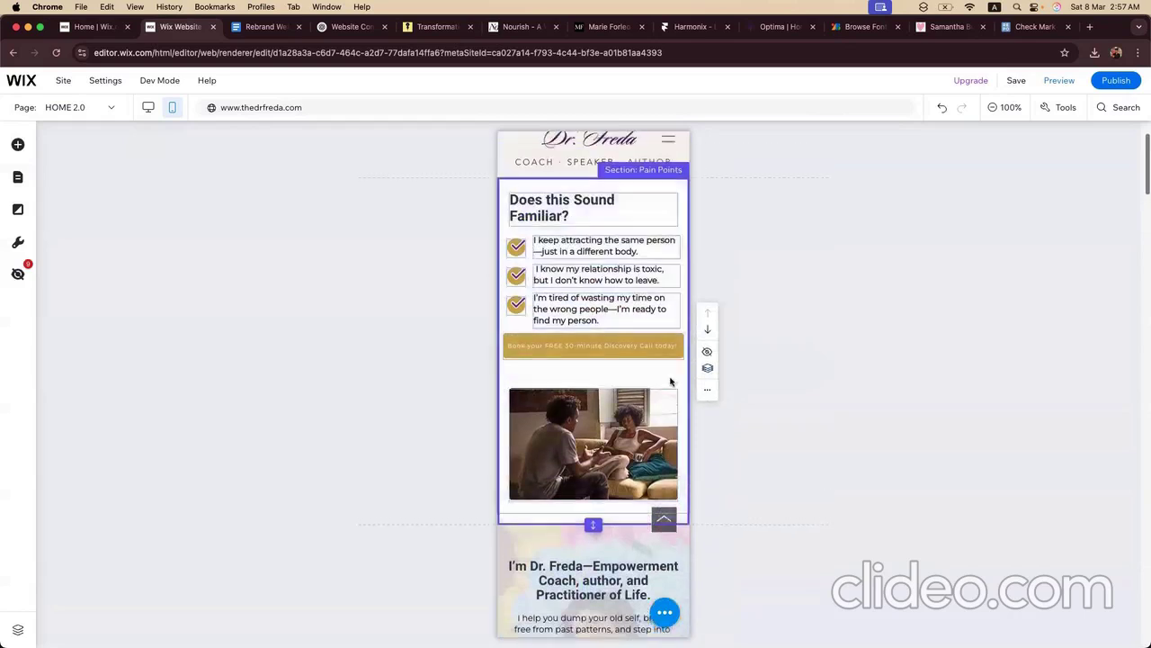
key("super+z")
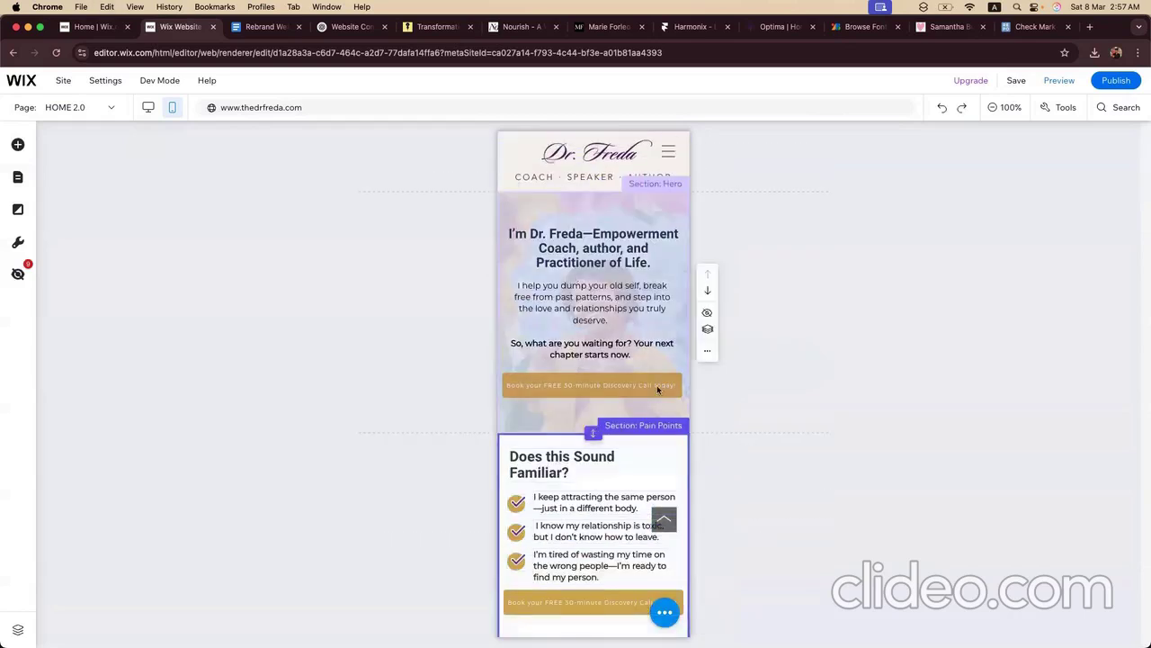
Step: Move the couple image's column above the text column in the Pain Points strip of the mobile layout
scroll(614, 474, "down", 3)
left_click(558, 512)
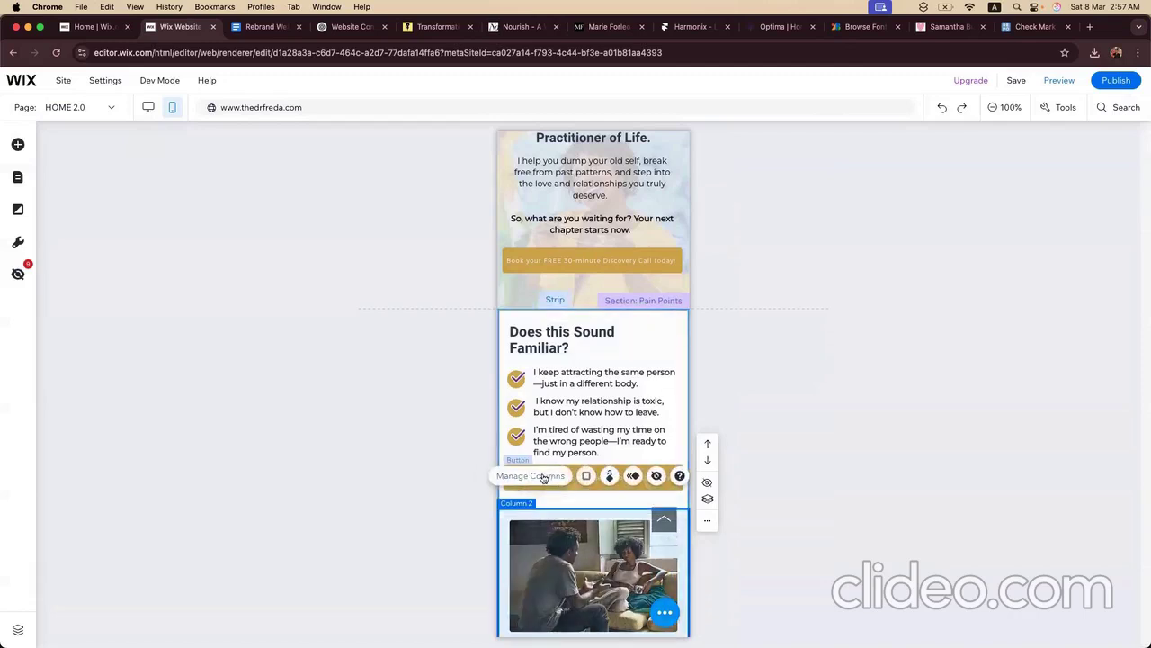
left_click(543, 477)
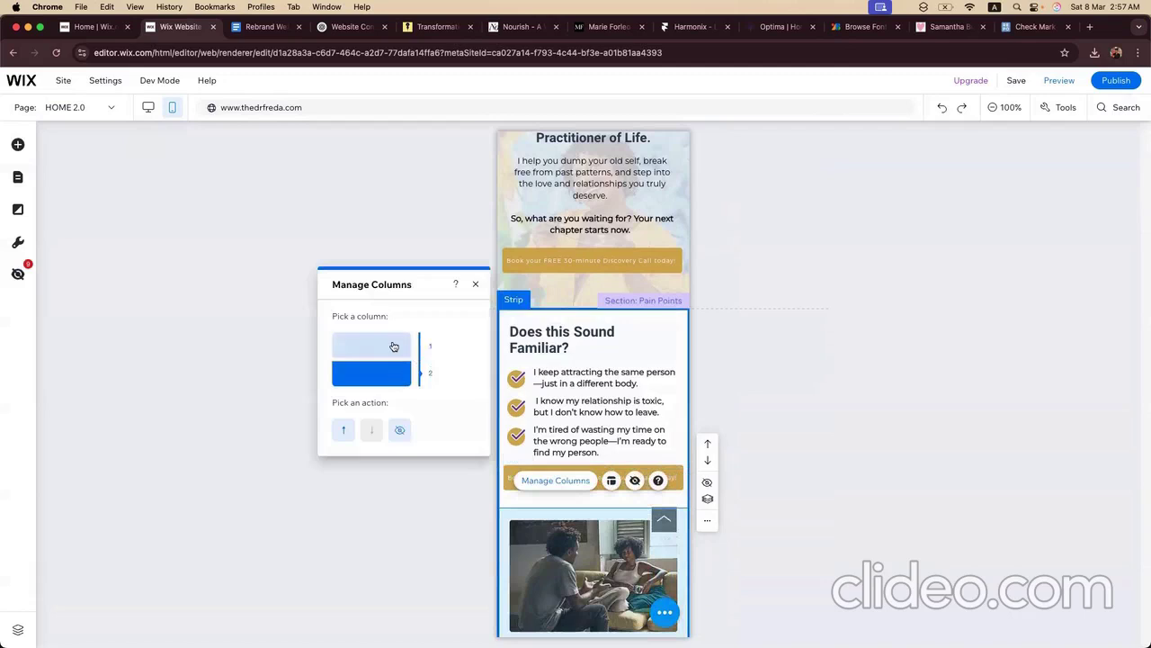
left_click(343, 429)
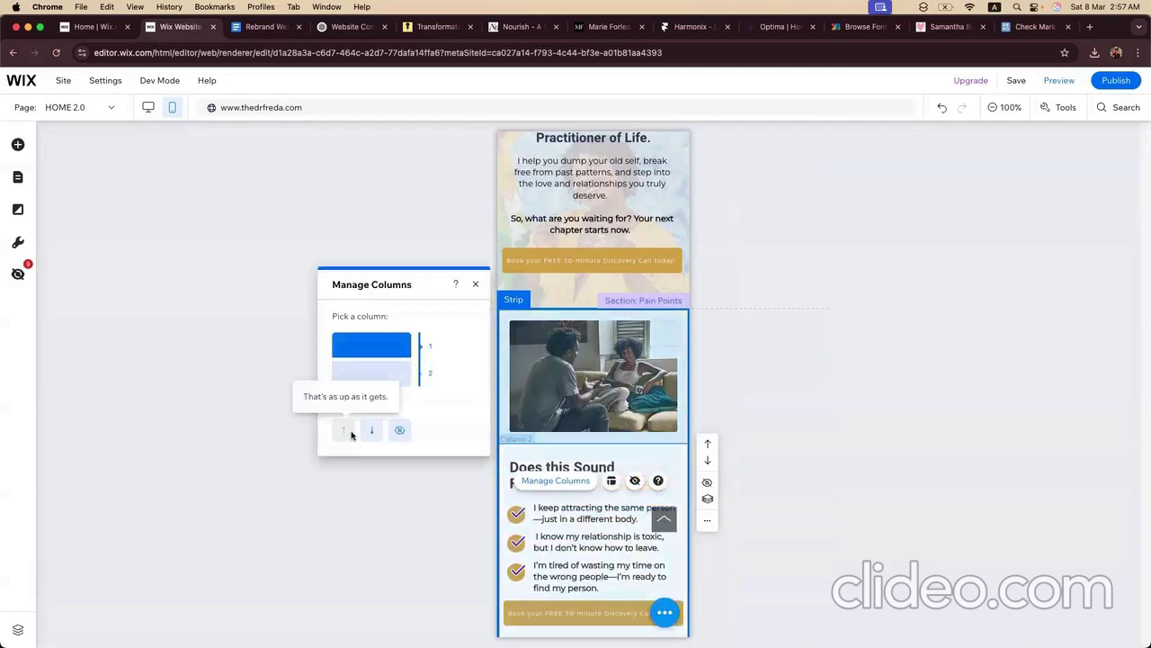
left_click(592, 456)
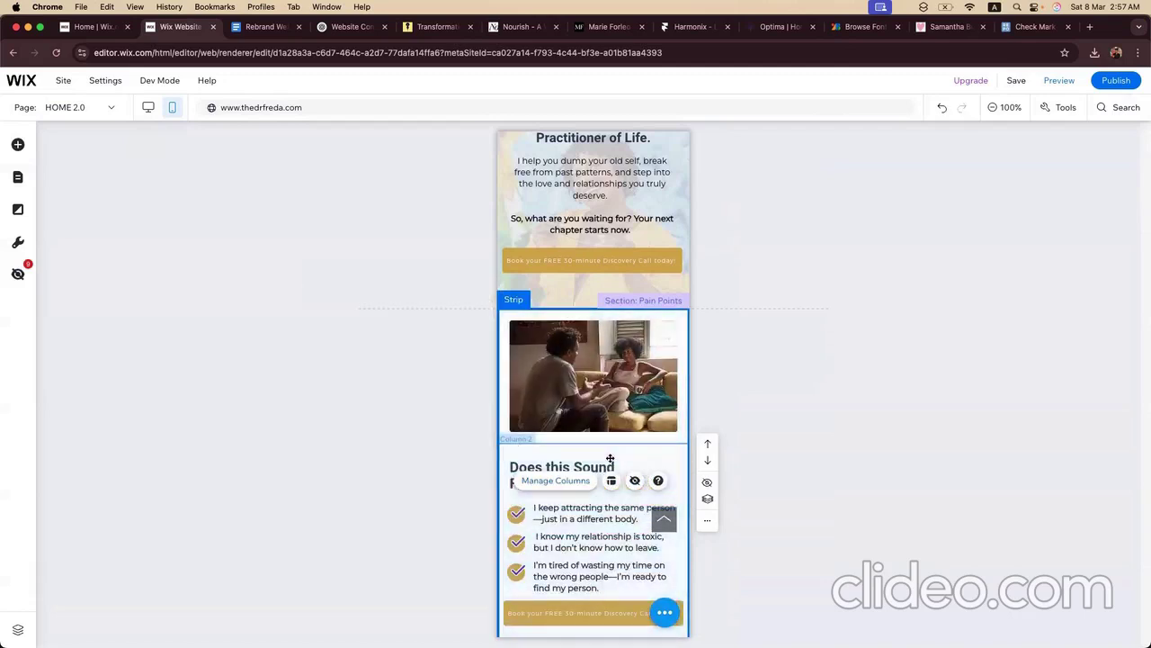
Step: Compare the Hero and Pain Points sections between the desktop and mobile layouts
left_click(150, 108)
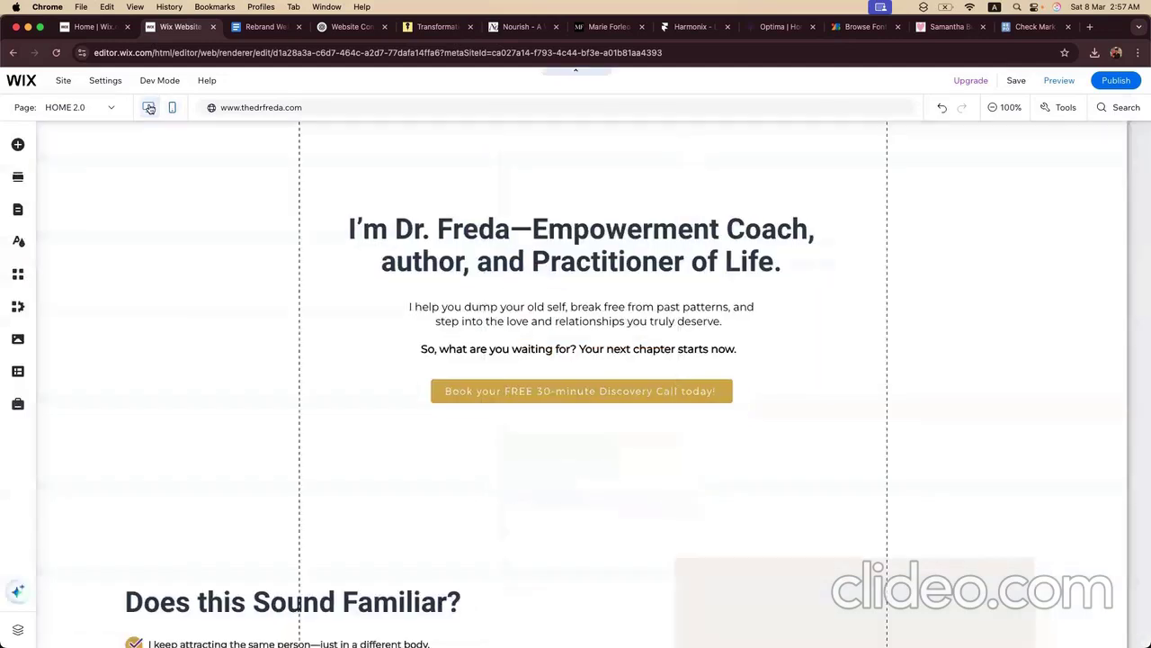
scroll(324, 239, "down", 5)
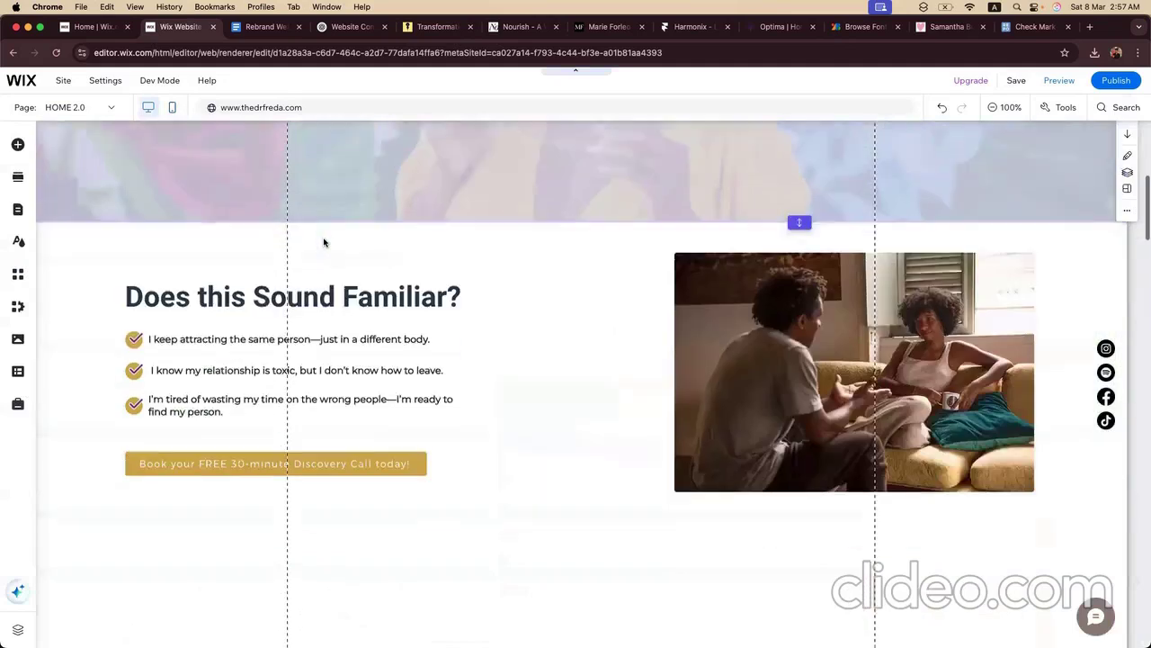
scroll(324, 241, "up", 5)
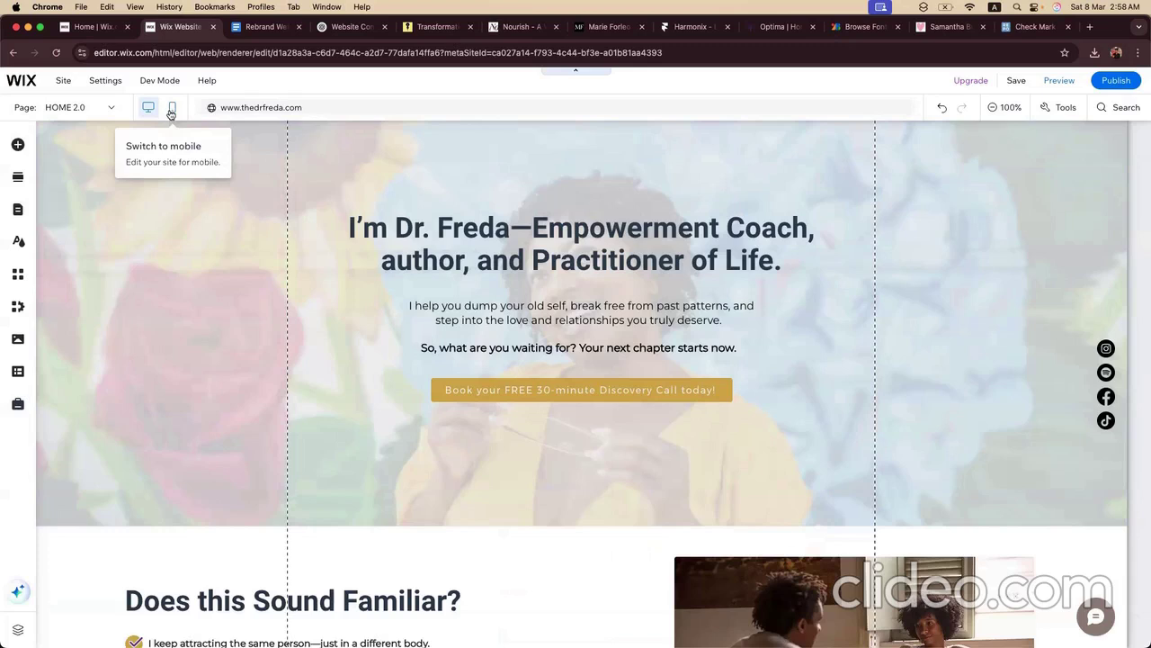
left_click(171, 109)
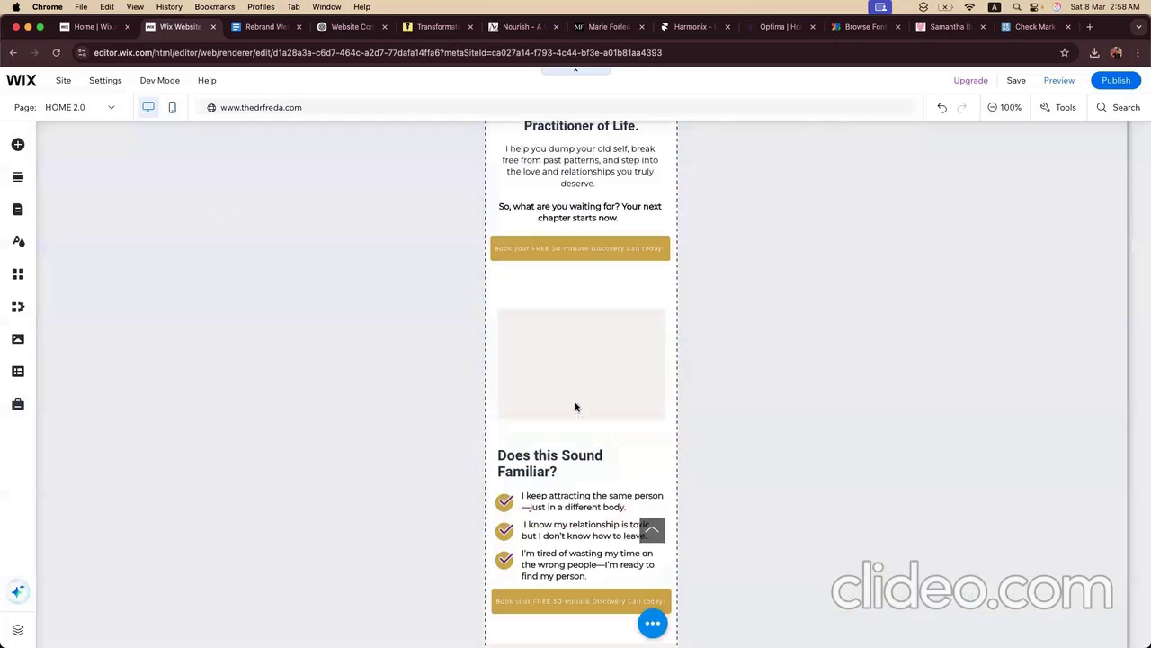
scroll(574, 261, "up", 3)
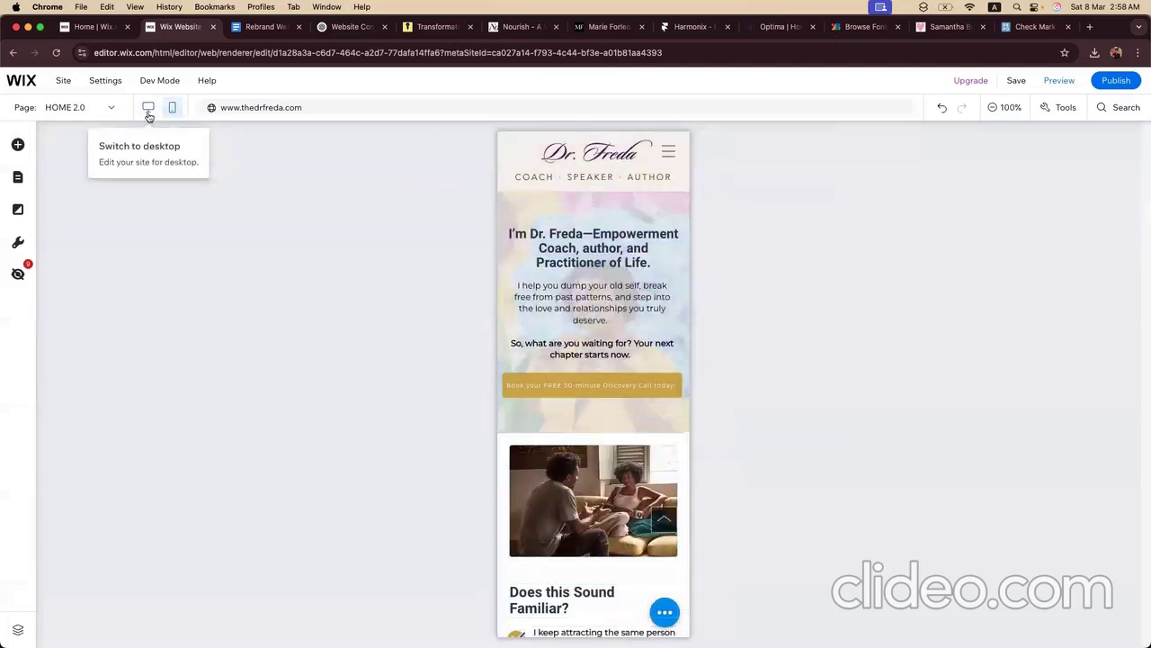
Step: Open the site preview, dismiss the saved-changes notice and examine the Hero and Pain Points sections on the desktop page
left_click(1060, 86)
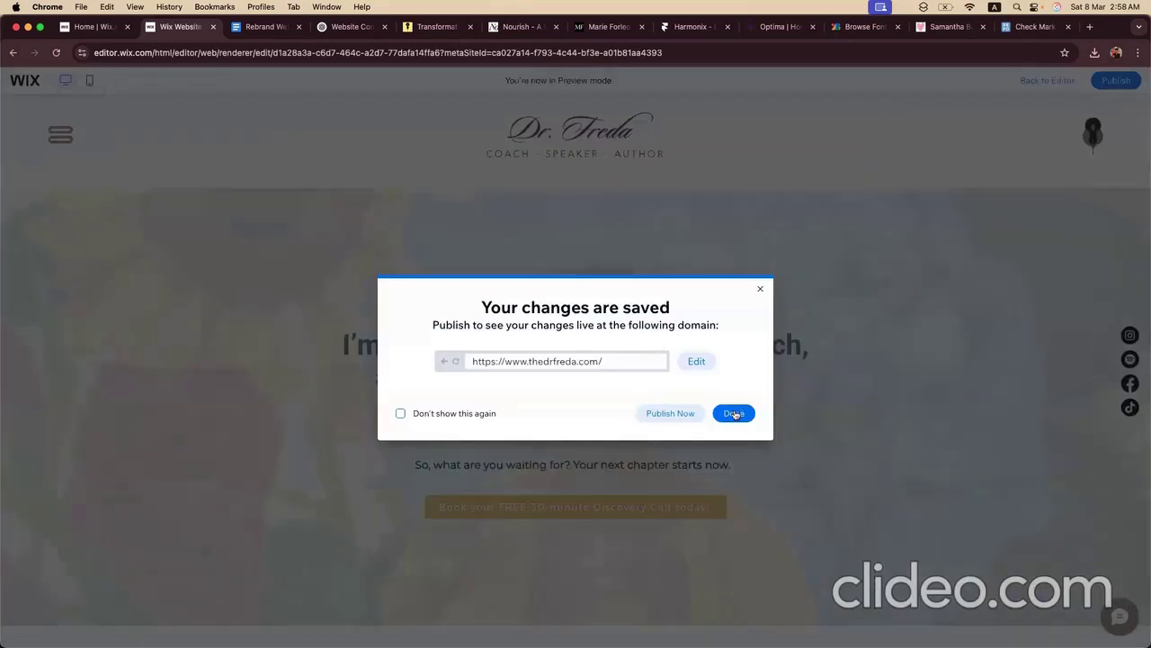
left_click(735, 414)
scroll(758, 424, "down", 5)
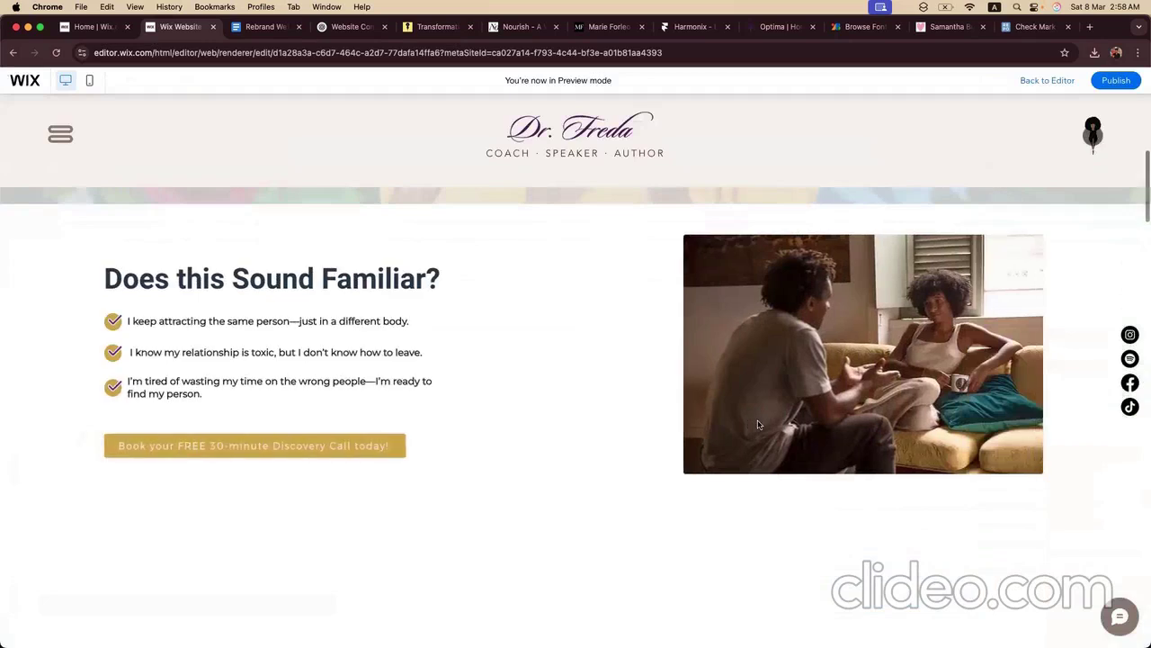
scroll(507, 433, "up", 3)
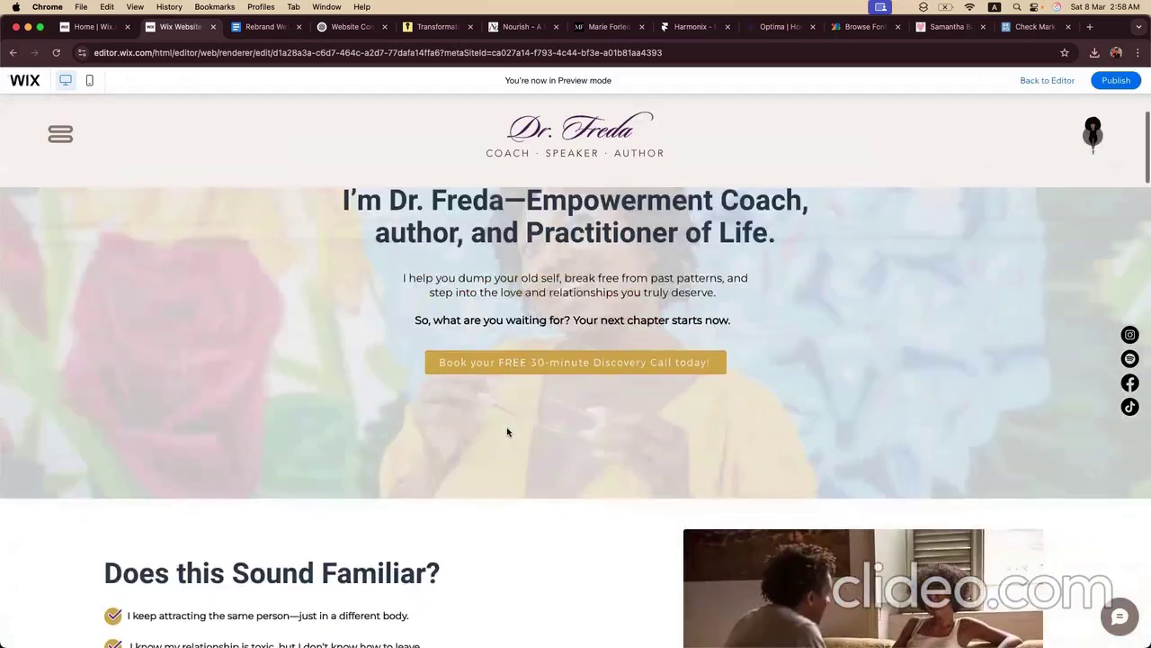
scroll(507, 432, "down", 3)
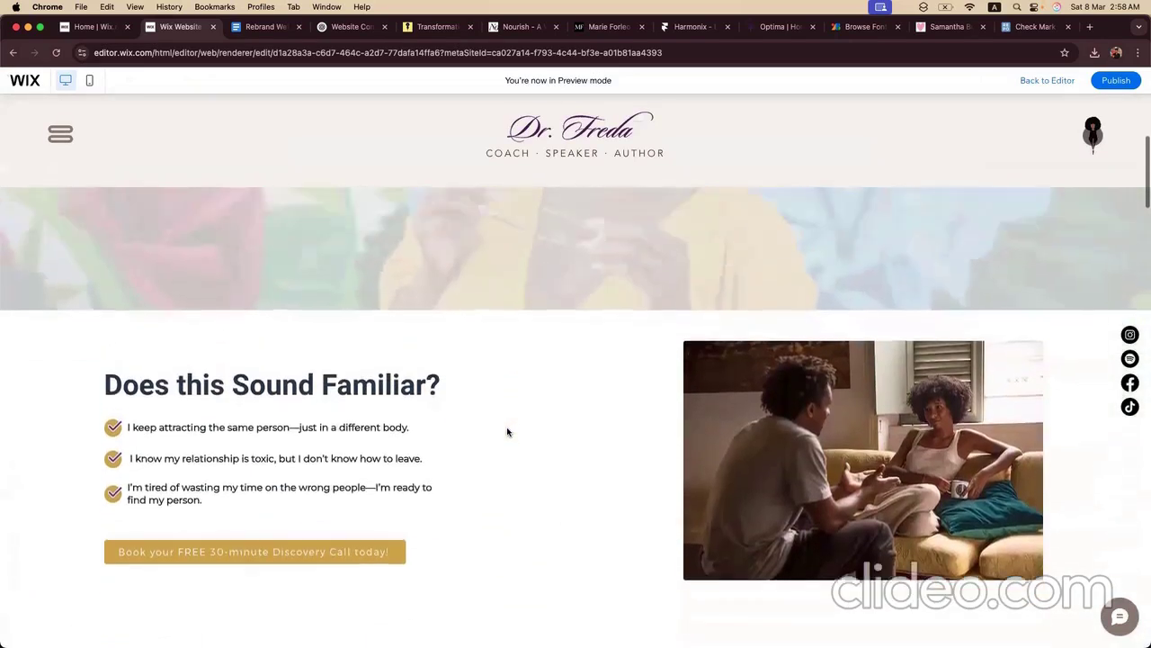
scroll(506, 431, "up", 3)
scroll(506, 432, "down", 5)
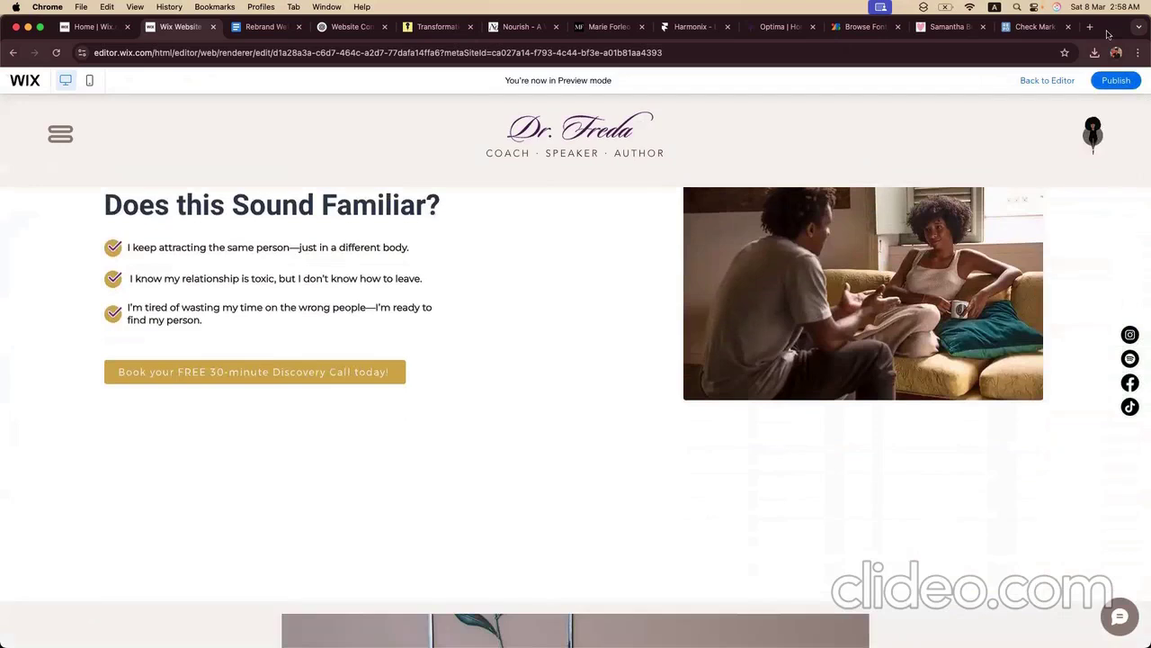
Step: Check how the previewed Pain Points section adapts to narrower browser window widths, and restore the window to full size
left_click(40, 27)
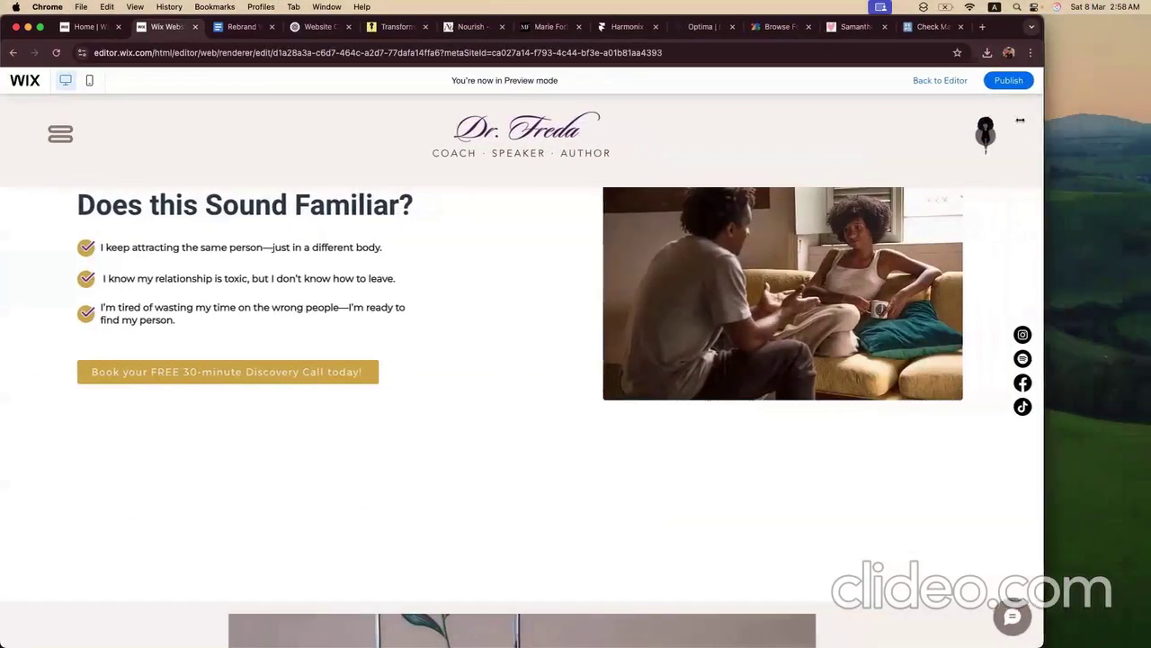
scroll(663, 378, "up", 5)
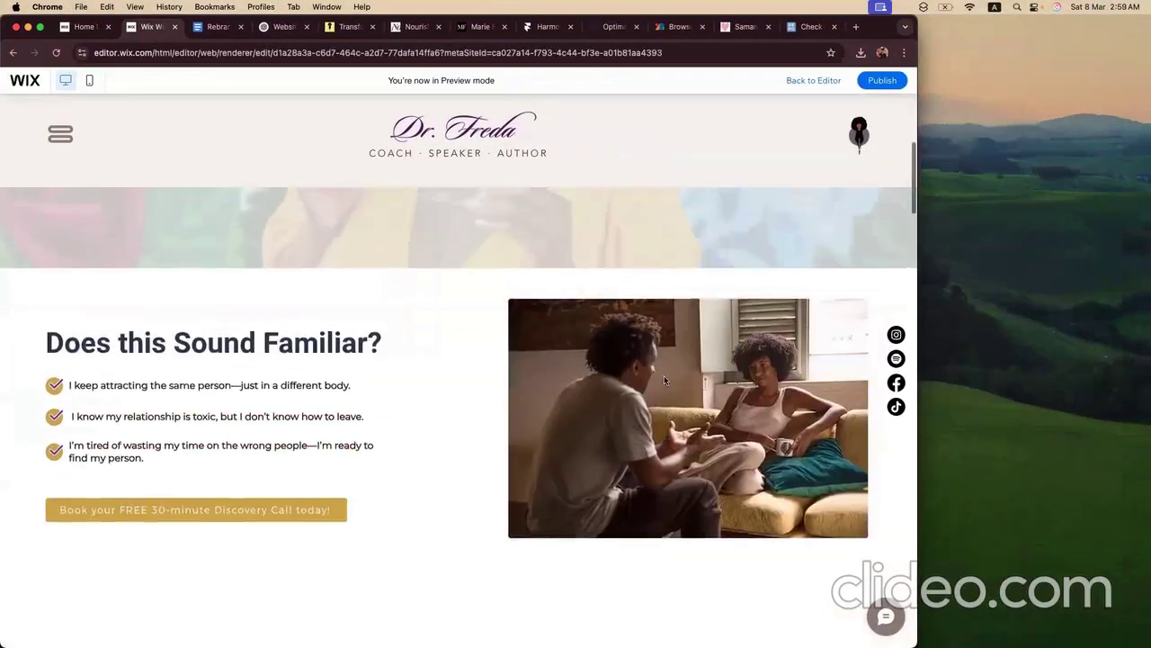
scroll(662, 377, "down", 2)
scroll(910, 318, "down", 2)
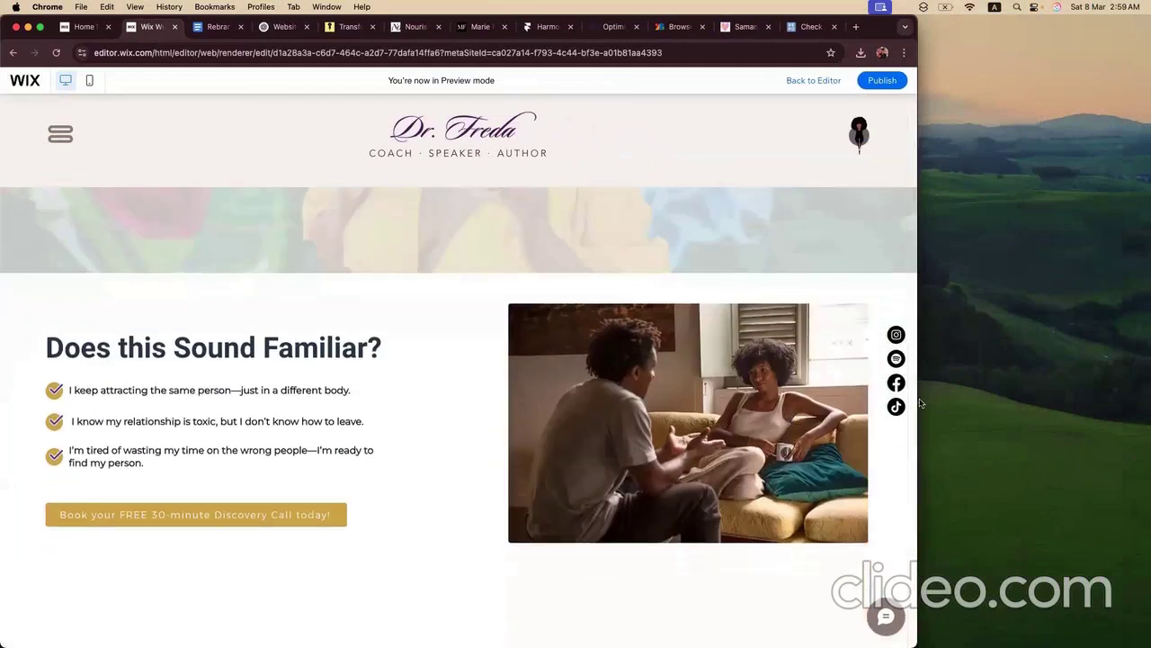
left_click_drag(917, 403, 1051, 268)
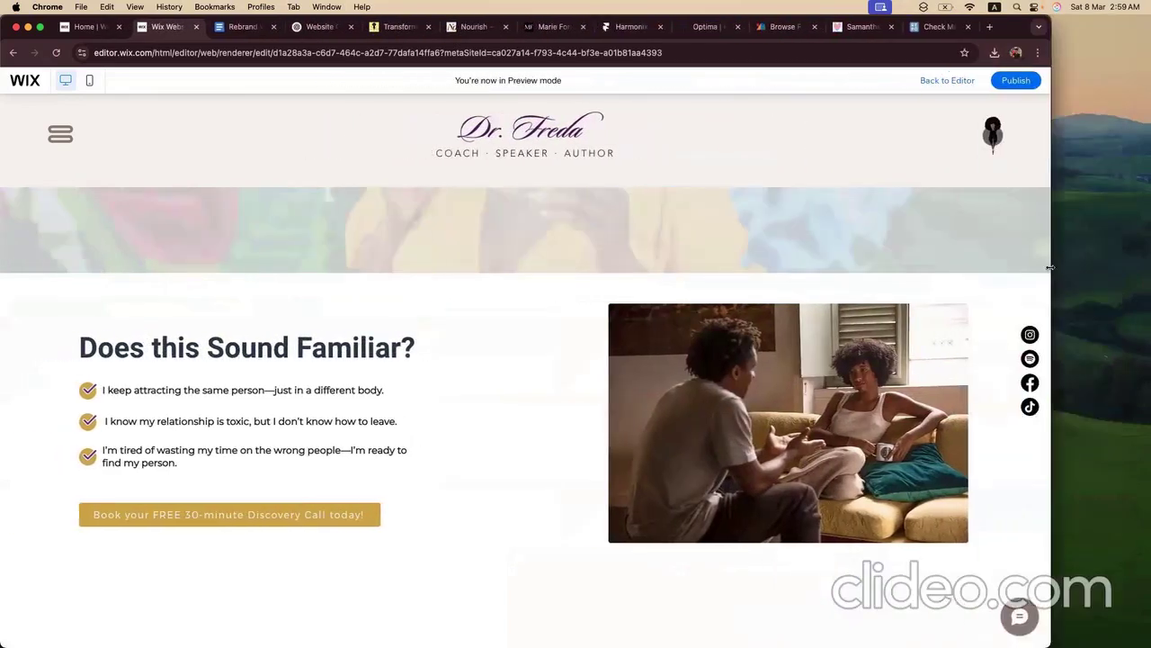
double_click(1010, 36)
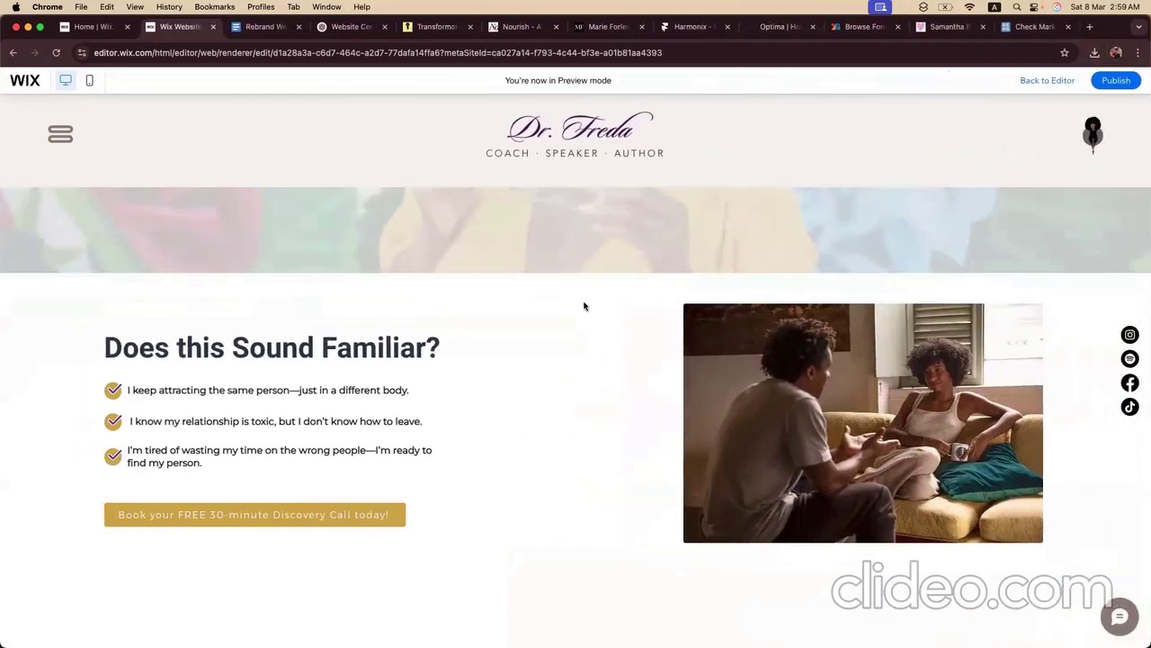
scroll(580, 341, "up", 3)
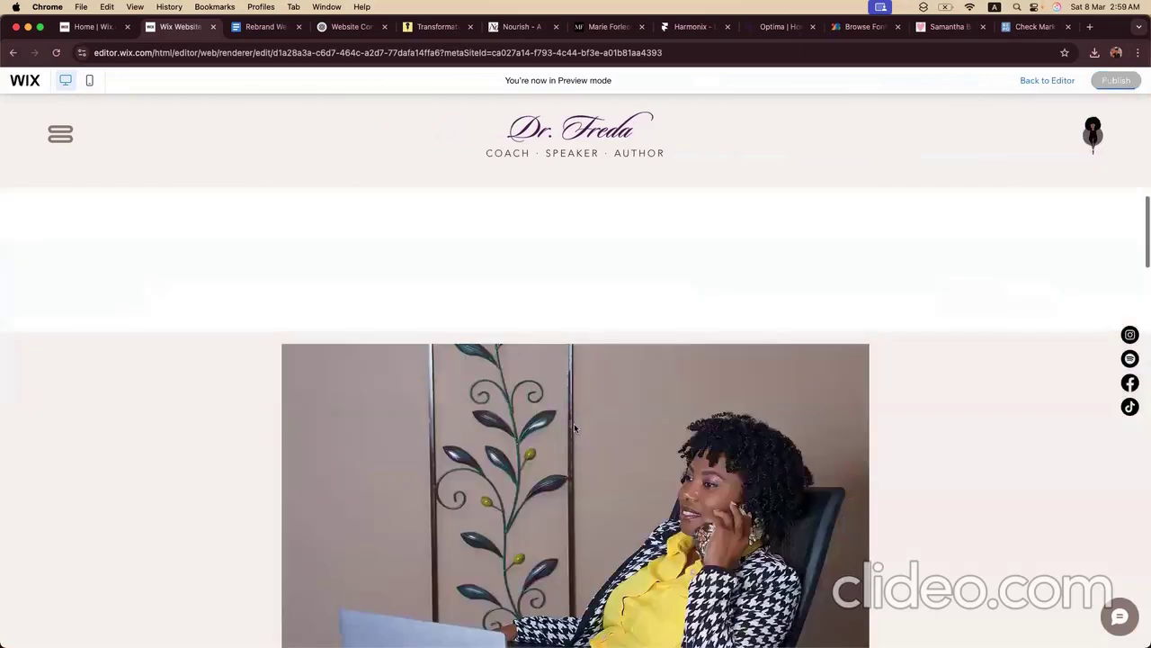
Step: Shorten the Pain Points section on the desktop page so its lower edge meets the strip, removing the empty space beneath it
scroll(574, 423, "up", 10)
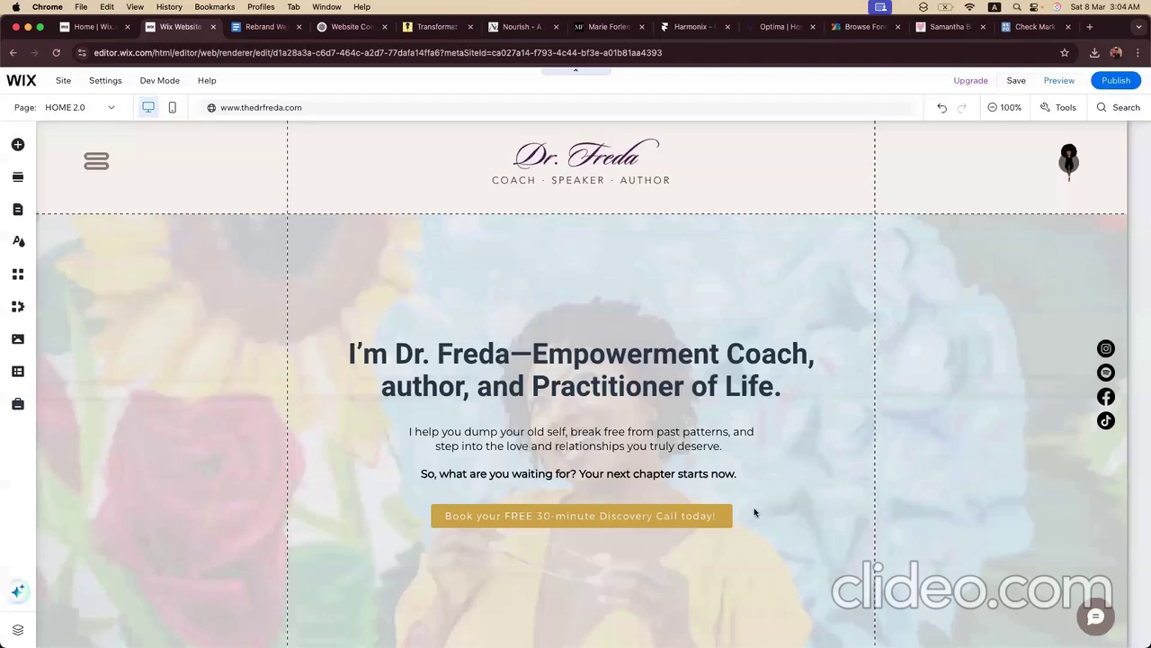
scroll(479, 412, "down", 10)
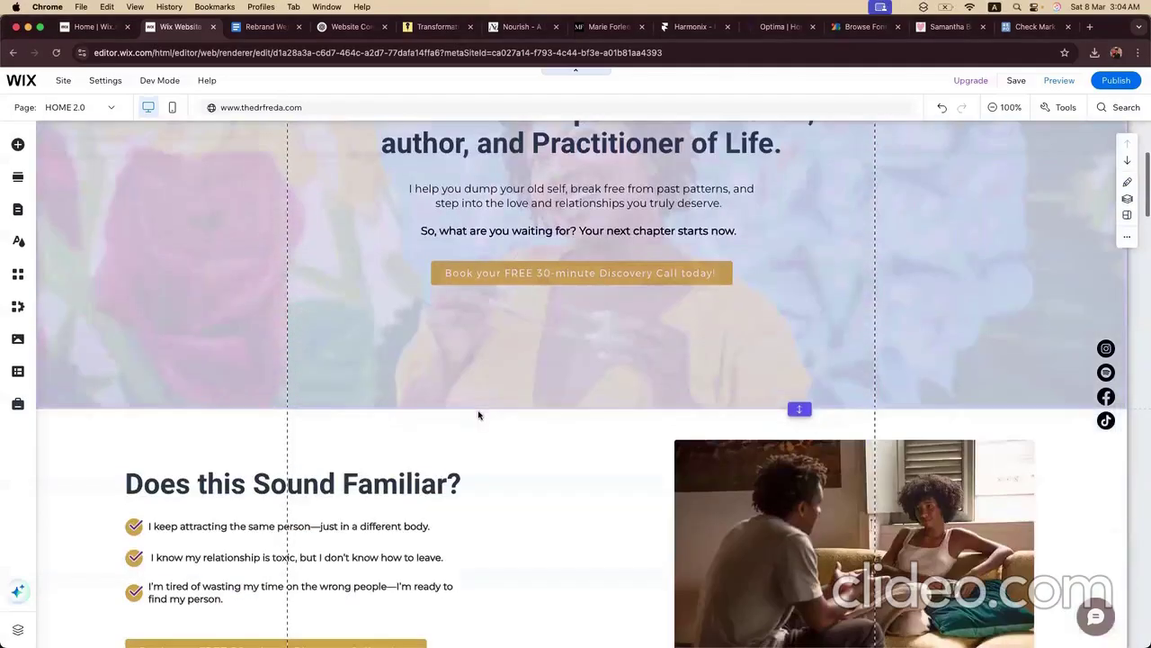
scroll(478, 414, "up", 3)
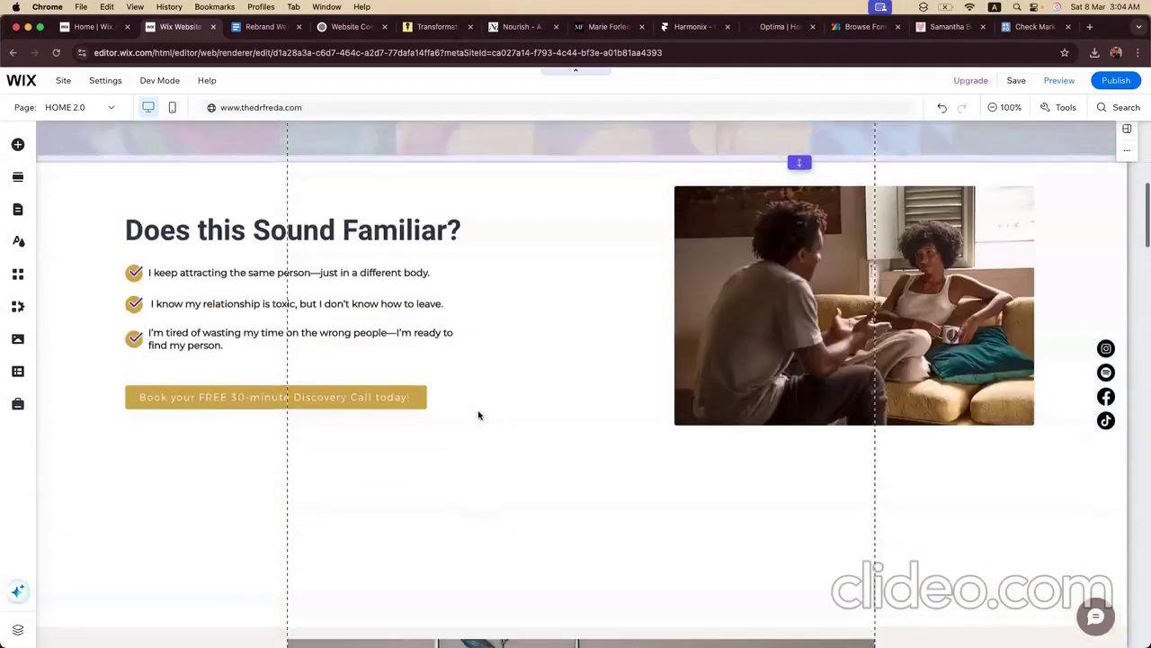
scroll(478, 414, "up", 7)
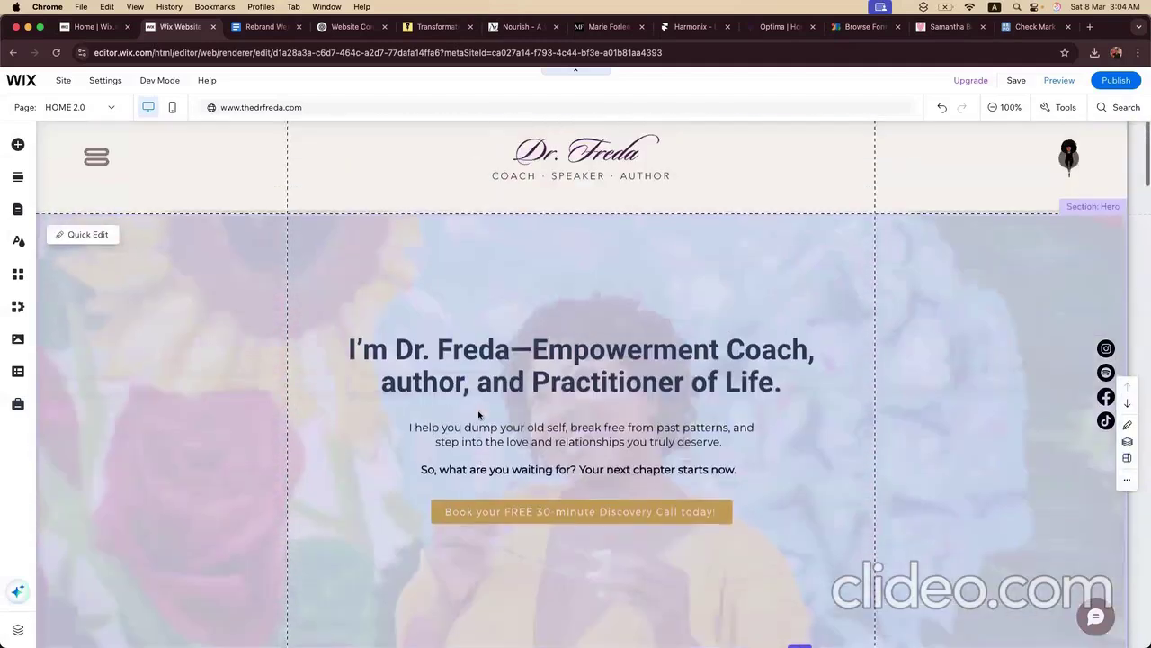
scroll(480, 396, "down", 9)
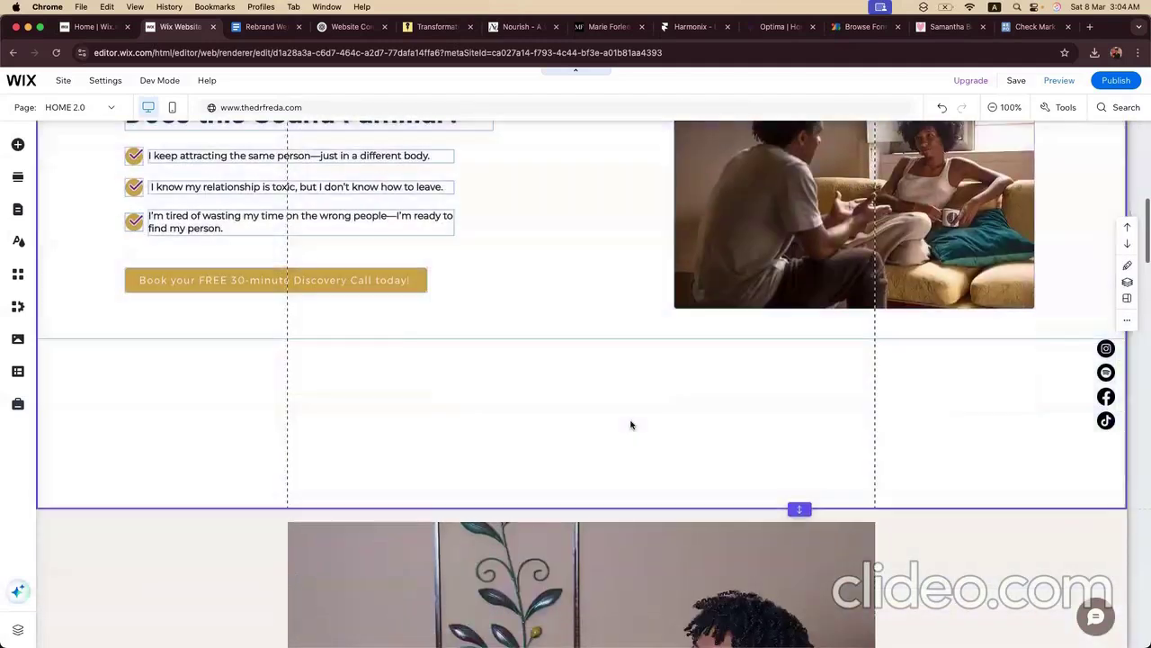
left_click_drag(800, 509, 798, 333)
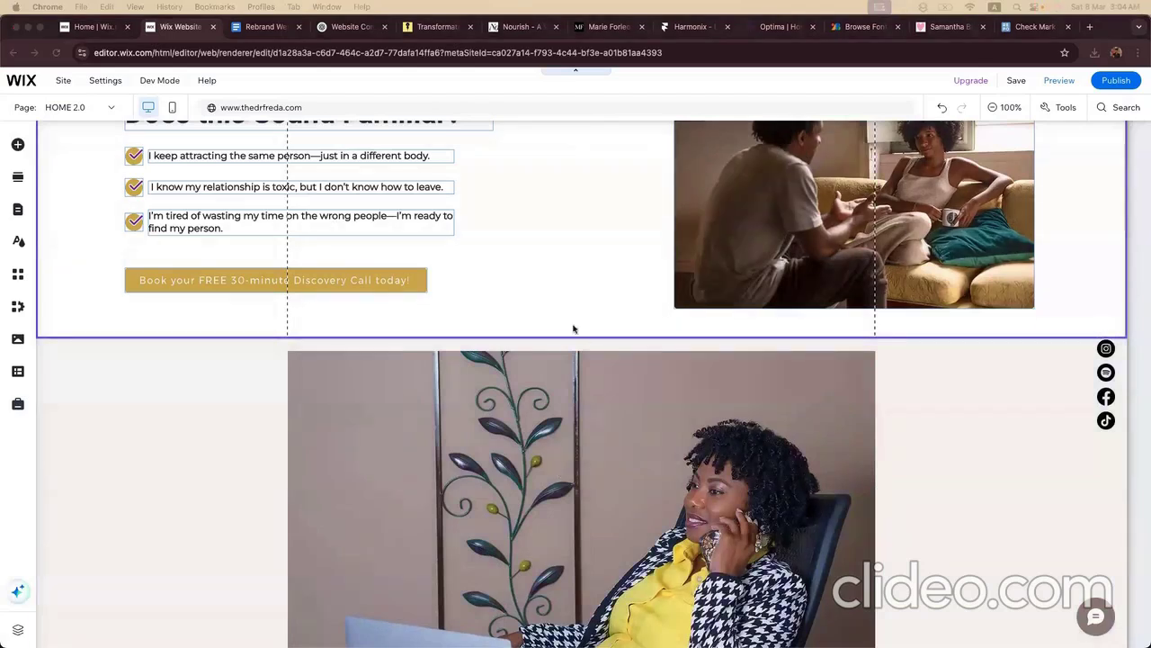
Step: Switch to the Rebrand document in Google Docs
left_click(256, 28)
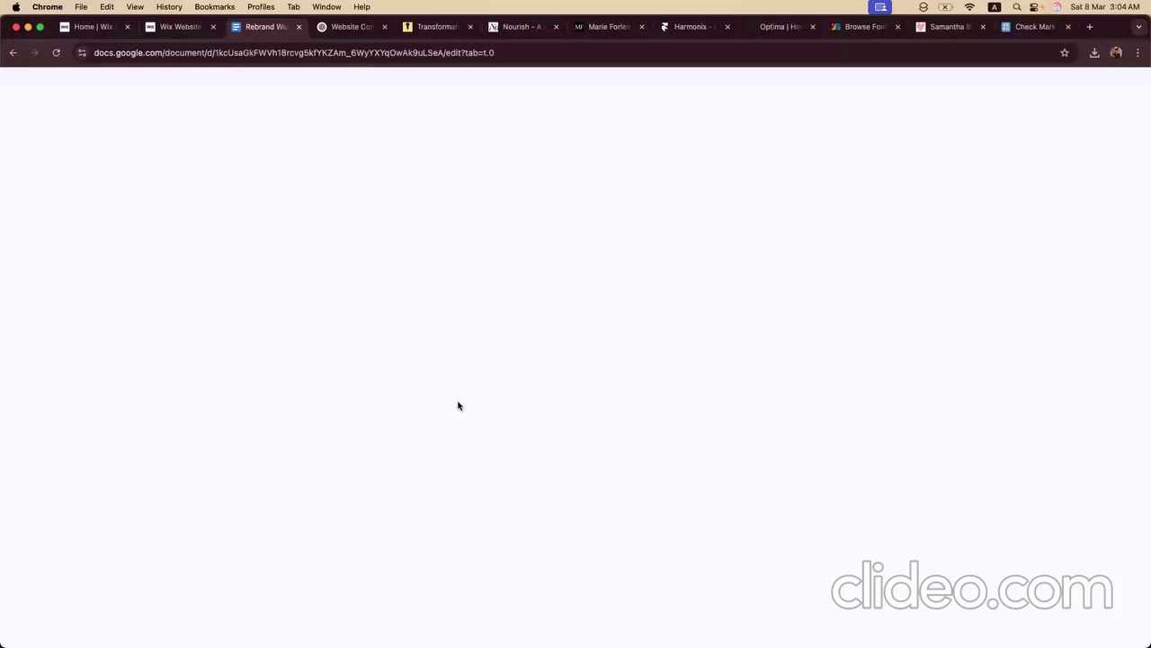
Step: In the Wix editor, add a blank section directly below the "Does this Sound Familiar?" section
scroll(545, 396, "down", 1)
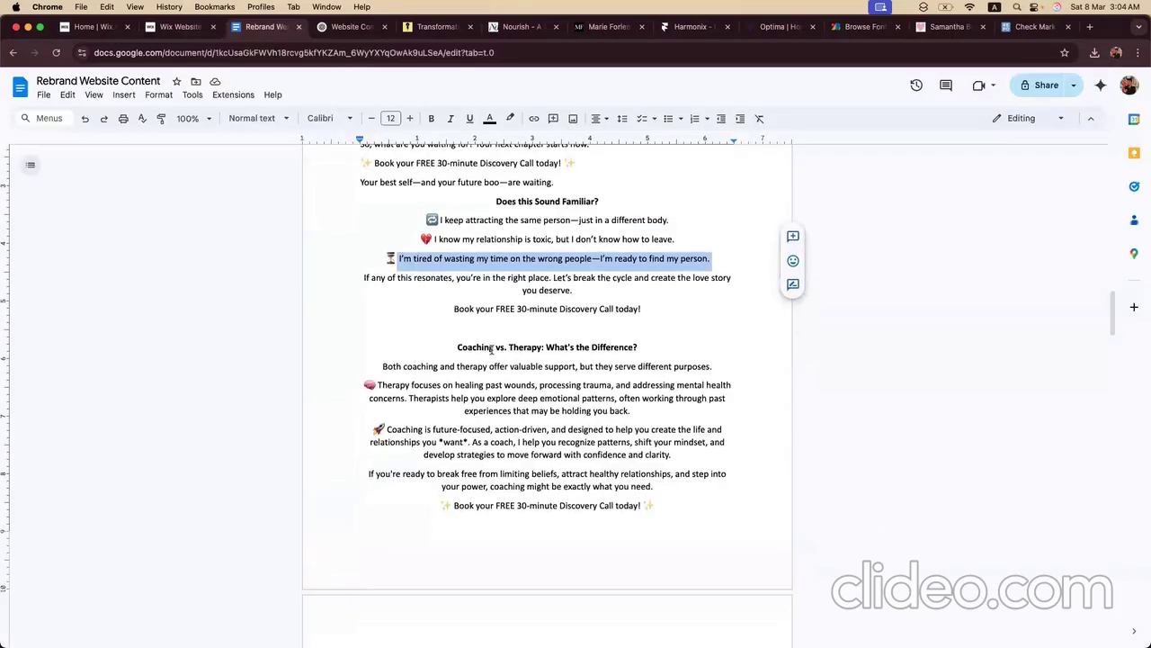
left_click(185, 27)
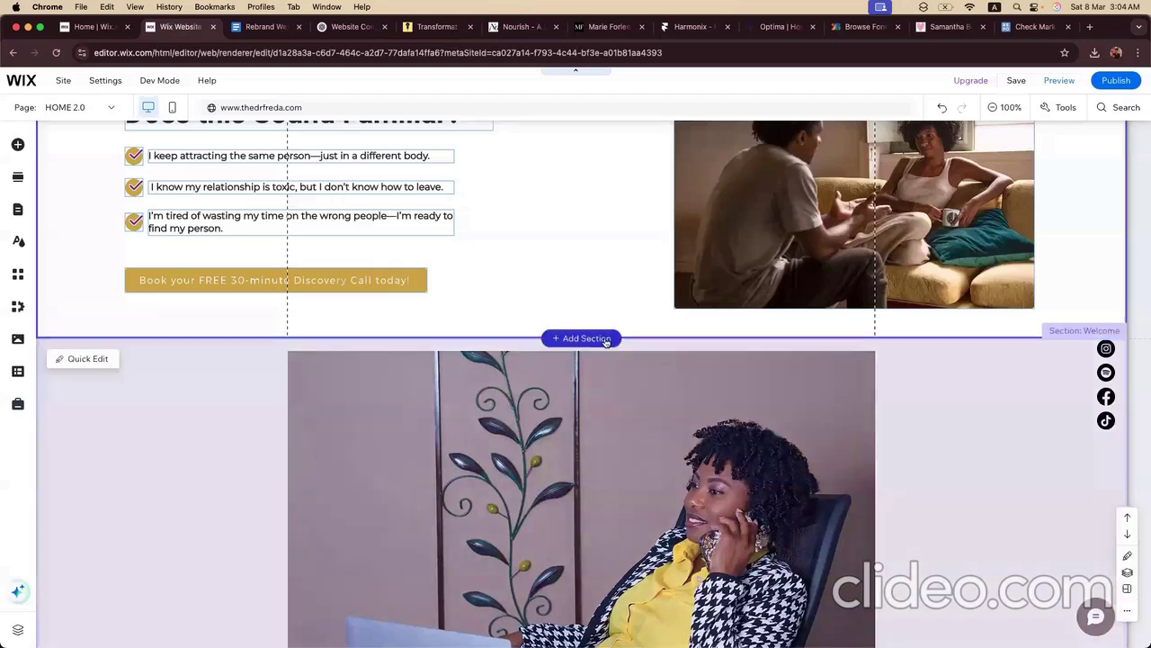
left_click(605, 339)
Step: Name the new section "Difference", copying the word from the Coaching vs. Therapy heading in the content document, and enlarge its height to about 700 px
key("ctrl+Tab")
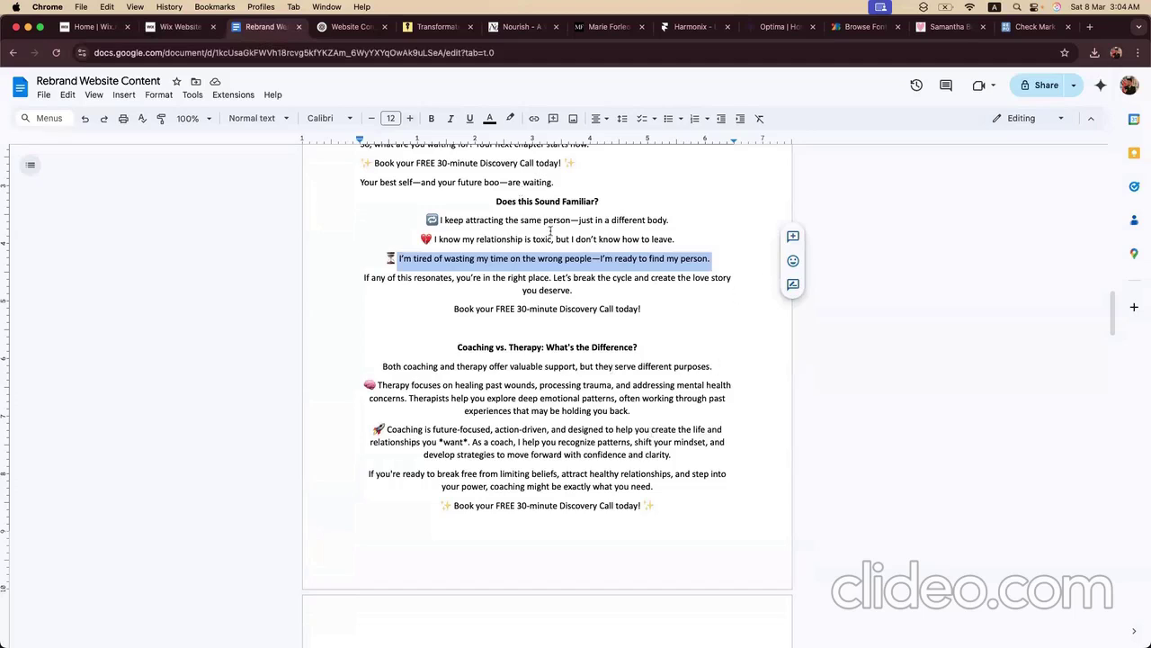
double_click(613, 348)
key("super+c")
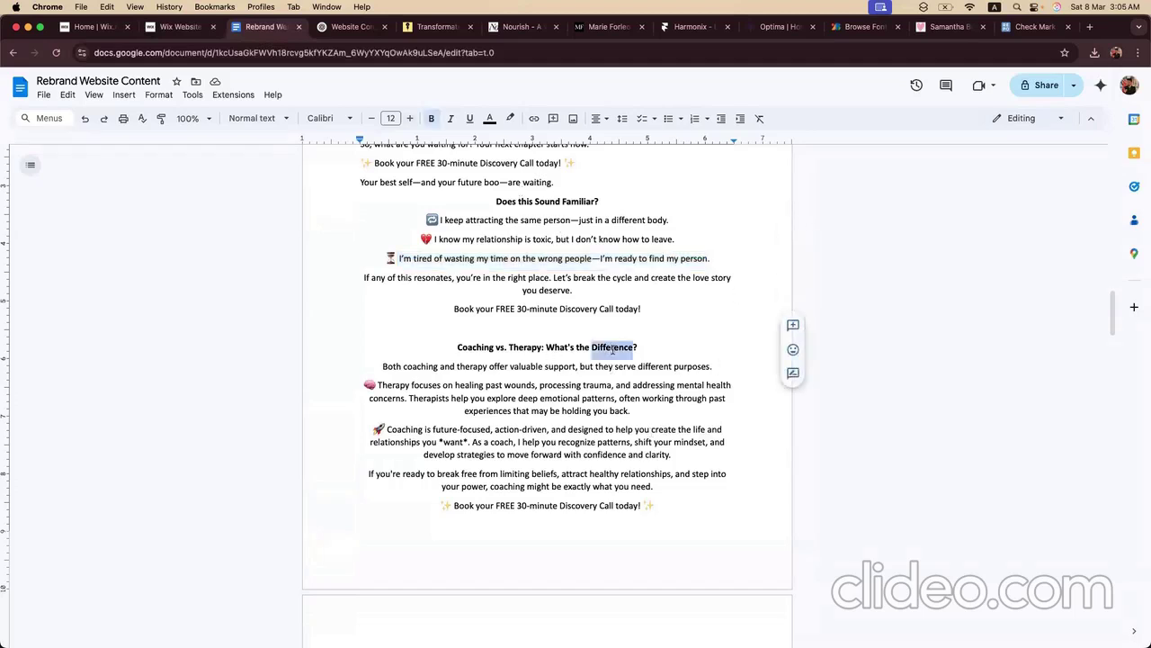
left_click(180, 26)
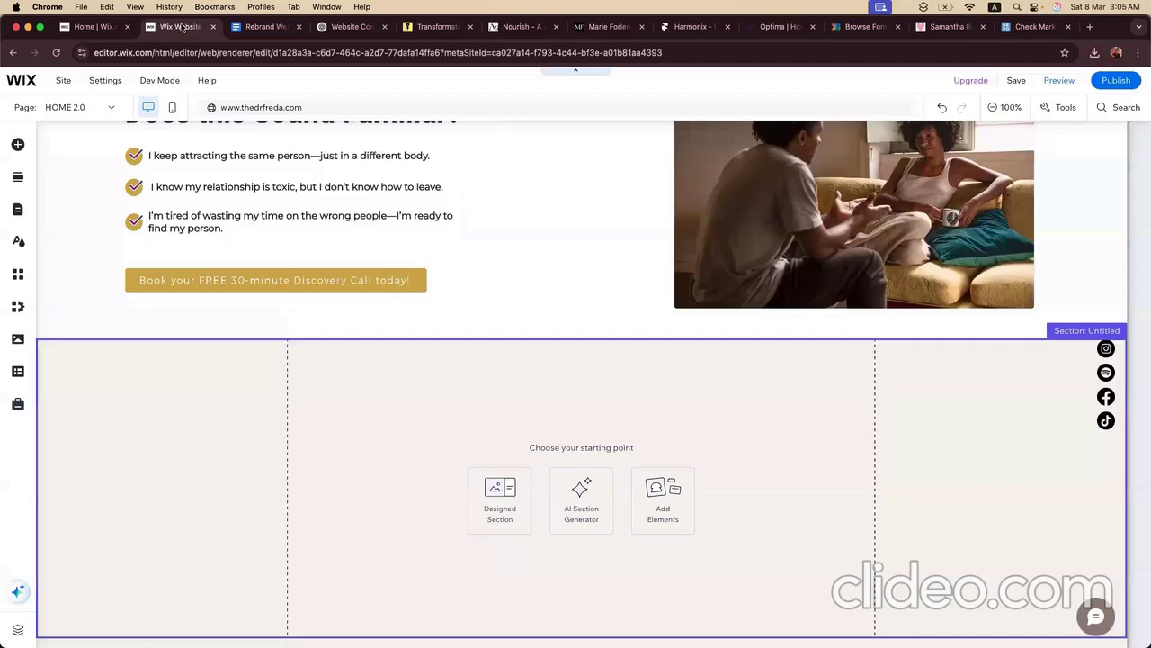
left_click(1119, 331)
key("super+v")
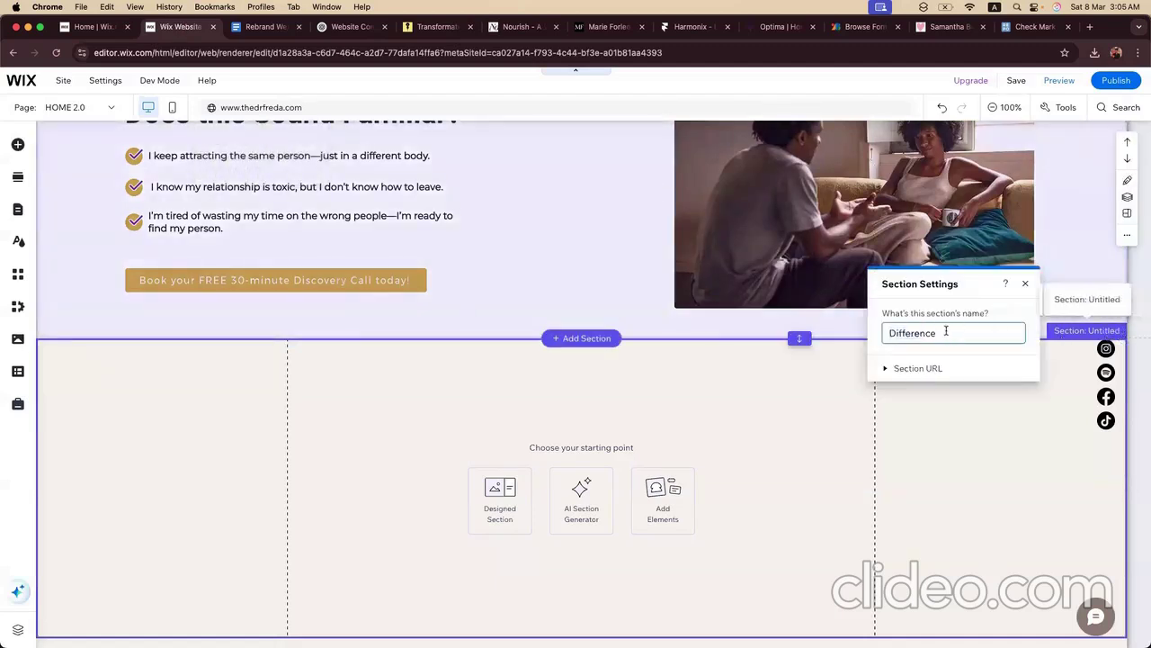
key("Return")
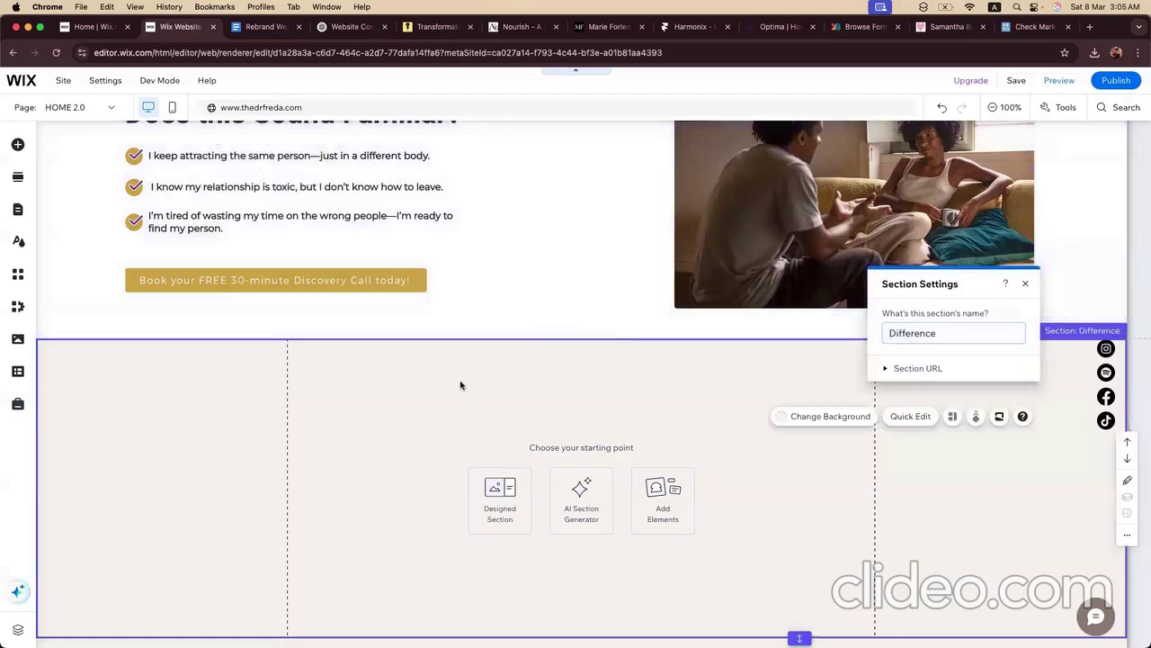
scroll(445, 377, "down", 2)
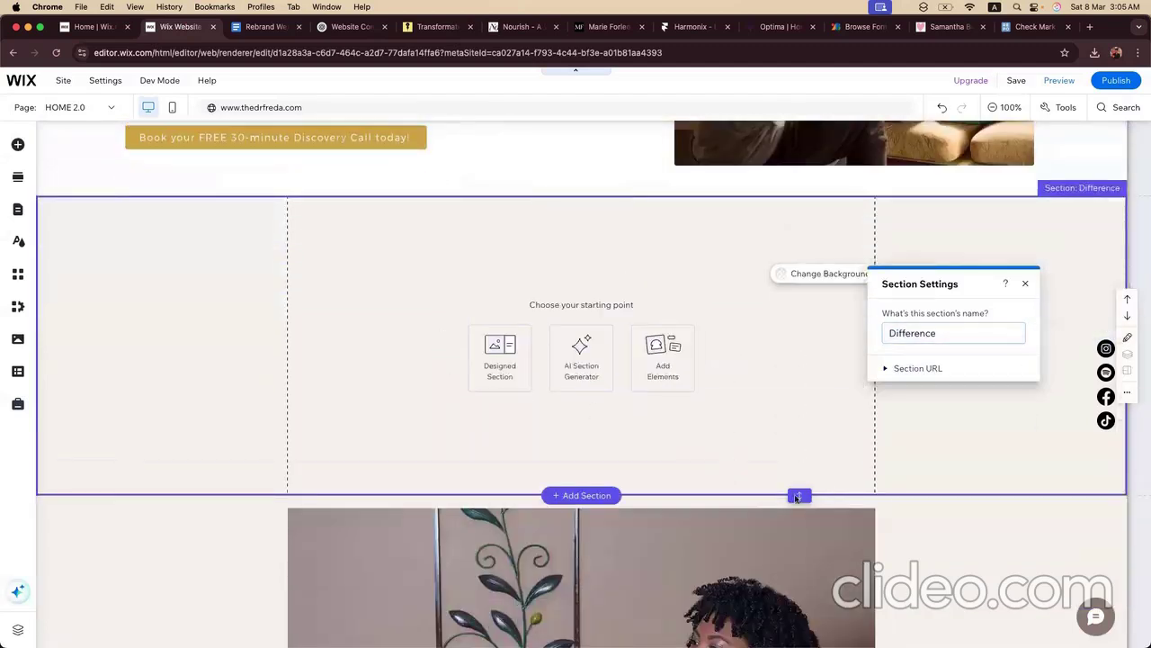
left_click_drag(782, 619, 783, 617)
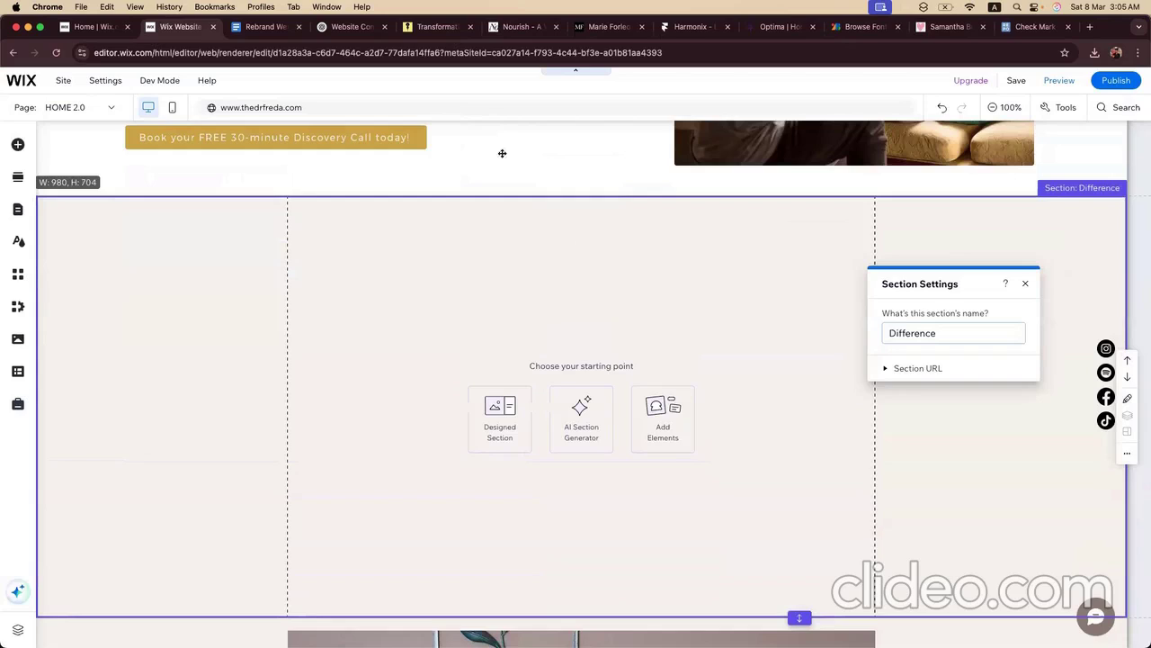
Step: Compare the "Coaching vs. Therapy: What's the Difference?" copy in the Rebrand Website Content document with the ChatGPT version
left_click(268, 27)
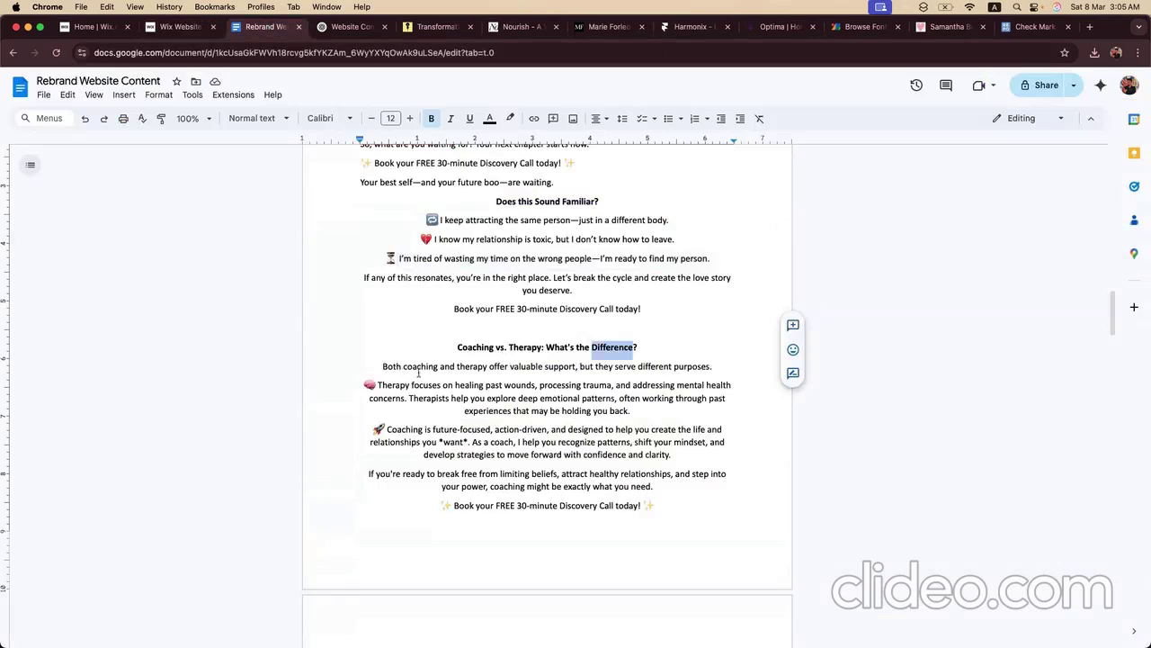
left_click(351, 27)
scroll(507, 353, "down", 2)
scroll(506, 353, "down", 6)
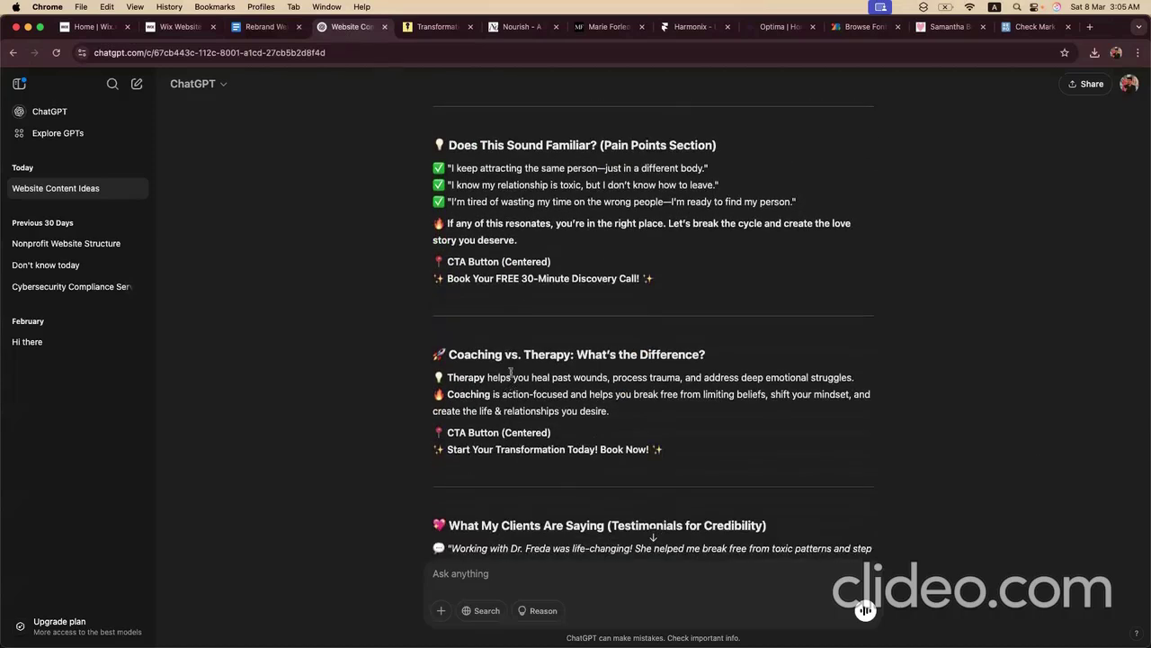
scroll(493, 385, "down", 2)
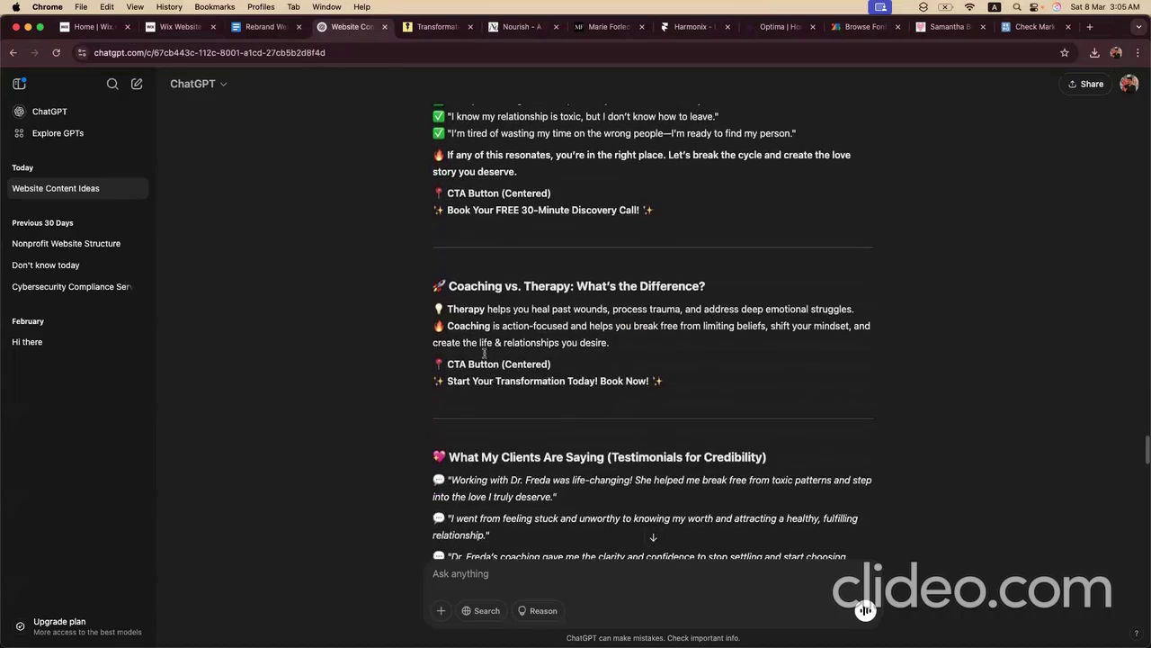
scroll(501, 324, "up", 1)
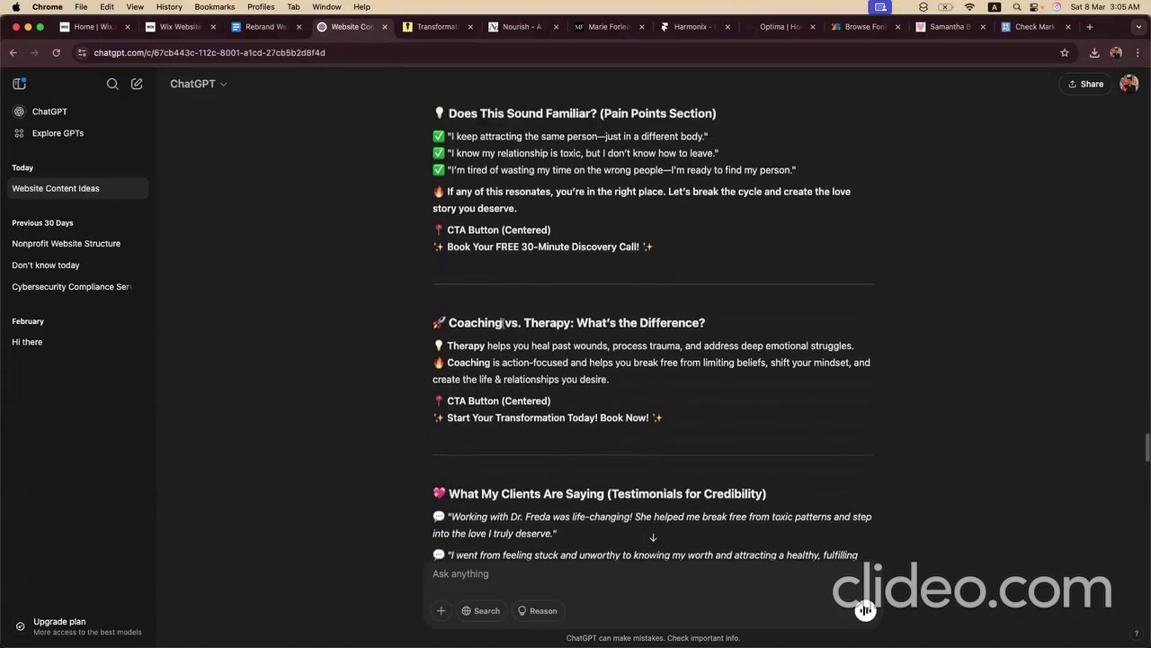
left_click(261, 27)
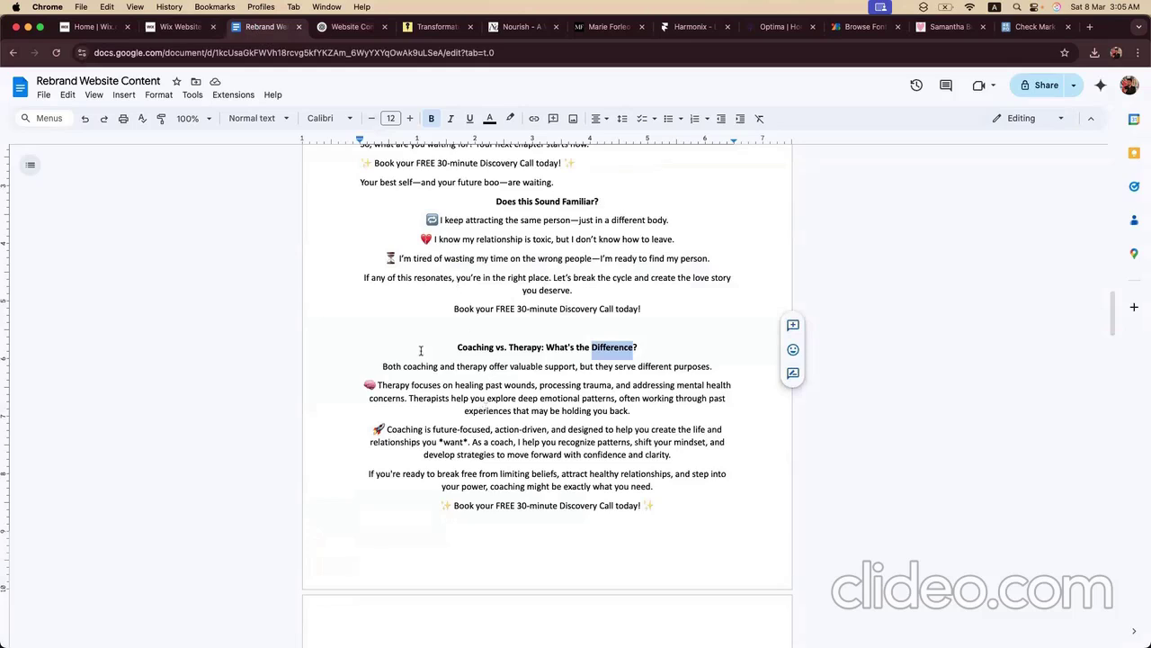
left_click(359, 27)
left_click(270, 27)
Step: Back in the Wix editor, set the Difference section's background to the saved light purple #E7CAF2
left_click(180, 26)
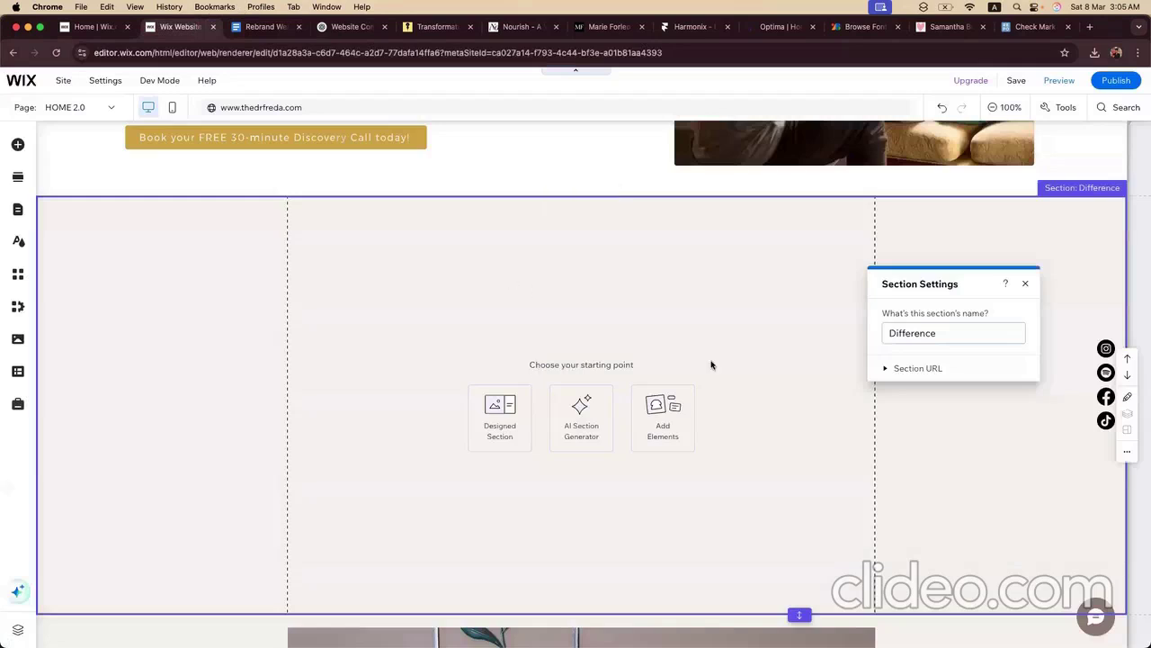
left_click(524, 236)
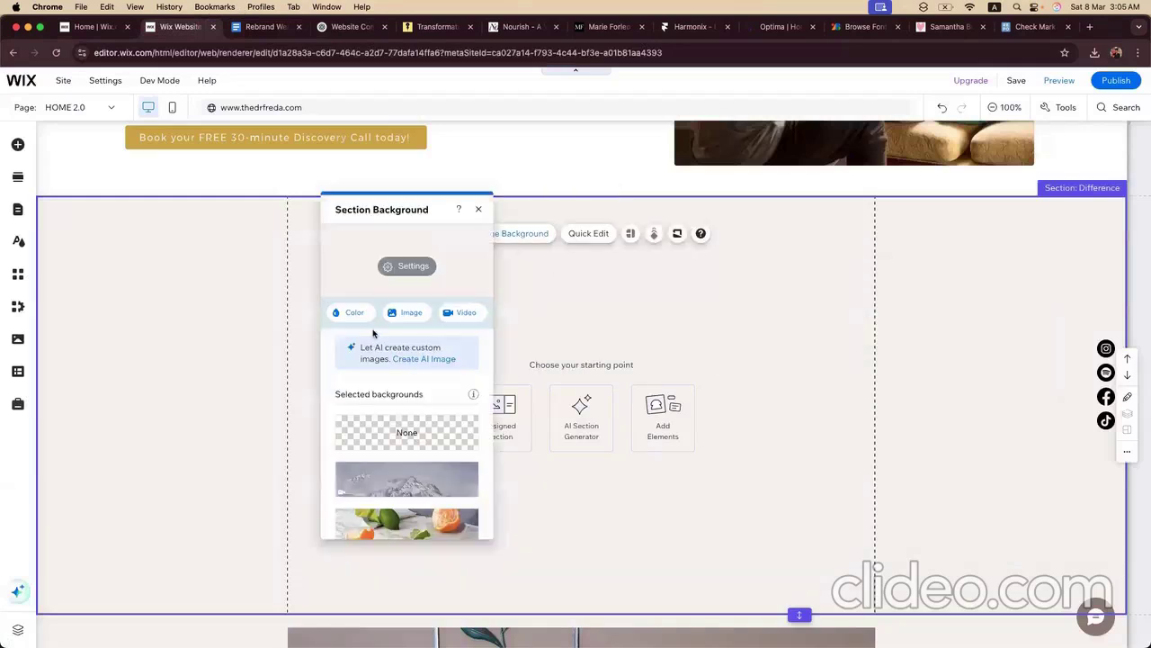
left_click(354, 313)
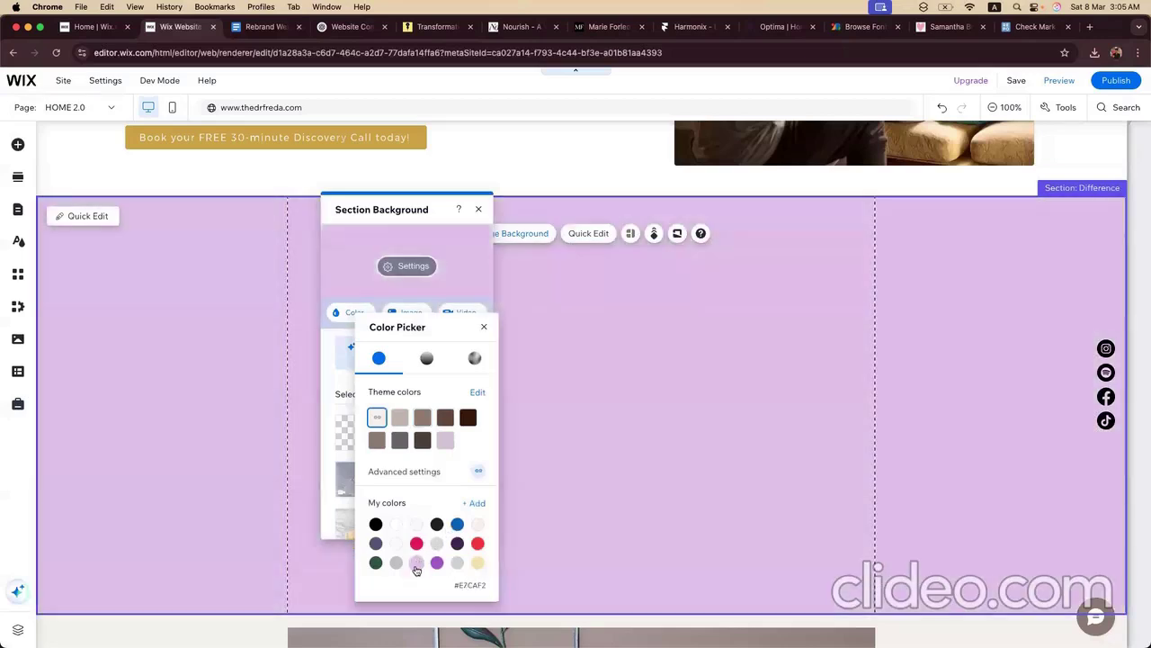
left_click(417, 570)
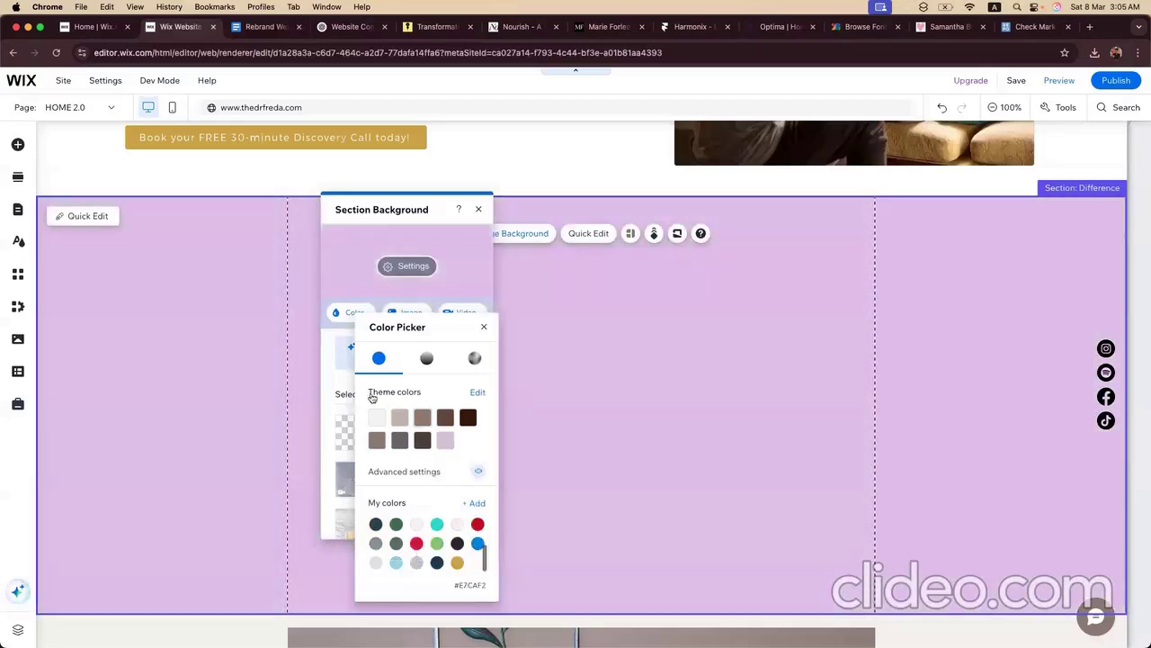
Step: Copy the Soft Pink hex code from the Website Colors list in the Rebrand Website Content document, and return to the Wix editor
left_click(263, 26)
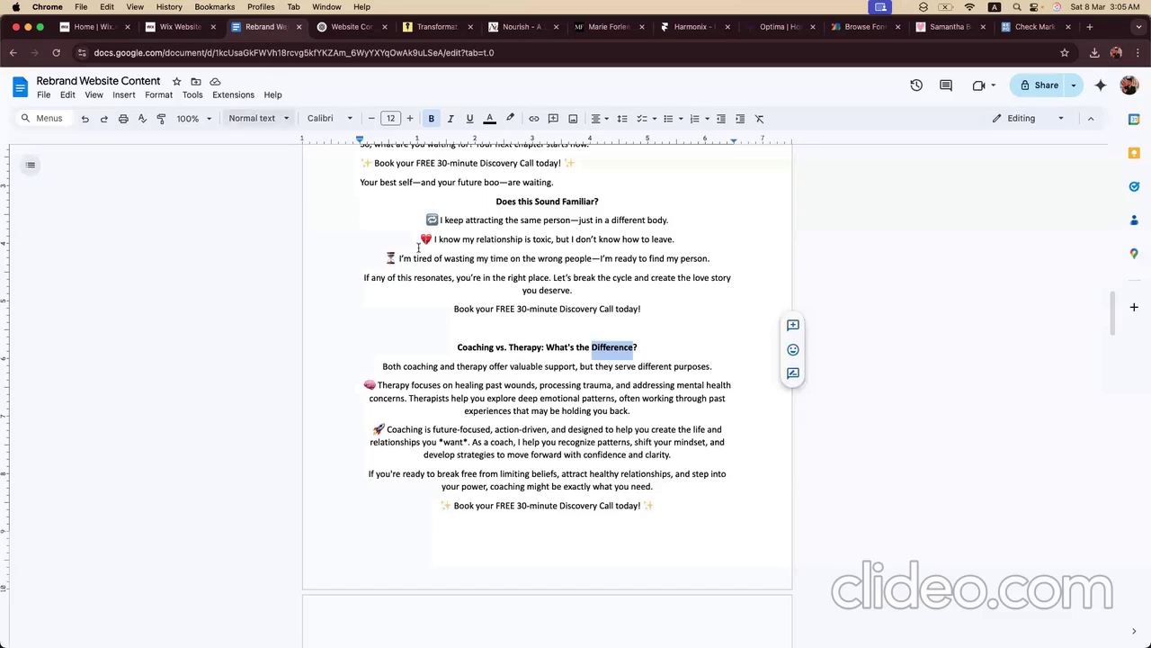
scroll(418, 247, "up", 10)
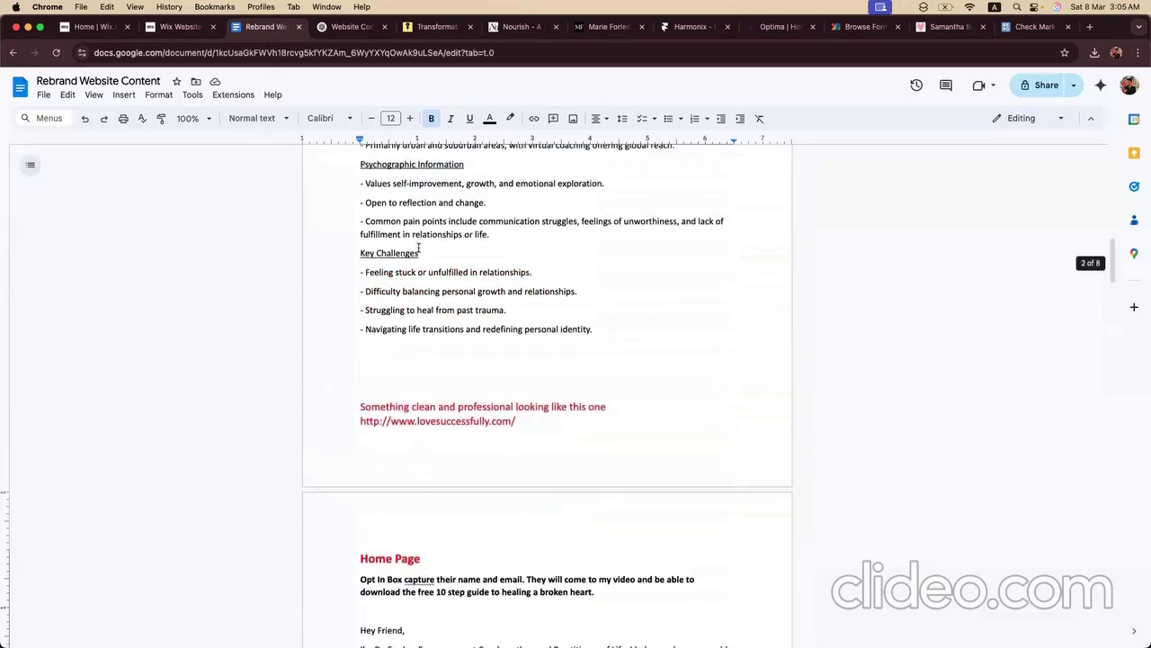
scroll(418, 247, "up", 8)
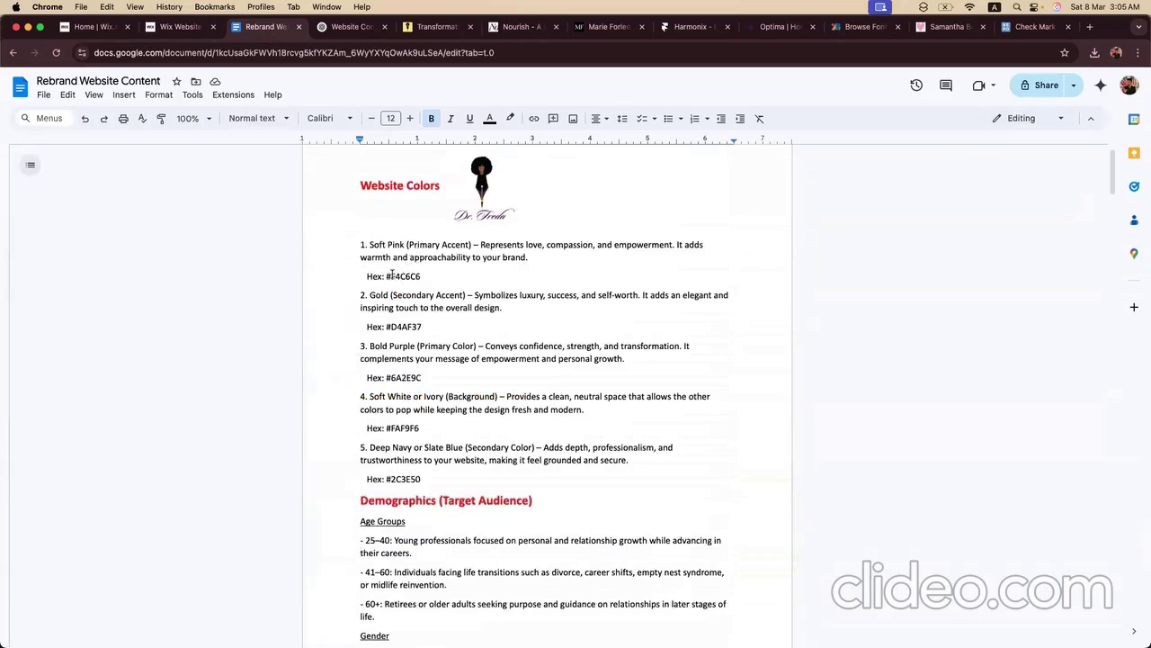
left_click_drag(385, 274, 420, 275)
key("super+c")
left_click(178, 26)
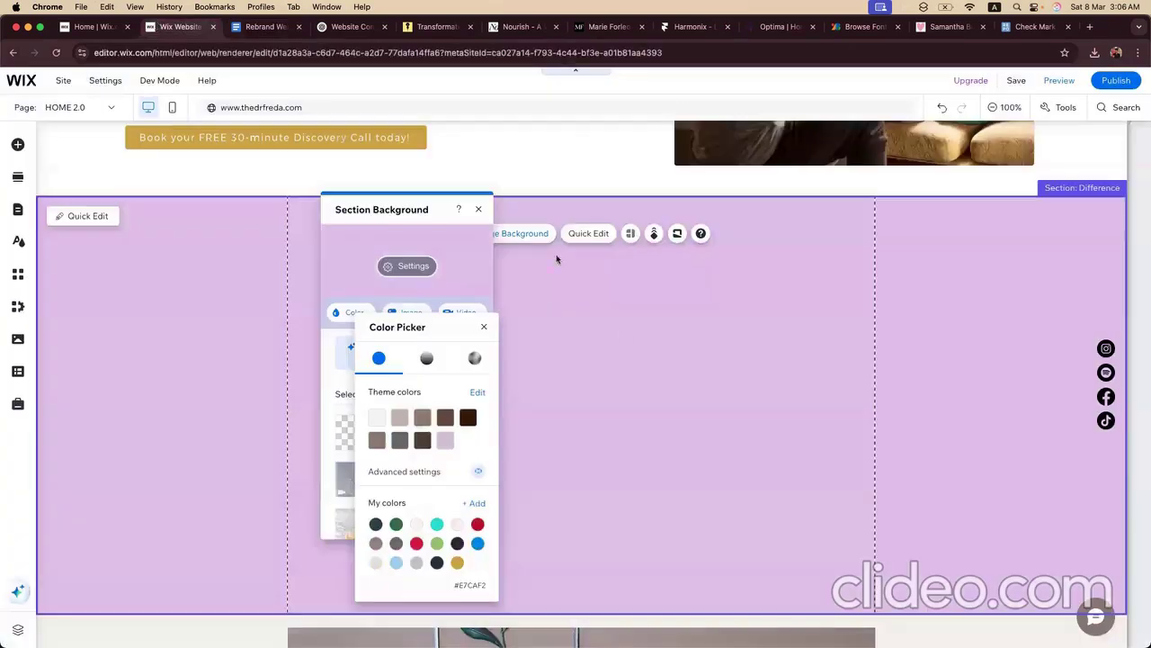
Step: Add a custom background color for the Difference section using the document's Soft Pink hex #F4C6C6, recopying the full code, and apply it
left_click(423, 279)
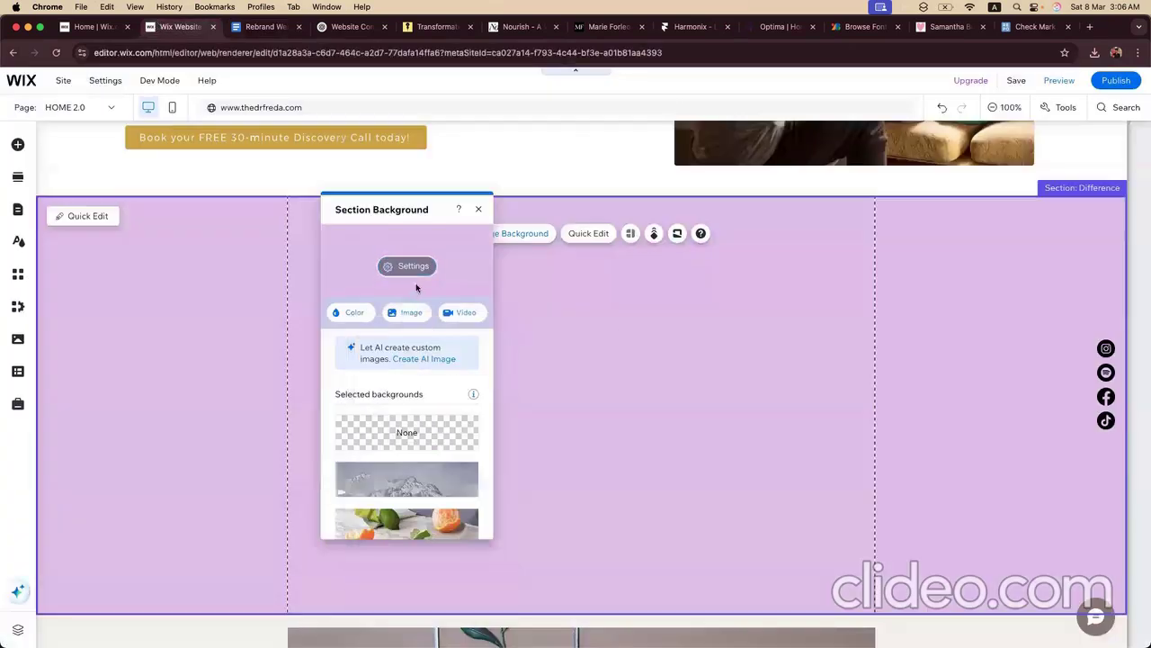
left_click(362, 311)
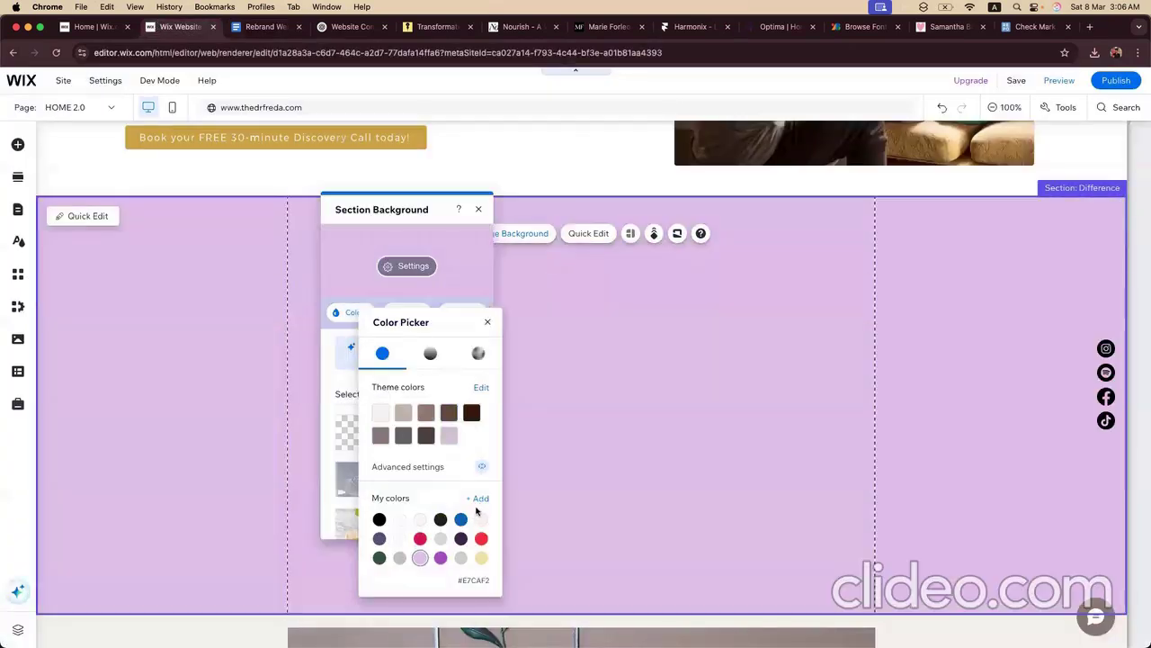
left_click(479, 498)
left_click(578, 498)
left_click(578, 497)
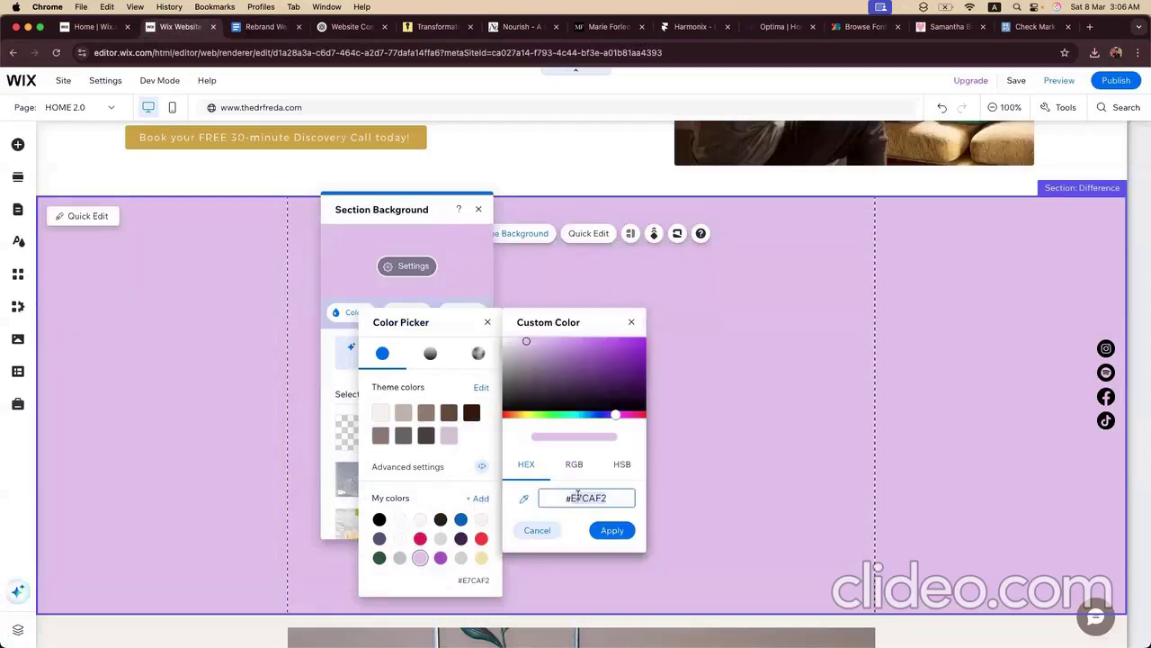
left_click(581, 501)
double_click(581, 501)
left_click(263, 26)
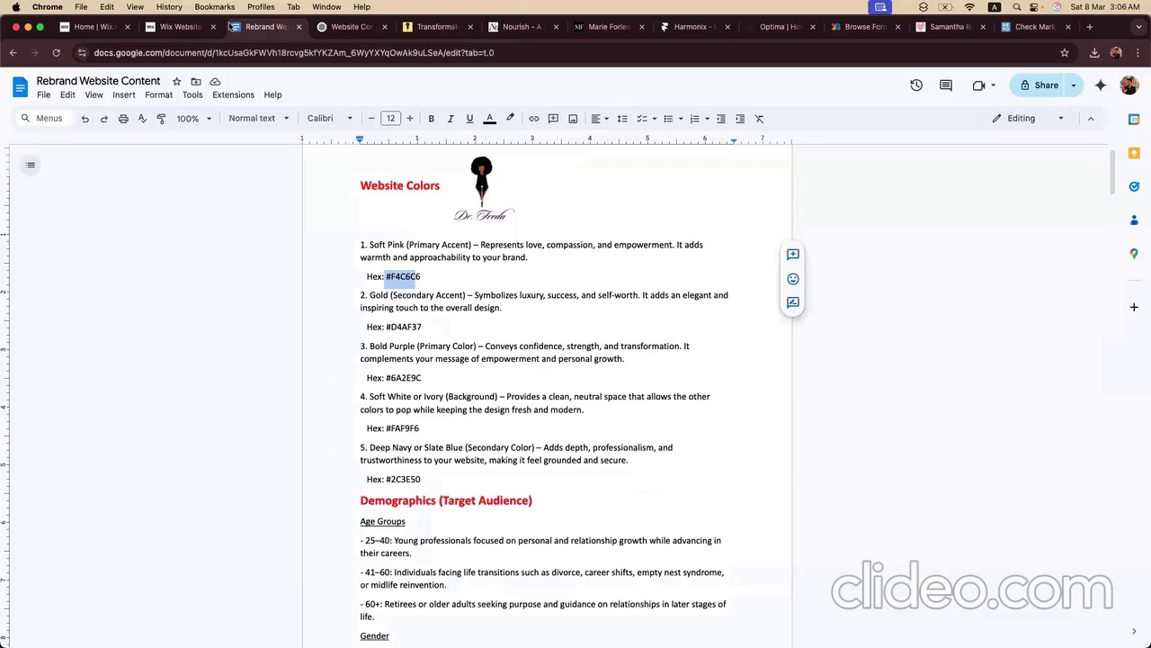
left_click(417, 281)
left_click_drag(420, 281, 392, 281)
left_click(175, 27)
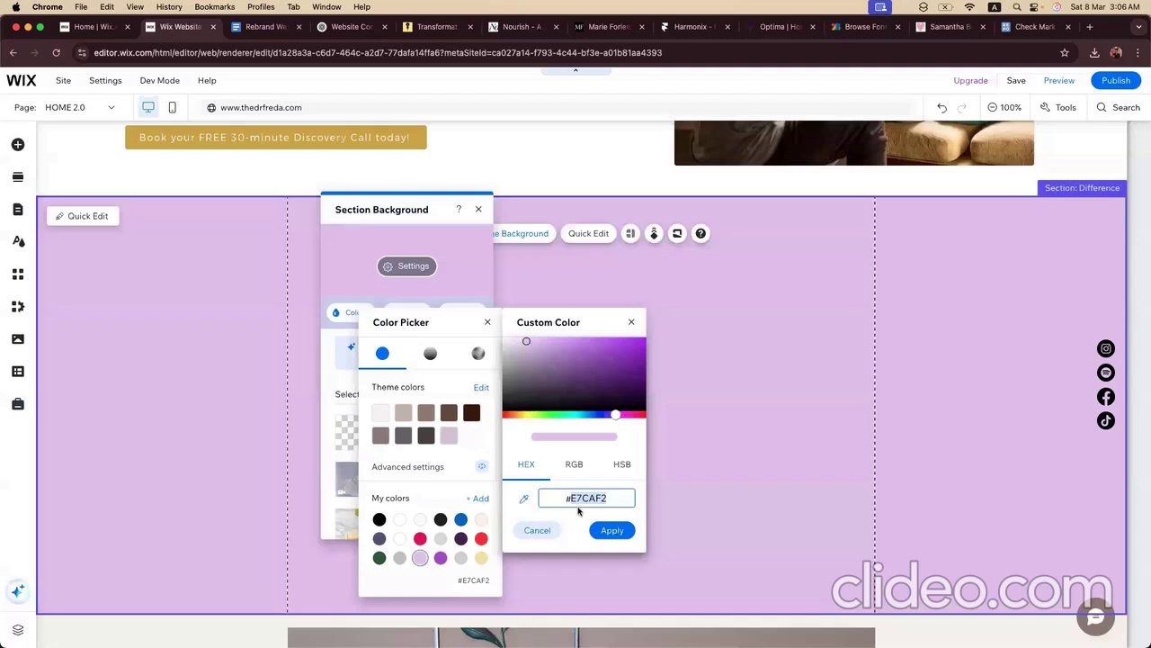
key("cmd+v")
left_click(612, 530)
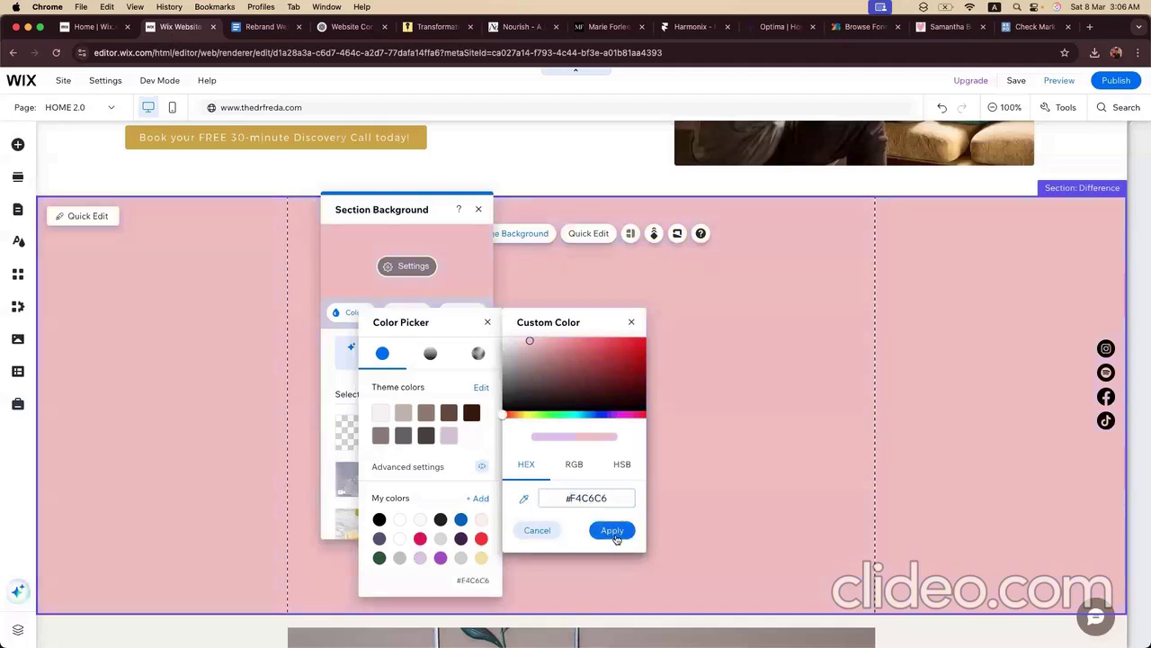
Step: Lower the opacity of the Difference section's background color to 15% and close the background settings
left_click(440, 268)
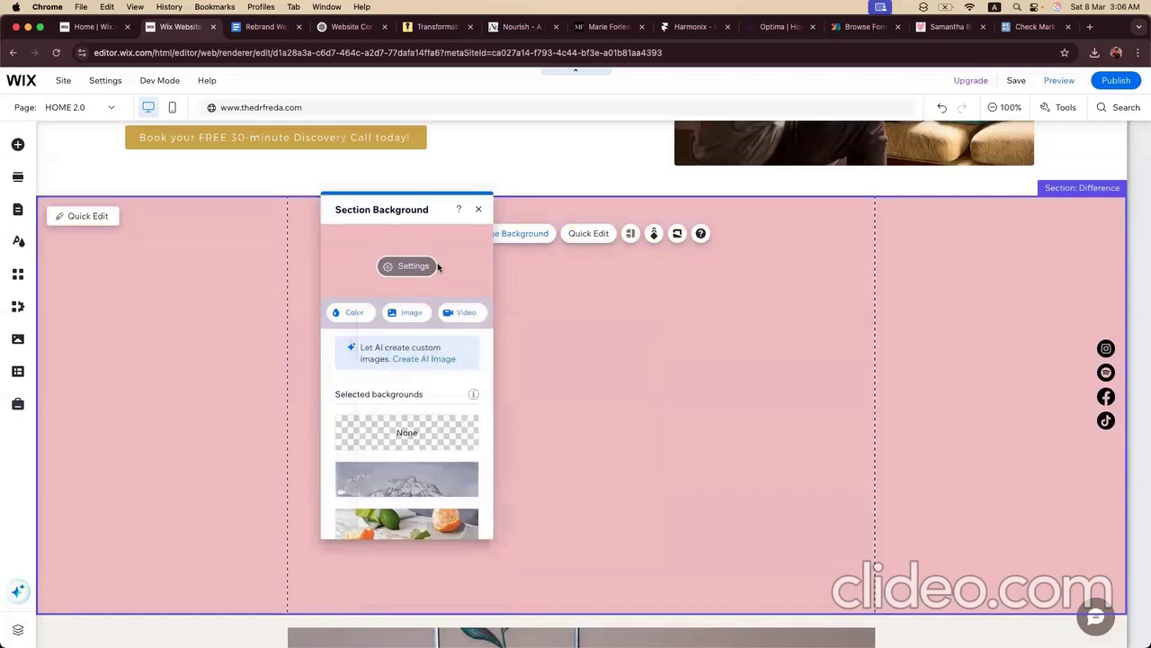
left_click(417, 274)
left_click_drag(414, 288, 349, 290)
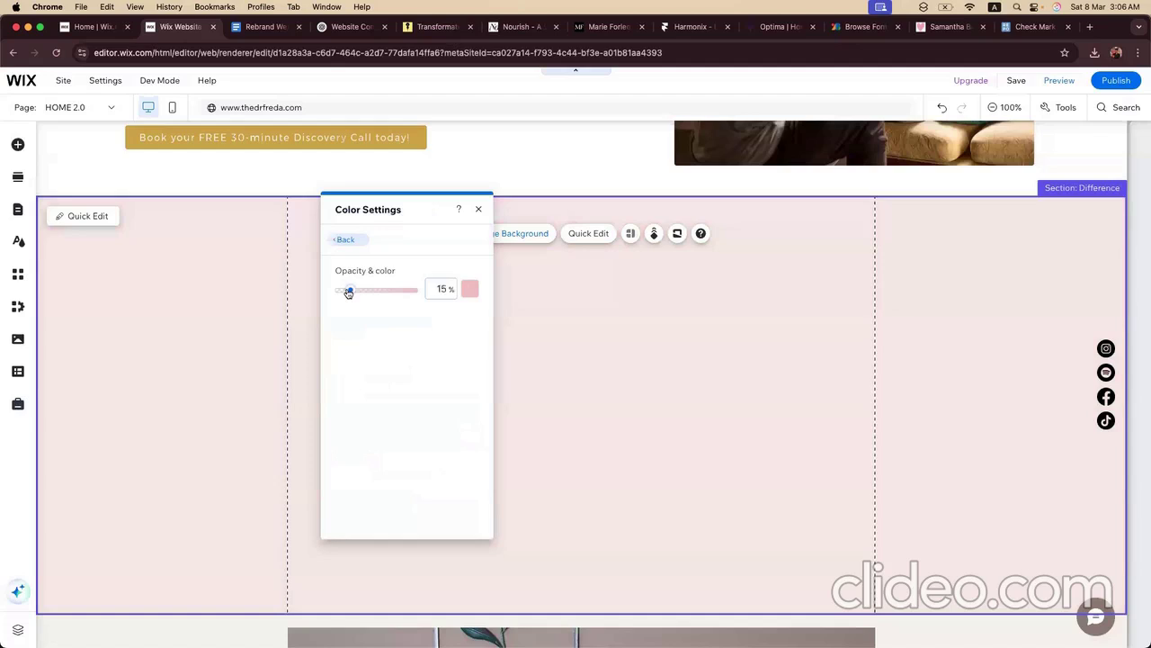
left_click(478, 210)
Step: Open the background image settings of the Hero section at the start of the HOME 2.0 page
scroll(643, 362, "down", 2)
scroll(655, 362, "up", 15)
scroll(656, 363, "down", 2)
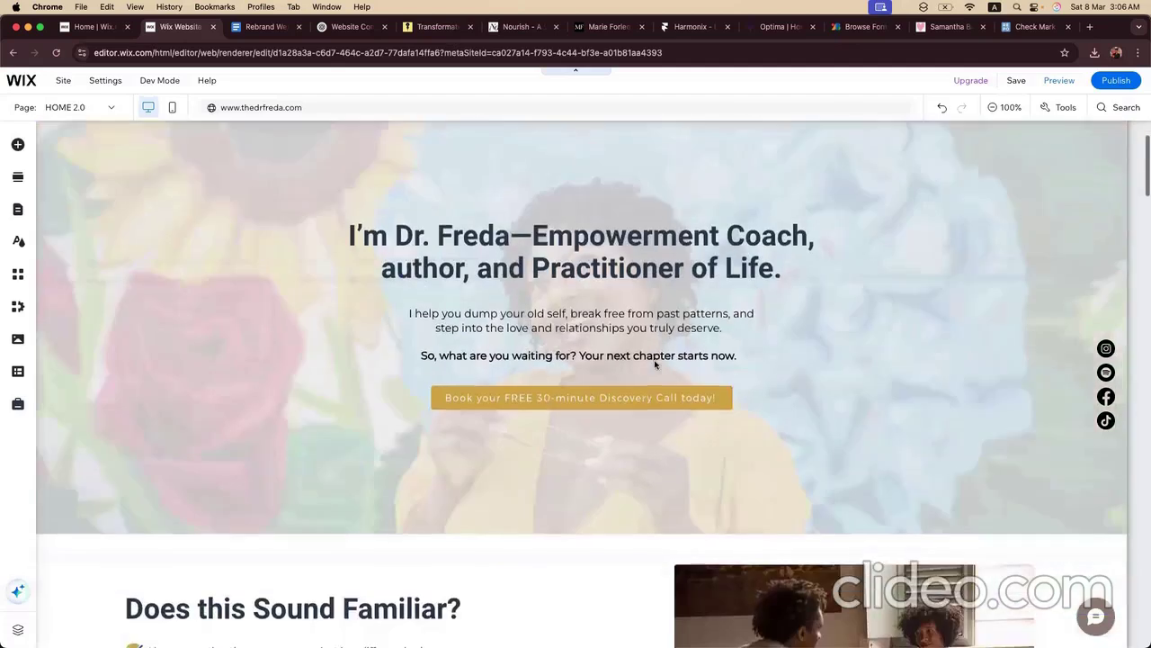
scroll(654, 363, "up", 1)
scroll(655, 364, "down", 2)
scroll(655, 363, "up", 3)
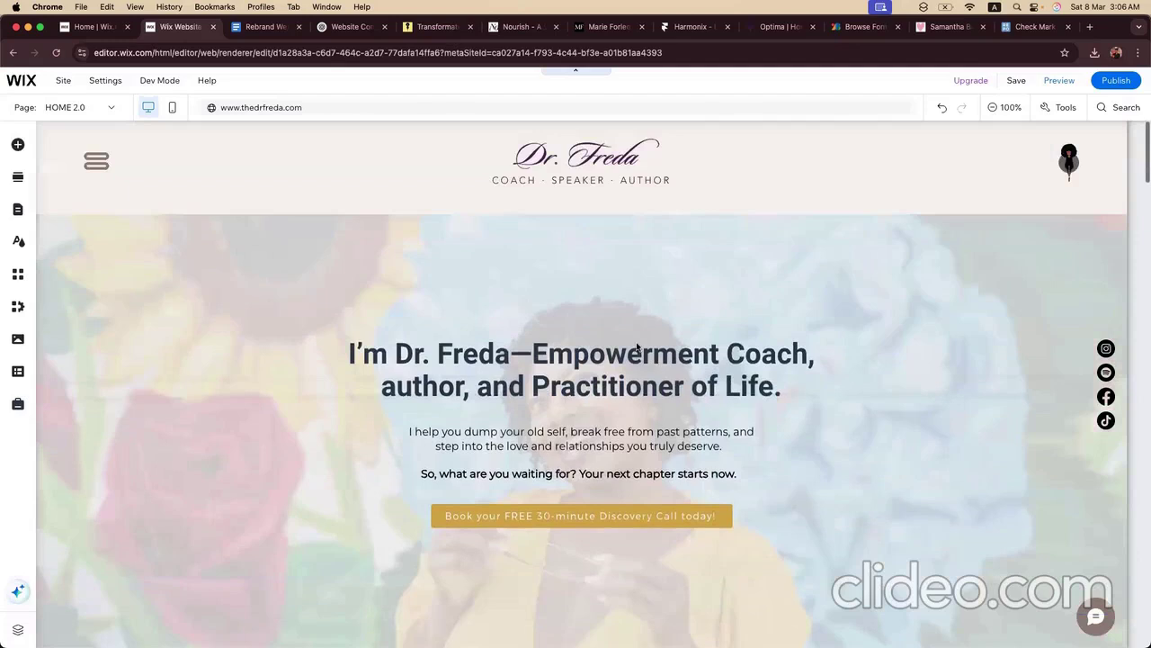
left_click(598, 322)
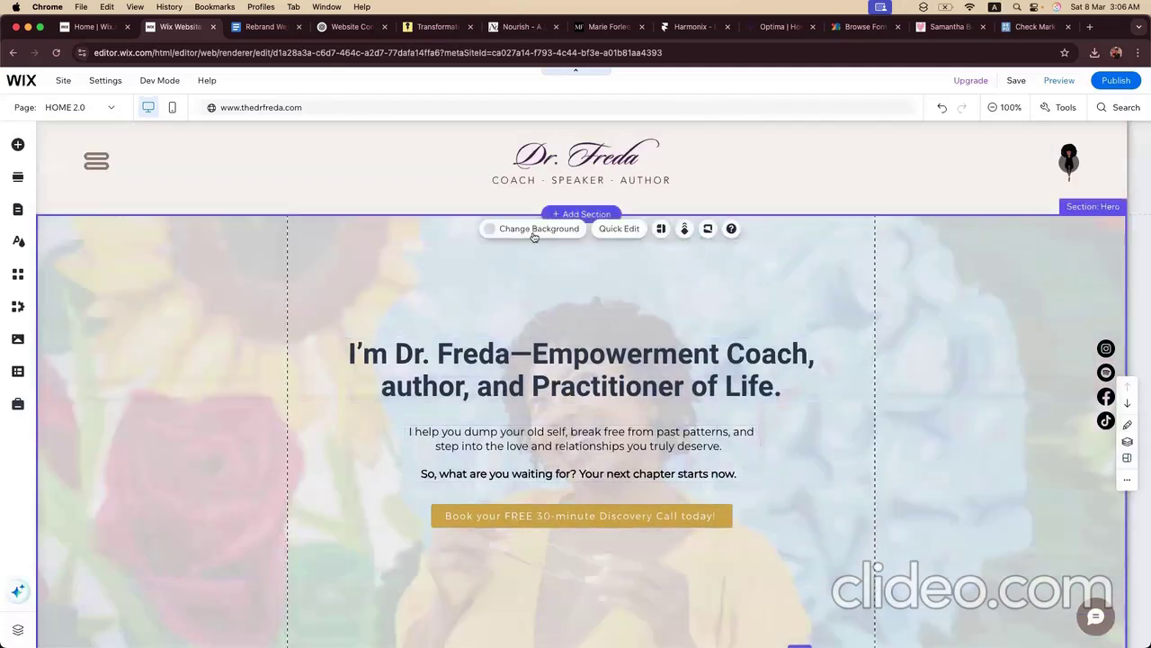
left_click(536, 230)
left_click(402, 261)
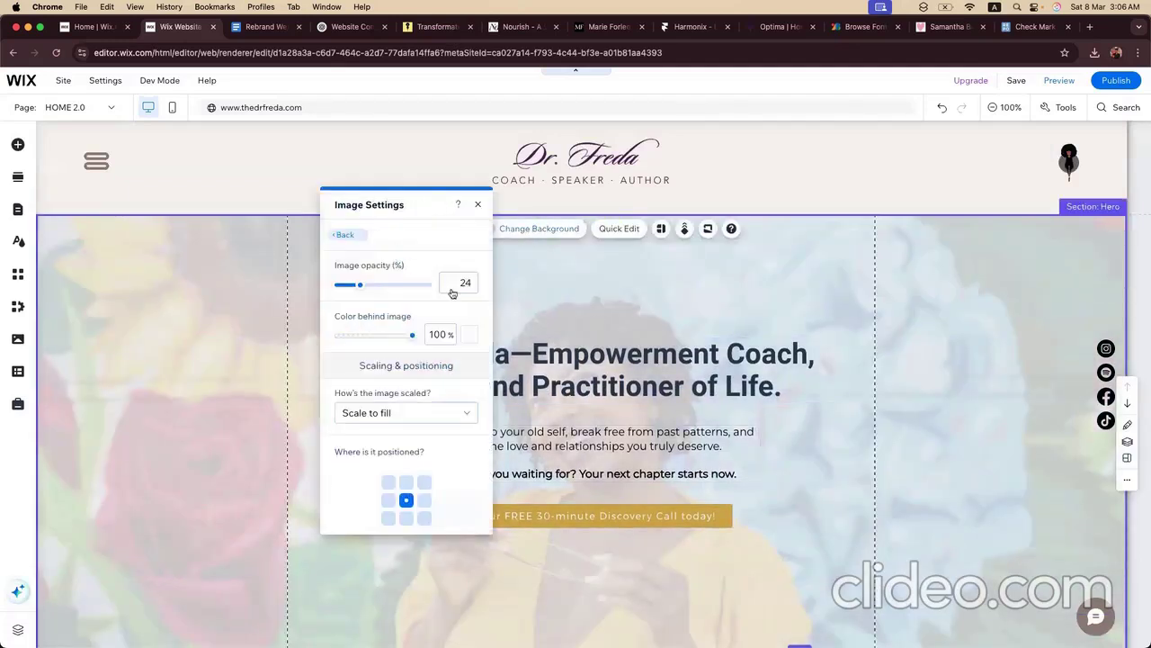
Step: Set the color behind the Hero background image to the saved soft pink and lower the image opacity
left_click(469, 337)
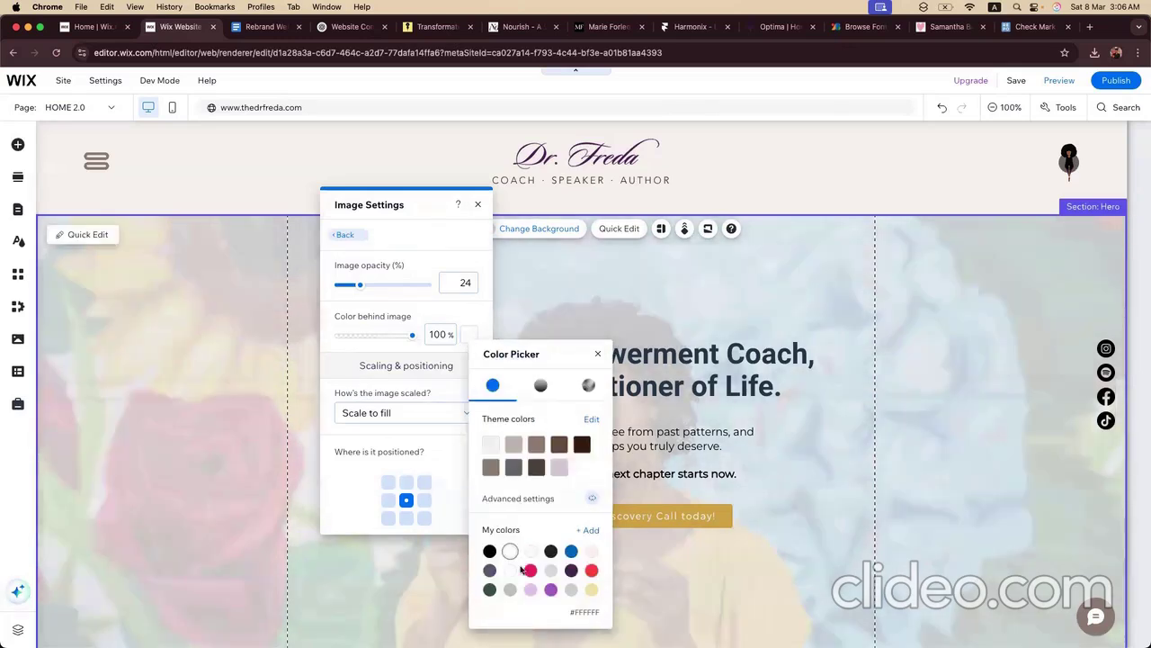
scroll(521, 576, "up", 1)
left_click(551, 598)
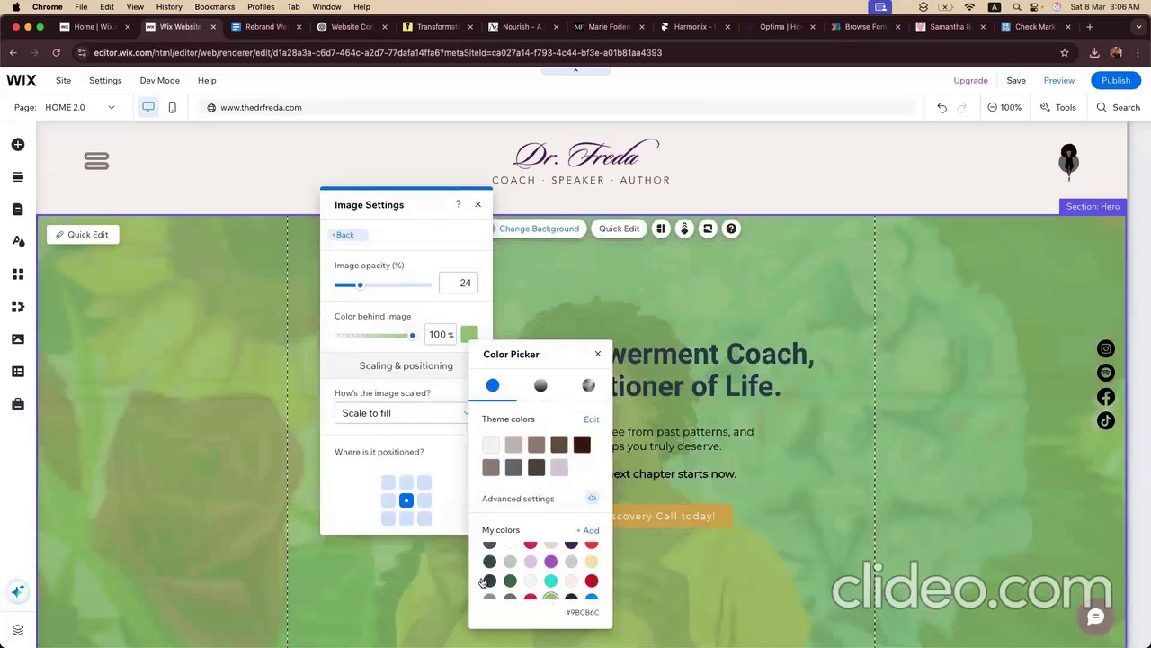
scroll(522, 584, "down", 1)
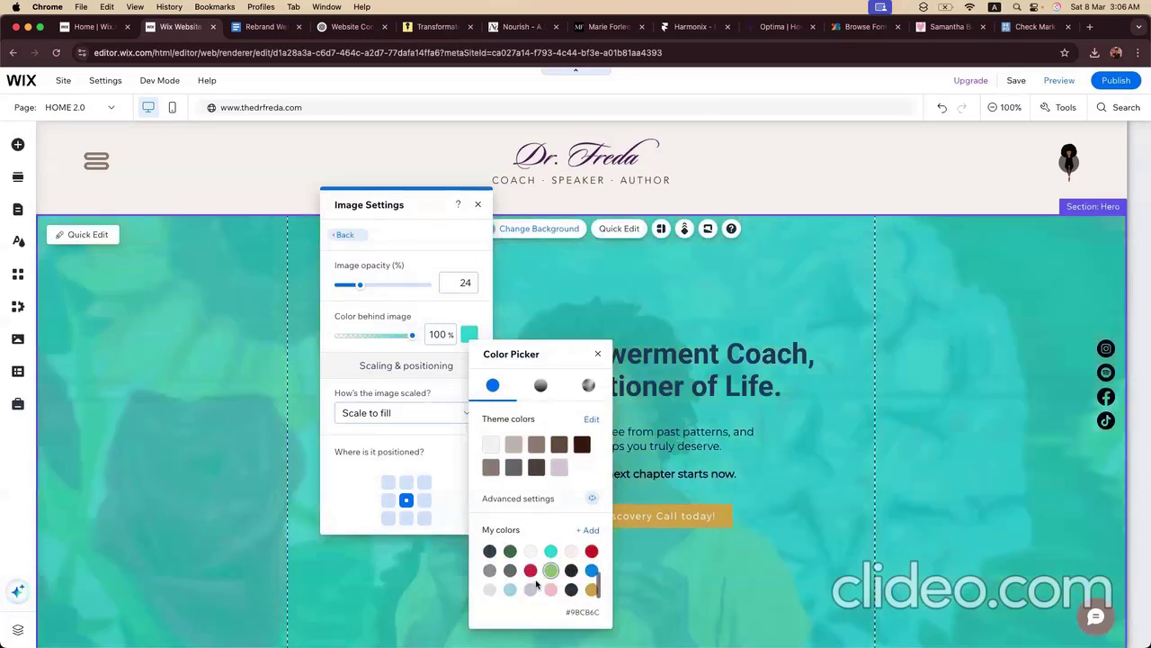
left_click(551, 590)
mouse_move(409, 335)
left_mouse_down()
mouse_move(345, 339)
mouse_move(424, 344)
left_mouse_up()
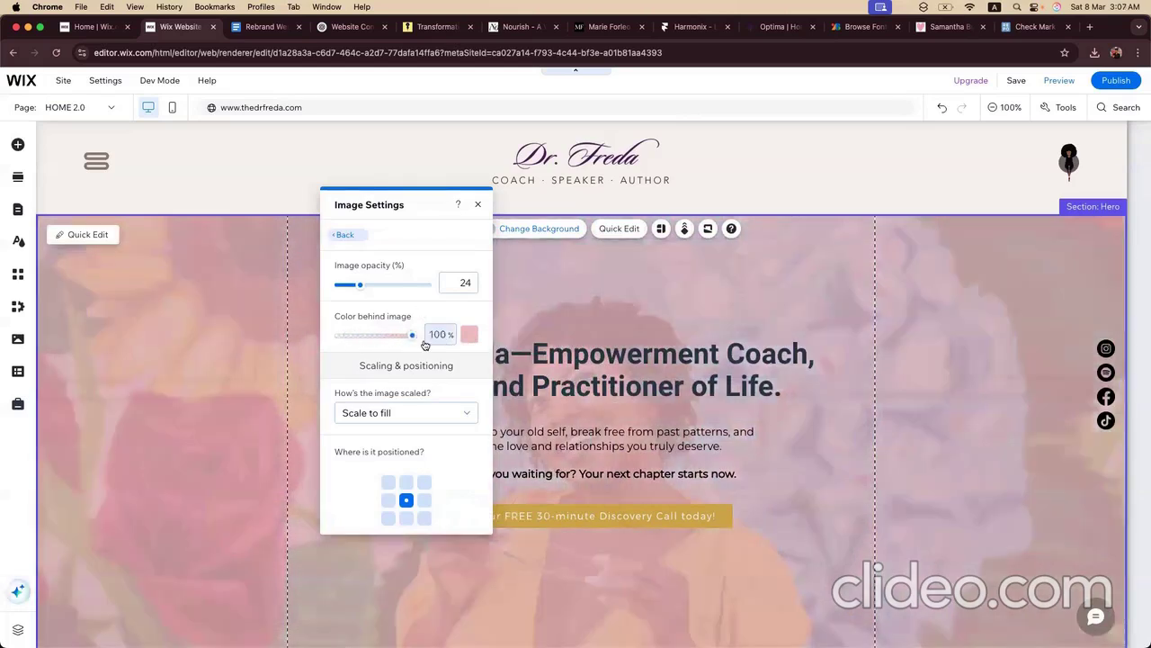
left_click_drag(361, 284, 346, 290)
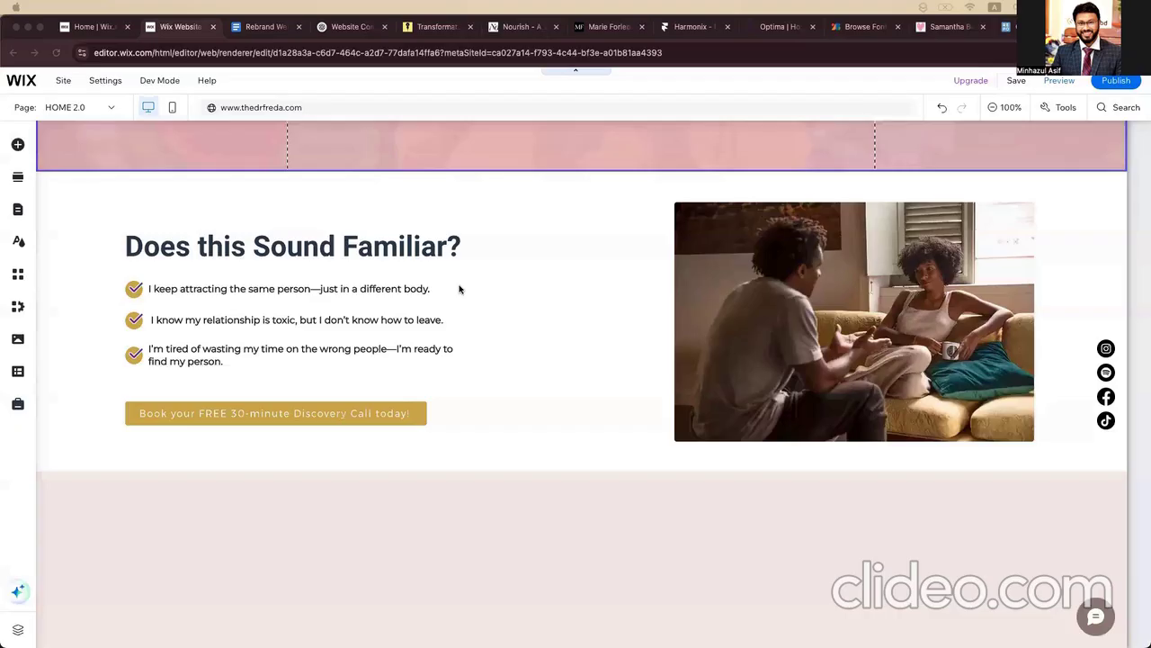
Step: Review the Hero section's pink background against the Pain Points and Difference sections on the page
scroll(458, 288, "down", 1)
scroll(458, 288, "up", 5)
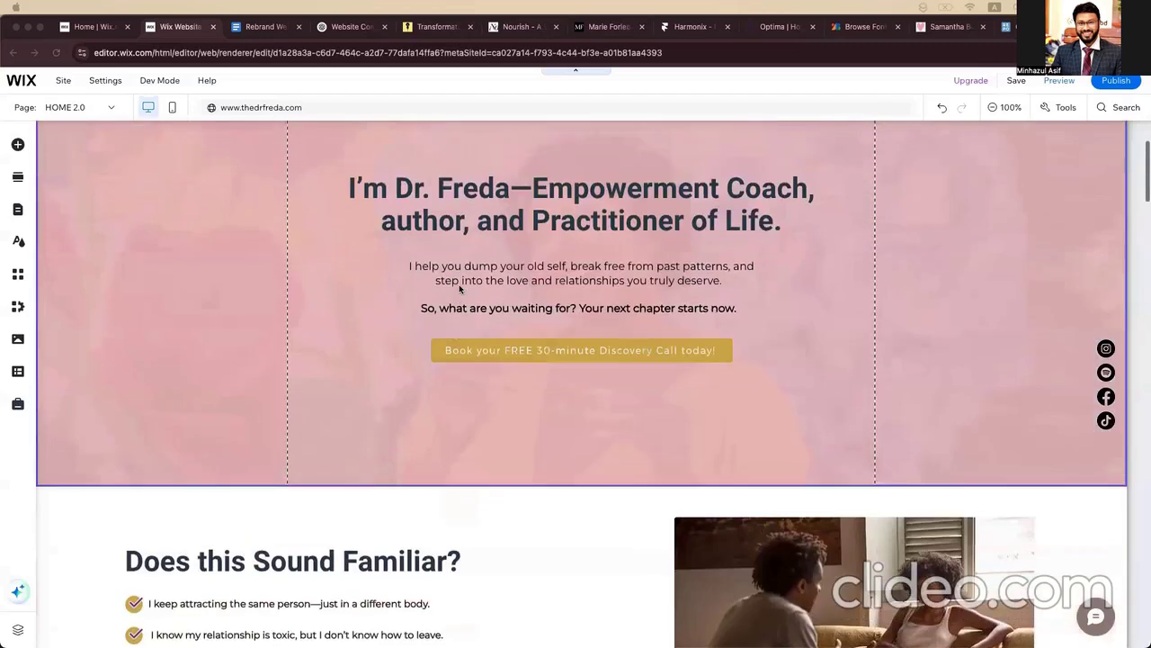
scroll(459, 287, "up", 2)
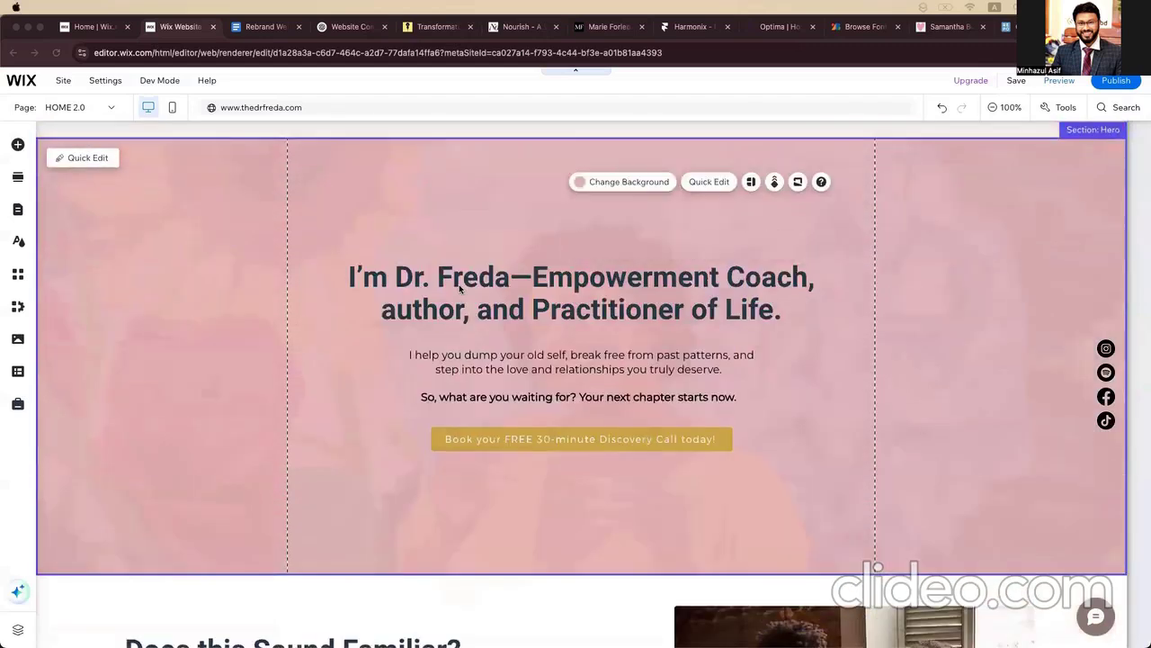
left_click(627, 213)
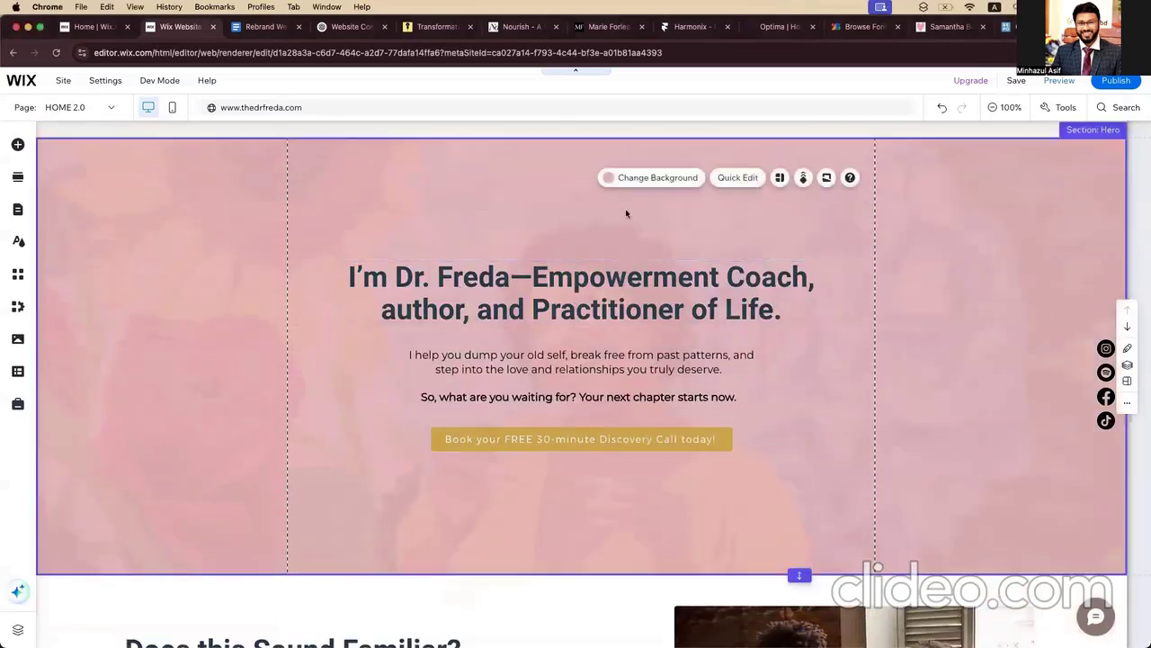
scroll(696, 376, "down", 1)
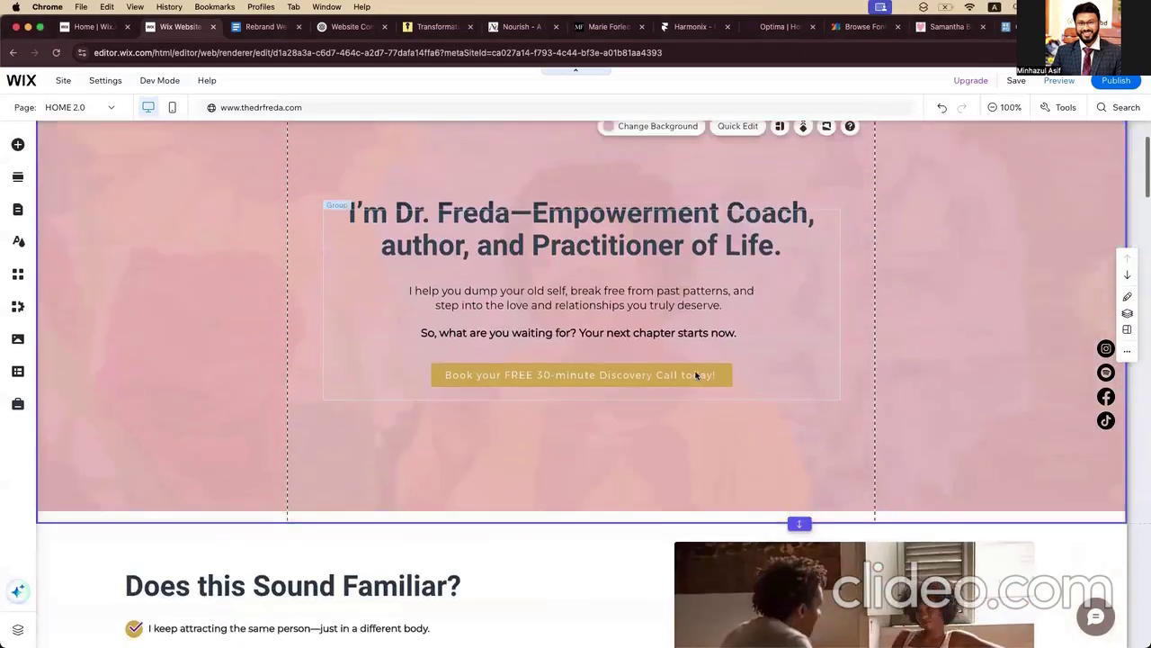
scroll(696, 376, "up", 1)
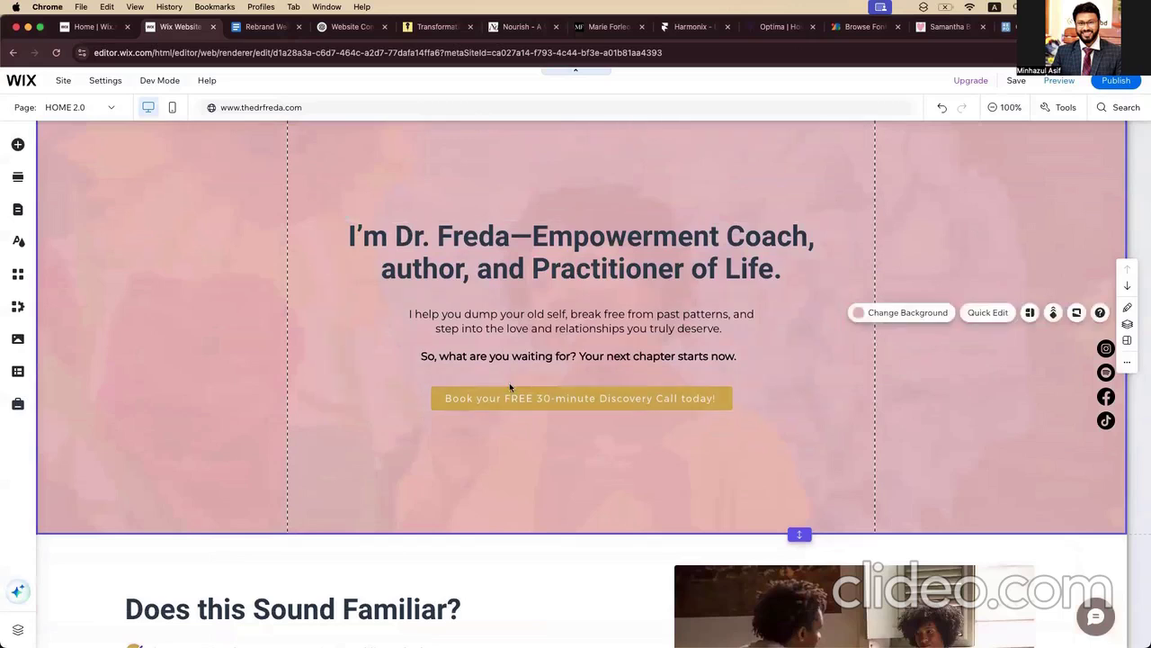
scroll(510, 387, "down", 3)
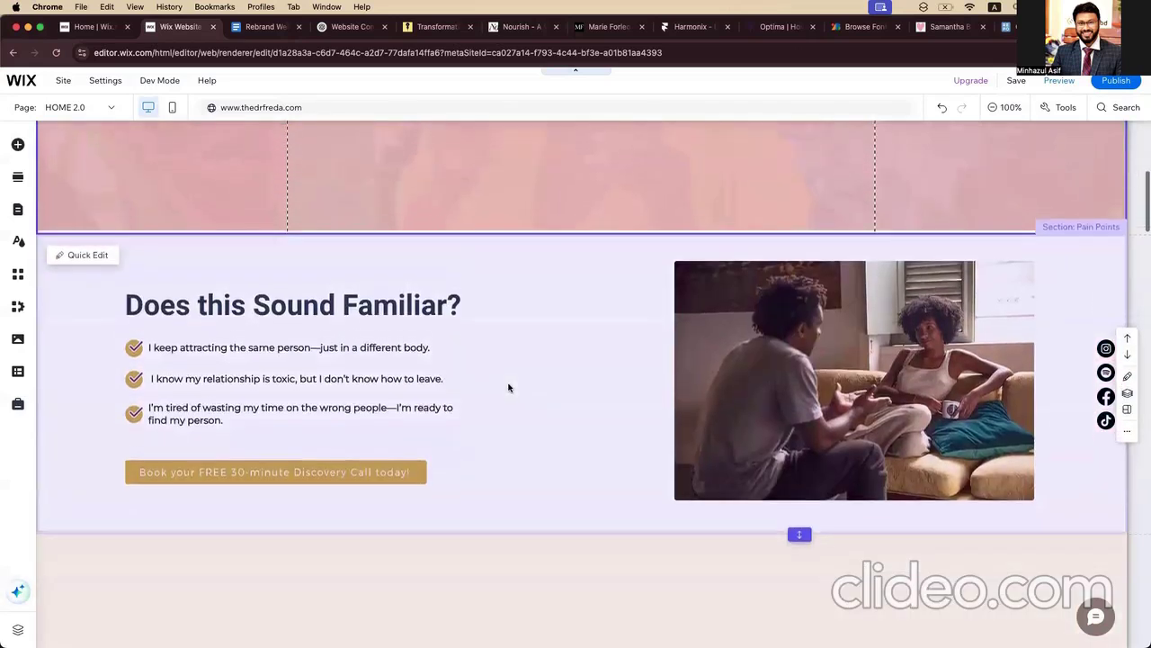
scroll(509, 388, "up", 10)
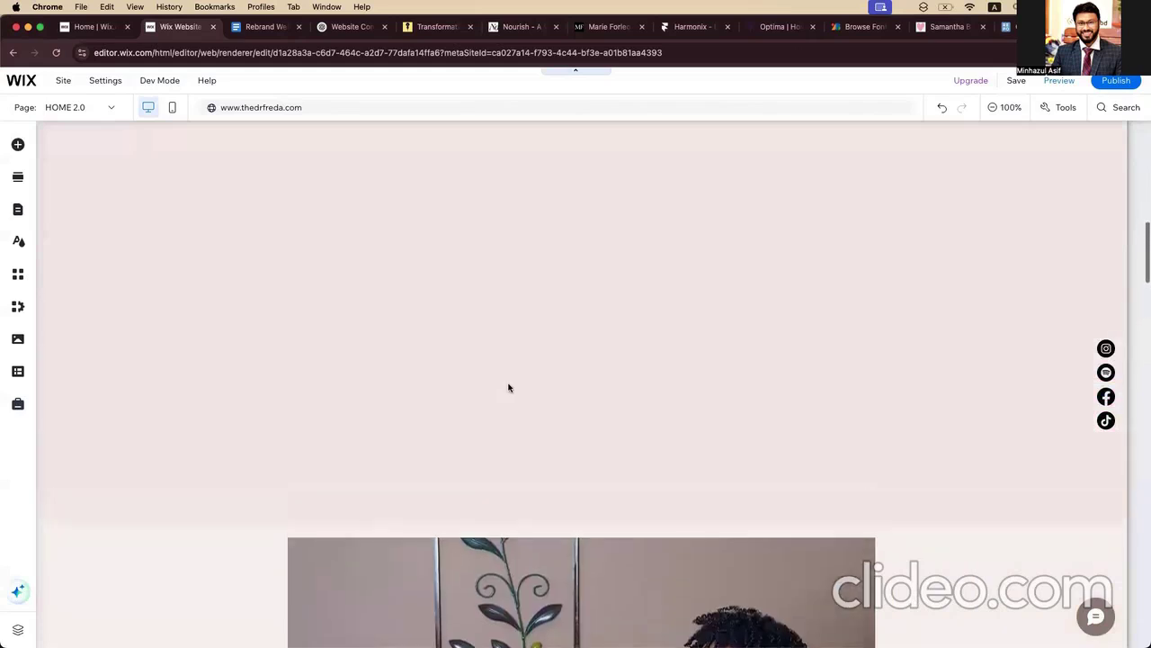
scroll(508, 388, "up", 1)
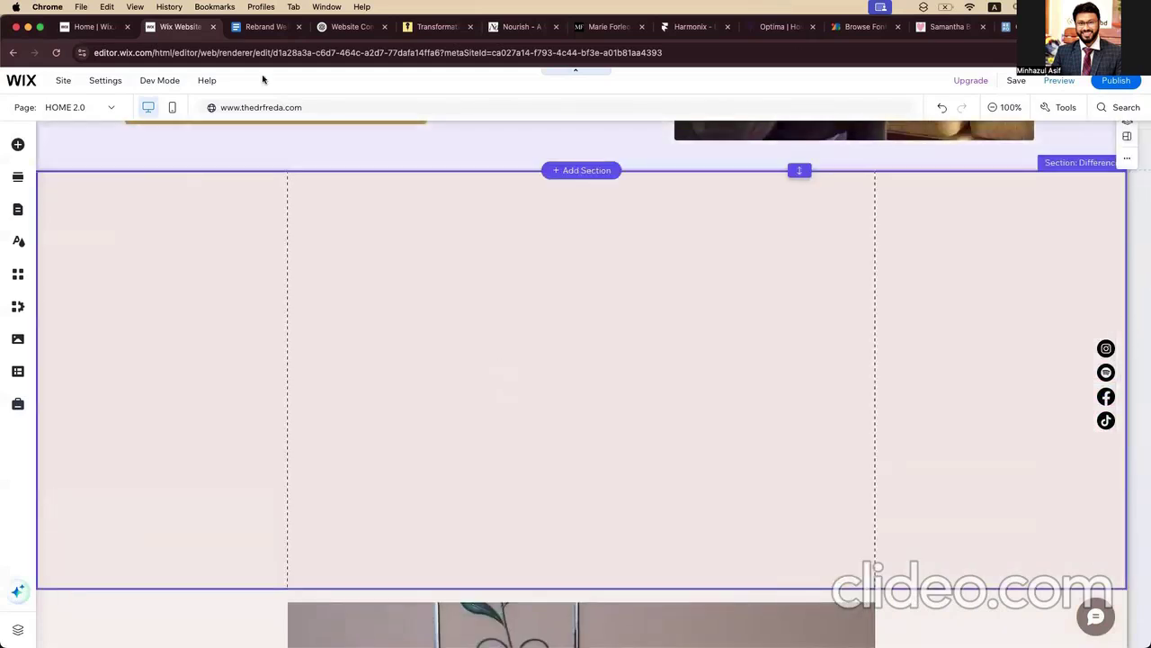
Step: Find the "Coaching vs. Therapy: What's the Difference?" text in the Rebrand Website Content document, and return to the Wix editor
left_click(266, 27)
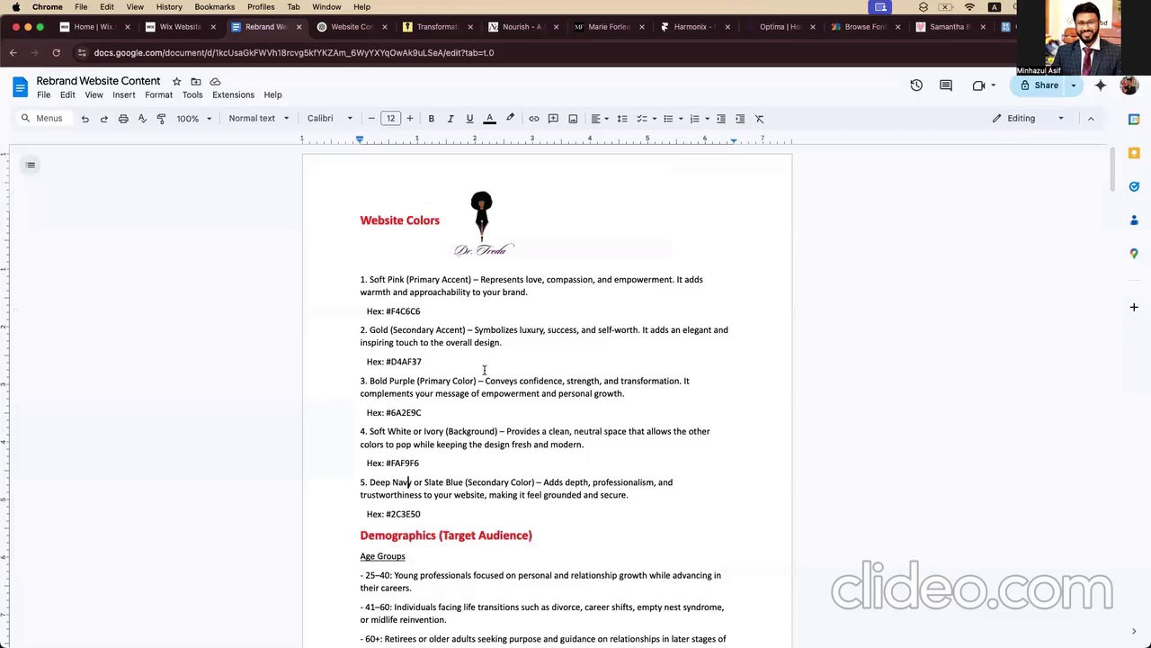
scroll(484, 369, "down", 20)
scroll(515, 286, "up", 10)
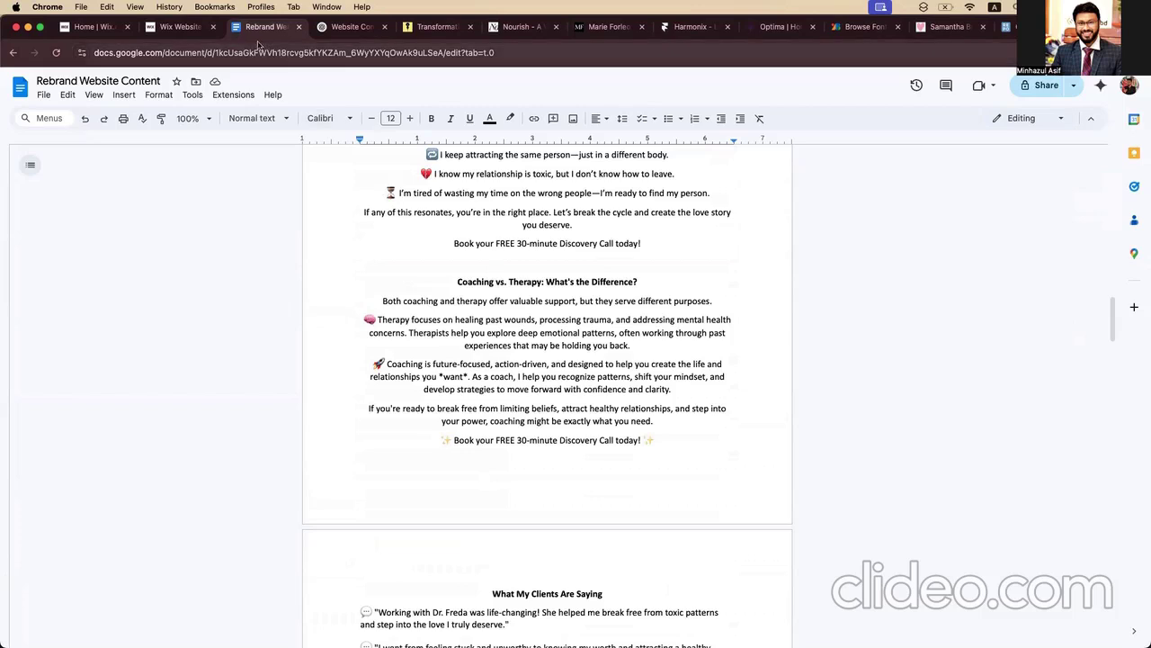
left_click(181, 28)
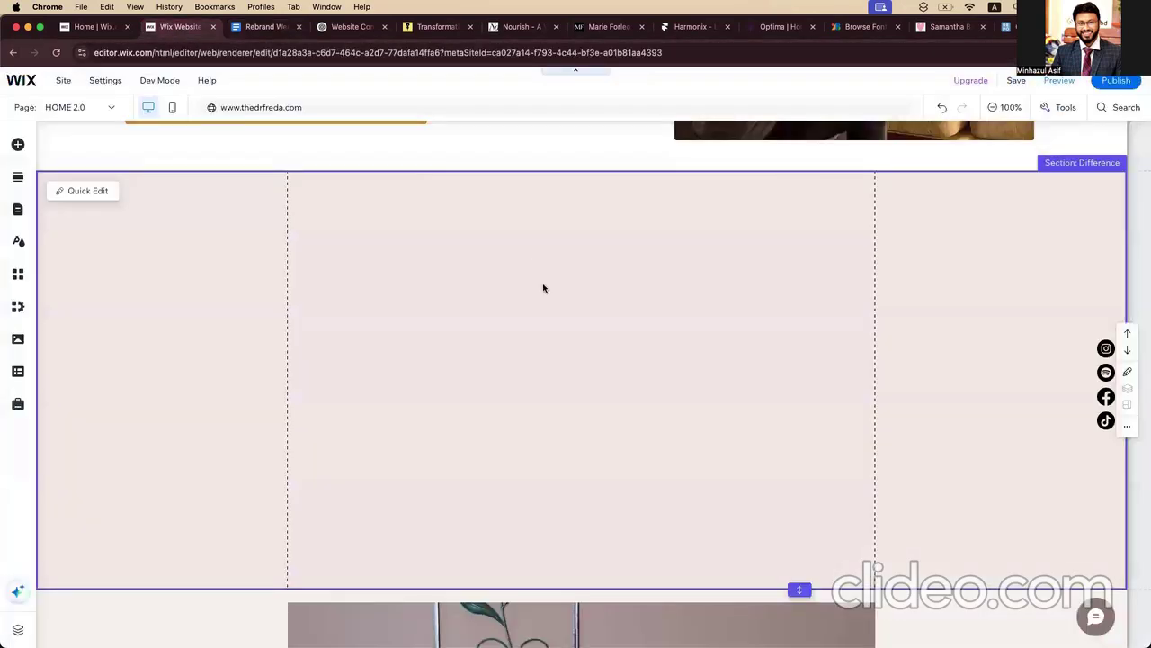
Step: Copy the Hero section's group containing the heading, paragraph and Discovery Call button
scroll(542, 284, "up", 10)
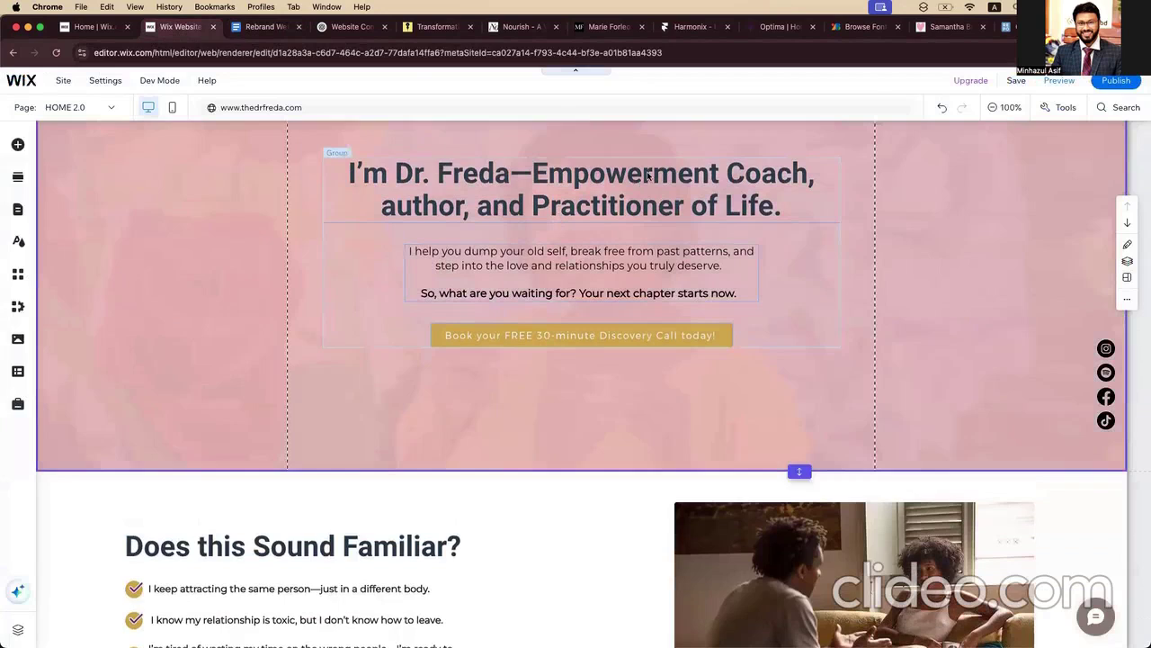
left_click(568, 203)
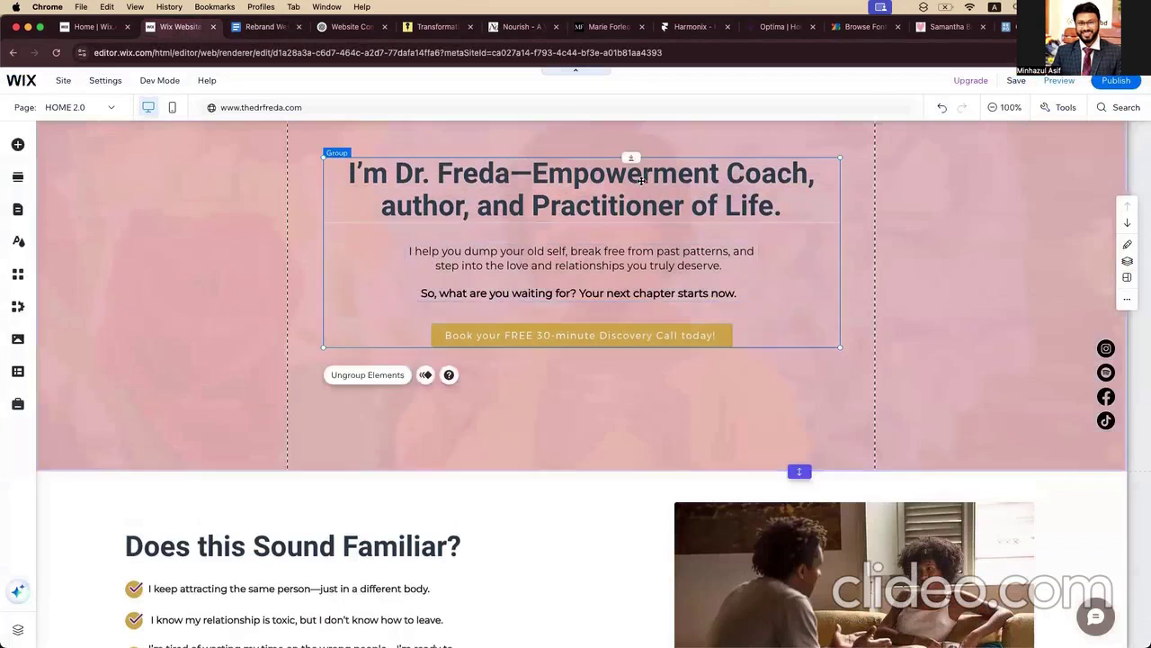
right_click(533, 196)
left_click(575, 317)
Step: Paste the copied group into the Difference section and center it horizontally near the section's upper part
scroll(516, 408, "down", 1)
scroll(516, 408, "down", 10)
scroll(516, 408, "up", 5)
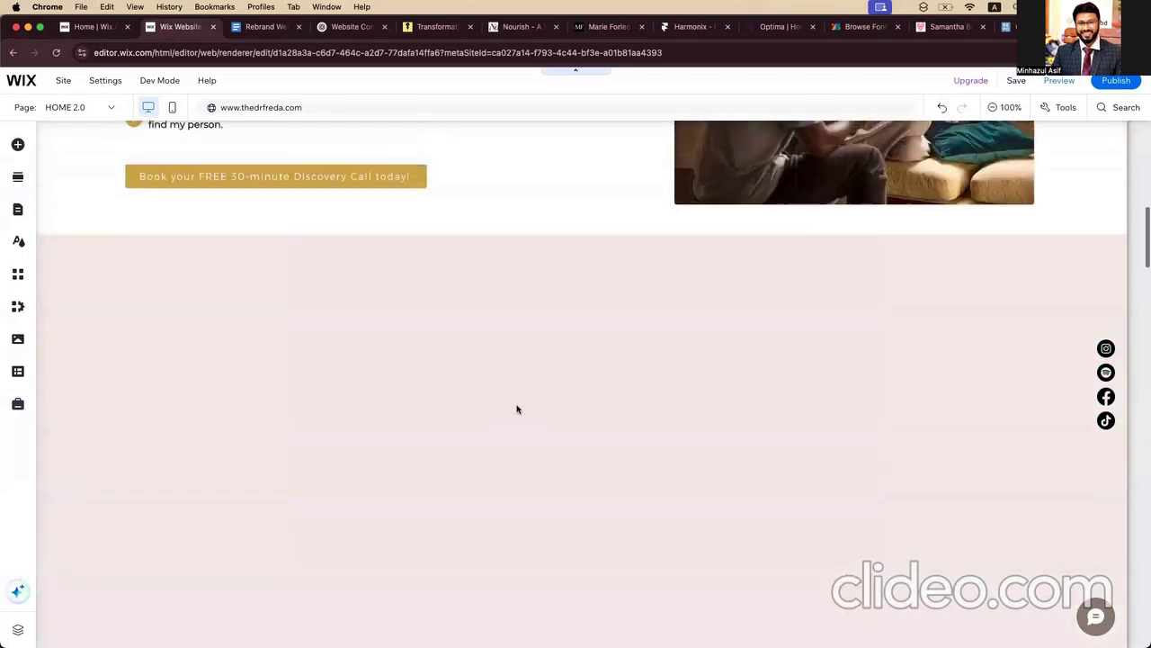
left_click(492, 352)
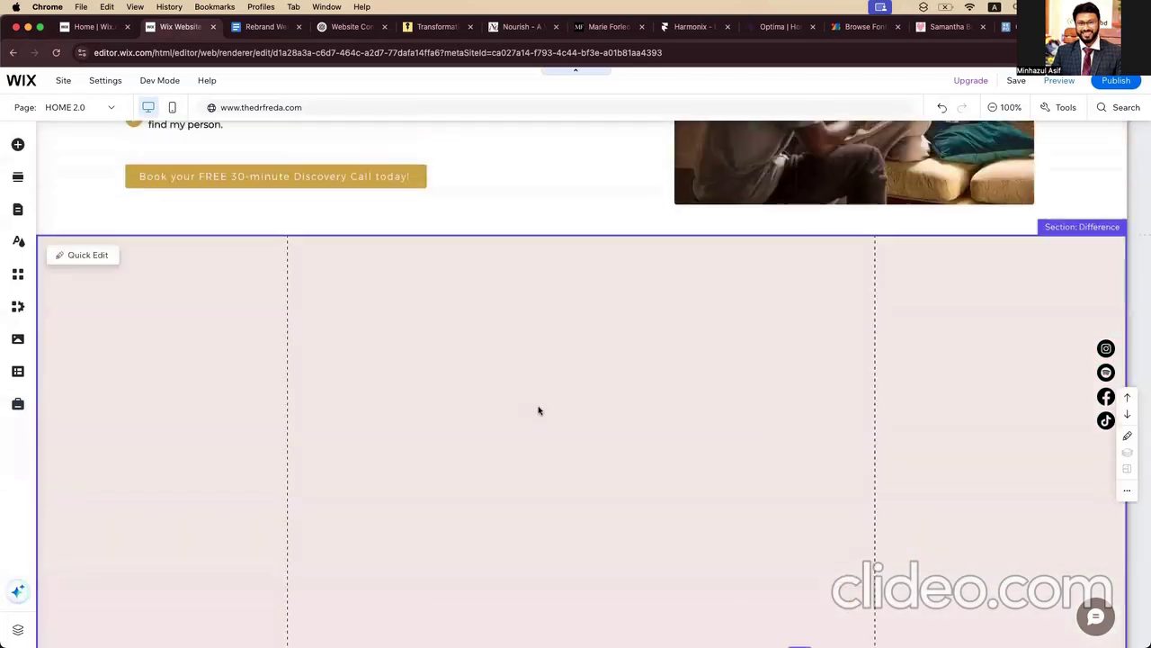
right_click(474, 335)
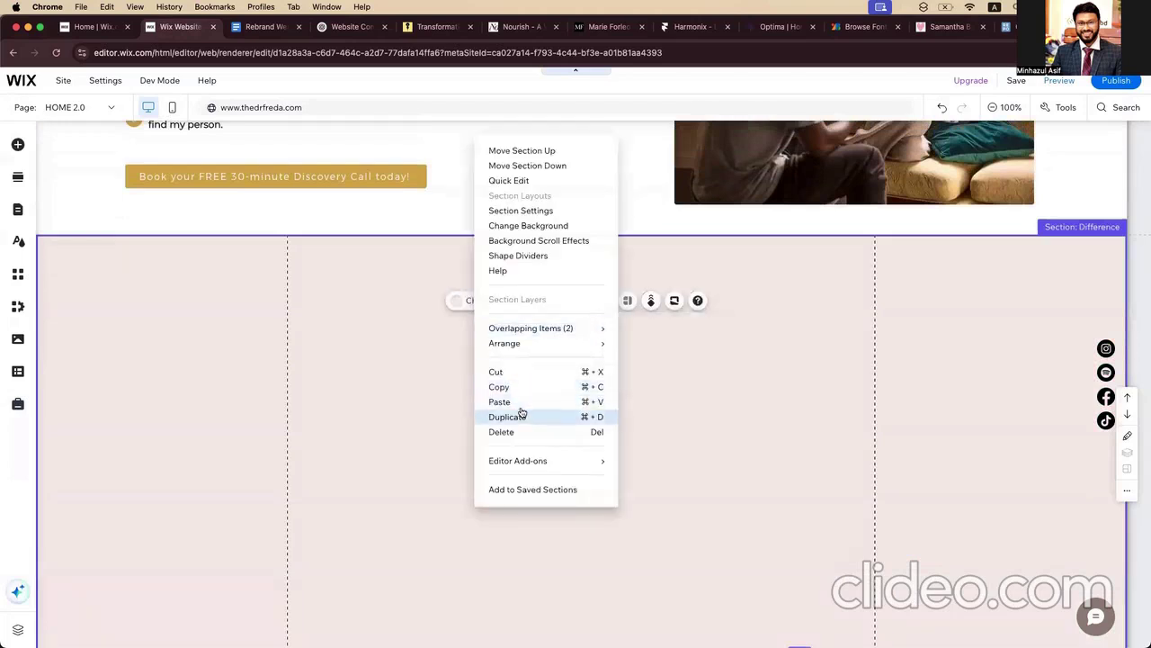
left_click(500, 402)
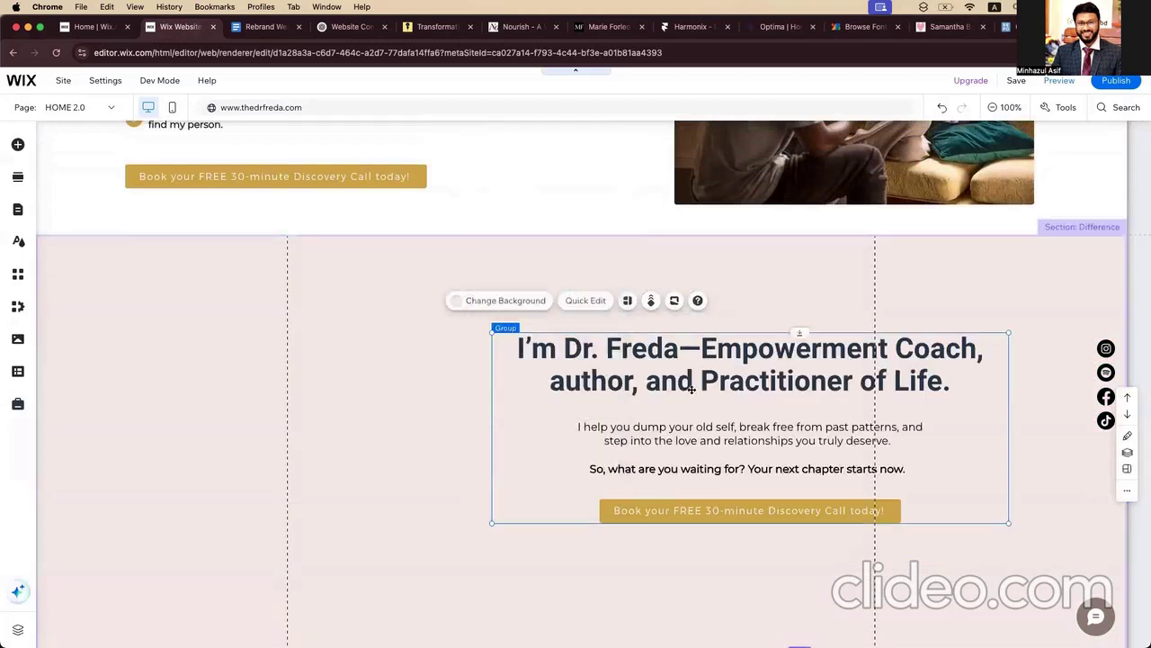
left_click_drag(558, 365, 536, 351)
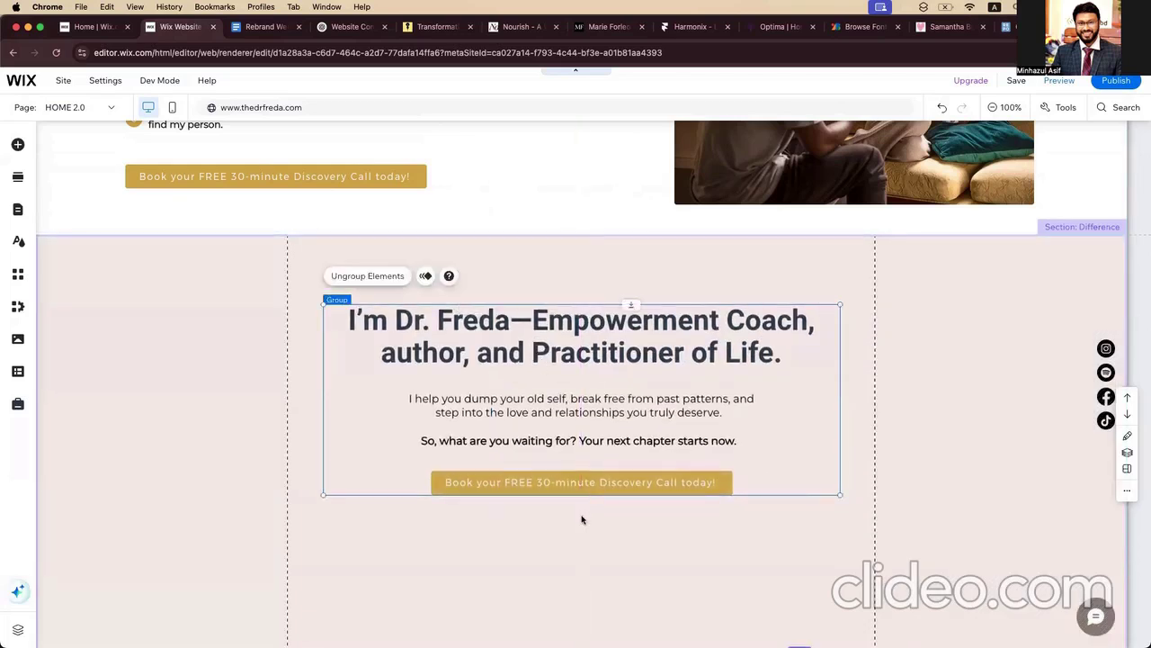
Step: Ungroup the pasted elements and replace the heading with the document's title "Coaching vs. Therapy: What's the Difference?"
left_click(379, 275)
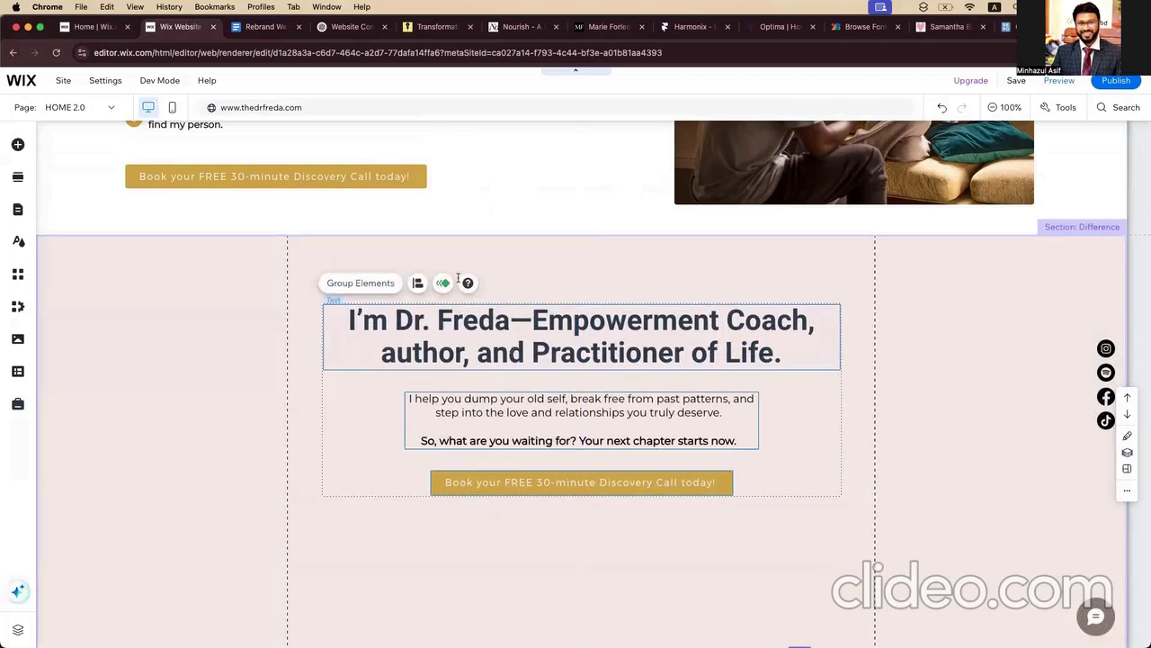
key("ctrl+Tab")
left_click_drag(457, 279, 639, 280)
key("ctrl+shift+Tab")
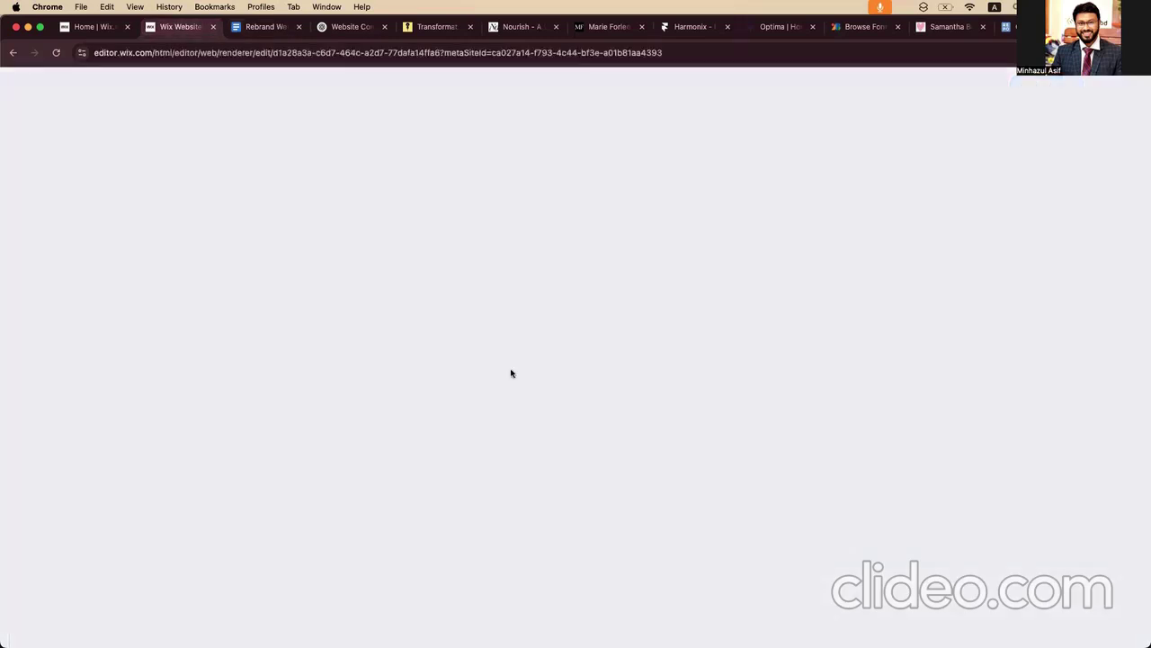
left_click(546, 331)
left_click(365, 280)
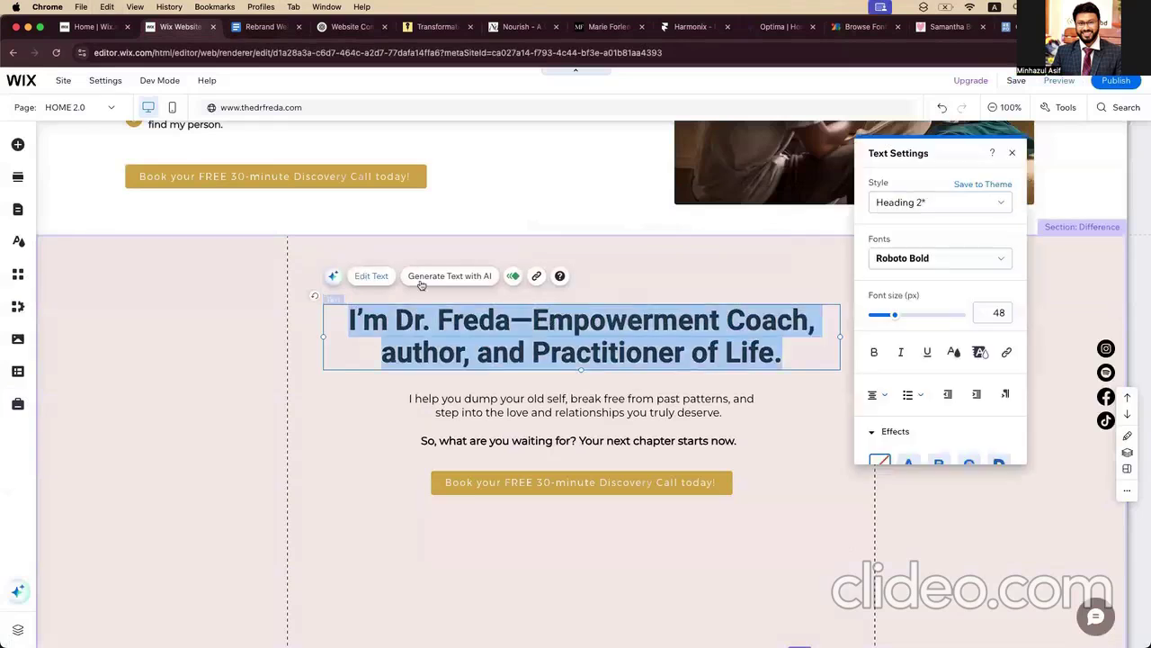
key("super+v")
Step: Replace the Difference section's paragraph with the document's sentence "Both coaching and therapy offer valuable support, but they serve different purposes."
left_click(387, 411)
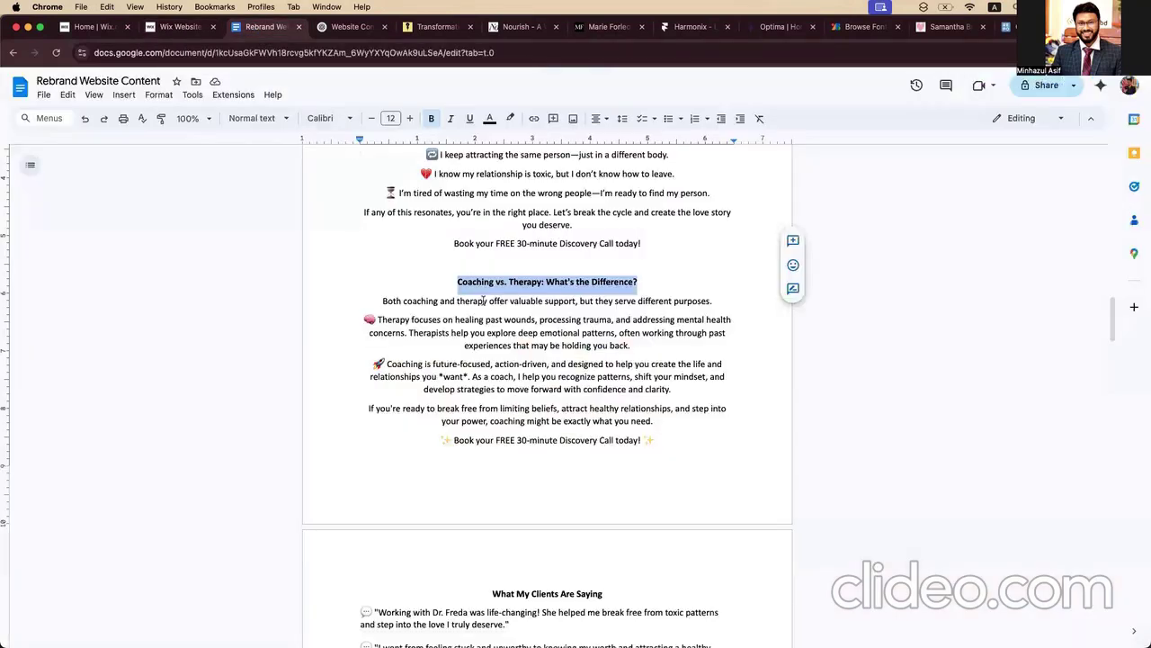
left_click(383, 301)
left_click_drag(383, 302, 713, 298)
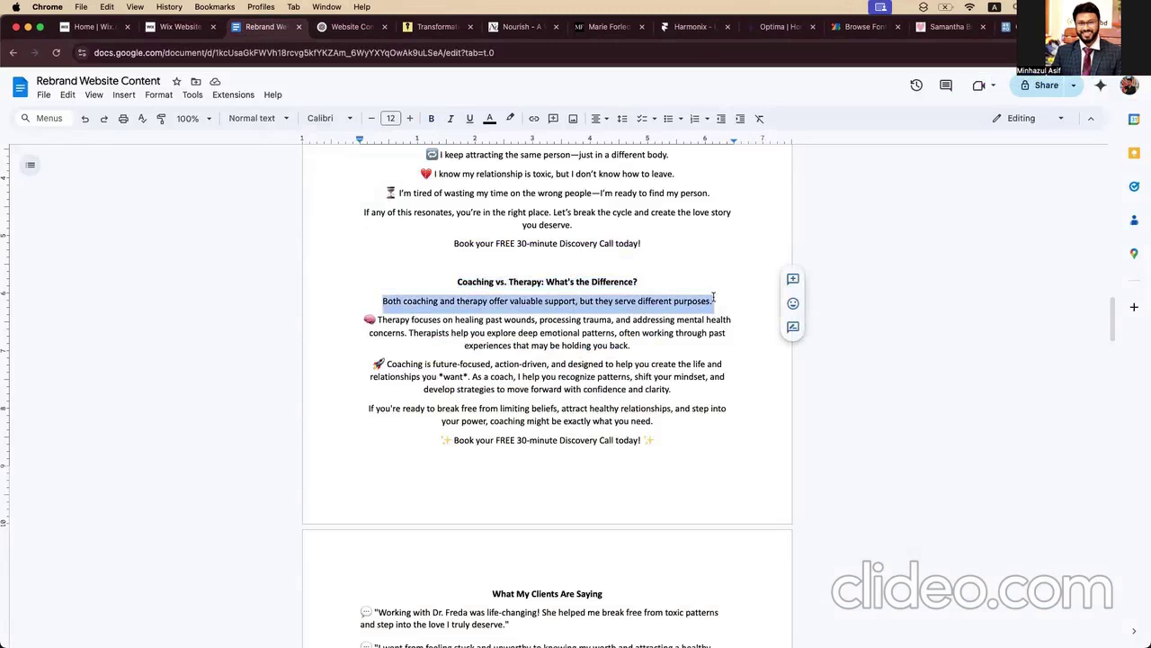
left_click(180, 26)
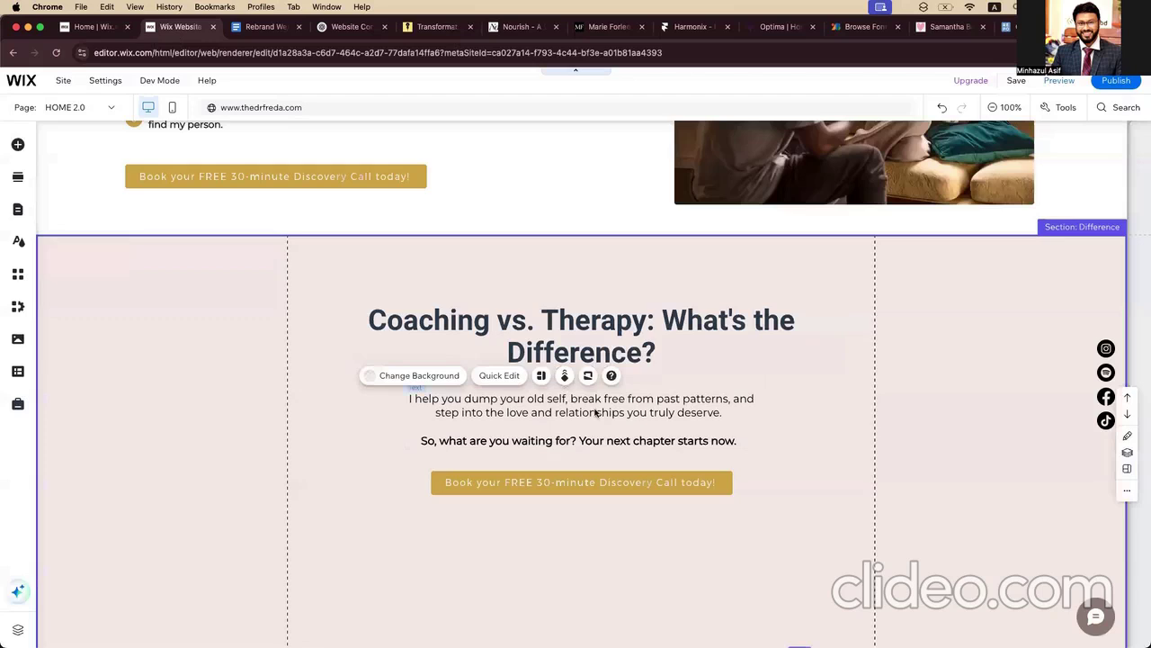
left_click(462, 415)
left_click(449, 369)
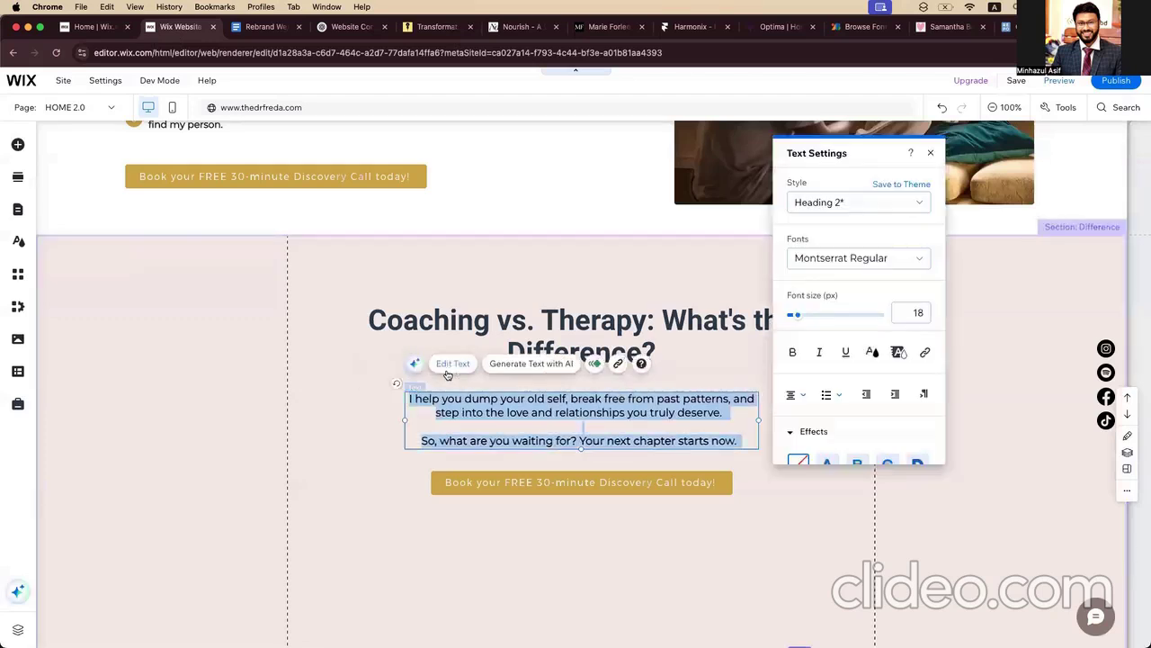
key("super+v")
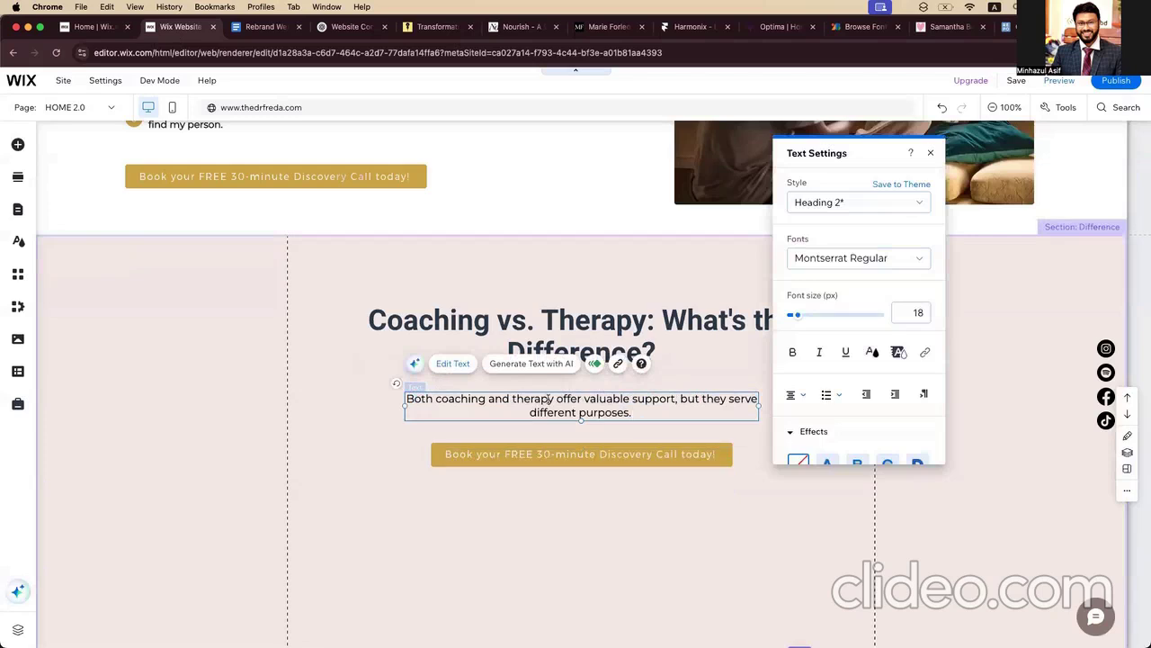
Step: Review the document's "Coaching vs. Therapy" text and its closing Discovery Call line against the Difference section's button
left_click(570, 286)
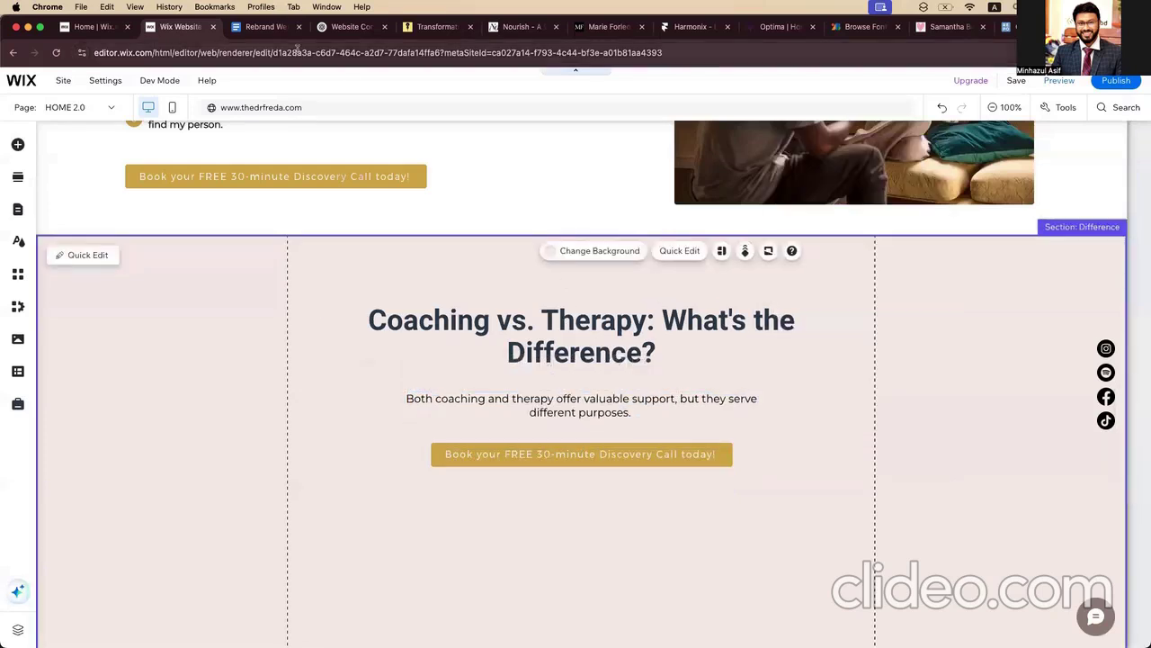
left_click(261, 27)
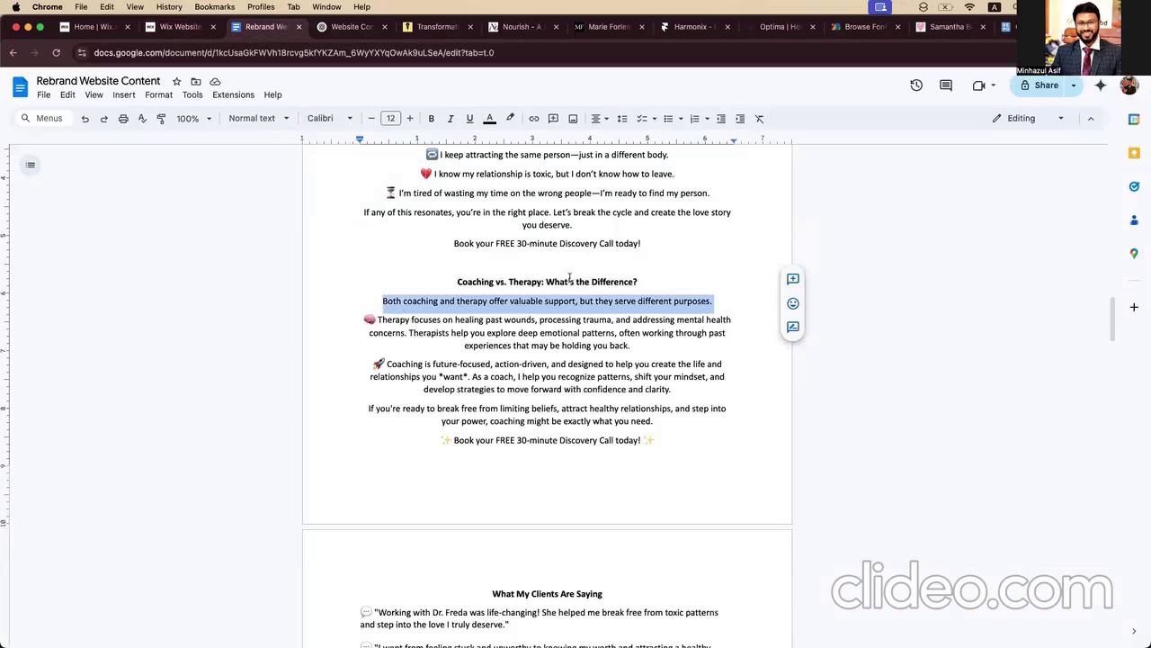
left_click(456, 284)
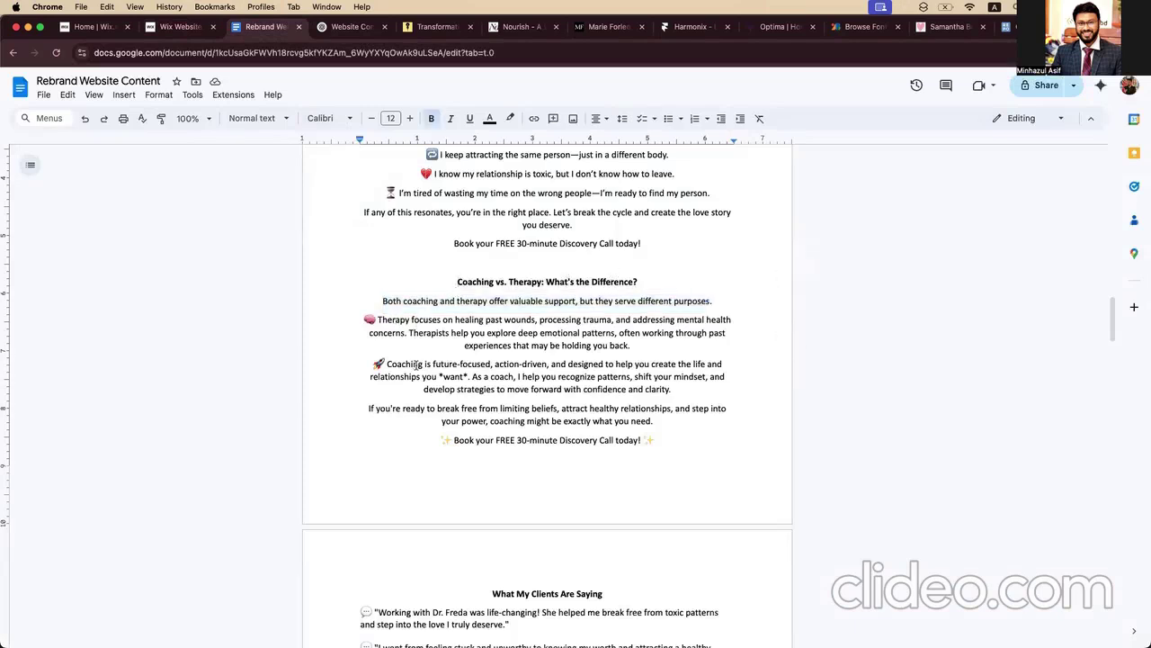
left_click(379, 321)
left_click(178, 26)
scroll(520, 378, "down", 3)
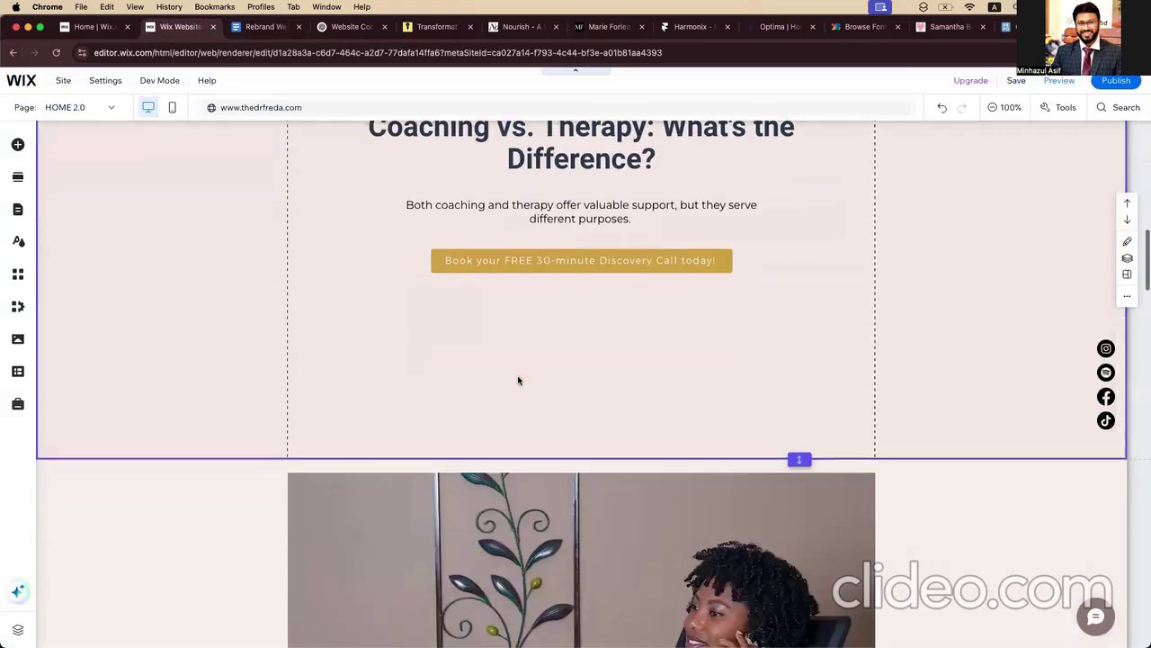
left_click(570, 260)
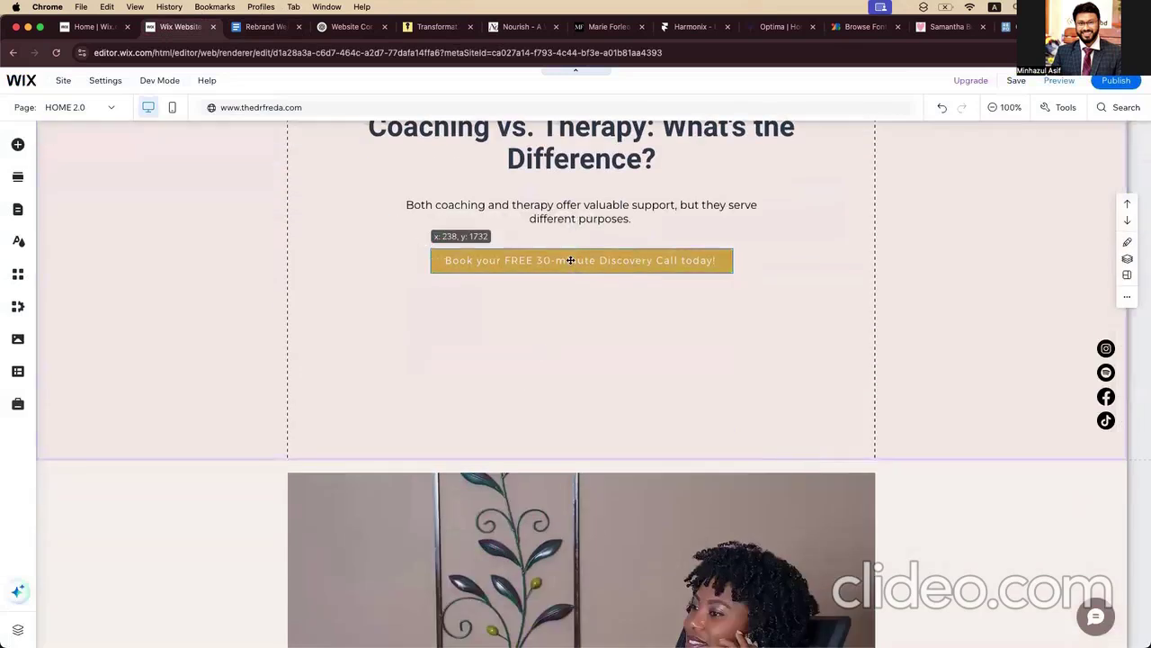
left_click(261, 24)
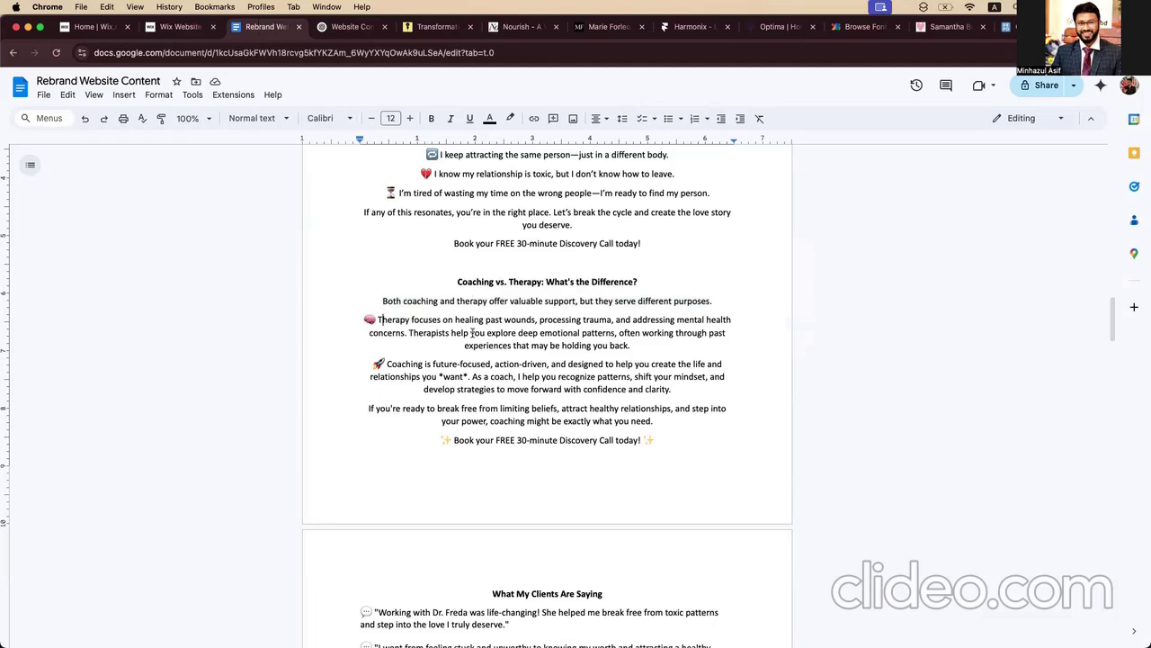
triple_click(490, 440)
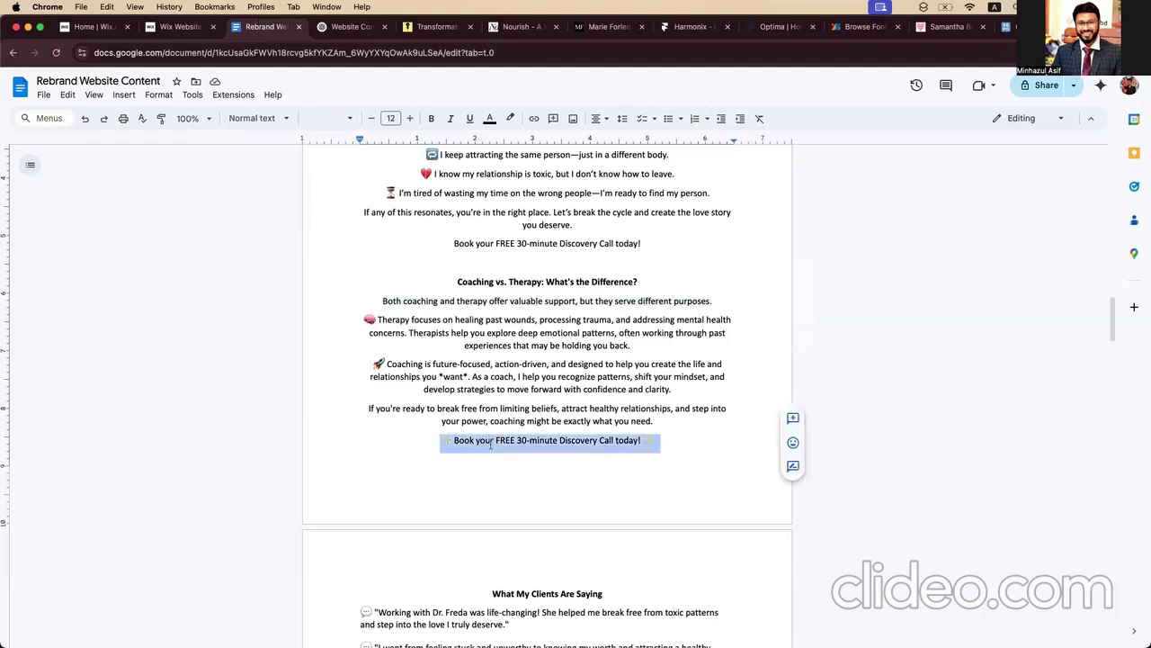
left_click(180, 26)
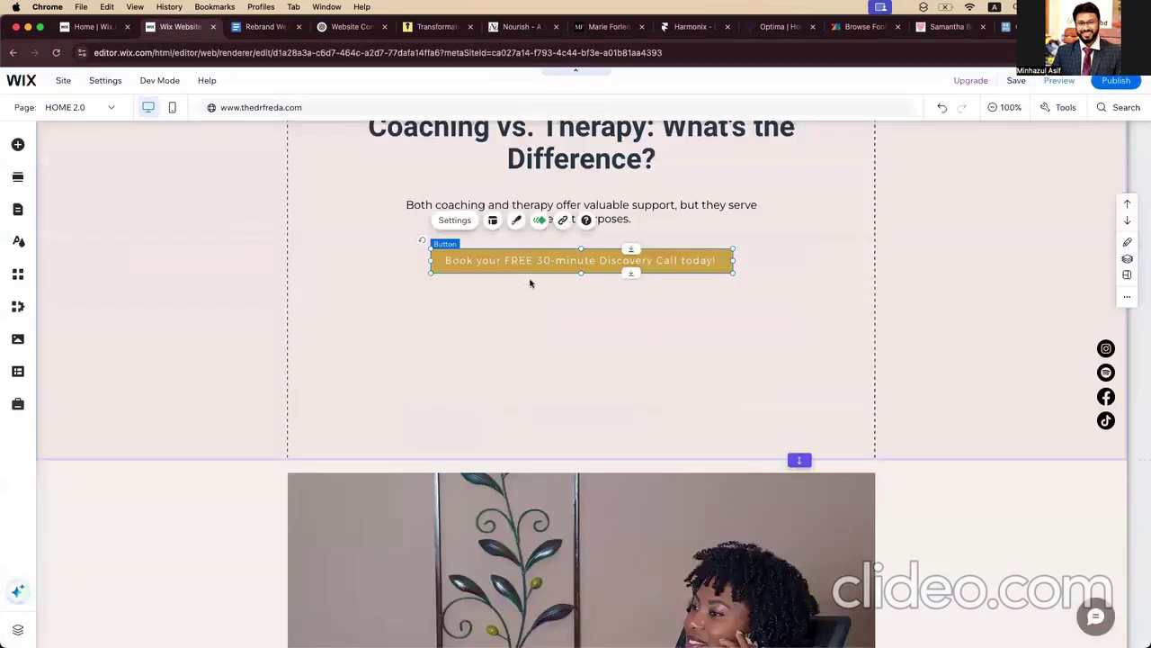
Step: Move the Discovery Call button lower and extend the Difference section's height, leaving an open area beneath the paragraph
left_click_drag(553, 242, 553, 379)
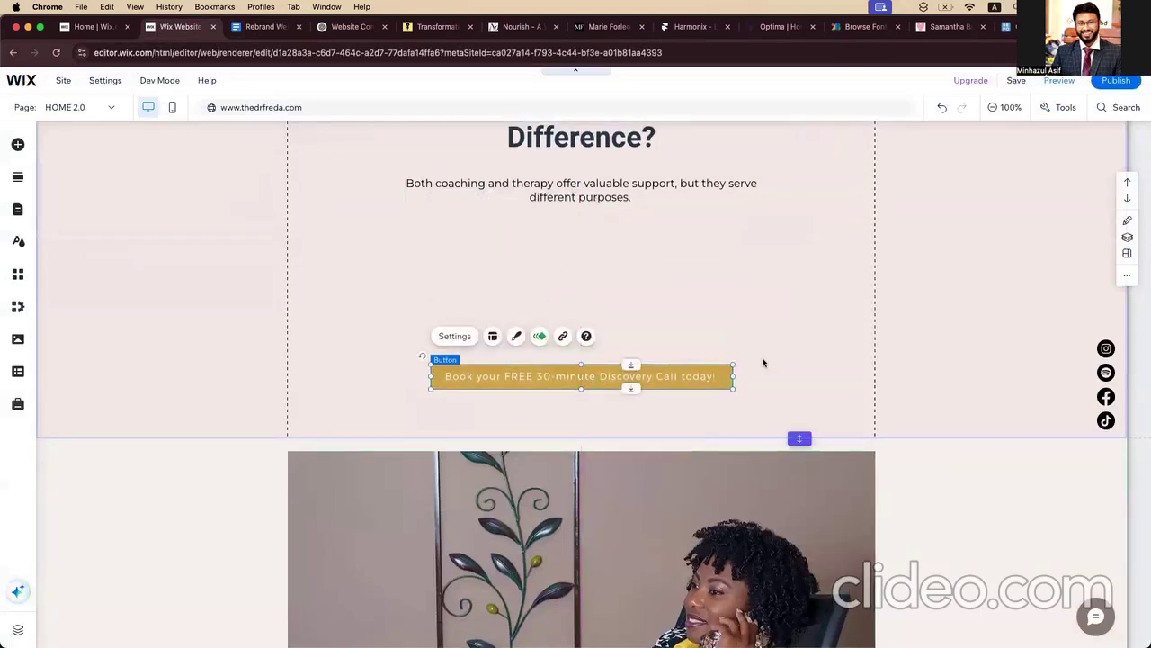
scroll(764, 363, "down", 2)
left_click_drag(802, 313, 793, 460)
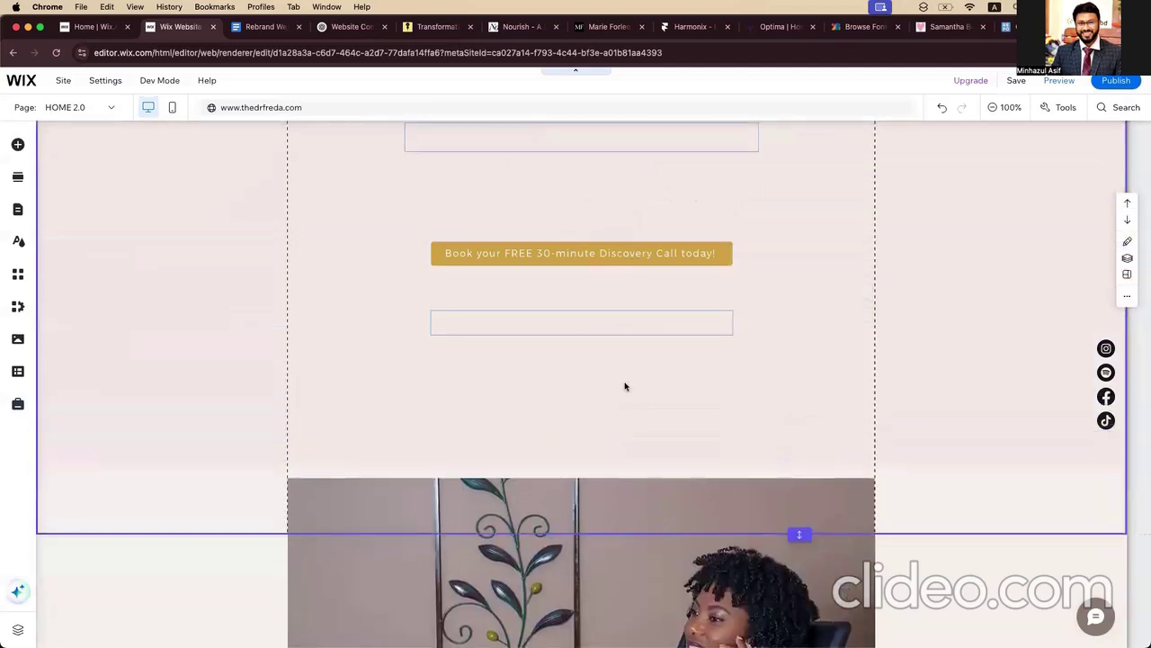
scroll(621, 391, "up", 3)
left_click_drag(596, 423, 596, 524)
left_click(601, 332)
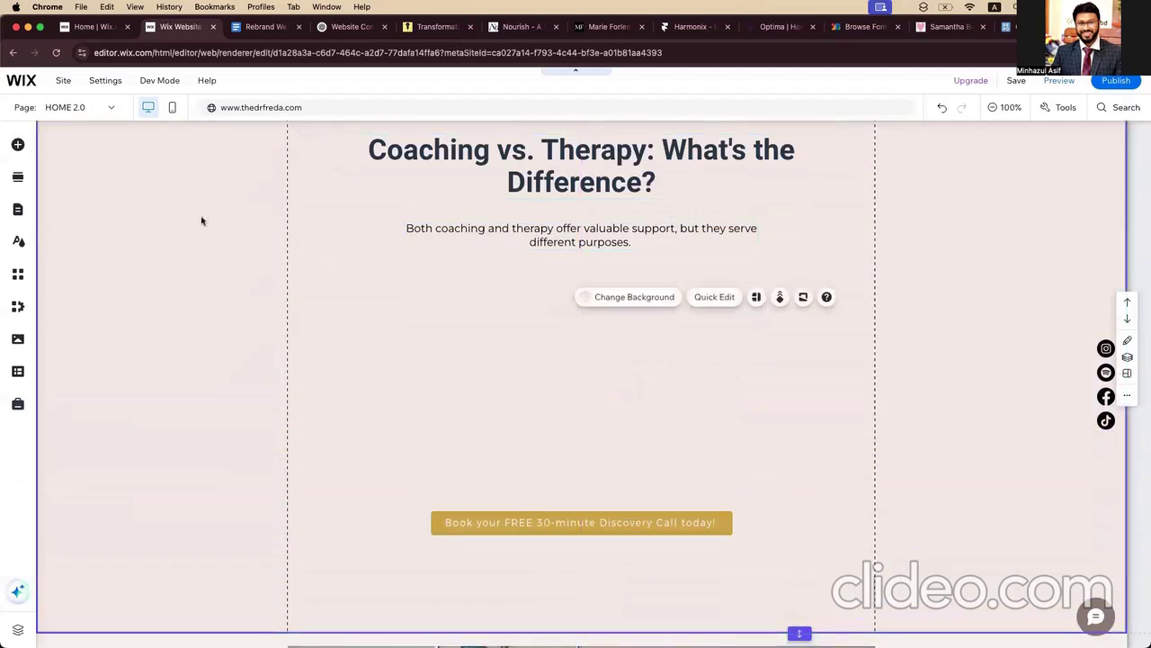
Step: Add a black rectangular container box between the Difference section's paragraph and the Discovery Call button
left_click(20, 144)
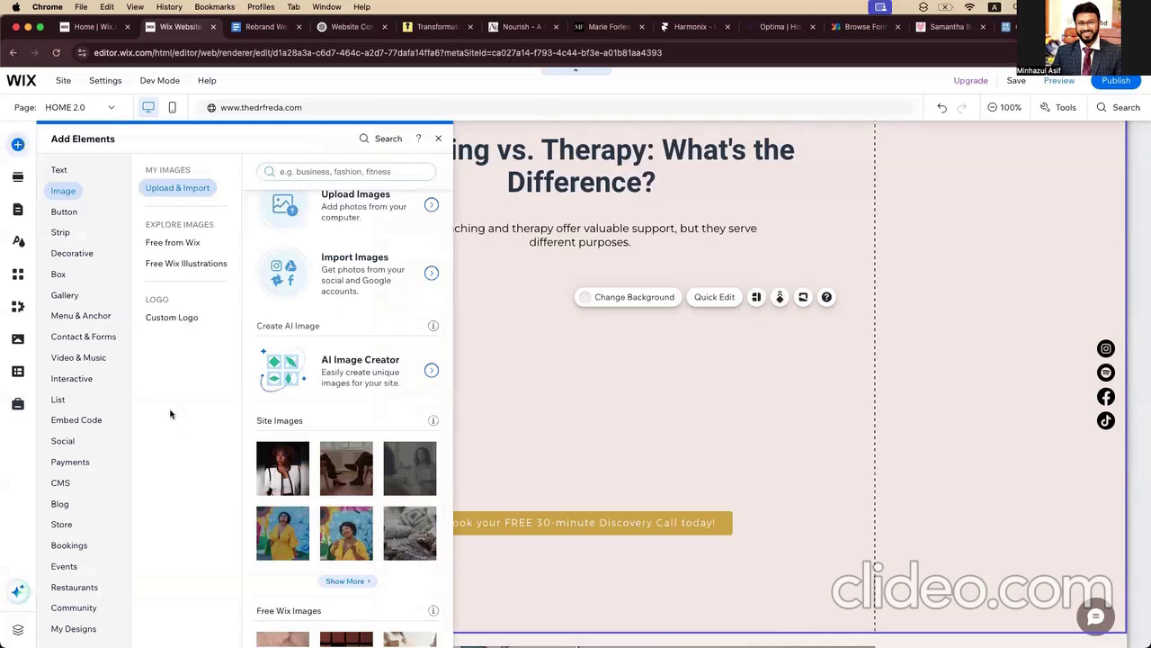
left_click(59, 277)
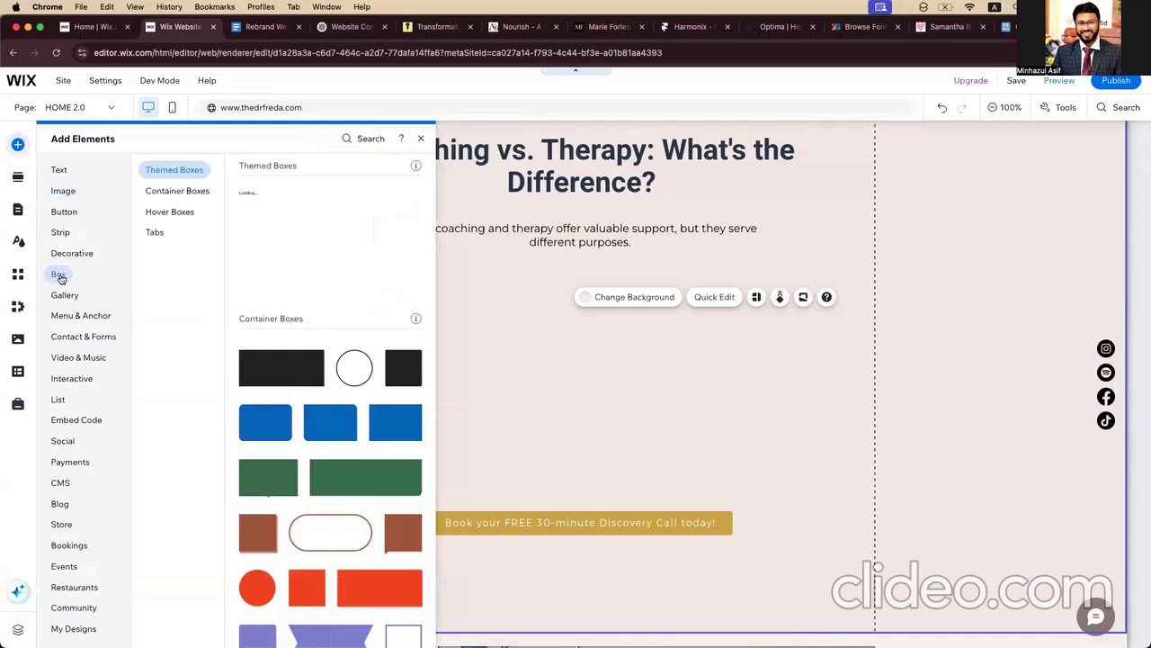
left_click(288, 368)
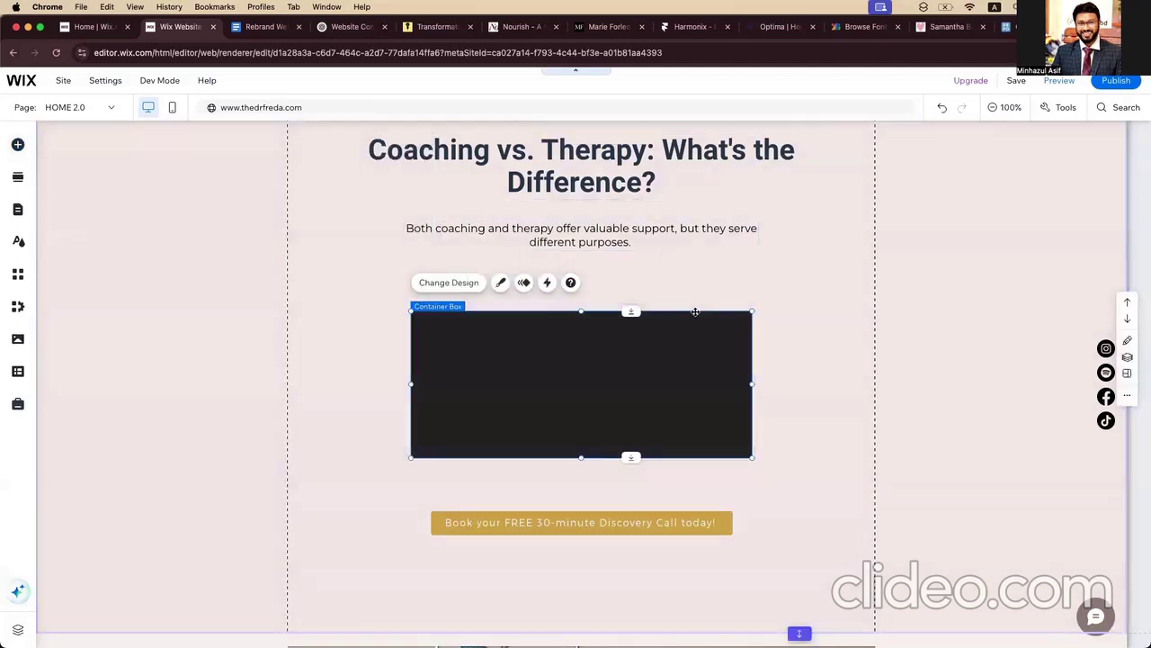
left_click(701, 274)
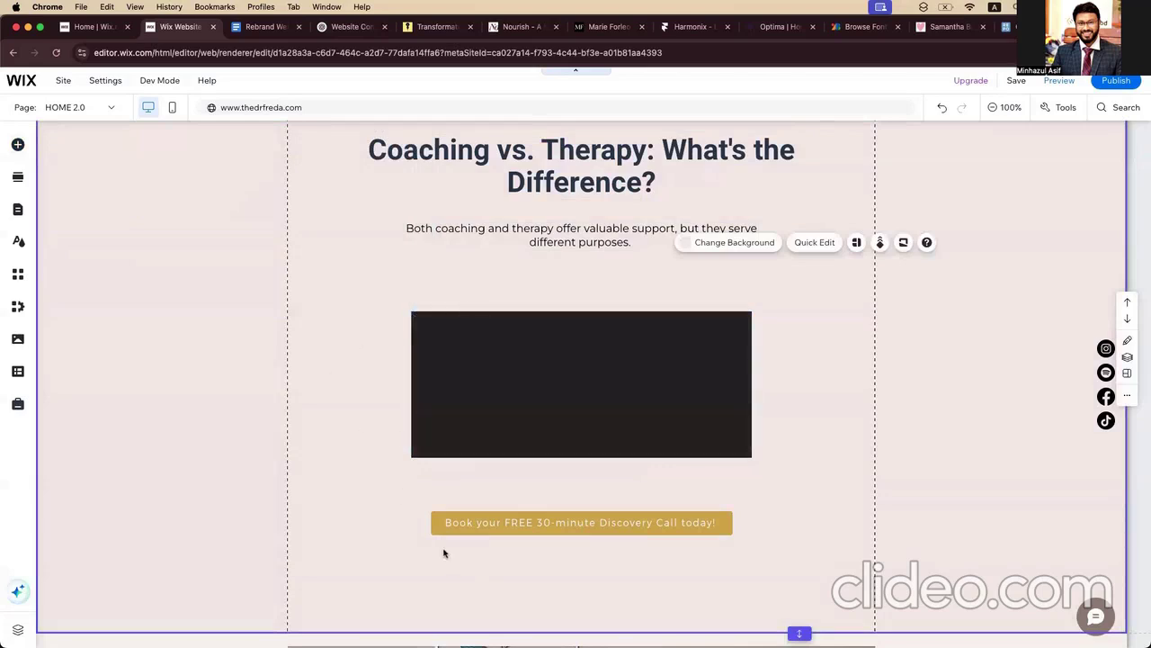
Step: Open the corner radius settings in the black container box's custom design
left_click(441, 519)
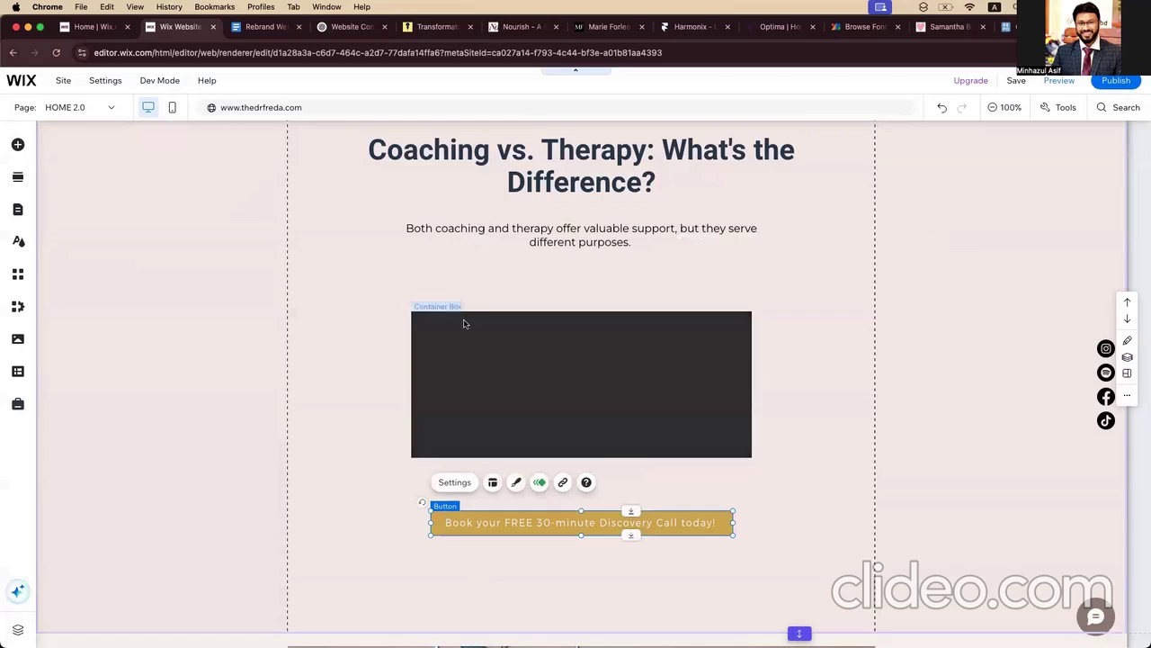
left_click(465, 324)
left_click(501, 283)
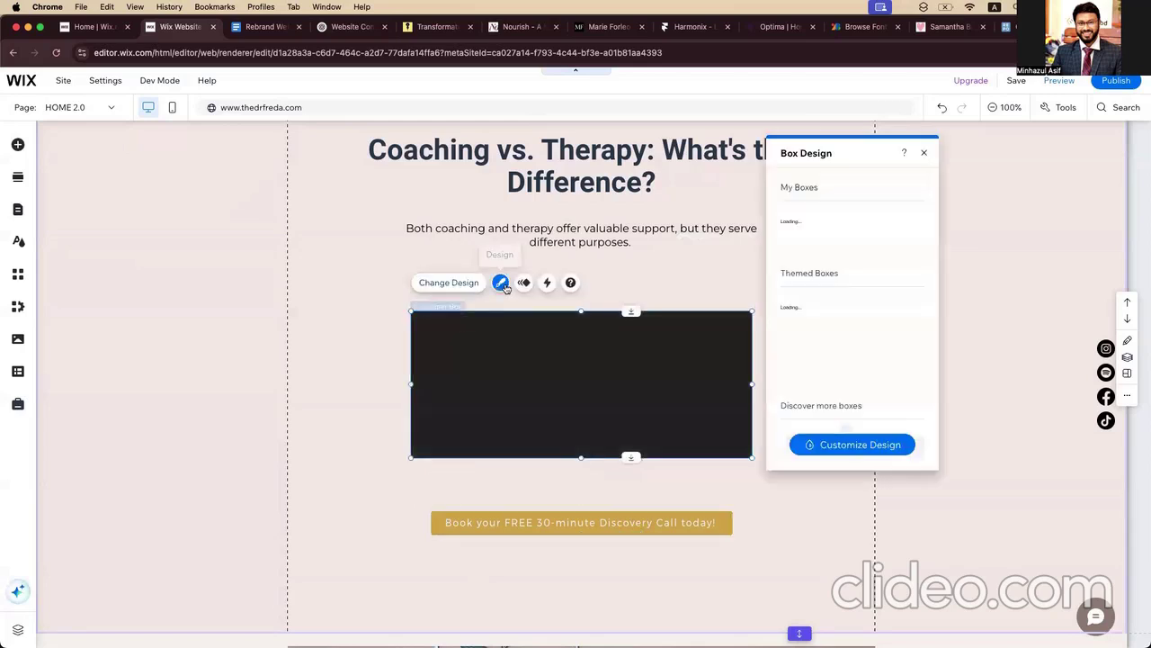
left_click(836, 447)
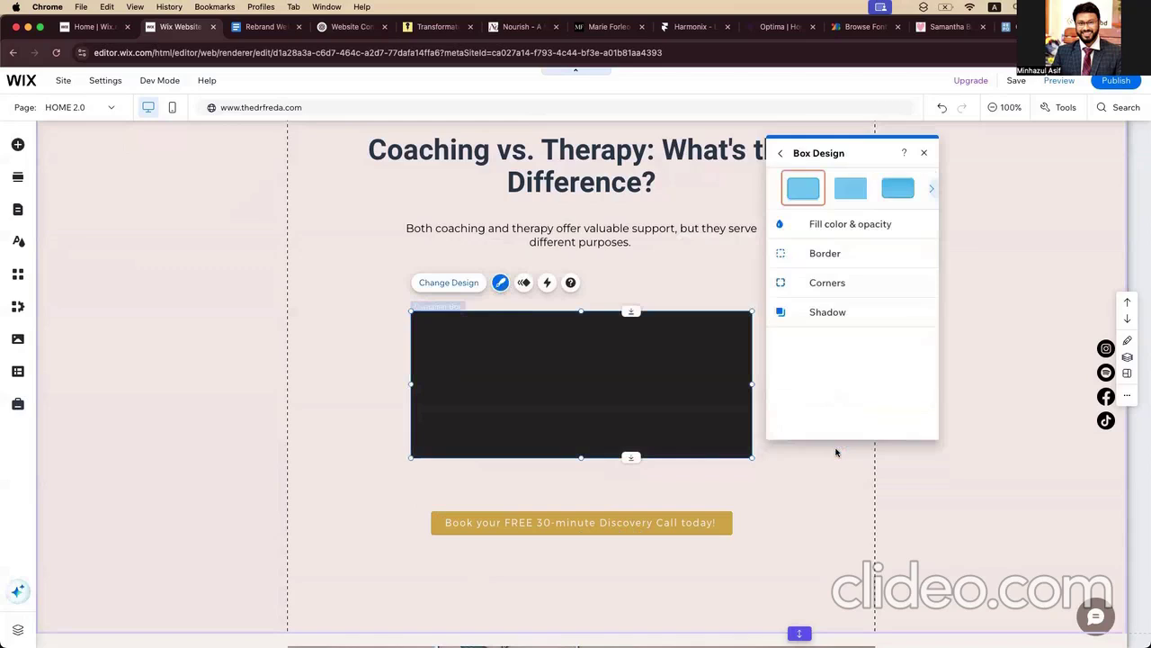
left_click(846, 252)
left_click(781, 281)
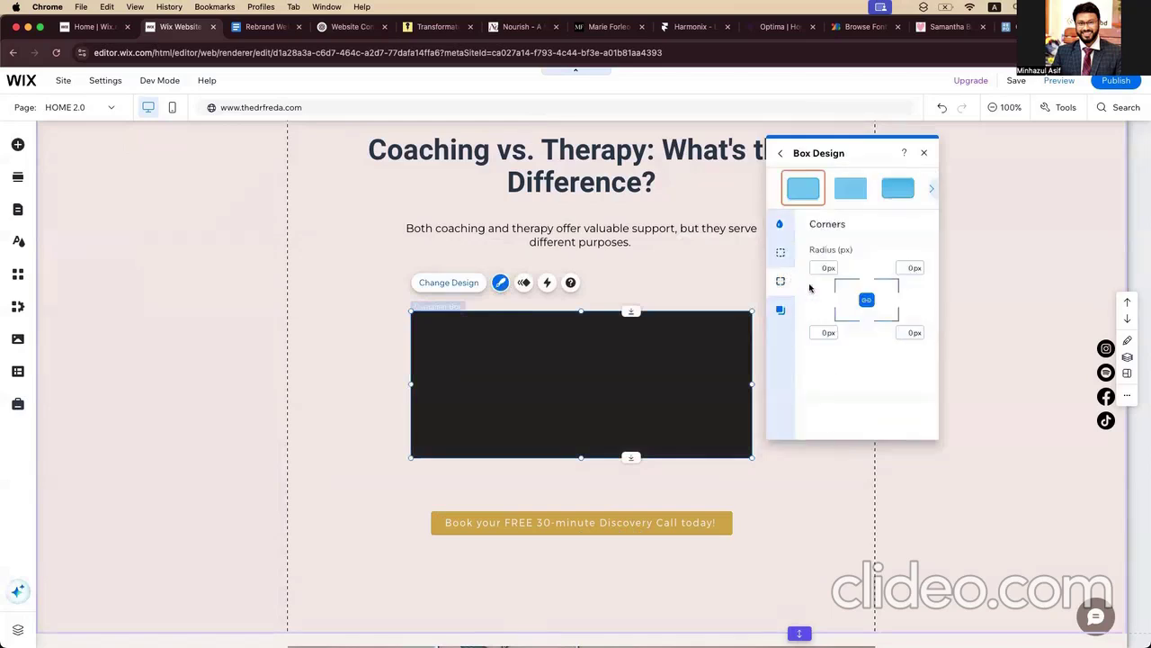
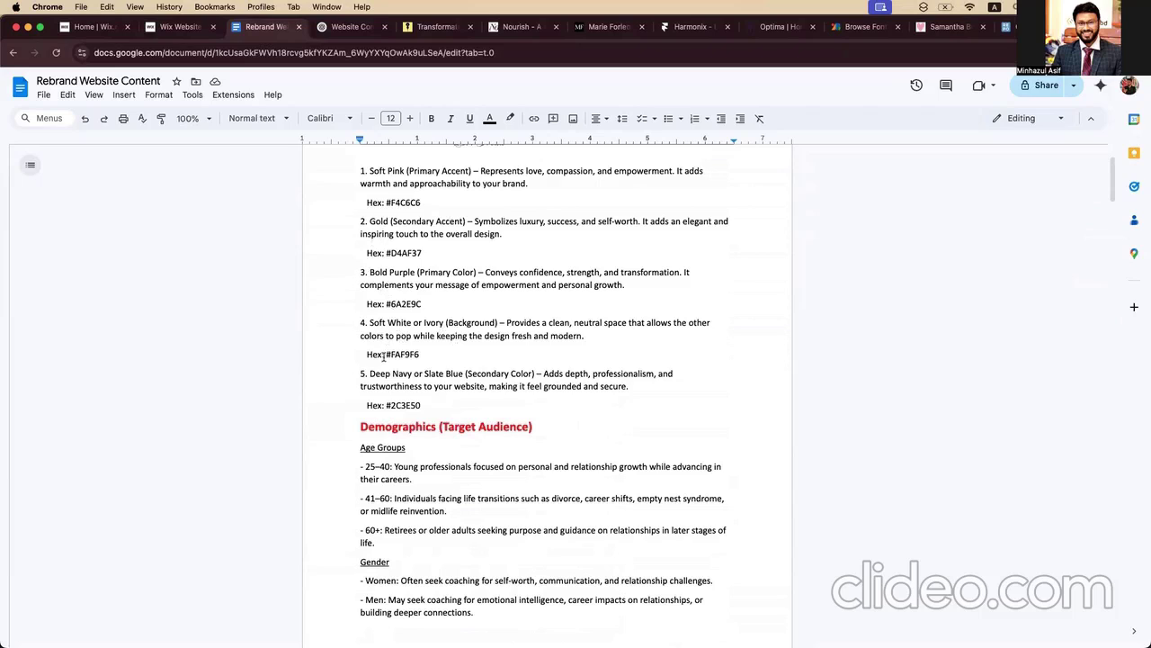
Step: Copy the Soft White or Ivory background hex code #FAF9F6 from the rebrand document and return to the site editor
left_click_drag(387, 356, 417, 351)
key("super+c")
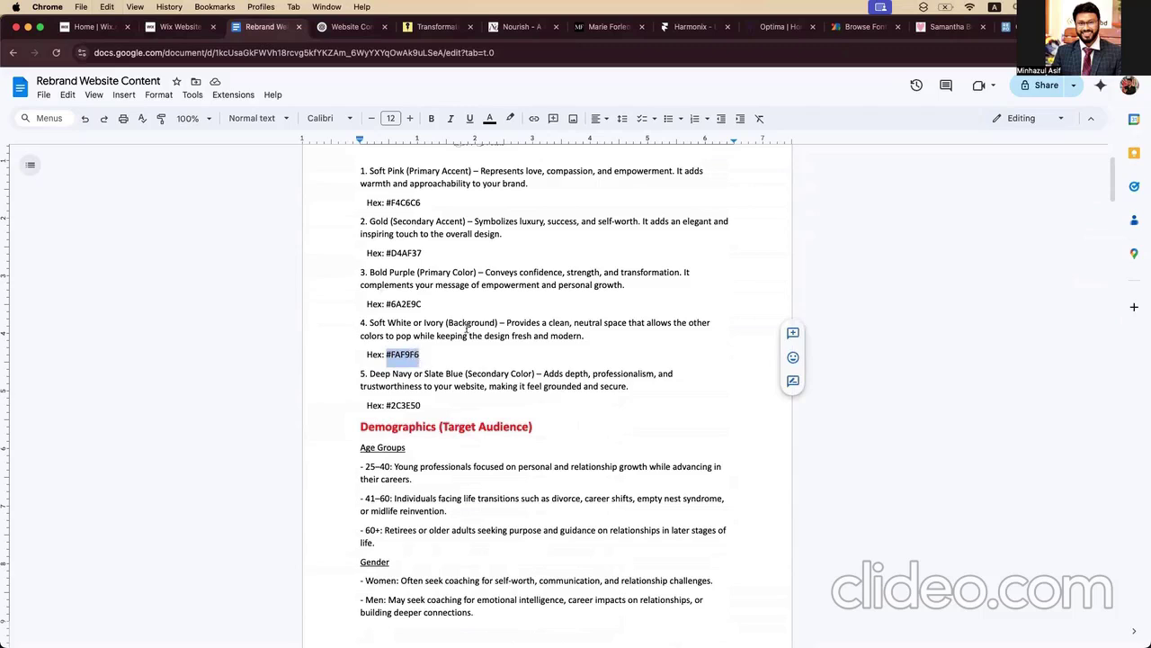
triple_click(446, 325)
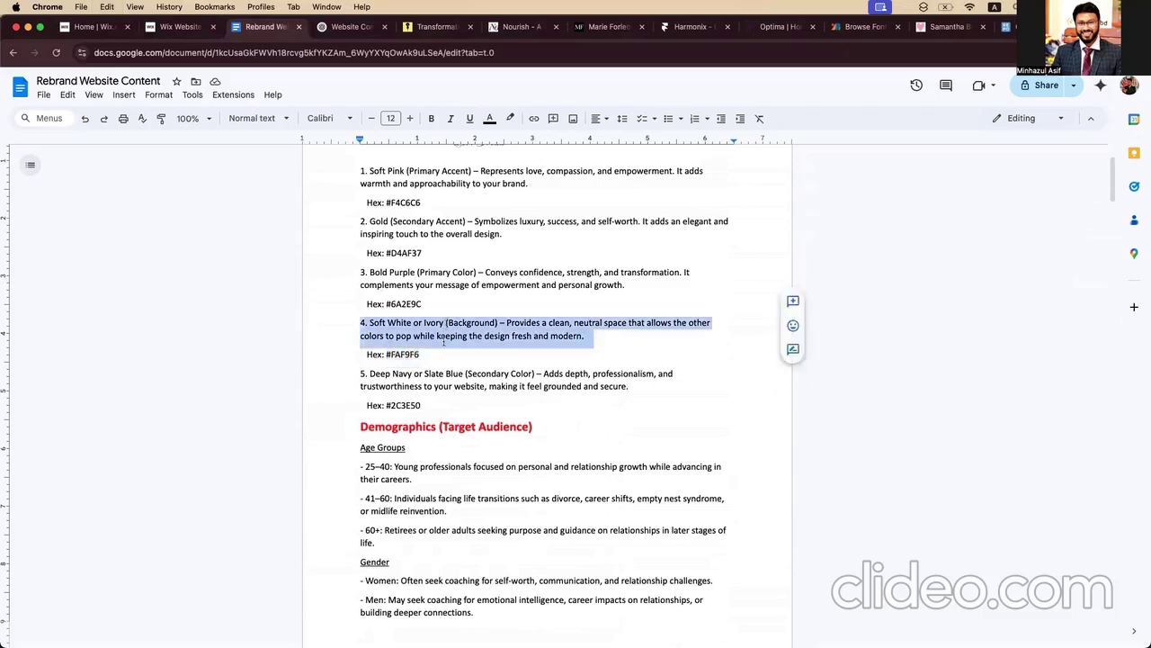
left_click(177, 27)
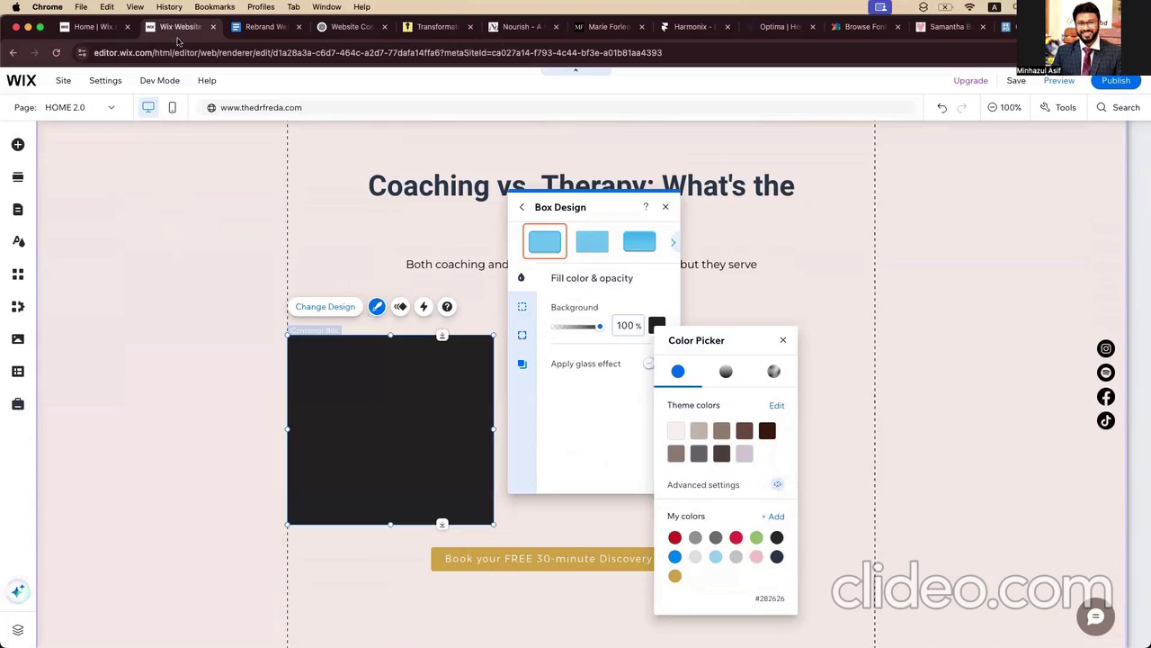
Step: Set the Difference section's background to the custom color #FAF9F6
left_click(234, 277)
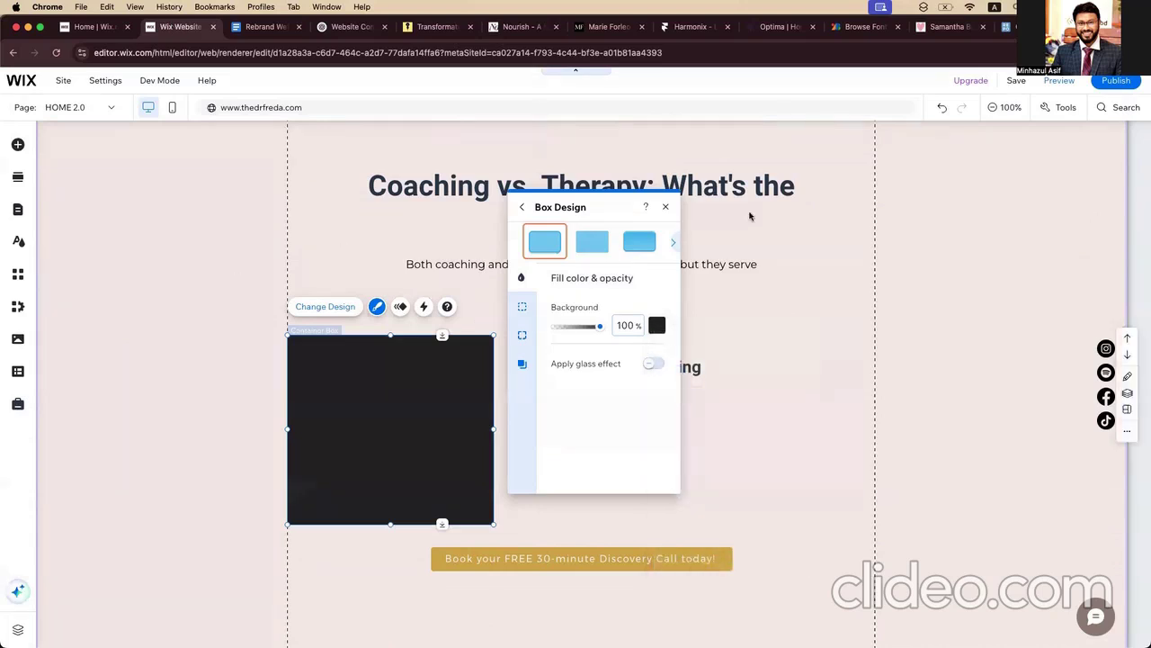
left_click(359, 283)
left_click(320, 255)
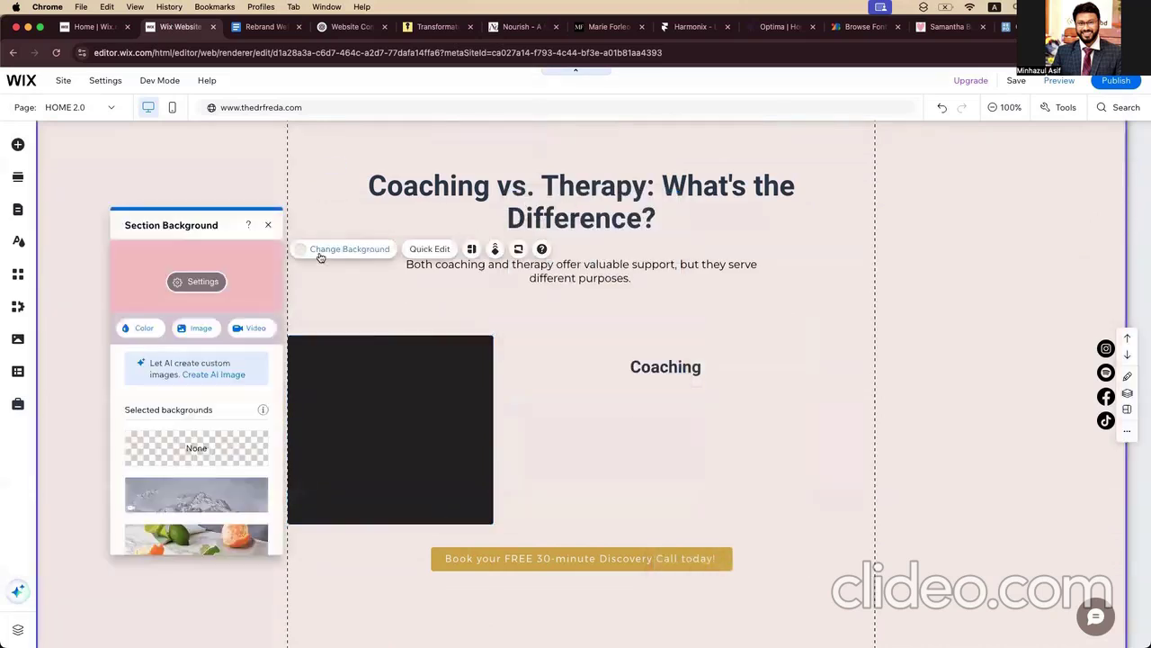
left_click(133, 330)
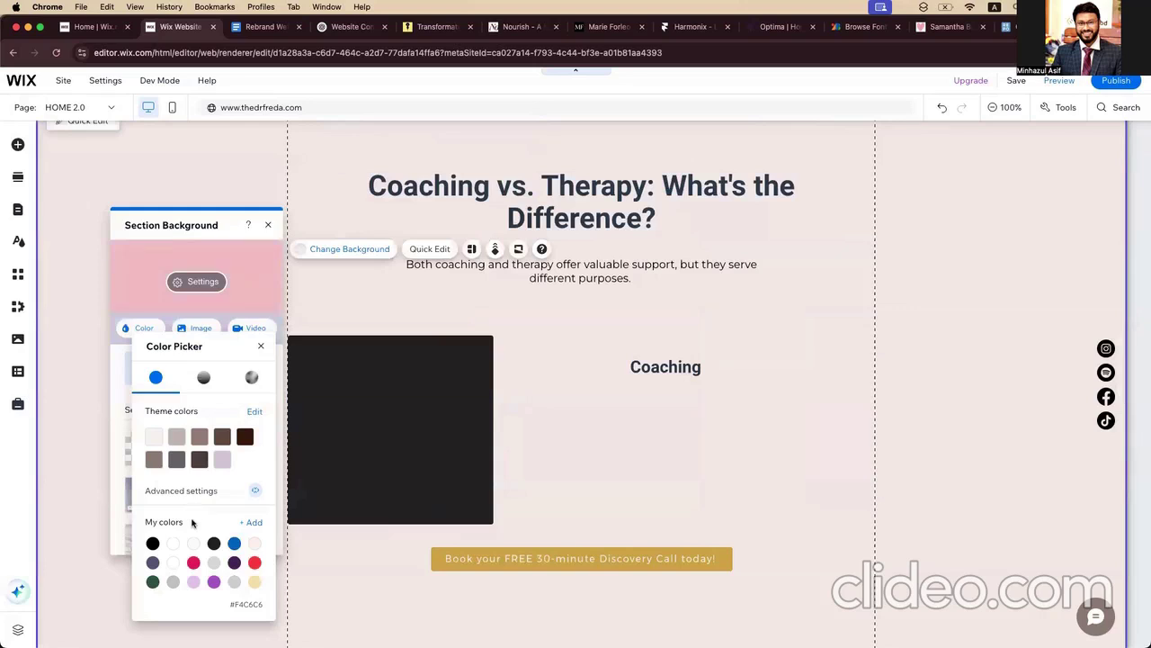
left_click(253, 522)
left_click(375, 517)
key("super+v")
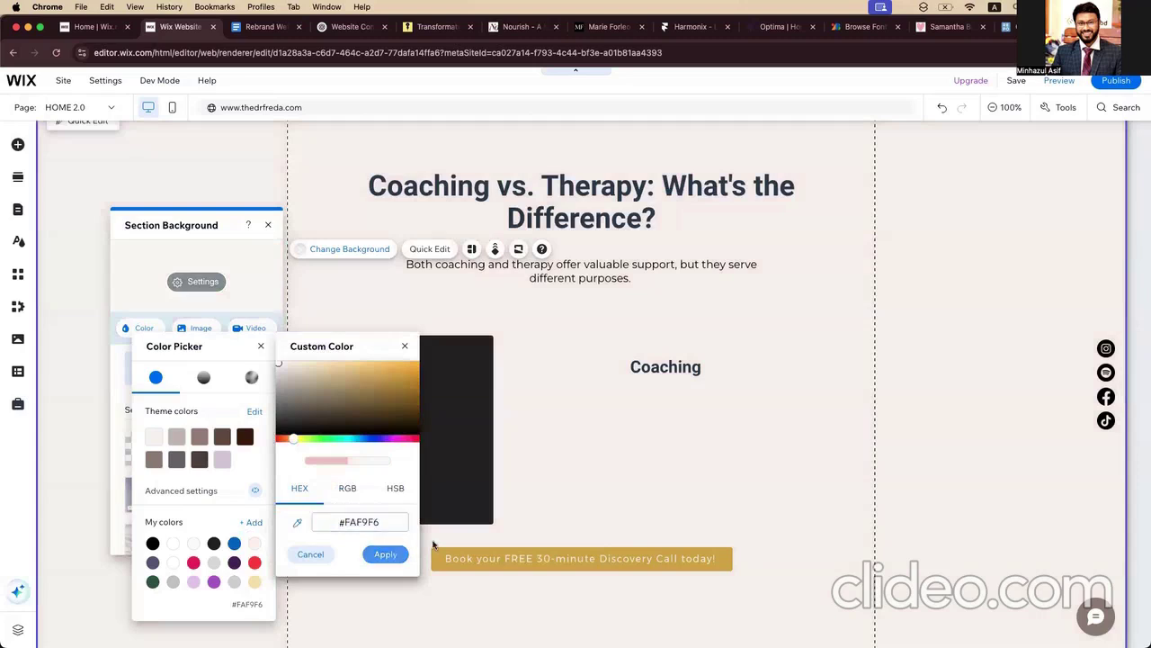
left_click(385, 554)
left_click(627, 473)
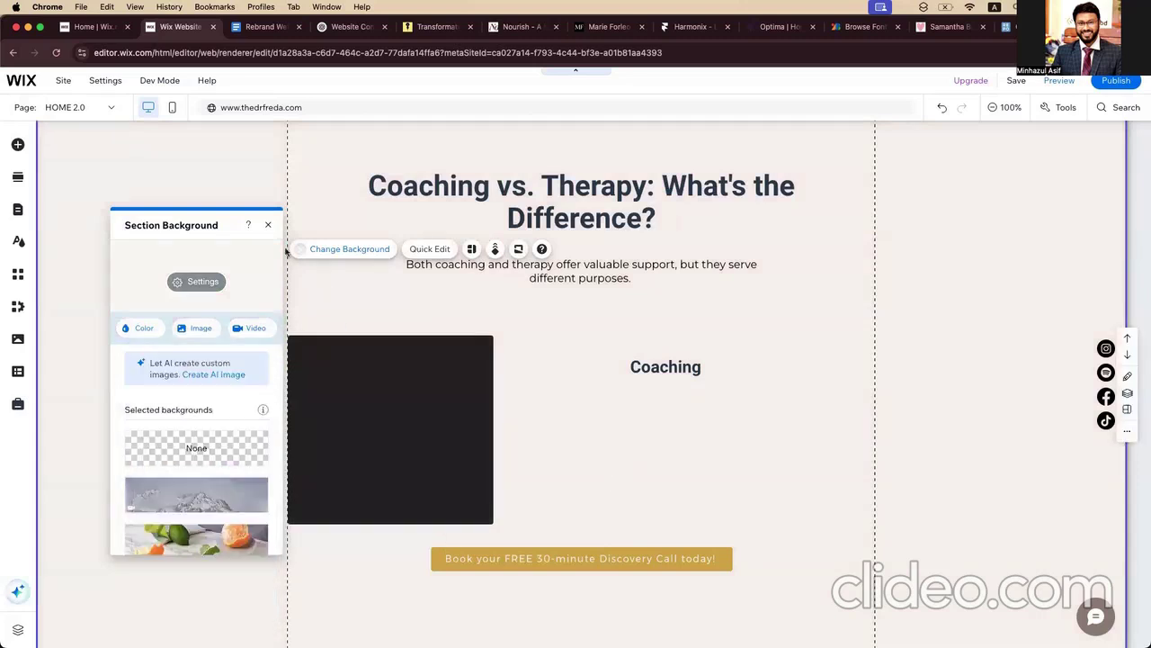
left_click(268, 225)
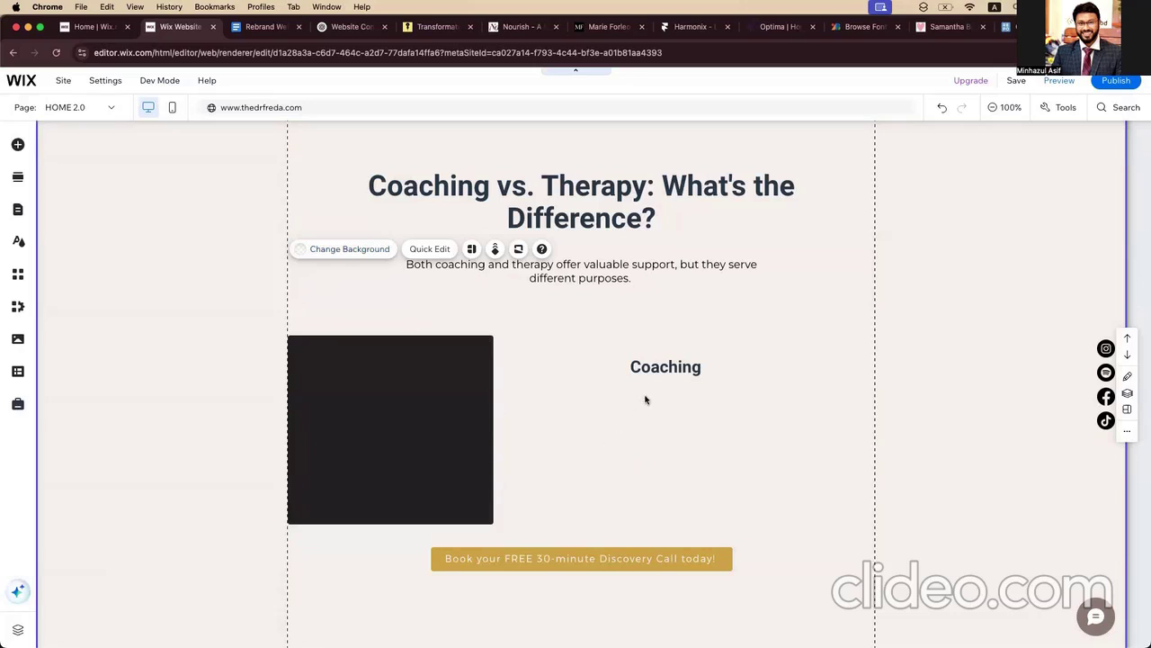
Step: Set the color behind the Hero section's background image to the saved #FAF9F6 and check it against the document's palette
scroll(613, 422, "up", 15)
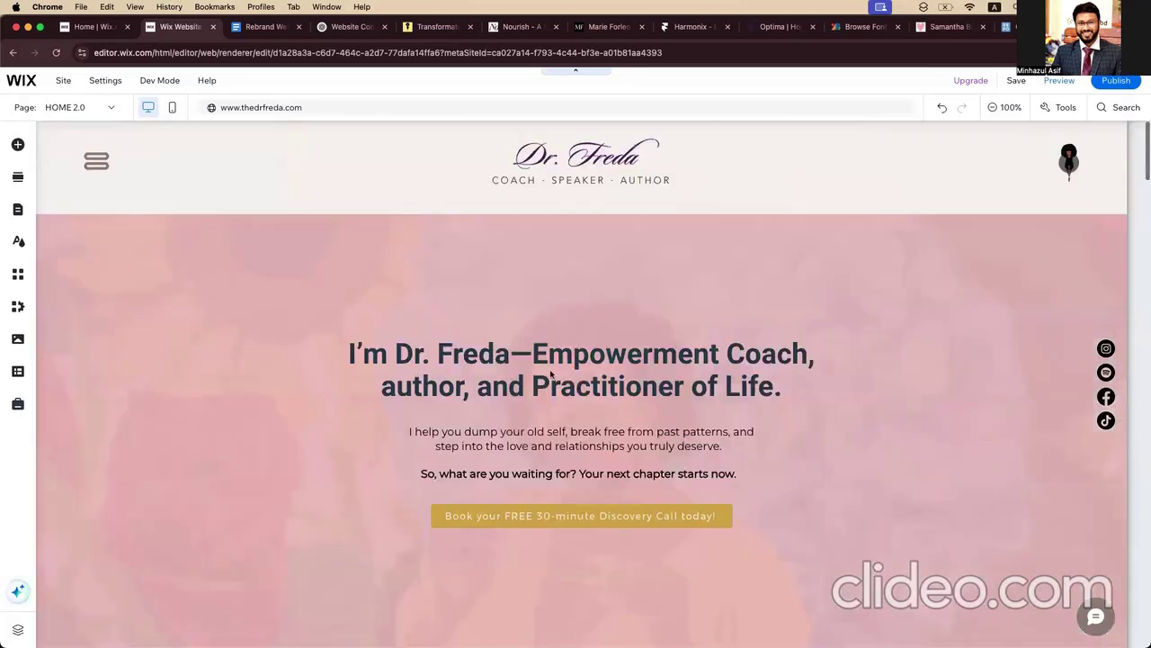
left_click(587, 295)
left_click(597, 259)
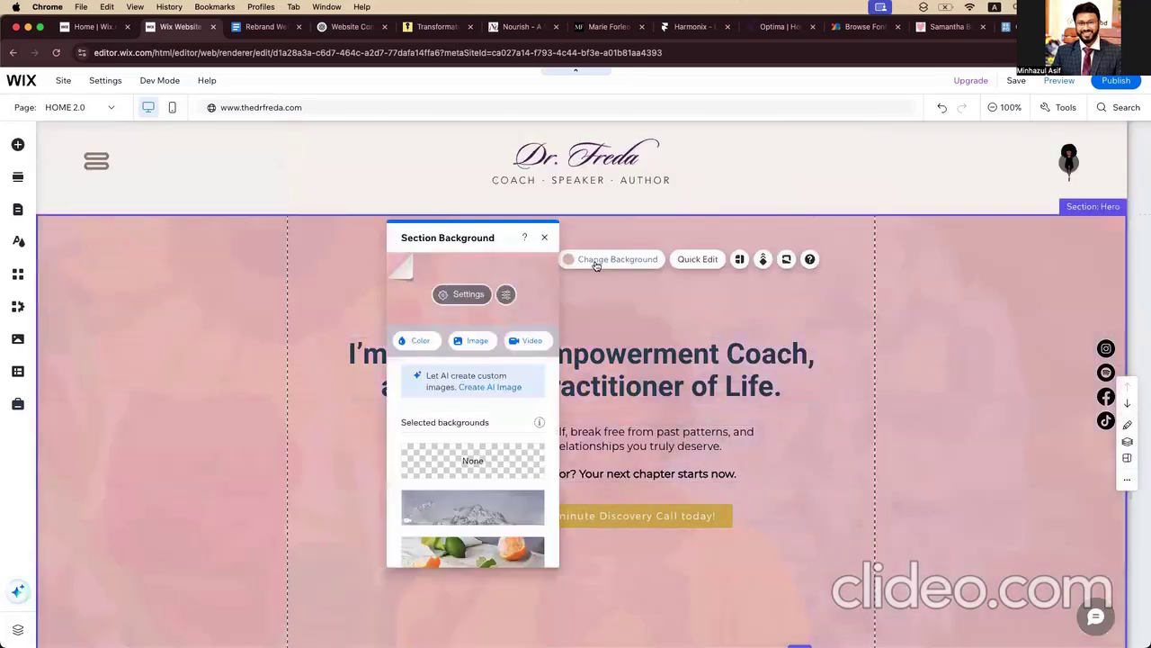
left_click(468, 294)
left_click(535, 367)
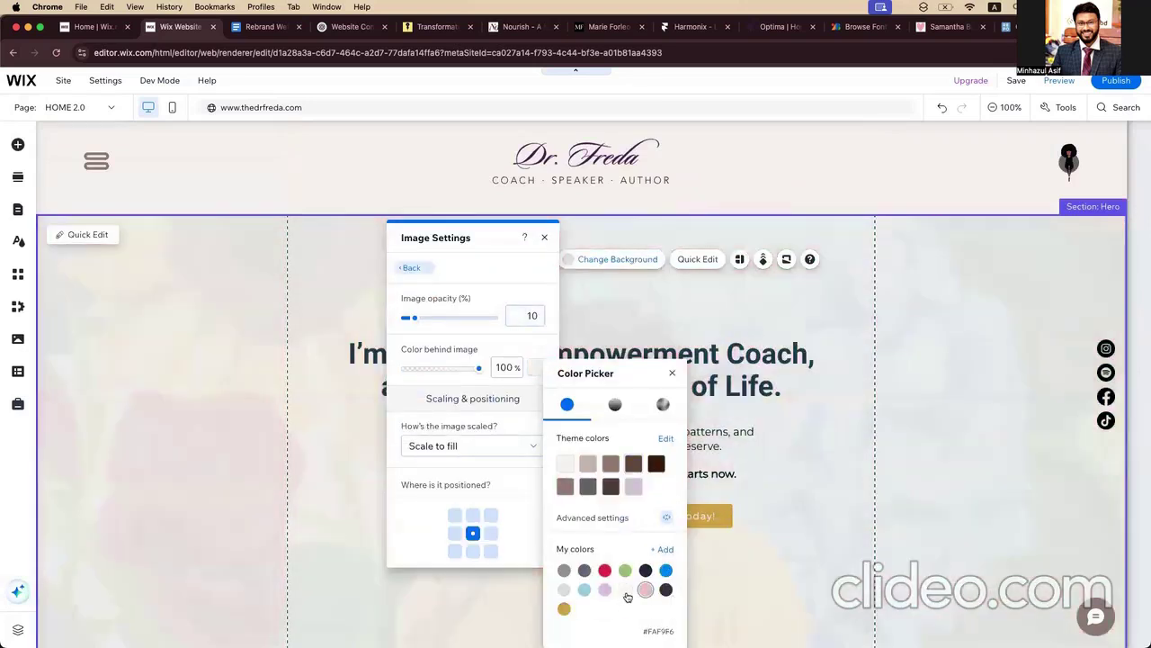
left_click(625, 590)
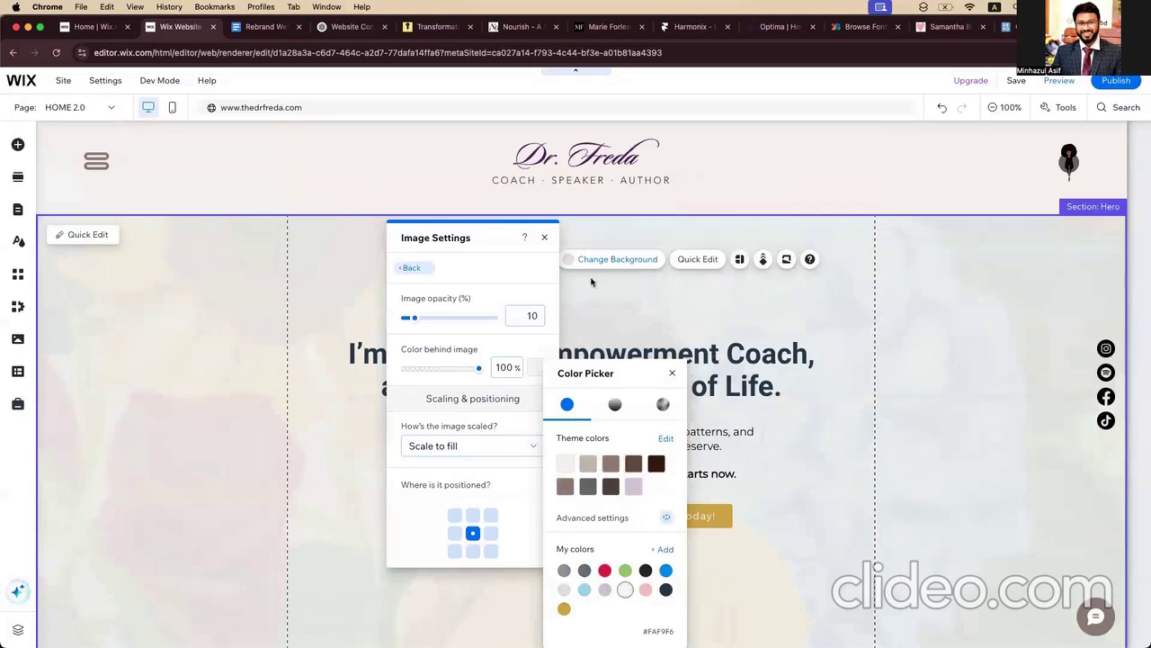
left_click(266, 27)
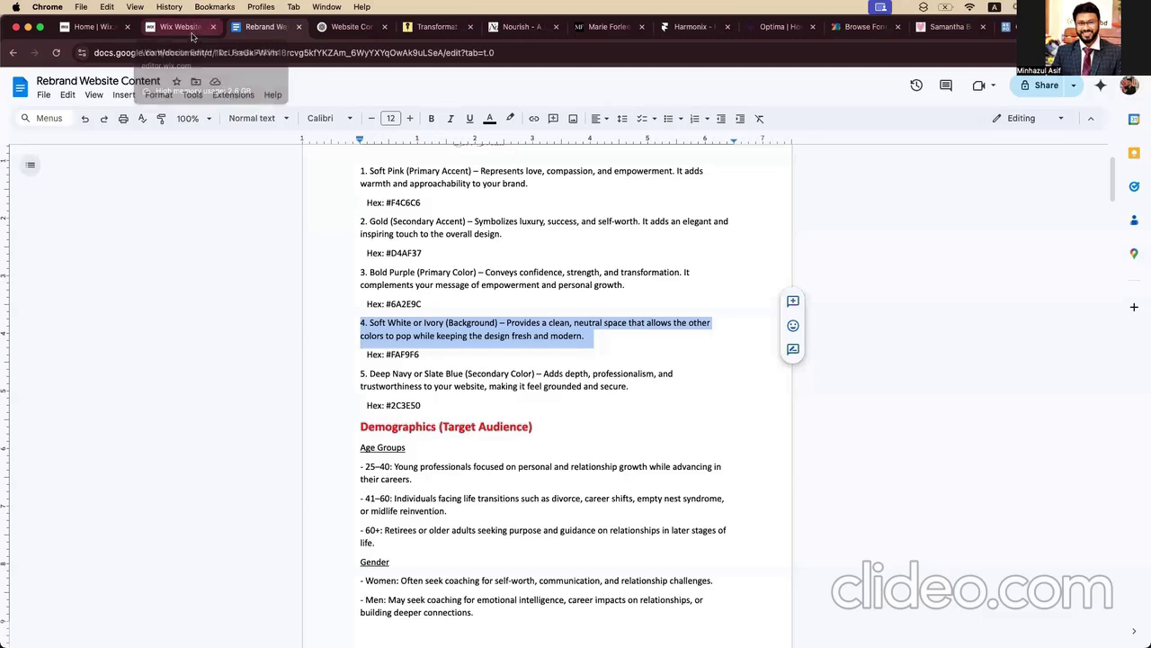
left_click(180, 27)
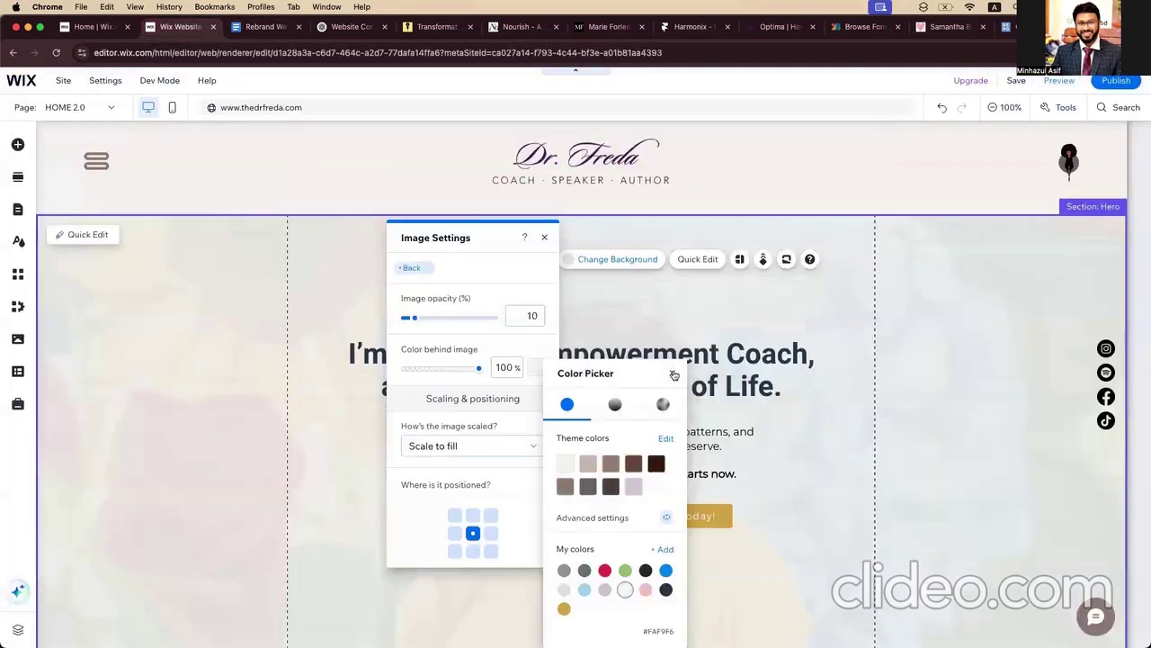
Step: Close the Hero image settings and review the section backgrounds down to the Difference section
left_click(544, 238)
left_click(544, 237)
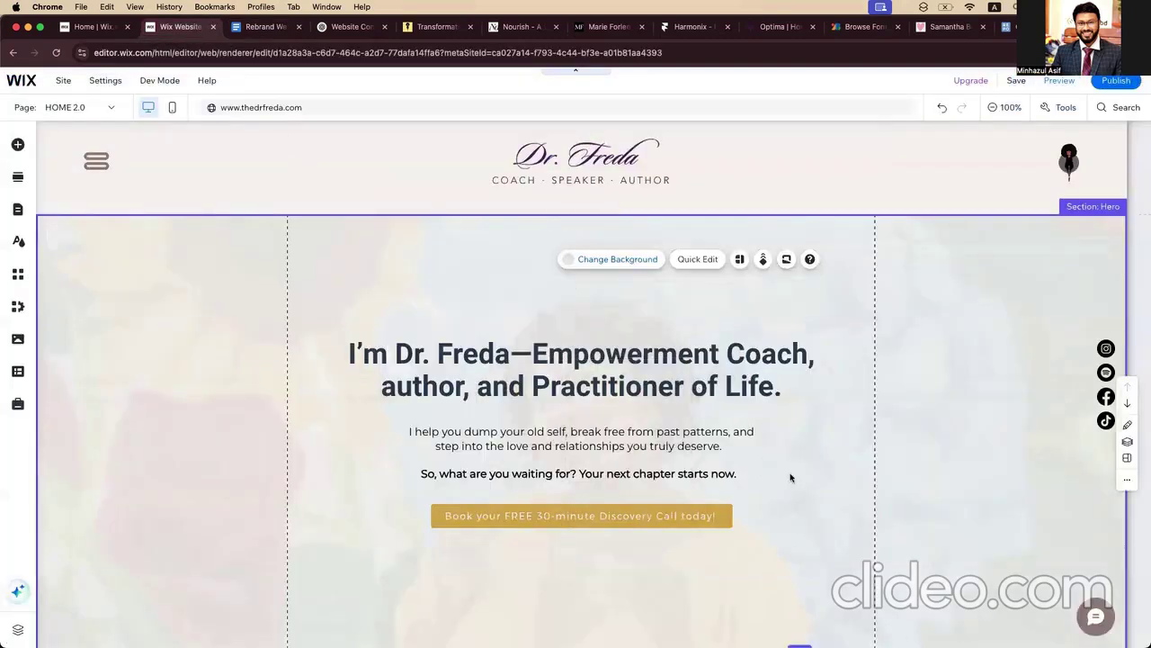
scroll(578, 439, "down", 15)
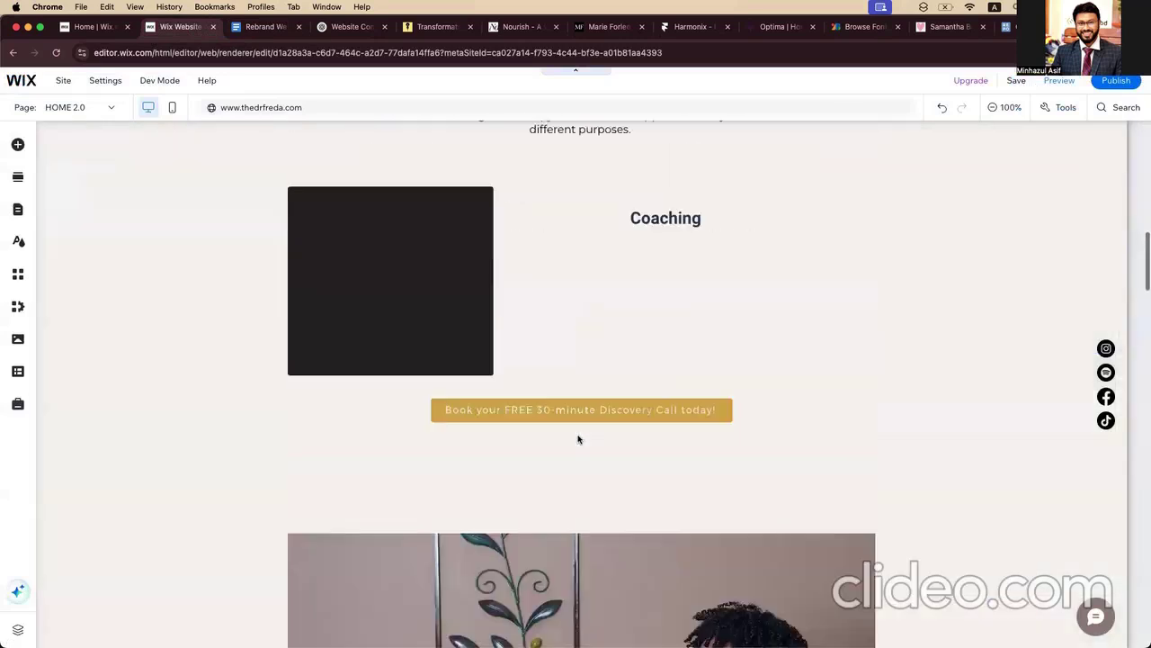
scroll(579, 439, "up", 8)
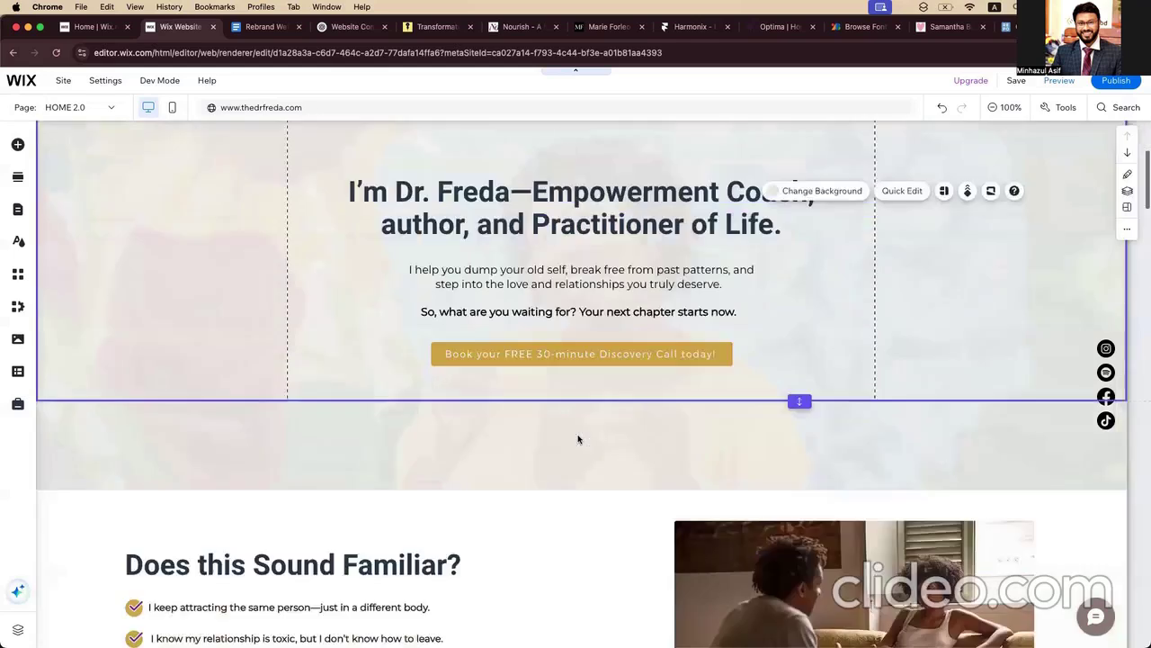
scroll(579, 439, "down", 6)
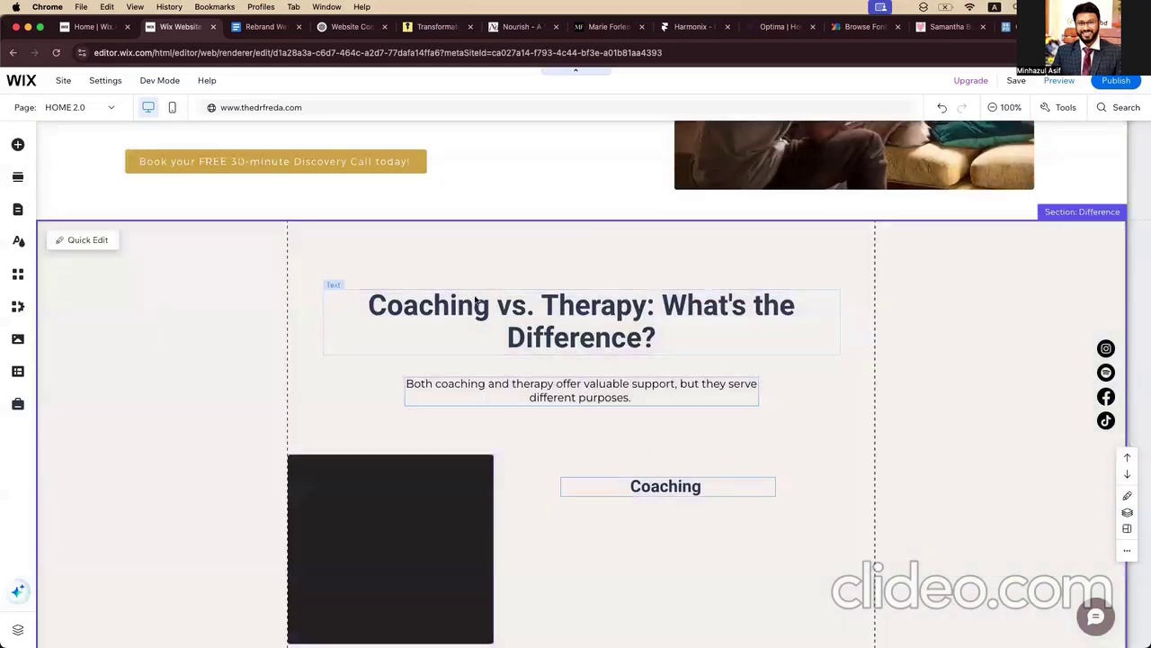
left_click(479, 300)
left_click(564, 447)
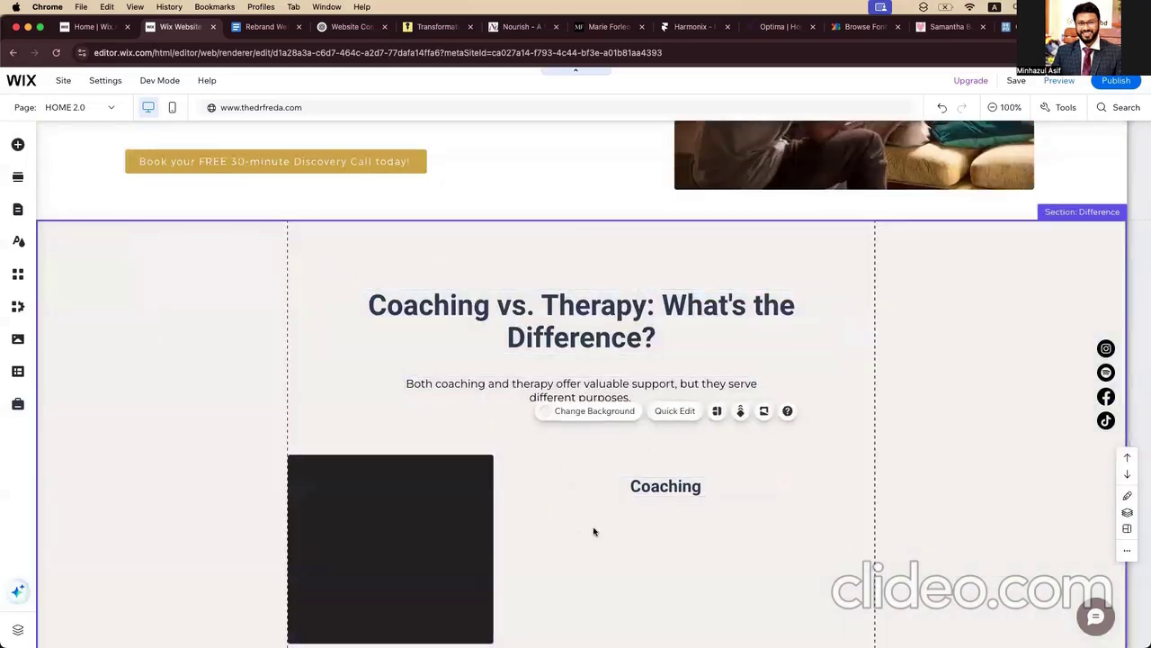
Step: Move the black container box in the Difference section up slightly, closer to the intro paragraph
left_click(669, 501)
left_click(380, 501)
scroll(379, 501, "down", 2)
left_click_drag(381, 499, 380, 478)
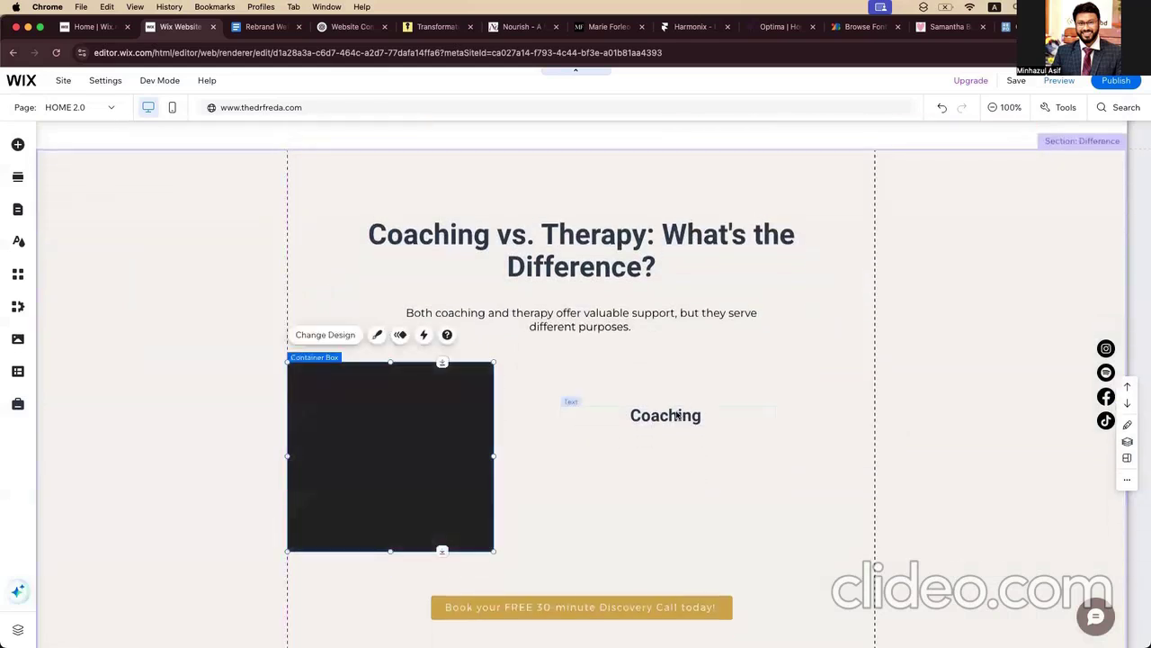
Step: Set the Coaching heading's text color to the saved gold #D4AF37
left_click(635, 414)
left_click(609, 379)
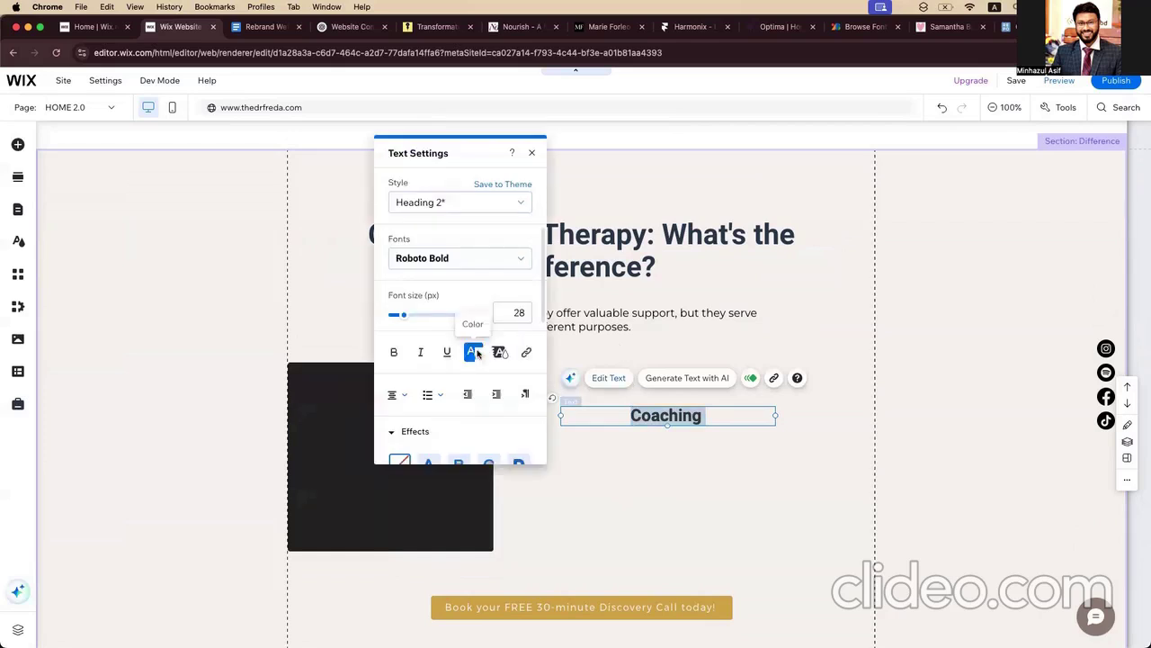
left_click(473, 352)
scroll(463, 399, "down", 5)
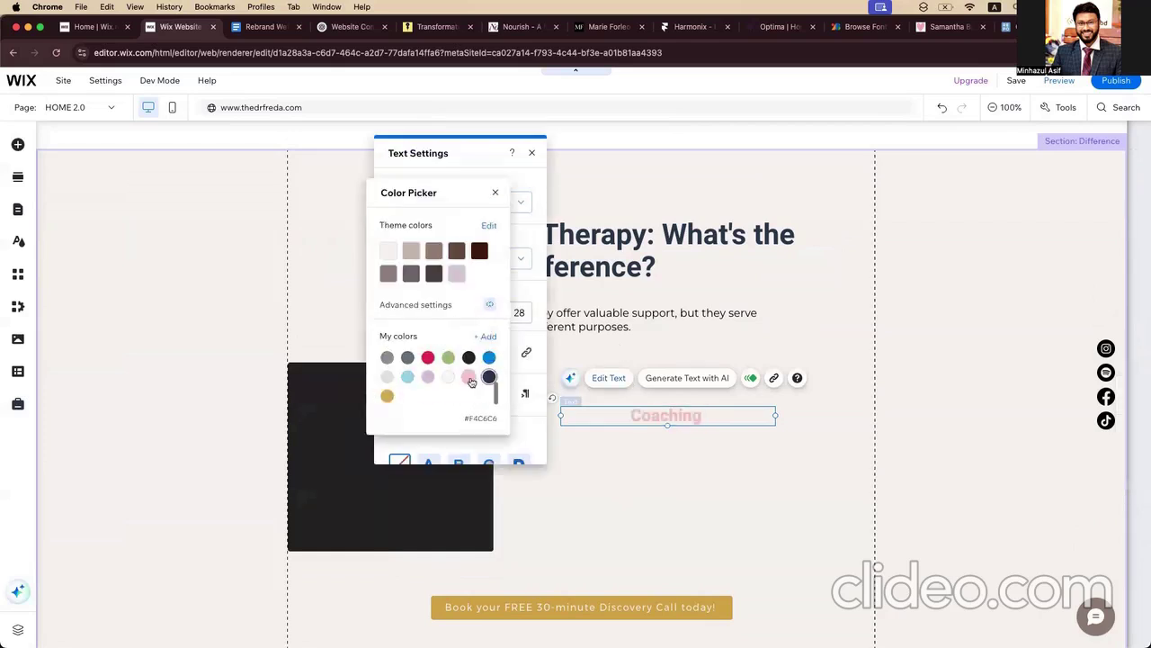
left_click(386, 397)
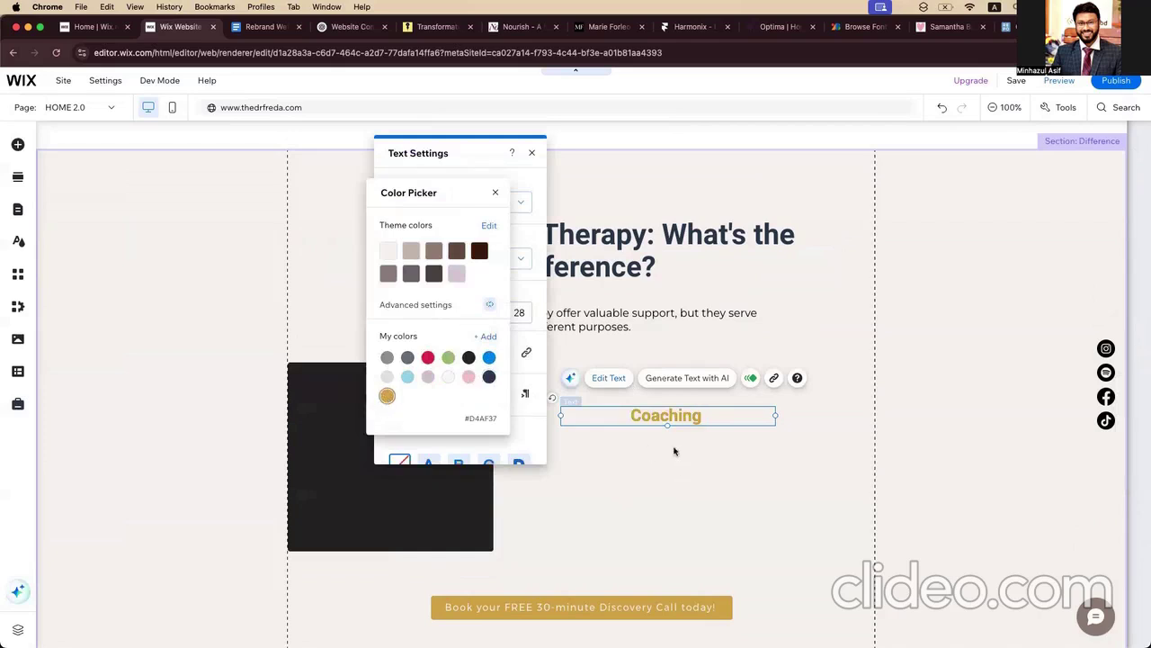
left_click(677, 449)
Step: Change the black container box's background fill to white #FFFFFF in its custom design
left_click(644, 498)
left_click(408, 386)
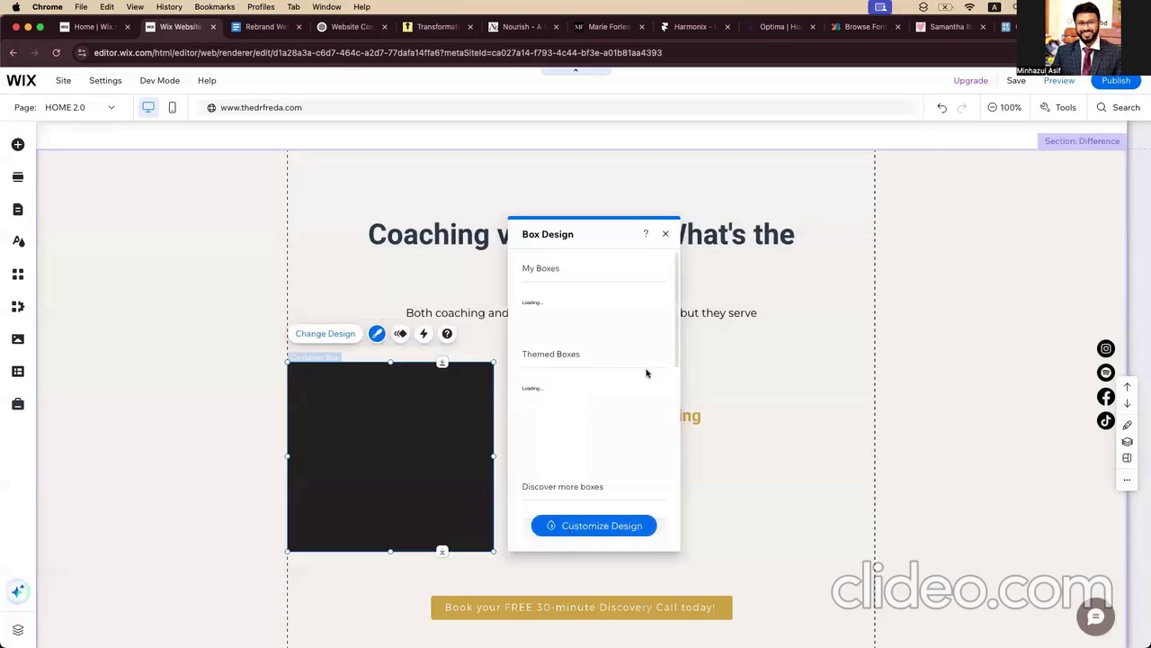
left_click(623, 528)
left_click(592, 314)
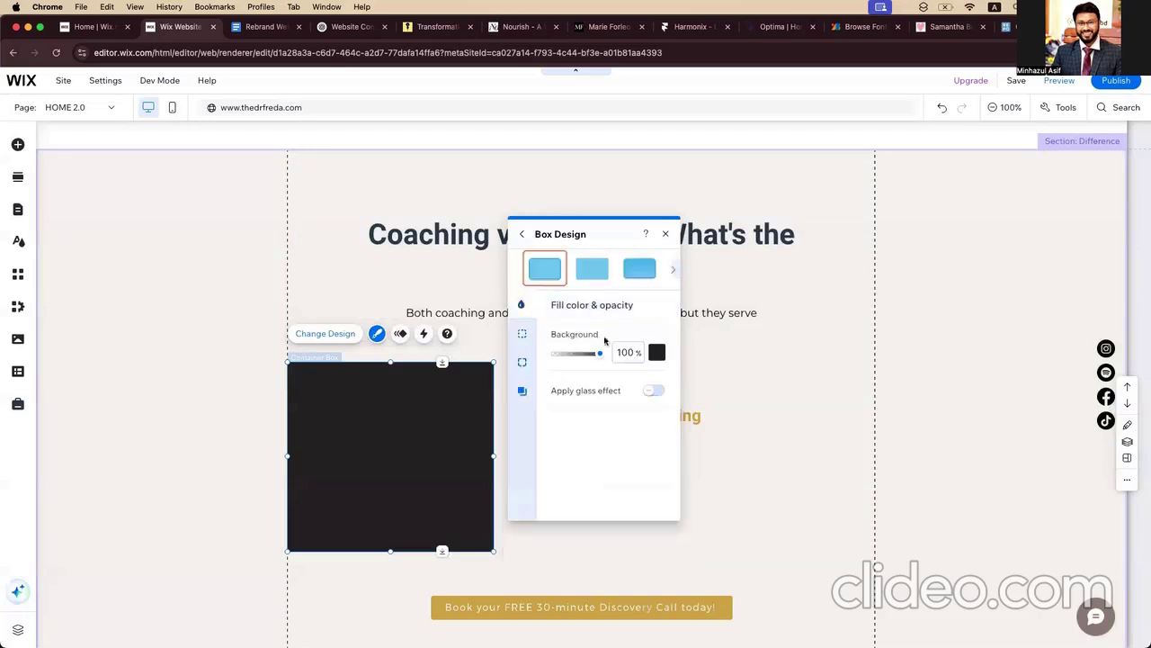
left_click(657, 353)
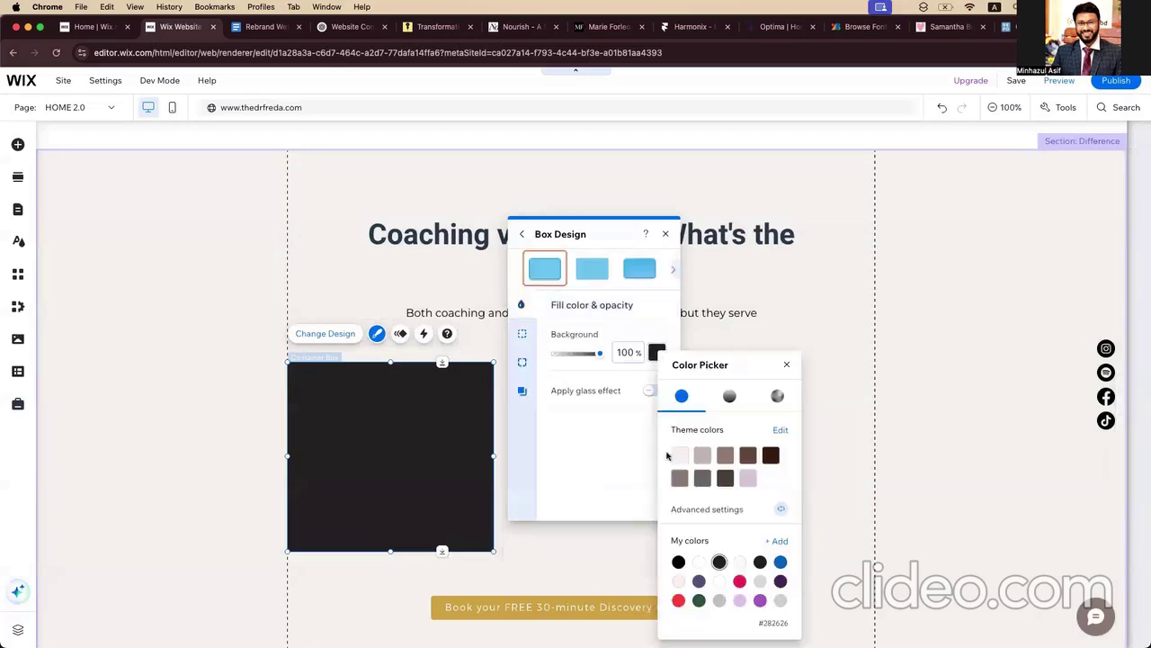
left_click(698, 561)
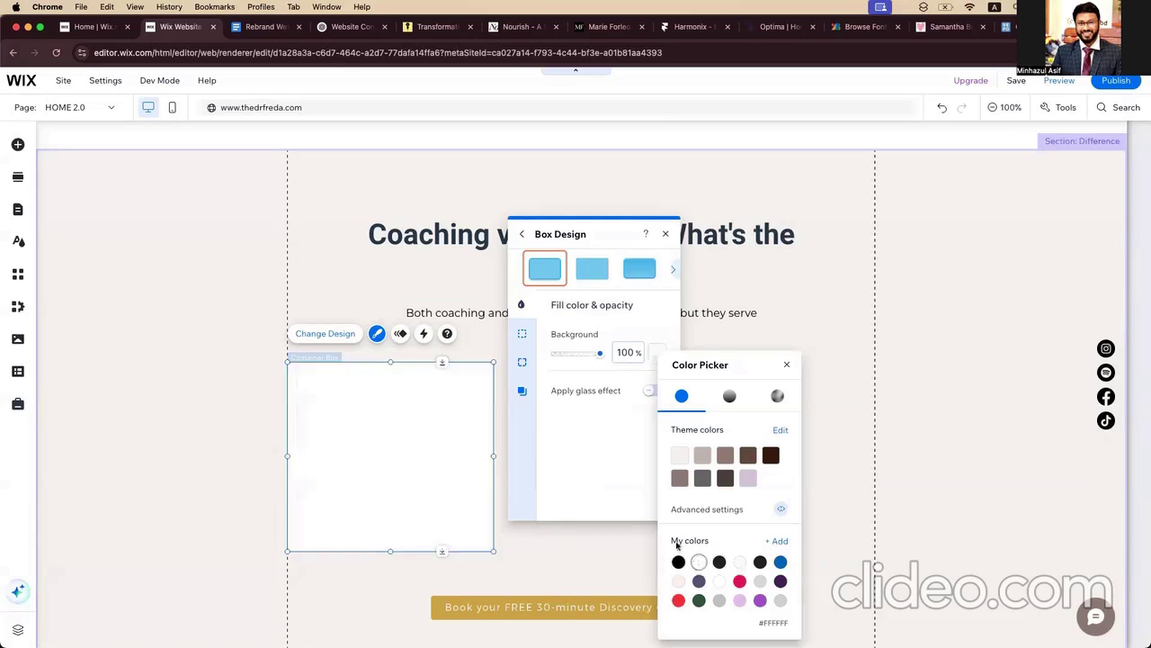
left_click(523, 563)
left_click(522, 563)
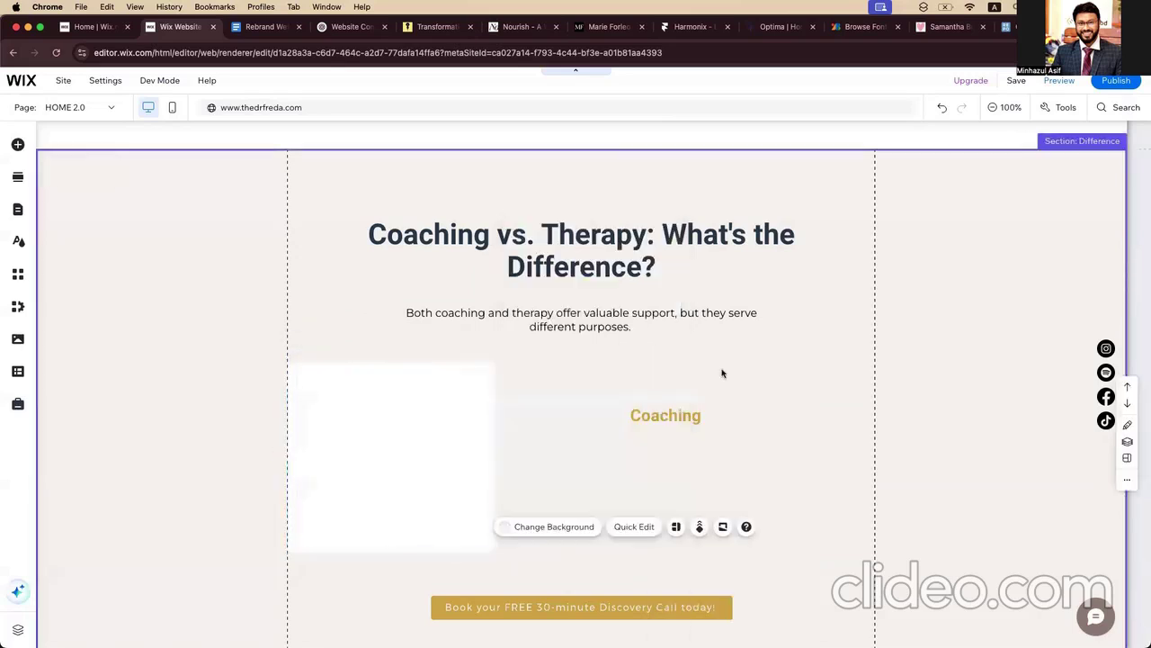
Step: Move the Coaching heading onto the white box, narrow its text frame, widen the box and center the heading in it
left_click(673, 416)
left_click_drag(672, 416, 406, 403)
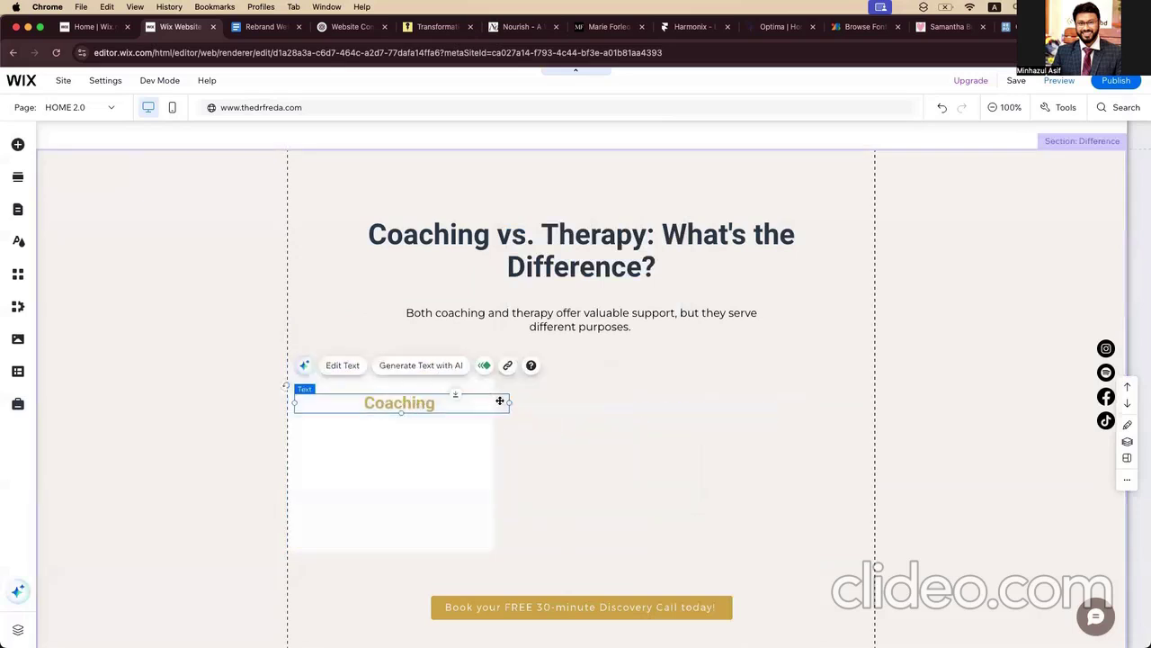
left_click_drag(506, 403, 475, 402)
left_click(491, 407)
left_click_drag(531, 457, 535, 458)
left_click(378, 407)
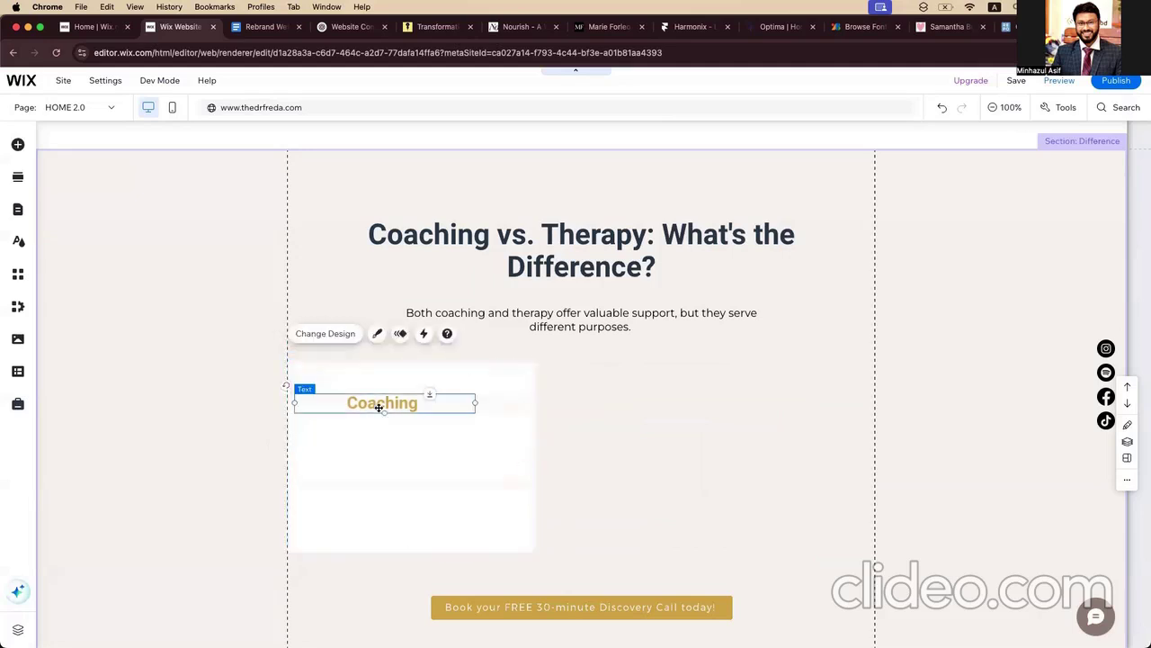
left_click_drag(379, 407, 404, 406)
Step: Duplicate the intro paragraph below the section title and place the copy beside the white box
left_click(598, 323)
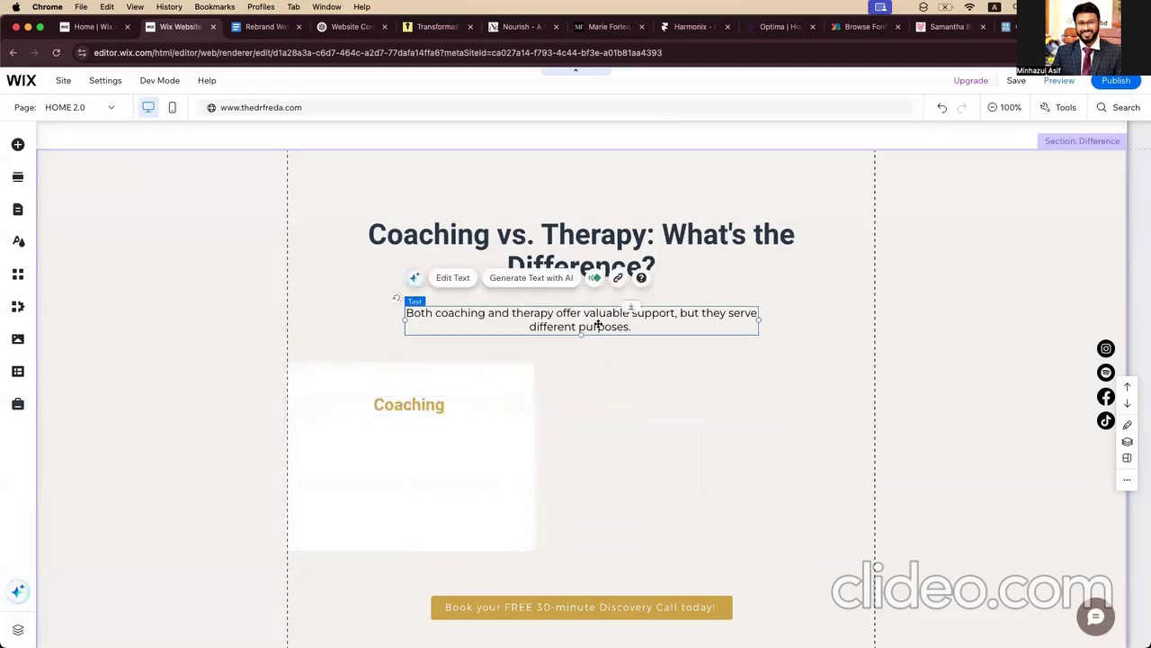
left_click_drag(599, 327, 606, 358)
left_click_drag(653, 398, 743, 493)
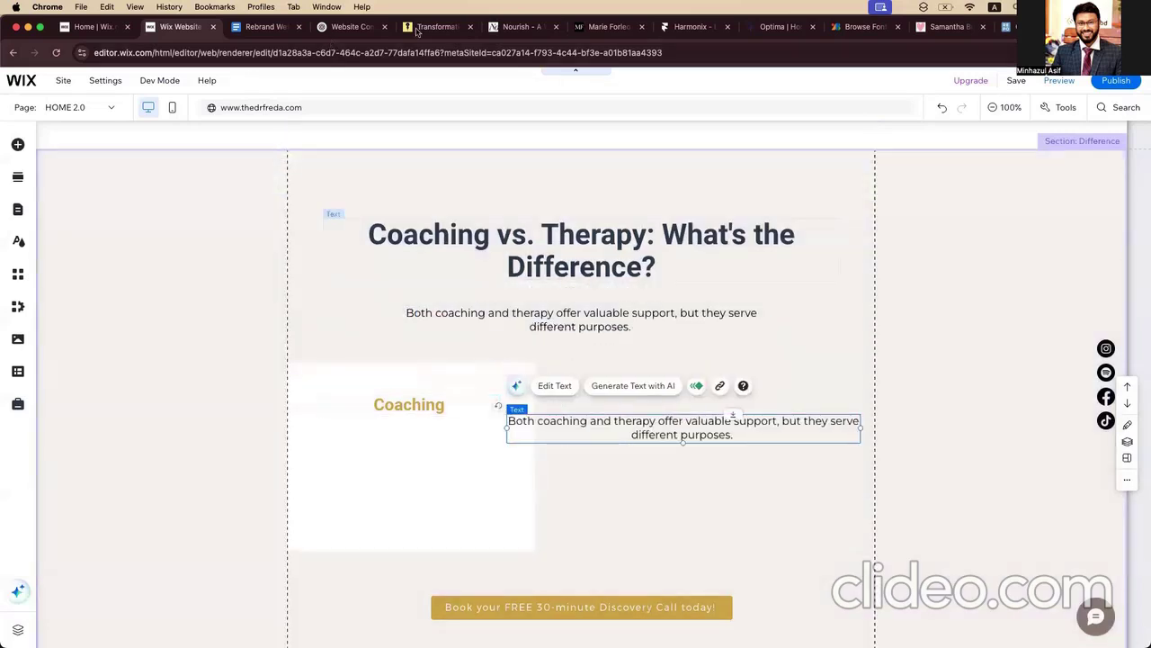
Step: Copy the "Coaching is future-focused" paragraph from the Rebrand Website Content document and paste it over the duplicated paragraph in the site editor
key("ctrl+Tab")
scroll(401, 409, "down", 20)
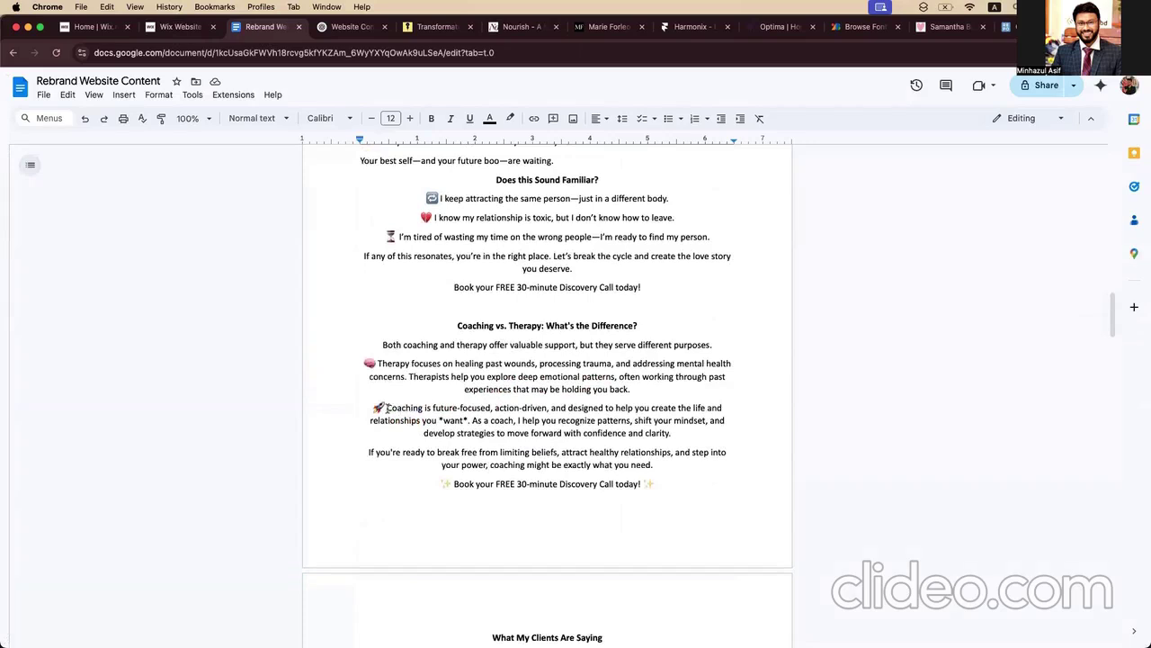
left_click_drag(388, 408, 671, 435)
key("super+c")
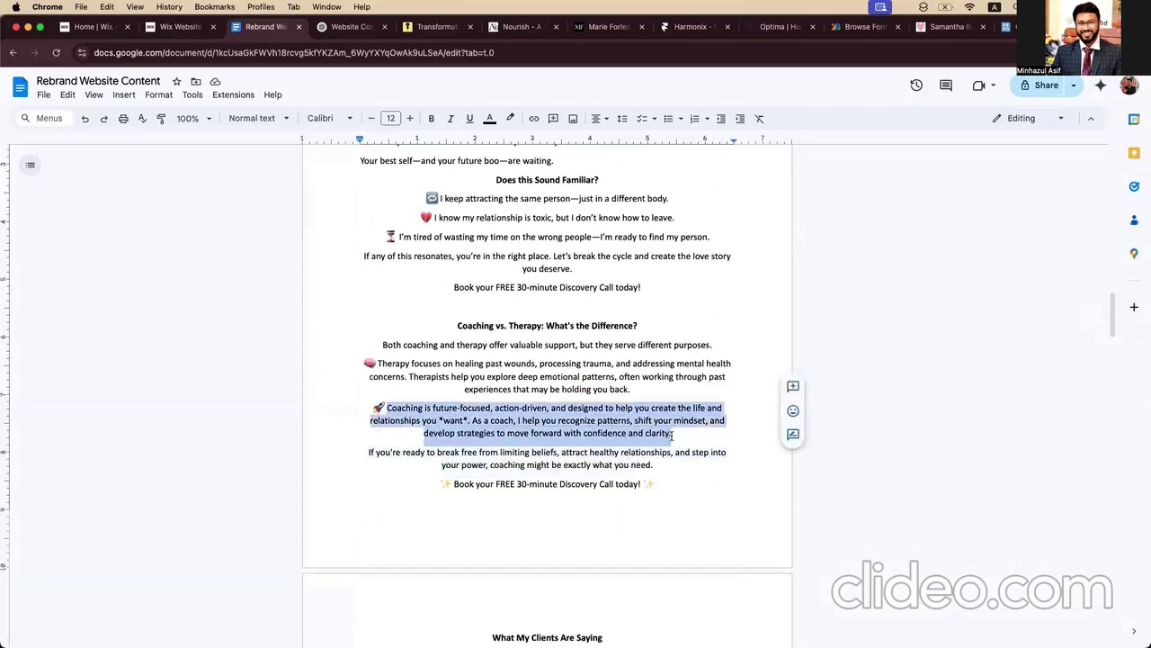
left_click(170, 8)
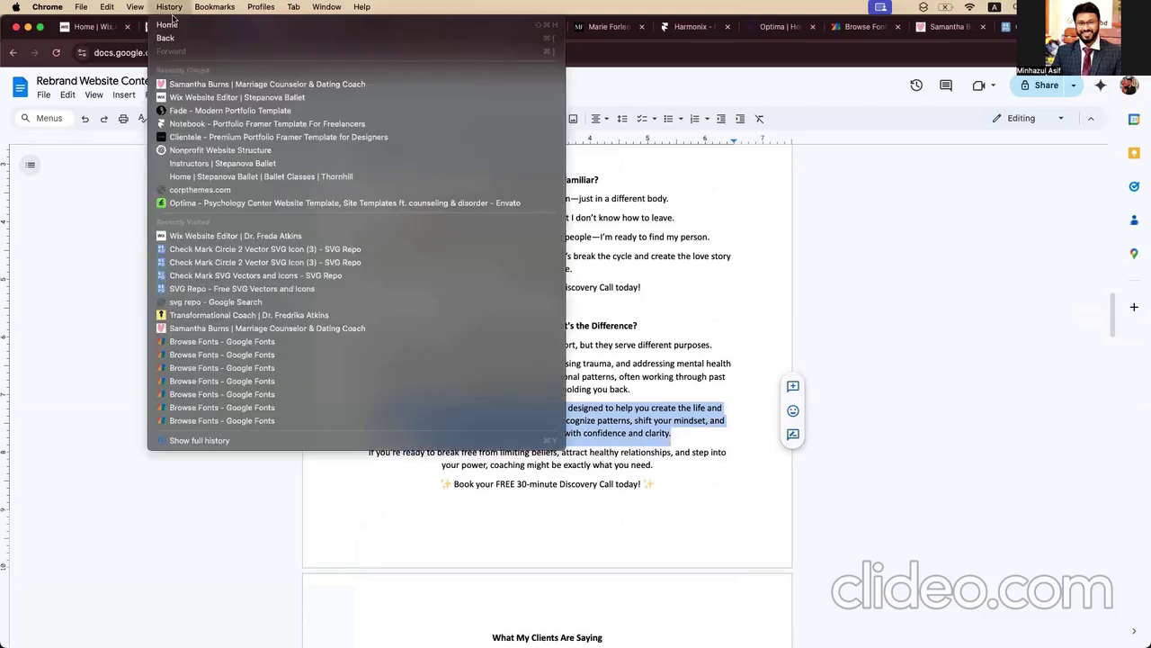
left_click(180, 26)
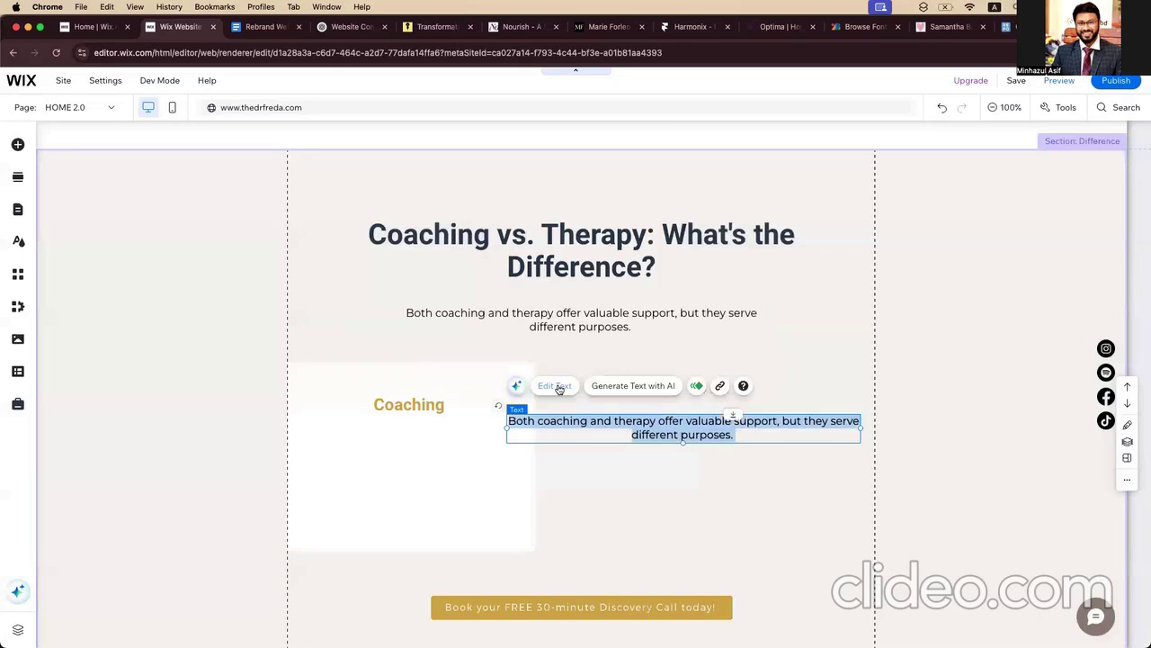
key("super+v")
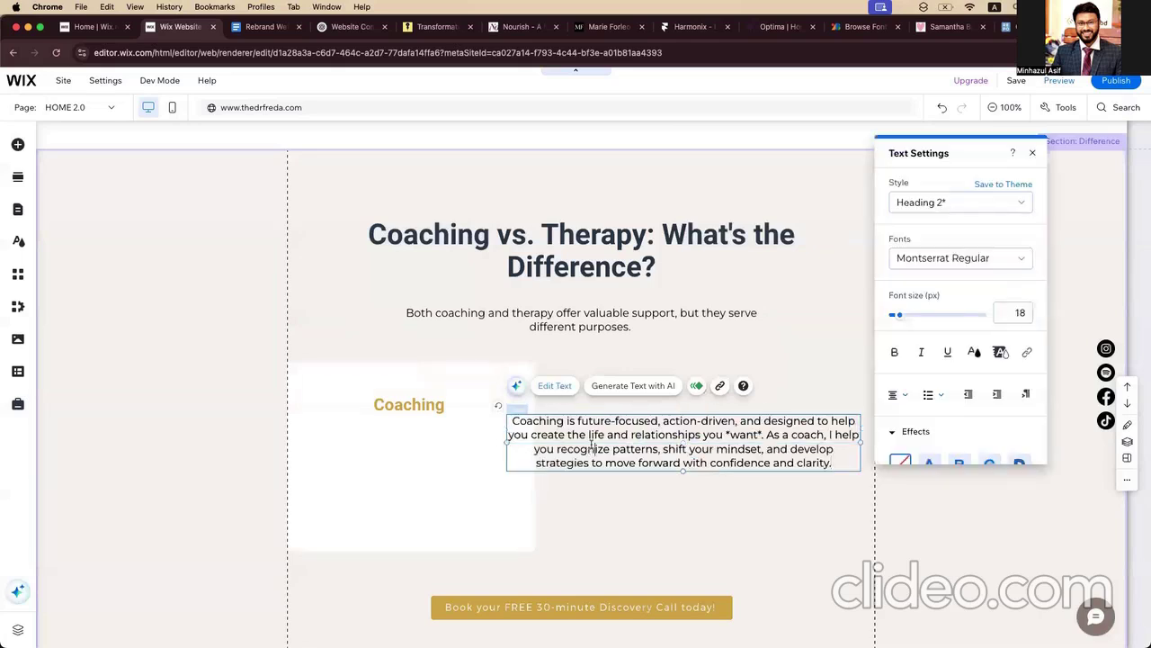
Step: Set the coaching description's font size to 16 px
key("super+a")
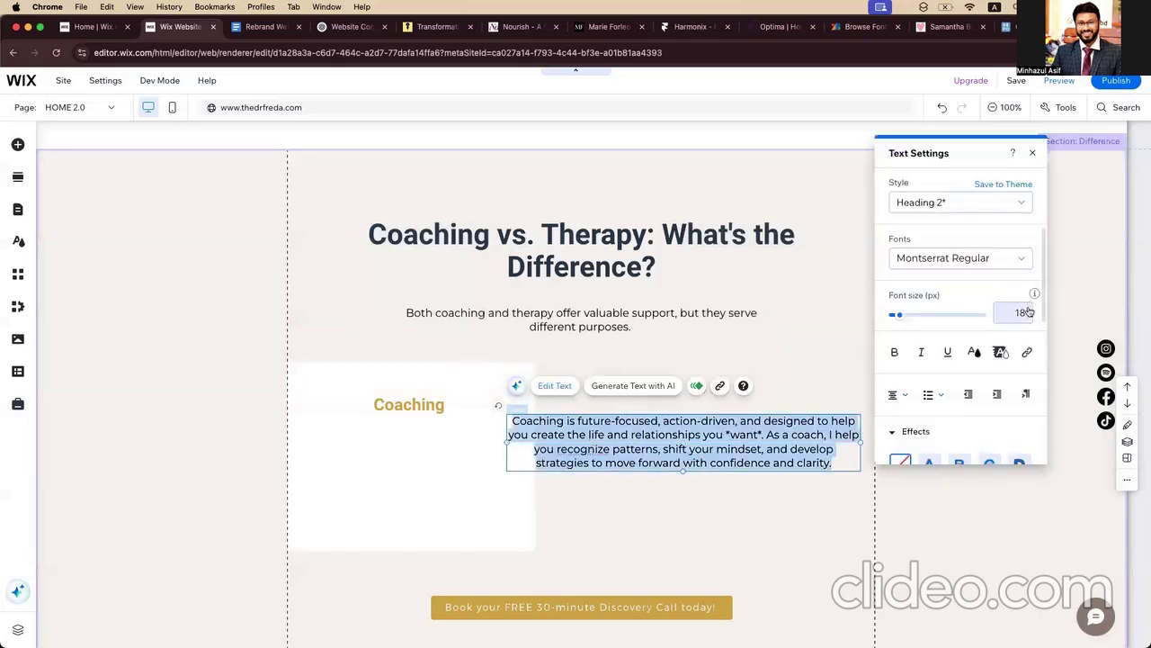
type("16")
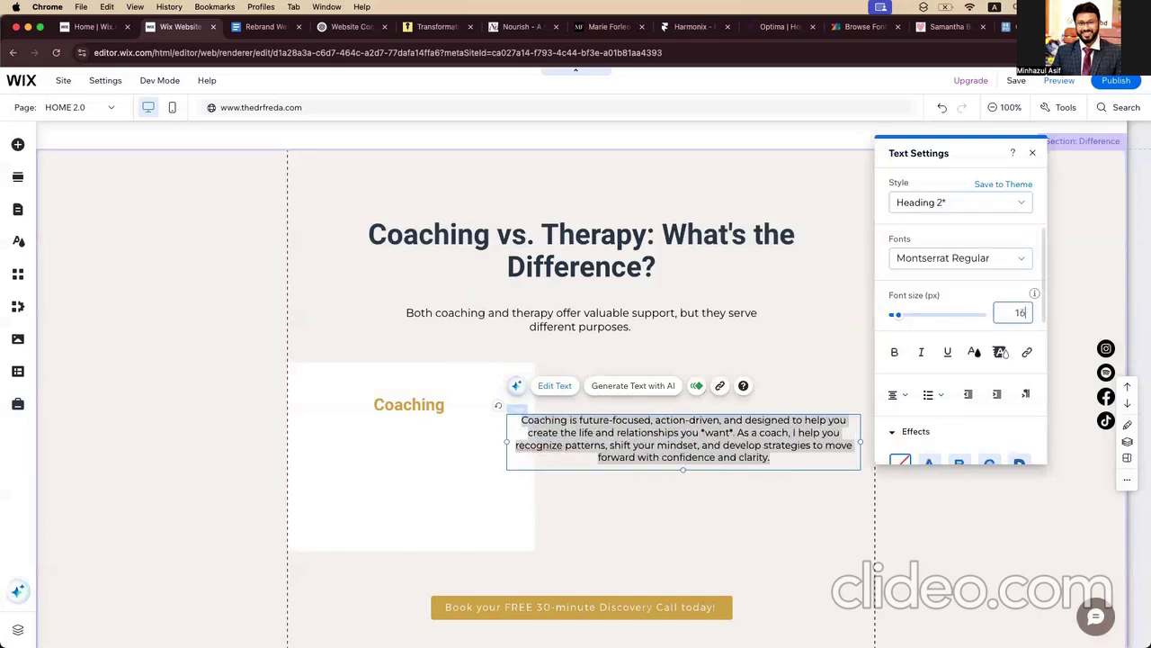
left_click(754, 459)
left_click(754, 459)
Step: Narrow the coaching description's text frame and position it centered in the white box just below the Coaching heading
left_click_drag(862, 440, 734, 445)
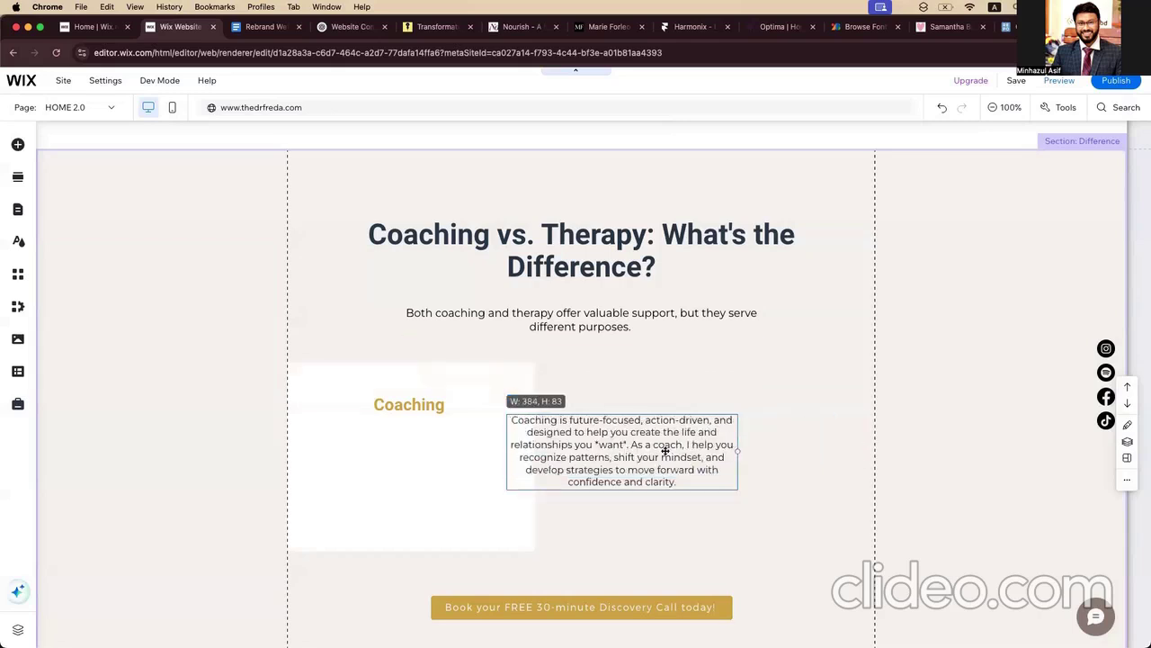
left_click_drag(679, 445, 462, 492)
left_click(586, 479)
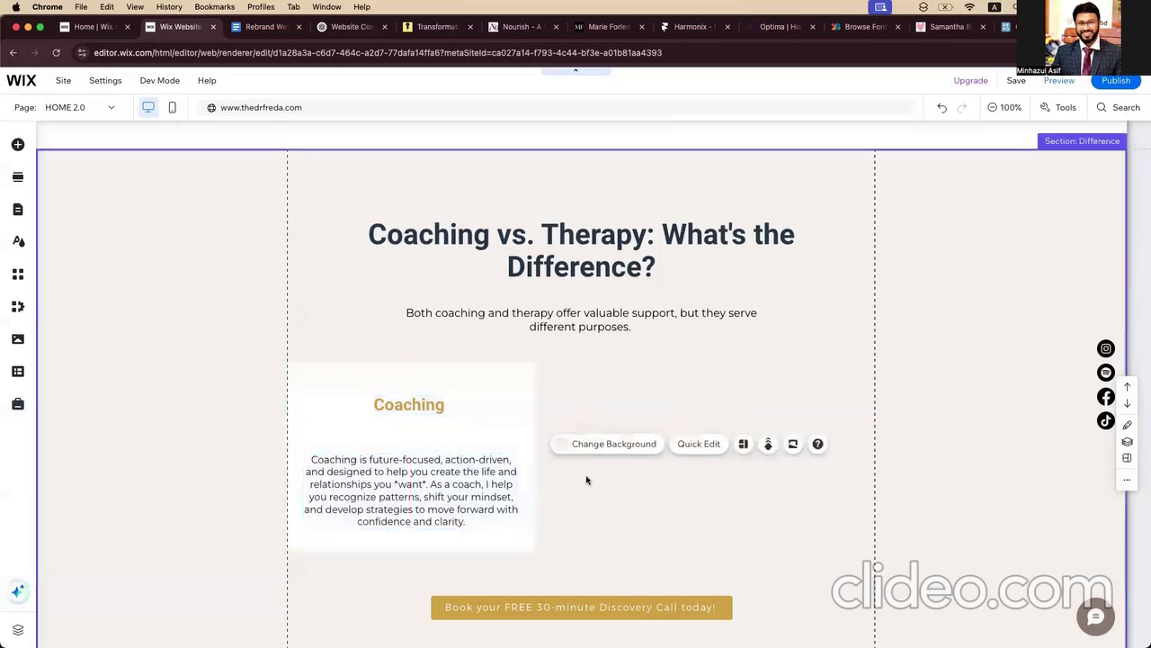
left_click_drag(396, 495, 397, 466)
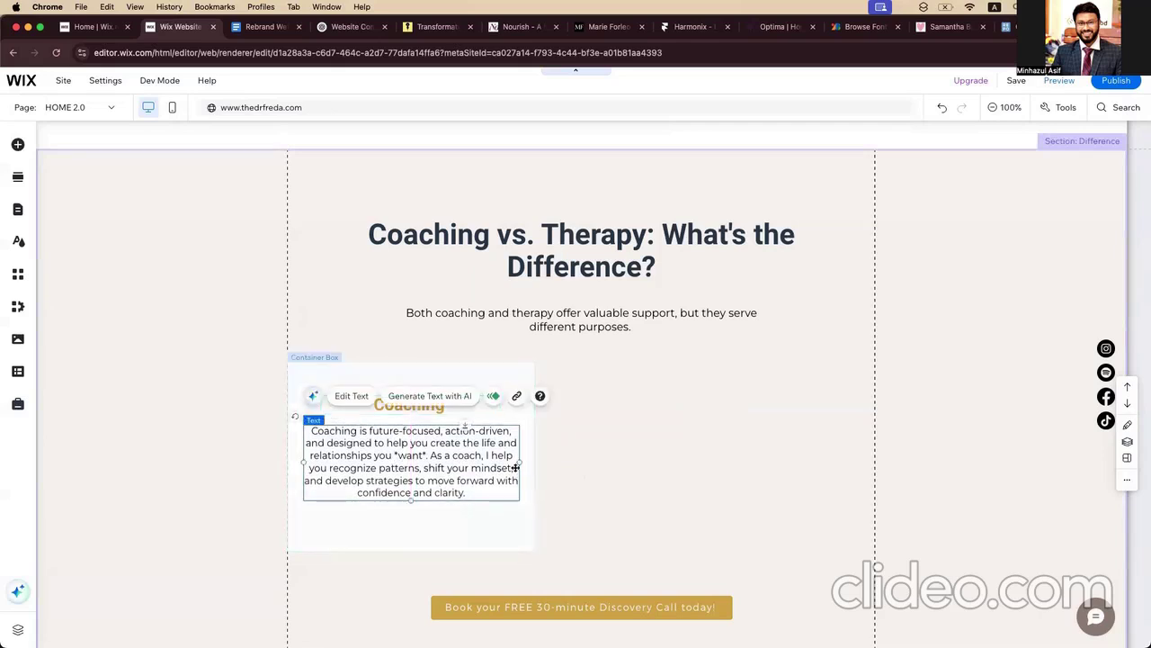
left_click_drag(519, 462, 495, 460)
left_click_drag(386, 473, 396, 472)
Step: Recolor the Coaching heading with the saved dark navy to match the section title
left_click(413, 409)
left_click(413, 409)
left_click(378, 377)
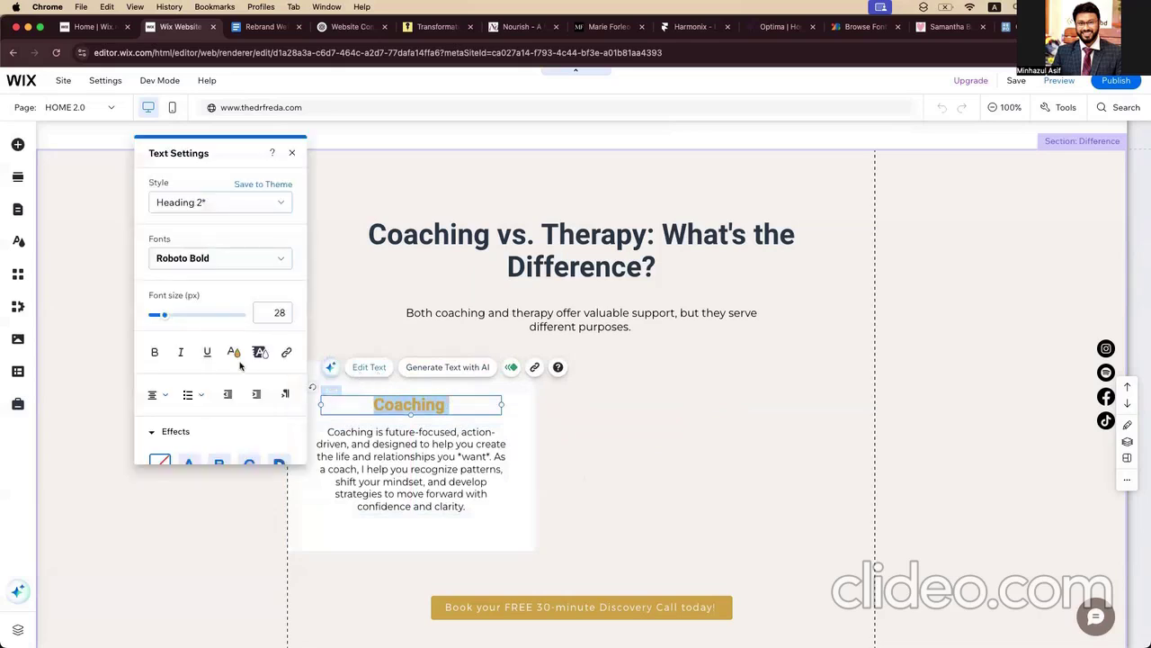
left_click(229, 353)
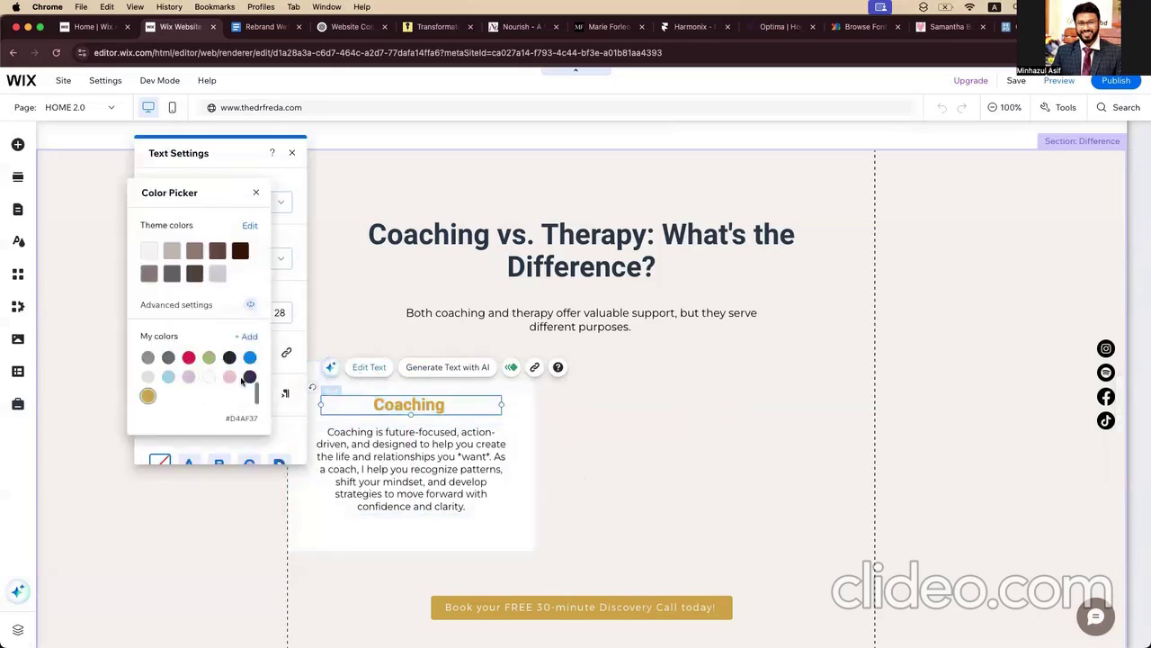
left_click(249, 376)
left_click(616, 429)
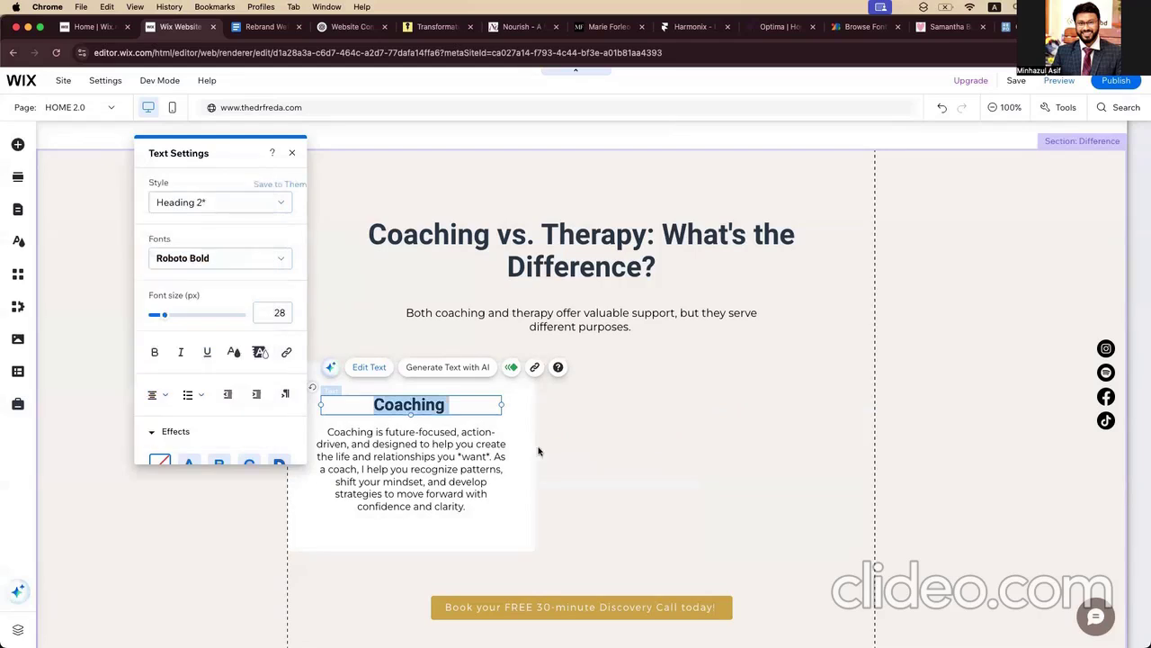
left_click(411, 471)
left_click(587, 456)
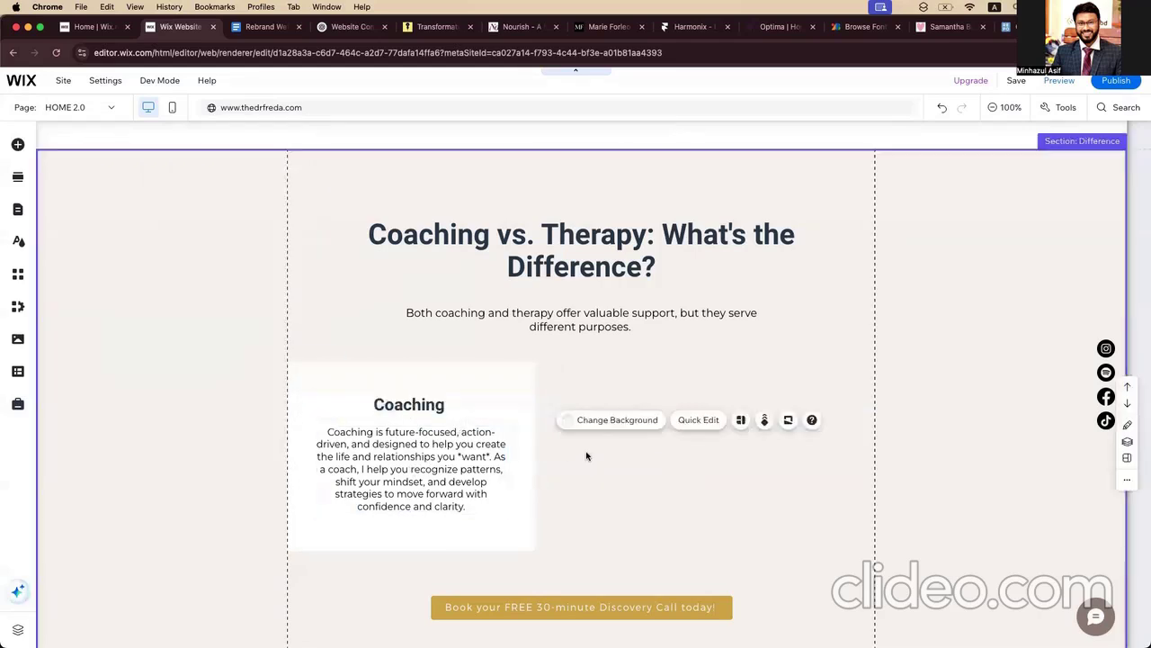
Step: Narrow the white container box slightly from its right edge and shorten it to end just below the coaching description
left_click(474, 387)
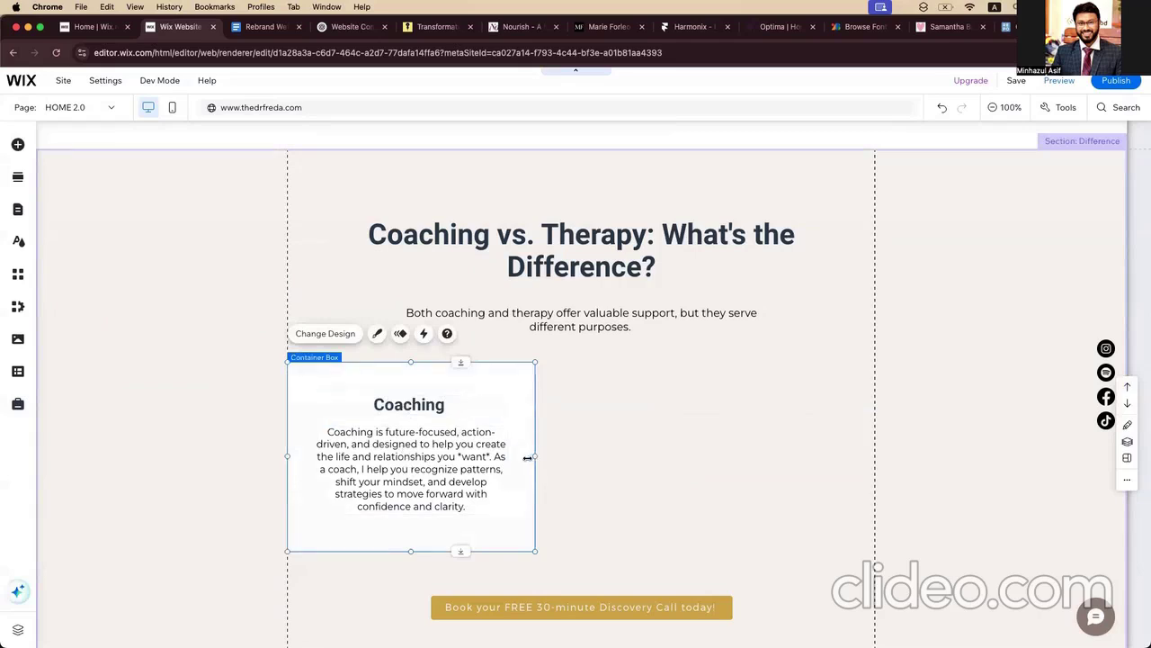
left_click_drag(527, 458, 528, 458)
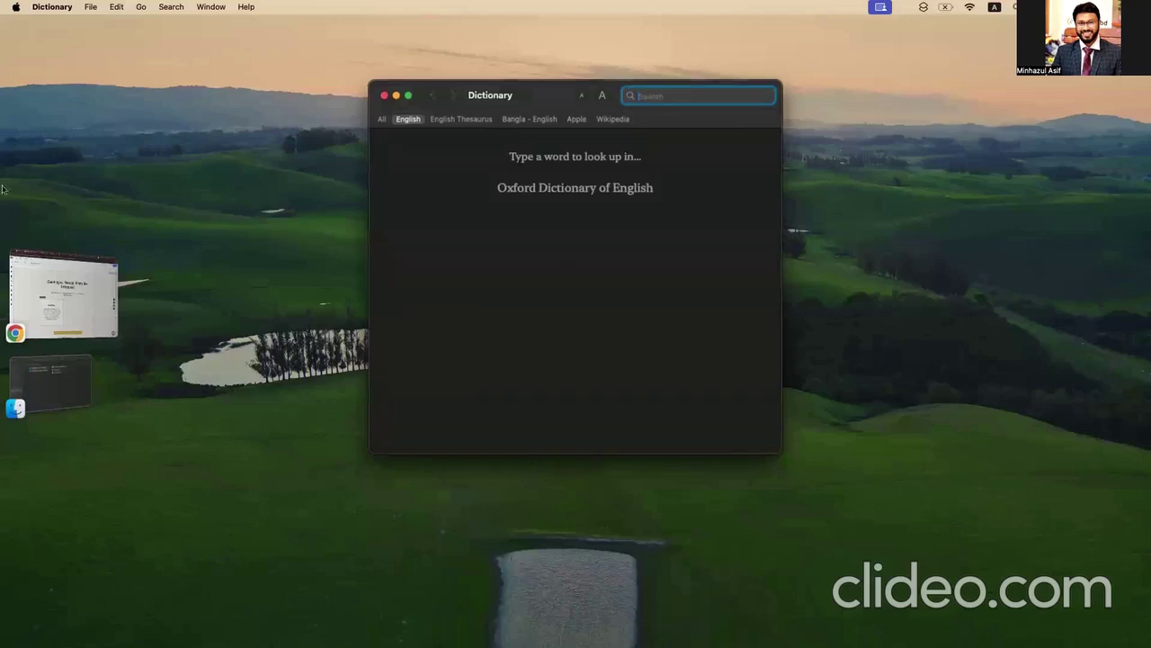
left_click(63, 274)
left_click(537, 399)
left_click(429, 549)
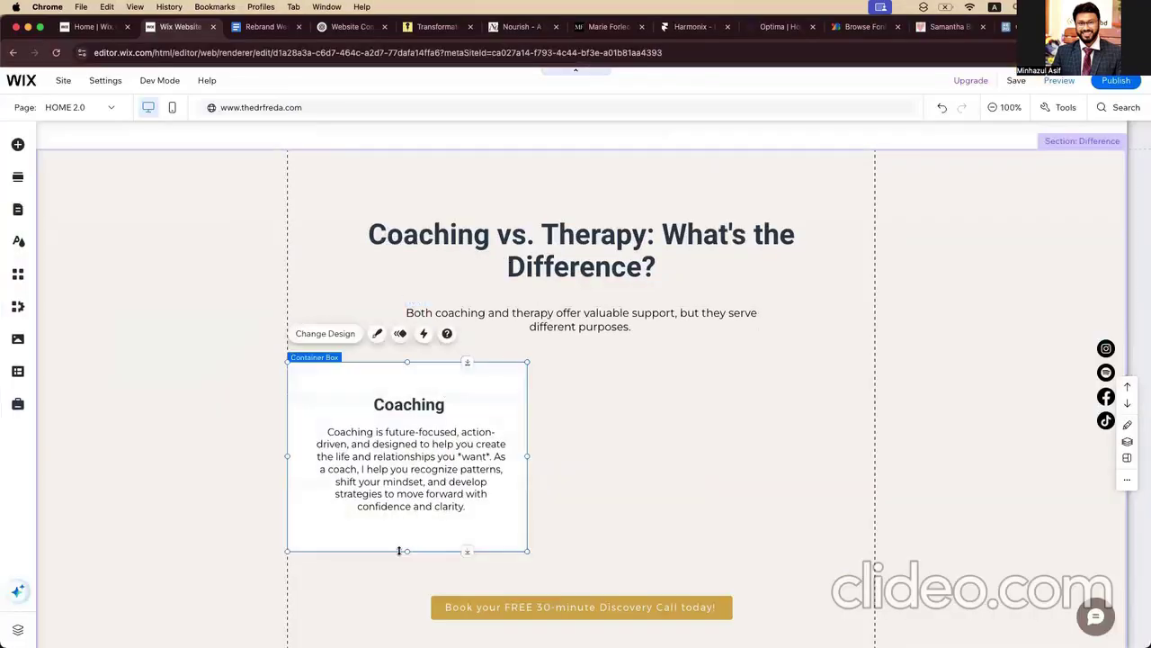
left_click_drag(398, 538, 400, 525)
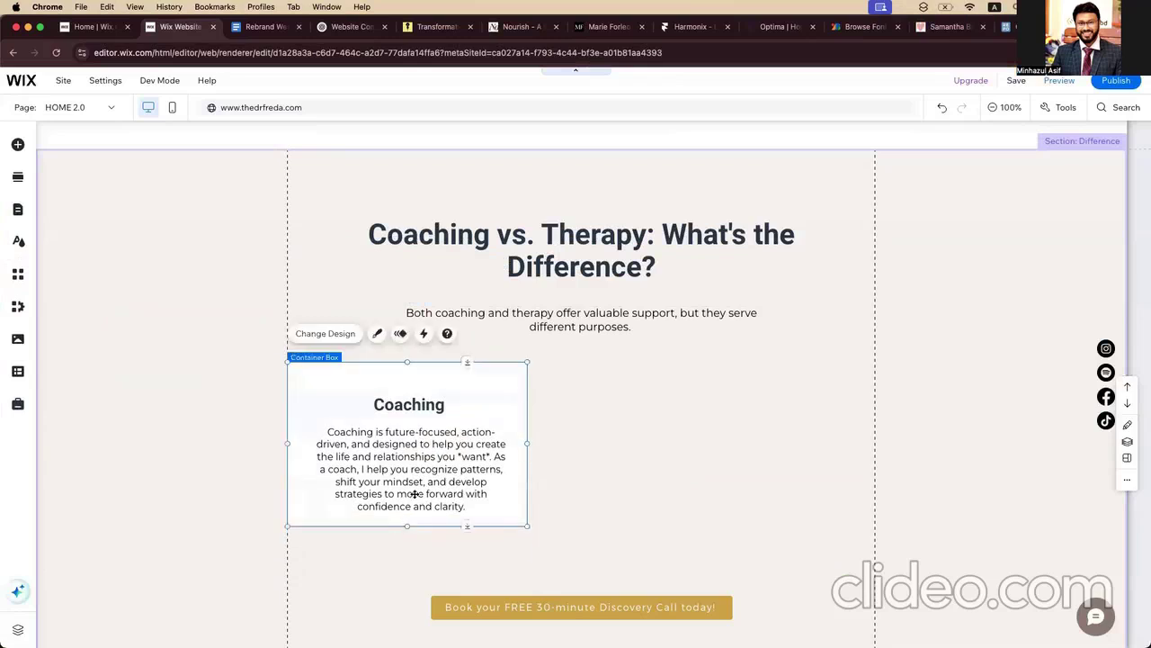
Step: Group the Coaching heading with its description and align the two texts to center
left_click(421, 405)
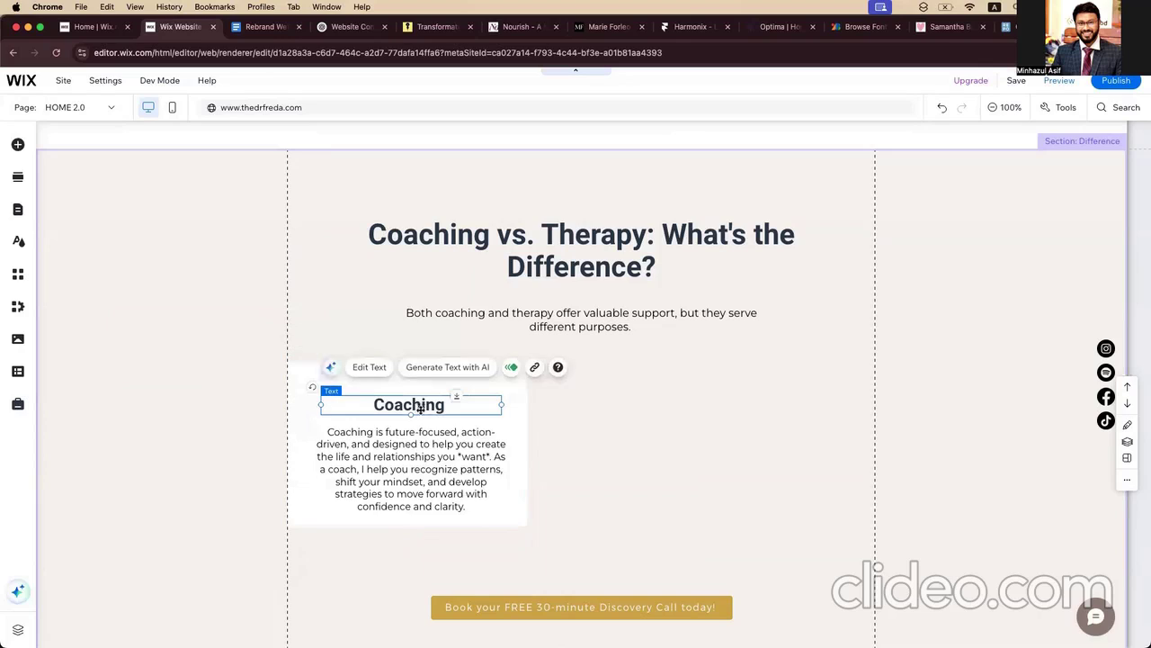
left_click(423, 441, "shift")
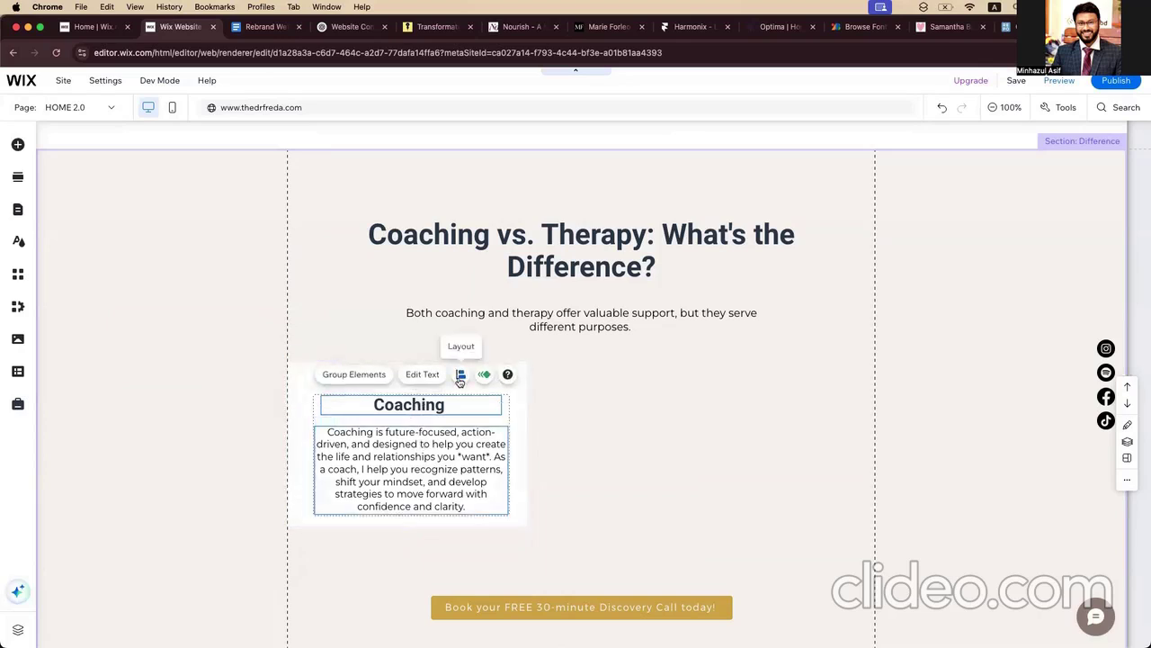
left_click(368, 379)
left_click(413, 410)
left_click(434, 463, "shift")
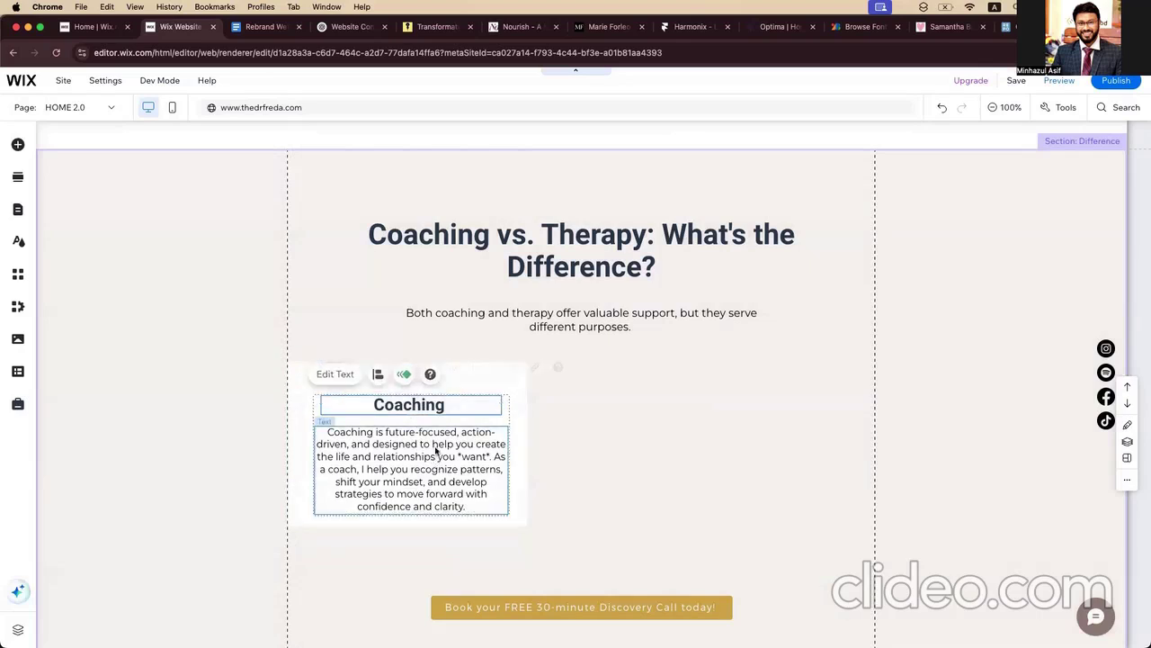
left_click(378, 375)
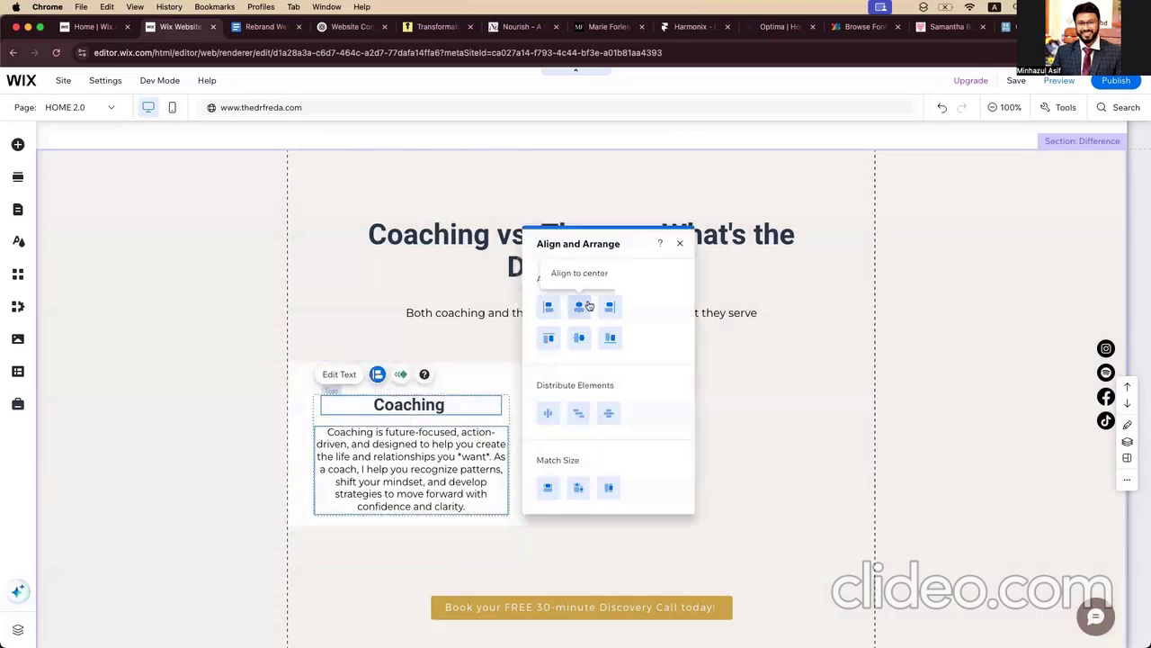
left_click(458, 393)
Step: Position the grouped Coaching heading and description so they sit centered inside the white container box
left_click_drag(423, 444, 419, 437)
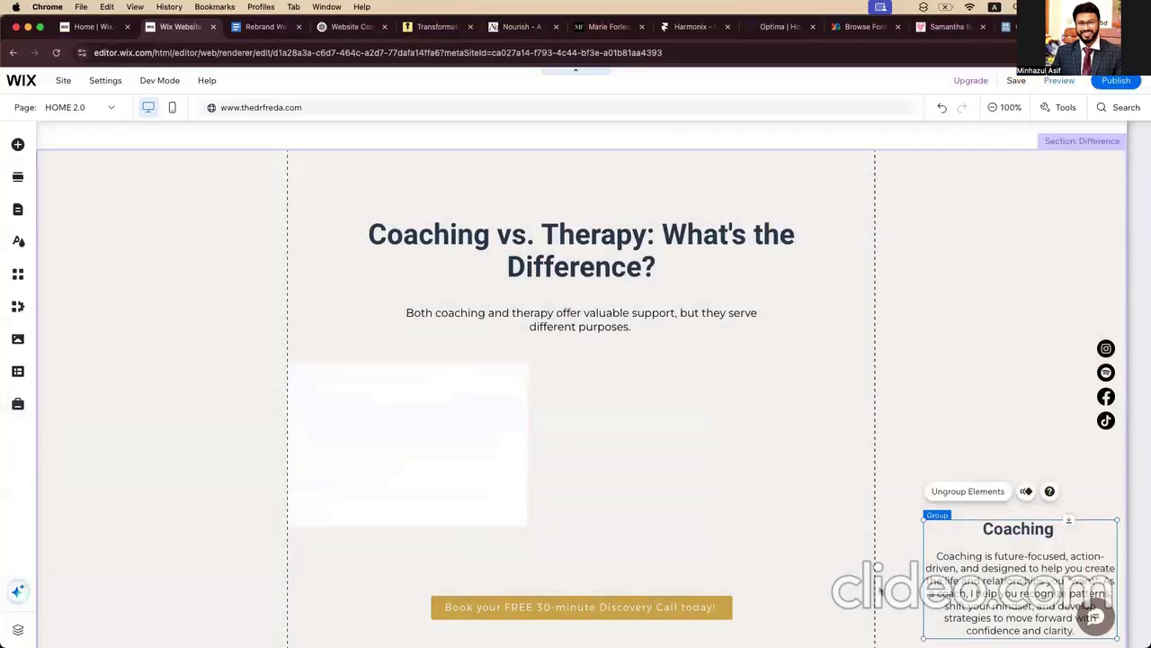
left_click_drag(919, 569, 410, 460)
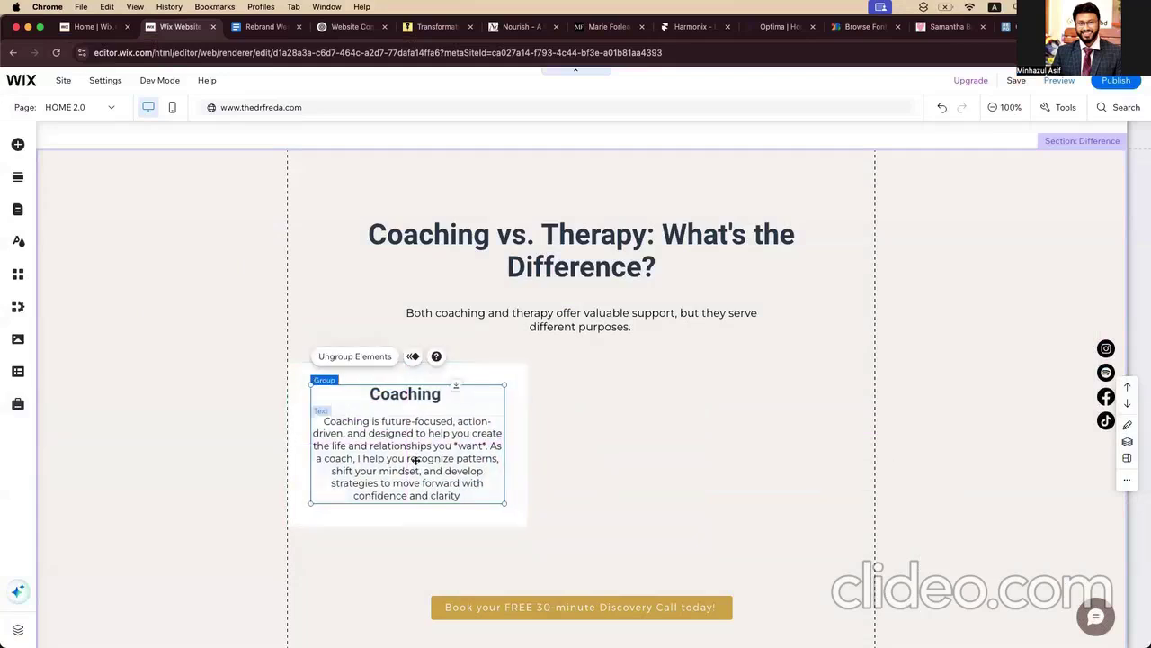
left_click(608, 459)
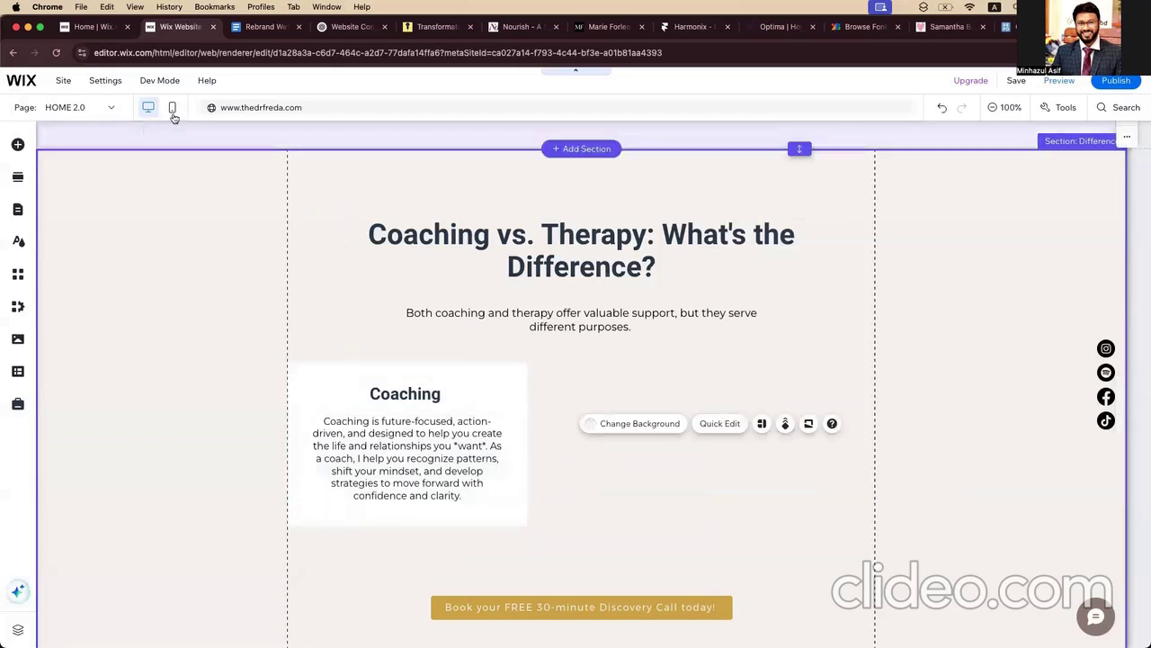
Step: Switch to the mobile layout and set the Difference section's intro paragraph to 16 px
left_click(173, 115)
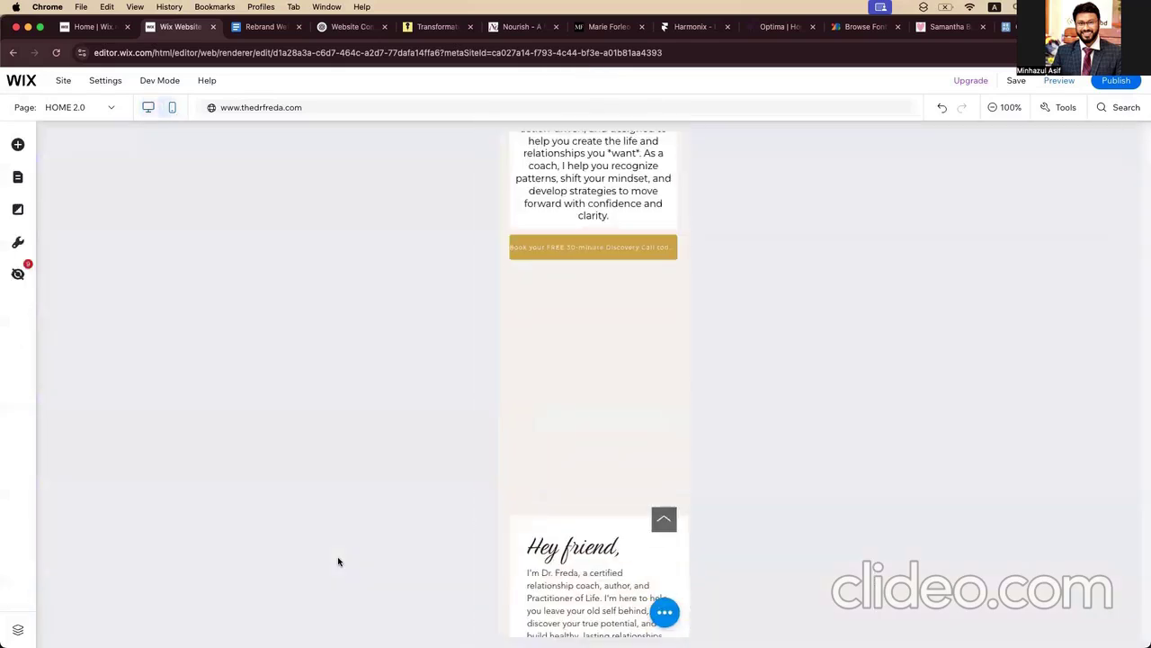
scroll(584, 408, "up", 2)
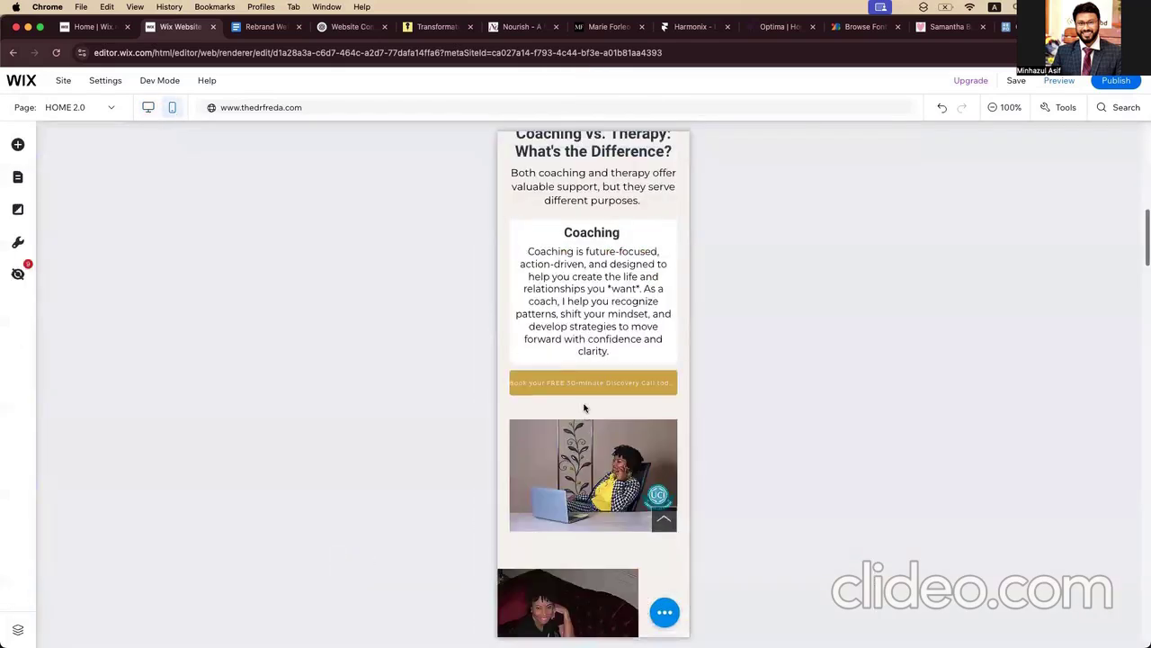
scroll(584, 408, "up", 2)
left_click(611, 305)
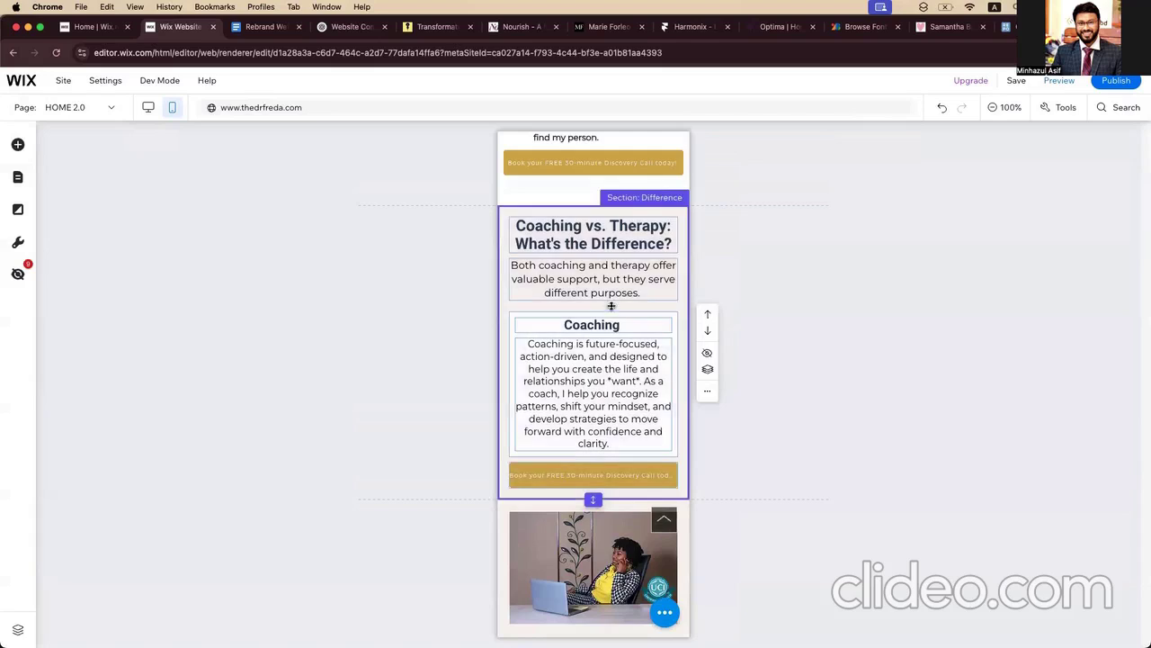
left_click(607, 293)
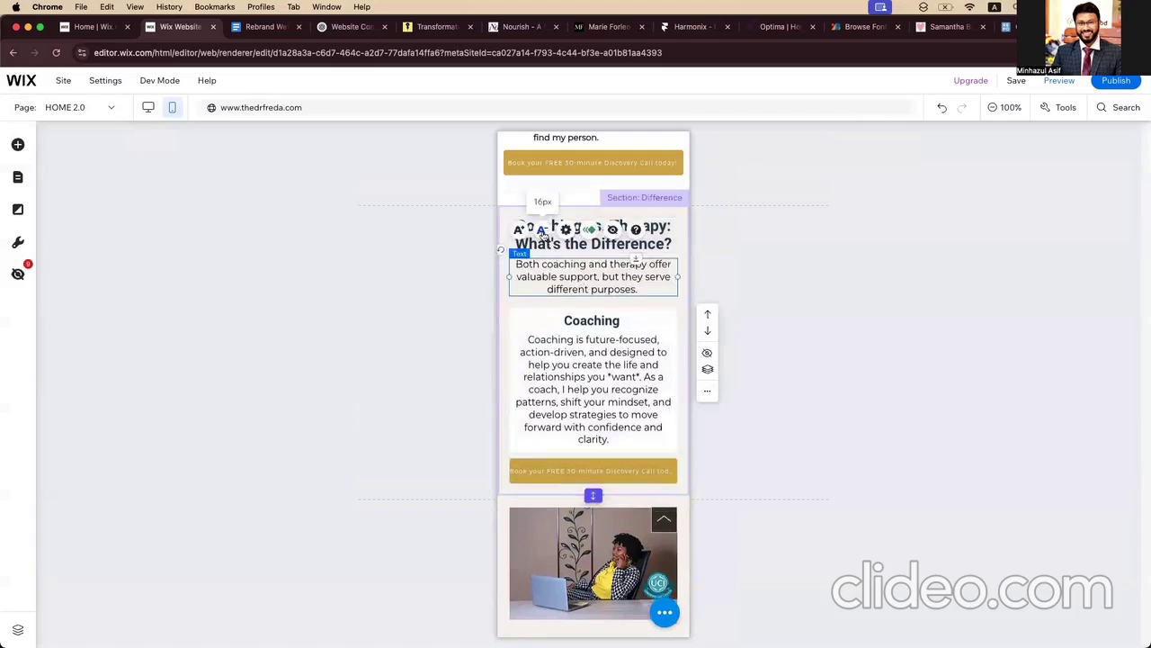
Step: Reduce the coaching description's font size by one step in the mobile layout
left_click(539, 329)
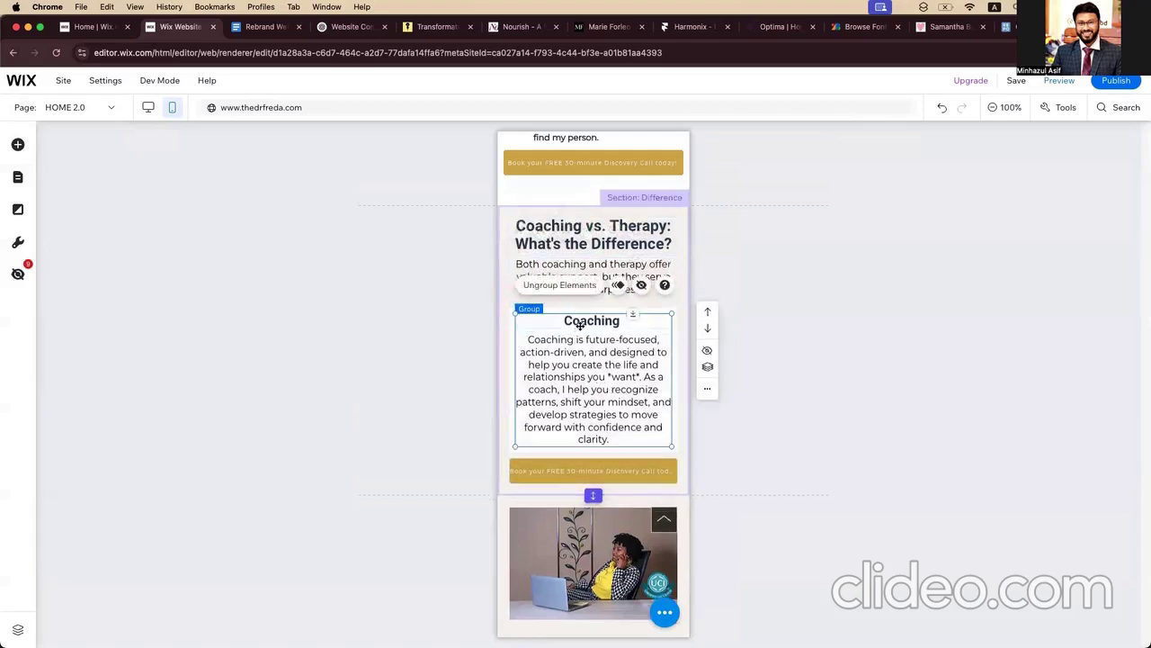
left_click(579, 325)
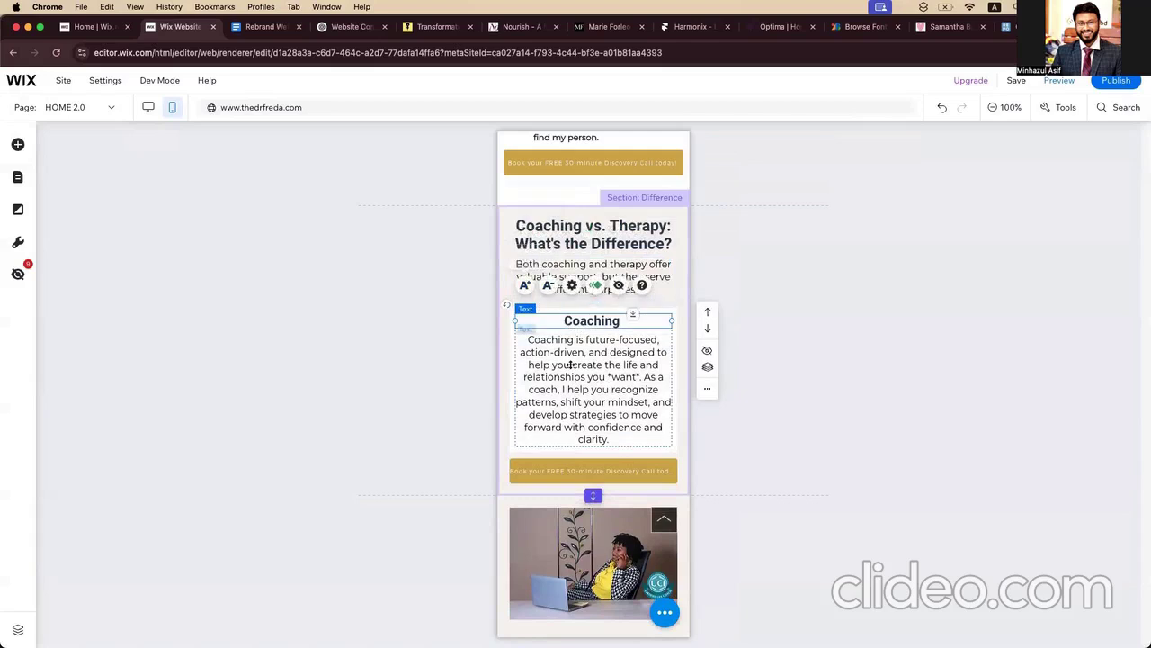
left_click(533, 342)
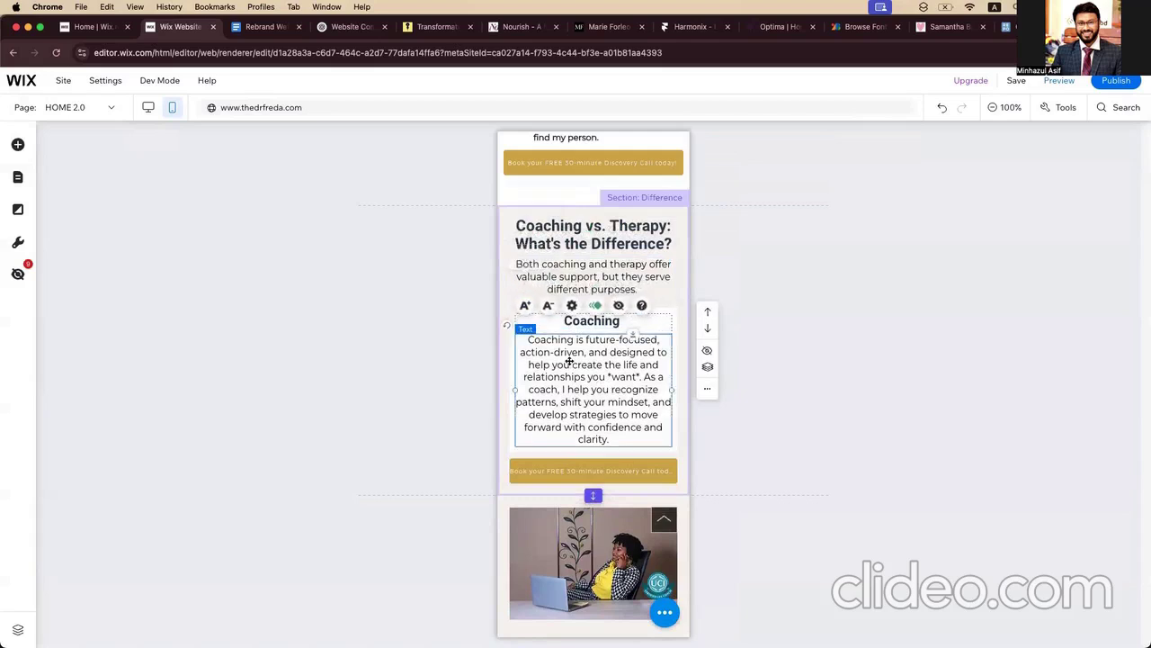
left_click(545, 306)
left_click(447, 350)
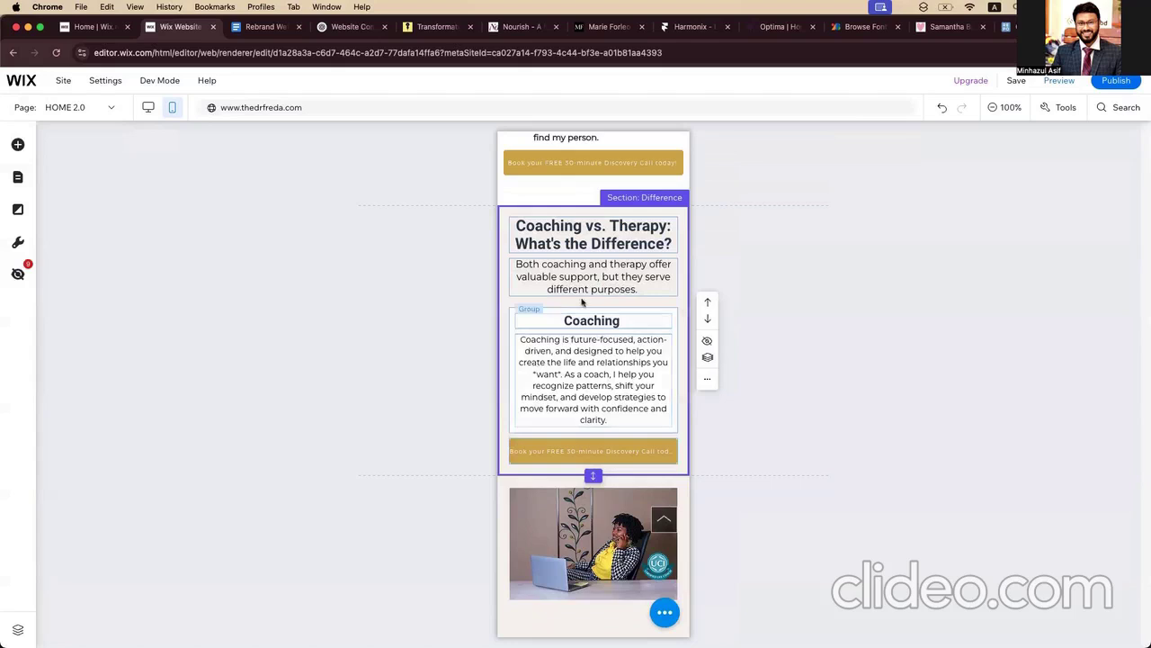
Step: Make the "Coaching vs. Therapy: What's the Difference?" title slightly smaller in the mobile layout
left_click(539, 234)
left_click(543, 280)
left_click(542, 279)
left_click(449, 284)
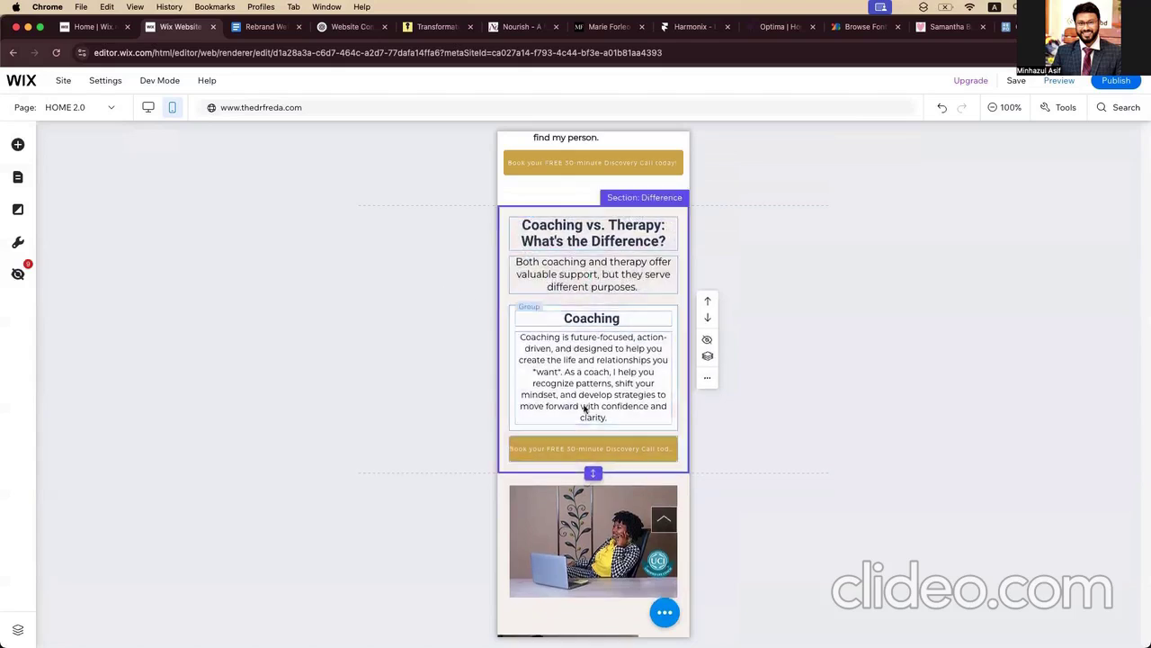
Step: Widen the Difference section's Discovery Call button slightly on both sides so its full label fits on mobile
left_click(571, 448)
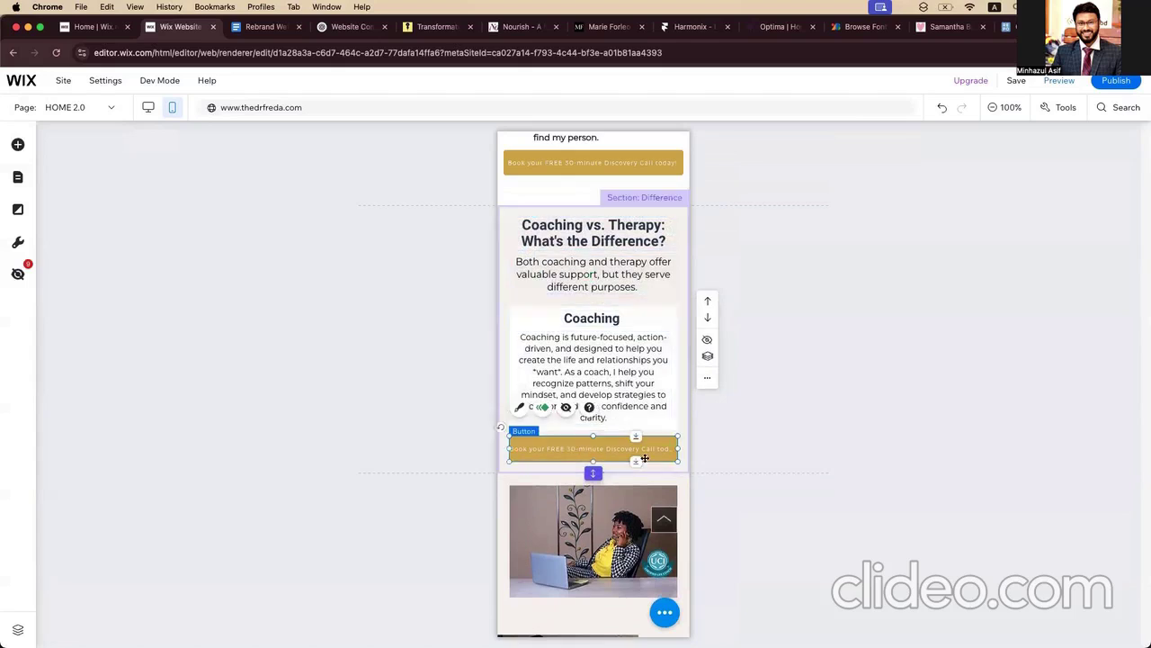
left_click_drag(678, 449, 681, 449)
left_click_drag(507, 448, 505, 448)
left_click(459, 444)
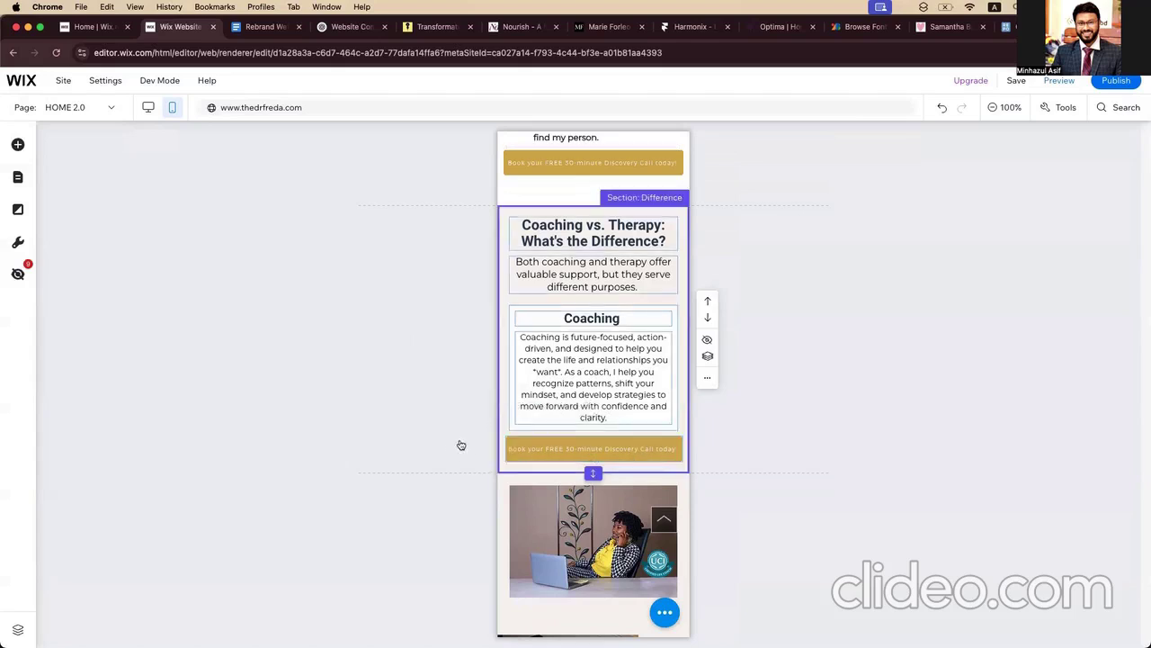
left_click(594, 392)
left_click(593, 393)
left_click(422, 363)
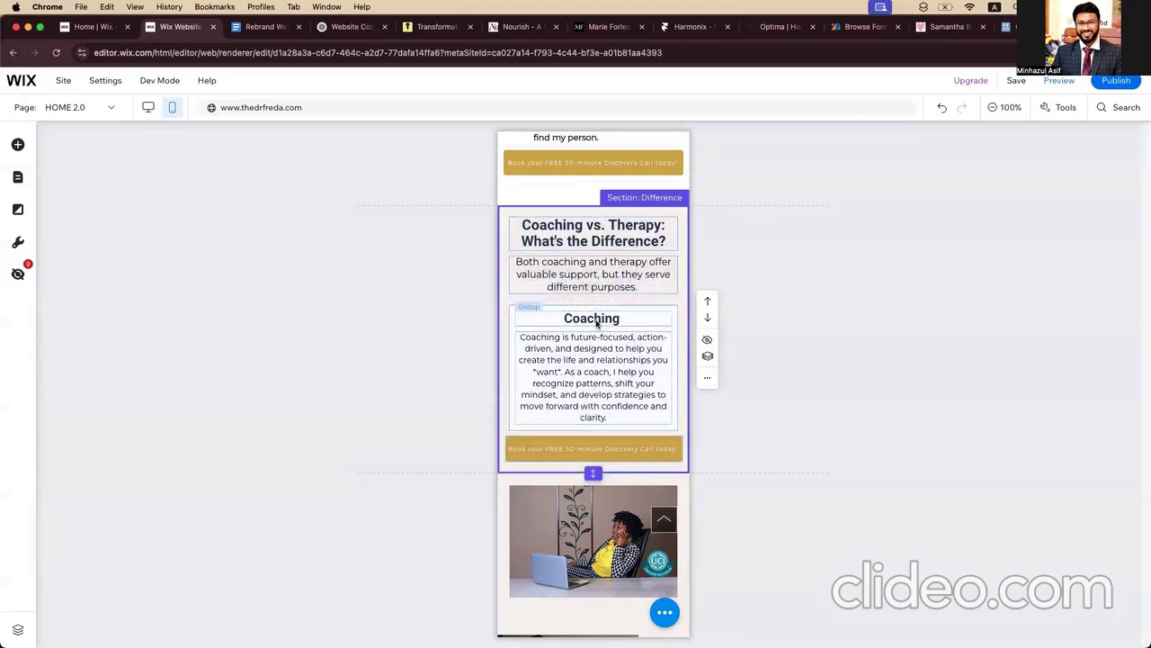
left_click(595, 323)
left_click(476, 375)
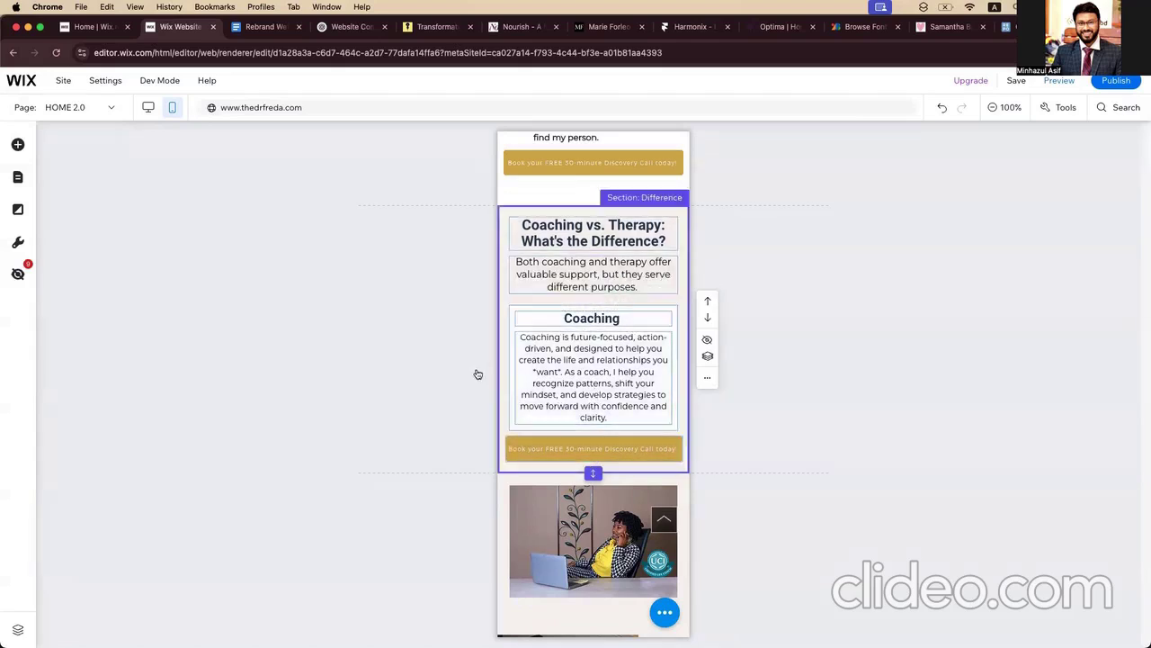
Step: Set the mobile font size of the "Both coaching and therapy offer valuable support" paragraph to 14 px
left_click(585, 279)
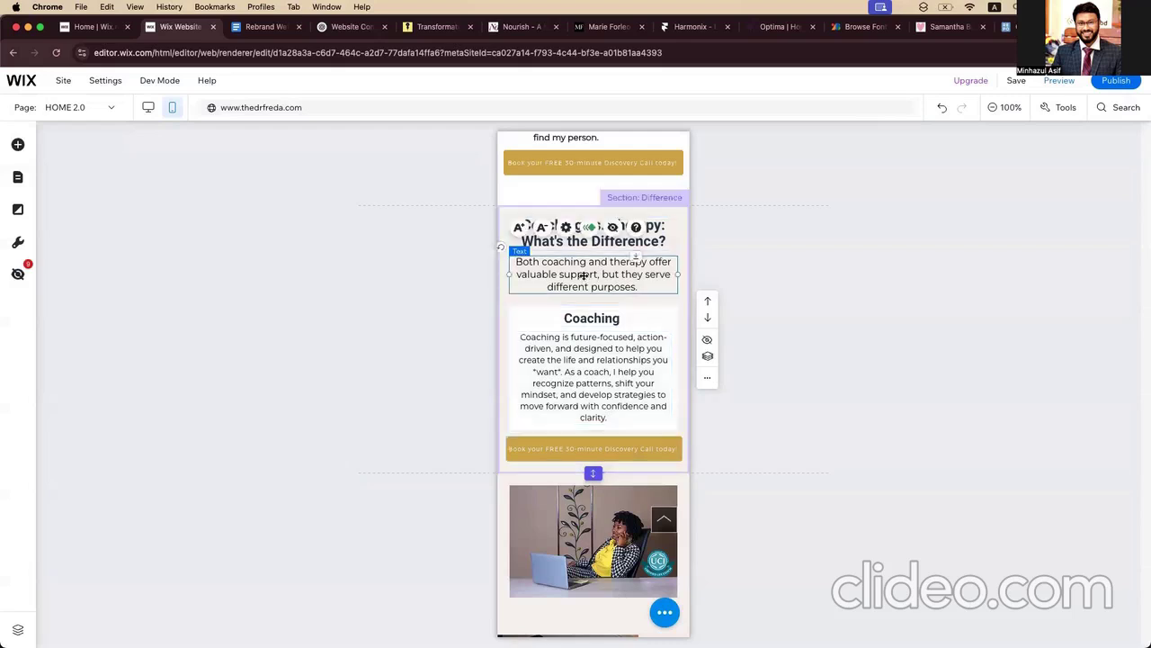
left_click(541, 227)
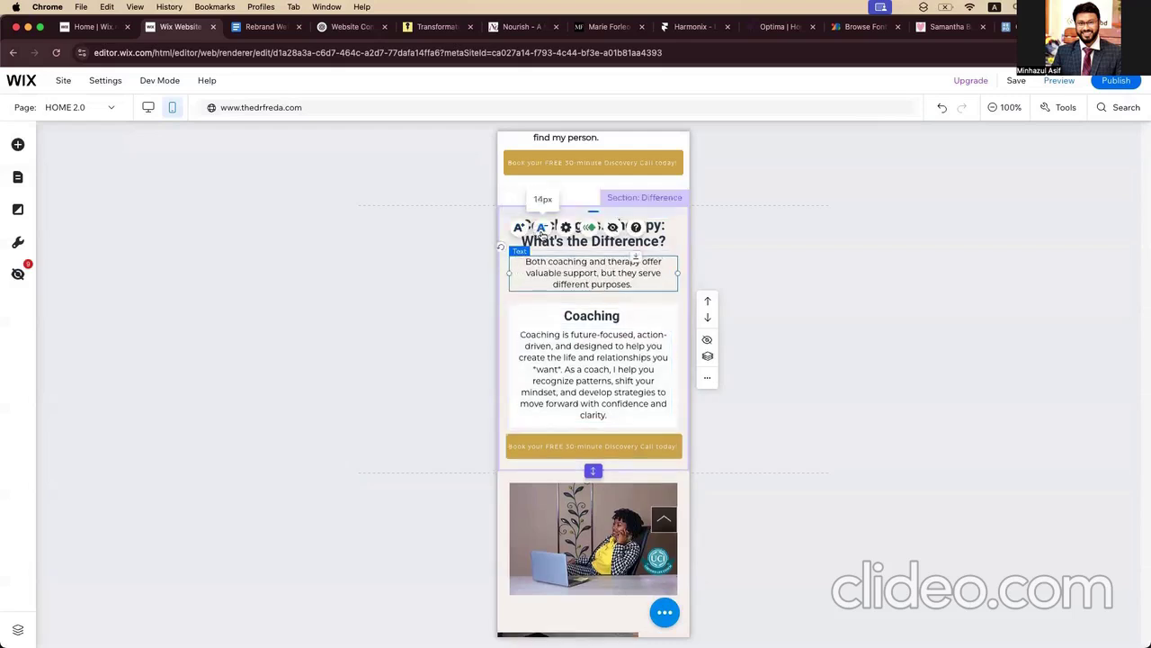
left_click(446, 326)
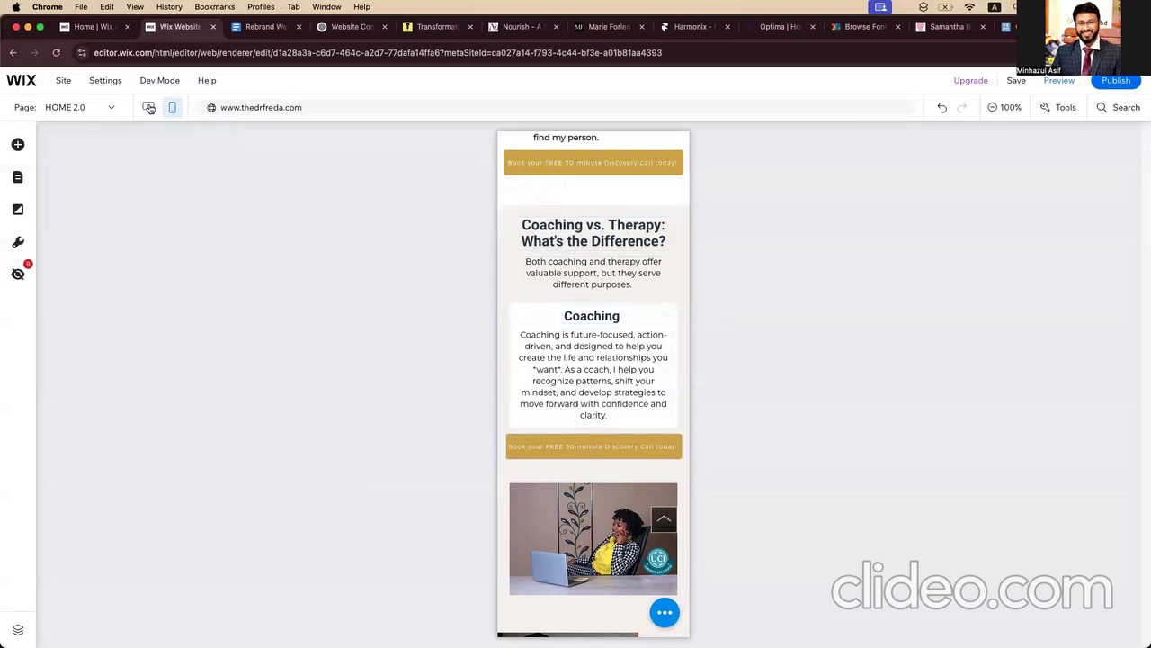
Step: Return to the desktop layout, duplicate the Coaching card and place the copy to its right at the same height
left_click(149, 107)
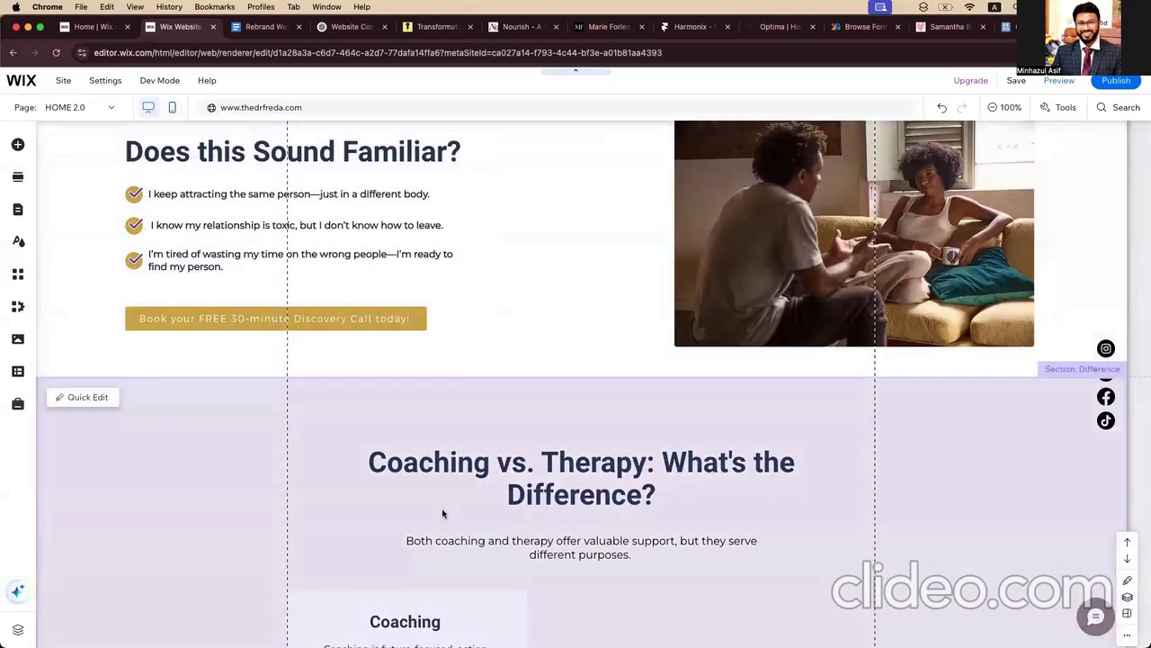
scroll(442, 512, "down", 2)
left_click(506, 429)
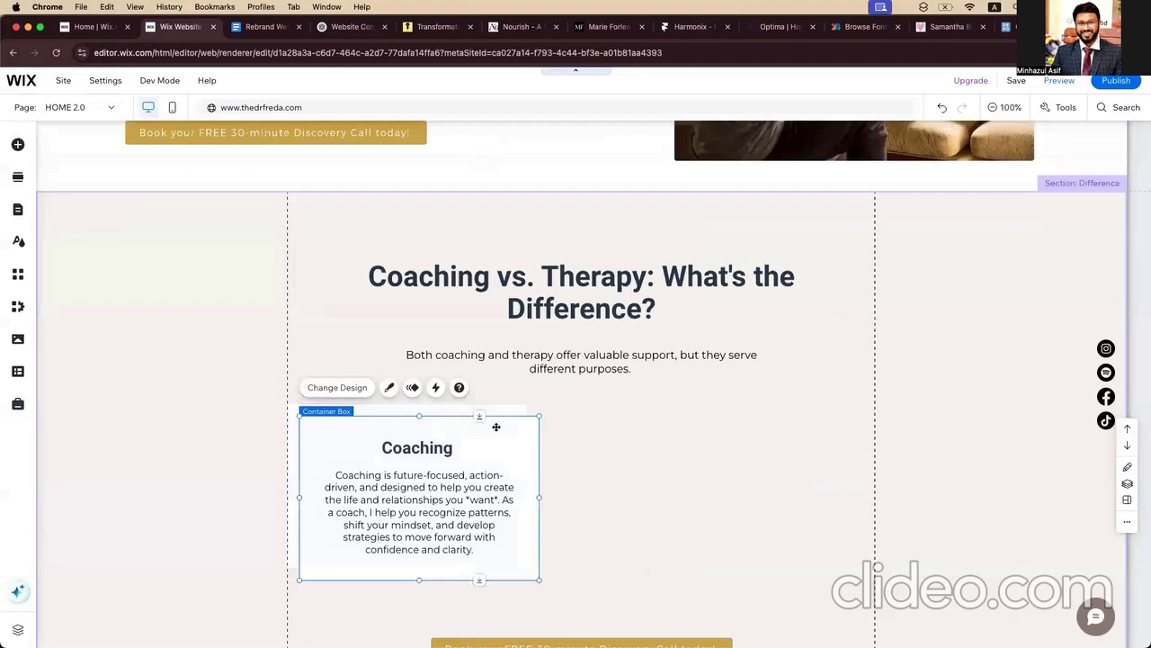
left_click_drag(534, 430, 769, 418)
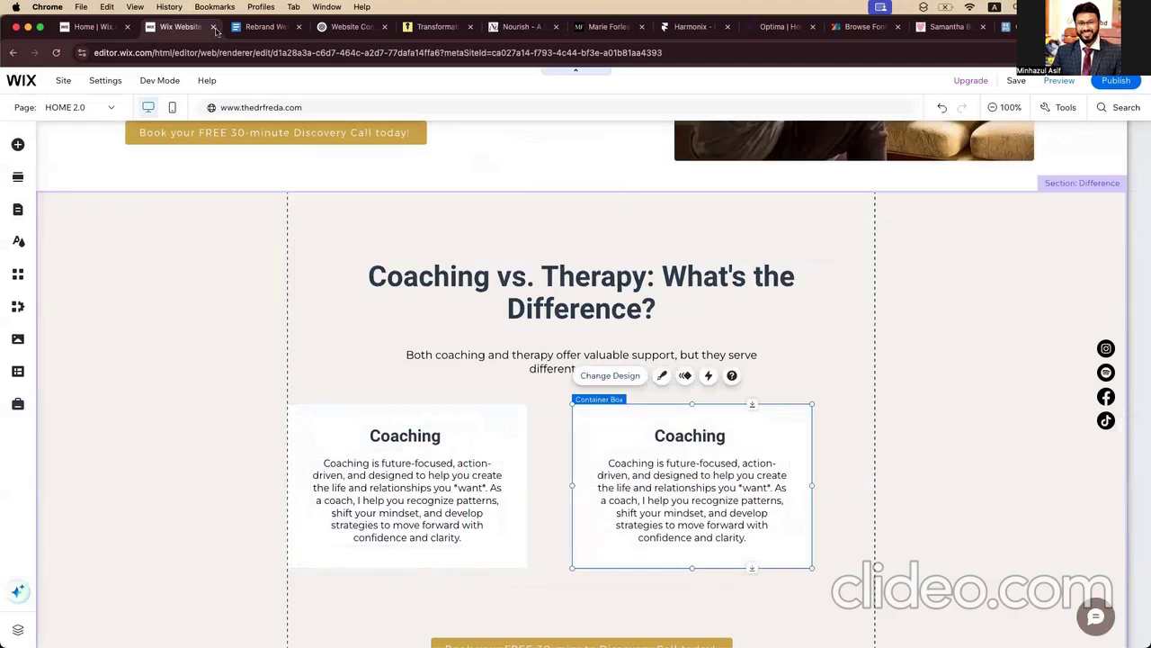
Step: Select the word "Therapy" in the "Coaching vs. Therapy" title of the Rebrand Website Content document
left_click(256, 27)
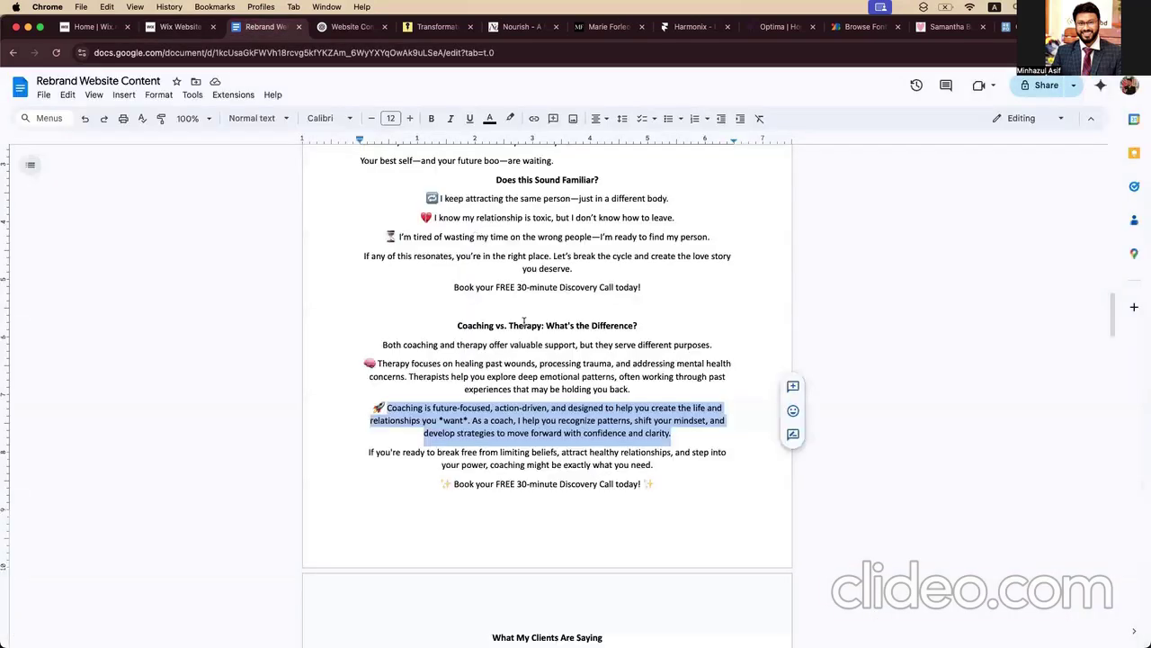
double_click(524, 324)
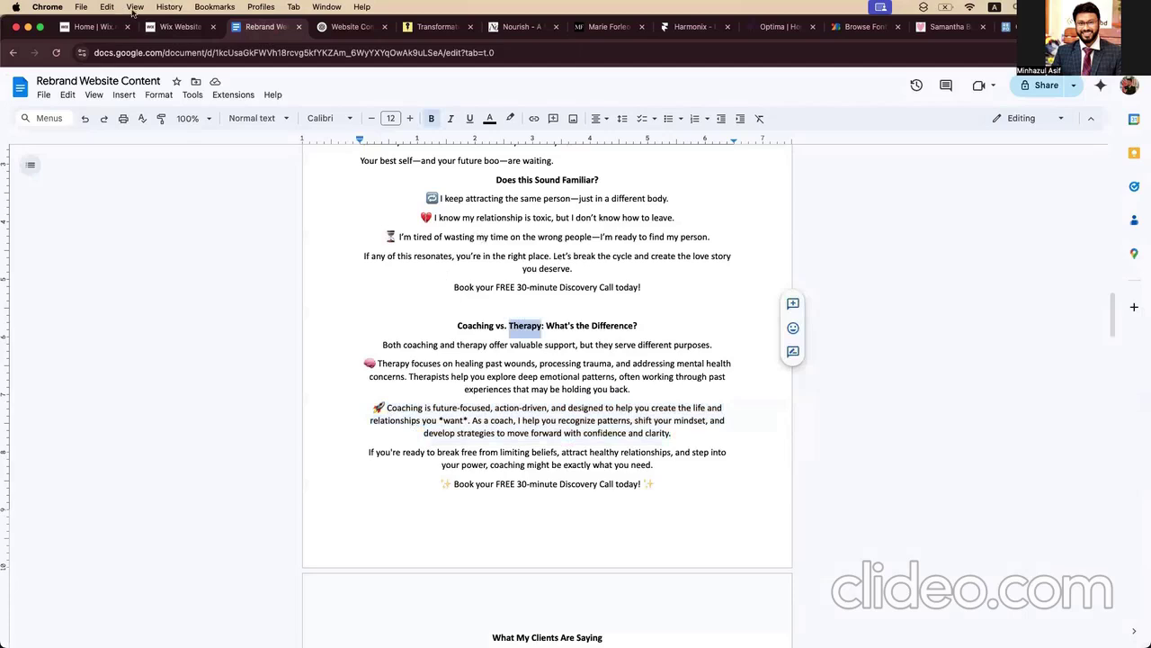
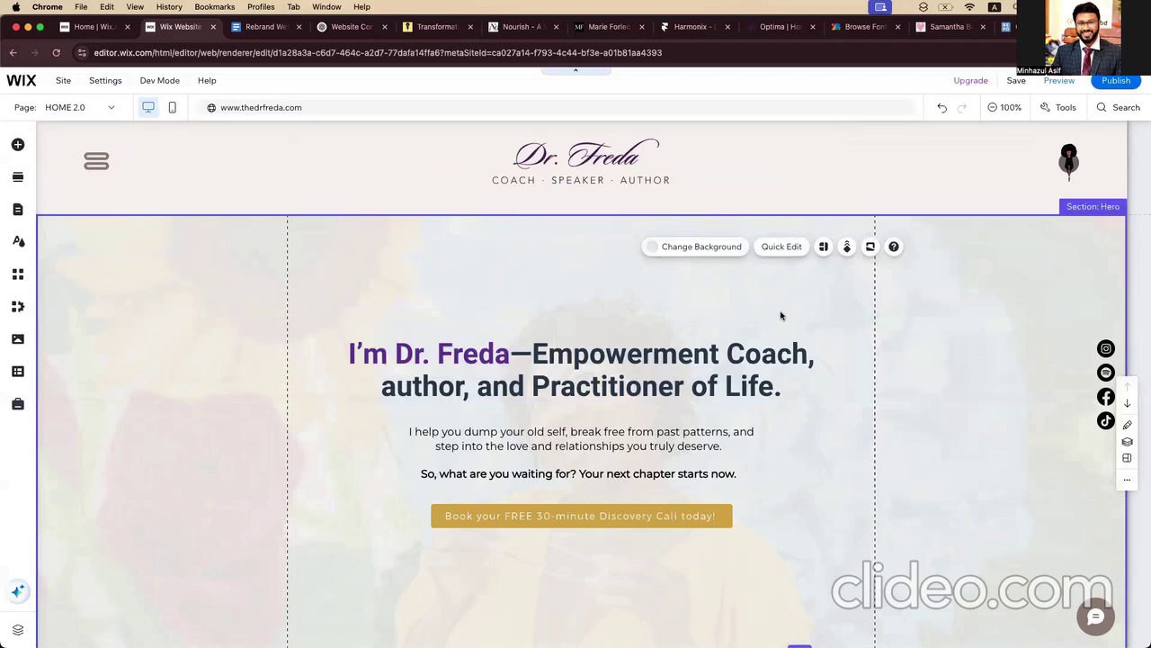
Step: Color the word "Familiar?" in the "Does this Sound Familiar?" heading of the Pain Points section purple #6A2E9C
scroll(755, 379, "down", 3)
scroll(755, 385, "down", 3)
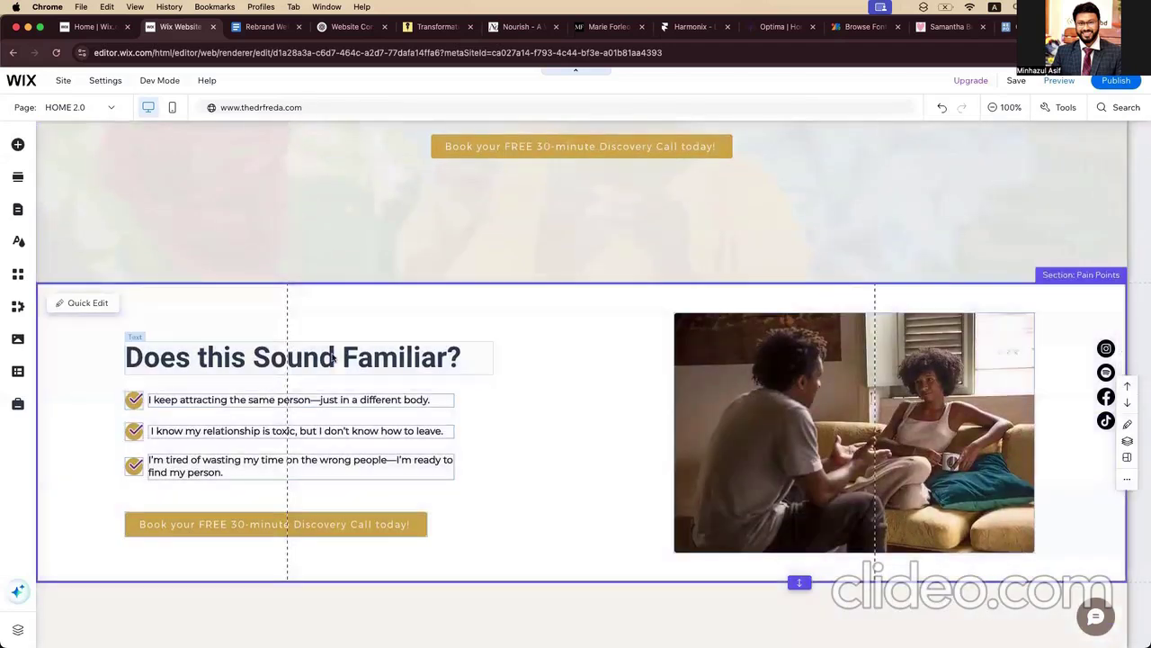
left_click(333, 358)
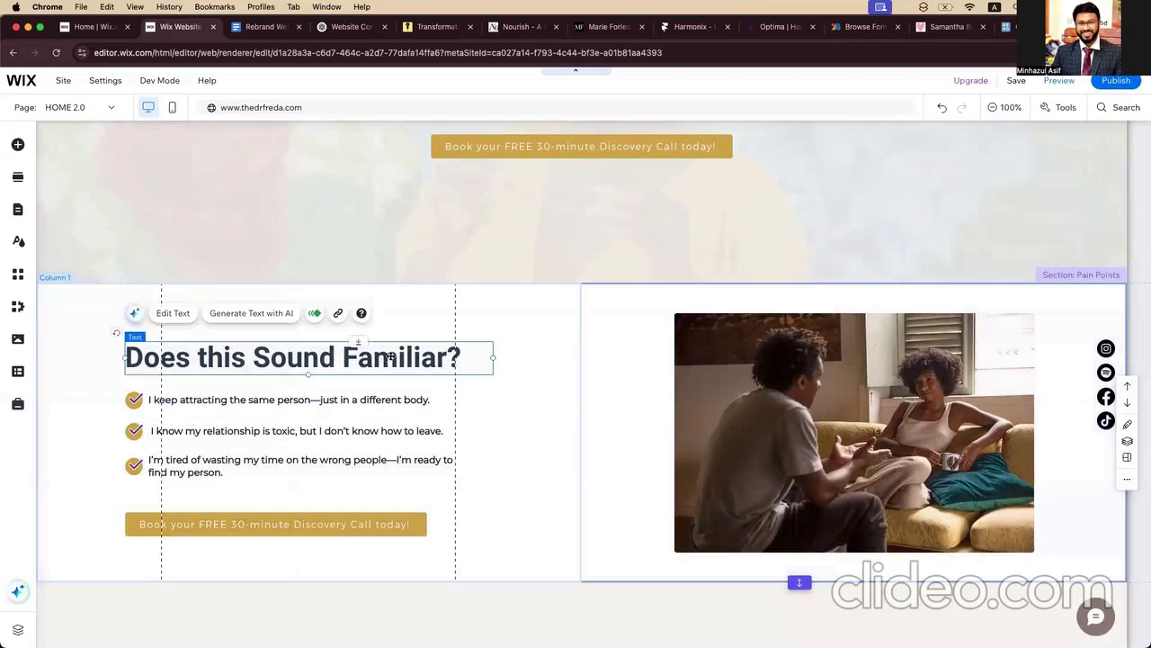
left_click(180, 315)
left_click(356, 357)
left_click_drag(343, 357, 466, 358)
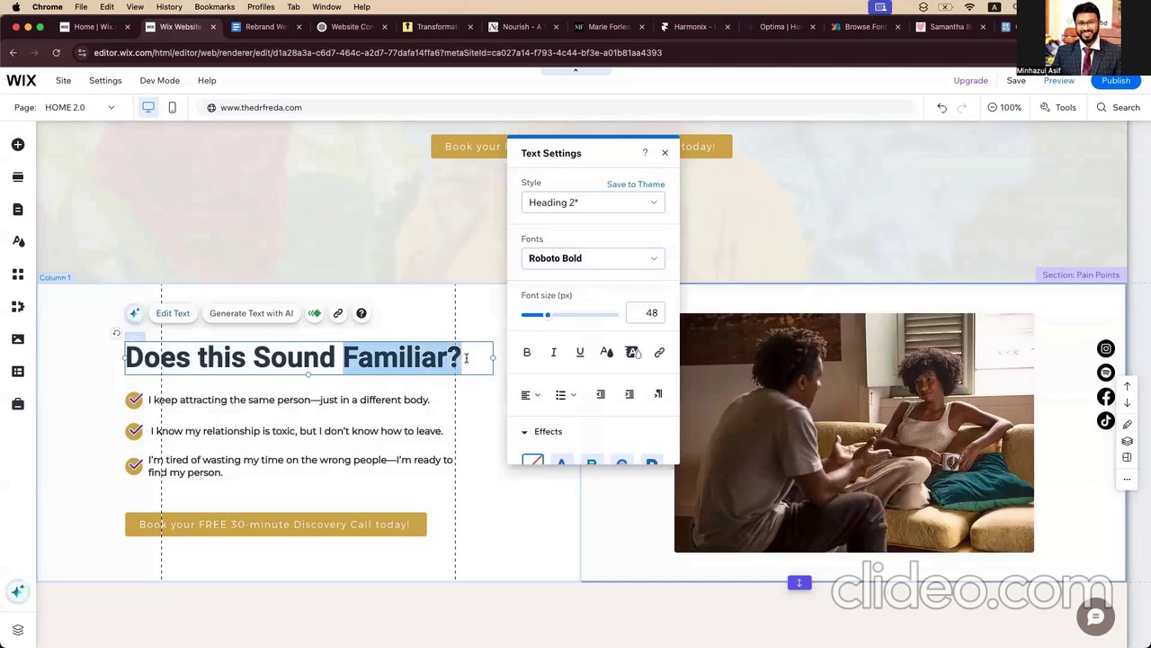
left_click(607, 351)
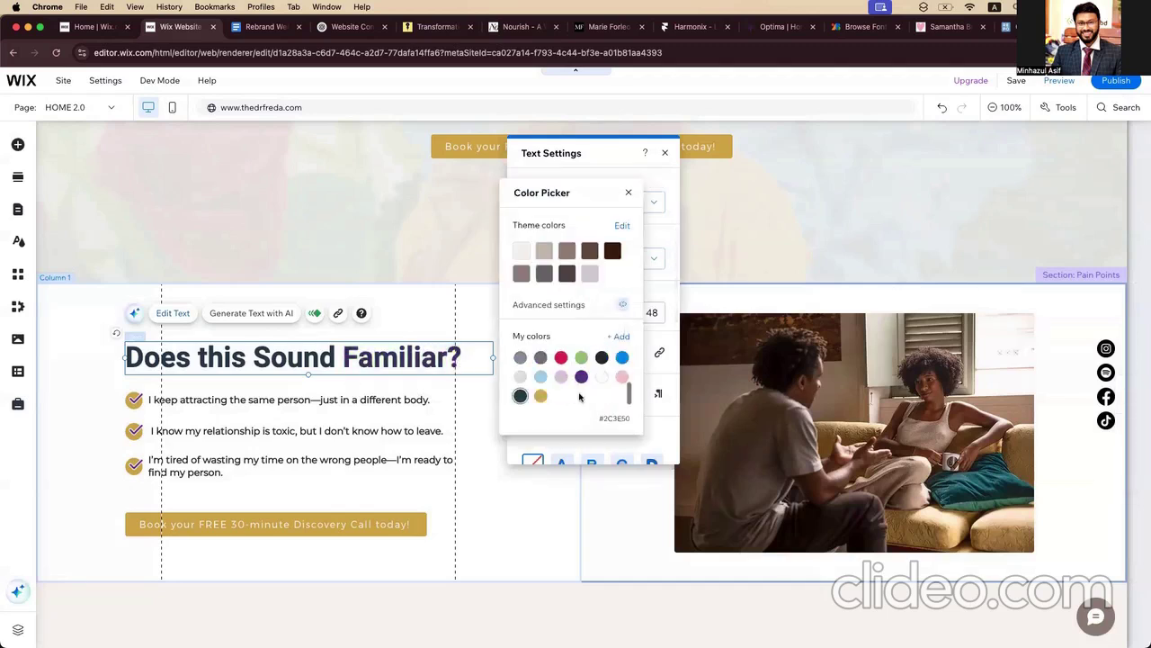
left_click(581, 376)
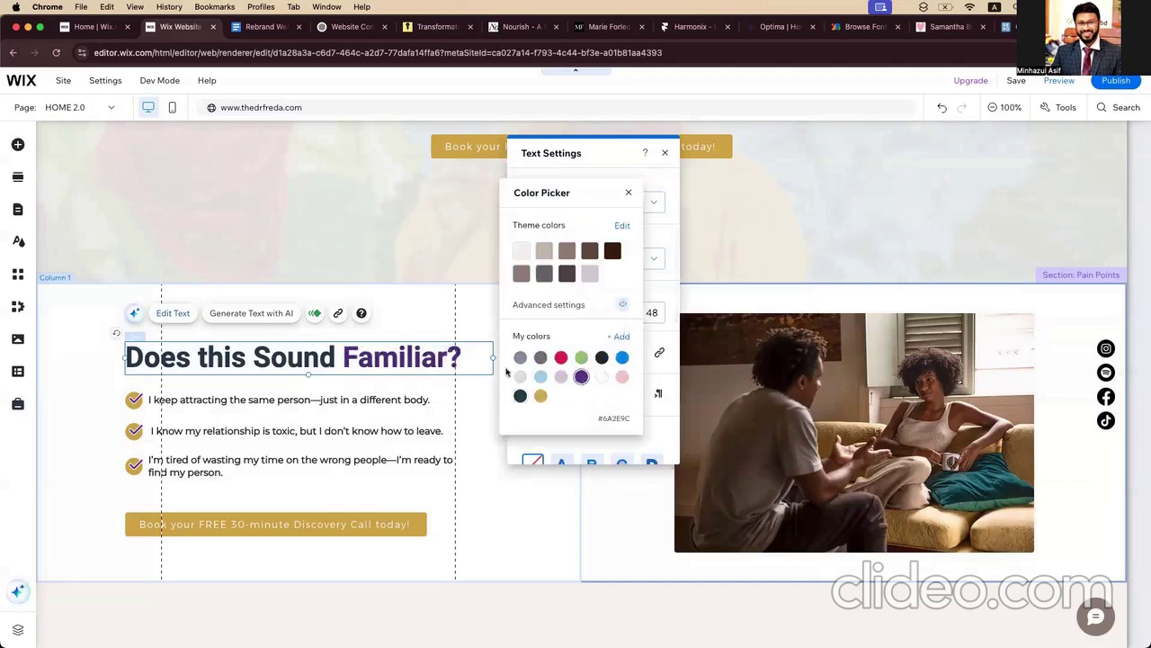
left_click(466, 328)
left_click(466, 328)
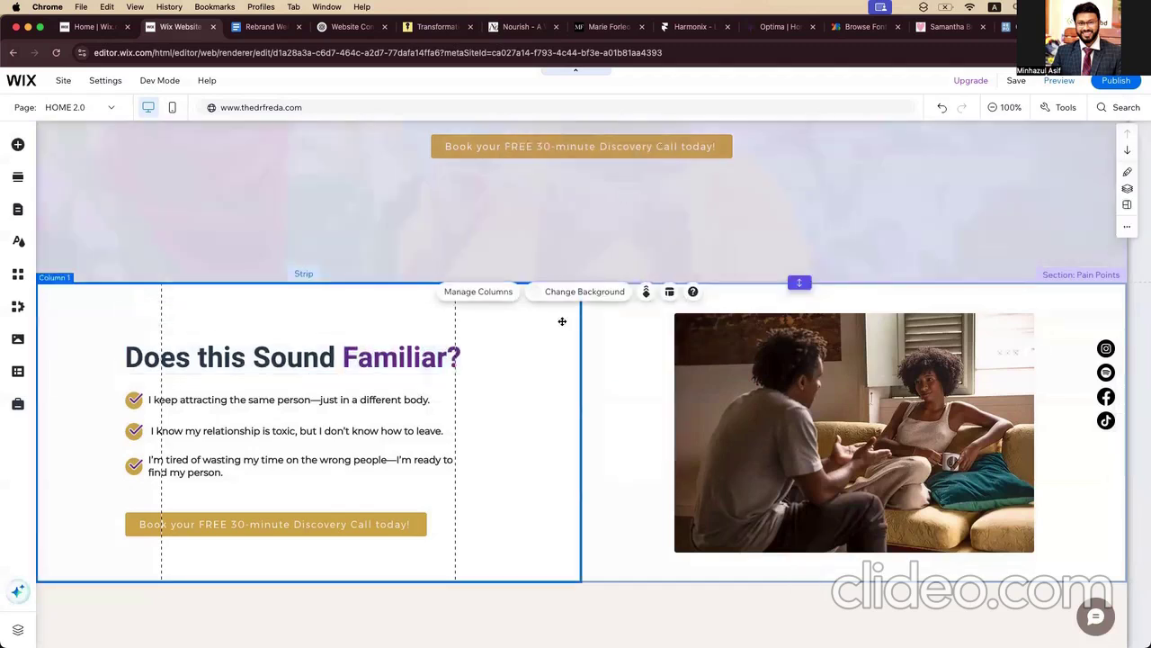
Step: Review the desktop layout of the Pain Points and Difference sections, from the headings down to the Discovery Call button
scroll(561, 323, "down", 8)
scroll(562, 325, "down", 4)
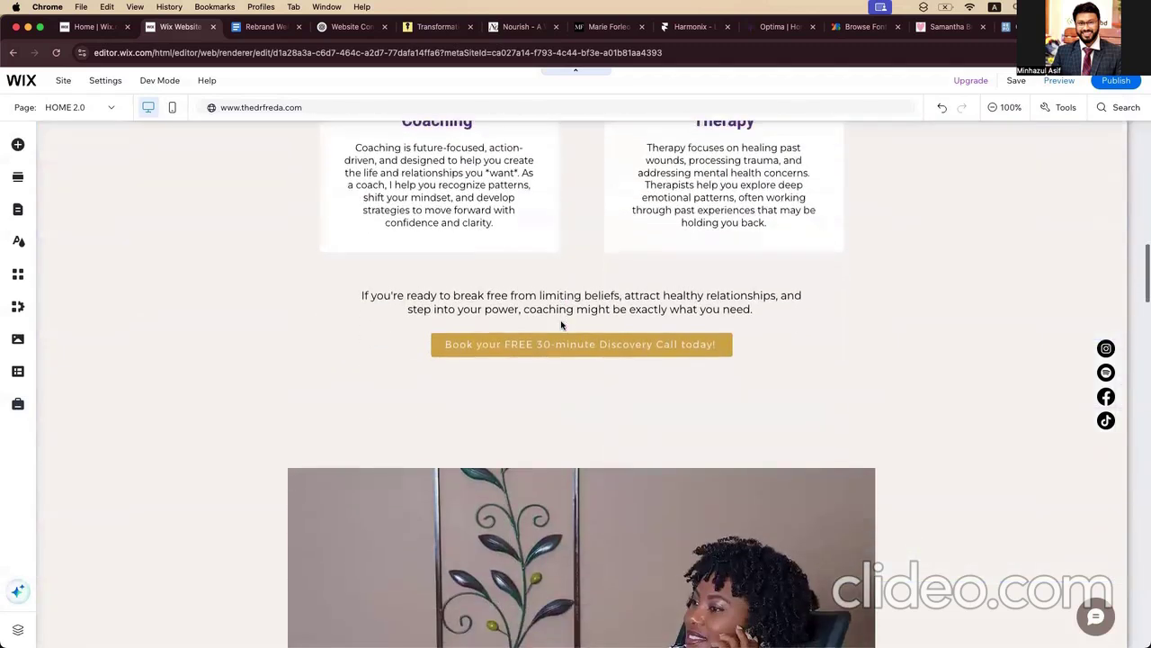
left_click(583, 387)
scroll(575, 406, "up", 4)
scroll(574, 407, "down", 3)
scroll(575, 406, "up", 2)
scroll(574, 404, "up", 3)
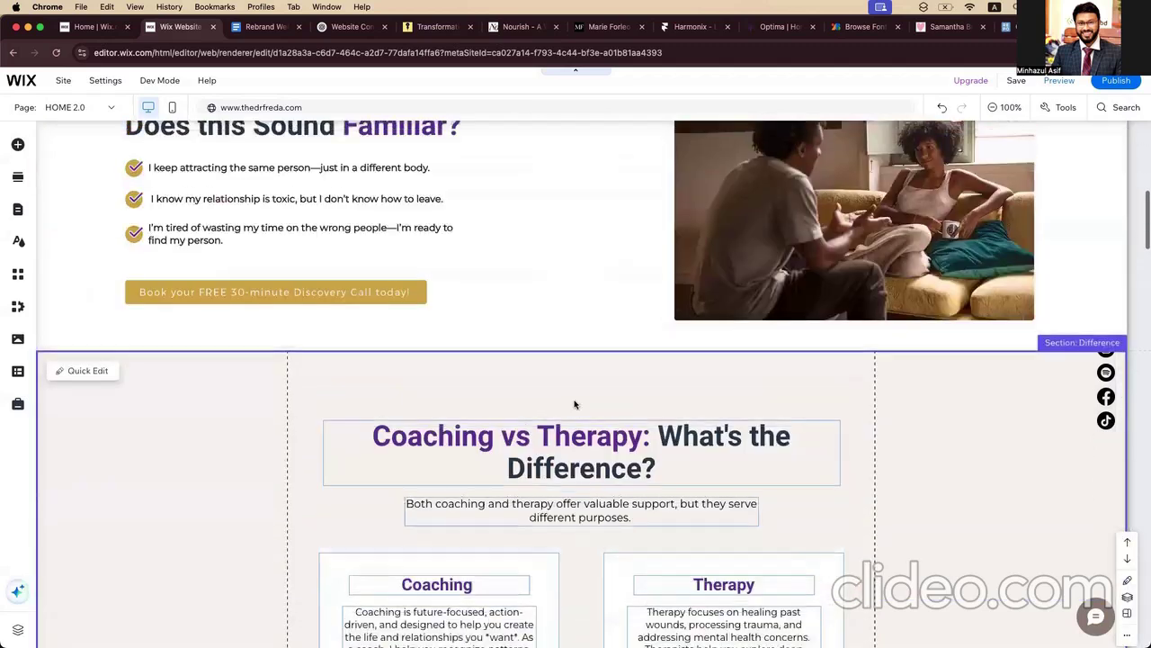
scroll(574, 404, "down", 1)
scroll(574, 405, "down", 1)
scroll(575, 405, "up", 8)
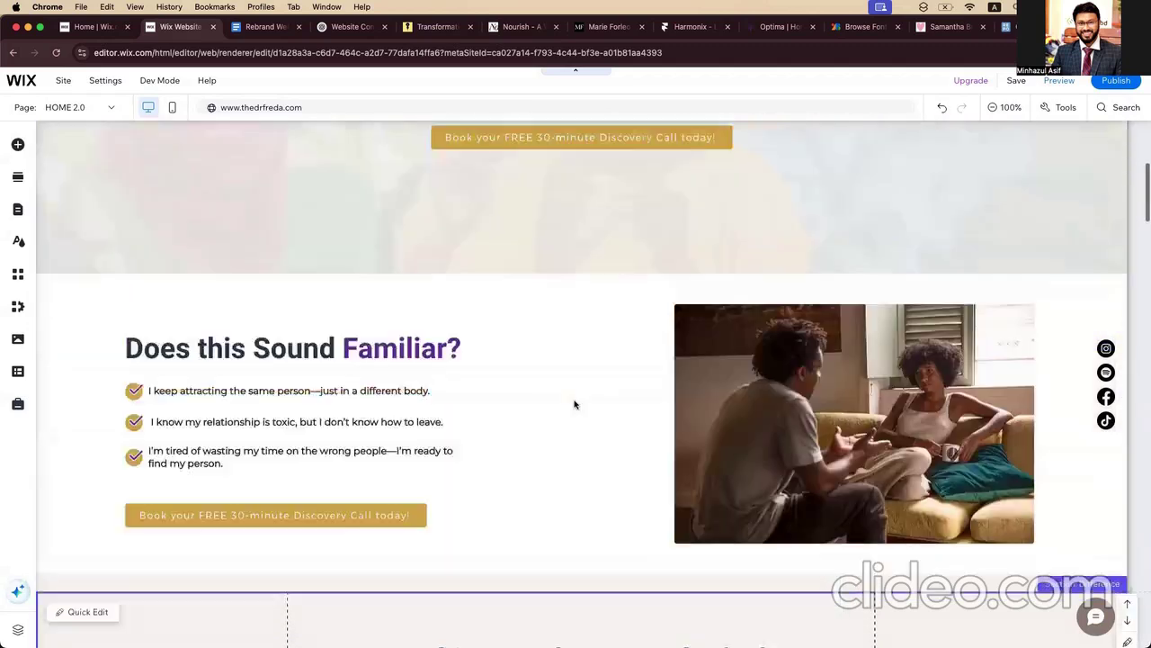
scroll(575, 405, "down", 3)
scroll(575, 404, "down", 10)
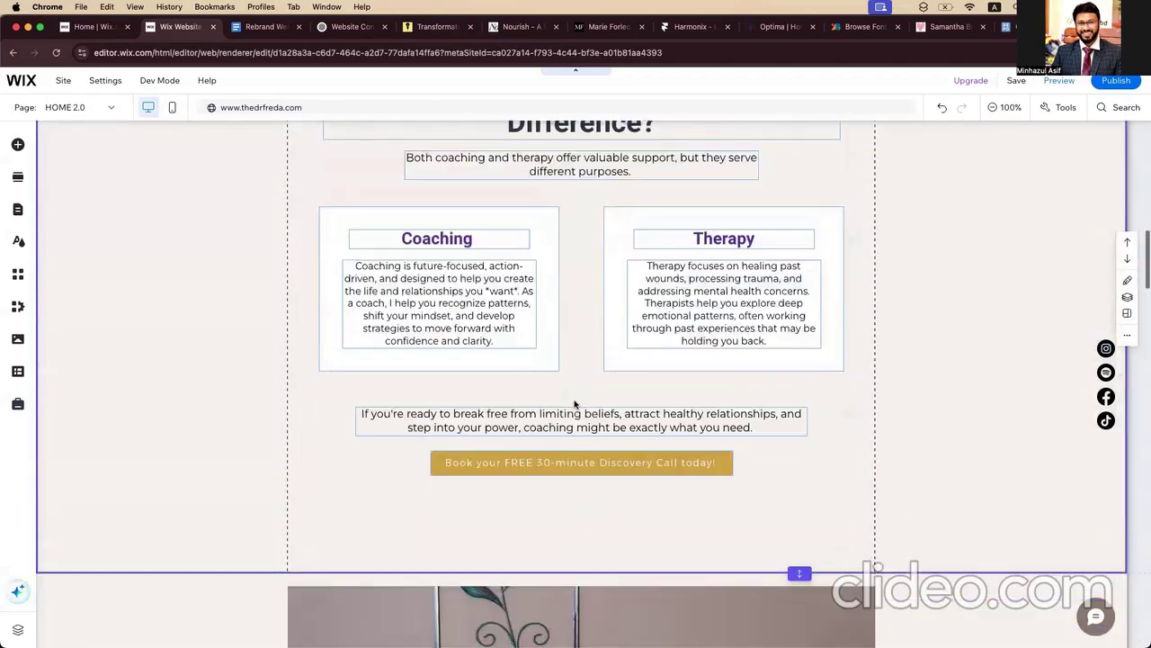
Step: Read the "What My Clients Are Saying" content in the Rebrand Website Content document and compare it with the ChatGPT version
left_click(262, 26)
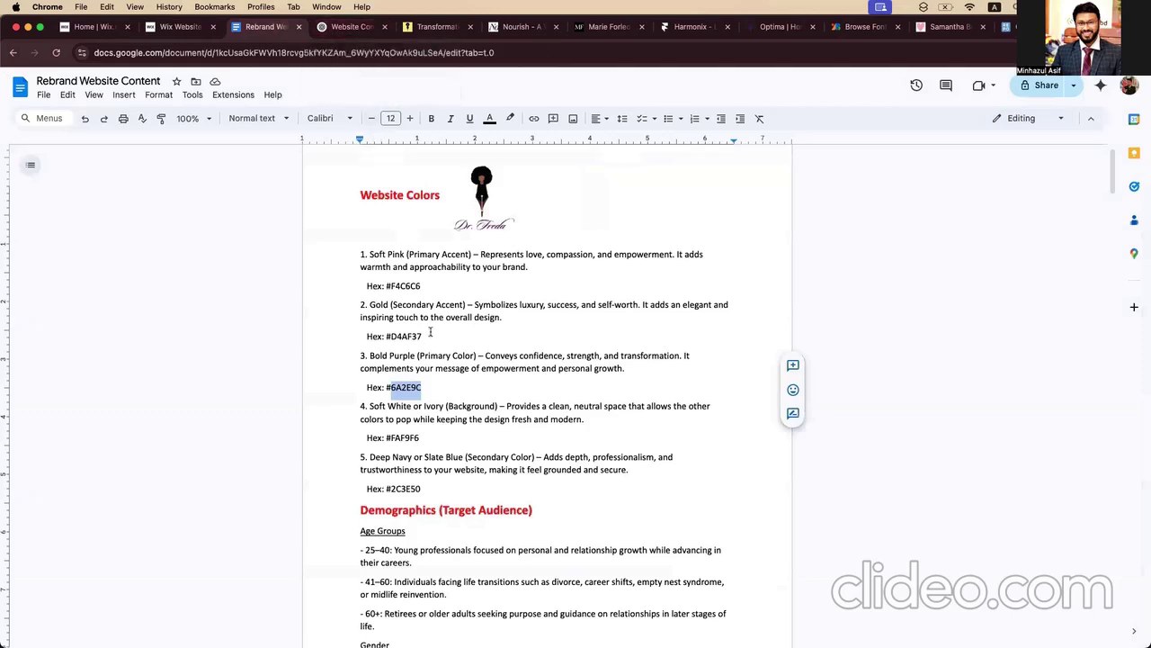
scroll(430, 332, "down", 20)
scroll(430, 332, "down", 5)
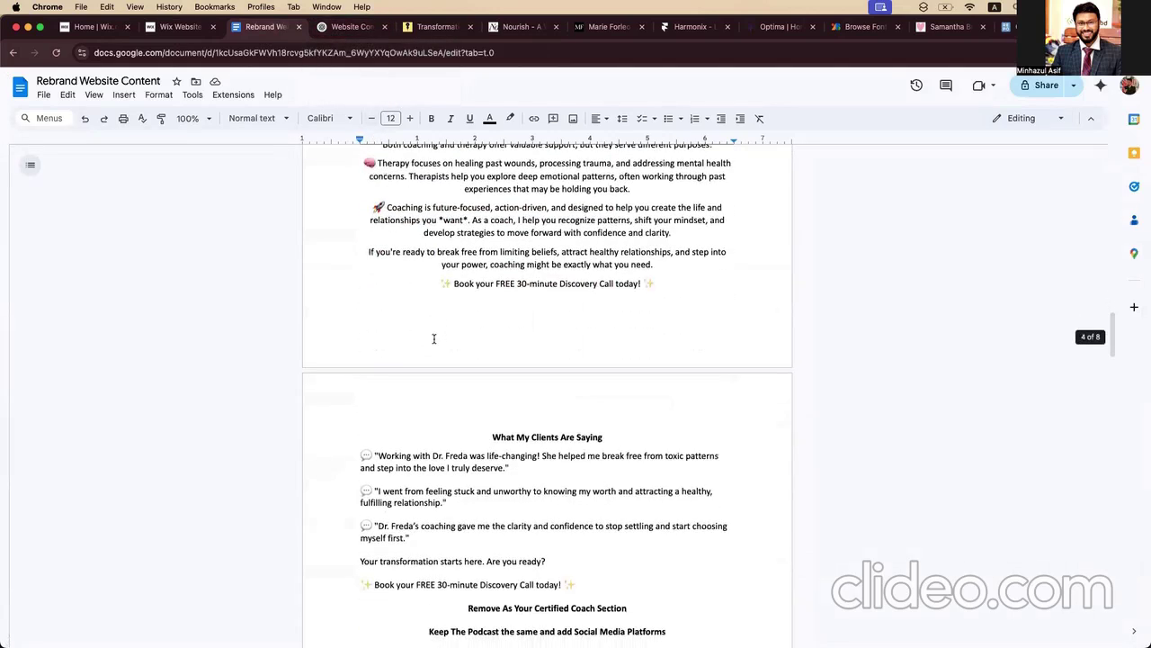
left_click(507, 331)
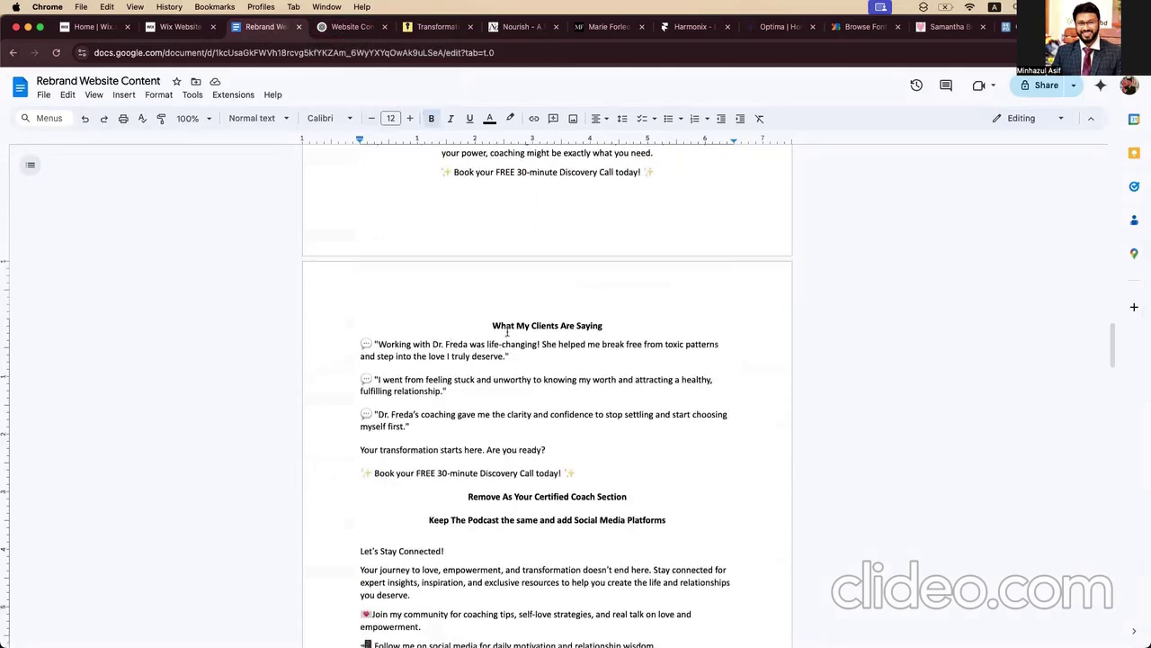
left_click(341, 26)
scroll(526, 319, "down", 4)
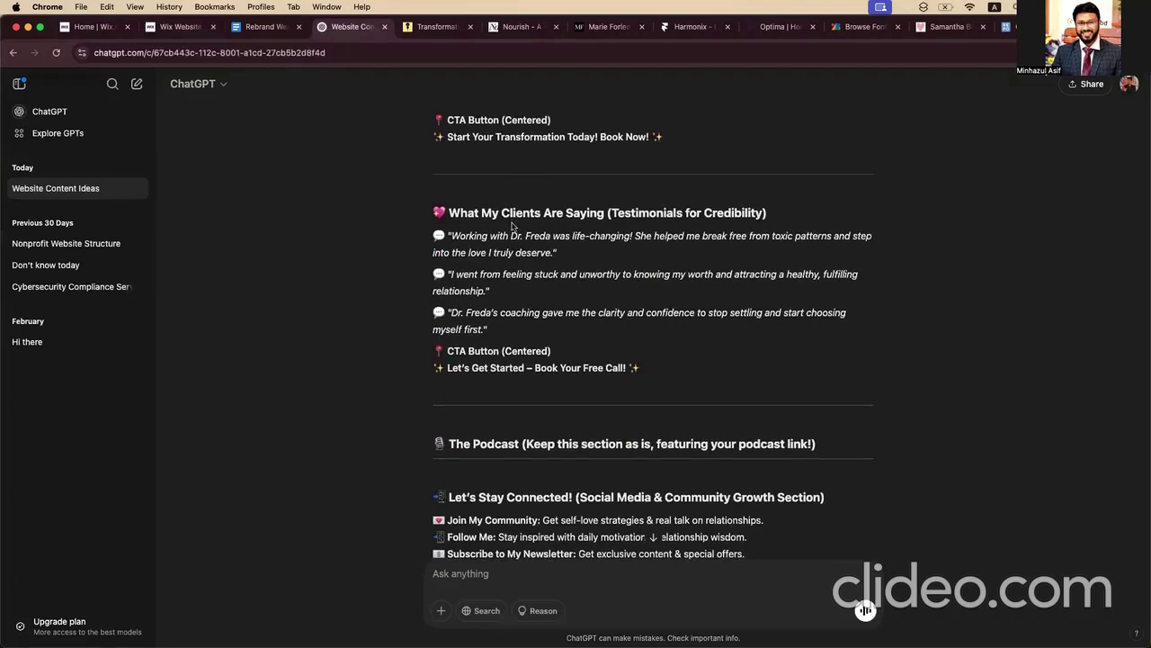
scroll(512, 224, "up", 1)
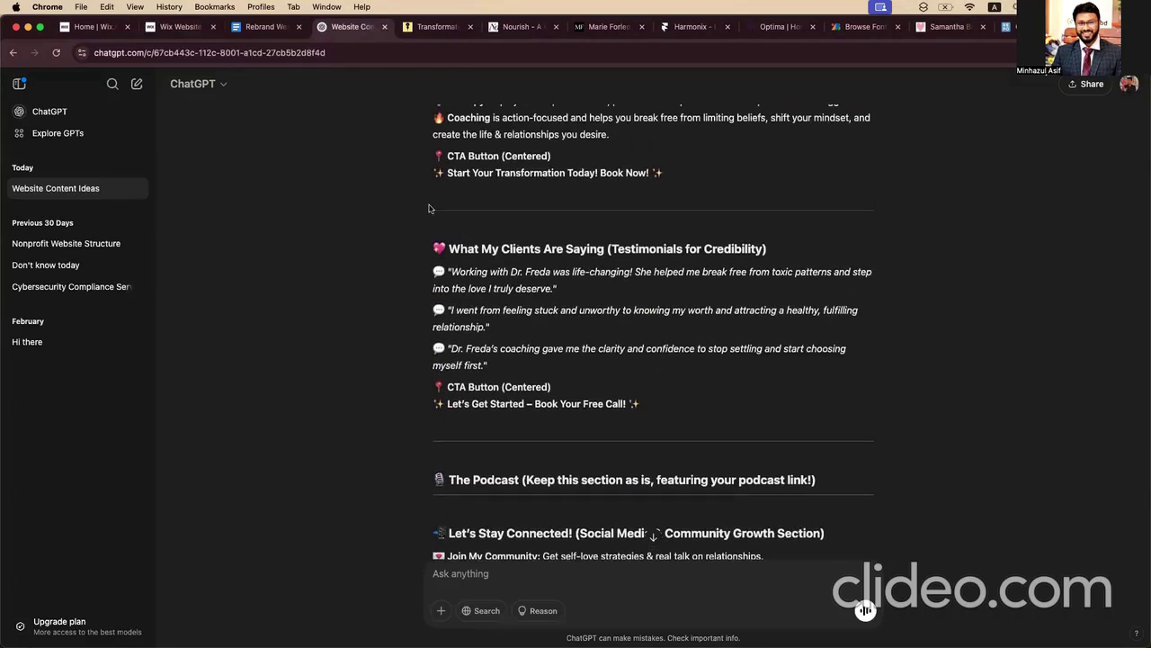
left_click(264, 27)
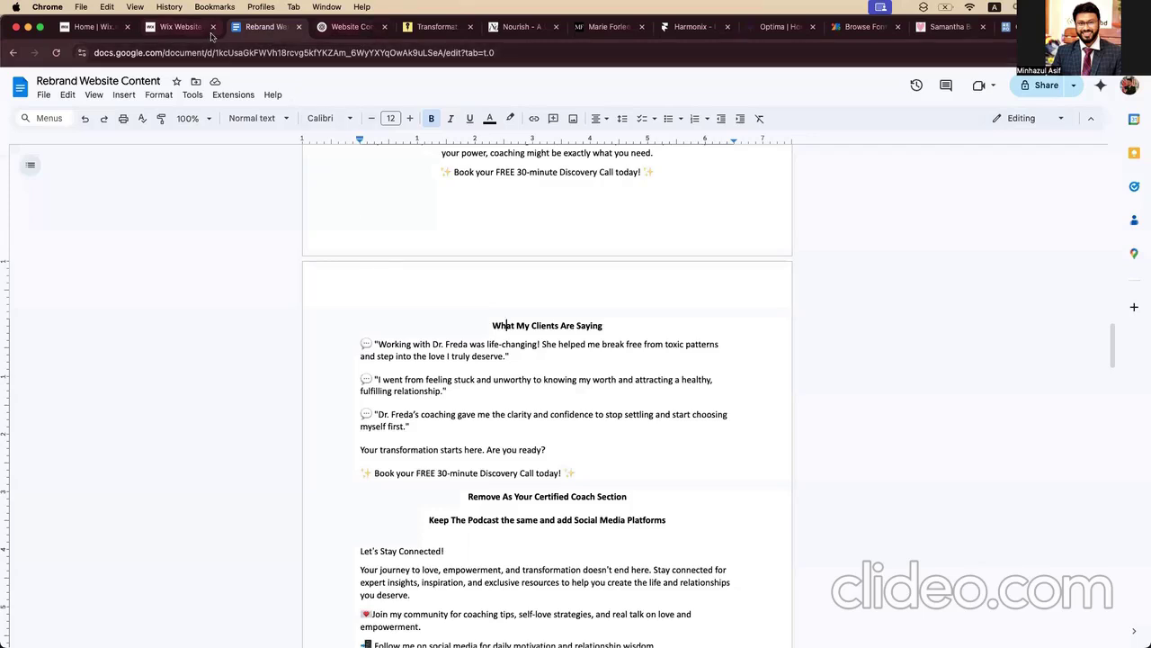
Step: Switch back to the Wix editor and look over the page from the Hero section to the end of the Difference section
left_click(180, 27)
scroll(441, 313, "up", 3)
scroll(441, 312, "up", 10)
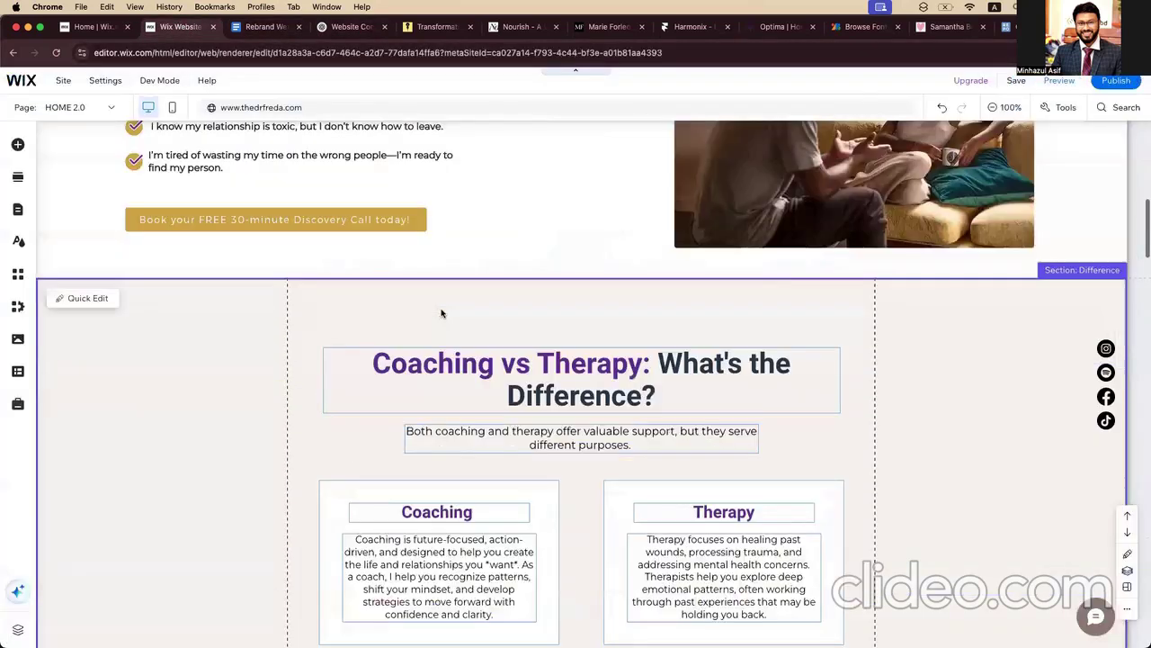
scroll(441, 312, "down", 2)
scroll(442, 312, "down", 10)
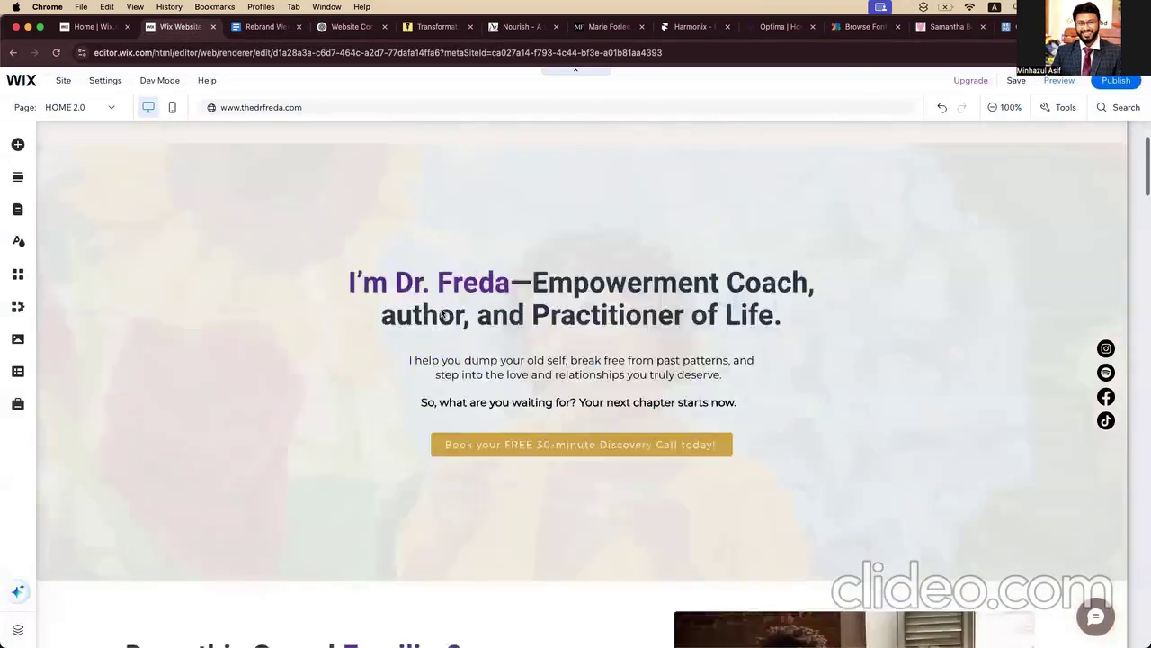
left_click(449, 314)
right_click(450, 314)
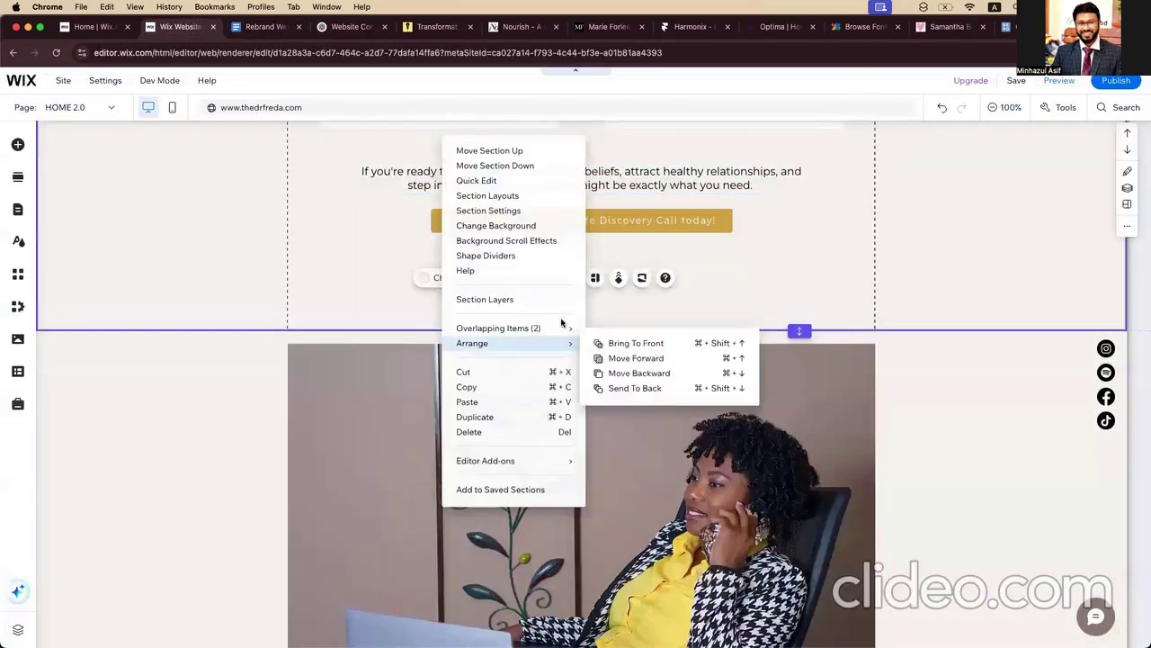
scroll(800, 295, "up", 2)
scroll(801, 295, "up", 8)
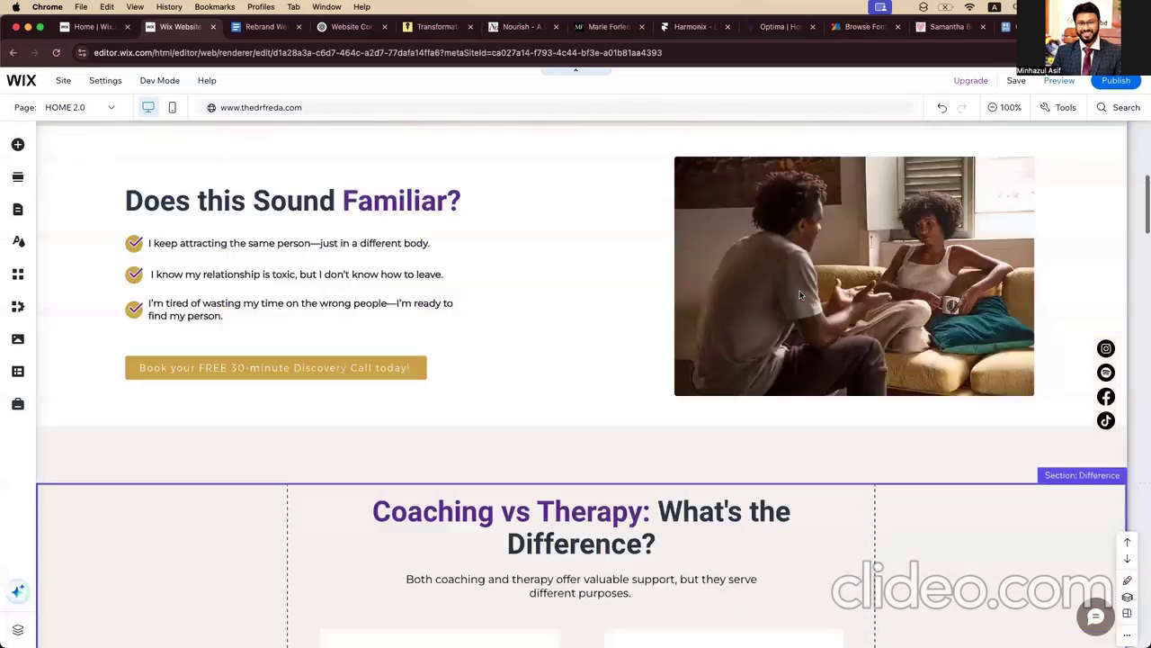
Step: Add a blank section between the Difference and Welcome sections and increase its height
scroll(801, 295, "down", 8)
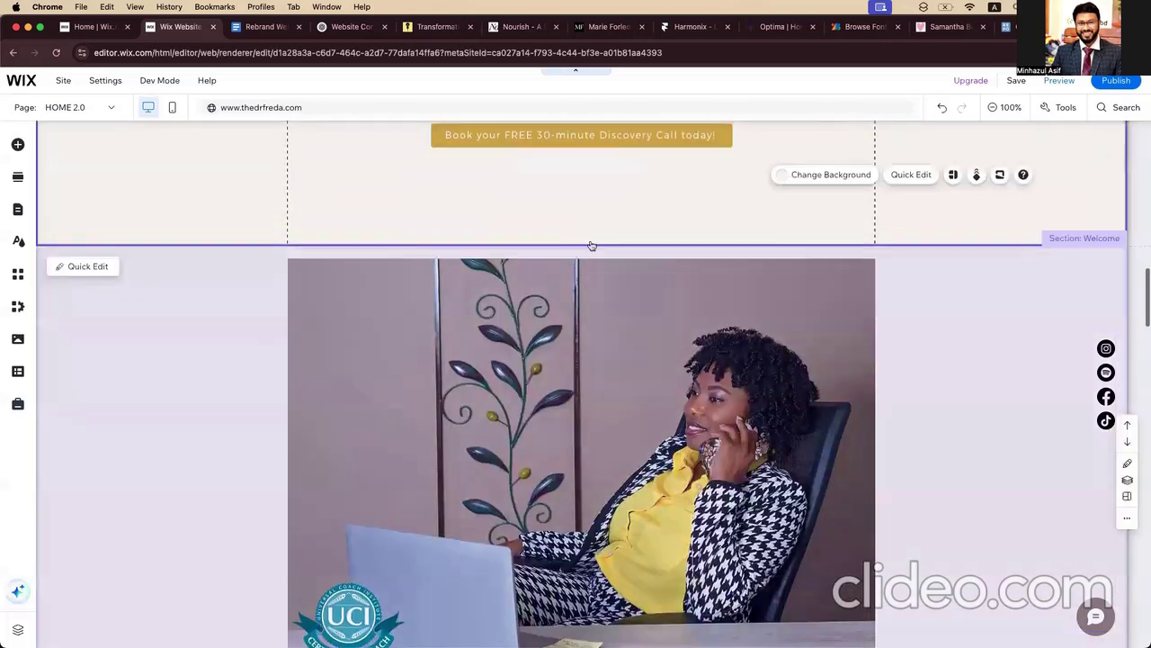
left_click(578, 245)
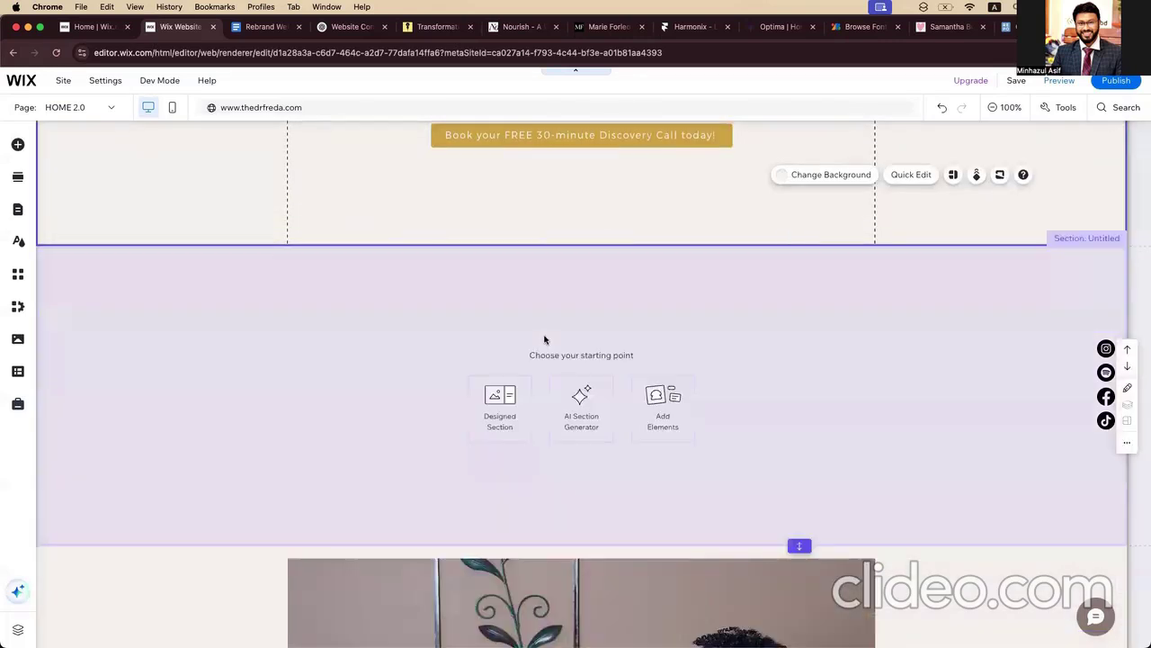
scroll(797, 517, "down", 2)
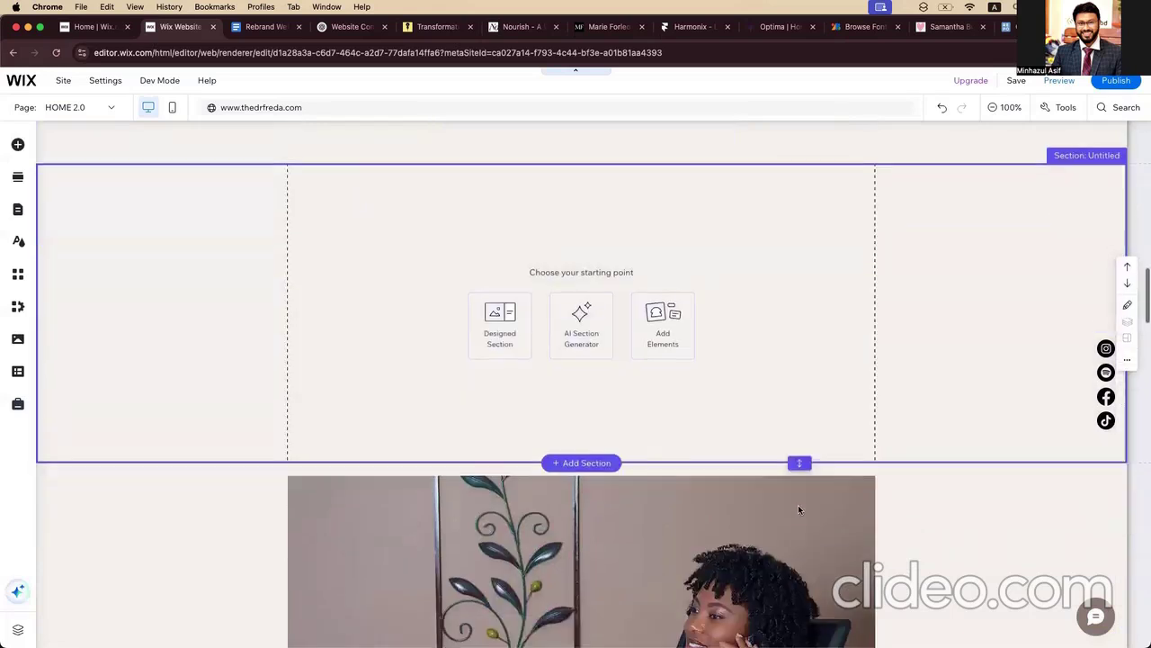
left_click_drag(797, 463, 767, 564)
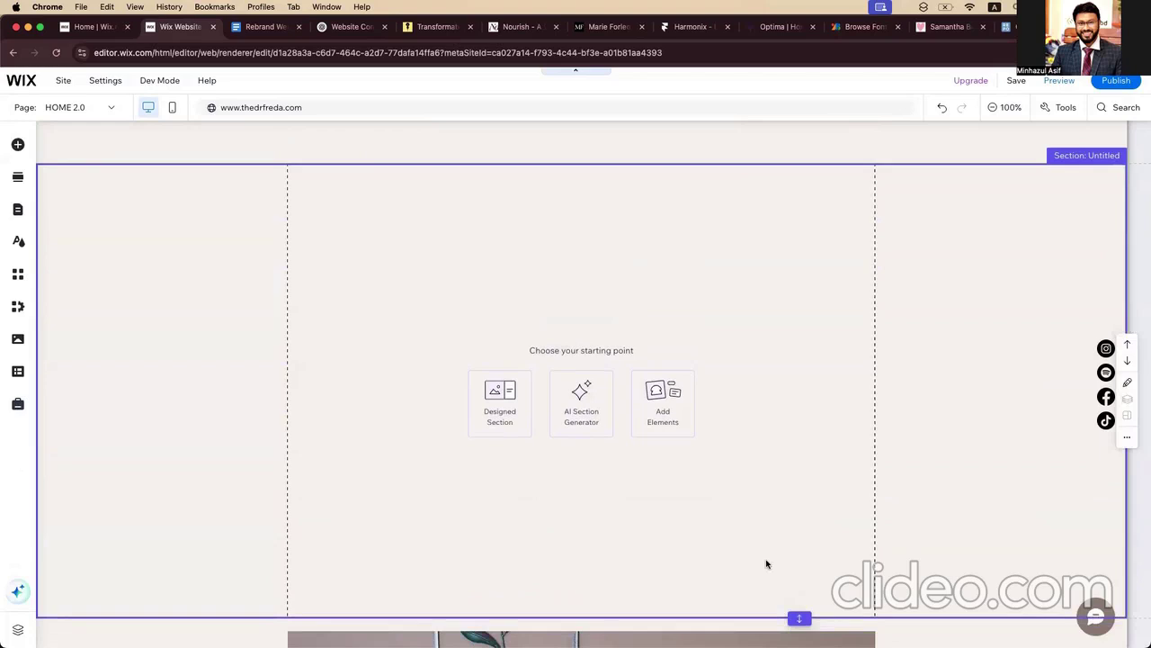
left_click(766, 564)
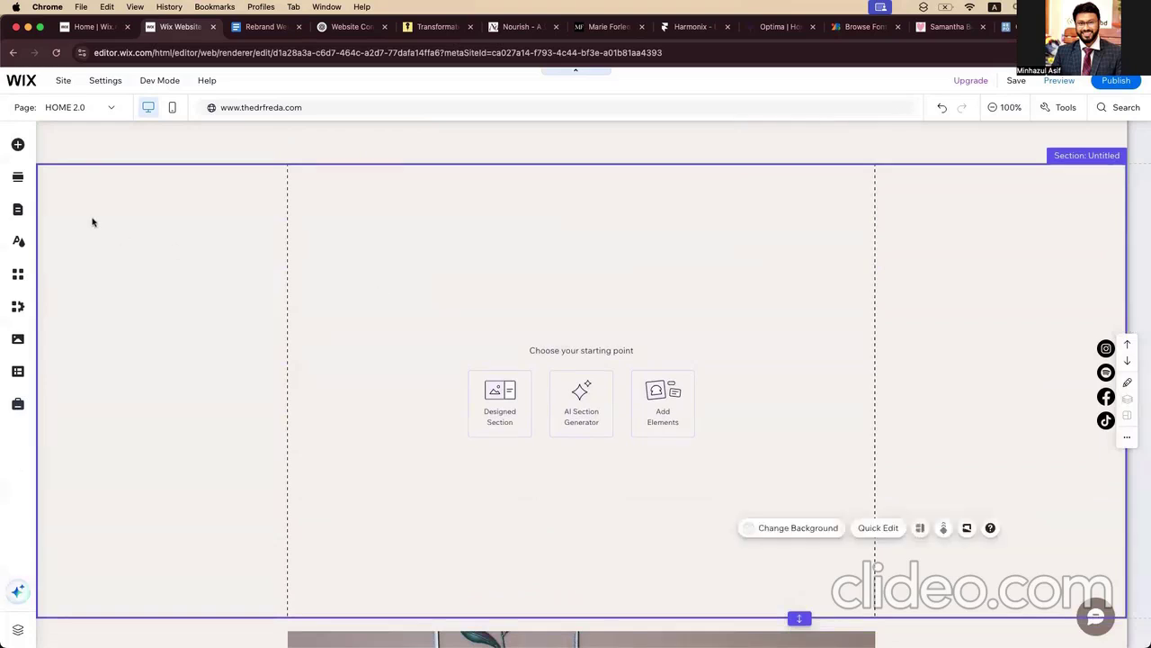
Step: Browse the Add Elements categories, including Interactive, Social, List, Gallery and the Strip testimonials, for a layout suited to client testimonials
left_click(19, 146)
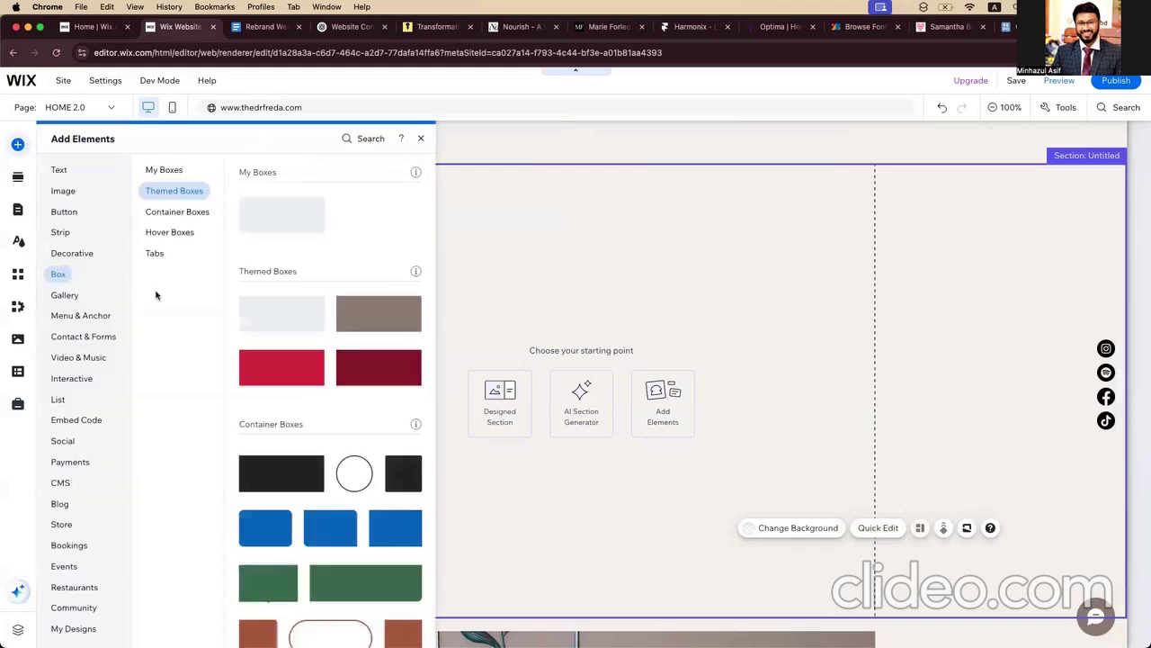
left_click(88, 381)
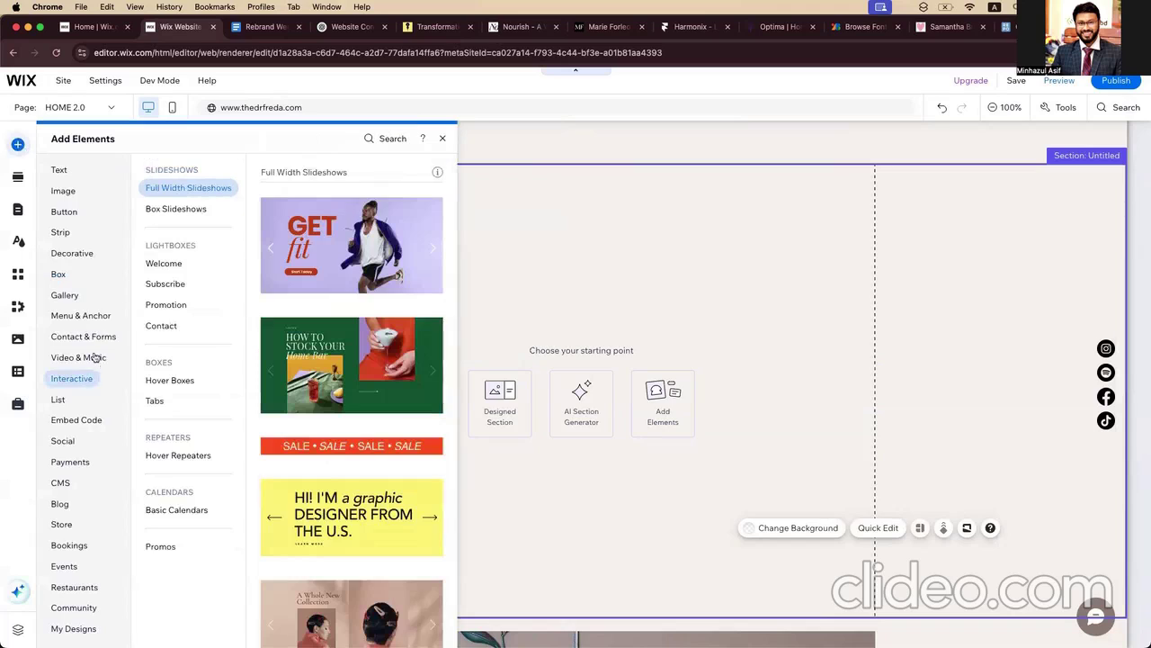
left_click(90, 358)
left_click(81, 377)
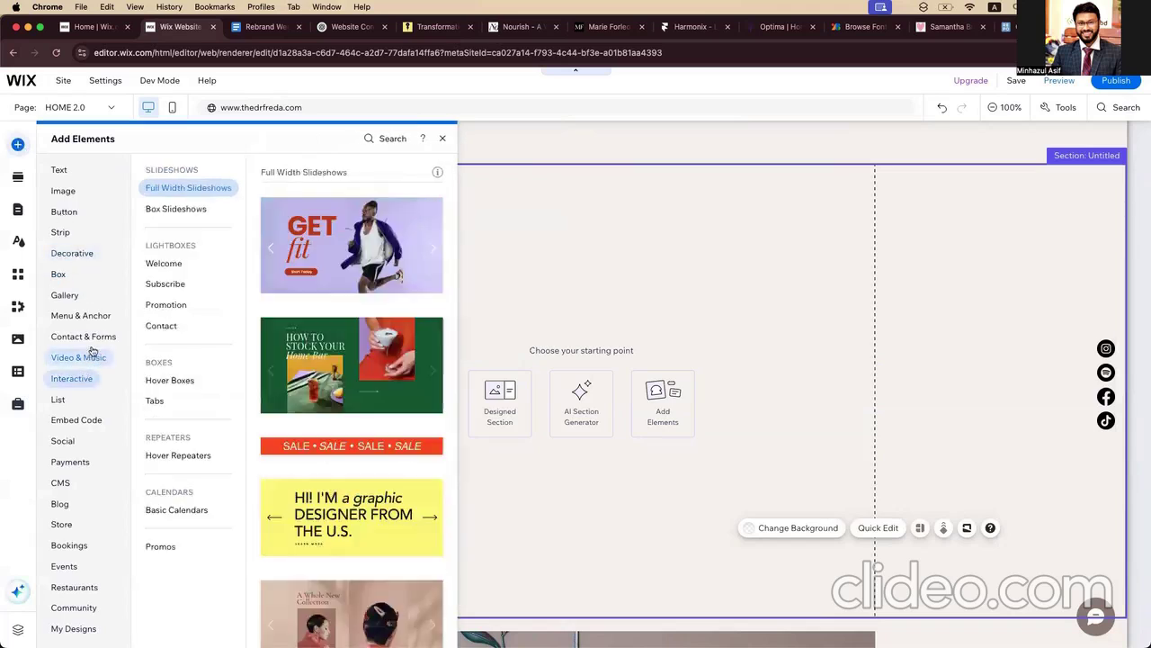
left_click(70, 441)
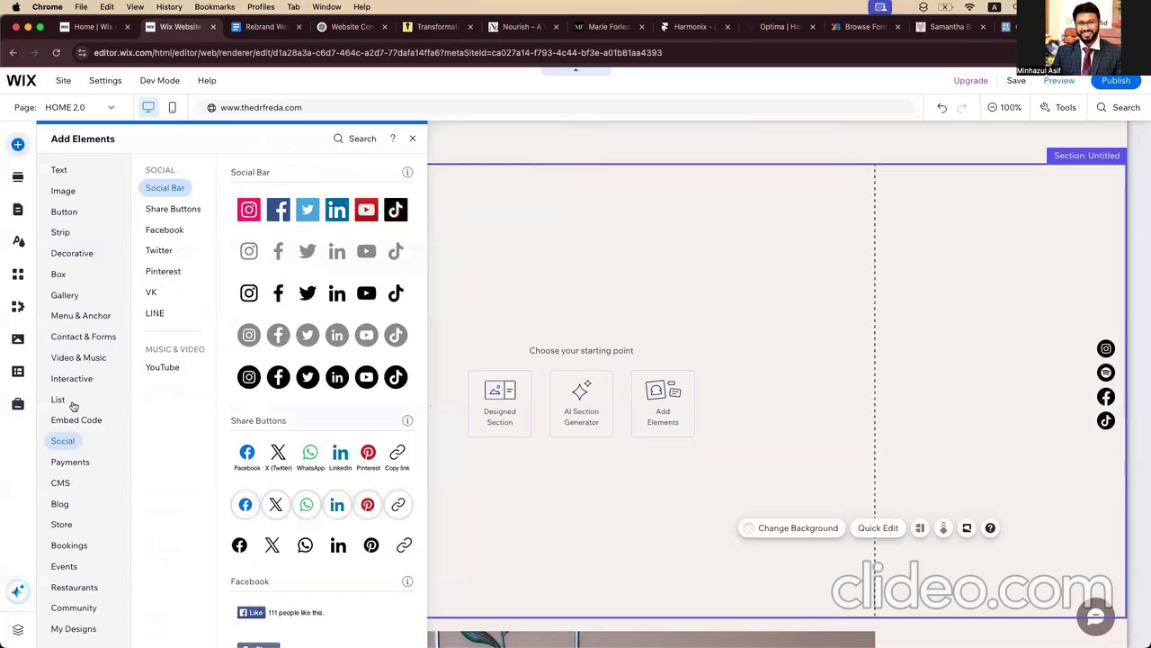
left_click(59, 400)
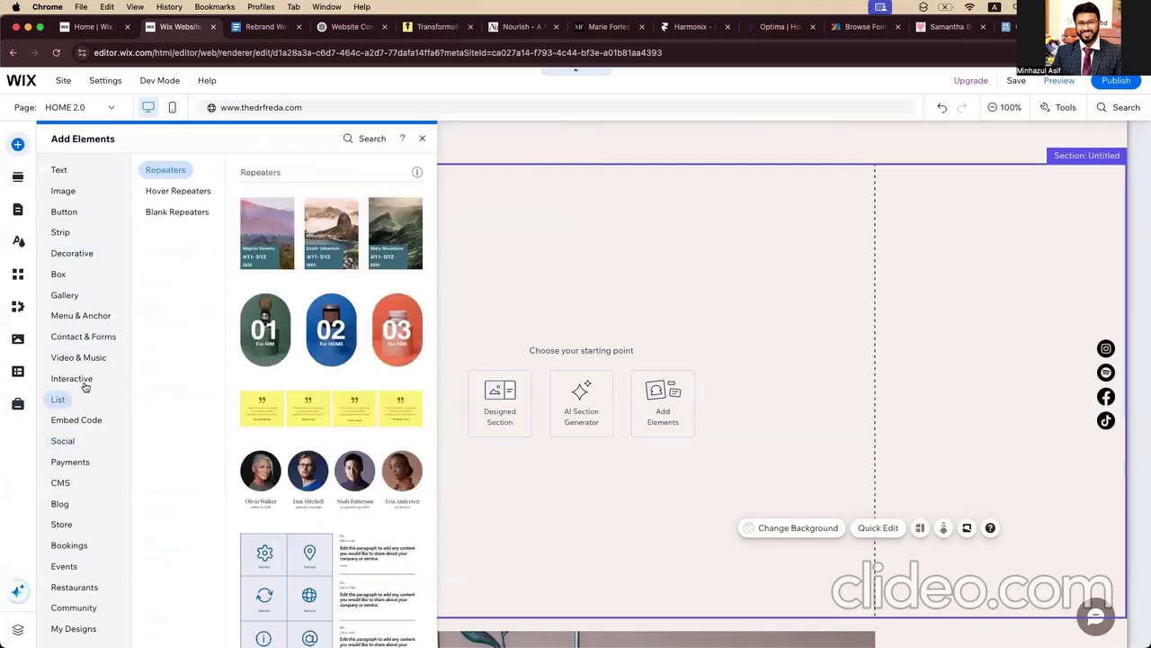
left_click(72, 379)
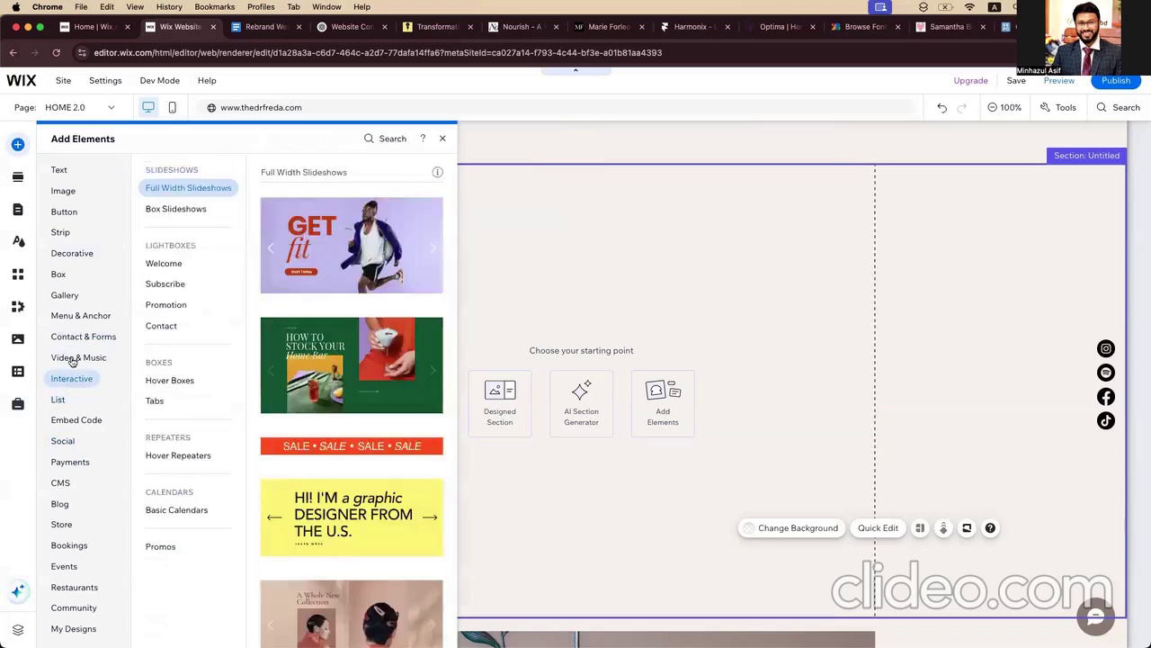
left_click(74, 359)
left_click(76, 340)
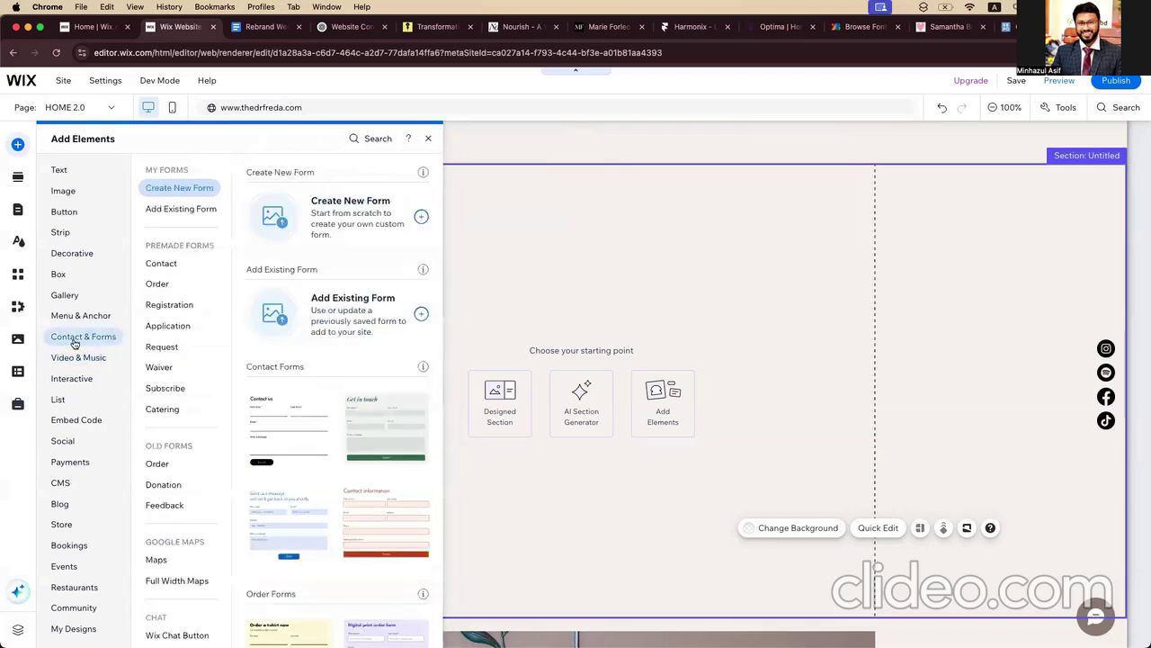
left_click(70, 316)
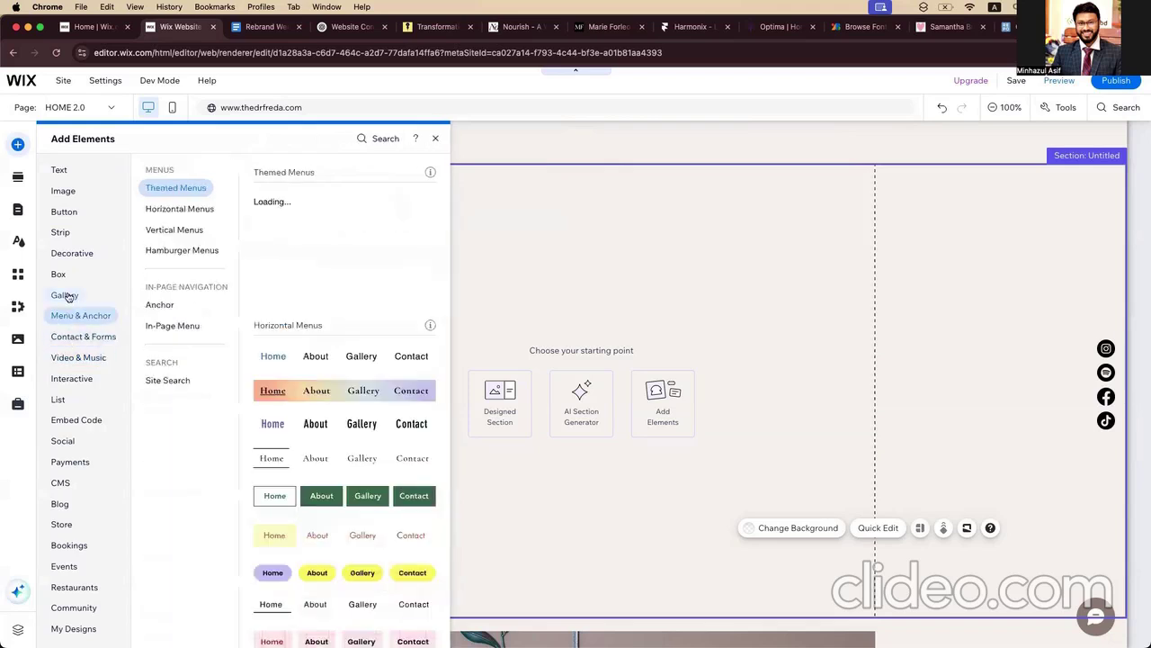
left_click(65, 296)
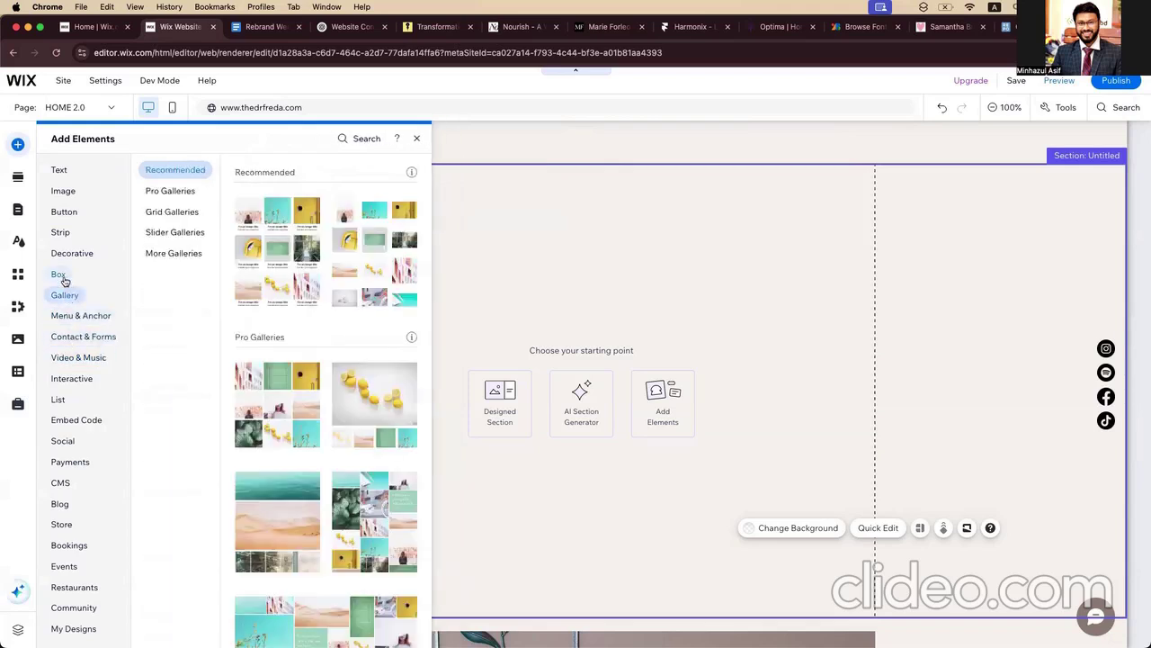
left_click(59, 275)
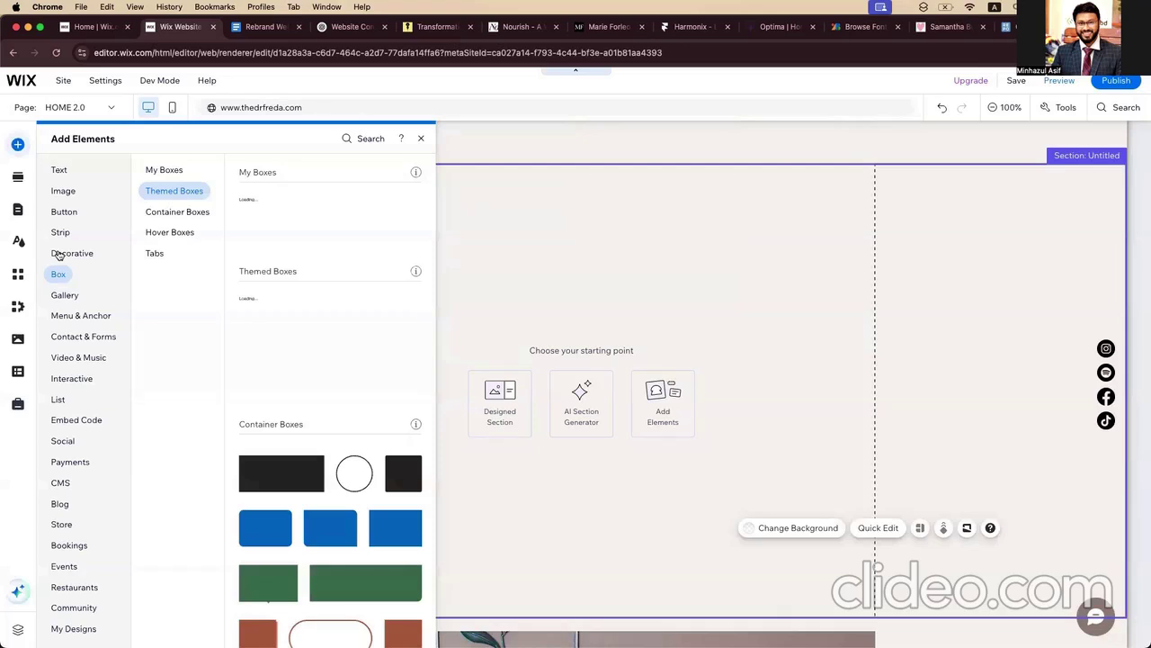
left_click(57, 255)
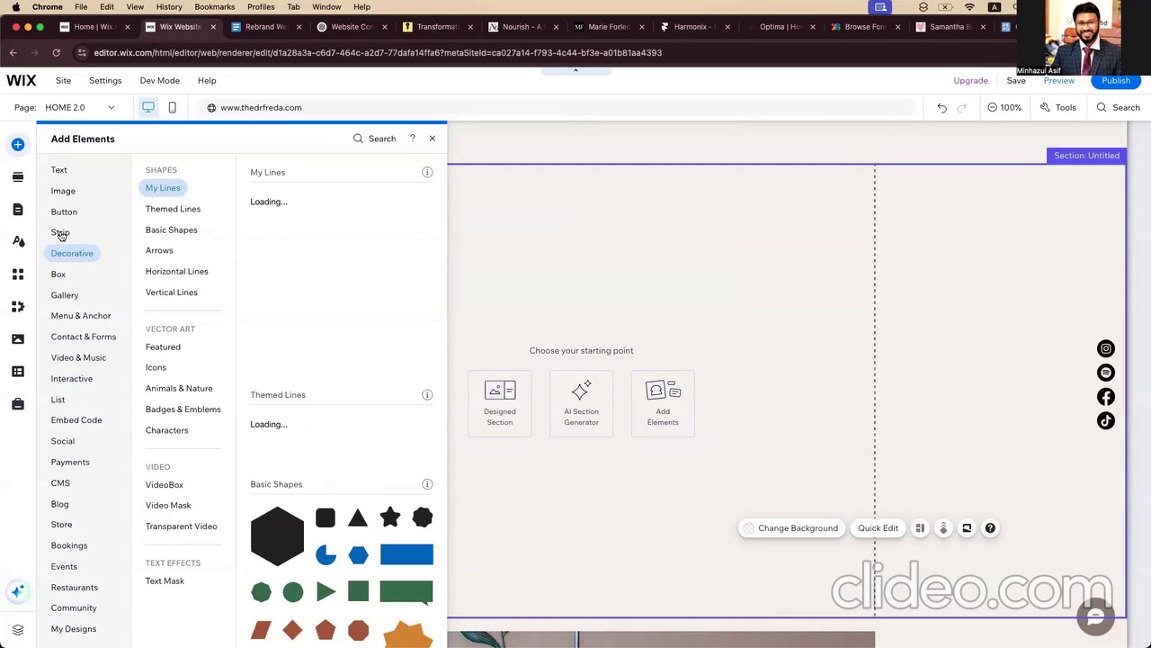
left_click(61, 233)
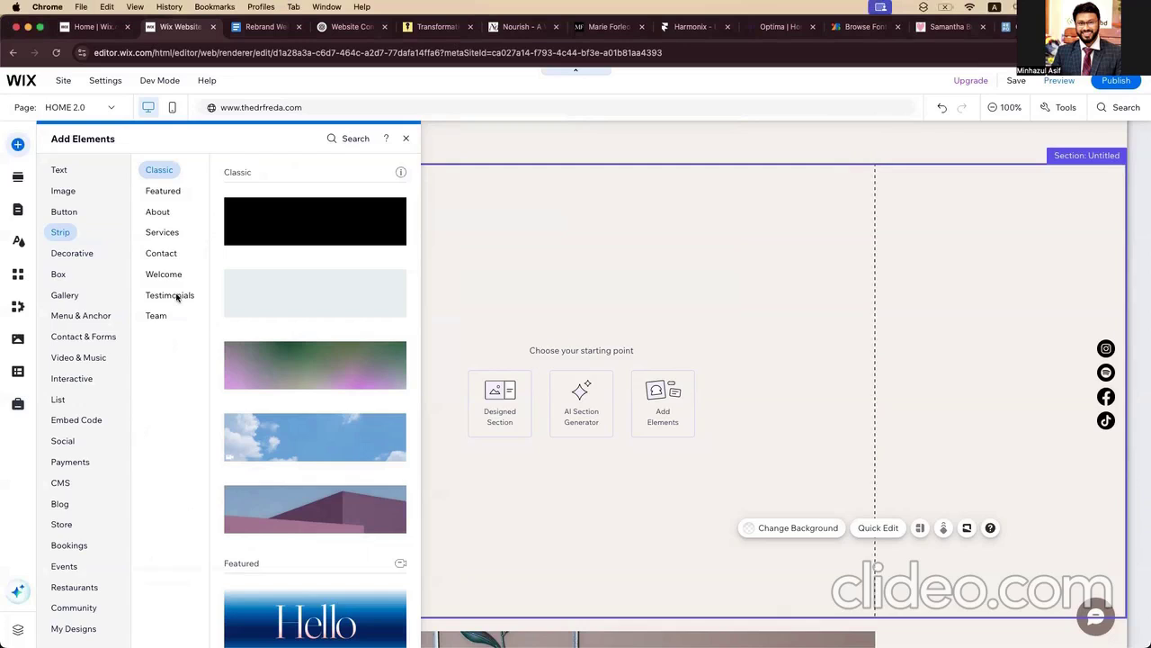
scroll(287, 332, "down", 15)
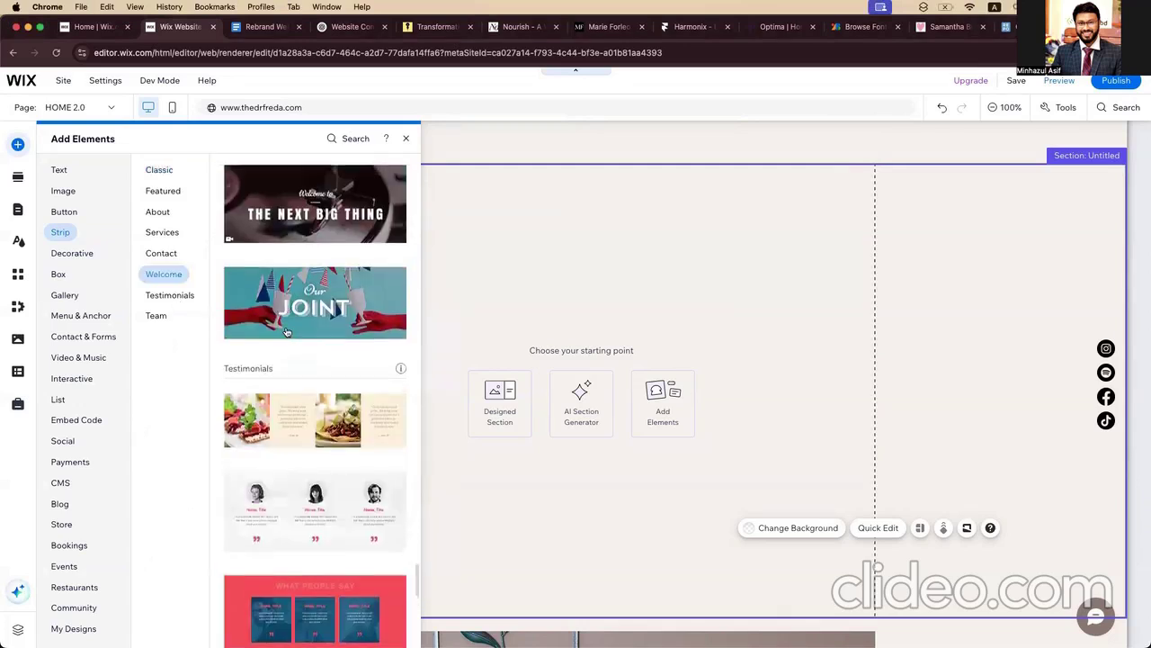
scroll(286, 332, "down", 5)
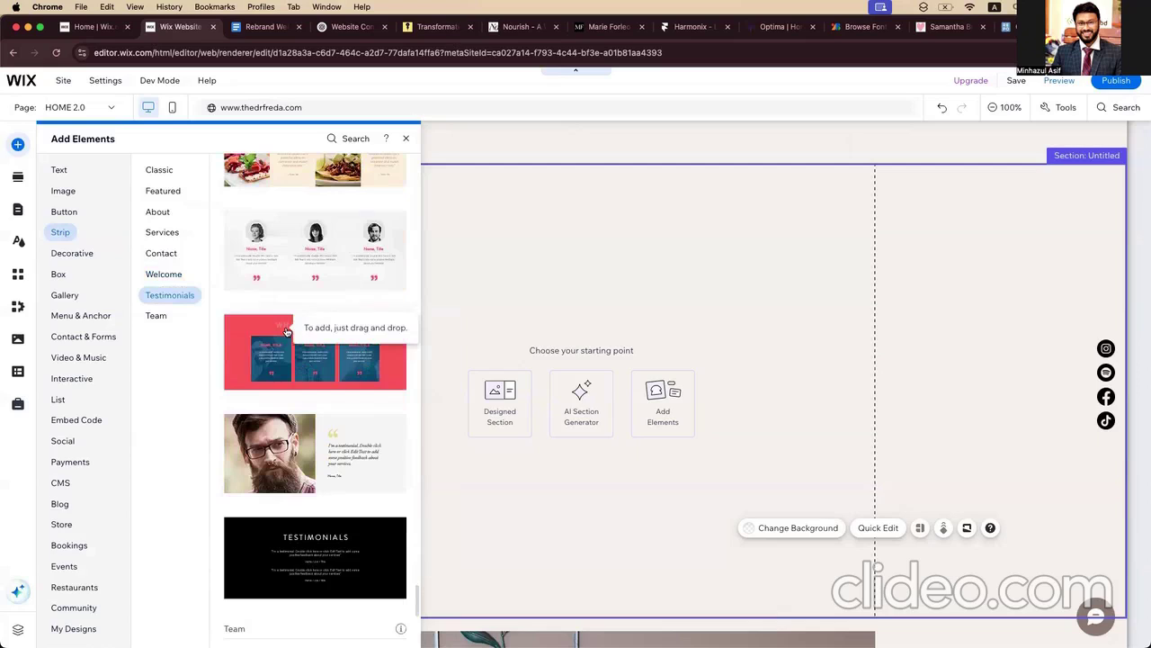
left_click(407, 138)
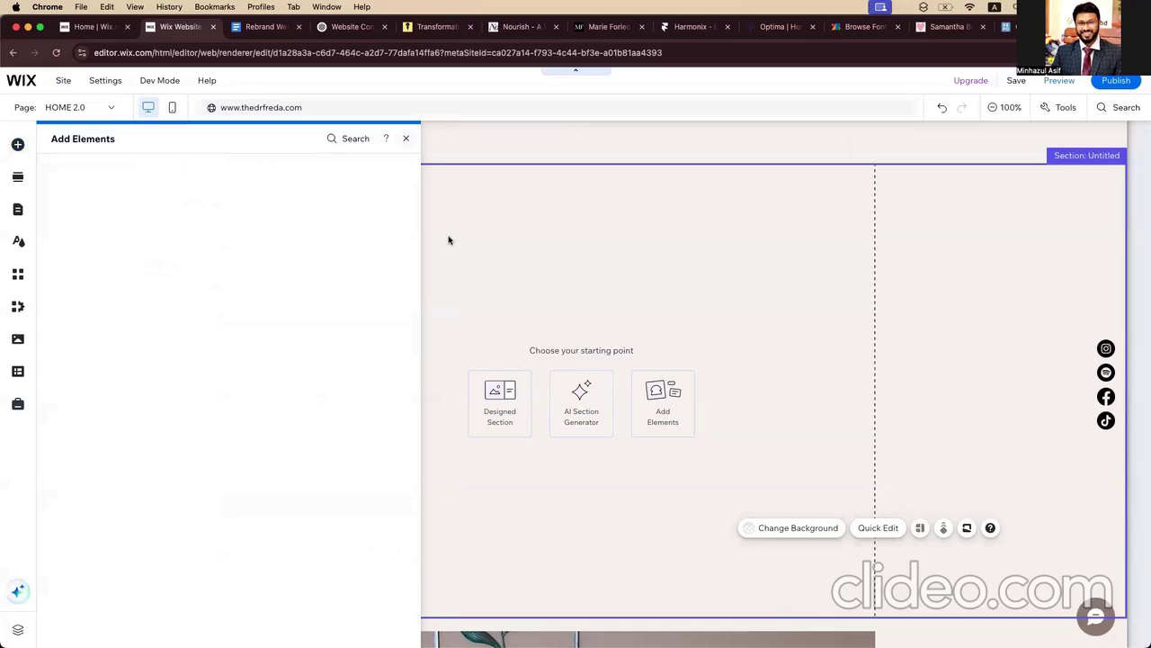
Step: Examine the live thedrfreda.com page and the lovesuccessfully.com reference site for section layout and background ideas
left_click(437, 28)
scroll(449, 240, "up", 10)
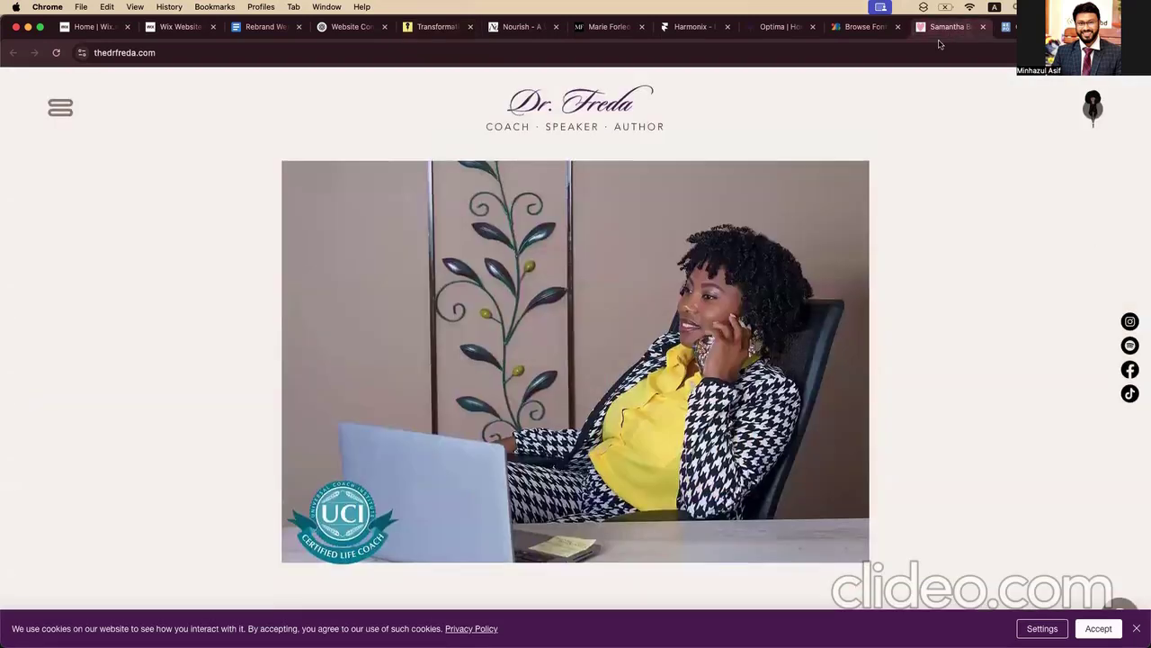
left_click(939, 39)
scroll(420, 457, "down", 20)
scroll(419, 458, "up", 3)
scroll(419, 458, "down", 3)
scroll(419, 459, "up", 10)
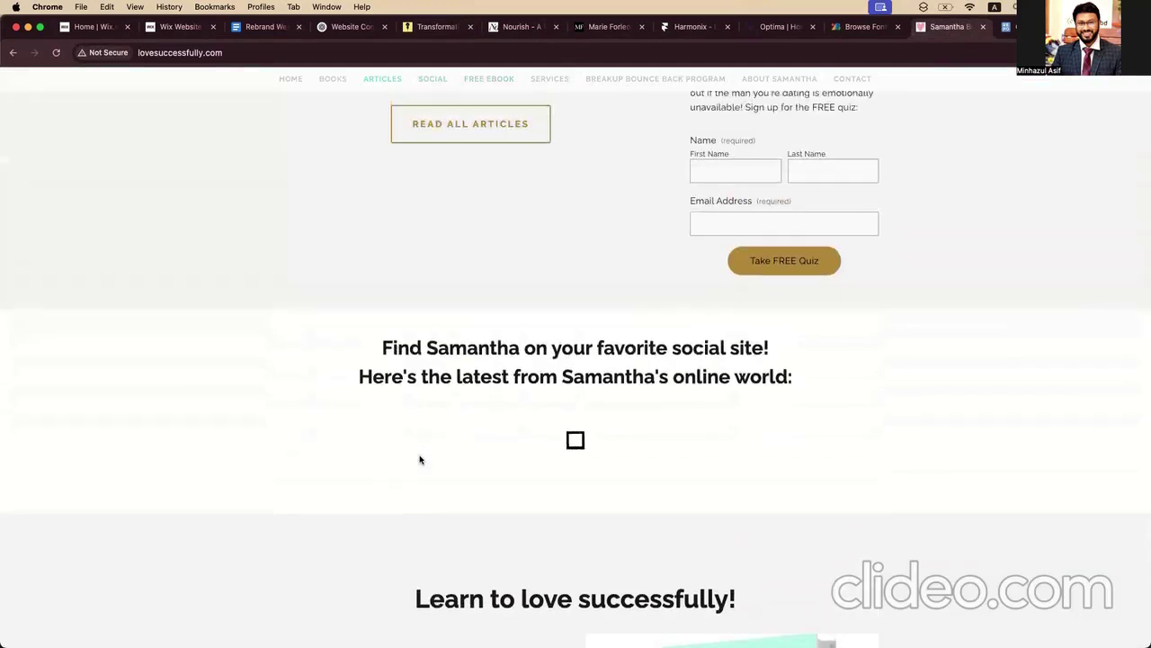
scroll(588, 465, "up", 3)
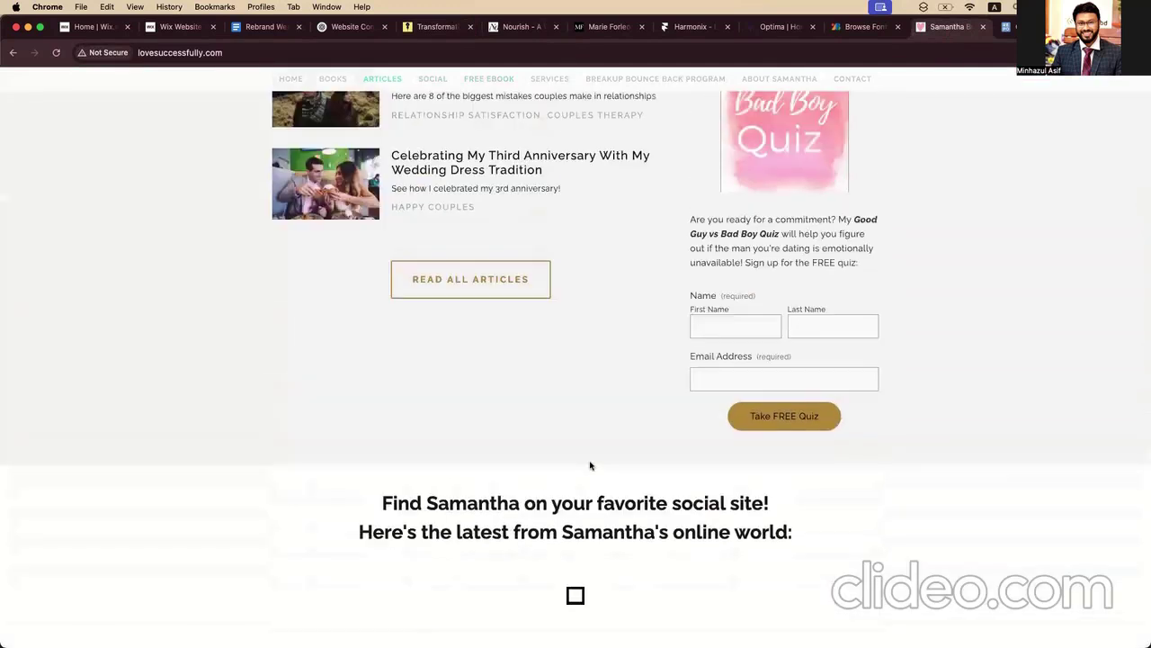
scroll(590, 463, "up", 15)
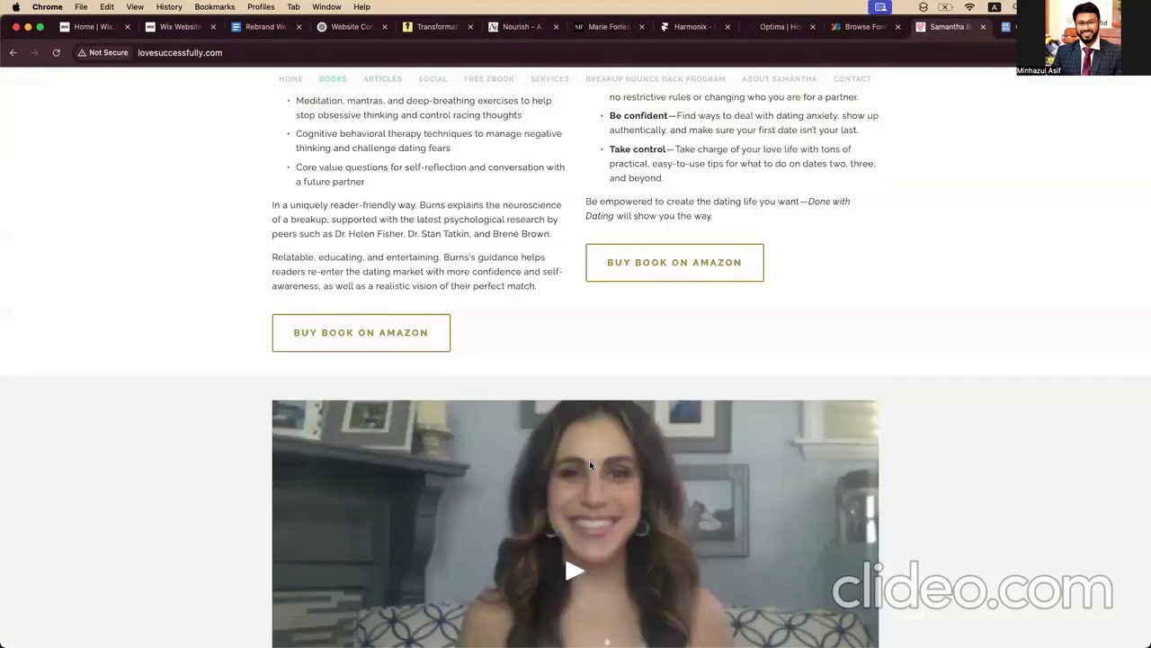
scroll(589, 460, "up", 3)
scroll(305, 144, "up", 10)
Step: Switch back to the Wix editor and set the blank section's background to None
left_click(180, 27)
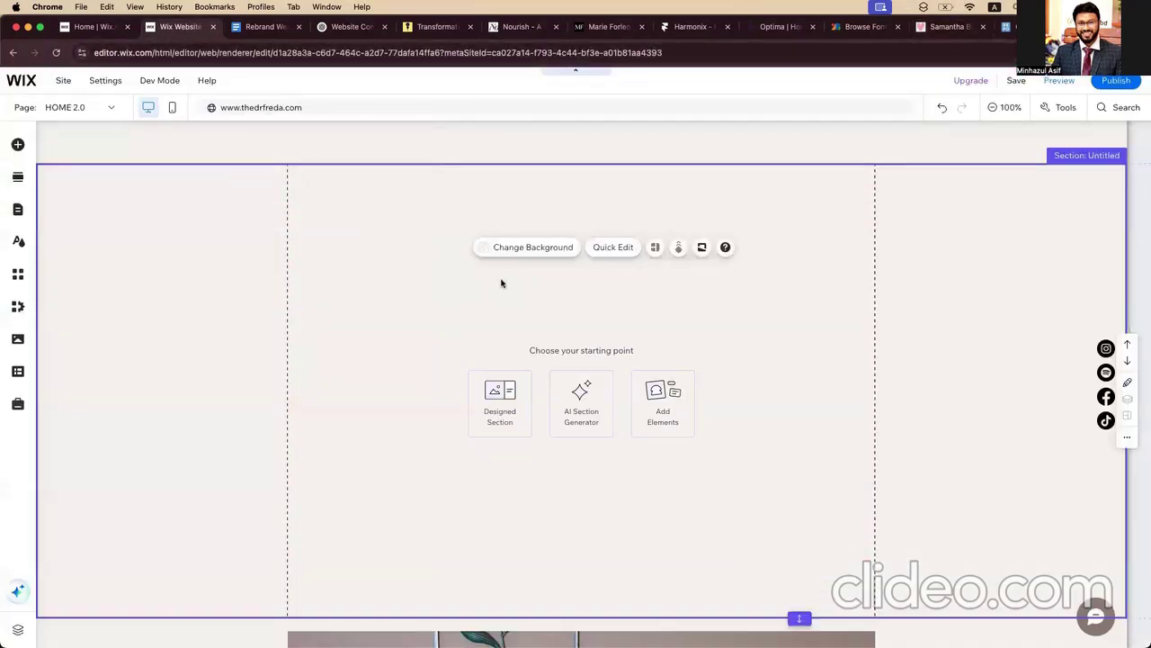
left_click(503, 245)
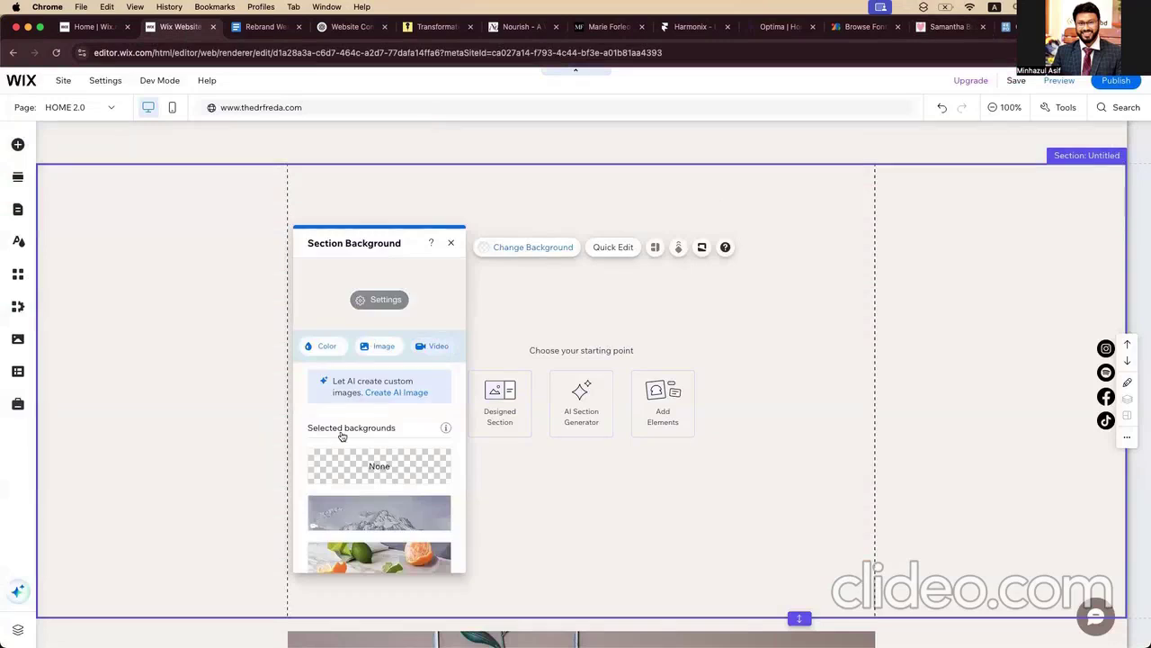
left_click(335, 465)
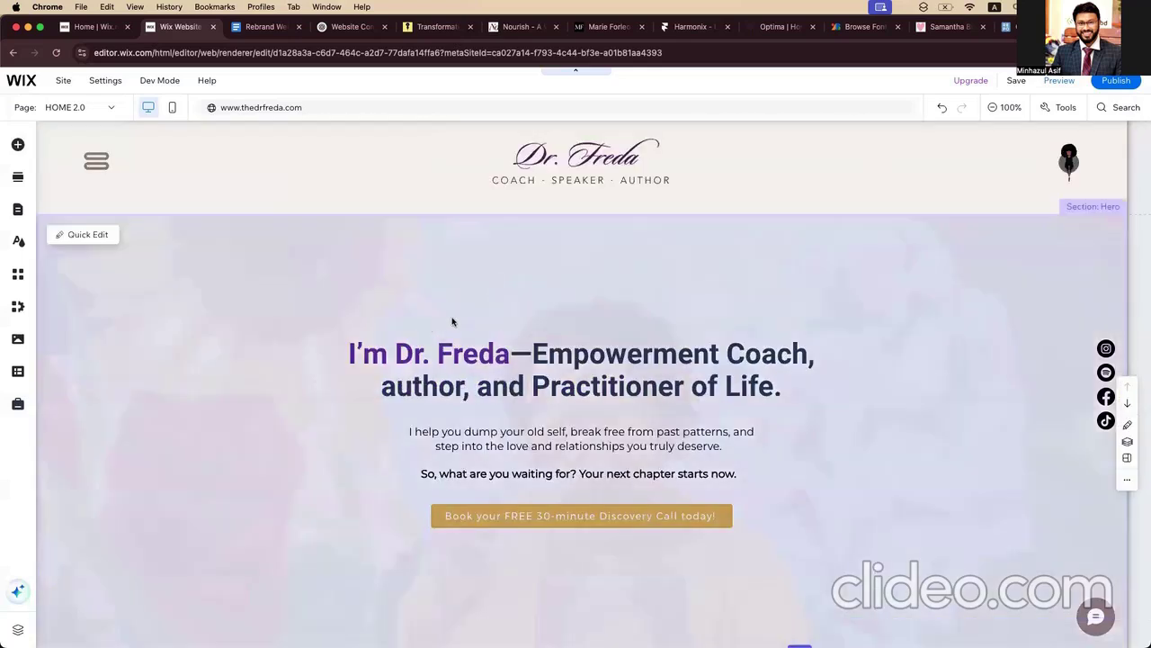
Step: Set the background color opacity to 0% for the column holding the "Does this Sound Familiar?" text in the Pain Points section
scroll(452, 321, "down", 5)
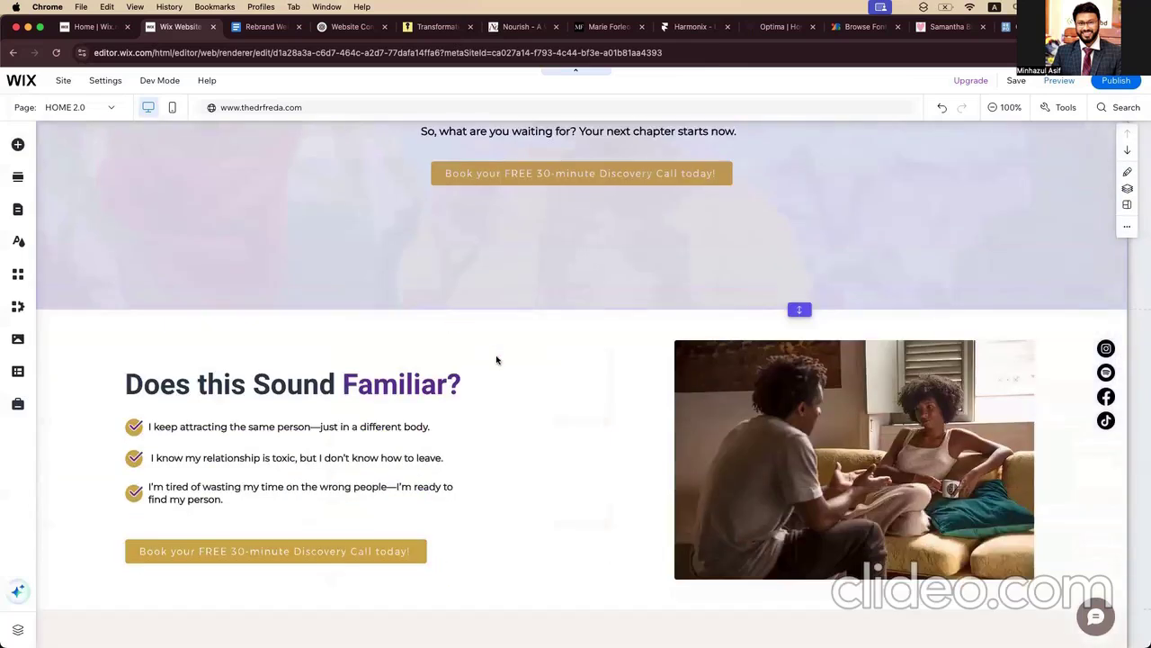
scroll(495, 359, "down", 1)
scroll(596, 225, "up", 4)
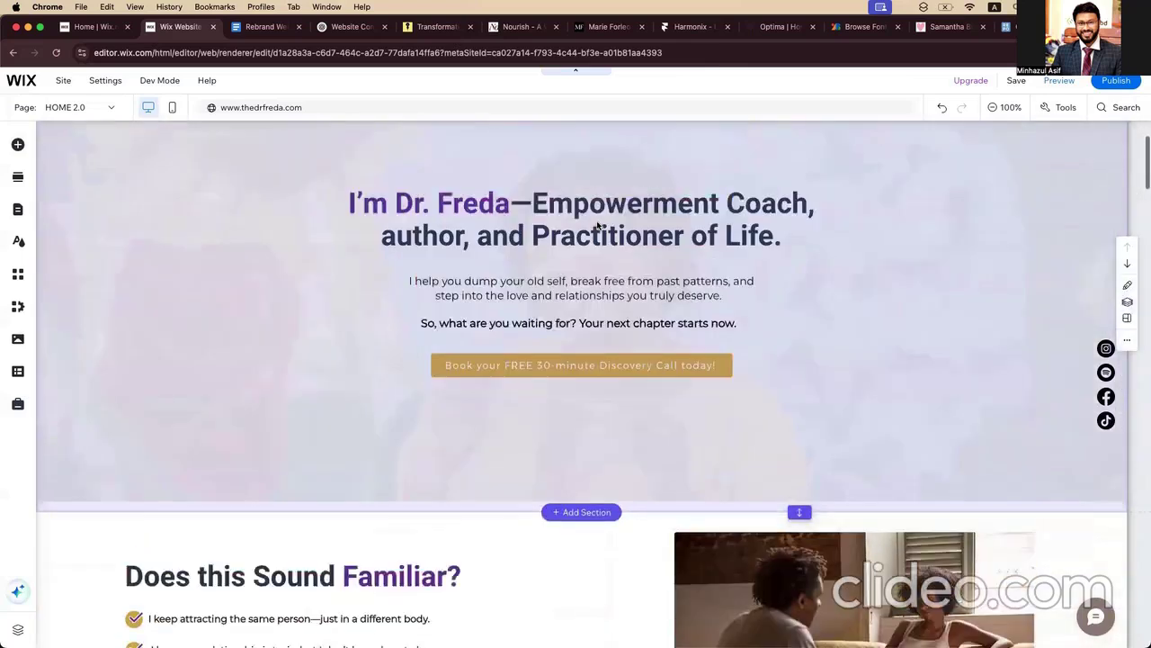
scroll(270, 366, "down", 3)
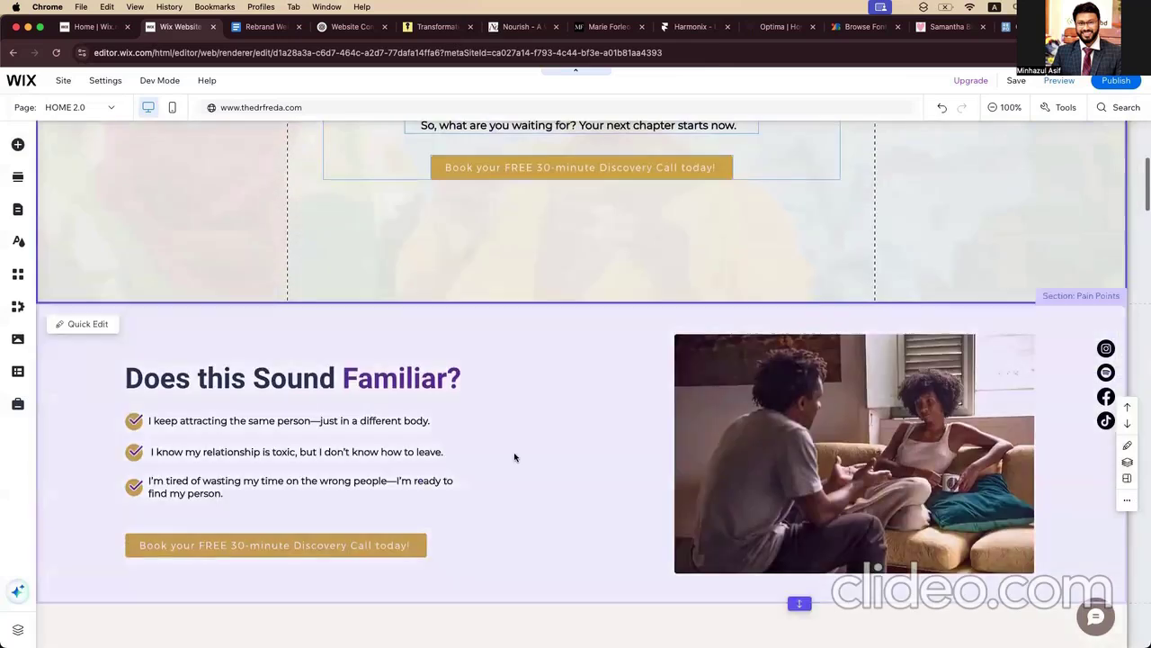
left_click(514, 457)
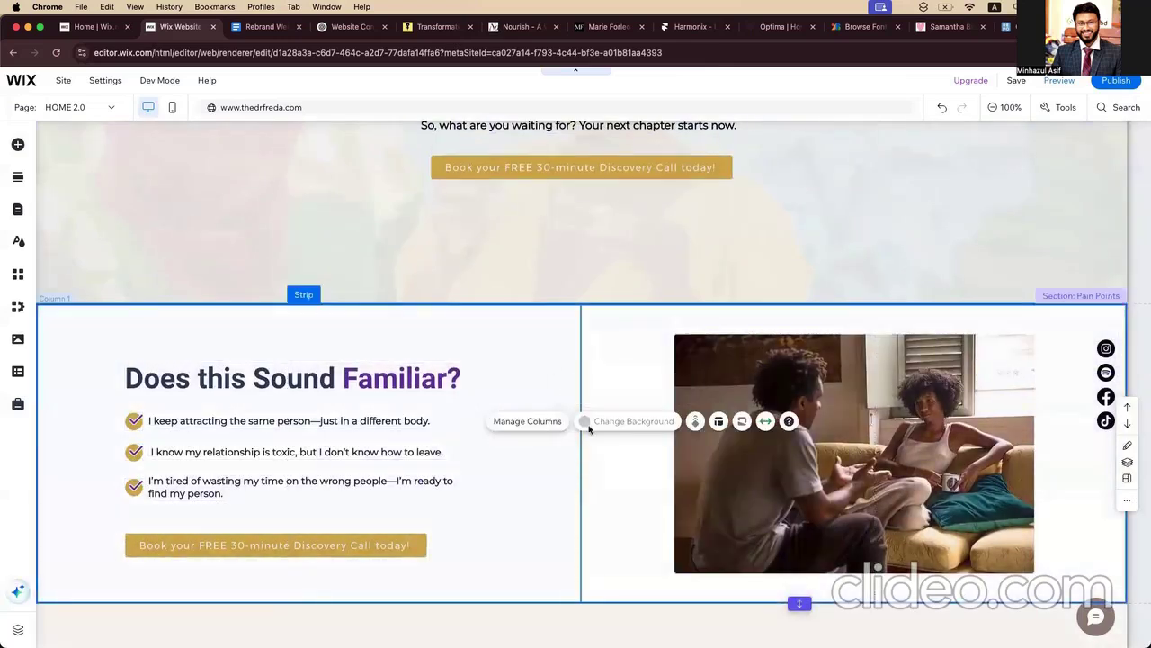
left_click(523, 486)
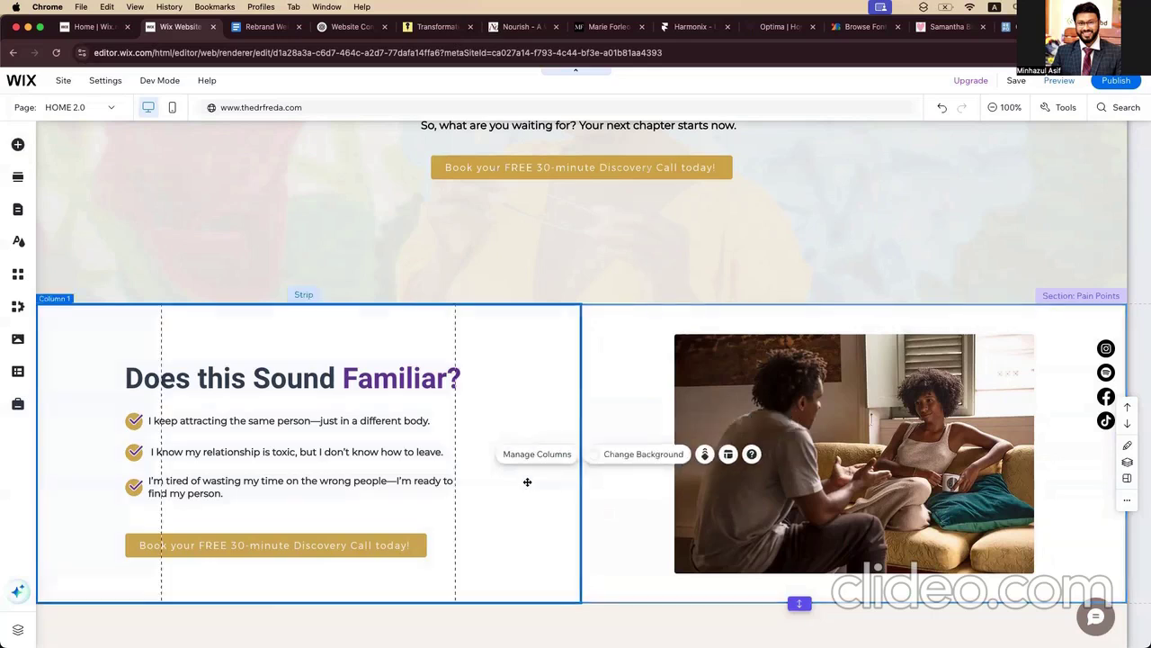
left_click(611, 455)
left_click(677, 330)
left_click_drag(664, 355, 592, 355)
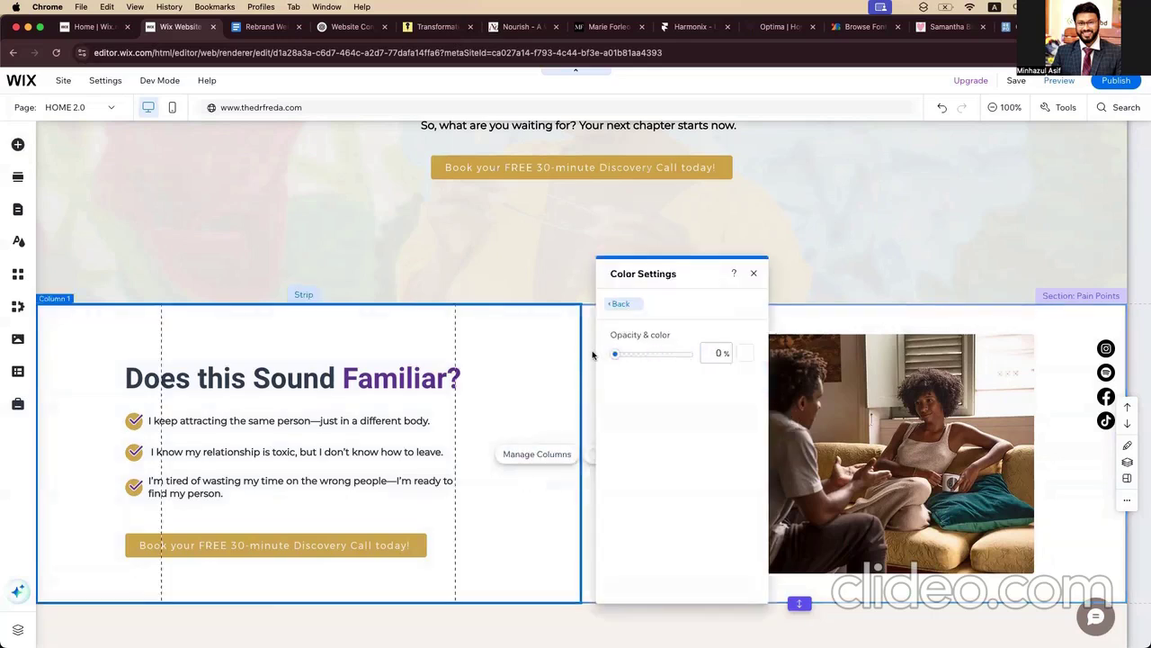
Step: Check the background color and opacity settings of the Pain Points column that holds the couple's photo
left_click(589, 418)
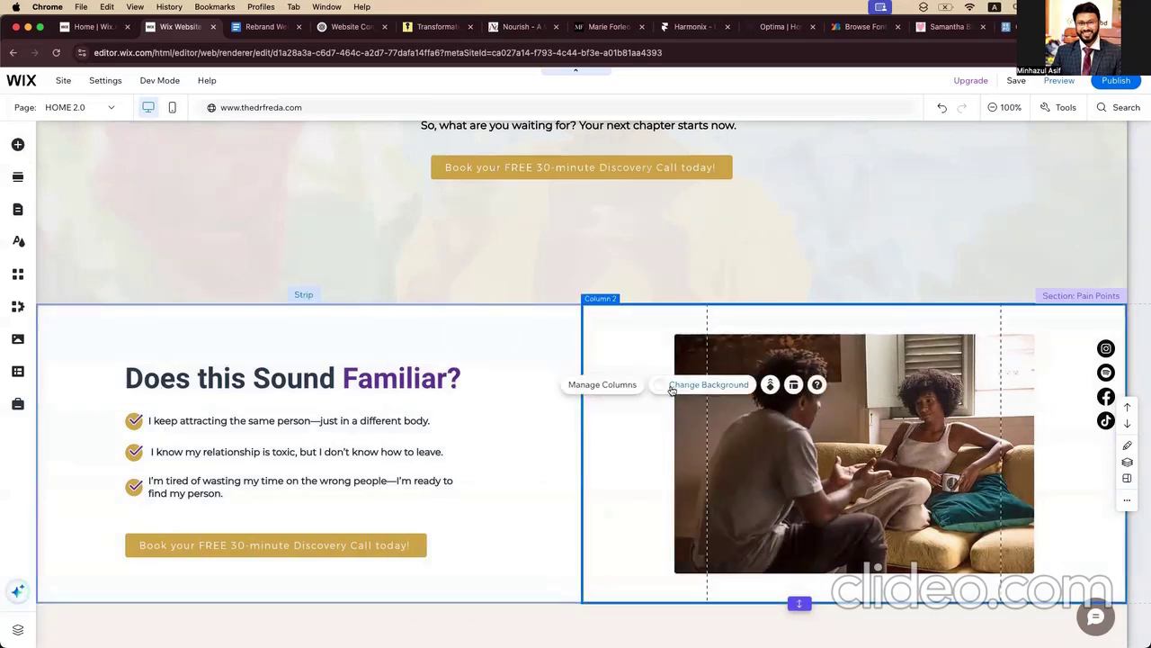
left_click(675, 388)
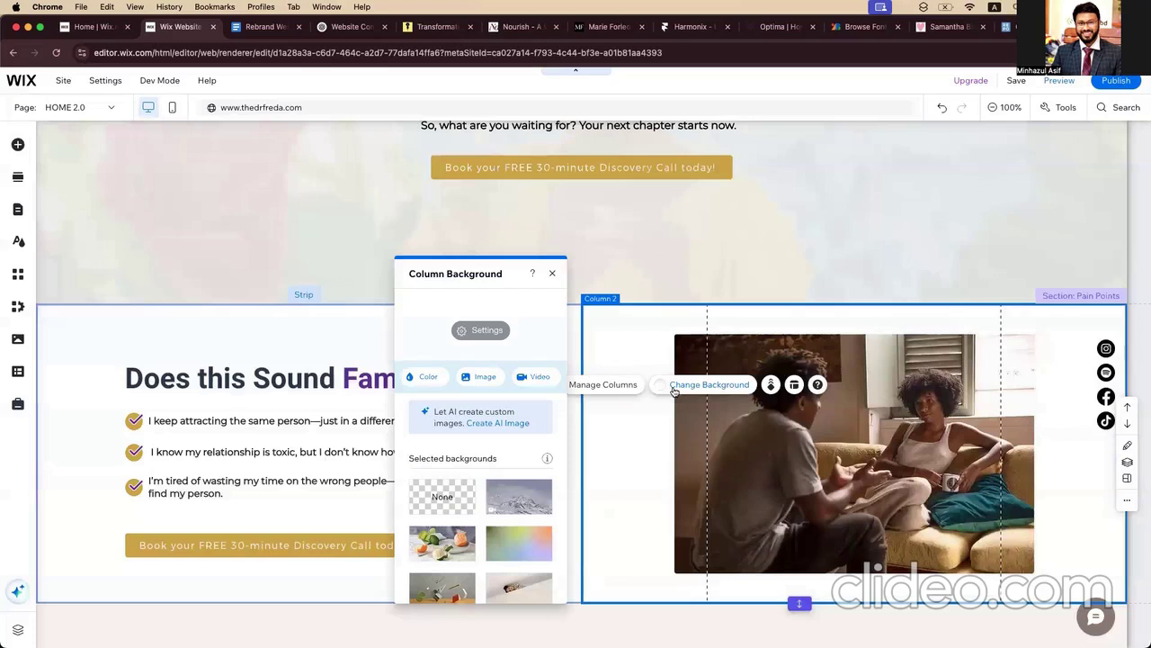
left_click(421, 376)
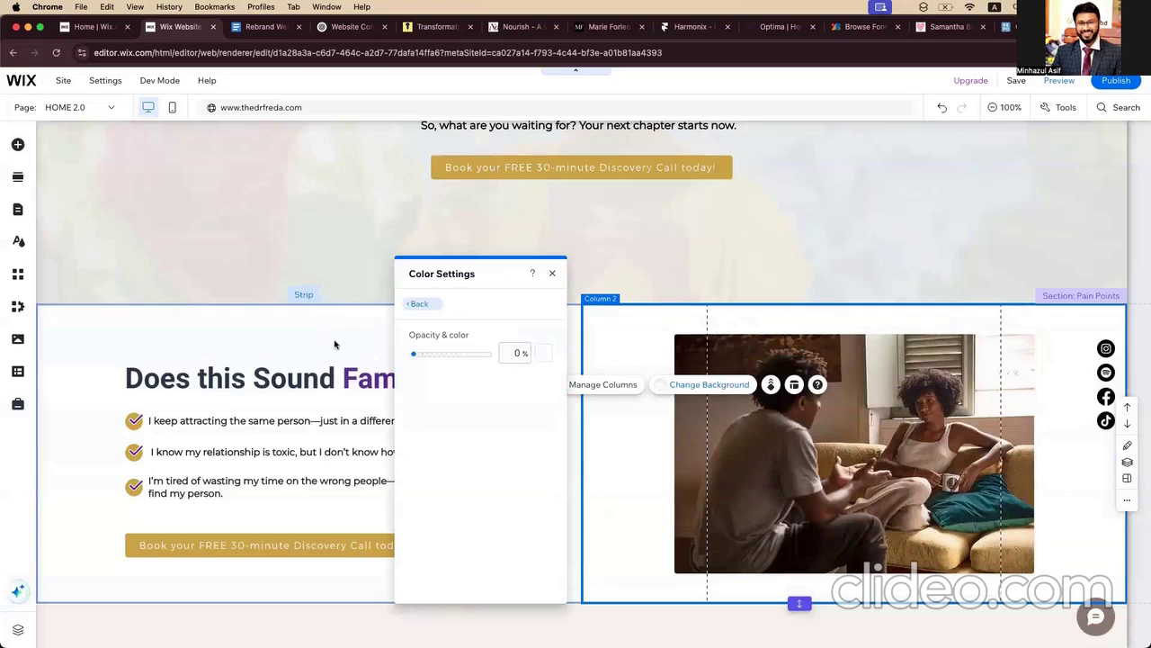
left_click(497, 441)
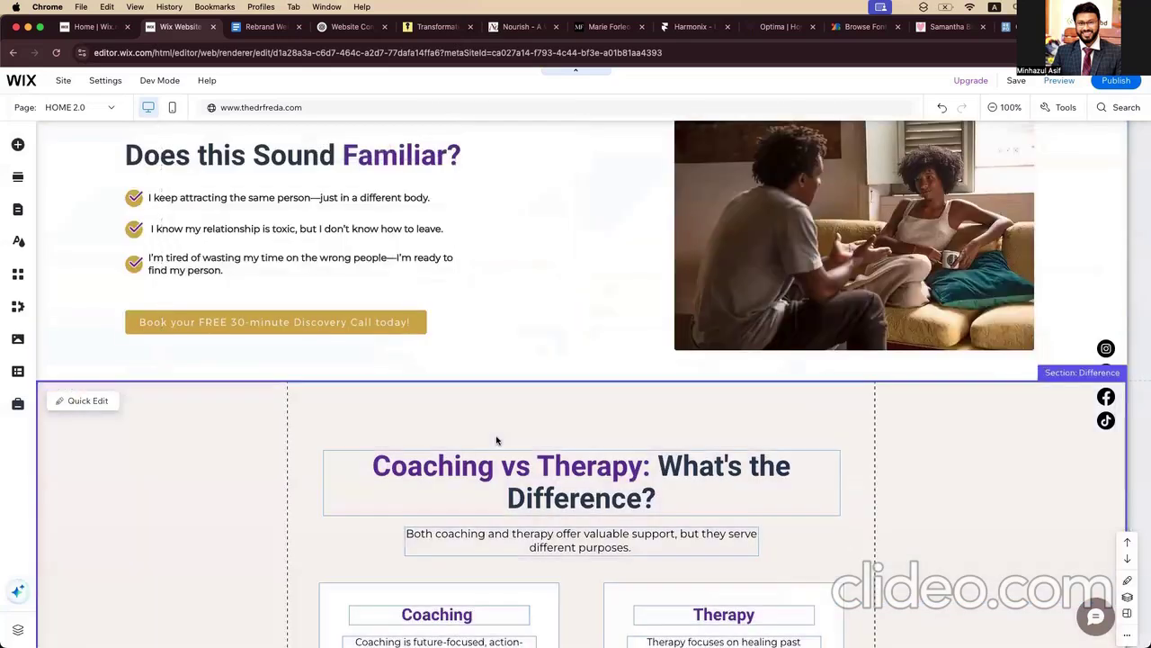
Step: Look over the Difference section and the blank section below it, and open the page in Preview mode
scroll(497, 440, "down", 6)
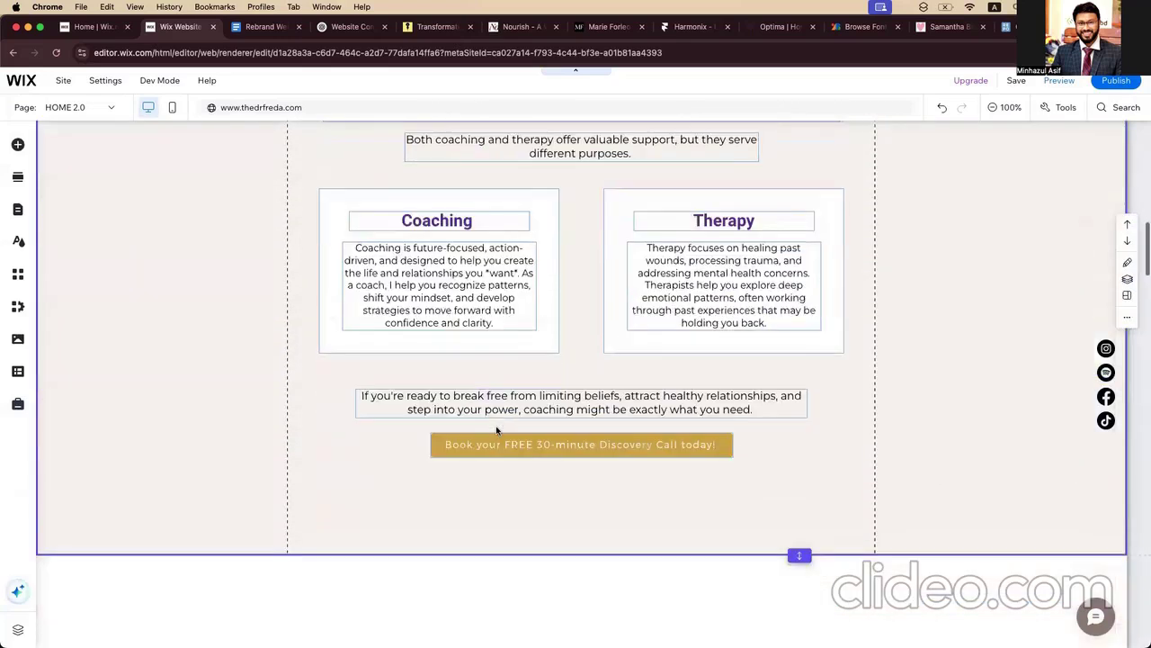
left_click(650, 438)
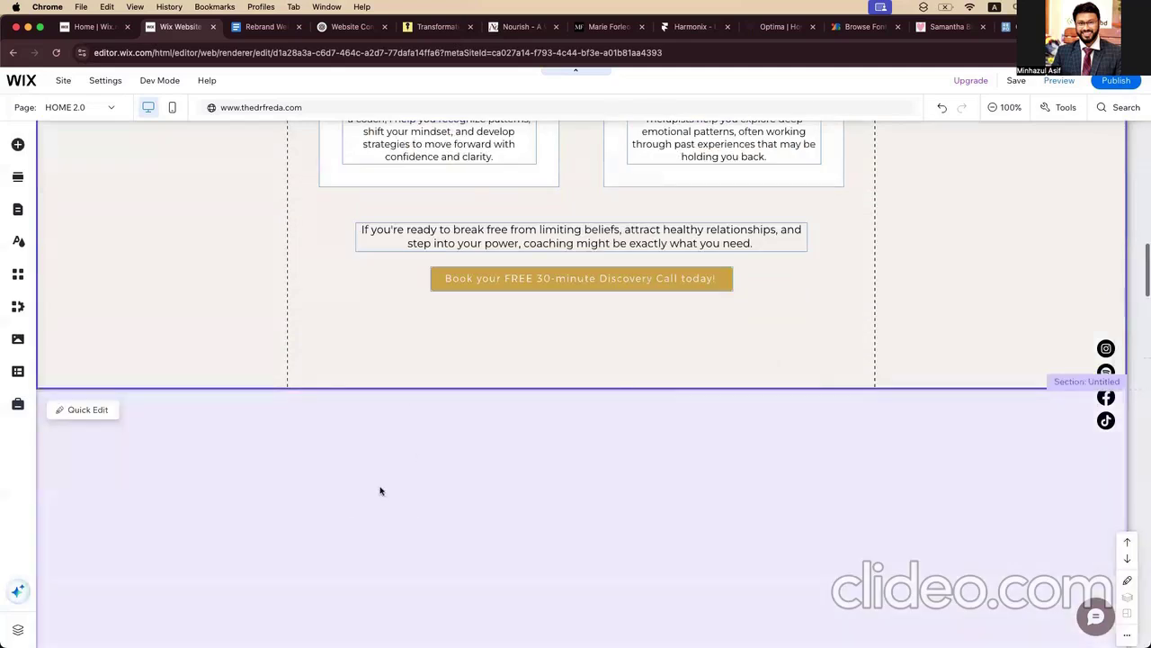
scroll(381, 489, "up", 1)
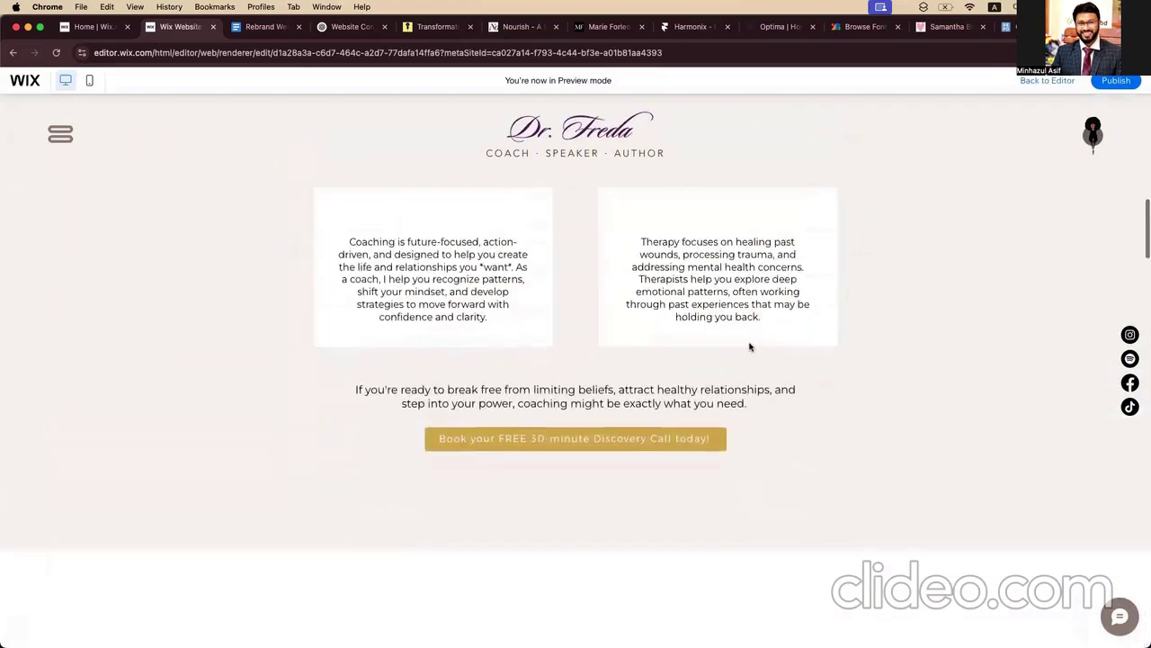
Step: Review the Pain Points and Coaching vs Therapy sections in the page preview, and return to the editor
scroll(750, 346, "up", 15)
scroll(750, 347, "down", 8)
scroll(750, 346, "up", 4)
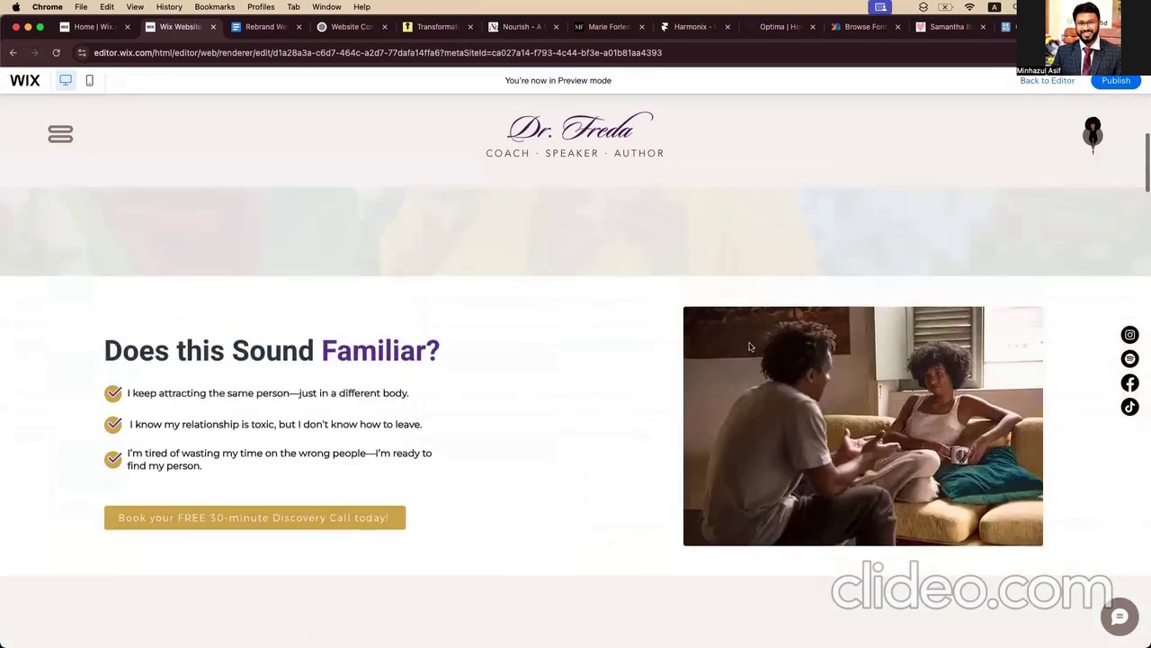
scroll(498, 476, "down", 3)
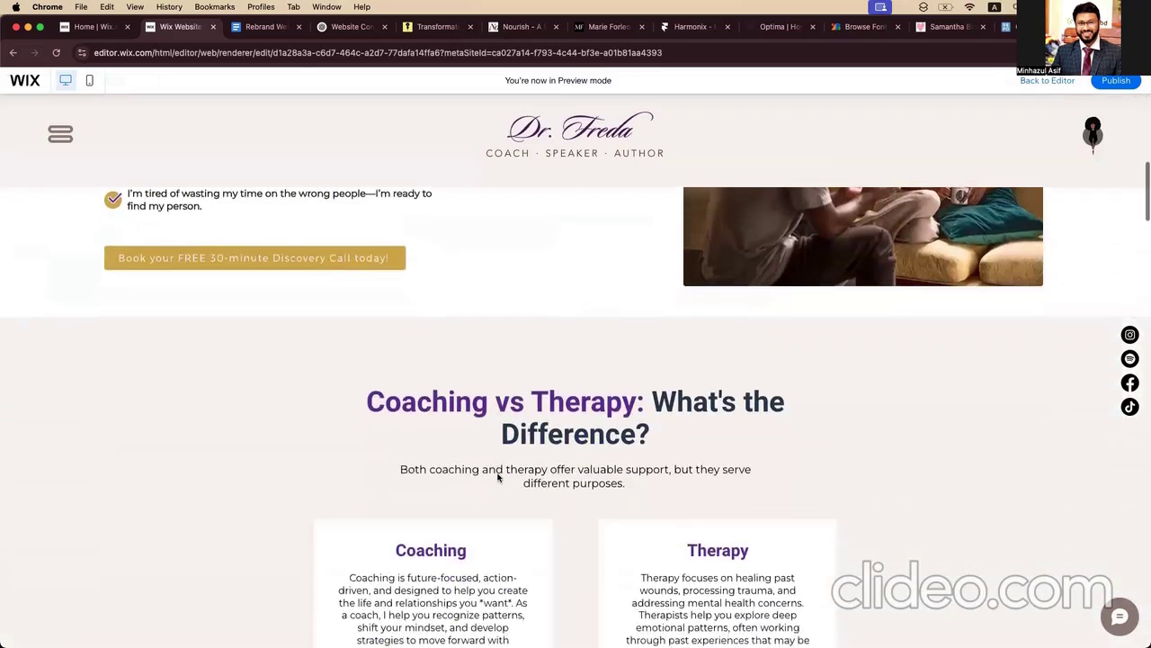
scroll(498, 478, "down", 5)
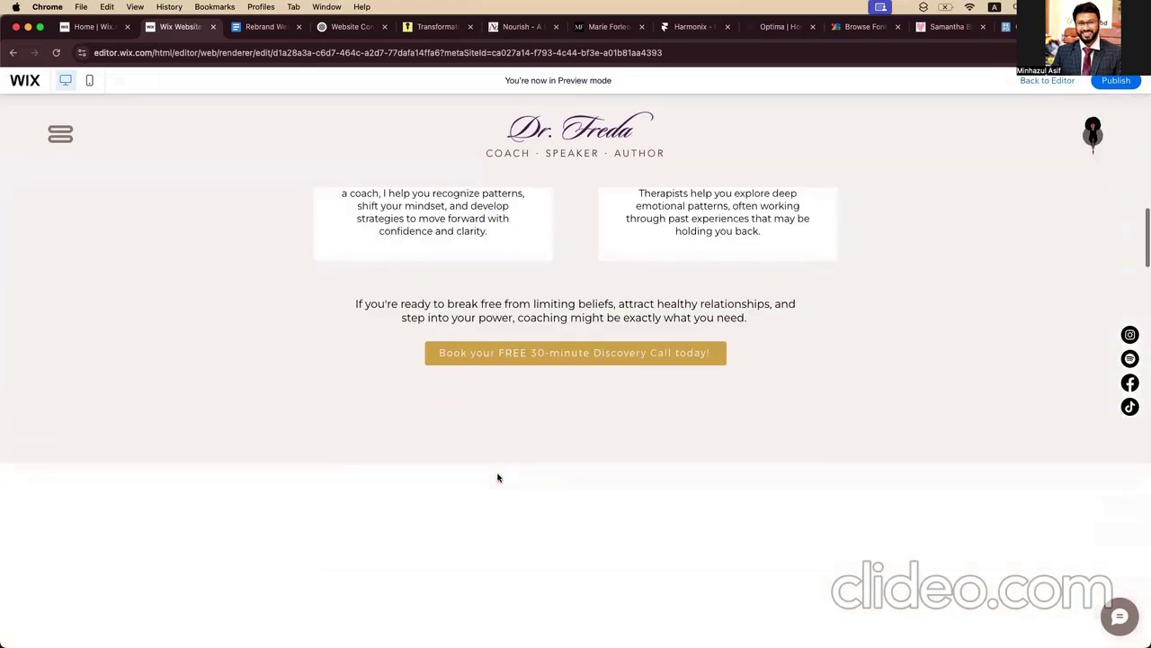
scroll(576, 412, "down", 2)
scroll(576, 406, "up", 3)
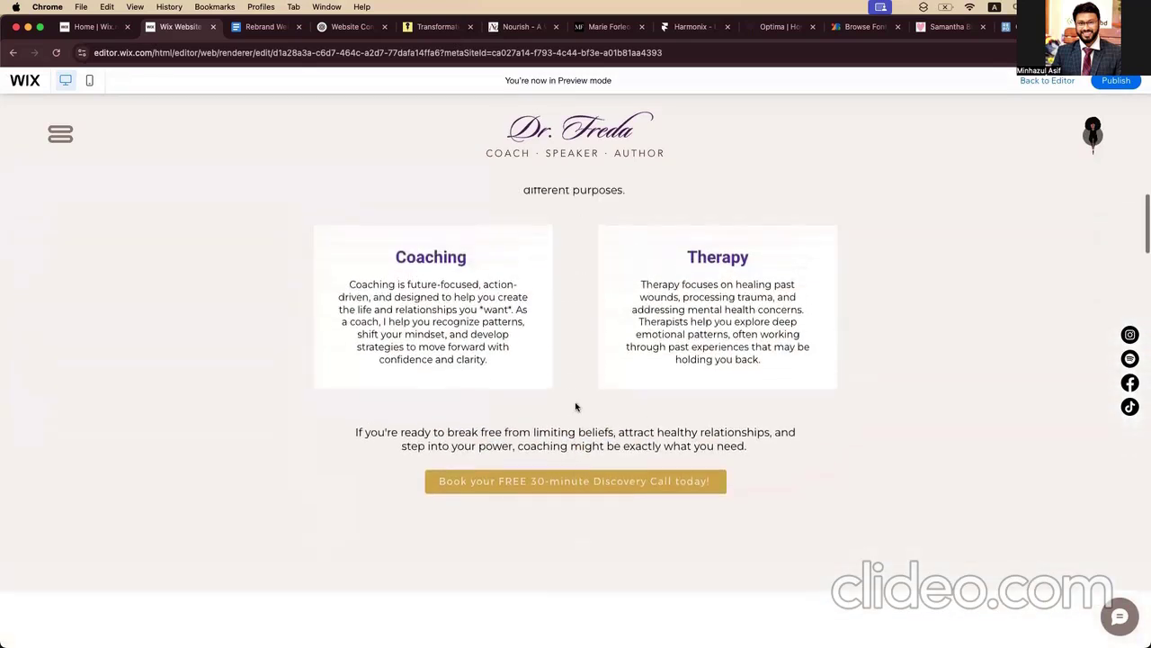
scroll(574, 432, "up", 2)
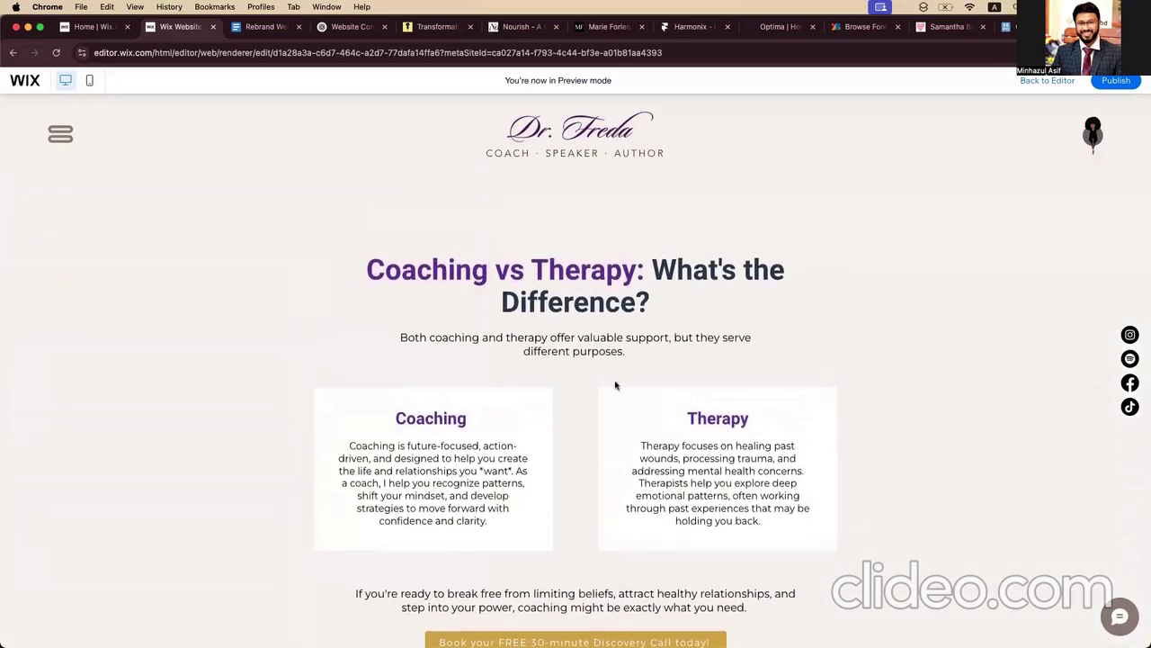
scroll(616, 384, "up", 2)
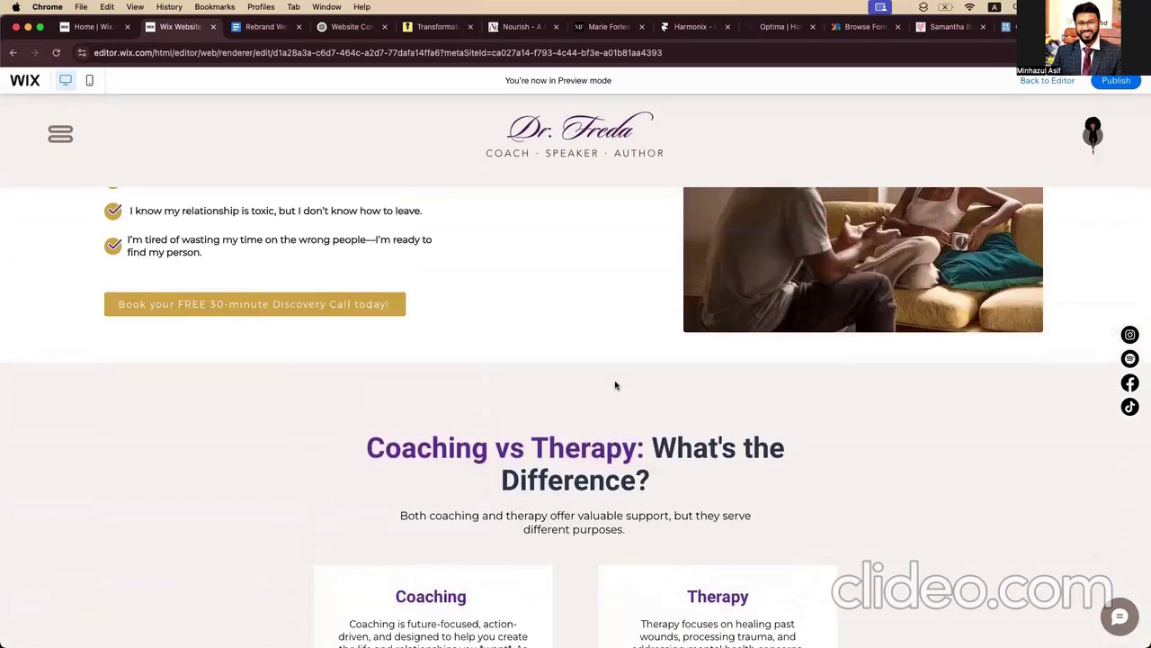
scroll(614, 440, "up", 3)
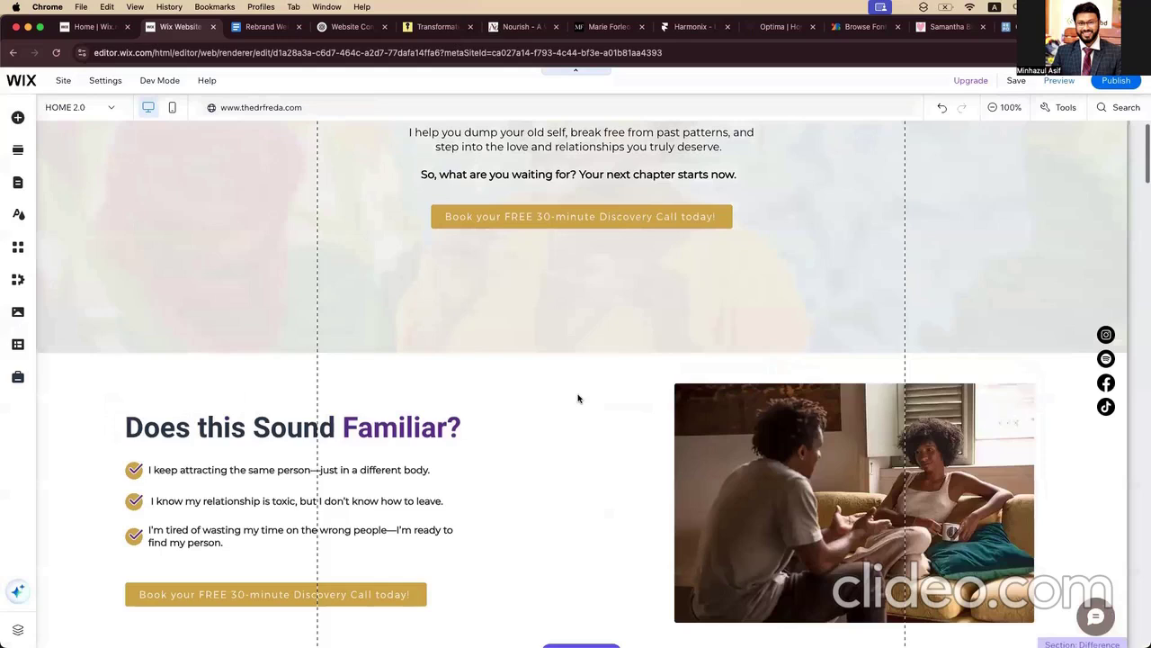
Step: Set the entrance animation to None for the heading and description text in the Coaching box of the Difference section
scroll(578, 398, "up", 5)
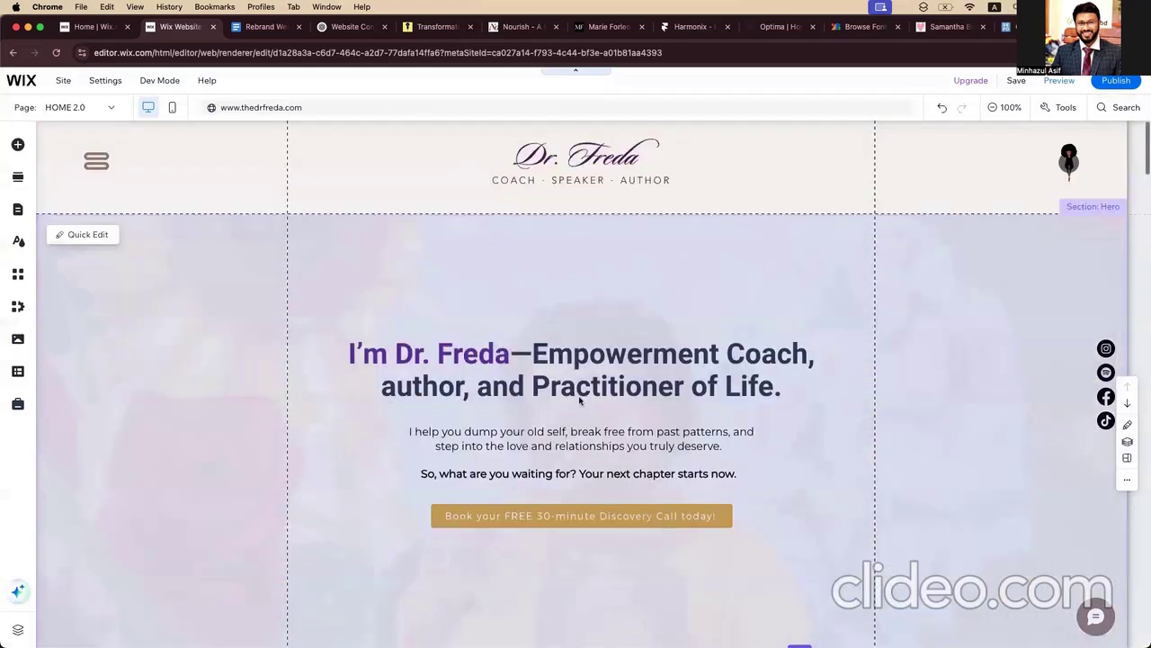
scroll(579, 400, "down", 10)
scroll(579, 400, "down", 3)
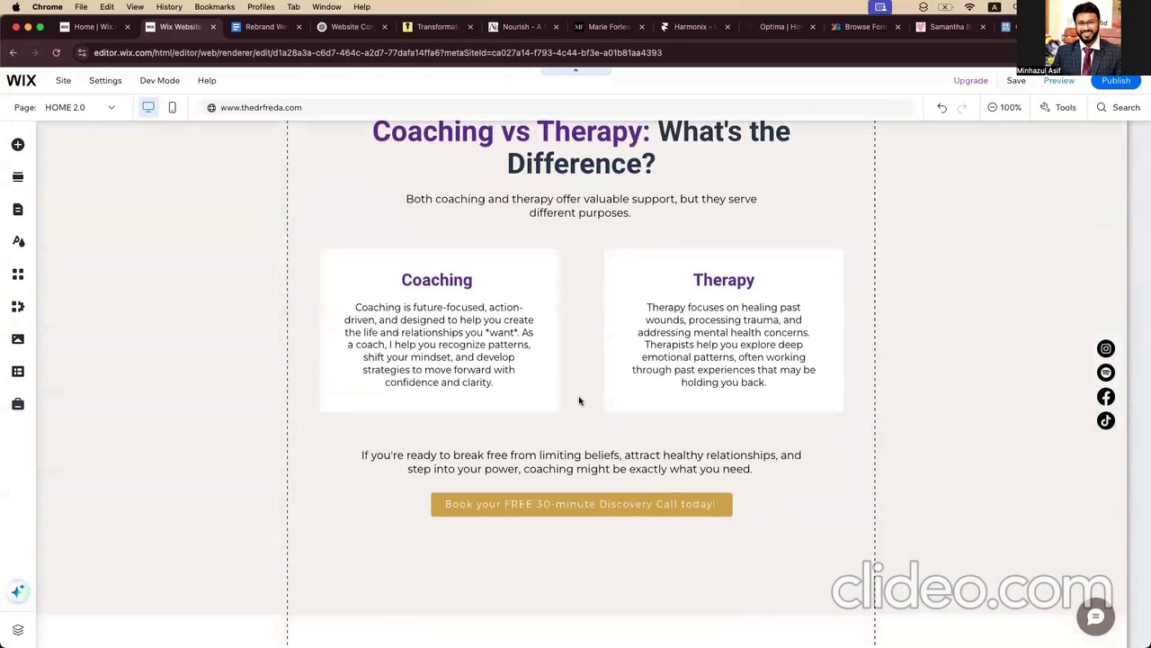
scroll(579, 401, "down", 1)
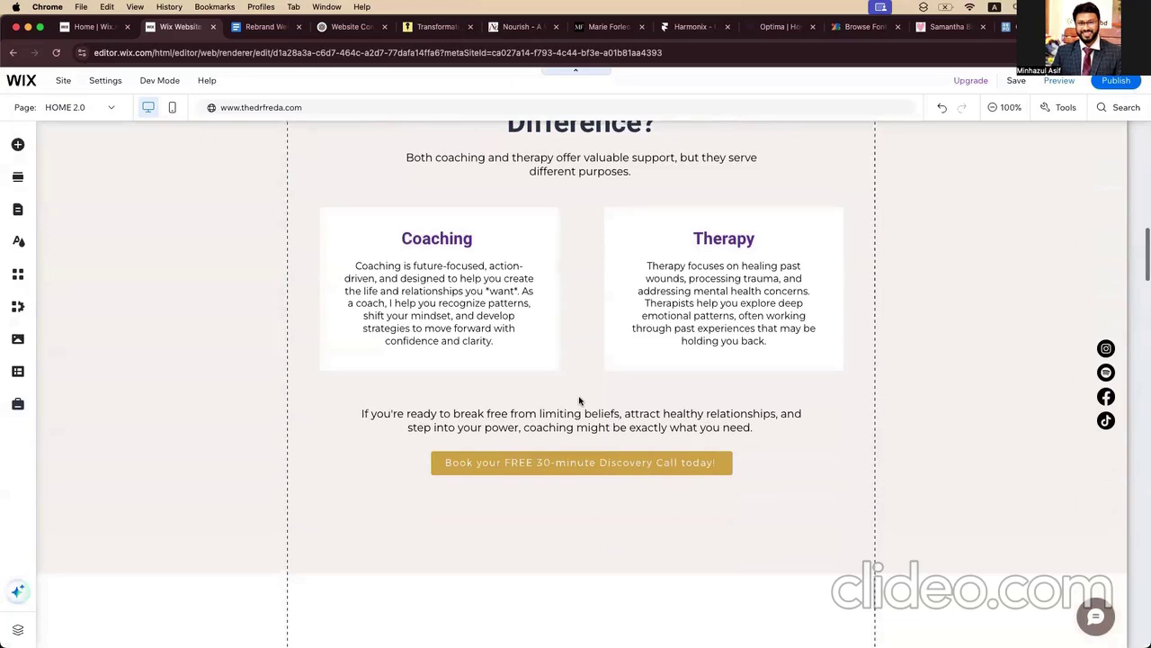
scroll(580, 417, "down", 2)
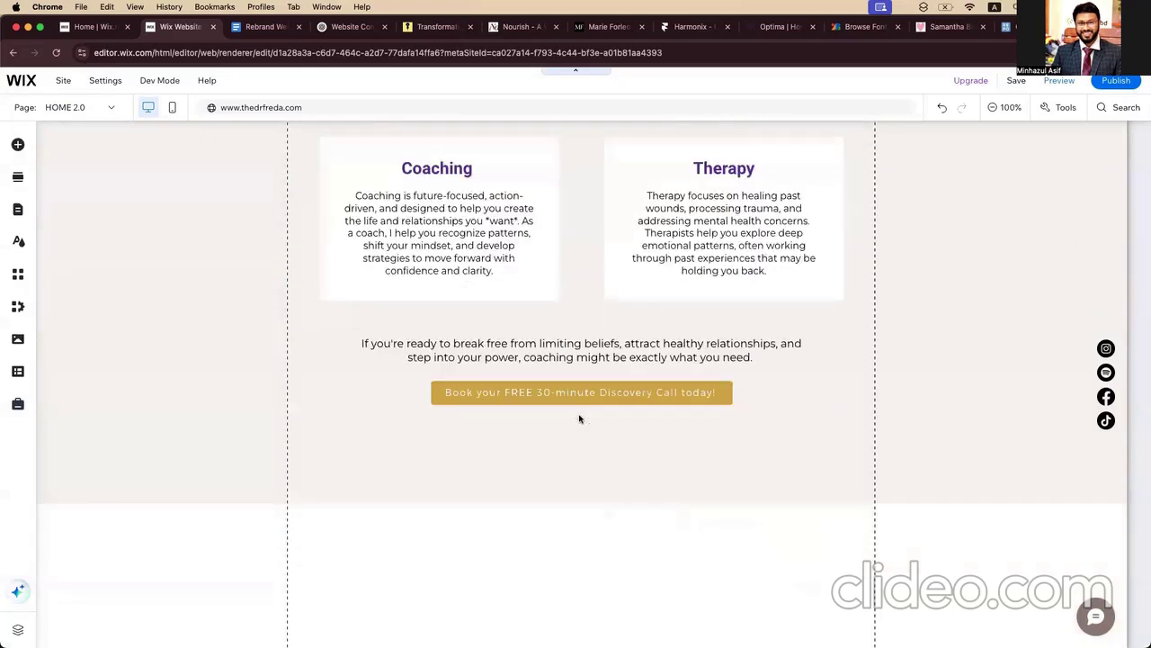
scroll(499, 426, "up", 6)
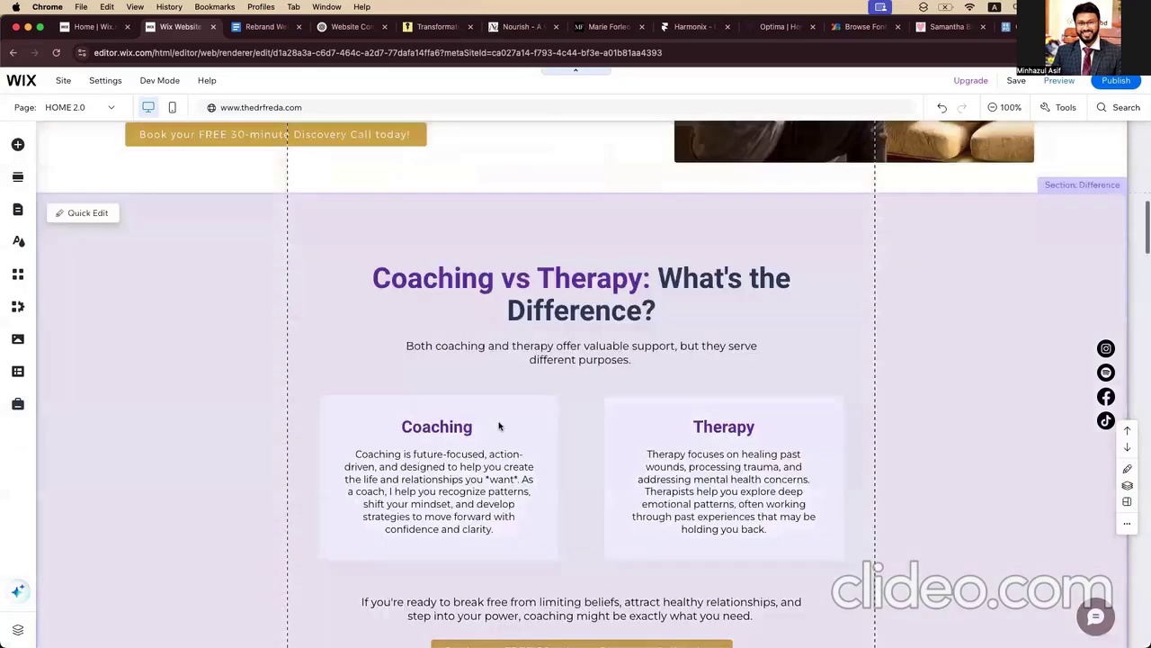
left_click(441, 426)
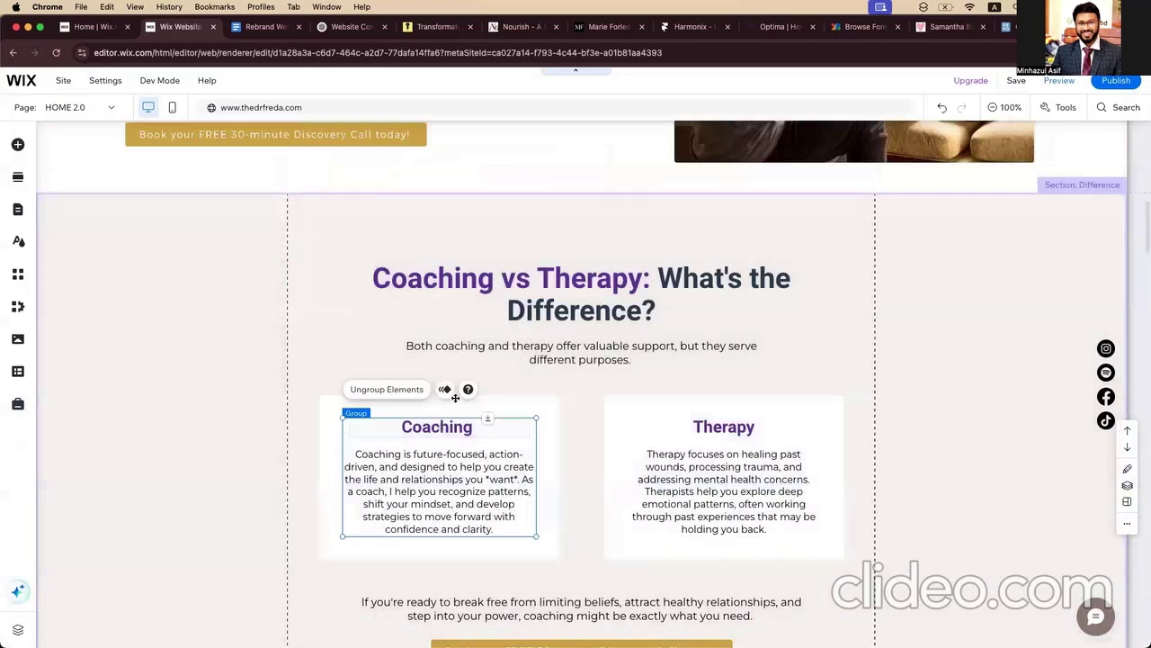
left_click(450, 436)
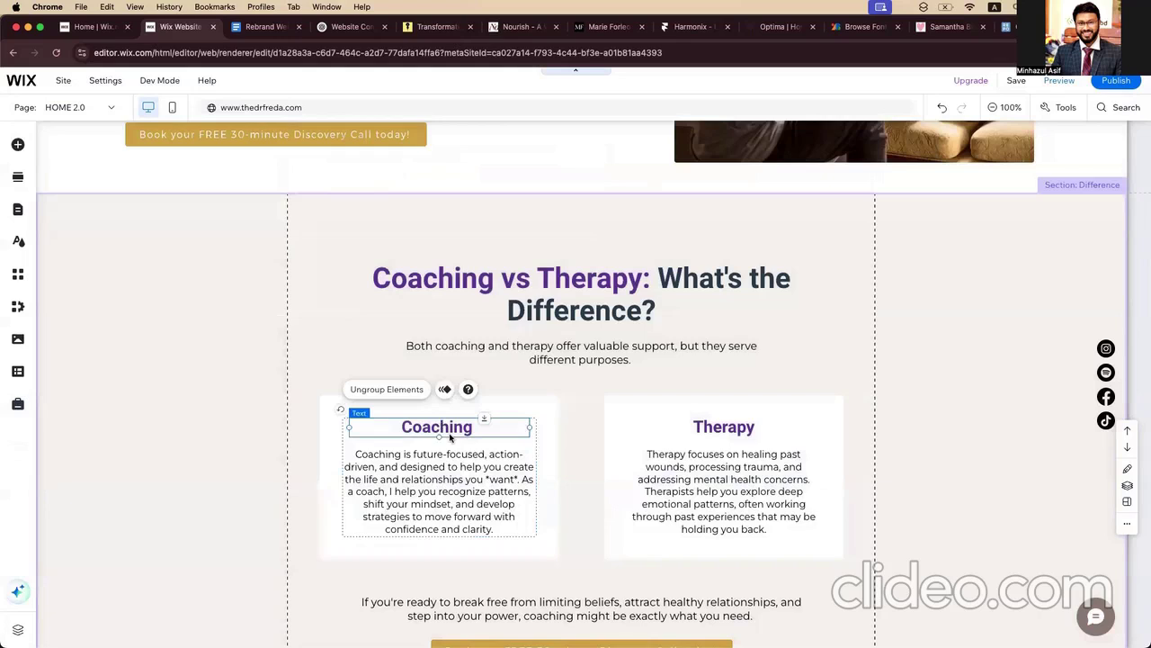
left_click(429, 396)
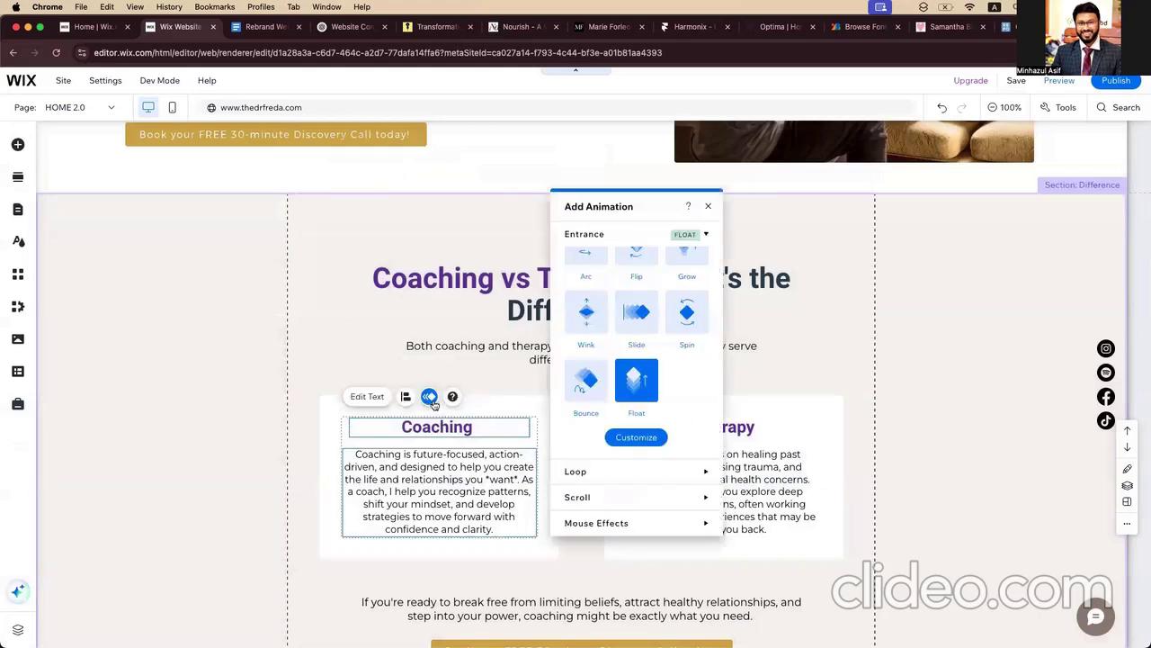
scroll(617, 296, "up", 2)
left_click(586, 289)
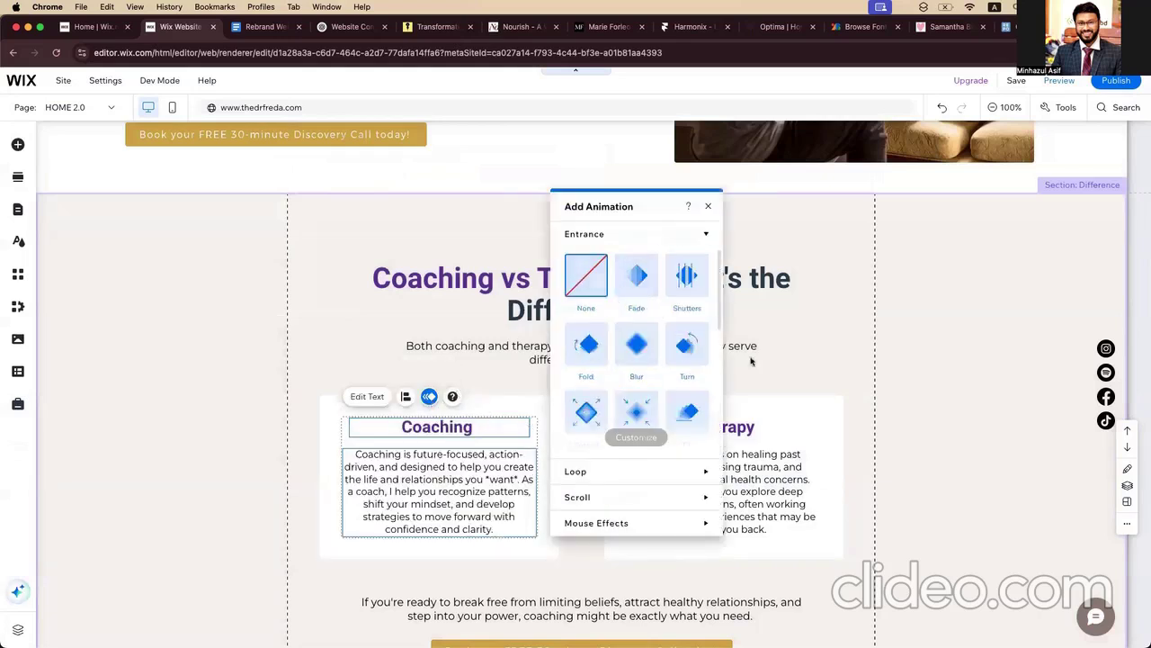
Step: Set the entrance animation to None for the Therapy heading and its description text
left_click(725, 438)
left_click(725, 432)
left_click(724, 428)
left_click(721, 469)
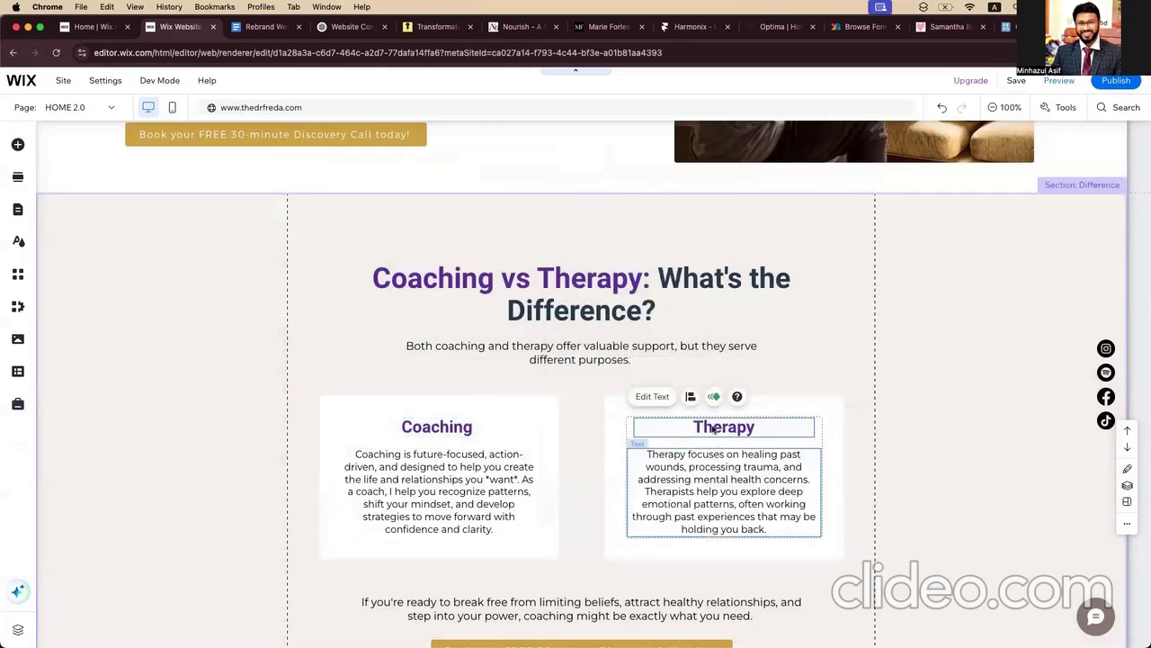
left_click(713, 397)
scroll(851, 264, "up", 5)
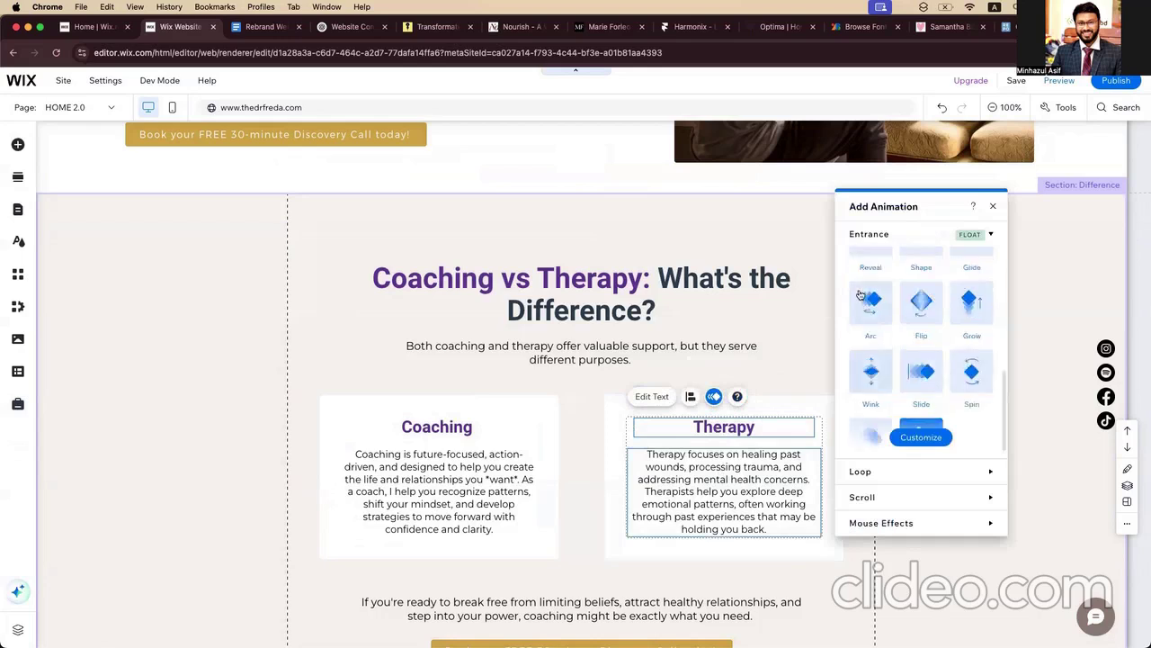
left_click(865, 290)
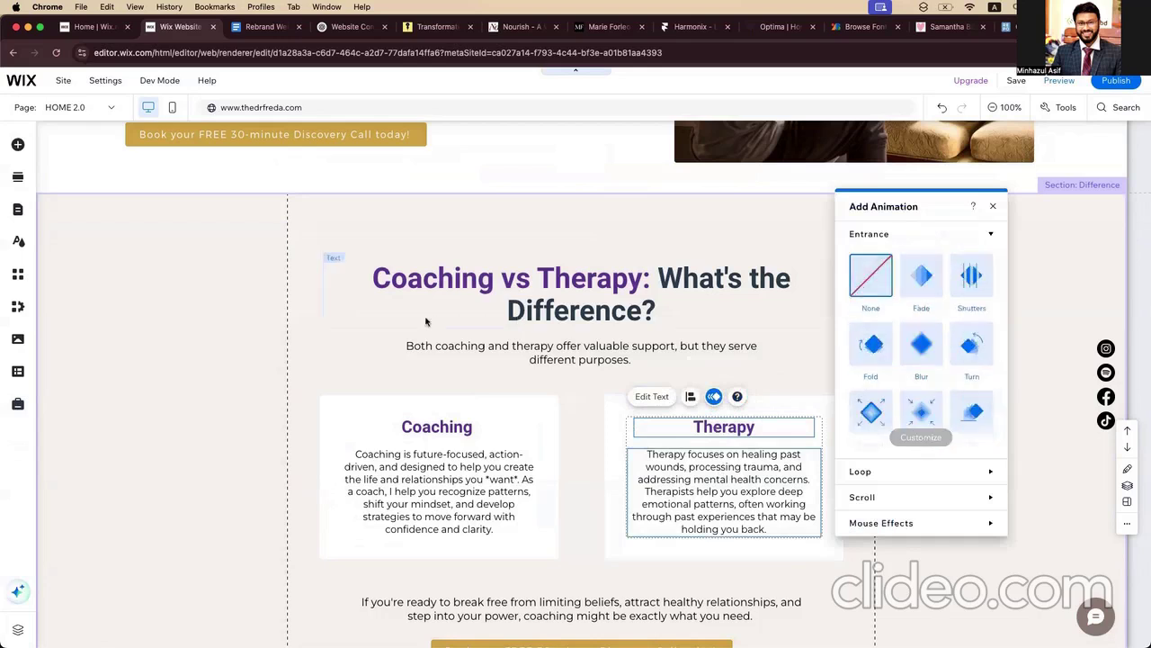
Step: Apply the Float entrance animation to the container box around the Coaching text
left_click(372, 323)
left_click(351, 401)
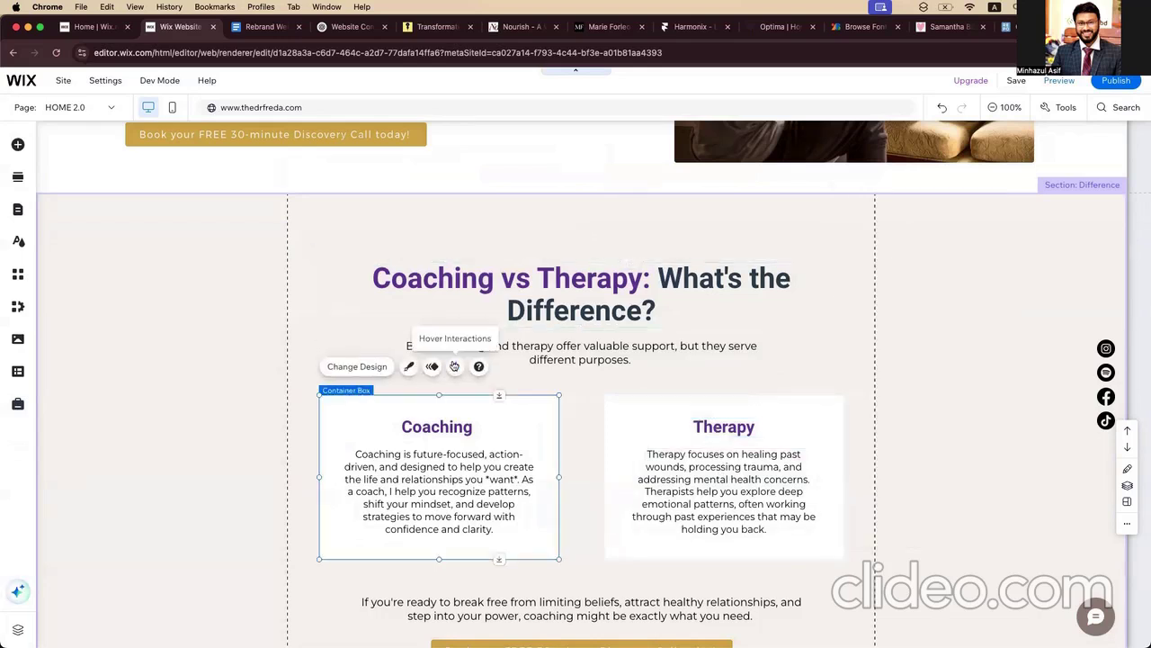
left_click(432, 366)
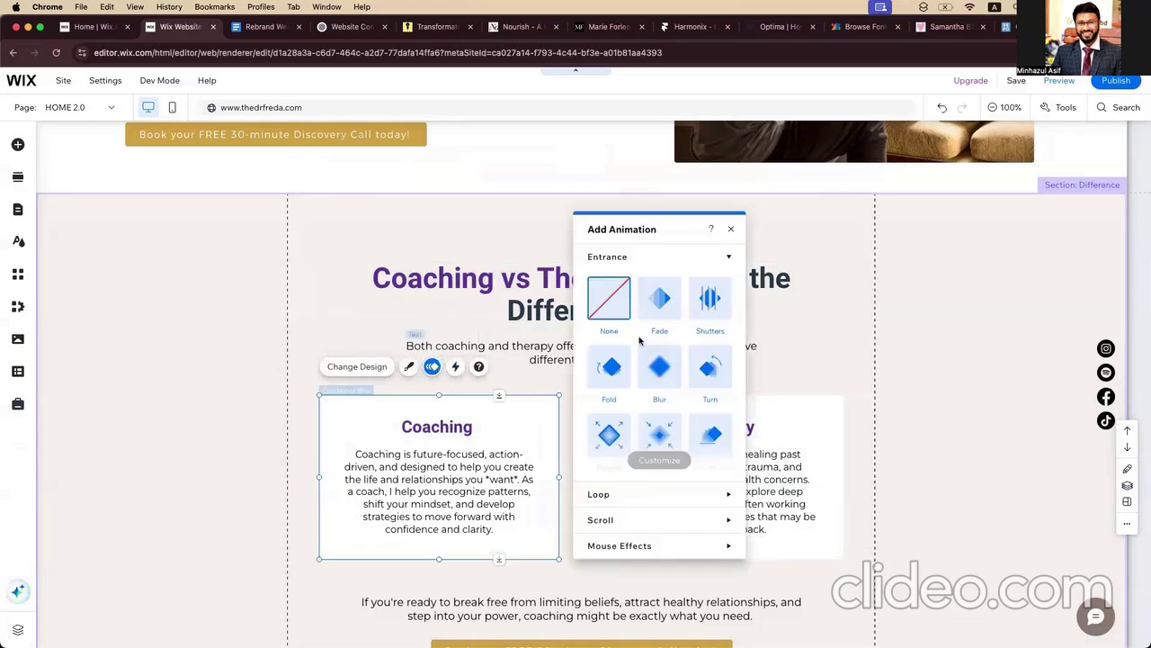
scroll(643, 378, "down", 5)
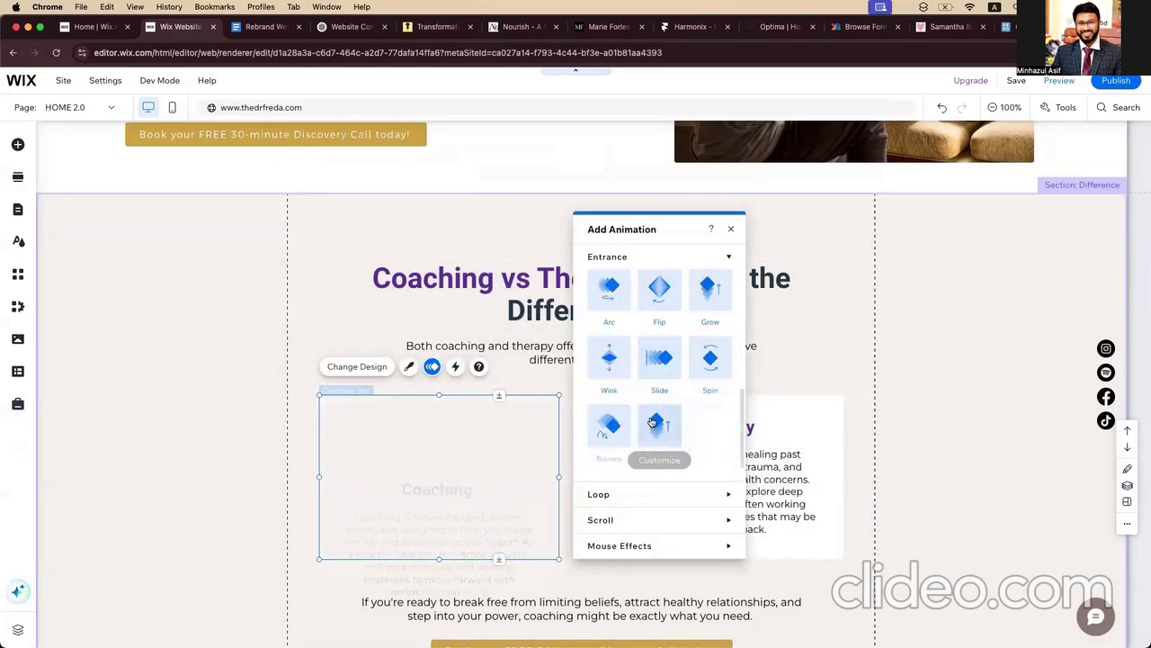
left_click(655, 424)
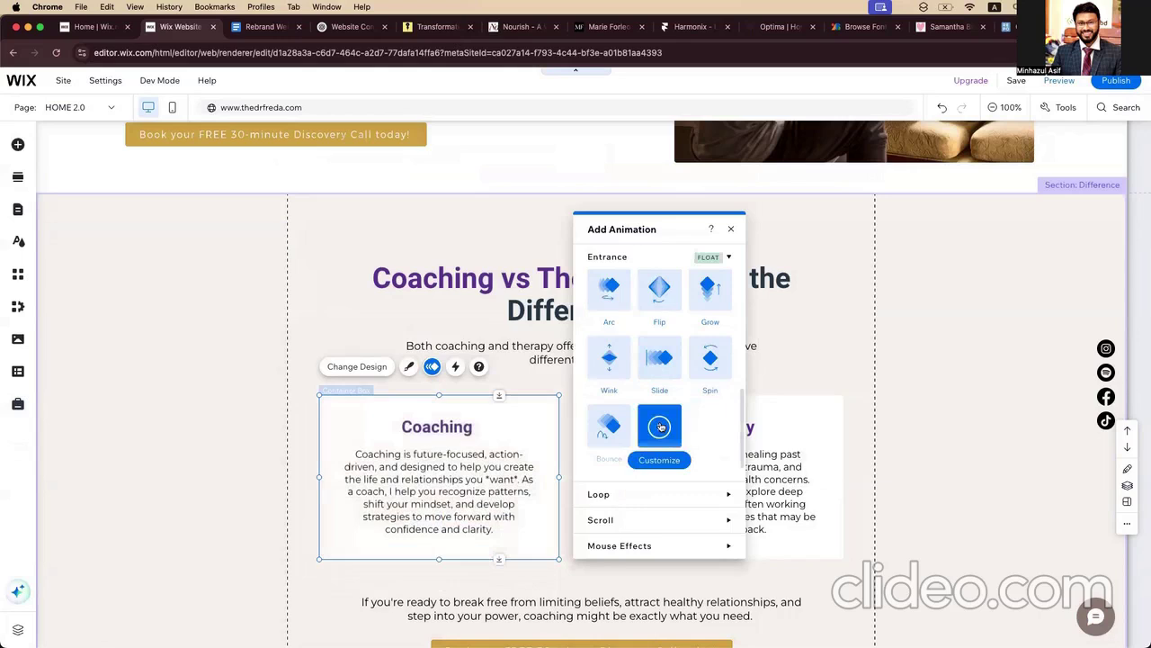
Step: Apply the Float entrance animation to the Therapy container box
left_click(796, 415)
left_click(717, 366)
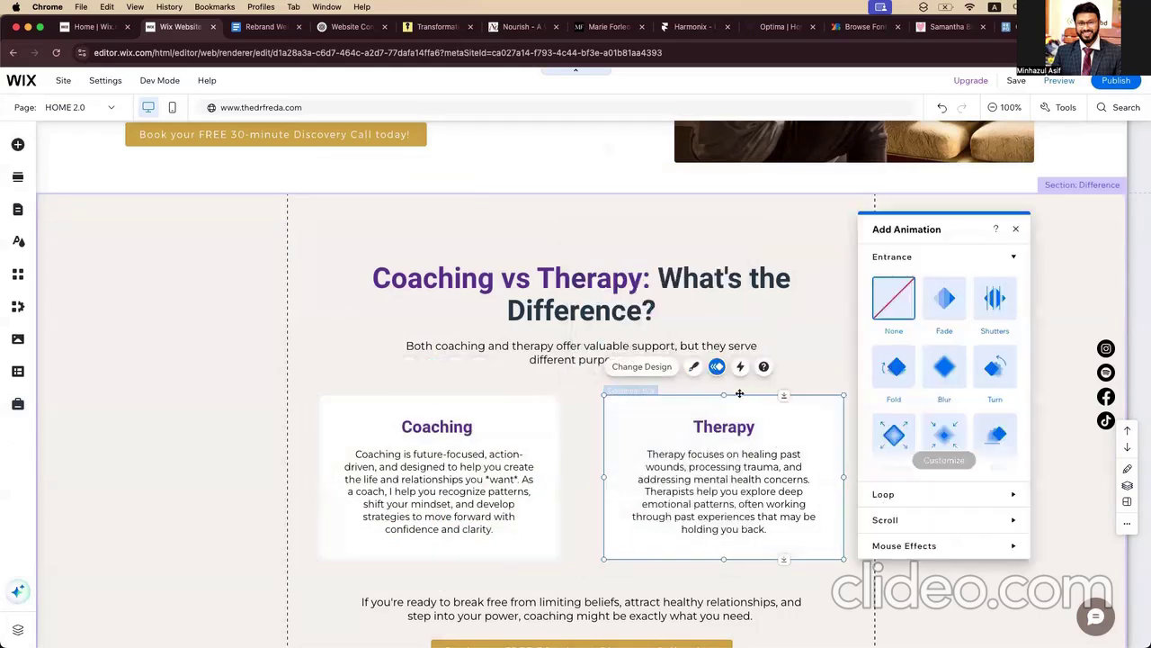
scroll(944, 343, "down", 5)
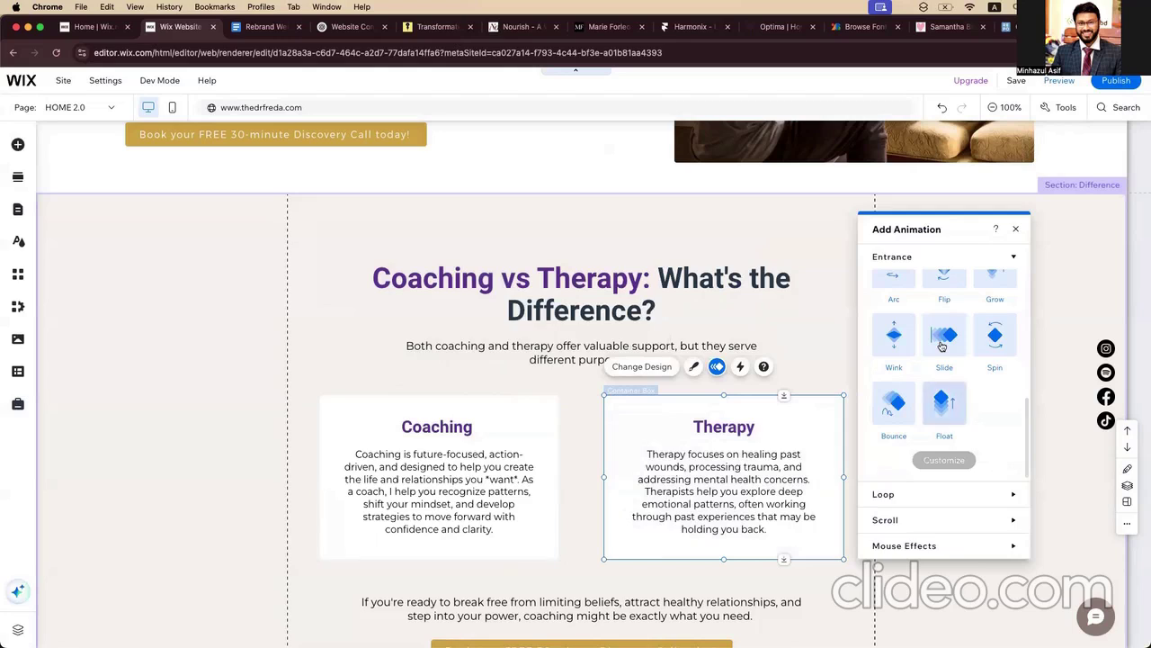
left_click(942, 340)
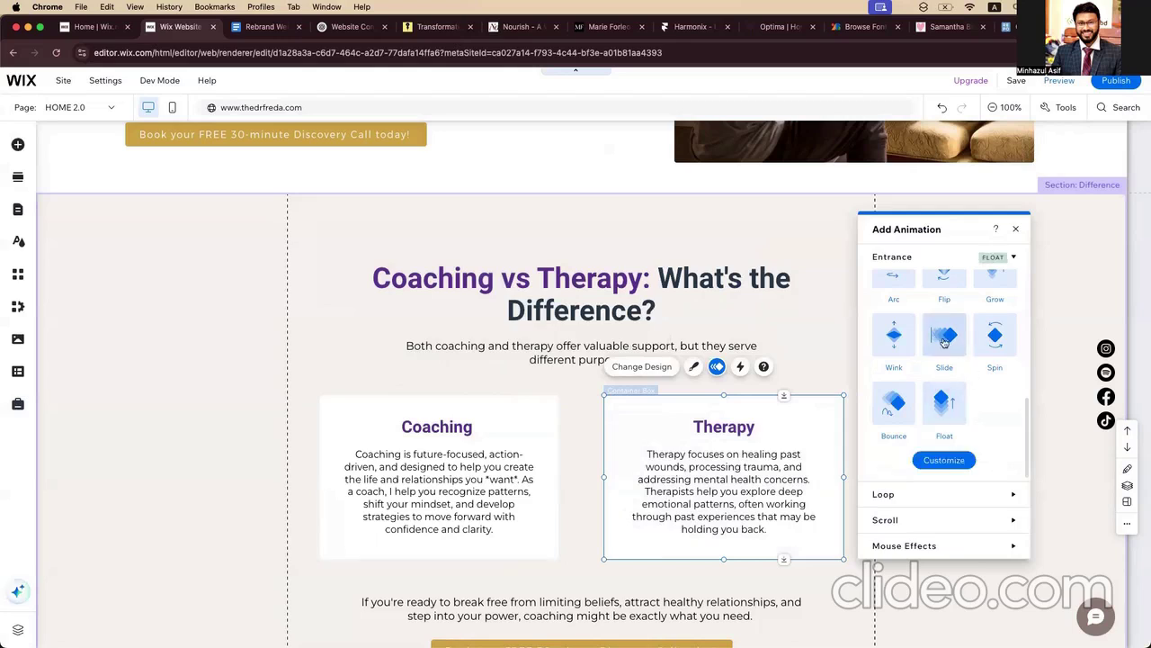
left_click(794, 345)
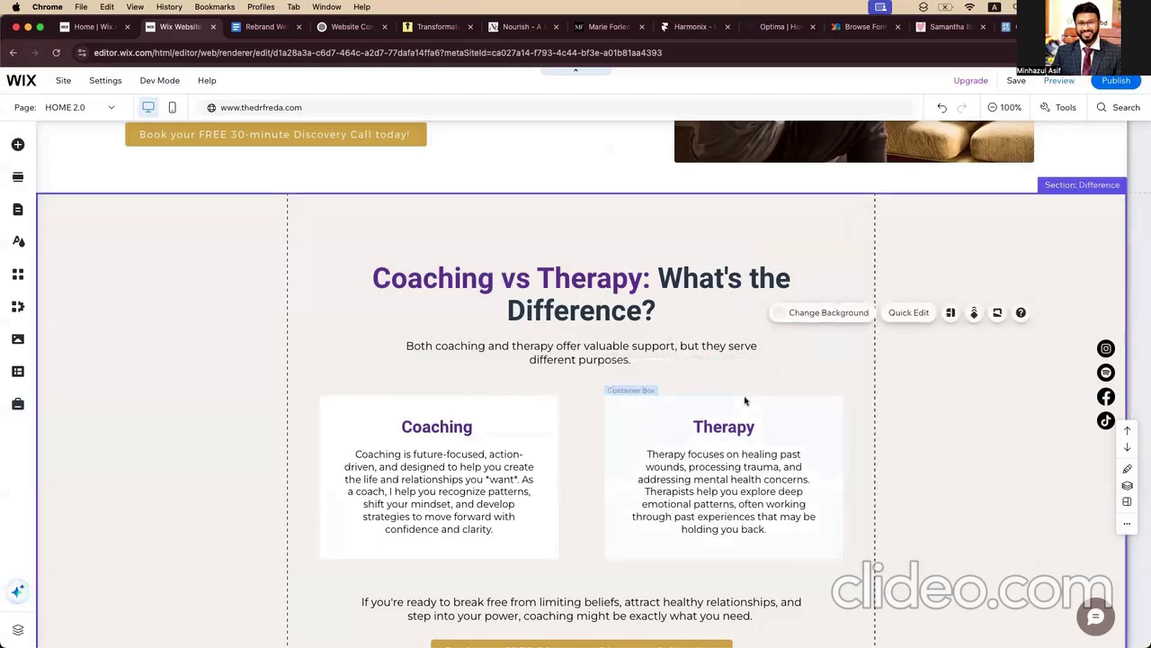
Step: Rename the untitled blank section below Difference as Testimonials, copying the word from the "What My Clients Are Saying" heading in ChatGPT
scroll(745, 399, "down", 10)
scroll(746, 398, "down", 5)
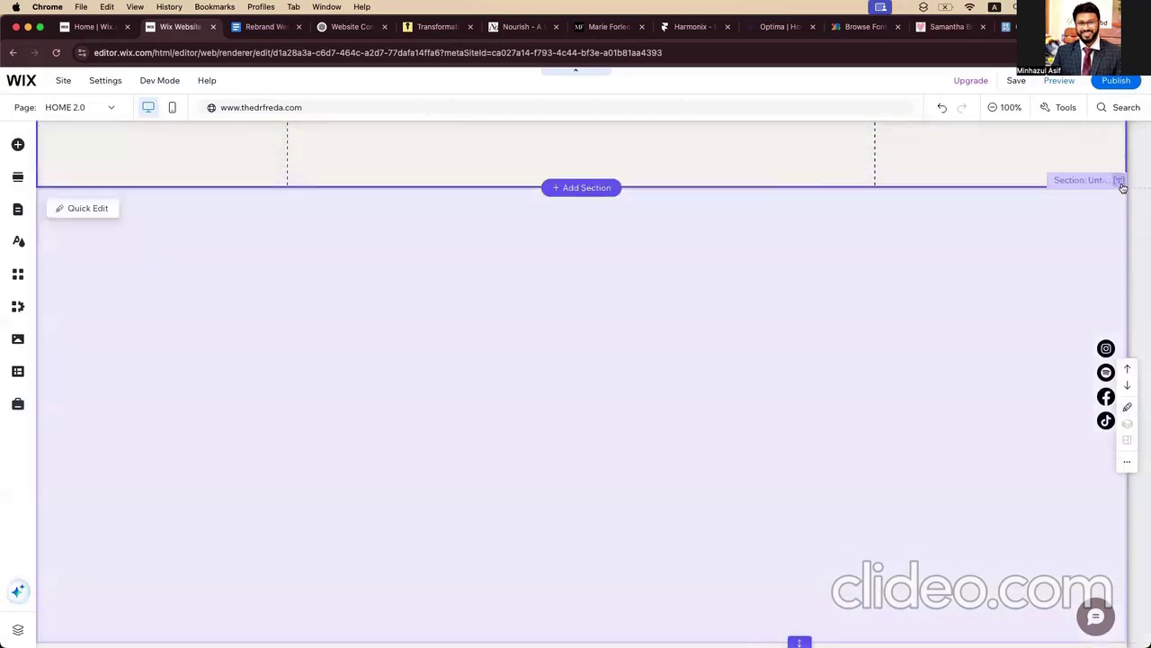
left_click(1080, 183)
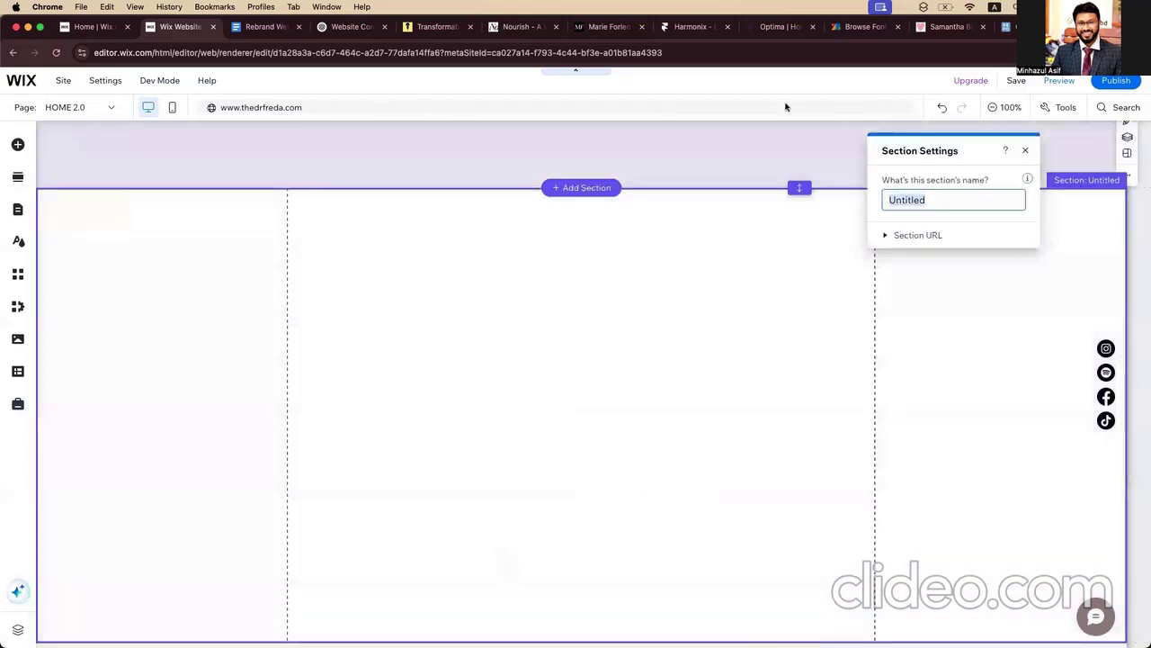
left_click(349, 26)
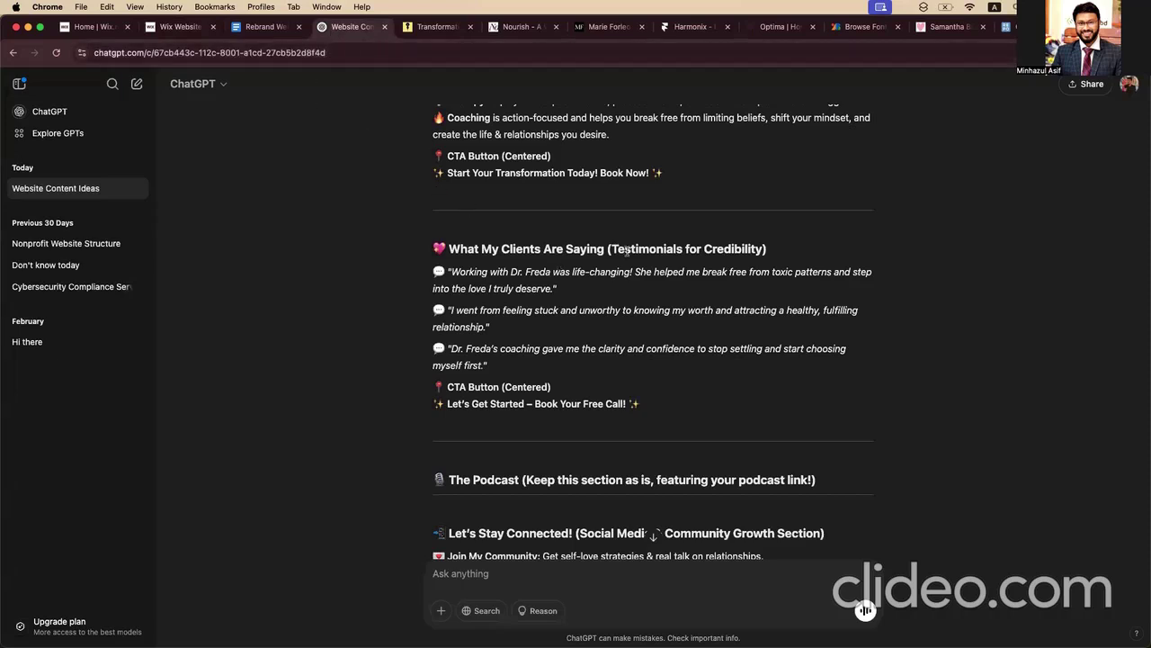
left_click_drag(616, 248, 654, 249)
left_click(654, 249)
left_click_drag(681, 249, 612, 249)
key("super+c")
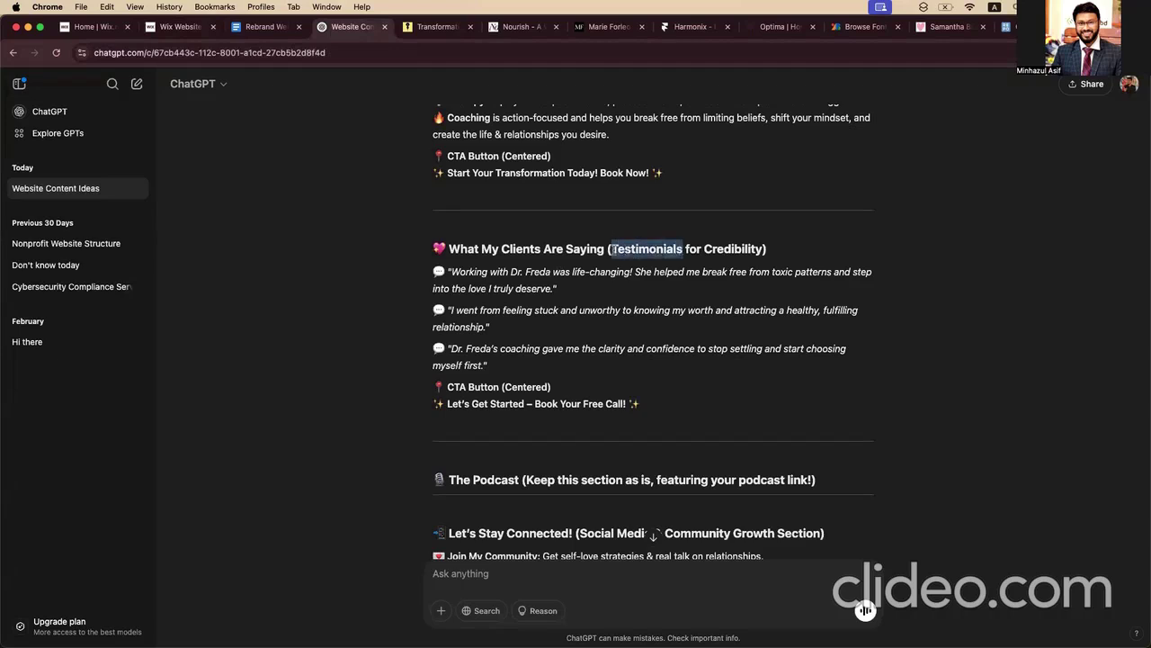
left_click(179, 27)
key("super+v")
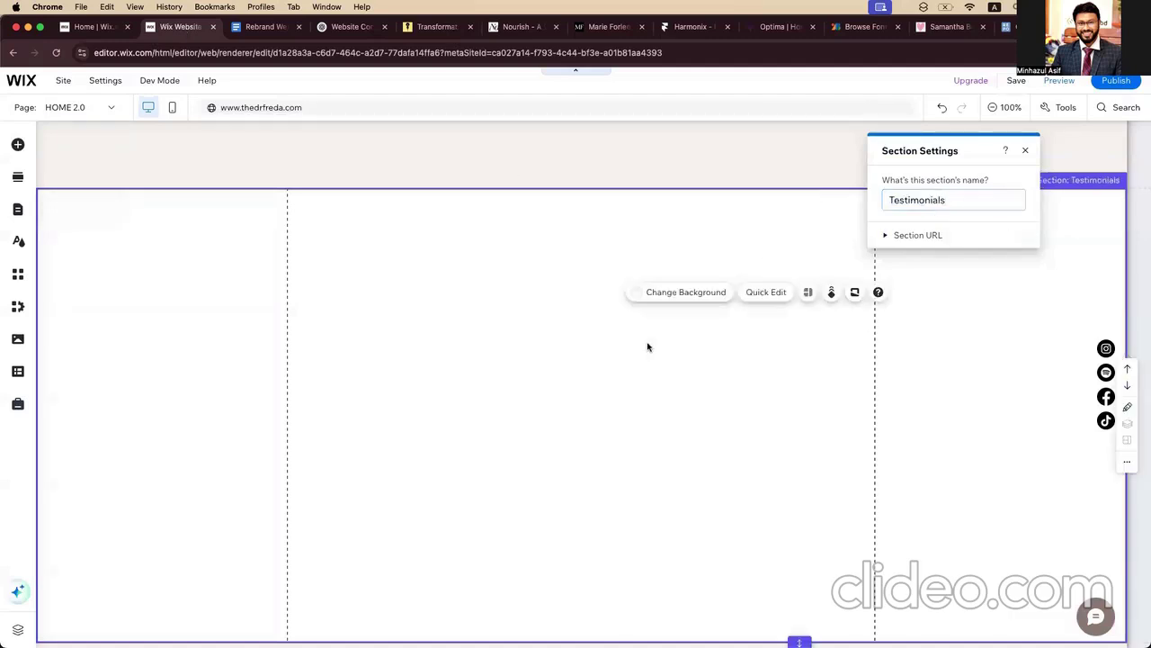
Step: Compare the "What My Clients Are Saying" content in the Rebrand Website Content document with the version in ChatGPT
scroll(606, 423, "down", 3)
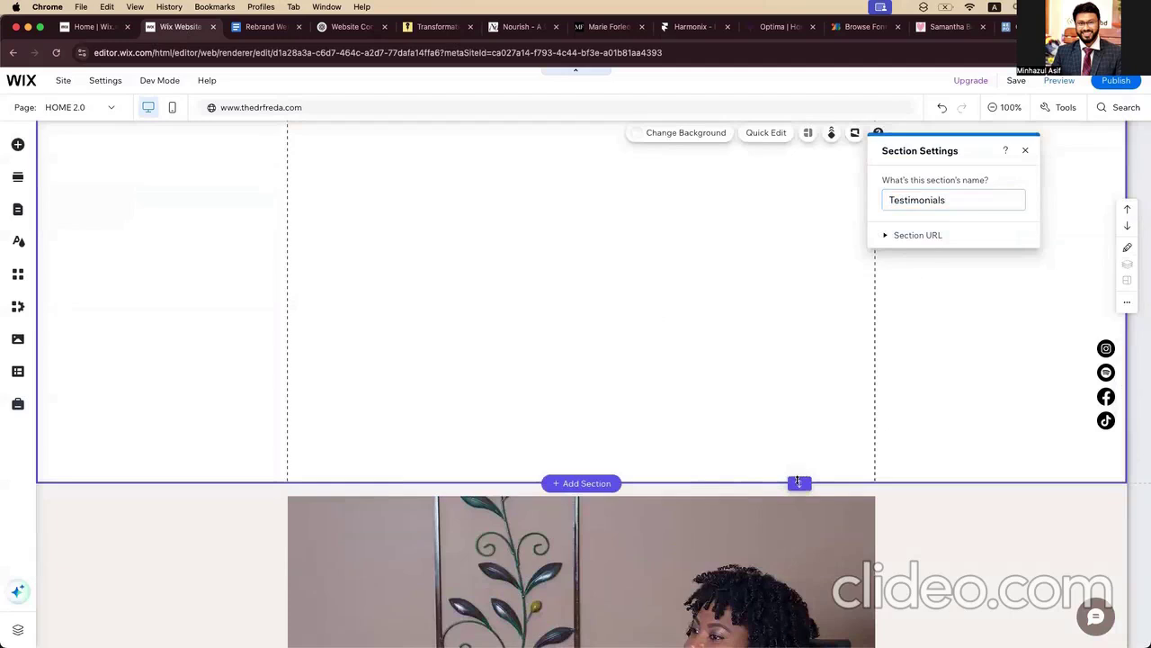
key("ctrl+Tab")
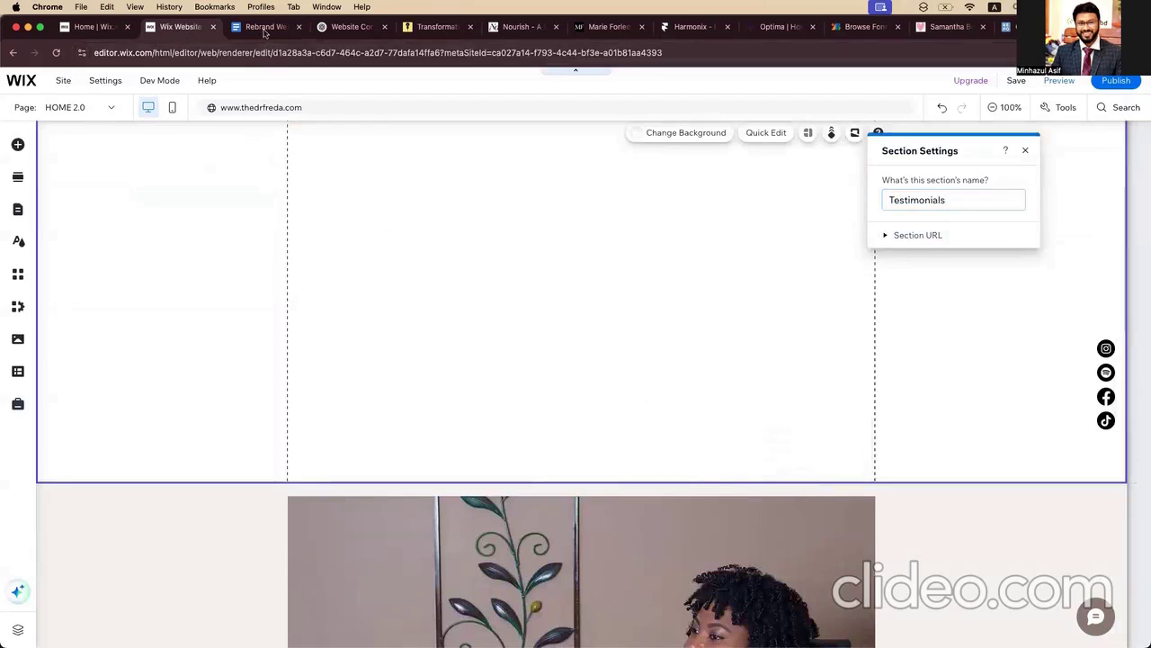
scroll(528, 405, "up", 4)
scroll(530, 399, "down", 3)
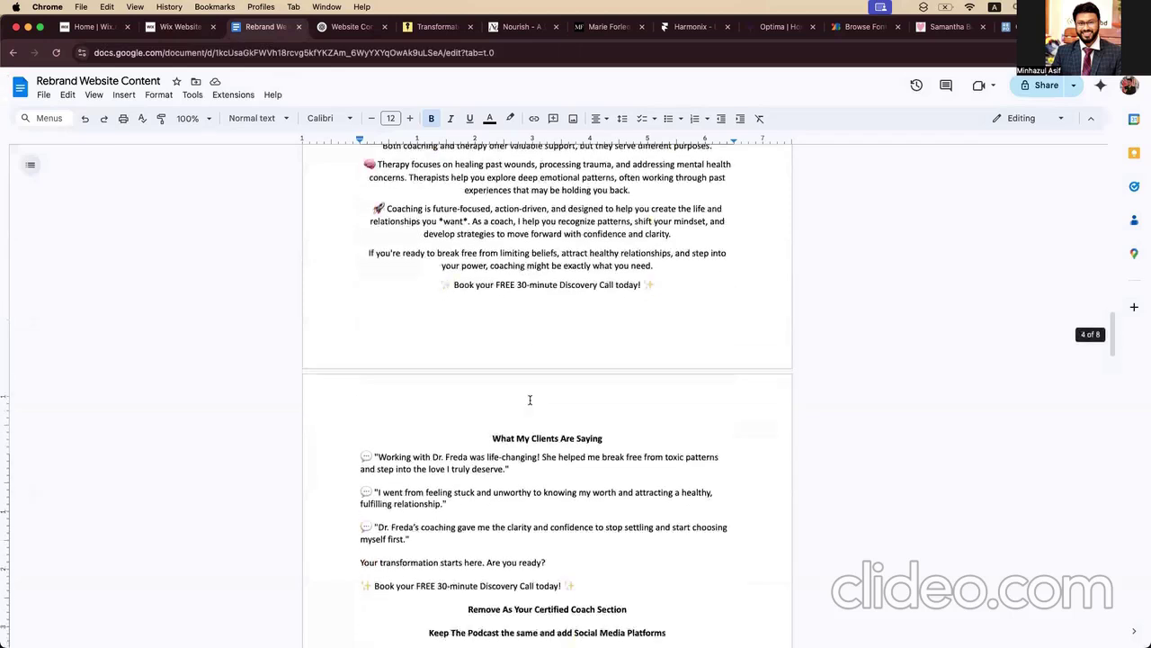
left_click(505, 353)
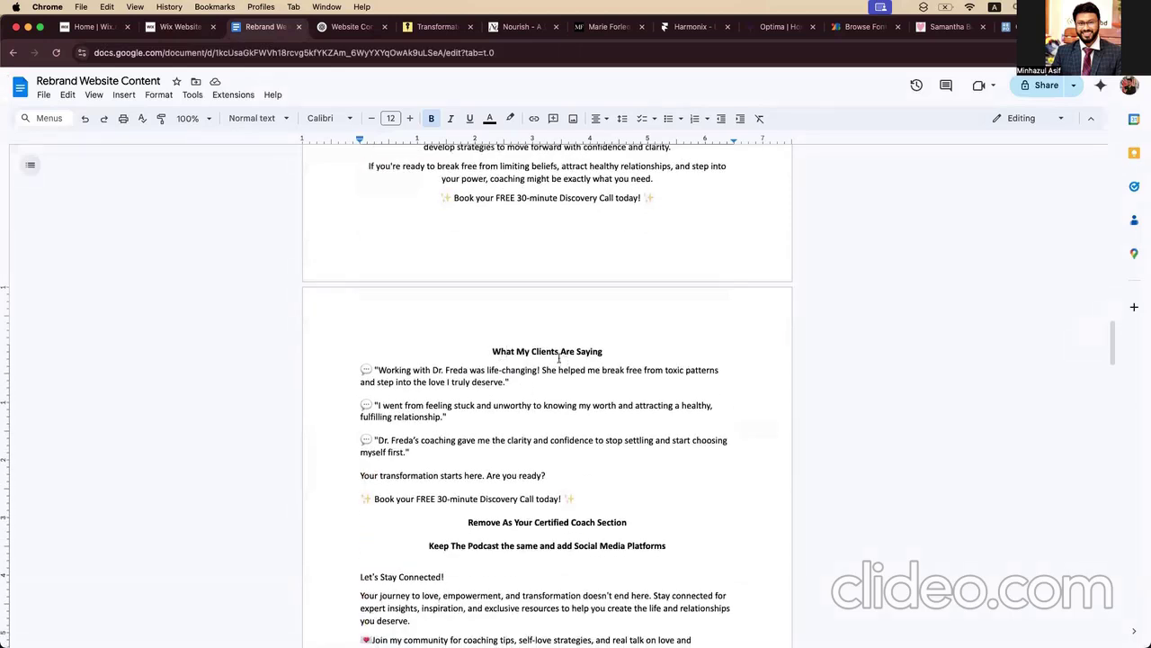
left_click_drag(486, 353, 604, 347)
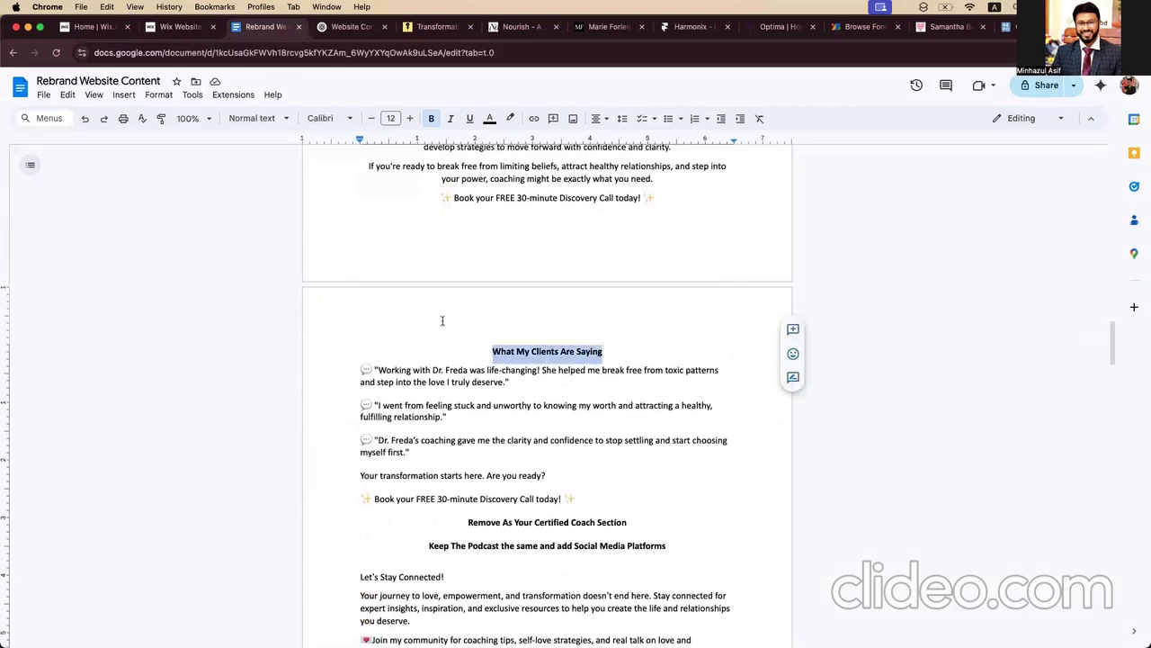
left_click(351, 25)
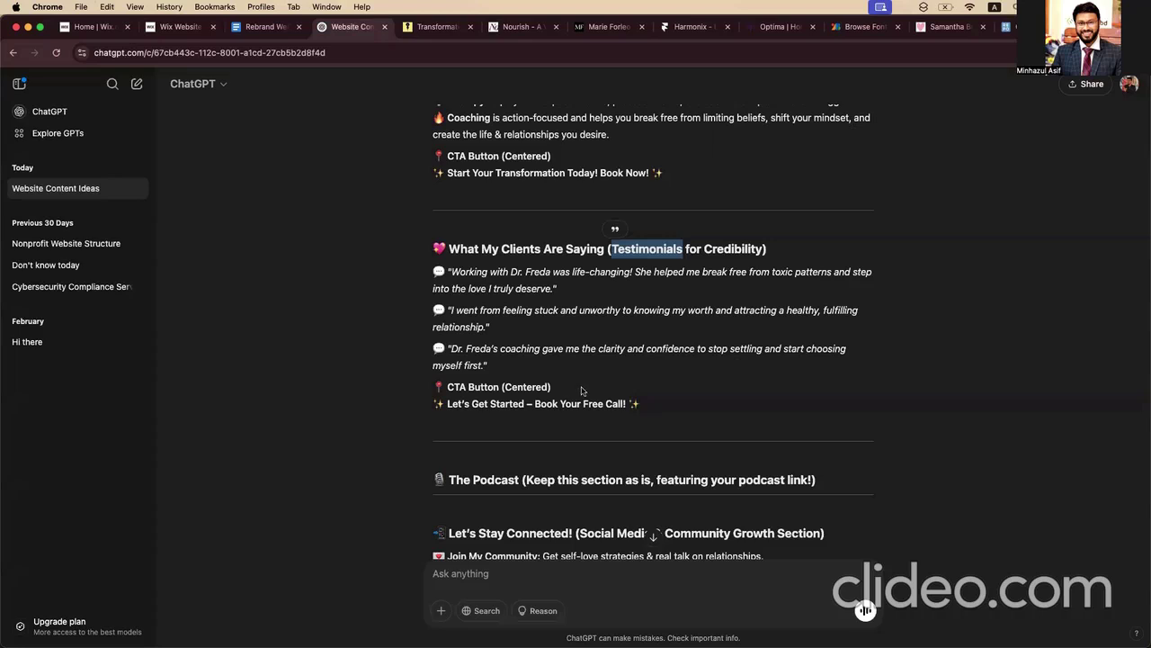
left_click(514, 271)
scroll(524, 321, "down", 1)
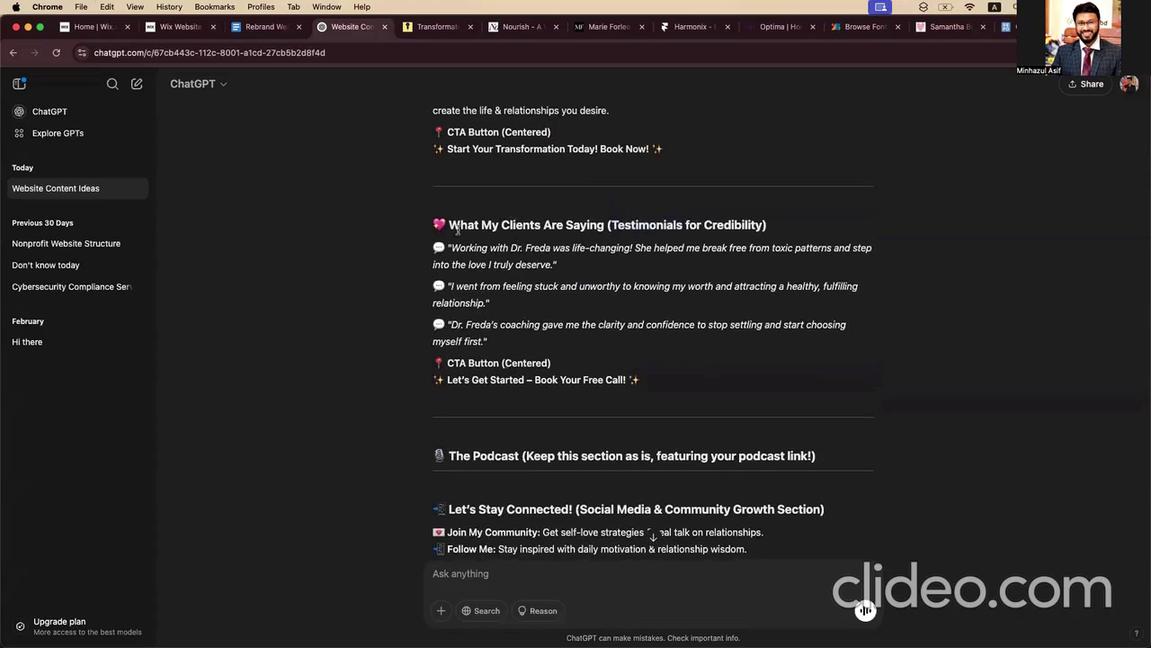
left_click(256, 28)
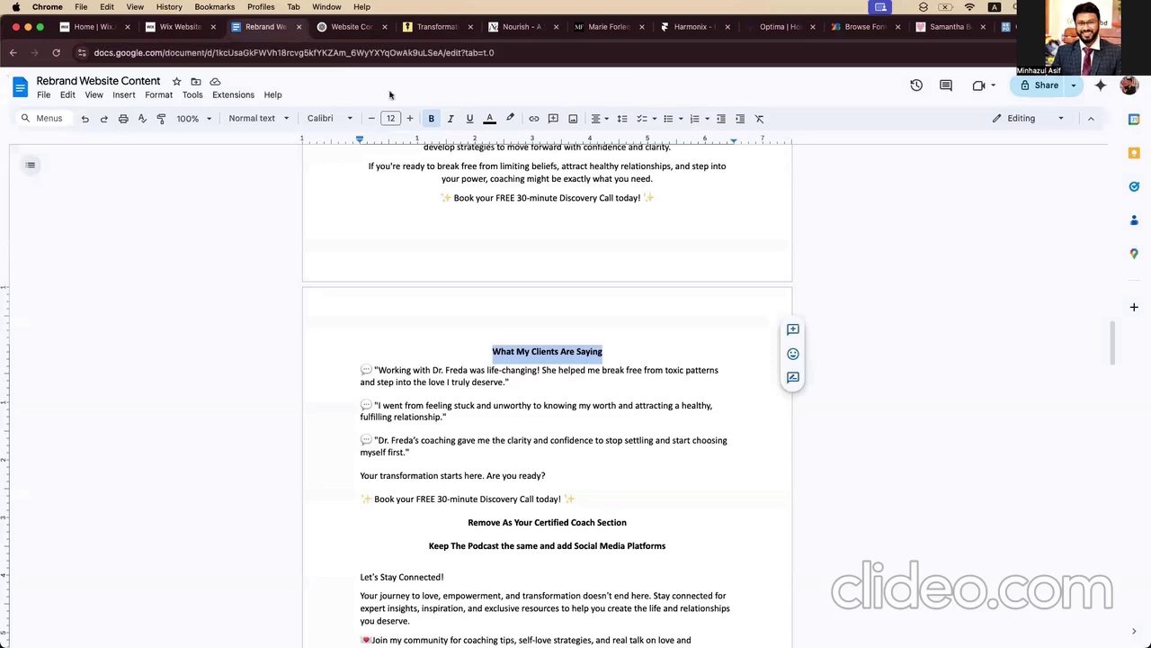
Step: In the Wix editor, copy the "Coaching vs Therapy: What's the Difference?" heading into the empty Testimonials section
left_click(192, 33)
scroll(686, 239, "up", 2)
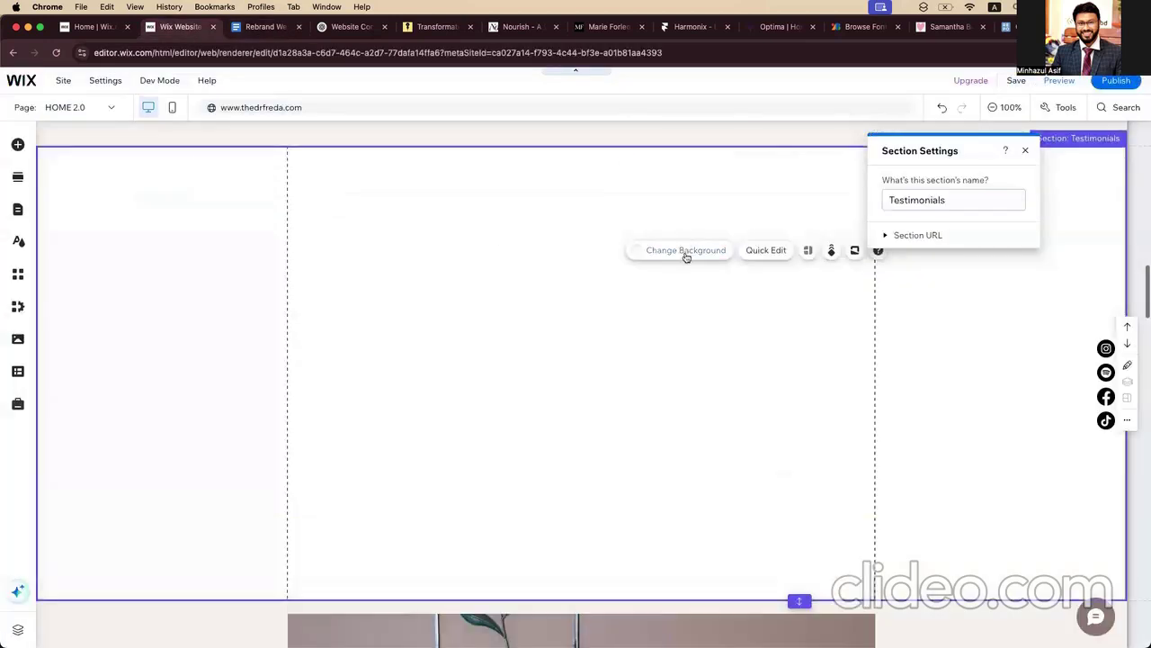
scroll(689, 300, "up", 5)
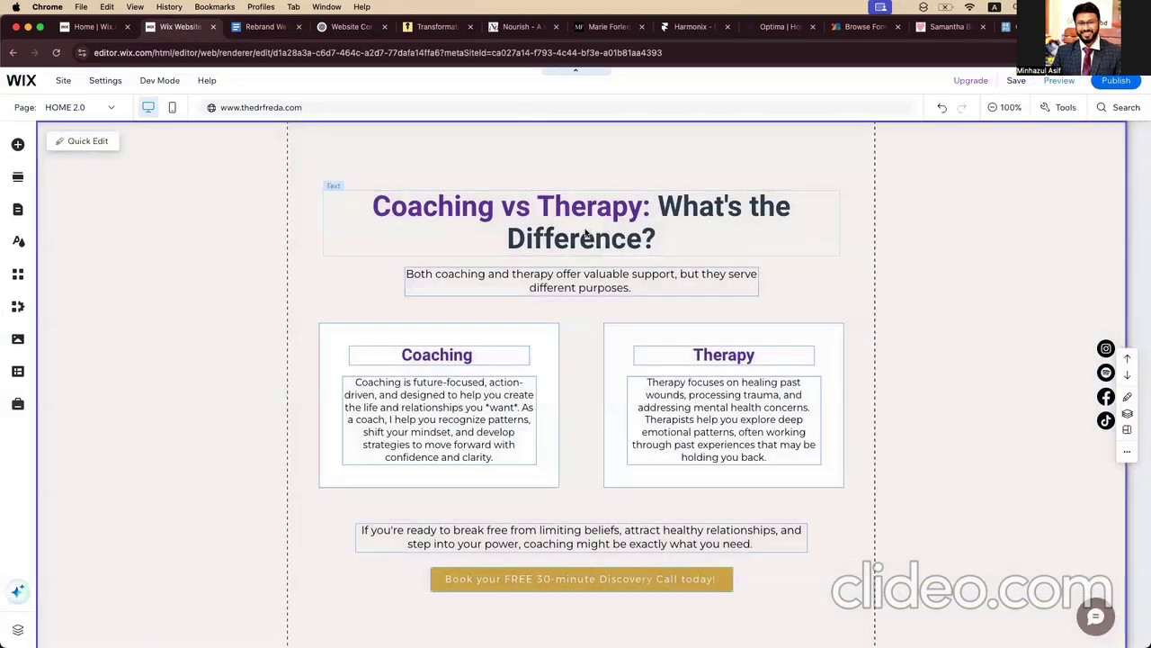
left_click(586, 230)
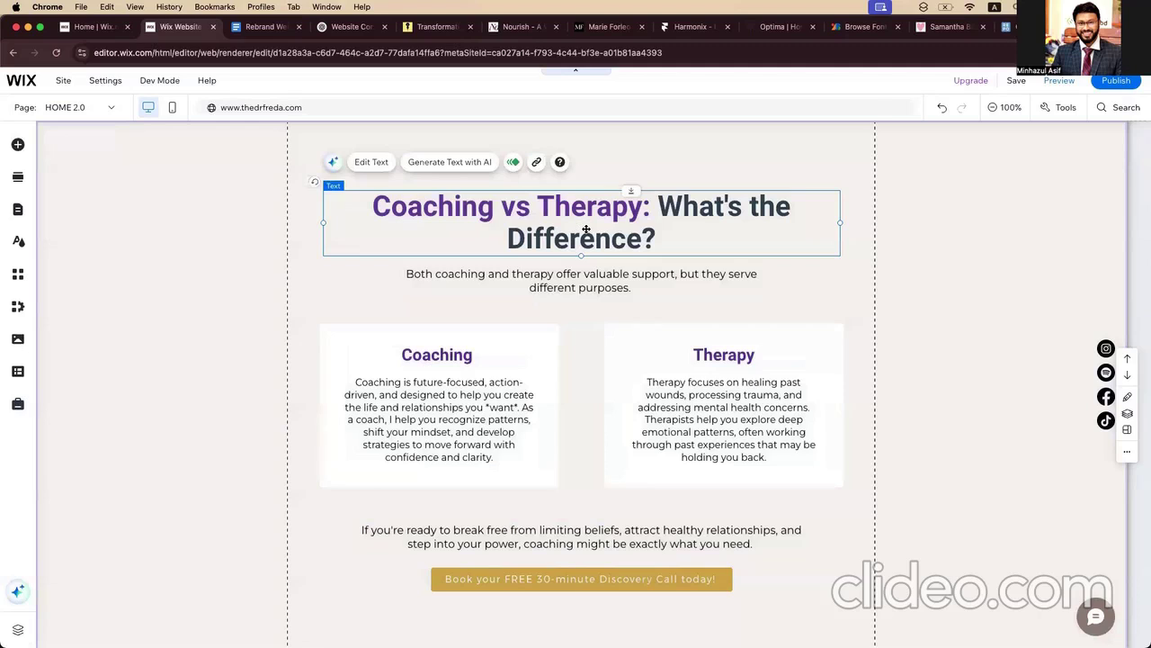
right_click(620, 392)
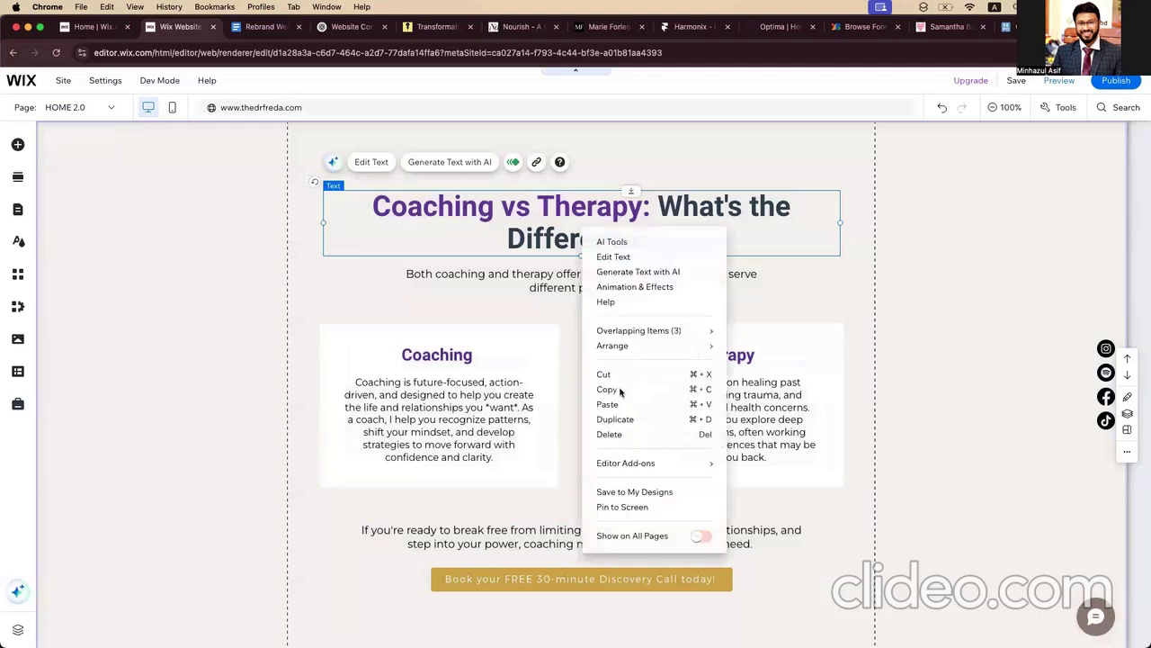
left_click(619, 390)
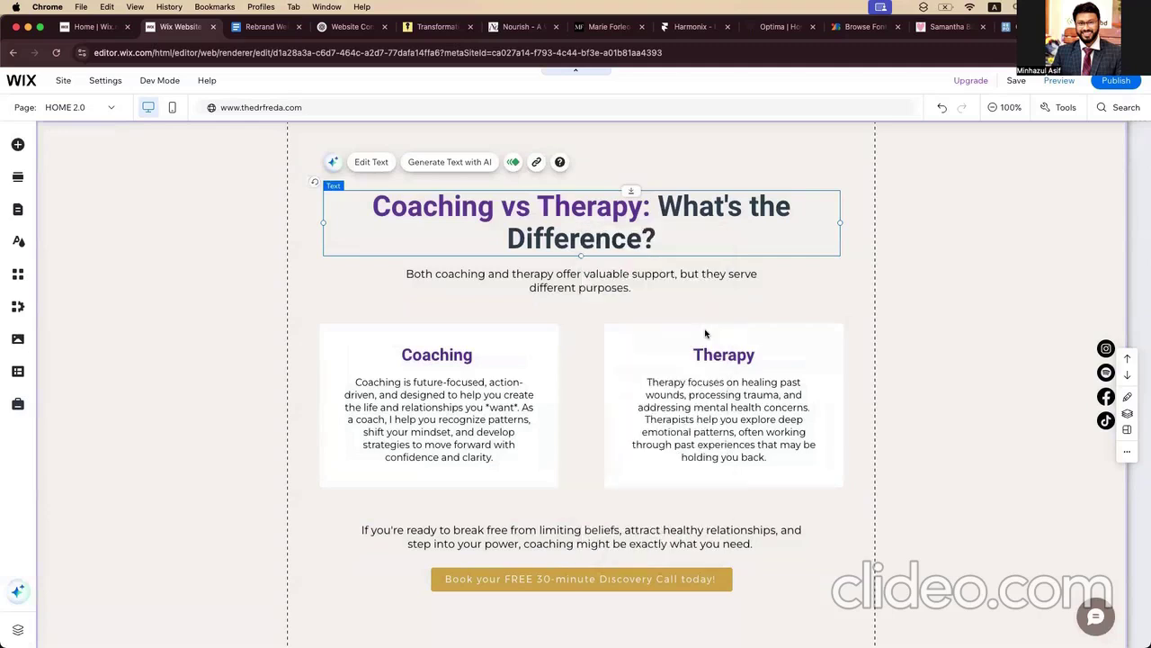
scroll(704, 332, "down", 5)
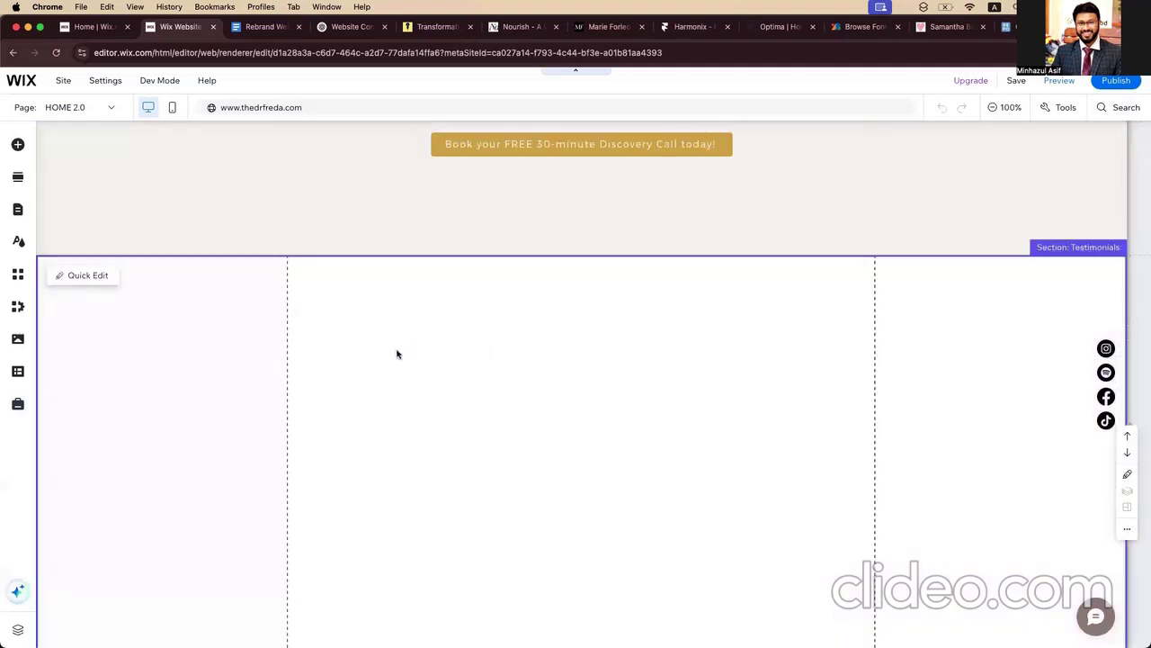
key("super+v")
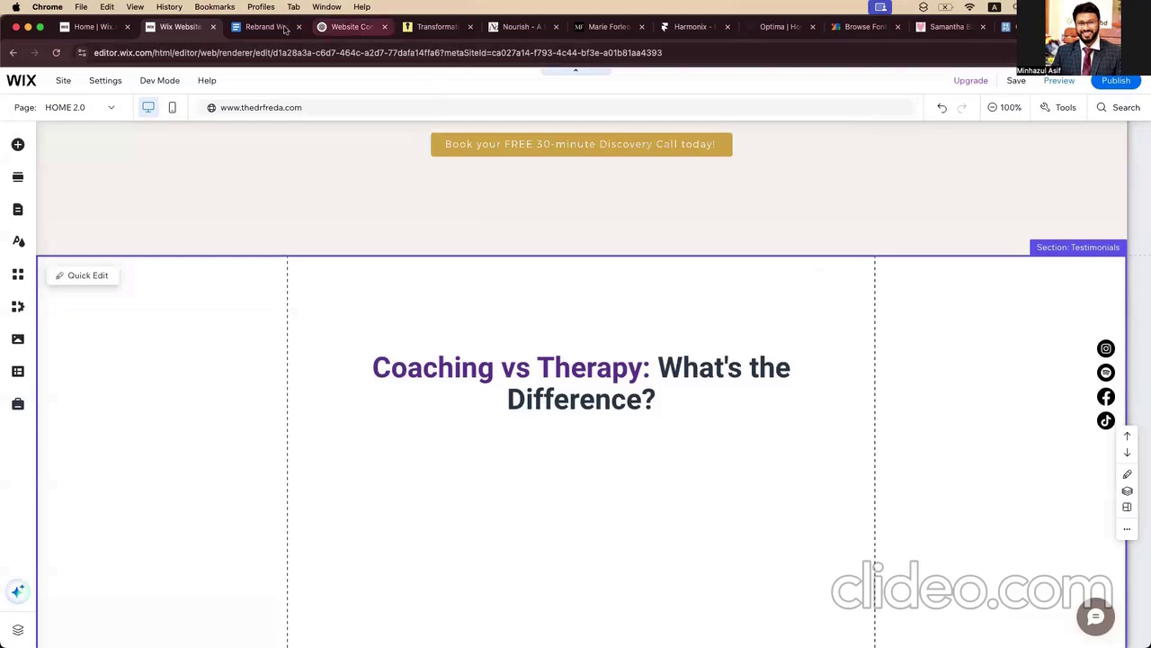
Step: Replace the top pasted heading's text with "What My Clients Are Saying", copied from the Rebrand Website Content document
left_click(261, 26)
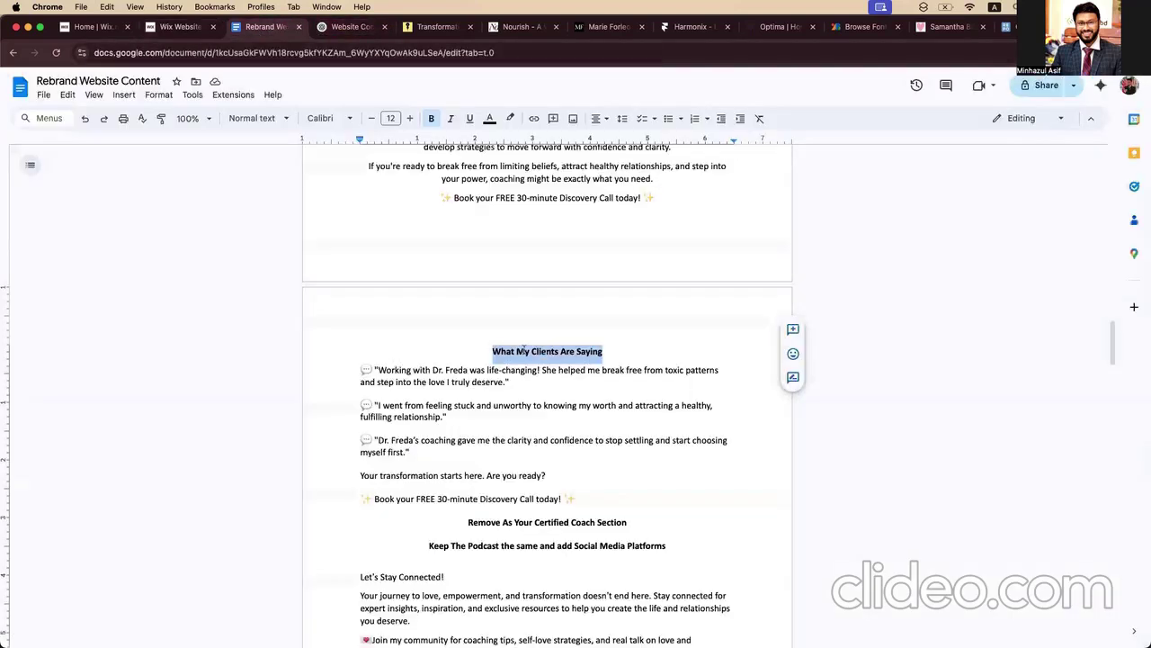
right_click(525, 351)
left_click(553, 363)
left_click(180, 27)
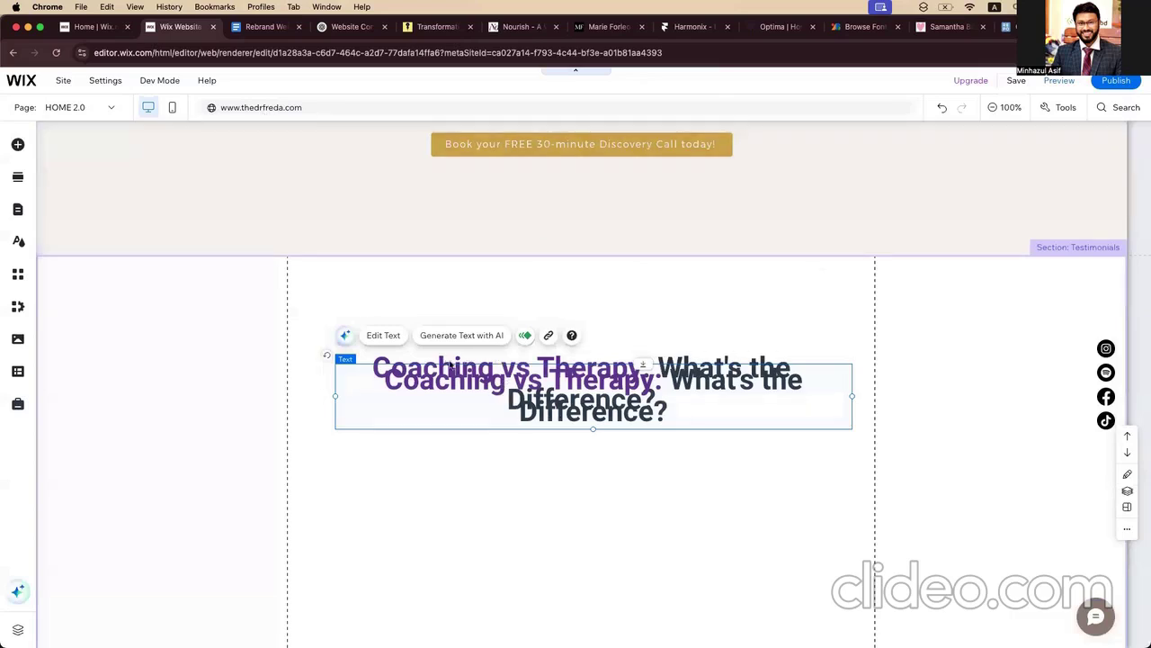
left_click(388, 336)
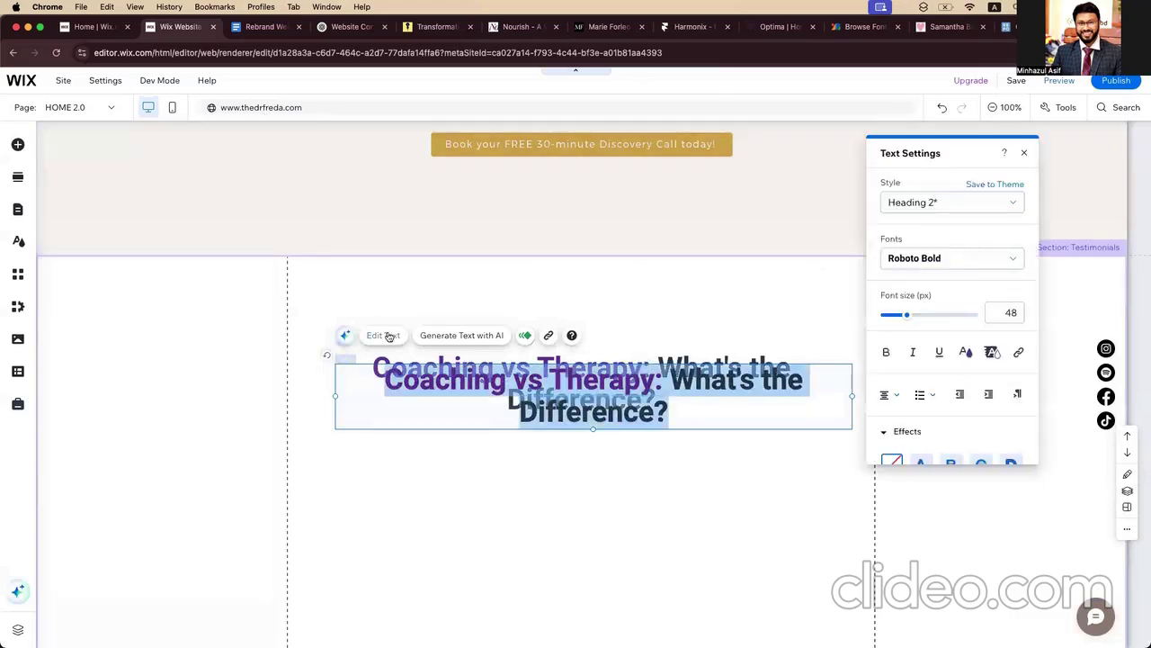
key("super+v")
left_click(543, 421)
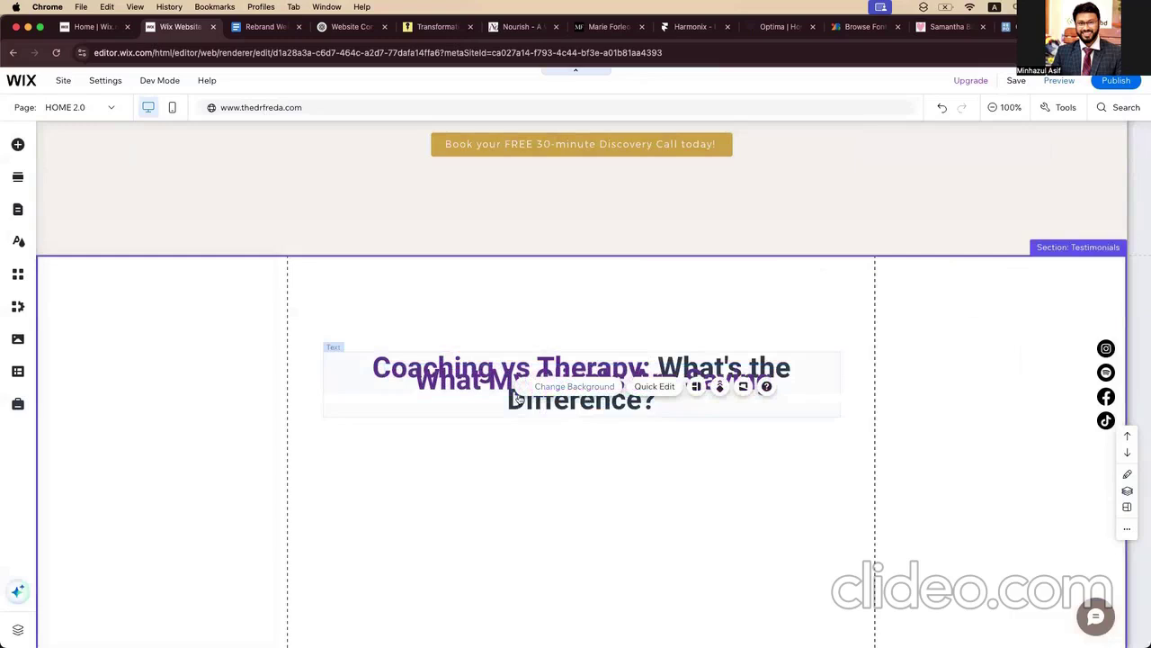
Step: Move the "What My Clients Are Saying" heading down and delete the extra "Coaching vs Therapy" heading in the Testimonials section
left_click(462, 381)
left_click_drag(463, 381, 462, 435)
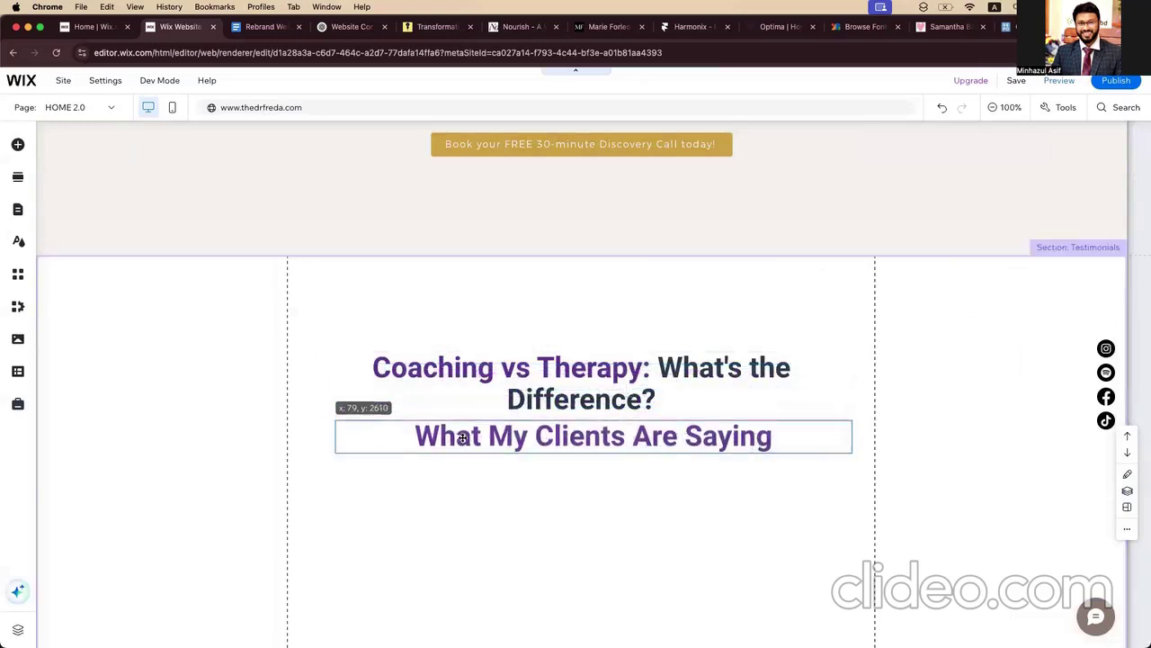
left_click(625, 380)
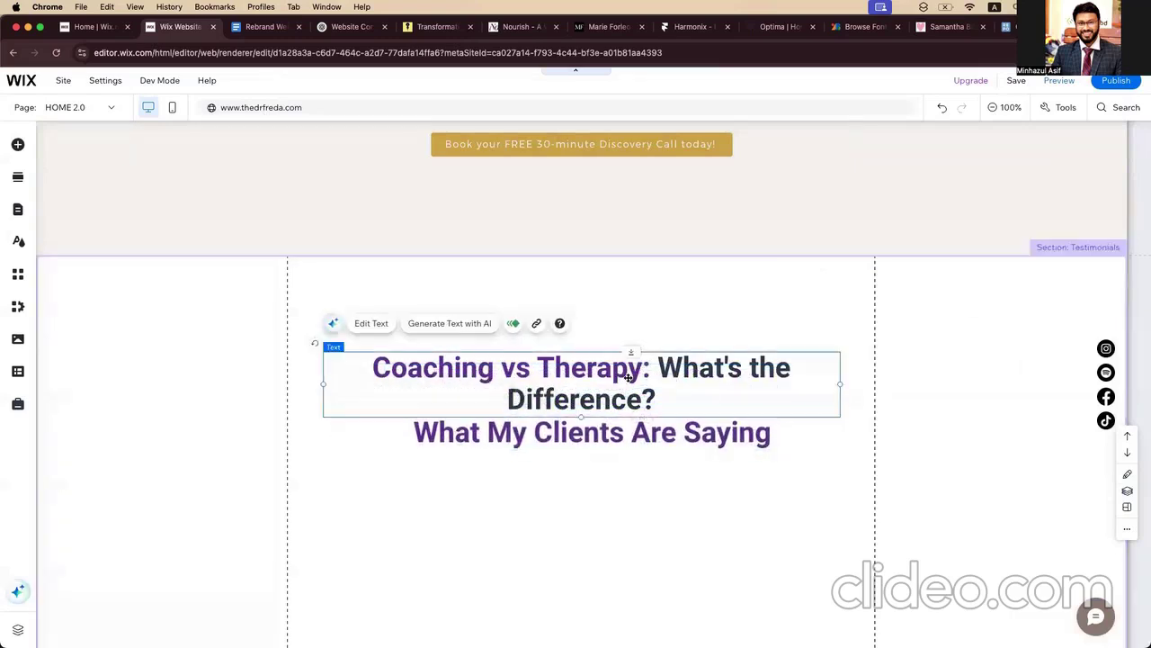
key("Delete")
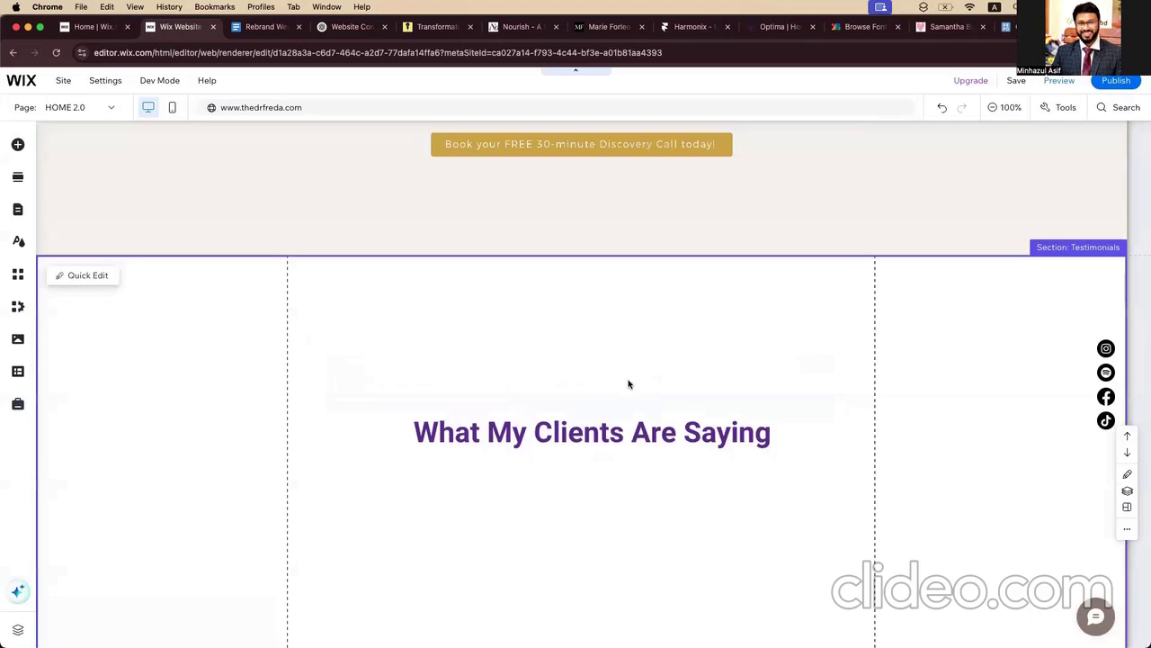
Step: Change the whole "What My Clients Are Saying" heading to the dark slate color
left_click(579, 432)
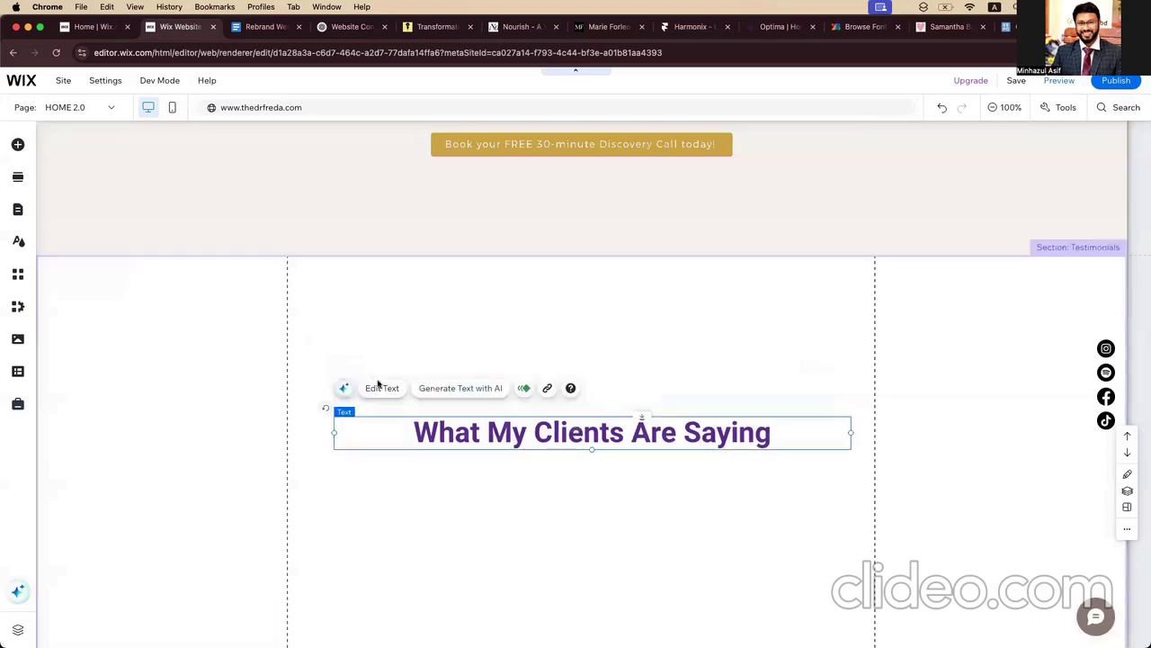
left_click(383, 389)
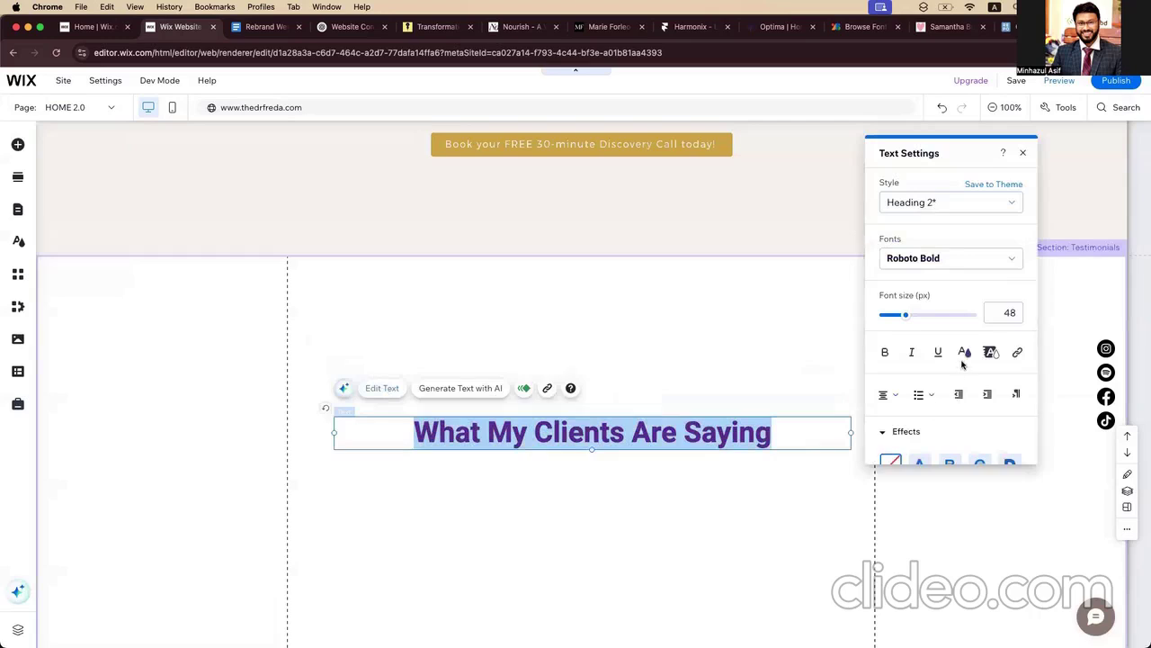
left_click(962, 358)
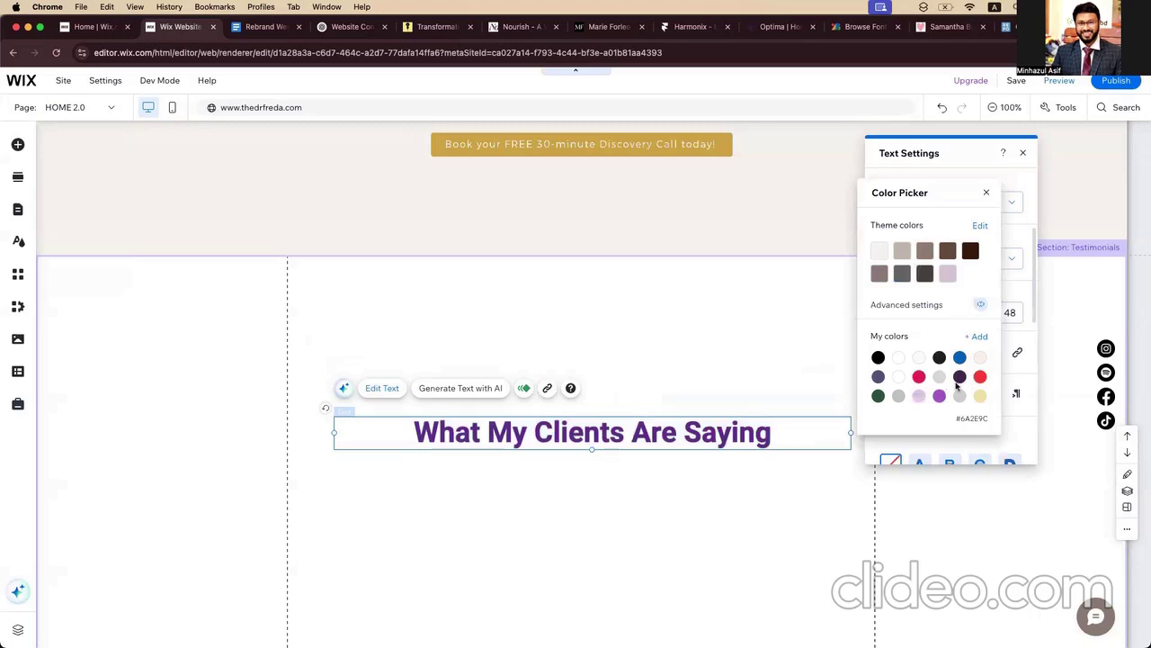
left_click(939, 357)
Step: Color the words "My Clients" in the Testimonials heading purple #6A2E9C
left_click(483, 432)
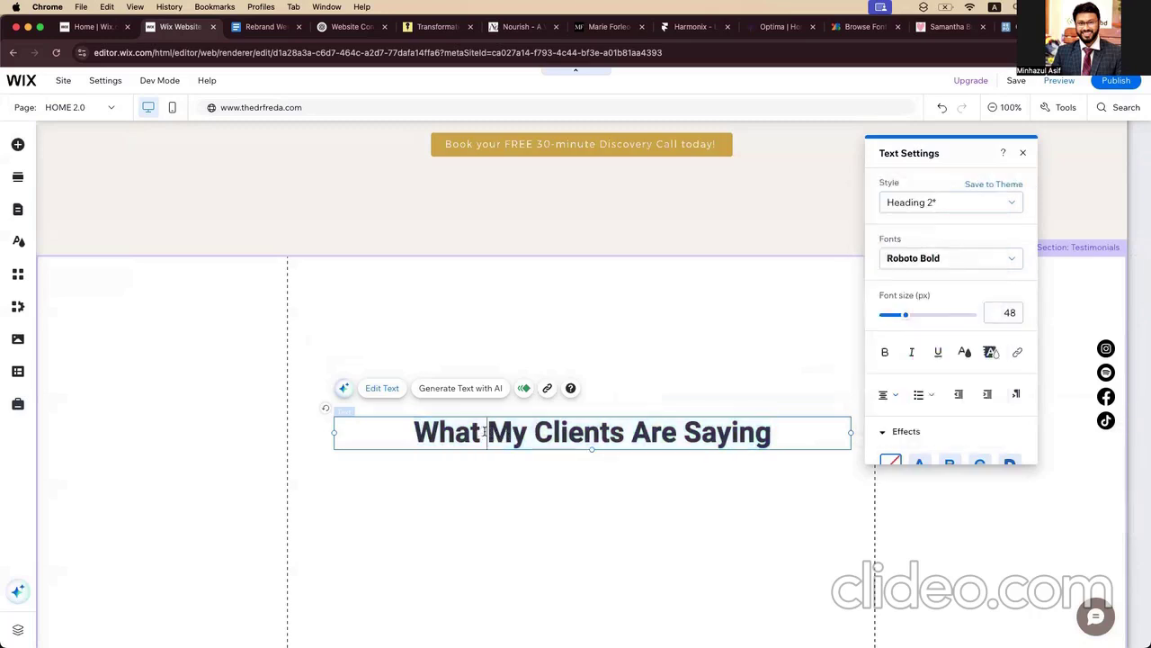
left_click_drag(485, 431, 625, 432)
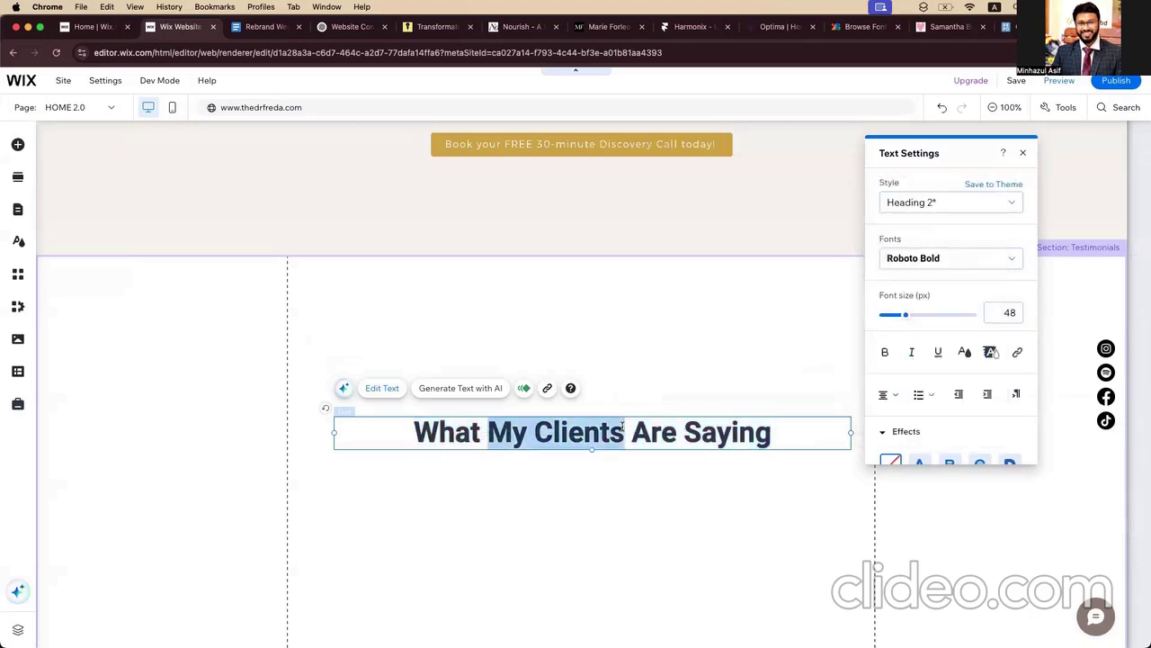
left_click(968, 352)
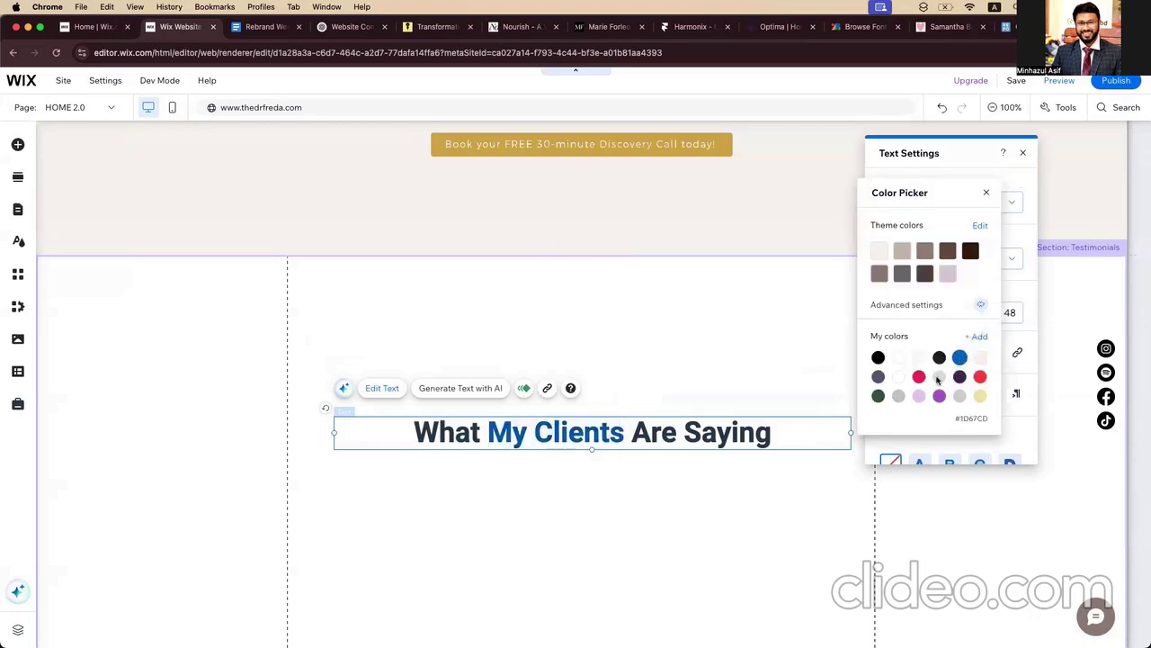
left_click(939, 376)
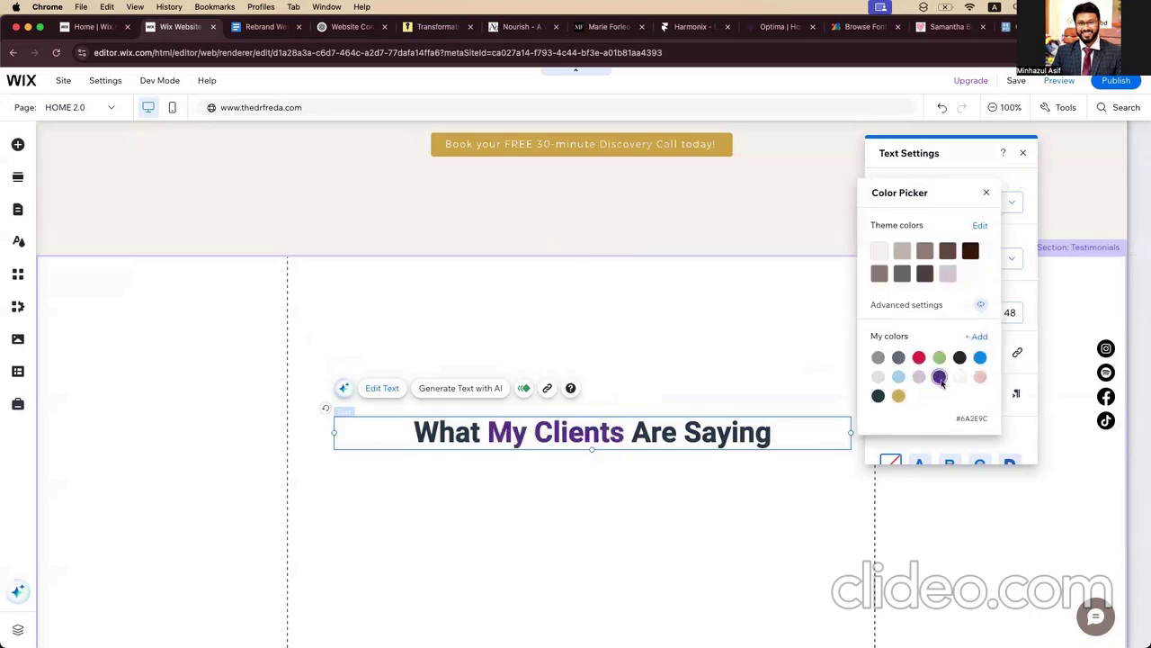
left_click(716, 393)
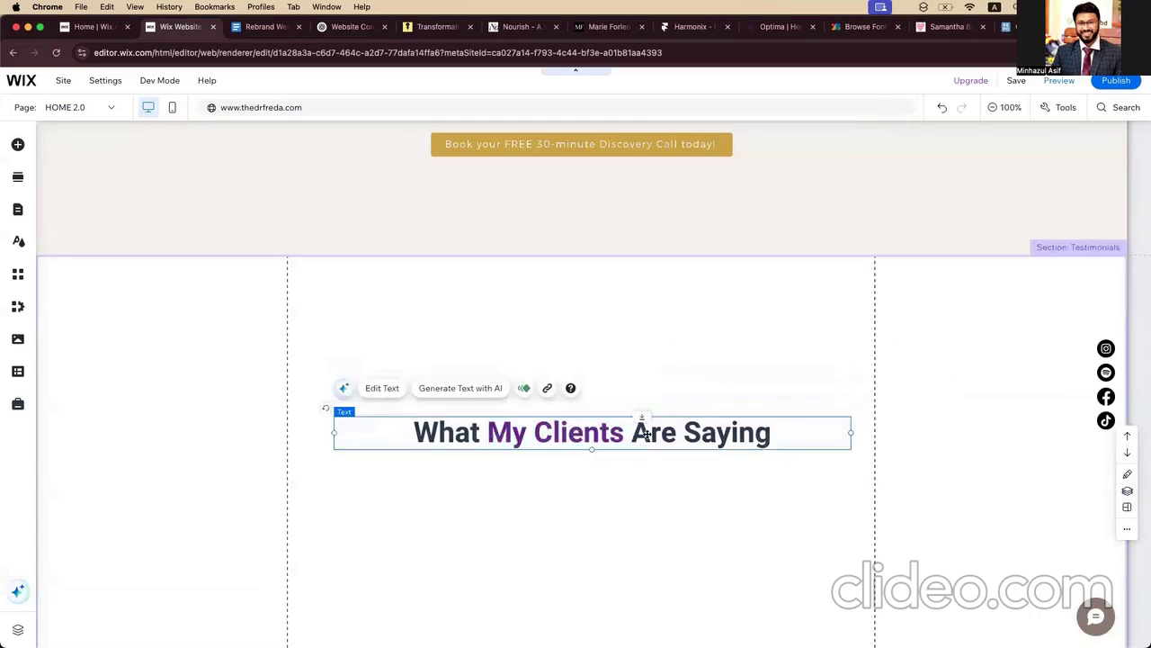
Step: Left-align the text of the "What My Clients Are Saying" heading
left_click(392, 389)
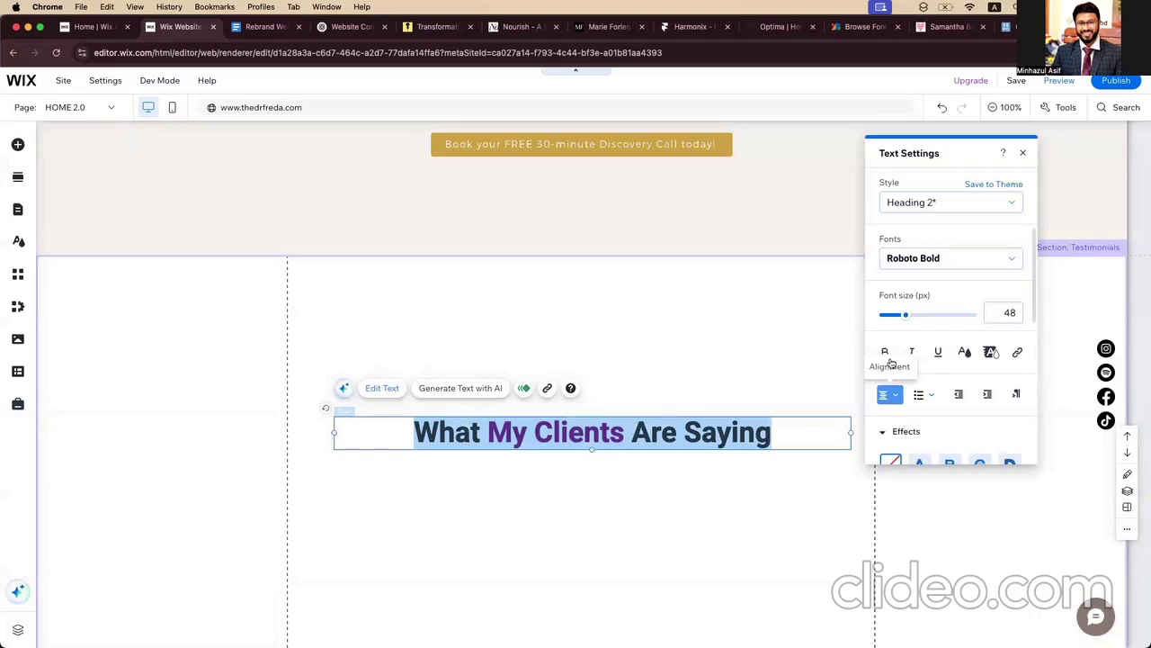
left_click(890, 392)
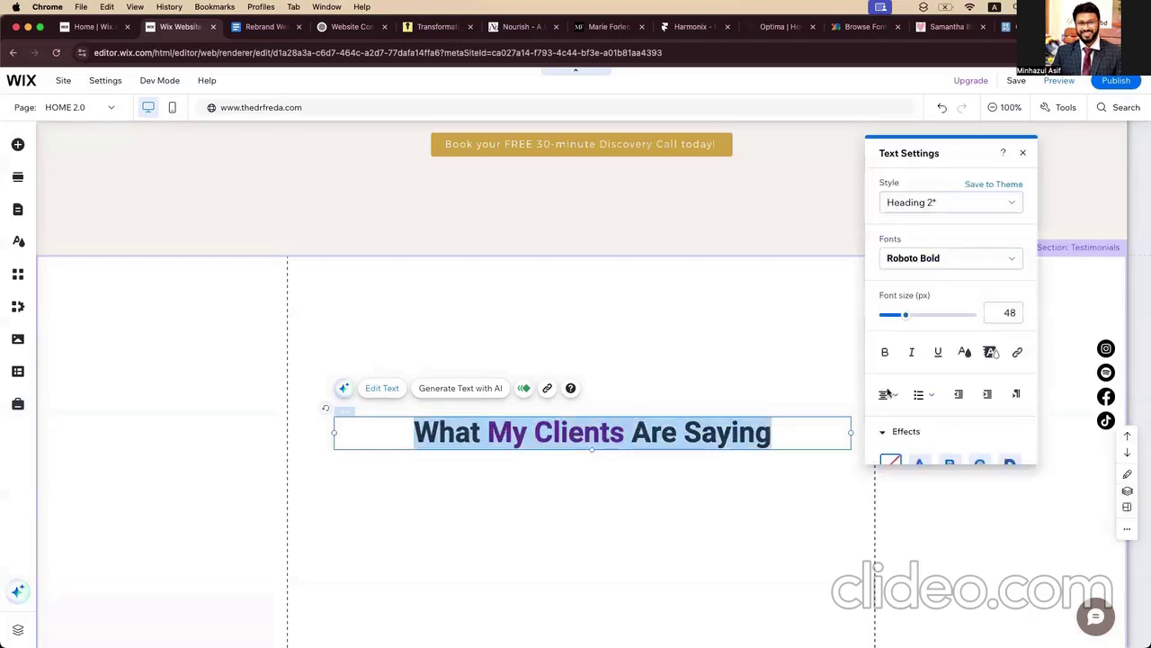
left_click(890, 393)
left_click(893, 375)
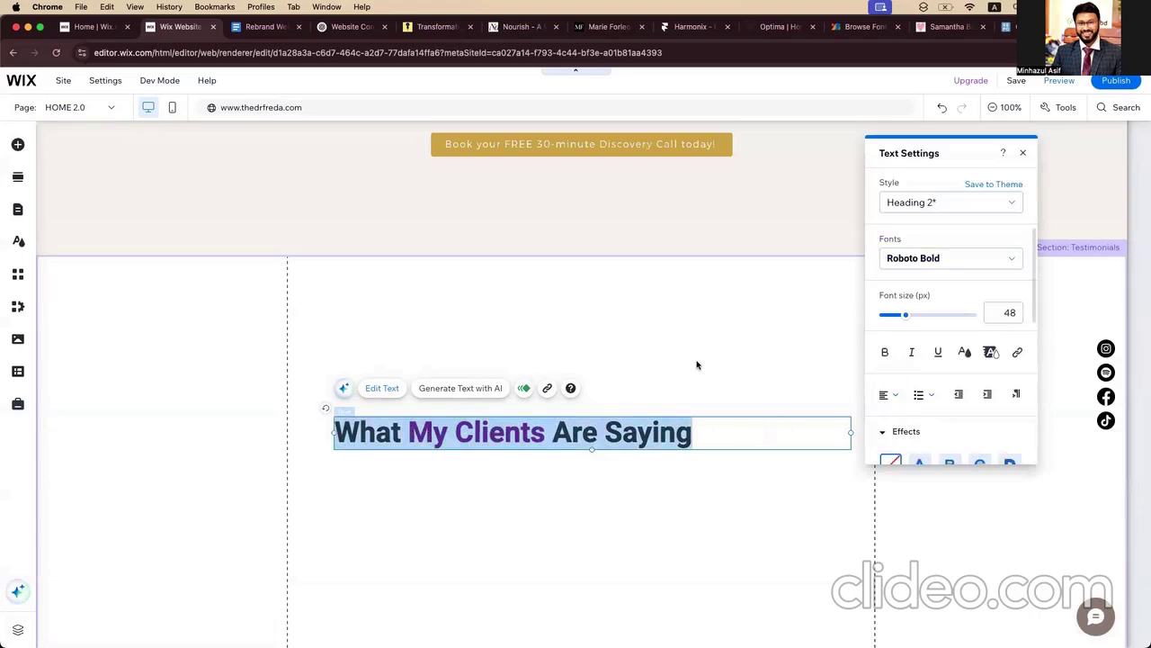
left_click(699, 366)
Step: Move the Testimonials heading up to the left gridline at x 0, about y 2513, and narrow its text box towards the text
left_click(633, 439)
left_click_drag(633, 439, 585, 383)
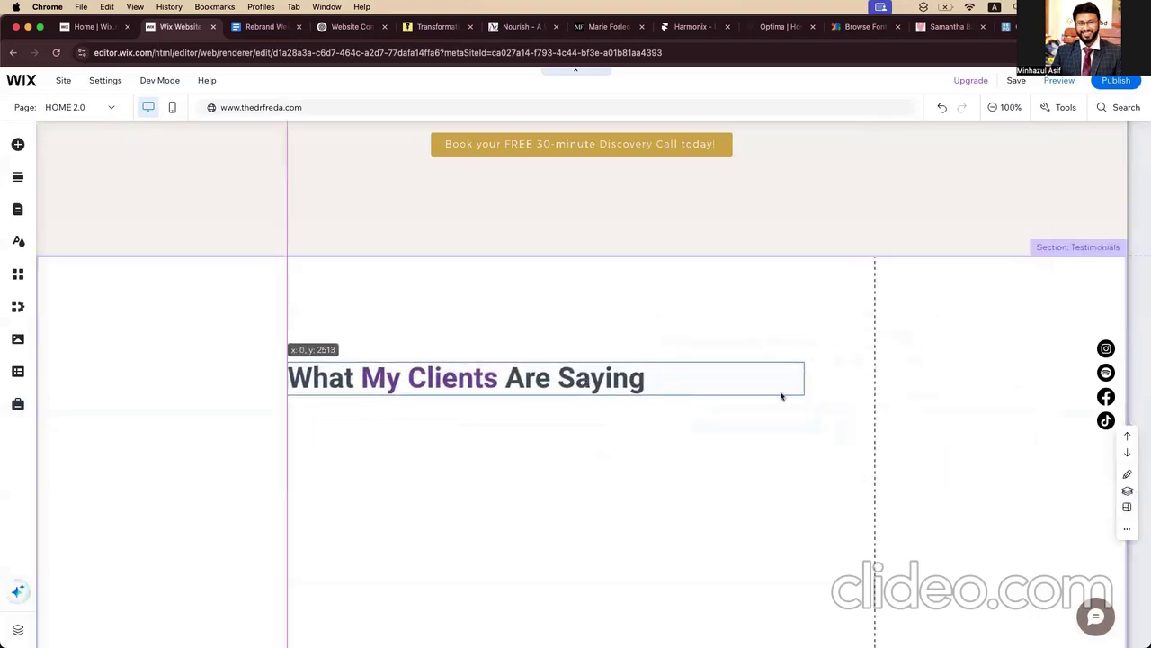
left_click_drag(805, 379, 675, 387)
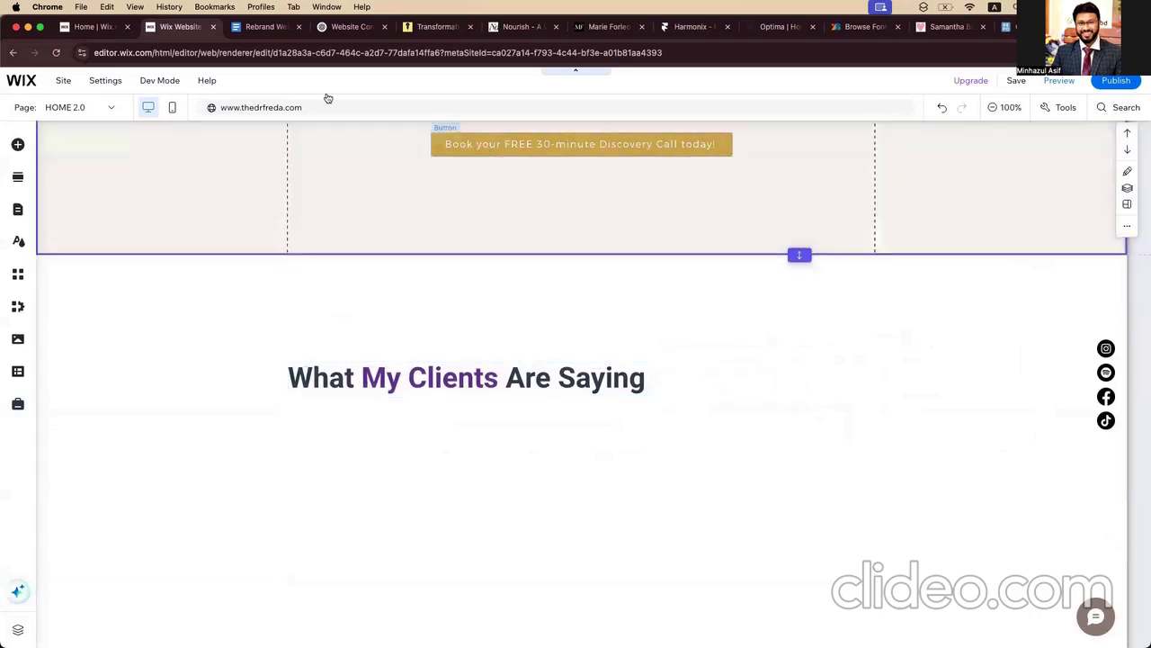
Step: Copy the gold "Book your FREE 30-minute Discovery Call today!" button into Testimonials and place it at the left gridline just below the heading
left_click(265, 26)
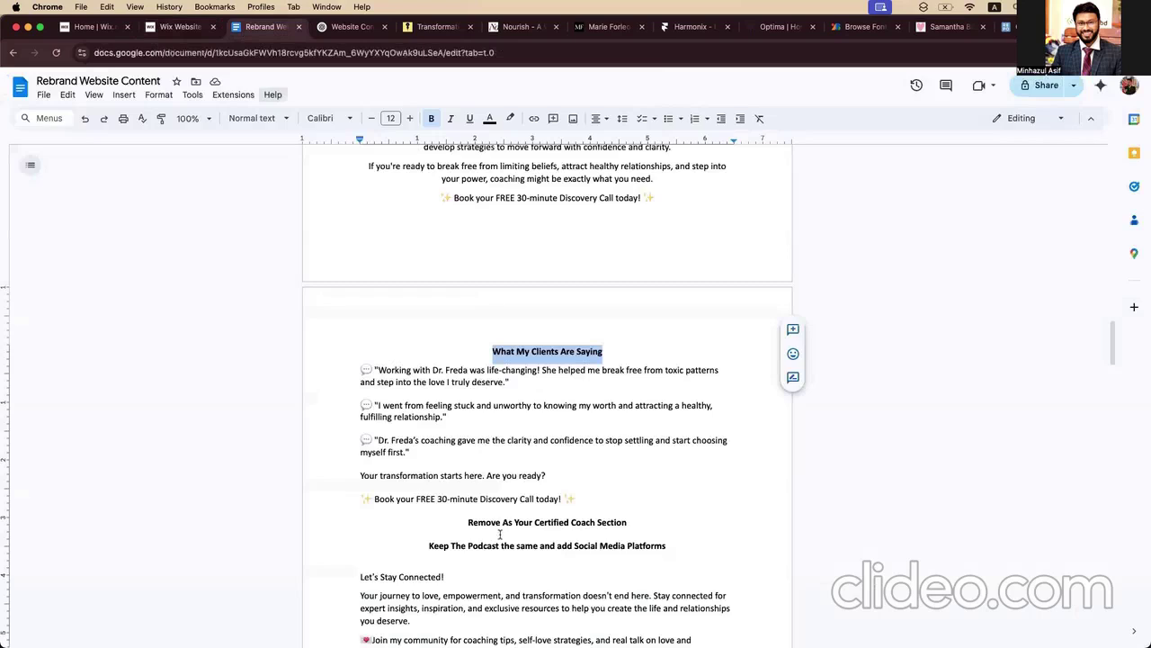
triple_click(428, 501)
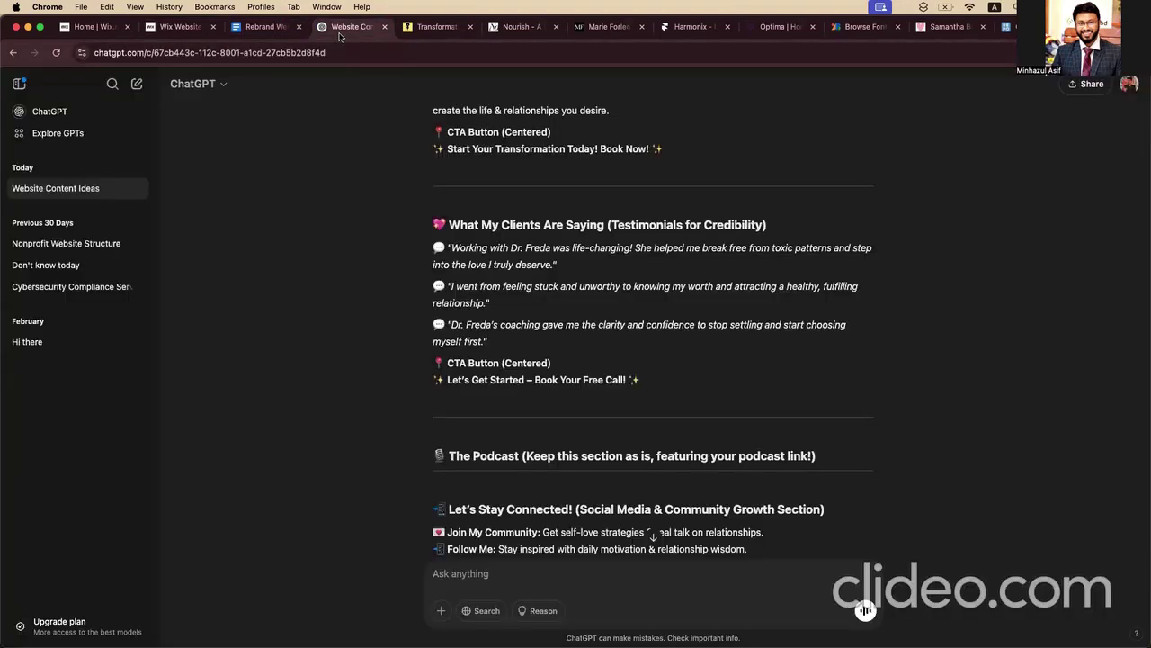
left_click(351, 26)
left_click(193, 26)
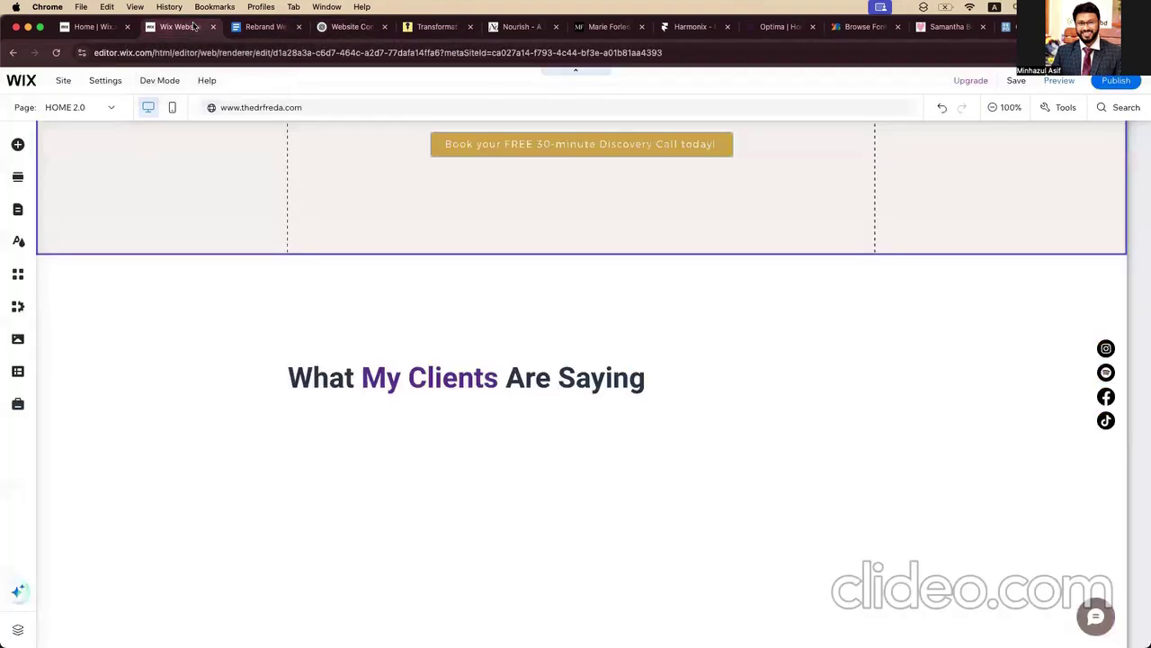
left_click(514, 143)
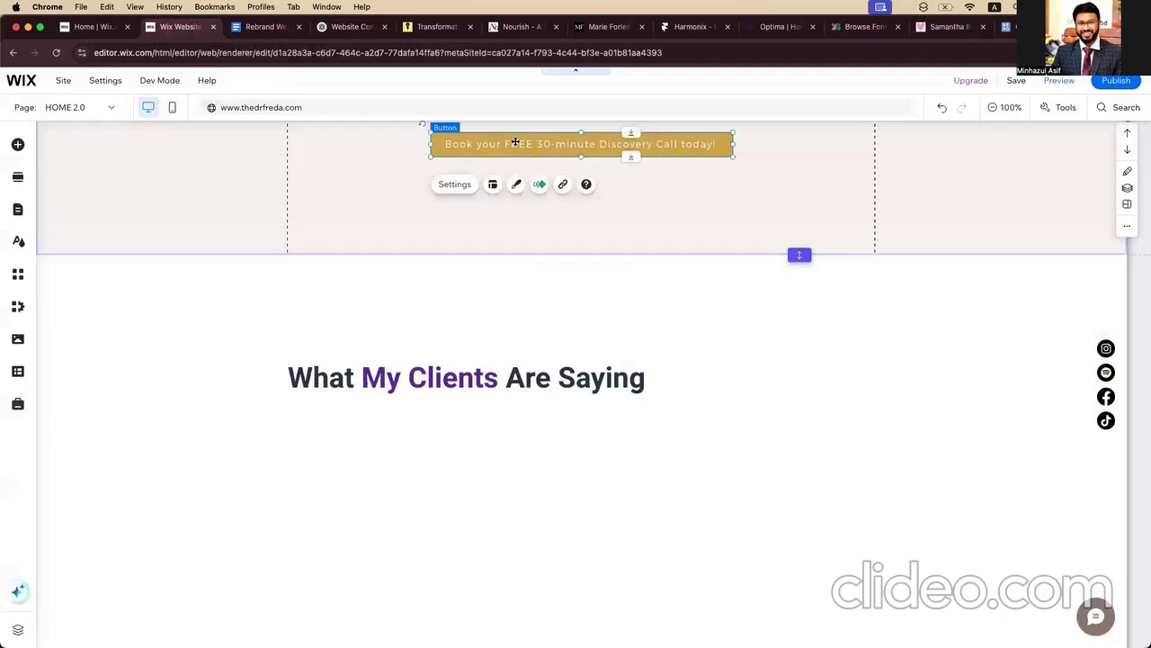
key("super+v")
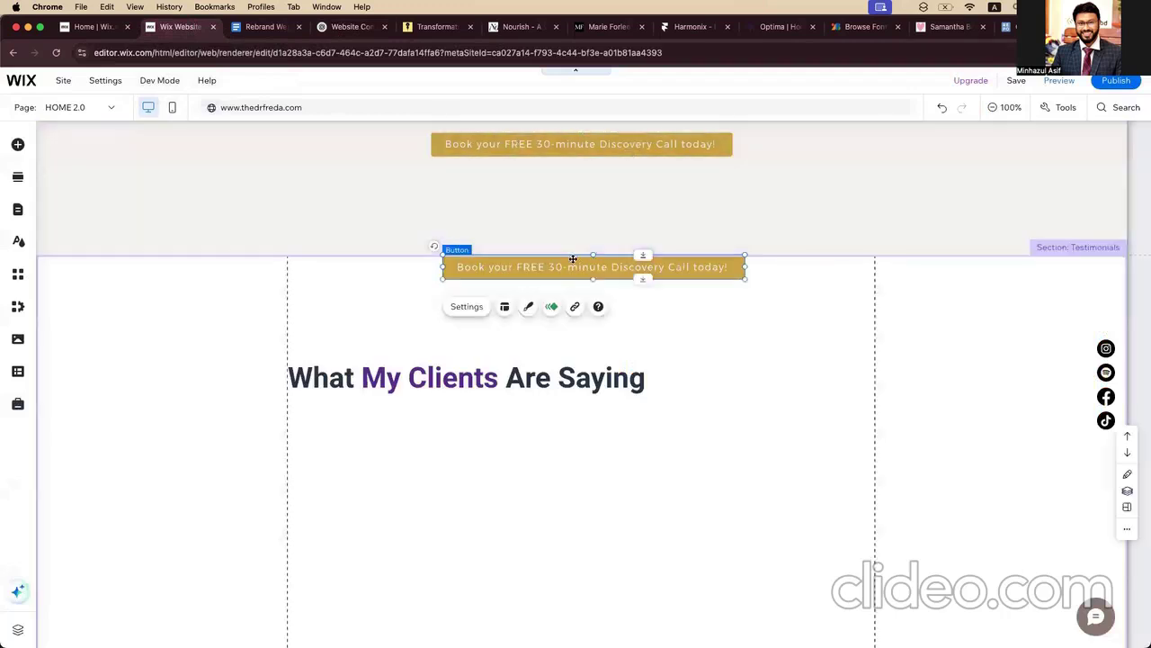
left_click_drag(577, 269, 421, 426)
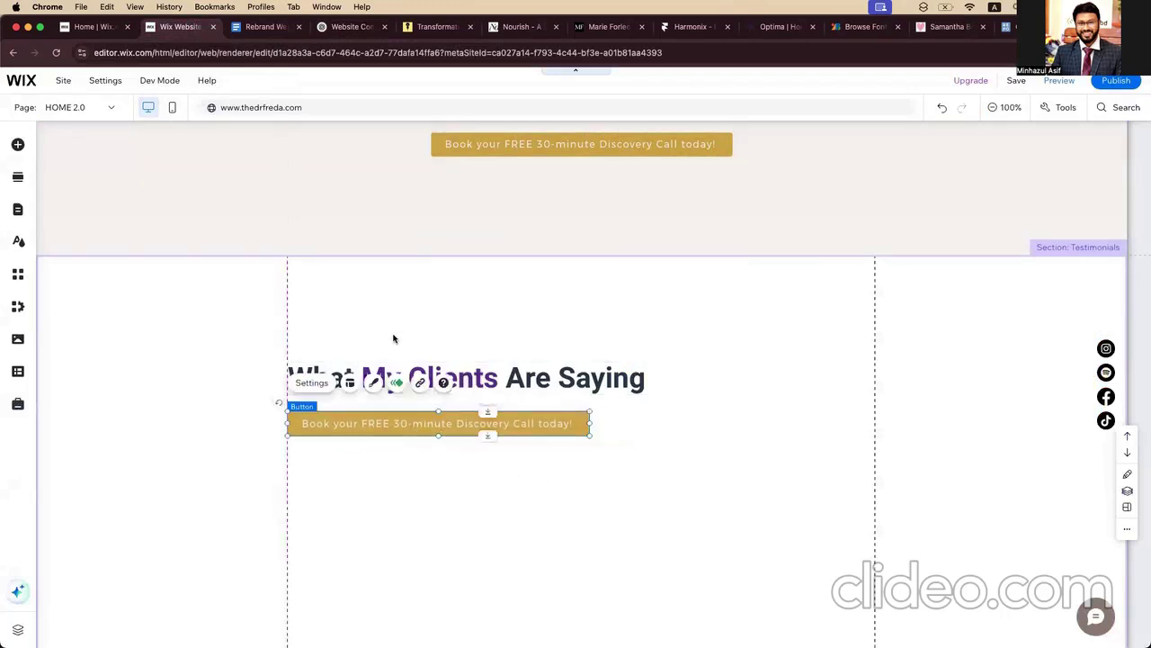
left_click(447, 319)
Step: Add the dark "Add a Catchy Title Here" box slideshow to Testimonials and place it below the button at x 0, about y 2670
left_click(17, 144)
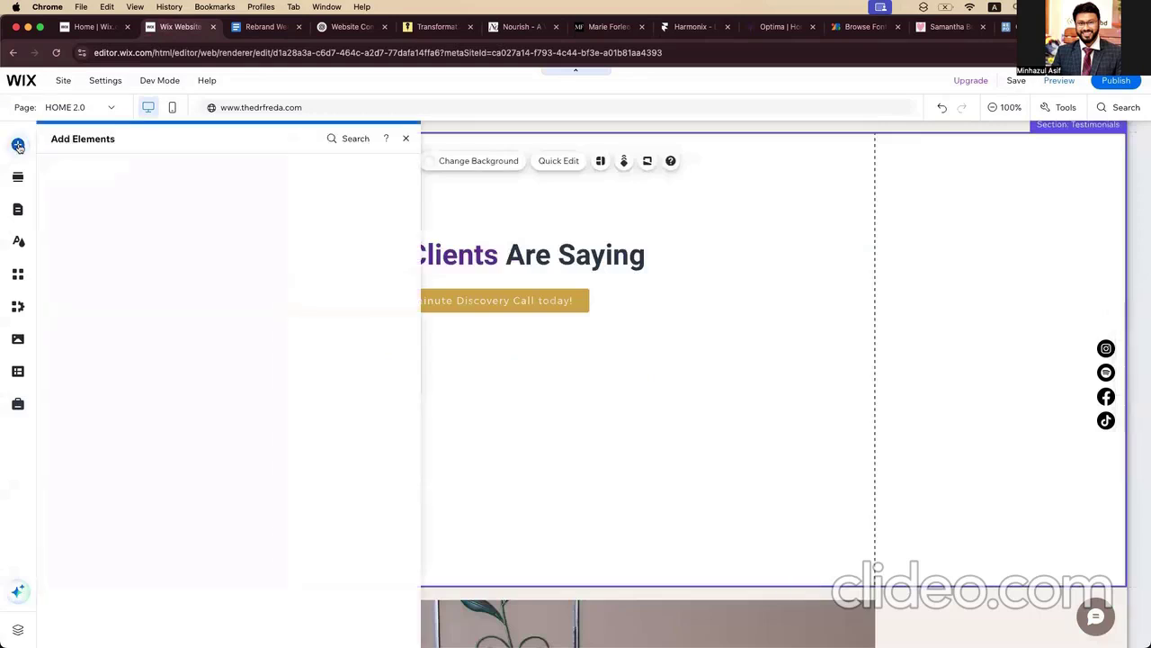
left_click(18, 146)
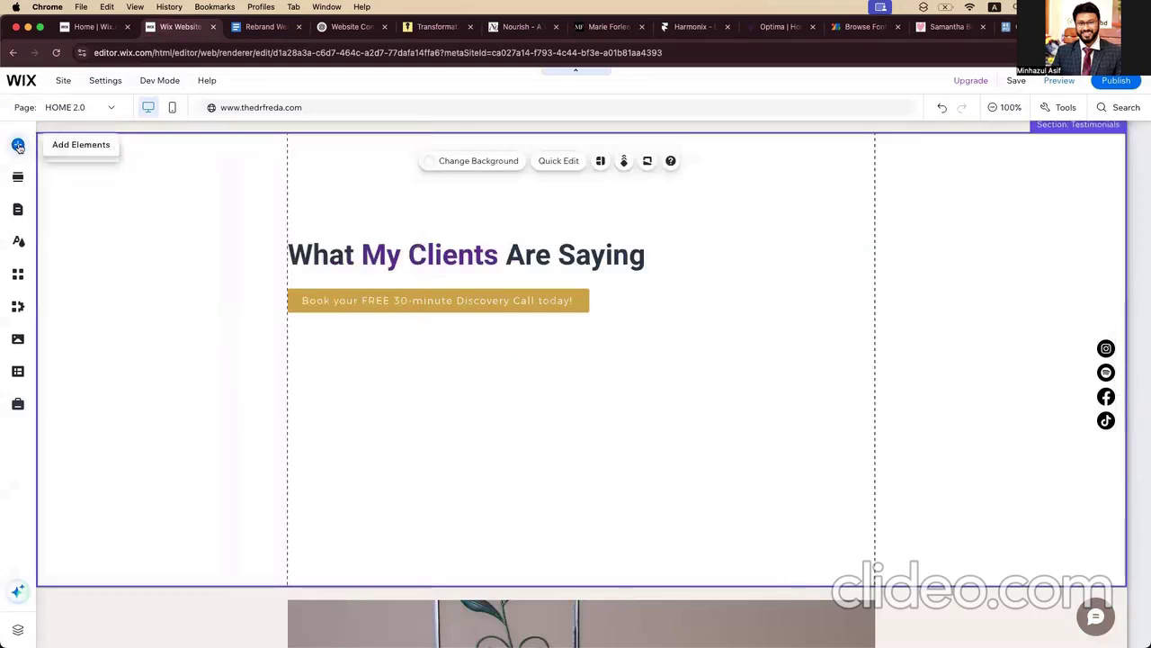
left_click(18, 147)
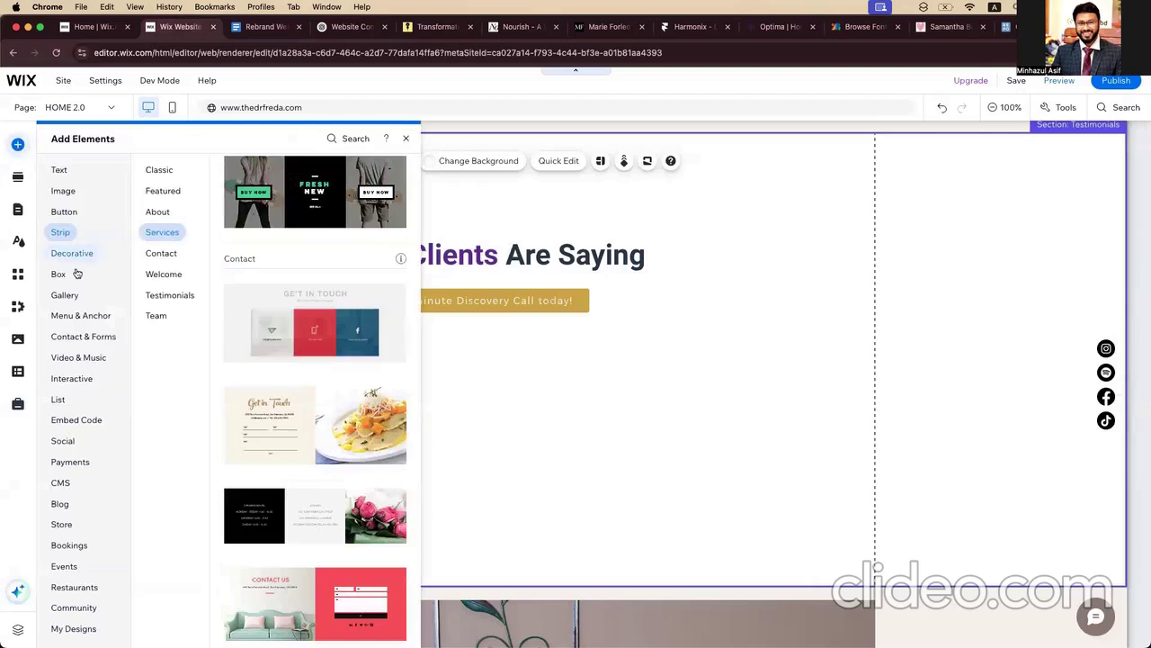
left_click(72, 253)
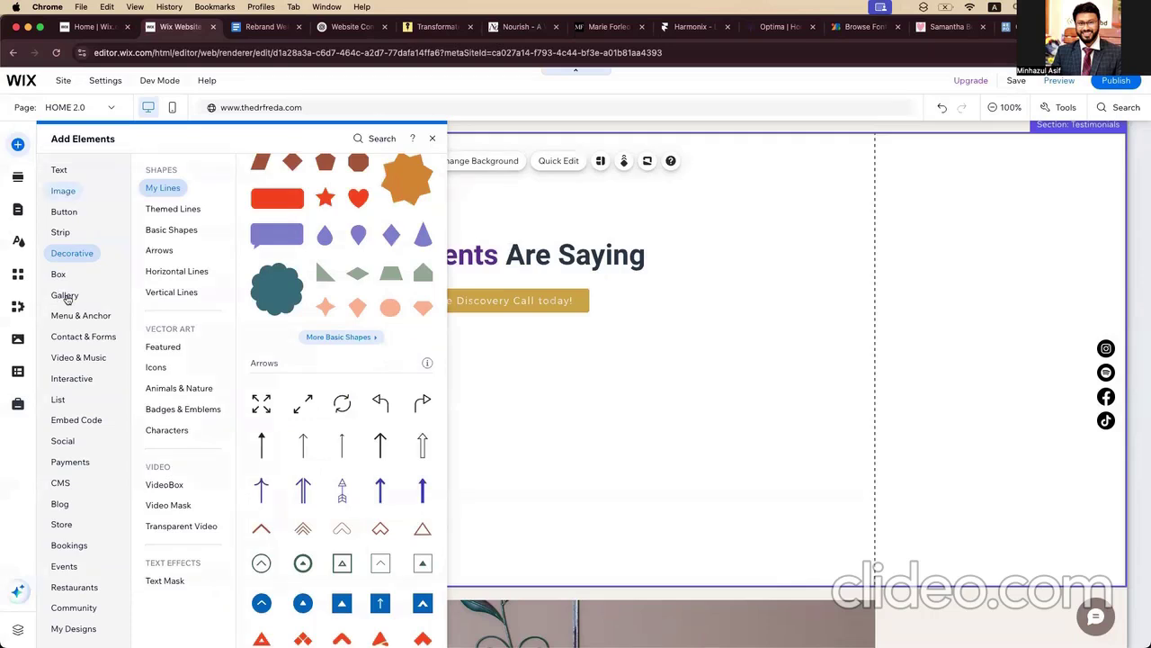
left_click(162, 411)
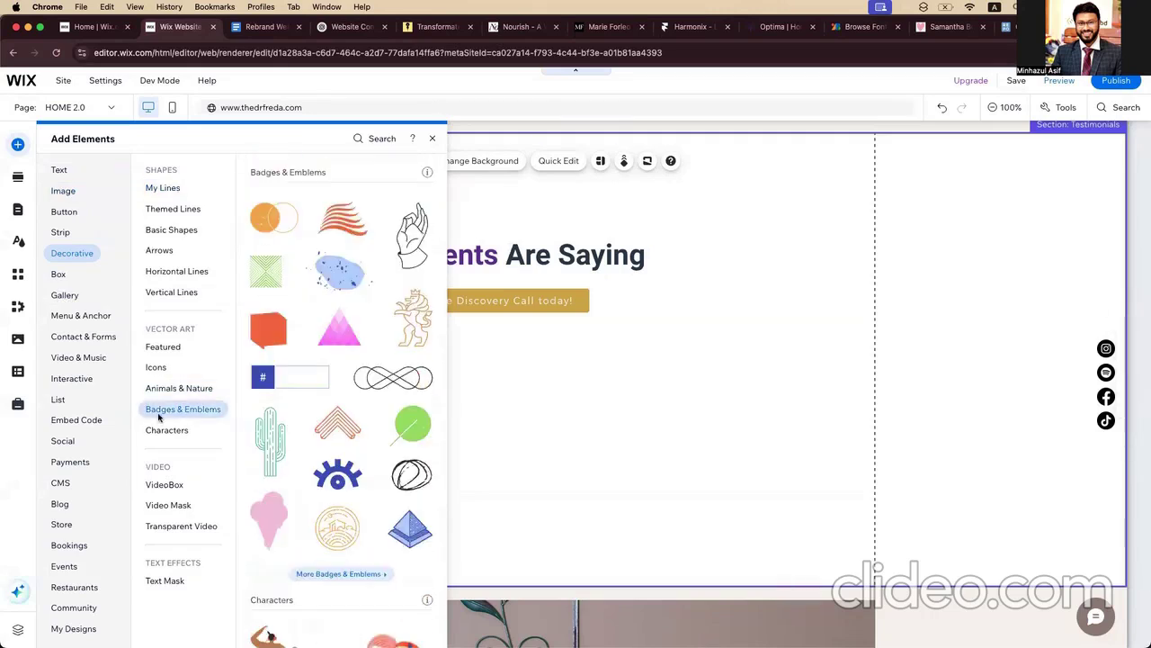
left_click(89, 382)
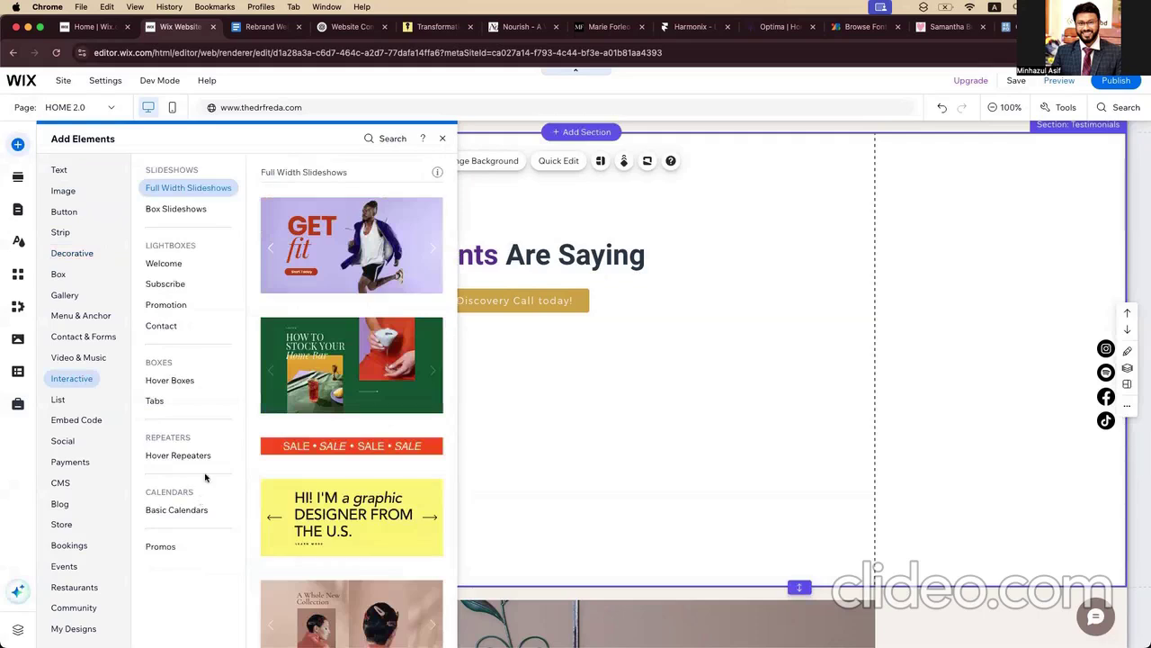
left_click(175, 209)
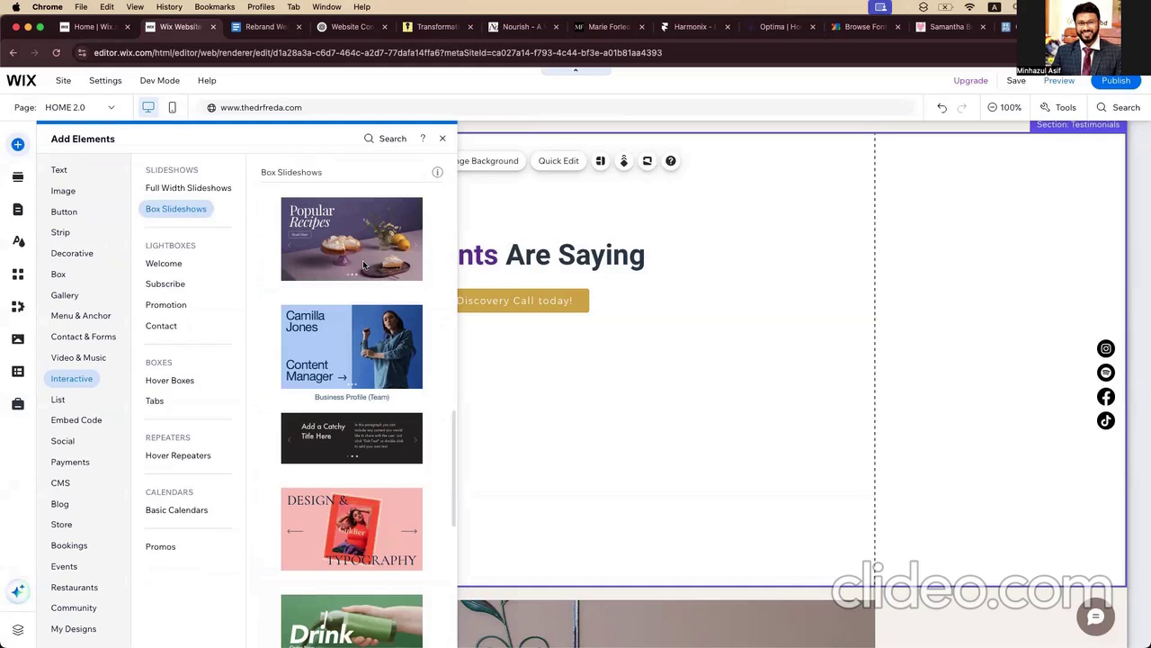
left_click(351, 450)
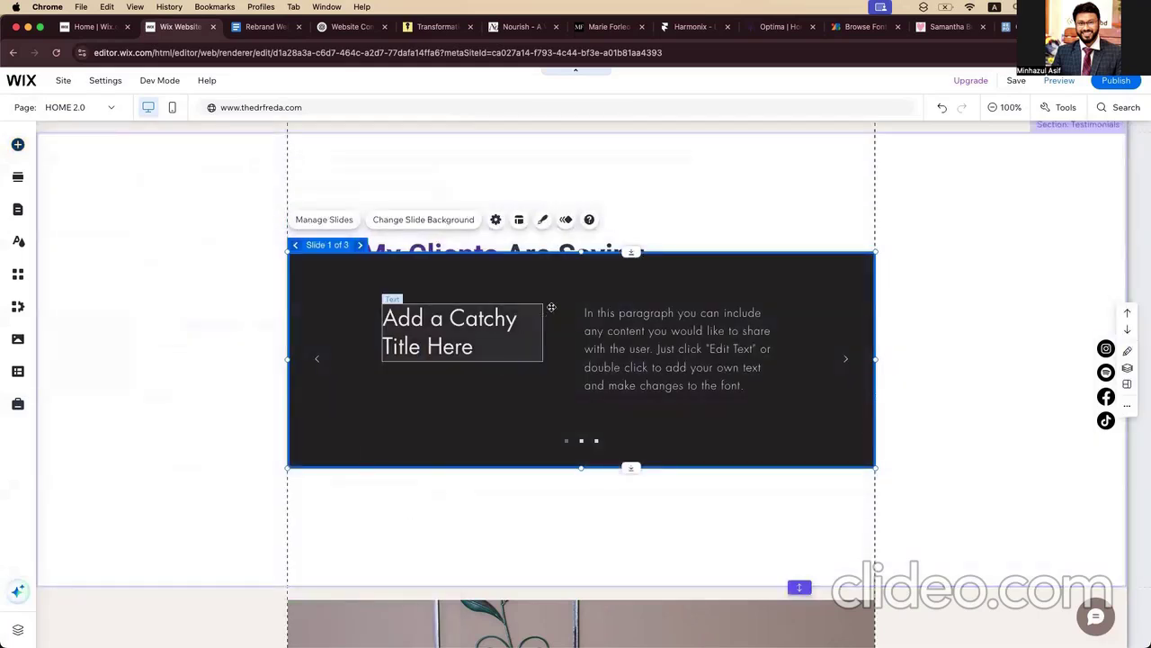
left_click_drag(563, 276, 560, 353)
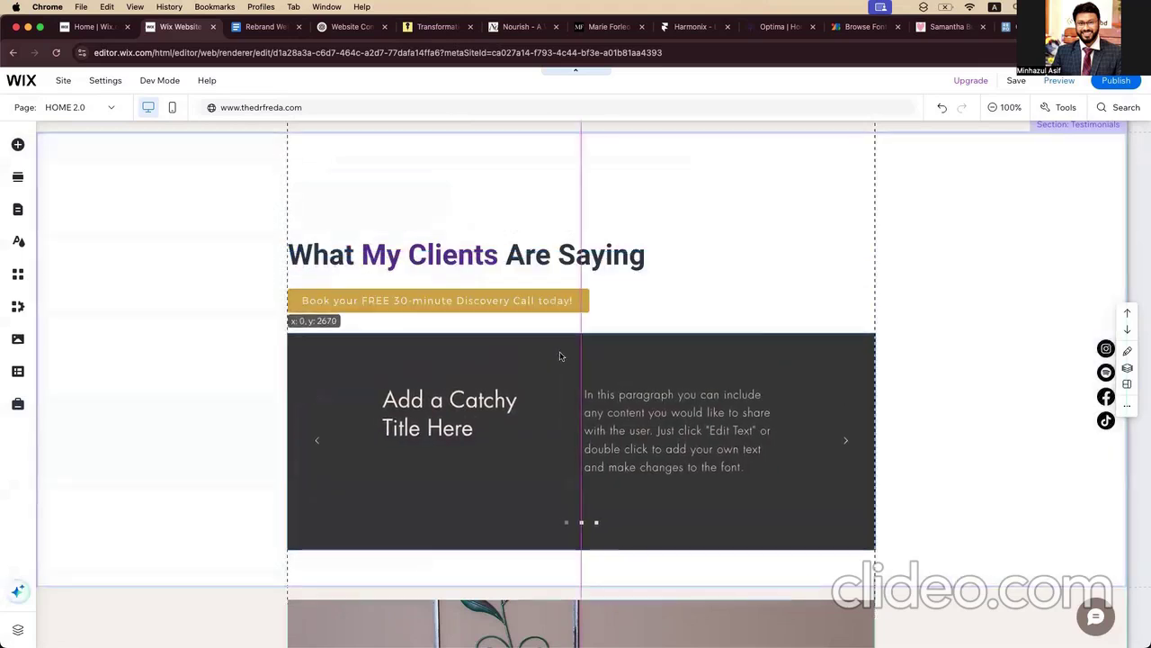
Step: Review the client testimonials in the Rebrand Website Content document and the ChatGPT draft against the new slideshow
left_click(254, 28)
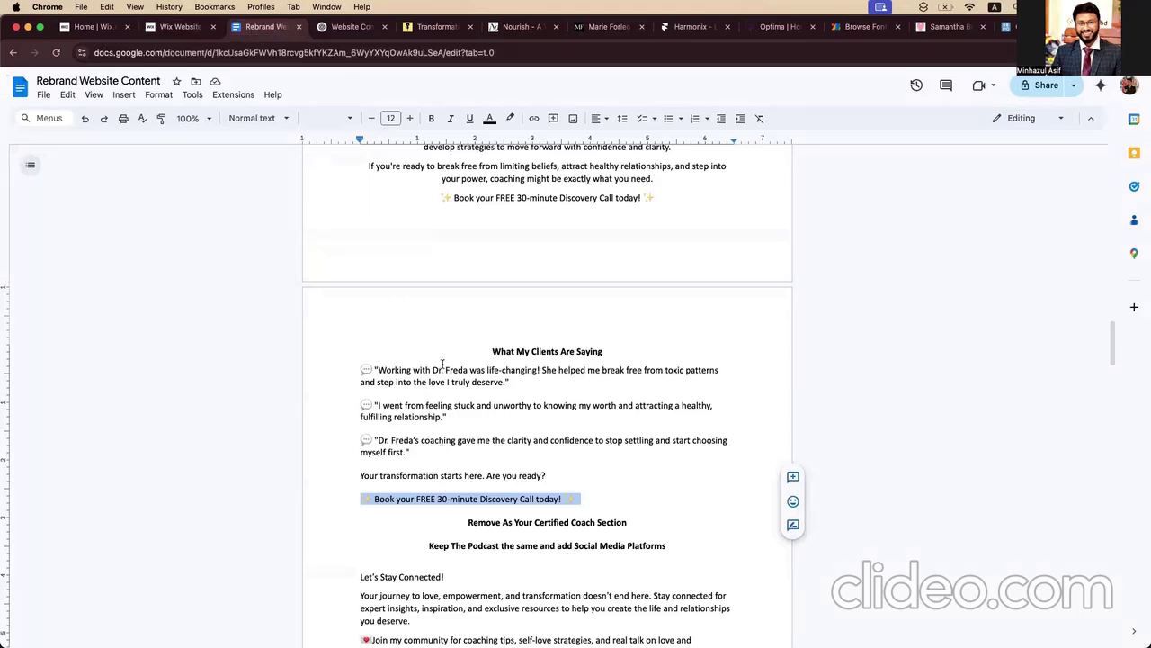
left_click(349, 27)
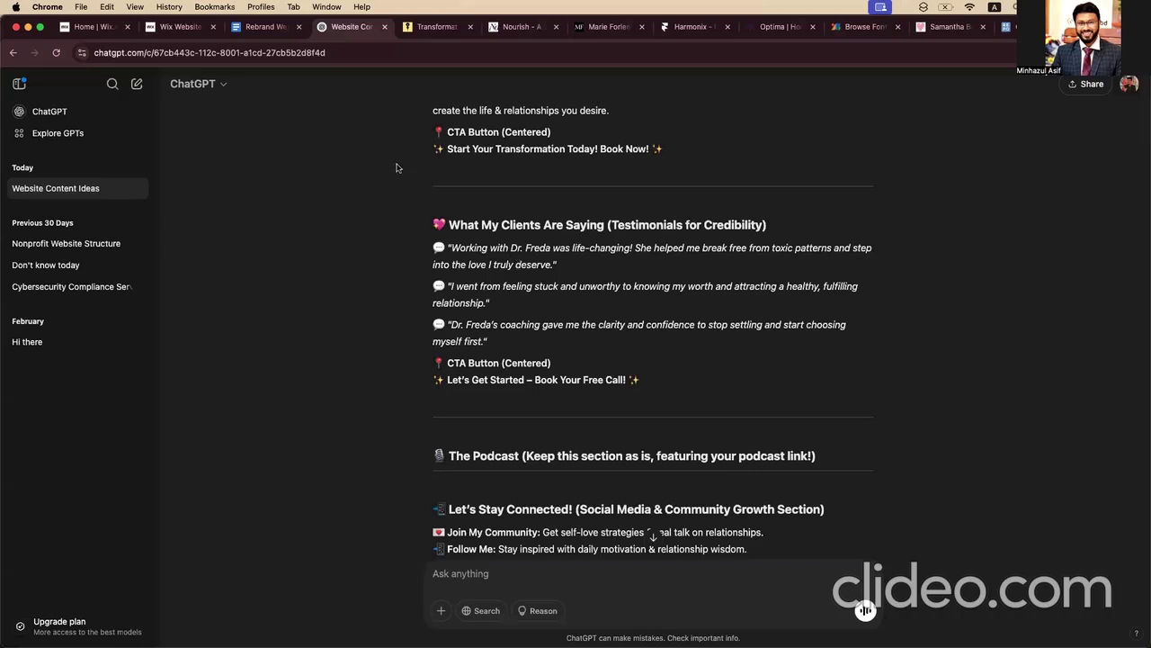
left_click(250, 30)
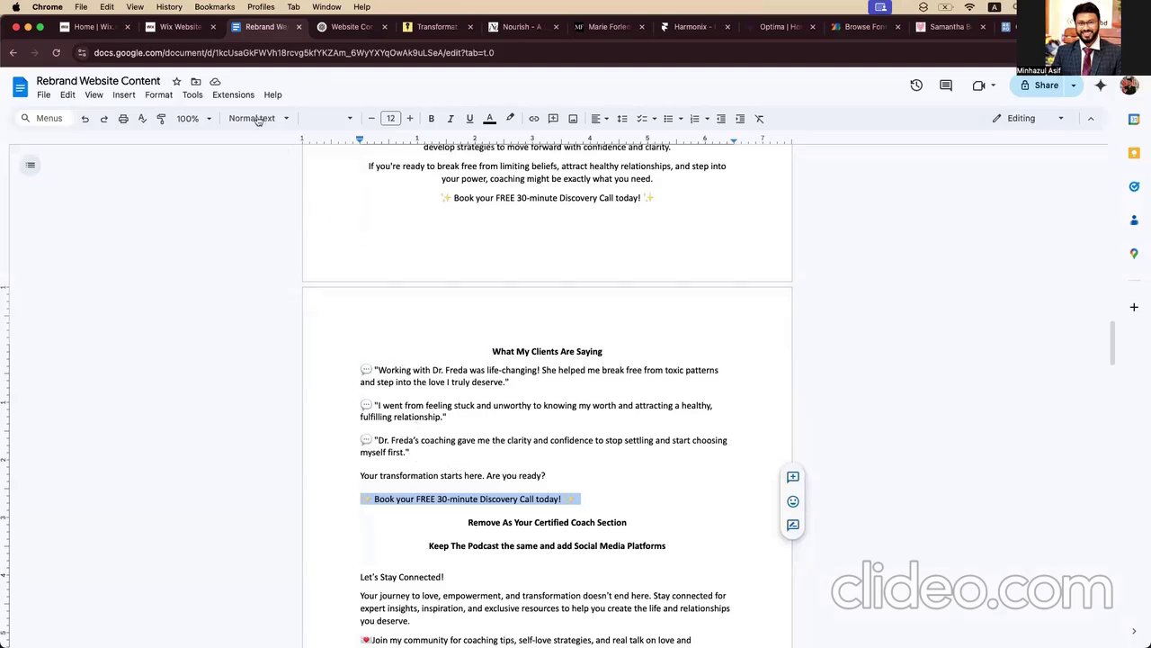
left_click(170, 26)
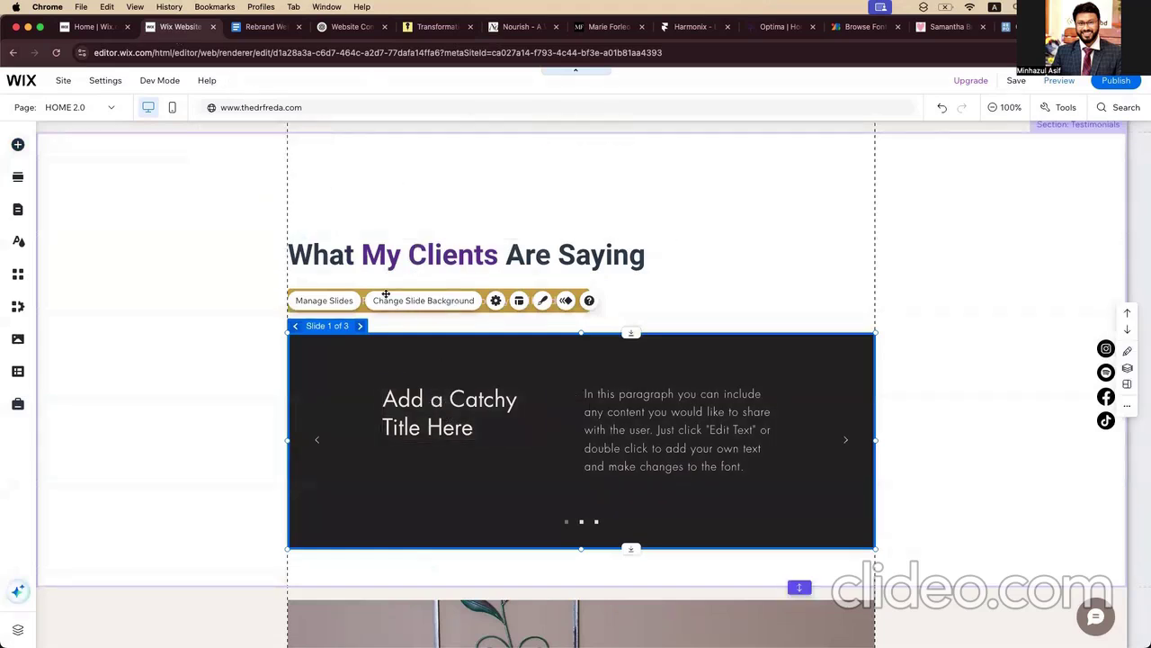
left_click(261, 26)
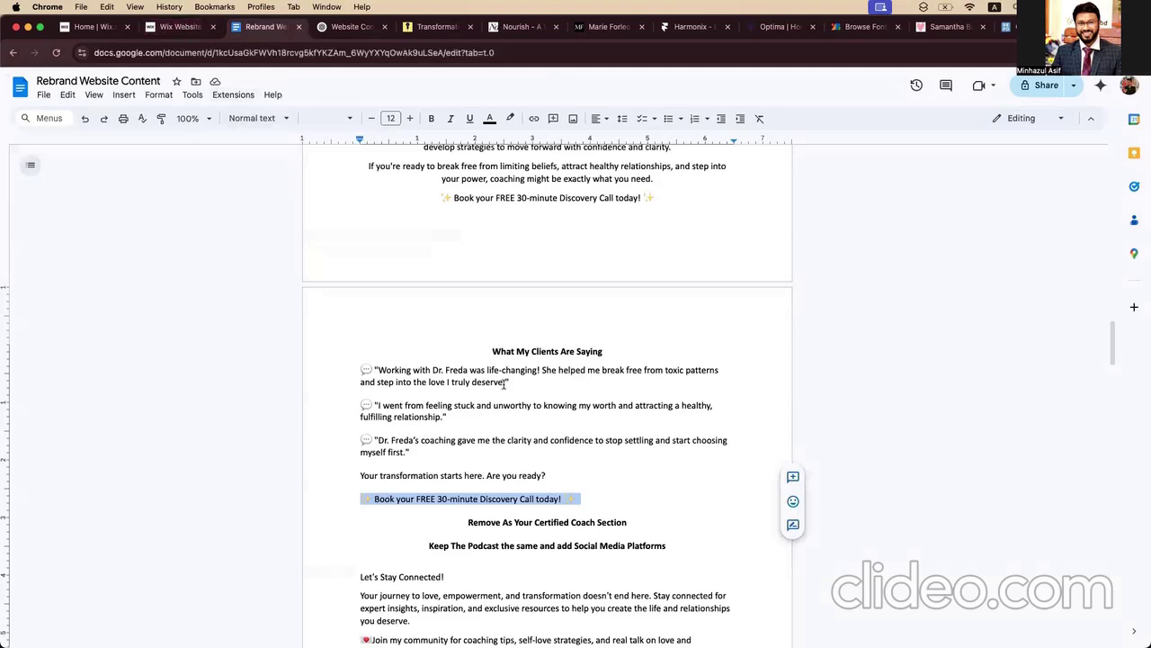
left_click(176, 27)
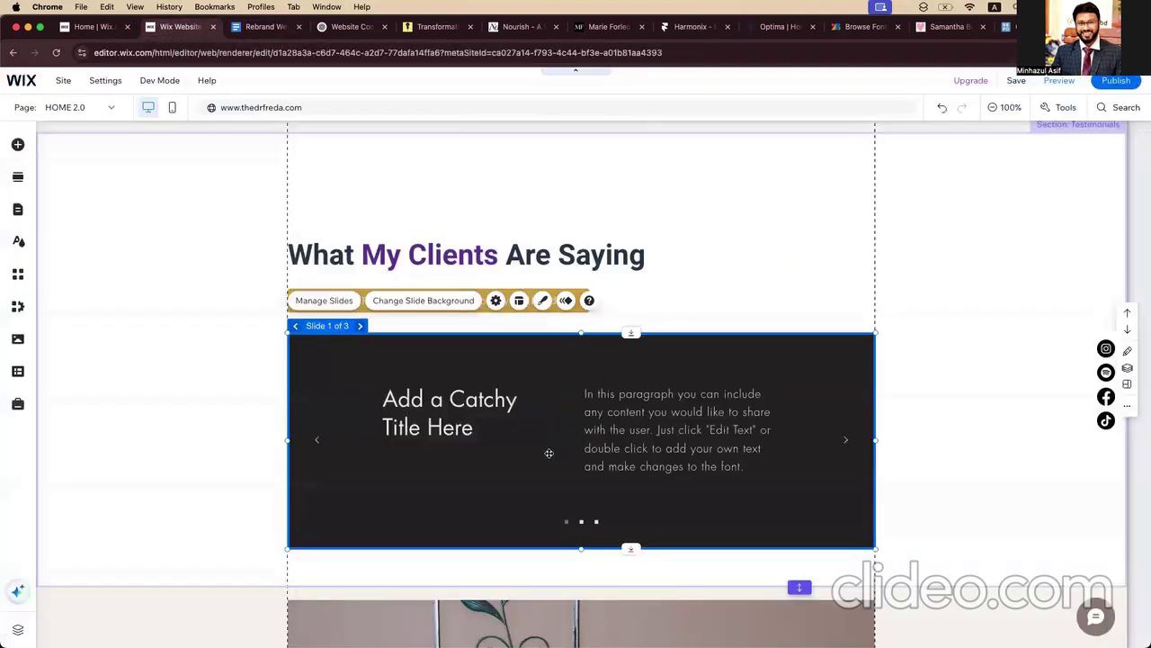
Step: Delete the title text from the slideshow's first slide and remove Slide 2 and Slide 3
left_click(456, 404)
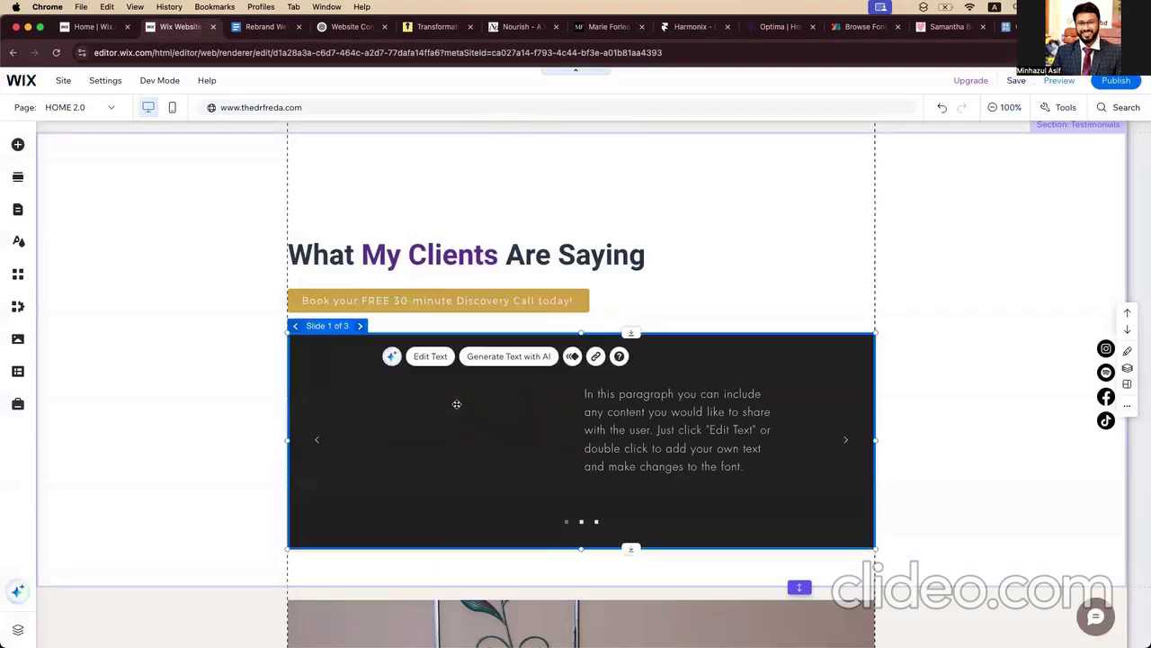
left_click(456, 404)
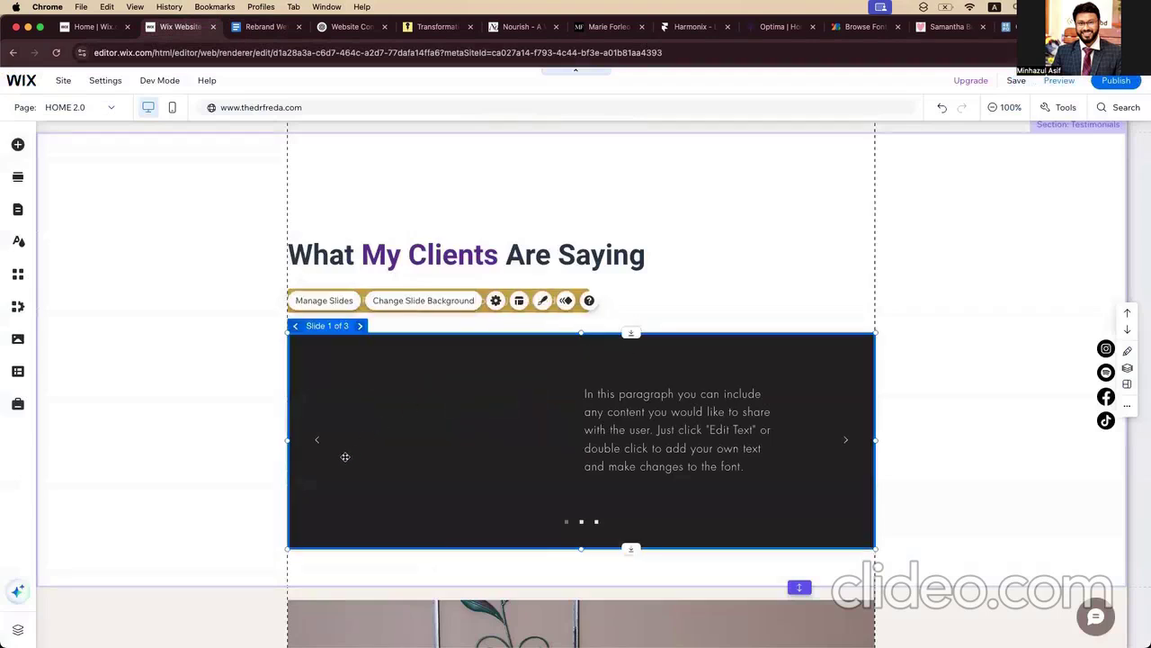
left_click(342, 301)
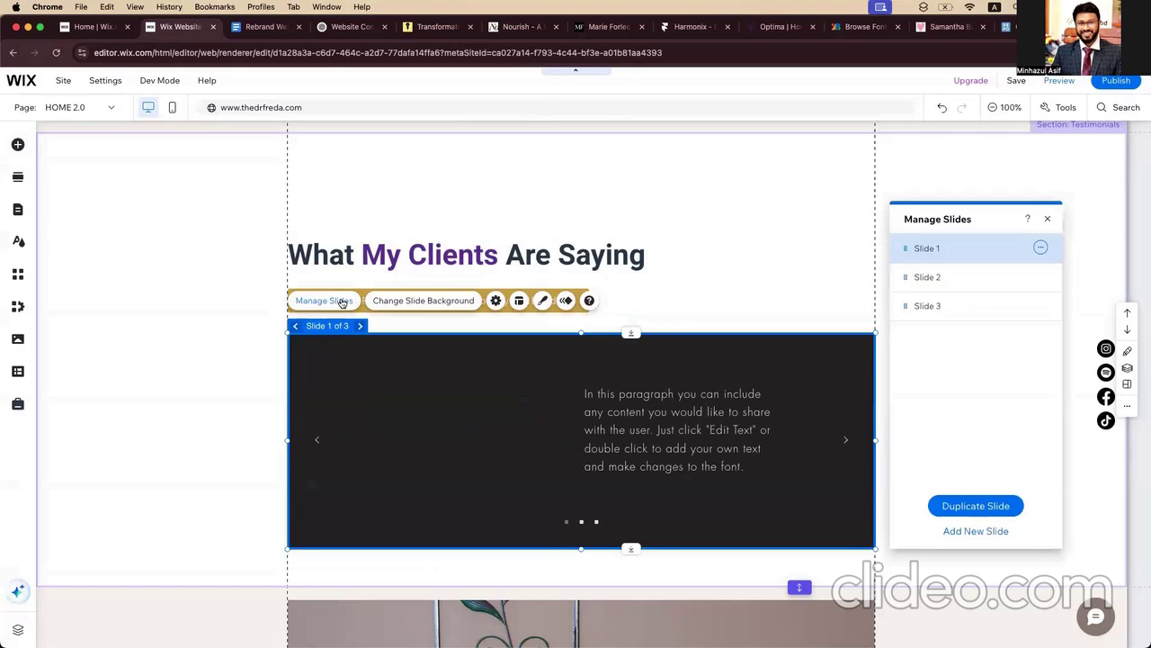
left_click(1041, 276)
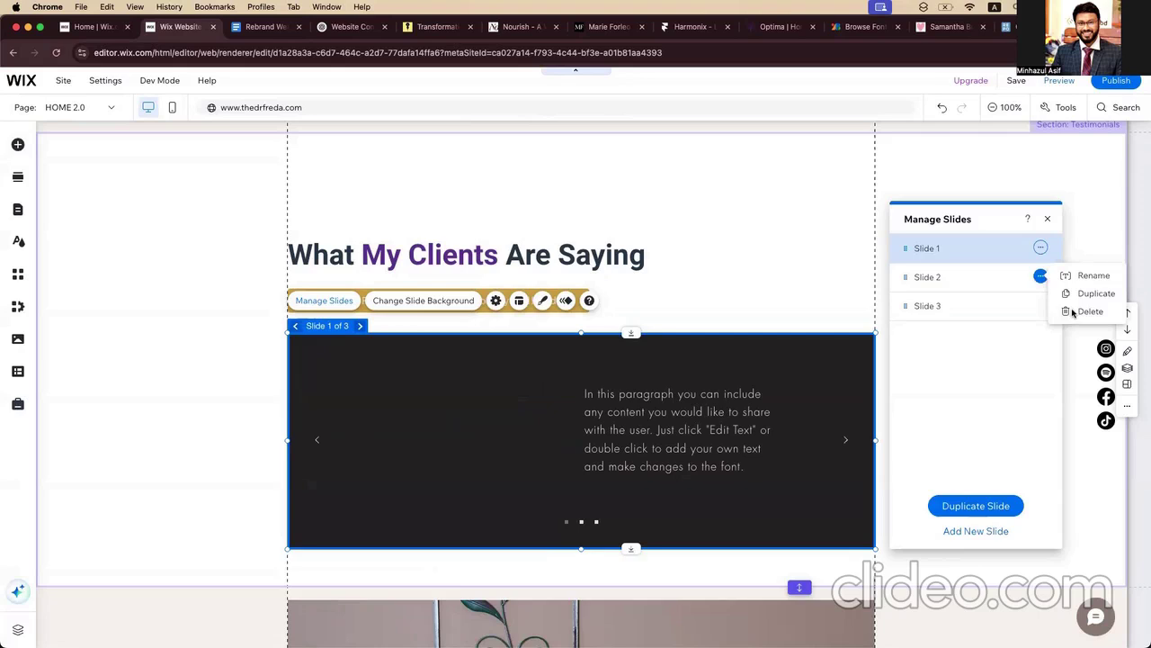
left_click(1084, 312)
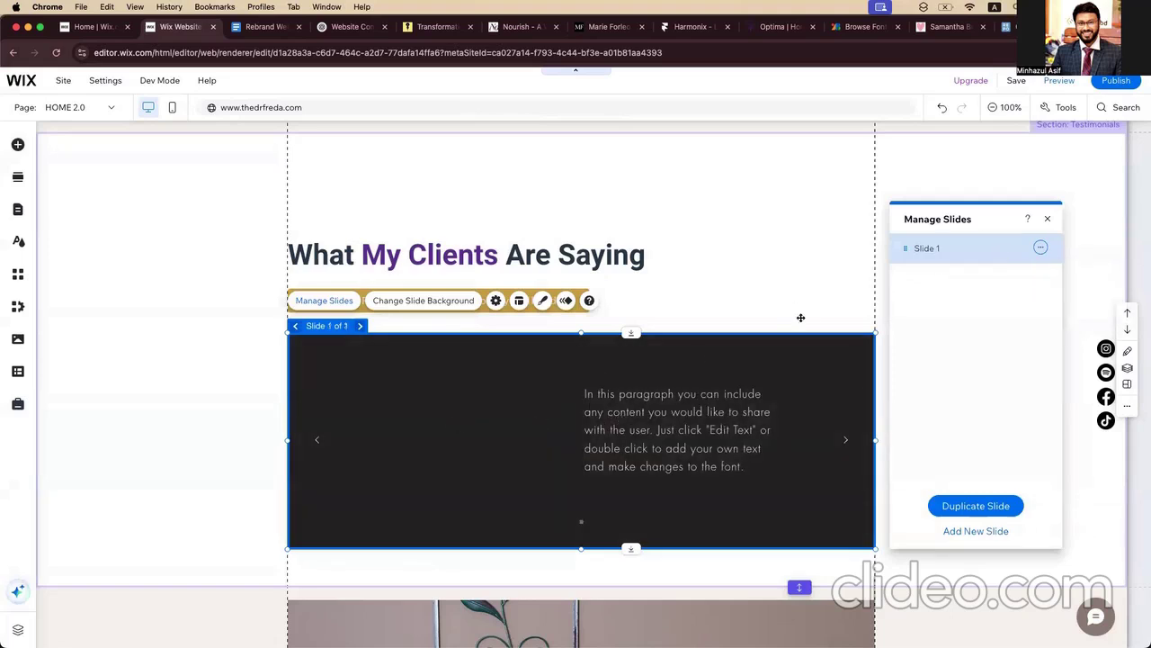
Step: Switch to the Rebrand Website Content document and copy the first client testimonial, including its quotation marks but without the speech-bubble emoji
left_click(270, 27)
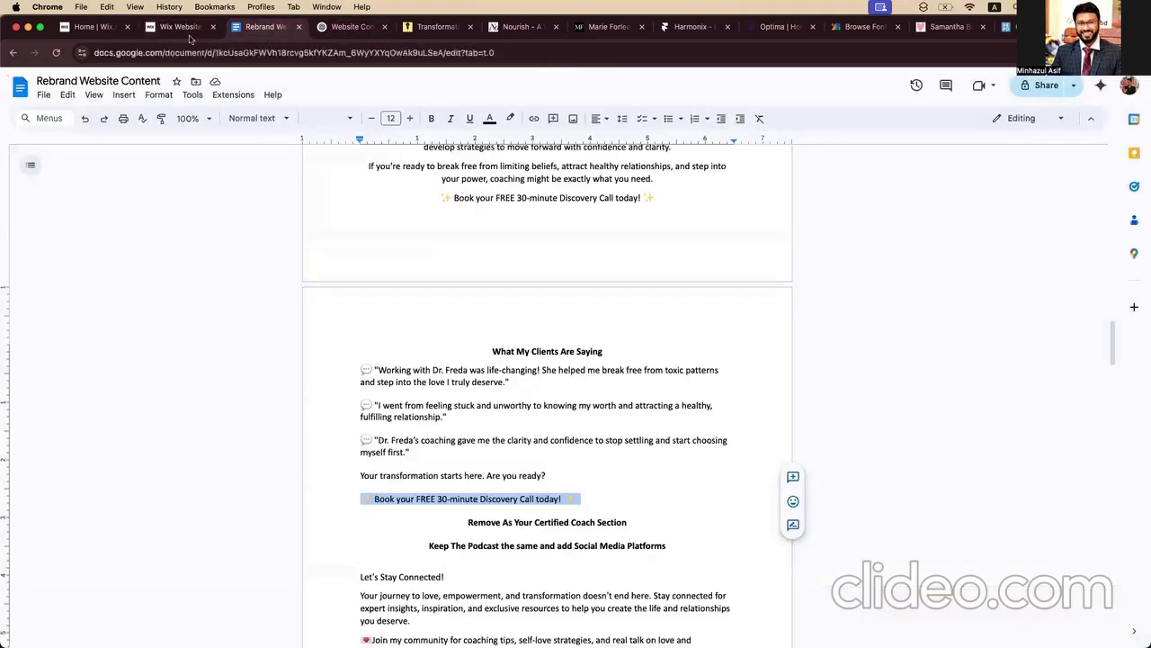
triple_click(507, 378)
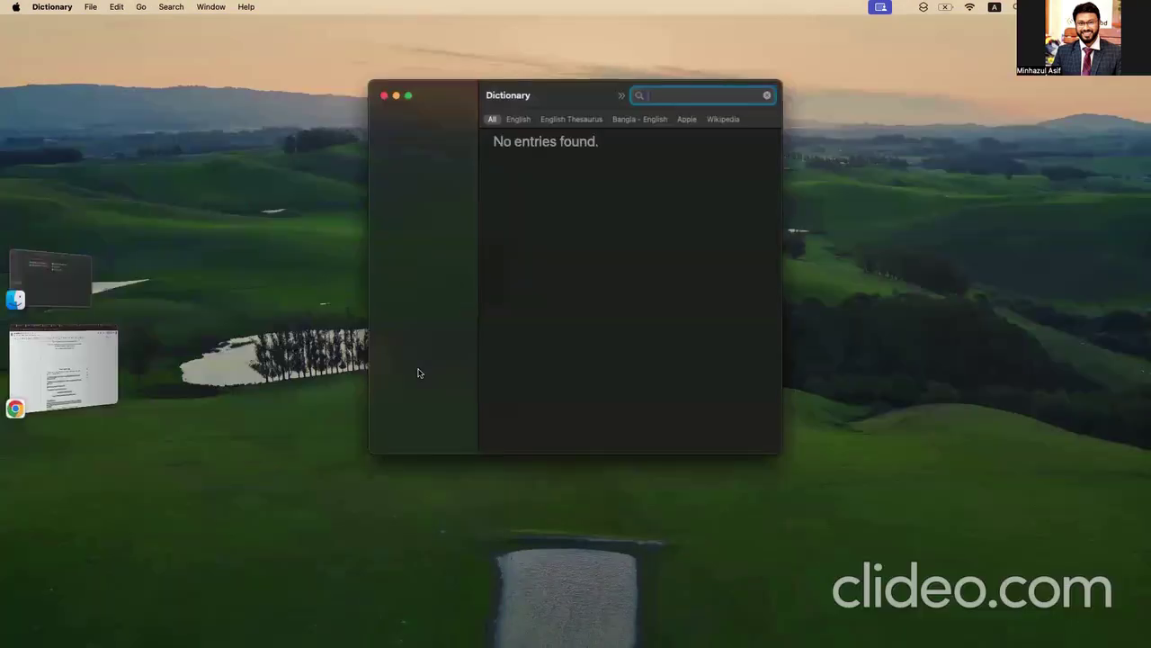
left_click(384, 96)
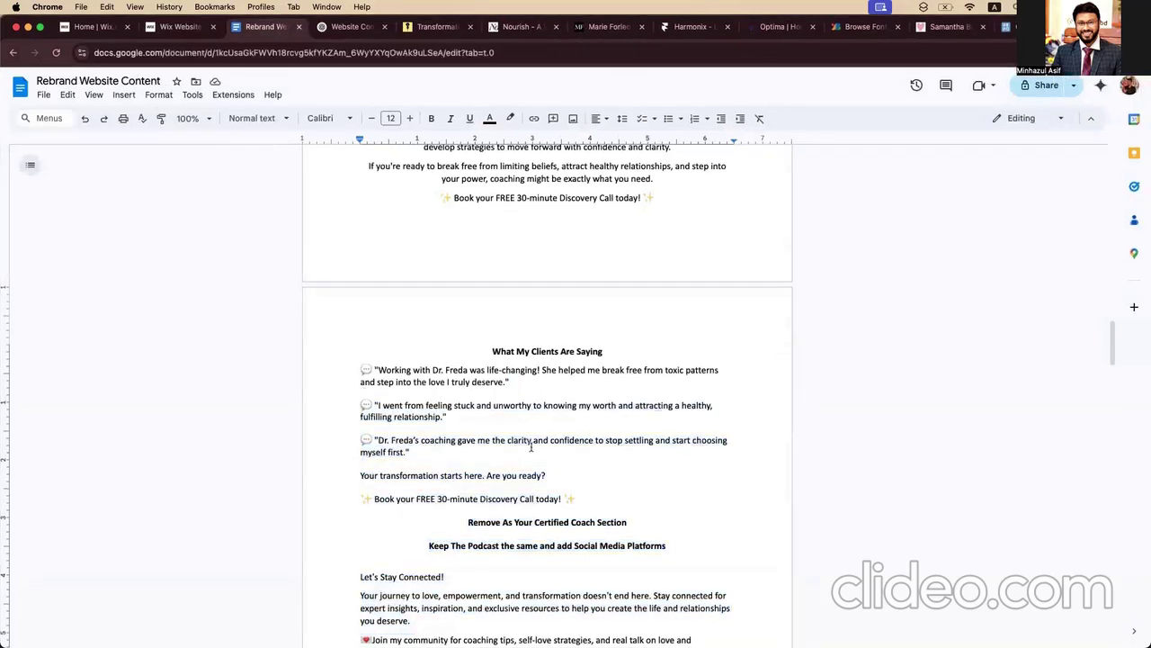
left_click_drag(423, 459, 374, 440)
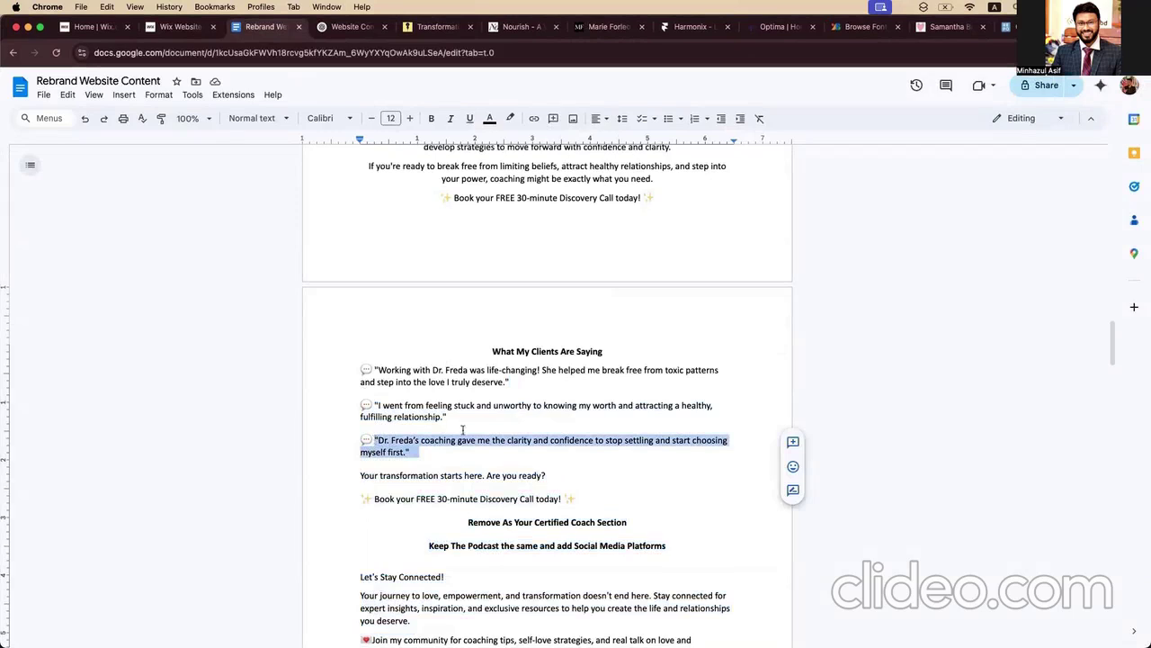
left_click(514, 383)
left_click_drag(514, 381, 375, 370)
key("super+c")
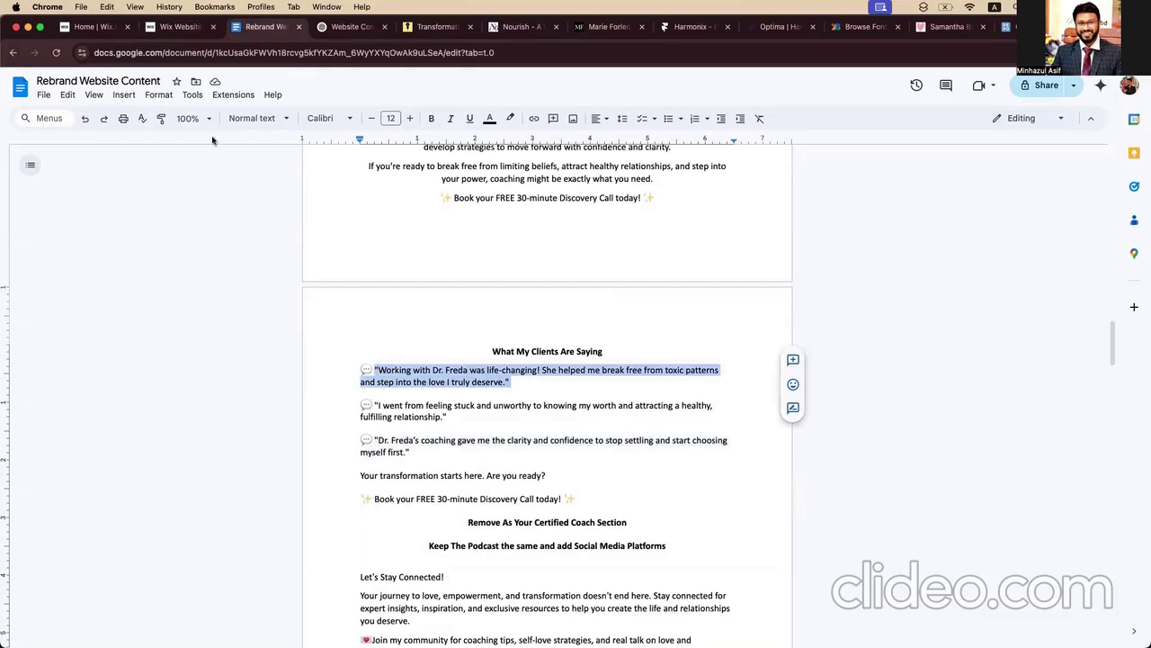
Step: Return to the Wix editor and replace the slide's placeholder paragraph with the copied testimonial
left_click(178, 27)
left_click(601, 416)
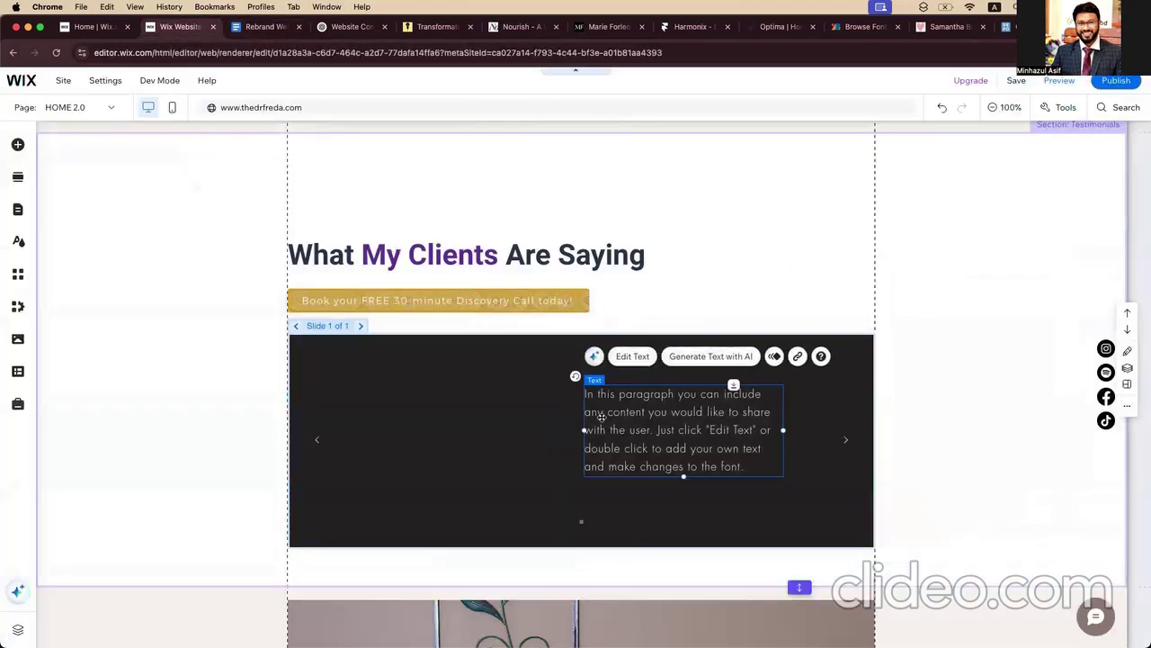
left_click(632, 357)
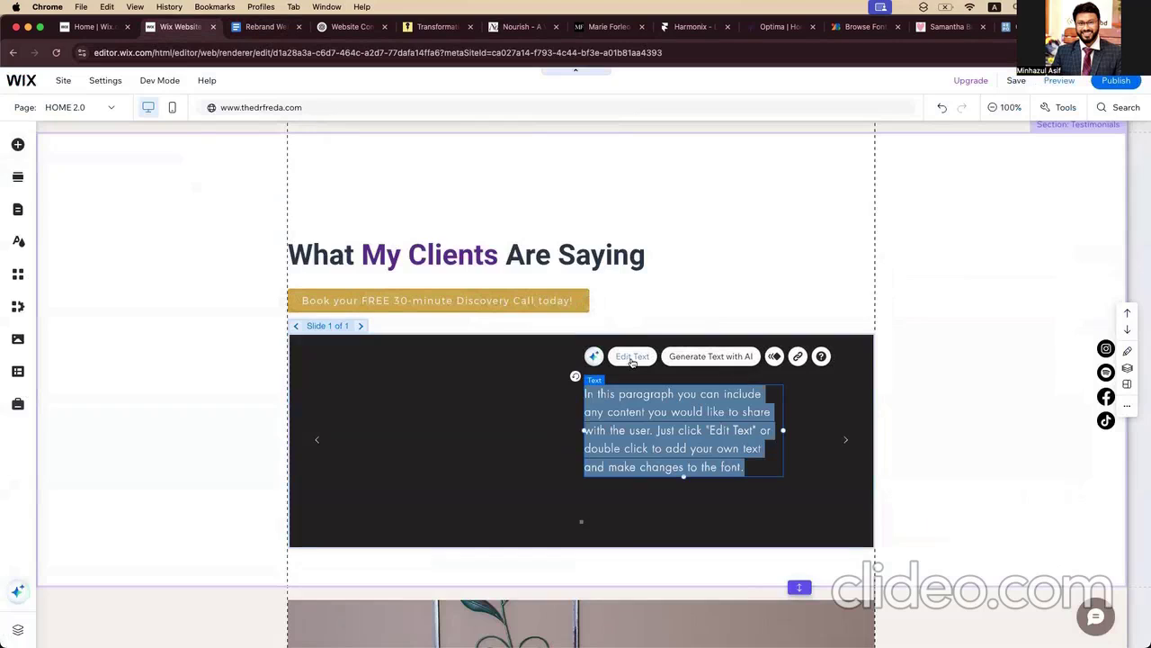
key("super+v")
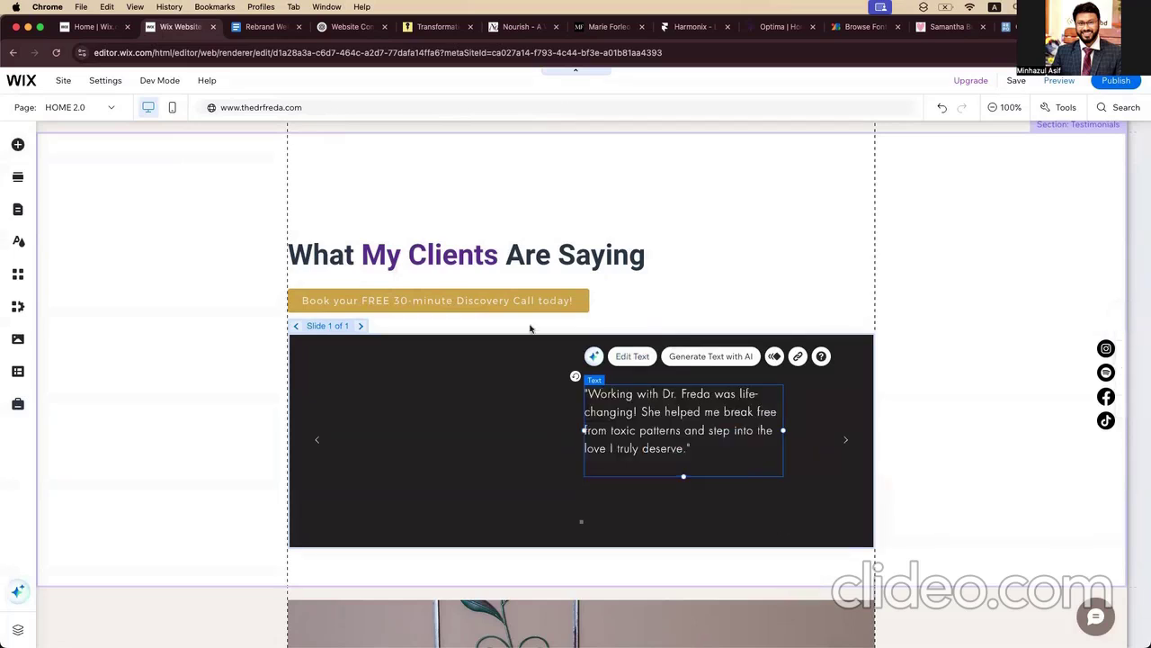
Step: Try to change the testimonial text's font to Montserrat Regular in its text settings
double_click(695, 448)
left_click(501, 266)
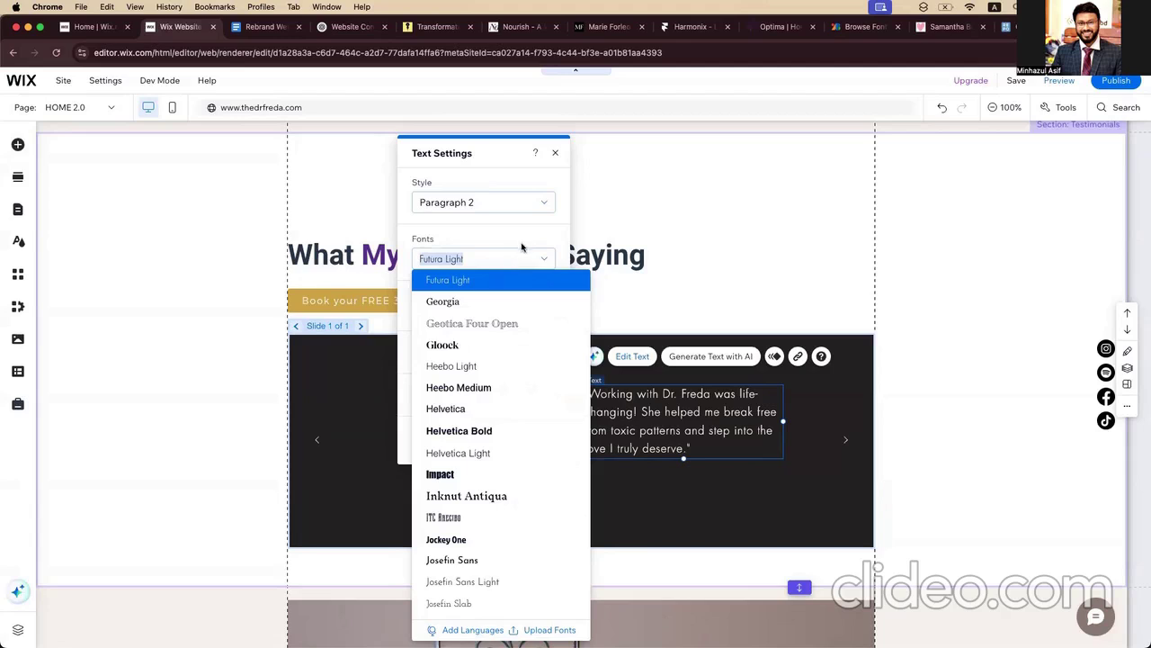
type("m")
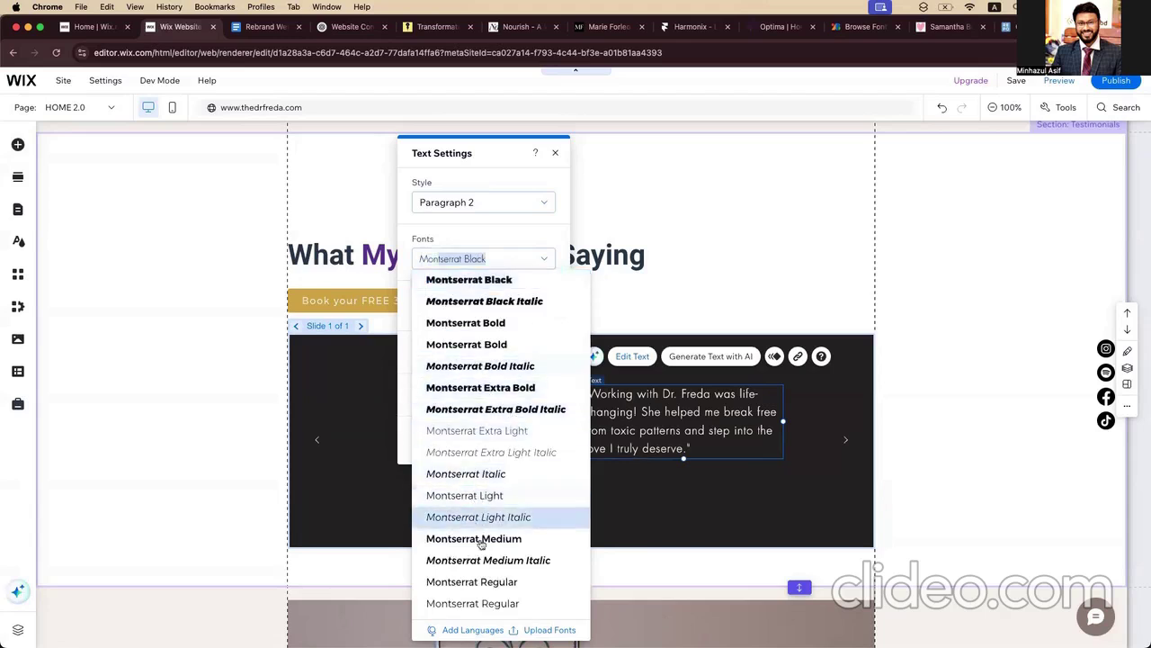
left_click(475, 581)
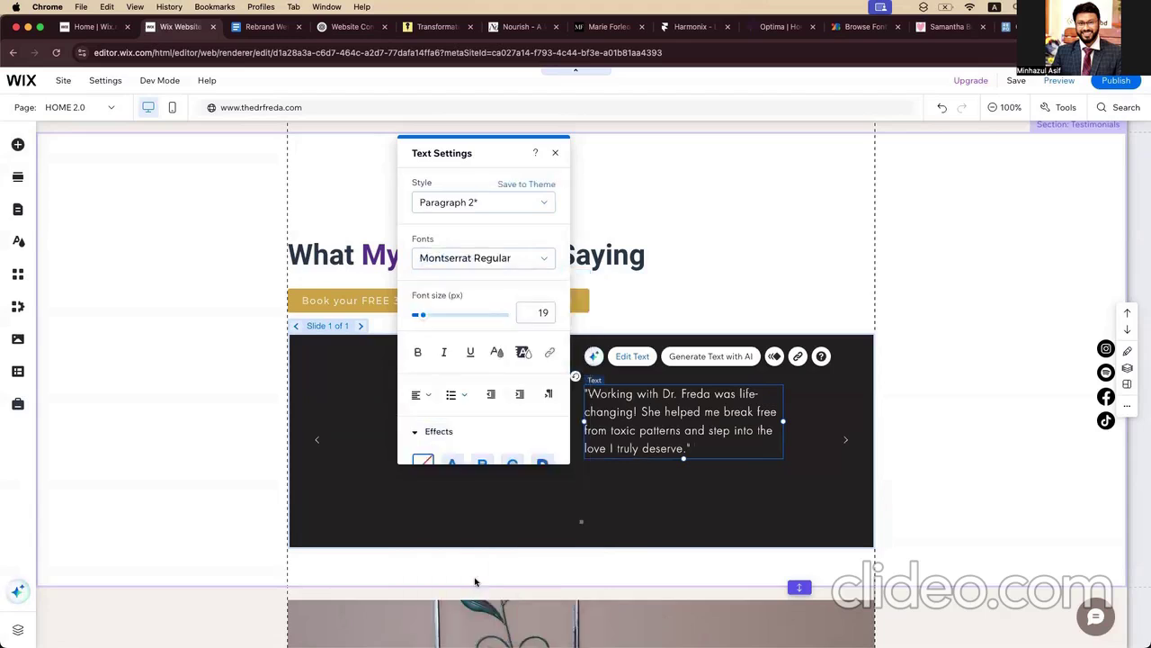
left_click(635, 411)
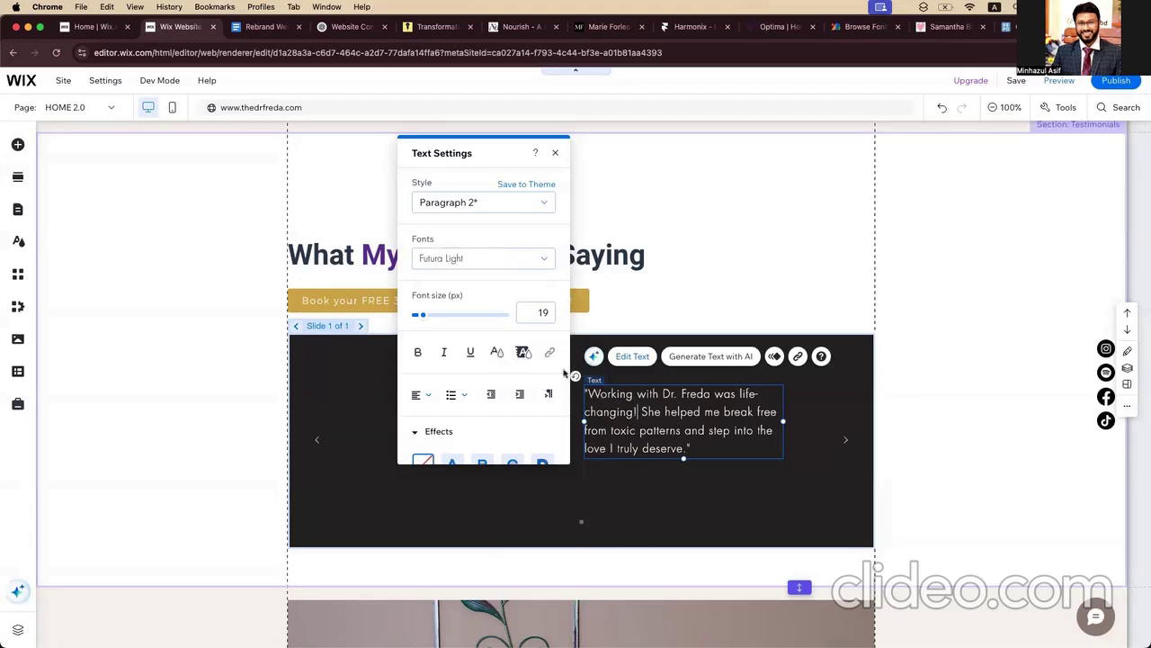
Step: Try to recolor the testimonial text with one of the saved colors, and close its text settings
left_click(501, 351)
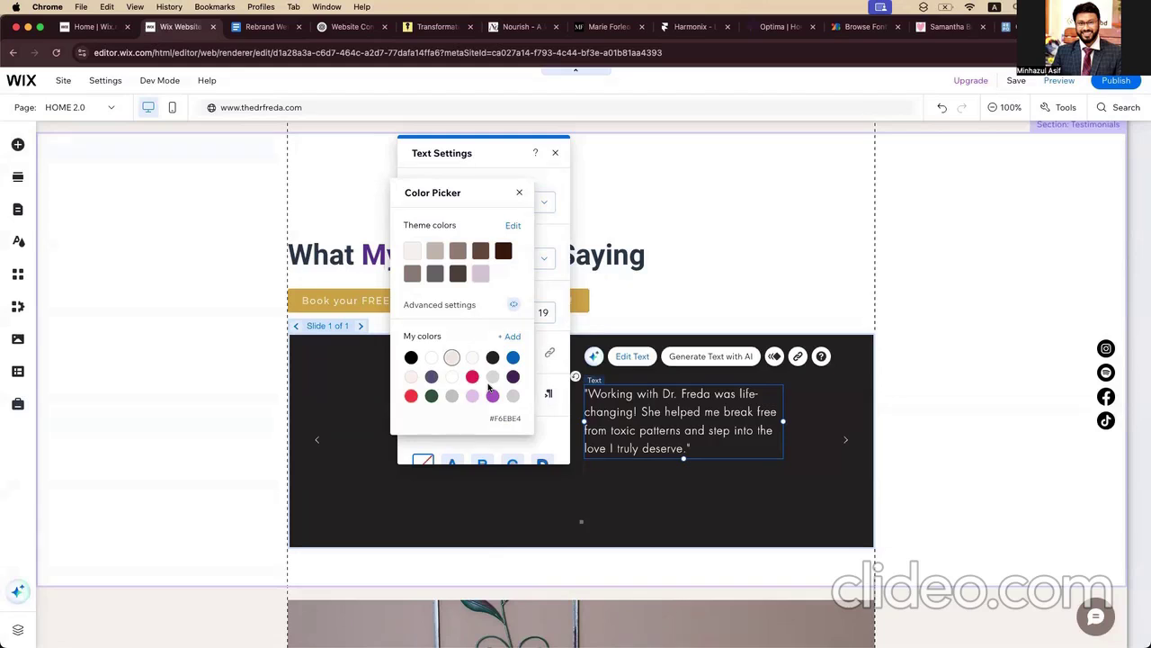
scroll(488, 388, "down", 3)
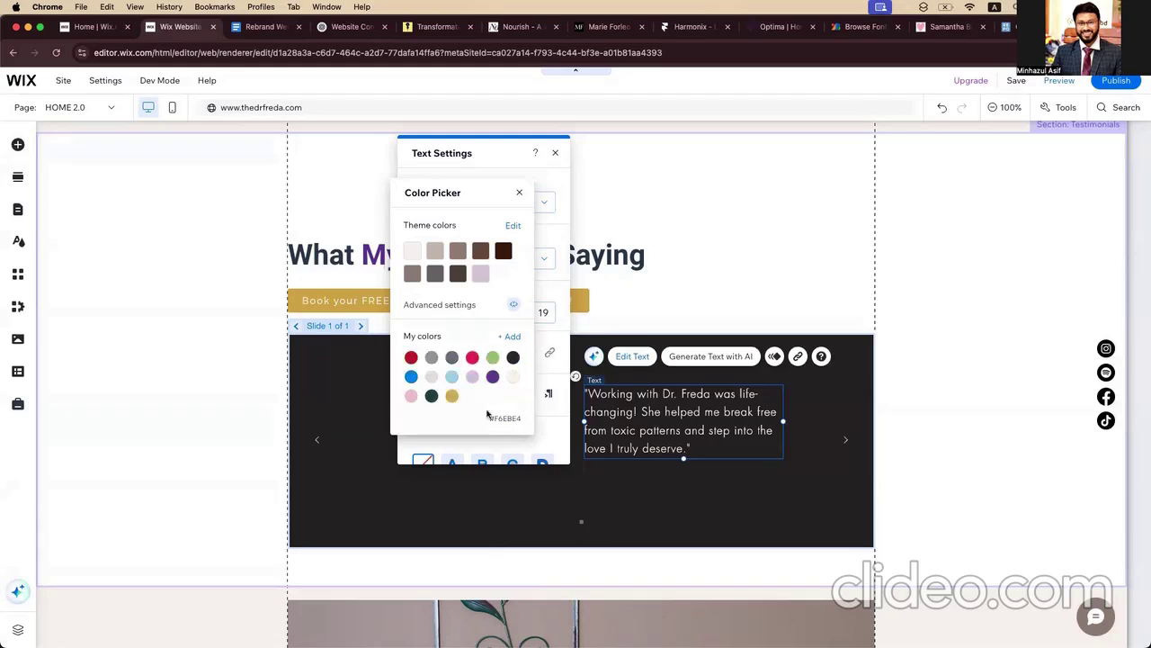
left_click(431, 395)
left_click(519, 191)
left_click(555, 153)
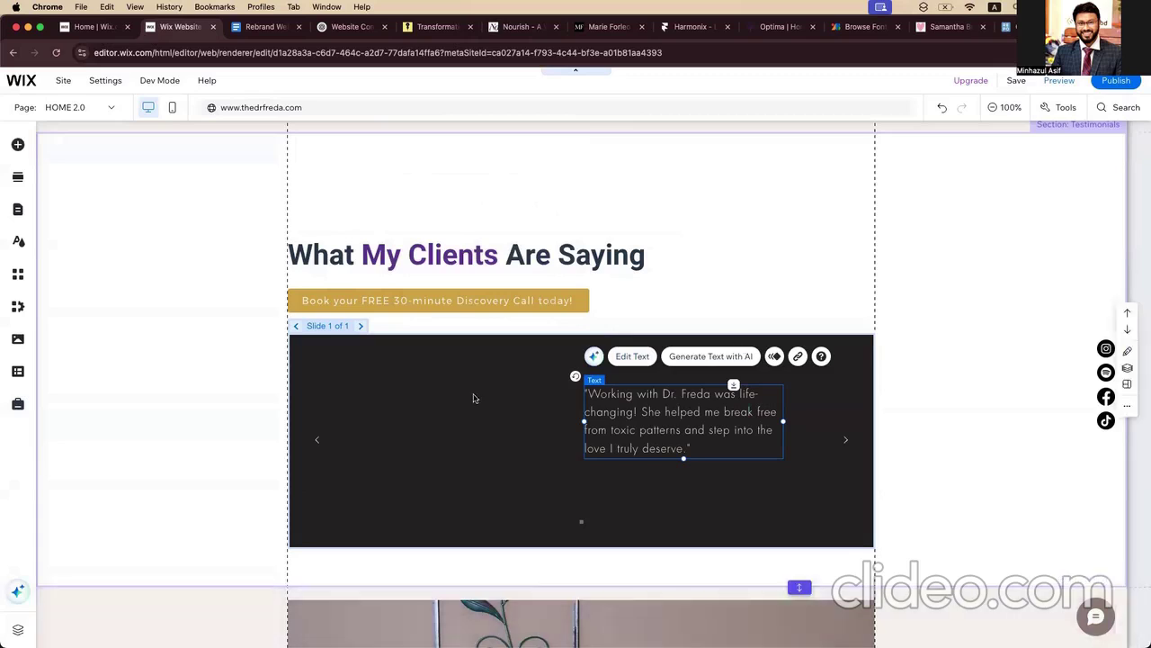
Step: Save the site with the slideshow changes, without publishing it
left_click(436, 406)
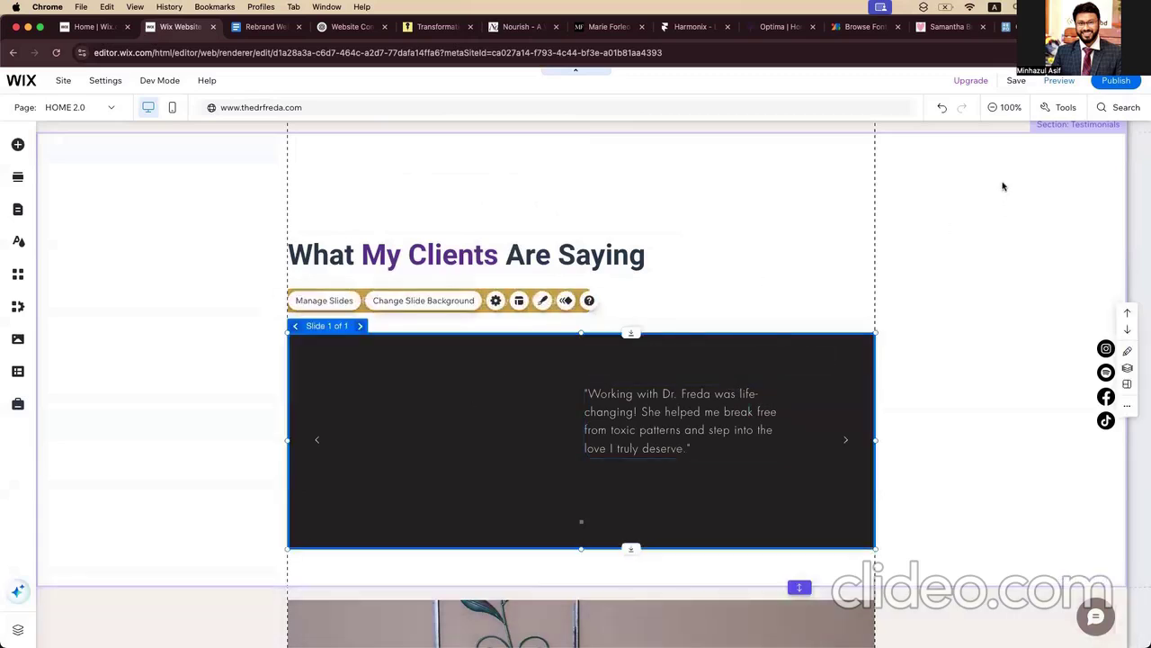
left_click(1014, 80)
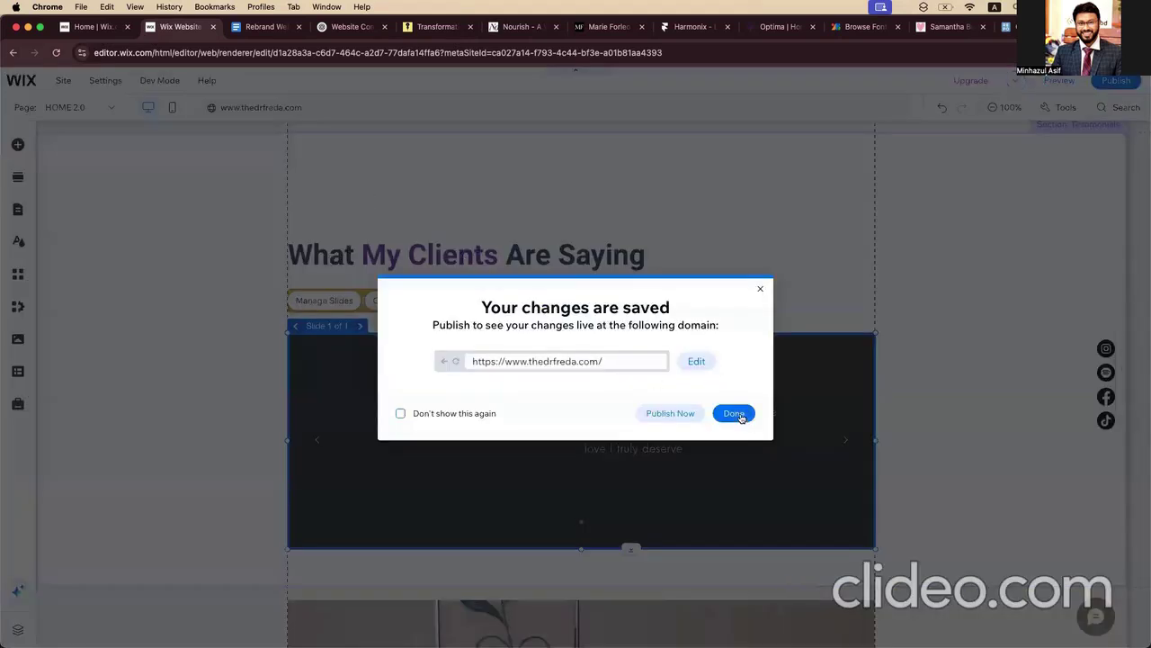
left_click(734, 413)
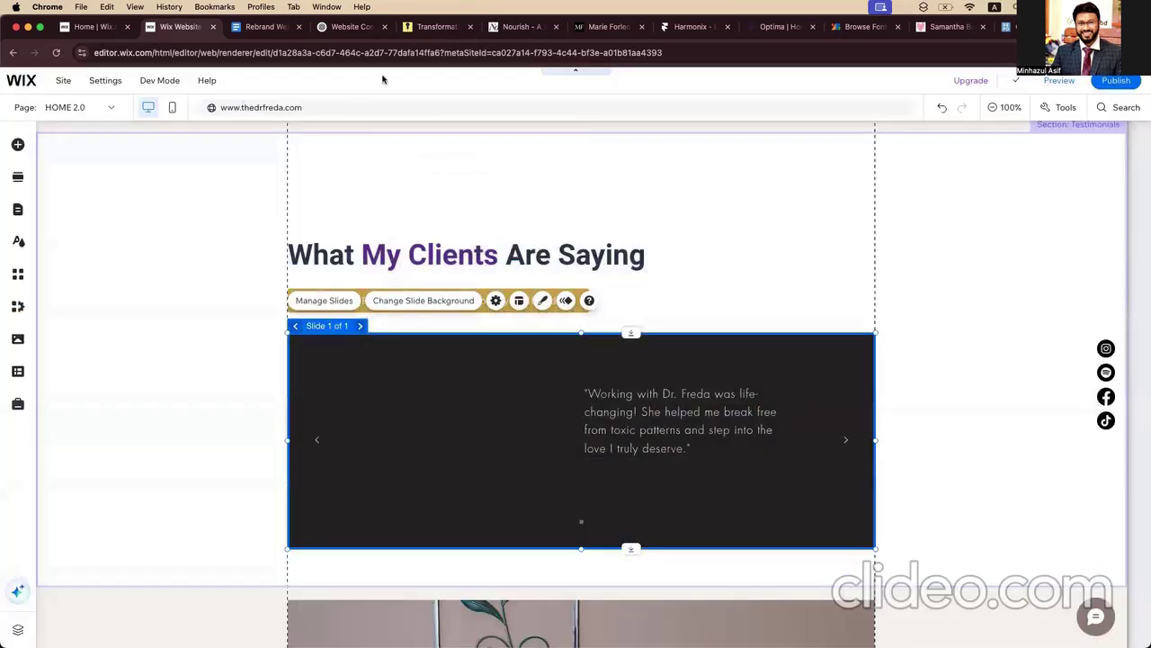
Step: Close the Wix editor and reopen the site for editing from the Wix dashboard
left_click(213, 28)
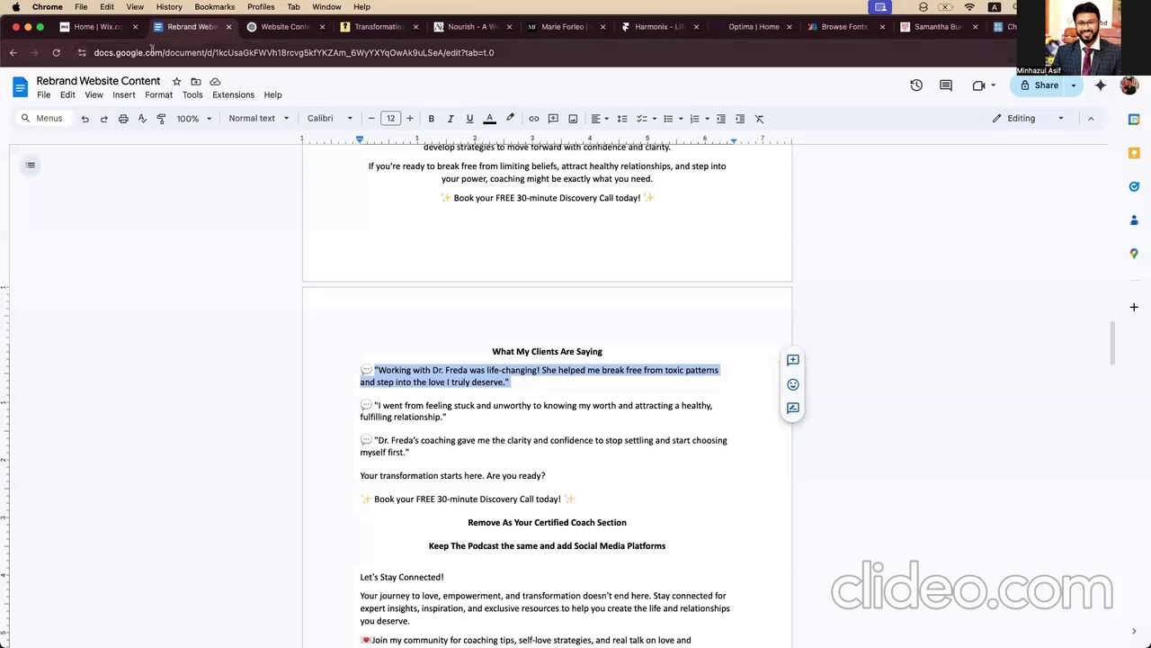
left_click(103, 29)
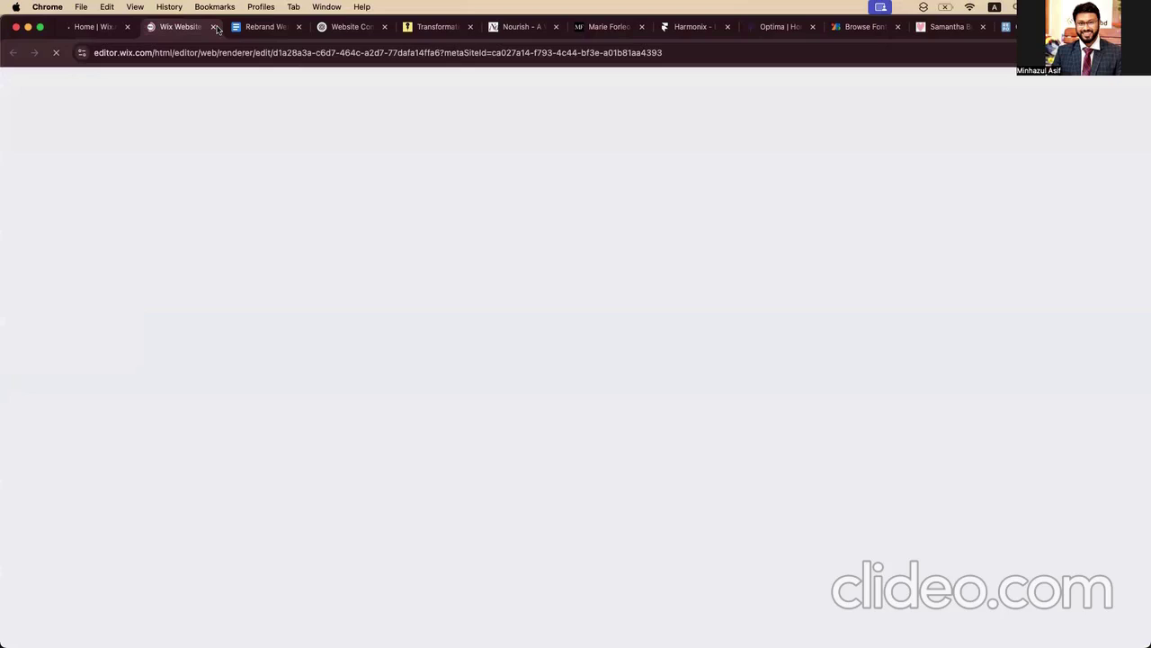
left_click(127, 28)
left_click(127, 28)
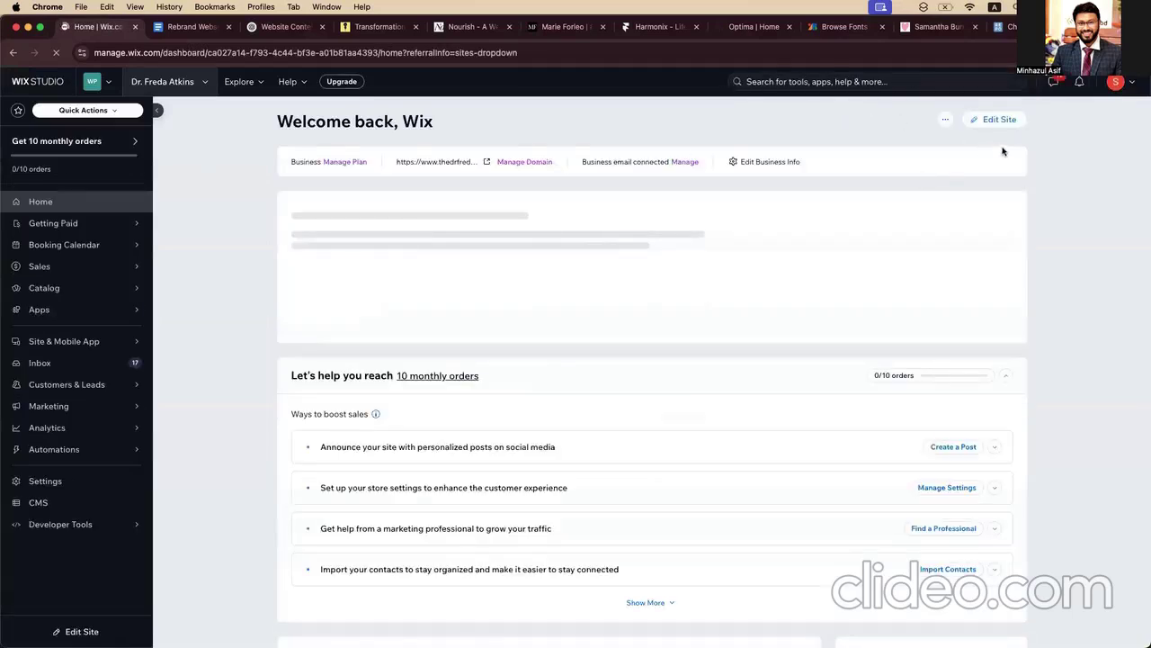
left_click(996, 119)
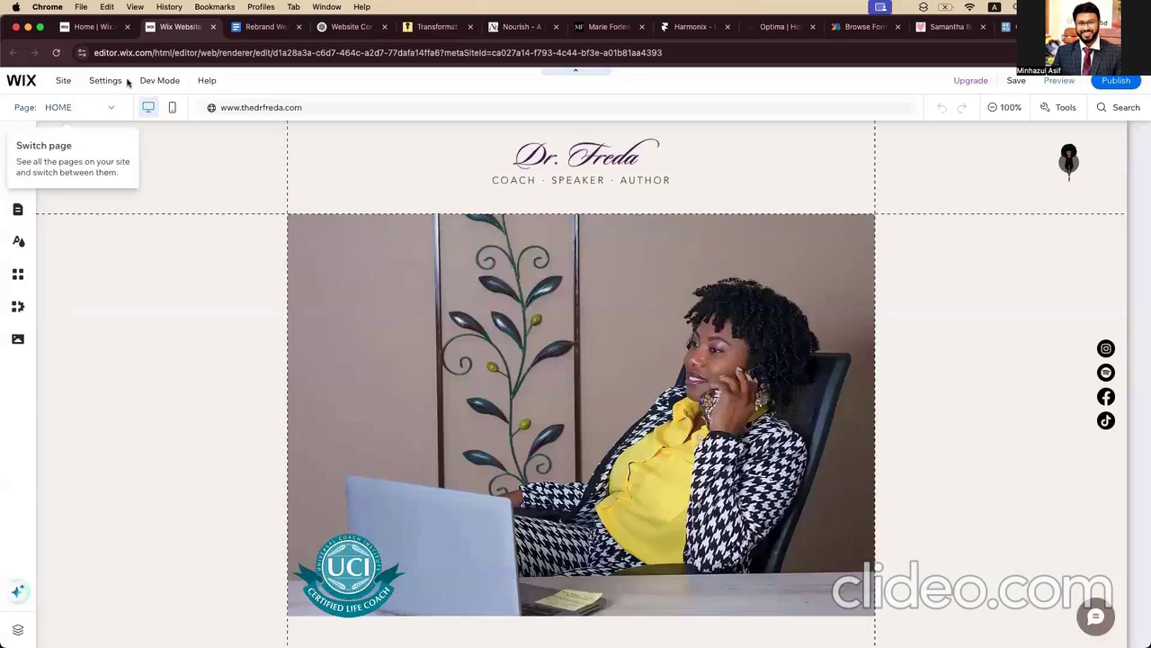
Step: Switch the editor from the HOME page to the HOME 2.0 page
left_click(87, 108)
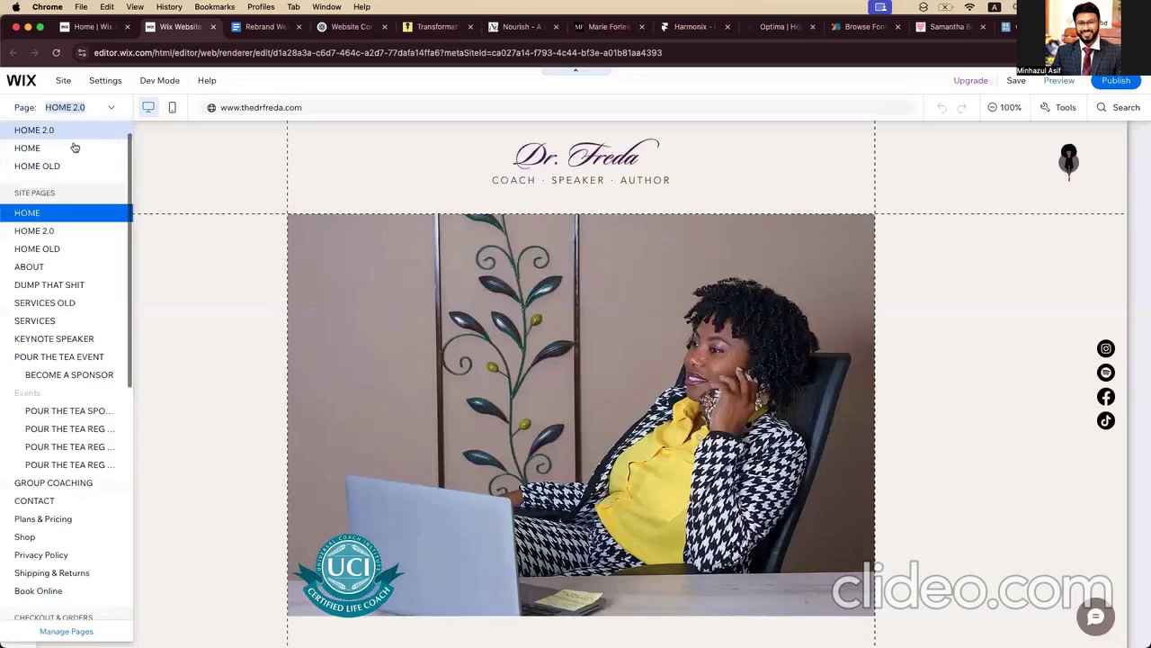
left_click(75, 137)
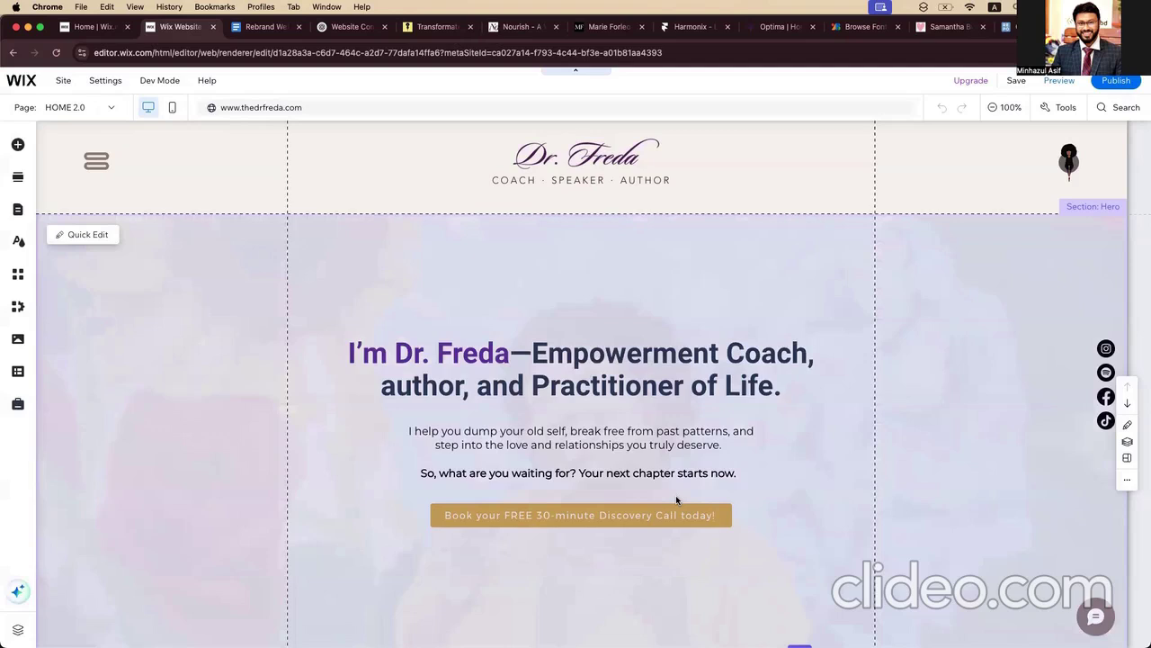
key("Escape")
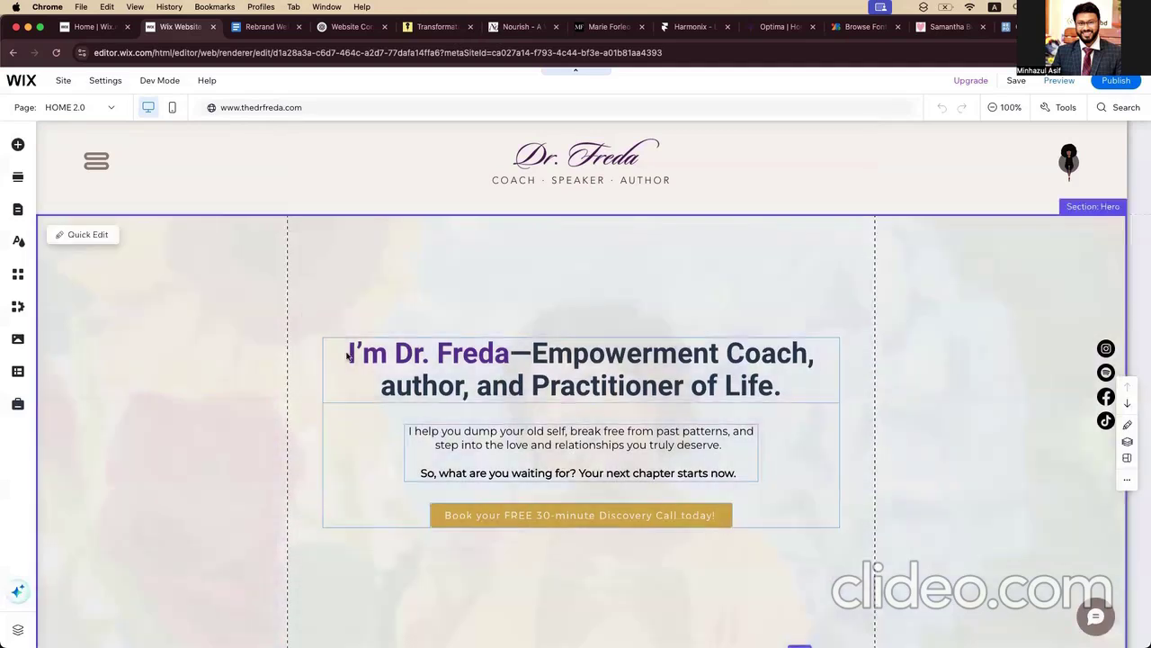
Step: Set the font size of the slideshow testimonial under "What My Clients Are Saying" to 18 px
scroll(346, 357, "down", 3)
scroll(347, 357, "down", 15)
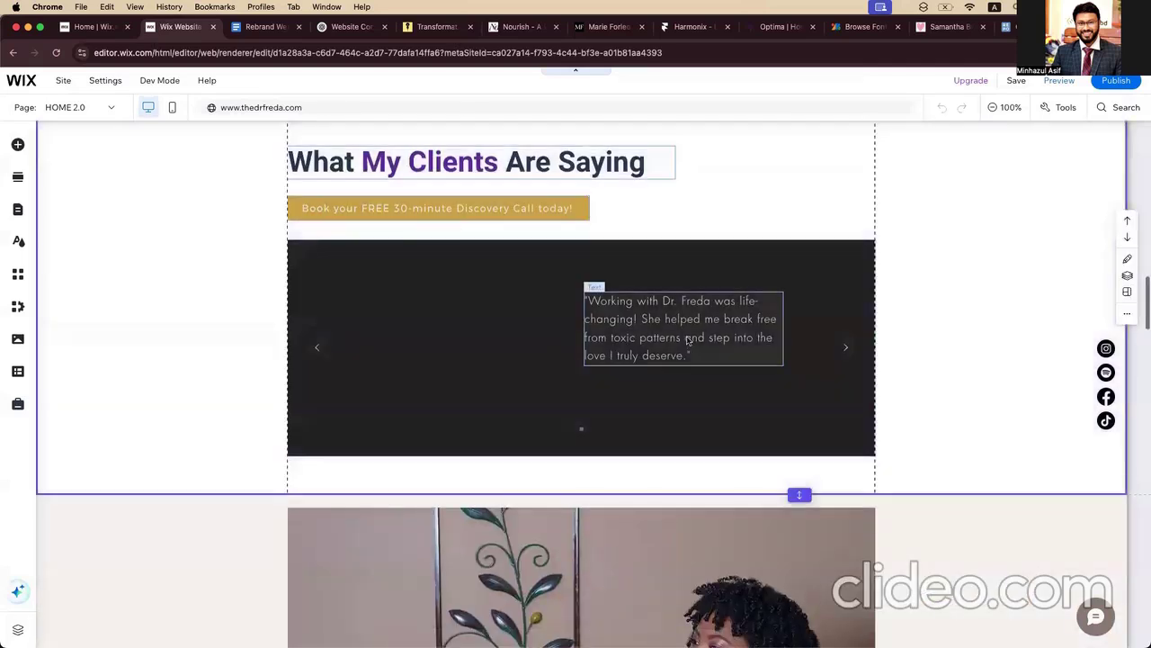
left_click(688, 340)
left_click(630, 262)
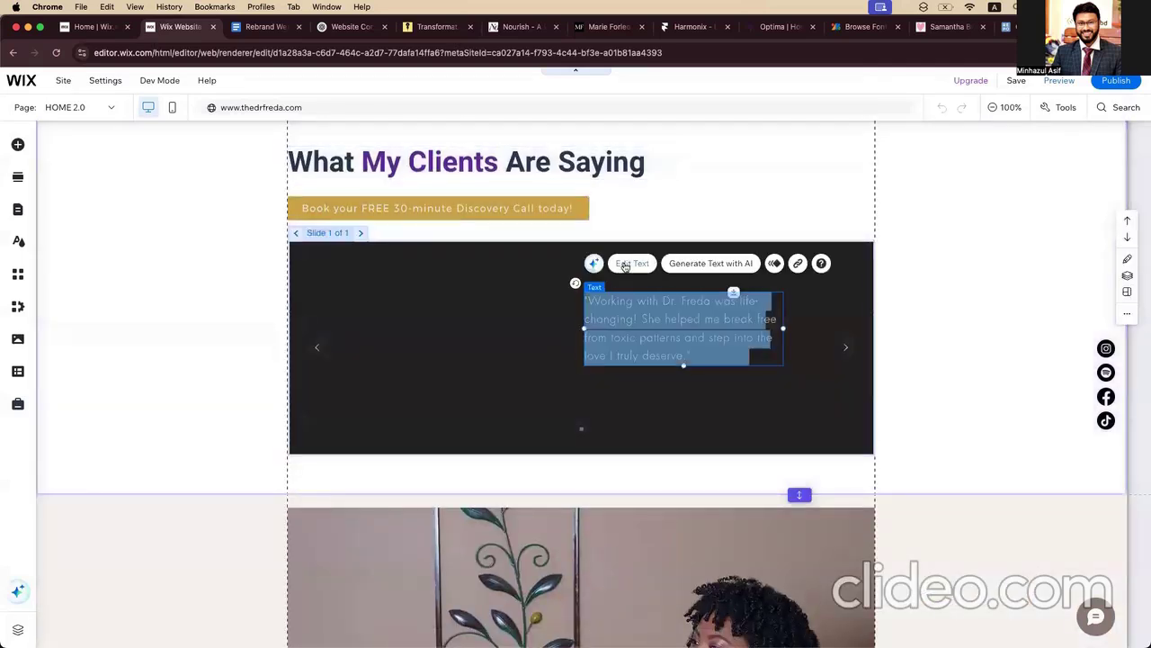
left_click(940, 470)
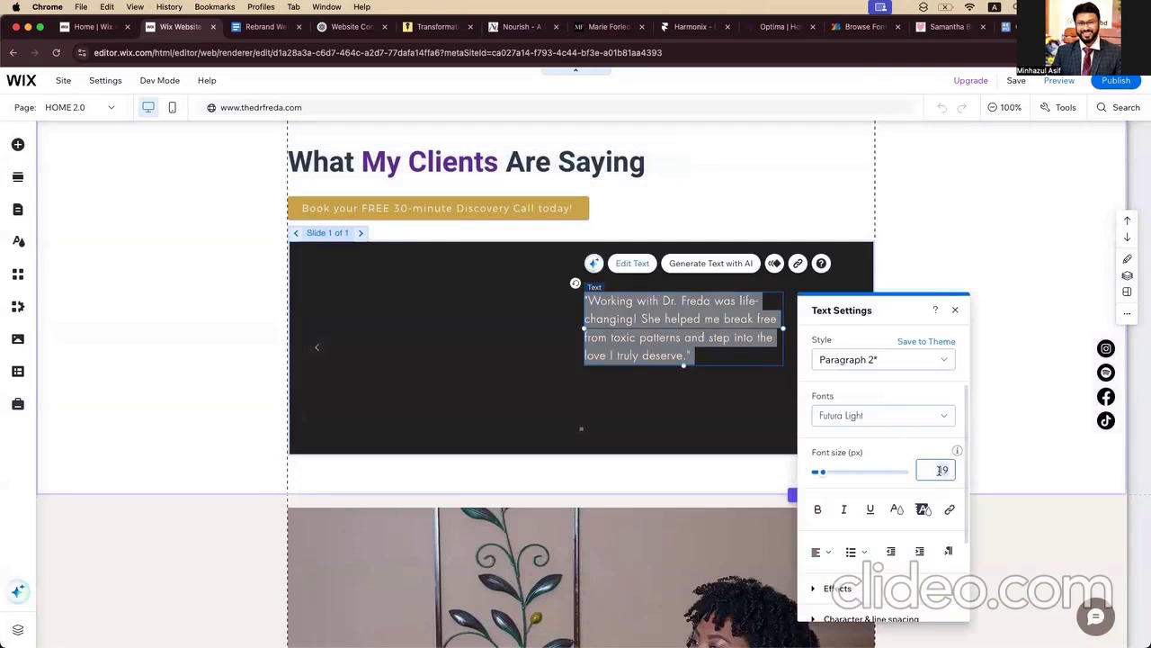
key("Down")
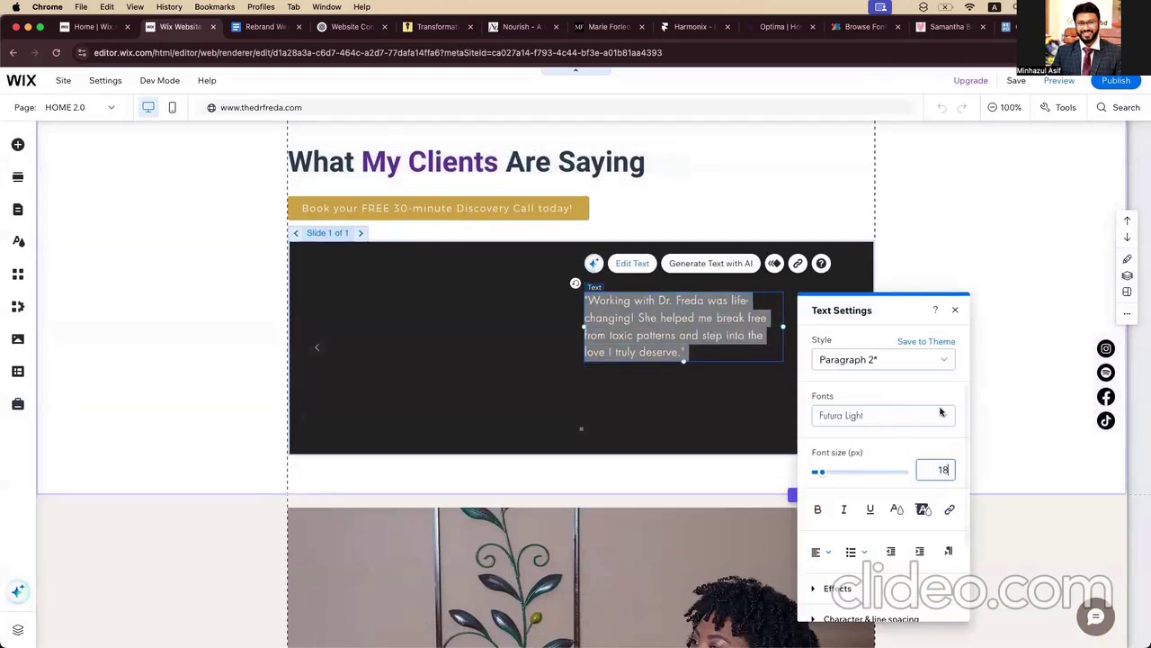
Step: Change the testimonial text's font to Montserrat Regular
left_click(940, 415)
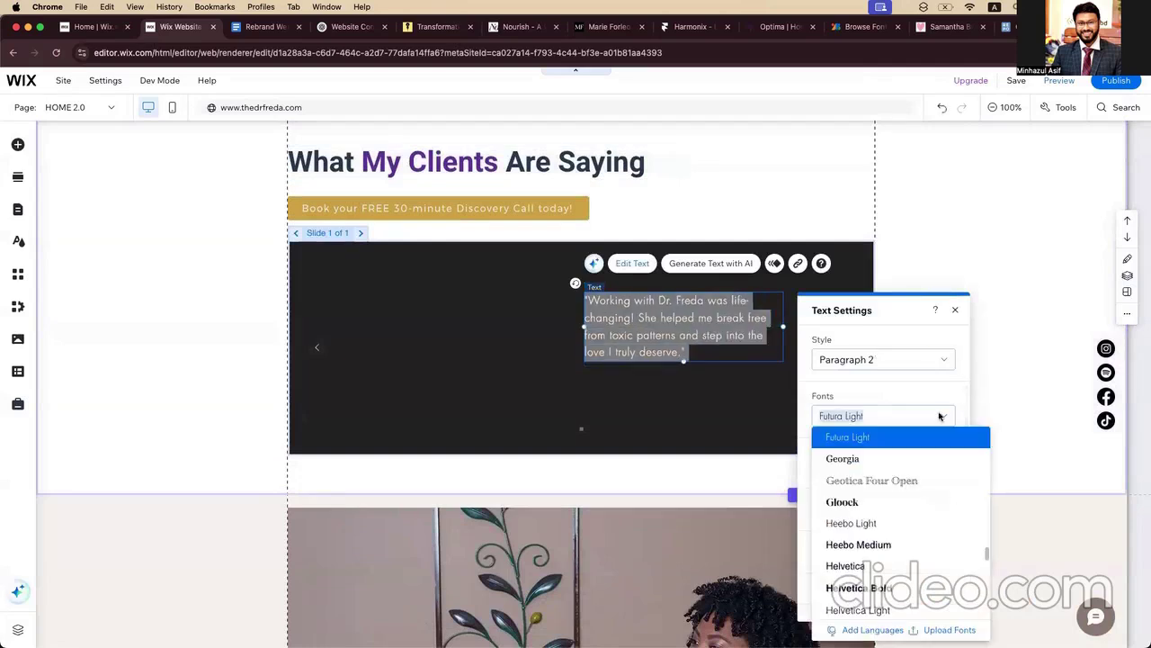
type("Mos")
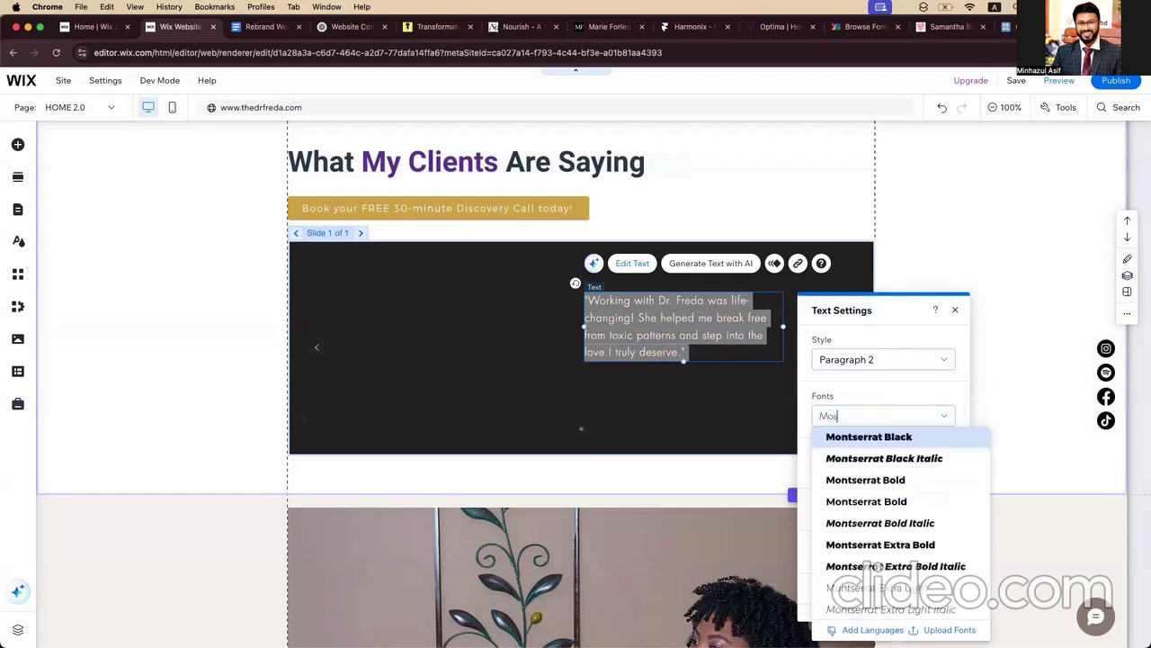
scroll(884, 521, "down", 3)
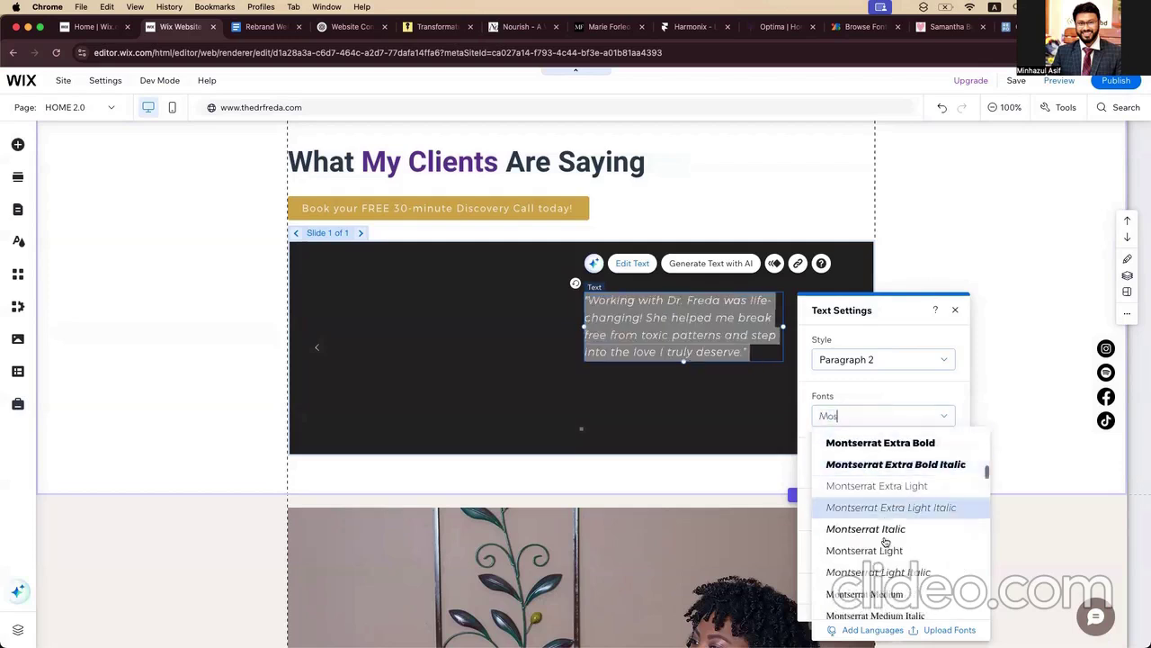
scroll(884, 573, "down", 3)
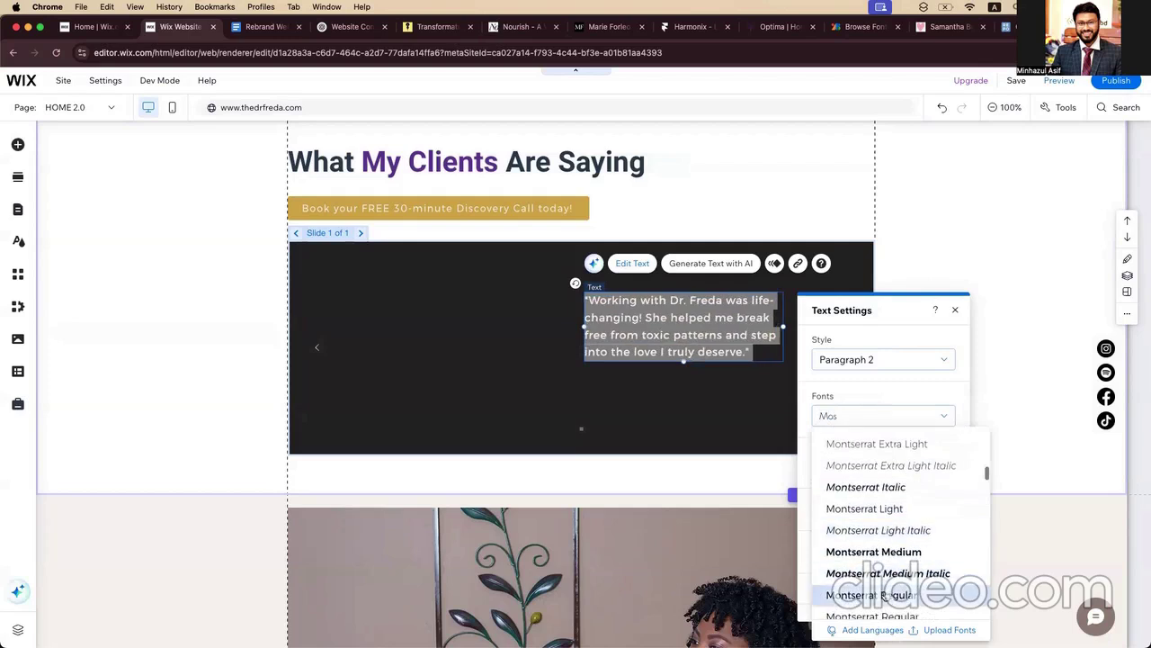
Step: Format the testimonial quote in Montserrat Regular italic and shift it slightly down and right within the slide
scroll(884, 595, "down", 2)
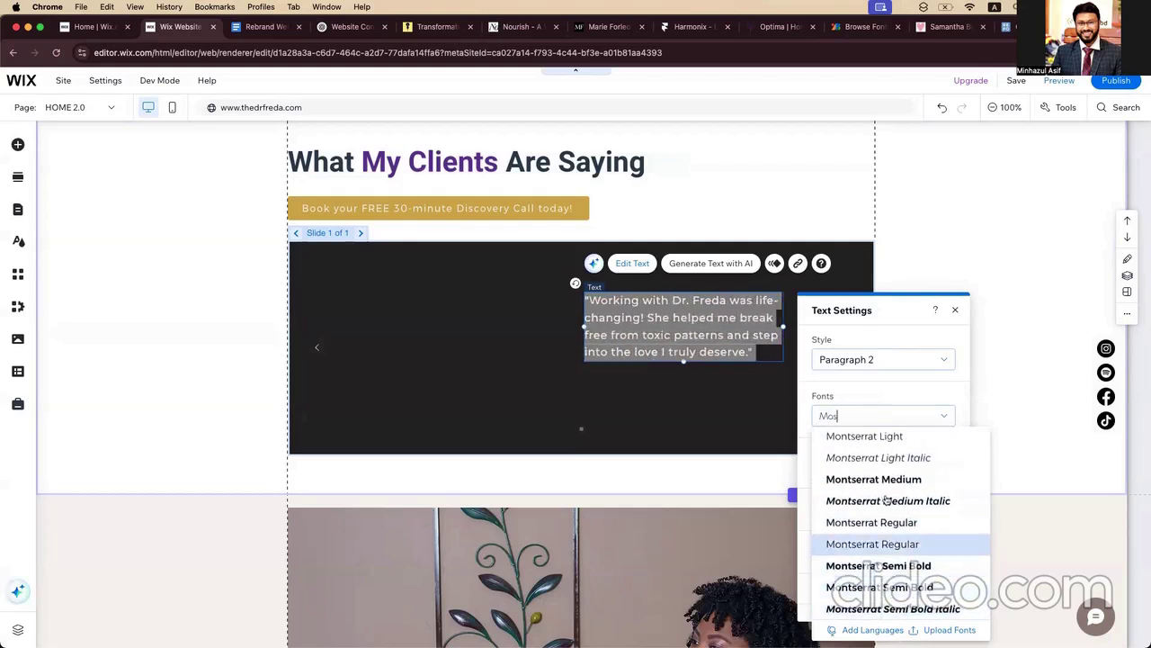
scroll(886, 483, "up", 1)
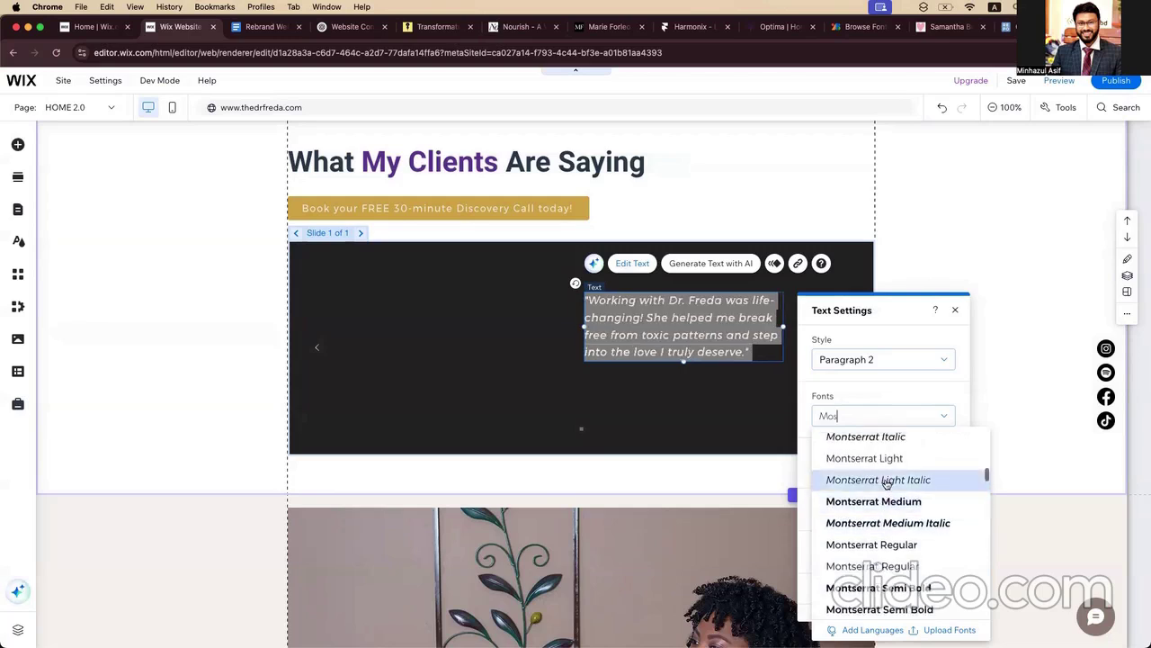
left_click(880, 546)
left_click(844, 509)
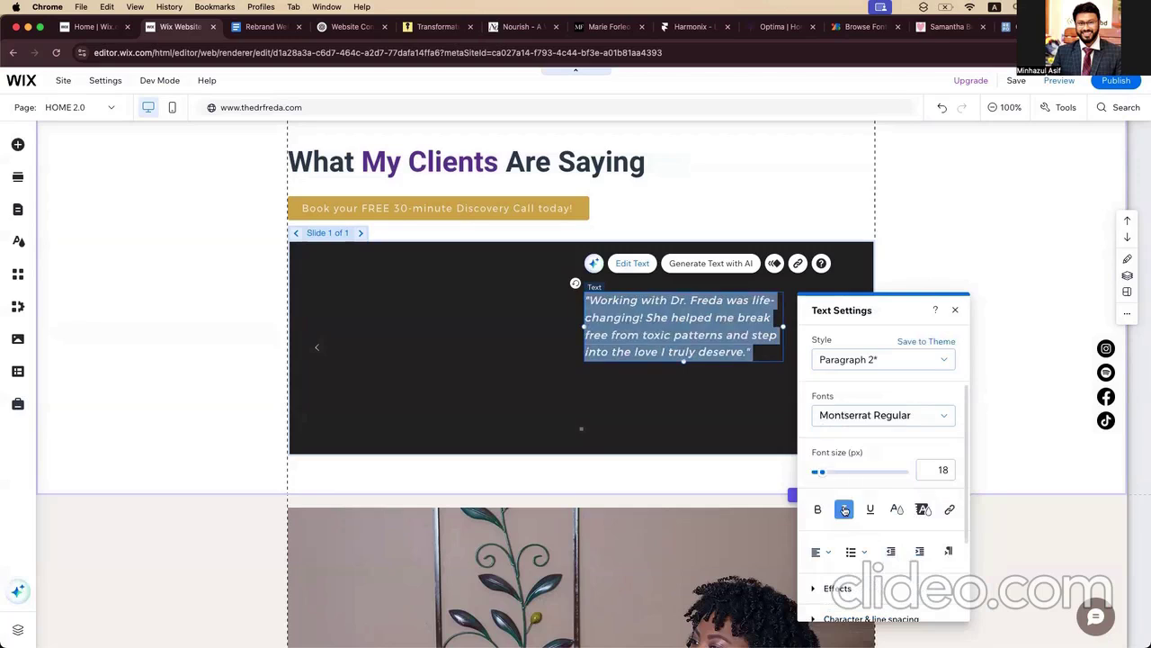
left_click(677, 401)
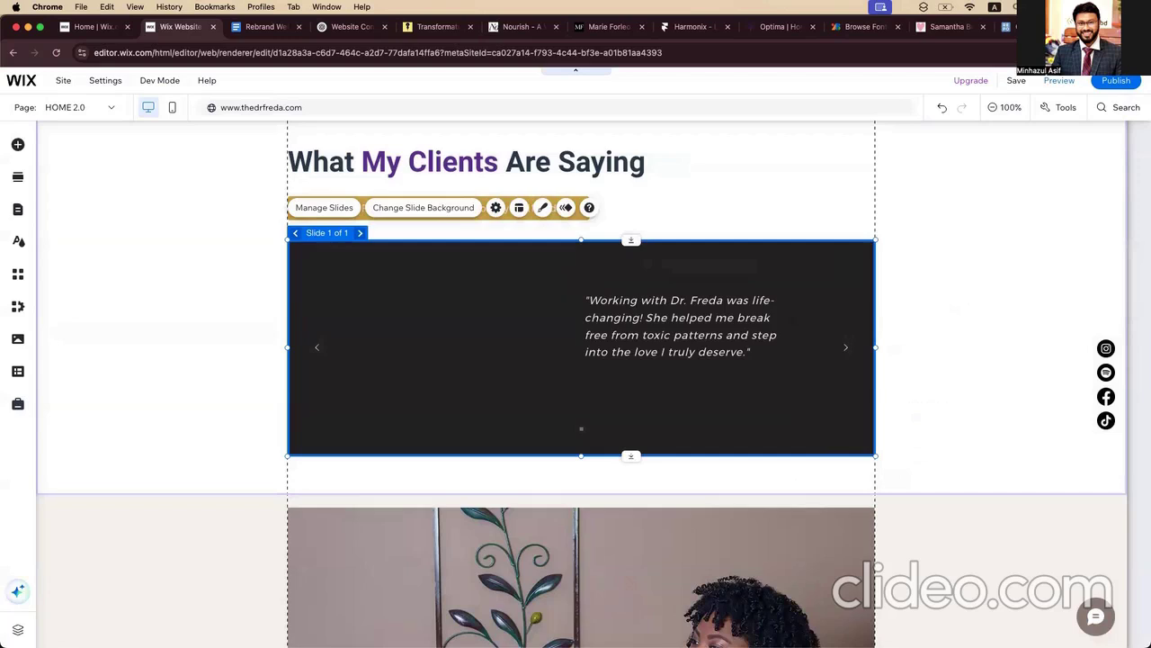
left_click(737, 320)
left_click_drag(737, 320, 742, 334)
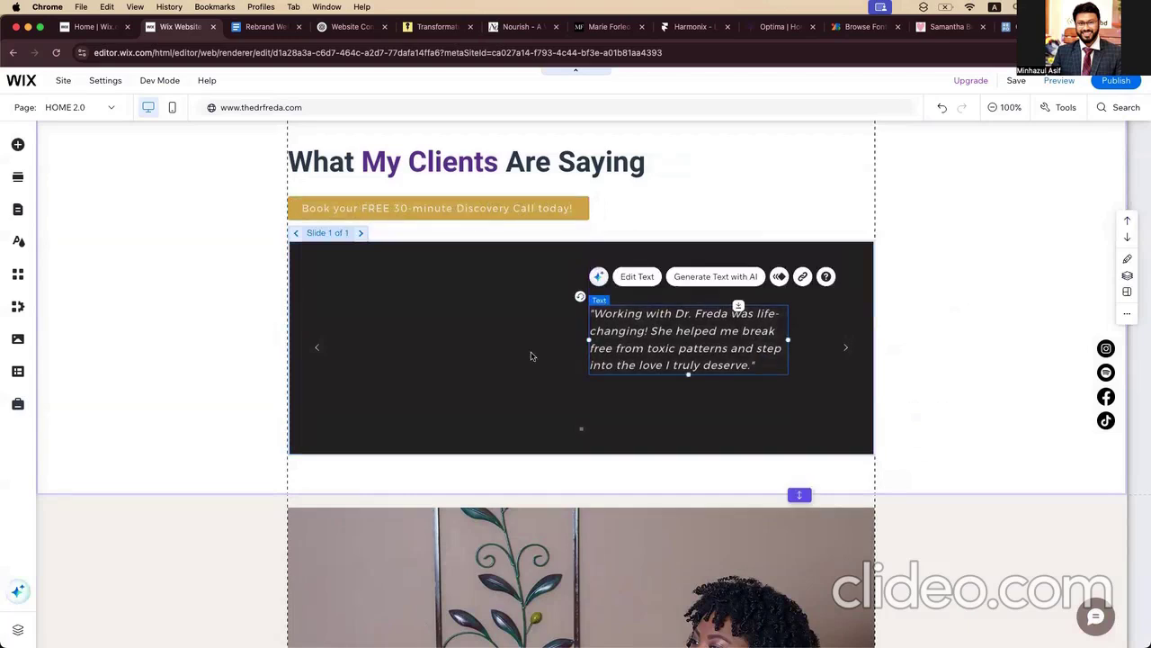
Step: Round the corners of the testimonial slideshow with a radius of 4 px
left_click(429, 306)
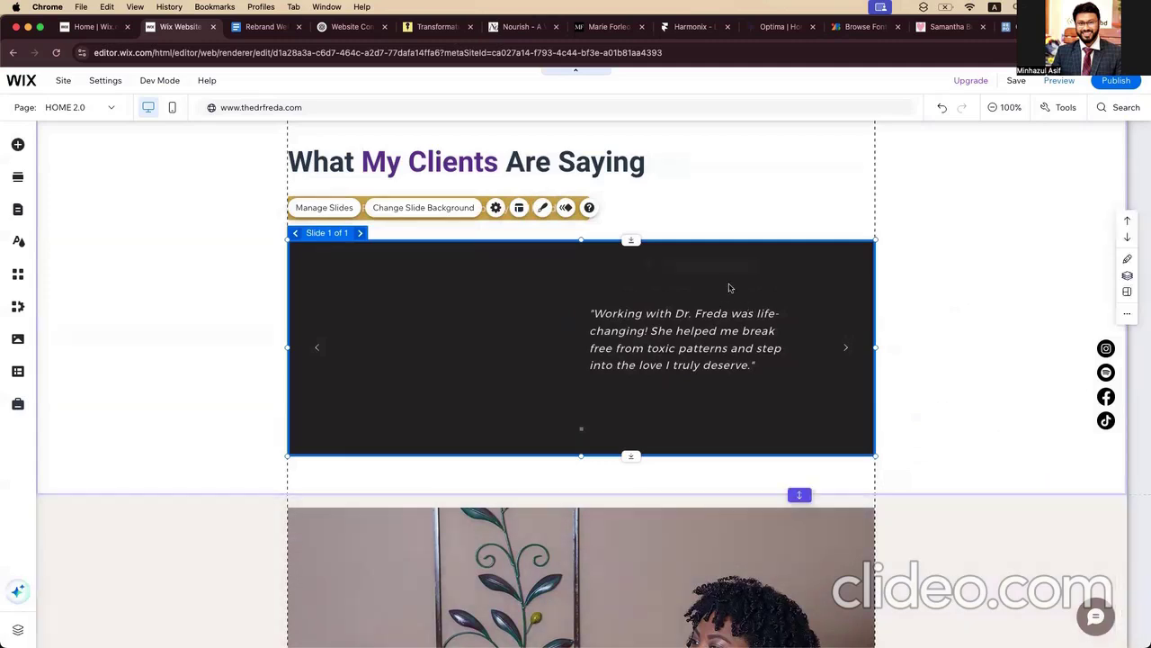
left_click(541, 212)
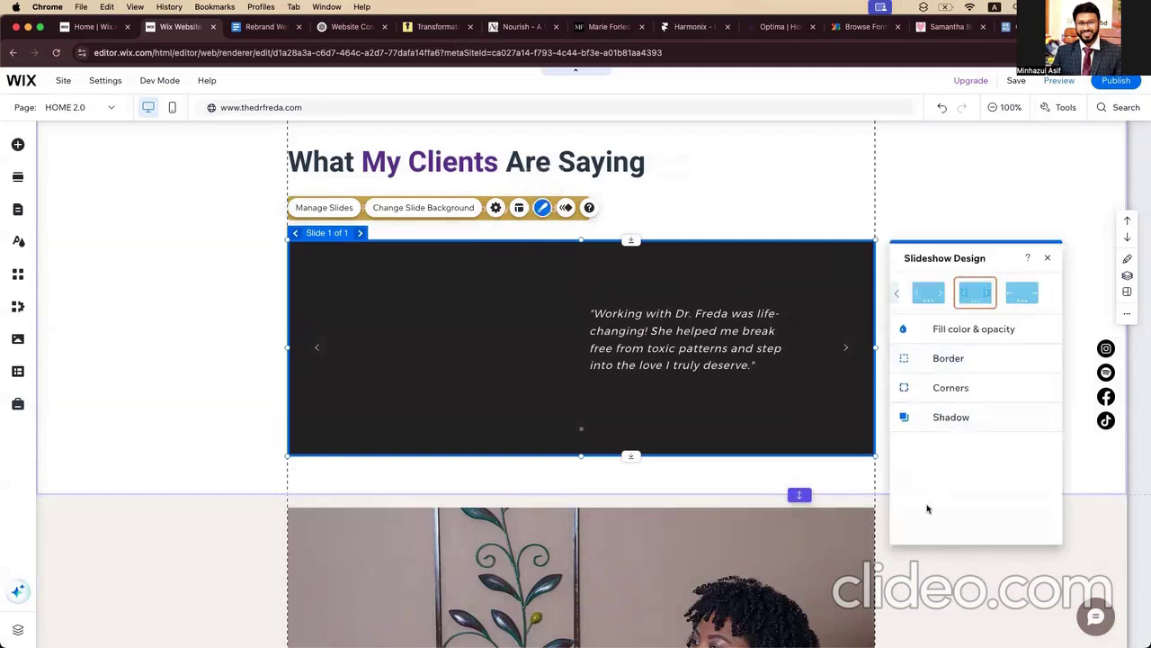
left_click(952, 388)
left_click(944, 372)
type("4")
key("Return")
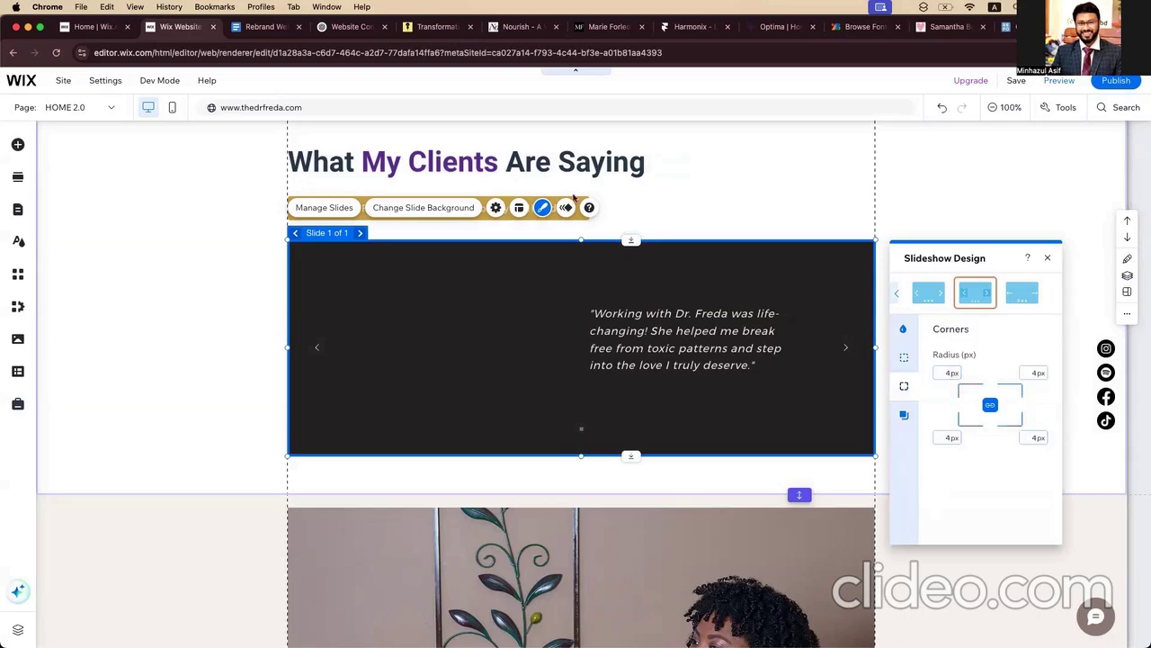
left_click(716, 196)
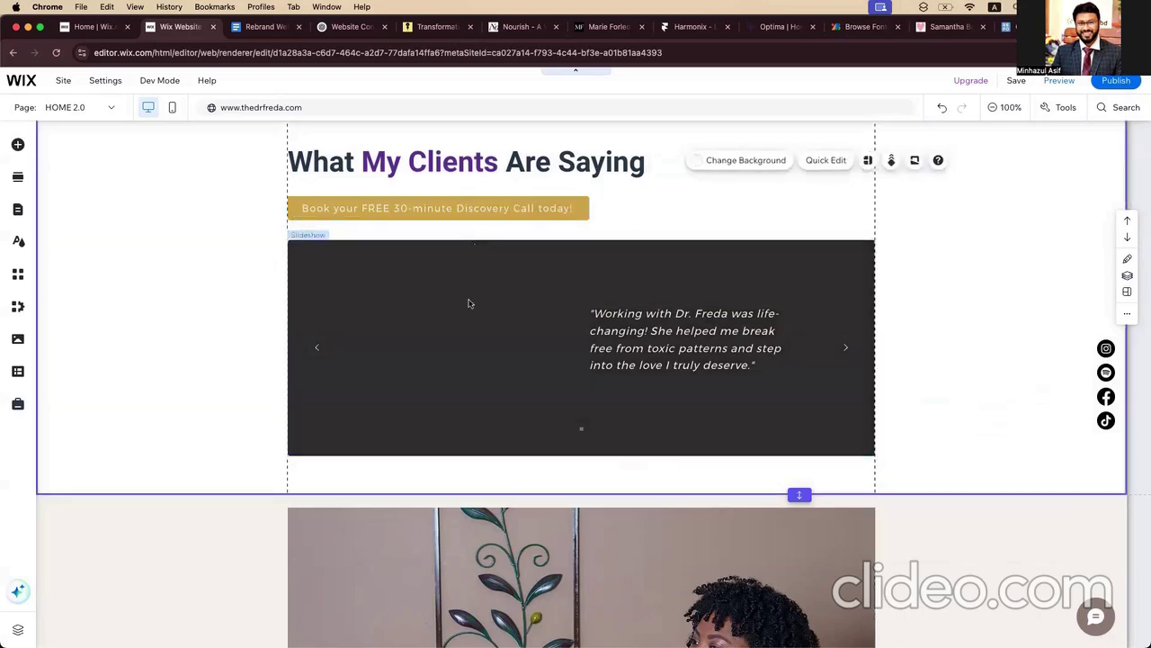
Step: Narrow the slideshow from its left edge to just over half the content width and recentre the quote inside it
left_click(469, 307)
left_click_drag(307, 349, 545, 357)
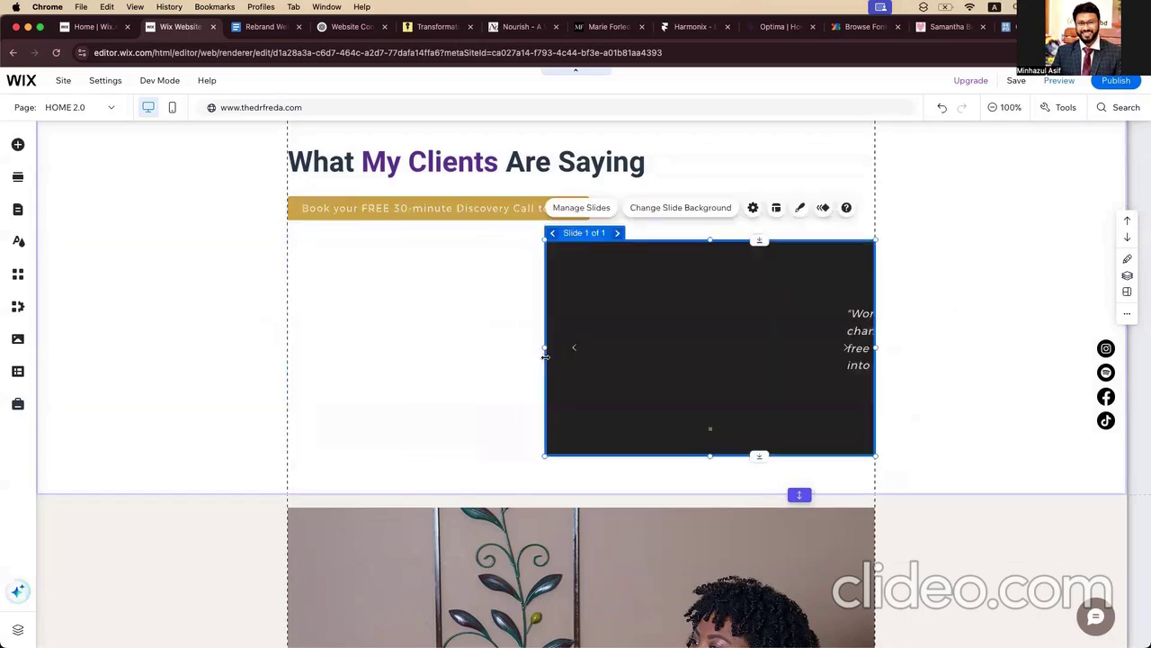
left_click(861, 328)
left_click_drag(860, 330, 629, 340)
left_click_drag(712, 352, 715, 350)
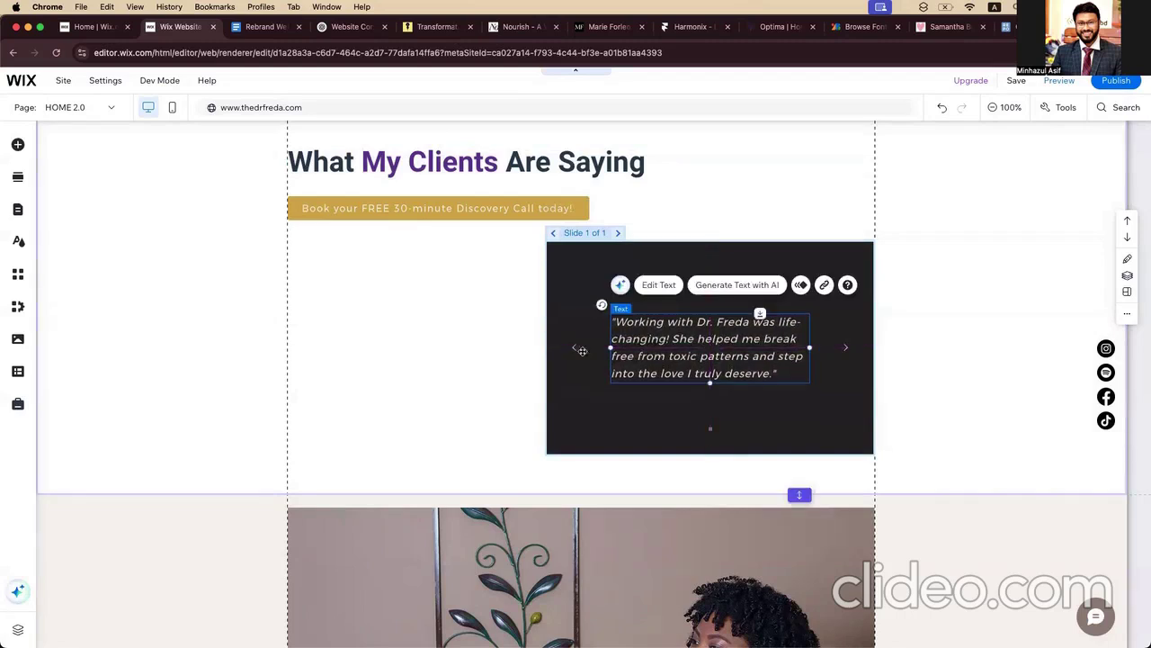
left_click(446, 381)
Step: Change the slide background to the saved purple #6A2E9C
left_click(766, 260)
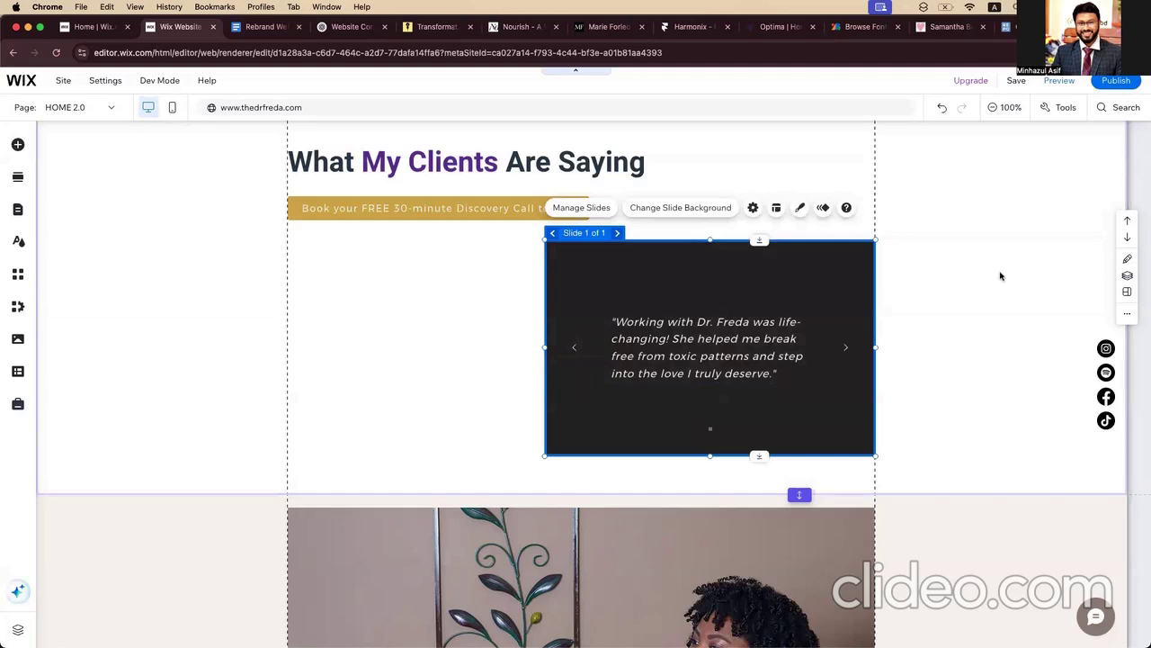
left_click(407, 369)
left_click(629, 261)
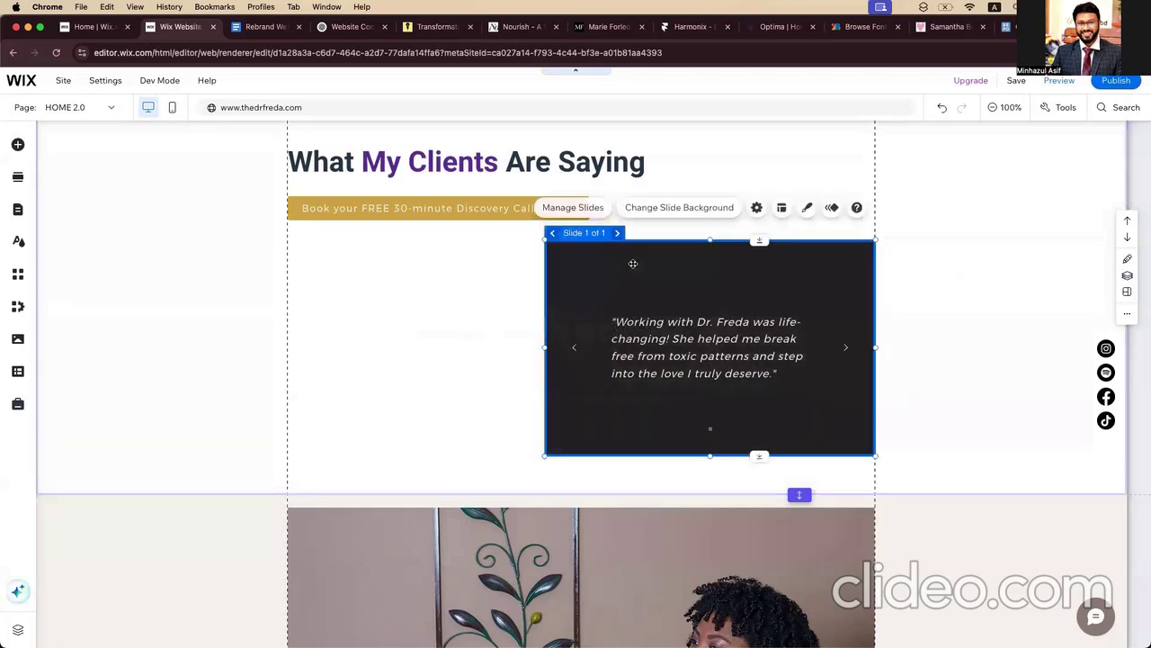
left_click(715, 210)
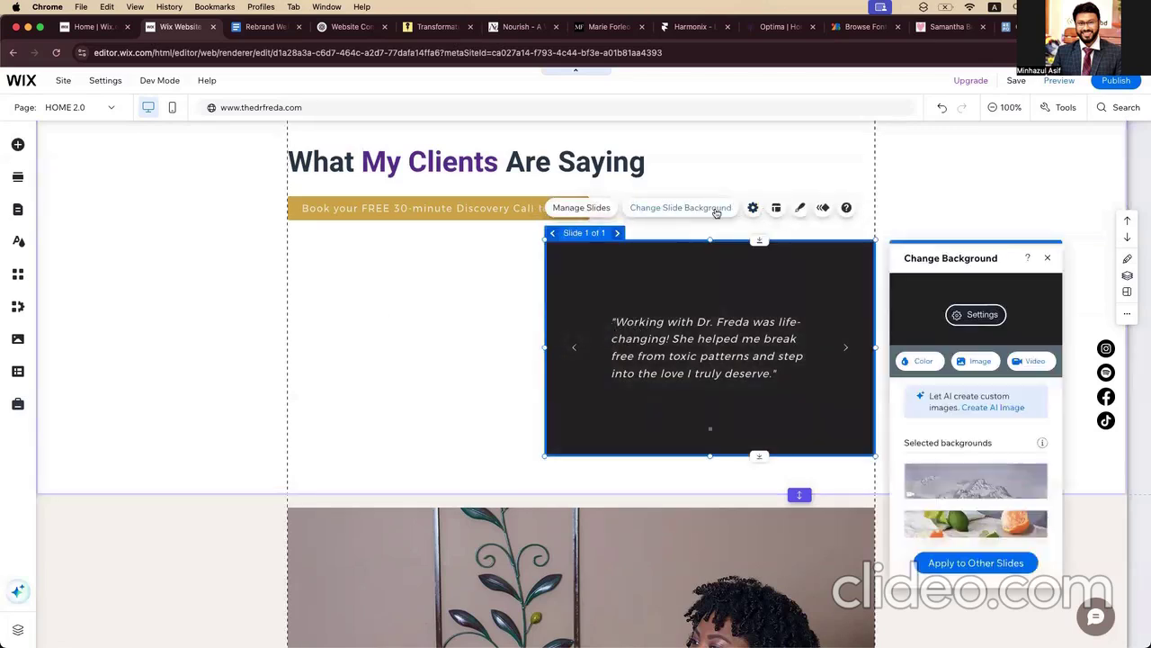
left_click(924, 360)
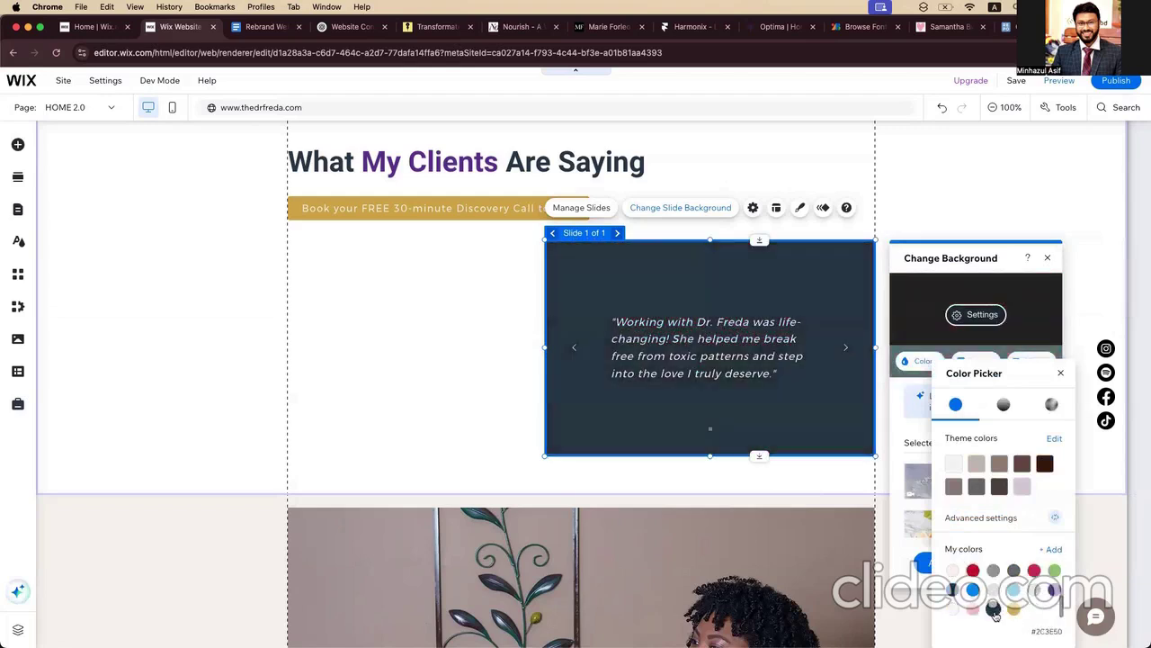
left_click(977, 613)
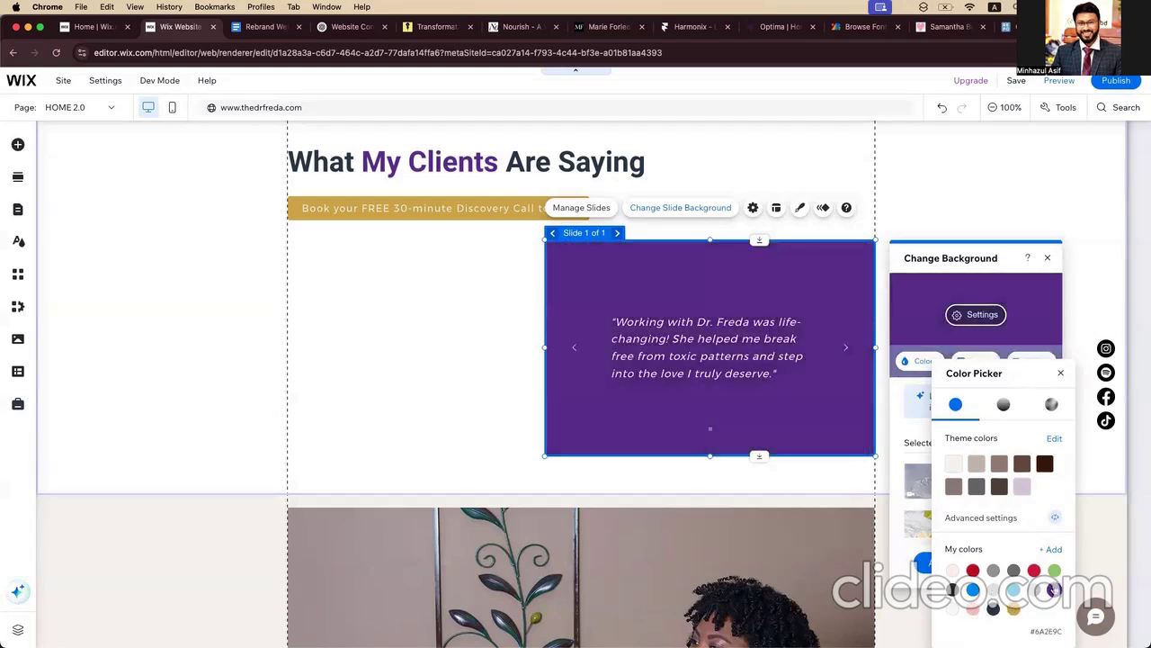
left_click(1053, 591)
key("Escape")
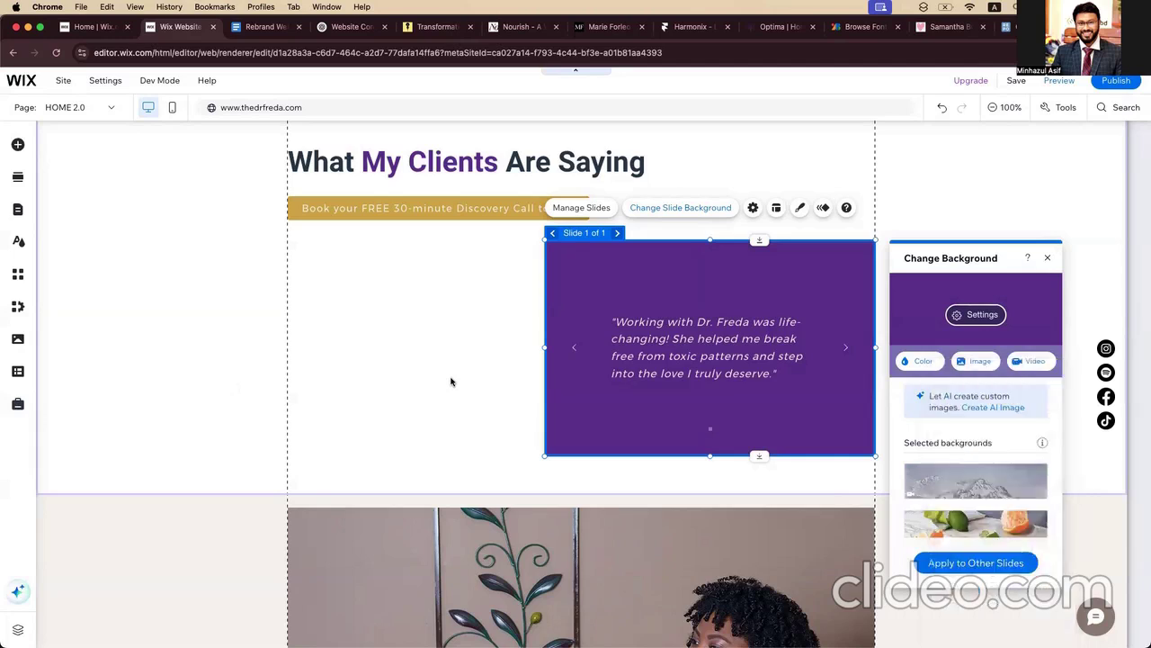
left_click(945, 207)
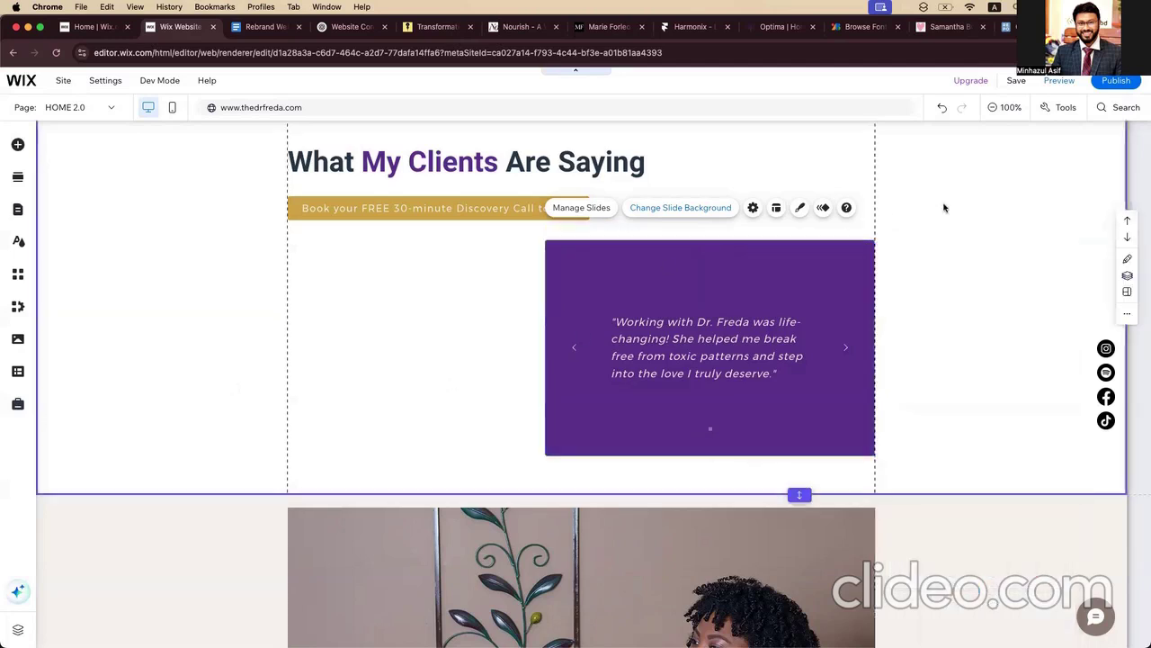
Step: Narrow the purple slideshow slightly more from its left edge and move the quote back to its horizontal centre
left_click(798, 277)
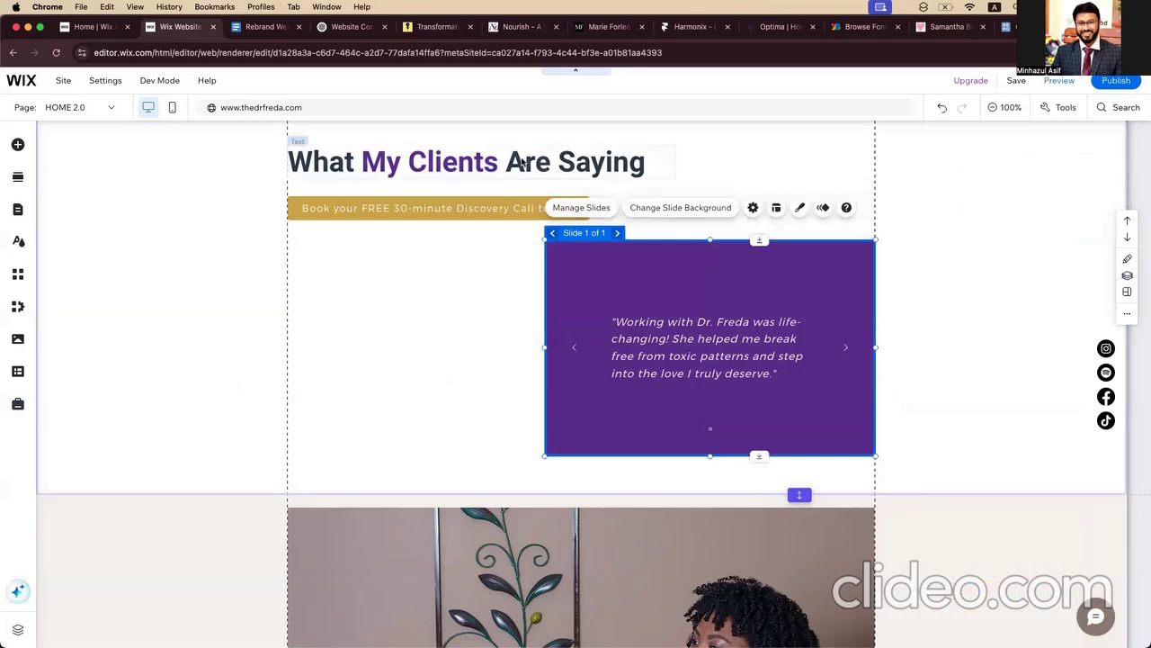
left_click(781, 167)
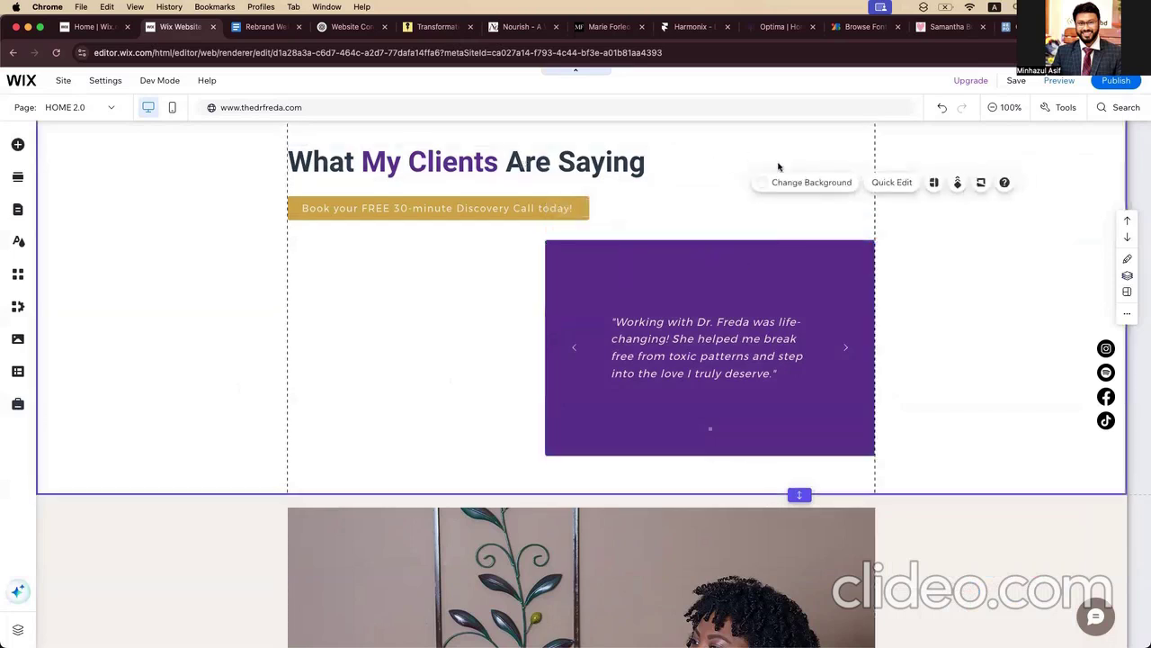
left_click(667, 268)
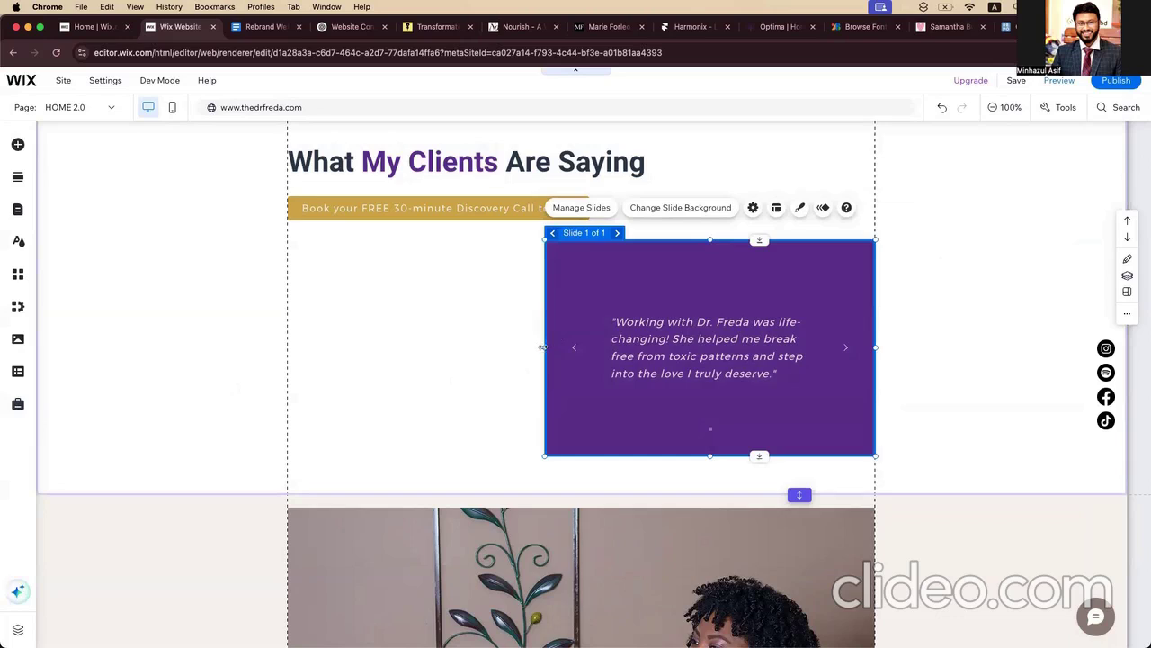
left_click_drag(542, 346, 576, 353)
left_click_drag(691, 367, 677, 369)
Step: Shorten the slideshow from its lower edge and move the quote up to keep it vertically centred
left_click(697, 406)
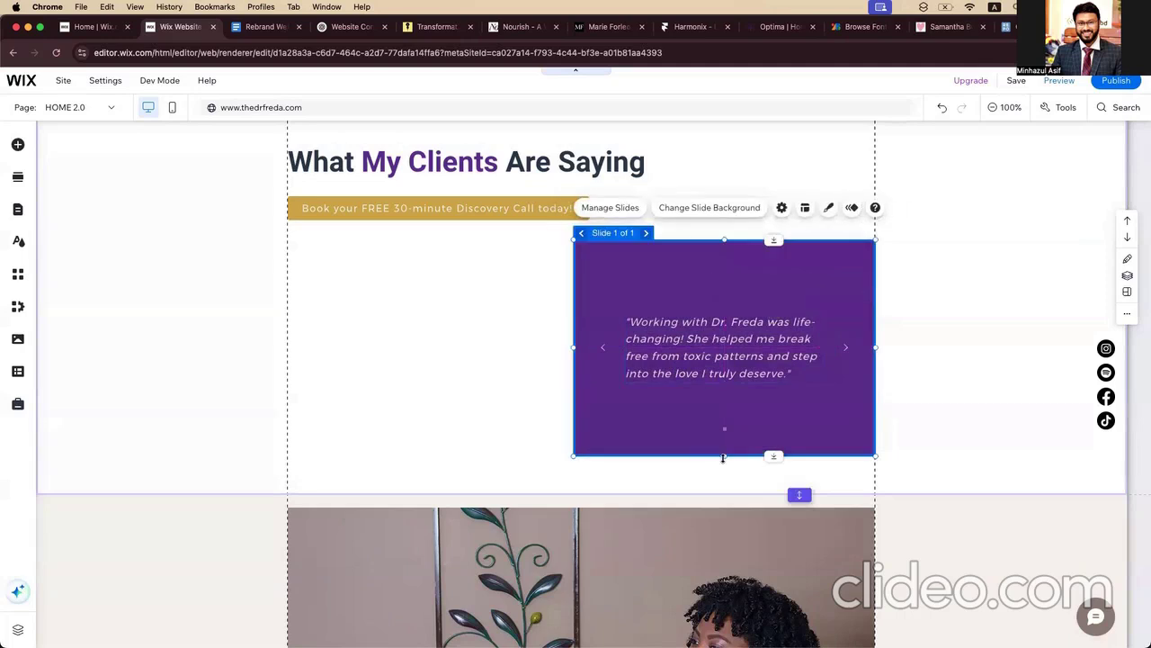
left_click_drag(721, 430, 719, 412)
left_click(721, 324)
left_click_drag(721, 325, 720, 307)
left_click(908, 332)
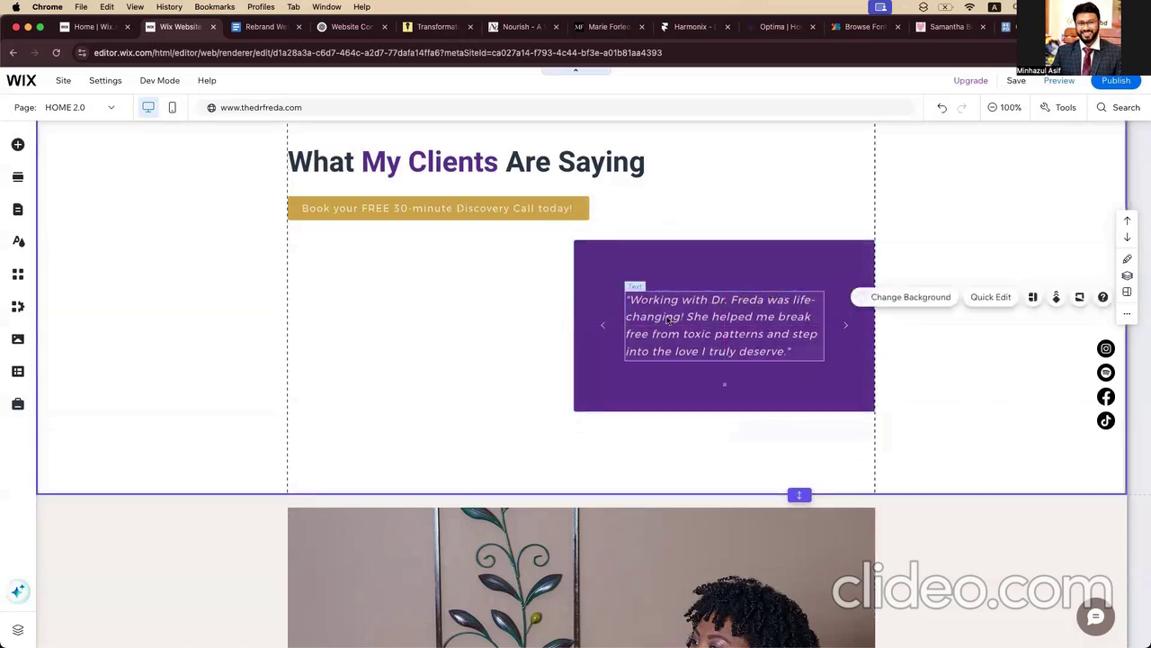
Step: Recolour the testimonial quote text with the saved white colour
left_click(769, 329)
left_click(674, 266)
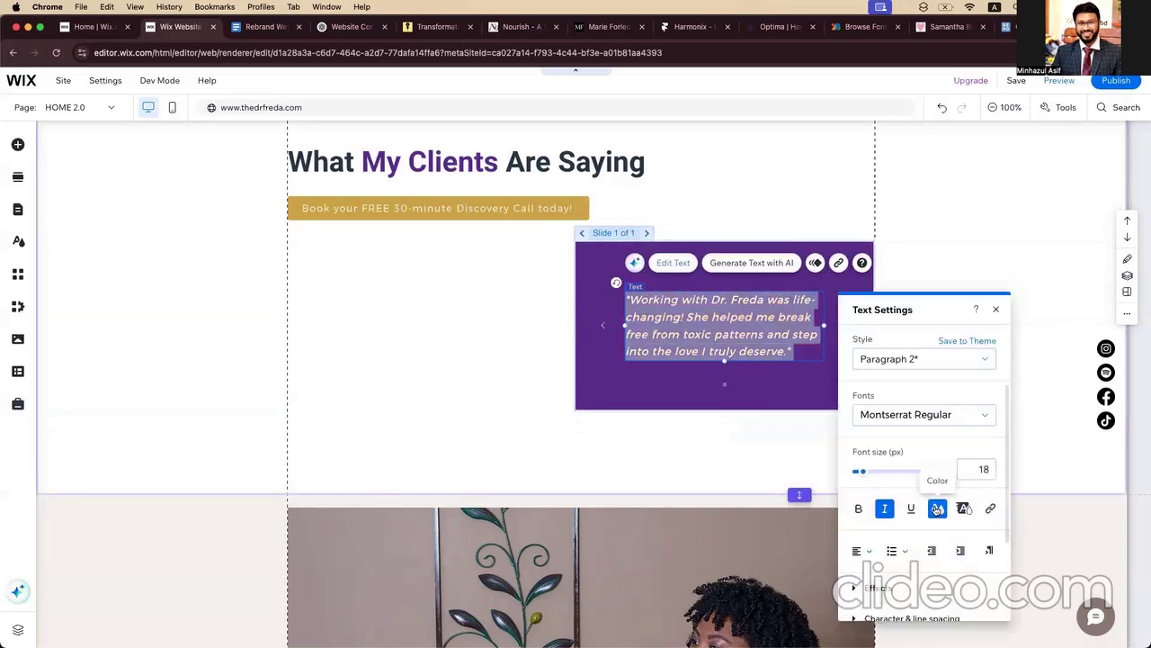
left_click(937, 509)
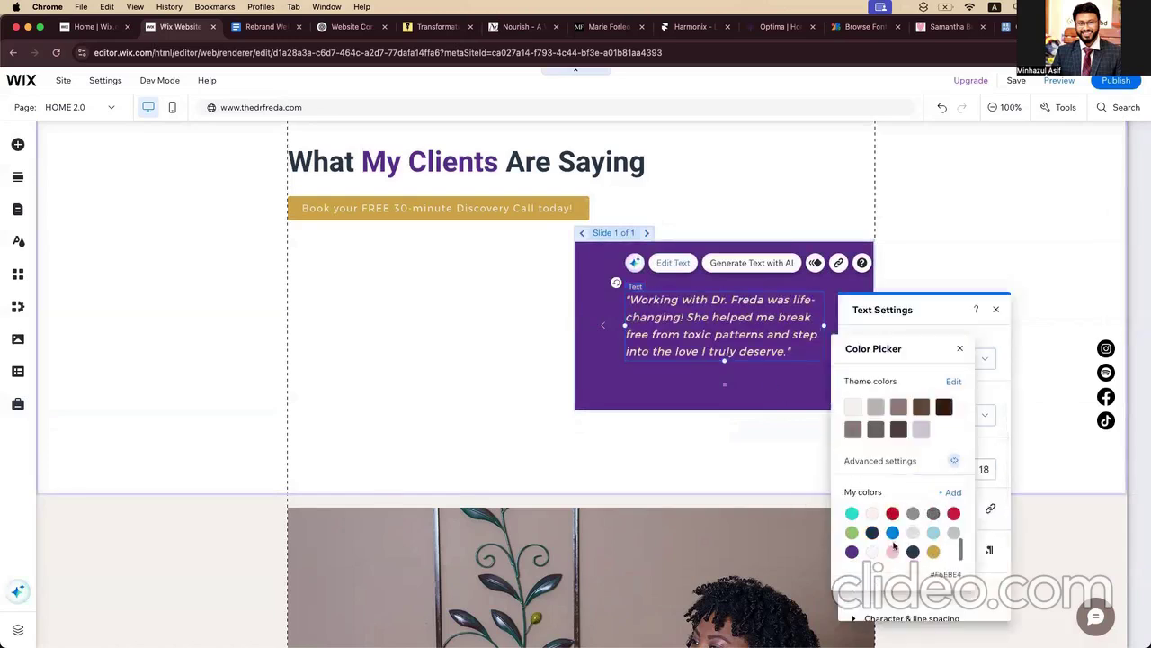
left_click(872, 552)
left_click(503, 391)
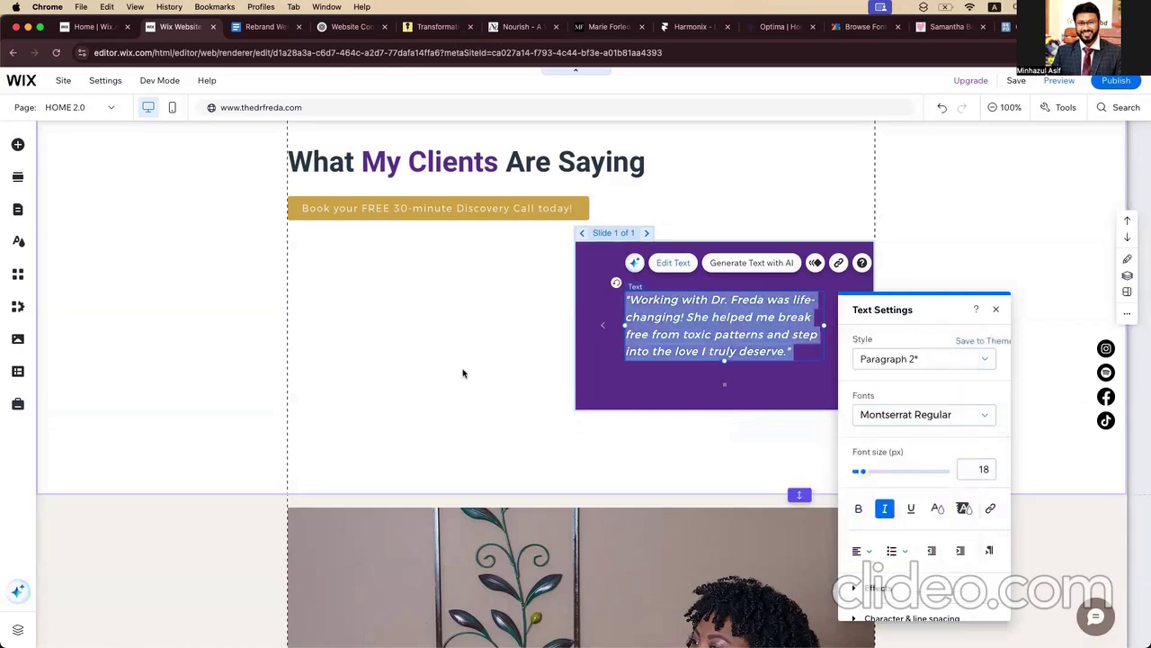
left_click(465, 378)
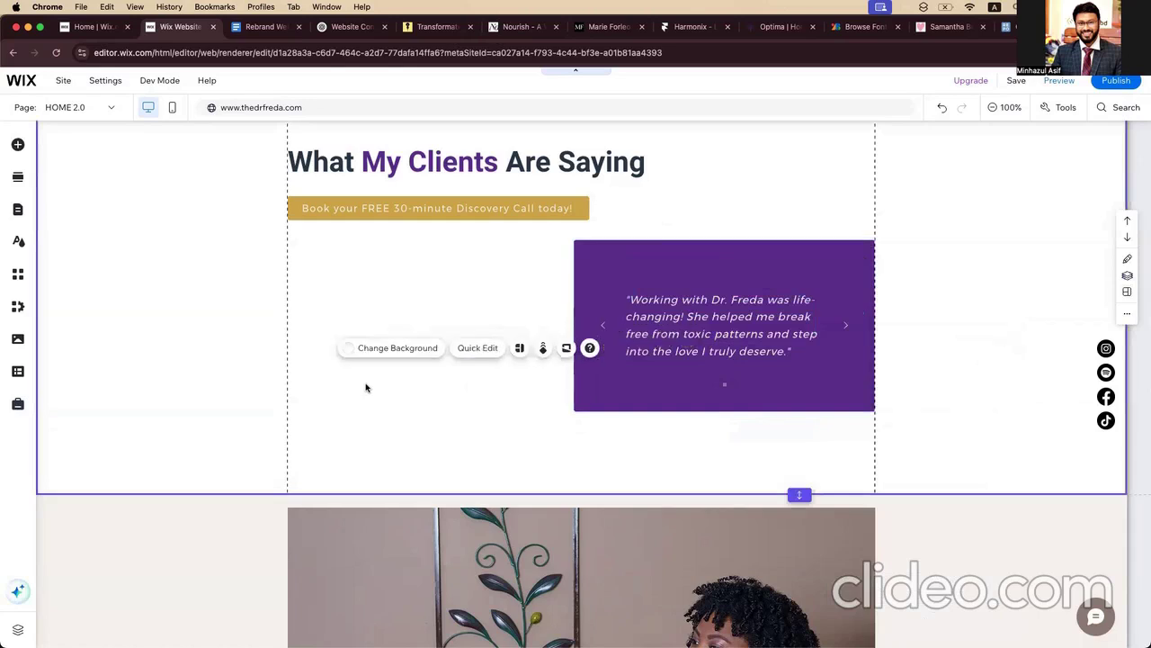
left_click(195, 279)
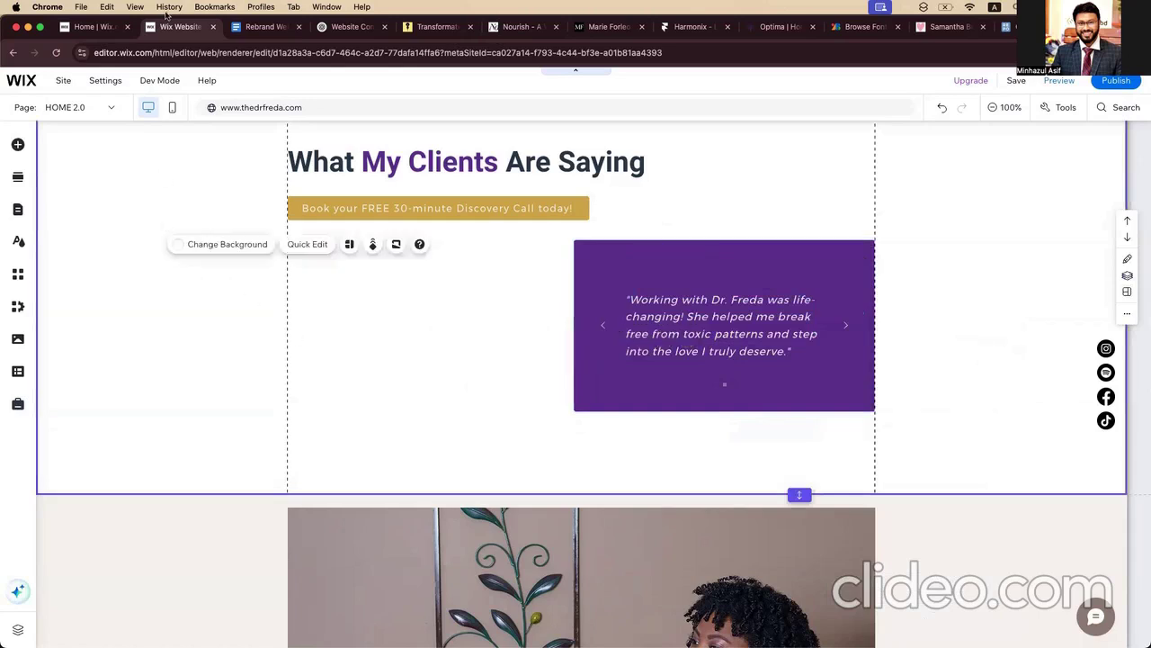
Step: In the mobile view, reduce the testimonial quote's text size by one increment and move it lower in its slide
left_click(173, 110)
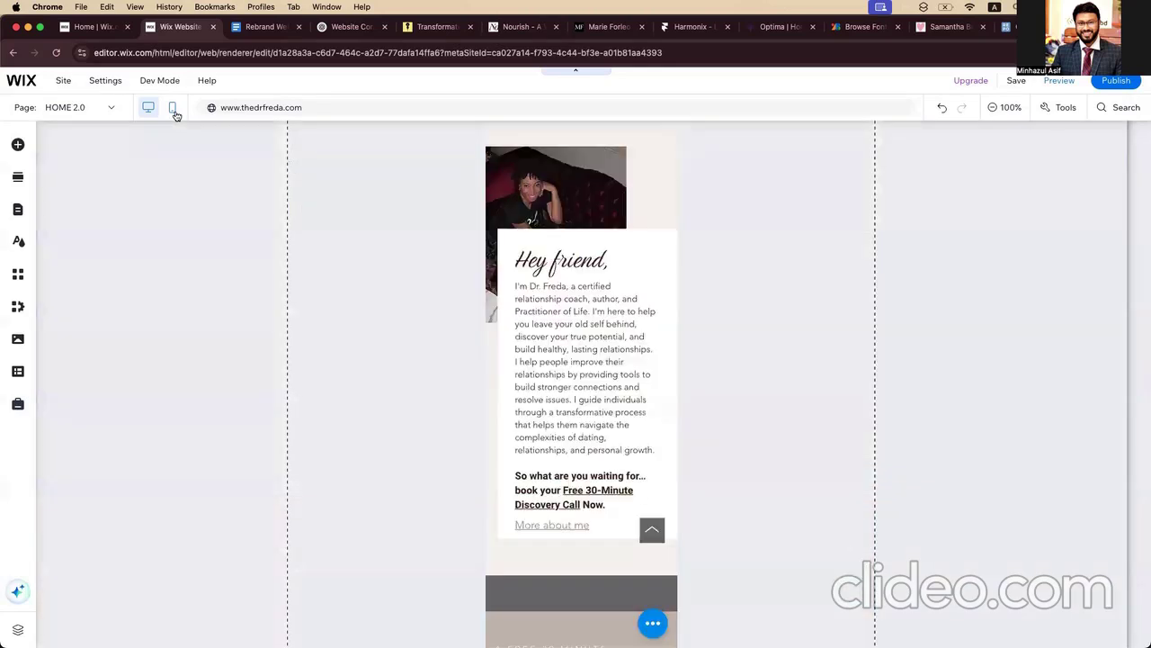
scroll(573, 248, "down", 10)
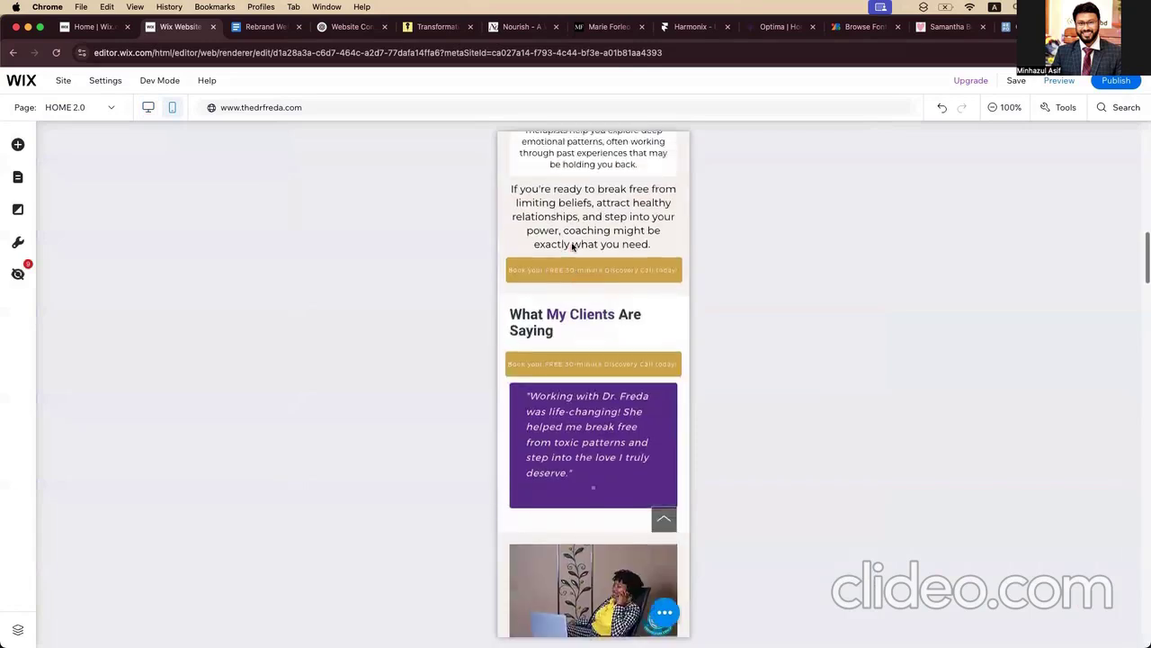
scroll(573, 249, "up", 1)
scroll(572, 250, "down", 2)
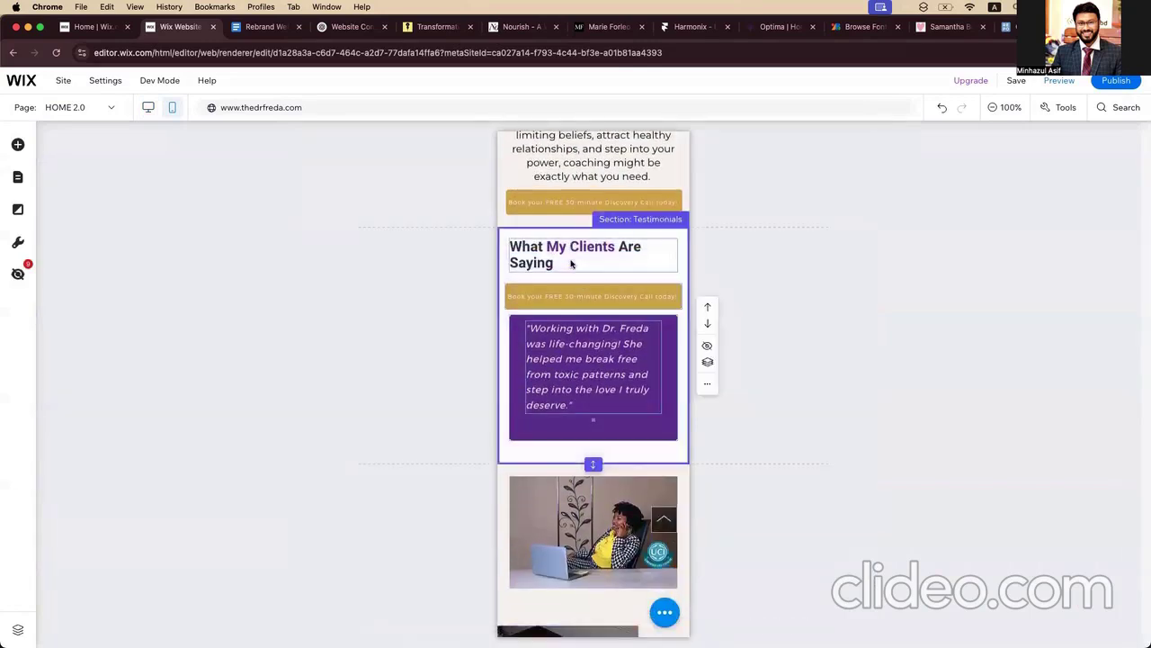
left_click(601, 324)
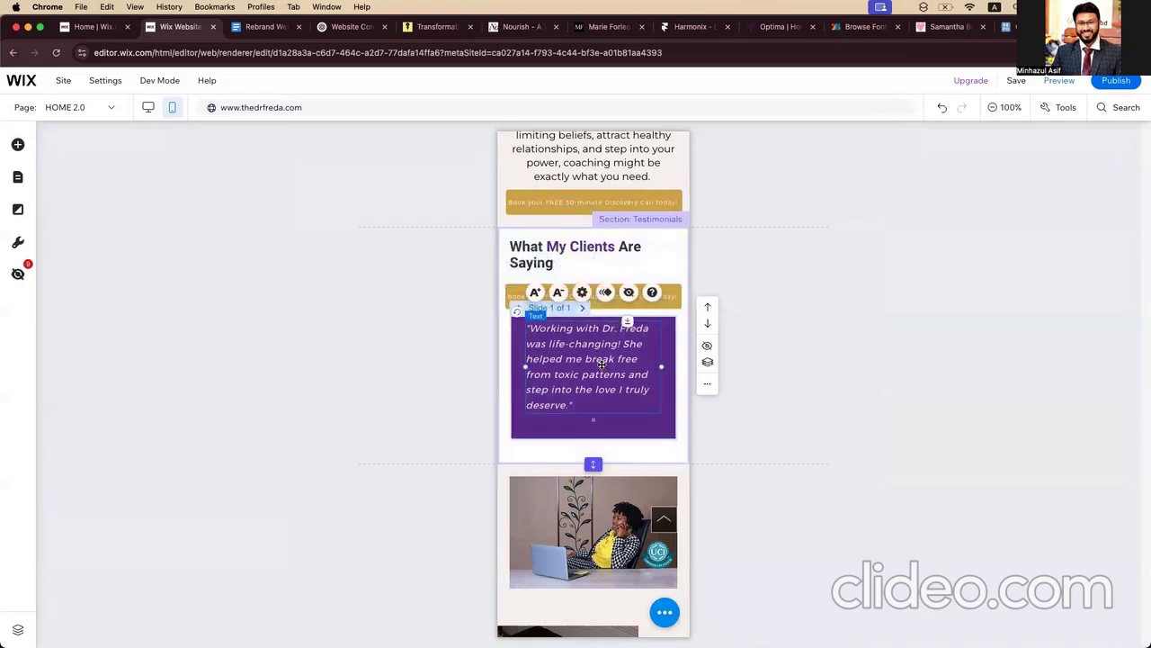
left_click(559, 293)
left_click_drag(603, 381, 604, 404)
left_click(470, 403)
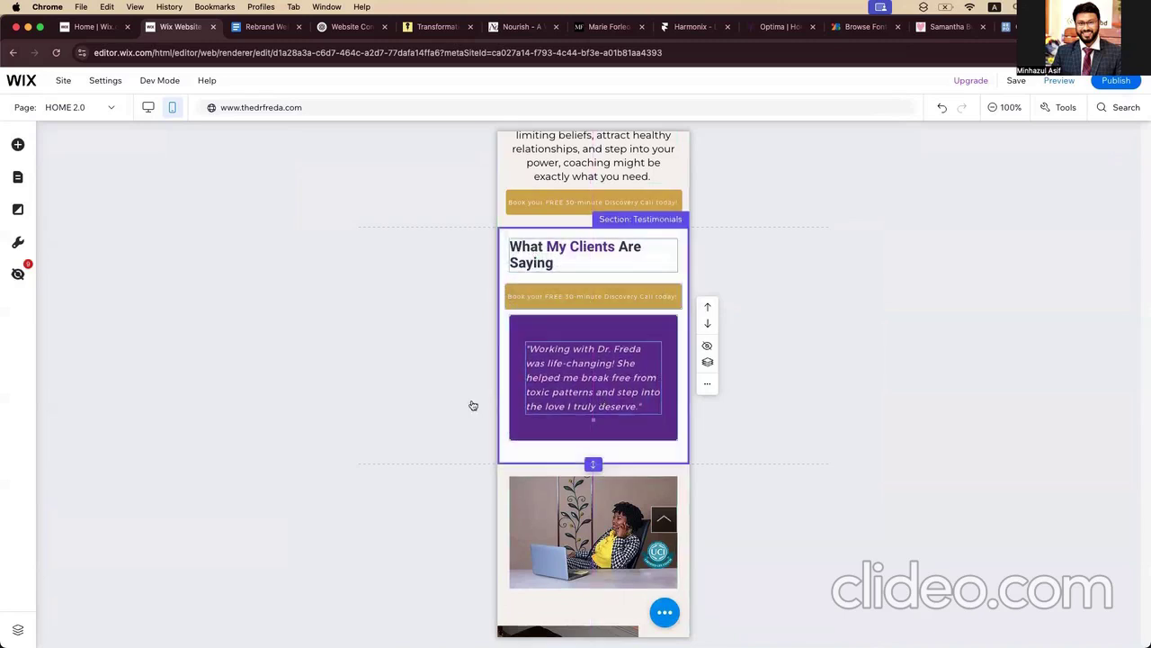
Step: Check the mobile testimonials section, then return to the desktop view of the page
left_click(635, 332)
left_click(635, 252)
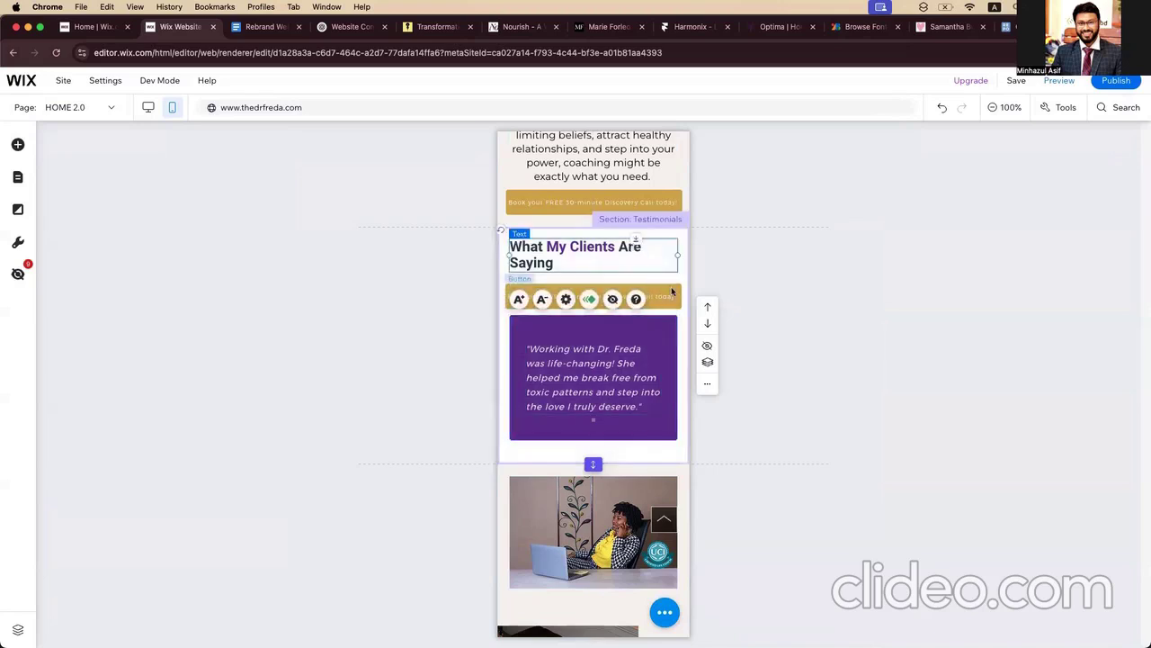
left_click(146, 106)
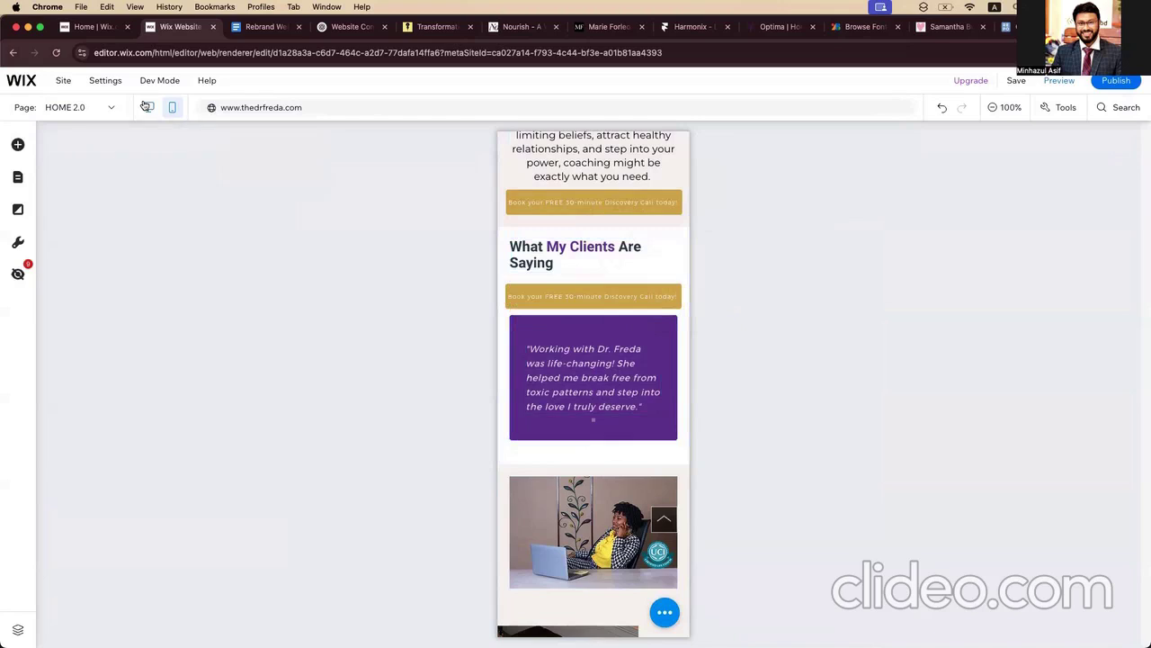
Step: Return to the desktop view and duplicate the testimonial slide twice, giving the slideshow three slides
left_click(146, 106)
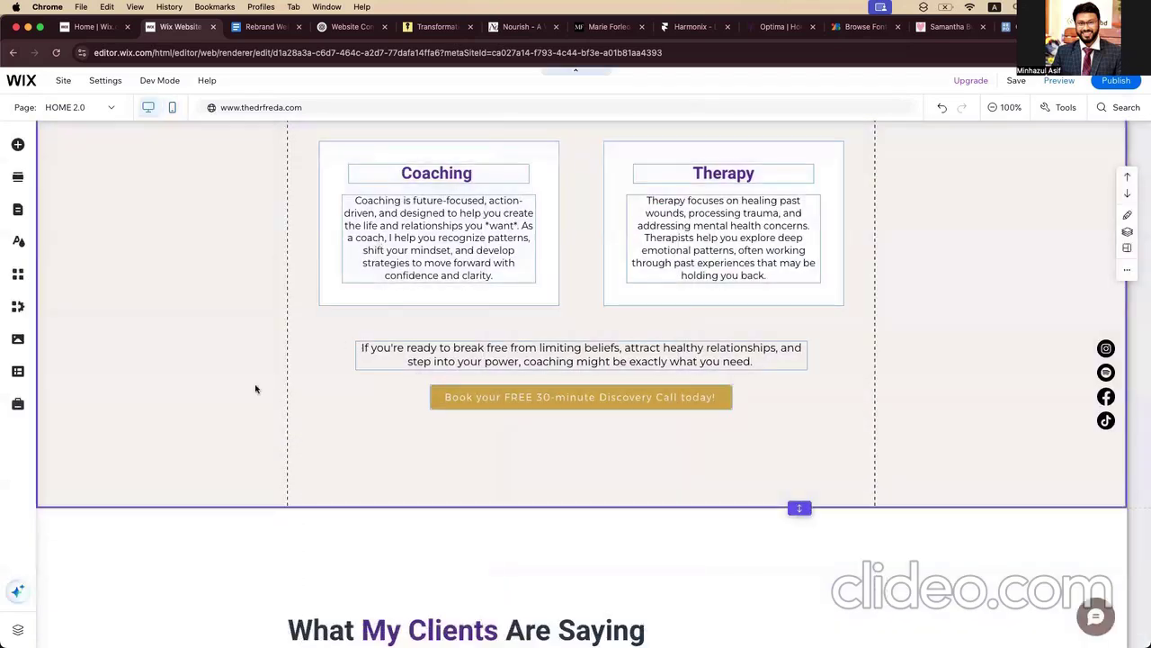
left_click(256, 388)
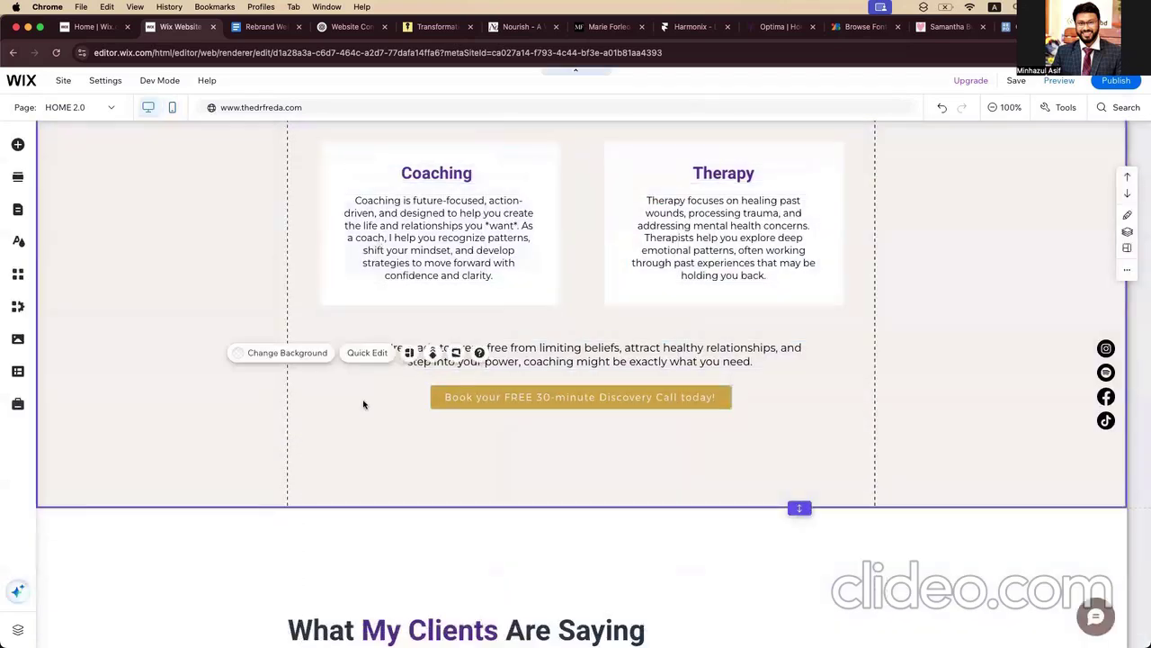
scroll(363, 403, "up", 4)
scroll(364, 404, "down", 5)
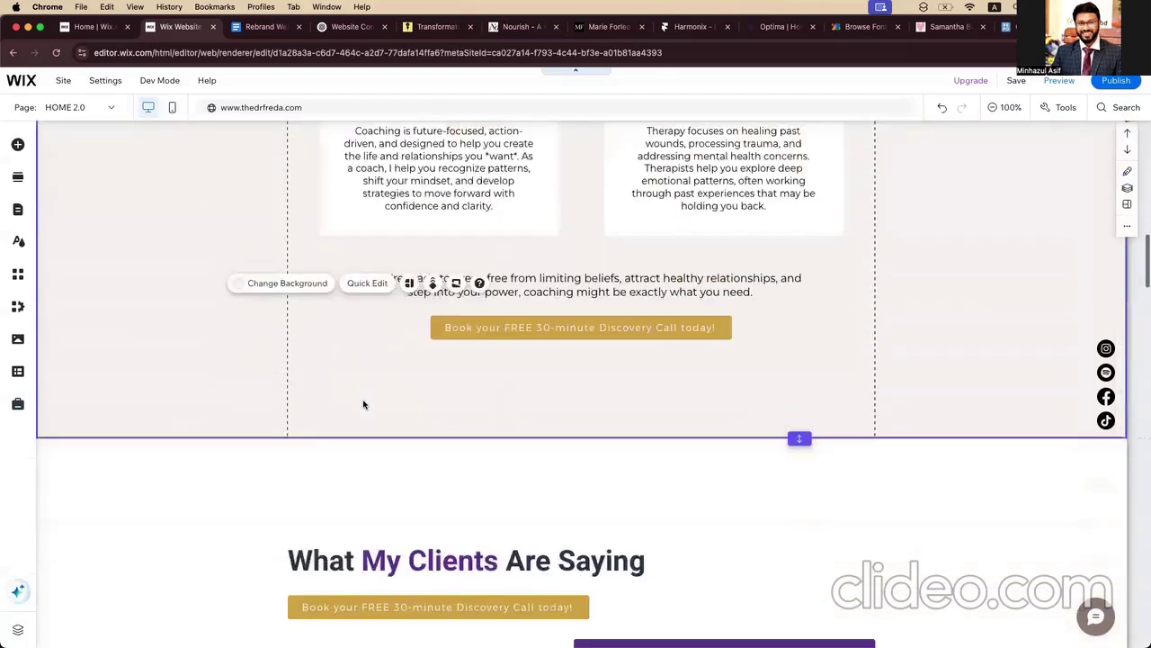
scroll(364, 403, "down", 4)
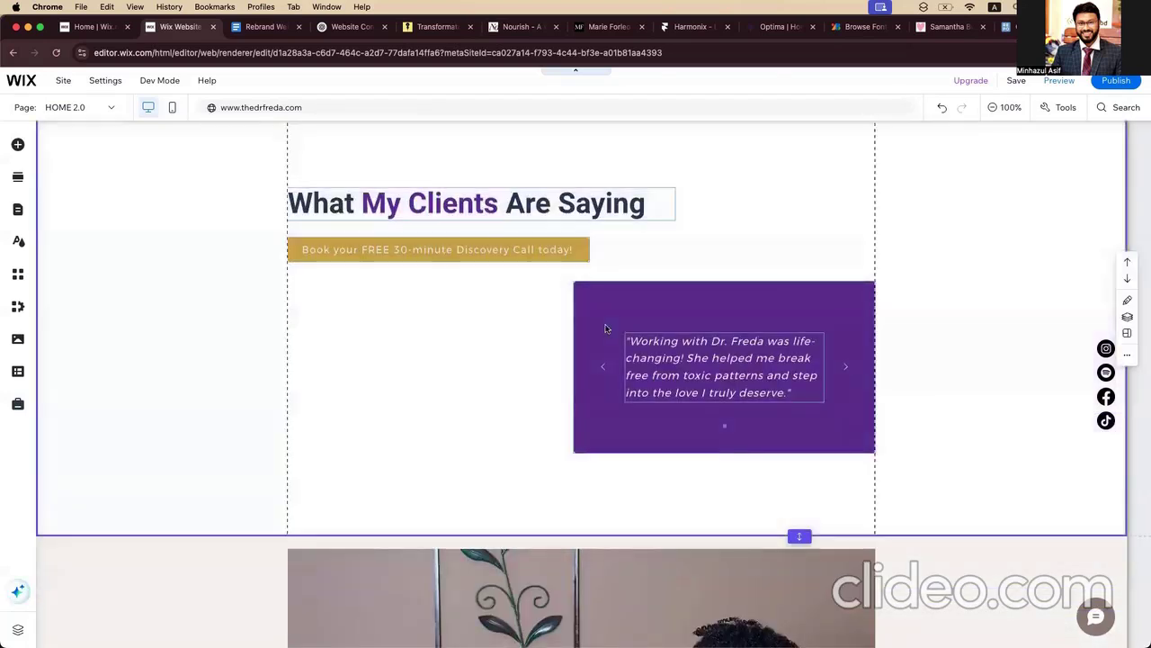
left_click(605, 328)
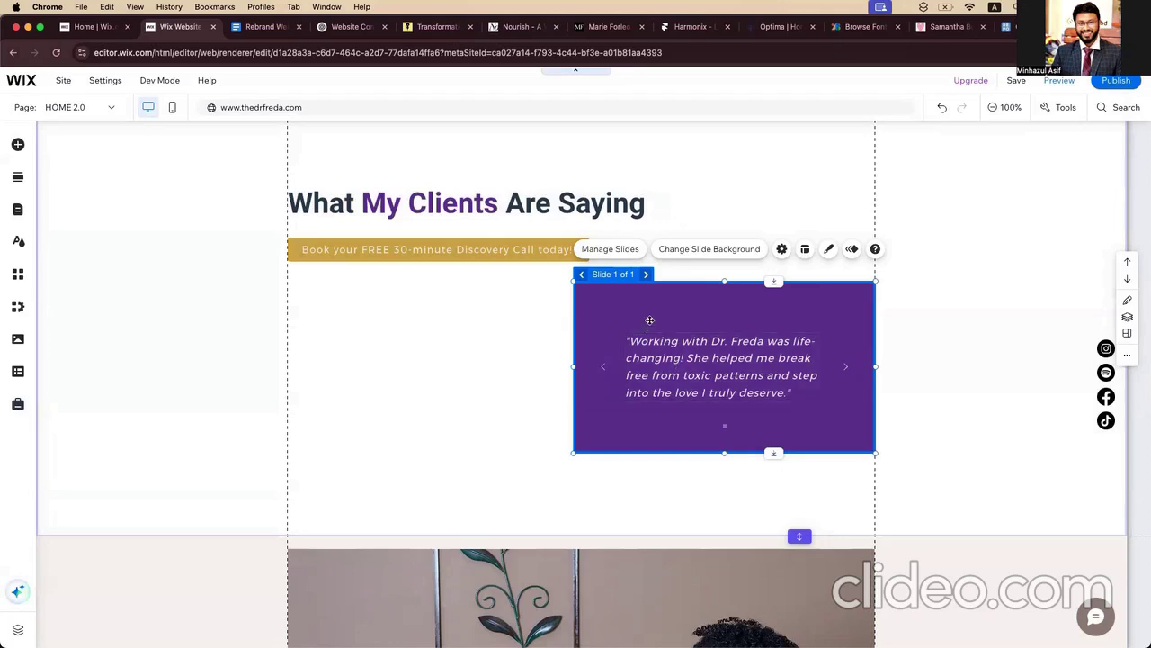
left_click(632, 252)
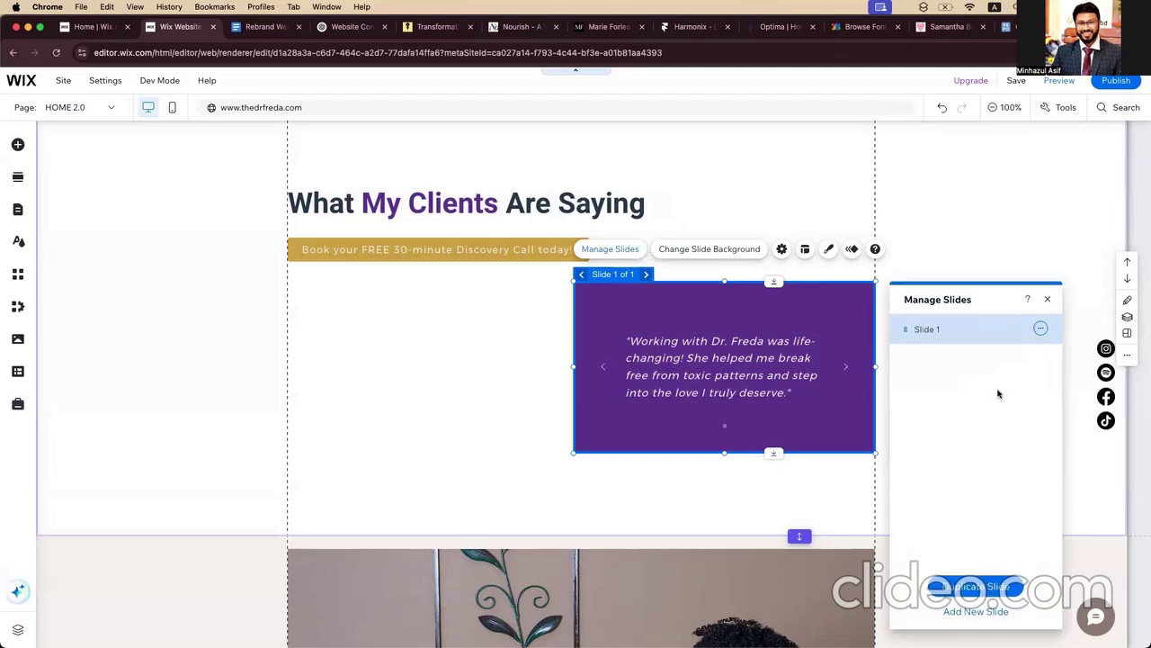
left_click(1040, 329)
left_click(1067, 348)
left_click(1041, 358)
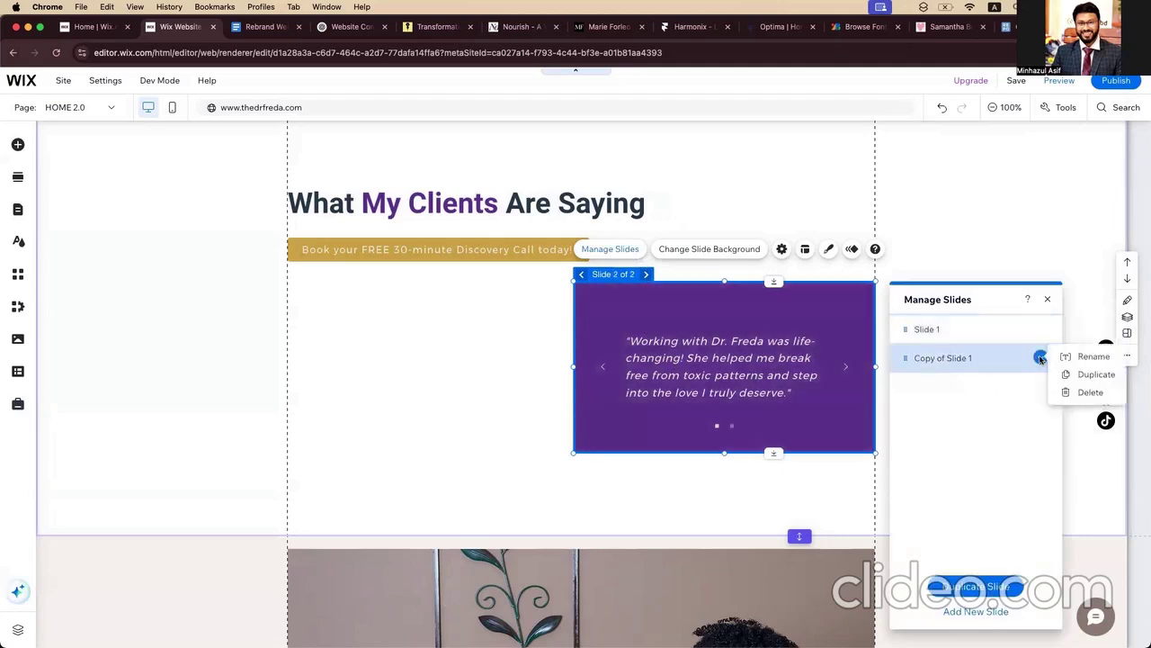
left_click(1070, 376)
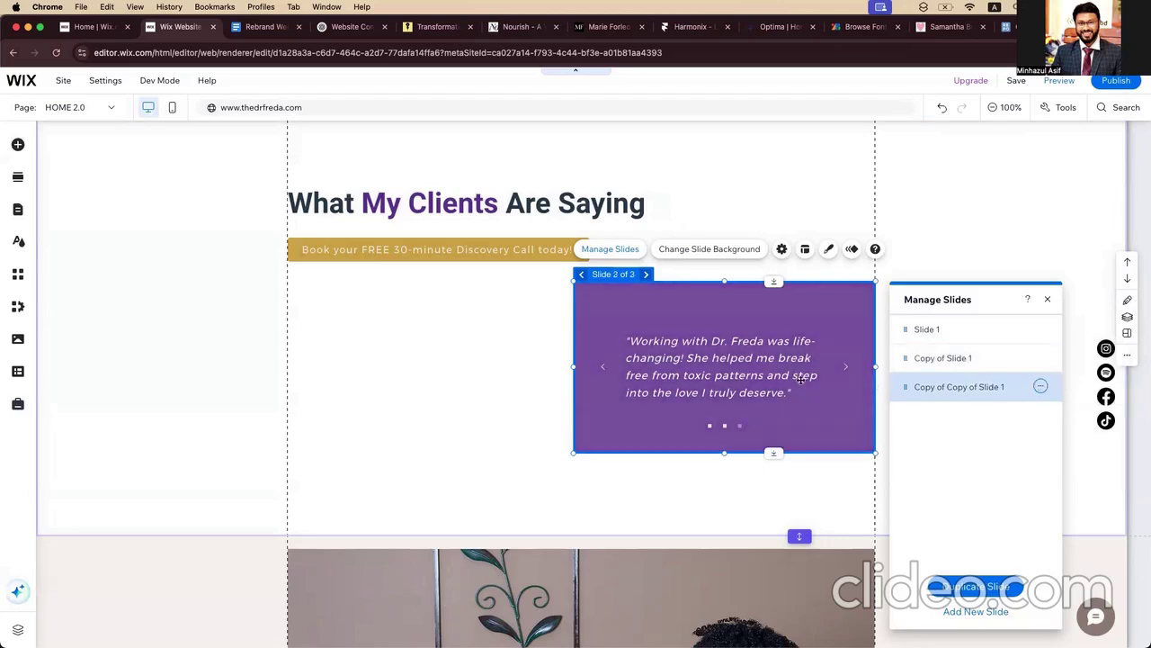
Step: Replace the second slide's quote with the "I went from feeling stuck and unworthy" testimonial from the Rebrand Website Content document
left_click(926, 359)
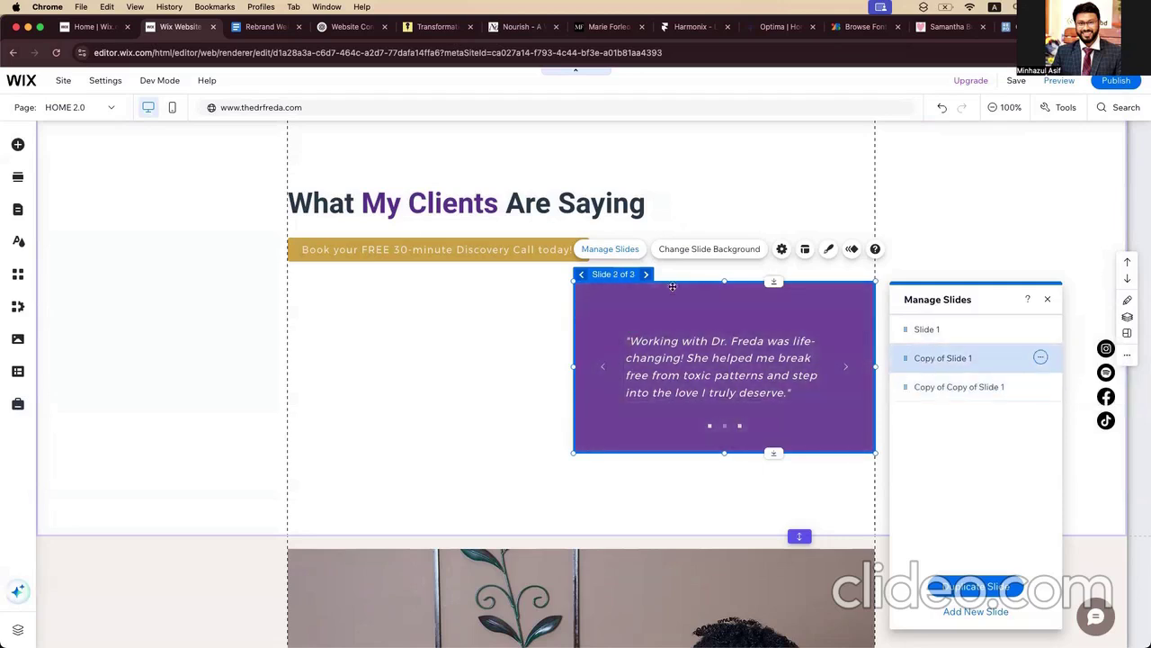
left_click(674, 351)
left_click(266, 26)
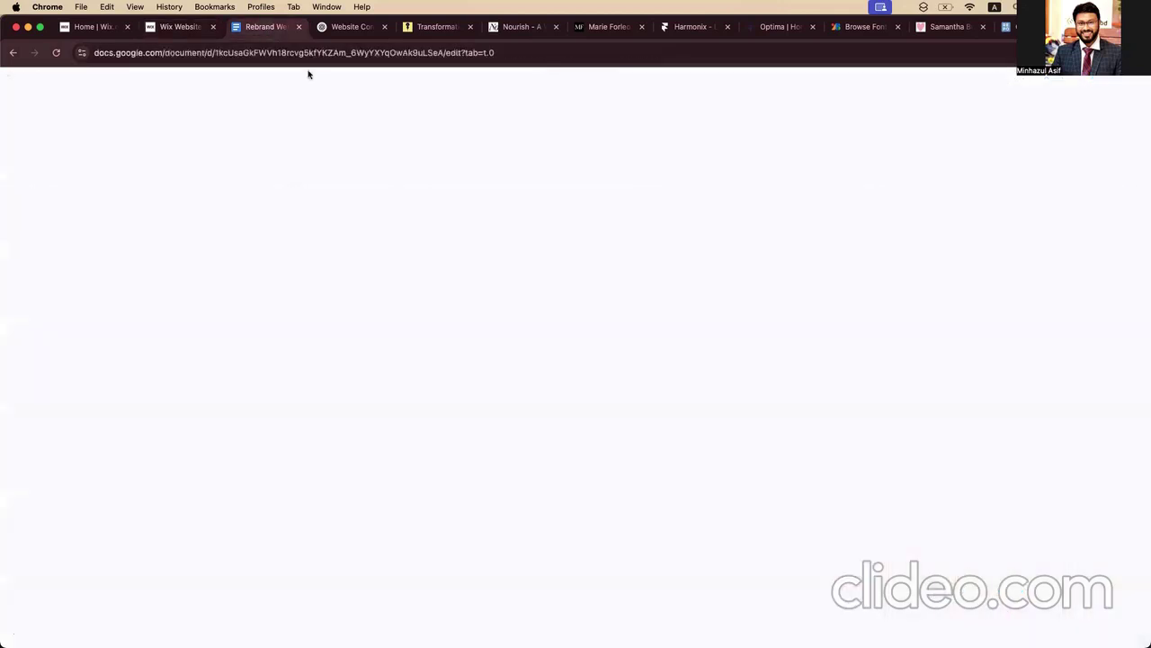
left_click_drag(373, 405, 453, 417)
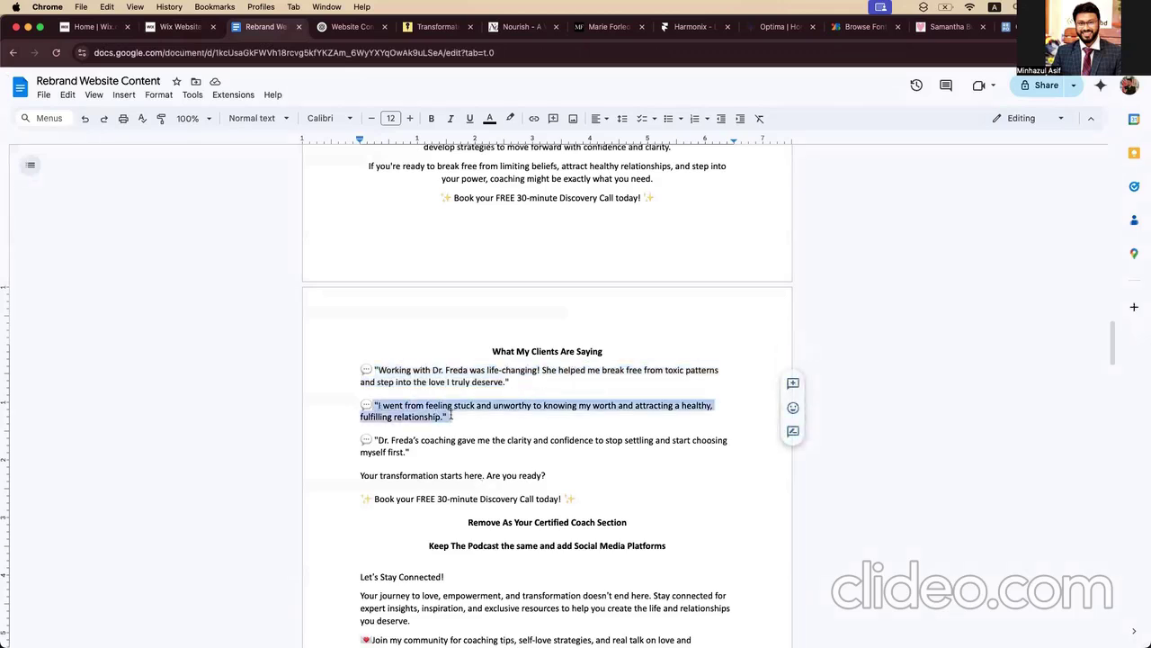
left_click(168, 27)
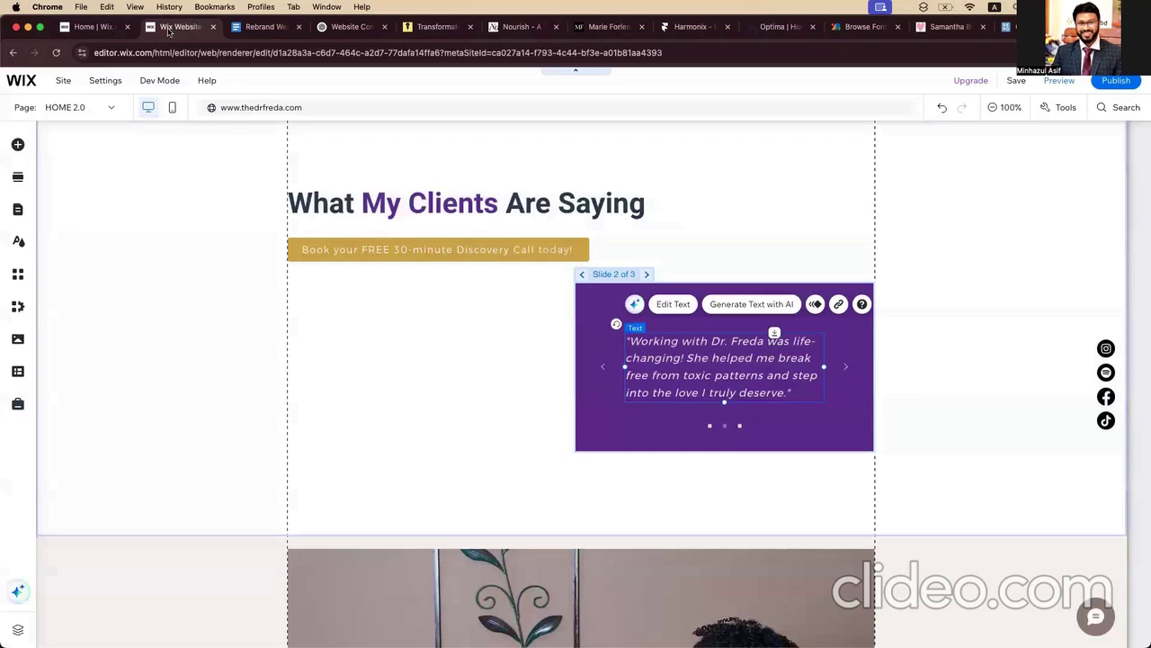
left_click(674, 304)
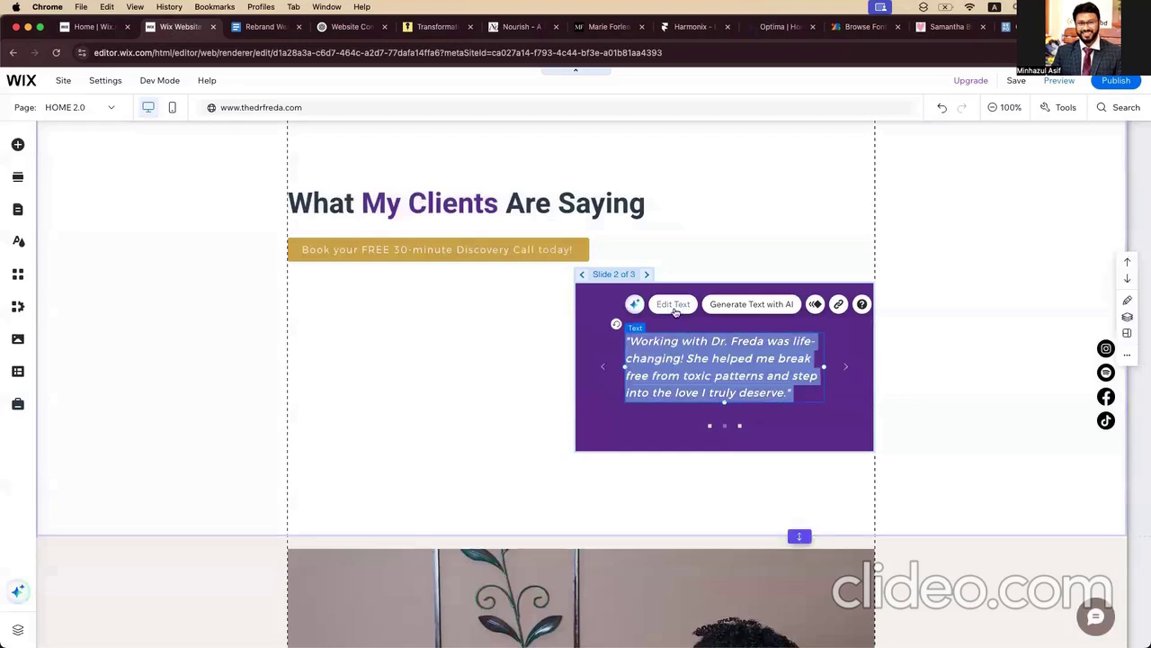
key("super+v")
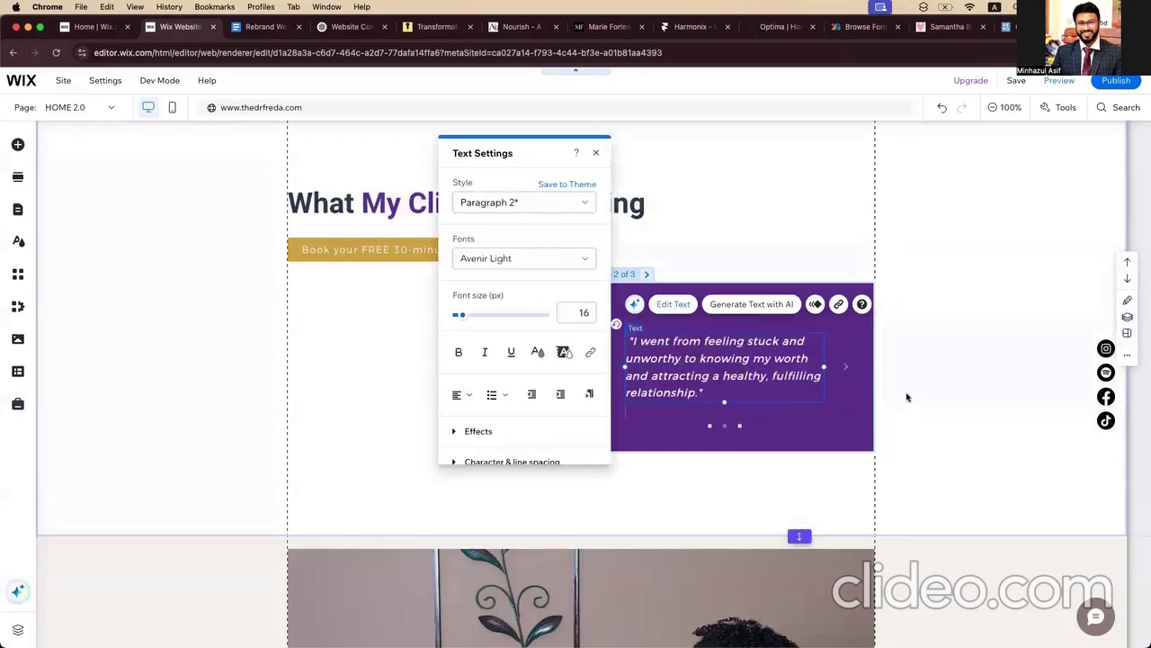
key("Escape")
Step: Replace the third slide's quote with the testimonial about coaching giving clarity and confidence, copied from the Rebrand Website Content document
left_click(650, 296)
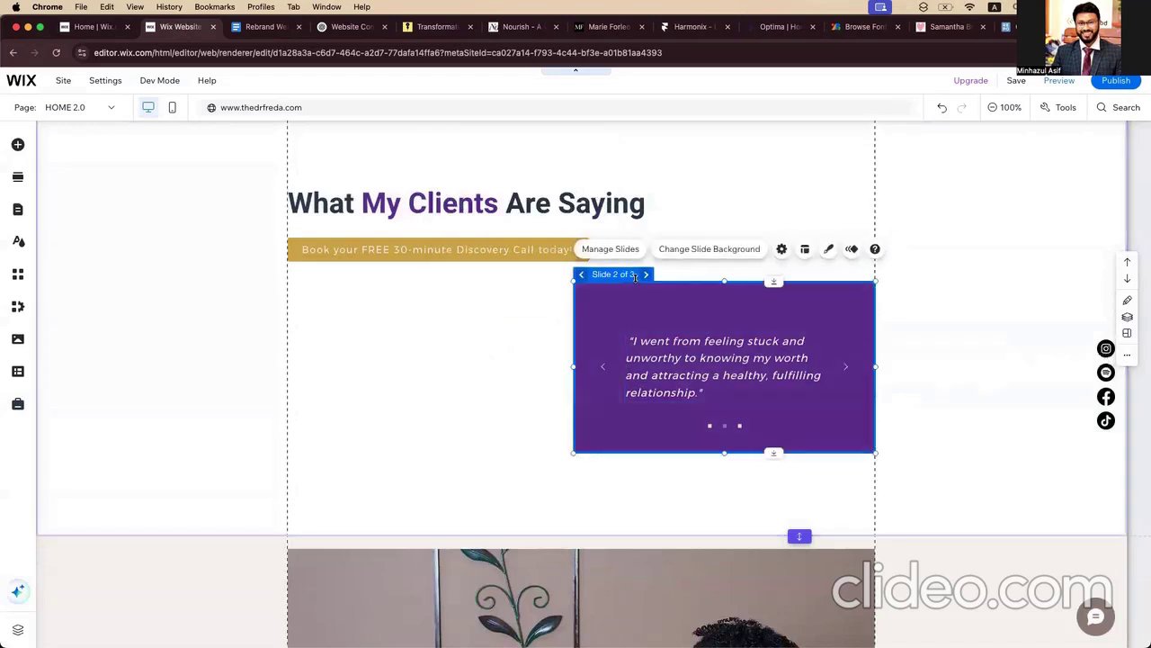
left_click(644, 277)
left_click(644, 277)
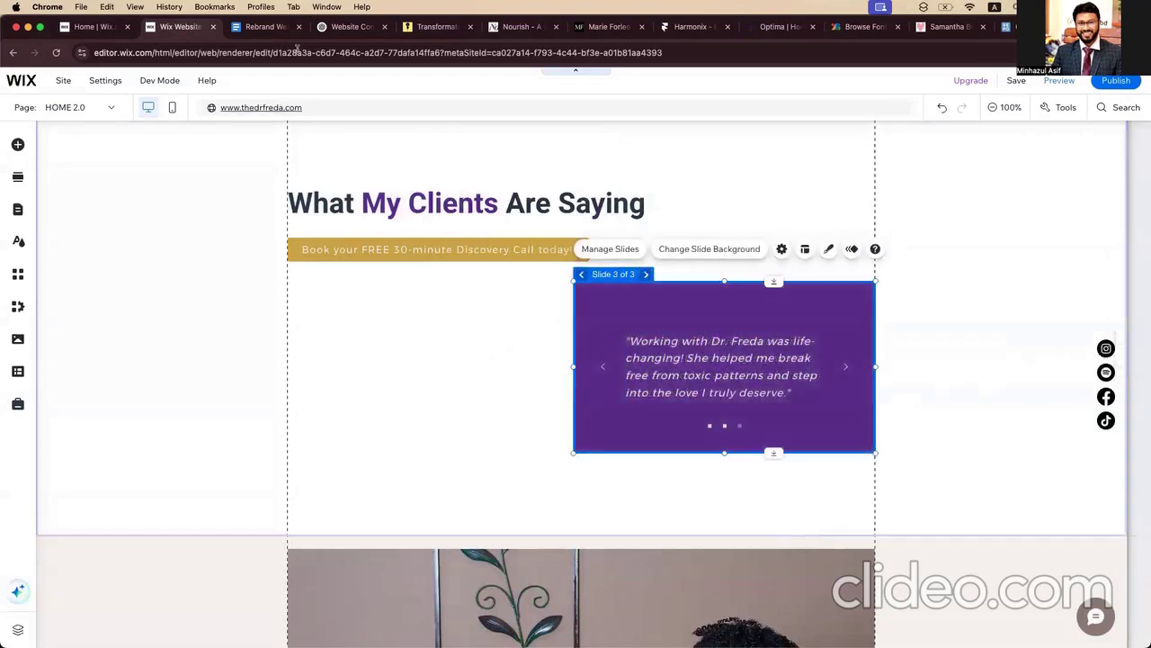
left_click(260, 26)
left_click_drag(372, 440, 411, 450)
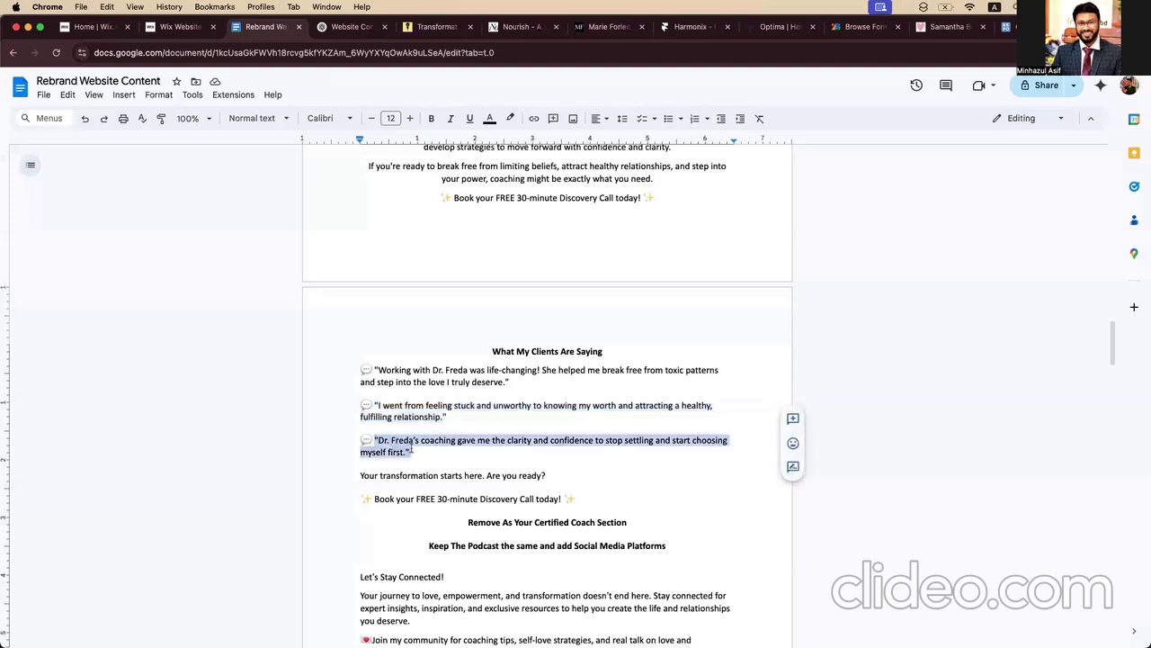
left_click(180, 26)
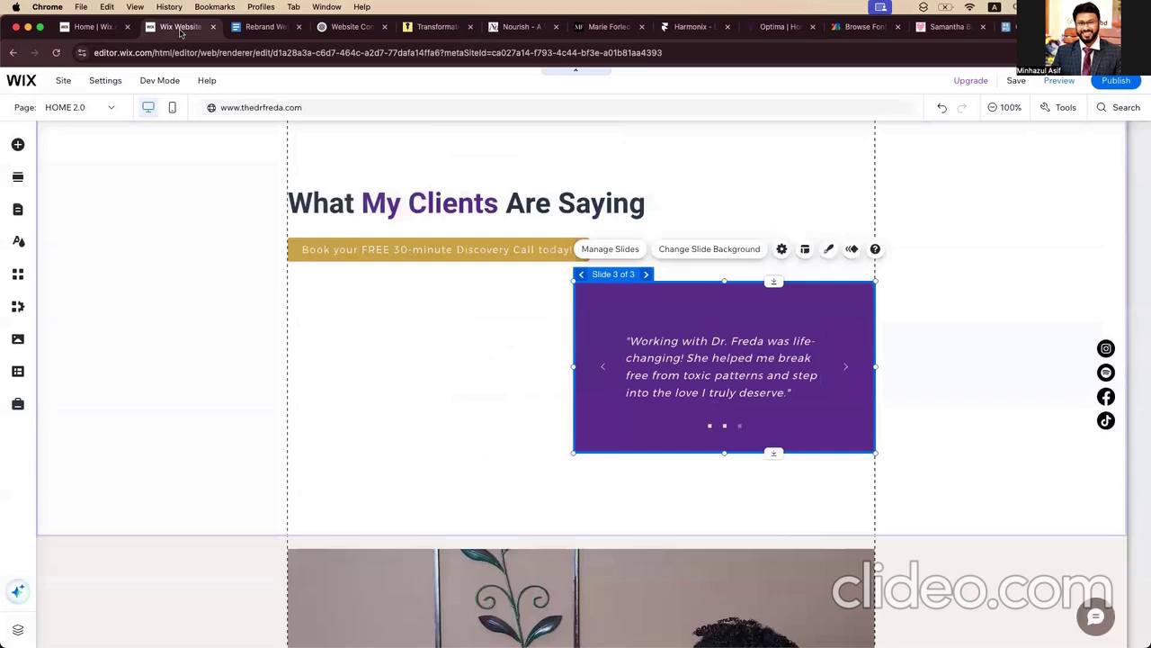
double_click(715, 345)
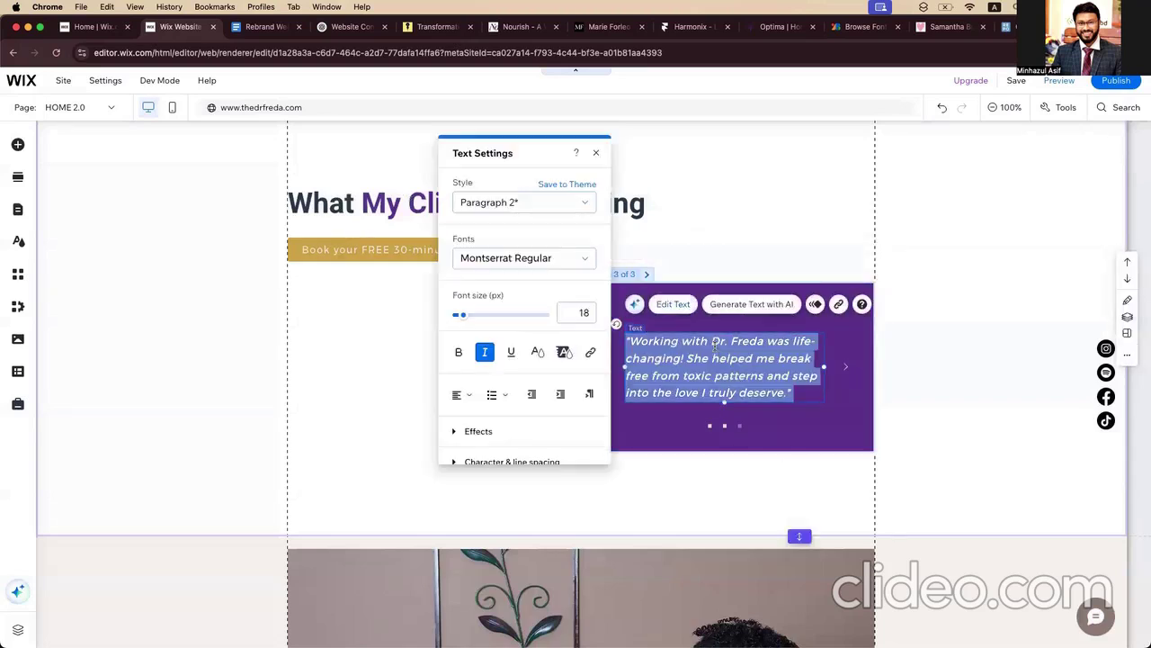
key("super+v")
left_click(924, 430)
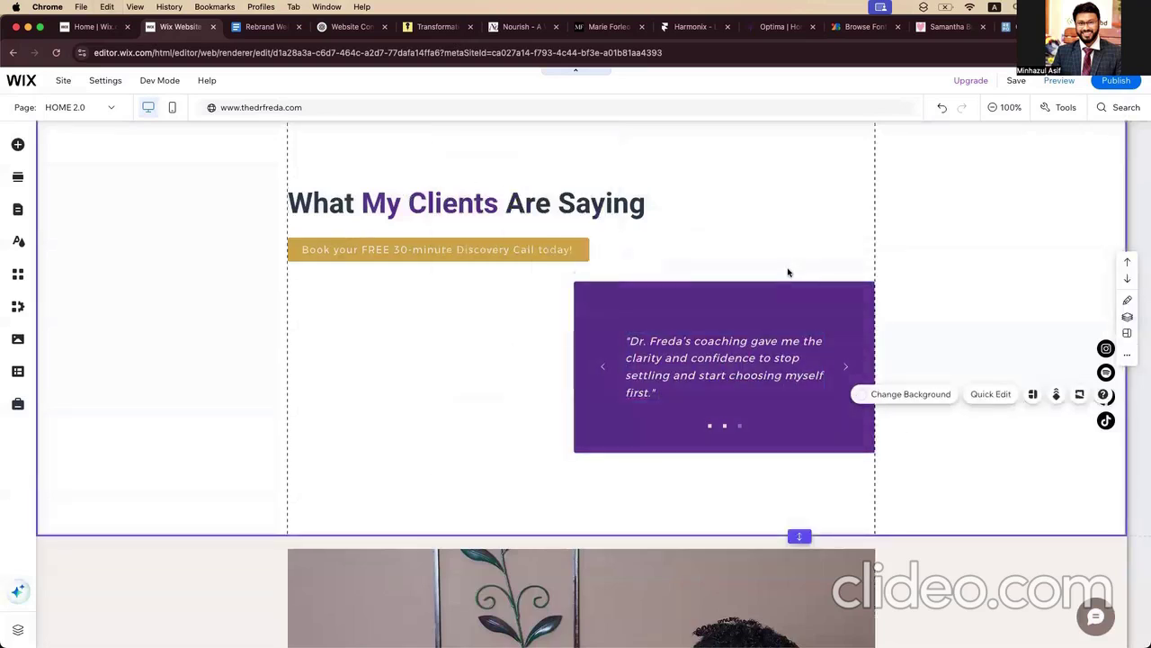
left_click(797, 289)
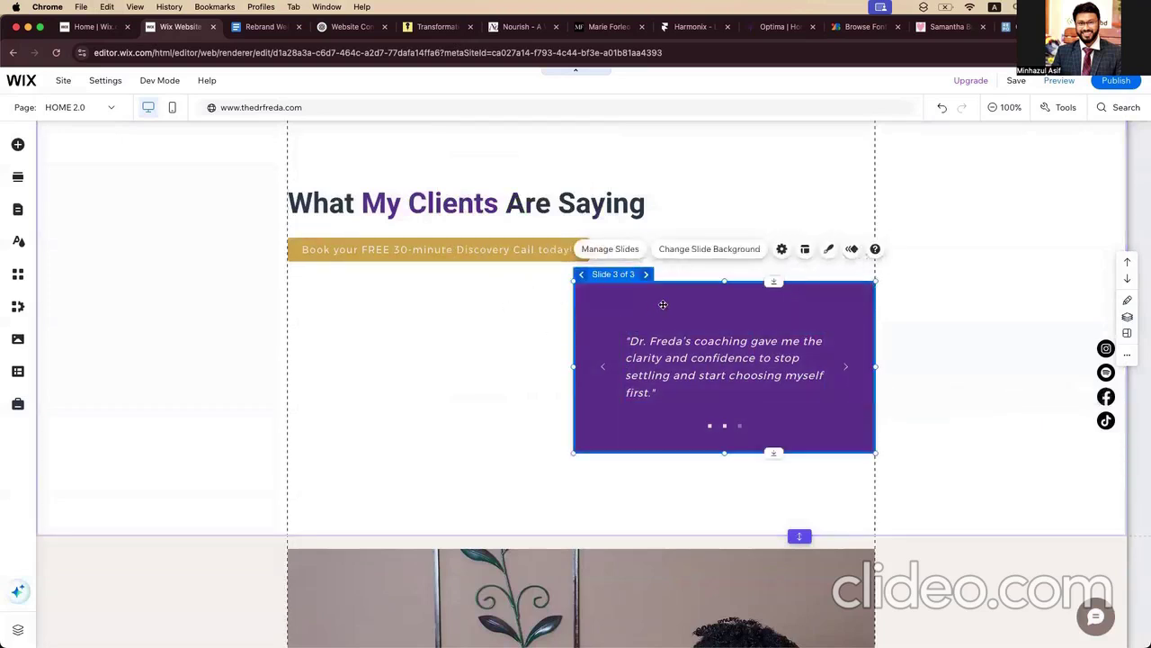
left_click(490, 342)
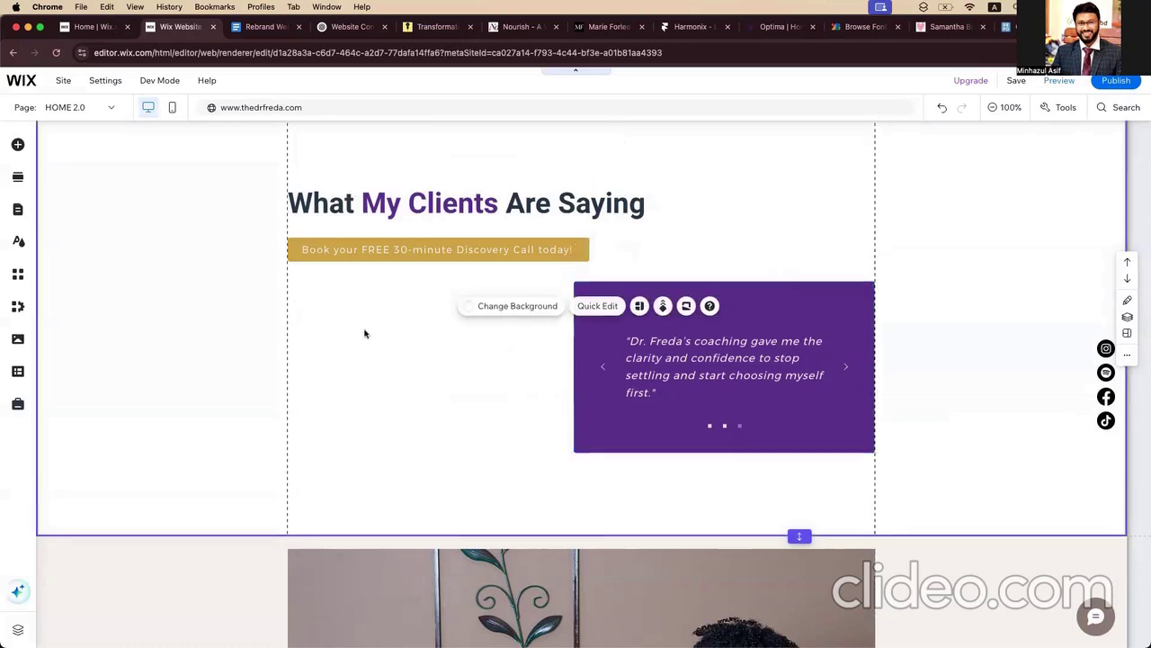
Step: Add the image GMC00025_edited.jpg from the site files to the testimonials section
left_click(18, 146)
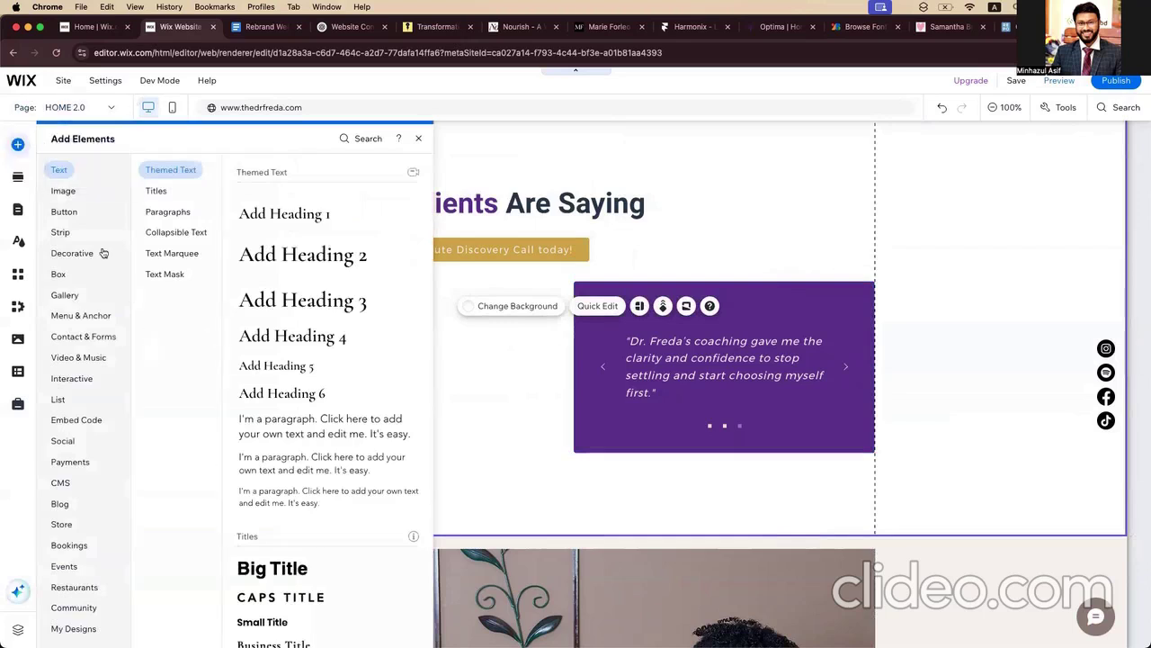
left_click(71, 191)
scroll(374, 458, "down", 4)
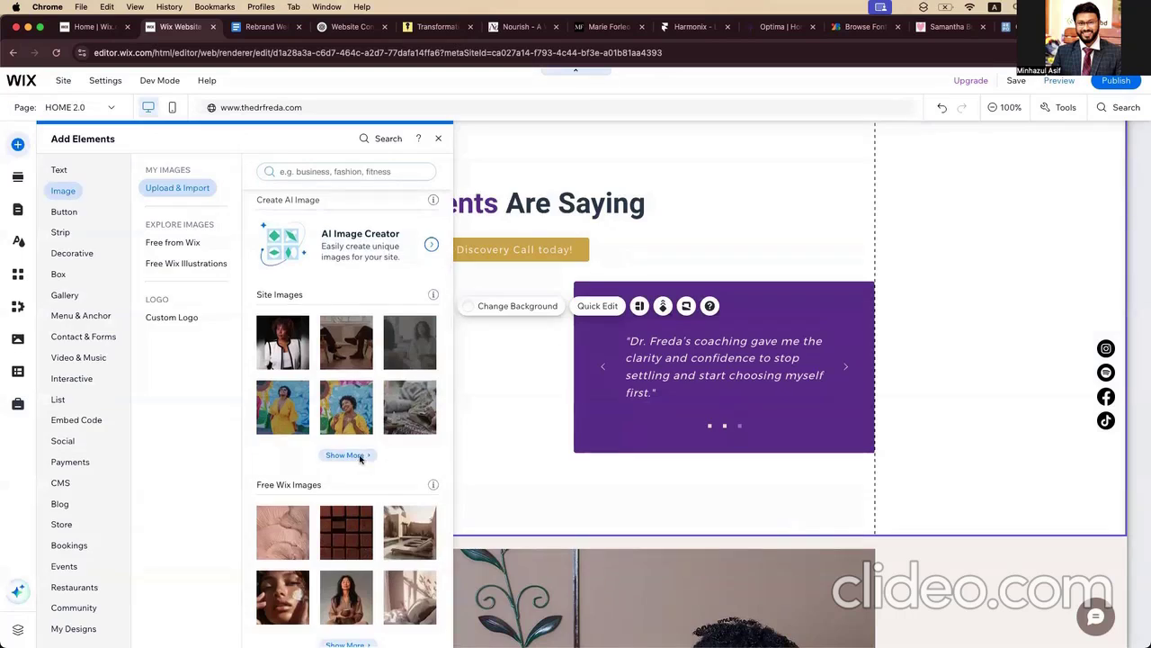
left_click(360, 456)
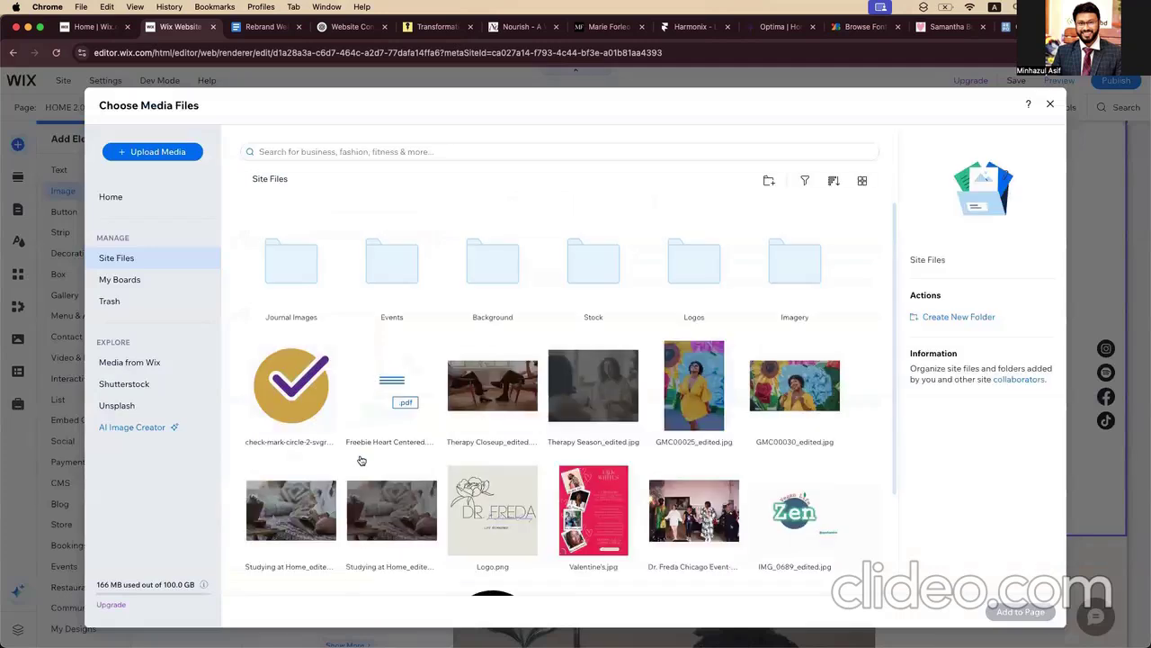
scroll(514, 414, "down", 2)
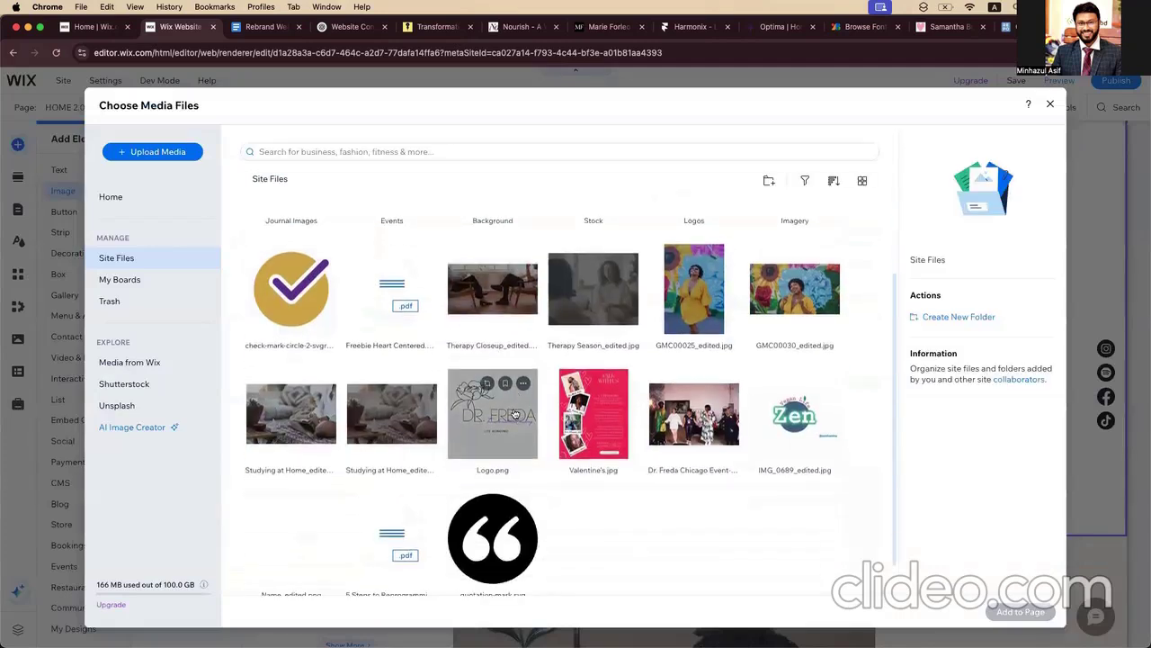
left_click(693, 300)
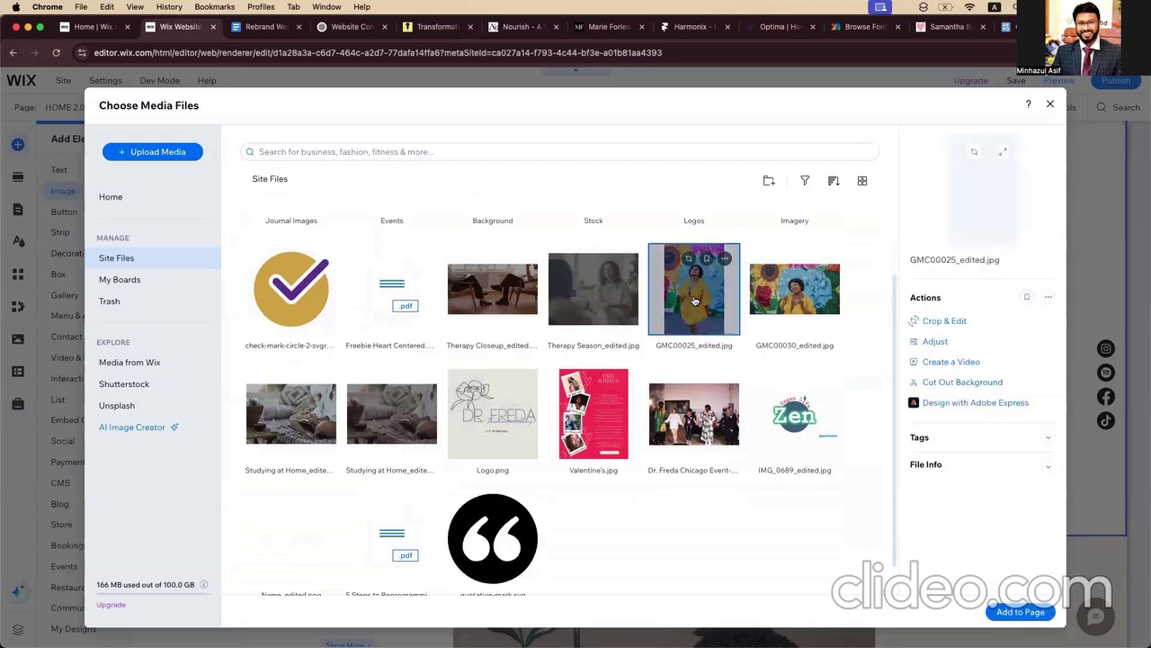
left_click(1015, 611)
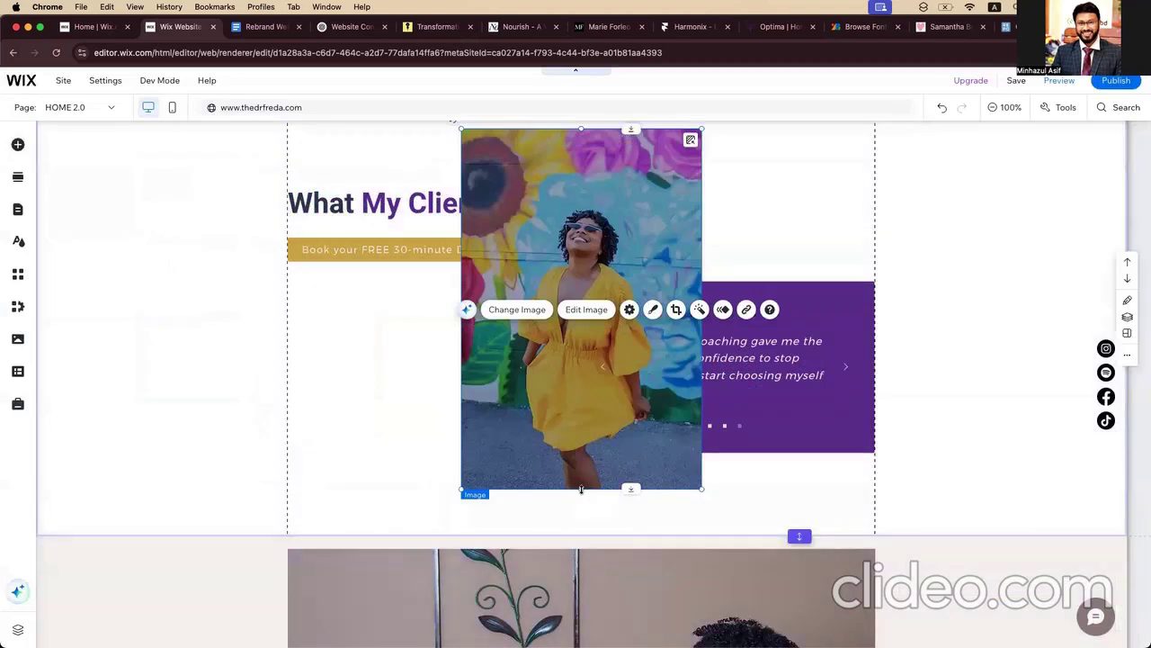
Step: Shorten the image from its lower edge, place it below the booking button beside the slideshow, and match its height to the slideshow
left_click_drag(581, 489, 581, 305)
left_click_drag(577, 208, 404, 361)
left_click_drag(405, 456, 405, 453)
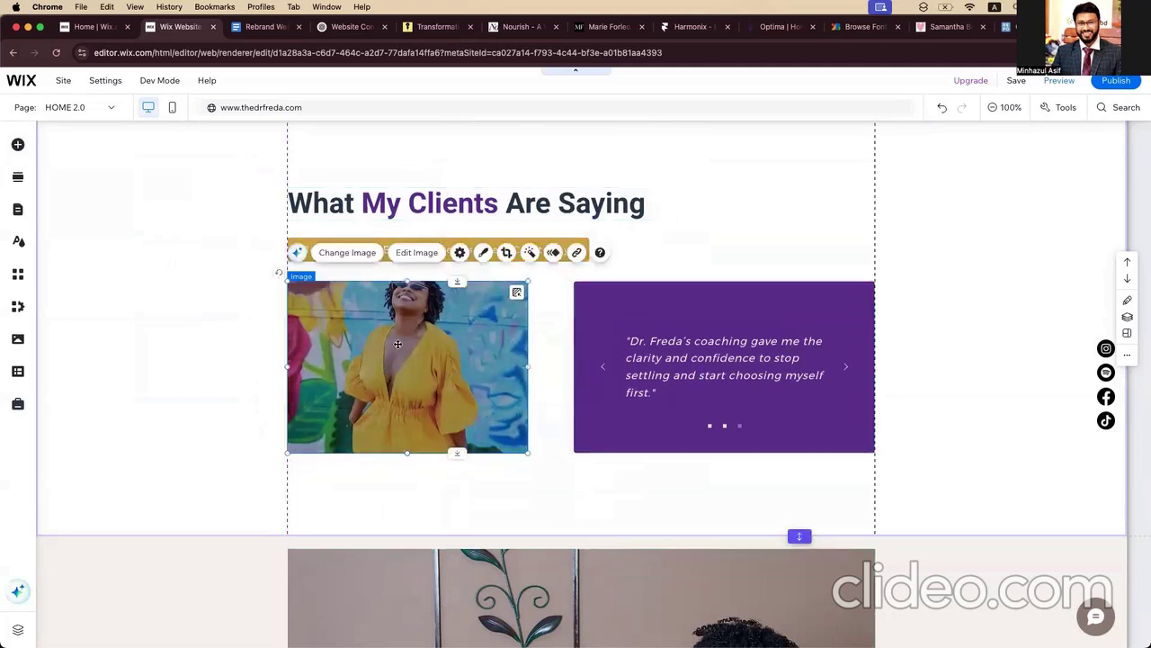
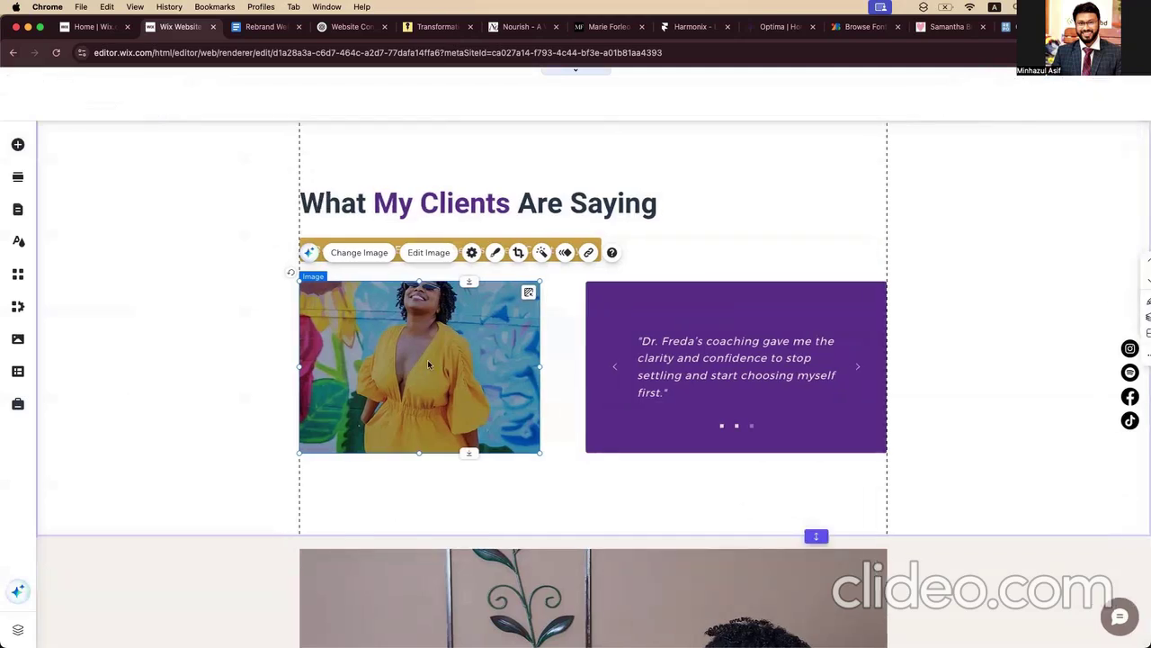
Step: Shift the photo downward inside its crop frame to bring the woman's whole head into view, and apply the crop
double_click(427, 302)
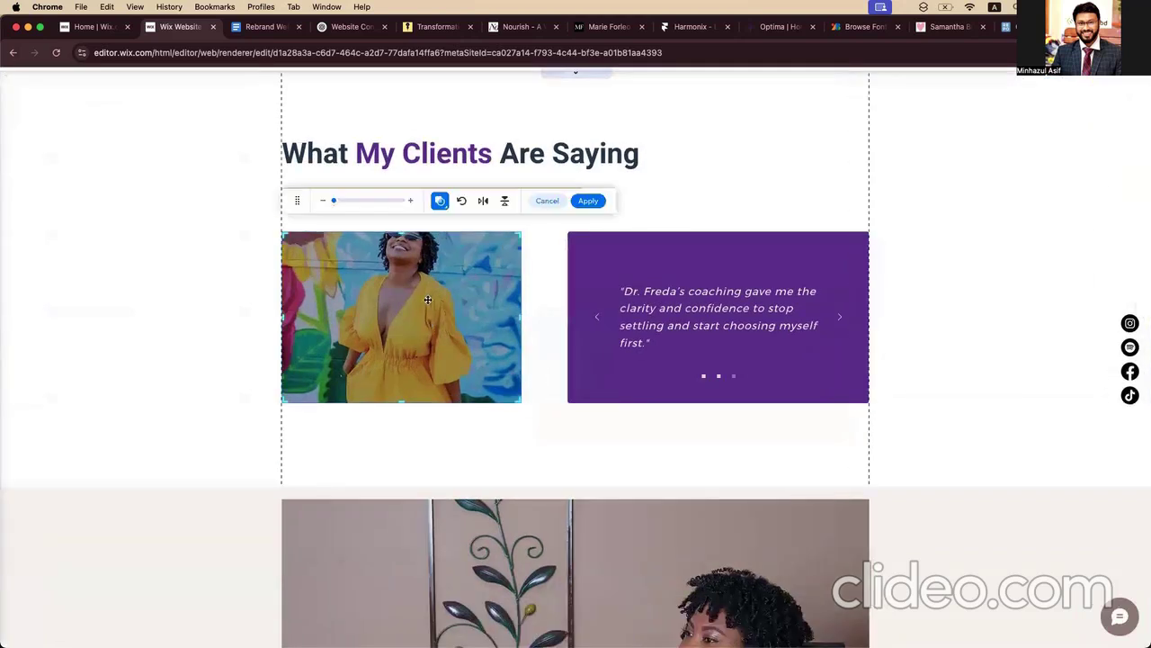
left_click_drag(427, 301, 427, 329)
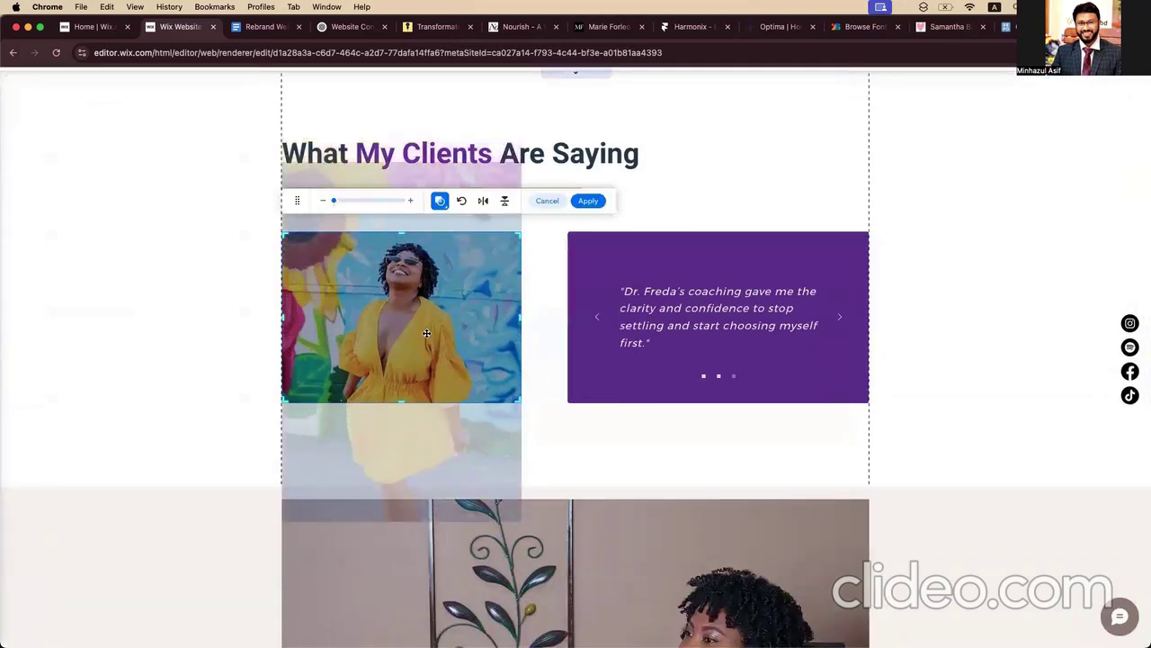
left_click(588, 201)
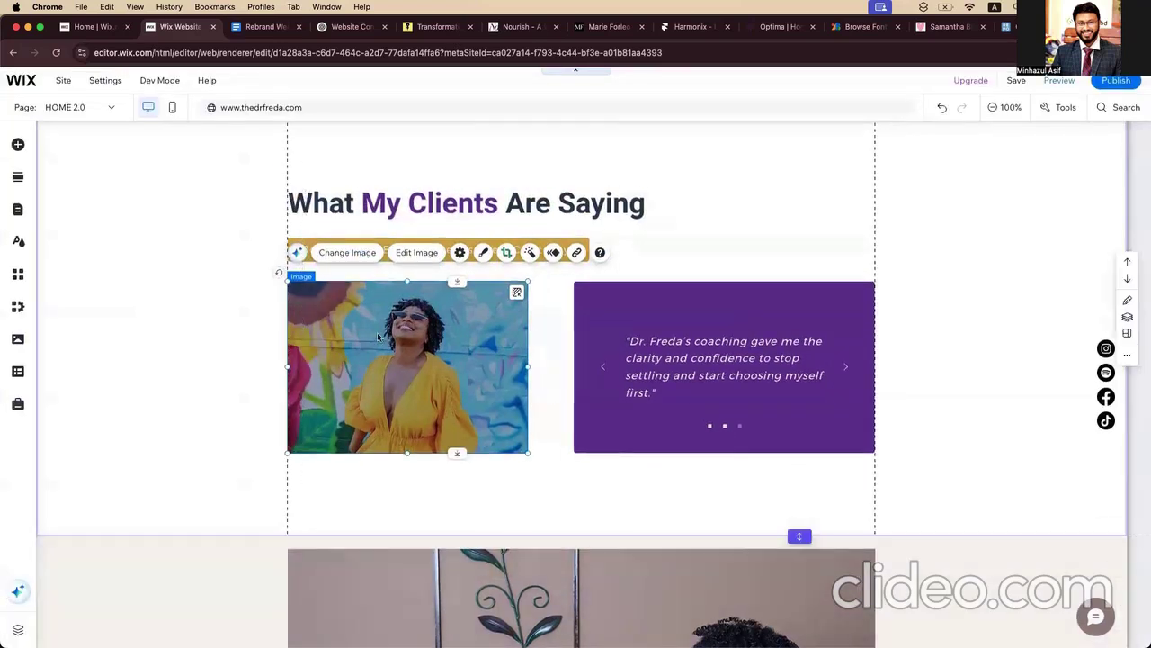
left_click(260, 382)
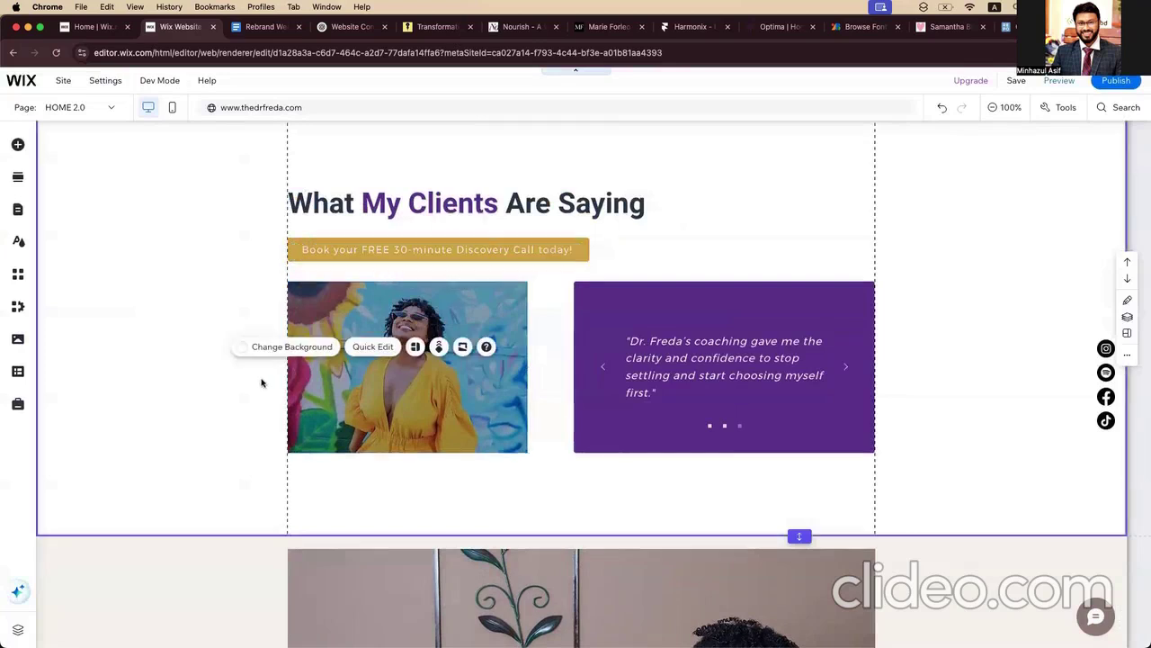
left_click(369, 378)
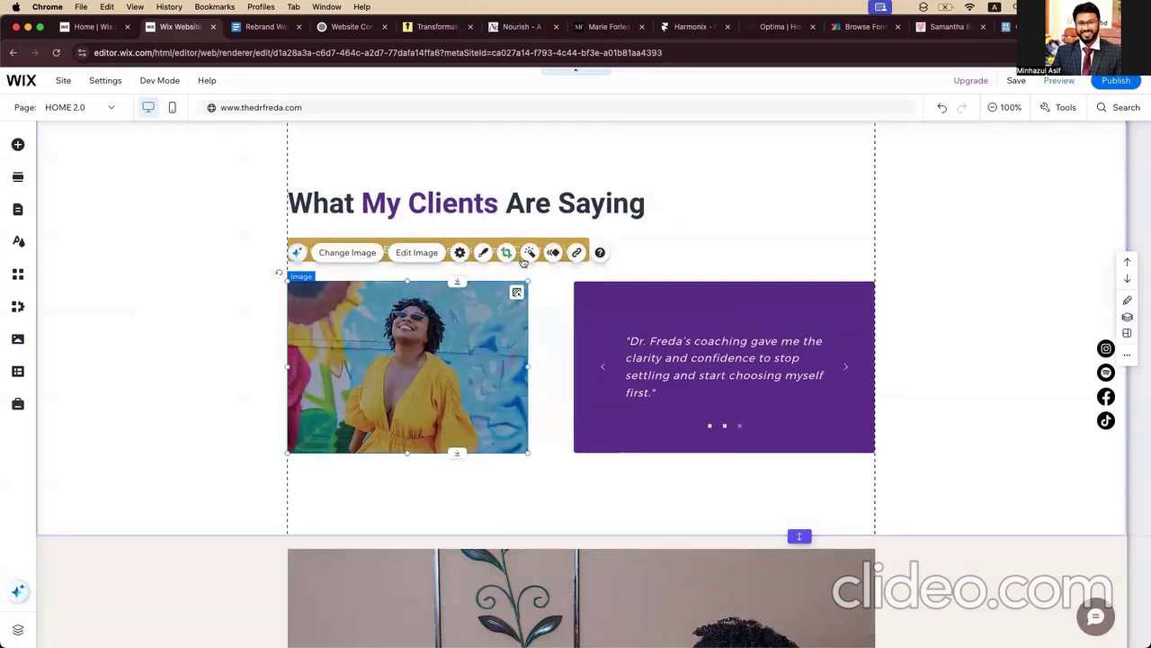
Step: Apply the light beige saved frame design to the photo in the testimonials section
left_click(484, 253)
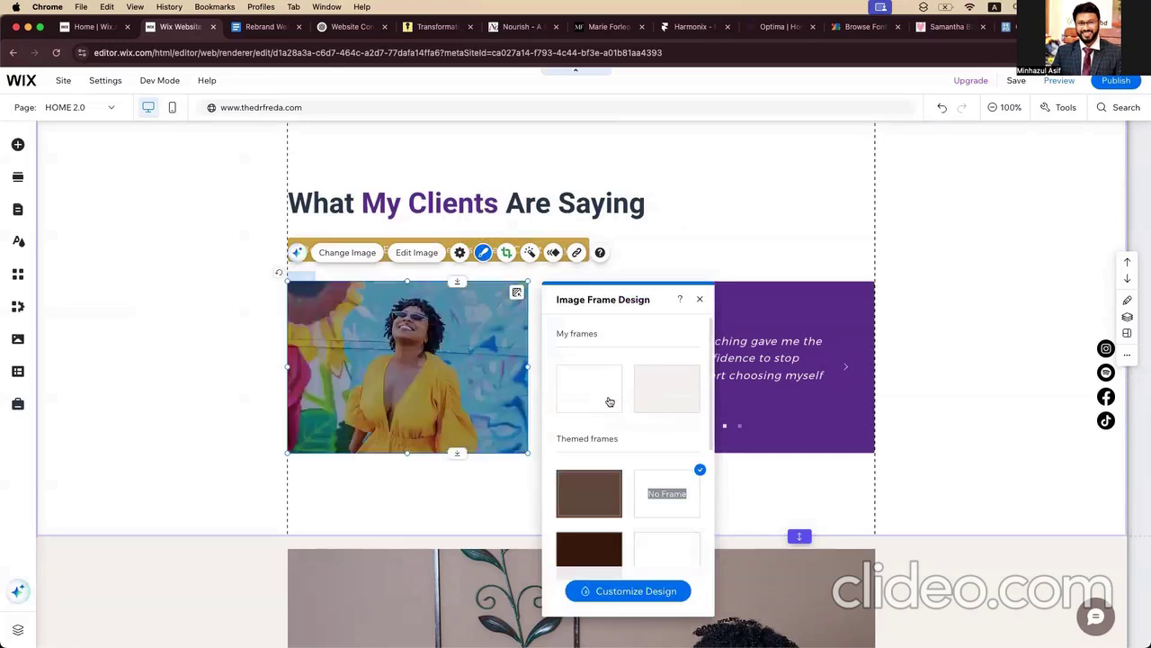
left_click(675, 378)
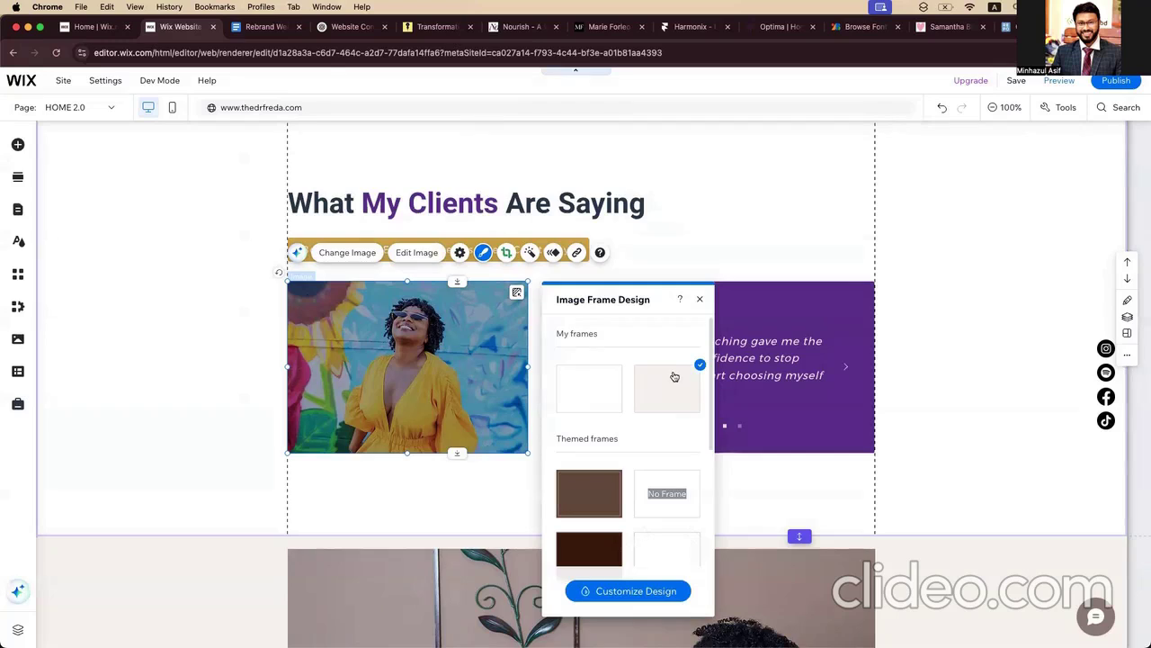
left_click(658, 257)
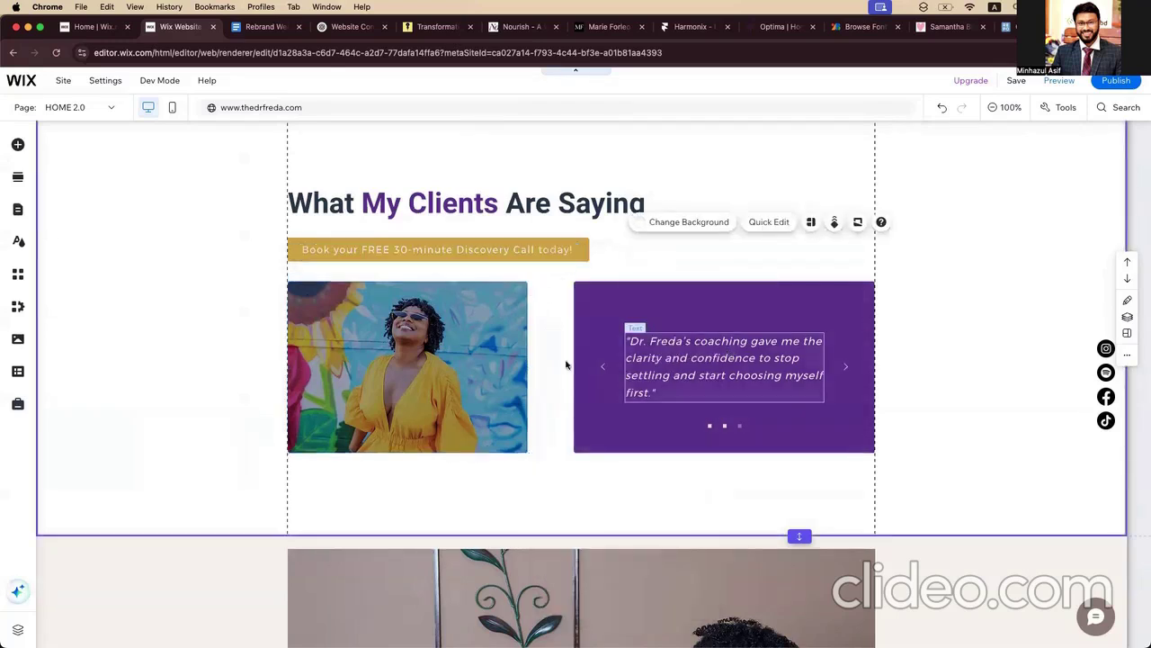
Step: Extend the photo slightly at its lower edge and nudge the quote slideshow down to center it vertically beside the photo
left_click(458, 377)
left_click_drag(406, 452, 406, 459)
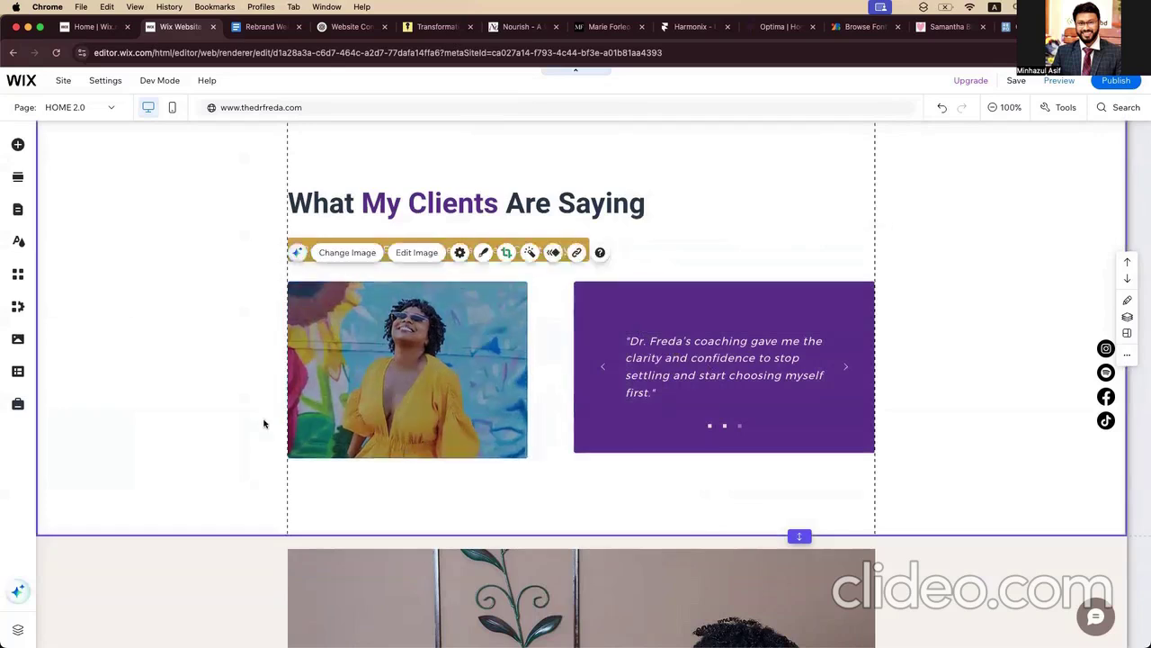
left_click(608, 267)
scroll(724, 233, "up", 2)
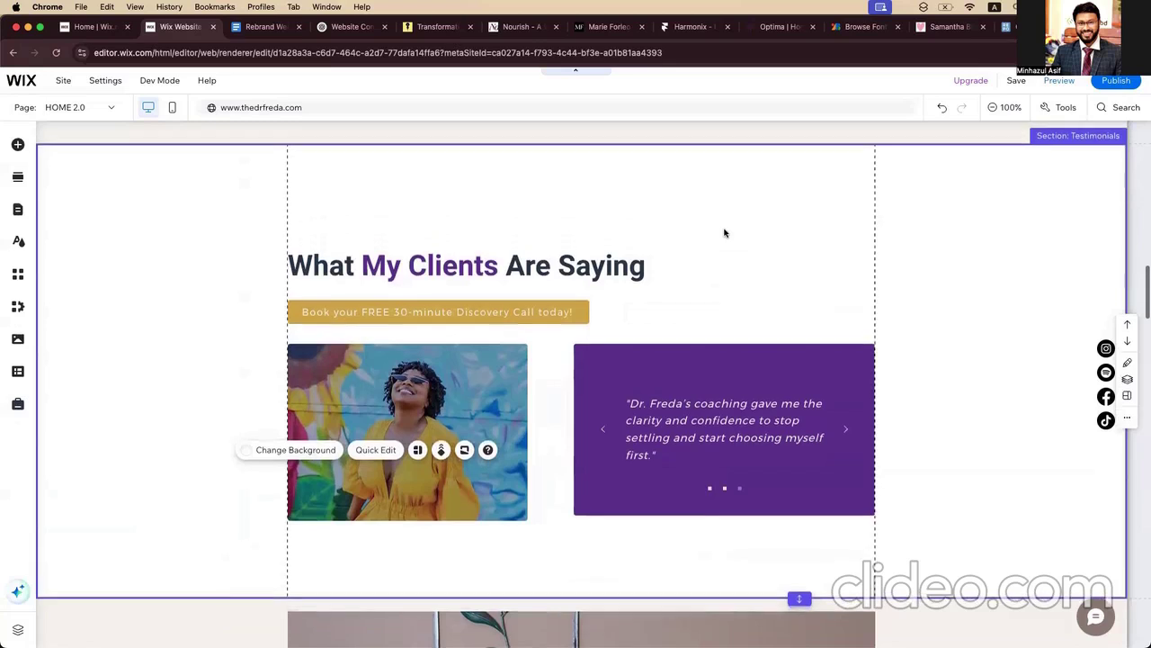
left_click(729, 353)
left_click_drag(728, 352, 730, 350)
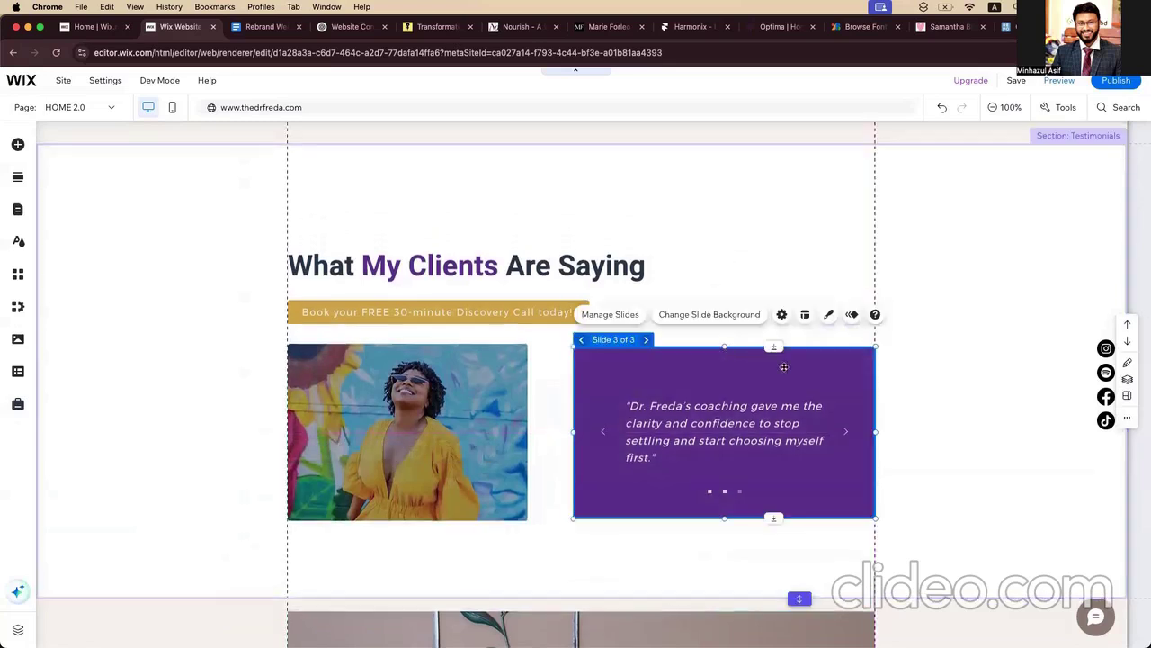
left_click(936, 362)
scroll(769, 189, "down", 2)
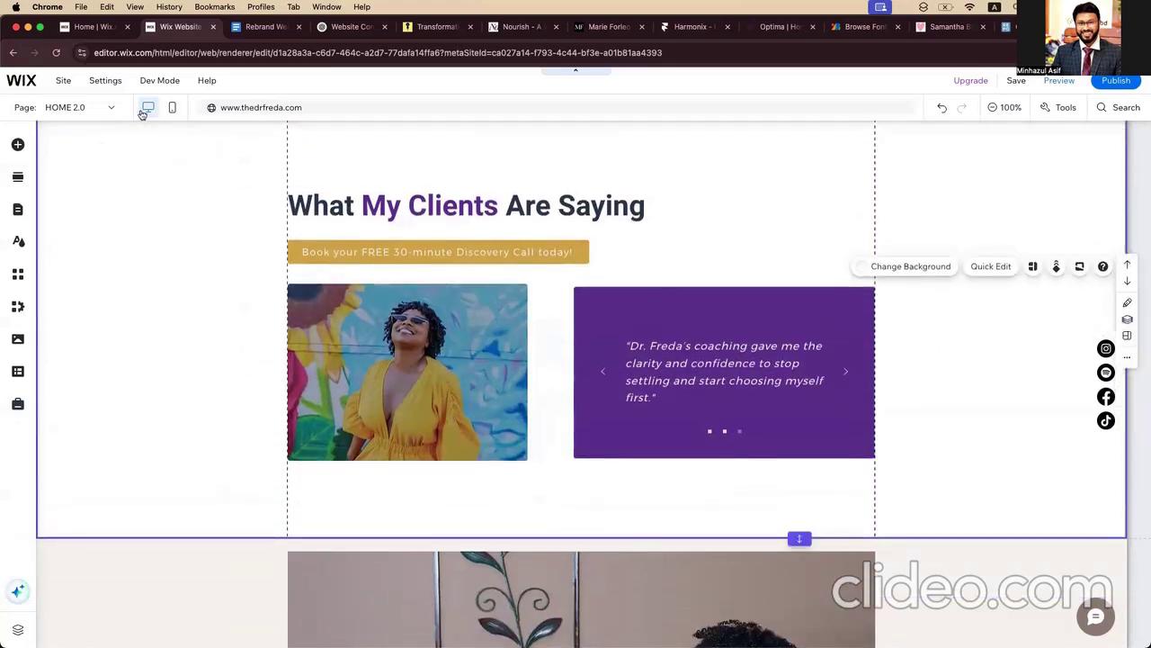
Step: In the mobile layout, reduce the empty space below the testimonials slideshow to a narrow gap above the Welcome section
left_click(172, 107)
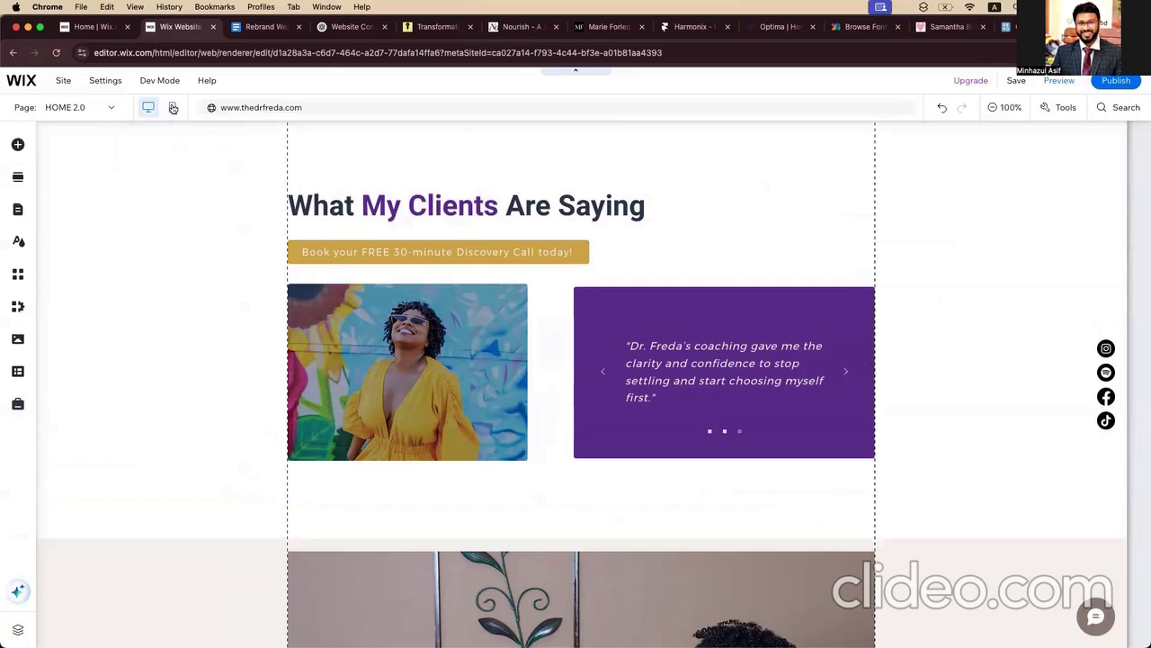
left_click(173, 107)
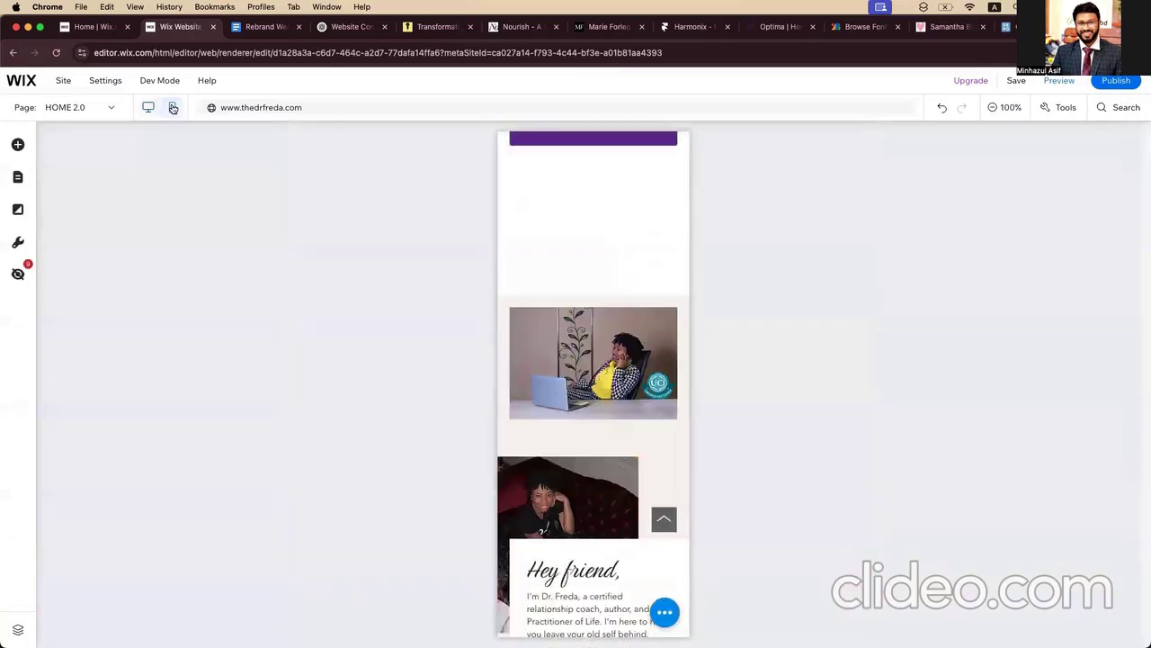
scroll(553, 262, "up", 5)
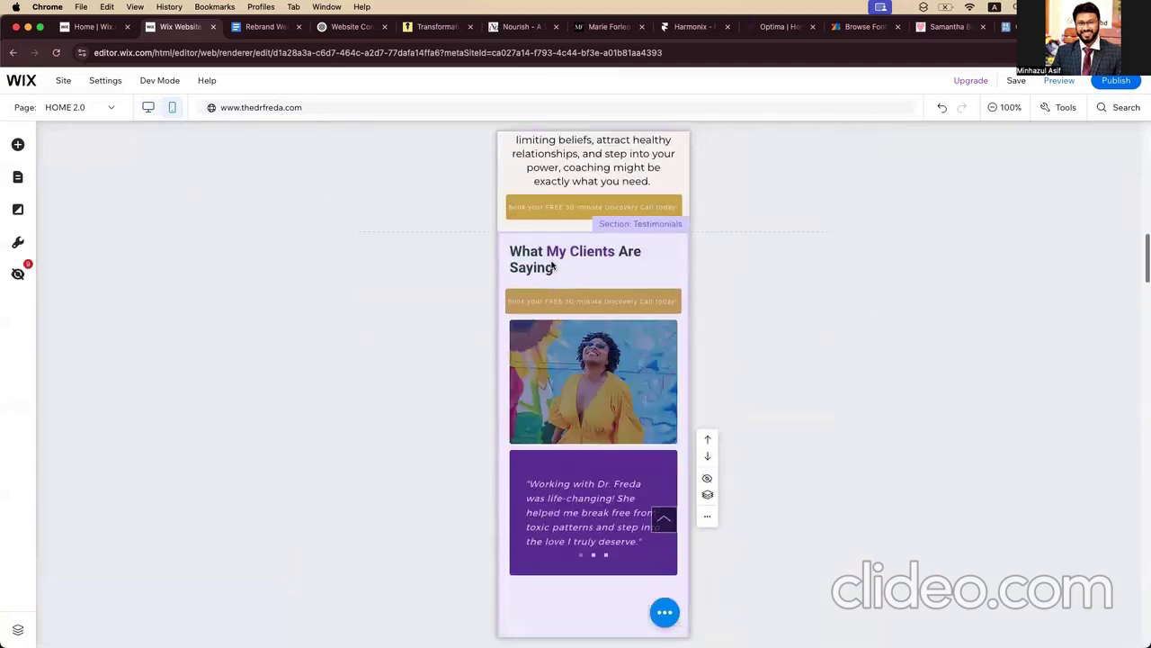
left_click(611, 358)
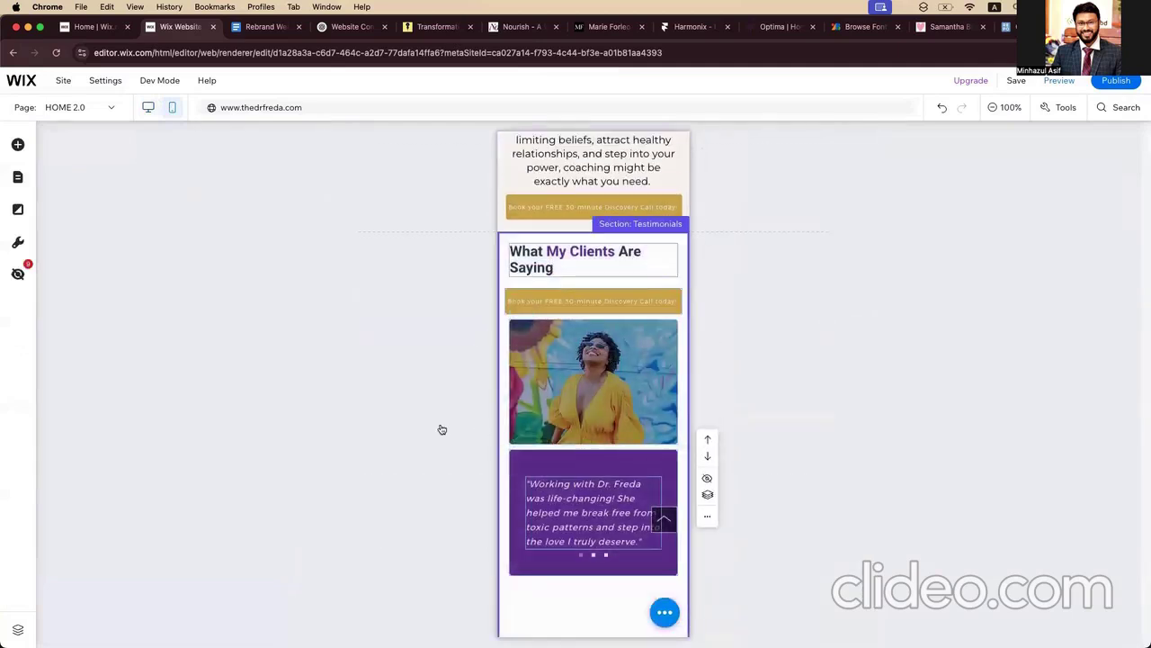
scroll(609, 296, "down", 3)
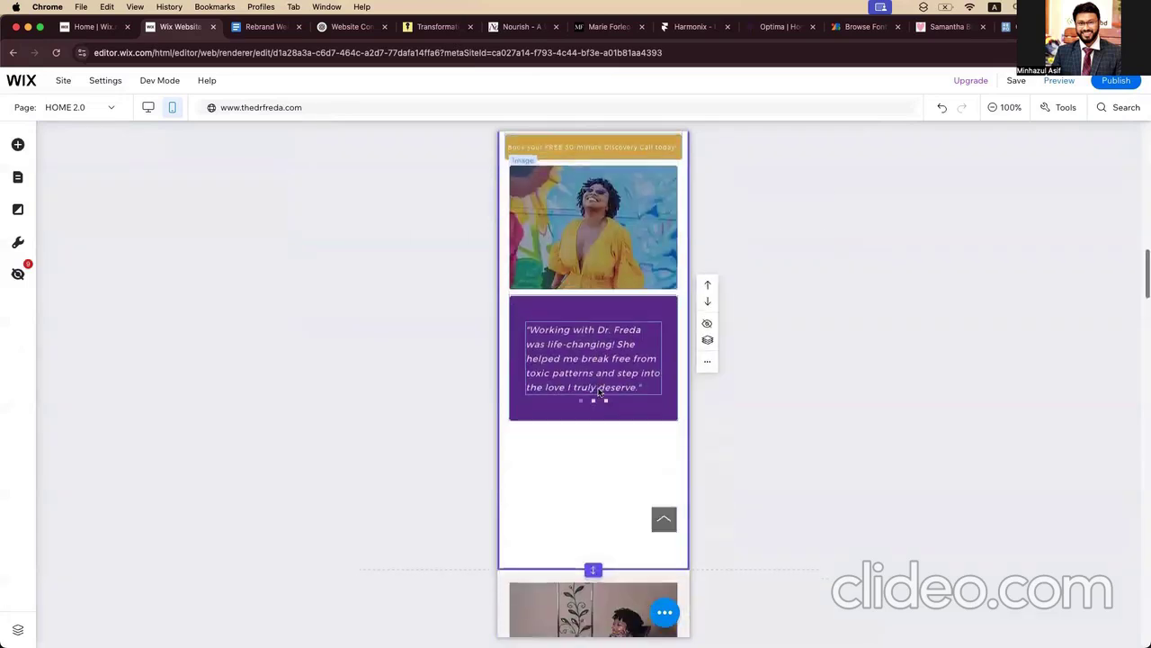
left_click(604, 494)
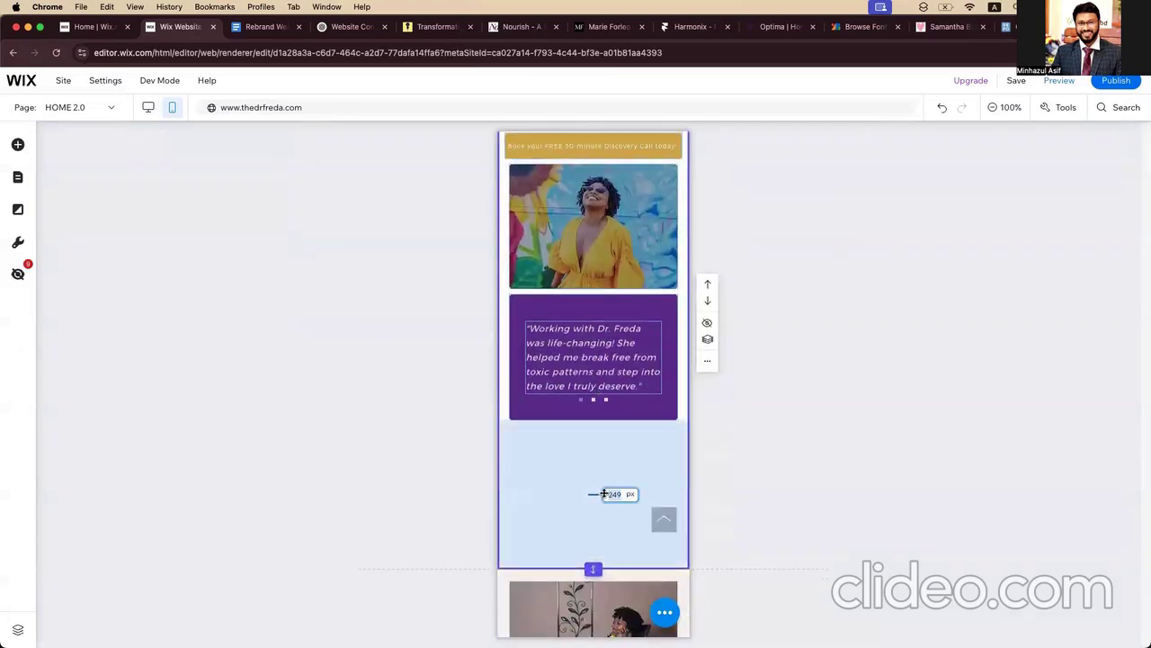
type("0")
key("Return")
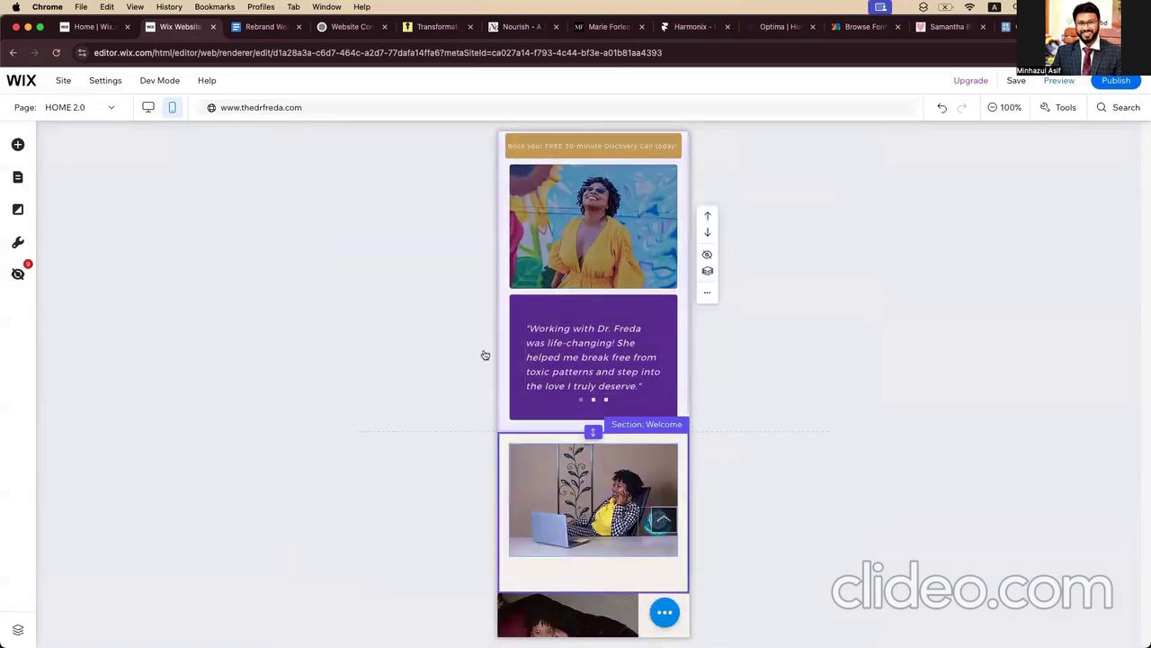
left_click(594, 367)
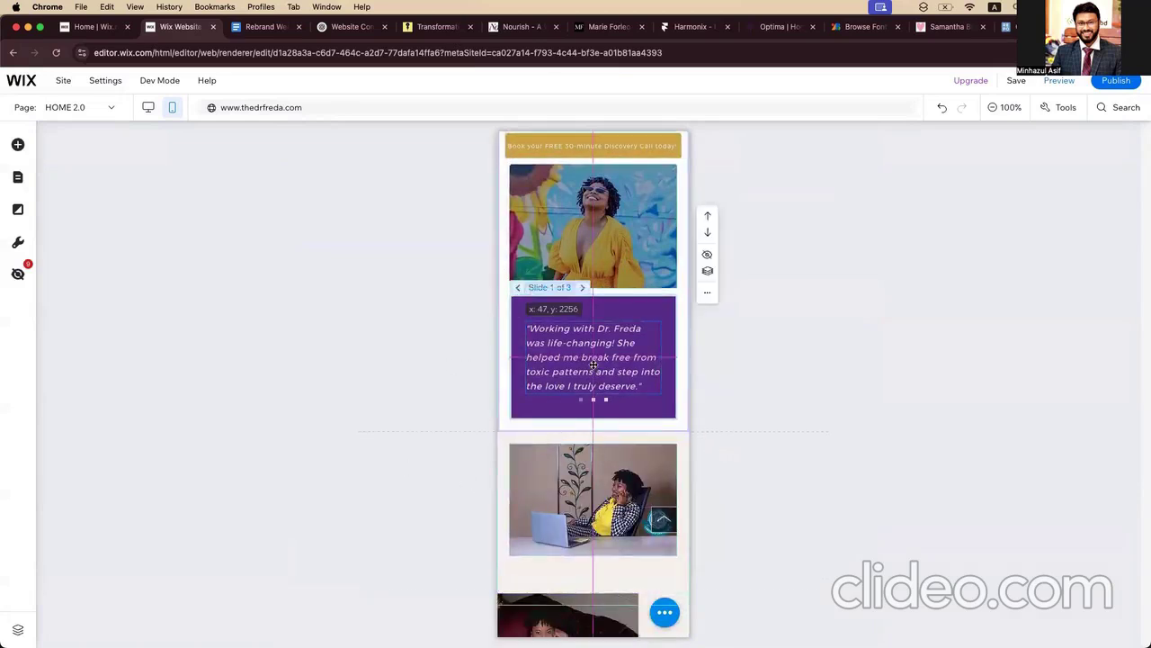
left_click(422, 398)
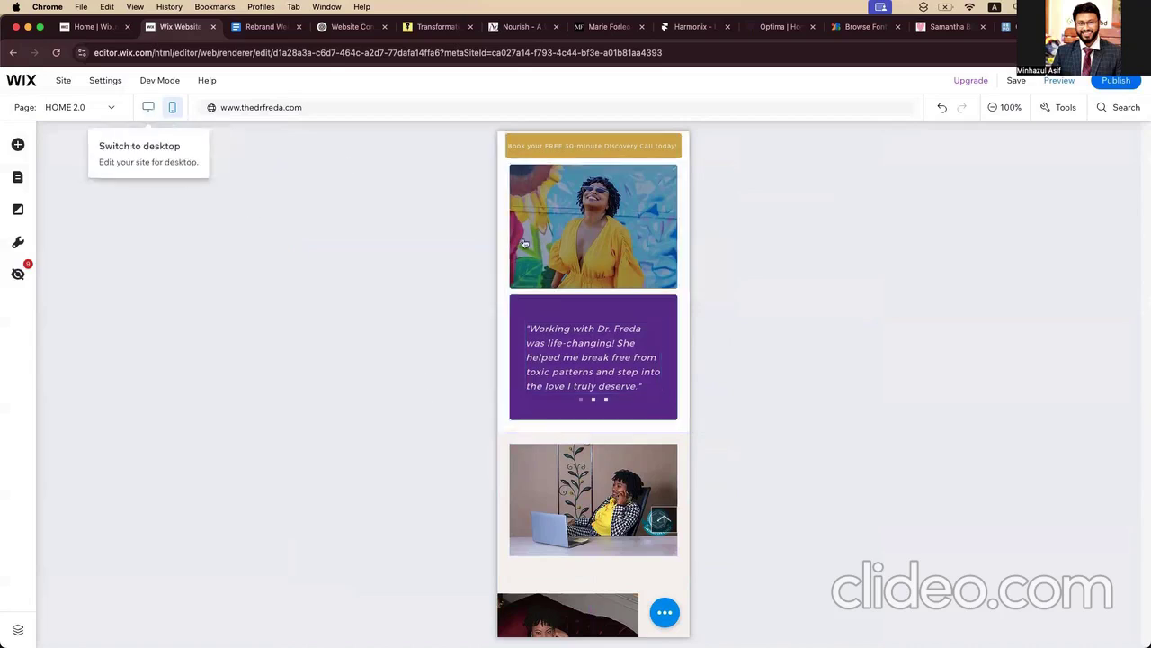
Step: Return to the desktop layout, select the testimonials booking button, and copy "Book Your Free Call!" from the testimonials part of the ChatGPT conversation
left_click(557, 256)
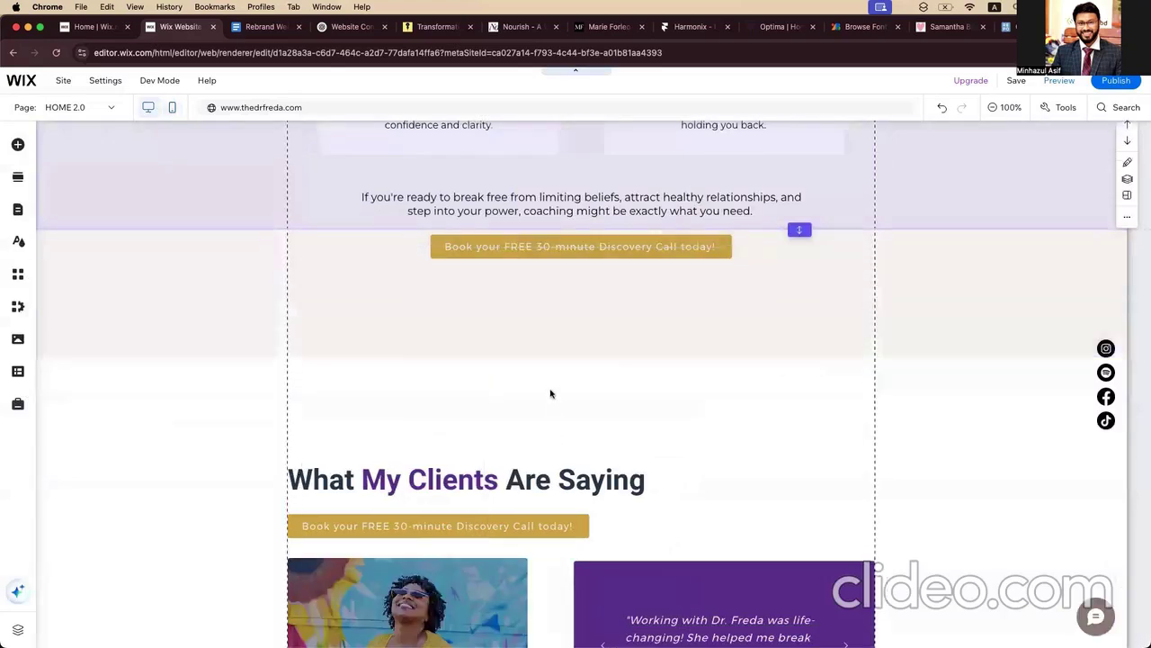
scroll(547, 393, "down", 3)
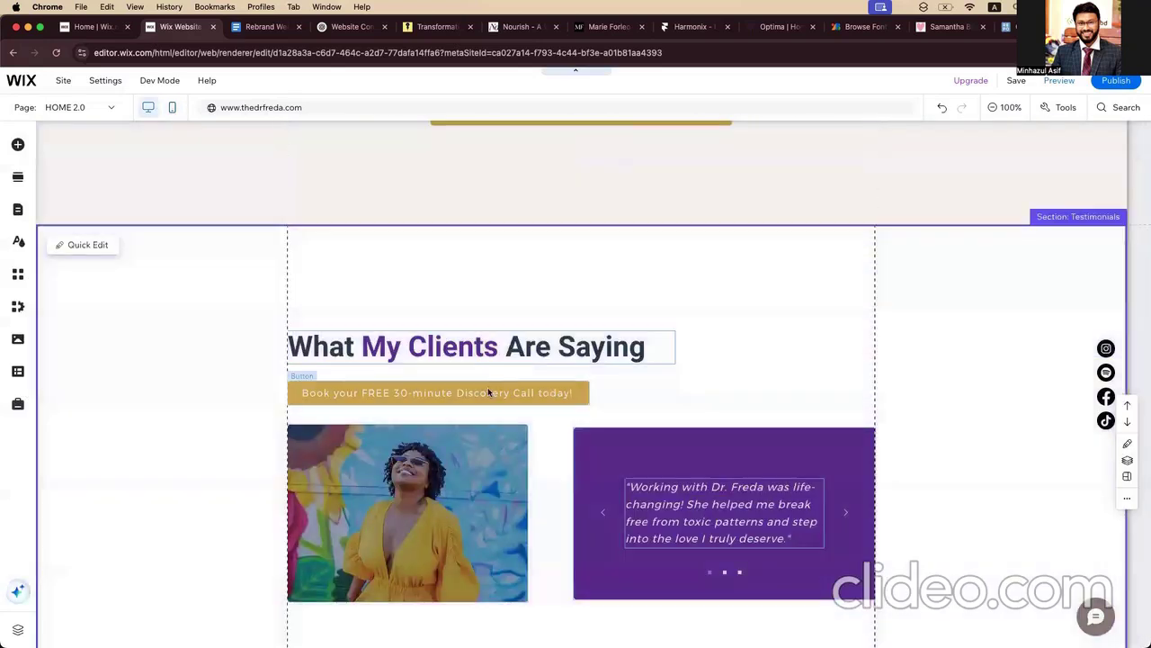
left_click(487, 387)
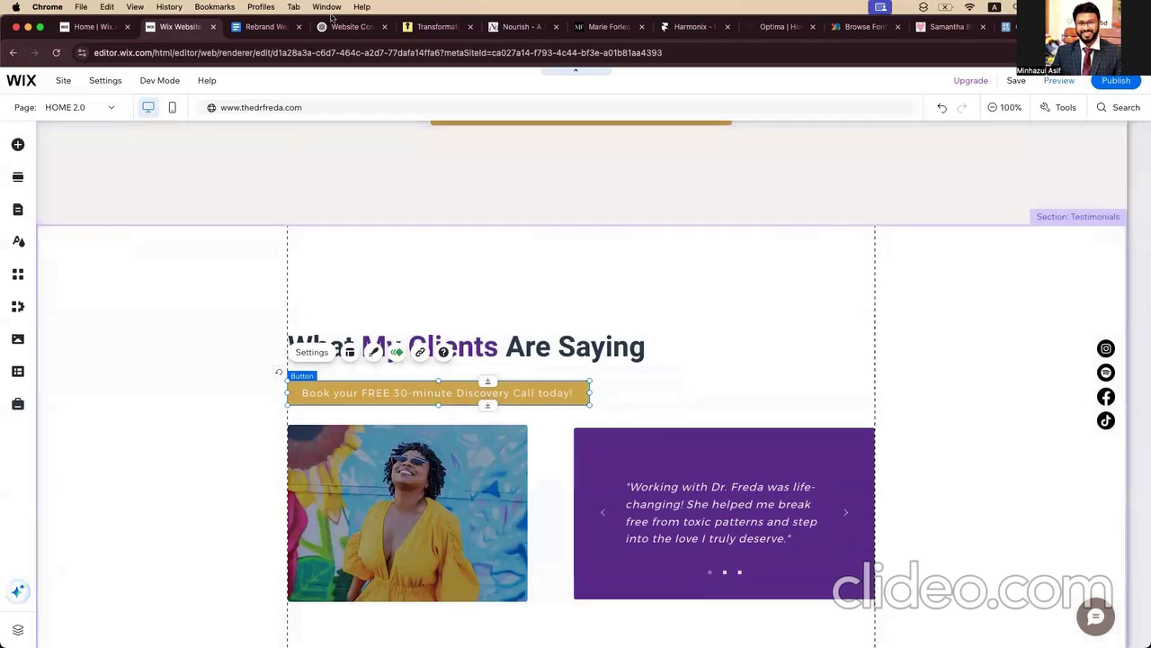
left_click(335, 25)
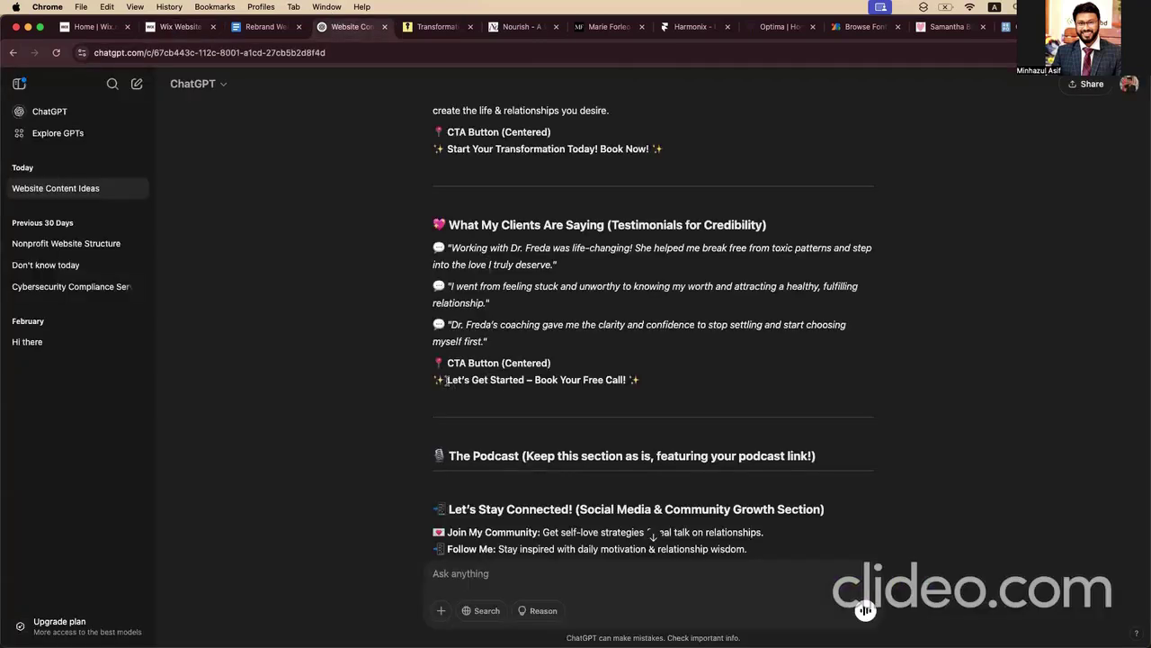
scroll(580, 249, "up", 10)
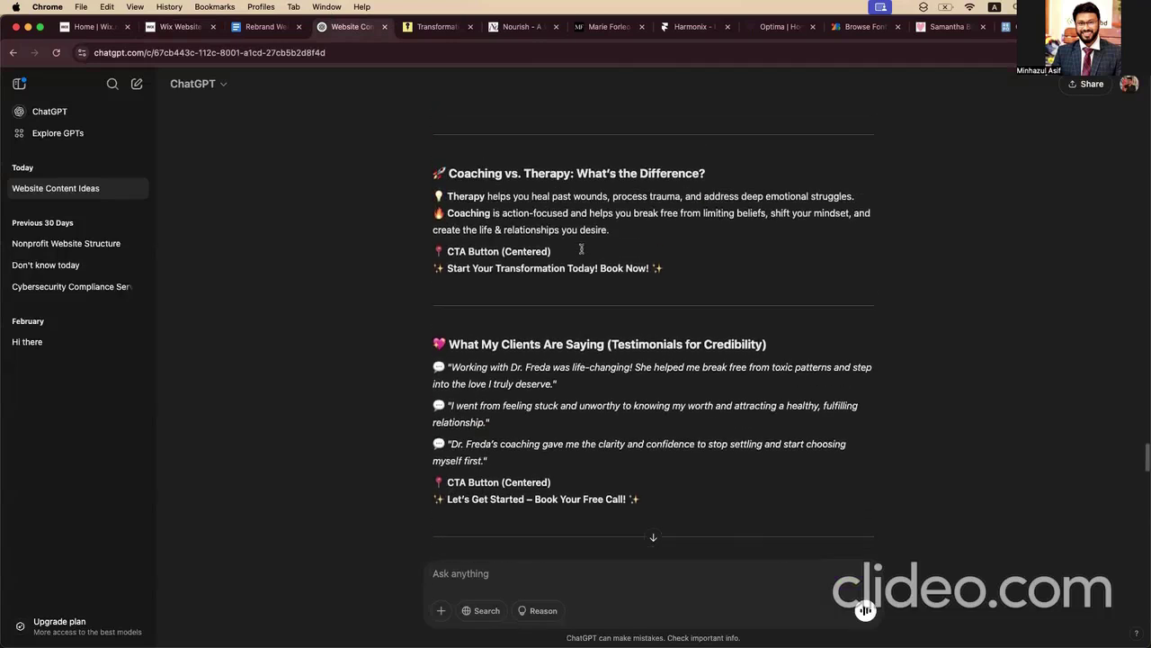
scroll(581, 251, "up", 6)
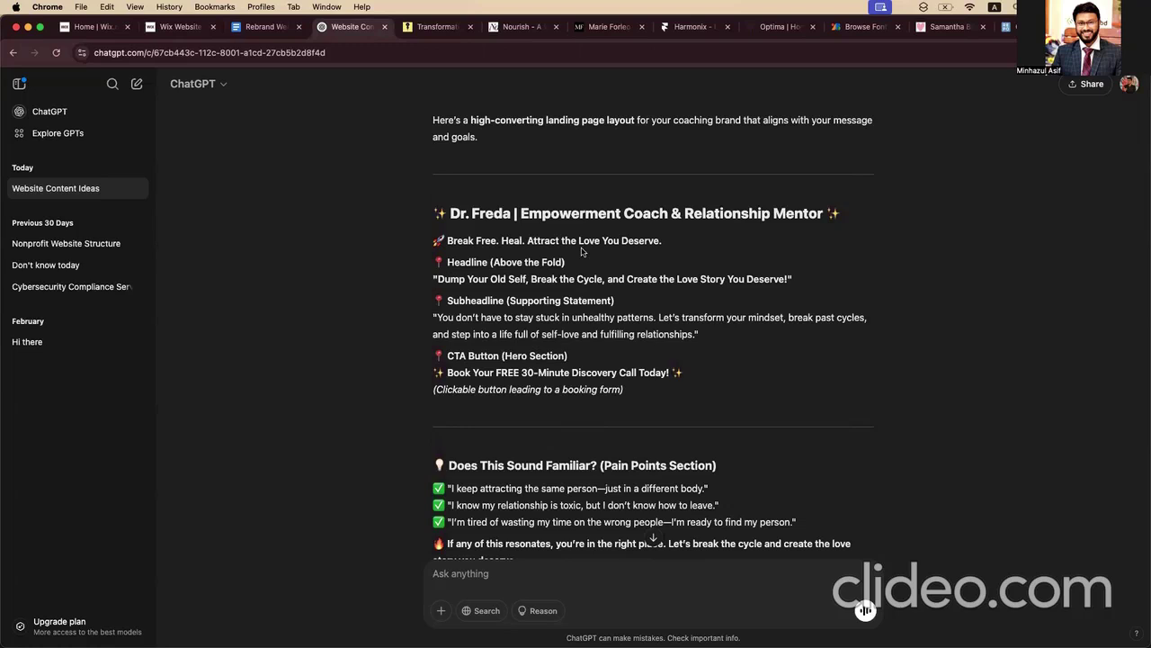
scroll(581, 251, "up", 7)
scroll(581, 250, "down", 20)
scroll(581, 249, "up", 2)
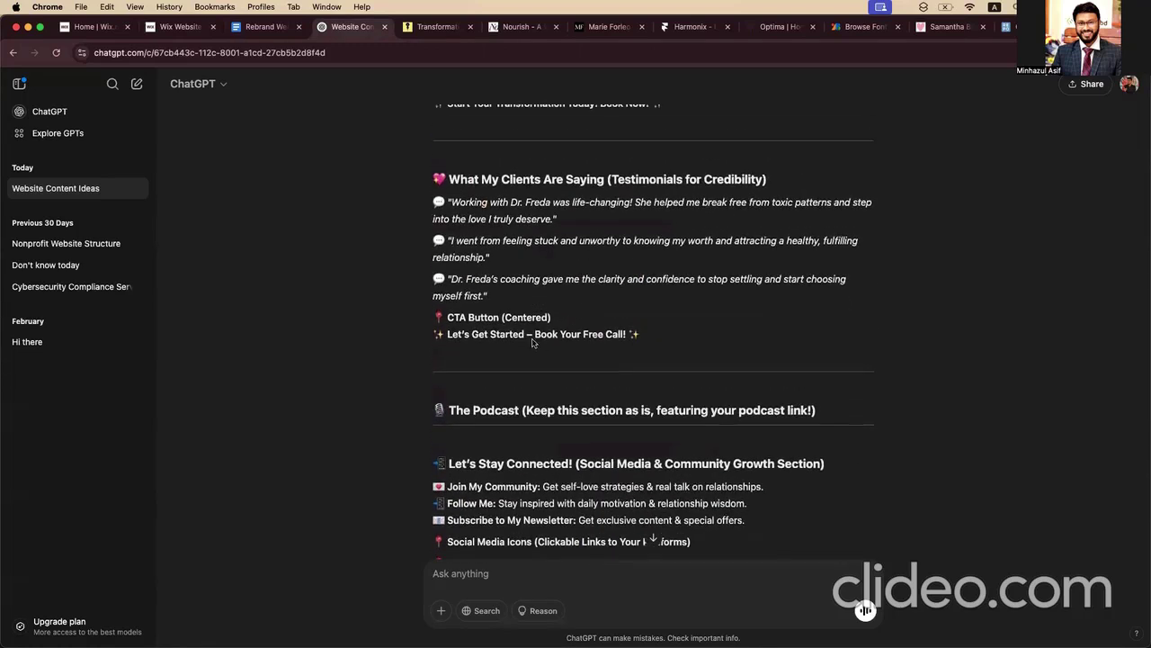
left_click_drag(532, 336, 626, 333)
key("super+c")
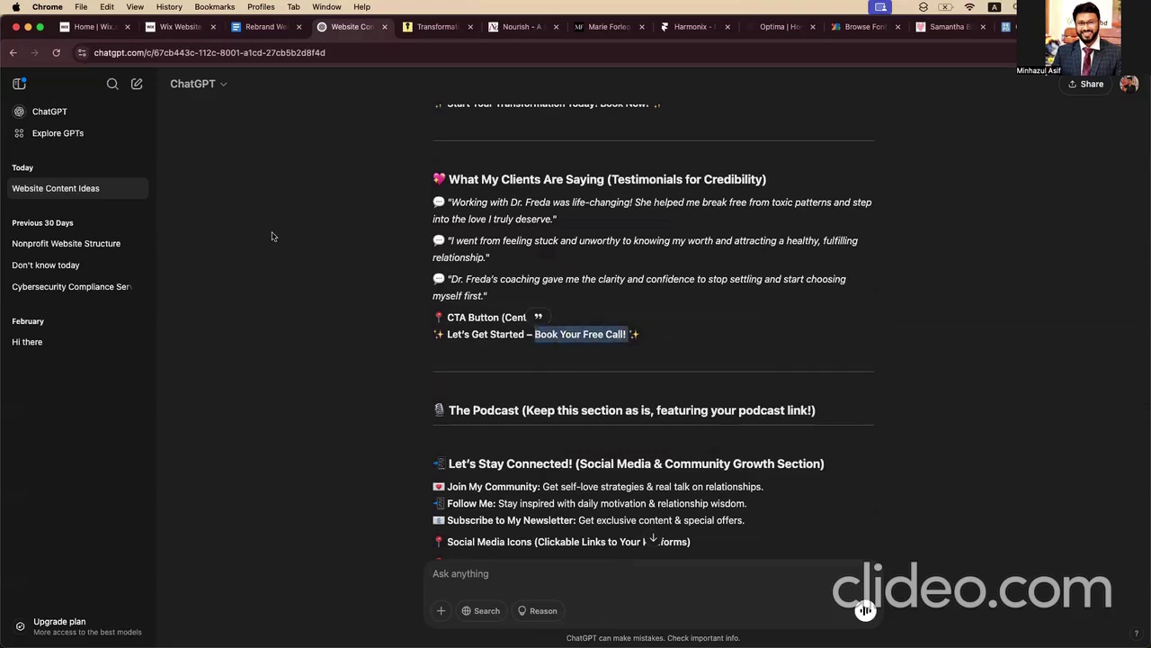
Step: Back in the Wix editor, replace the testimonials button's text with "Book Your Free Call!"
left_click(241, 29)
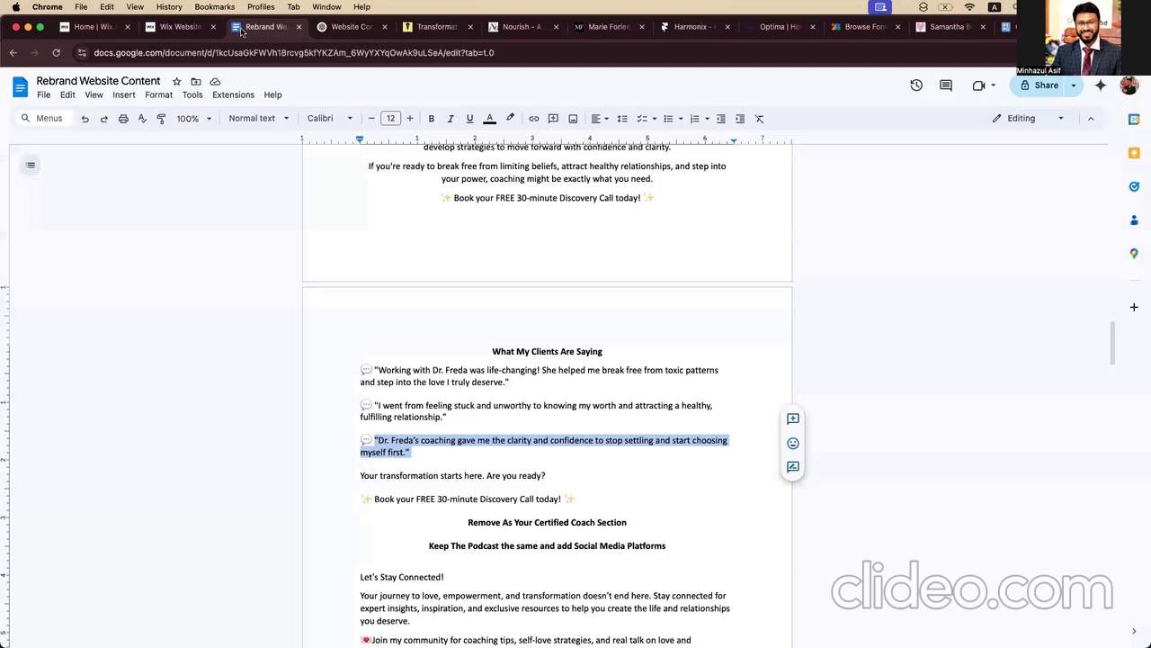
left_click(188, 31)
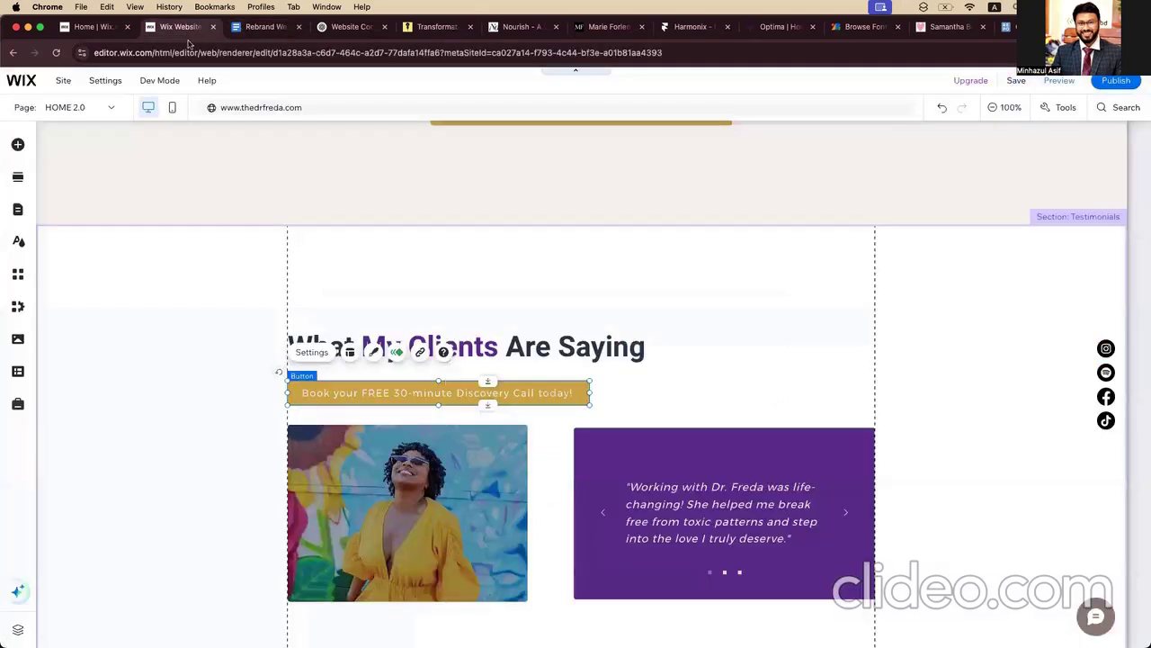
left_click(312, 352)
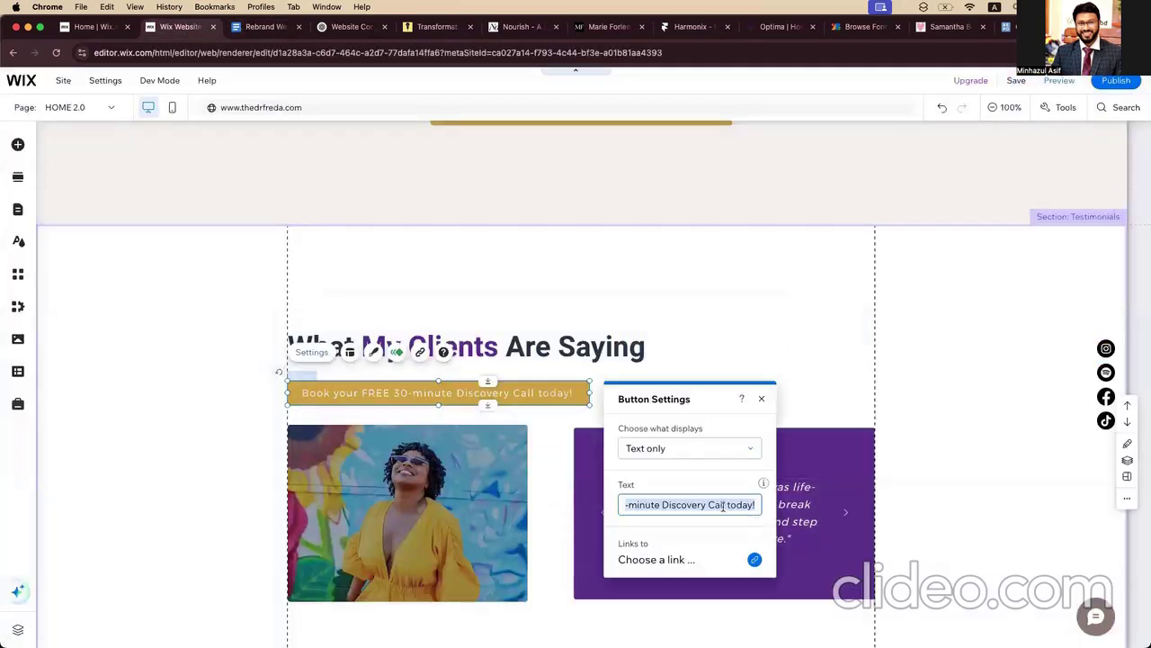
key("super+v")
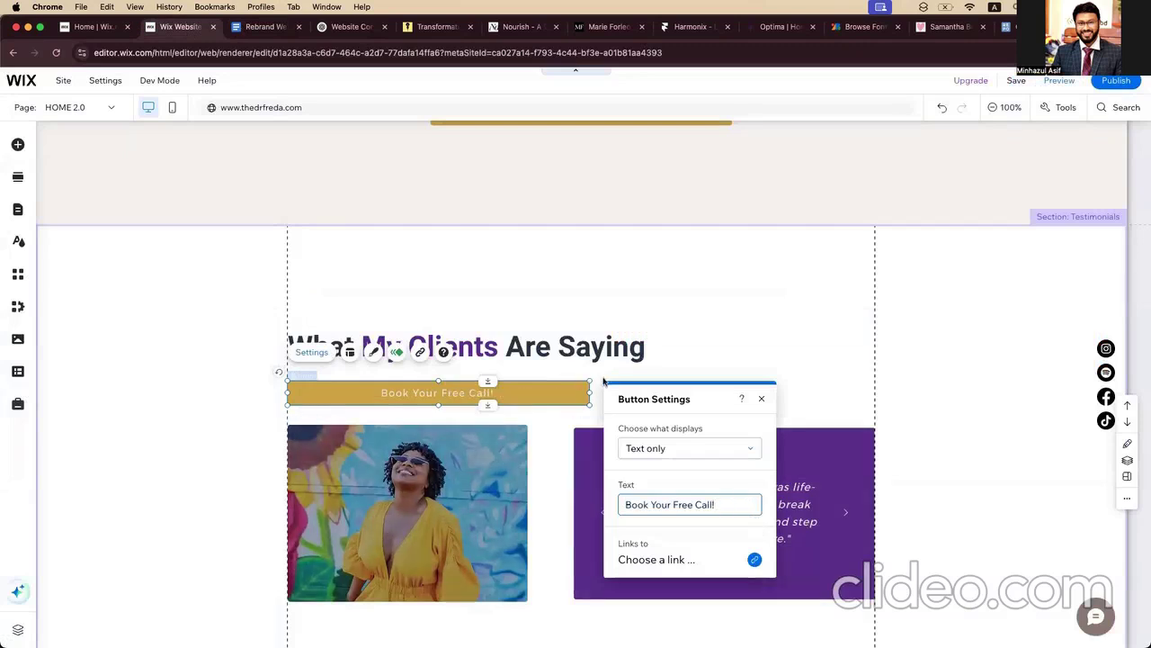
left_click(604, 382)
Step: Narrow the "Book Your Free Call!" button from its right edge to suit the shorter text
left_click(590, 393)
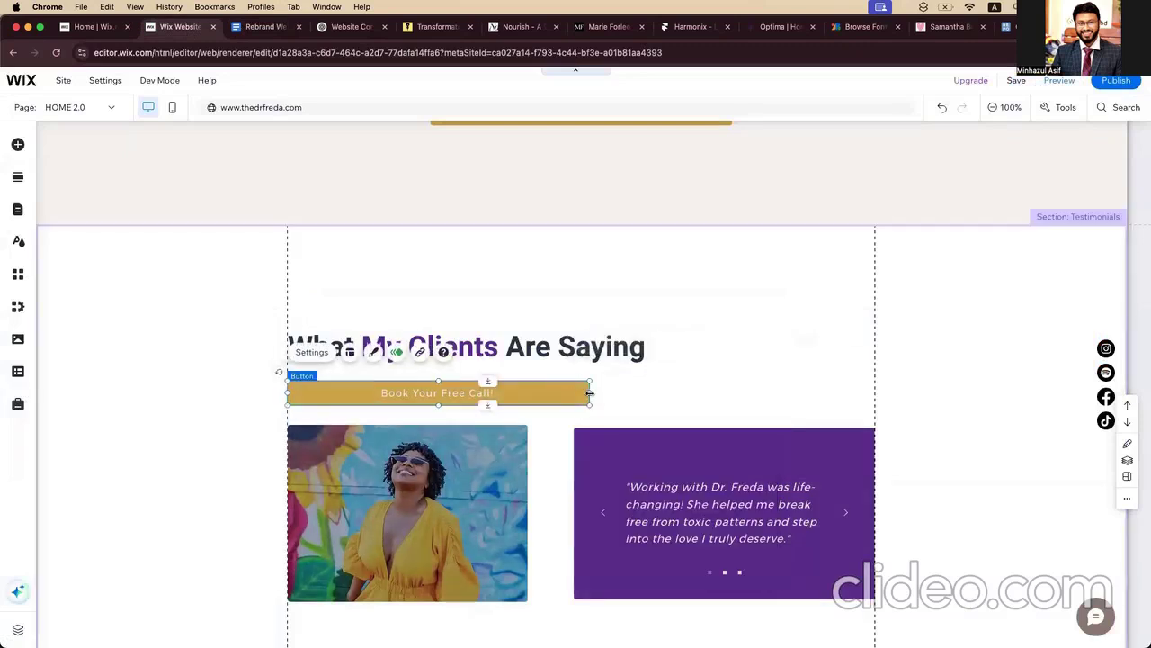
left_click_drag(589, 393, 449, 393)
left_click(509, 394)
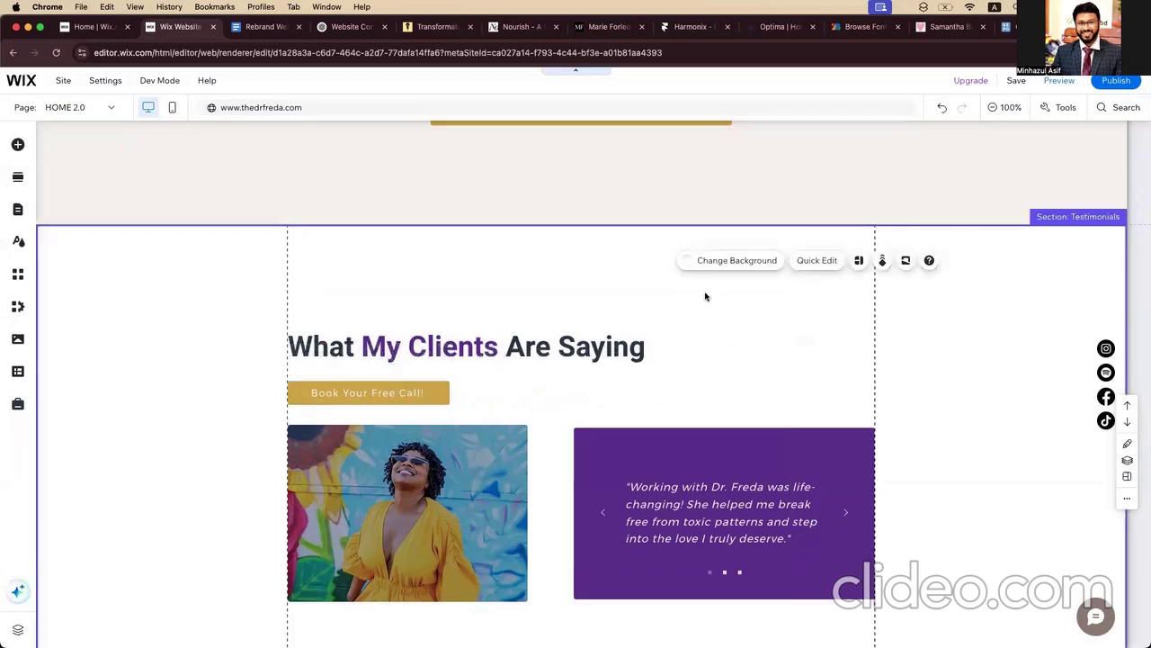
scroll(705, 297, "down", 2)
scroll(704, 296, "up", 2)
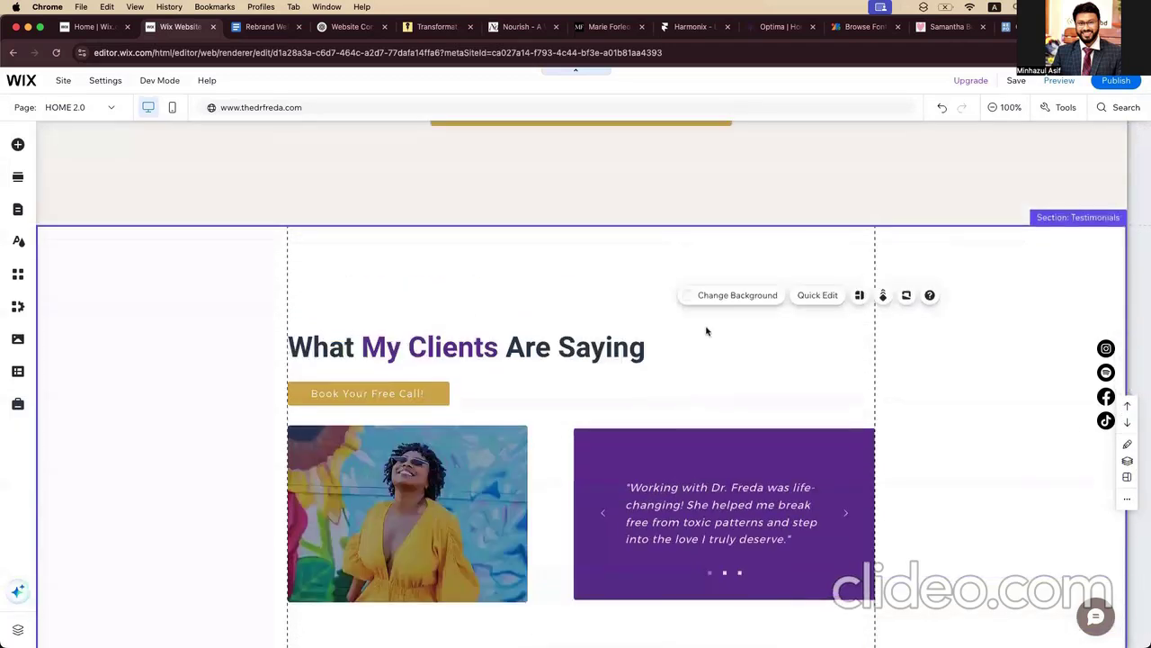
scroll(706, 331, "down", 3)
scroll(540, 270, "up", 3)
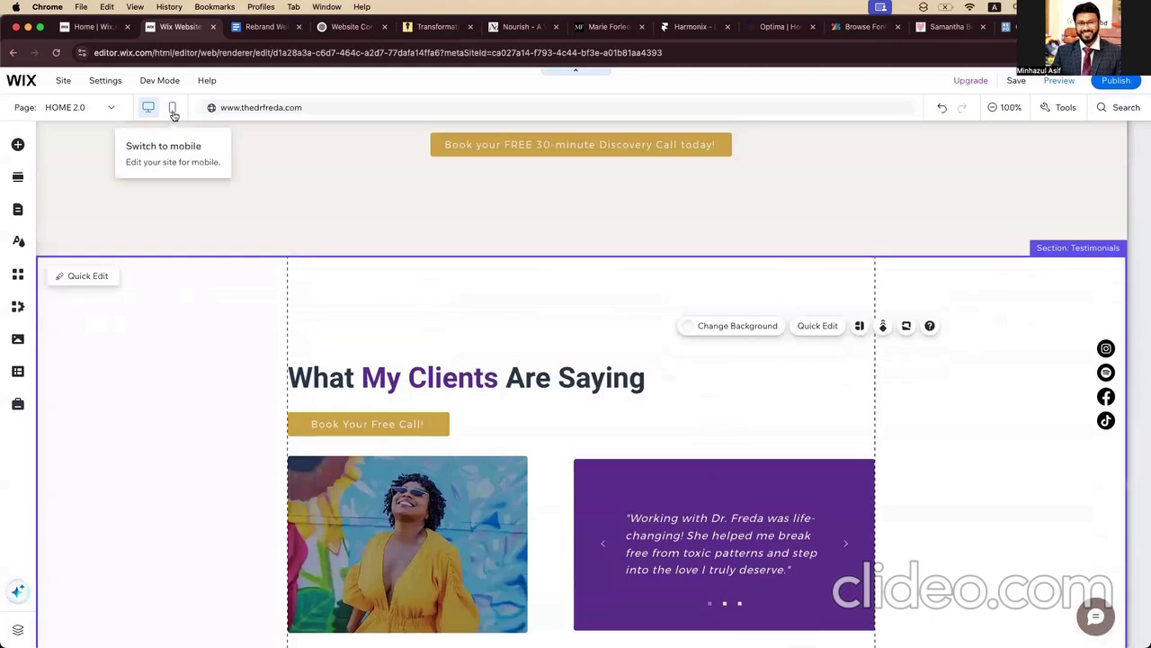
Step: Switch to the mobile layout and shrink the testimonials section's "Book Your Free Call!" button to about half the section width, aligned with the heading's left edge
key("Escape")
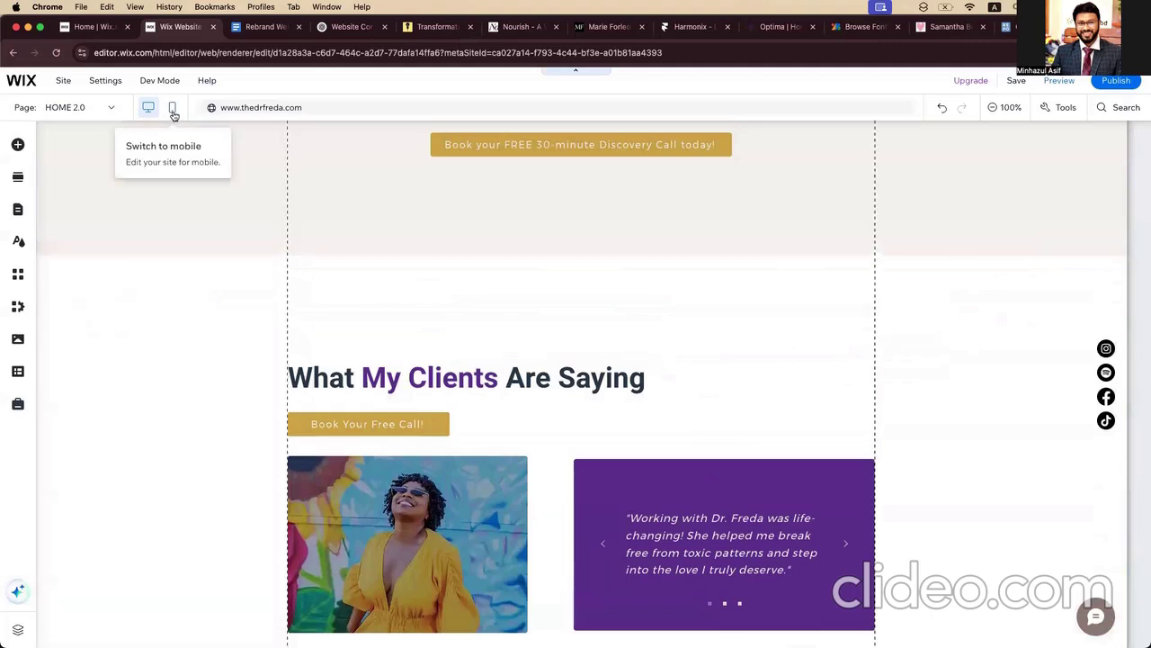
left_click(173, 115)
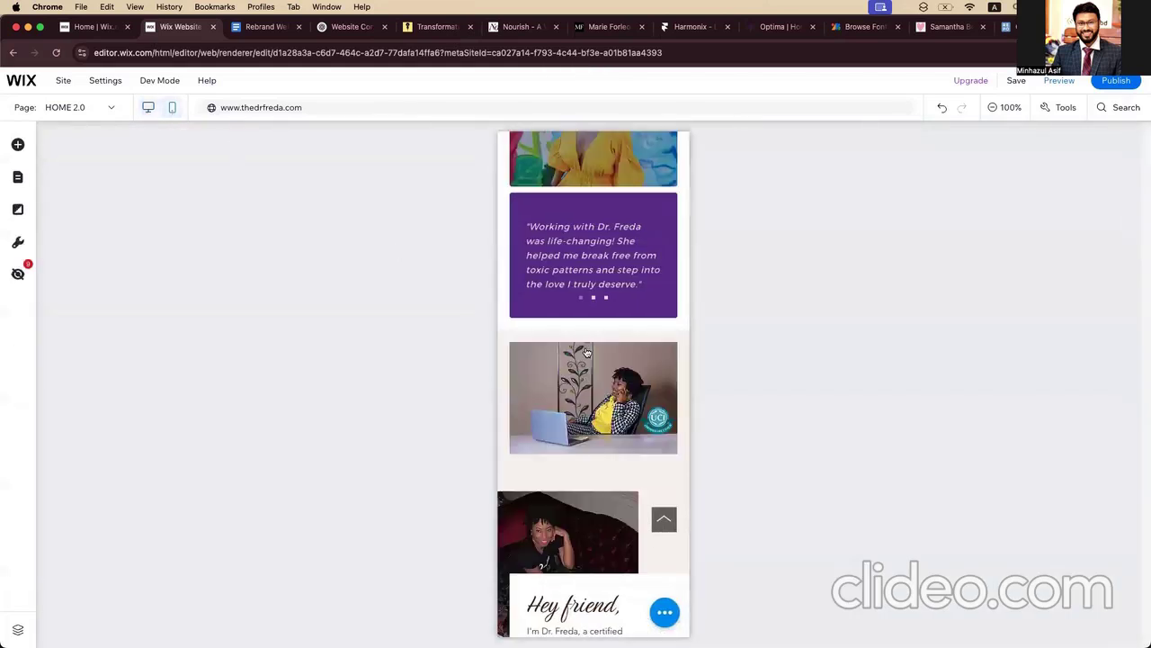
scroll(586, 350, "up", 3)
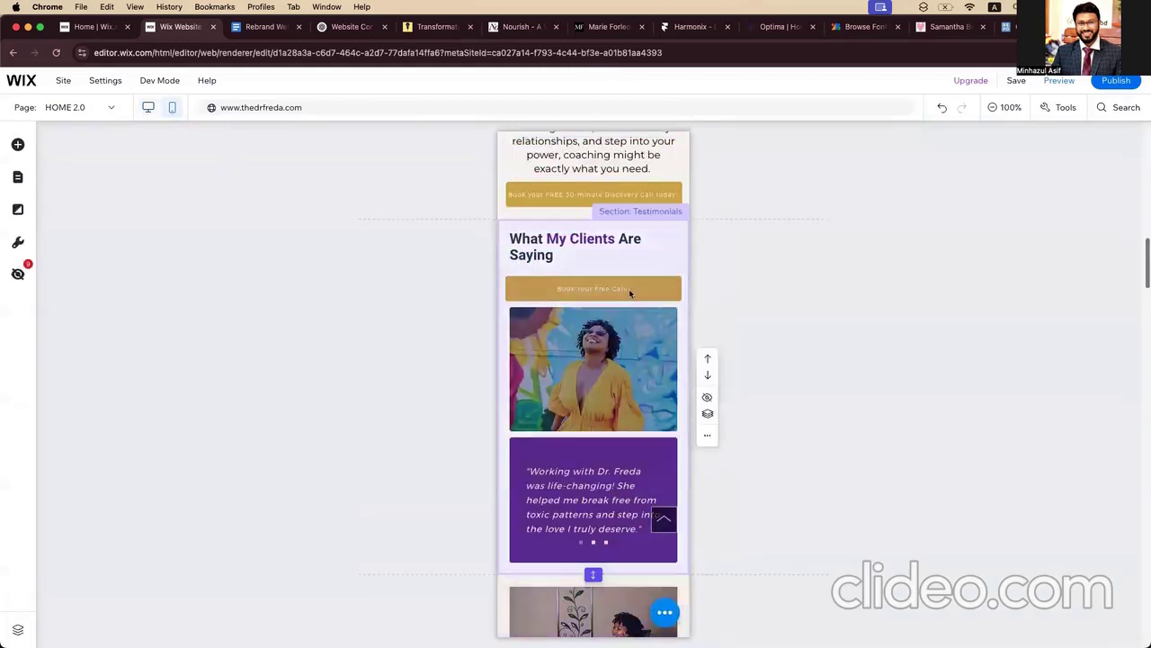
left_click(656, 291)
left_click_drag(681, 288, 591, 298)
left_click(429, 332)
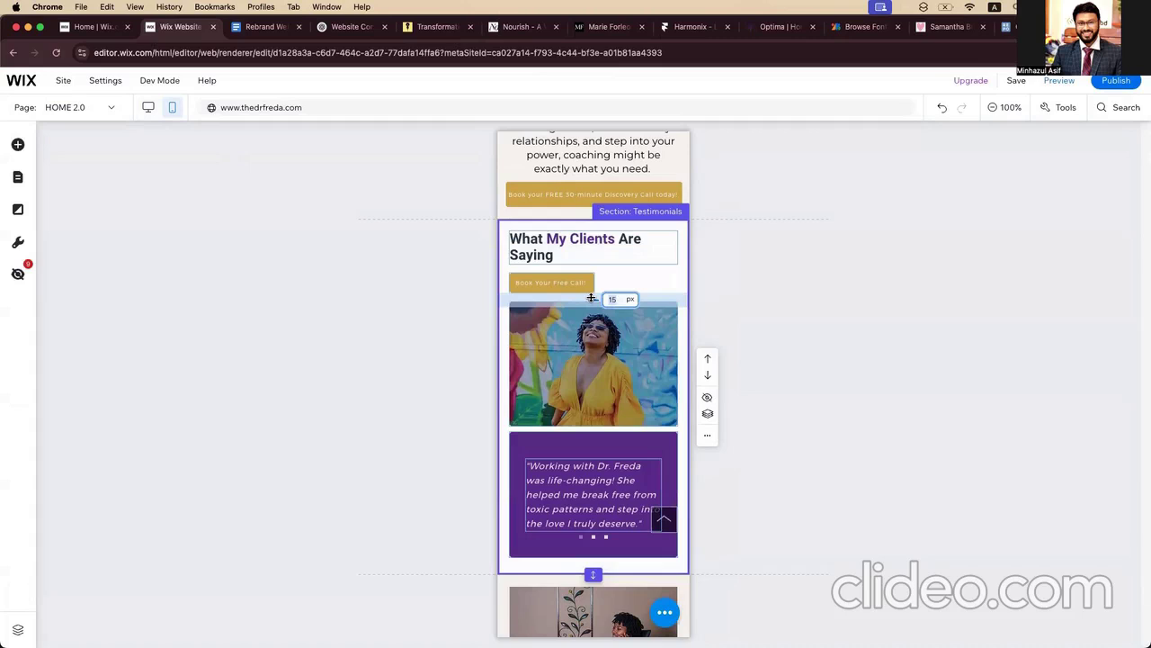
Step: Set the vertical gap between the mobile booking button and the testimonials photo to 15 px
key("Return")
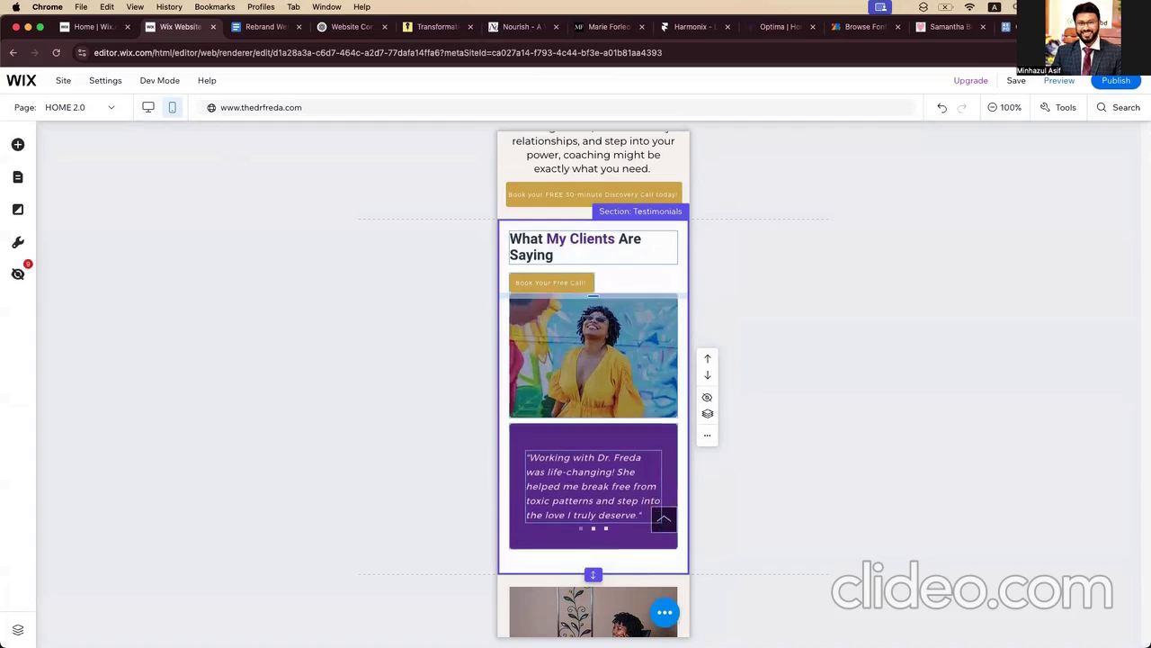
left_click(620, 290)
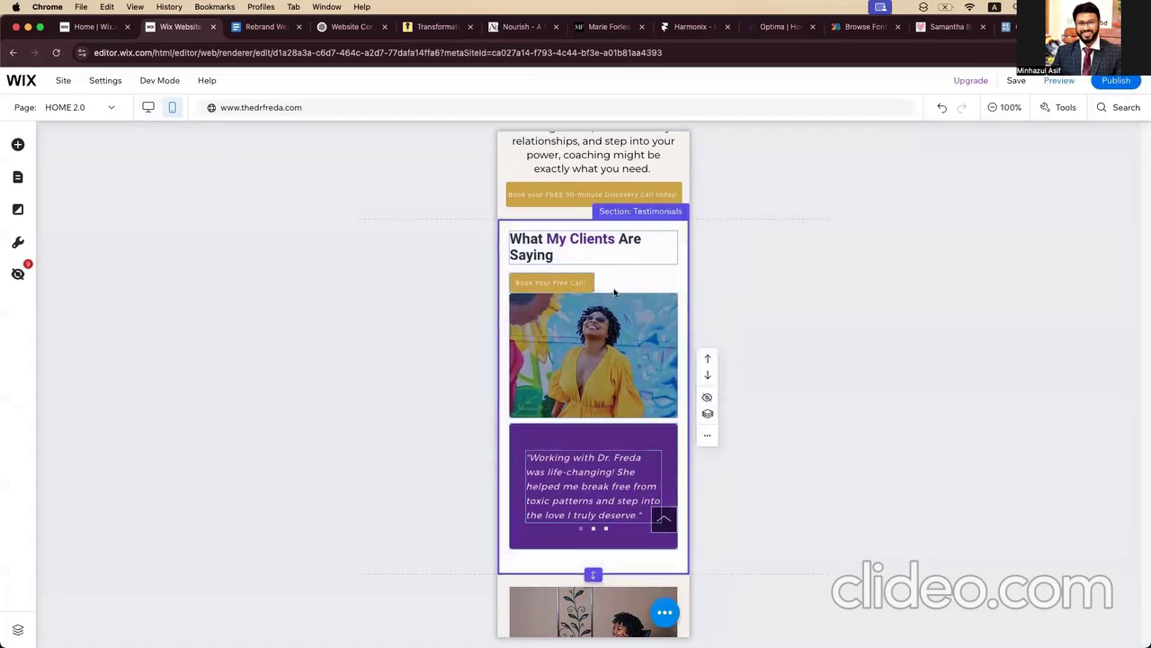
left_click(577, 284)
left_click(615, 326)
left_click_drag(626, 349, 627, 353)
left_click(593, 293)
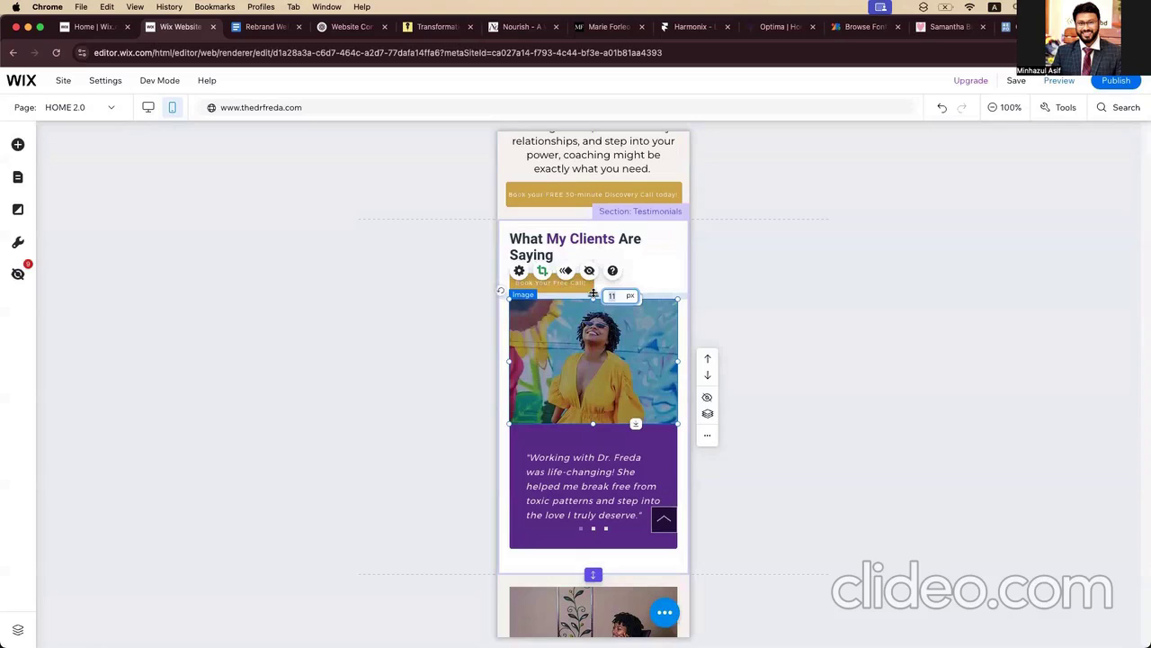
type("15")
key("Return")
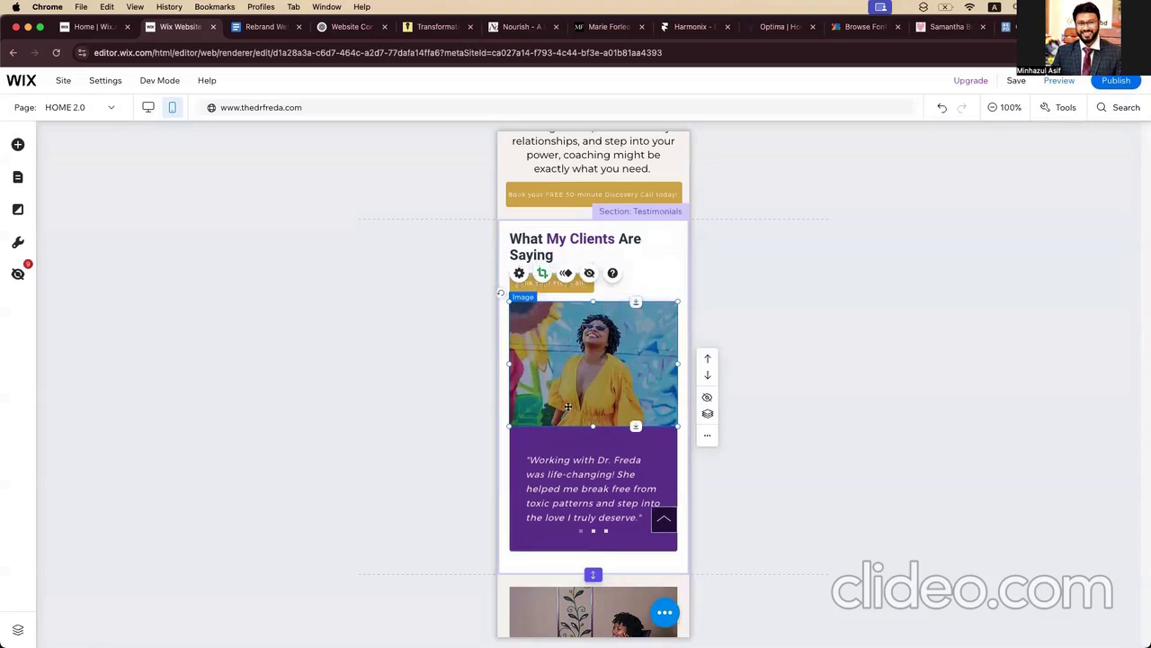
Step: Move the mobile testimonials slideshow down to leave a narrow gap beneath the photo
left_click(627, 447)
left_click_drag(627, 447, 628, 452)
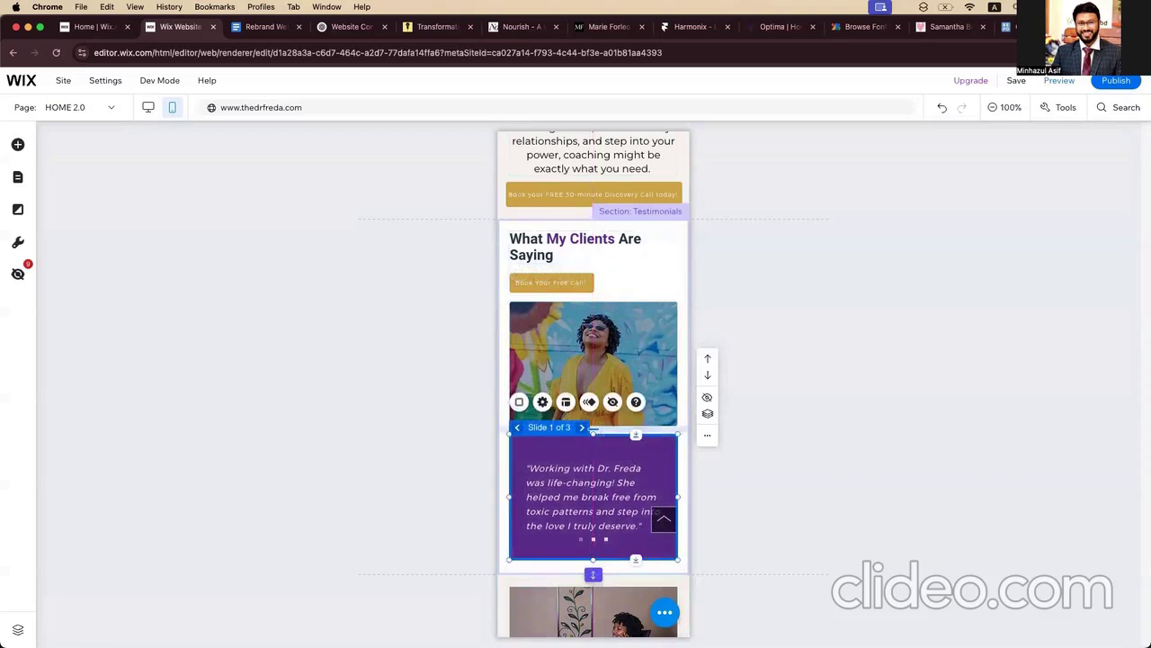
left_click(459, 431)
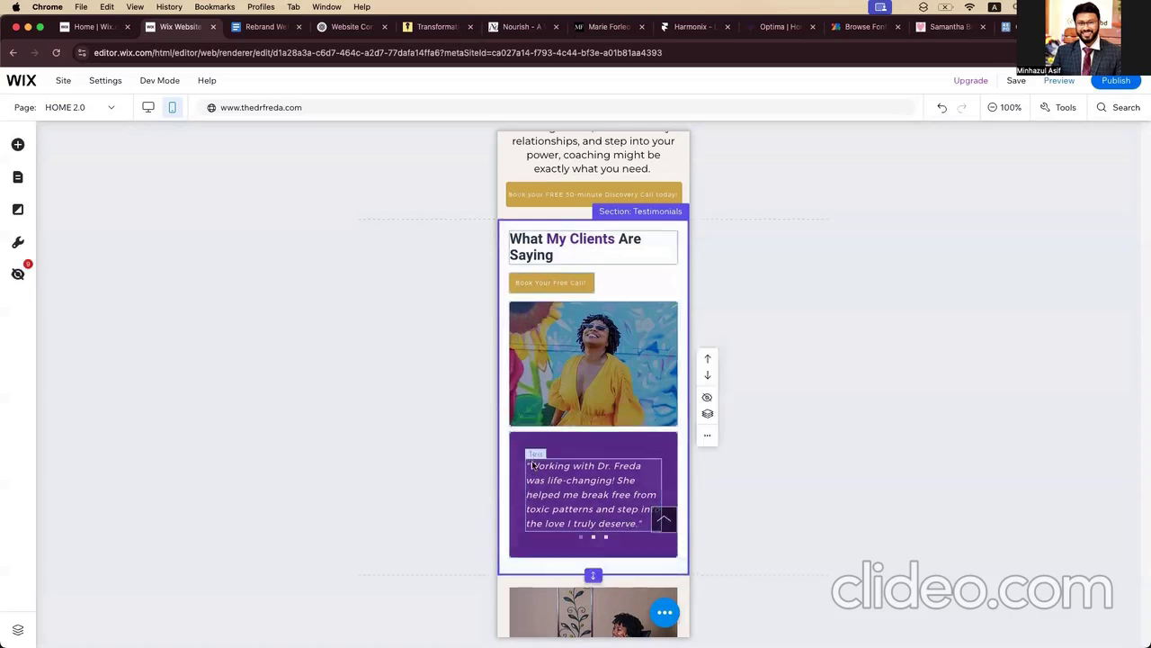
left_click(531, 433)
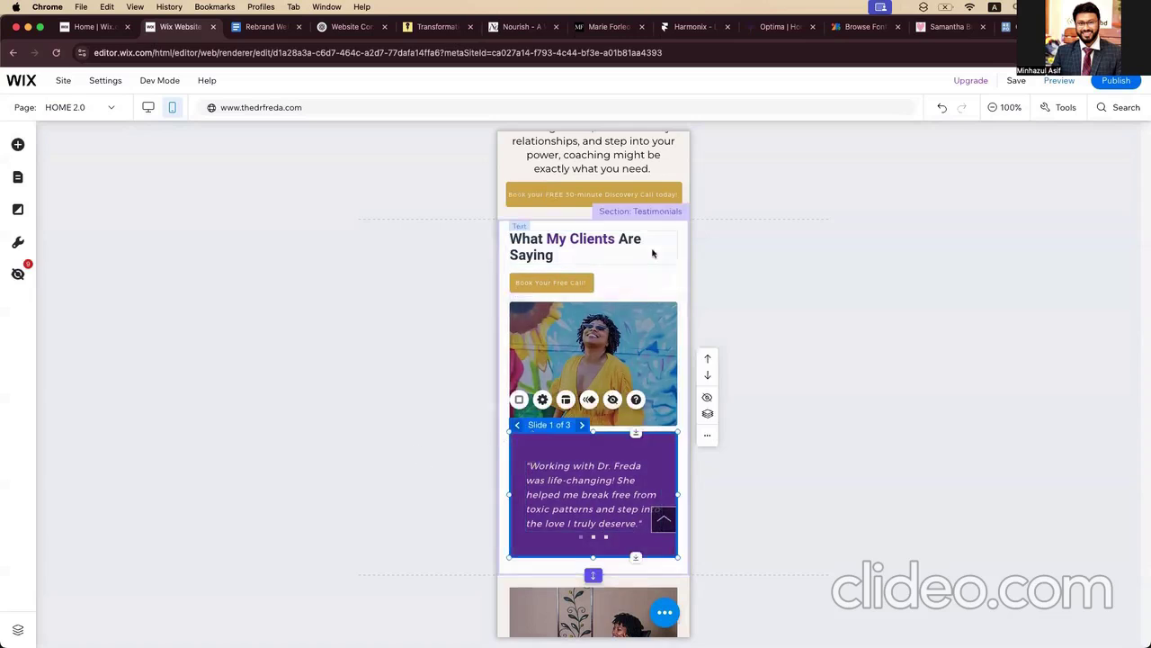
Step: Return to the desktop layout and set the "What My Clients Are Saying" heading's Float entrance animation to come from left
left_click(145, 109)
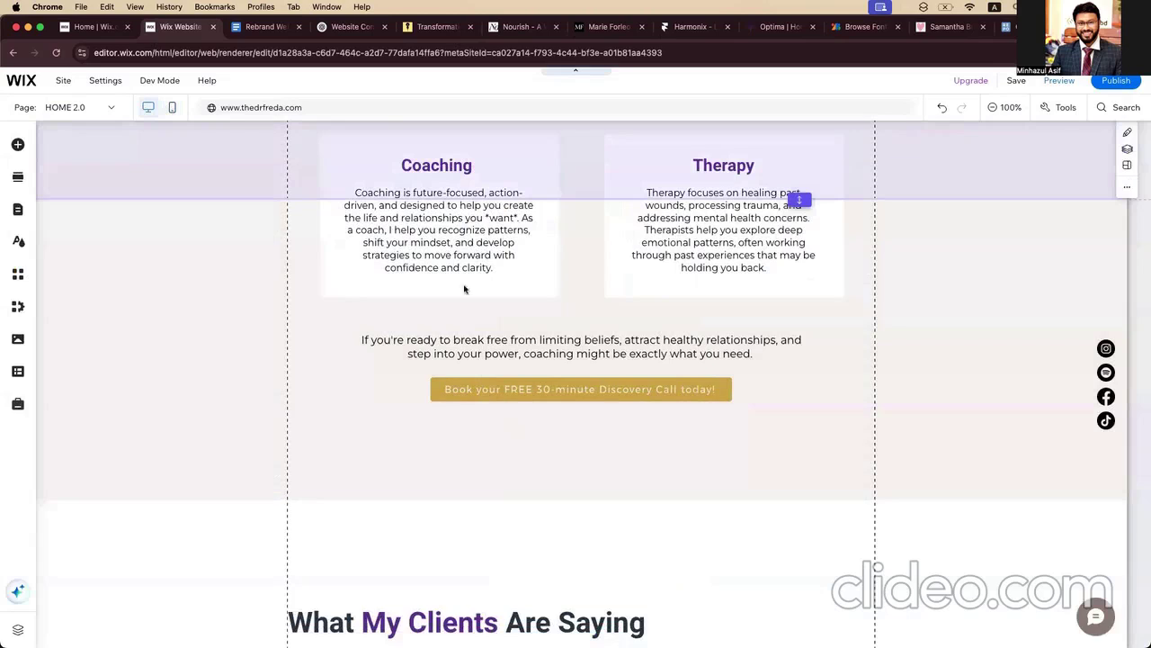
scroll(464, 289, "down", 4)
left_click(474, 286)
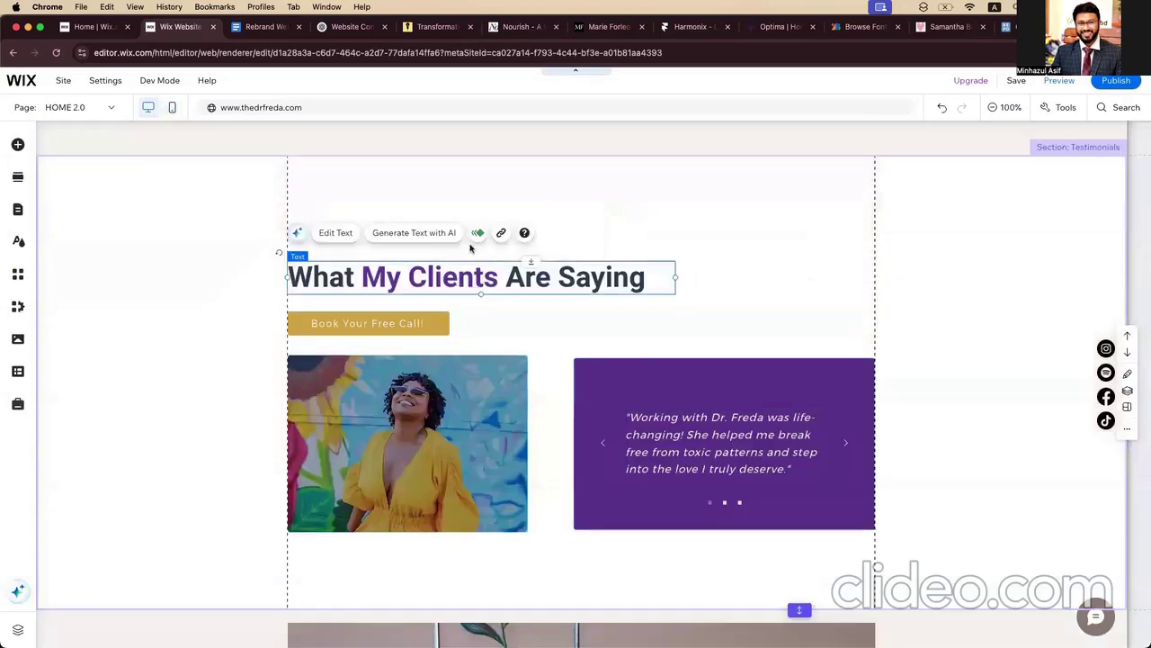
left_click(502, 233)
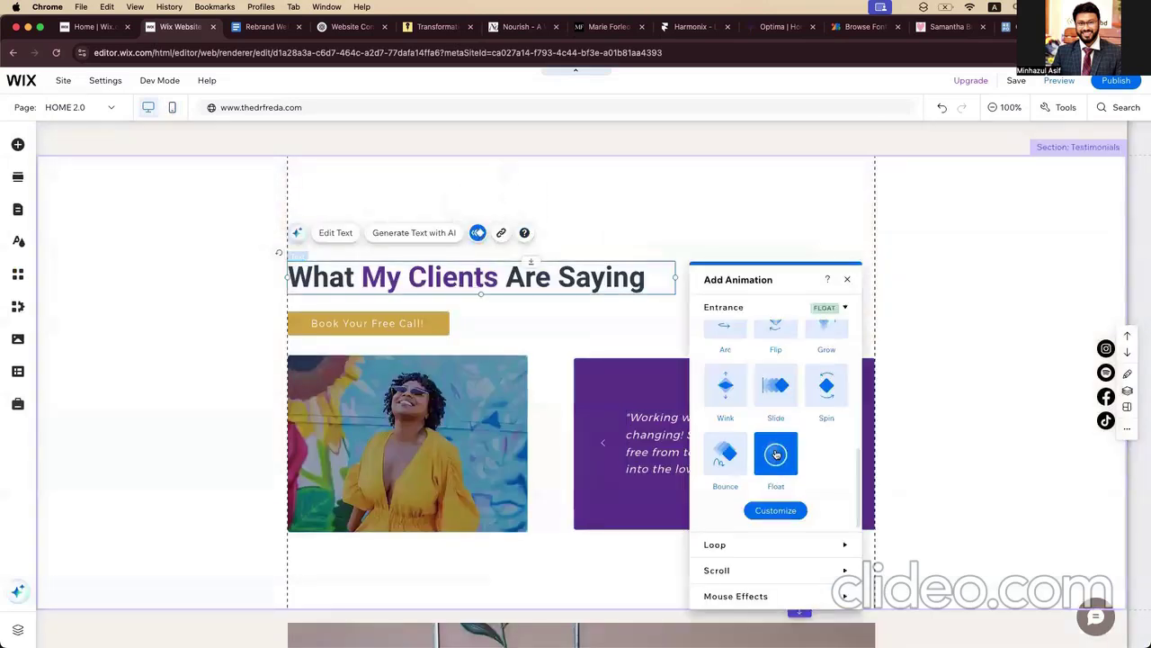
left_click(775, 509)
left_click(768, 372)
left_click(733, 303)
Step: Set the "Book Your Free Call!" button's Float entrance direction to From left and preview the animation
left_click(424, 324)
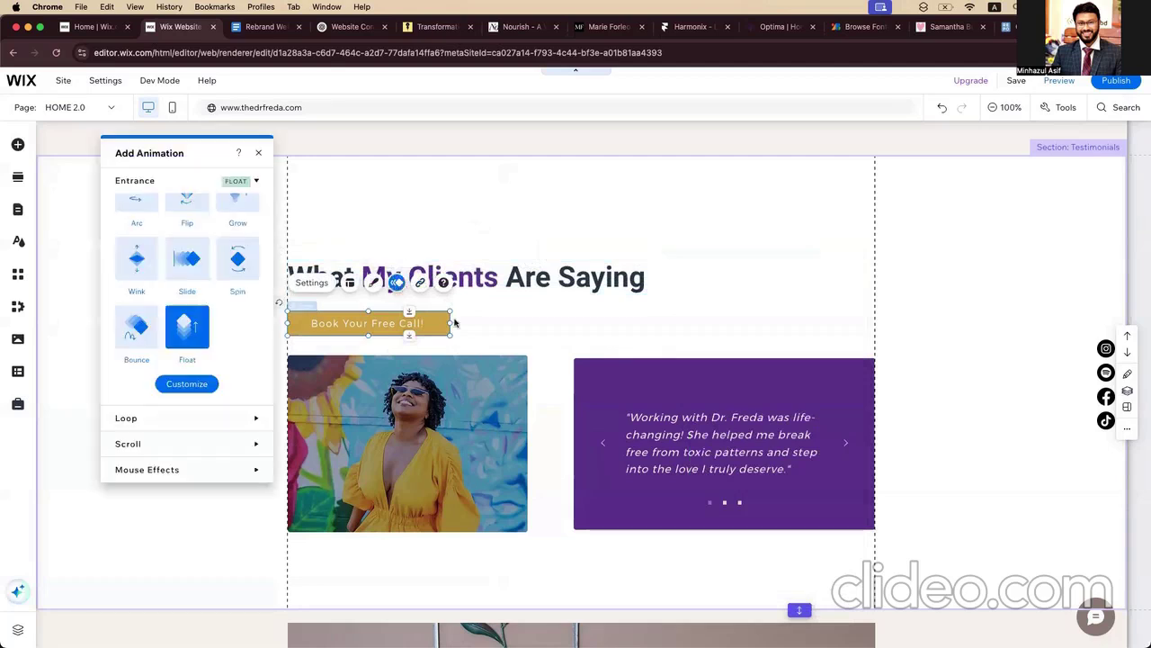
left_click(181, 330)
left_click(215, 383)
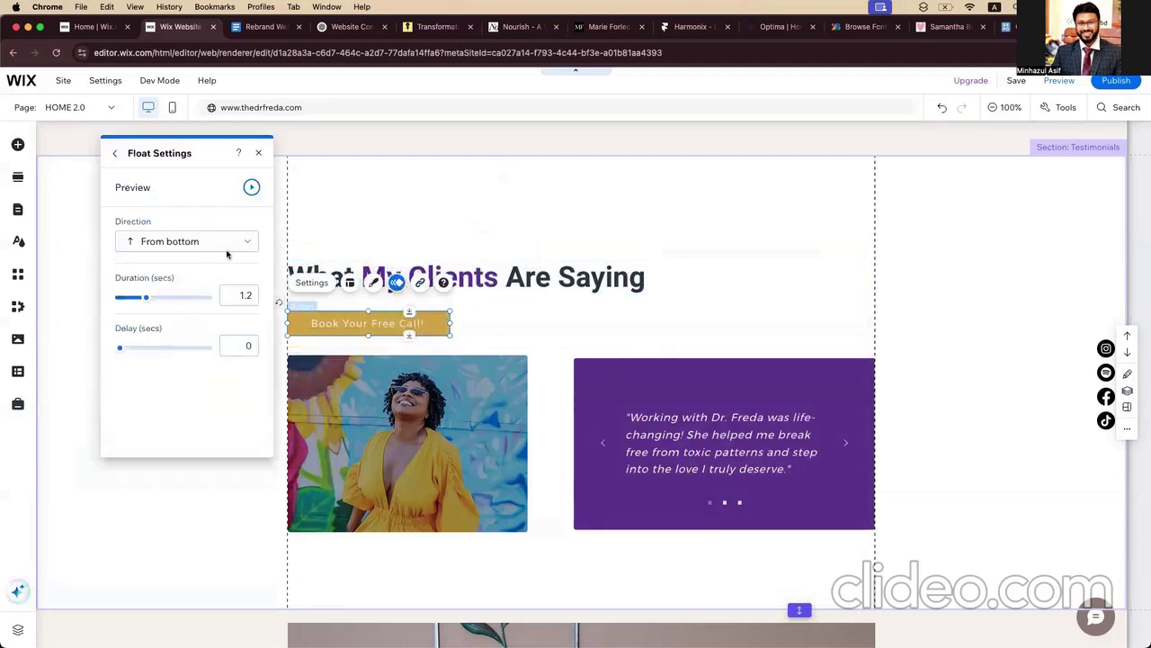
left_click(226, 242)
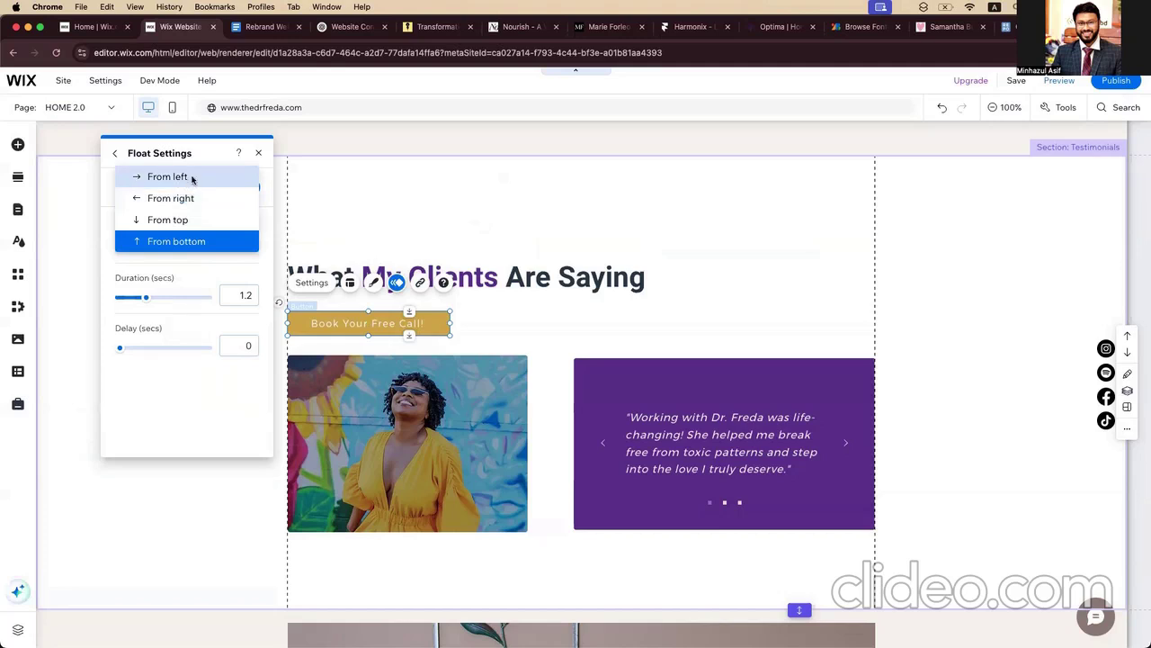
left_click(192, 180)
left_click(251, 187)
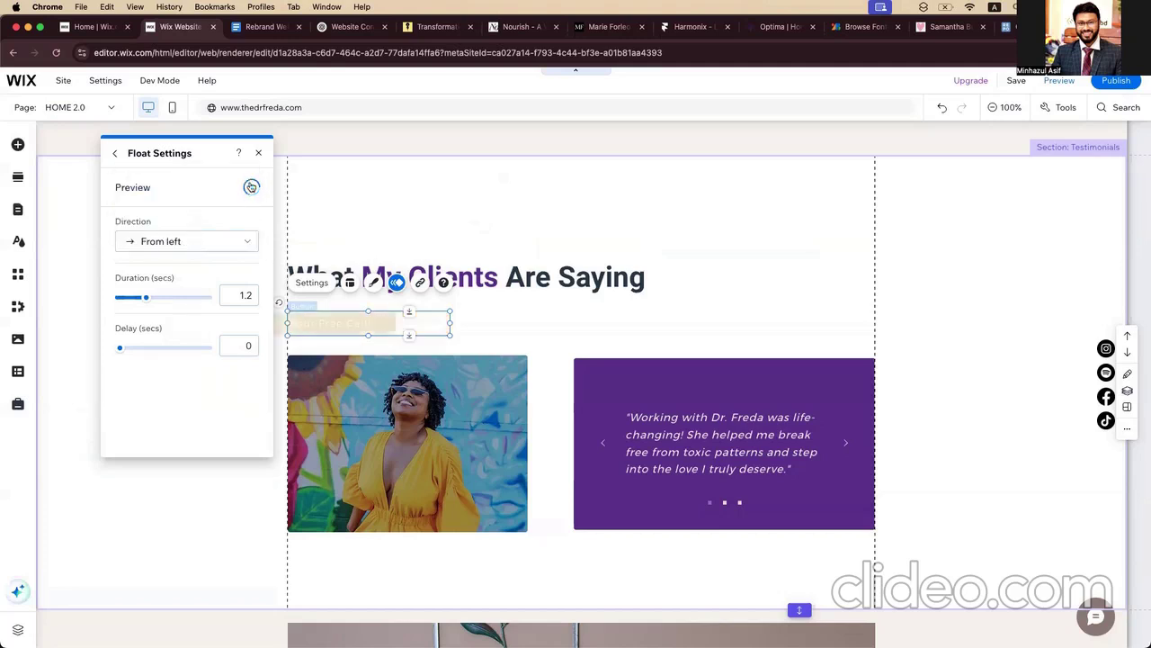
Step: Apply the Float entrance animation to the testimonials photo of the woman in yellow
left_click(440, 352)
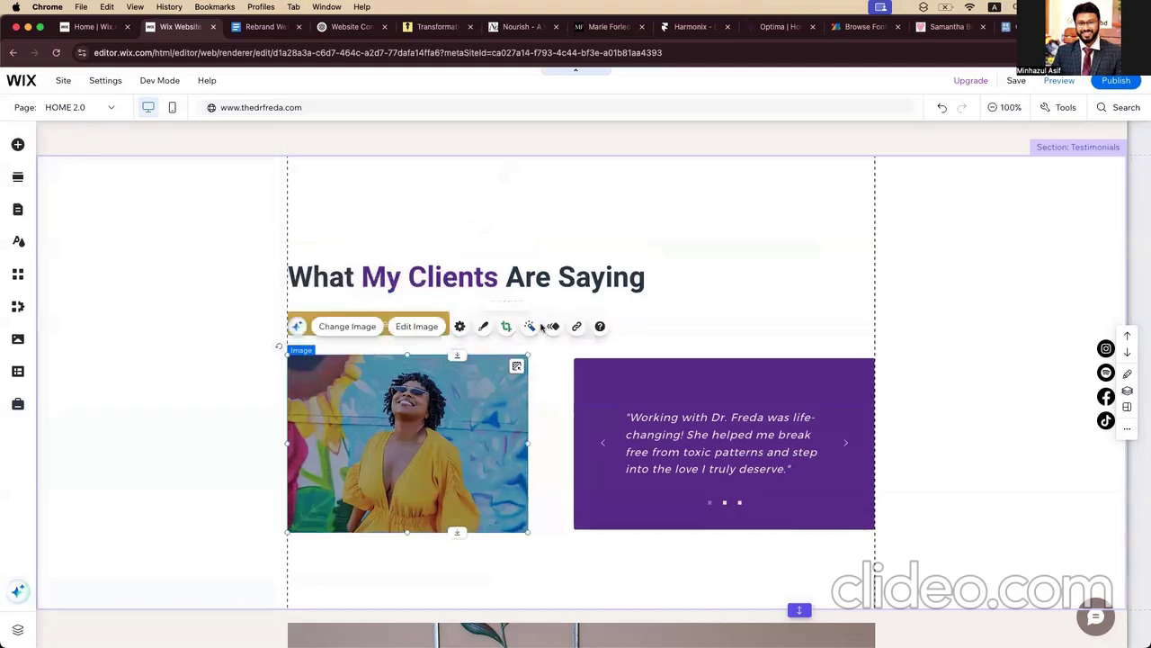
left_click(553, 325)
scroll(228, 384, "down", 3)
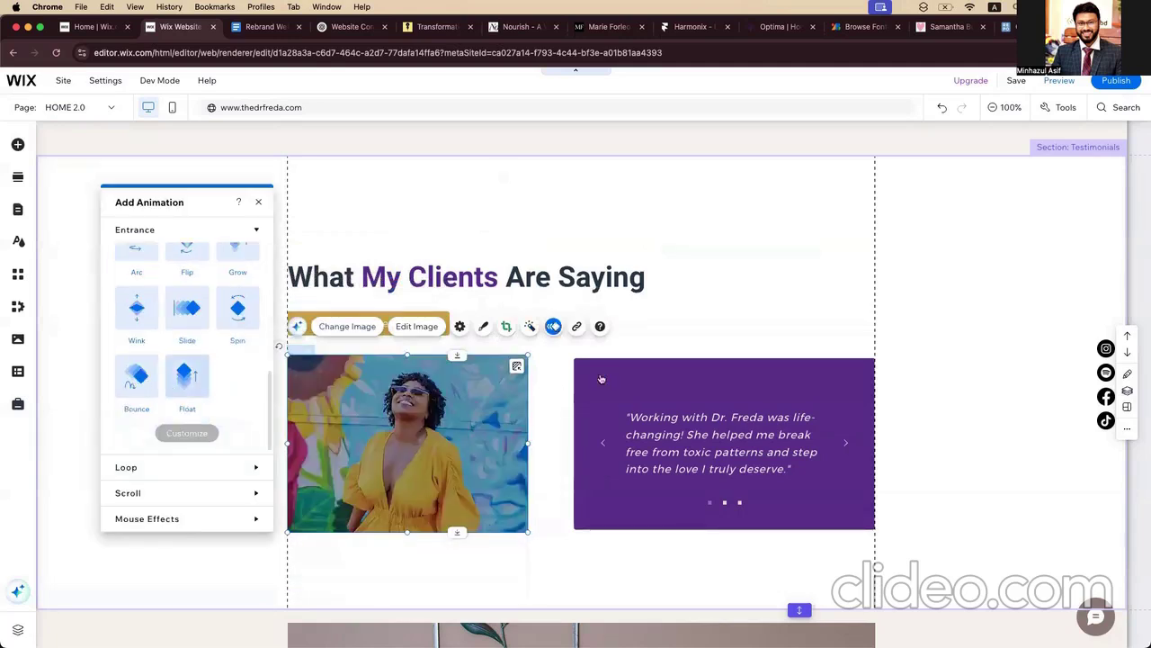
left_click(185, 378)
Step: Apply the Float entrance animation to the purple testimonials slideshow
left_click(757, 368)
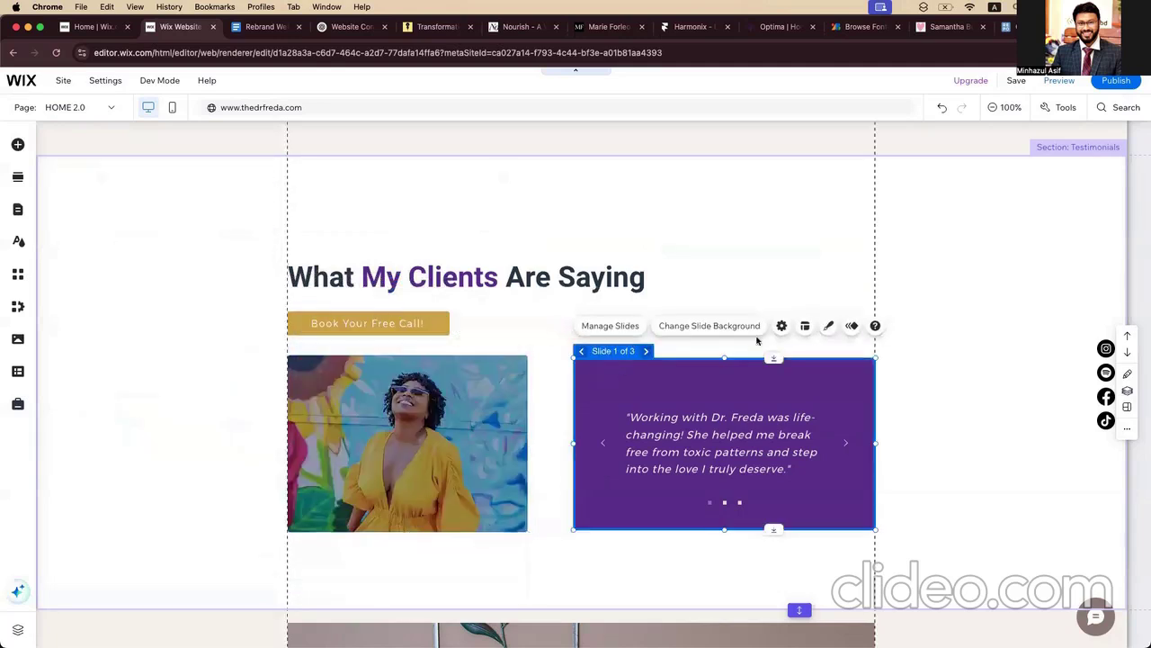
left_click(852, 325)
scroll(485, 396, "down", 3)
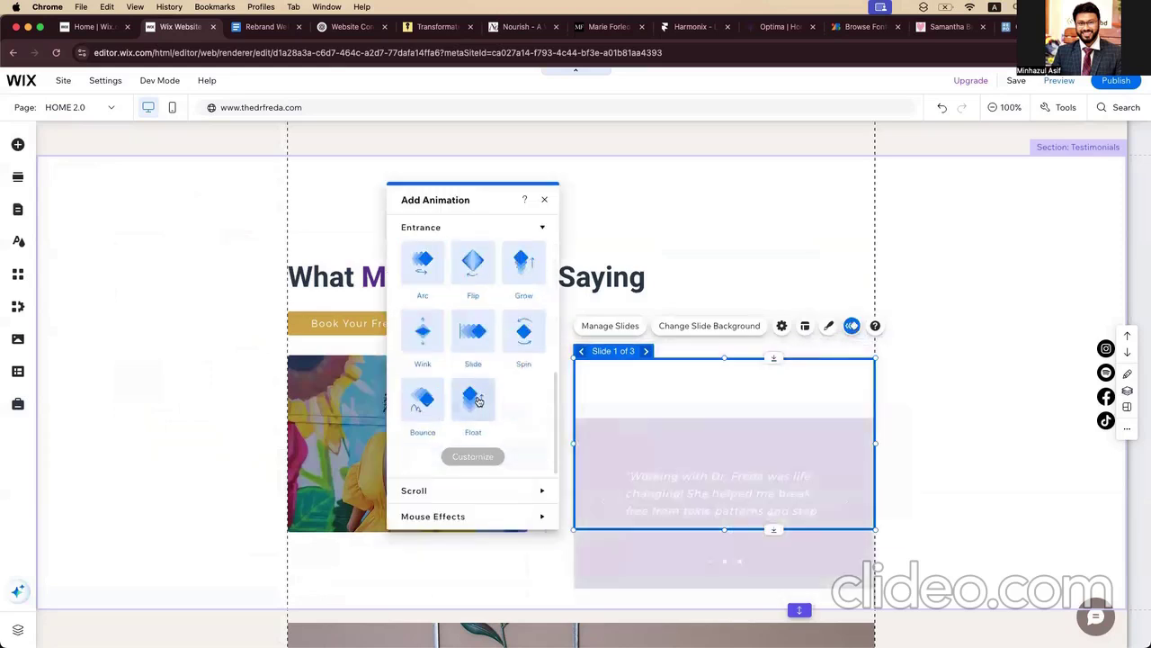
left_click(482, 398)
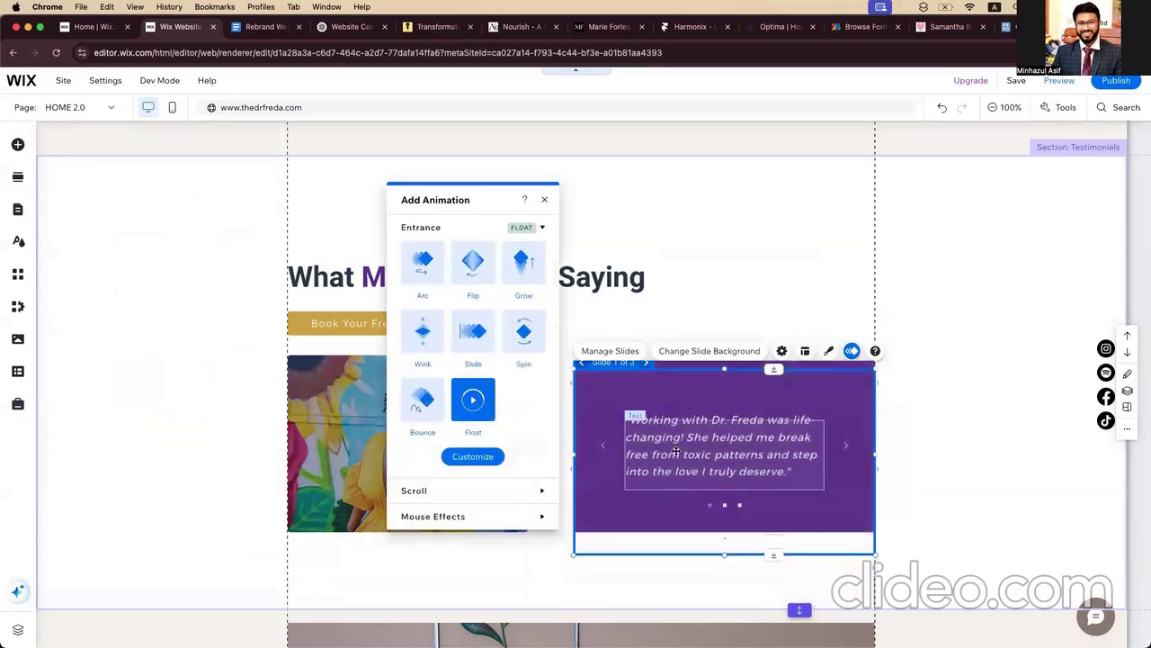
Step: Step through the testimonials slideshow to the third slide to check its quotes, and deselect it
left_click(682, 425)
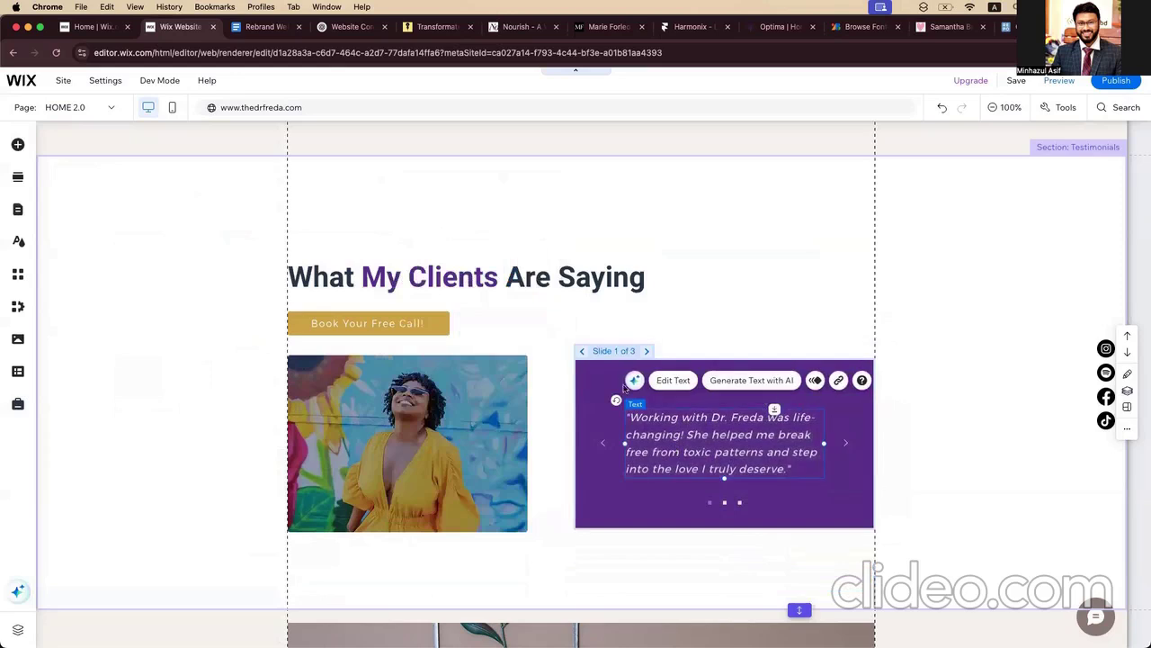
left_click(643, 351)
left_click(645, 352)
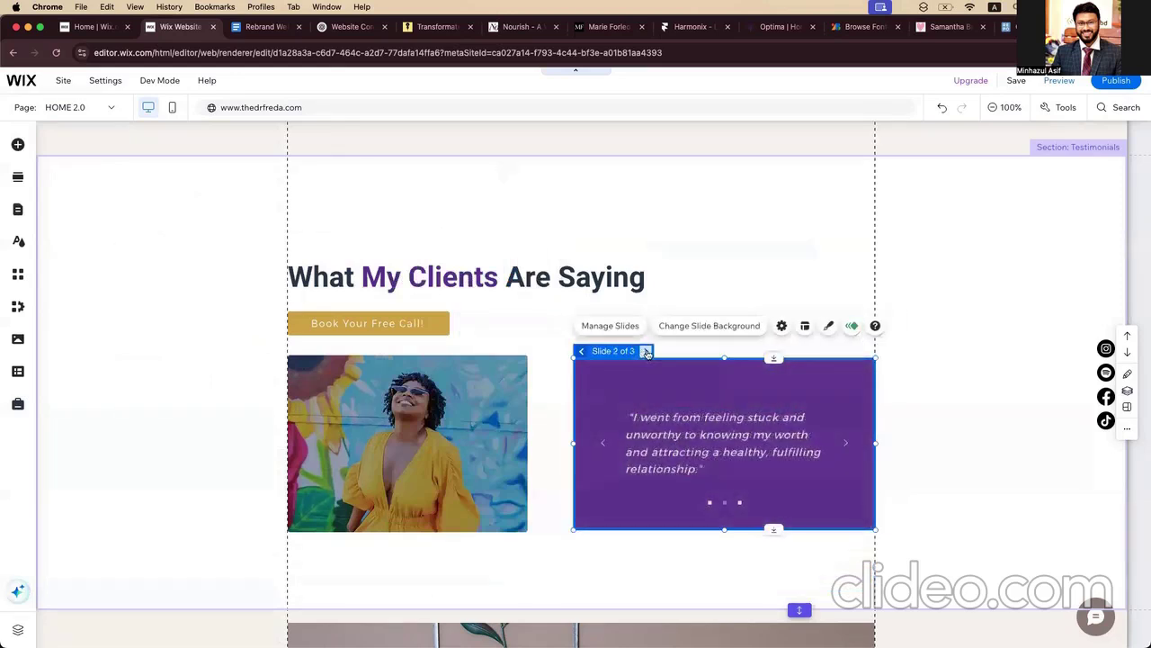
left_click(954, 424)
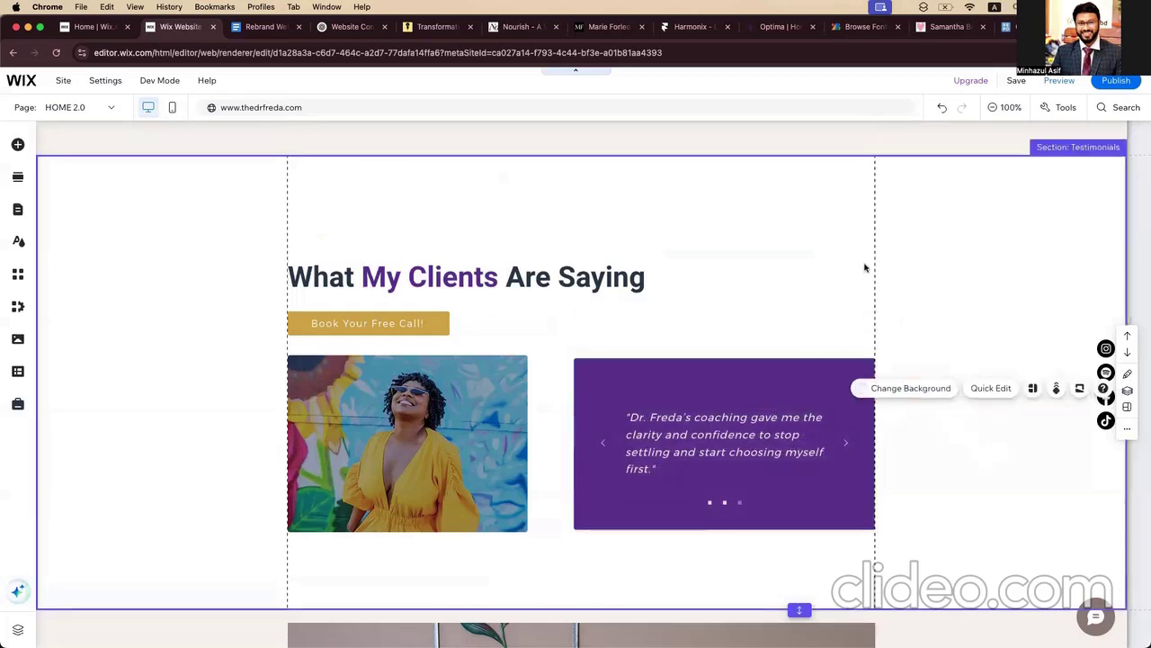
Step: Preview the site on desktop and examine the entrance animations from the hero down to the testimonials section
scroll(644, 229, "up", 10)
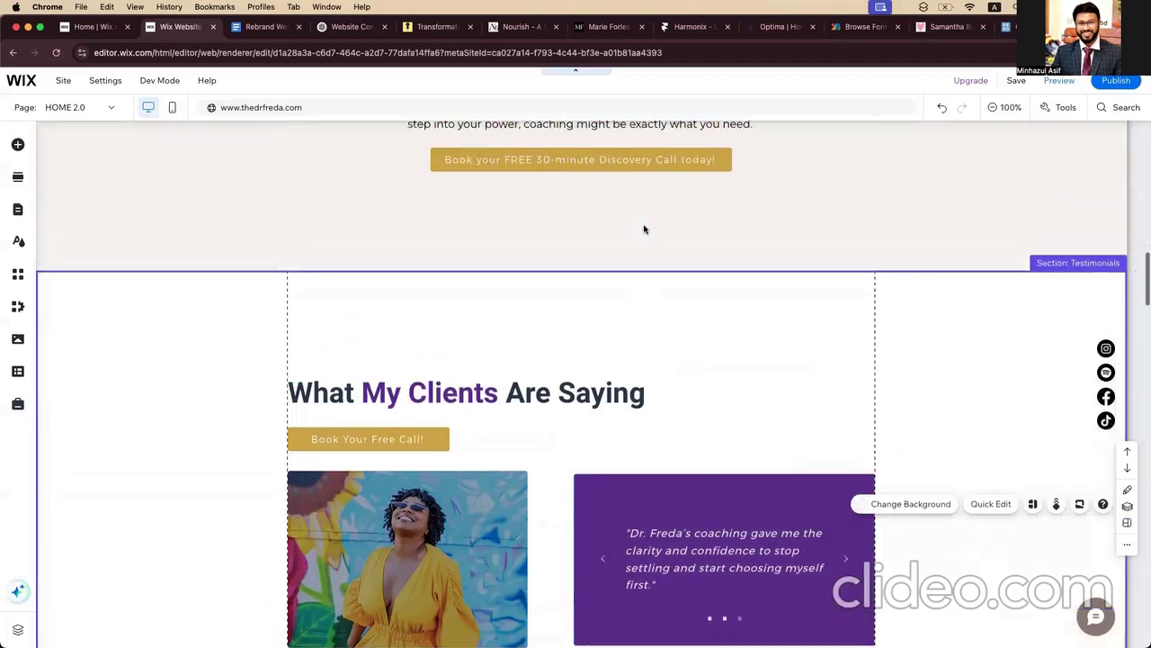
scroll(644, 229, "up", 10)
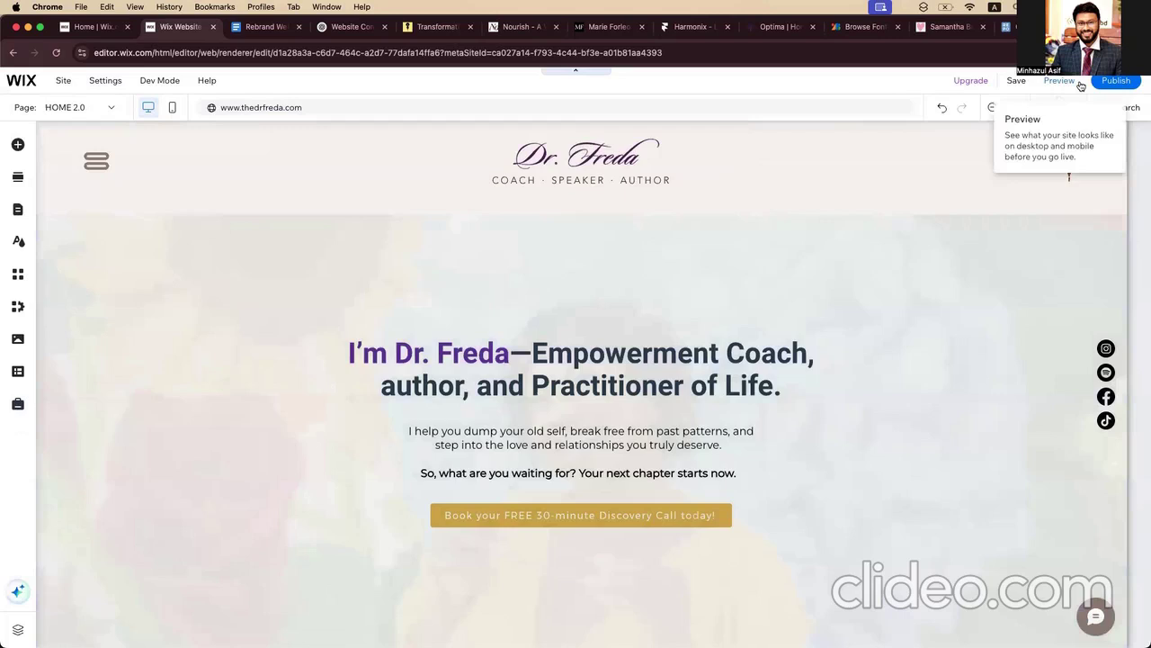
left_click(1068, 84)
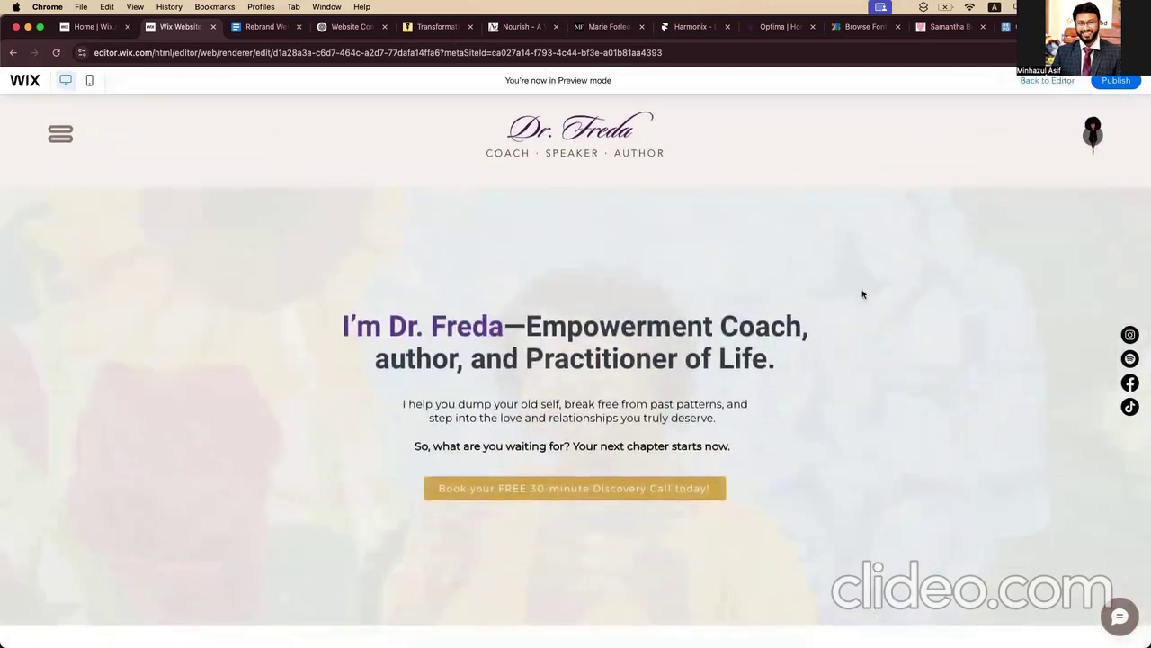
scroll(758, 347, "down", 3)
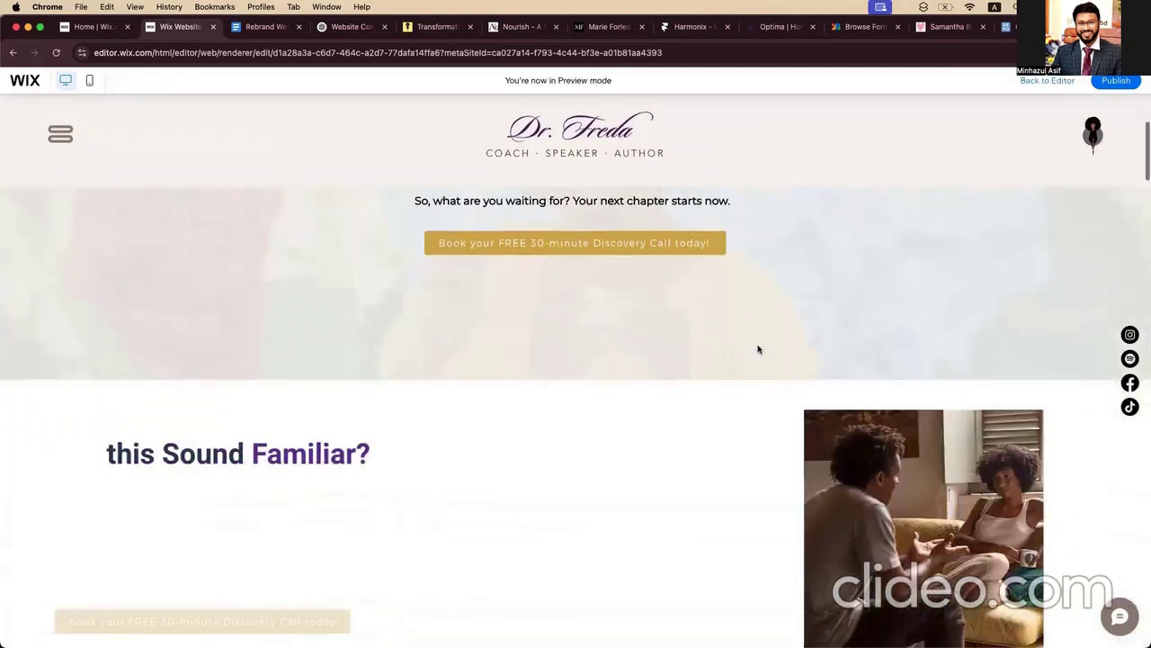
scroll(758, 349, "down", 10)
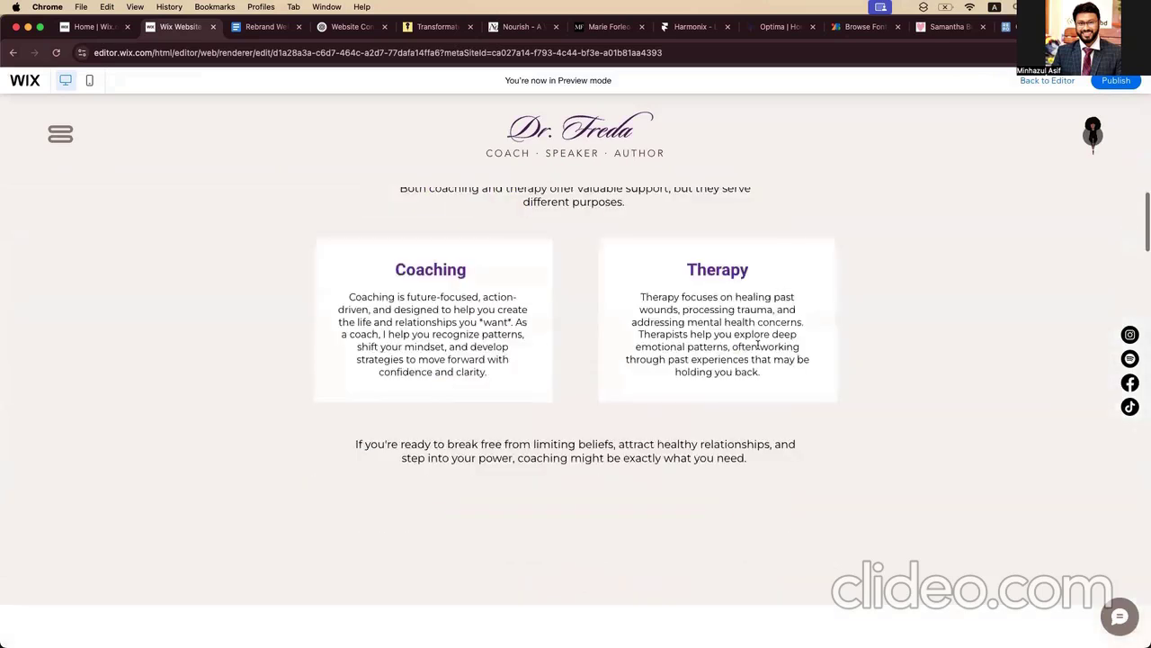
scroll(758, 349, "down", 2)
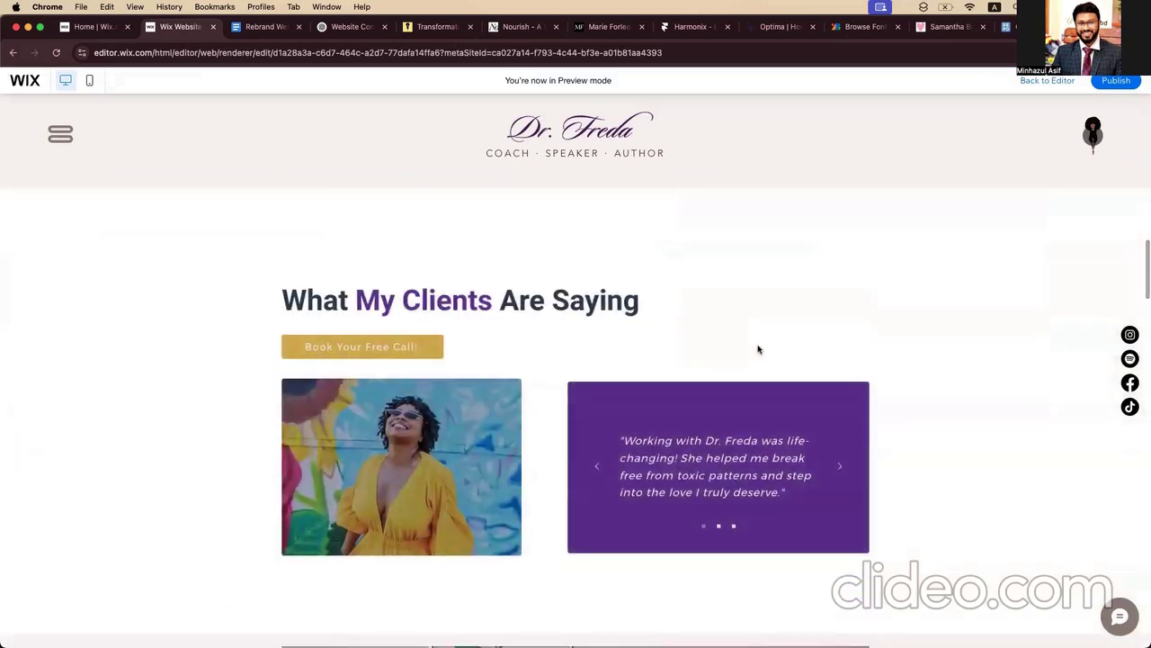
scroll(758, 349, "up", 10)
scroll(758, 349, "down", 4)
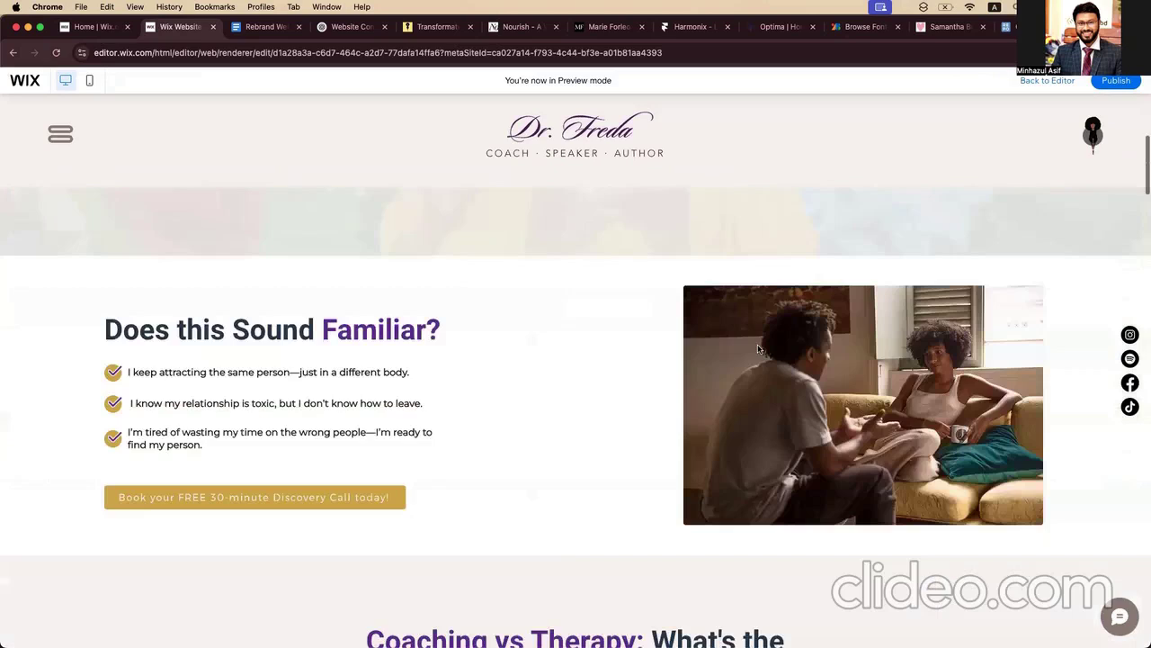
scroll(758, 349, "down", 5)
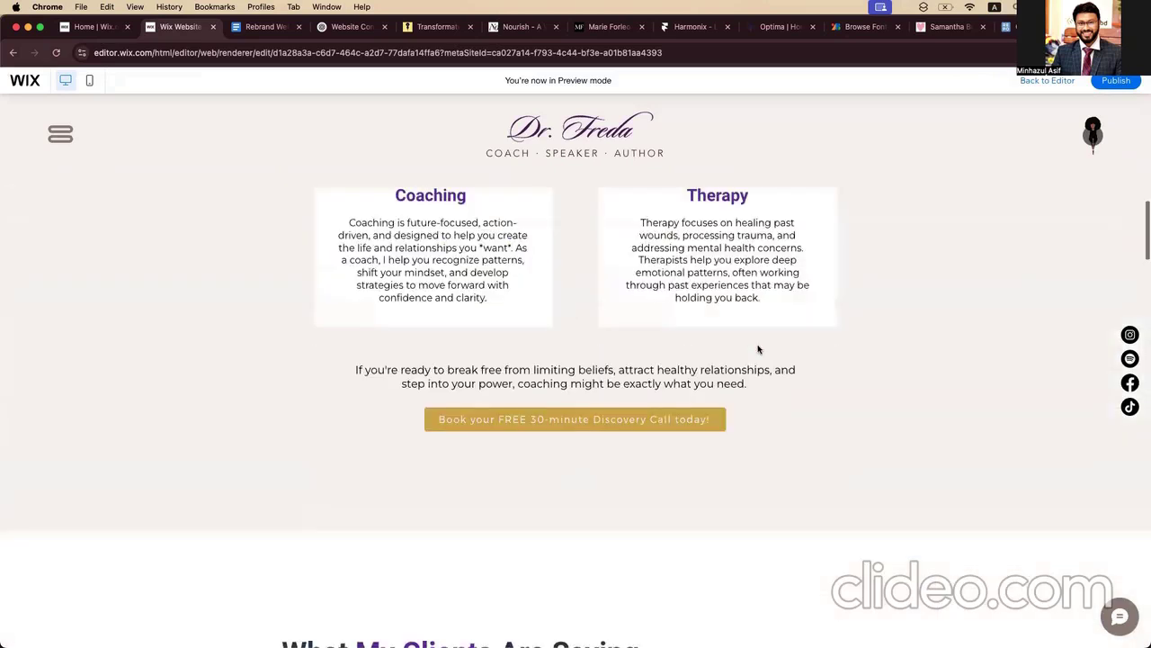
scroll(577, 446, "down", 2)
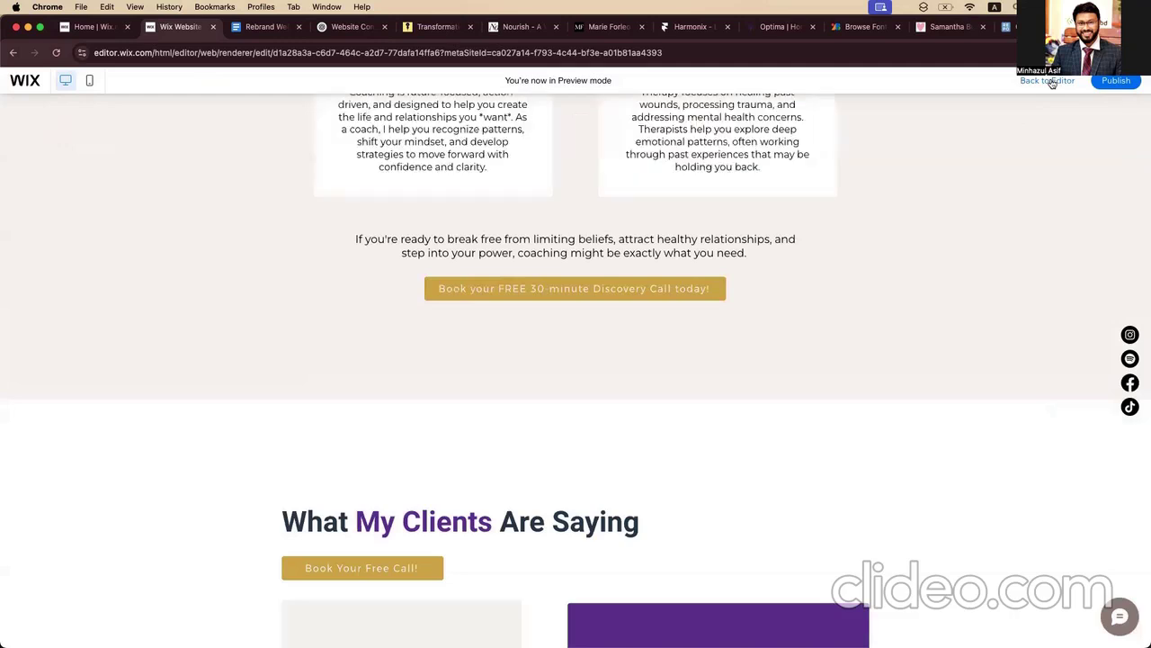
Step: Return from preview to the editor and move the testimonials heading, button, photo and slideshow up together within their section
left_click(1051, 81)
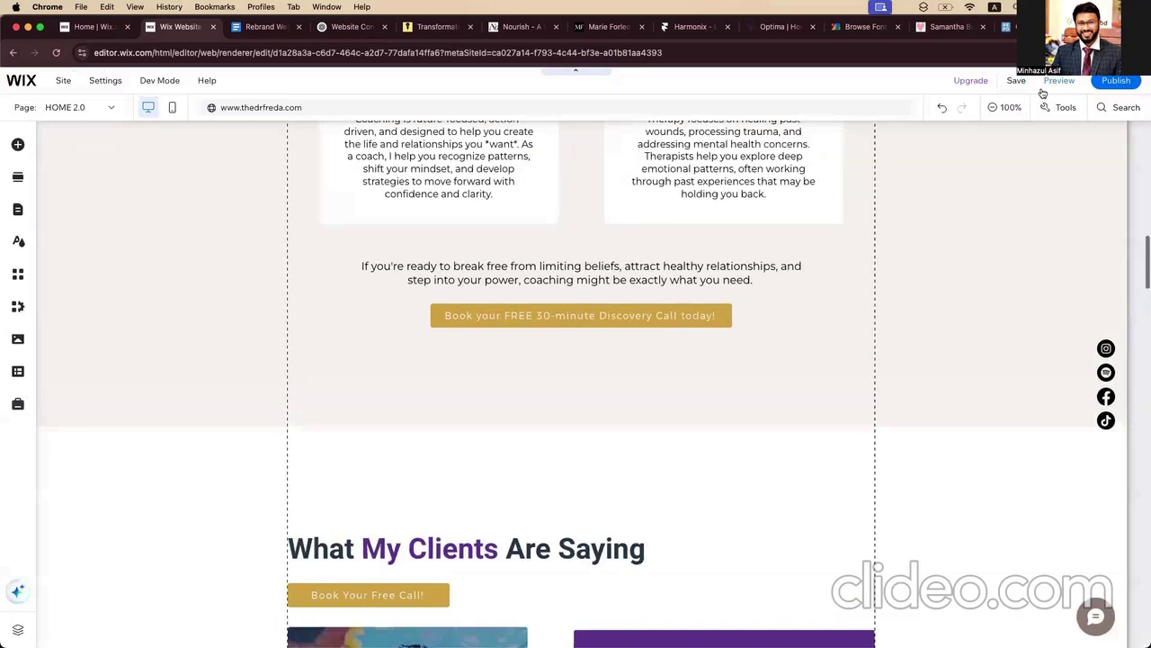
scroll(726, 241, "down", 2)
scroll(726, 241, "down", 2)
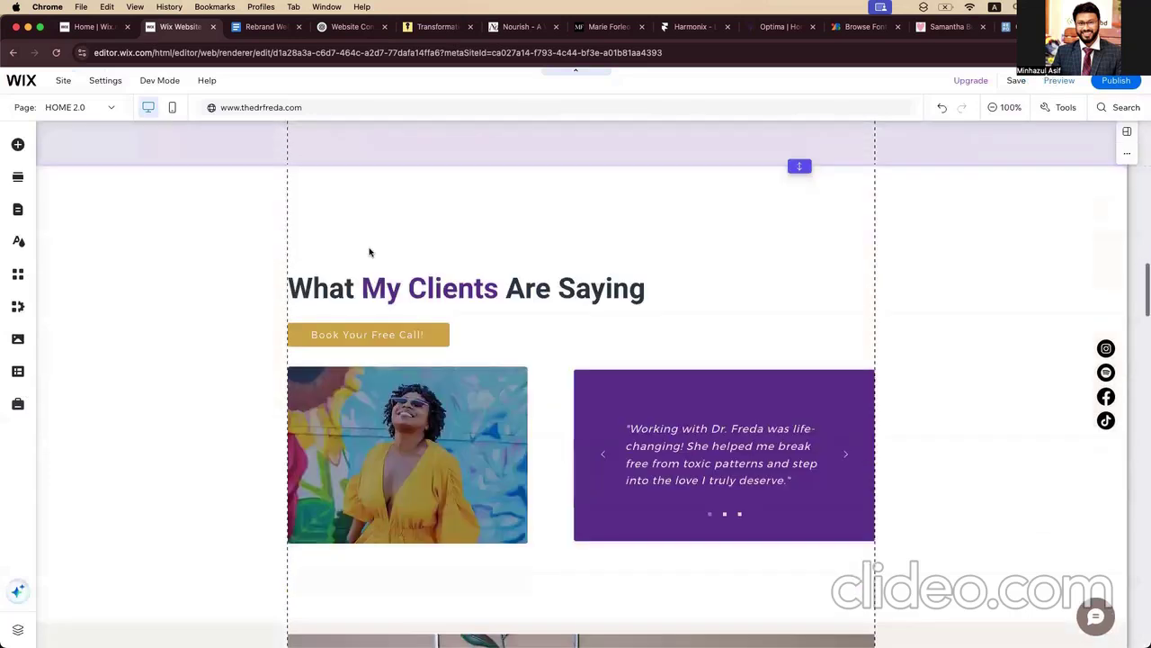
left_click(991, 538)
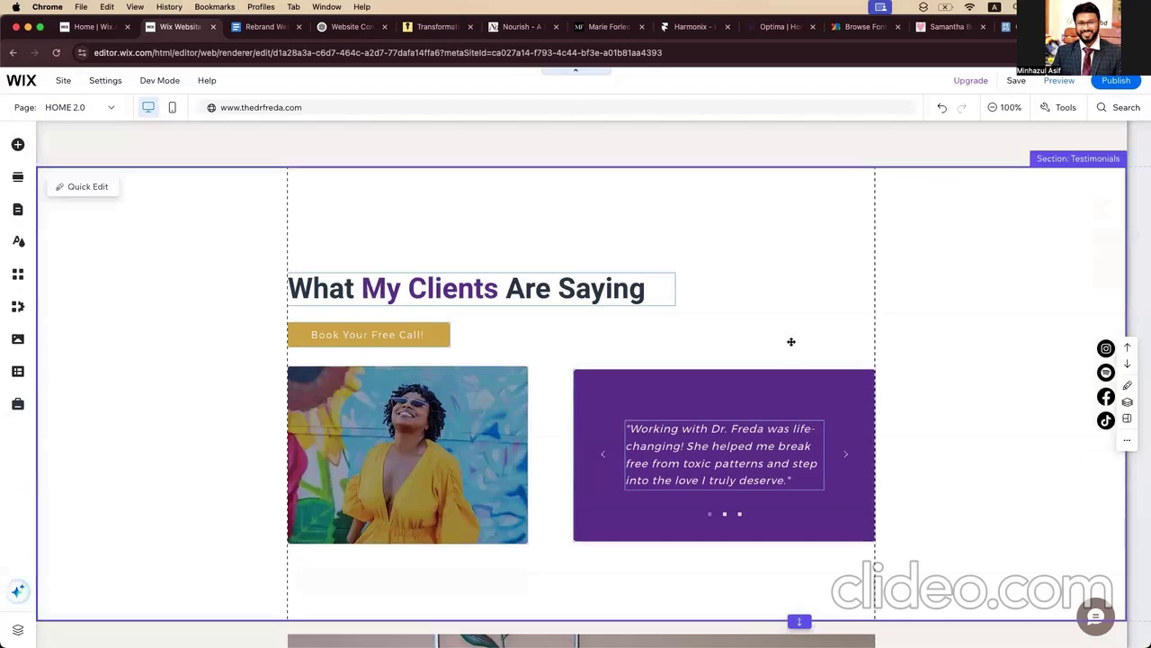
key("shift+Up")
key("shift+Up")
key("shift+Up")
key("shift+Up")
key("shift+Up")
key("shift+Up")
key("shift+Up")
key("shift+Up")
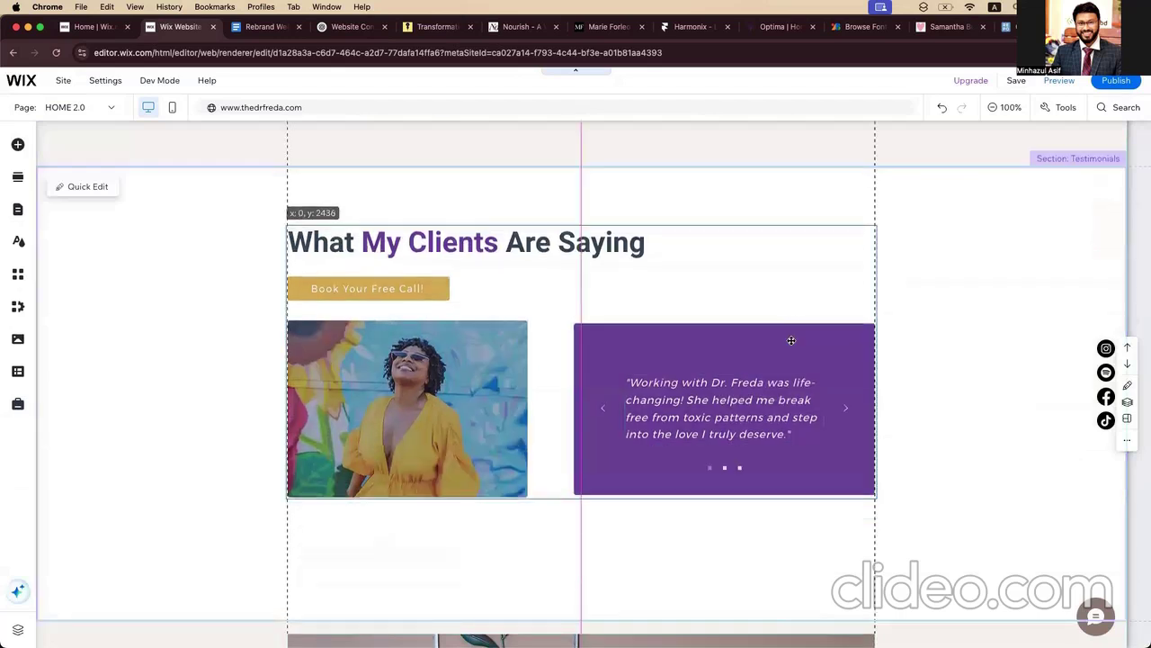
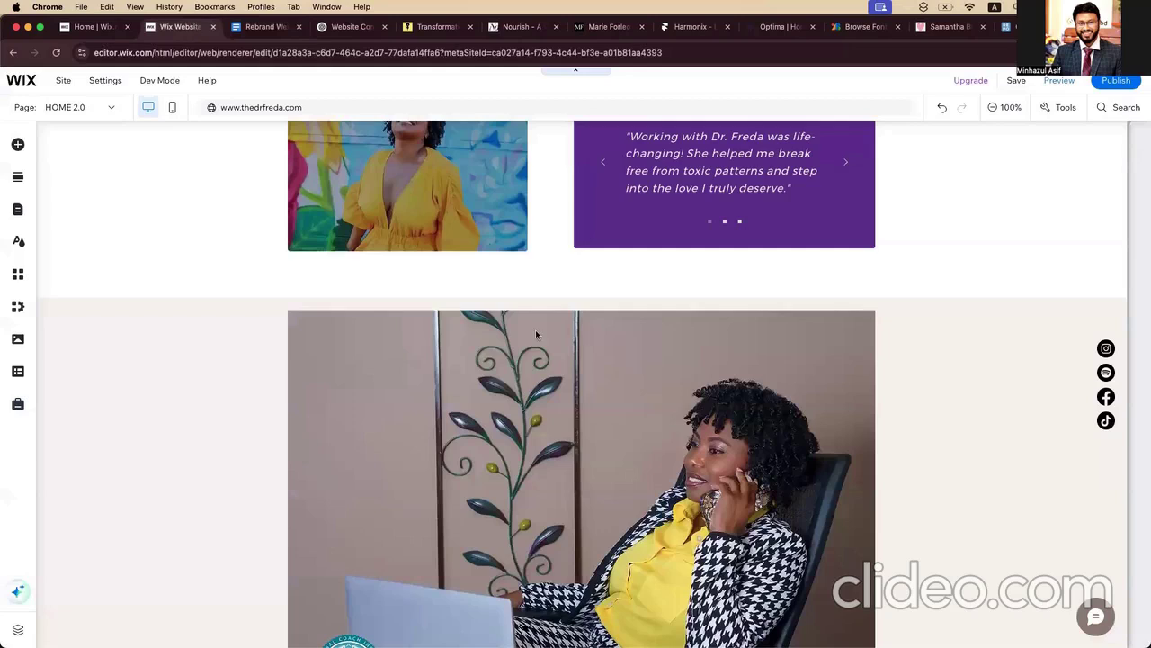
Step: Add a new blank section directly below the testimonials section
scroll(536, 335, "up", 10)
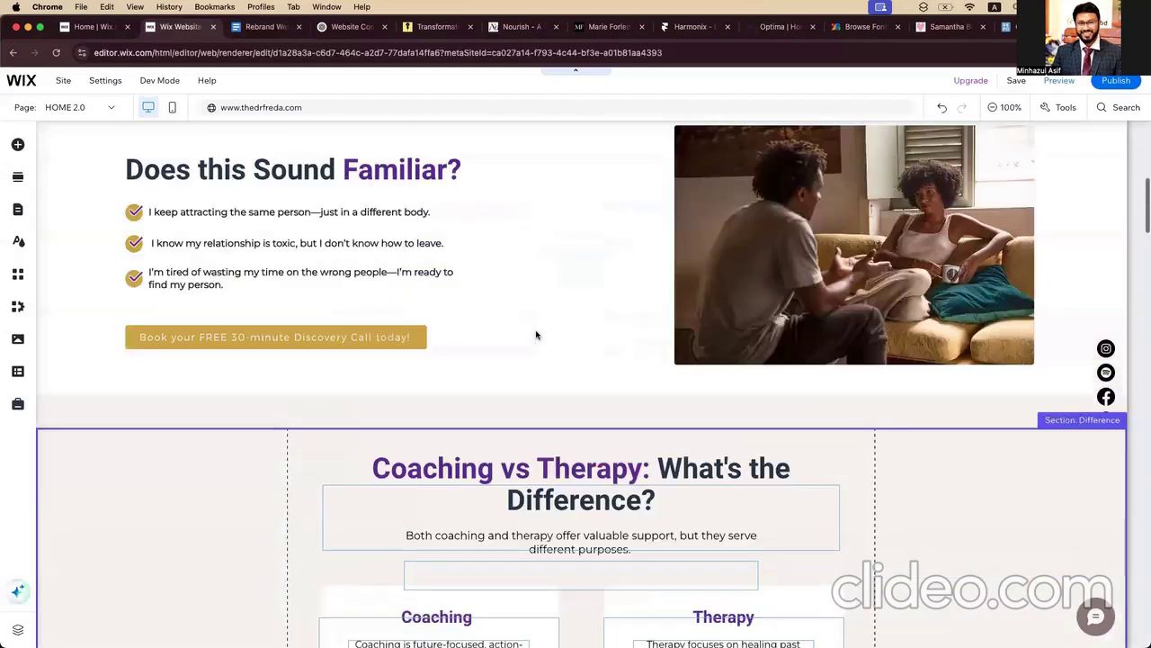
scroll(536, 335, "down", 4)
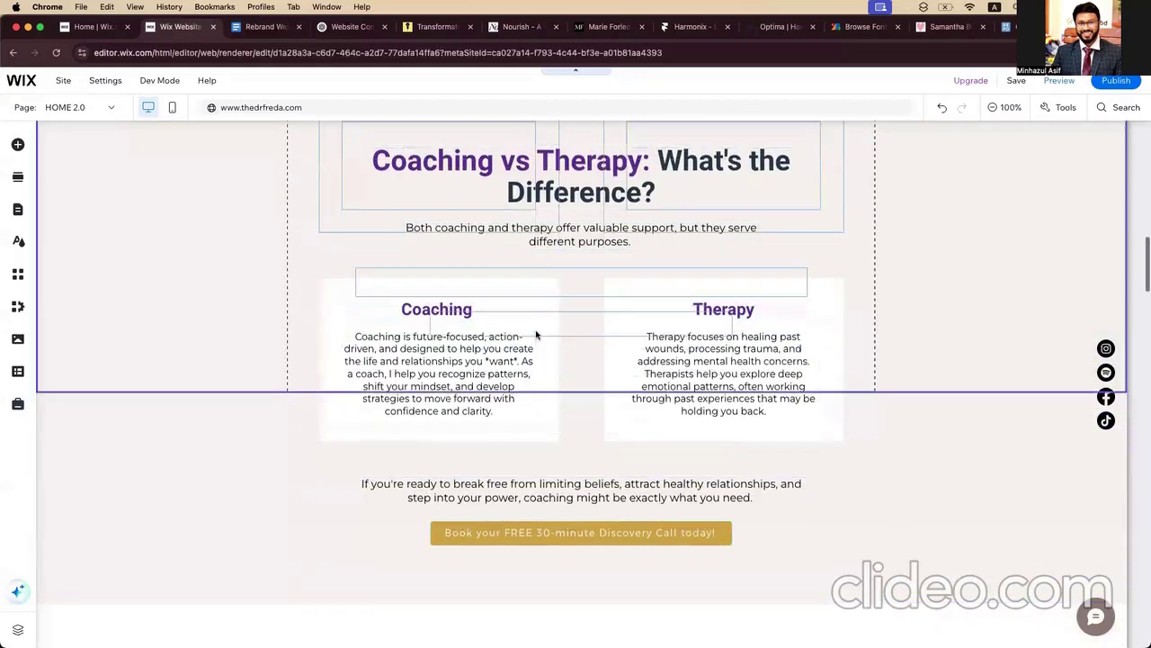
scroll(536, 334, "down", 4)
scroll(536, 335, "down", 2)
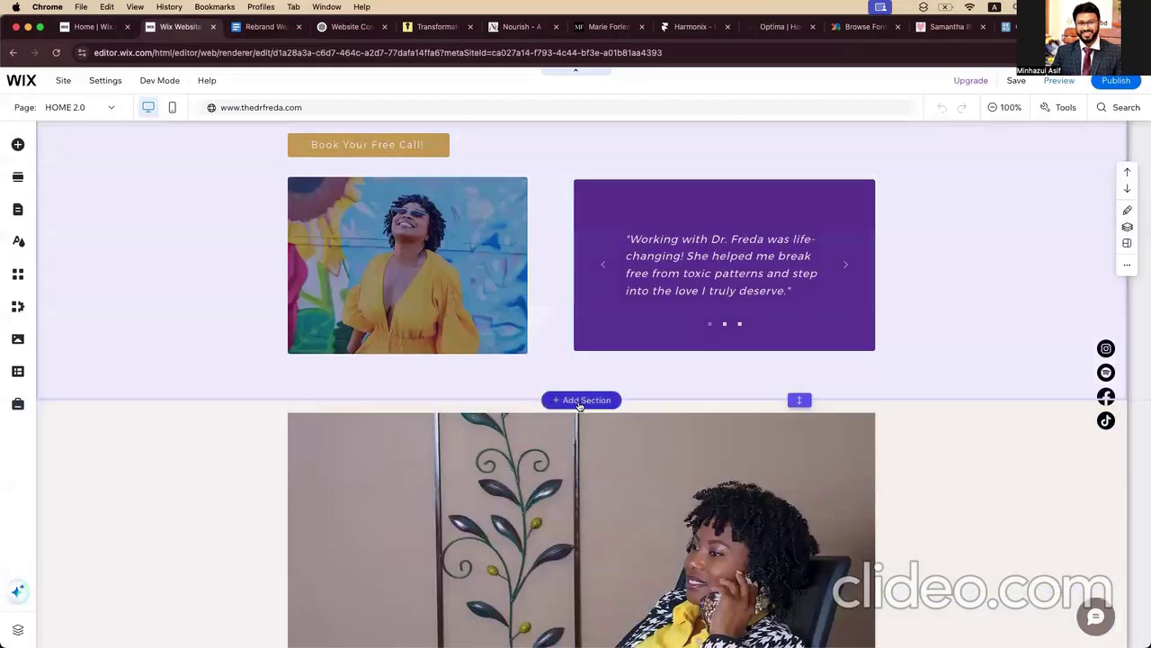
left_click(579, 401)
Step: Review the old sections below the new blank one, down to the footer and back up to the testimonials
scroll(588, 462, "down", 6)
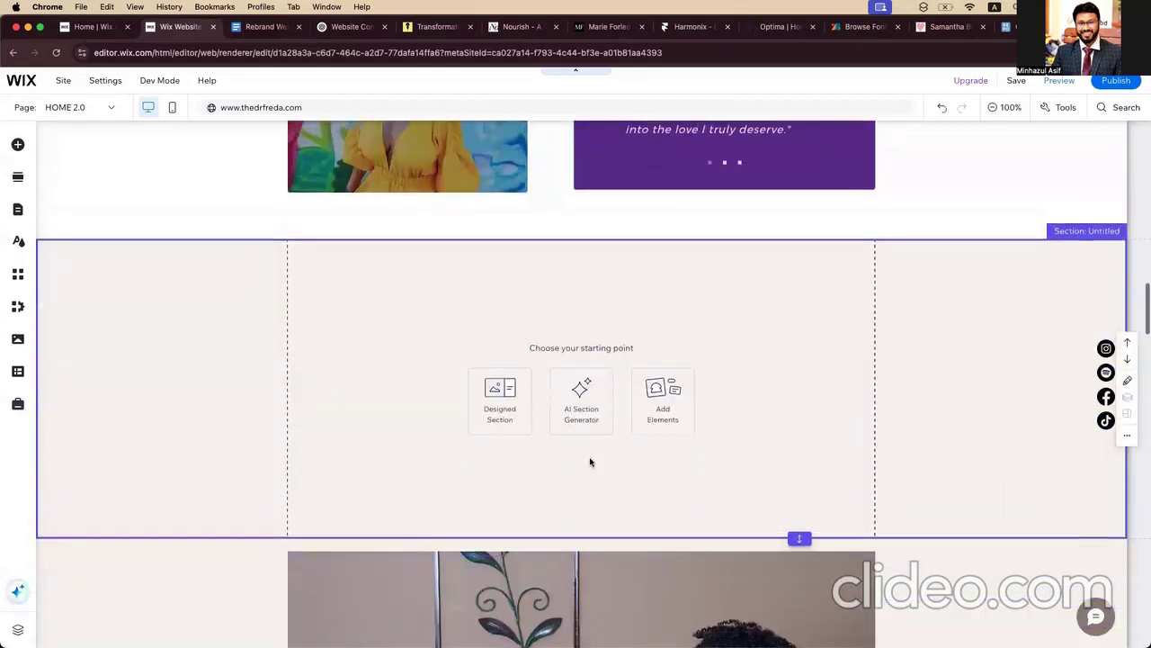
scroll(599, 484, "down", 2)
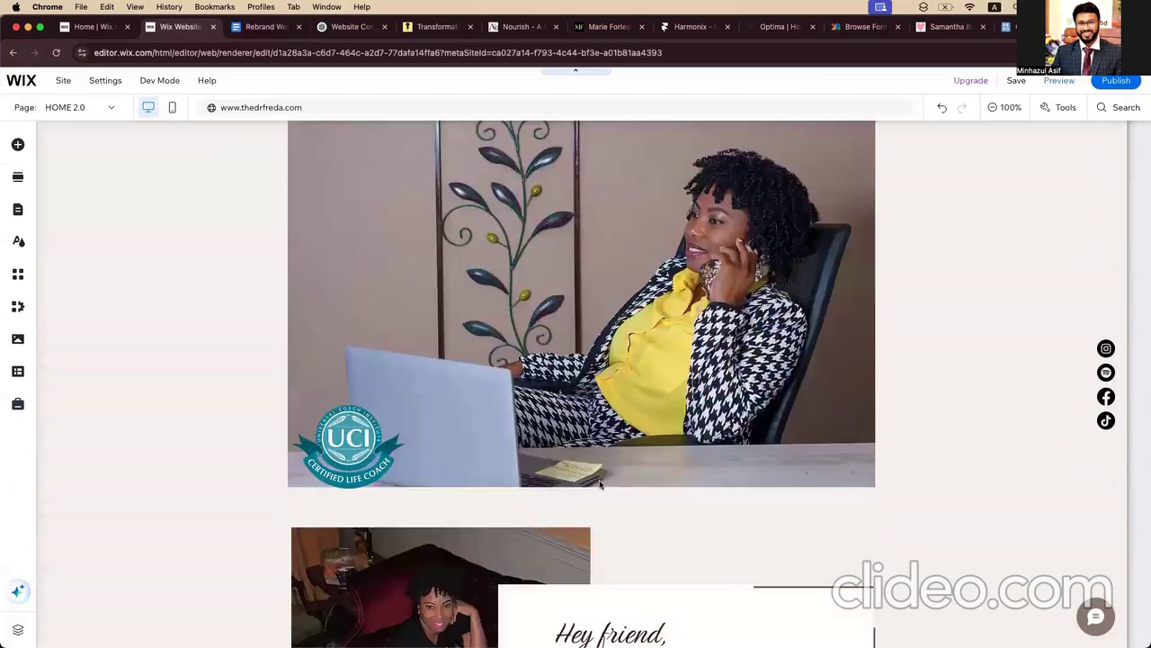
scroll(600, 484, "down", 2)
scroll(600, 484, "down", 6)
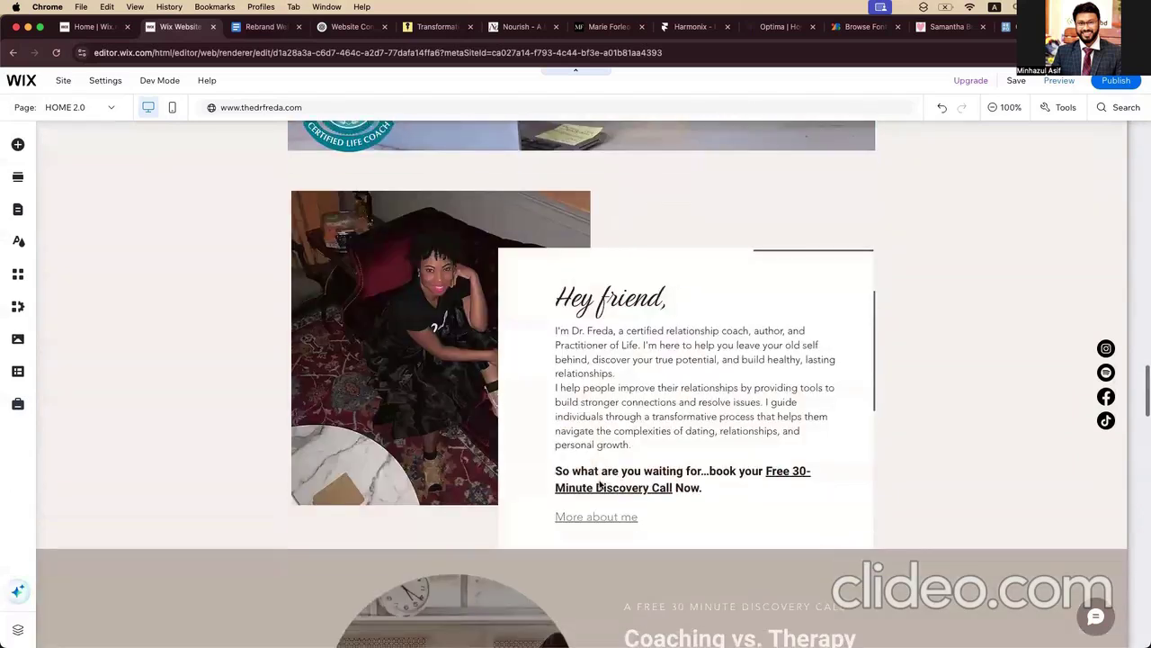
scroll(600, 485, "down", 9)
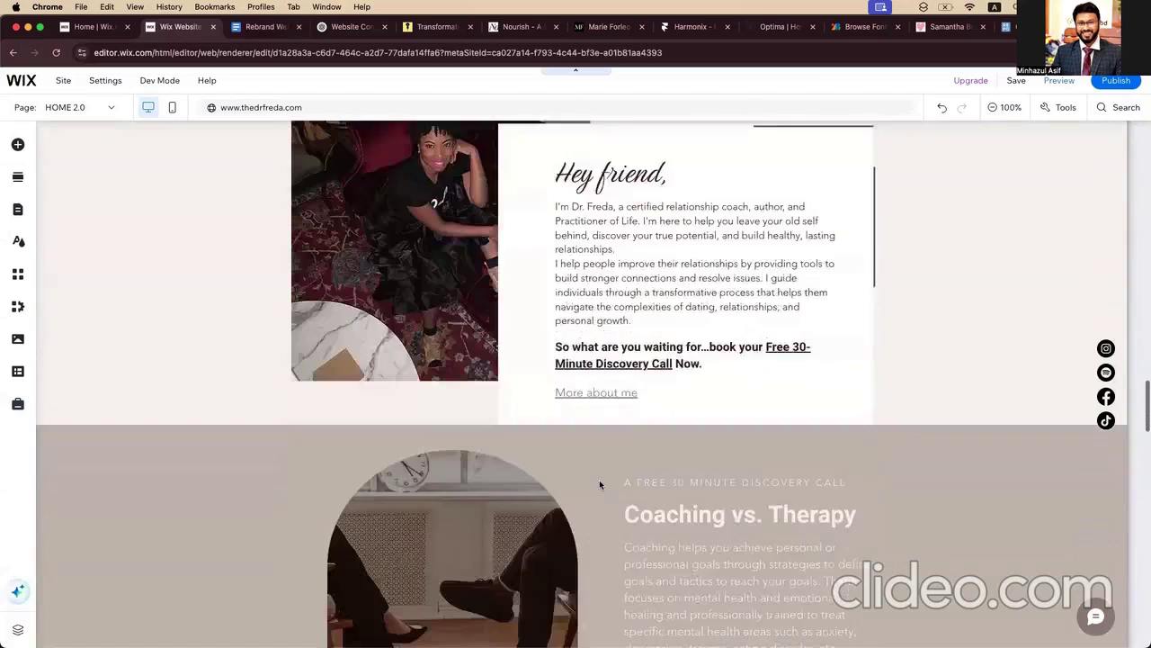
scroll(603, 481, "down", 14)
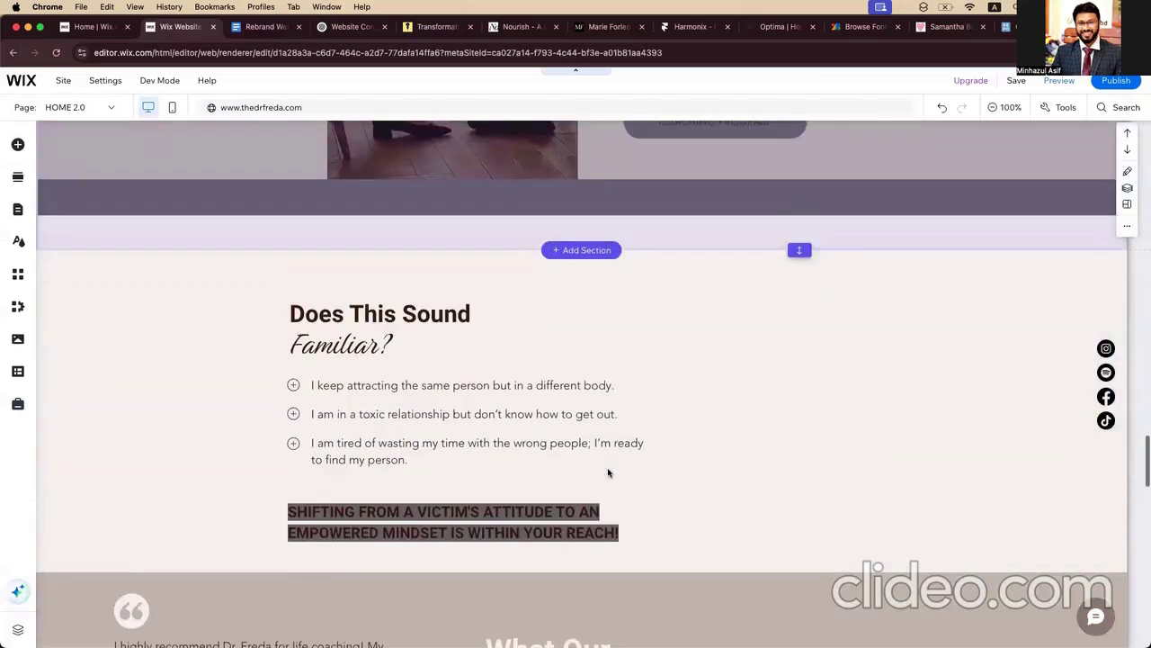
scroll(714, 426, "down", 3)
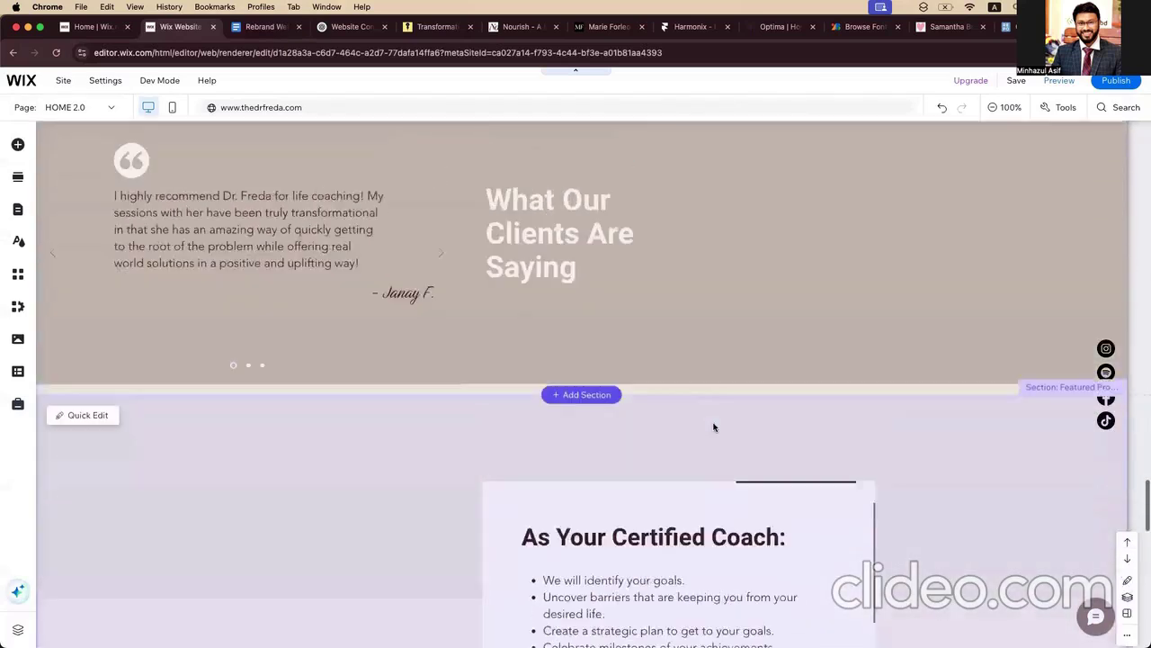
scroll(714, 426, "up", 2)
scroll(714, 427, "down", 9)
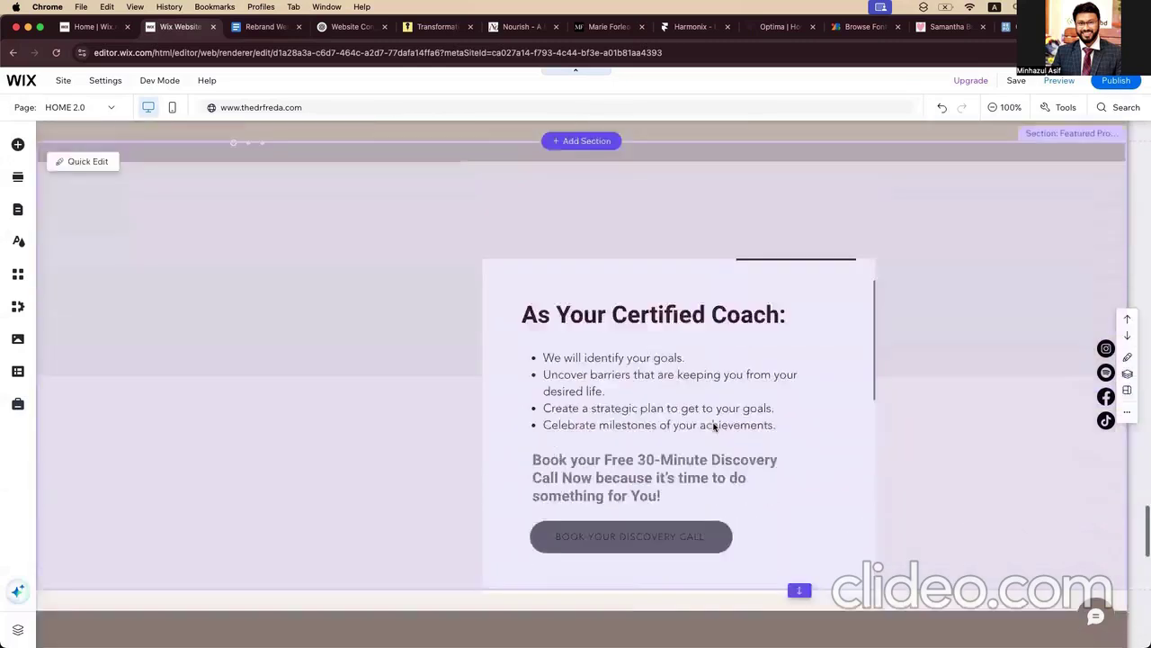
scroll(714, 427, "up", 2)
scroll(714, 427, "down", 9)
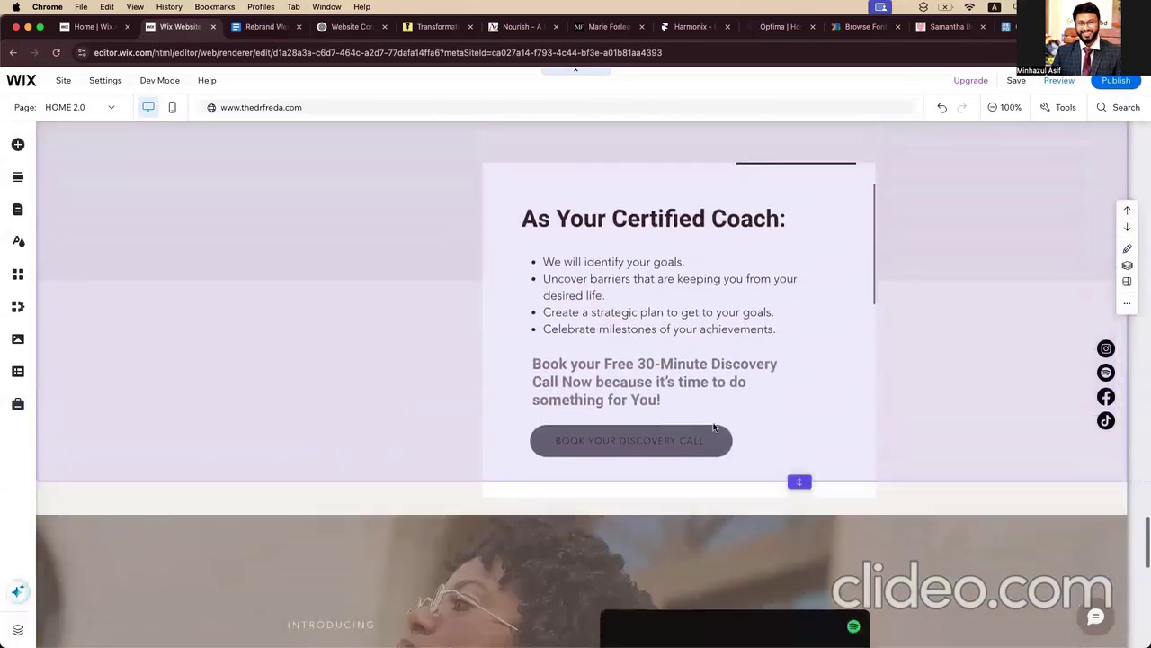
scroll(714, 426, "down", 10)
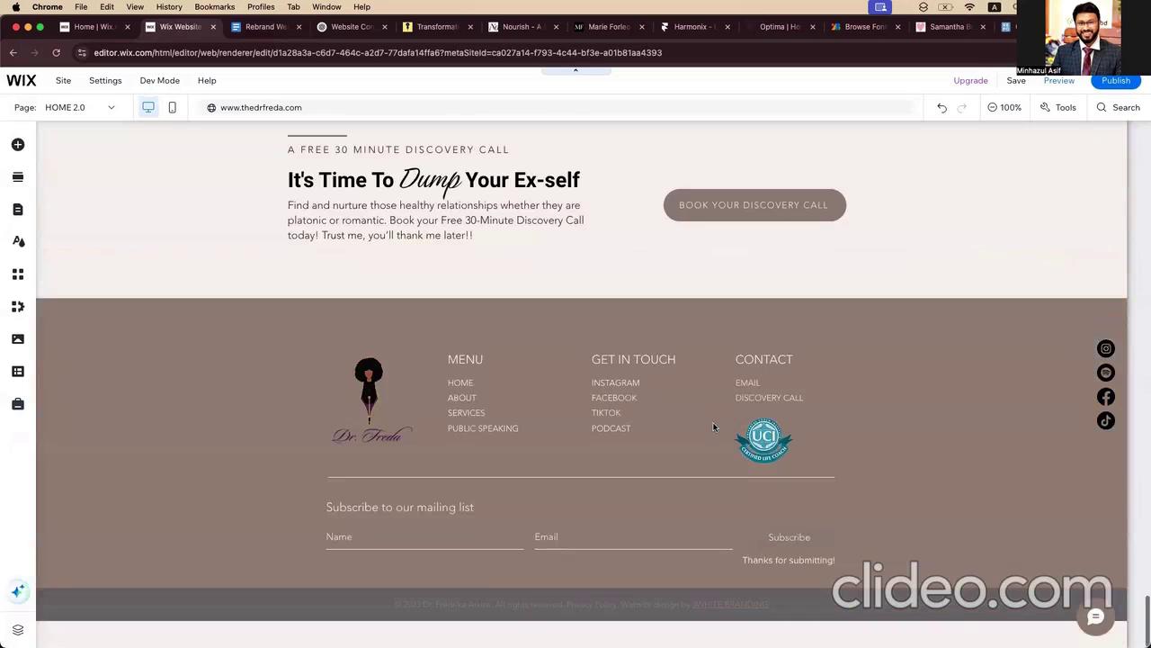
scroll(714, 426, "up", 7)
scroll(714, 427, "up", 15)
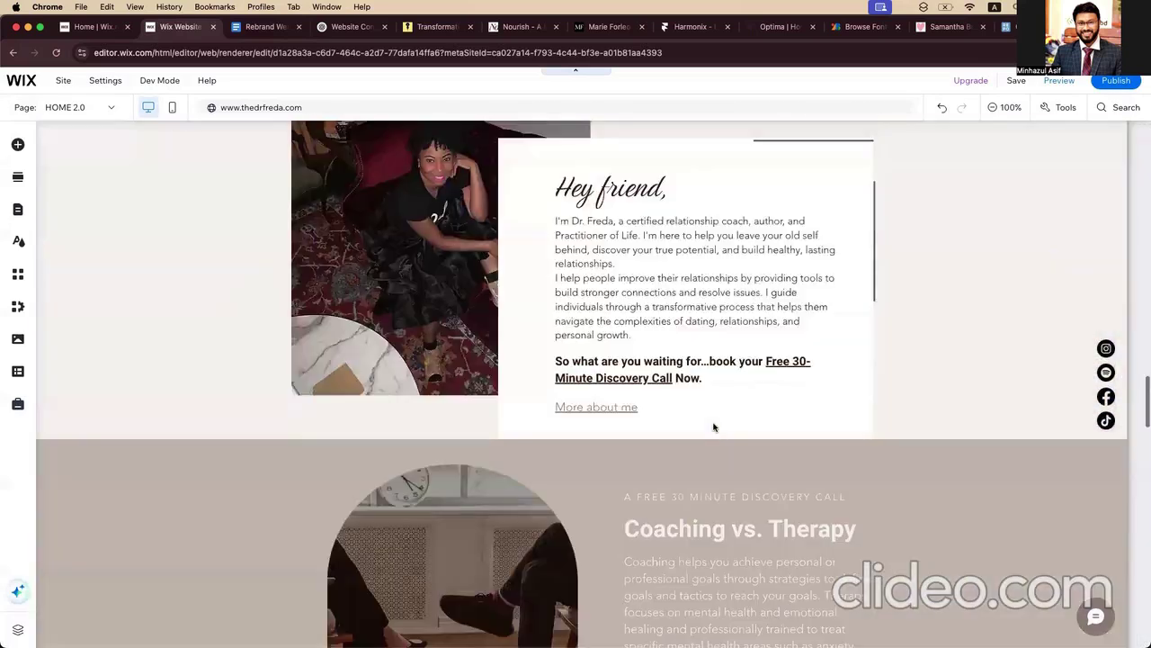
scroll(714, 426, "up", 5)
scroll(714, 427, "down", 15)
scroll(715, 426, "up", 2)
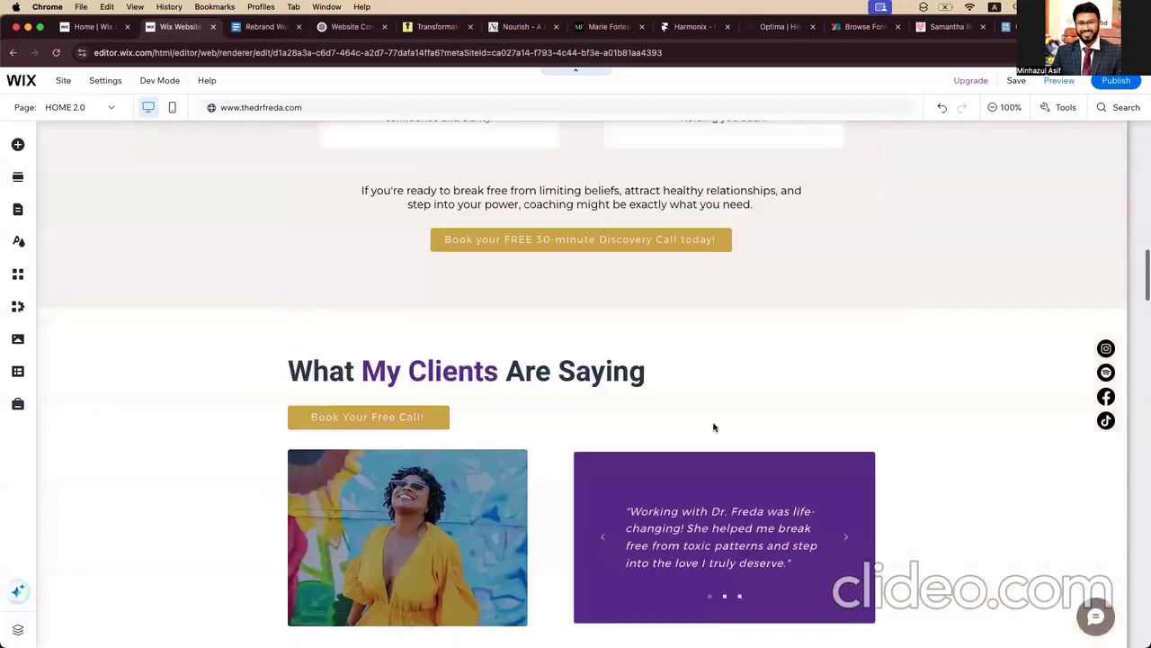
scroll(714, 426, "down", 5)
scroll(714, 426, "down", 5)
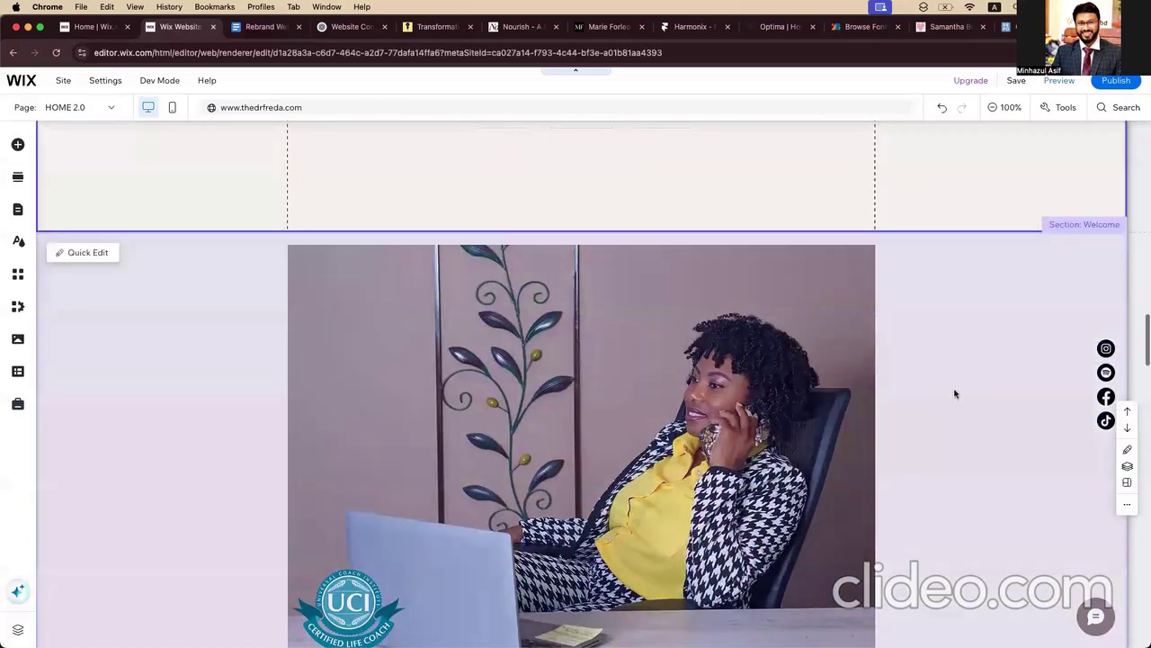
Step: Delete the old Welcome section with the desk photo and the "Hey friend" section beneath it, including its strip
right_click(986, 349)
key("Delete")
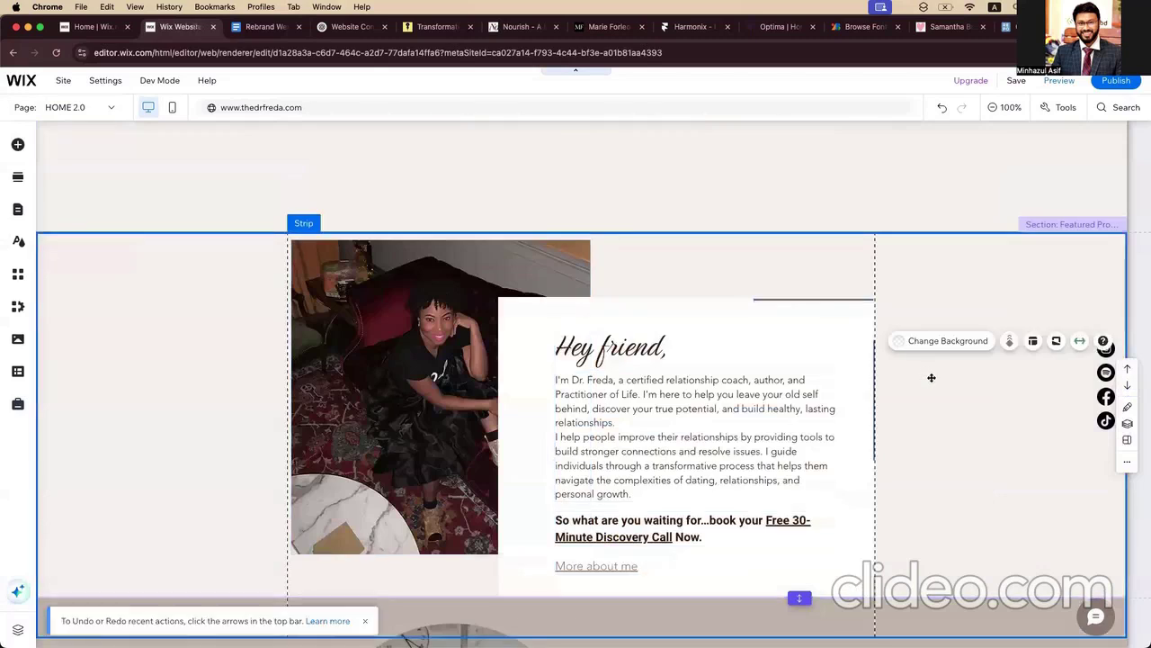
right_click(931, 381)
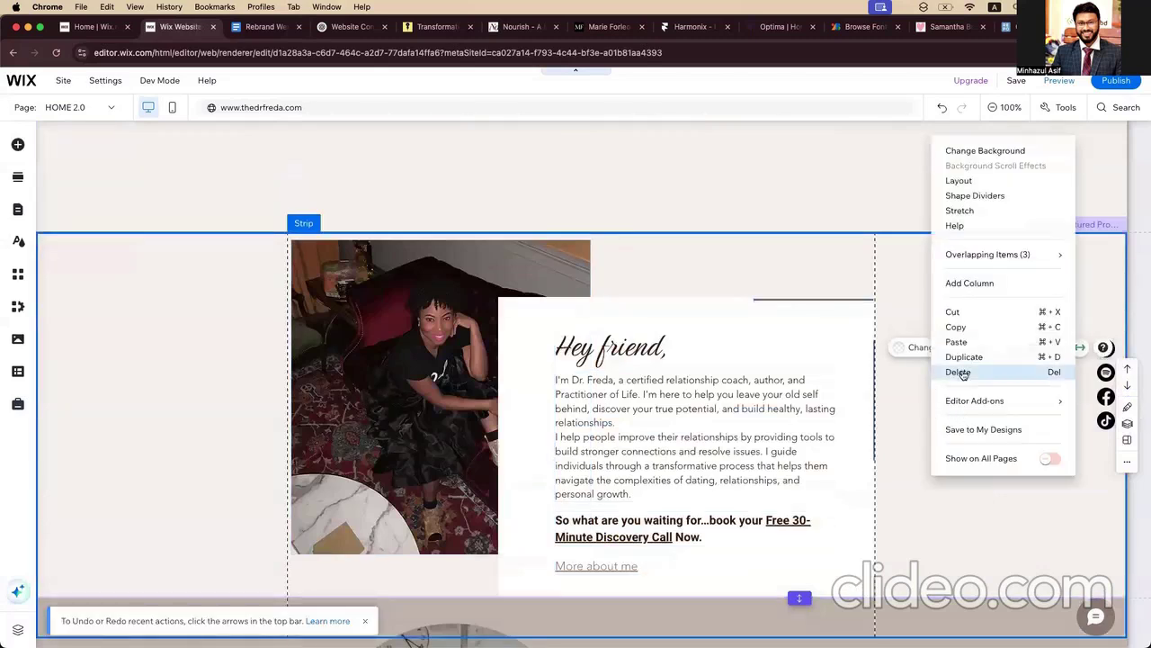
left_click(959, 371)
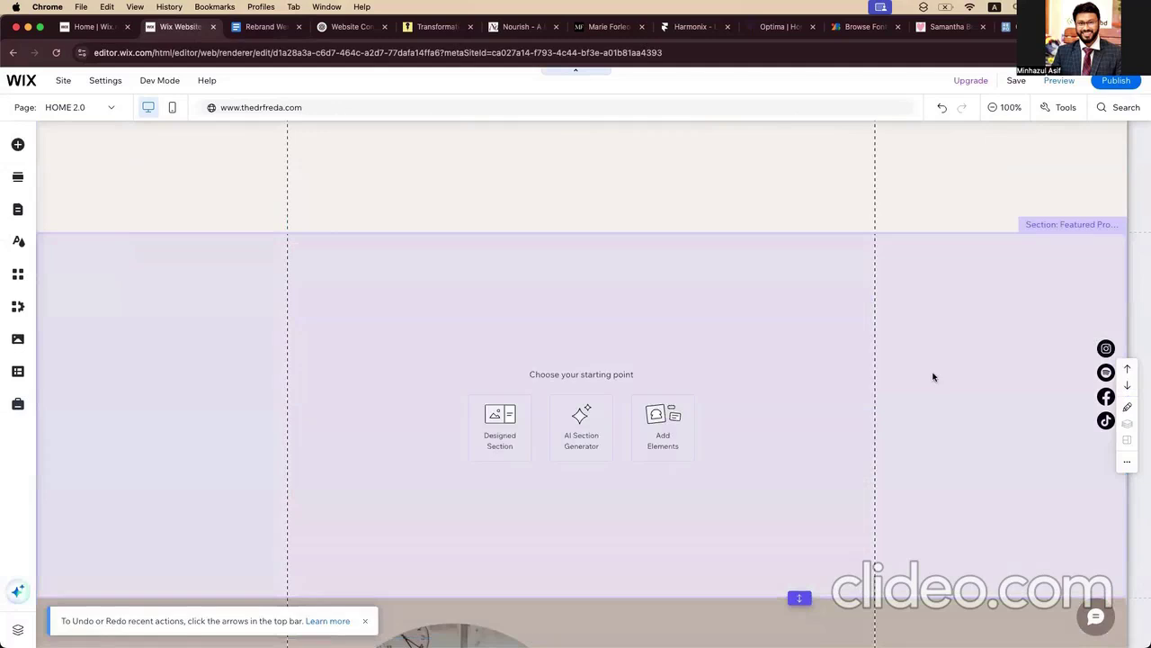
left_click(933, 377)
right_click(933, 378)
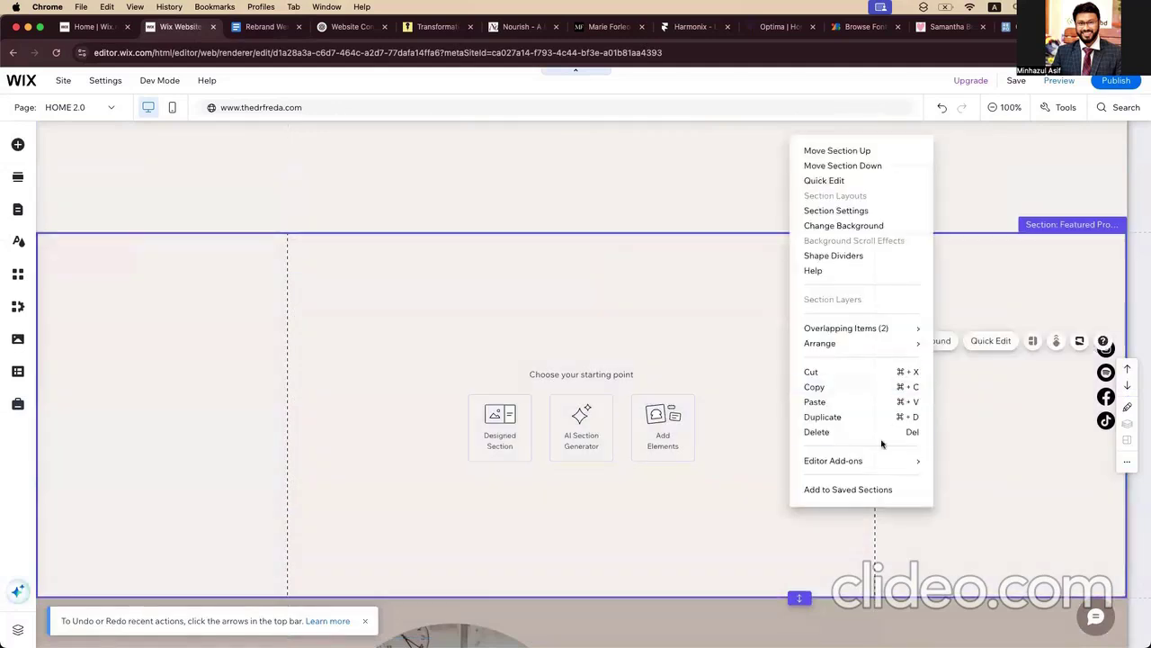
left_click(881, 434)
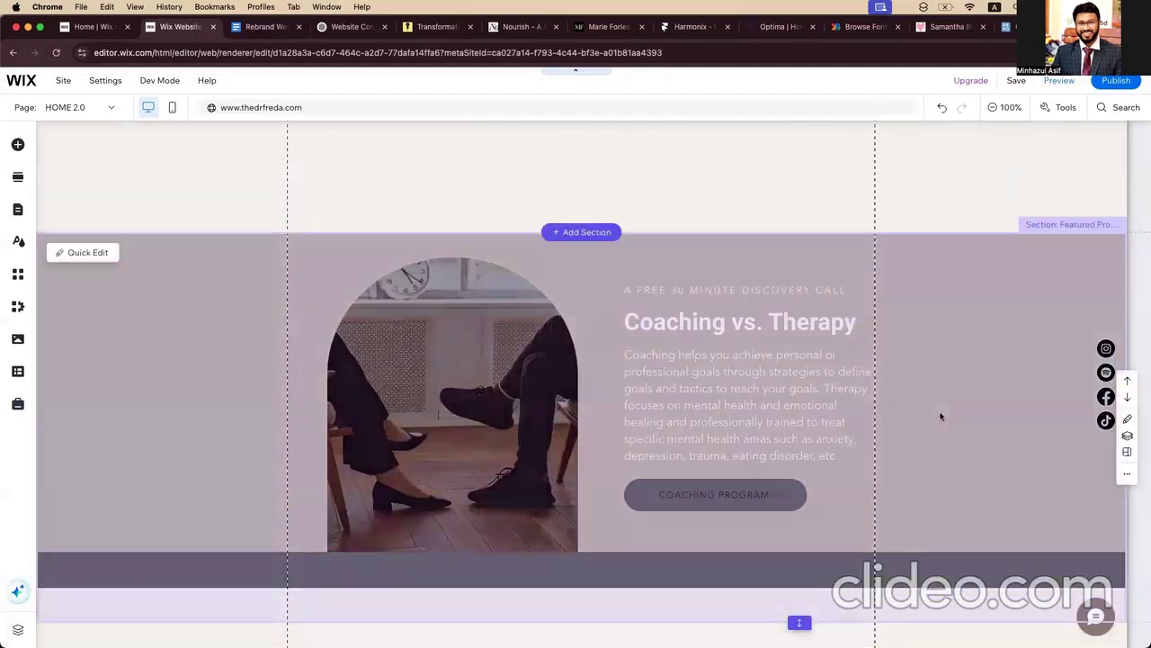
Step: Delete the old Coaching vs. Therapy section and the old About section with its "Does This Sound Familiar?" strip
right_click(940, 416)
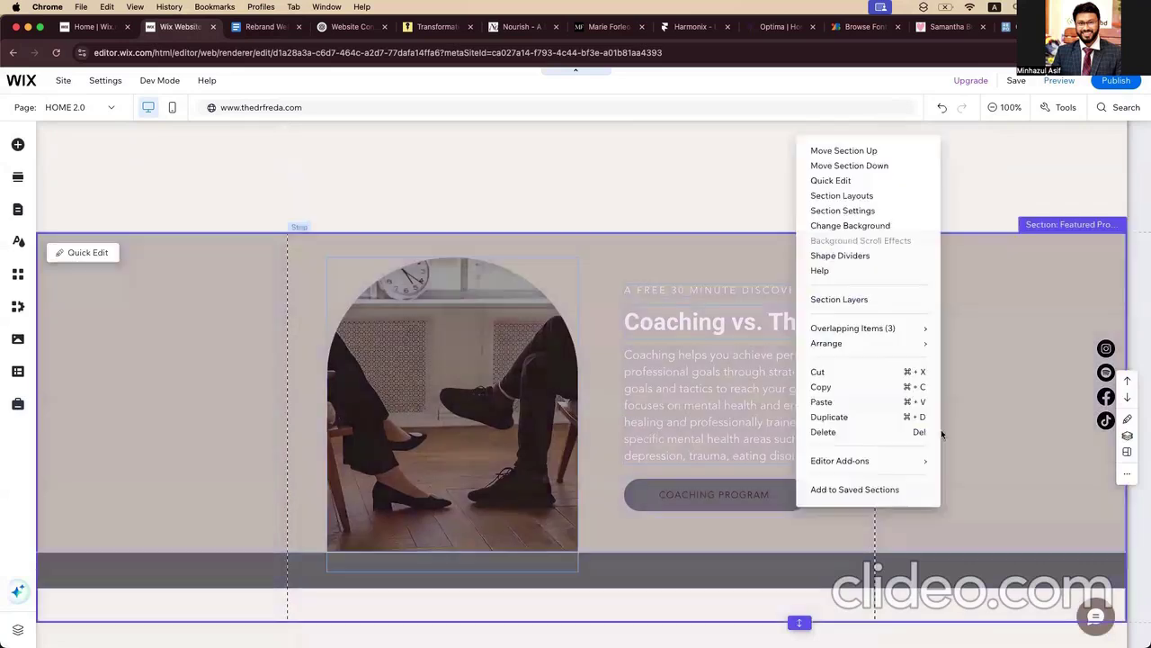
left_click(886, 433)
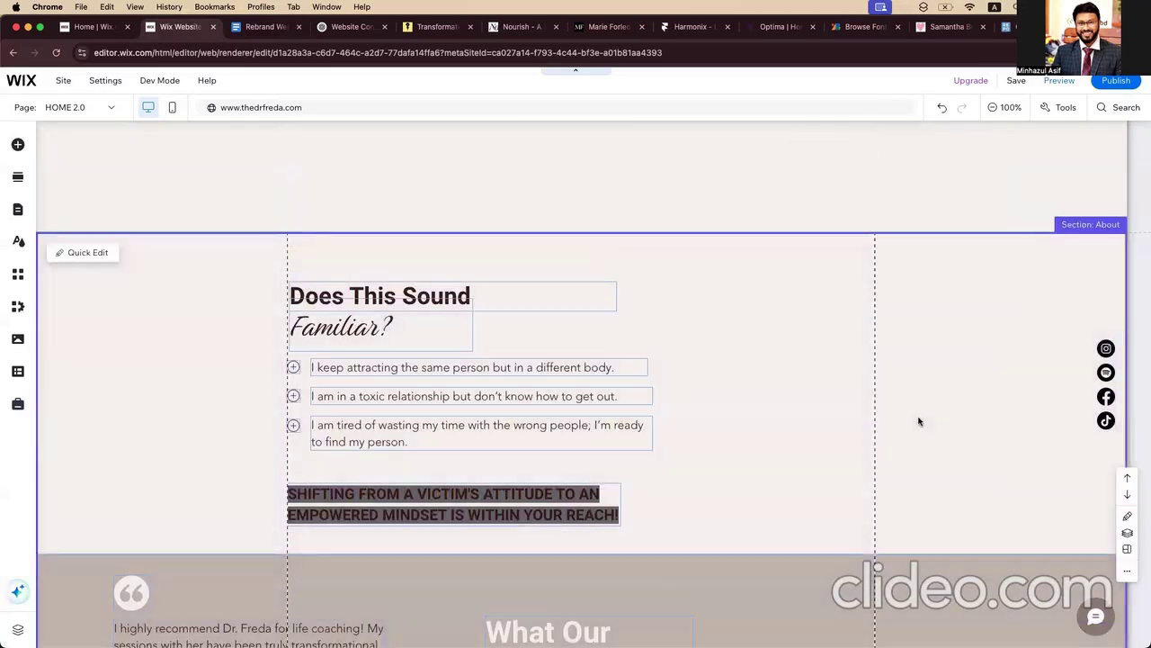
right_click(918, 421)
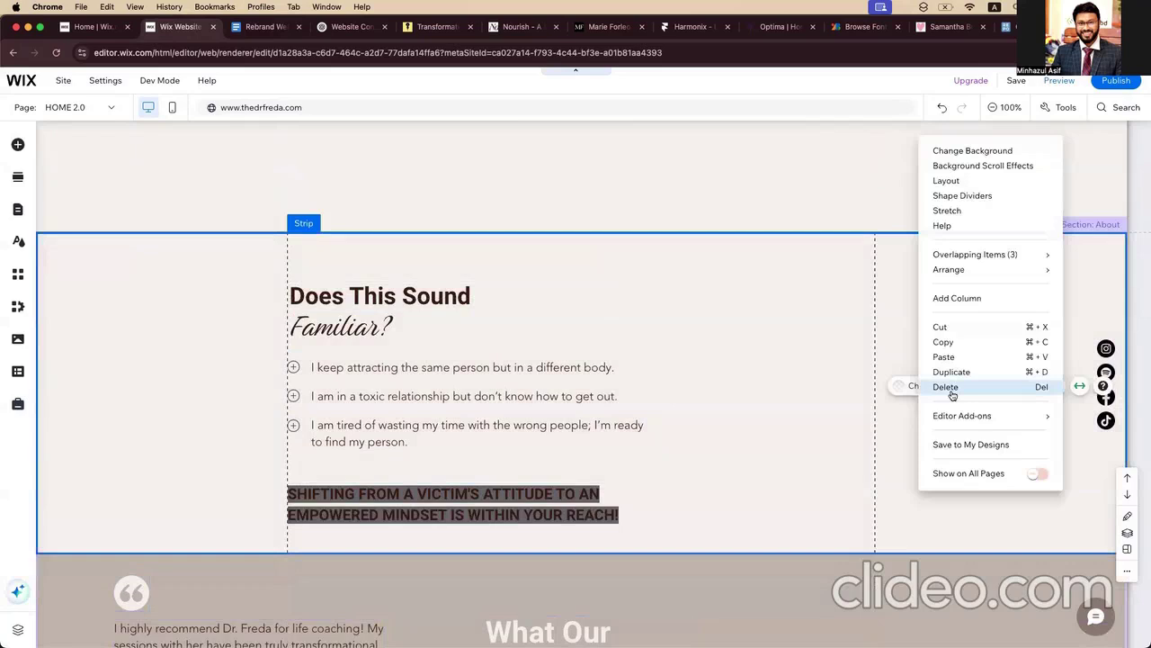
left_click(952, 392)
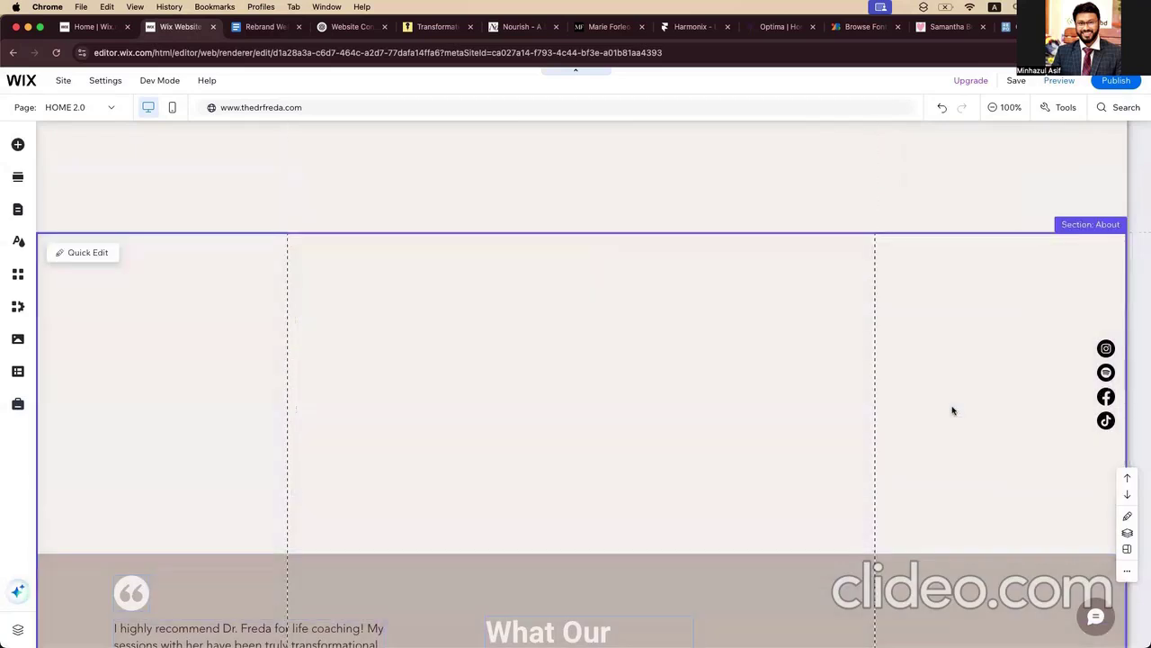
right_click(953, 411)
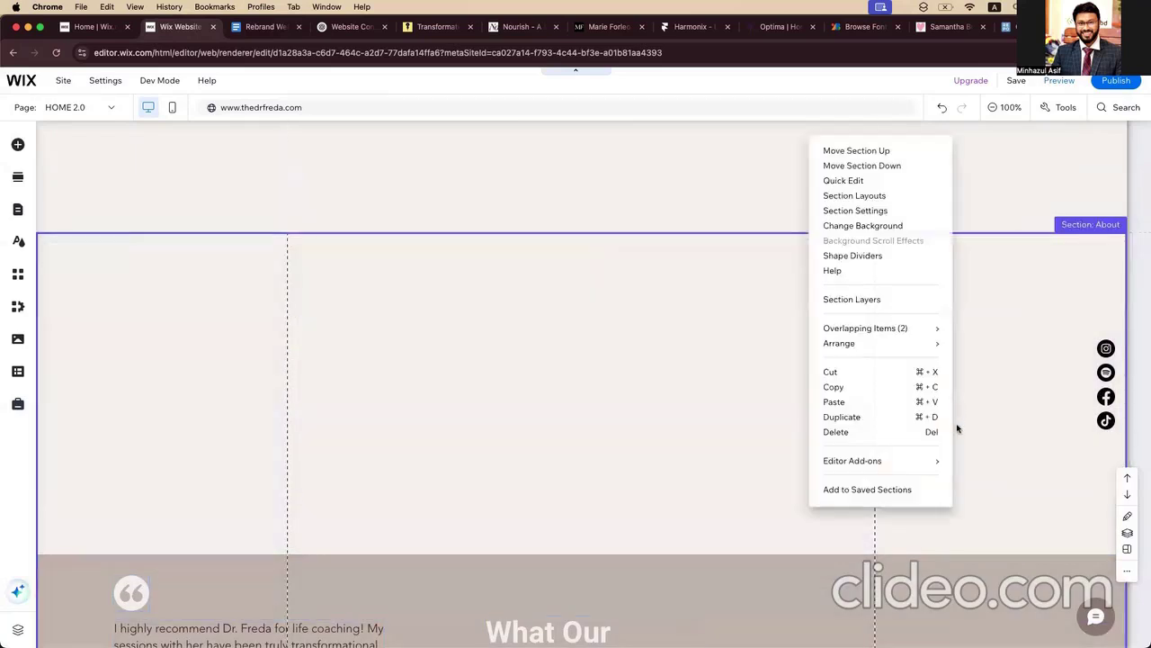
left_click(895, 432)
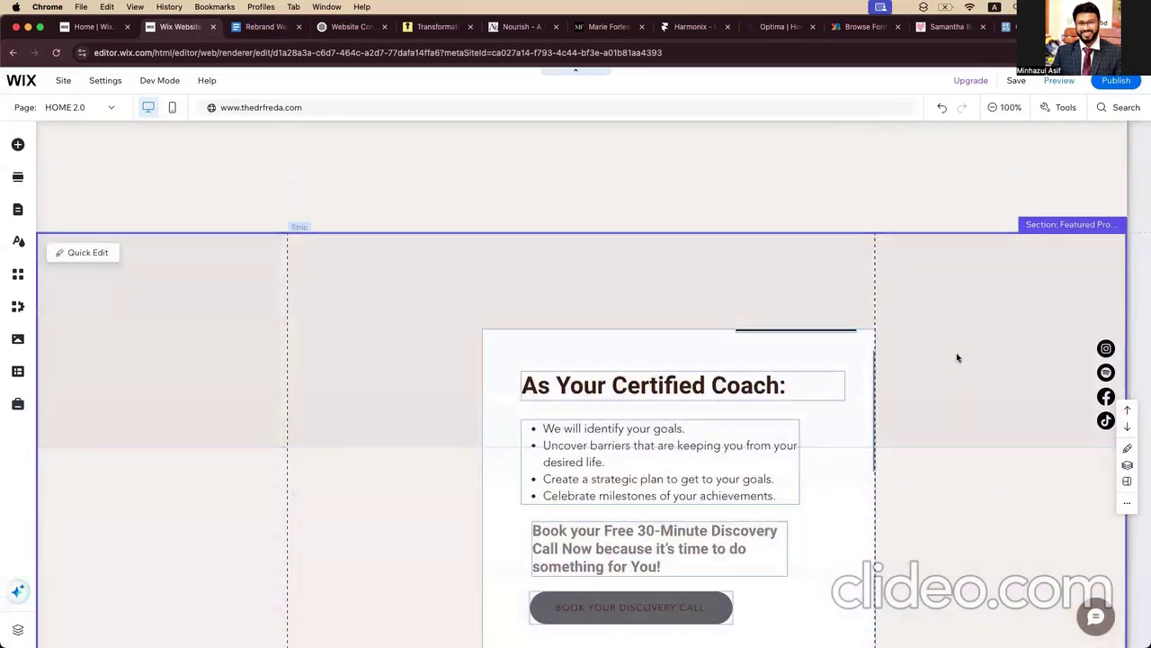
Step: Delete the background strip of the "As Your Certified Coach" section, and delete the whole section
right_click(957, 358)
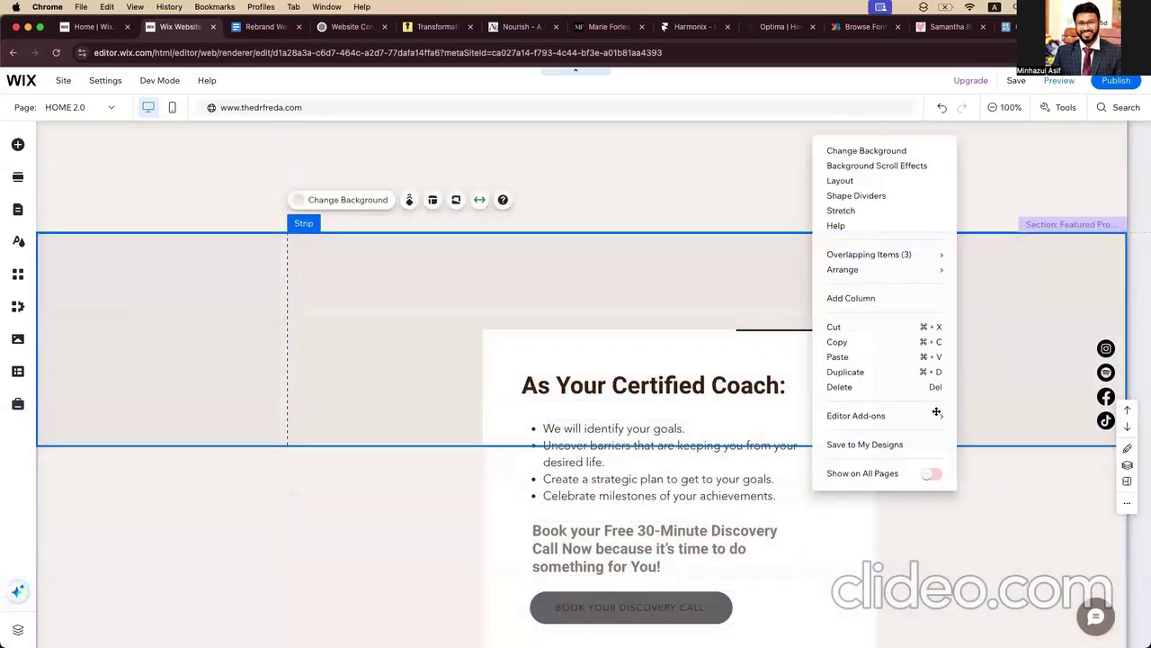
left_click(897, 389)
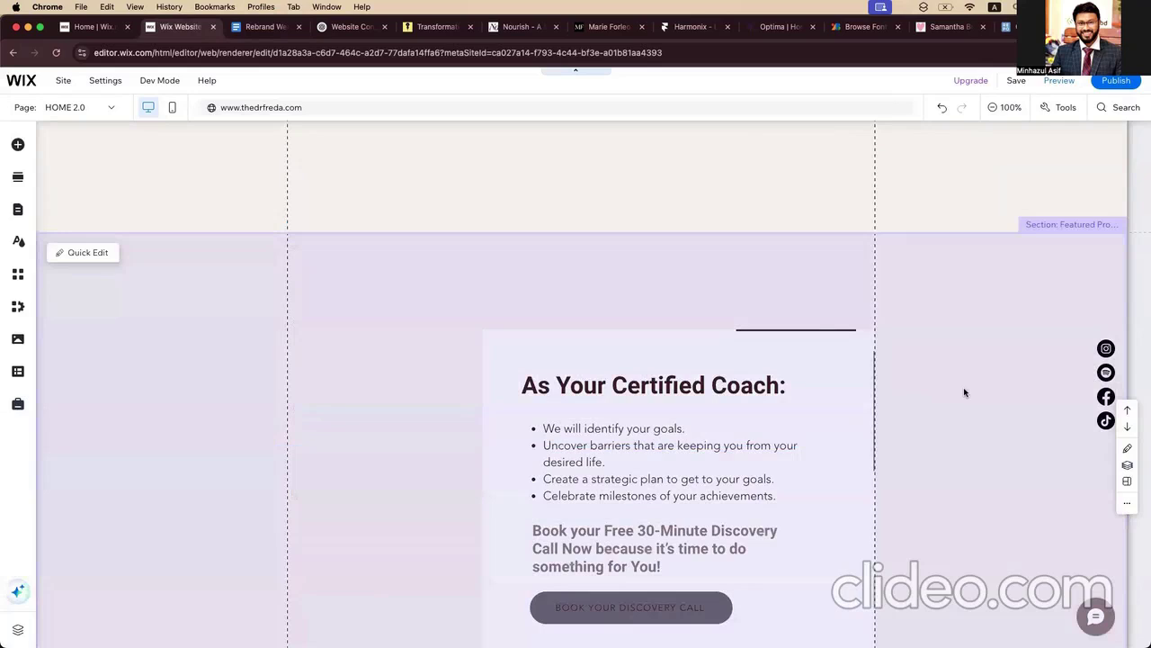
right_click(963, 391)
left_click(897, 433)
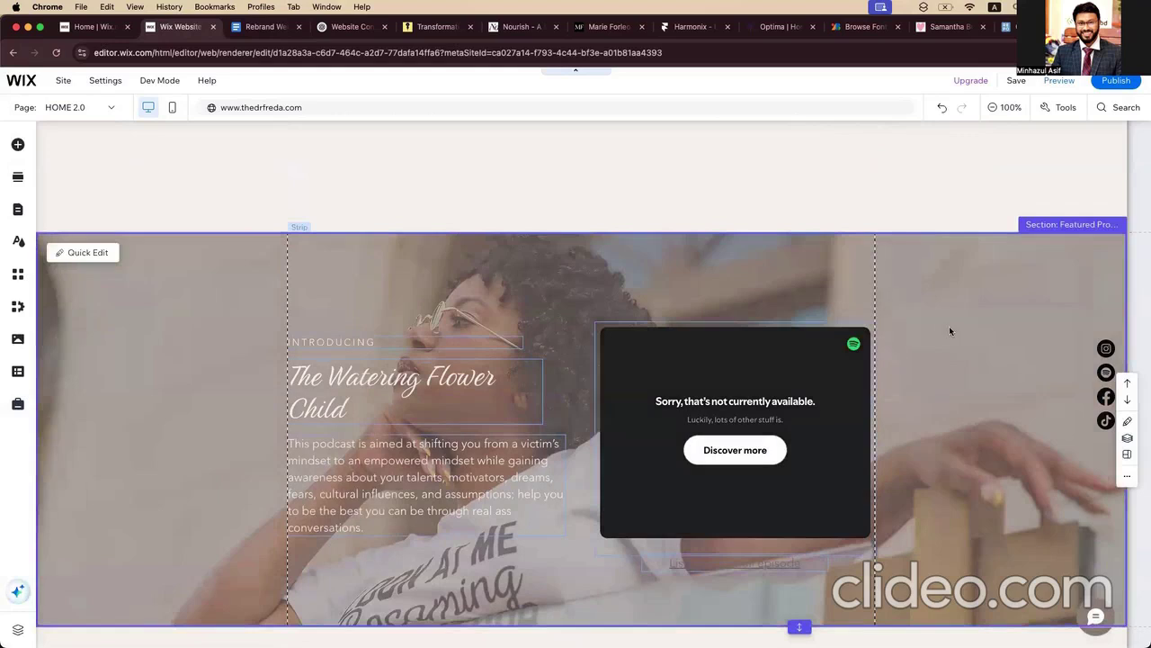
Step: Delete the background strip of the "The Watering Flower Child" podcast section, and delete the emptied section
right_click(949, 331)
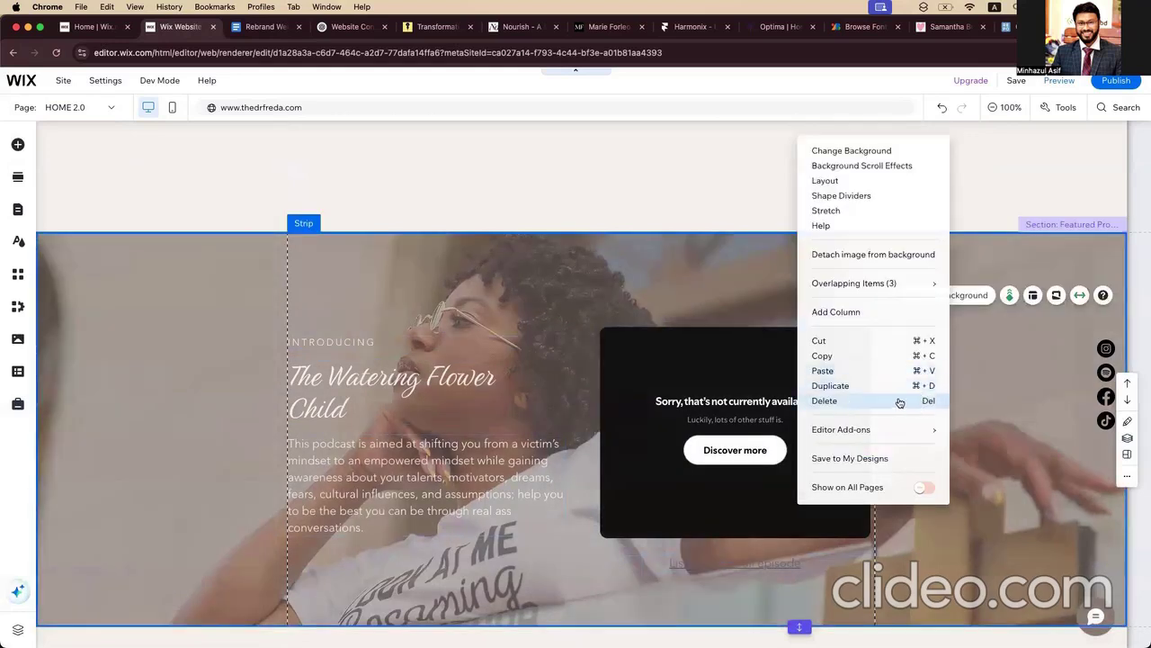
left_click(899, 401)
right_click(845, 370)
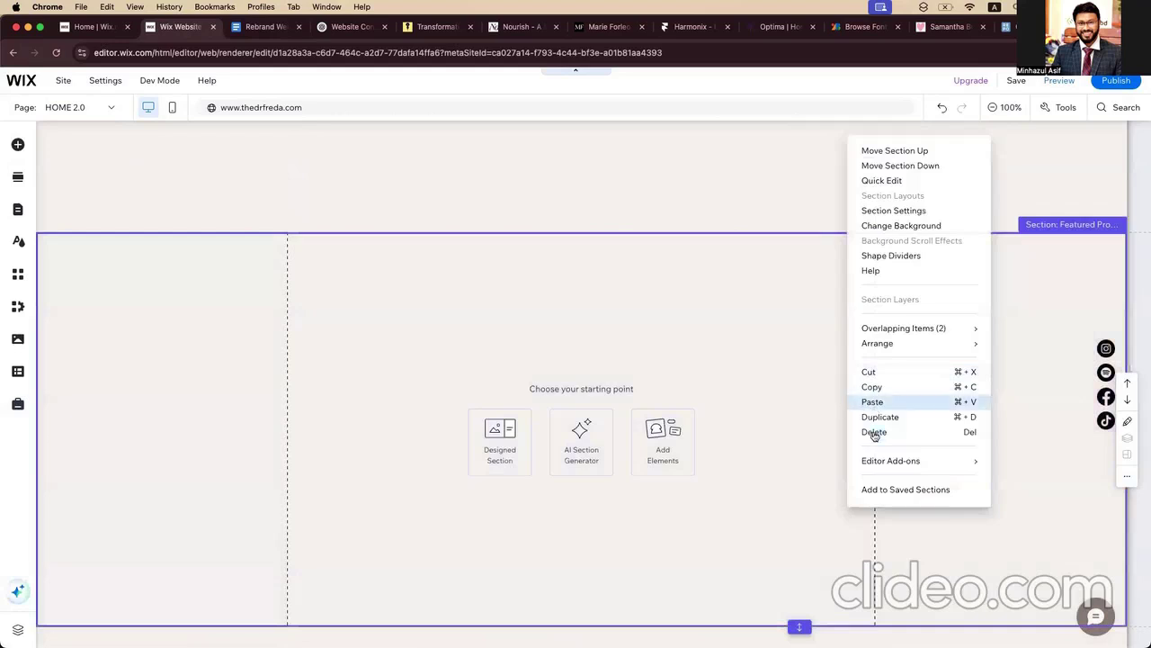
left_click(874, 432)
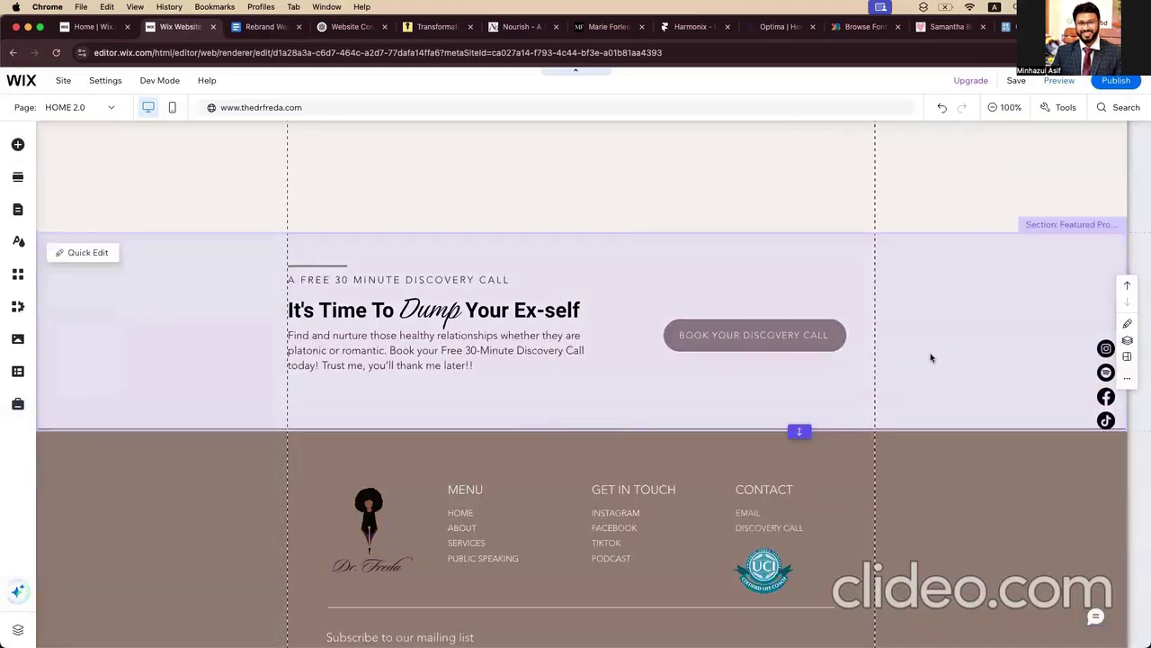
Step: Make the blank section above the discovery call section slightly taller by lowering its bottom edge
left_click(930, 358)
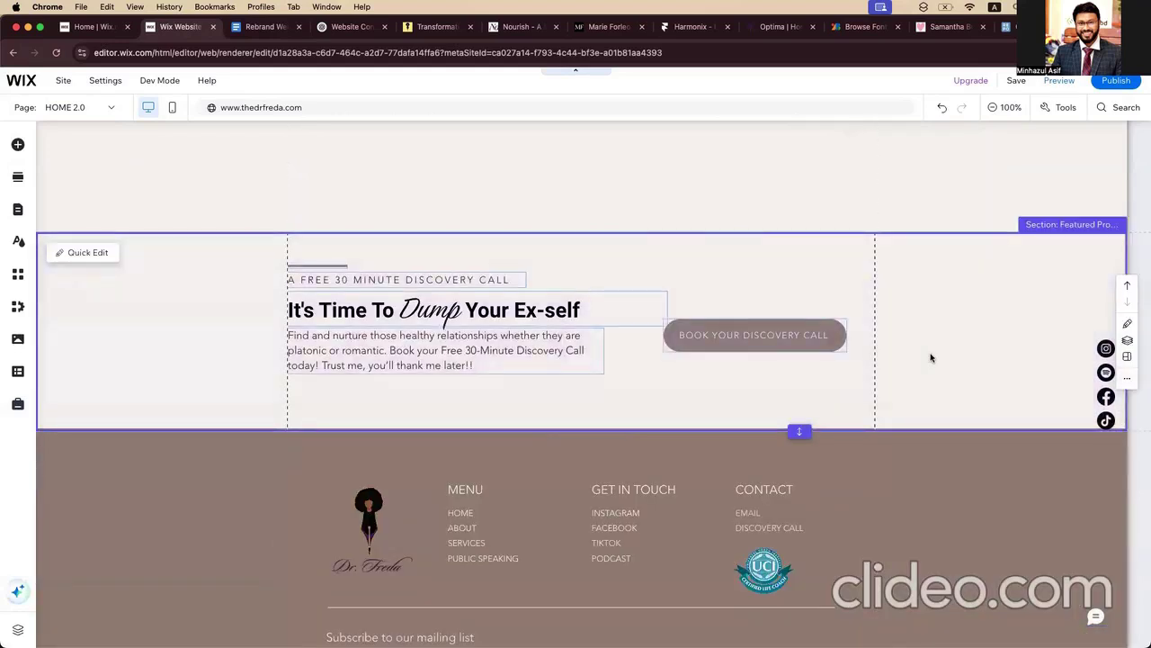
scroll(725, 278, "up", 5)
left_click(739, 287)
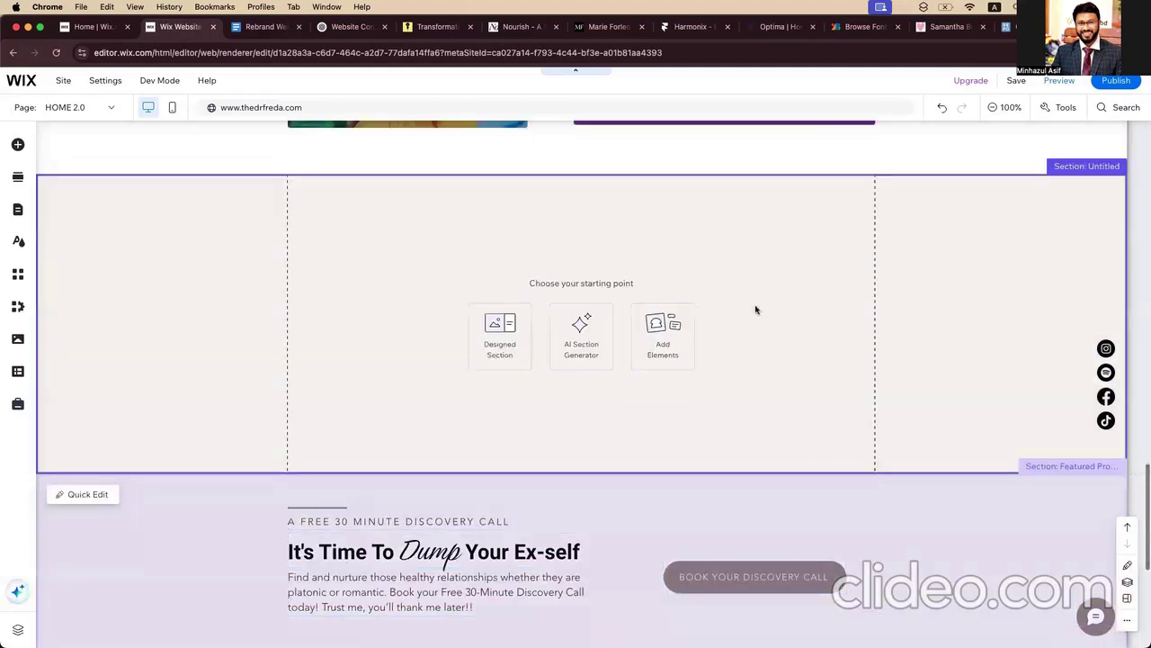
scroll(767, 305, "up", 2)
scroll(767, 305, "down", 1)
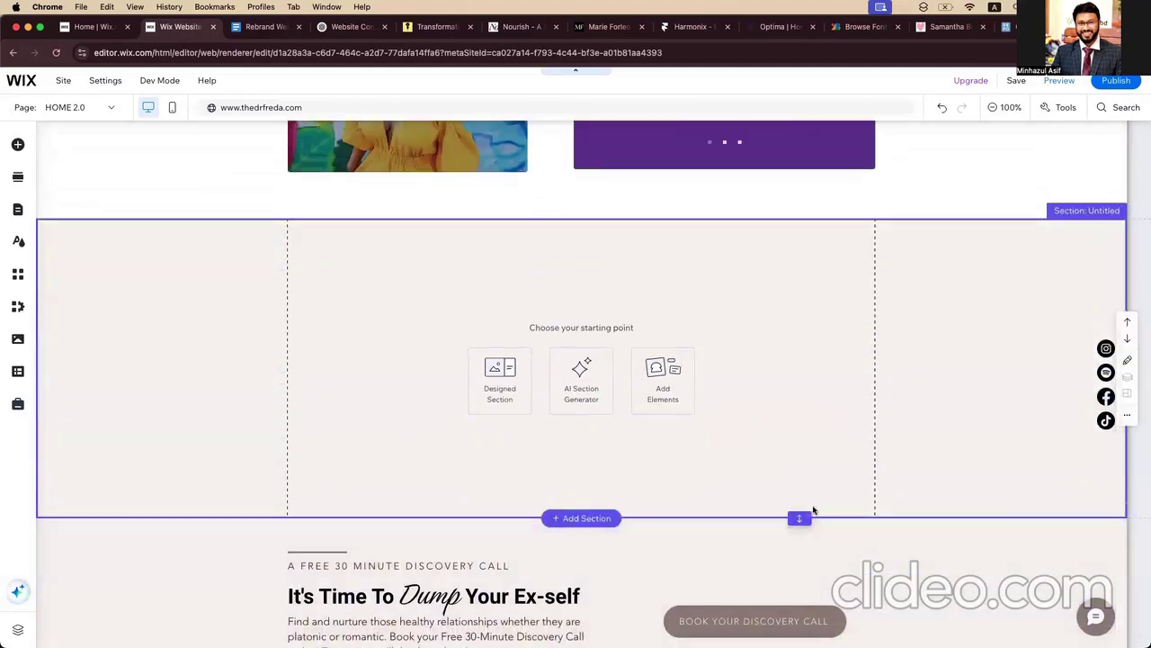
left_click_drag(799, 517, 785, 572)
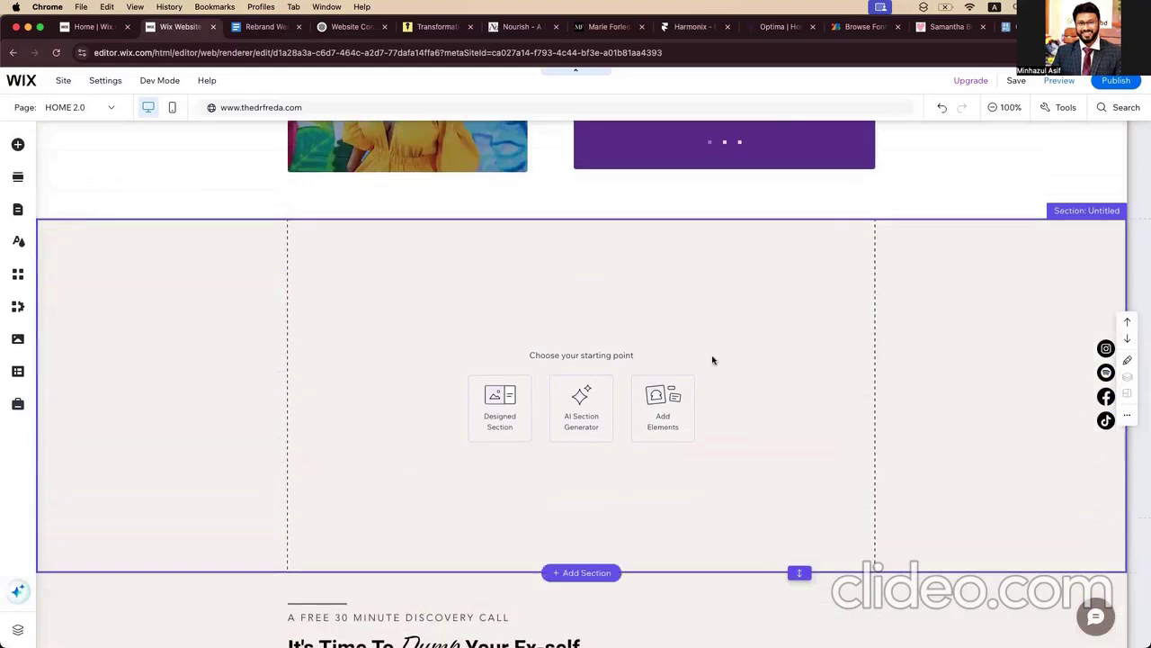
Step: Set the blank section's background to the saved off-white color #FAF9F6
left_click(553, 230)
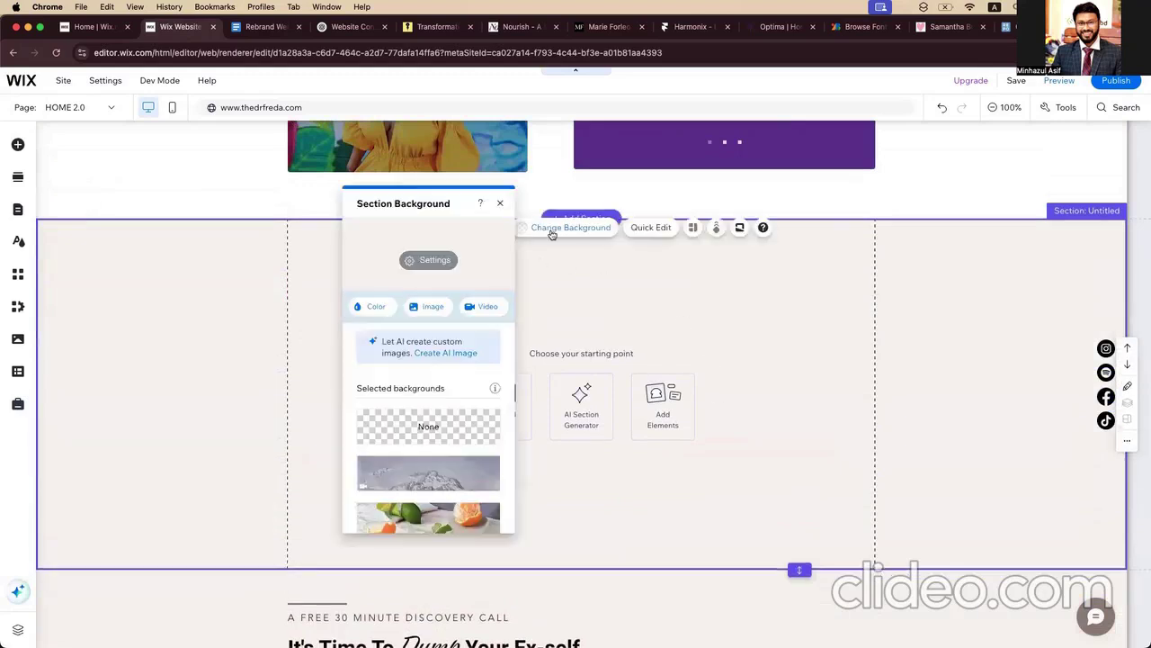
left_click(376, 306)
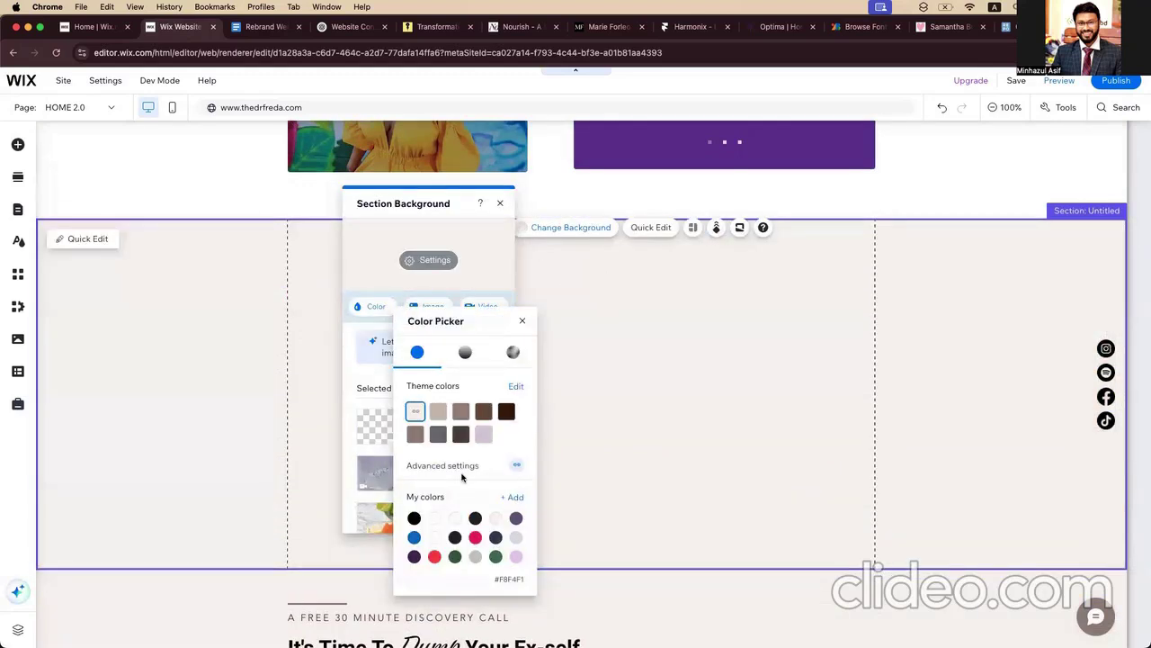
scroll(468, 530, "down", 3)
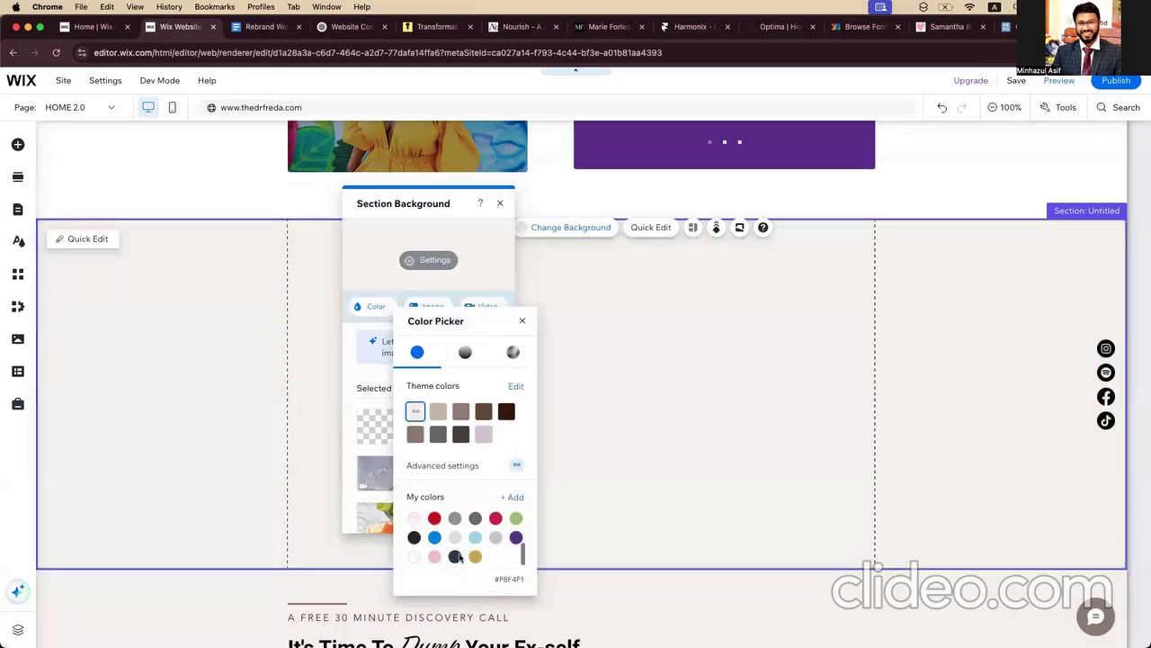
left_click(434, 556)
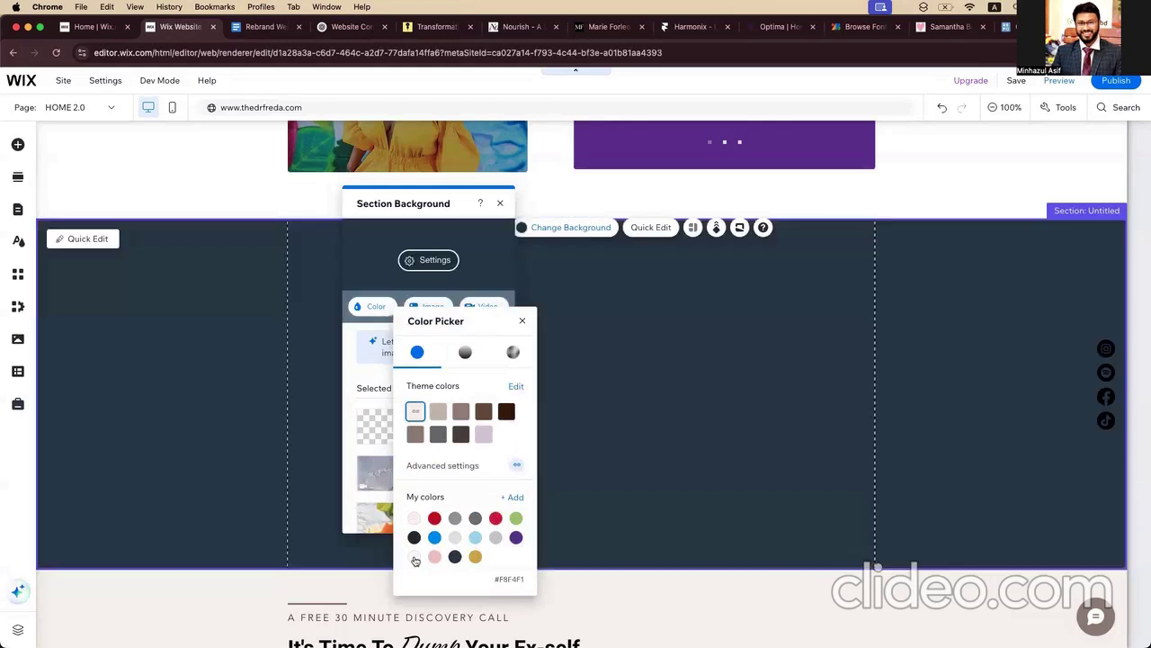
left_click(414, 557)
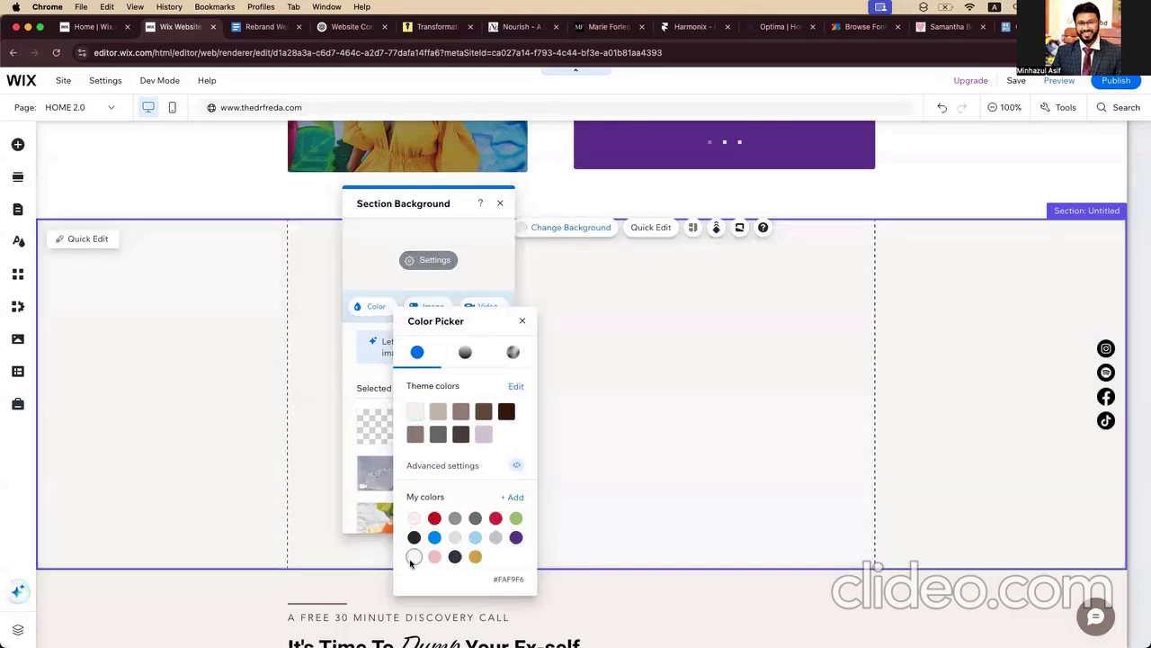
left_click(779, 414)
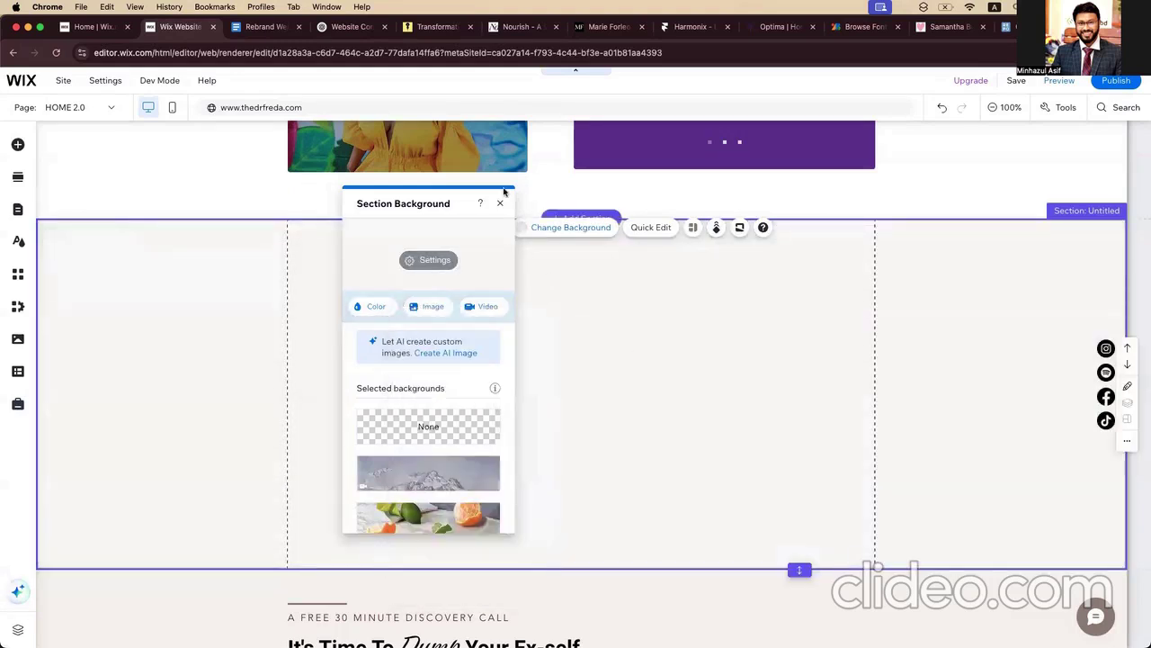
left_click(500, 204)
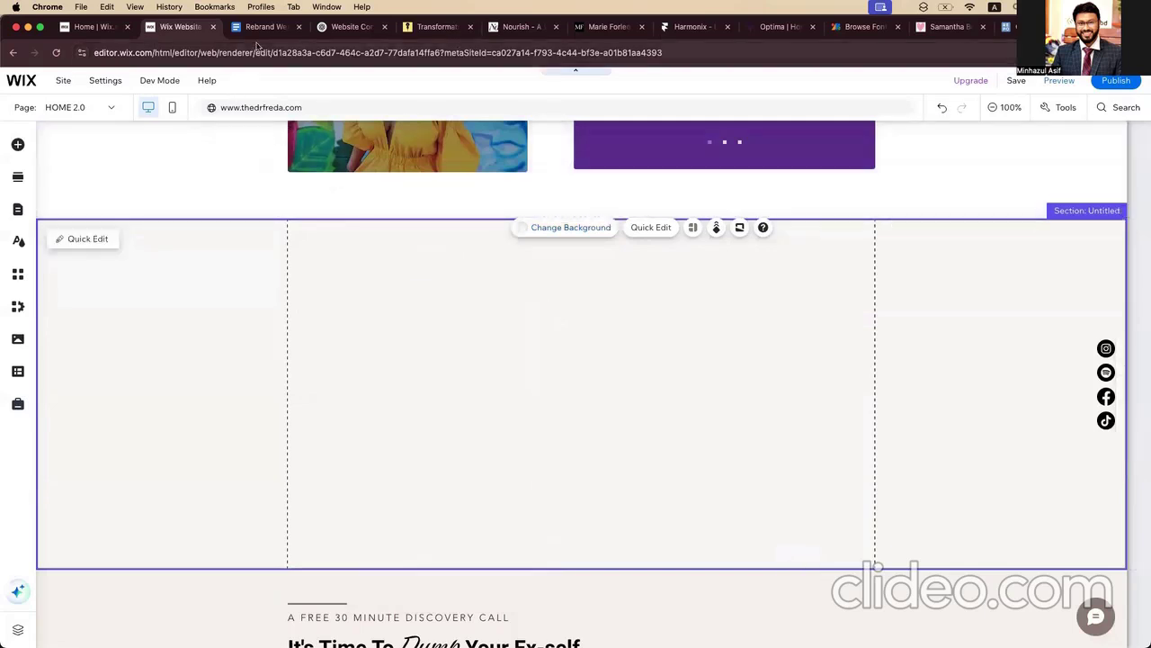
Step: Try to copy the "Coaching vs Therapy" heading and its intro text into the blank section, and undo the paste
scroll(286, 207, "up", 10)
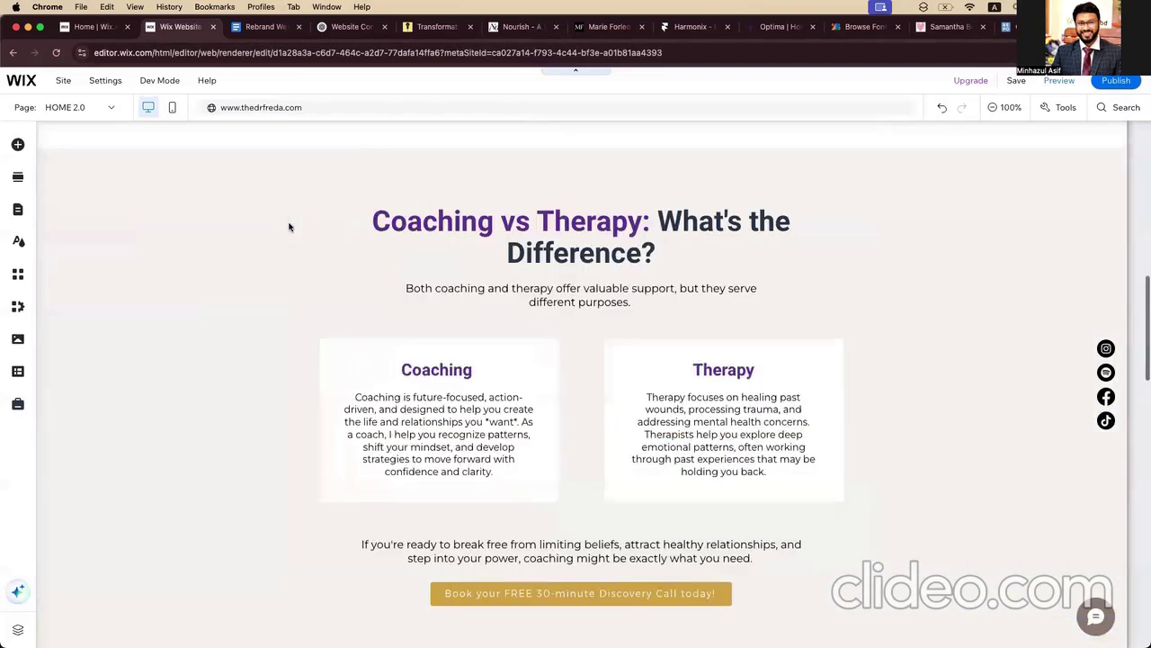
scroll(289, 227, "up", 3)
left_click(461, 437)
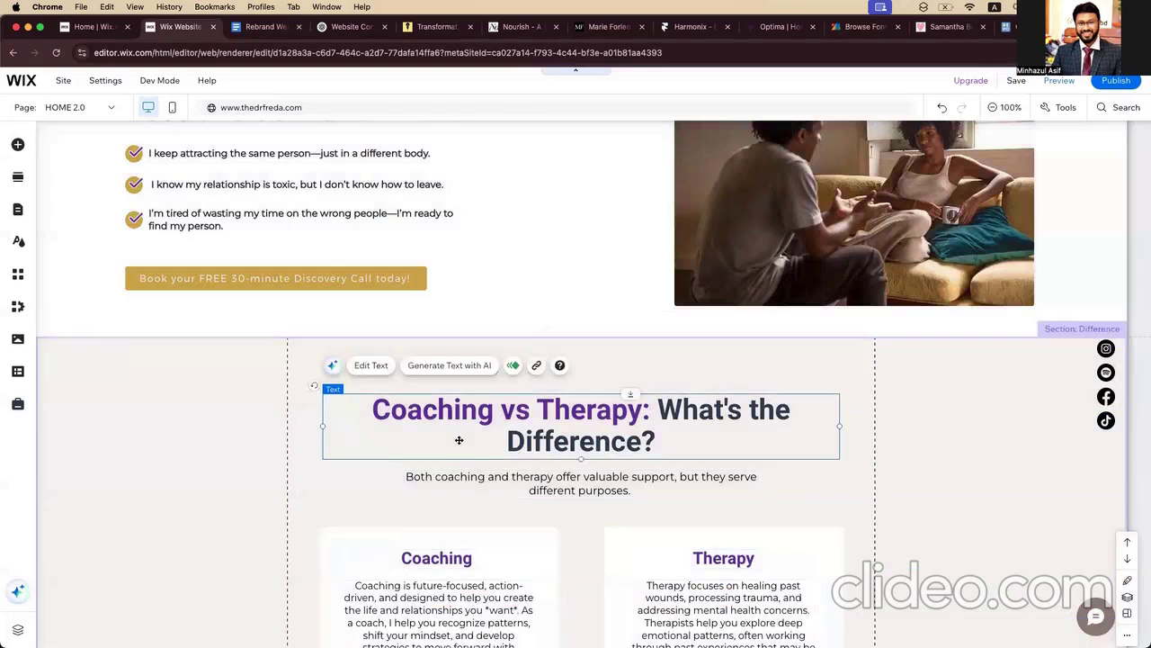
left_click(513, 491, "shift")
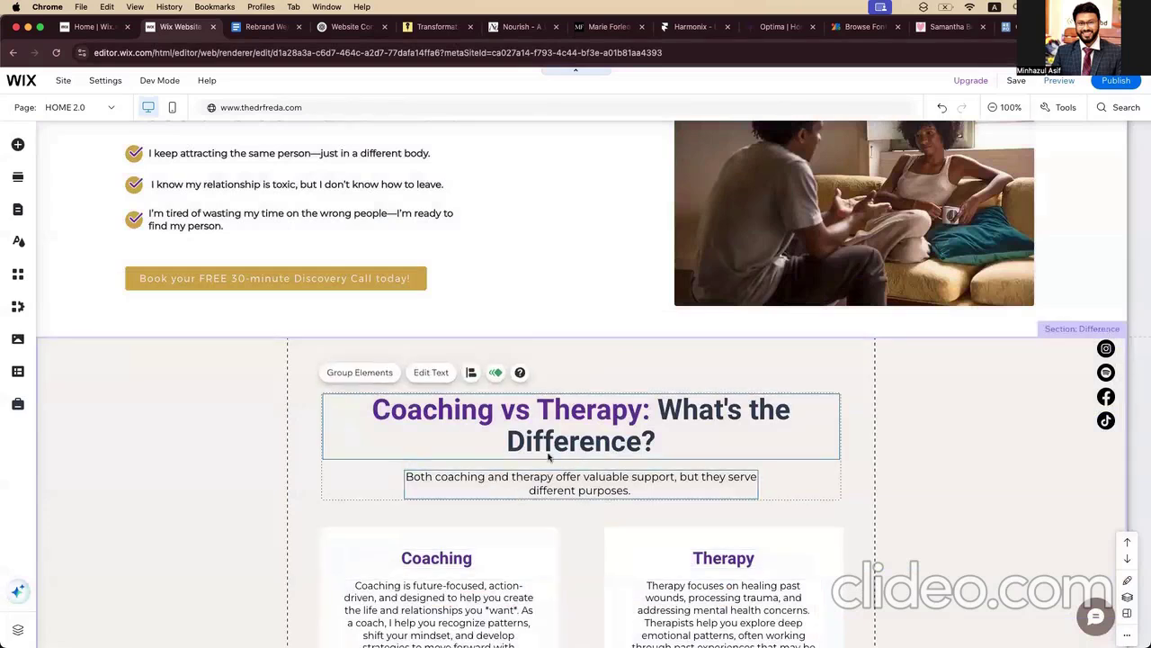
right_click(559, 429)
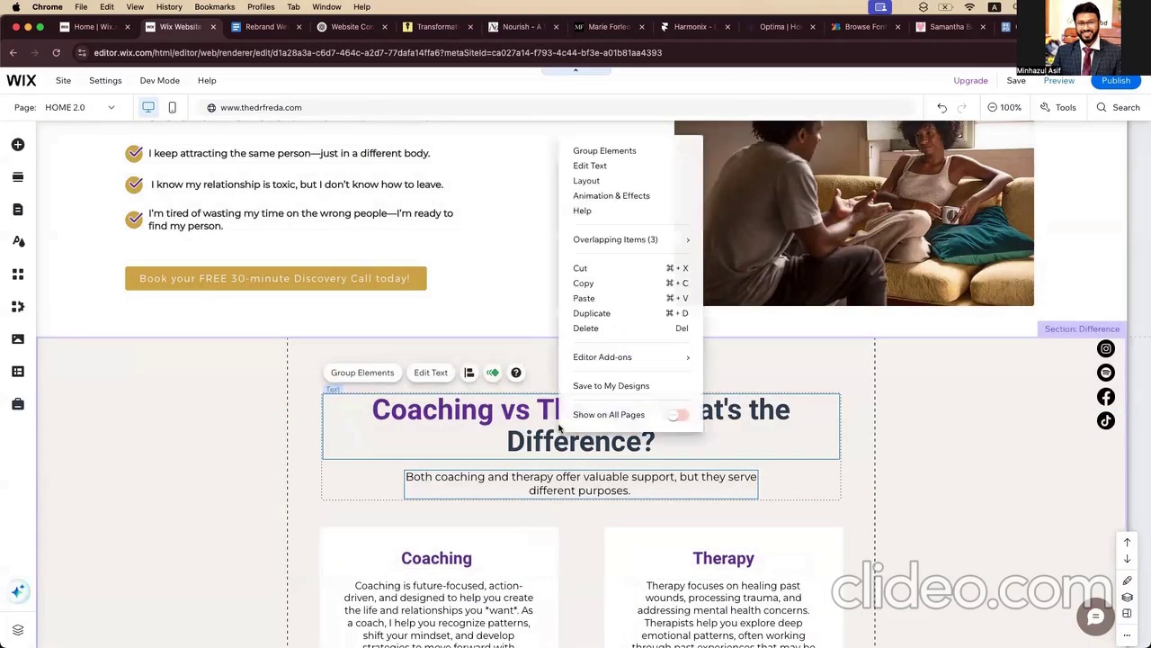
left_click(584, 283)
scroll(591, 361, "down", 4)
scroll(592, 361, "down", 5)
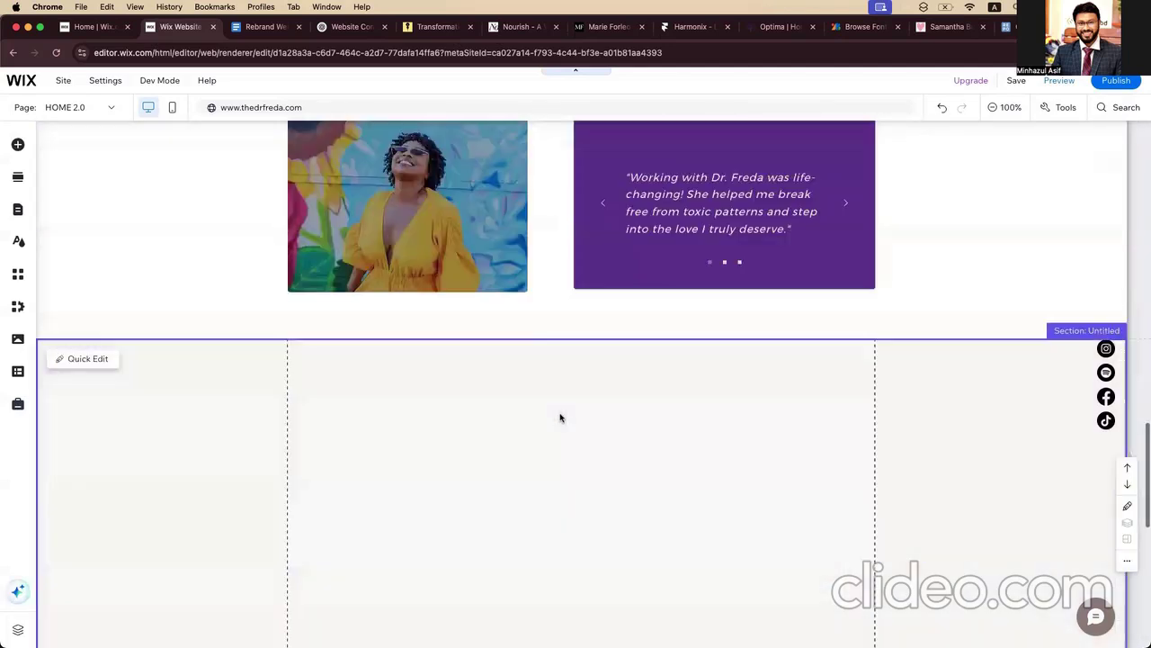
key("super+v")
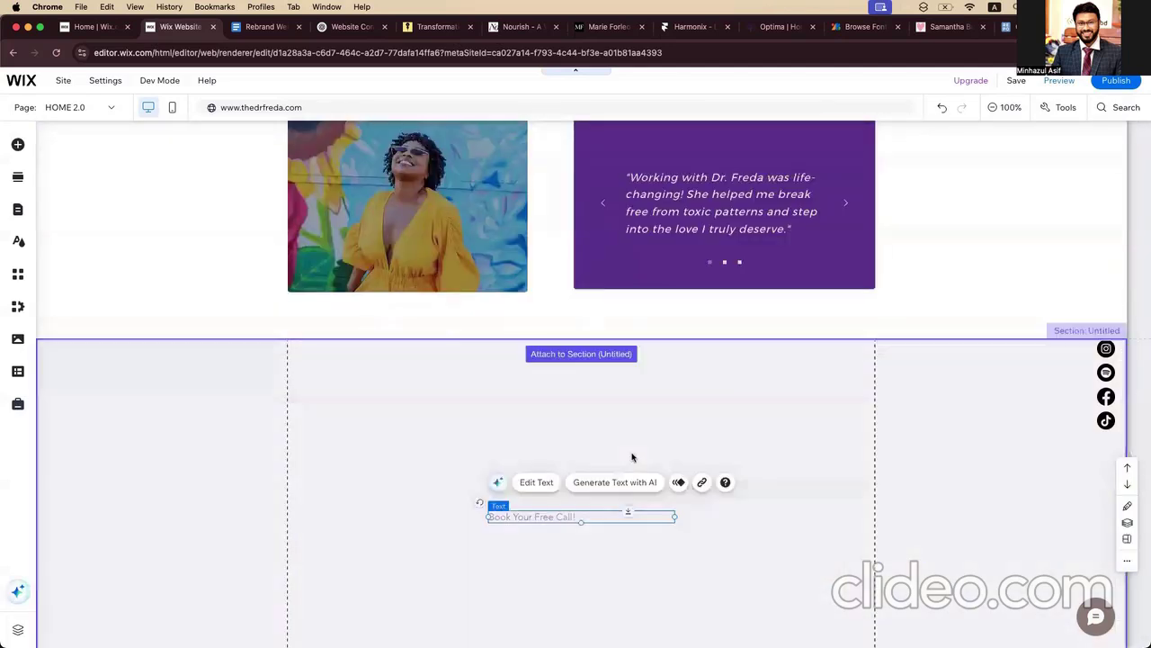
key("super+z")
Step: Copy the "Coaching vs Therapy: What's the Difference?" heading together with the intro text beneath it
scroll(620, 404, "up", 10)
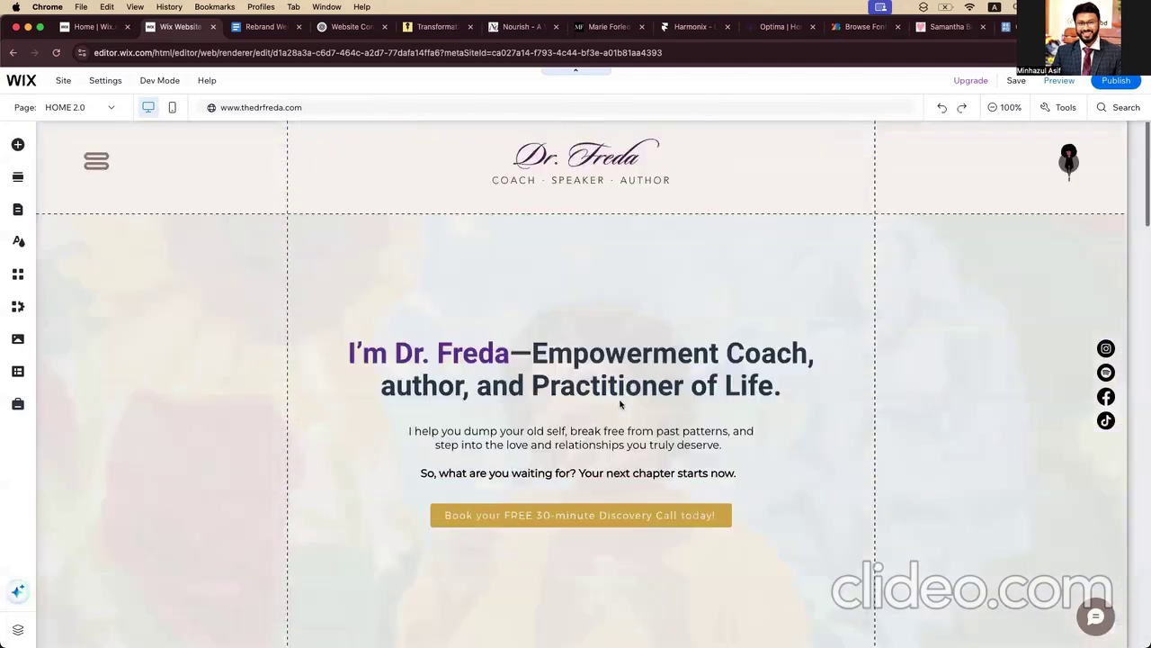
scroll(620, 403, "down", 3)
scroll(620, 404, "down", 5)
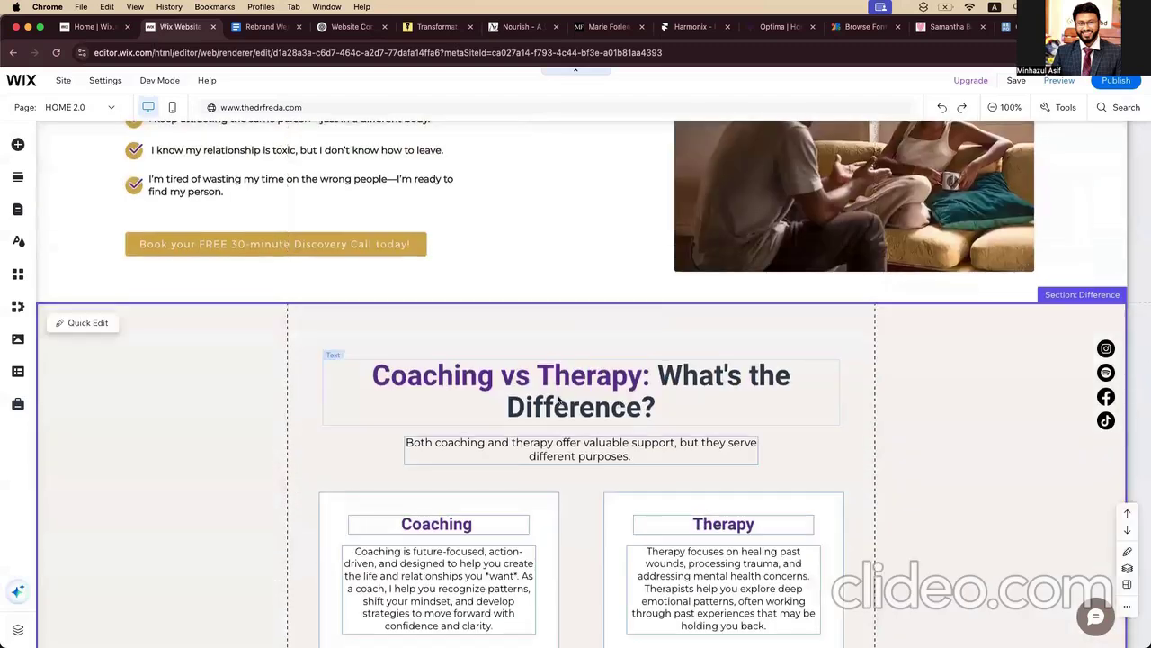
left_click(556, 396)
left_click(567, 457, "shift")
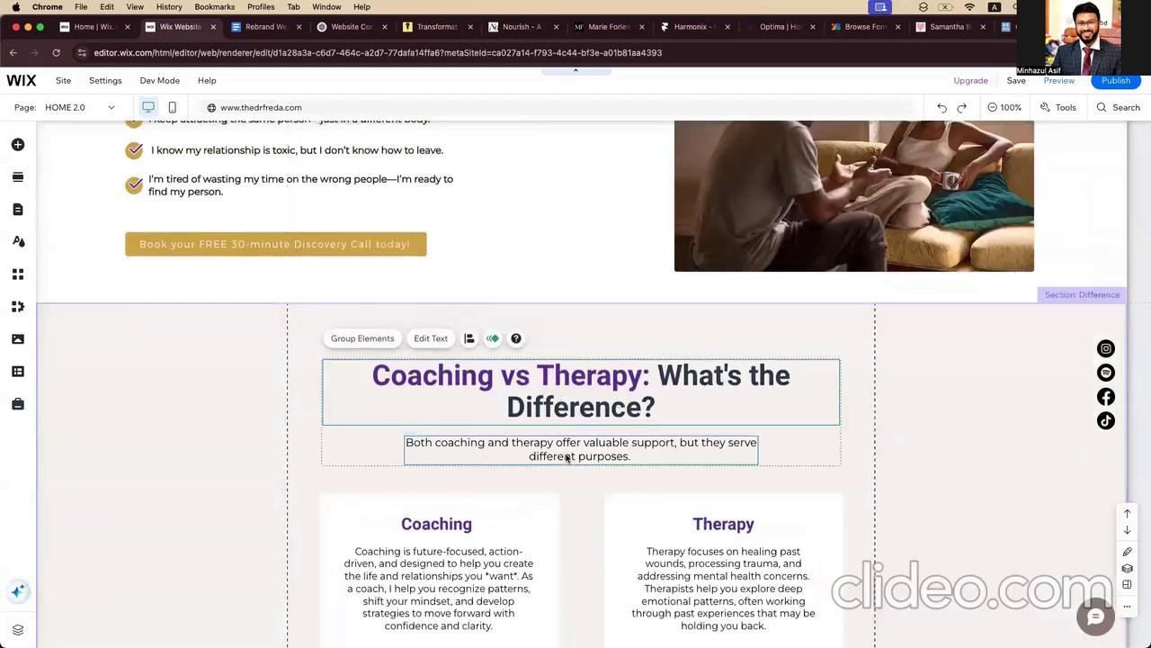
right_click(569, 458)
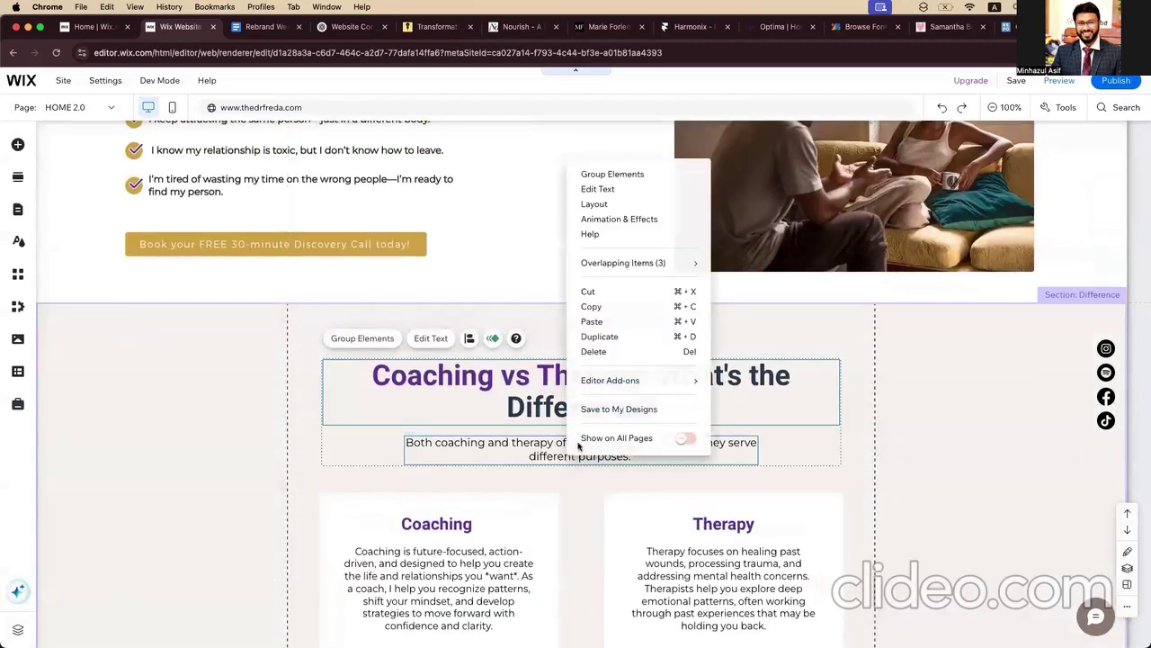
left_click(601, 309)
Step: Try to paste the copied texts into the blank section below the testimonials, and undo the paste
scroll(558, 373, "down", 10)
left_click(474, 277)
key("ctrl+v")
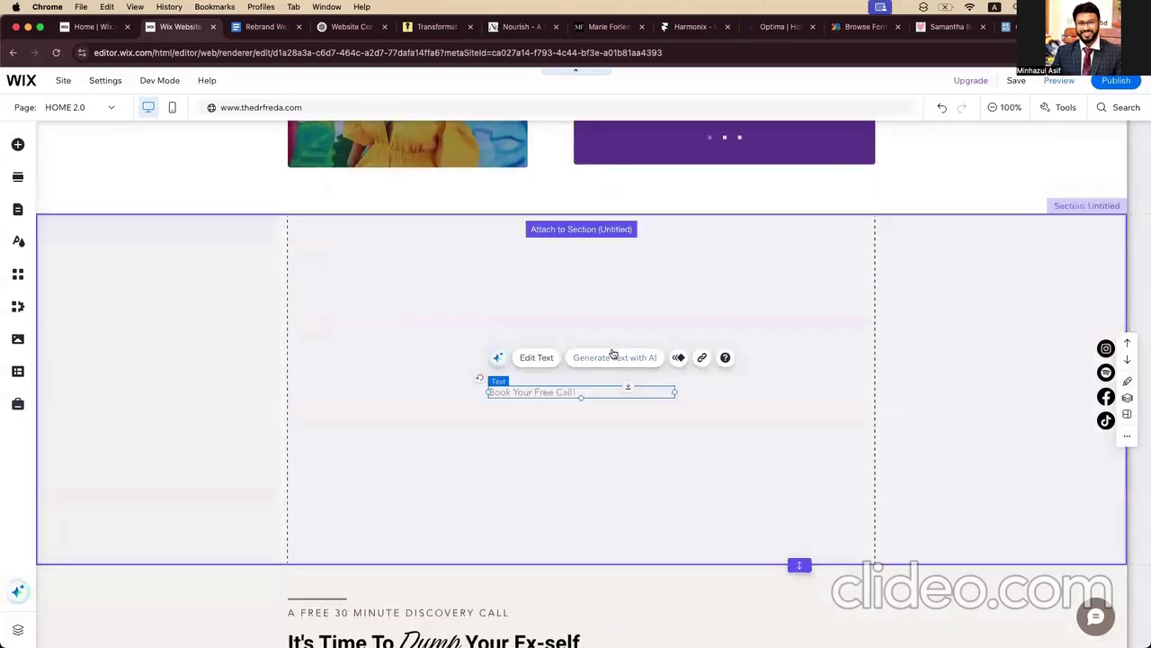
key("super+z")
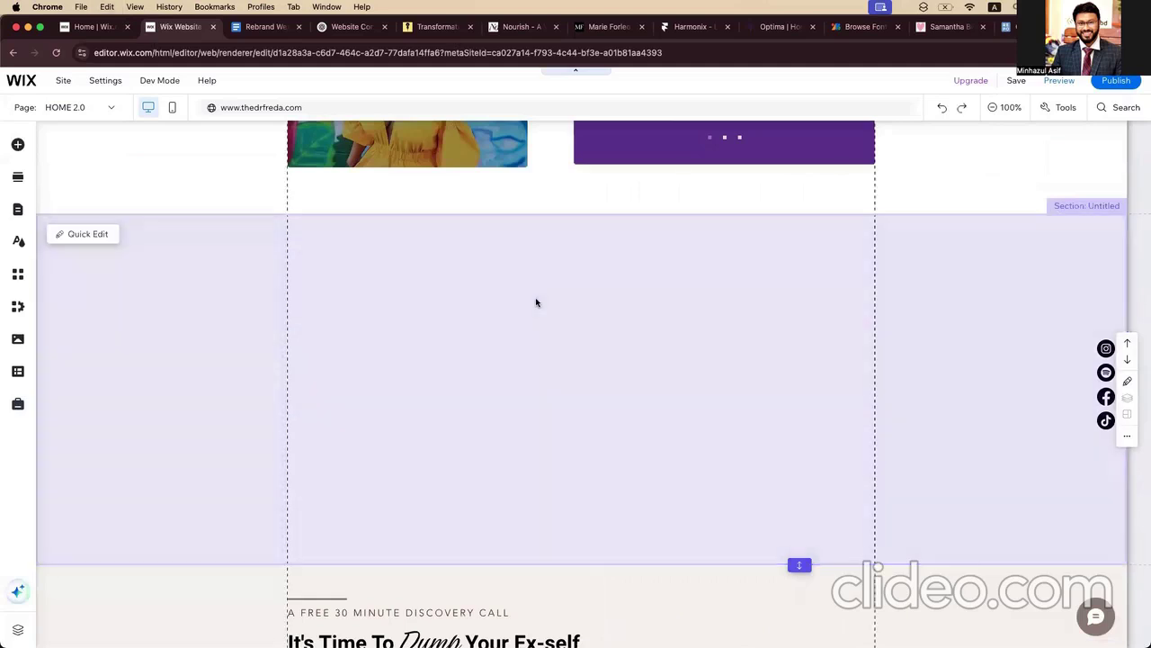
Step: Paste the copied heading and intro text into the blank section and center them near its upper edge
right_click(536, 301)
left_click(596, 402)
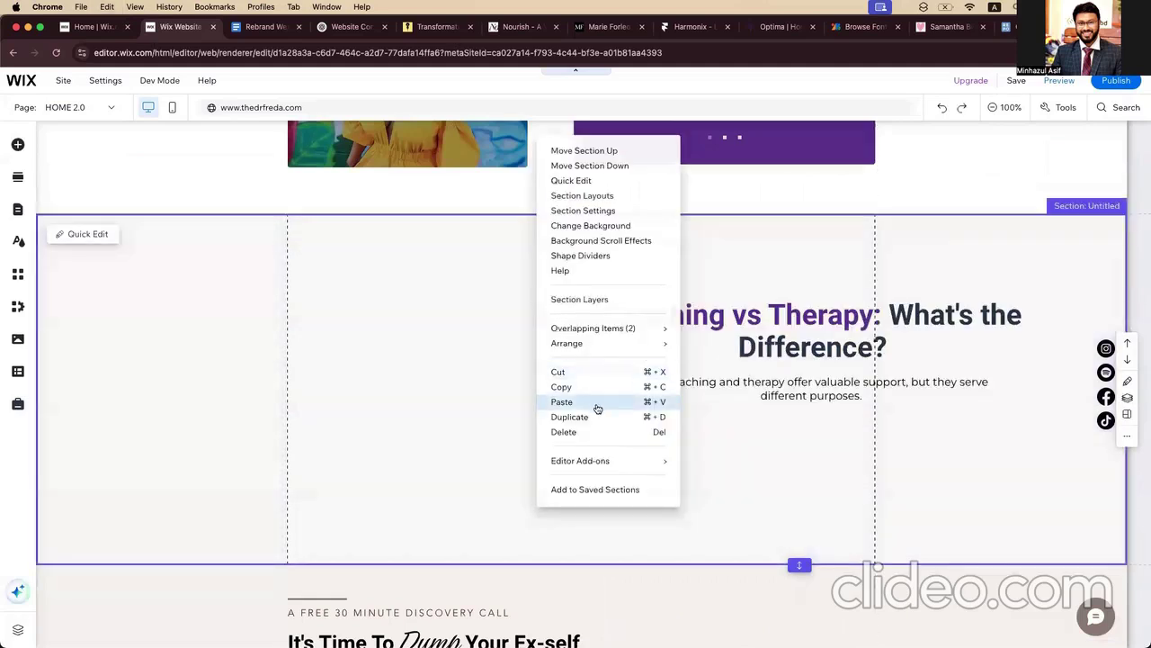
left_click_drag(755, 333, 540, 301)
Step: Compare the "Let's Stay Connected!" copy in the Rebrand Website Content document with the ChatGPT outline, and return to the Wix editor
left_click(265, 26)
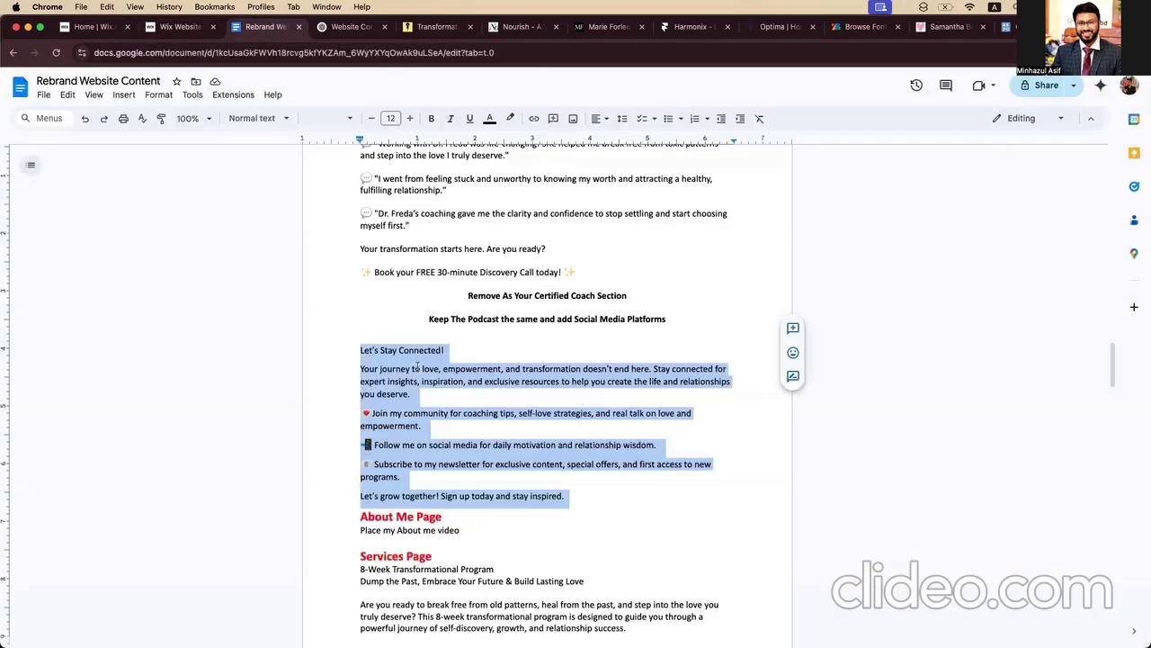
left_click(385, 350)
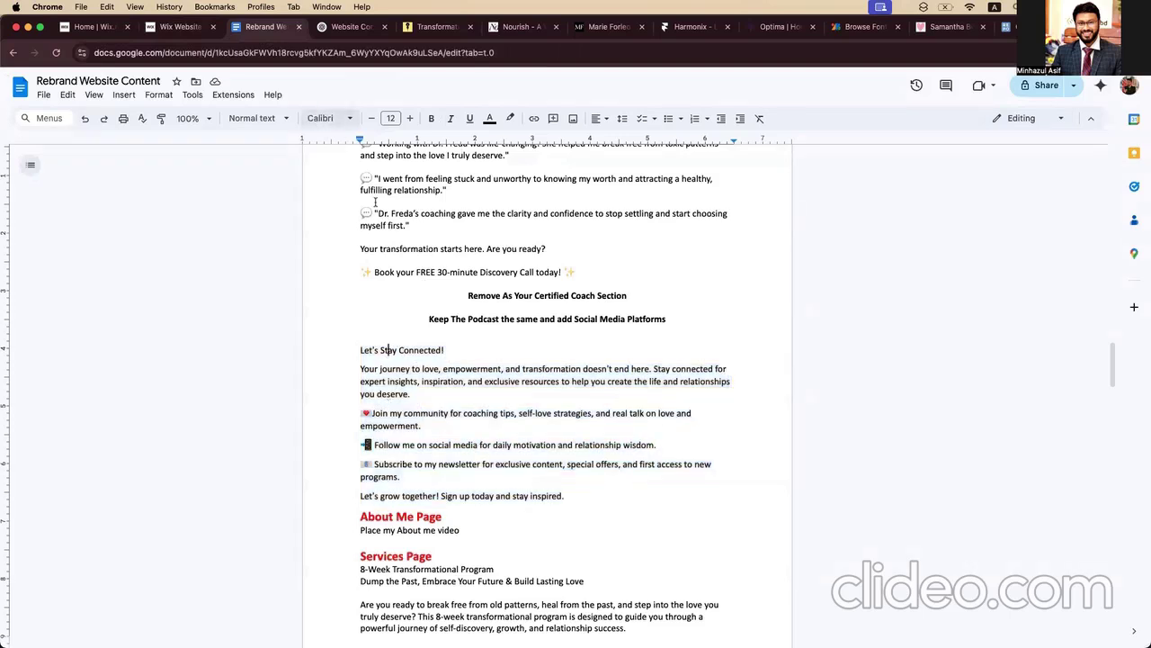
left_click_drag(420, 394, 360, 349)
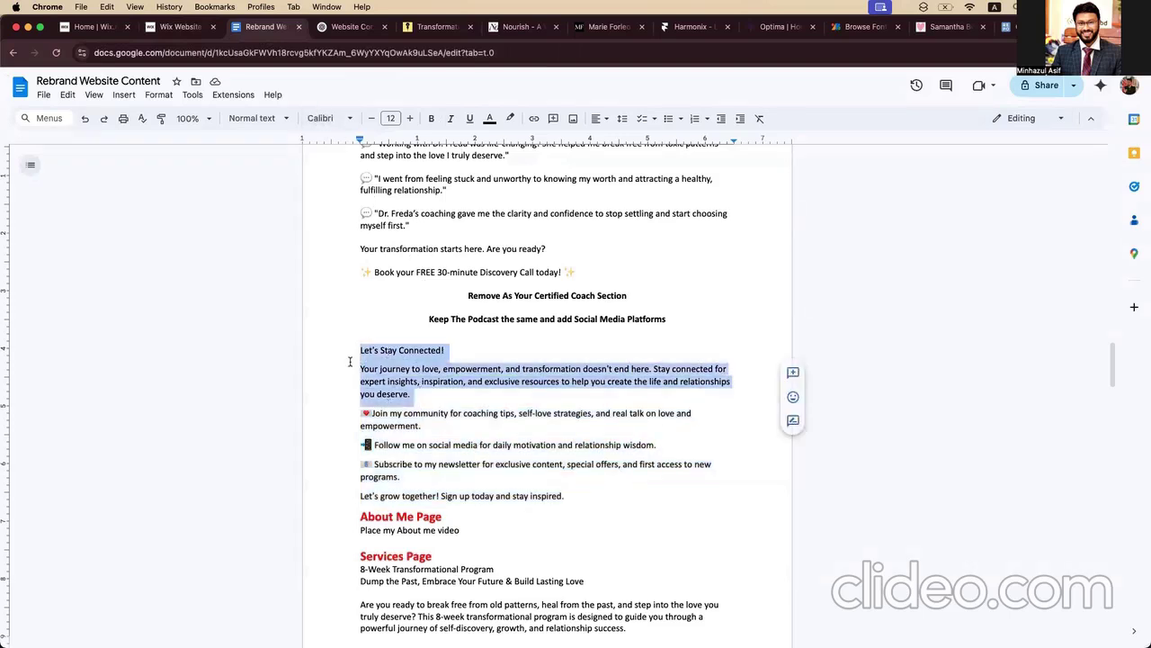
left_click(333, 29)
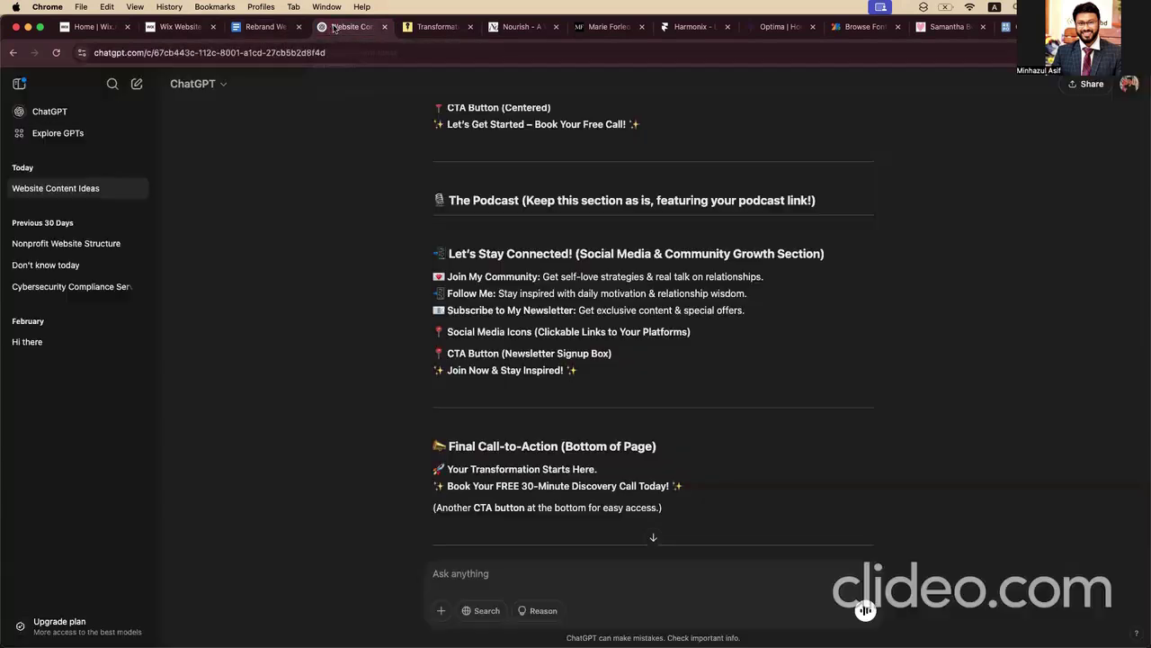
left_click(266, 27)
left_click(177, 29)
left_click(570, 421)
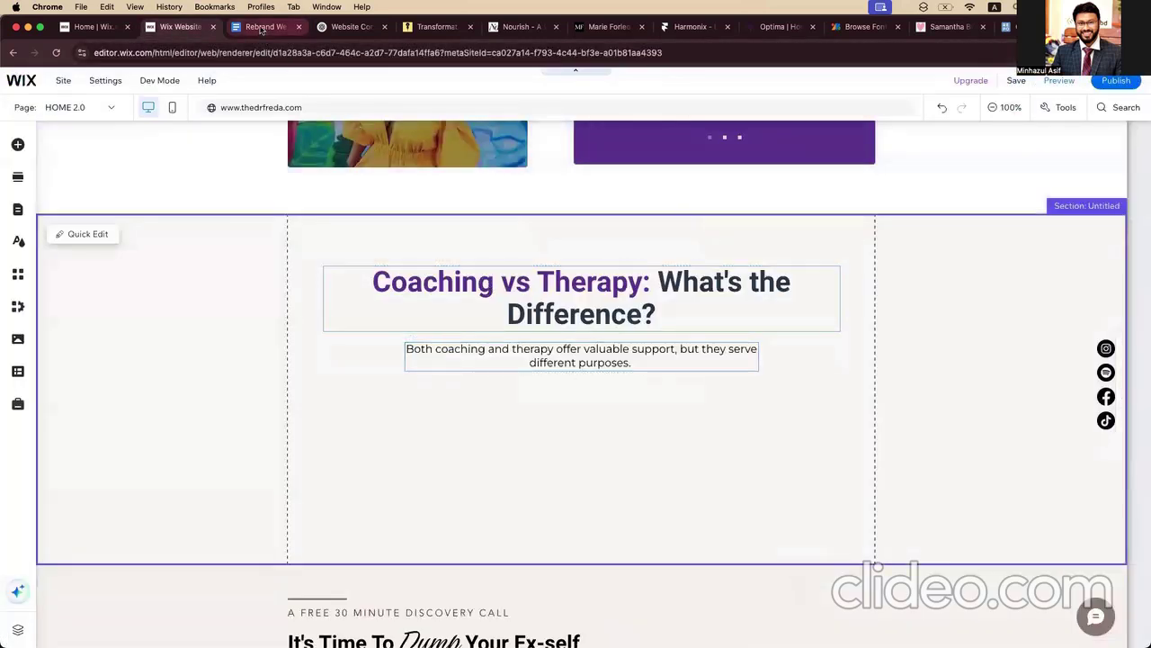
Step: Copy the "Let's Stay Connected!" title from the ChatGPT outline and return to the Wix editor
left_click(263, 28)
left_click(410, 338)
left_click(353, 27)
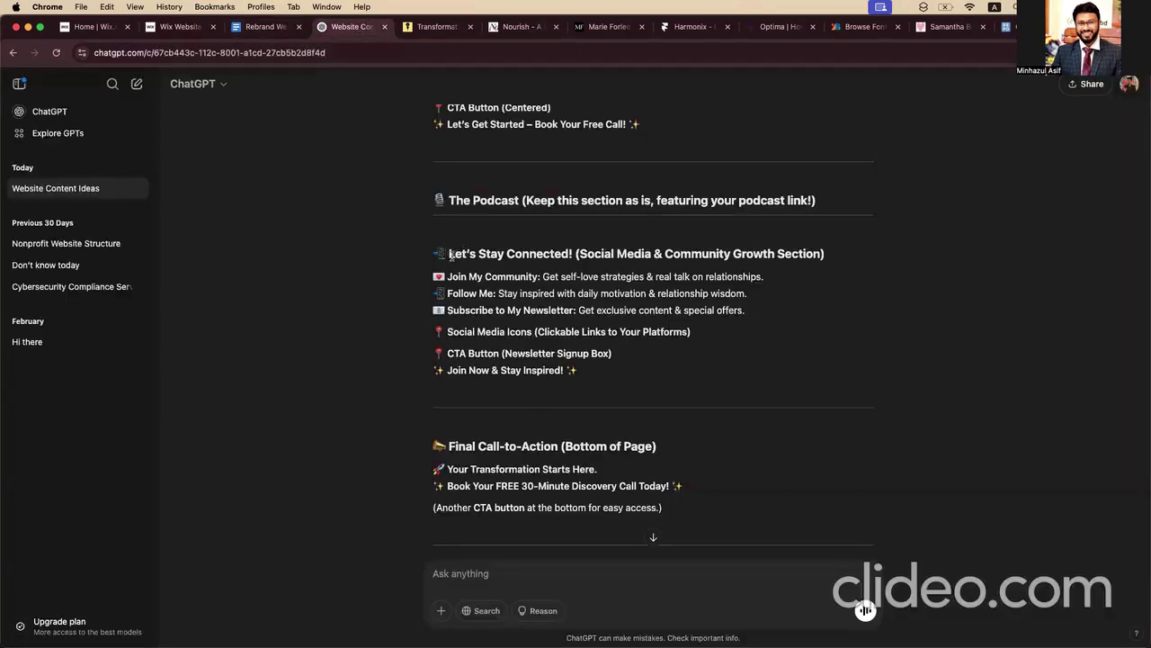
left_click_drag(448, 255, 572, 253)
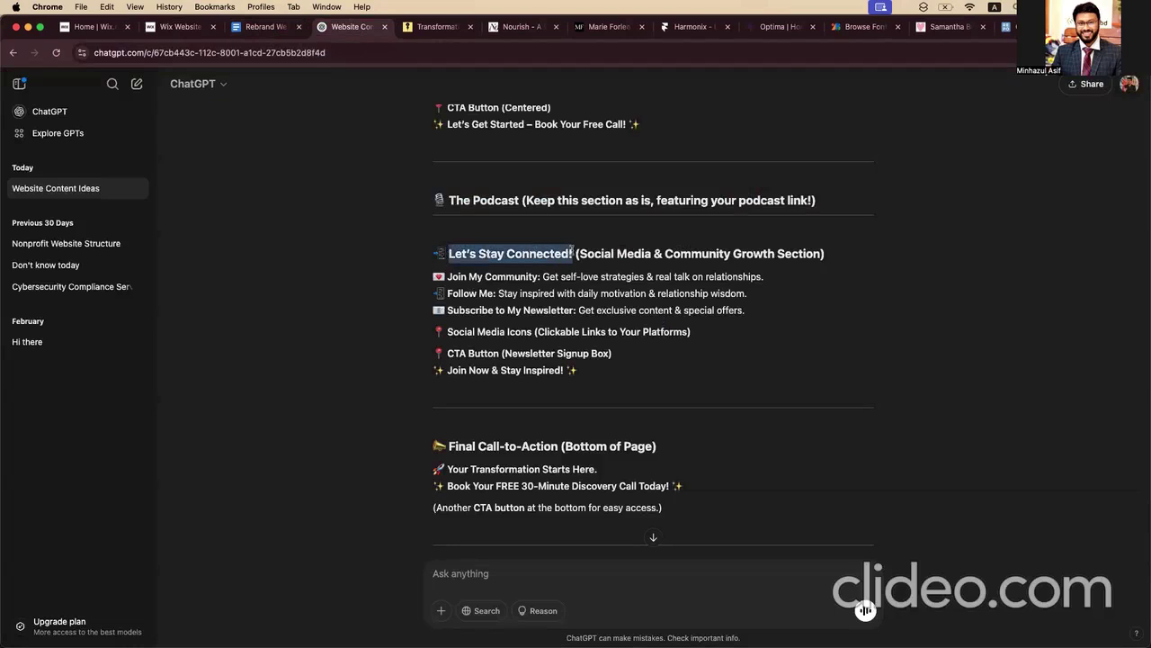
left_click(264, 26)
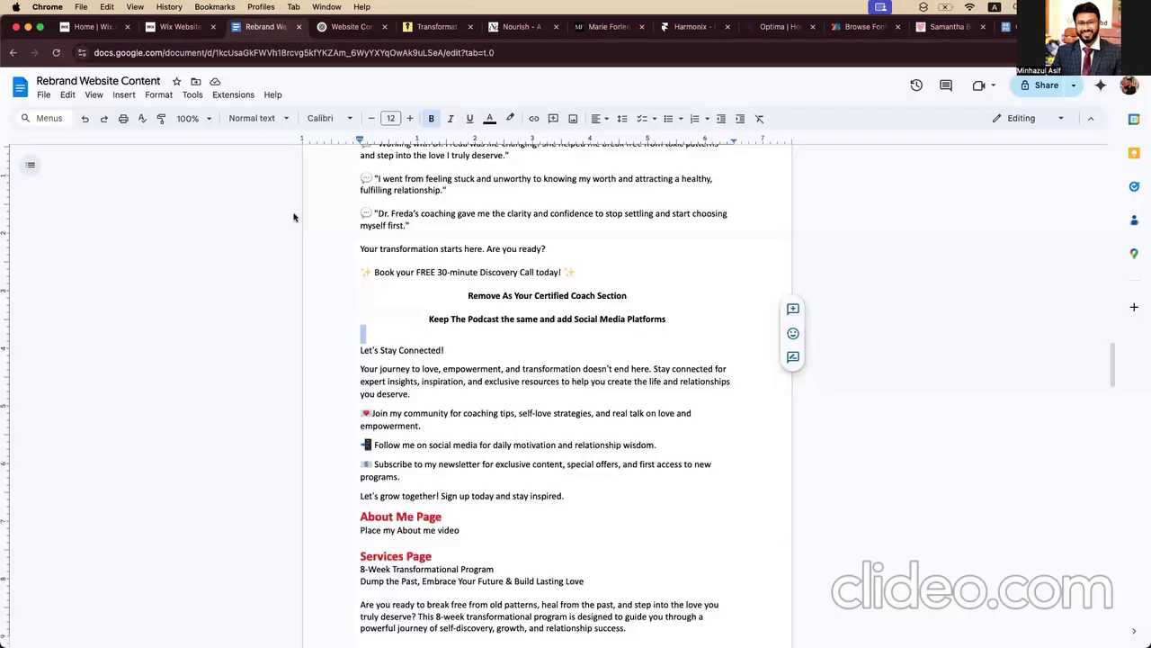
left_click(180, 26)
Step: Replace the whole "Coaching vs Therapy: What's the Difference?" heading in the new section with the copied "Let's Stay Connected!" title
left_click(504, 286)
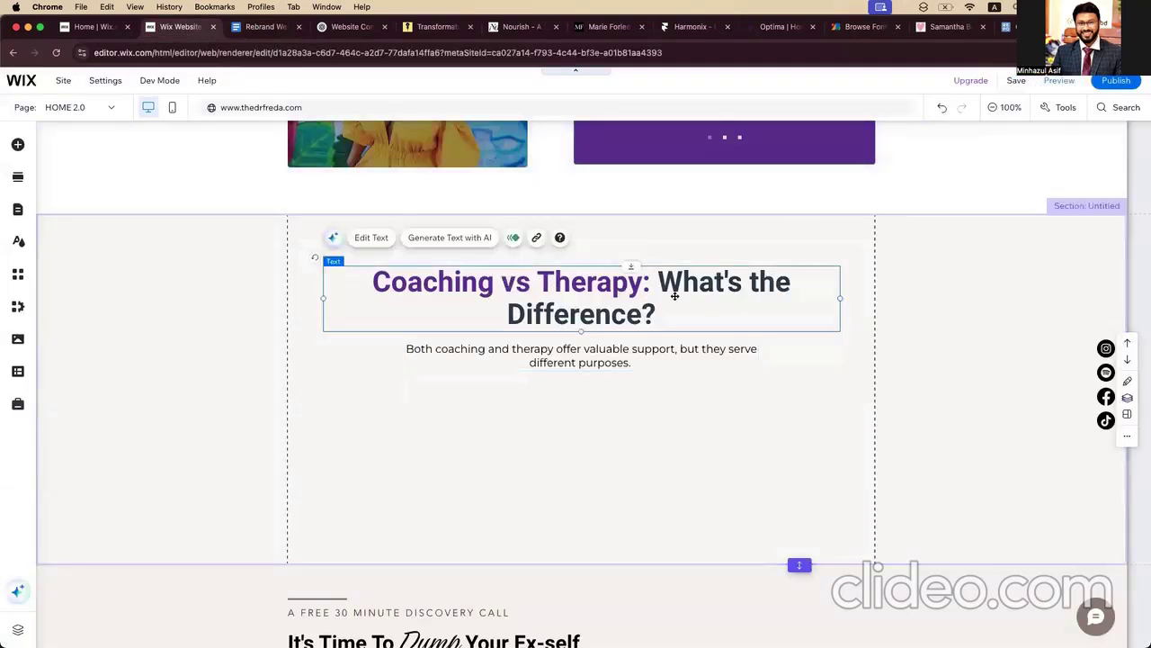
left_click(378, 241)
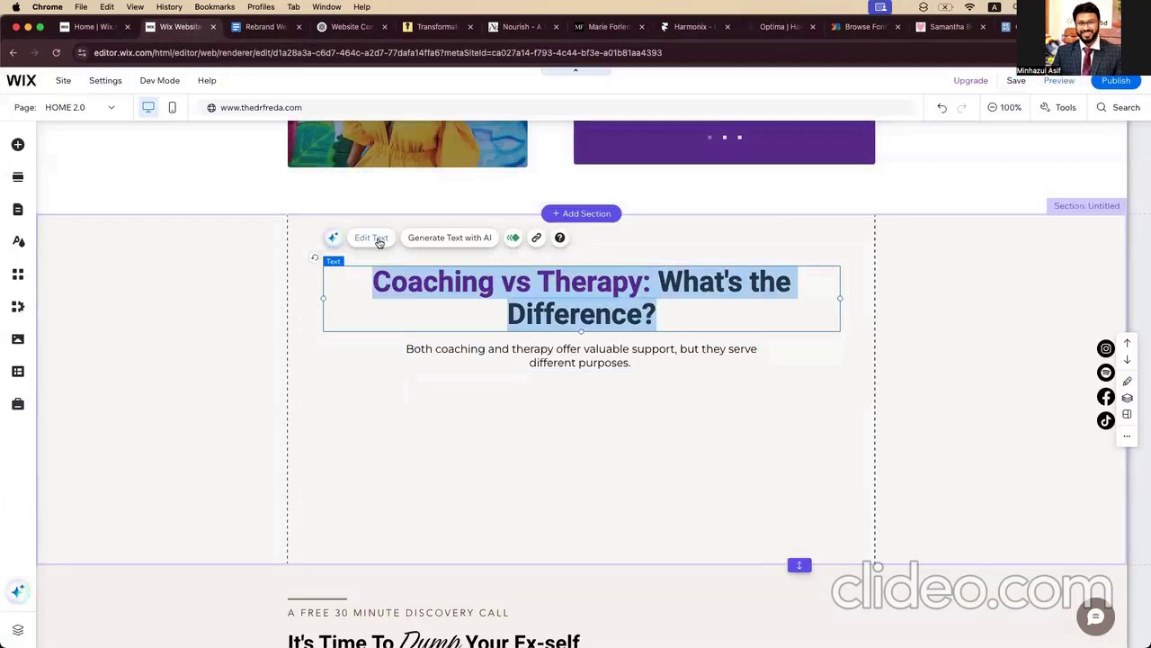
left_click(654, 285)
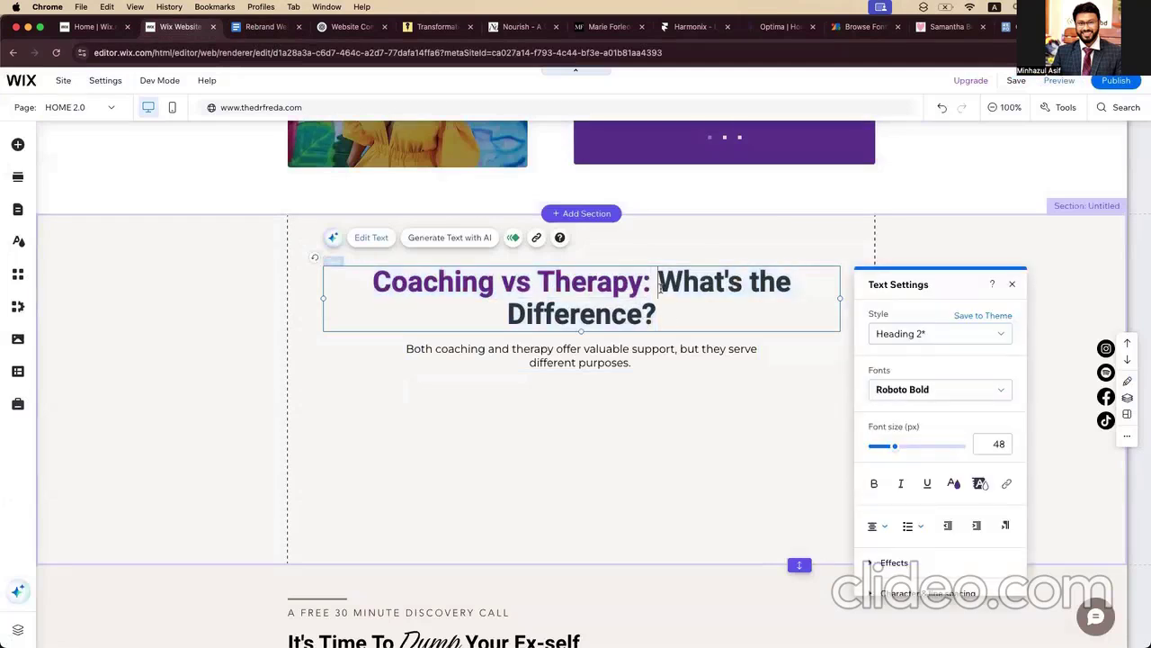
left_click_drag(659, 285, 677, 336)
key("super+v")
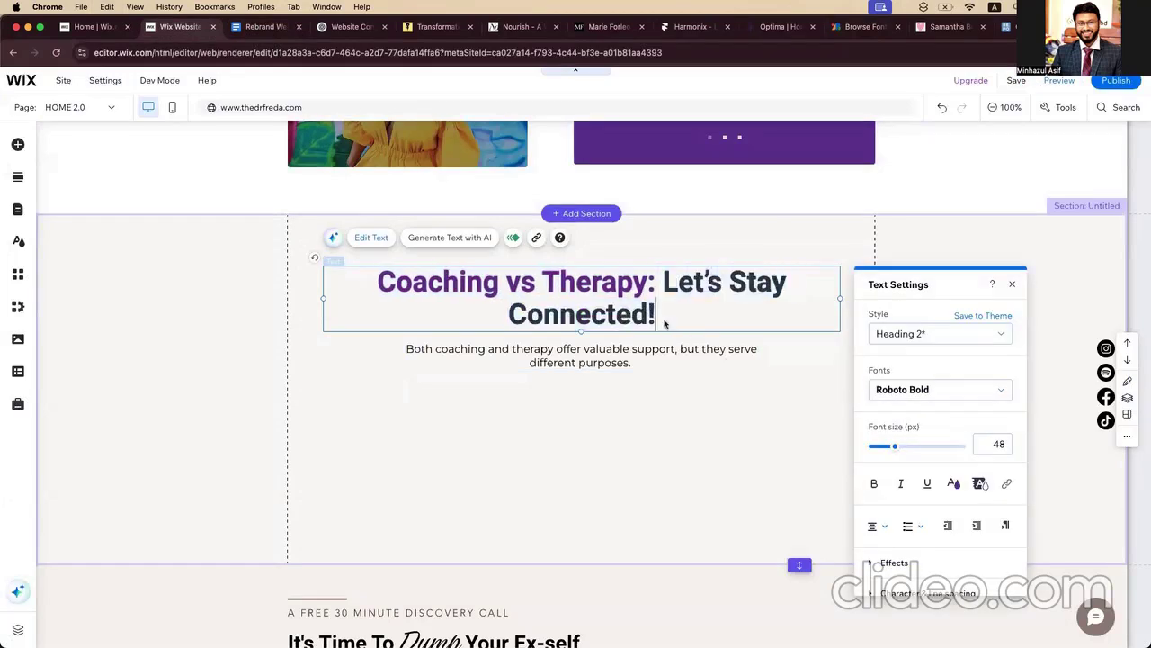
left_click_drag(659, 284, 329, 288)
key("BackSpace")
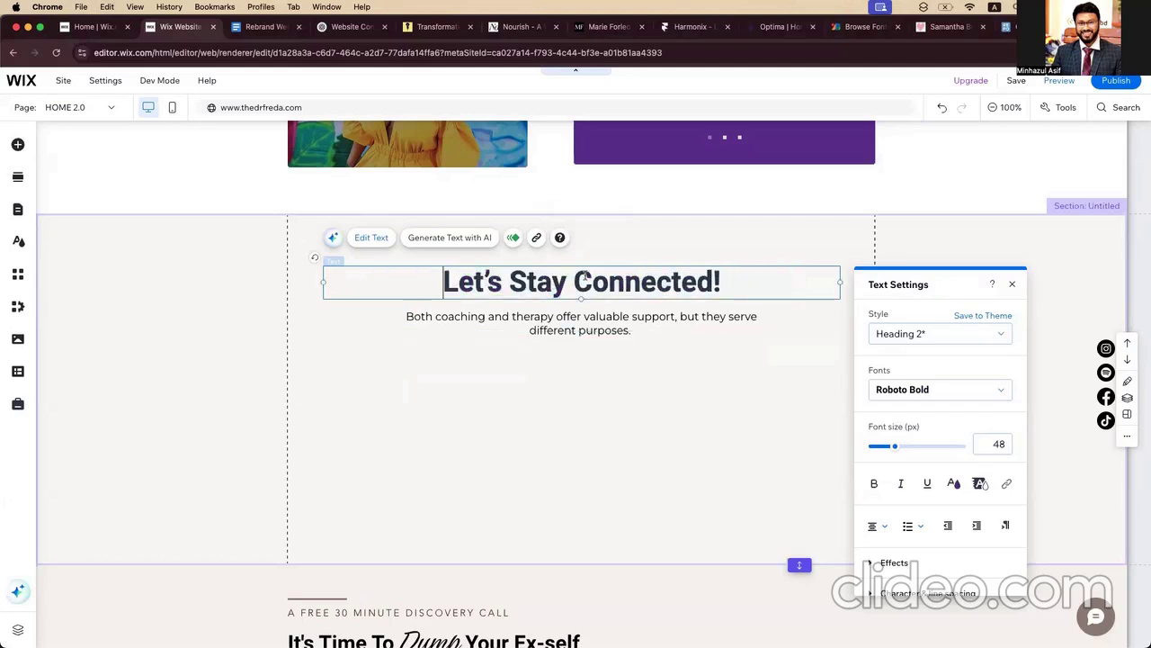
Step: Color the word "Connected!" in the new section's heading with the saved purple
left_click_drag(573, 282, 732, 287)
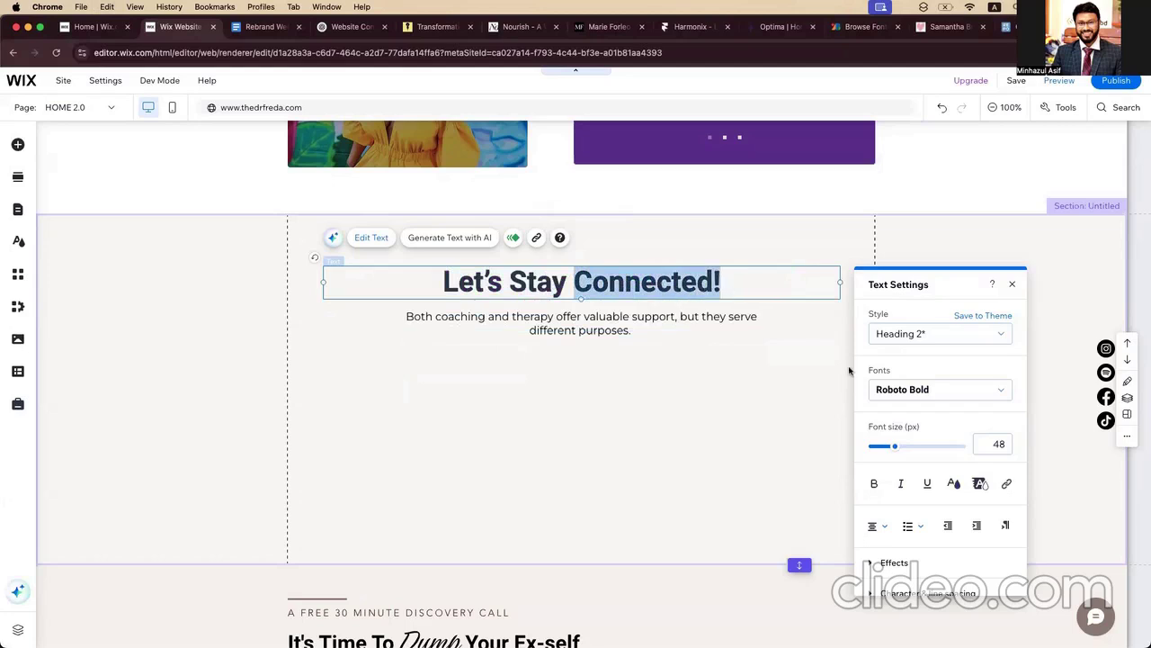
left_click(954, 484)
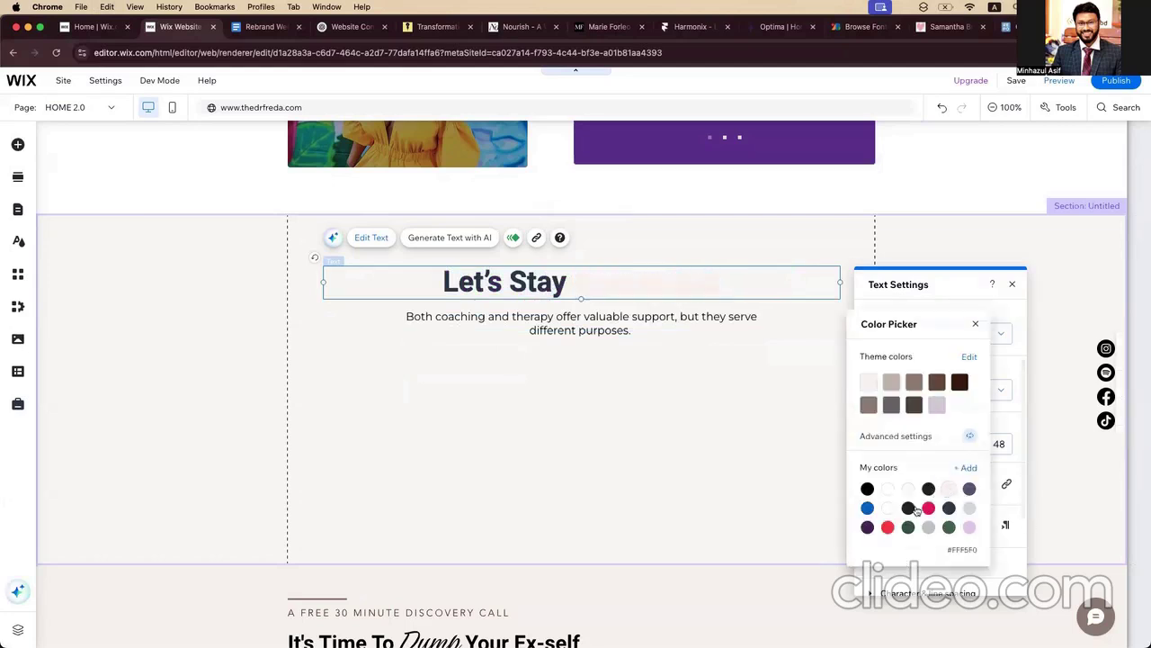
scroll(917, 522, "up", 1)
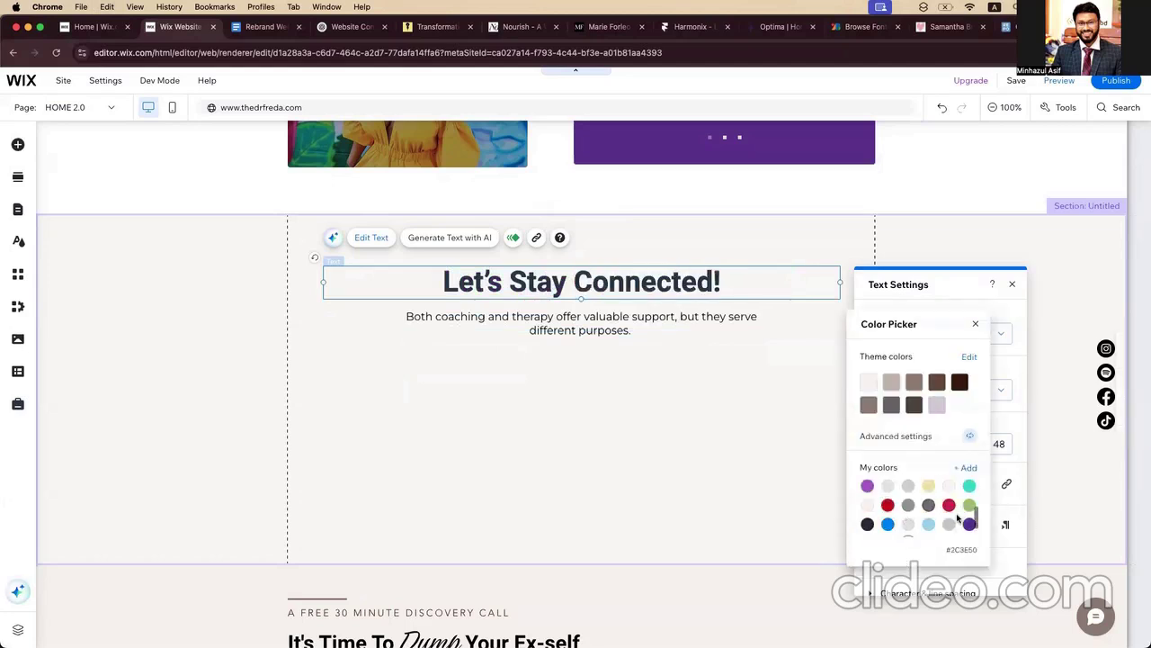
left_click(969, 524)
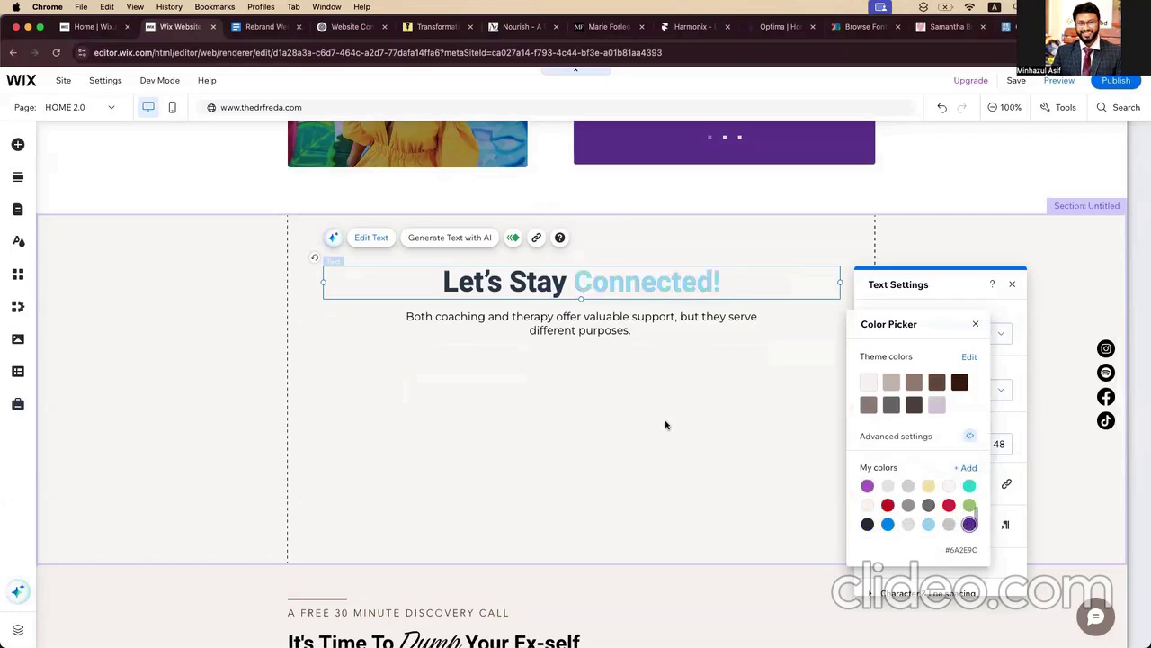
left_click(835, 437)
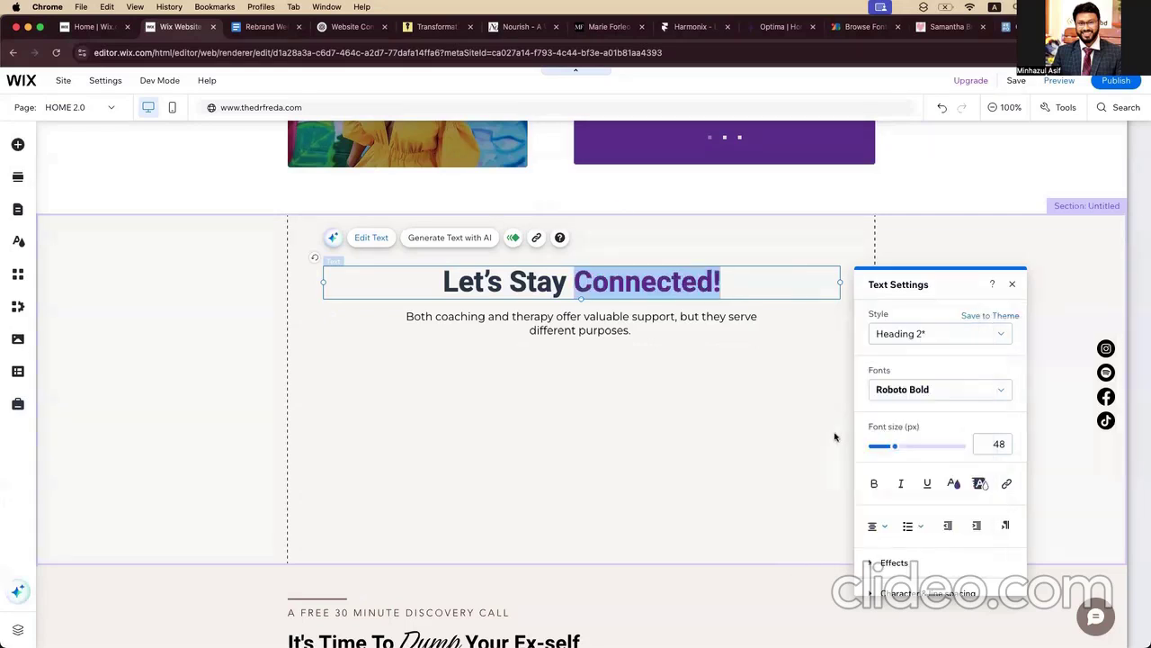
left_click(729, 419)
Step: Copy the "Your journey to love, empowerment, and transformation" paragraph from the Rebrand Website Content document and return to the Wix editor
left_click(254, 27)
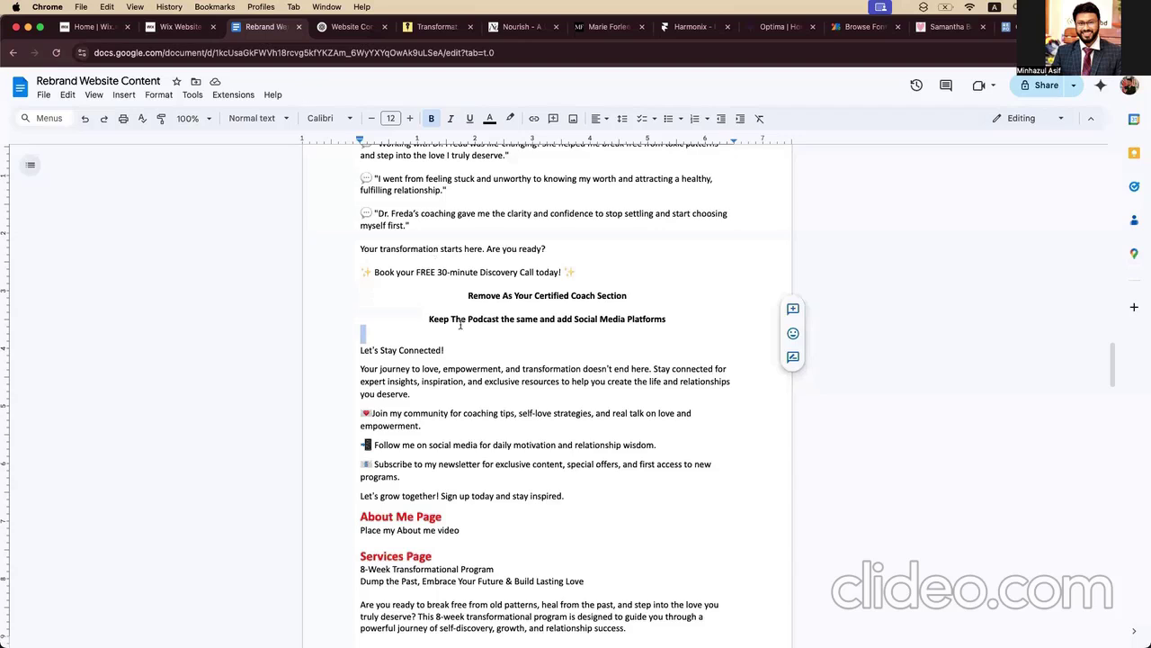
left_click(360, 369)
left_click_drag(359, 369, 417, 389)
key("super+c")
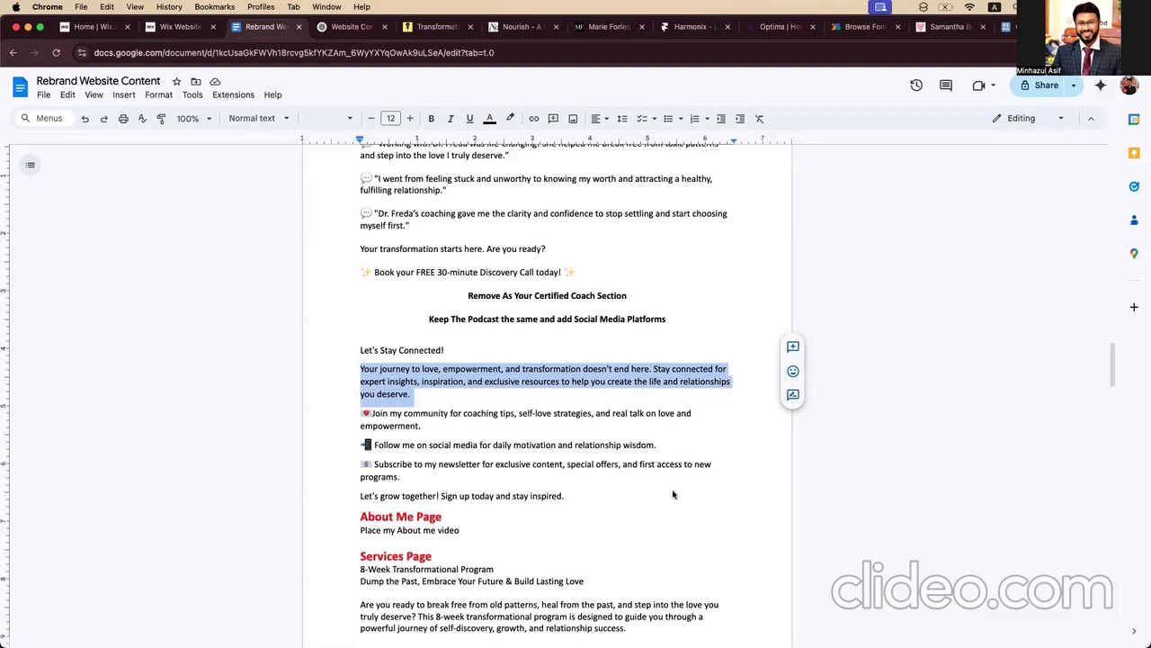
left_click(178, 26)
Step: Replace the intro text under "Let's Stay Connected!" with the copied paragraph and set its font size to 16 px
left_click(575, 324)
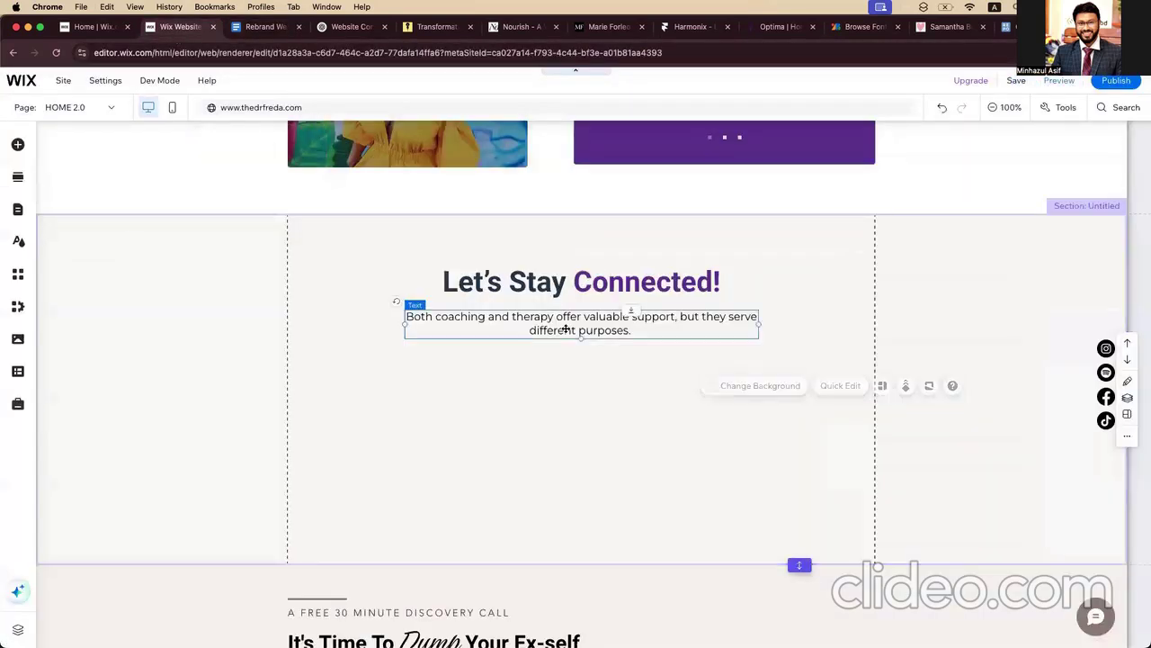
left_click(455, 282)
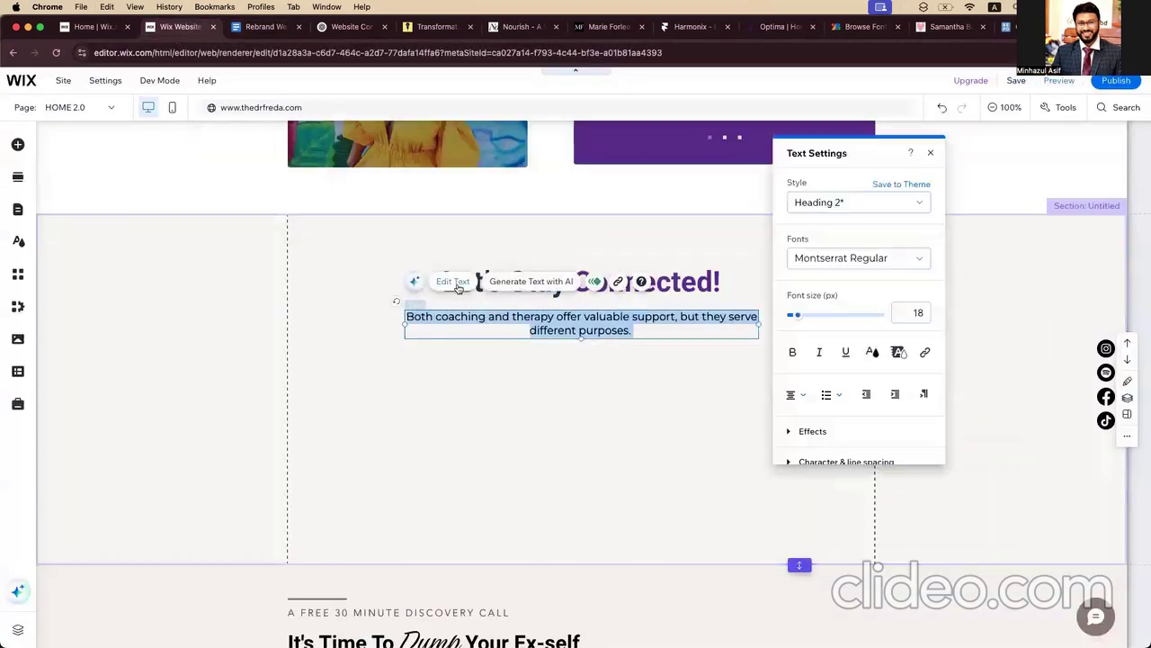
key("super+v")
double_click(624, 332)
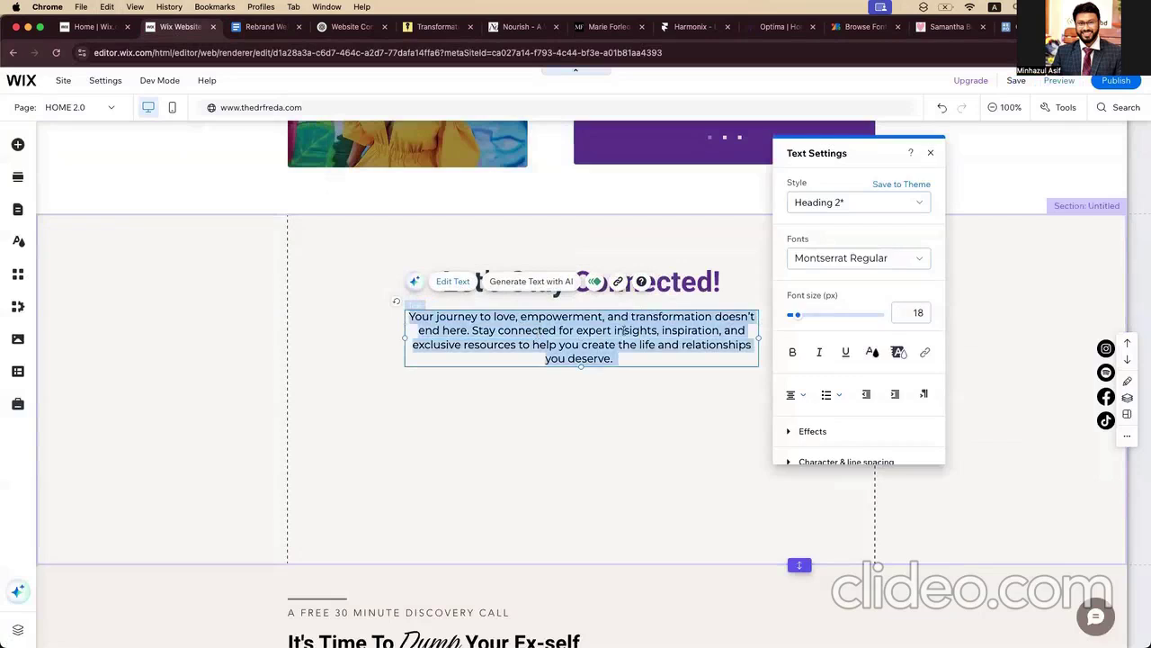
left_click(911, 312)
type("16")
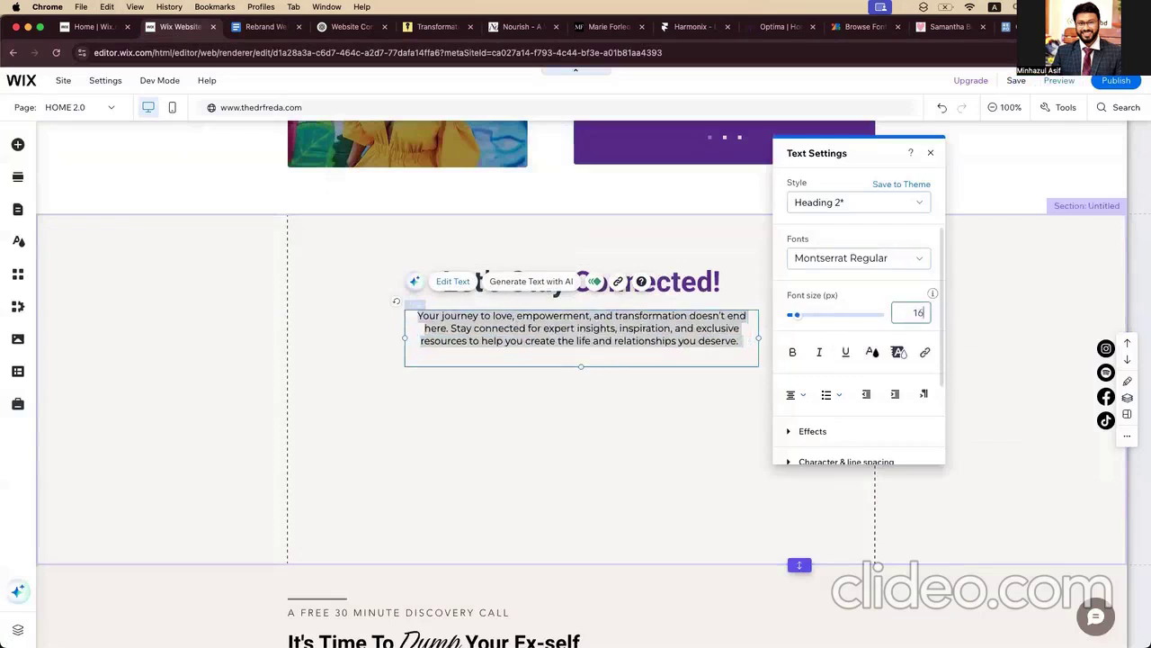
left_click(589, 464)
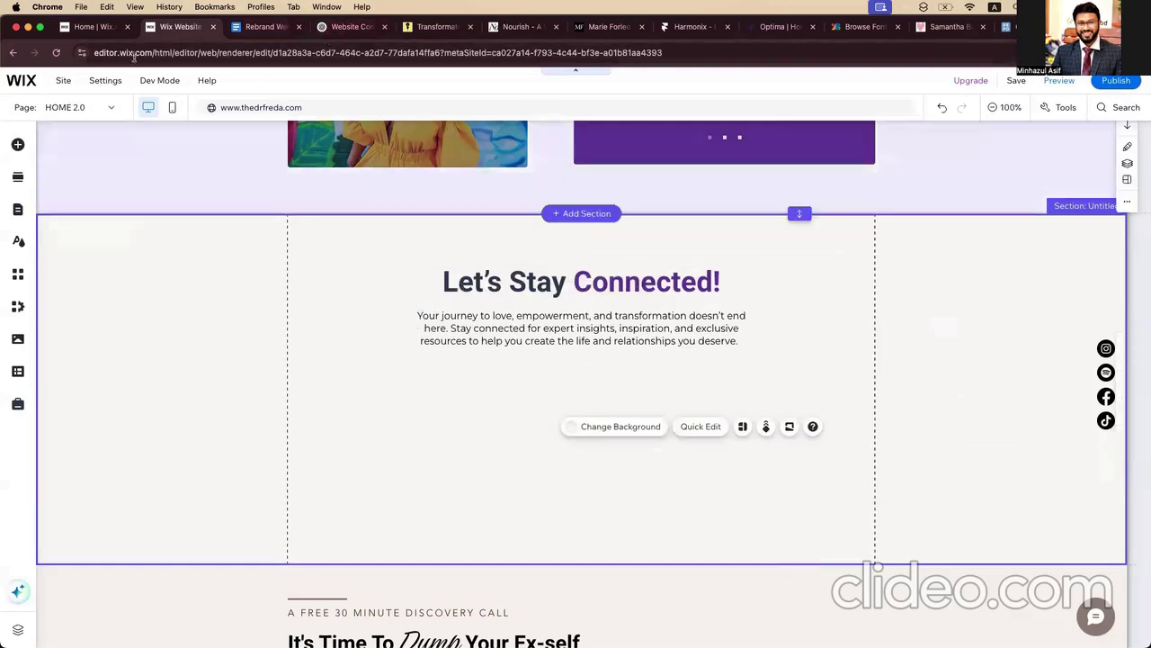
Step: Check the Rebrand Website Content document and the ChatGPT outline for the remaining "Let's Stay Connected!" content, and return to the Wix editor
left_click(90, 26)
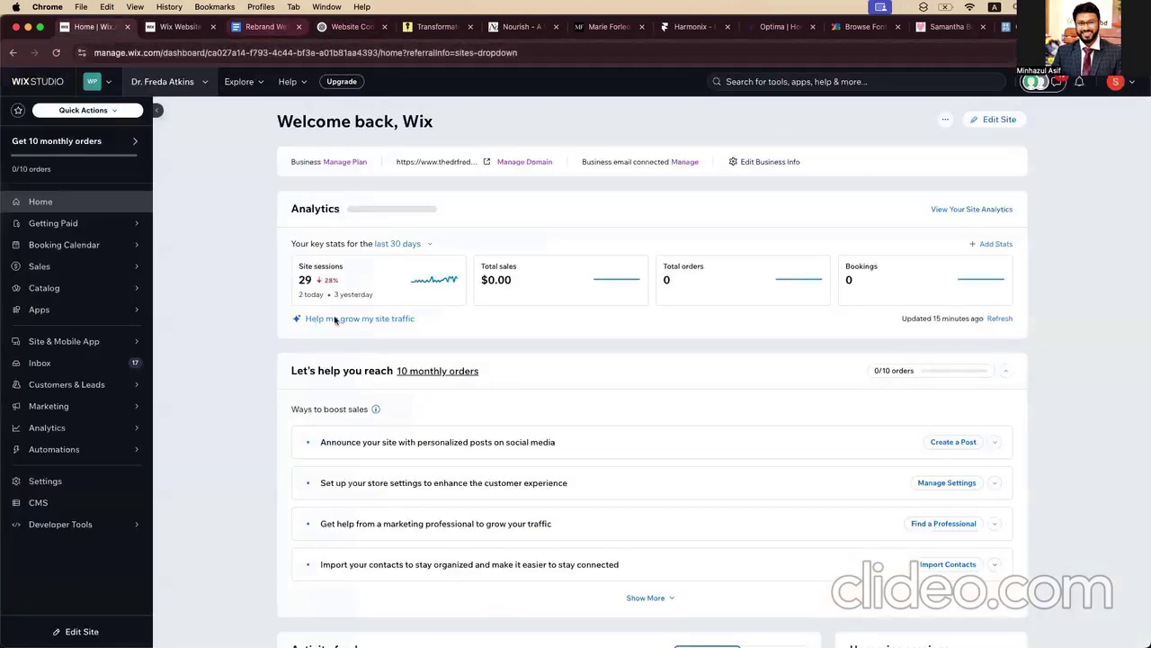
key("super+3")
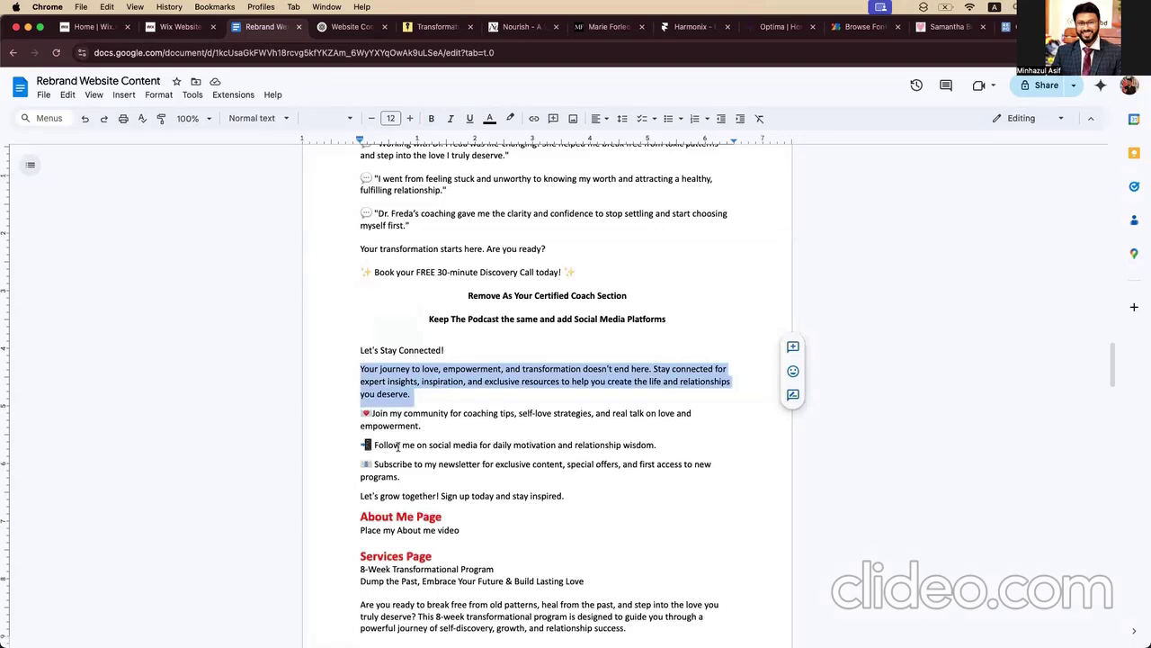
left_click(349, 26)
left_click(261, 26)
left_click(175, 27)
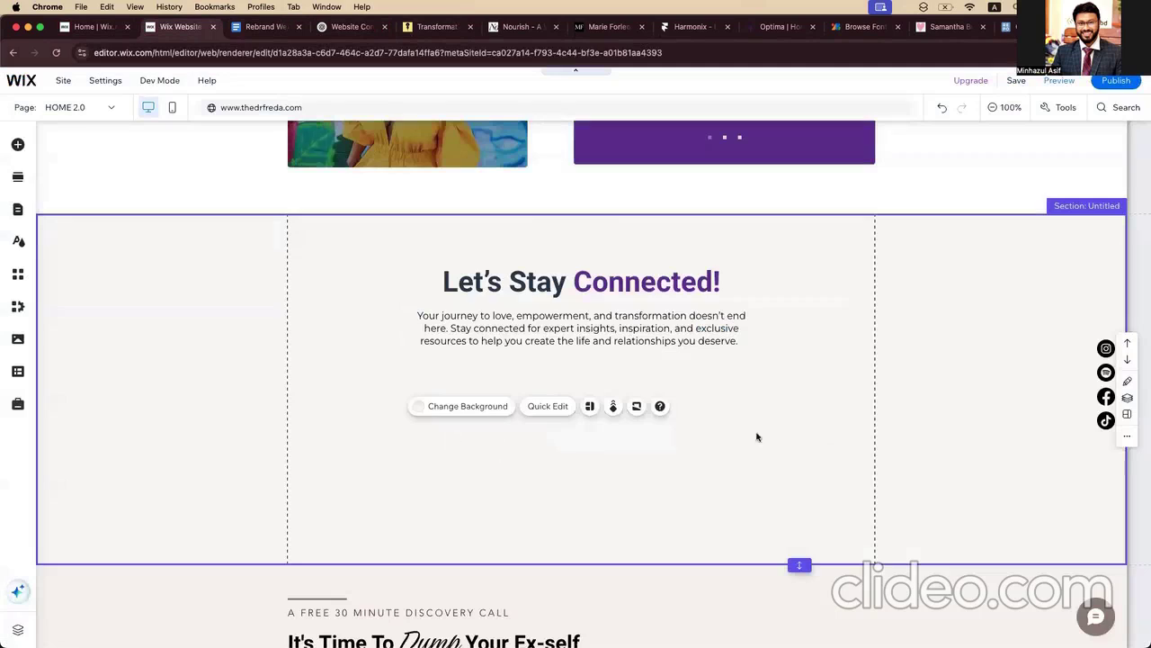
scroll(809, 437, "down", 2)
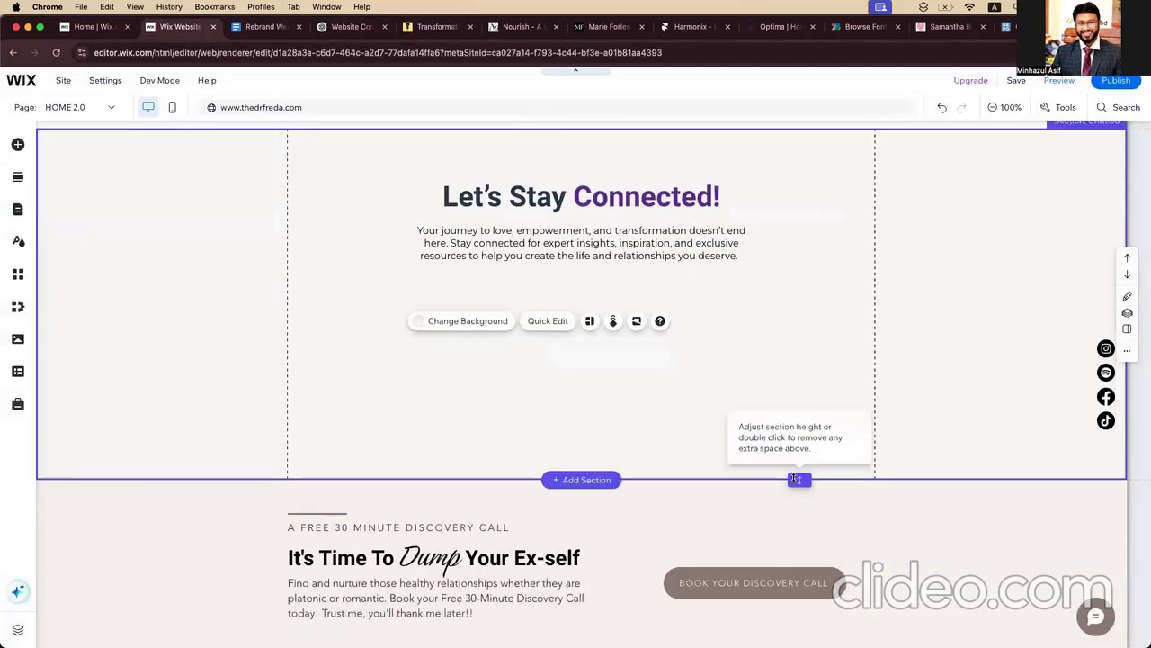
left_click(753, 233)
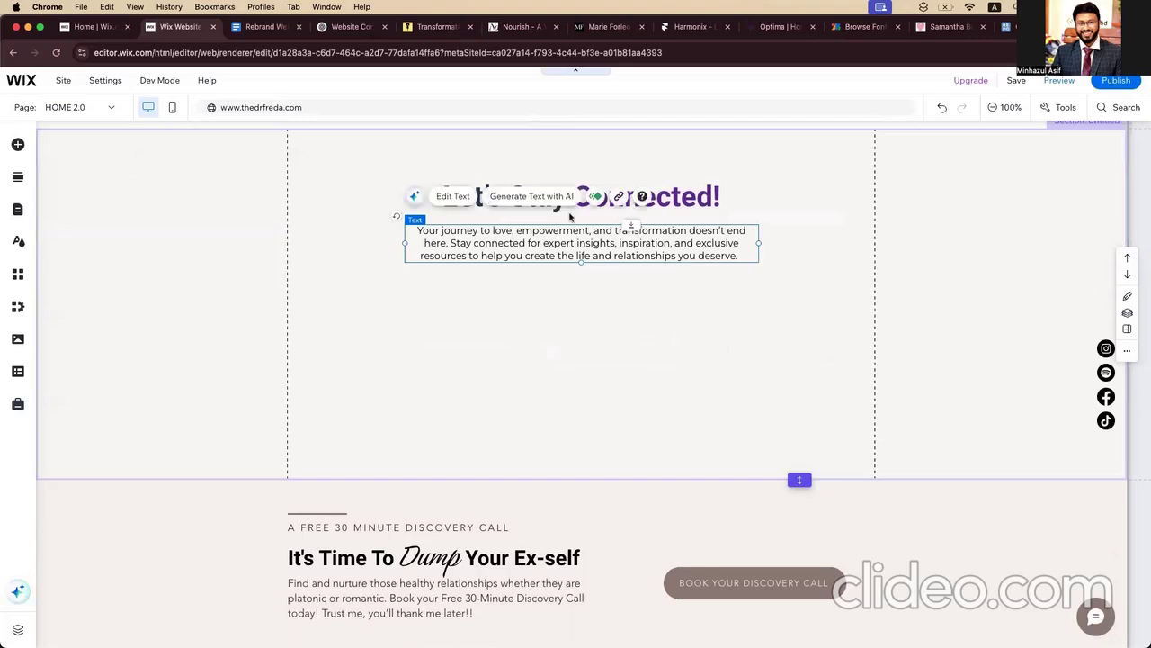
left_click(419, 434)
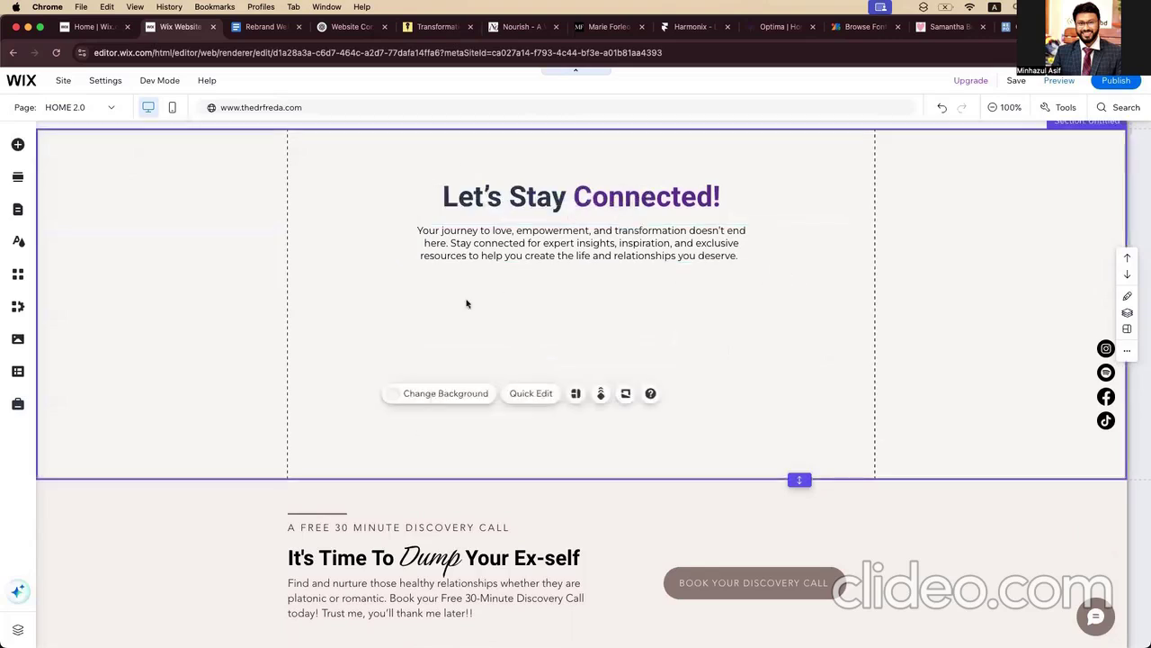
left_click(13, 147)
left_click(800, 174)
Step: Review the community, social media and newsletter lines in the Rebrand Website Content document against the new section's layout in the Wix editor
left_click(260, 28)
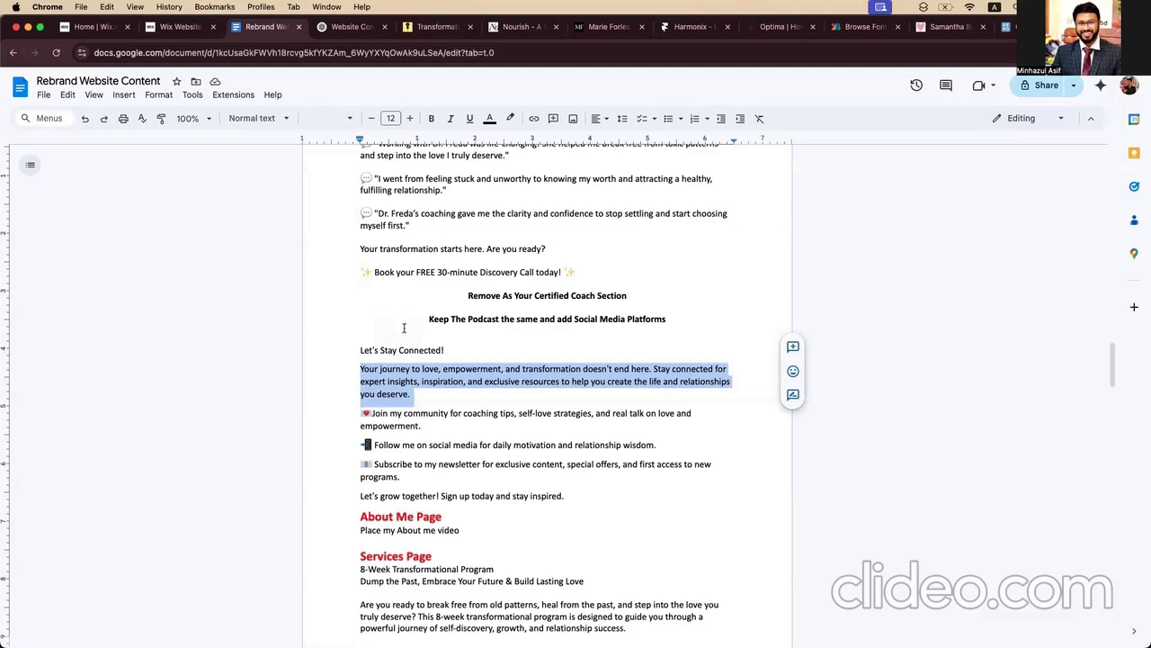
left_click_drag(363, 419, 592, 473)
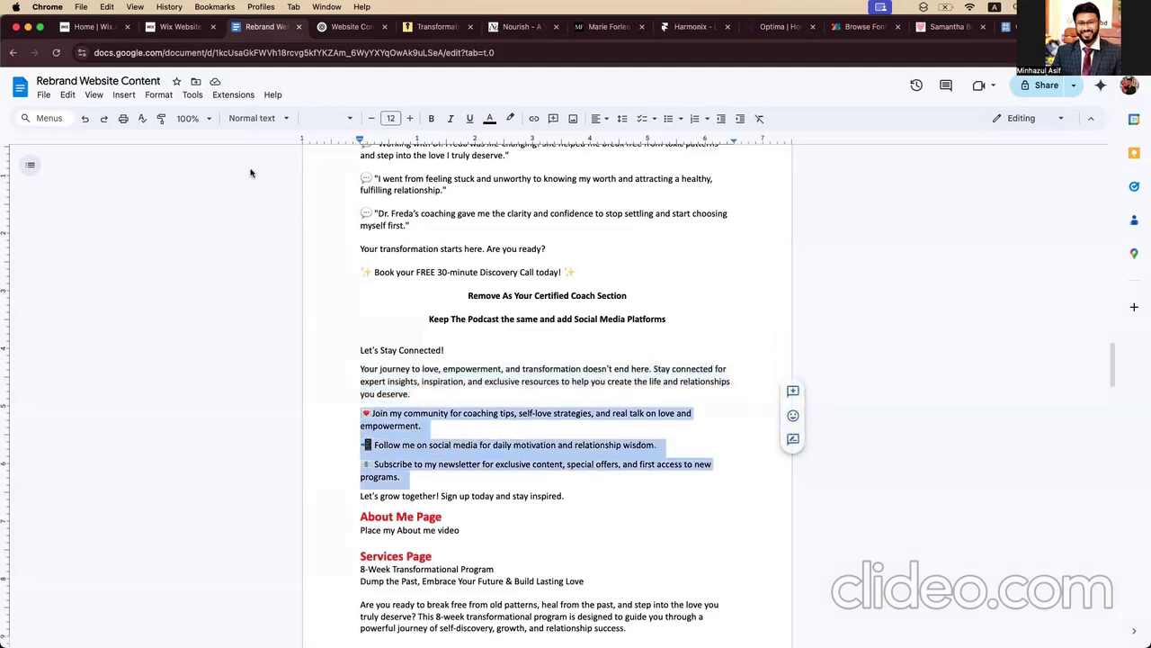
left_click(185, 27)
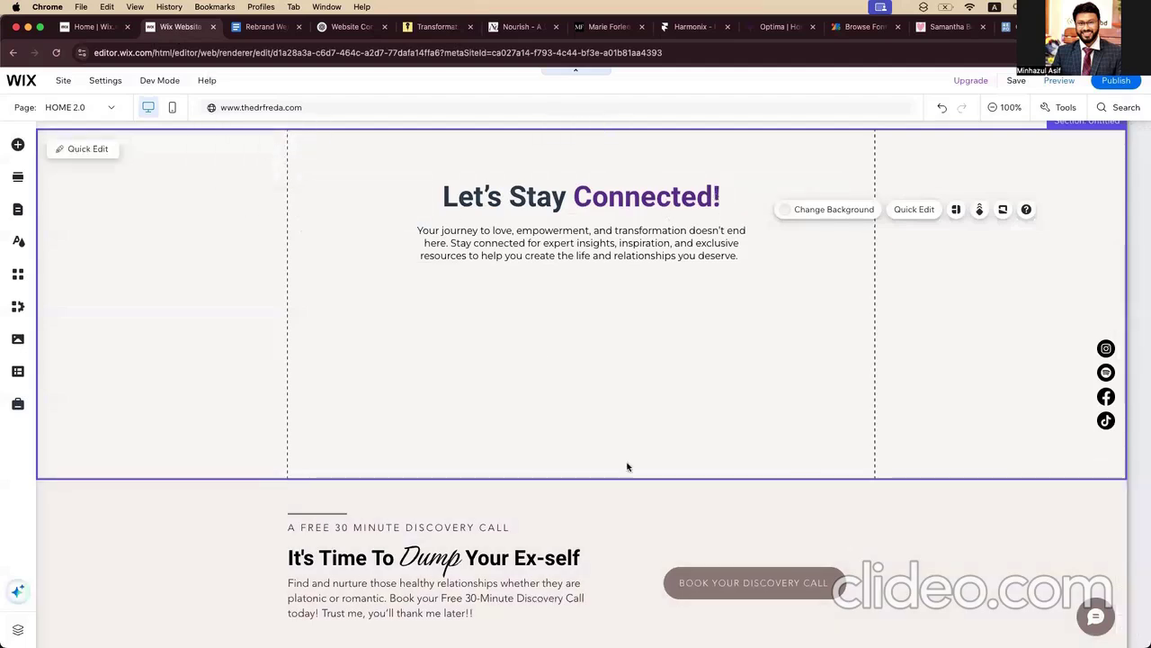
left_click(262, 27)
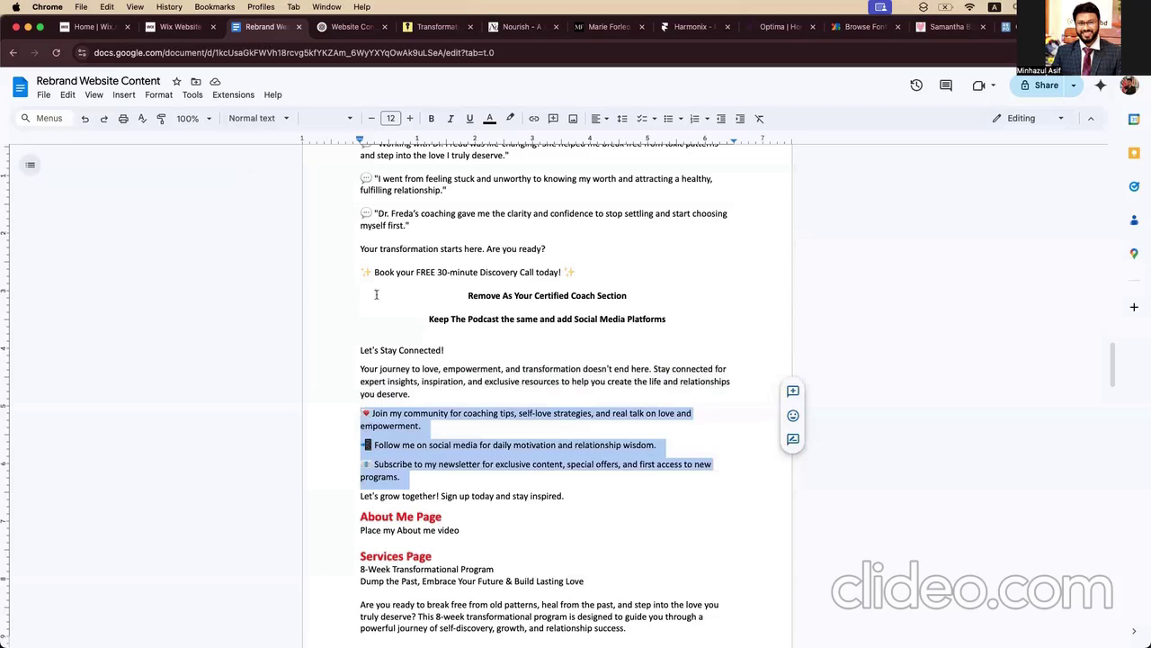
left_click(389, 415)
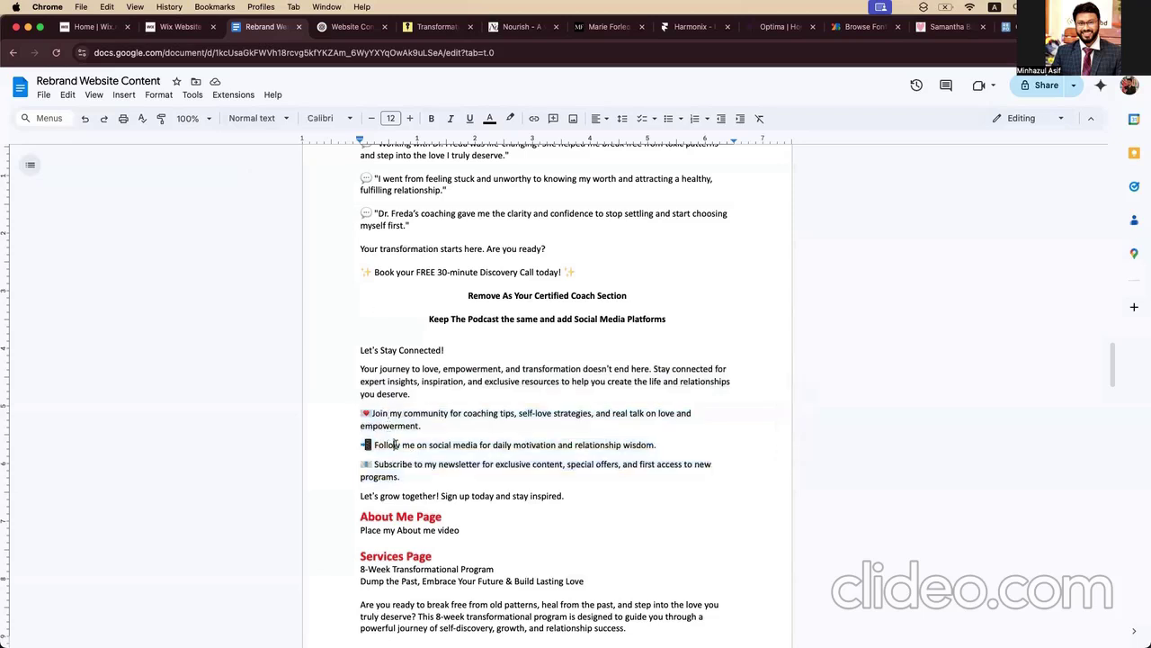
key("Down")
left_click(178, 27)
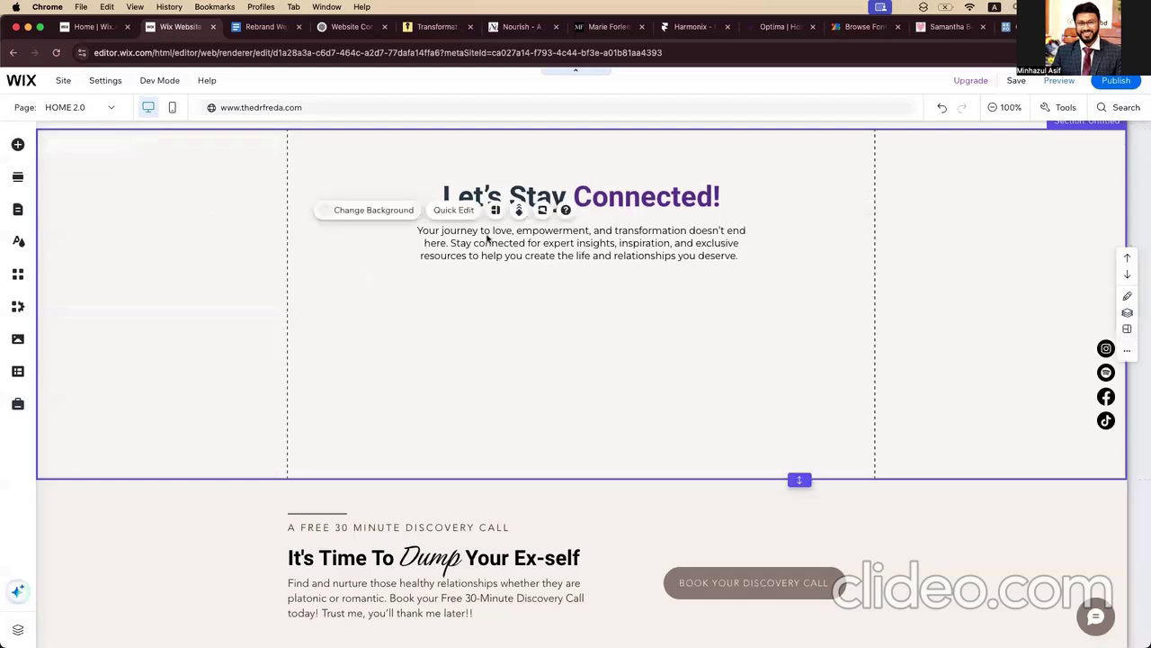
Step: Copy the "I keep attracting the same person" checkmark line group from the "Does this Sound Familiar?" section
scroll(372, 192, "up", 10)
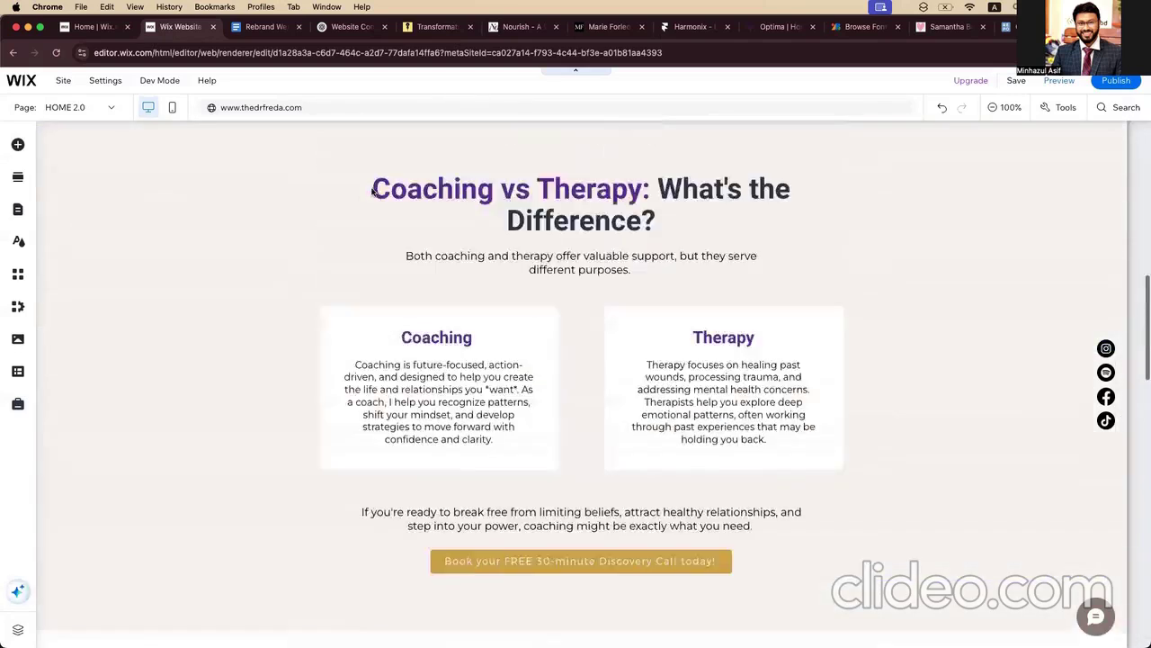
scroll(372, 190, "up", 5)
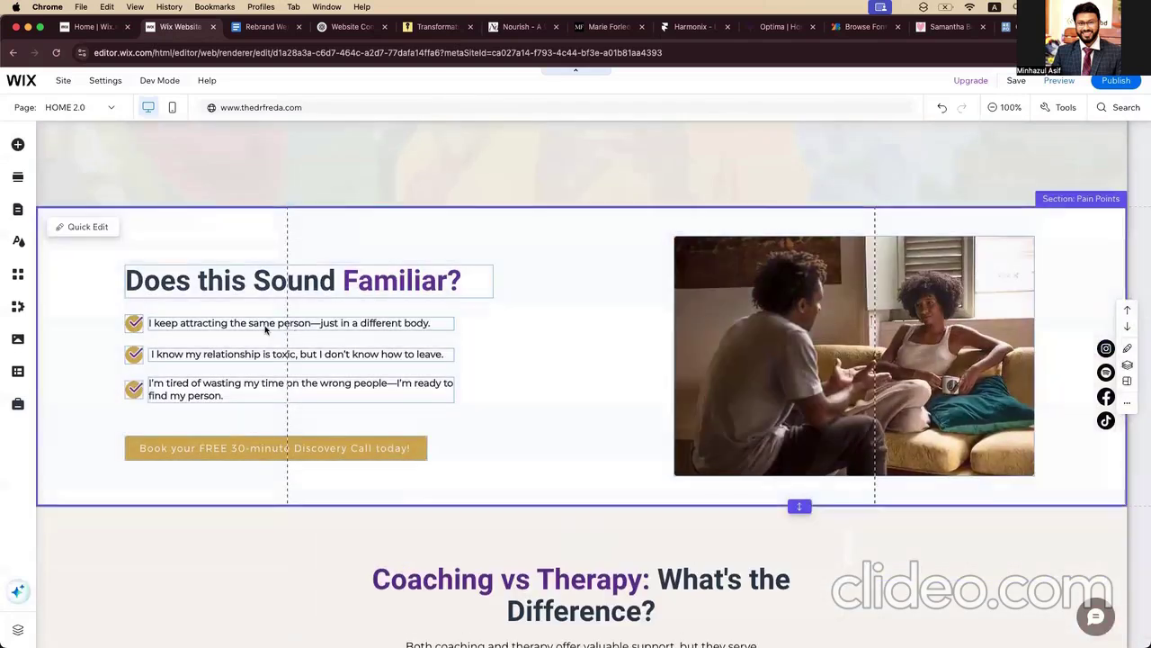
left_click(252, 323)
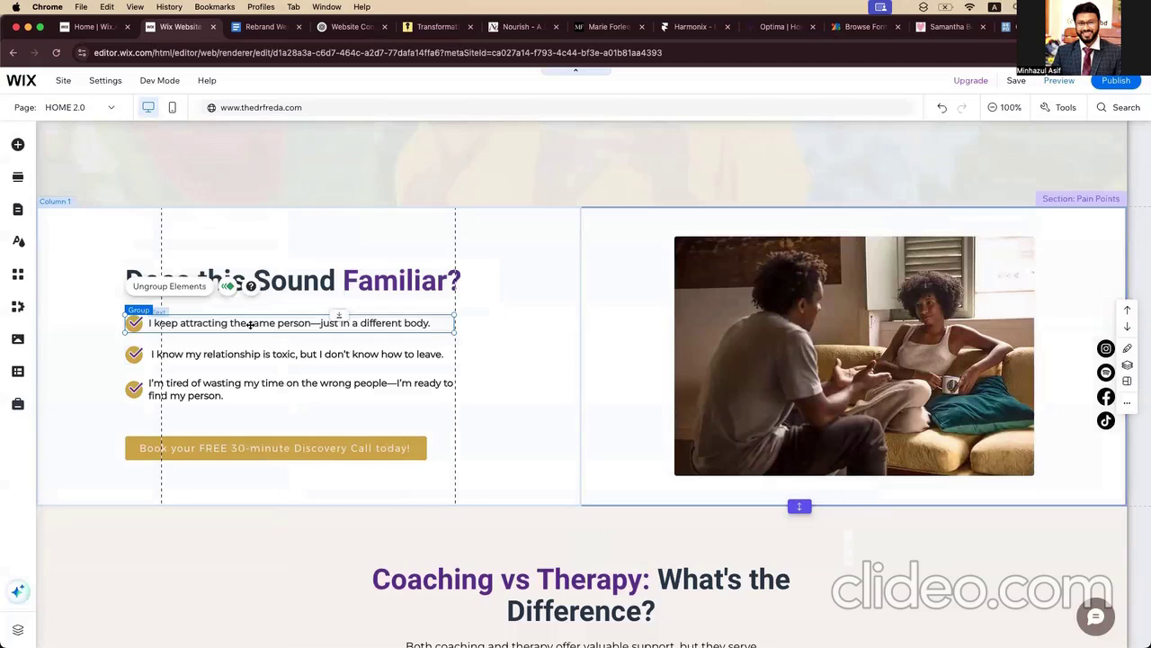
right_click(250, 325)
left_click(293, 270)
Step: Paste the copied checkmark line into the "Let's Stay Connected!" section and place it below the intro paragraph
scroll(383, 338, "down", 1)
scroll(382, 337, "down", 15)
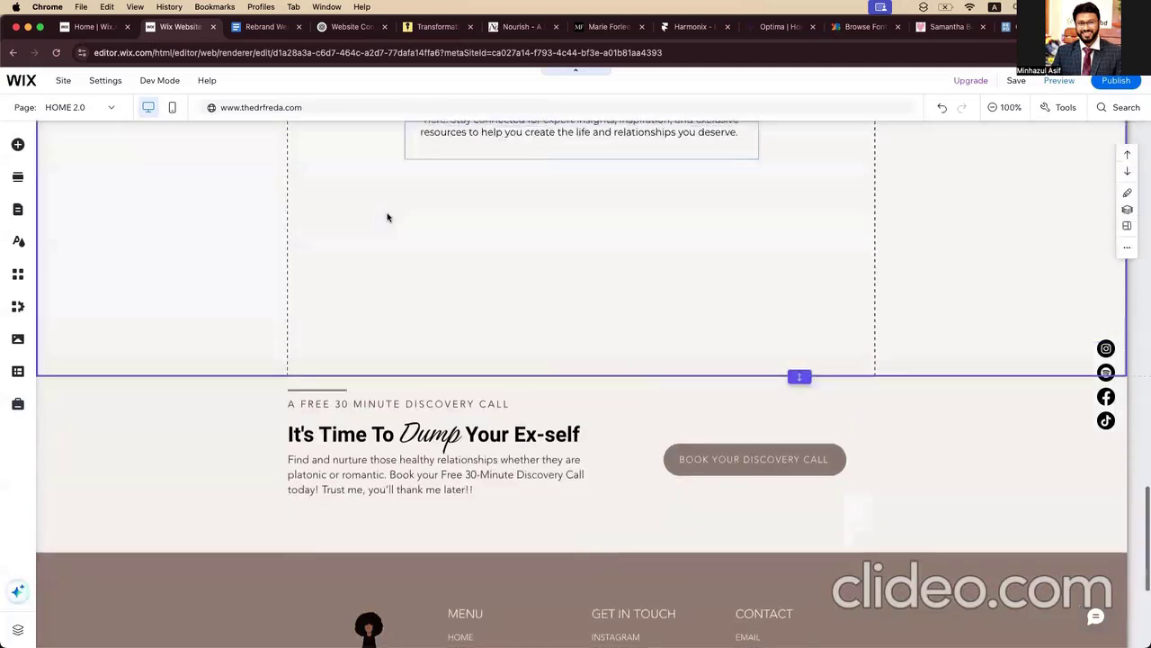
scroll(388, 216, "up", 1)
left_click(362, 291)
right_click(363, 290)
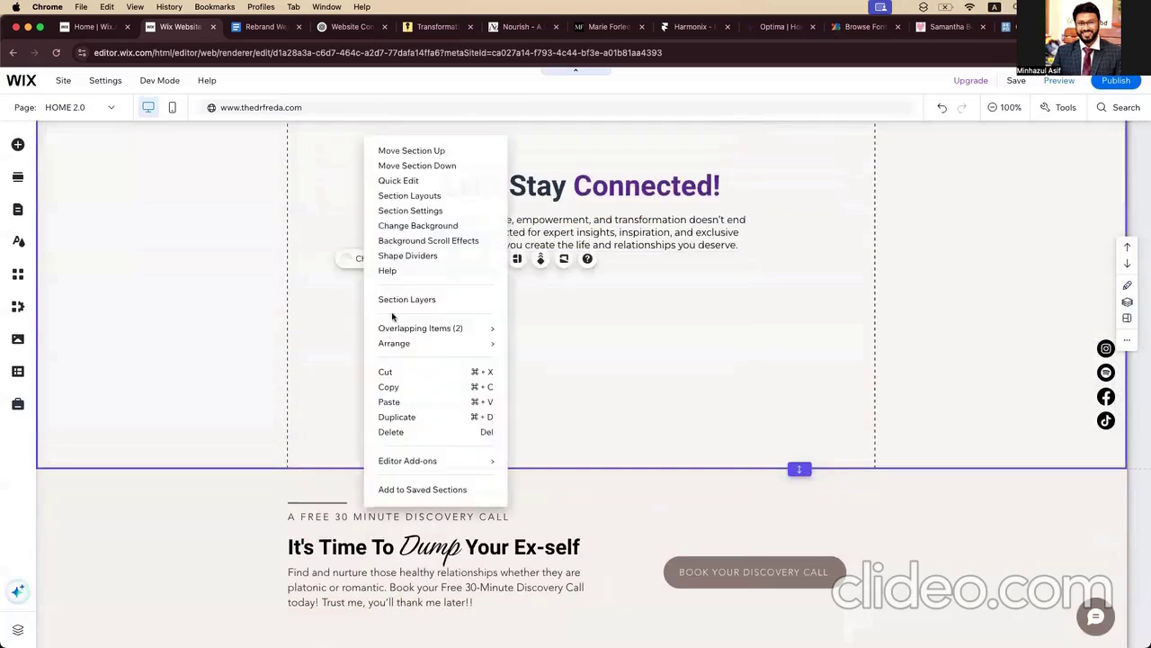
left_click(389, 401)
left_click_drag(532, 300, 486, 297)
left_click(493, 387)
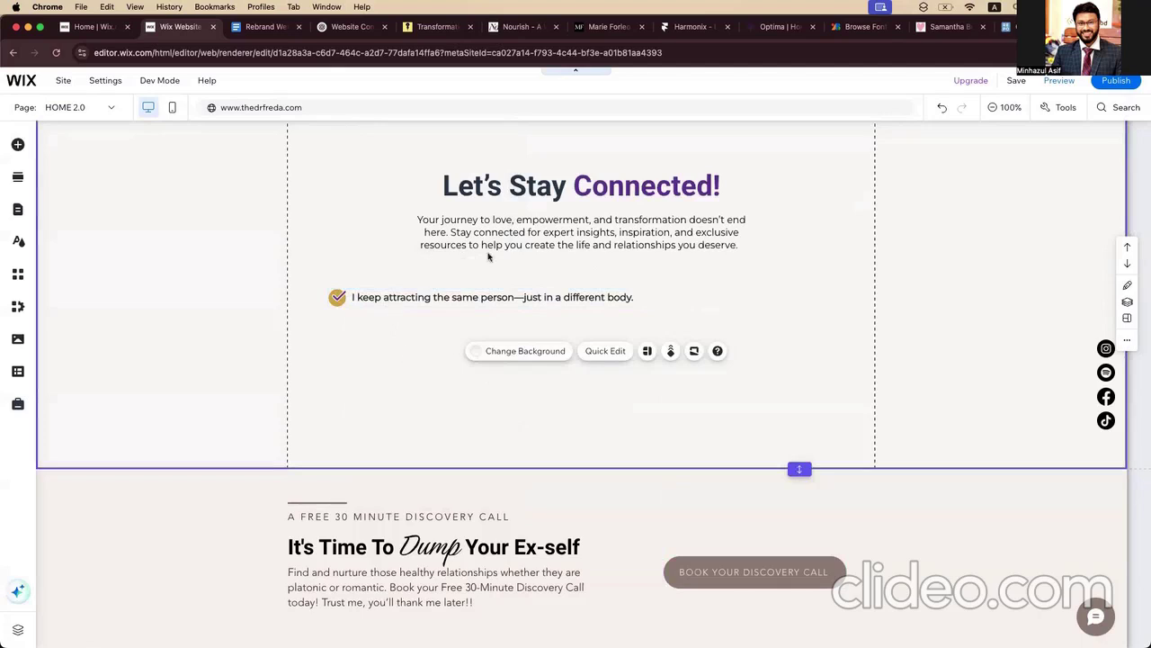
left_click(730, 295)
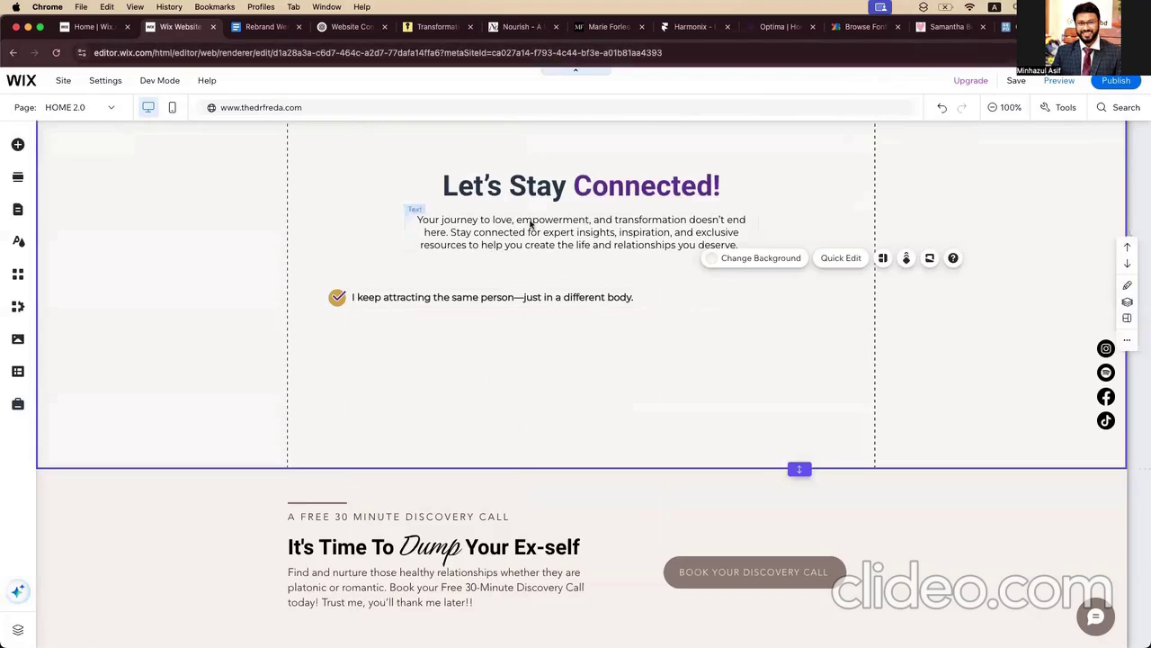
Step: Copy the "Join my community" sentence without its emoji from the Rebrand Website Content document and return to the Wix editor
left_click(257, 26)
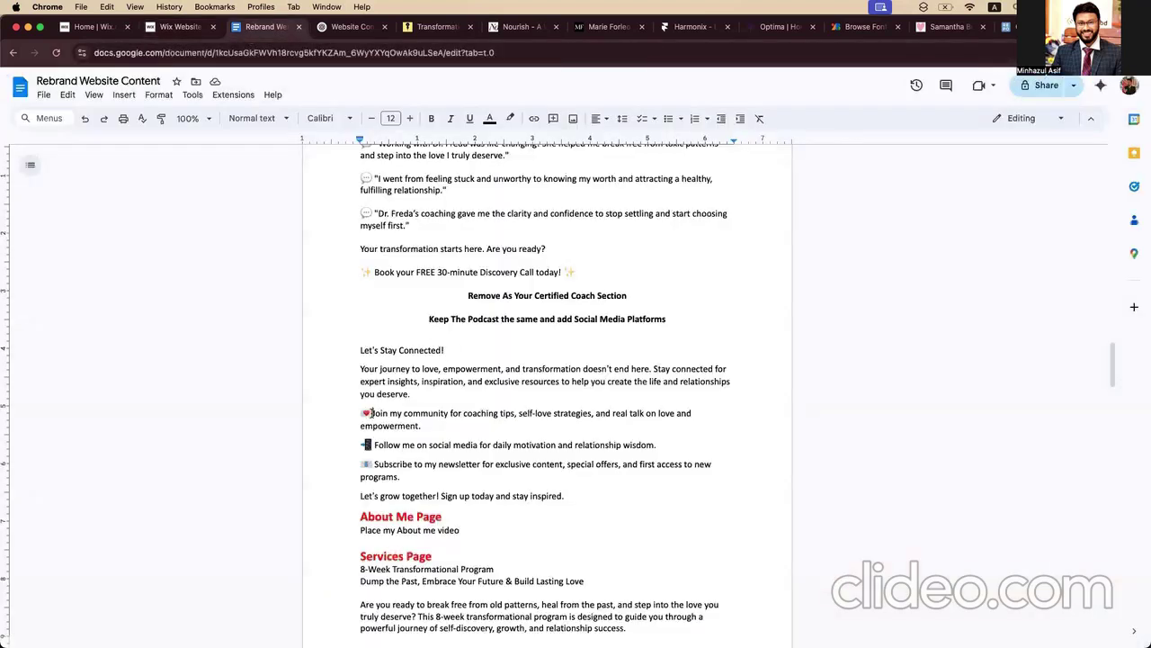
left_click_drag(371, 413, 421, 425)
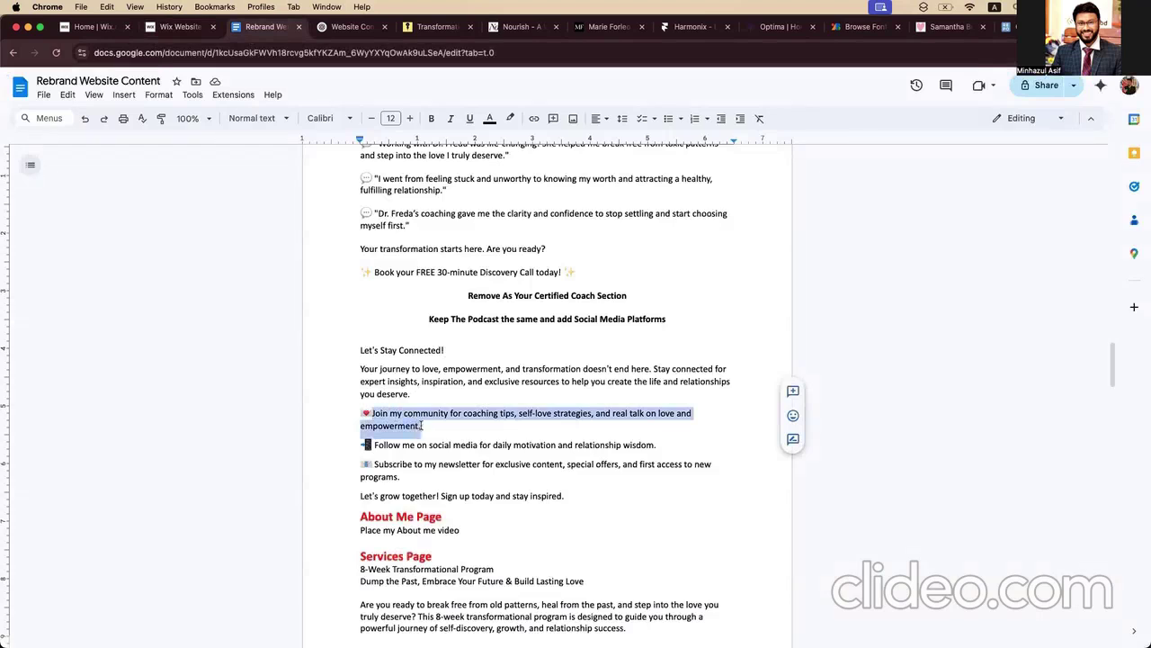
left_click(176, 29)
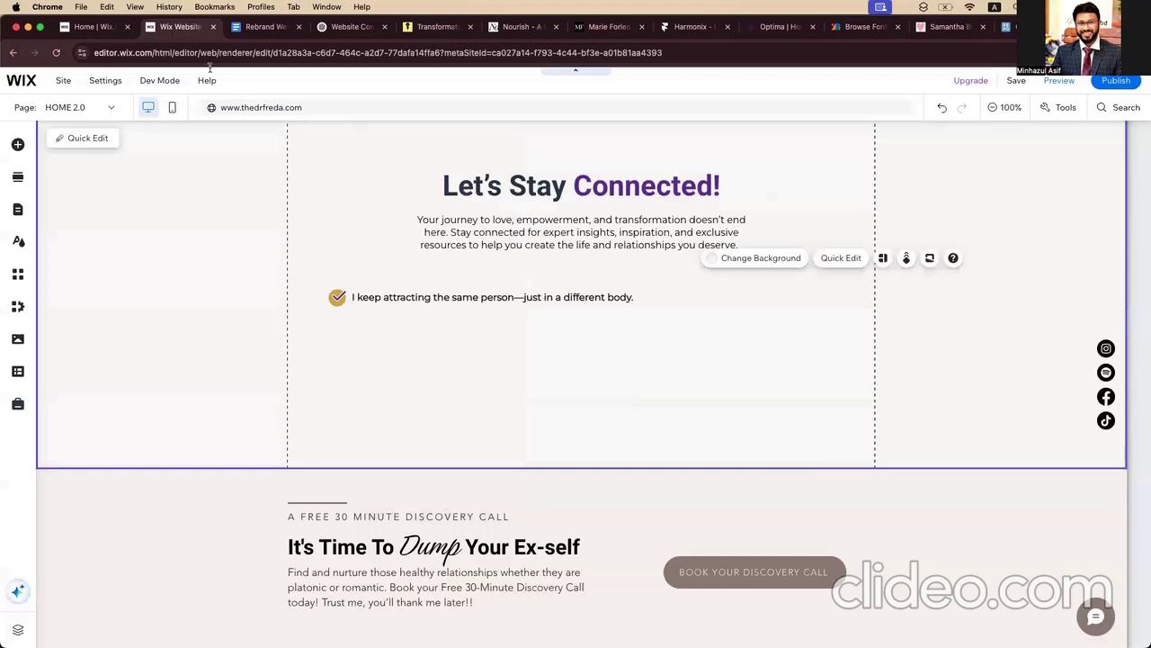
Step: Replace the pasted checkmark line's text with the copied "Join my community for coaching tips" sentence
left_click(403, 298)
left_click(403, 298)
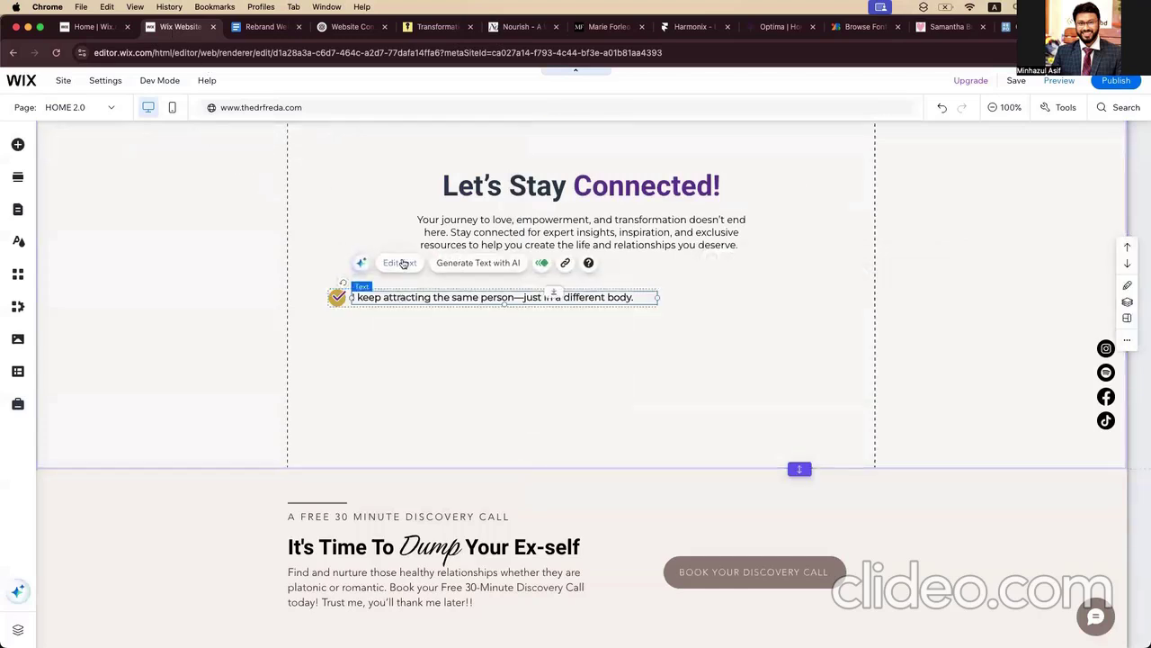
left_click(403, 262)
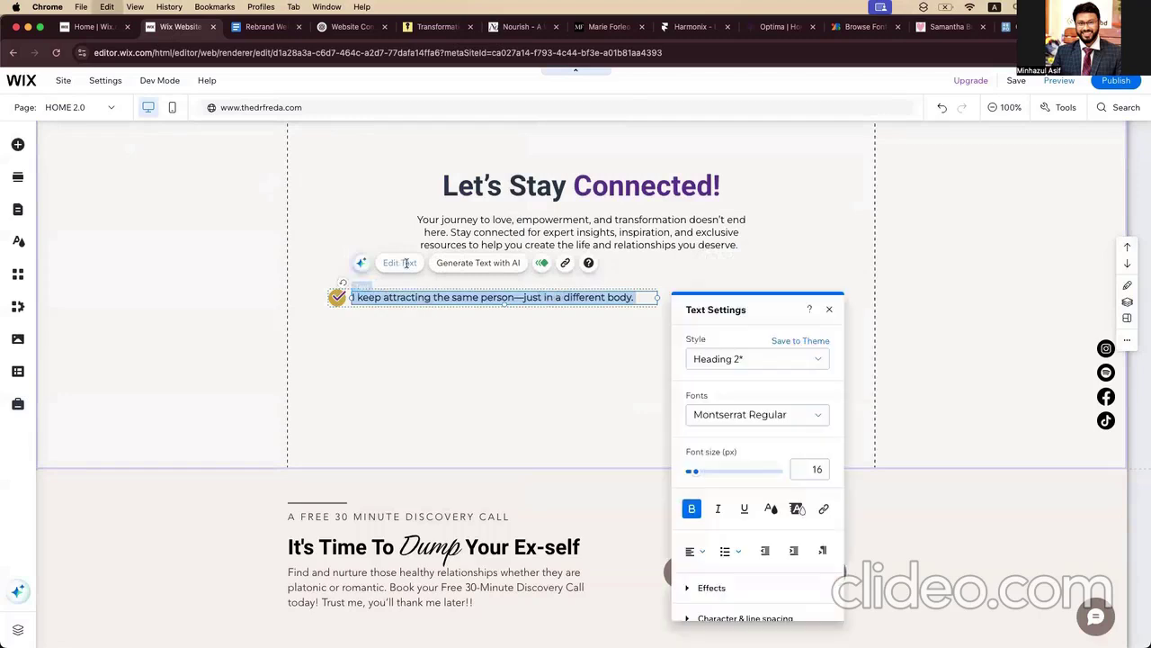
key("cmd+v")
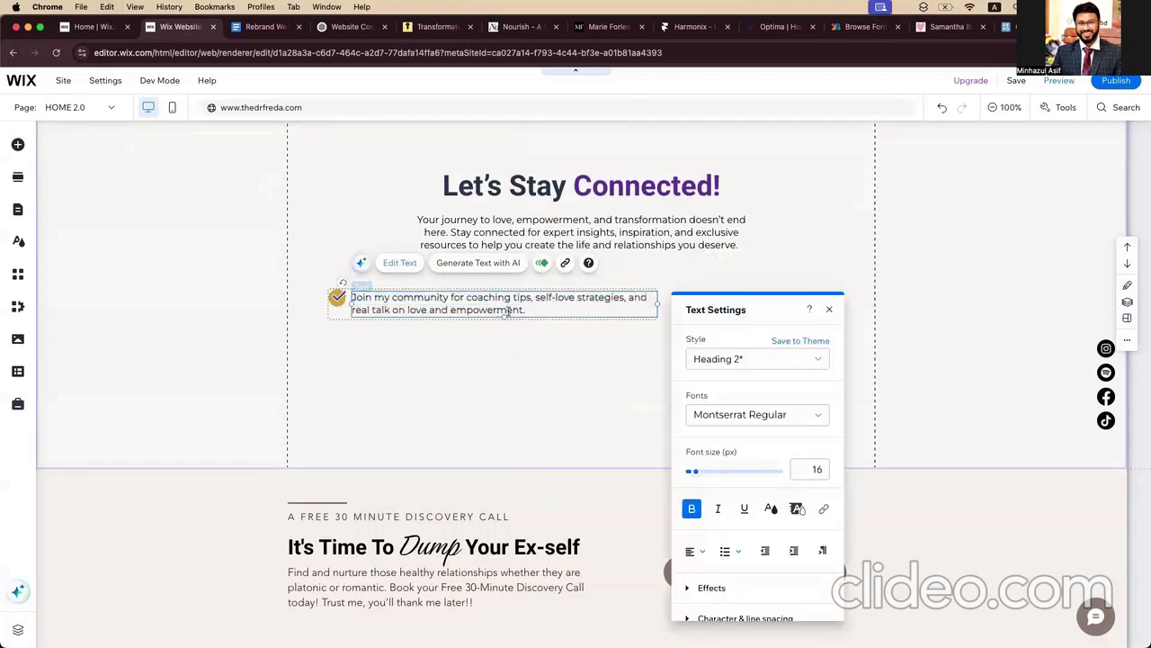
Step: Remove bold from the community line and make only the words "Join my community" bold
double_click(442, 300)
left_click(443, 300)
triple_click(442, 300)
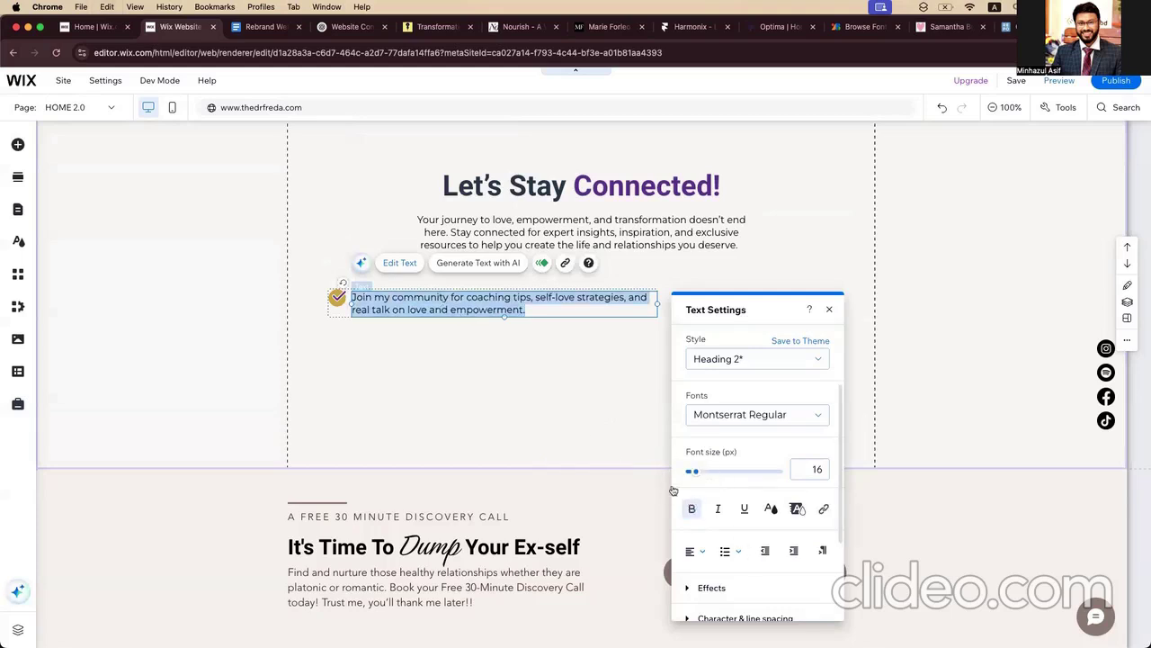
left_click(449, 300)
left_click_drag(436, 297, 351, 298)
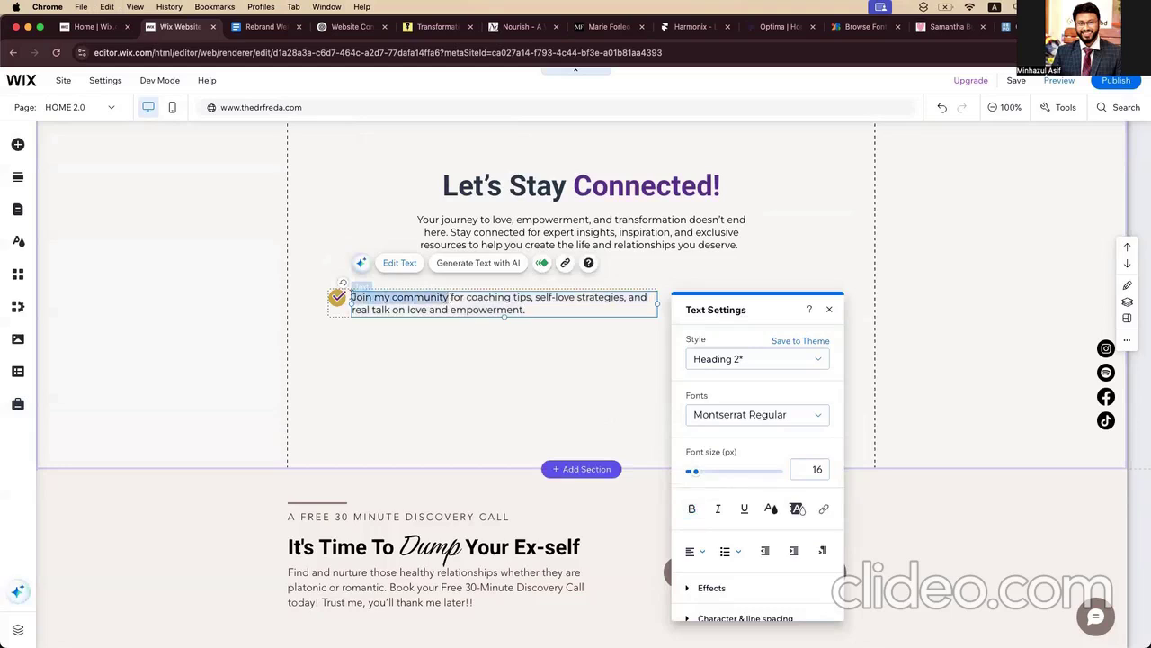
left_click(691, 508)
left_click(525, 396)
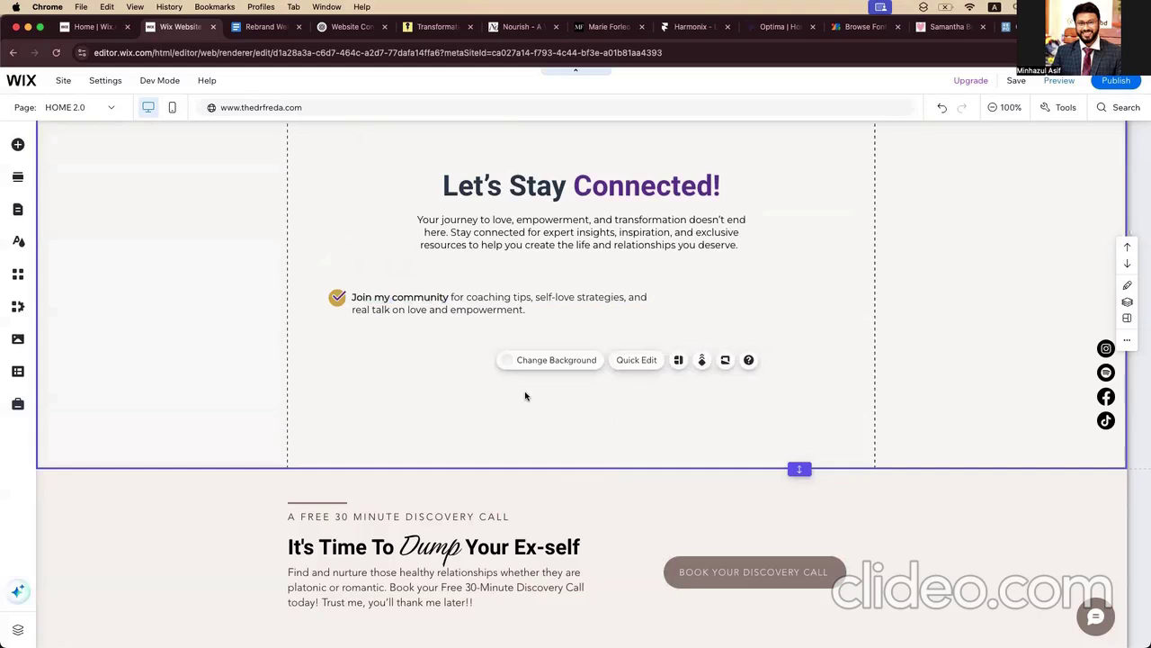
Step: Select the community line's checkmark icon, switch to SVG Repo, and leave the check mark vector for the site's home page
left_click(336, 298)
left_click(338, 299)
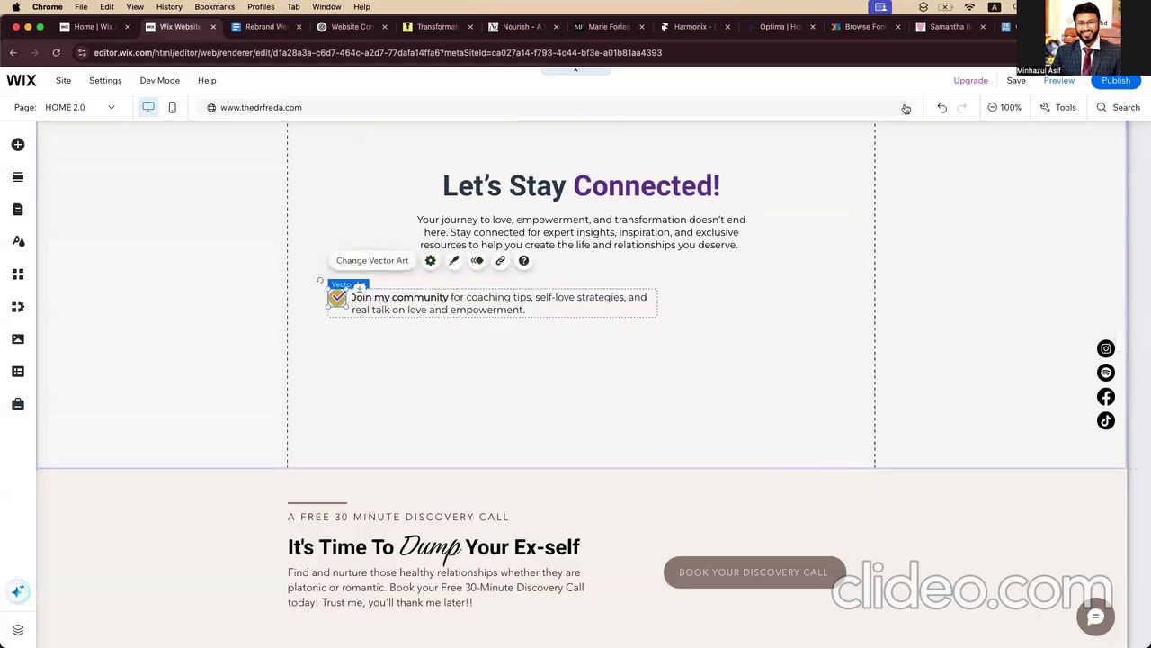
left_click(1014, 34)
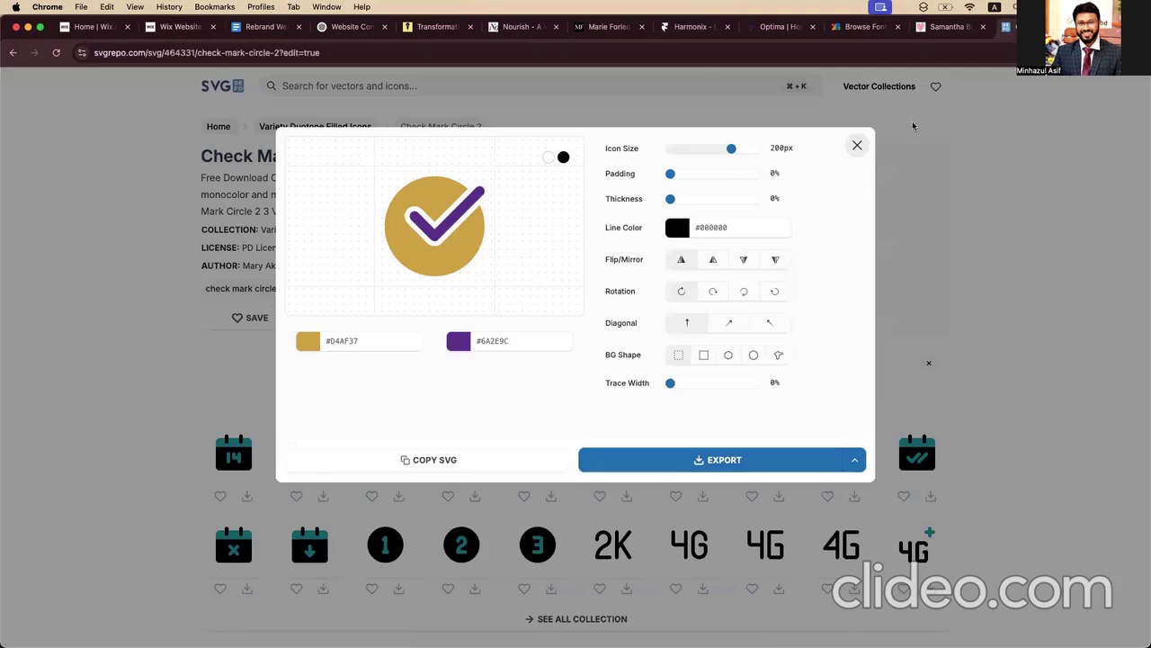
left_click(858, 146)
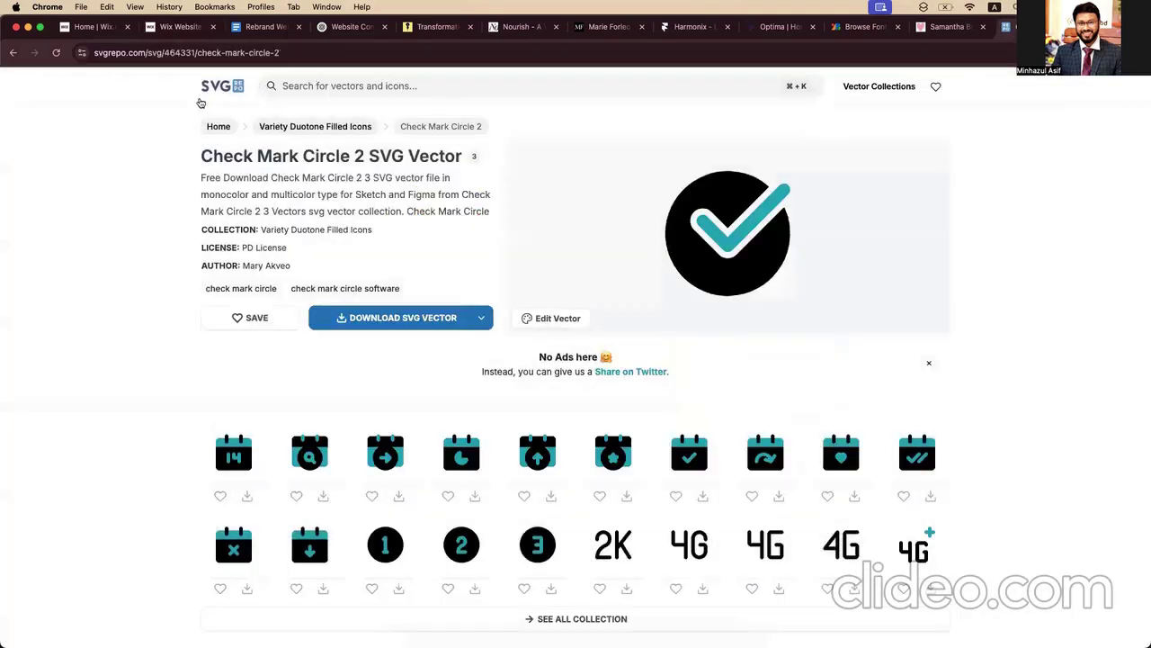
left_click(201, 103)
Step: Search SVG Repo for "community"
left_click(286, 227)
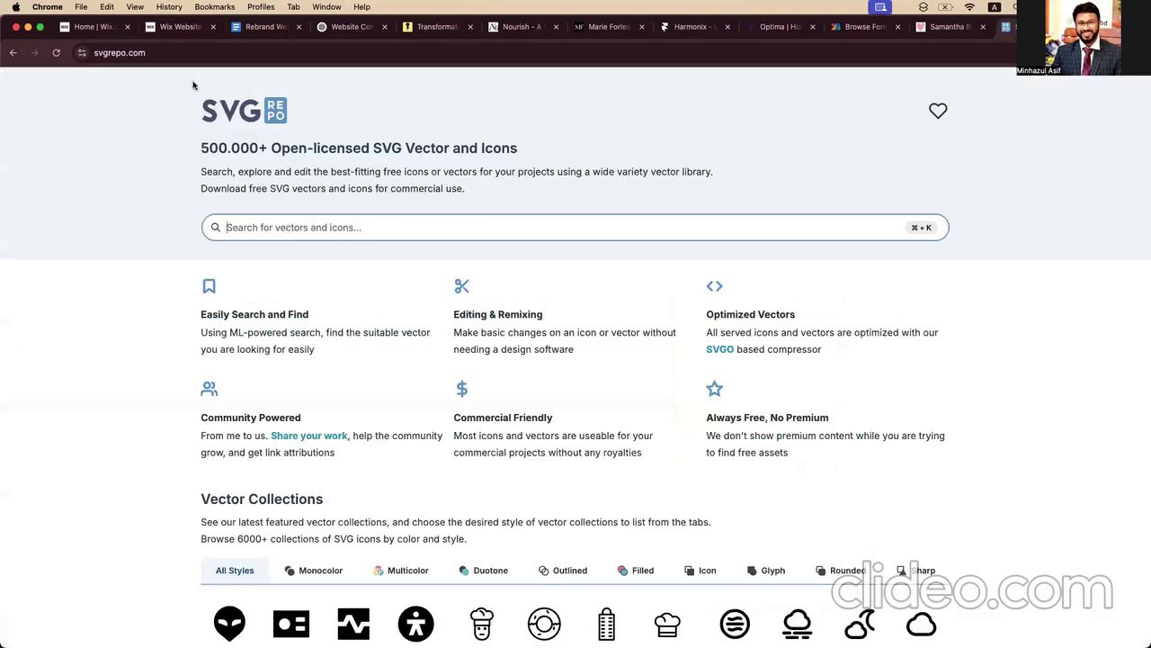
key("super+v")
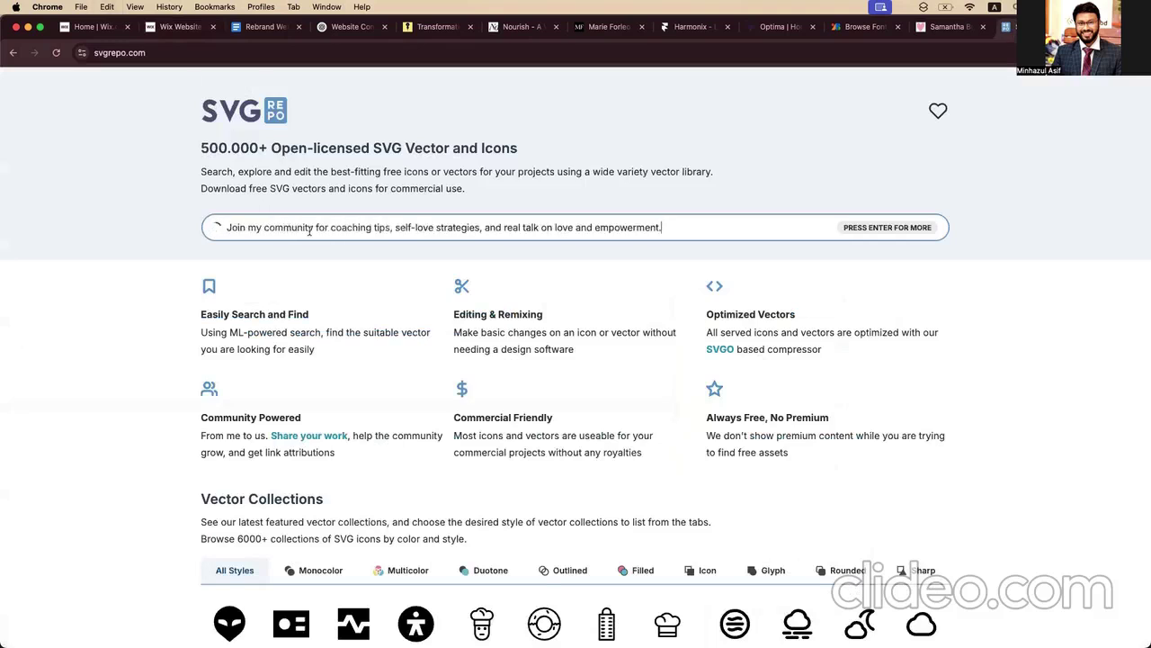
left_click_drag(313, 229, 810, 255)
key("BackSpace")
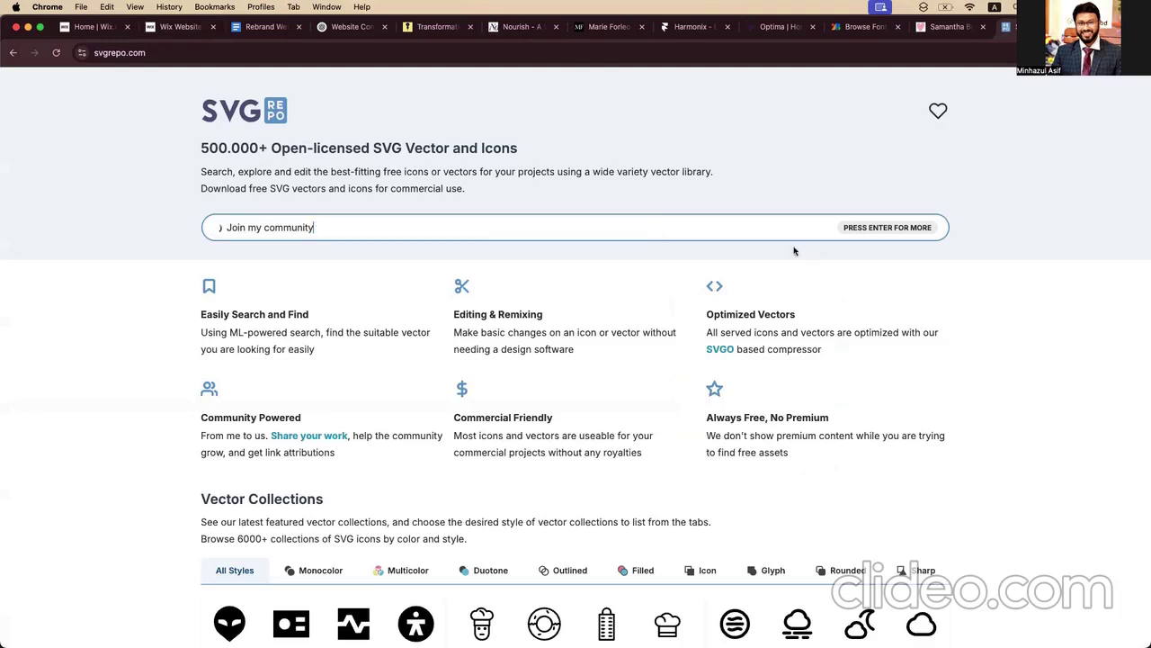
left_click_drag(264, 229, 208, 226)
key("BackSpace")
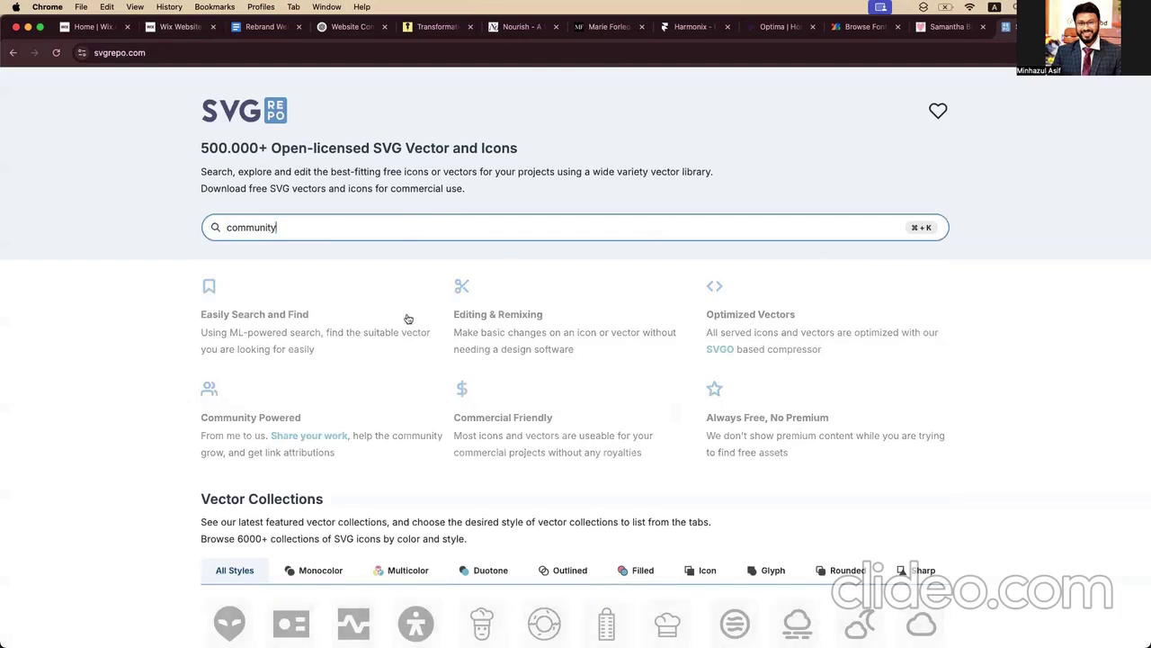
key("Return")
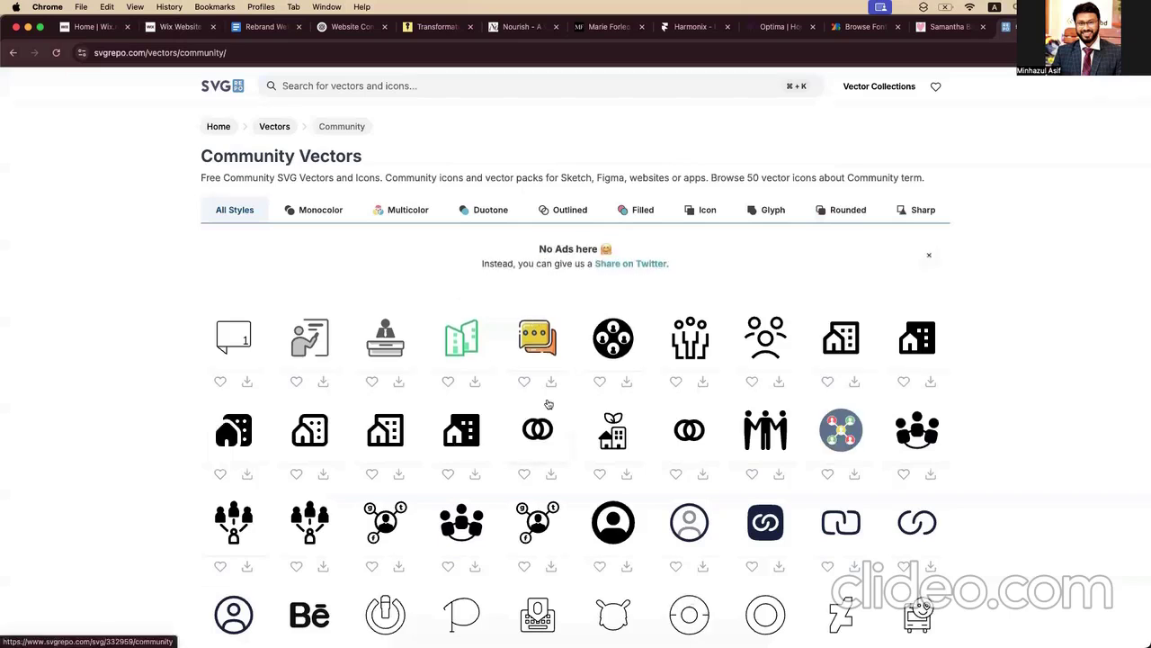
Step: Browse the community icons, filter them to Multicolor, and open the Community Share vector with five connected people
scroll(549, 404, "down", 5)
scroll(576, 396, "up", 10)
scroll(629, 387, "down", 3)
scroll(655, 388, "up", 3)
scroll(655, 387, "down", 1)
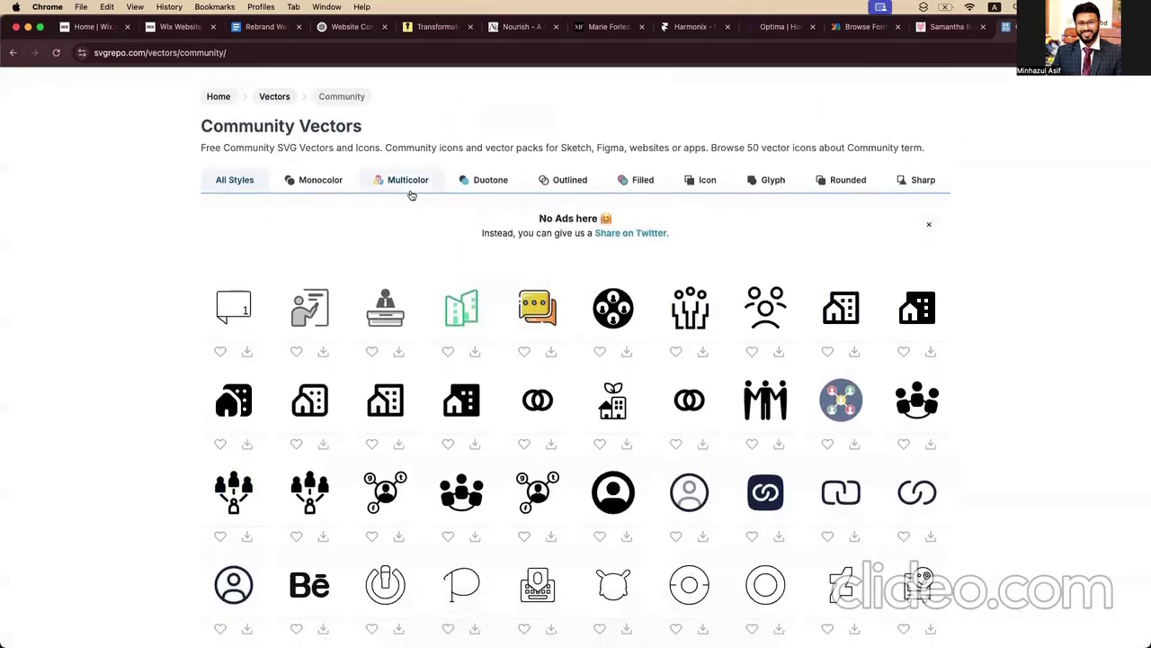
scroll(411, 193, "up", 1)
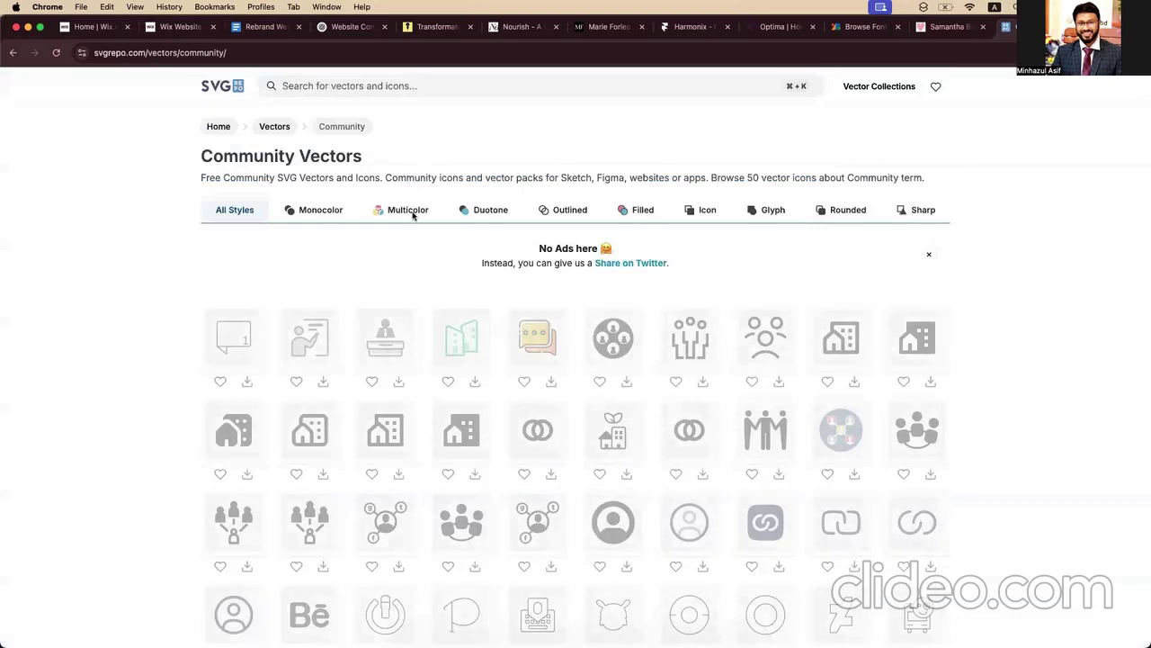
left_click(408, 209)
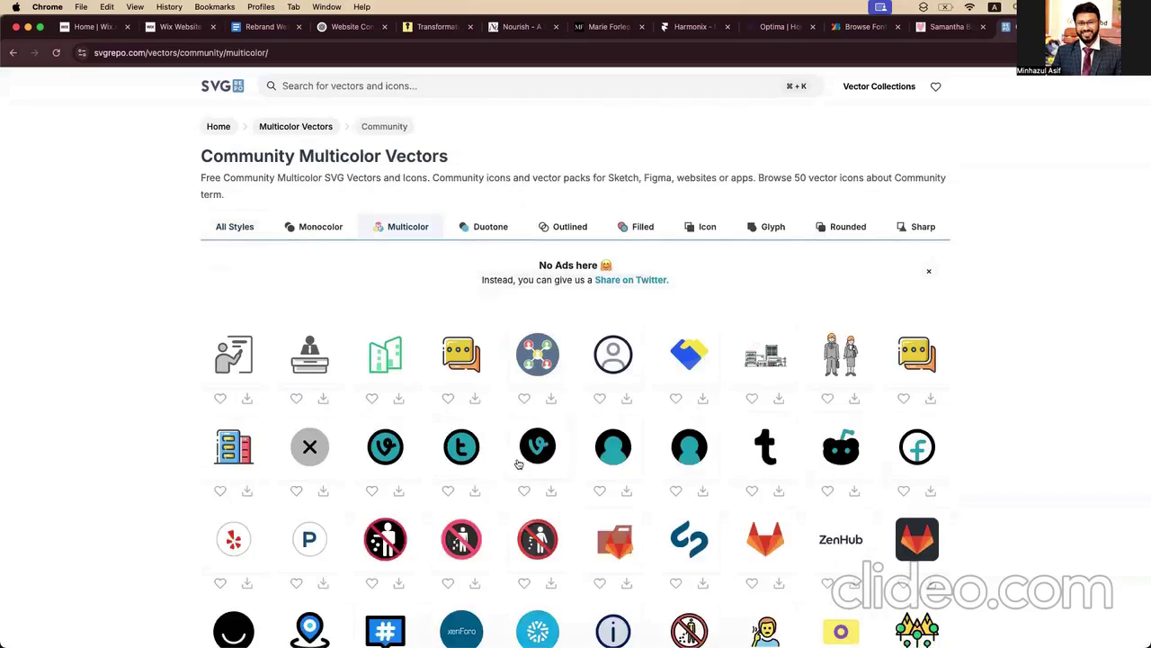
scroll(317, 489, "down", 5)
scroll(317, 491, "up", 5)
left_click(539, 355)
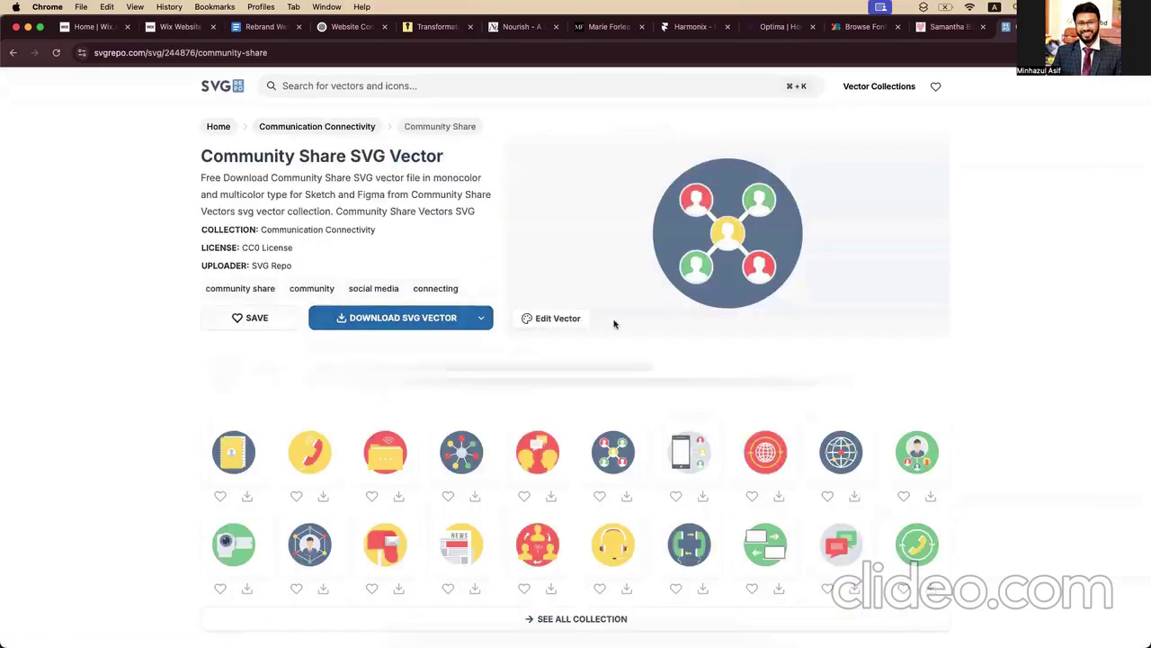
Step: Open the Community Share vector for editing and activate the hex value of its slate-blue background circle
left_click(566, 320)
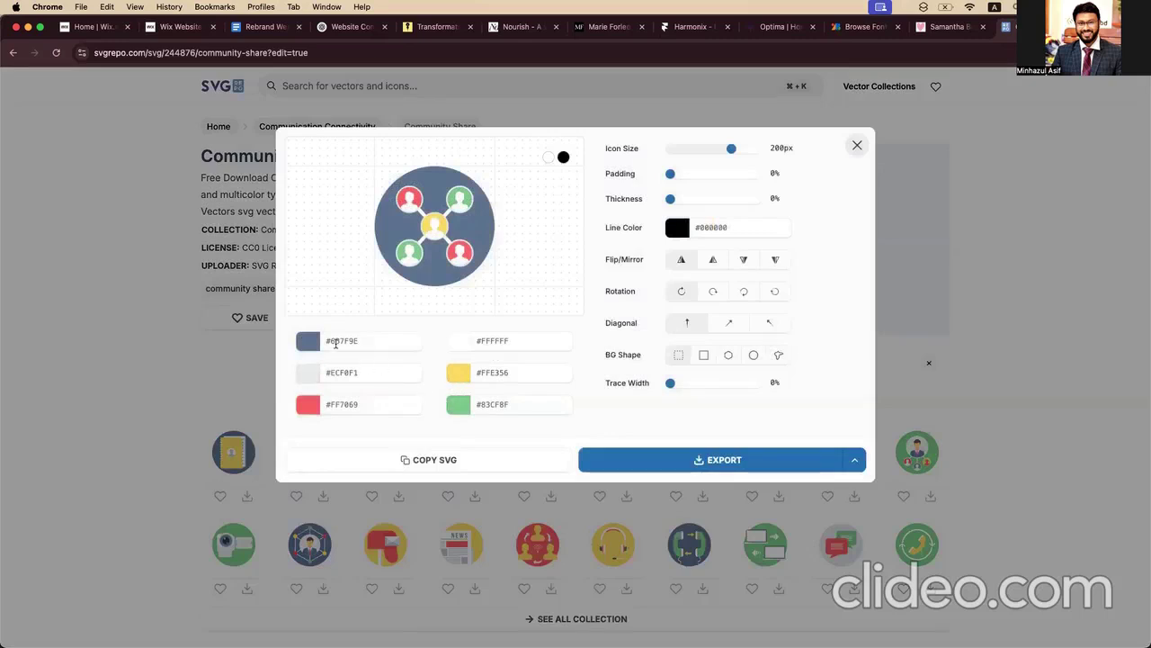
left_click(309, 341)
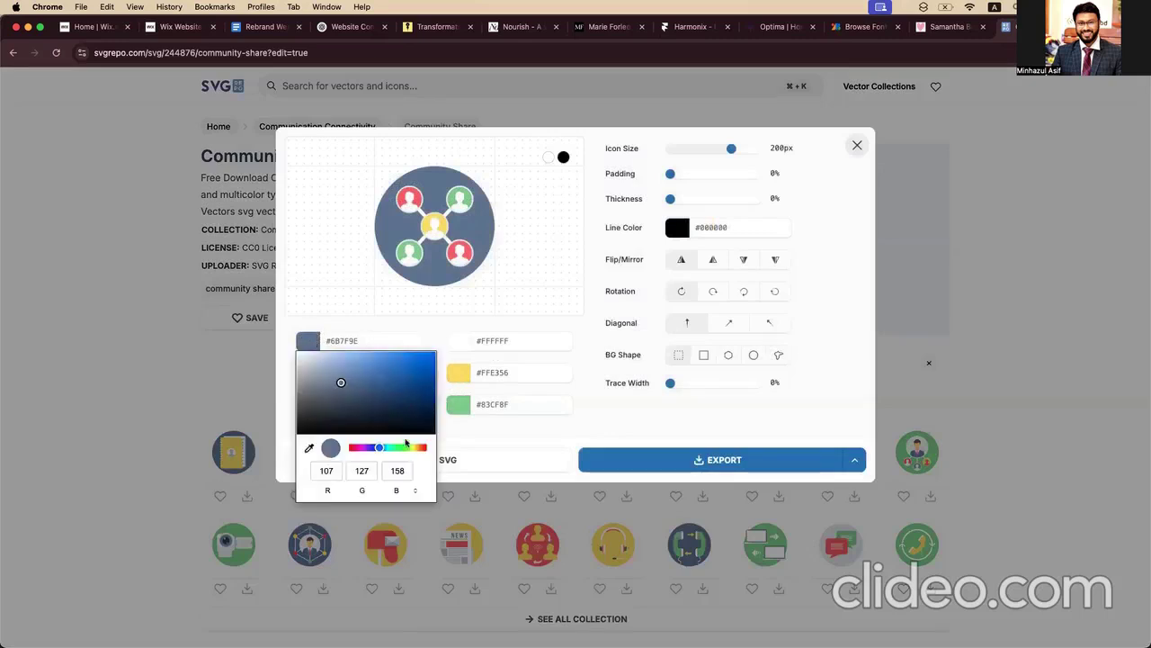
left_click(373, 342)
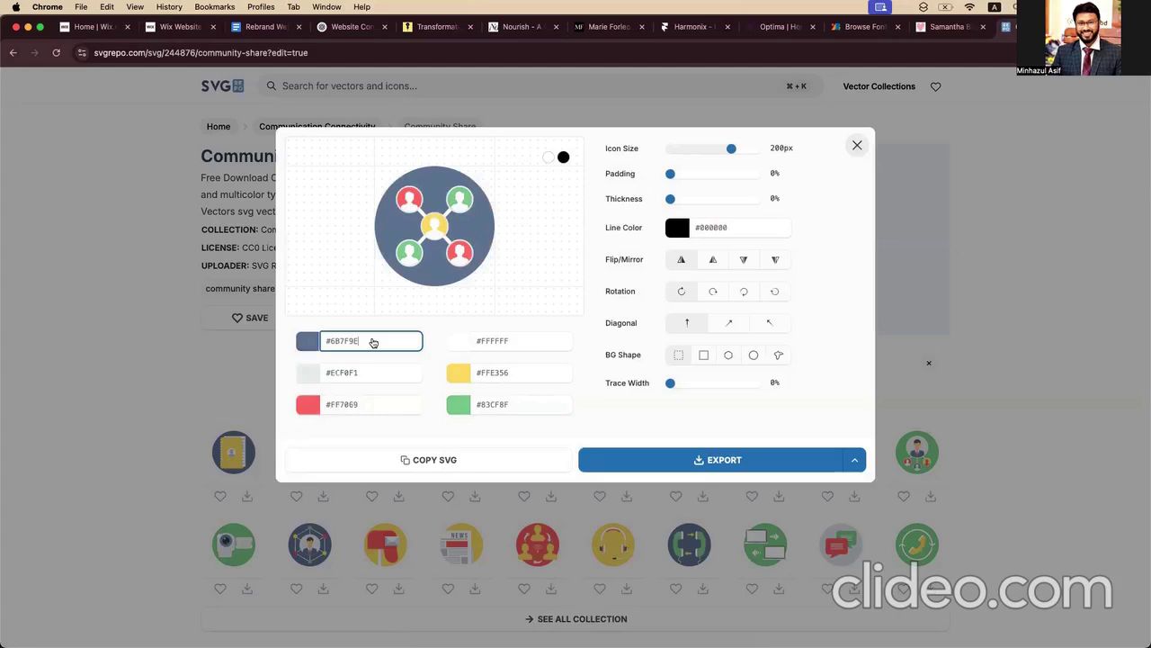
Step: Switch to the Rebrand Website Content document and copy the Bold Purple hex code #6A2E9C from the Website Colors section
left_click(241, 29)
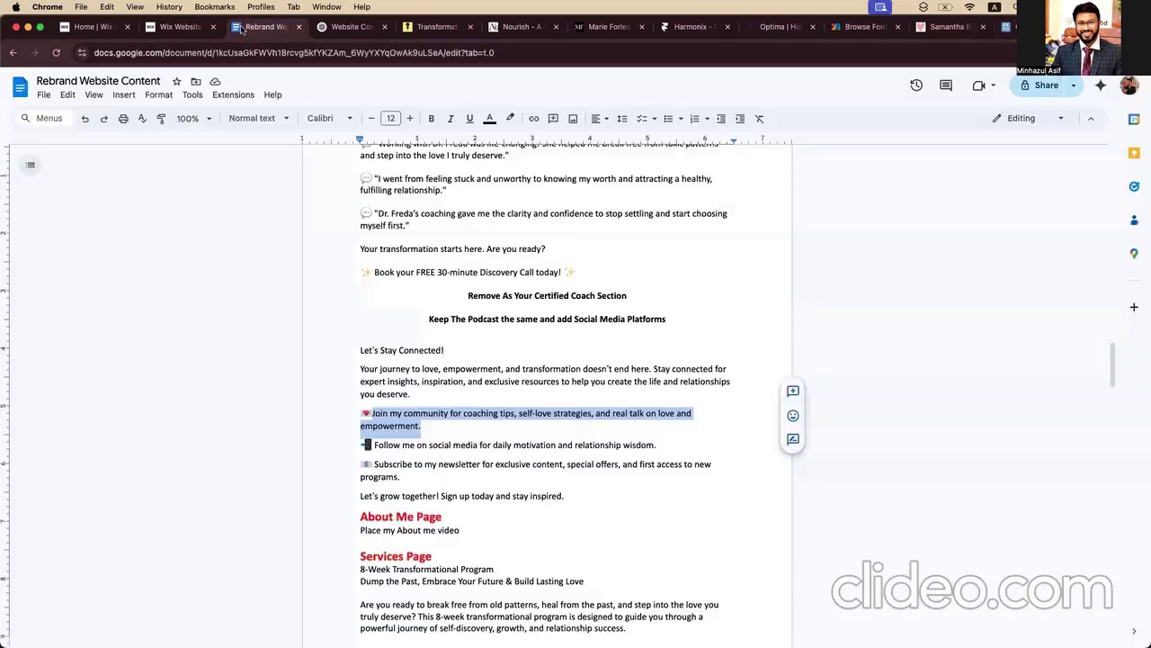
left_click(184, 36)
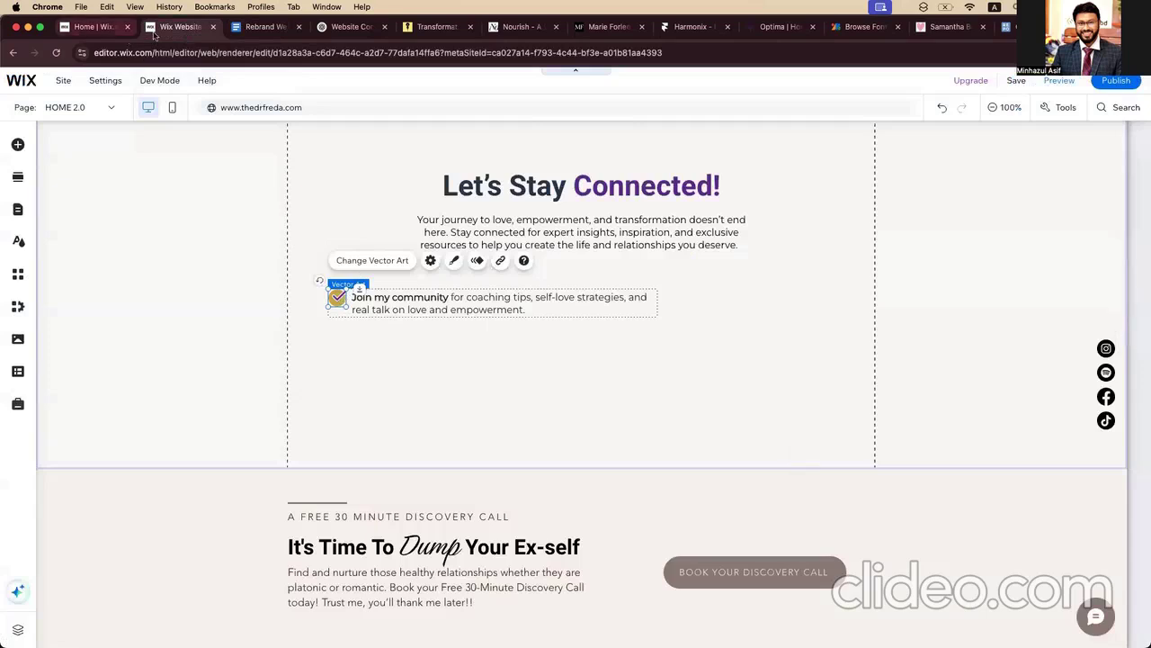
left_click(263, 27)
left_click(191, 30)
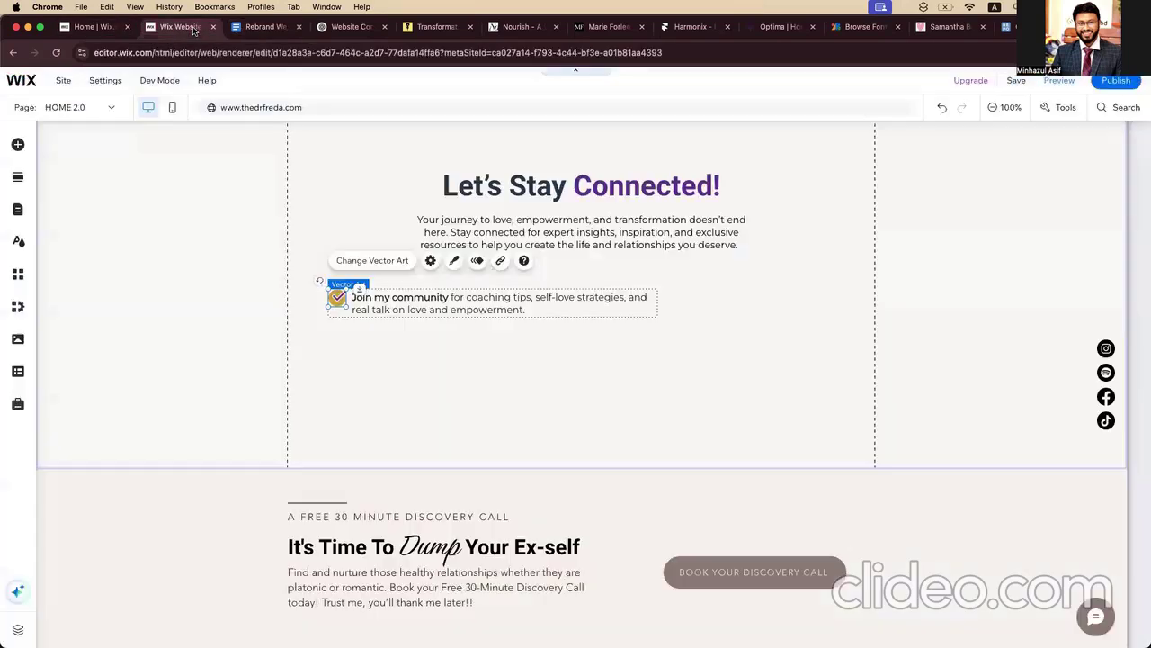
left_click(259, 34)
scroll(382, 299, "up", 10)
scroll(381, 298, "up", 15)
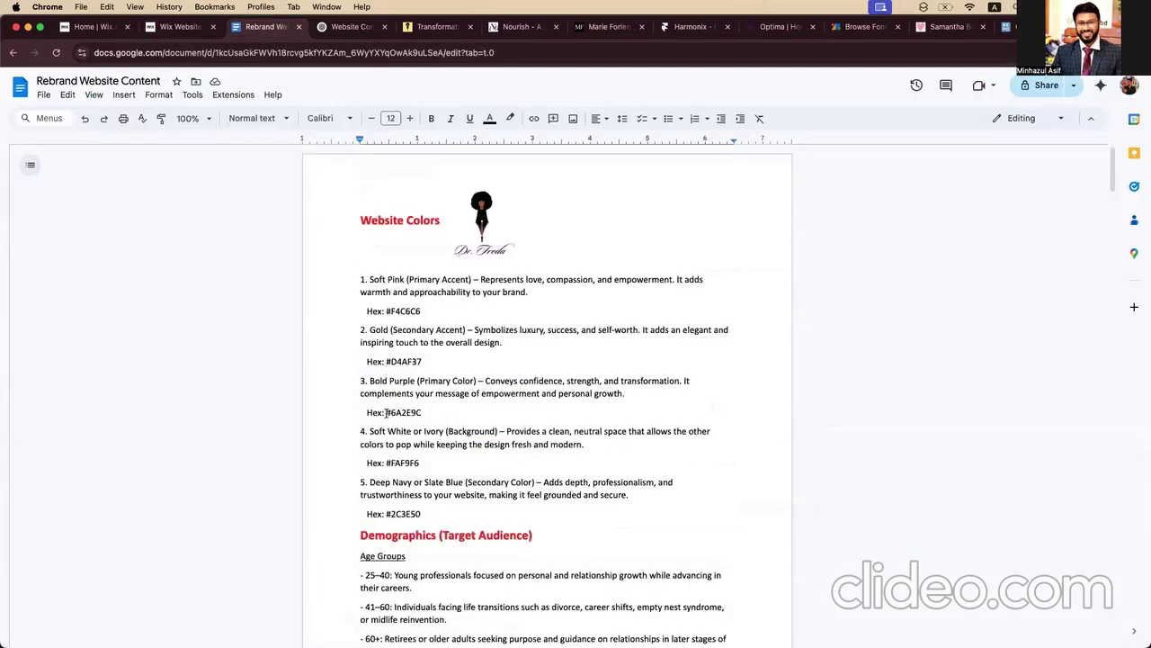
left_click_drag(386, 412, 428, 412)
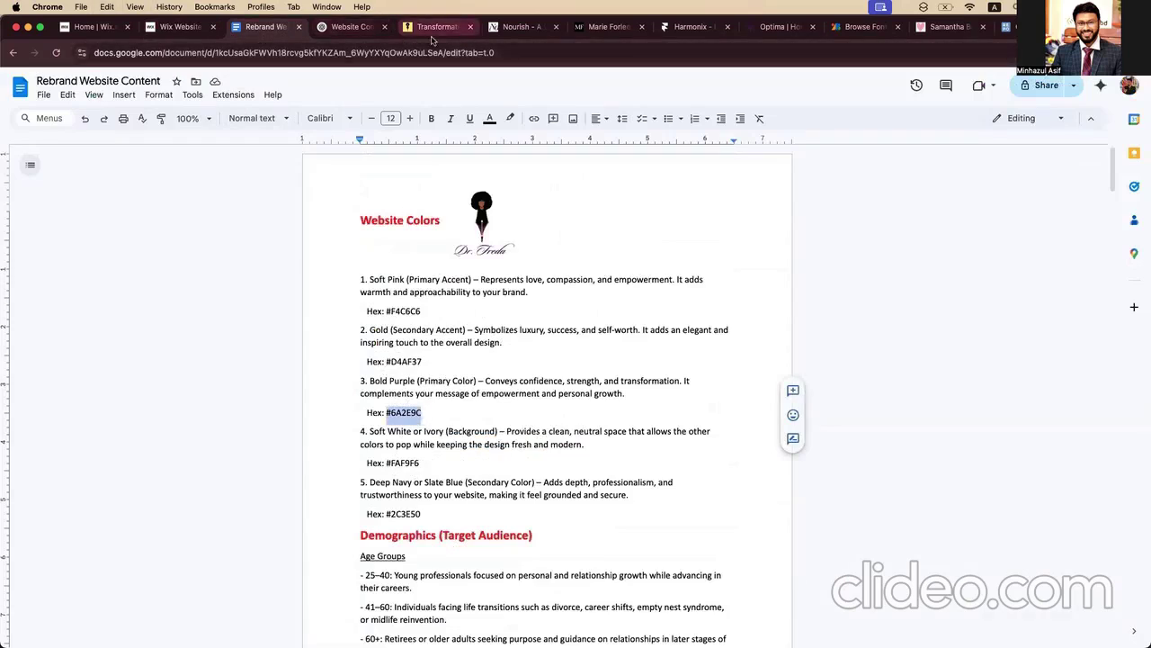
Step: Set the Community Share vector's background circle to #6A2E9C in SVG Repo and export the icon as an SVG
left_click(1009, 27)
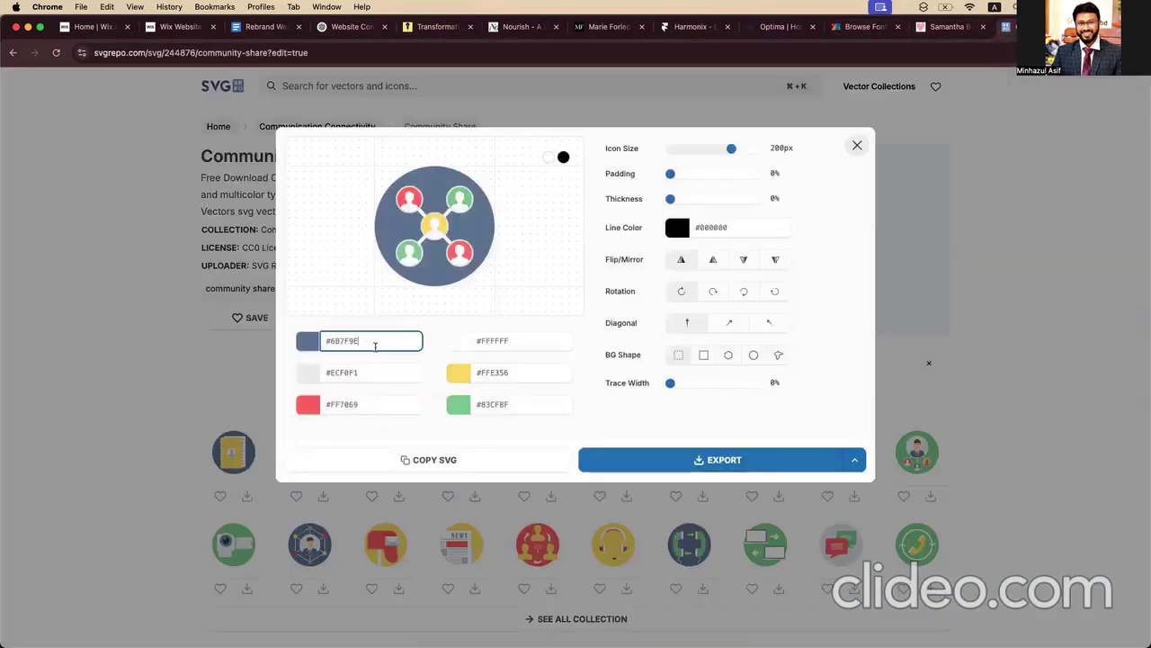
triple_click(342, 340)
type("#6A1E9C")
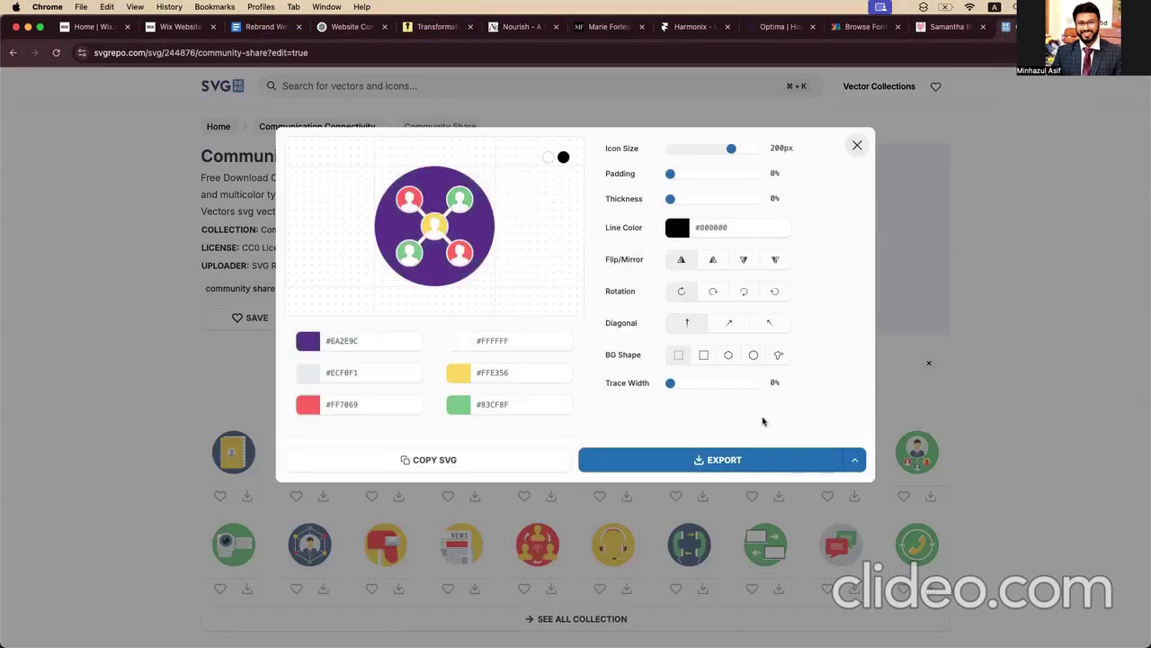
left_click(776, 468)
left_click(766, 453)
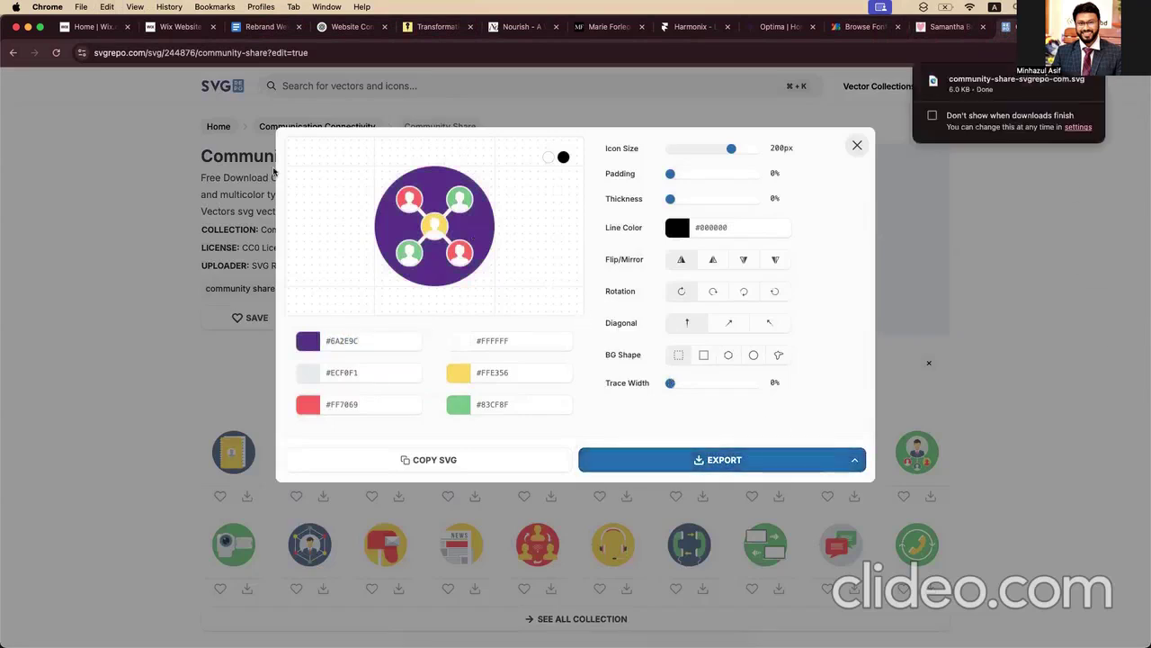
Step: Return to the rebrand document's "Let's Stay Connected!" text and select the word "Follow" in the social media line
left_click(94, 26)
left_click(261, 26)
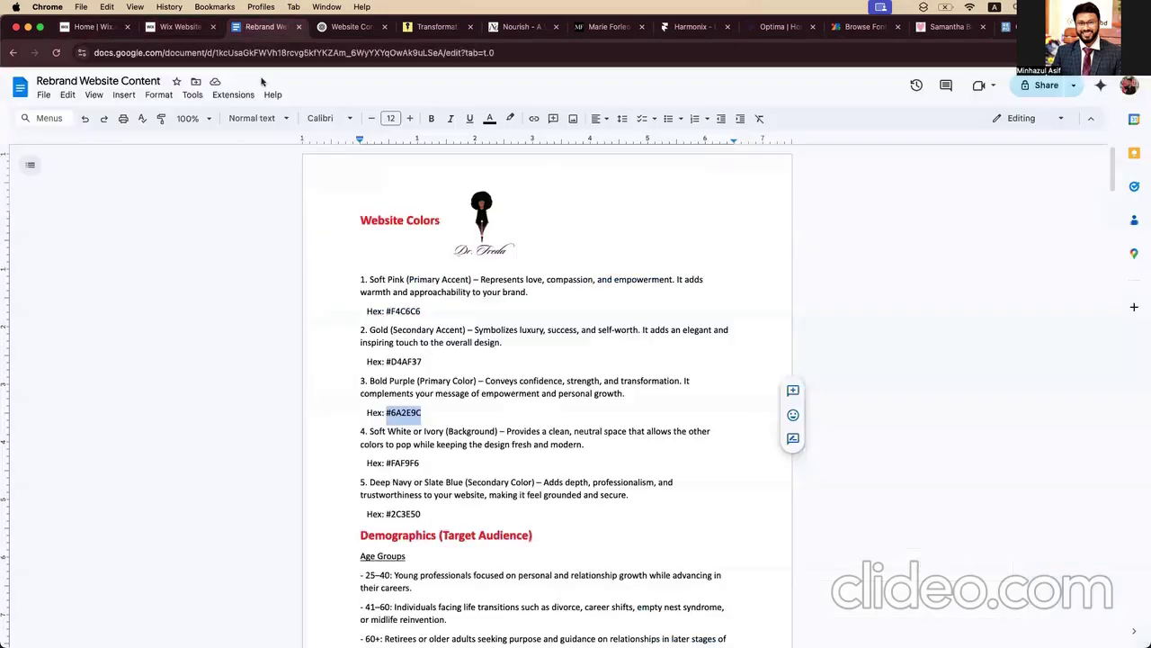
scroll(428, 546, "down", 20)
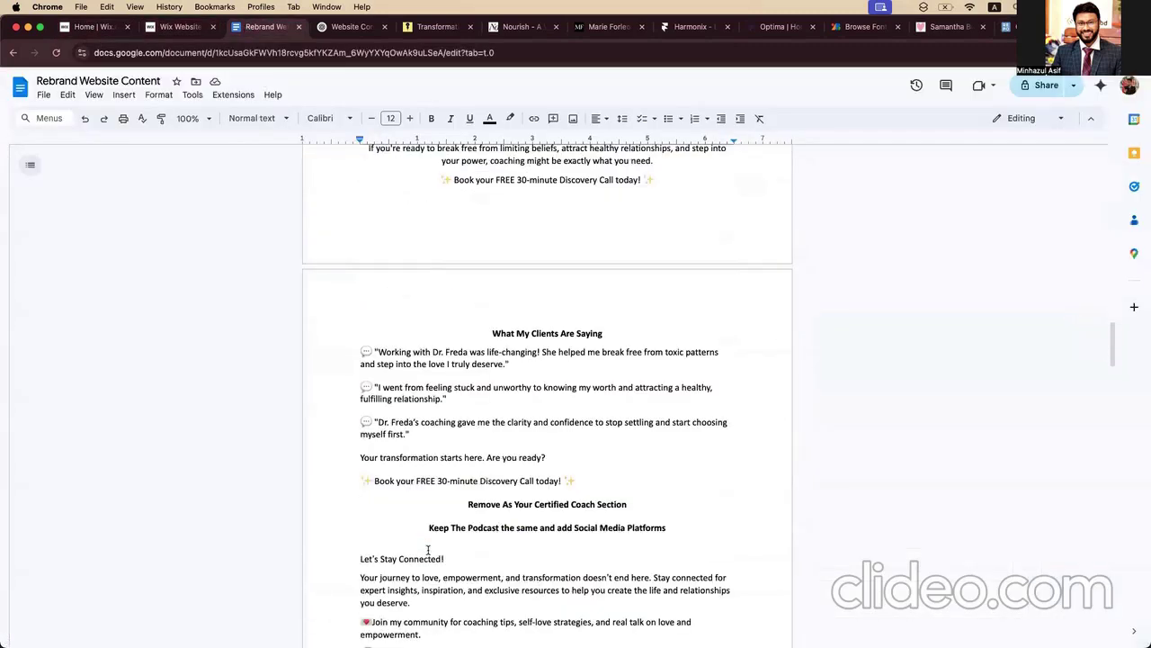
scroll(428, 550, "down", 4)
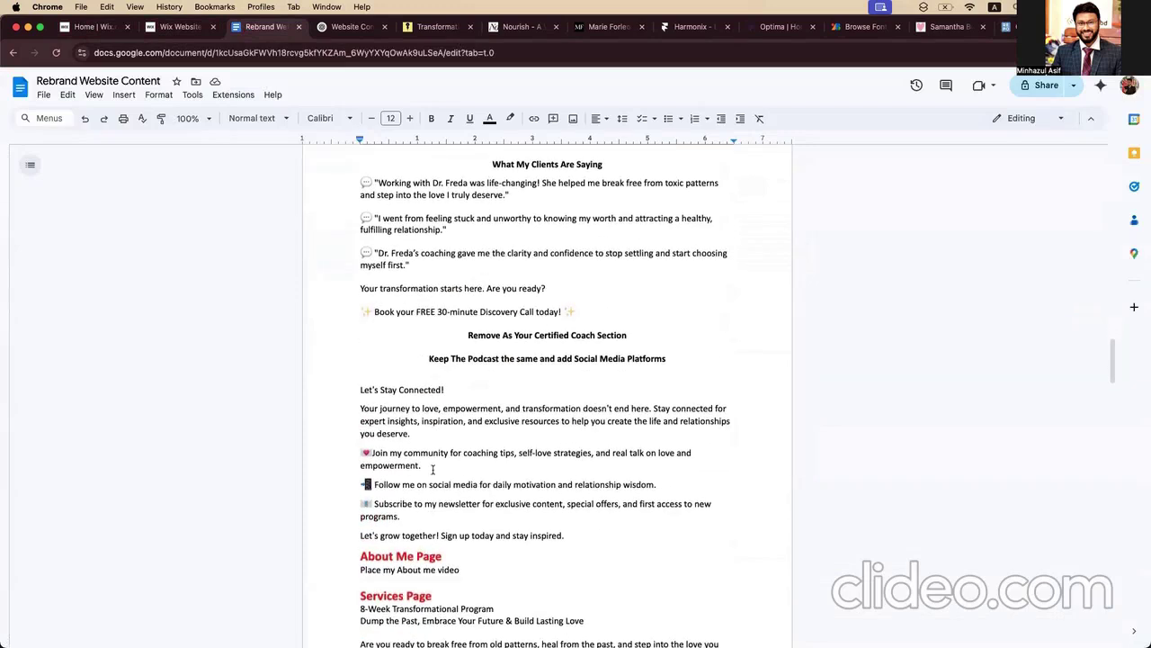
scroll(432, 468, "up", 5)
scroll(432, 471, "down", 3)
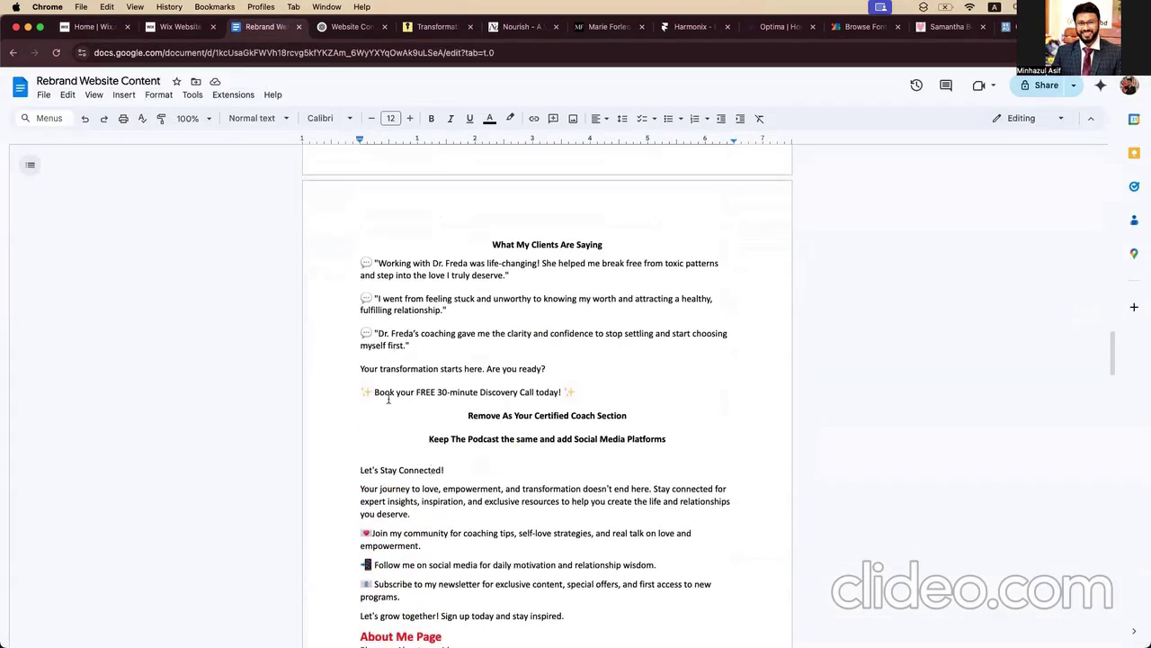
scroll(389, 399, "down", 1)
double_click(382, 509)
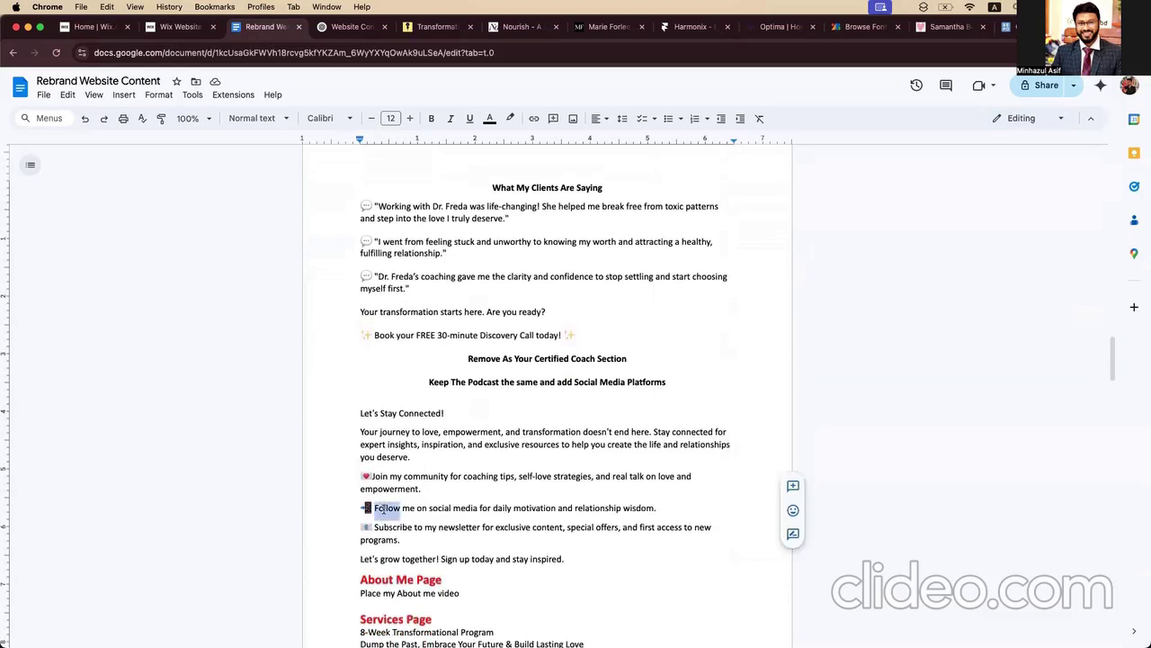
Step: Switch to SVG Repo, close the Community Share editor, search for "follow", and filter the icons to Multicolor
left_click(1006, 28)
left_click(857, 145)
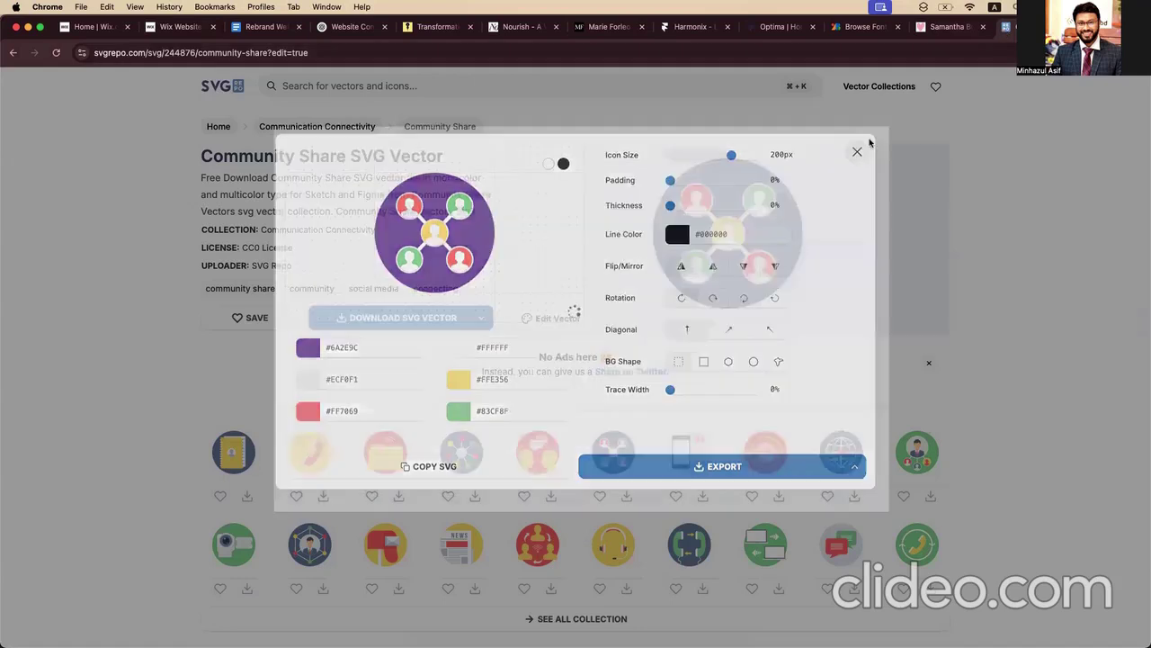
left_click(390, 86)
type("follow")
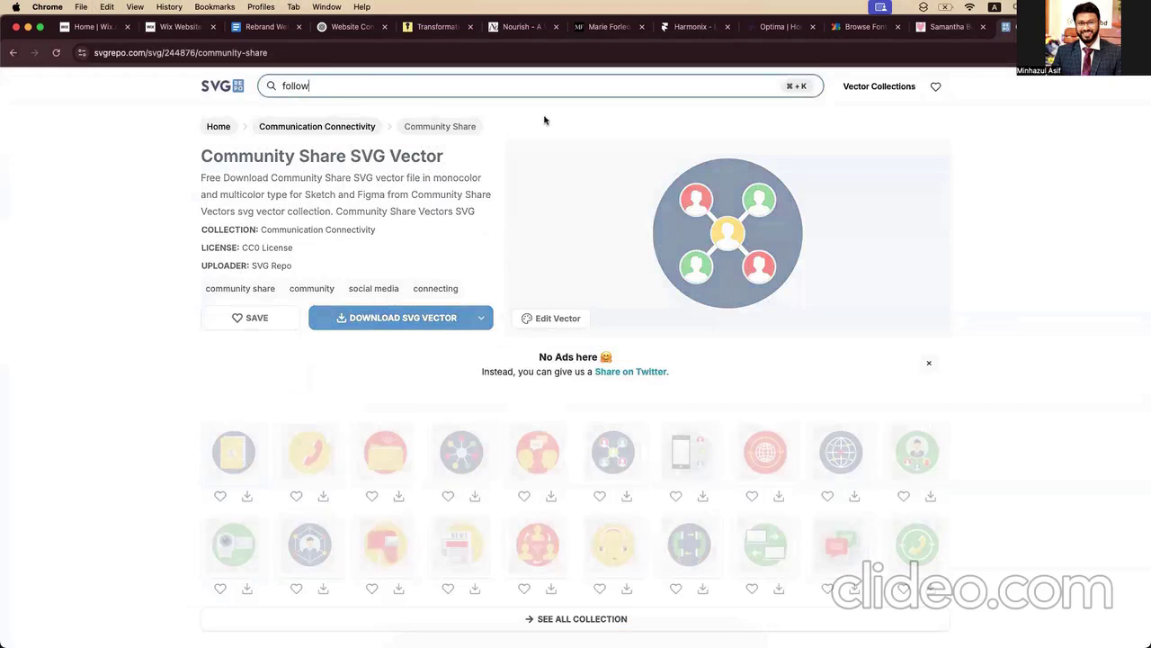
key("Return")
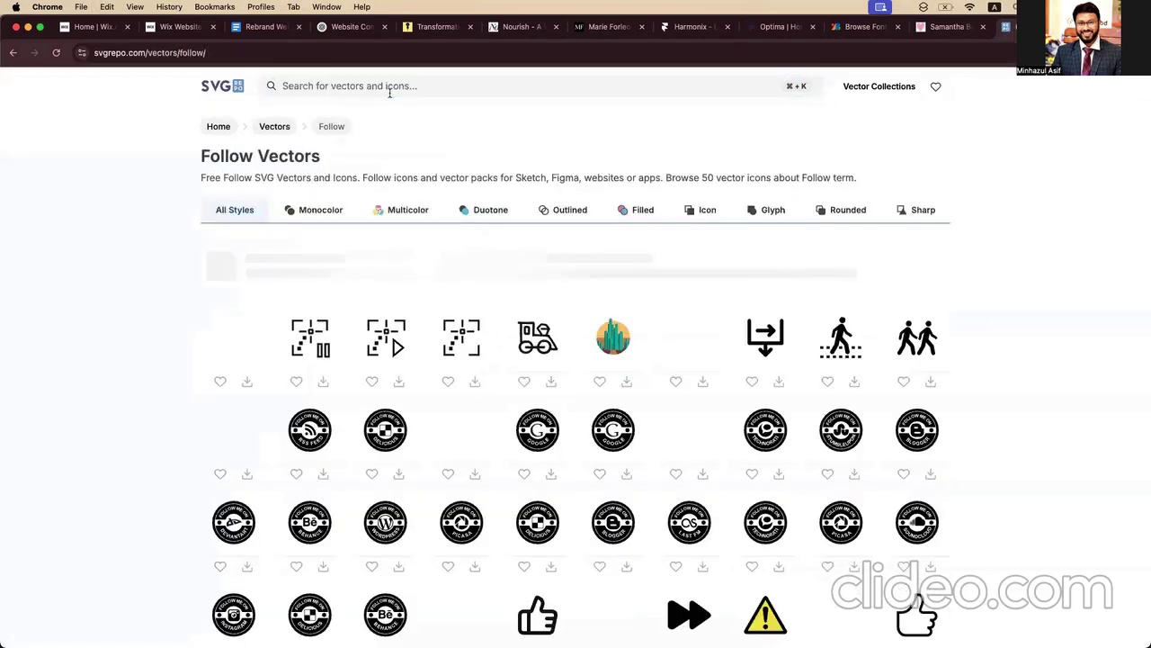
left_click(291, 219)
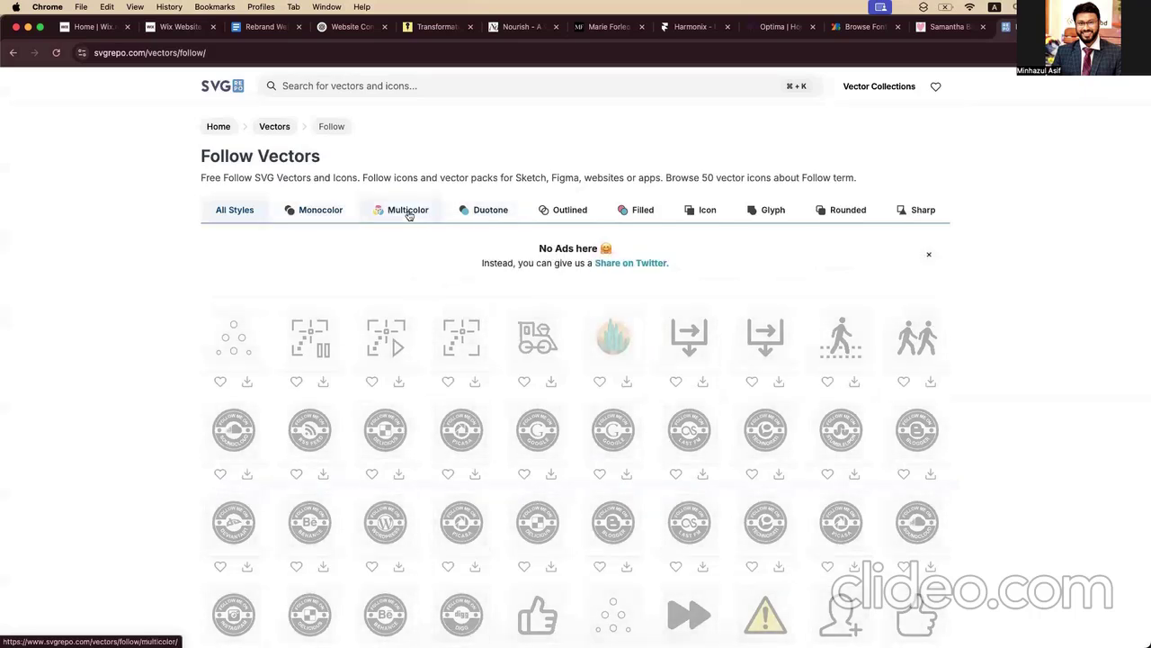
left_click(409, 214)
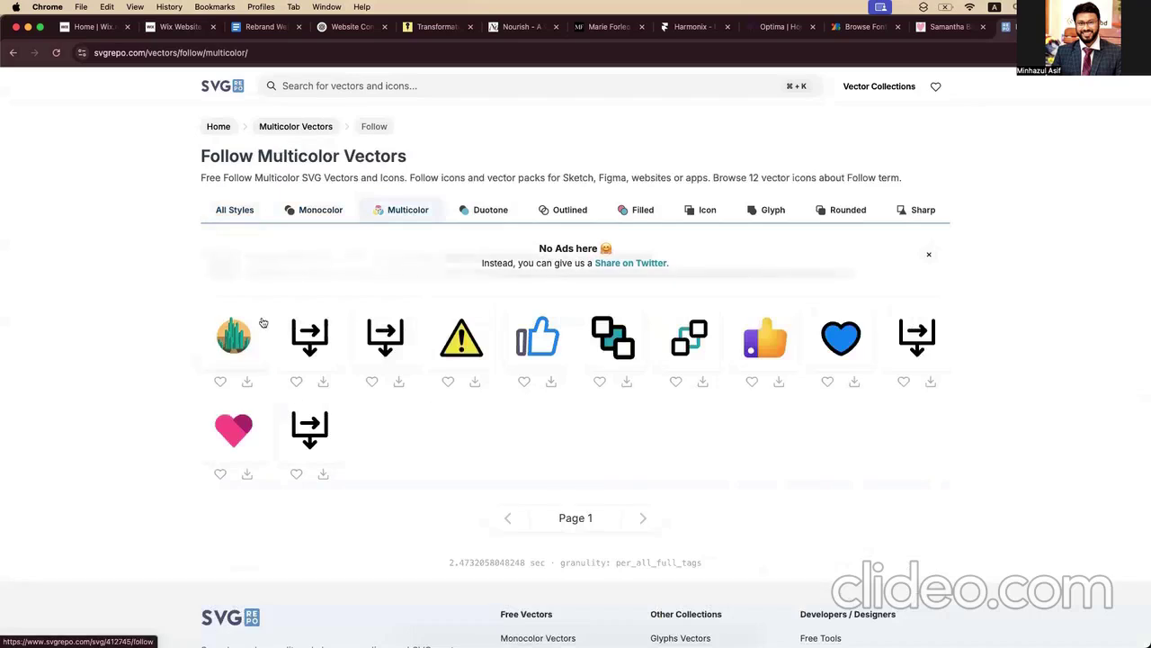
left_click(342, 90)
type("soc")
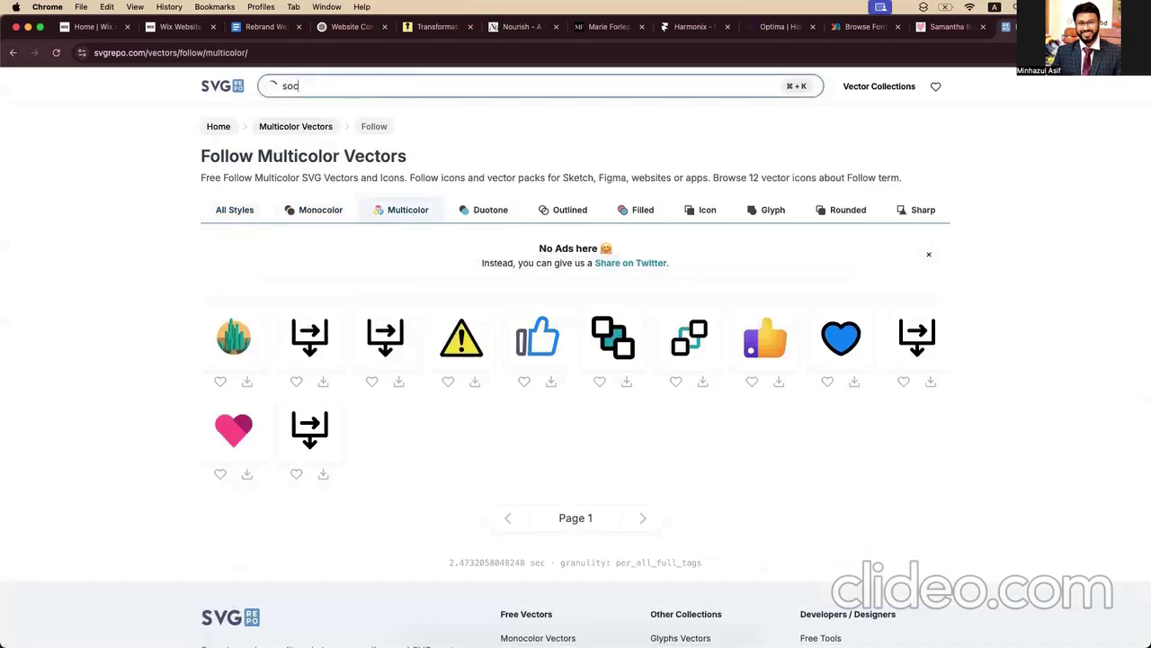
type("is")
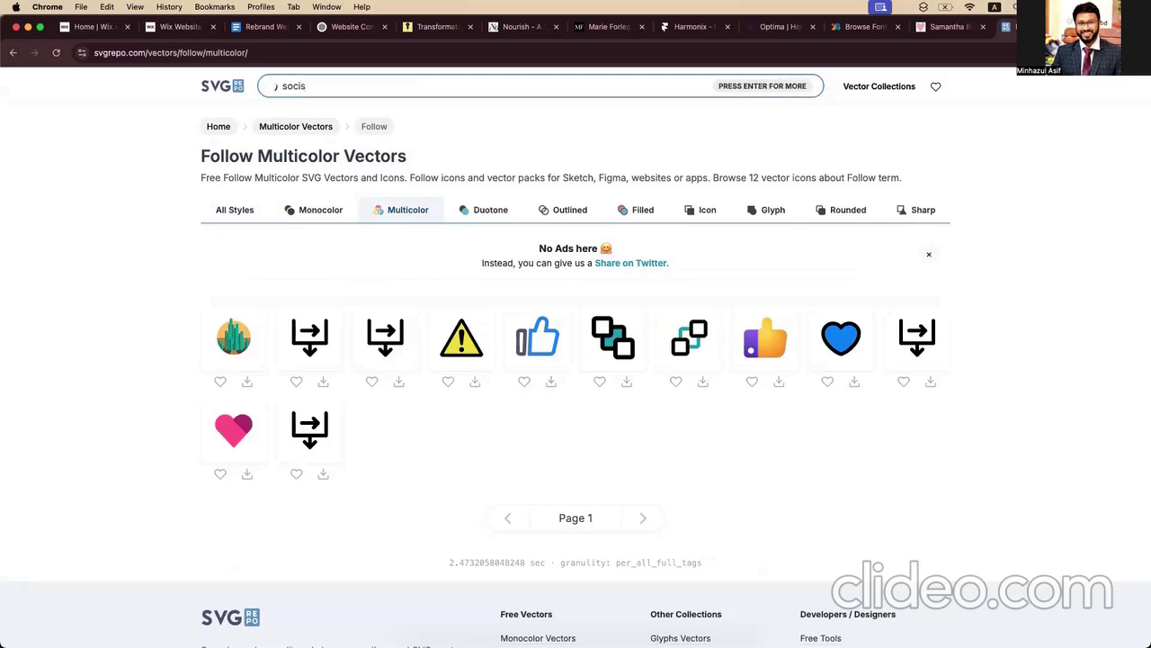
key("BackSpace")
key("BackSpace")
key("BackSpace")
type("social")
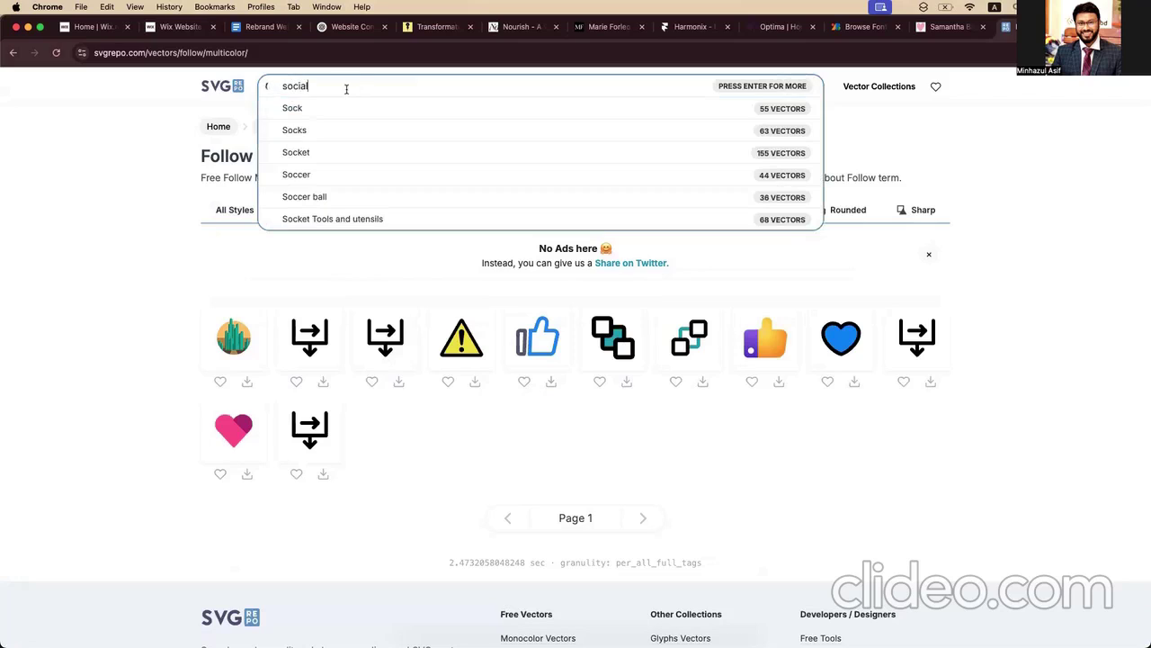
key("BackSpace")
key("BackSpace")
key("BackSpace")
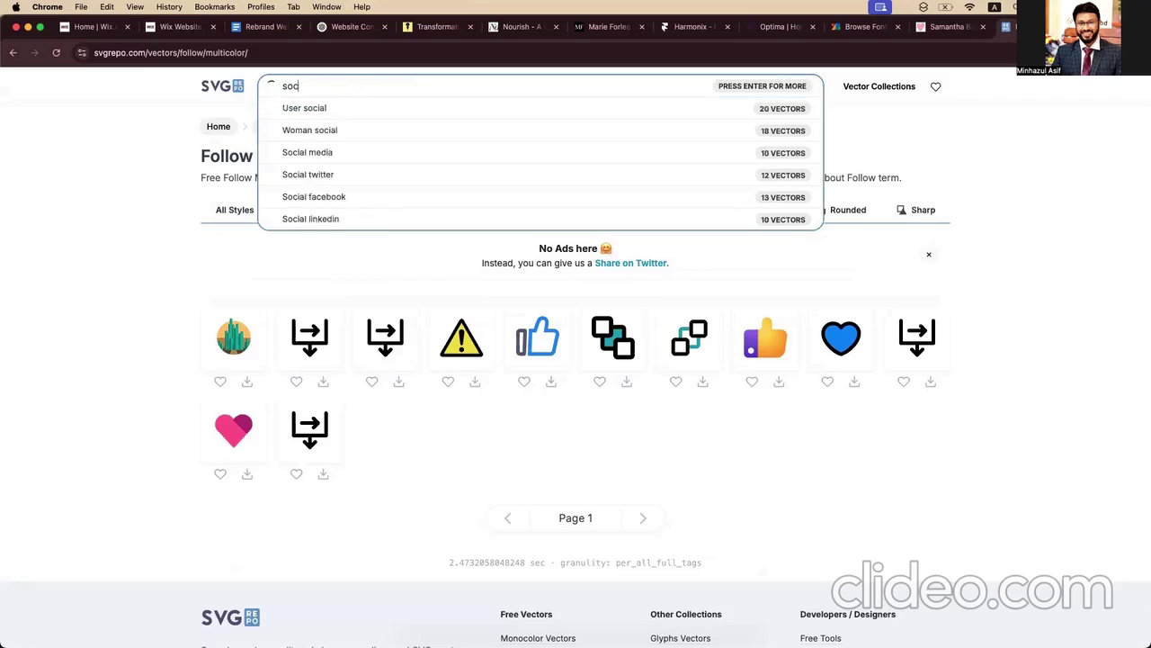
key("BackSpace")
key("BackSpace")
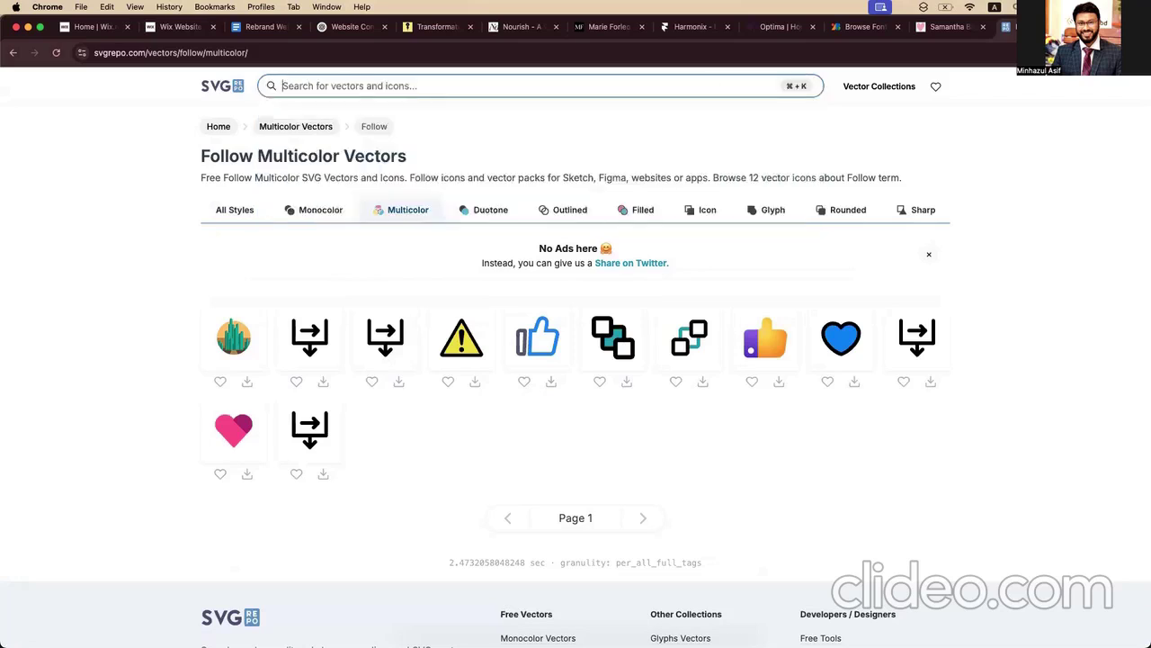
Step: Copy "social" from the social media line in the rebrand document, search SVG Repo for it, and filter the icons to Multicolor
left_click(178, 32)
left_click(259, 31)
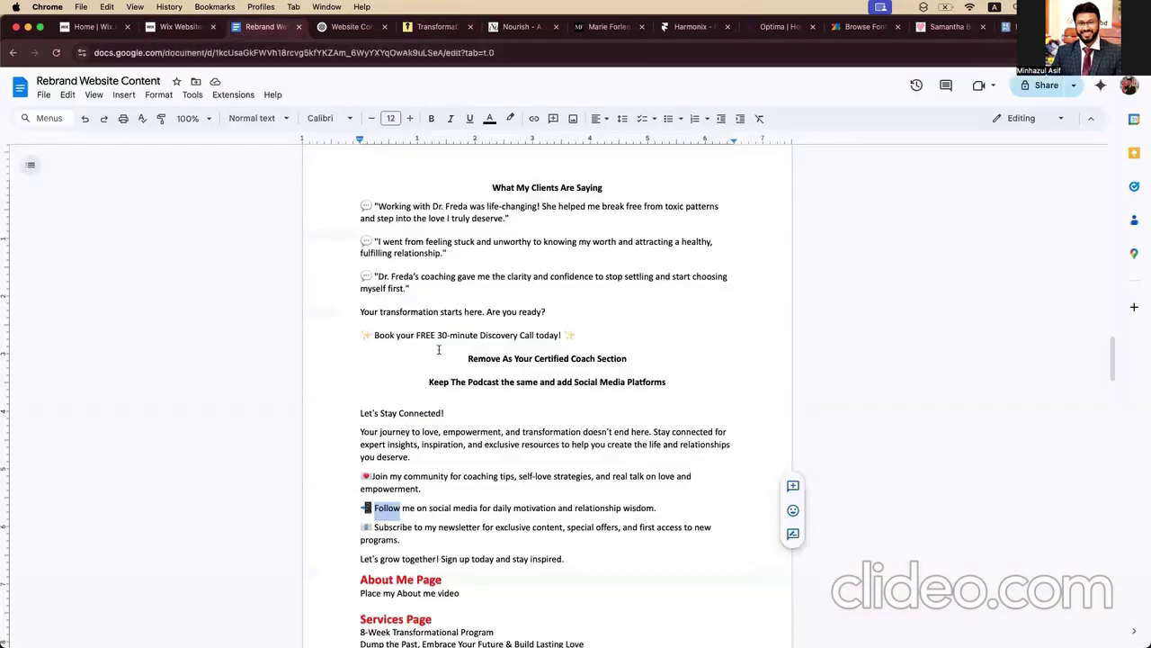
double_click(440, 508)
key("super+c")
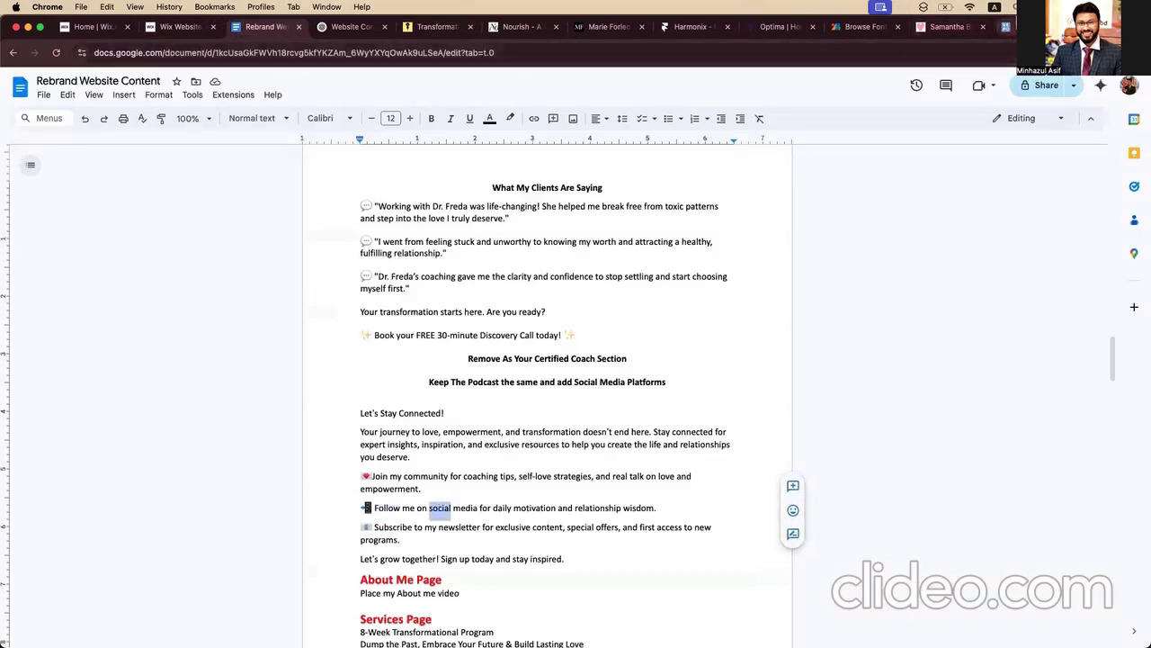
left_click(1007, 27)
key("super+v")
key("Return")
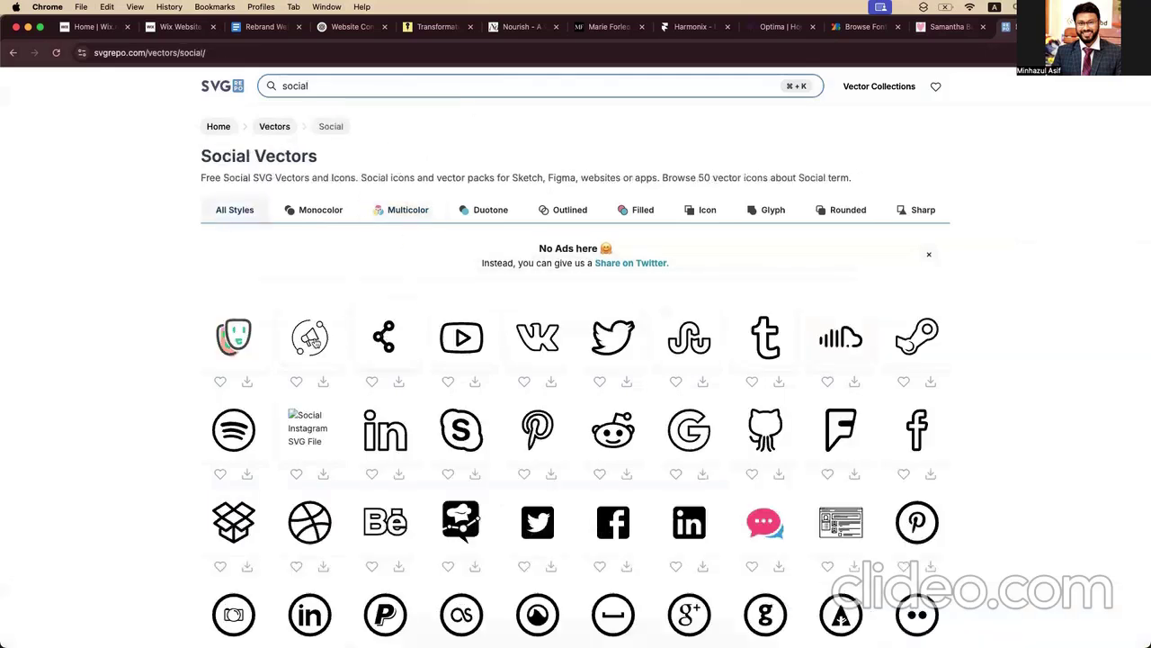
left_click(423, 213)
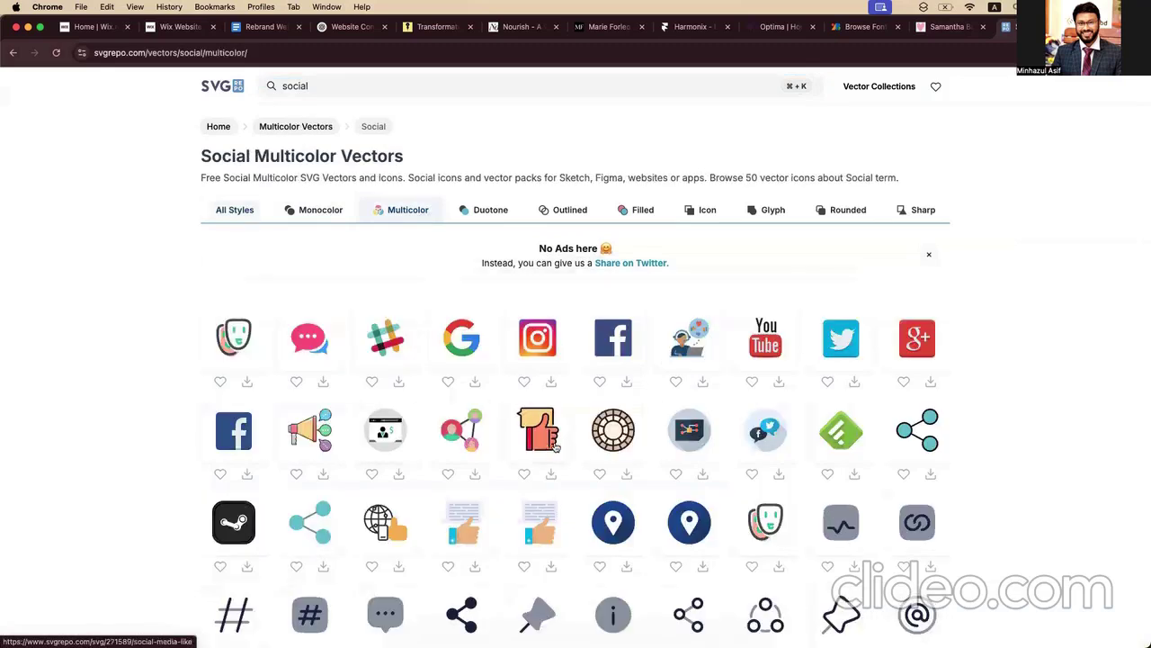
Step: Browse the Multicolor social icons, inspect the Social Connected Like vector in the editor, and return to the results
scroll(539, 431, "down", 1)
scroll(374, 431, "down", 2)
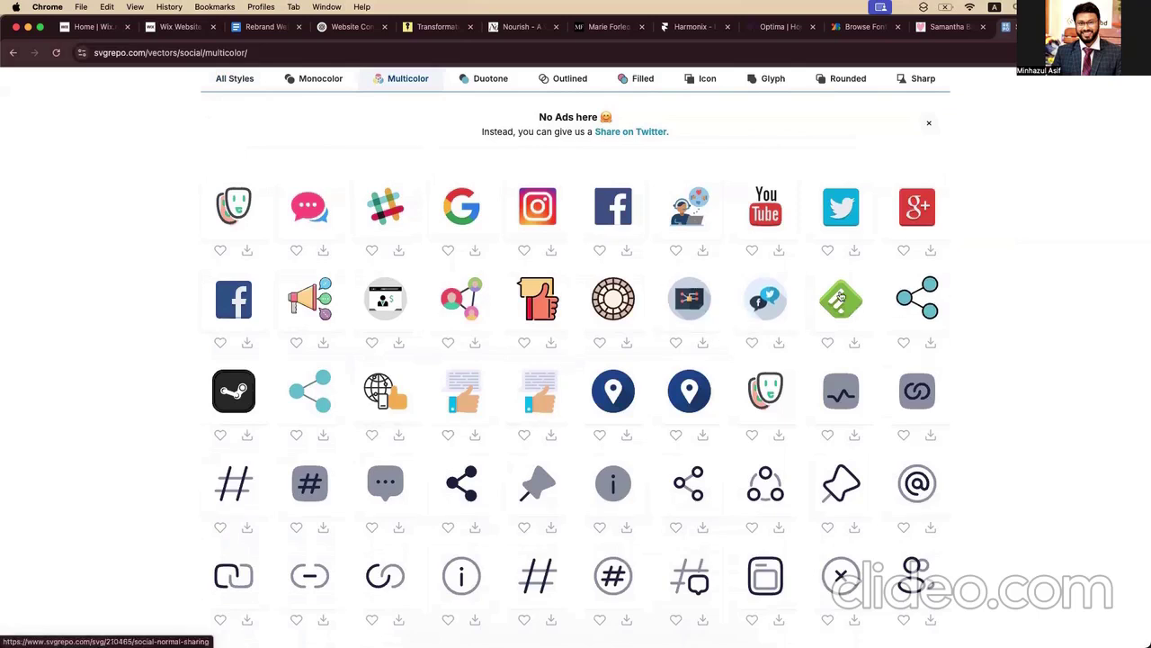
scroll(732, 364, "down", 3)
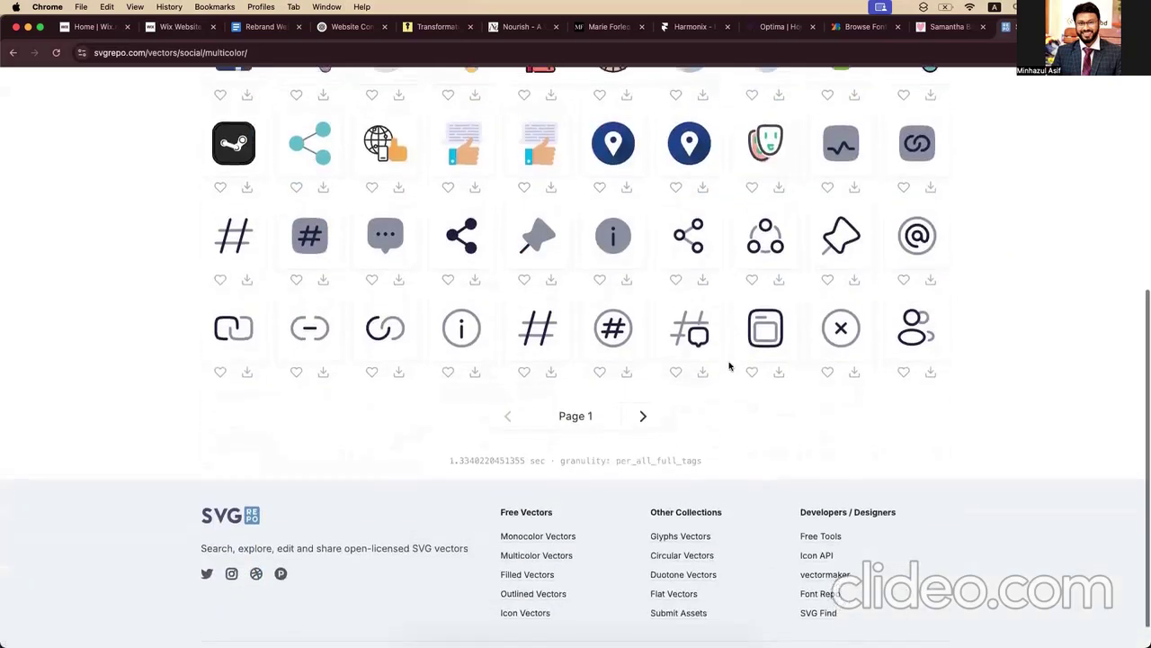
scroll(732, 364, "up", 2)
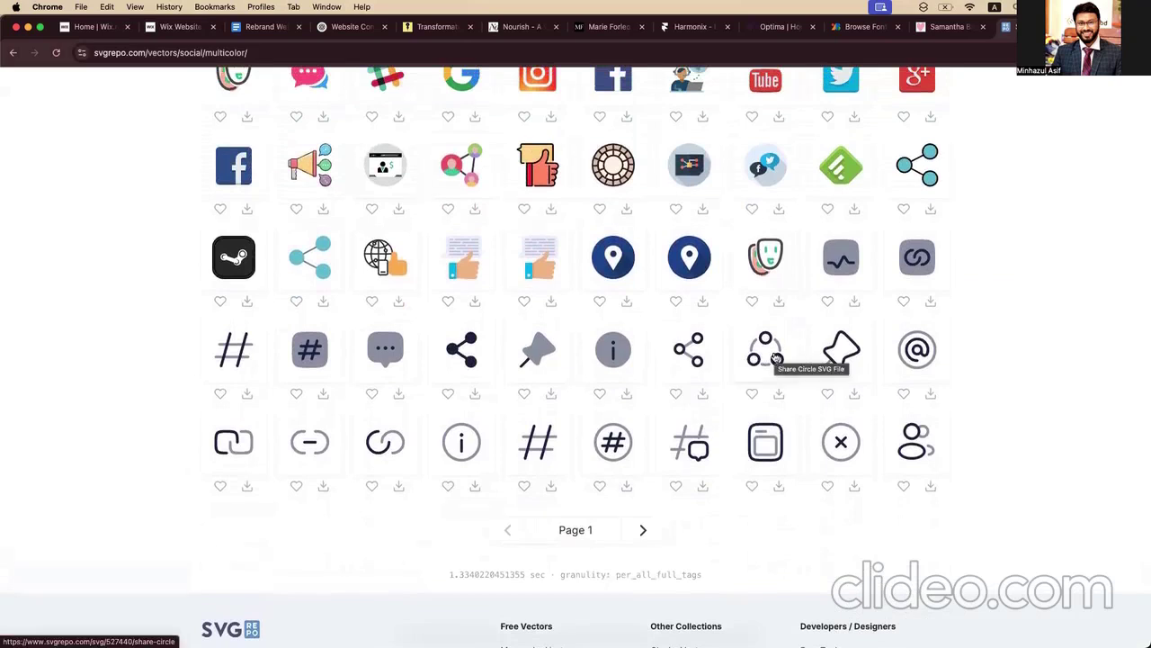
scroll(458, 363, "up", 3)
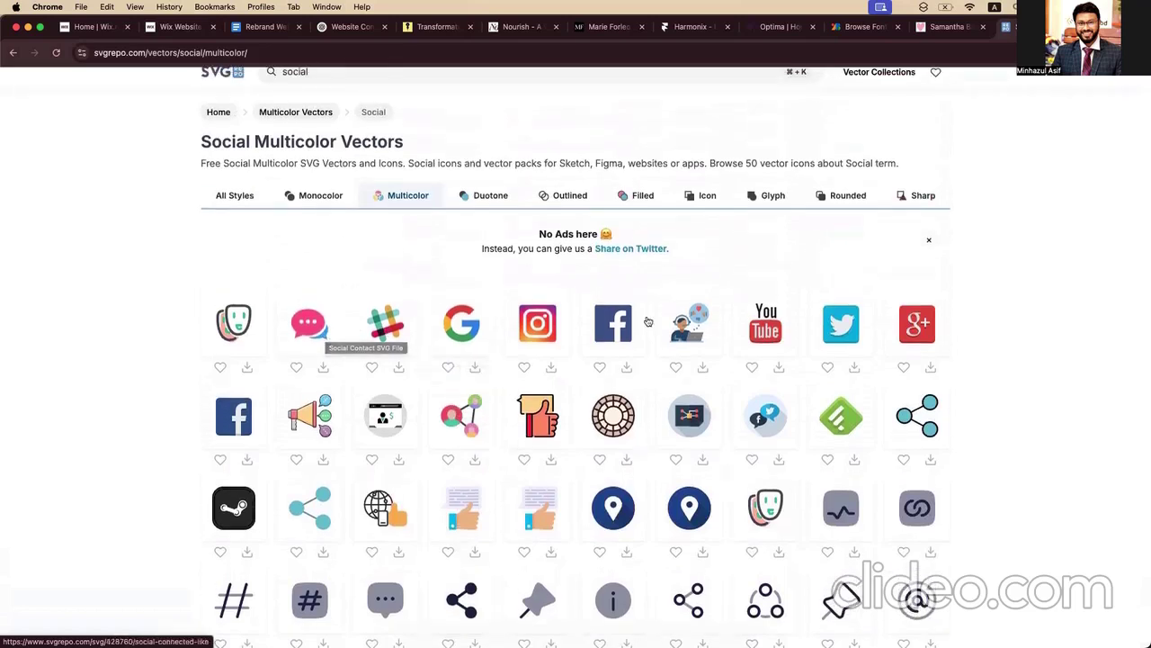
left_click(680, 337)
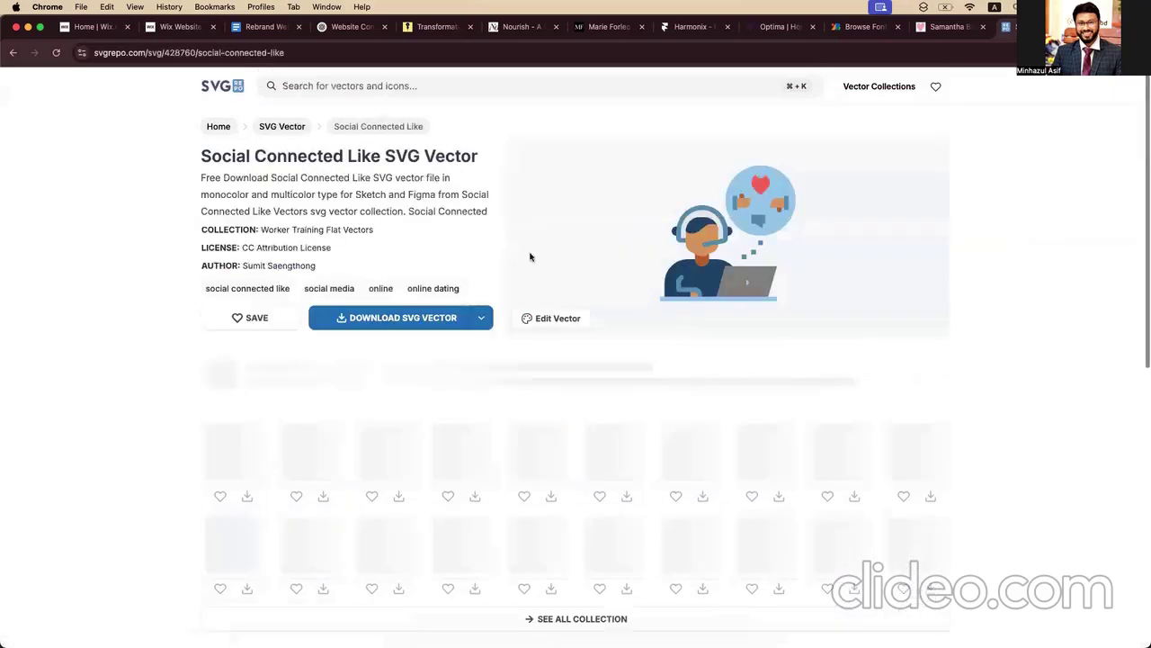
left_click(540, 326)
left_click(858, 145)
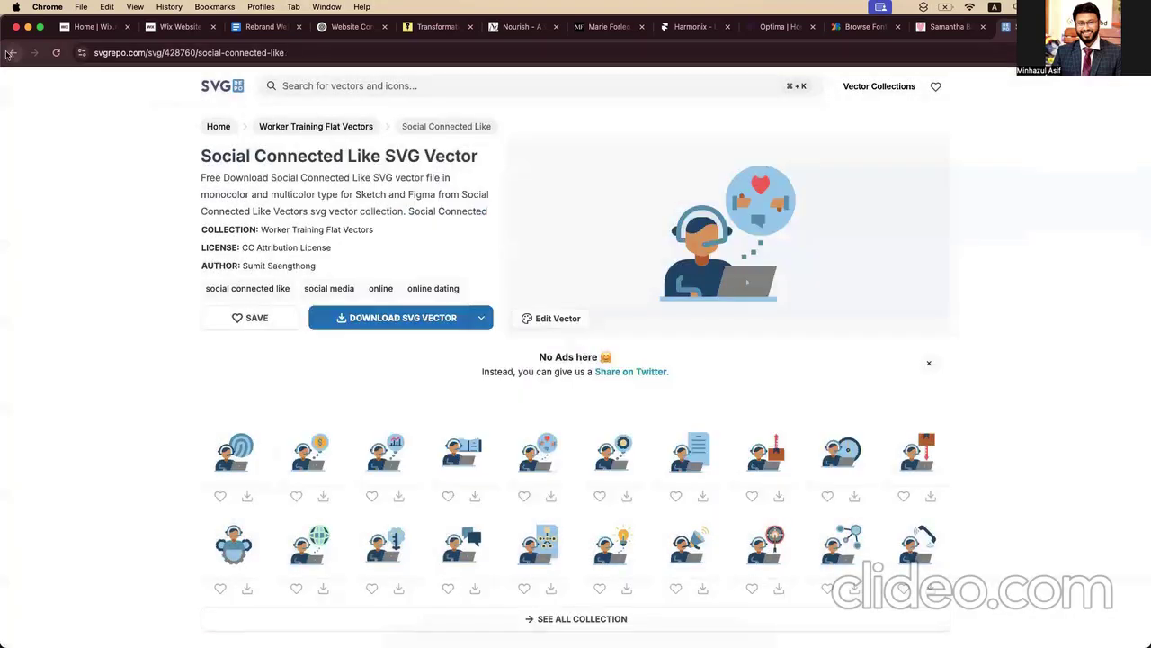
left_click(11, 53)
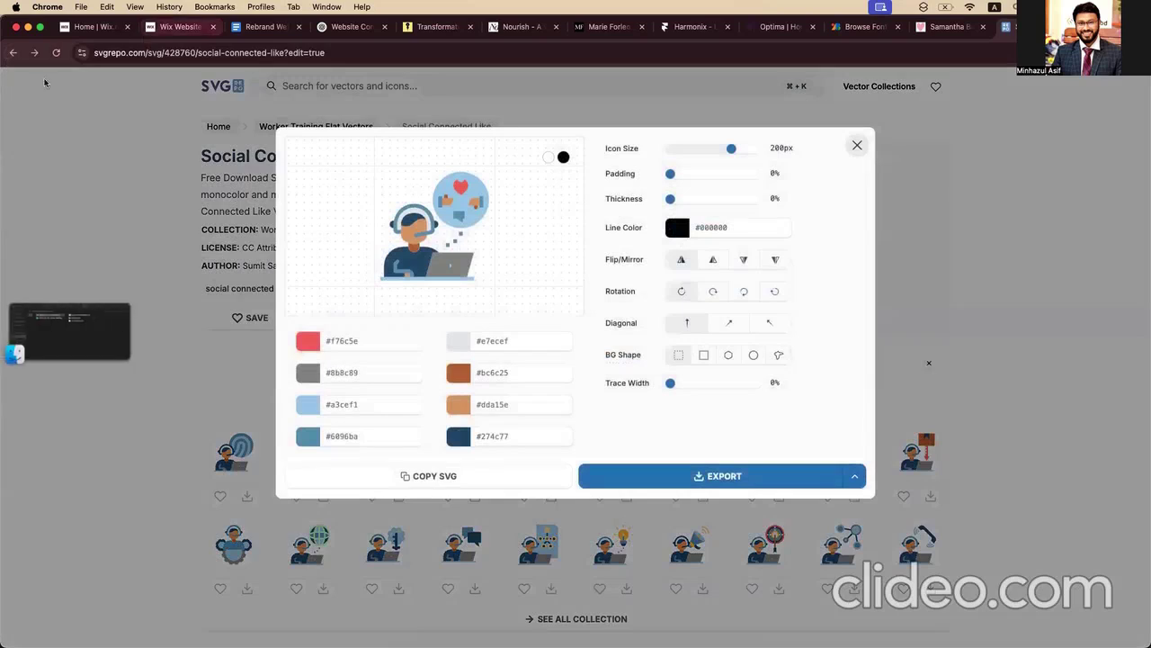
left_click(13, 54)
left_click(13, 54)
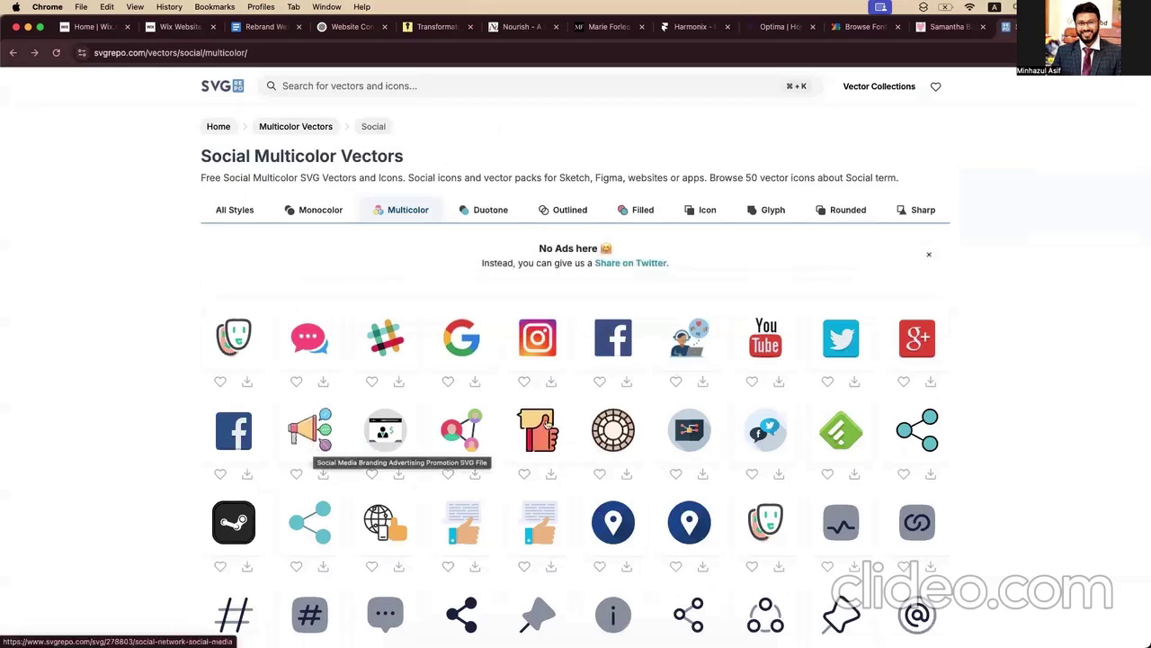
Step: Inspect the Social Media Like vector in the editor, compare it with the Wix section and rebrand document, and close the editor
left_click(544, 434)
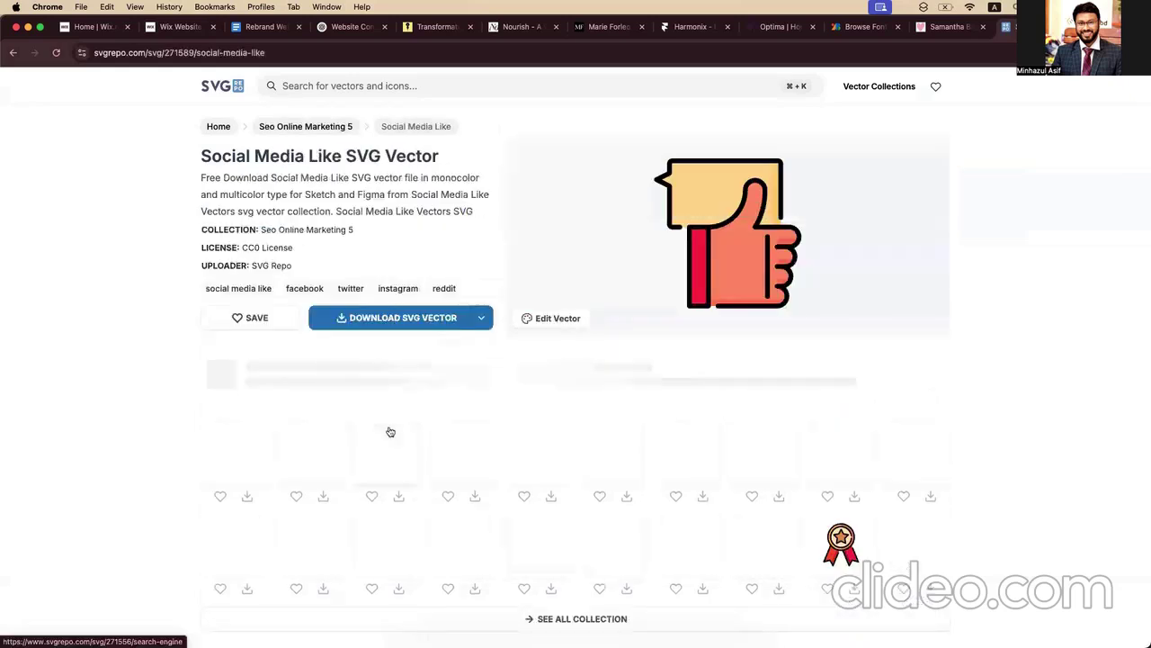
left_click(574, 317)
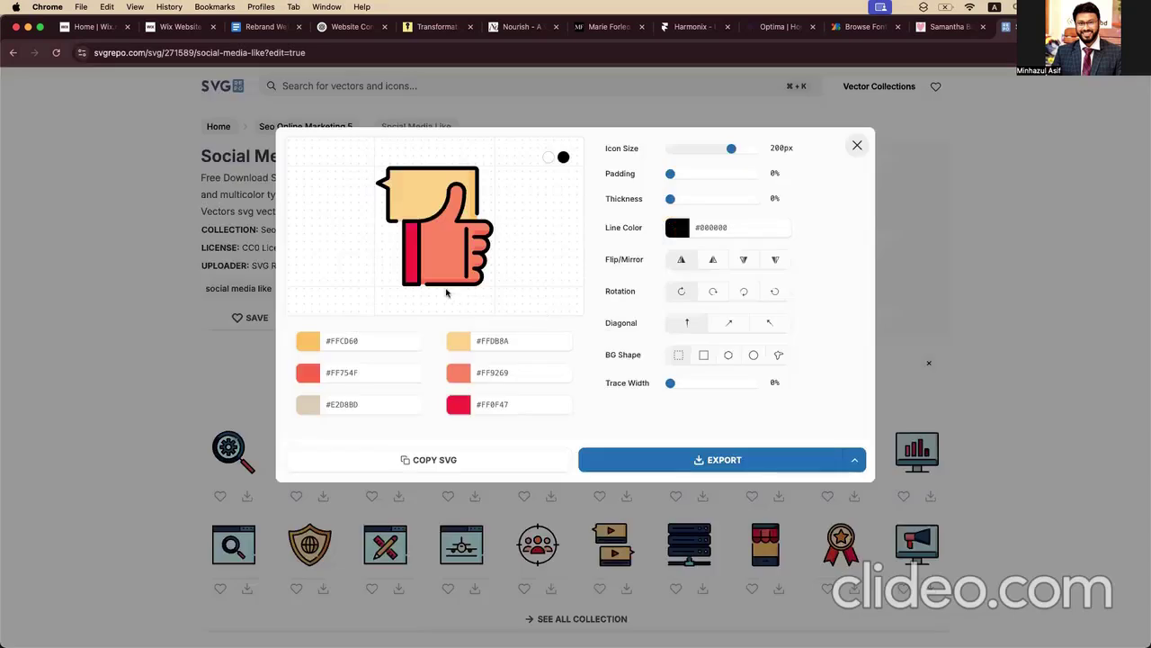
left_click(176, 26)
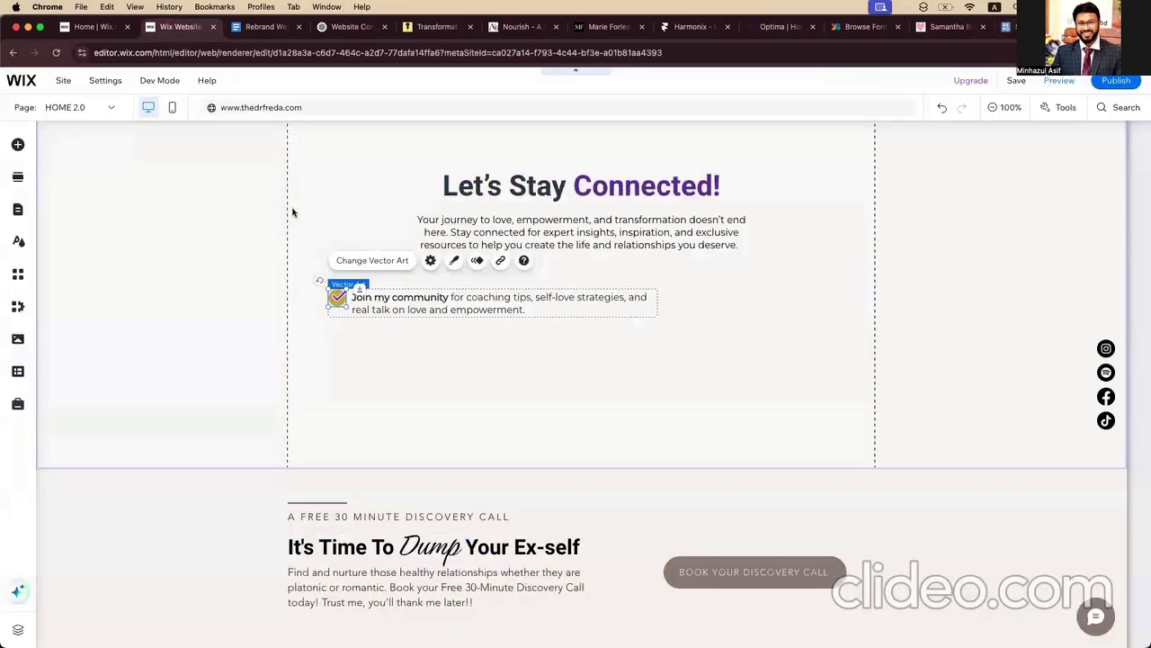
left_click(263, 26)
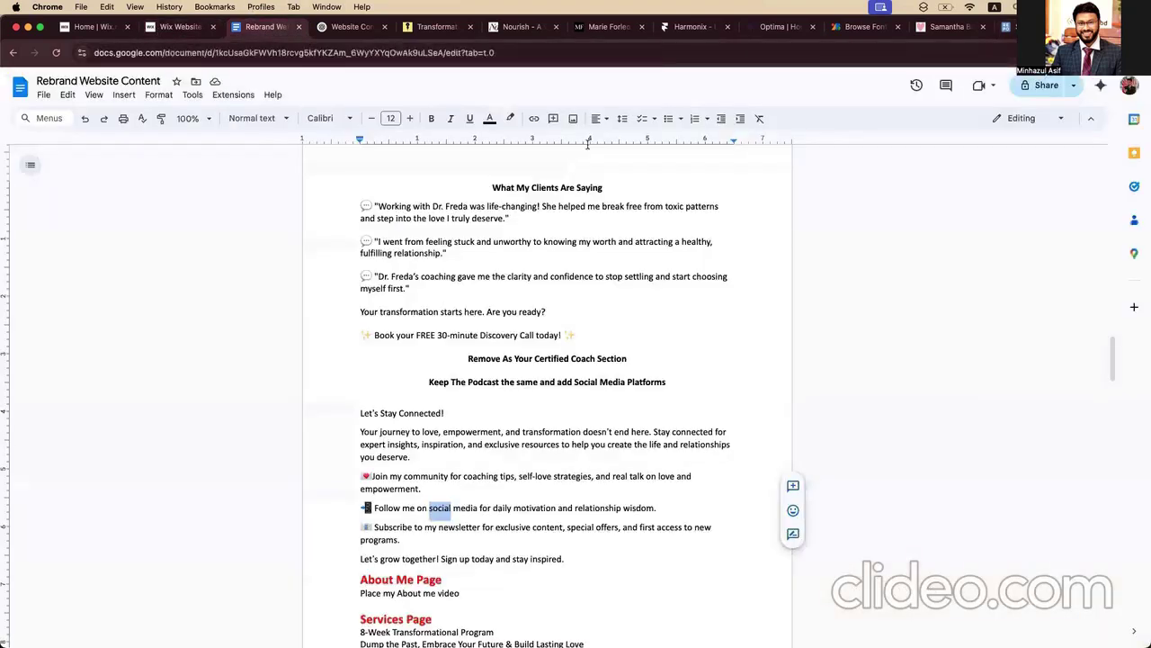
left_click(1007, 26)
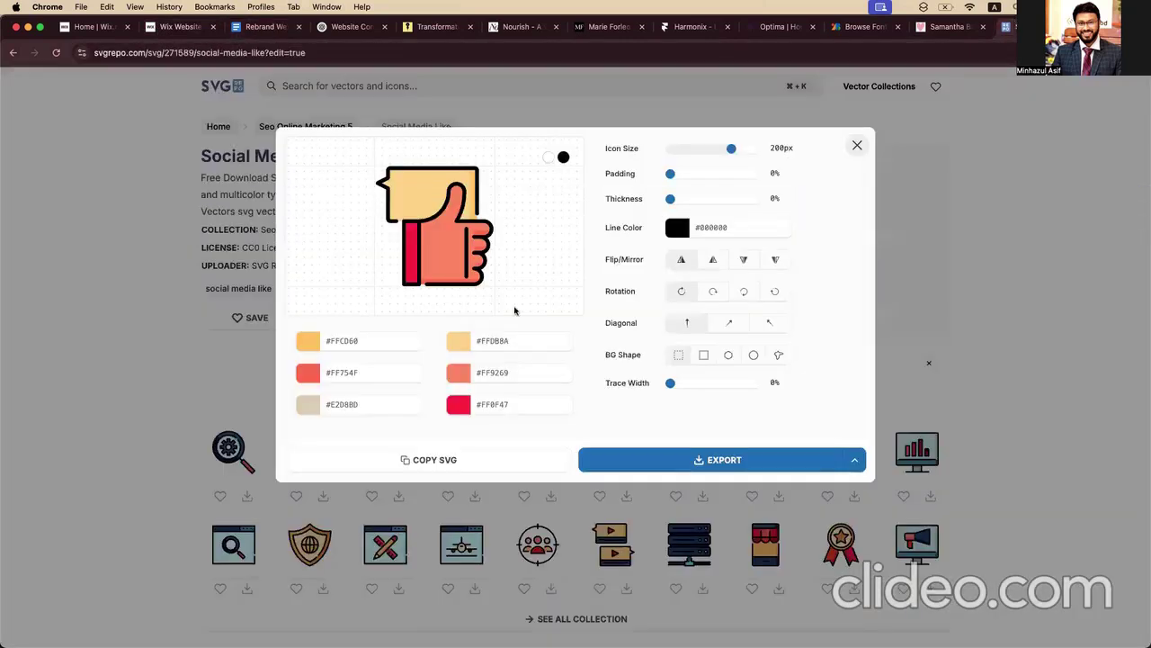
left_click(857, 147)
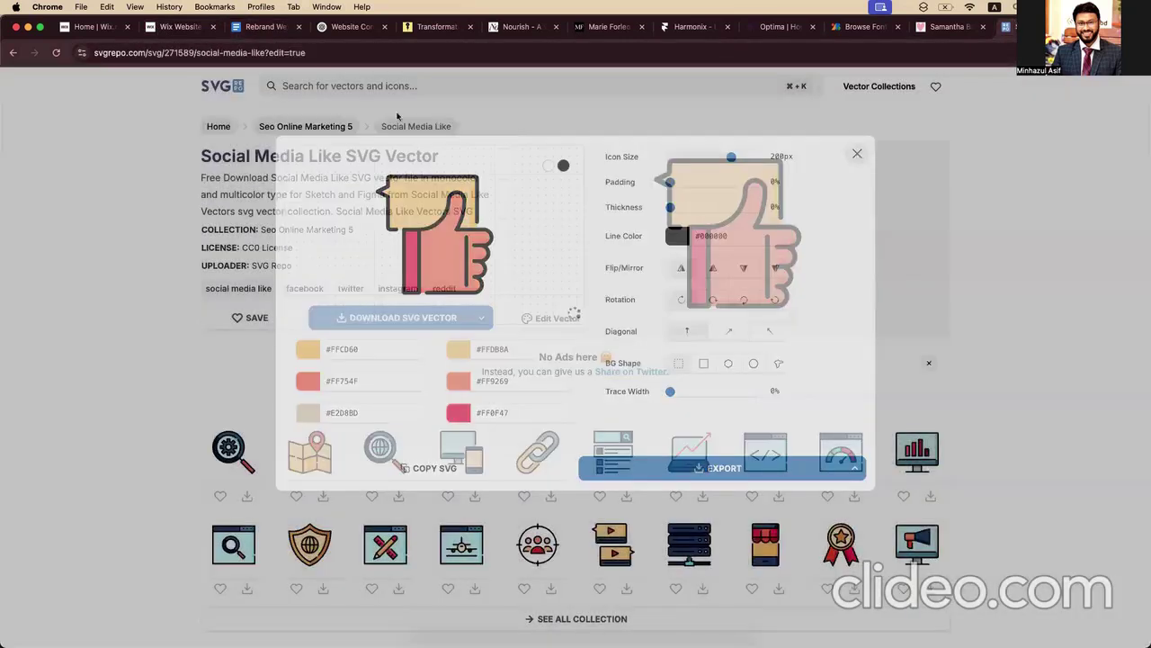
Step: Search SVG Repo for "Social shere"
left_click(356, 87)
type("Social")
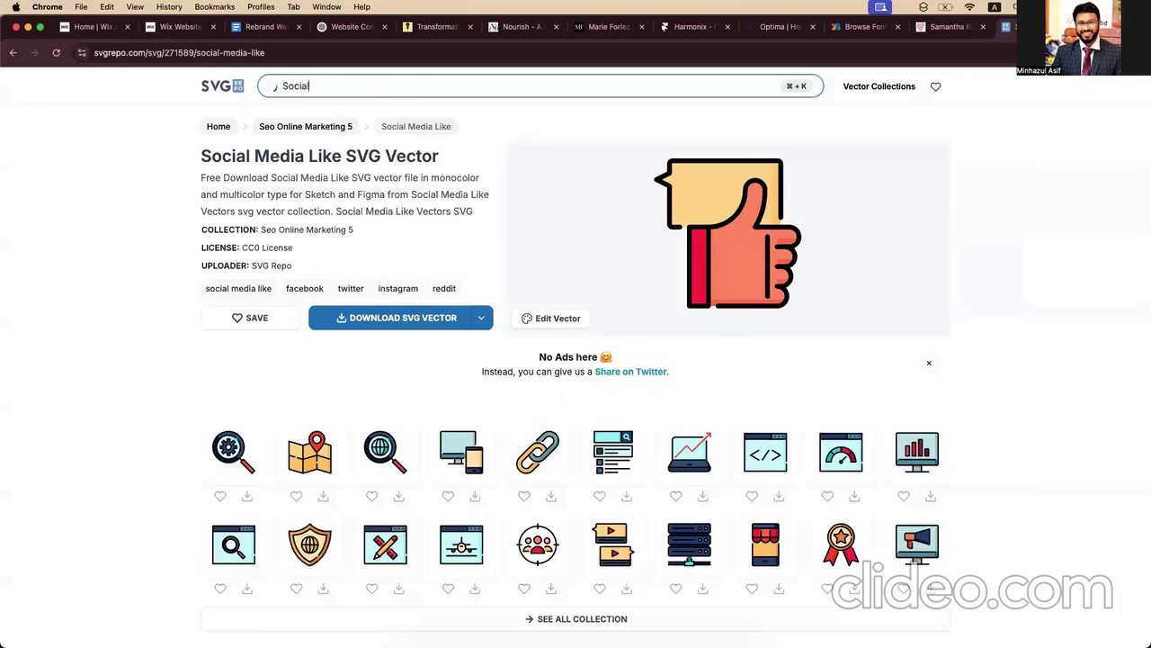
type(" she")
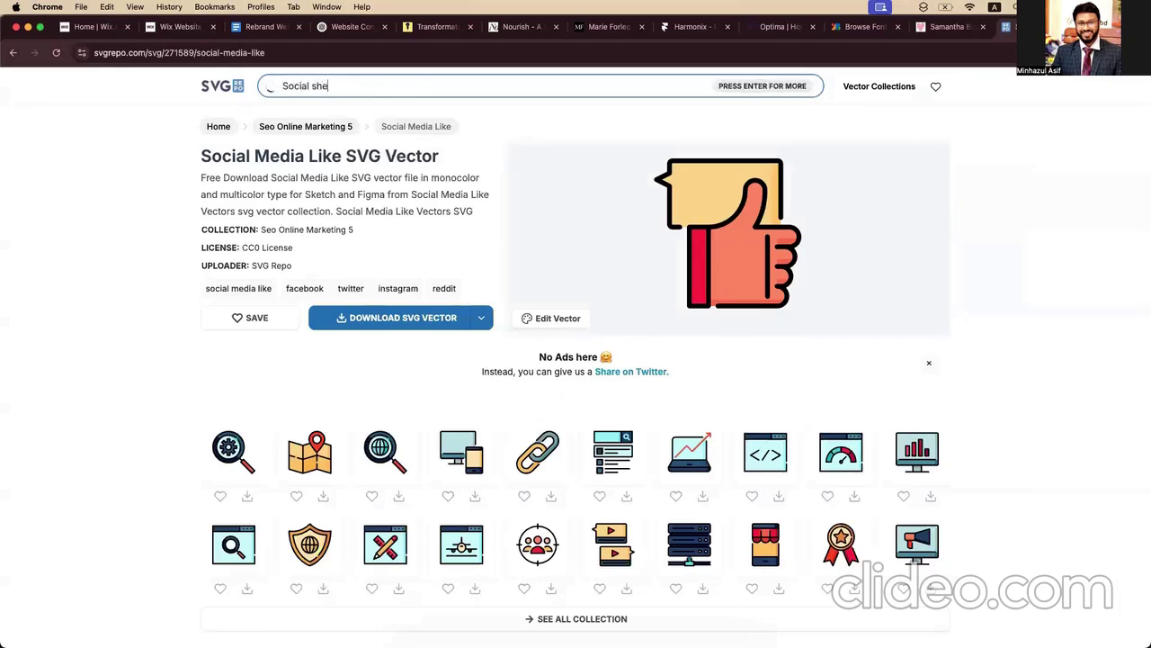
type("re")
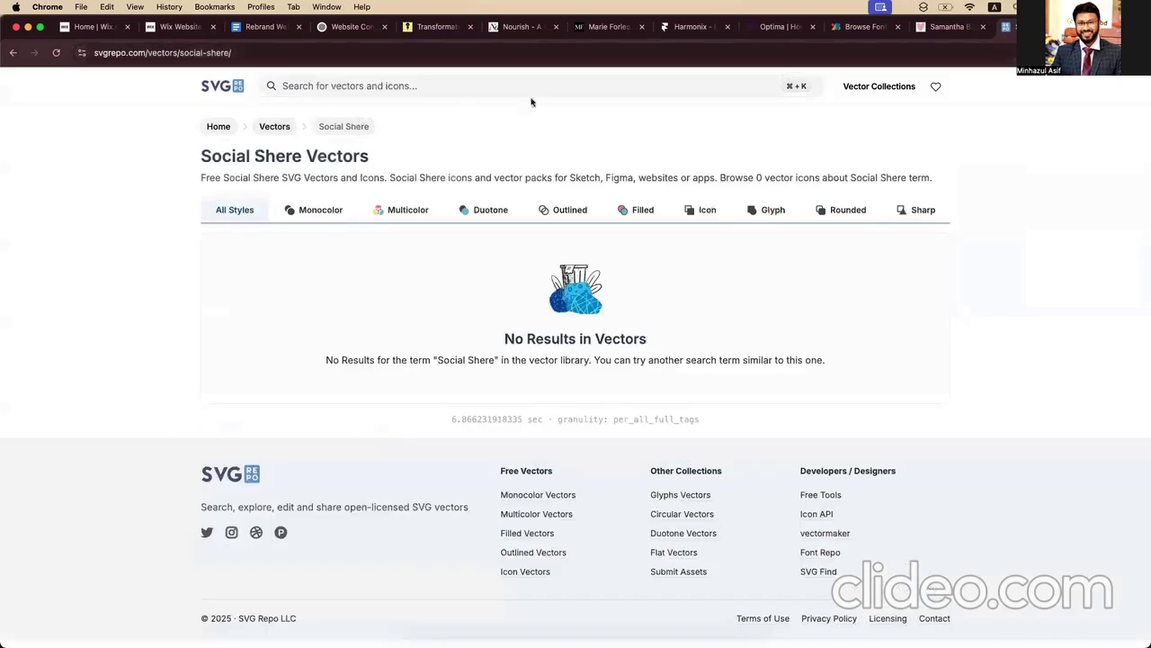
Step: Search SVG Repo for "social", filter the icons to Multicolor, and open the globe-and-thumb Social Media vector for editing
left_click(336, 90)
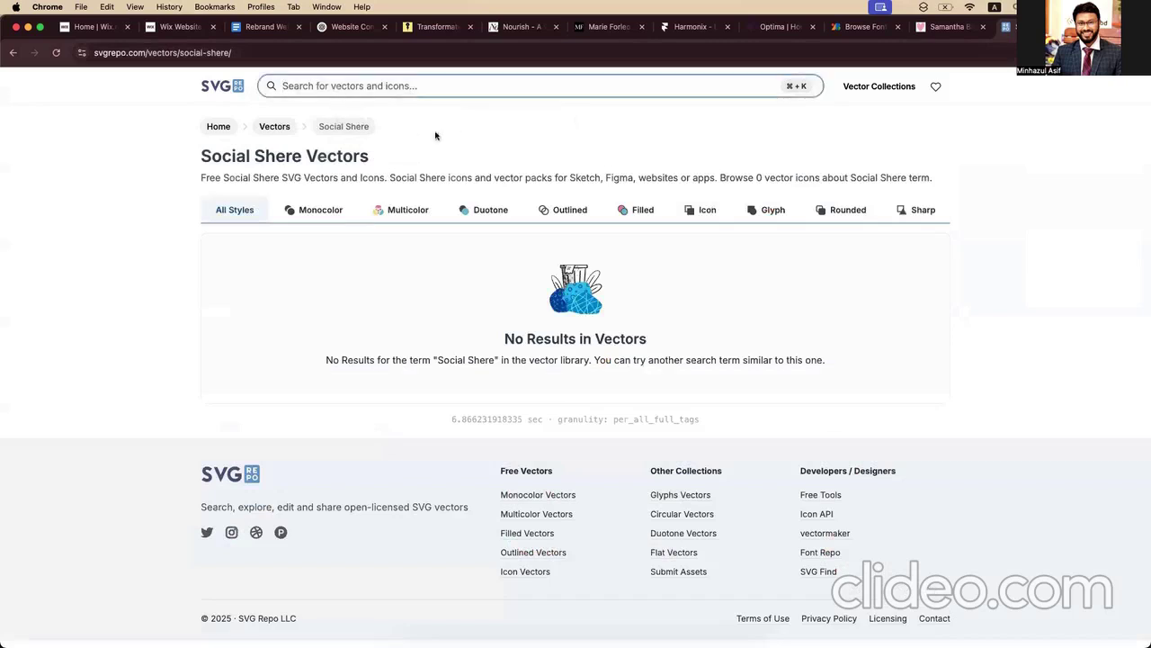
type("so")
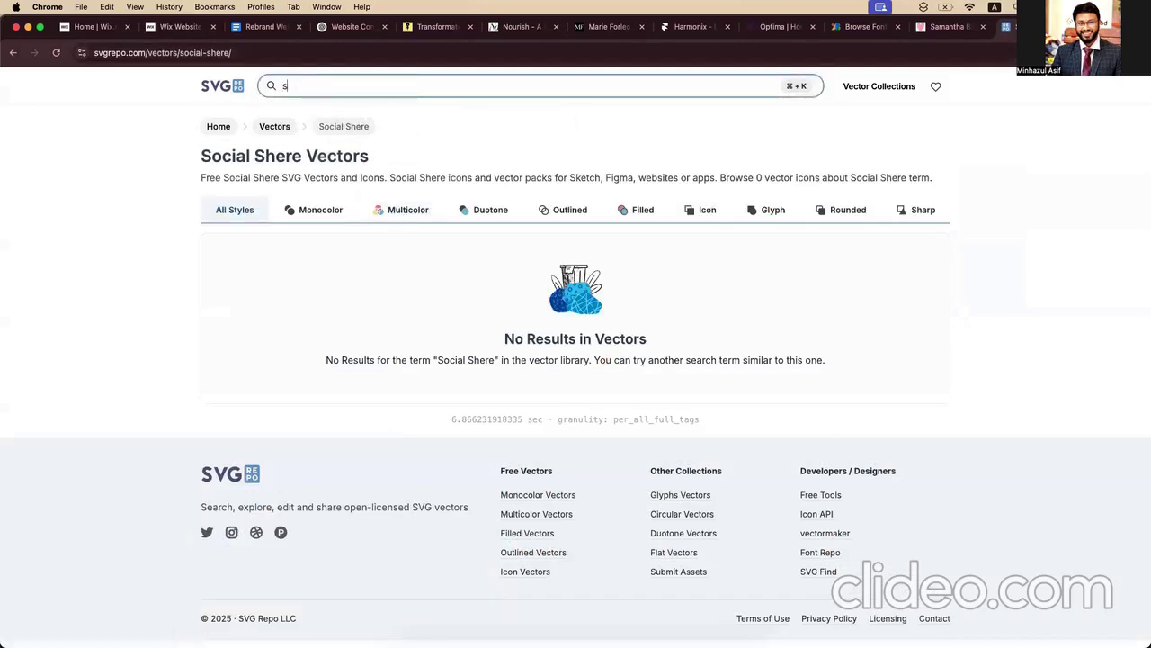
type("cial")
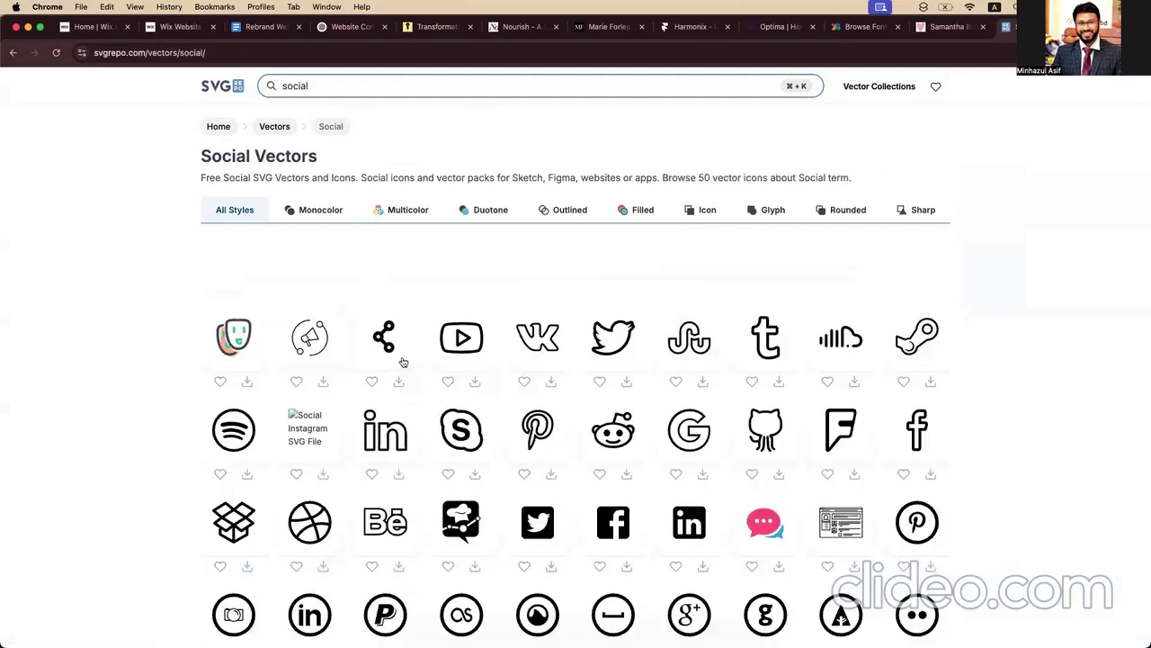
left_click(412, 211)
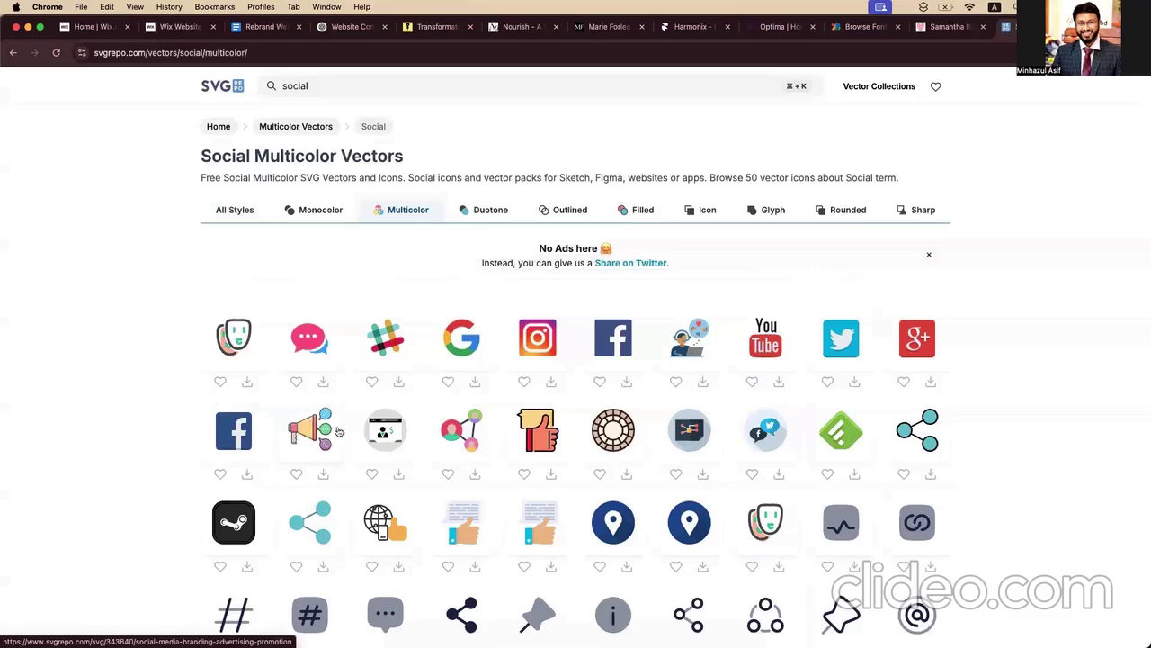
scroll(436, 433, "down", 3)
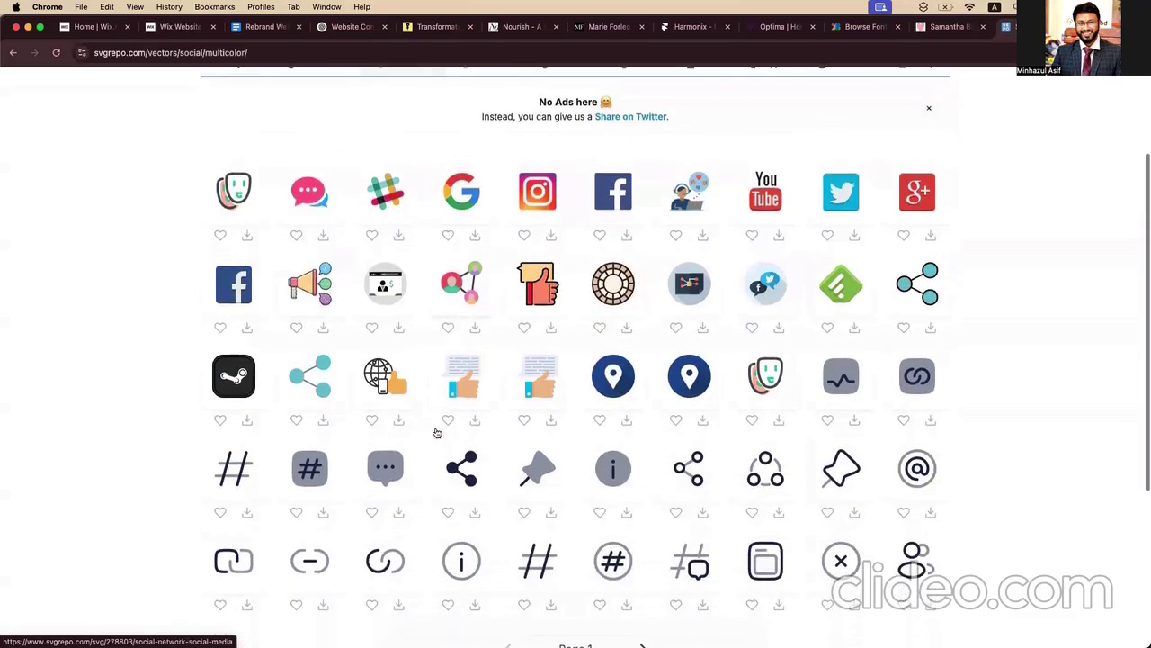
scroll(378, 378, "up", 3)
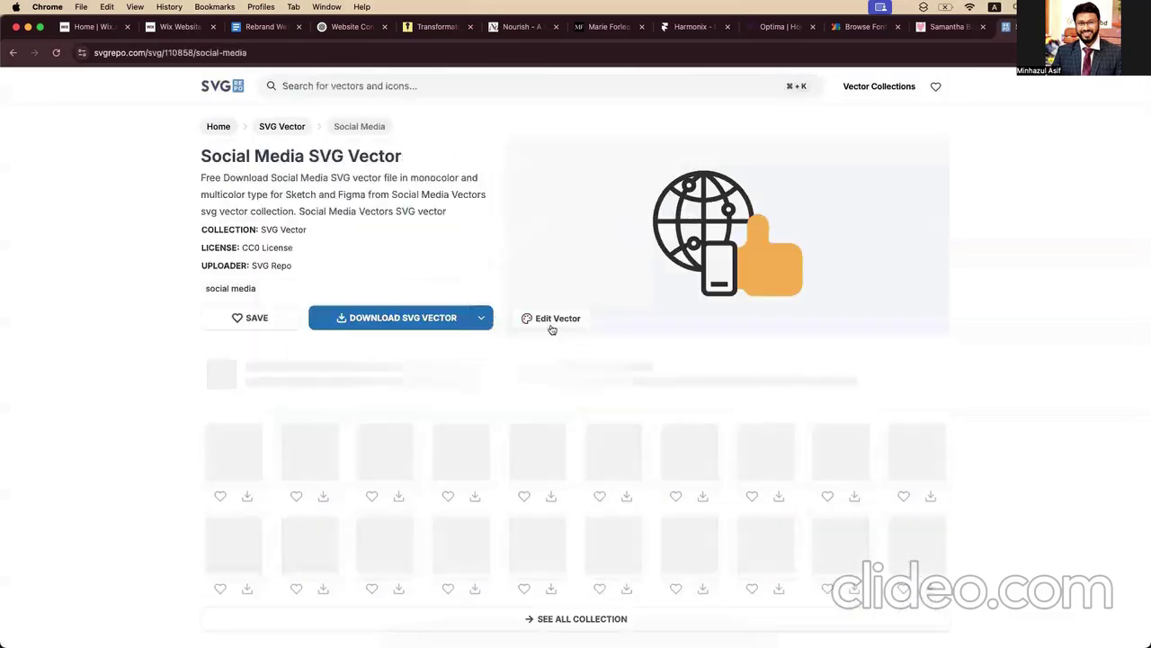
left_click(552, 326)
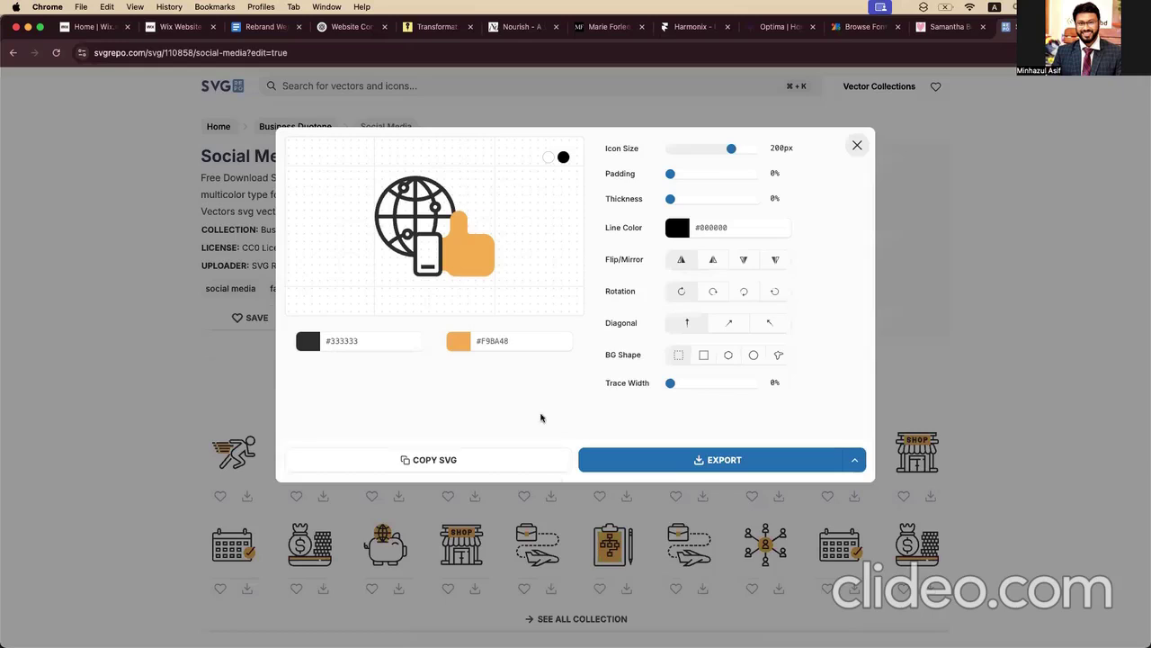
Step: Select the icon's dark colour value for replacement and copy the Bold Purple hex code 6A2E9C from the rebrand document
left_click(312, 342)
left_click(344, 347)
triple_click(356, 343)
left_click(228, 30)
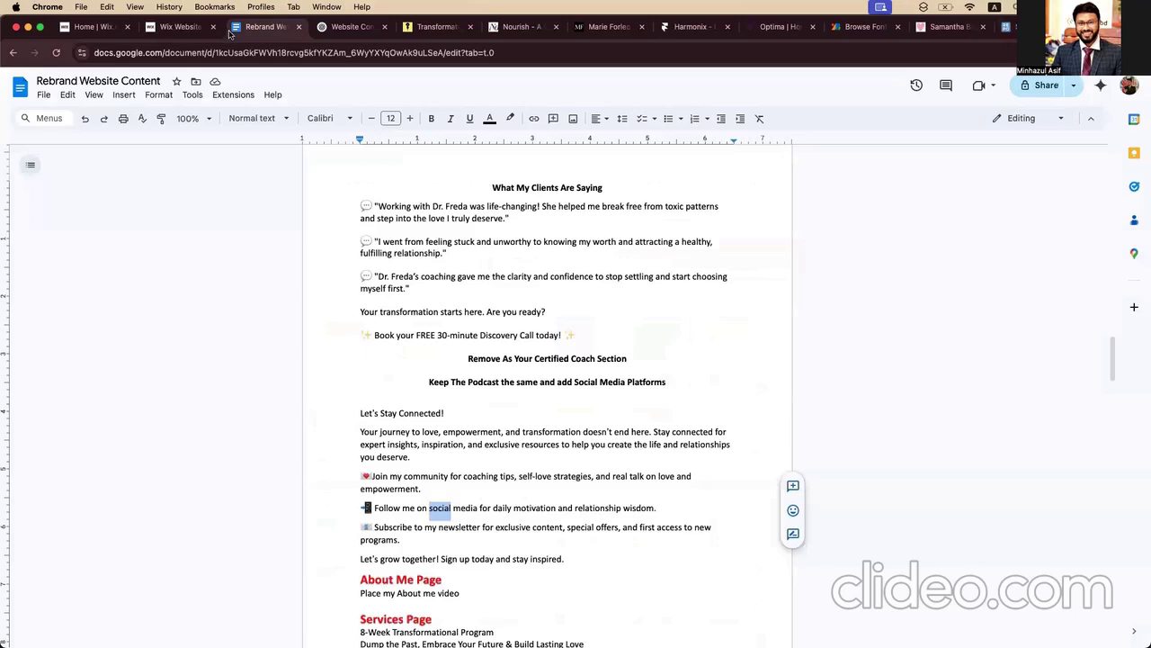
scroll(329, 229, "up", 15)
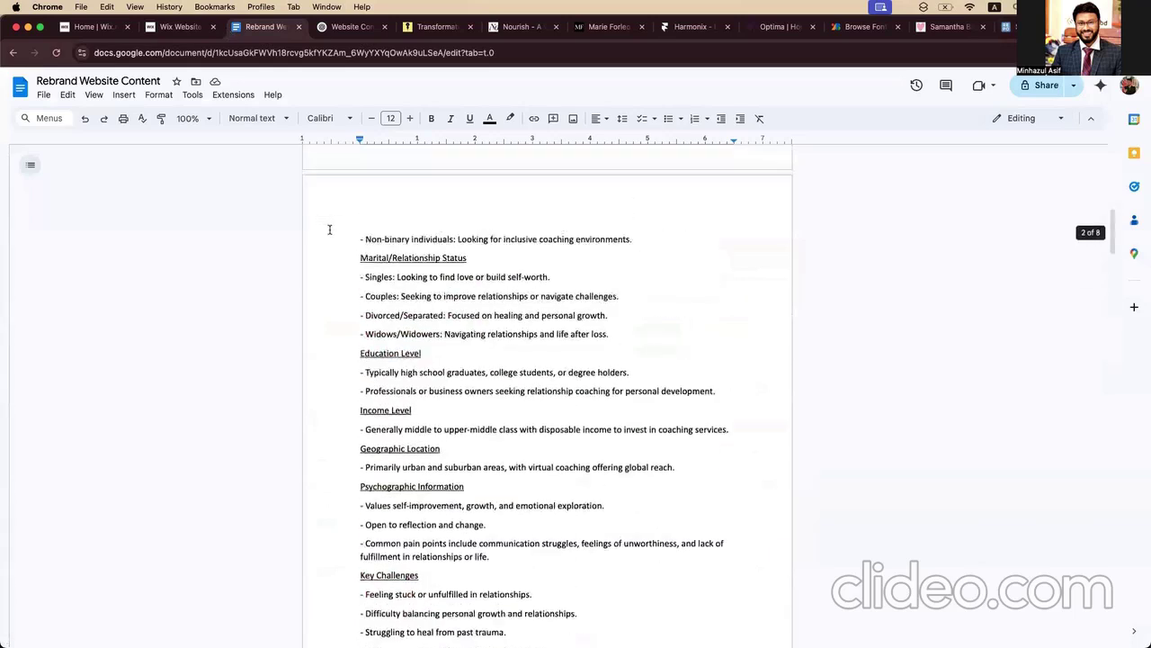
scroll(409, 270, "up", 3)
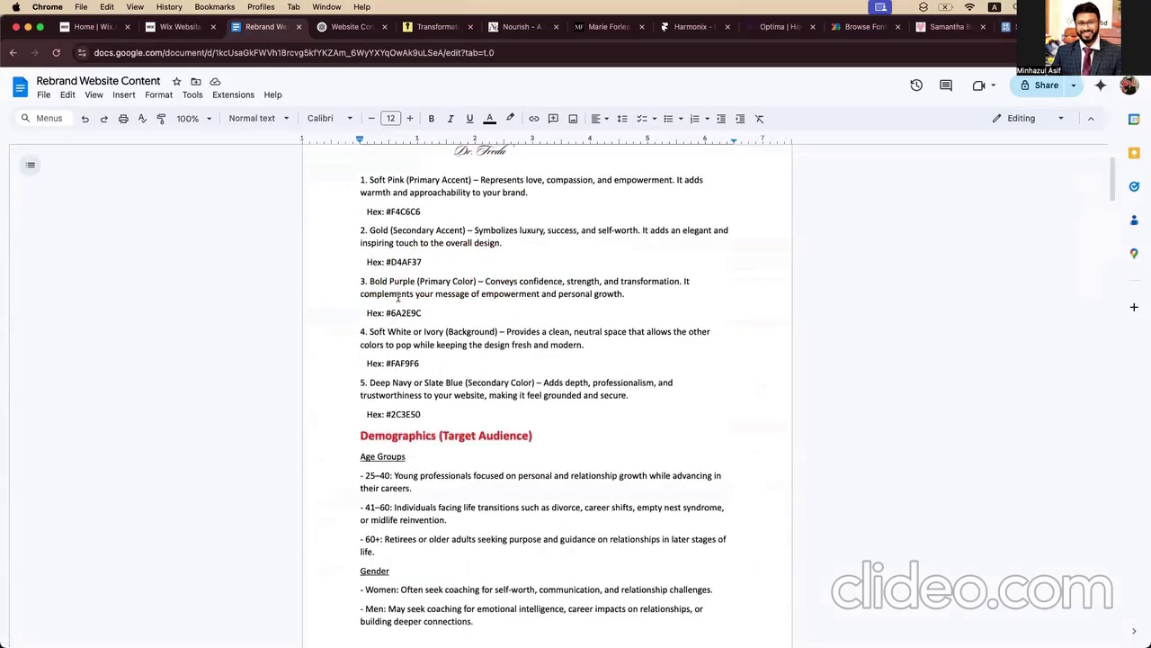
left_click_drag(388, 313, 424, 313)
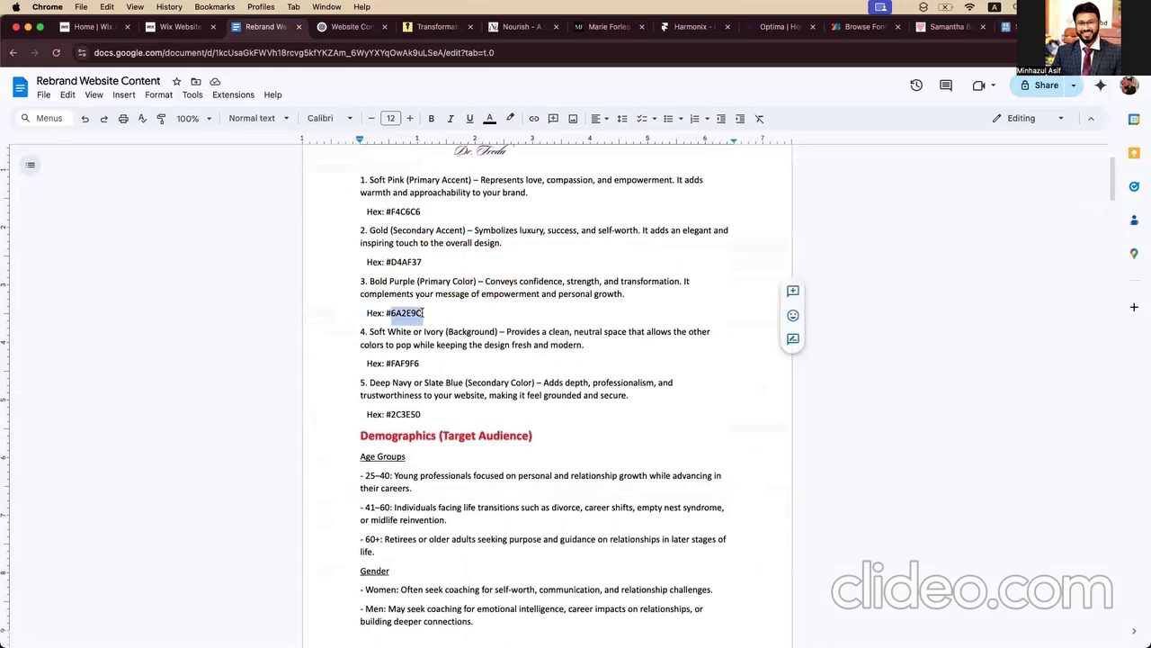
key("super+c")
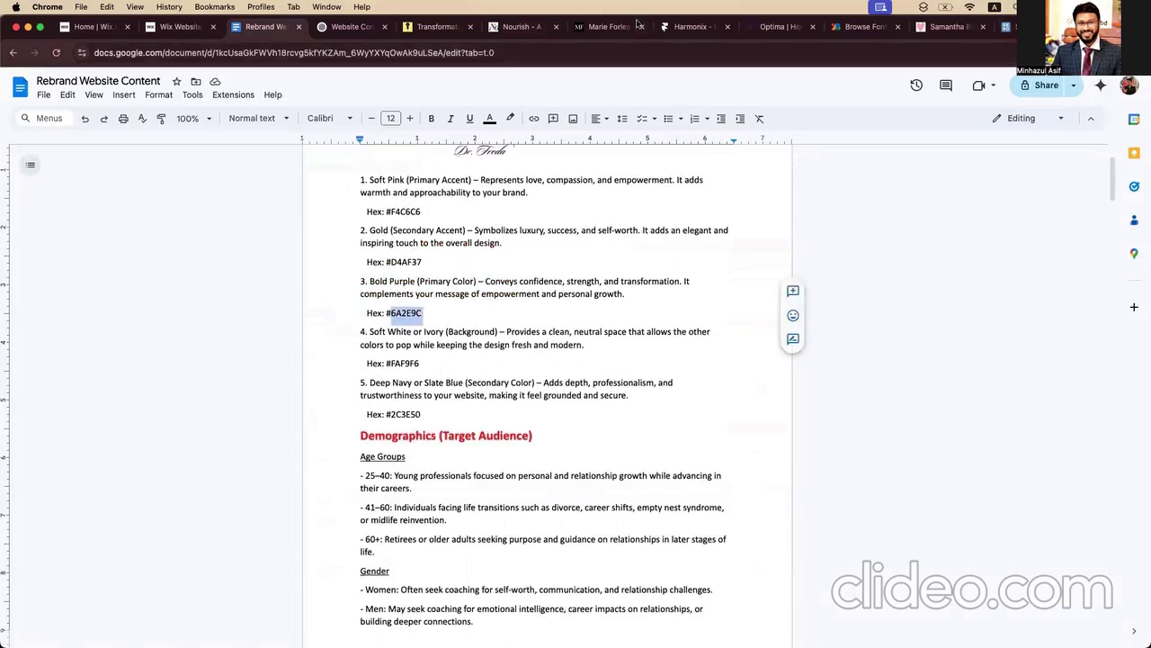
Step: Switch back to SVG Repo and set the Social Media icon's dark line colour to #6A2E9C
left_click(1007, 29)
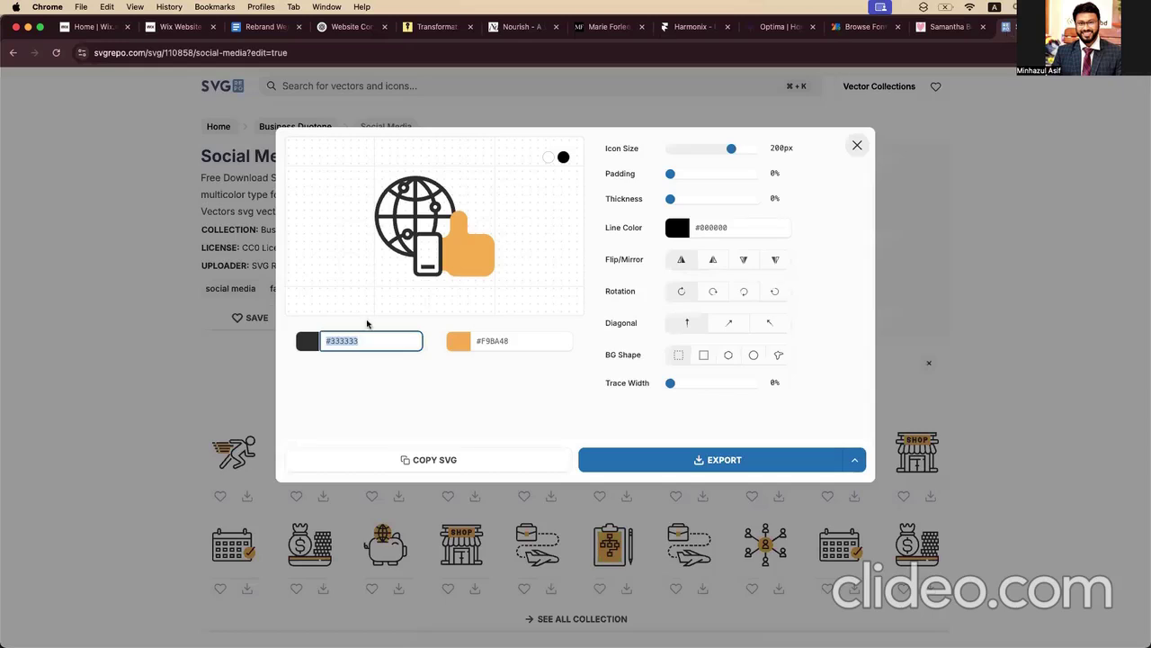
key("super+v")
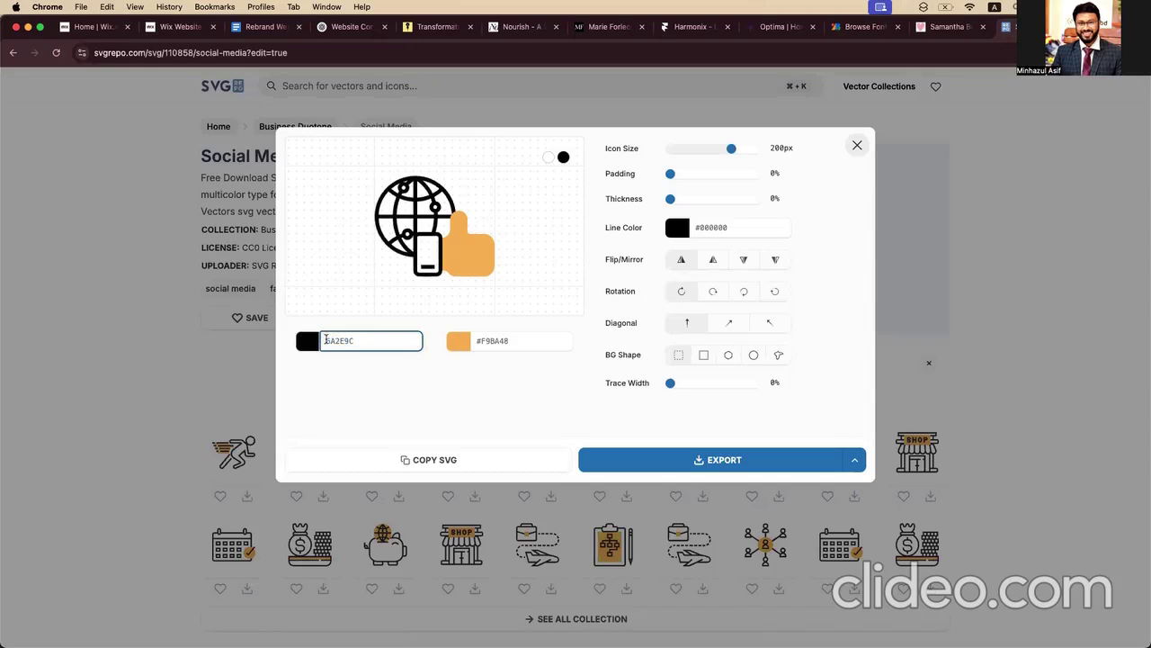
left_click(326, 340)
type("#")
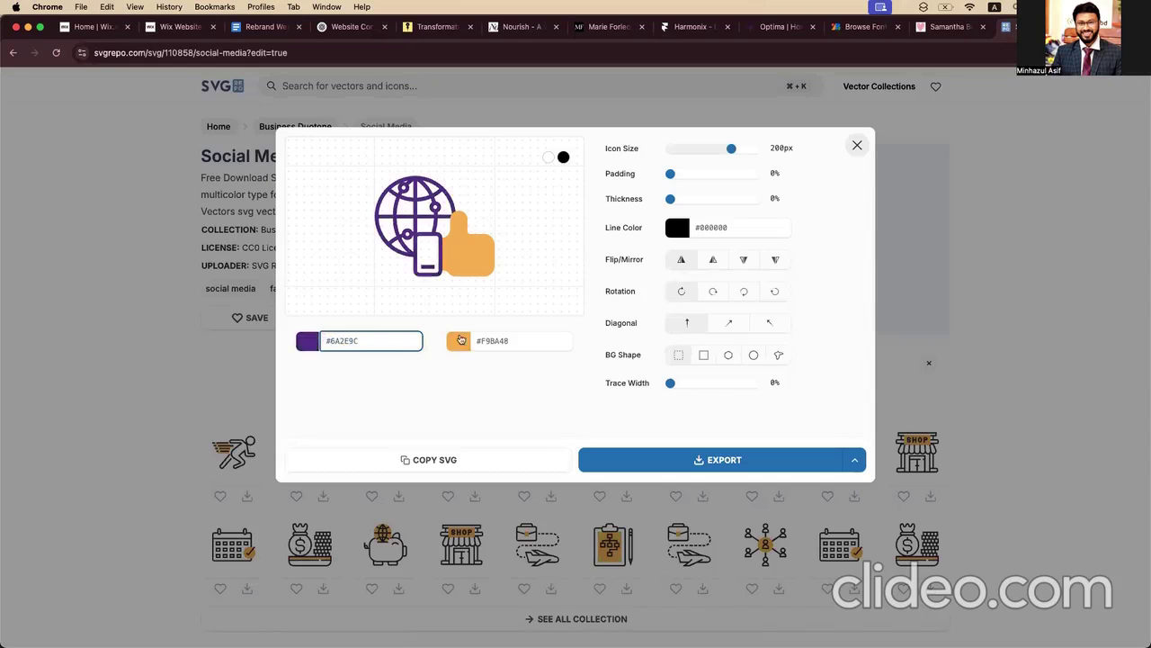
Step: Return to the rebrand document and copy the Gold accent hex code #D4AF37
left_click(180, 27)
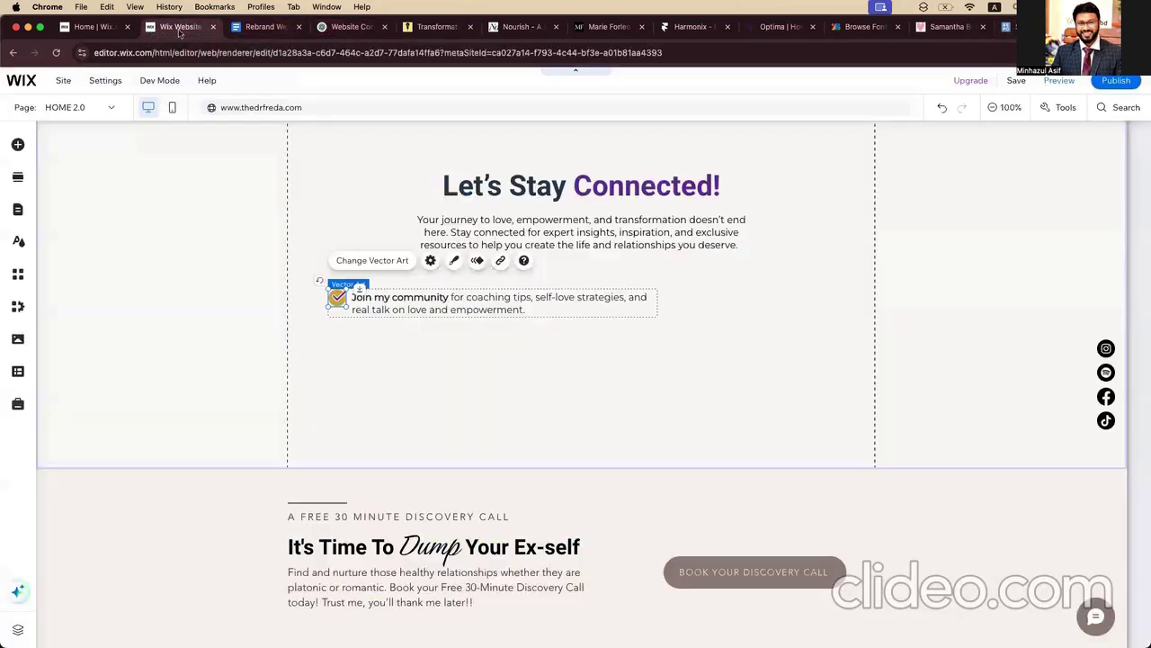
left_click(250, 26)
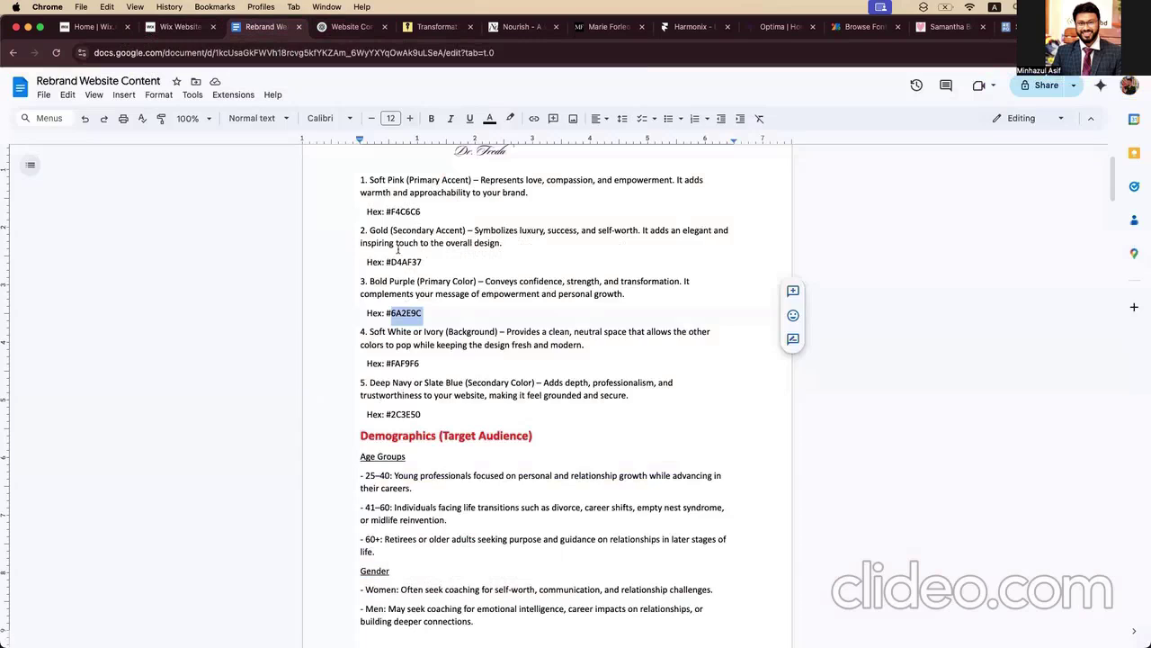
left_click_drag(387, 261, 421, 262)
key("super+c")
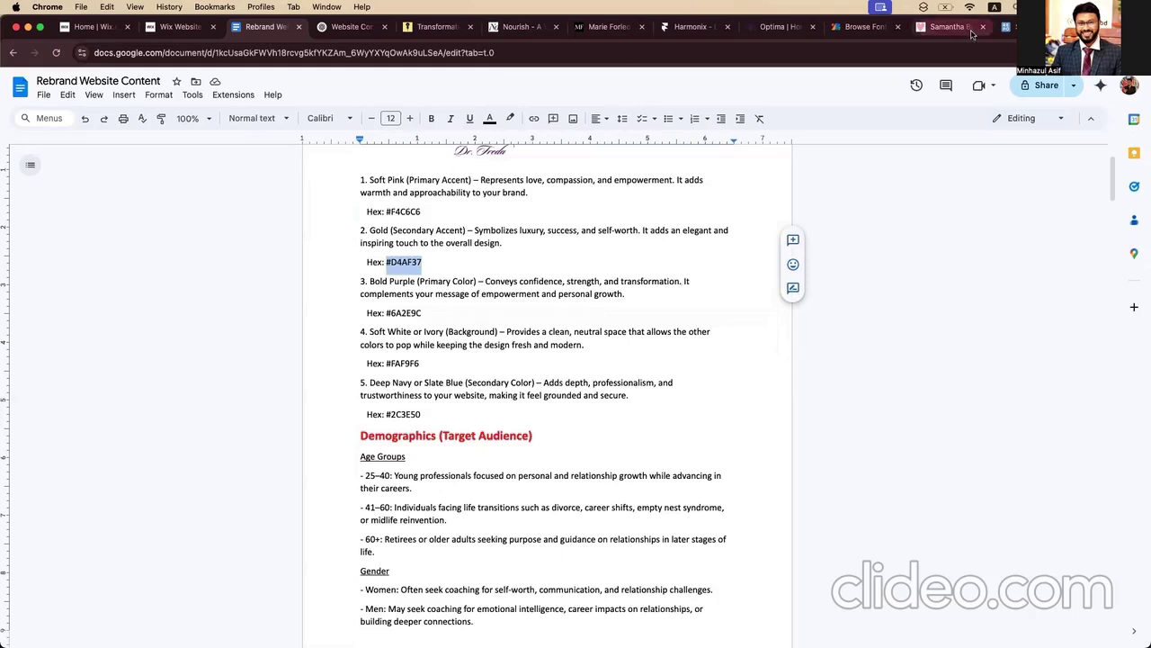
Step: Switch to SVG Repo, set the icon's orange thumb colour to #D4AF37, and export the recoloured icon
left_click(1006, 29)
left_click(513, 338)
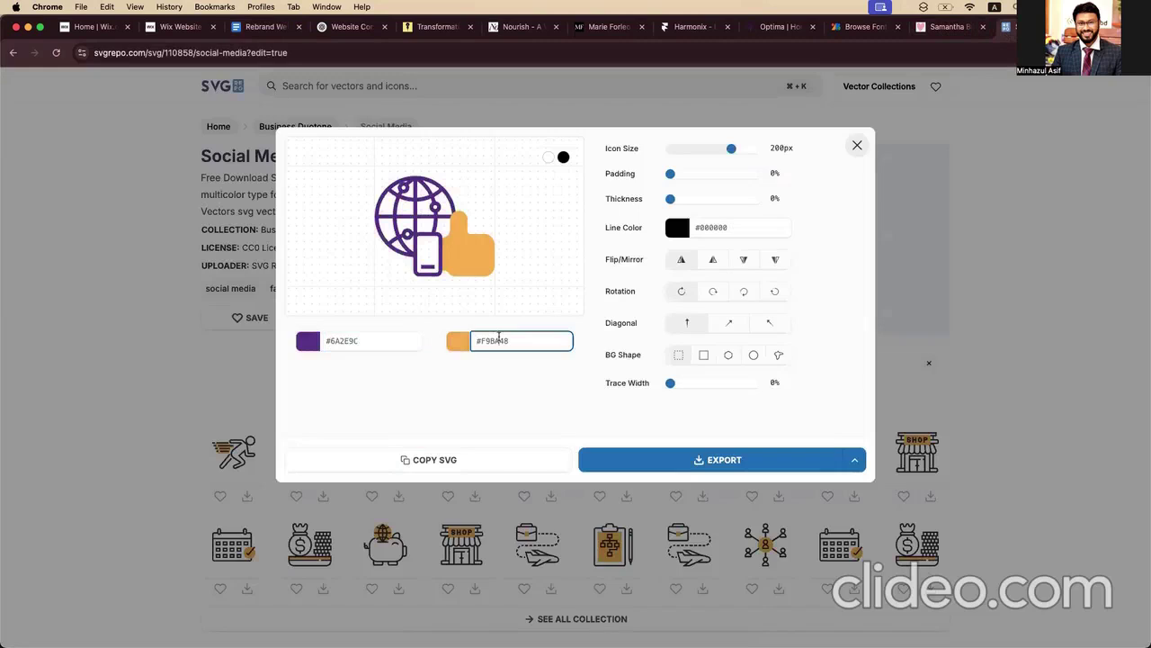
key("super+a")
key("super+v")
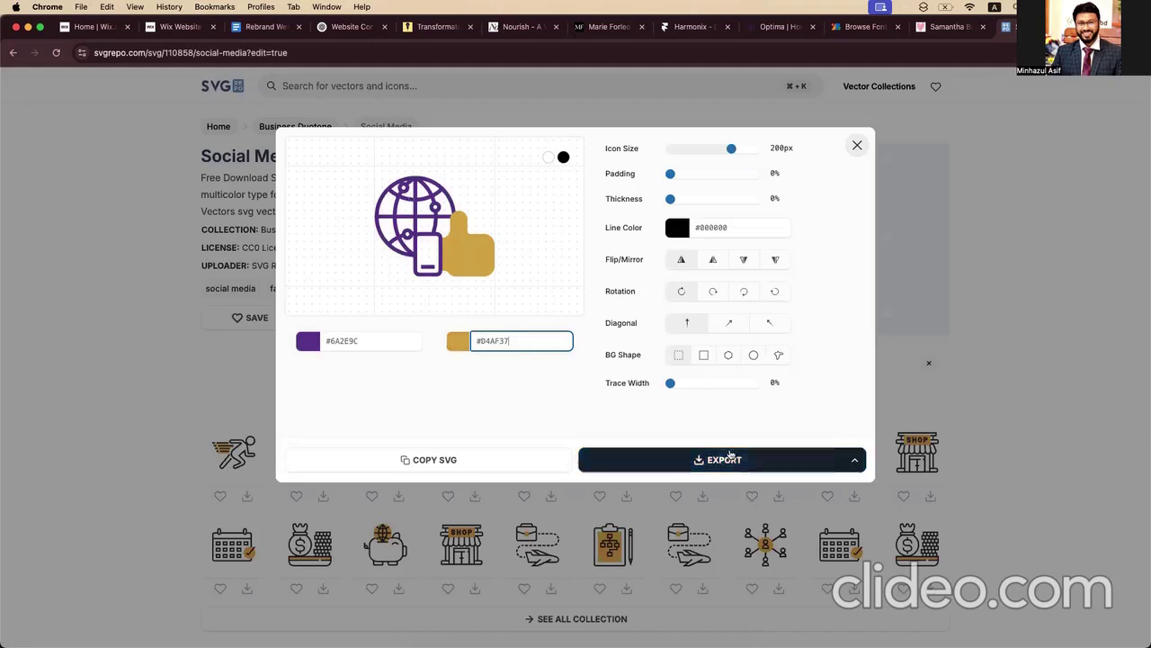
mouse_move(859, 464)
left_click(836, 467)
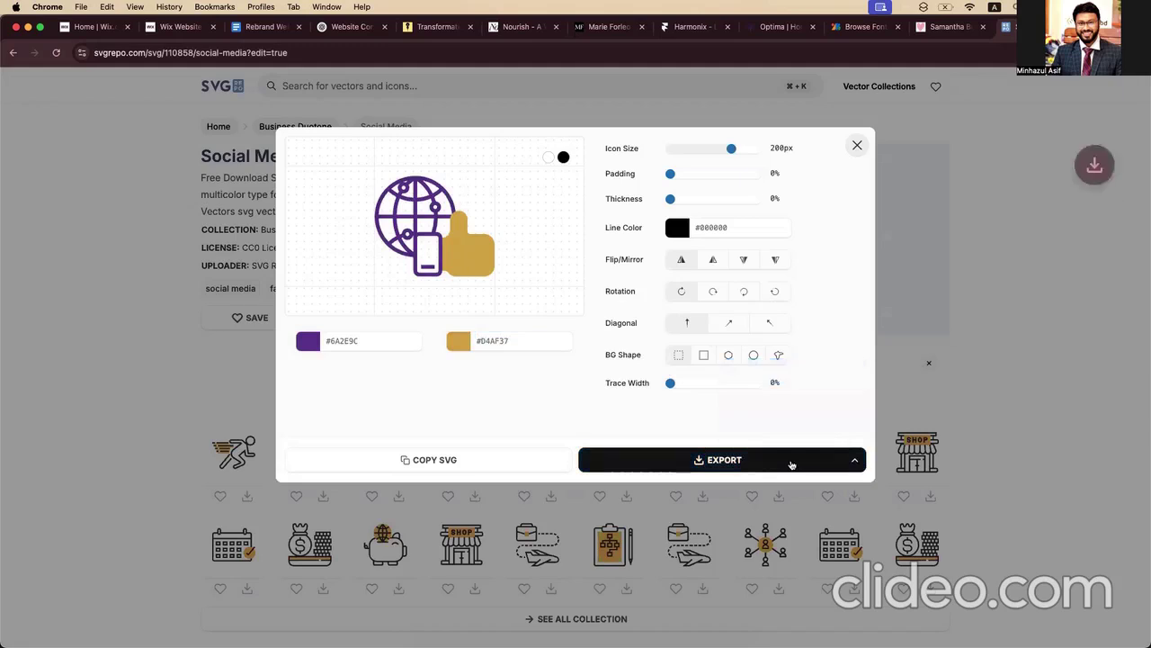
Step: Select "Subscribe" in the rebrand document's newsletter line, and return to SVG Repo to close the Social Media icon's editor
left_click(178, 26)
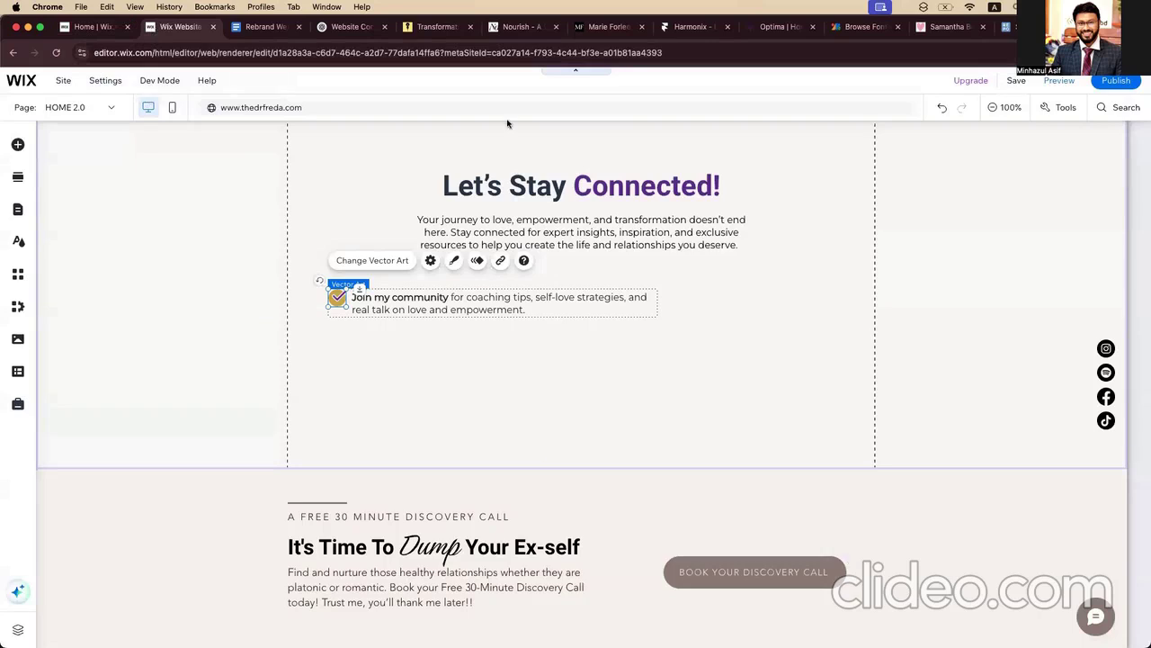
left_click(266, 27)
scroll(389, 351, "down", 20)
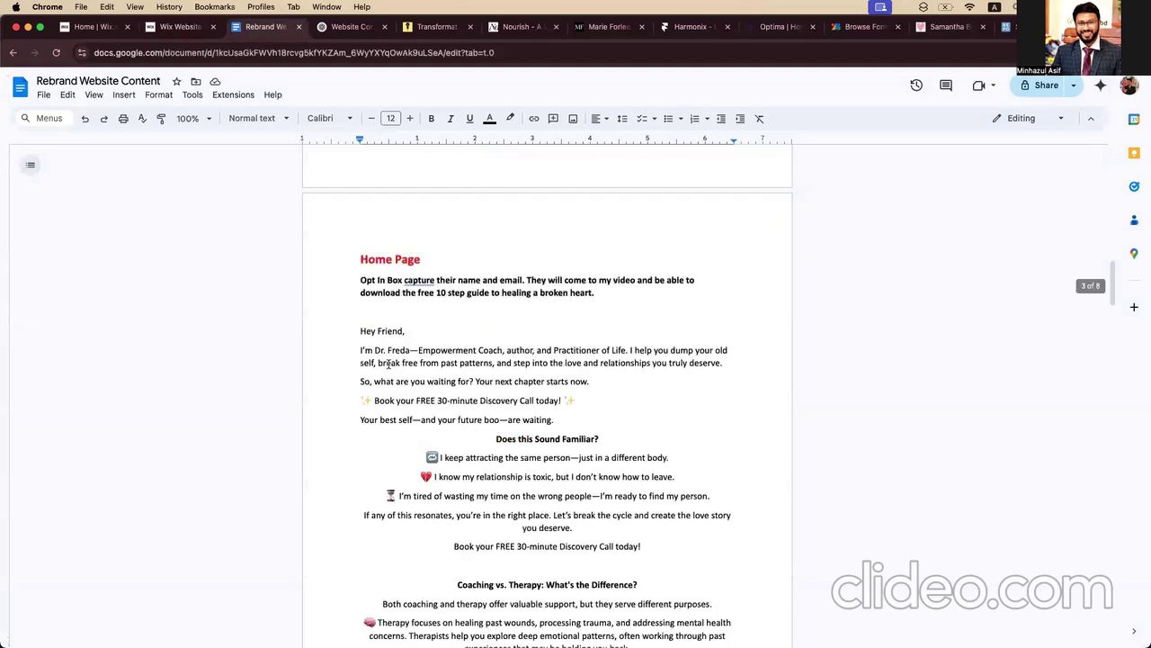
scroll(388, 363, "down", 8)
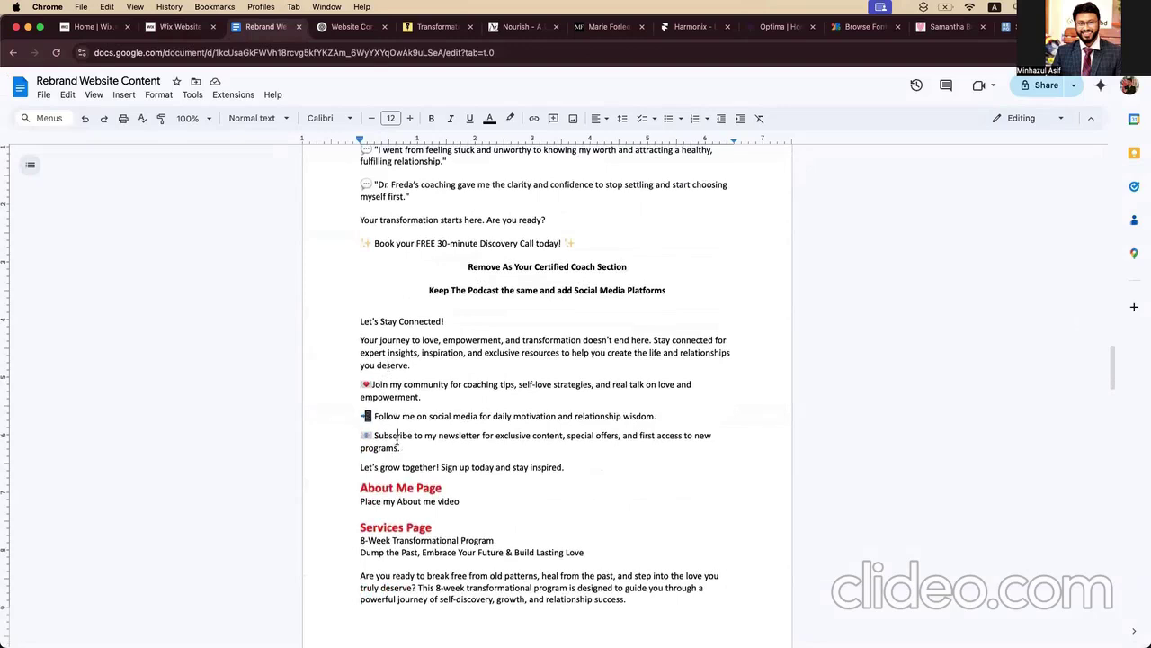
double_click(397, 438)
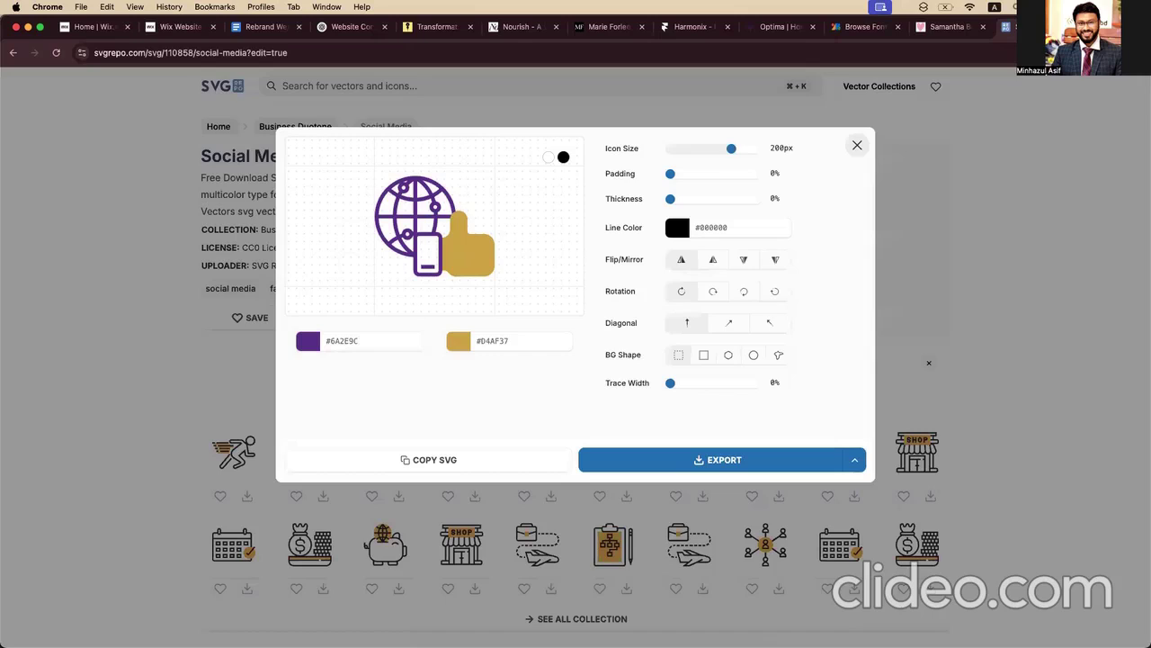
left_click(1006, 26)
left_click(858, 148)
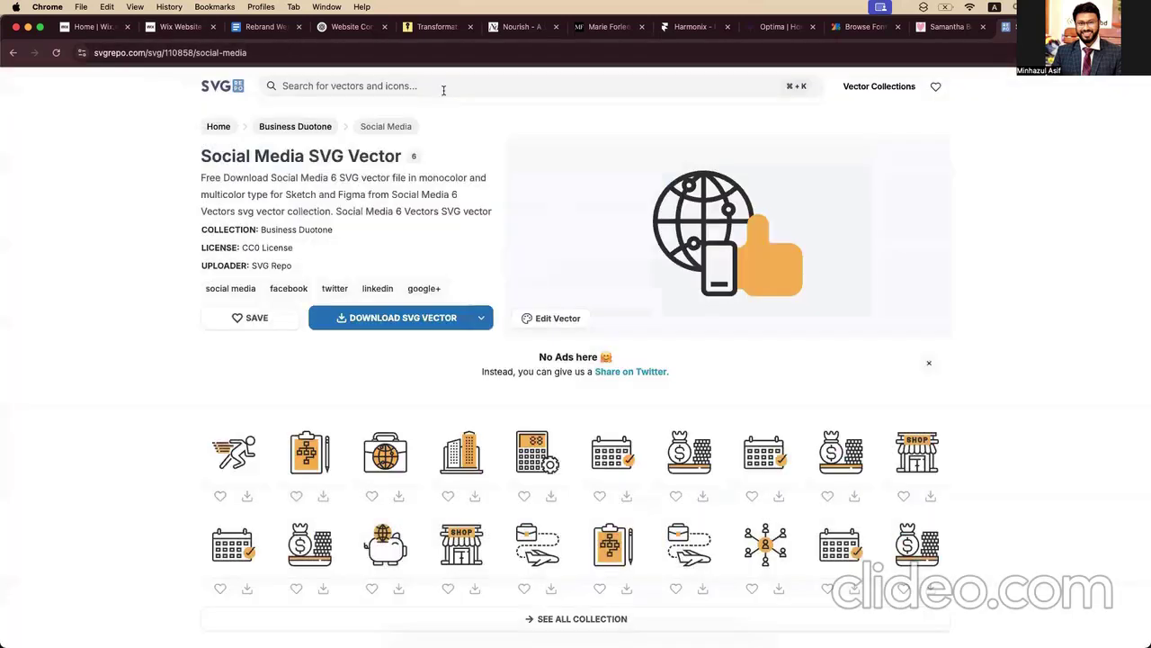
Step: Search SVG Repo for "subscribe" icons
left_click(445, 86)
type("subscribe")
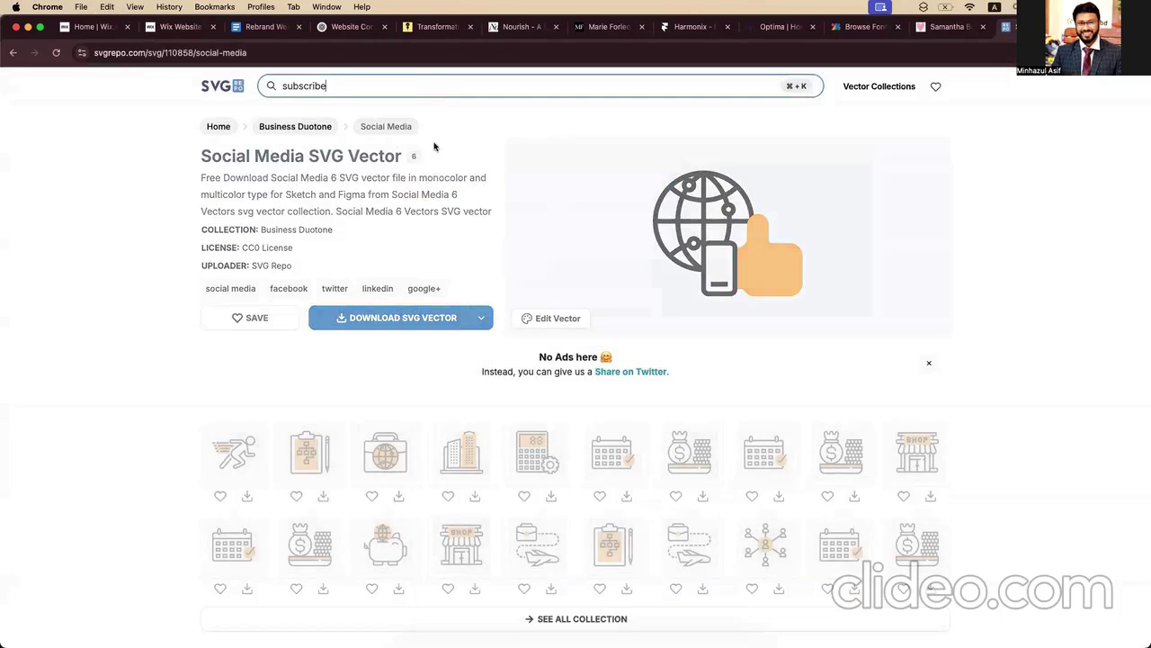
key("Return")
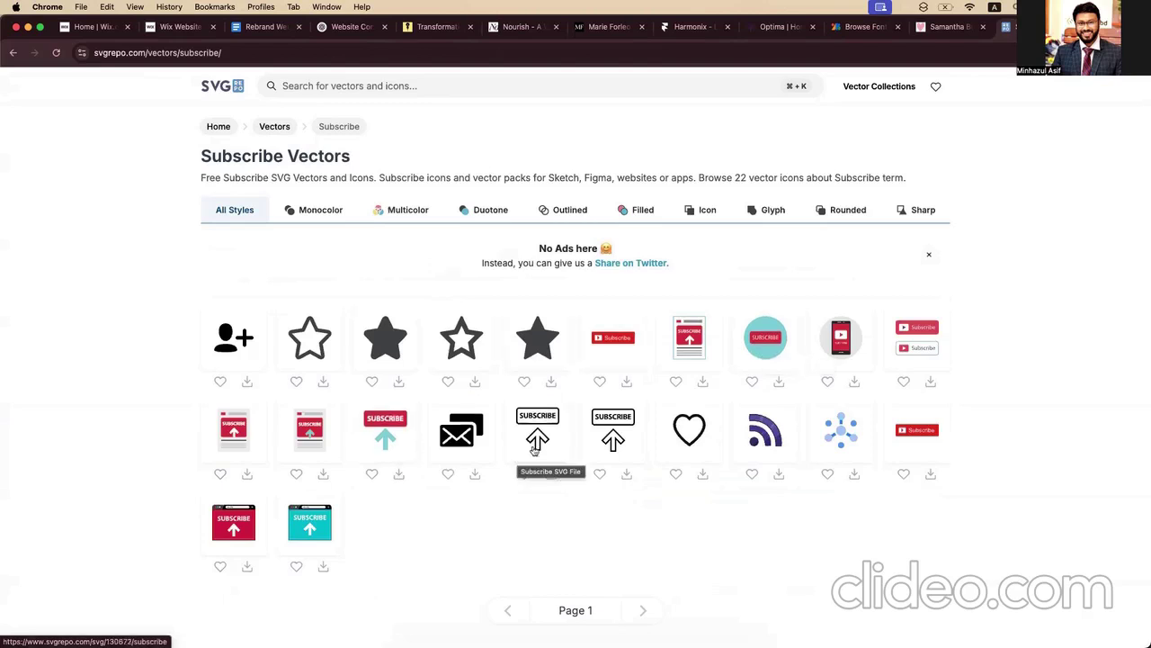
Step: Search for "envelop" and open the outlined two-tone Envelop, Mail, Closed icon in the vector editor
left_click(324, 87)
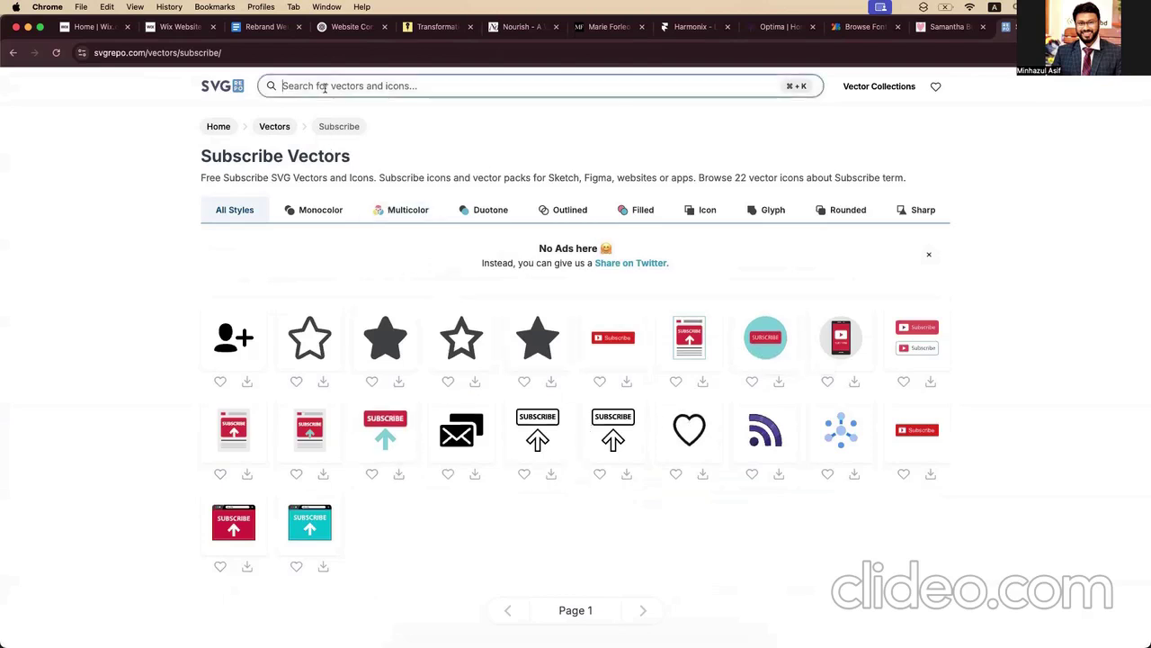
type("envelop")
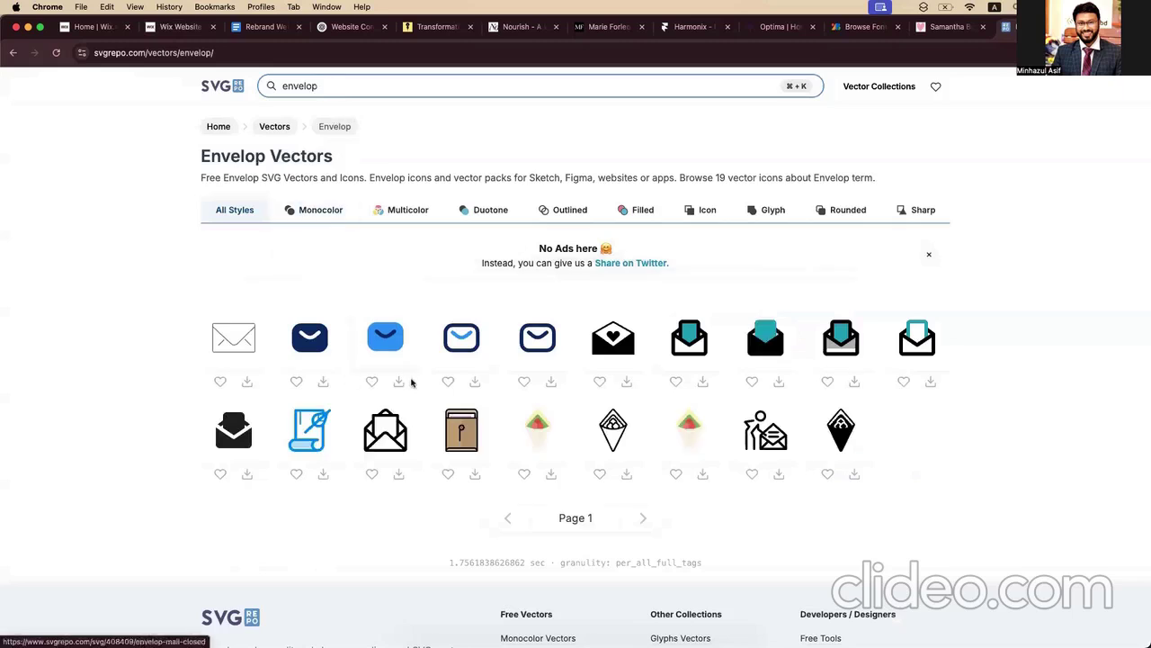
left_click(459, 340)
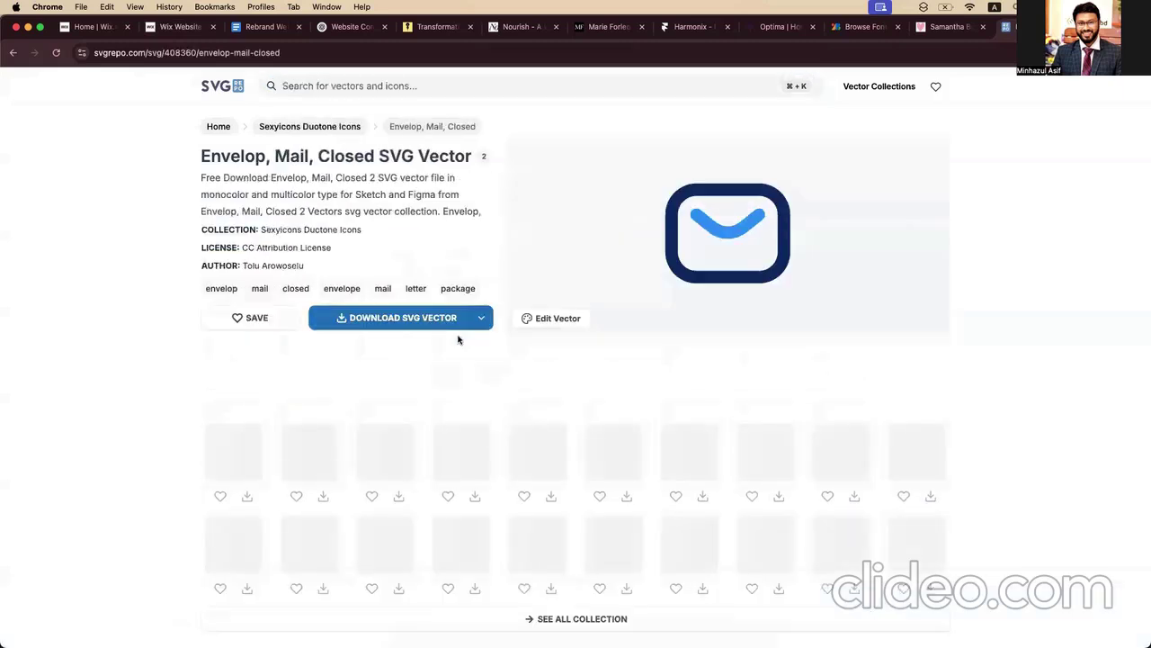
left_click(555, 318)
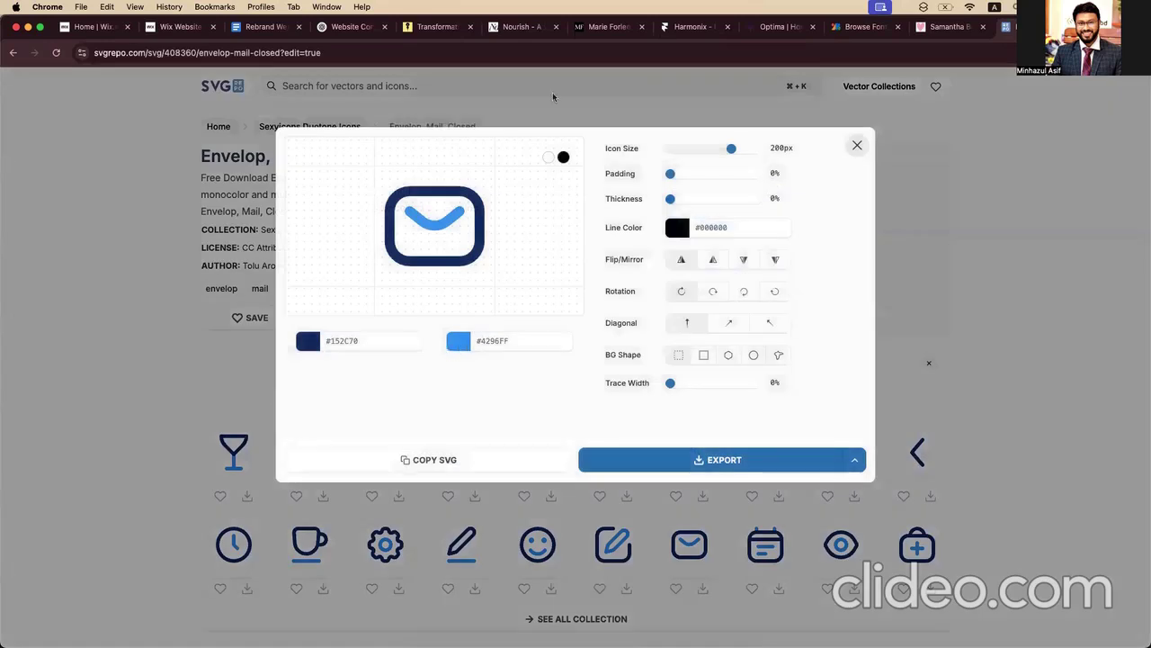
Step: Switch to the rebrand document and copy the Bold Purple primary colour's hex code #6A2E9C
left_click(127, 27)
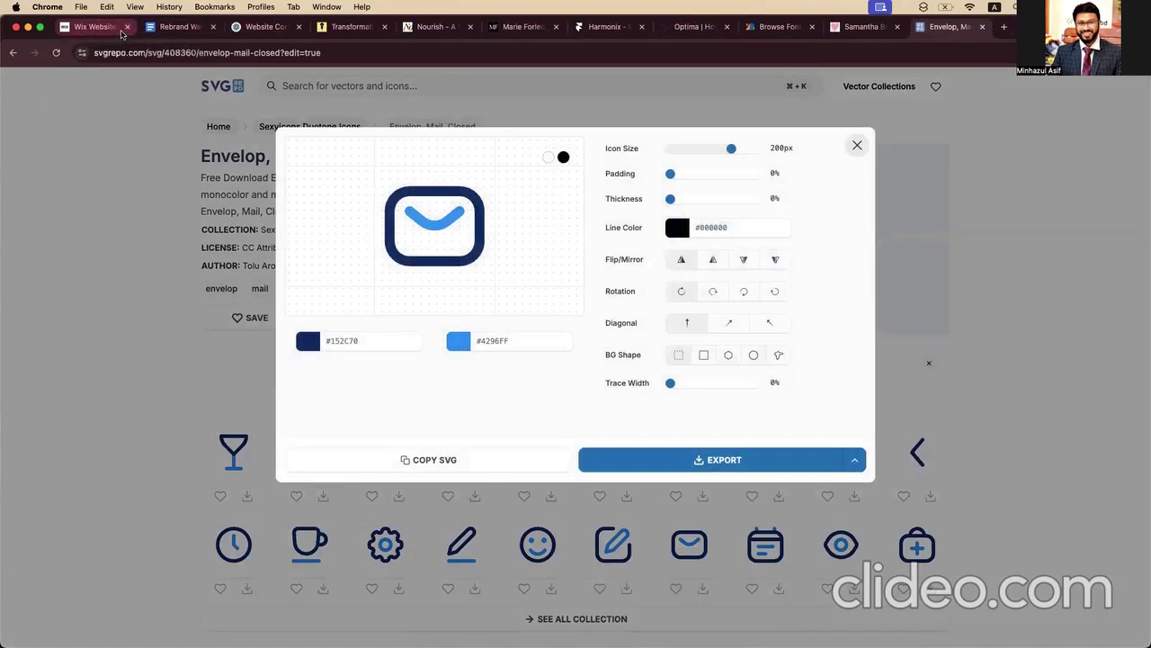
left_click(121, 33)
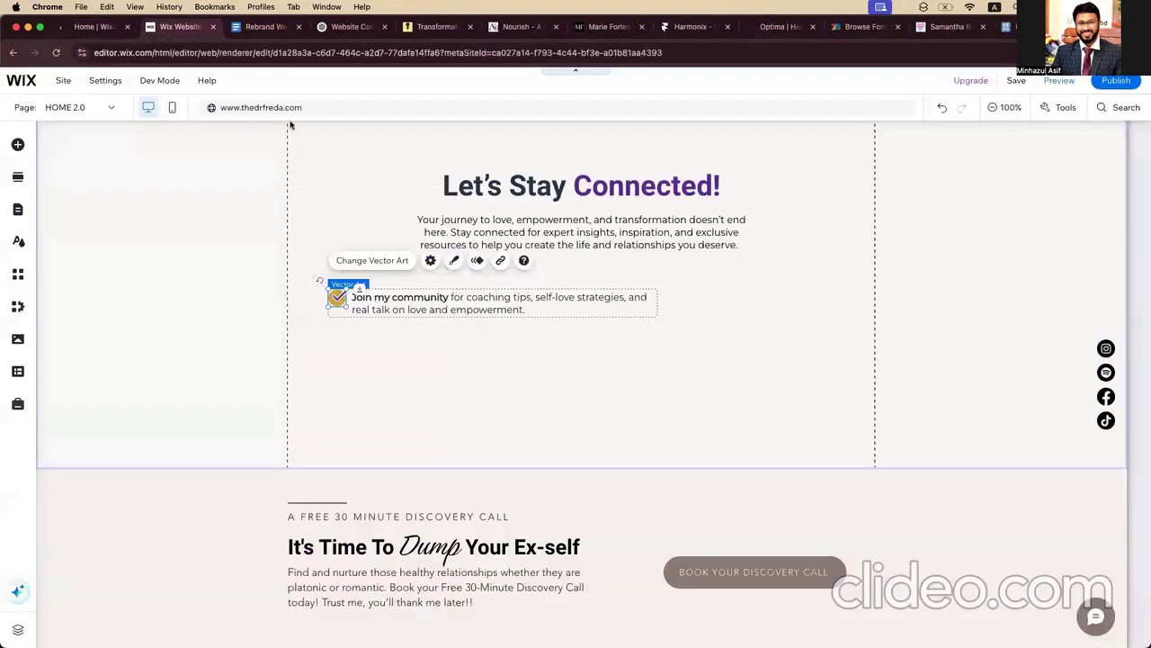
left_click(261, 27)
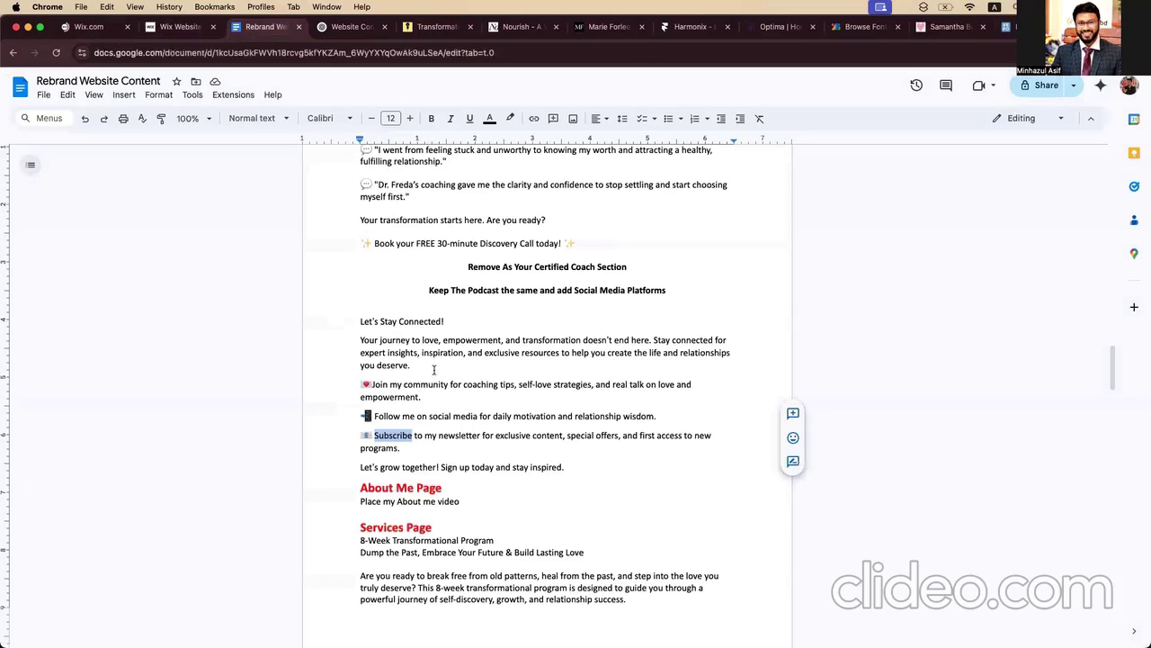
scroll(393, 441, "up", 15)
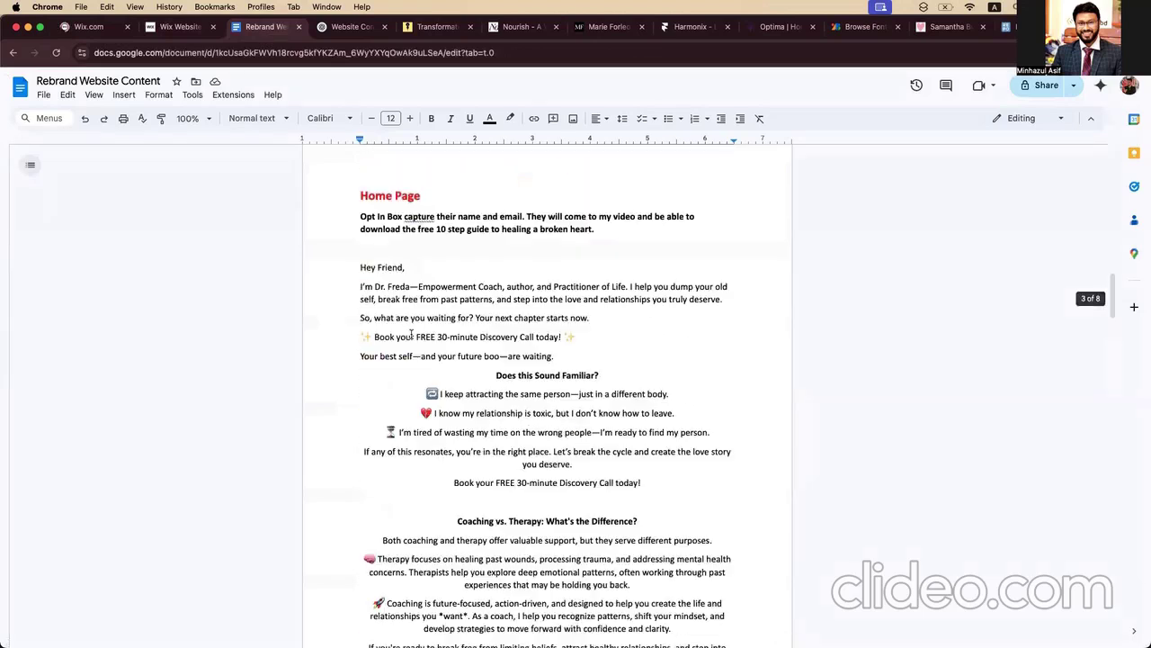
scroll(411, 335, "up", 15)
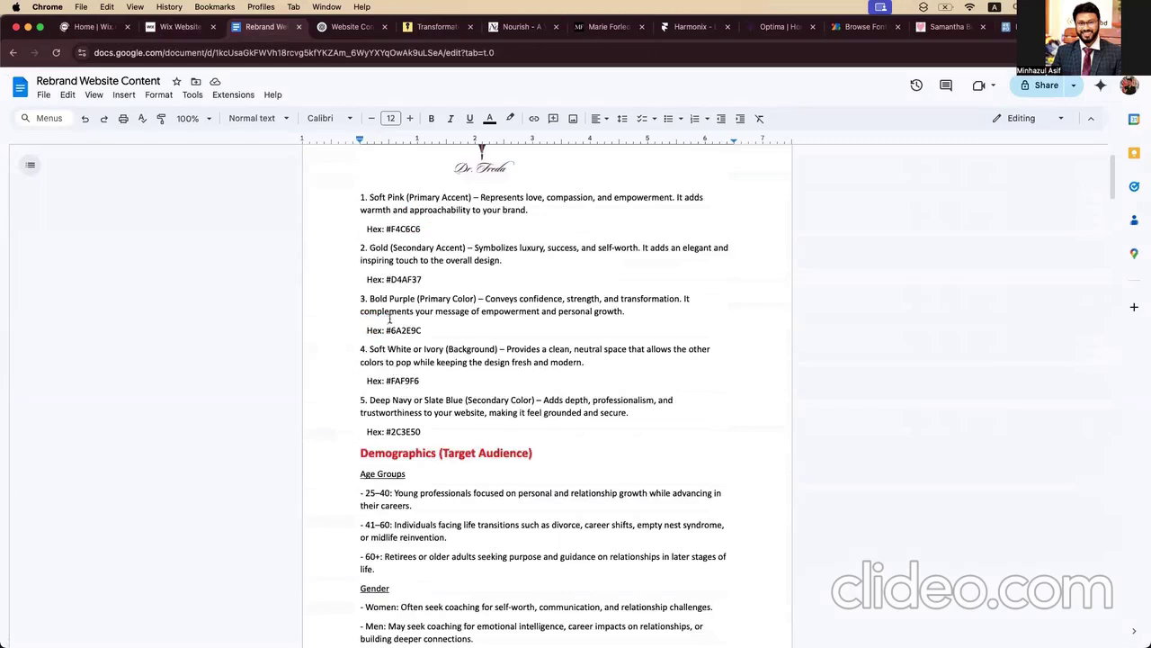
left_click_drag(420, 329, 385, 326)
key("super+c")
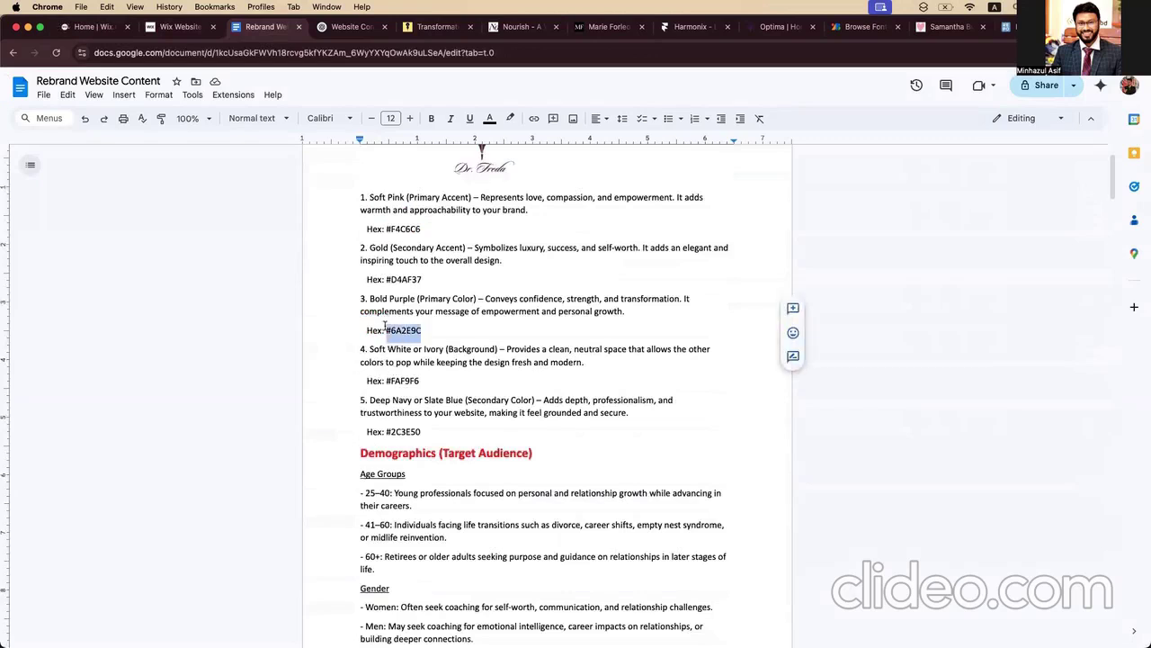
Step: Return to SVG Repo and select the hex value of the envelope icon's light blue flap for editing
left_click(1021, 27)
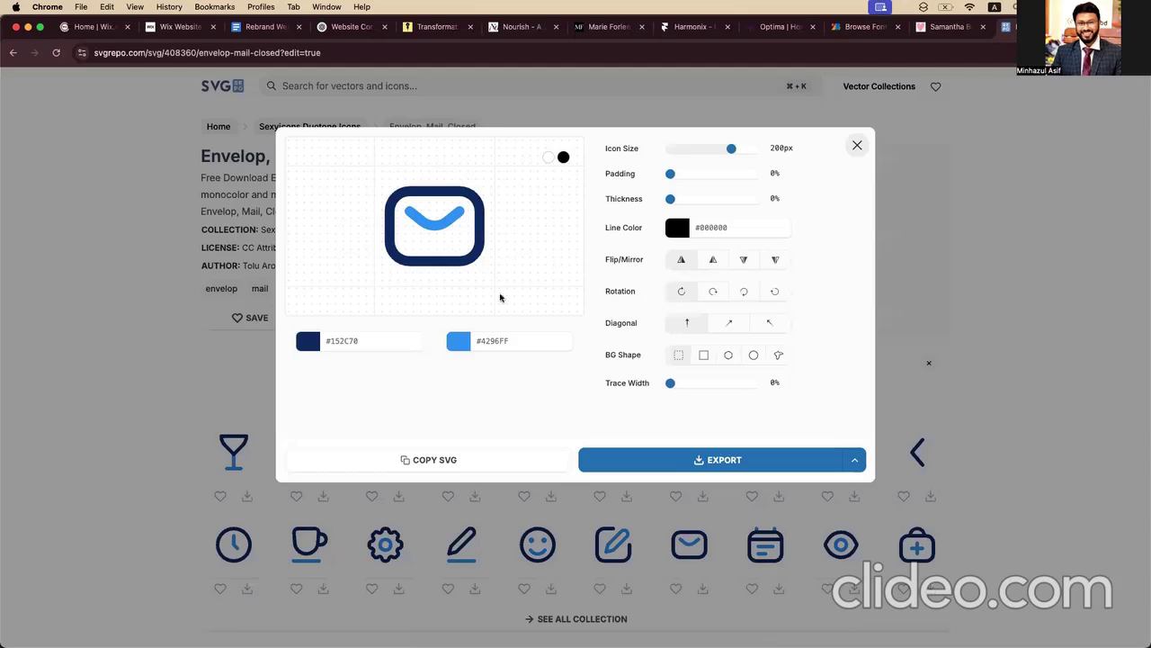
double_click(481, 340)
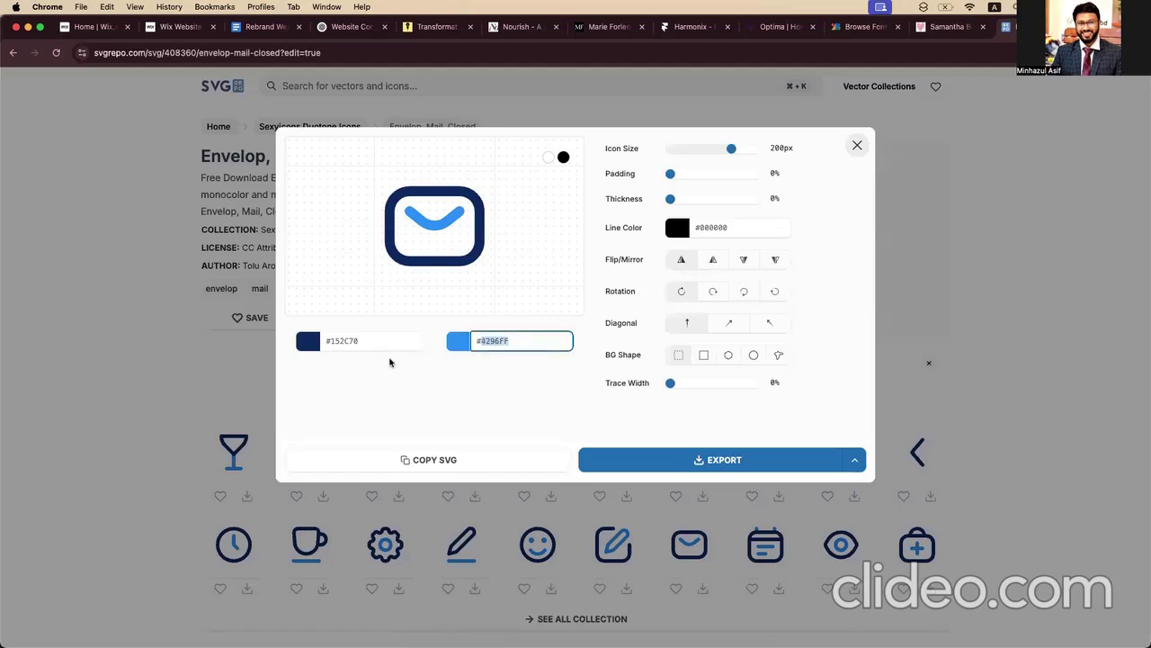
Step: Recolour the envelope icon's outline to #6A2E9C and its flap to #D4AF37, copying the gold hex code from the Rebrand Website Content document
double_click(349, 341)
key("super+v")
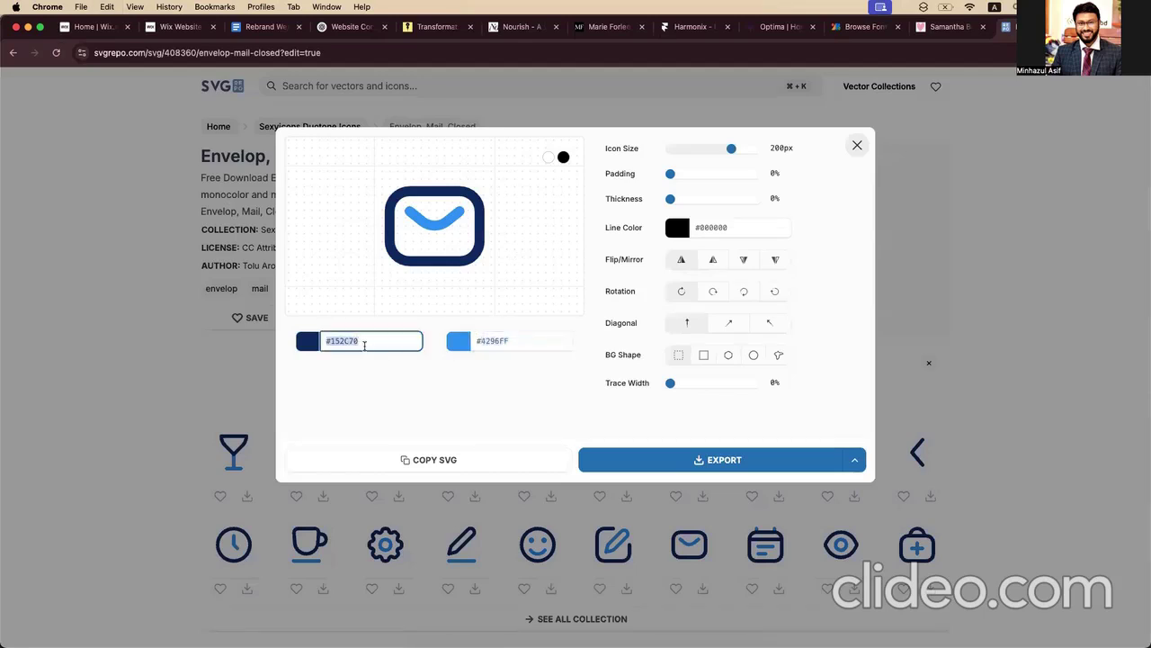
left_click(179, 27)
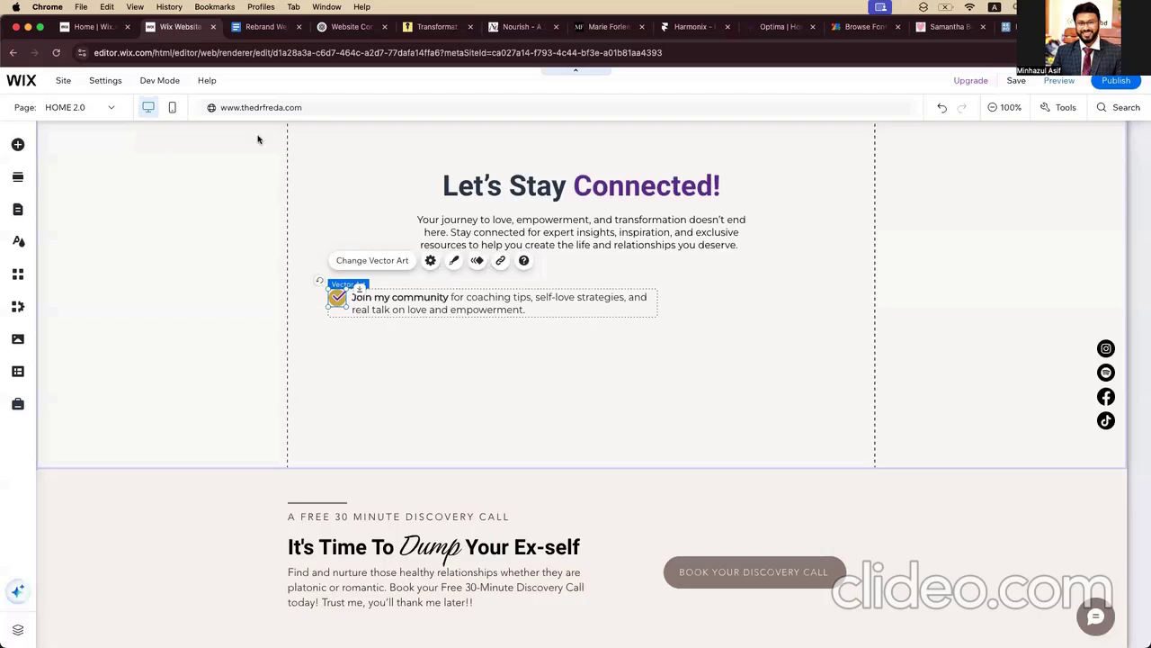
left_click(90, 26)
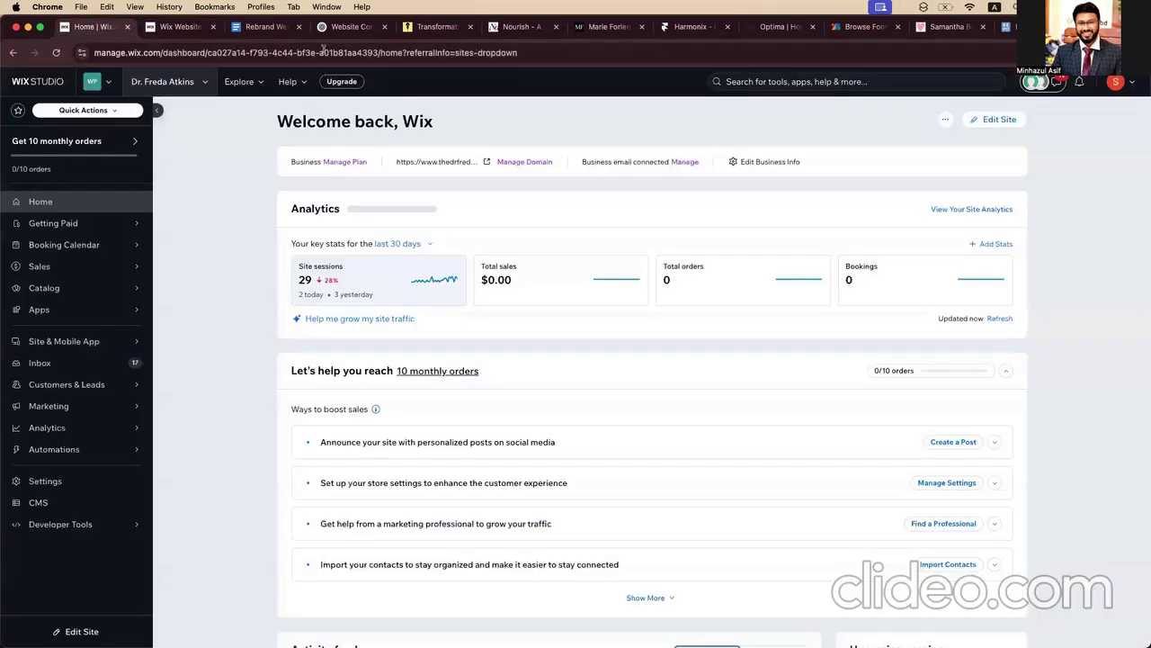
left_click(266, 27)
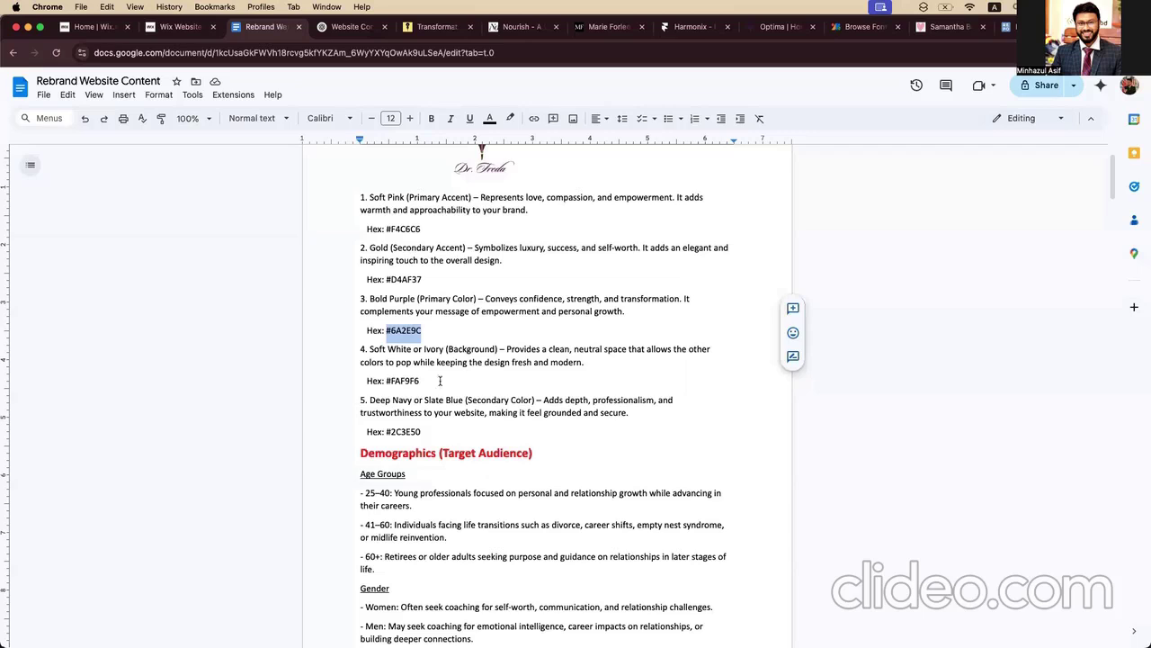
left_click_drag(387, 279, 421, 280)
key("super+c")
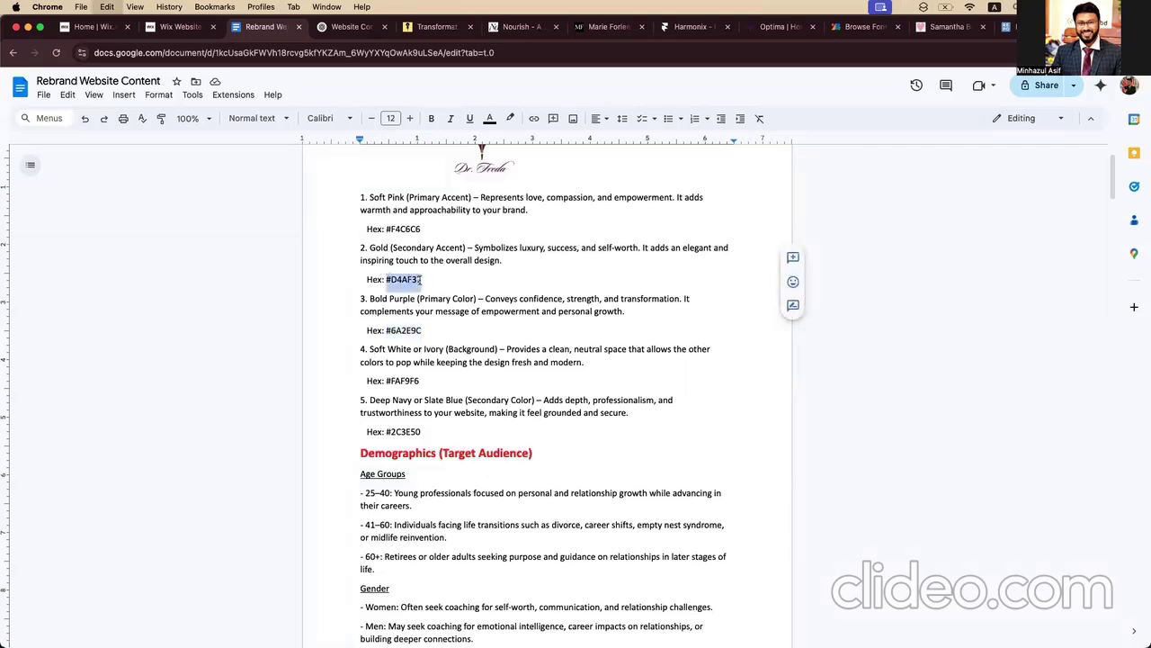
left_click(1009, 25)
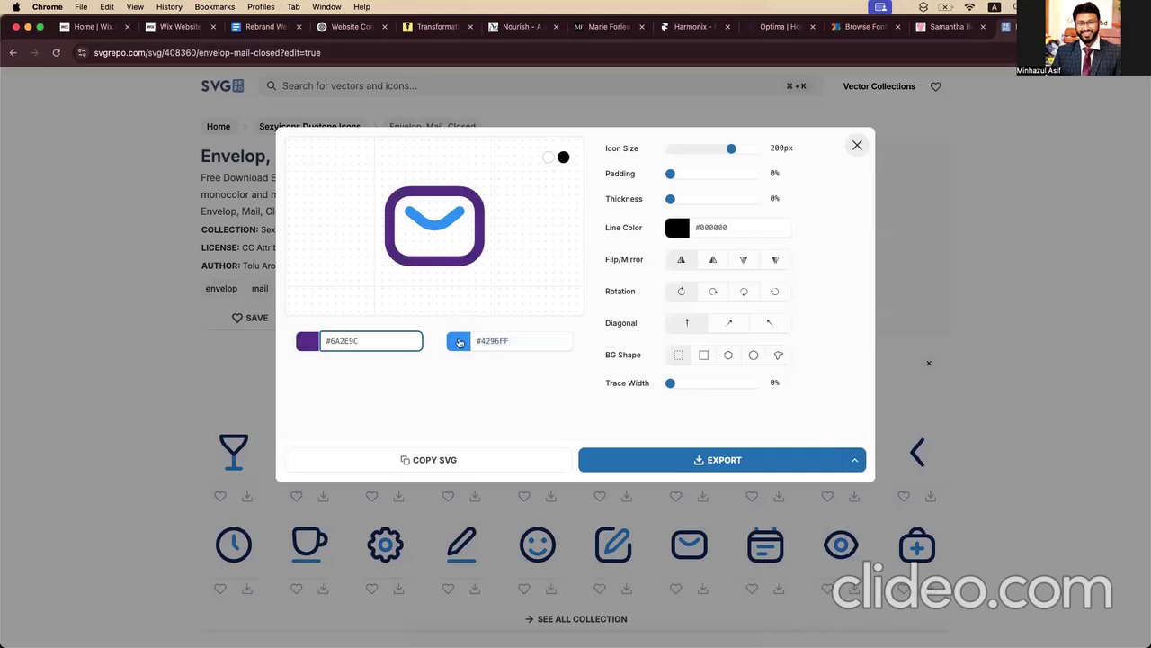
left_click(498, 337)
key("super+v")
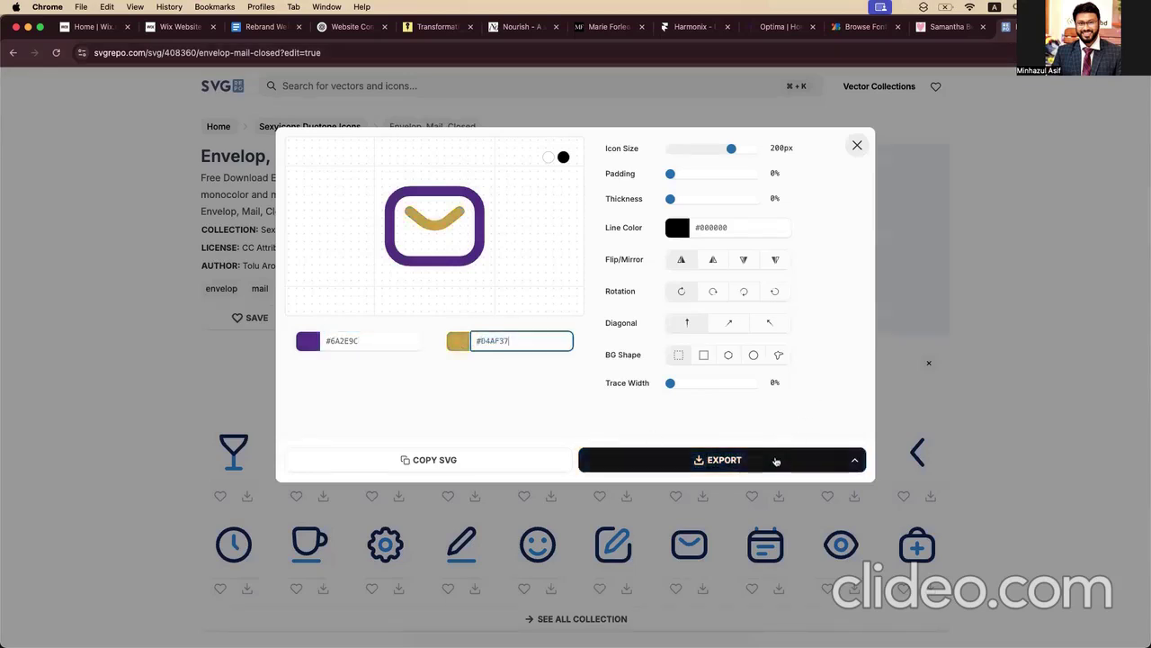
Step: Export the recoloured envelope icon as SVG and upload it to the Wix site files through the community line's vector art chooser
left_click(776, 460)
left_click(175, 27)
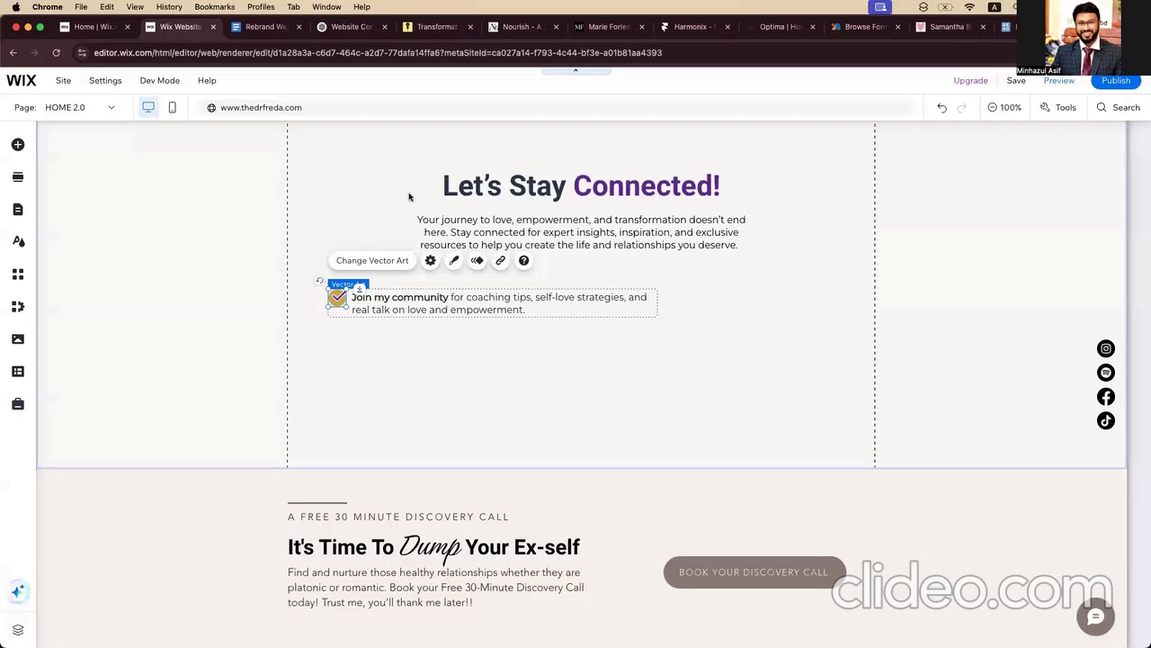
left_click(394, 261)
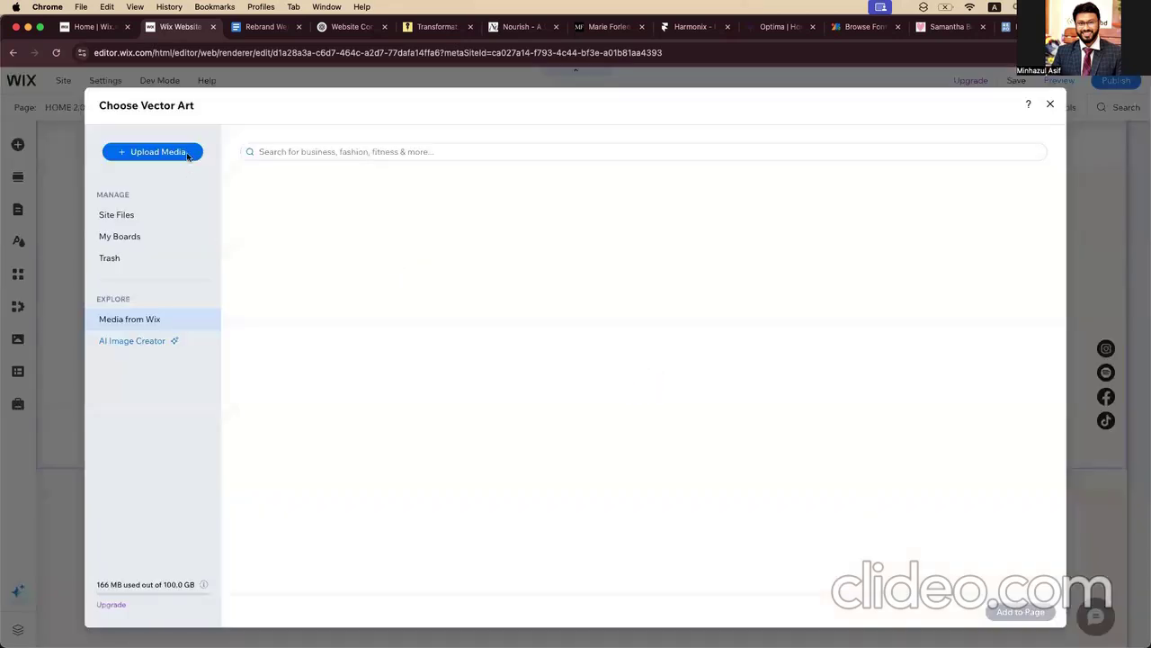
left_click(180, 151)
left_click(1027, 53)
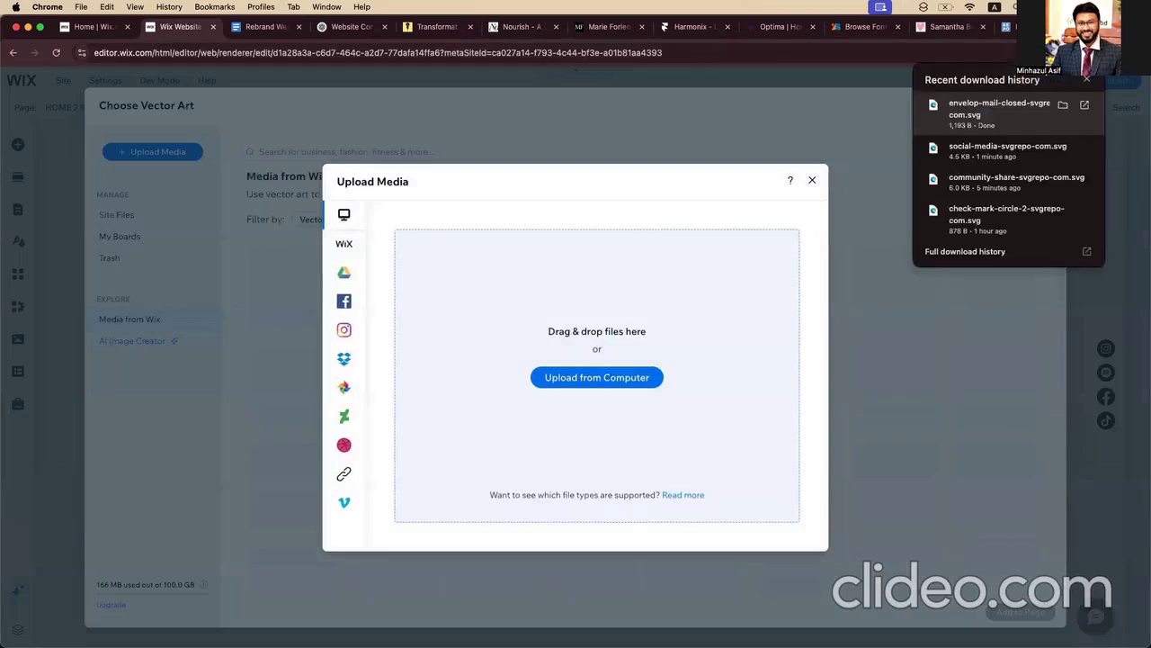
left_click_drag(981, 185, 670, 301)
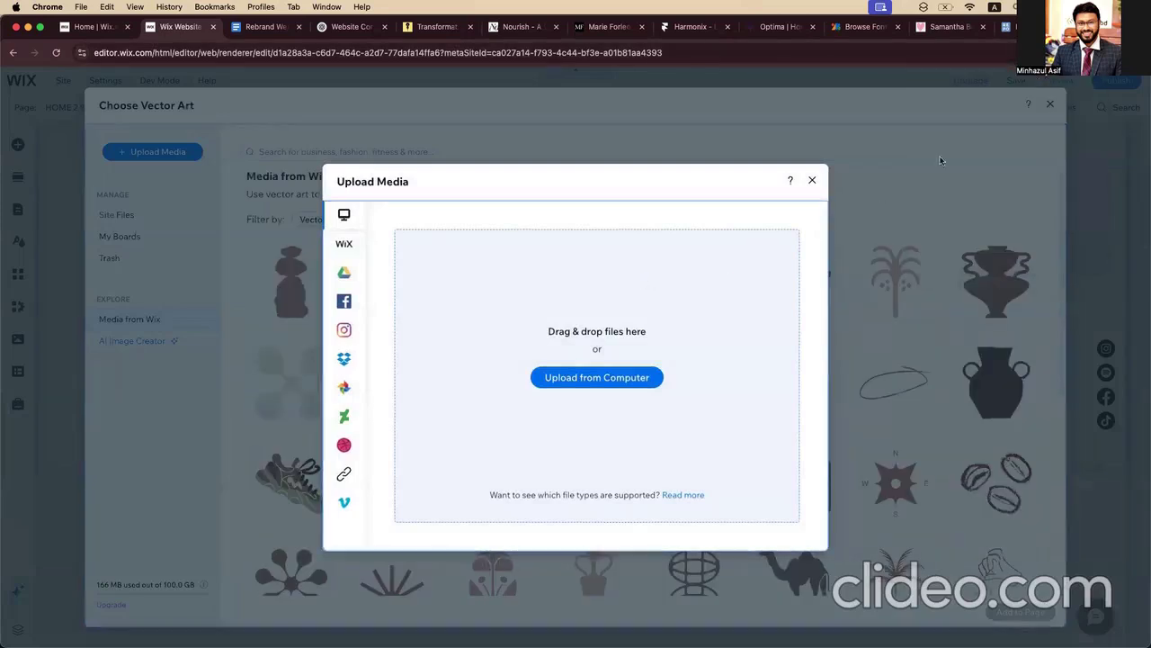
left_click(1027, 52)
left_click_drag(987, 146, 800, 216)
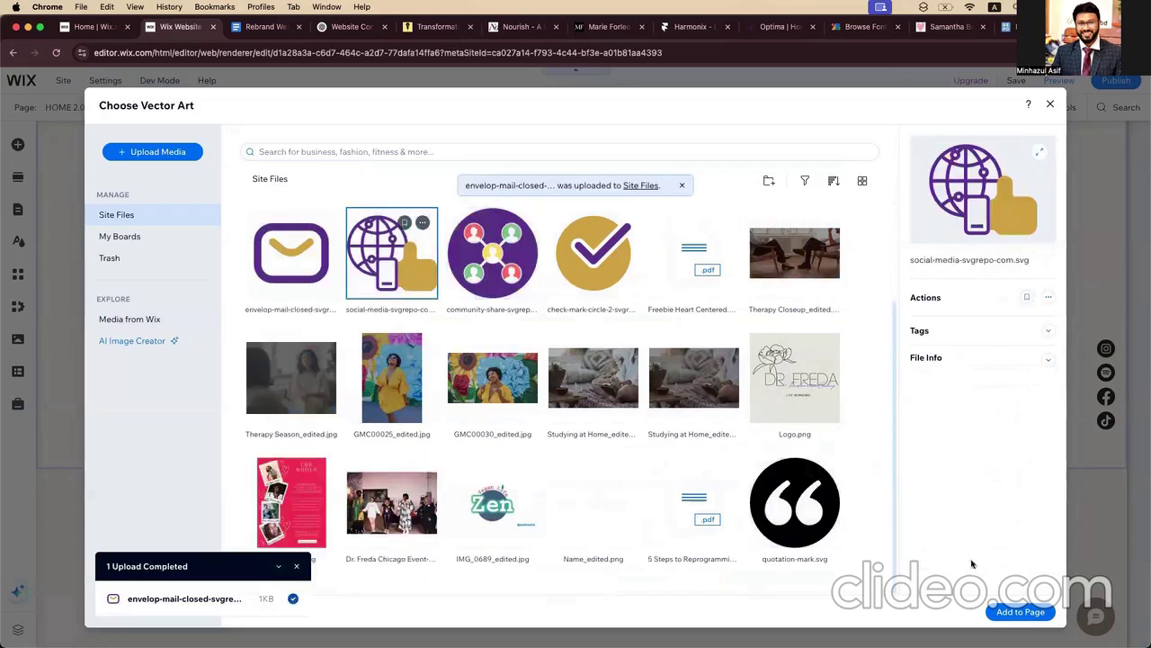
Step: Replace the check mark beside "Join my community" with social-media-svgrepo-com.svg
left_click(1016, 614)
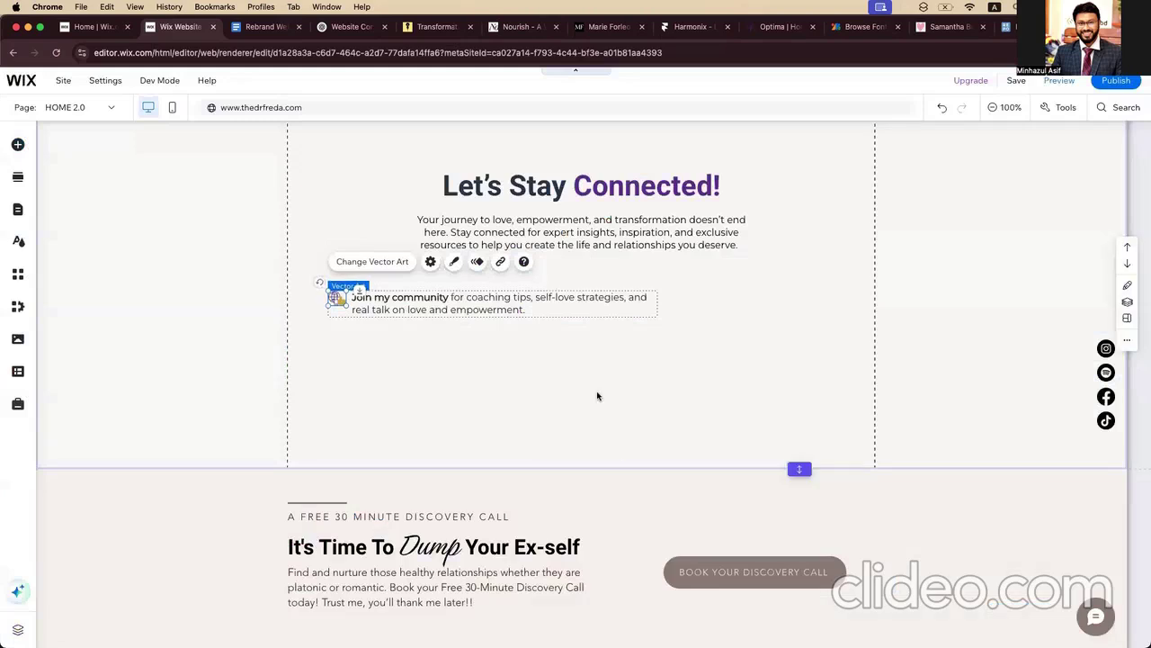
left_click(599, 394)
Step: Duplicate the "Join my community" icon-and-text group and place the copy just below the original
left_click(422, 300)
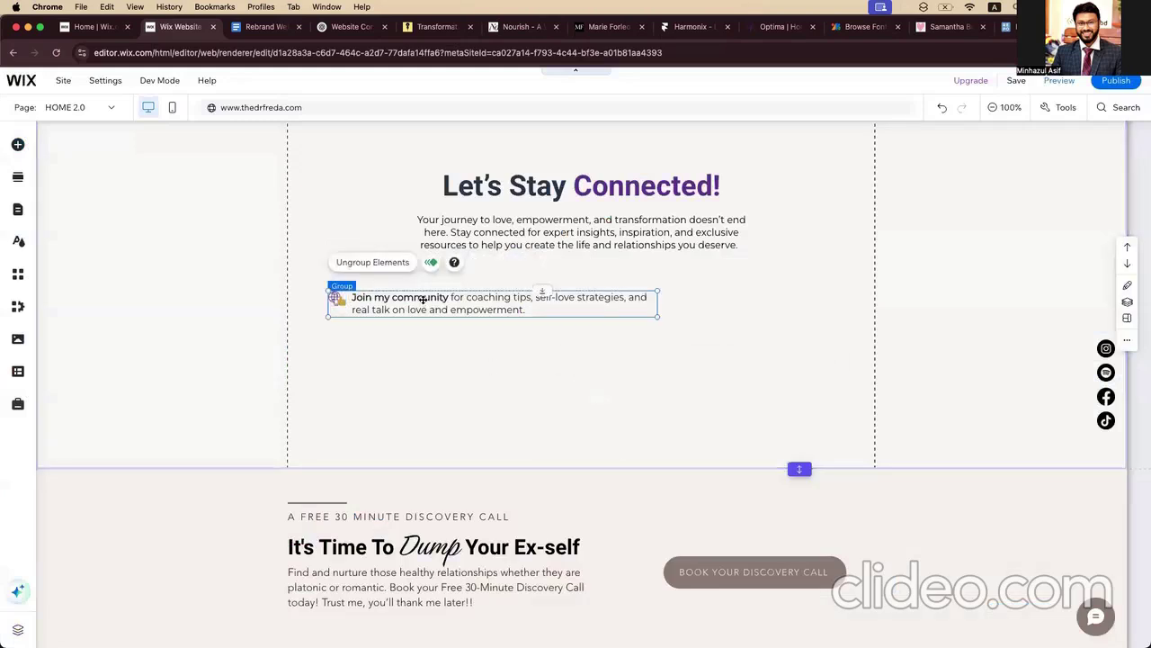
key("super+d")
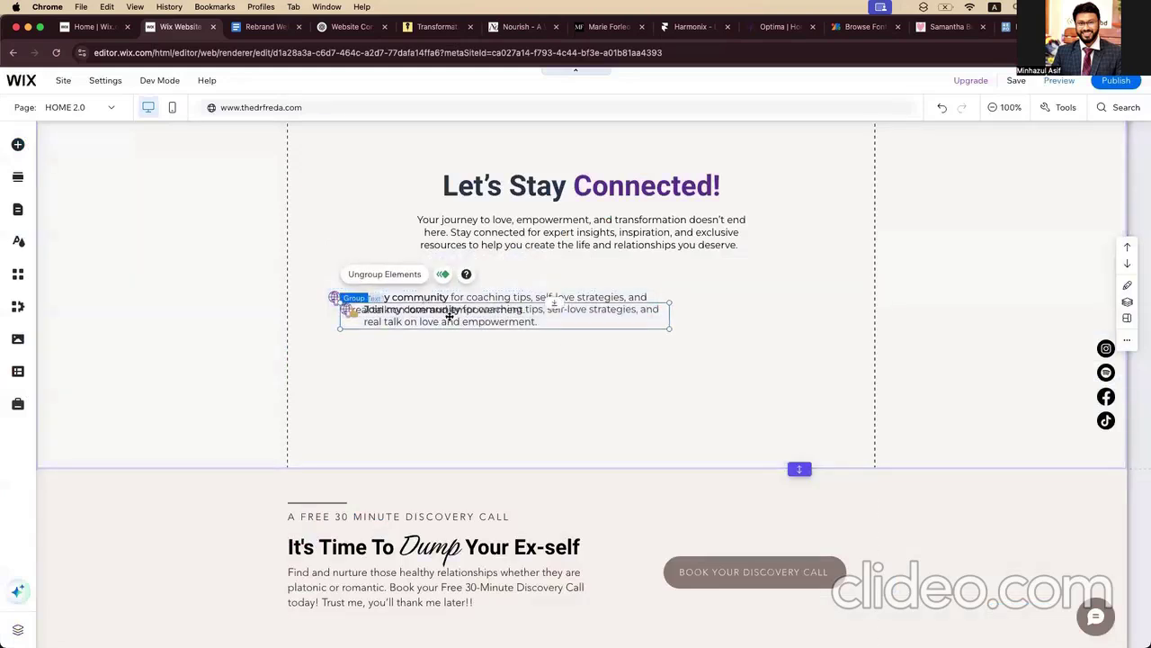
left_click_drag(450, 320, 440, 342)
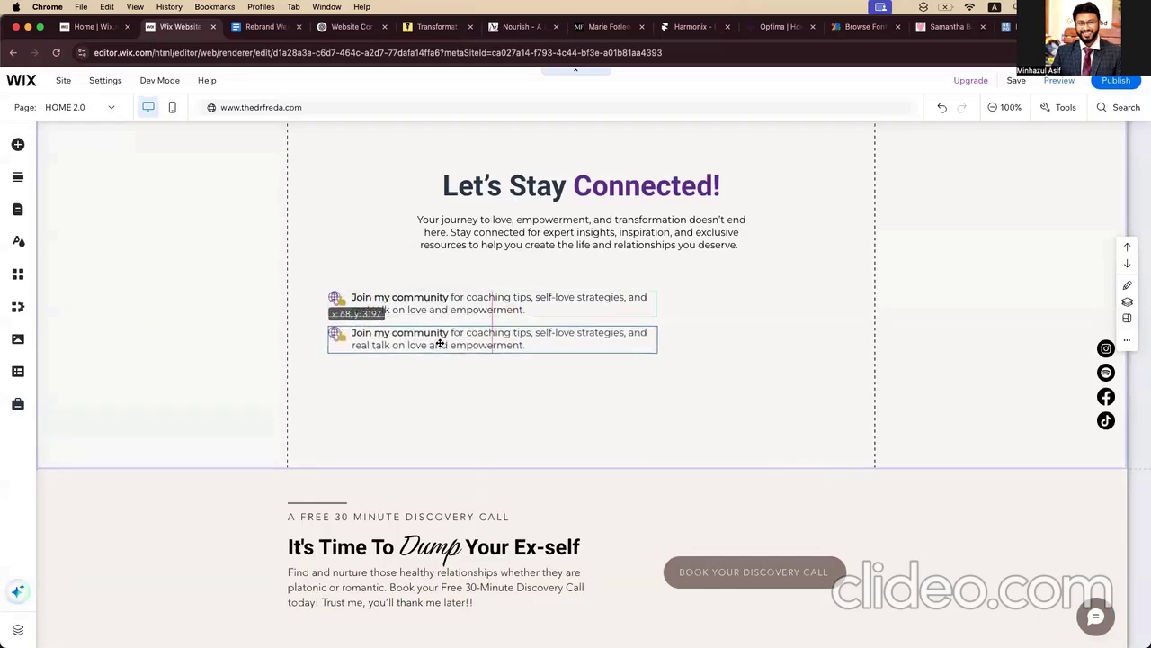
Step: Replace the duplicated group's text with "Follow me on social media for daily motivation and relationship wisdom." copied from the Rebrand Website Content document
left_click(265, 28)
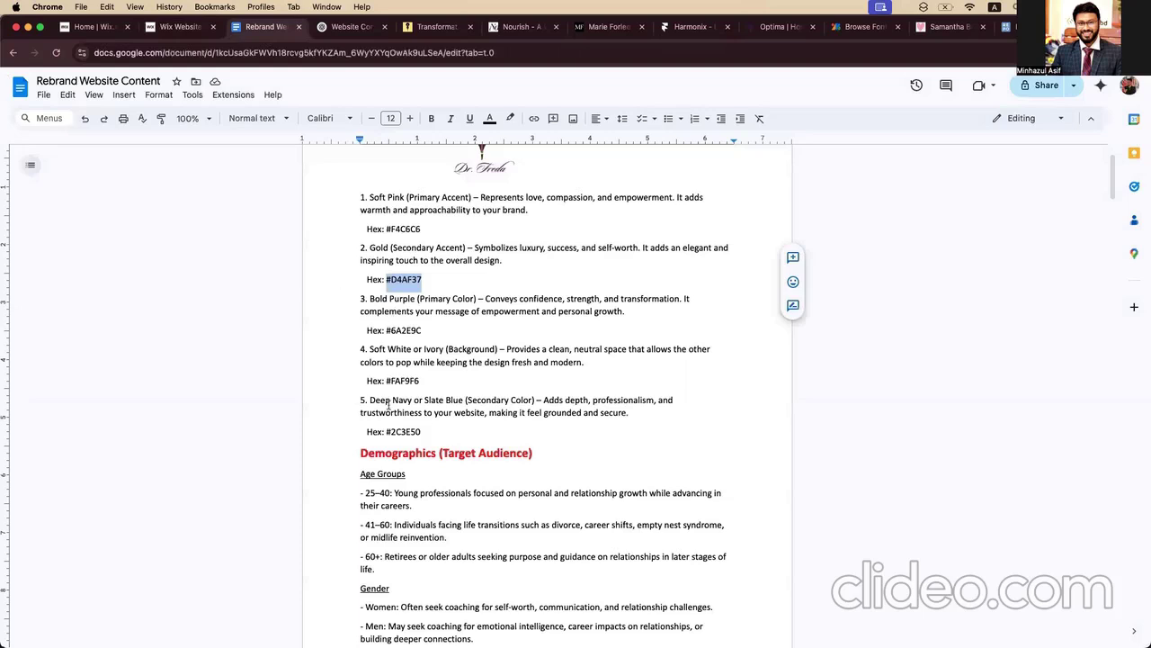
scroll(389, 407, "down", 20)
scroll(389, 411, "down", 20)
scroll(389, 417, "down", 4)
scroll(386, 412, "up", 8)
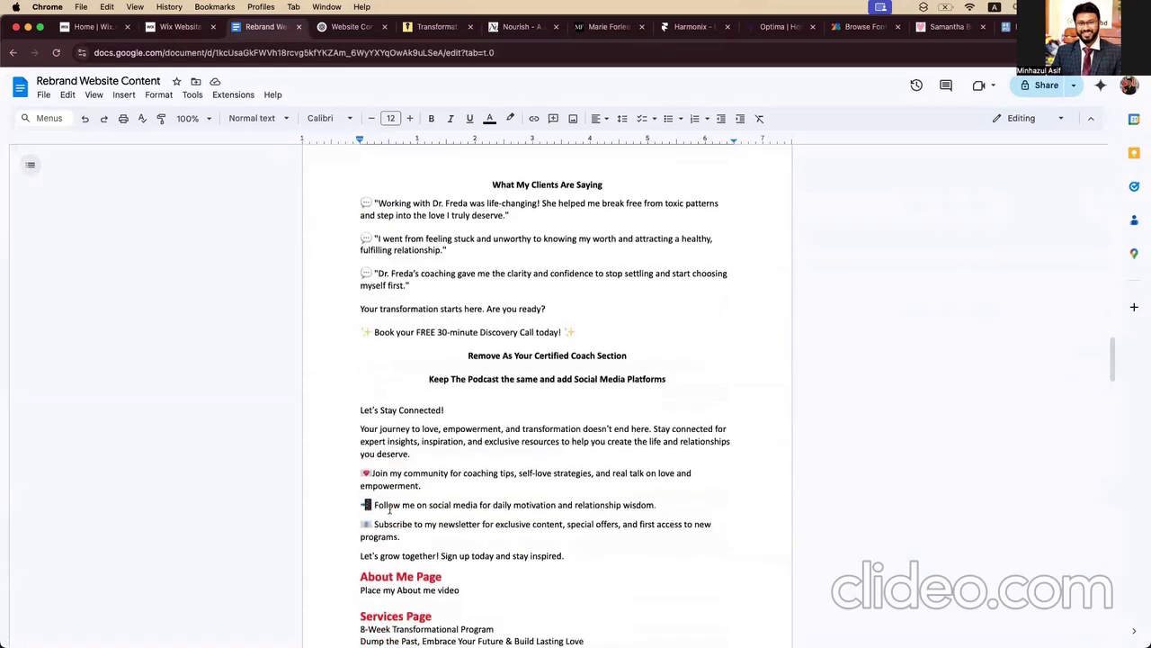
left_click_drag(371, 504, 655, 497)
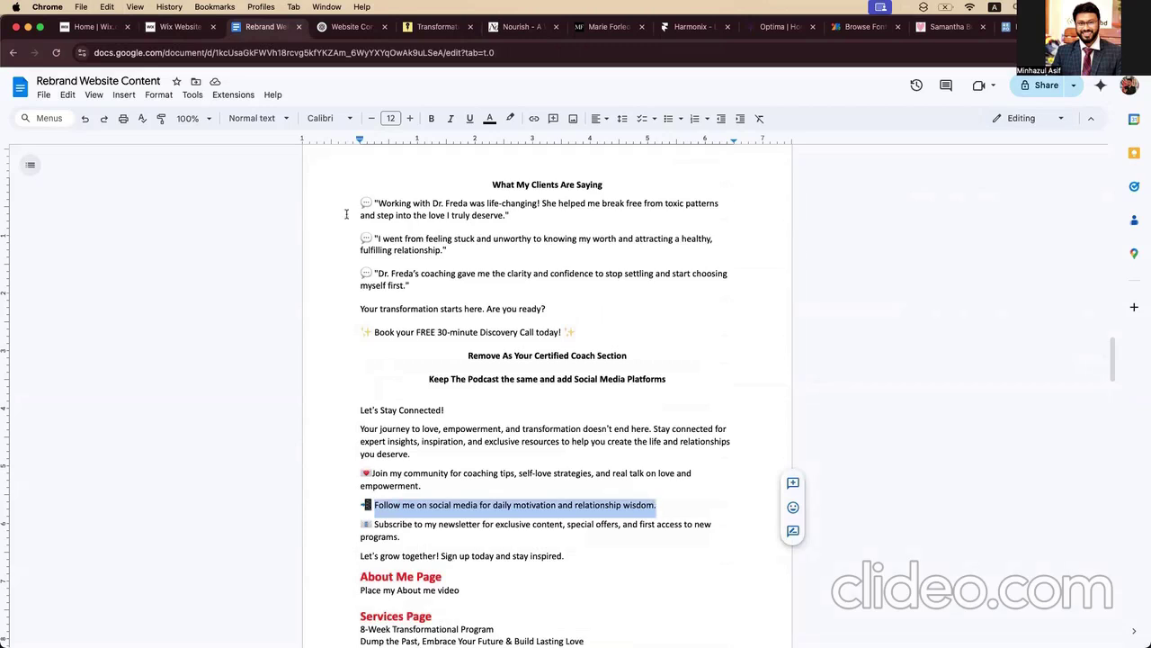
left_click(180, 28)
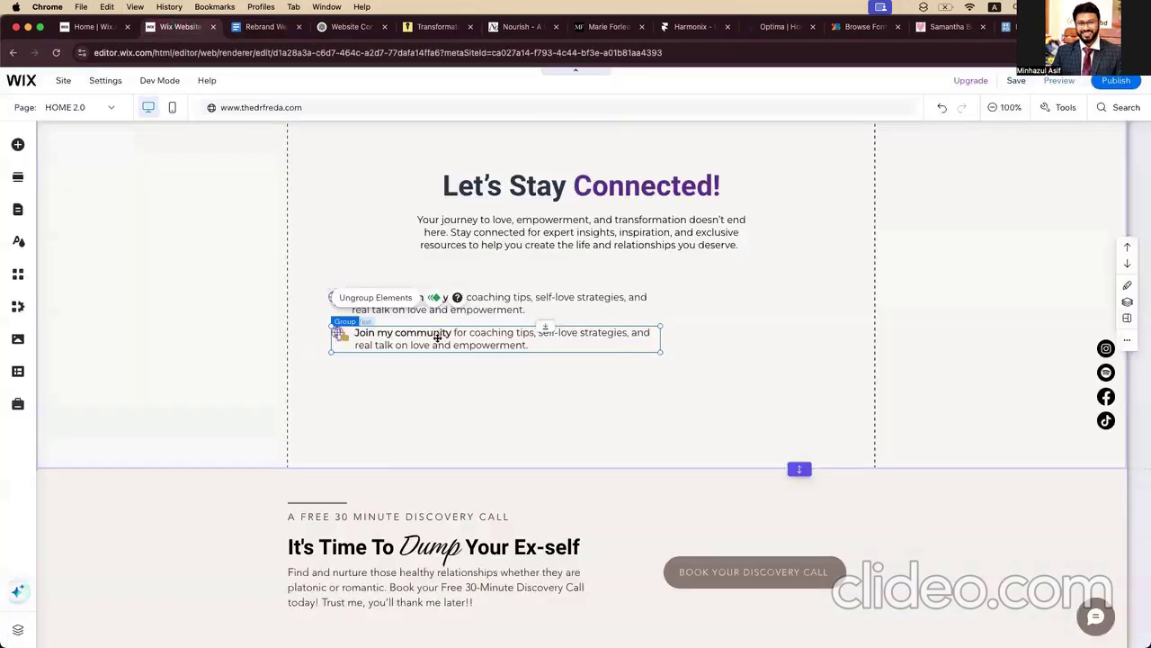
left_click(438, 337)
left_click(404, 298)
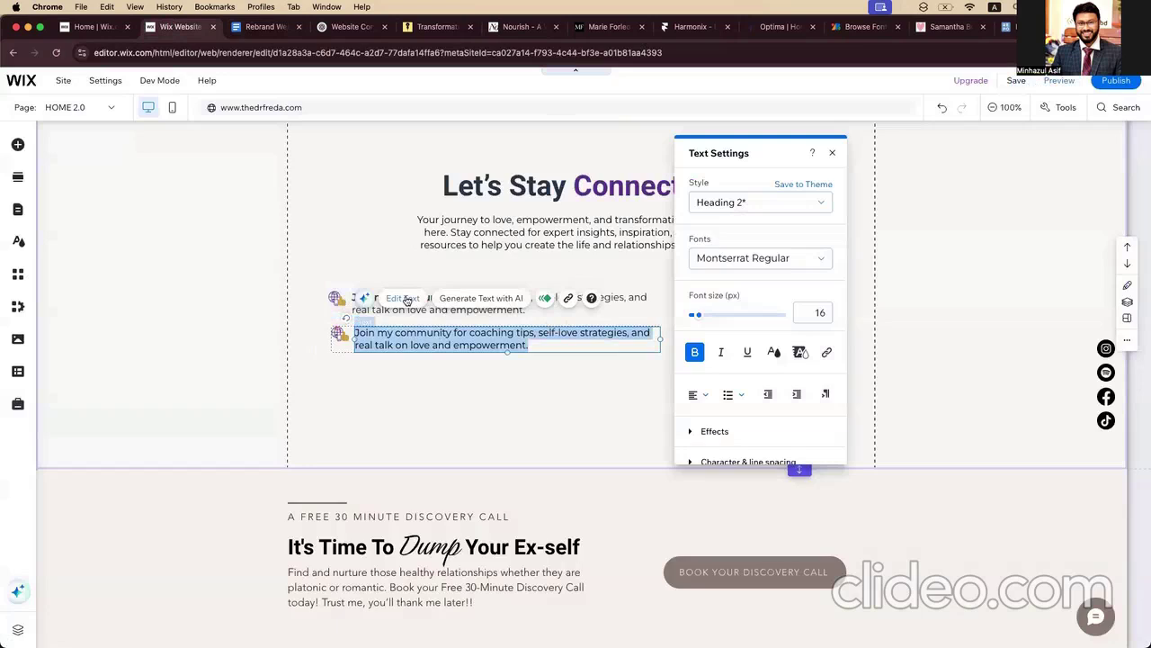
key("super+v")
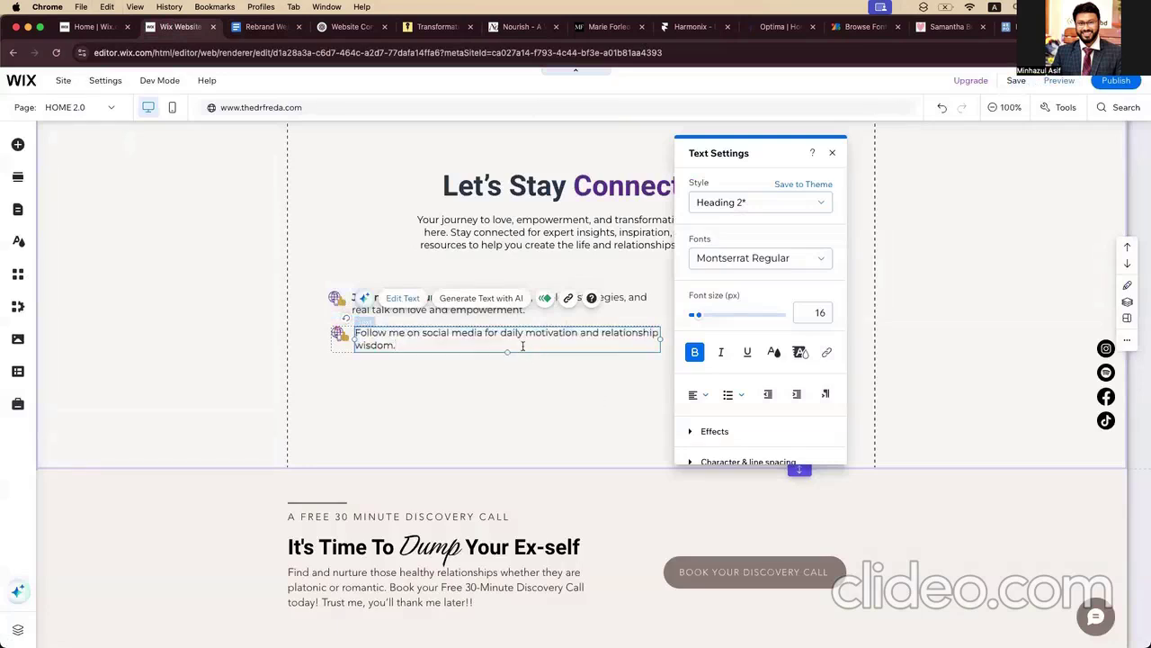
Step: Try to limit bold formatting to the word "Follow" in the social media line
key("super+a")
left_click(695, 354)
left_click(415, 338)
left_click_drag(402, 333, 387, 332)
left_click(381, 333)
double_click(372, 333)
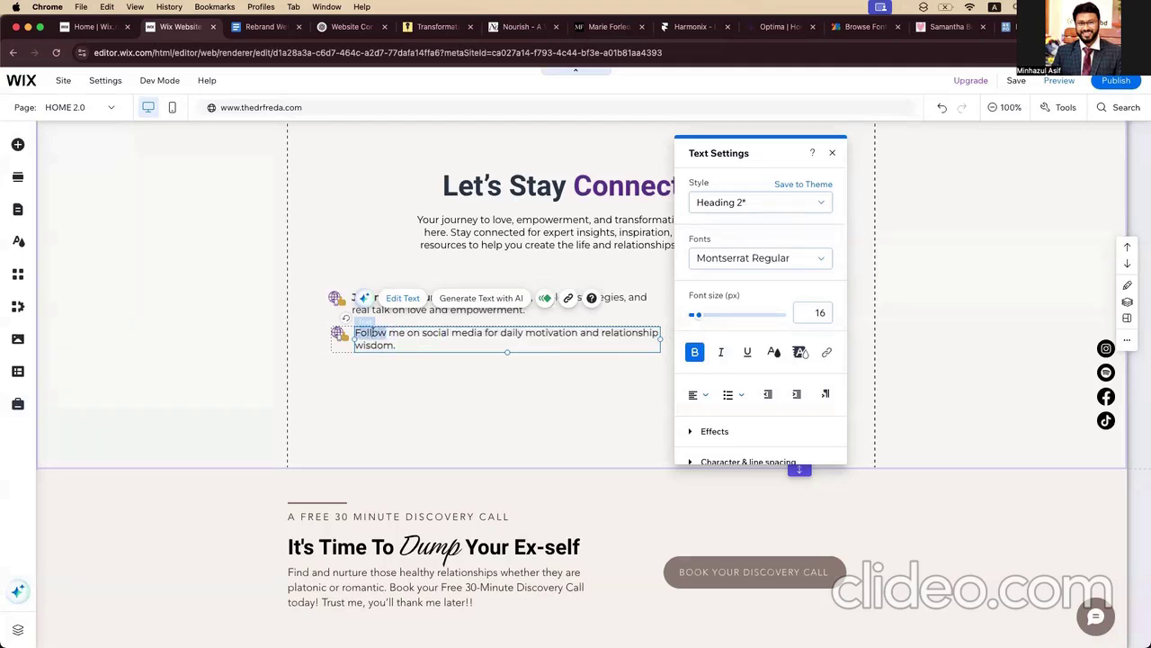
left_click(694, 353)
left_click(690, 353)
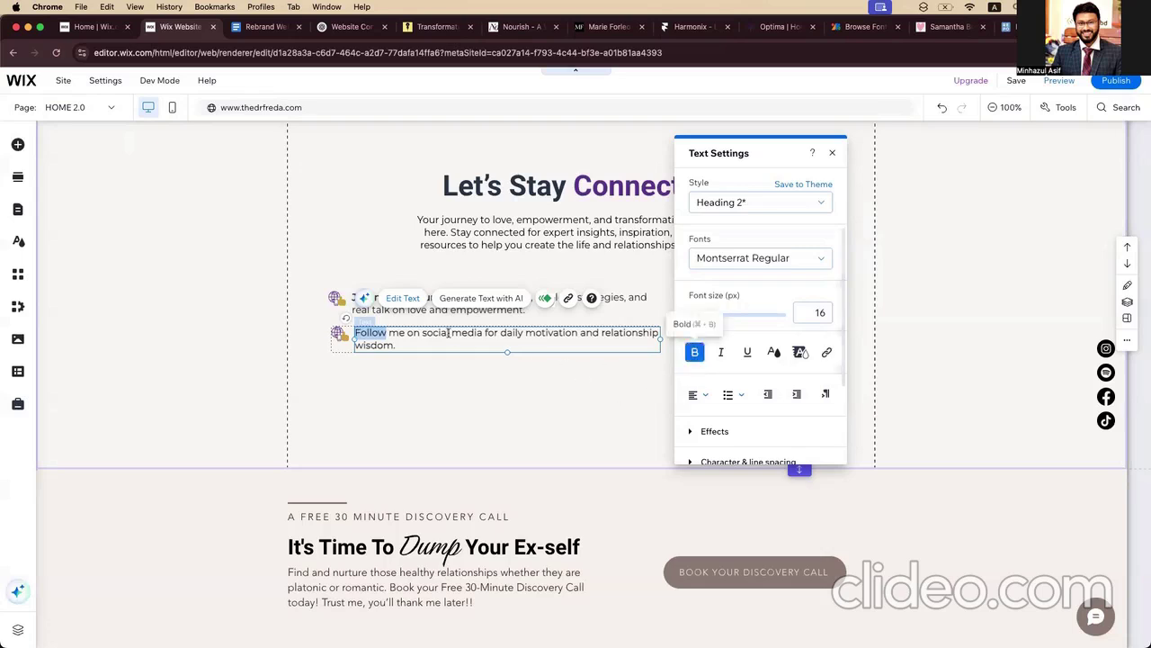
left_click(447, 396)
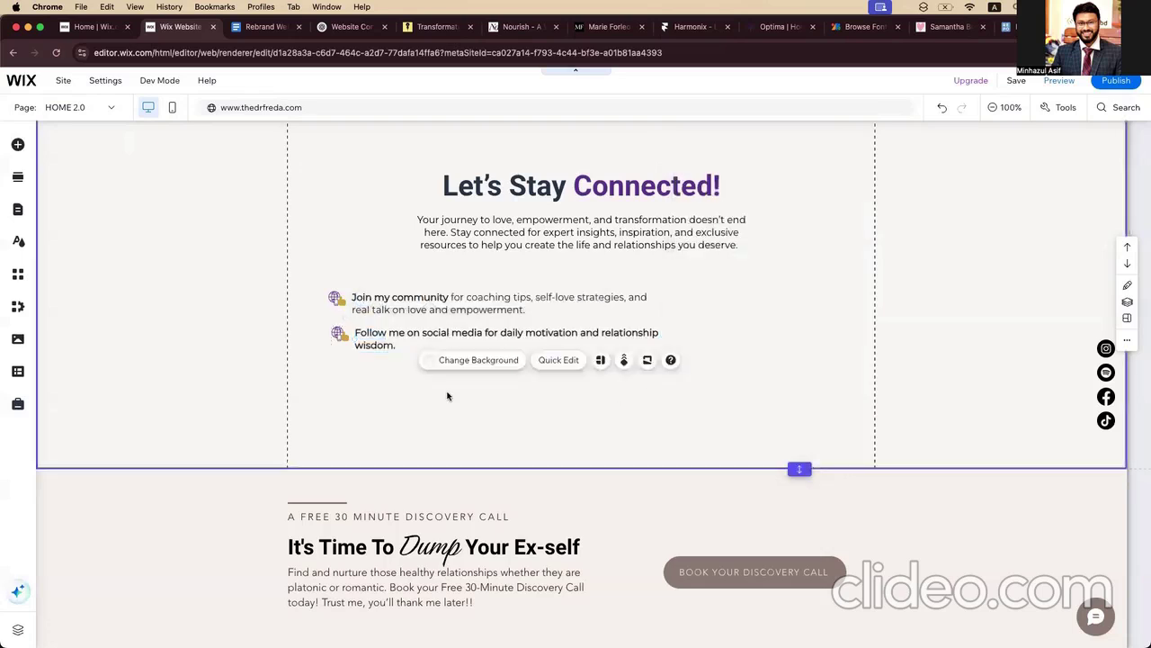
Step: Remove bold from all the text after "Follow" in the social media line
left_click(406, 336)
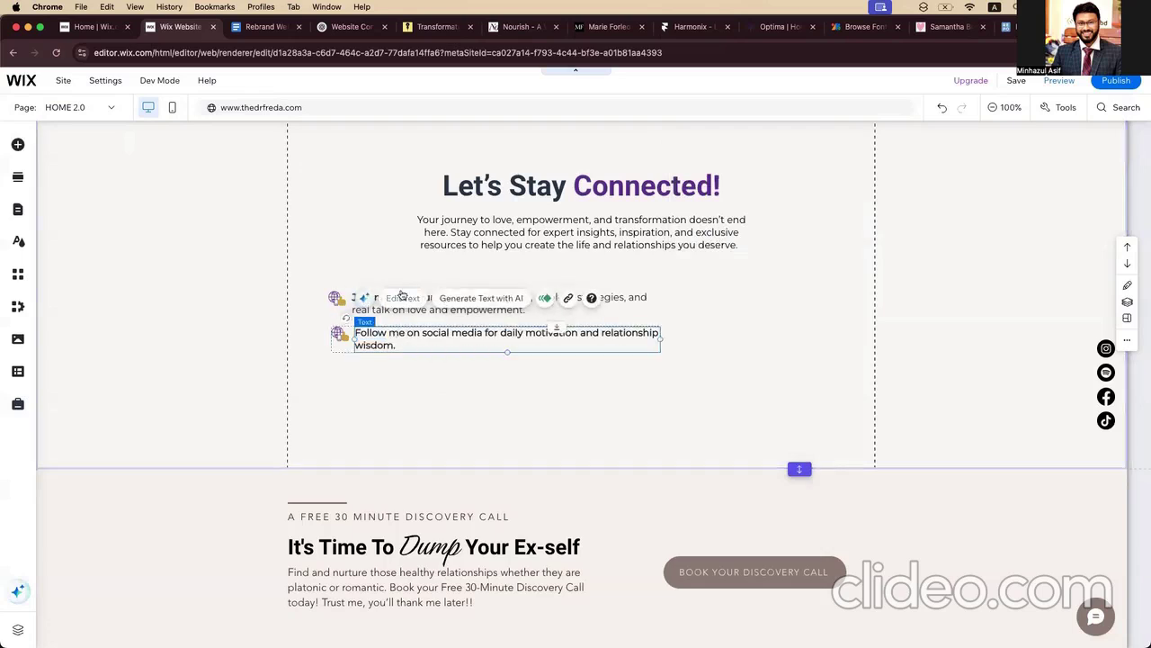
left_click(403, 296)
left_click(405, 334)
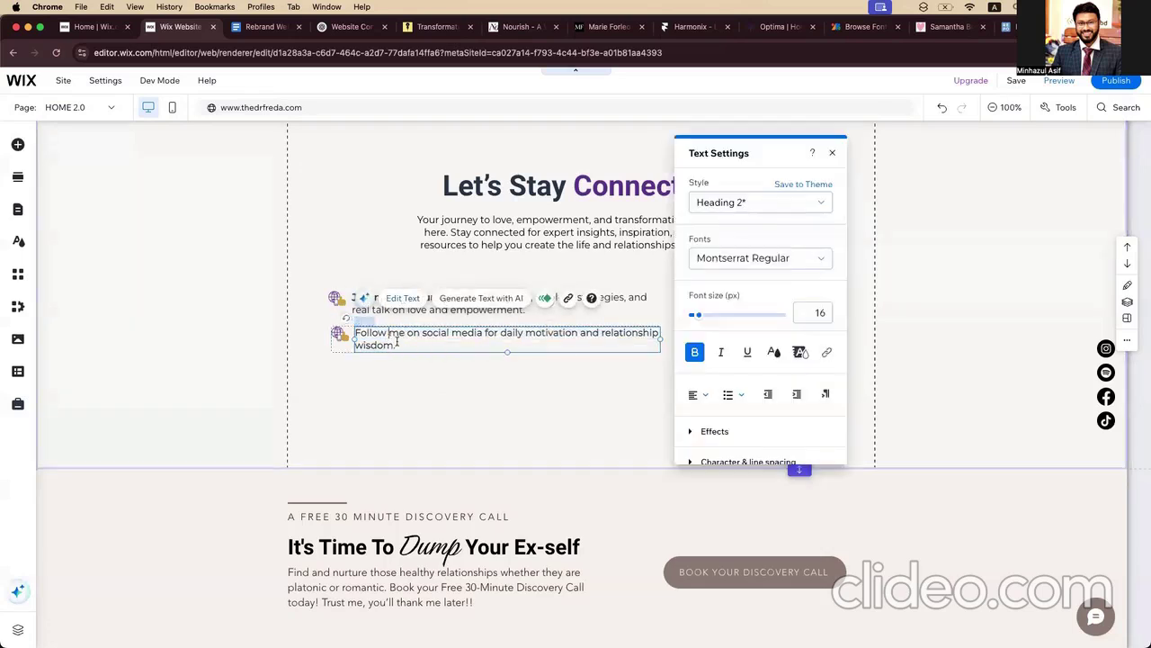
triple_click(396, 341)
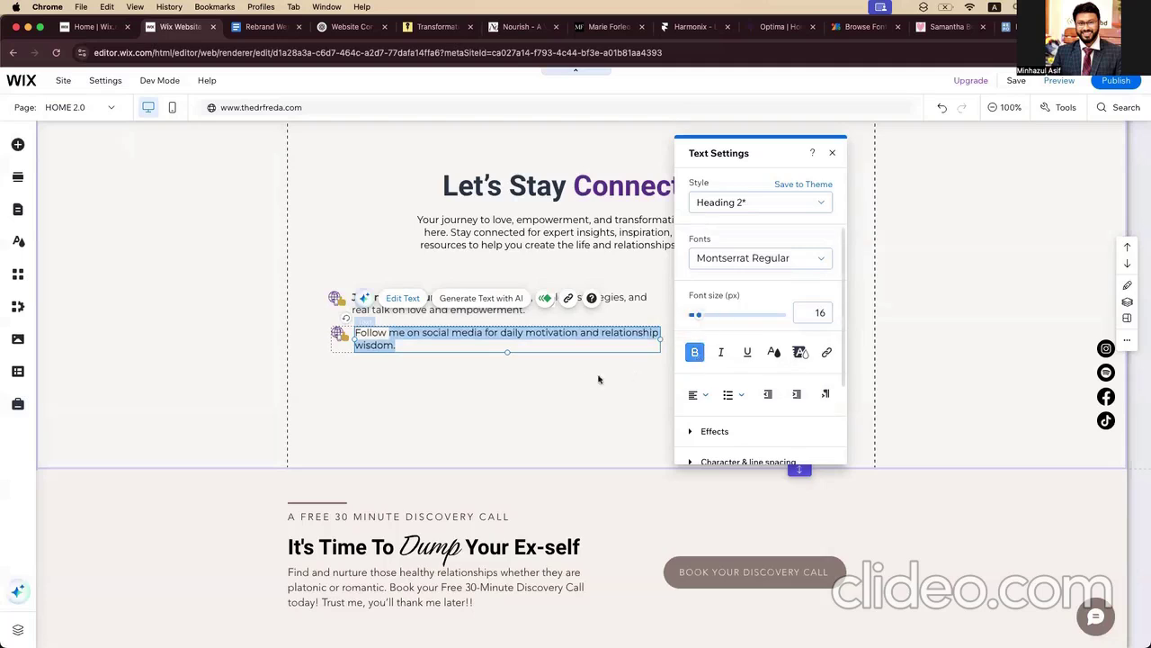
left_click(695, 354)
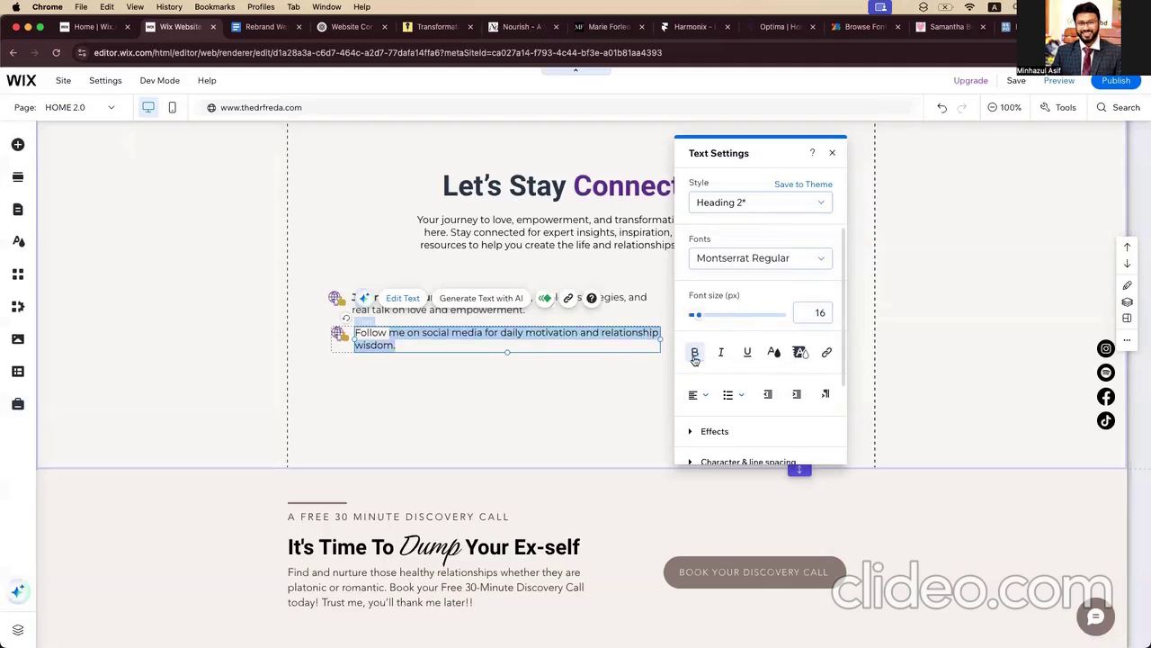
left_click(564, 387)
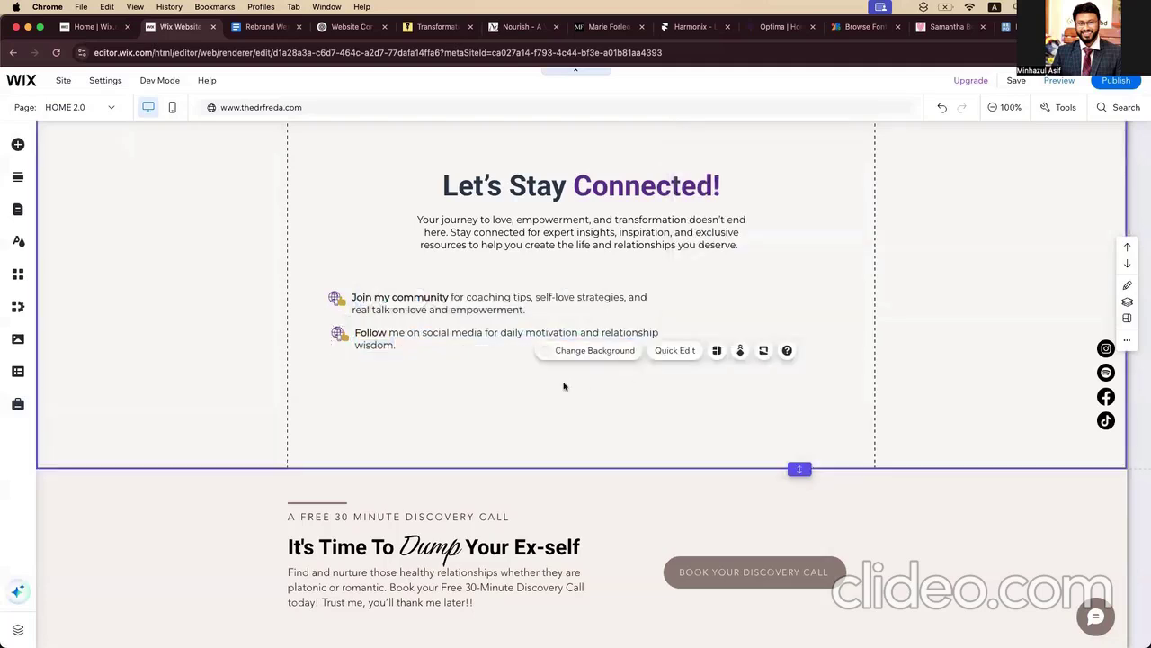
Step: Set the icon beside the "Follow me on social media" line to social-media-svgrepo-com.svg from the site files
double_click(341, 337)
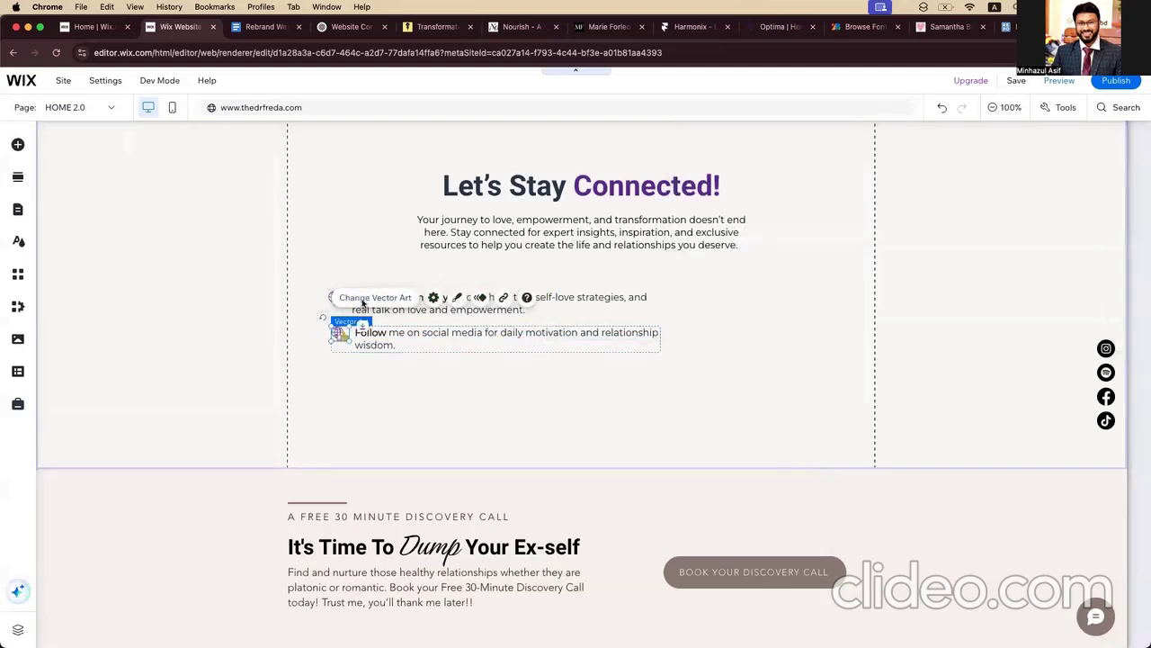
left_click(363, 299)
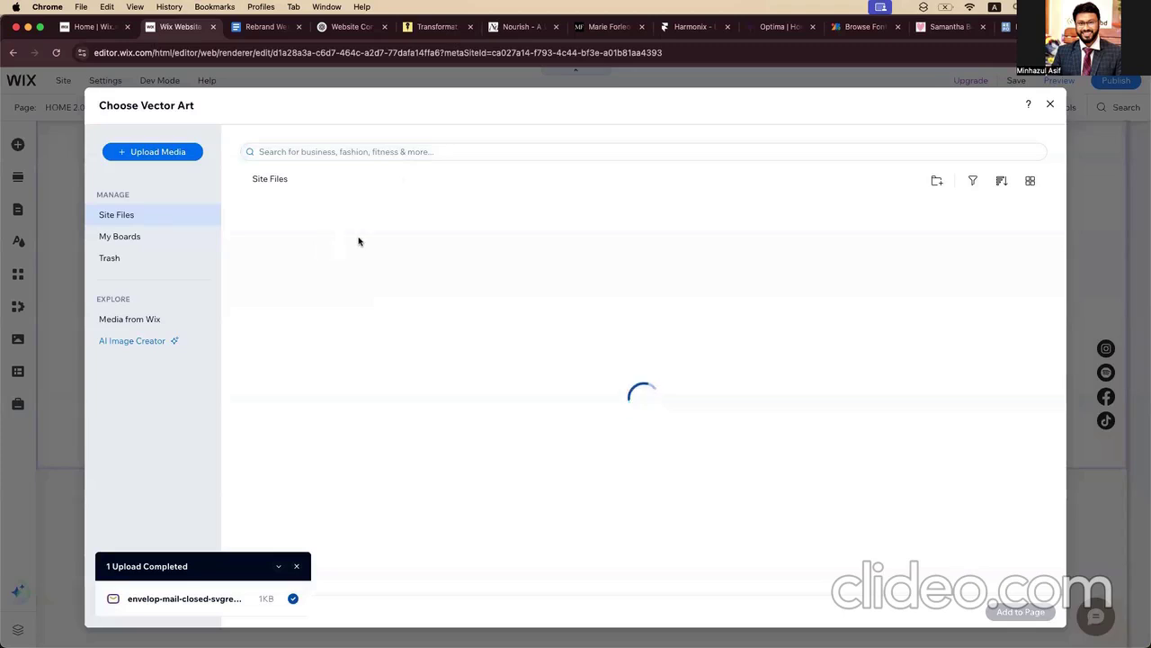
left_click(385, 408)
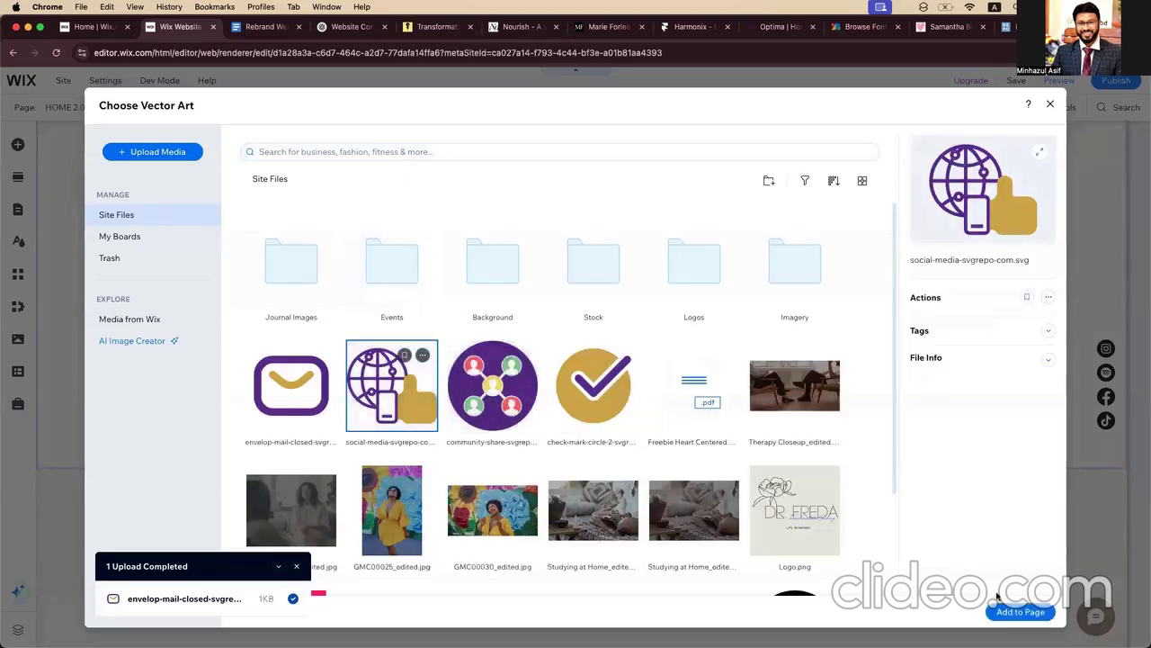
left_click(1021, 613)
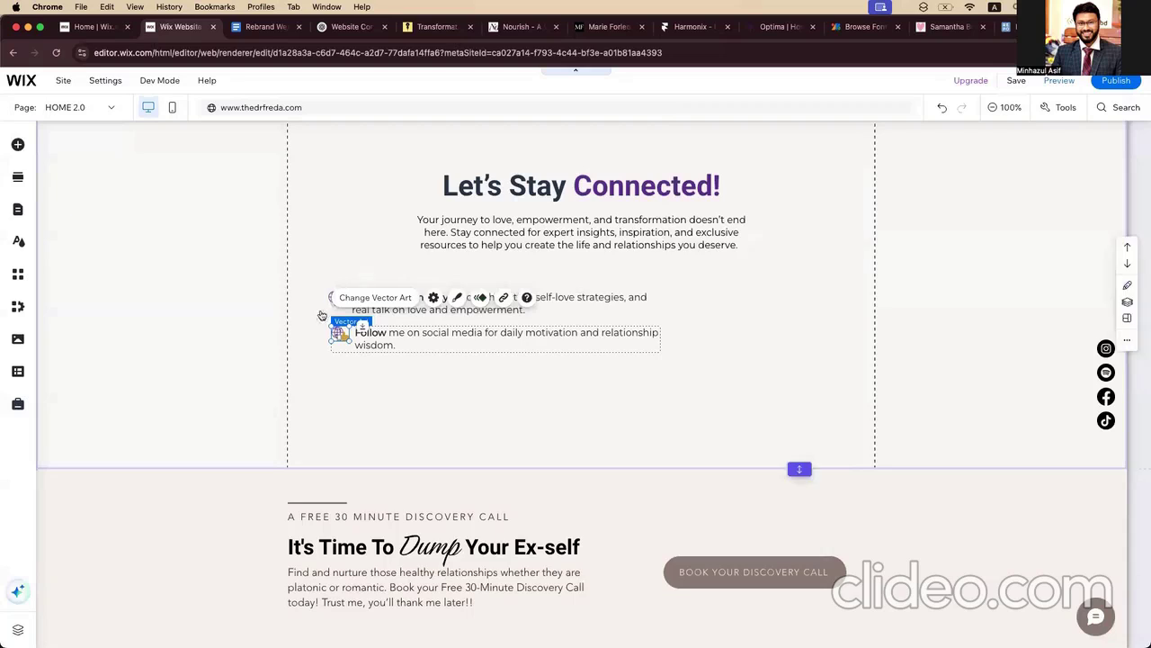
Step: Set the icon beside the "Join my community" line to the community-share-svgrepo file from the site files
left_click(314, 309)
left_click(332, 298)
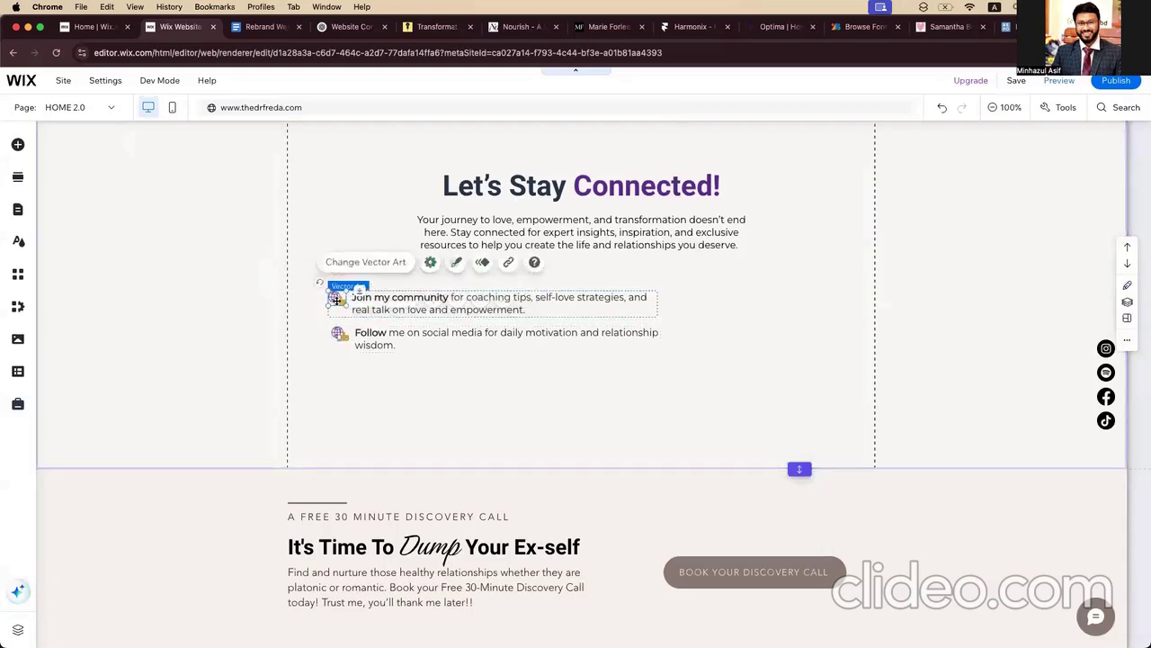
left_click(361, 264)
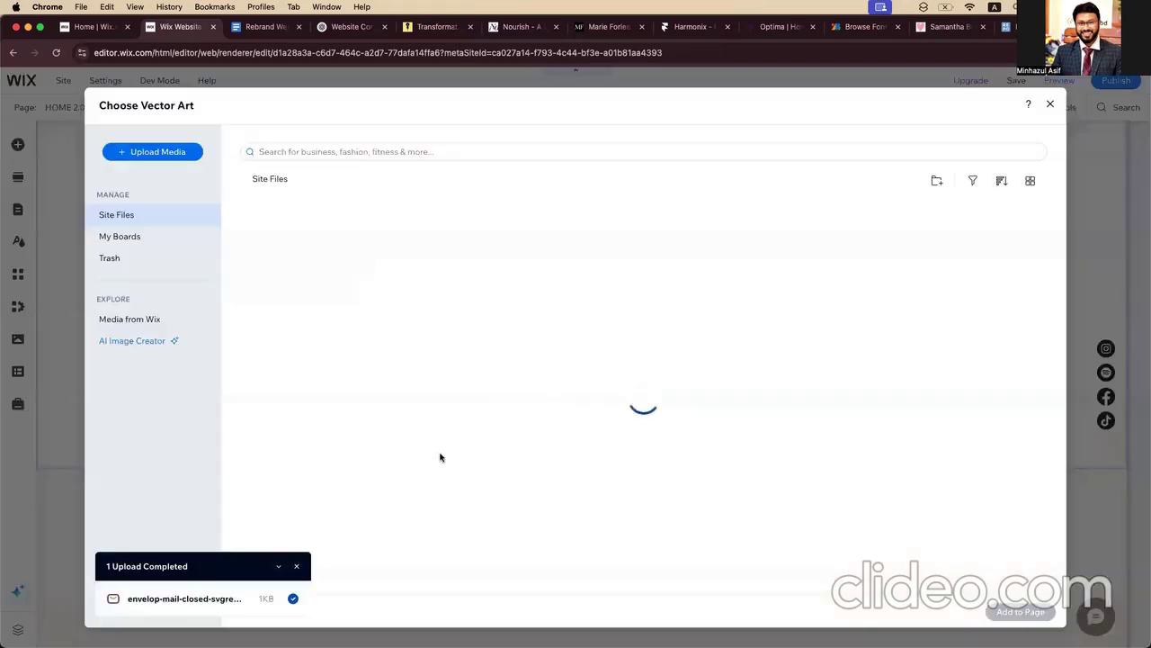
left_click(490, 394)
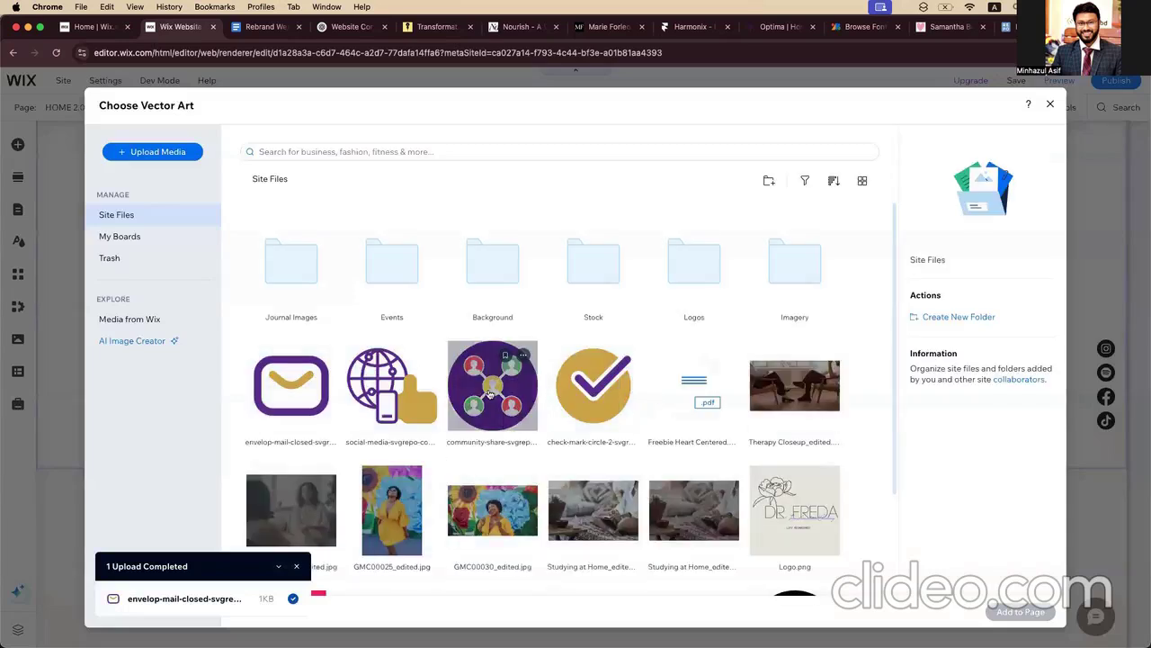
left_click(1020, 611)
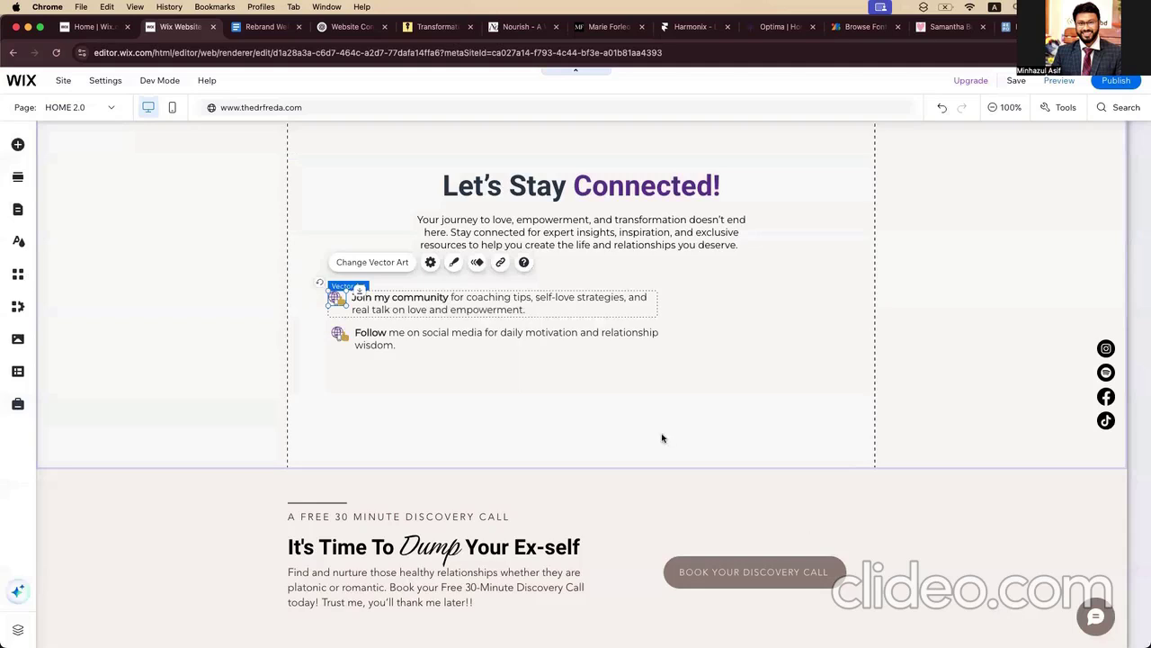
Step: Duplicate the "Follow me on social media" group and place the copy just below the original
left_click(405, 346)
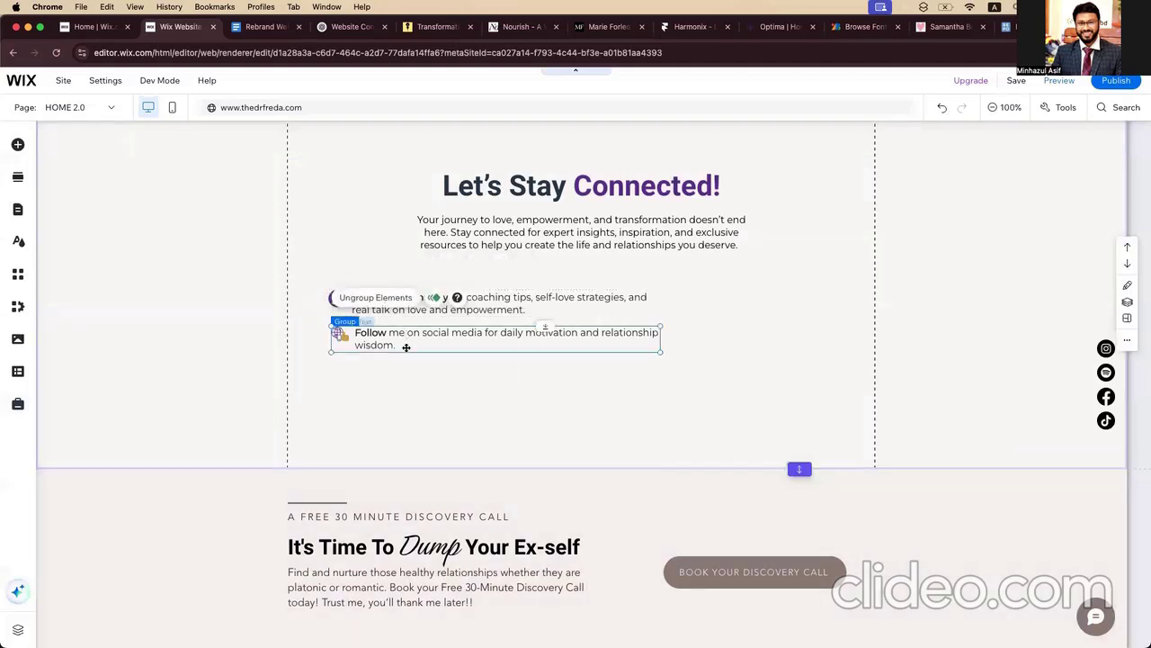
key("ctrl+d")
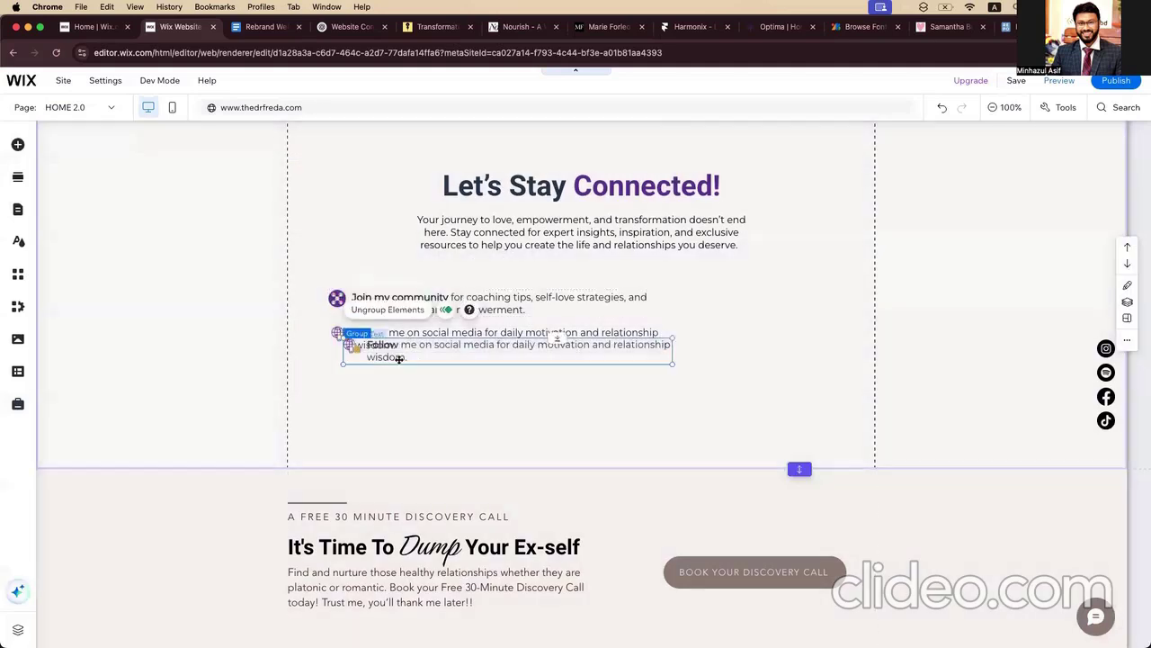
left_click_drag(399, 362, 399, 378)
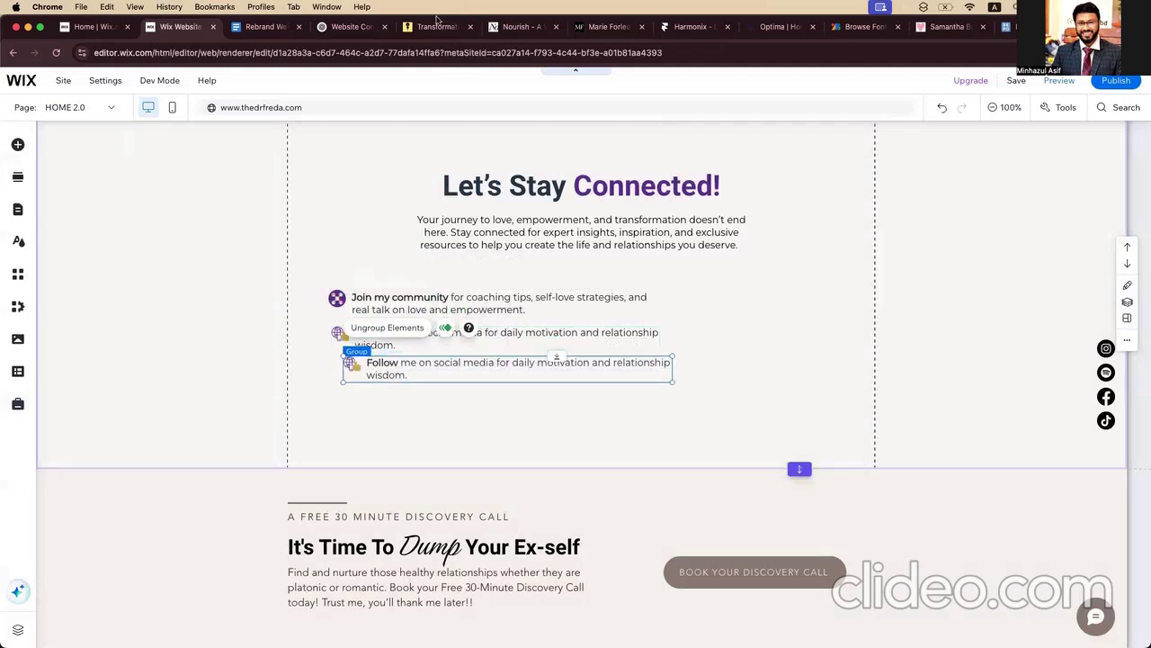
Step: Replace the duplicated group's text with "Subscribe to my newsletter for exclusive content, special offers, and first access to new programs" from the Rebrand Website Content document
left_click(243, 30)
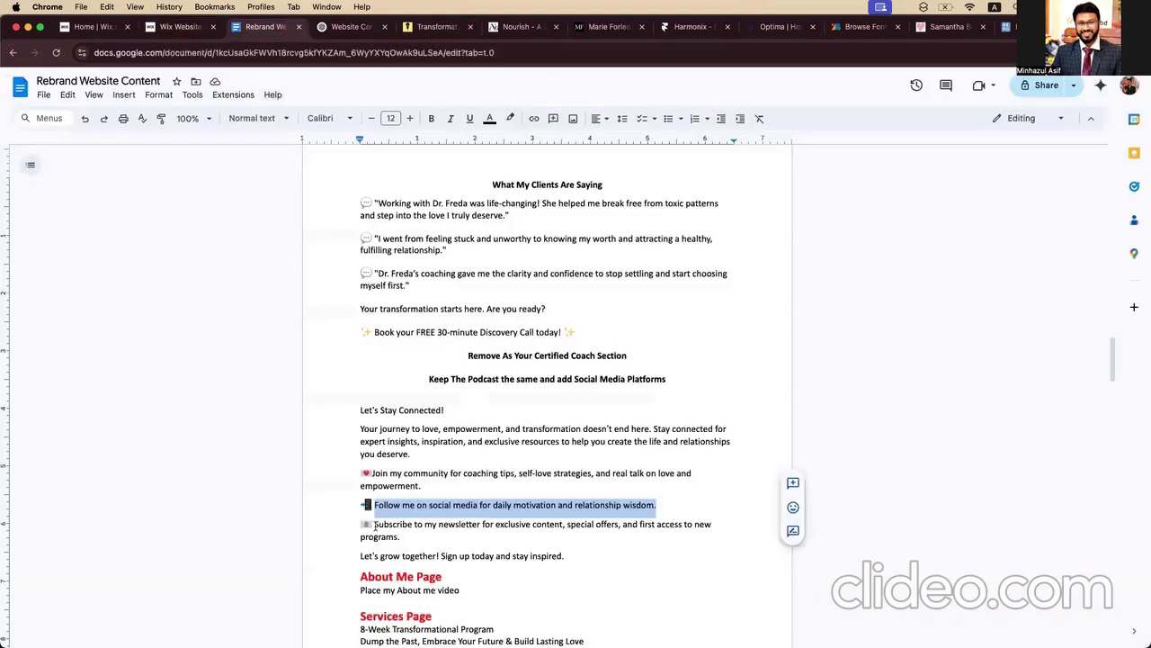
left_click_drag(376, 524, 400, 536)
key("super+c")
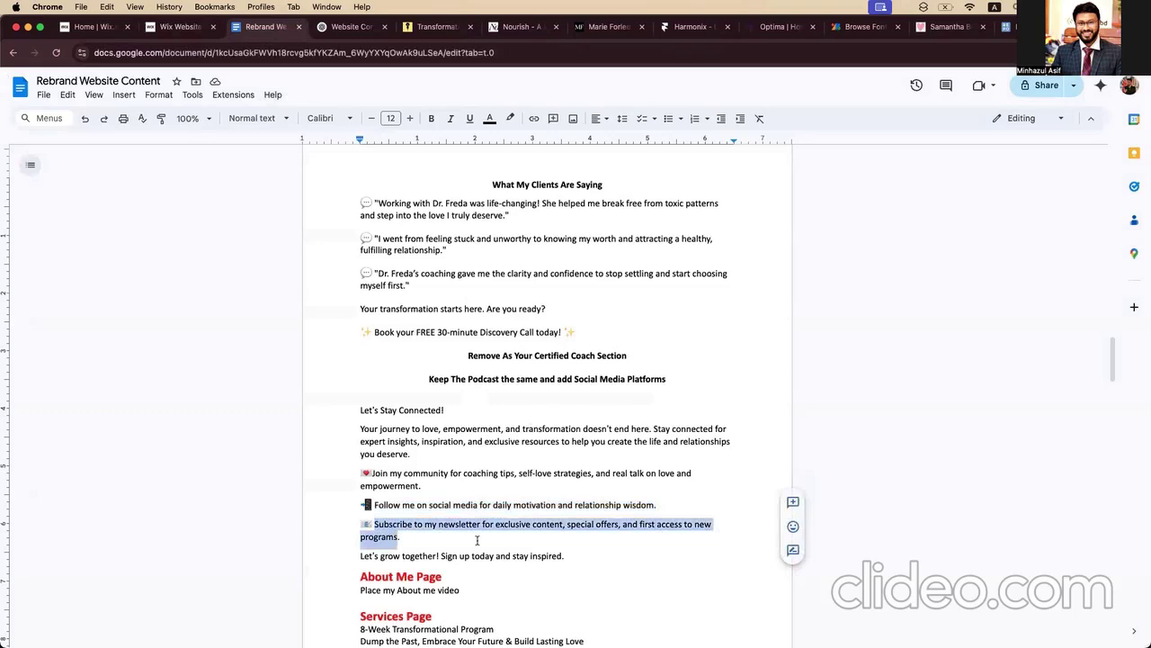
left_click(176, 27)
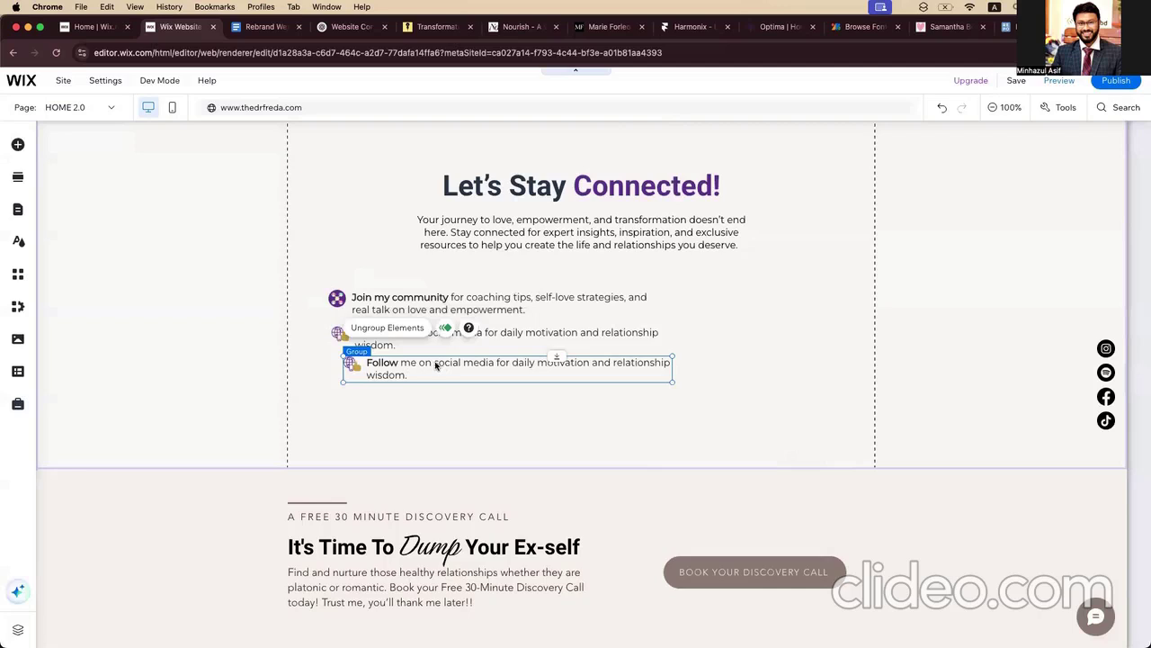
left_click(433, 364)
key("super+a")
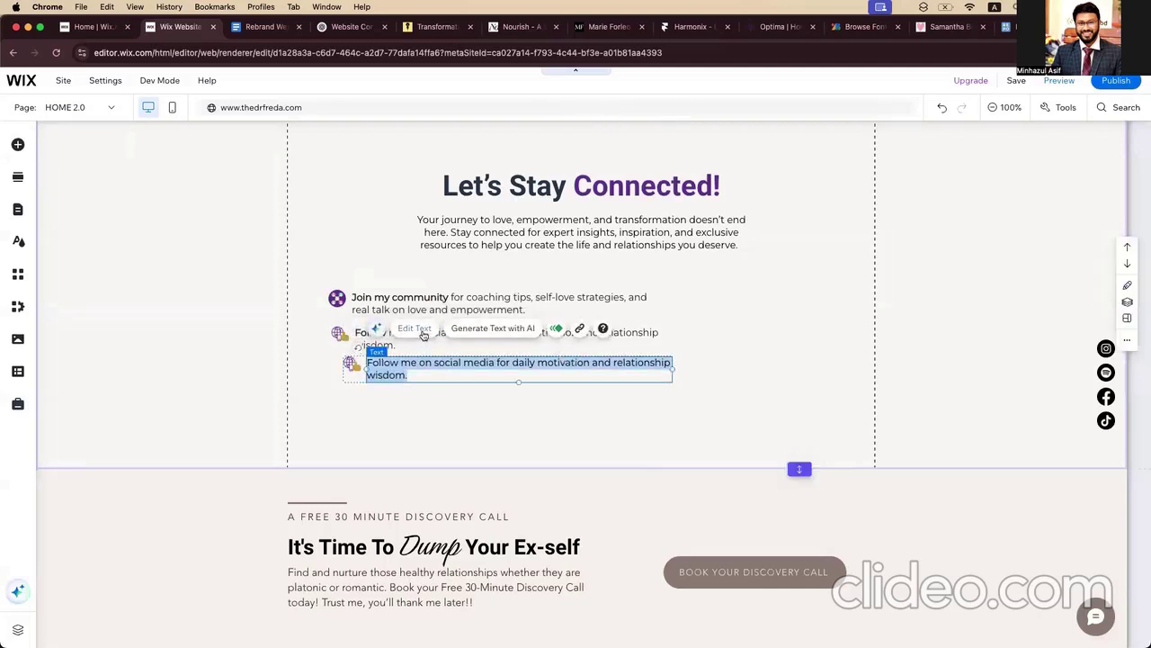
key("super+v")
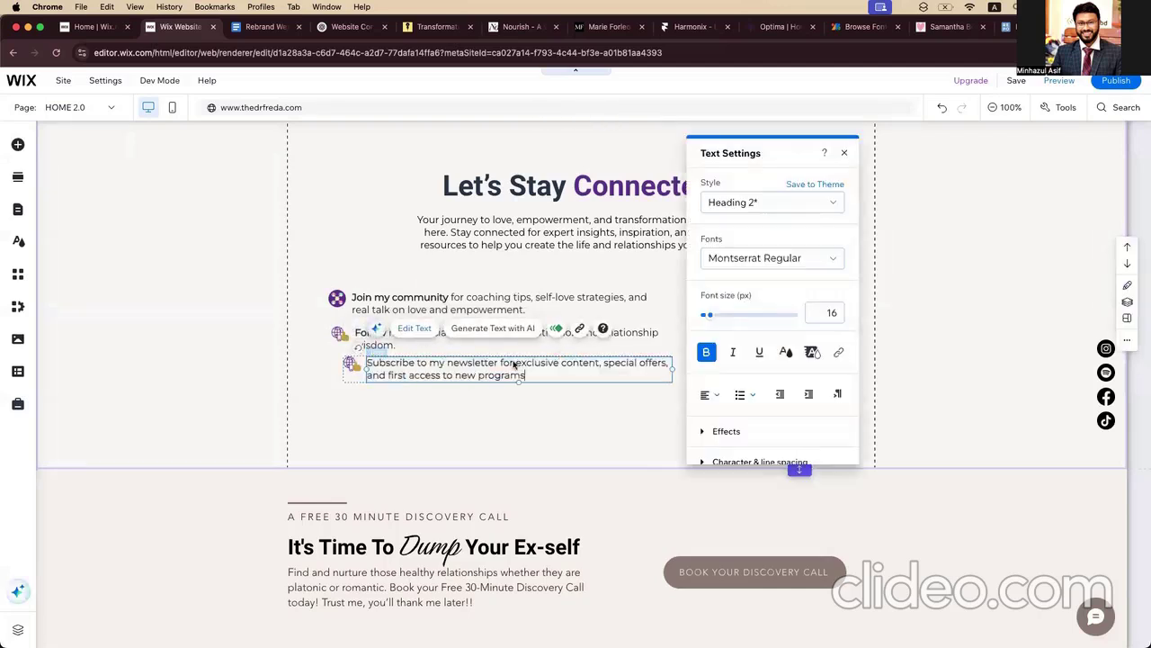
Step: Remove bold from the newsletter line and apply bold only to the word "Subscribe"
key("super+a")
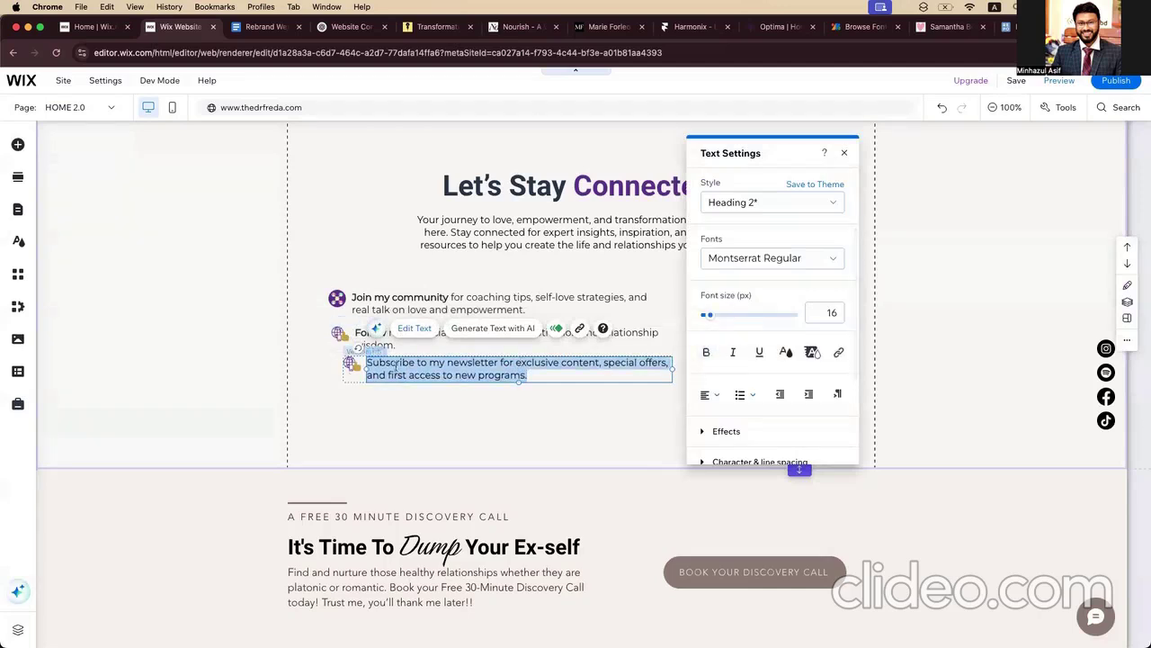
left_click(395, 364)
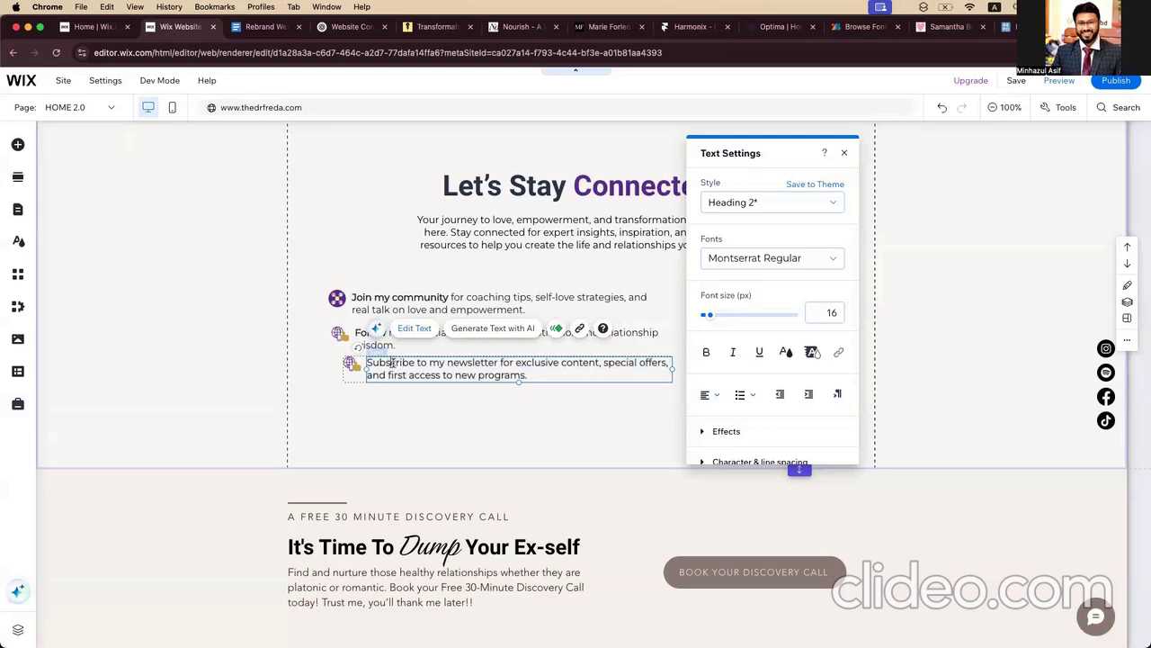
double_click(393, 362)
left_click(706, 352)
left_click(569, 413)
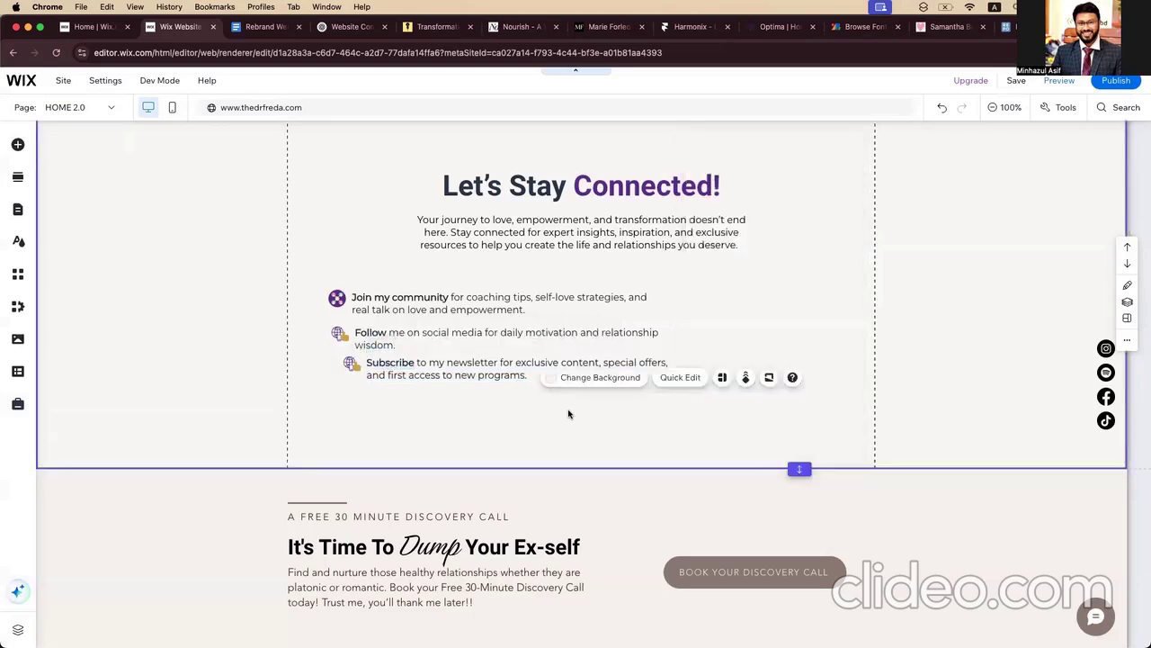
Step: Set the icon beside the "Subscribe to my newsletter" line to the envelop-mail-closed-svgrepo file from the site files
left_click(351, 363)
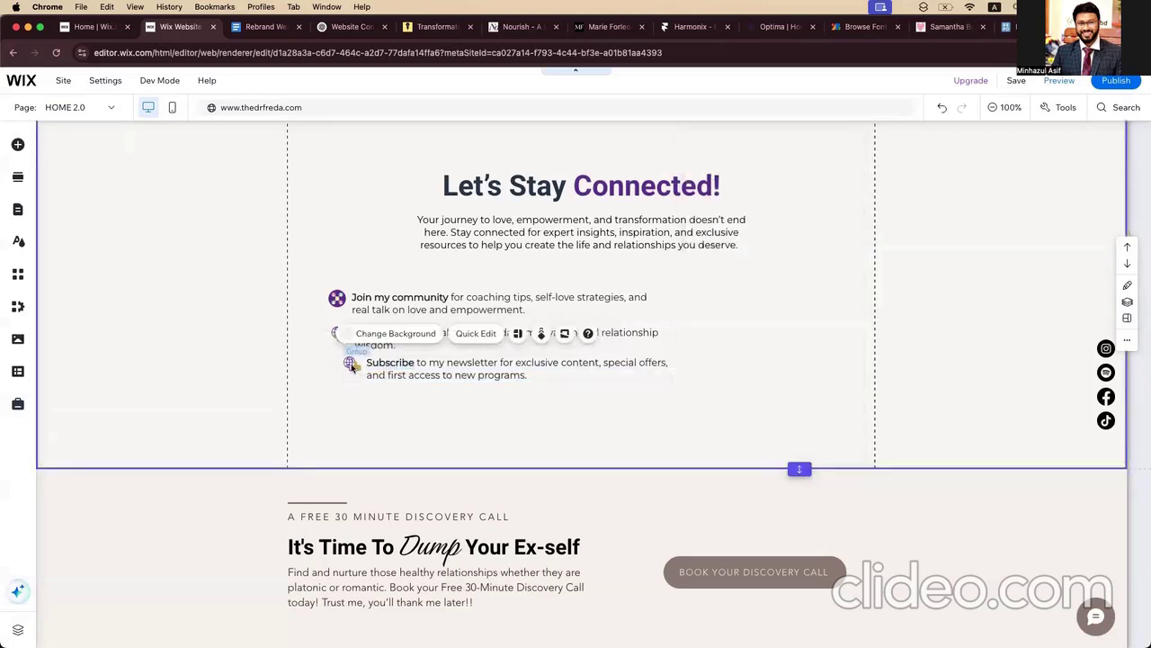
left_click(351, 364)
left_click(347, 363)
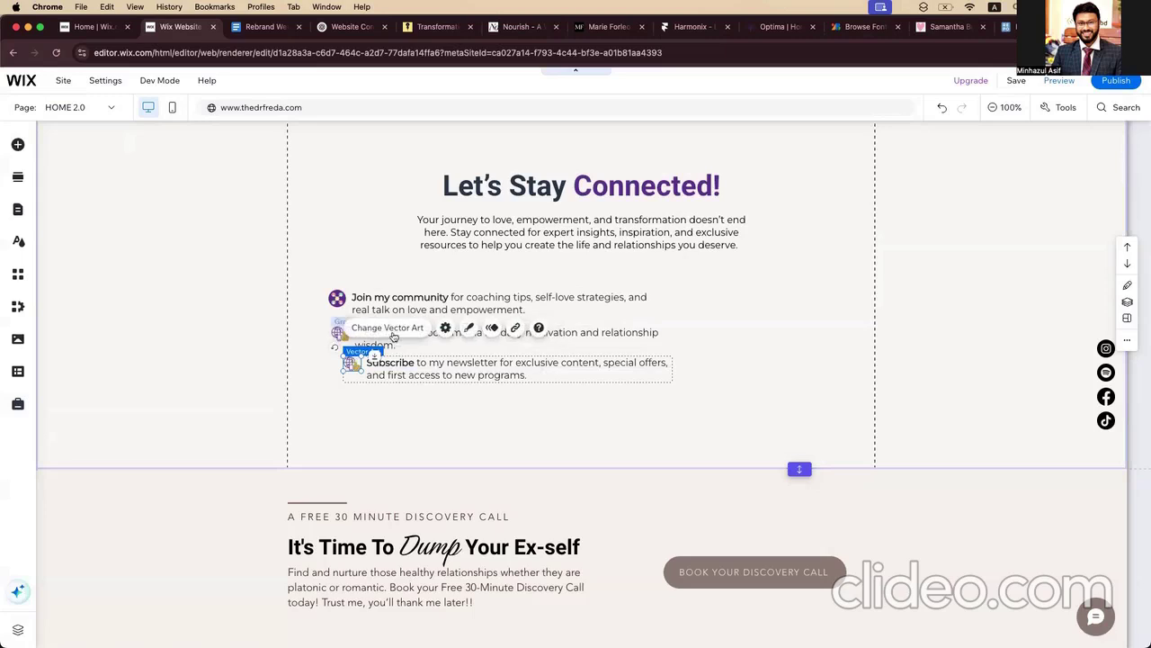
left_click(390, 329)
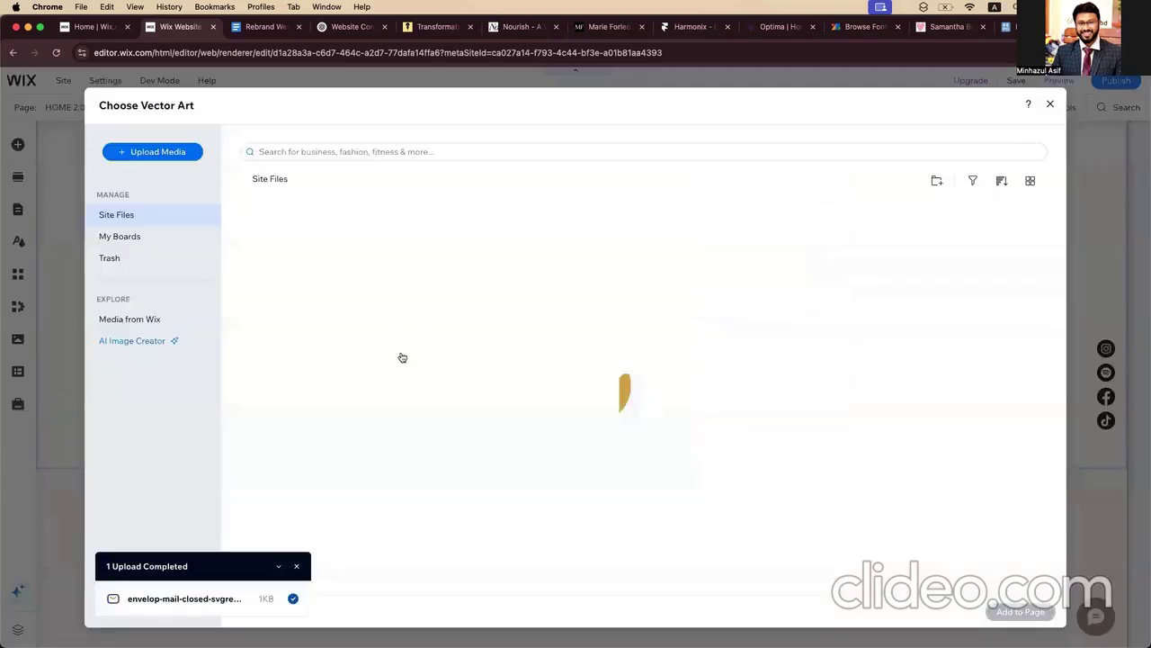
left_click(311, 378)
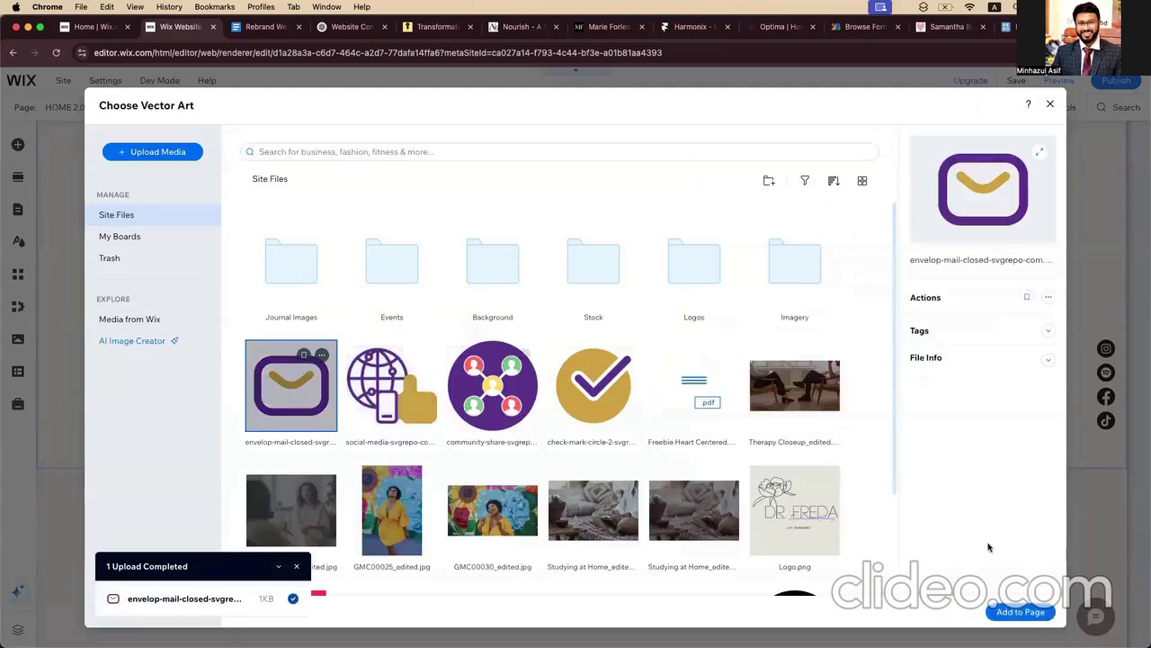
left_click(1019, 611)
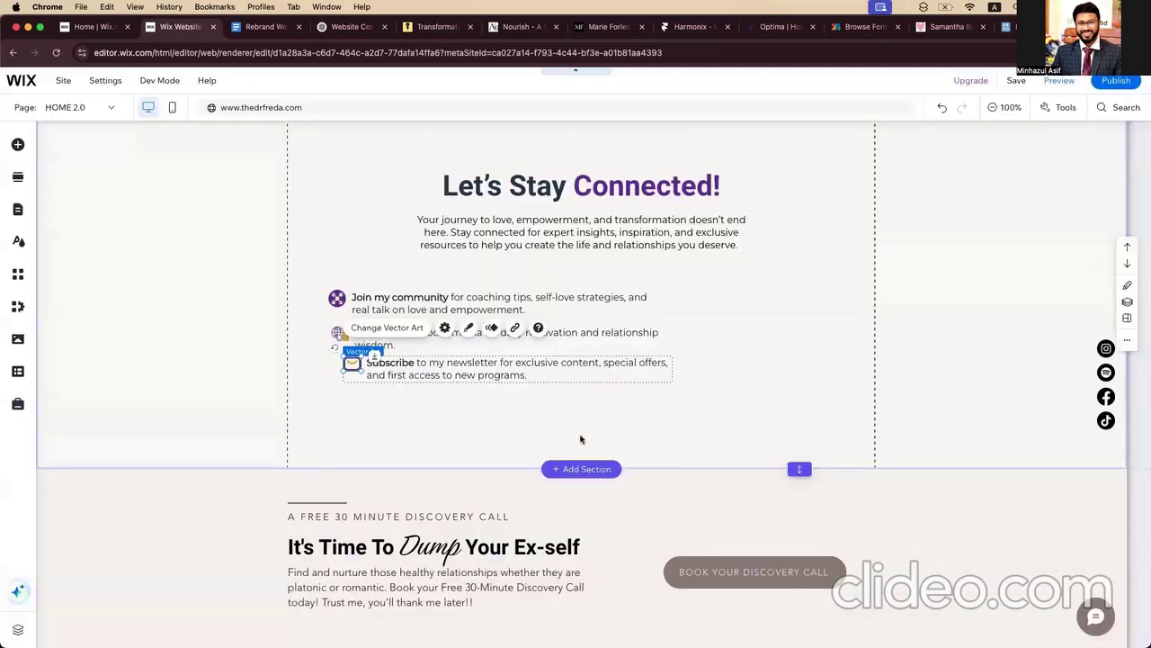
left_click(590, 419)
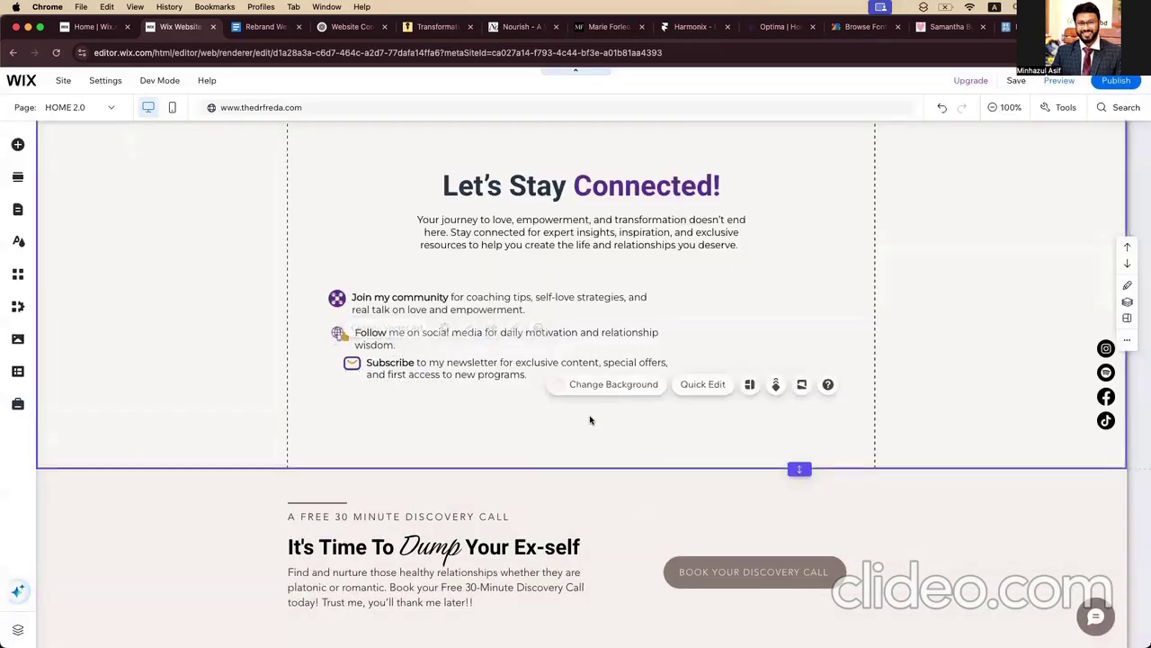
Step: Left-align the three icon-and-text groups with even vertical spacing and shift them together to the right beneath the intro paragraph
left_click(460, 307)
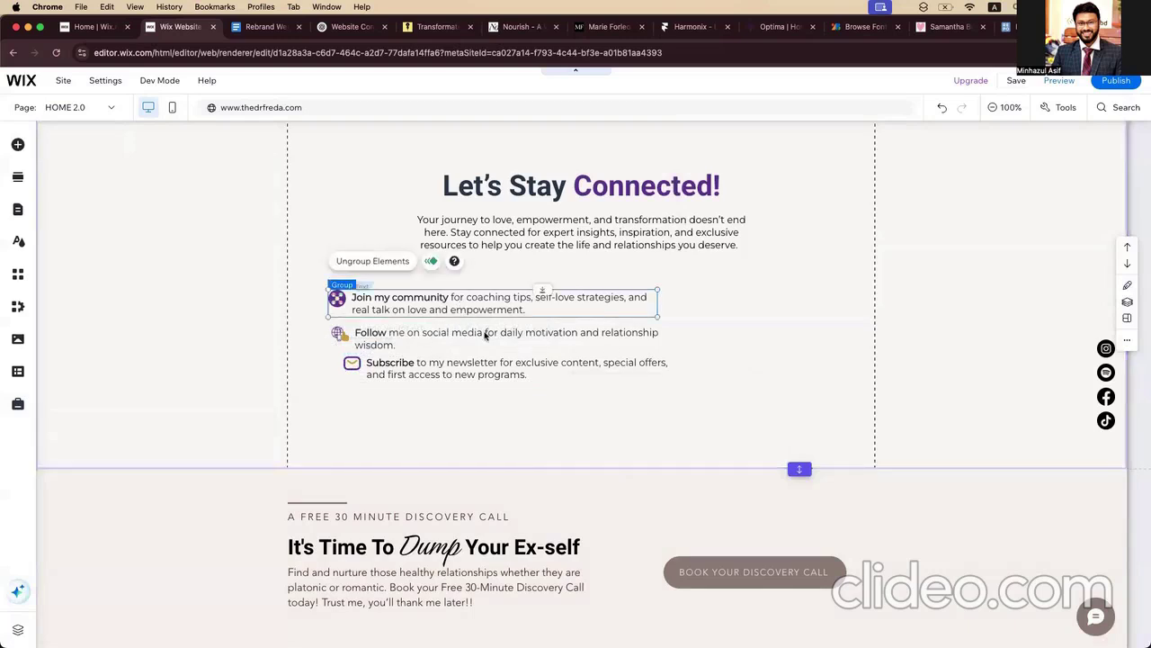
left_click(486, 336, "shift")
left_click(477, 368, "shift")
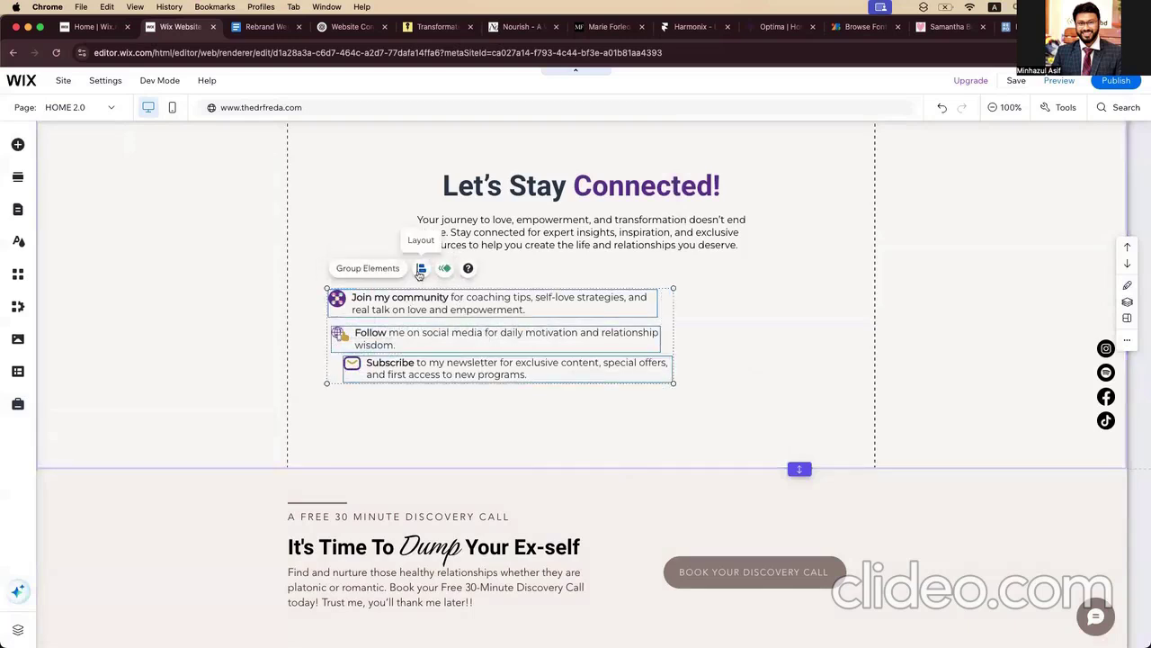
left_click(420, 269)
left_click(712, 369)
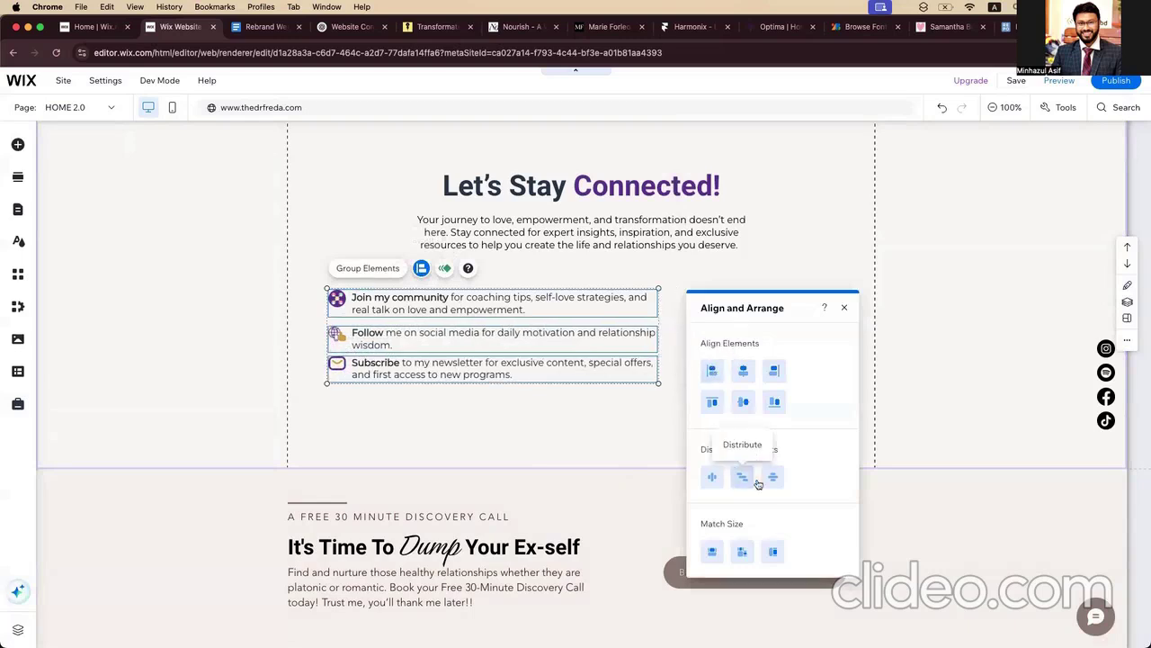
left_click(773, 477)
left_click_drag(513, 339, 662, 342)
left_click(568, 273)
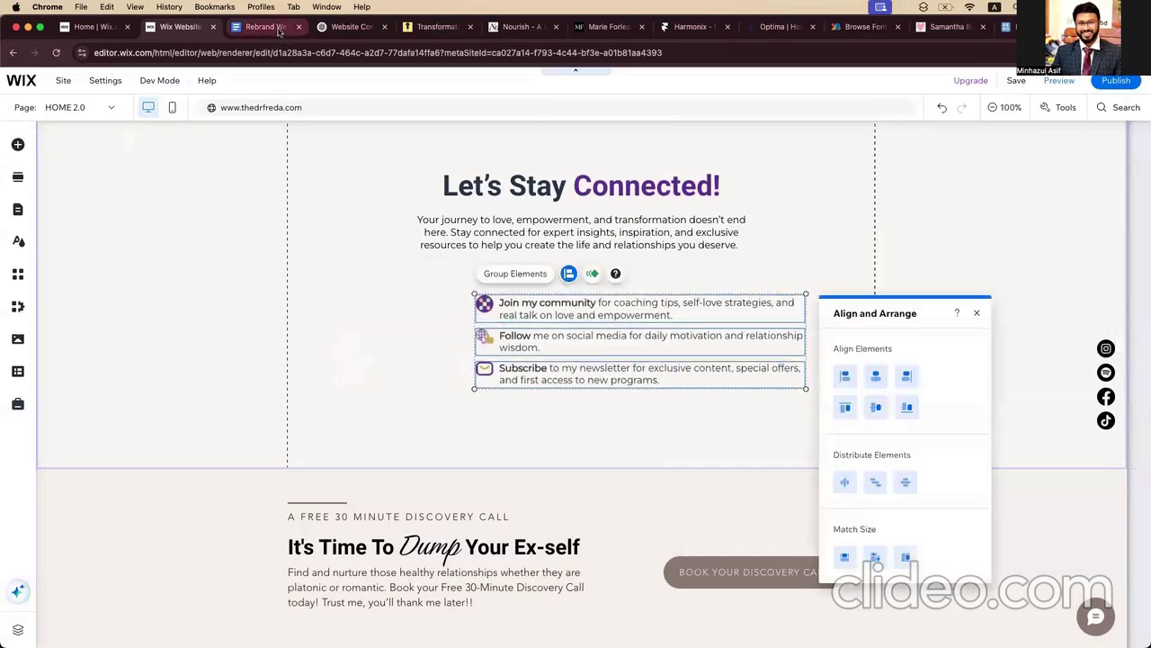
Step: Copy the line "Let's grow together! Sign up today and stay inspired." from the Rebrand Website Content document and return to the Wix editor
left_click(279, 30)
scroll(421, 470, "down", 2)
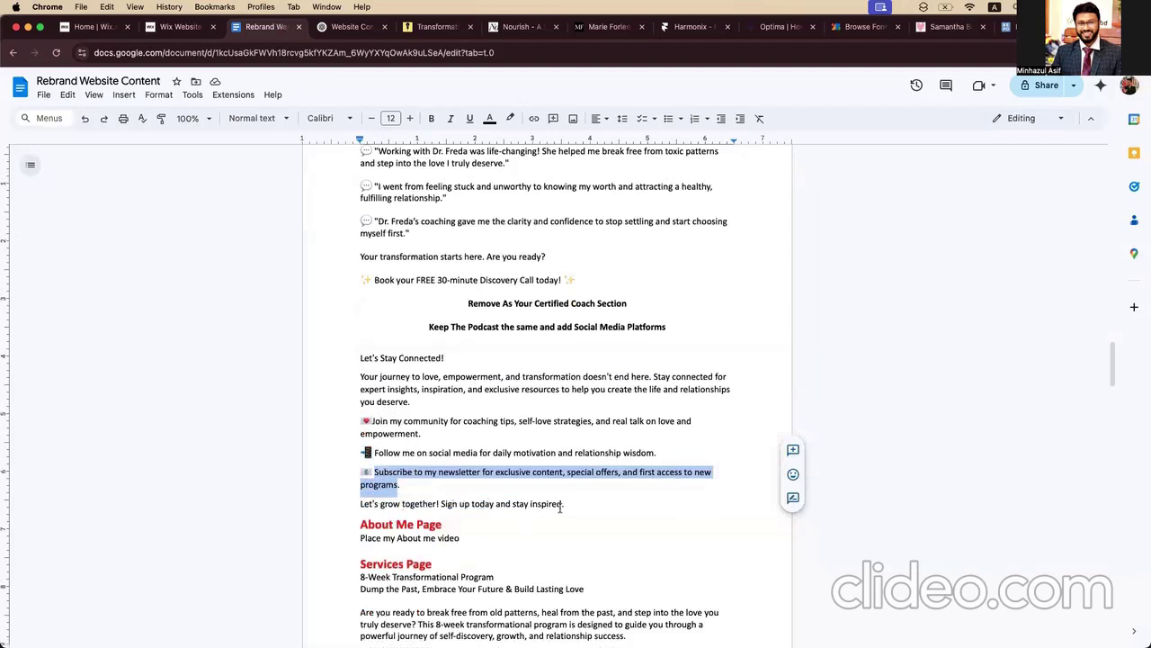
left_click_drag(563, 507, 363, 510)
key("super+c")
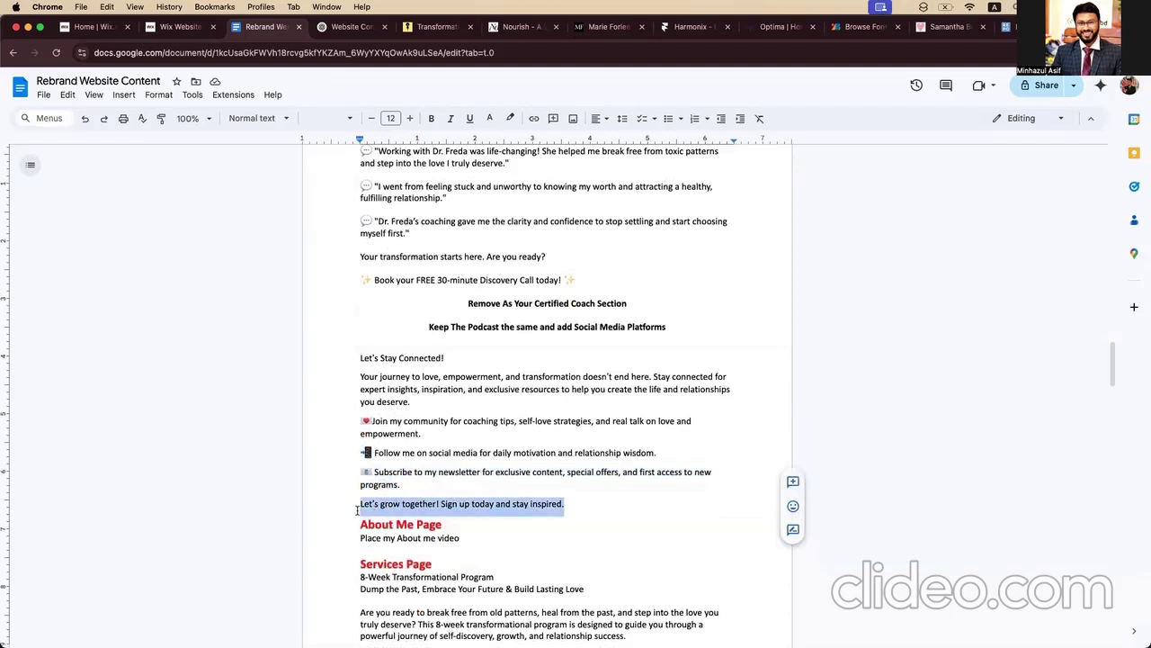
left_click(351, 26)
left_click(180, 27)
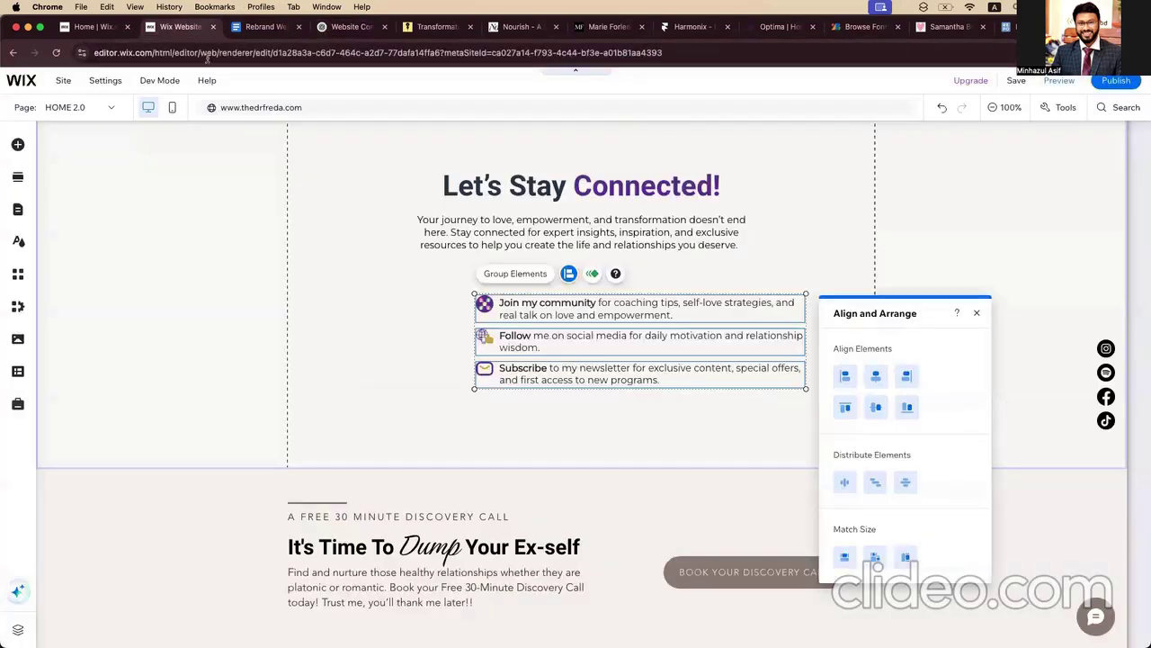
Step: Duplicate the section's intro paragraph below the icon list and replace the copy's text with "Let's grow together! Sign up today and stay inspired."
left_click(540, 400)
left_click(536, 234)
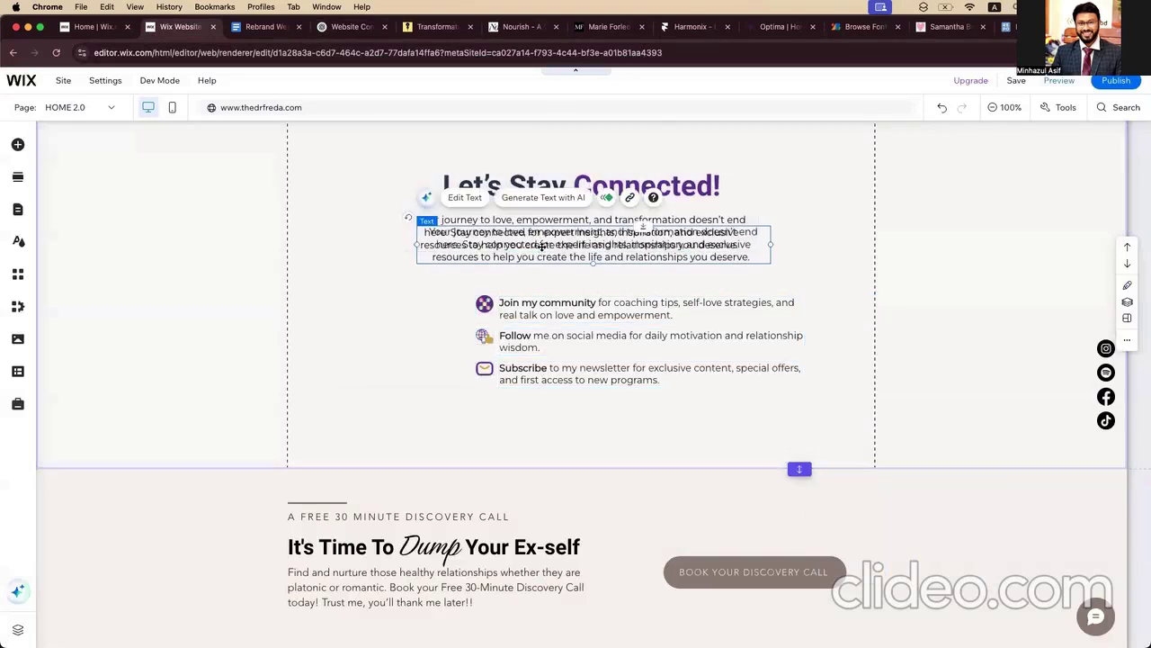
left_click_drag(536, 232, 538, 424)
left_click(461, 376)
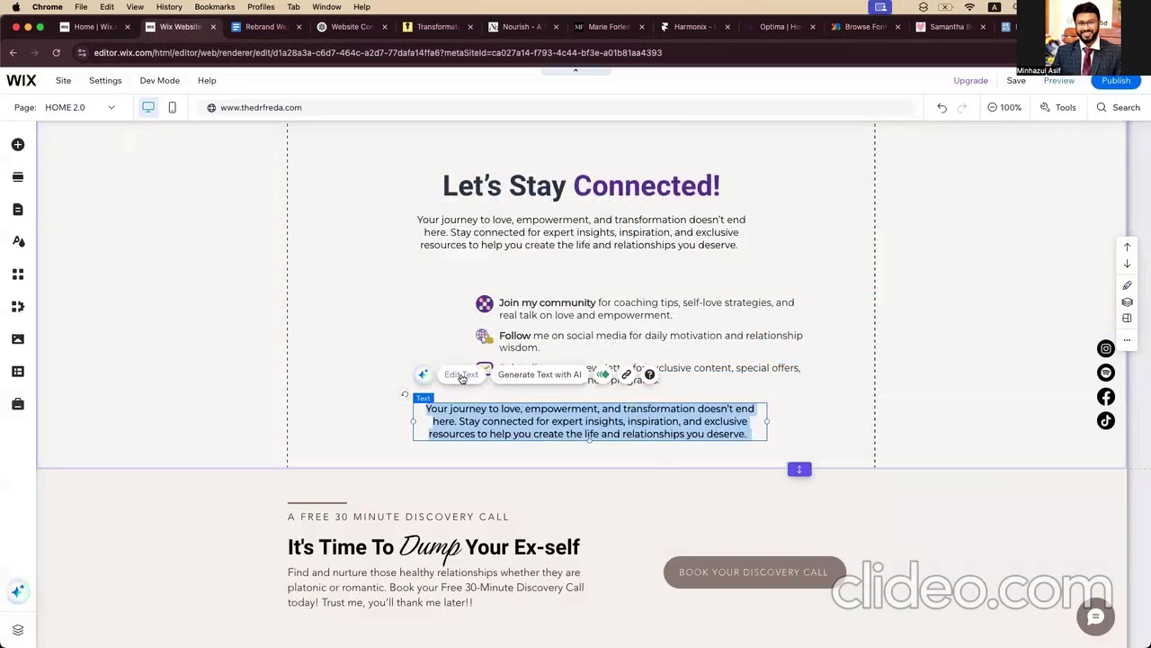
key("super+v")
left_click(804, 393)
left_click(807, 378)
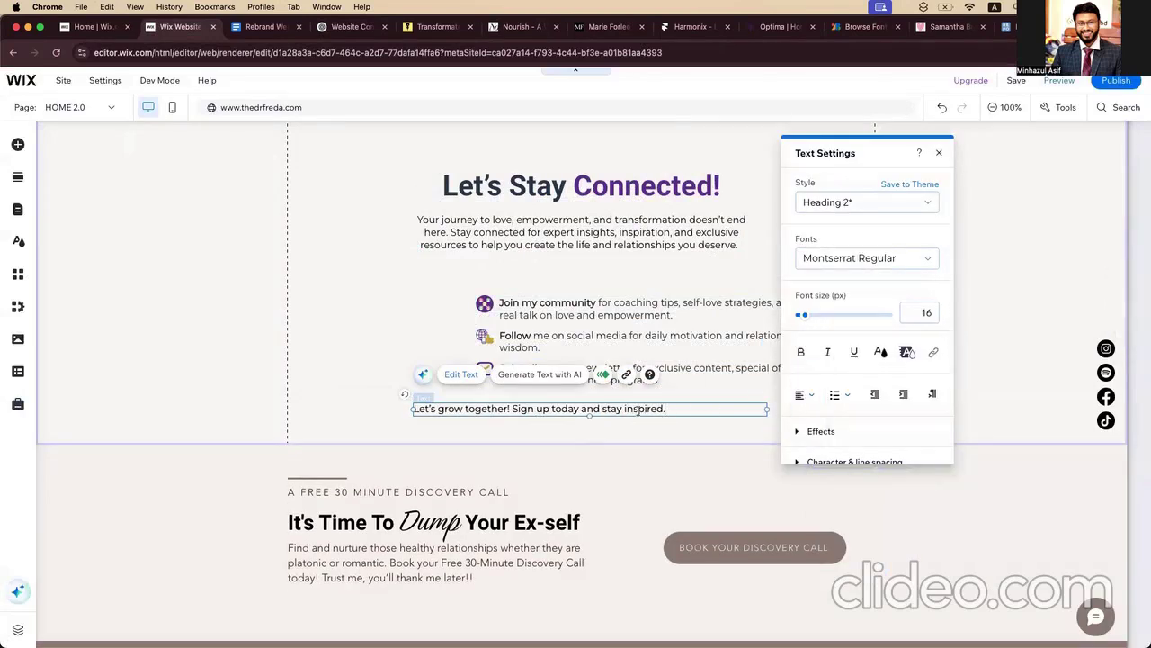
Step: Make the whole "Let's grow together! Sign up today and stay inspired." line bold
double_click(637, 409)
key("super+a")
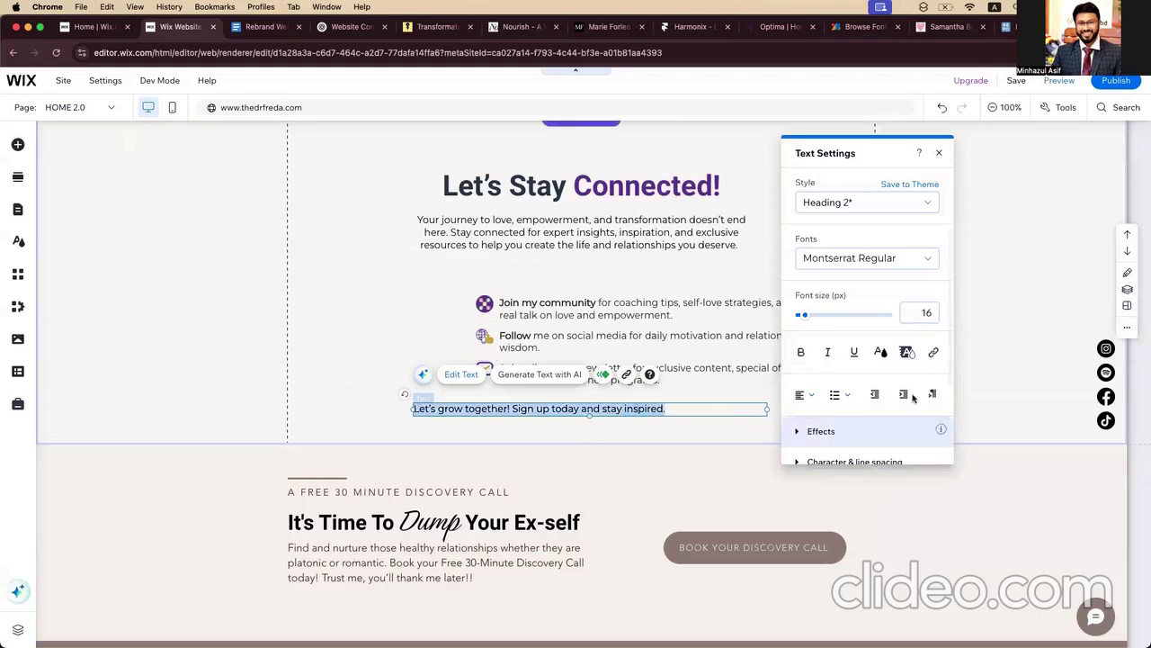
left_click(800, 352)
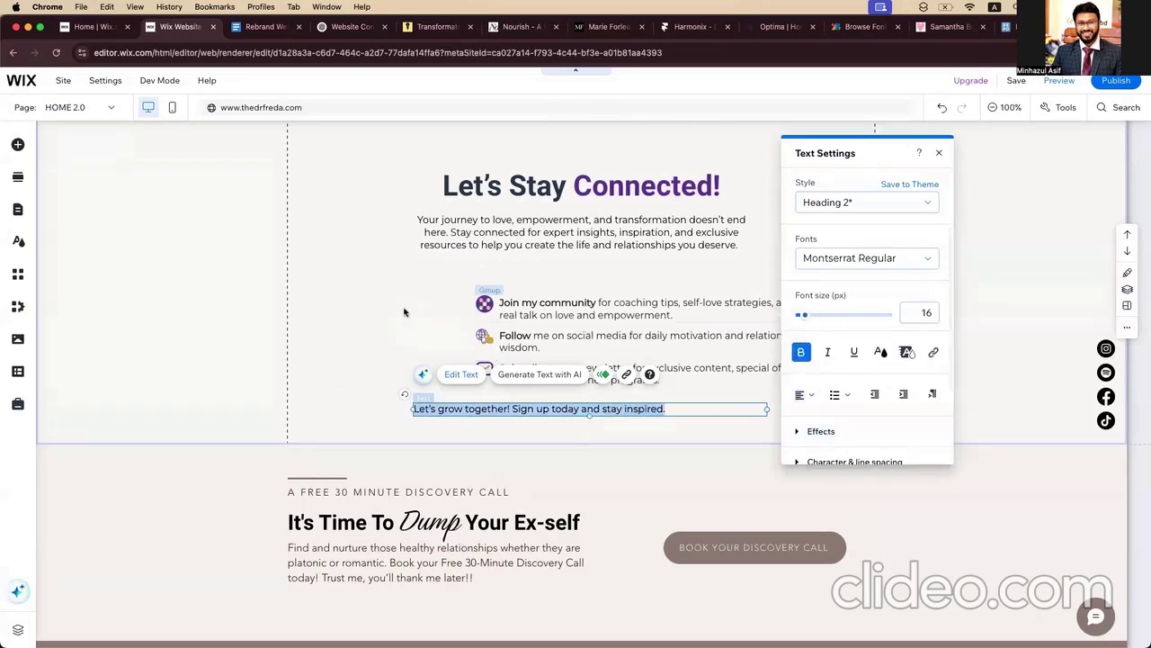
left_click(403, 311)
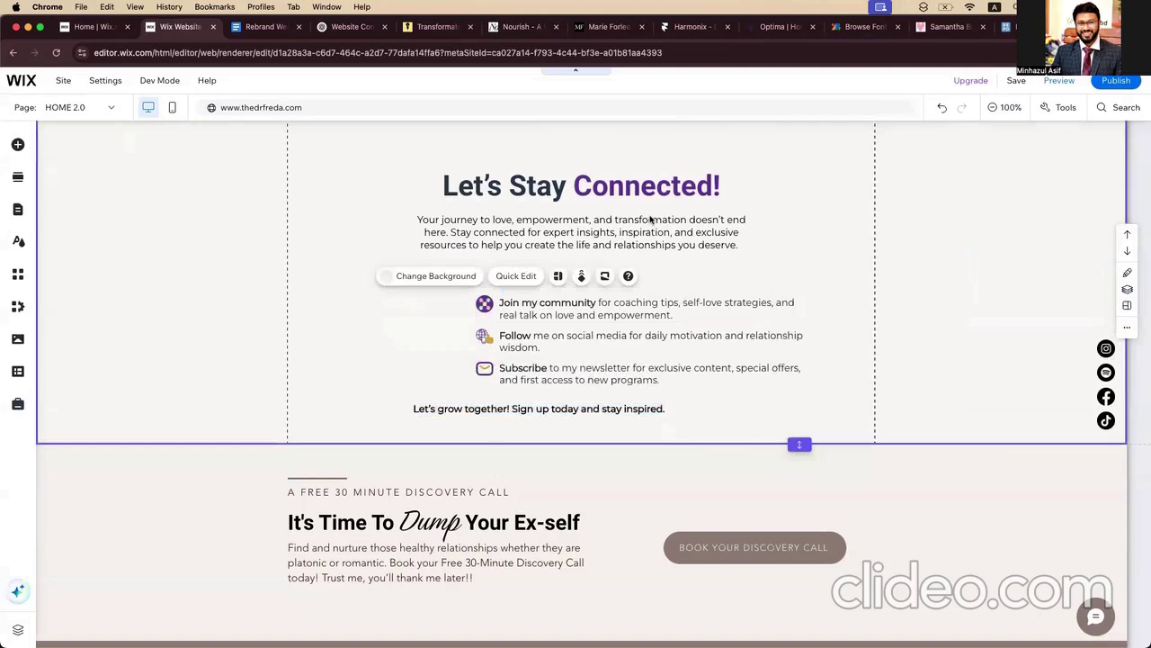
scroll(651, 219, "up", 2)
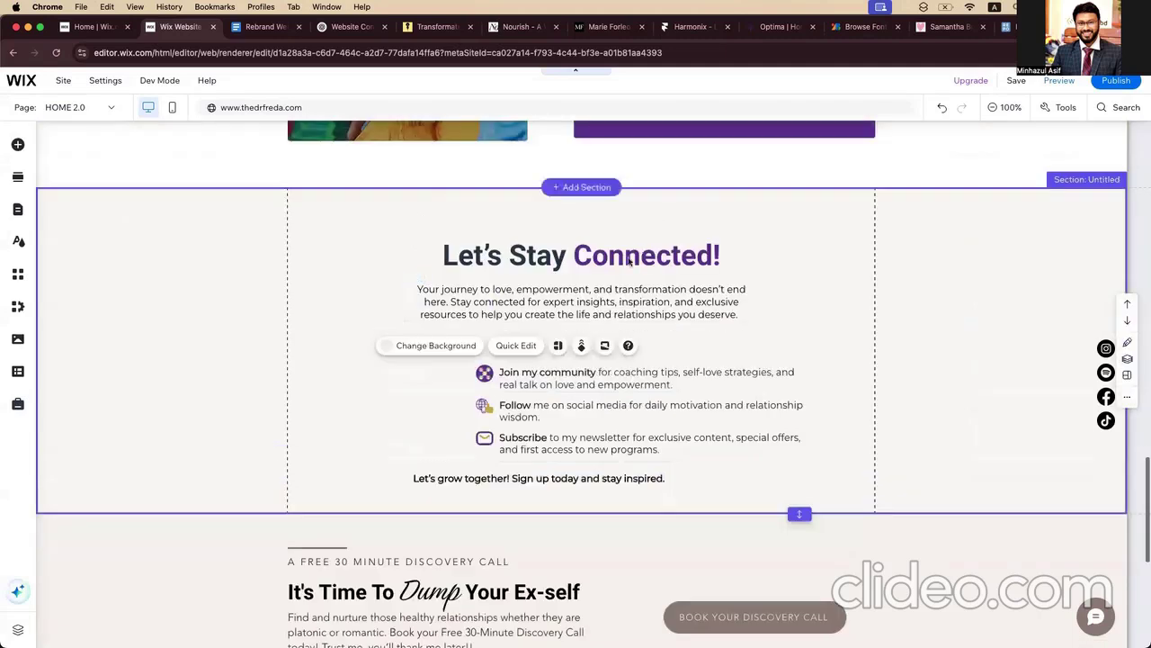
Step: Left-align the text of the "Let's Stay Connected!" heading and of the intro paragraph below it
left_click(483, 262)
left_click(391, 248)
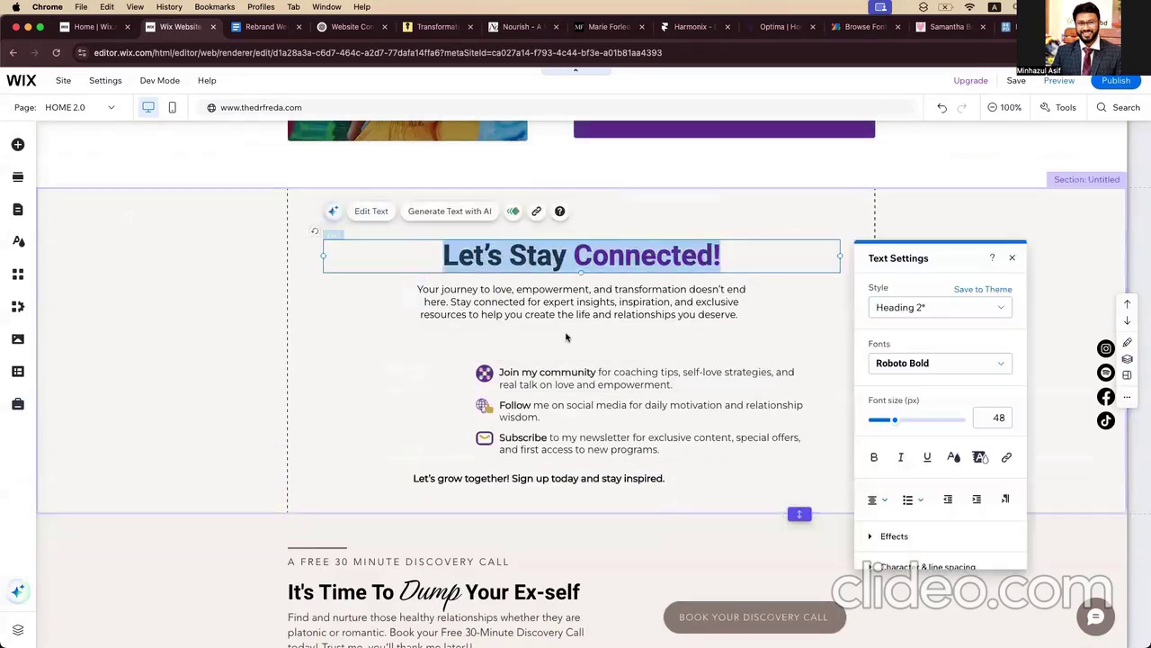
left_click(883, 498)
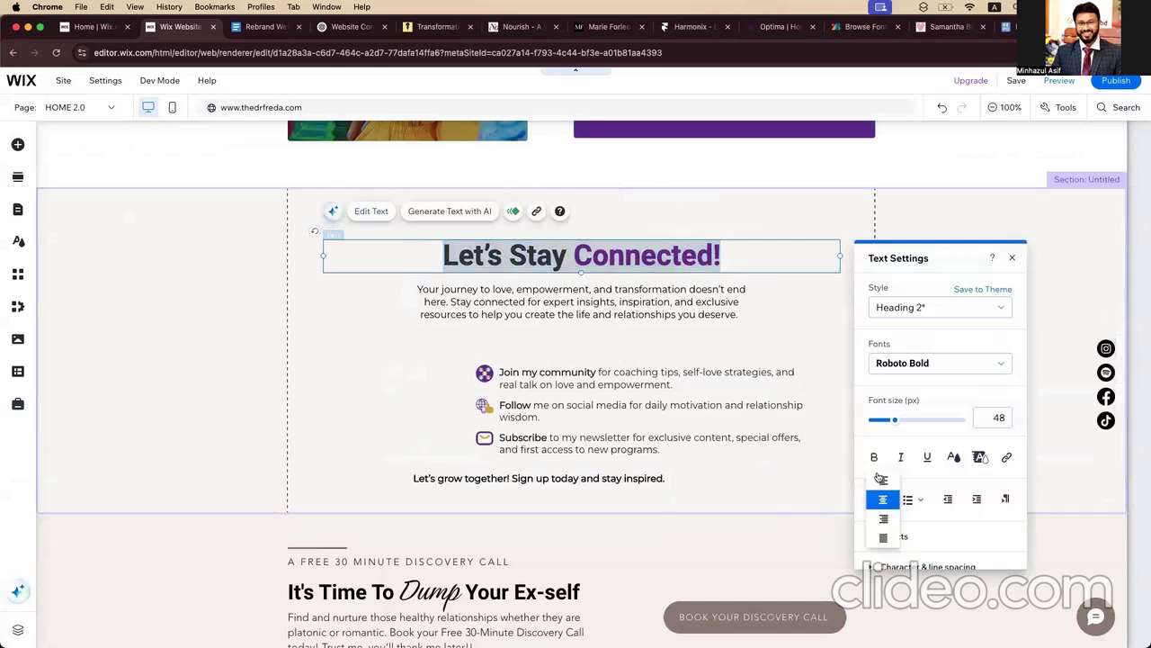
left_click(881, 478)
left_click(494, 316)
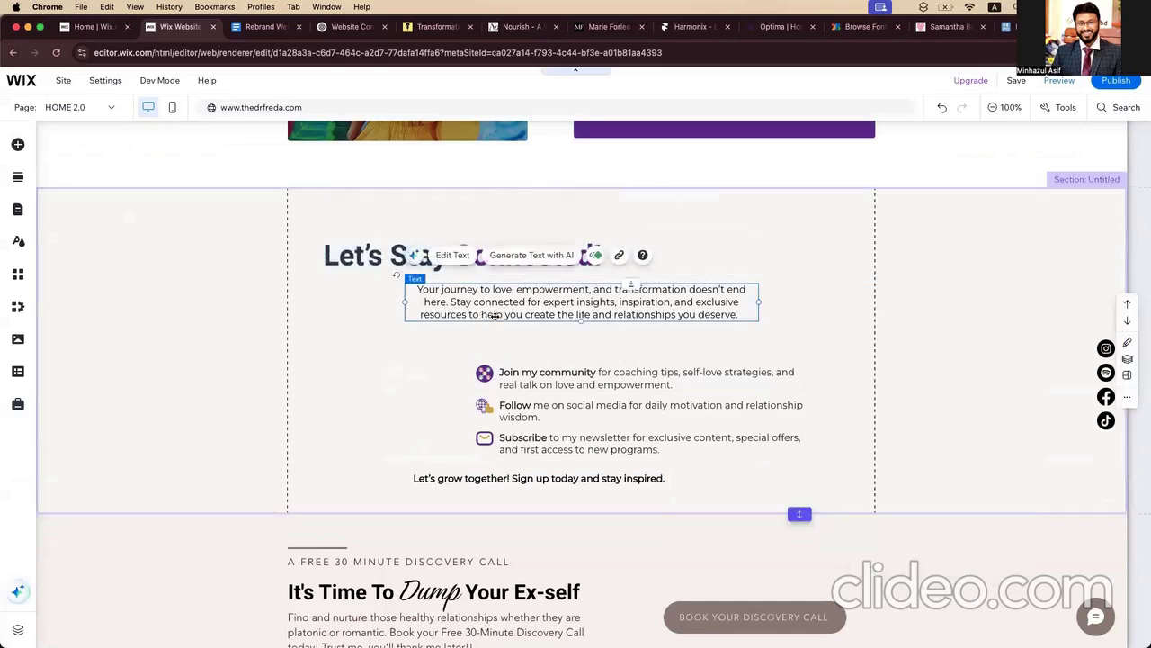
left_click(452, 256)
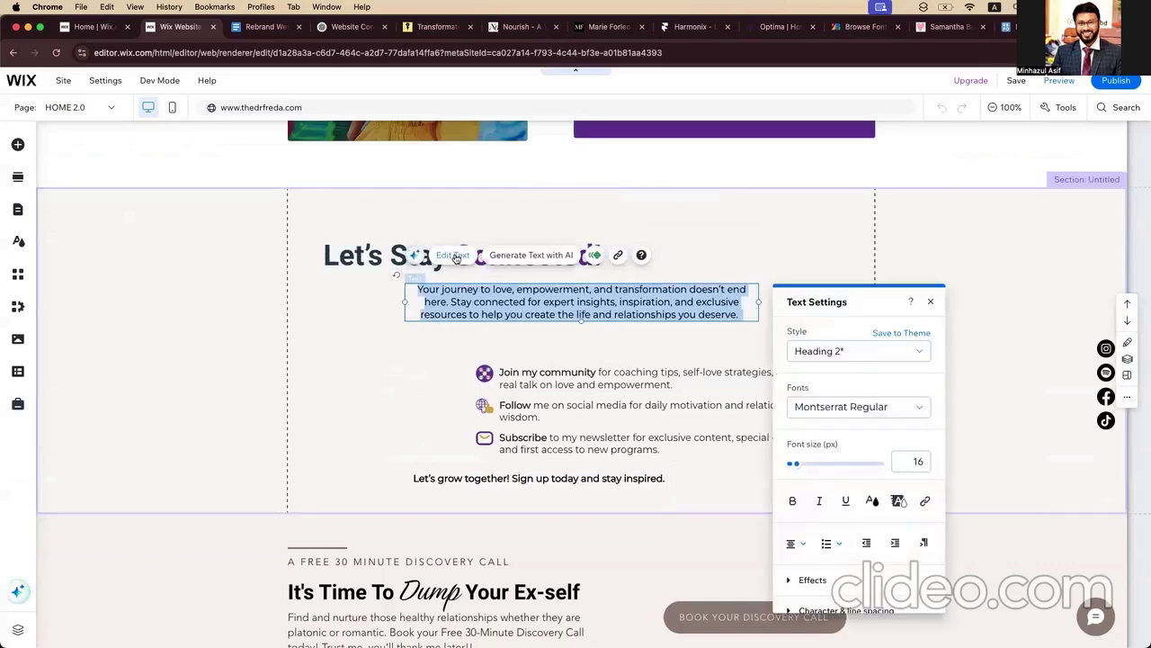
left_click(795, 543)
left_click(799, 528)
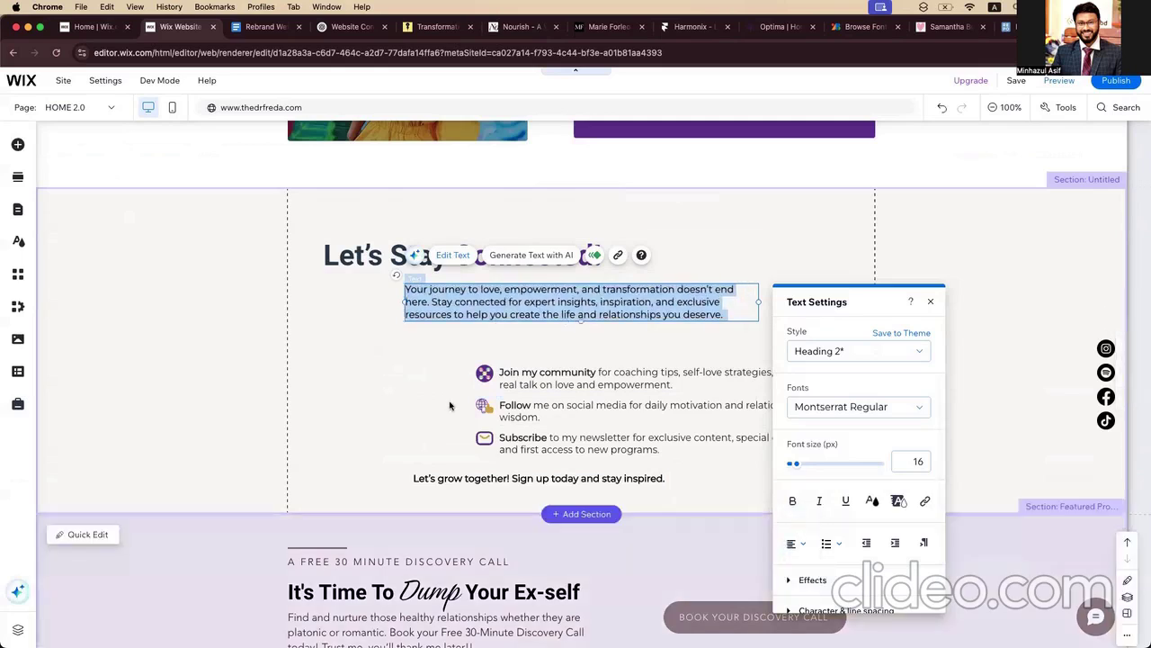
left_click(594, 499)
Step: Align the heading, intro paragraph, three icon-and-text groups and closing line to a common left edge and distribute them evenly vertically
left_click(508, 260)
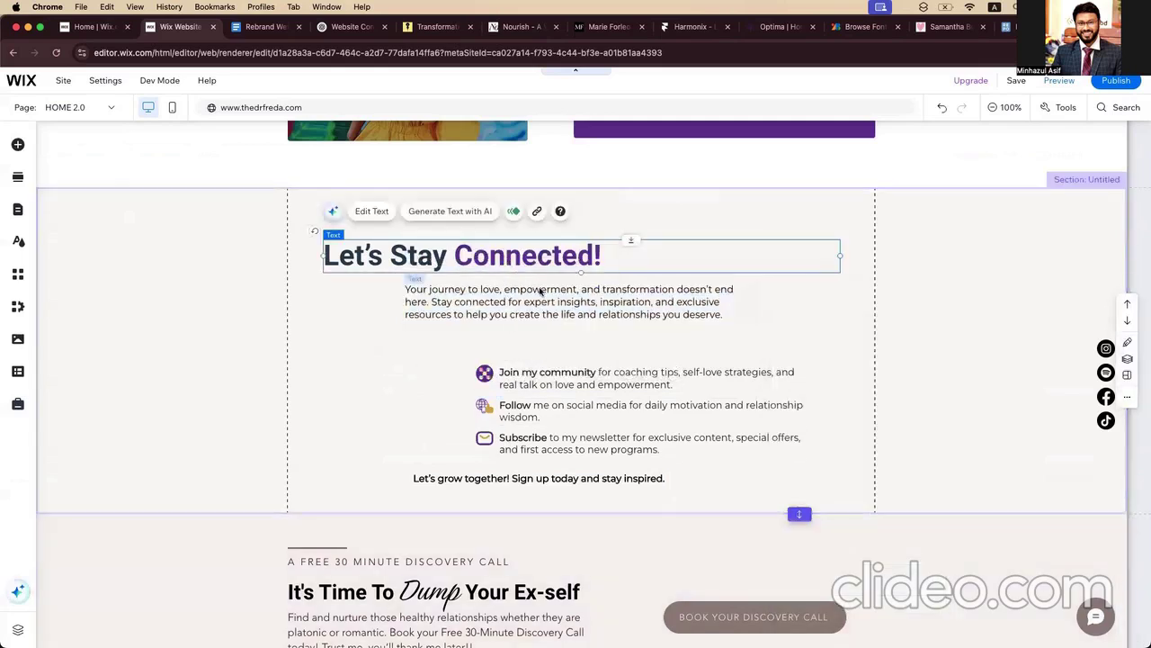
left_click(550, 303, "shift")
left_click(570, 382, "shift")
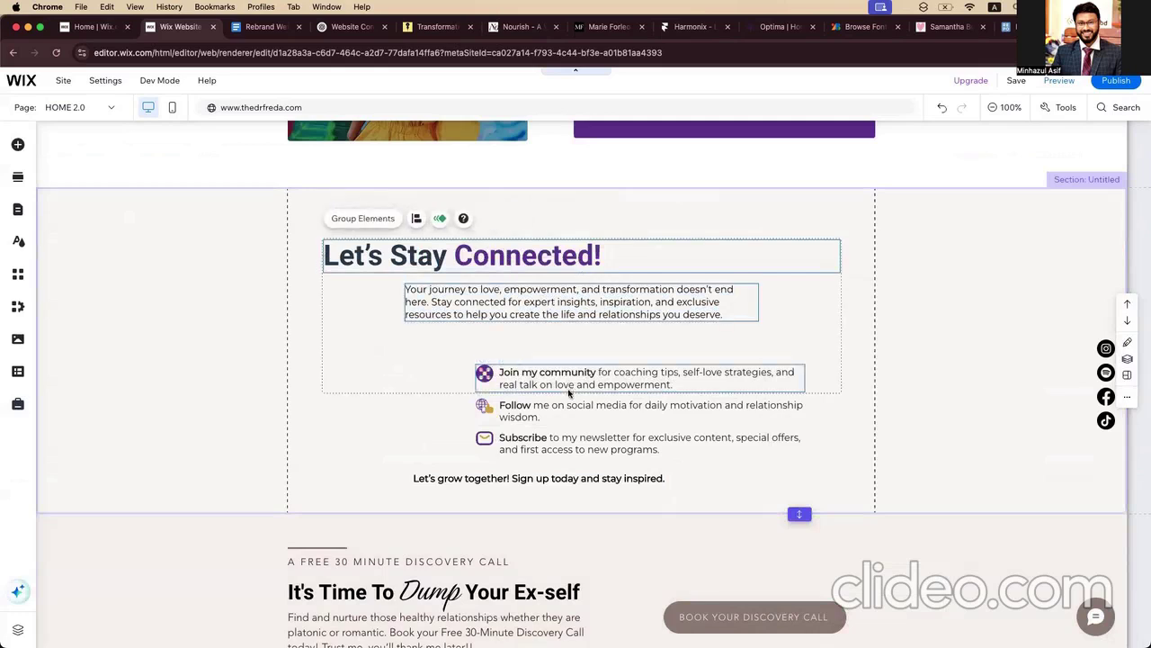
left_click(567, 408, "shift")
left_click(547, 450, "shift")
left_click(538, 479, "shift")
left_click(416, 220)
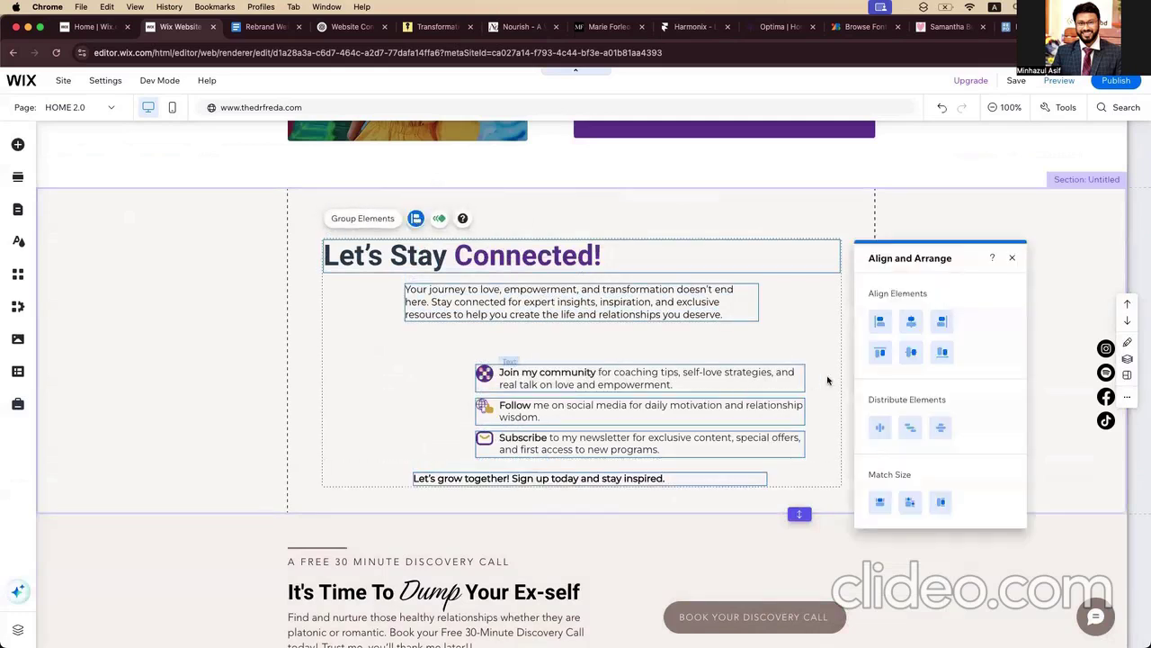
left_click(881, 323)
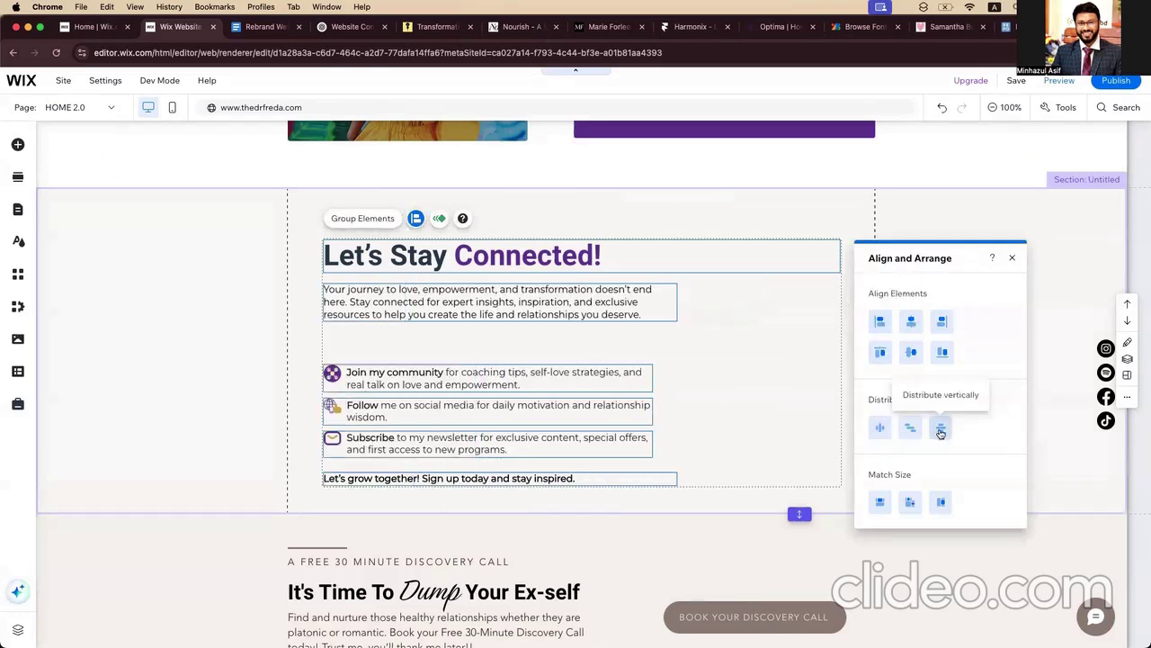
left_click(939, 430)
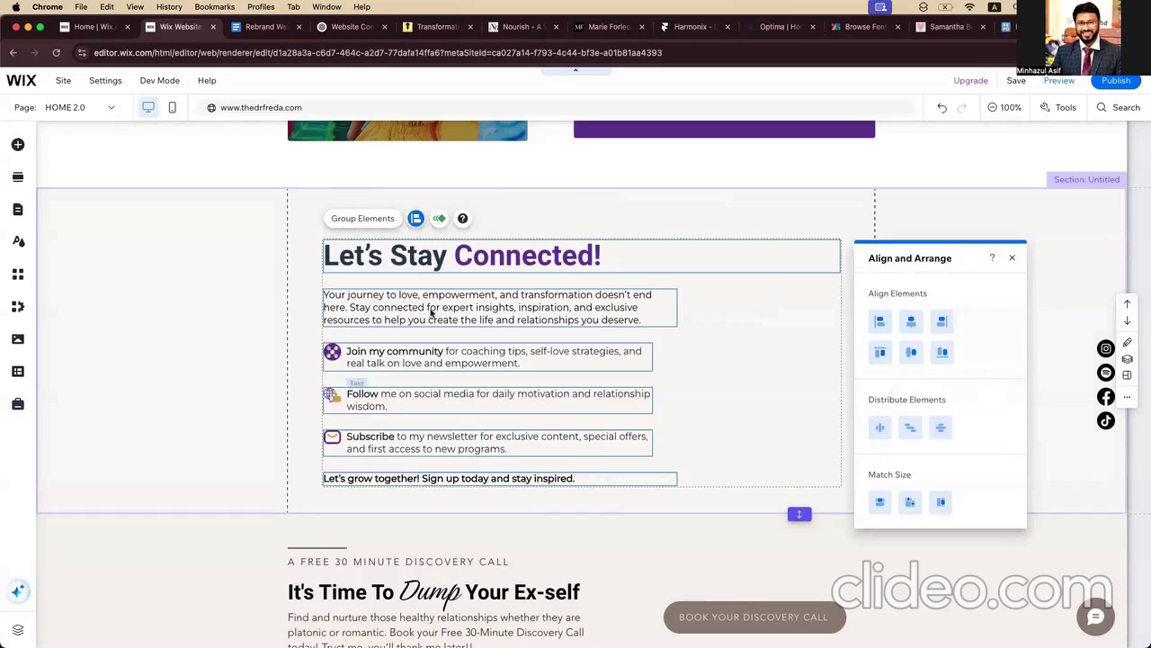
left_click(239, 376)
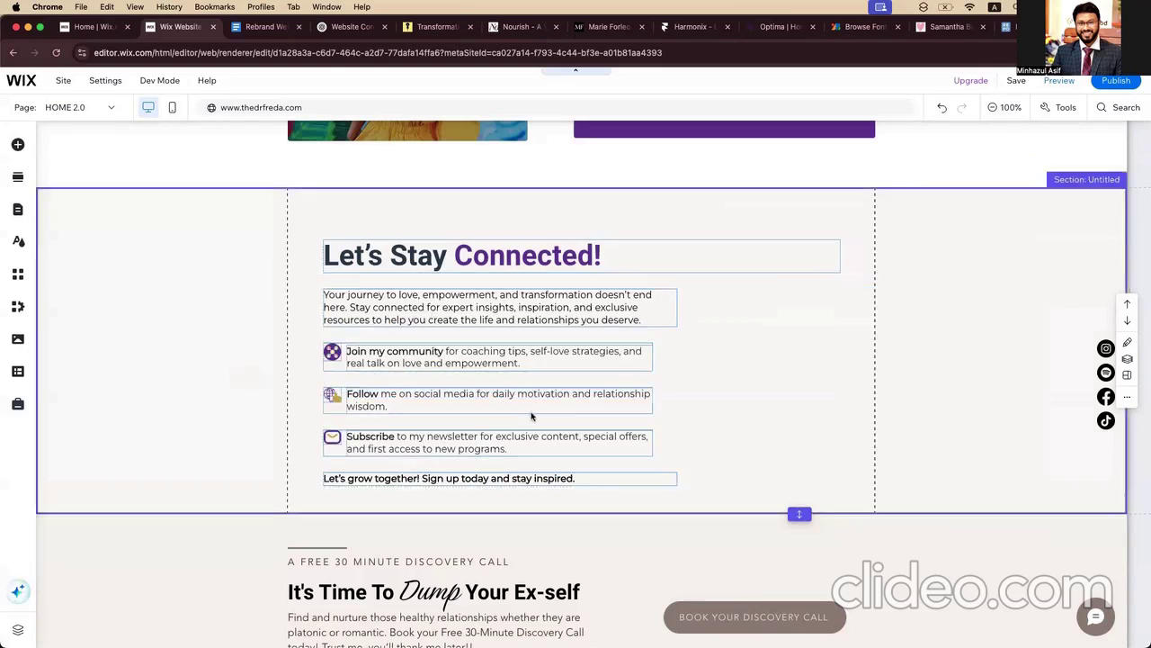
Step: Move the Join my community, Follow and Subscribe groups up so they sit closer together beneath the intro paragraph
left_click(450, 360)
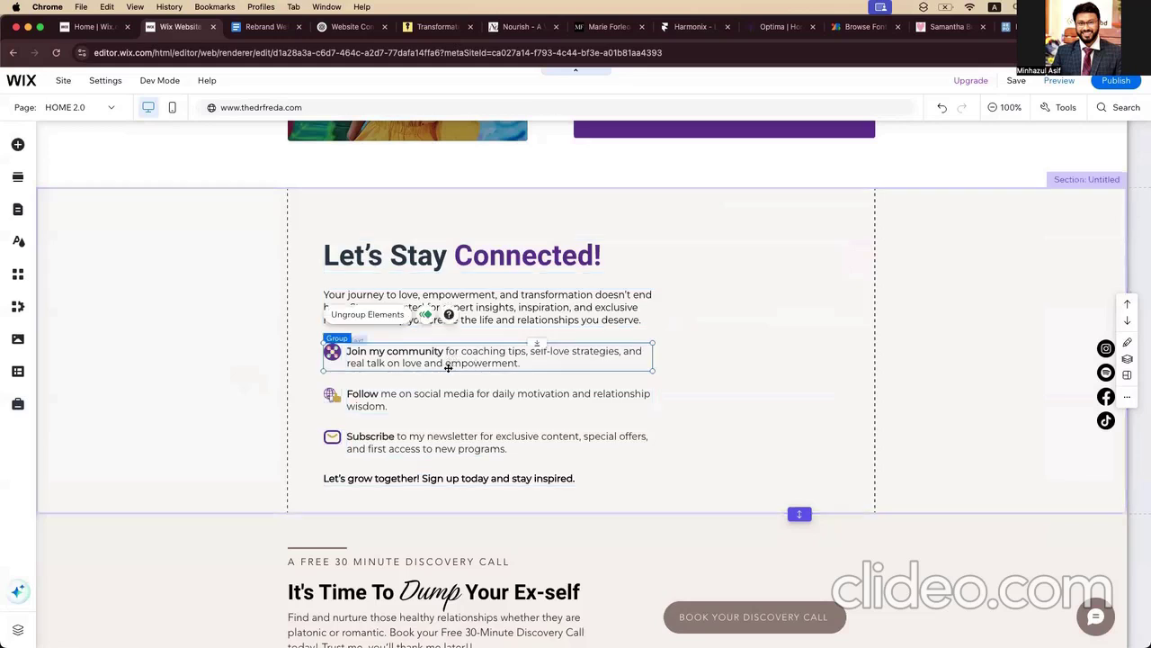
left_click_drag(368, 356, 368, 355)
left_click(357, 395)
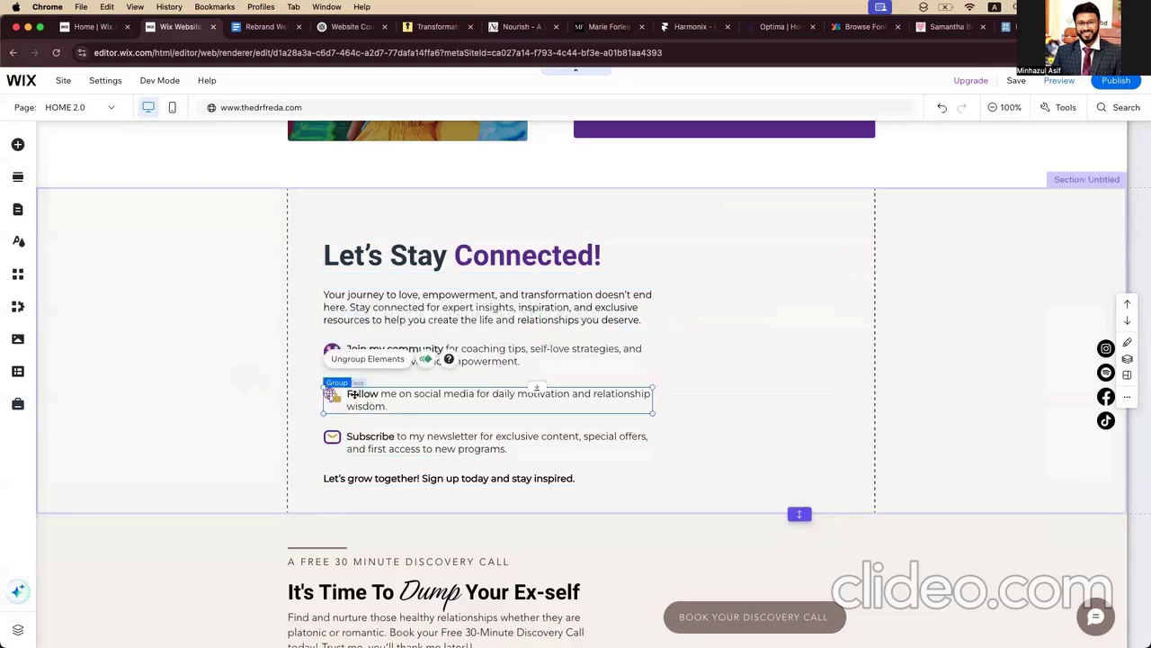
left_click(371, 444)
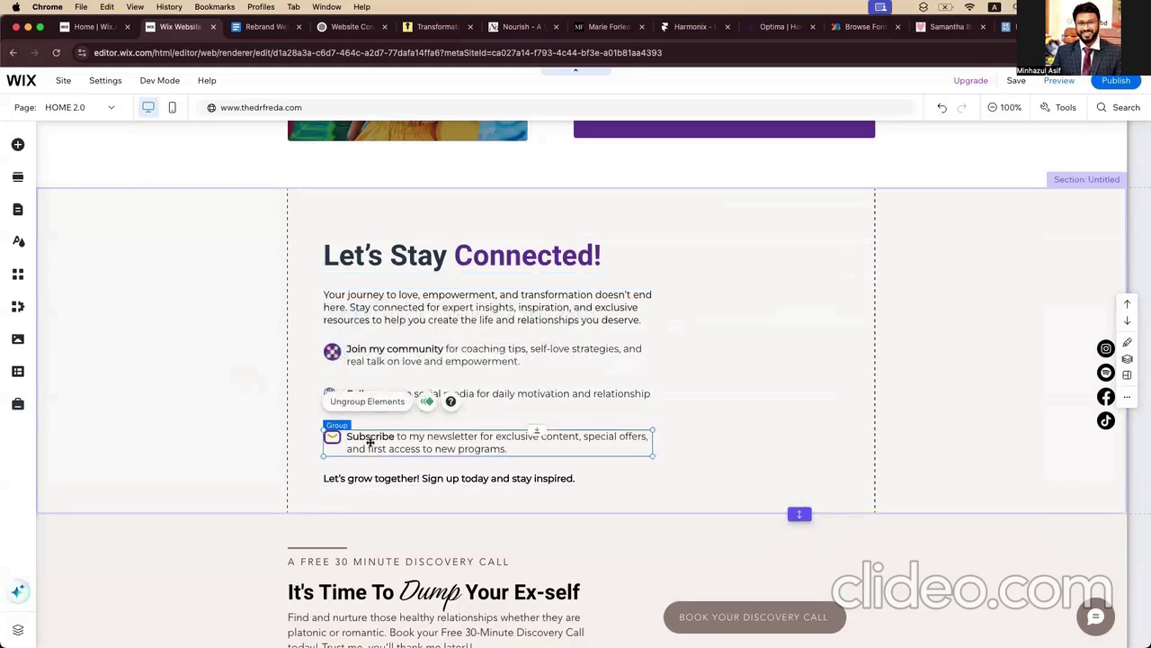
left_click(254, 439)
left_click(416, 350)
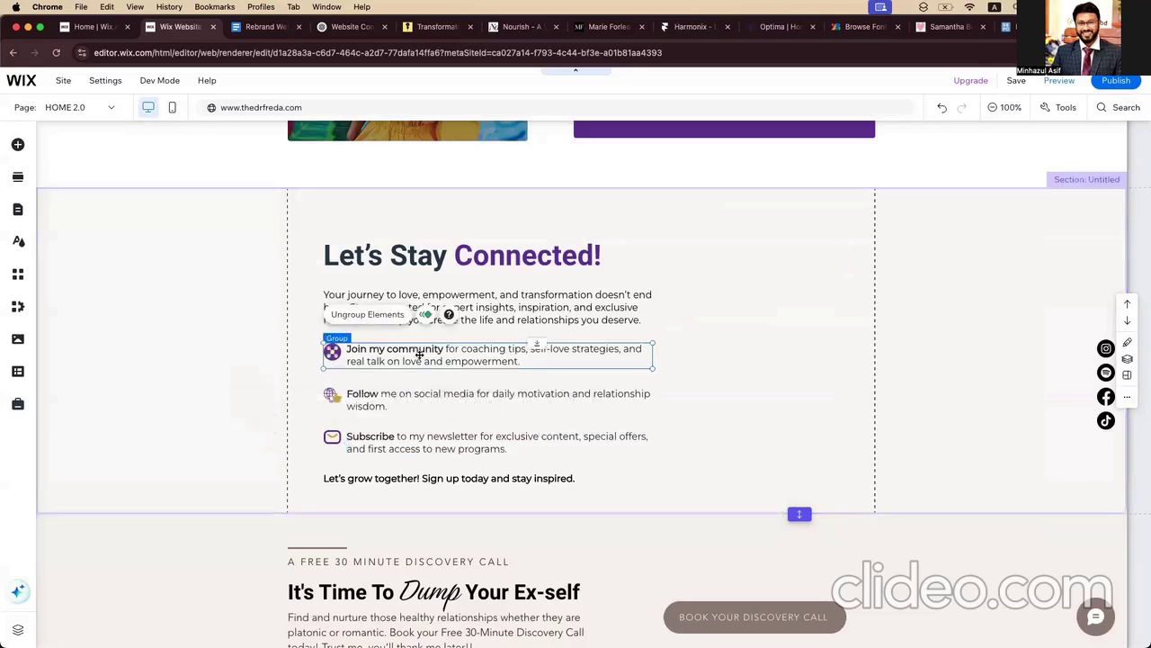
left_click(450, 398)
left_click_drag(450, 397, 449, 382)
left_click(441, 440)
left_click_drag(441, 439, 442, 427)
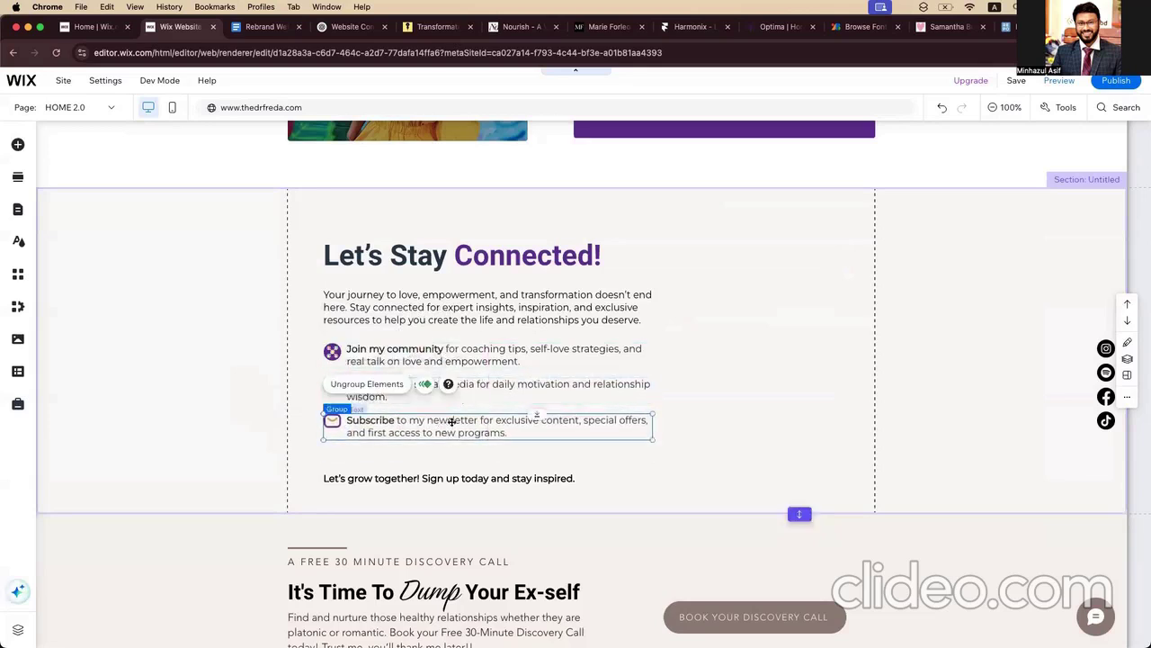
Step: Distribute the three icon-and-text groups evenly in the vertical direction
left_click(483, 357)
left_click(495, 424, "shift")
left_click(497, 385, "shift")
left_click(416, 321)
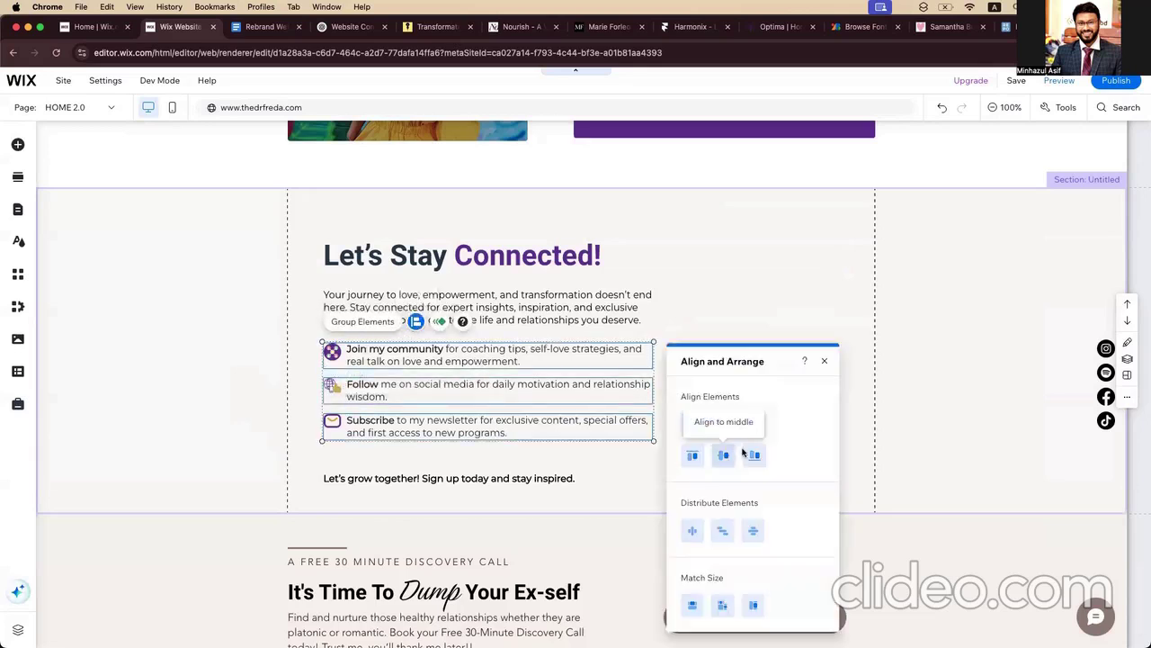
left_click(753, 529)
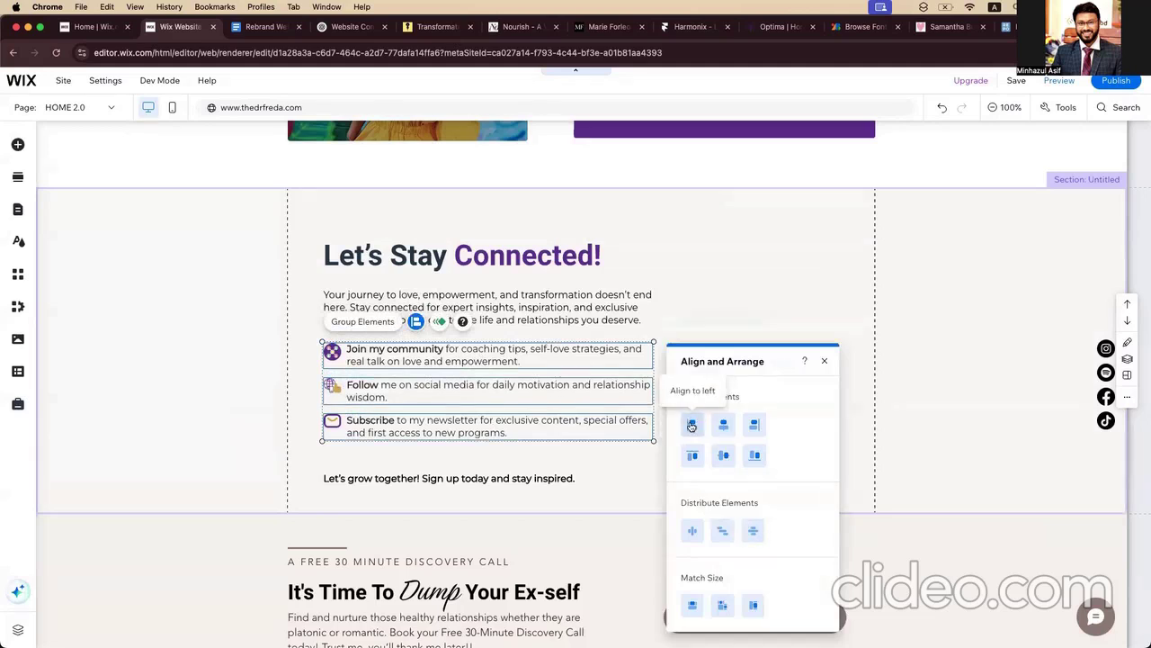
left_click(284, 390)
Step: Move the heading, intro paragraph, icon groups and closing line together so their left edges meet the section's left gridline
left_click(389, 479)
left_click_drag(390, 478, 387, 478)
left_click(423, 259)
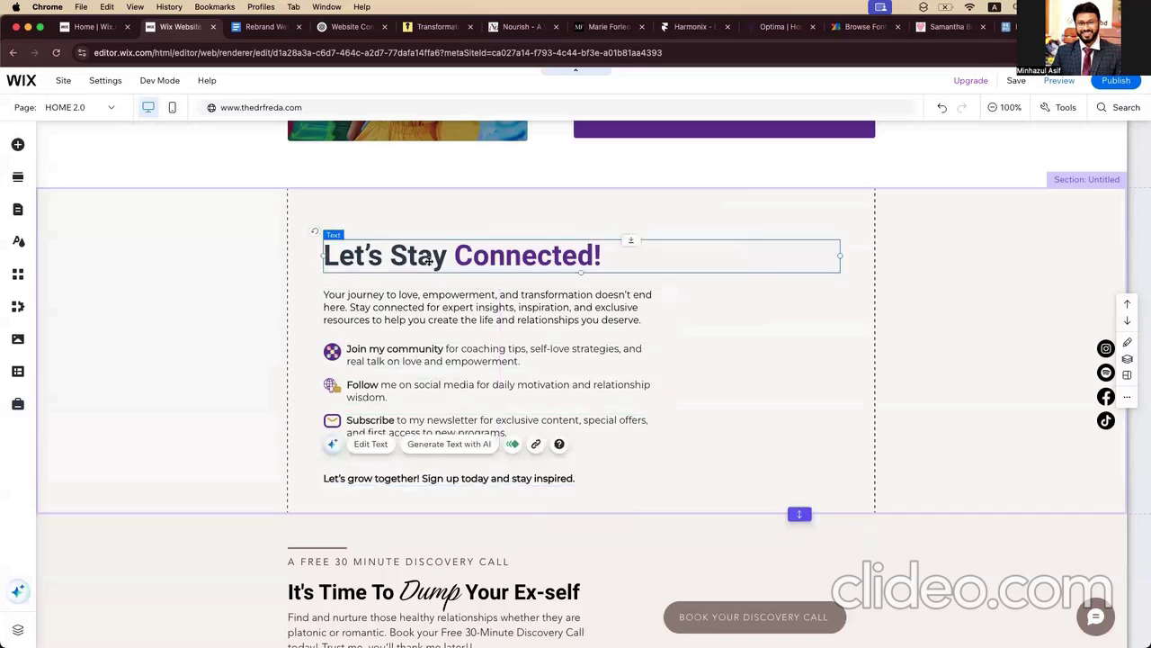
left_click(430, 307, "shift")
left_click(432, 352, "shift")
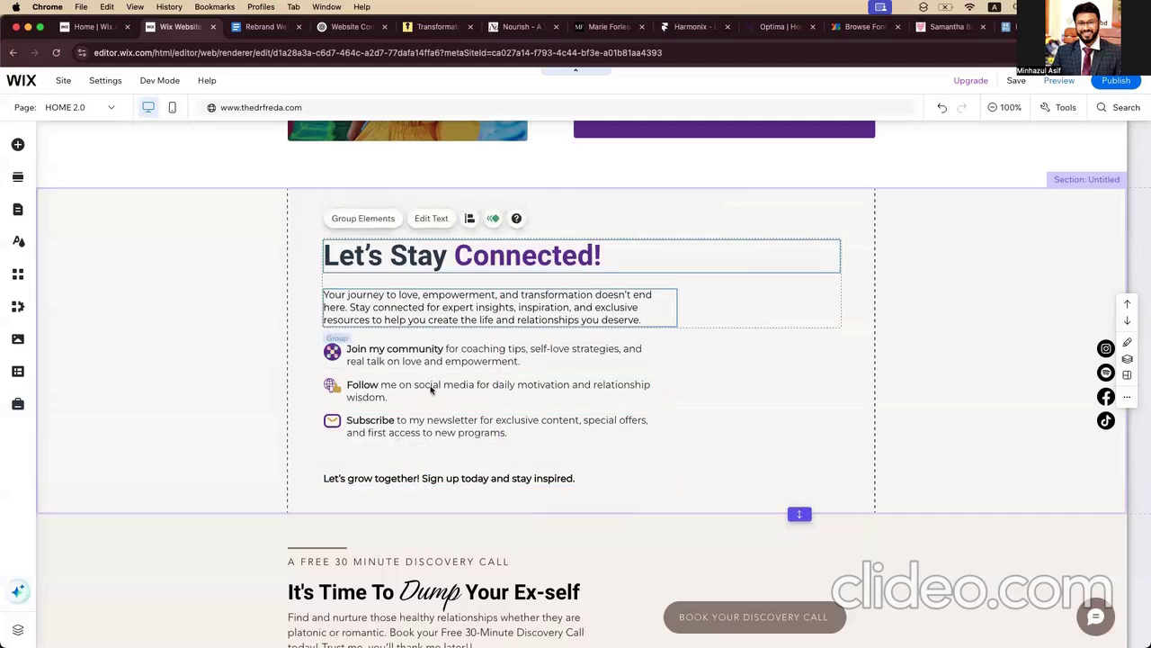
left_click(431, 396, "shift")
left_click(433, 437, "shift")
left_click(432, 479, "shift")
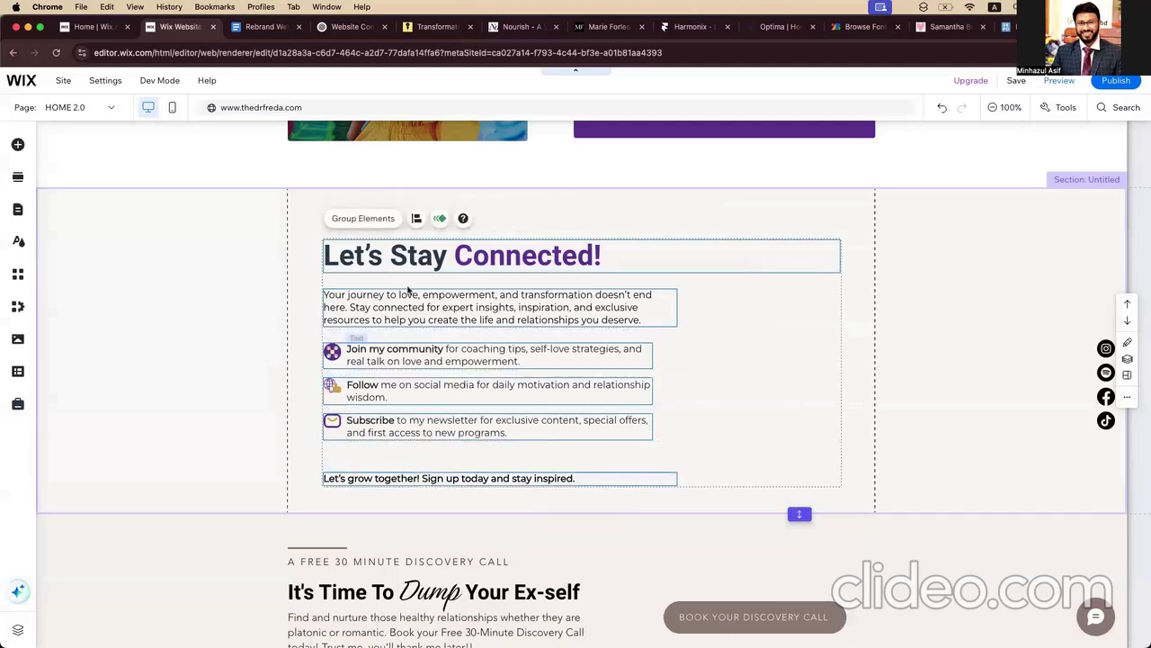
left_click(415, 218)
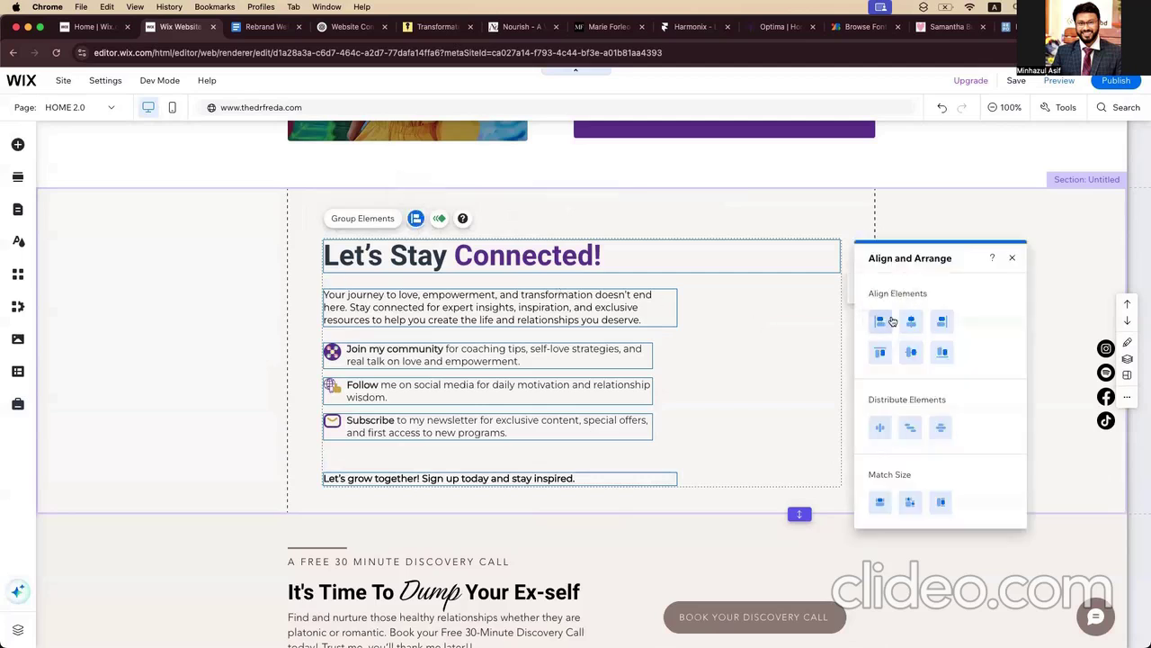
left_click_drag(471, 308, 439, 303)
left_click(761, 359)
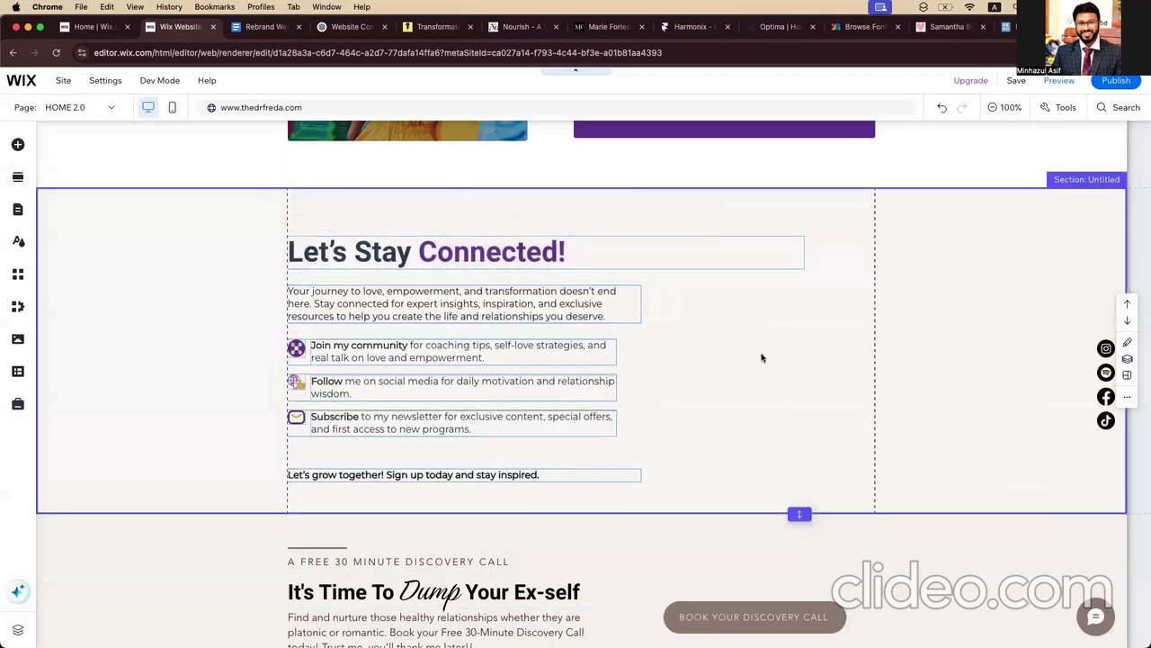
Step: Narrow the "Let's Stay Connected!" heading's text box to the width of the intro paragraph's box
left_click(689, 254)
left_click_drag(800, 250, 644, 266)
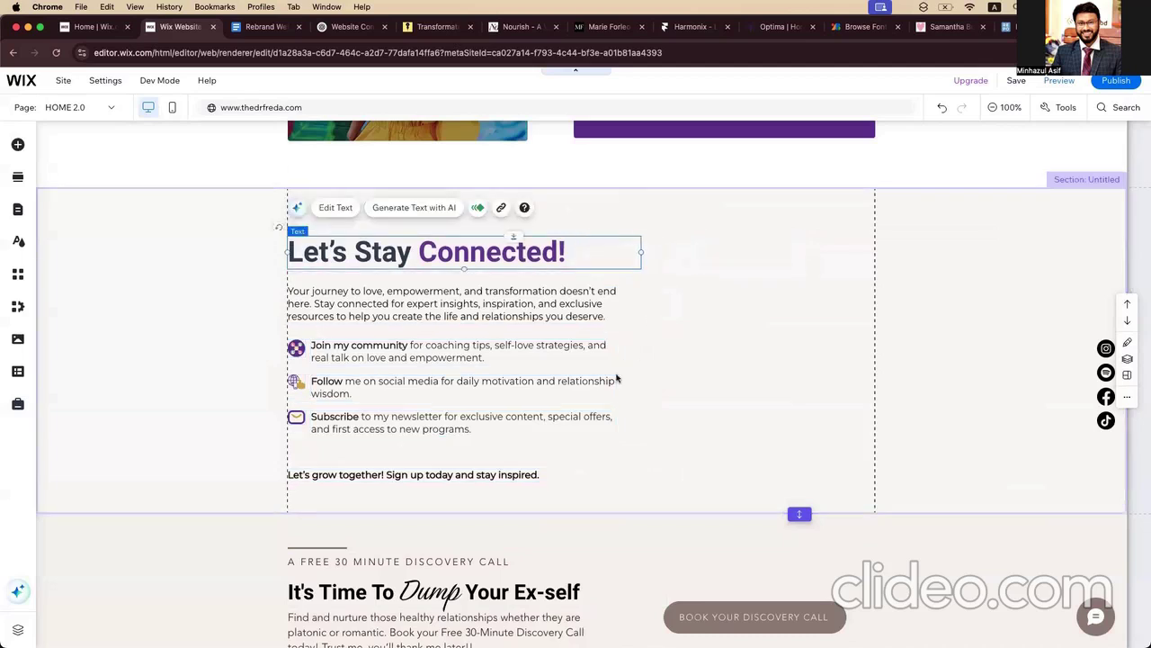
left_click(628, 474)
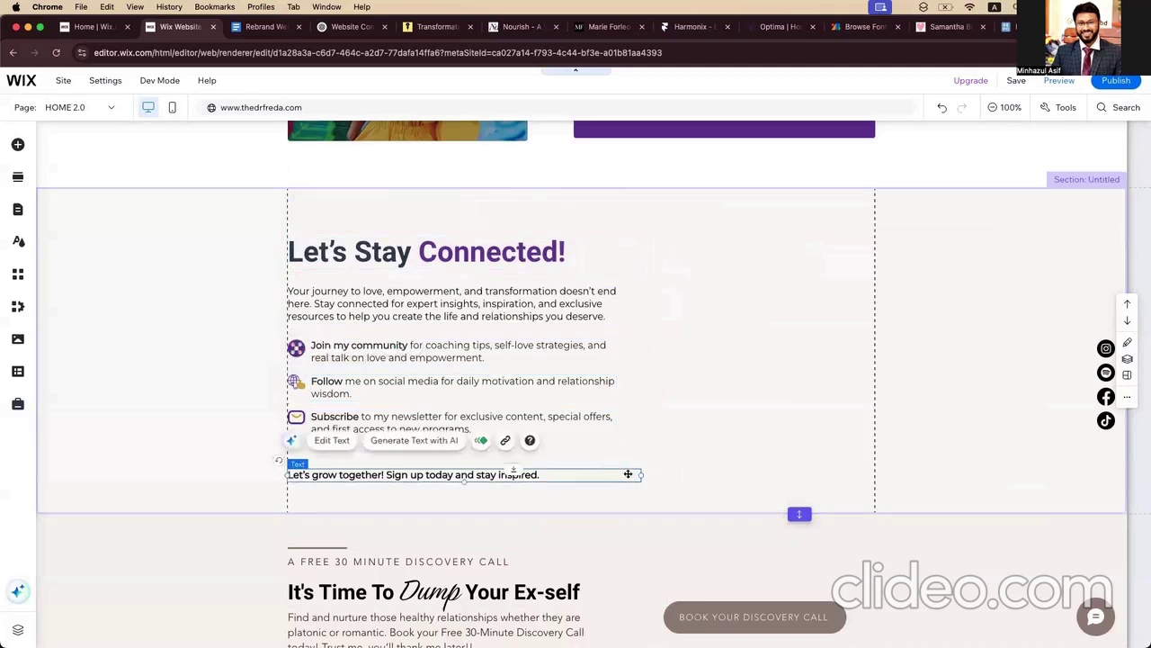
left_click(688, 402)
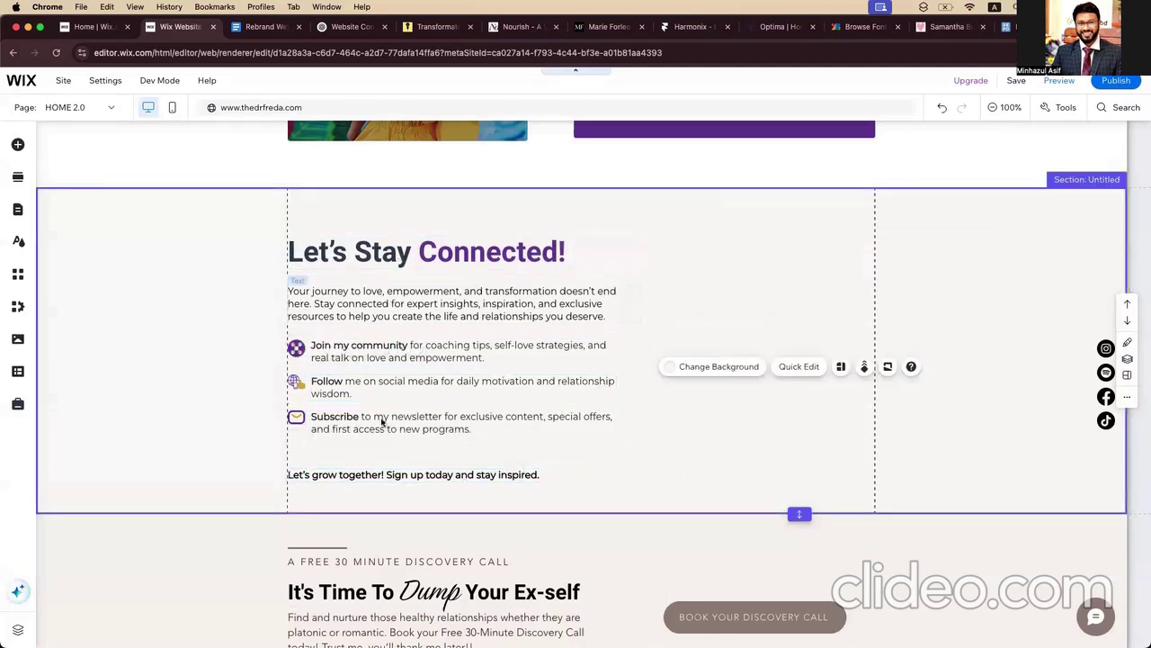
Step: Check how the "Let's Stay Connected!" section is laid out in the mobile view and return to the desktop view
left_click(179, 112)
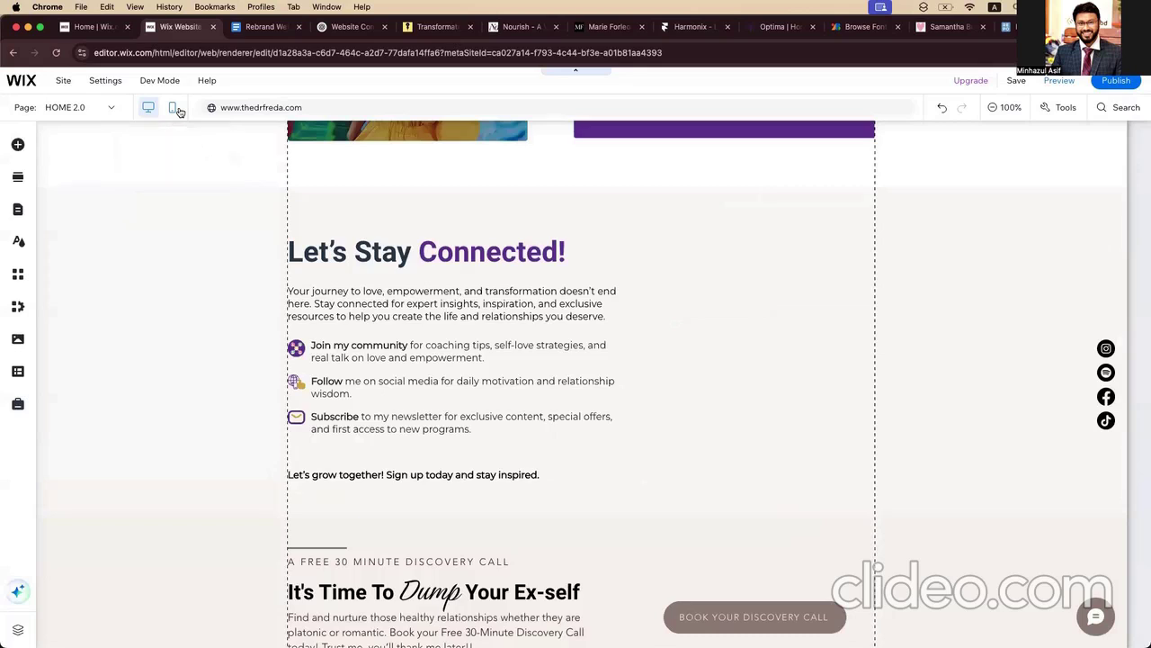
left_click(179, 112)
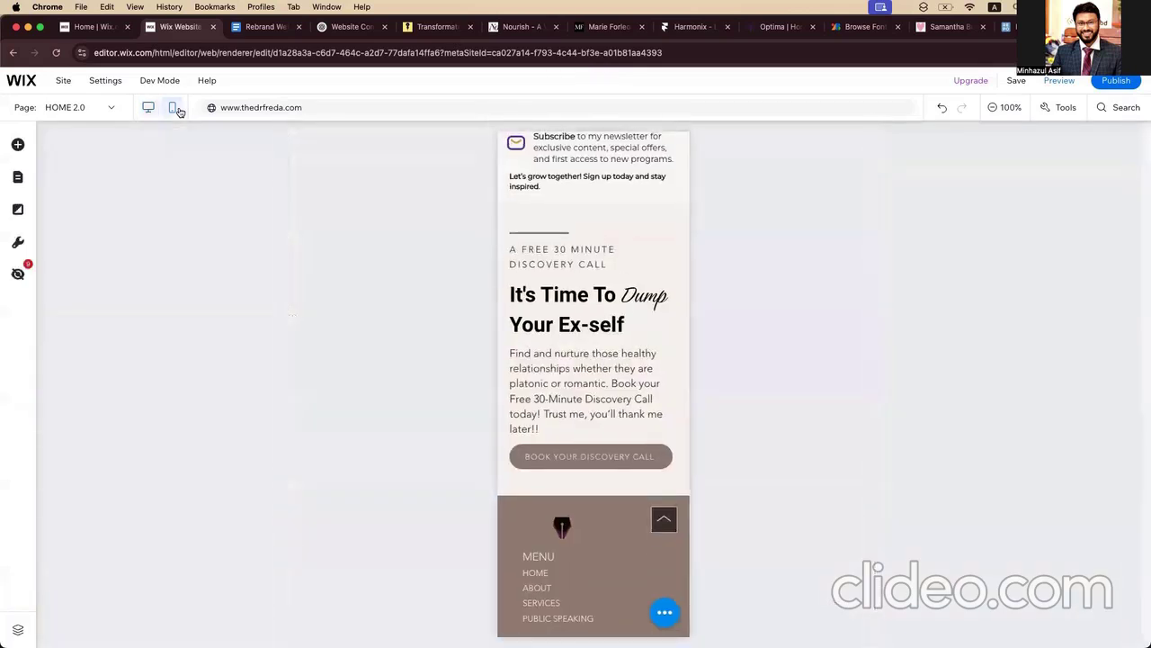
scroll(571, 270, "up", 5)
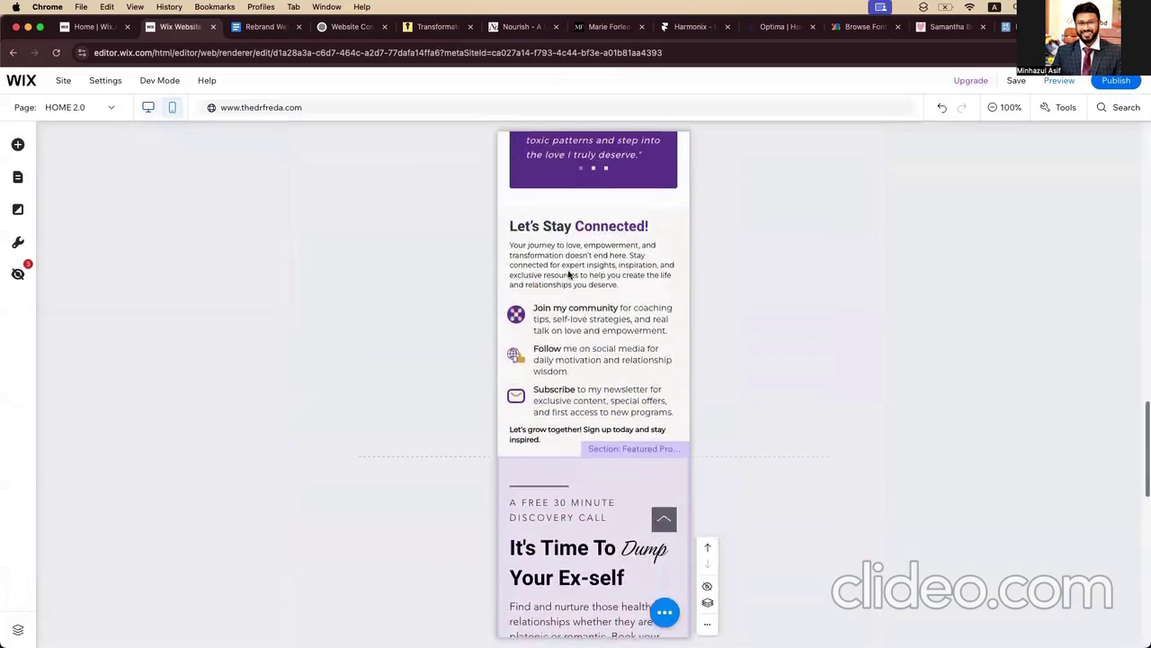
scroll(602, 324, "down", 1)
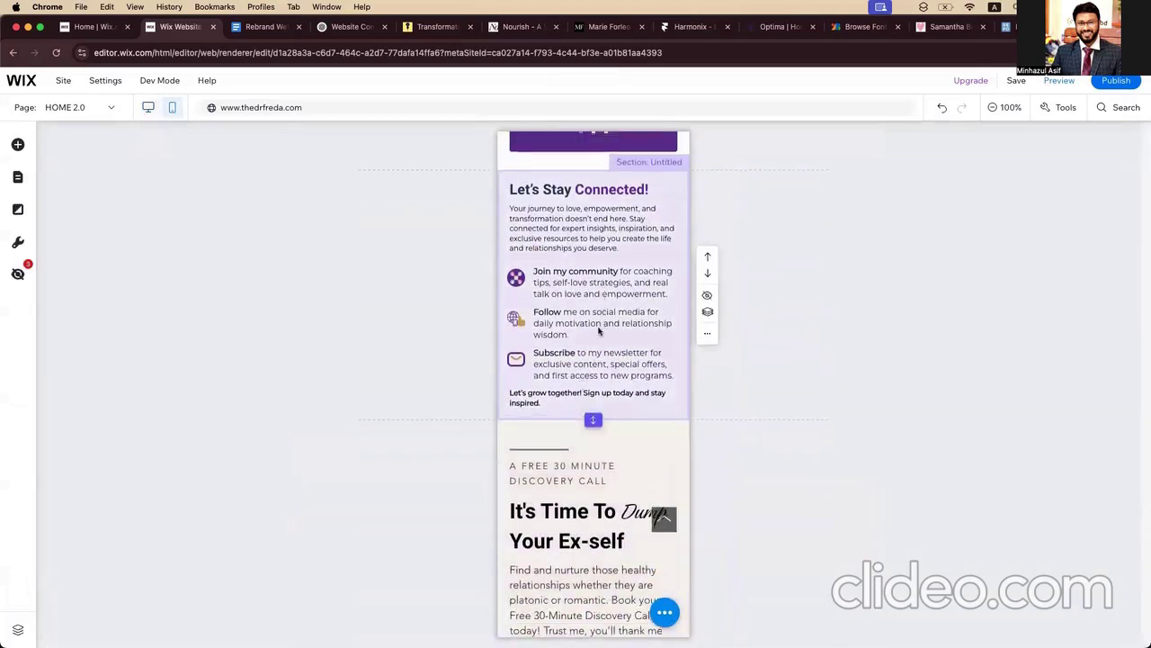
scroll(598, 306, "up", 1)
left_click(593, 336)
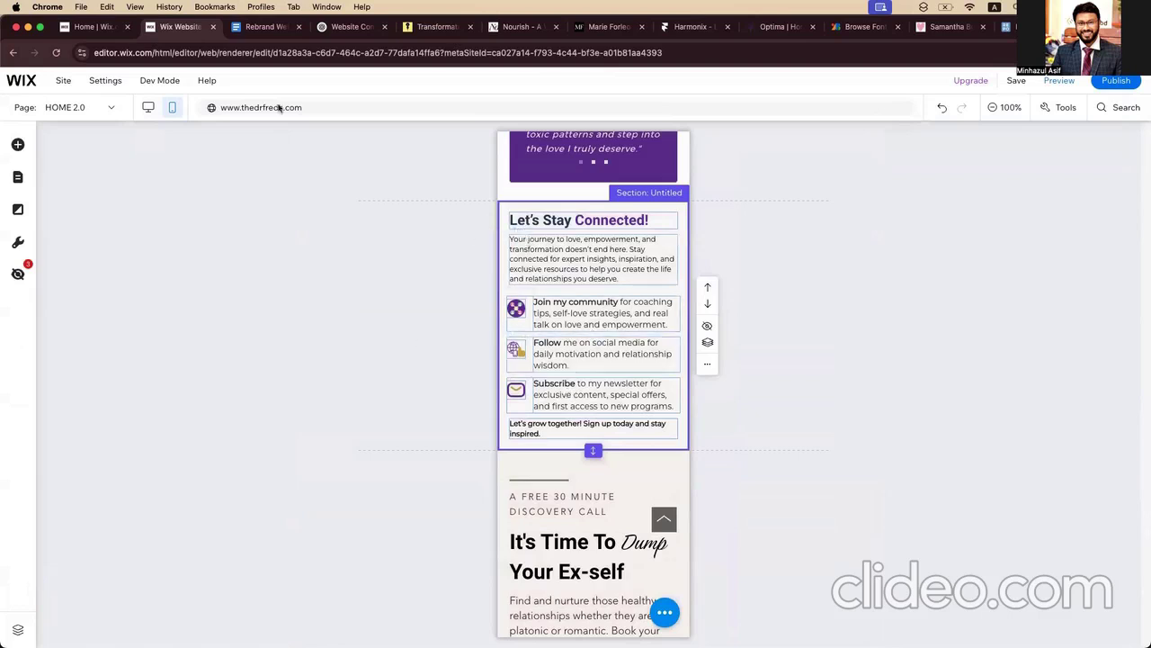
left_click(144, 109)
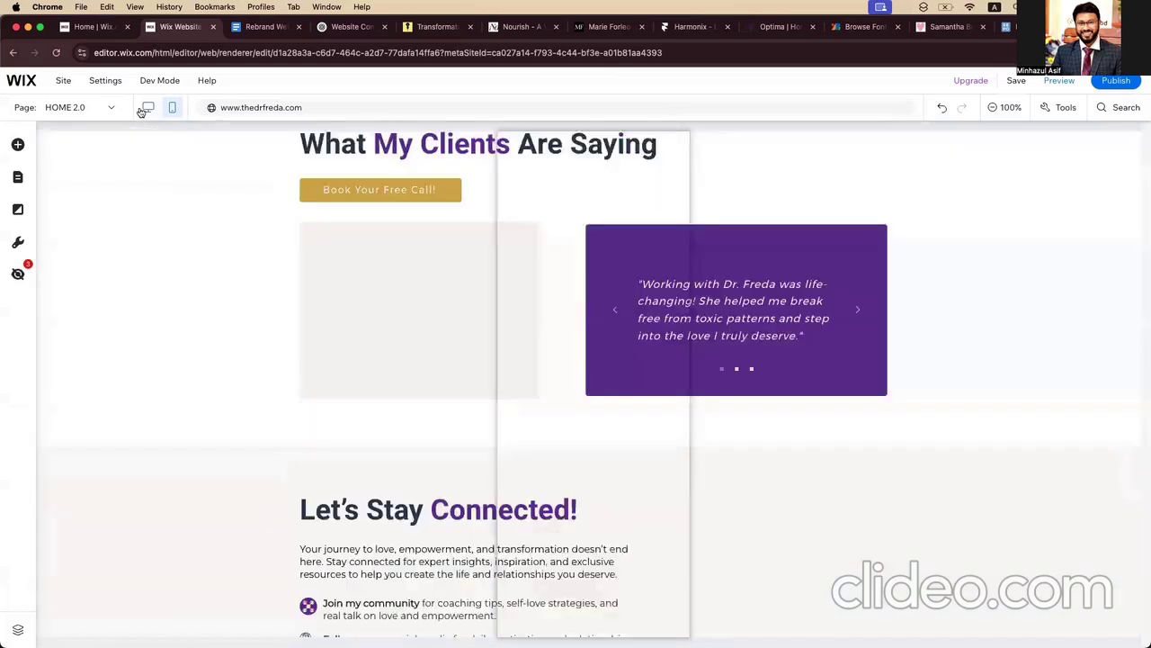
Step: Choose the Float entrance animation for the "Let's Stay Connected!" heading
scroll(399, 184, "down", 5)
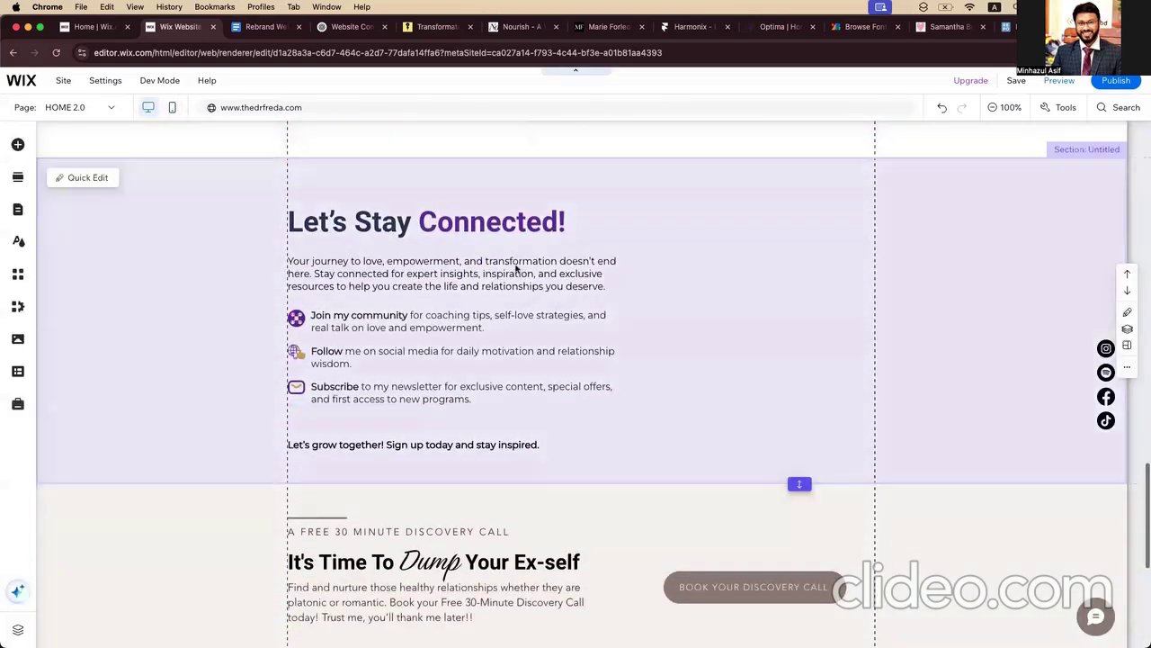
left_click(513, 218)
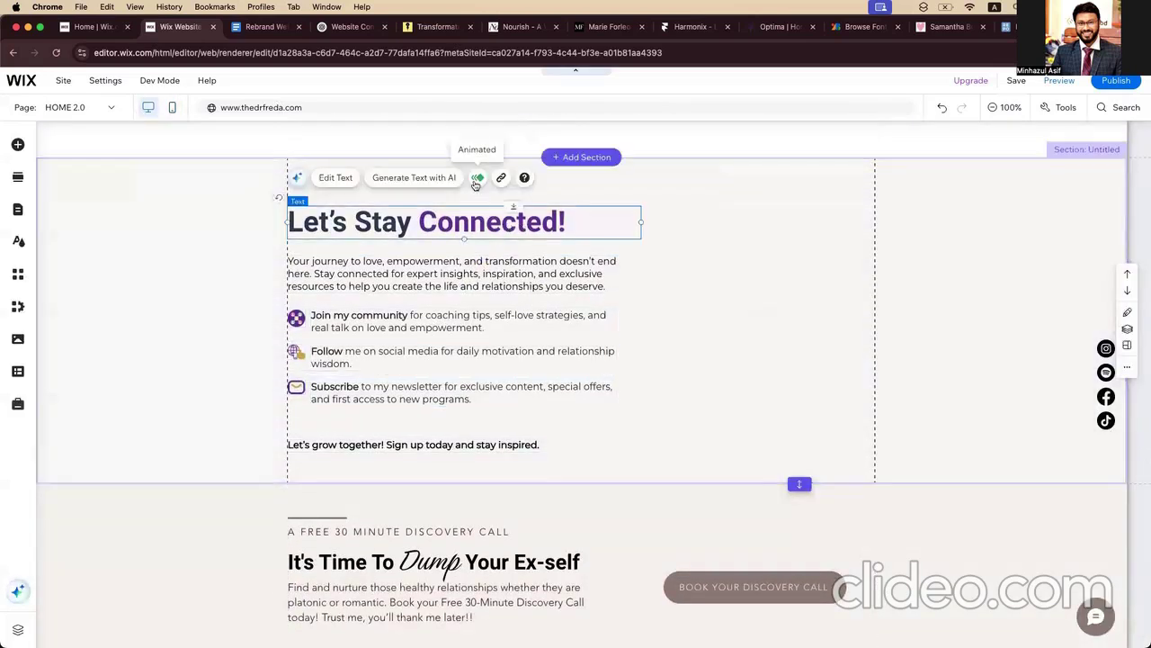
left_click(476, 178)
left_click(743, 414)
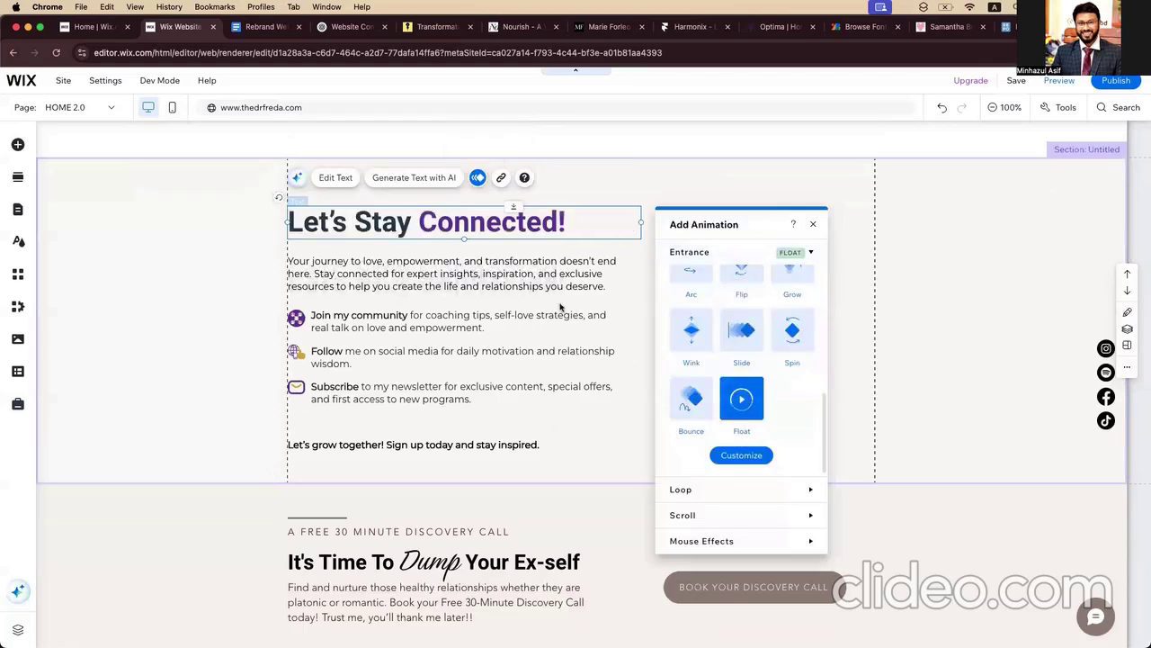
Step: Choose the Float entrance animation for the intro paragraph and the Slide entrance animation for the "Join my community" icon group
left_click(538, 265)
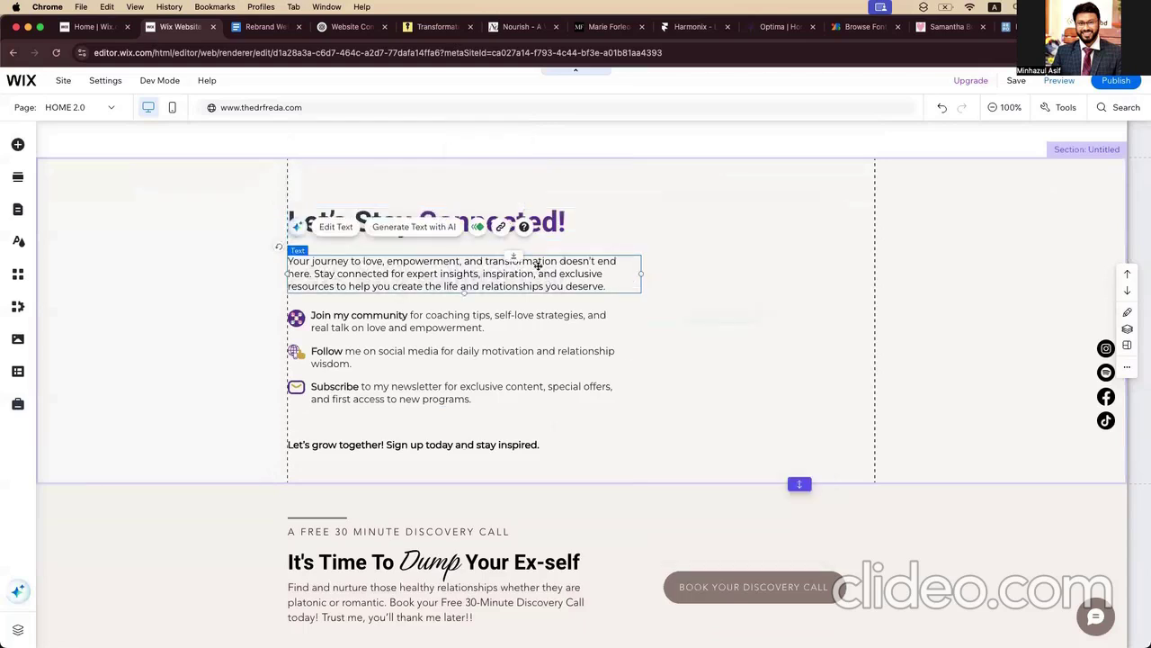
left_click(478, 227)
left_click(735, 447)
left_click(473, 321)
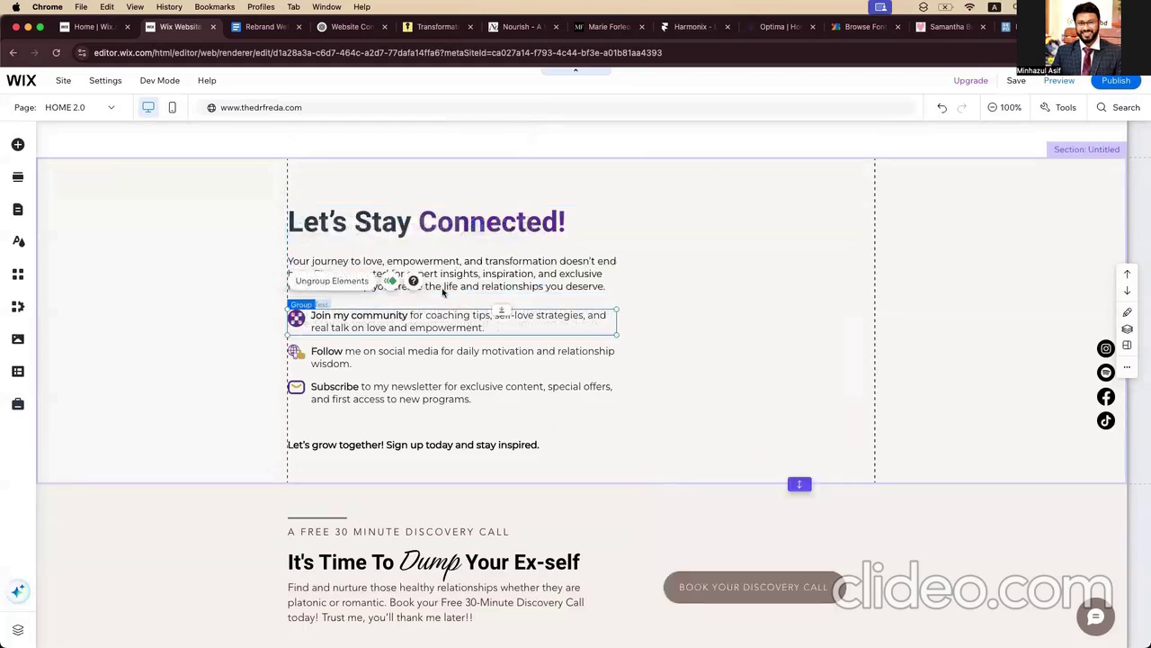
left_click(390, 280)
left_click(716, 304)
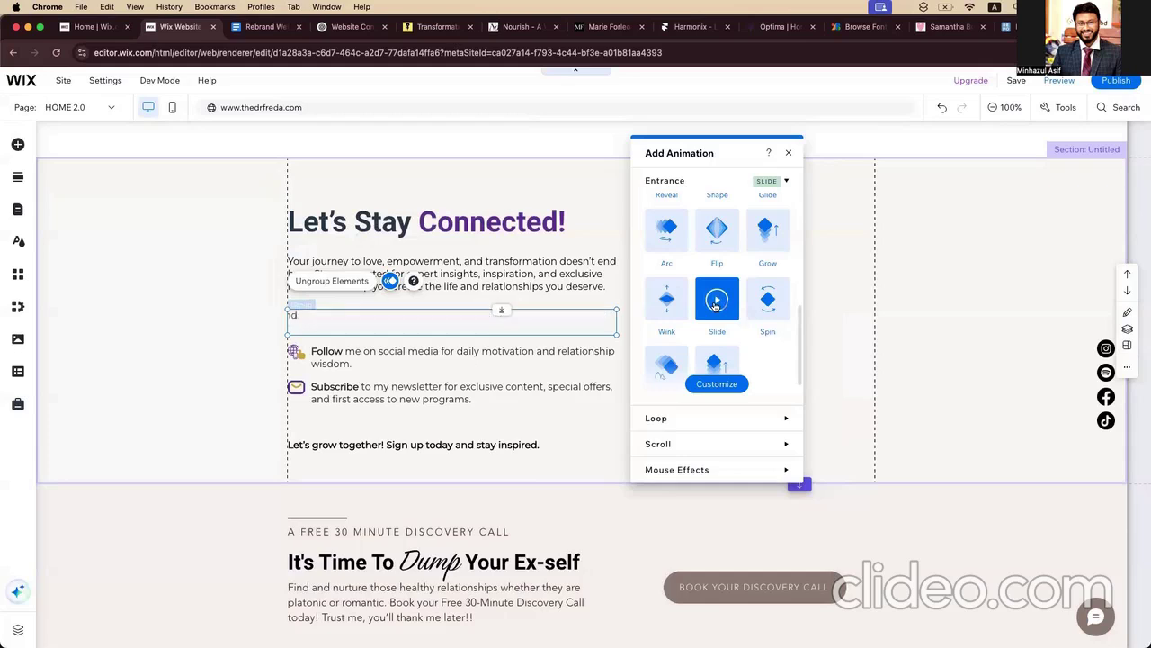
Step: Check the entrance animation set for the "Let's grow together!" closing line
left_click(439, 456)
left_click(440, 445)
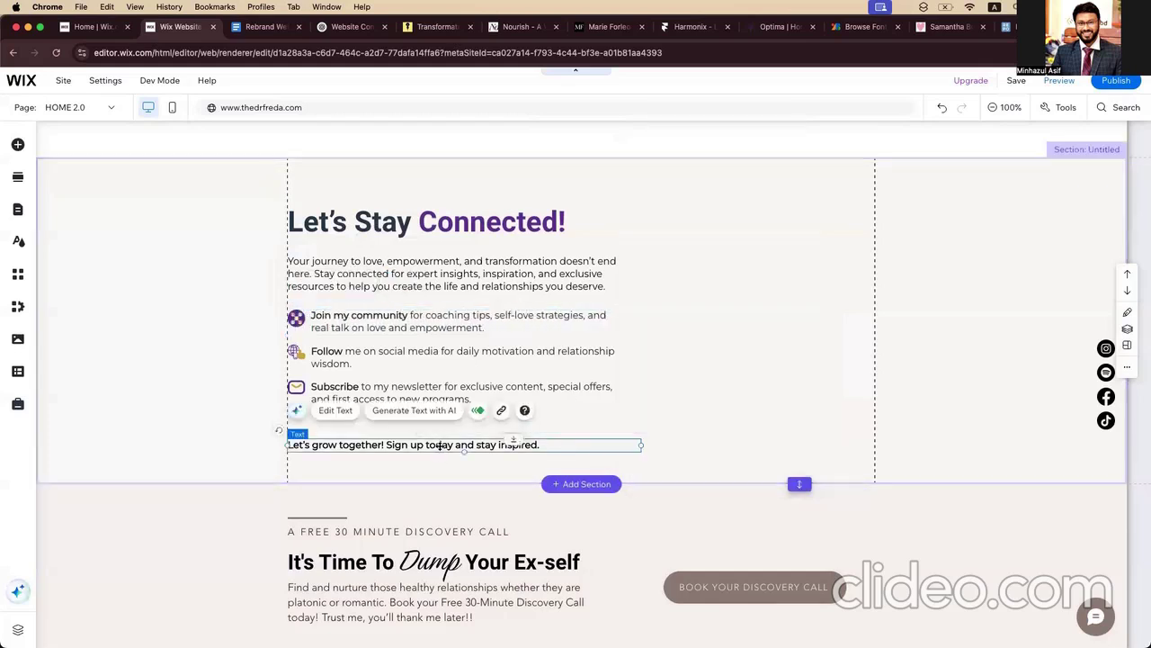
left_click(477, 410)
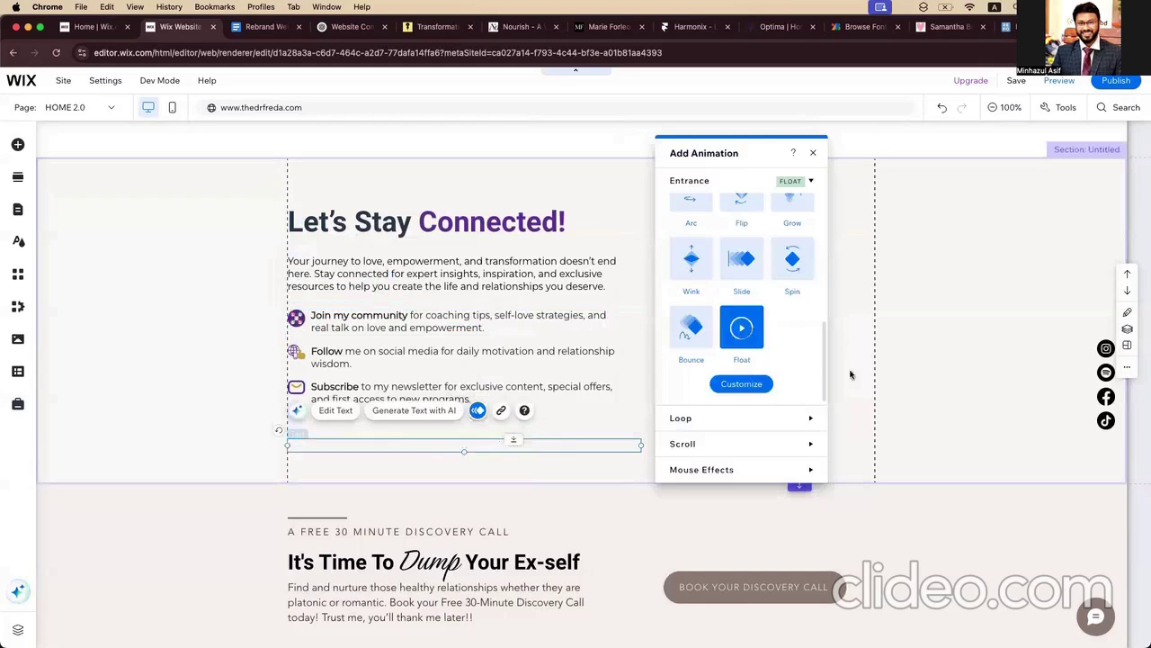
left_click(953, 365)
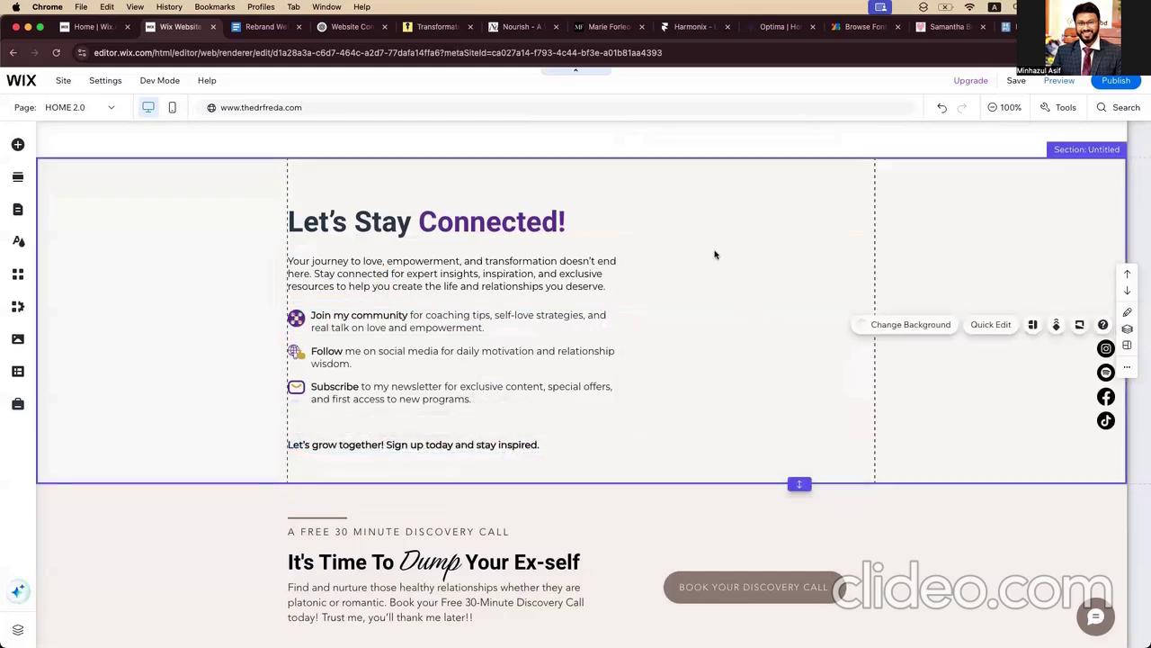
Step: Add the Valentine's.jpg image from the site files to the "Let's Stay Connected!" section
scroll(715, 255, "up", 3)
scroll(715, 255, "down", 2)
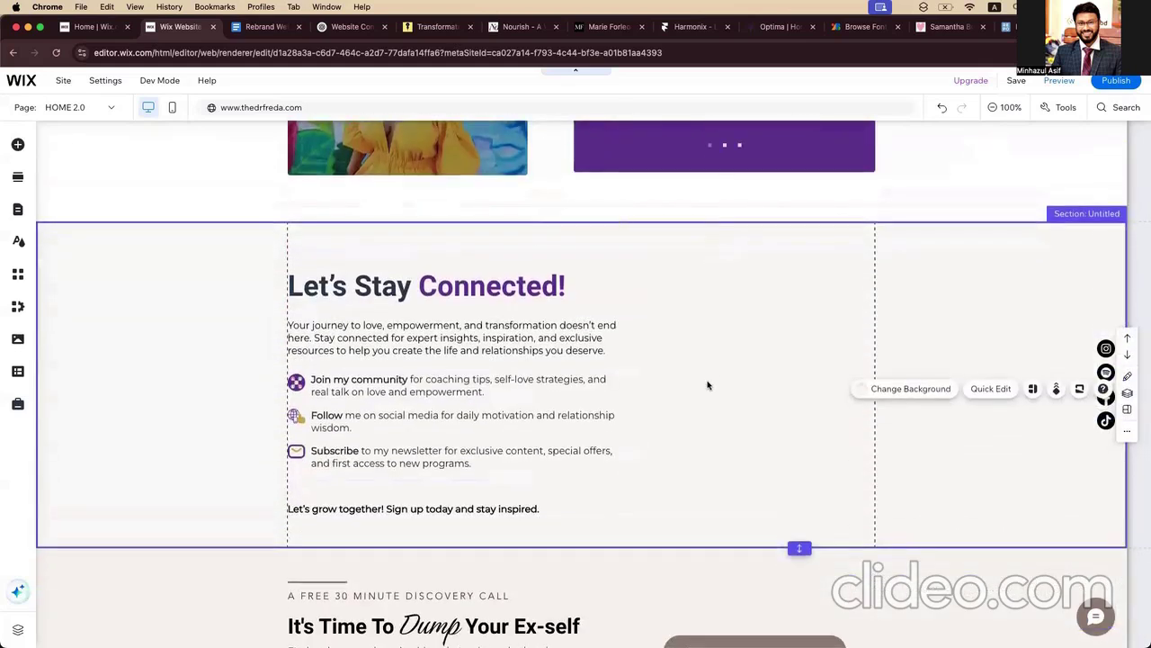
scroll(706, 387, "down", 2)
scroll(707, 387, "up", 1)
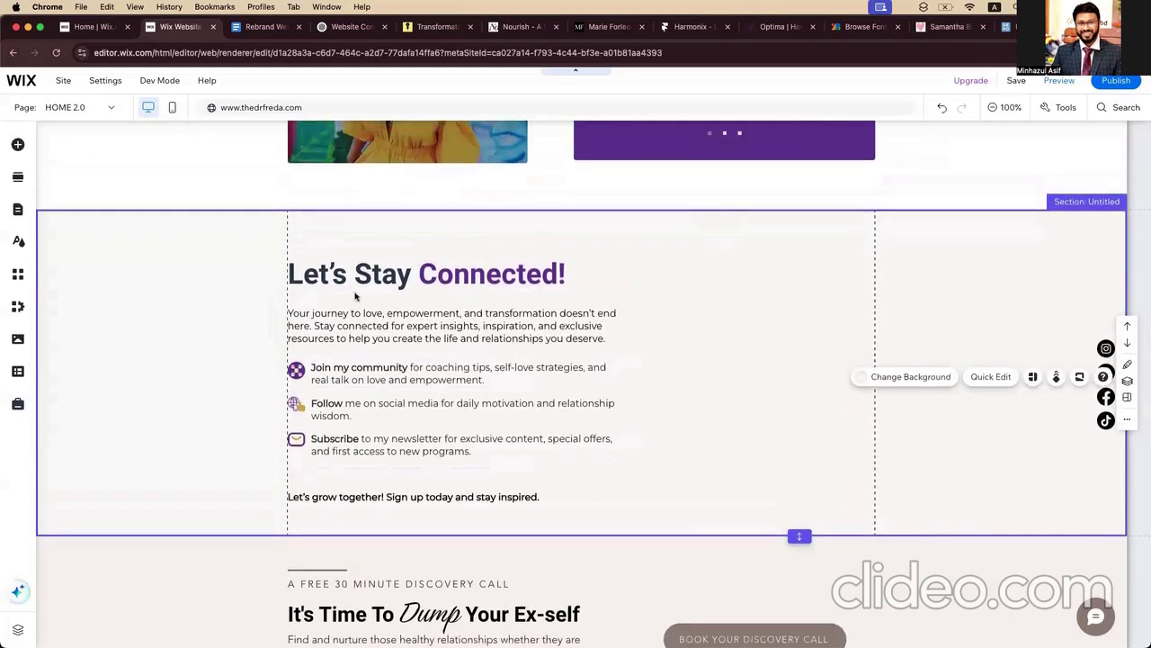
left_click(18, 146)
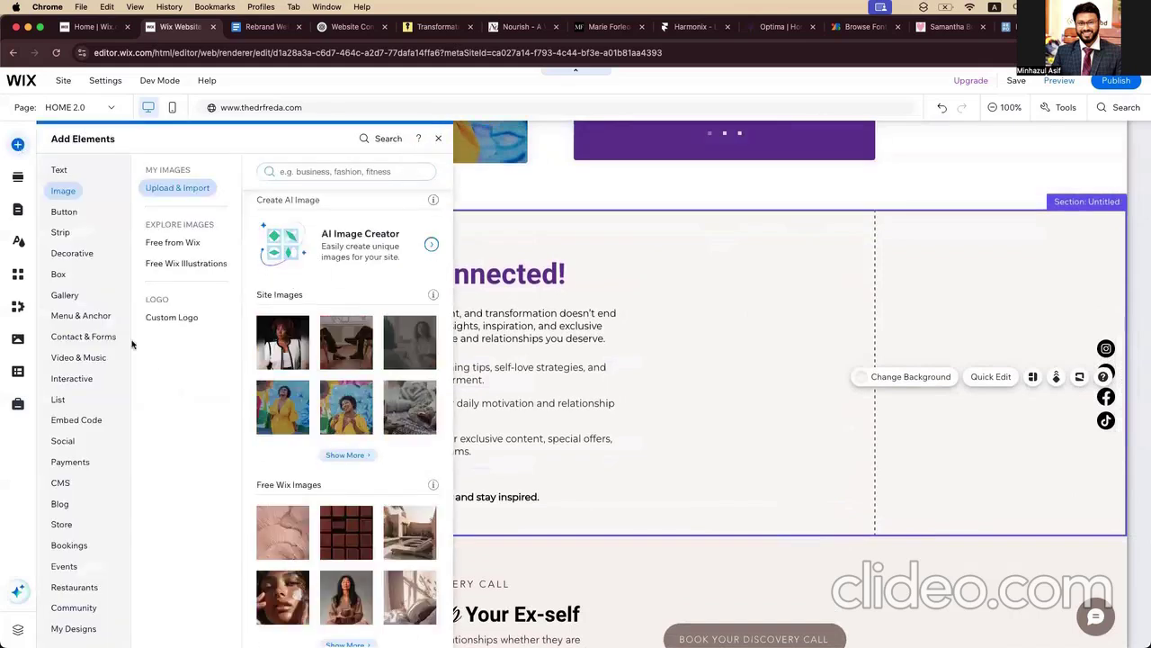
left_click(75, 212)
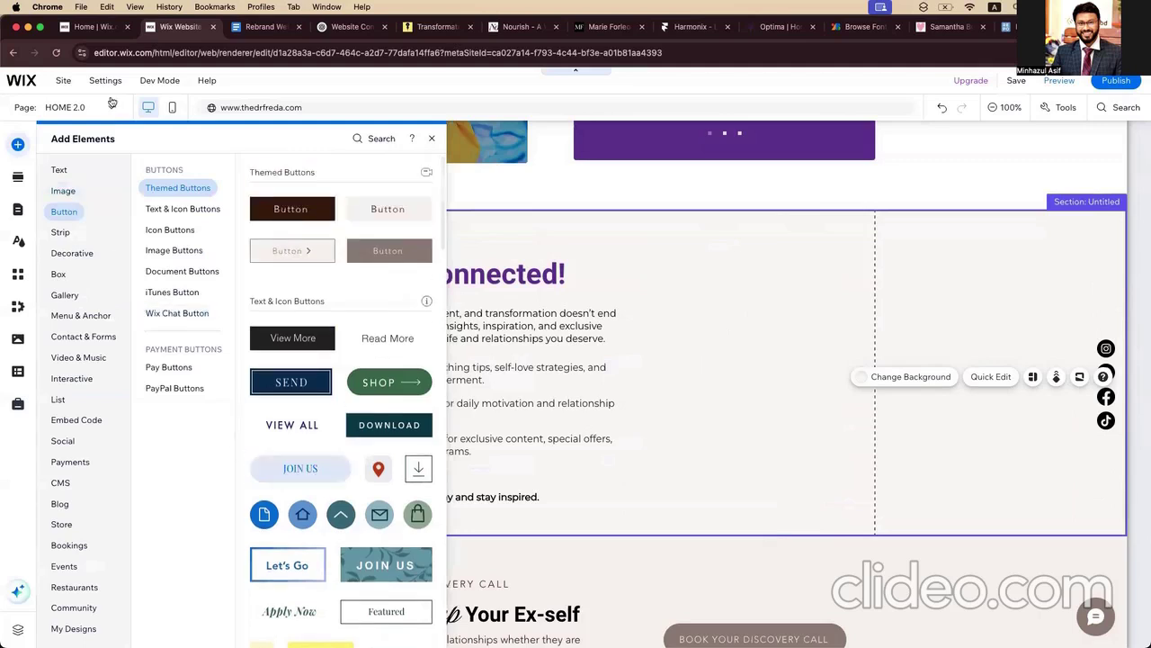
left_click(70, 192)
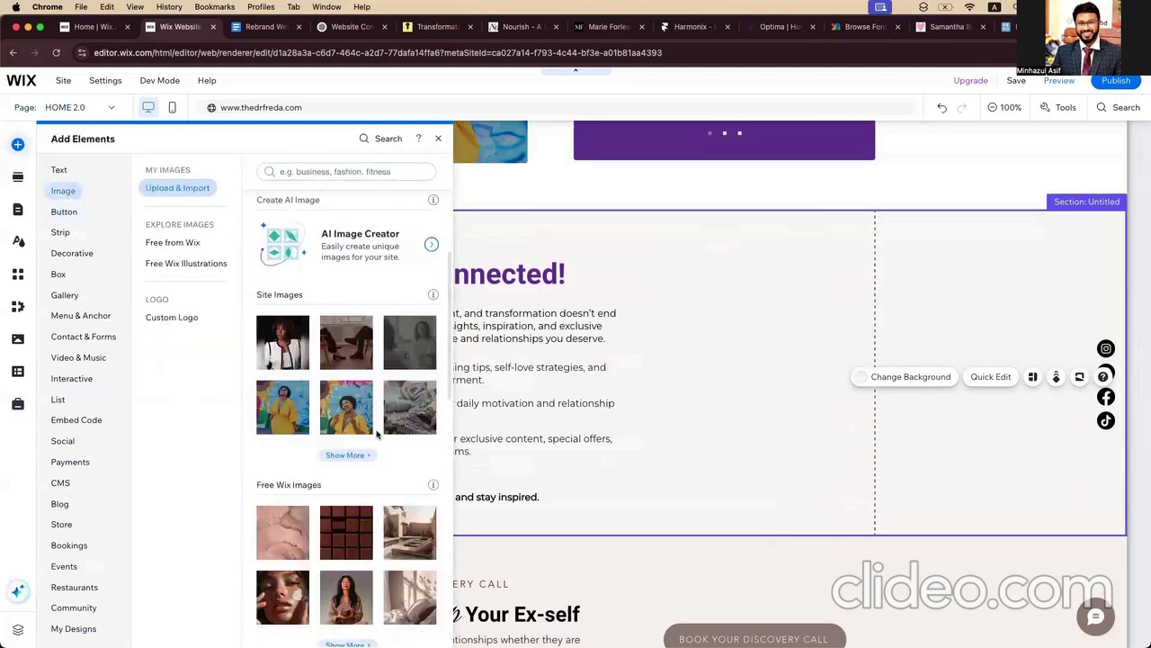
left_click(347, 455)
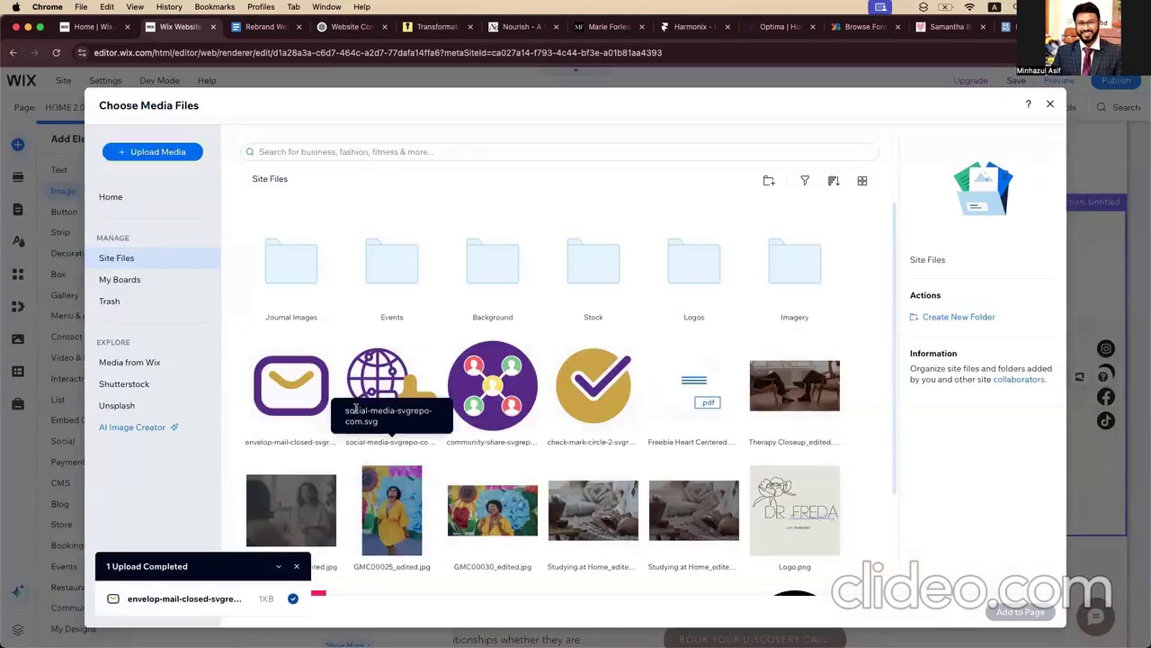
scroll(688, 385, "down", 3)
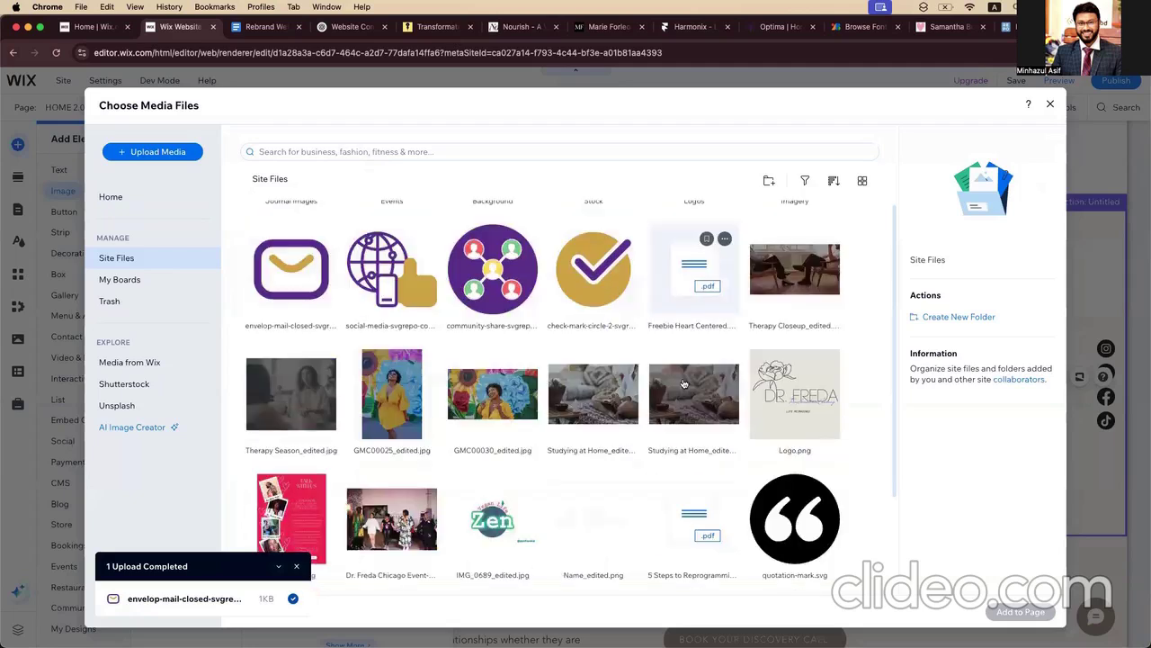
scroll(683, 384, "down", 1)
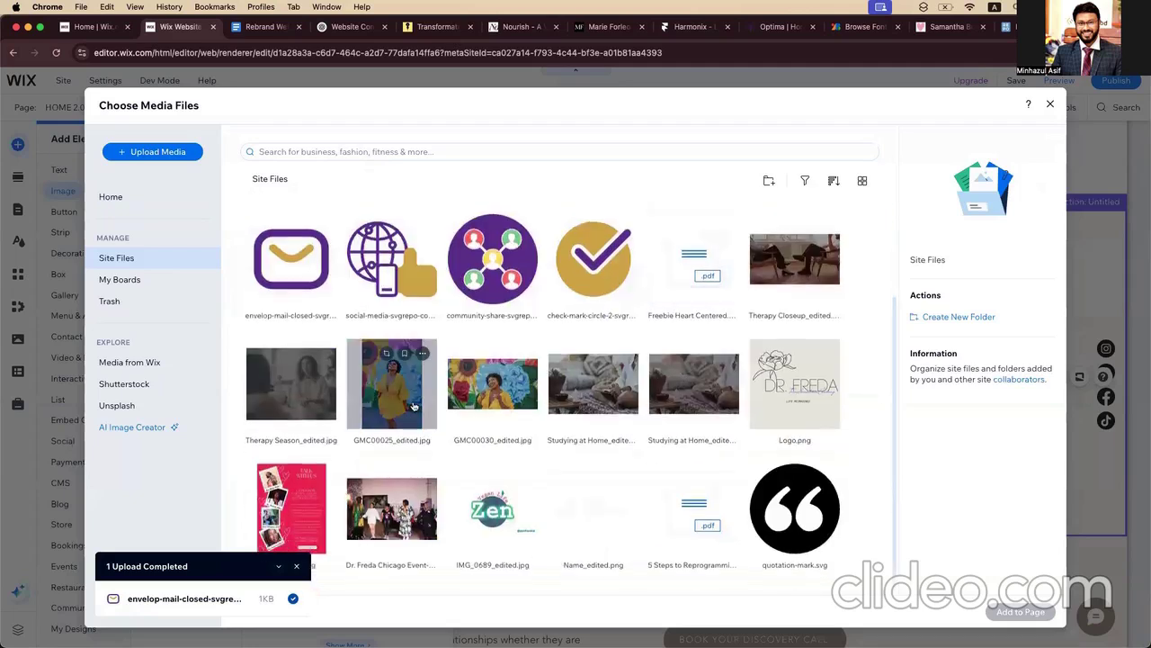
left_click(392, 387)
left_click(301, 511)
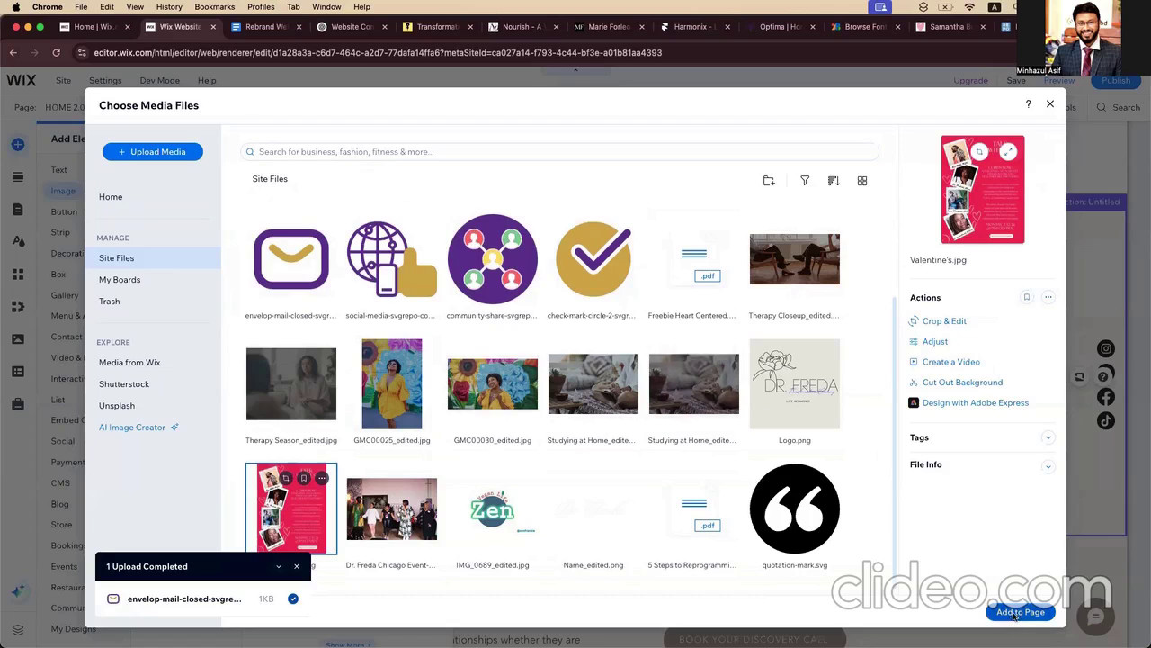
left_click(1019, 611)
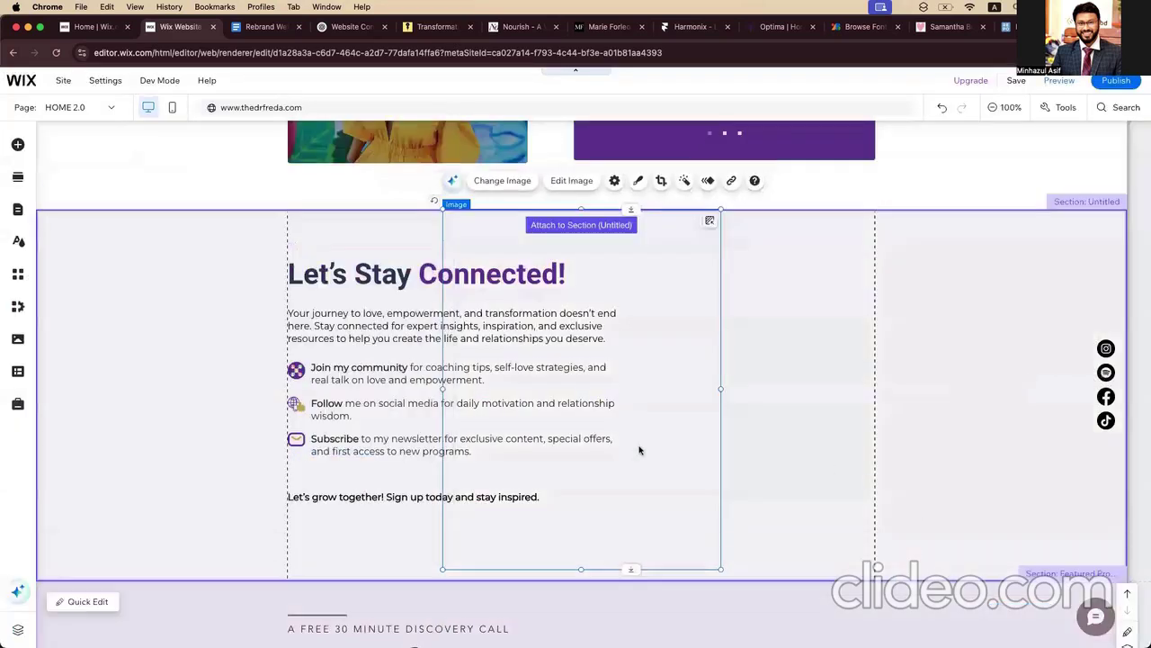
Step: Place the flyer image beside the text and shrink it proportionally, with its right edge on the section's right gridline
left_click_drag(618, 388, 766, 384)
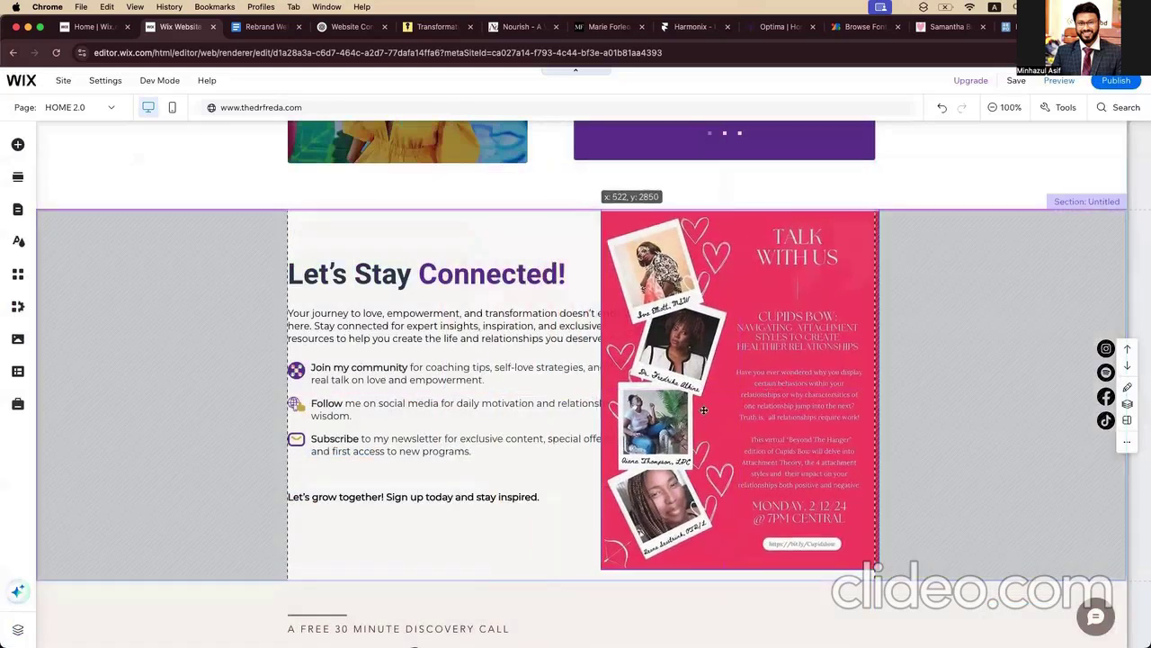
left_click_drag(722, 431, 722, 430)
left_click_drag(600, 209, 637, 259)
left_click_drag(742, 334, 736, 330)
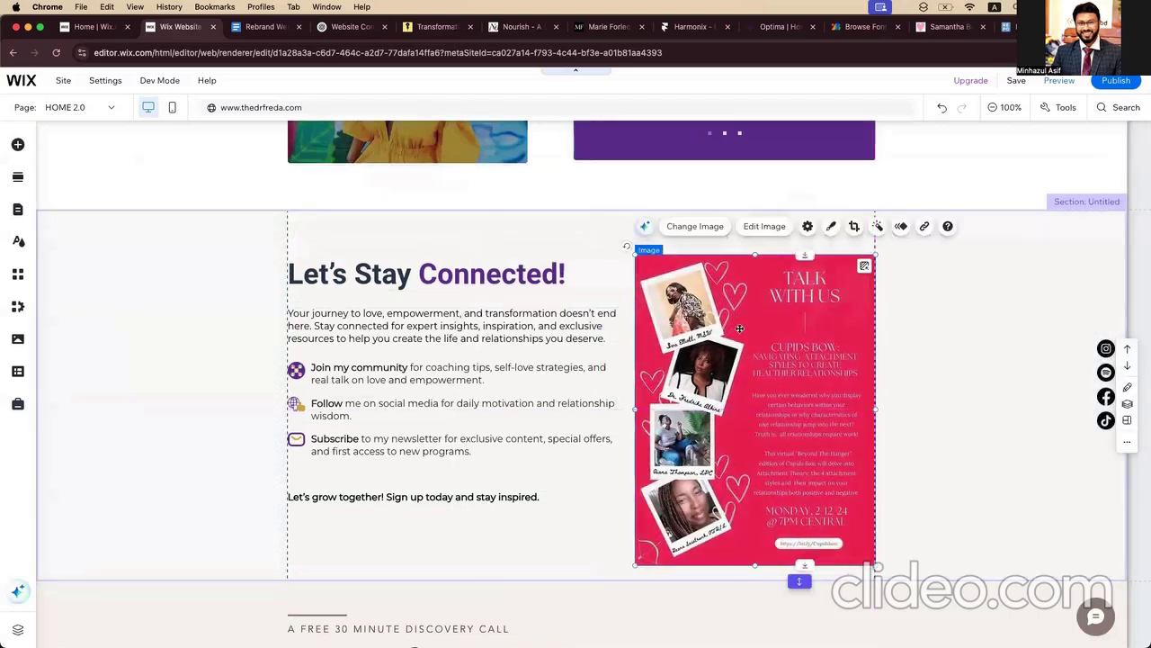
Step: Apply the second saved design under My frames to the flyer image
left_click(833, 227)
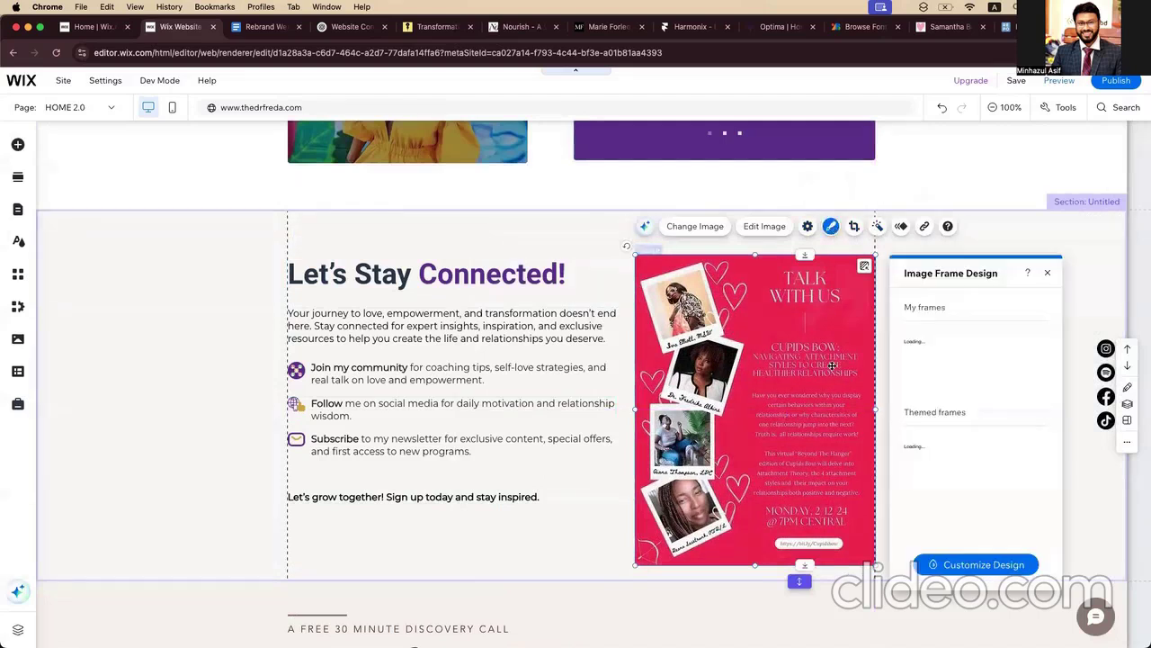
left_click(1010, 376)
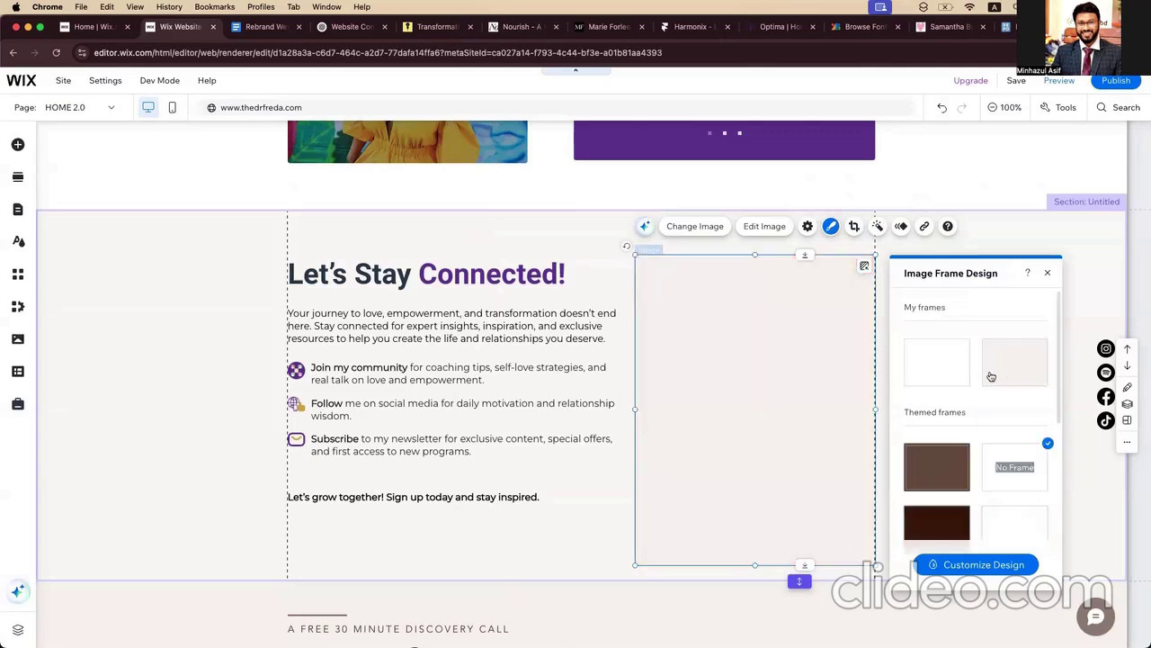
left_click(141, 305)
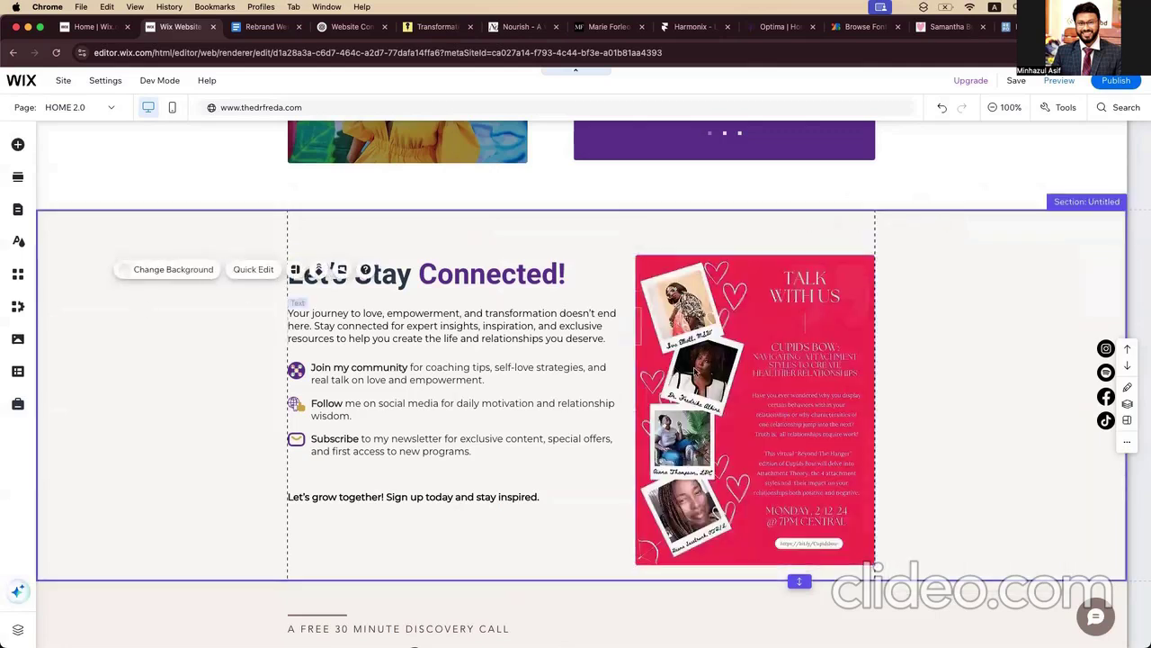
Step: Move the flyer image up to the section's vertical centre, keeping it on the right gridline
left_click(692, 369)
left_click_drag(692, 369, 694, 353)
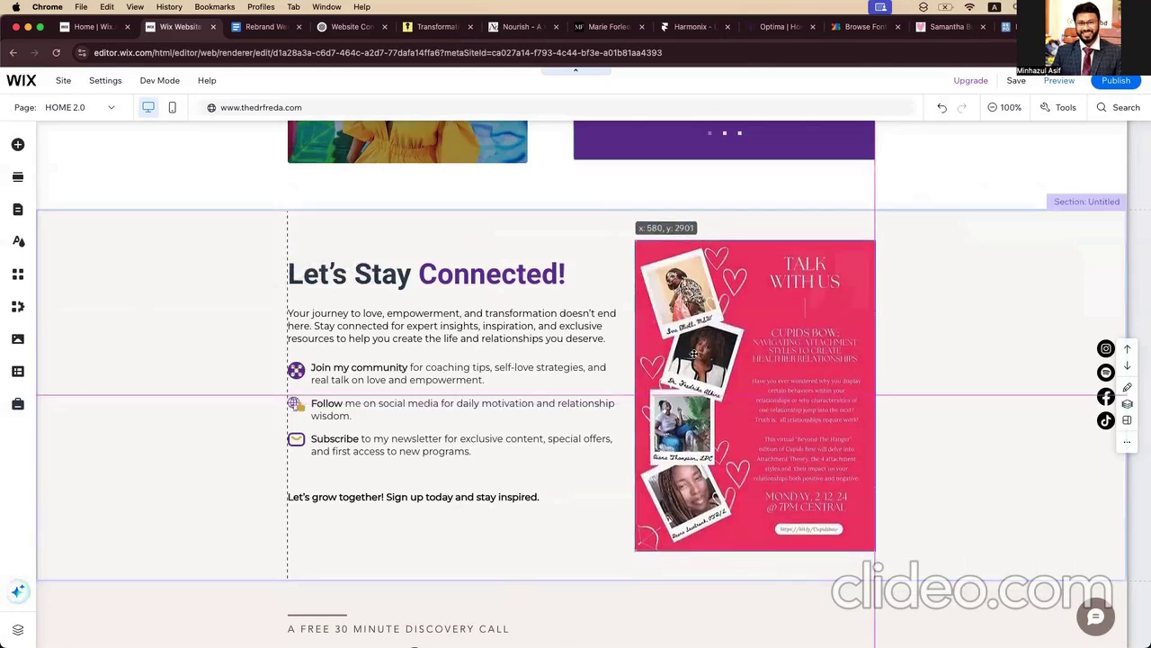
left_click(222, 284)
left_click_drag(261, 275, 715, 406)
left_click(957, 454)
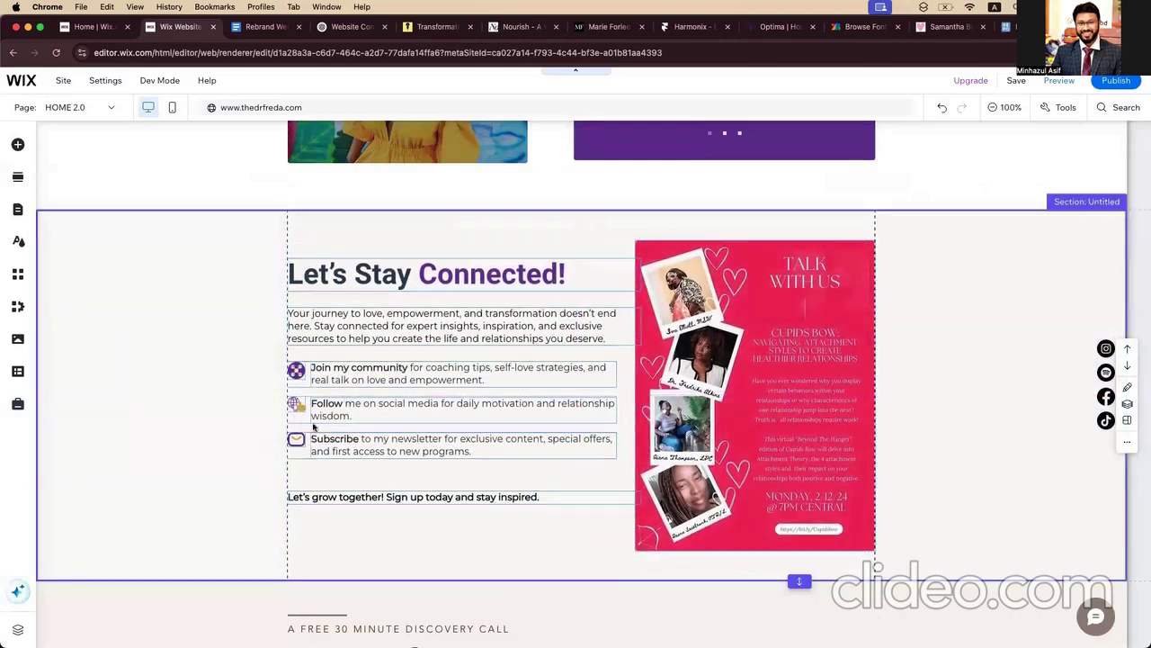
Step: Narrow the intro paragraph's and the heading's text boxes so both end short of the flyer image
left_click(570, 313)
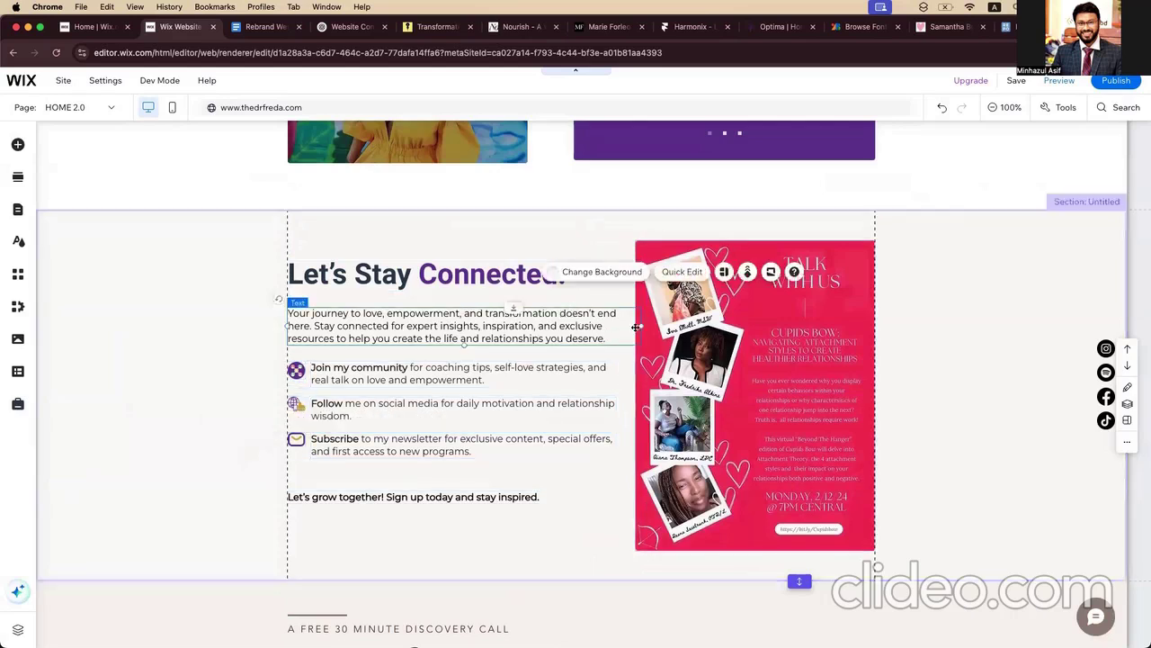
left_click_drag(639, 326, 628, 327)
left_click(570, 284)
left_click_drag(635, 273, 628, 275)
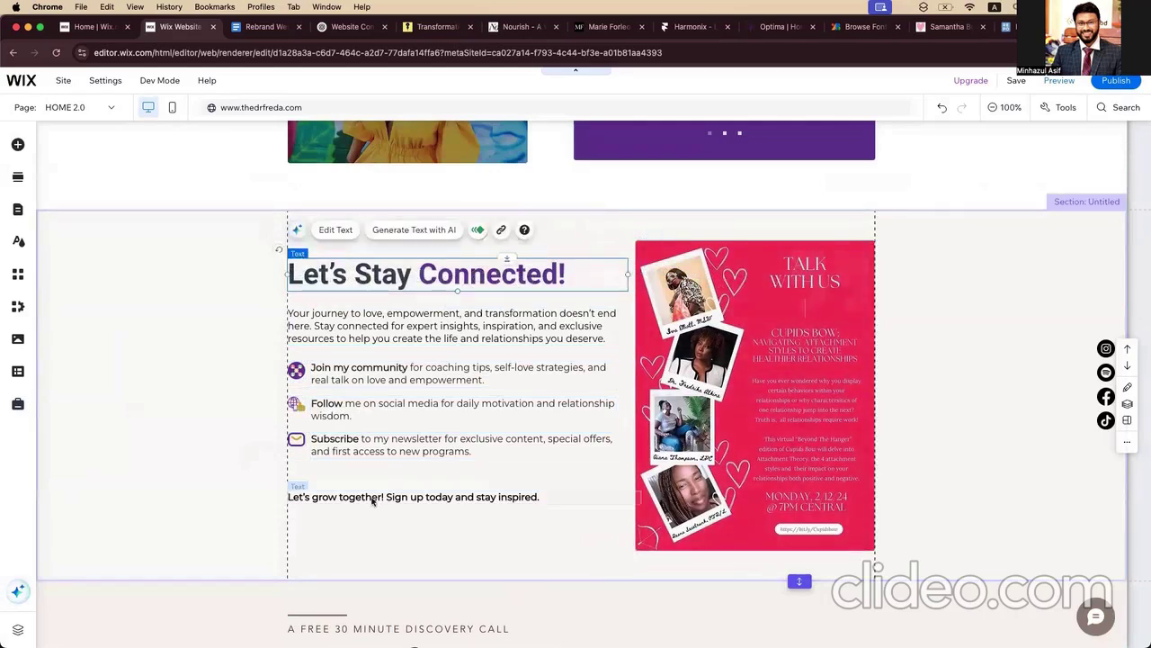
left_click(306, 496)
left_click(256, 519)
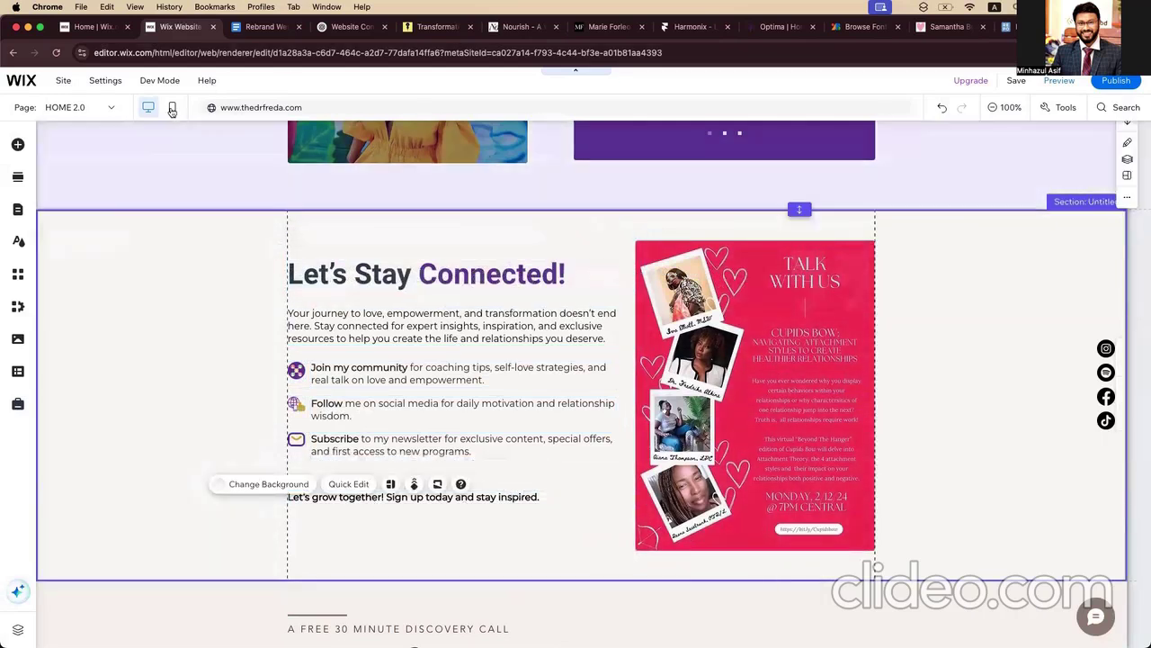
Step: In the mobile view, enlarge the text of the closing line and the intro paragraph to match the icon lines
left_click(171, 108)
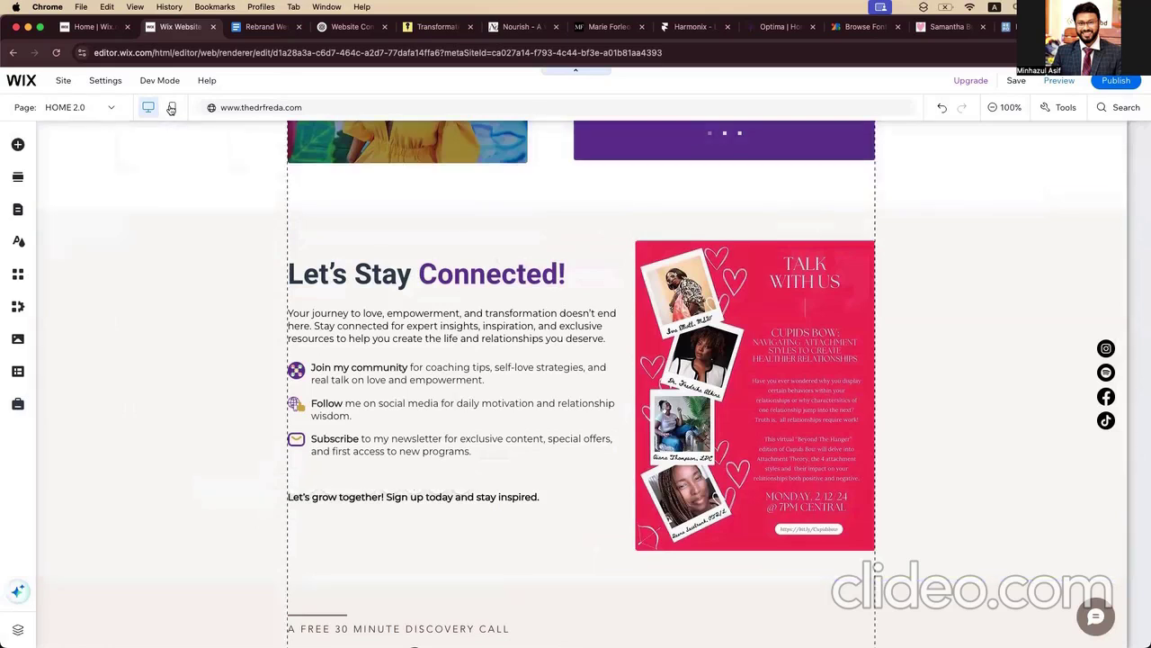
left_click(170, 108)
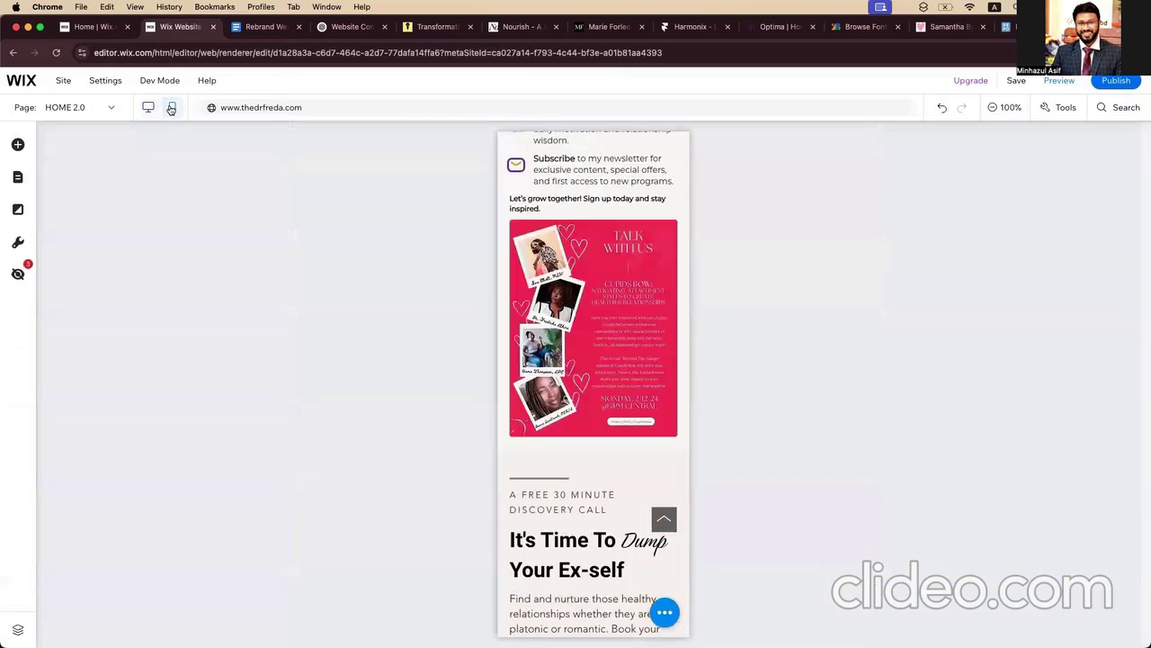
scroll(607, 324, "up", 5)
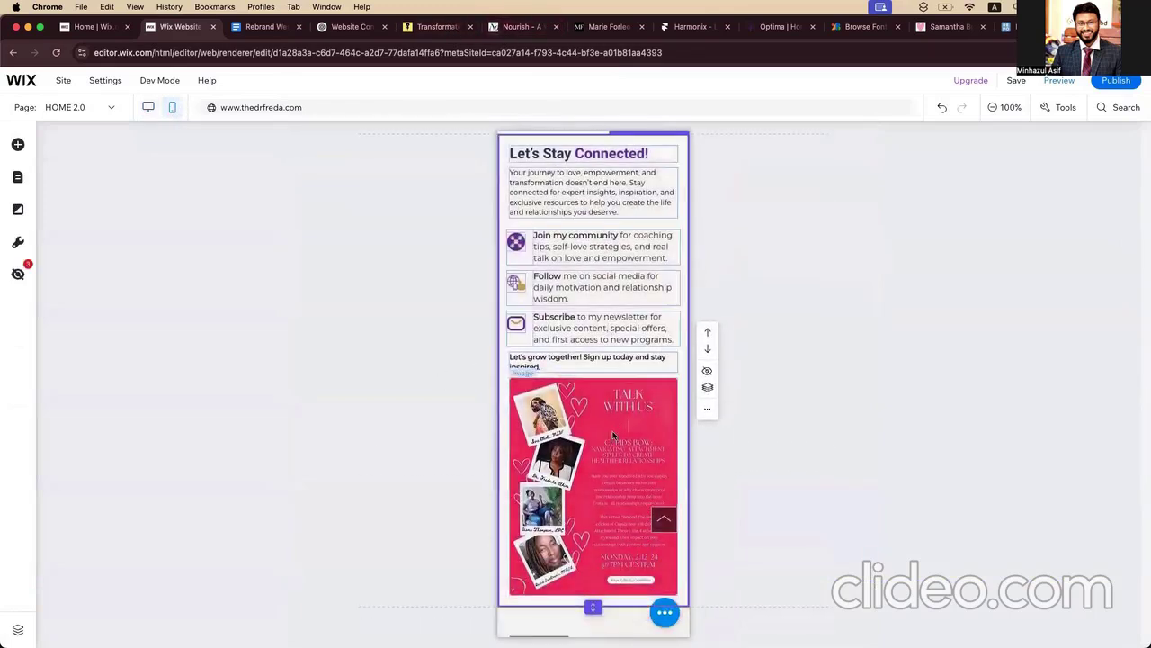
scroll(599, 410, "up", 1)
left_click(598, 409)
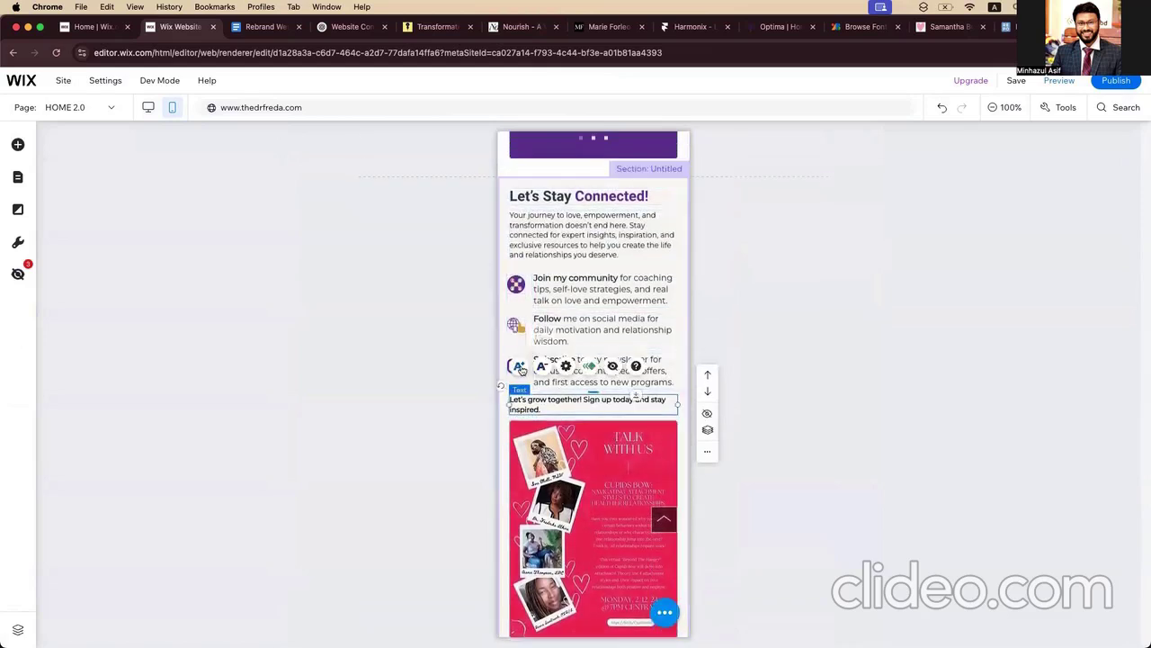
left_click(471, 411)
left_click(548, 240)
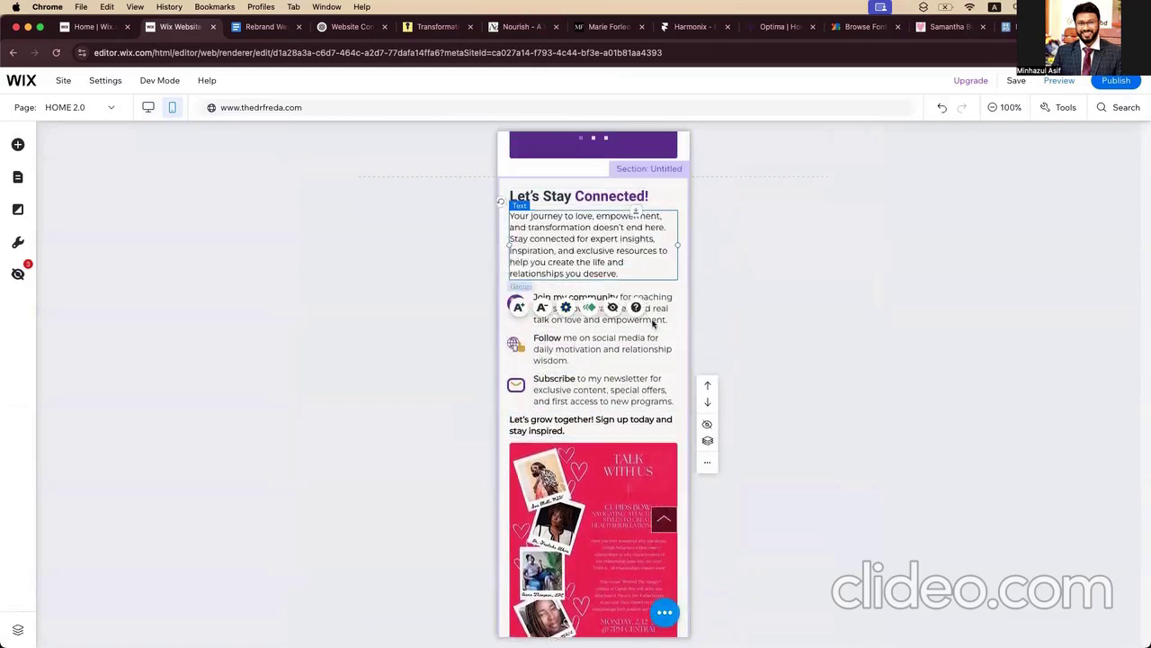
left_click(608, 312)
left_click(608, 312)
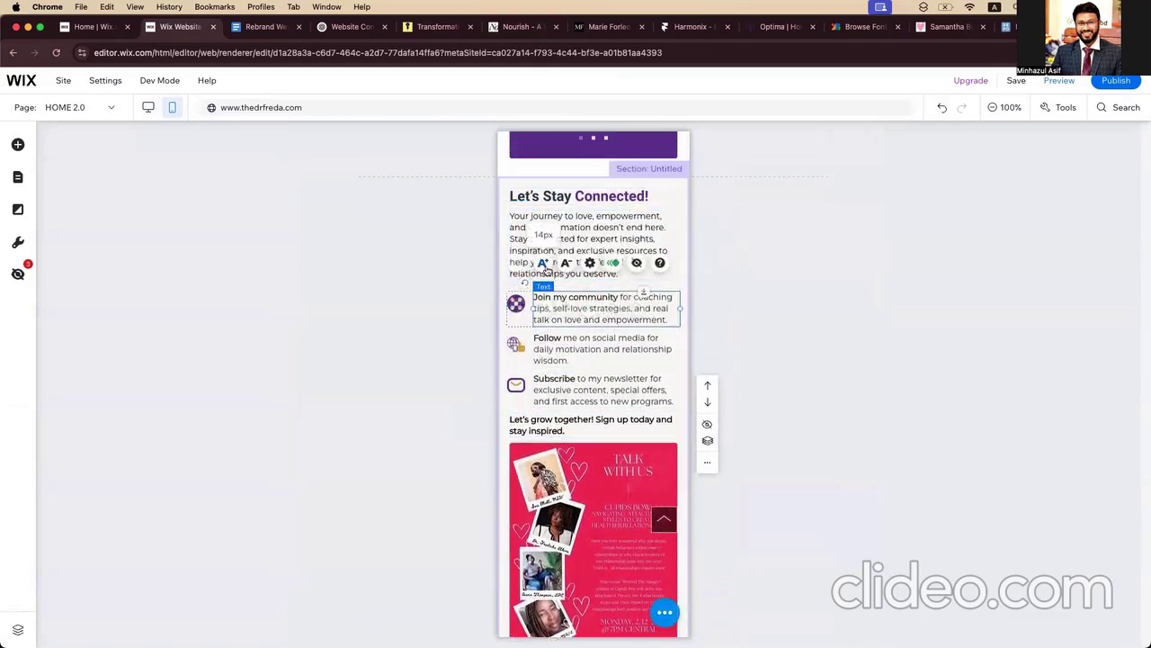
left_click(406, 337)
Step: Review the mobile page up to the "I'm Dr. Freda" hero section and return to the desktop view
scroll(657, 310, "up", 5)
scroll(658, 309, "up", 10)
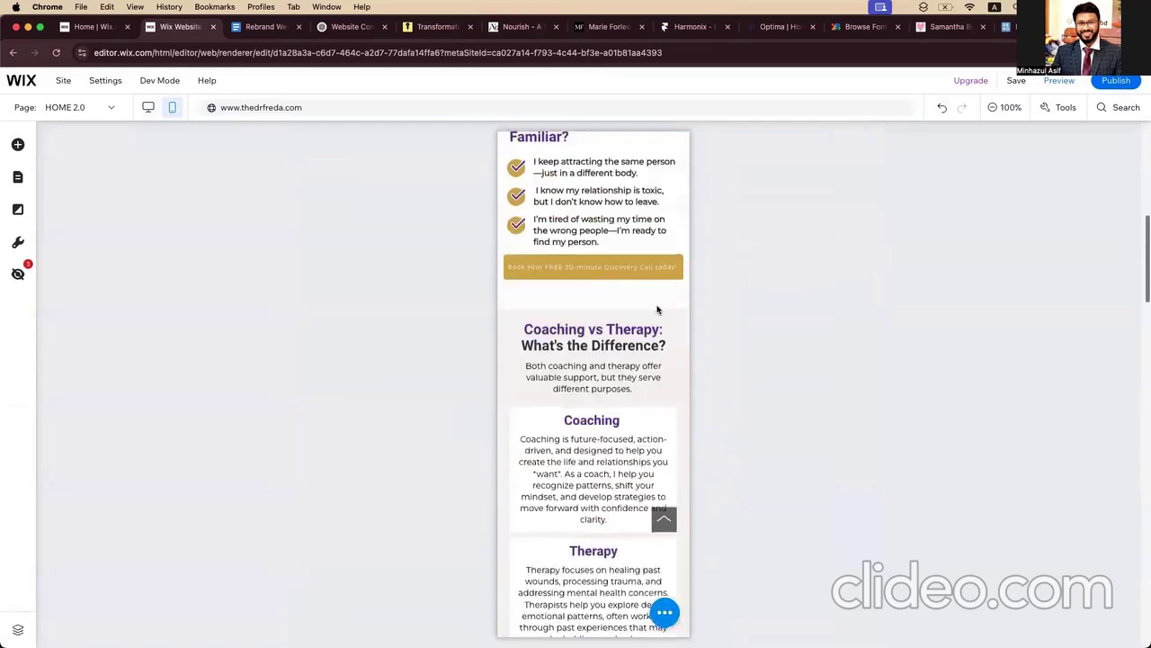
scroll(657, 309, "up", 10)
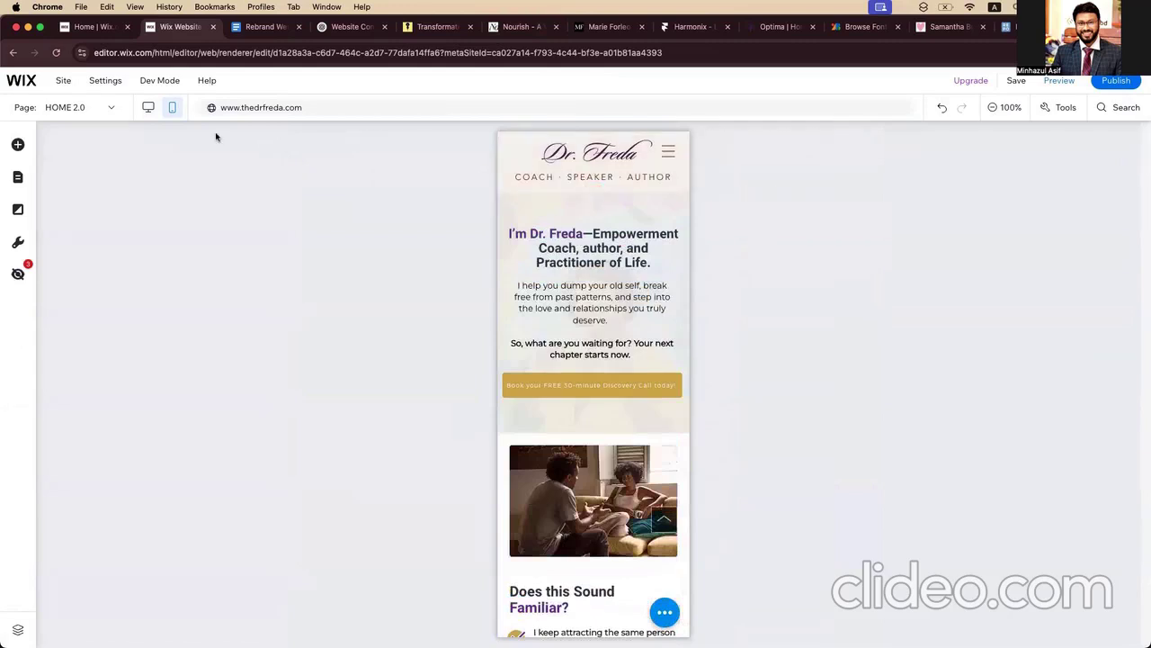
left_click(367, 269)
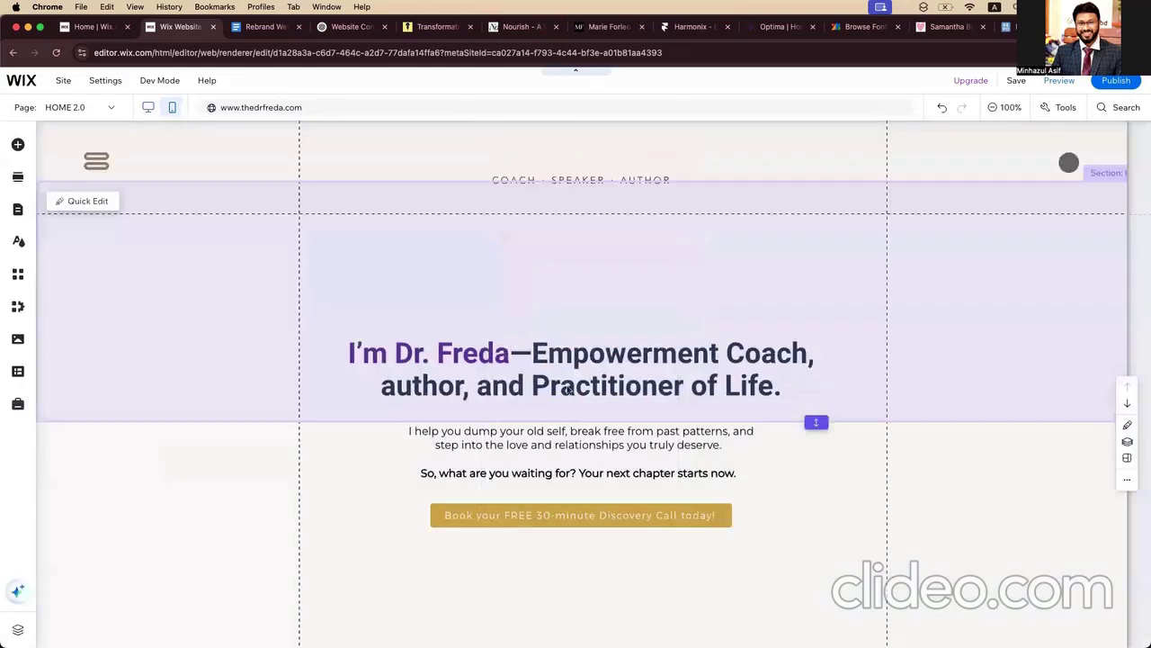
Step: Delete the "It's Time To Dump Your Ex-self" strip above the footer together with the emptied section that held it
scroll(547, 436, "down", 3)
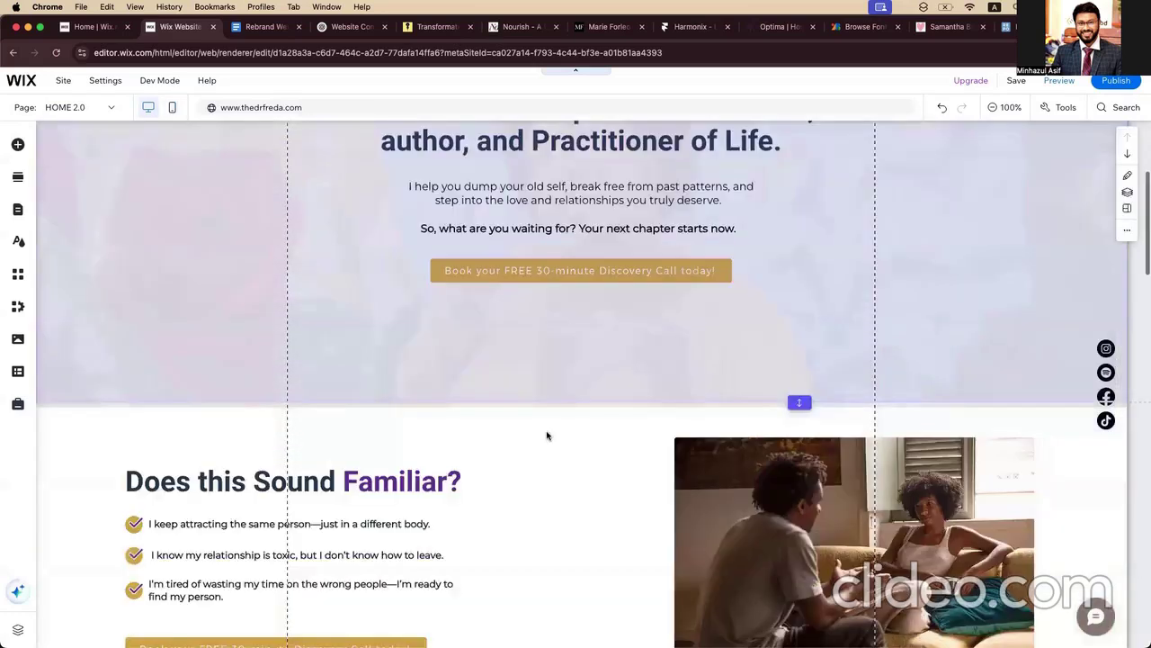
scroll(547, 435, "down", 15)
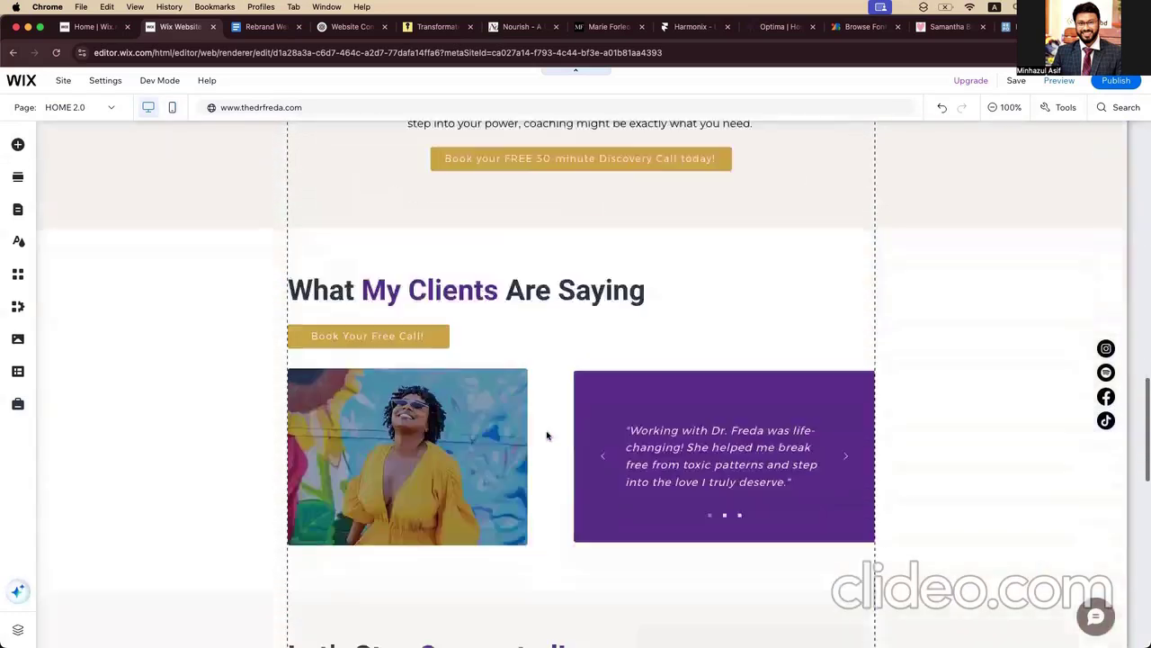
scroll(547, 436, "down", 6)
scroll(546, 435, "up", 15)
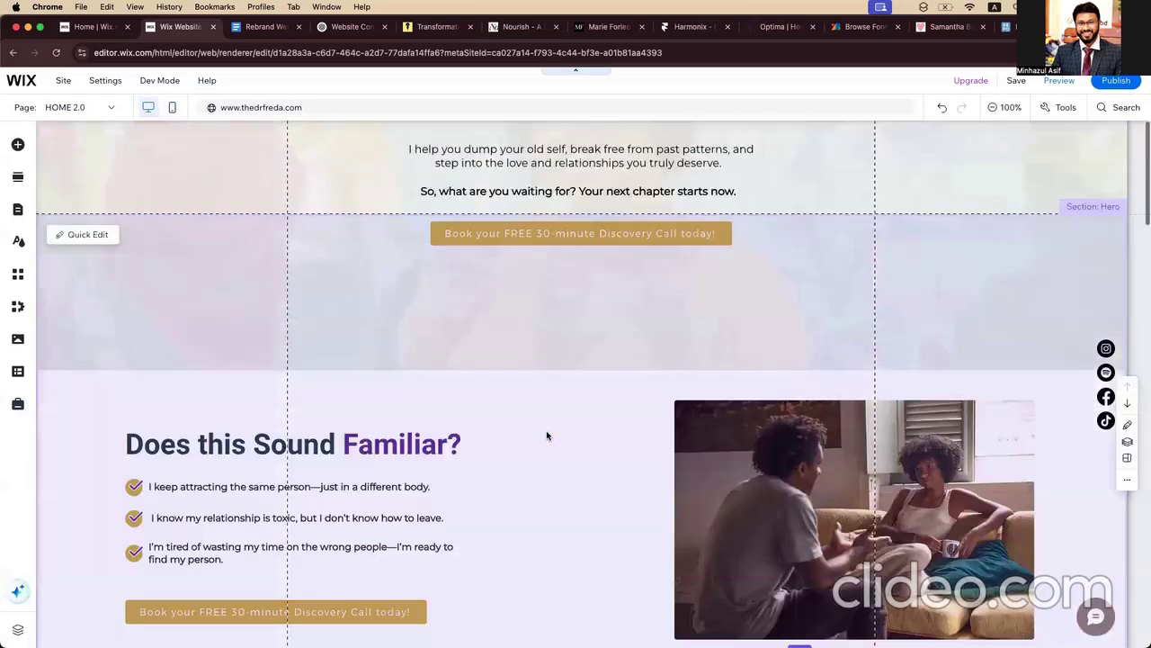
scroll(547, 435, "down", 3)
scroll(547, 435, "down", 15)
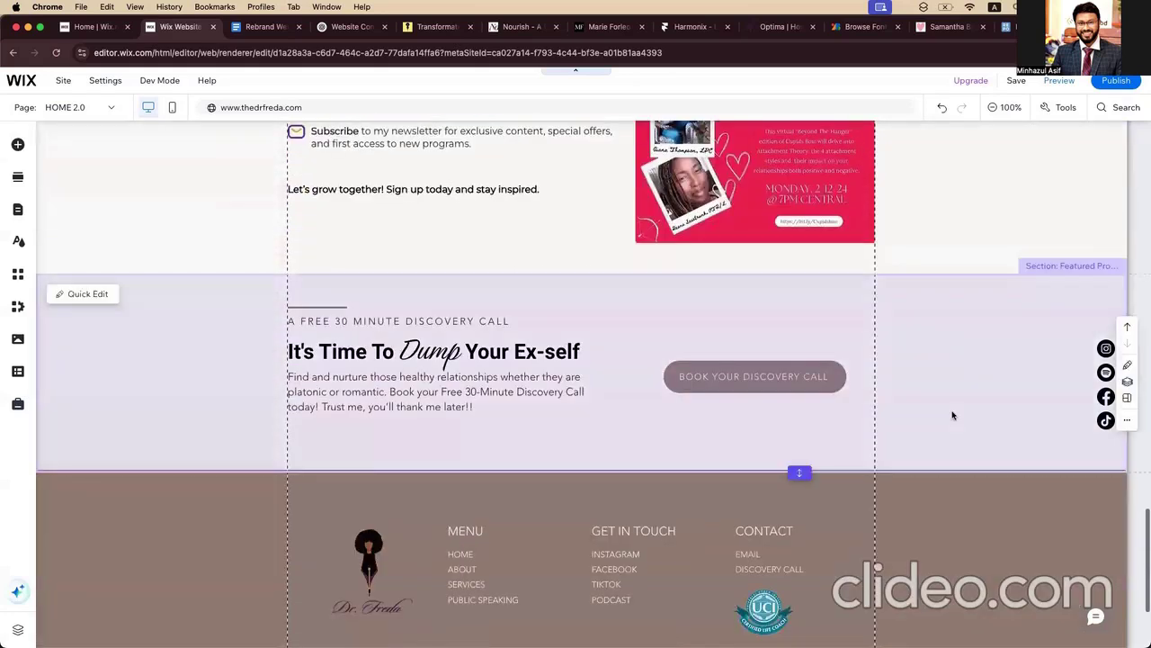
right_click(962, 423)
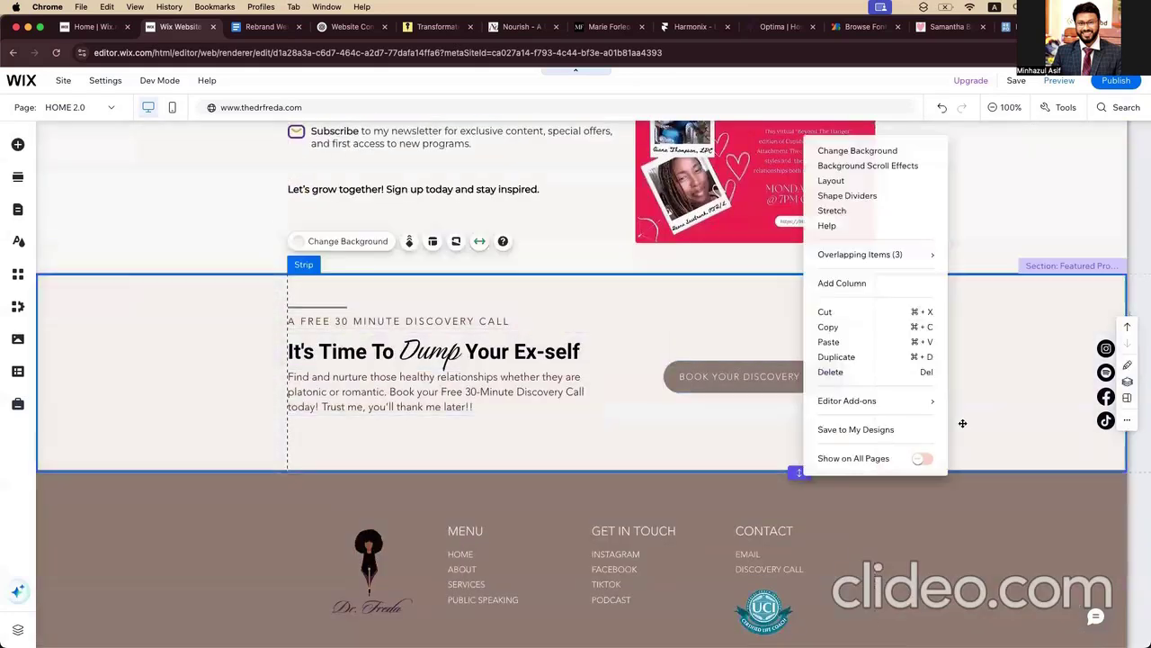
left_click(845, 372)
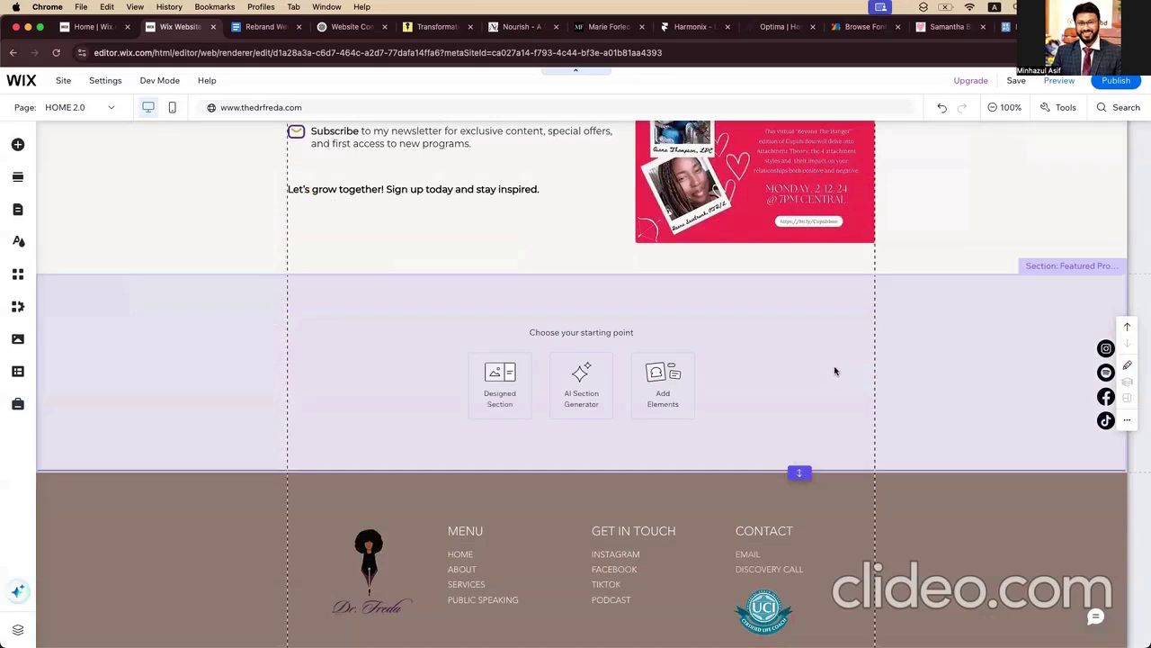
right_click(846, 418)
left_click(863, 432)
Step: Save the site without publishing it and dismiss the save confirmation
scroll(796, 371, "up", 20)
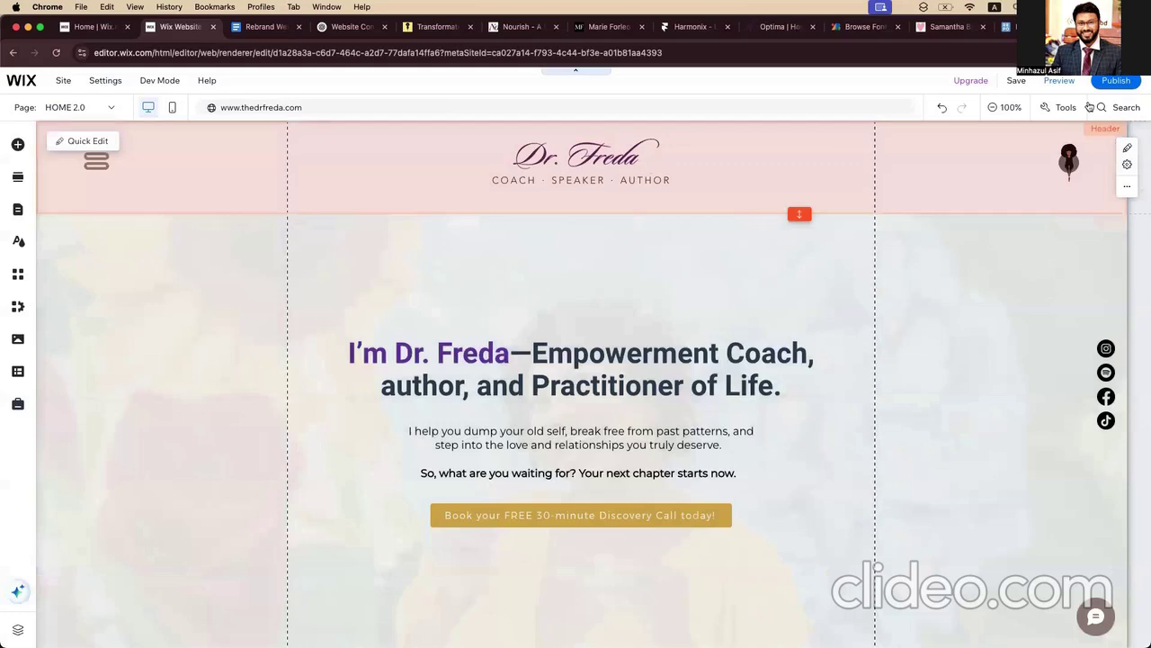
left_click(1017, 80)
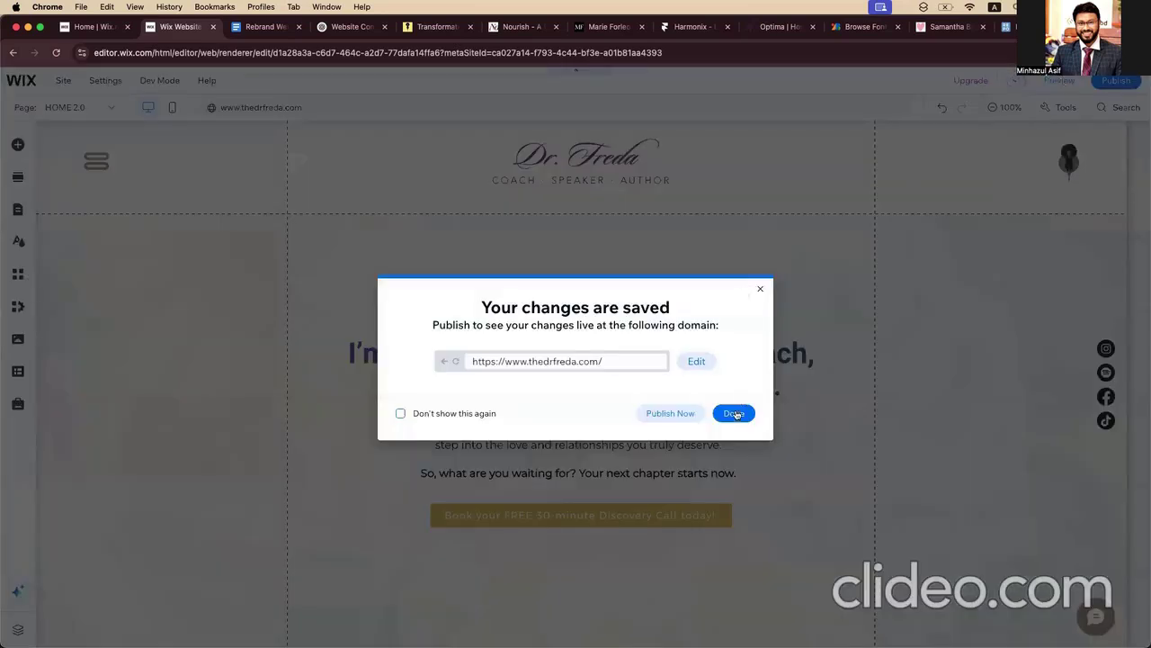
left_click(736, 414)
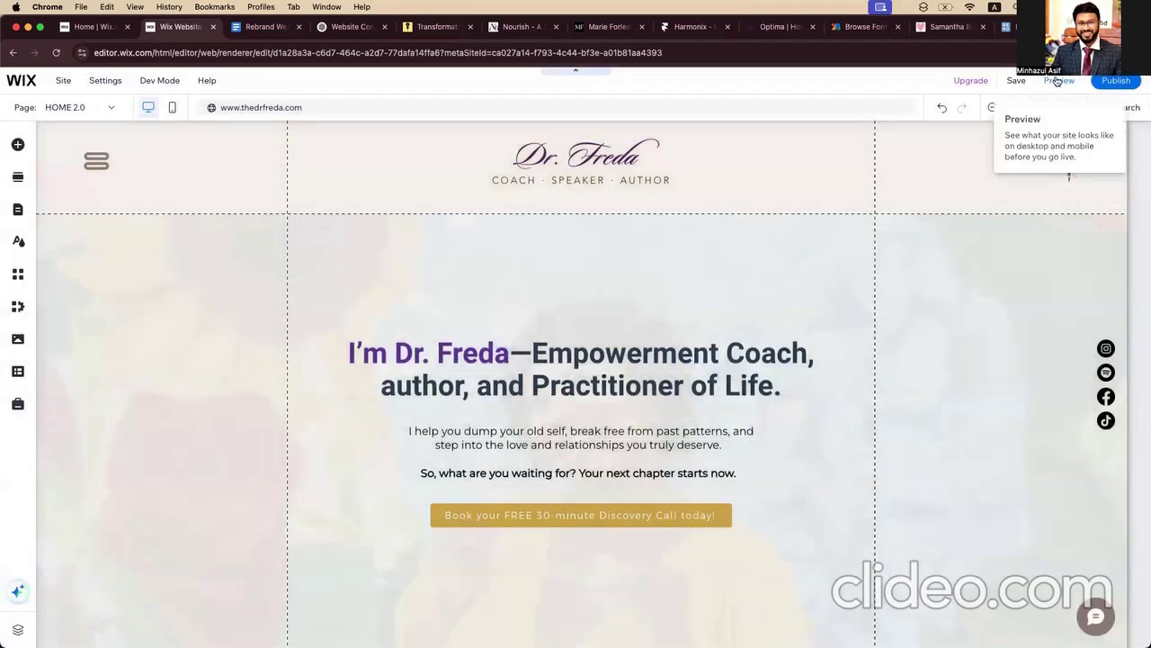
Step: Preview the desktop home page, check how the testimonial slideshow advances and how "Let's Stay Connected!" animates, and return to the editor
left_click(1058, 81)
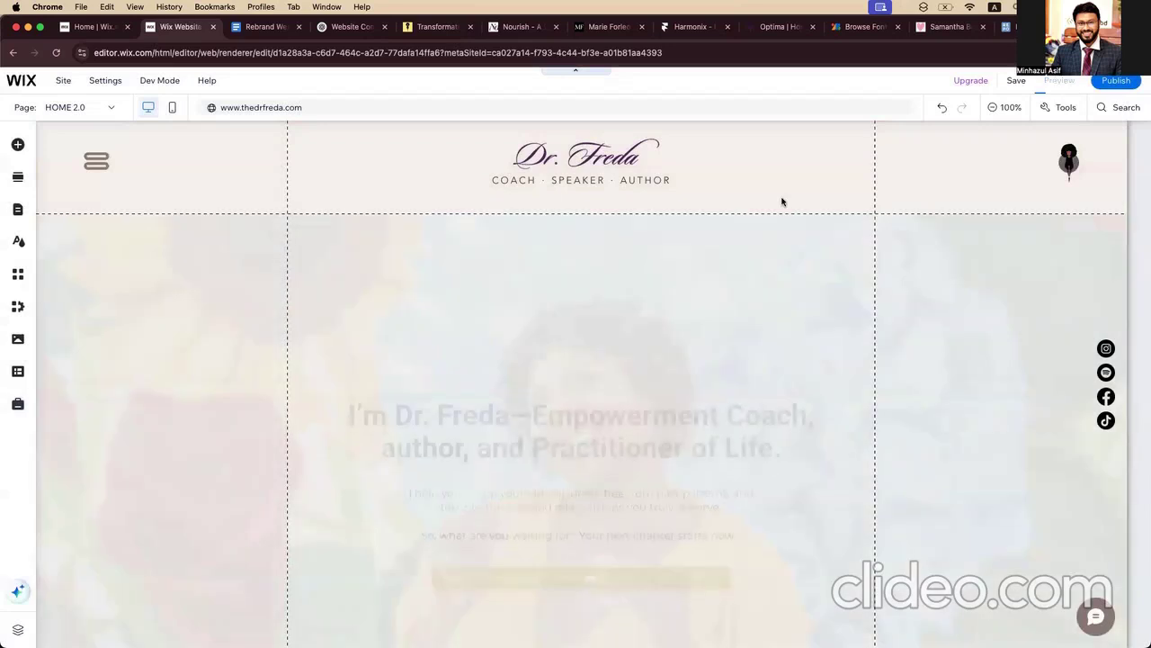
scroll(701, 292, "down", 10)
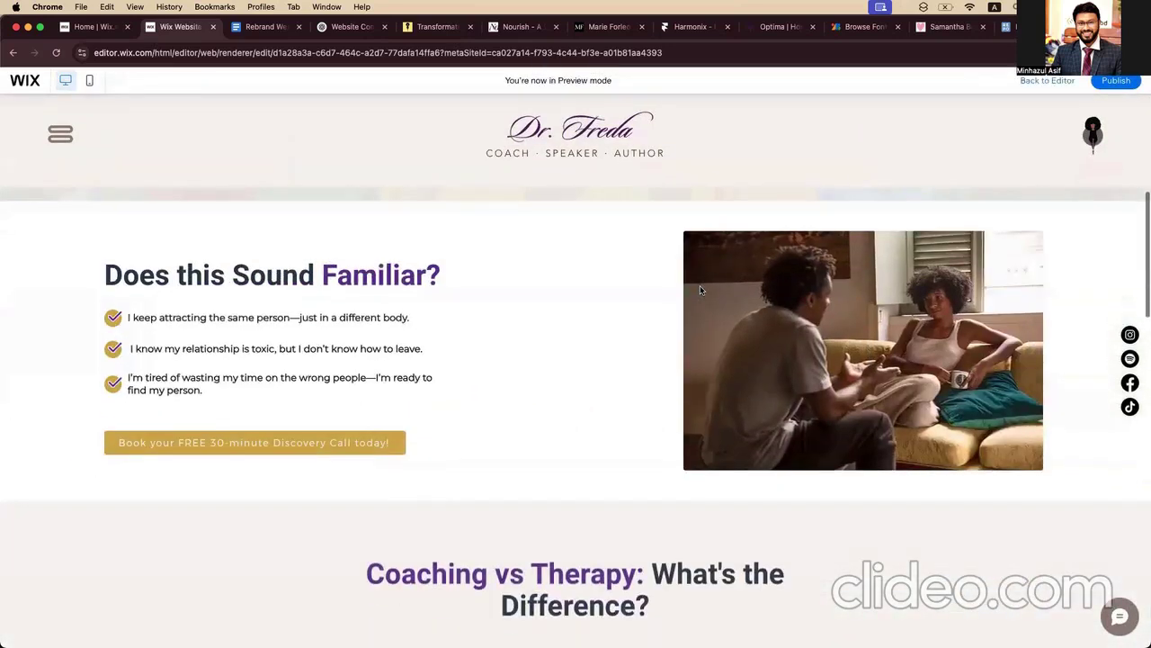
scroll(701, 290, "down", 5)
scroll(700, 290, "down", 6)
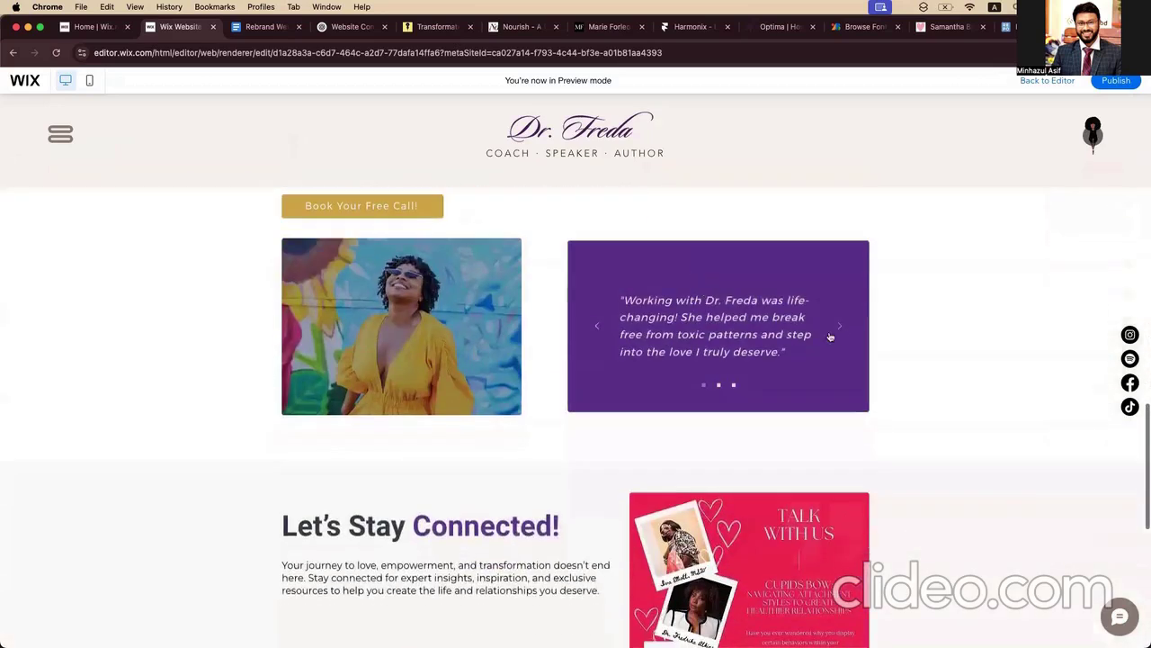
left_click(841, 331)
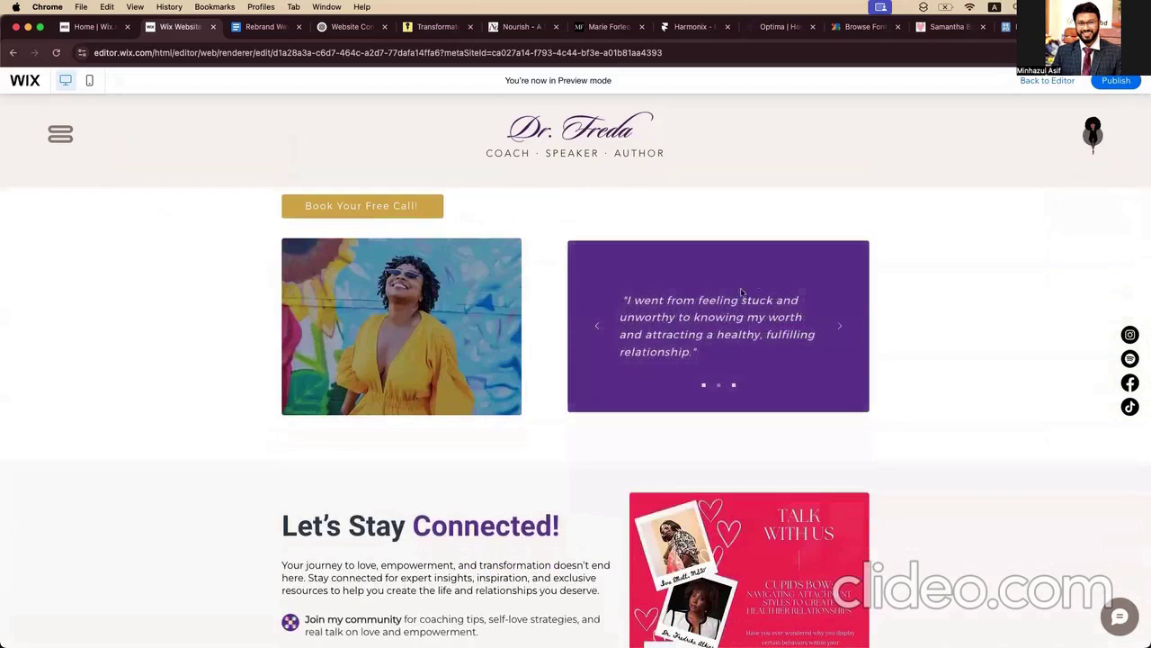
scroll(671, 459, "down", 3)
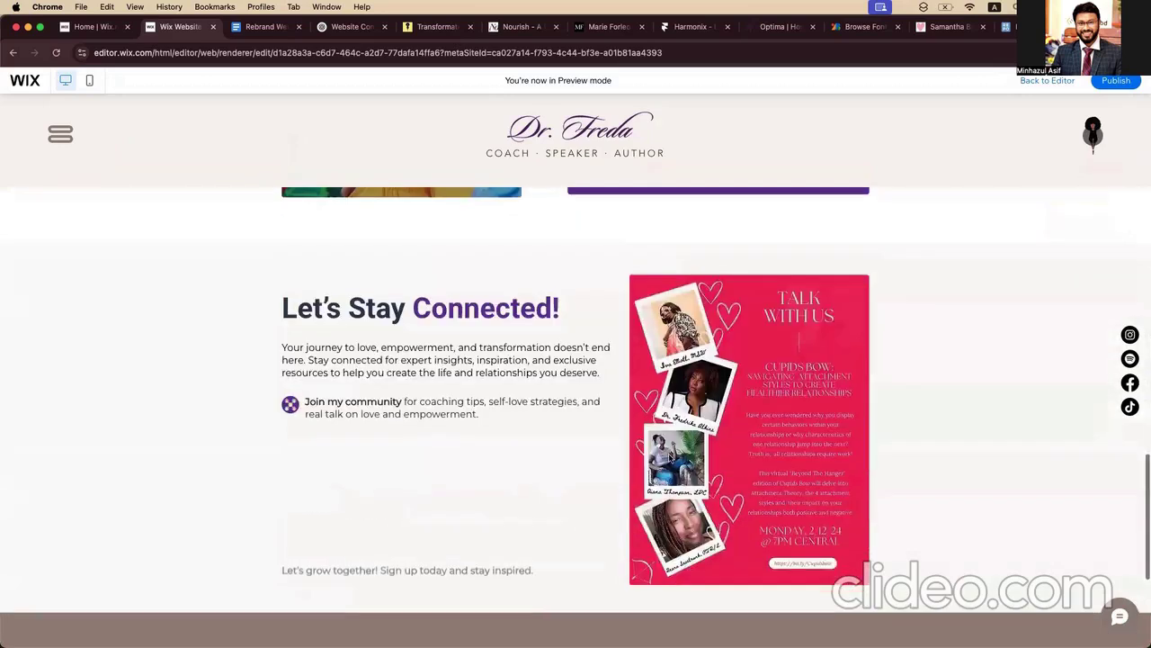
scroll(670, 458, "up", 5)
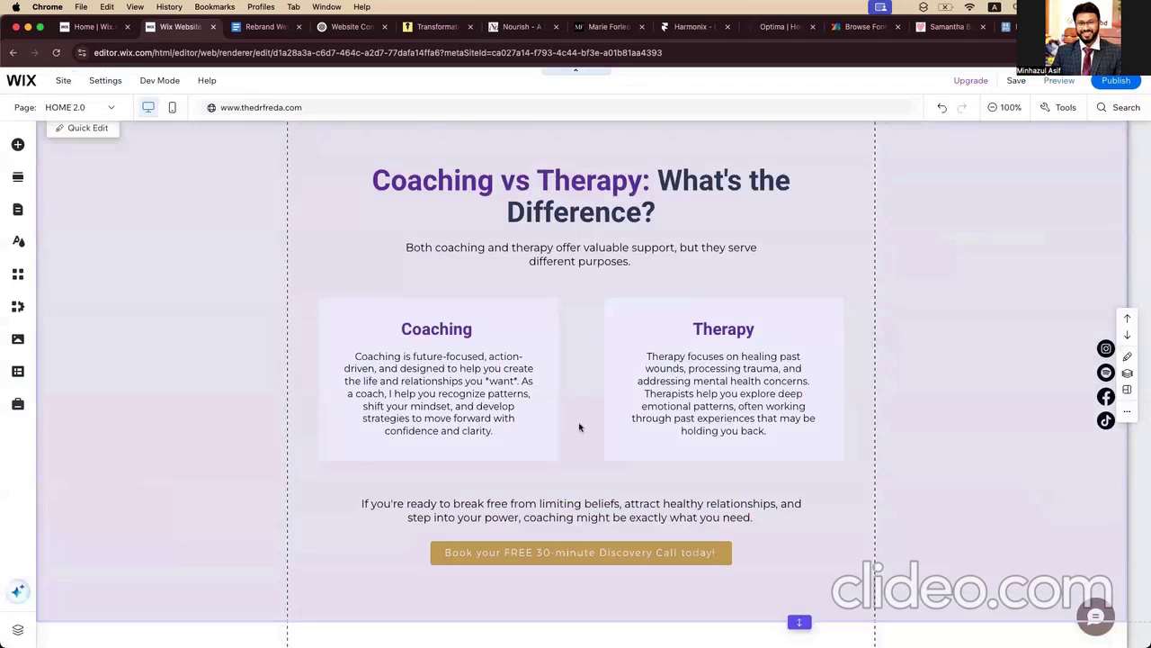
Step: Give the testimonial slideshow a Horizontal transition that starts from the right and lasts 1.5 seconds
scroll(578, 452, "up", 3)
scroll(579, 458, "down", 5)
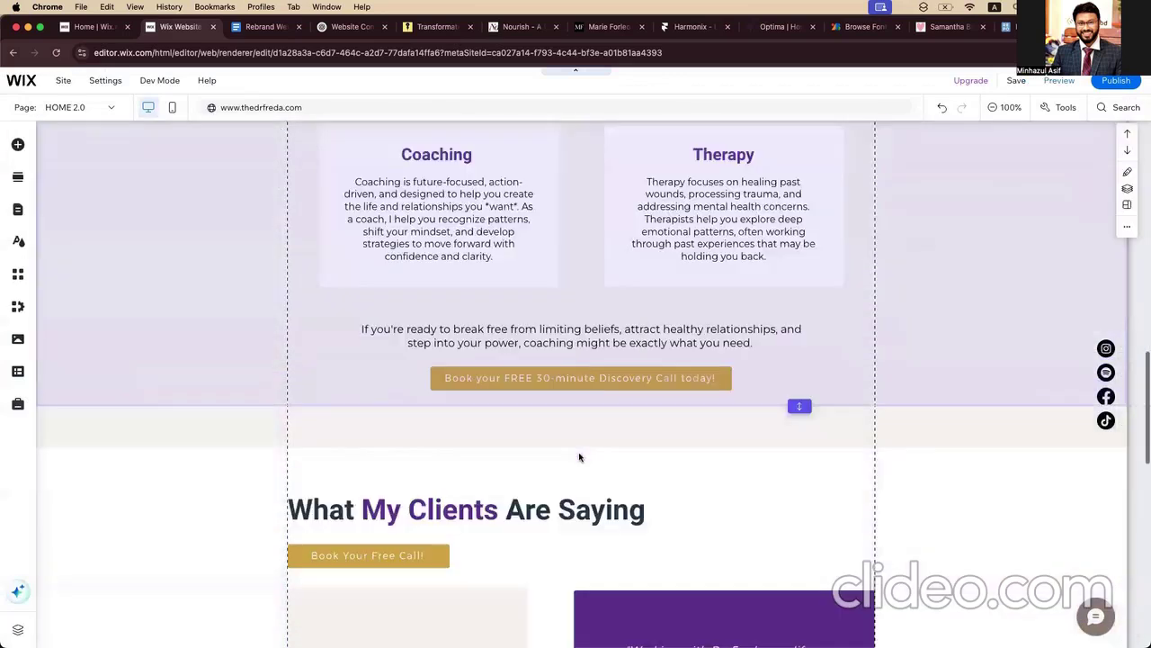
scroll(580, 458, "down", 3)
left_click(602, 390)
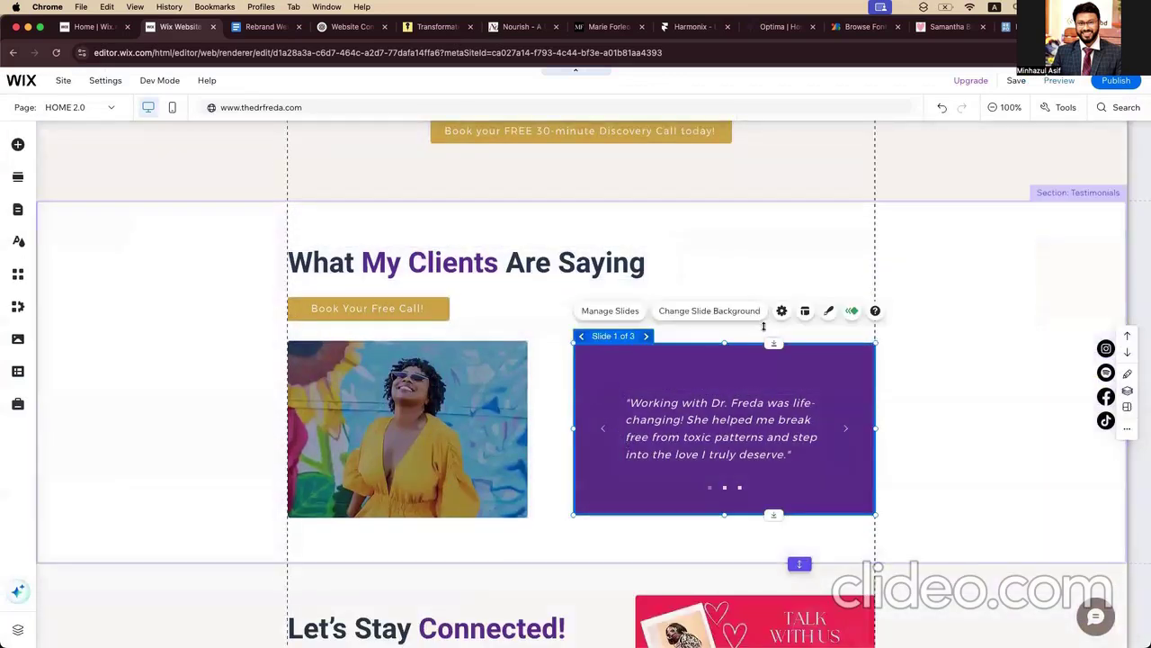
left_click(781, 310)
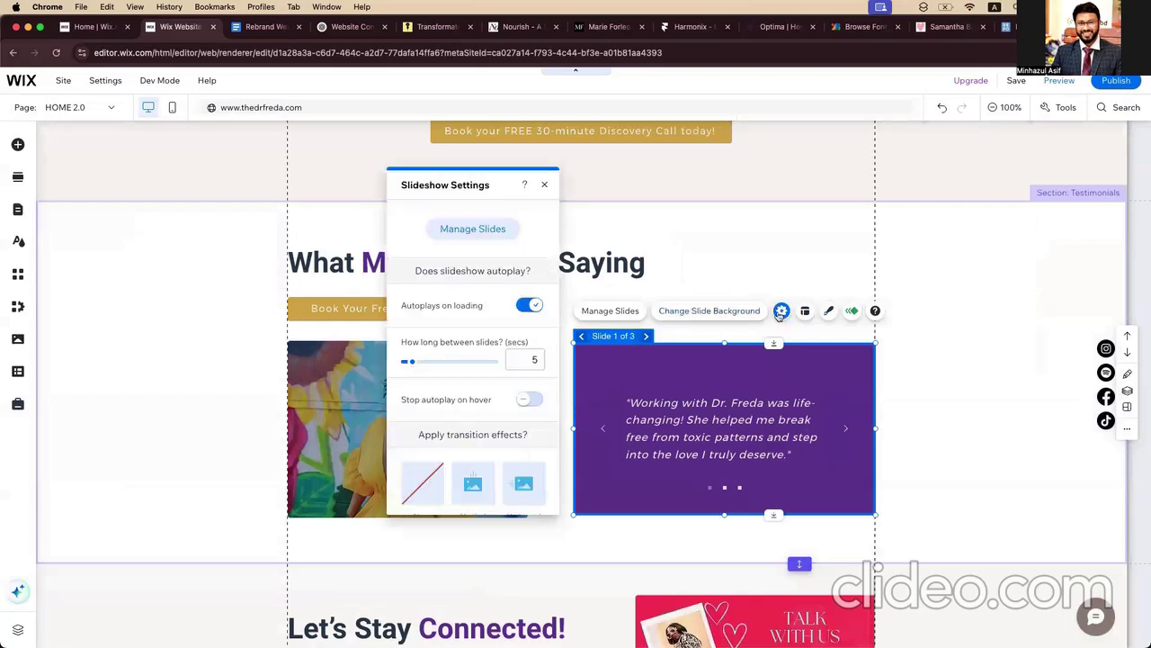
scroll(522, 471, "down", 3)
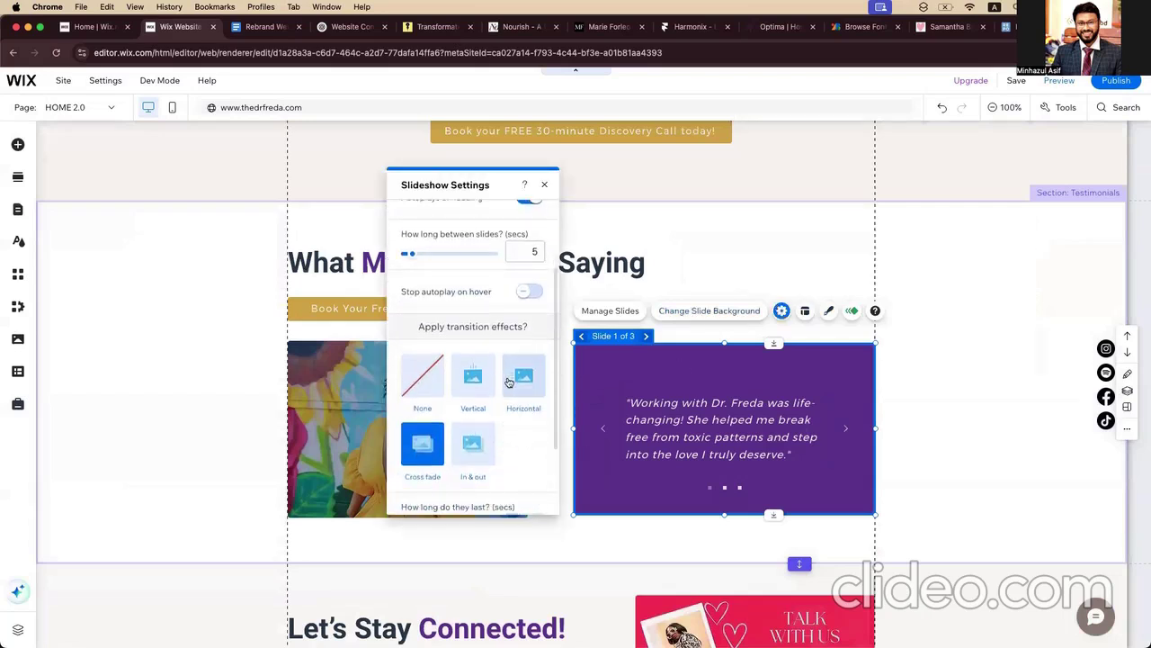
left_click(520, 382)
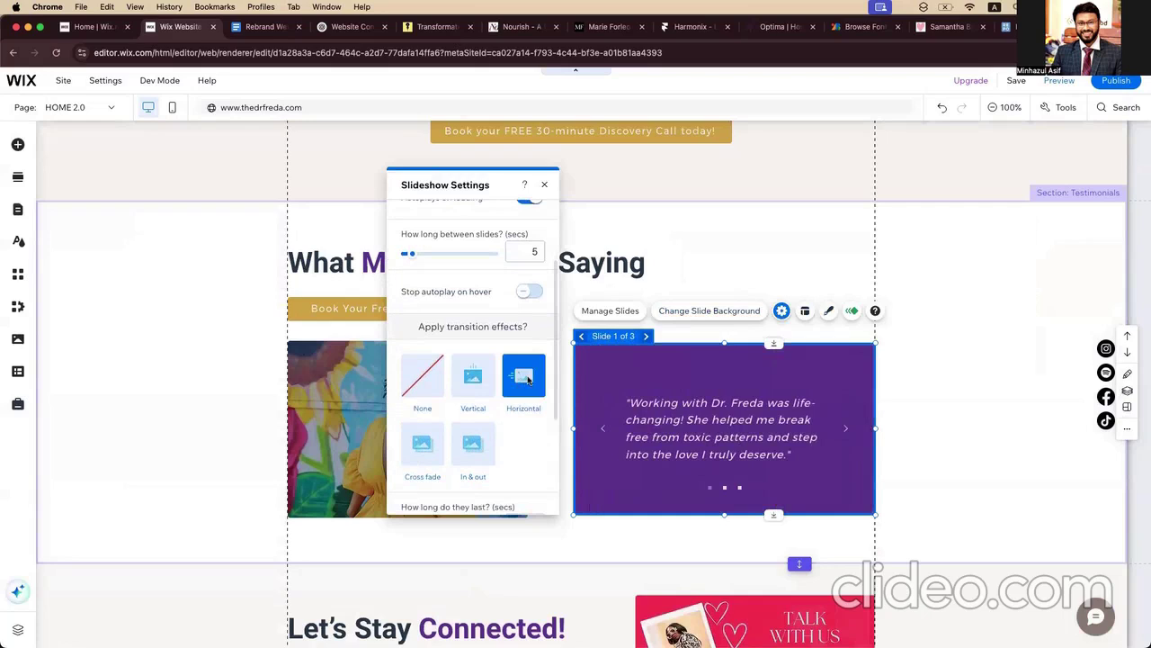
scroll(479, 386, "down", 5)
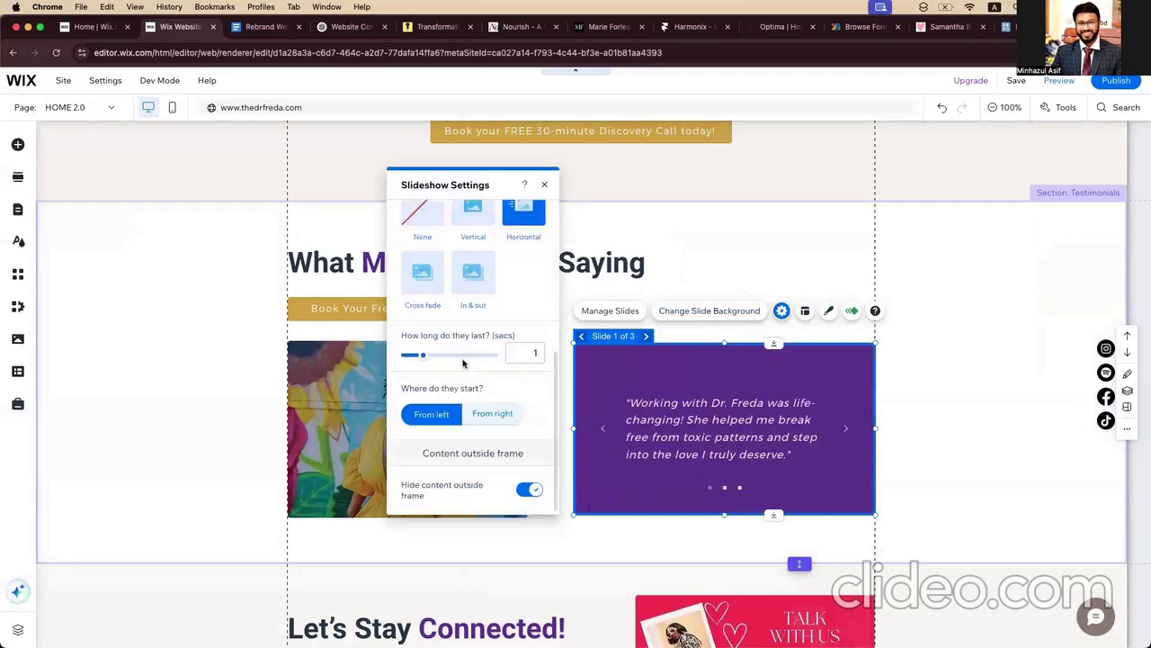
left_click(475, 415)
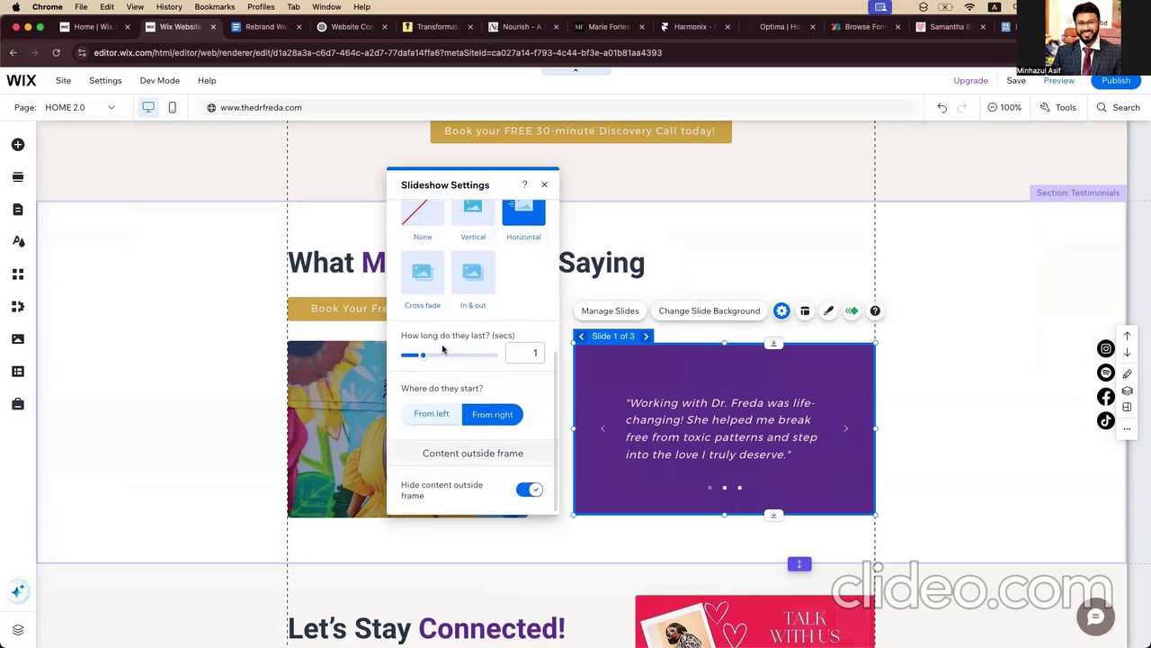
left_click(532, 354)
type(".4")
Step: Set the time between the testimonial slides to 4 seconds, keeping autoplay on loading enabled
scroll(529, 354, "up", 5)
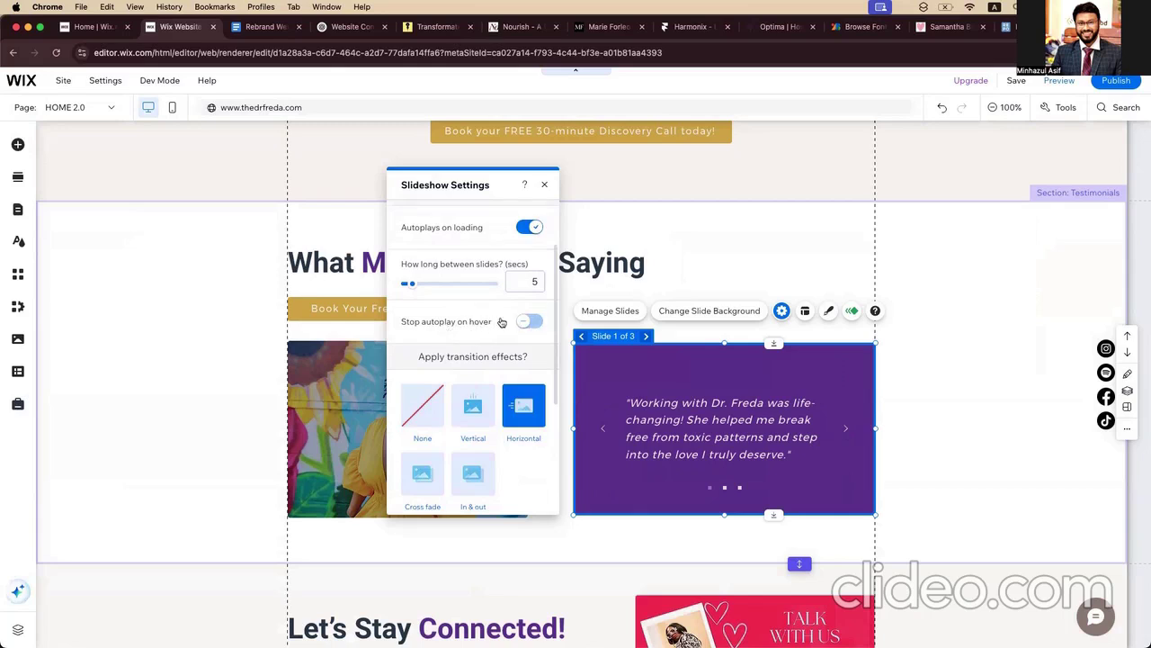
scroll(489, 334, "up", 1)
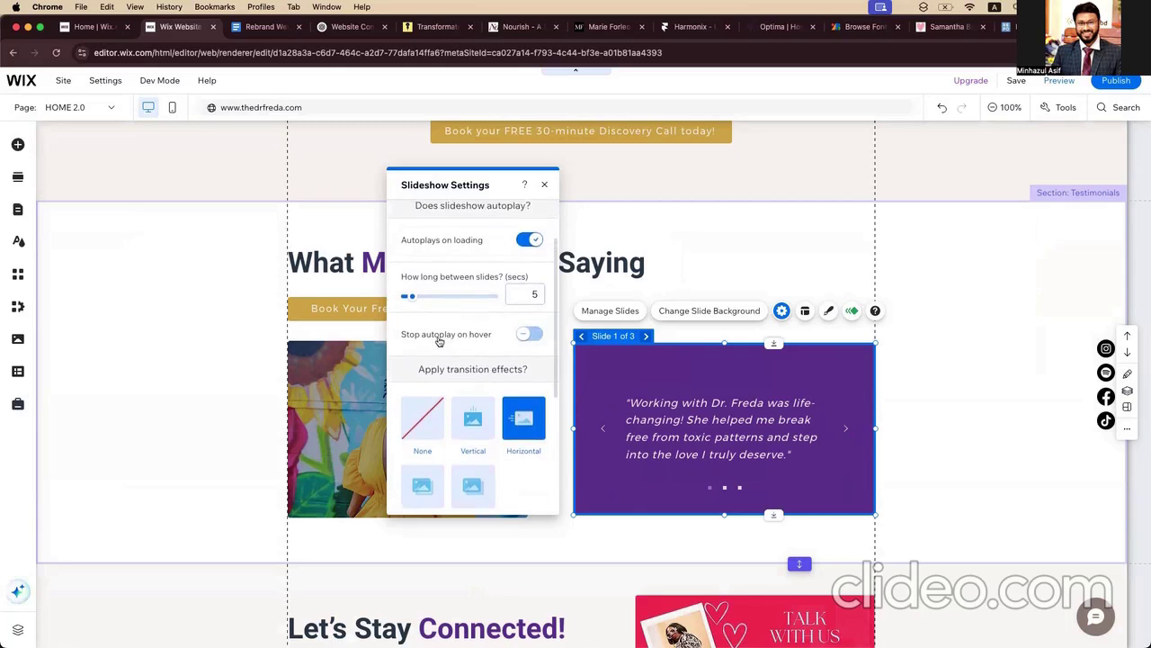
scroll(461, 340, "up", 1)
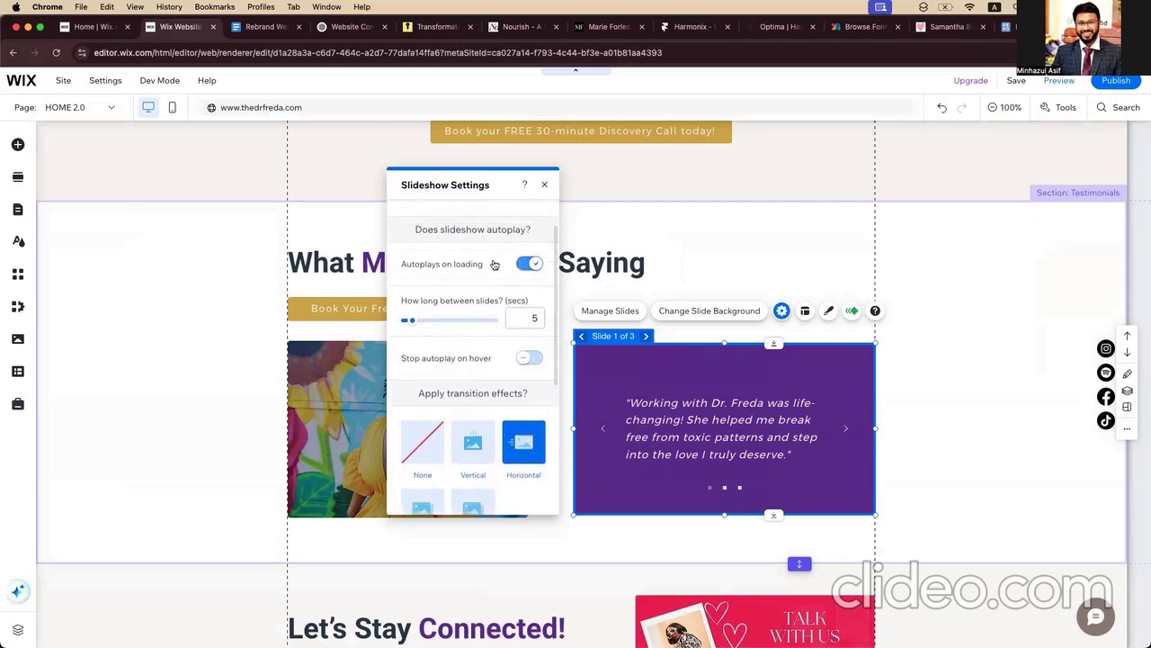
left_click(533, 317)
key("BackSpace")
type("4.9")
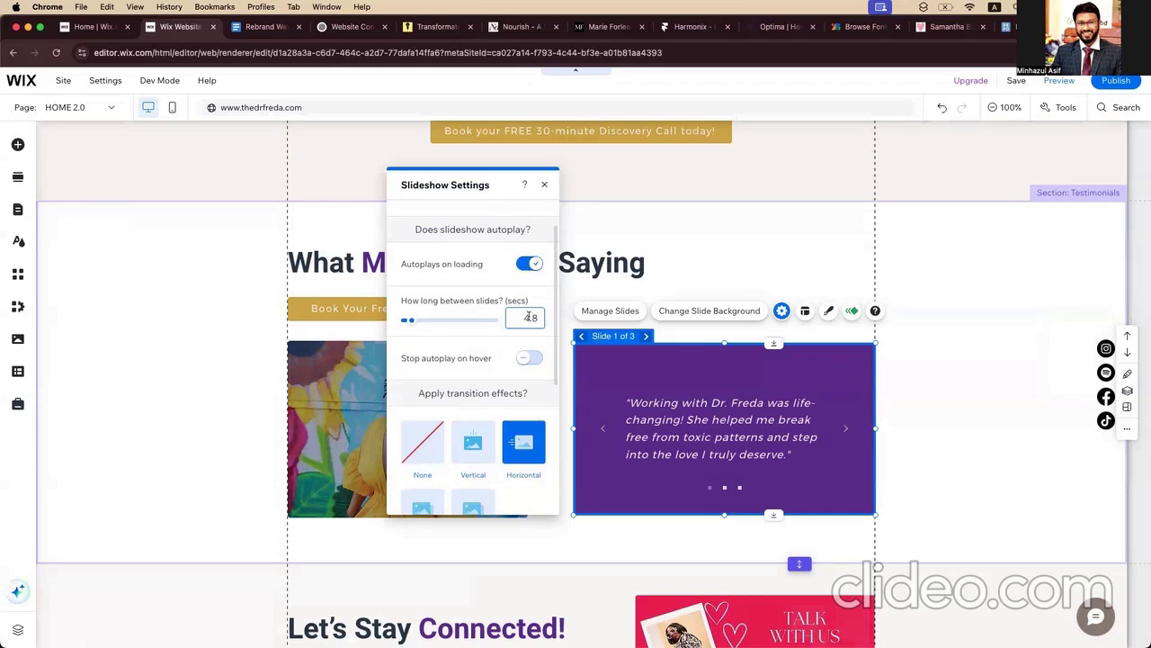
type("8")
left_click_drag(533, 319, 514, 319)
type("4")
left_click(483, 266)
left_click(482, 270)
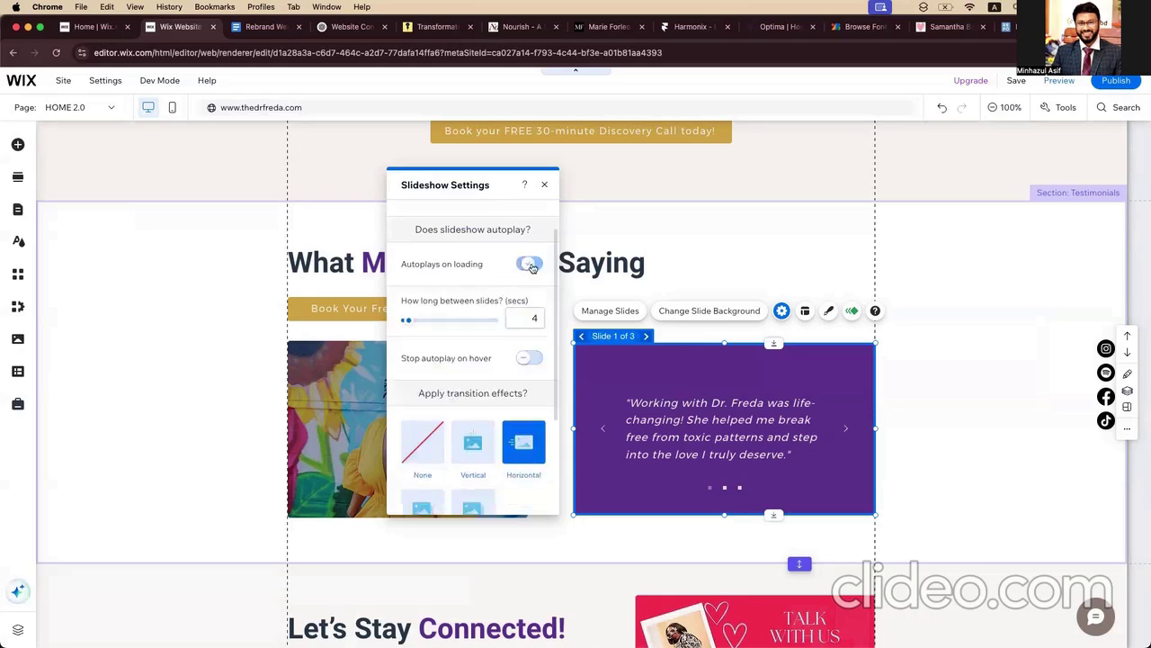
scroll(479, 277, "up", 2)
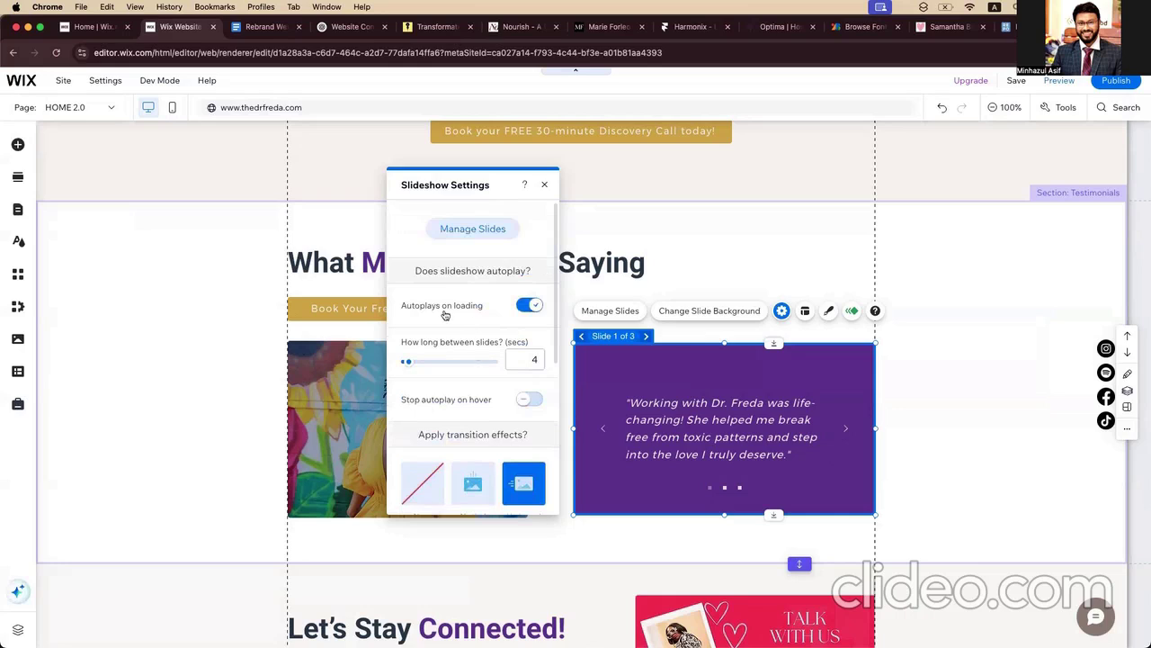
scroll(445, 314, "down", 5)
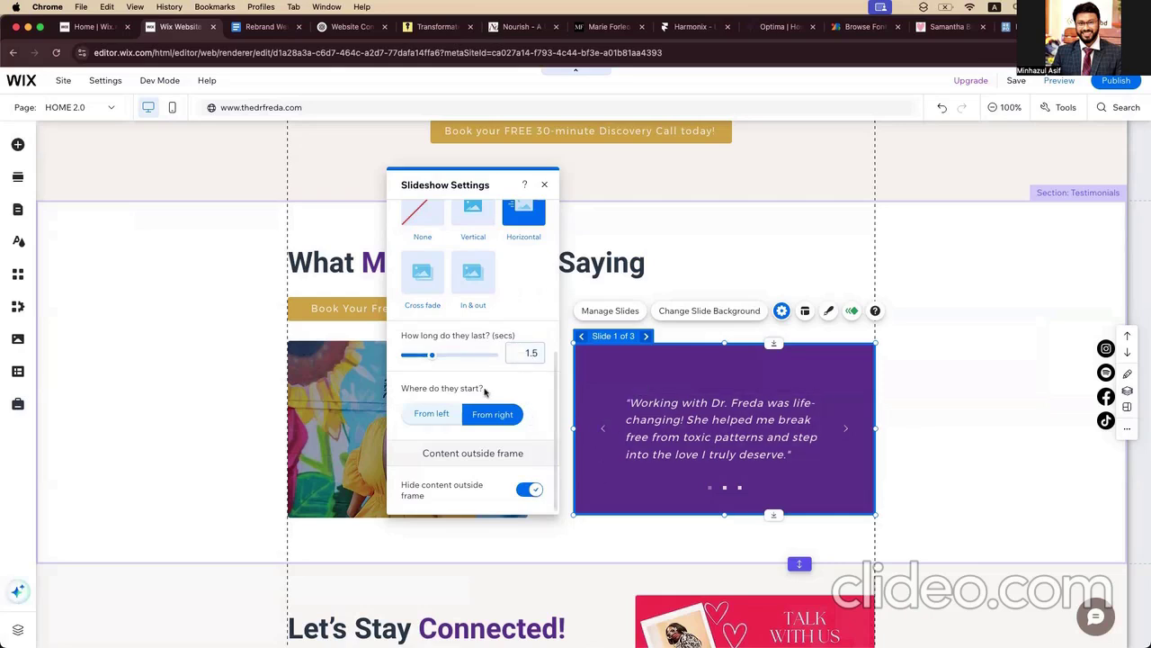
scroll(484, 392, "up", 5)
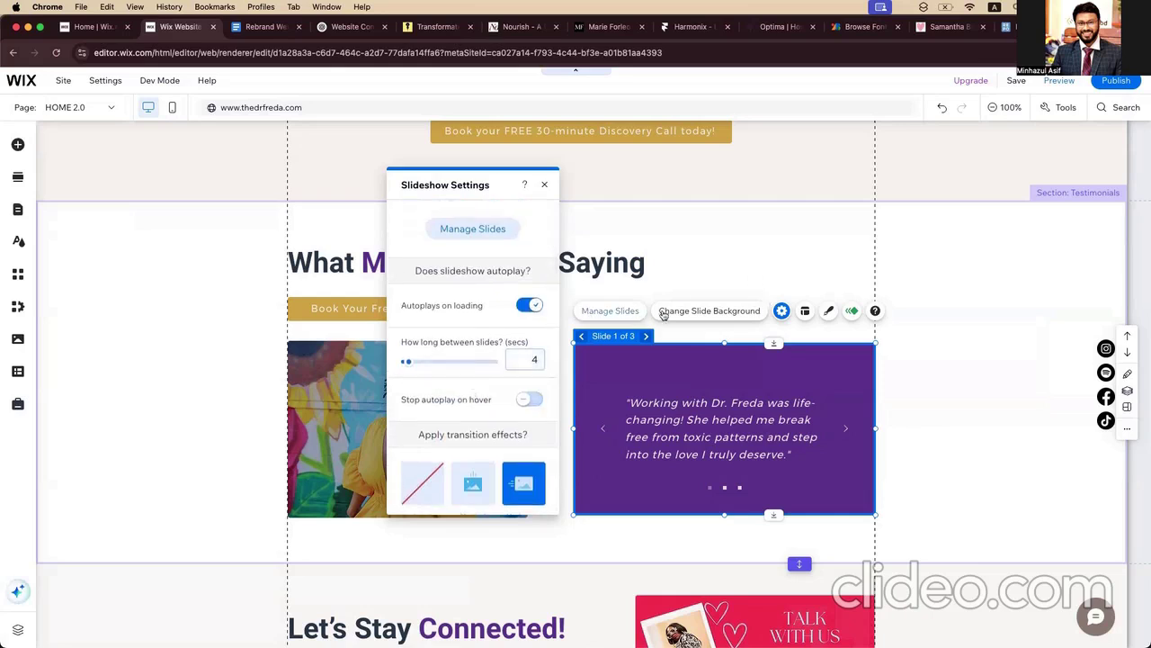
Step: Try hiding the testimonial slideshow's slide buttons and navigation arrows on desktop, turning each back on, and close the layout settings
left_click(828, 311)
left_click(804, 312)
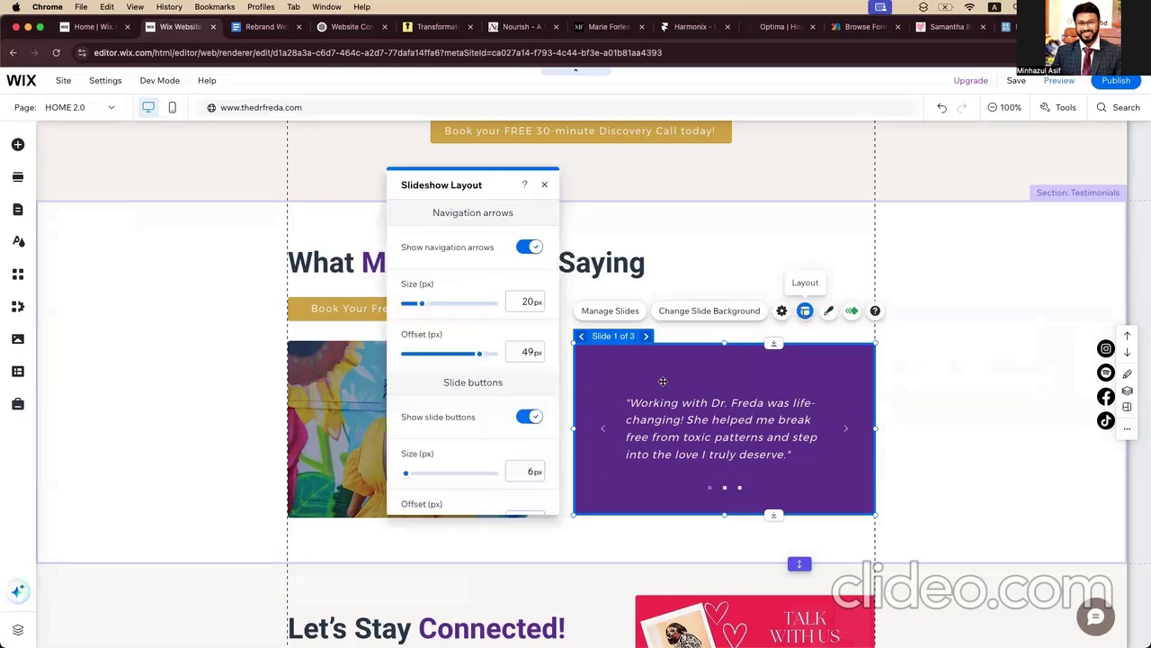
left_click(534, 419)
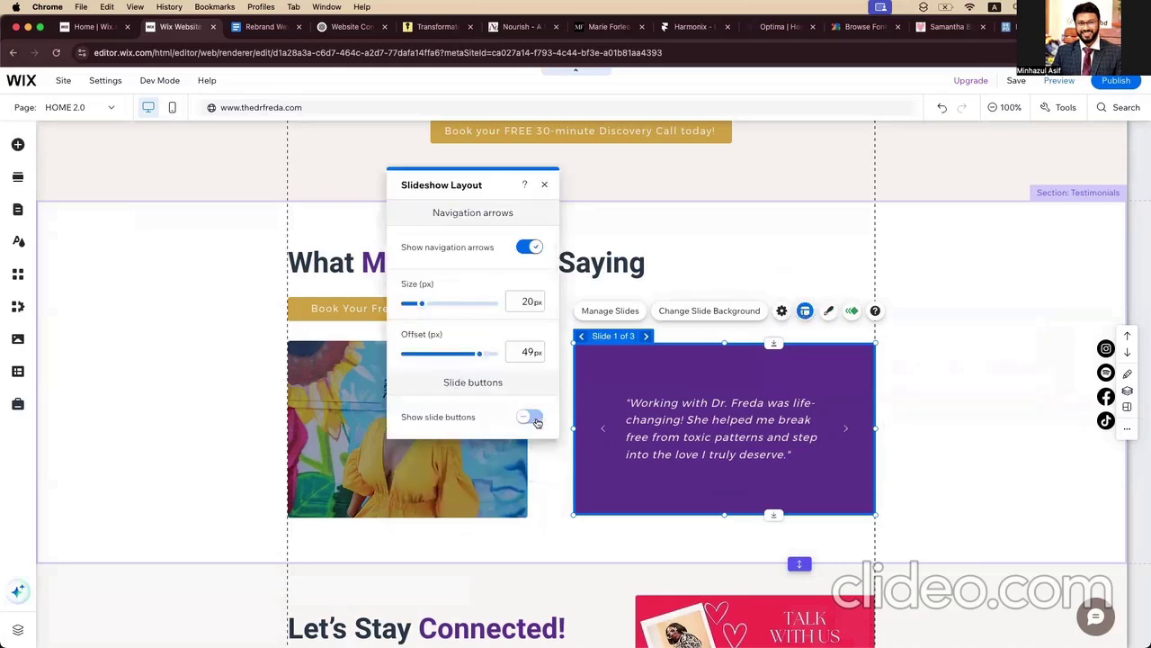
left_click(534, 419)
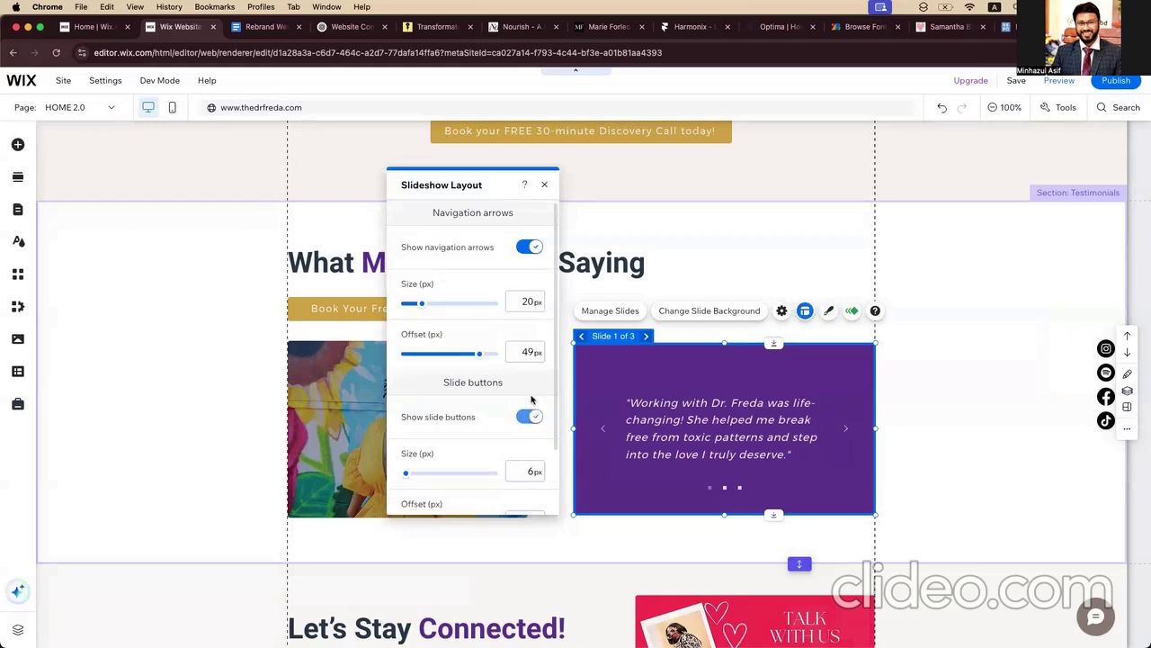
left_click(527, 252)
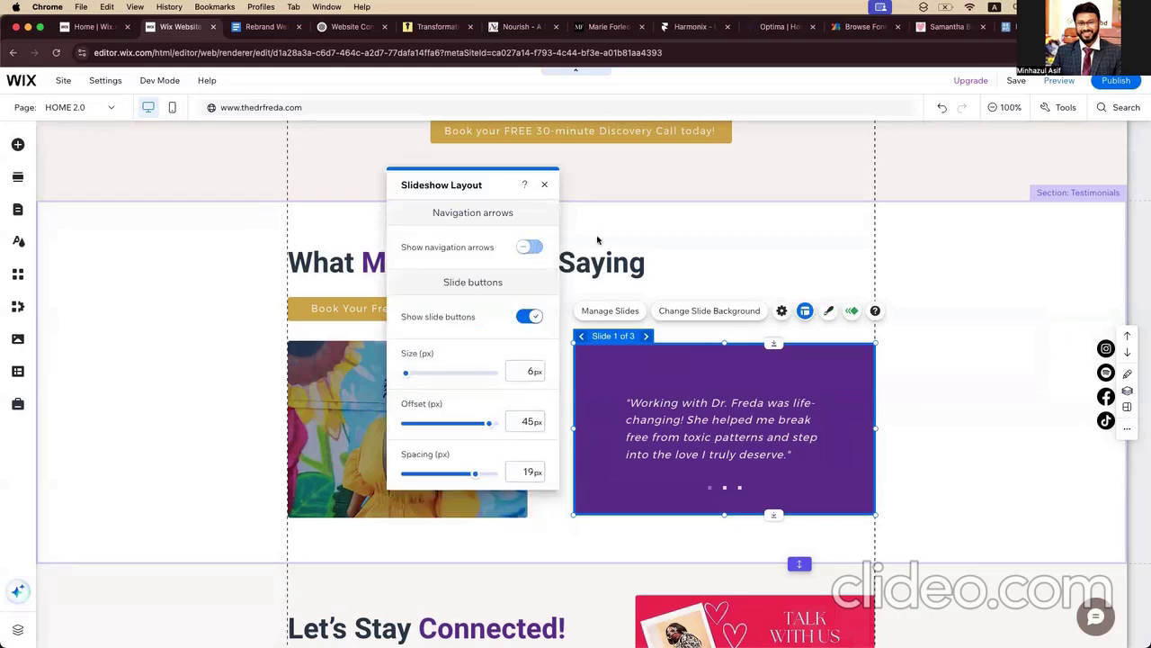
left_click(532, 248)
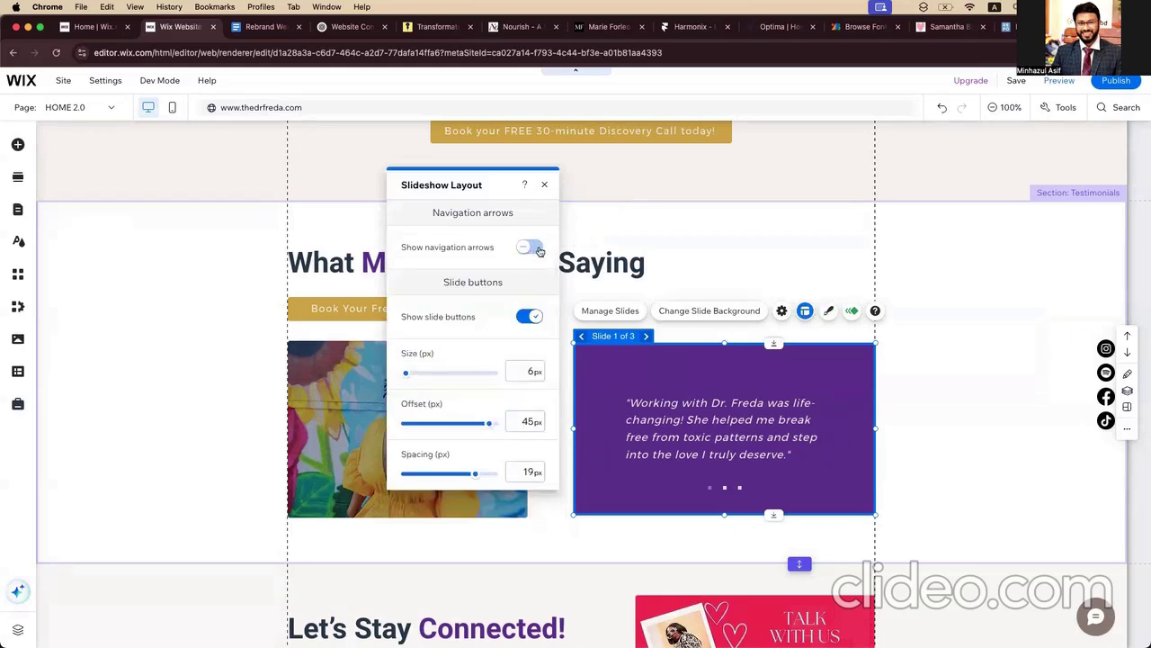
left_click(841, 290)
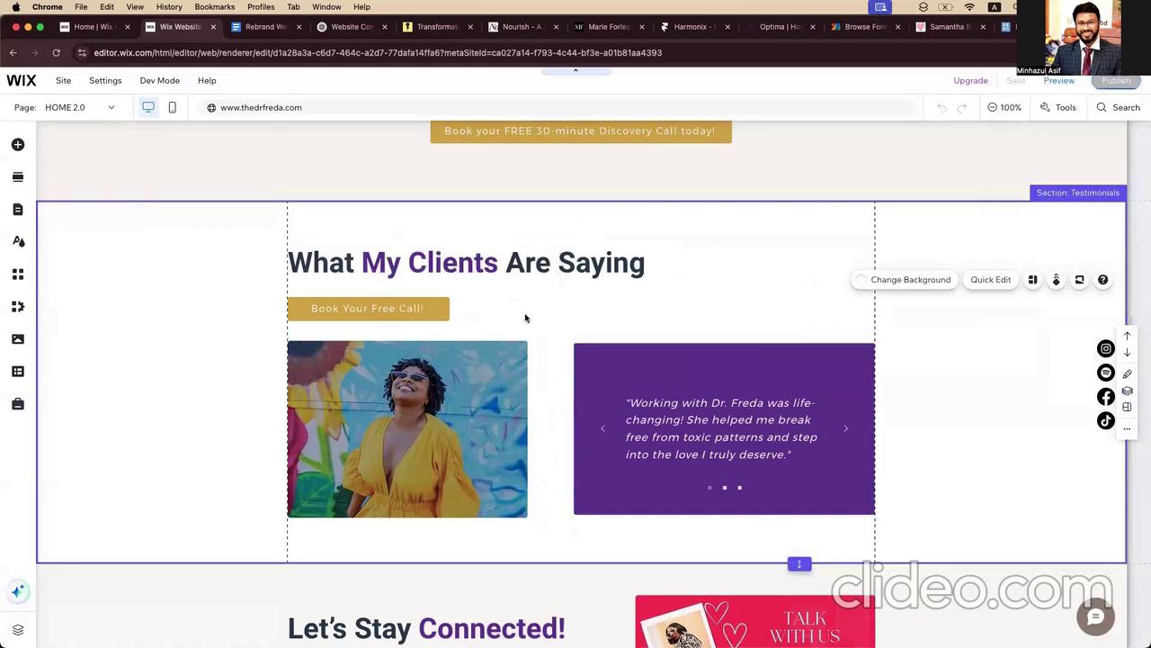
Step: Switch to the mobile version of the home page and open its preview
scroll(526, 317, "down", 2)
scroll(527, 316, "up", 5)
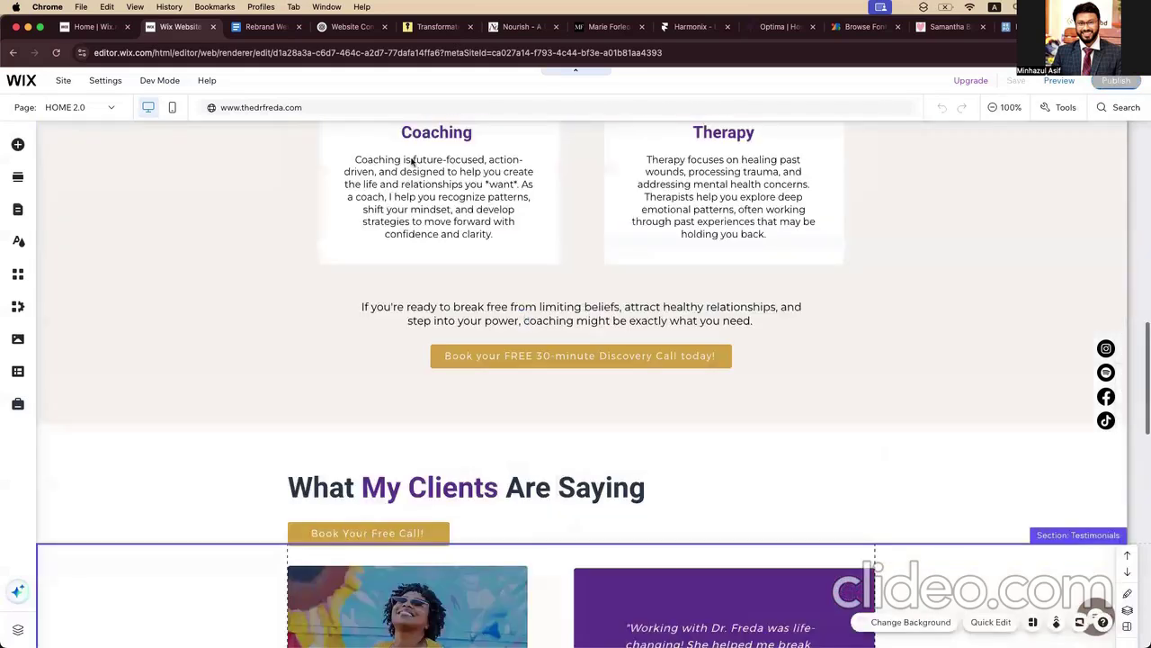
scroll(250, 118, "up", 5)
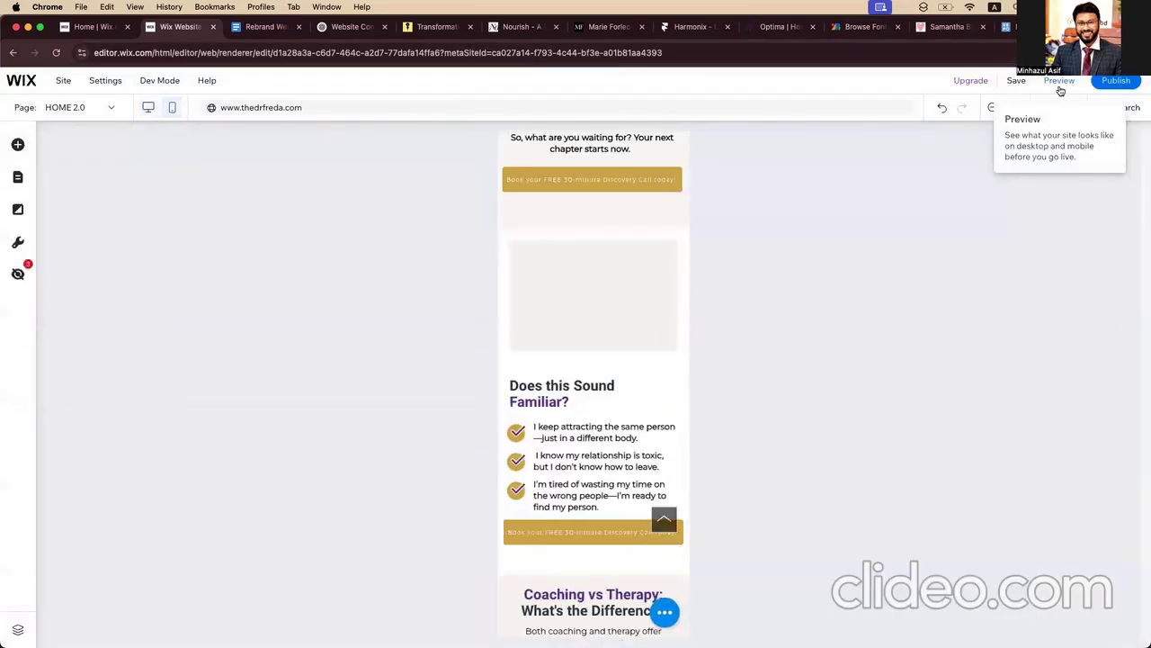
scroll(598, 313, "up", 3)
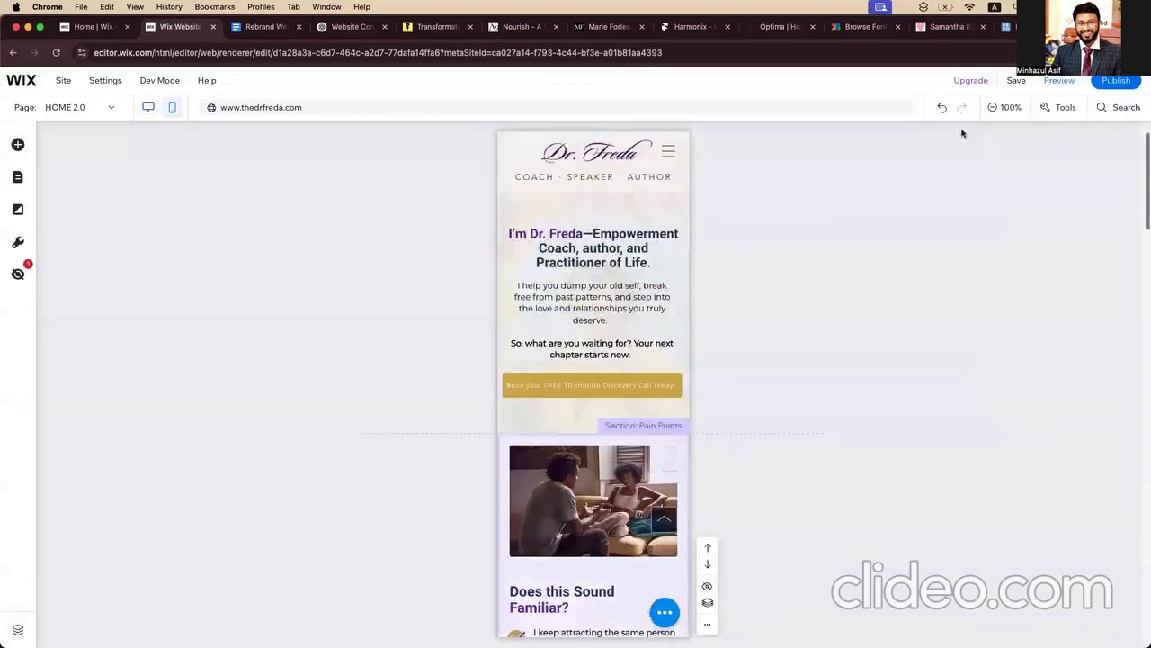
left_click(1071, 82)
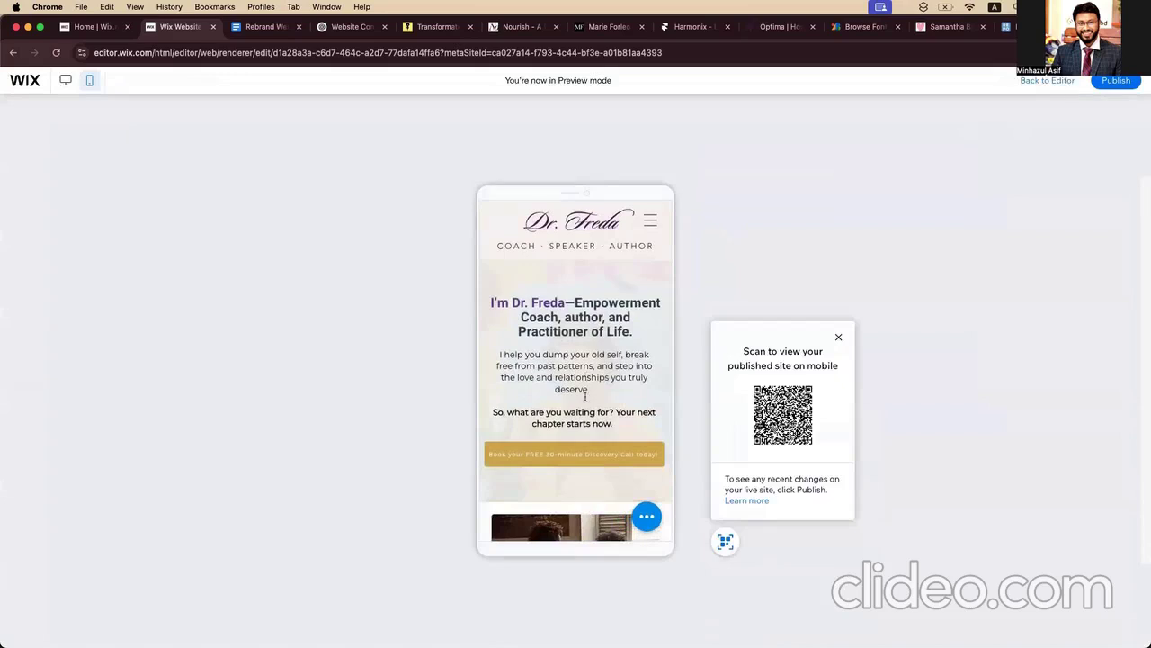
Step: Review the mobile preview from the hero past the testimonial slideshow and "Let's Stay Connected!", and return to the editor
scroll(586, 396, "down", 1)
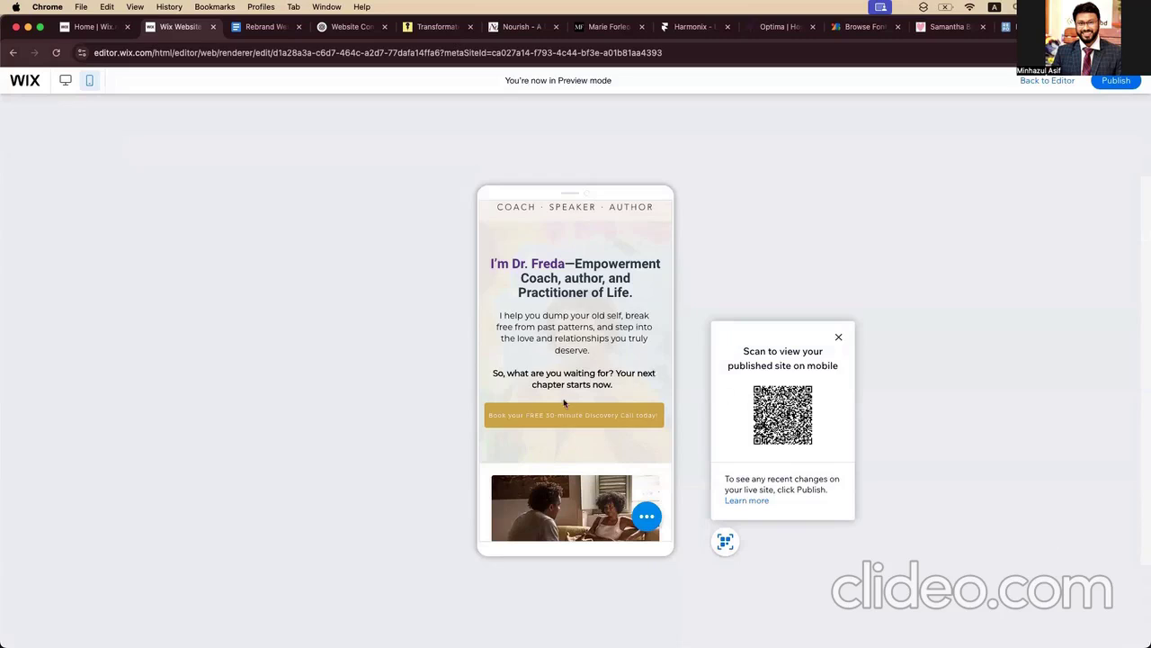
scroll(565, 403, "down", 3)
scroll(564, 403, "down", 3)
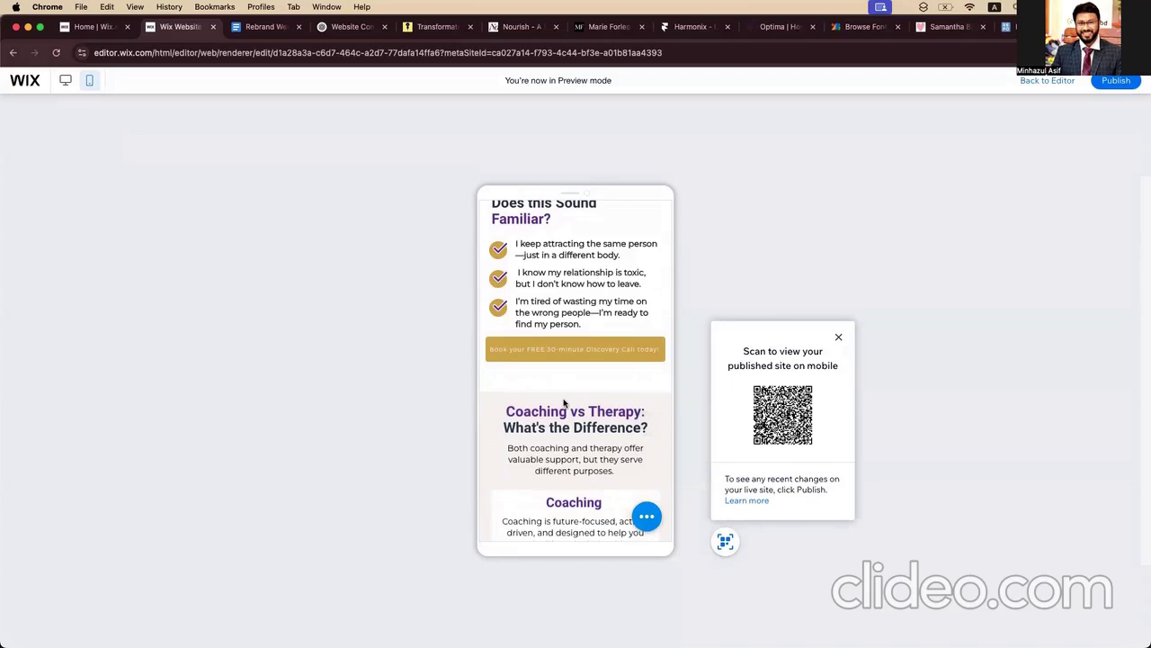
scroll(551, 436, "down", 4)
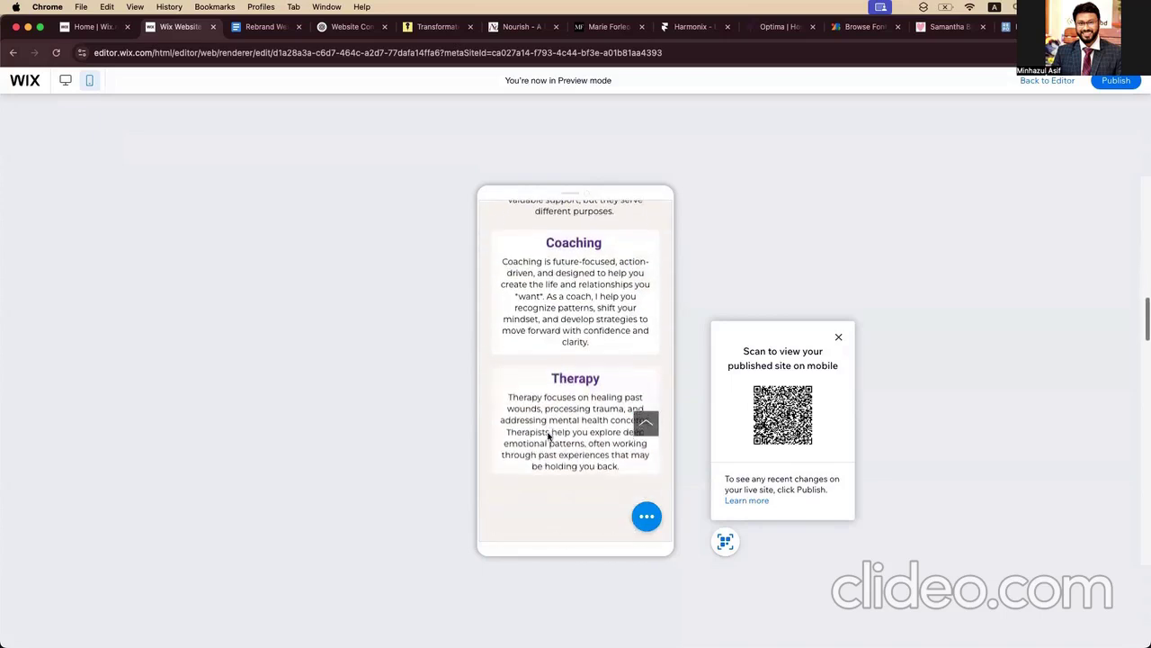
scroll(548, 436, "down", 5)
scroll(548, 436, "down", 4)
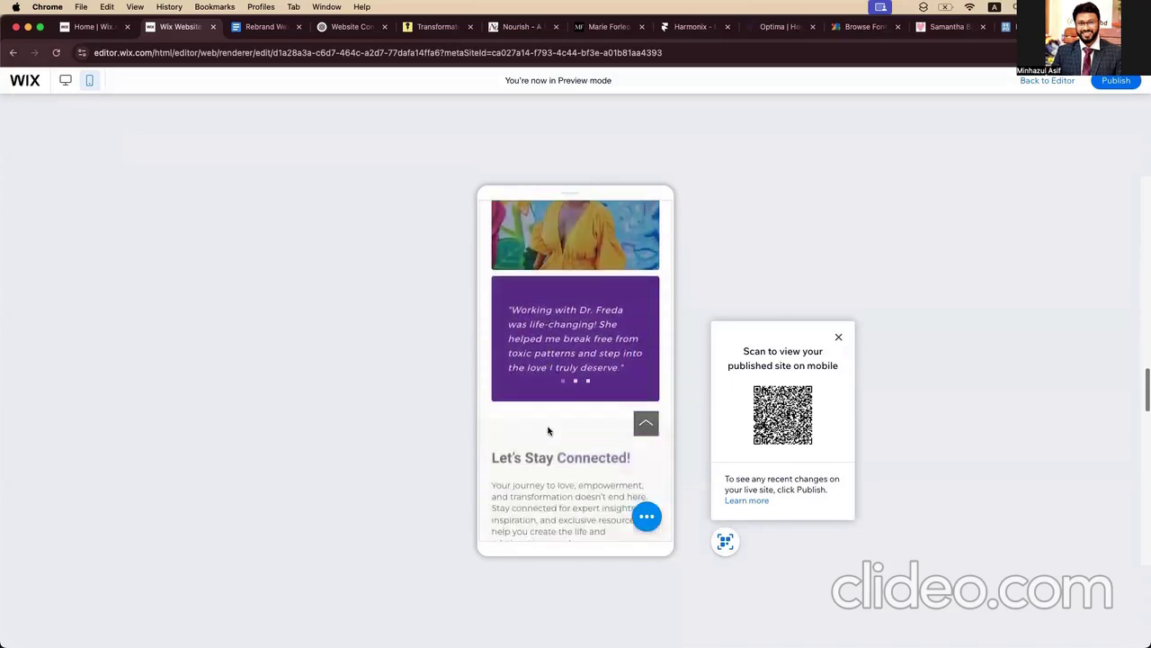
scroll(550, 431, "down", 2)
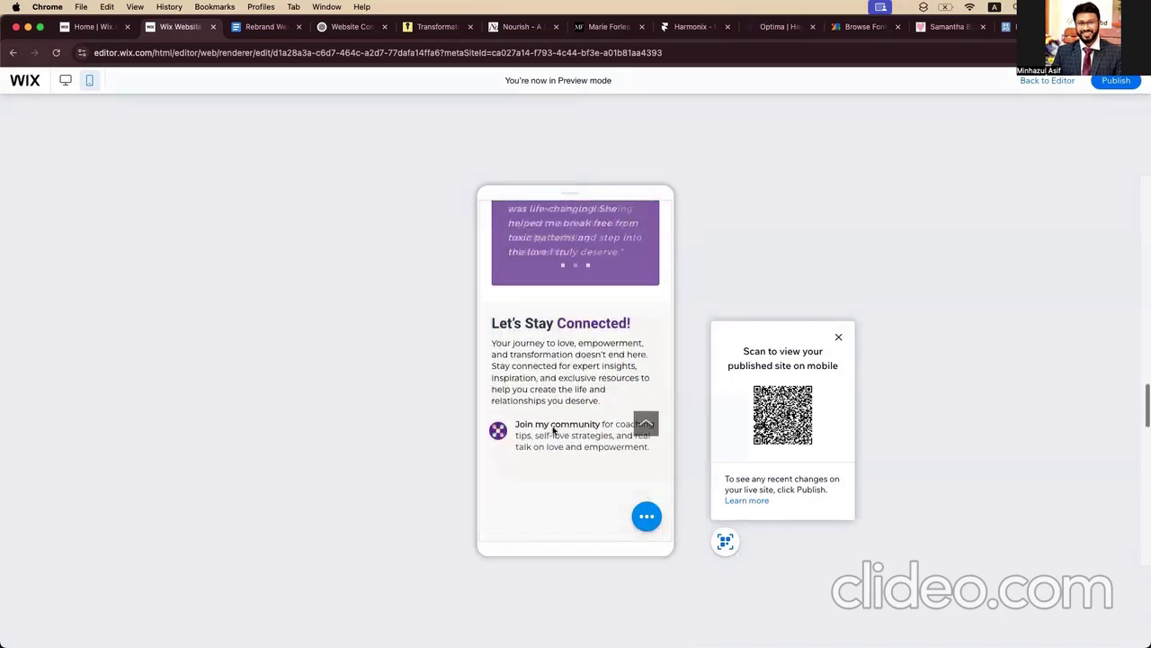
scroll(553, 430, "down", 3)
scroll(553, 430, "down", 3)
scroll(553, 430, "up", 5)
scroll(553, 431, "up", 5)
scroll(555, 426, "up", 4)
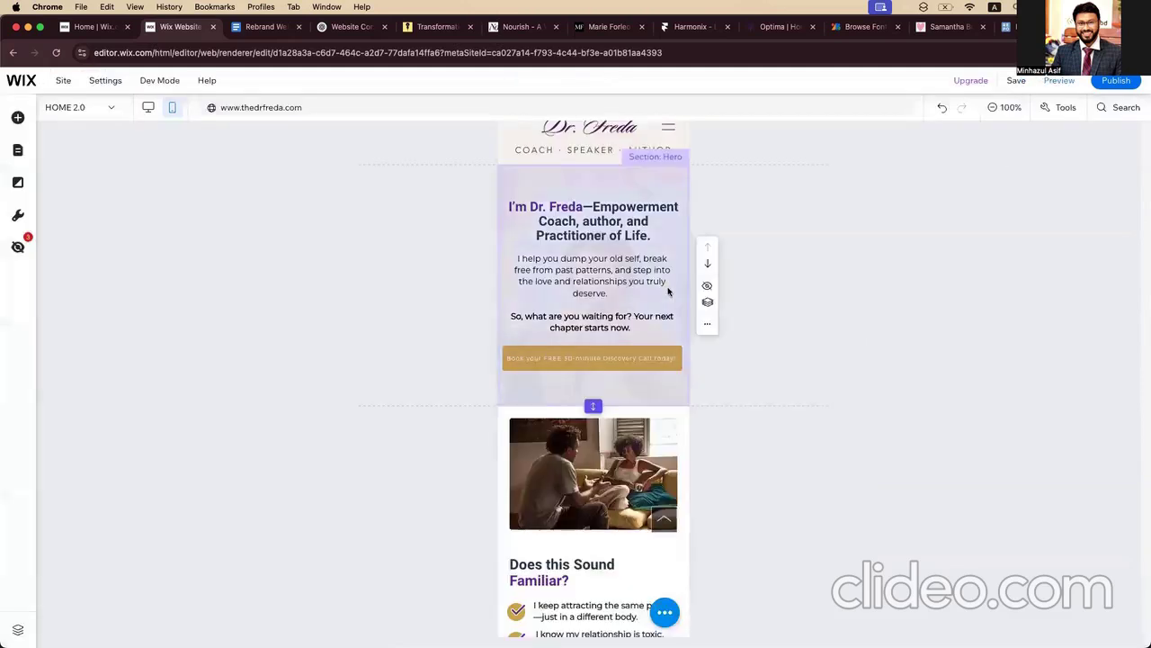
Step: Apply the Horizontal transition to the mobile testimonial slideshow and bring up its duration and start direction options
scroll(596, 380, "down", 10)
left_click(599, 385)
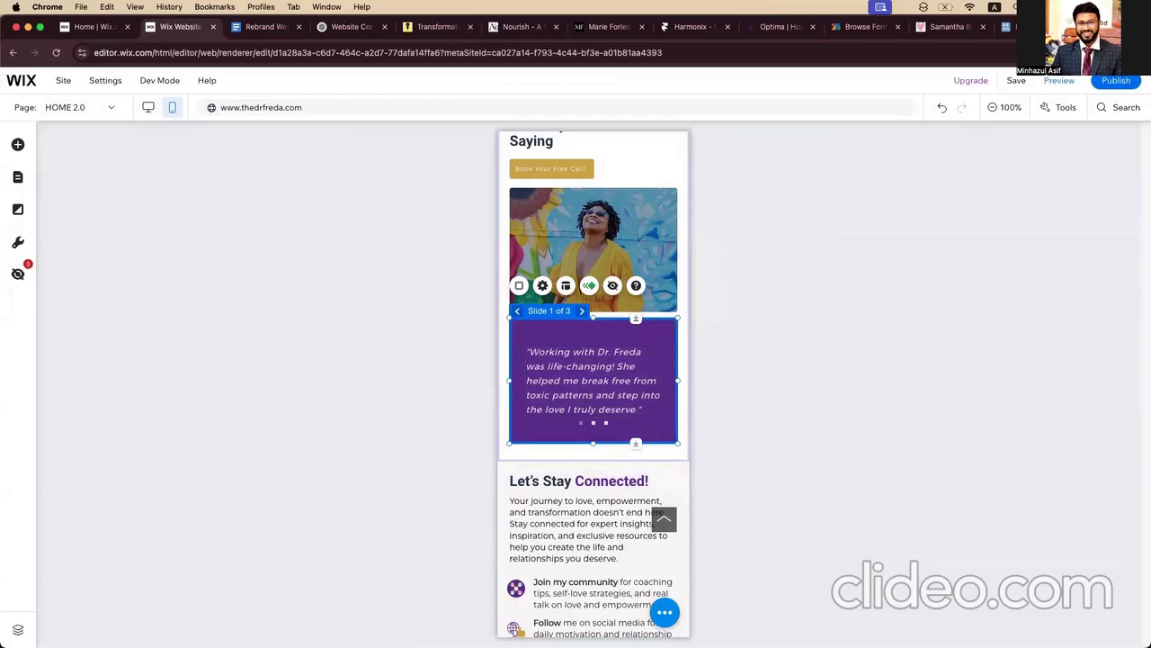
left_click(542, 285)
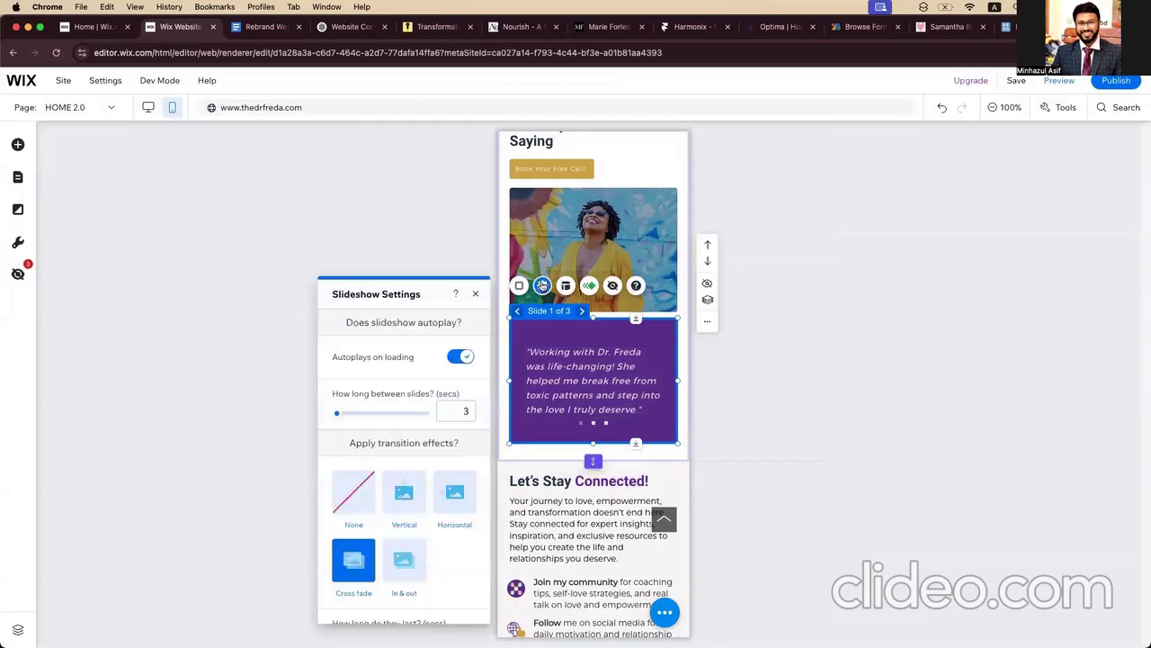
left_click(455, 500)
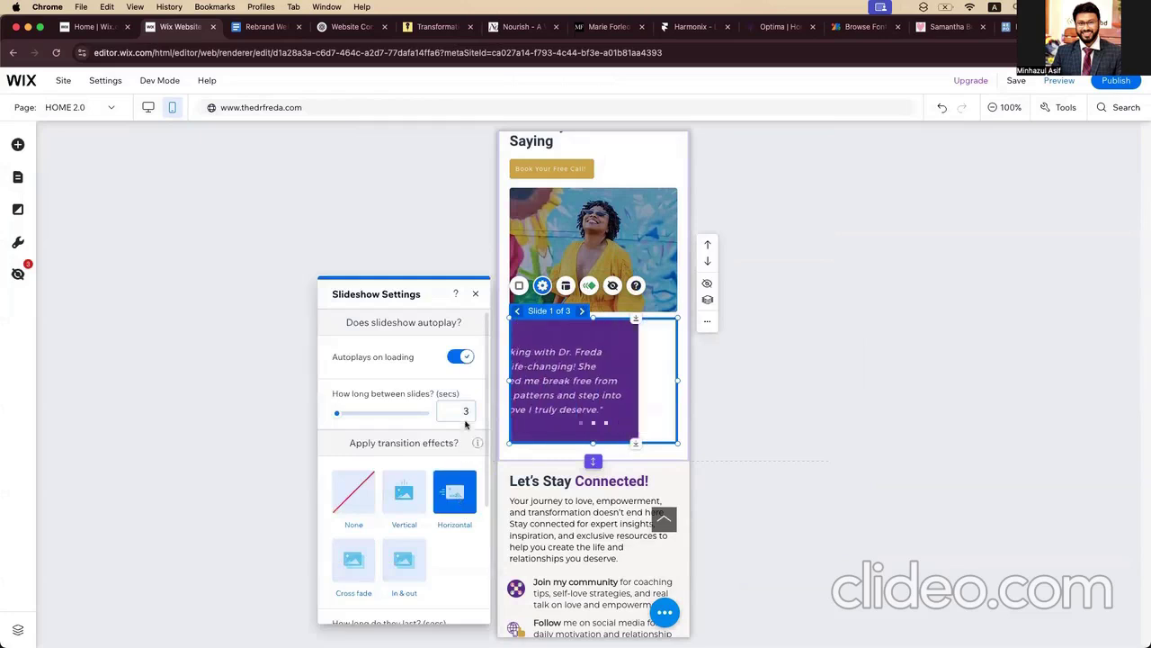
scroll(404, 504, "down", 4)
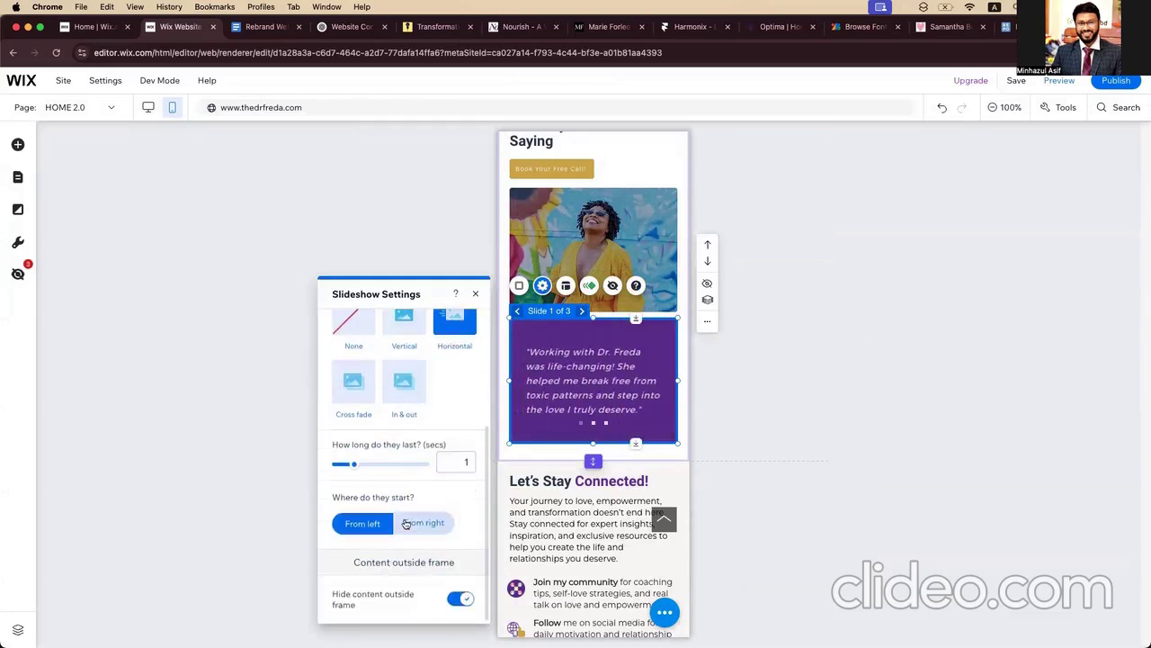
Step: Try showing navigation arrows on the mobile testimonial slideshow and hide them again
left_click(566, 285)
left_click(462, 358)
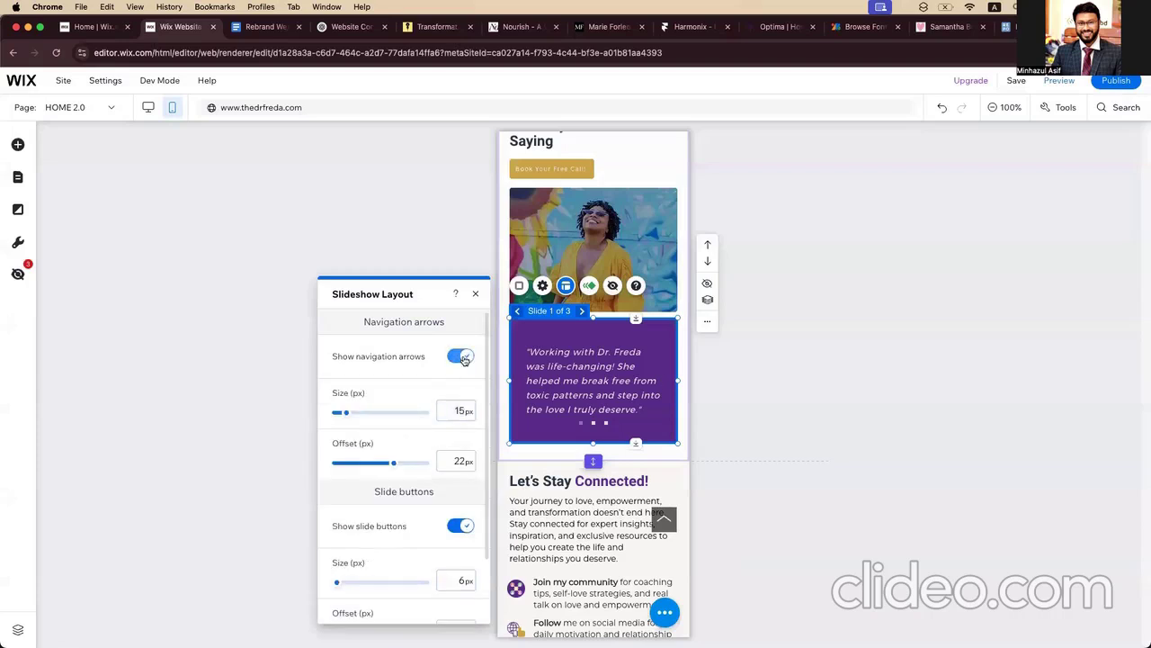
left_click(461, 358)
scroll(578, 386, "down", 2)
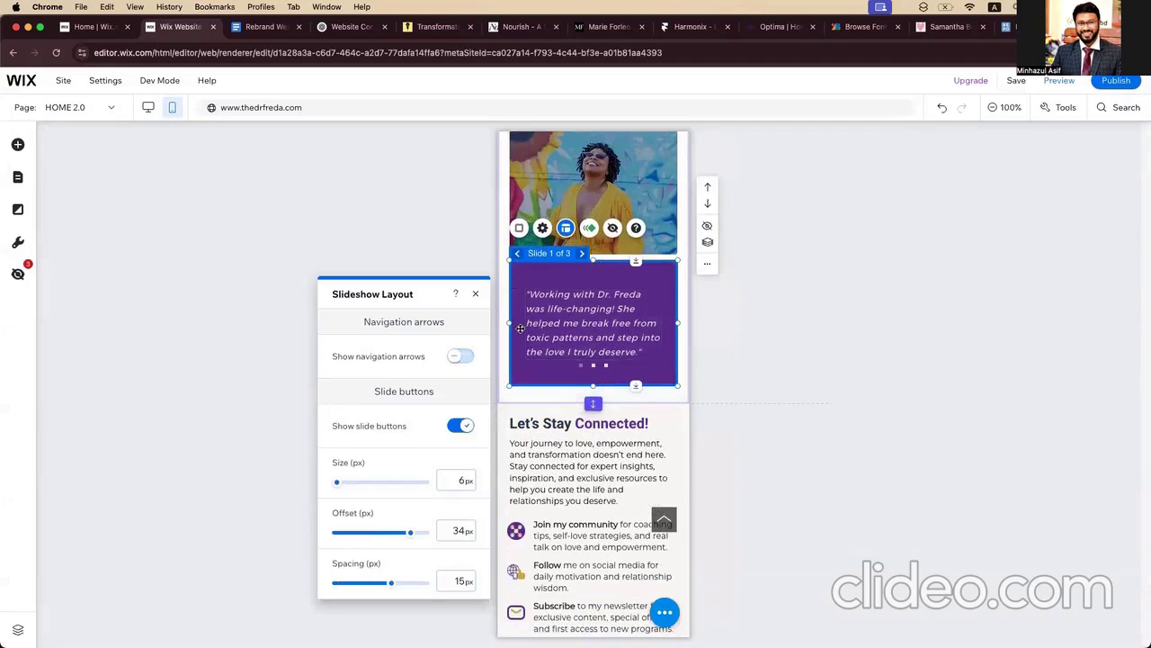
Step: Look over the rest of the mobile home page, publish the site and dismiss the publishing confirmation
scroll(568, 387, "down", 10)
scroll(784, 252, "up", 15)
left_click(1117, 81)
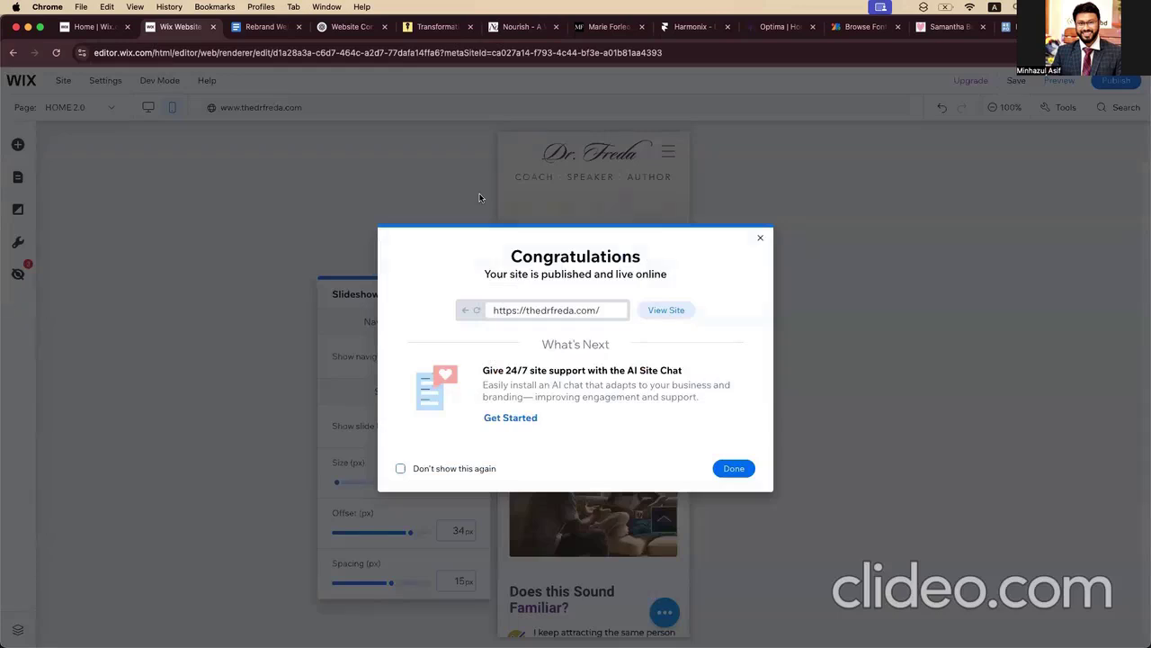
left_click(733, 468)
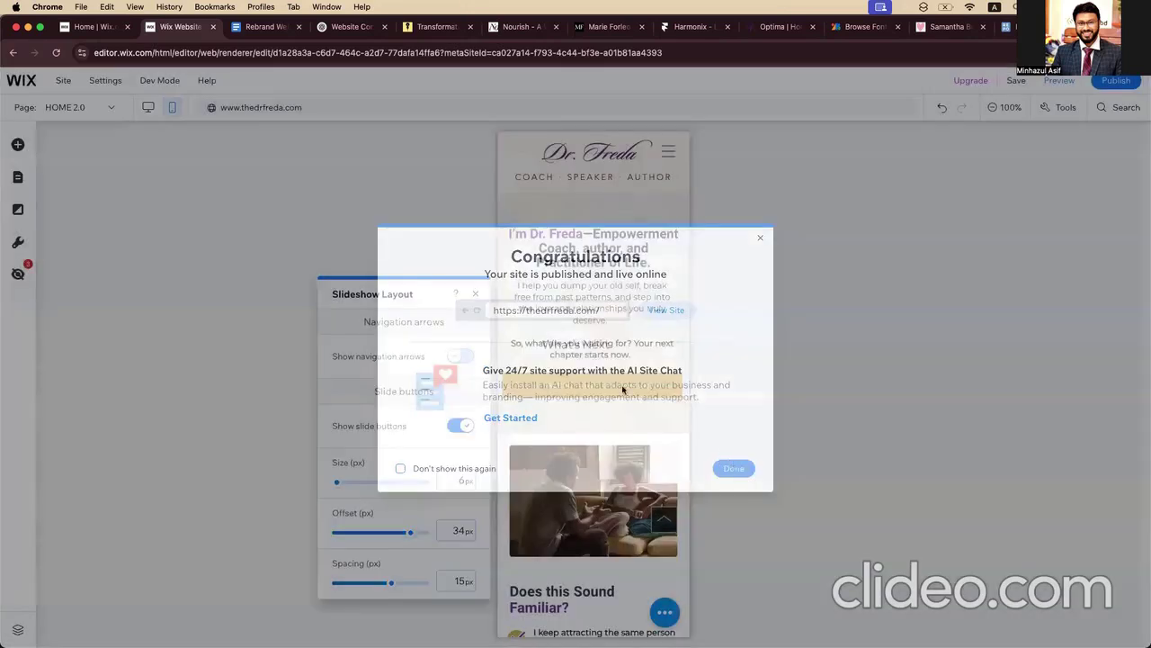
Step: Return to the desktop version, save the site, publish it again and dismiss the confirmation
left_click(150, 110)
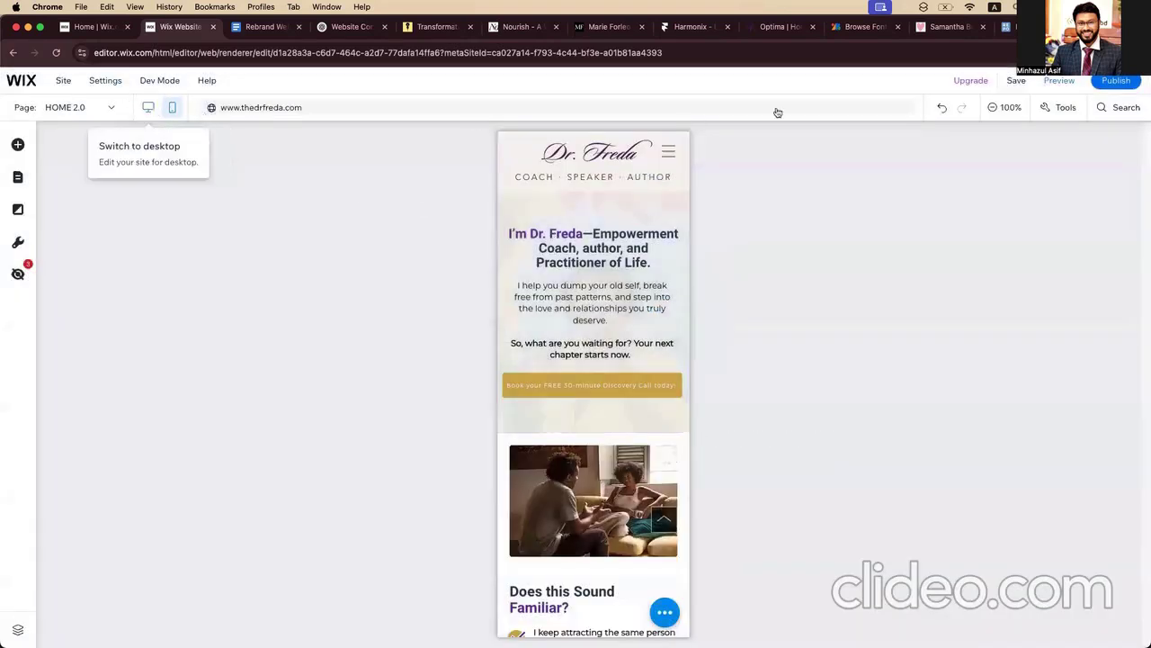
mouse_move(1013, 83)
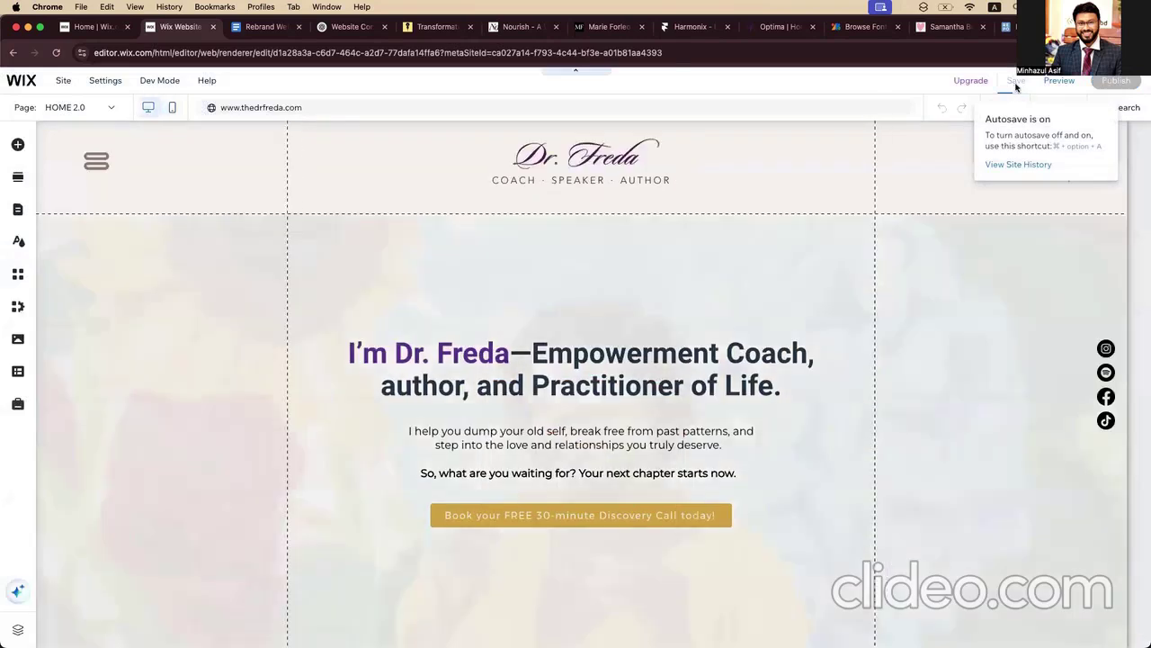
left_click(1016, 82)
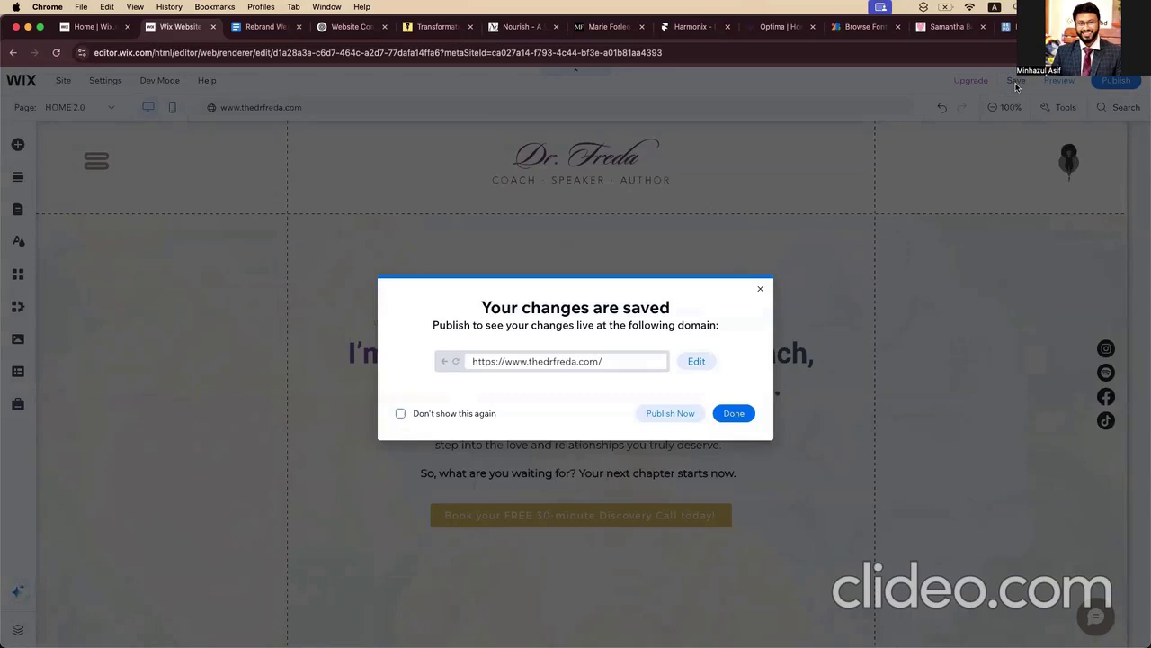
left_click(680, 418)
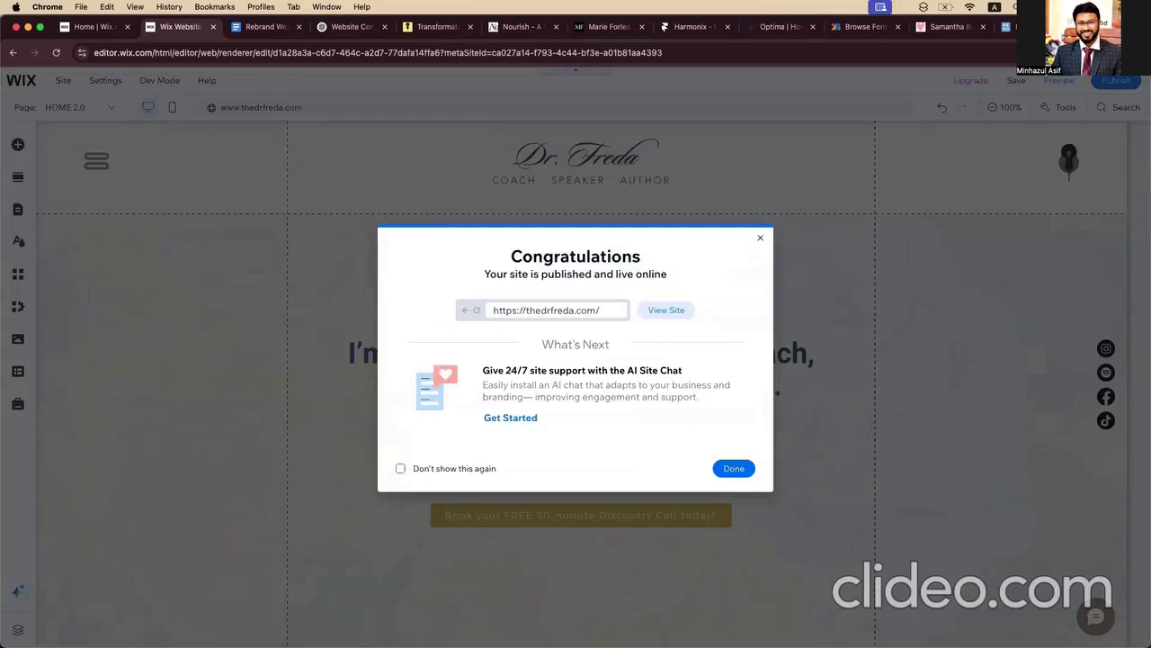
left_click(734, 469)
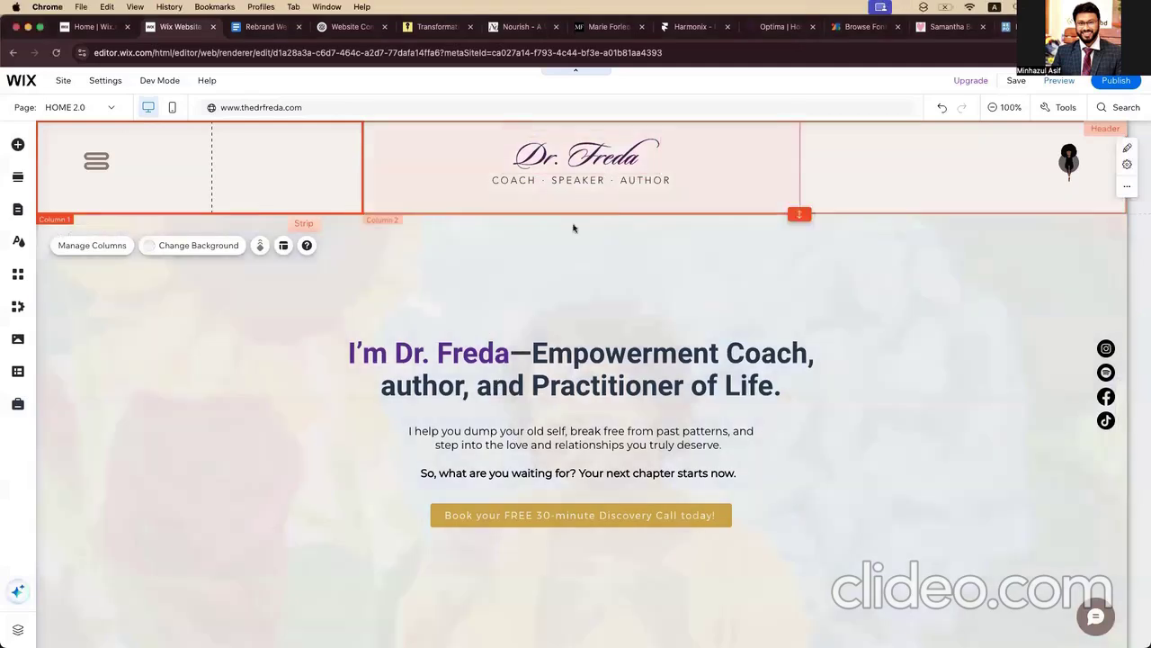
scroll(421, 341, "down", 10)
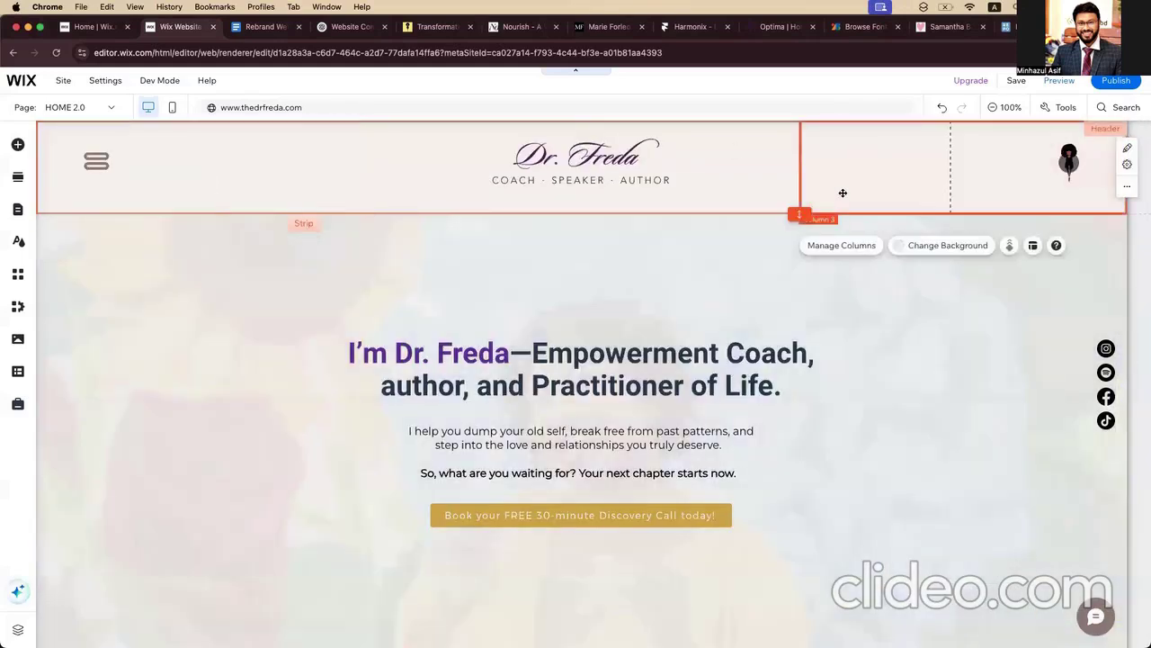
left_click(193, 154)
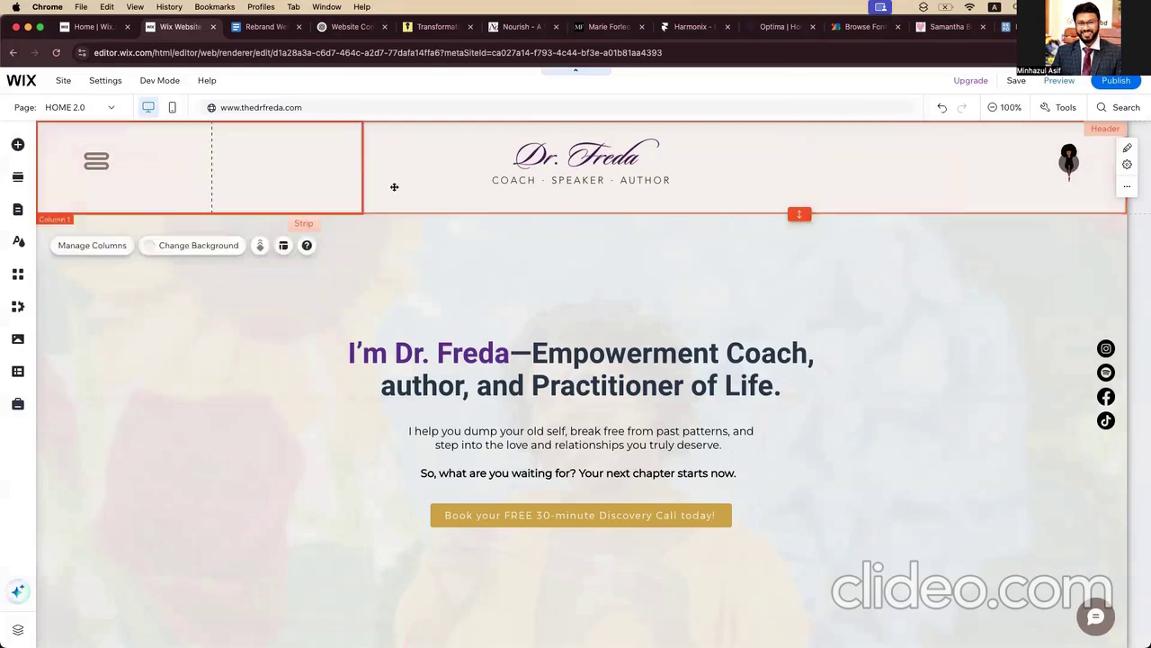
left_click(580, 175)
left_click(580, 160)
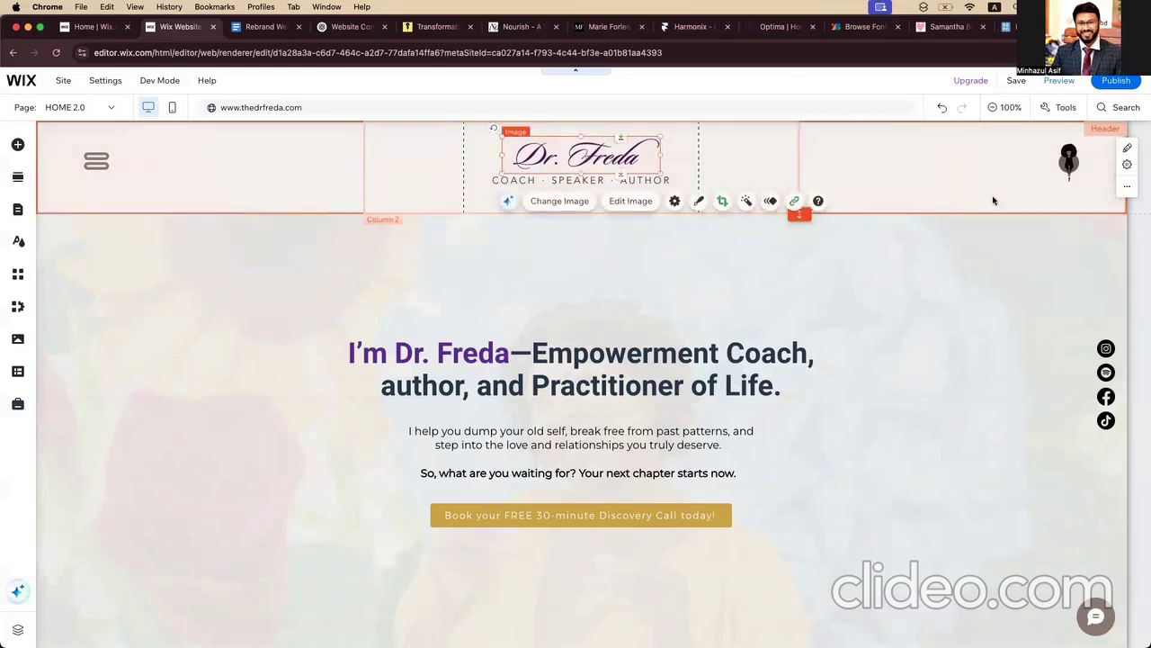
left_click(1078, 159)
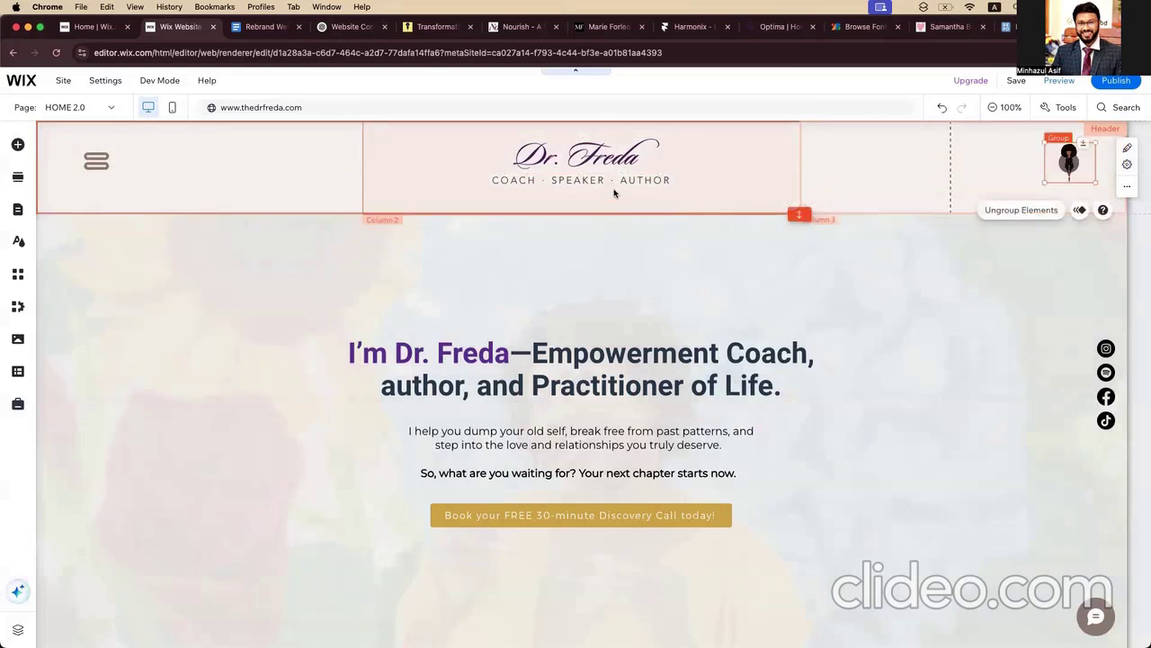
Step: Check the text settings of the header tagline and inspect the header's columns
left_click(508, 182)
left_click(508, 180)
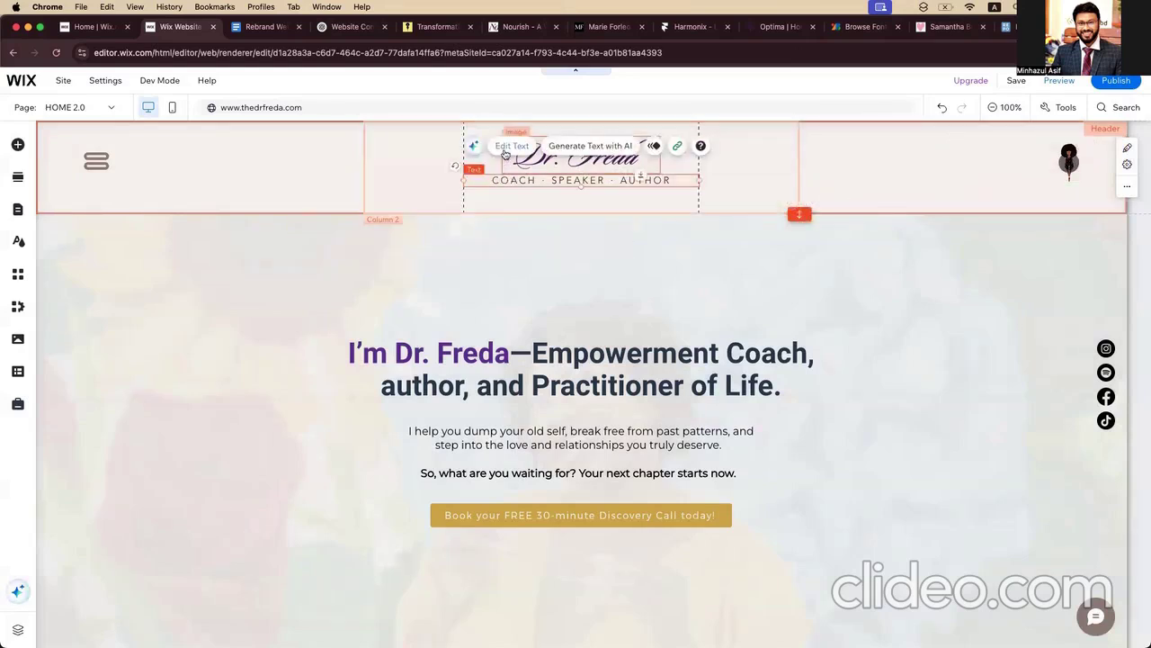
left_click(506, 150)
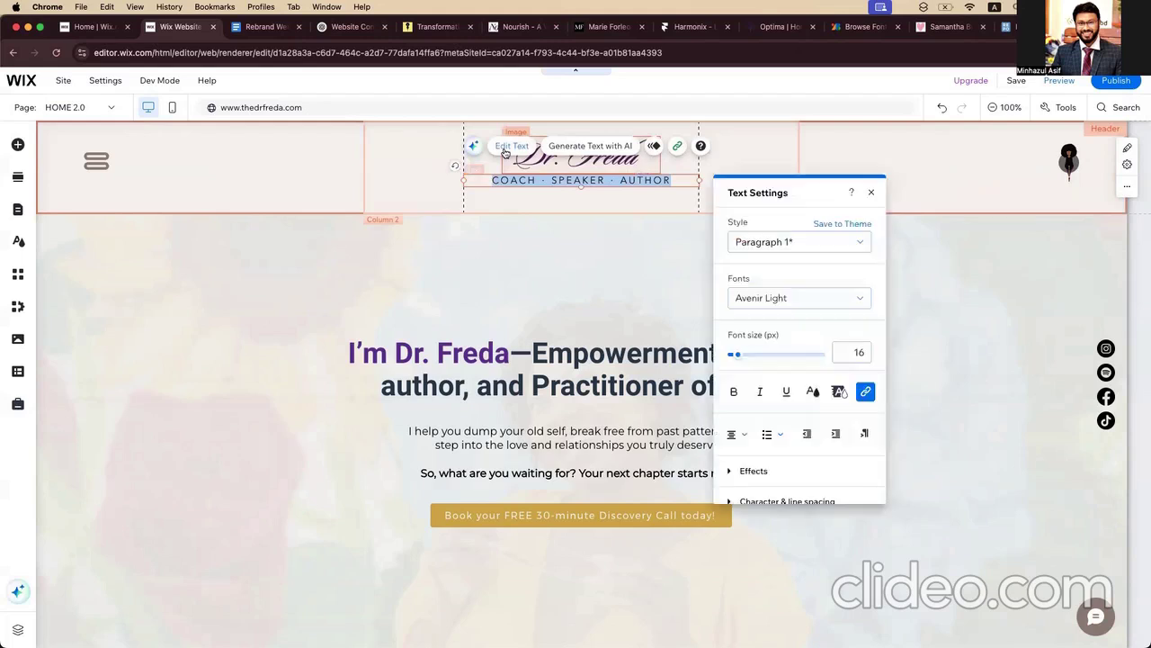
left_click(361, 156)
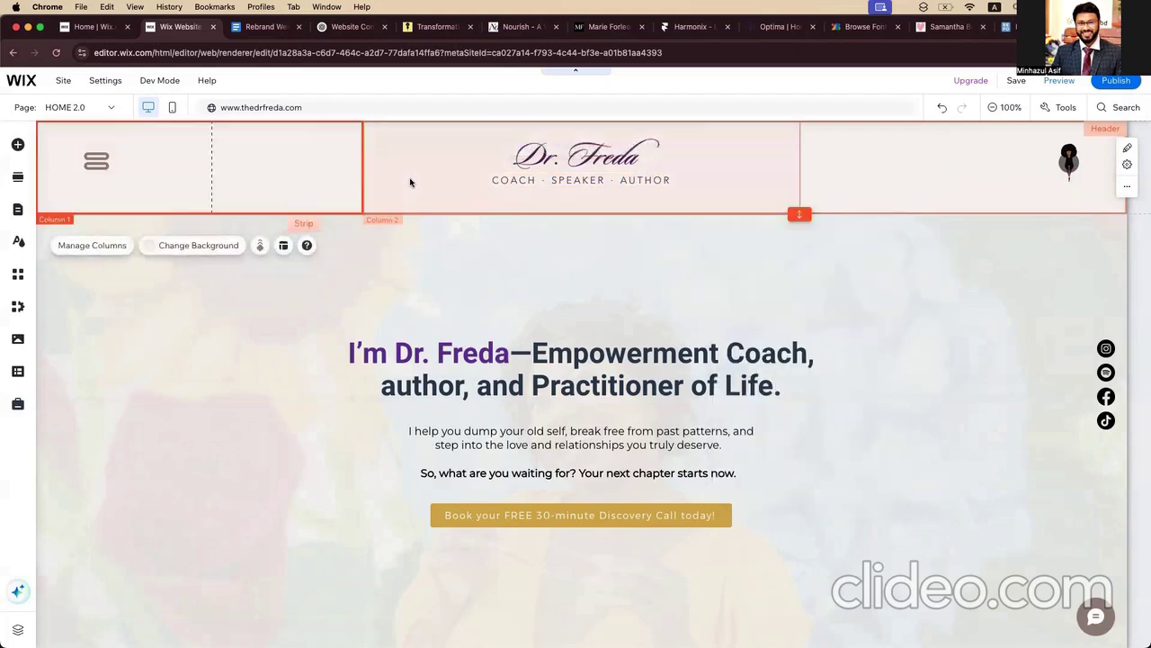
left_click(407, 179)
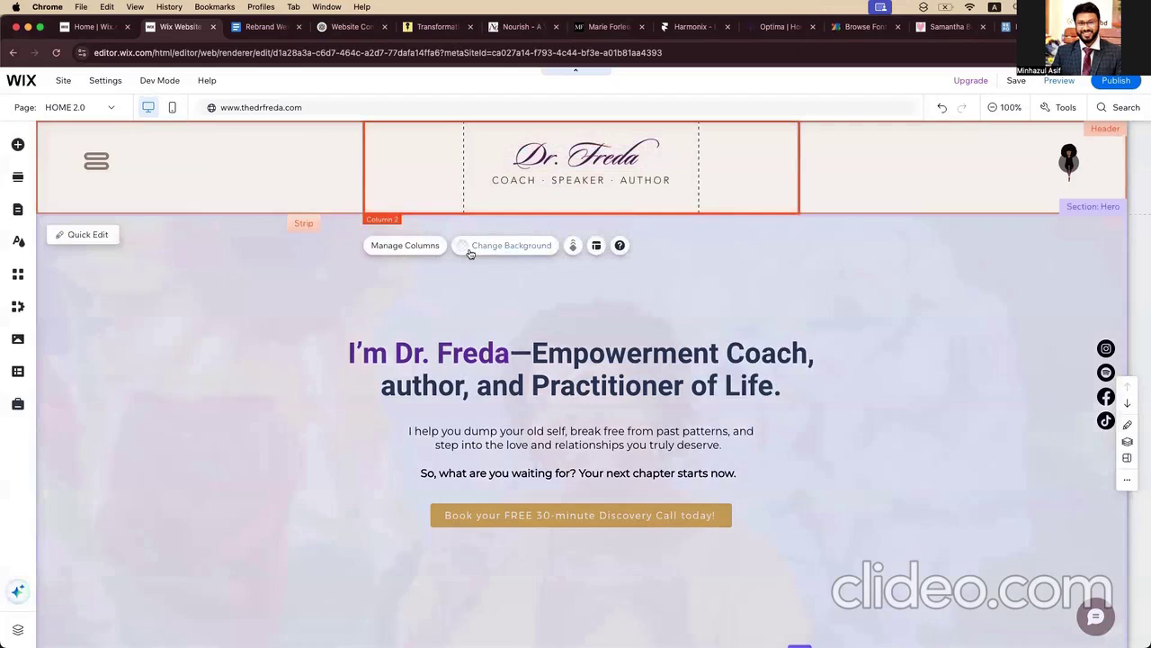
left_click(177, 198)
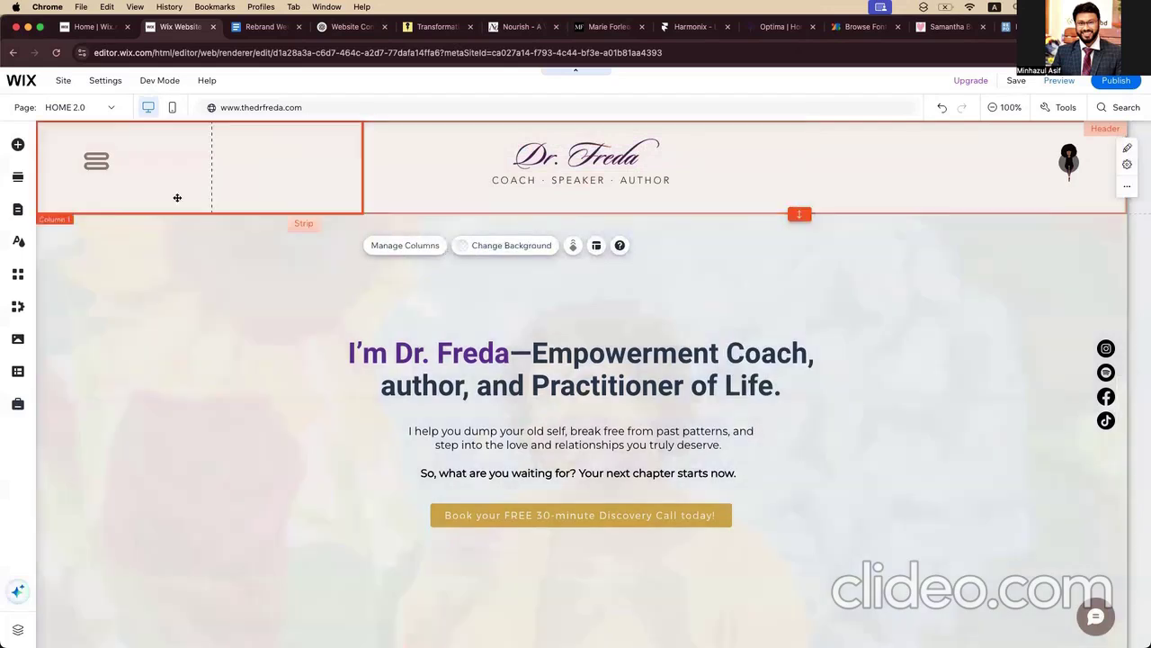
Step: Recolour the header's menu icon purple to match the logo
left_click(98, 161)
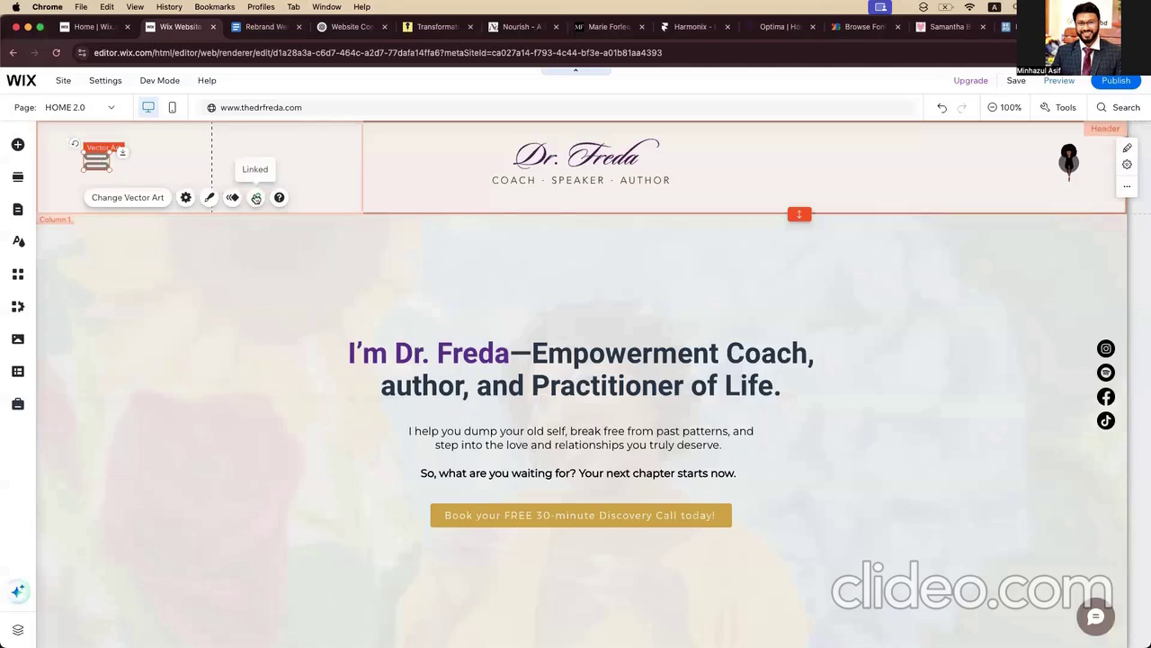
left_click(209, 198)
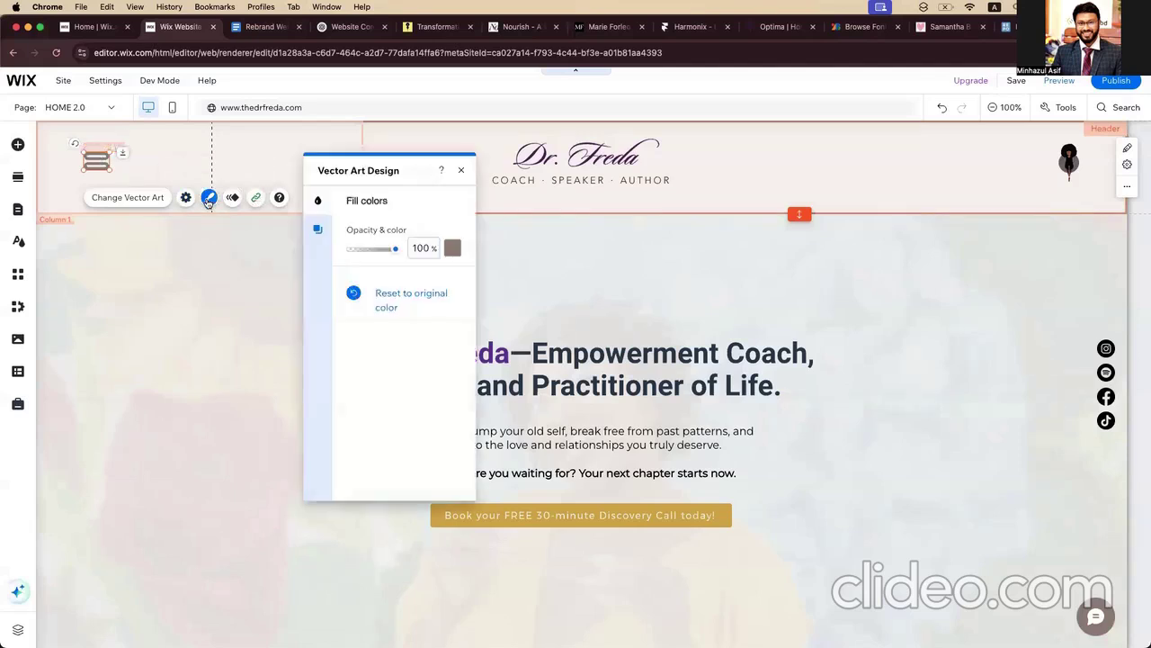
left_click(453, 247)
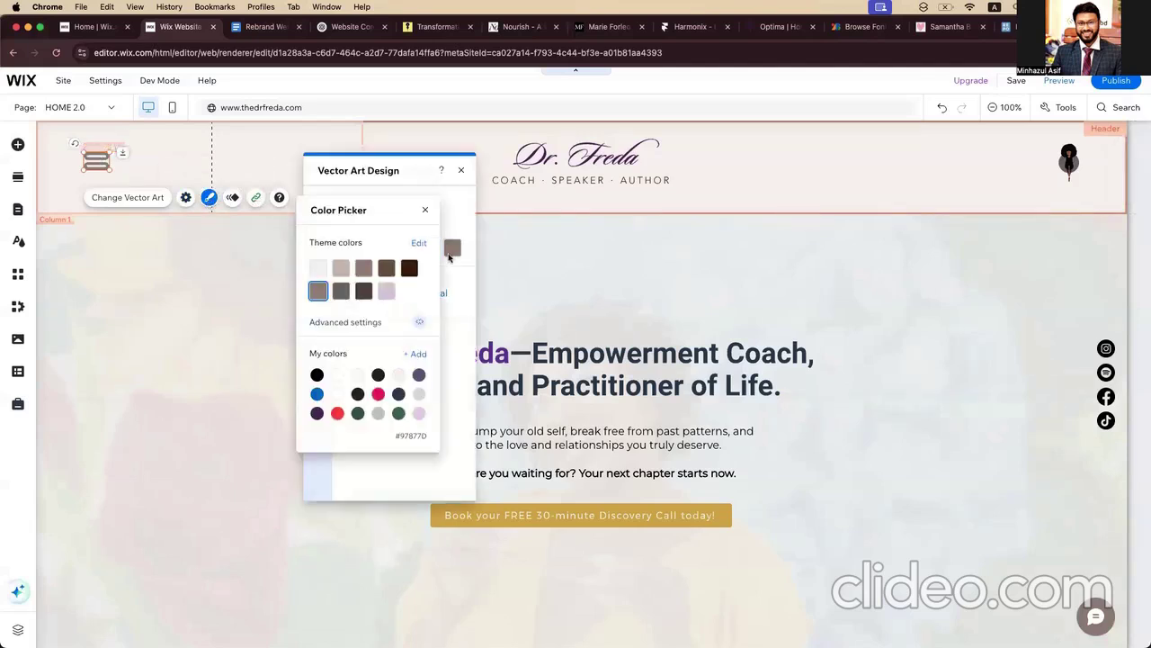
left_click(418, 393)
left_click(290, 347)
left_click(286, 348)
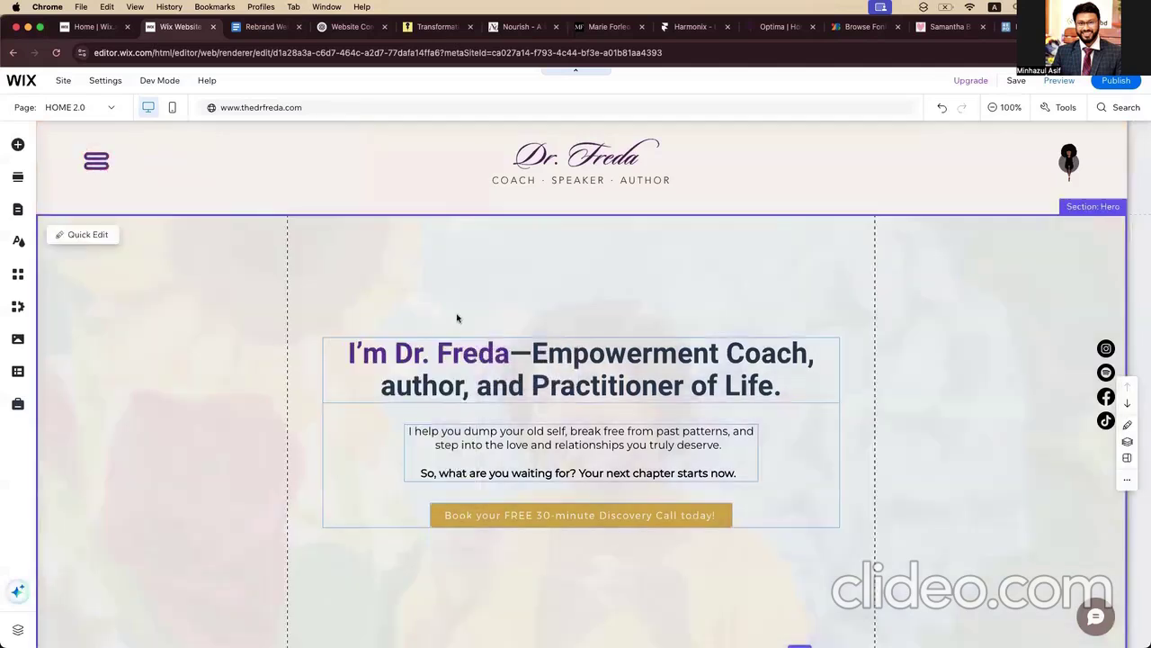
Step: Shorten the header strip to just below the tagline and trim the header's extra space to a height of 110
left_click(414, 183)
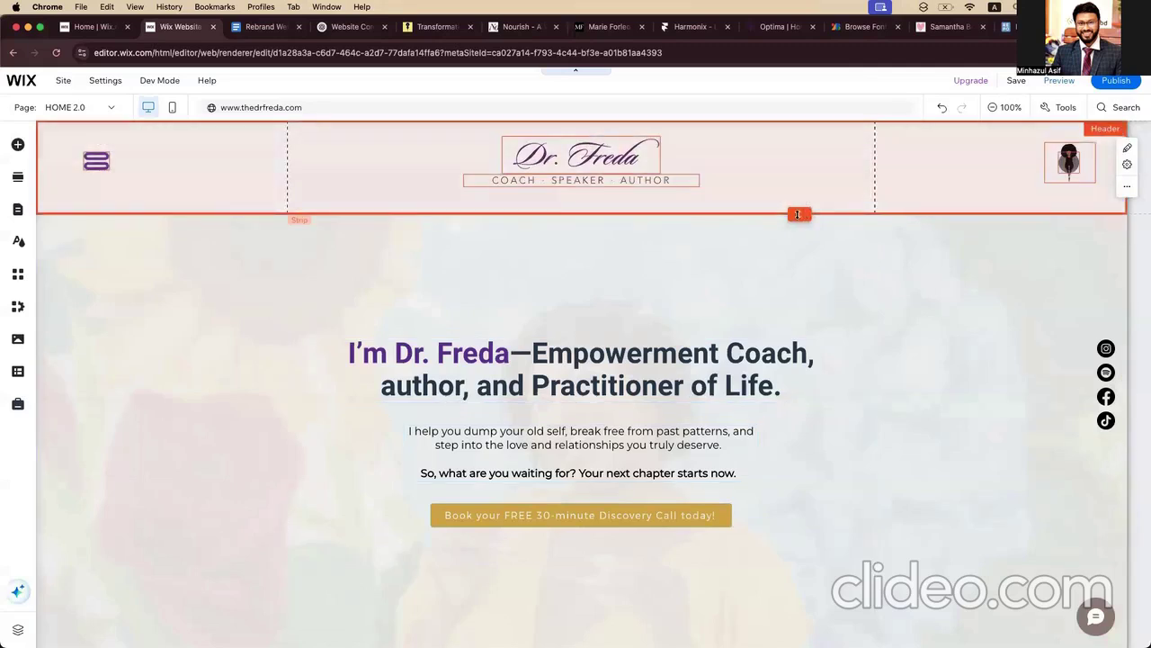
left_click(571, 197)
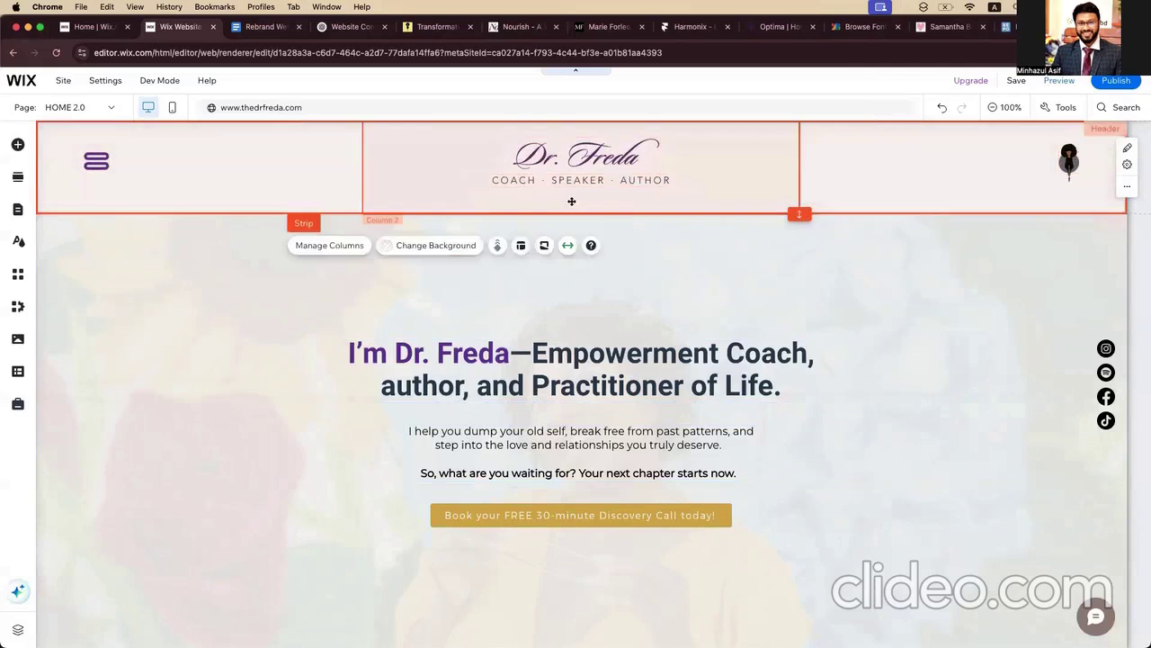
left_click_drag(567, 206, 644, 179)
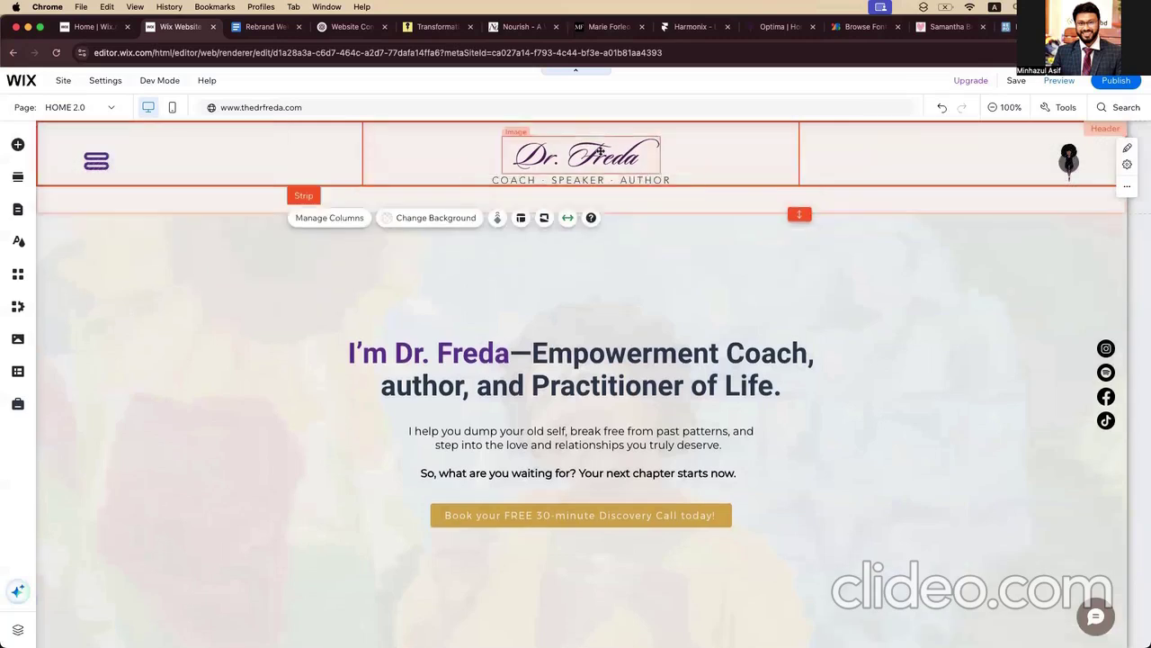
double_click(796, 214)
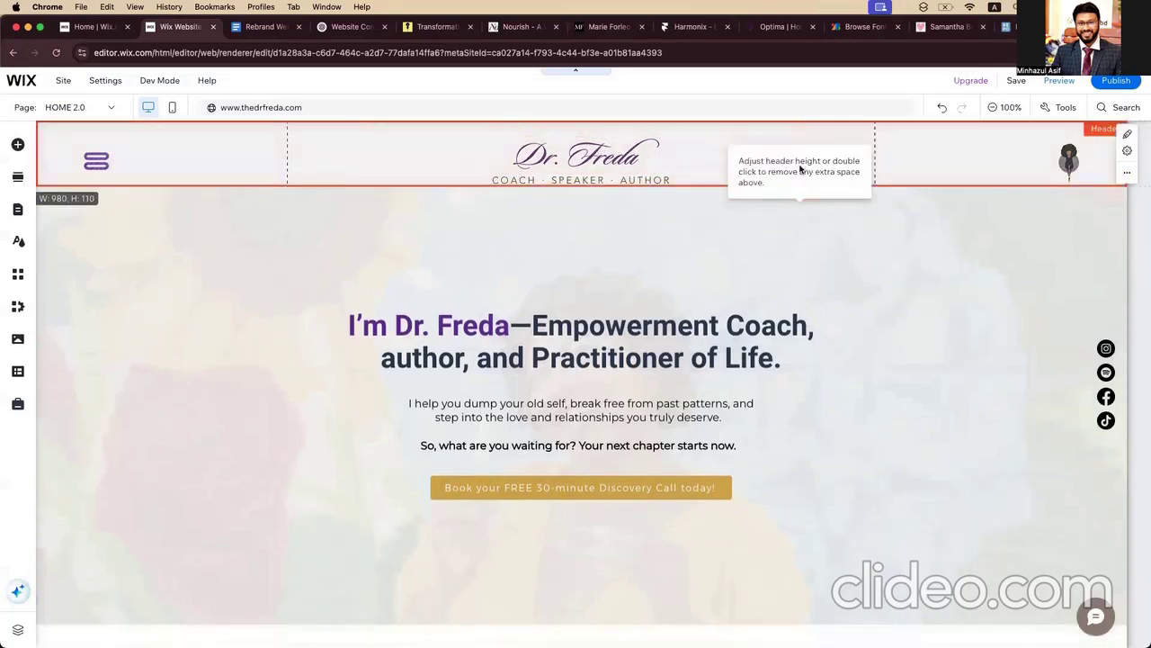
Step: Move the logo with its tagline, the portrait icon group and the menu icon slightly up within the shortened header
left_click(523, 148)
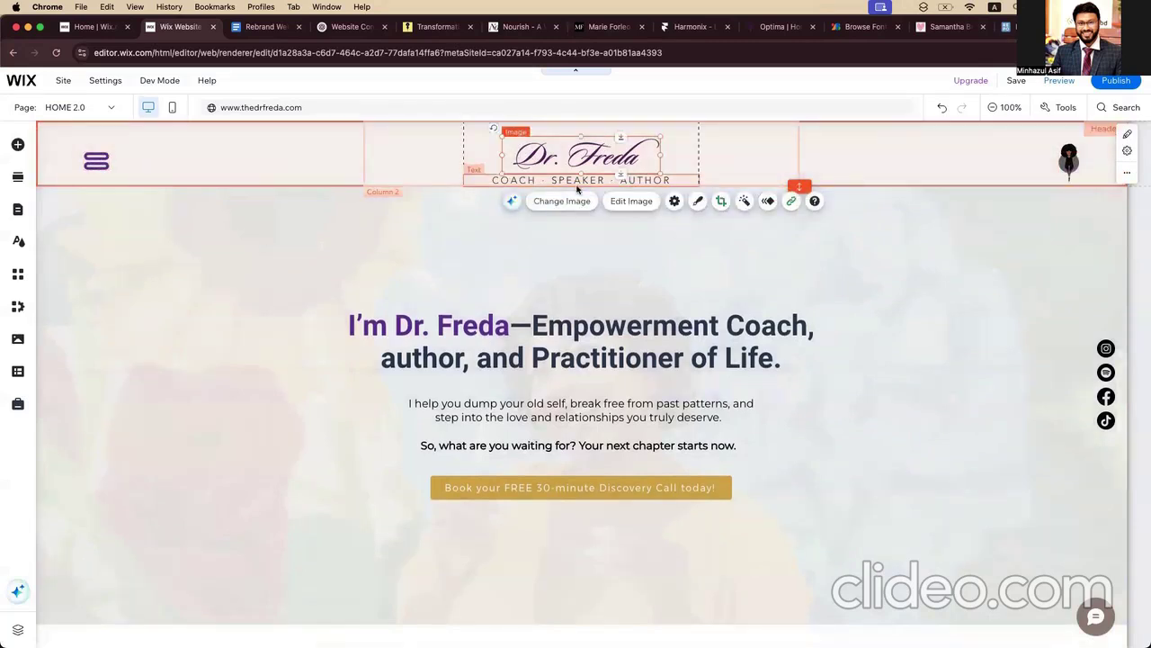
left_click(578, 184, "shift")
left_click_drag(580, 165, 580, 158)
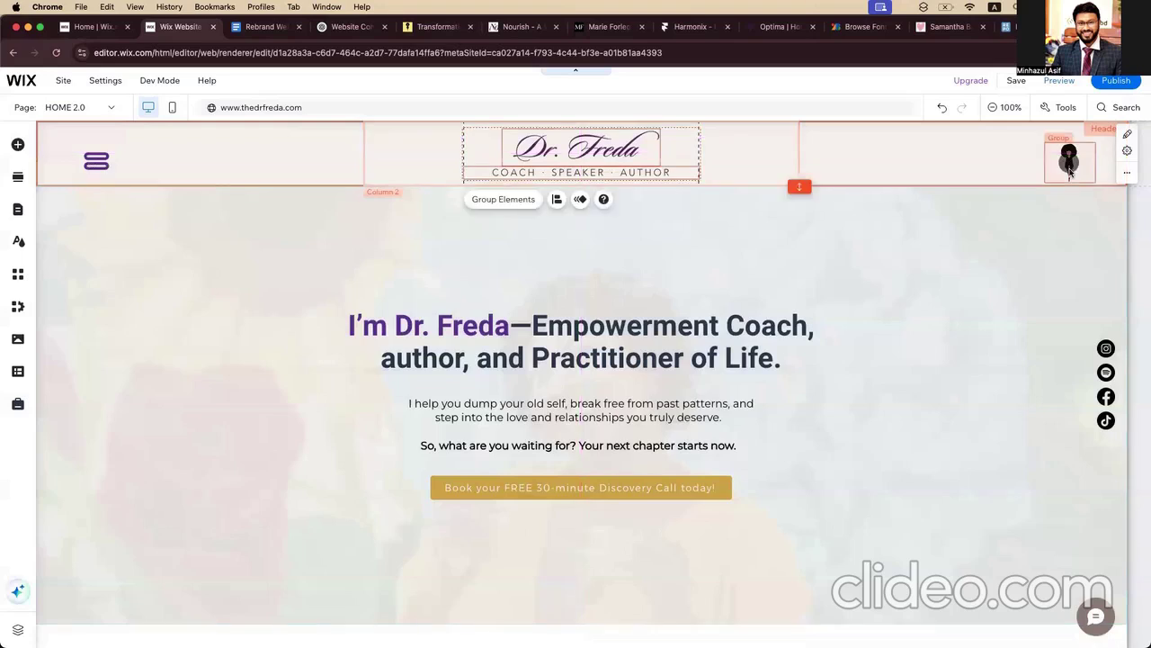
left_click(1070, 169)
left_click_drag(1069, 169, 1069, 160)
left_click(97, 161)
left_click_drag(97, 162, 97, 156)
left_click(225, 284)
Step: Change the footer strip's background colour to dark blue #2C3E50
scroll(290, 330, "down", 3)
scroll(290, 330, "down", 15)
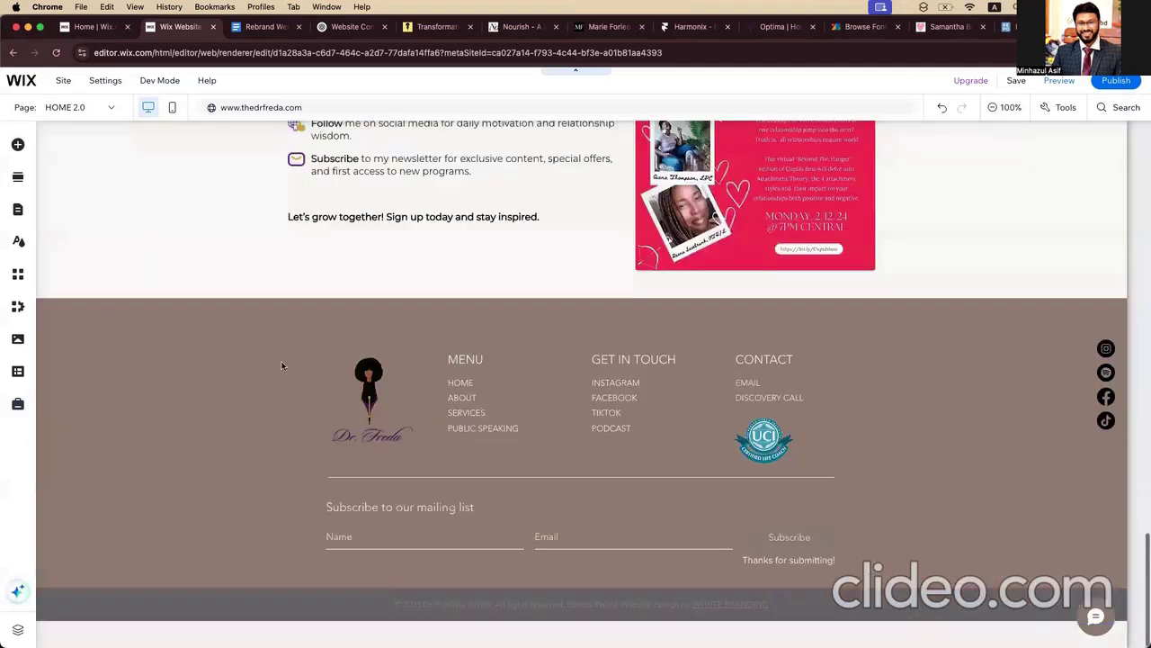
left_click(218, 392)
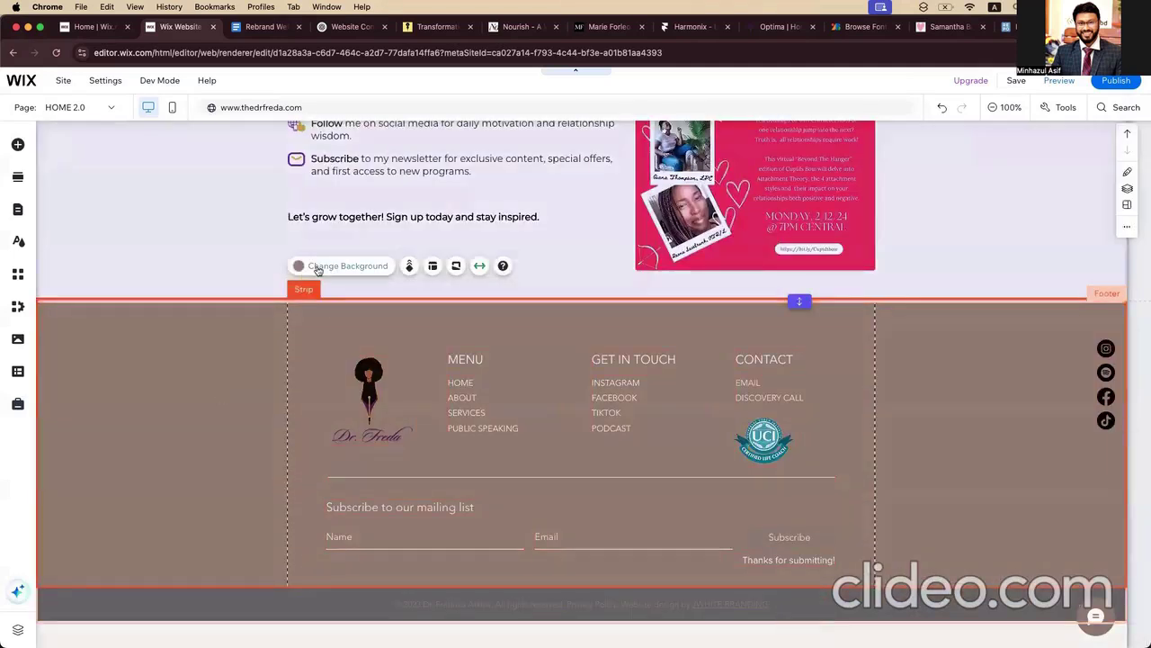
left_click(315, 266)
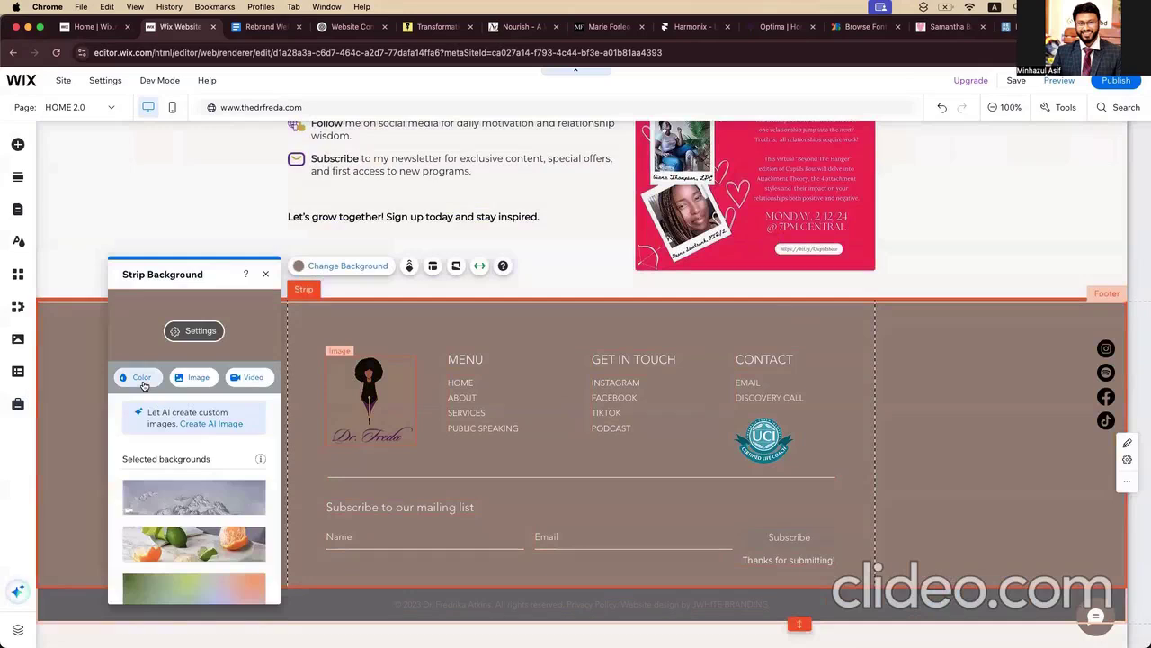
left_click(142, 380)
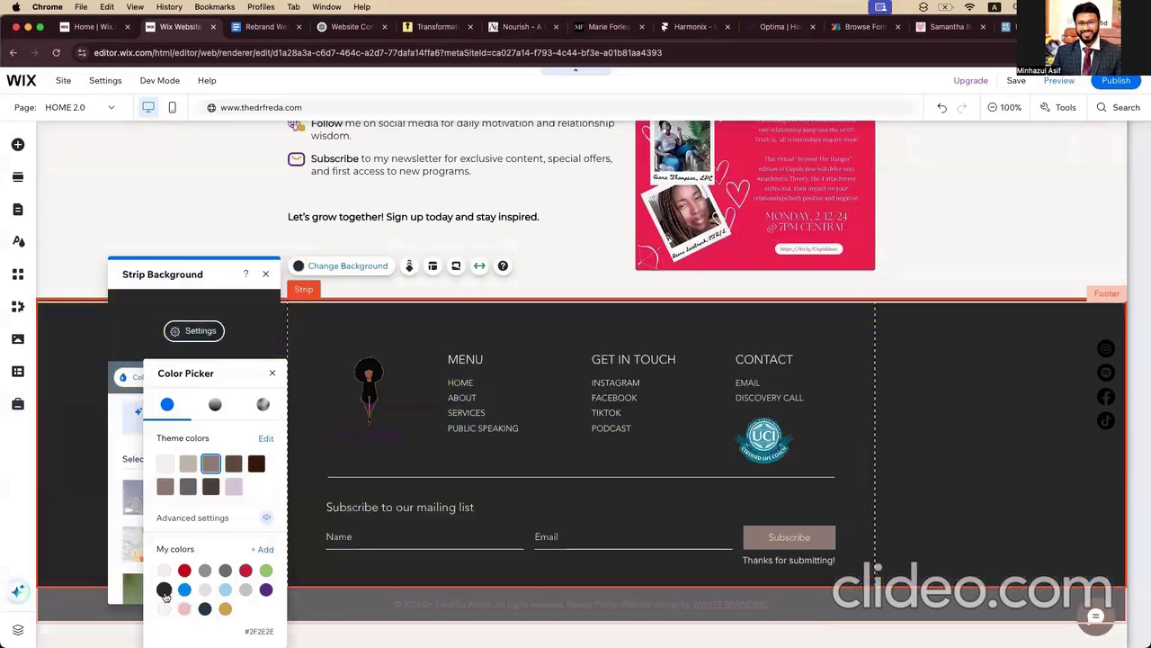
left_click(164, 591)
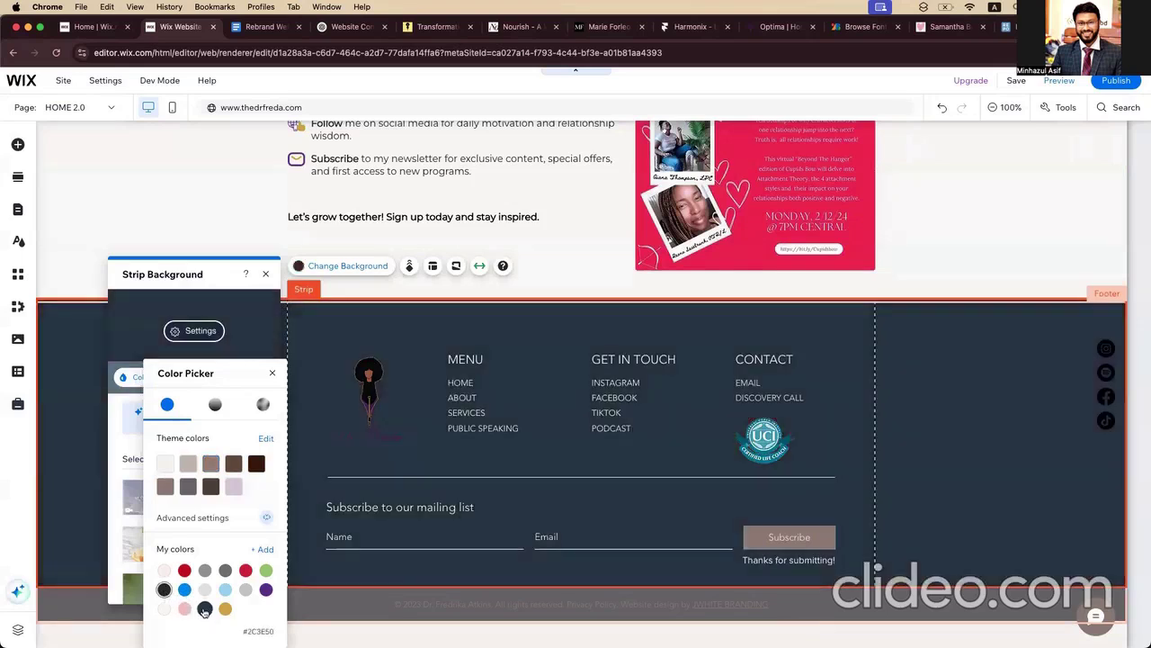
left_click(205, 609)
left_click(42, 484)
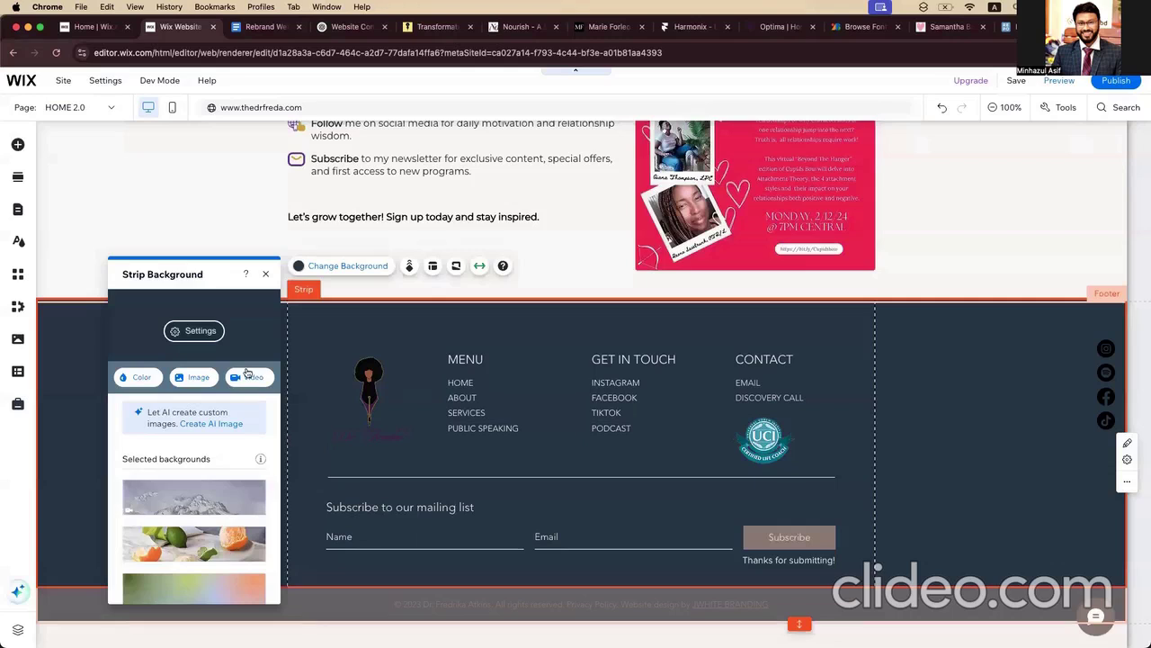
left_click(265, 273)
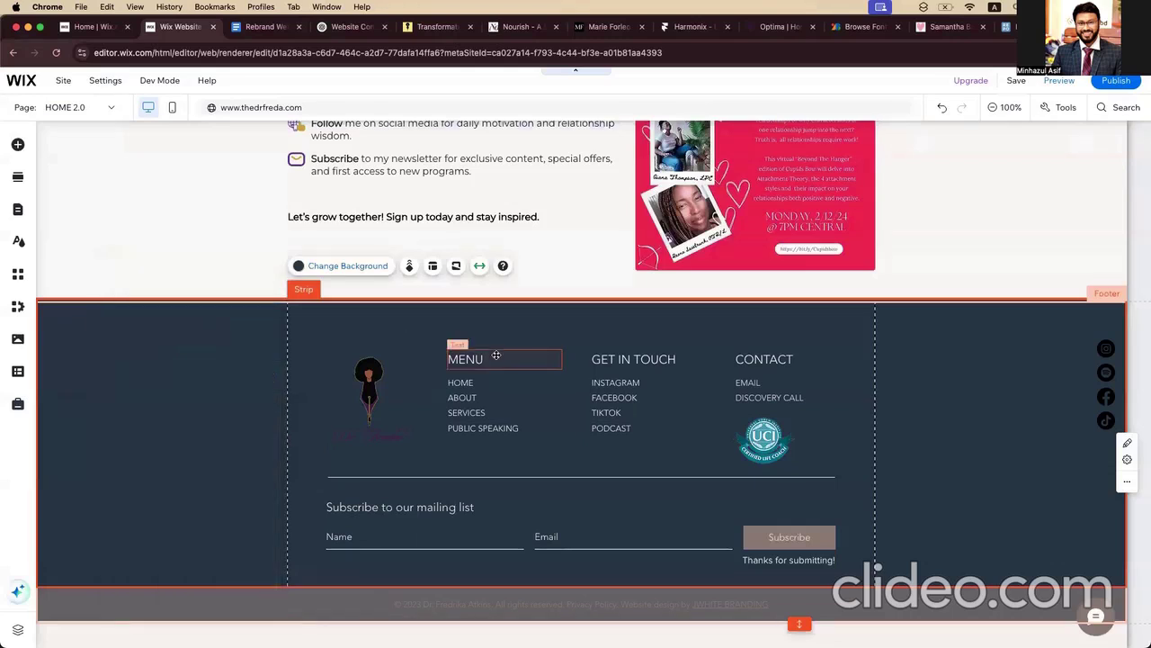
Step: Set the font of the footer headings MENU, GET IN TOUCH and CONTACT to Roboto Bold
left_click(495, 356)
left_click(624, 359, "shift")
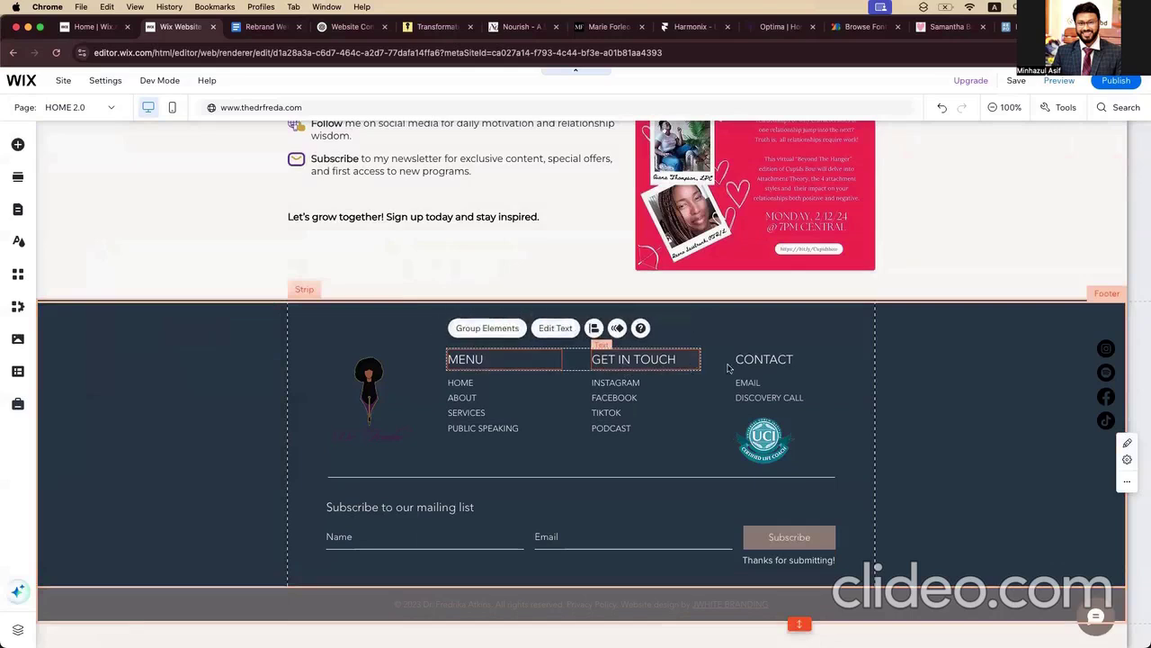
left_click(765, 360, "shift")
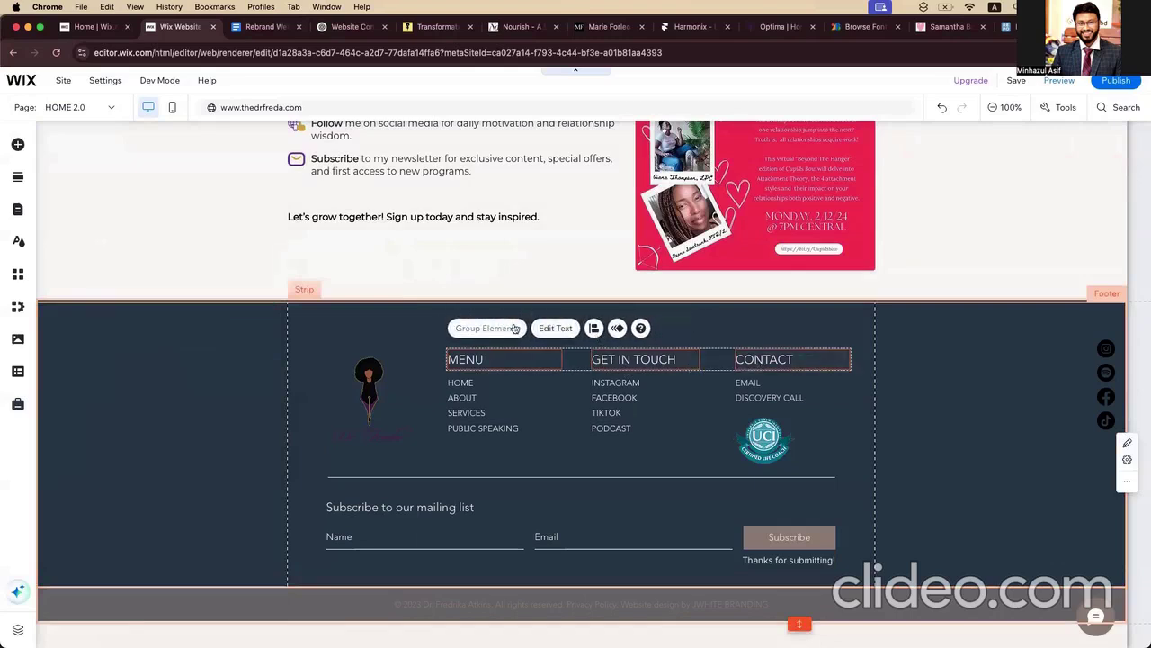
left_click(562, 334)
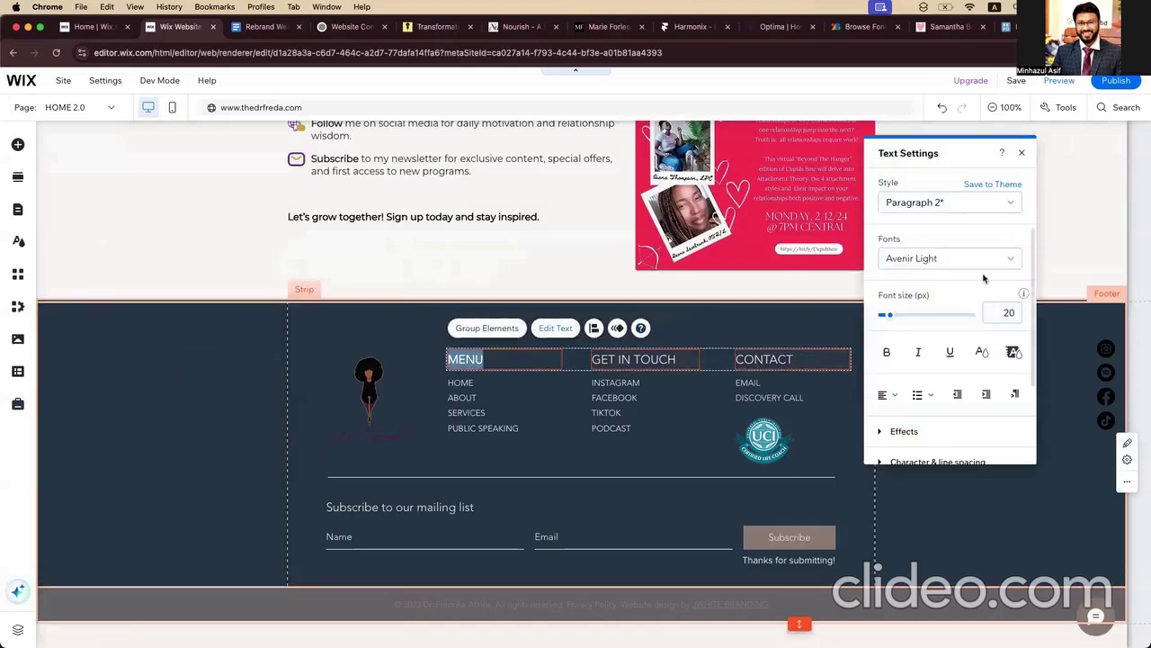
left_click(960, 265)
type("Roboto")
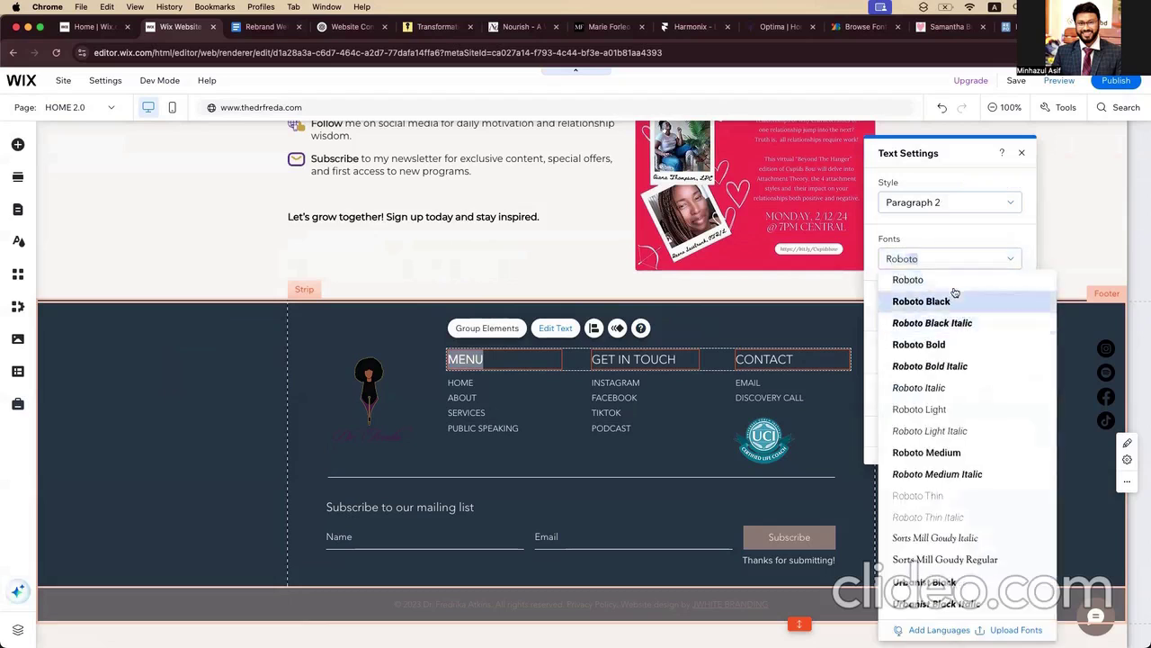
left_click(956, 345)
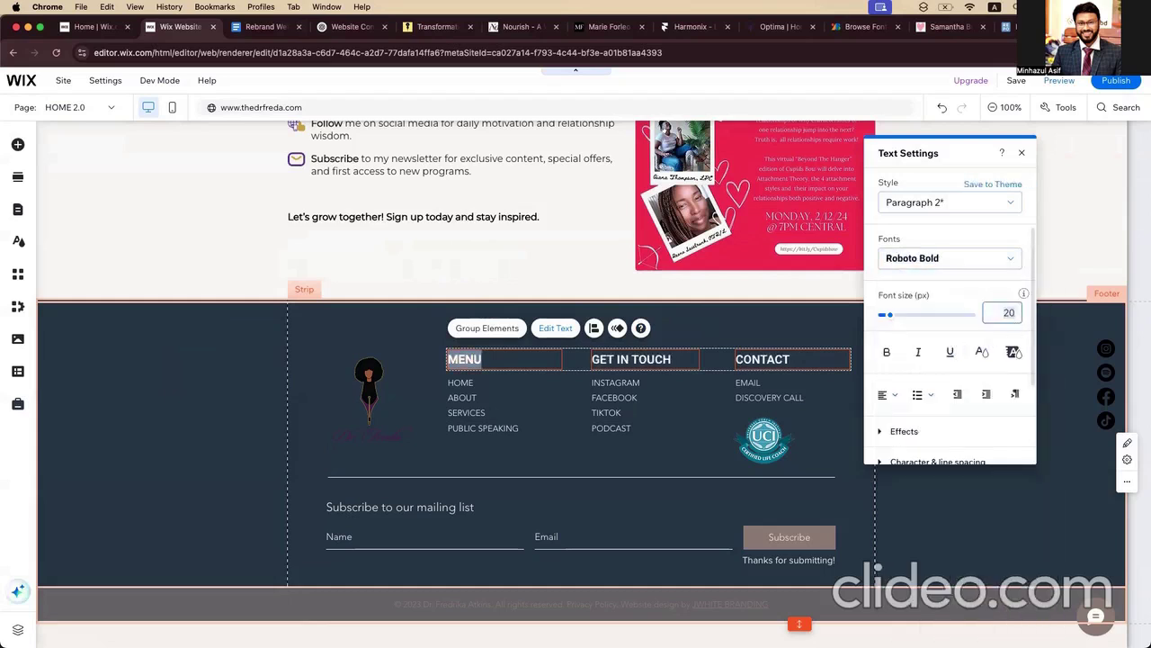
Step: Set the font of the footer links under MENU to Montserrat Regular
left_click(460, 389)
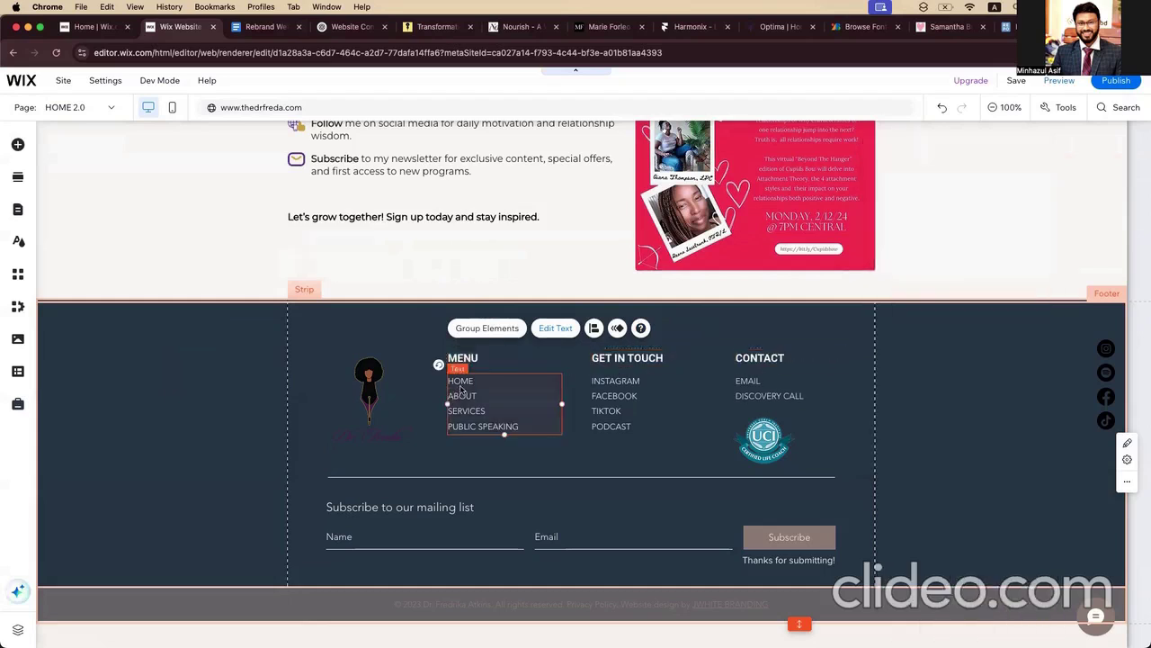
left_click(460, 382)
left_click(505, 348)
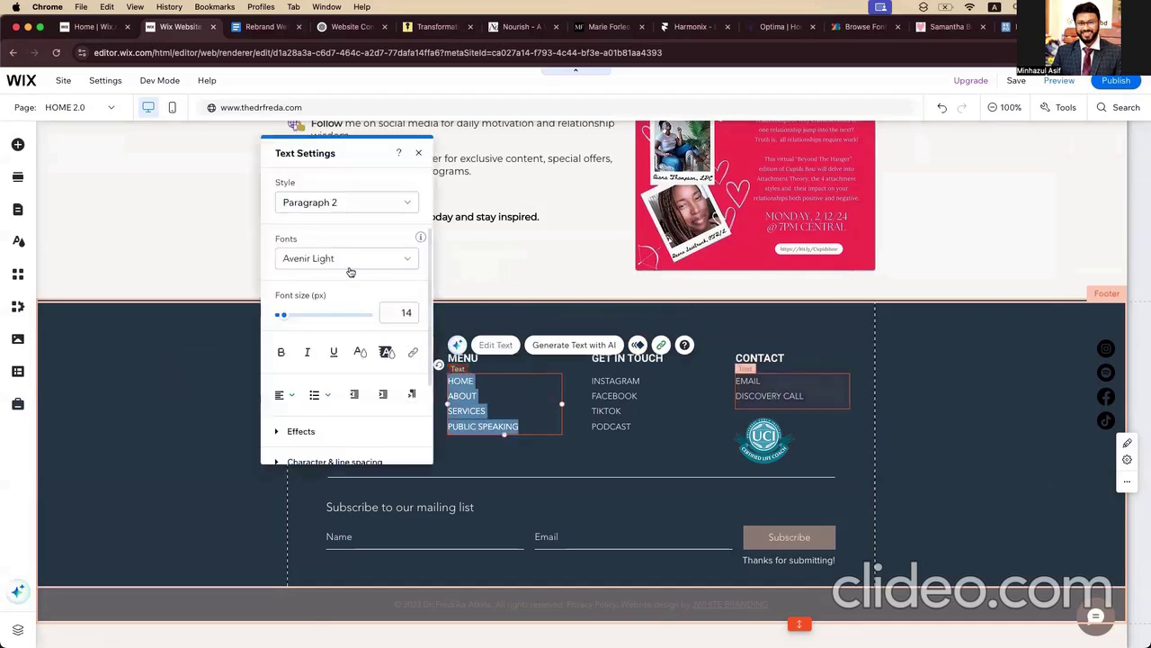
left_click(350, 267)
type("Montserrat Black")
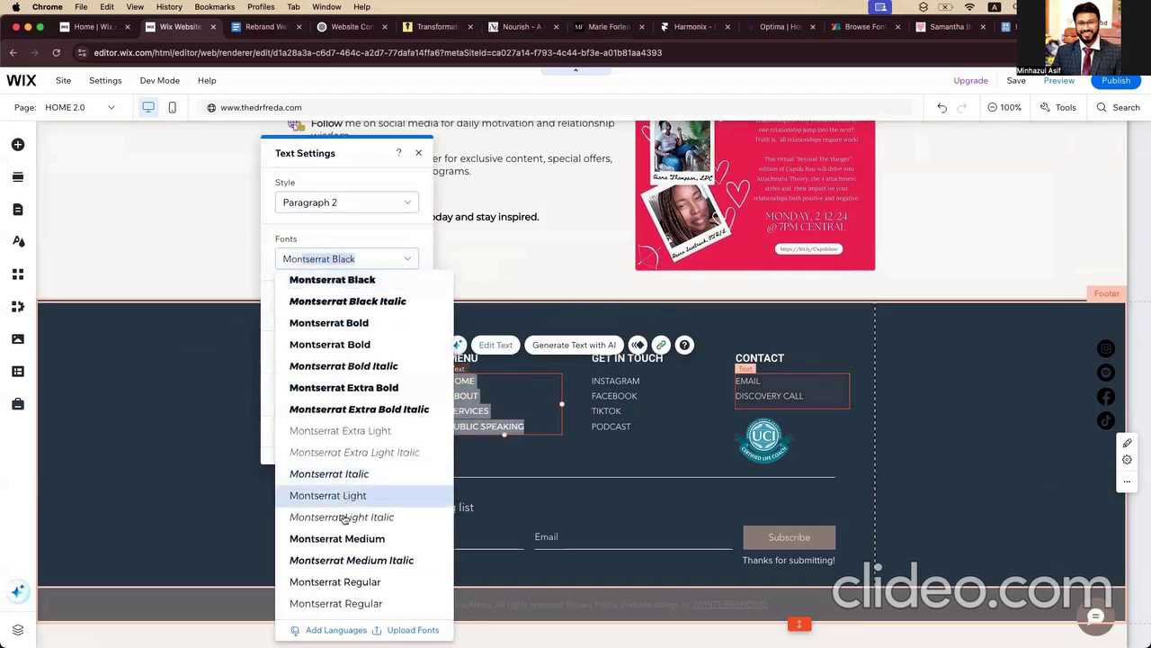
left_click(349, 583)
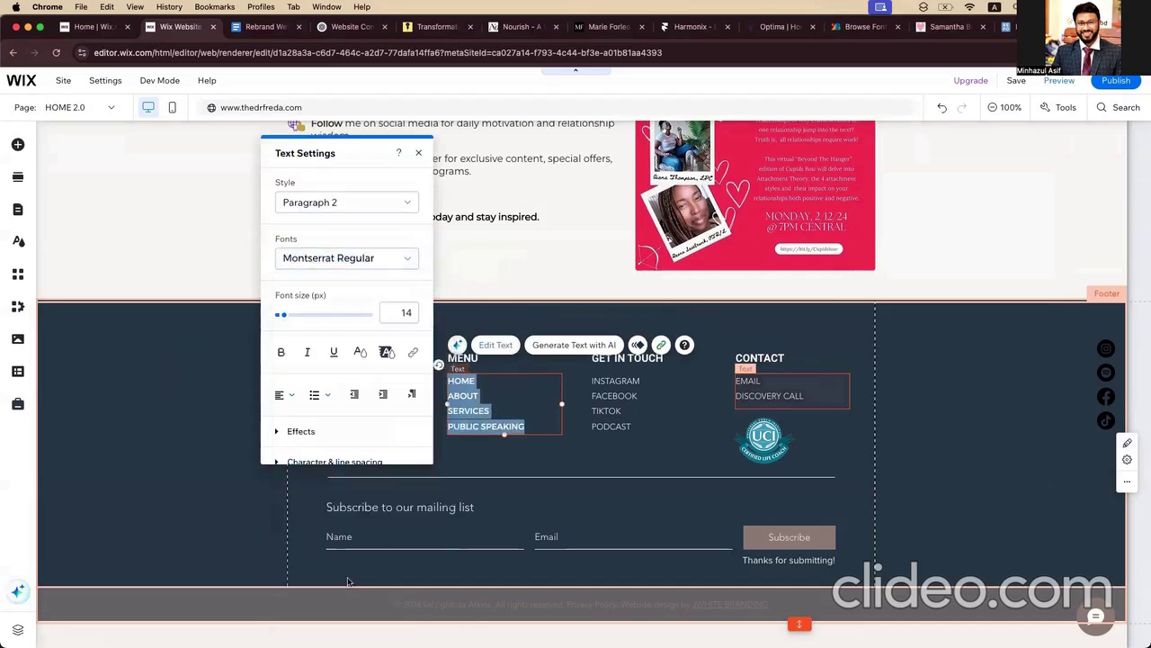
Step: Set the font of the footer links under GET IN TOUCH to Montserrat Regular
left_click(611, 382)
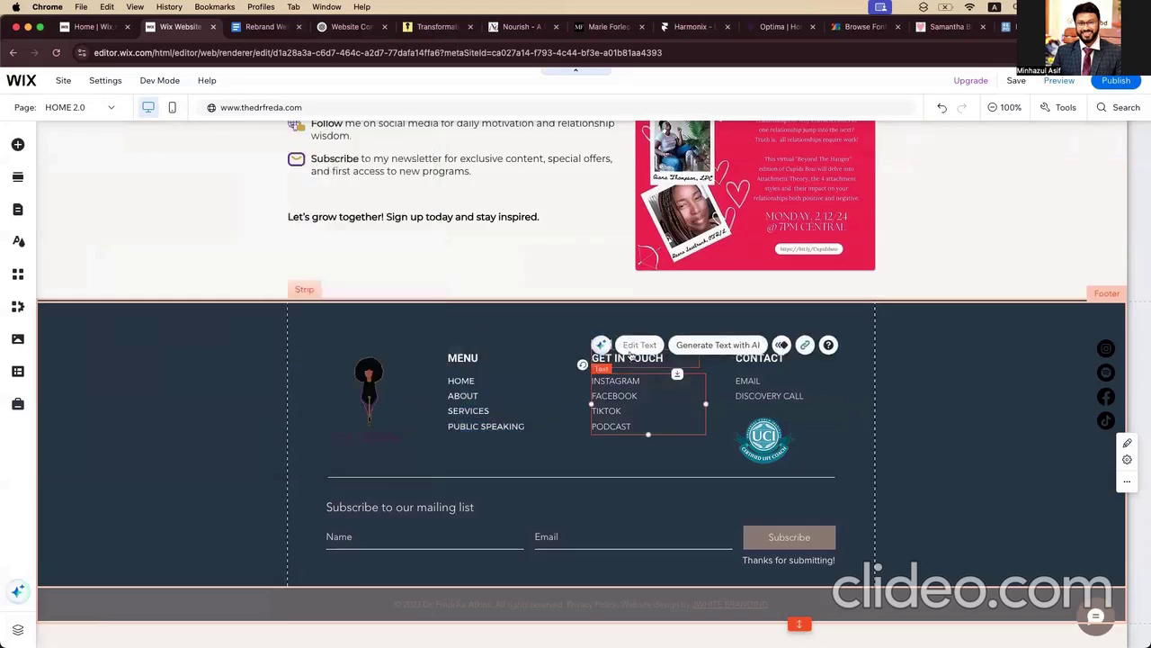
left_click(630, 350)
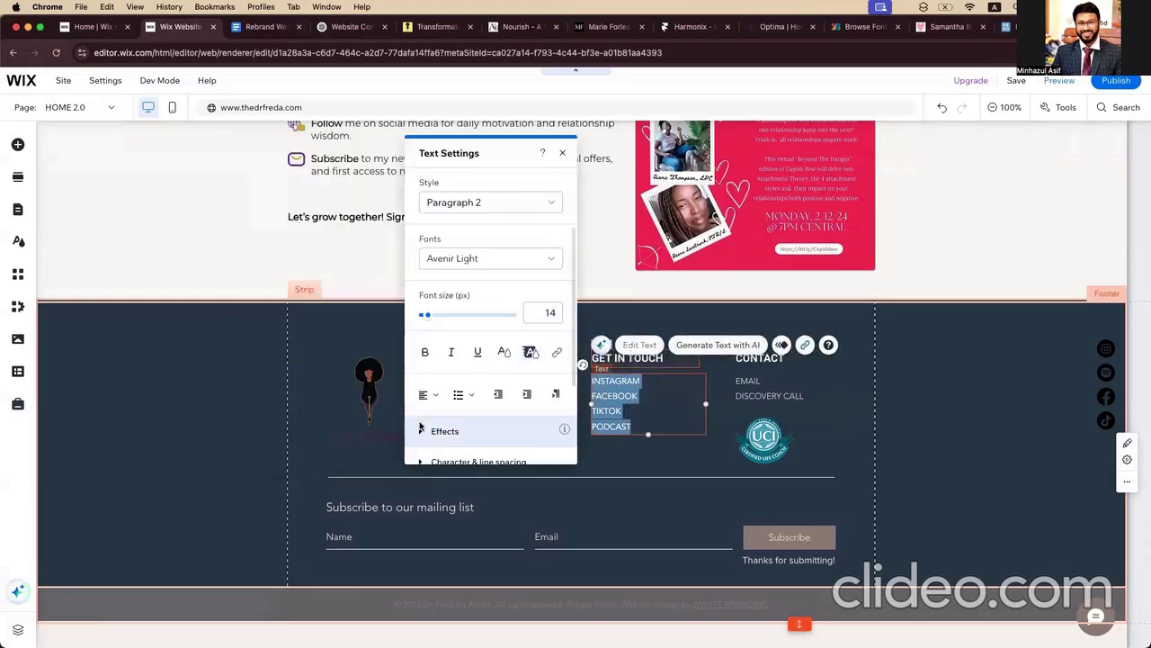
left_click(522, 259)
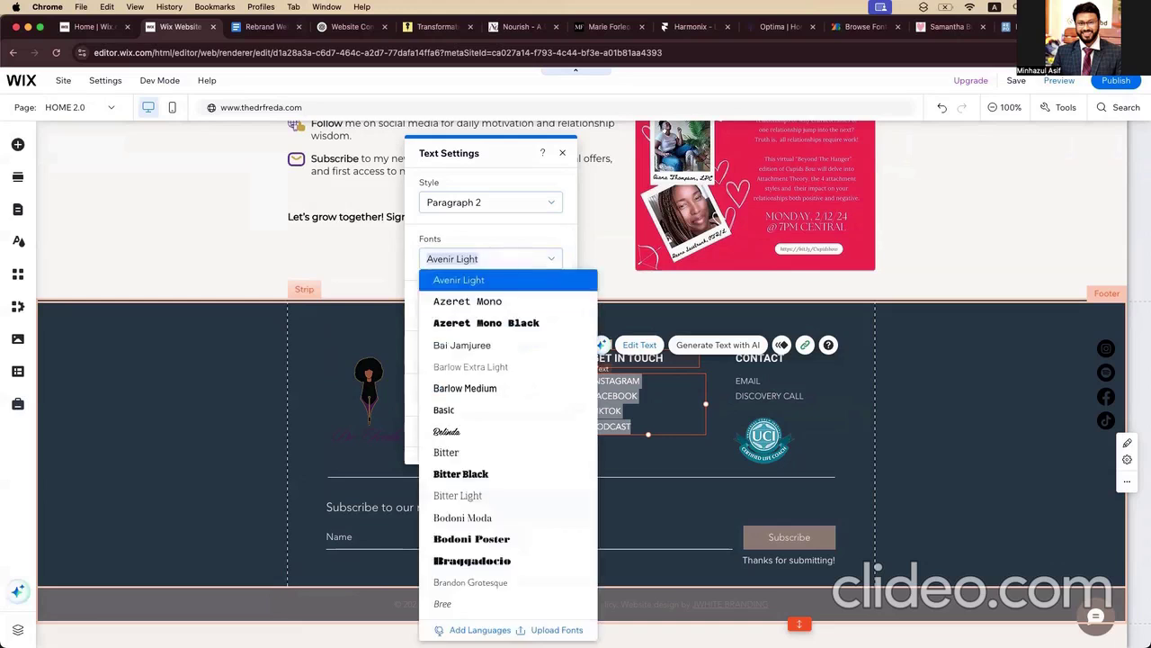
type("Montserrat Black")
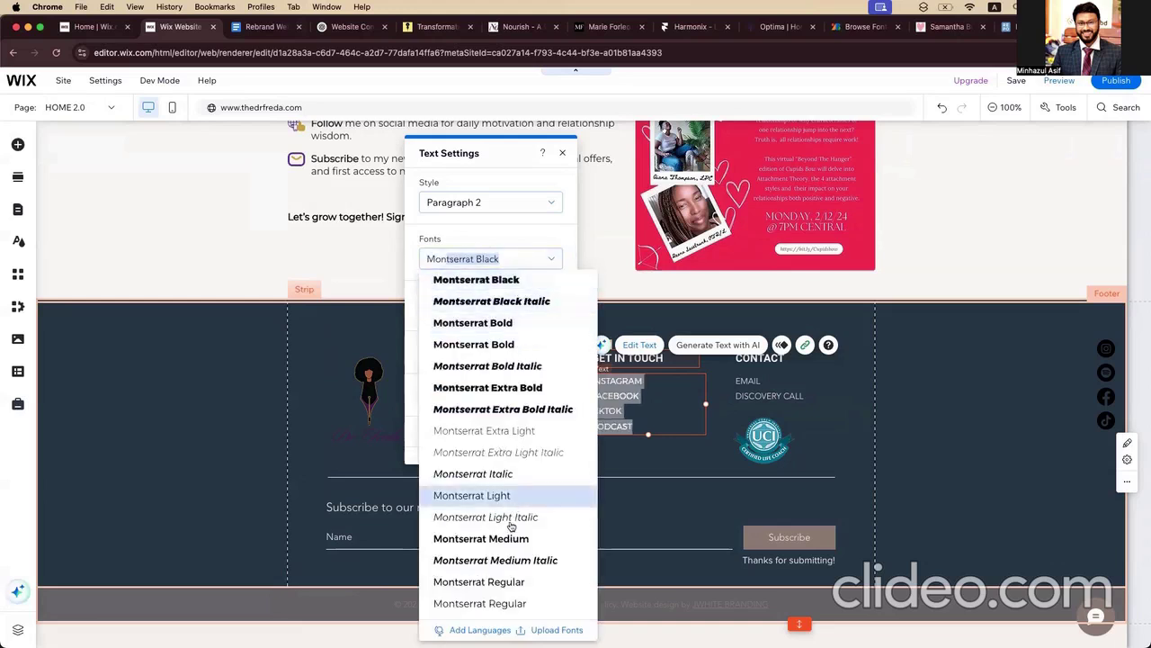
left_click(501, 592)
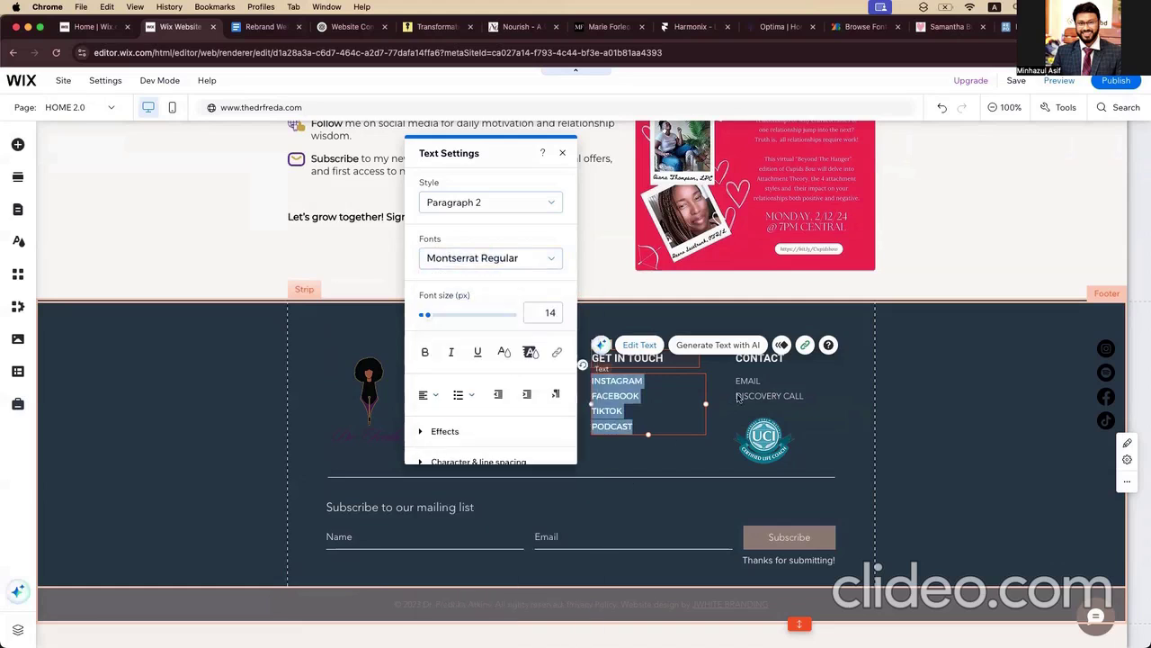
Step: Set the font of the EMAIL and DISCOVERY CALL links under CONTACT in the footer to Montserrat Regular
left_click(760, 390)
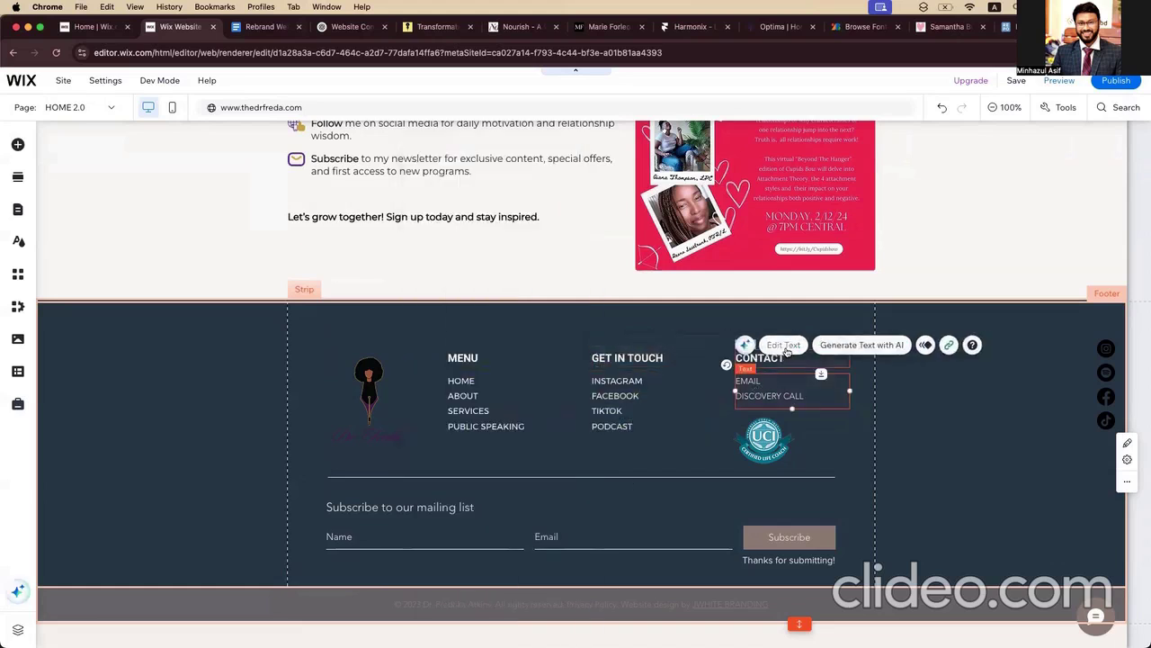
left_click(784, 346)
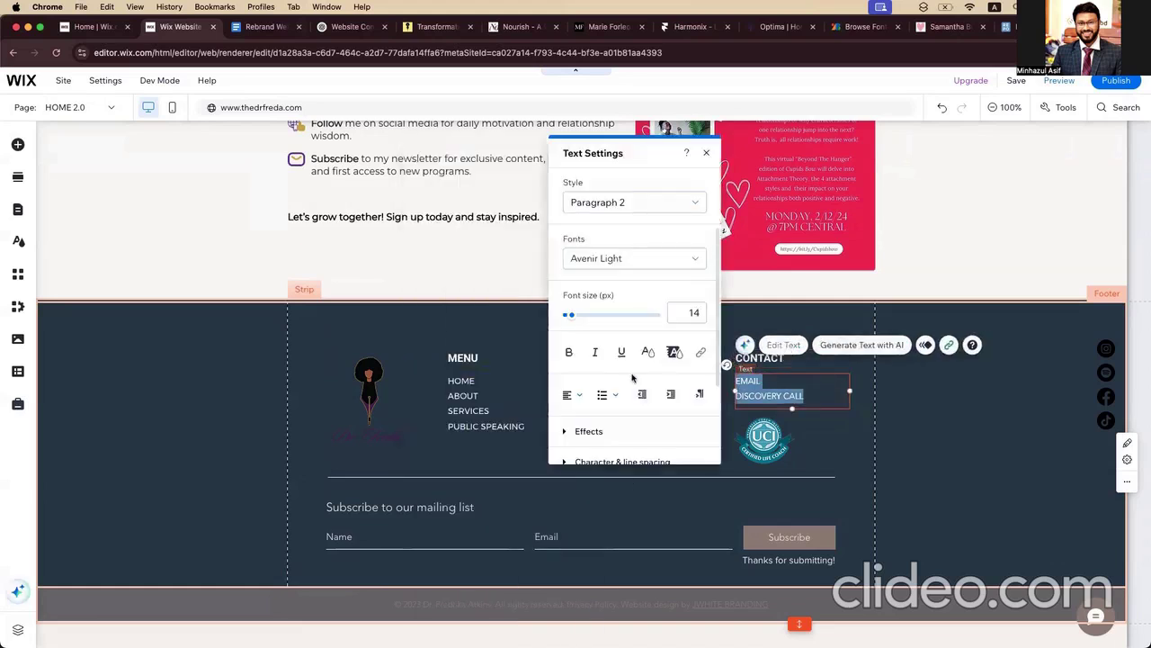
scroll(633, 379, "down", 3)
scroll(620, 314, "up", 3)
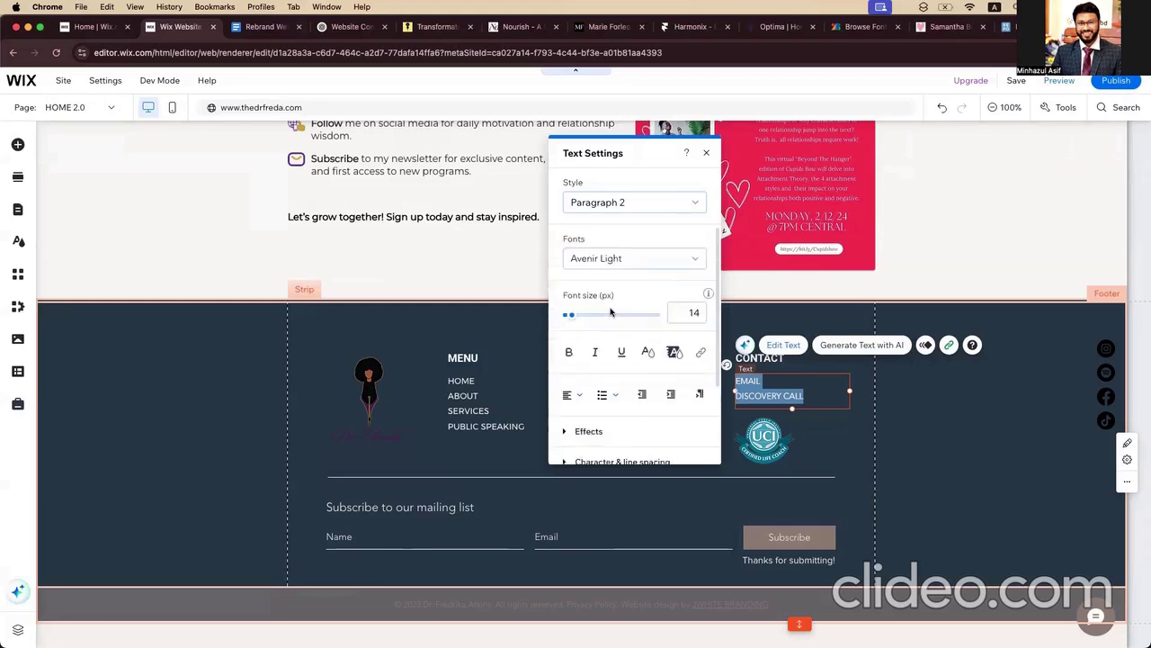
left_click(632, 254)
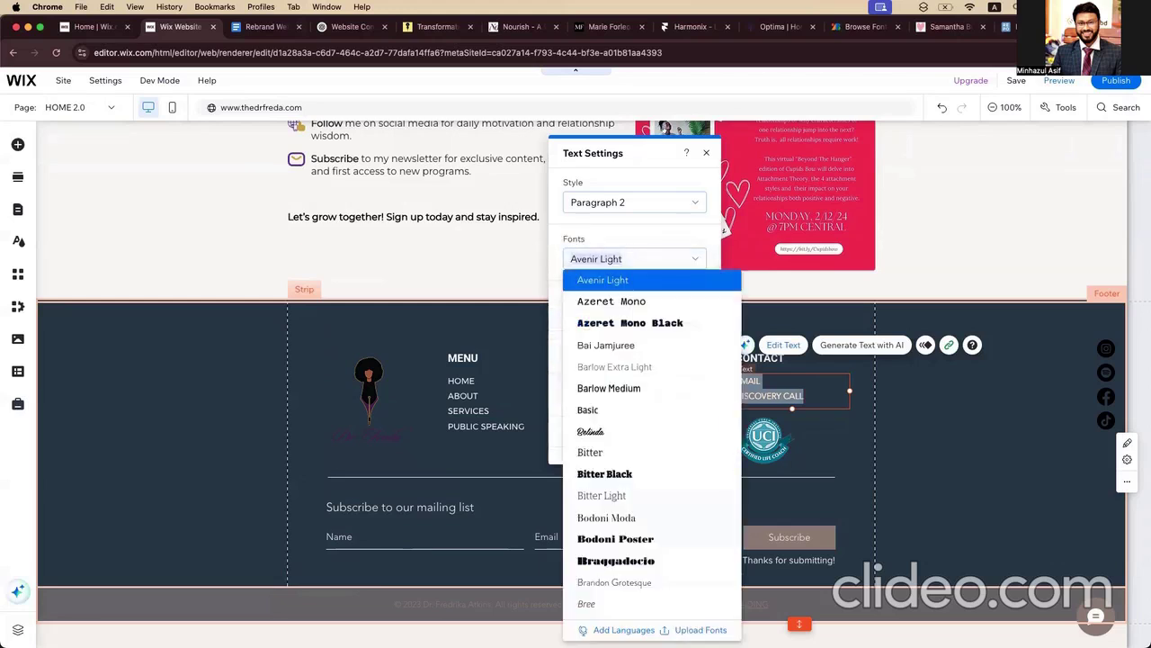
type("Montserrat Black")
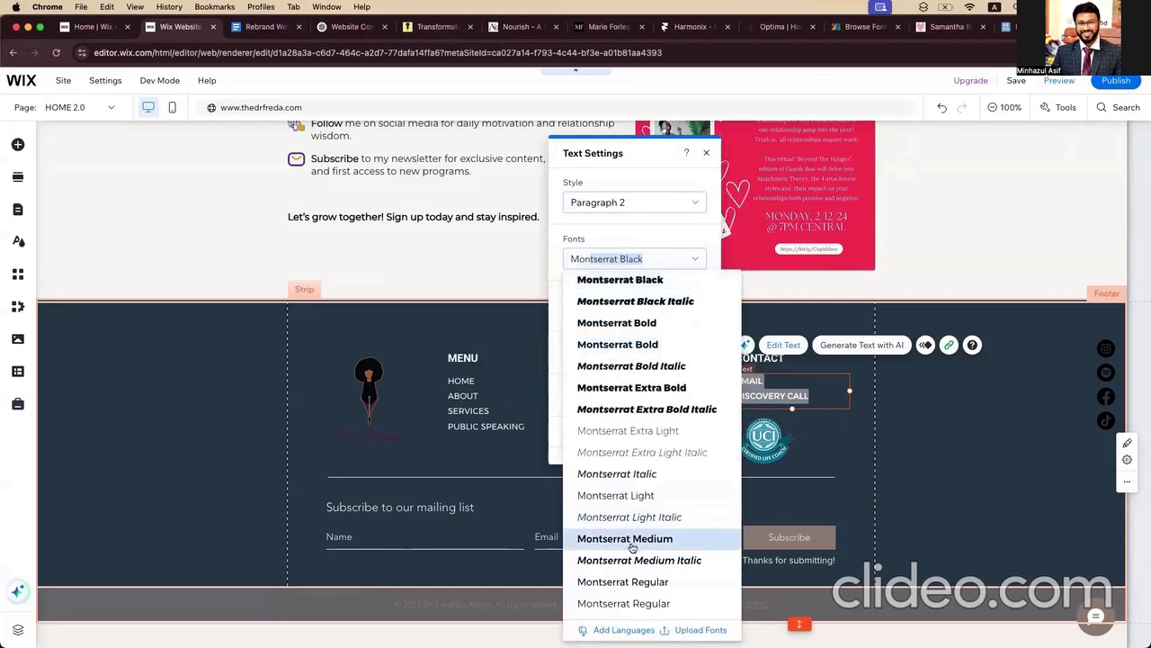
left_click(627, 582)
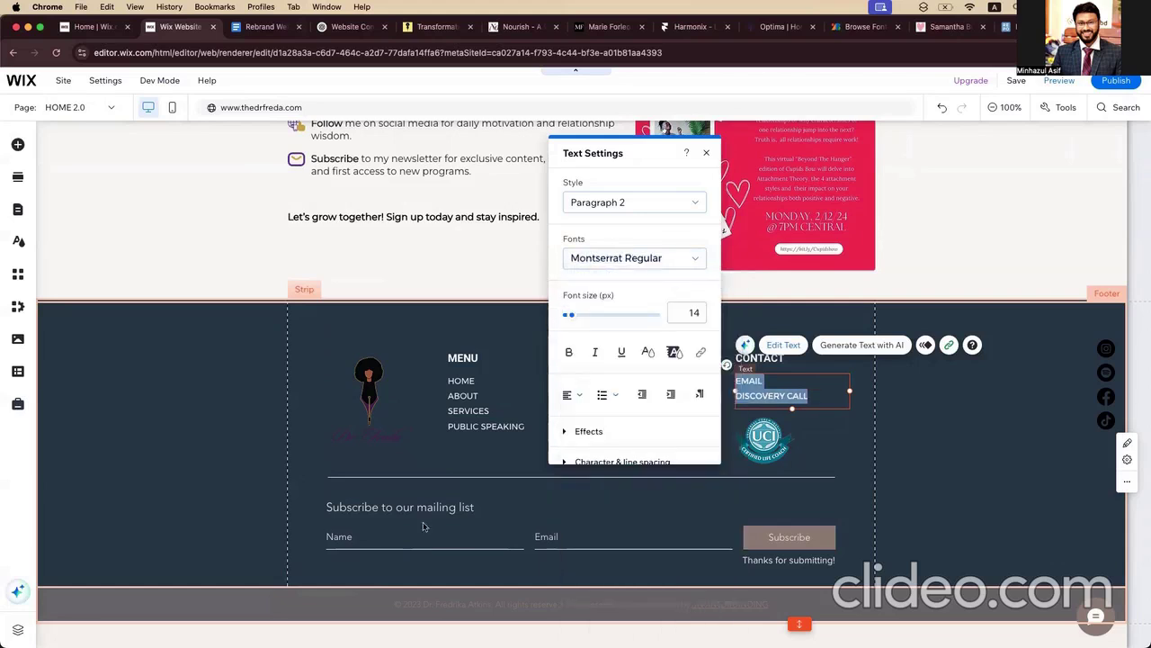
Step: Examine the footer strip's background colour among the saved colours and the footer's logo image against it
left_click(330, 501)
left_click(327, 414)
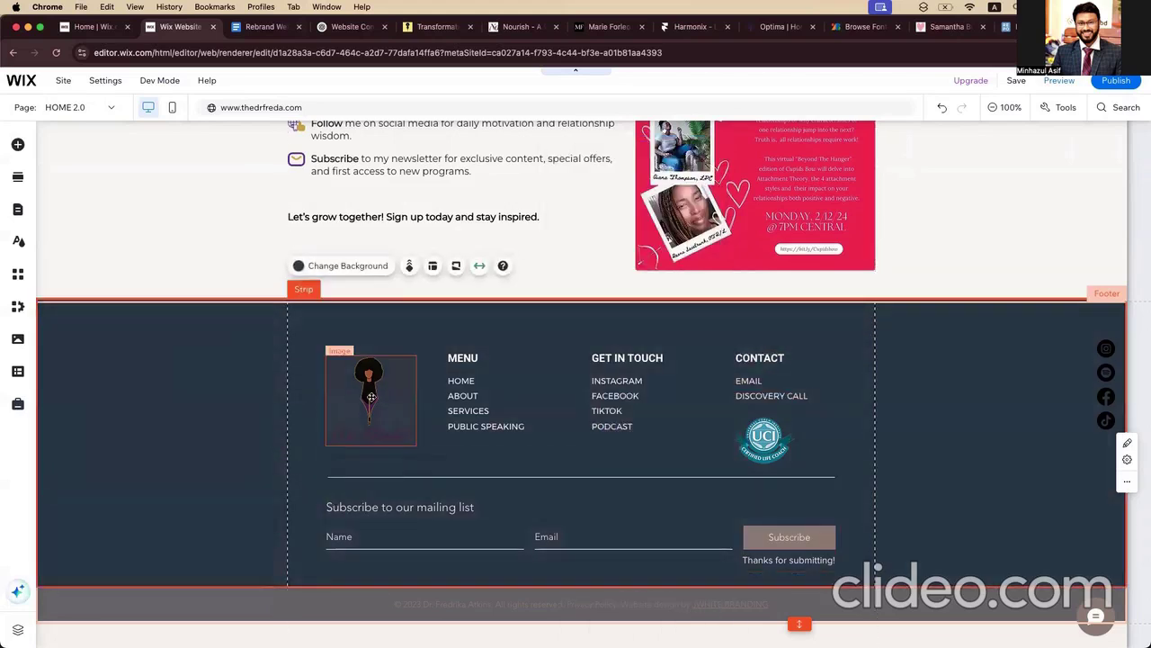
left_click(371, 397)
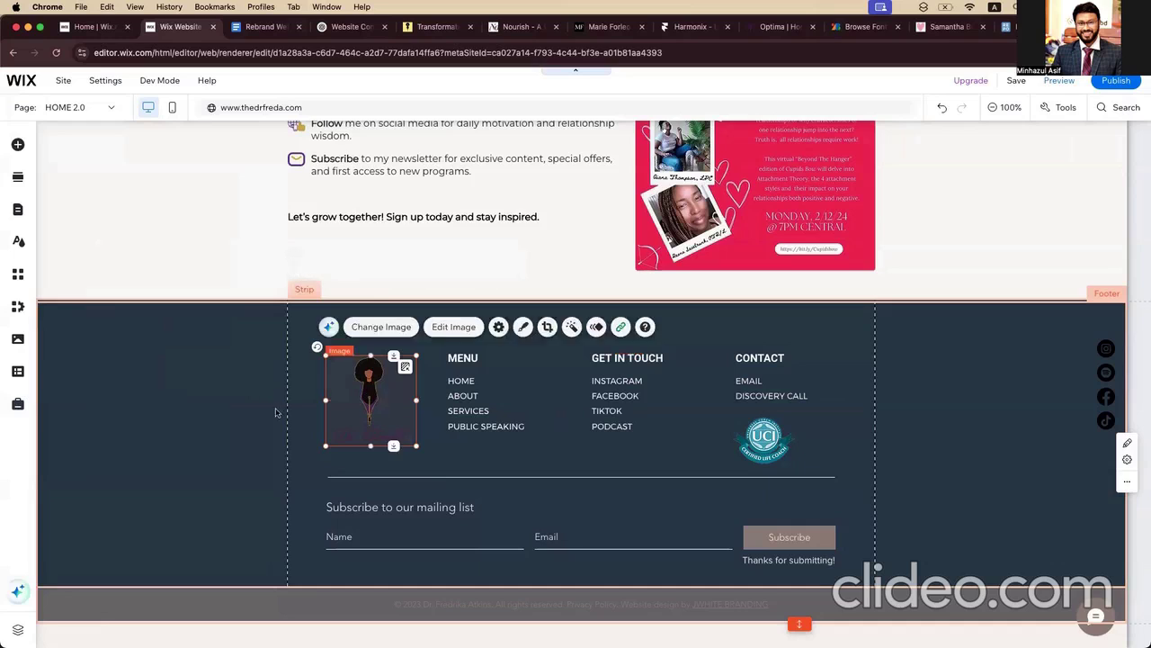
left_click(259, 358)
left_click(340, 268)
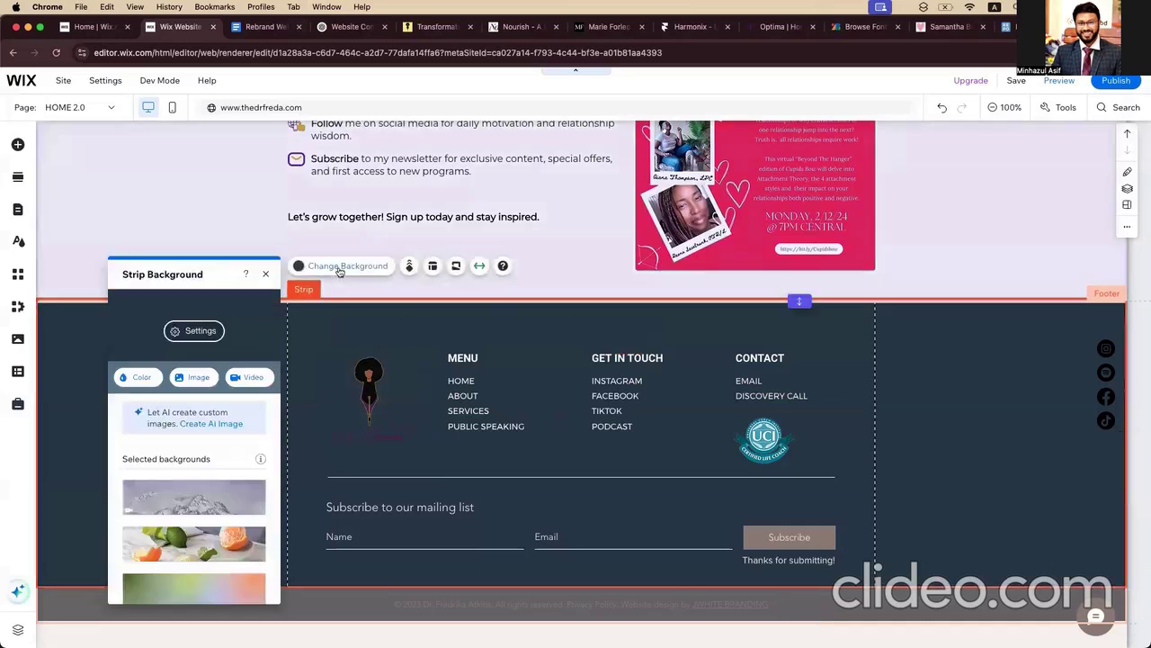
left_click(142, 383)
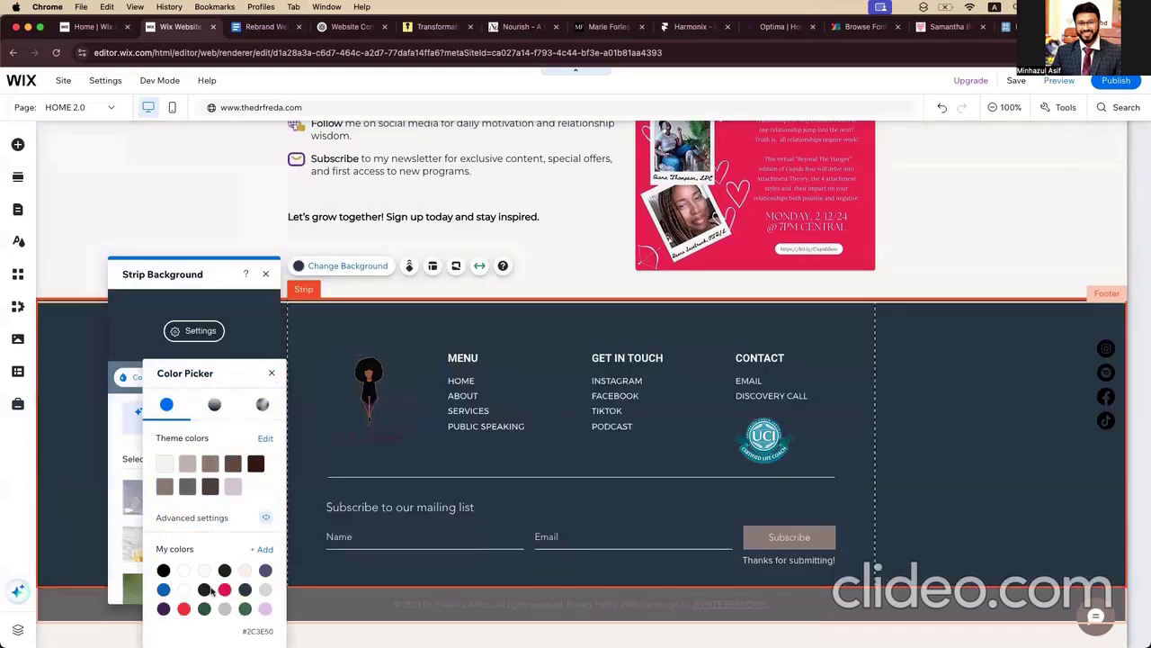
scroll(212, 596, "down", 2)
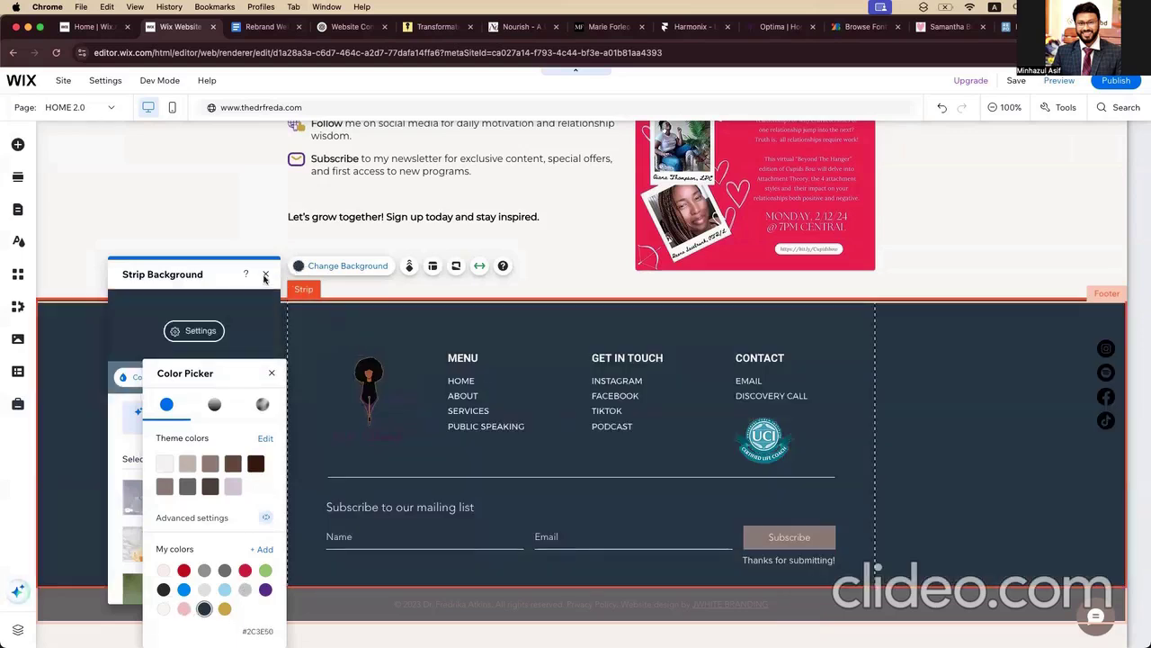
left_click(272, 373)
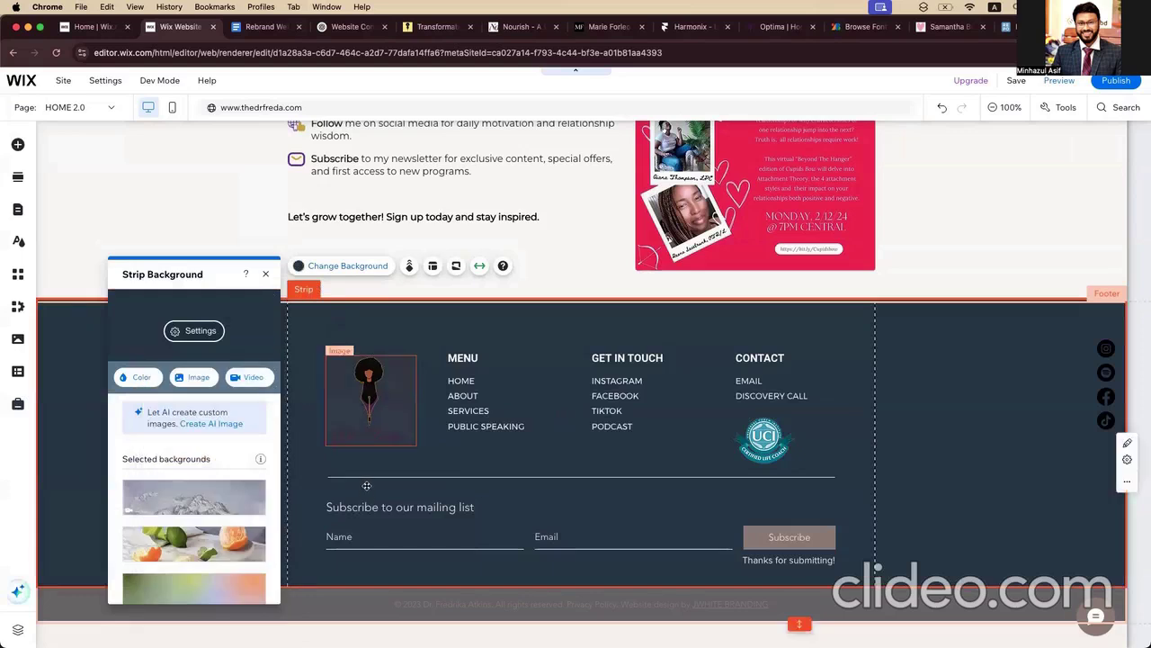
left_click(266, 274)
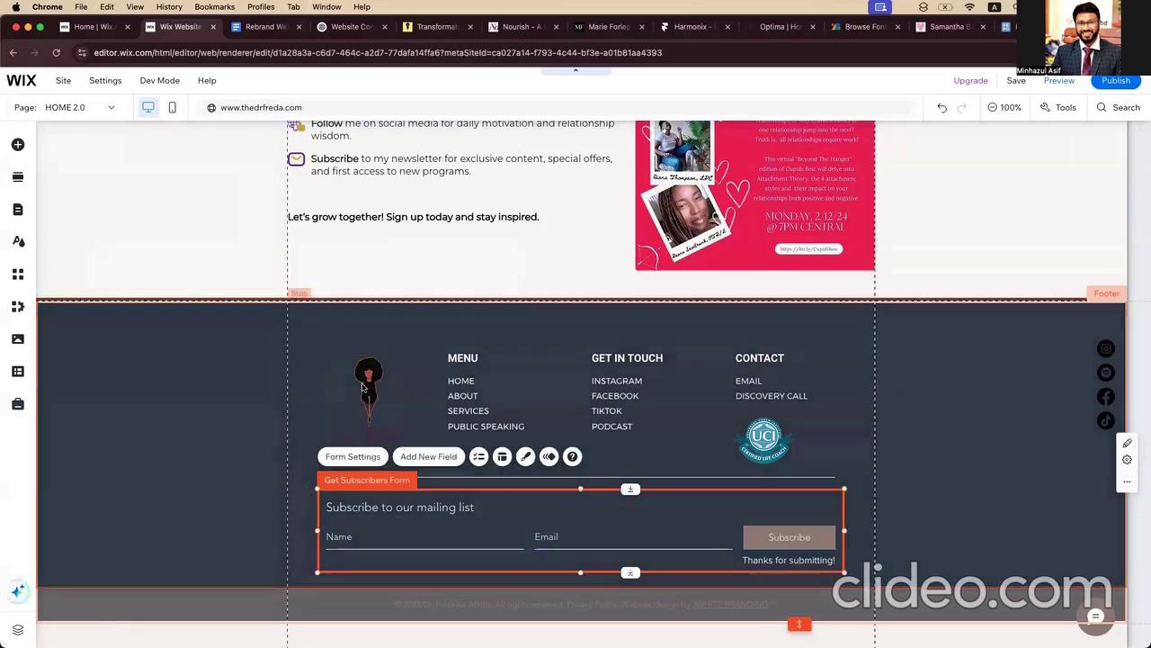
left_click(363, 387)
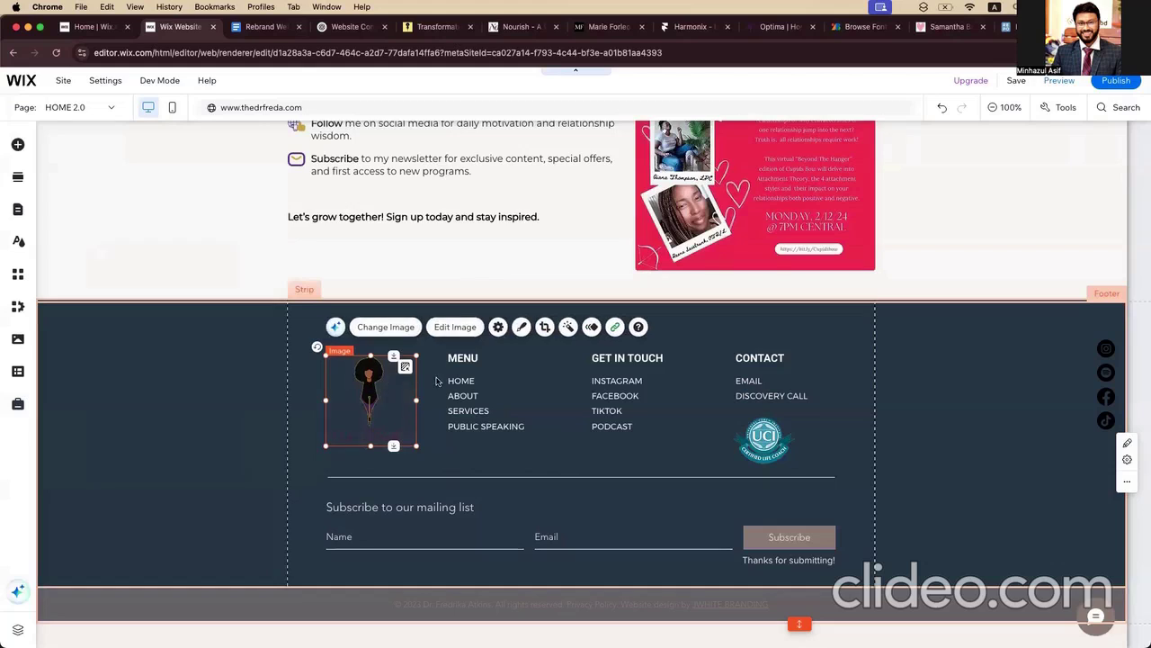
left_click(615, 327)
left_click(288, 392)
Step: Set the font of the footer form's title, "Subscribe to our mailing list", to Roboto Medium
left_click(407, 514)
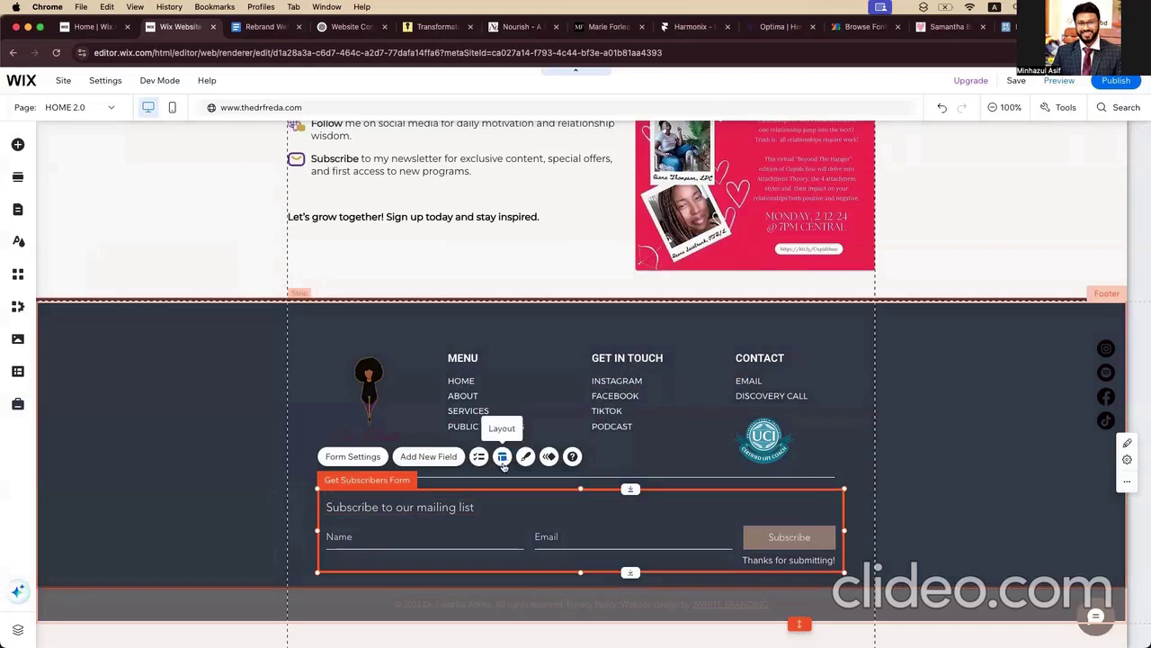
left_click(423, 506)
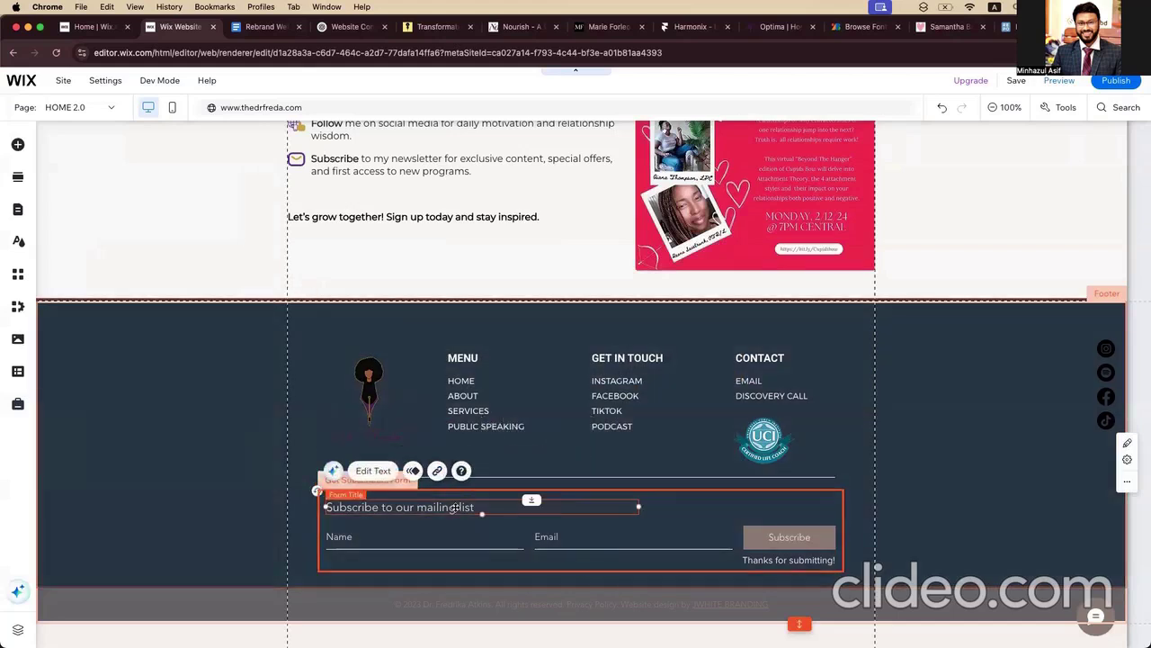
left_click(376, 471)
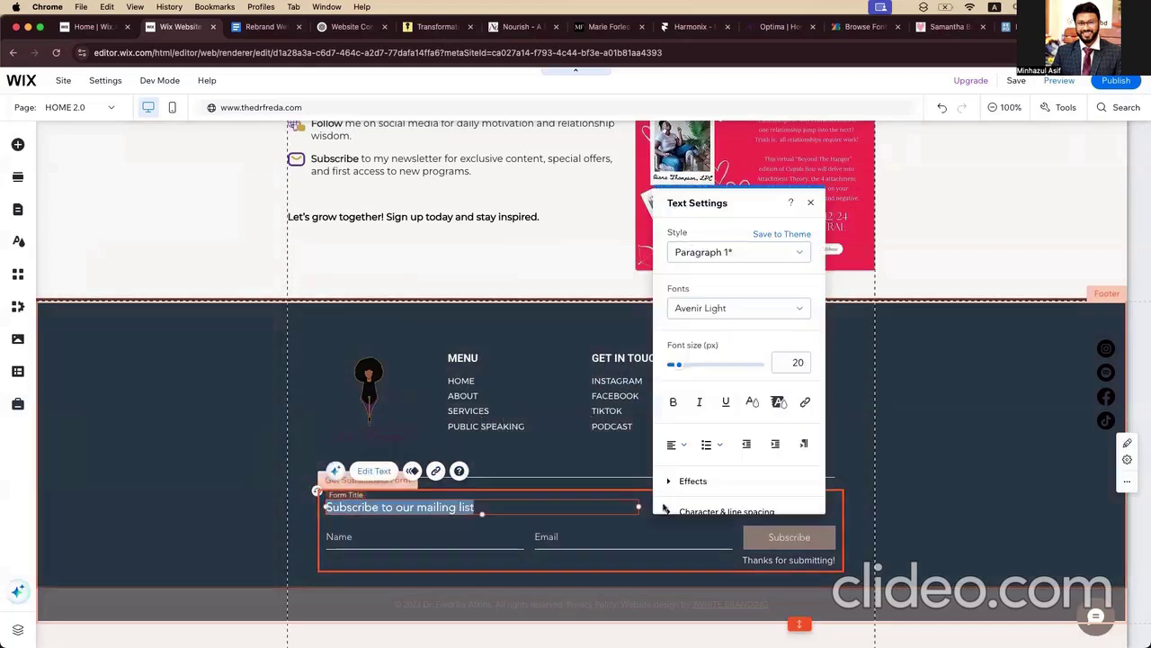
left_click(767, 315)
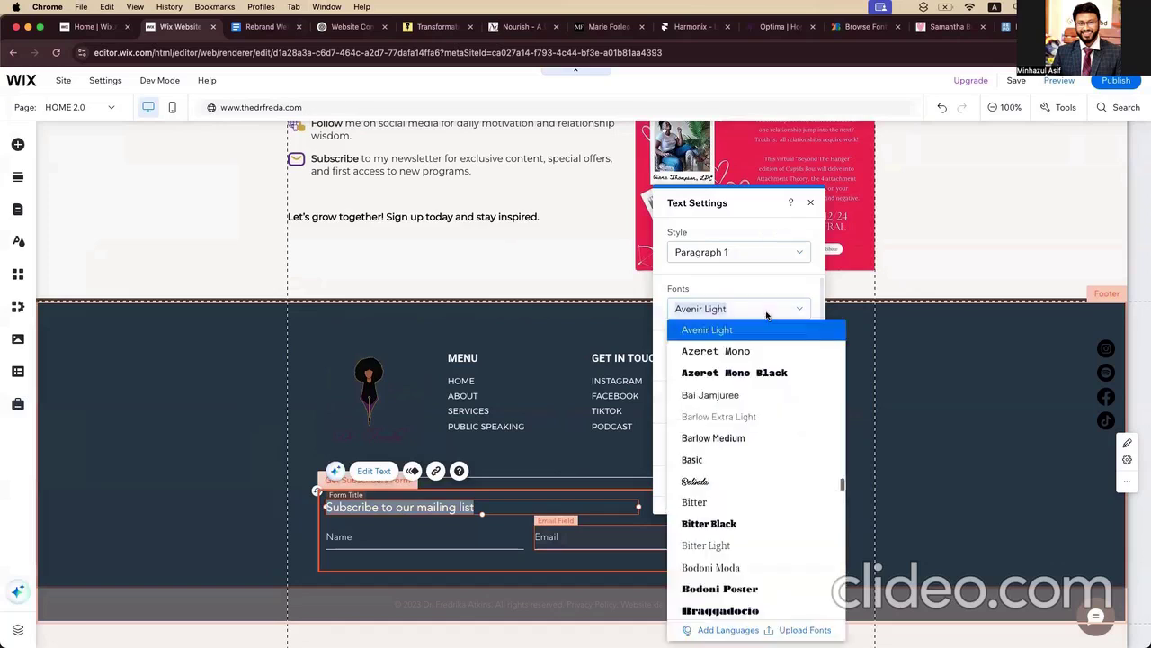
type("Ron")
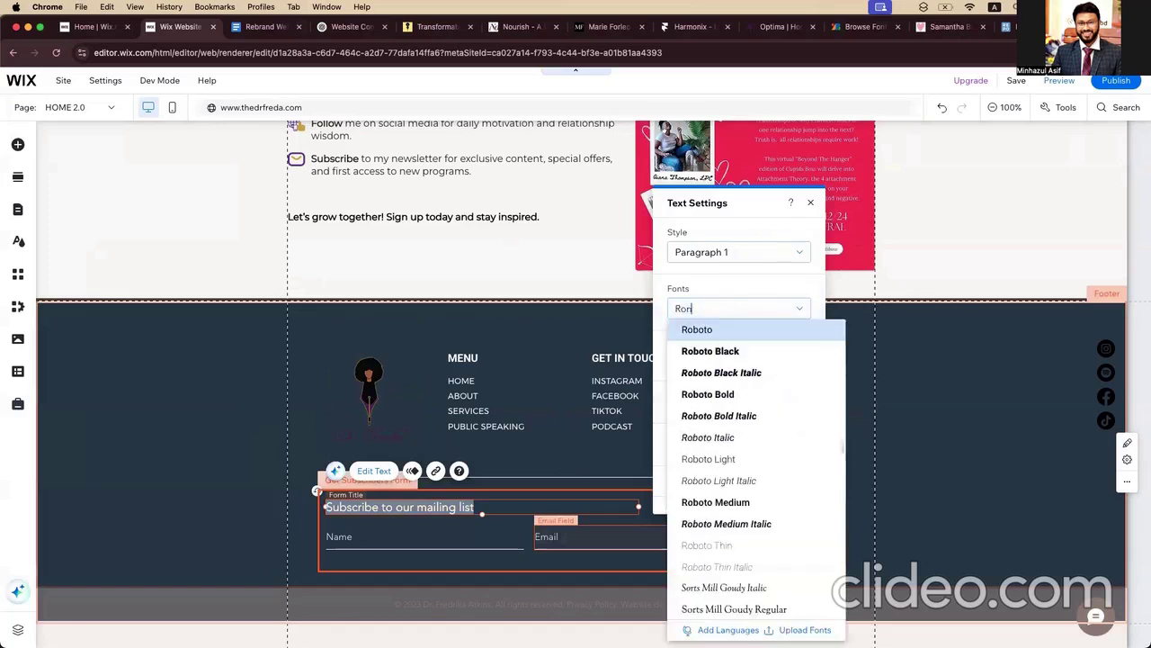
left_click(753, 394)
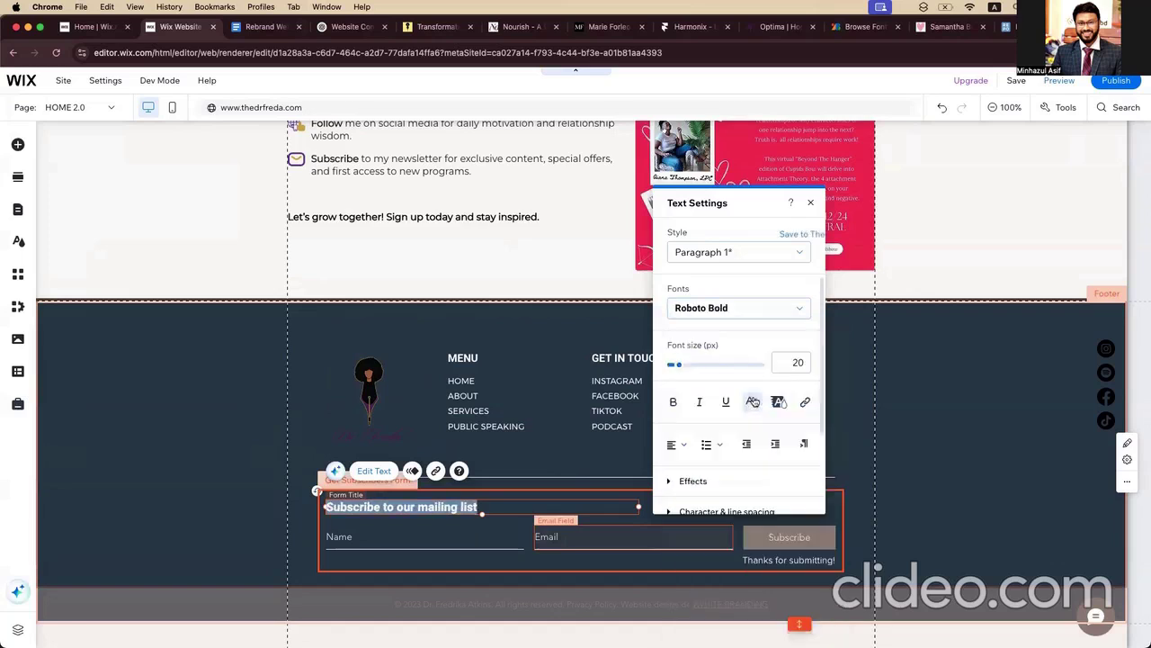
left_click(708, 307)
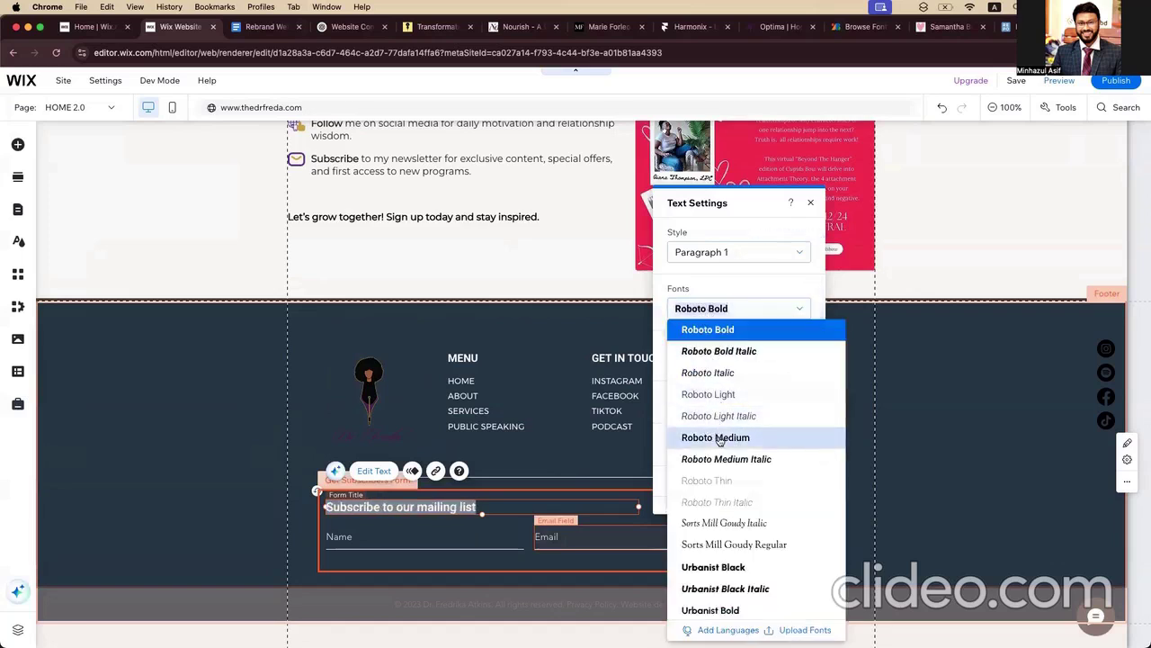
left_click(716, 438)
left_click(673, 404)
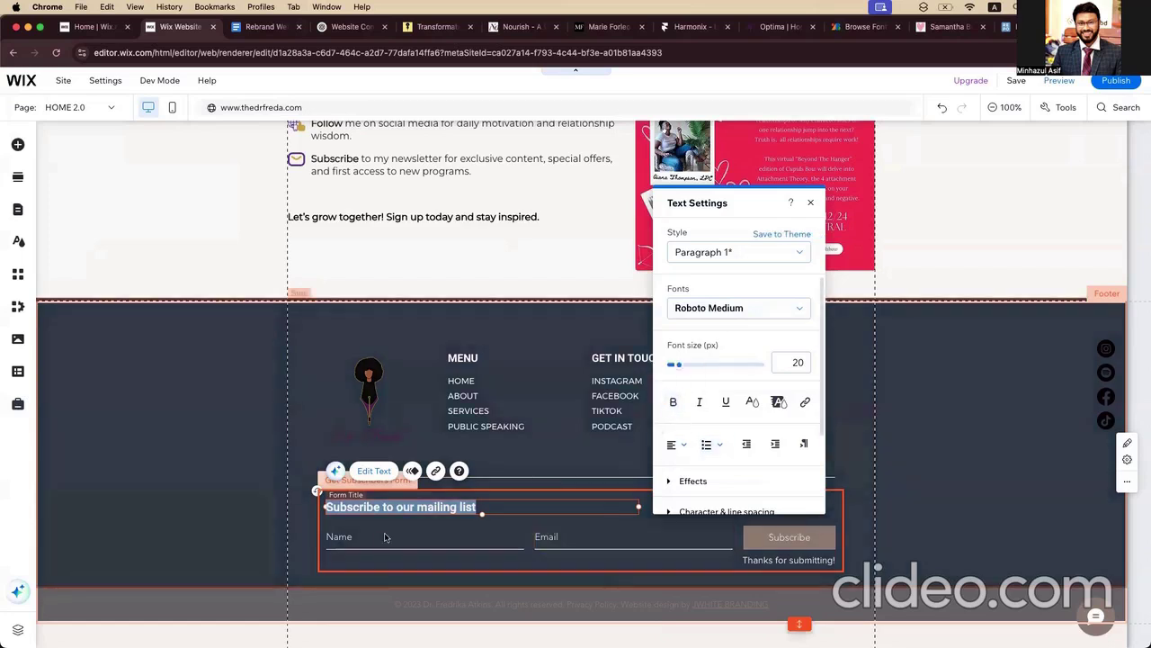
Step: Change the regular-state fill colour of the footer form's Subscribe button to the saved gold colour
left_click(385, 536)
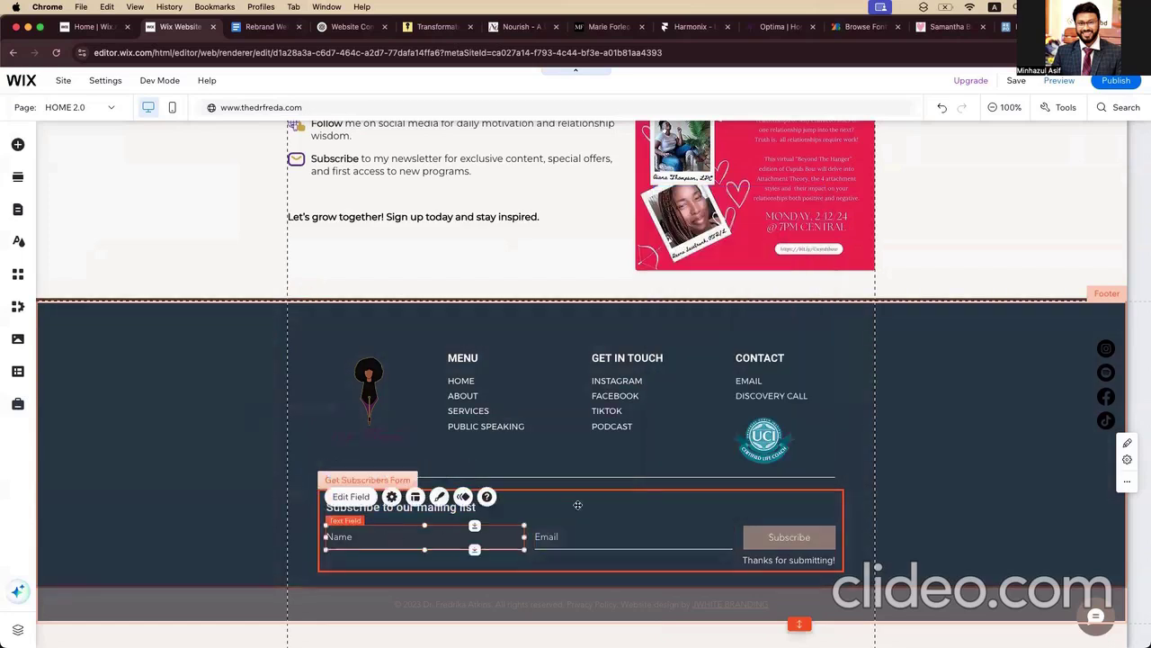
left_click(782, 537)
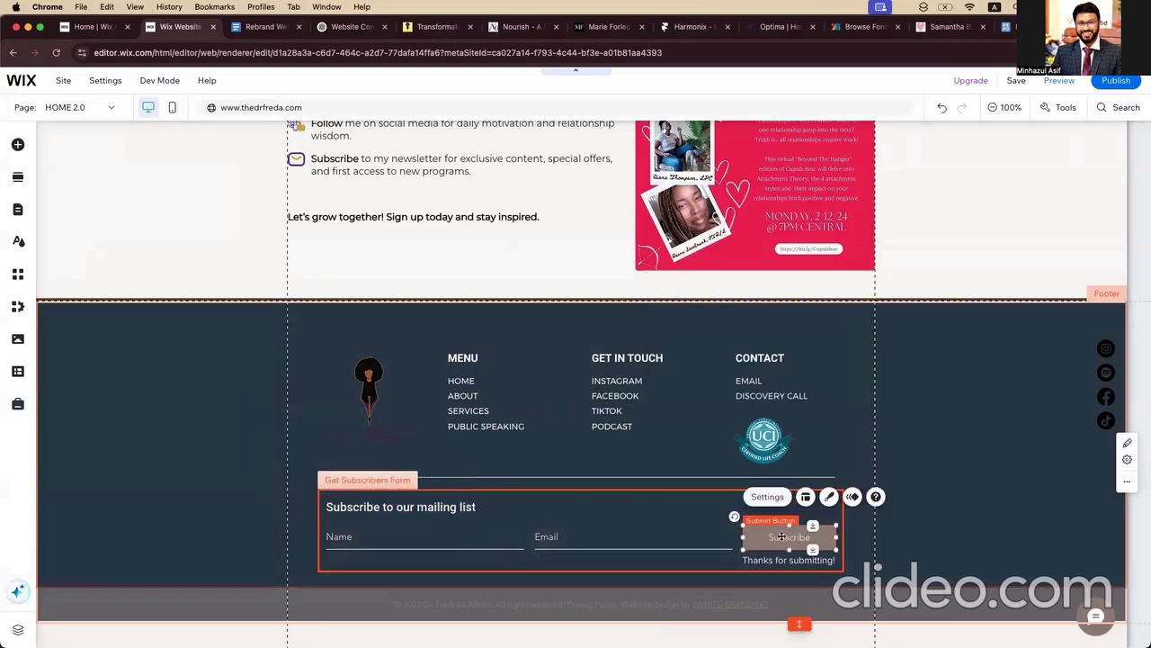
left_click(828, 497)
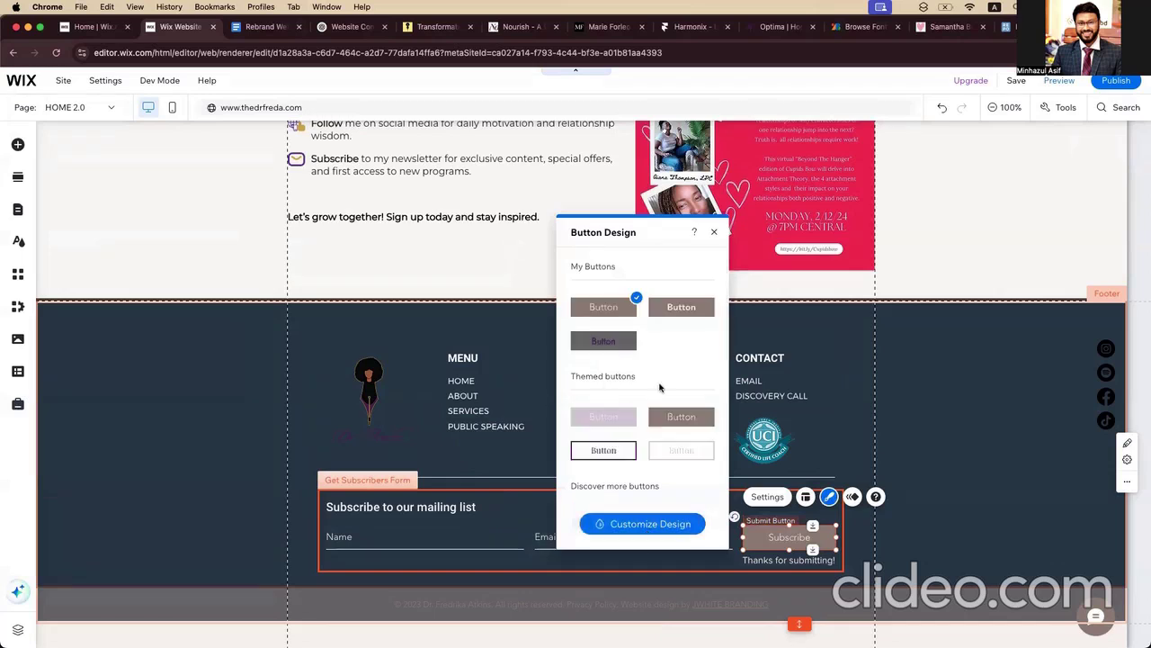
left_click(618, 529)
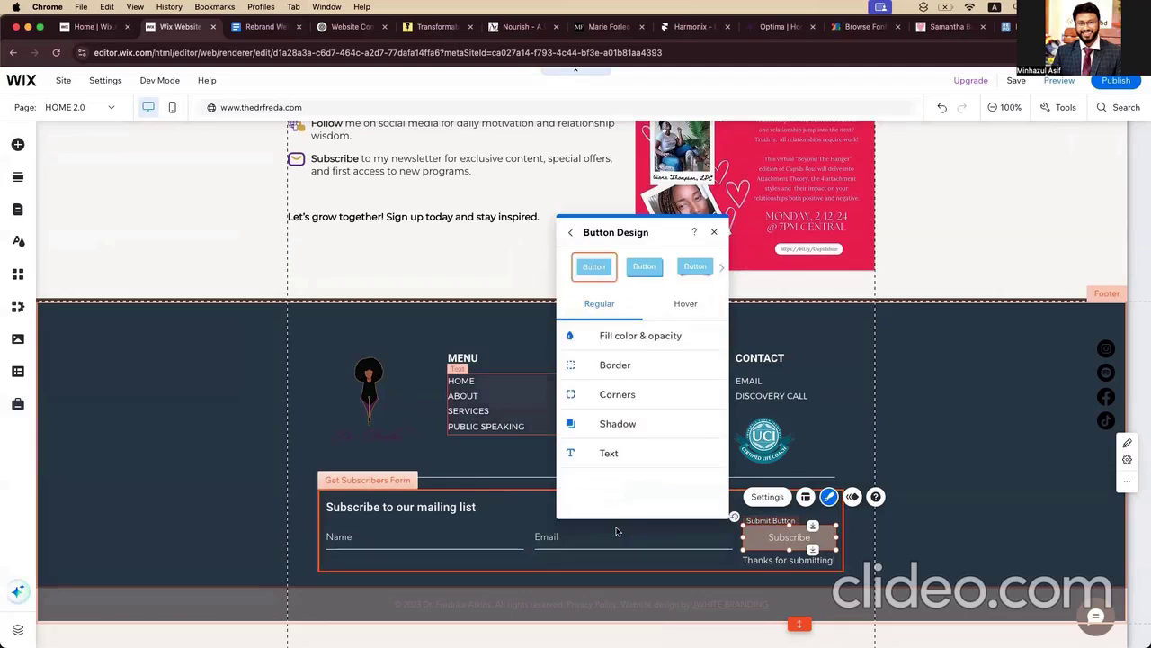
left_click(640, 337)
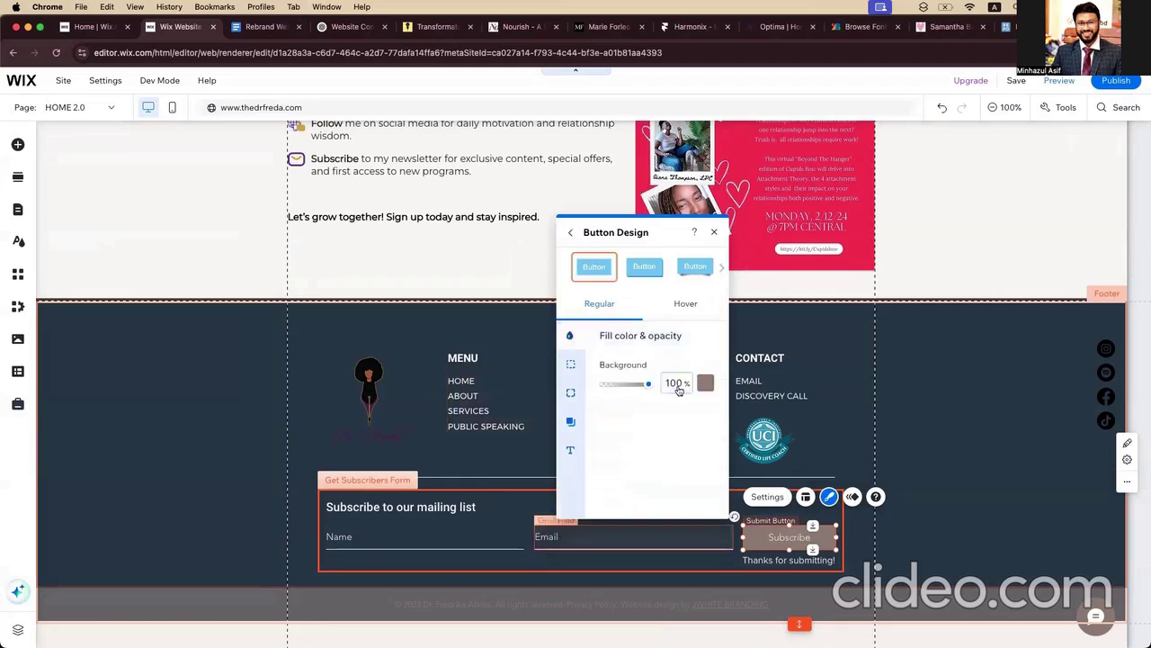
left_click(705, 385)
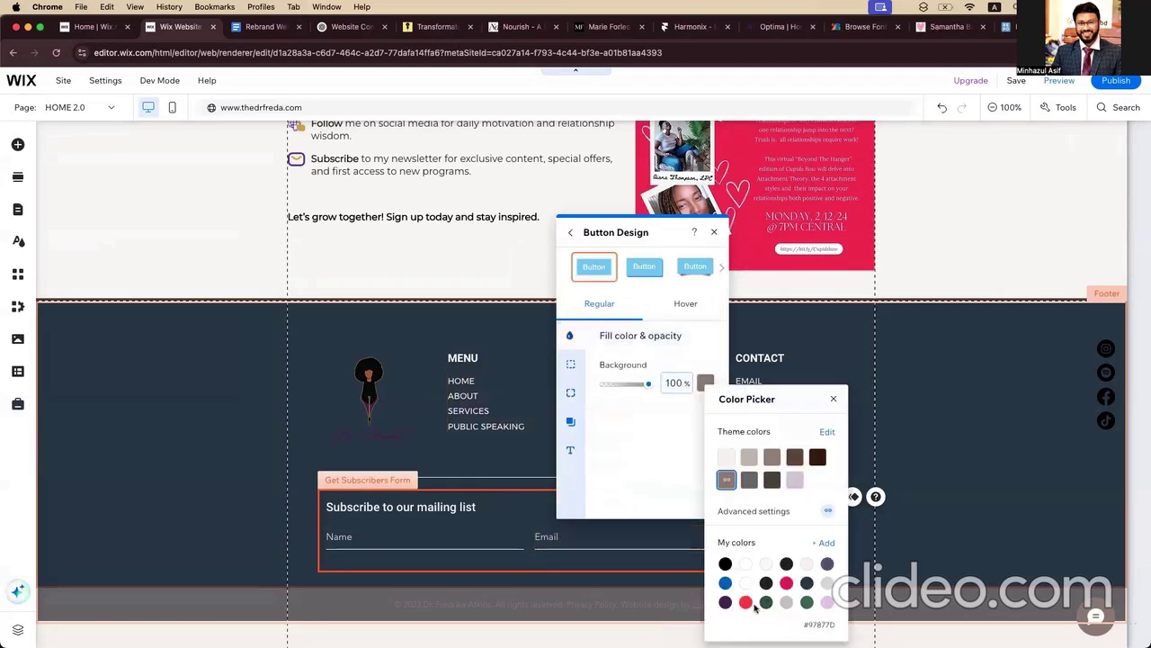
scroll(756, 608, "down", 5)
left_click(787, 604)
left_click(623, 440)
Step: Set the radius of all four corners of the Subscribe button to 4 px
left_click(571, 392)
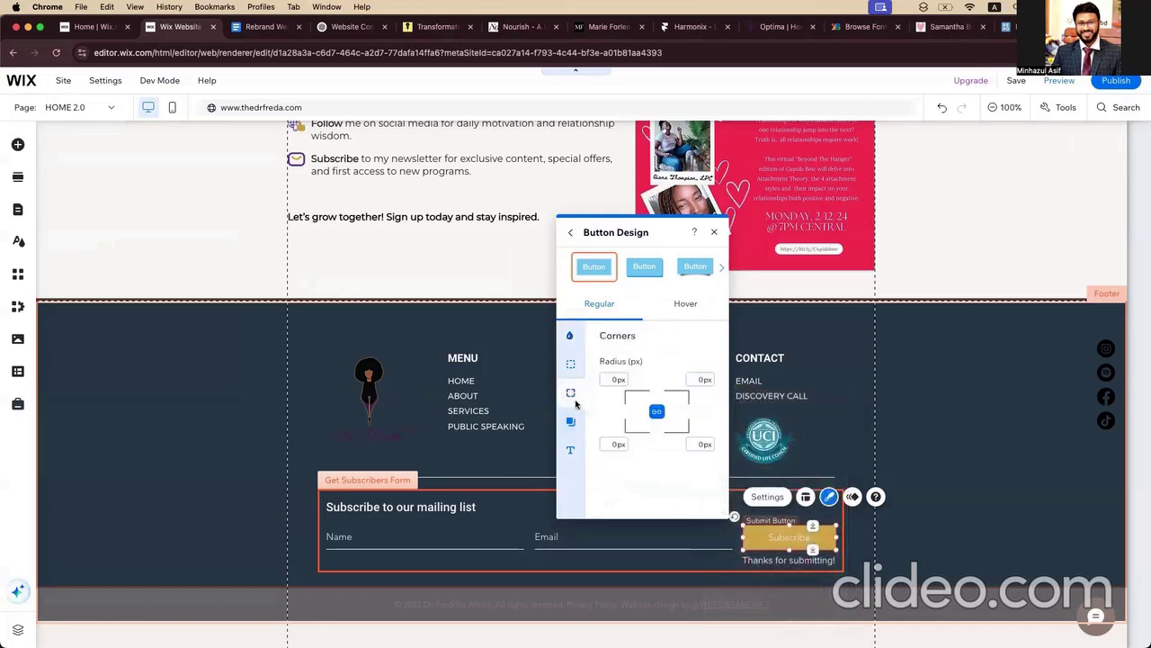
left_click(609, 378)
key("Return")
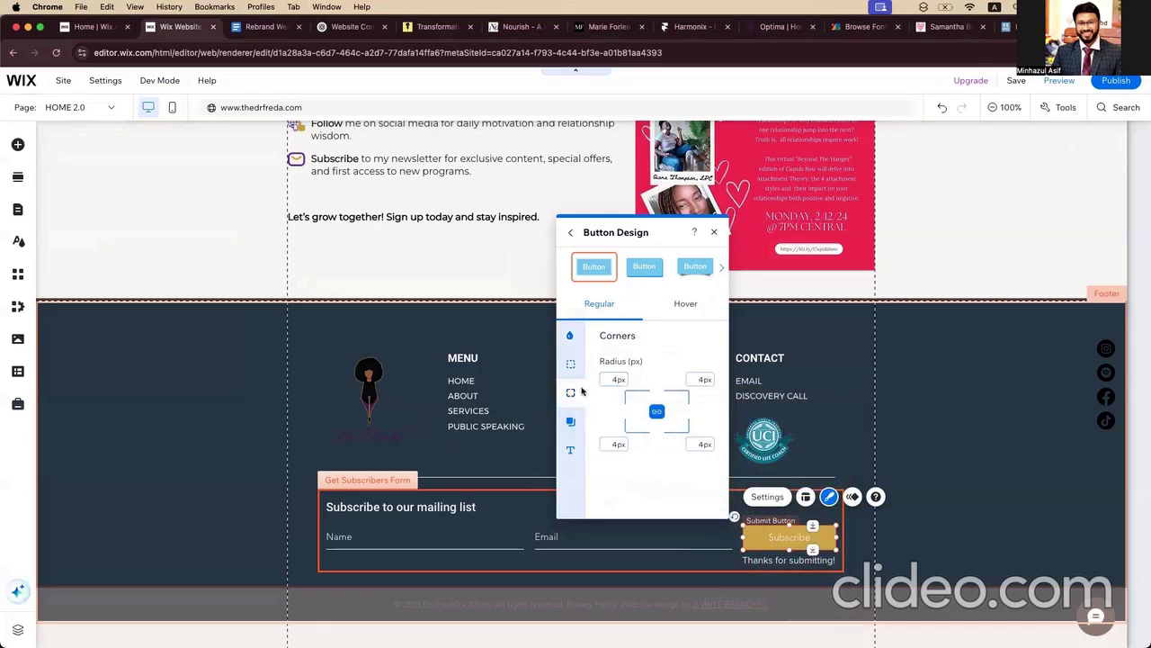
Step: Set the text font of the footer form's Subscribe button to Montserrat Medium
left_click(570, 450)
left_click(647, 475)
type("Mont")
scroll(672, 580, "down", 3)
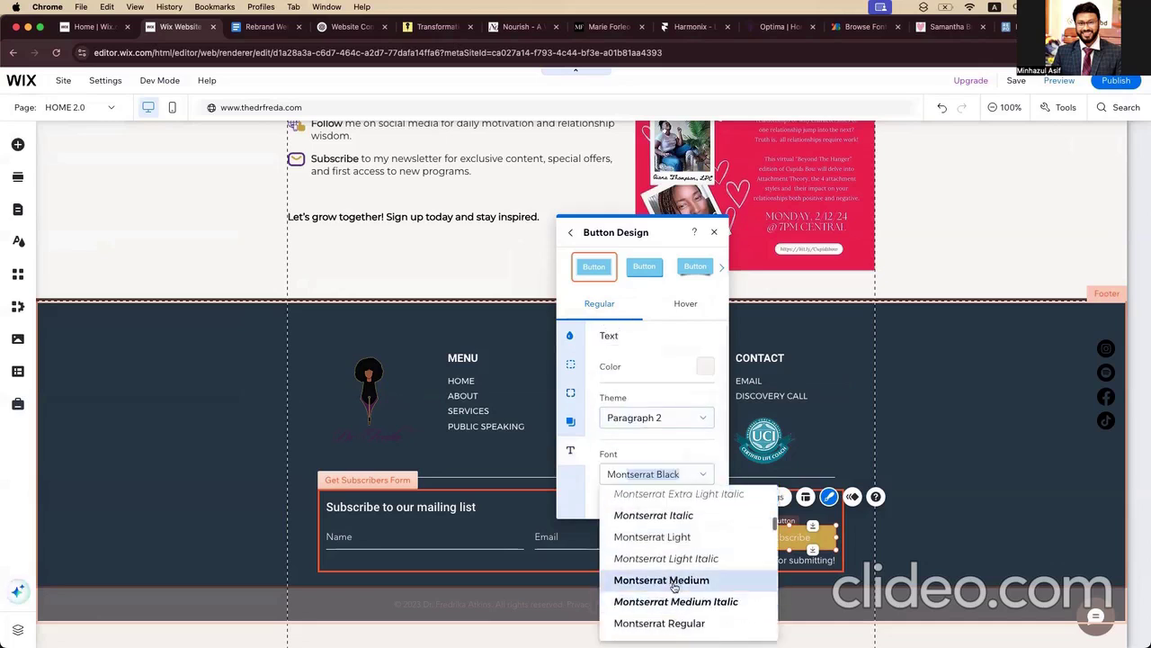
left_click(670, 581)
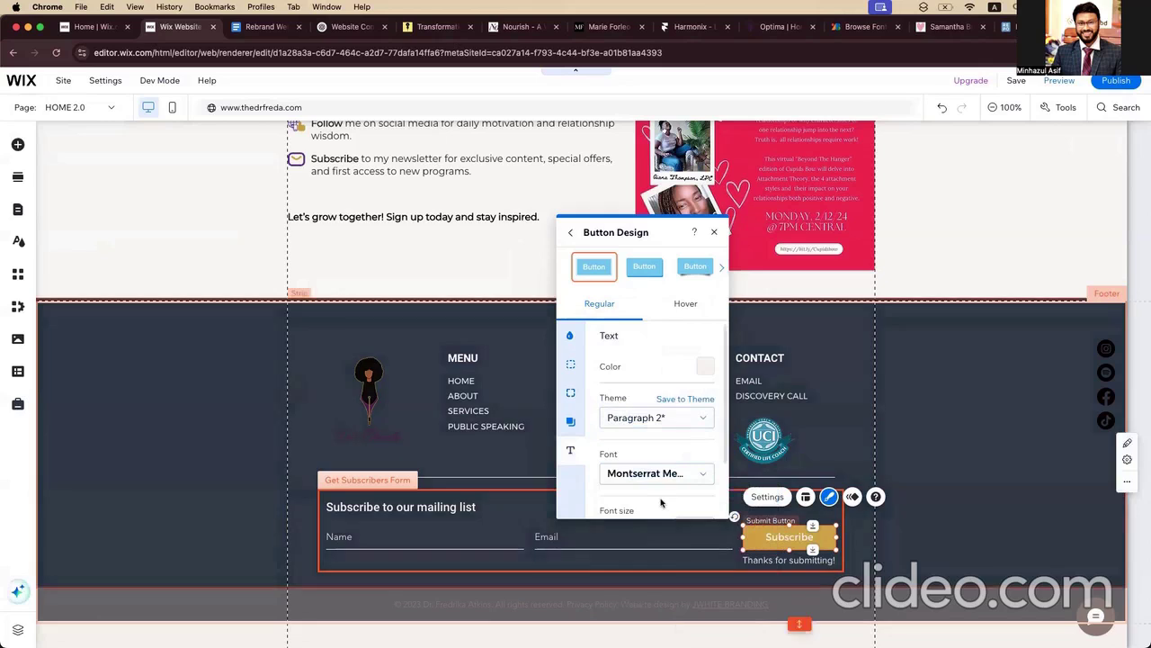
scroll(661, 503, "down", 2)
scroll(694, 420, "up", 2)
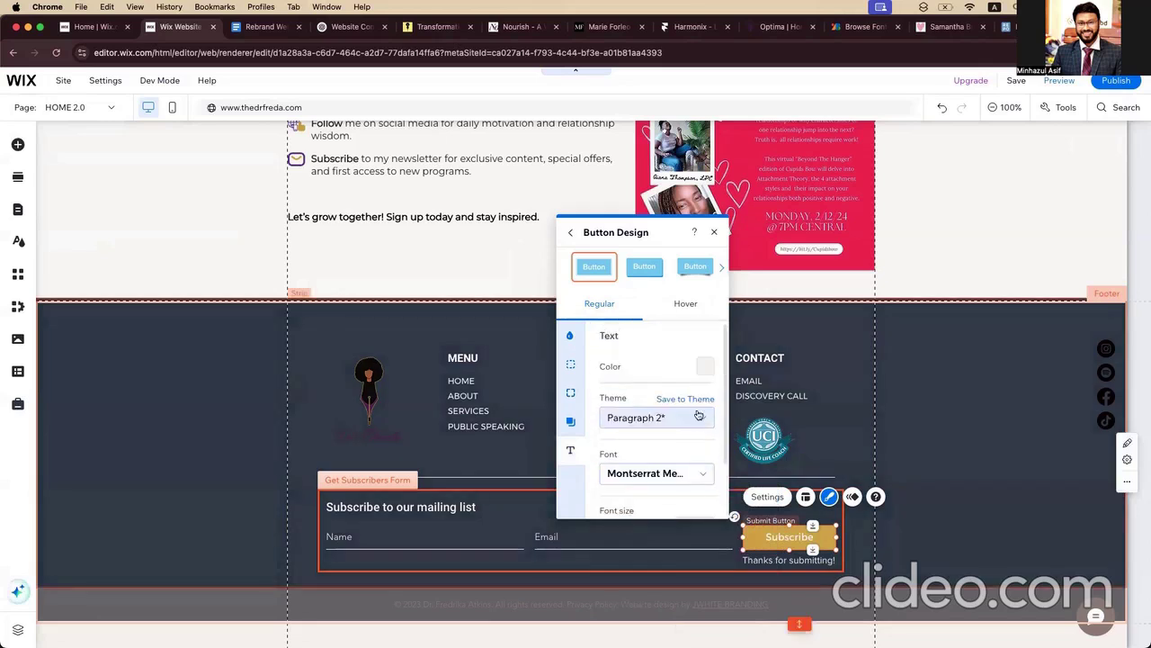
Step: Change the Subscribe button's regular-state text colour to the saved white, #FFFFFF
left_click(705, 365)
left_click(591, 438)
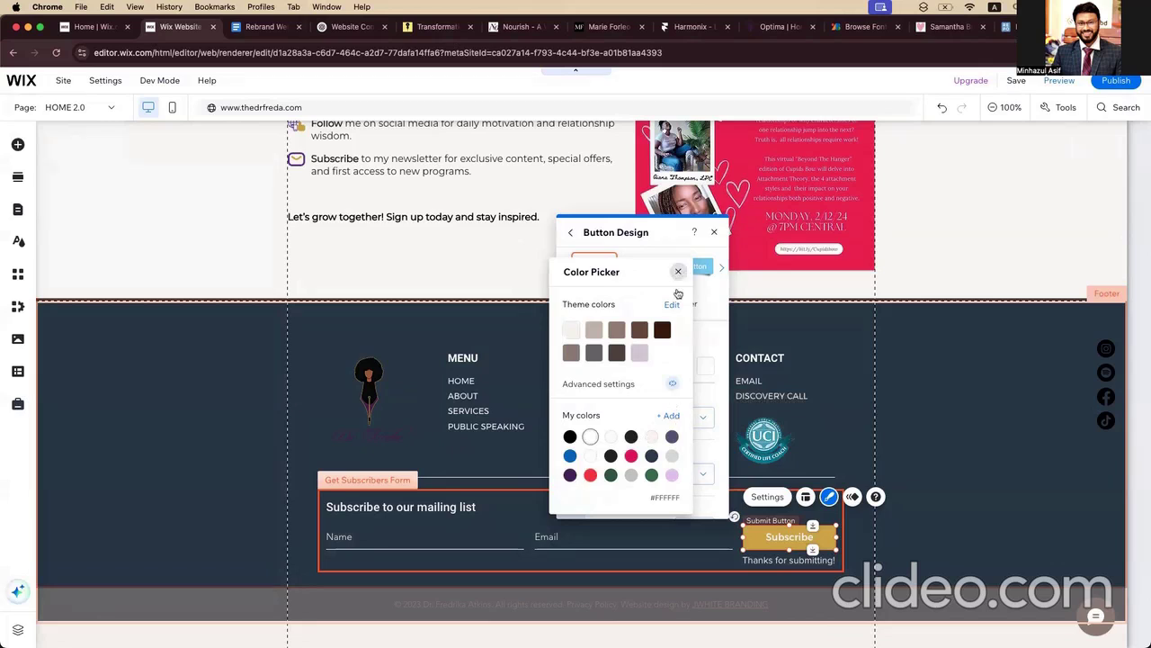
left_click(678, 273)
Step: Change the Subscribe button's hover-state text colour to the saved white, #FFFFFF
left_click(685, 305)
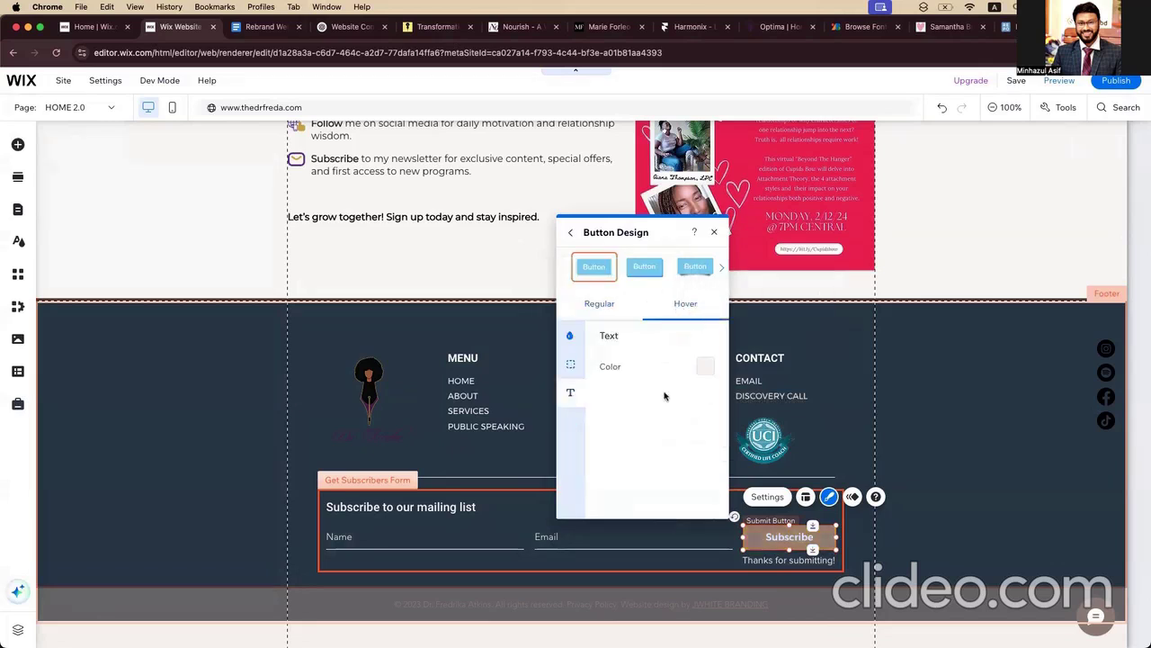
left_click(705, 365)
left_click(609, 476)
left_click(591, 438)
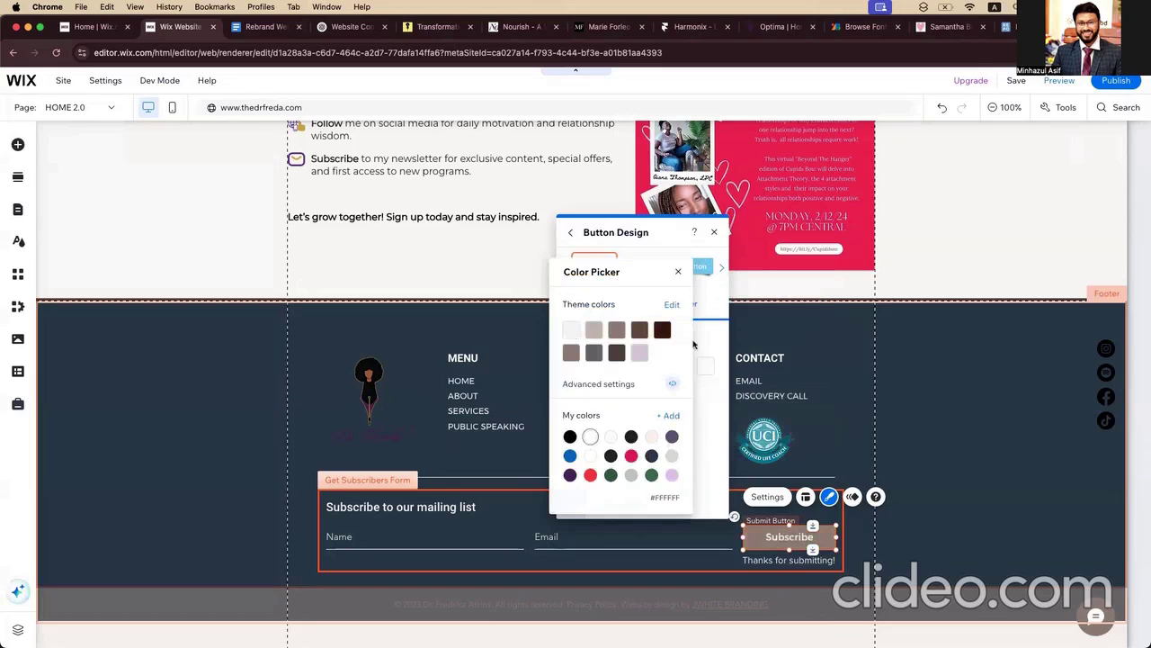
left_click(679, 272)
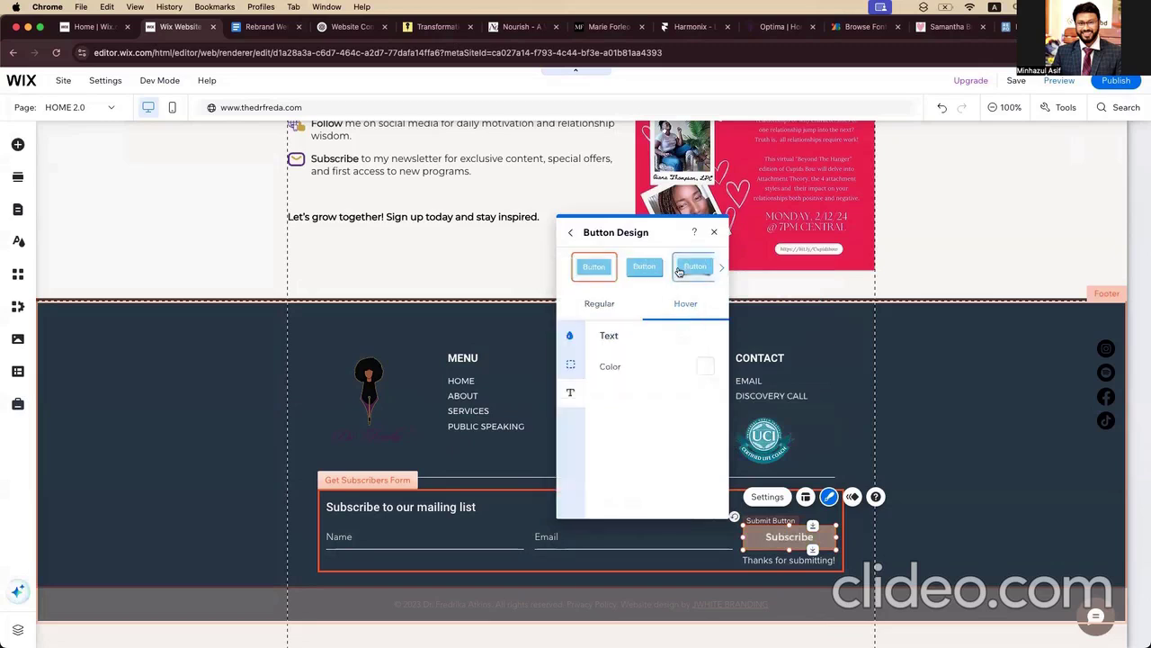
left_click(604, 272)
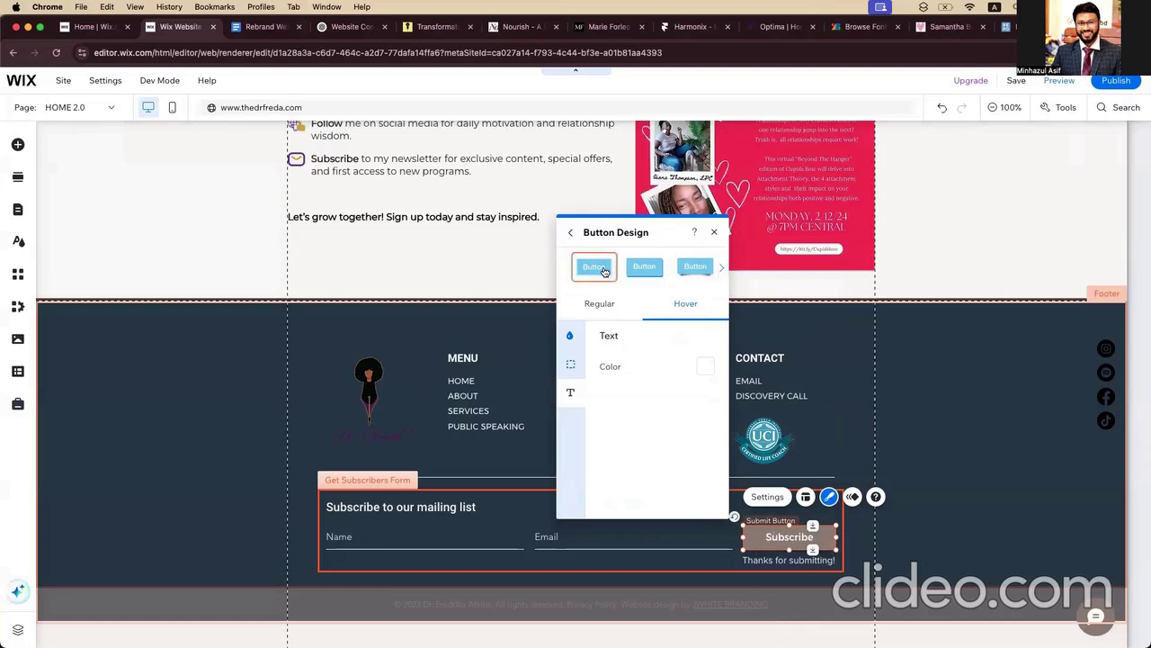
Step: Change the Subscribe button's hover-state background to the saved gold, #D4AF37, and finish the button design
left_click(571, 363)
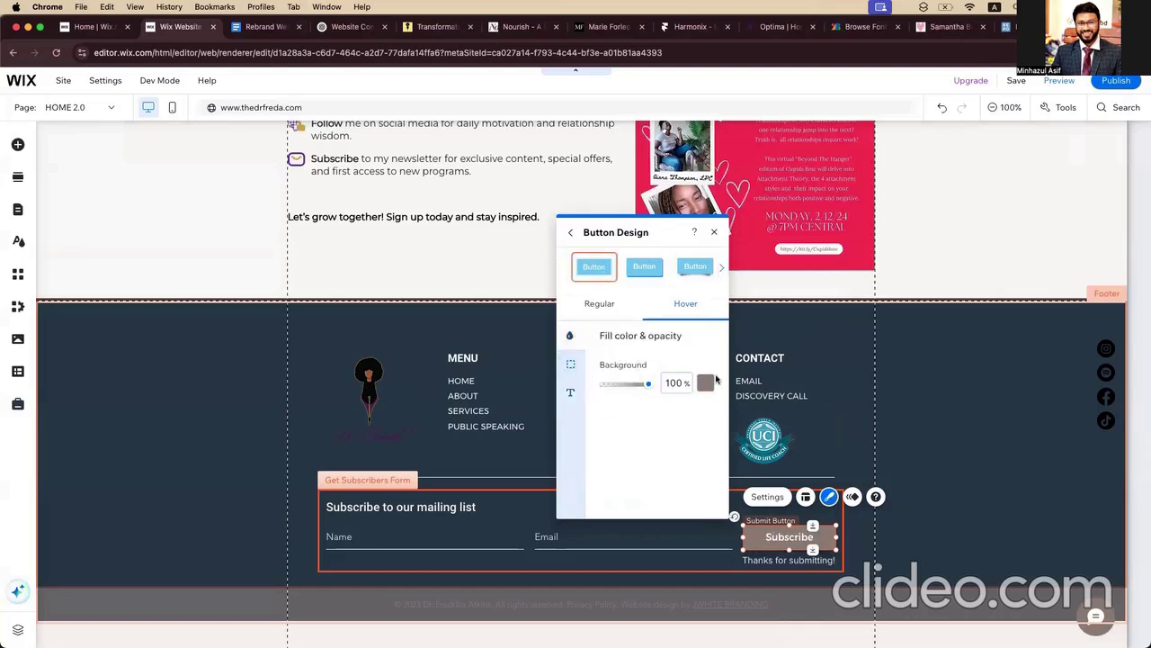
left_click(707, 384)
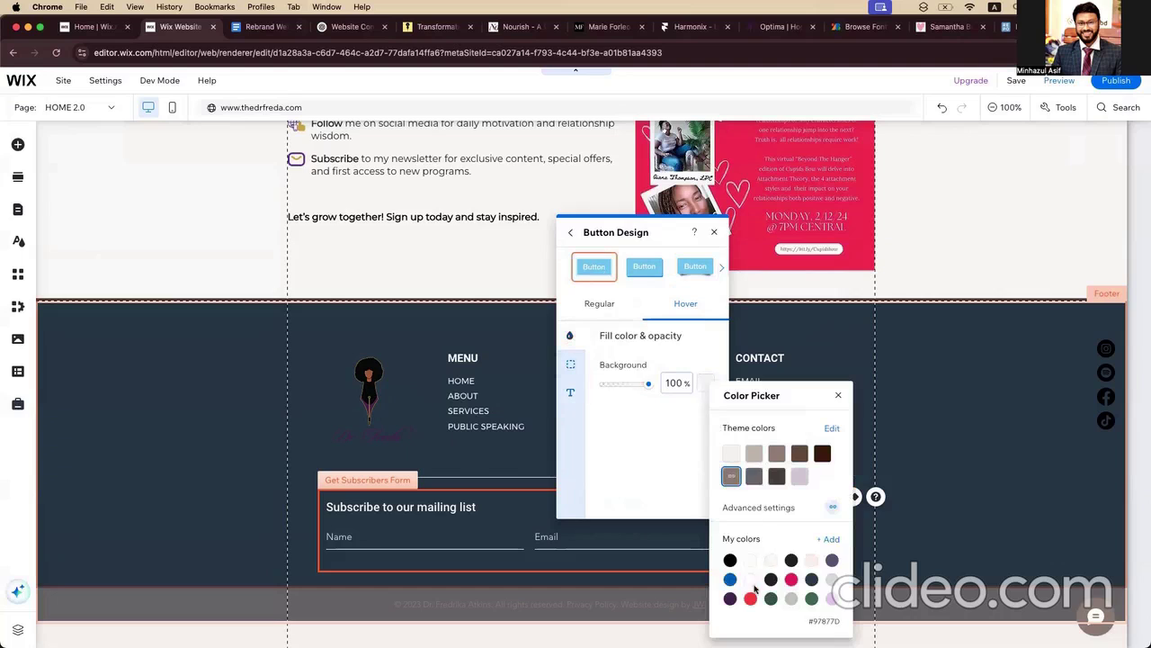
scroll(796, 601, "down", 5)
left_click(791, 599)
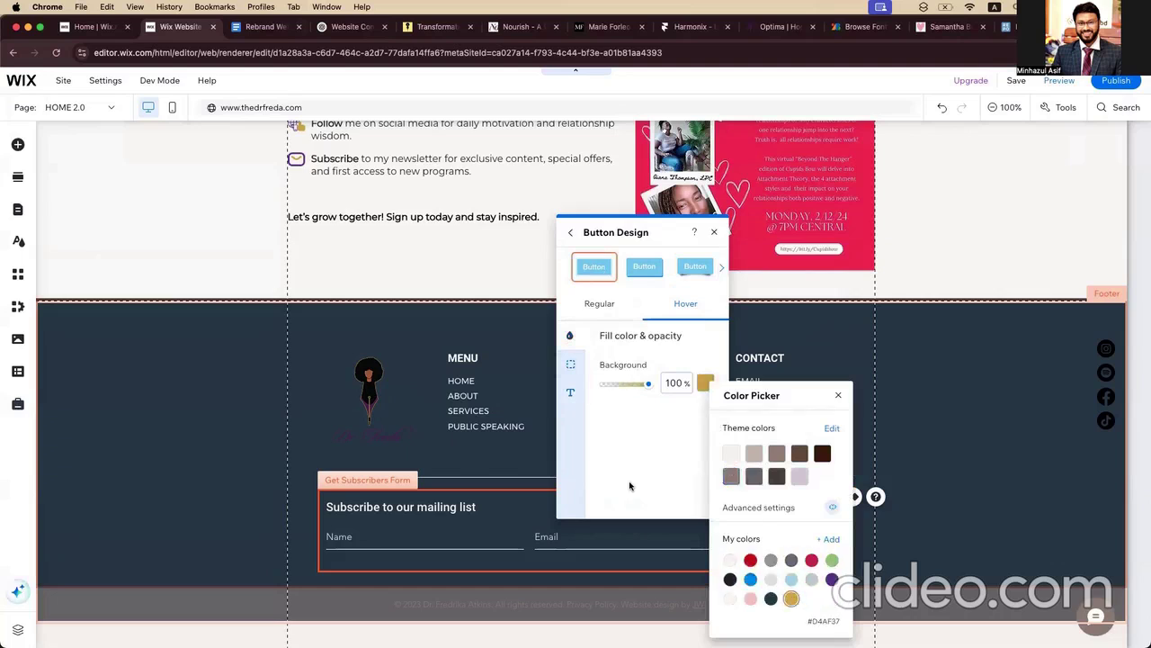
left_click(630, 485)
left_click(571, 392)
left_click(570, 363)
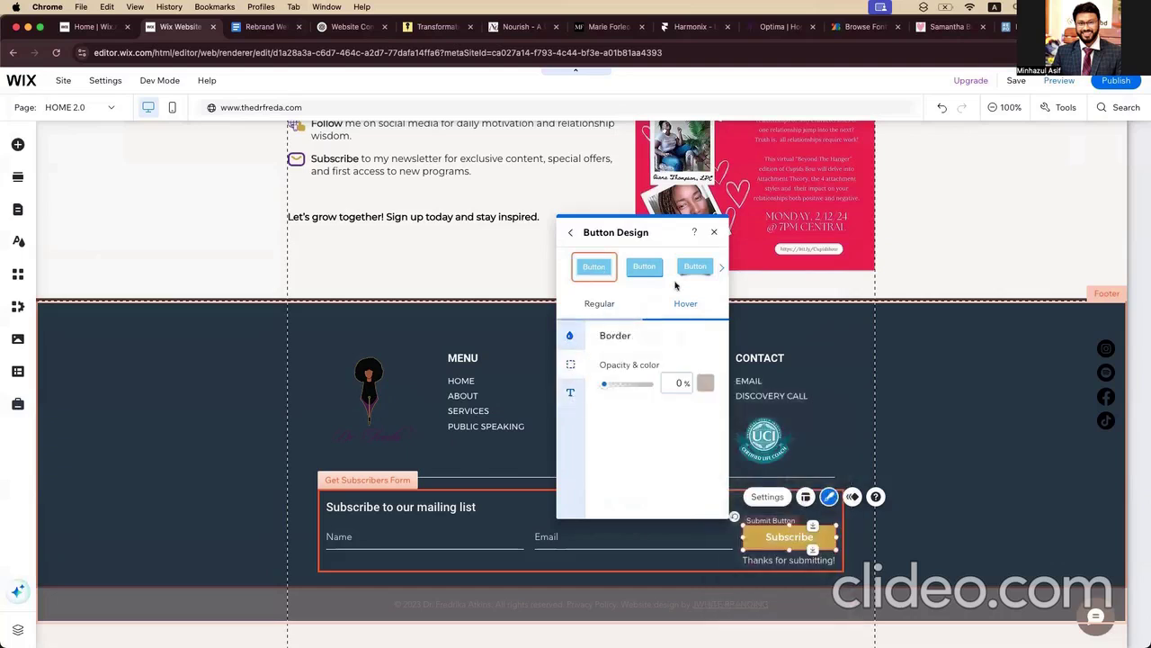
left_click(715, 232)
left_click(926, 495)
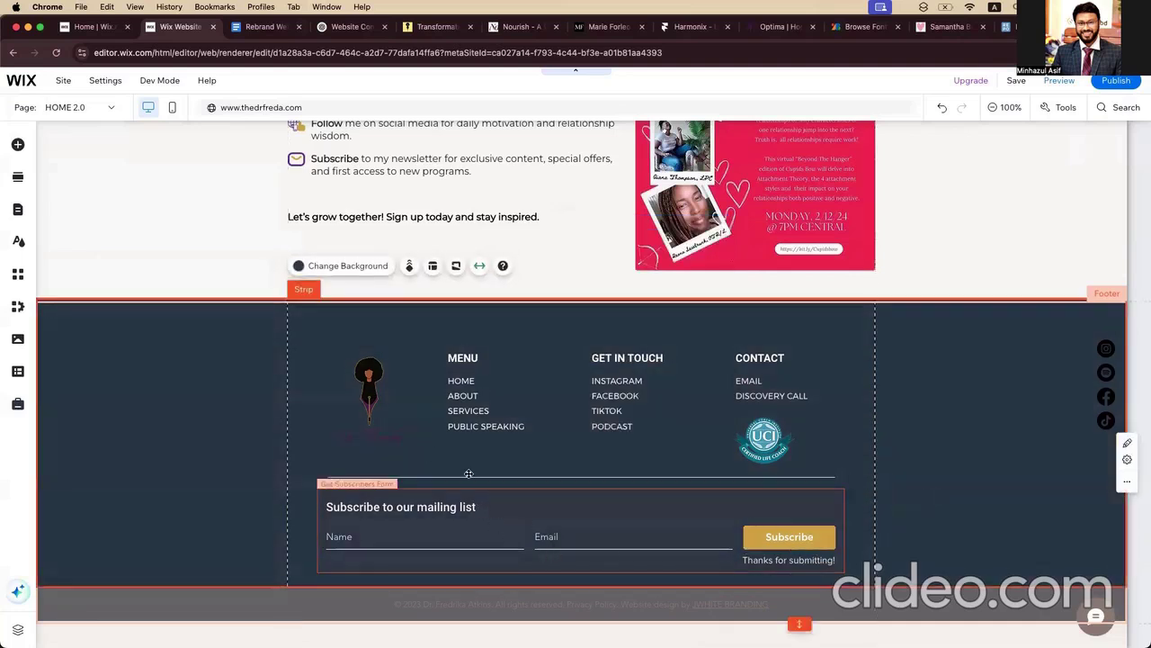
left_click(392, 430)
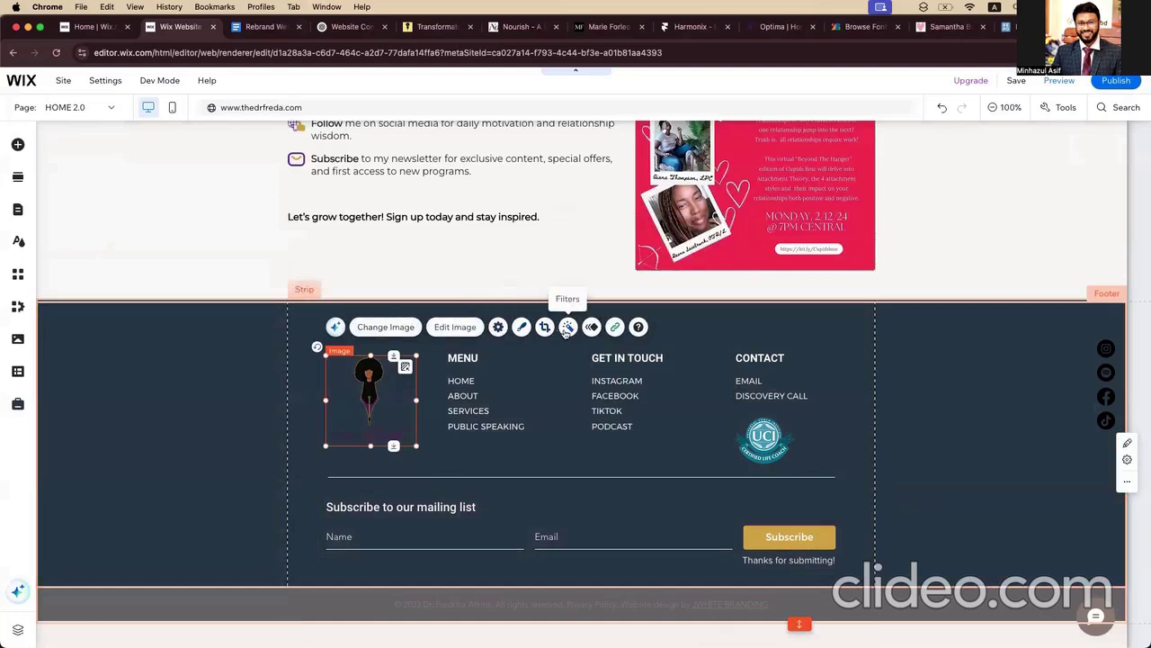
left_click(218, 405)
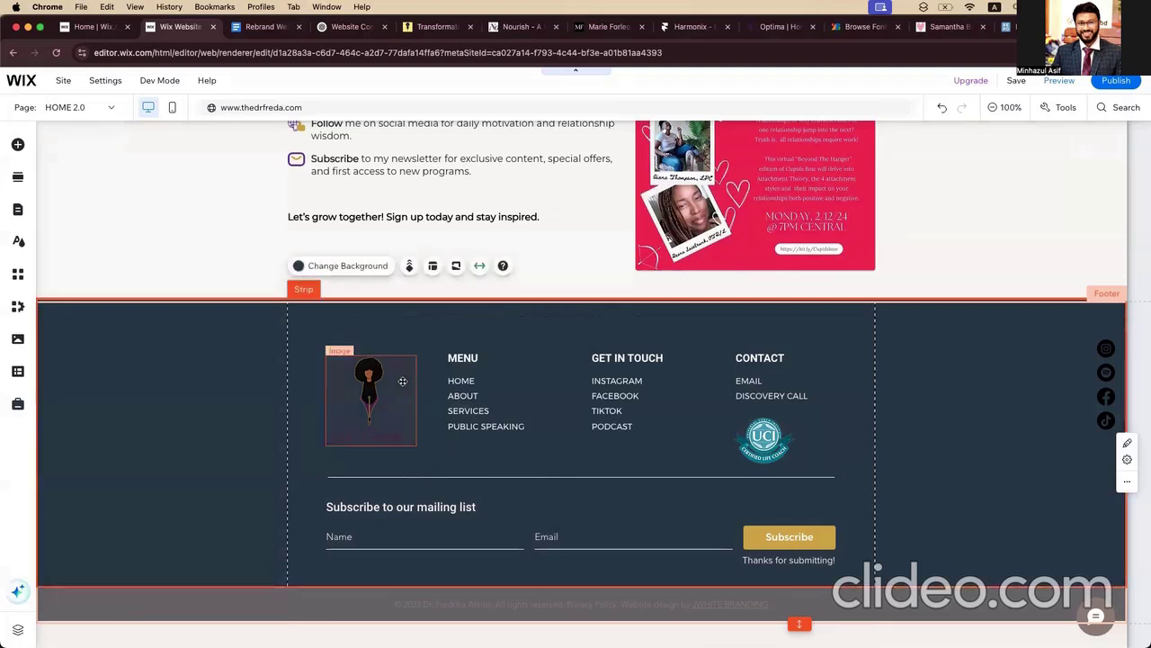
Step: Change the background colour of the copyright strip below the footer form to the saved off-white, #FAF9F6
left_click(276, 609)
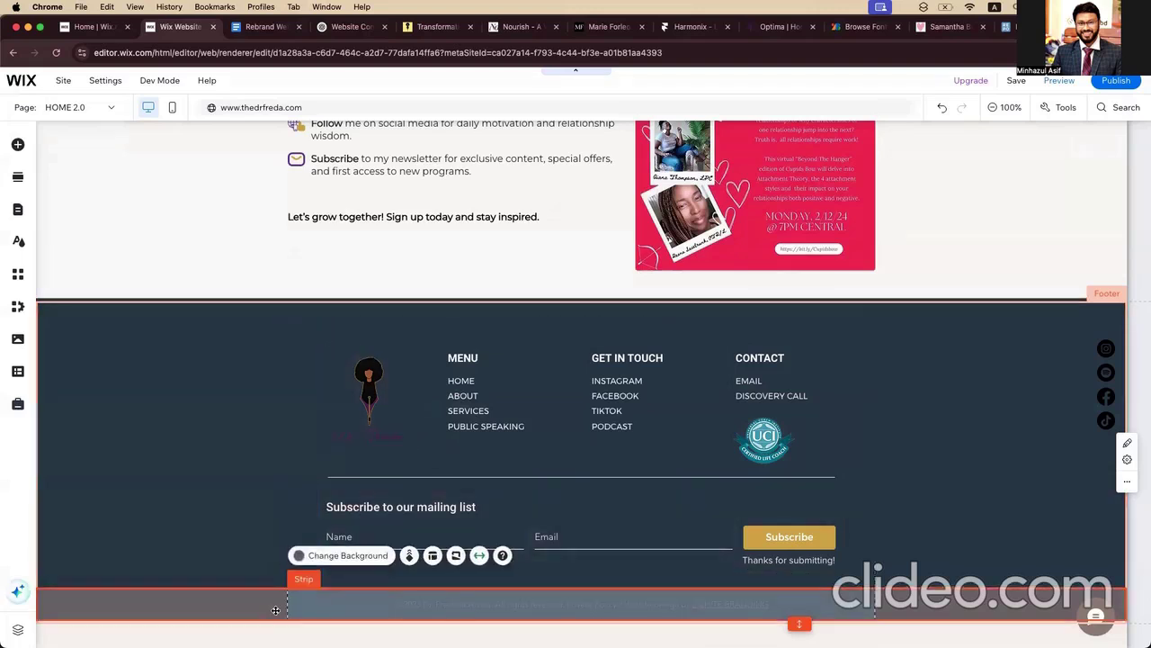
left_click(335, 552)
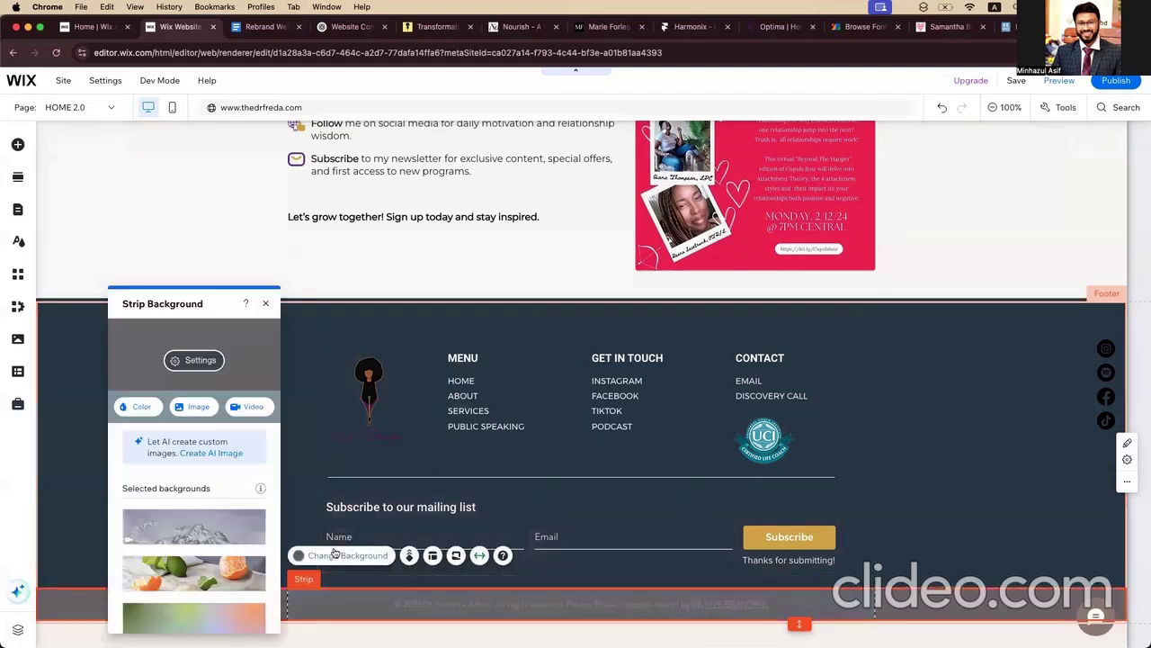
left_click(136, 406)
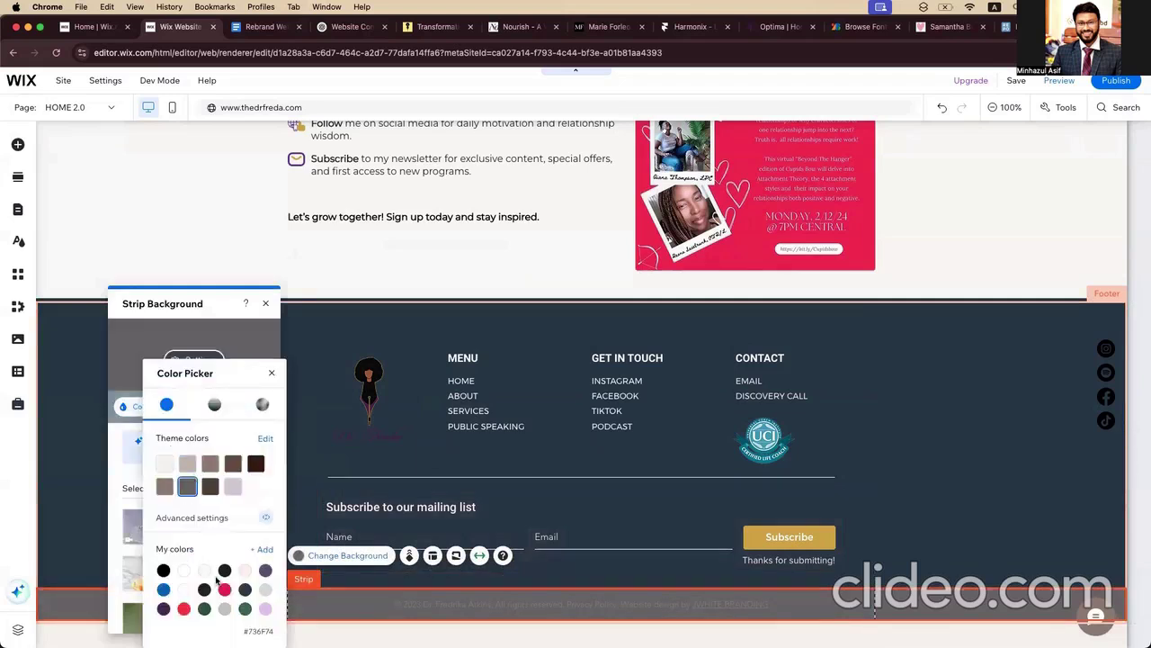
left_click(163, 610)
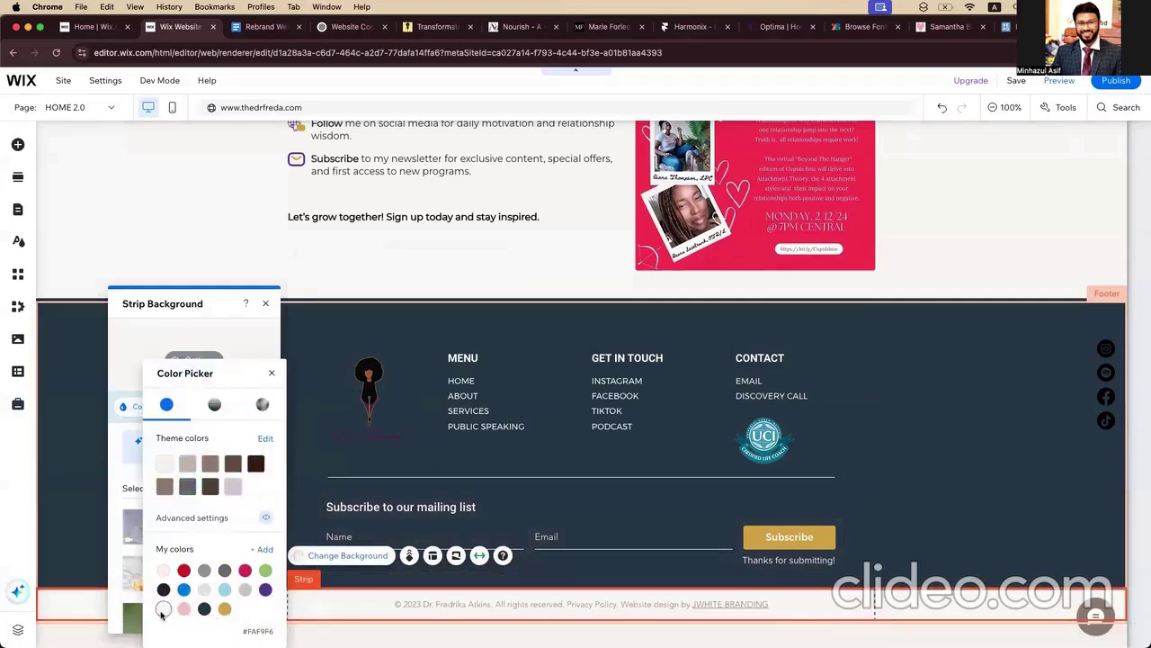
Step: Change the text colour of the footer's copyright line to a dark colour
left_click(416, 609)
left_click(436, 607)
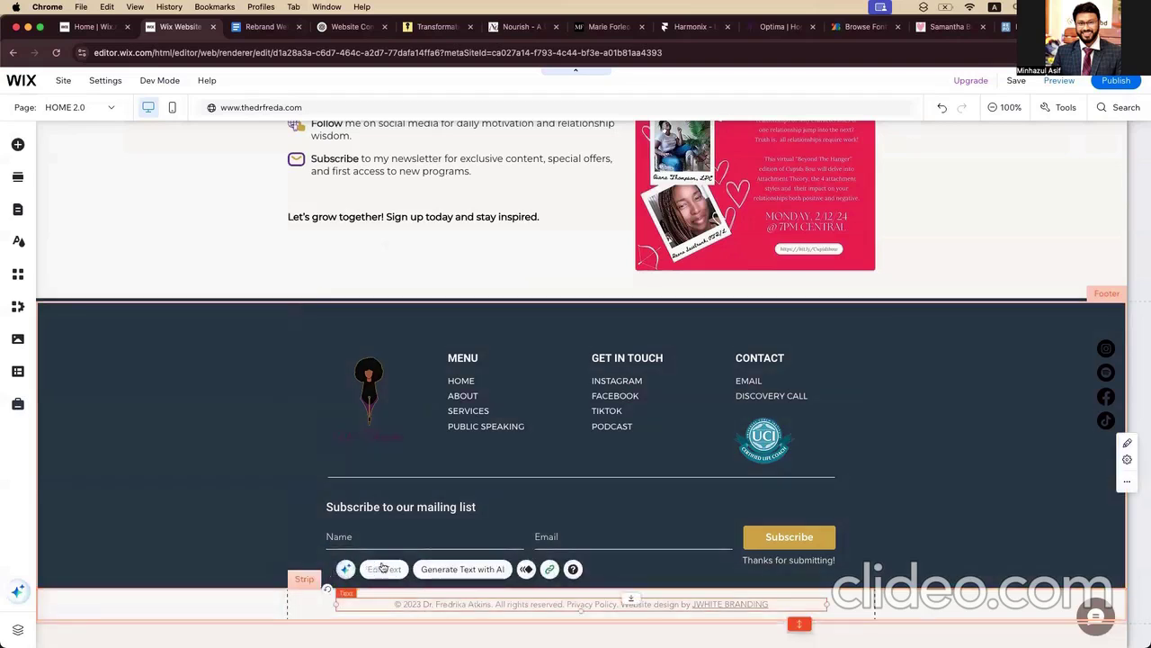
left_click(391, 570)
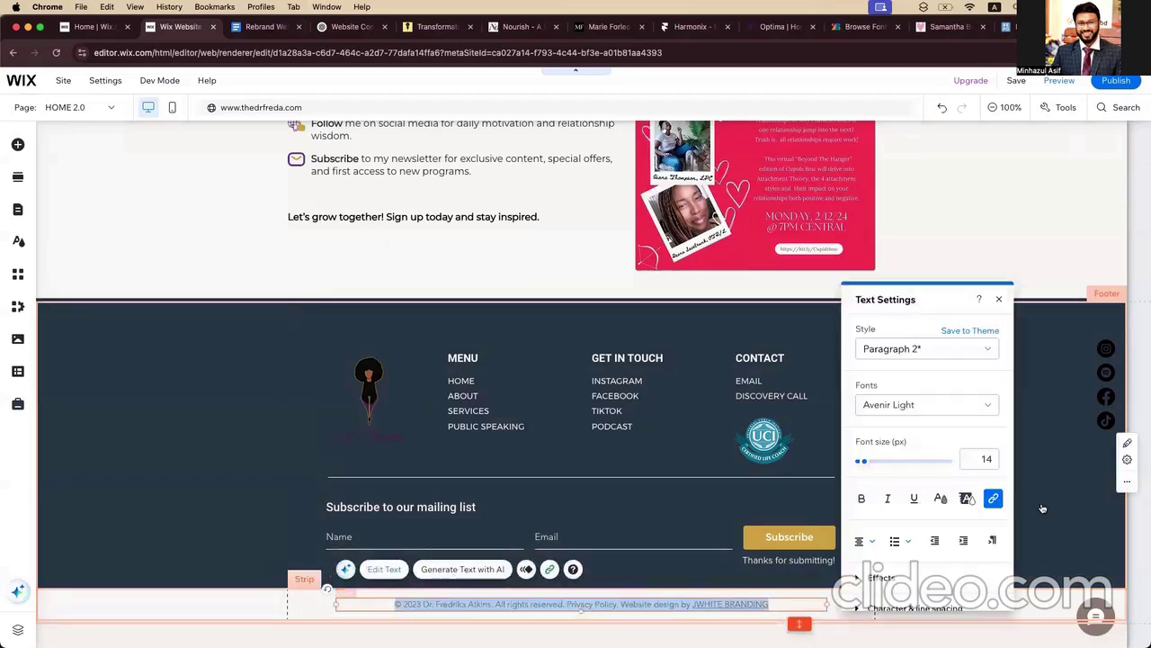
left_click(941, 500)
left_click(895, 544)
left_click(232, 594)
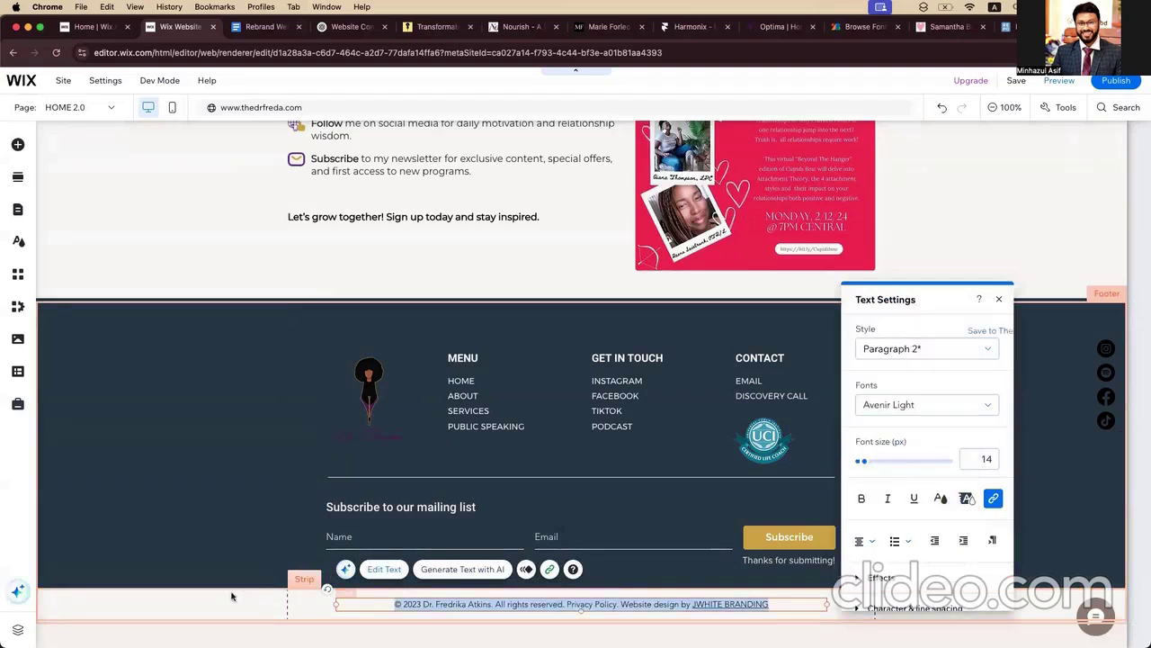
left_click(221, 531)
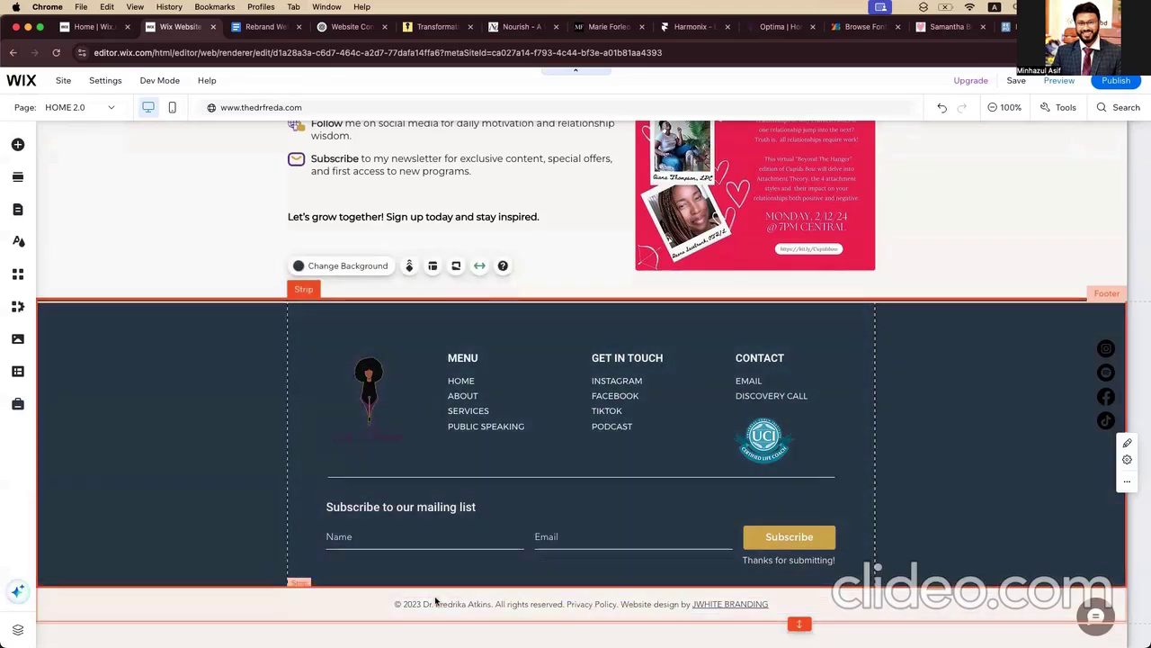
Step: Set the font of the footer's copyright line to Montserrat Regular
left_click(422, 601)
left_click(377, 570)
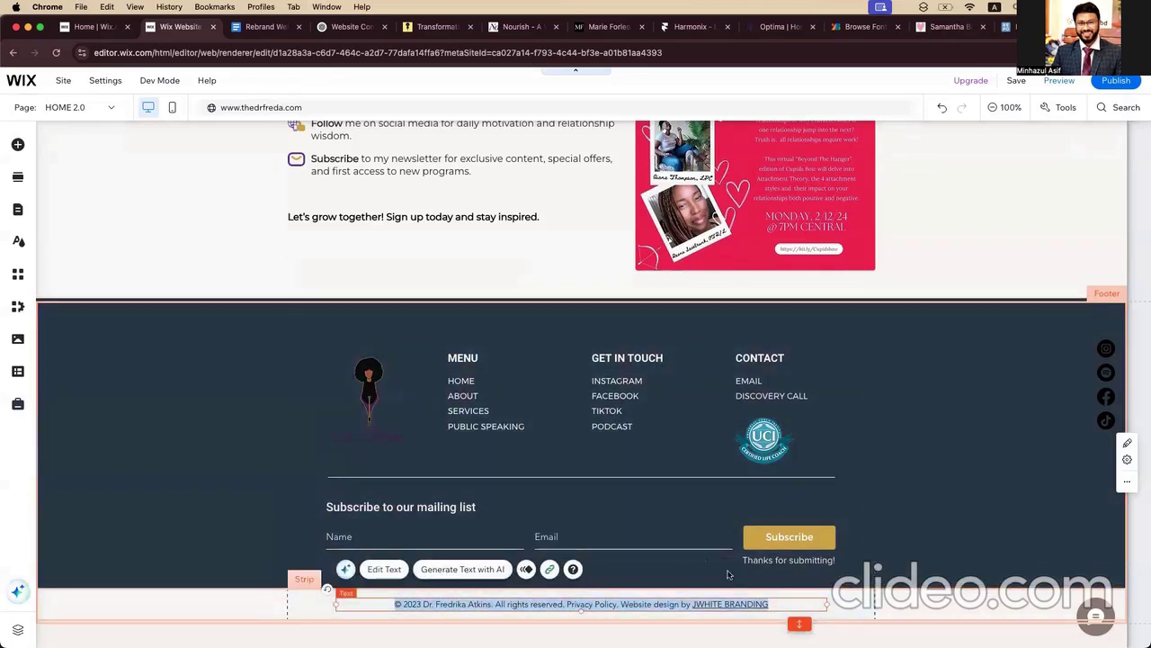
left_click(906, 405)
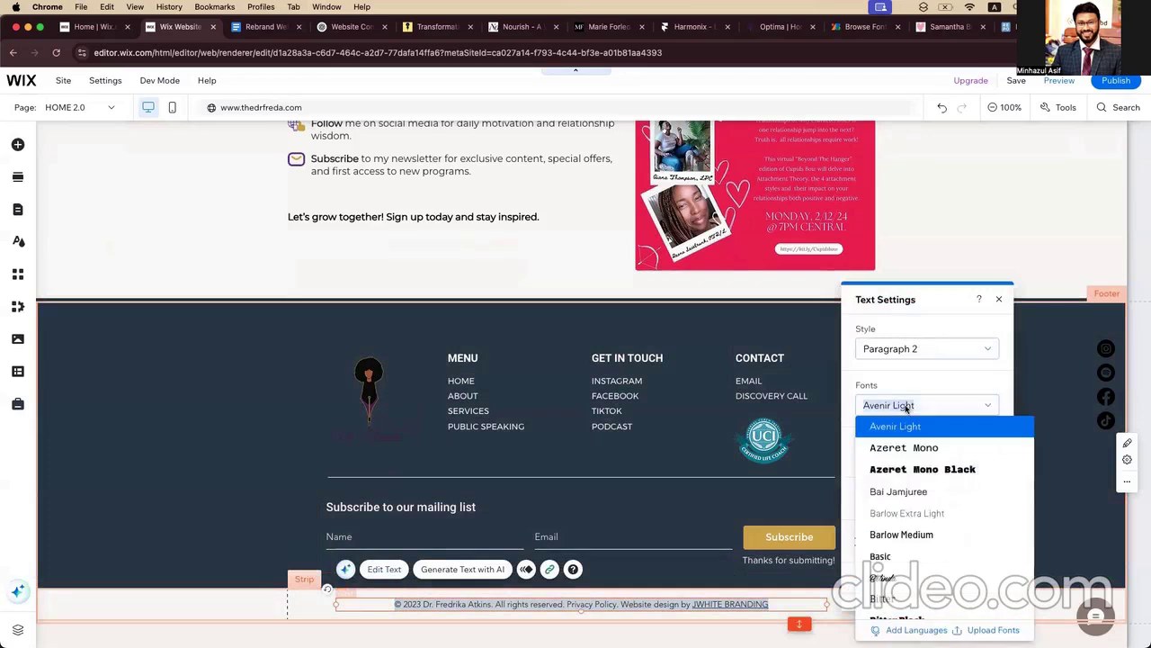
type("Mont")
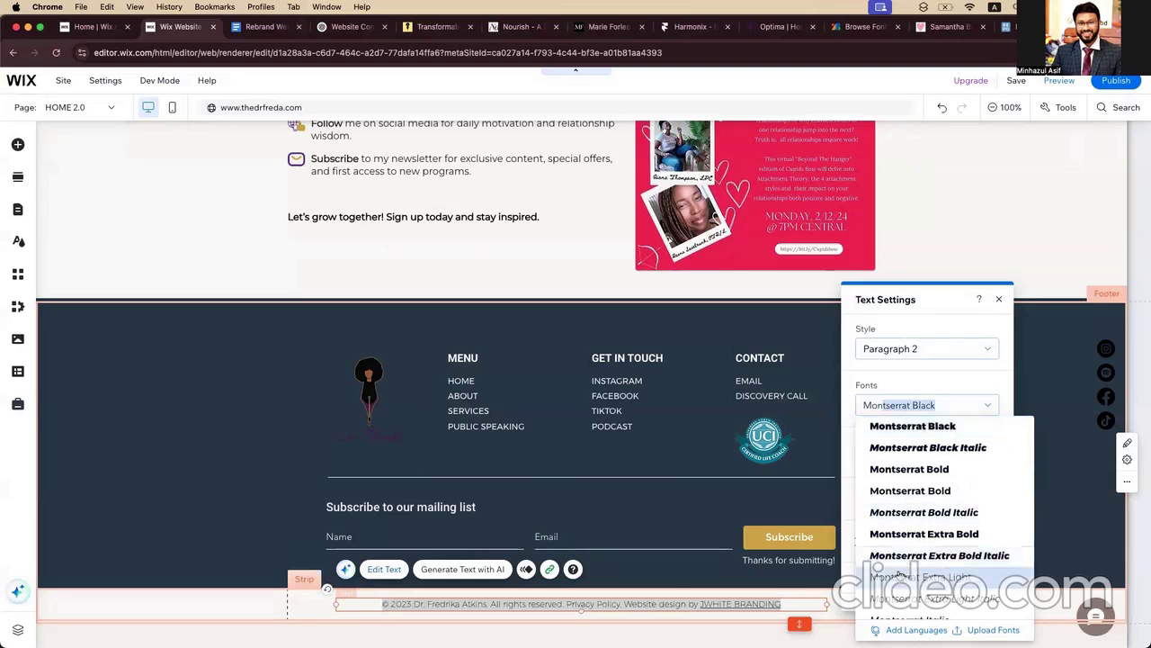
scroll(904, 562, "down", 2)
scroll(904, 566, "down", 3)
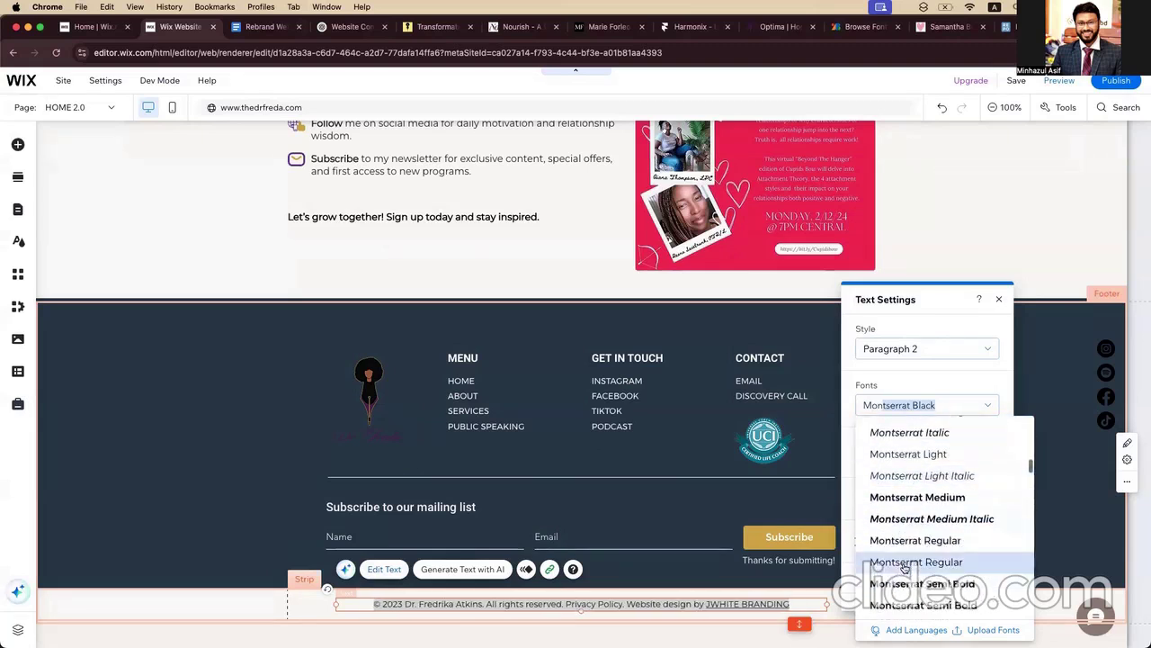
left_click(904, 565)
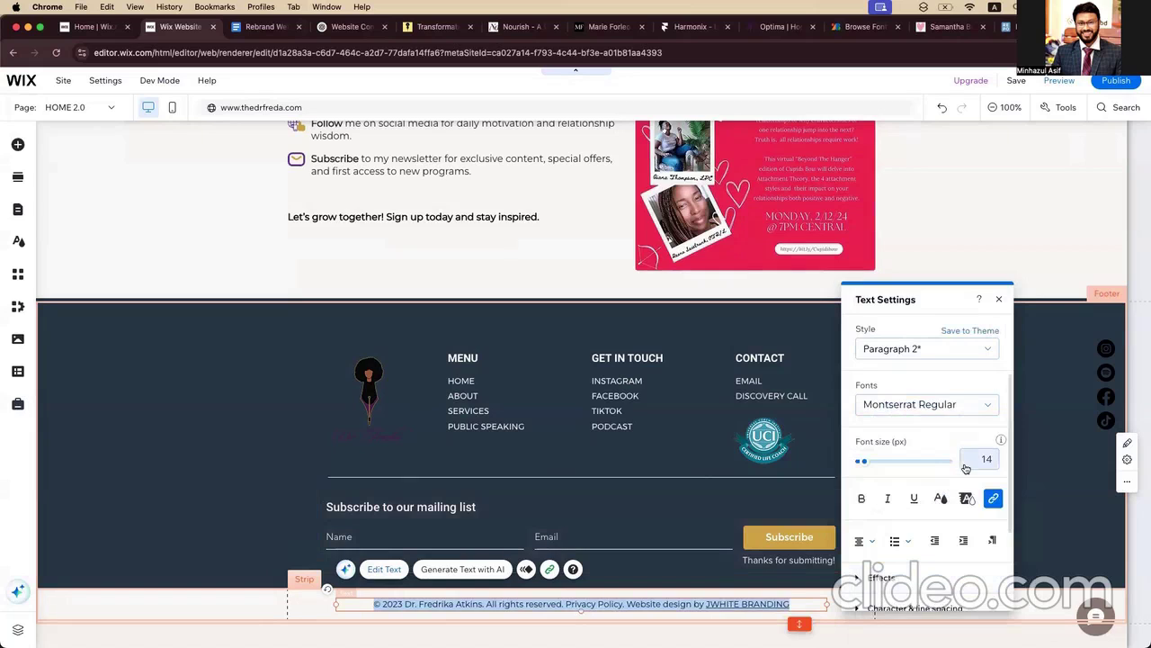
left_click(1033, 512)
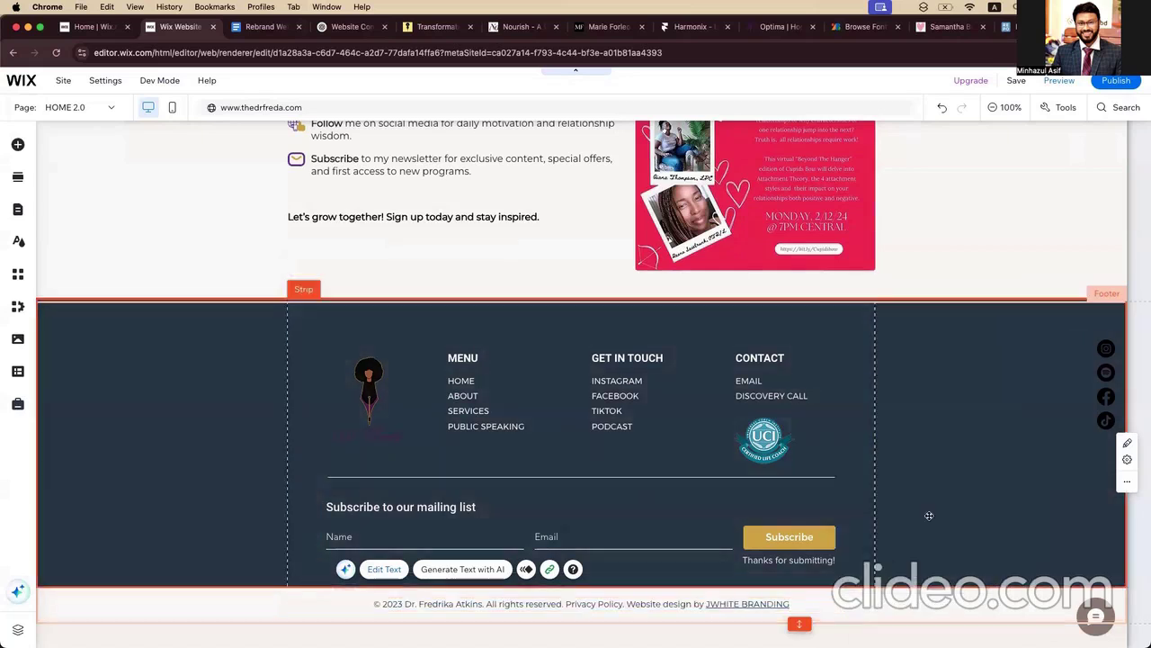
Step: Switch to the mobile version and change the header menu icon to the second offered design, with staggered lines
scroll(598, 500, "up", 20)
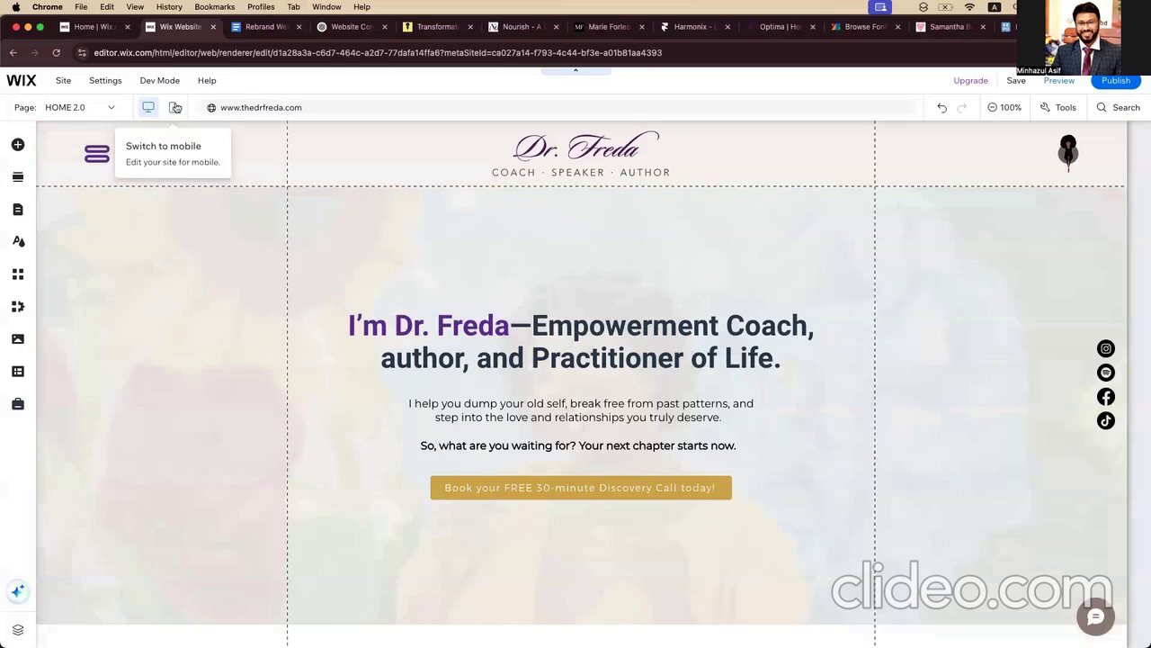
left_click(175, 107)
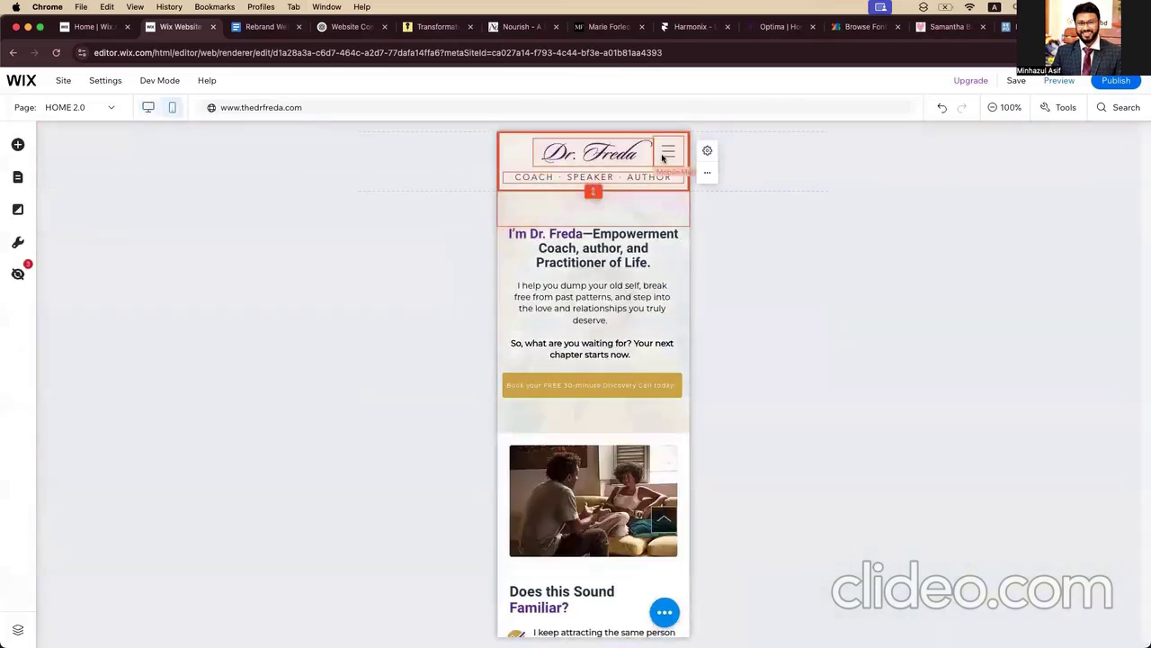
left_click(662, 154)
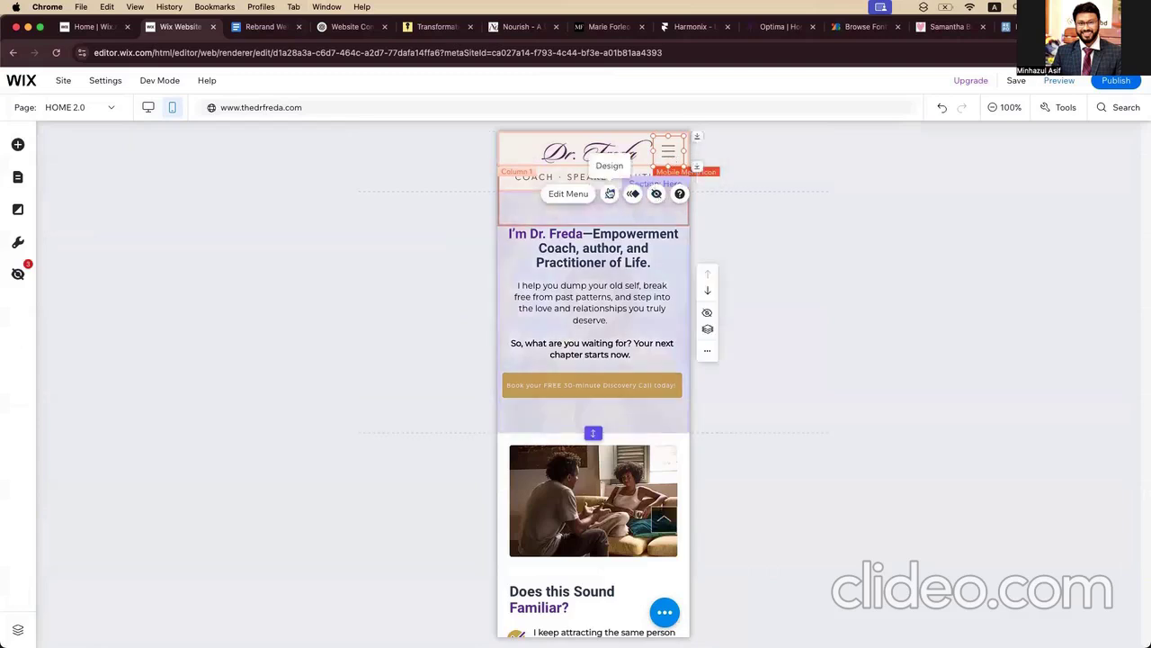
left_click(609, 193)
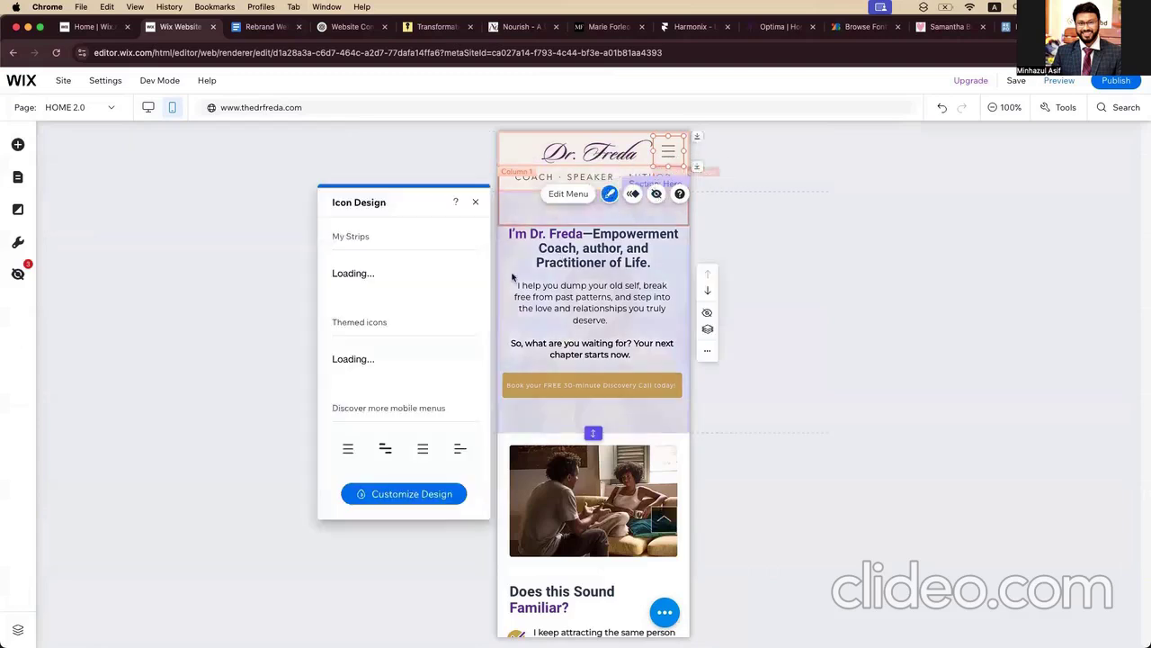
left_click(386, 450)
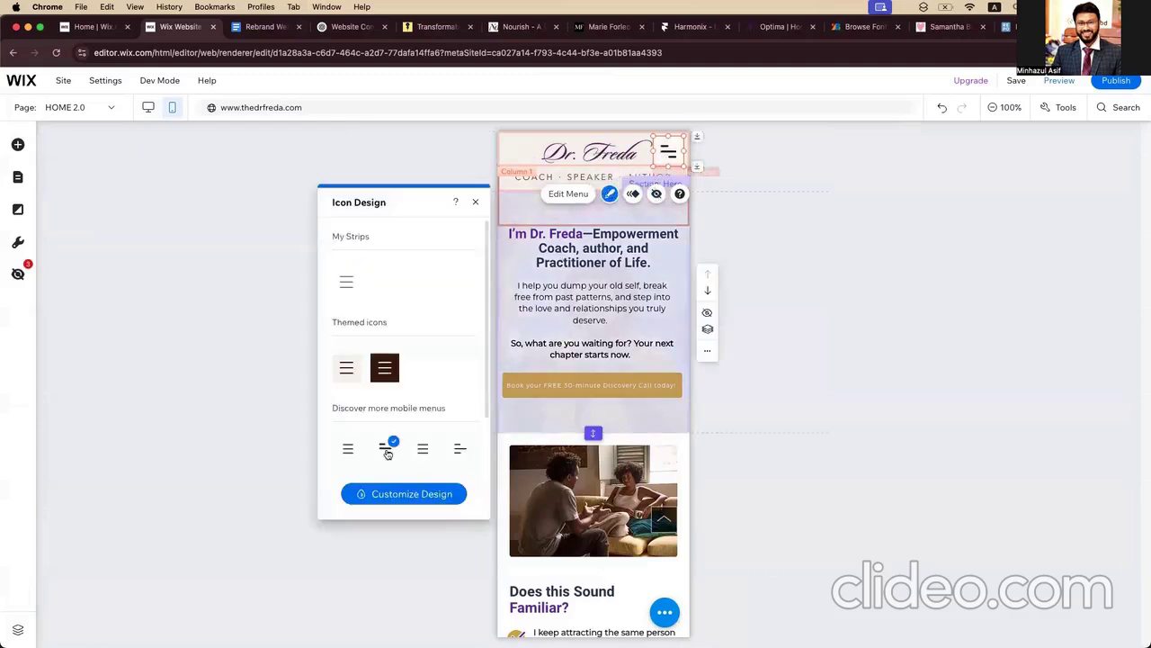
Step: Customize the mobile menu icon's closed state with a 0% background opacity and the saved purple as icon colour
left_click(414, 494)
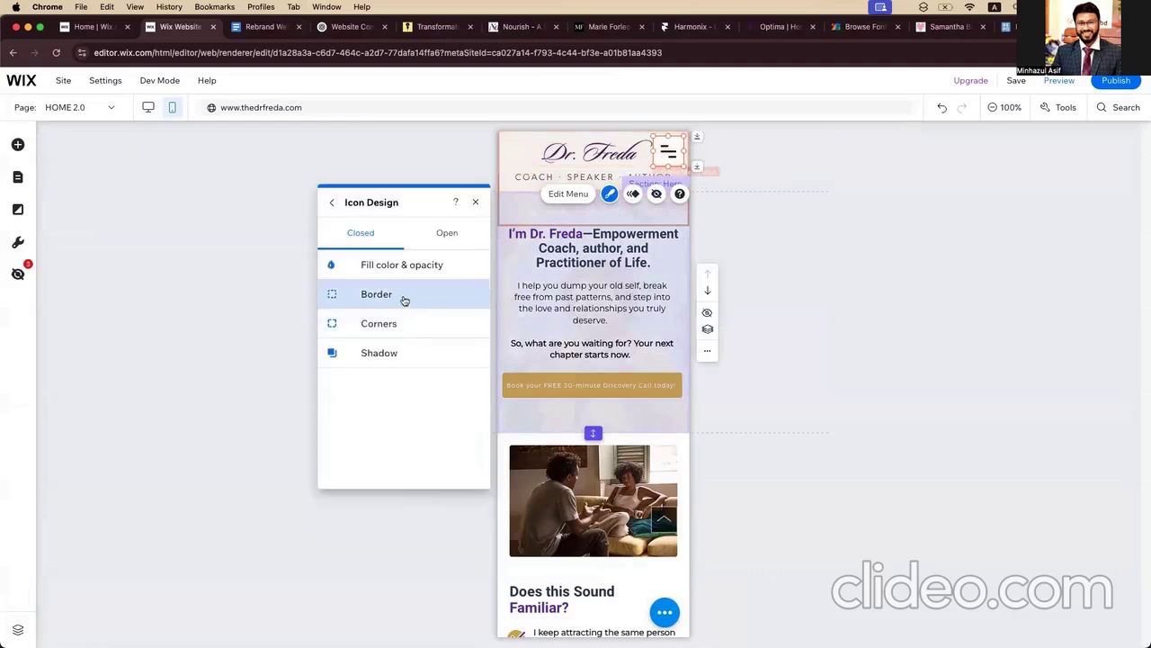
left_click(402, 268)
left_click_drag(408, 314, 362, 319)
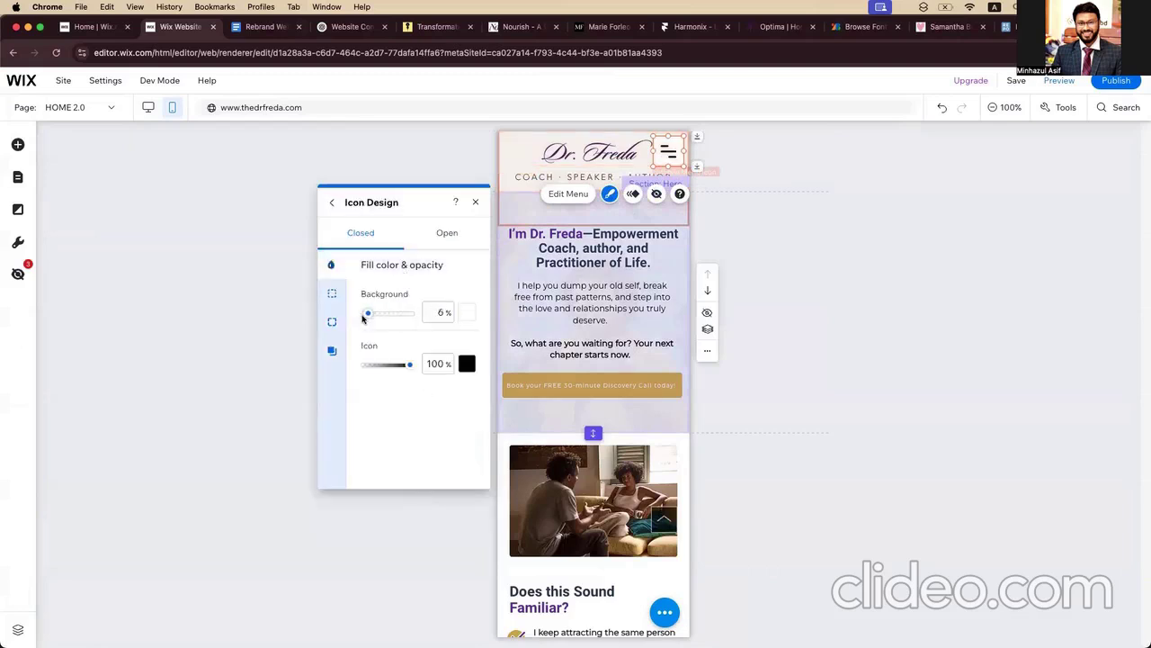
left_click(467, 365)
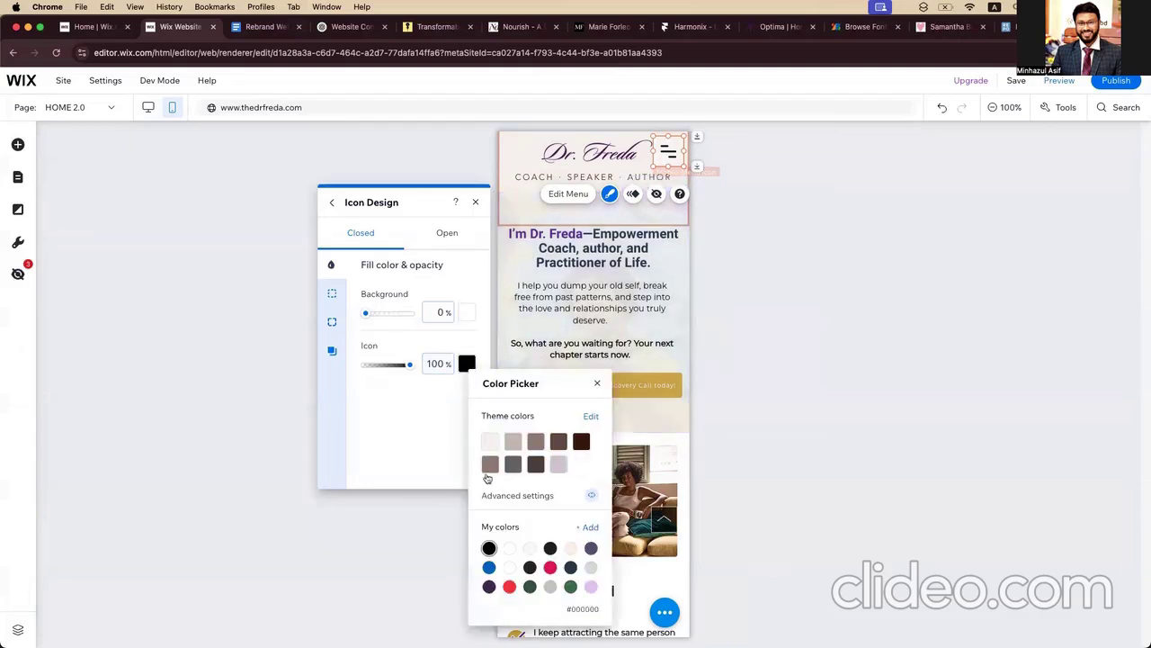
left_click(550, 585)
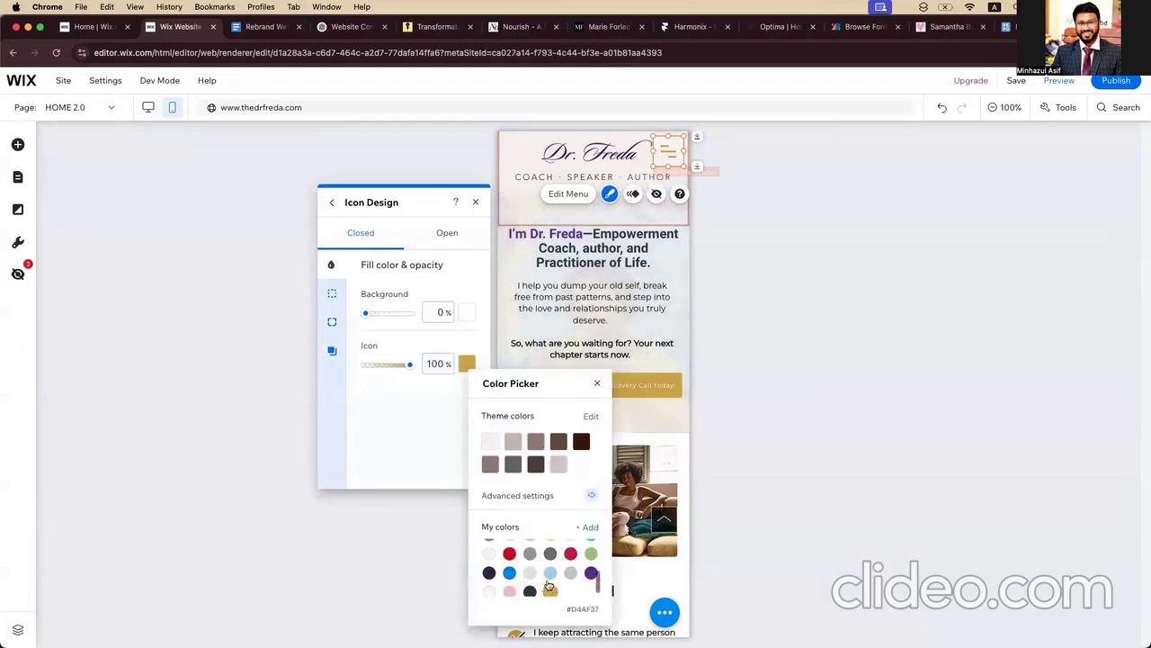
left_click(591, 578)
left_click(376, 433)
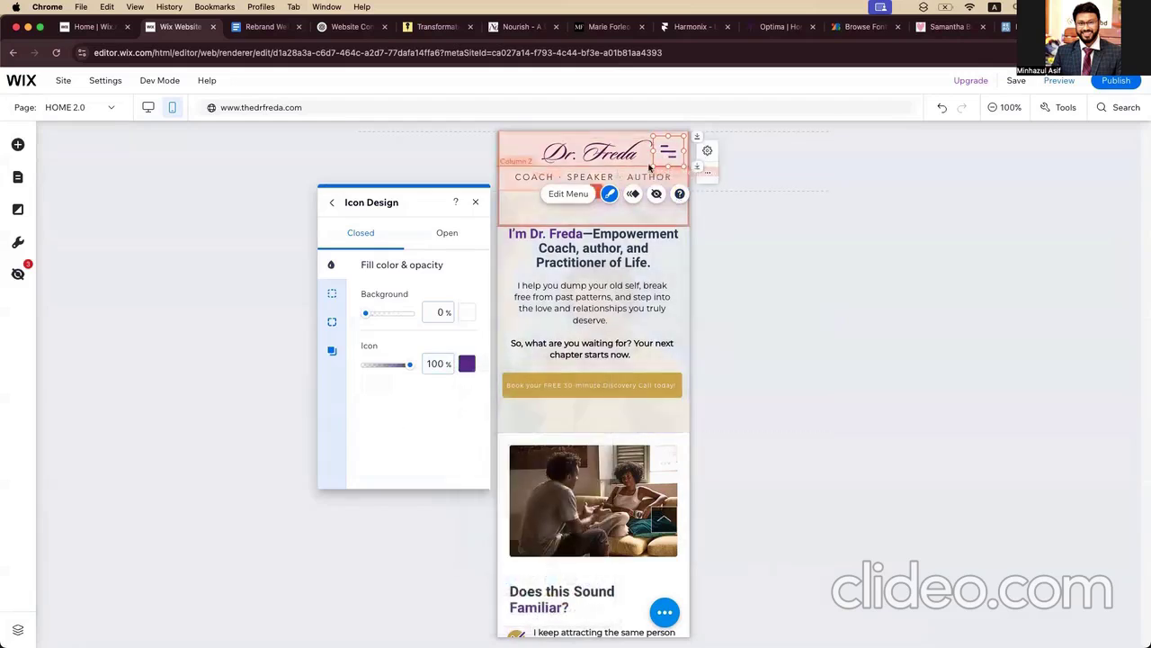
left_click(596, 214)
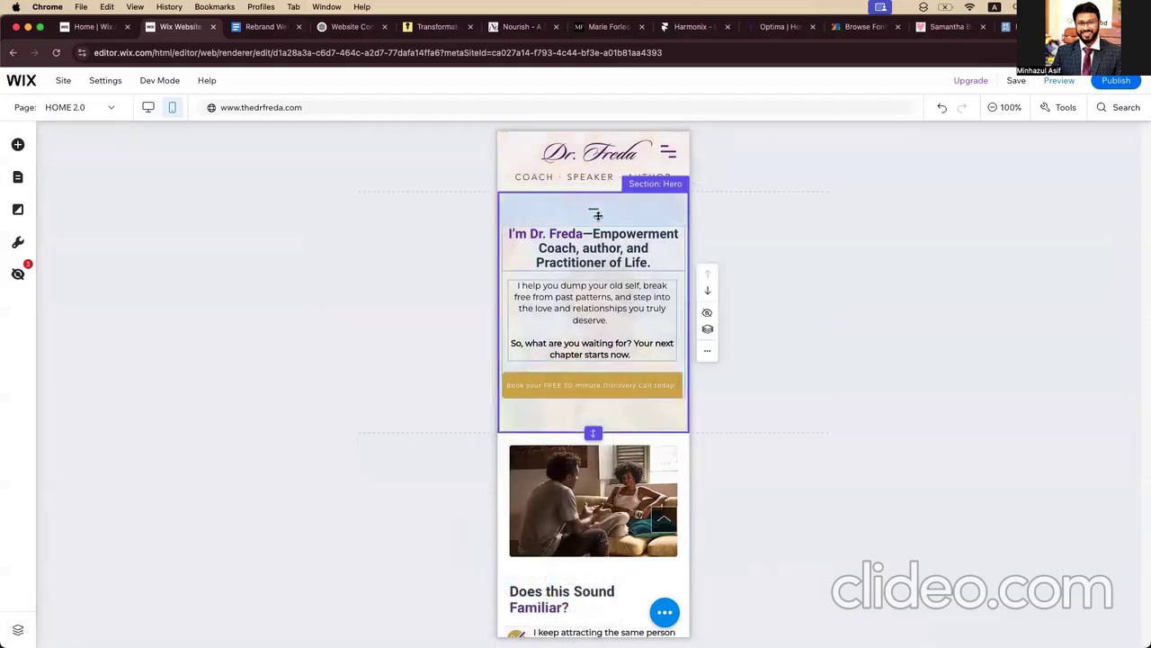
Step: Inspect the mobile page's header logo and the layout of its footer, including the footer logo image and menu links
left_click(587, 167)
left_click(585, 162)
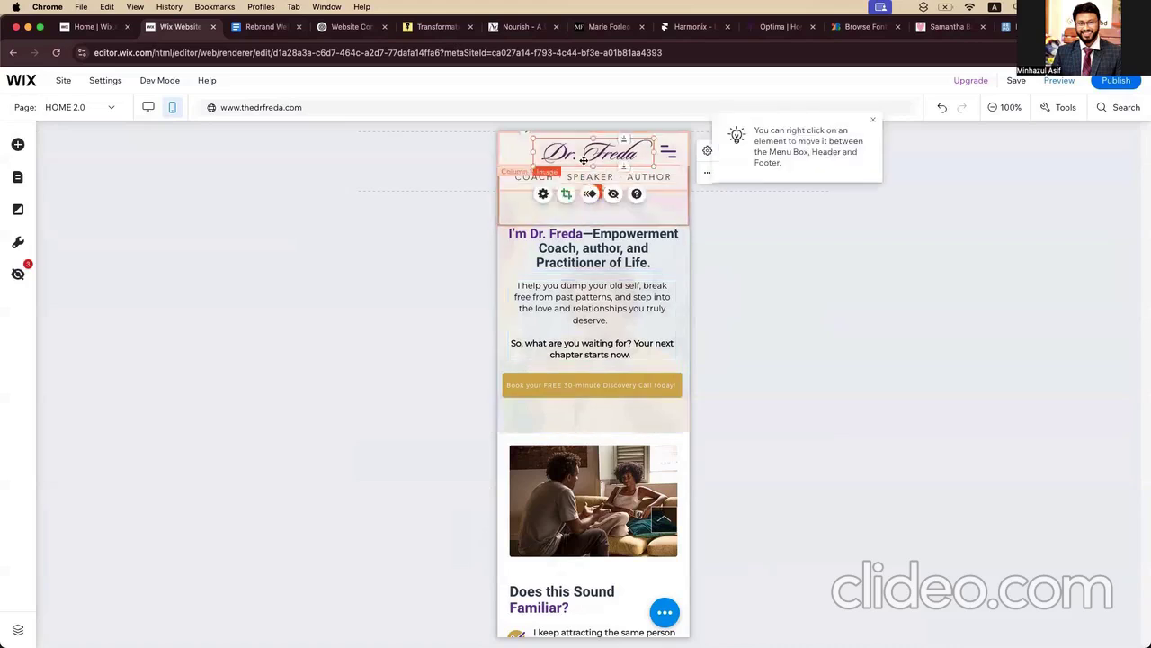
left_click(439, 277)
scroll(525, 347, "down", 20)
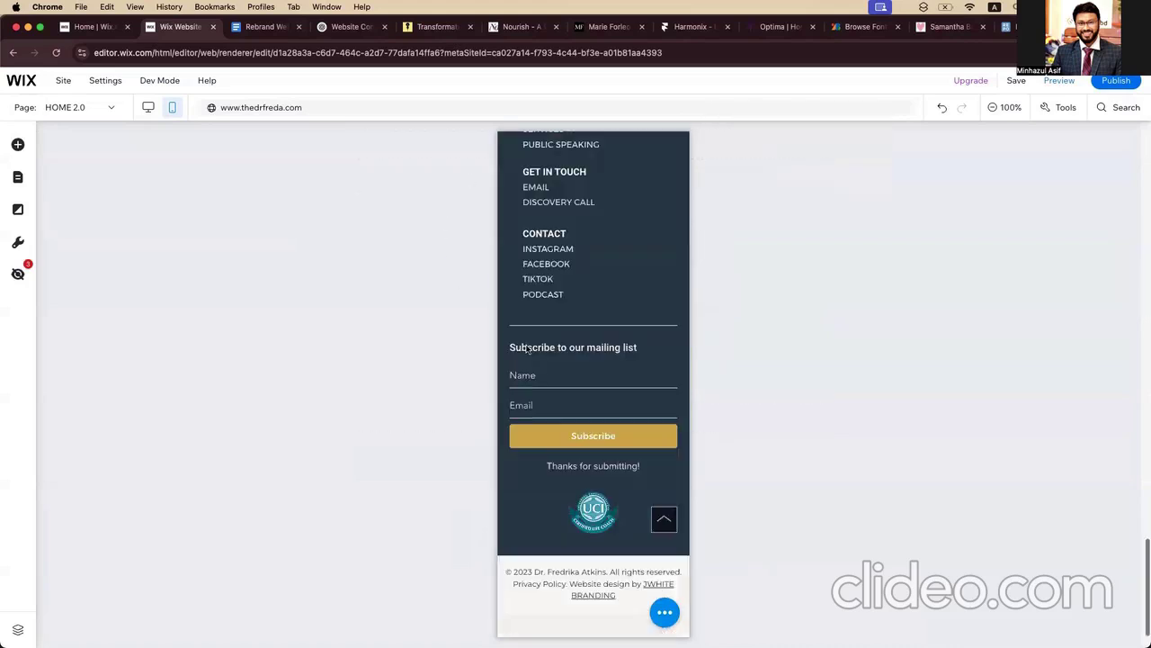
left_click(590, 306)
scroll(592, 304, "up", 3)
scroll(591, 303, "up", 3)
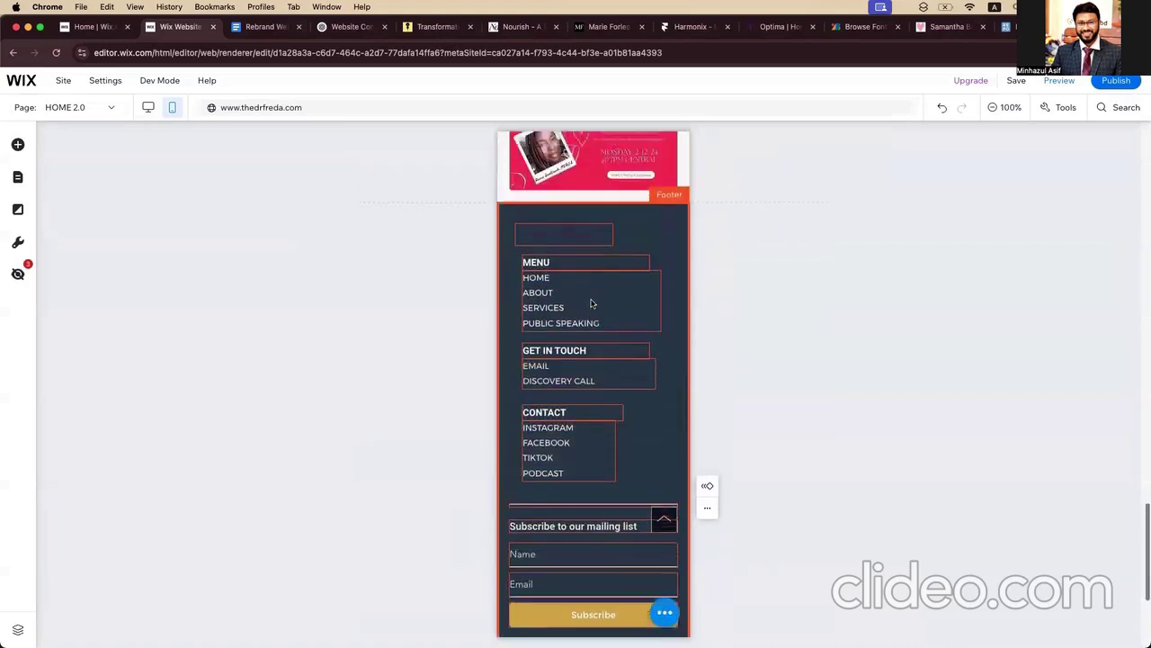
left_click(567, 261)
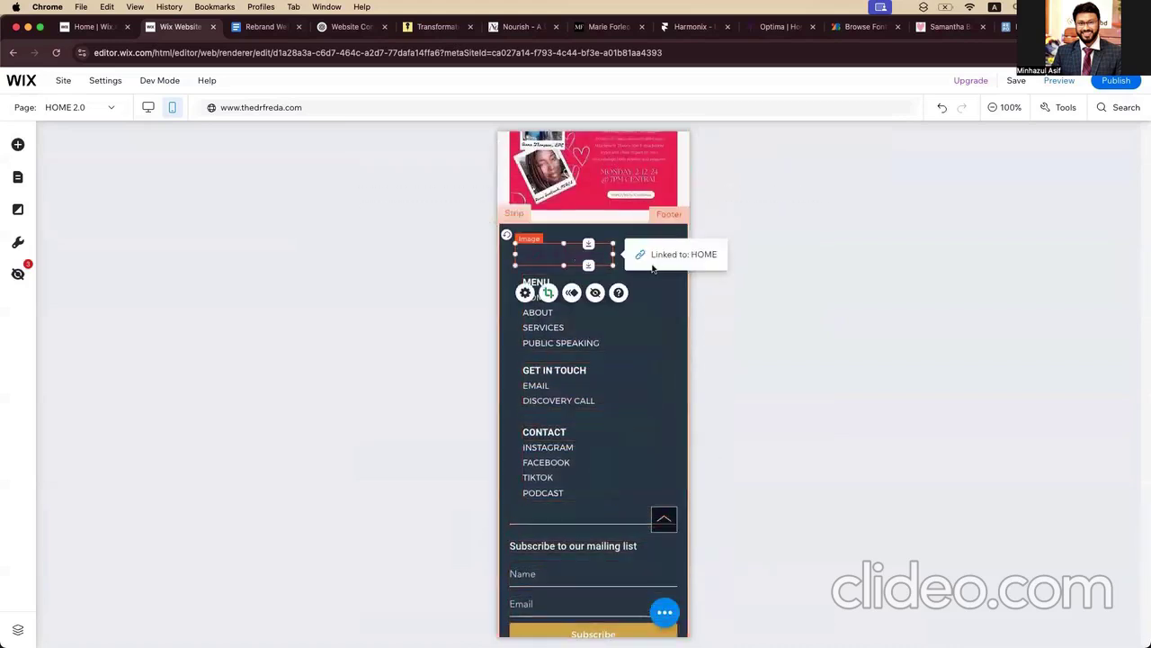
left_click(656, 294)
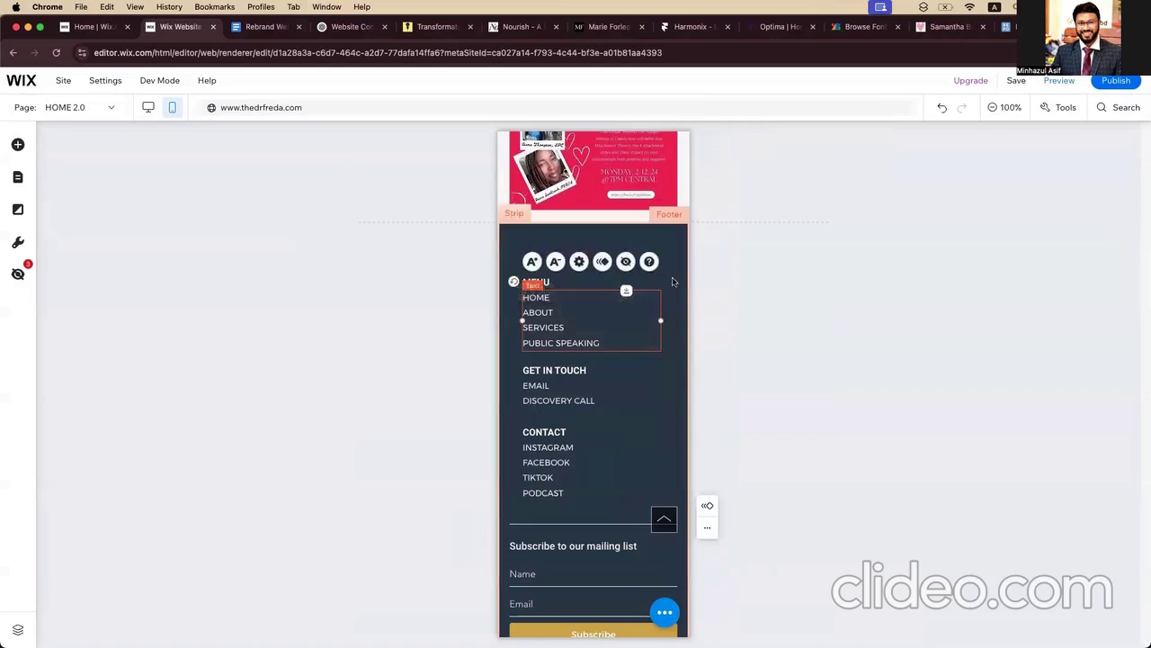
scroll(672, 281, "up", 20)
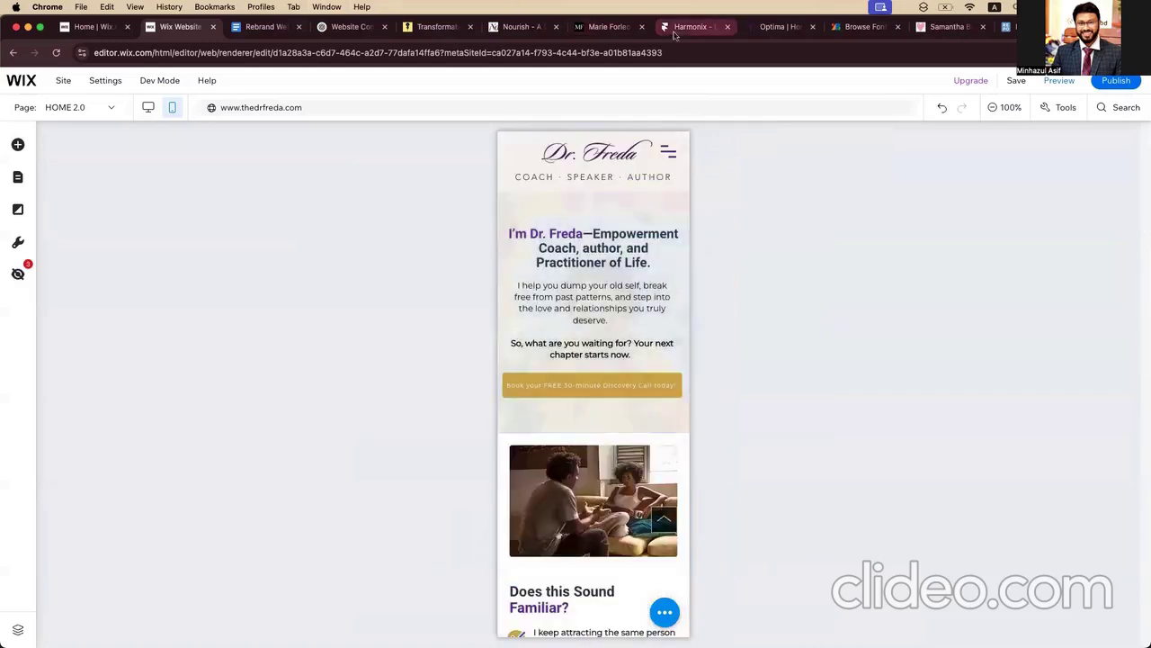
Step: Look through the live site and the Nourish and lovesuccessfully.com reference websites for comparison
left_click(437, 27)
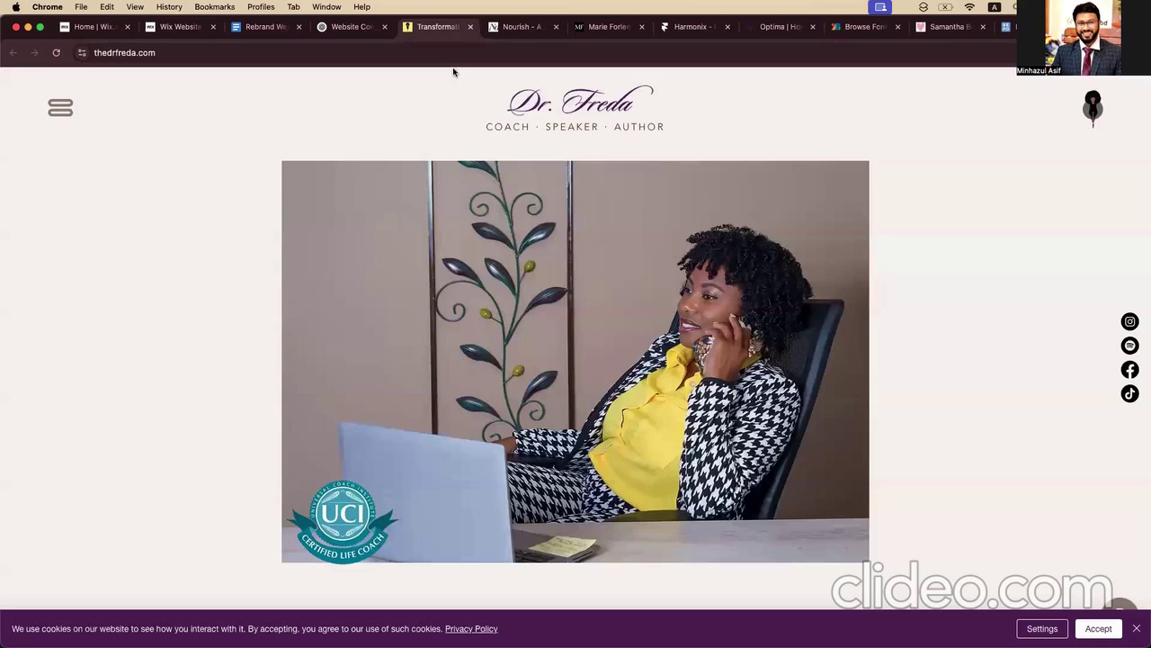
left_click(526, 27)
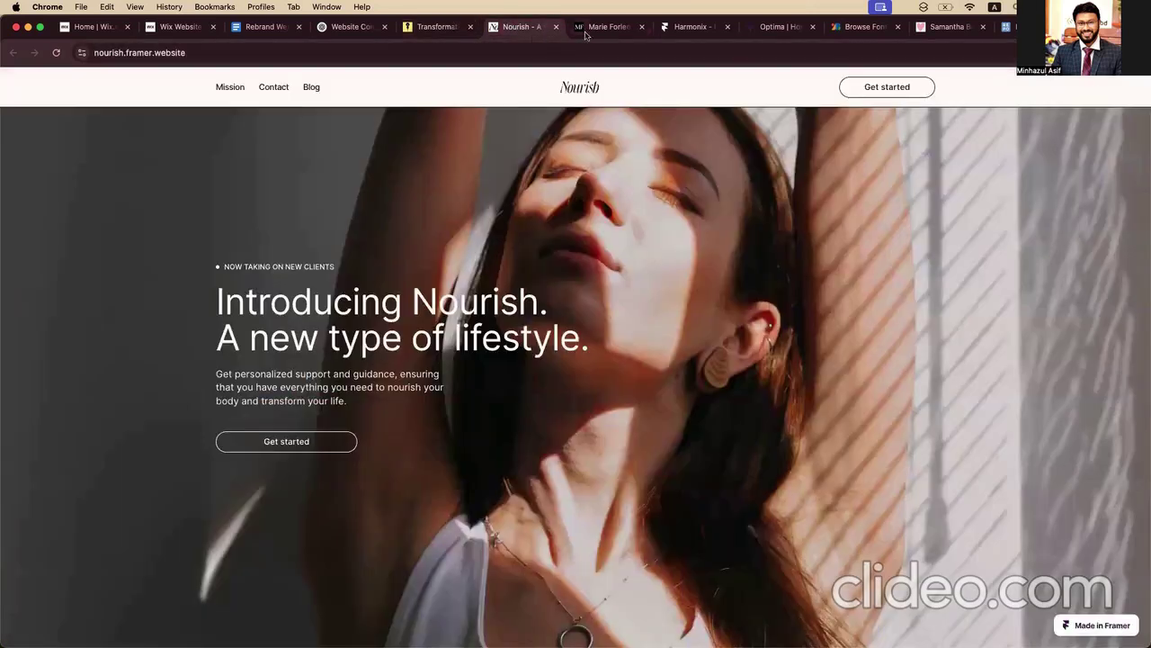
left_click(941, 26)
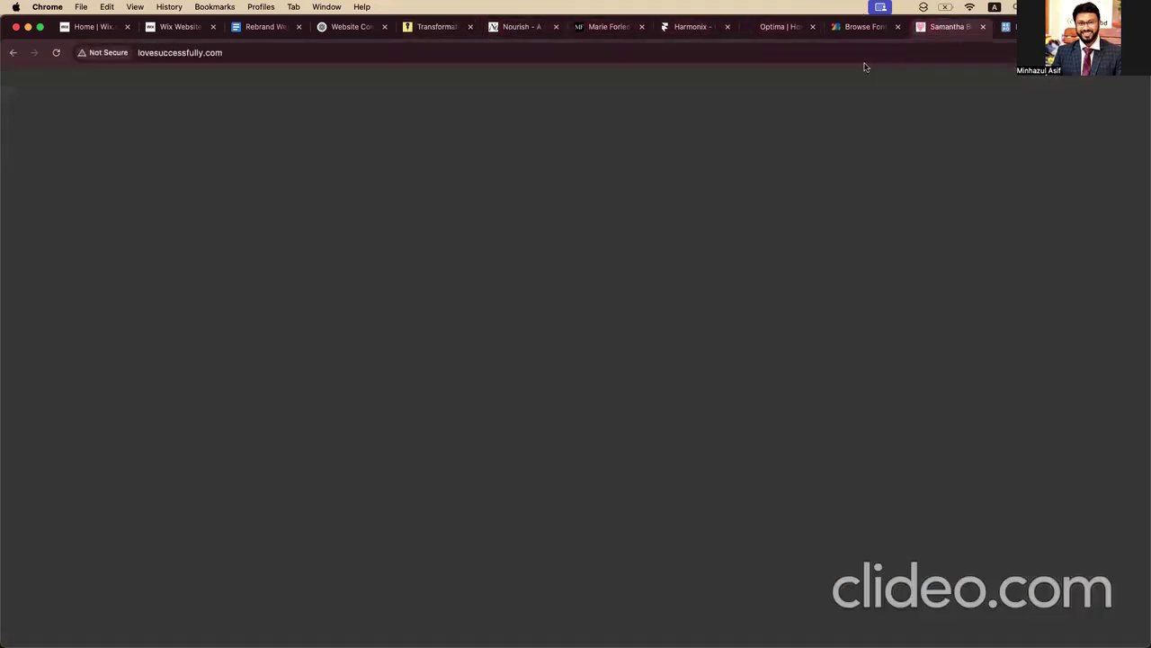
scroll(418, 261, "down", 20)
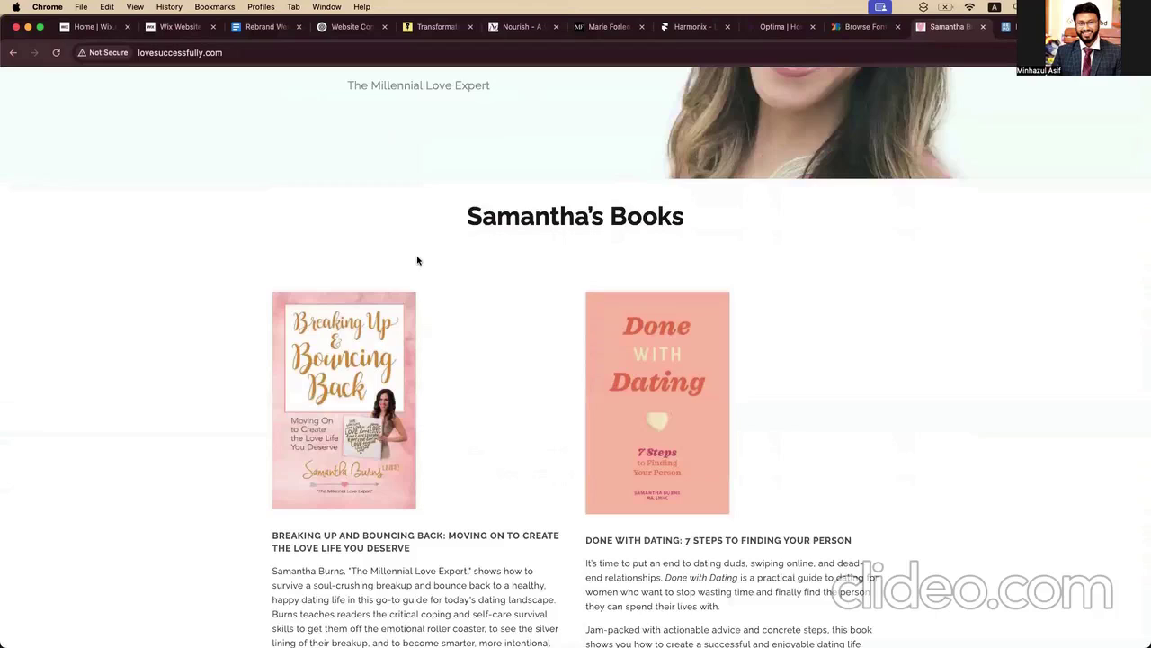
scroll(418, 263, "up", 20)
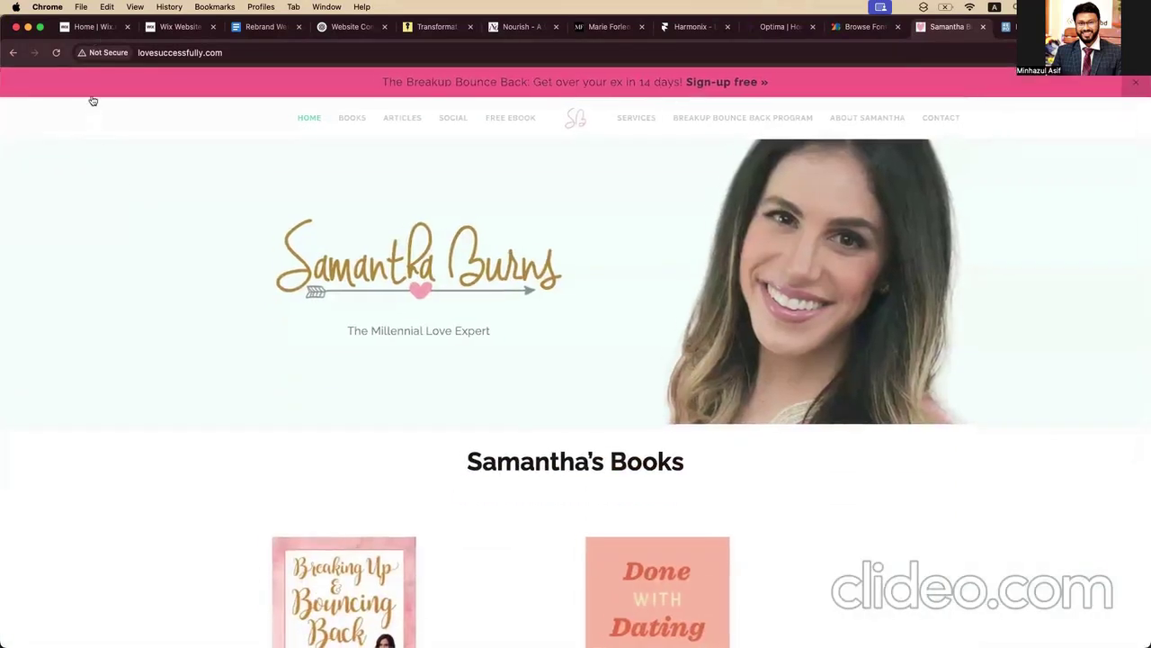
left_click(90, 26)
Step: Return to the Wix editor, check the mobile page once more and publish the site
left_click(180, 26)
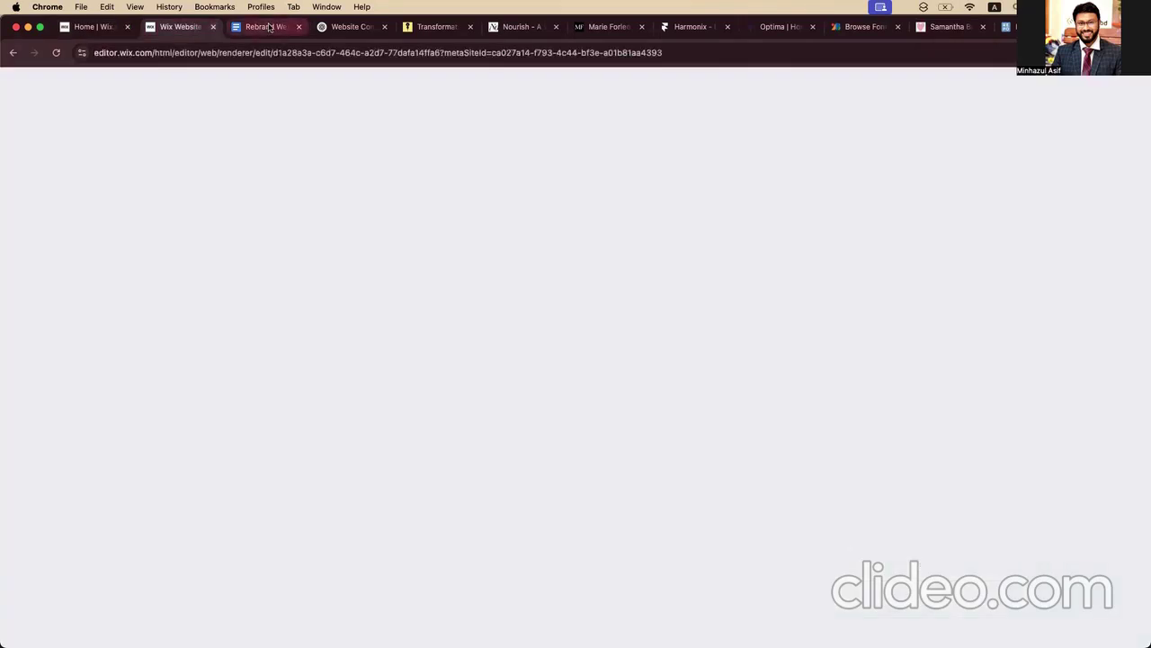
scroll(553, 312, "down", 20)
scroll(553, 312, "up", 20)
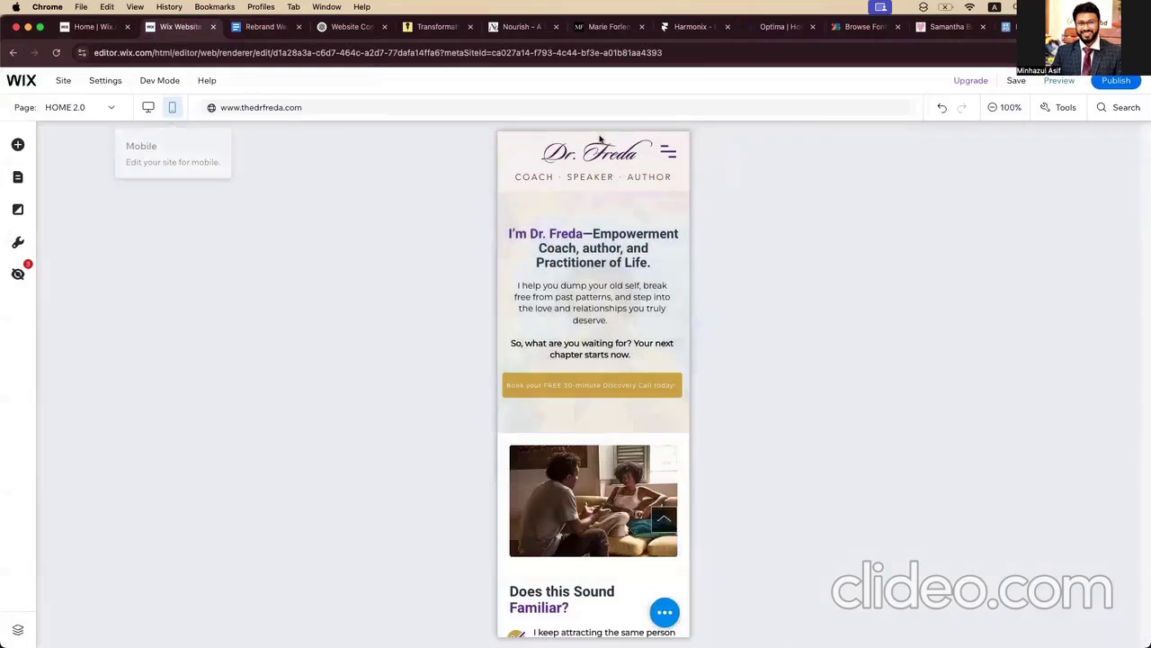
left_click(1115, 80)
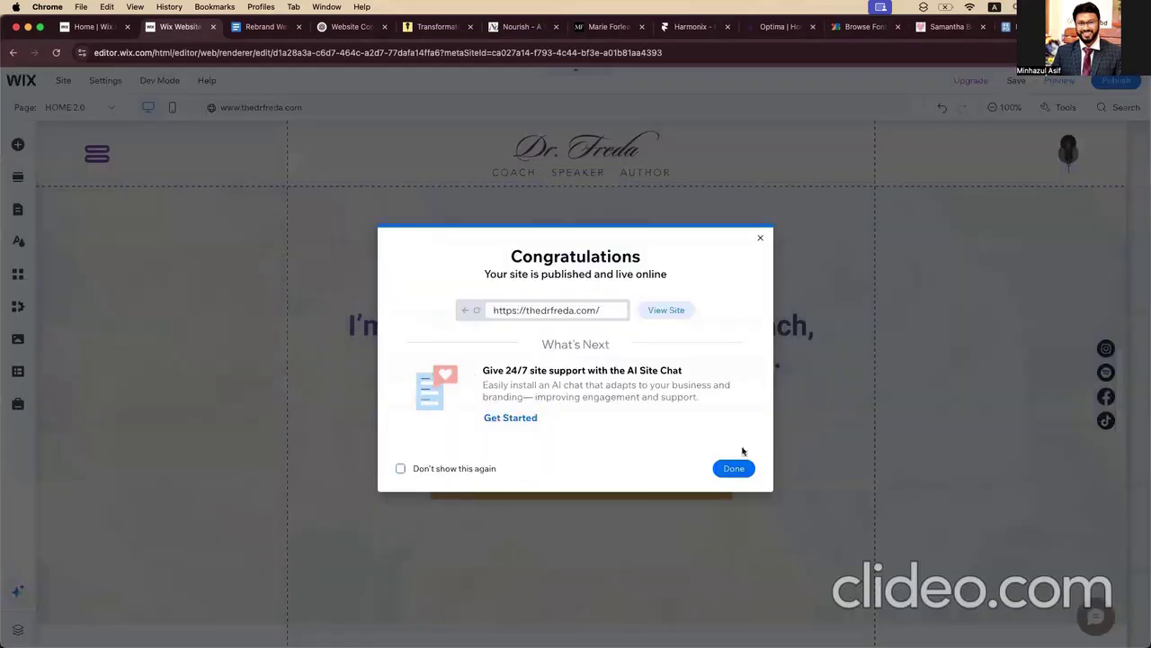
left_click(735, 469)
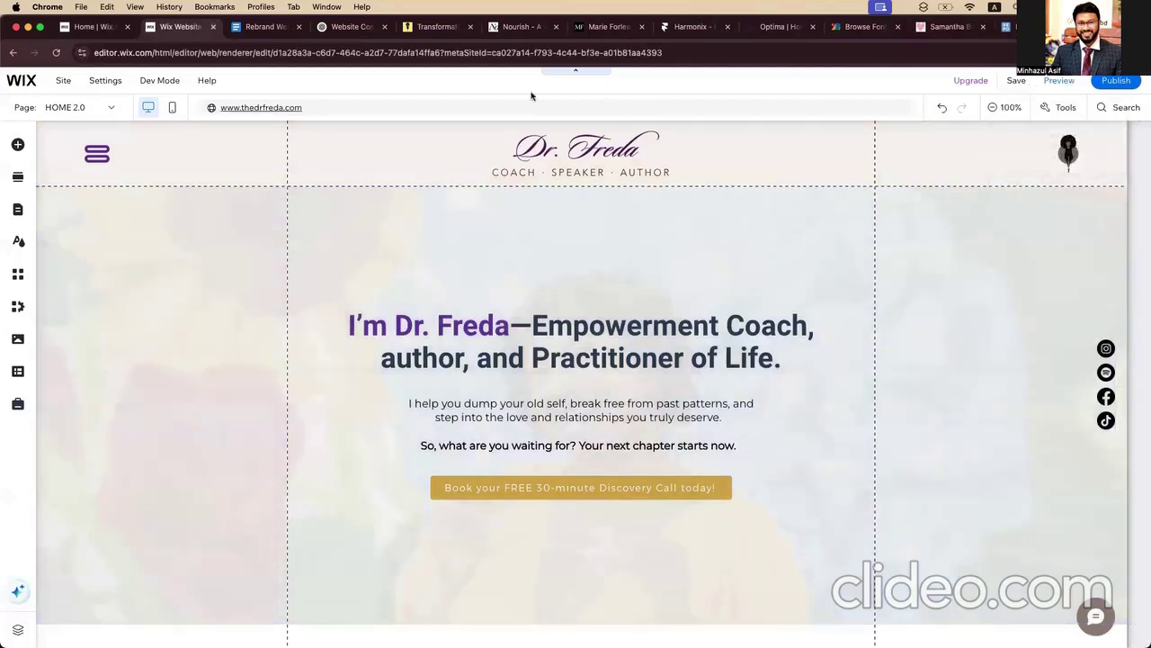
Step: Switch to the Rebrand Website Content document in Google Docs and review the colour palette, target audience and Home Page copy
left_click(265, 27)
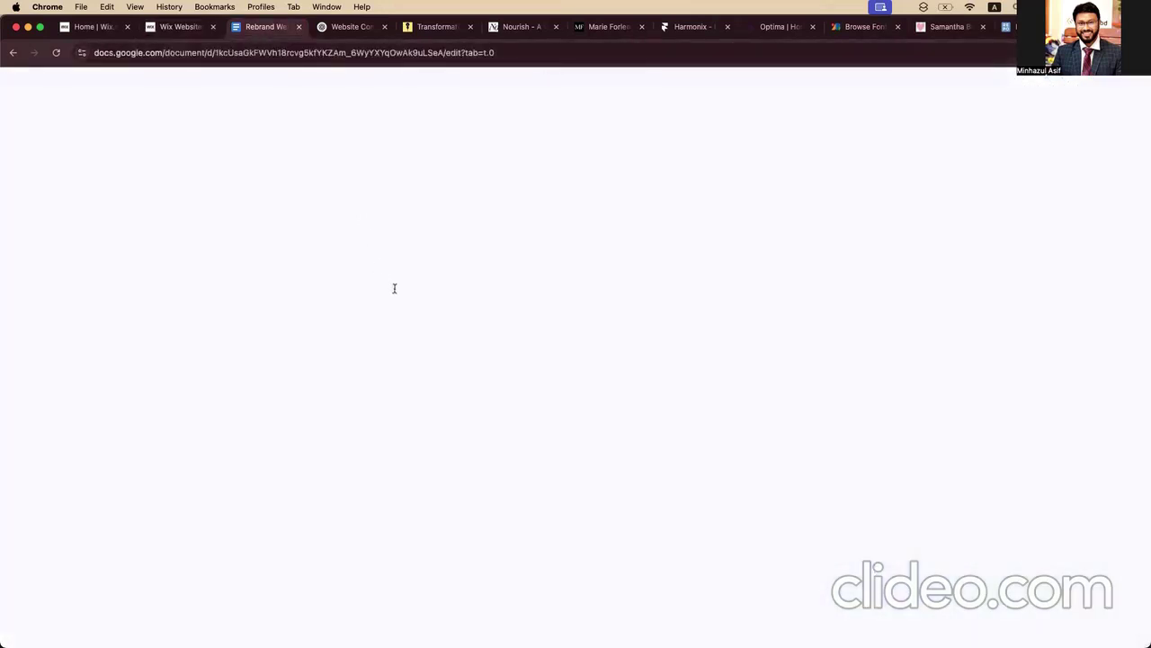
scroll(394, 393, "up", 10)
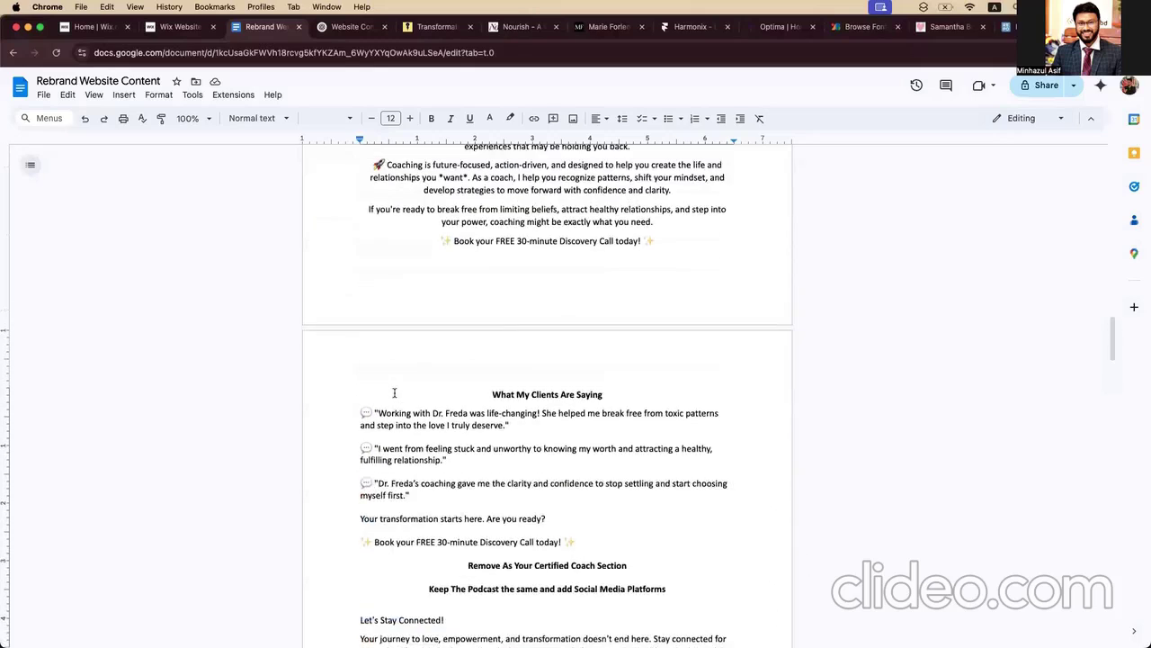
scroll(394, 393, "up", 5)
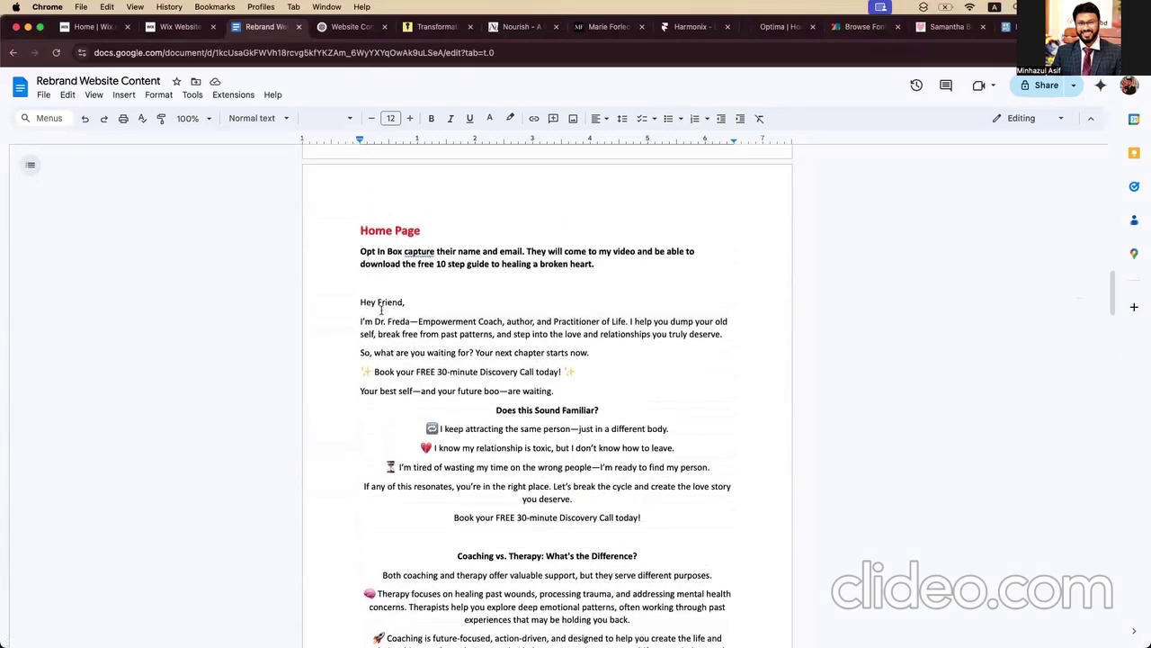
scroll(390, 327, "down", 2)
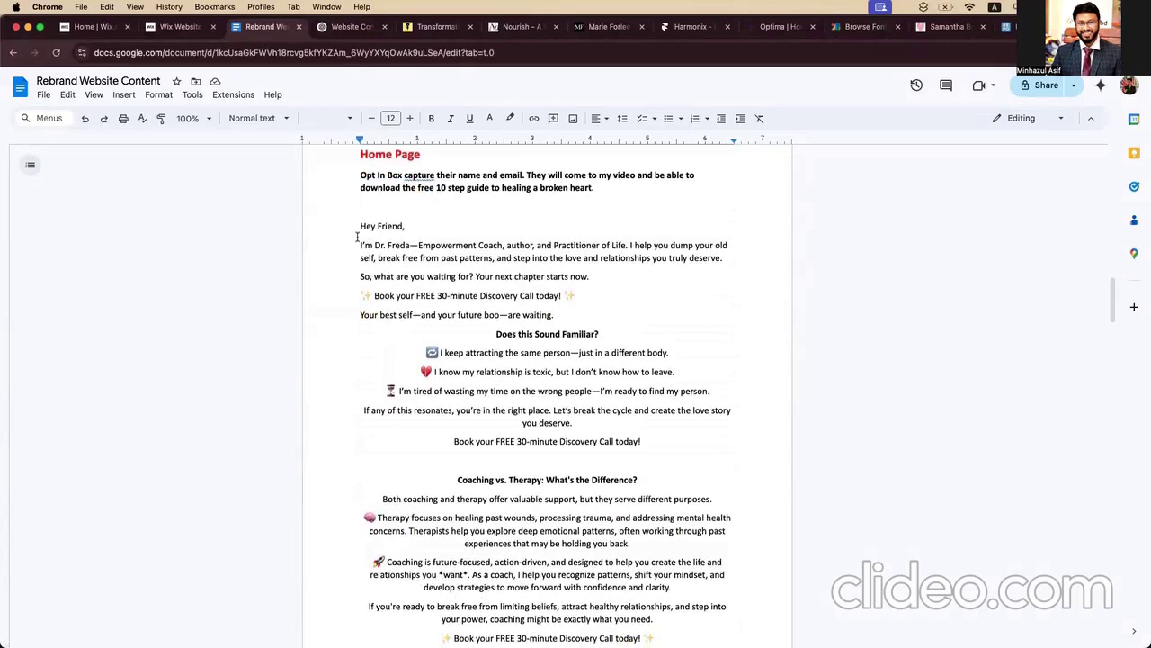
scroll(395, 306, "down", 2)
scroll(393, 312, "up", 6)
scroll(407, 286, "up", 15)
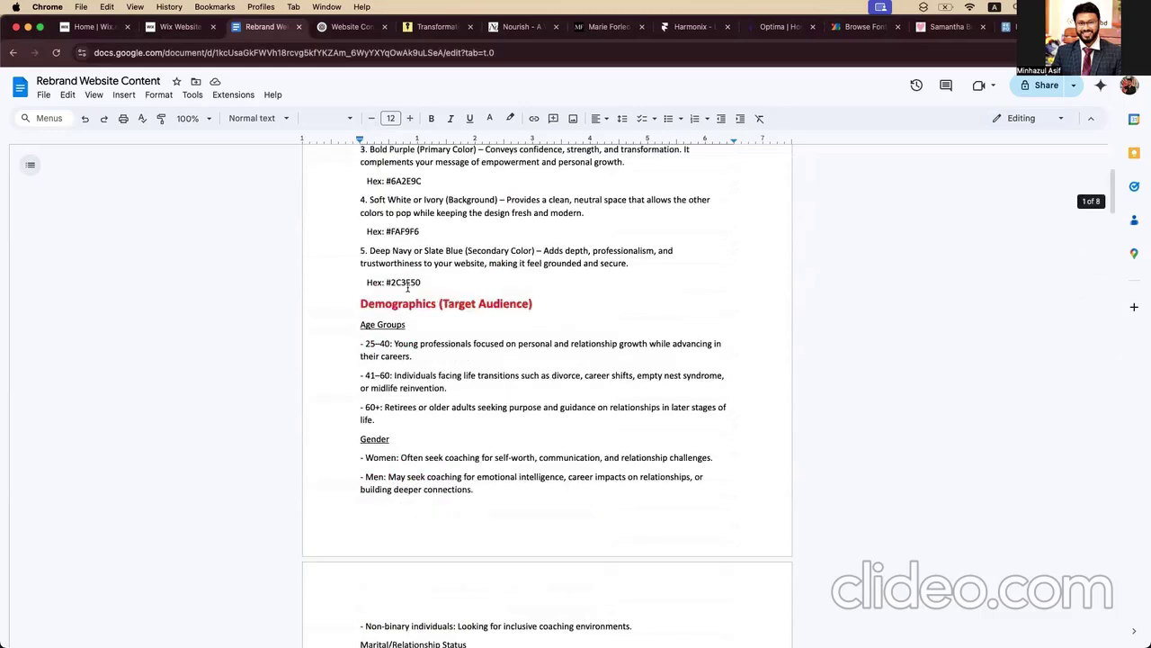
scroll(407, 288, "up", 2)
scroll(404, 288, "down", 8)
scroll(414, 373, "down", 9)
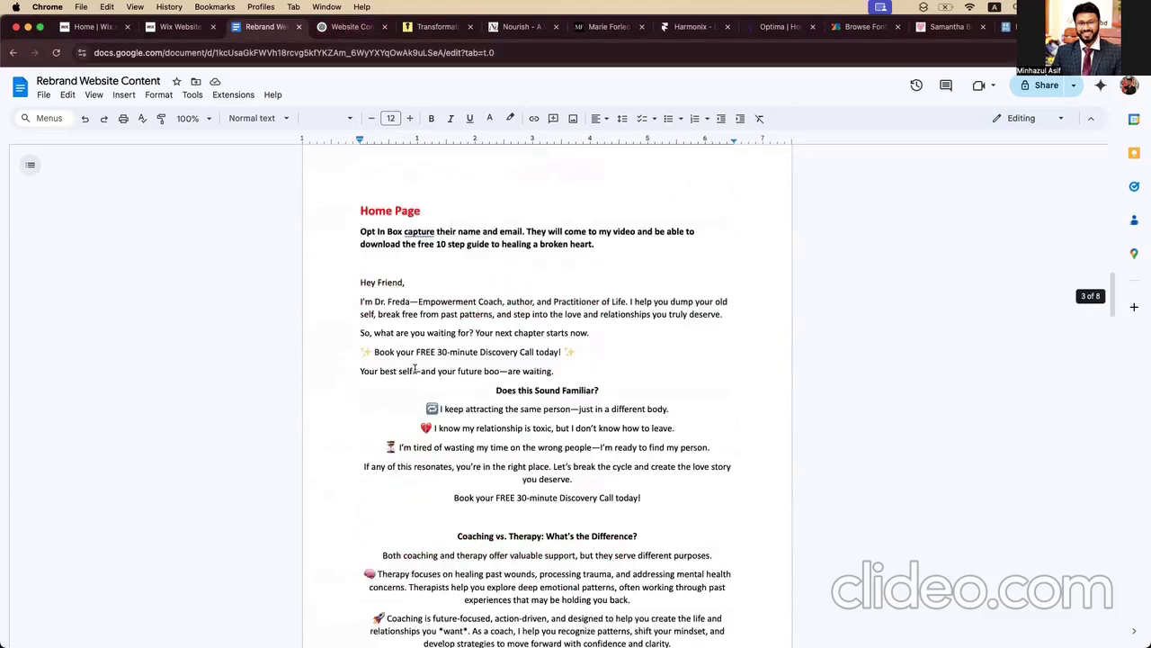
Step: Switch to the ChatGPT conversation and review the hero and pain-points sections of the suggested landing page layout
left_click(349, 26)
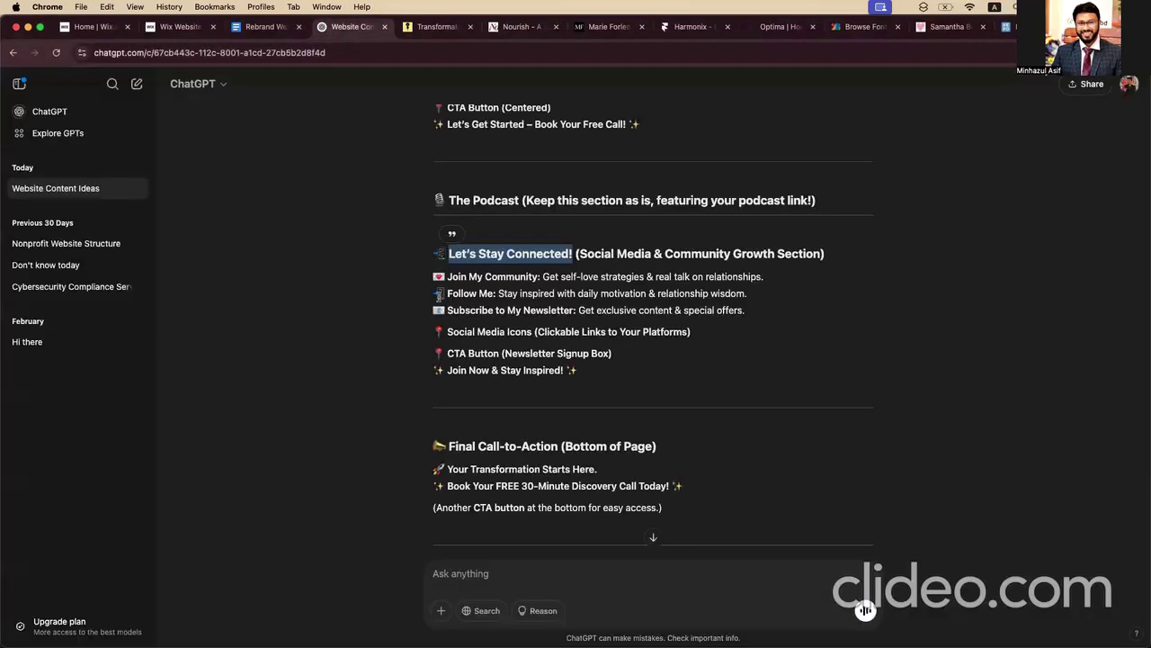
scroll(439, 296, "up", 15)
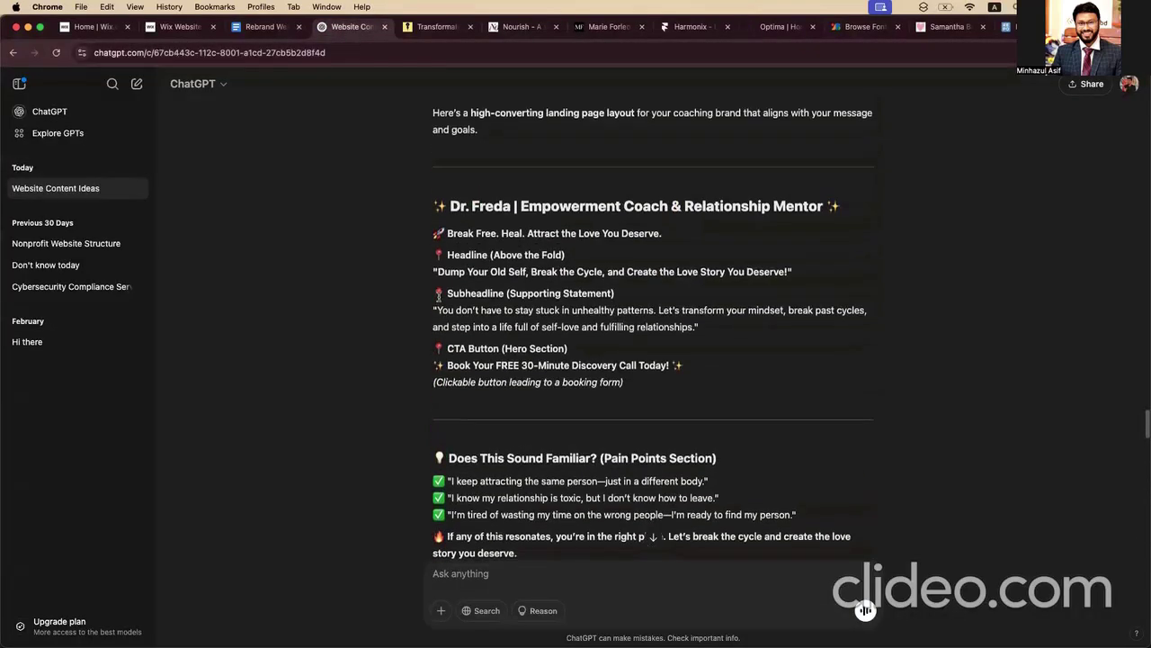
scroll(450, 305, "down", 3)
scroll(492, 328, "up", 1)
scroll(492, 329, "up", 2)
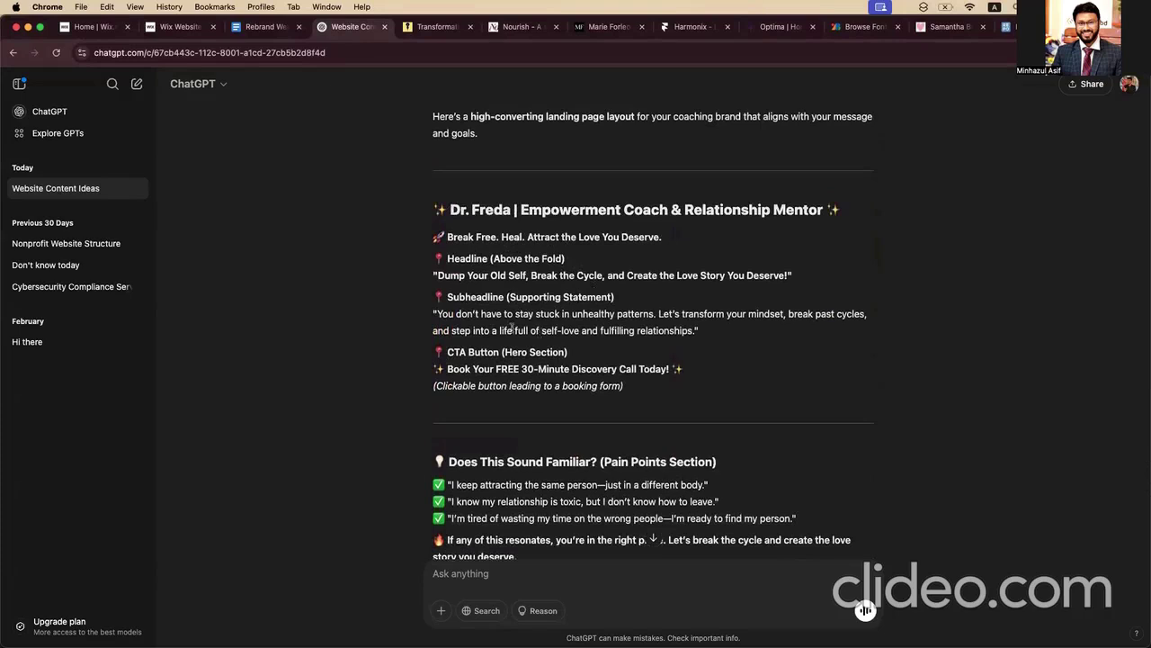
Step: Review the testimonials, podcast and social media sections of the suggested layout, and glance through the Nourish, Marie Forleo, Harmonix and Optima reference websites
scroll(487, 345, "down", 12)
scroll(555, 287, "down", 10)
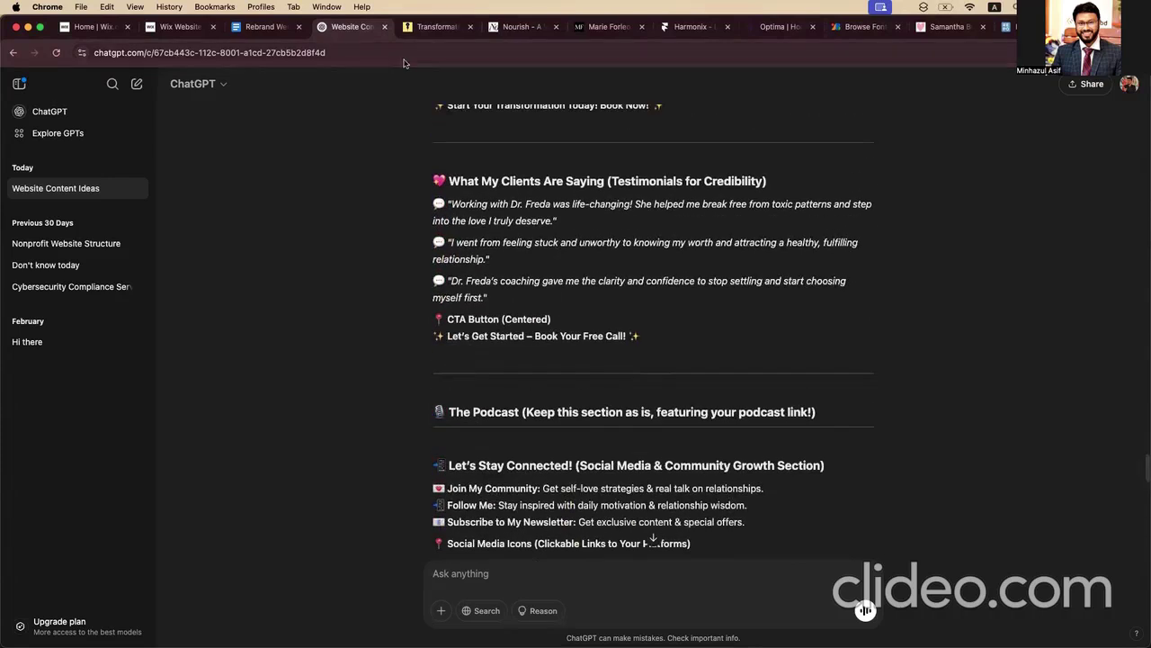
left_click(434, 27)
left_click(515, 27)
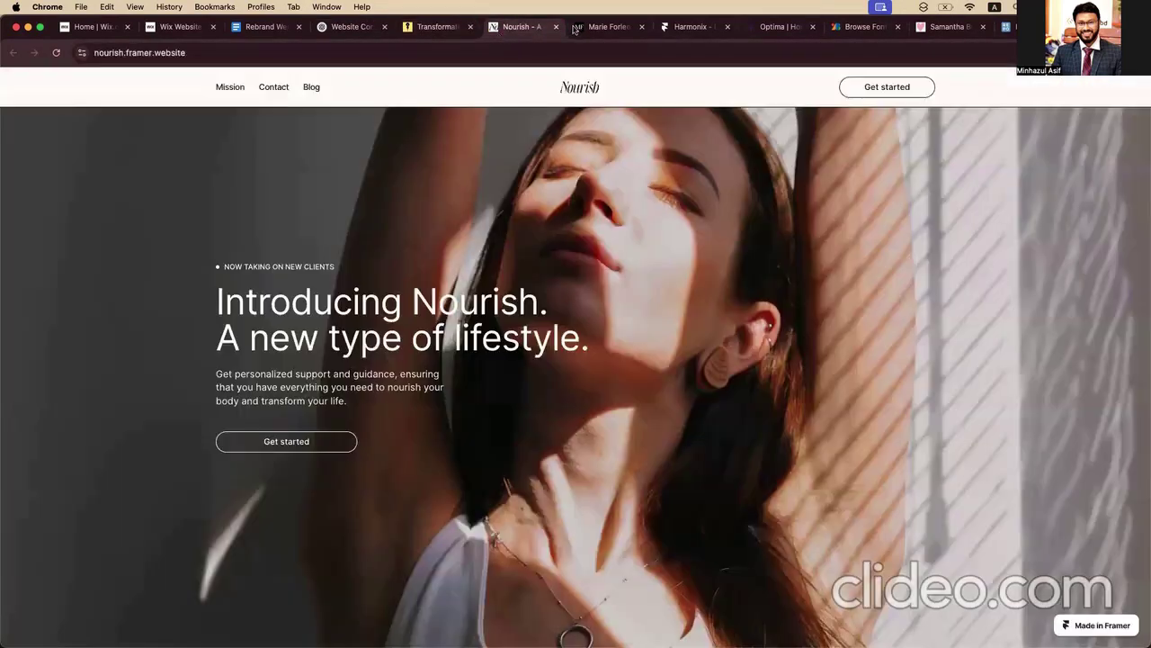
left_click(598, 30)
left_click(691, 29)
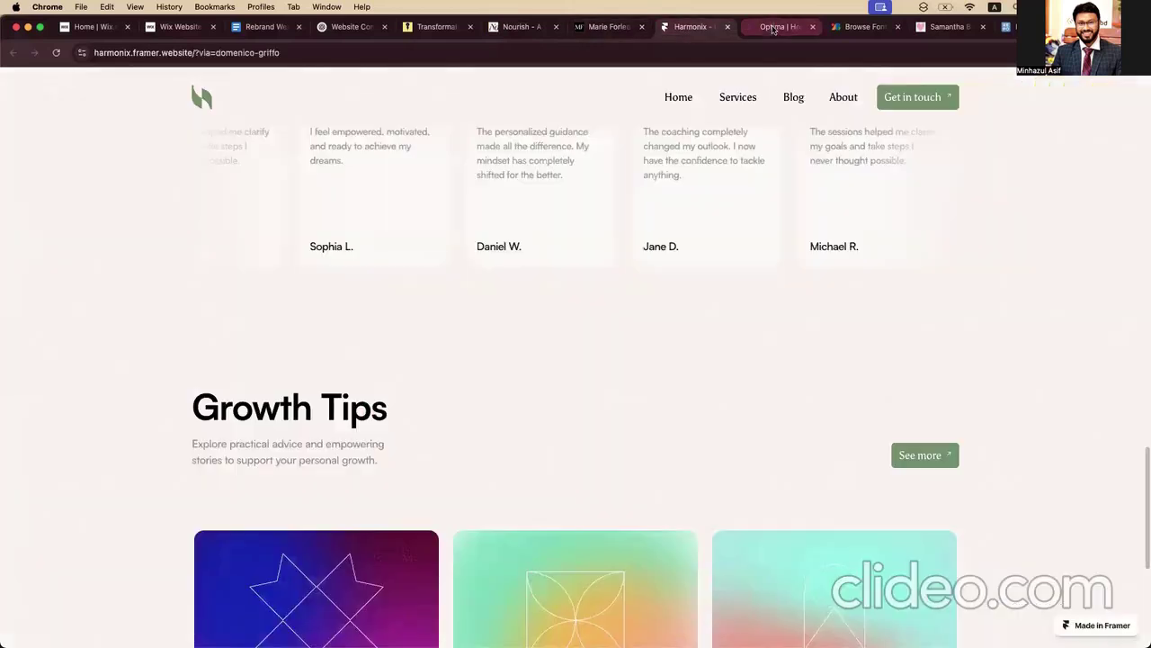
left_click(779, 27)
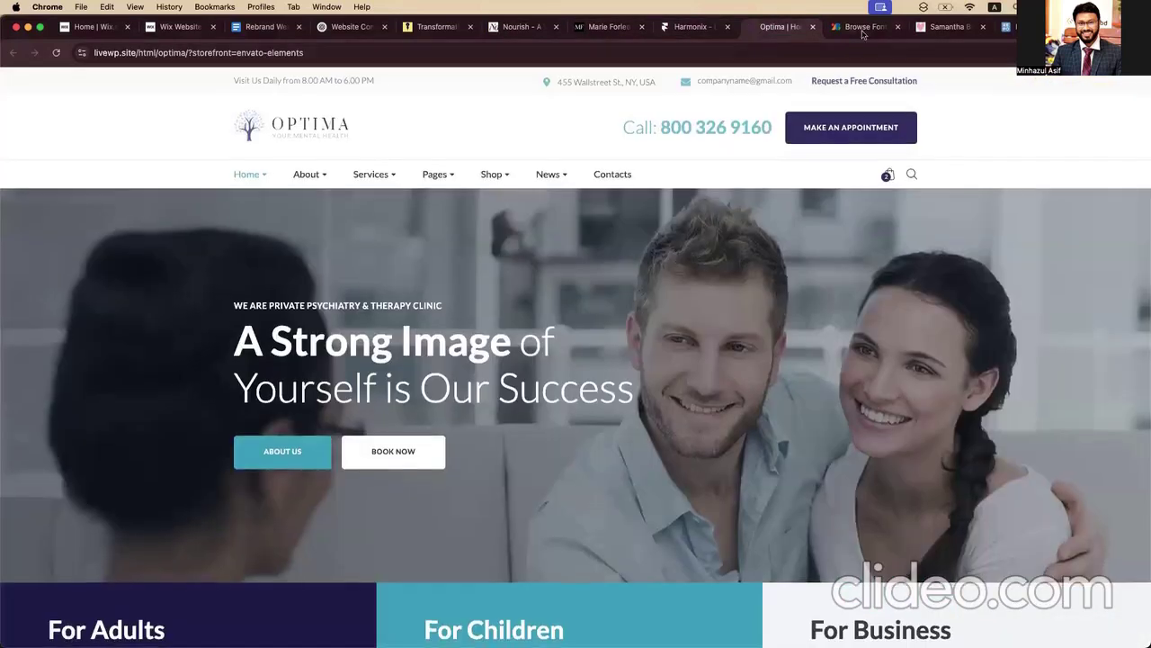
Step: Switch to the lovesuccessfully.com reference website and look over its hero and book sections
left_click(947, 27)
scroll(537, 343, "down", 20)
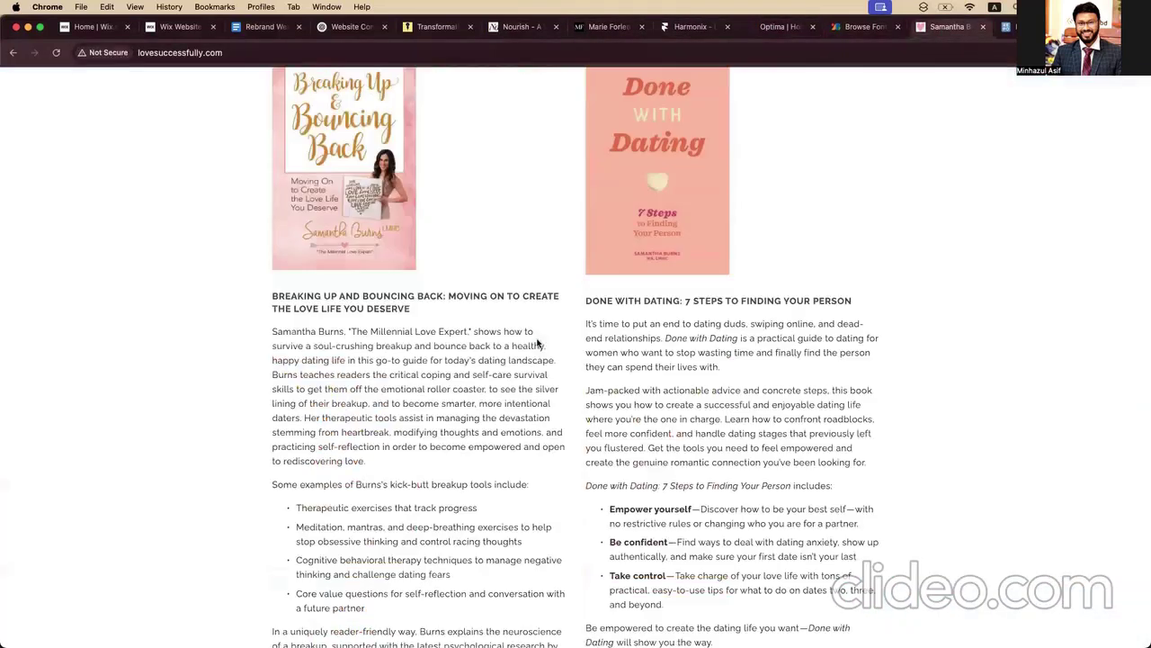
scroll(538, 343, "up", 10)
scroll(538, 342, "up", 15)
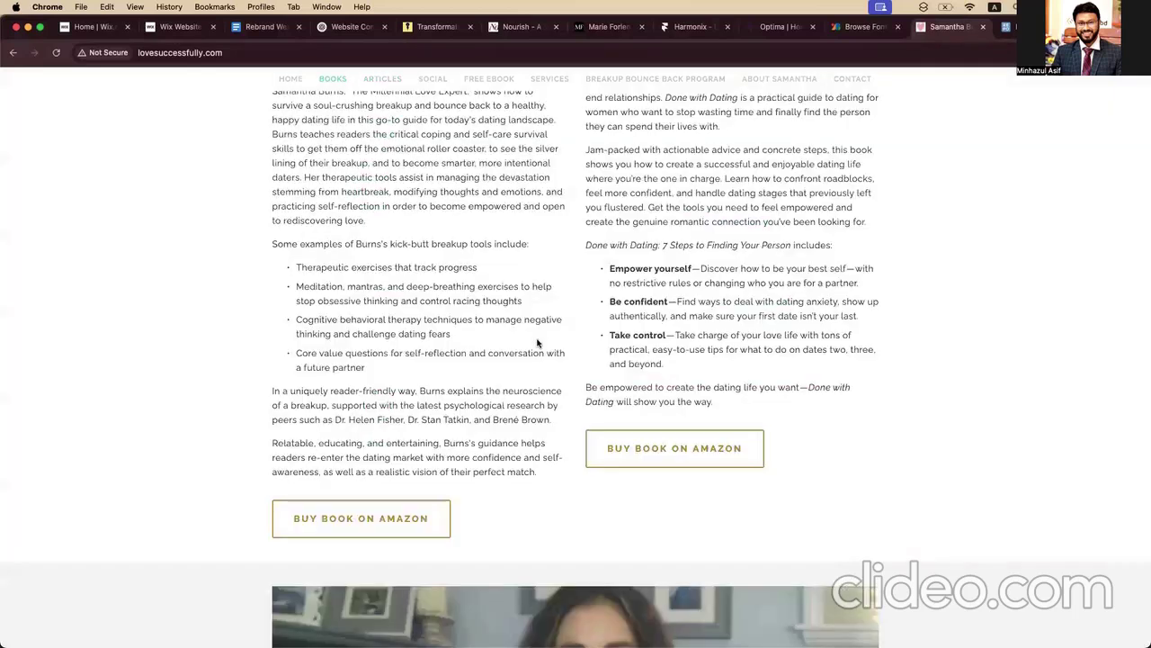
scroll(538, 342, "down", 15)
scroll(537, 341, "up", 15)
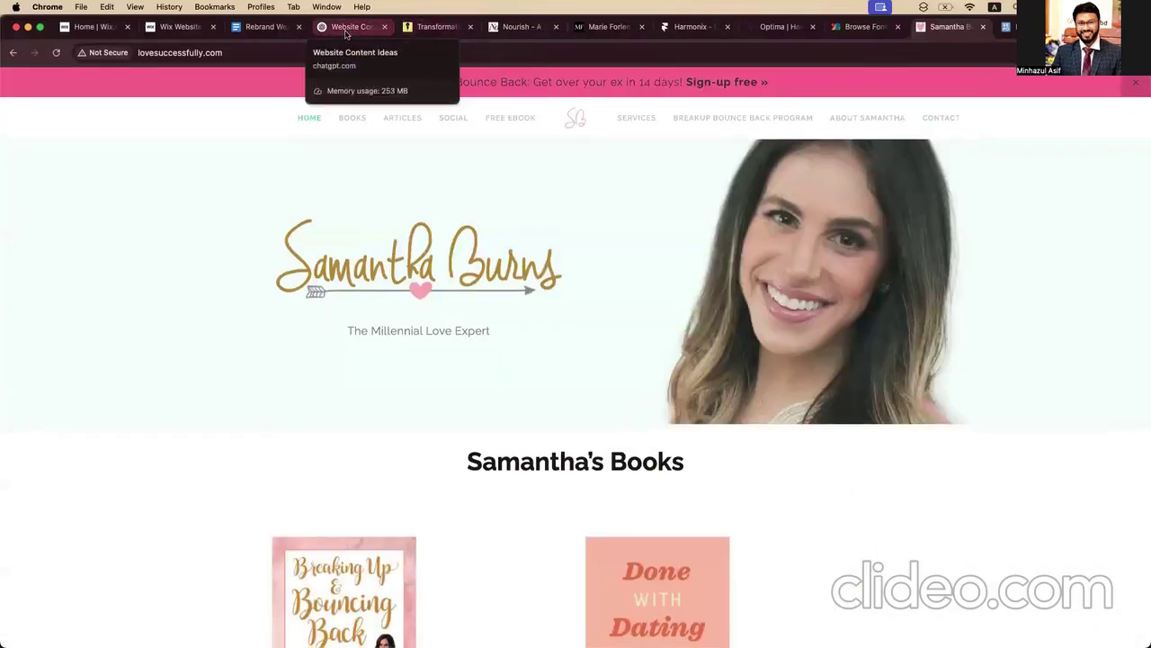
Step: Return to the Wix editor and preview the desktop HOME 2.0 page from the hero through the client testimonials
left_click(158, 27)
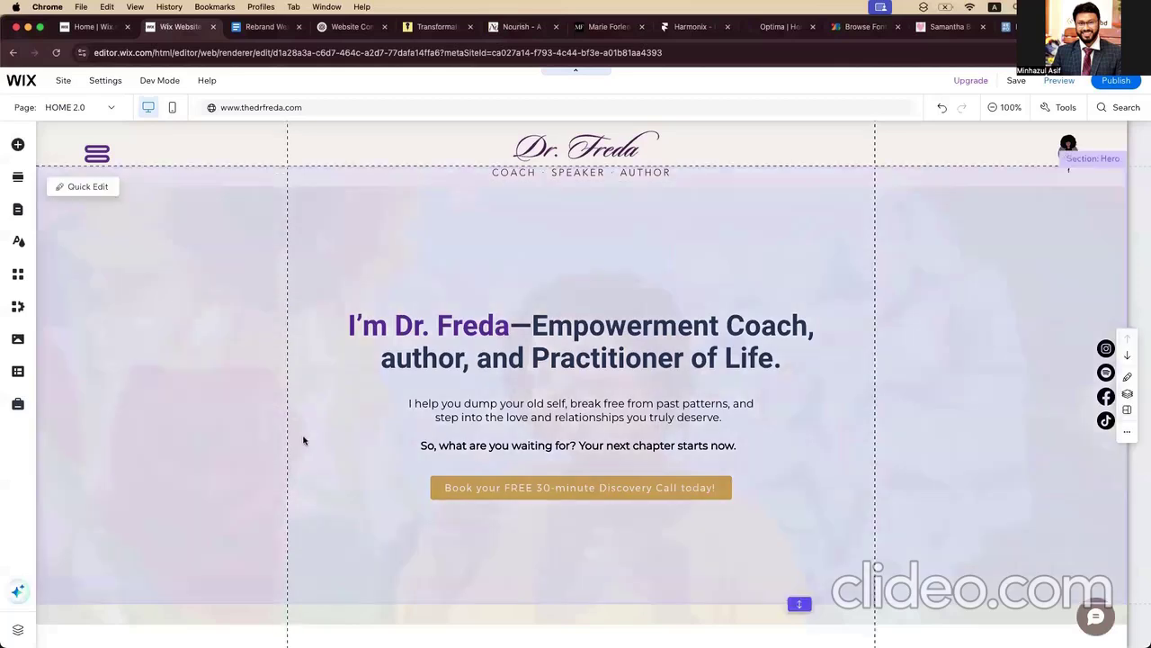
scroll(303, 437, "down", 15)
left_click(1061, 81)
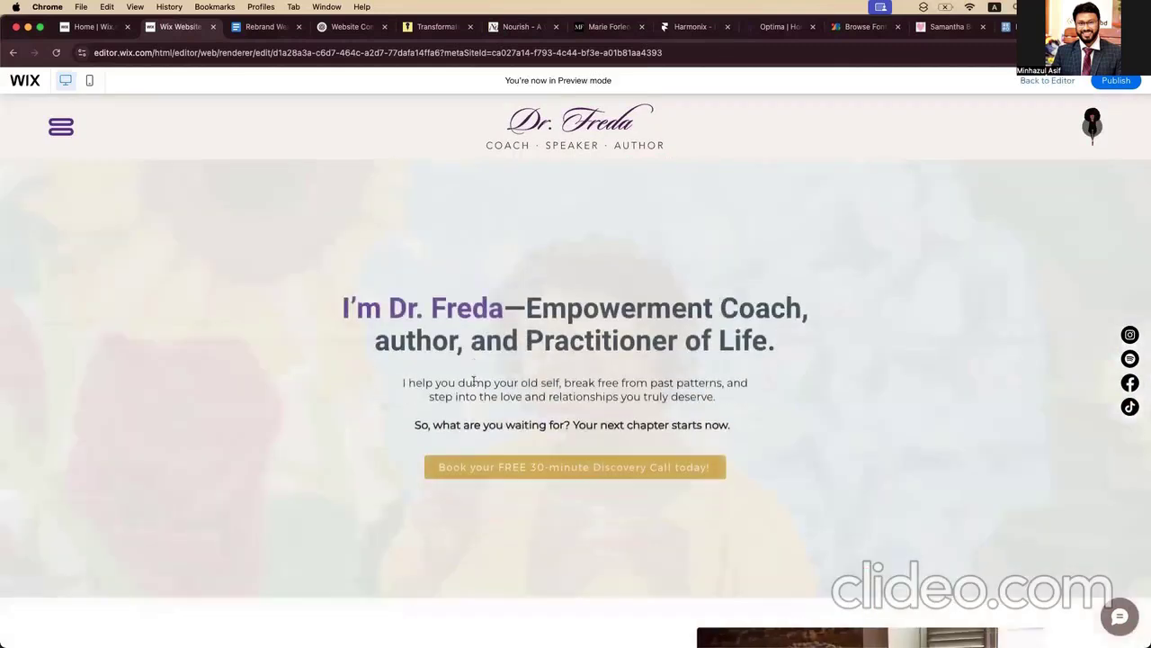
scroll(419, 468, "down", 10)
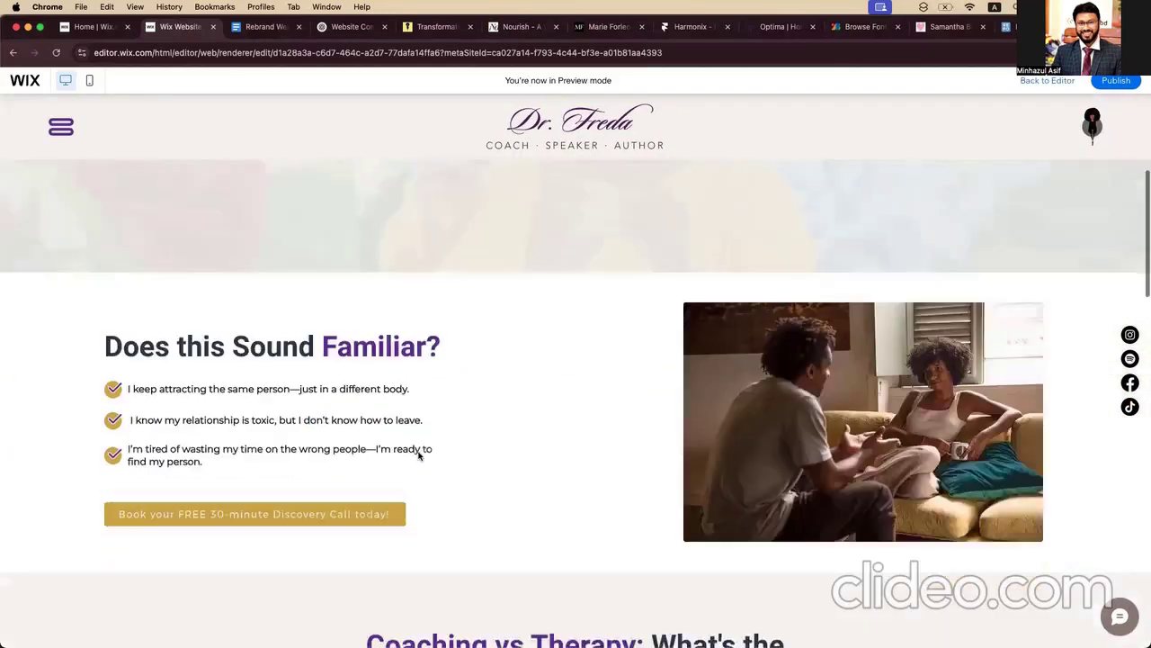
scroll(419, 456, "down", 6)
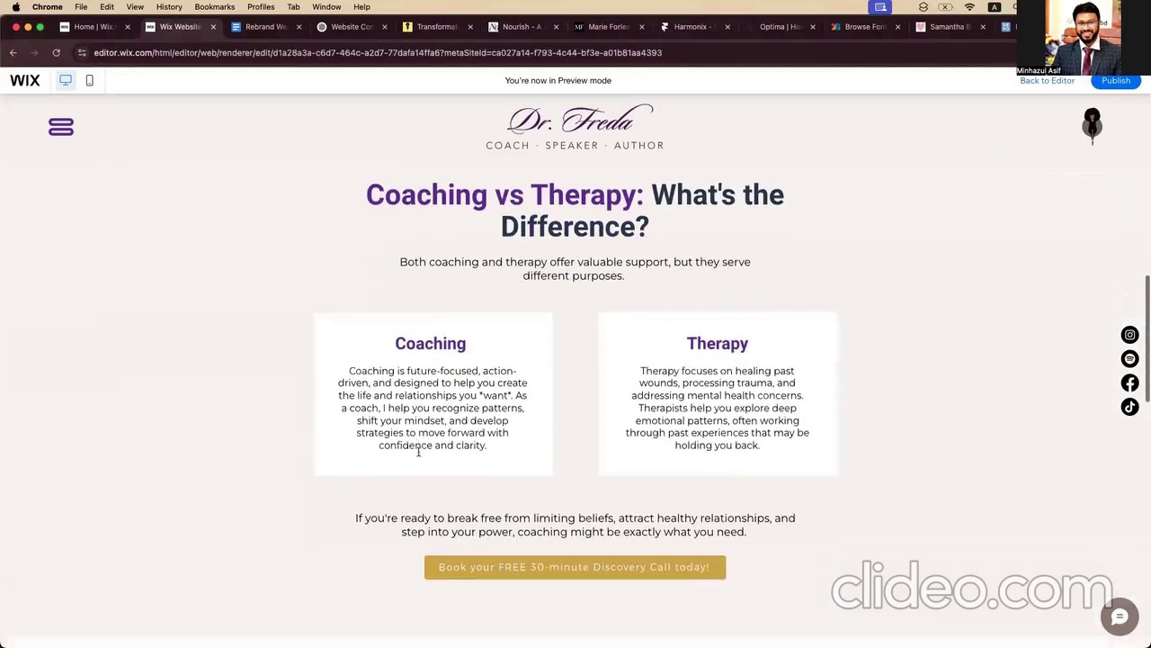
scroll(419, 456, "down", 8)
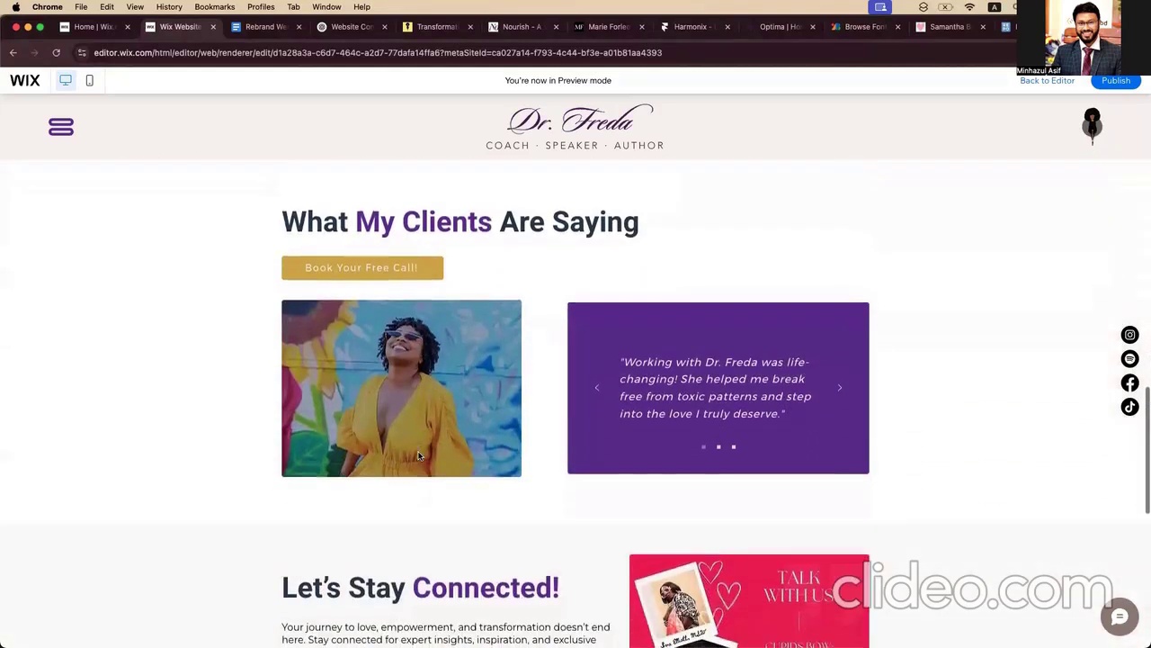
scroll(419, 456, "up", 20)
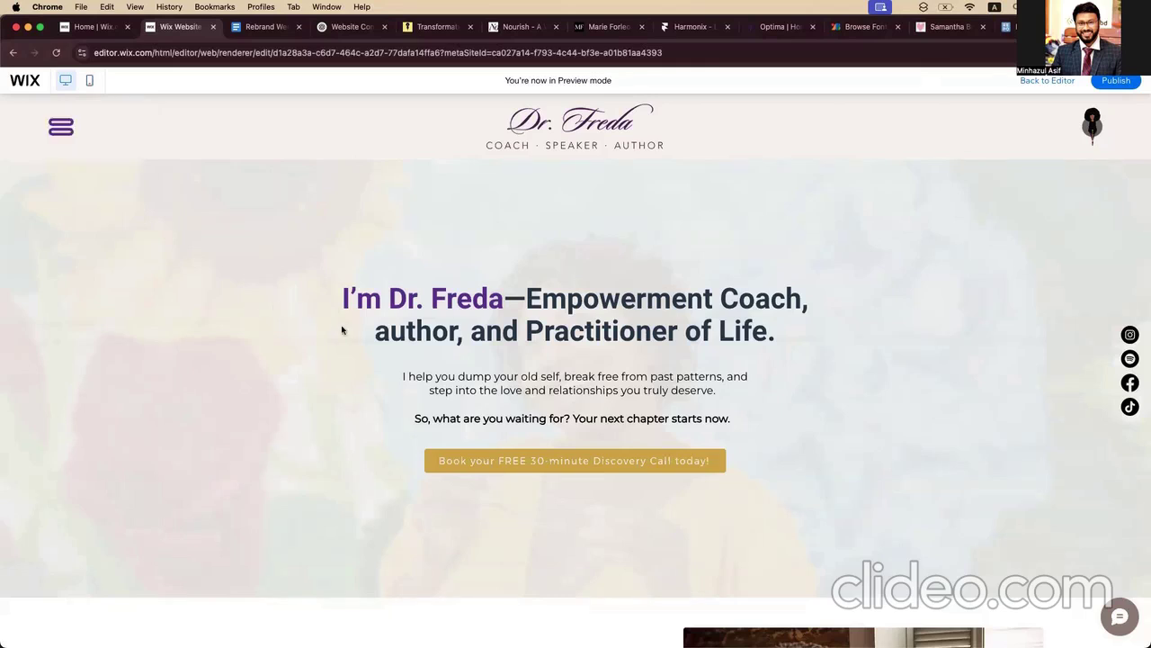
Step: Check the mobile preview of the home page through the Let's Stay Connected section, and publish the site
scroll(562, 355, "down", 3)
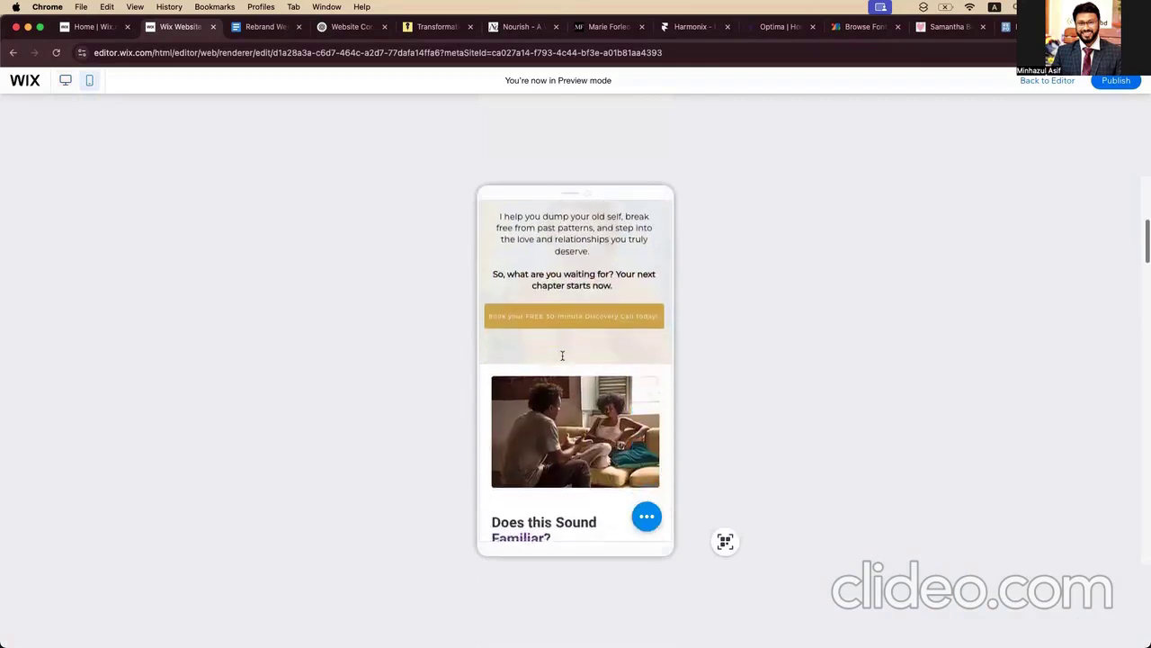
scroll(563, 360, "down", 5)
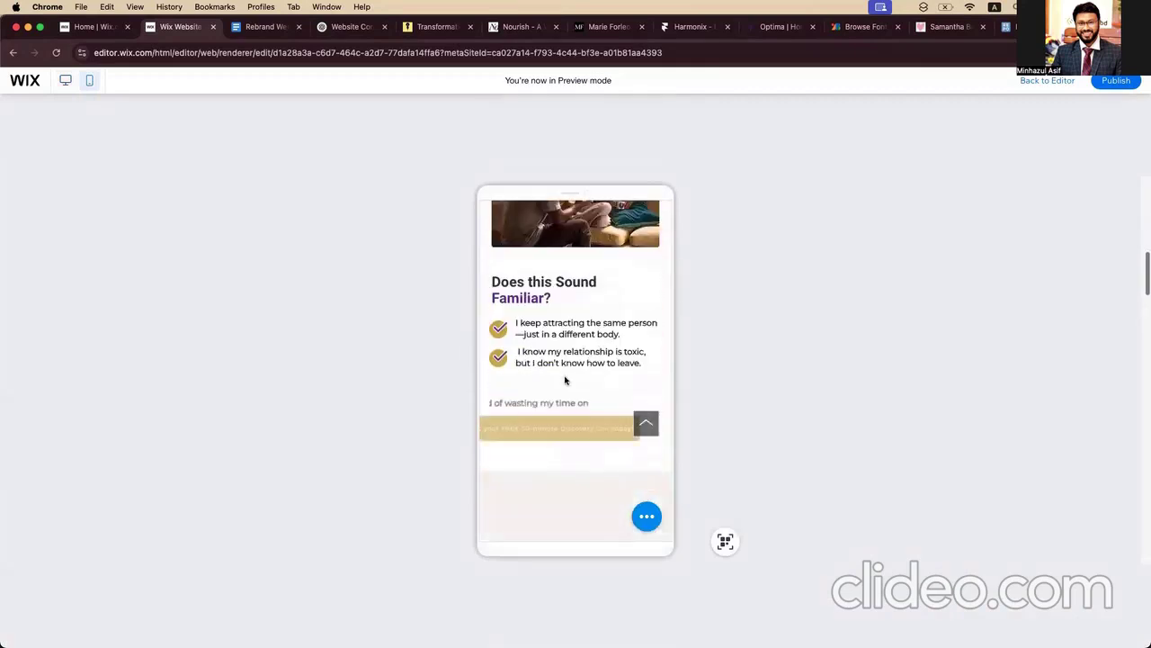
scroll(565, 380, "down", 6)
scroll(554, 423, "down", 8)
scroll(542, 412, "down", 8)
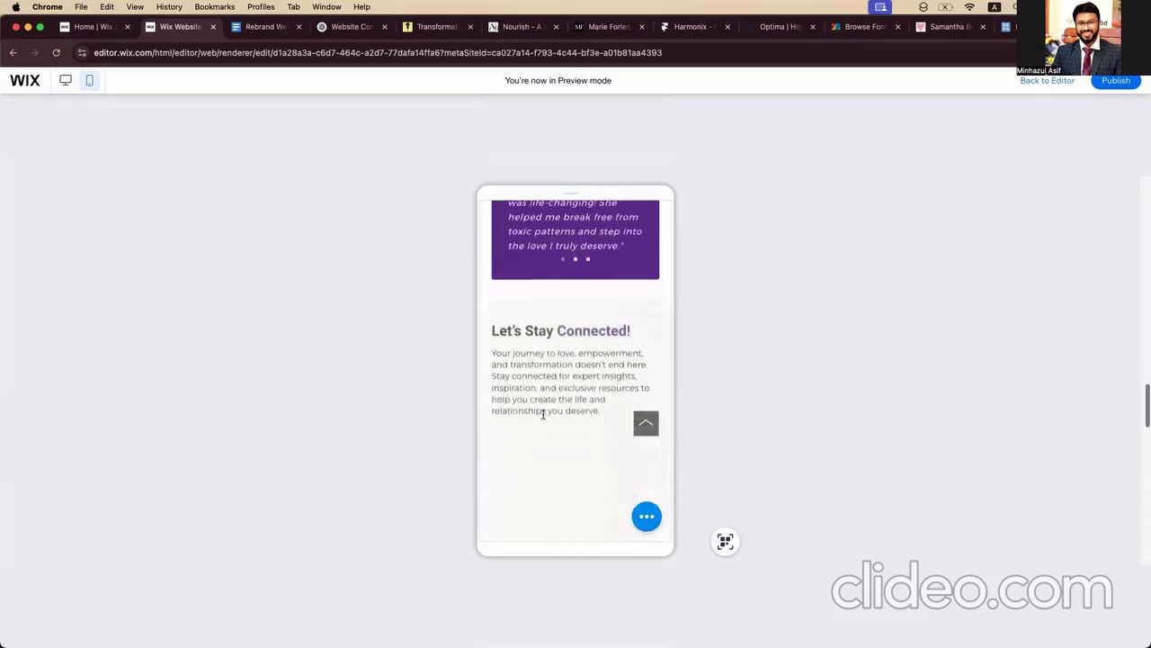
scroll(542, 413, "down", 8)
scroll(544, 417, "up", 15)
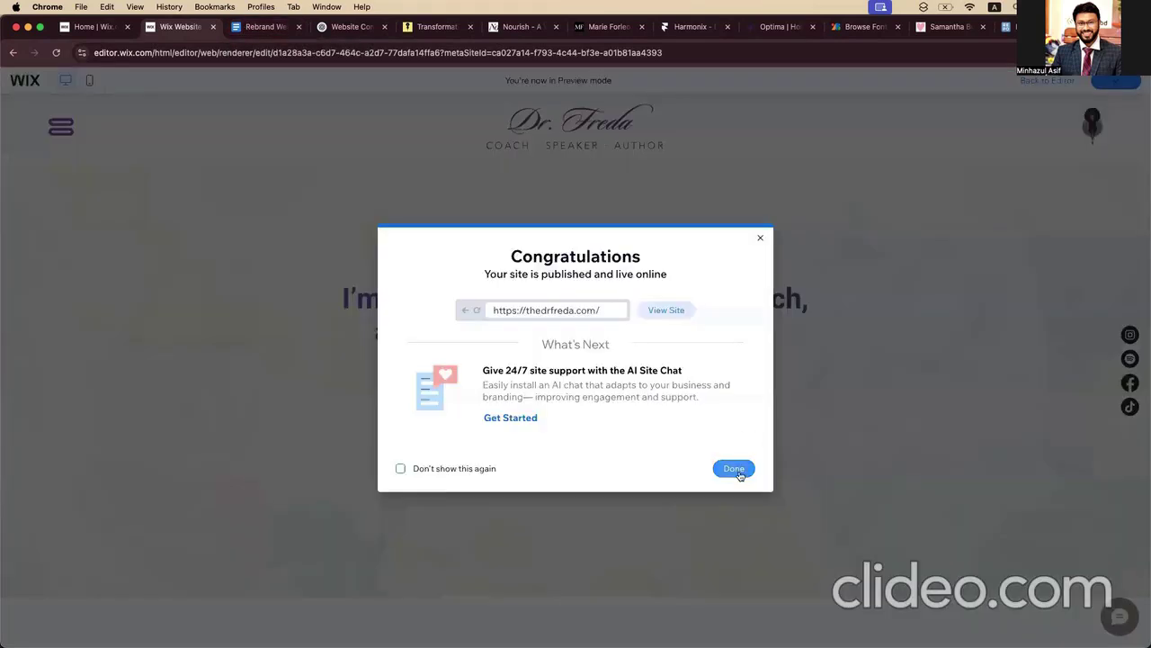
left_click(734, 468)
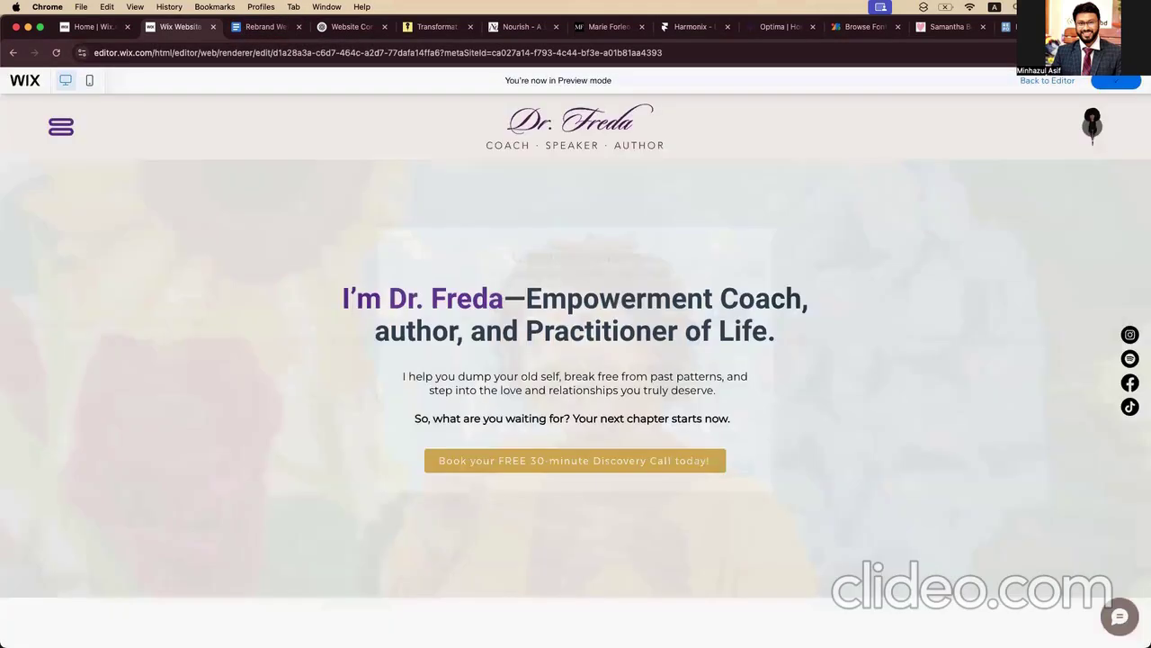